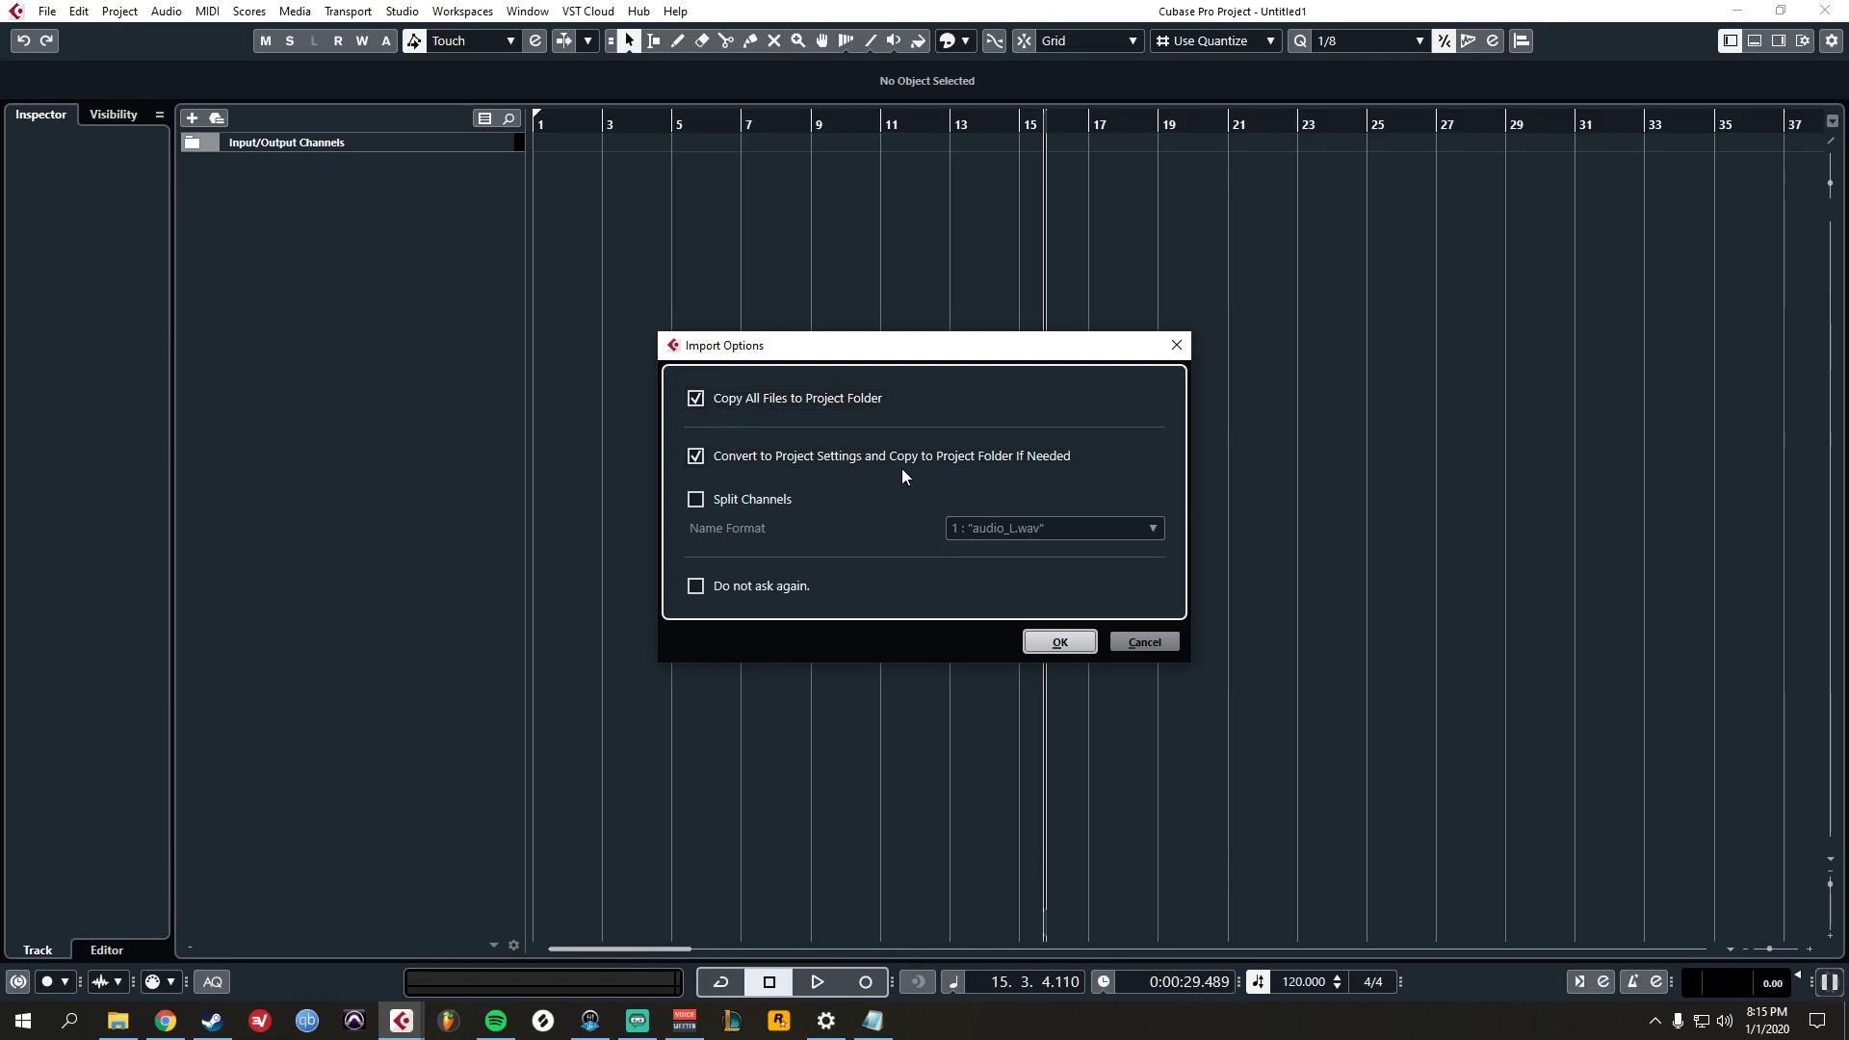
# - Import the stems, copying all files to the project folder and converting them to the project settings where needed
pyautogui.click(1059, 642)
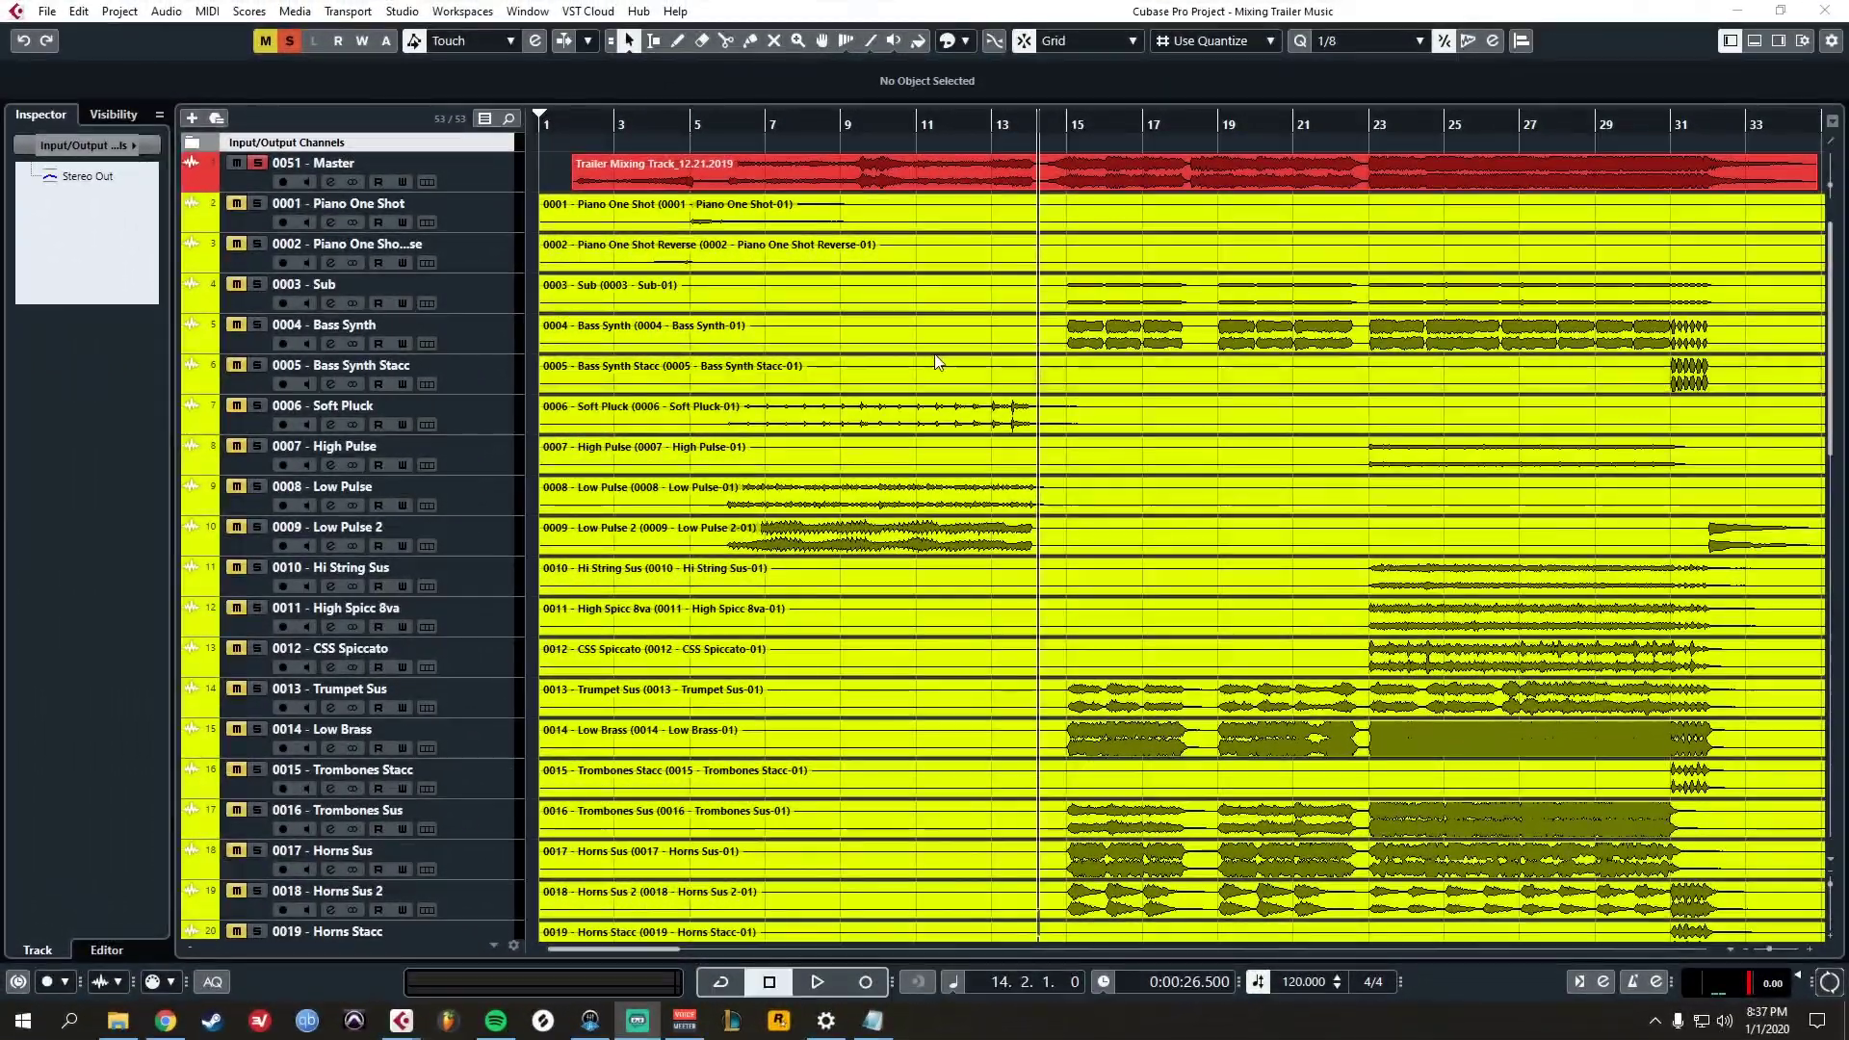
pyautogui.scroll(-10, 767, 366)
pyautogui.scroll(10, 771, 370)
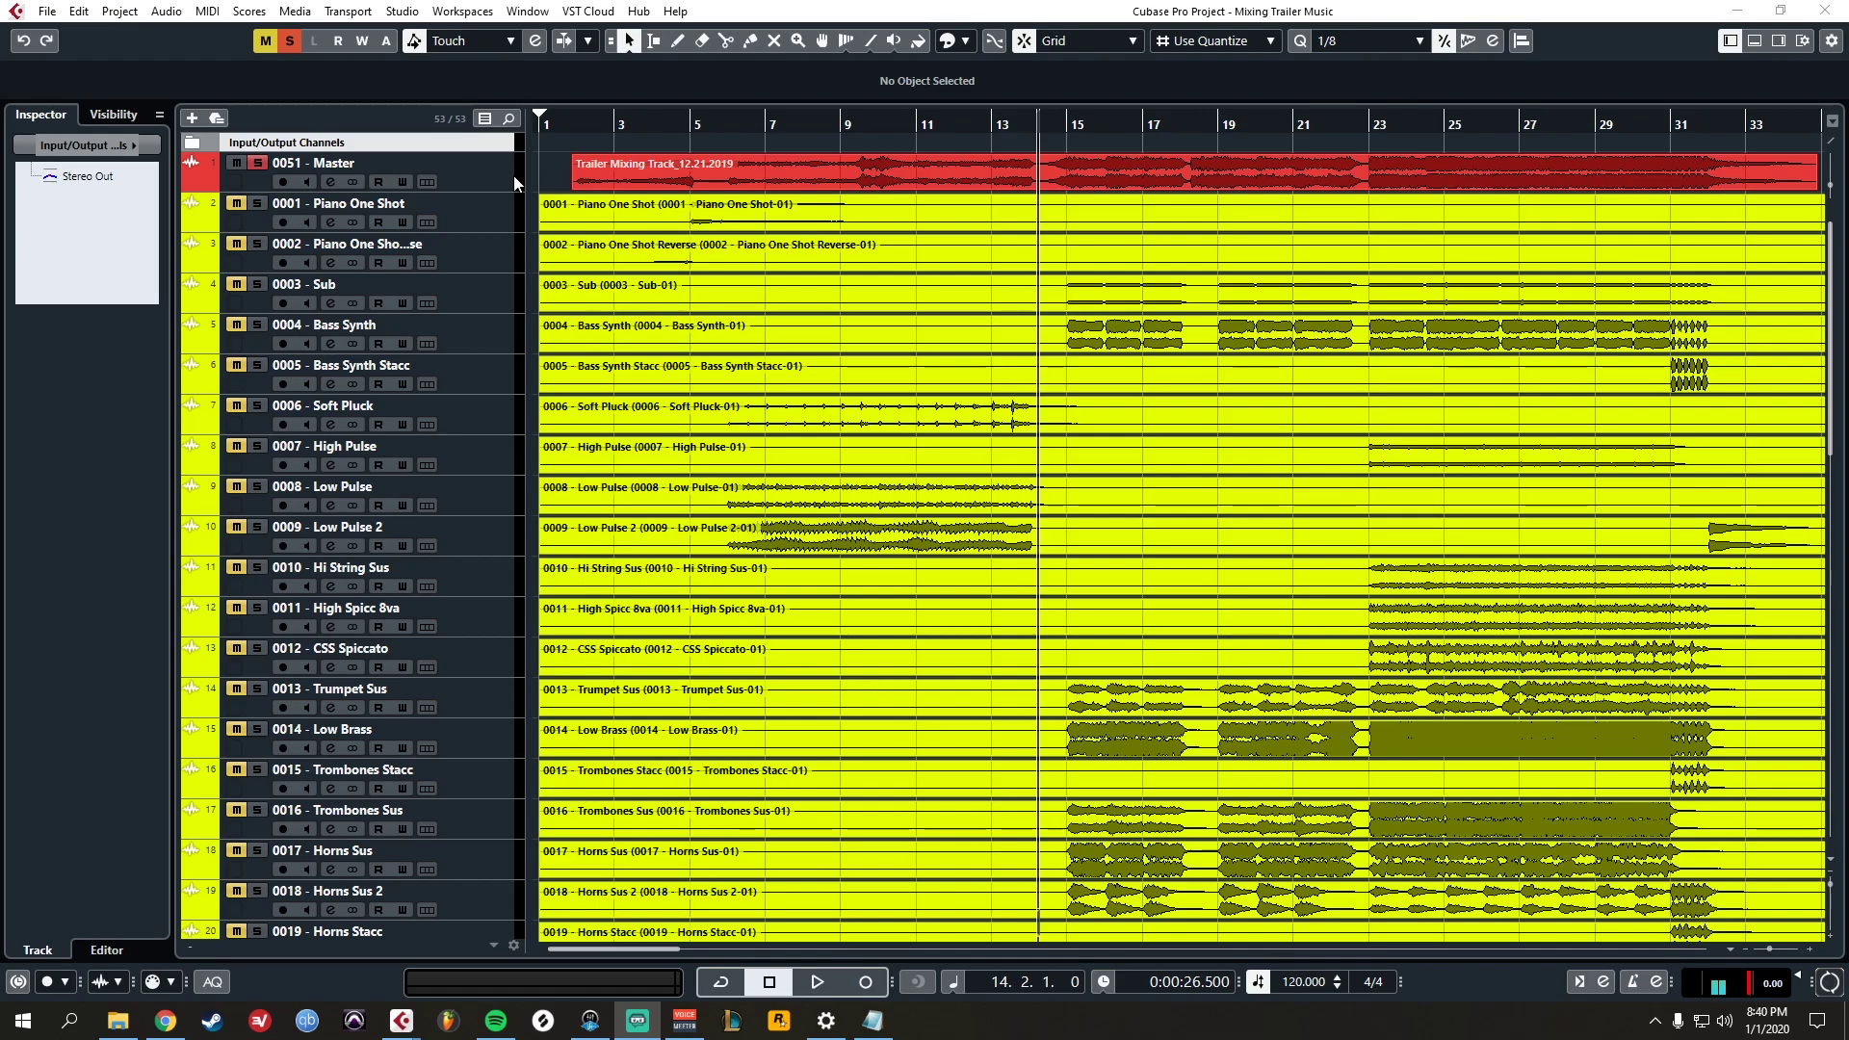
# - Play the soloed Master reference track from the beginning
pyautogui.doubleClick(568, 124)
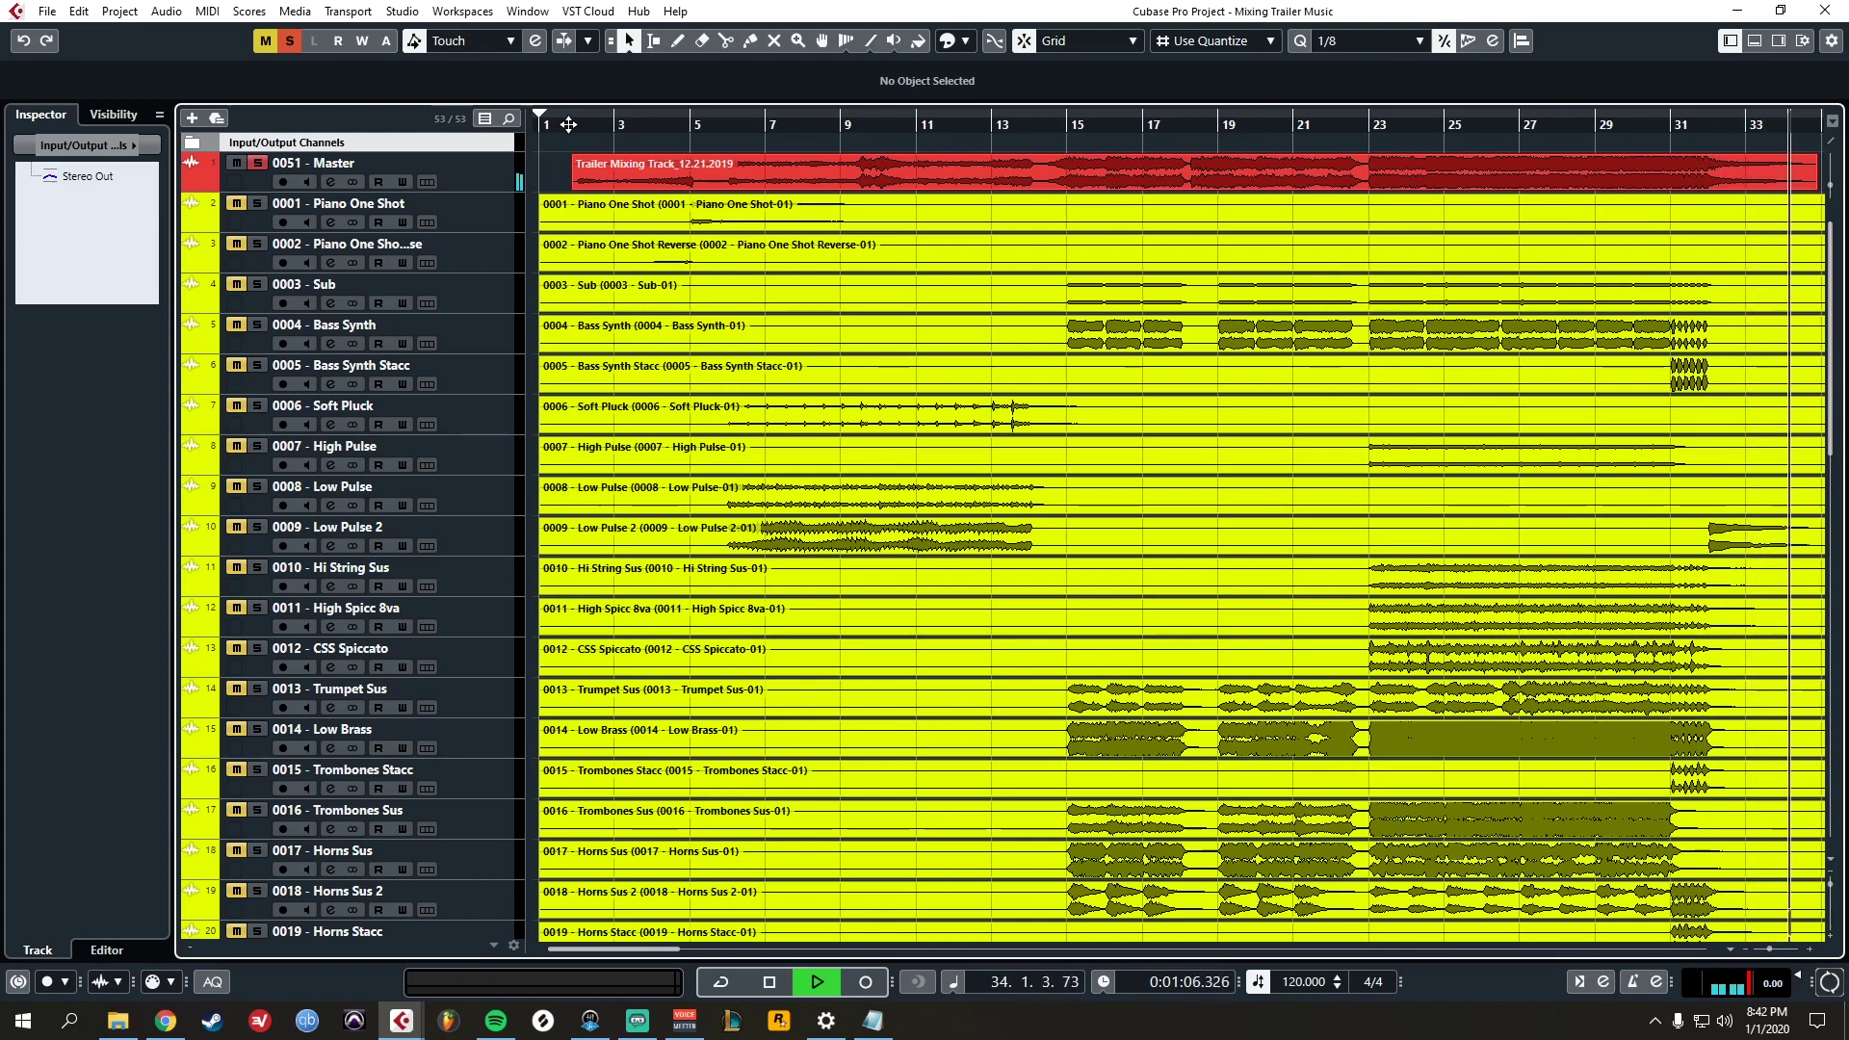
pyautogui.press('space')
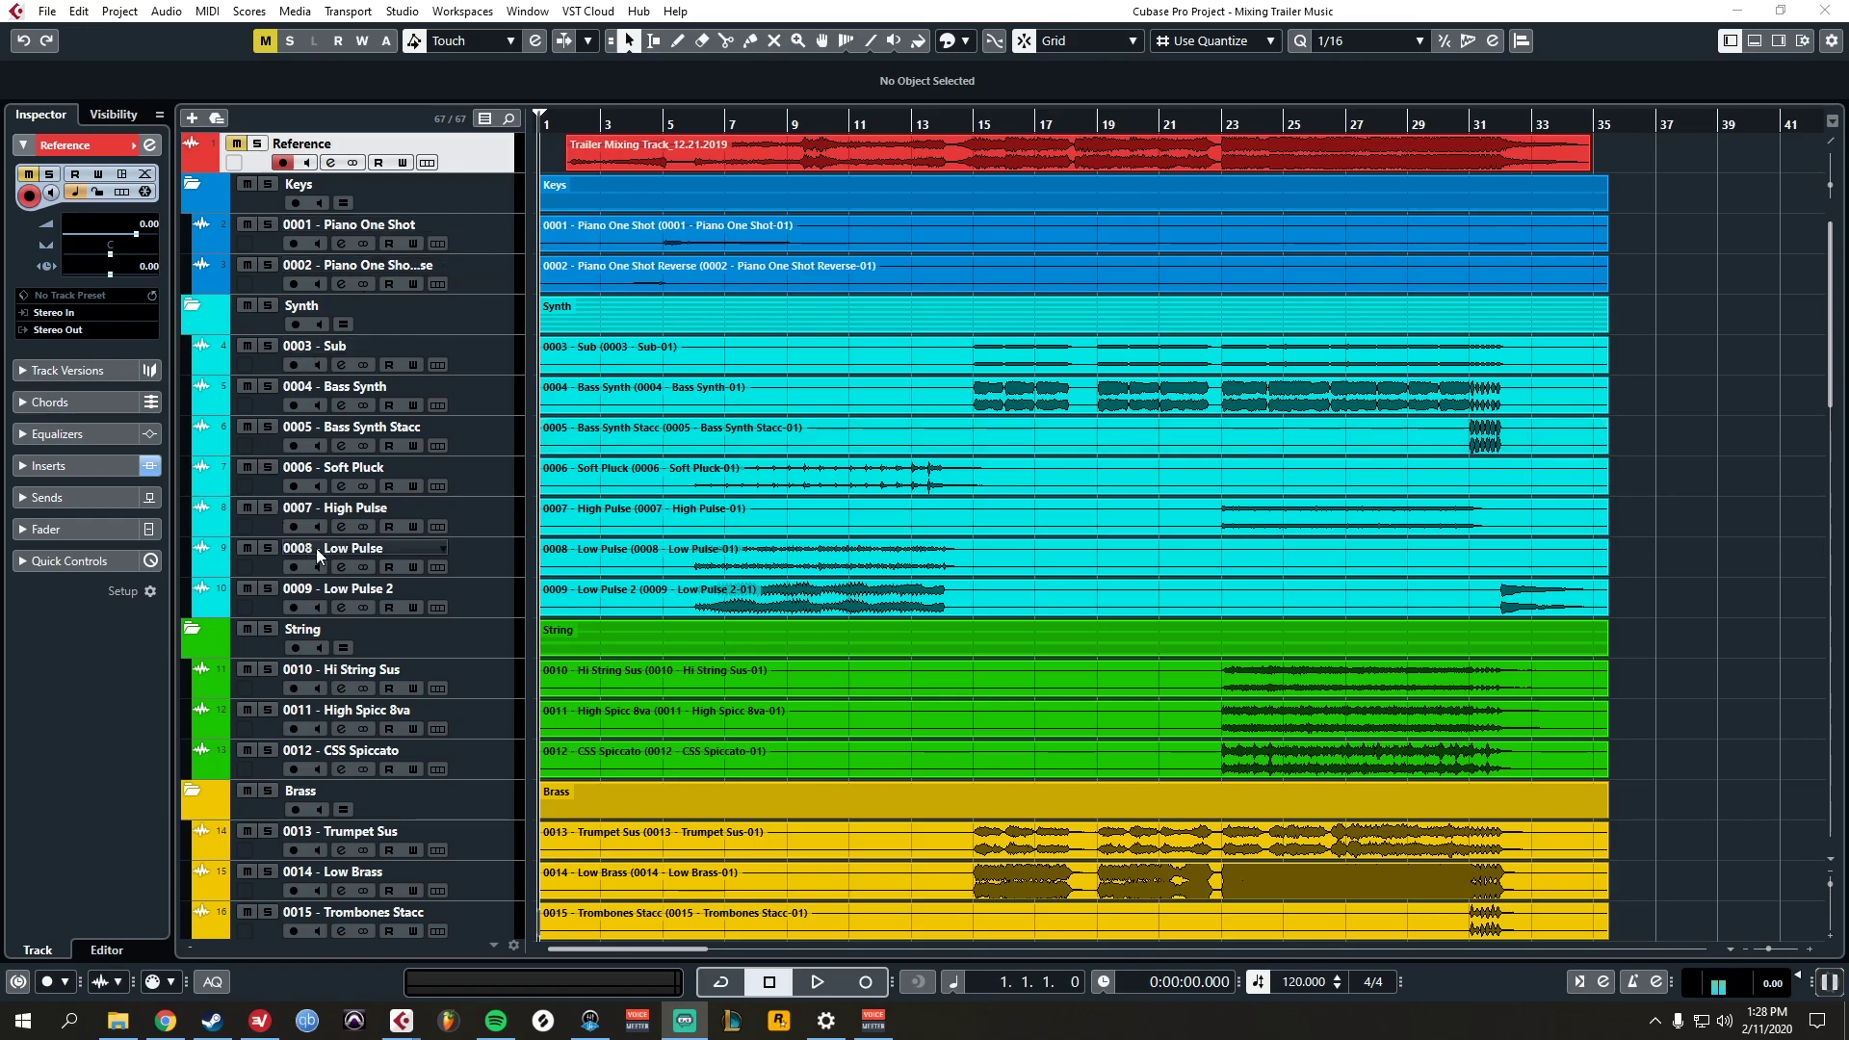
# - Look through the colour-grouped tracks from Synth to Percussion and beyond, and play the full mix from bar 1
pyautogui.click(338, 343)
pyautogui.click(362, 385)
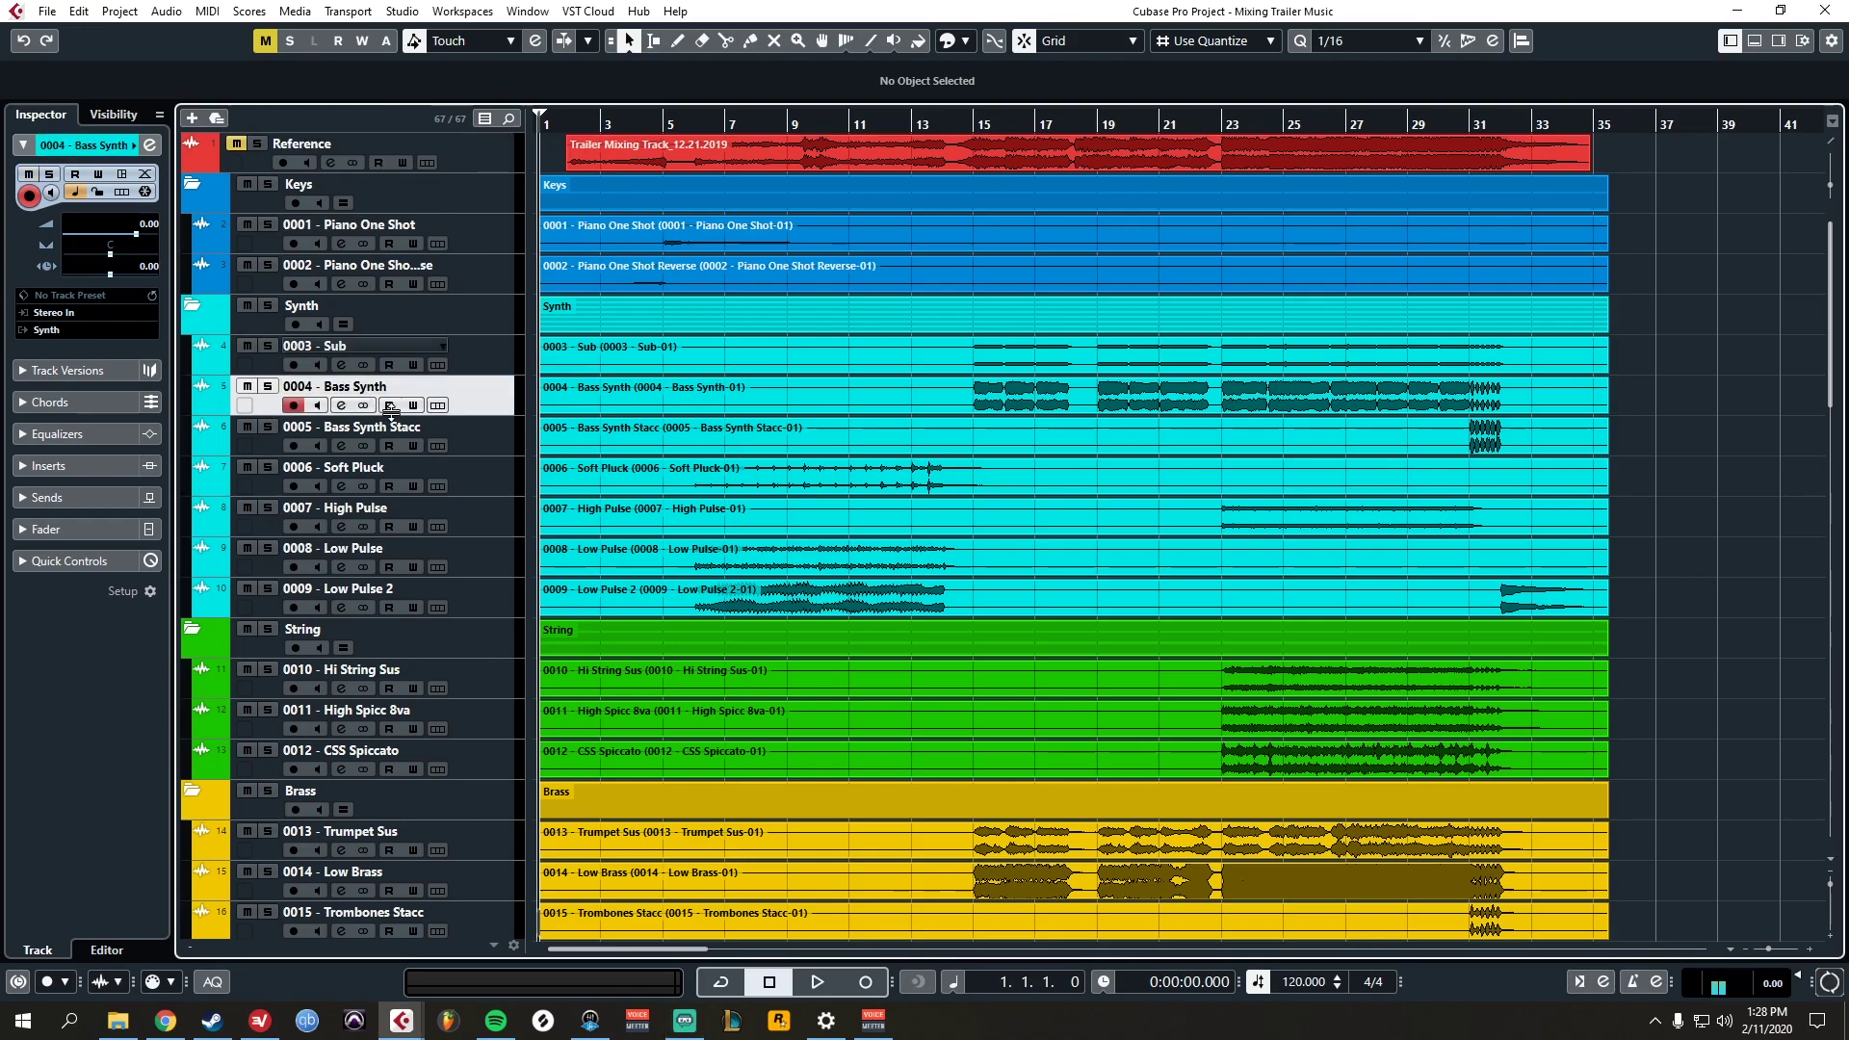
pyautogui.scroll(-4, 392, 412)
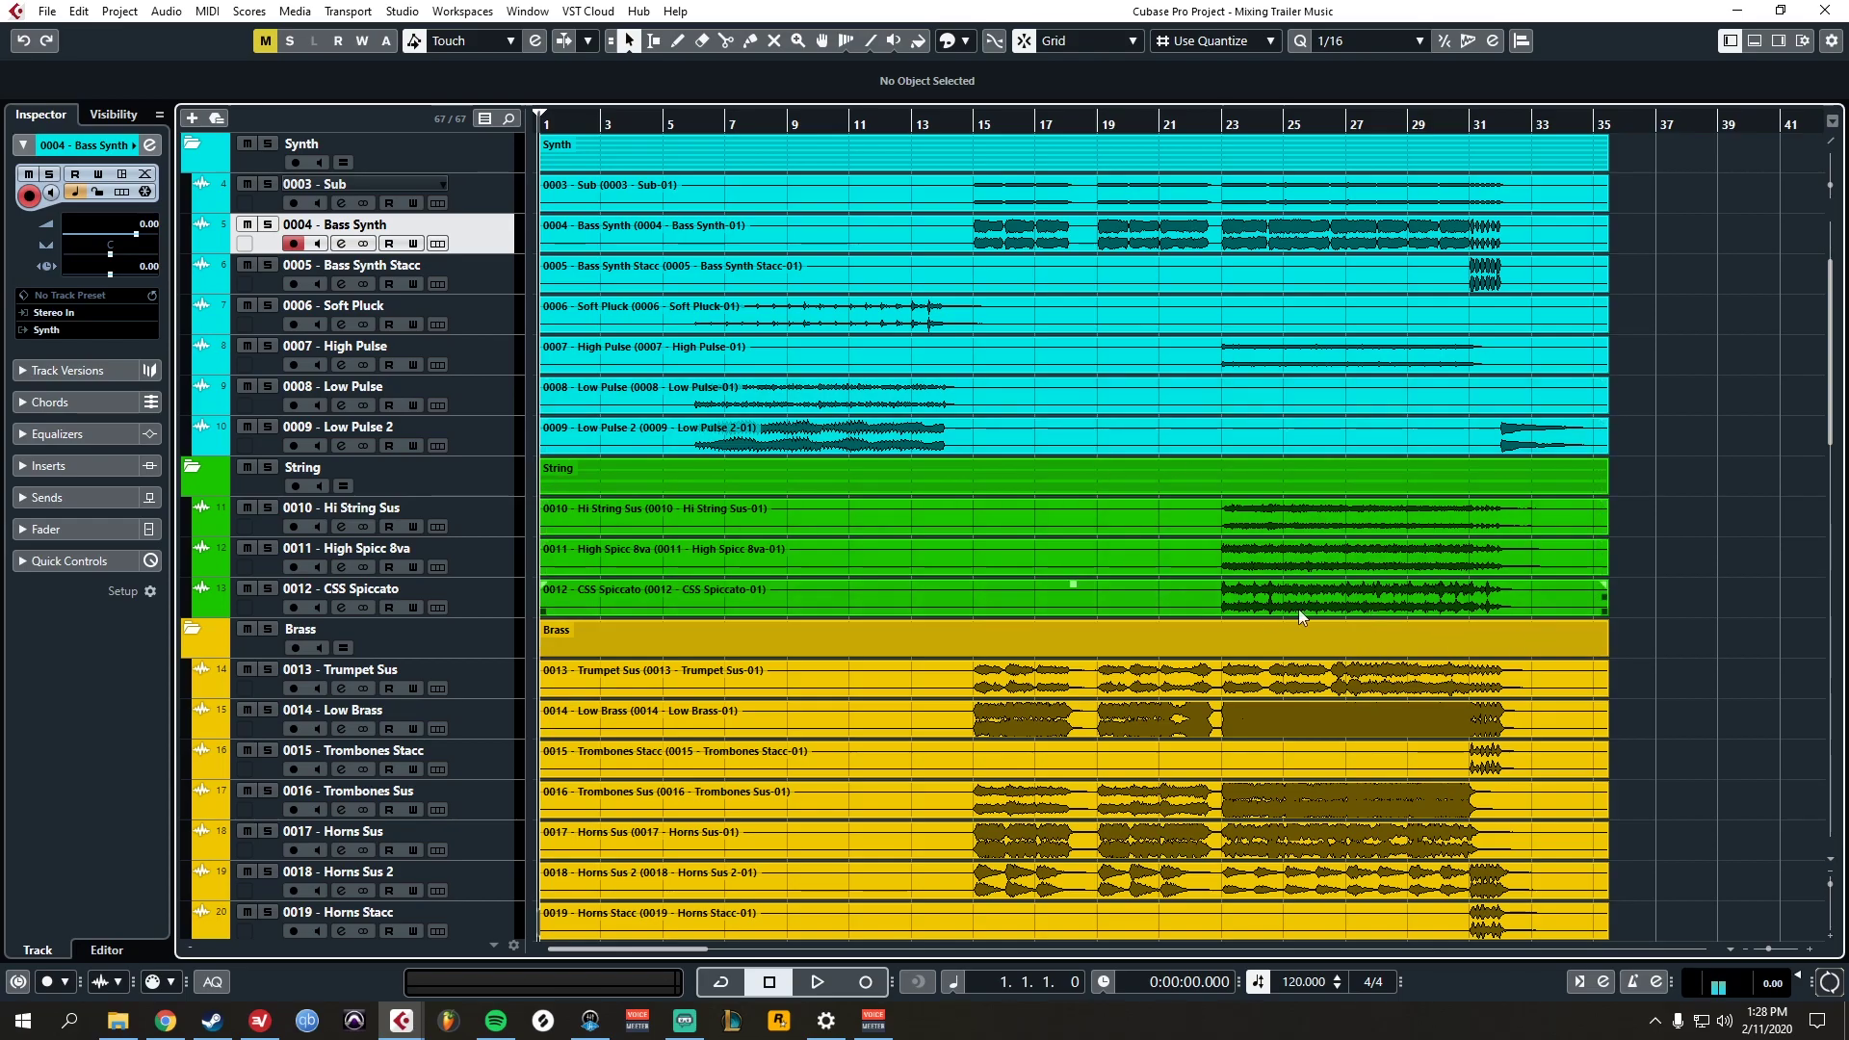
pyautogui.scroll(-8, 1050, 574)
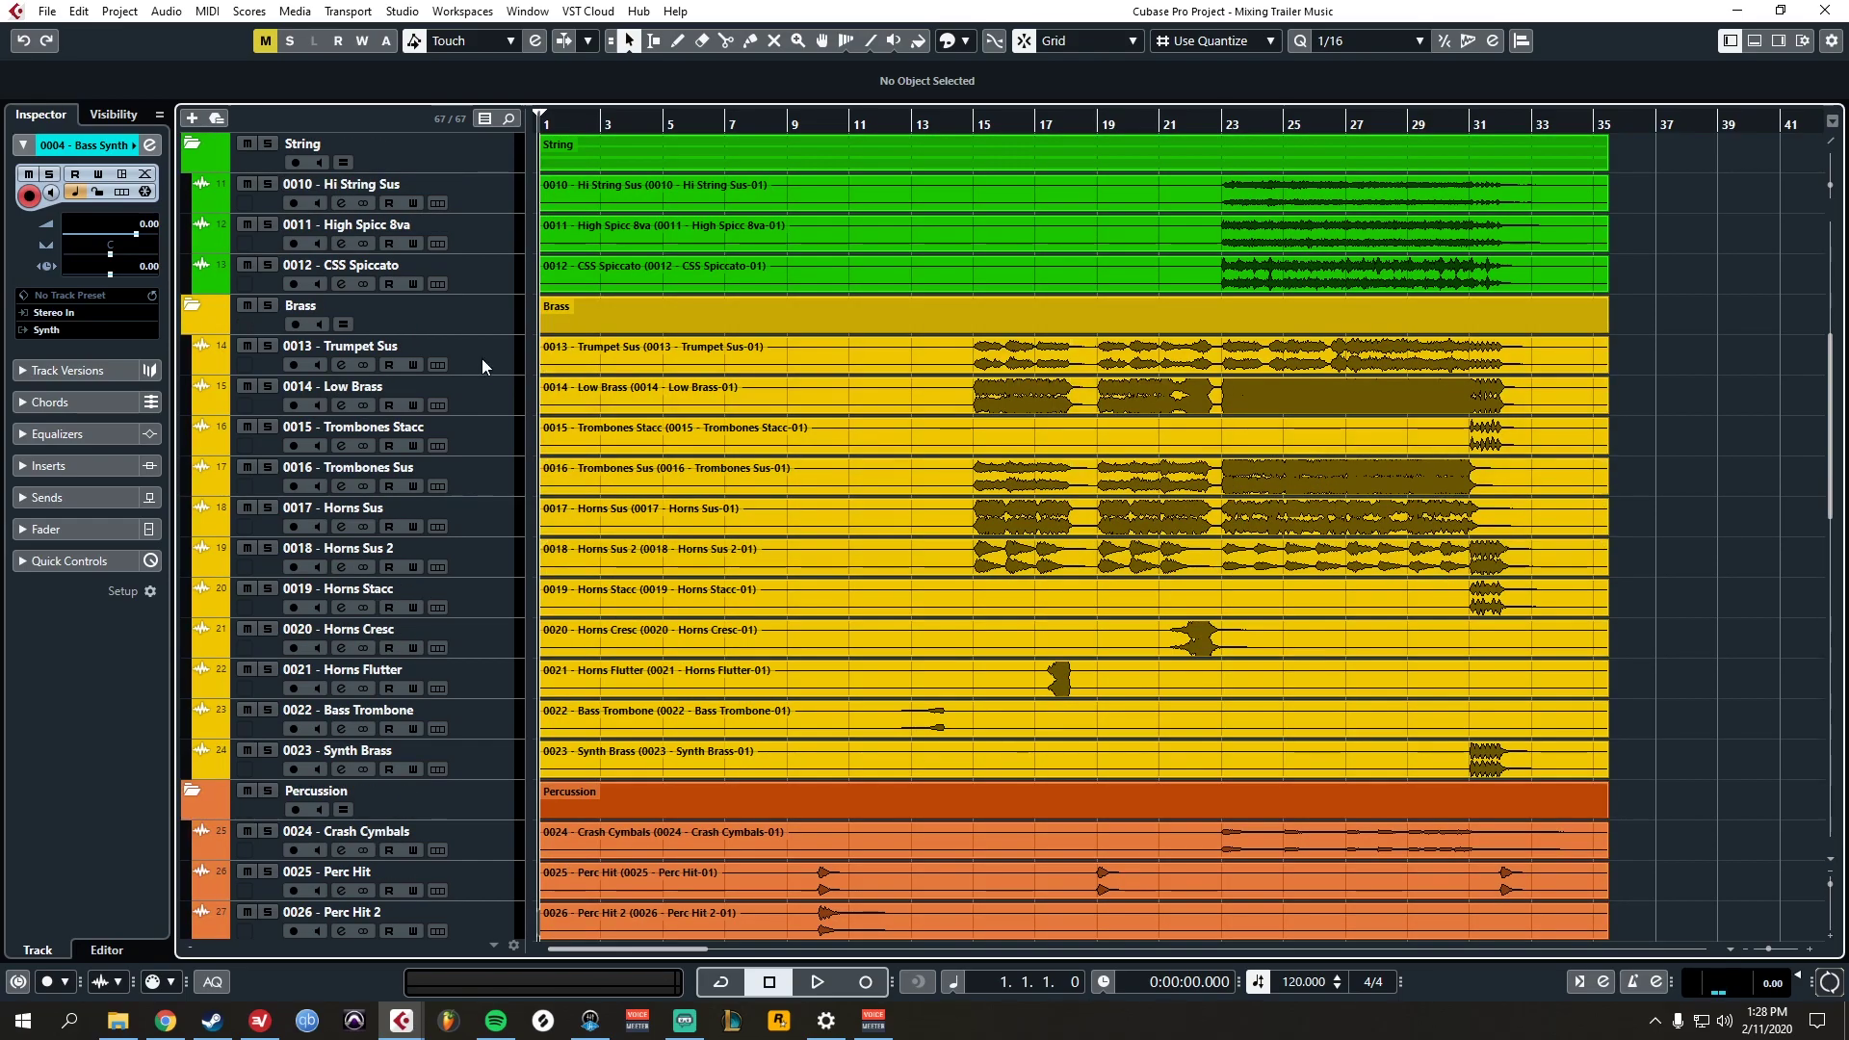
pyautogui.scroll(-12, 857, 517)
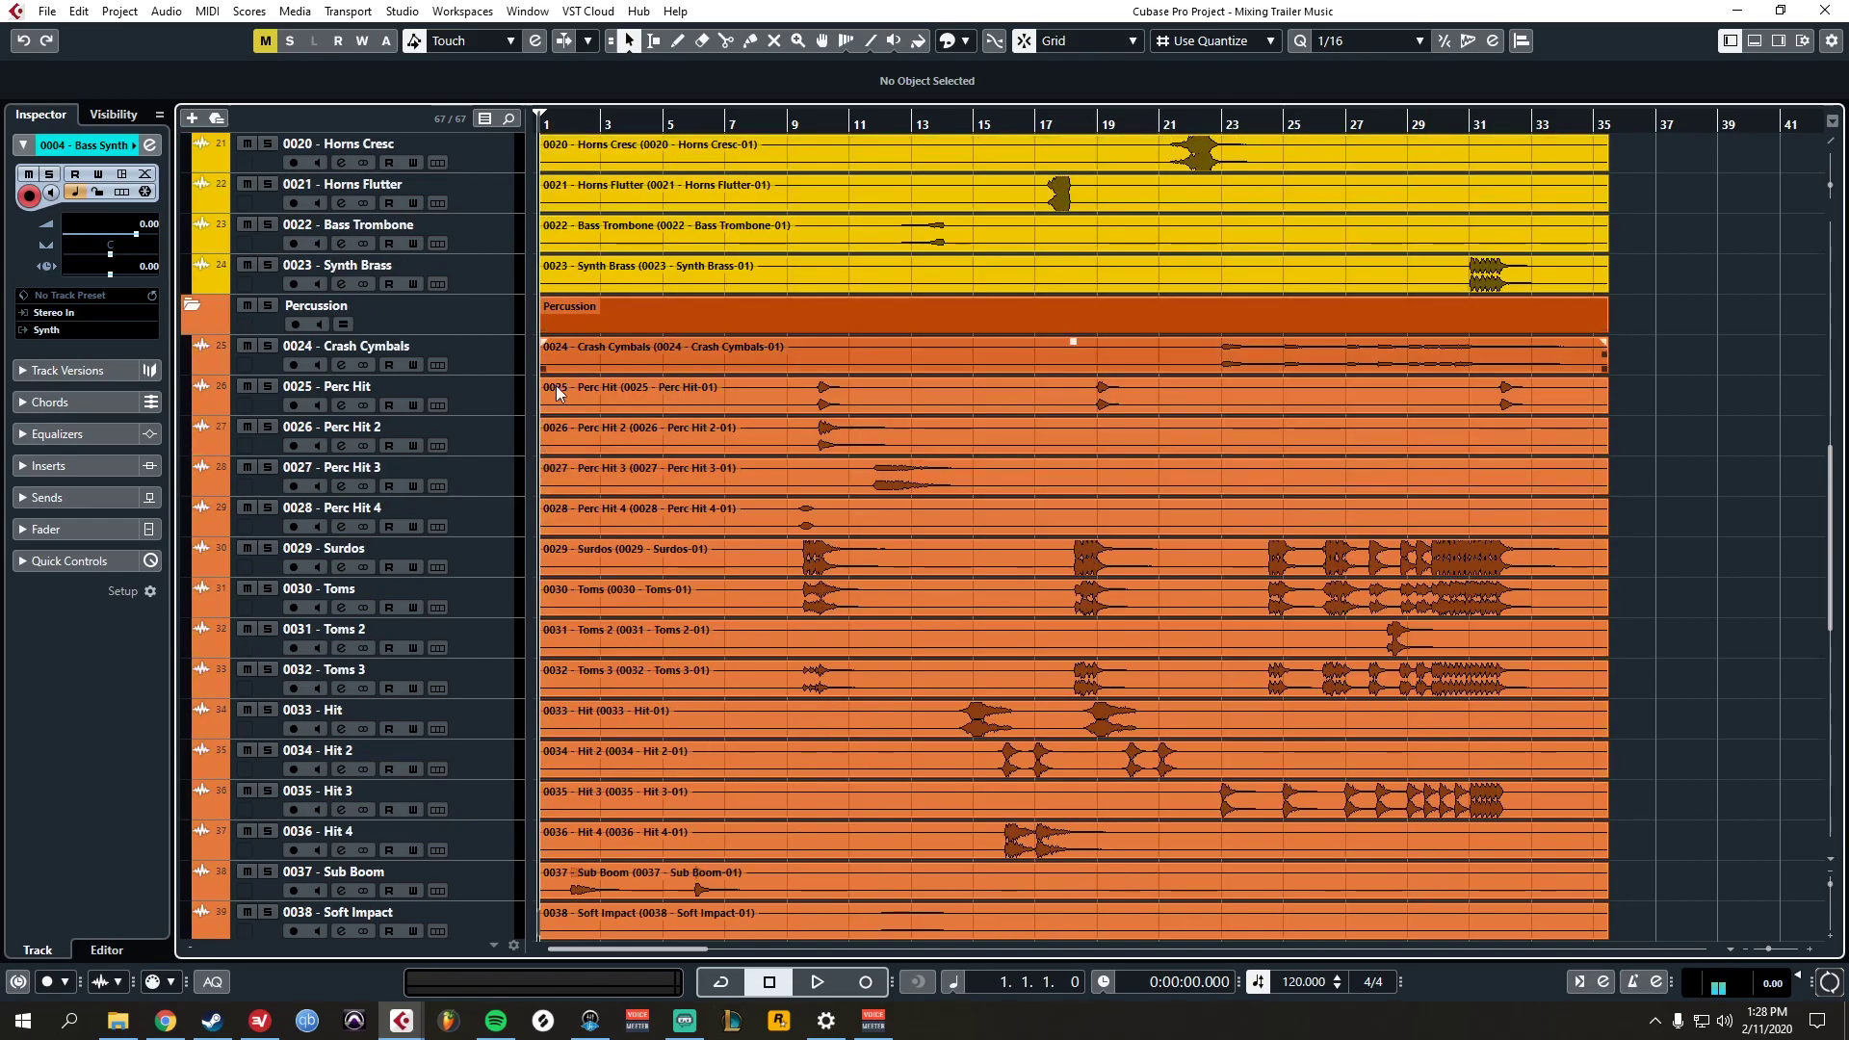
pyautogui.scroll(-16, 800, 578)
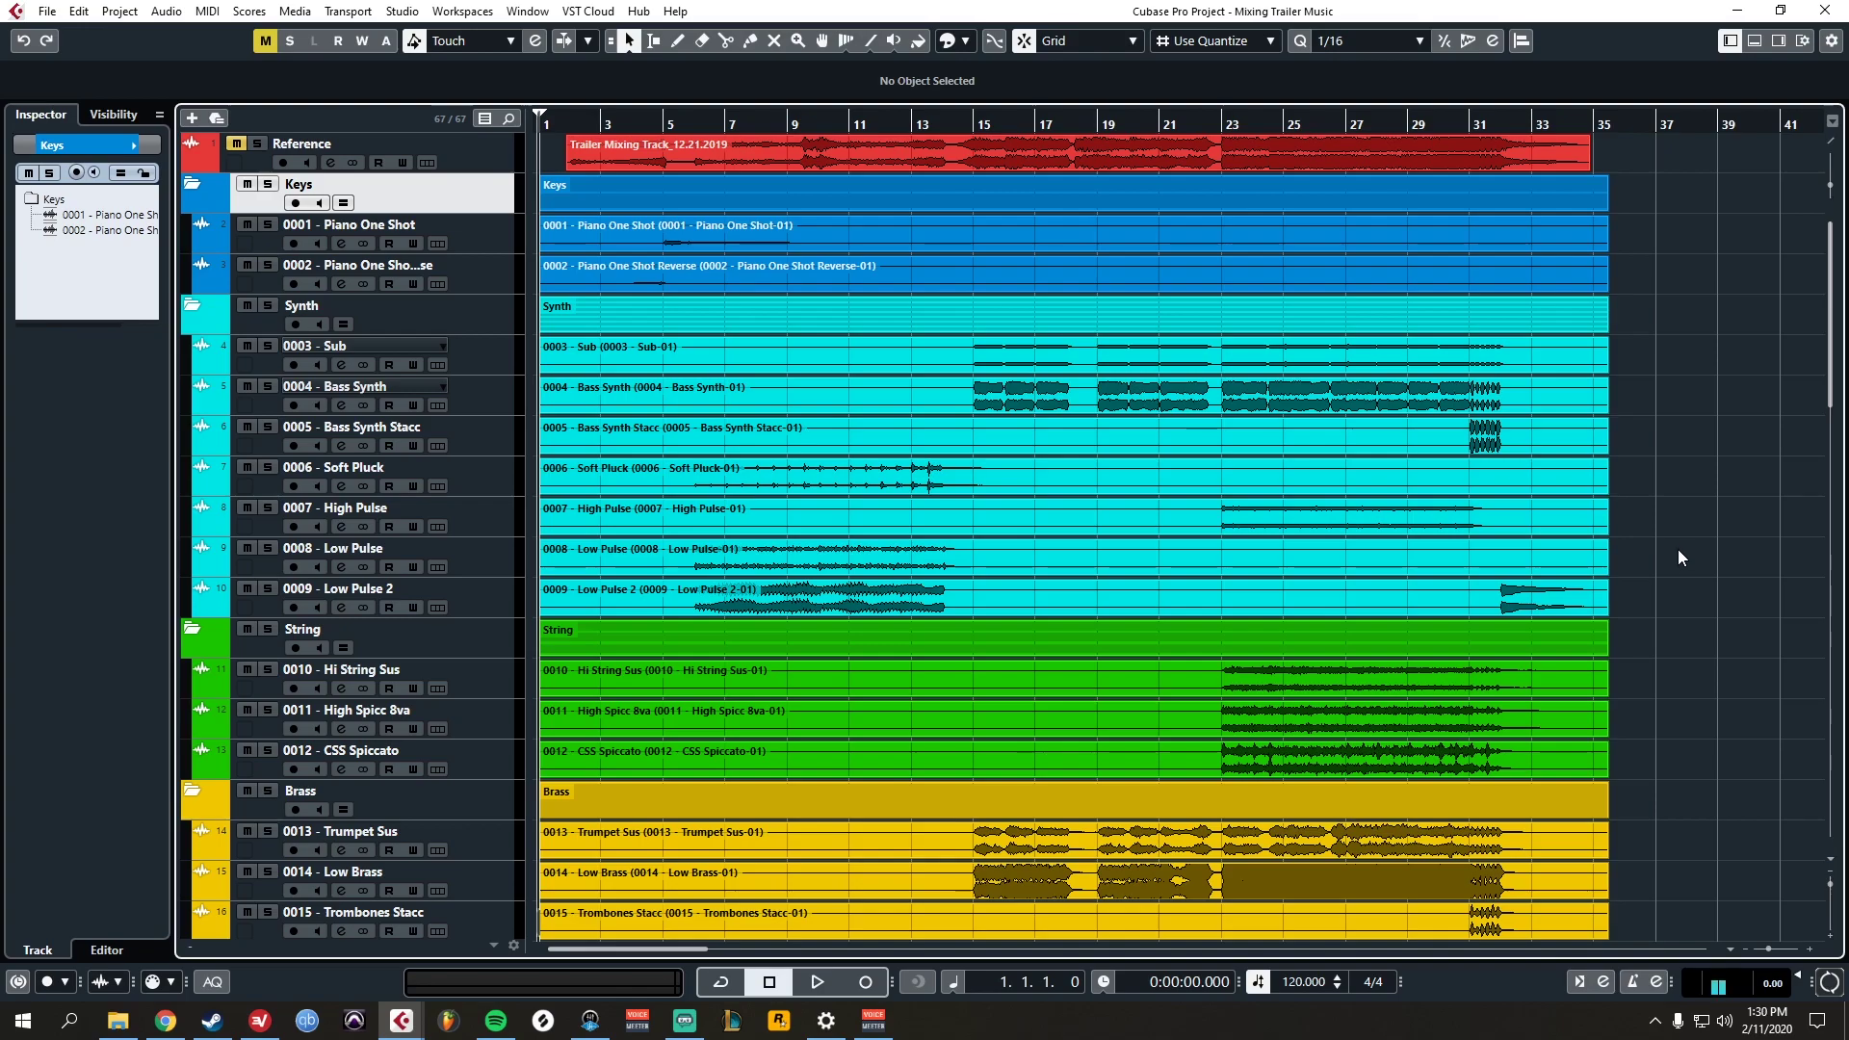
pyautogui.press('space')
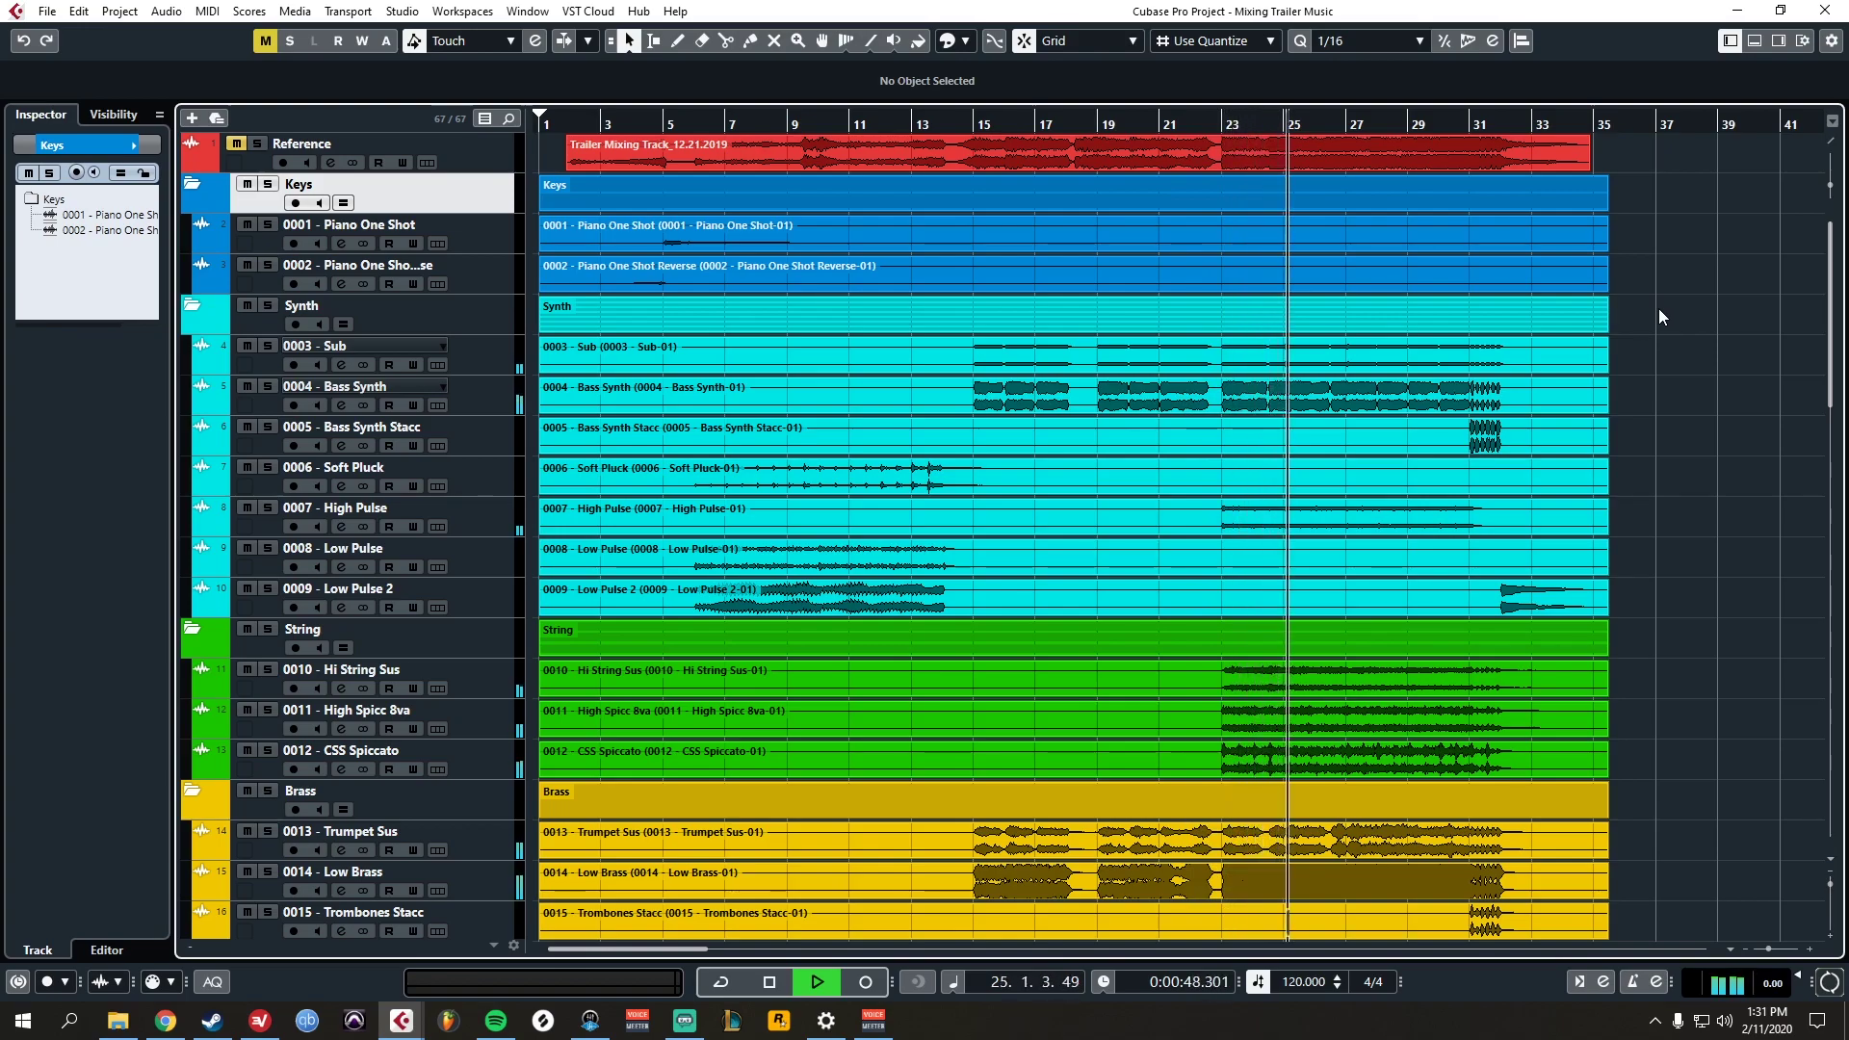
pyautogui.press('space')
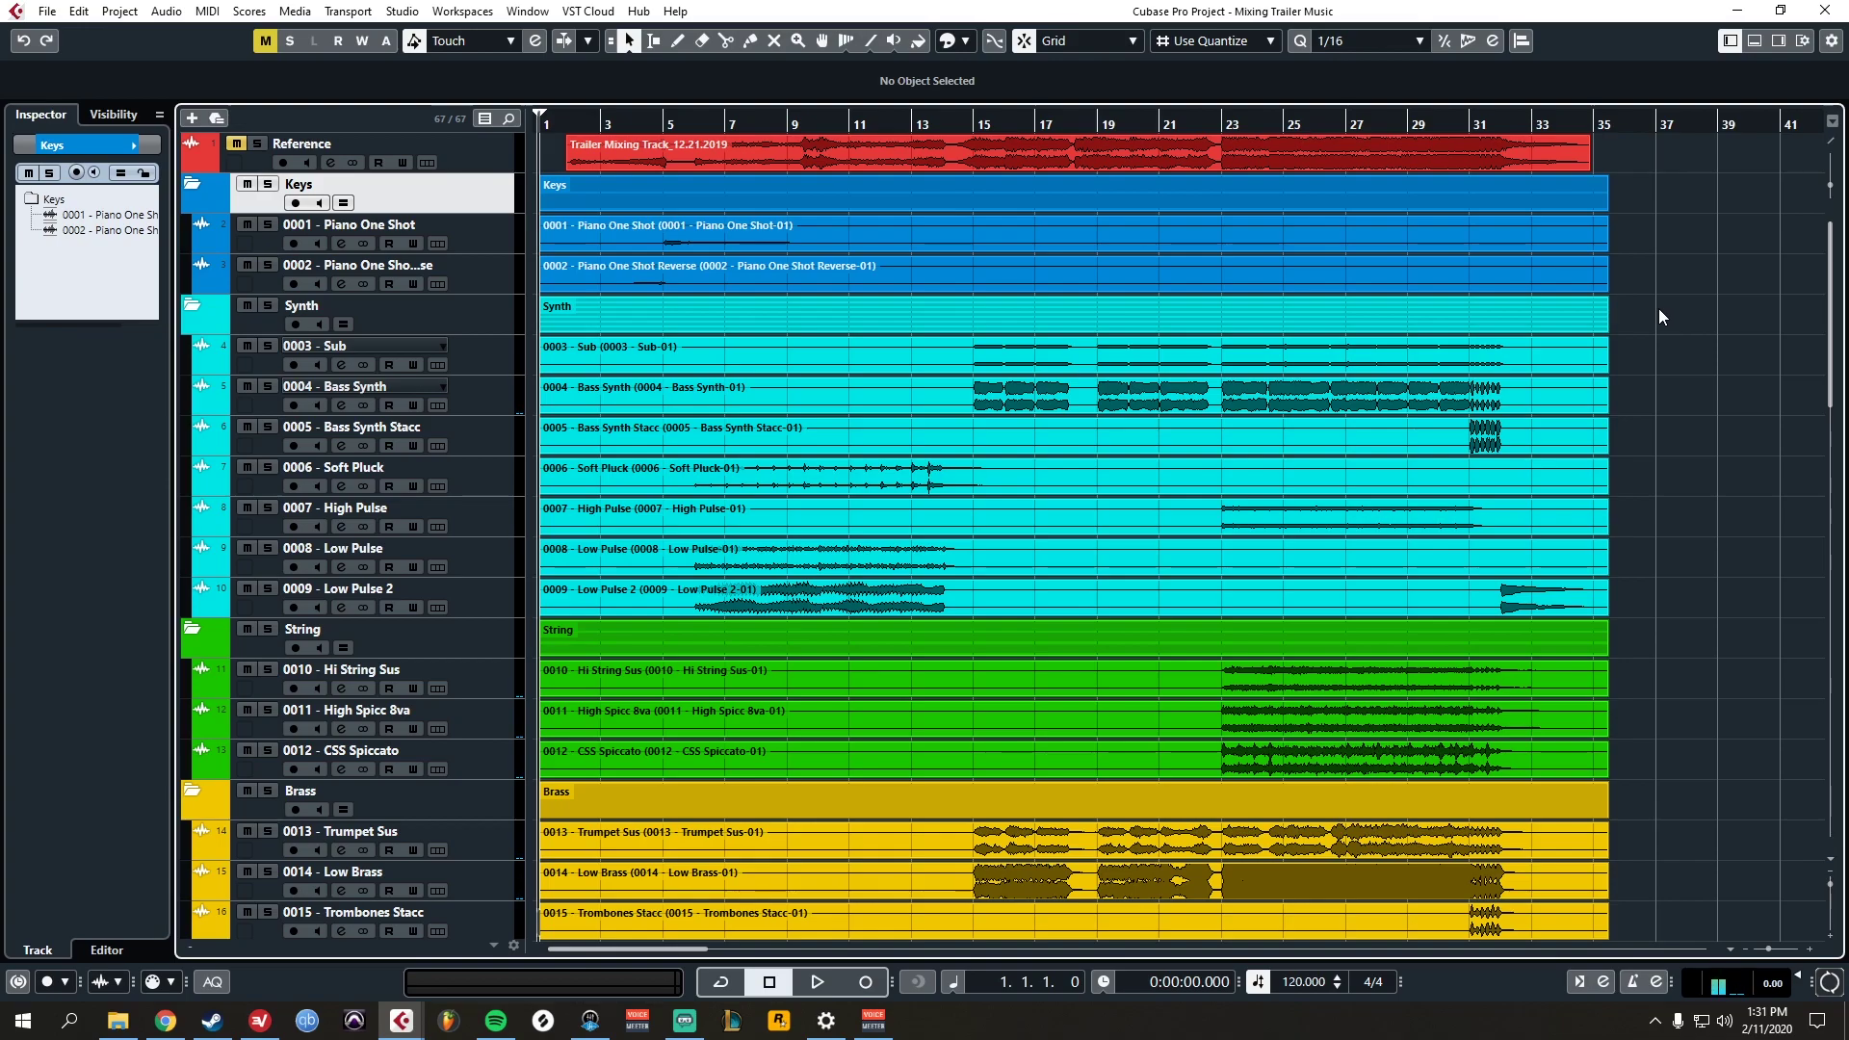
# - Lower the Brass group fader to -2.37 dB in the MixConsole while the mix plays
pyautogui.press('F3')
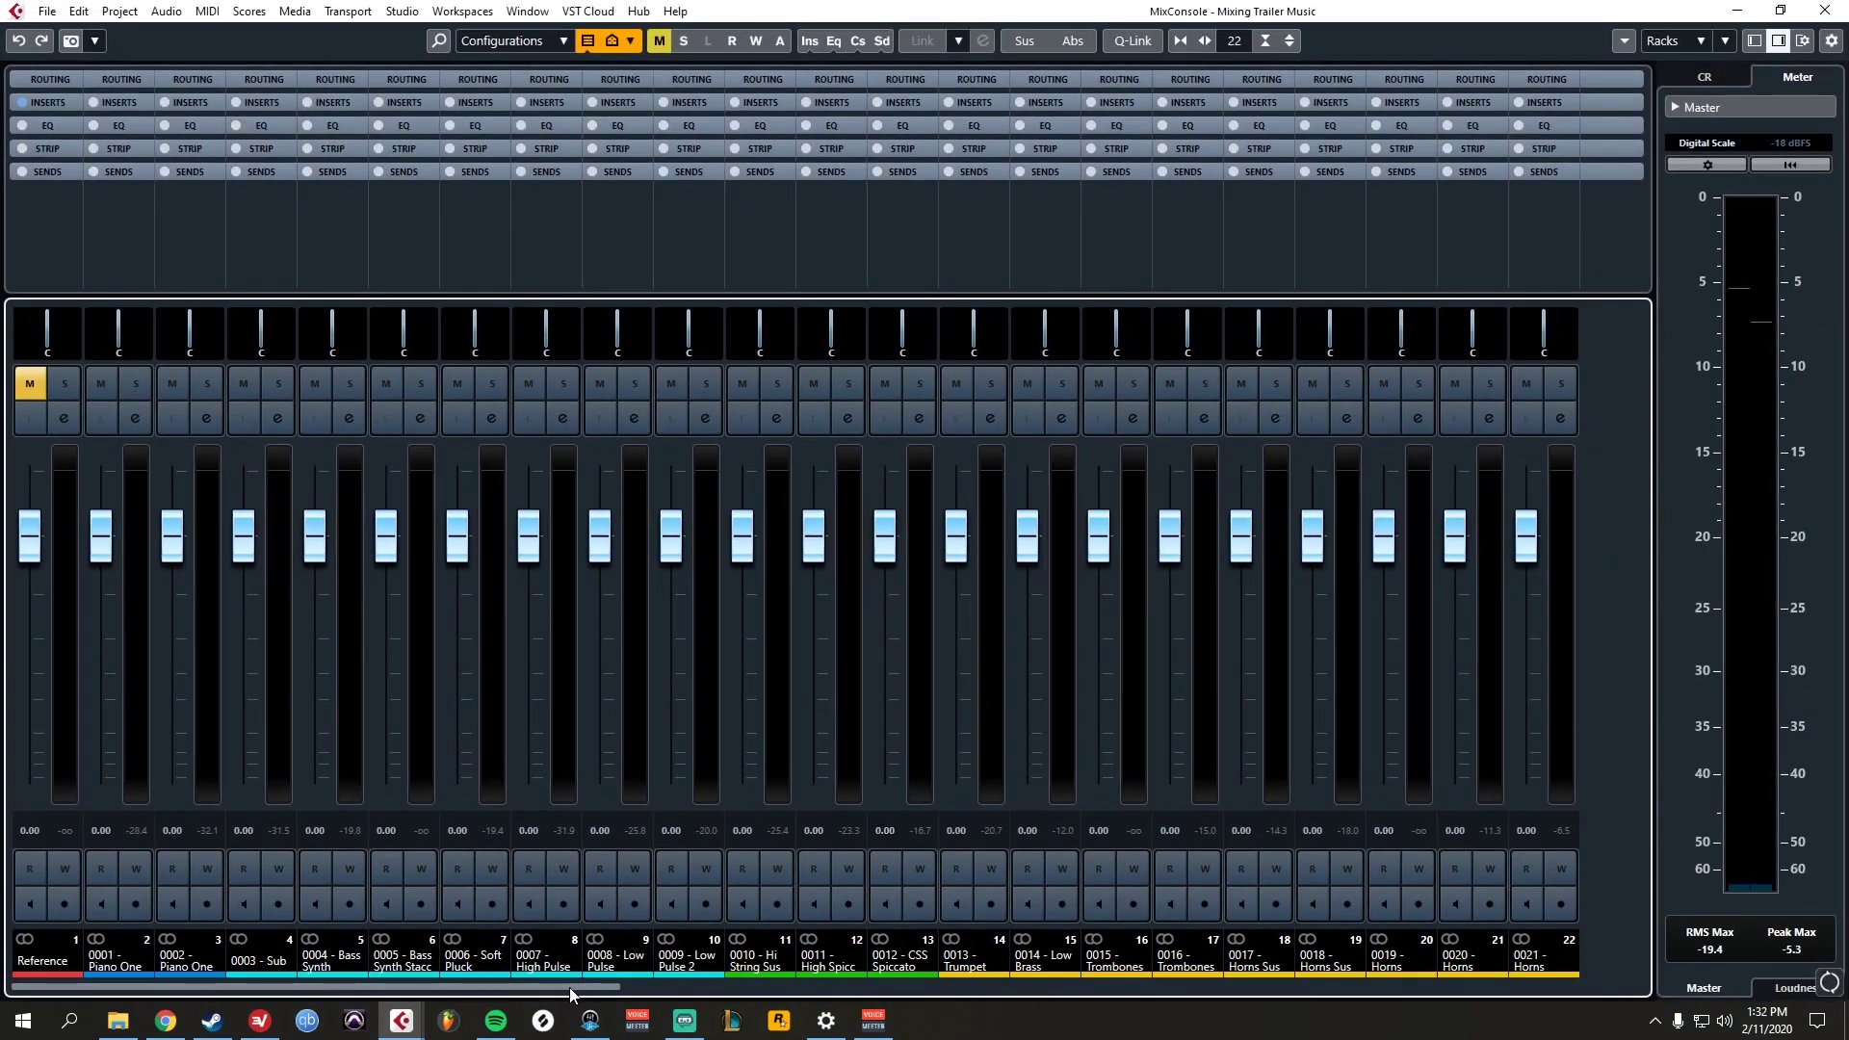
pyautogui.moveTo(570, 992); pyautogui.dragTo(1624, 997)
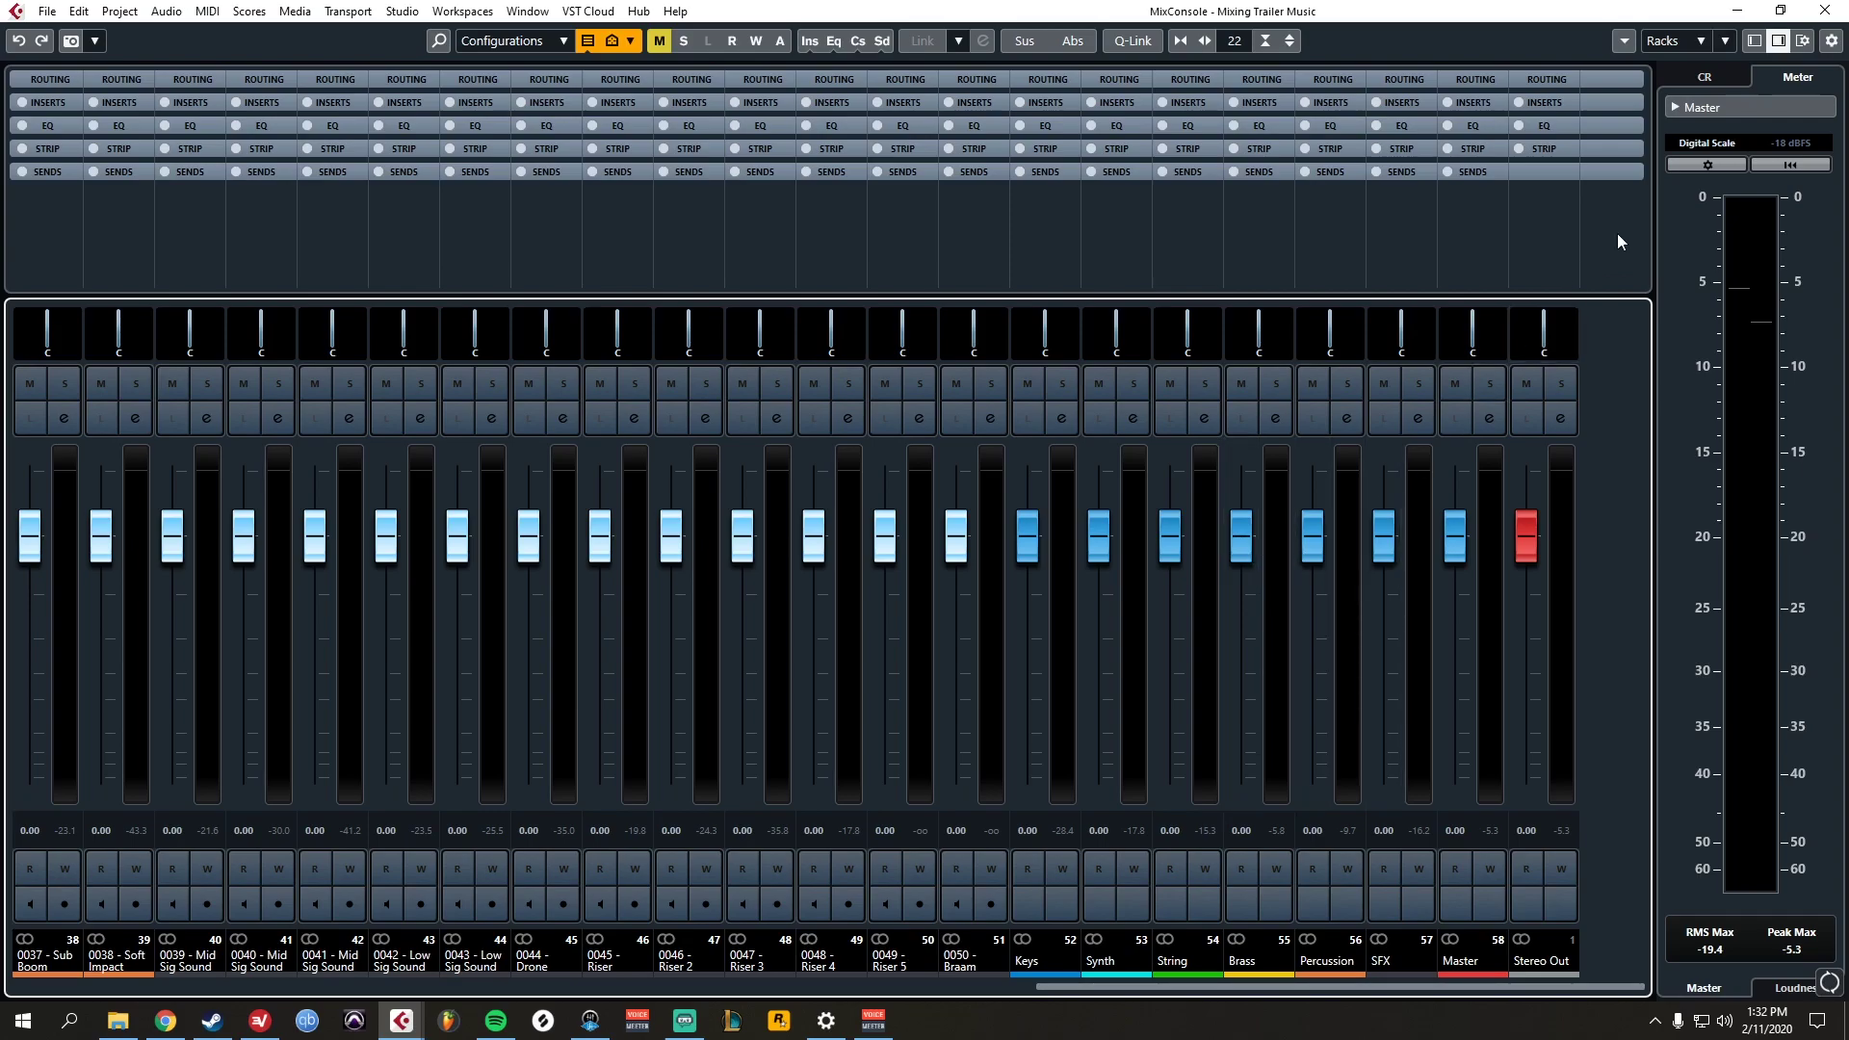
pyautogui.press('space')
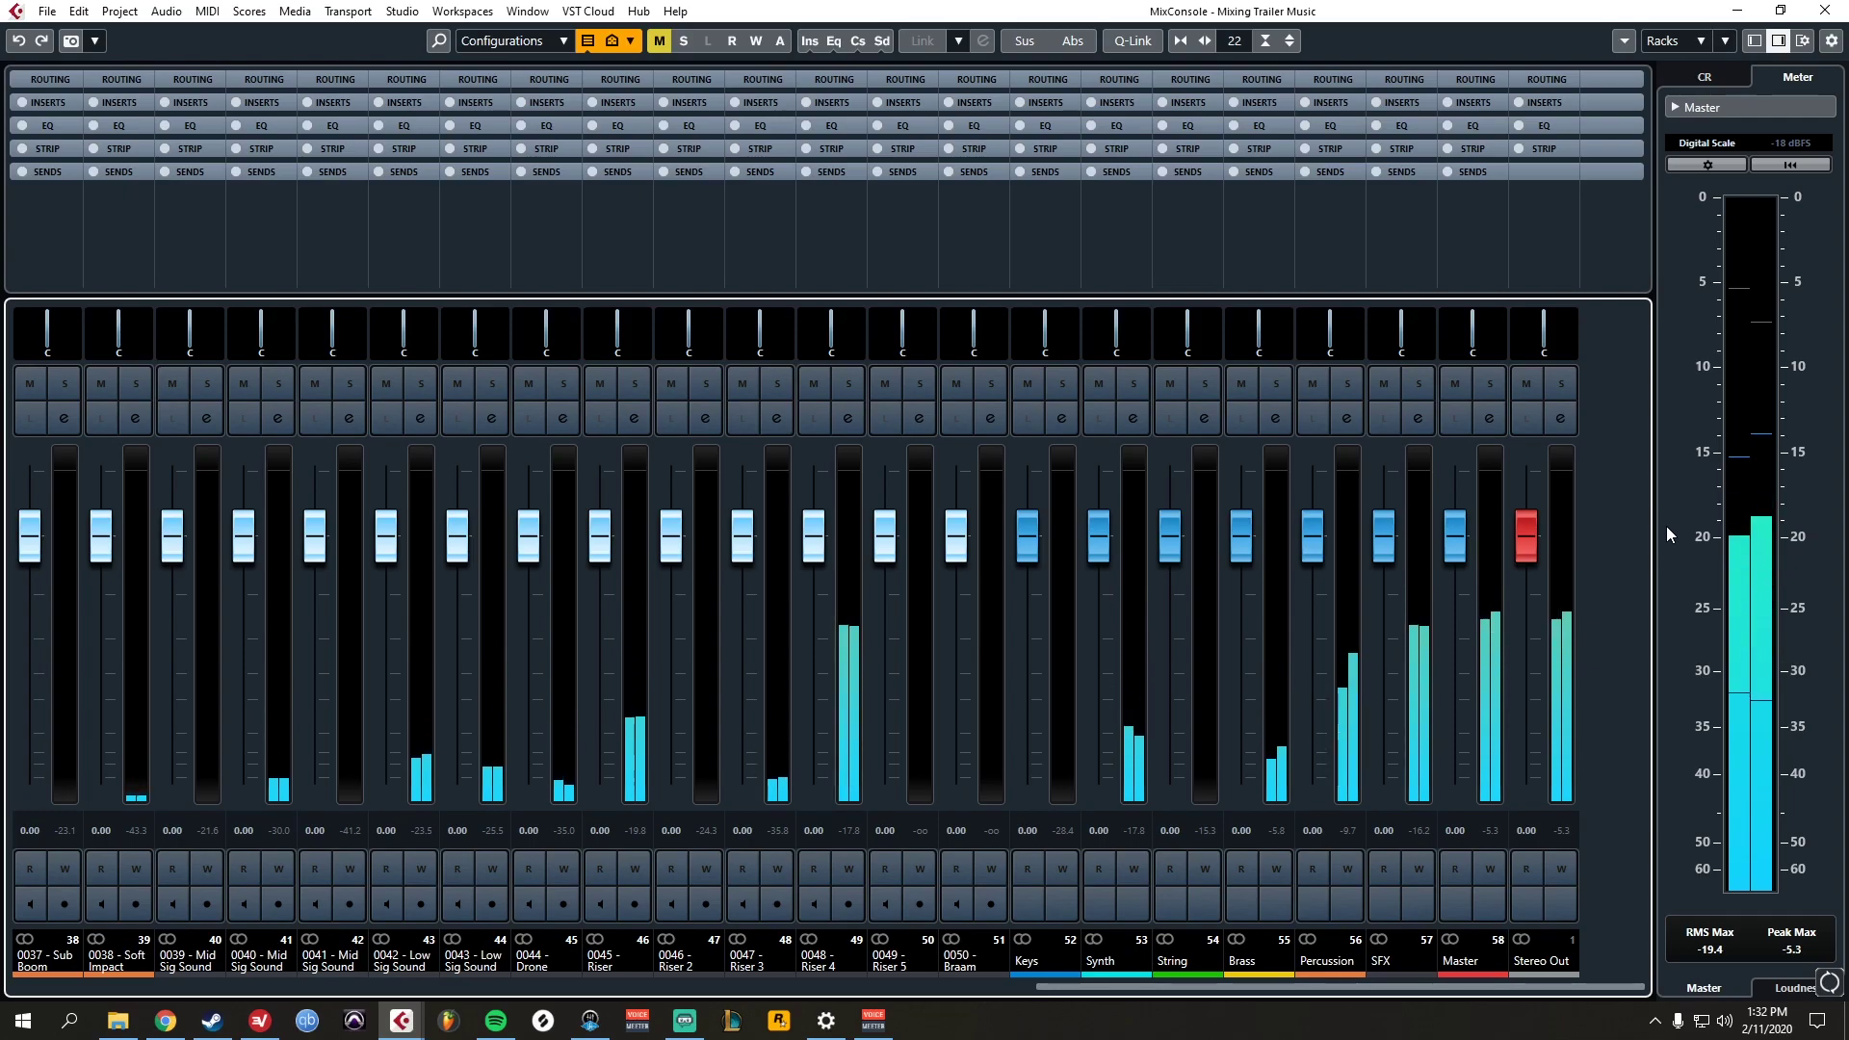
pyautogui.moveTo(1248, 548); pyautogui.dragTo(1245, 580)
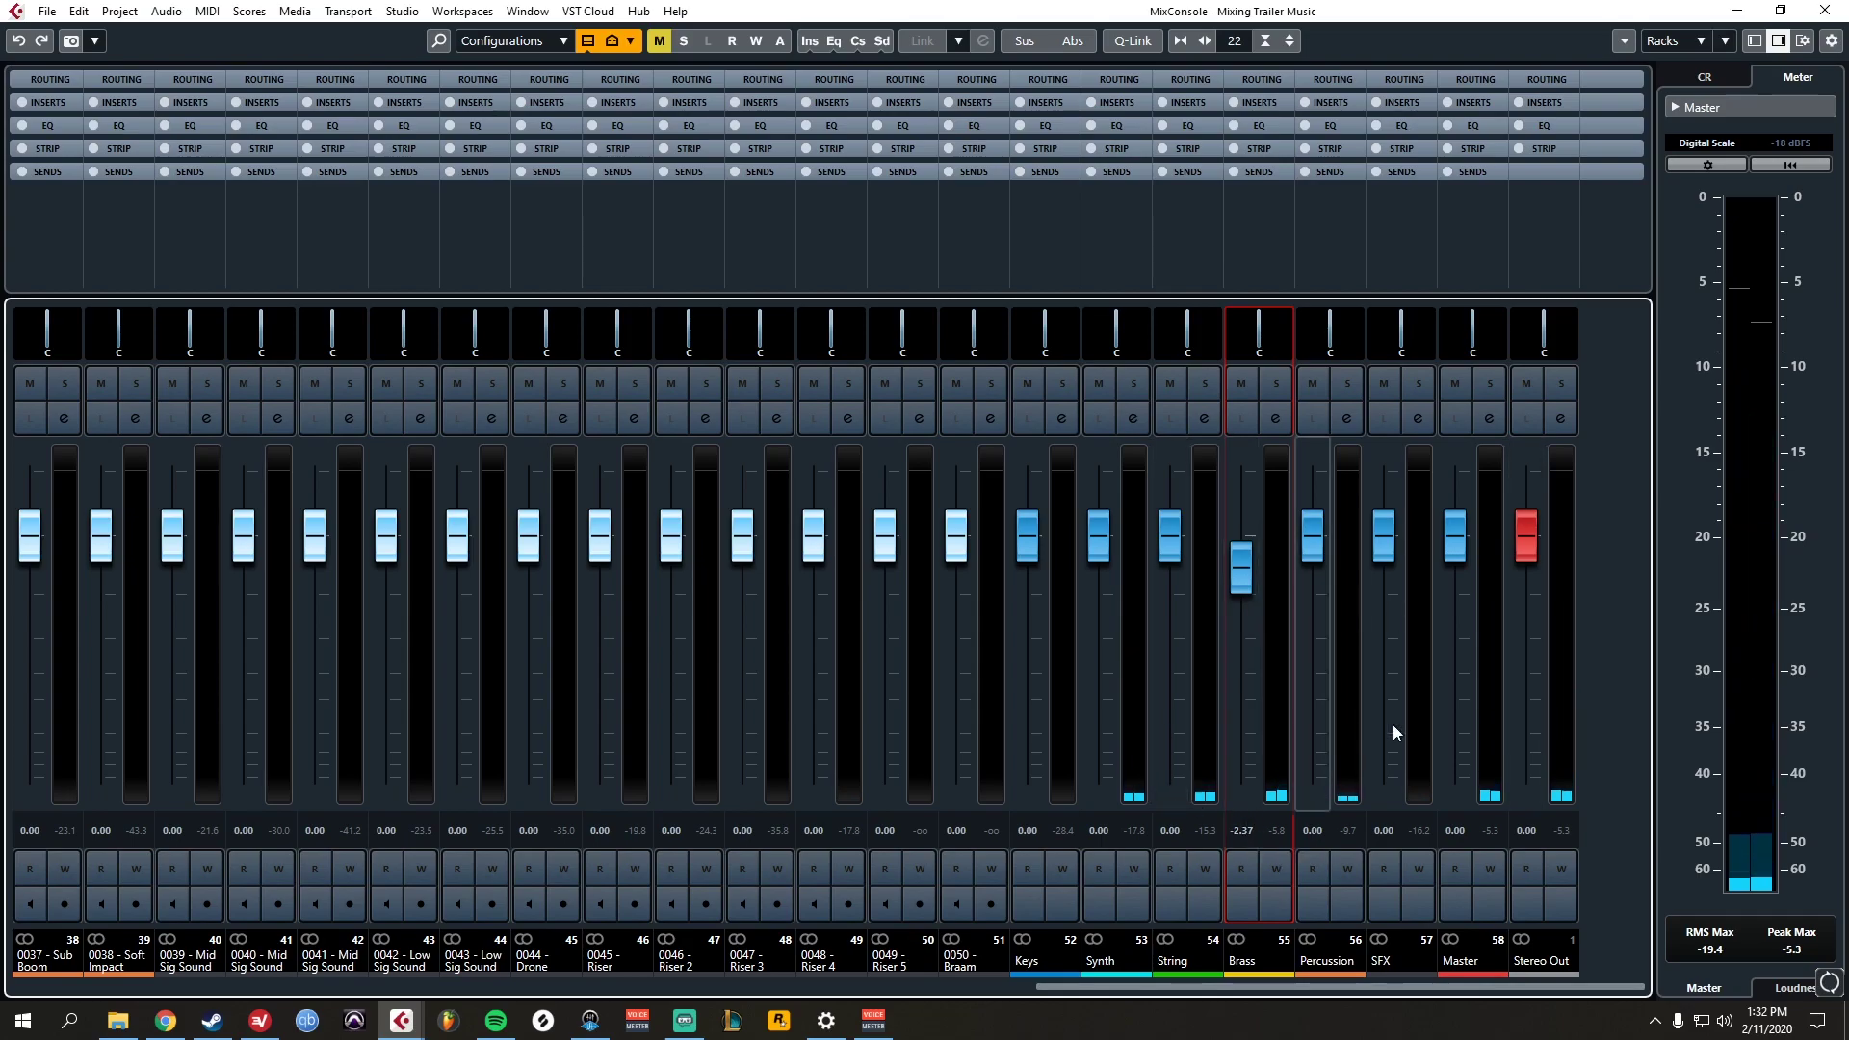
pyautogui.press('F3')
# - Audition the brass passages containing the Bass Trombone from bar 12 and the Horns Flutter from bar 16
pyautogui.scroll(-5, 1223, 447)
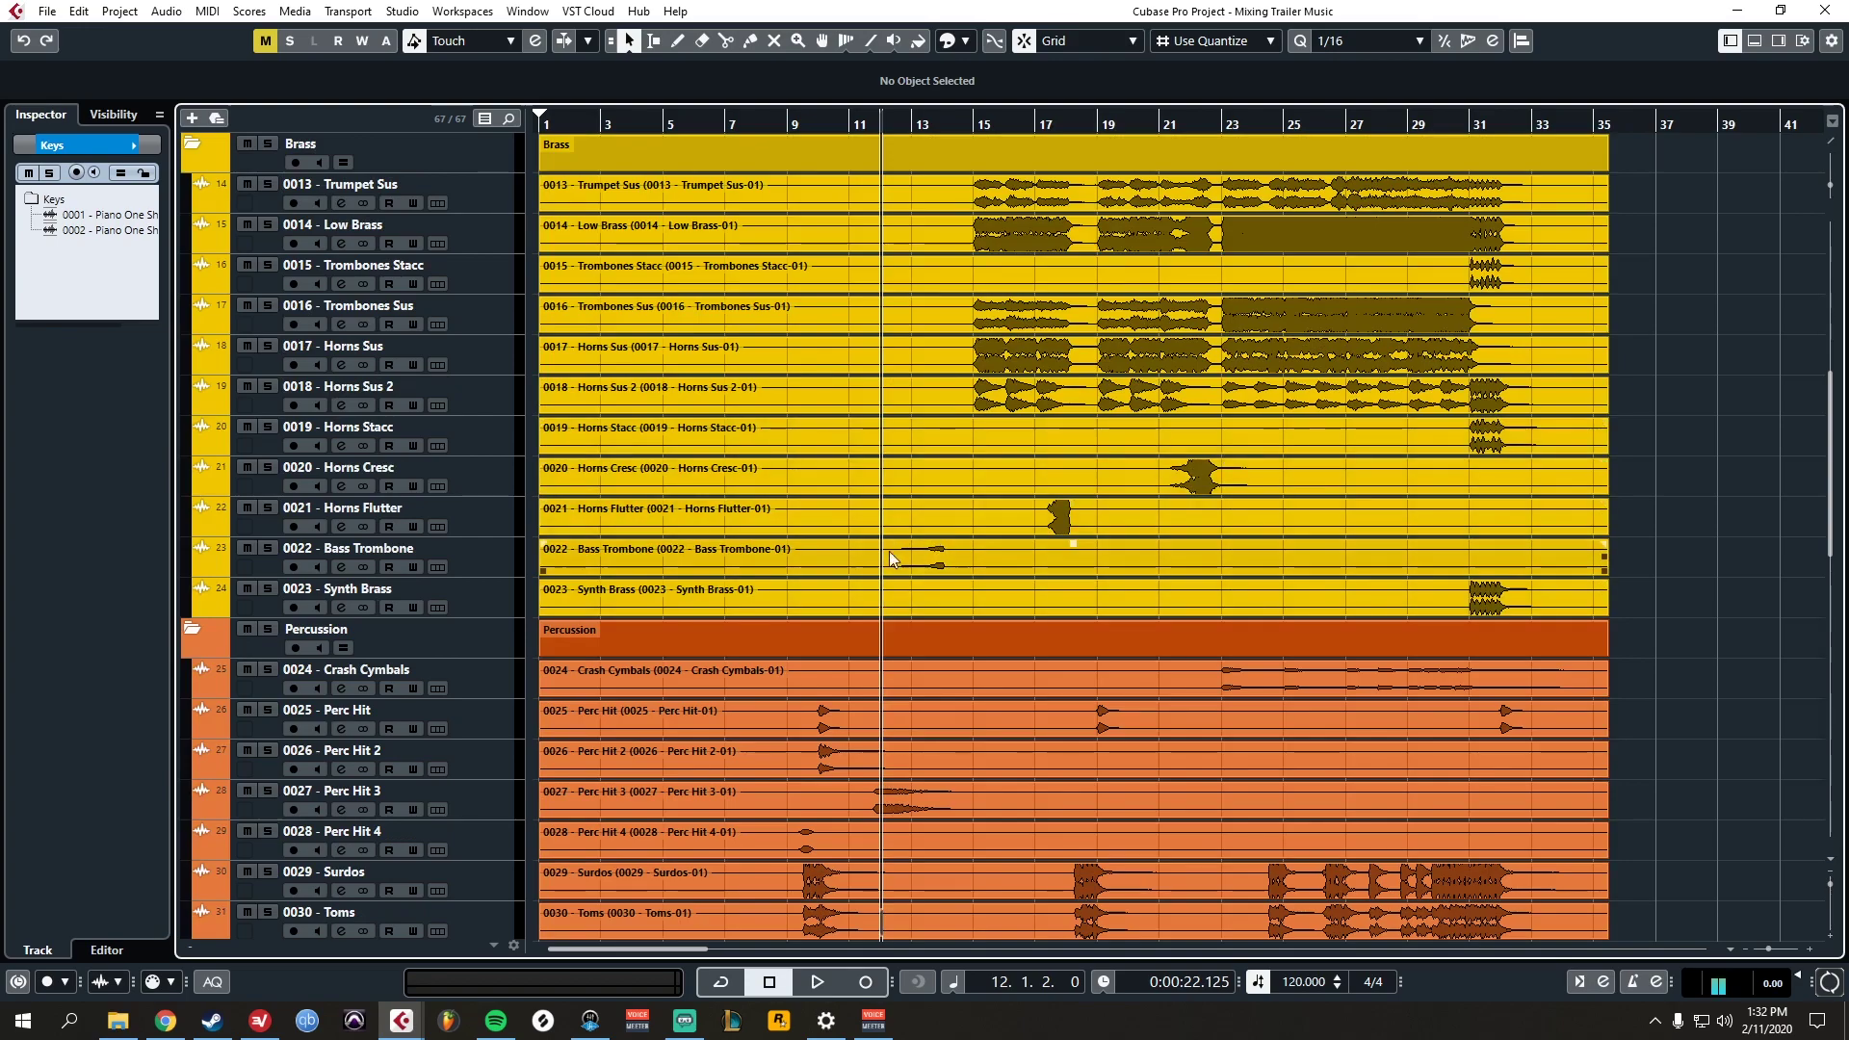
pyautogui.press('space')
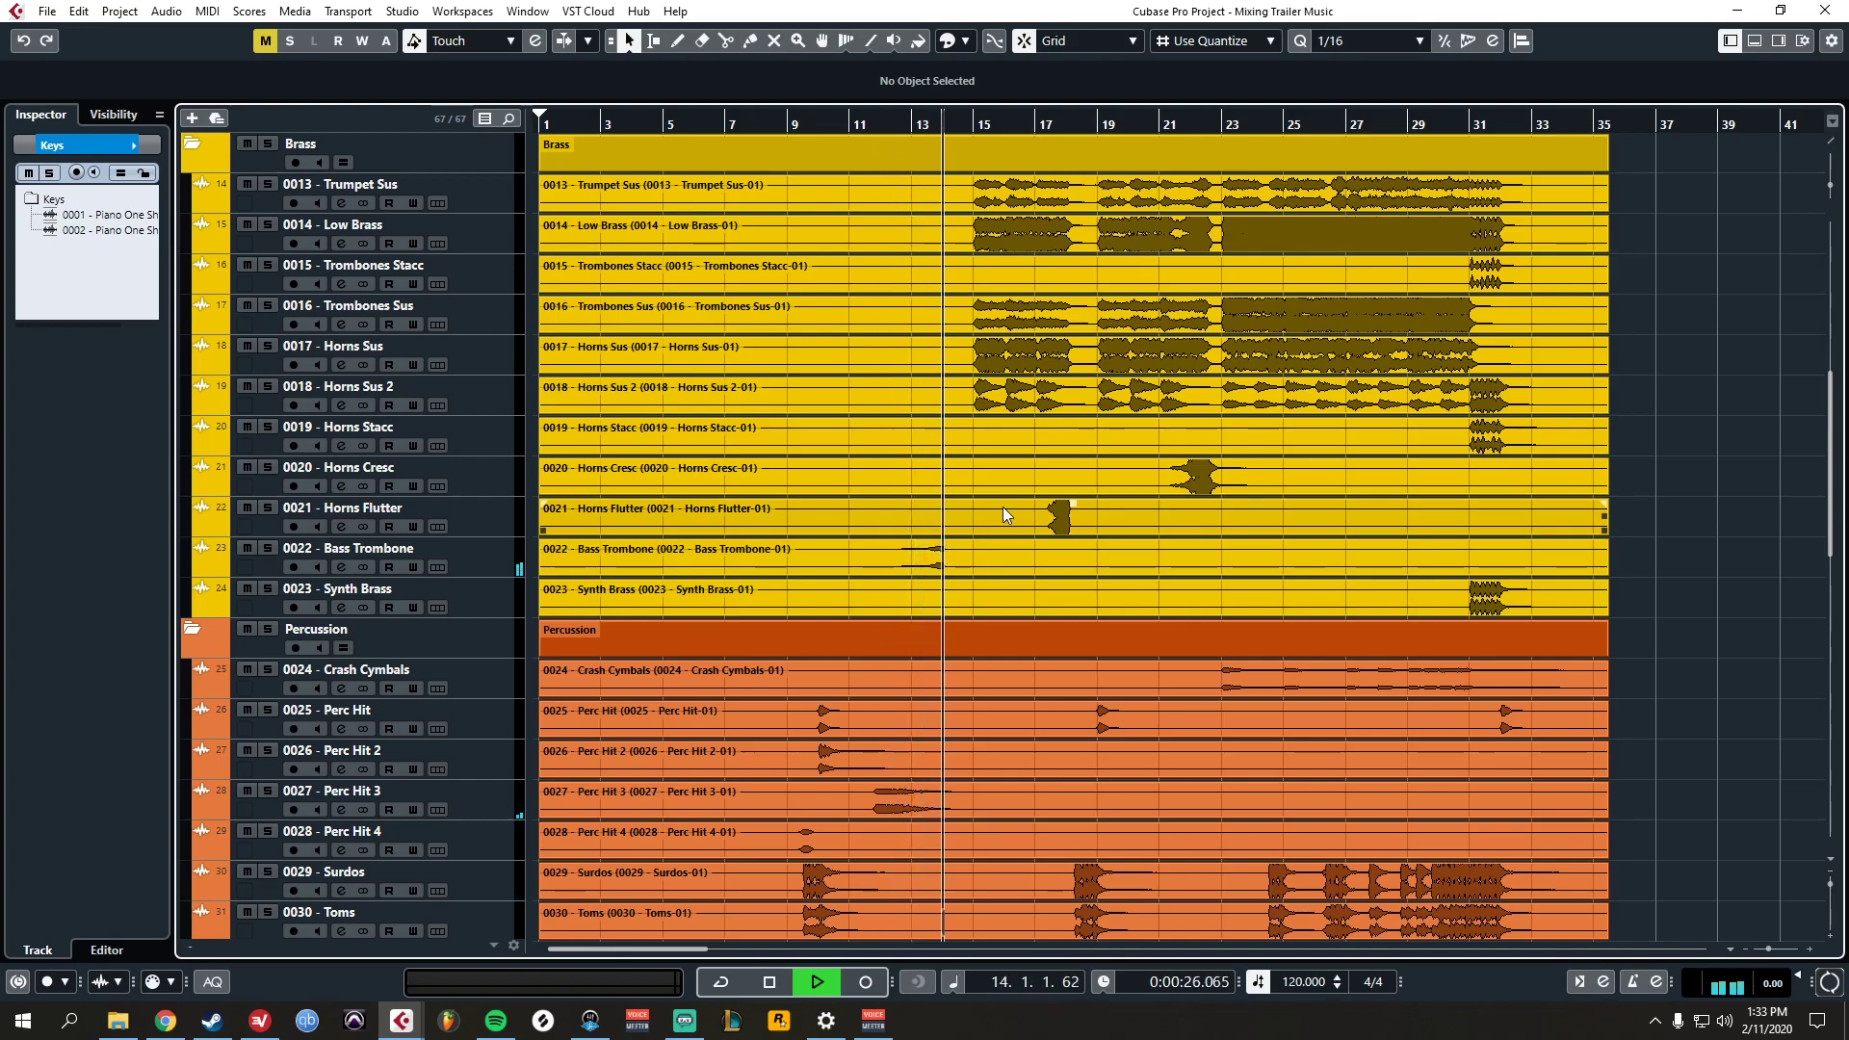
pyautogui.press('space')
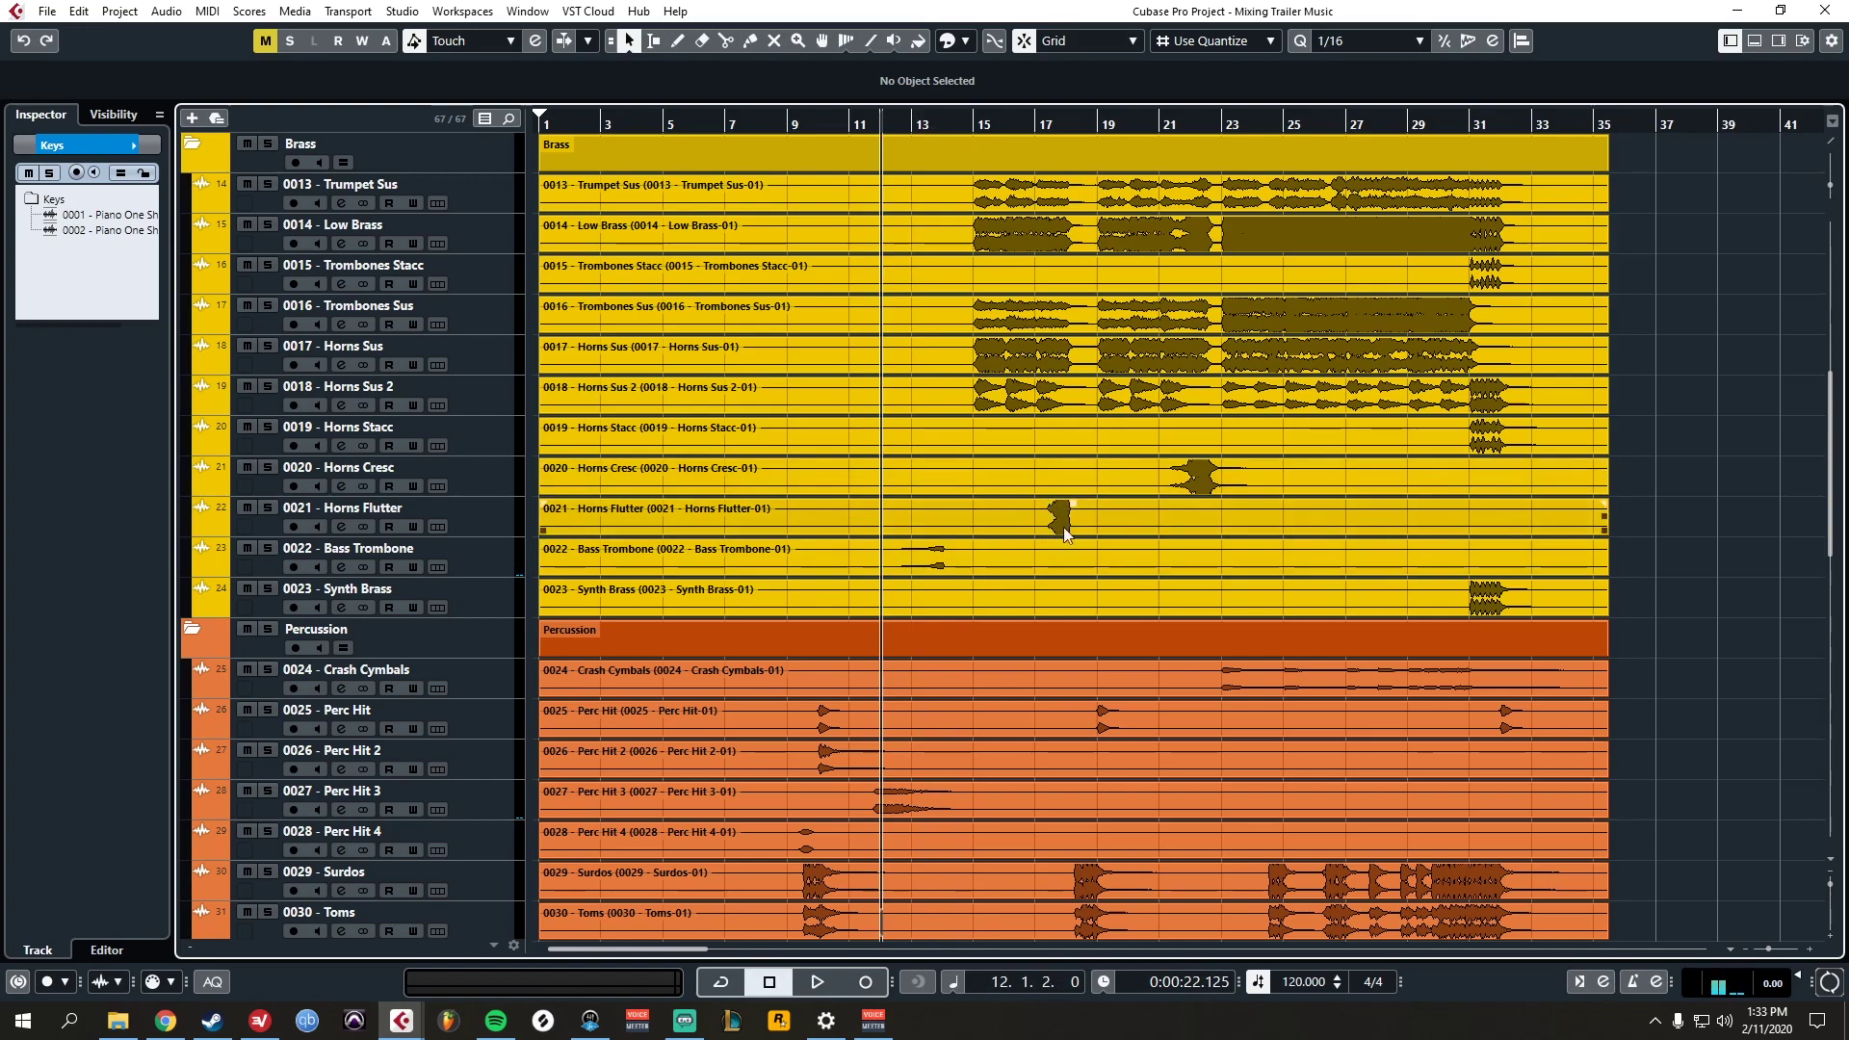
pyautogui.click(1011, 124)
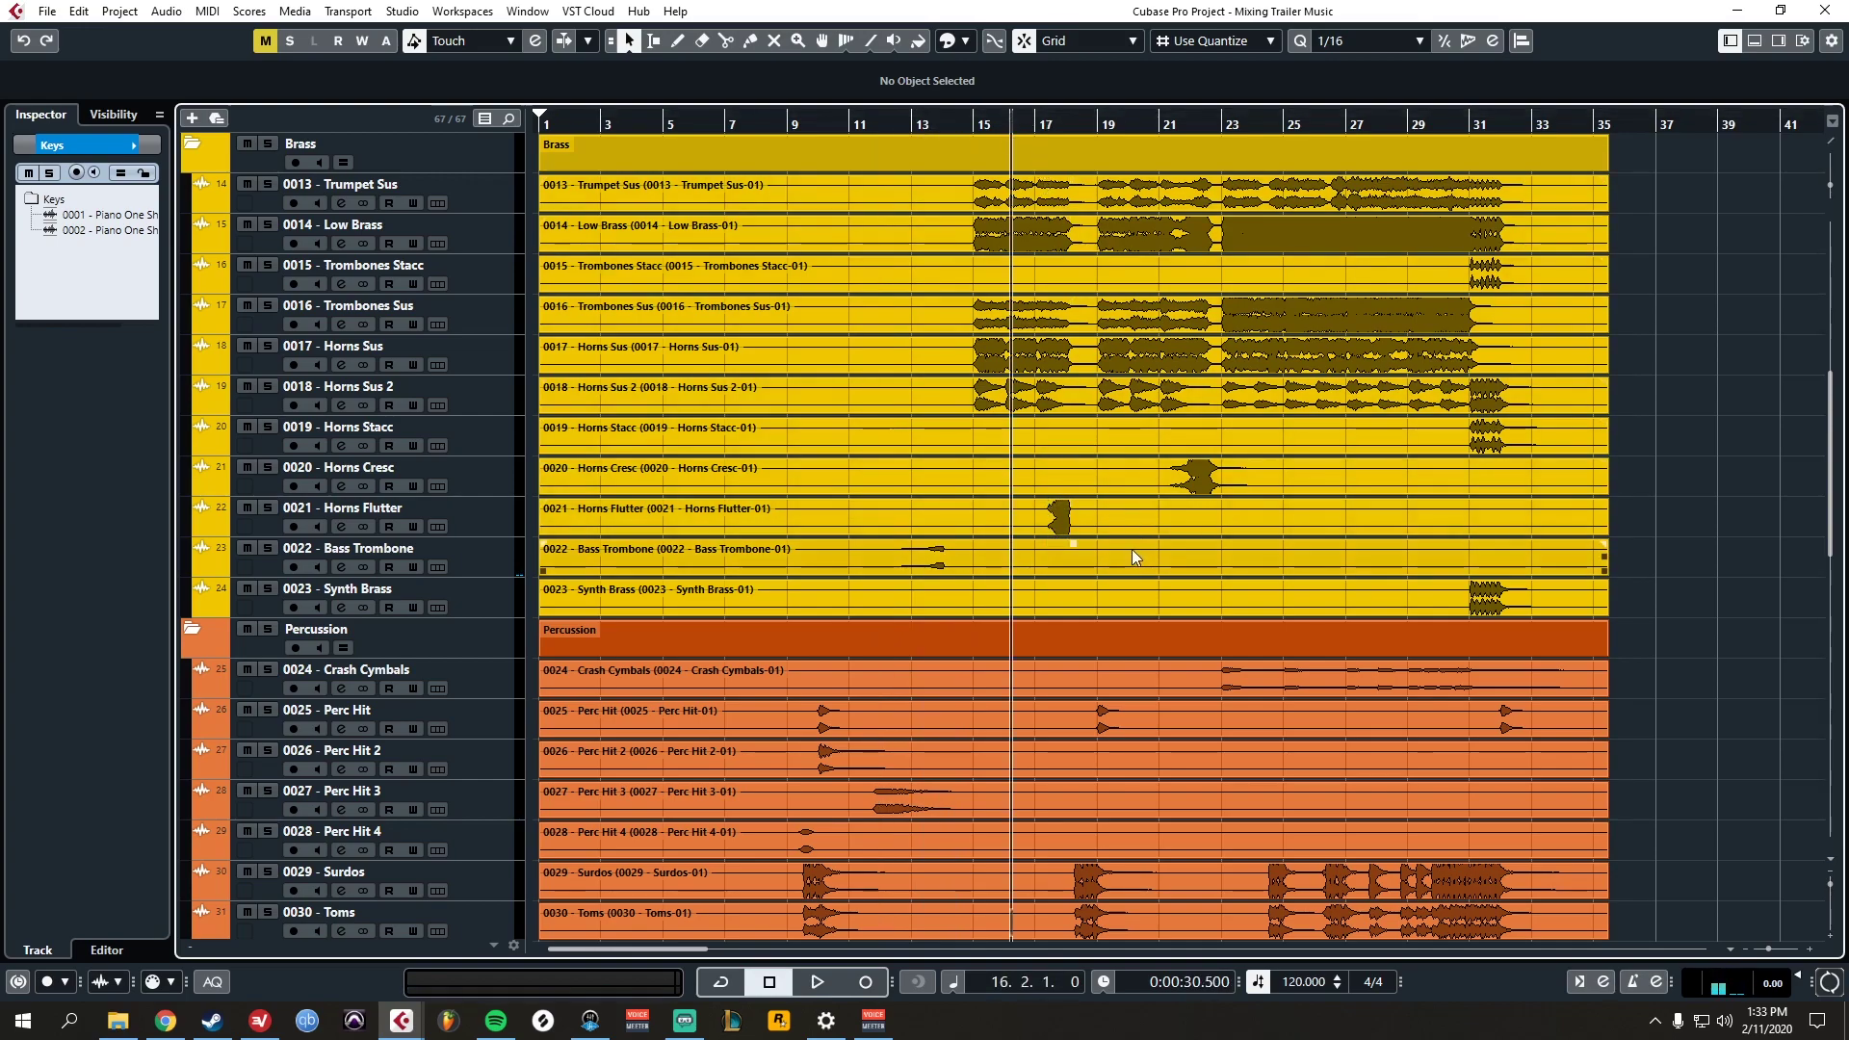
pyautogui.press('space')
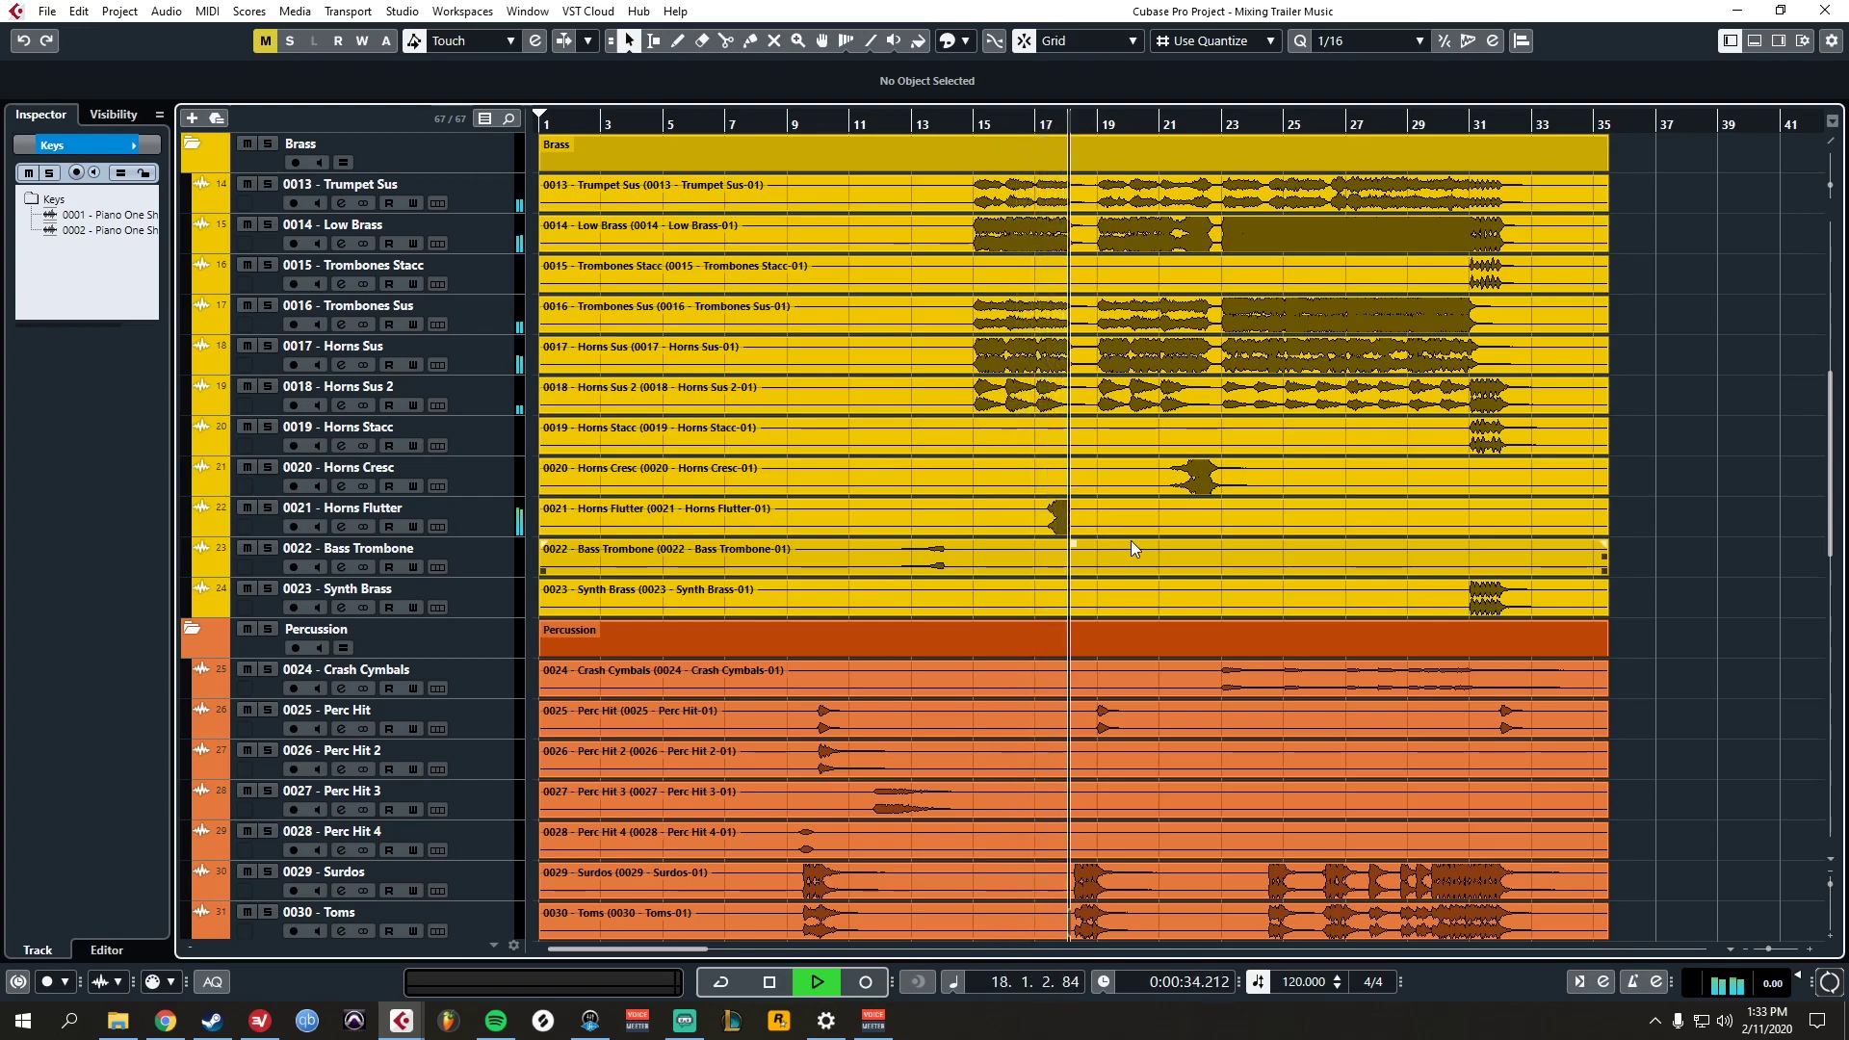
pyautogui.press('space')
# - Solo the Horns Flutter track and play its passage from bar 17
pyautogui.press('s')
pyautogui.click(1042, 124)
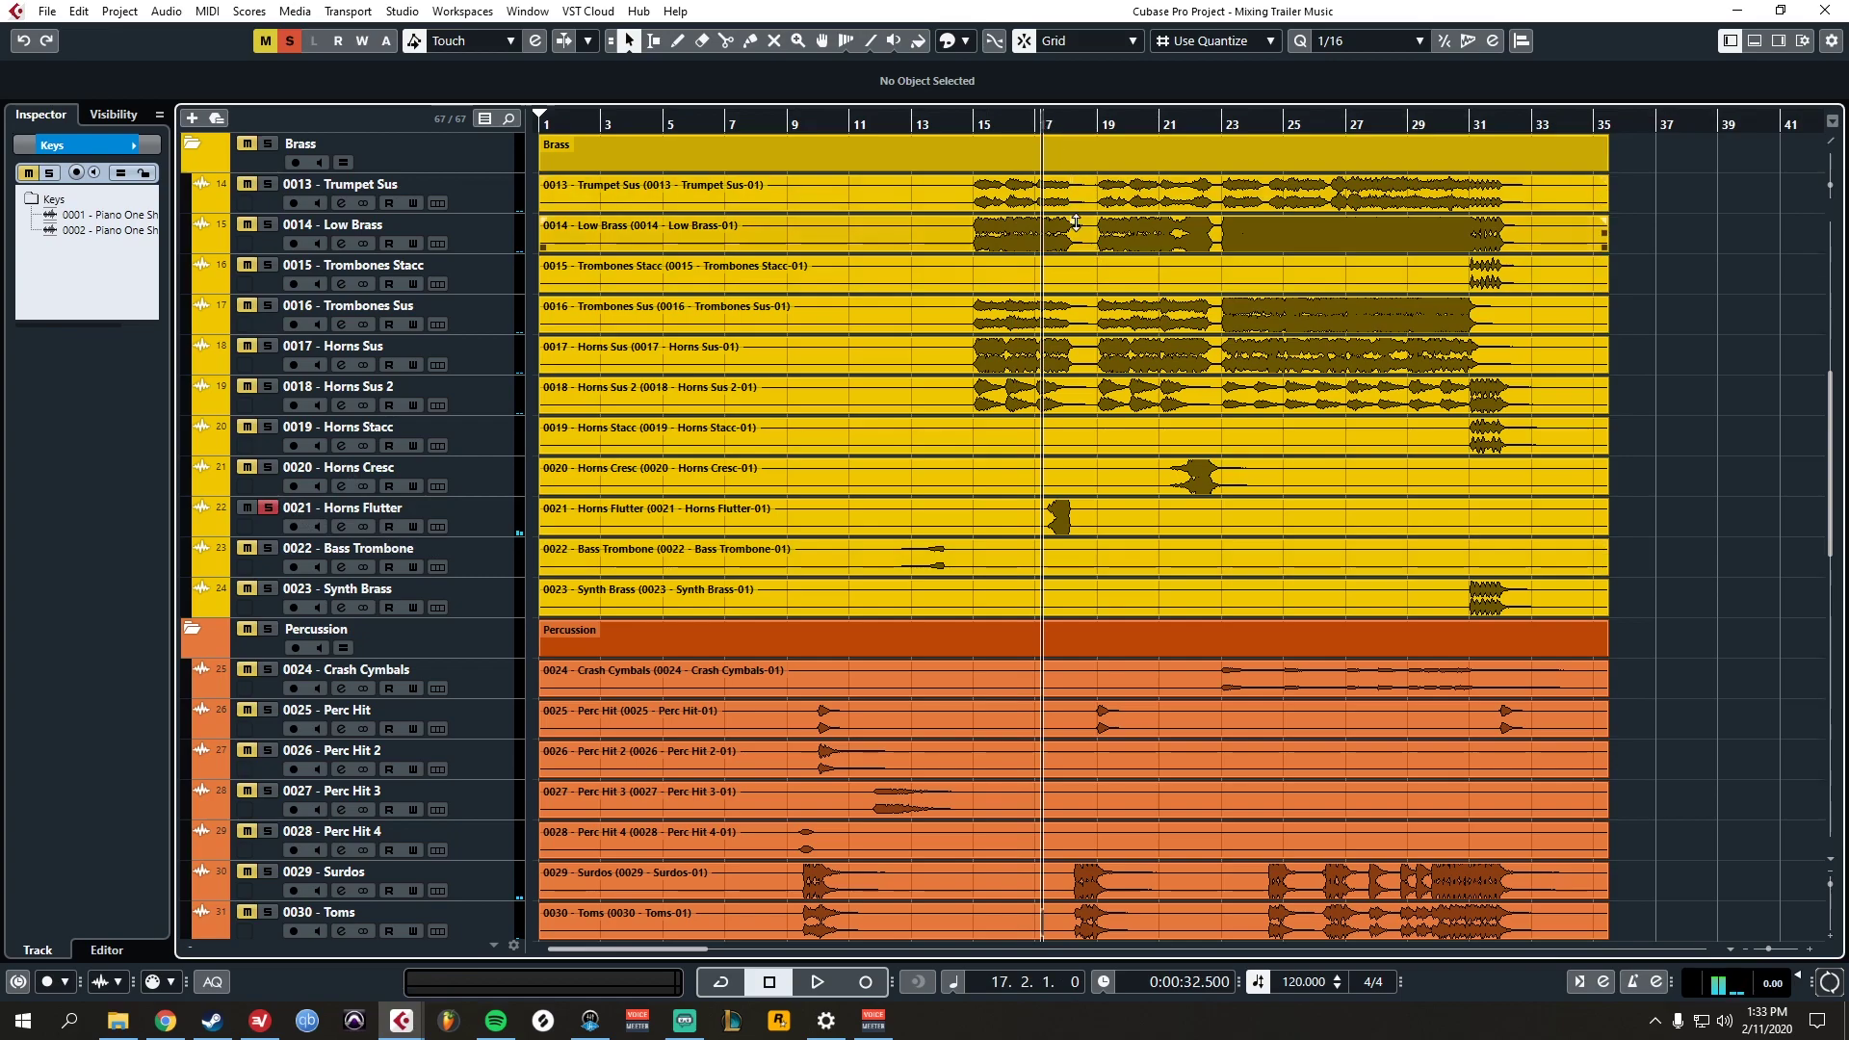
pyautogui.press('space')
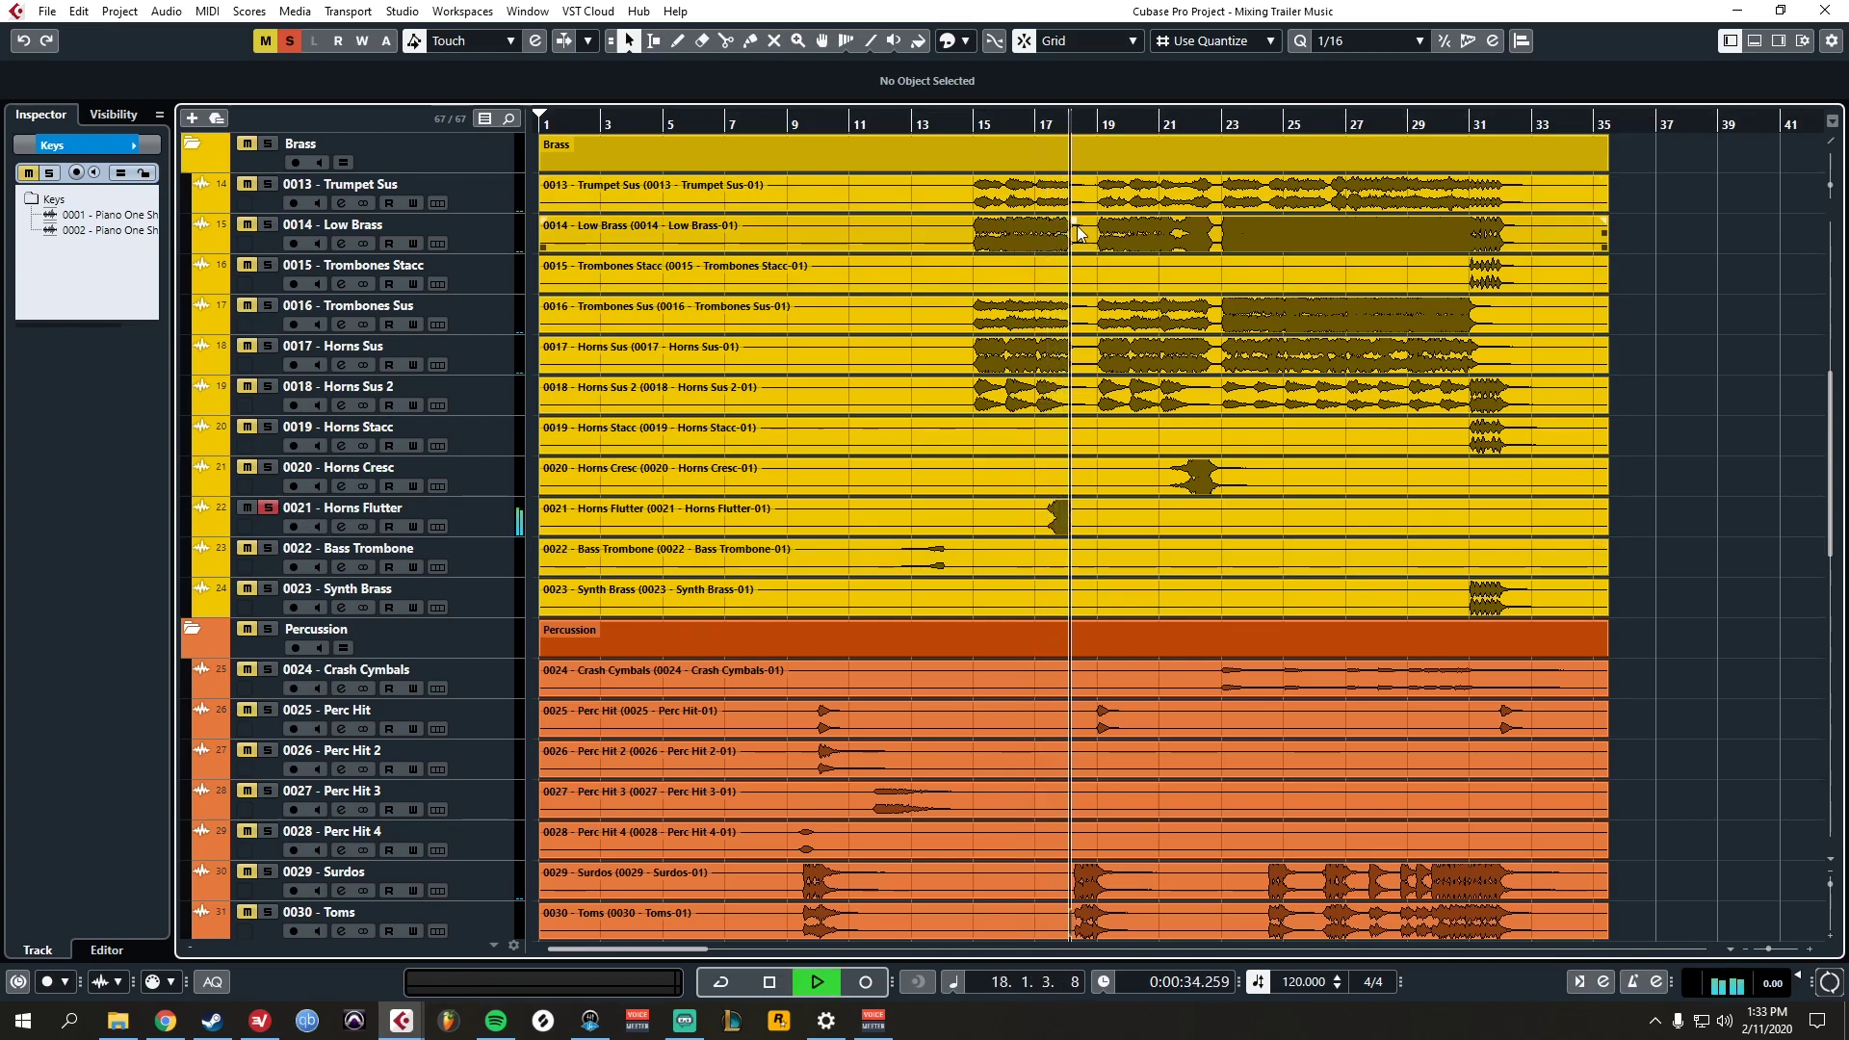
pyautogui.press('space')
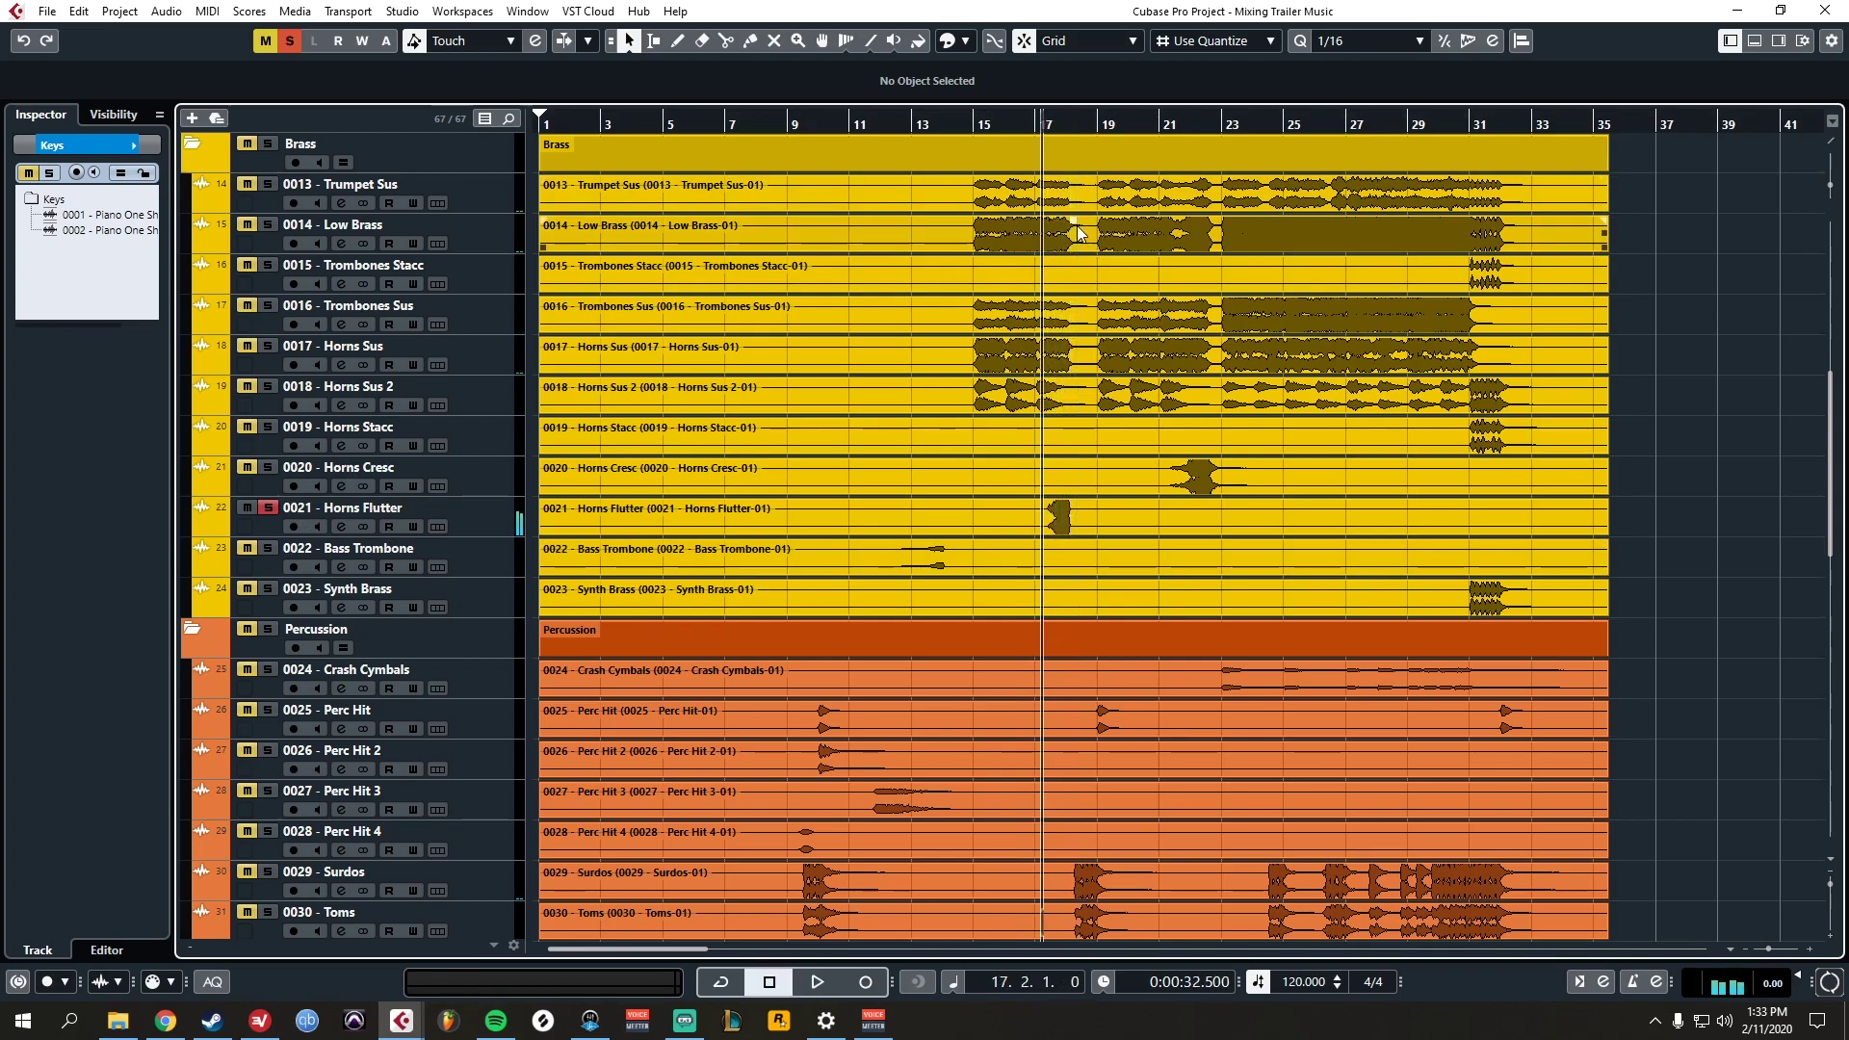
# - Add ValhallaVintageVerb as the first insert on the Horns Flutter channel
pyautogui.click(489, 510)
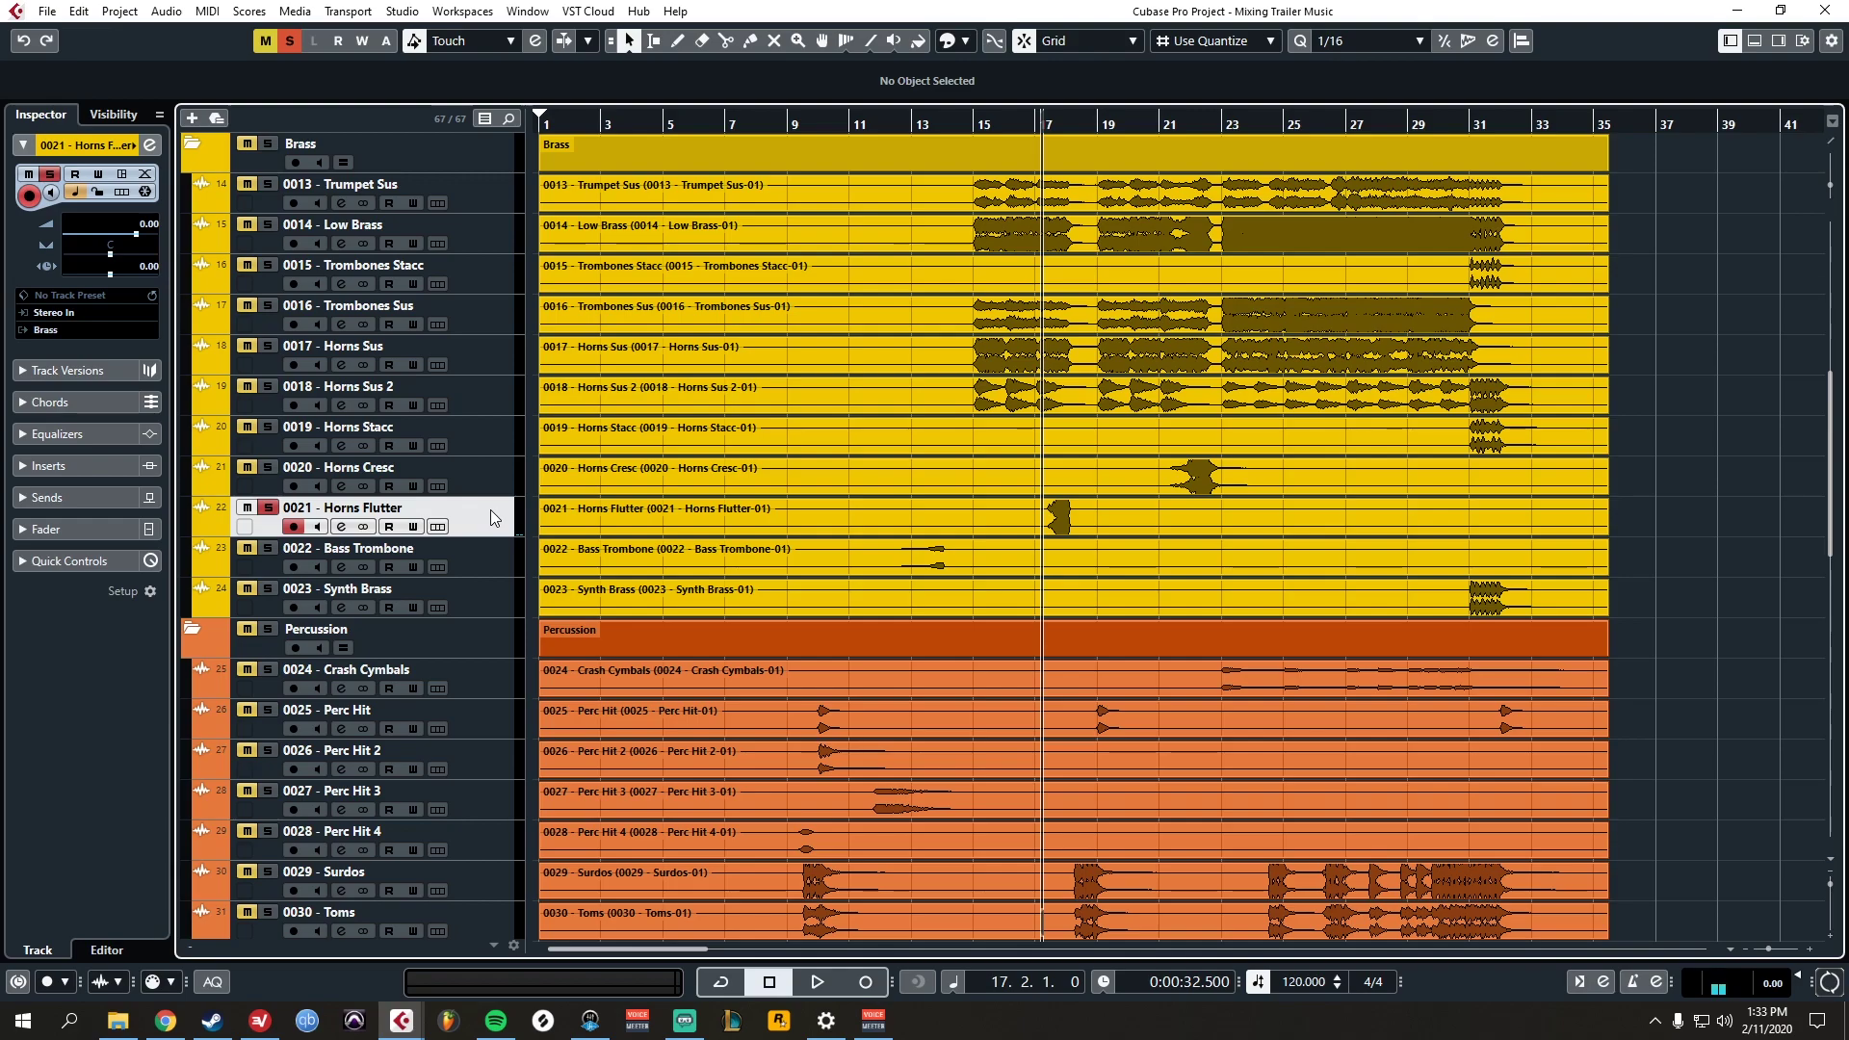
pyautogui.press('e')
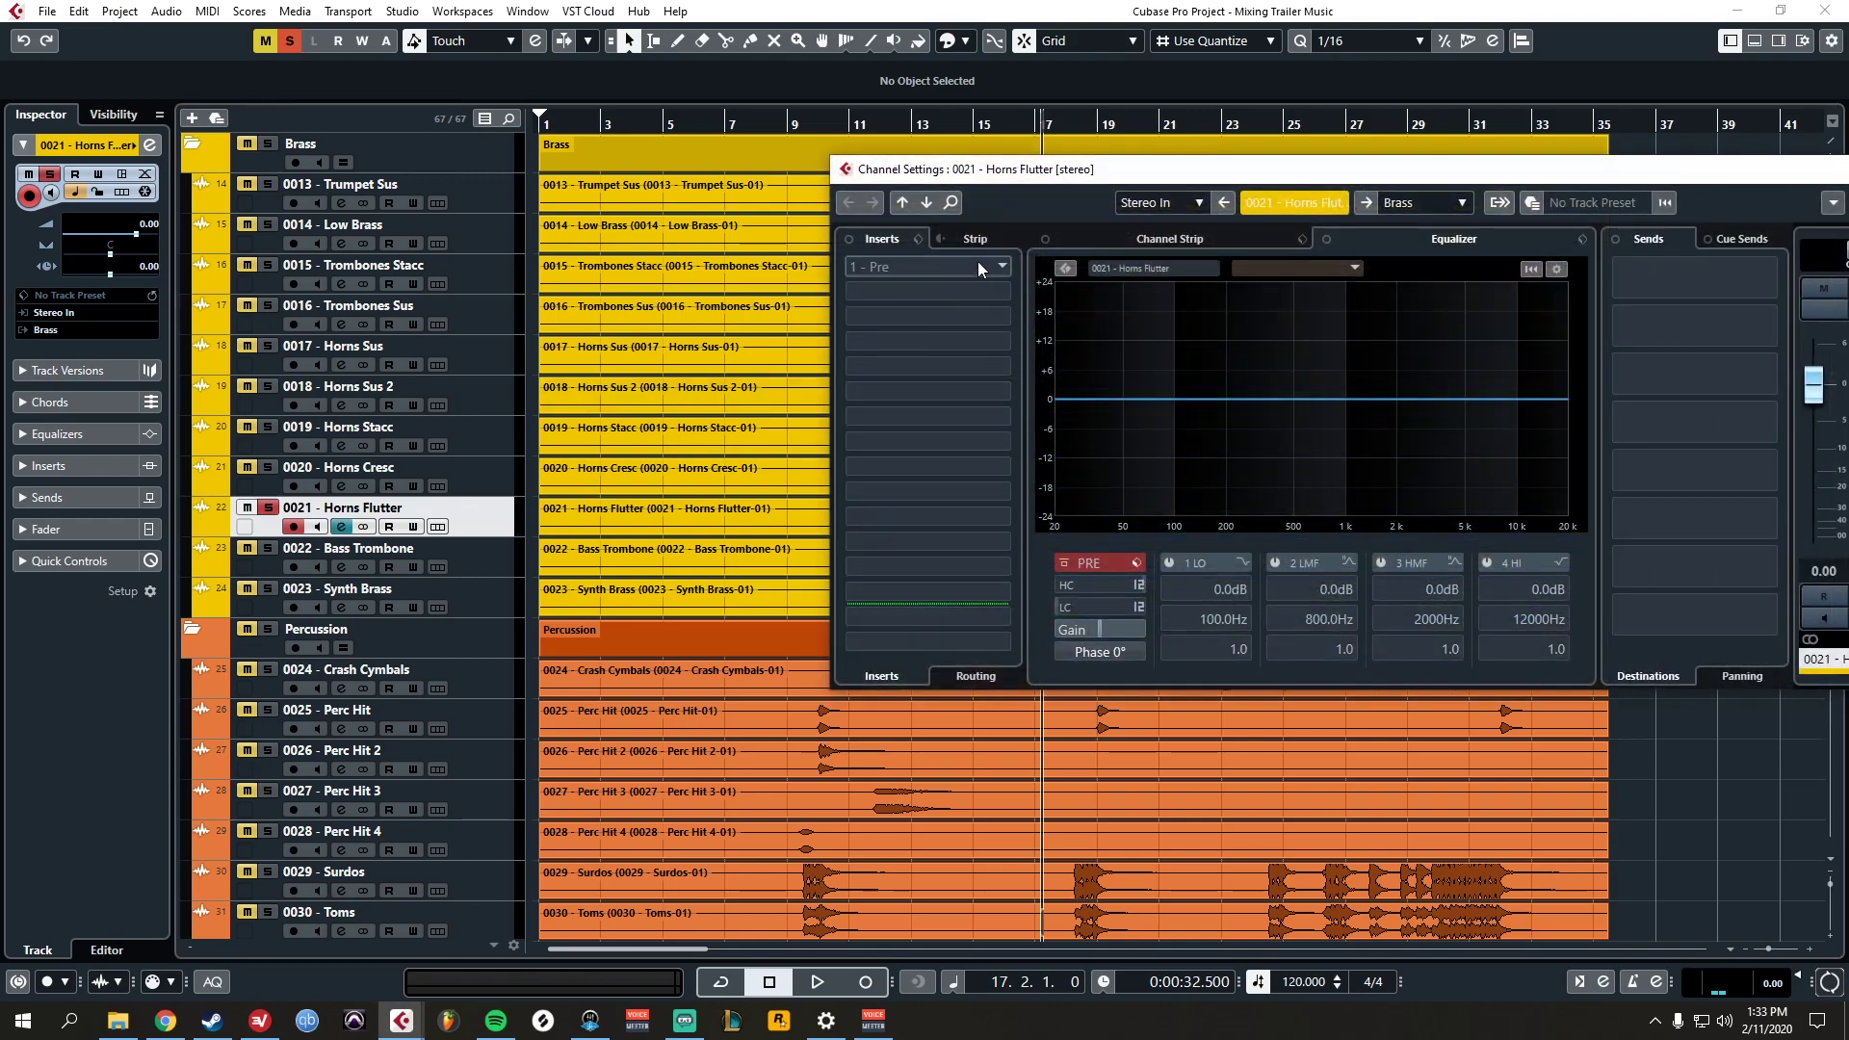
pyautogui.click(979, 266)
pyautogui.write('valh')
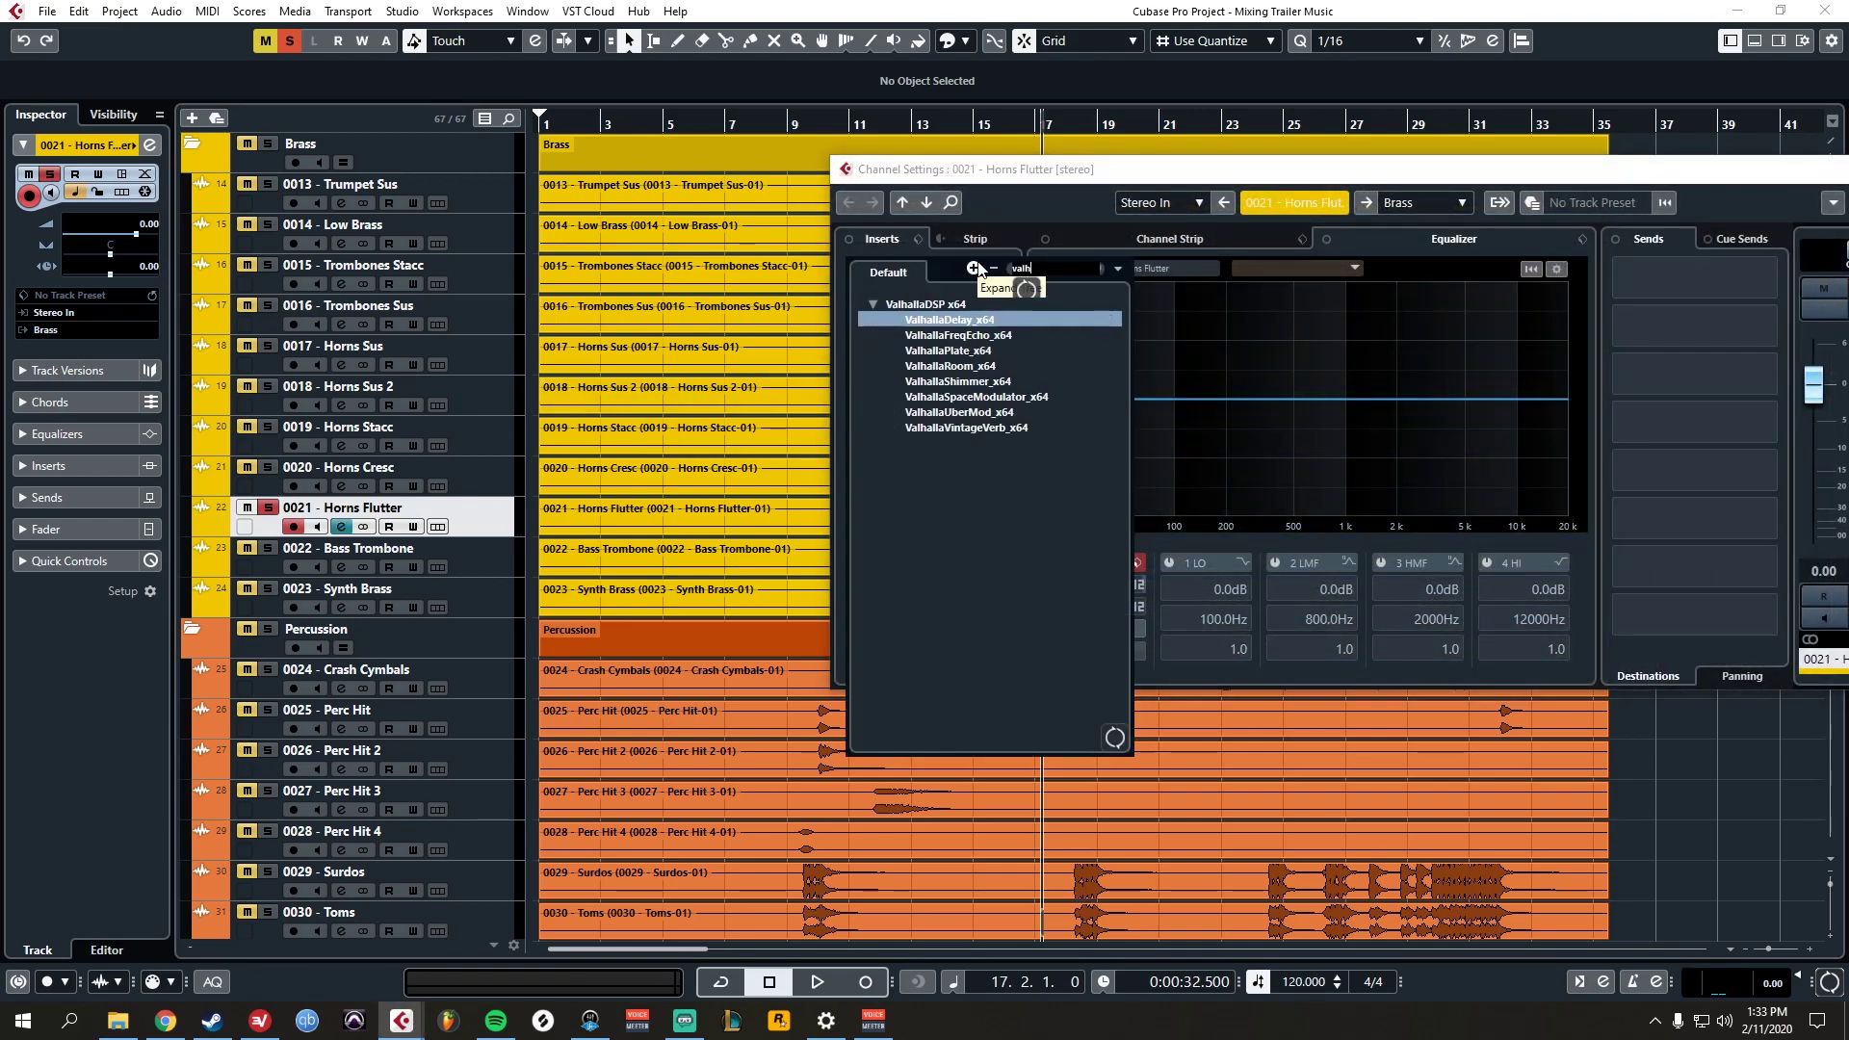
pyautogui.click(934, 430)
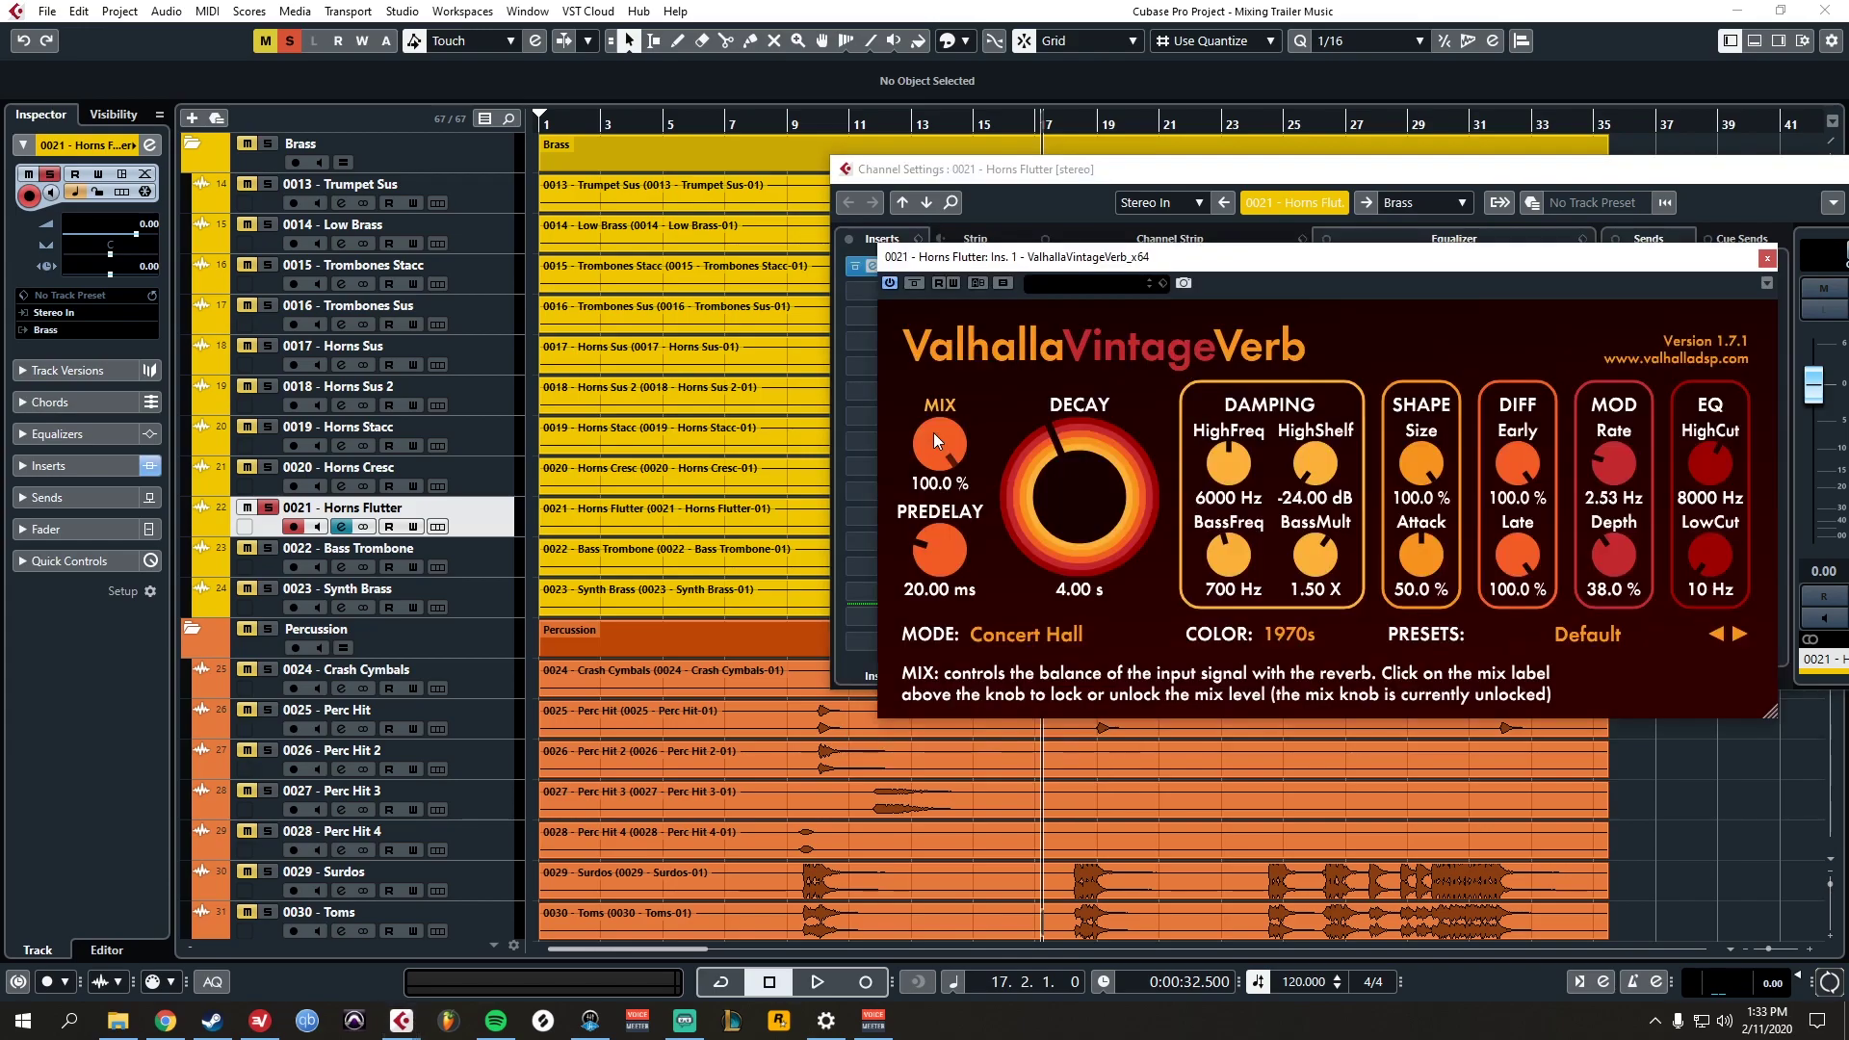
# - Reduce the mix and decay of the Horns Flutter reverb while auditioning the passage
pyautogui.press('space')
pyautogui.moveTo(940, 432); pyautogui.dragTo(951, 599)
pyautogui.moveTo(1075, 503); pyautogui.dragTo(1079, 534)
pyautogui.moveTo(923, 445); pyautogui.dragTo(922, 433)
pyautogui.moveTo(1067, 493); pyautogui.dragTo(1066, 499)
pyautogui.press('space')
pyautogui.click(870, 267)
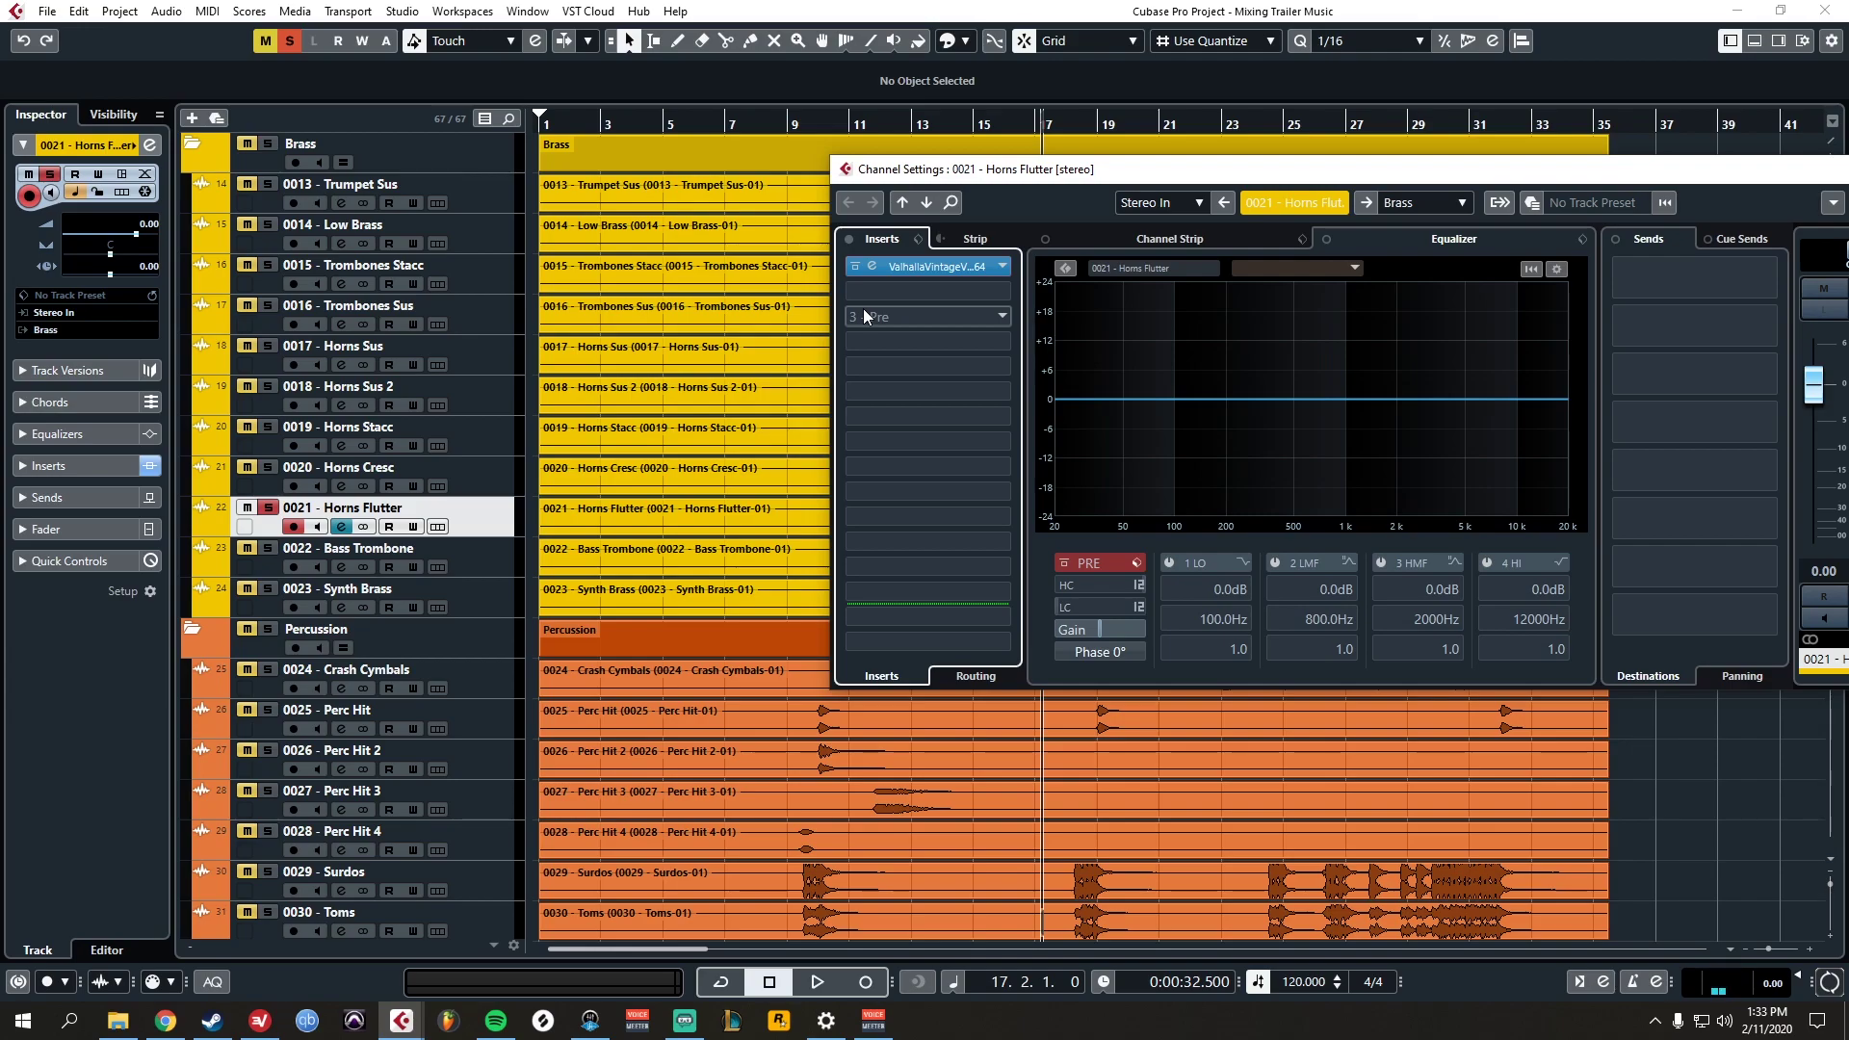
# - Unsolo the Horns Flutter track and play it in context with the full mix
pyautogui.click(268, 508)
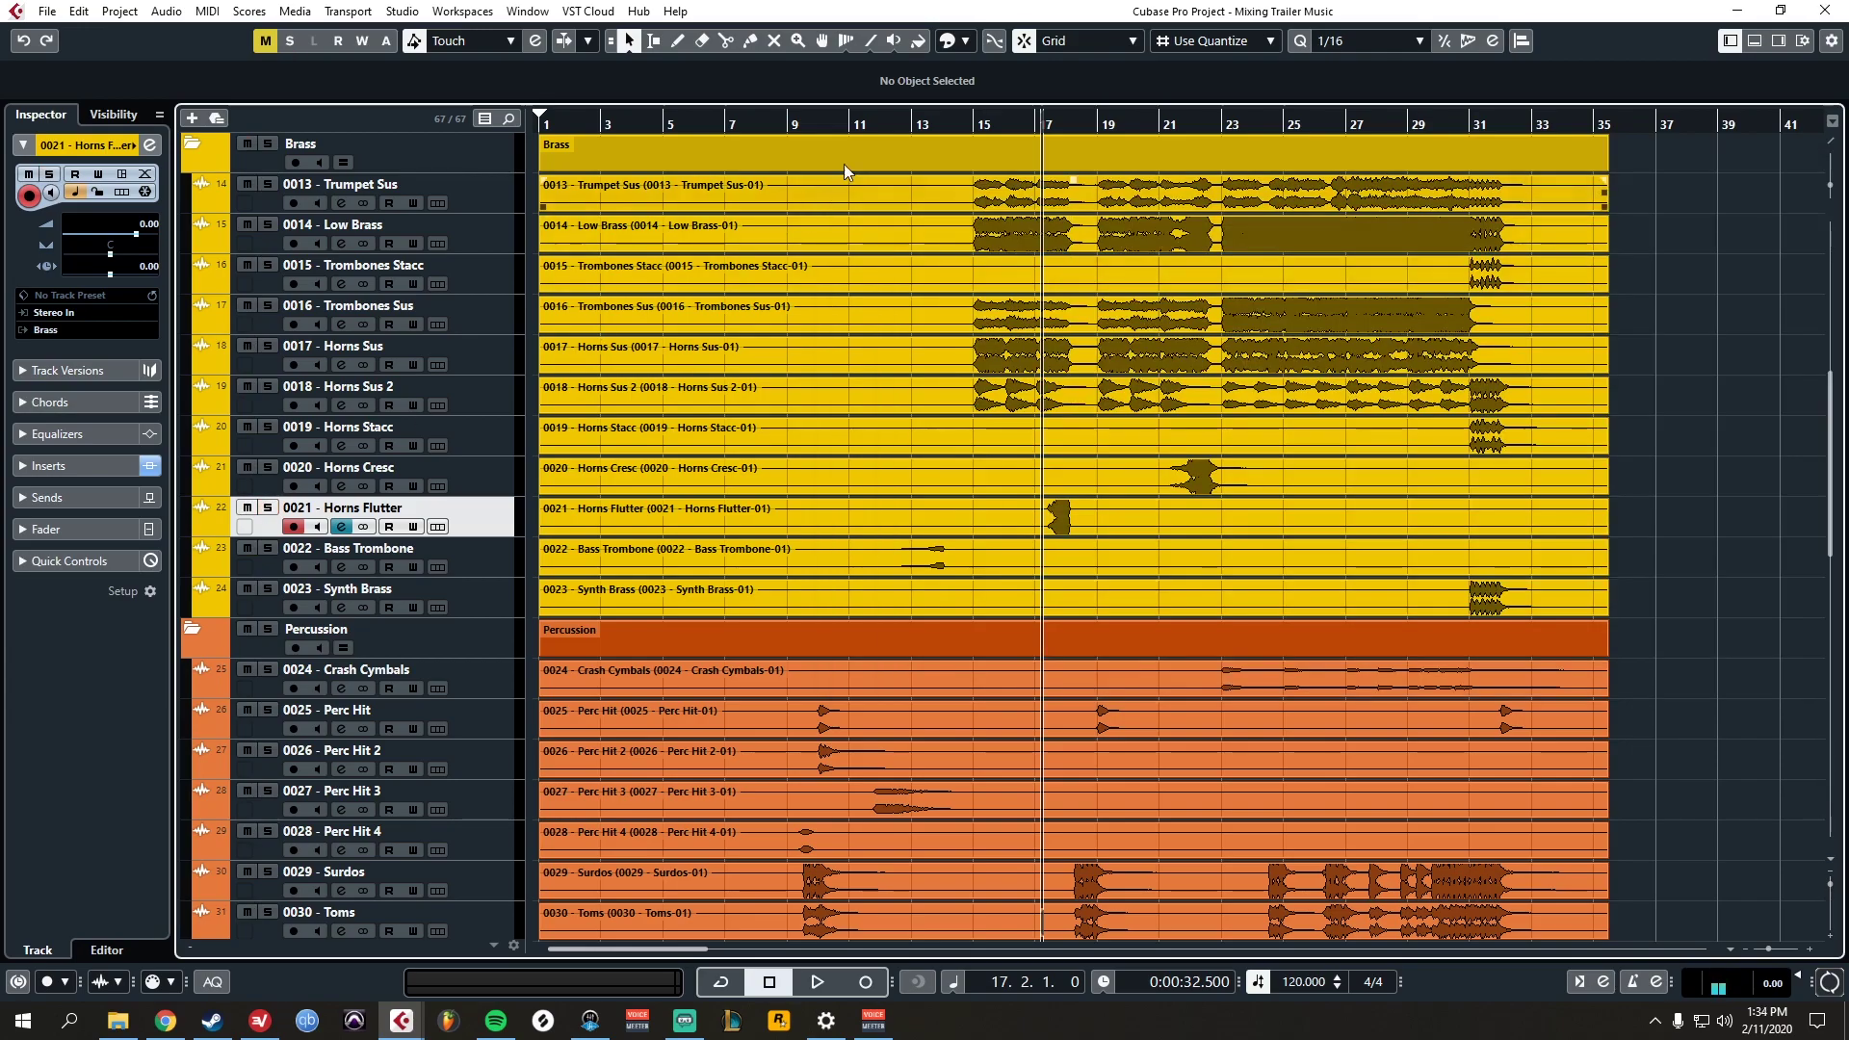
pyautogui.press('space')
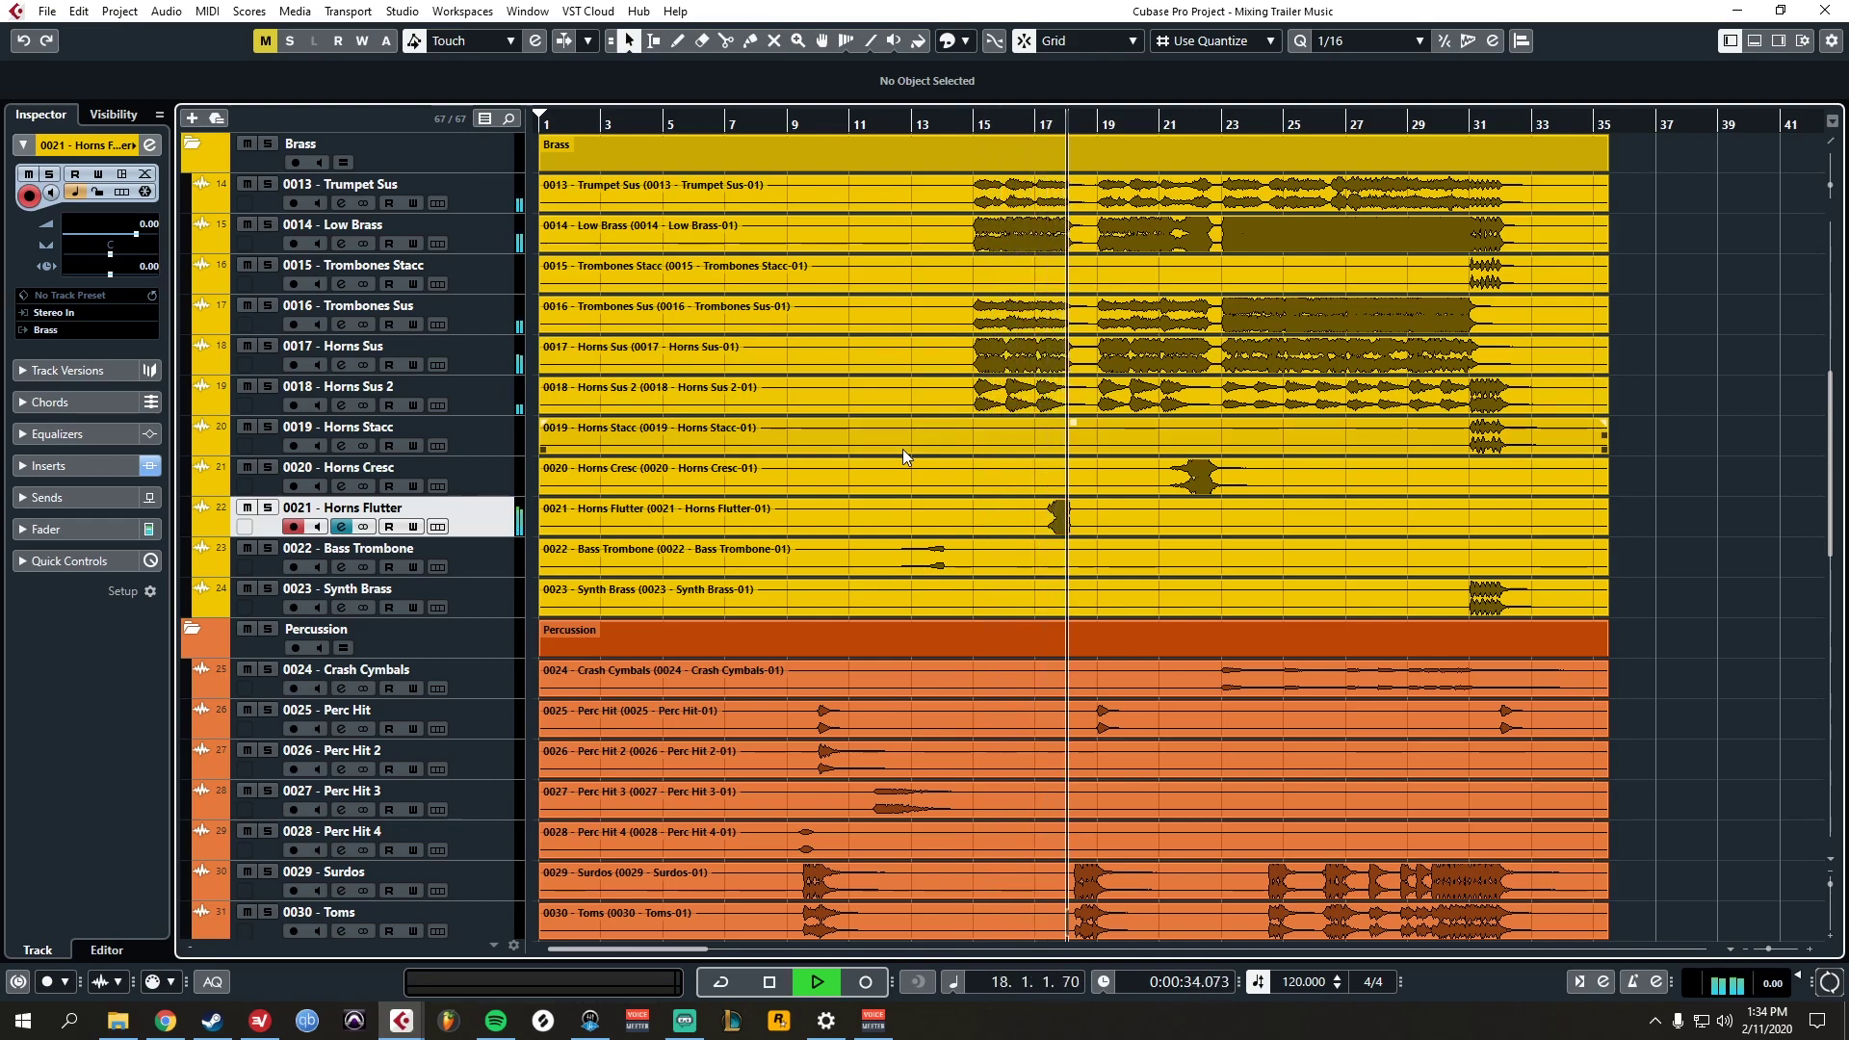
pyautogui.press('space')
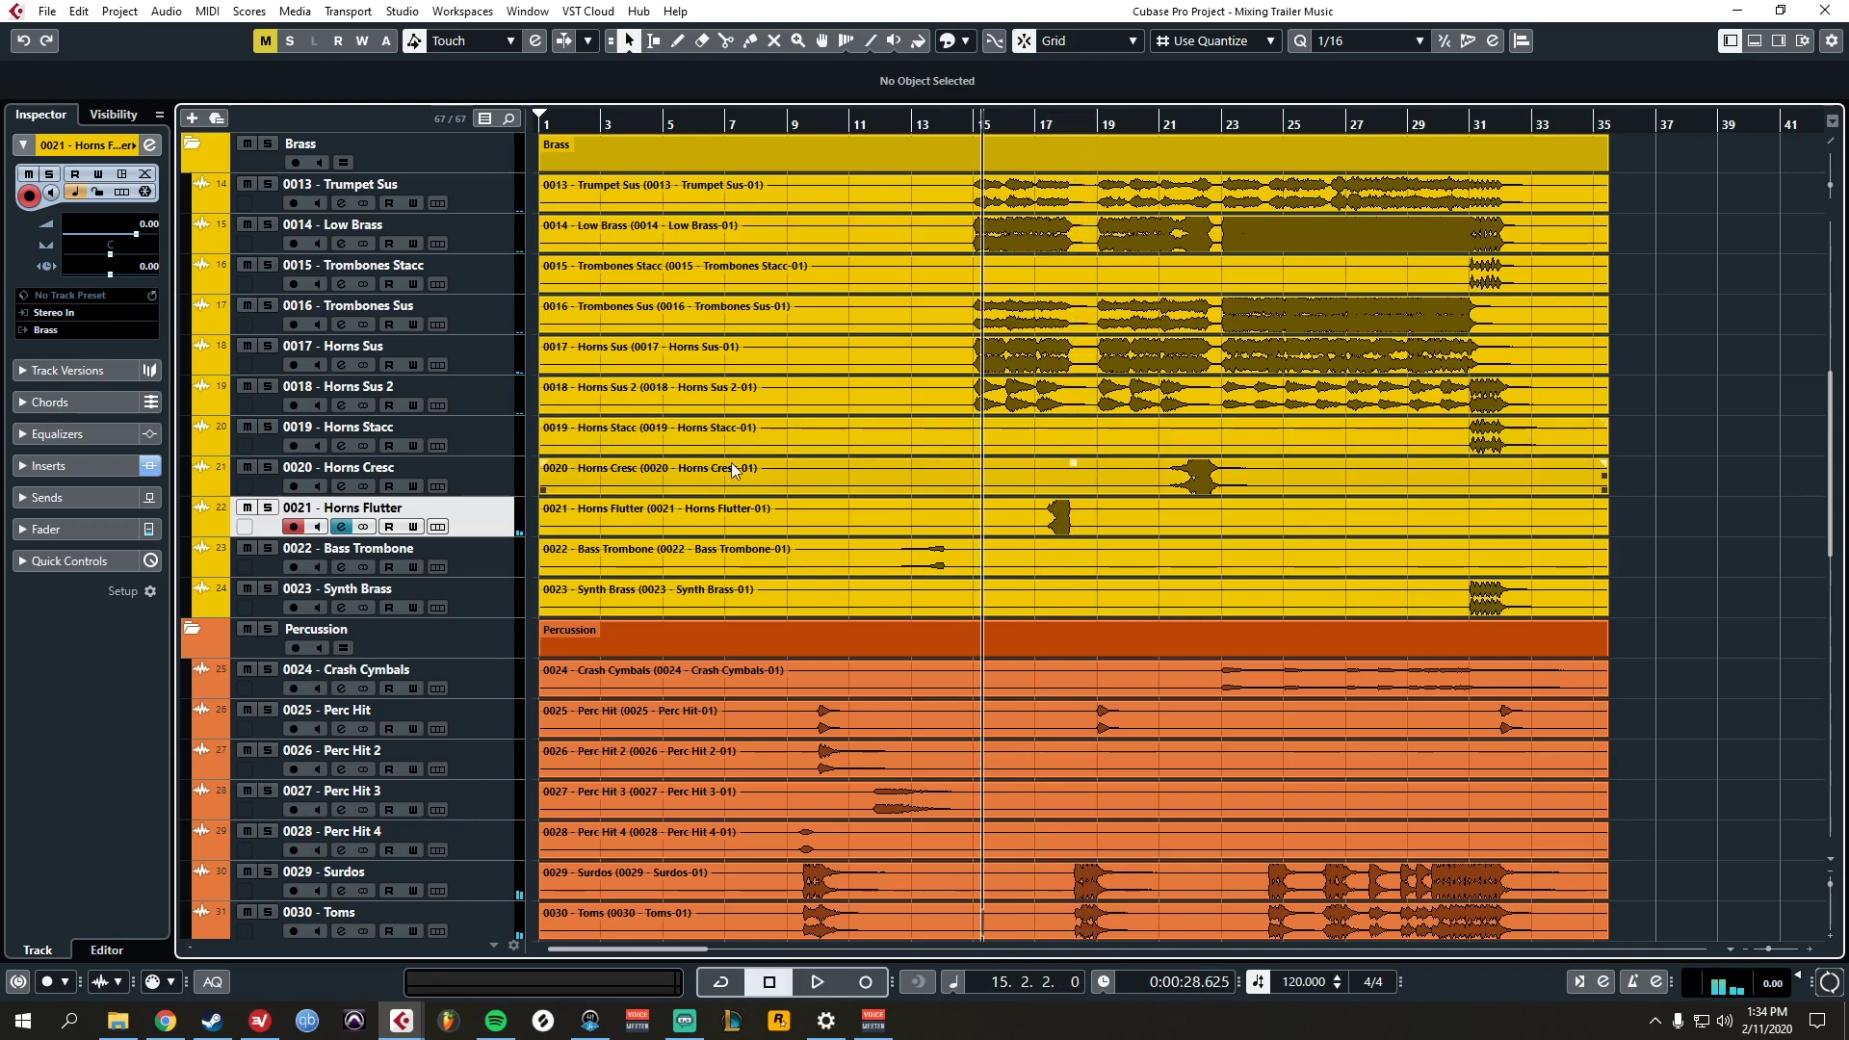
# - Cut the Horns Flutter low-mid EQ band by 6.9 dB at 559.2 Hz with a Q of 0.3, and audition it
pyautogui.click(341, 527)
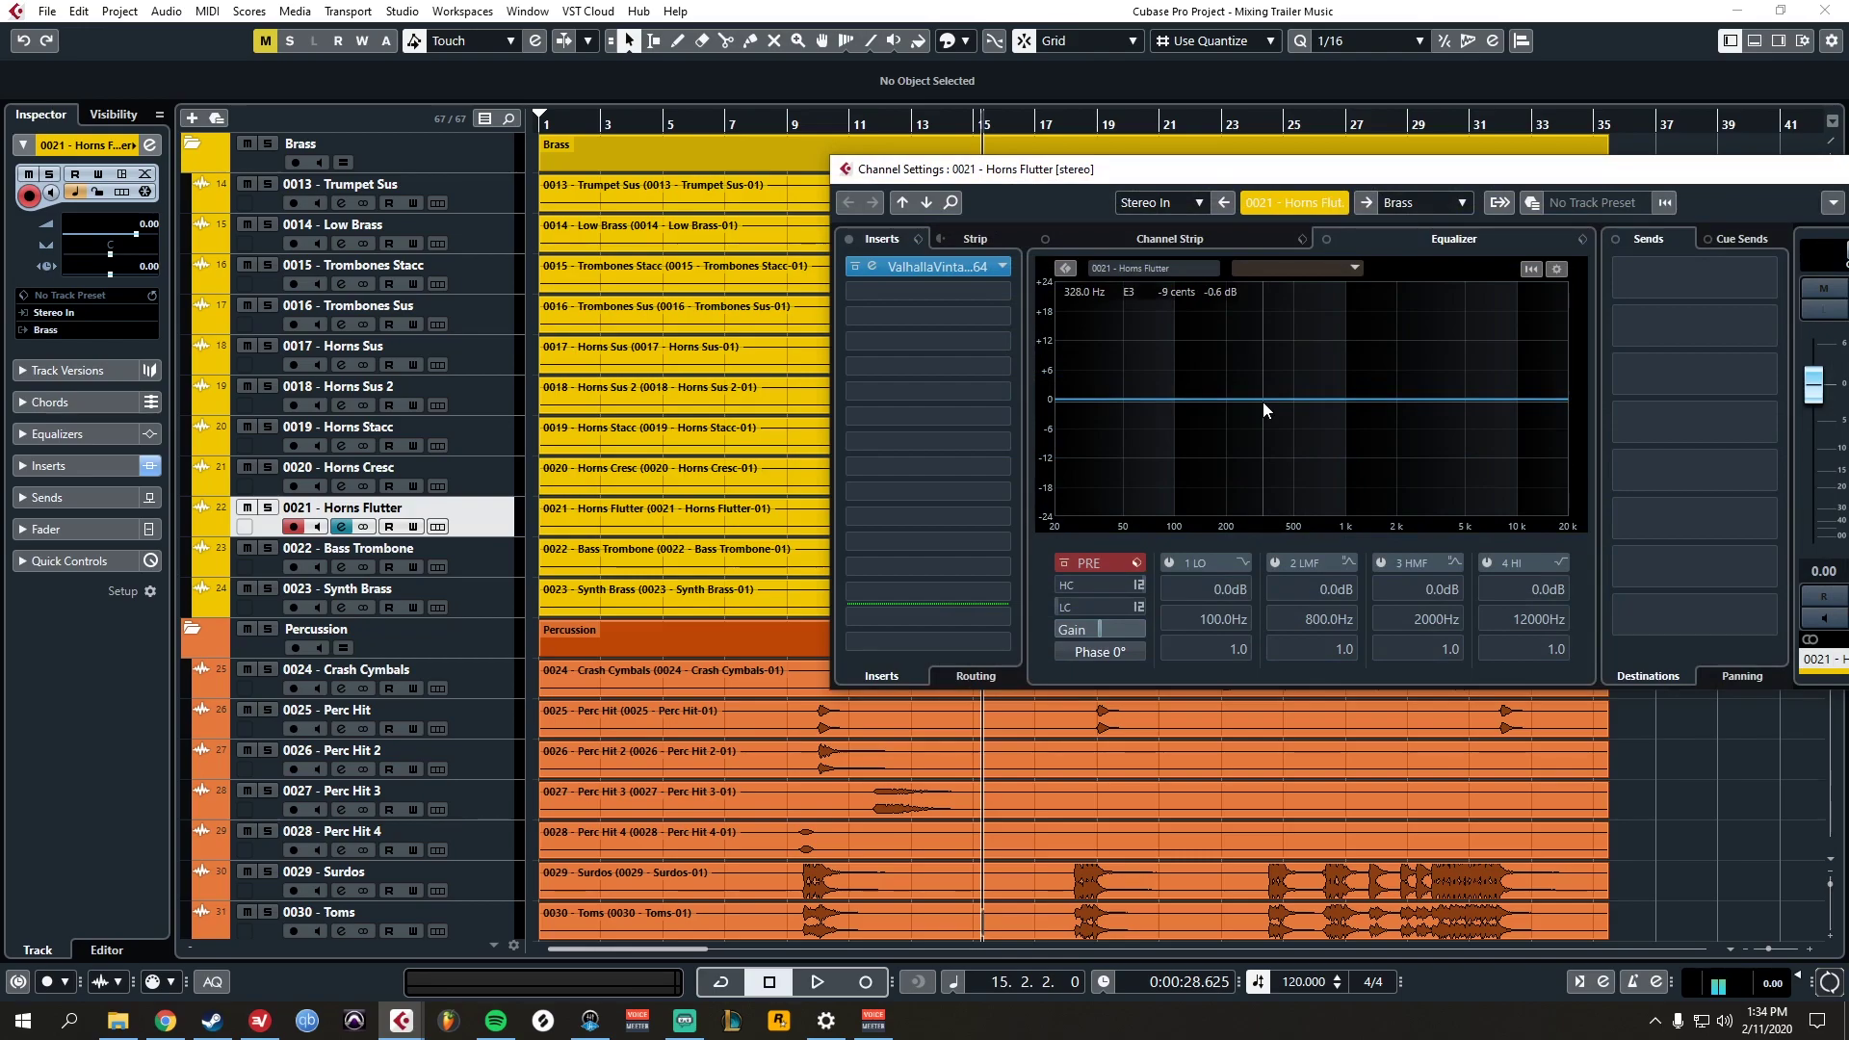
pyautogui.press('space')
pyautogui.moveTo(1296, 402); pyautogui.dragTo(1303, 432)
pyautogui.press('space')
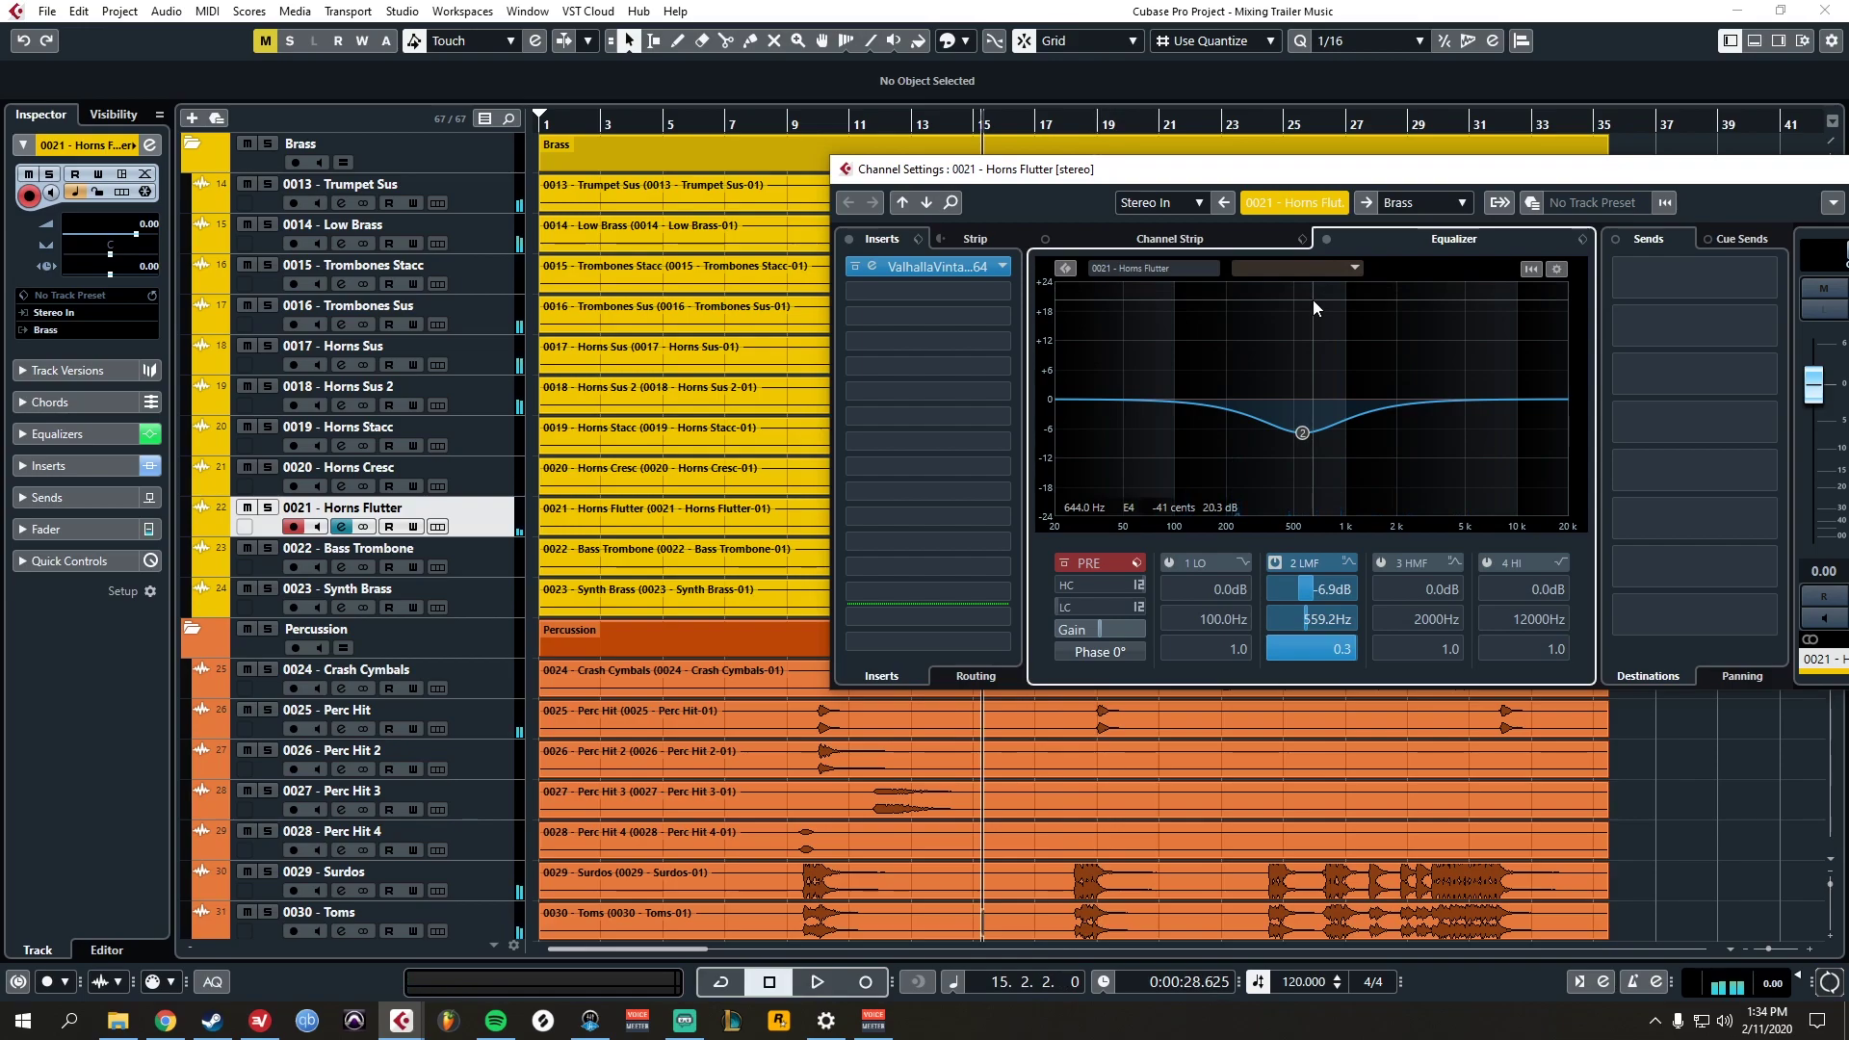
pyautogui.press('space')
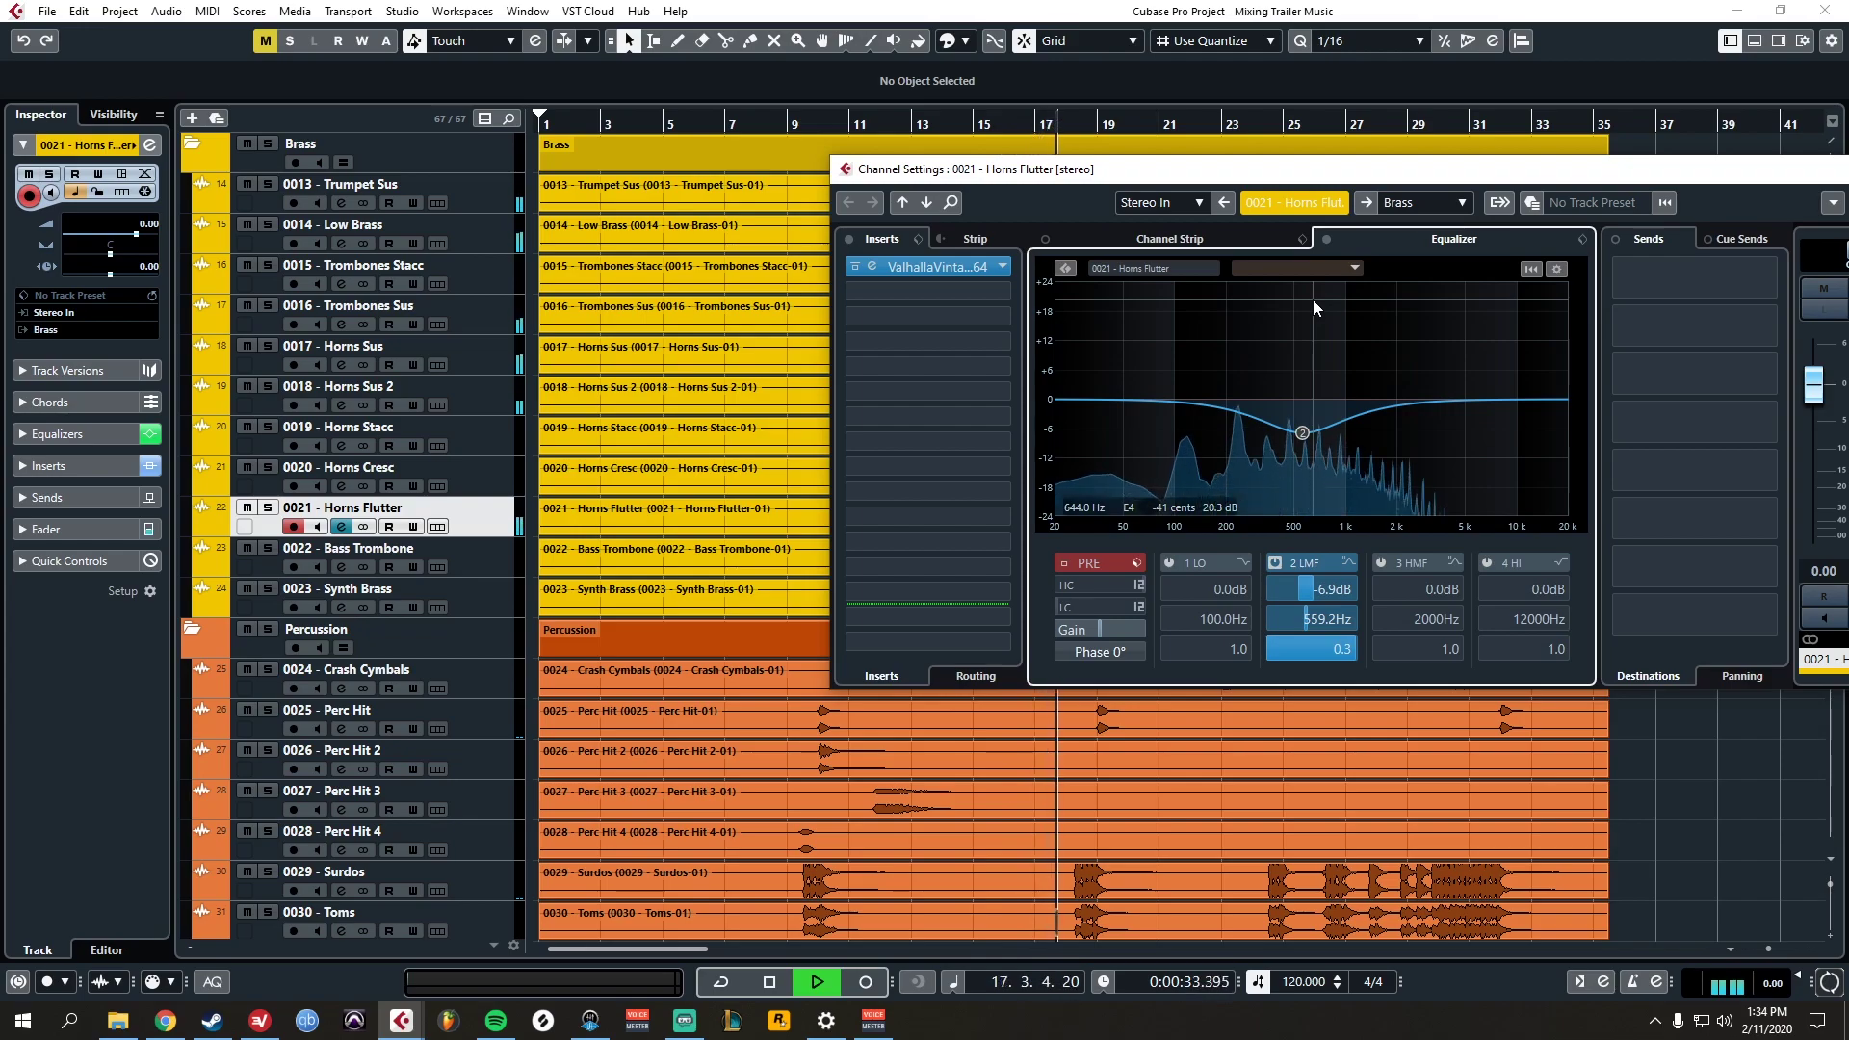
pyautogui.press('space')
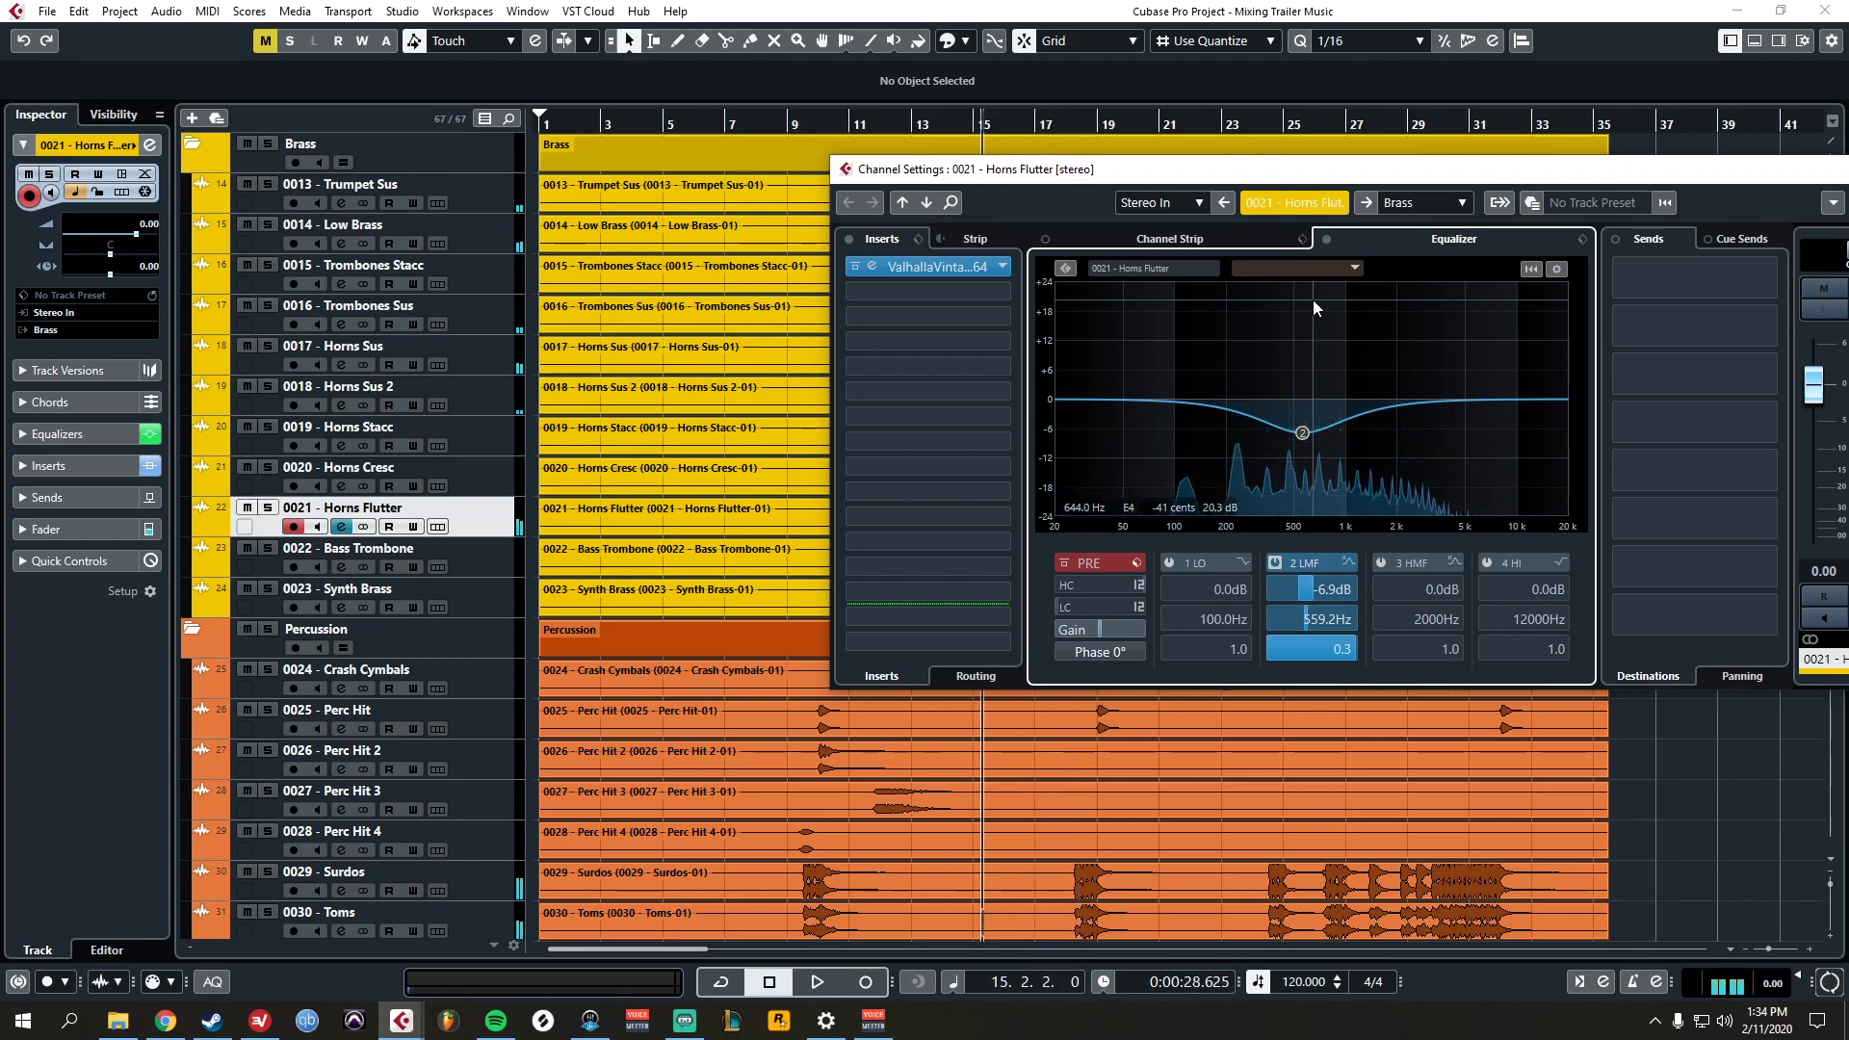
# - Close the Horns Flutter channel settings and play the full mix from the beginning of the project
pyautogui.moveTo(1448, 181); pyautogui.dragTo(1186, 187)
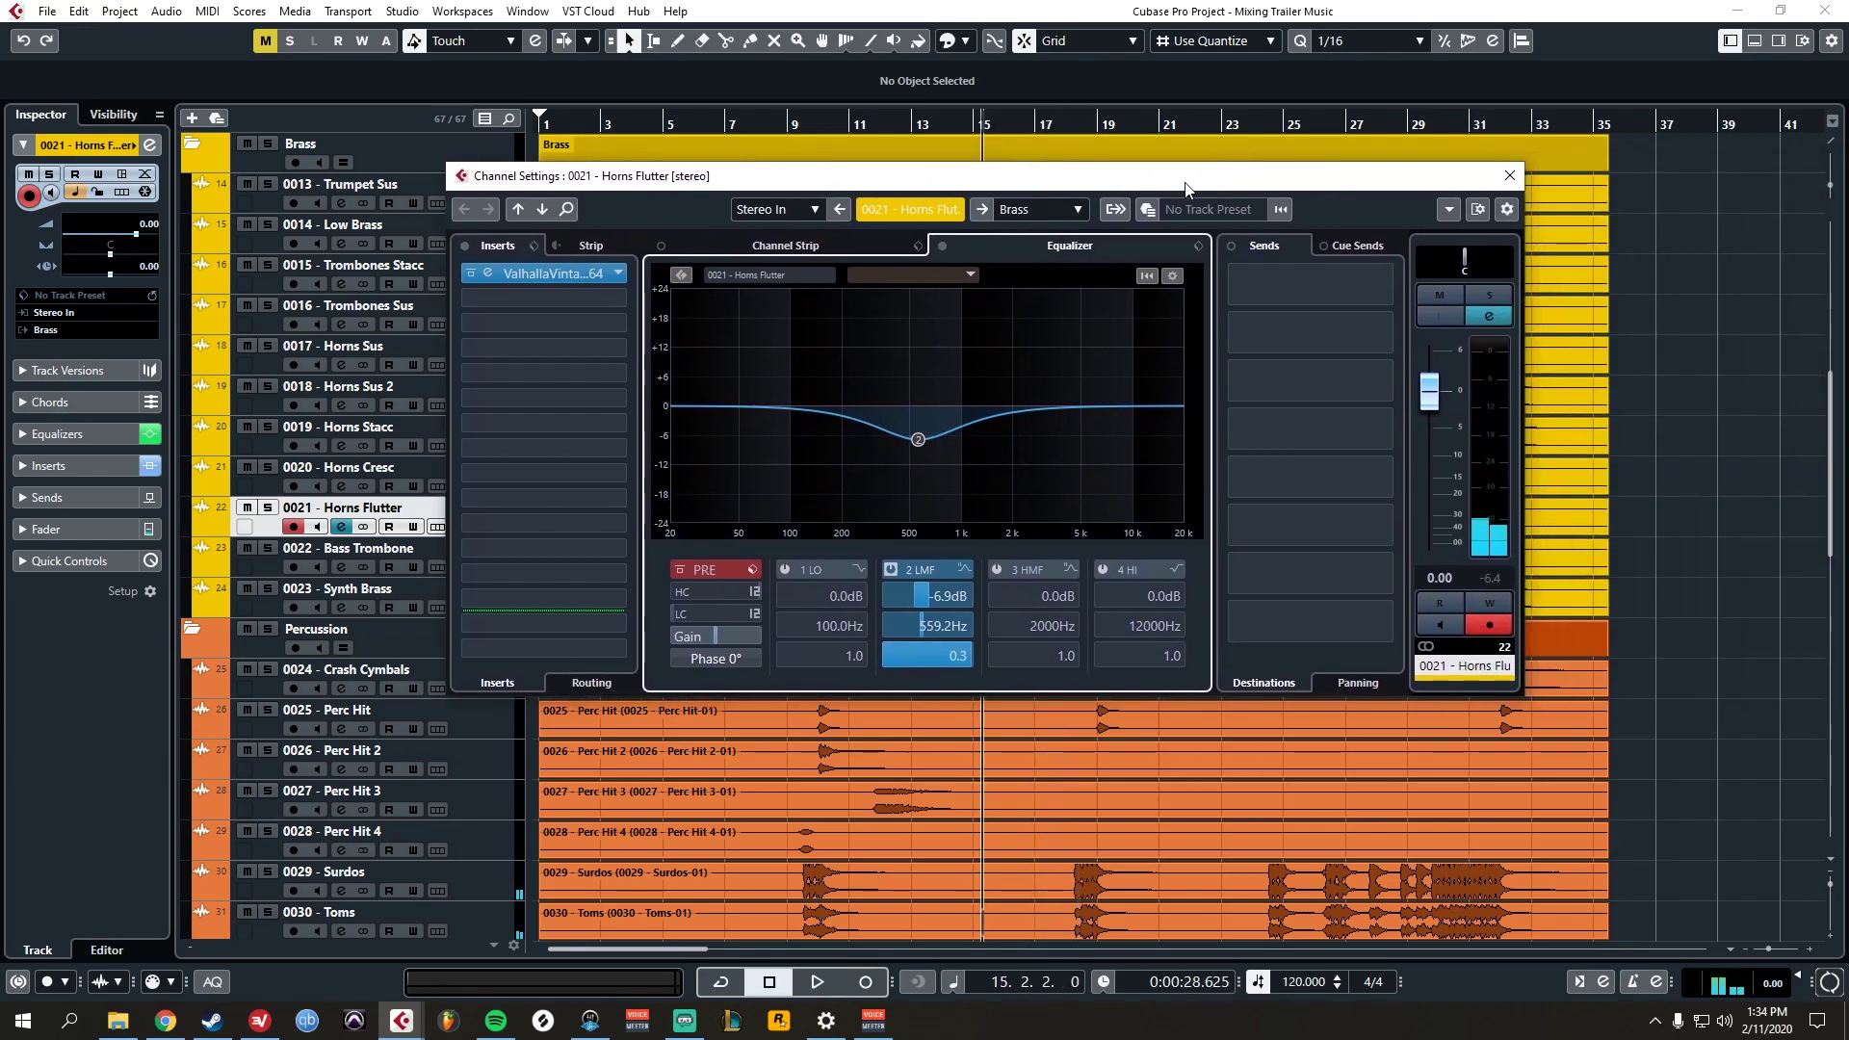
pyautogui.click(1509, 176)
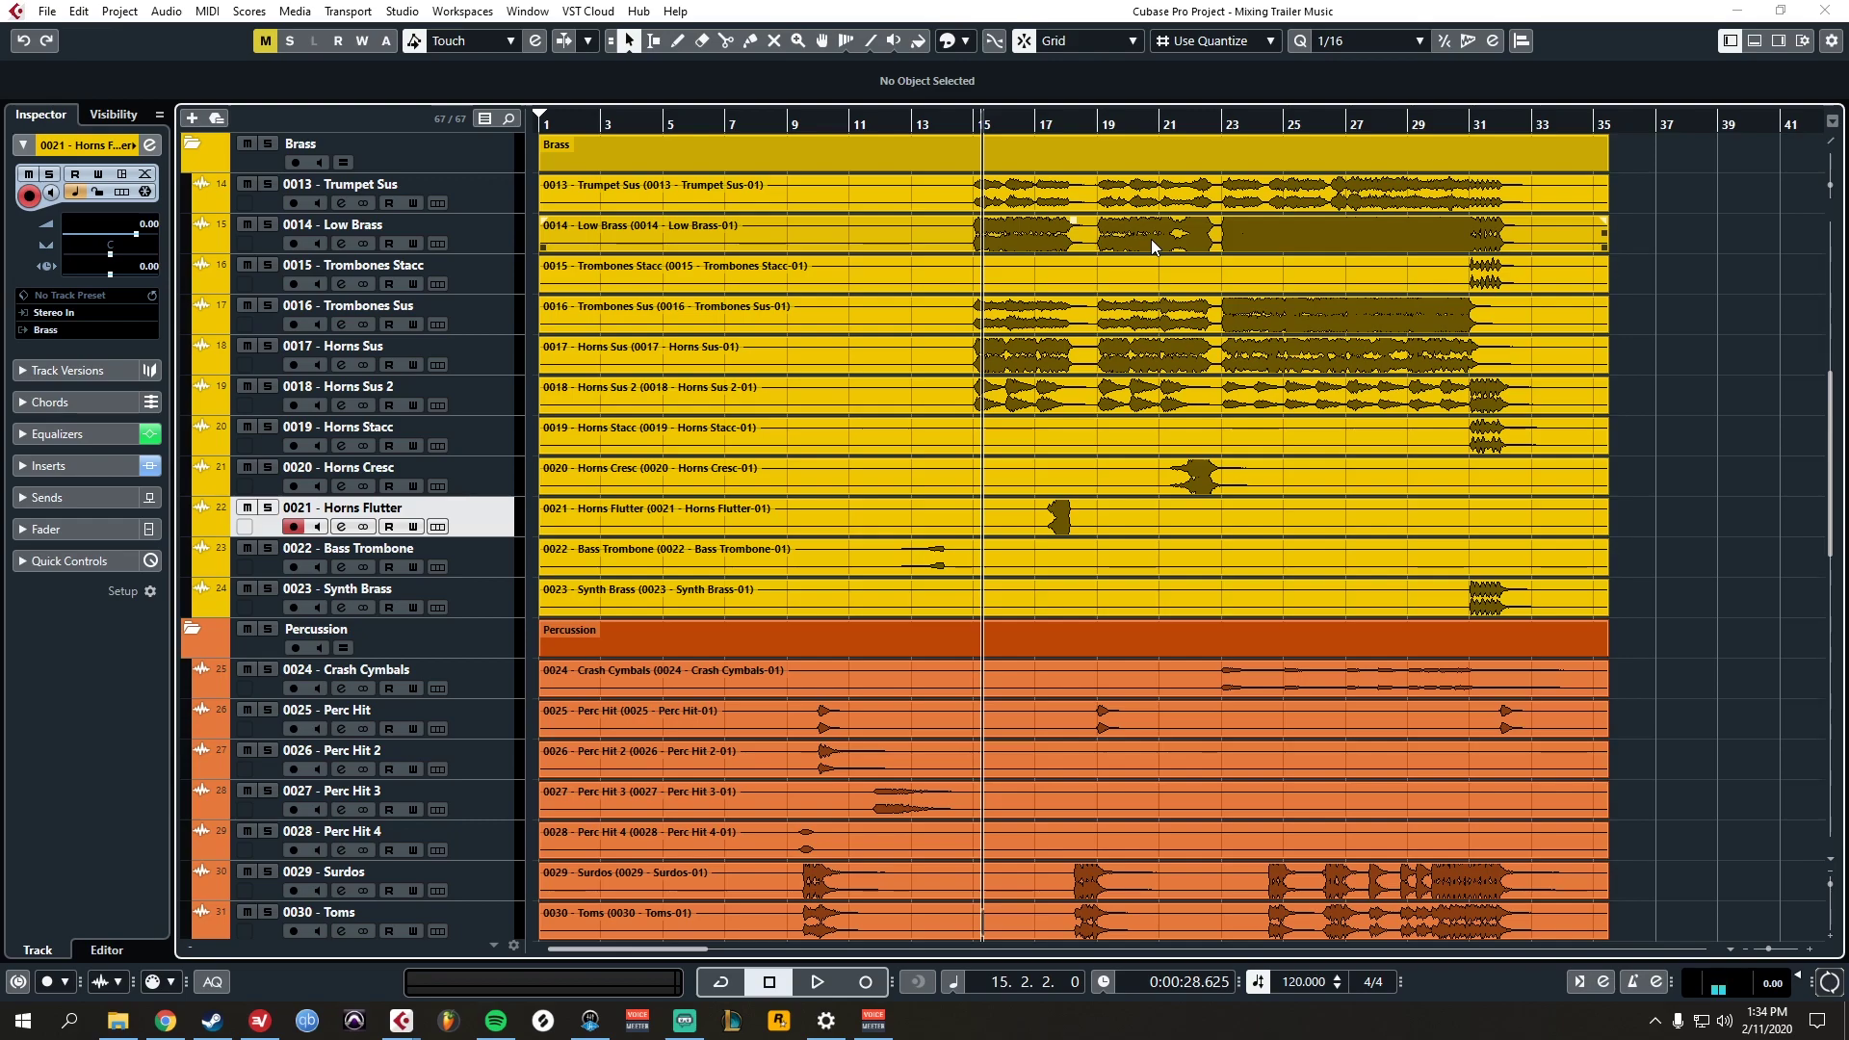
pyautogui.press('Home')
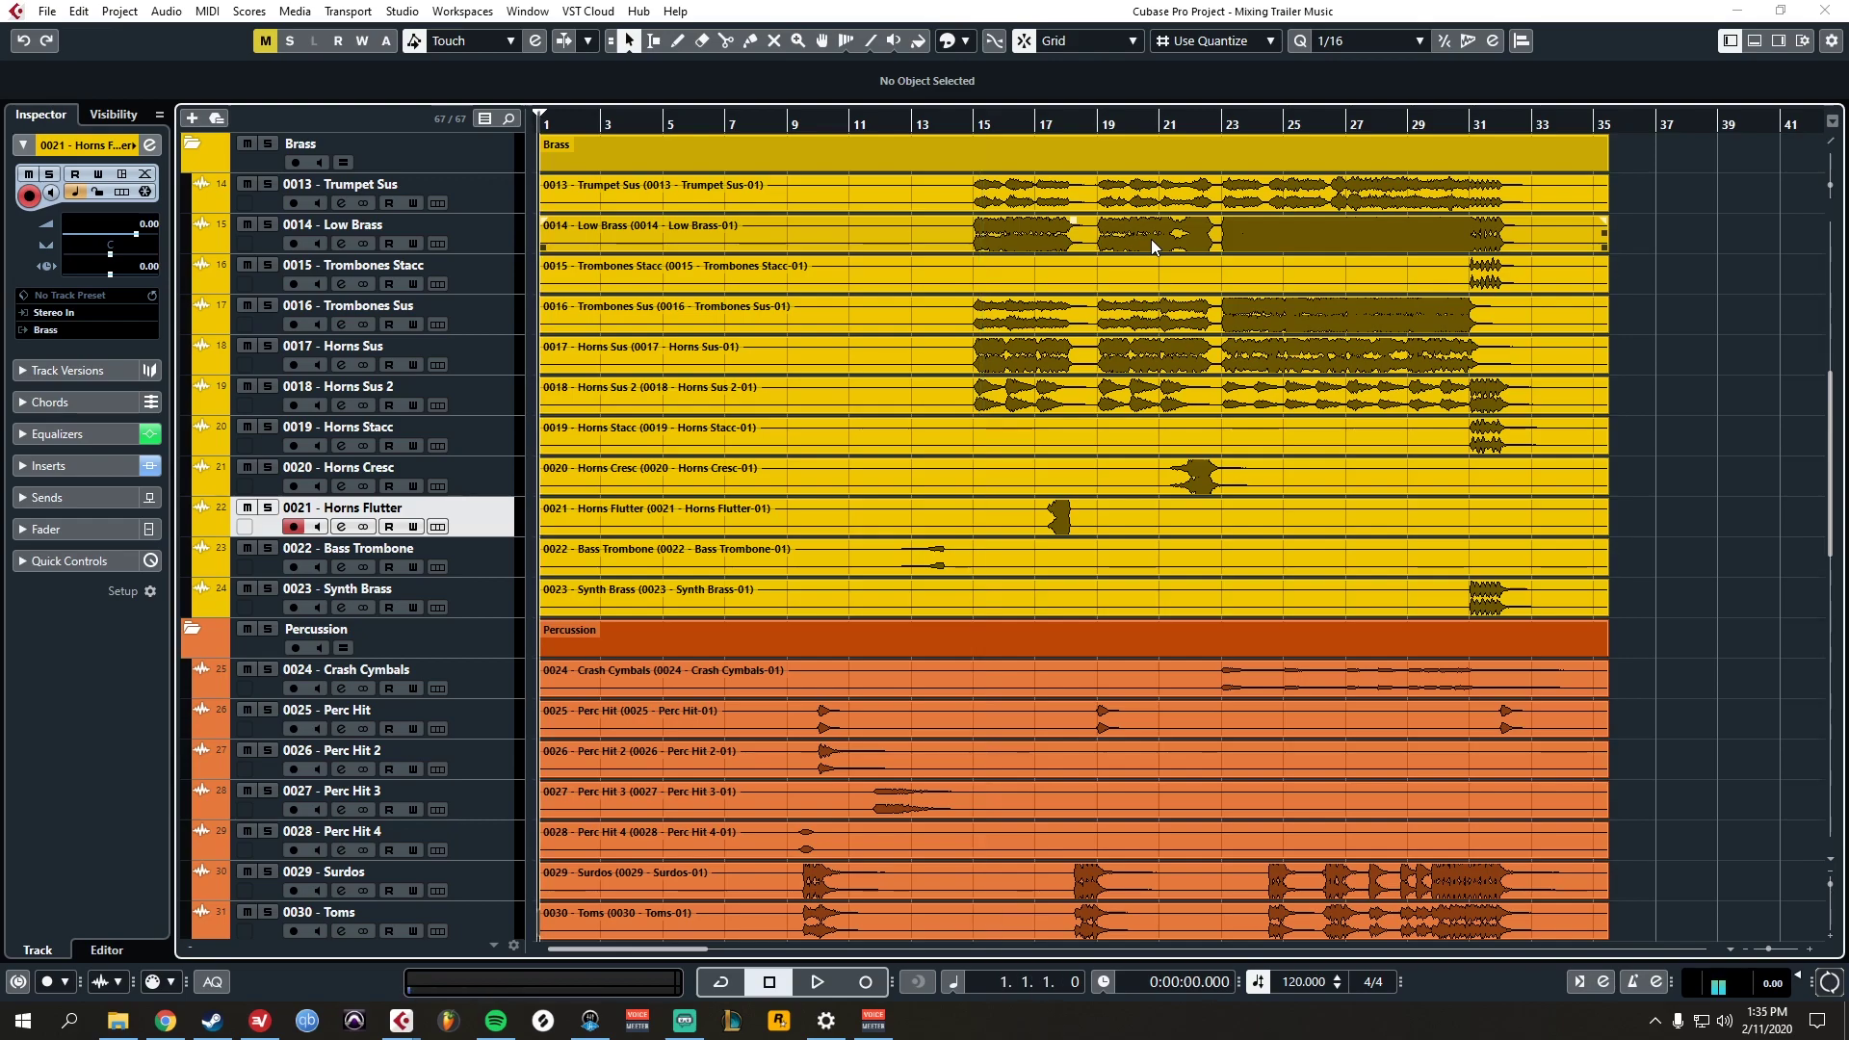
pyautogui.press('space')
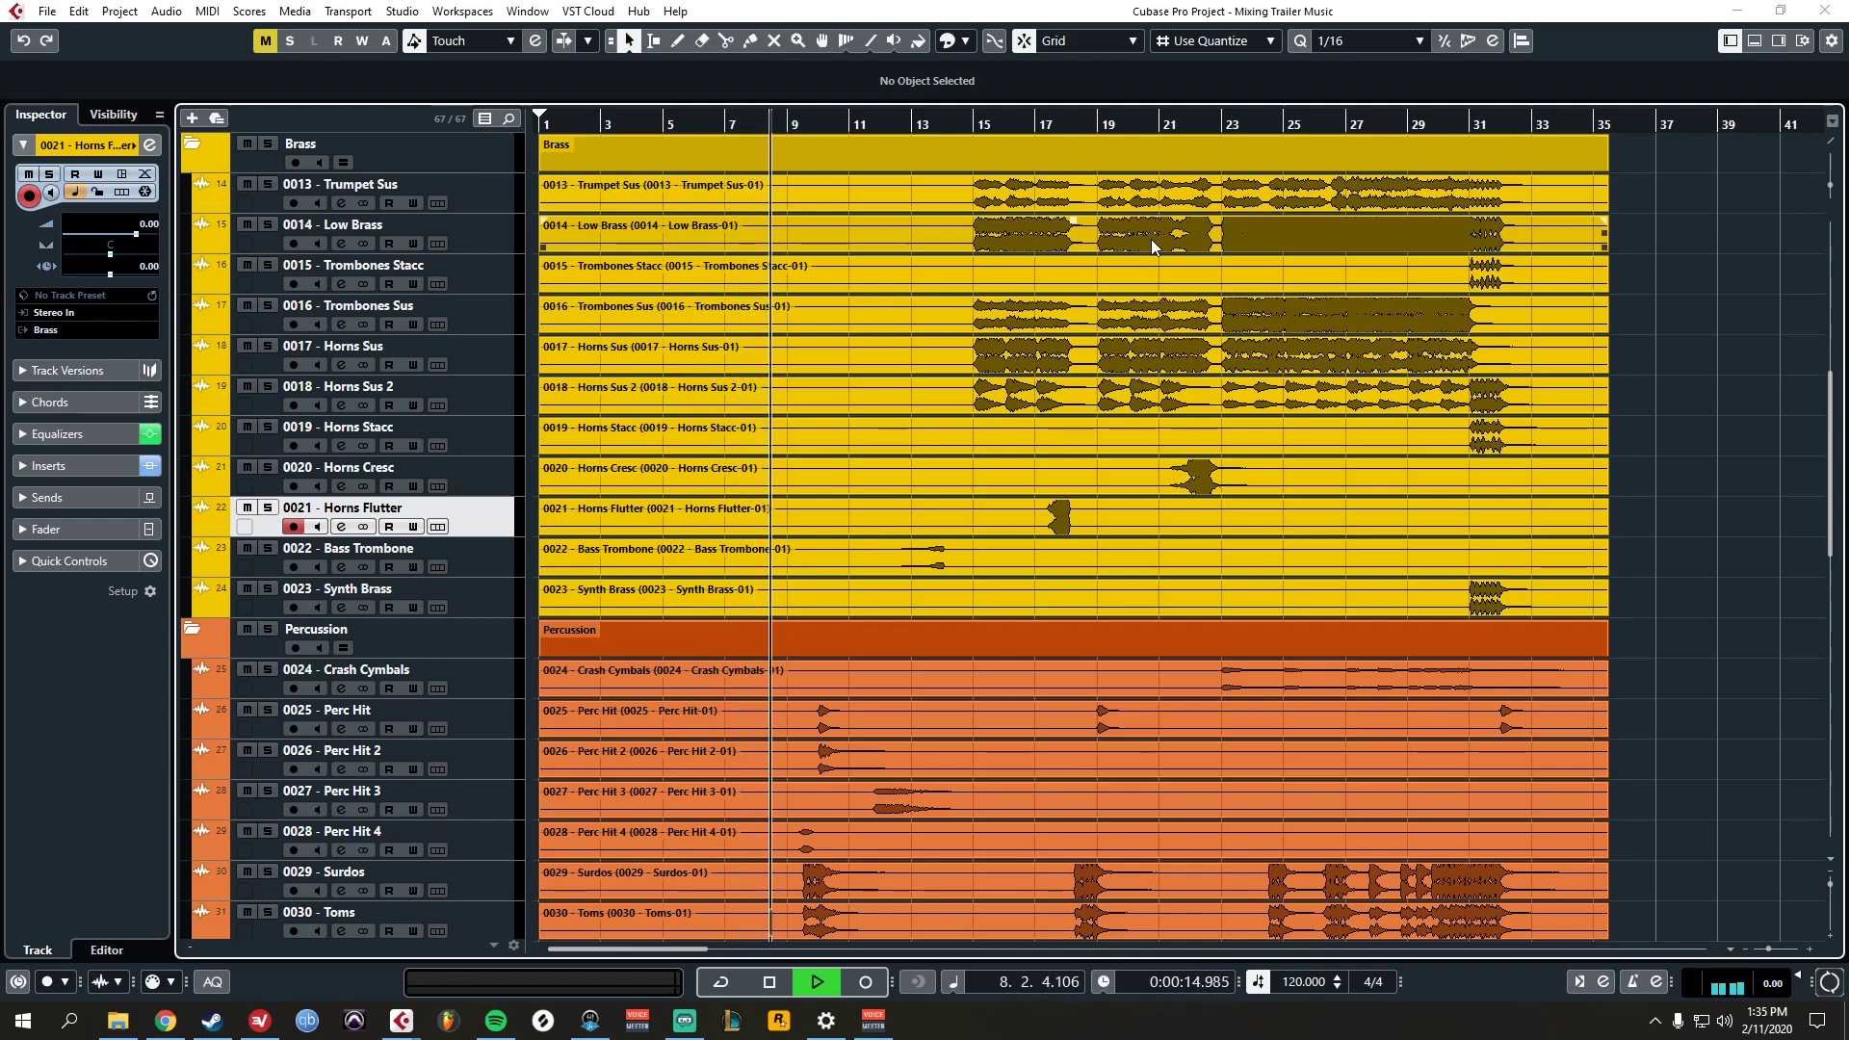
pyautogui.press('space')
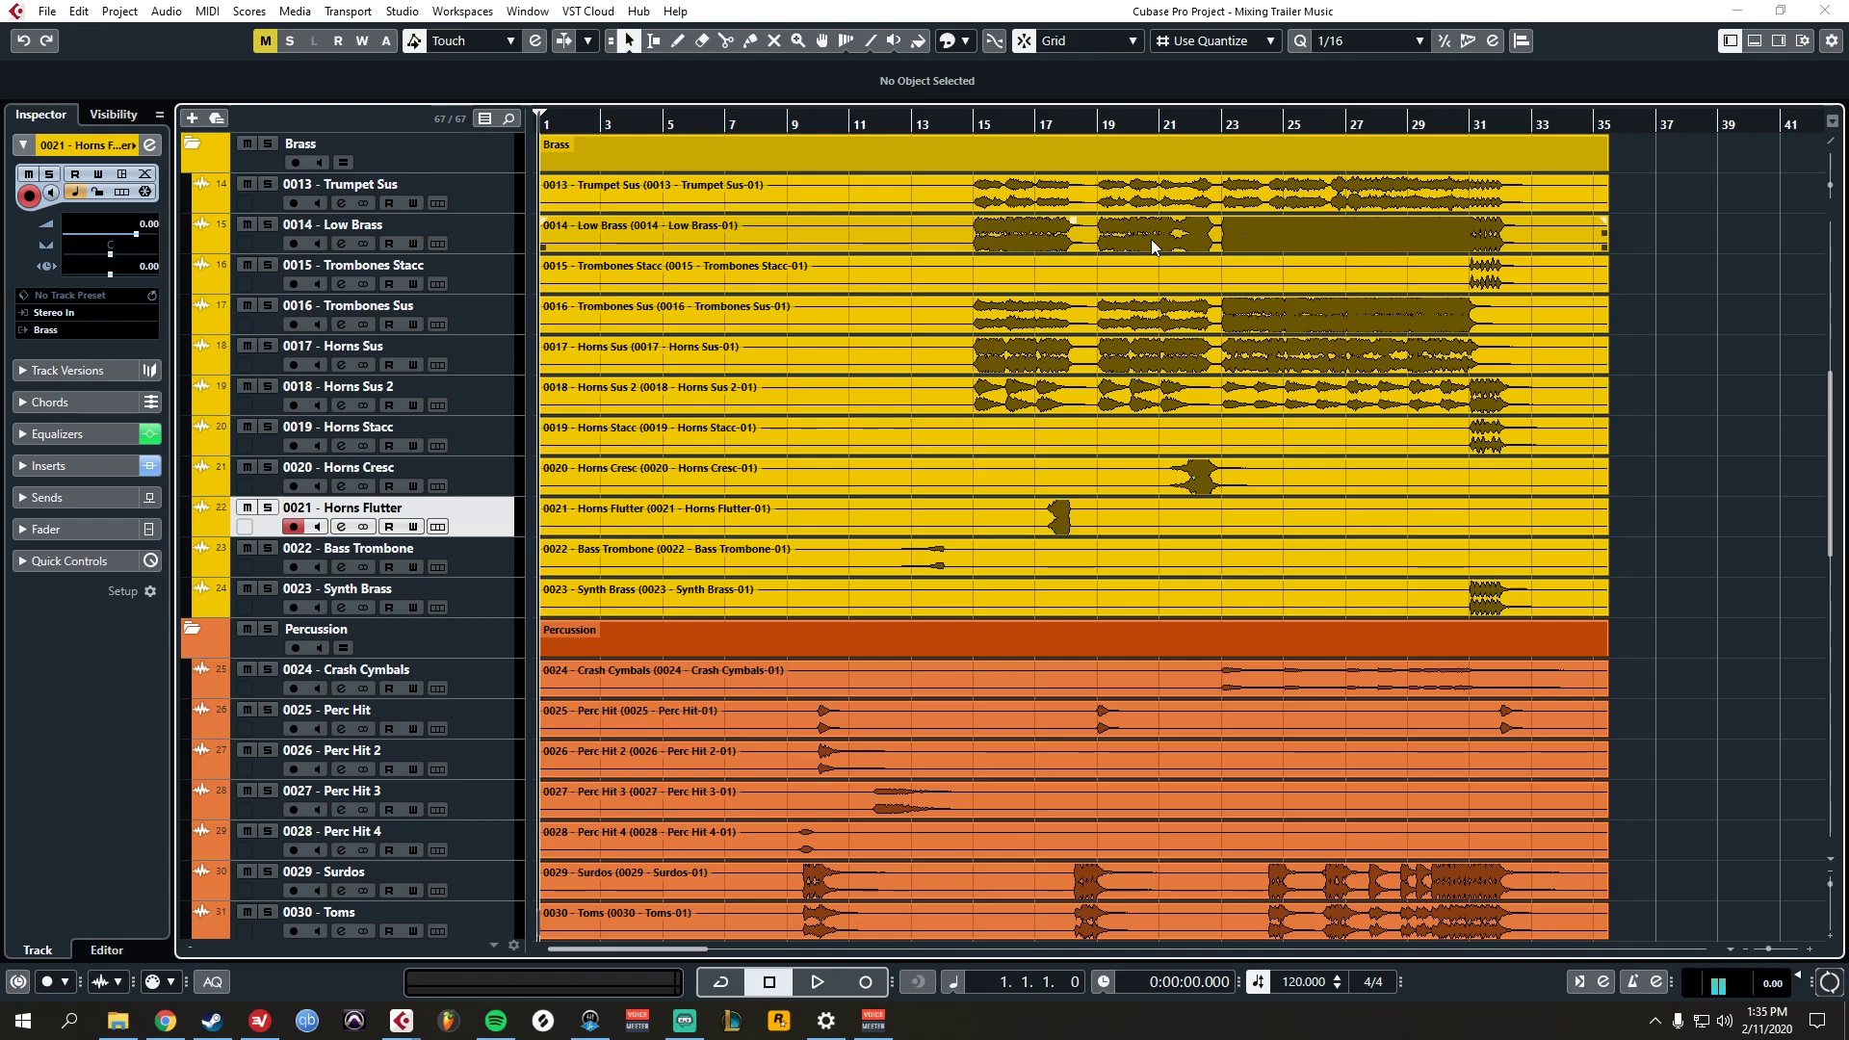
# - Zoom in on the opening bars of the SFX tracks and play the end of the first risers from bar 3.4.3
pyautogui.scroll(-10, 1152, 239)
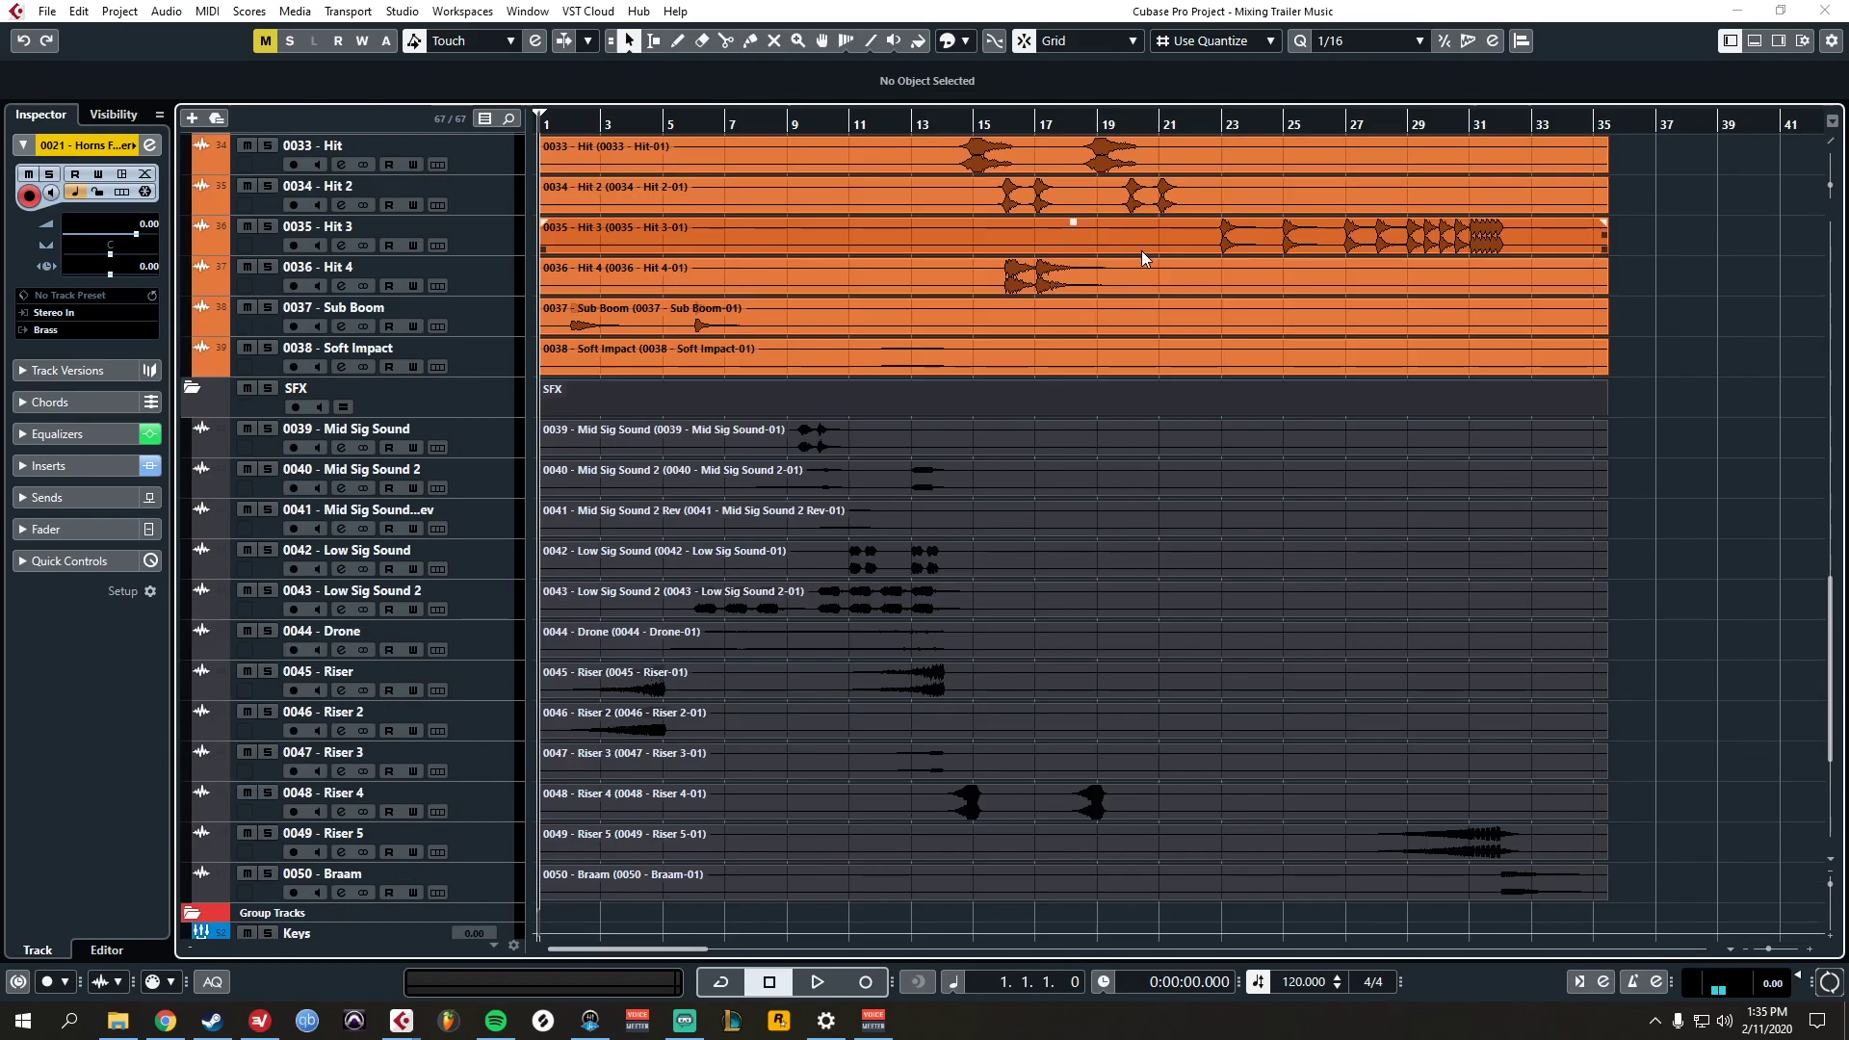
pyautogui.press('h')
pyautogui.press('h')
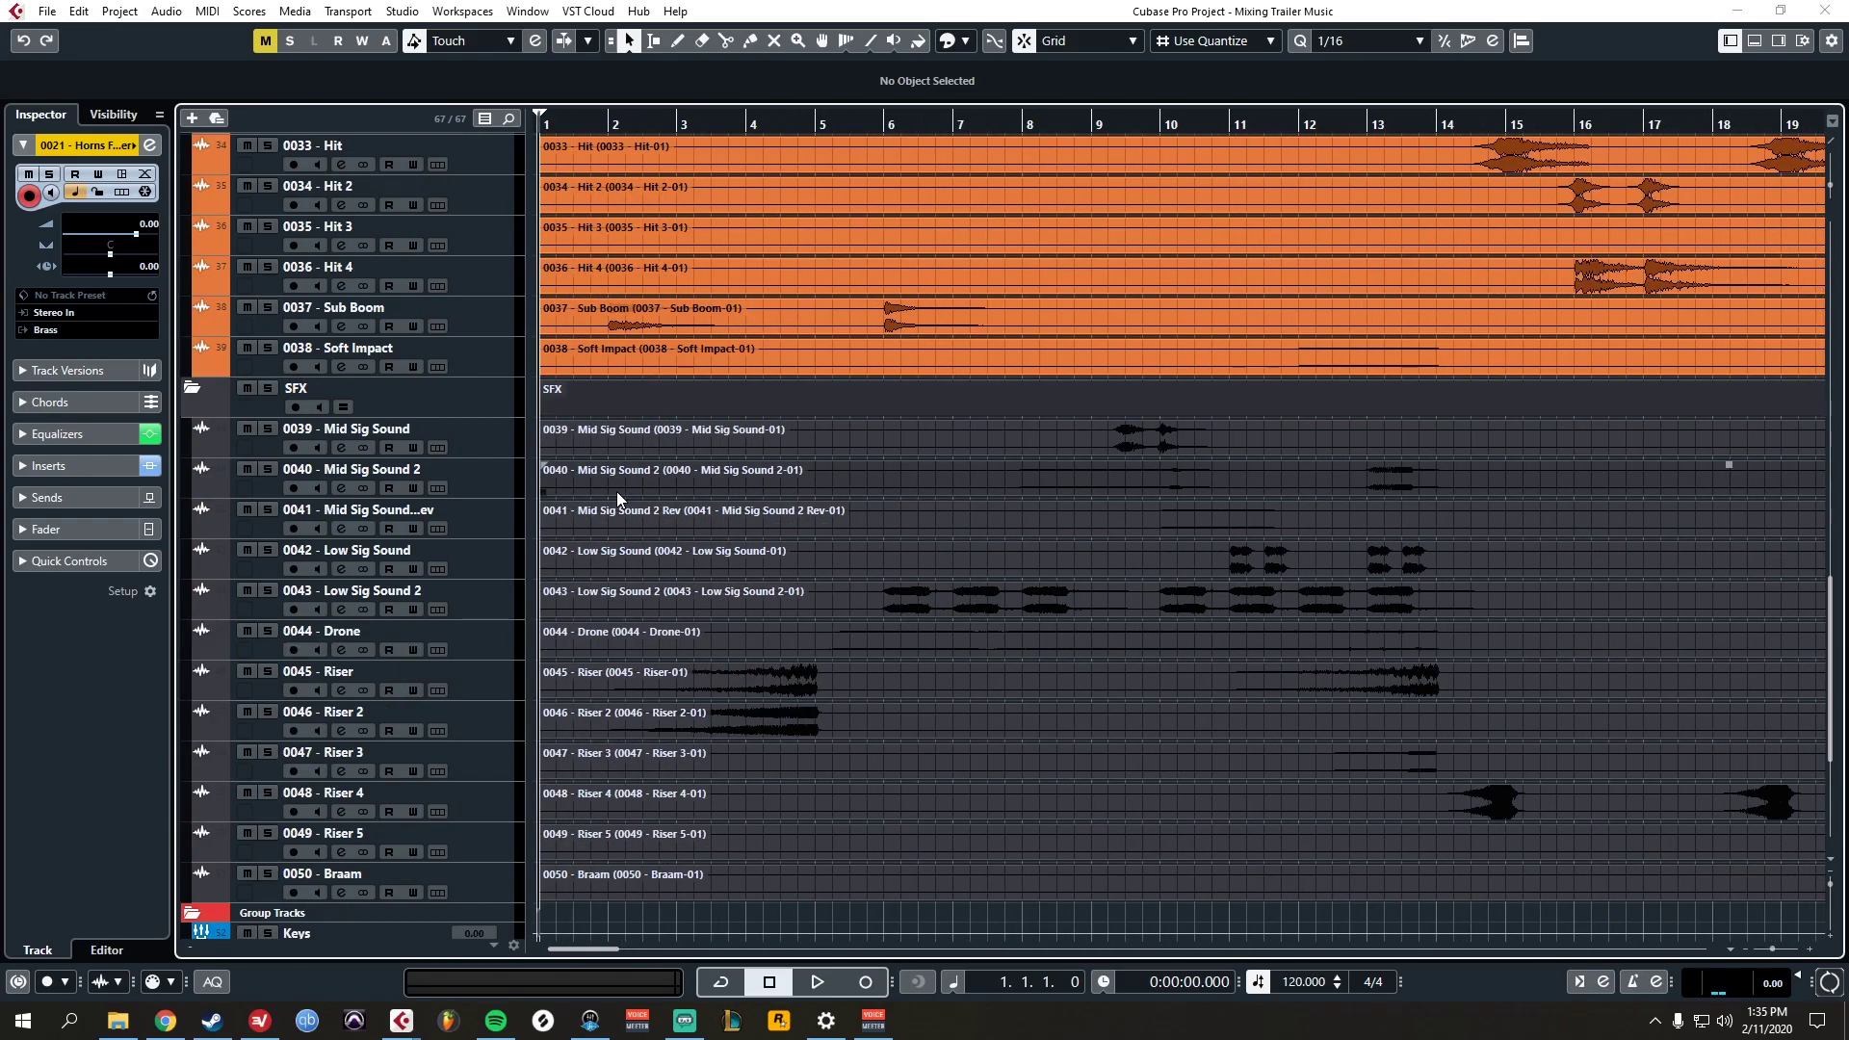
pyautogui.keyDown('alt'); pyautogui.keyDown('shift'); pyautogui.click(737, 250); pyautogui.keyUp('shift'); pyautogui.keyUp('alt')
pyautogui.press('space')
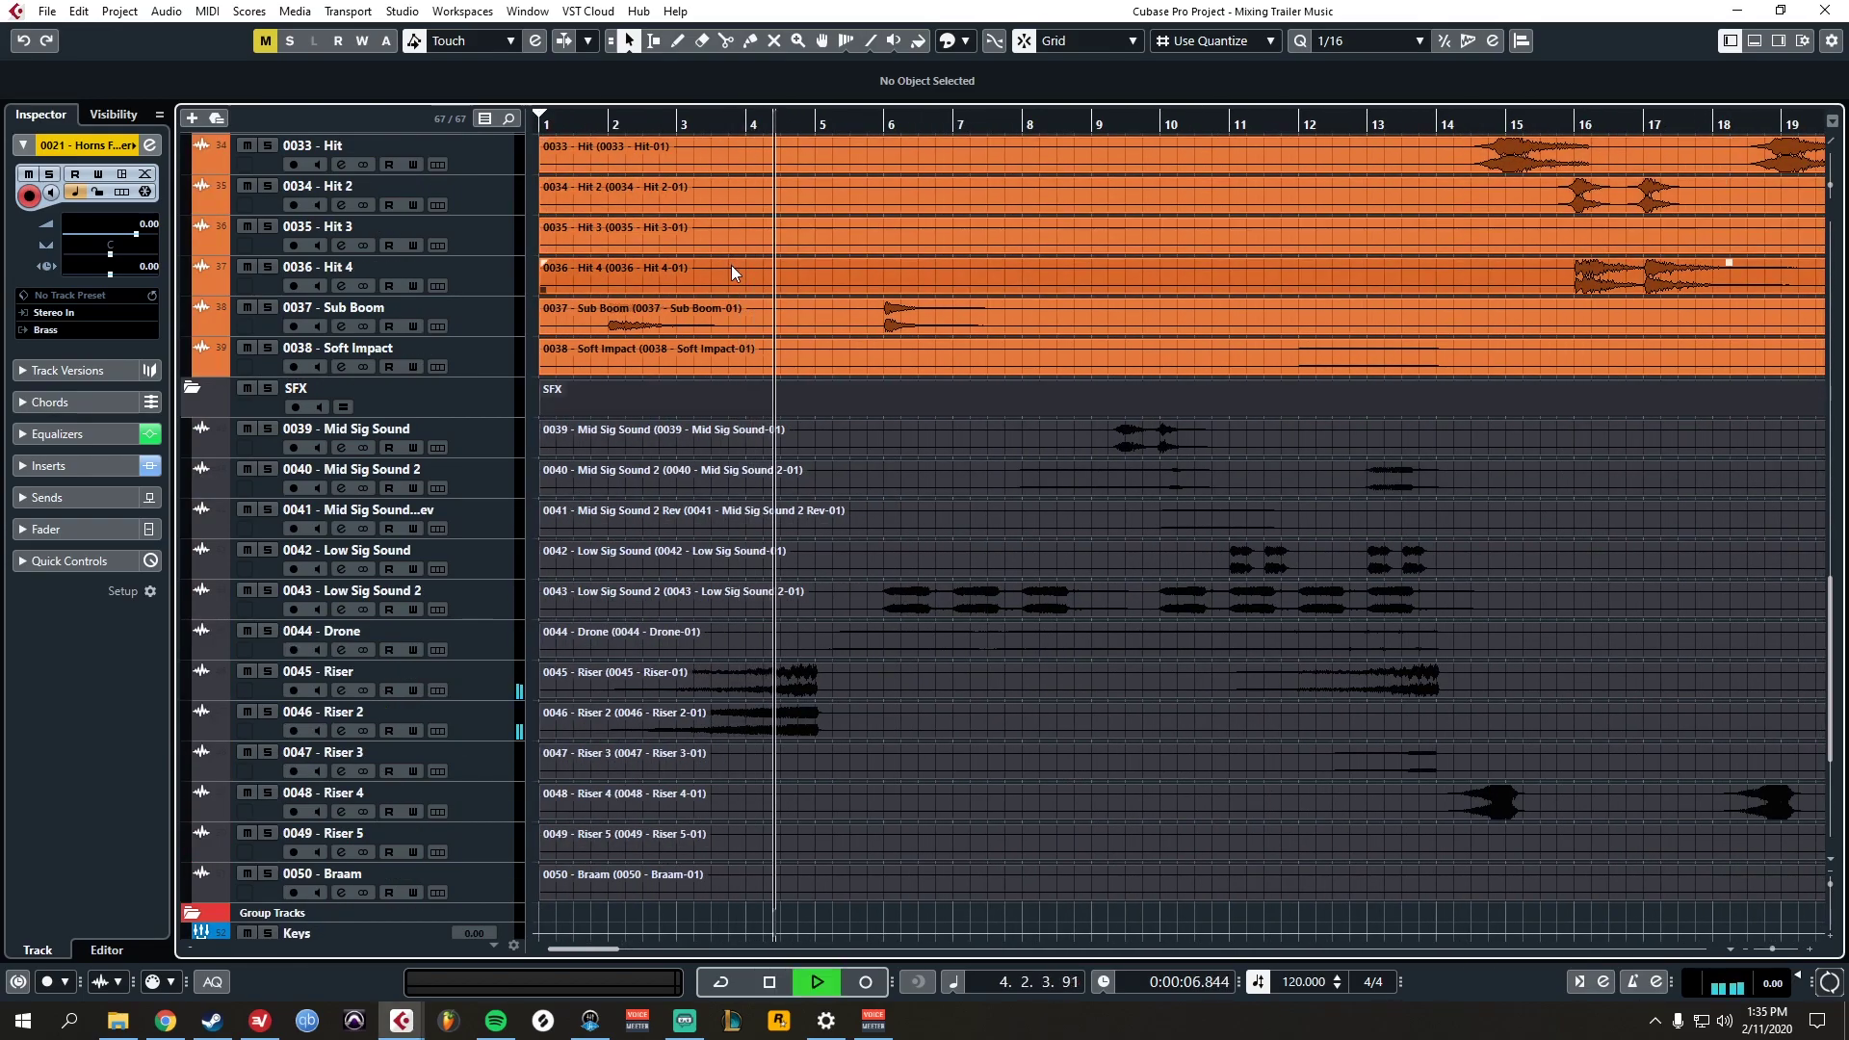
pyautogui.press('space')
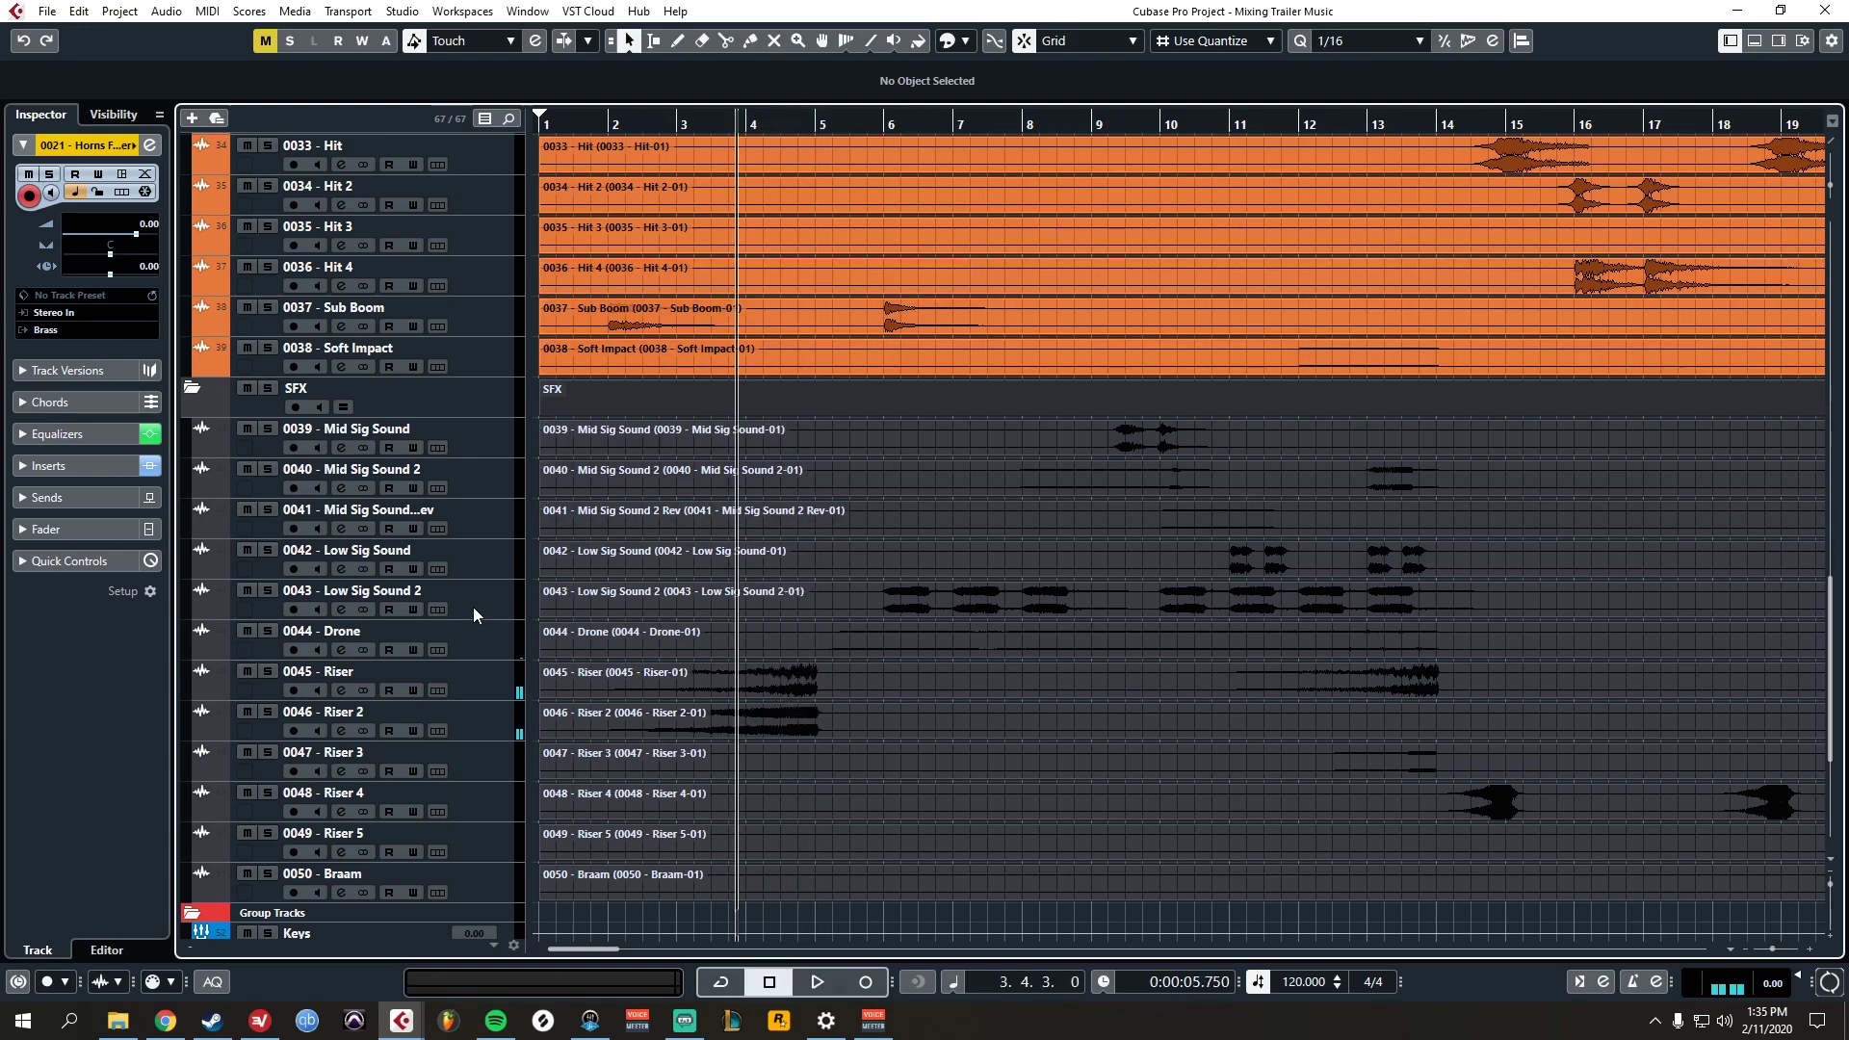
# - Solo the Riser track and audition it, then solo Riser 2 instead and audition the same passage
pyautogui.click(269, 672)
pyautogui.press('space')
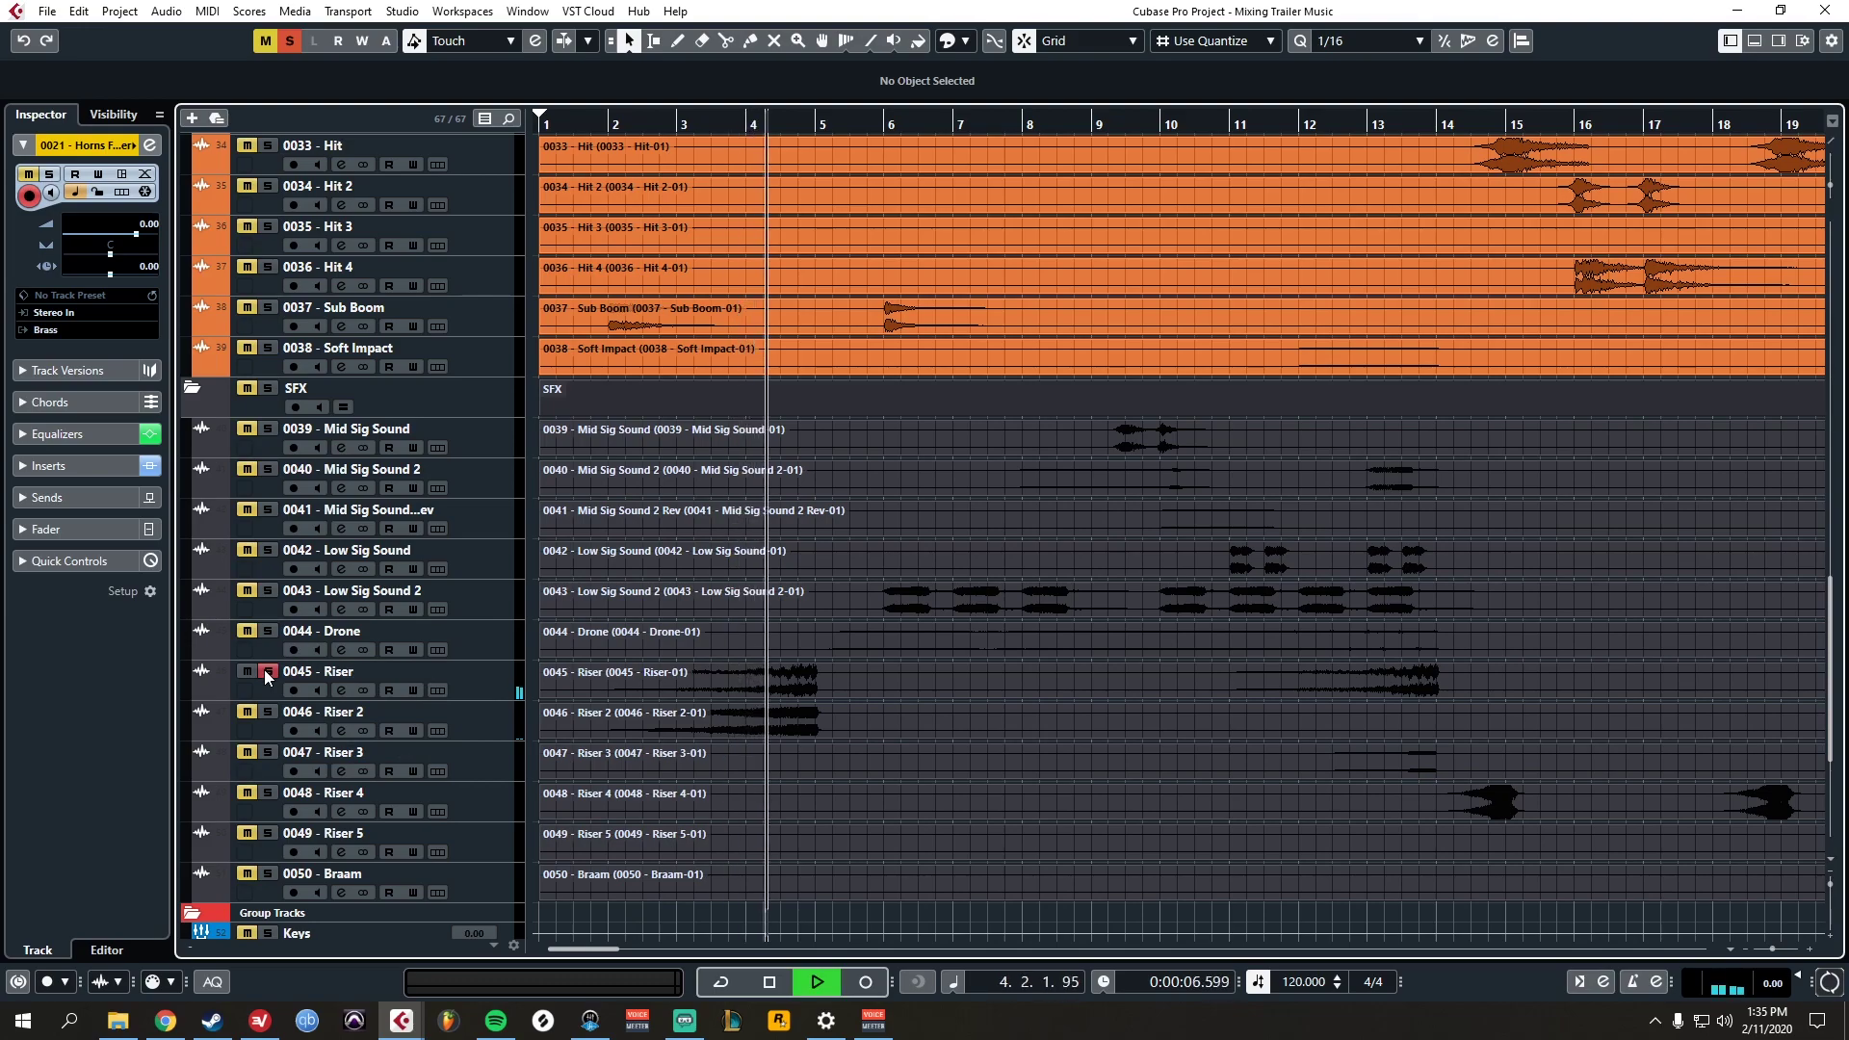
pyautogui.press('space')
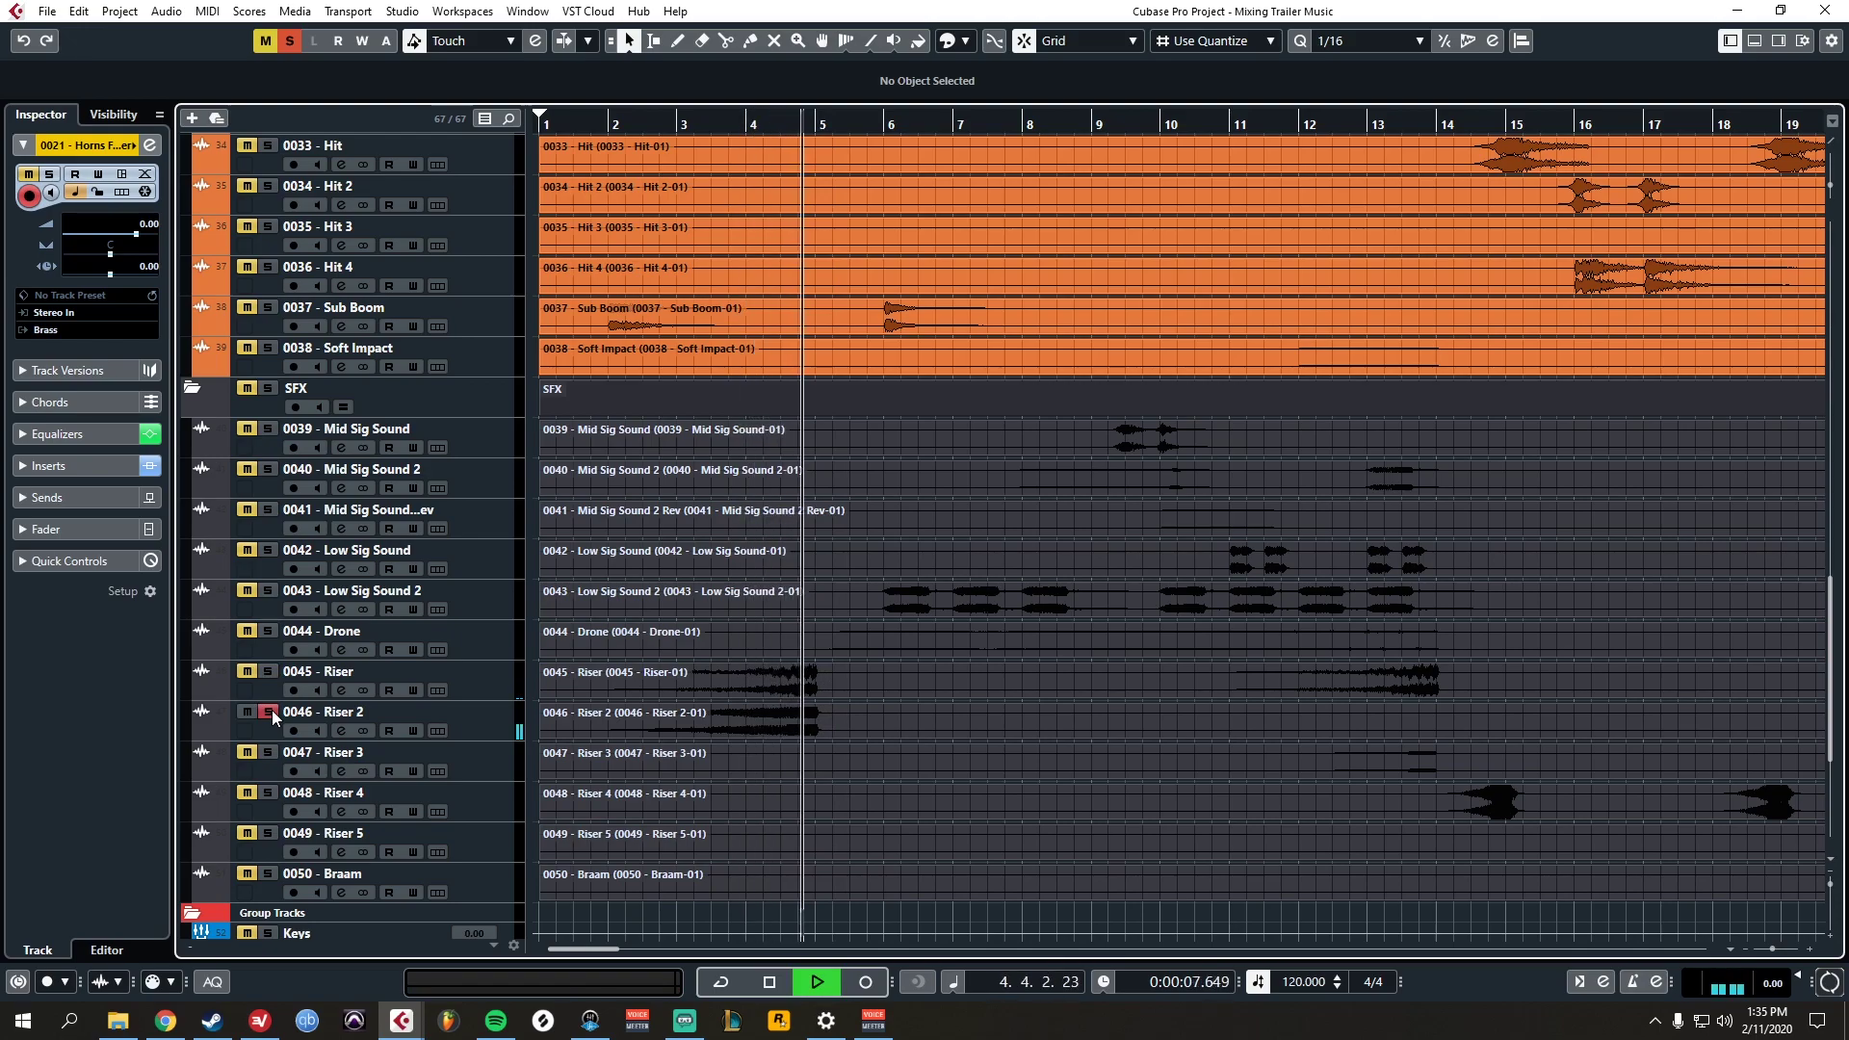
pyautogui.press('space')
# - Open the Riser 2 channel settings and play the soloed riser to examine its frequency spectrum
pyautogui.click(481, 732)
pyautogui.press('e')
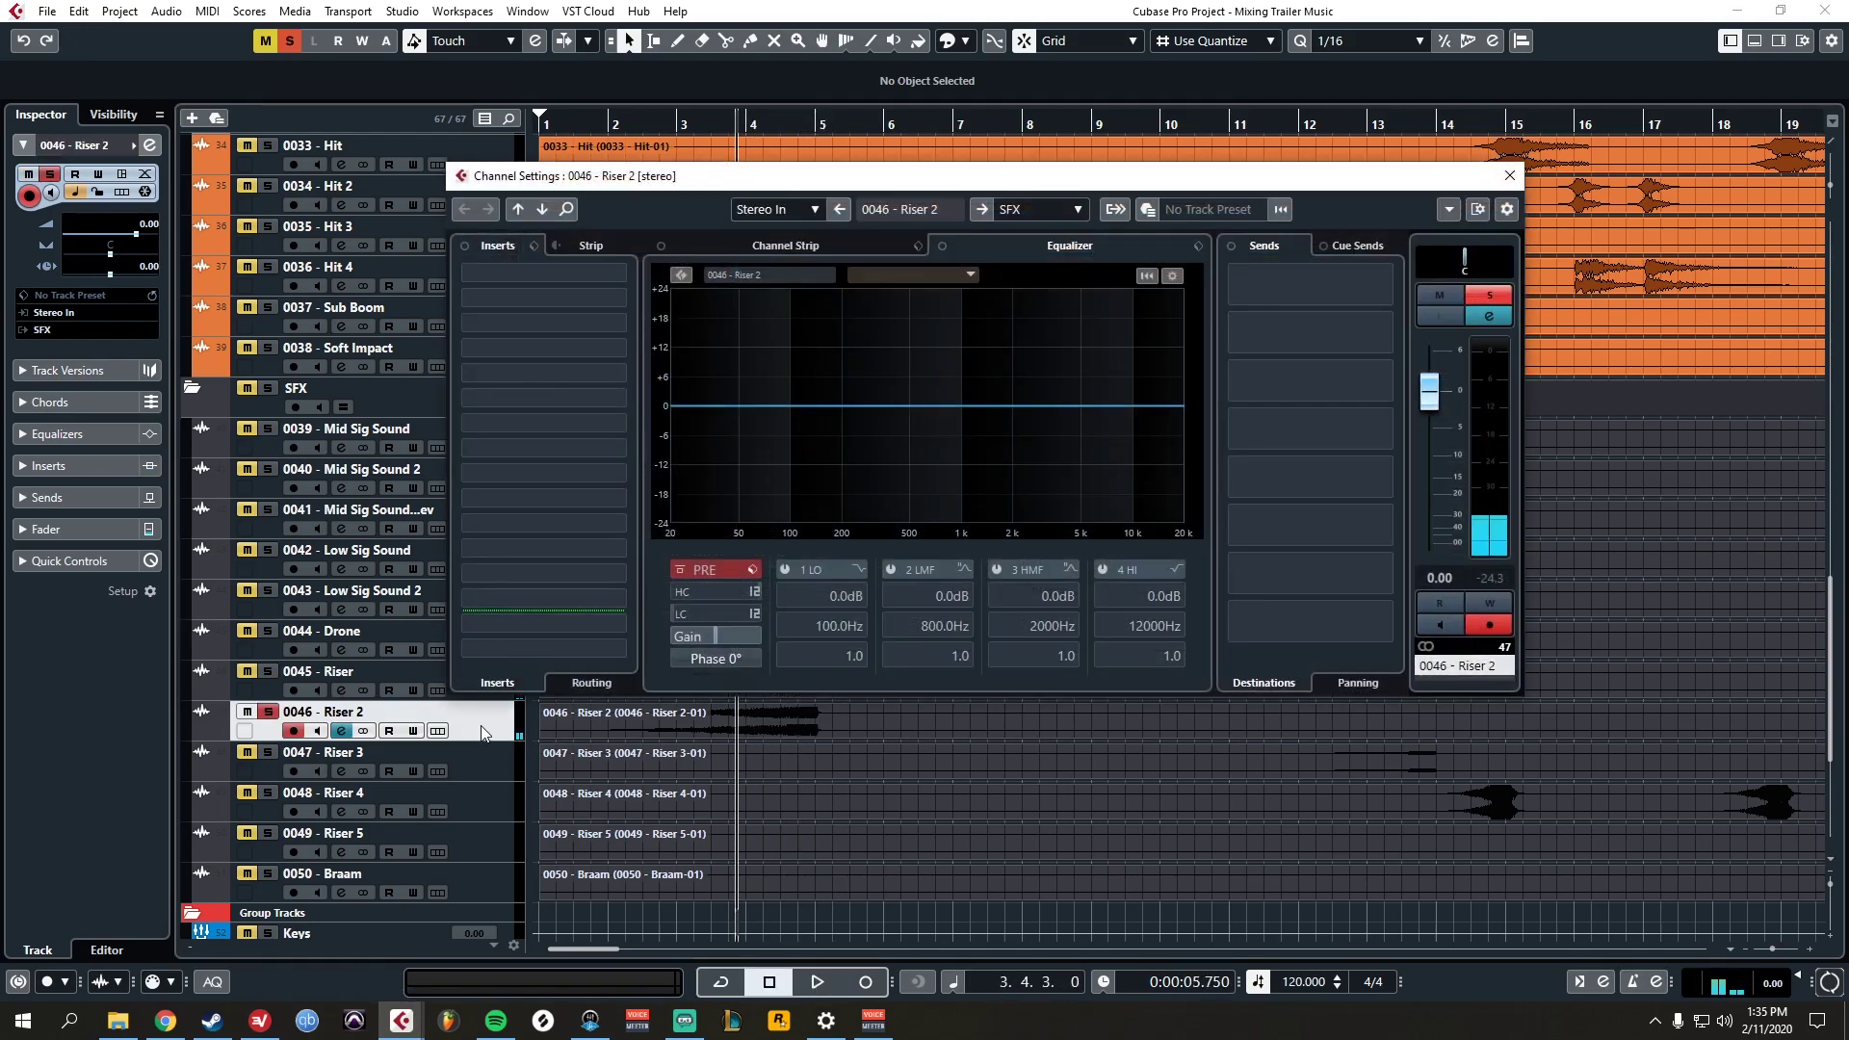
pyautogui.press('space')
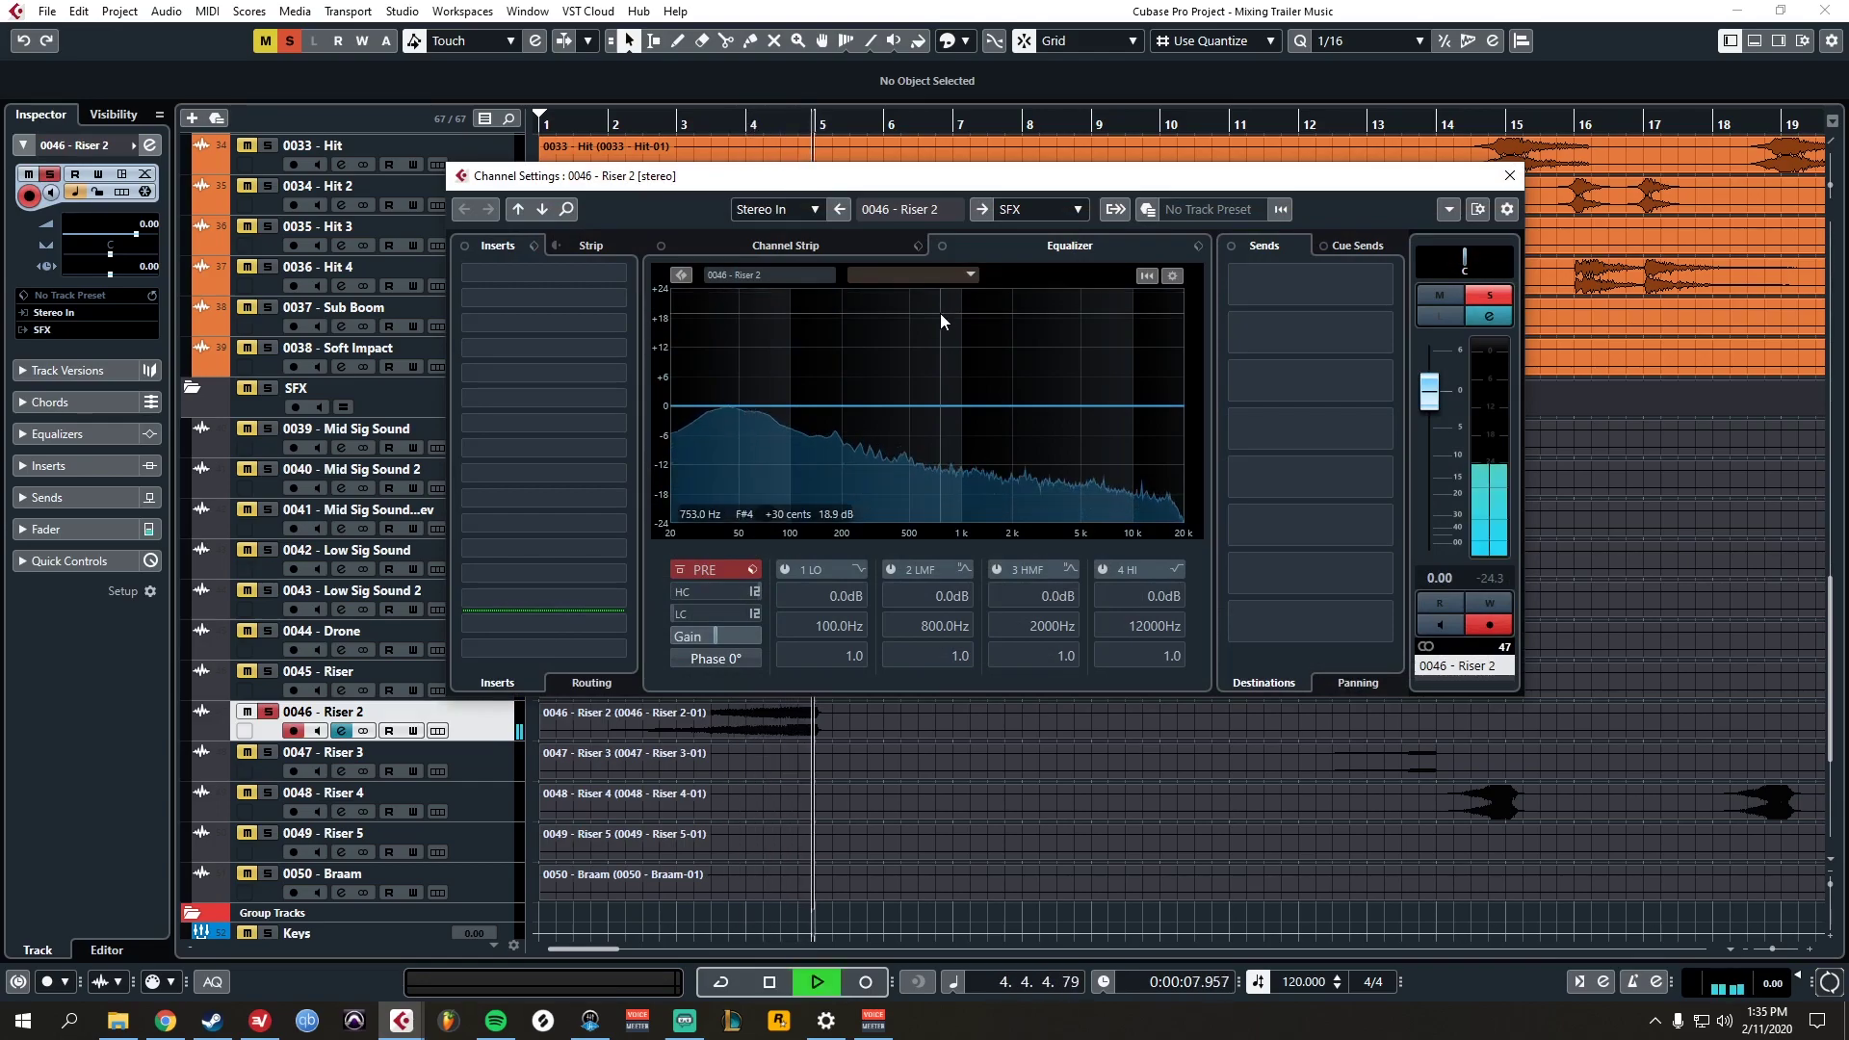
pyautogui.press('space')
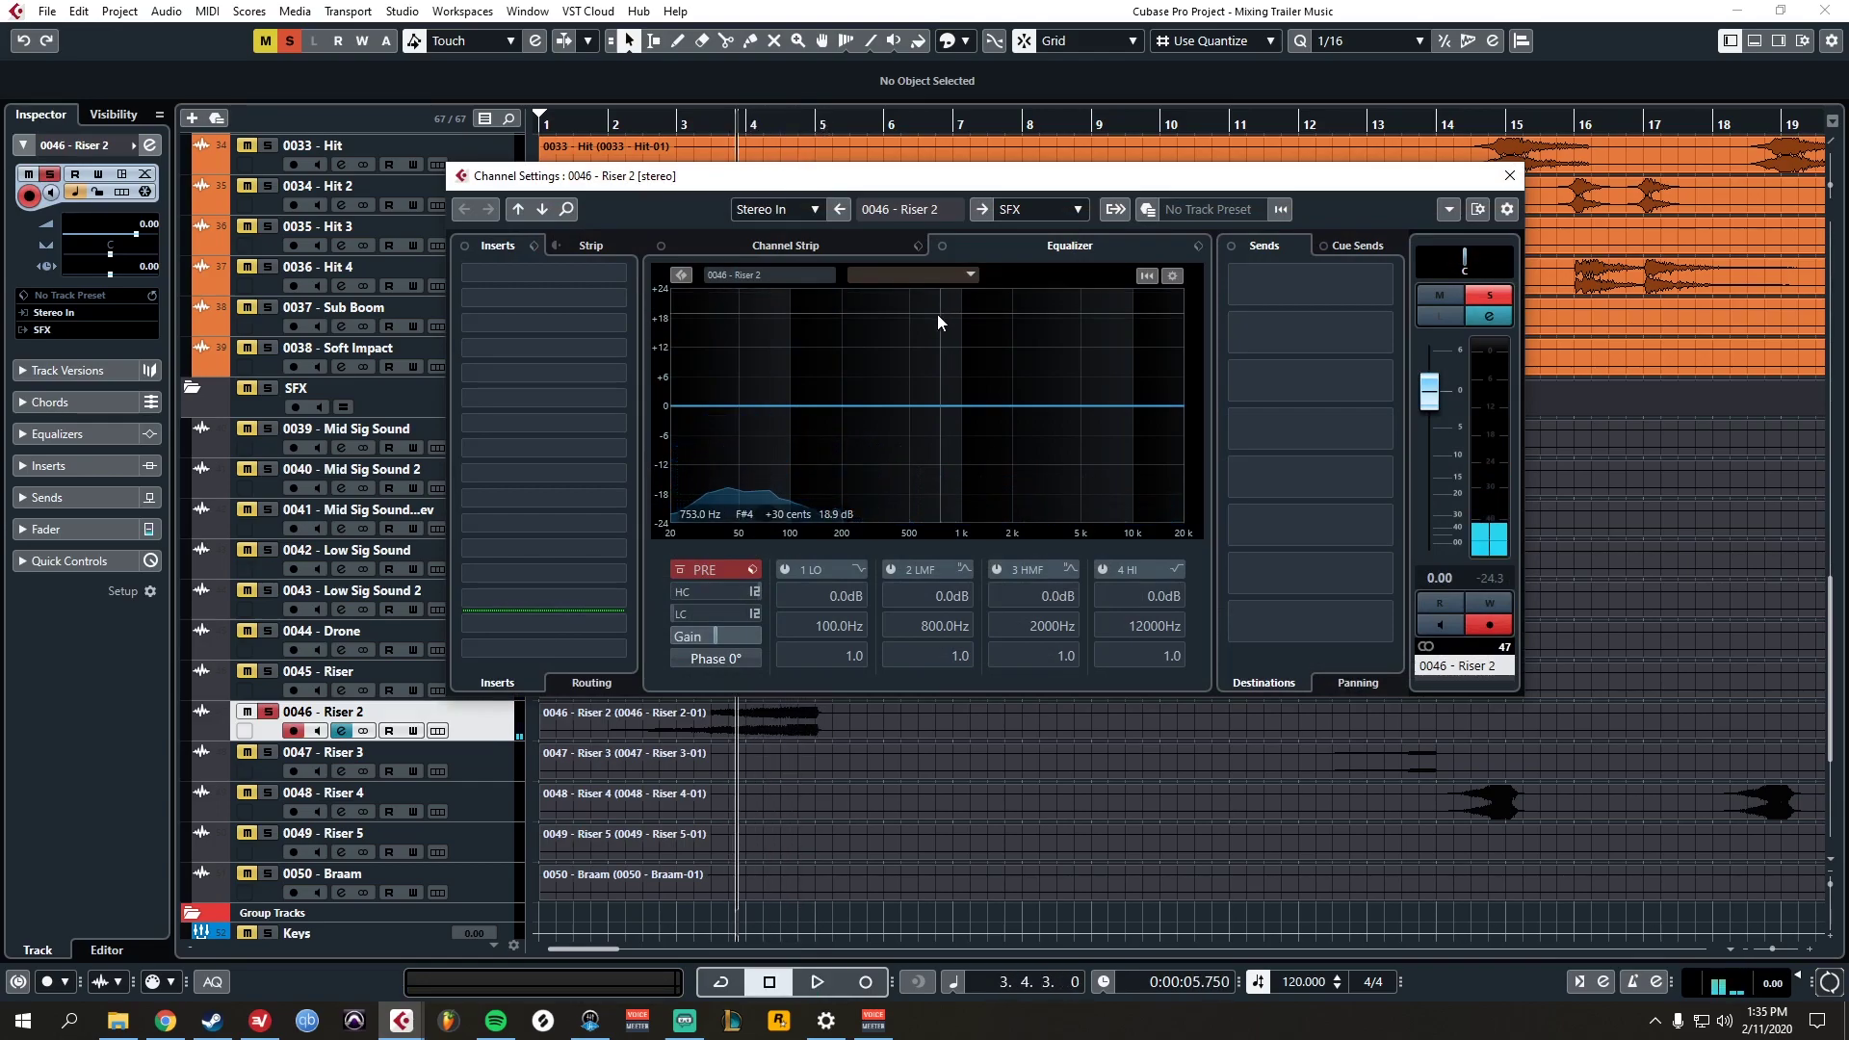
# - Add StudioEQ as the first insert on the Riser 2 channel and position its window over the channel settings
pyautogui.click(591, 273)
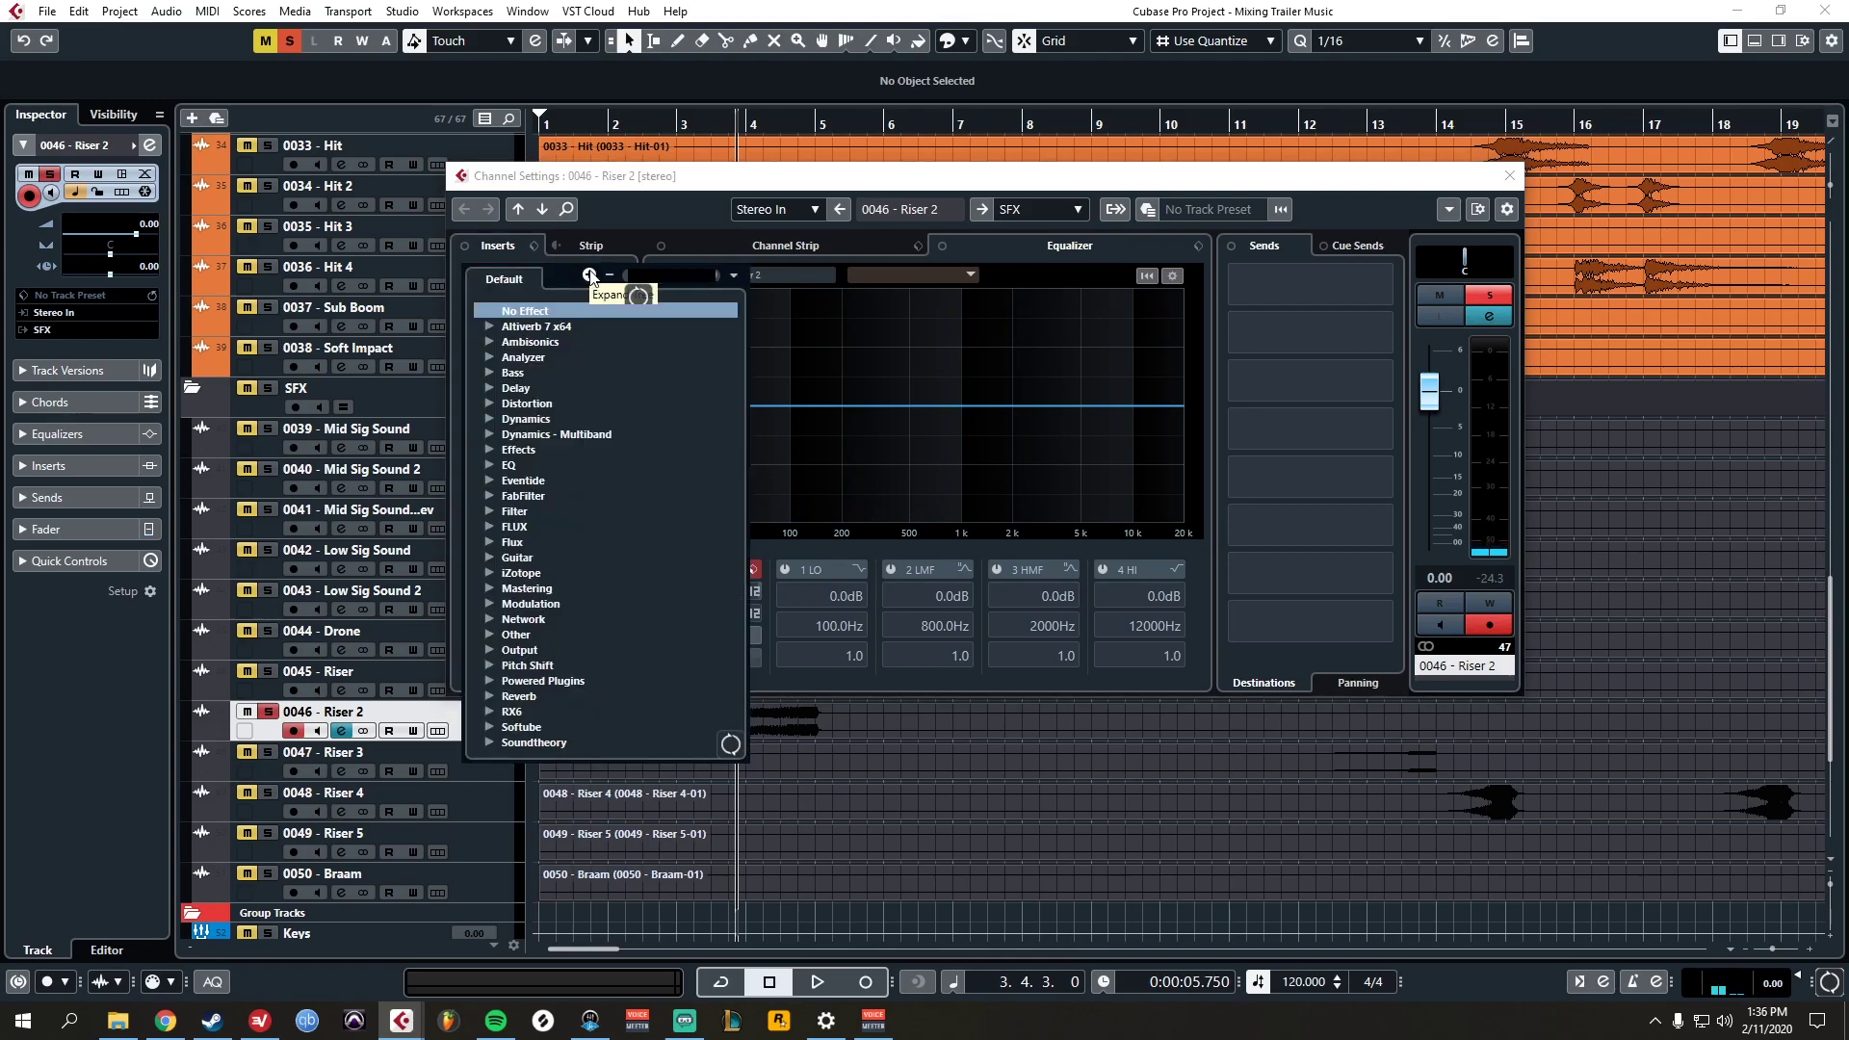
pyautogui.write('studio')
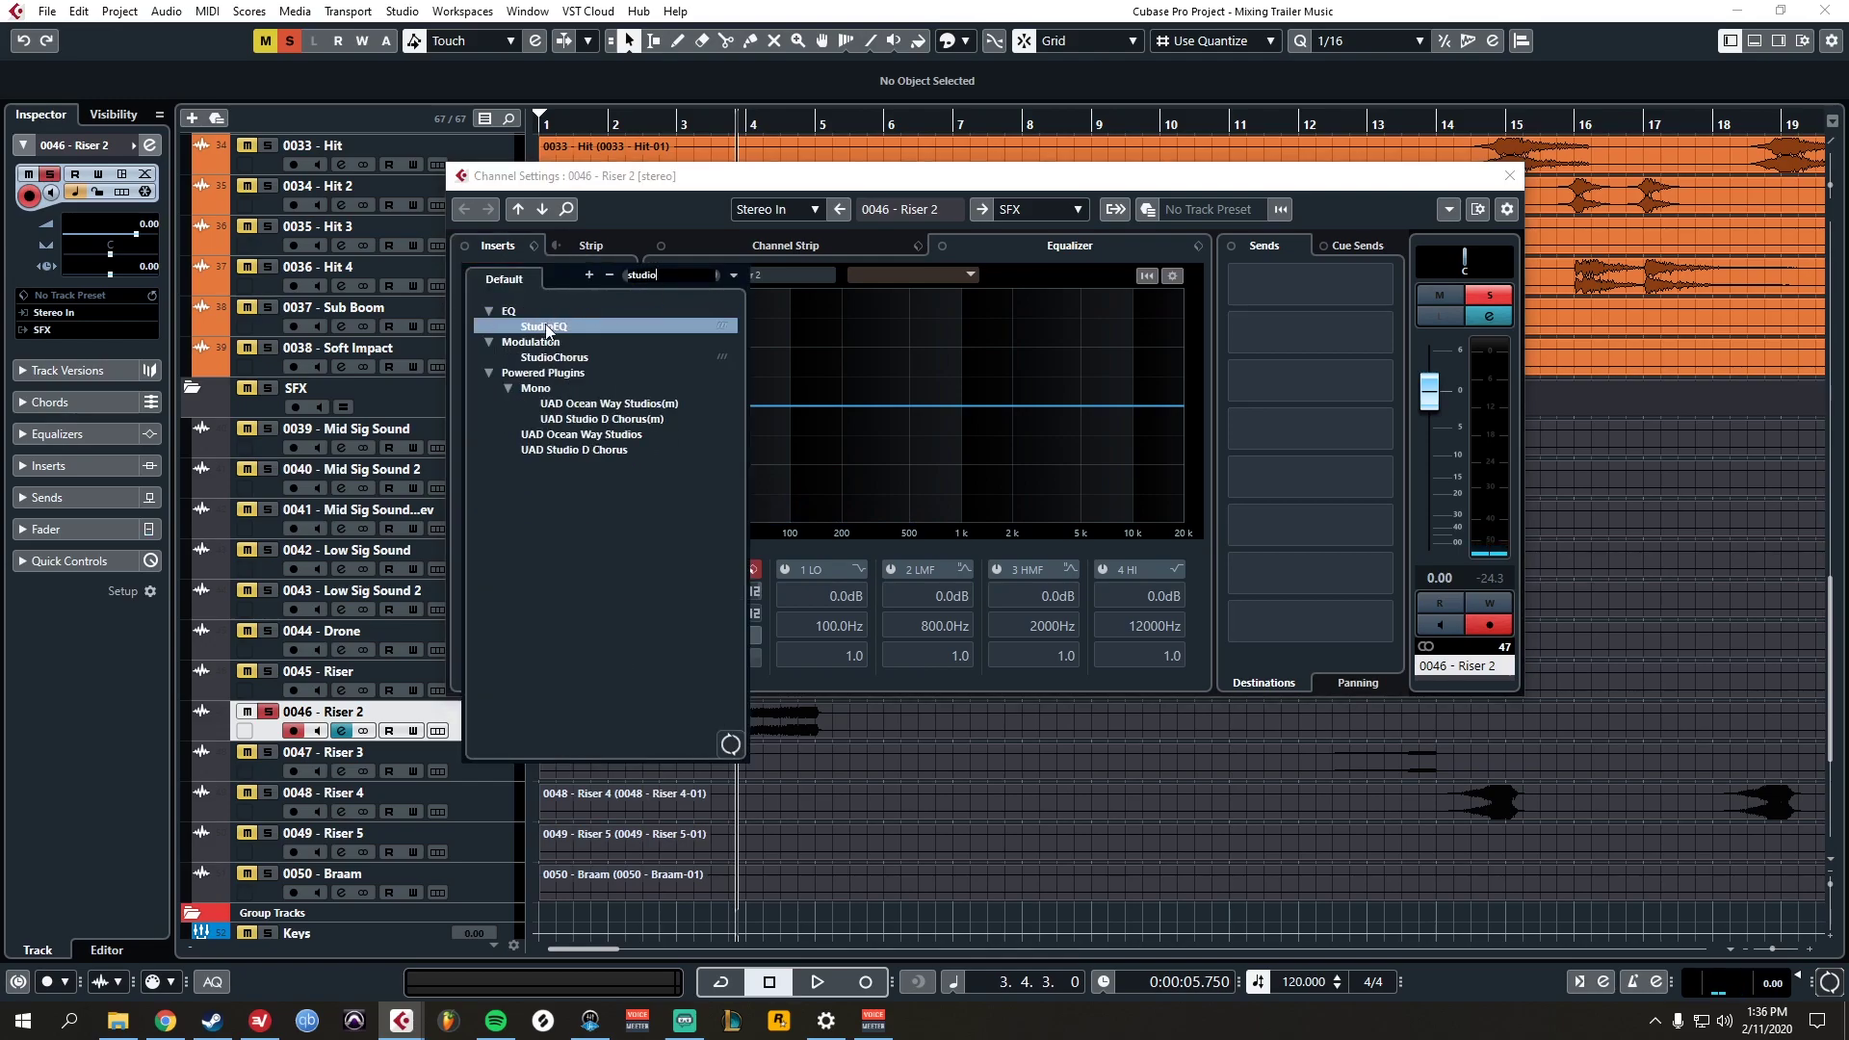
pyautogui.click(547, 328)
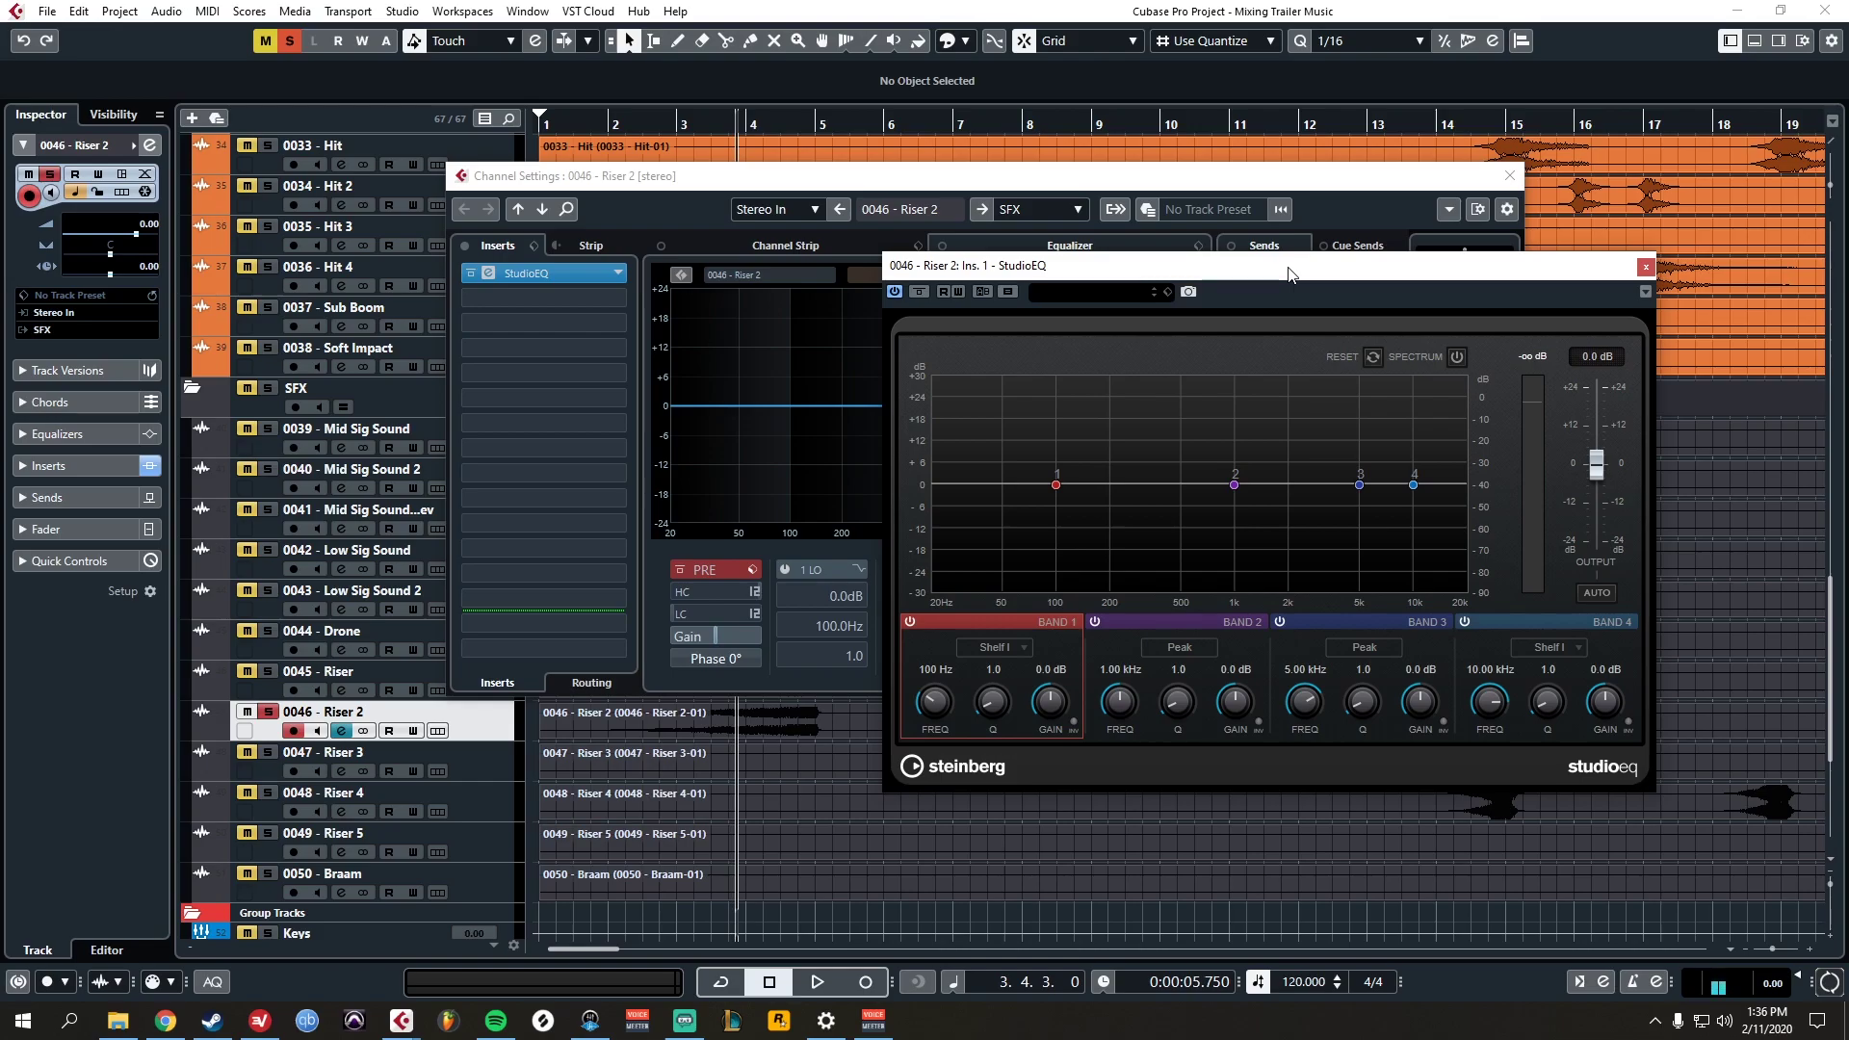
pyautogui.moveTo(1131, 277); pyautogui.dragTo(825, 199)
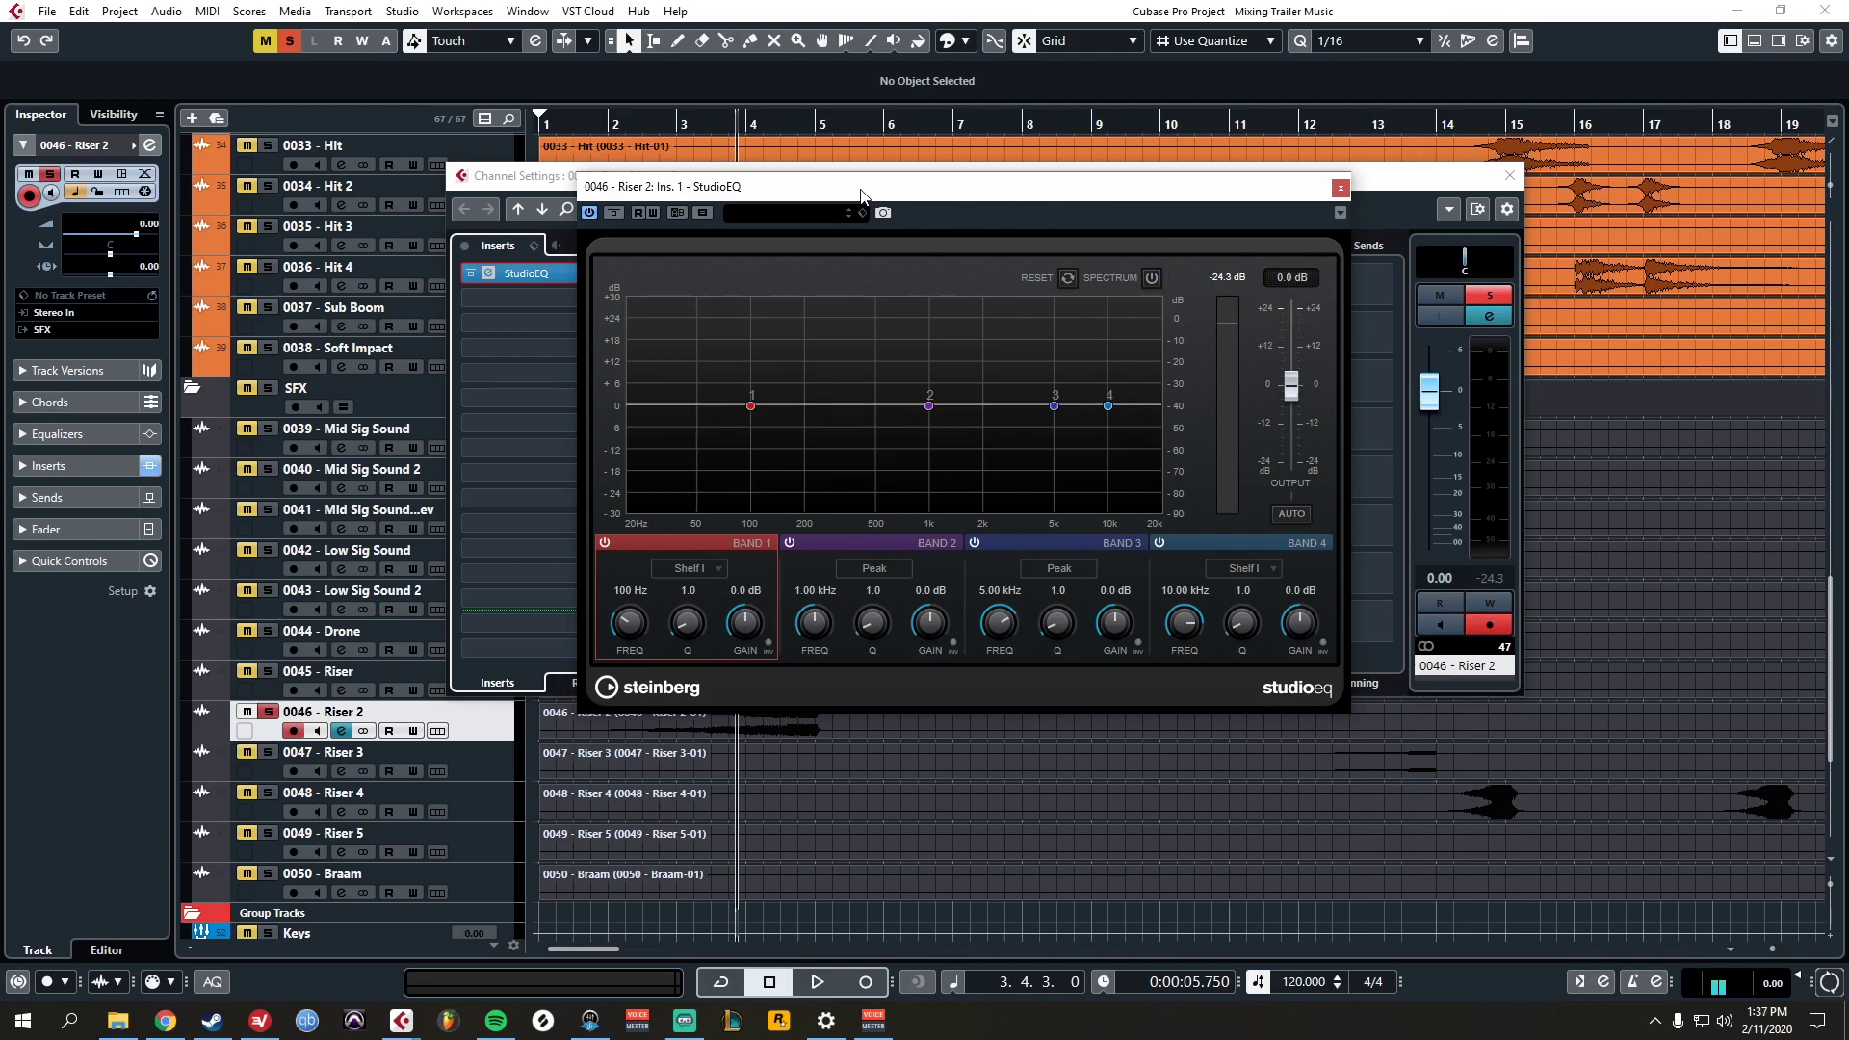
# - Try a band 1 low shelf of -8.3 dB at 308 Hz in the Riser 2 StudioEQ while auditioning
pyautogui.press('space')
pyautogui.moveTo(750, 406); pyautogui.dragTo(838, 434)
pyautogui.press('space')
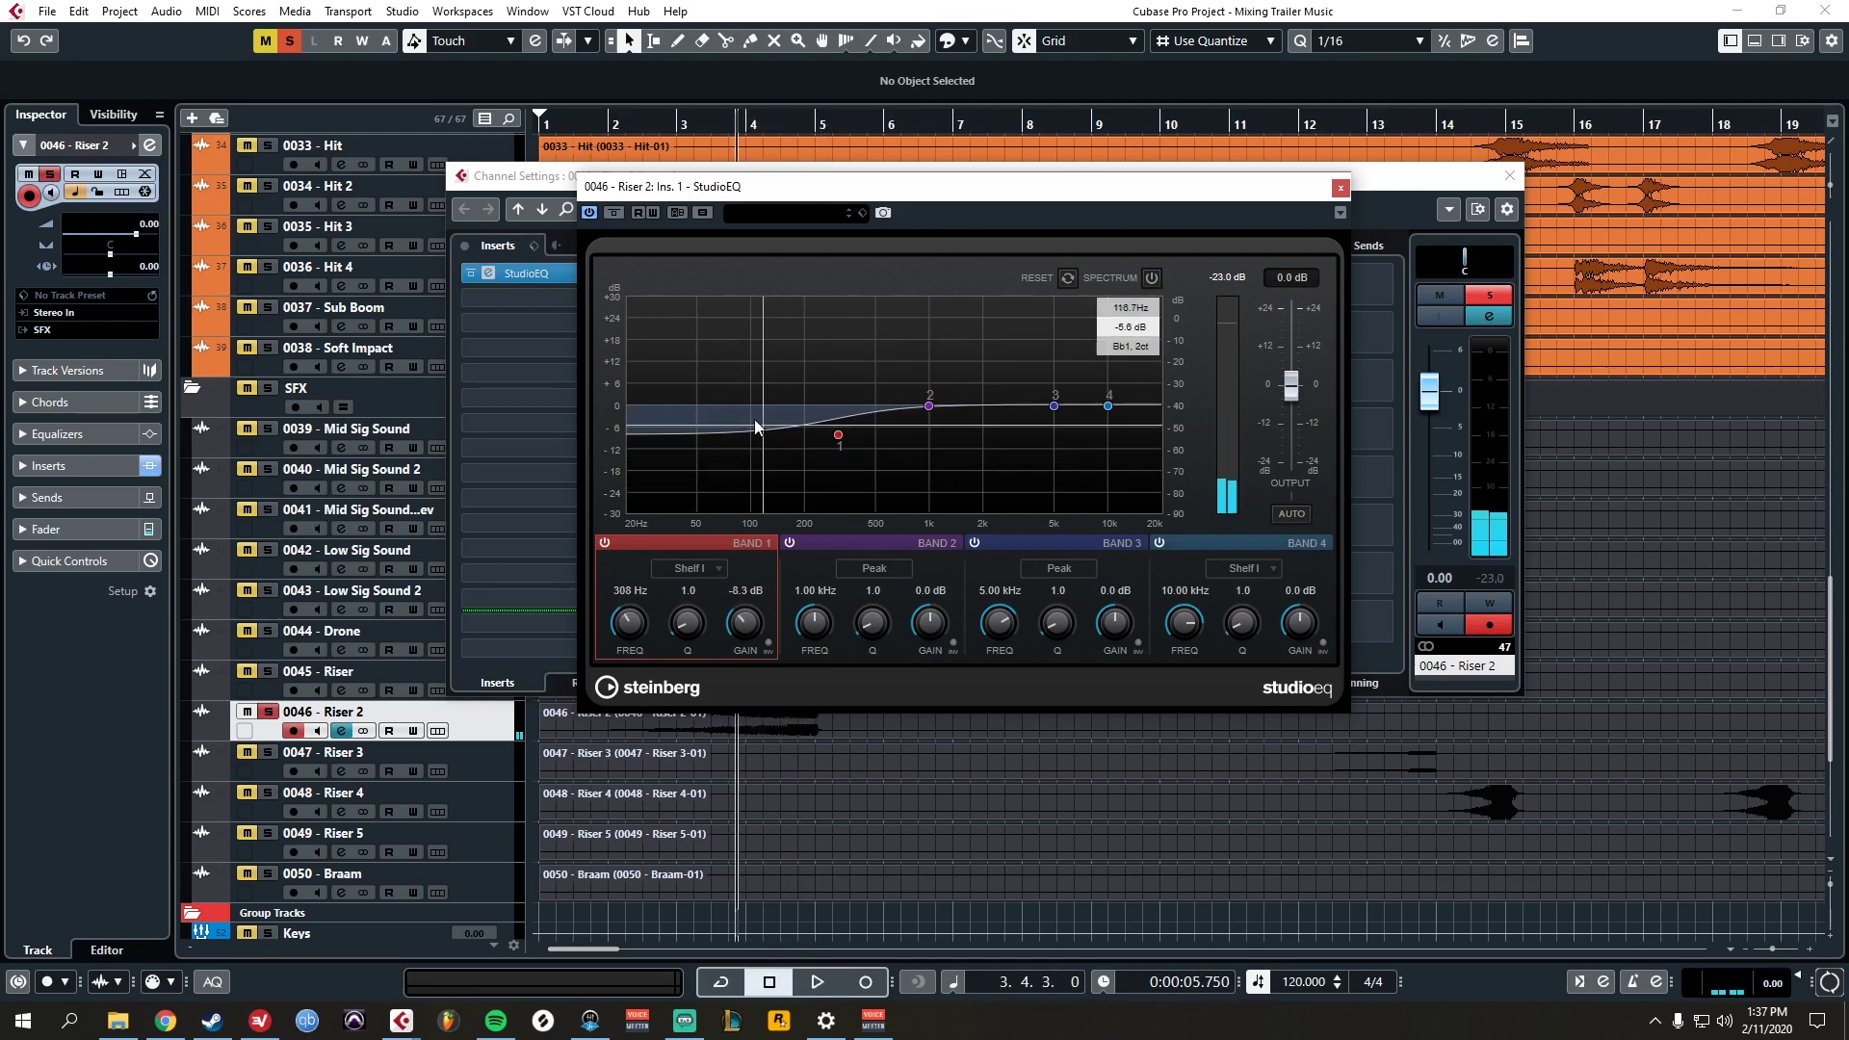
# - Change StudioEQ band 1 on Riser 2 to a Cut filter at 157 Hz and audition the result
pyautogui.click(690, 568)
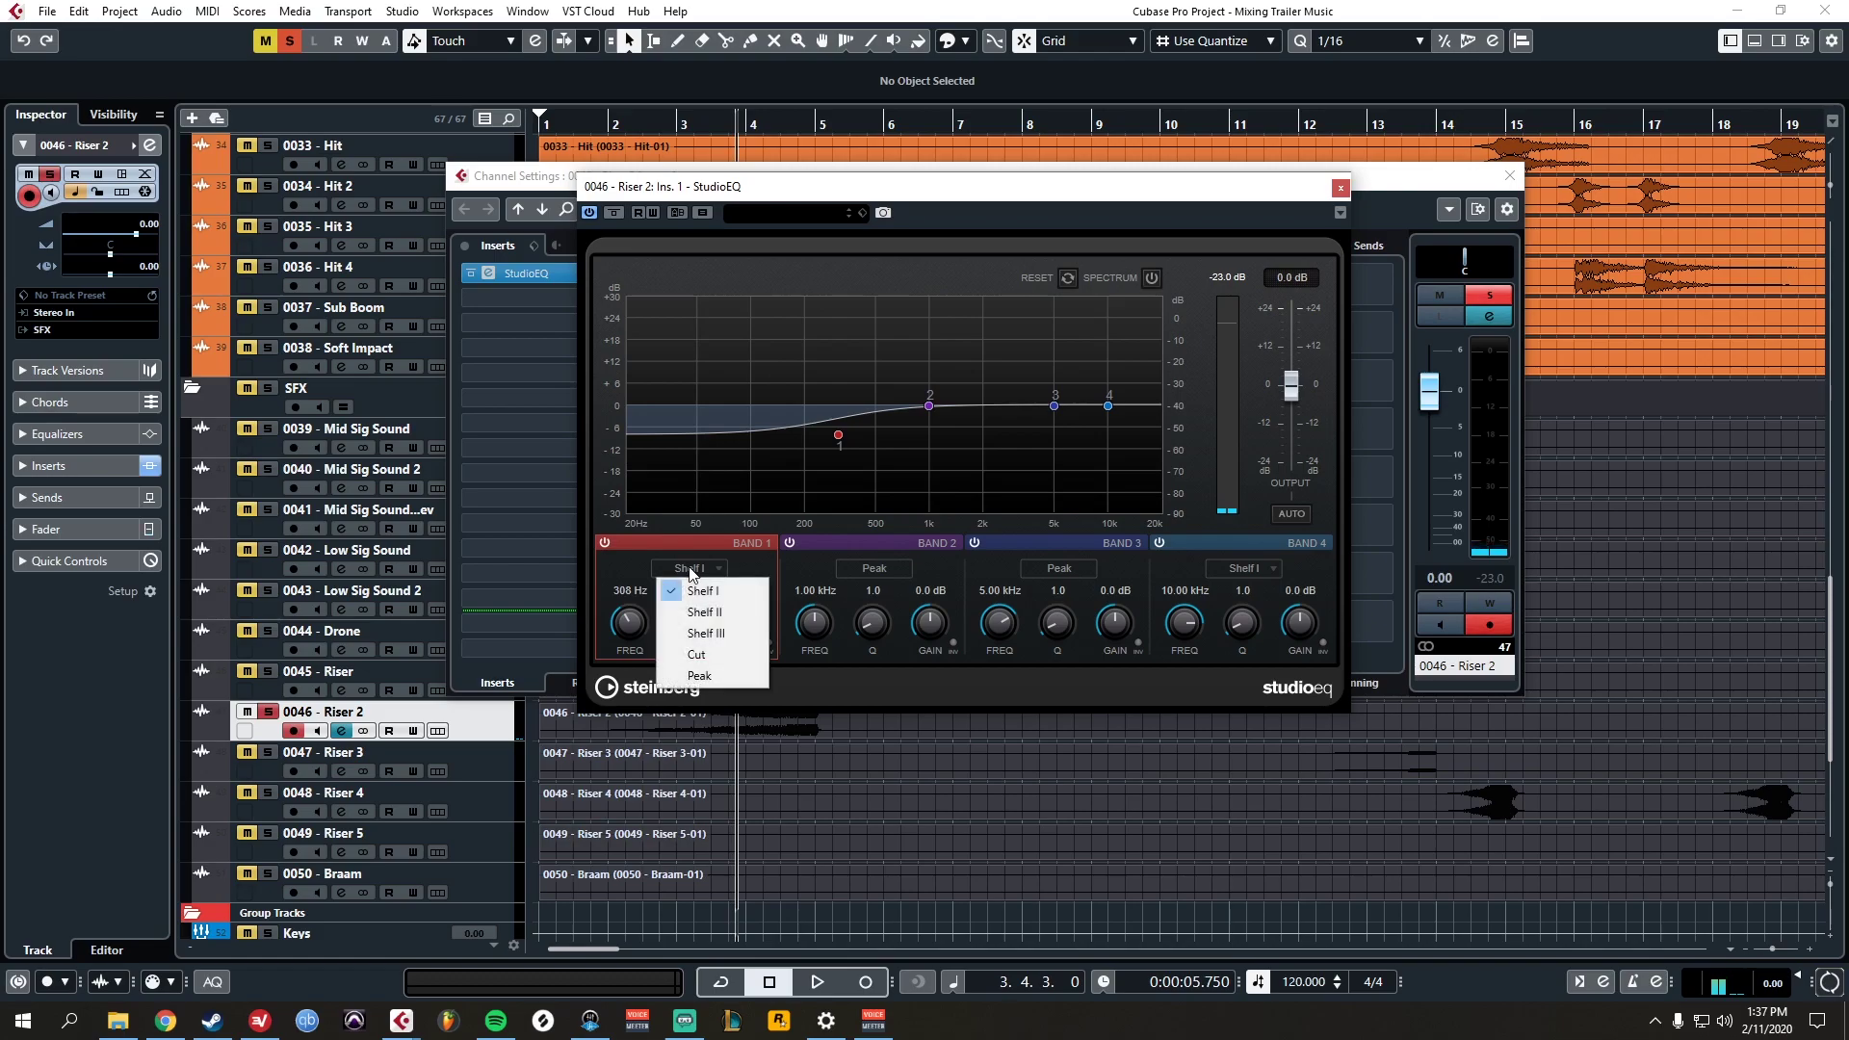
pyautogui.click(727, 655)
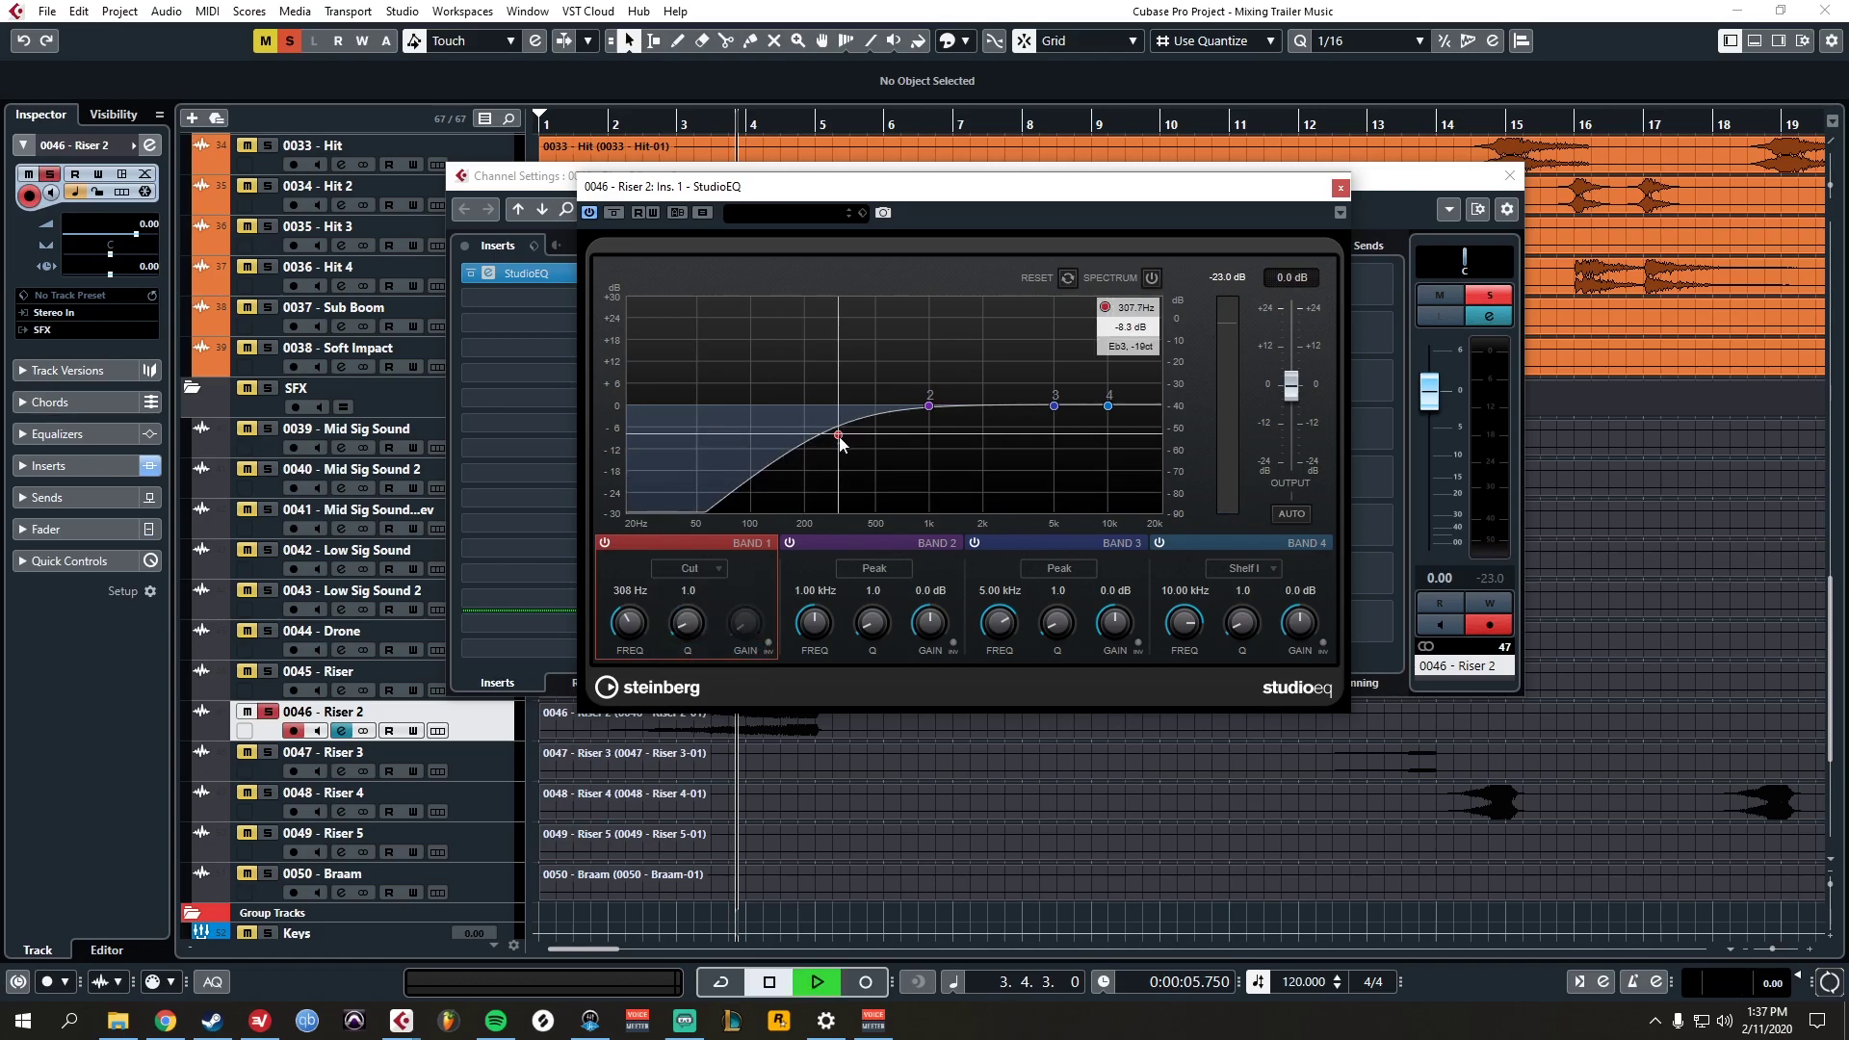
pyautogui.moveTo(839, 435); pyautogui.dragTo(787, 421)
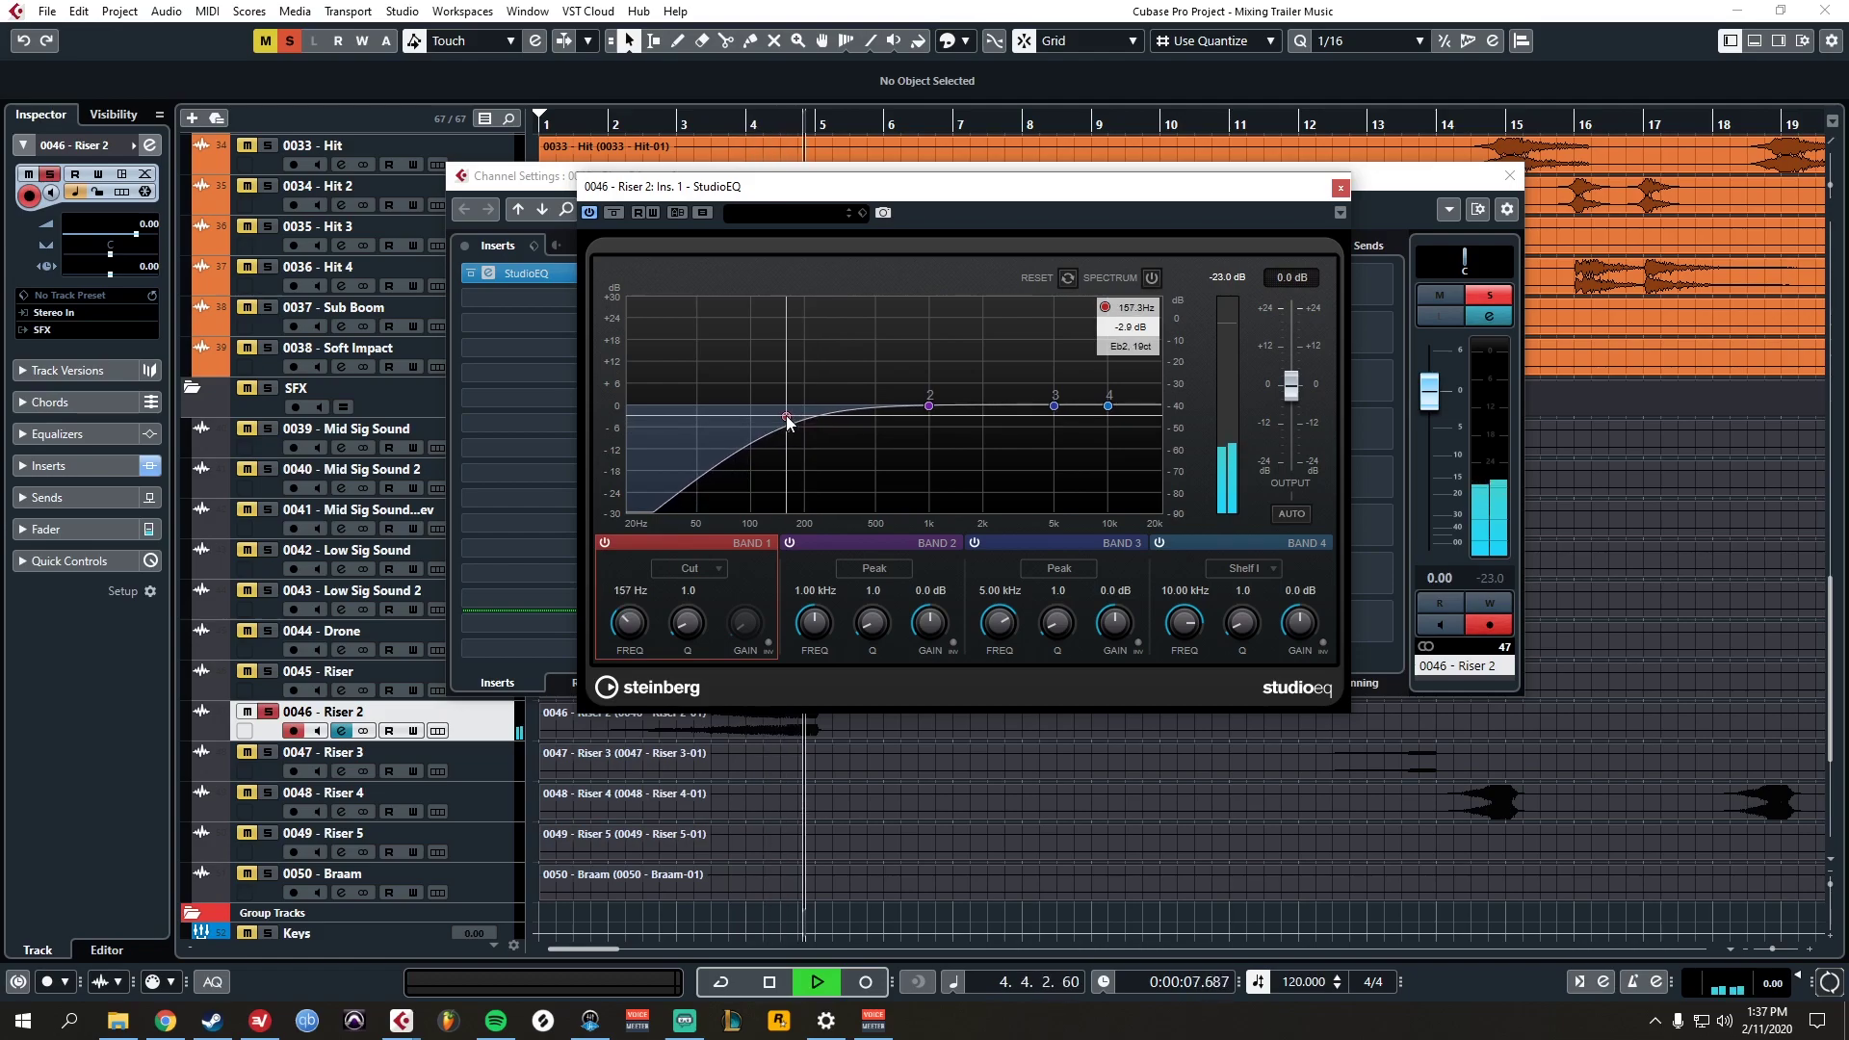
pyautogui.press('space')
pyautogui.press('space')
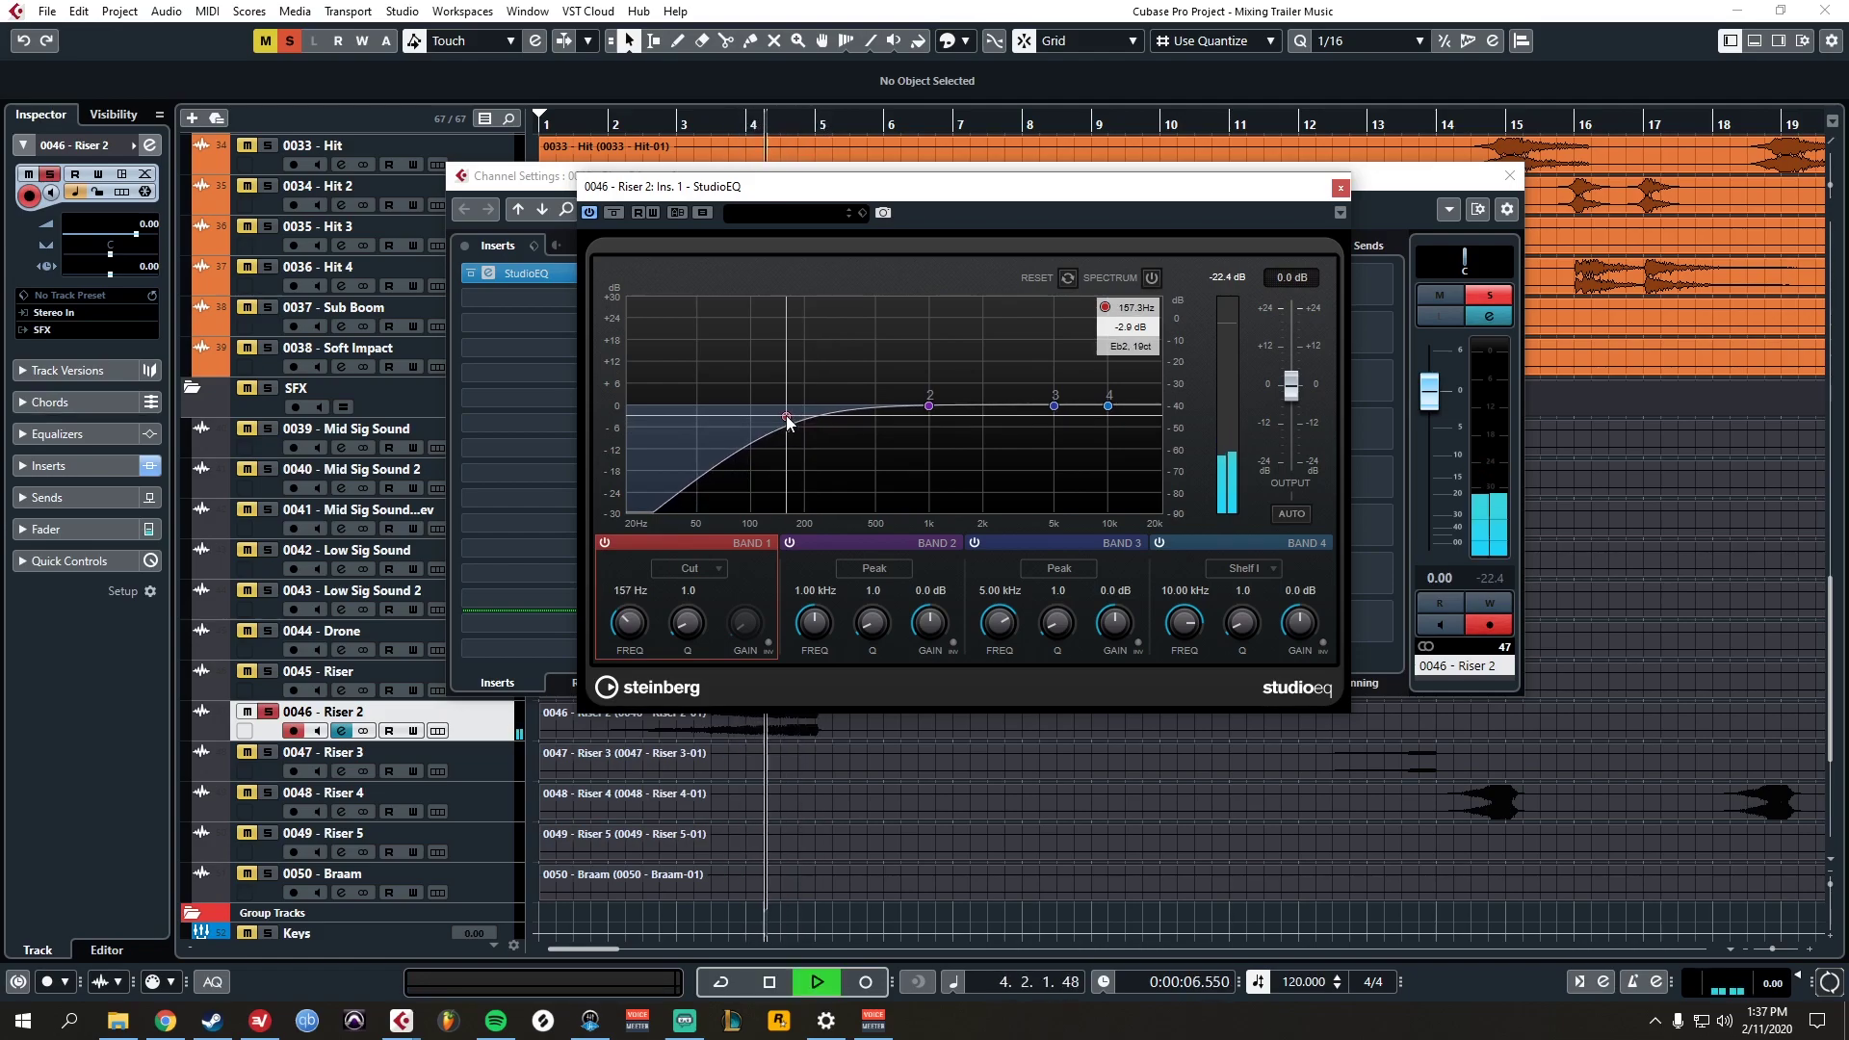
pyautogui.press('space')
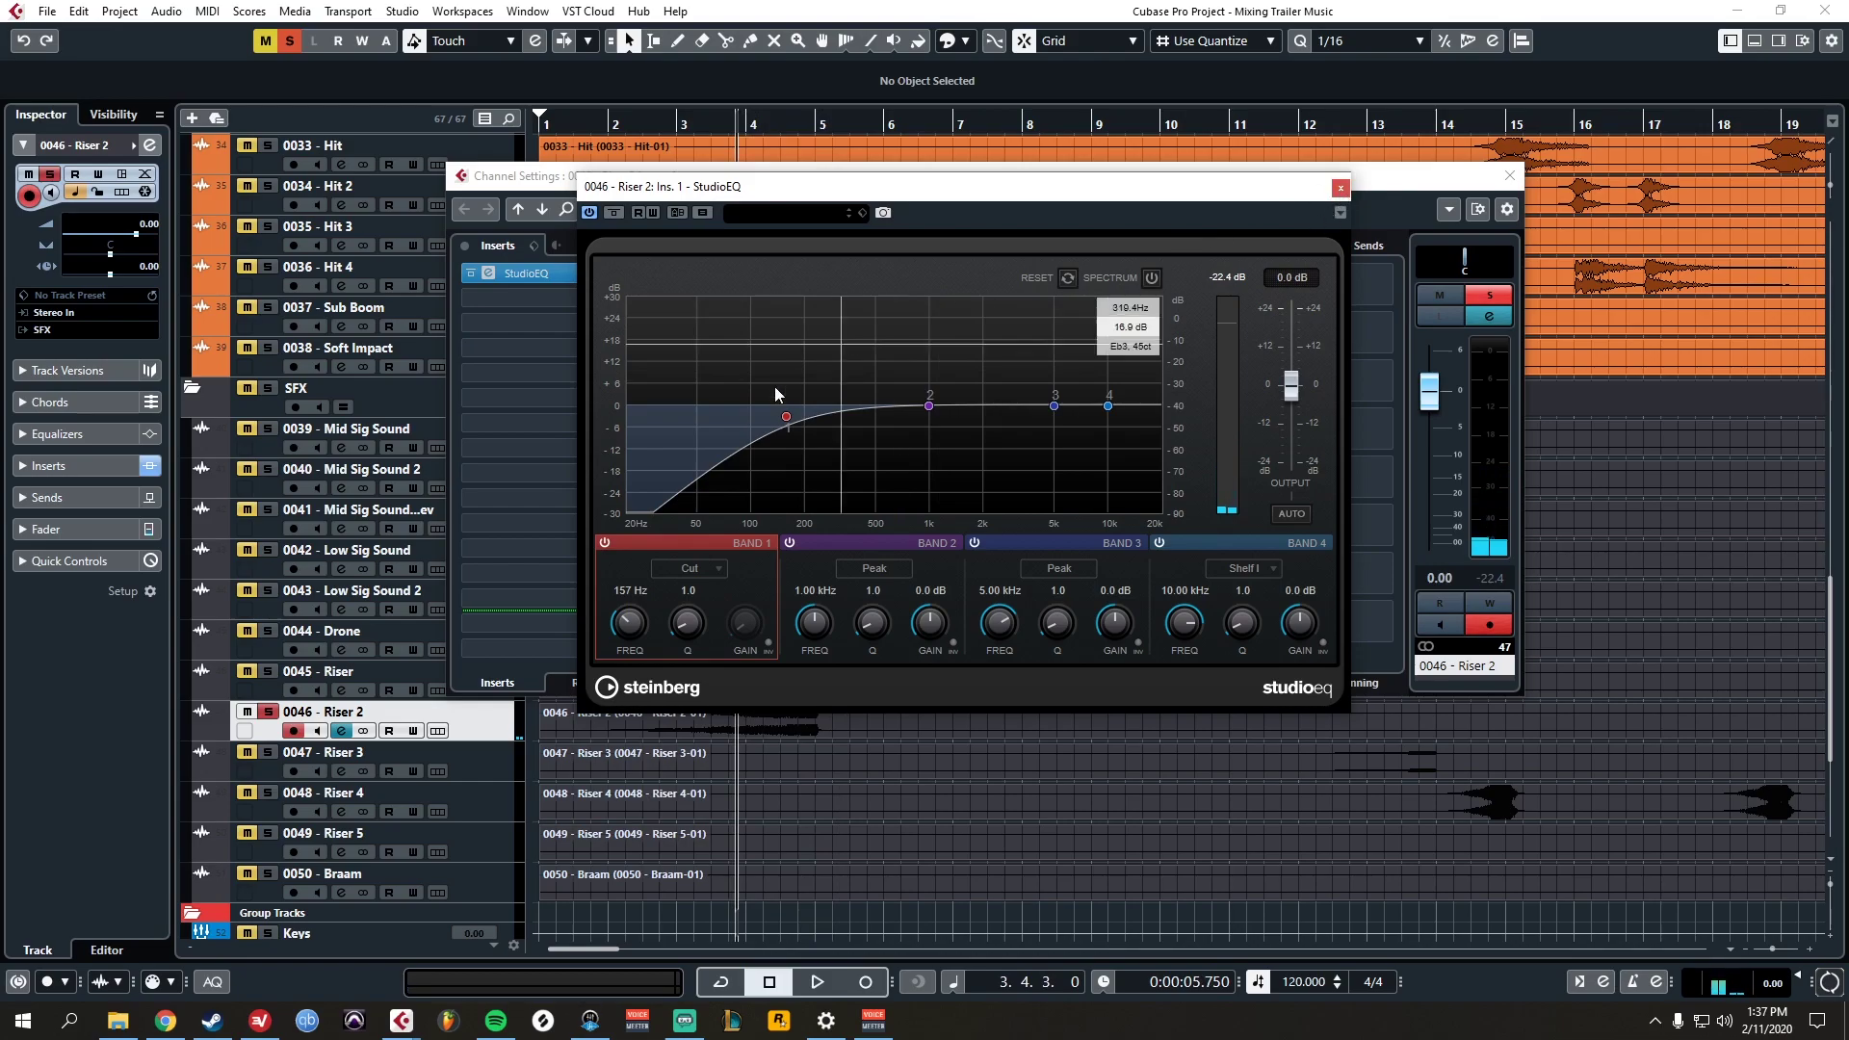
# - Close the StudioEQ window, unsolo Riser 2, and play the opening in context from bar 1.4
pyautogui.click(1338, 189)
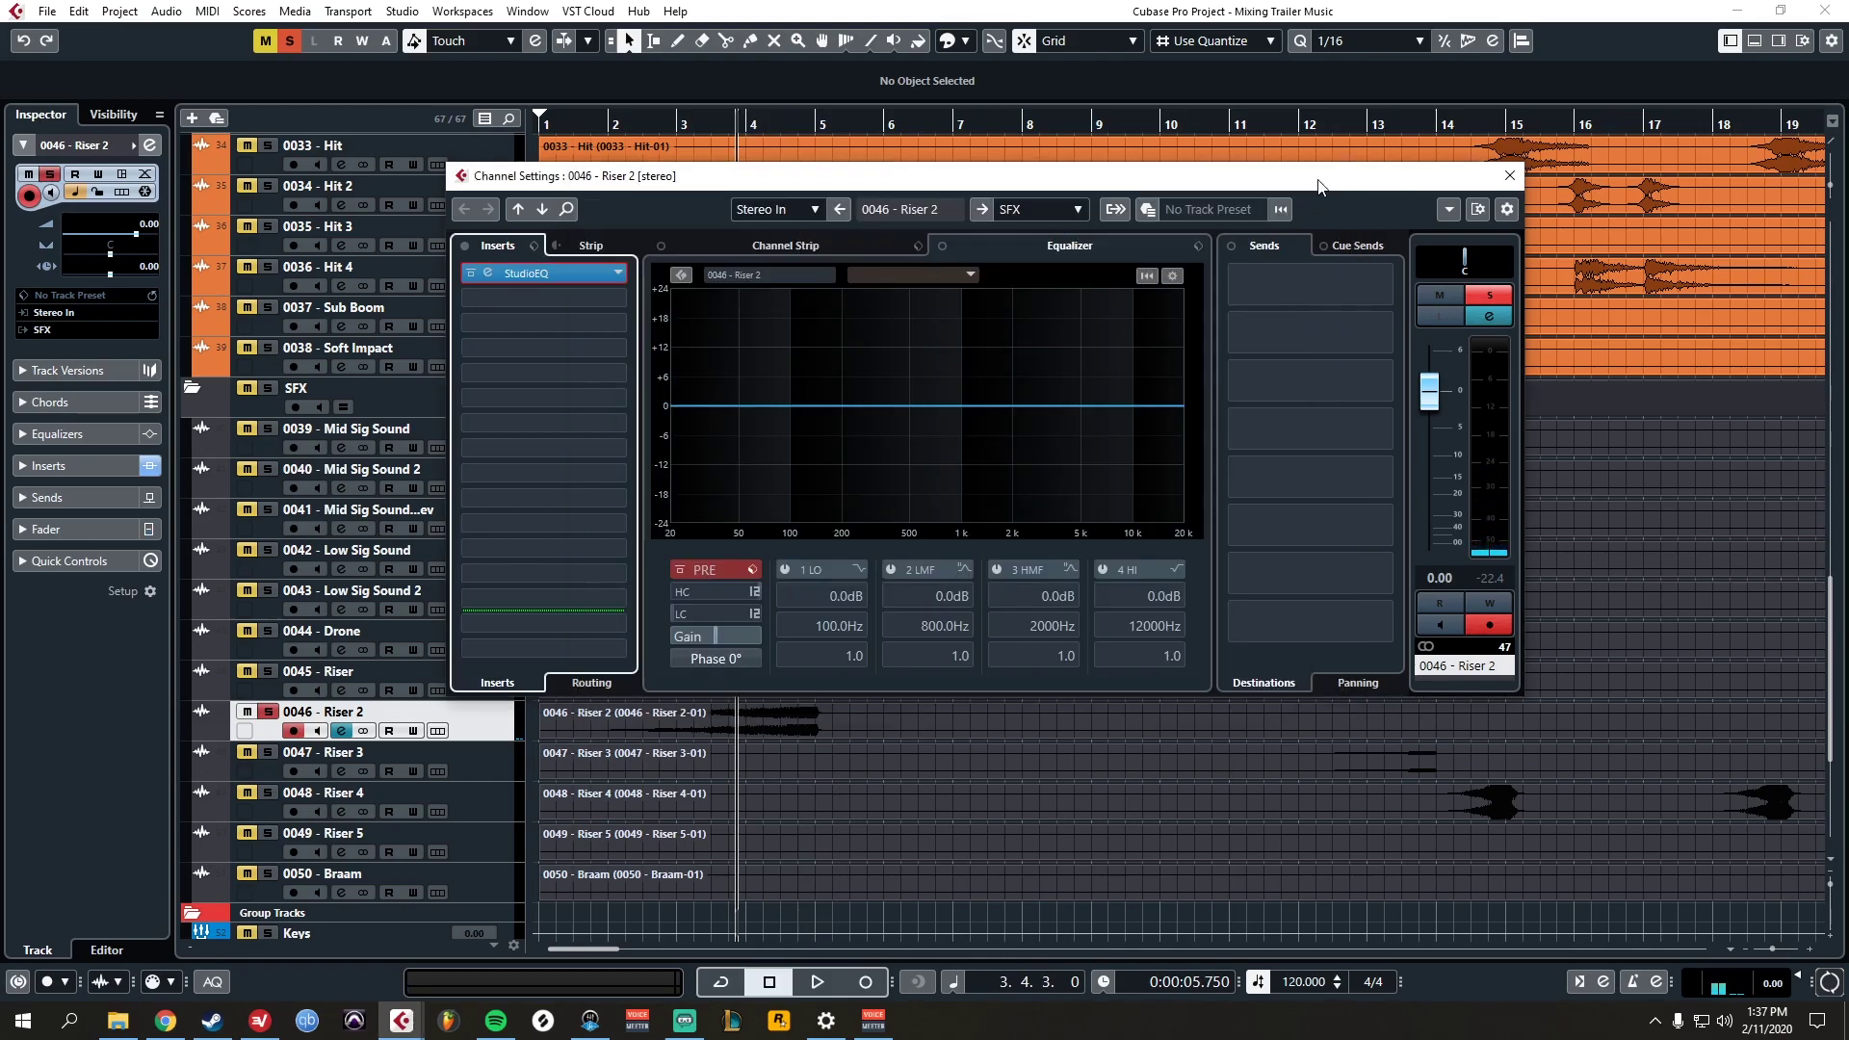
pyautogui.click(269, 713)
pyautogui.click(587, 121)
pyautogui.press('space')
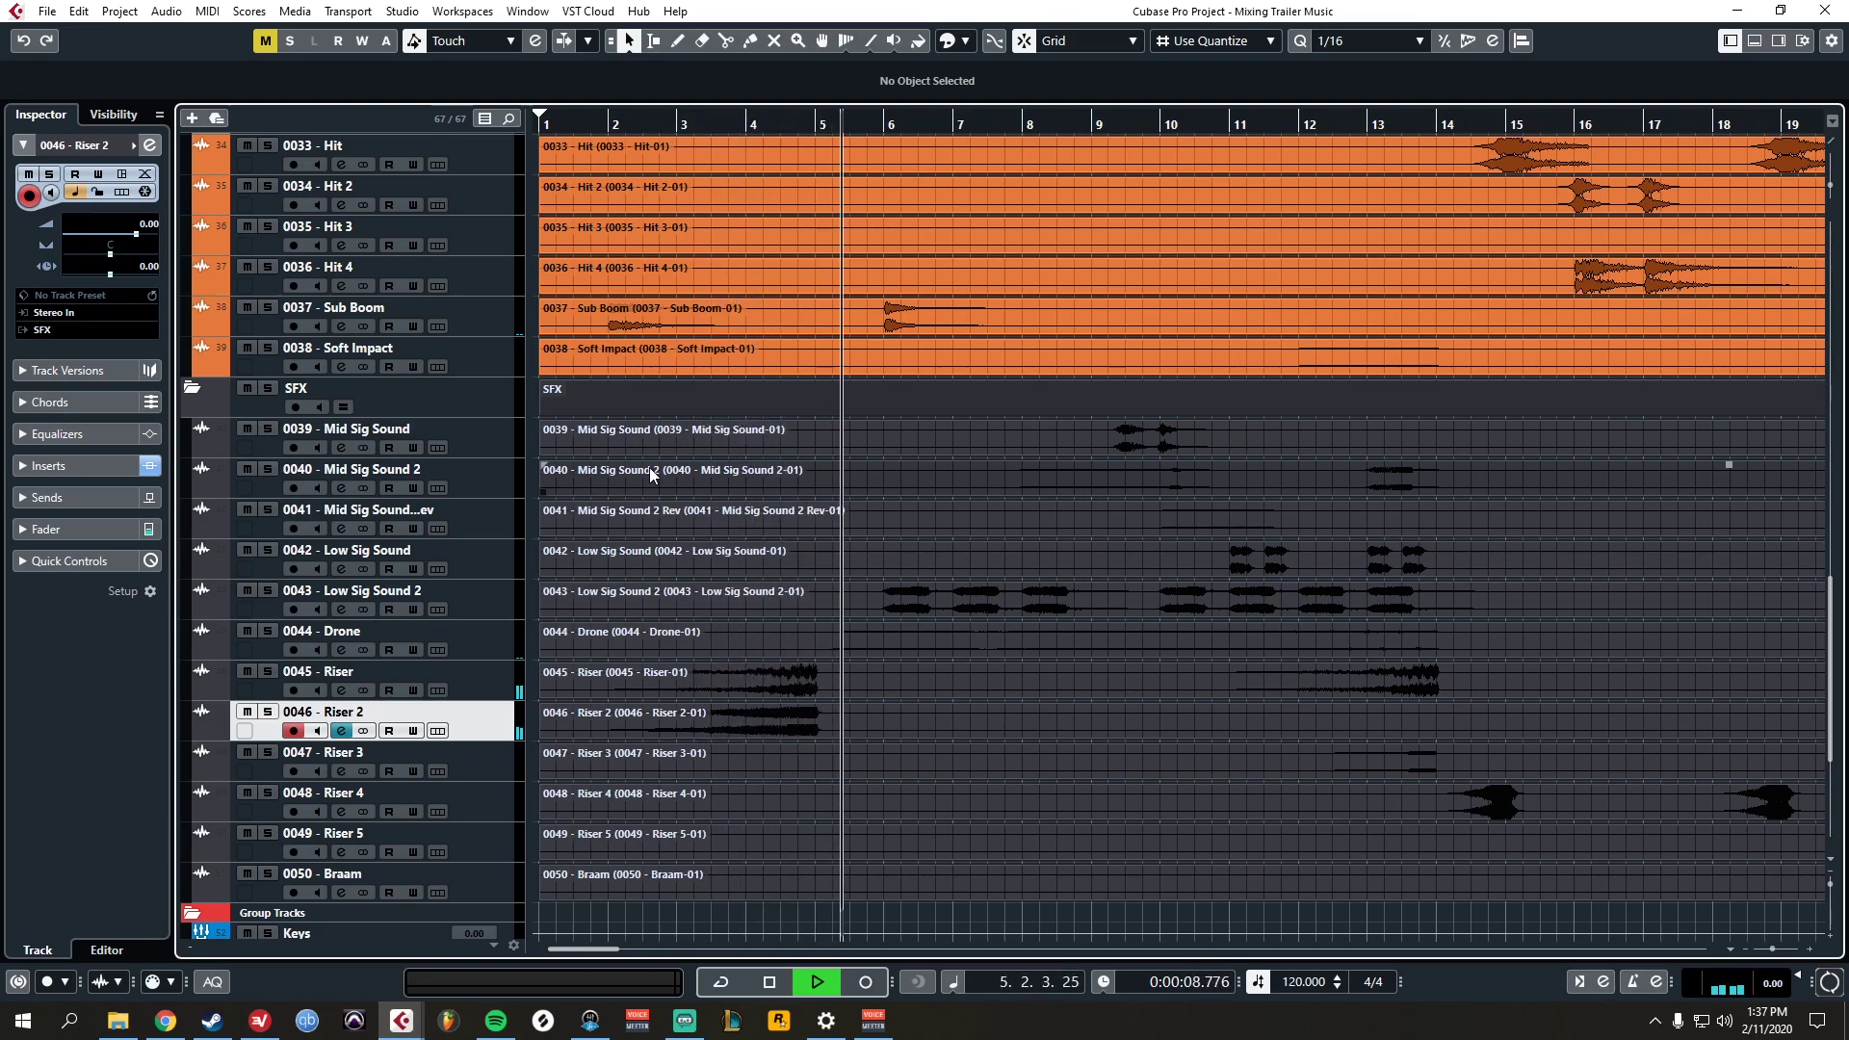
pyautogui.press('space')
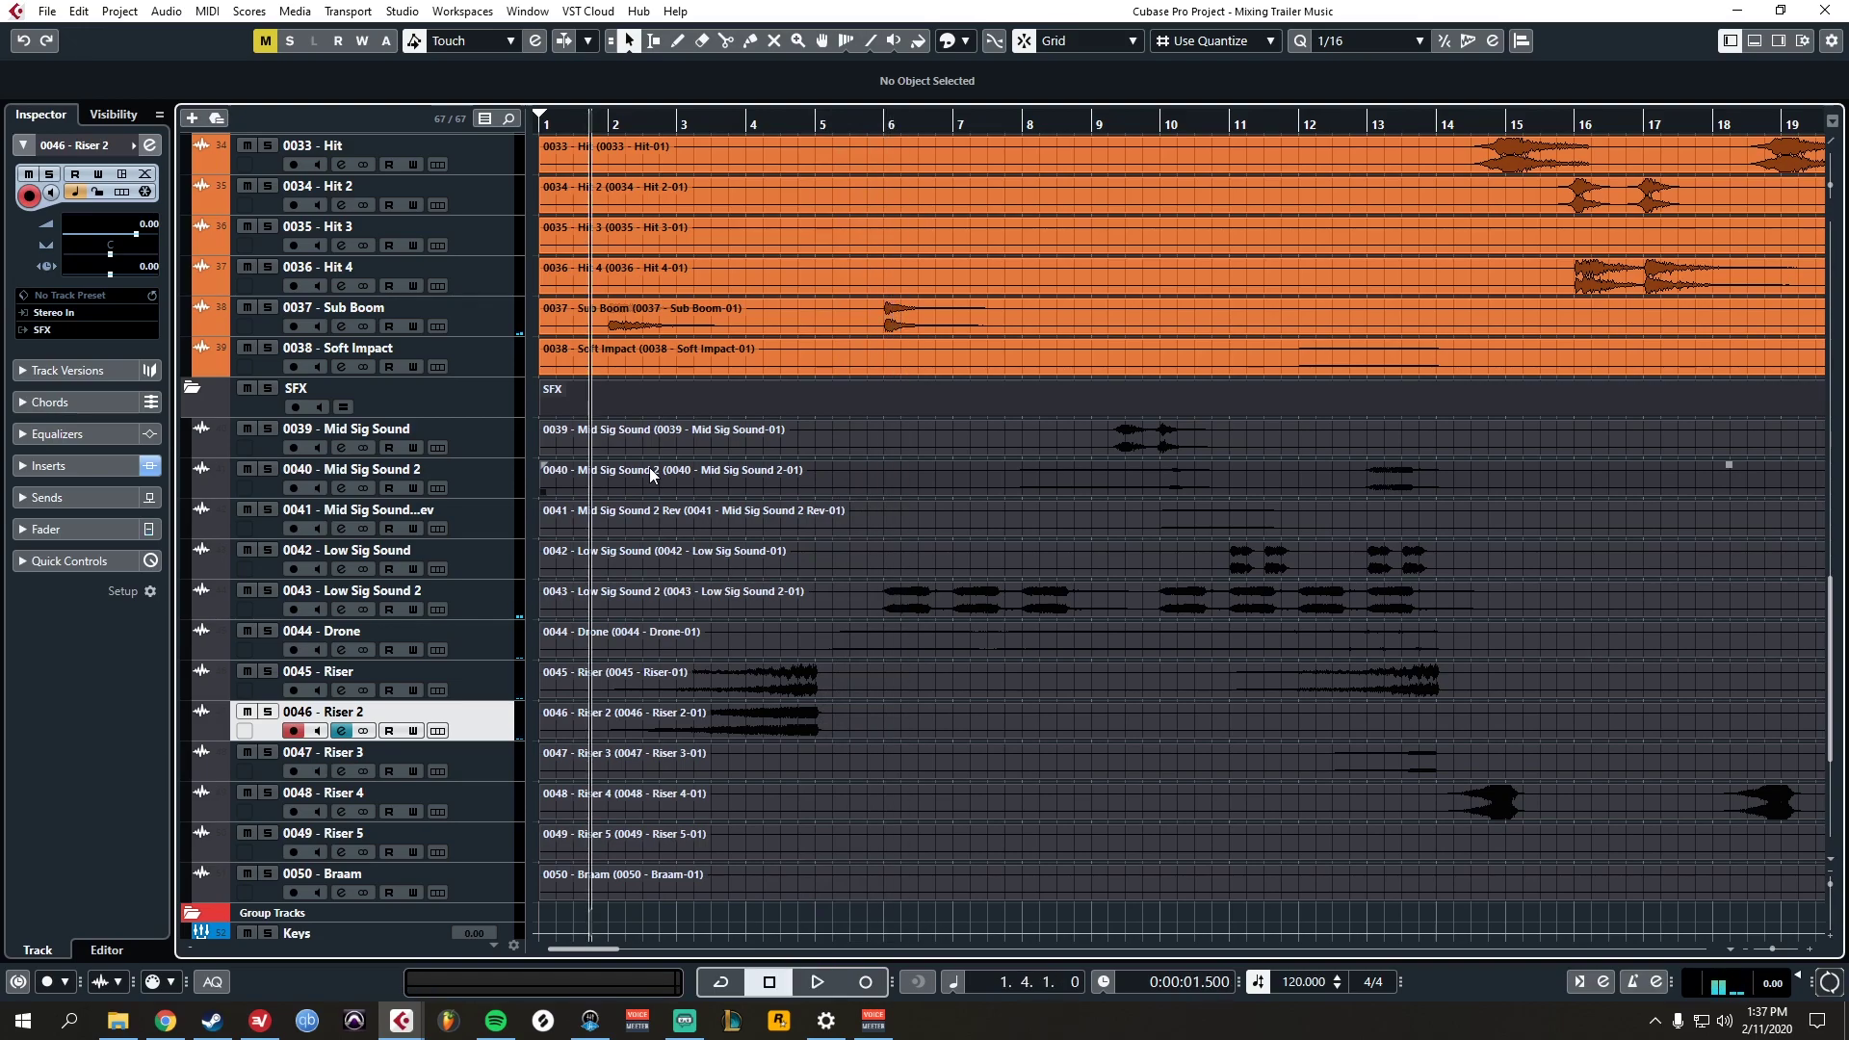
# - Solo the Sub Boom track and audition its first hit from bar 1.4 and its second hit from bar 5.3.4
pyautogui.scroll(4, 649, 466)
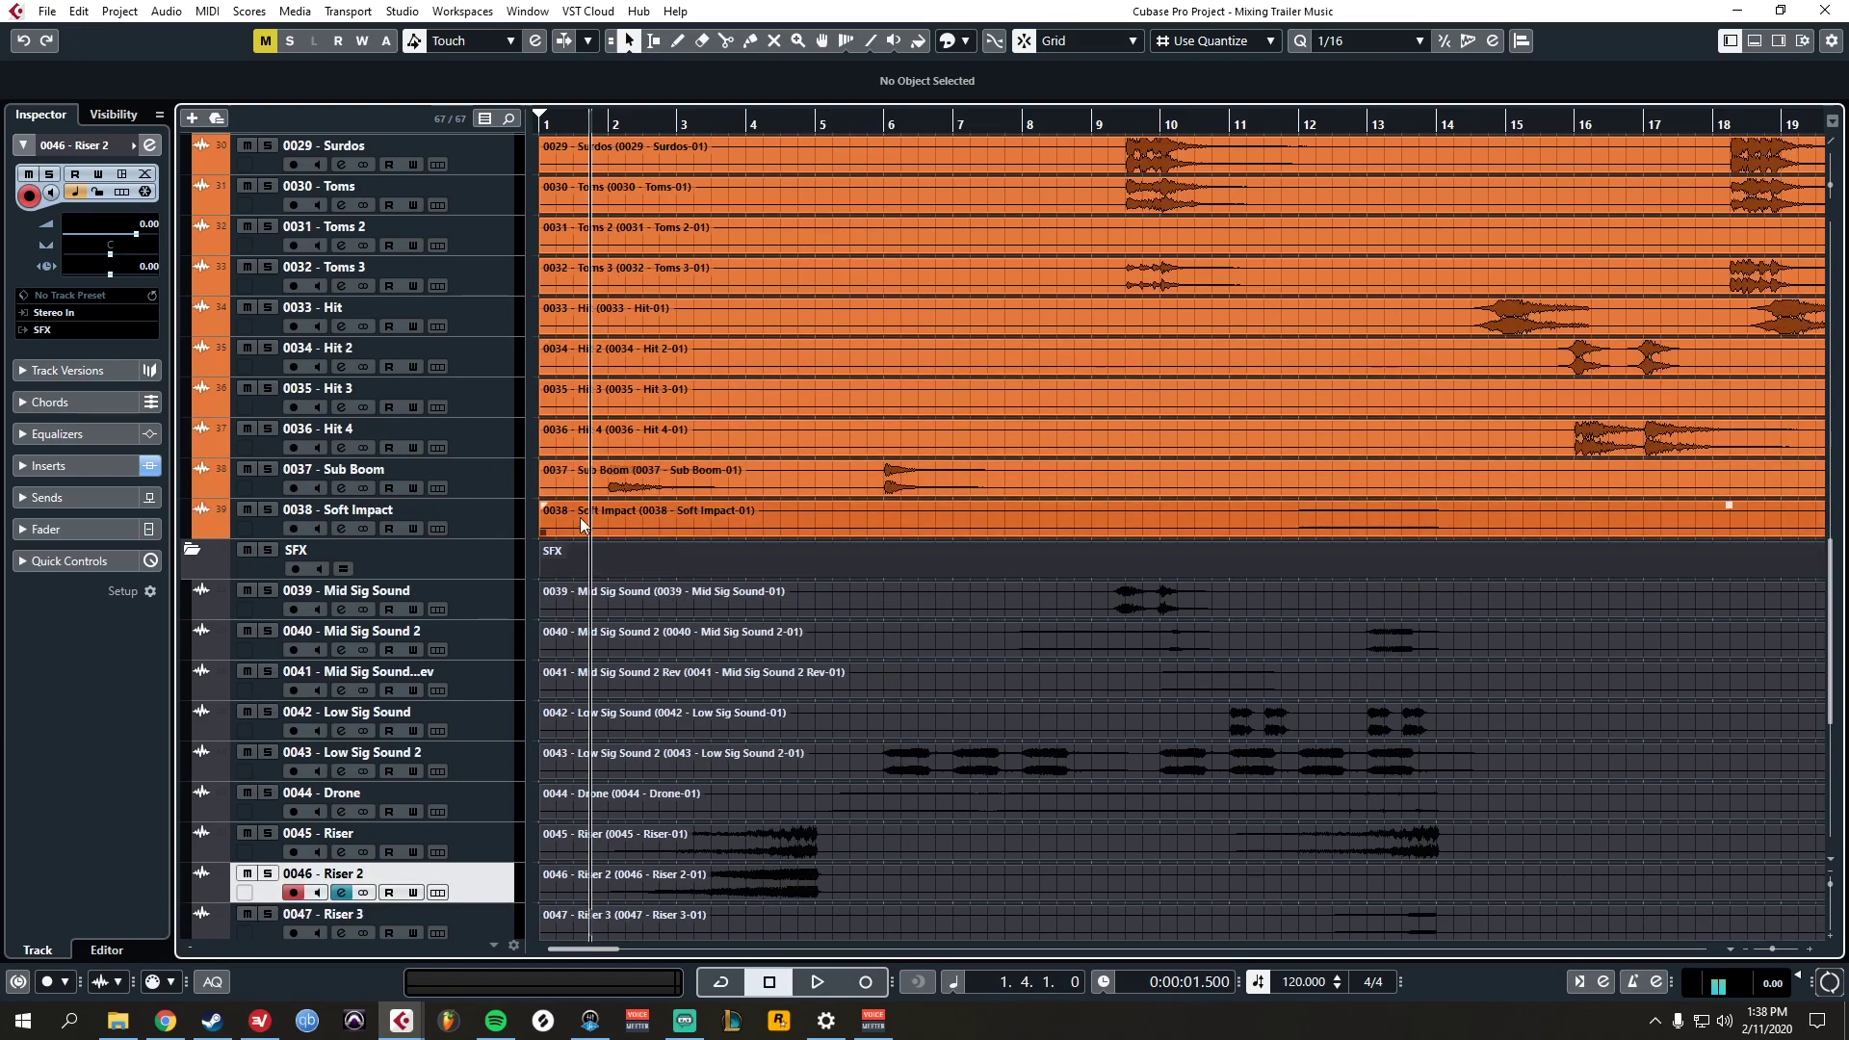
pyautogui.click(270, 468)
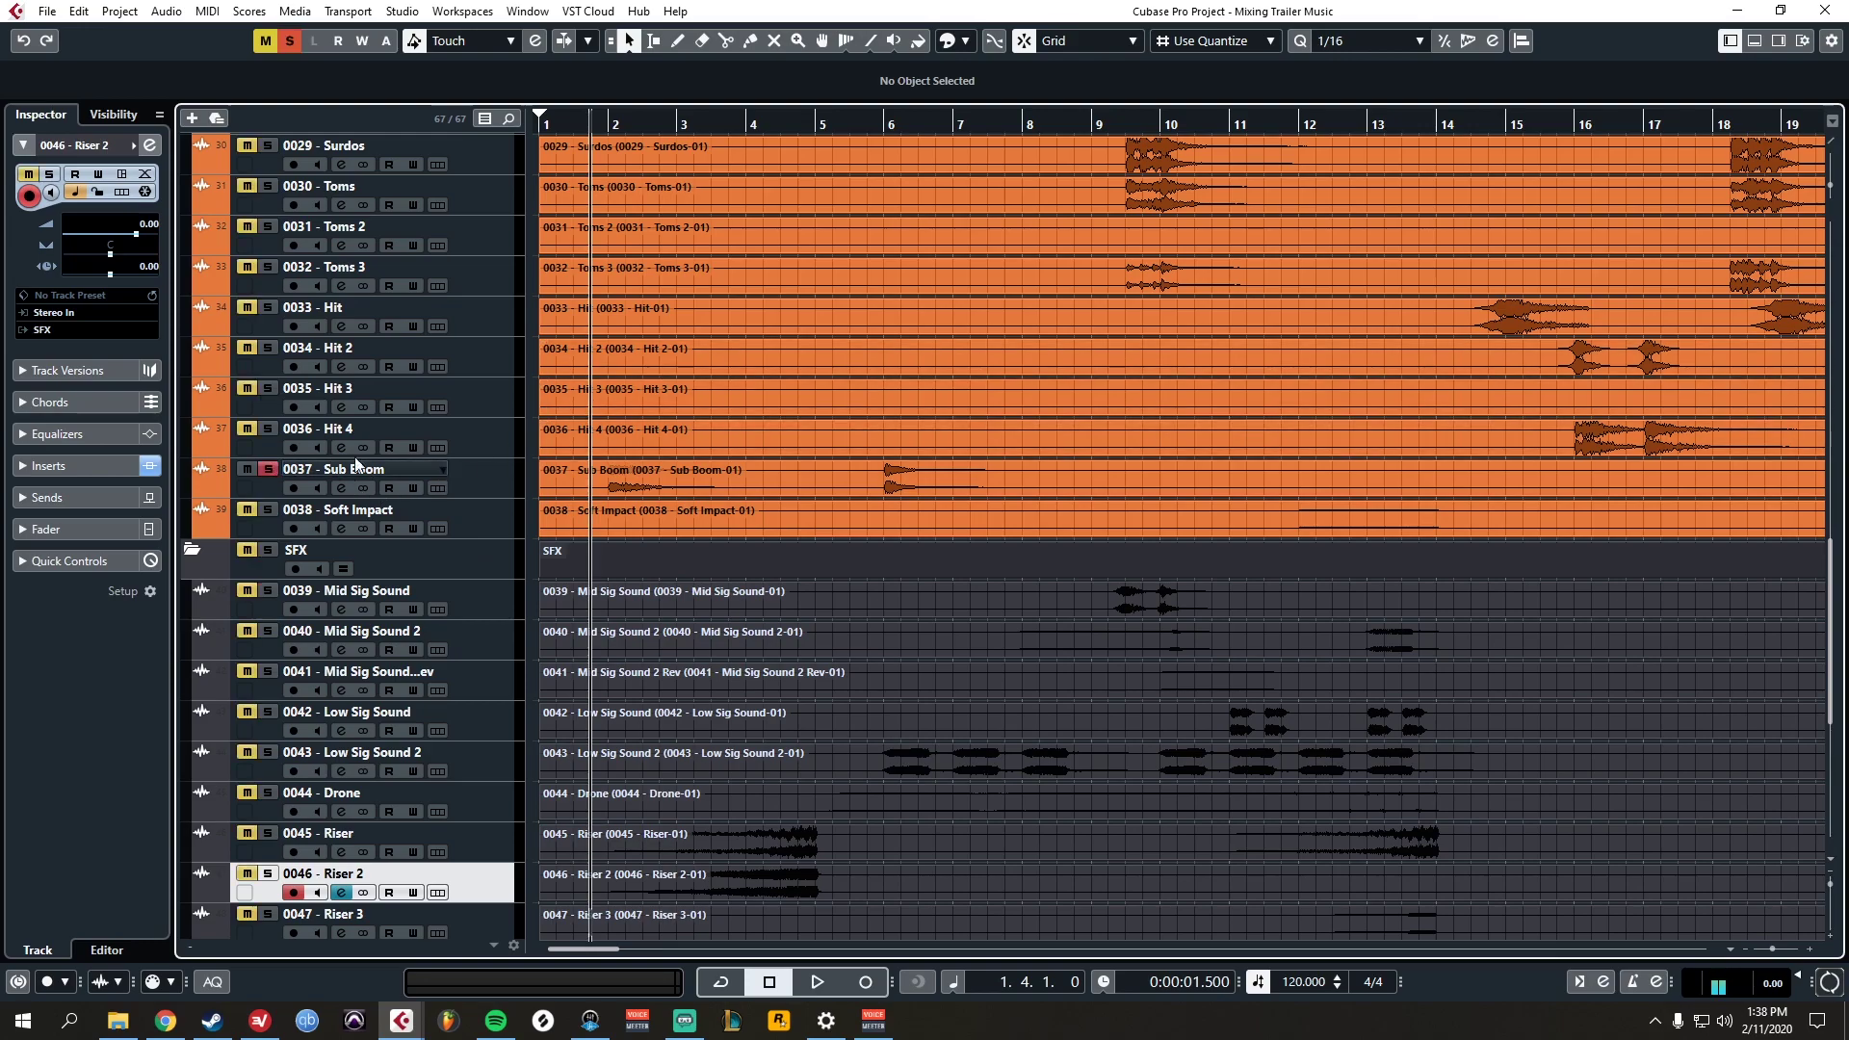
pyautogui.press('space')
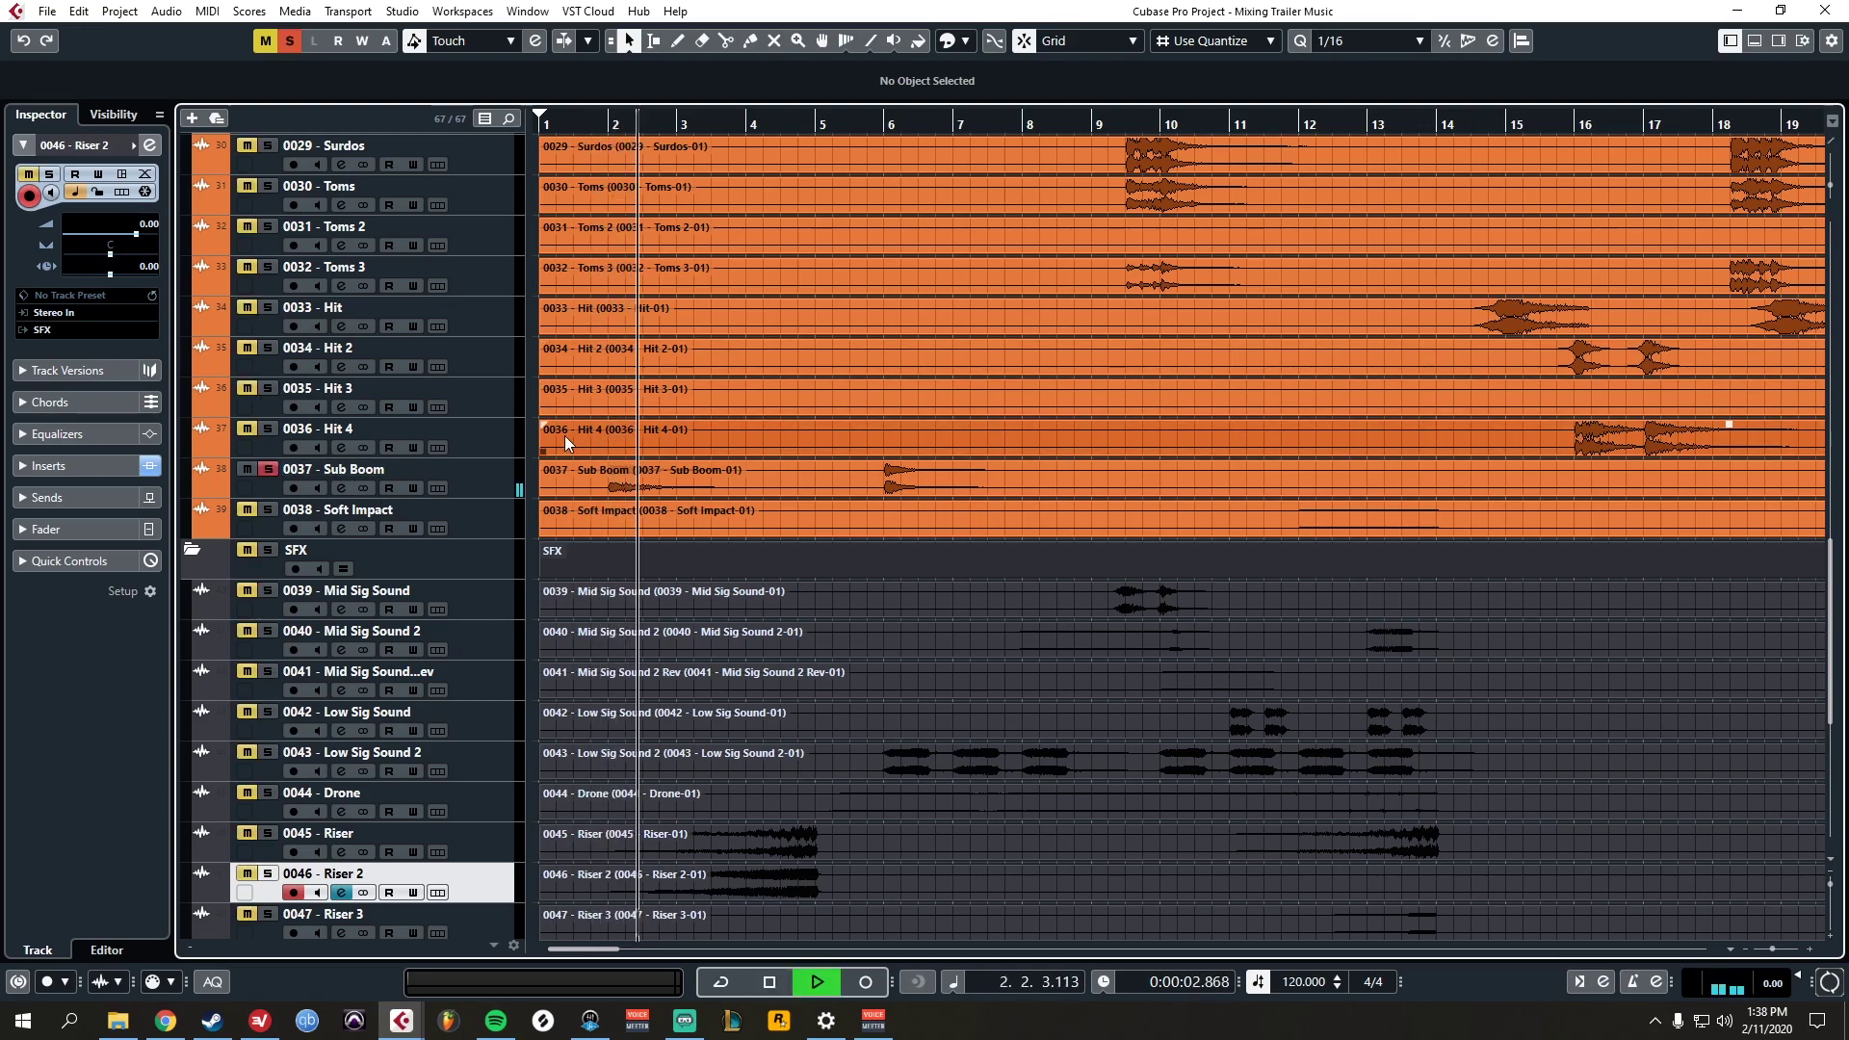
pyautogui.press('space')
pyautogui.click(860, 125)
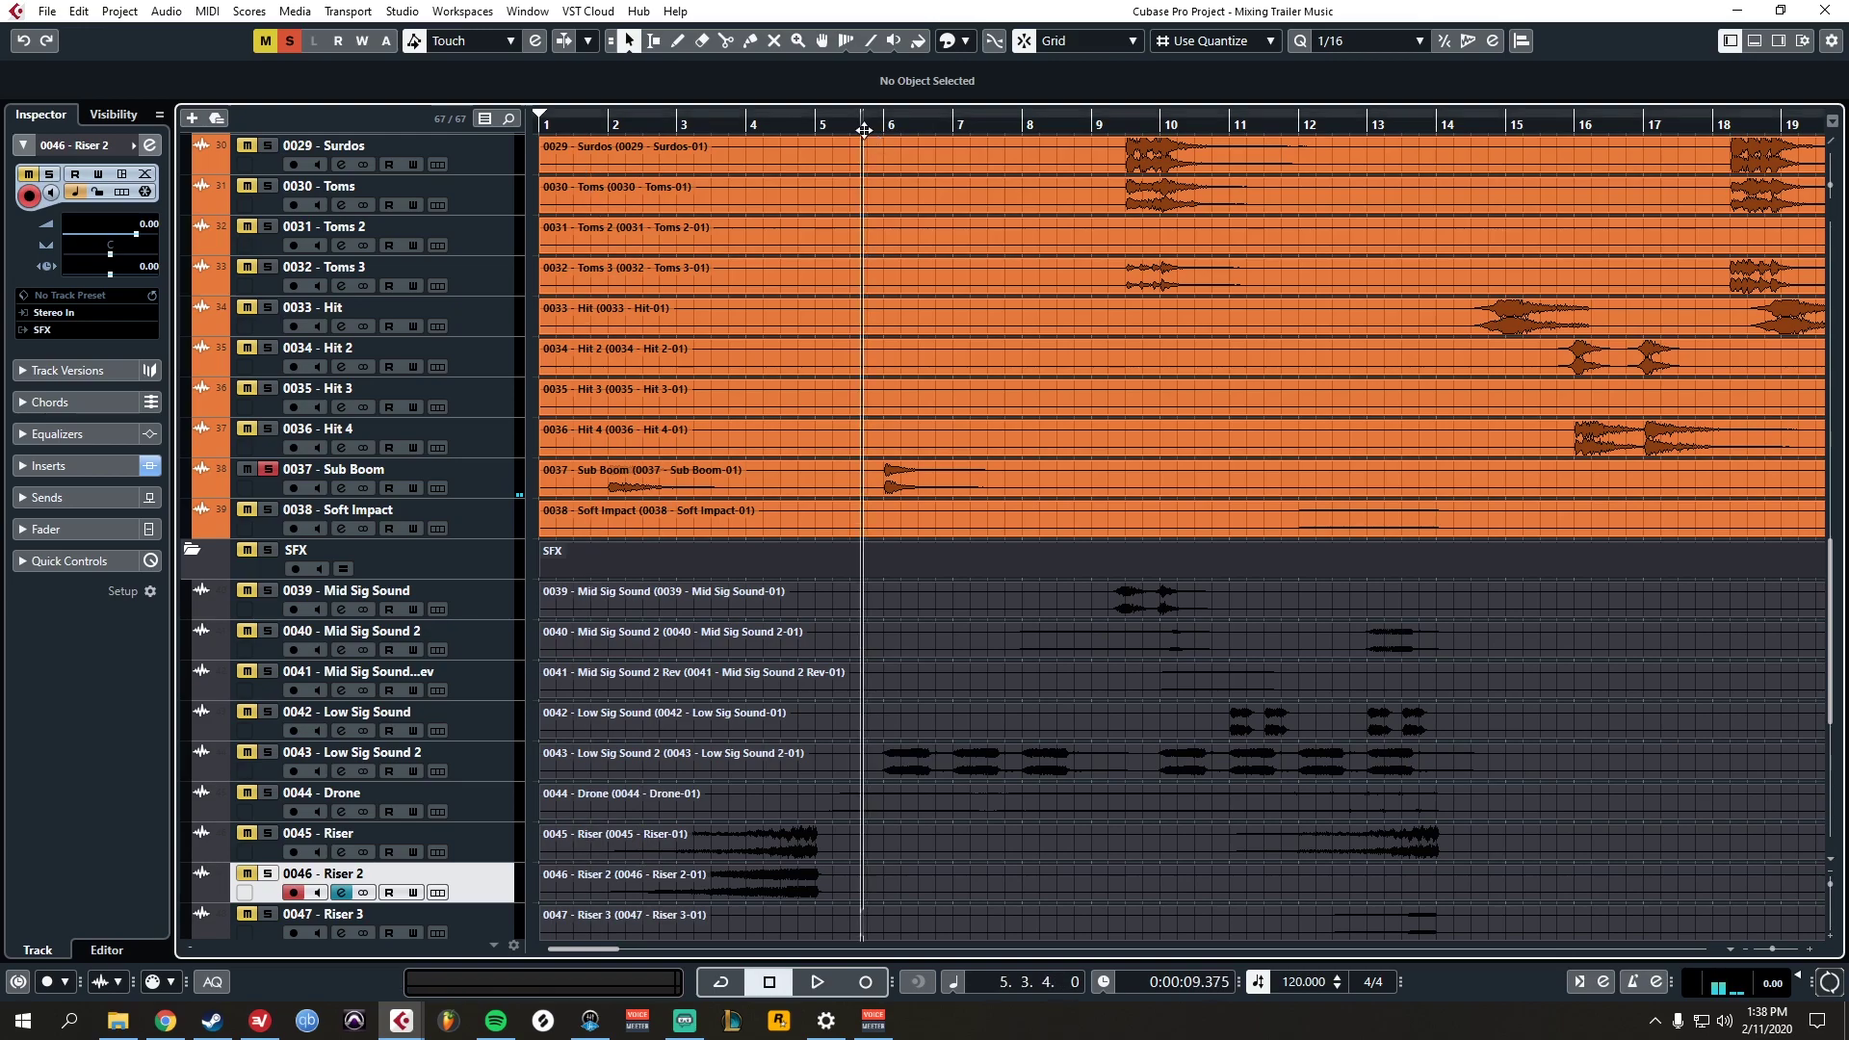
pyautogui.press('space')
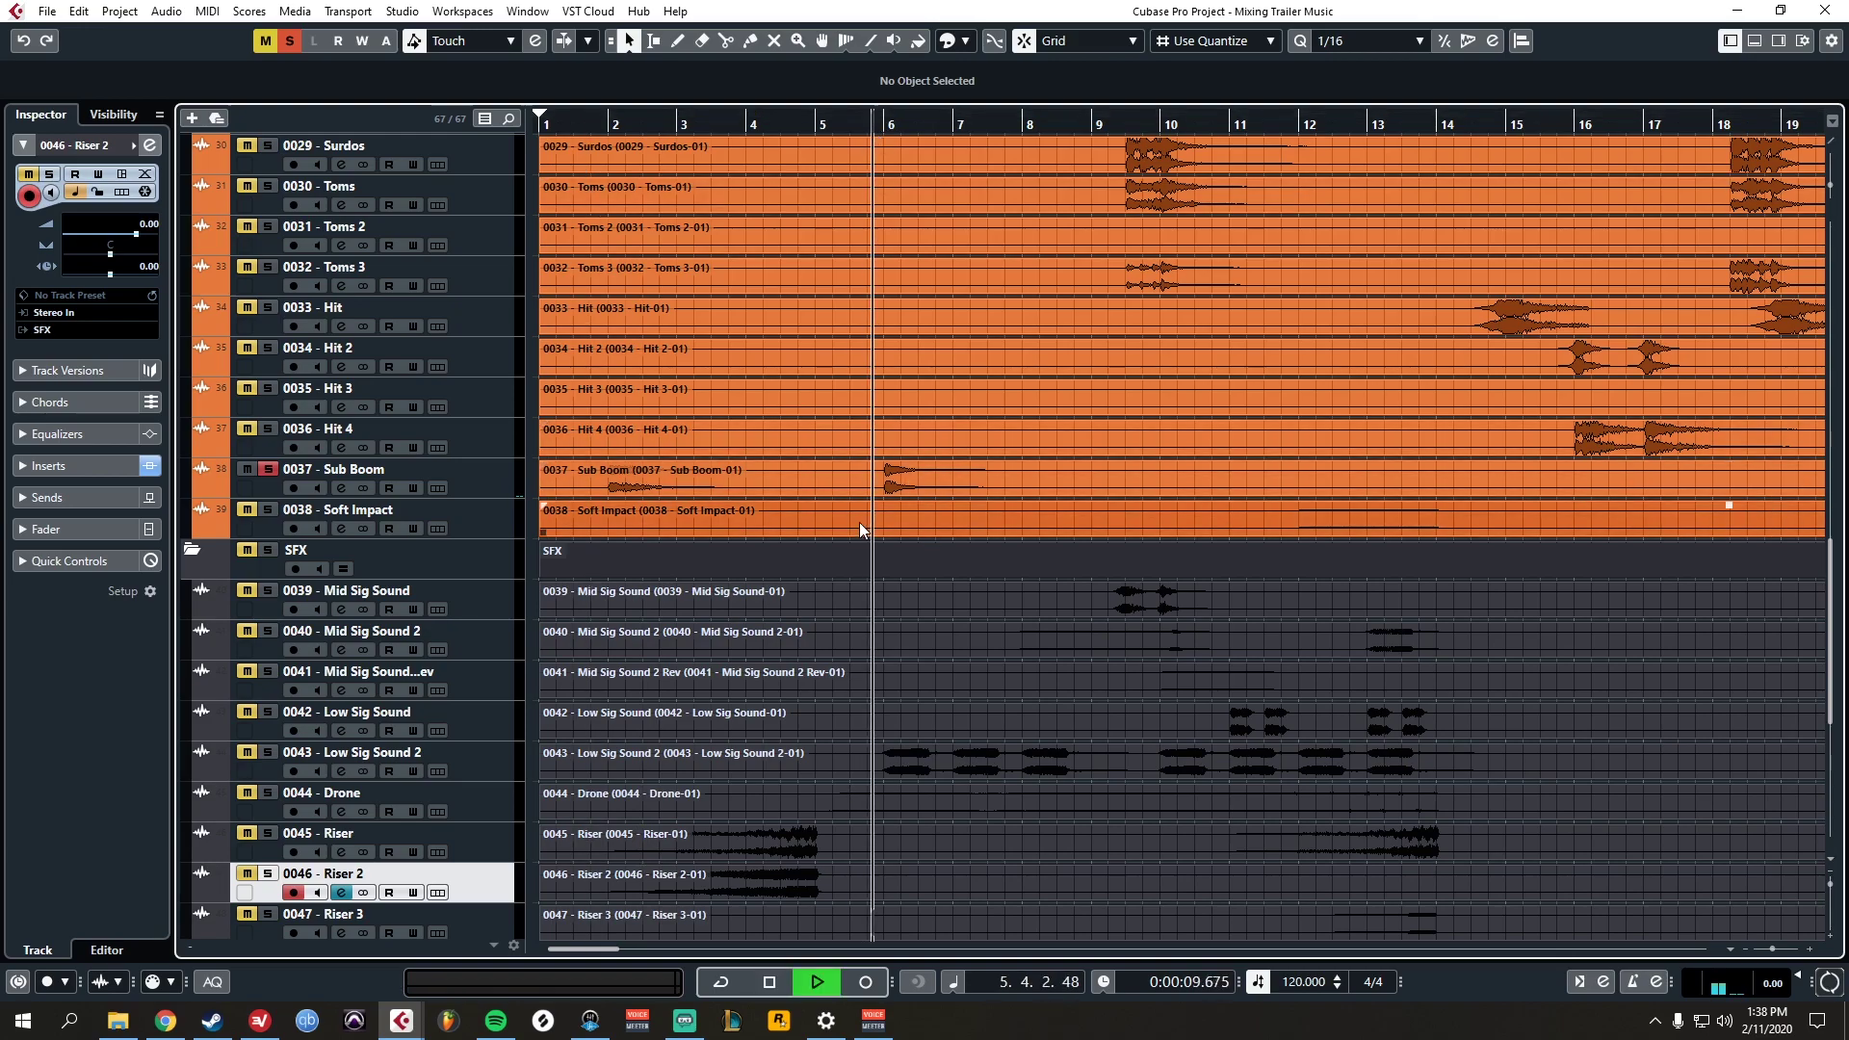
pyautogui.press('space')
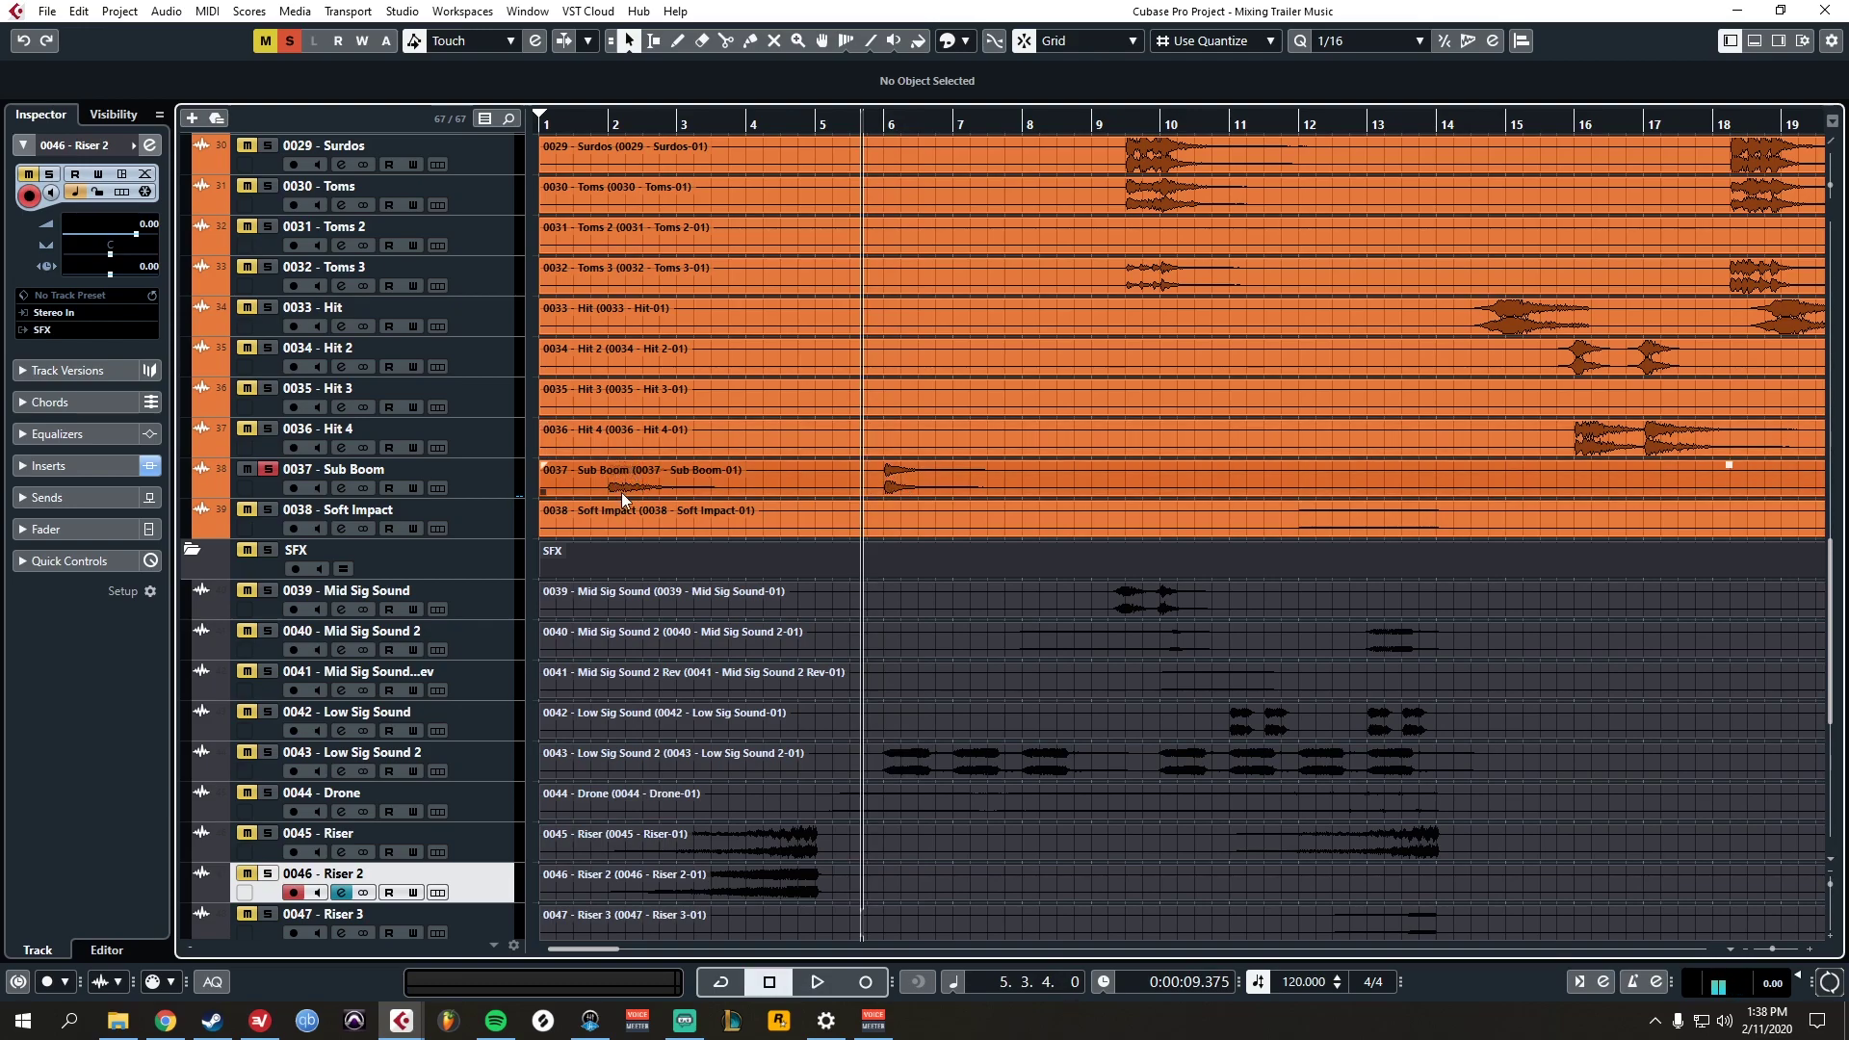
# - Split the Sub Boom audio event between its first and second hits and select the Sub Boom track
pyautogui.keyDown('alt'); pyautogui.click(854, 480); pyautogui.keyUp('alt')
pyautogui.press('h')
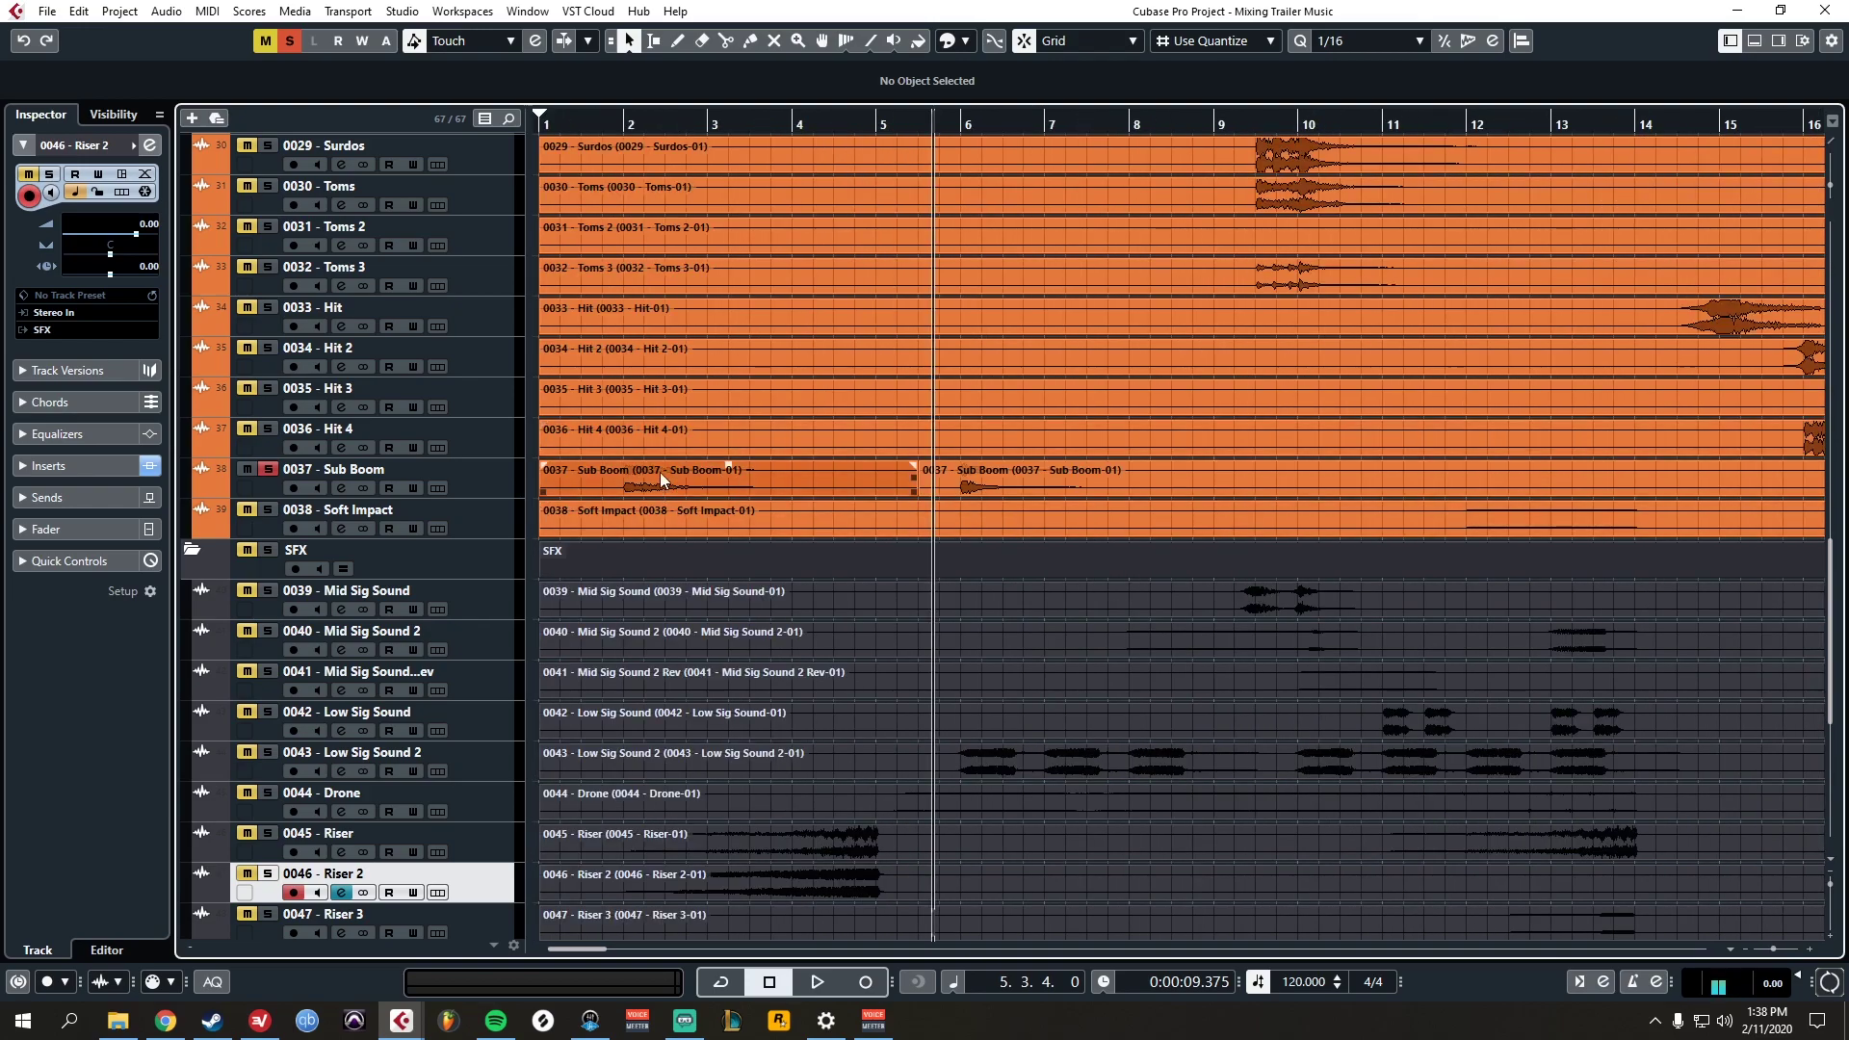
pyautogui.click(465, 477)
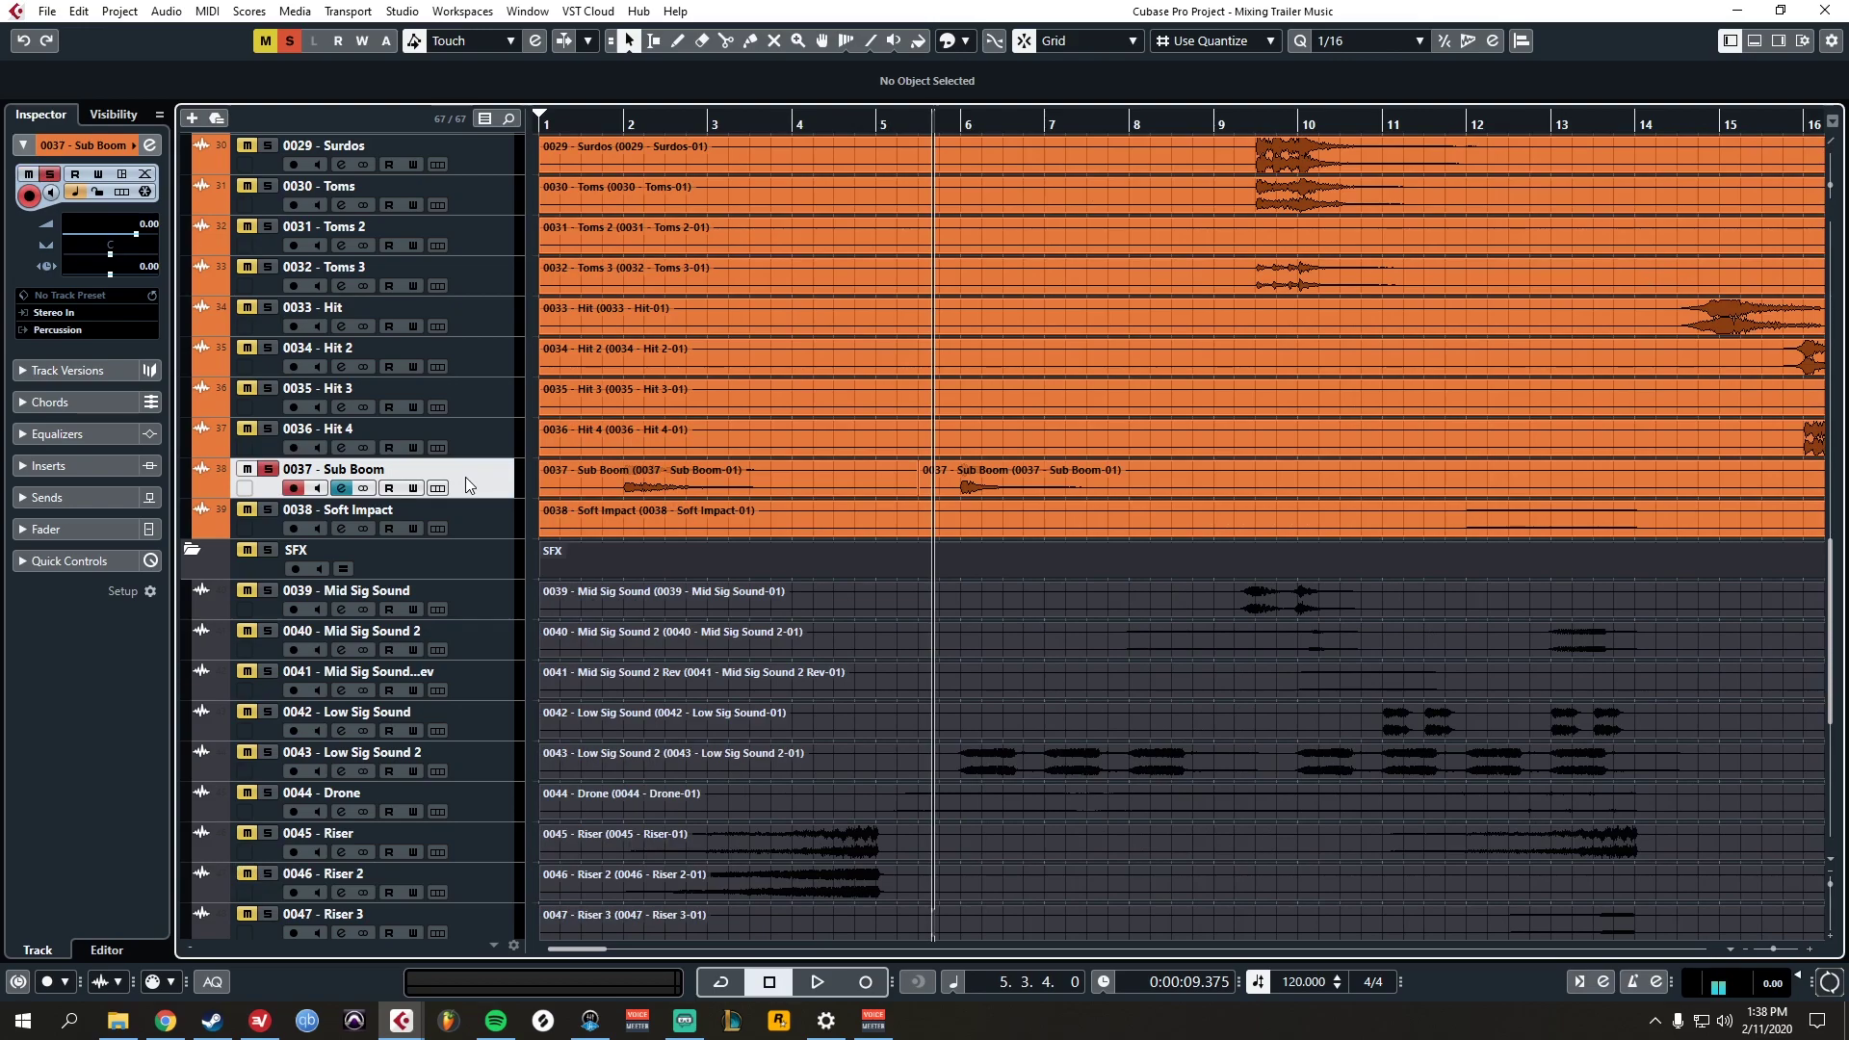
# - Create a duplicate Sub Boom track named 0037 - Sub Boom 2 and move the first hit's event onto it
pyautogui.hotkey('ctrl', 'shift', 'd')
pyautogui.doubleClick(354, 507)
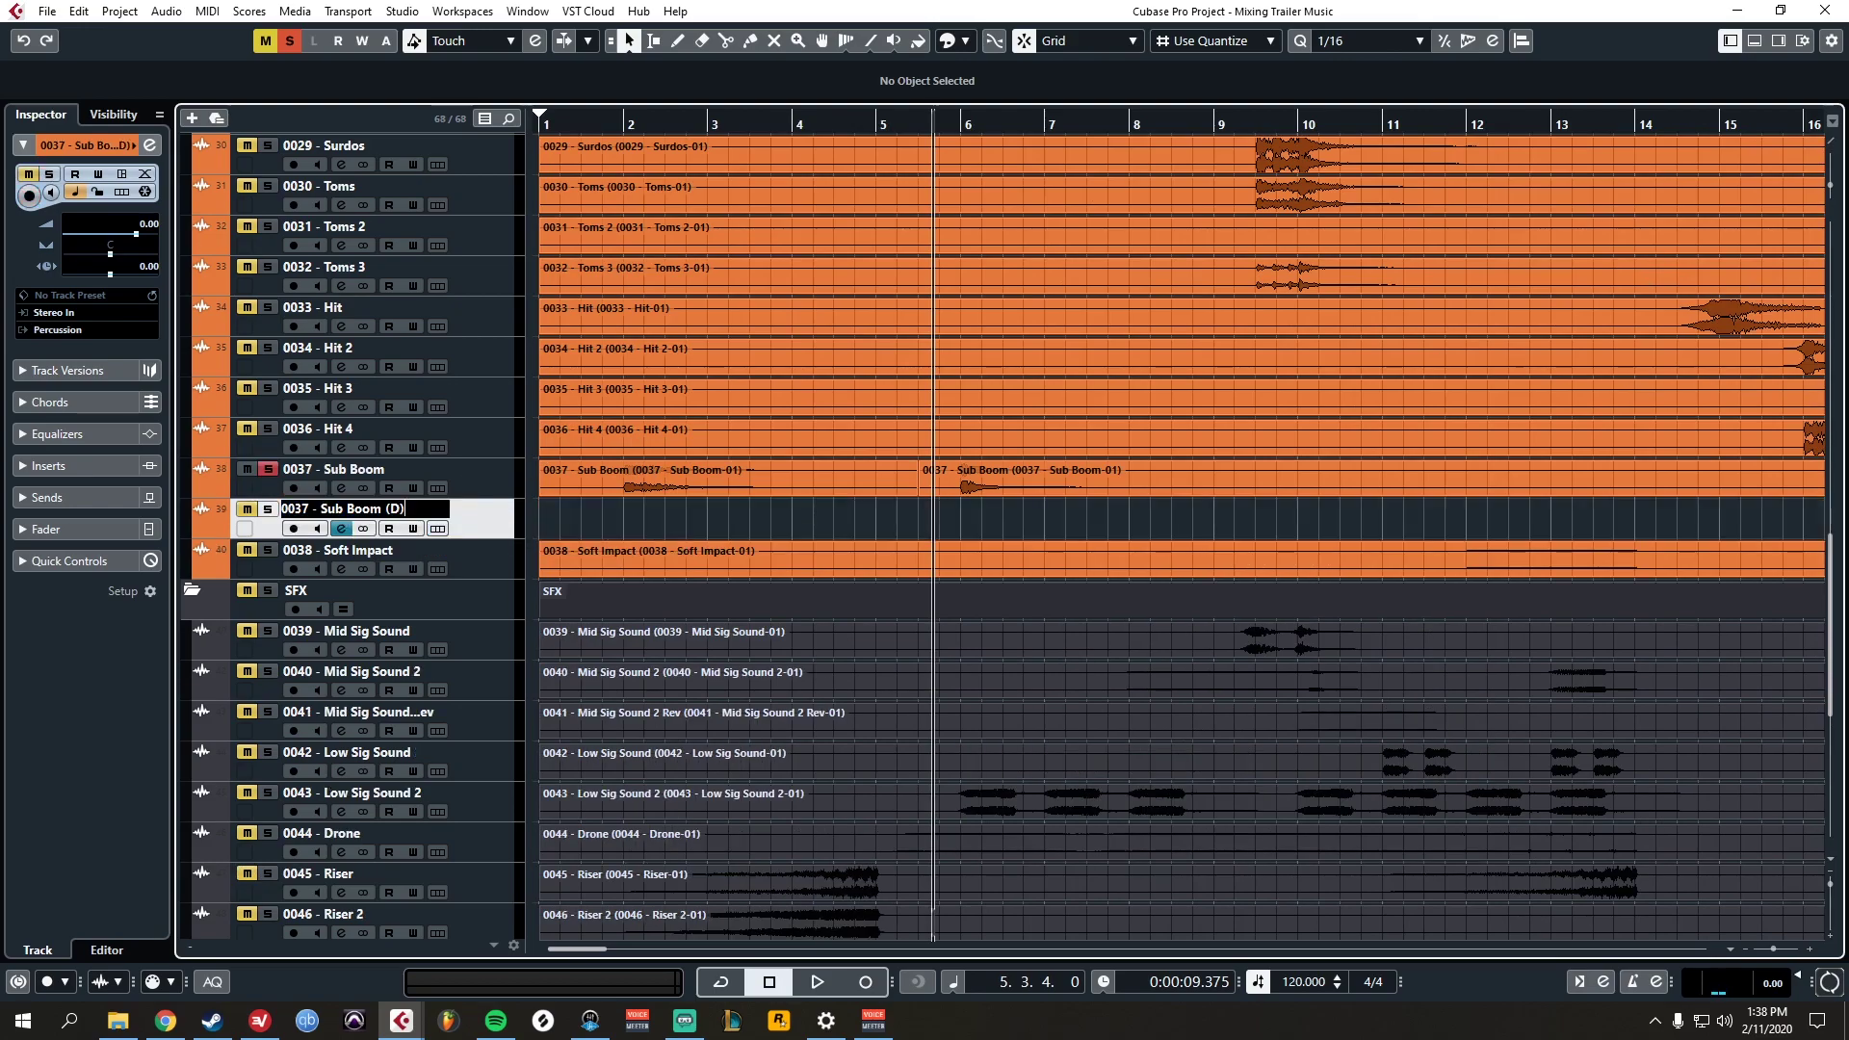
pyautogui.press('Return')
pyautogui.moveTo(658, 487); pyautogui.dragTo(655, 527)
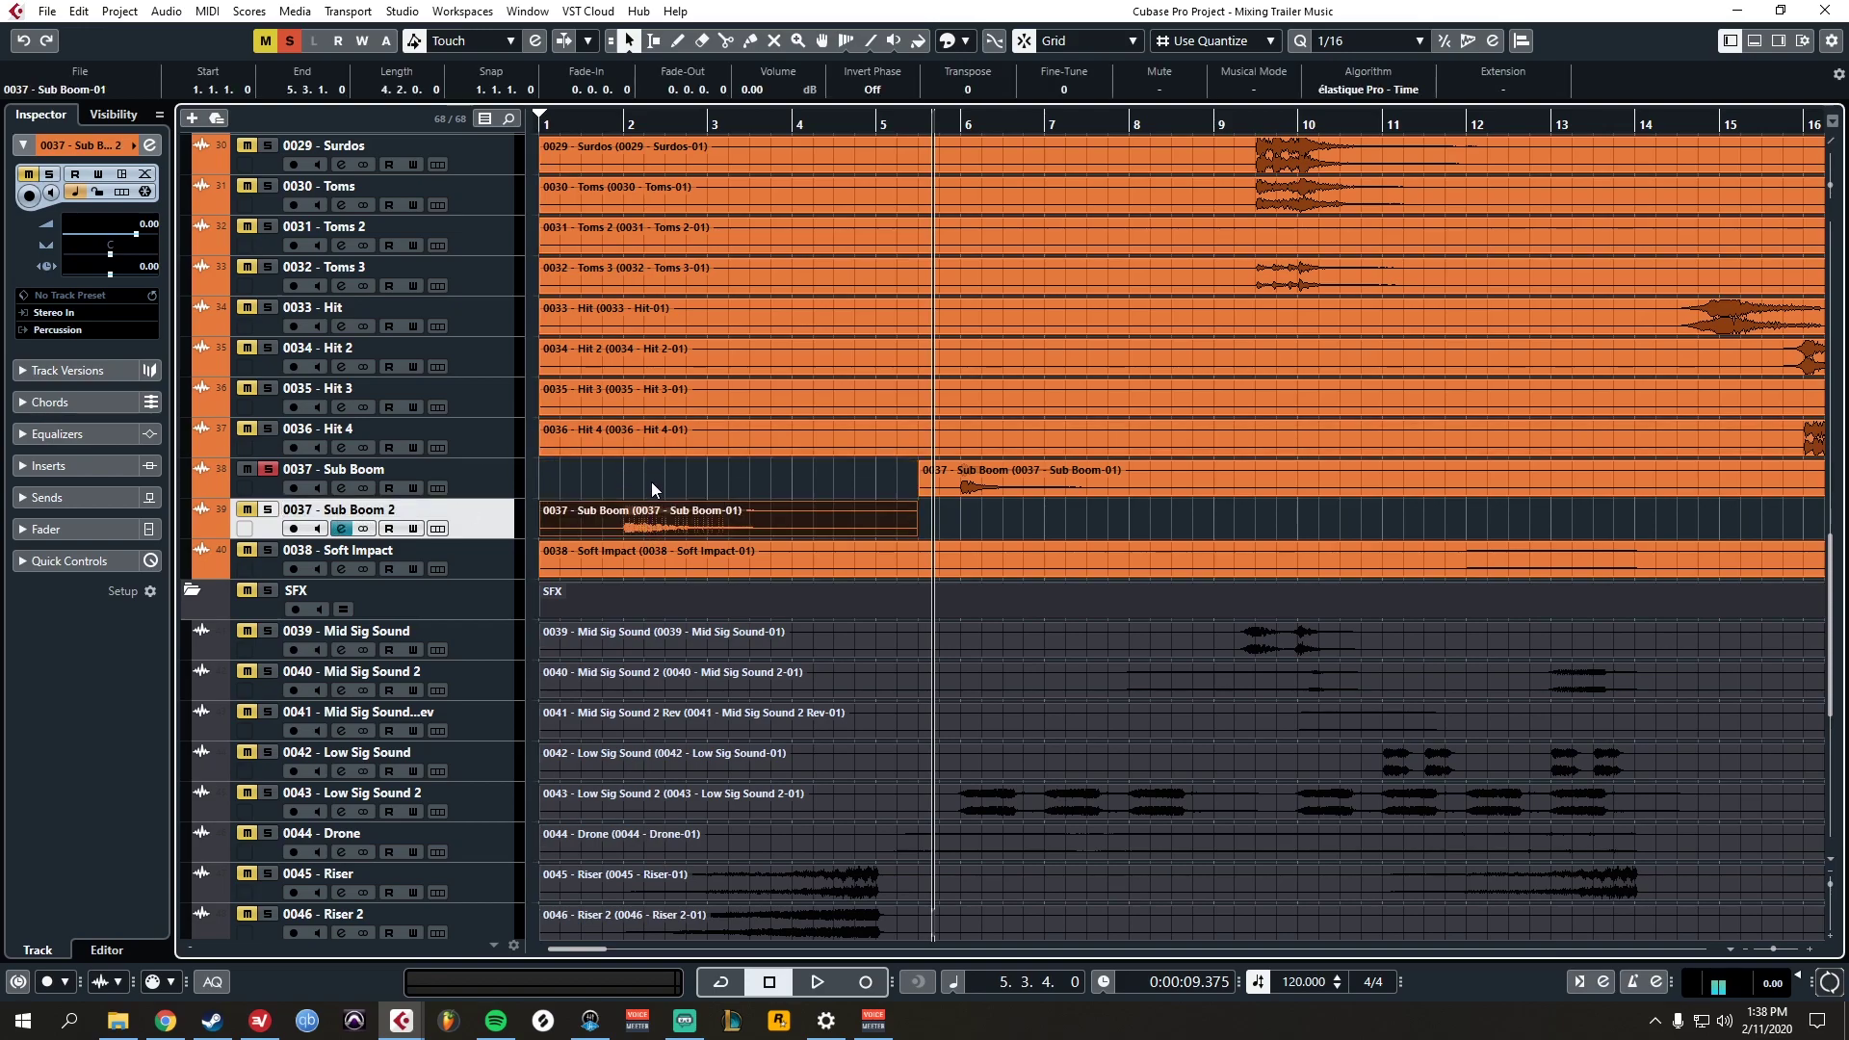
pyautogui.click(651, 481)
# - Solo the Sub Boom 2 track and audition its hit from bar 1.4.2
pyautogui.keyDown('ctrl'); pyautogui.click(270, 510); pyautogui.keyUp('ctrl')
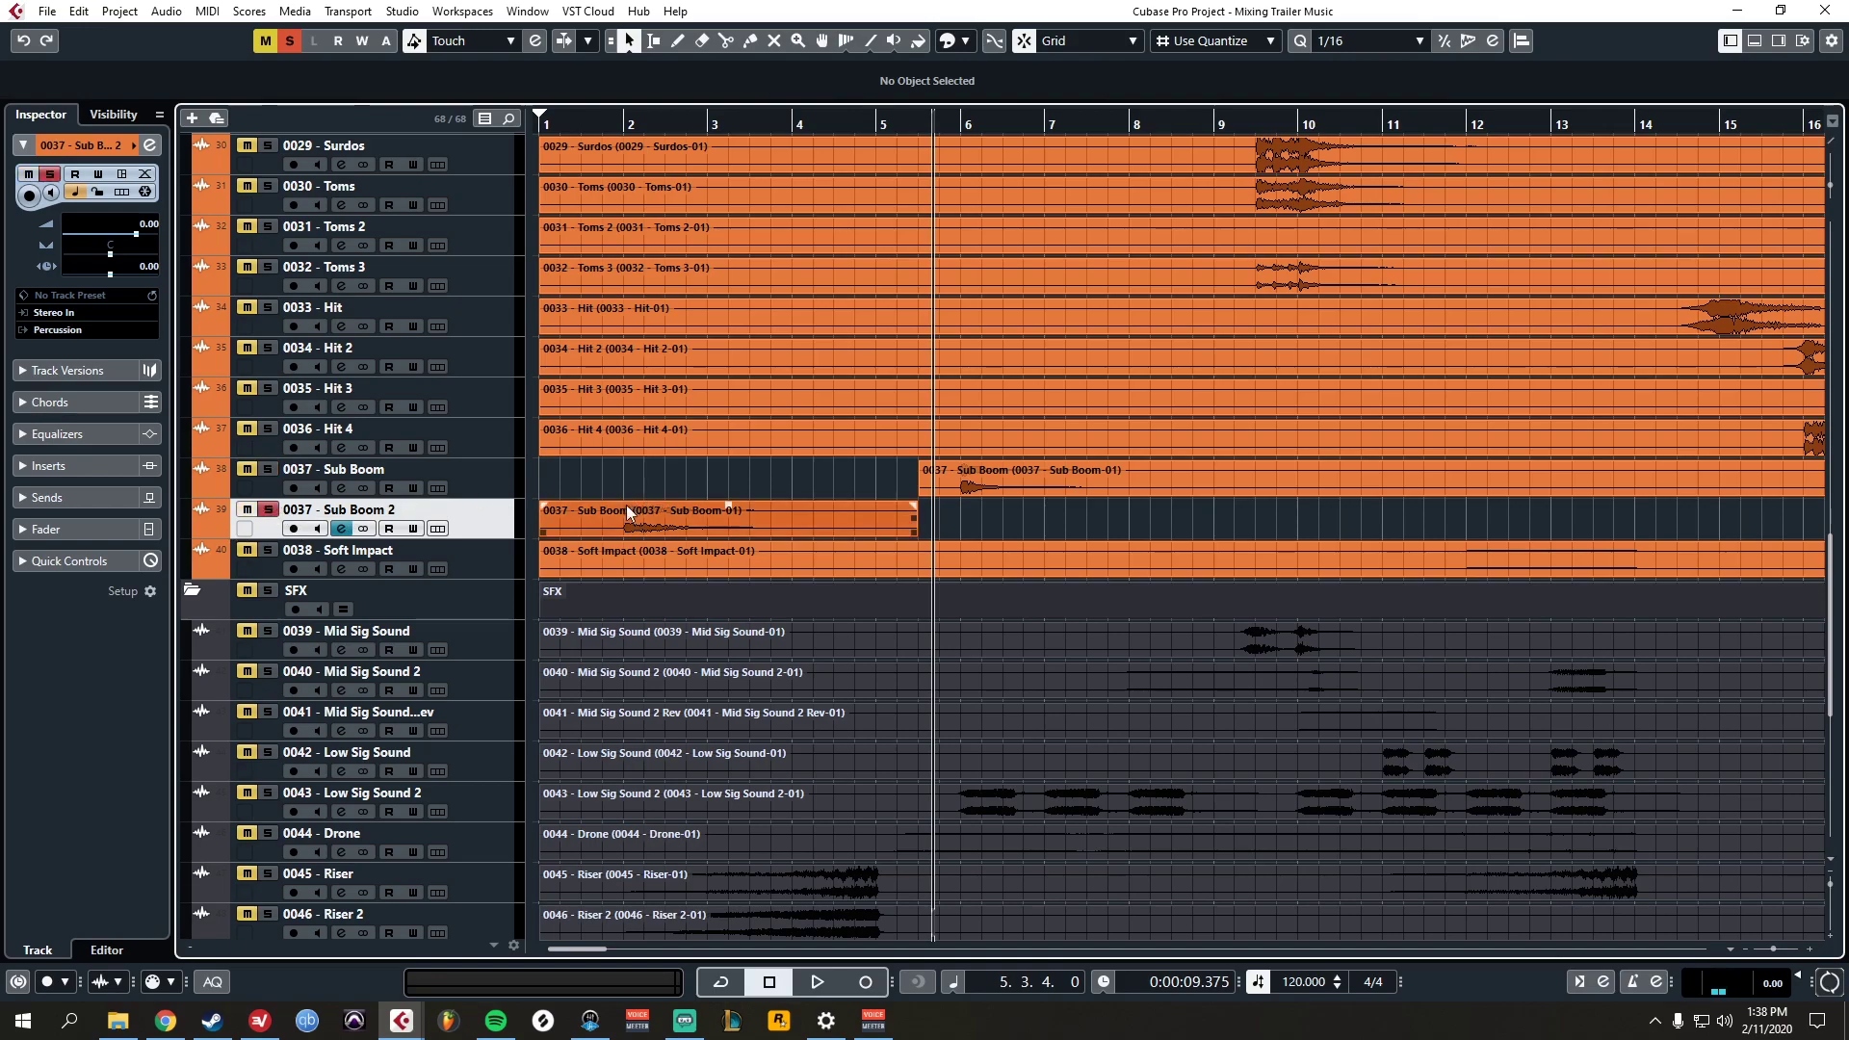
pyautogui.click(607, 122)
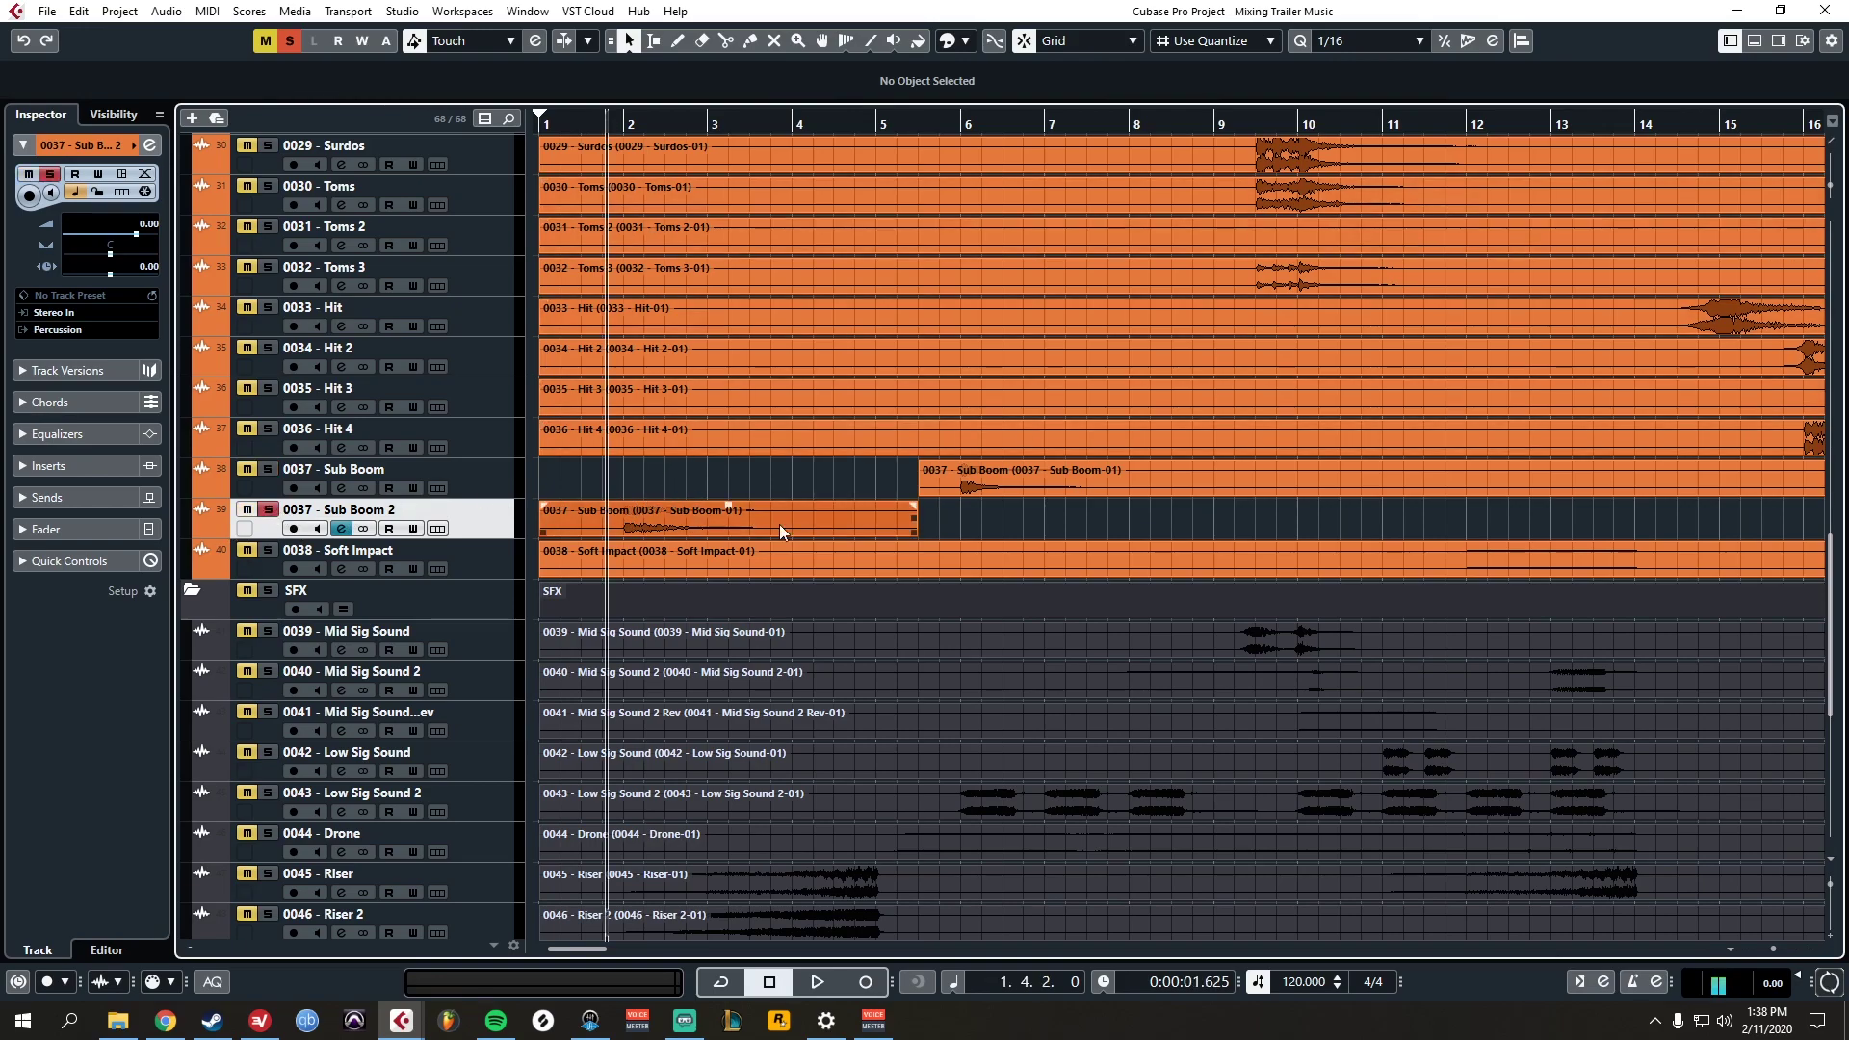
pyautogui.press('space')
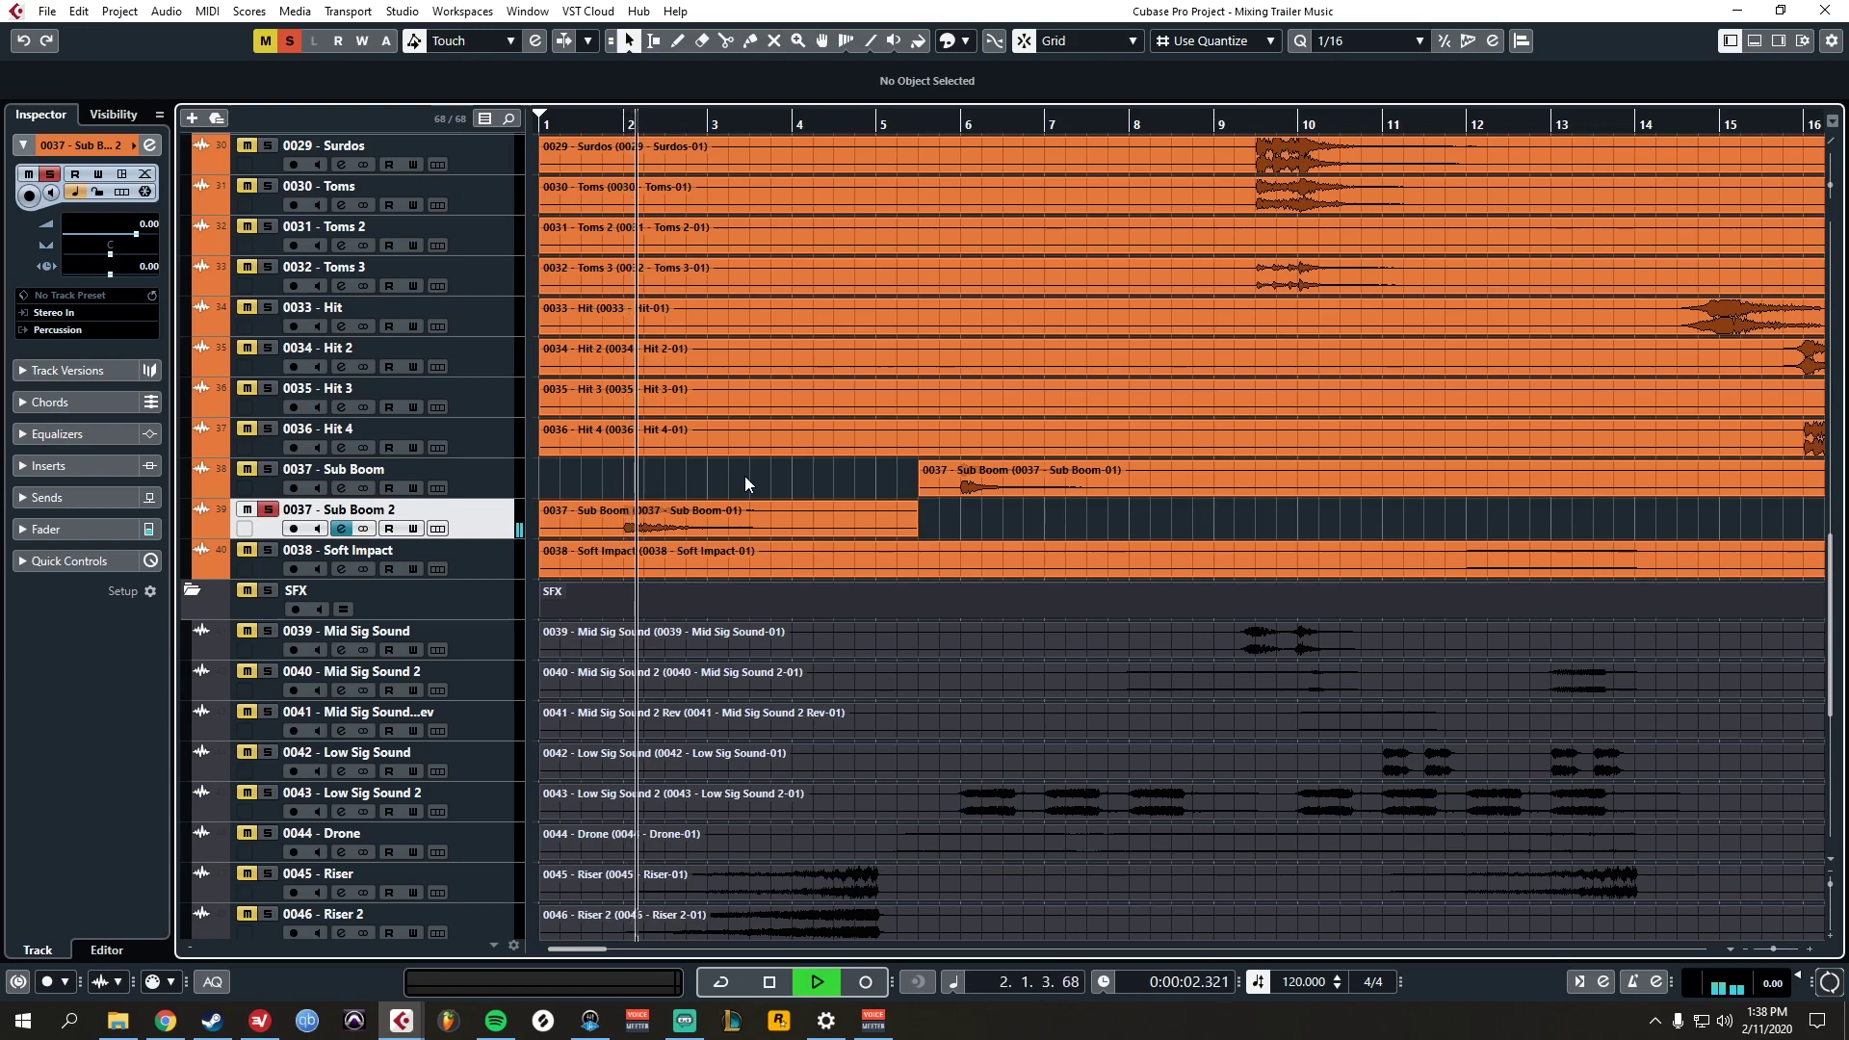
pyautogui.press('space')
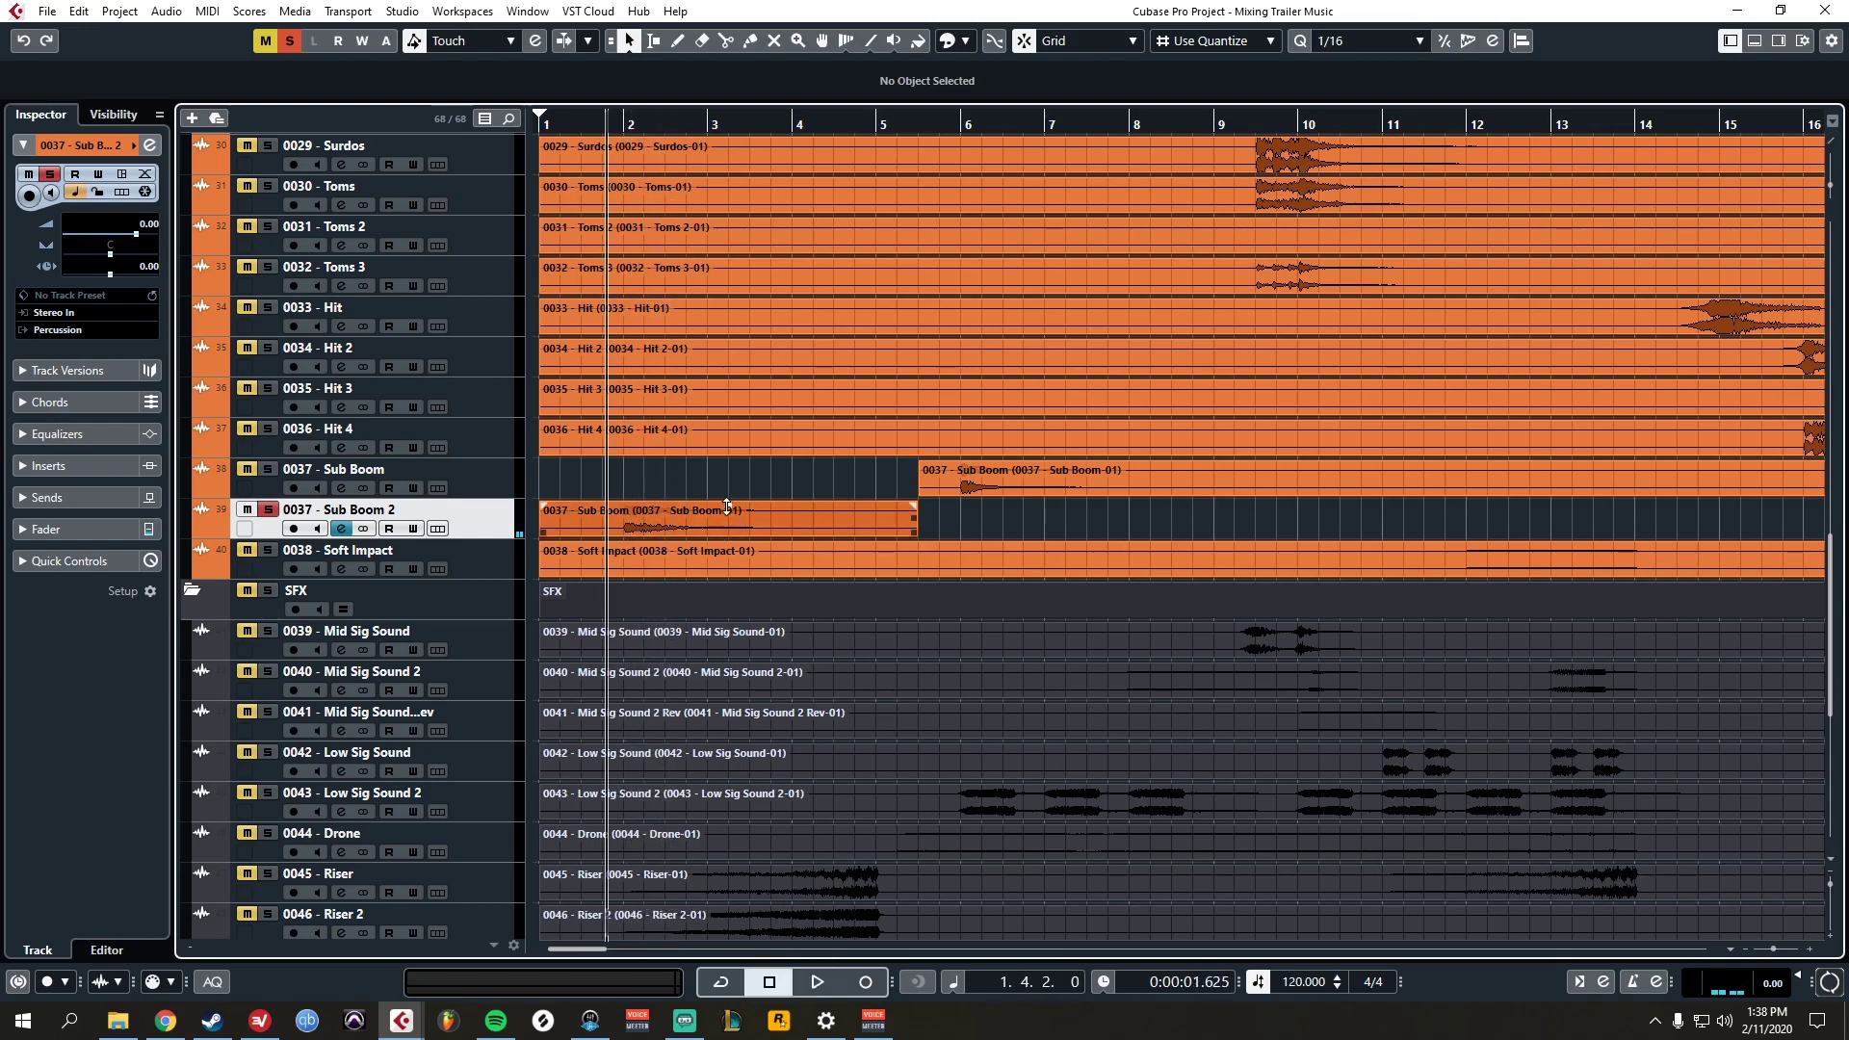
# - Raise the event volume of the Sub Boom 2 hit and audition it
pyautogui.moveTo(728, 503); pyautogui.dragTo(728, 493)
pyautogui.press('space')
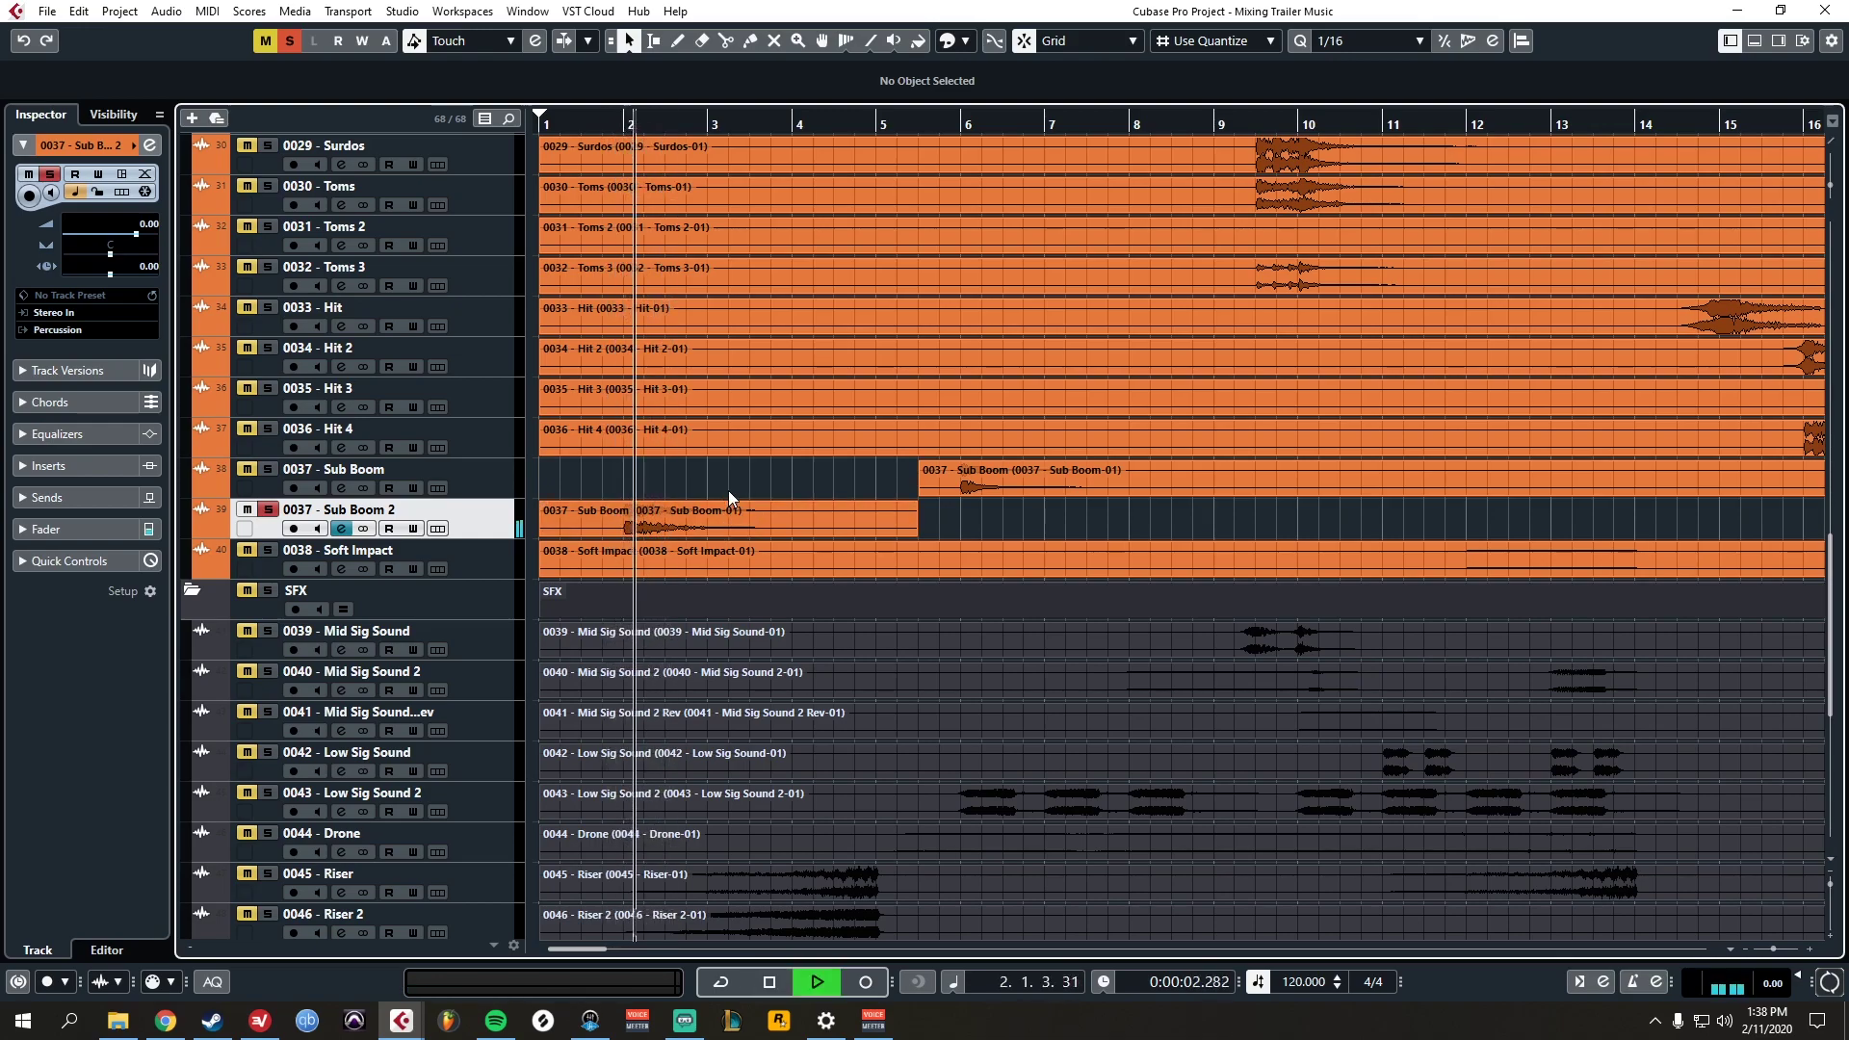
pyautogui.press('space')
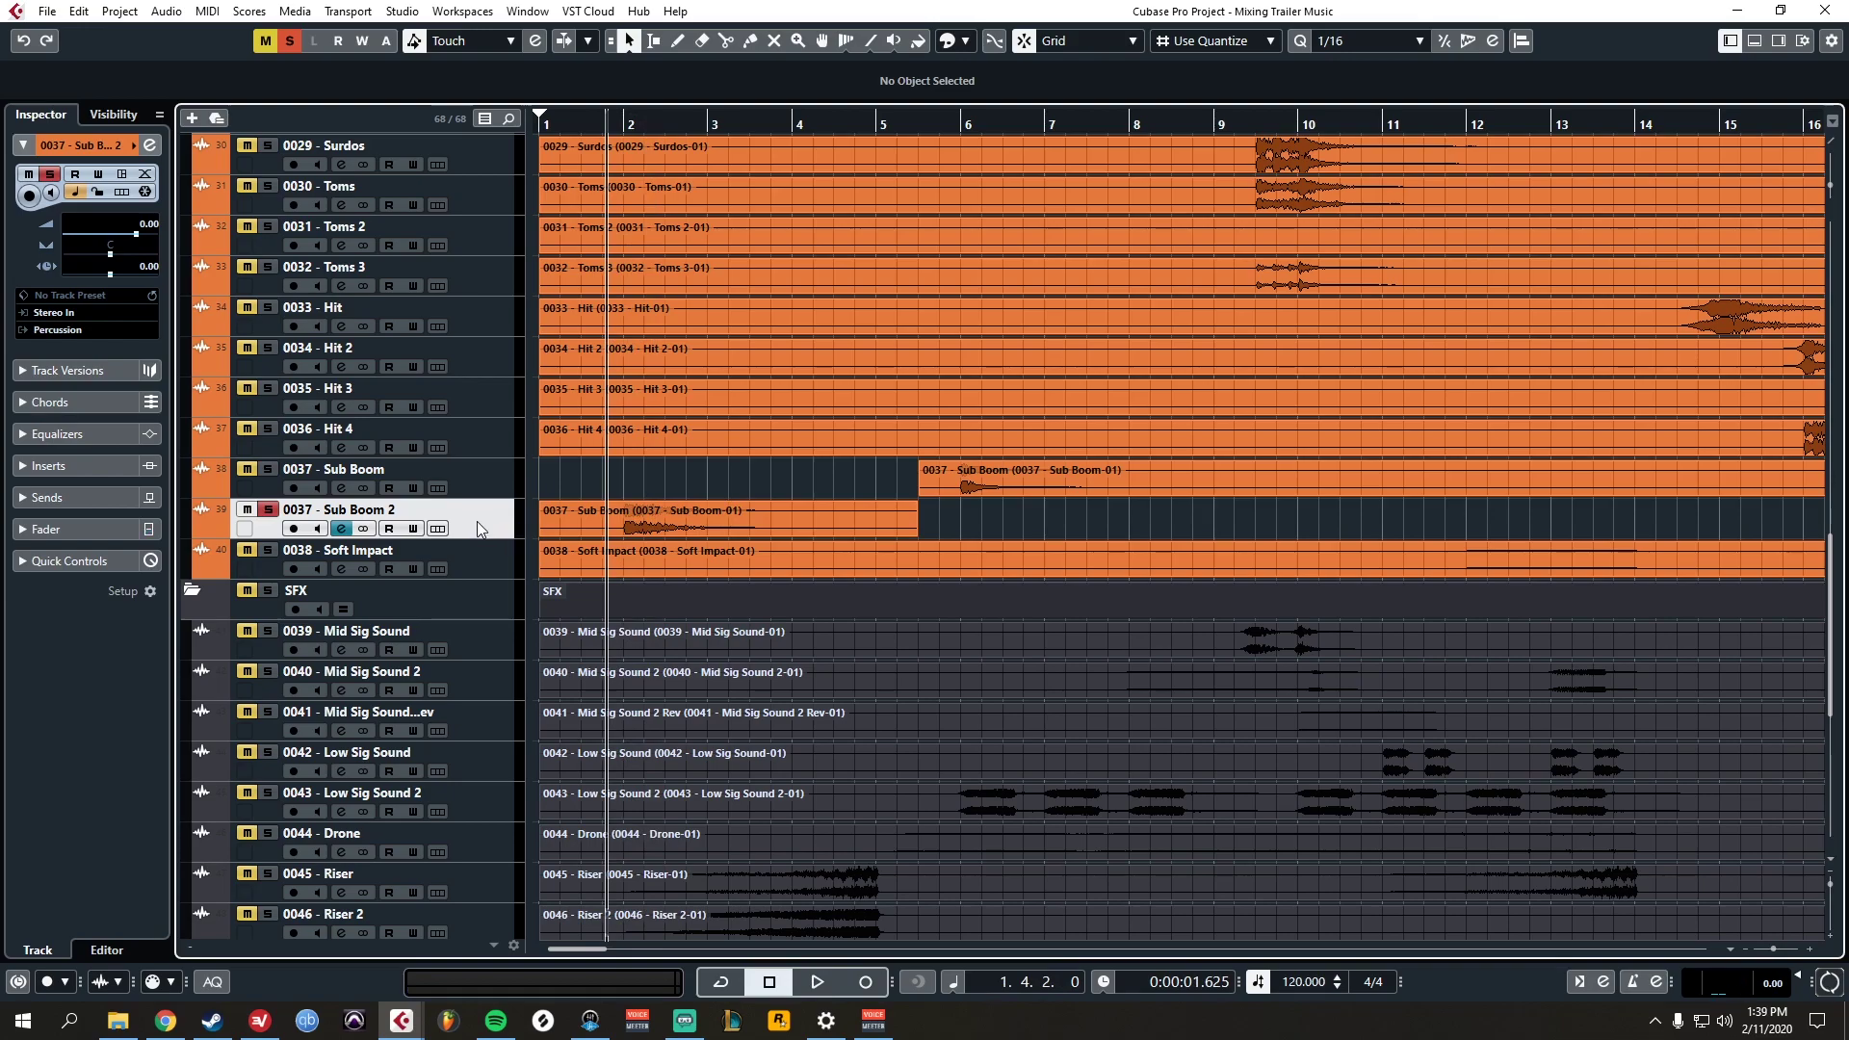
# - Load the OTT_x64 multiband compressor into the first insert slot of the Sub Boom 2 channel
pyautogui.press('e')
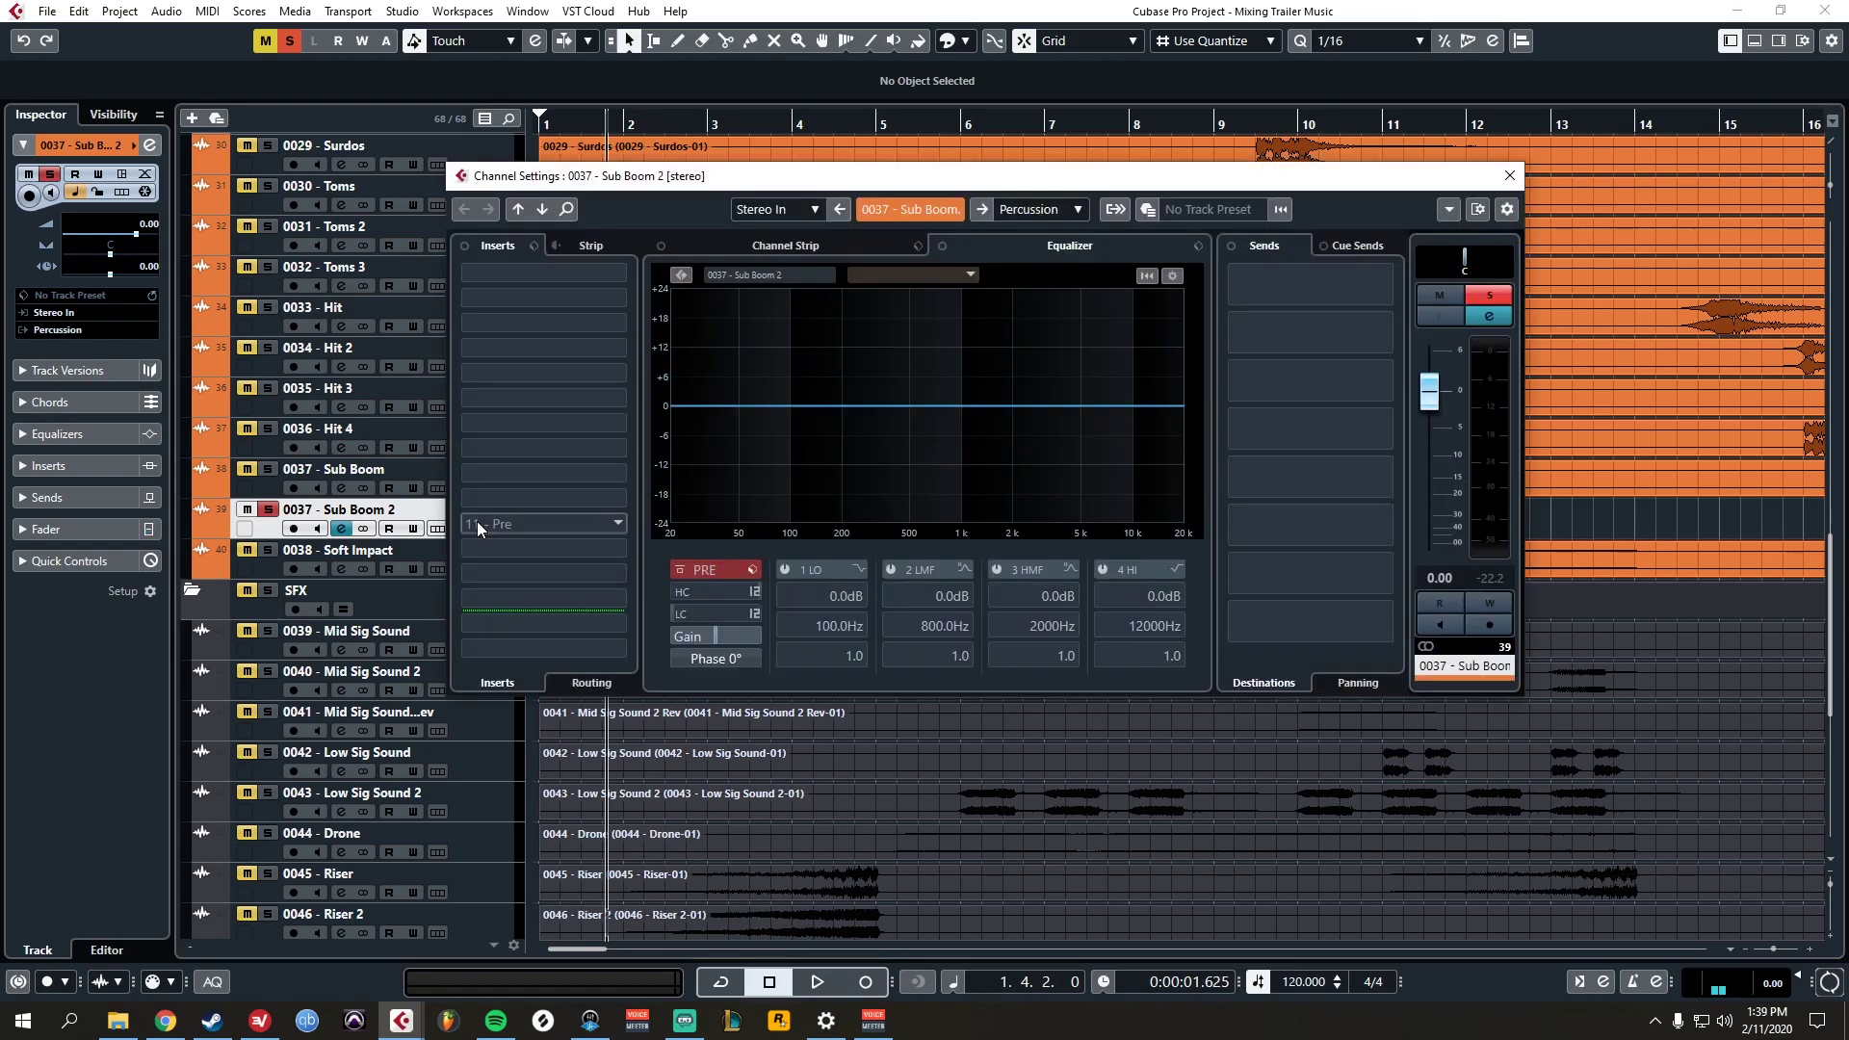
pyautogui.click(601, 276)
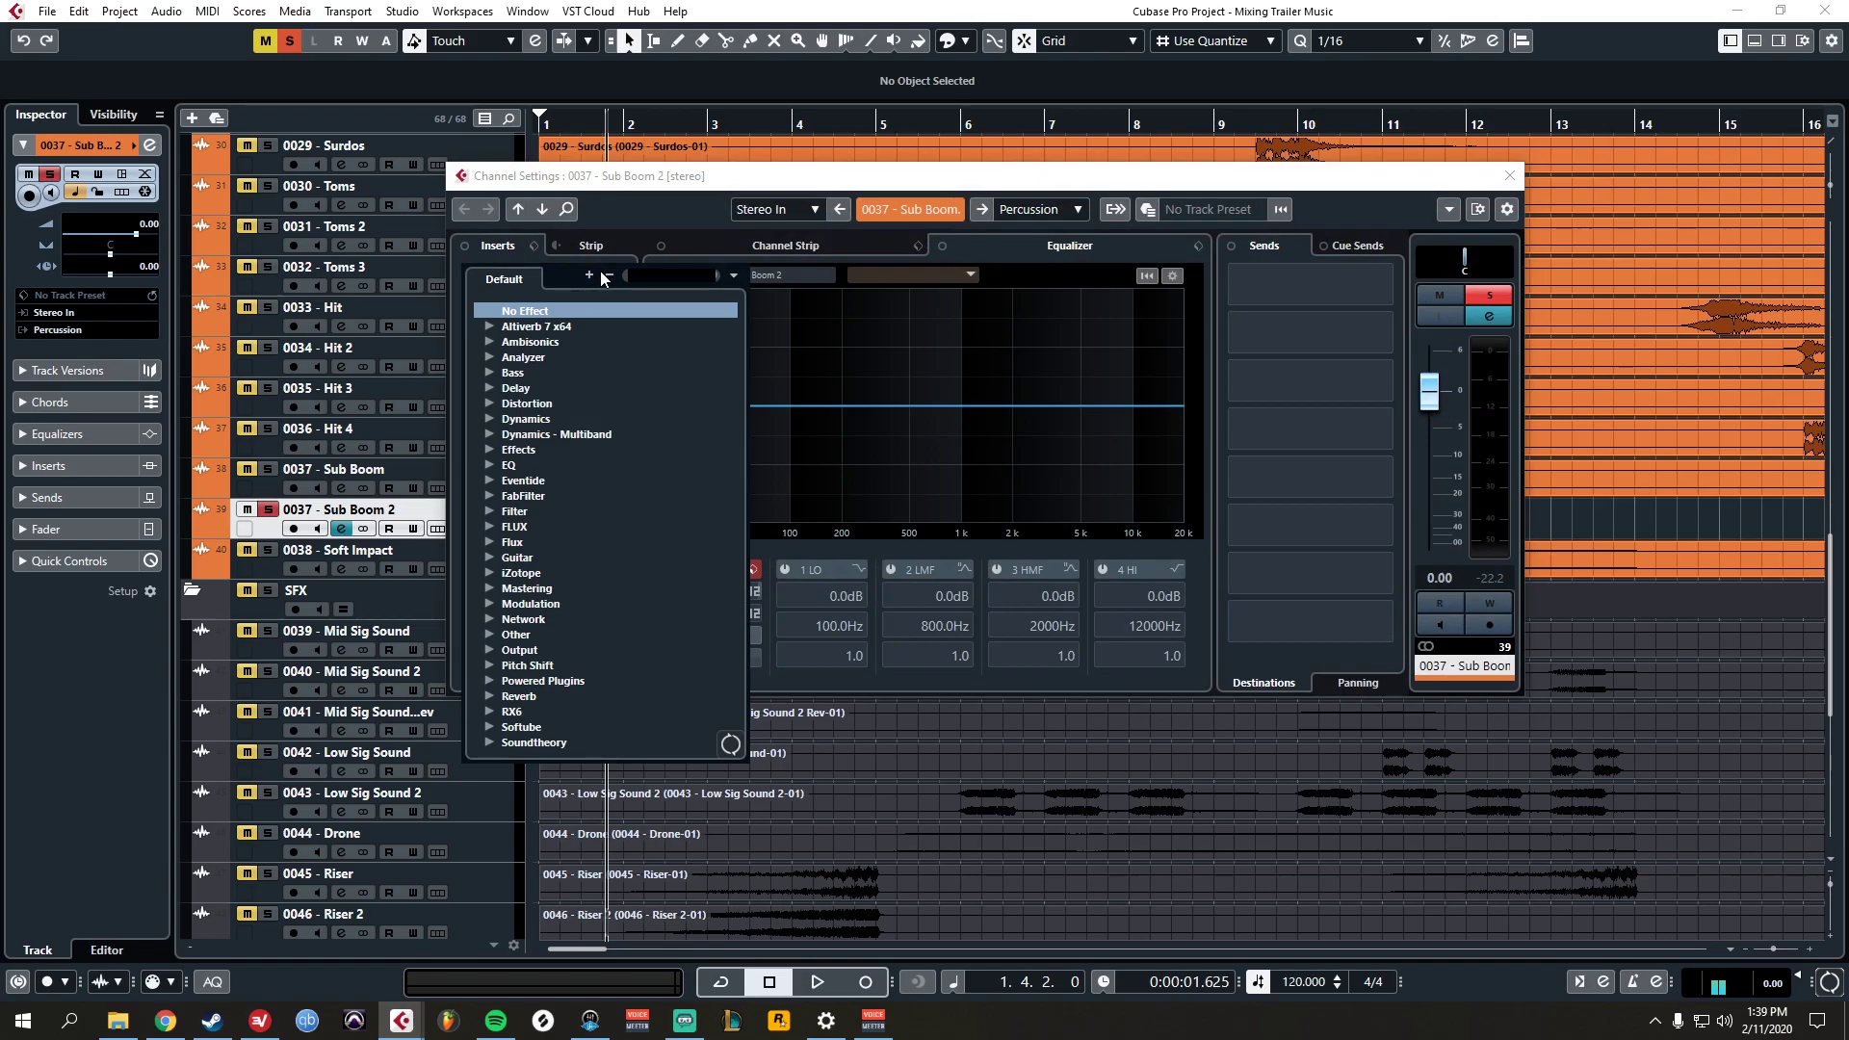
pyautogui.write('ott')
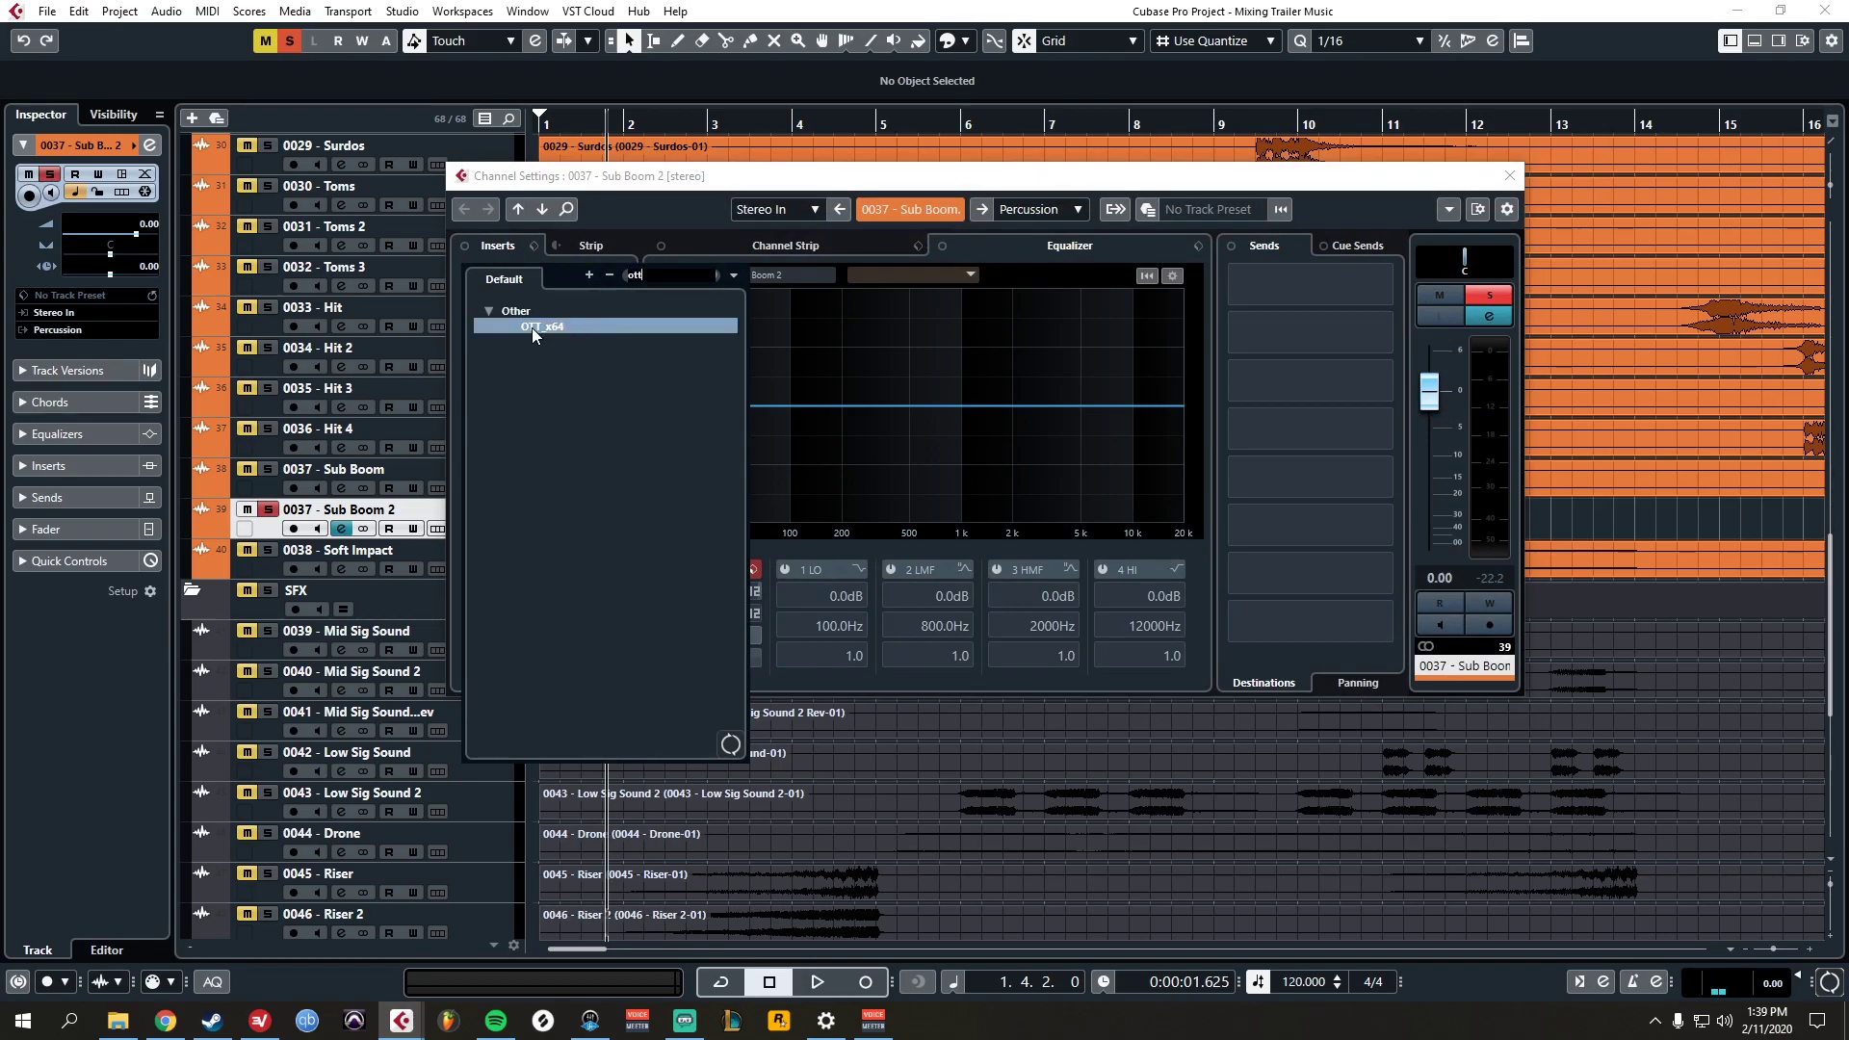
pyautogui.click(532, 328)
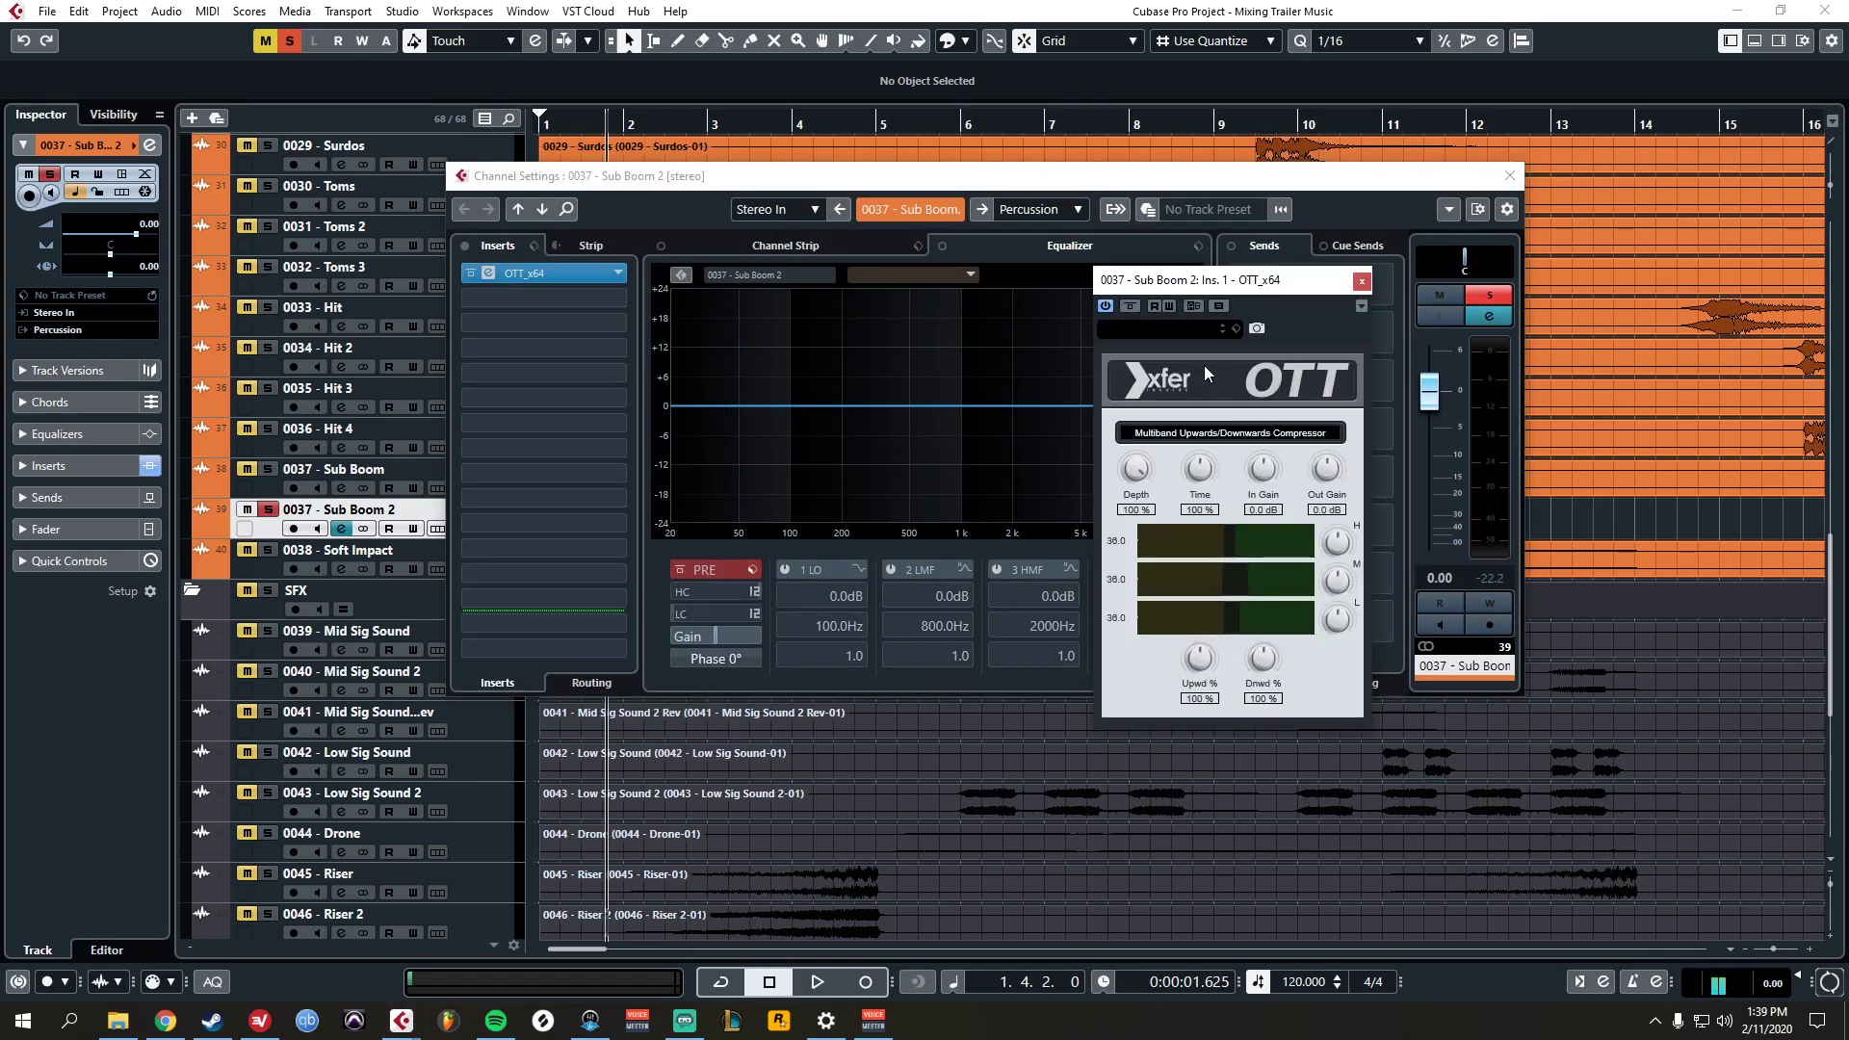
# - Set the OTT depth to 18 % and compare the Sub Boom 2 hit with the effect bypassed and active
pyautogui.moveTo(1136, 469)
pyautogui.mouseDown()
pyautogui.moveTo(1132, 542)
pyautogui.moveTo(1136, 441)
pyautogui.mouseUp()
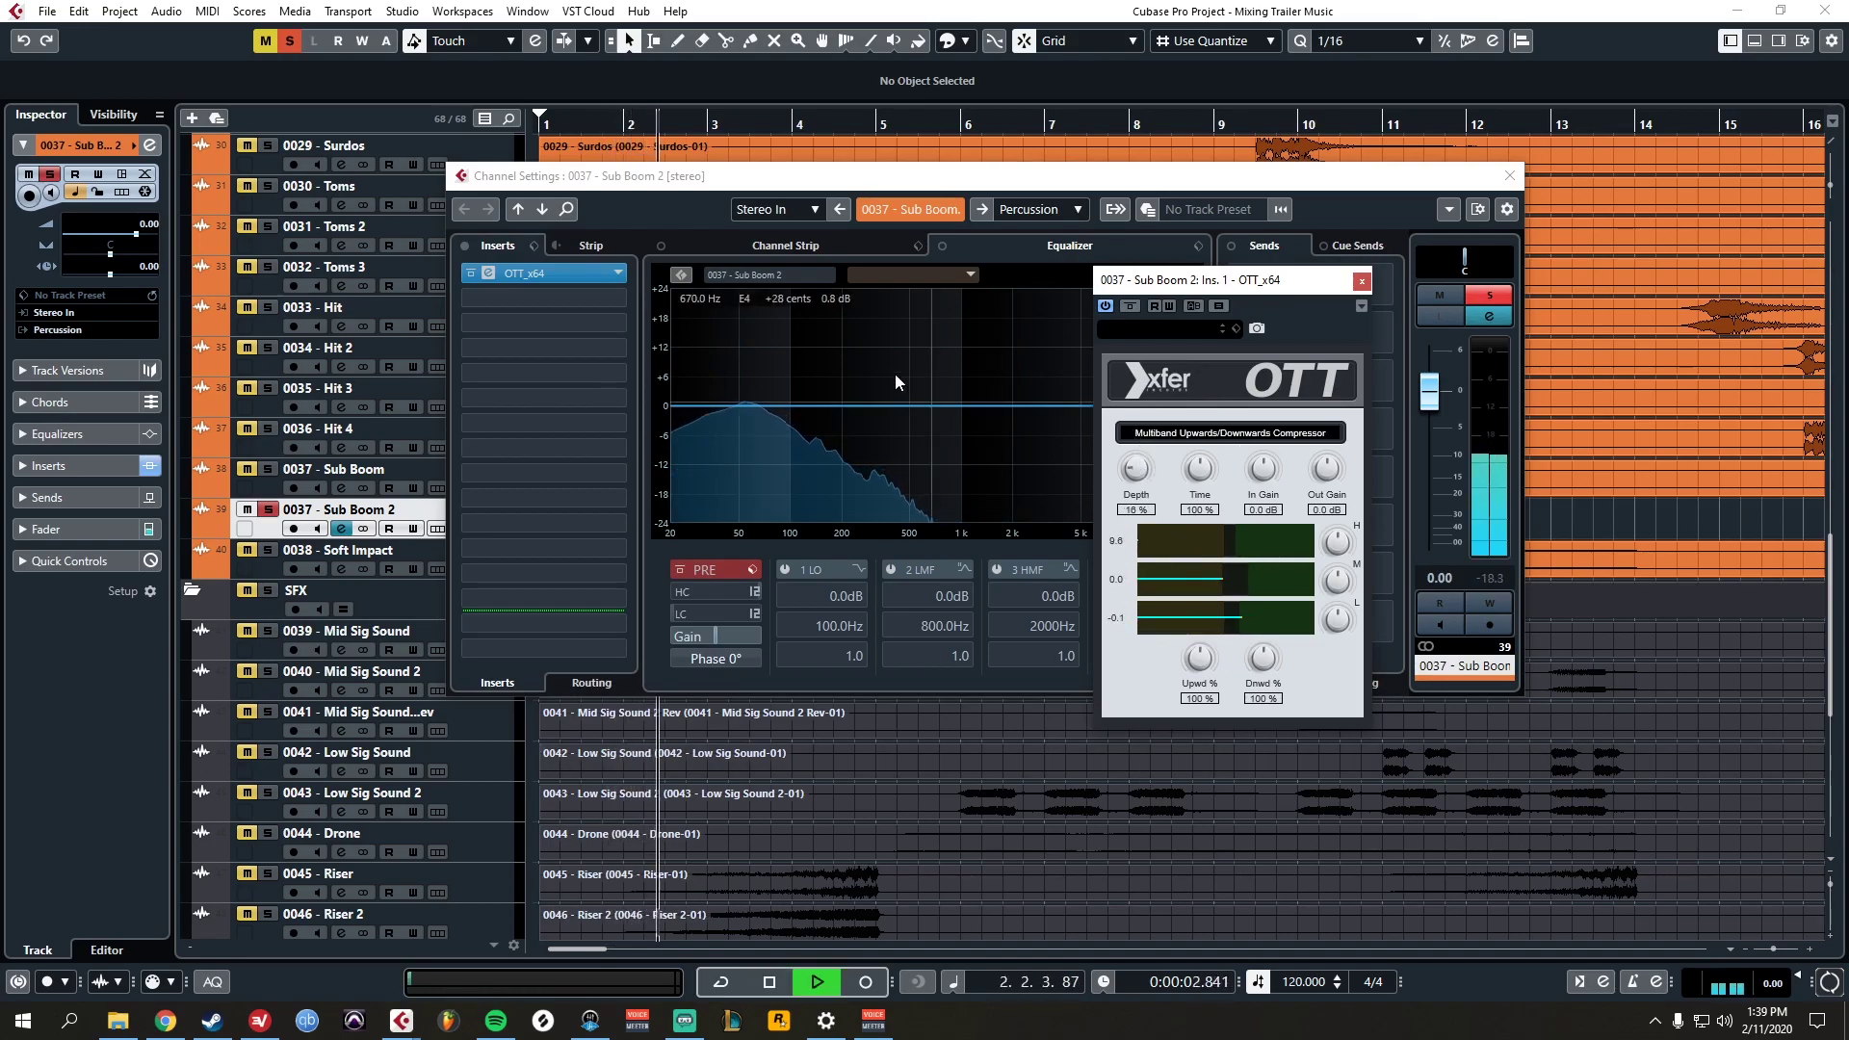
pyautogui.click(1133, 307)
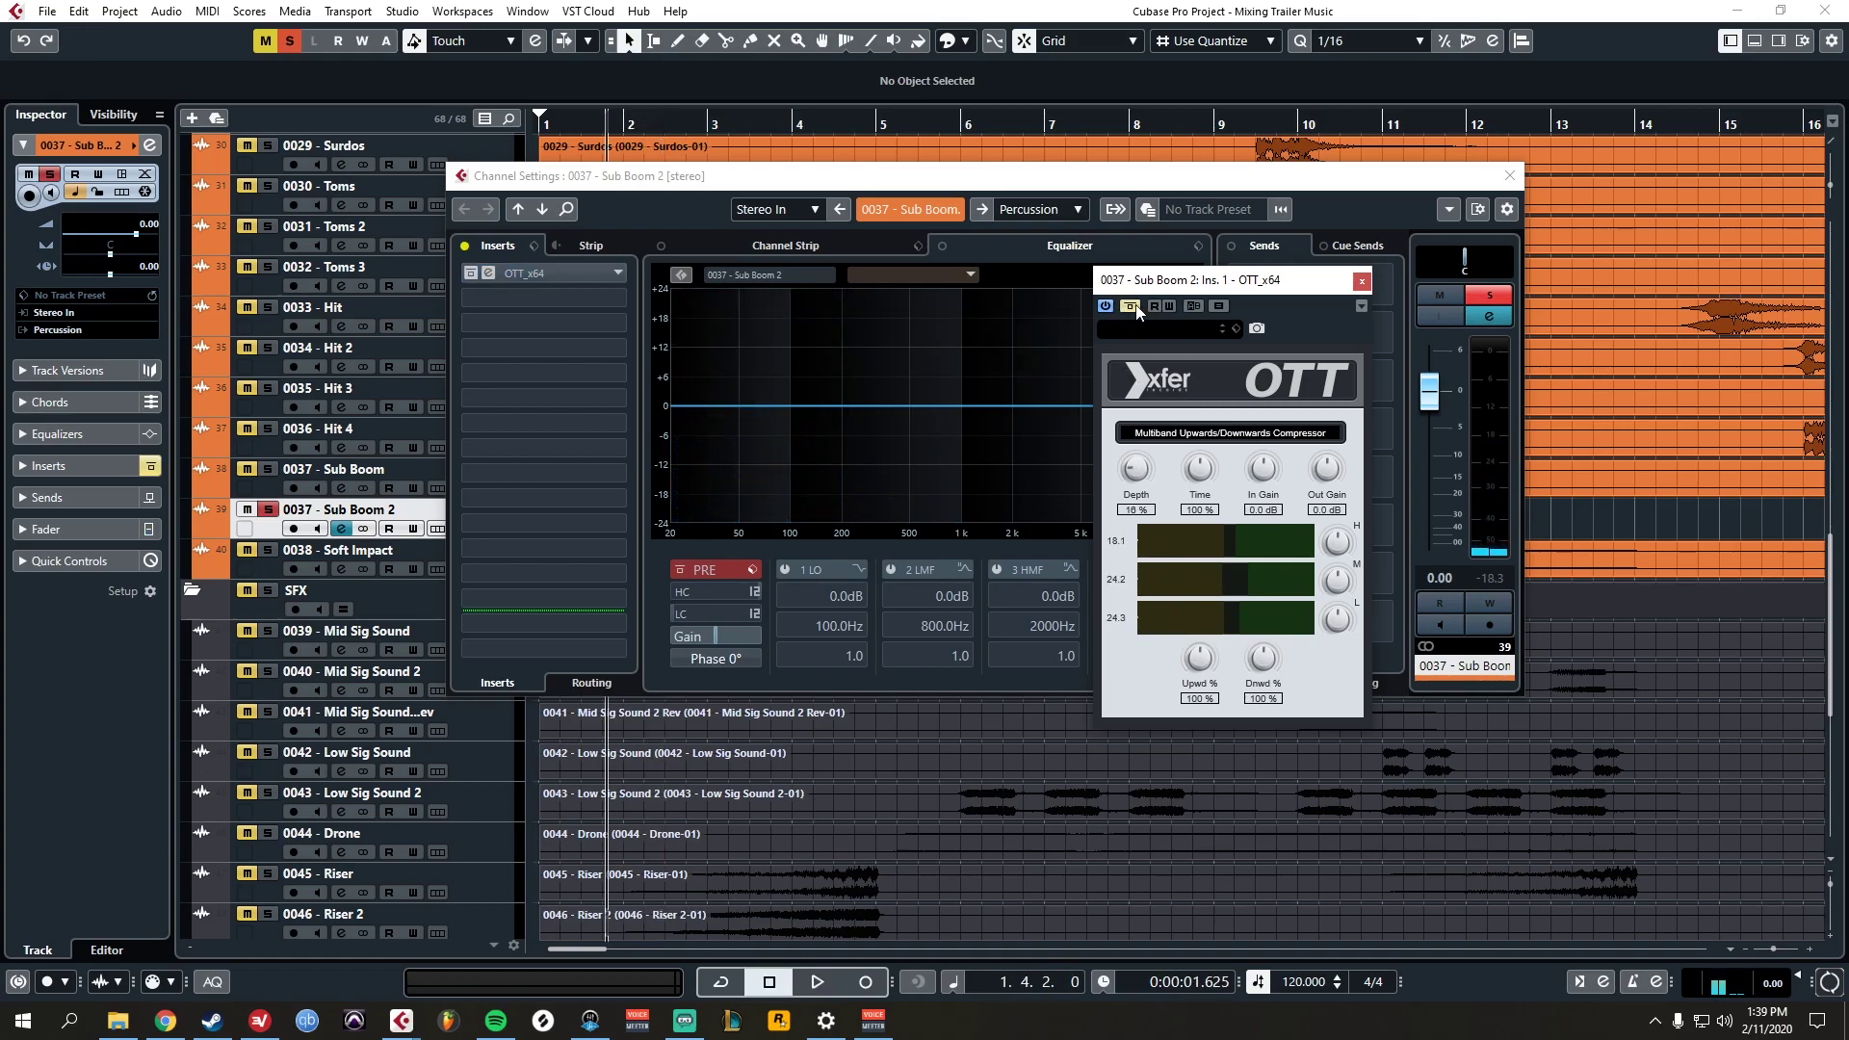
pyautogui.press('space')
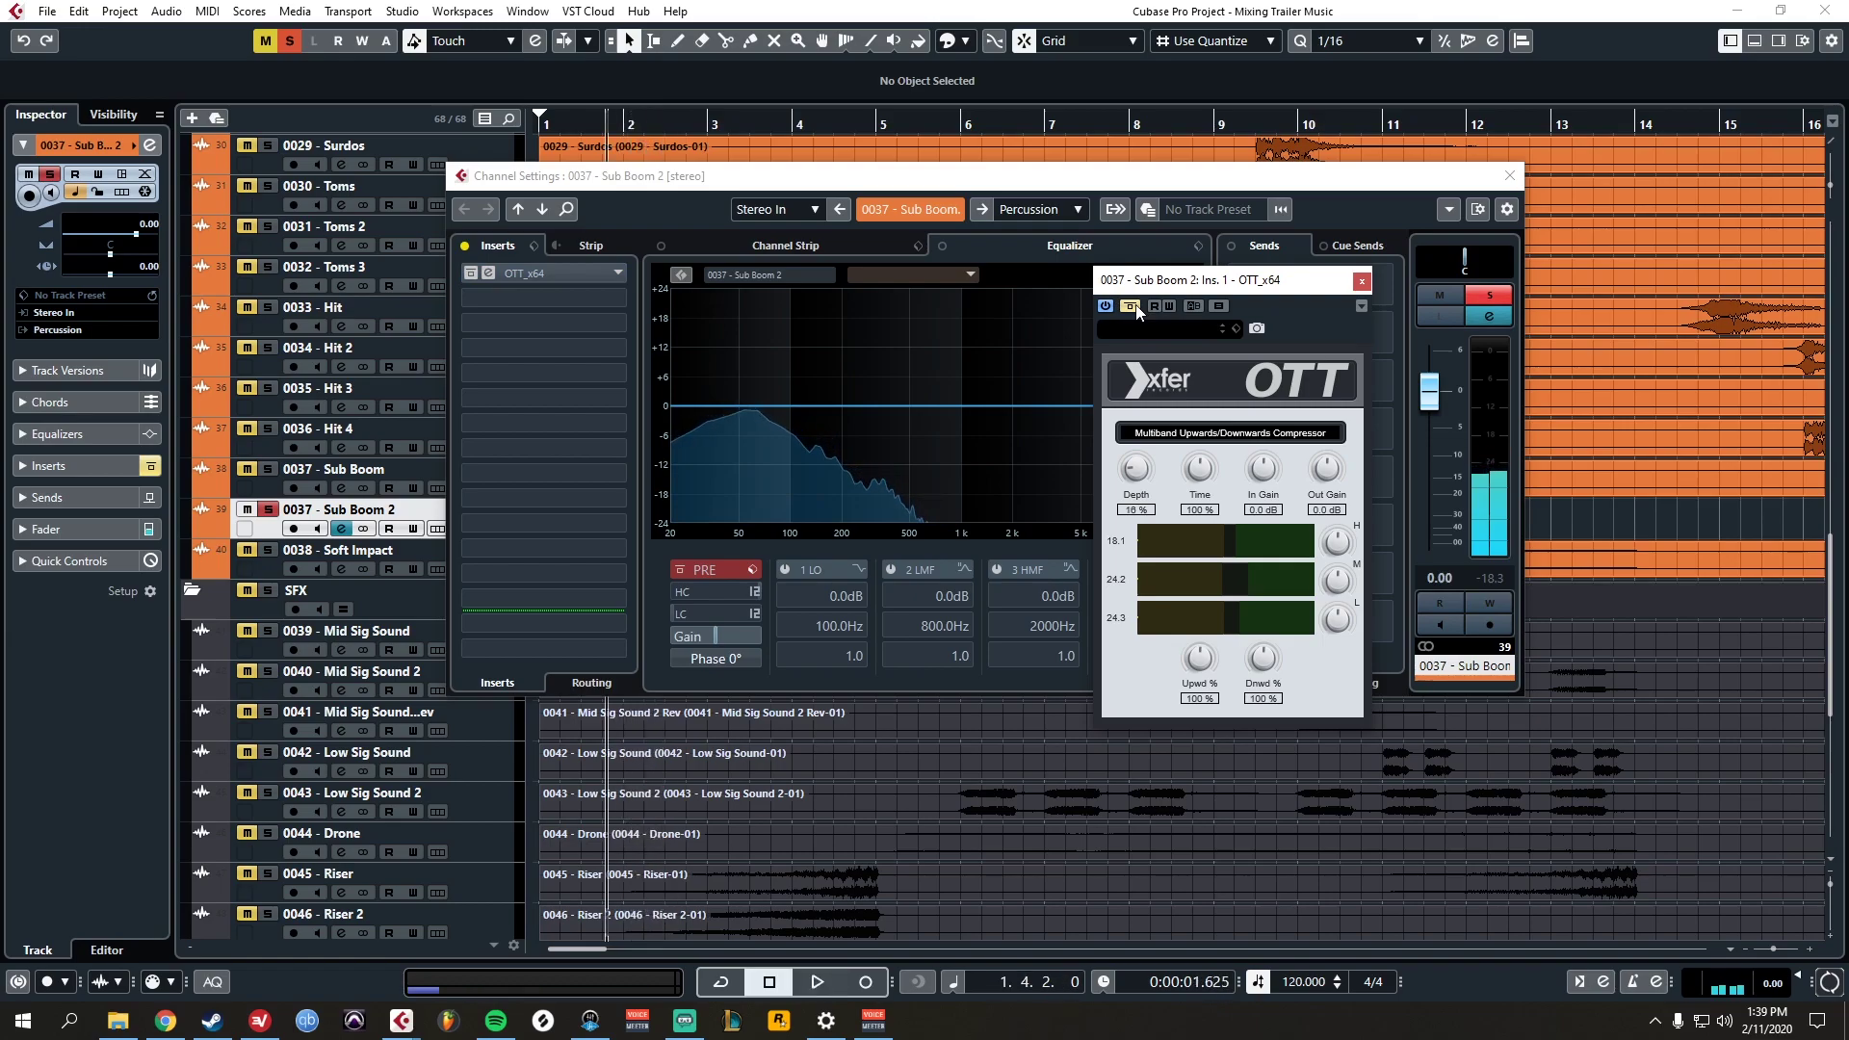
pyautogui.click(1132, 307)
pyautogui.press('space')
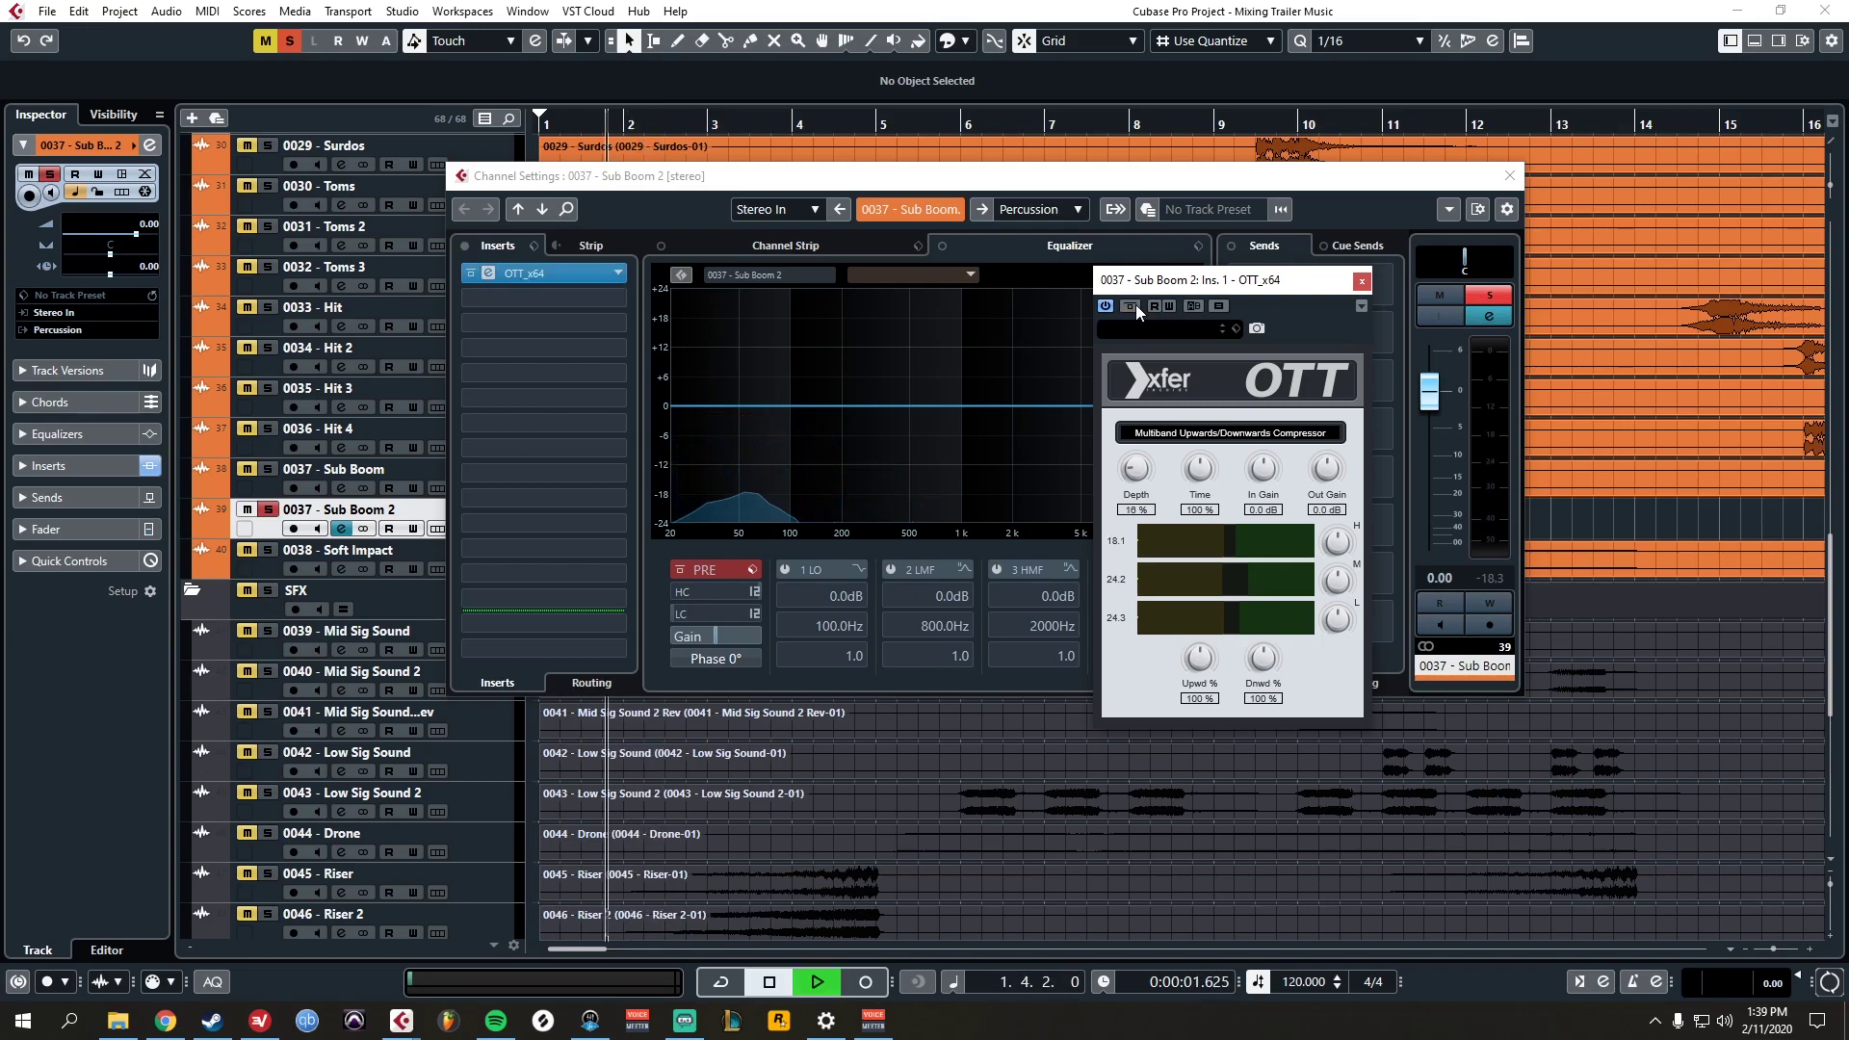
# - Set the OTT depth to 31 % while auditioning the Sub Boom 2 hit from bar 1.4.2
pyautogui.press('space')
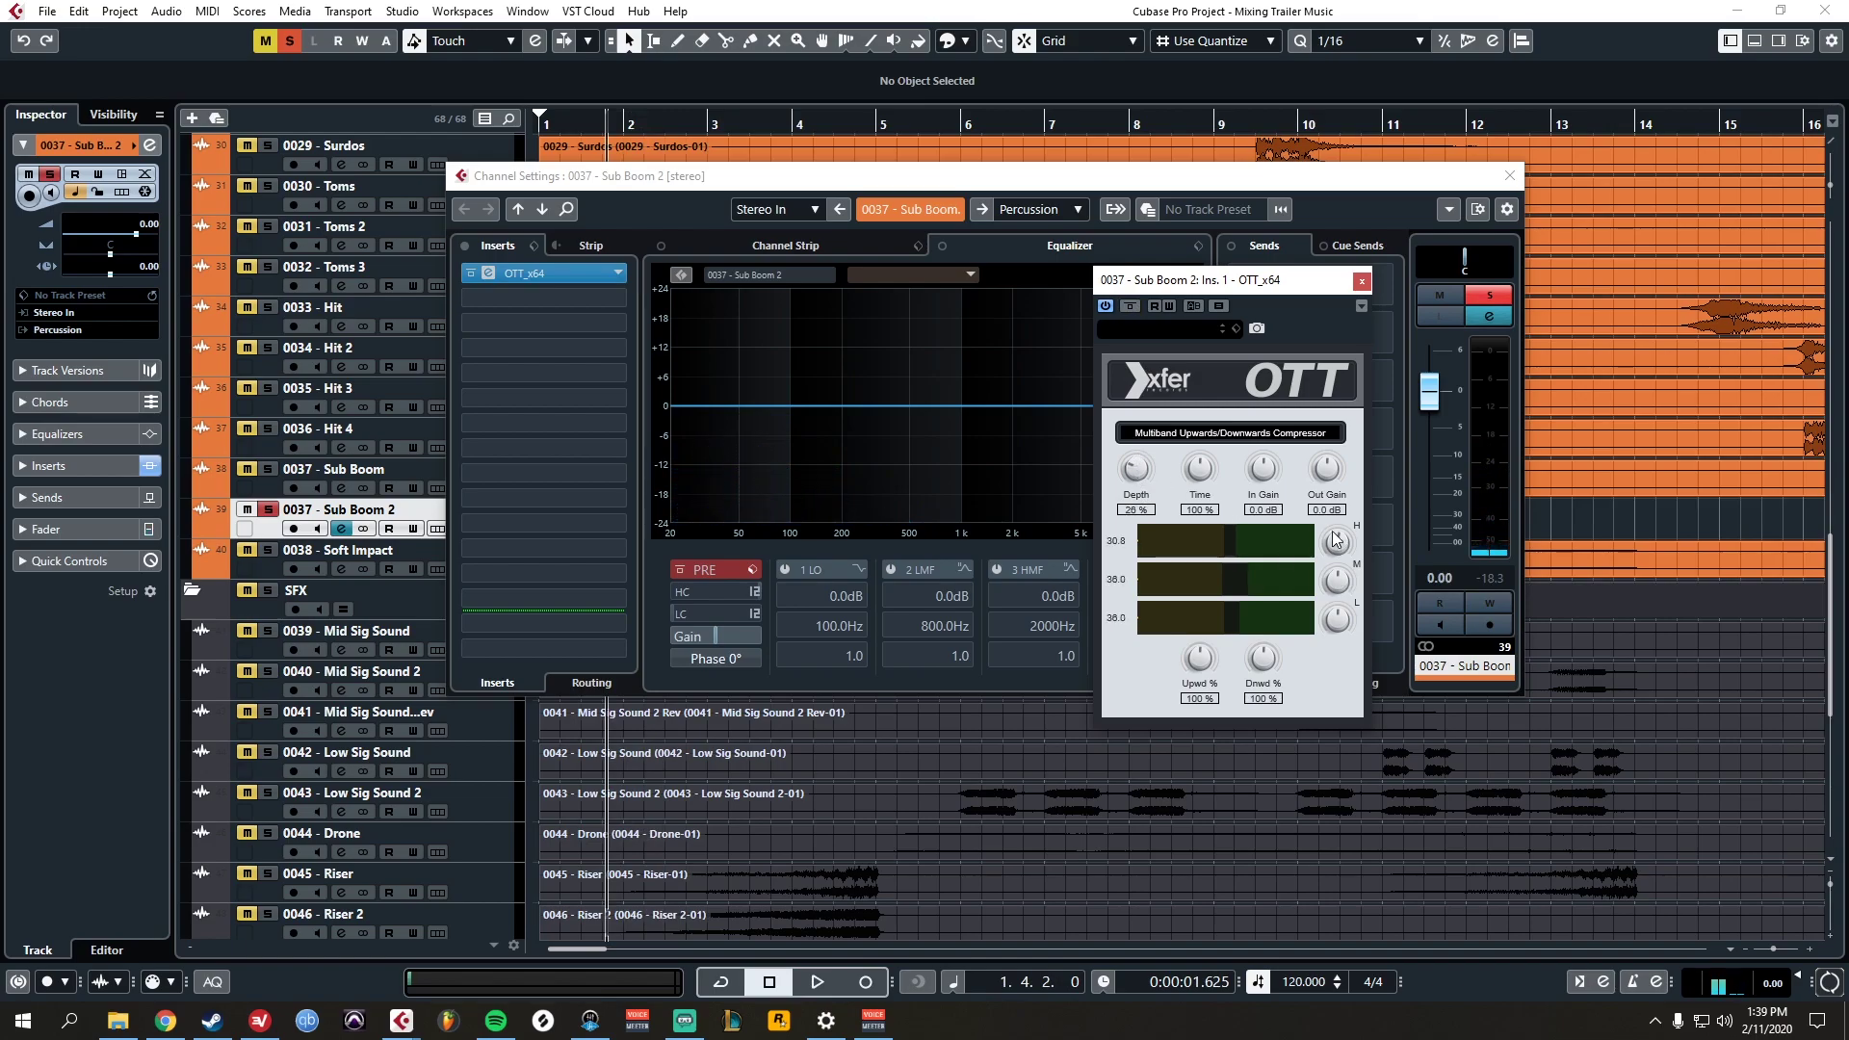
pyautogui.press('space')
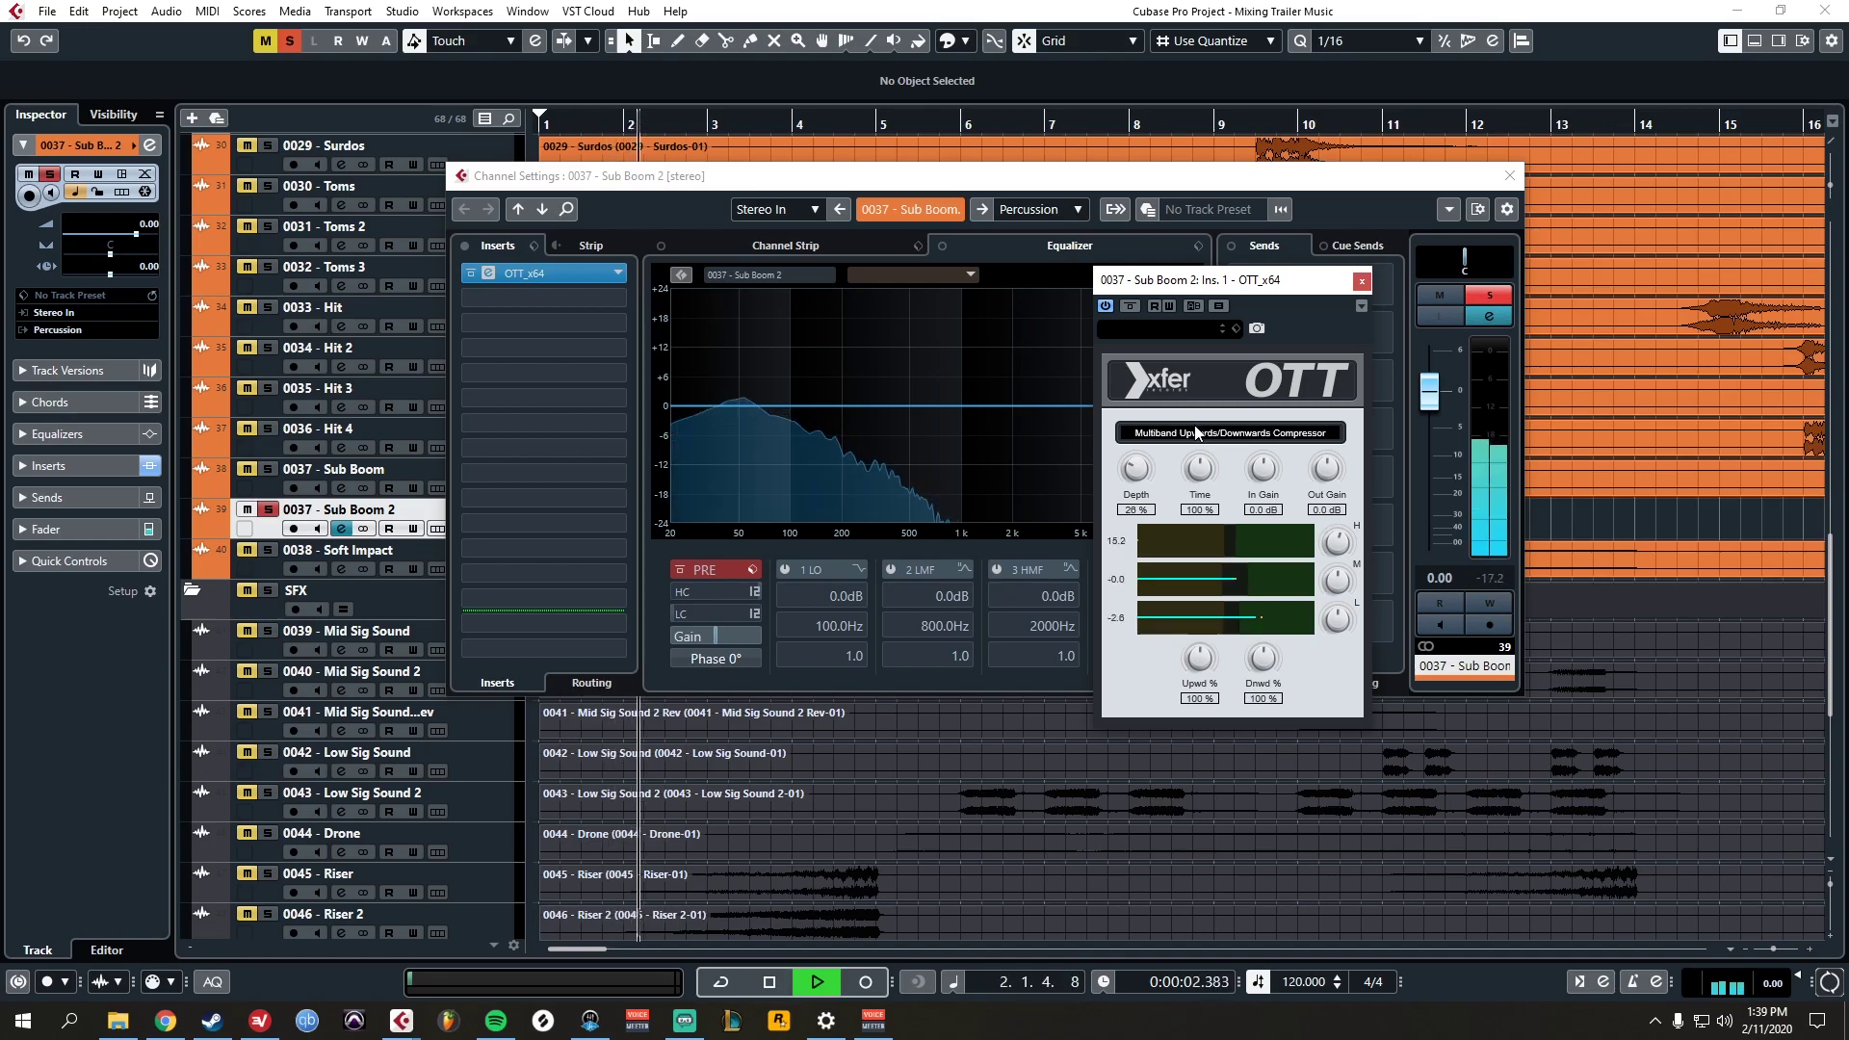
pyautogui.press('space')
pyautogui.moveTo(1140, 472); pyautogui.dragTo(1136, 454)
pyautogui.press('space')
pyautogui.press('space')
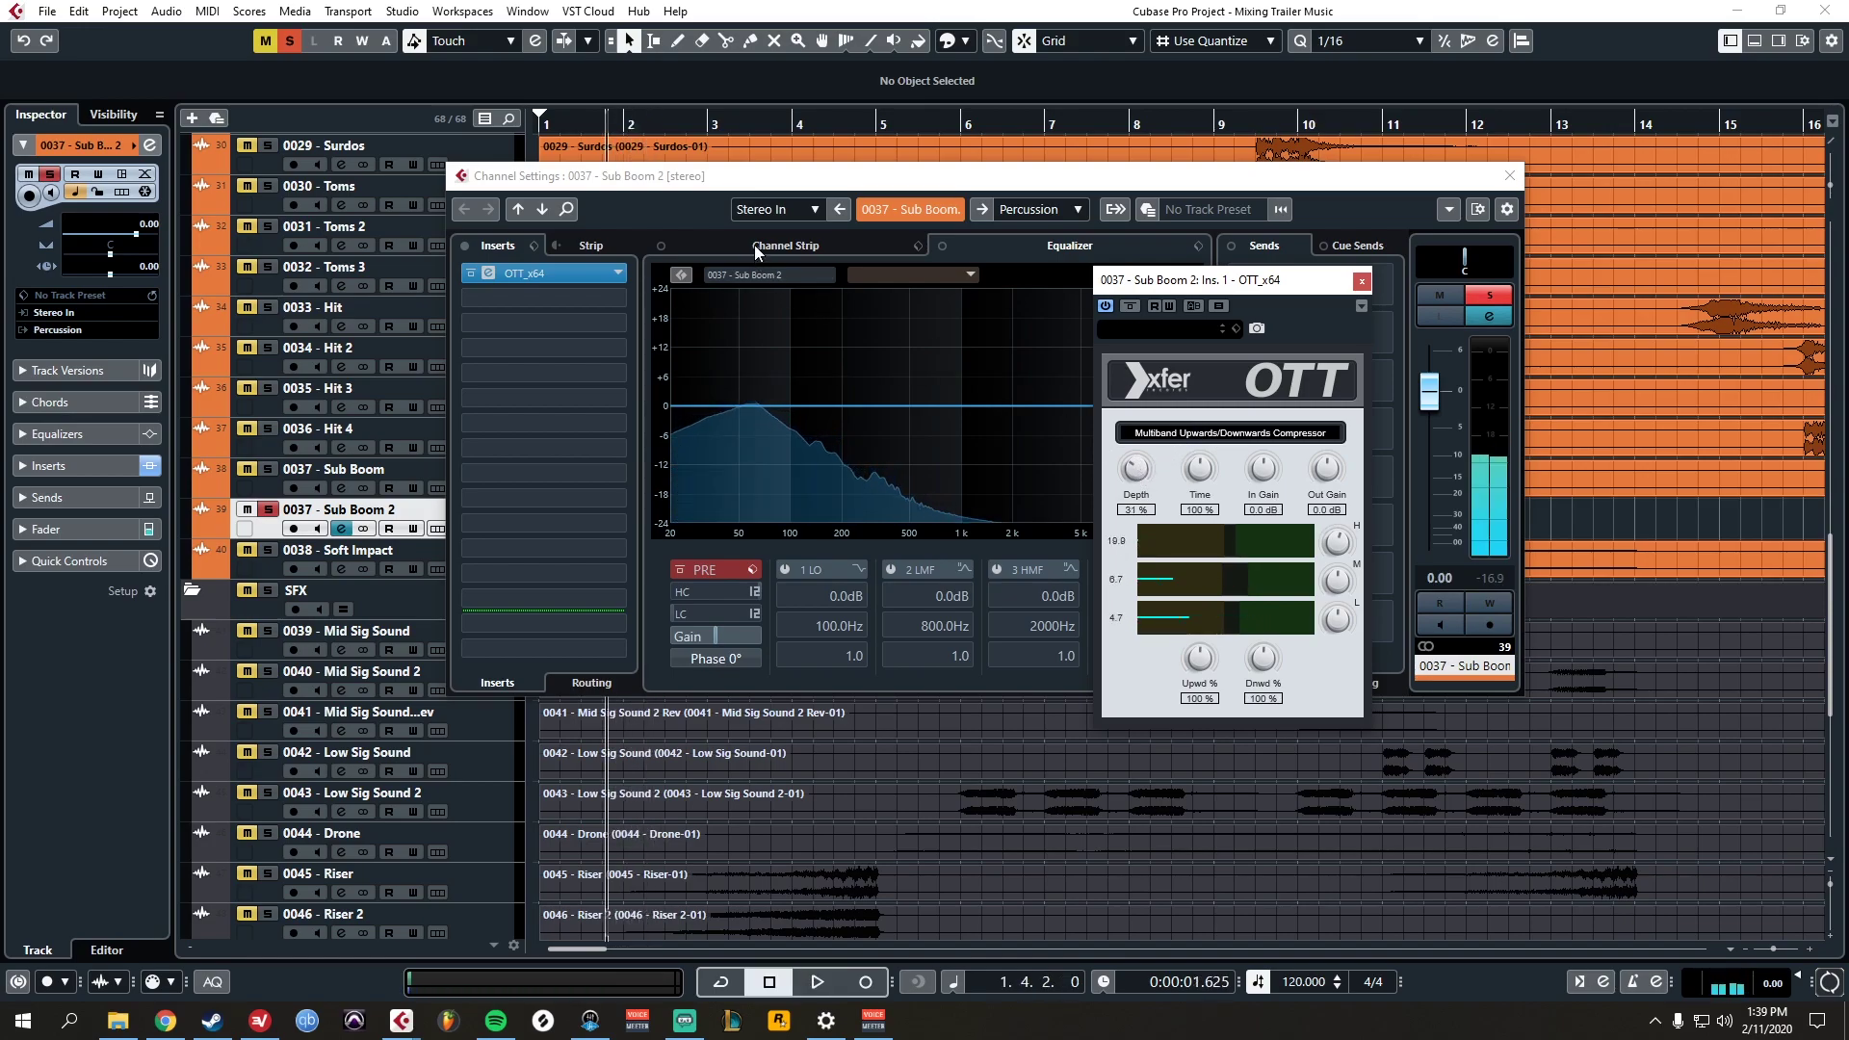
# - Compare the Sub Boom 2 hit with OTT bypassed and then reactivated
pyautogui.click(1133, 311)
pyautogui.press('space')
pyautogui.press('space')
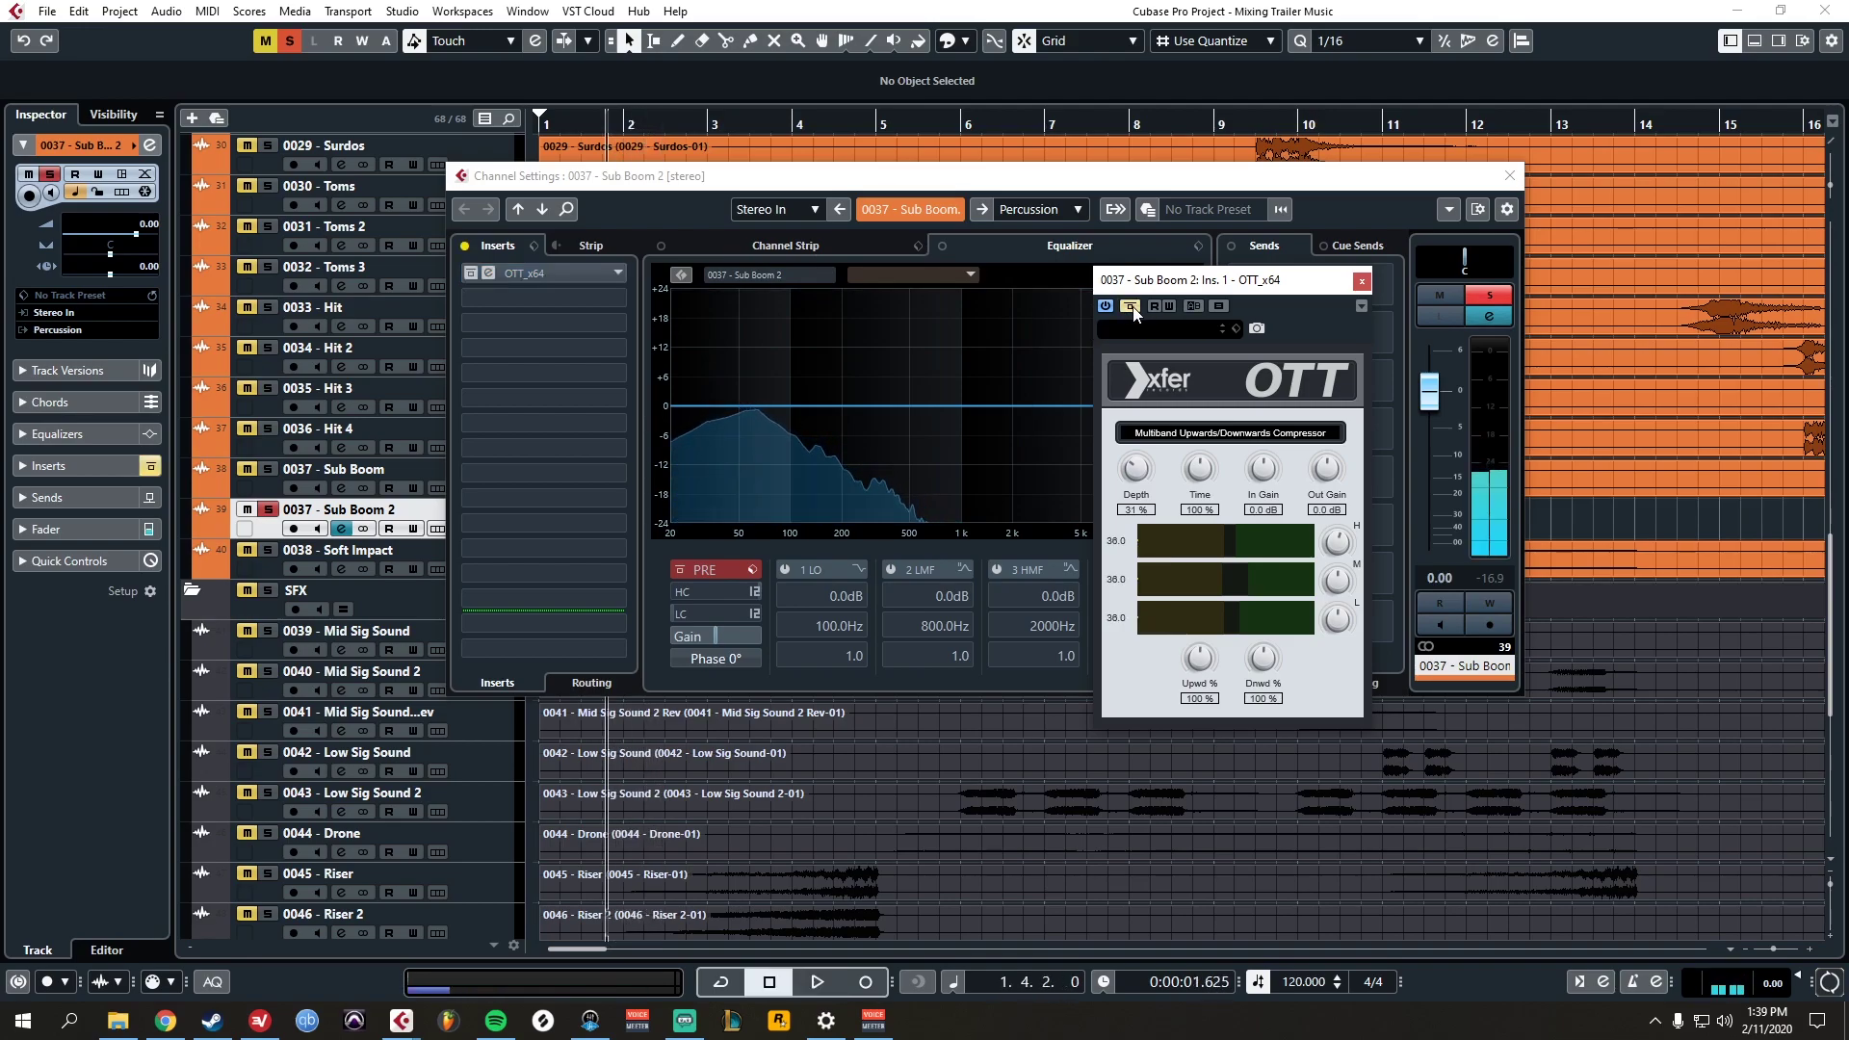
pyautogui.click(1133, 307)
pyautogui.press('space')
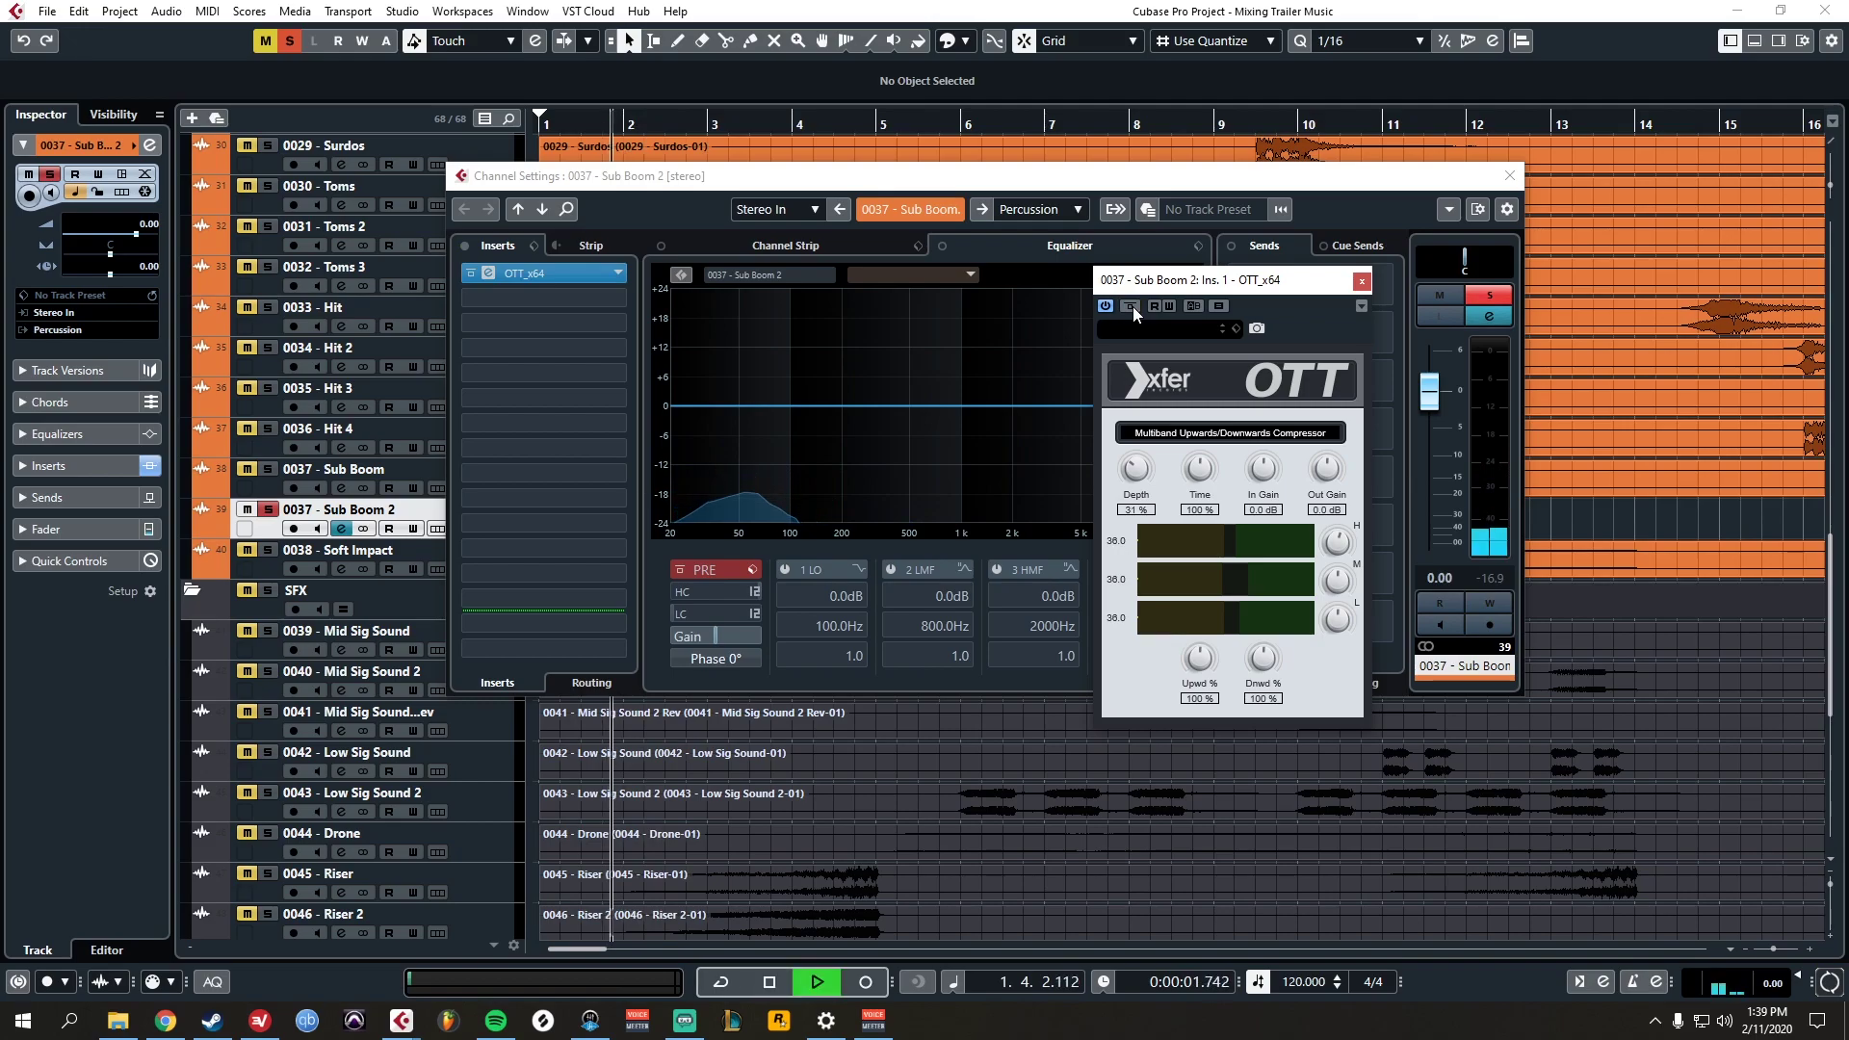
pyautogui.press('space')
# - Close the OTT and channel settings windows, unsolo Sub Boom 2, and play the opening in context from bar 1.4.2
pyautogui.click(1362, 281)
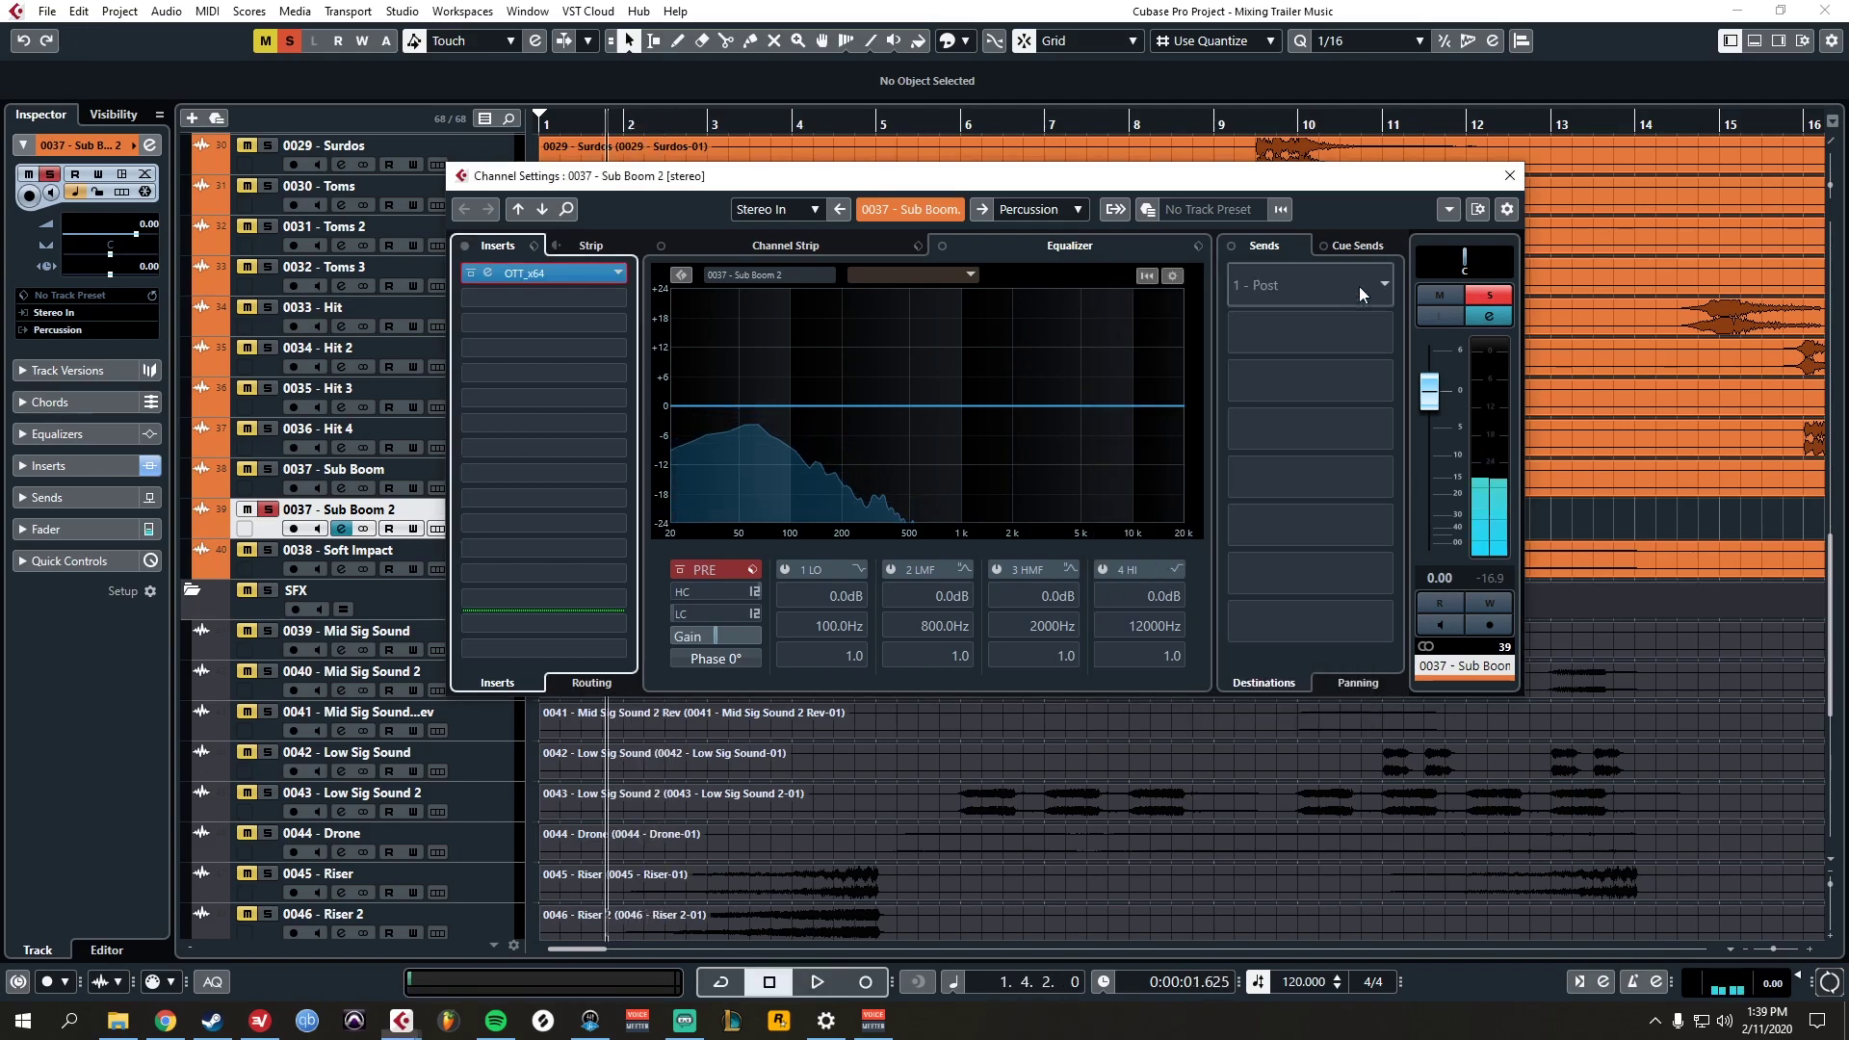
pyautogui.click(1509, 175)
pyautogui.click(274, 510)
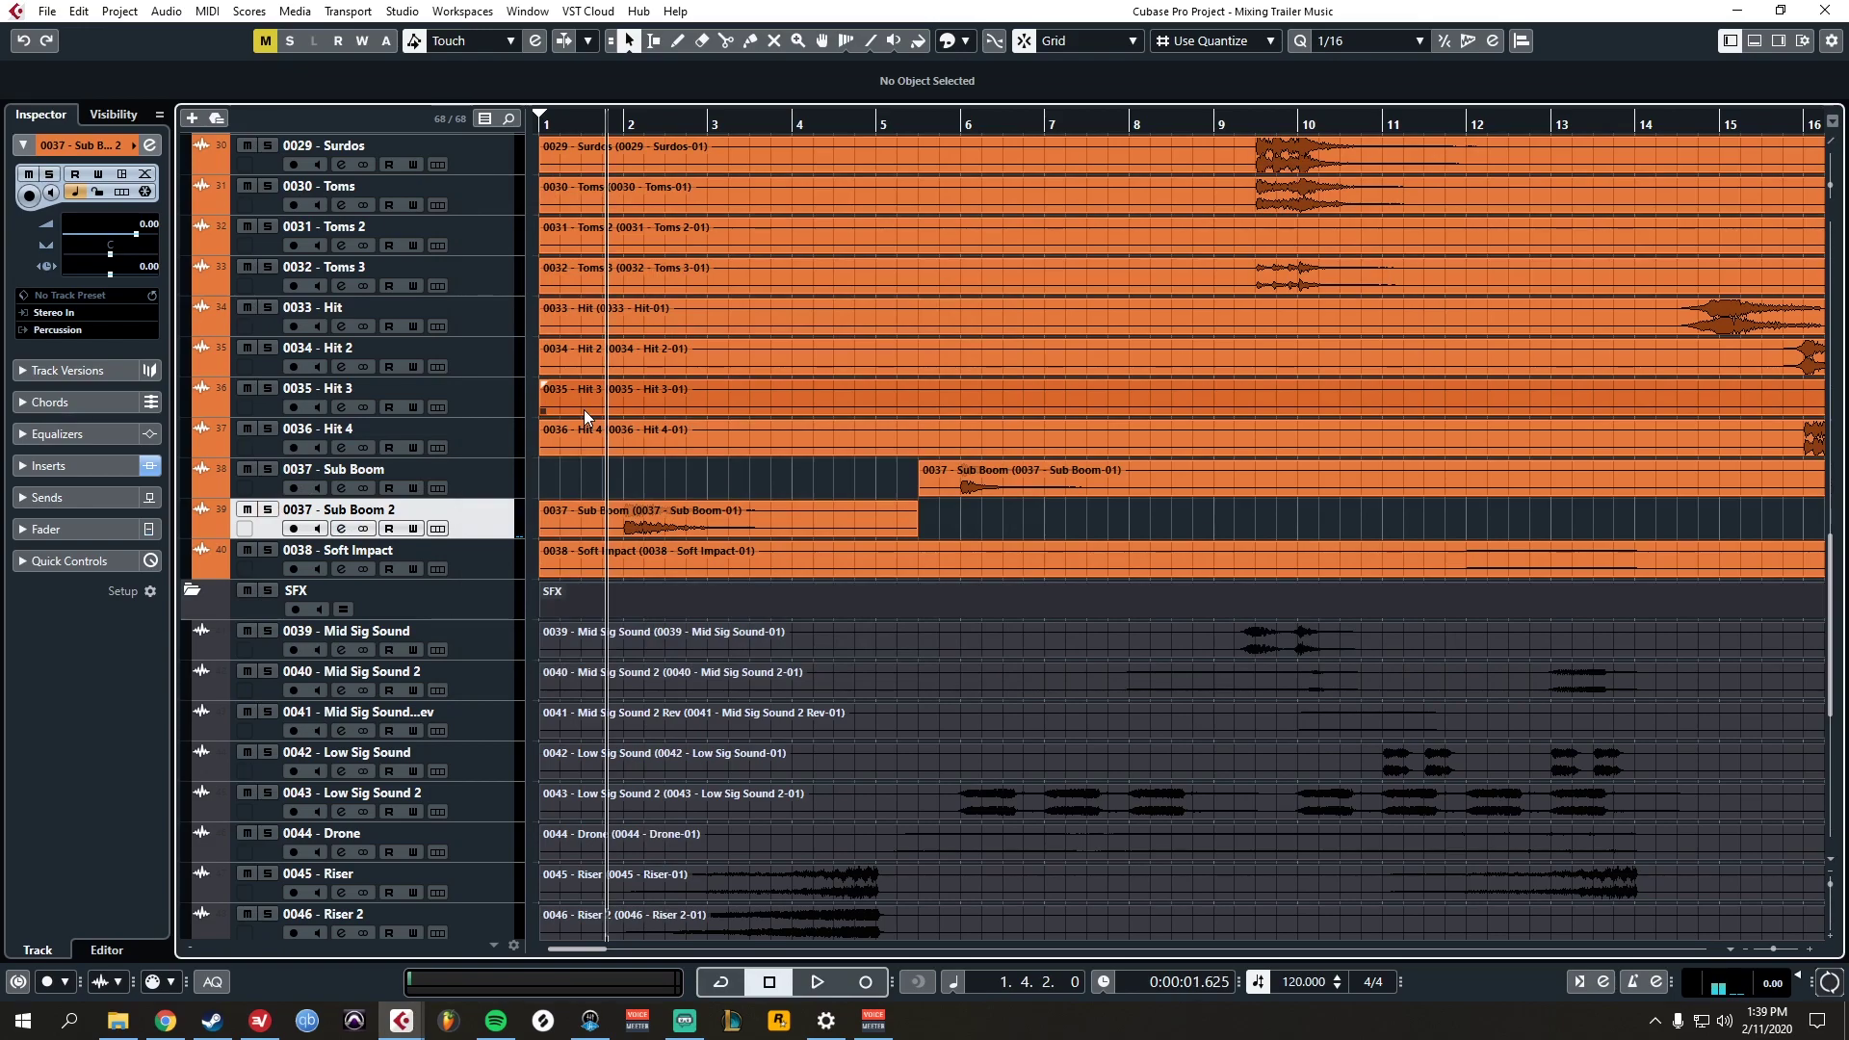
pyautogui.press('space')
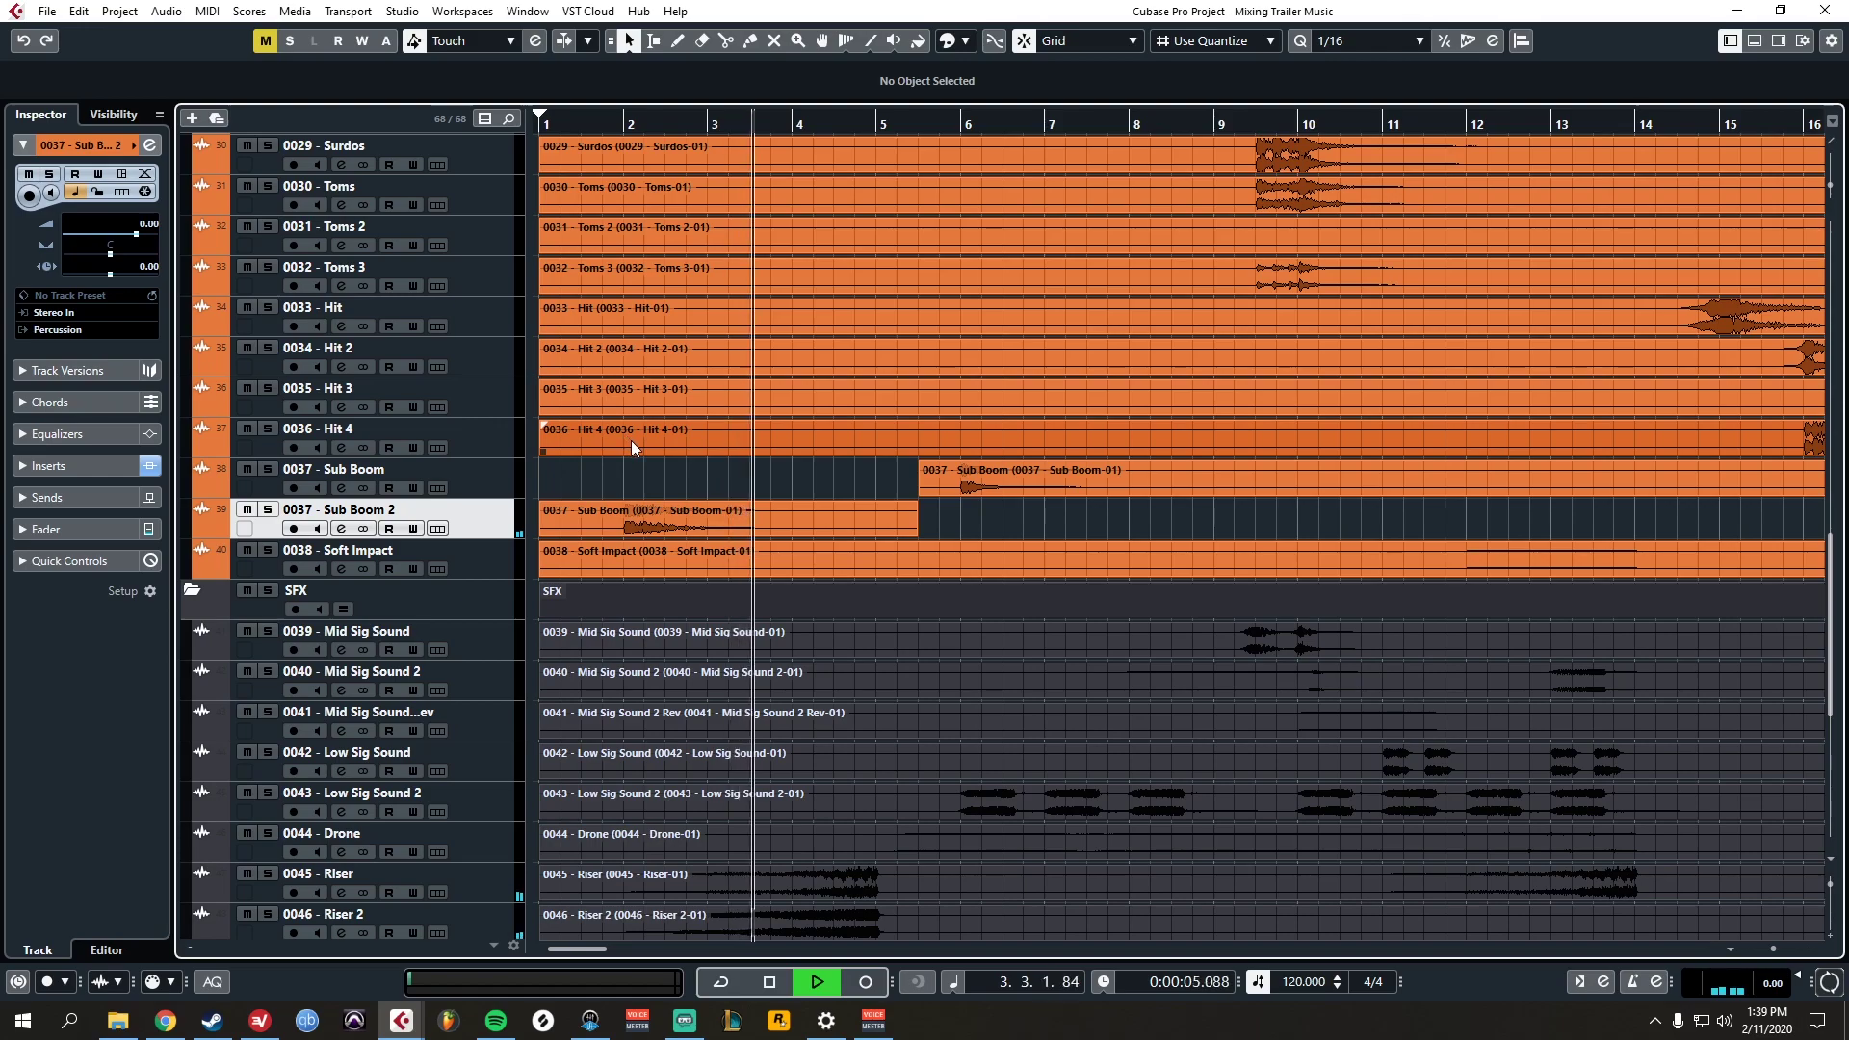
pyautogui.press('space')
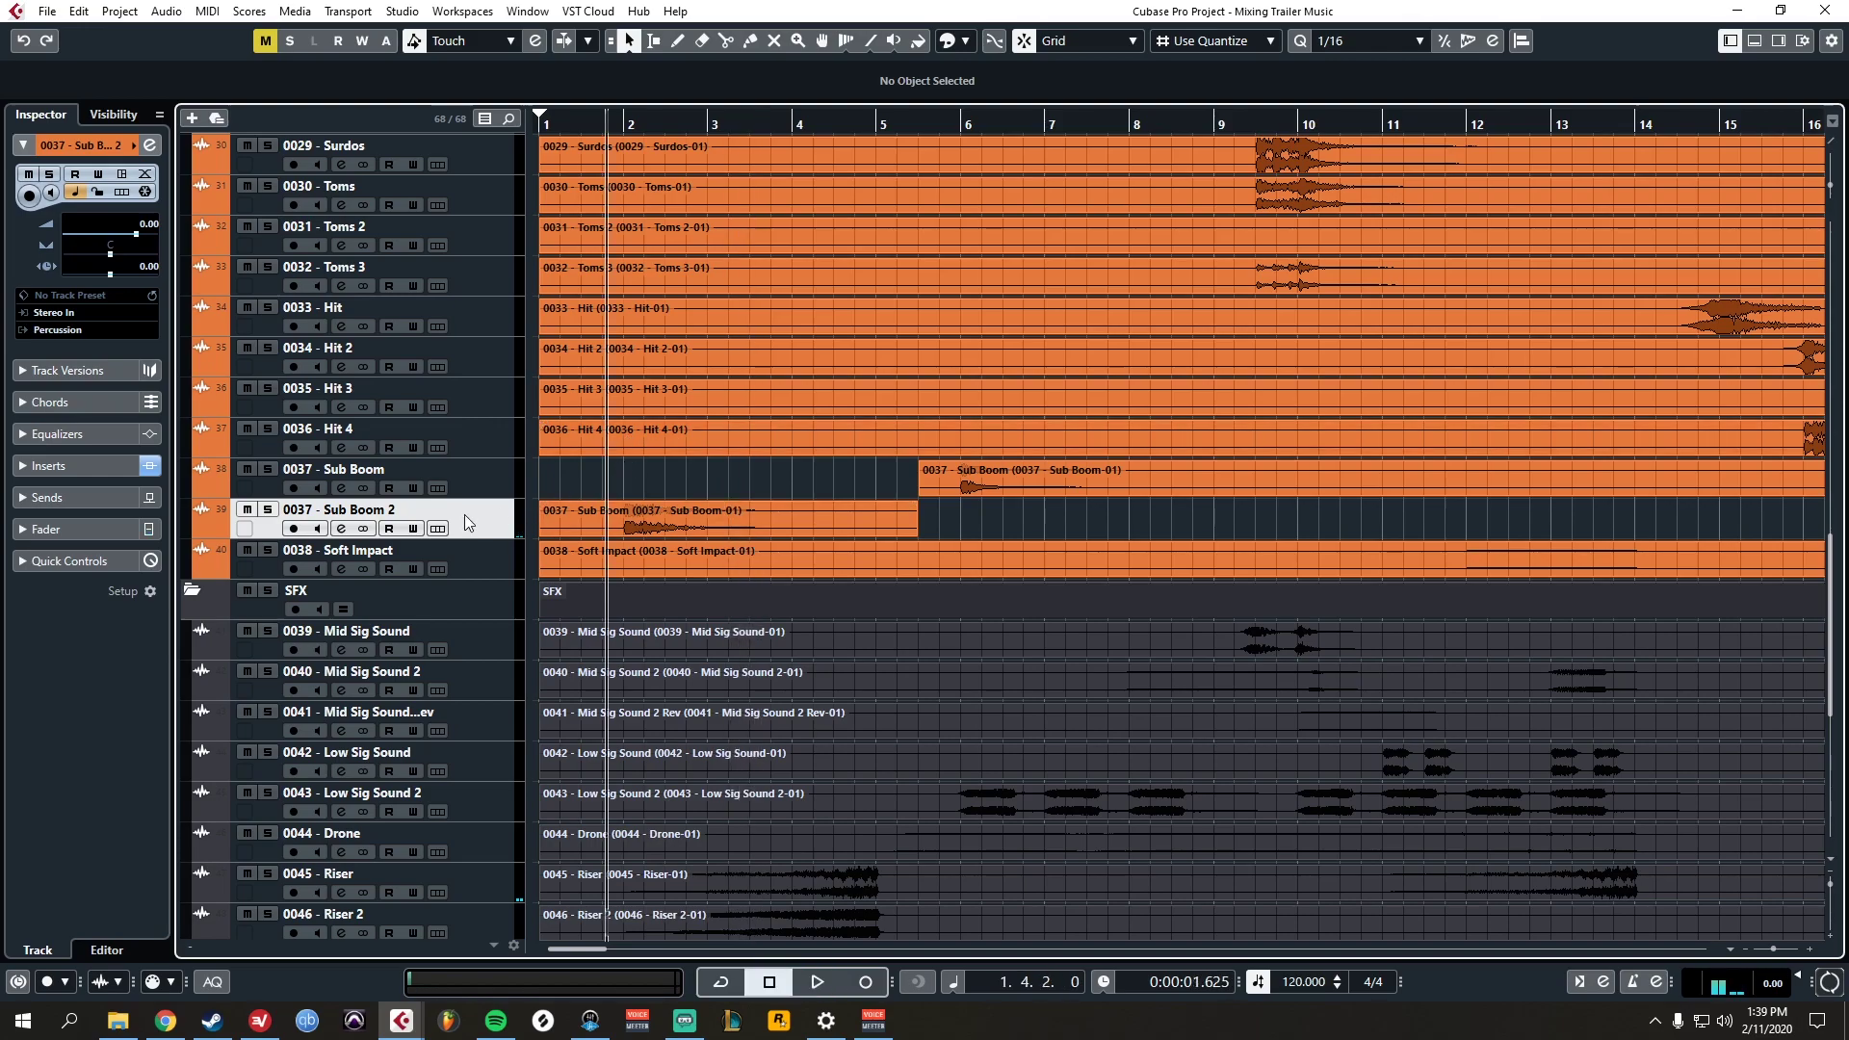
# - Play the full mix from bar 1.4.2 into bar 7 to check both Sub Boom hits in context
pyautogui.scroll(2, 674, 558)
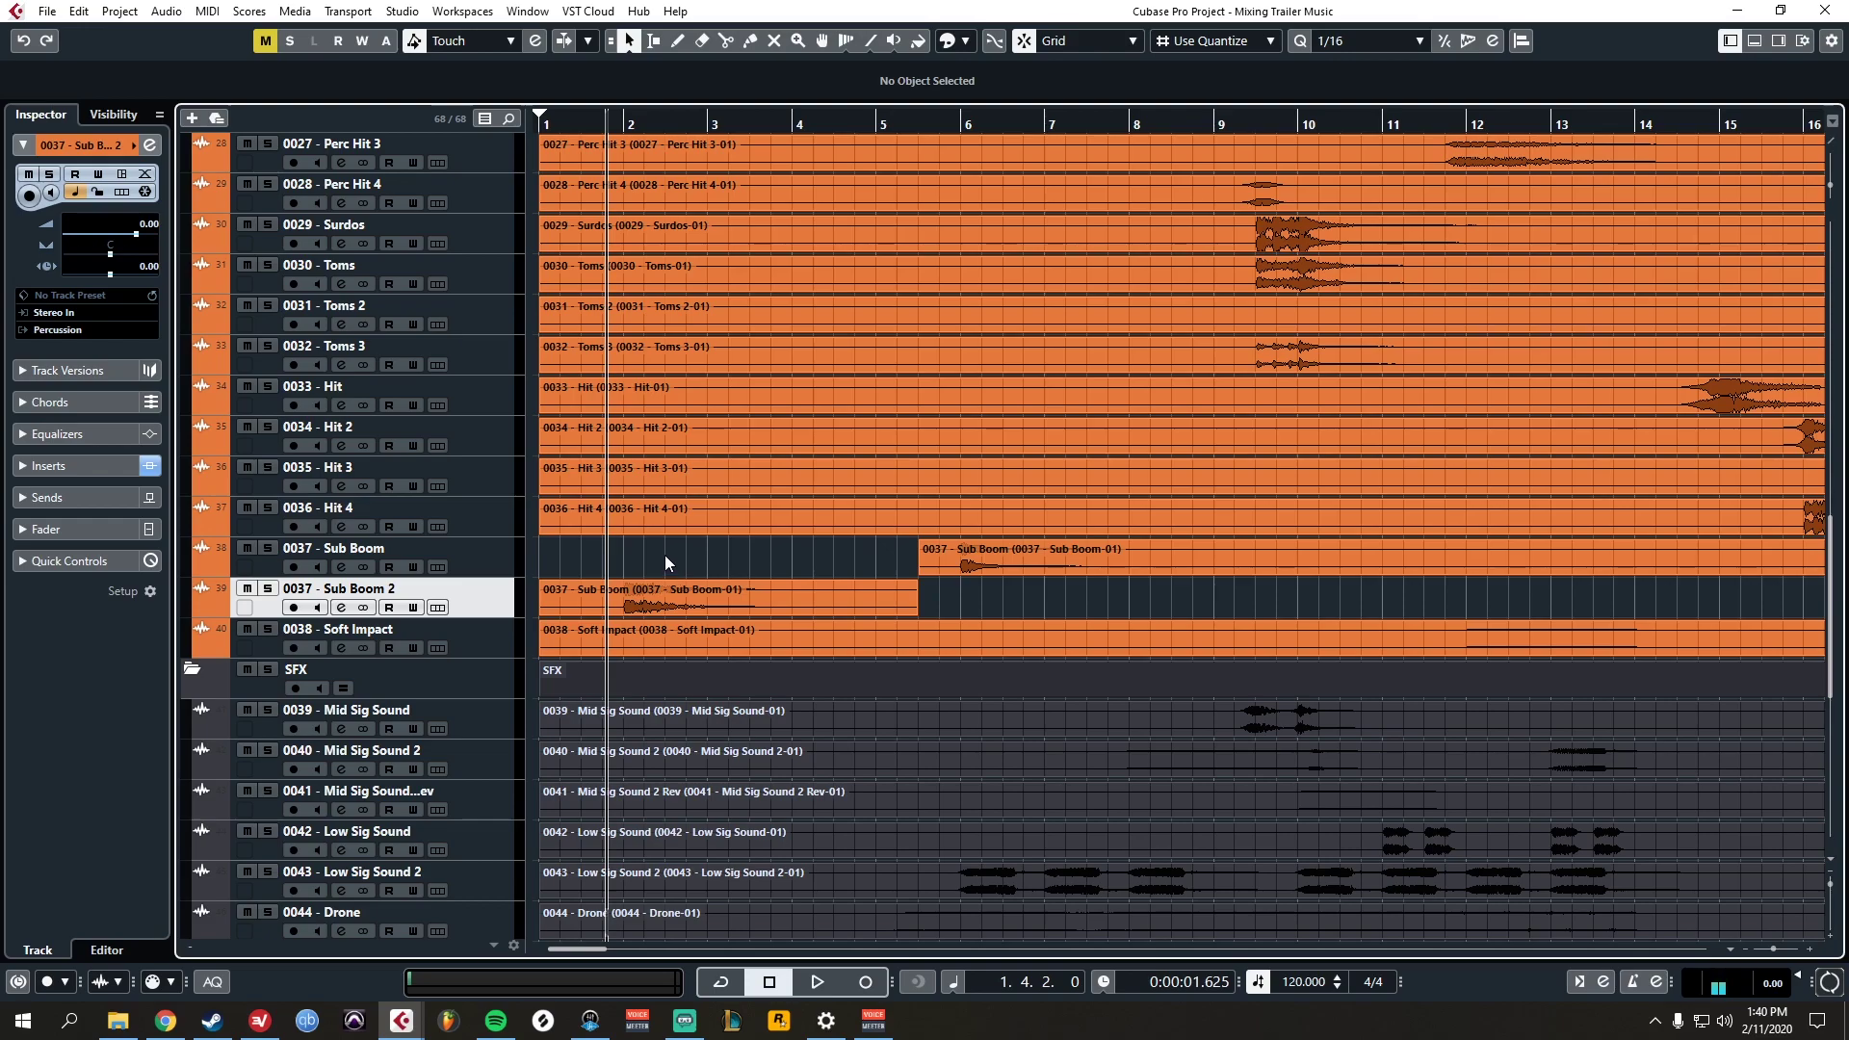
pyautogui.press('space')
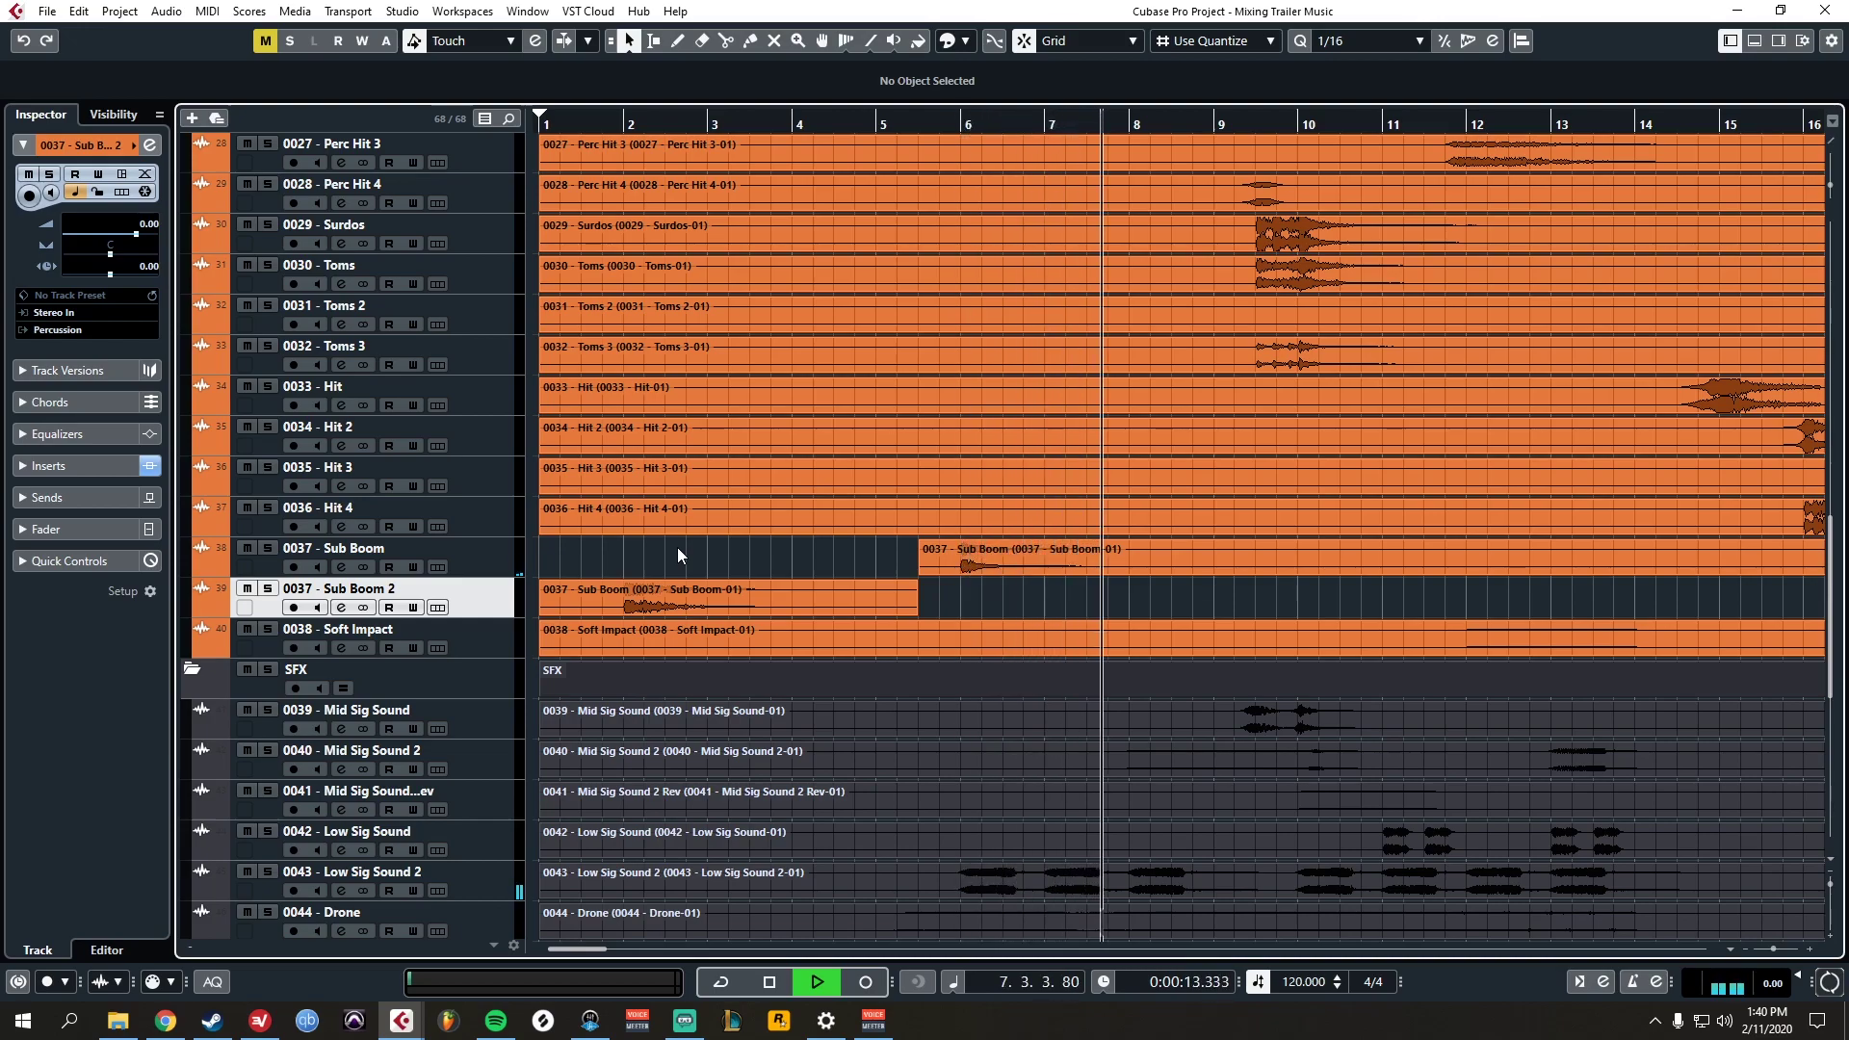
pyautogui.press('space')
# - Solo the Low Sig Sound 2 track and audition it from bar 6
pyautogui.click(267, 876)
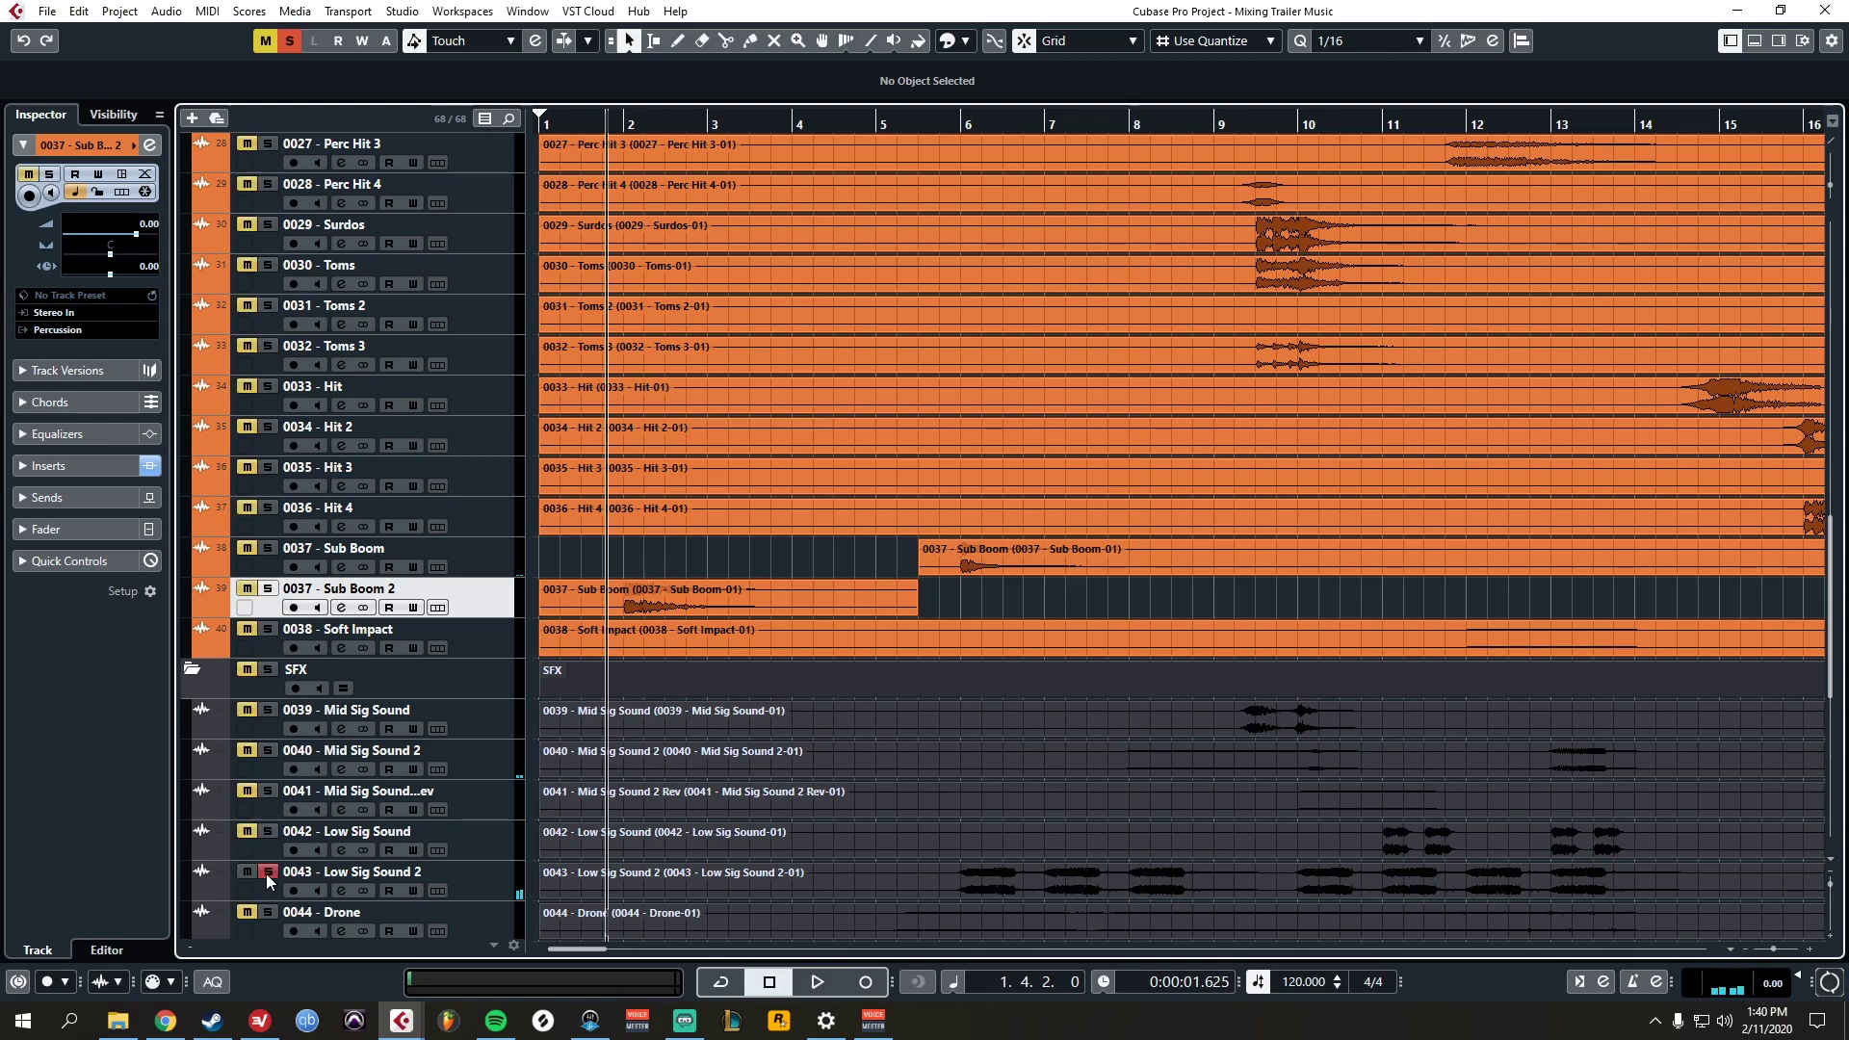
pyautogui.scroll(-4, 1107, 463)
pyautogui.click(960, 122)
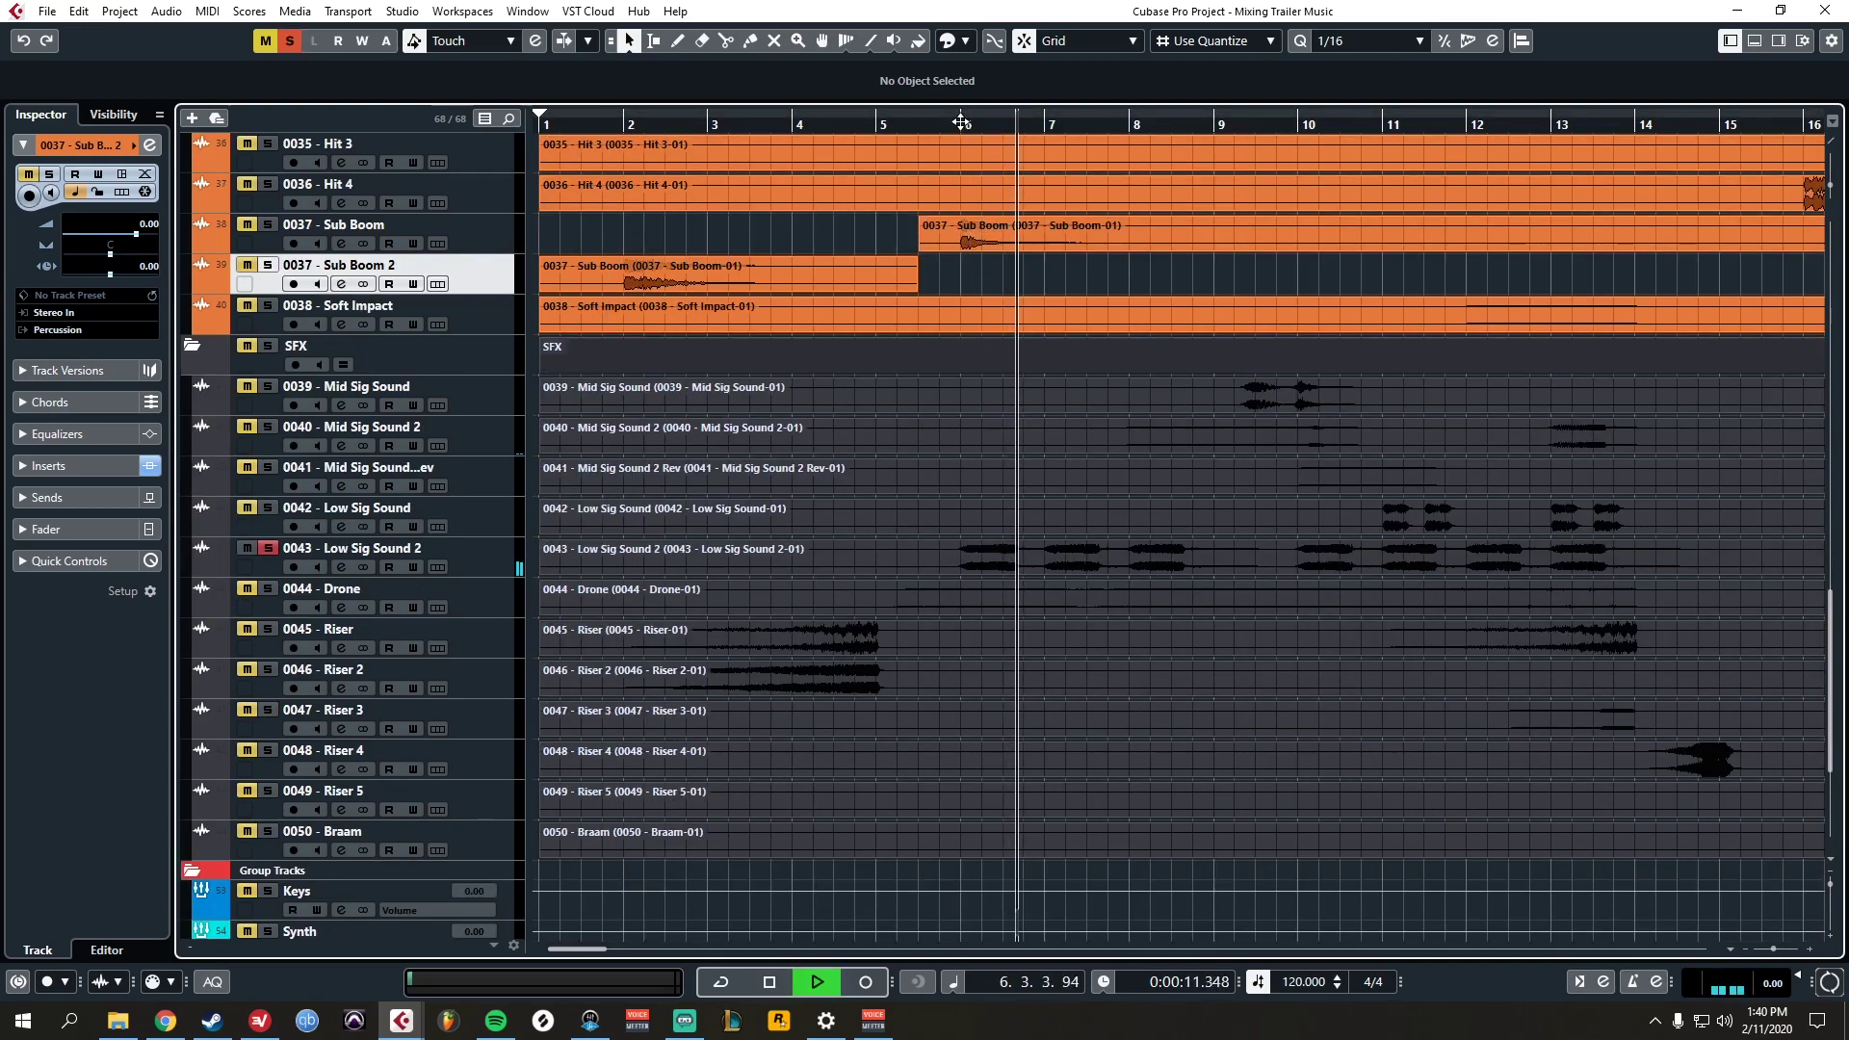
pyautogui.press('space')
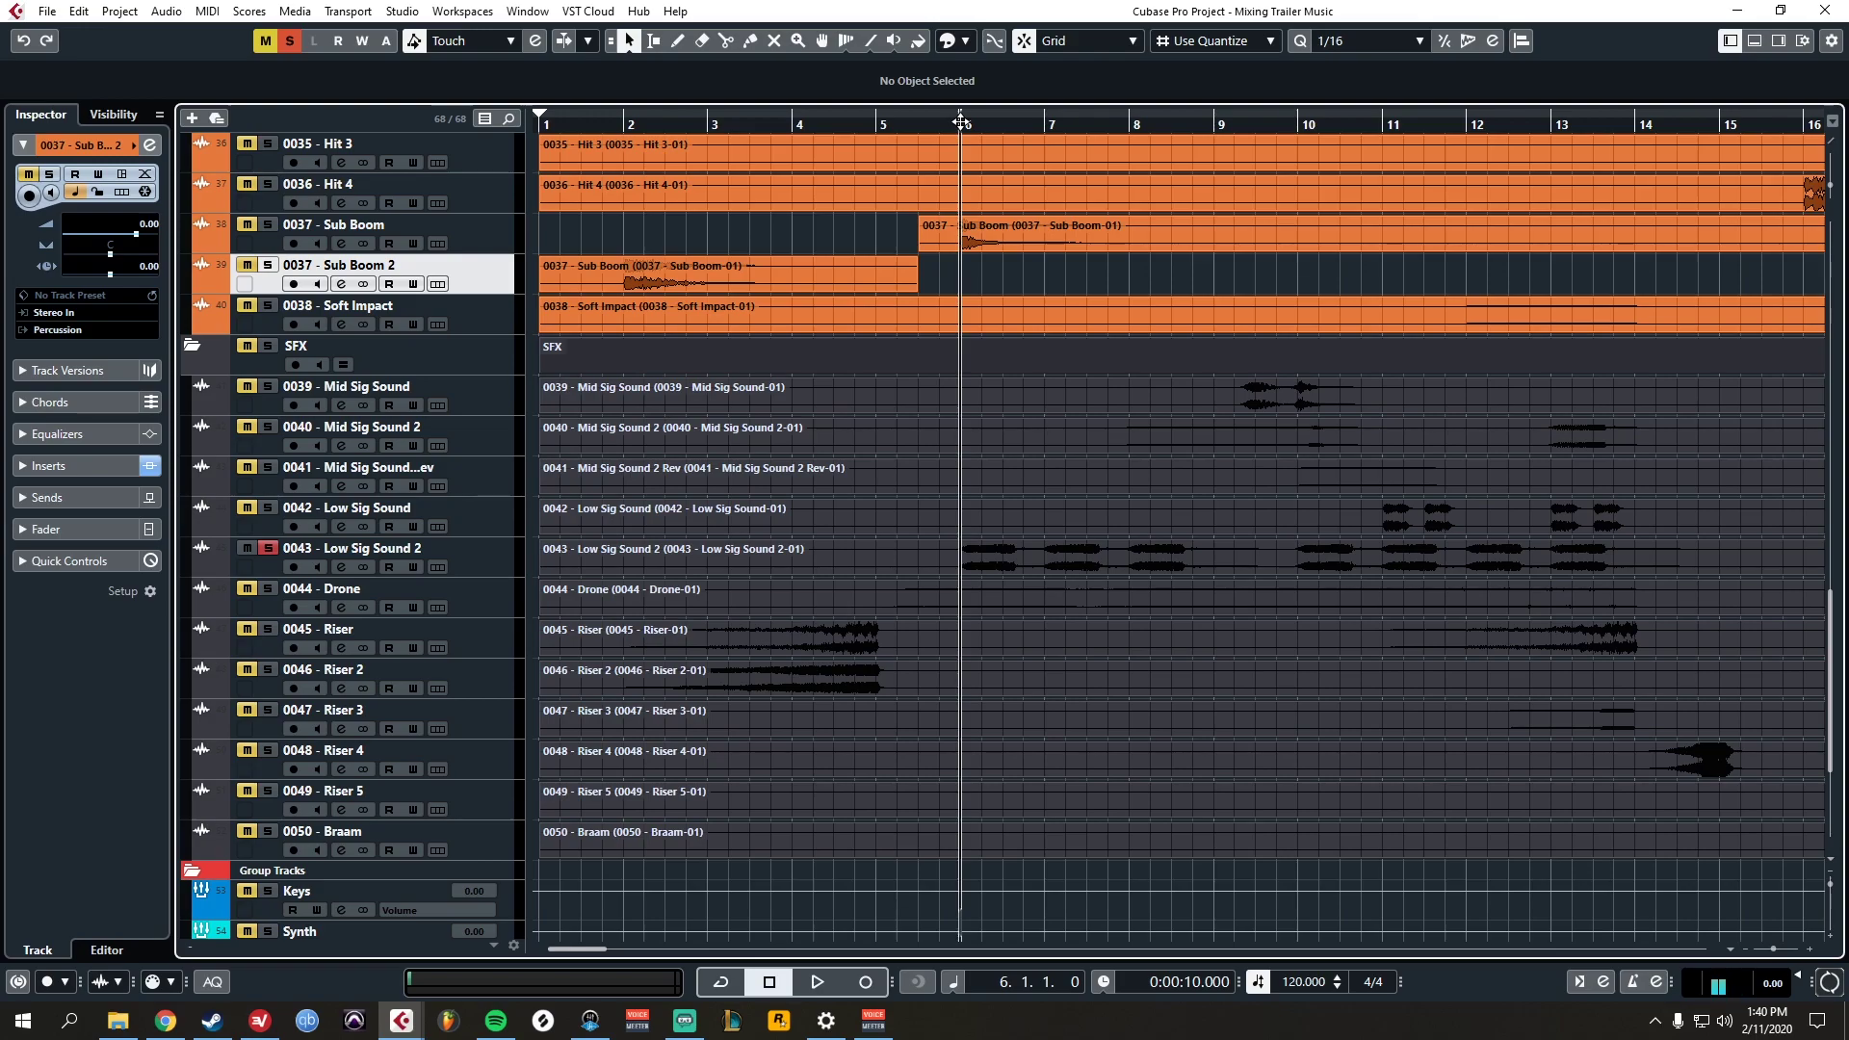
# - Load StudioEQ into the first insert slot of Low Sig Sound 2 and move its window over the channel settings
pyautogui.doubleClick(488, 566)
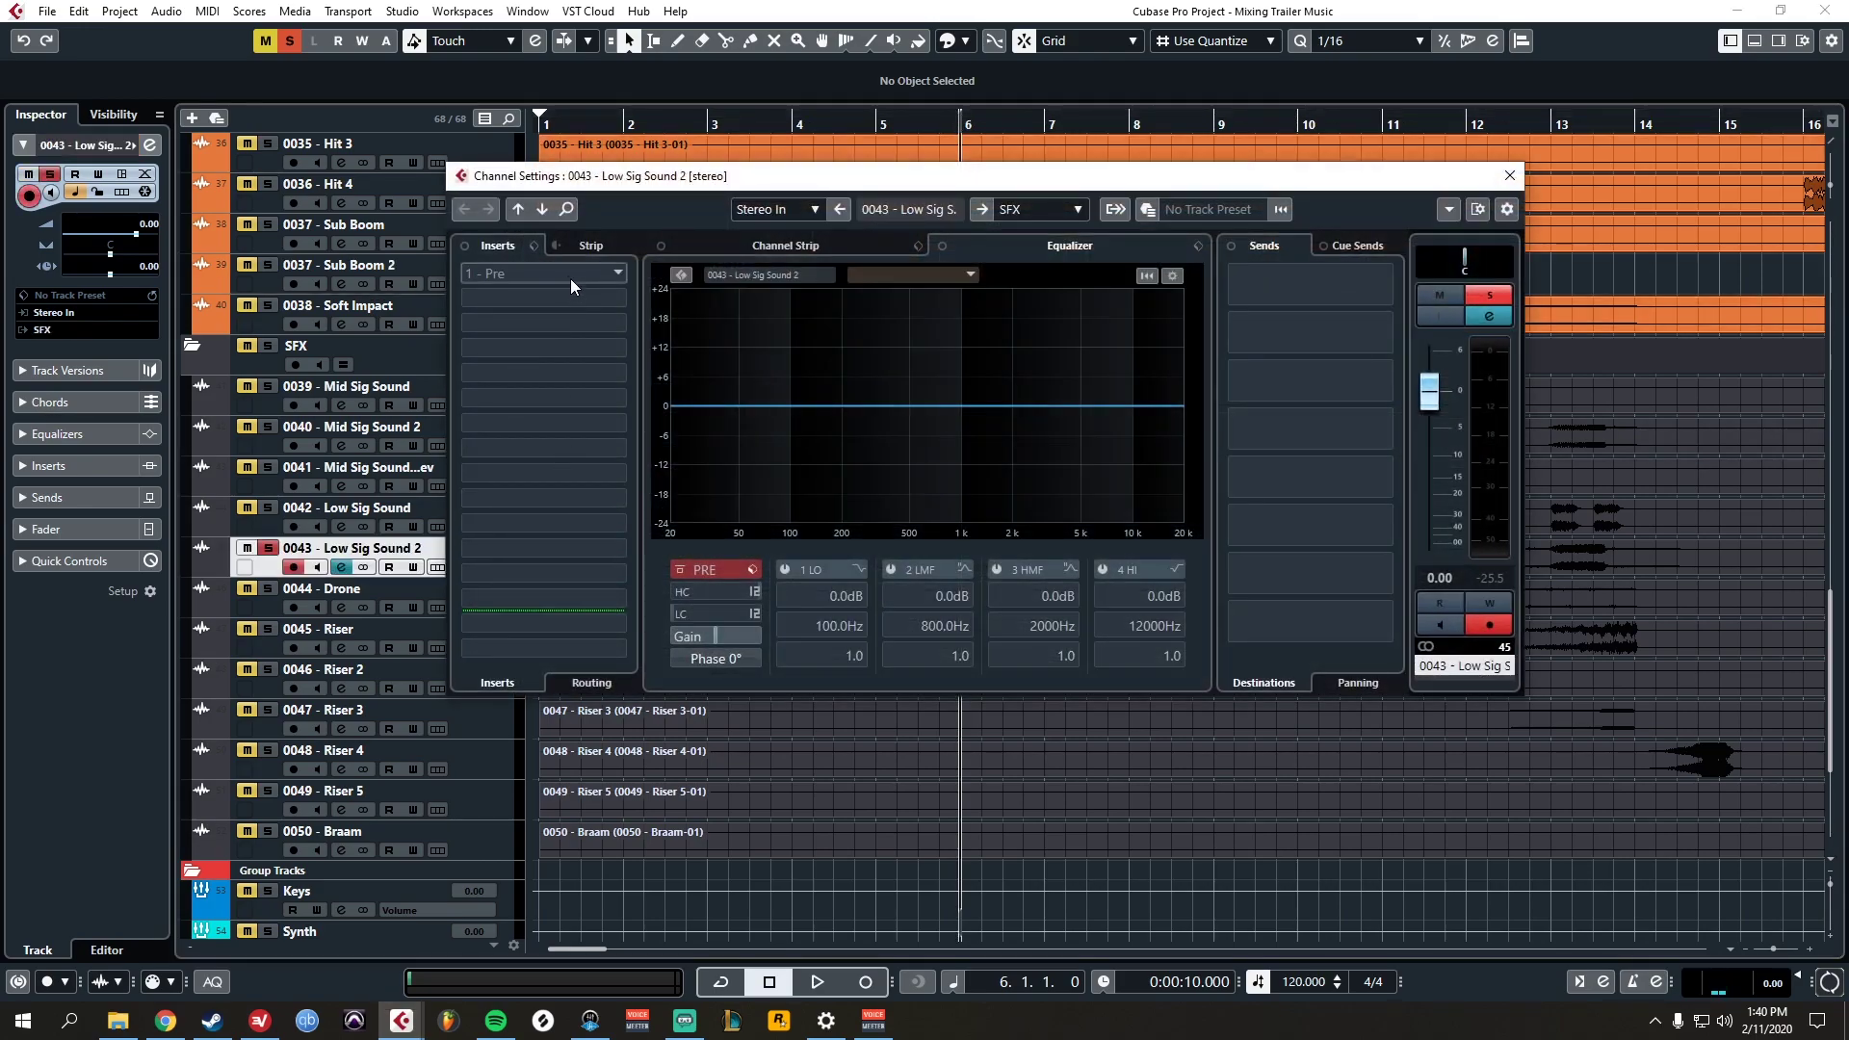
pyautogui.click(568, 274)
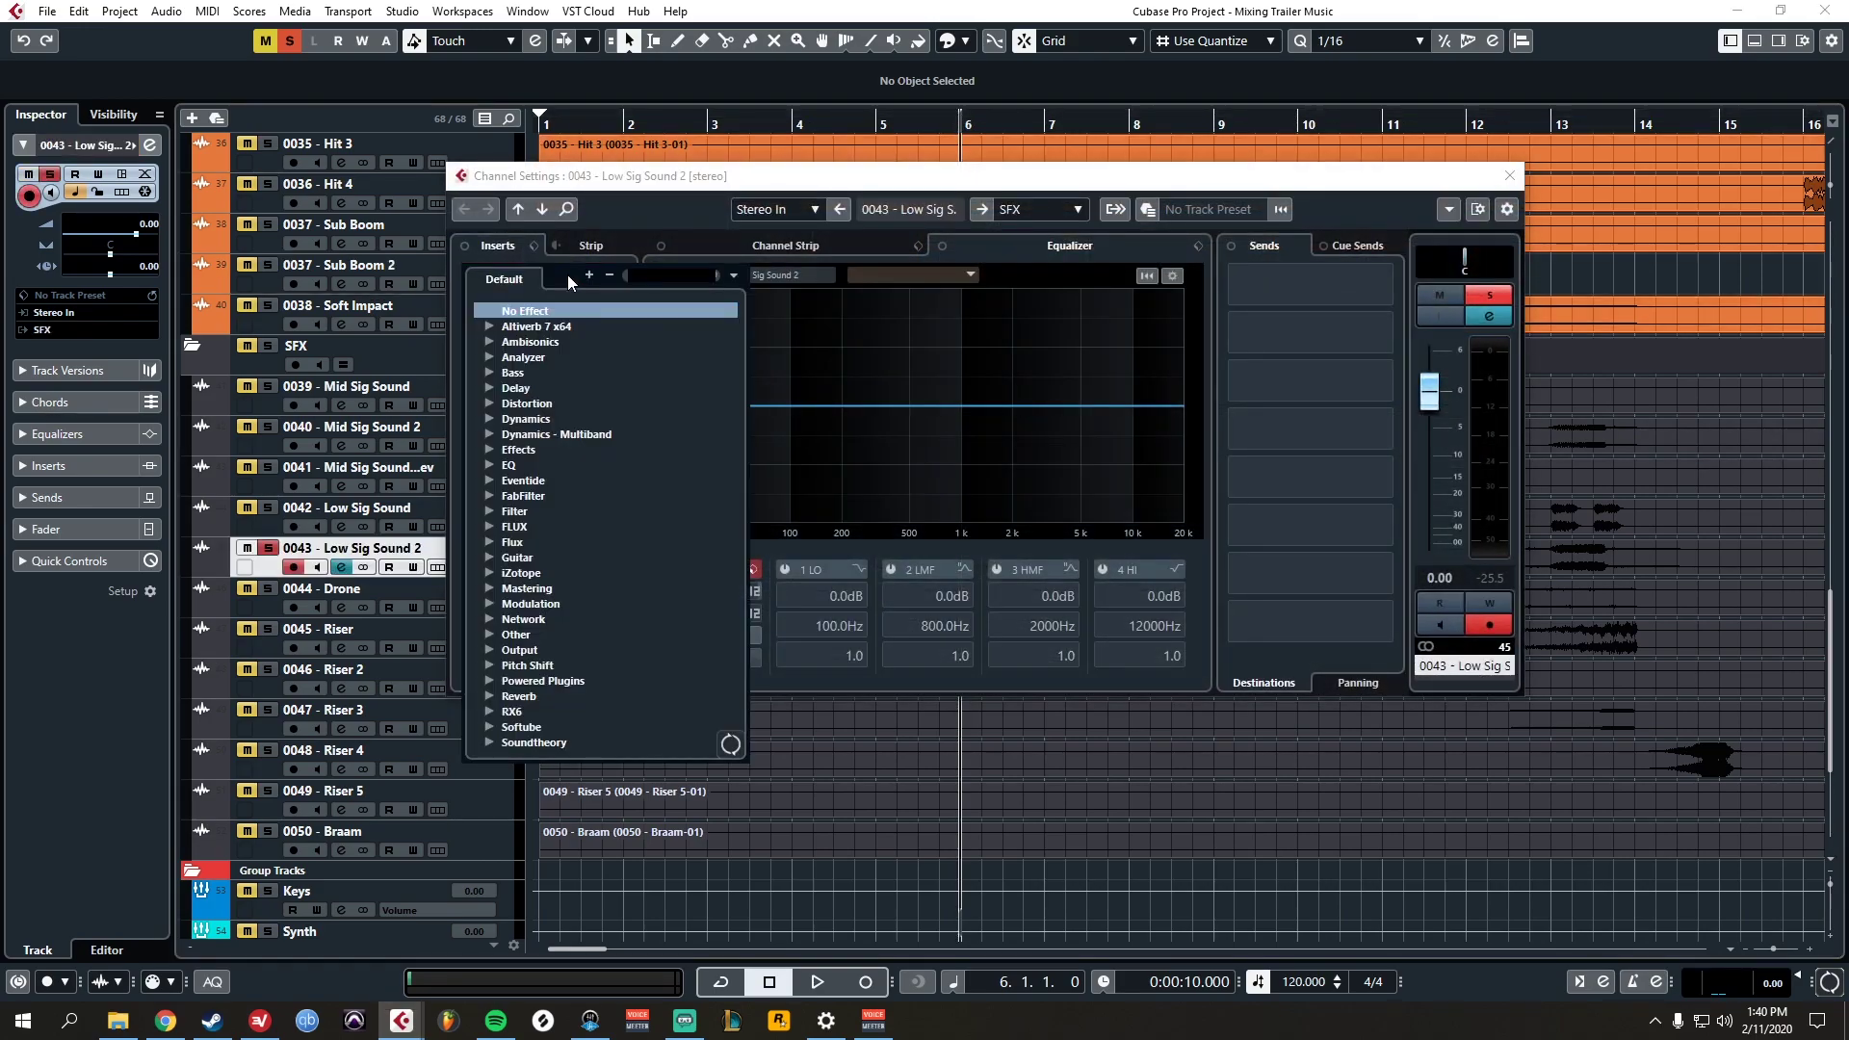
pyautogui.write('studi')
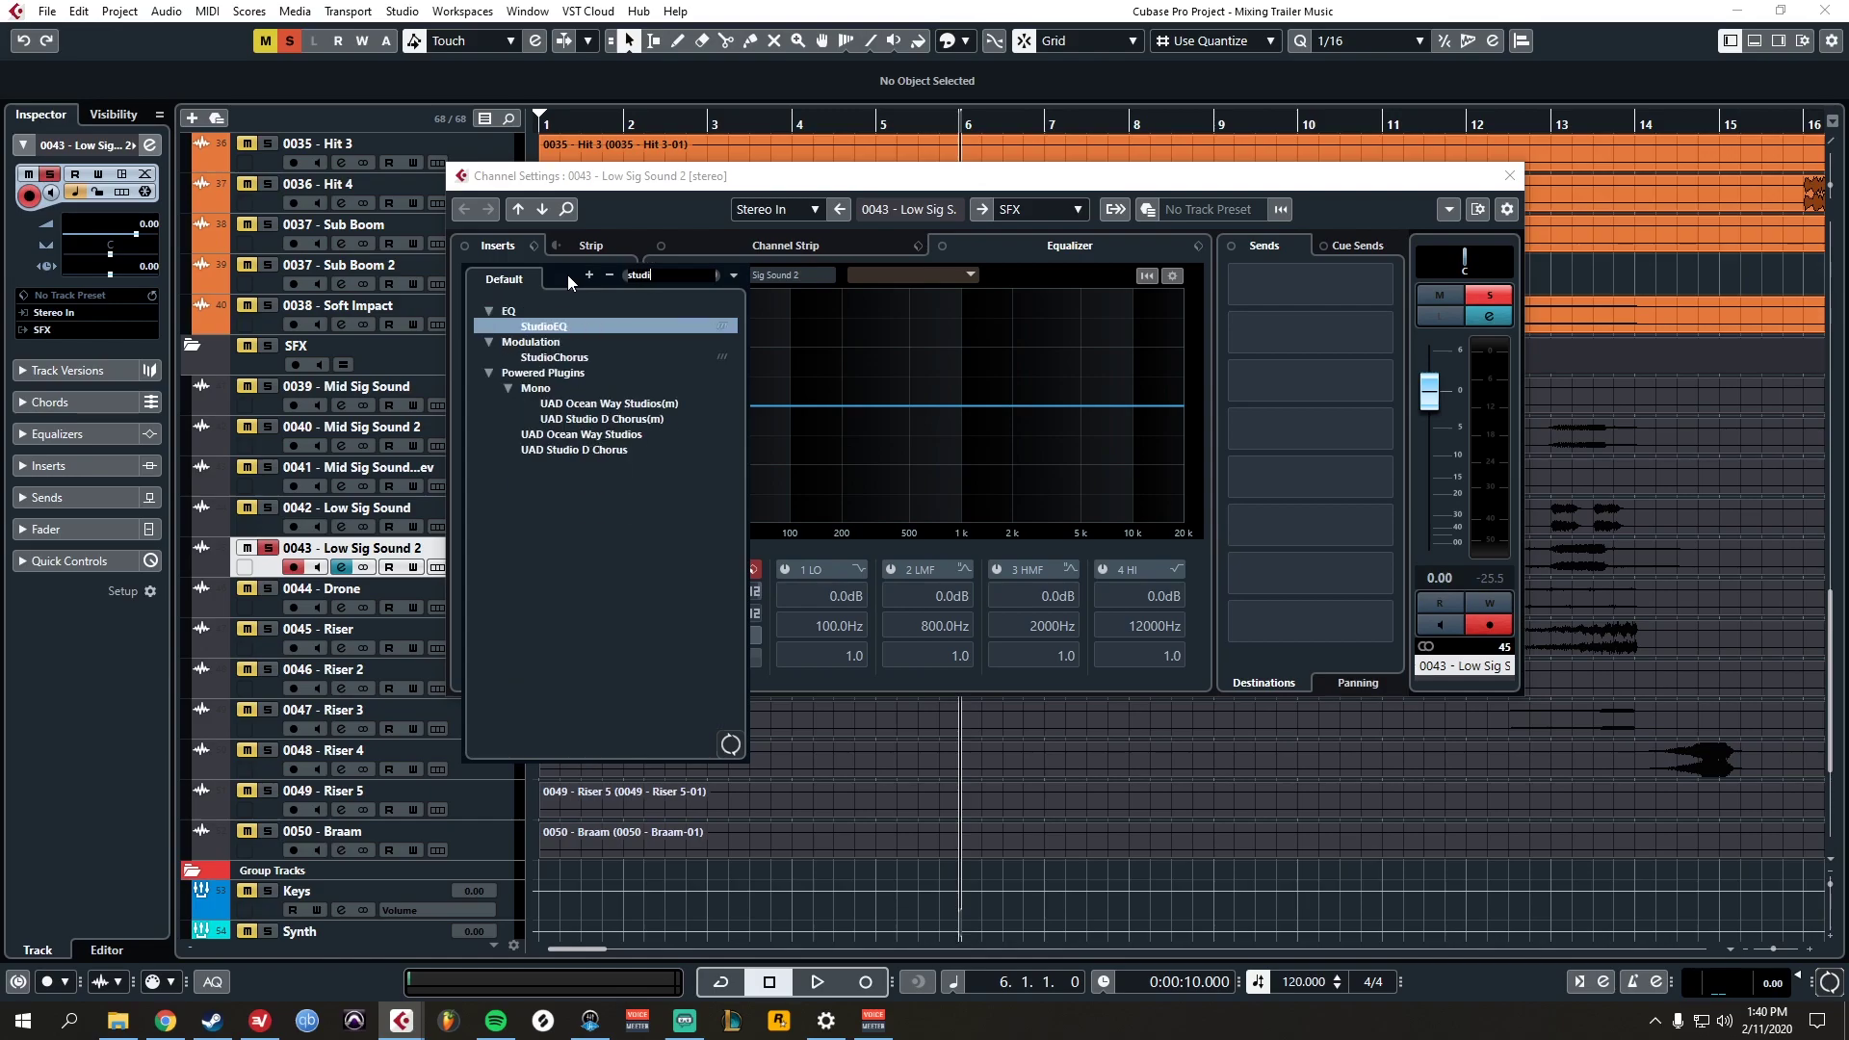
pyautogui.click(528, 328)
pyautogui.moveTo(1521, 307); pyautogui.dragTo(841, 221)
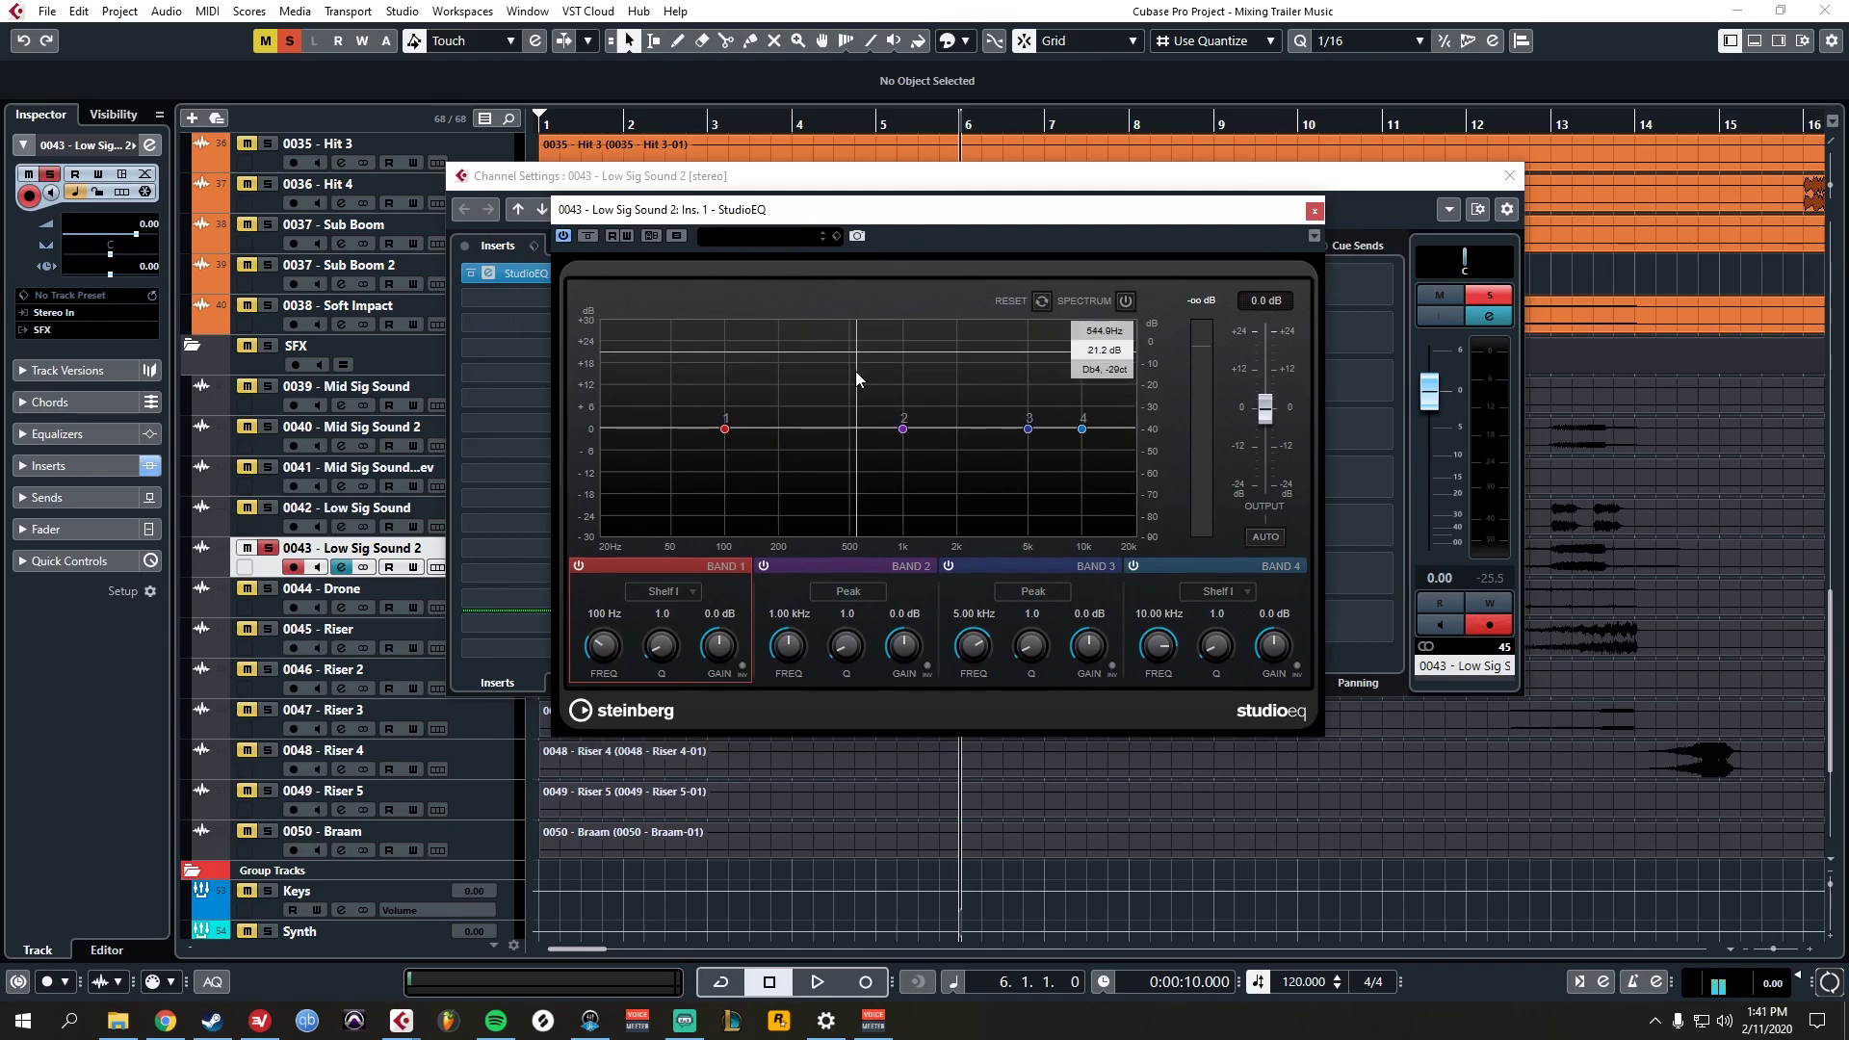
# - Set StudioEQ band 1 on Low Sig Sound 2 to 304 Hz and -7.2 dB while auditioning from bar 6
pyautogui.press('space')
pyautogui.moveTo(724, 429); pyautogui.dragTo(814, 461)
pyautogui.press('space')
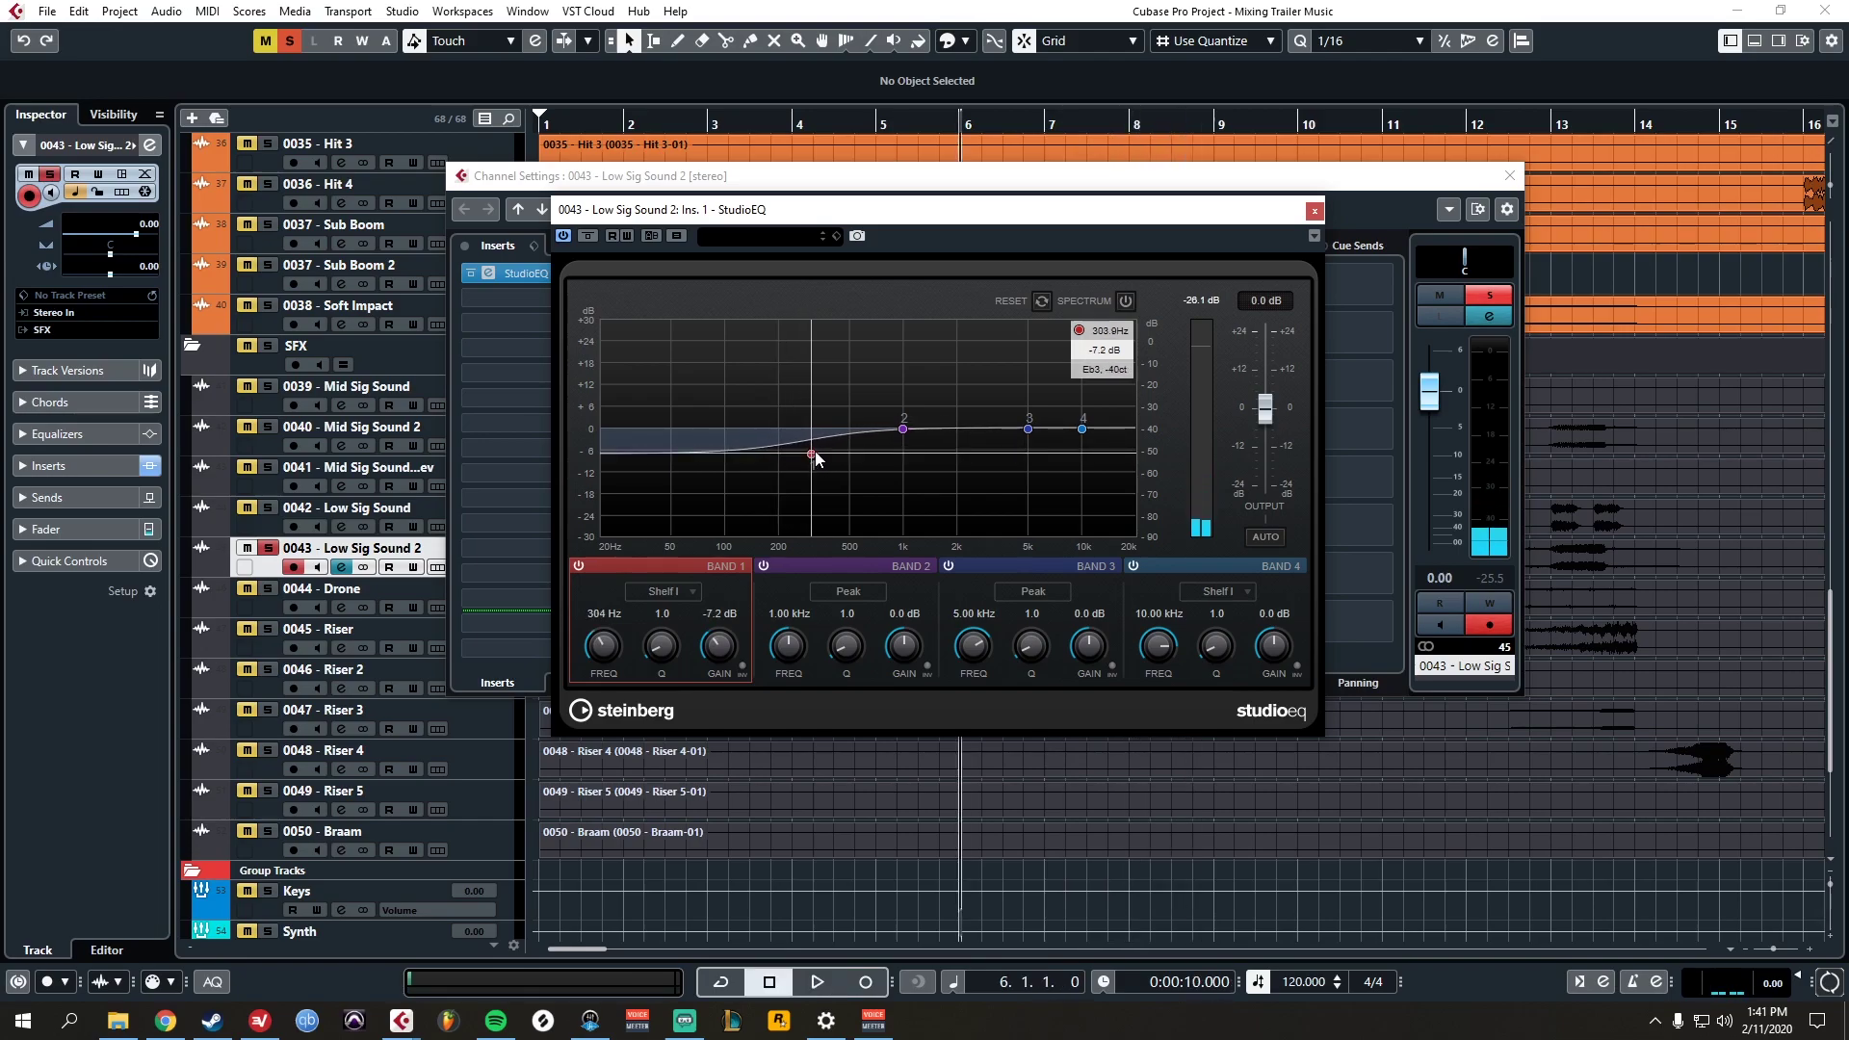
# - Audition Low Sig Sound 2 with StudioEQ bypassed and active, then set band 1 to 308 Hz and -8.0 dB
pyautogui.press('space')
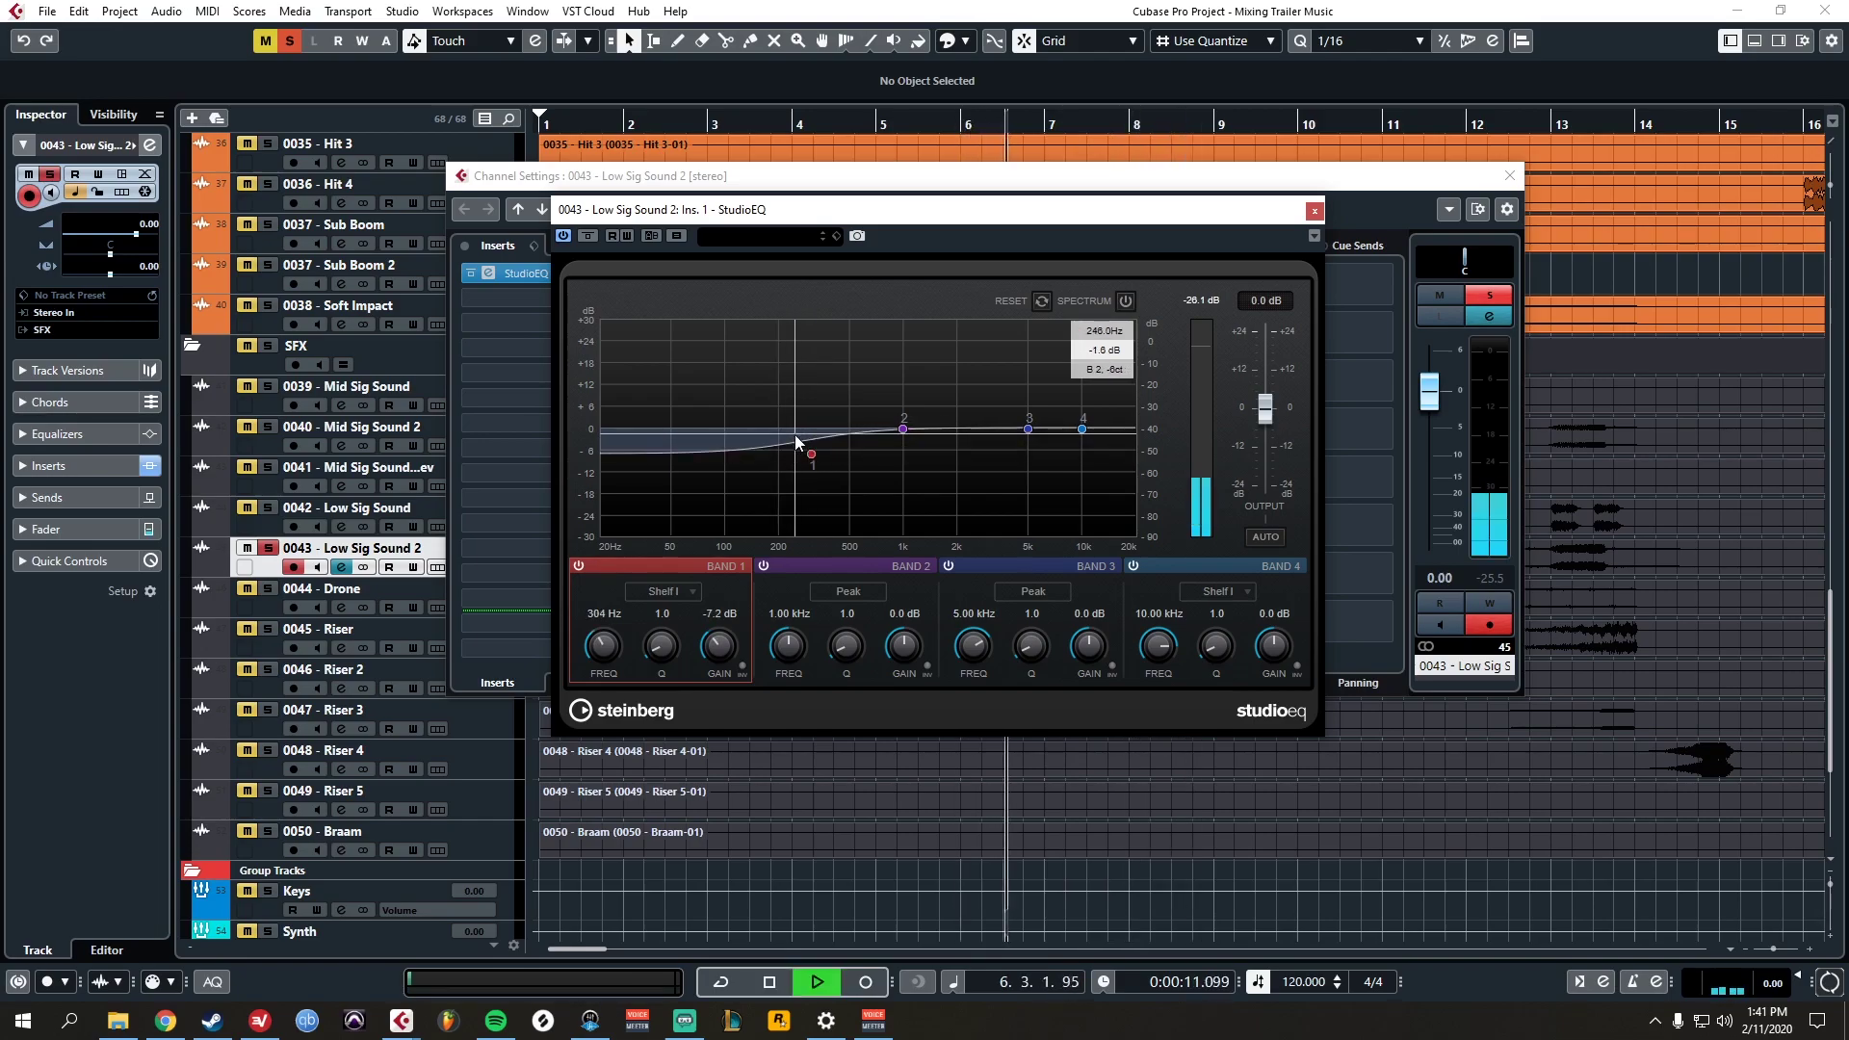
pyautogui.click(588, 236)
pyautogui.click(589, 236)
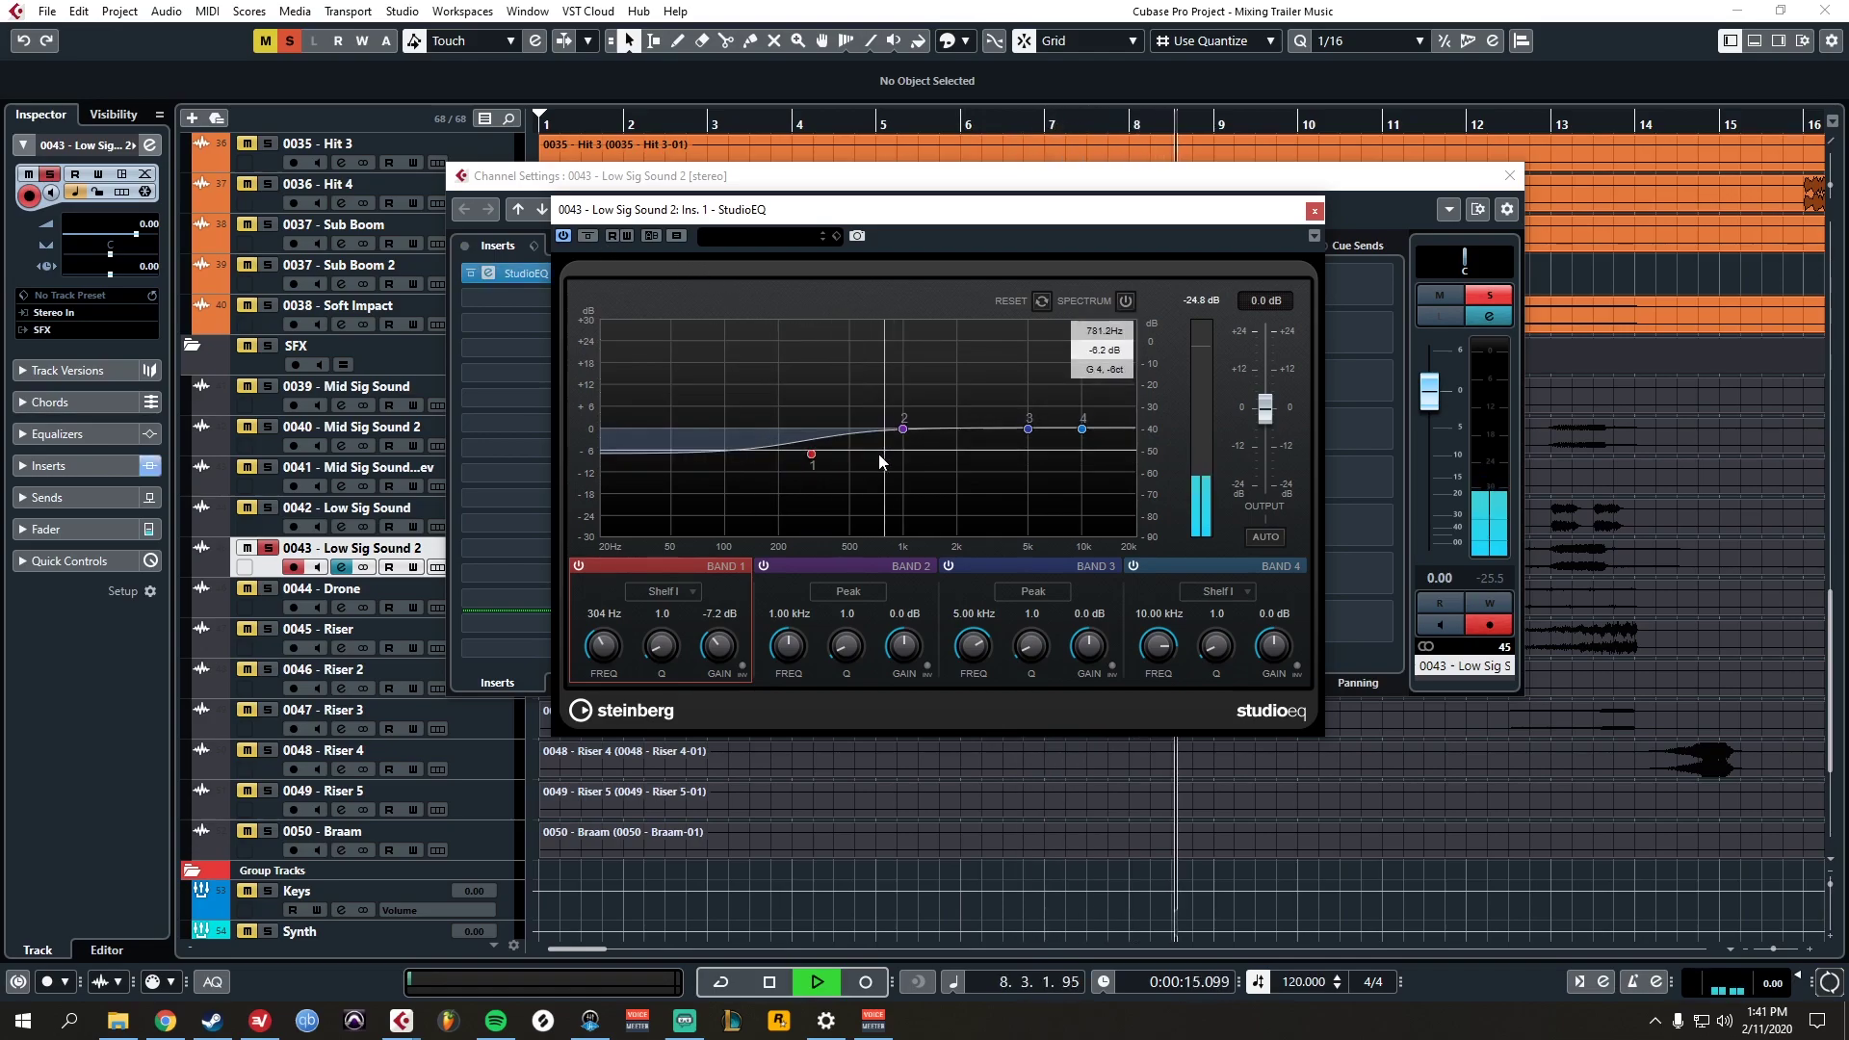
pyautogui.press('space')
pyautogui.moveTo(812, 454); pyautogui.dragTo(813, 458)
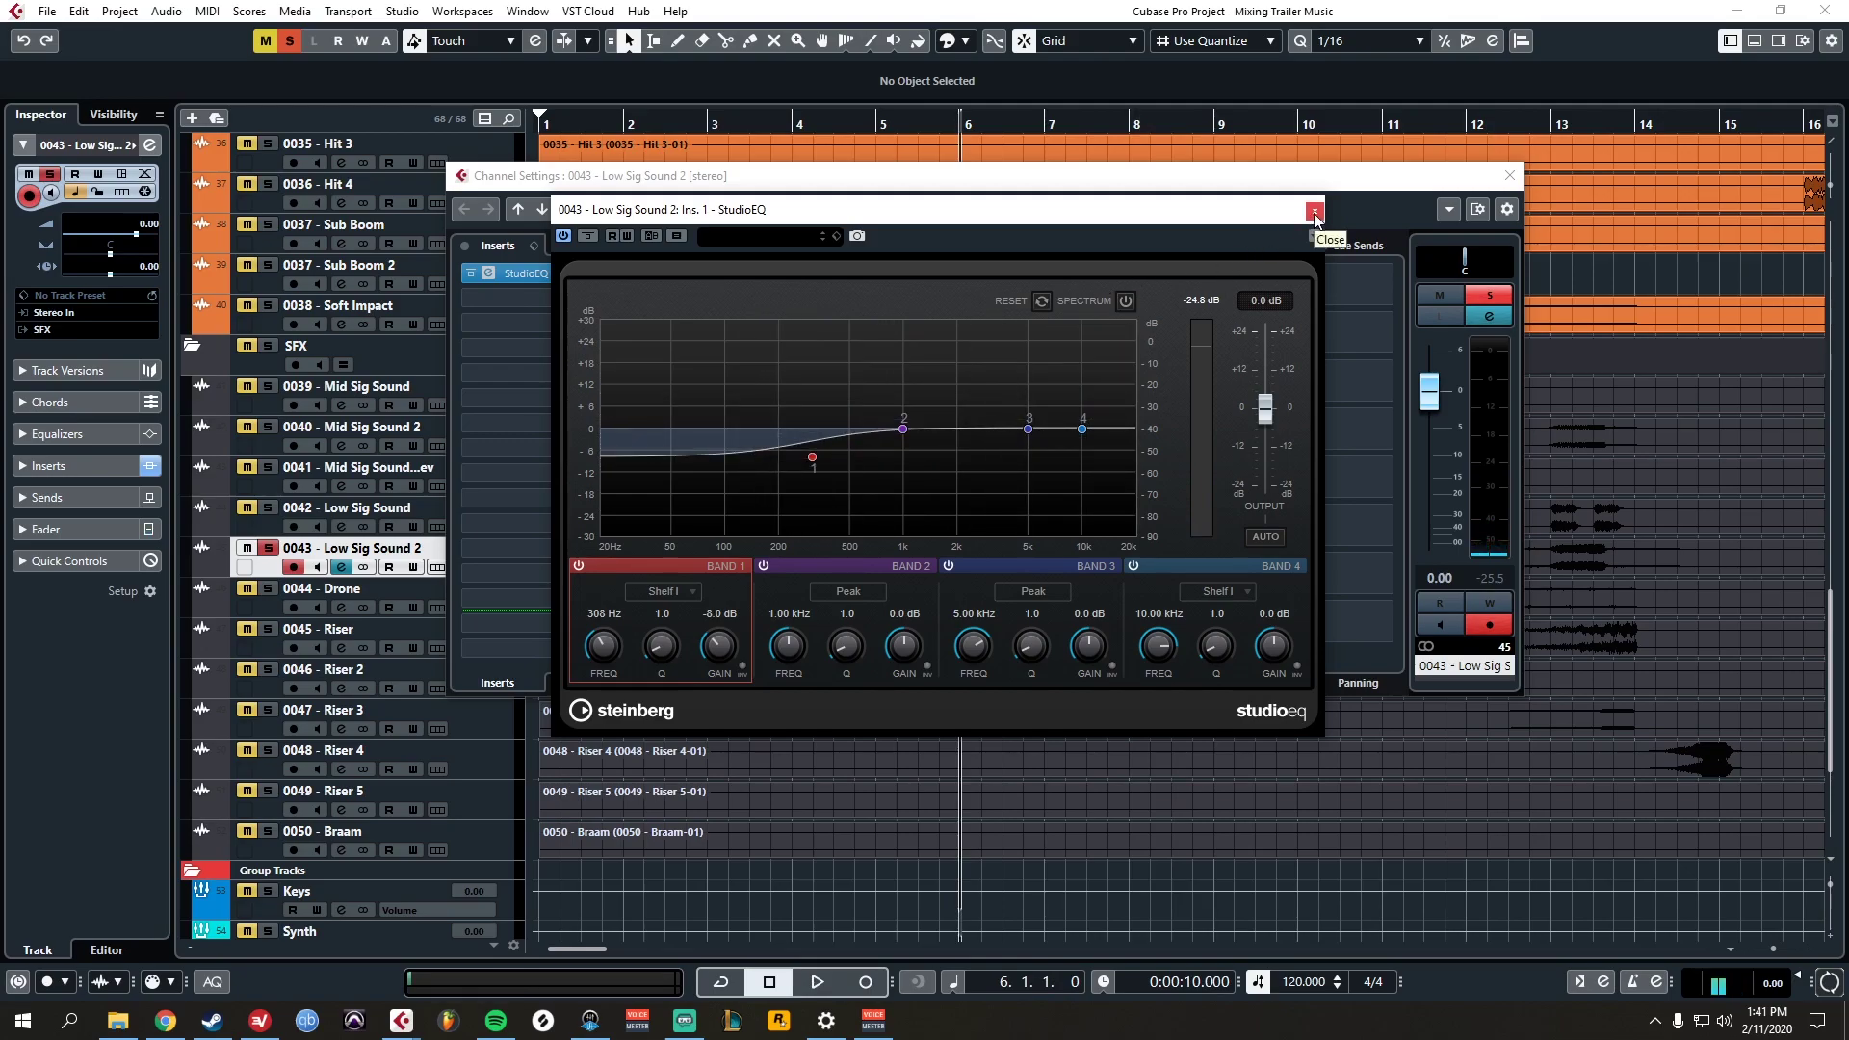
# - Compare Low Sig Sound 2 with StudioEQ bypassed and active from bar 6, then close the plug-in and channel settings windows
pyautogui.click(588, 236)
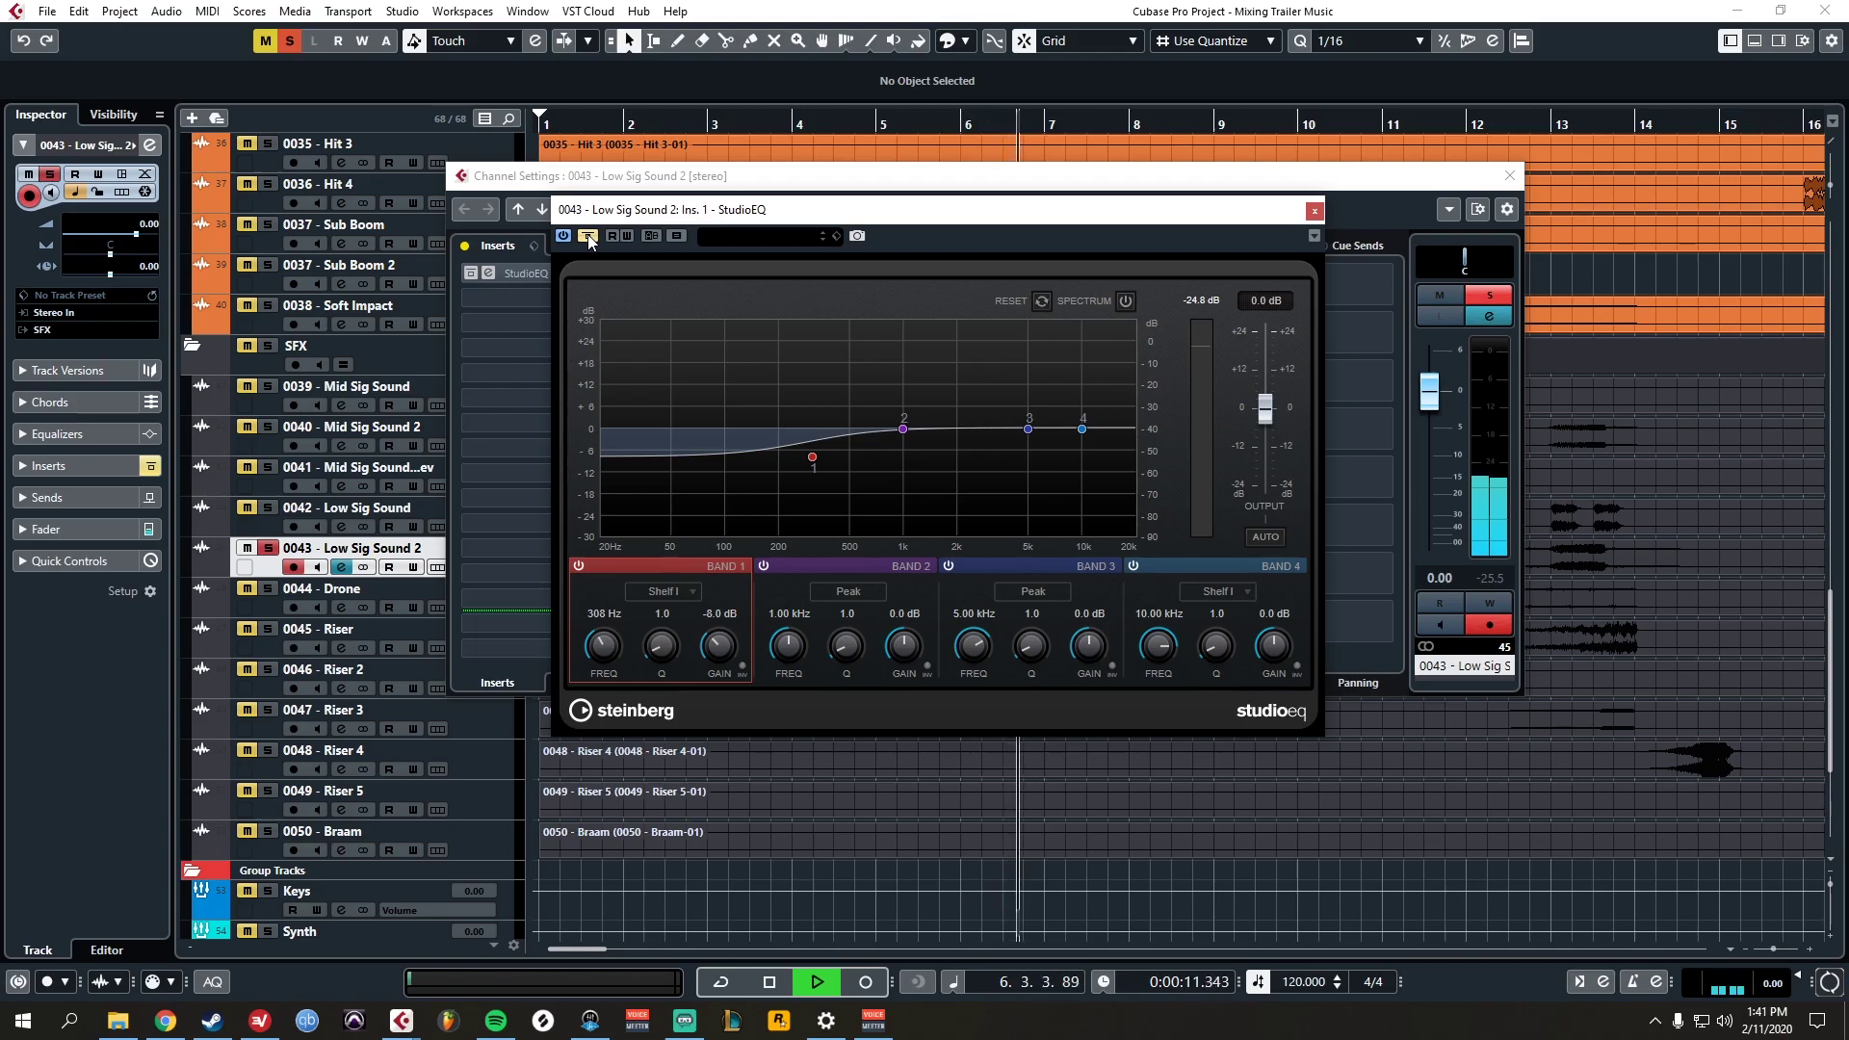
pyautogui.press('space')
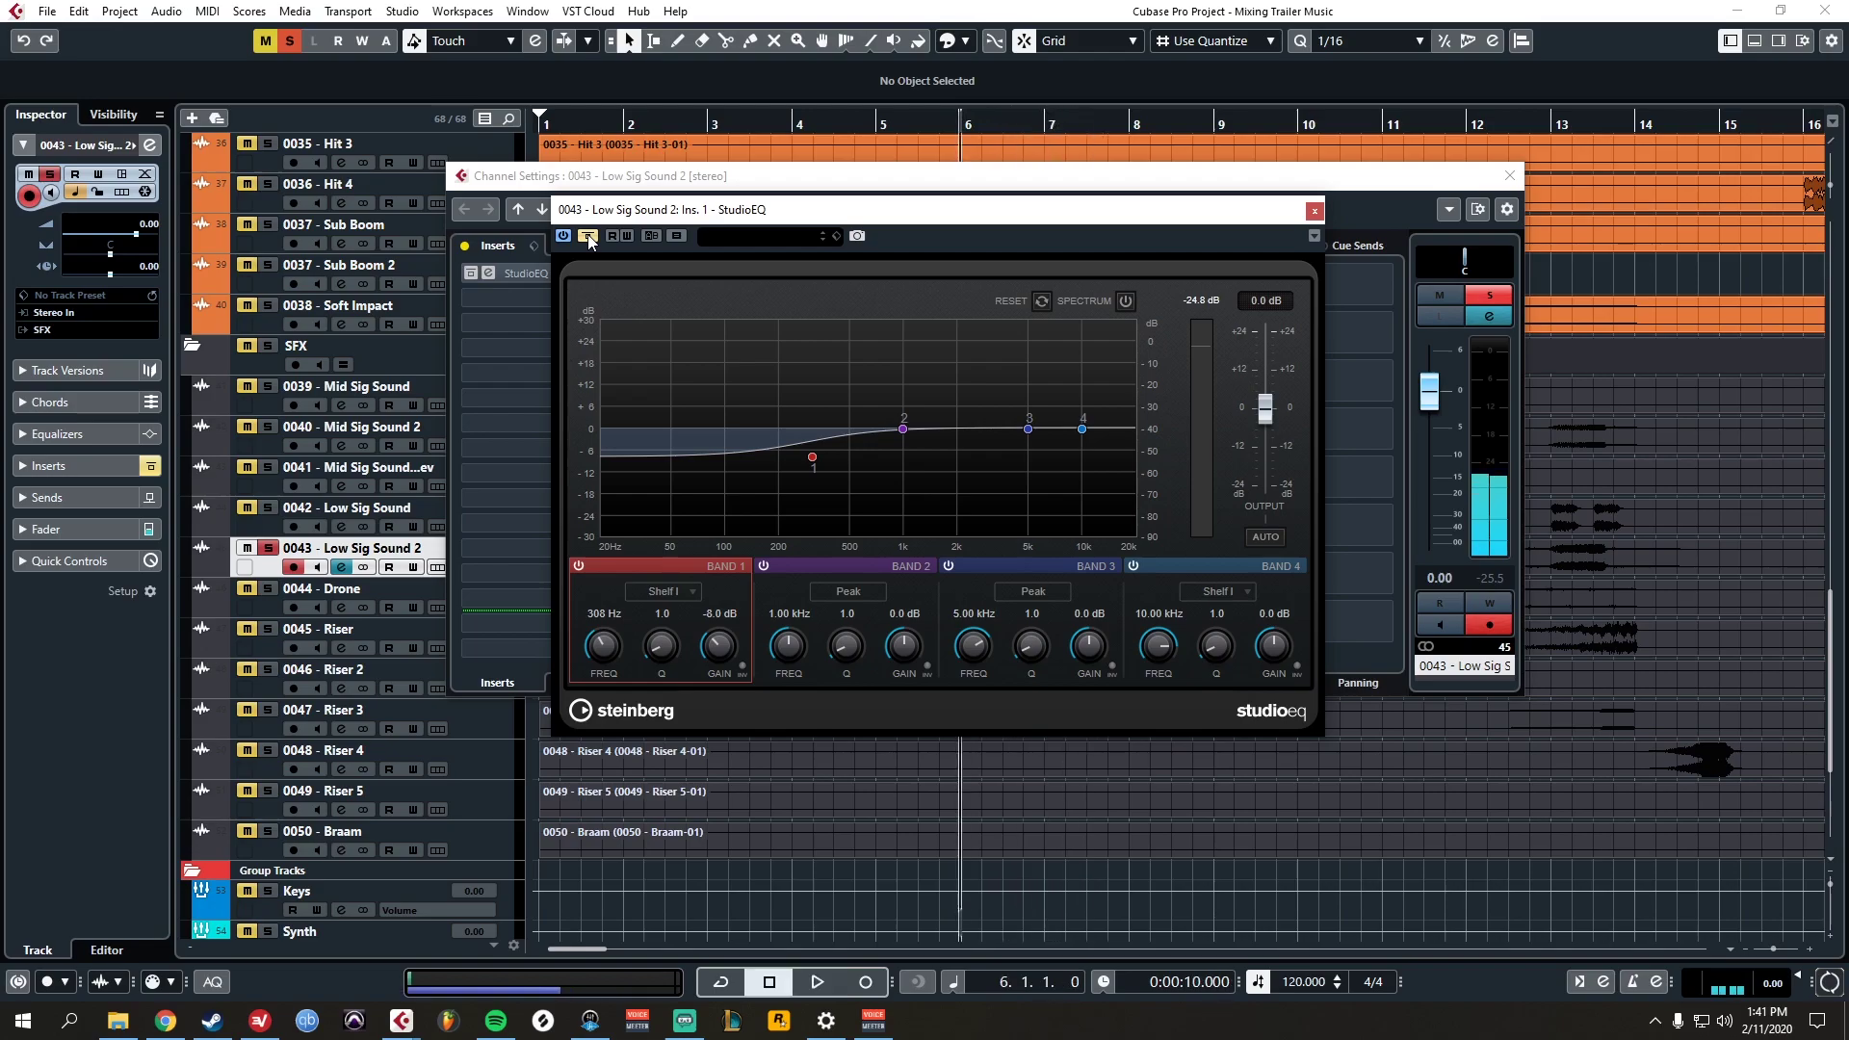
pyautogui.press('space')
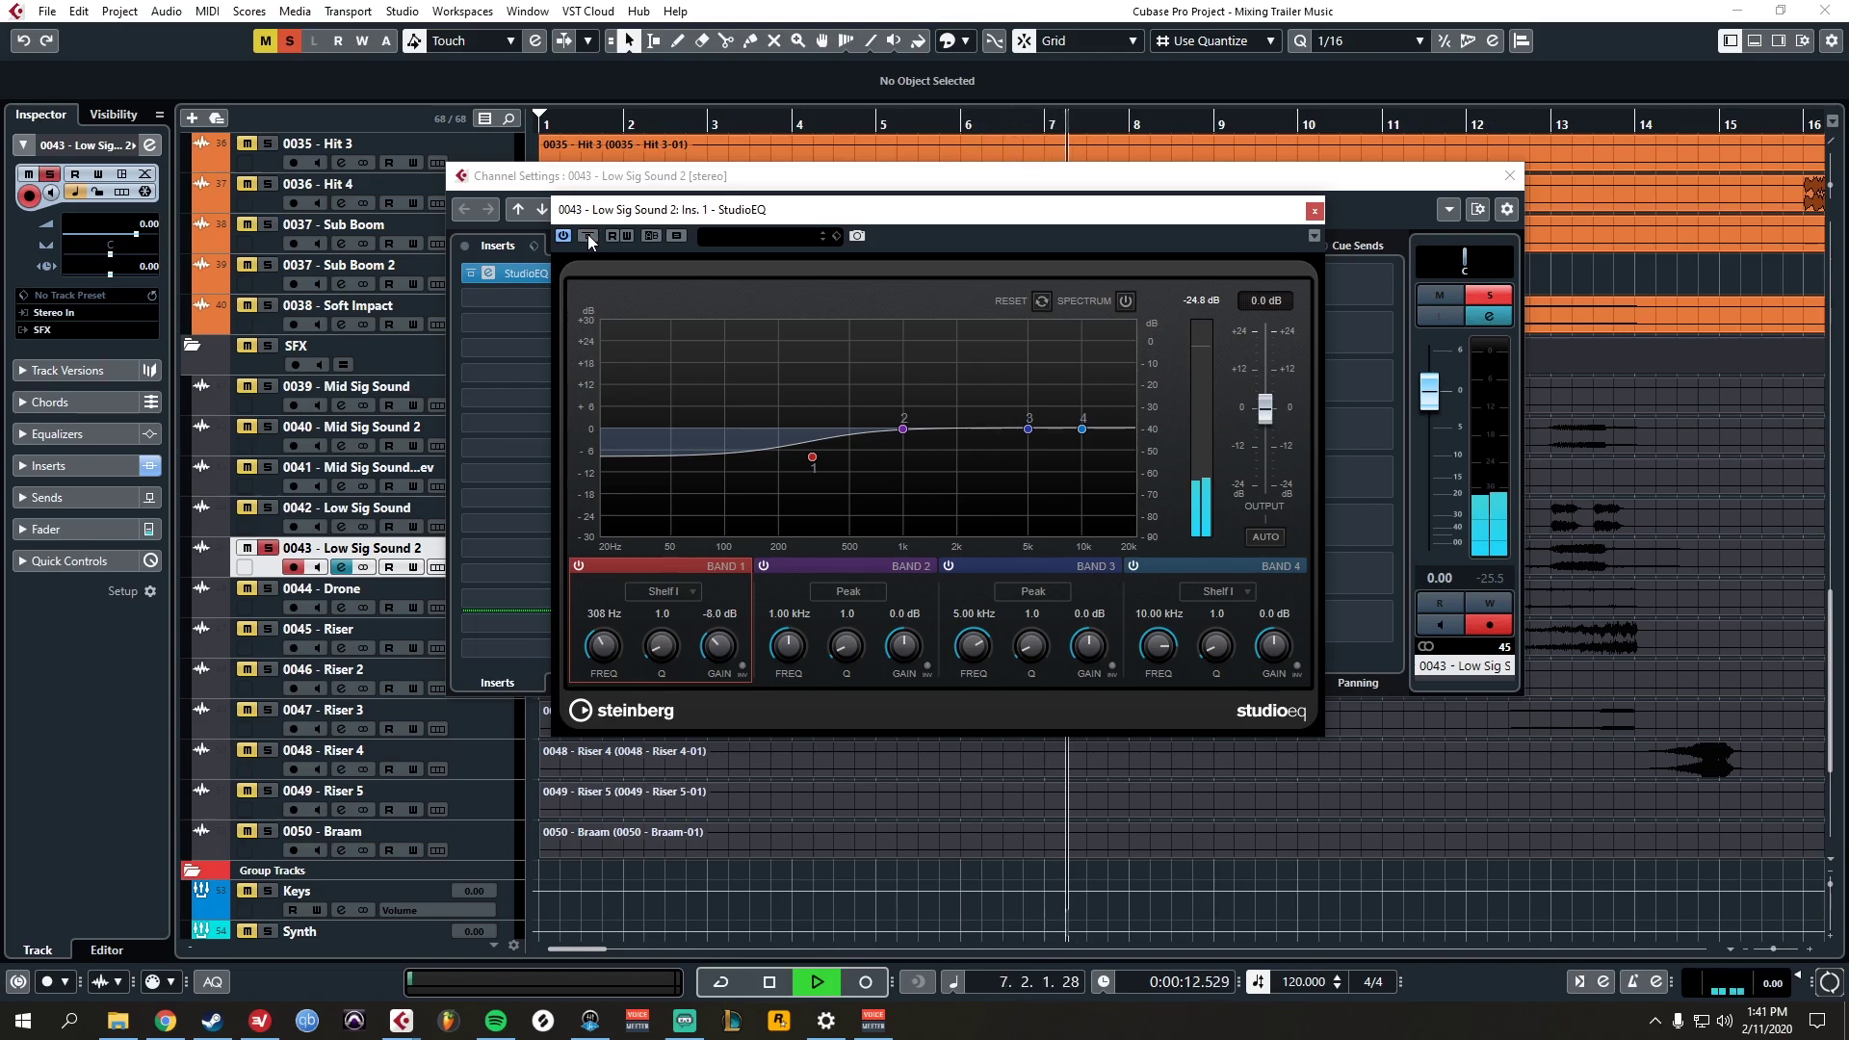
pyautogui.press('space')
pyautogui.click(1316, 210)
pyautogui.click(1509, 176)
# - Unsolo Low Sig Sound 2 and play the full mix from bar 5.2.4 to hear it in context
pyautogui.press('s')
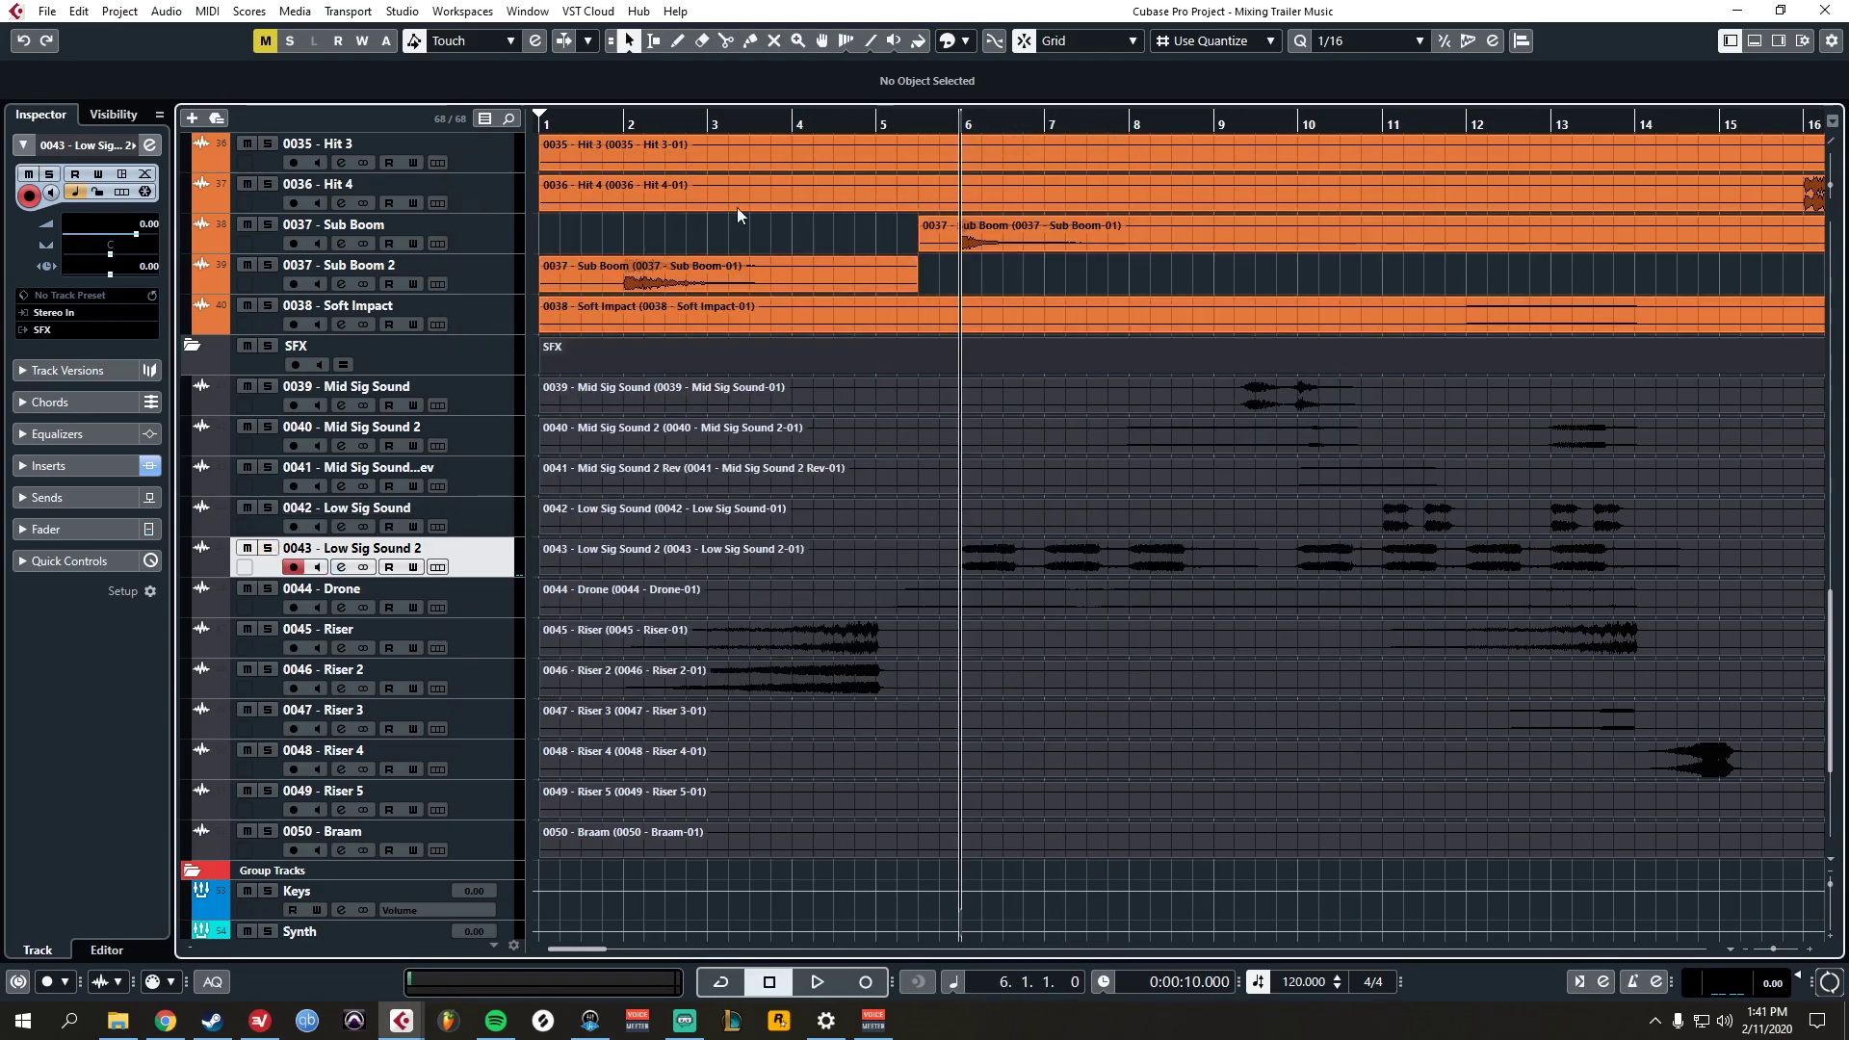
pyautogui.click(914, 122)
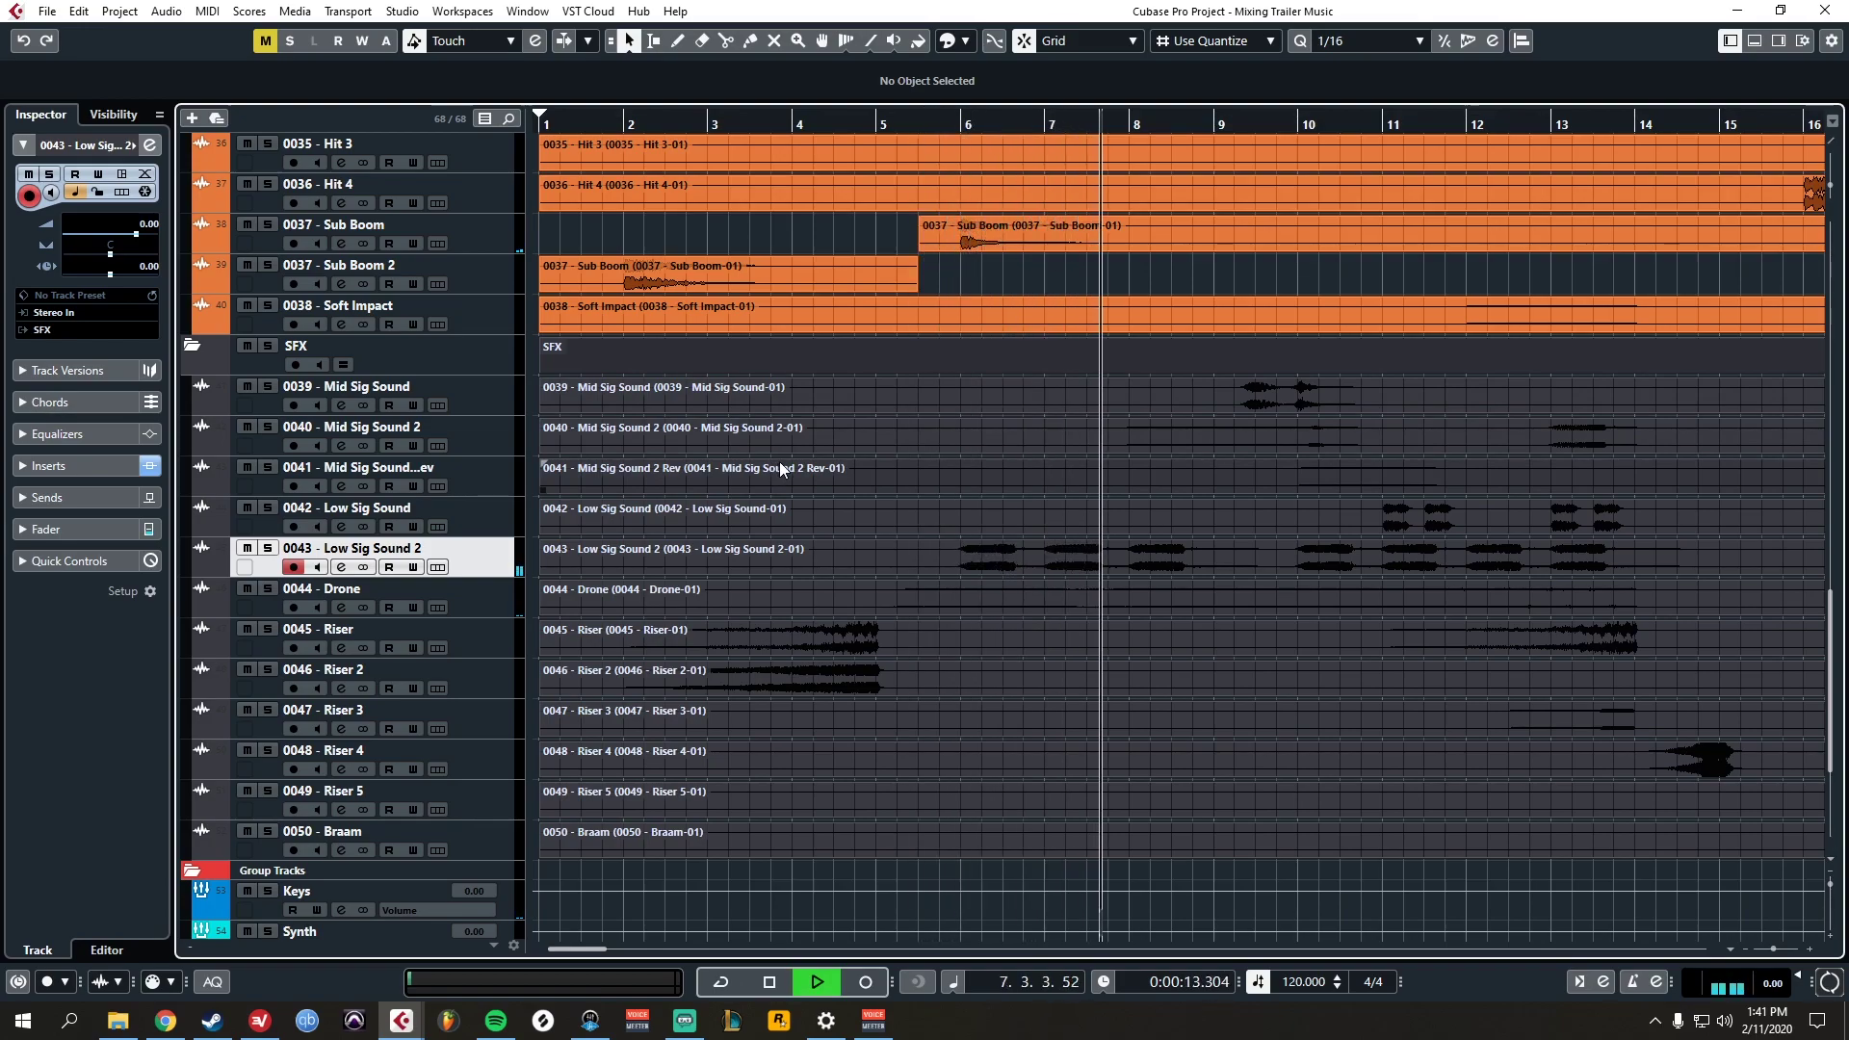
pyautogui.press('space')
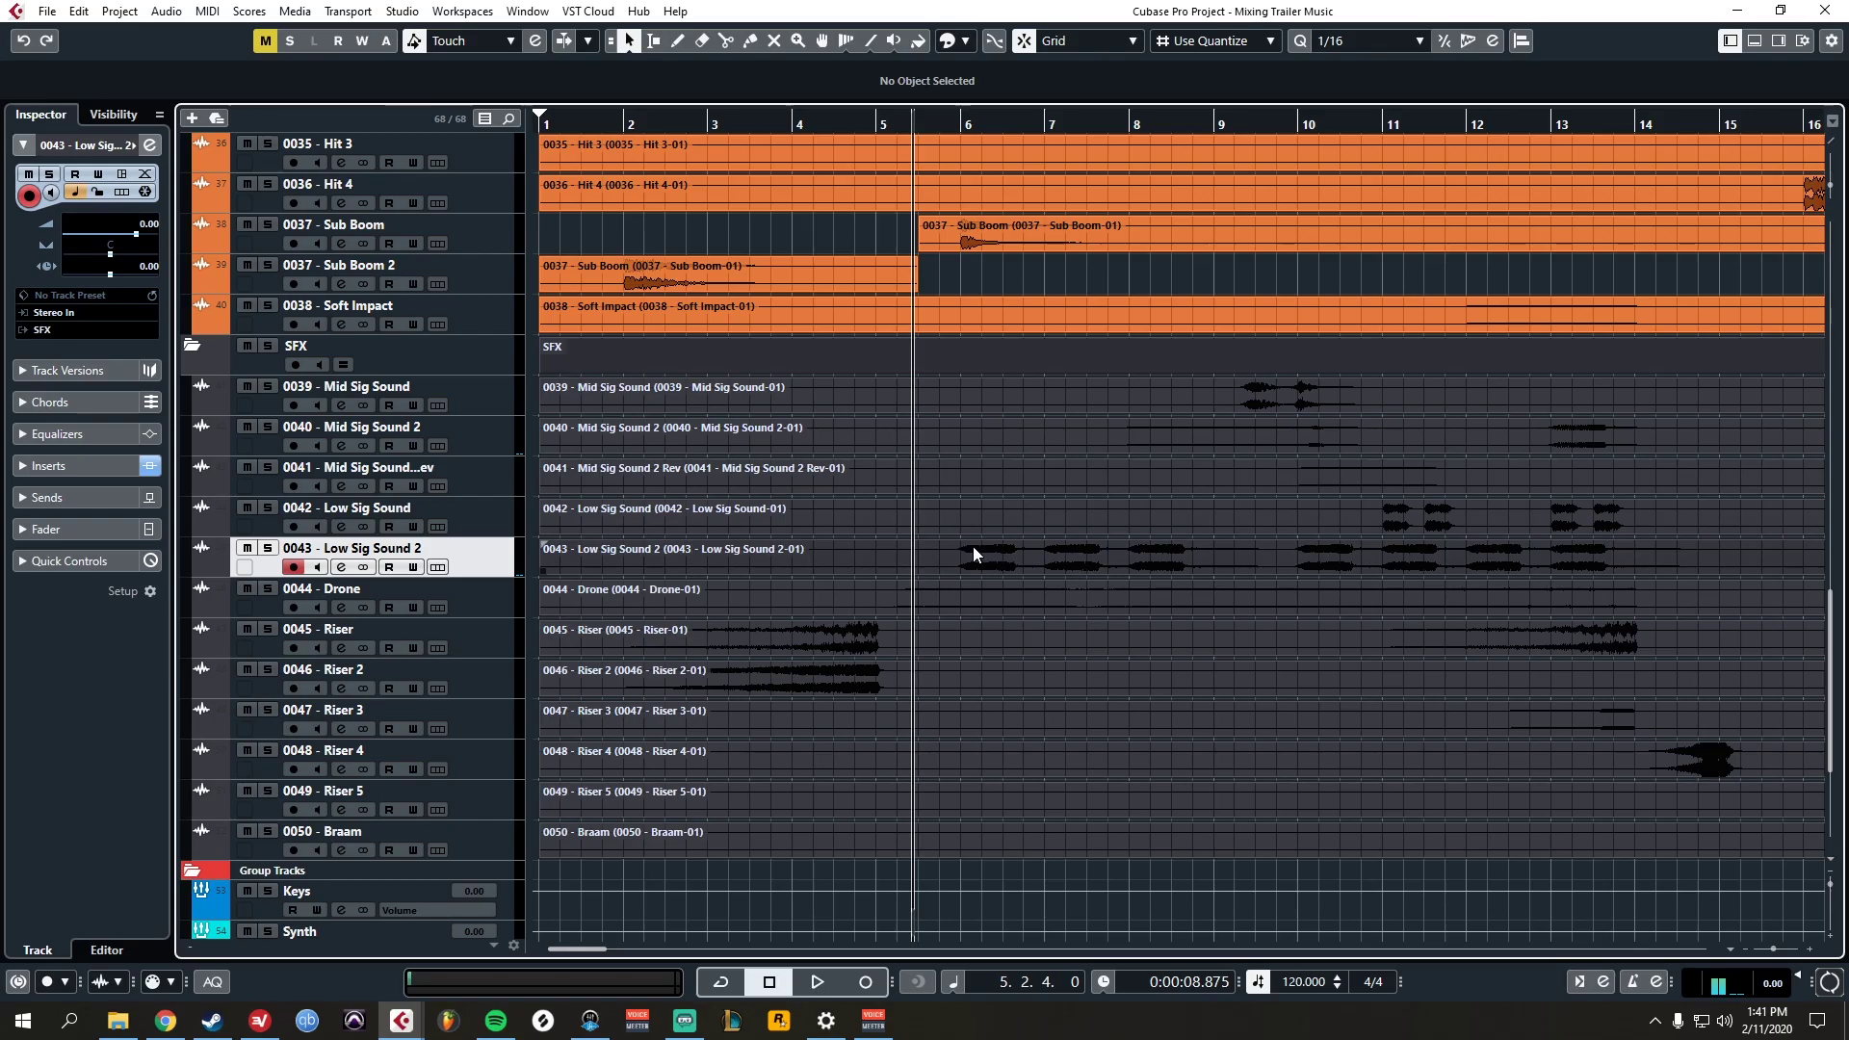
# - Solo and audition the Low Pulse and Low Pulse 2 synth tracks one after the other from bar 5.2.4
pyautogui.scroll(15, 973, 547)
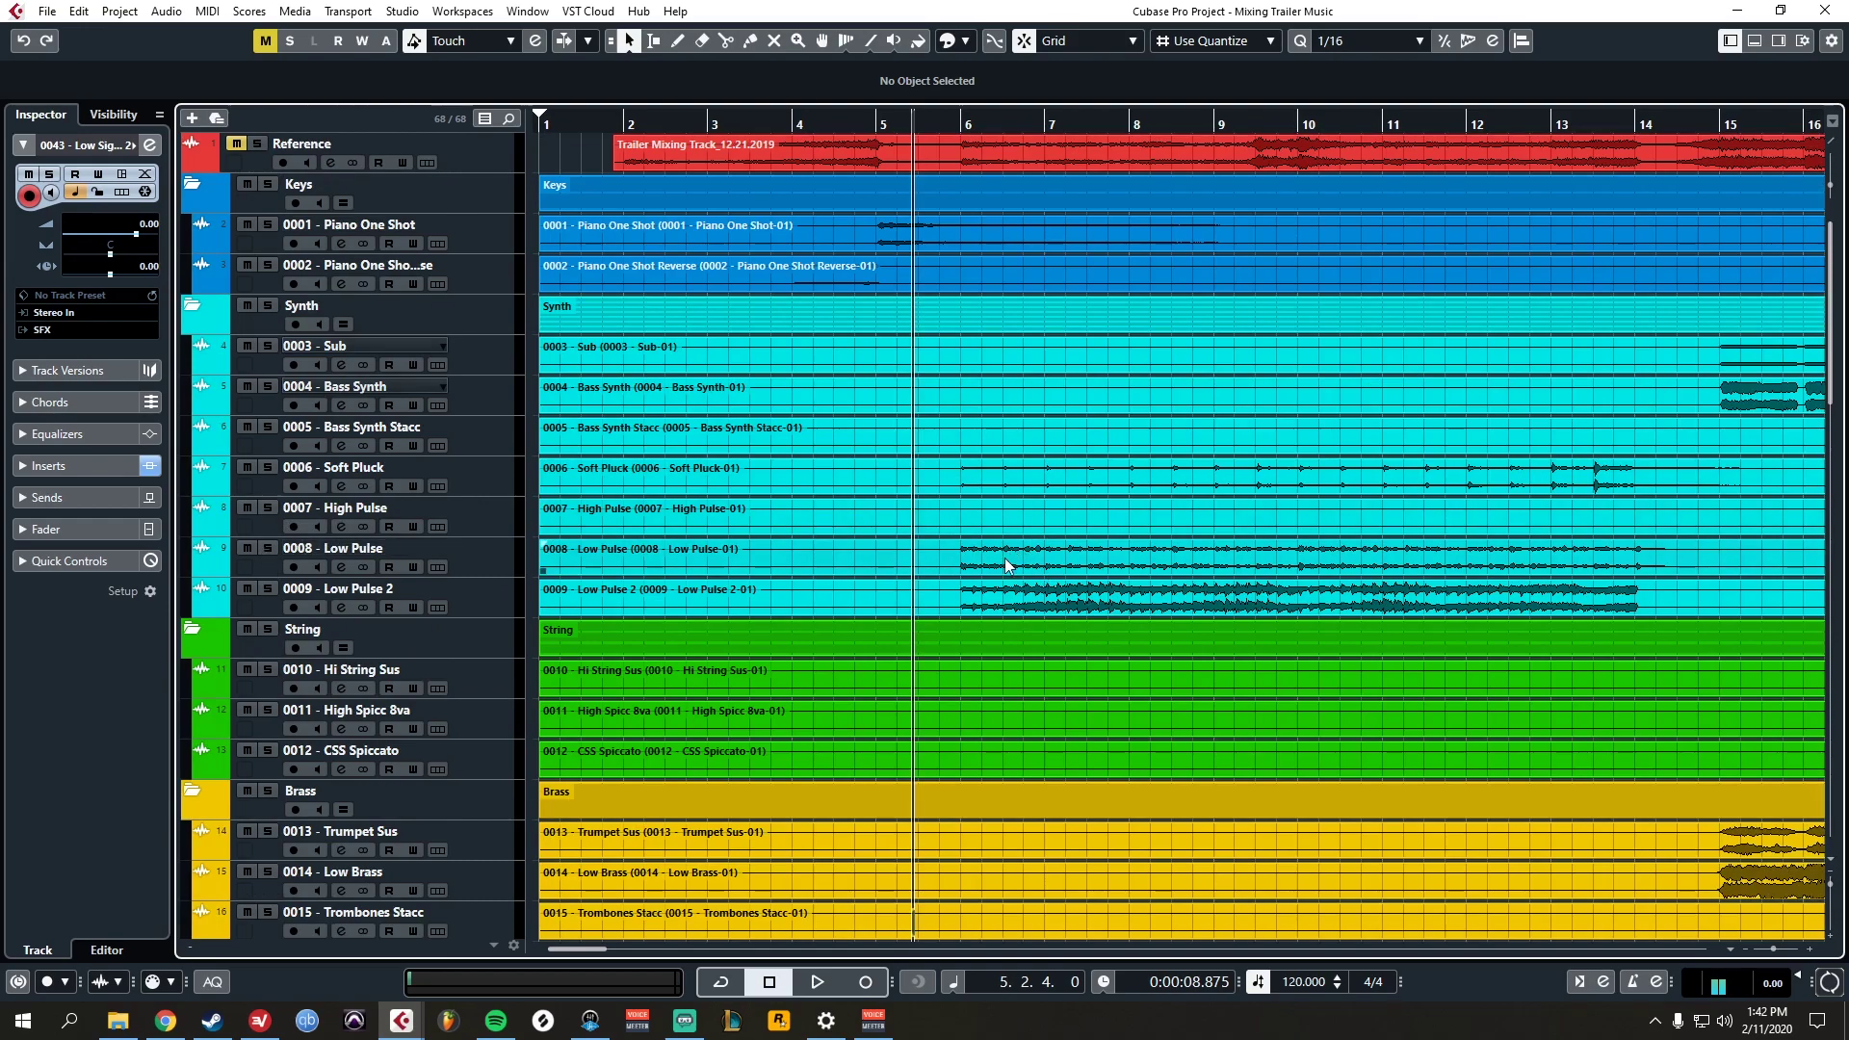
pyautogui.click(268, 547)
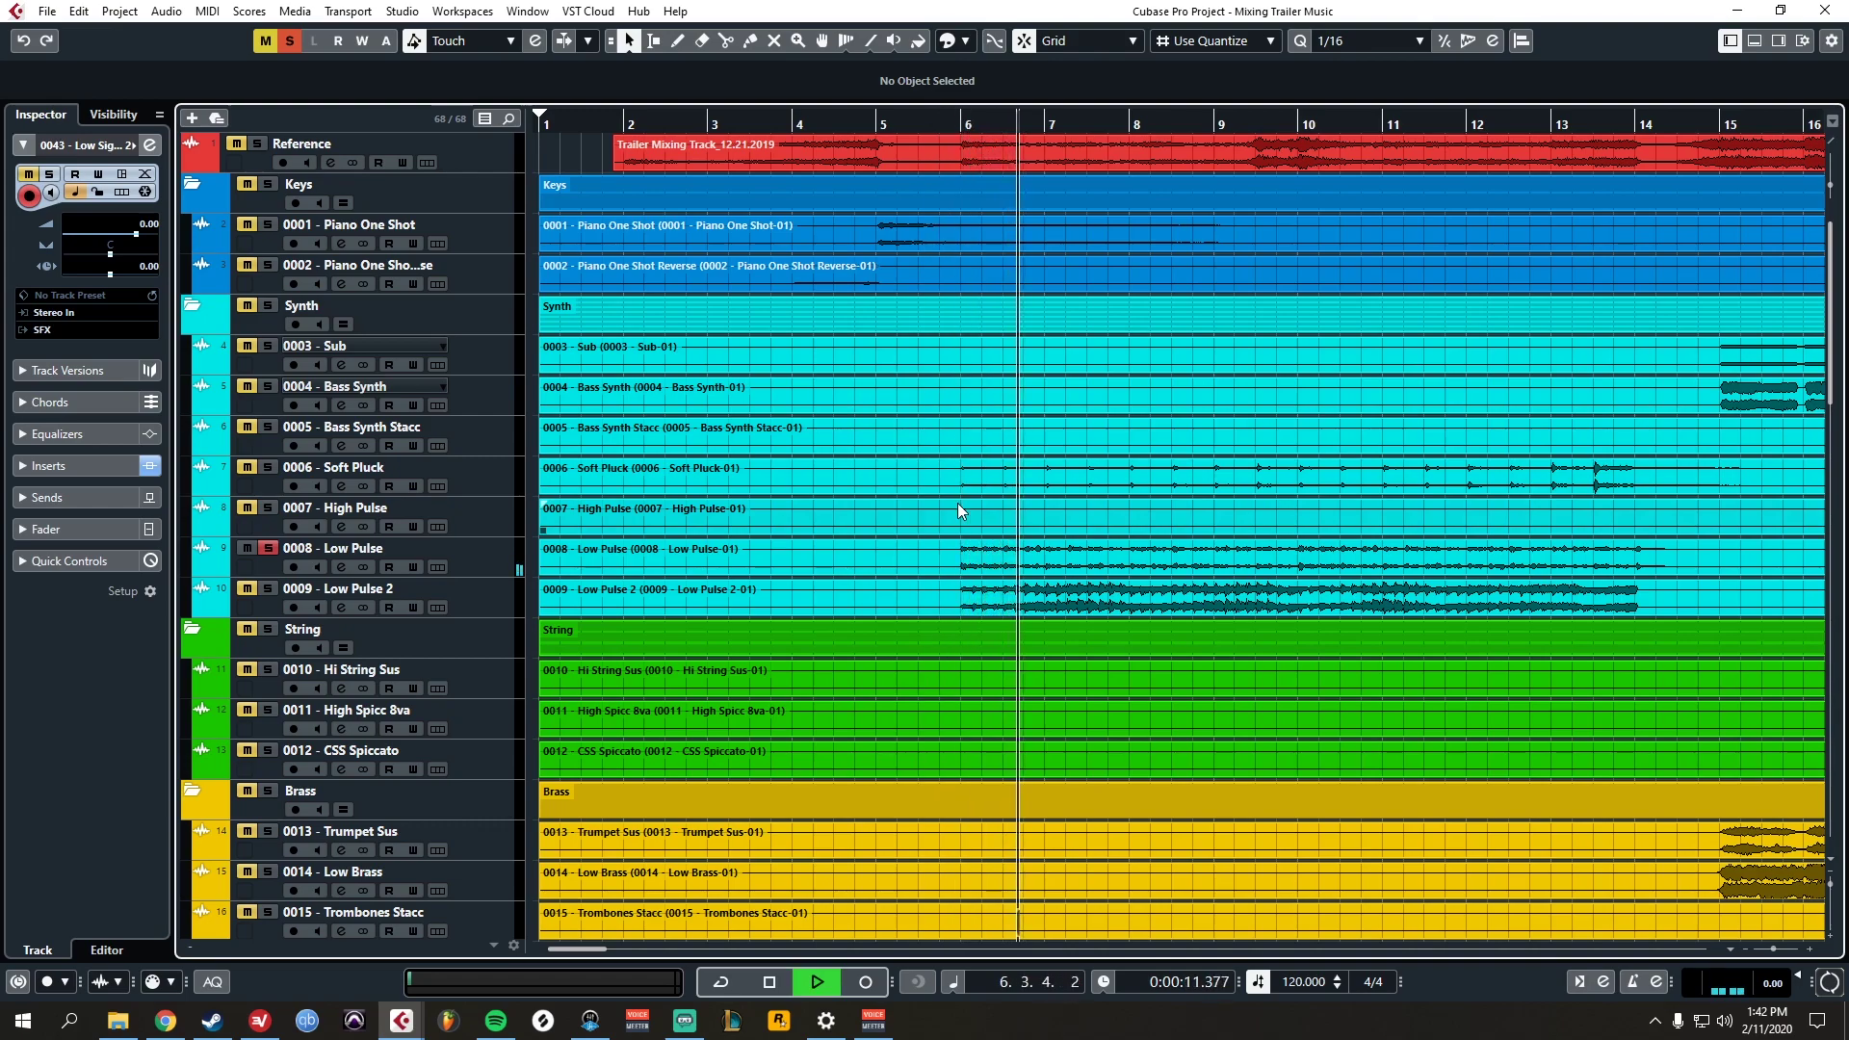
pyautogui.press('space')
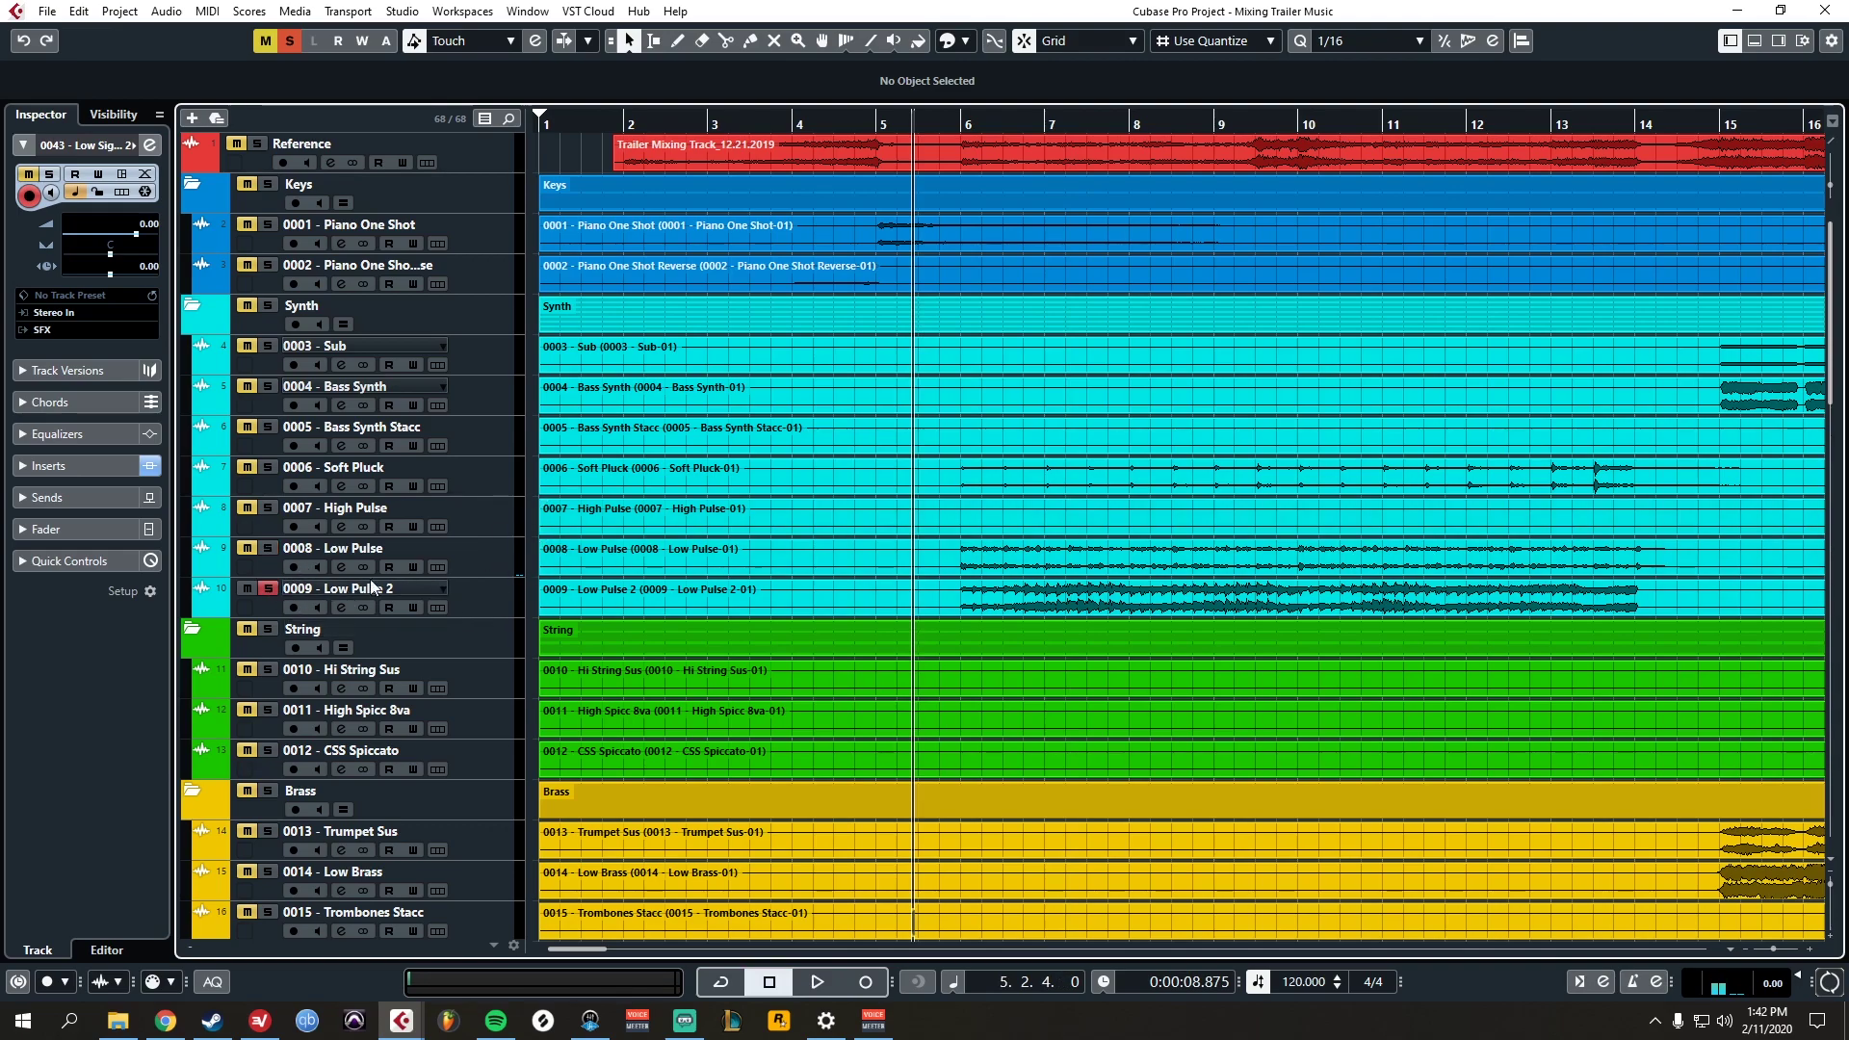
pyautogui.press('space')
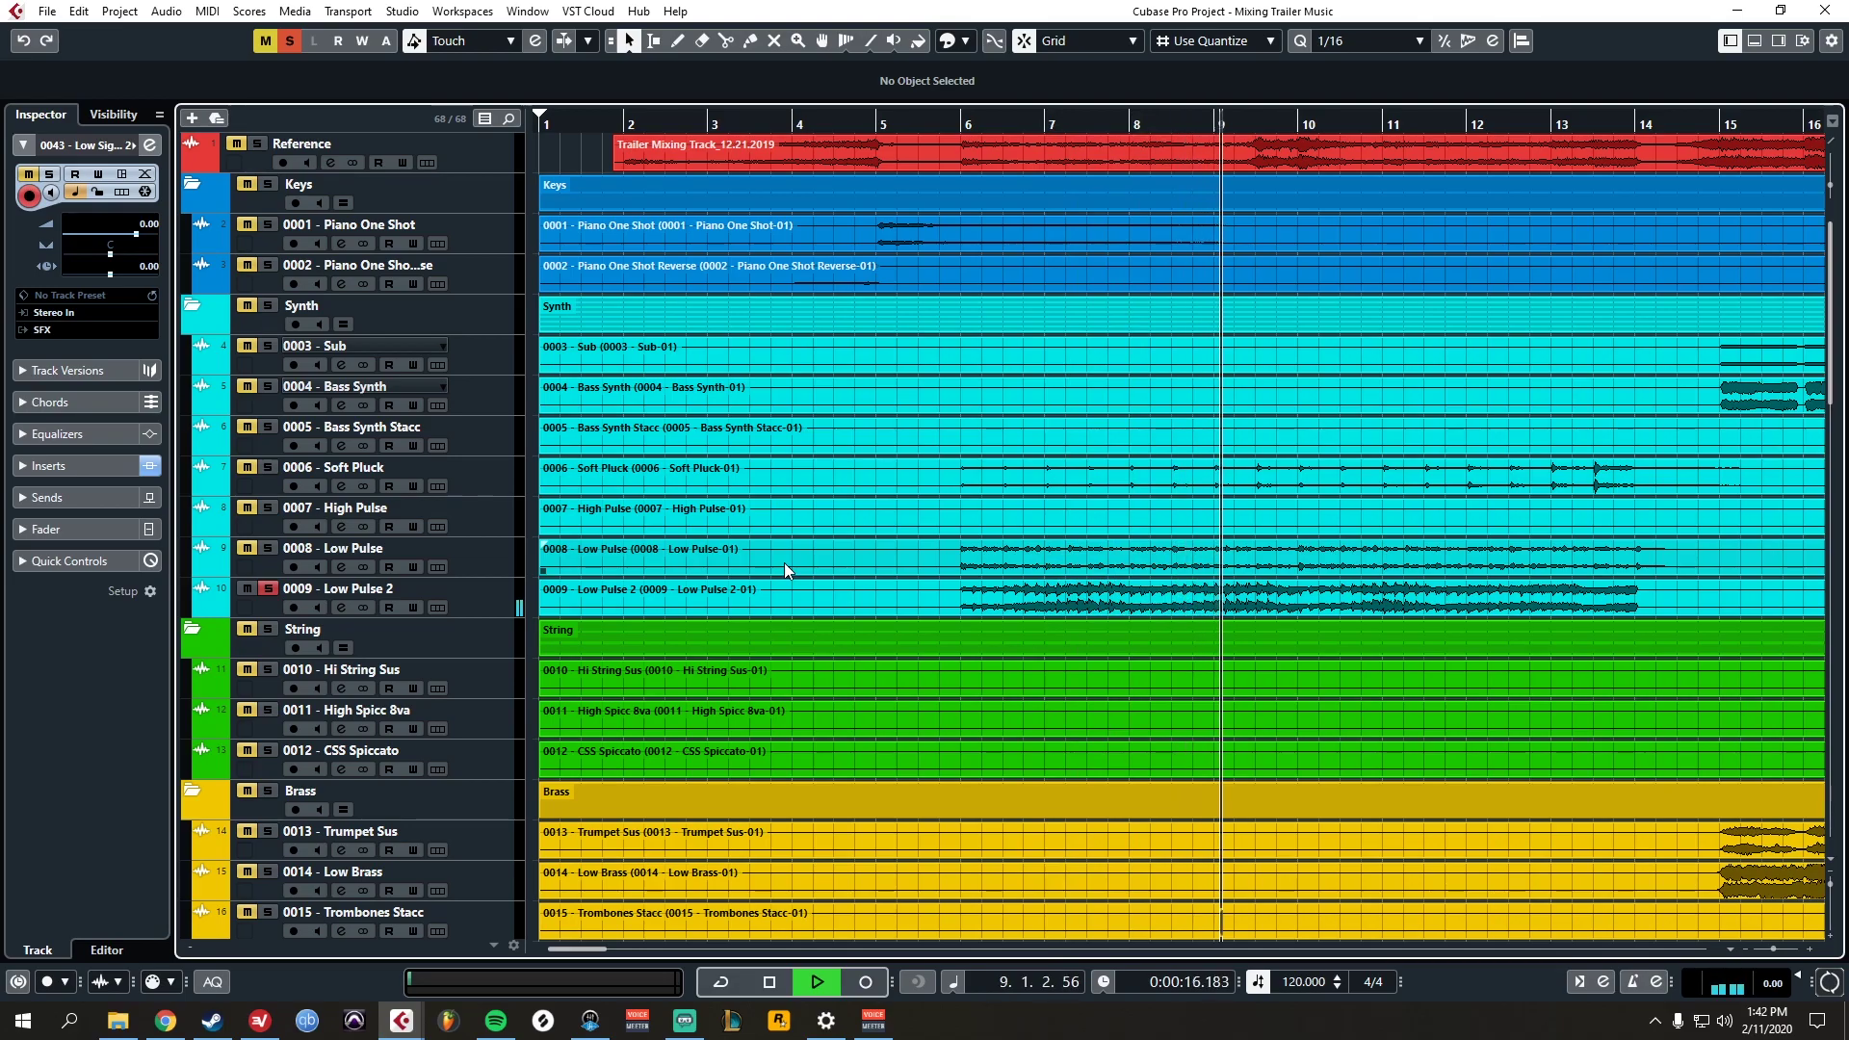
pyautogui.press('space')
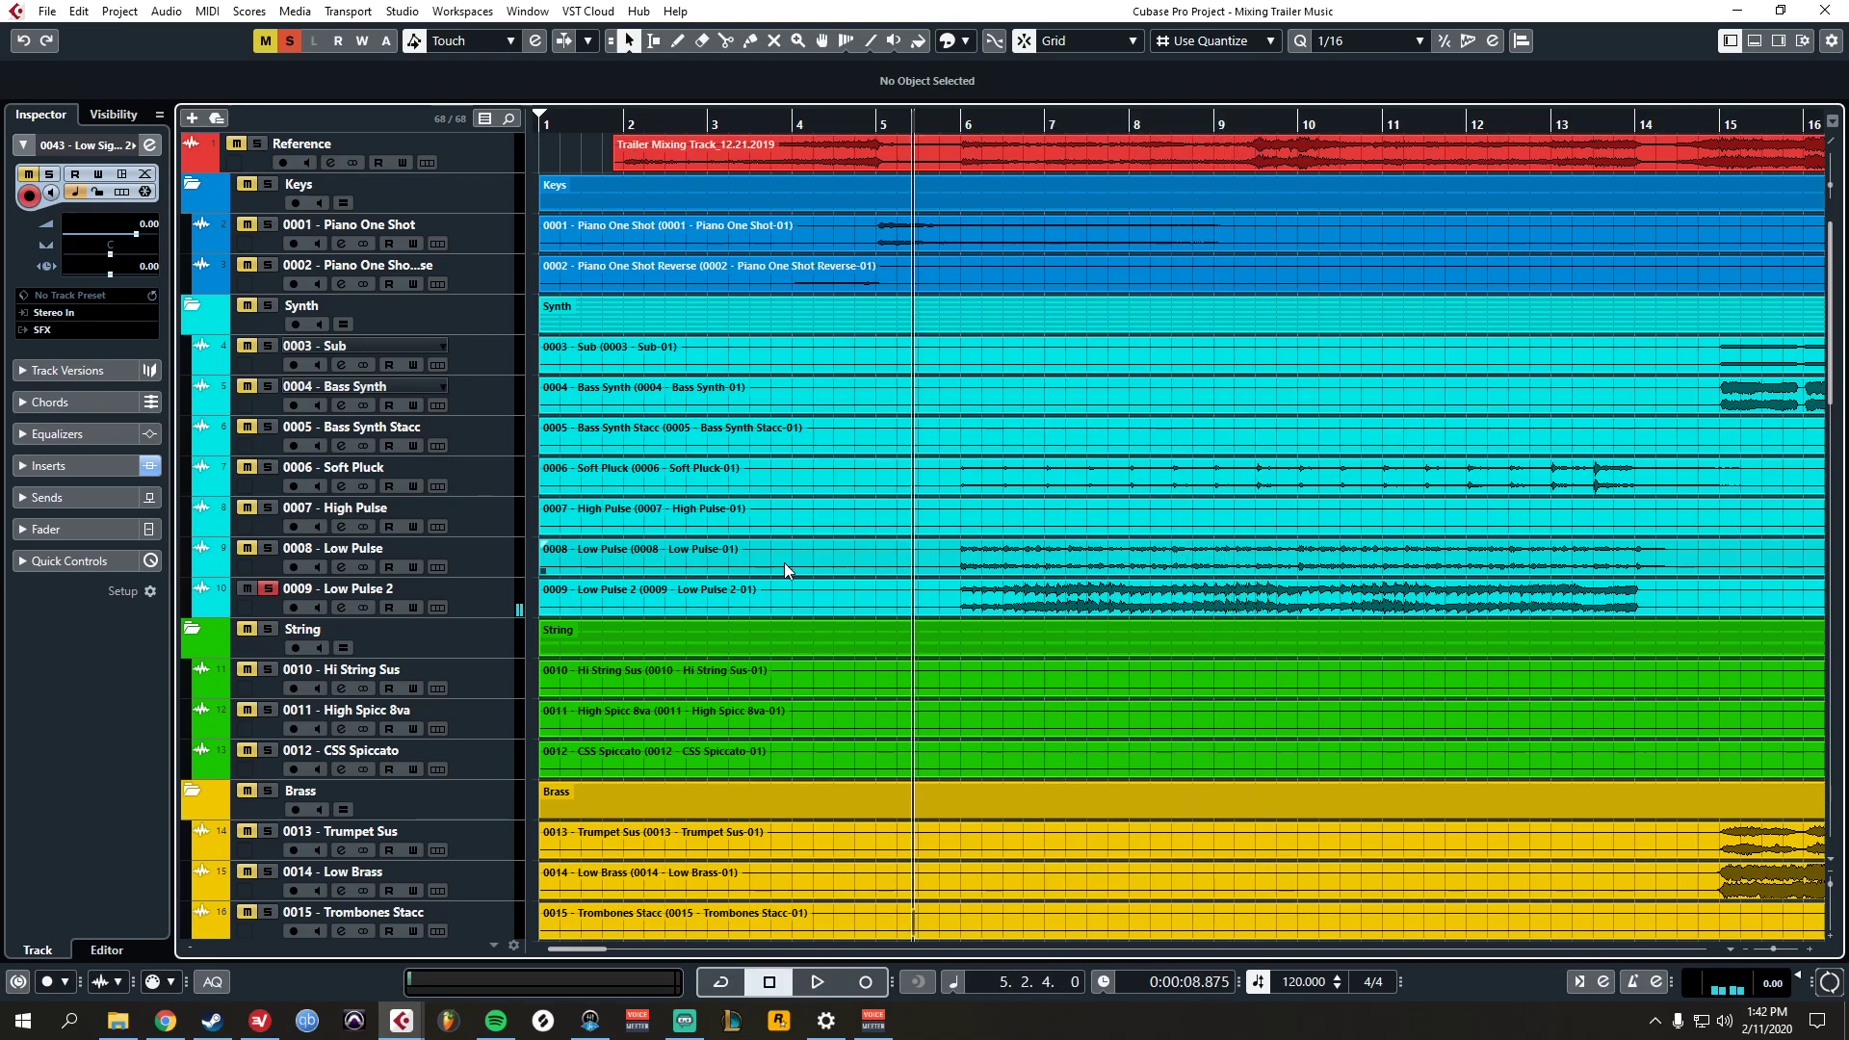
# - Load StudioEQ into the first insert slot of Low Pulse 2, centre its window, and unsolo the track
pyautogui.click(500, 588)
pyautogui.press('e')
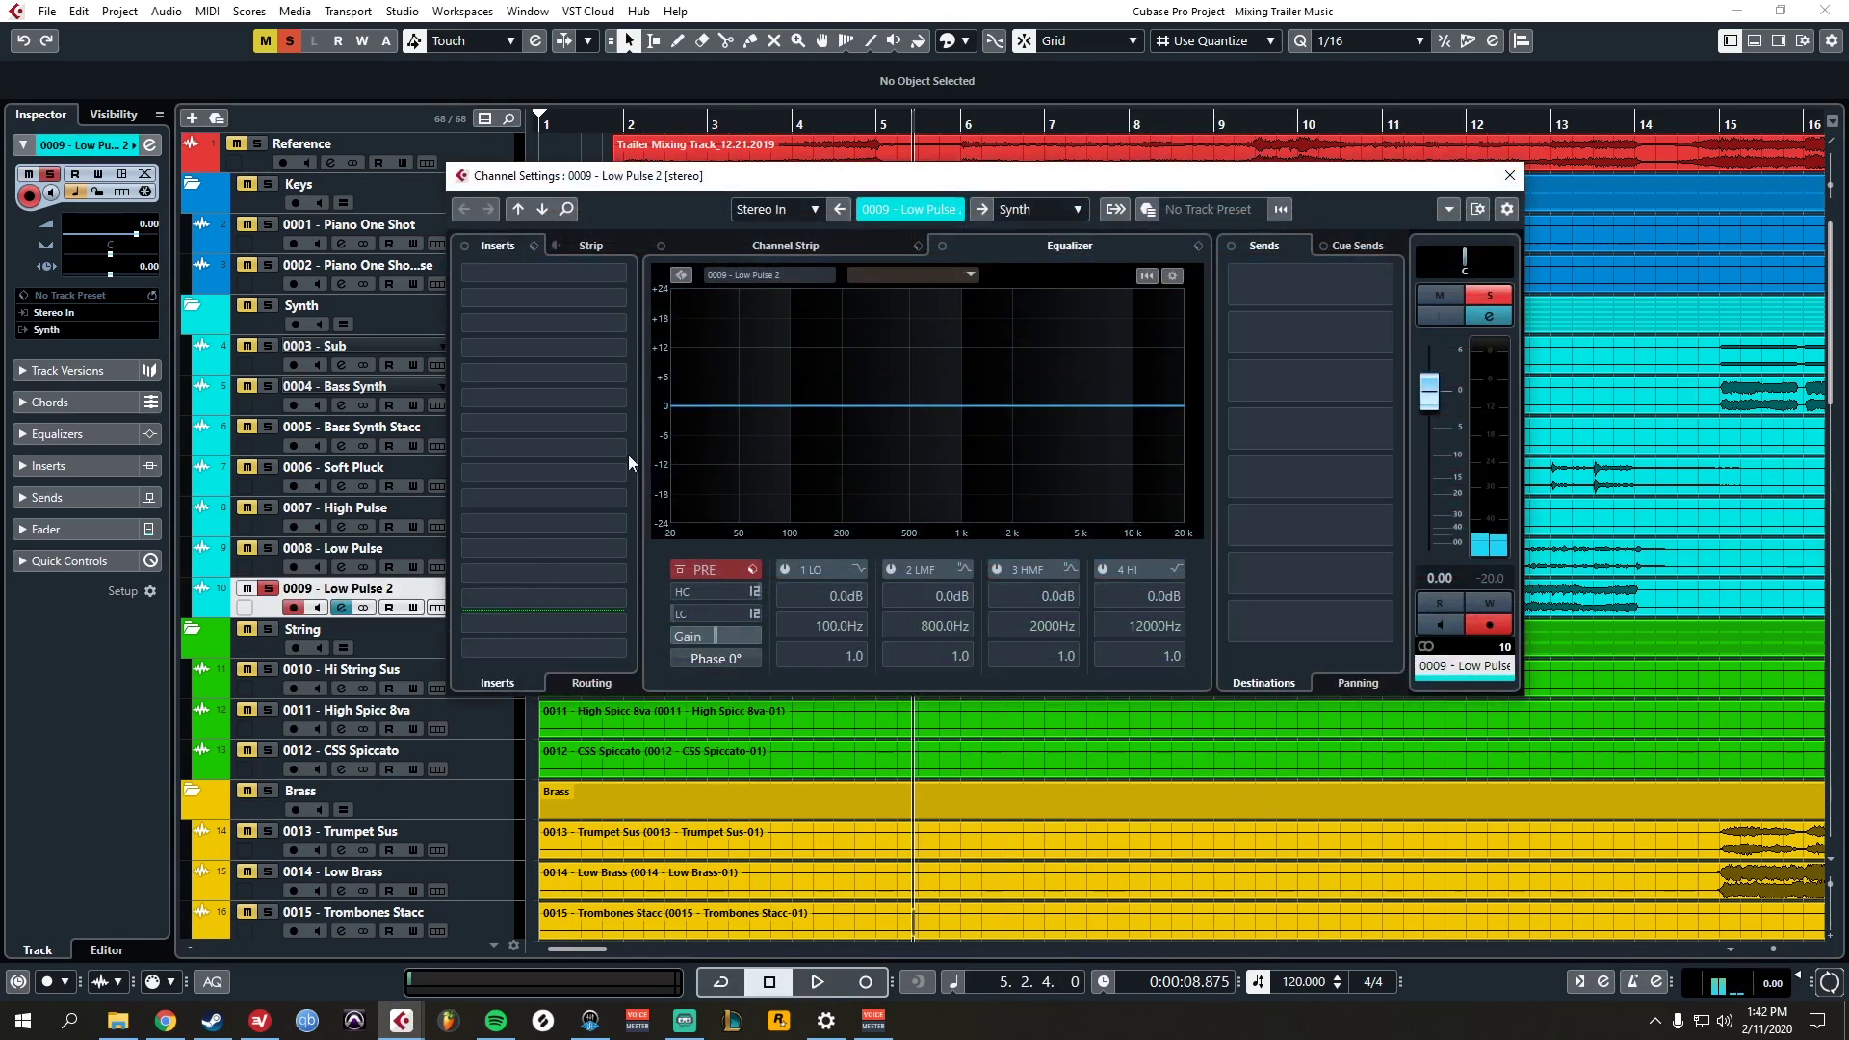
pyautogui.click(597, 273)
pyautogui.write('studio')
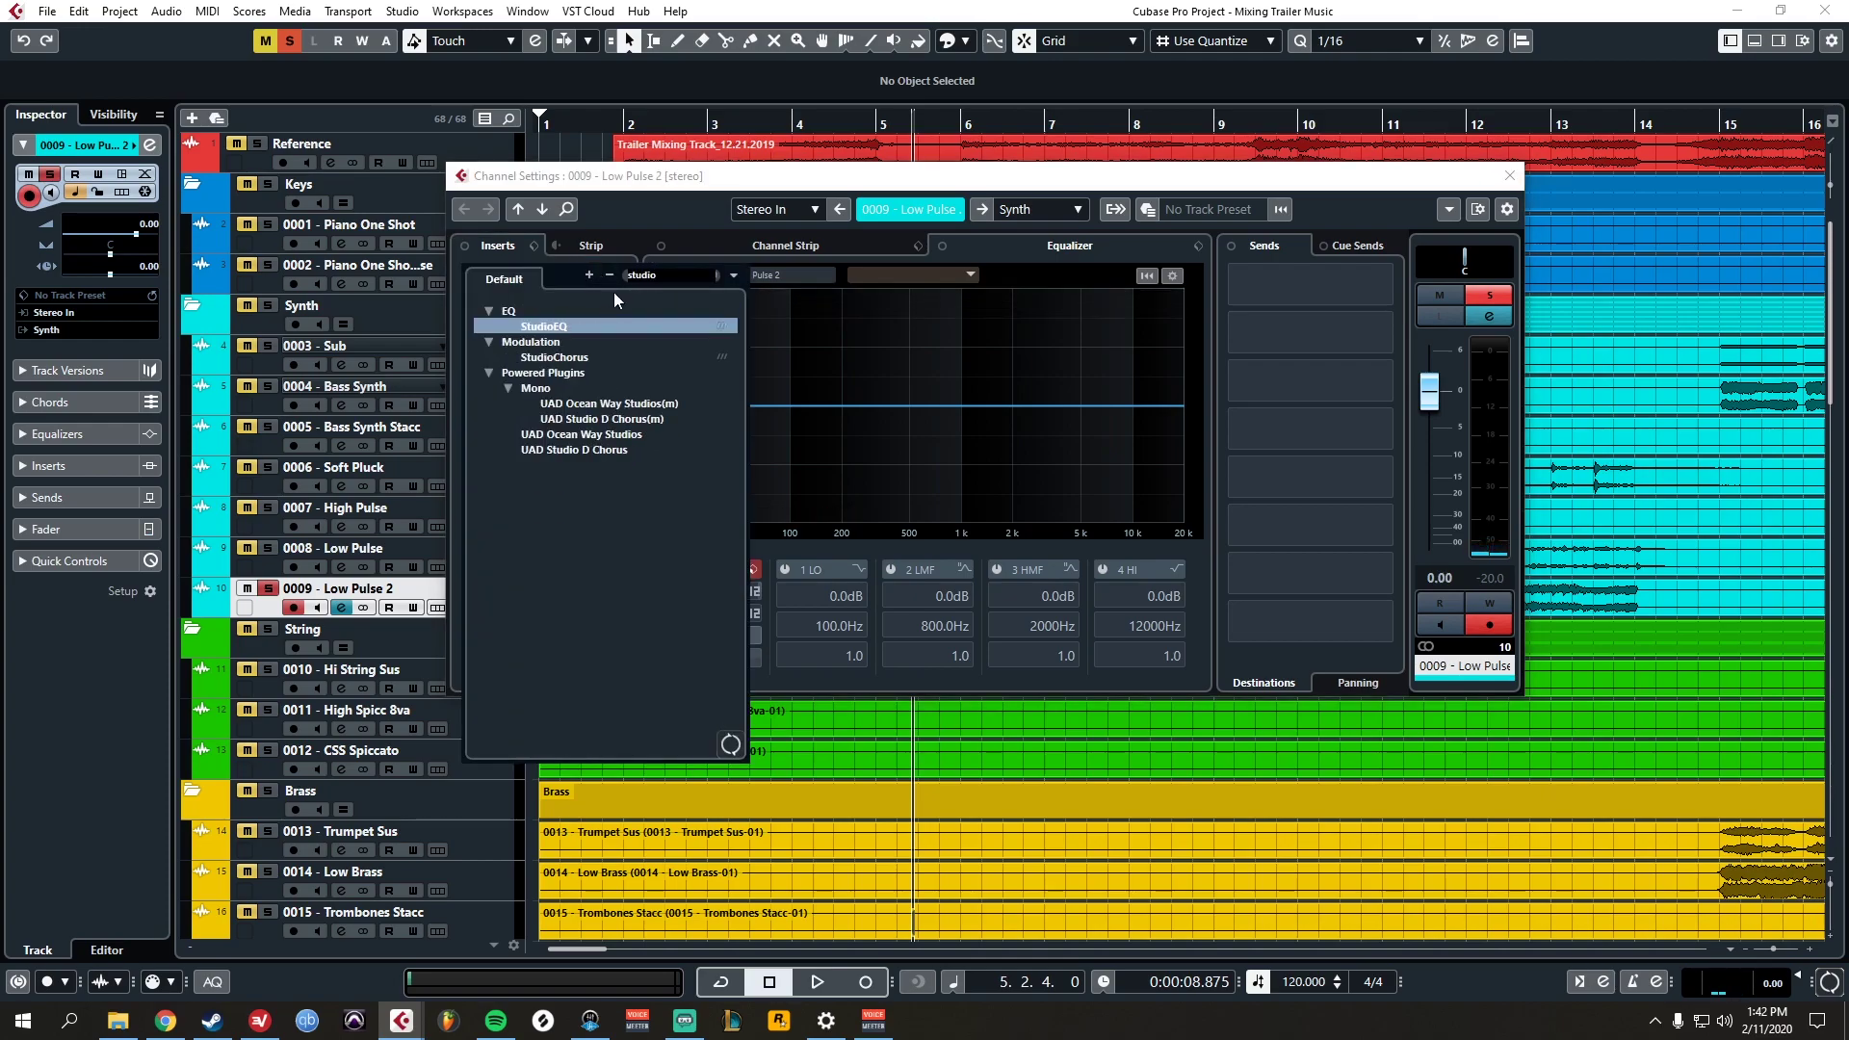
pyautogui.click(539, 326)
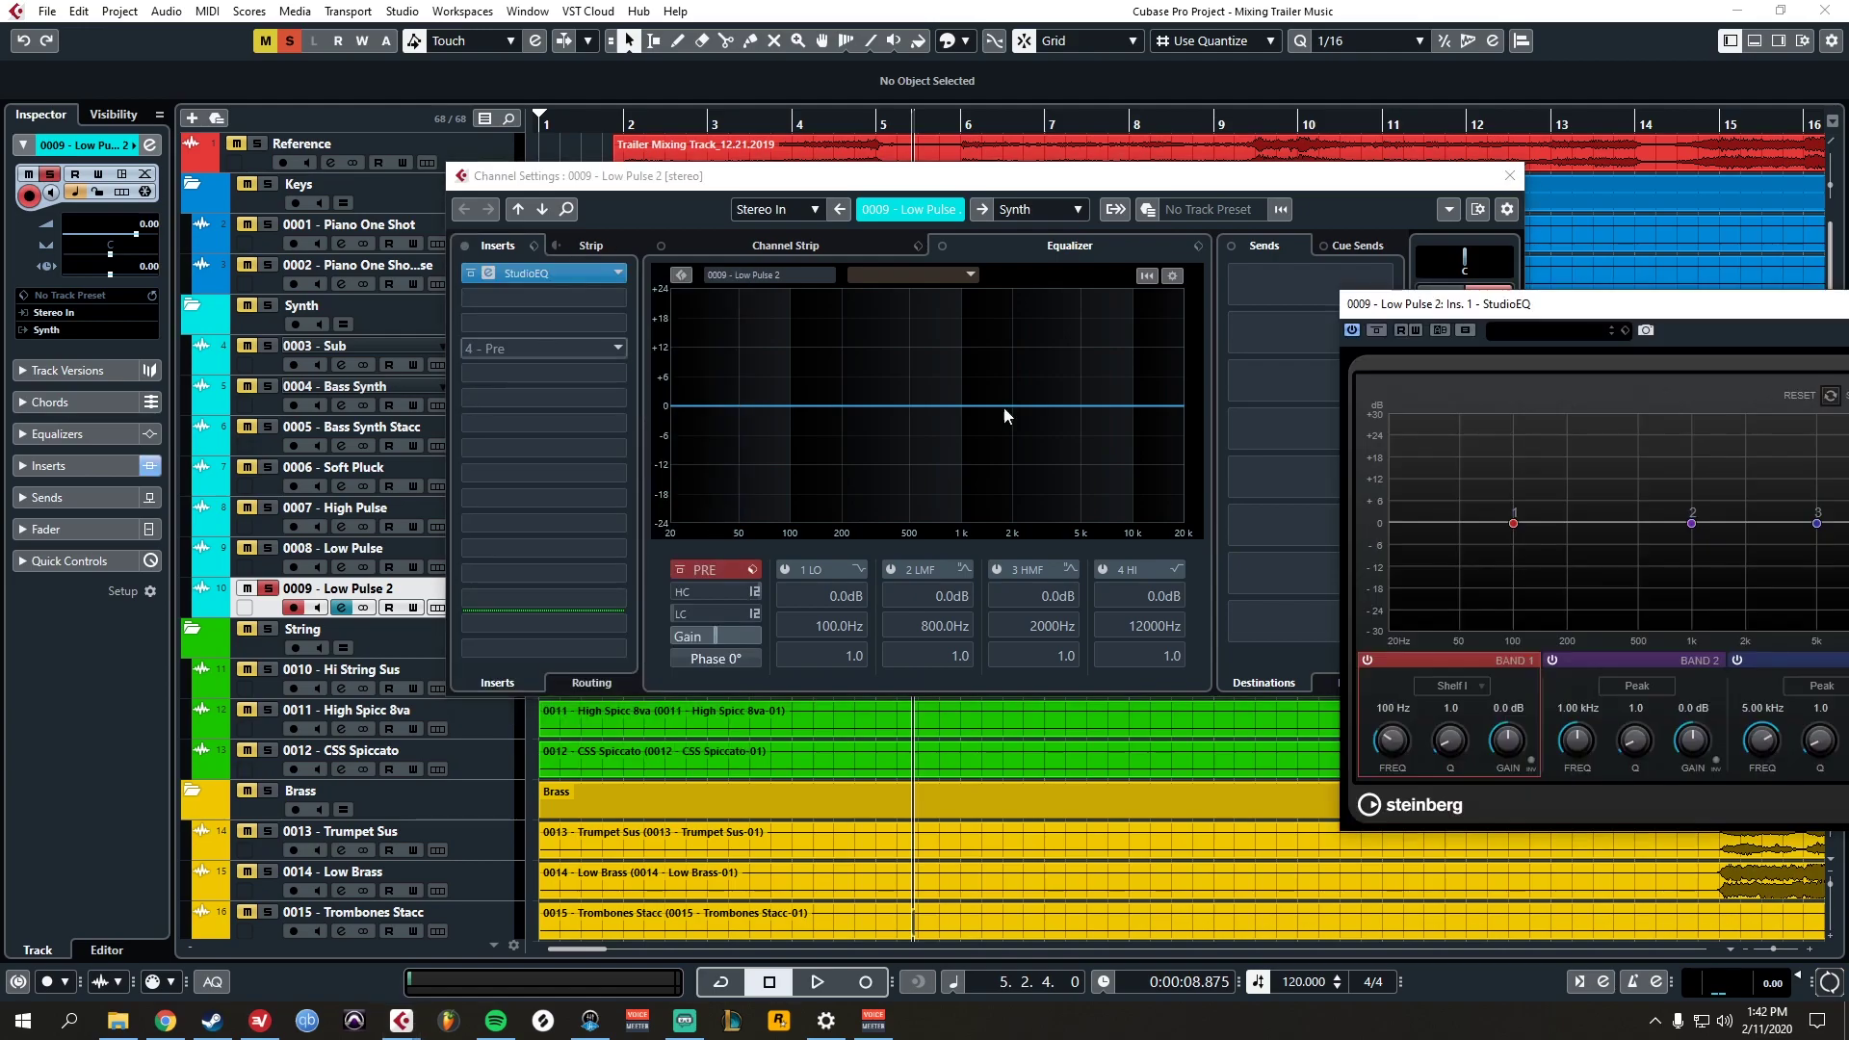
pyautogui.moveTo(1581, 304); pyautogui.dragTo(756, 249)
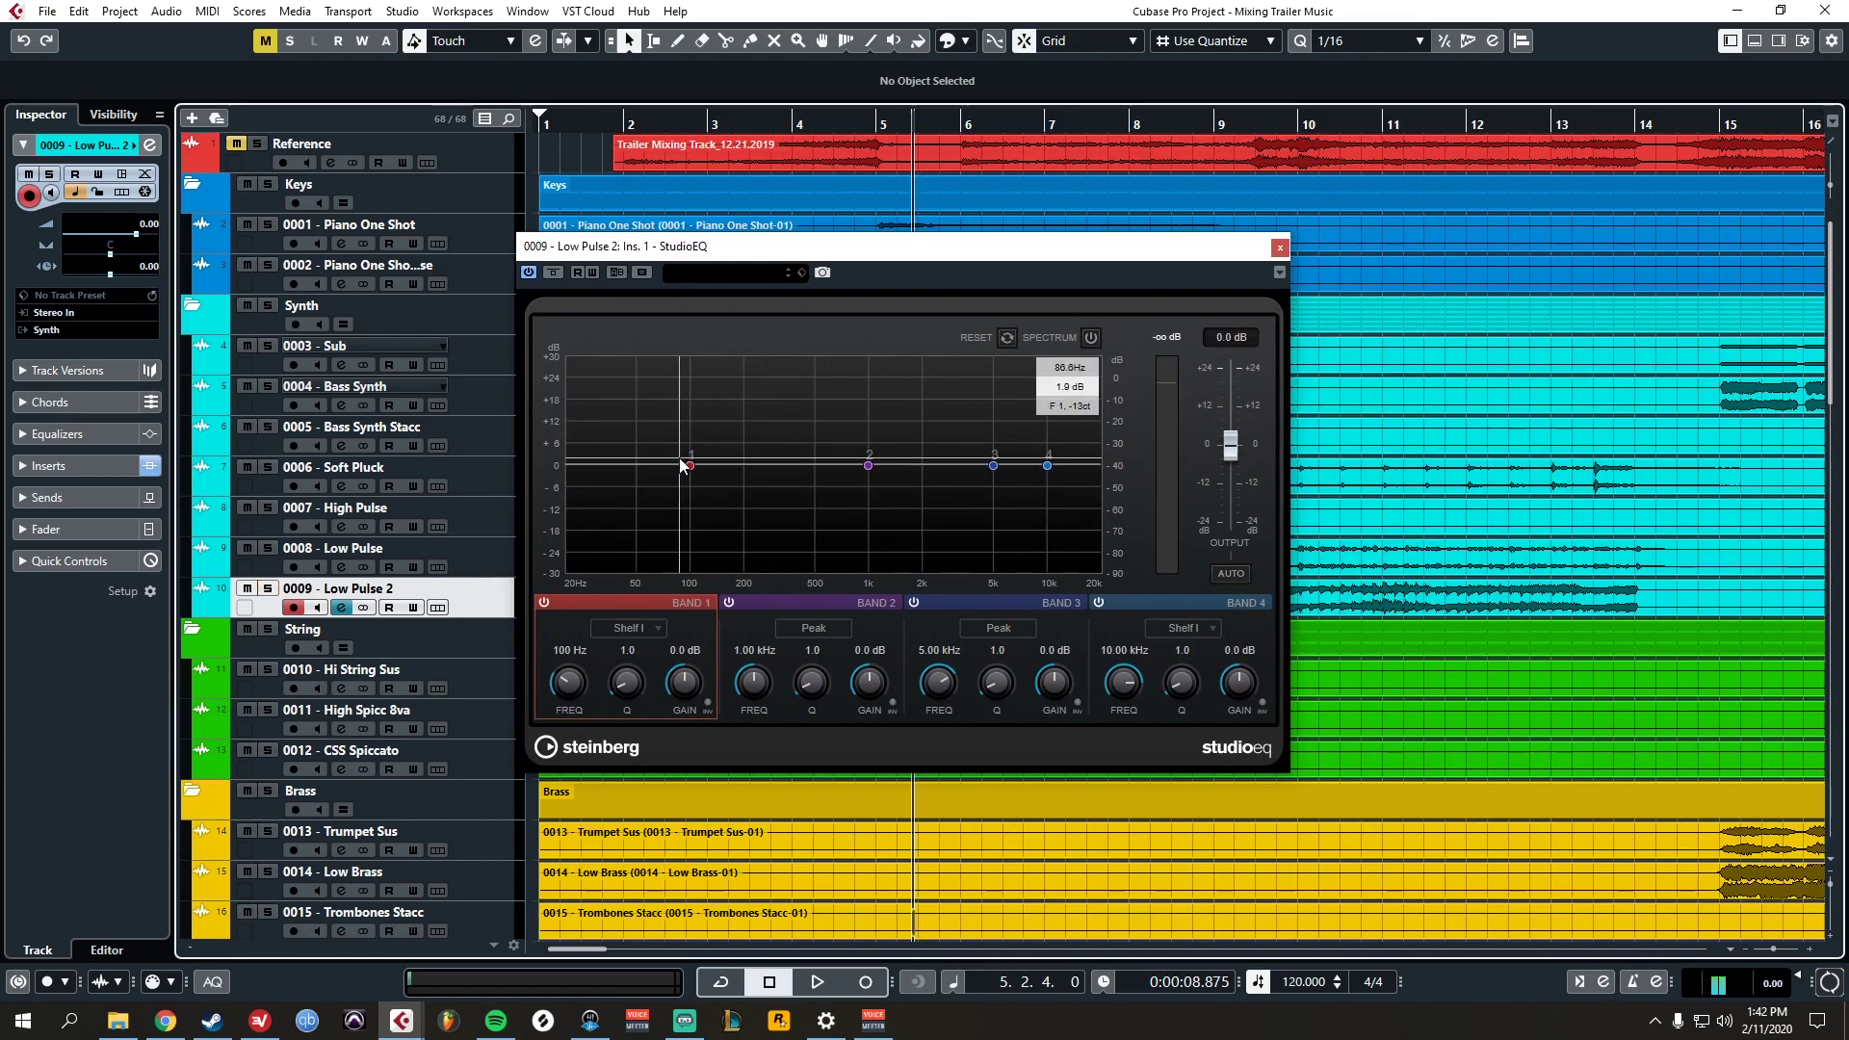
# - Set StudioEQ on Low Pulse 2 to 252 Hz, -6.4 dB on band 1 and 518 Hz, 3.5 dB on band 2 during playback
pyautogui.press('space')
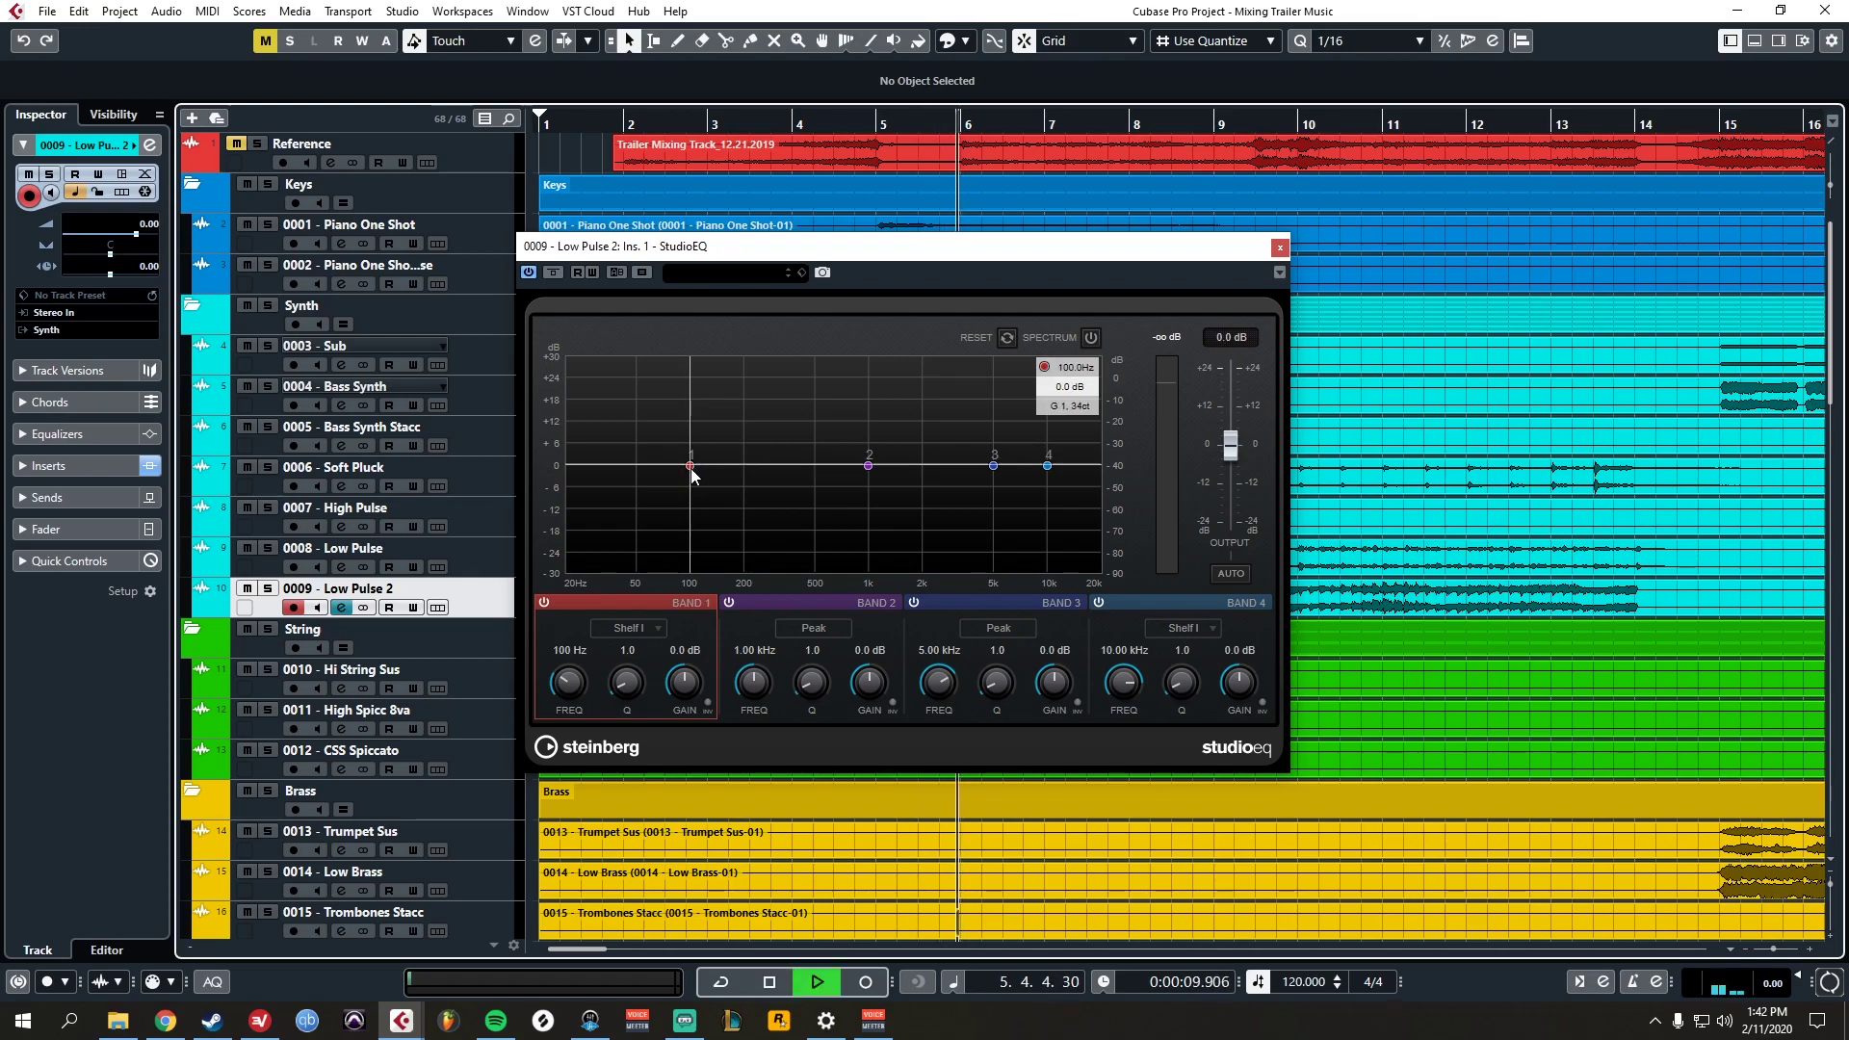
pyautogui.moveTo(690, 467); pyautogui.dragTo(759, 510)
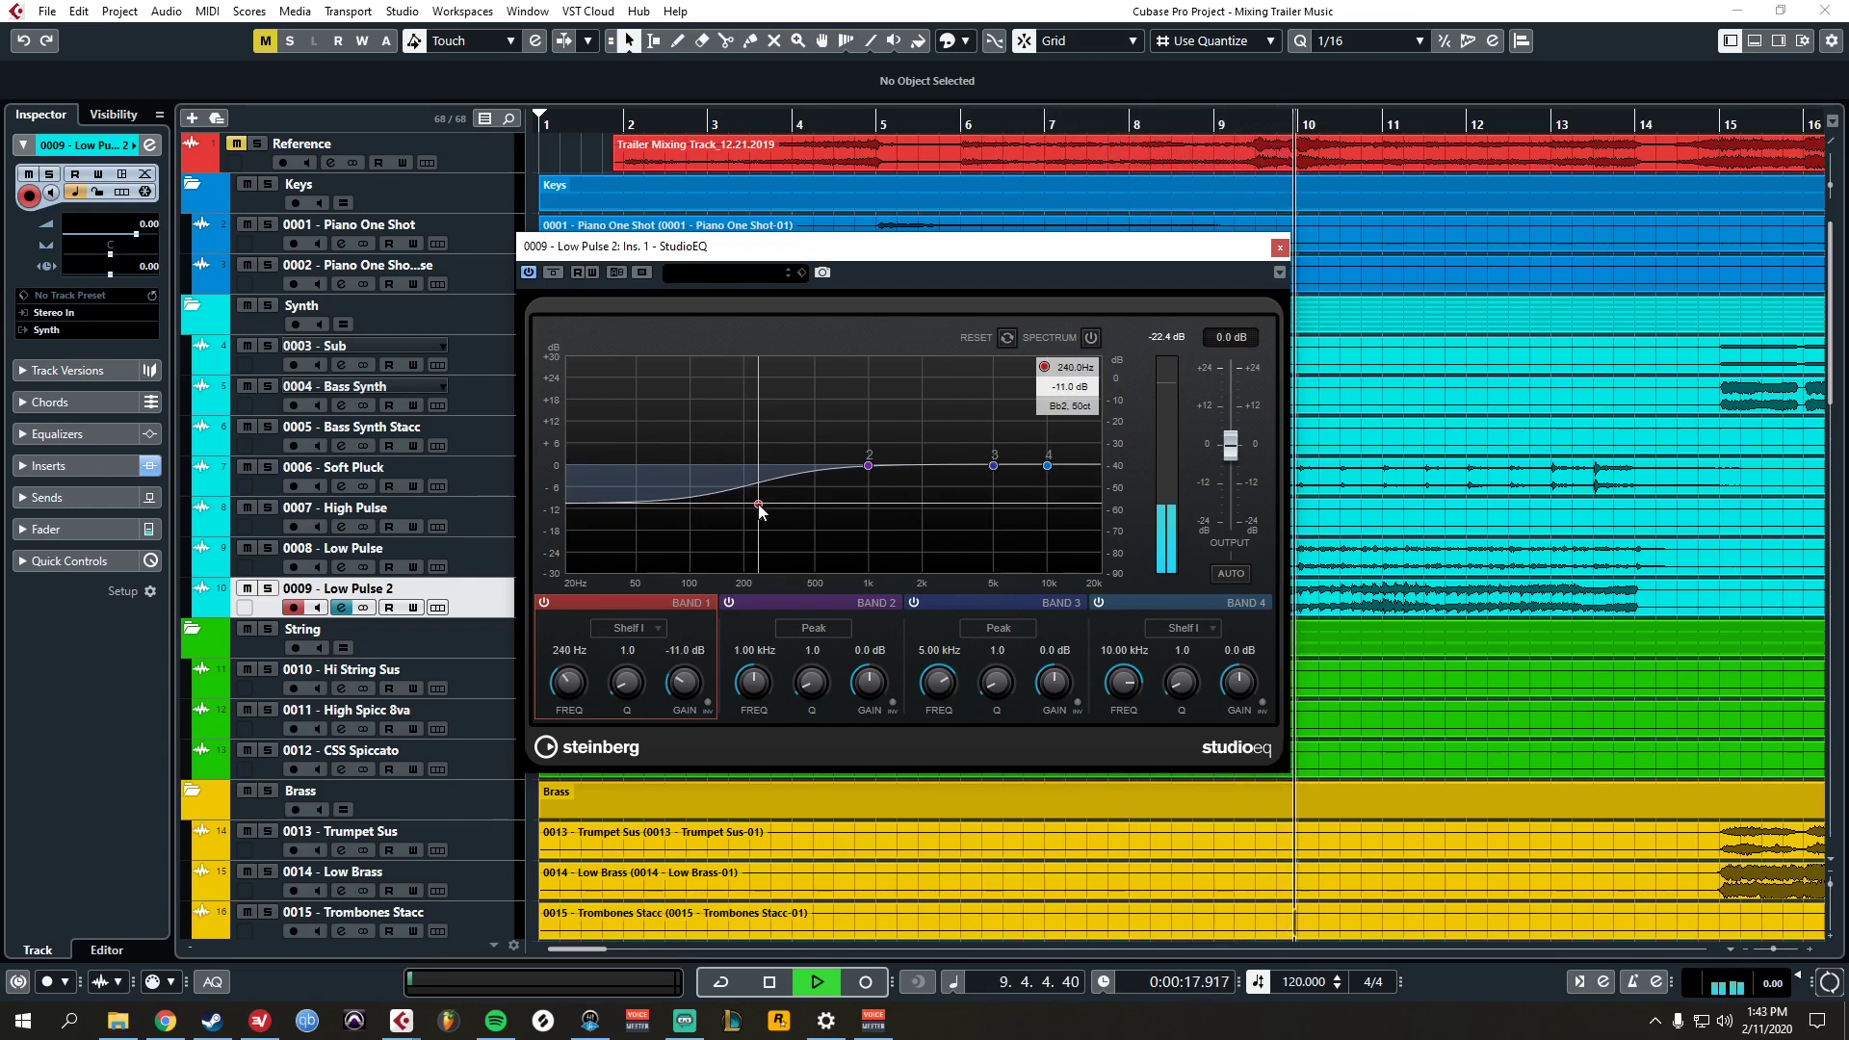
pyautogui.moveTo(760, 510); pyautogui.dragTo(761, 502)
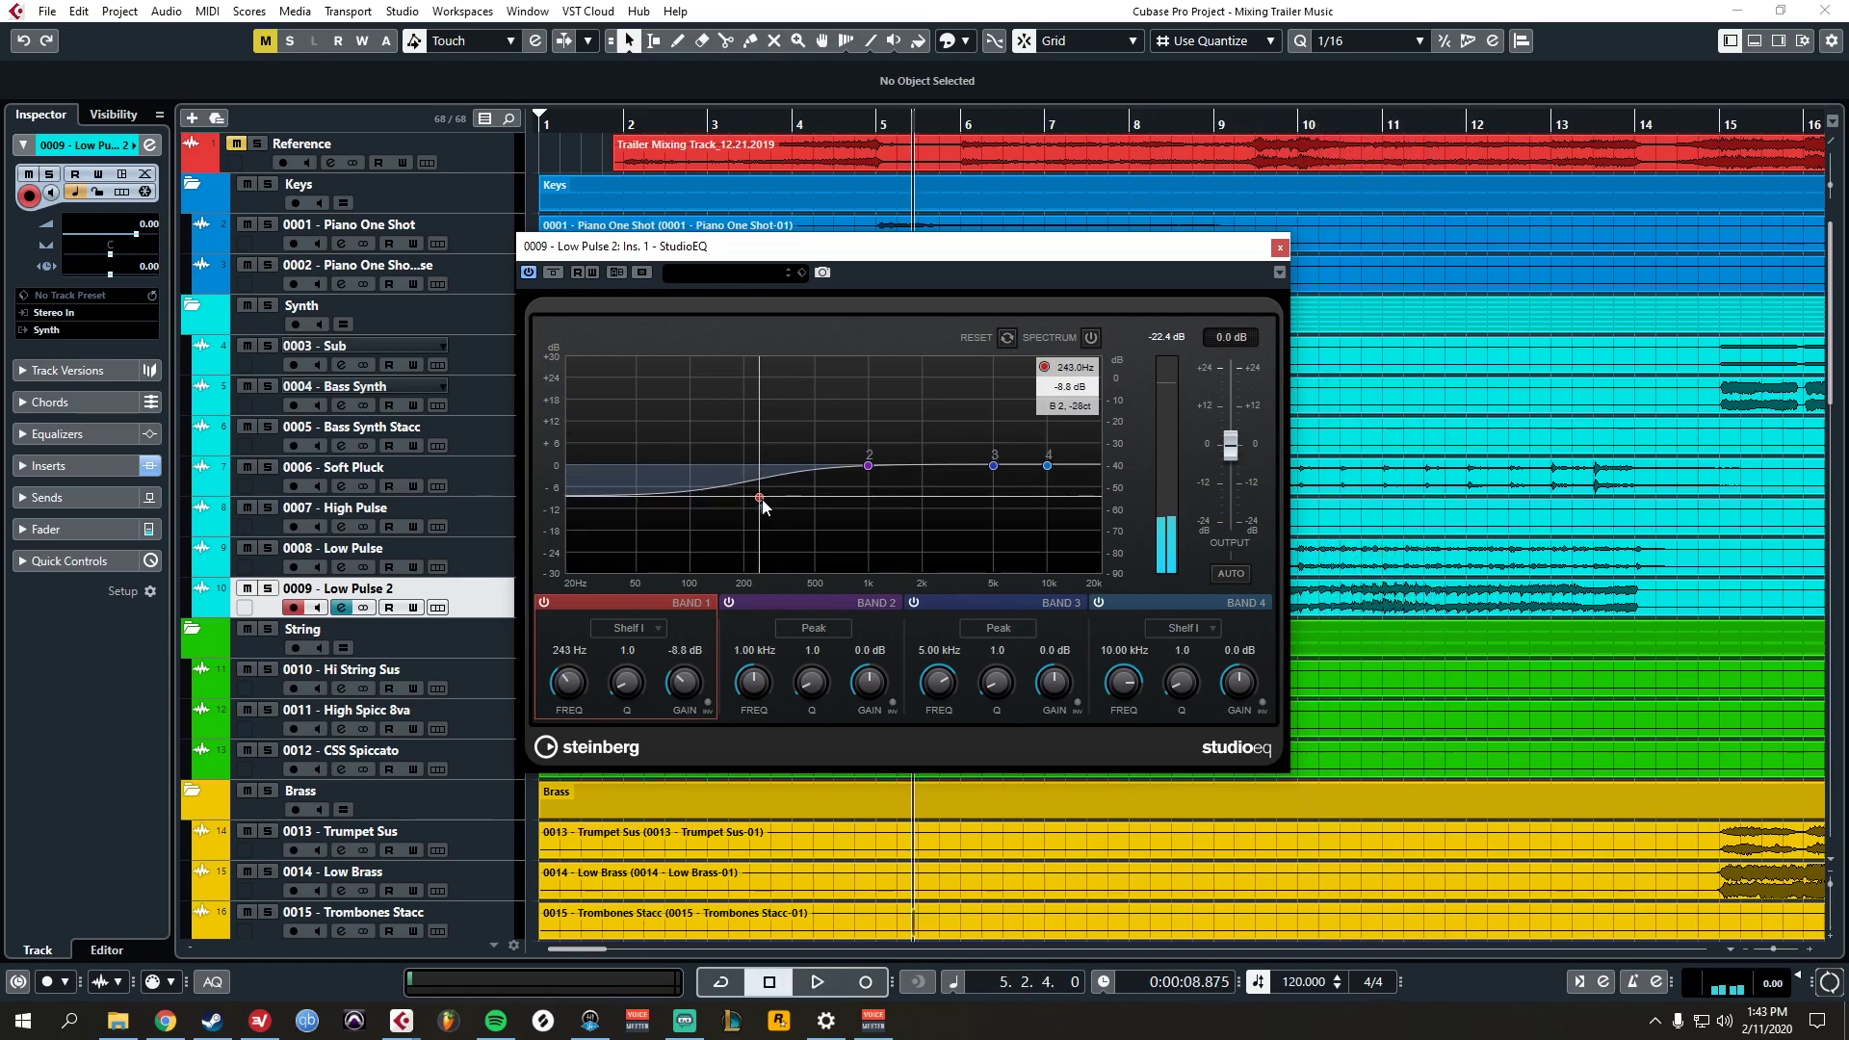
pyautogui.moveTo(760, 499); pyautogui.dragTo(763, 493)
pyautogui.moveTo(869, 465); pyautogui.dragTo(818, 458)
pyautogui.press('space')
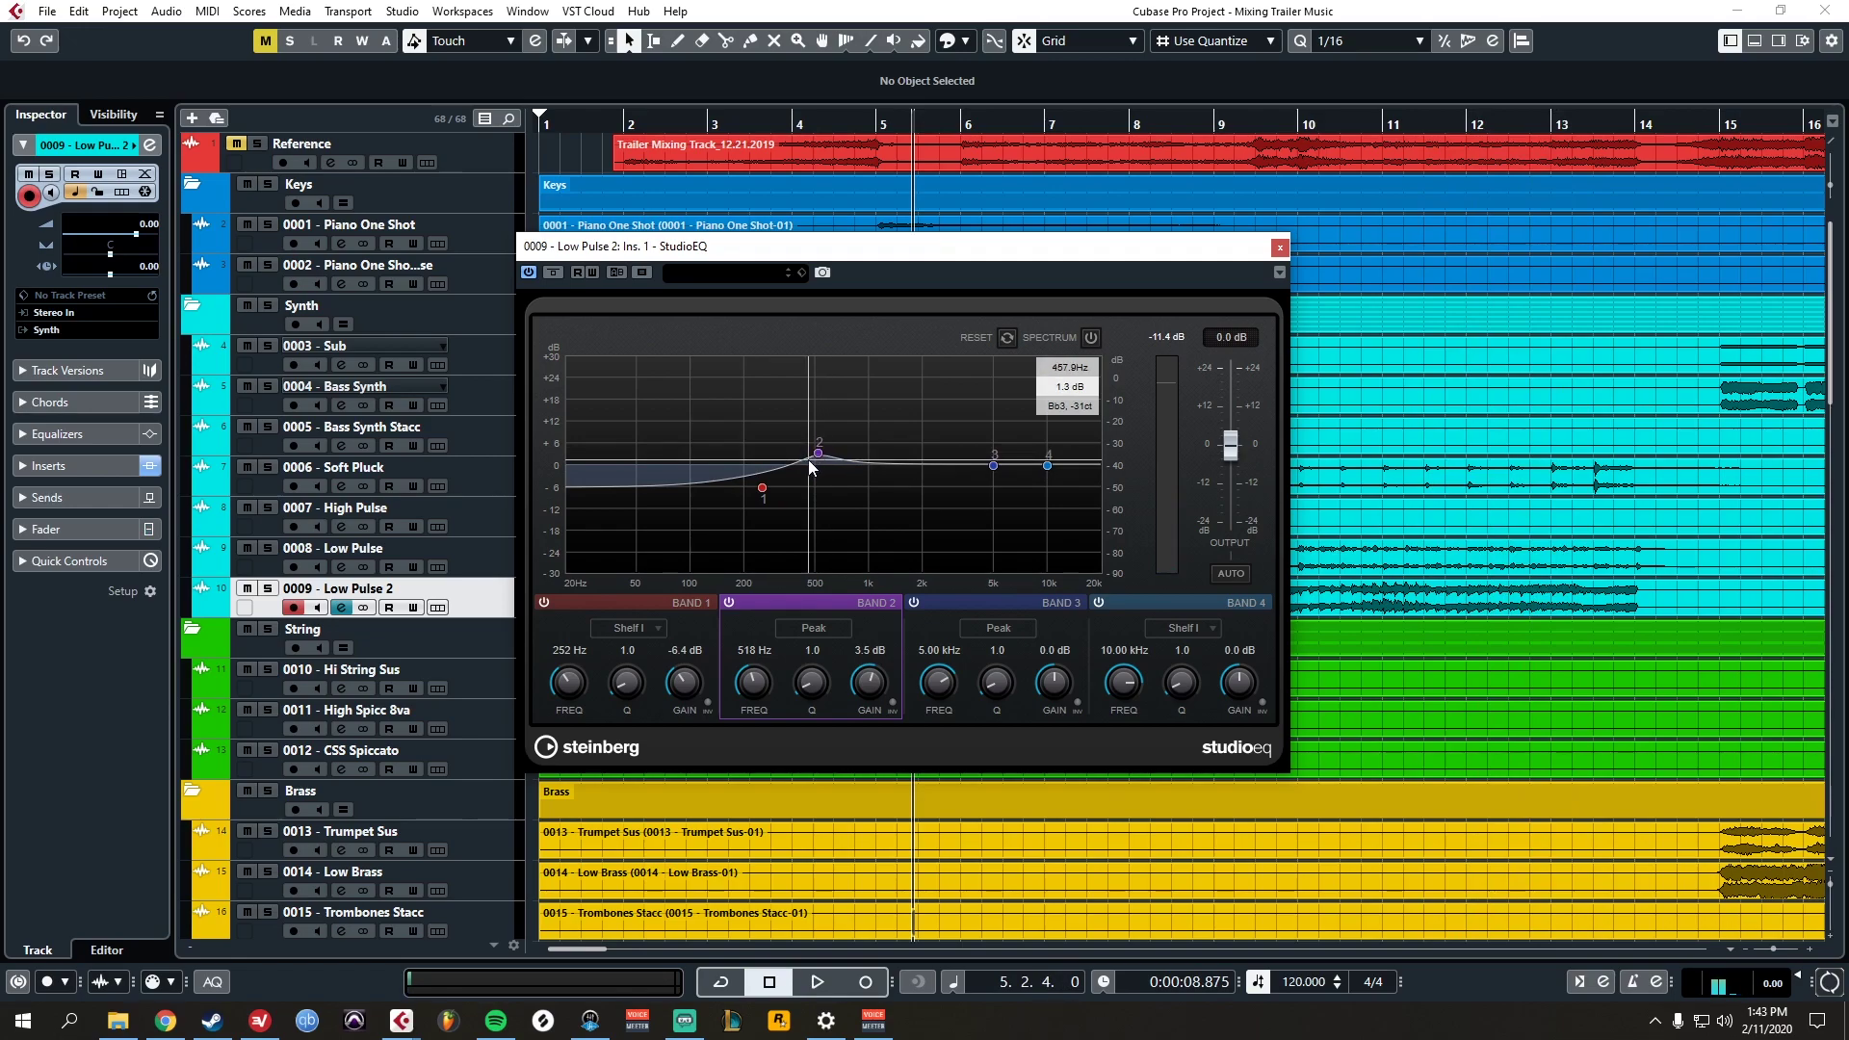
pyautogui.click(1280, 247)
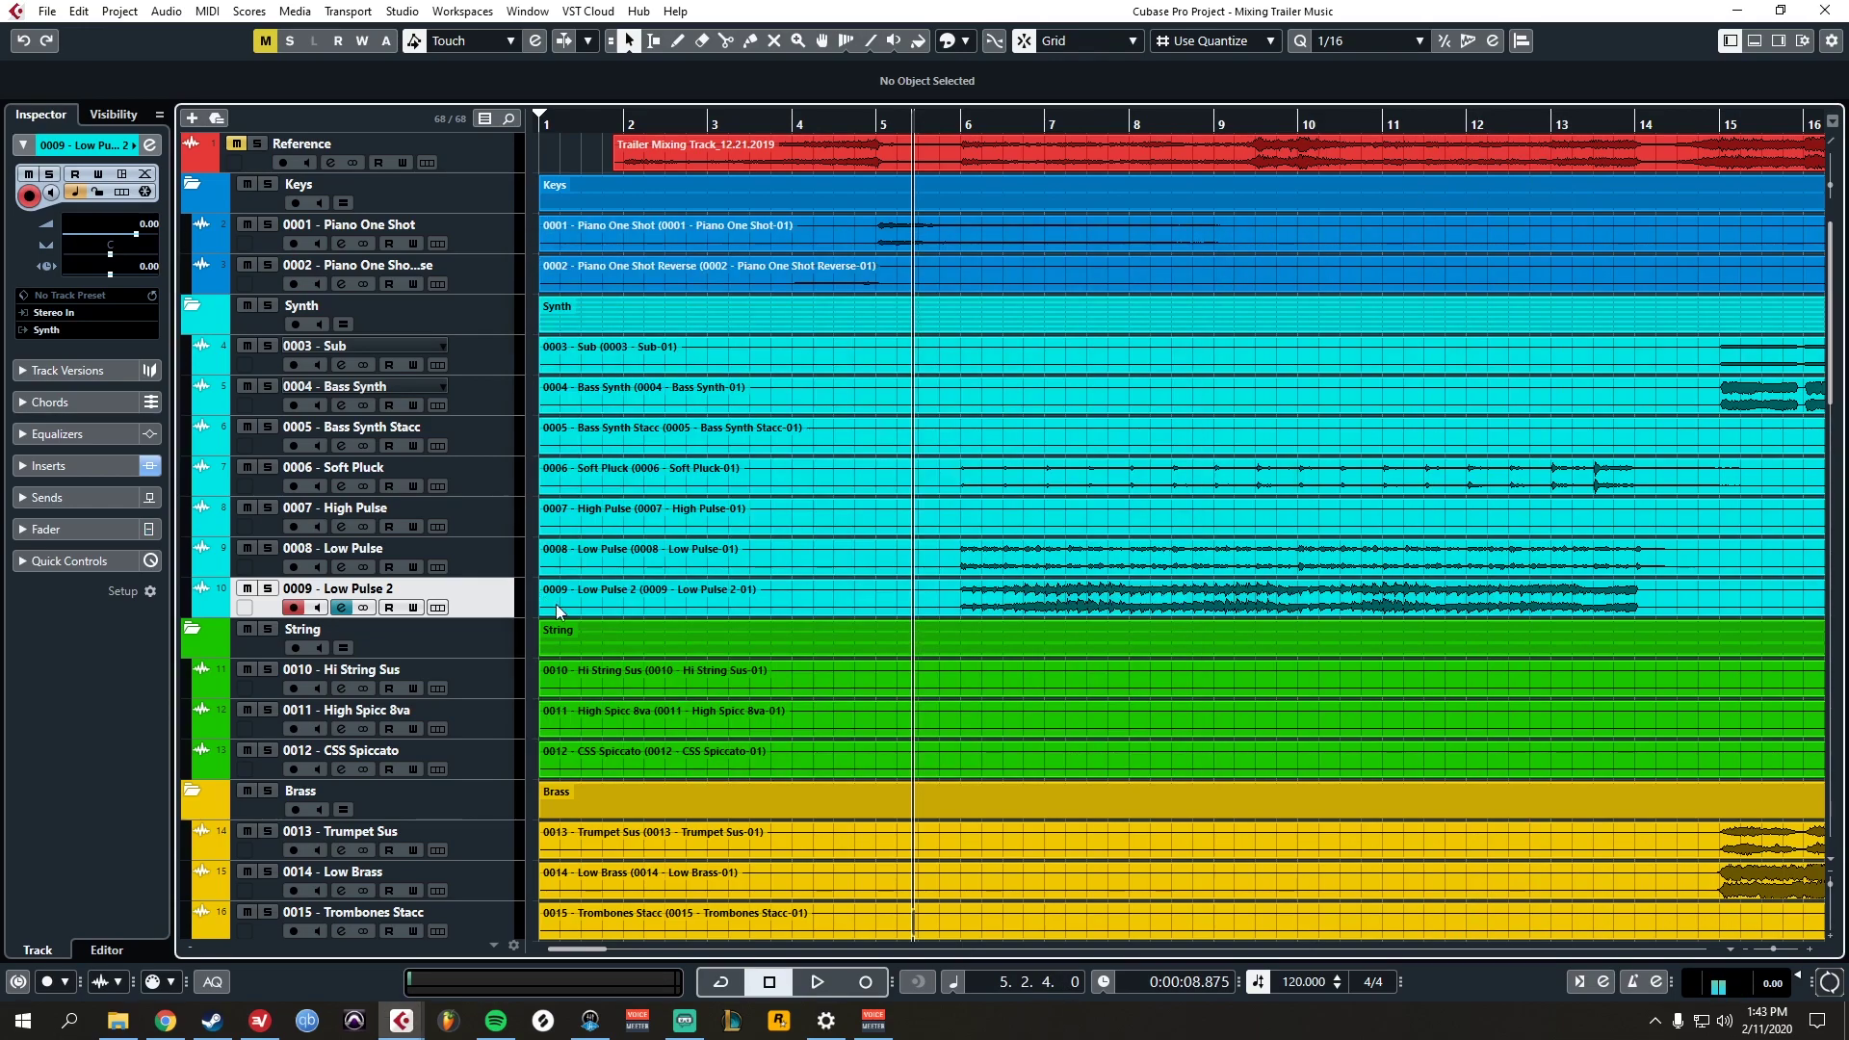
# - Load UAD Teletronix LA-2A Legacy into the second insert slot of Low Pulse 2 and move its window over the channel settings
pyautogui.doubleClick(496, 594)
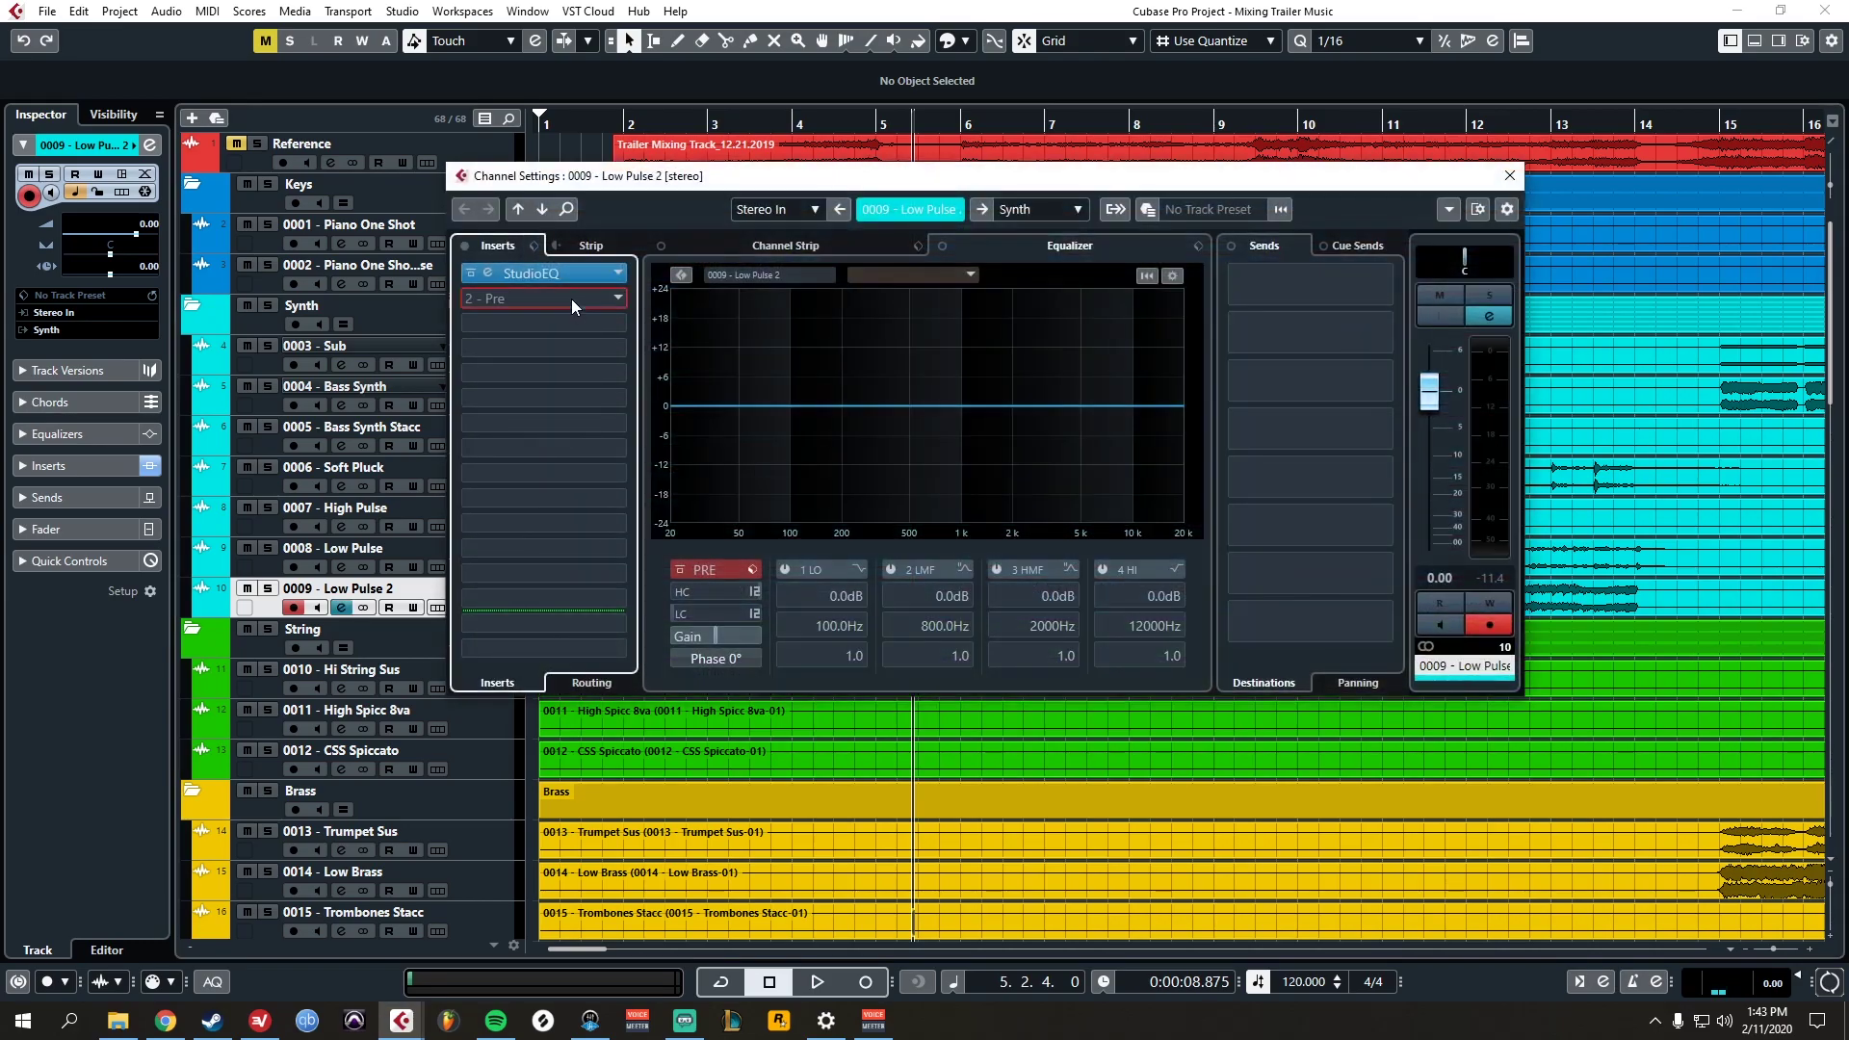
pyautogui.click(570, 298)
pyautogui.write('2a')
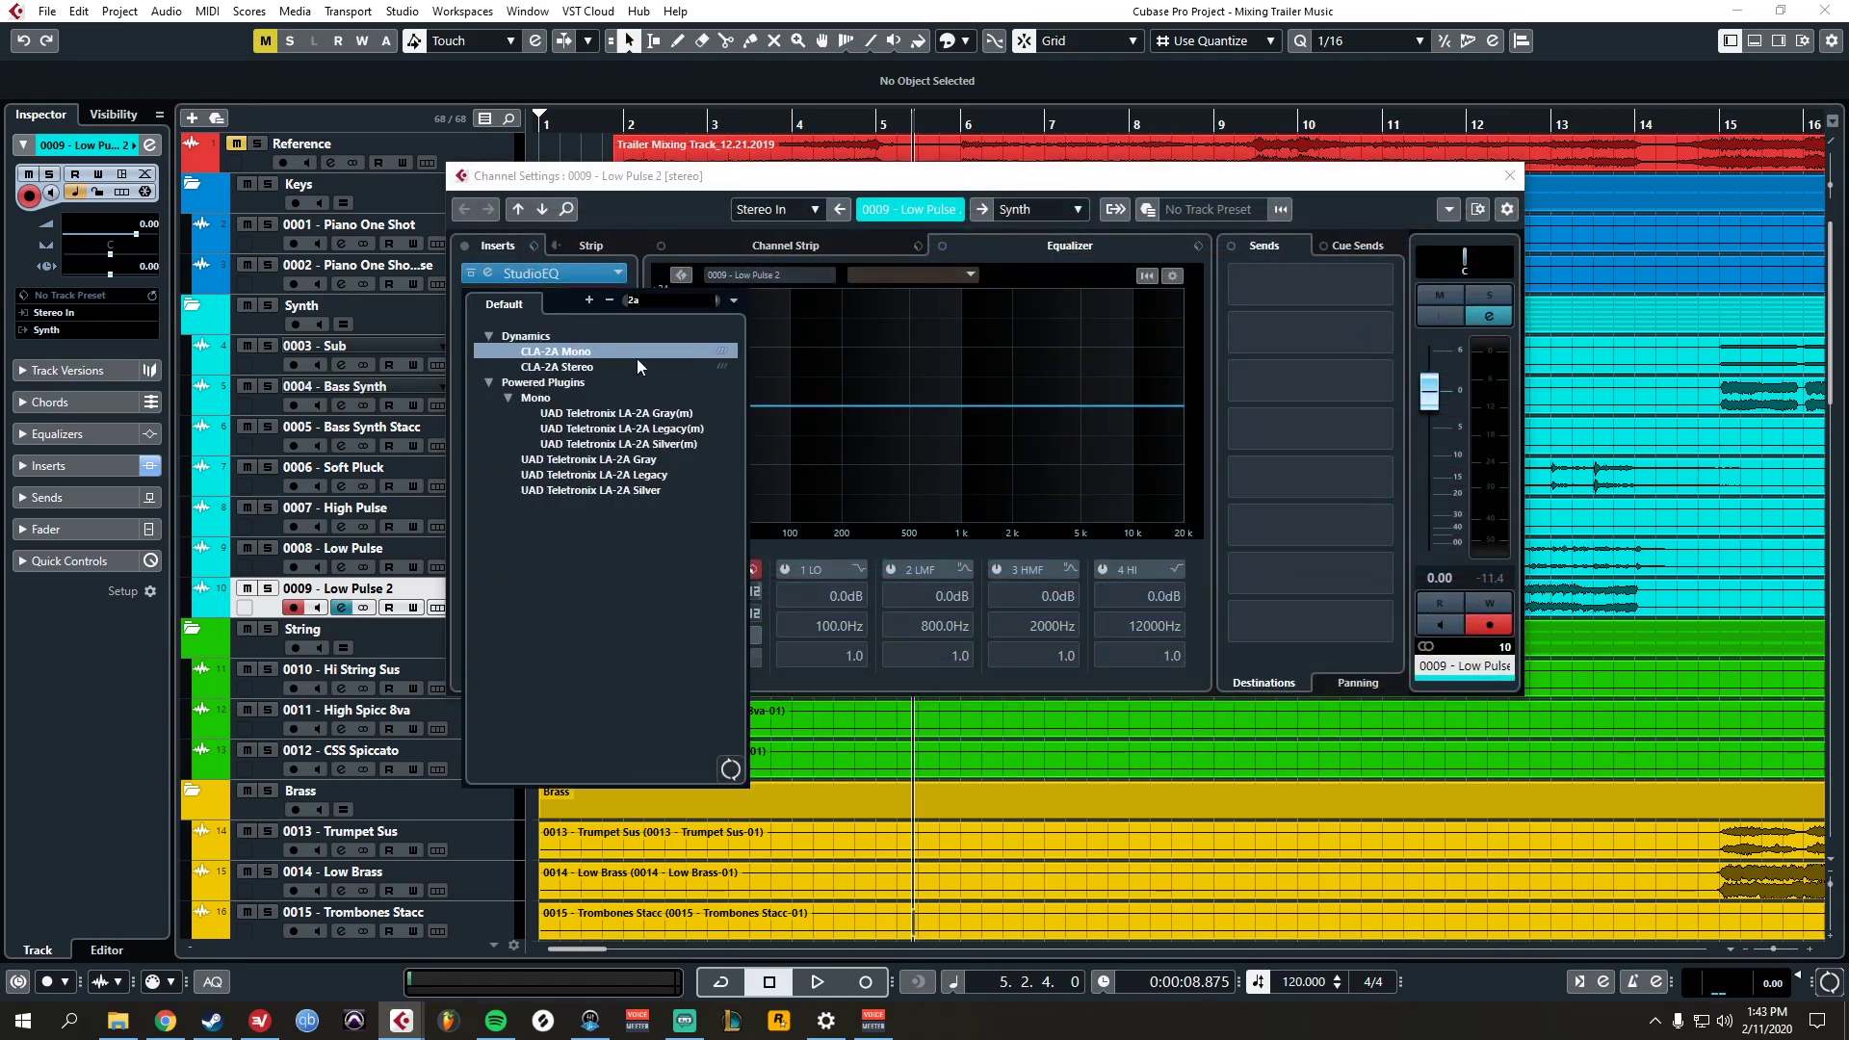
pyautogui.click(590, 476)
pyautogui.moveTo(1272, 212); pyautogui.dragTo(790, 317)
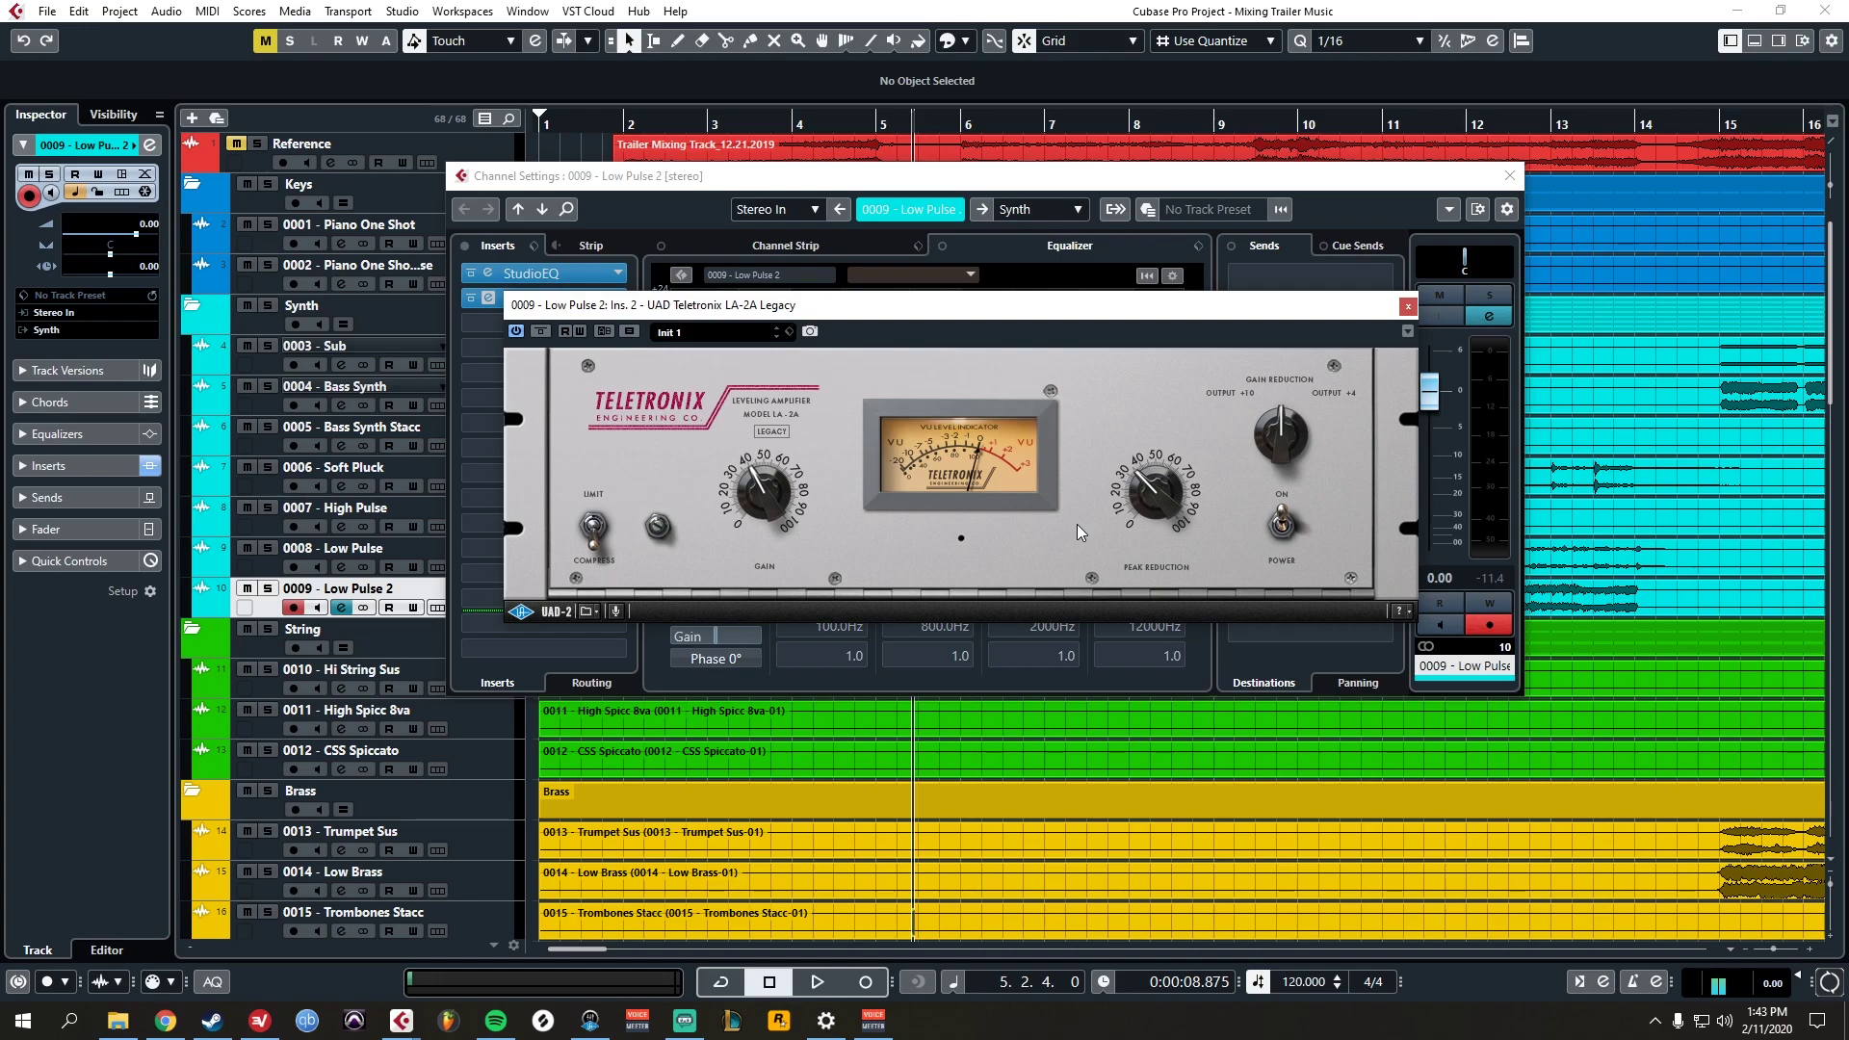
# - Raise the LA-2A's peak reduction to about 70 and gain to about 50 while playing the mix, then close its windows
pyautogui.press('space')
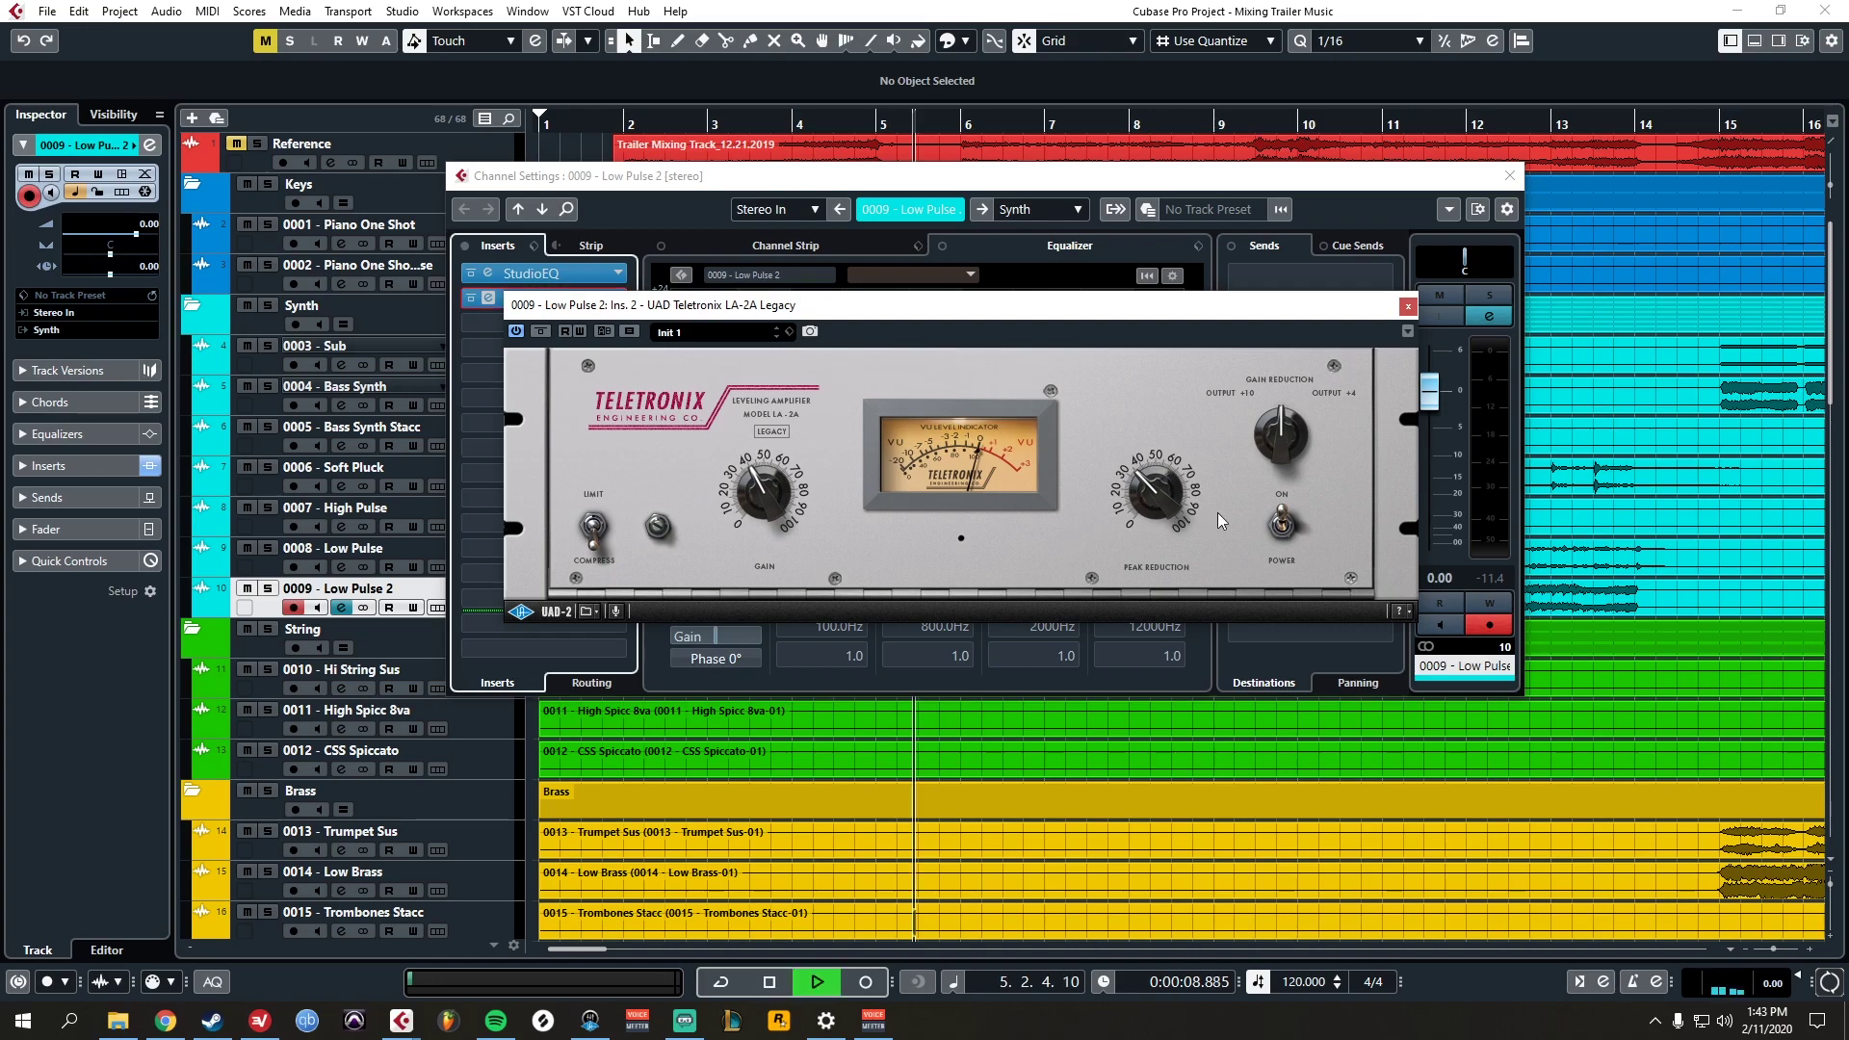
pyautogui.moveTo(1159, 499); pyautogui.dragTo(1150, 420)
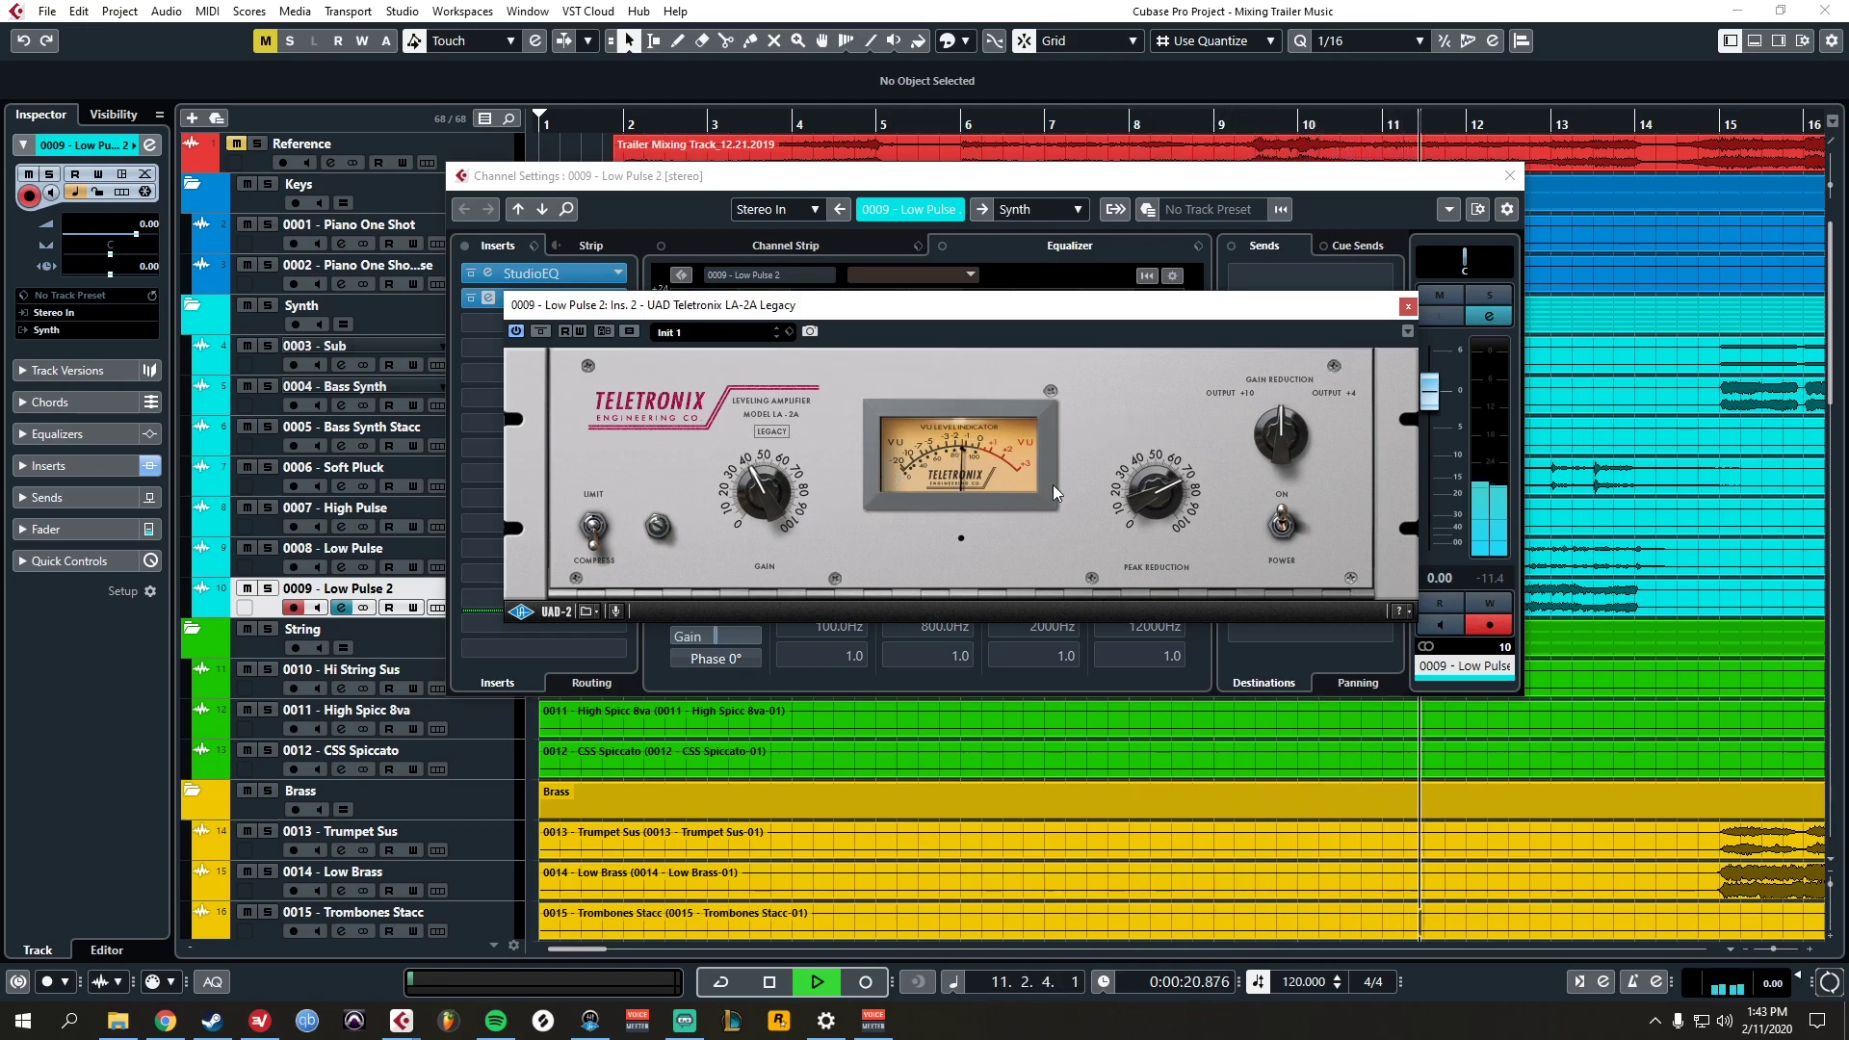
pyautogui.press('space')
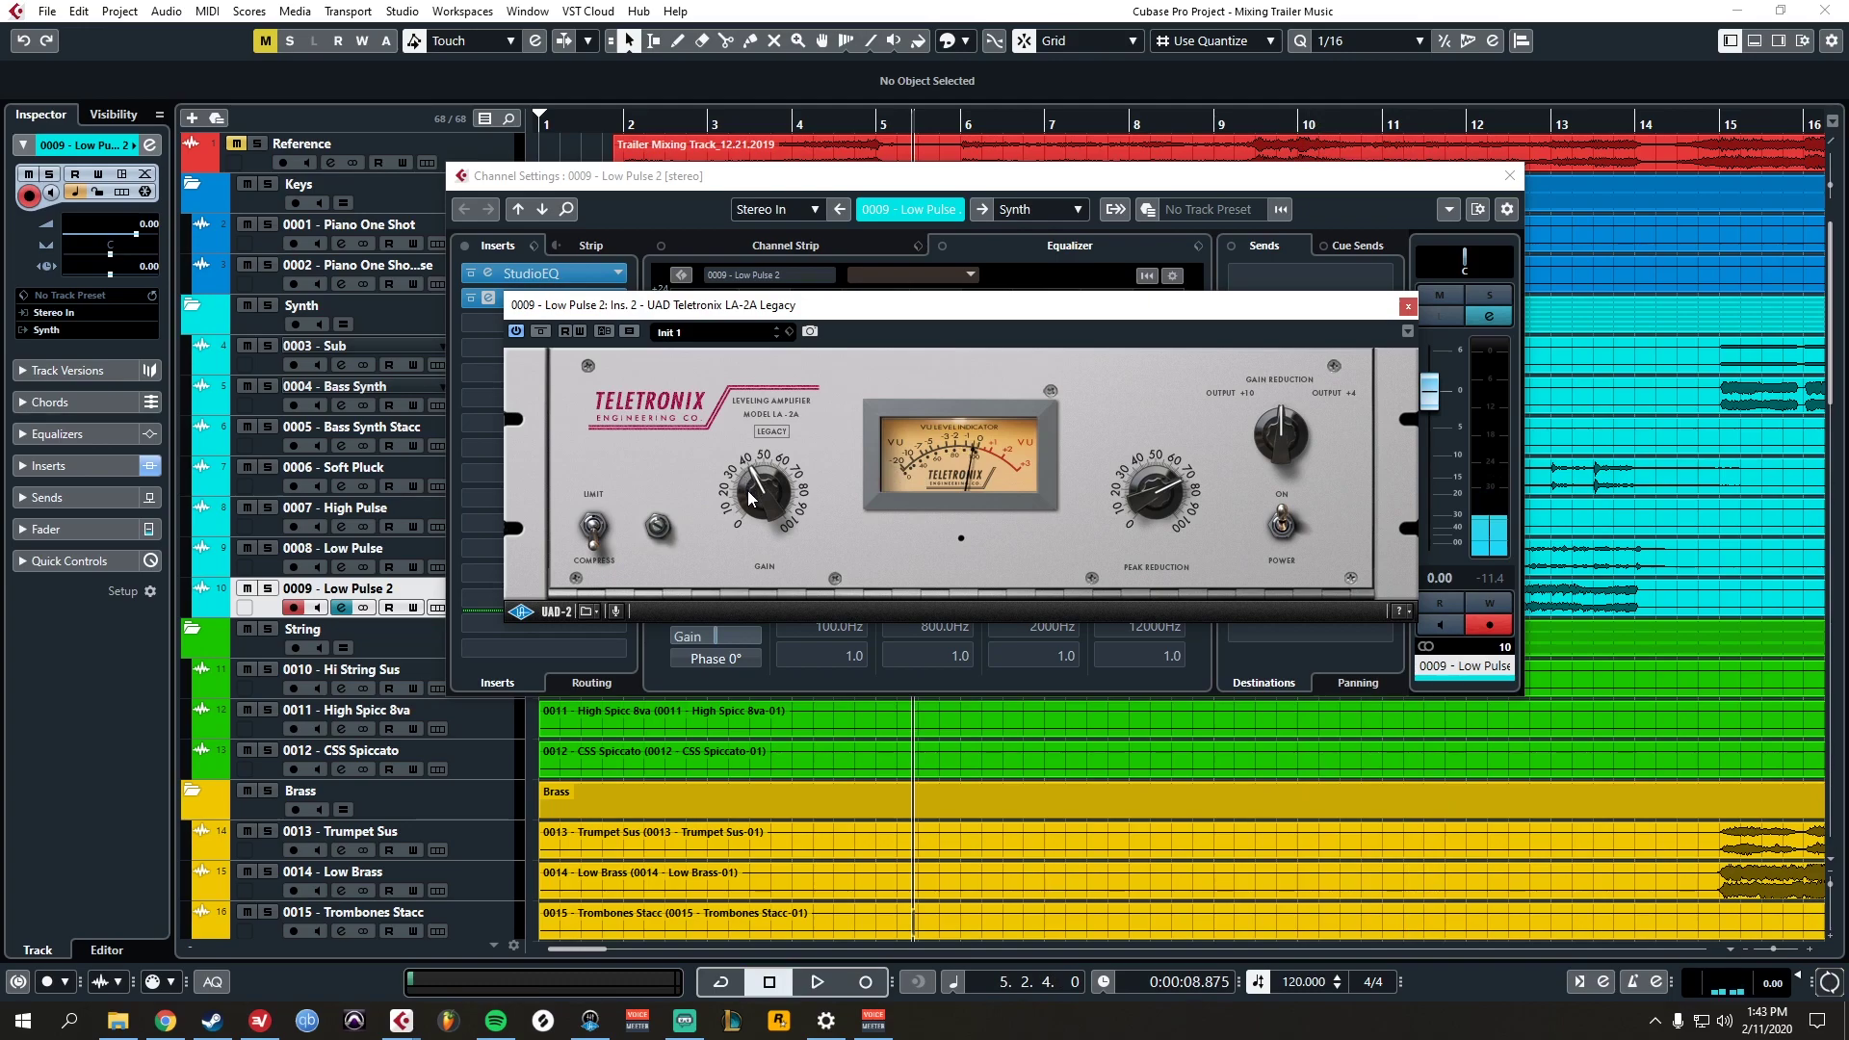
pyautogui.press('space')
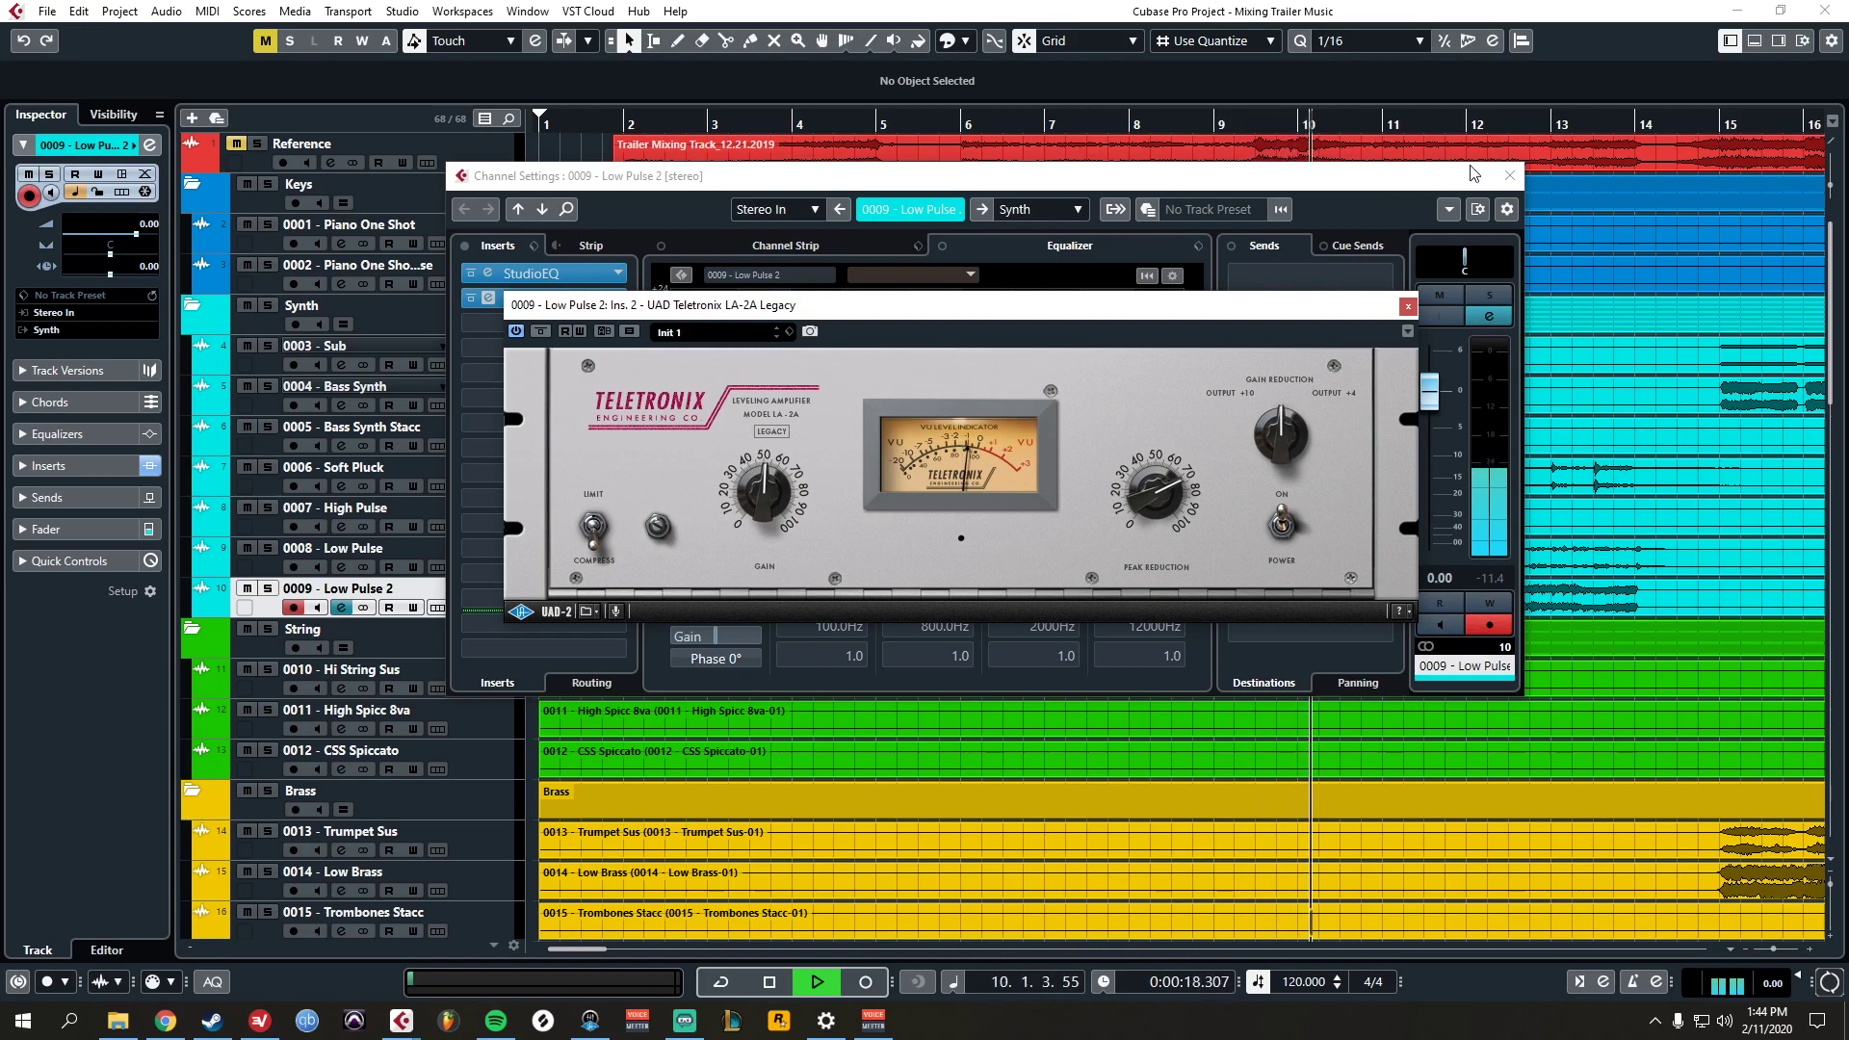
pyautogui.click(1509, 177)
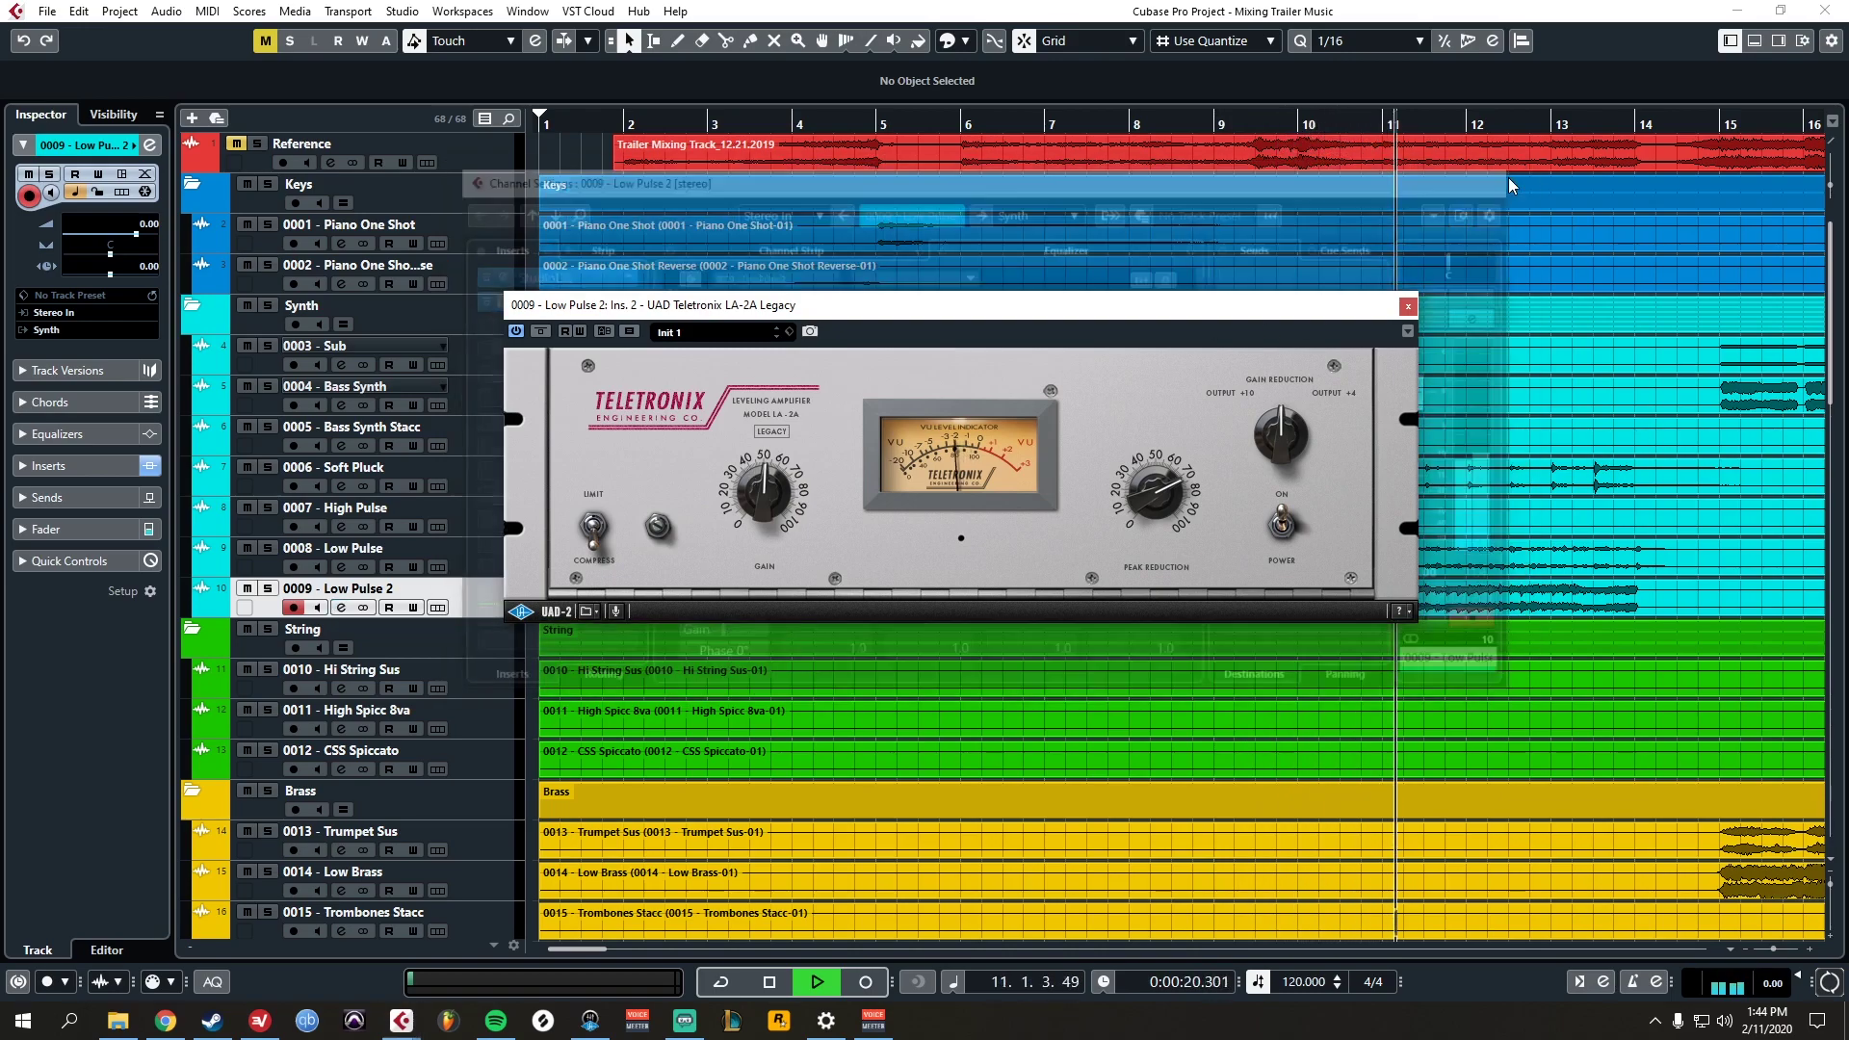
pyautogui.click(1408, 306)
pyautogui.press('space')
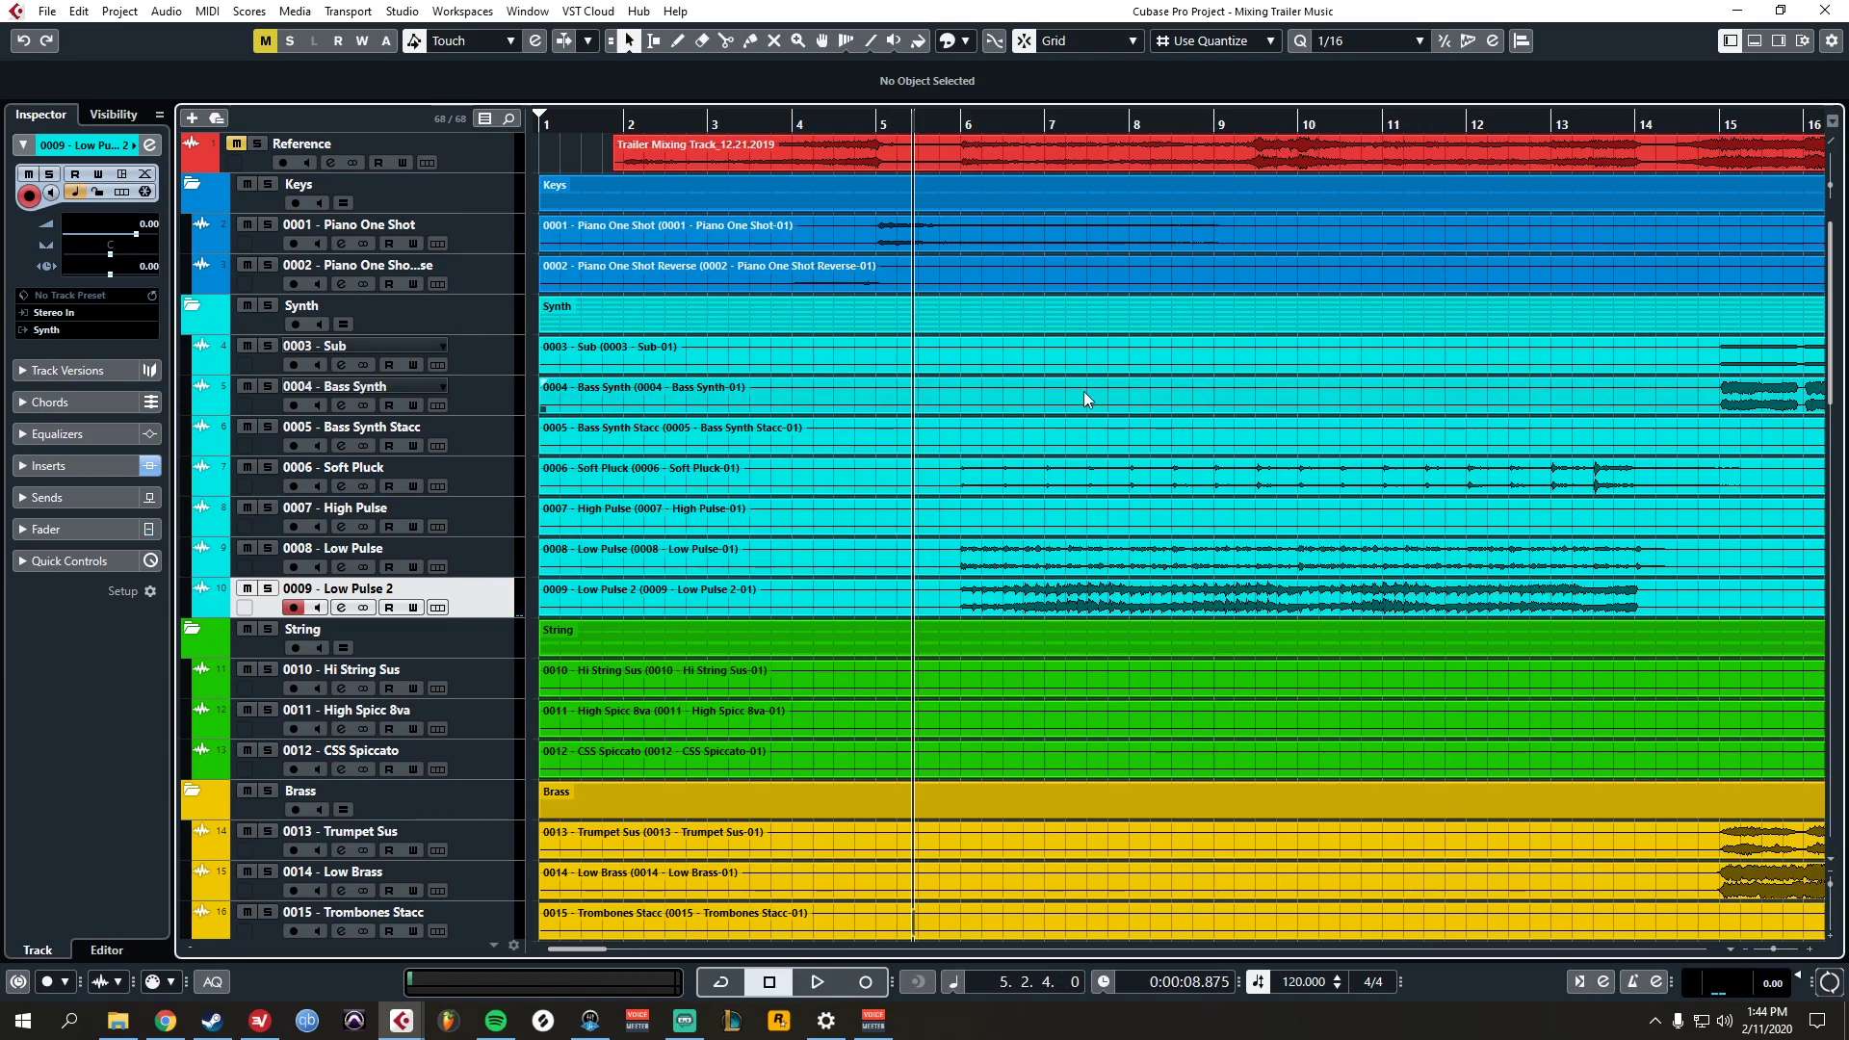
# - Play the full mix from bar 8.3.4 into bar 11 to check the percussion hits around bars 9 and 10
pyautogui.scroll(-15, 1083, 391)
pyautogui.press('g')
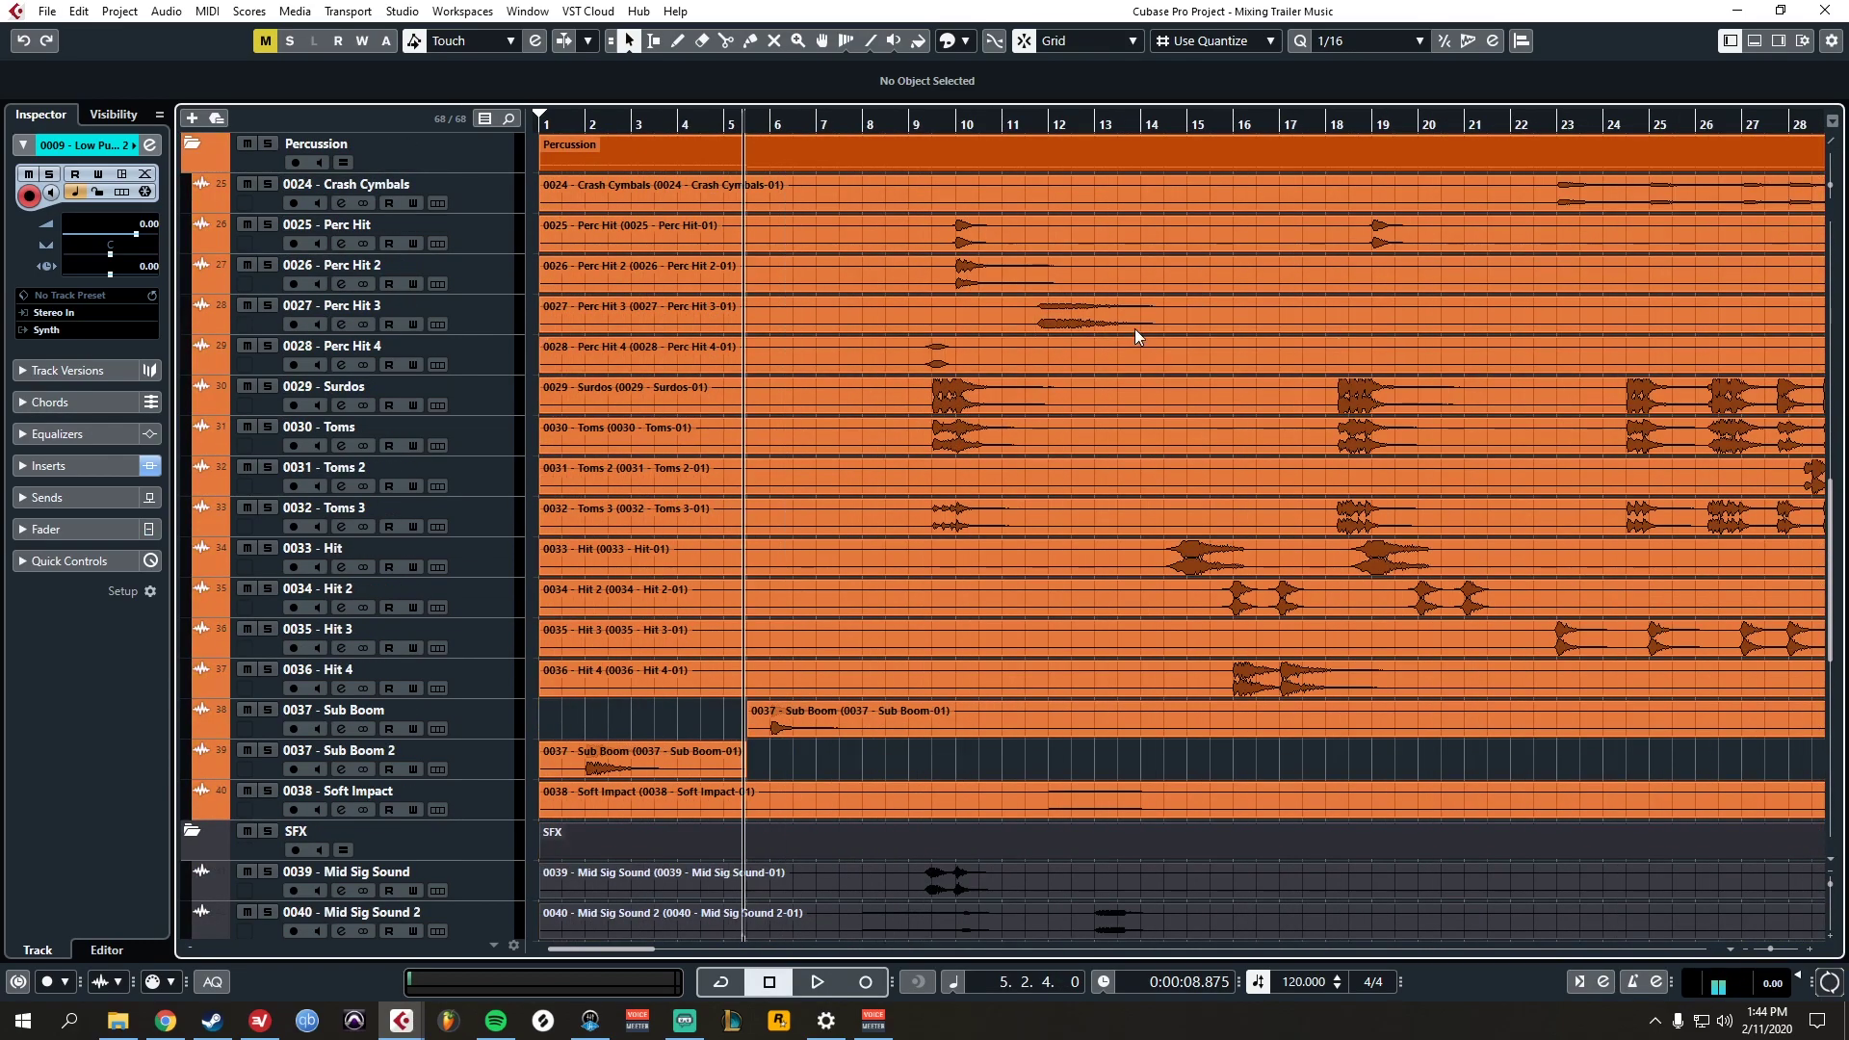
pyautogui.moveTo(1108, 124); pyautogui.dragTo(664, 228)
pyautogui.press('space')
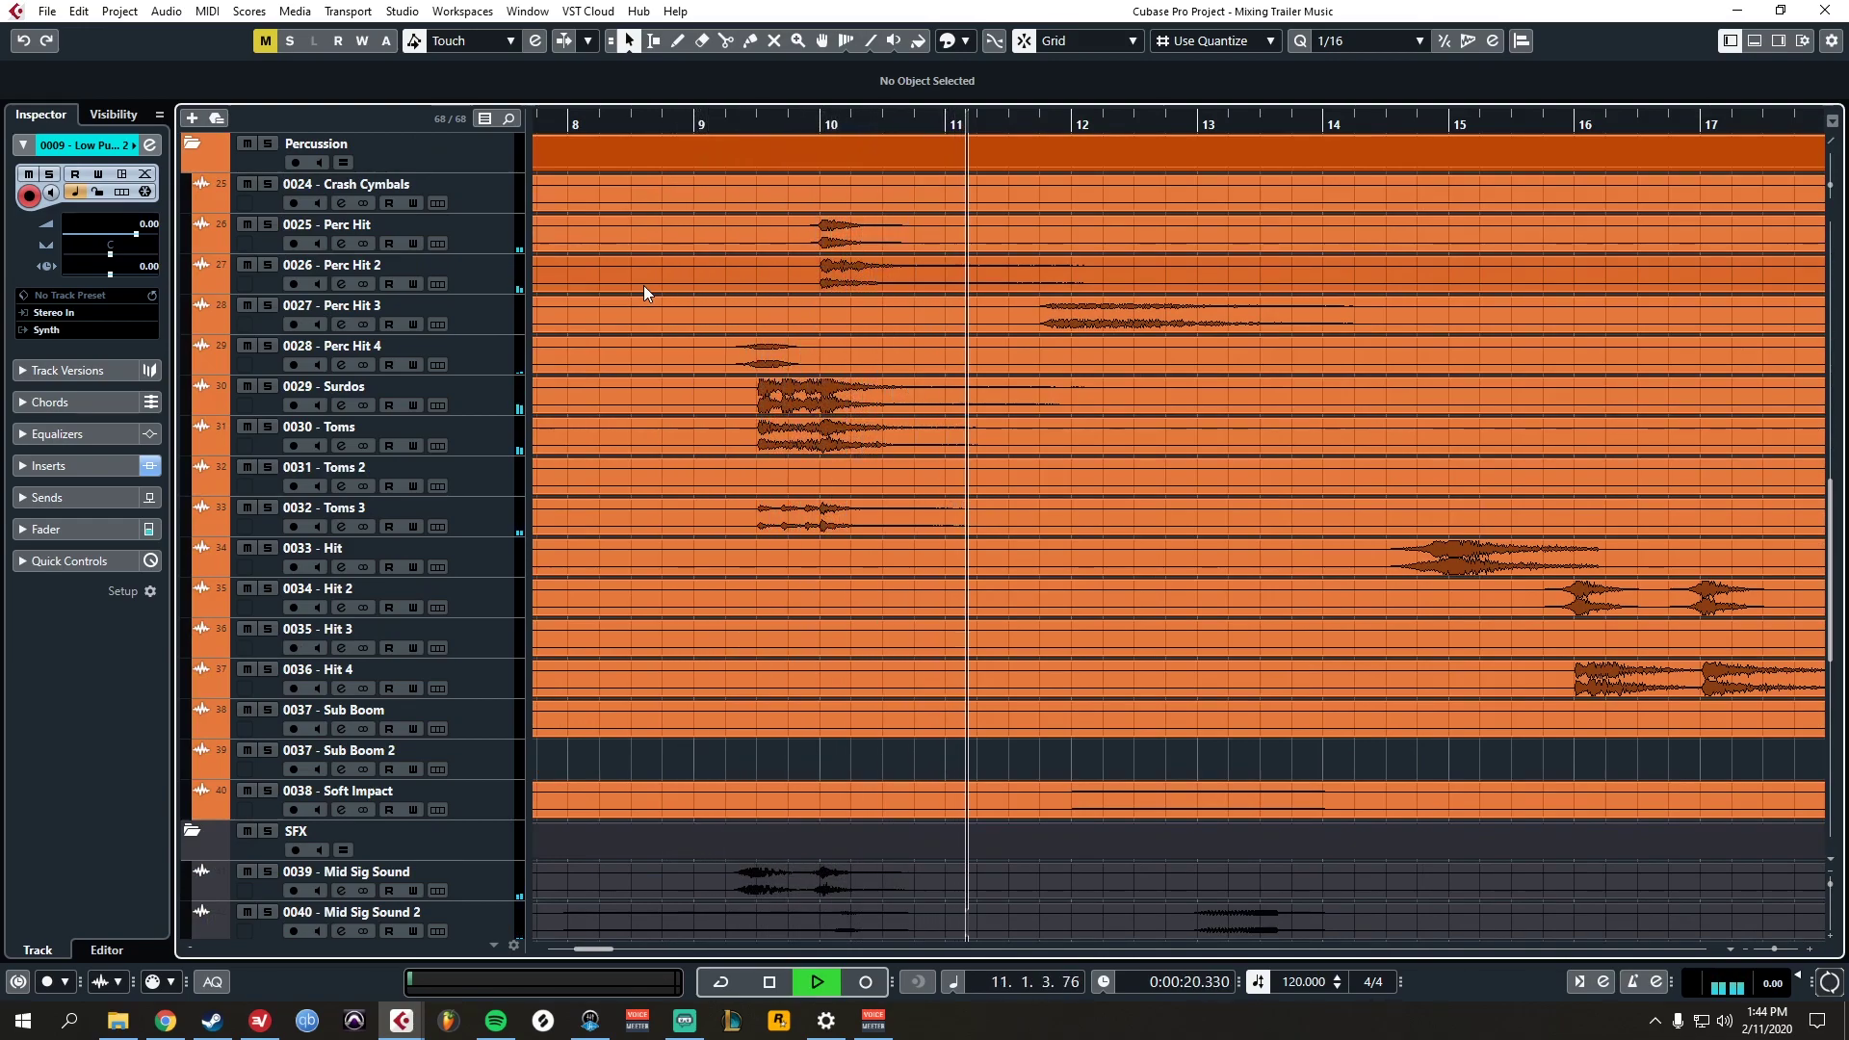
pyautogui.press('space')
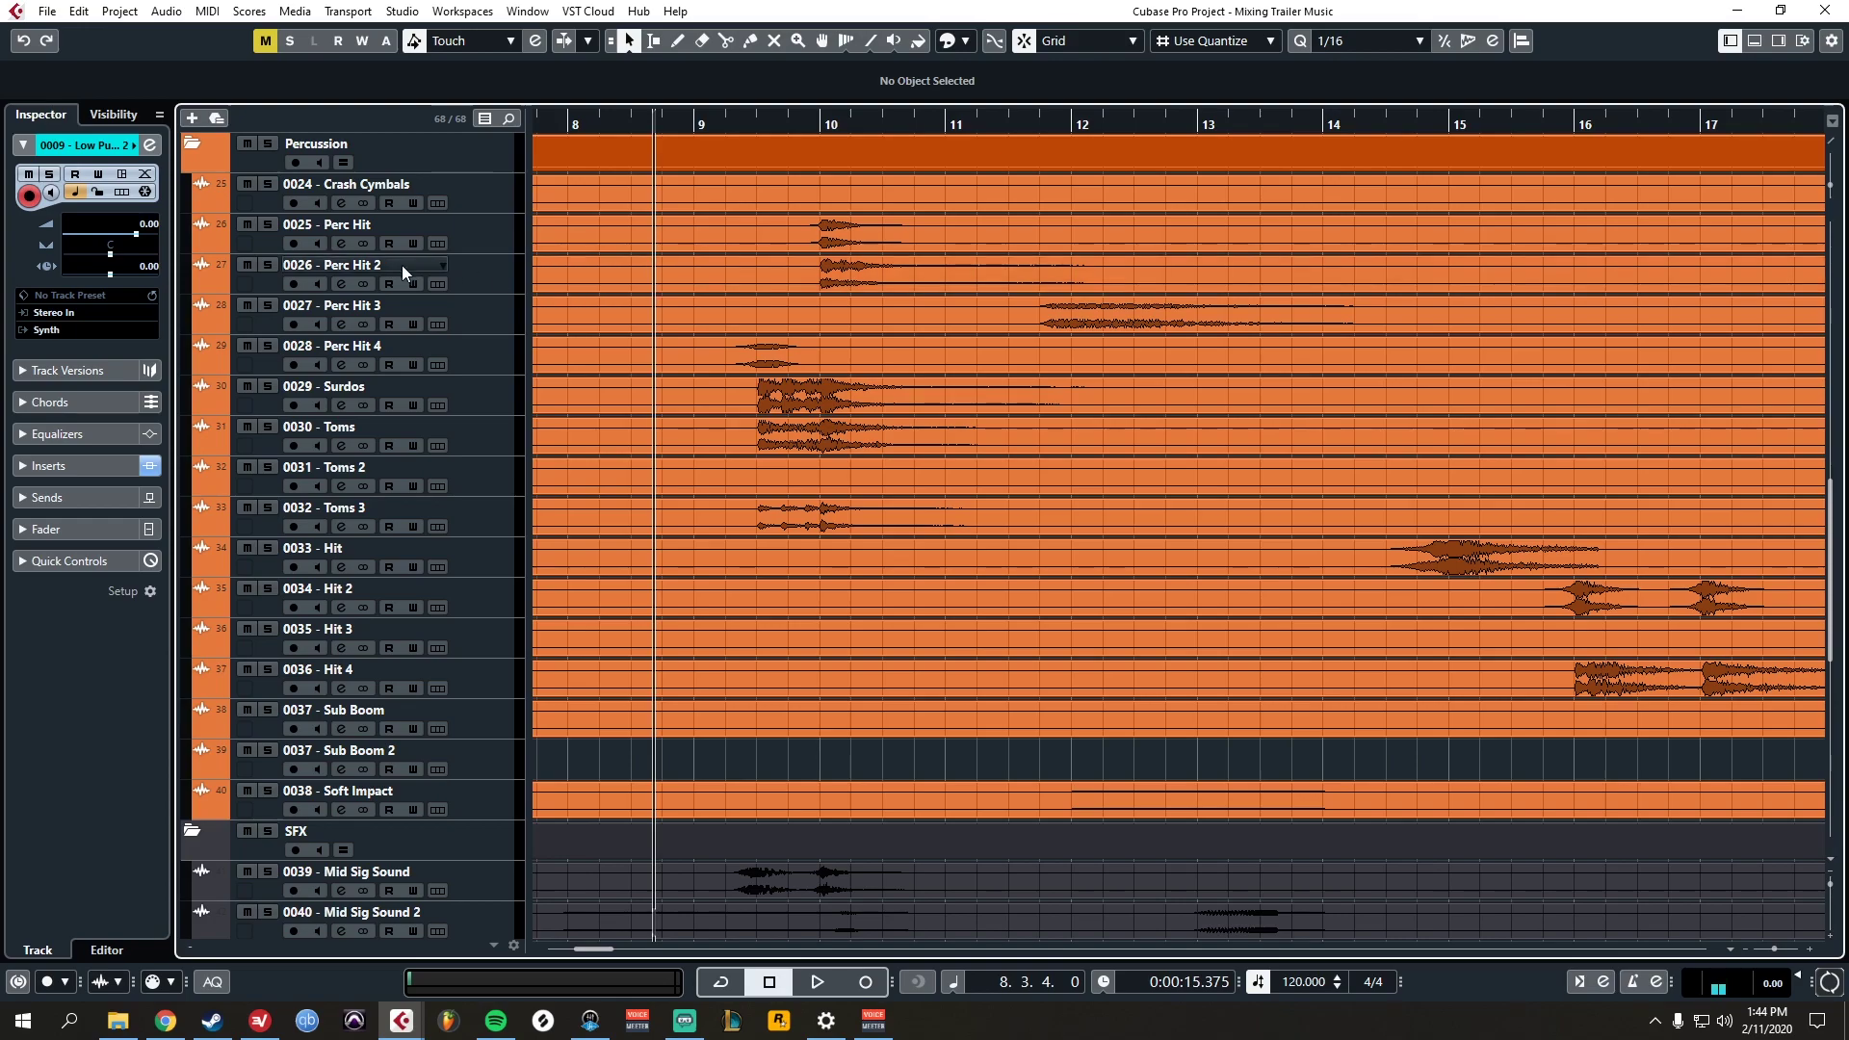
# - Play the percussion hits around bar 10 in the full mix and with Perc Hit 2 and Perc Hit soloed in turn
pyautogui.press('space')
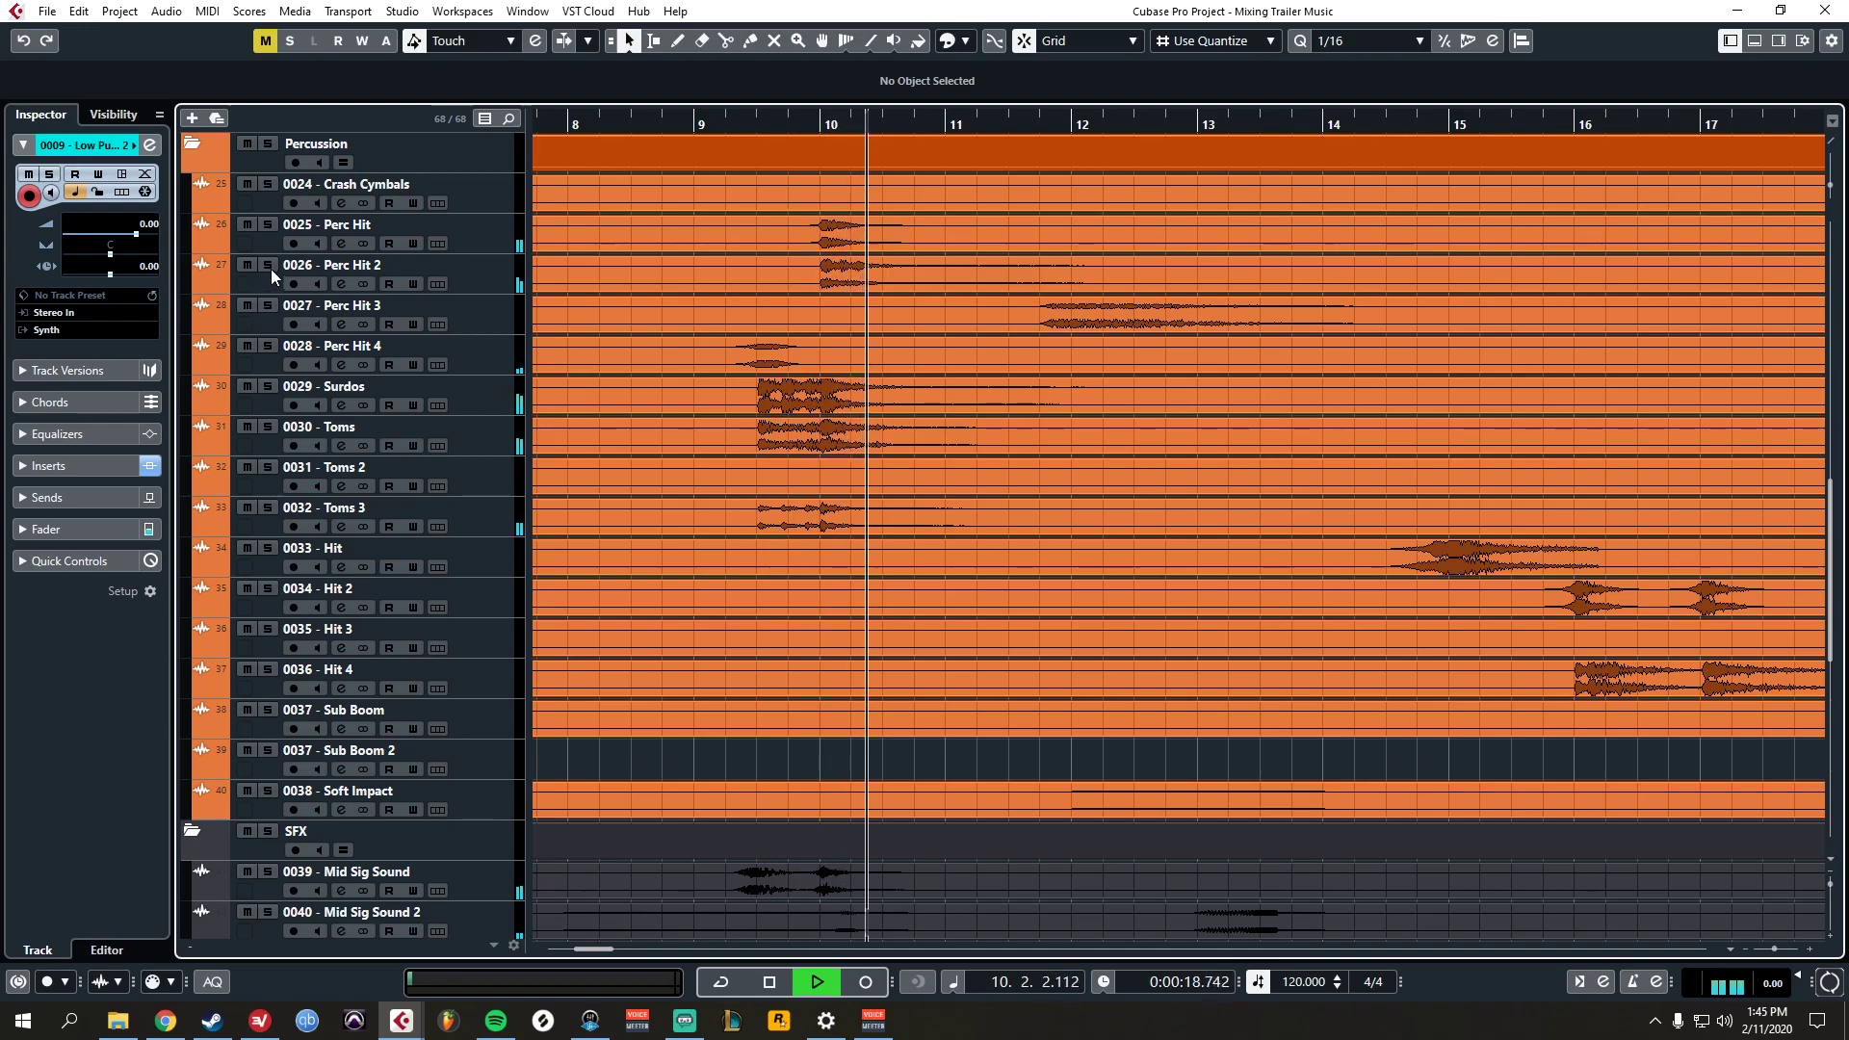
pyautogui.press('space')
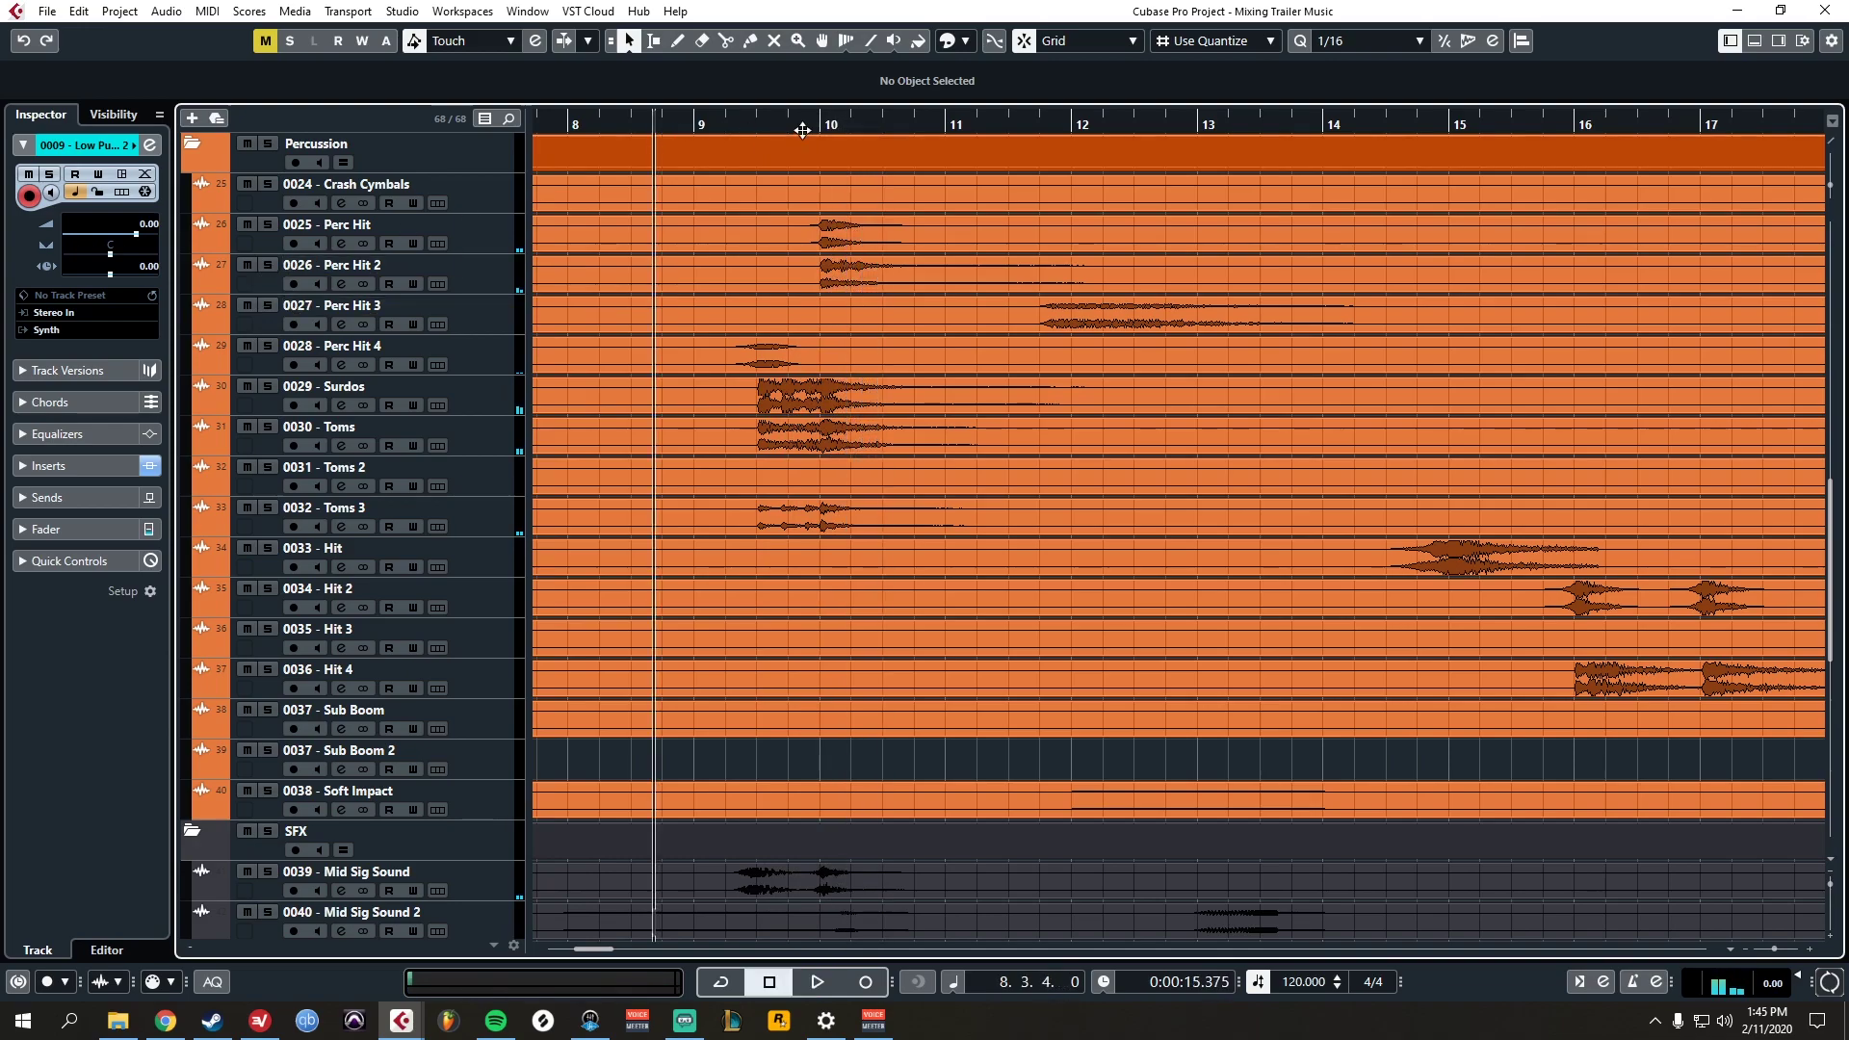
pyautogui.click(269, 266)
pyautogui.press('space')
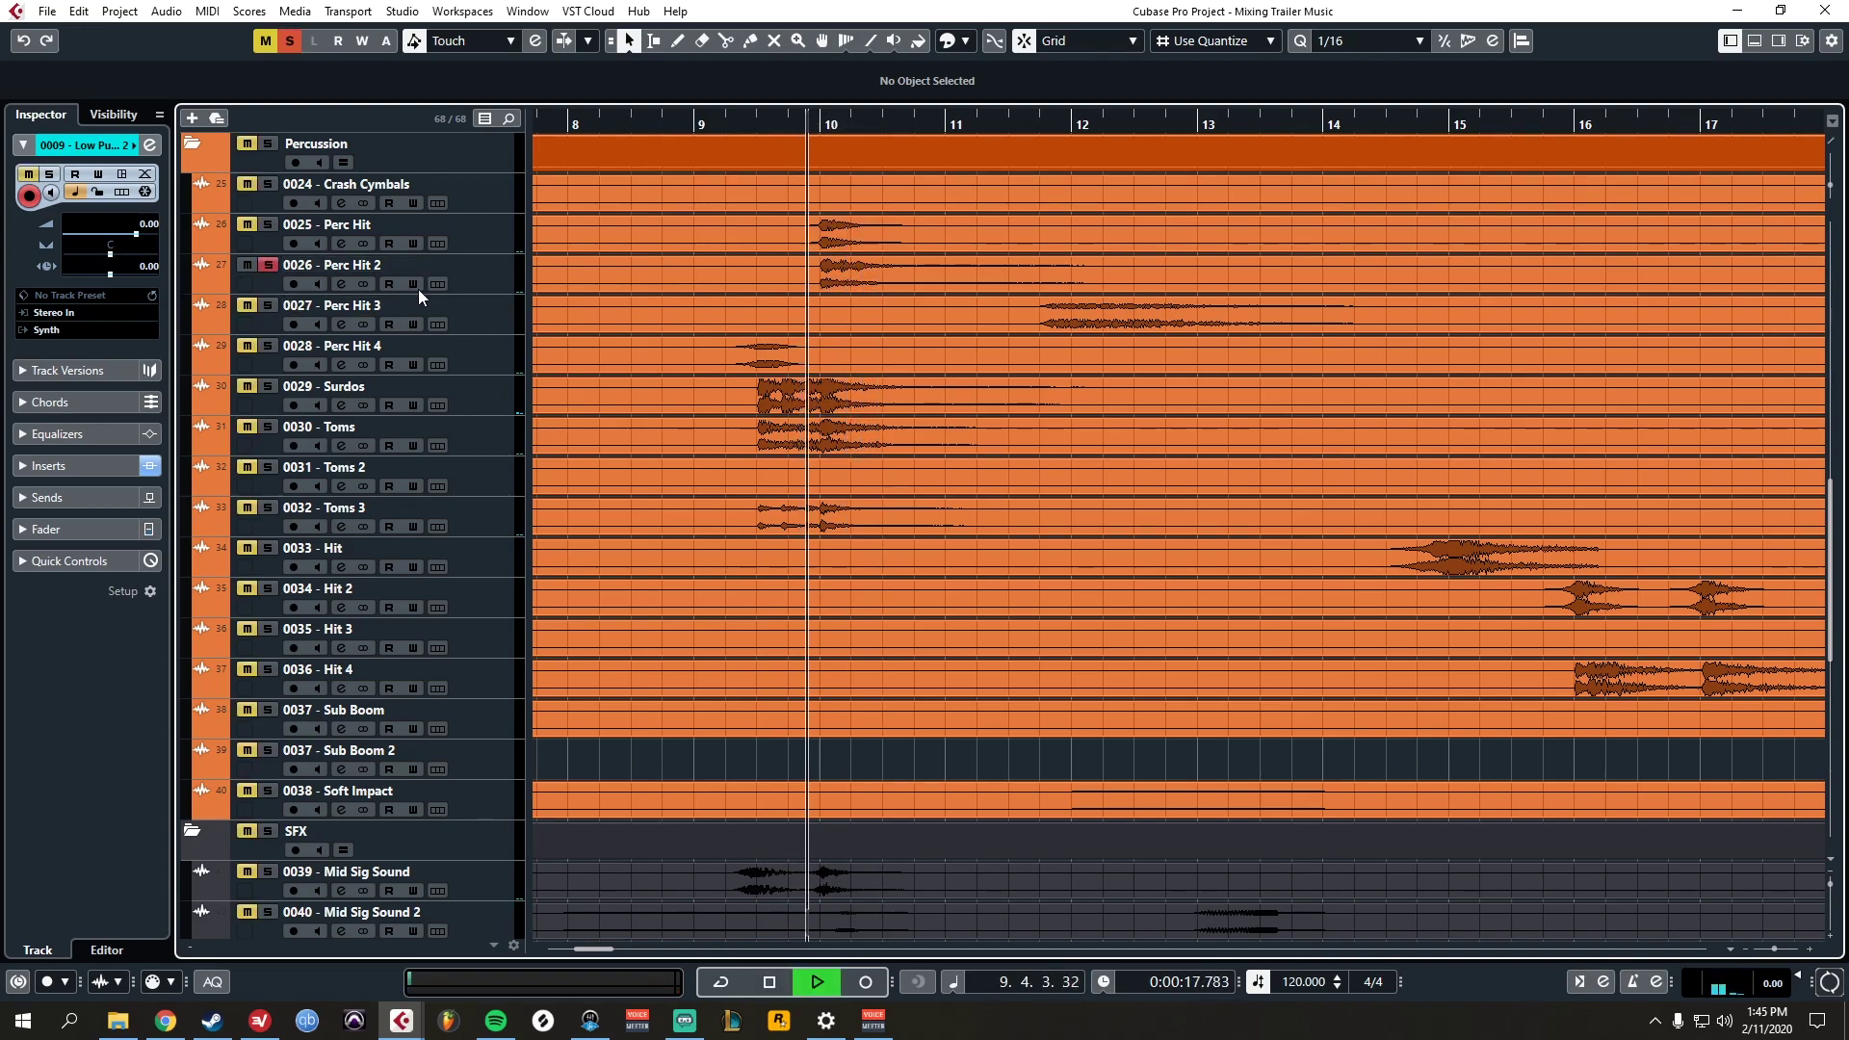
pyautogui.press('space')
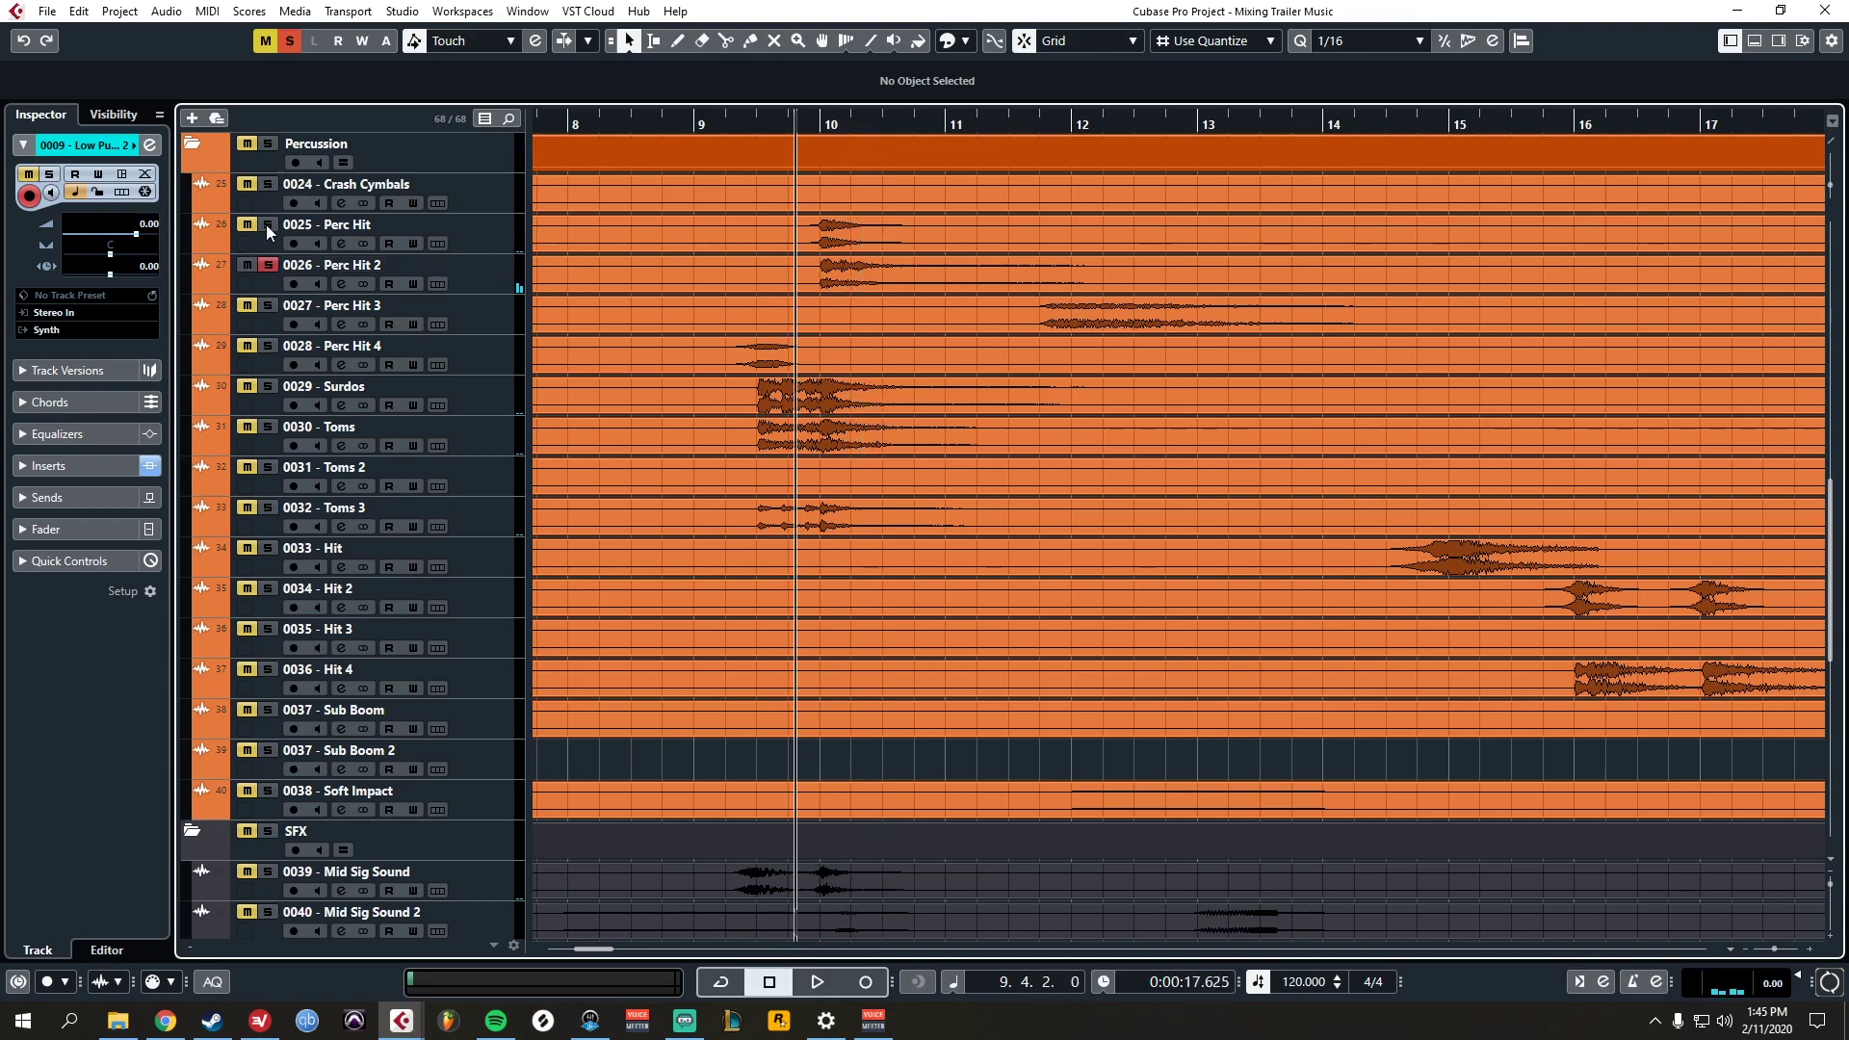
pyautogui.press('space')
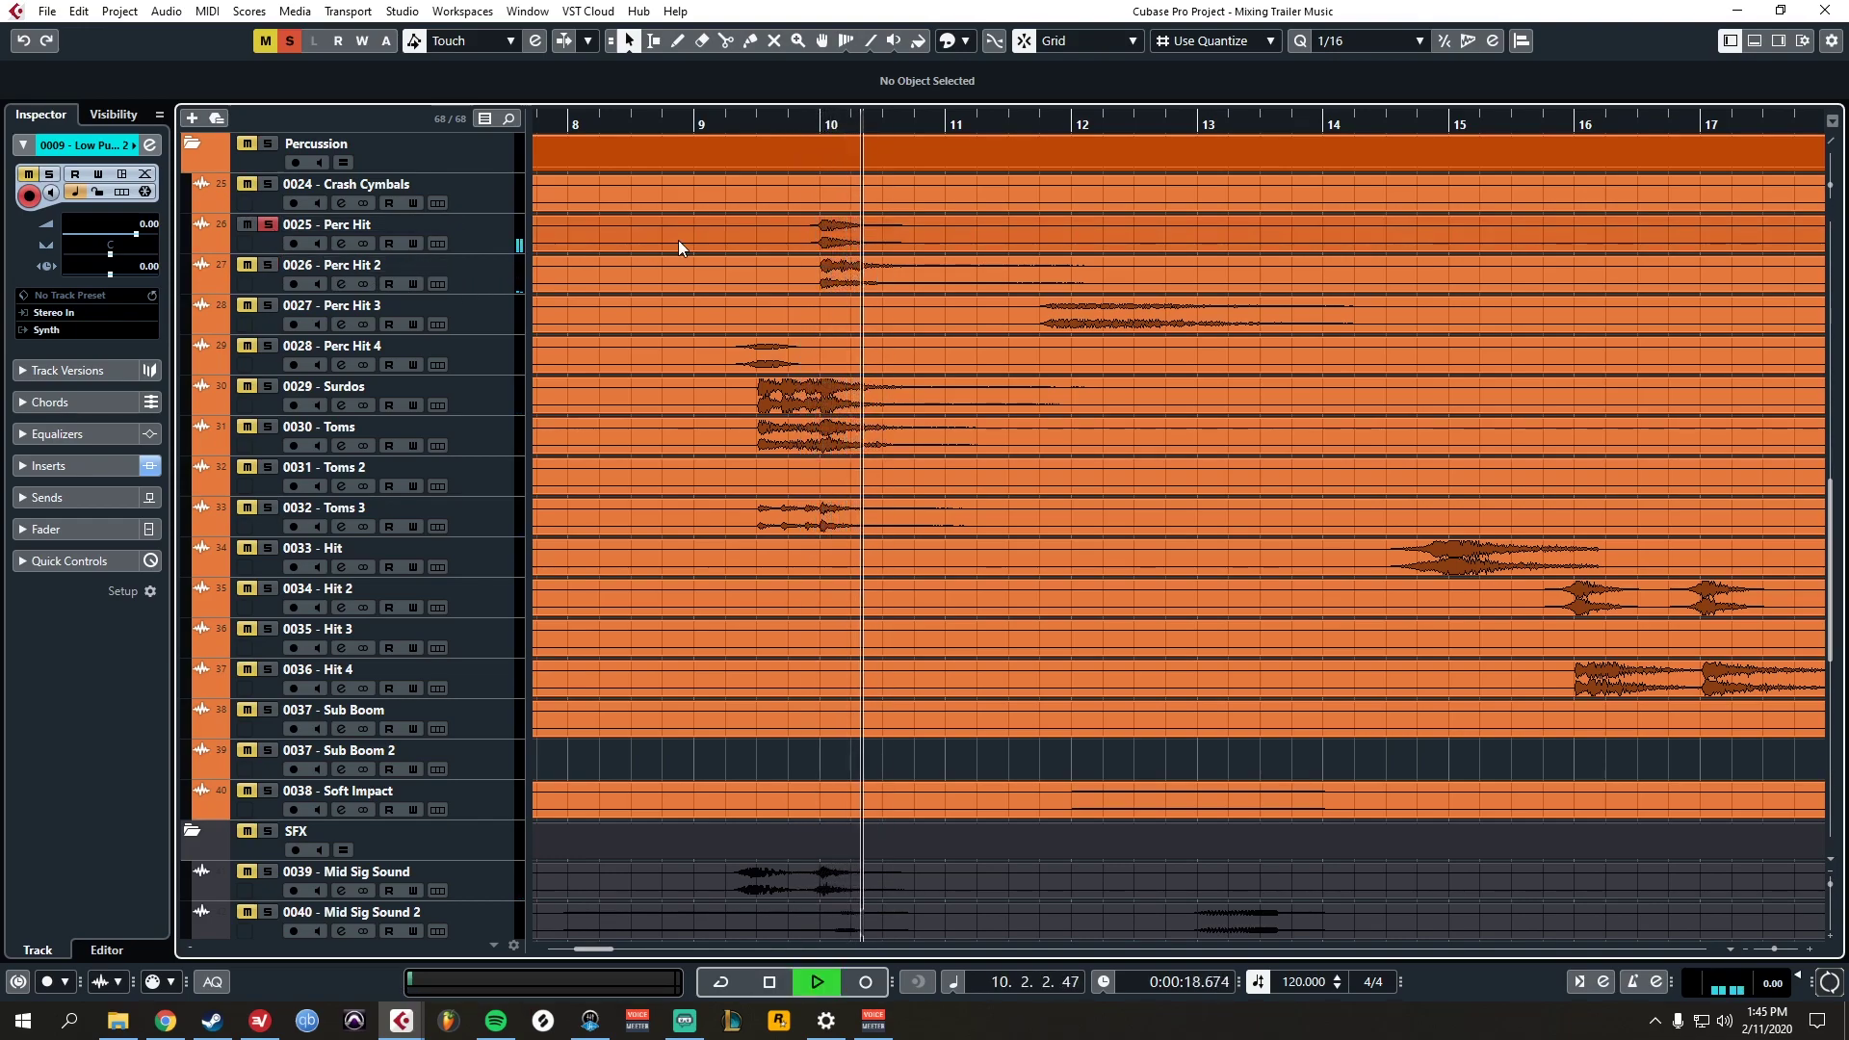
pyautogui.press('space')
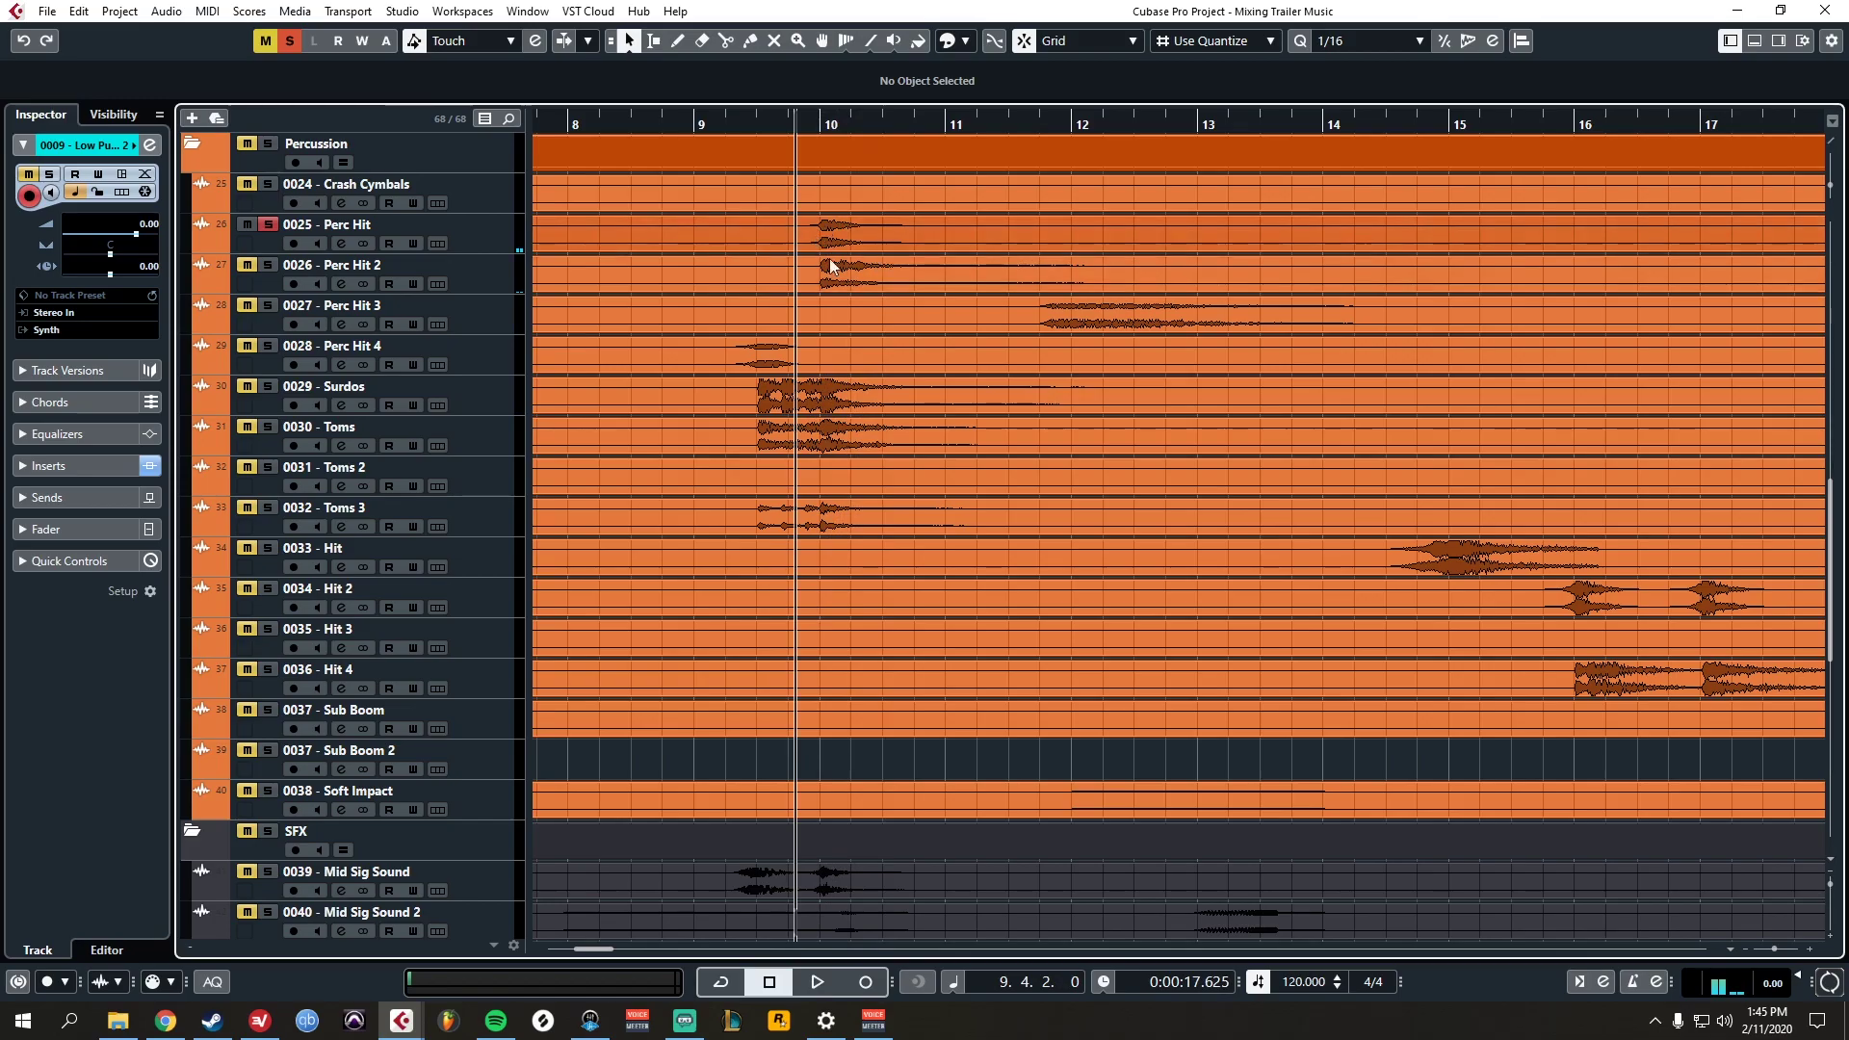
# - Select the Perc Hit track, bring all of its hits across the timeline into view and turn off its solo
pyautogui.click(499, 237)
pyautogui.press('g')
pyautogui.press('g')
pyautogui.press('g')
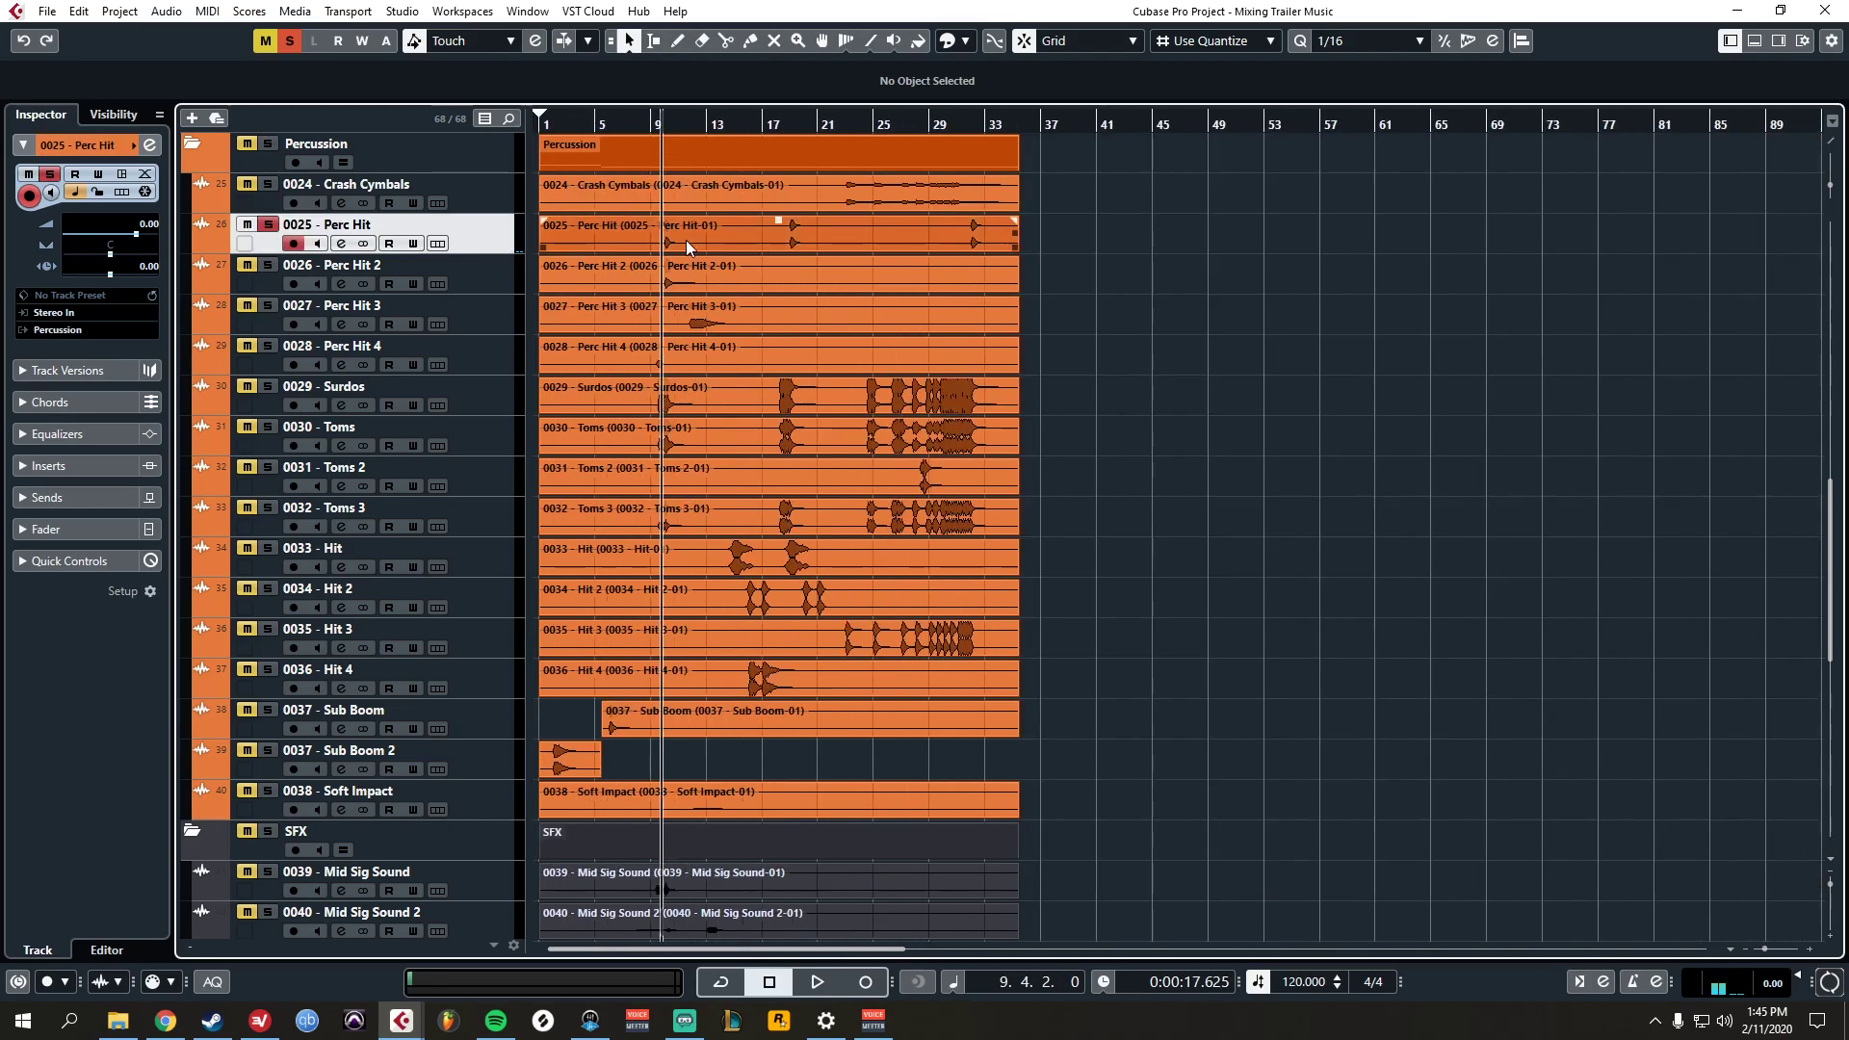
pyautogui.press('g')
pyautogui.press('g')
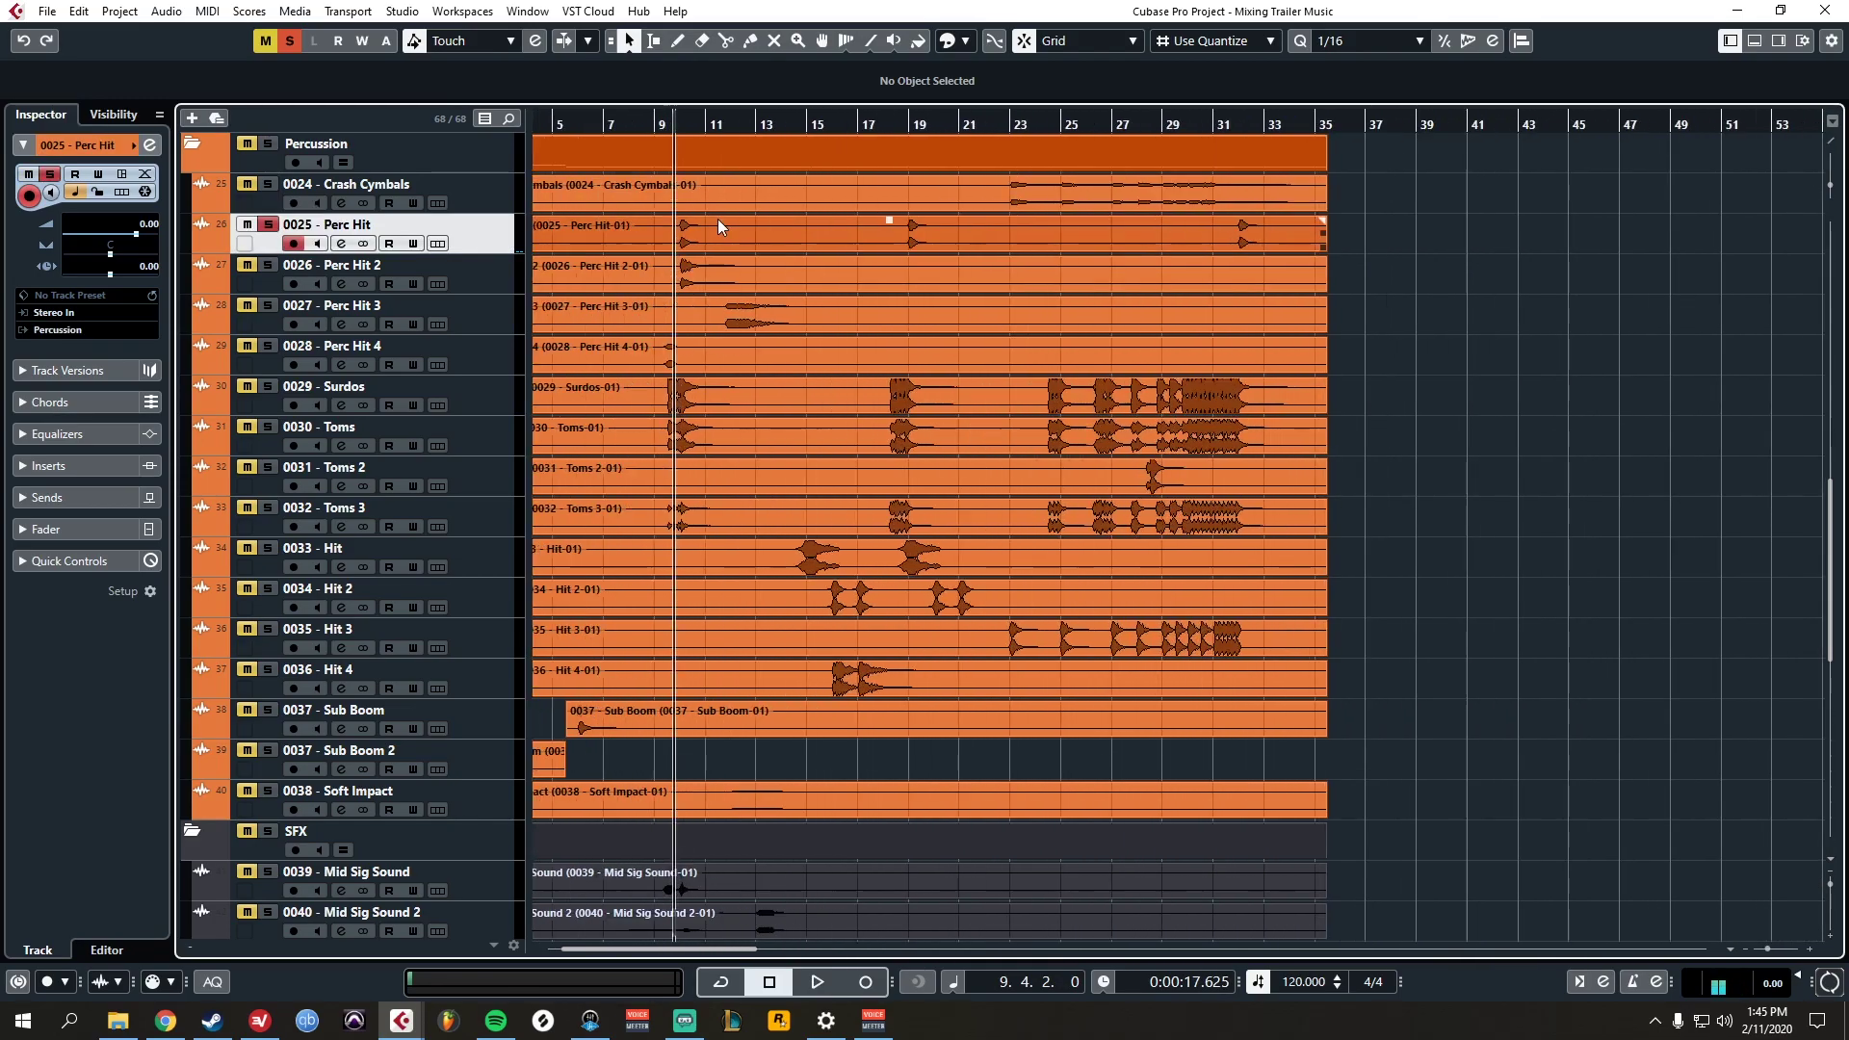
pyautogui.press('h')
pyautogui.press('h')
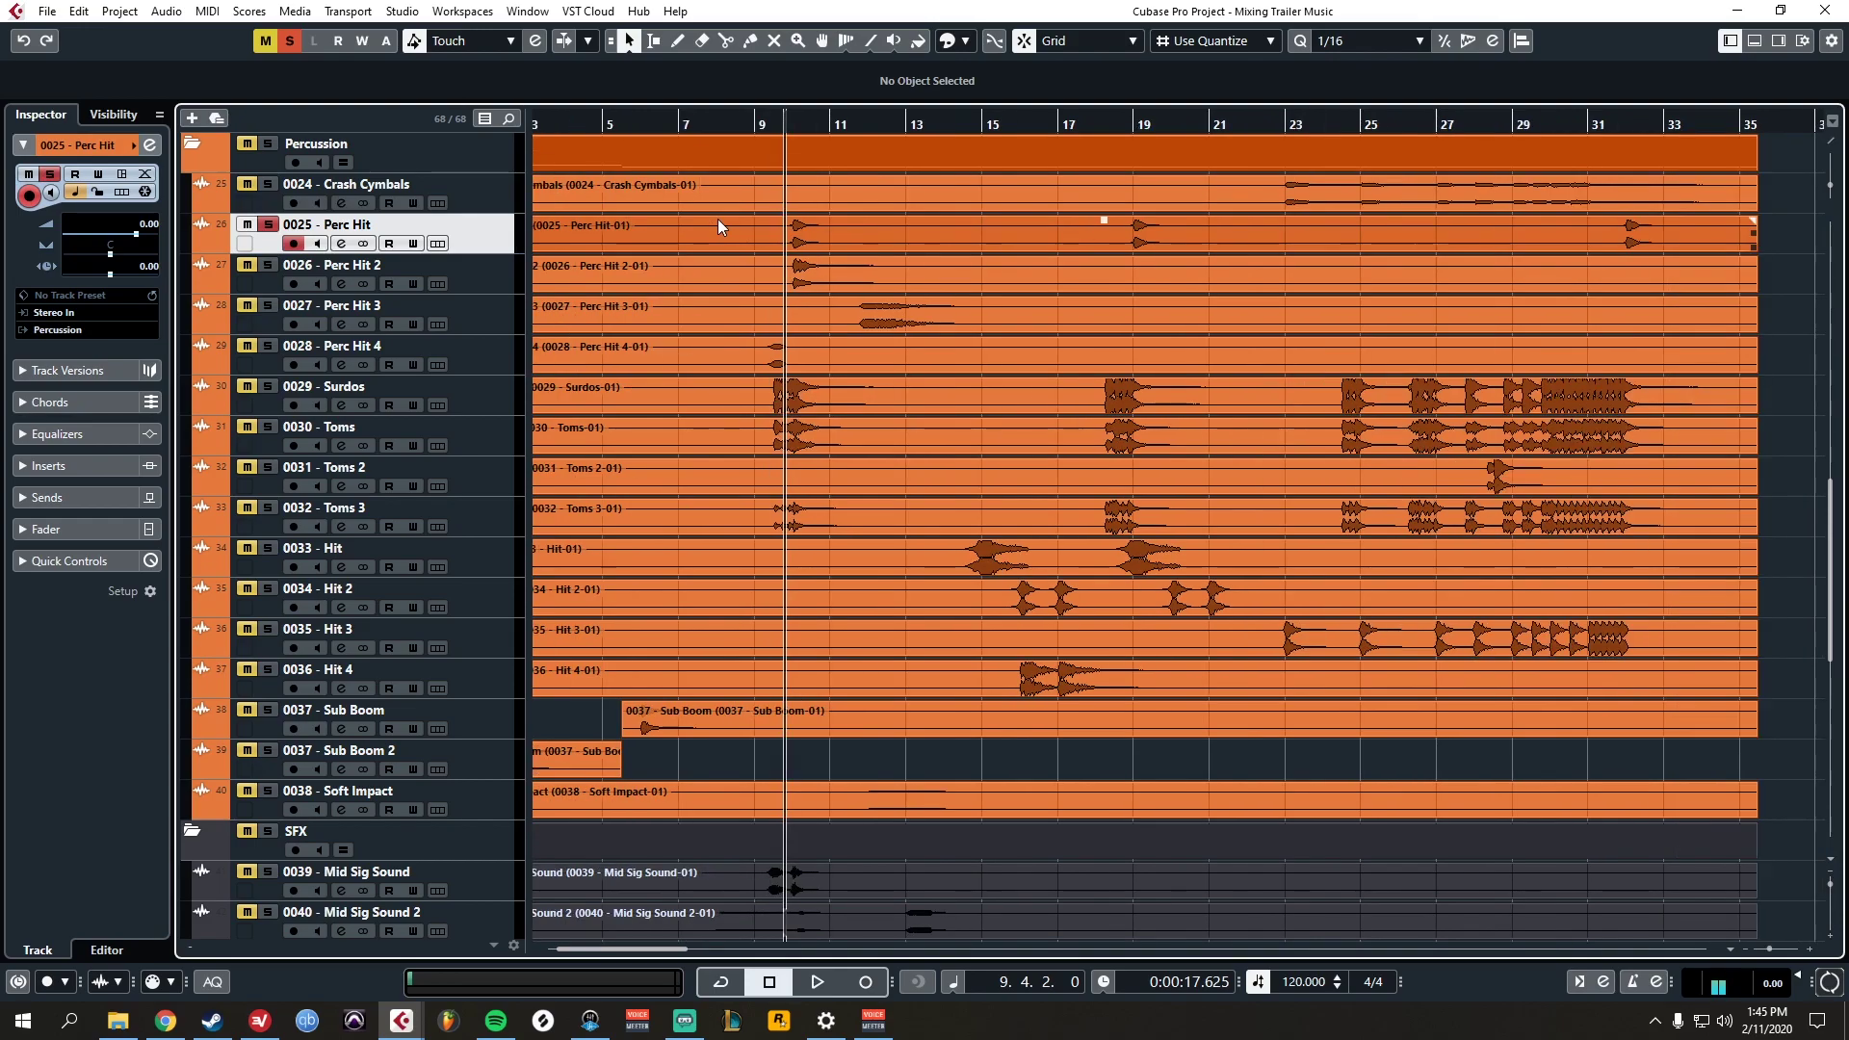
pyautogui.click(268, 225)
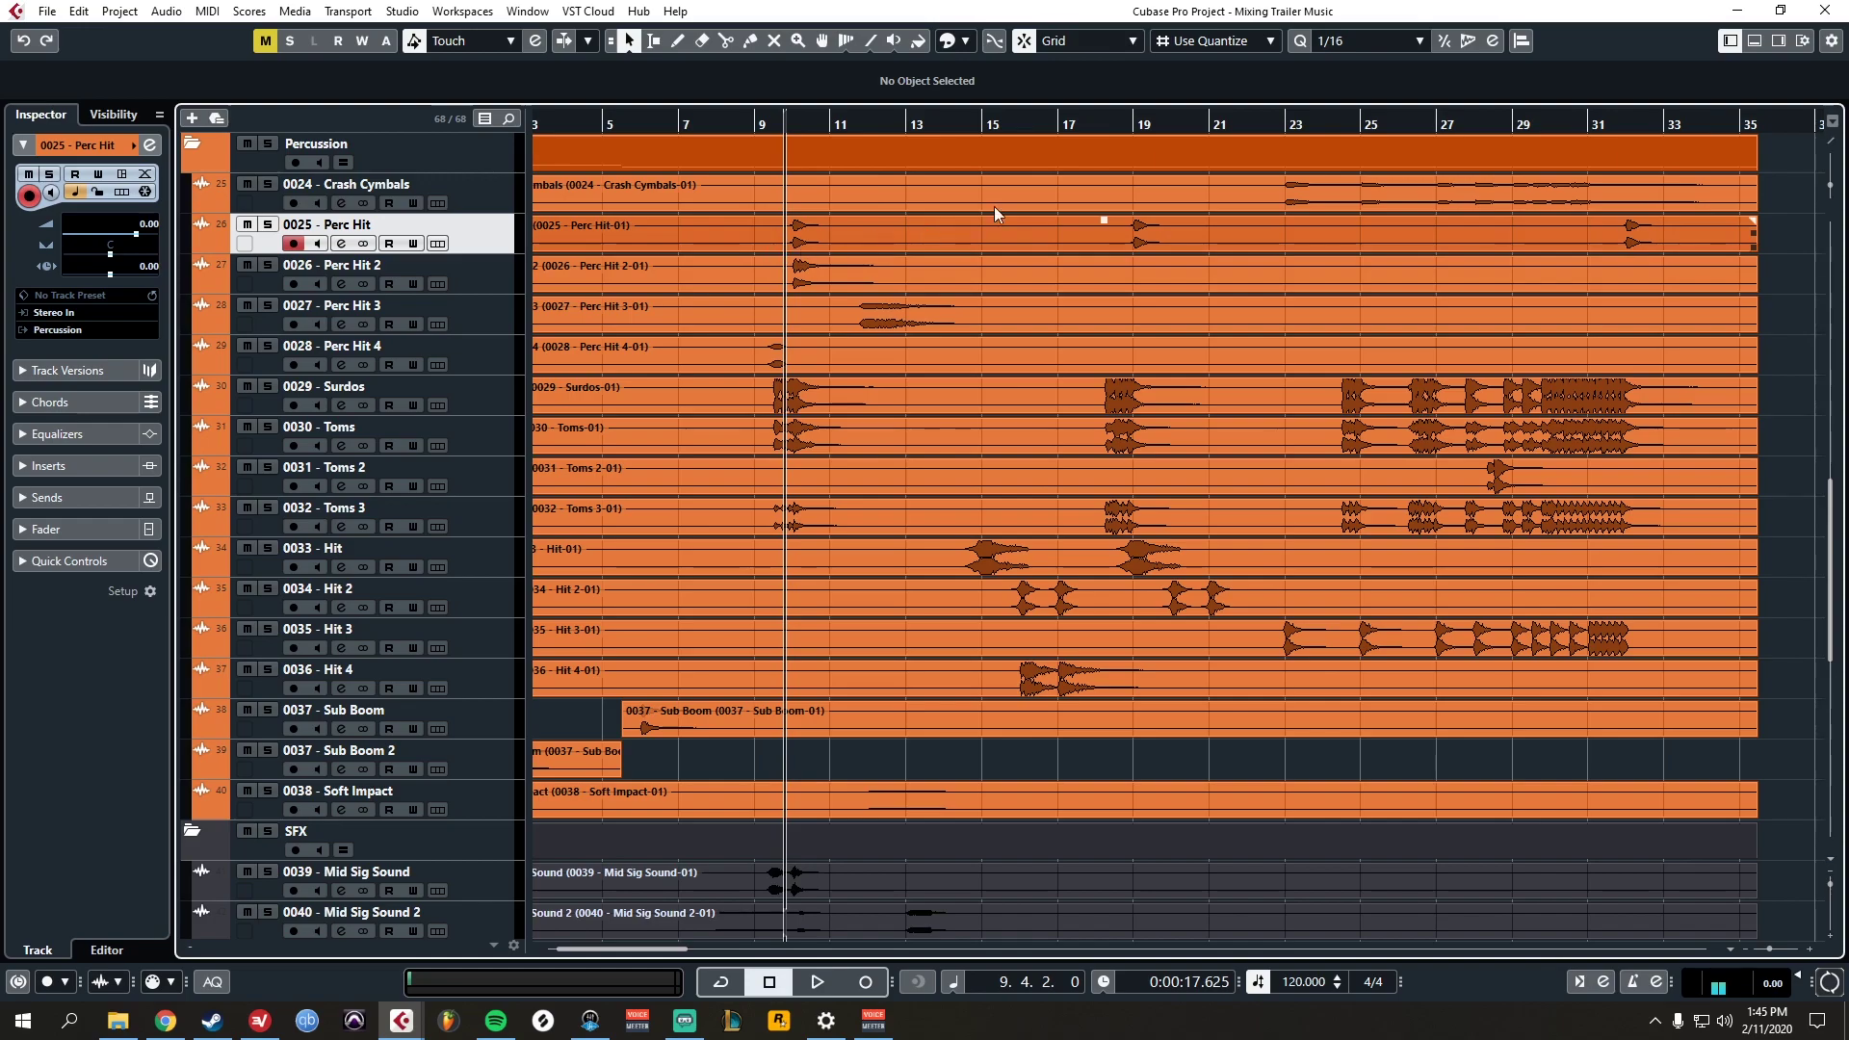
# - Play the full mix from bars 18, 31 and 9 to check each Perc Hit entry in context
pyautogui.click(1114, 123)
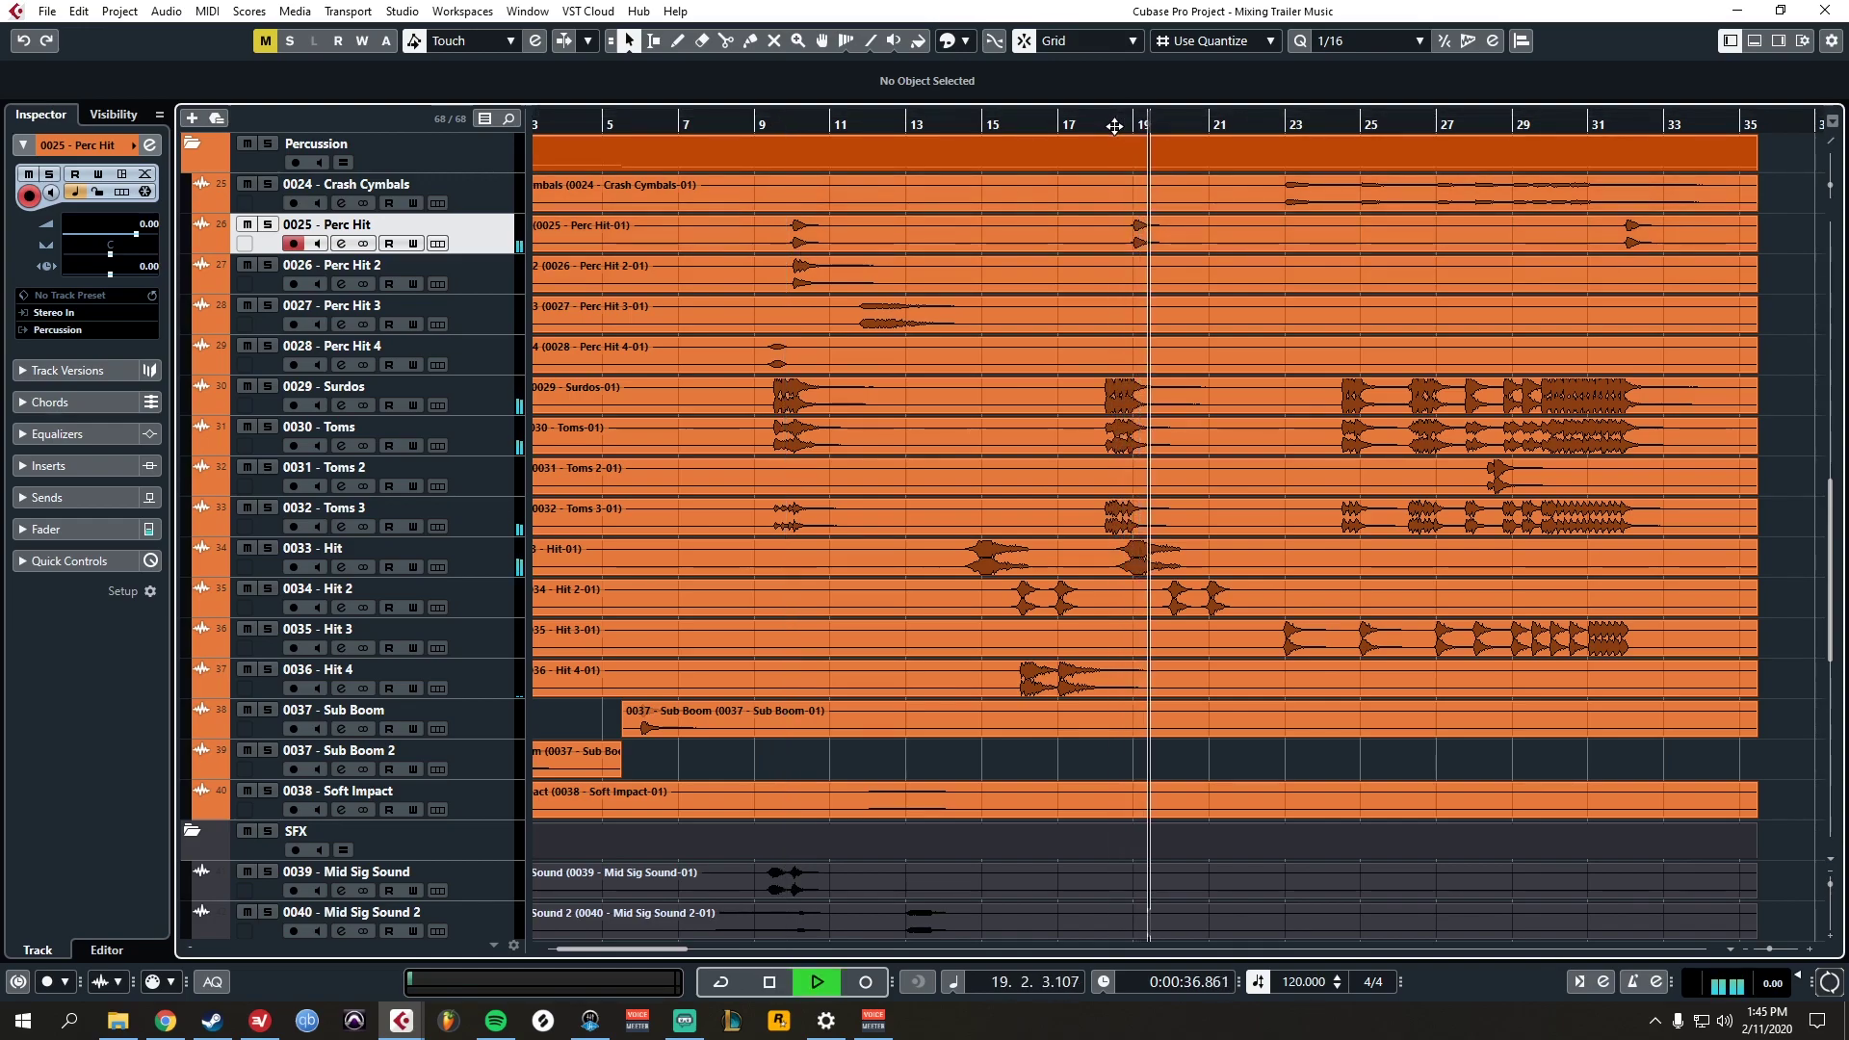
pyautogui.press('space')
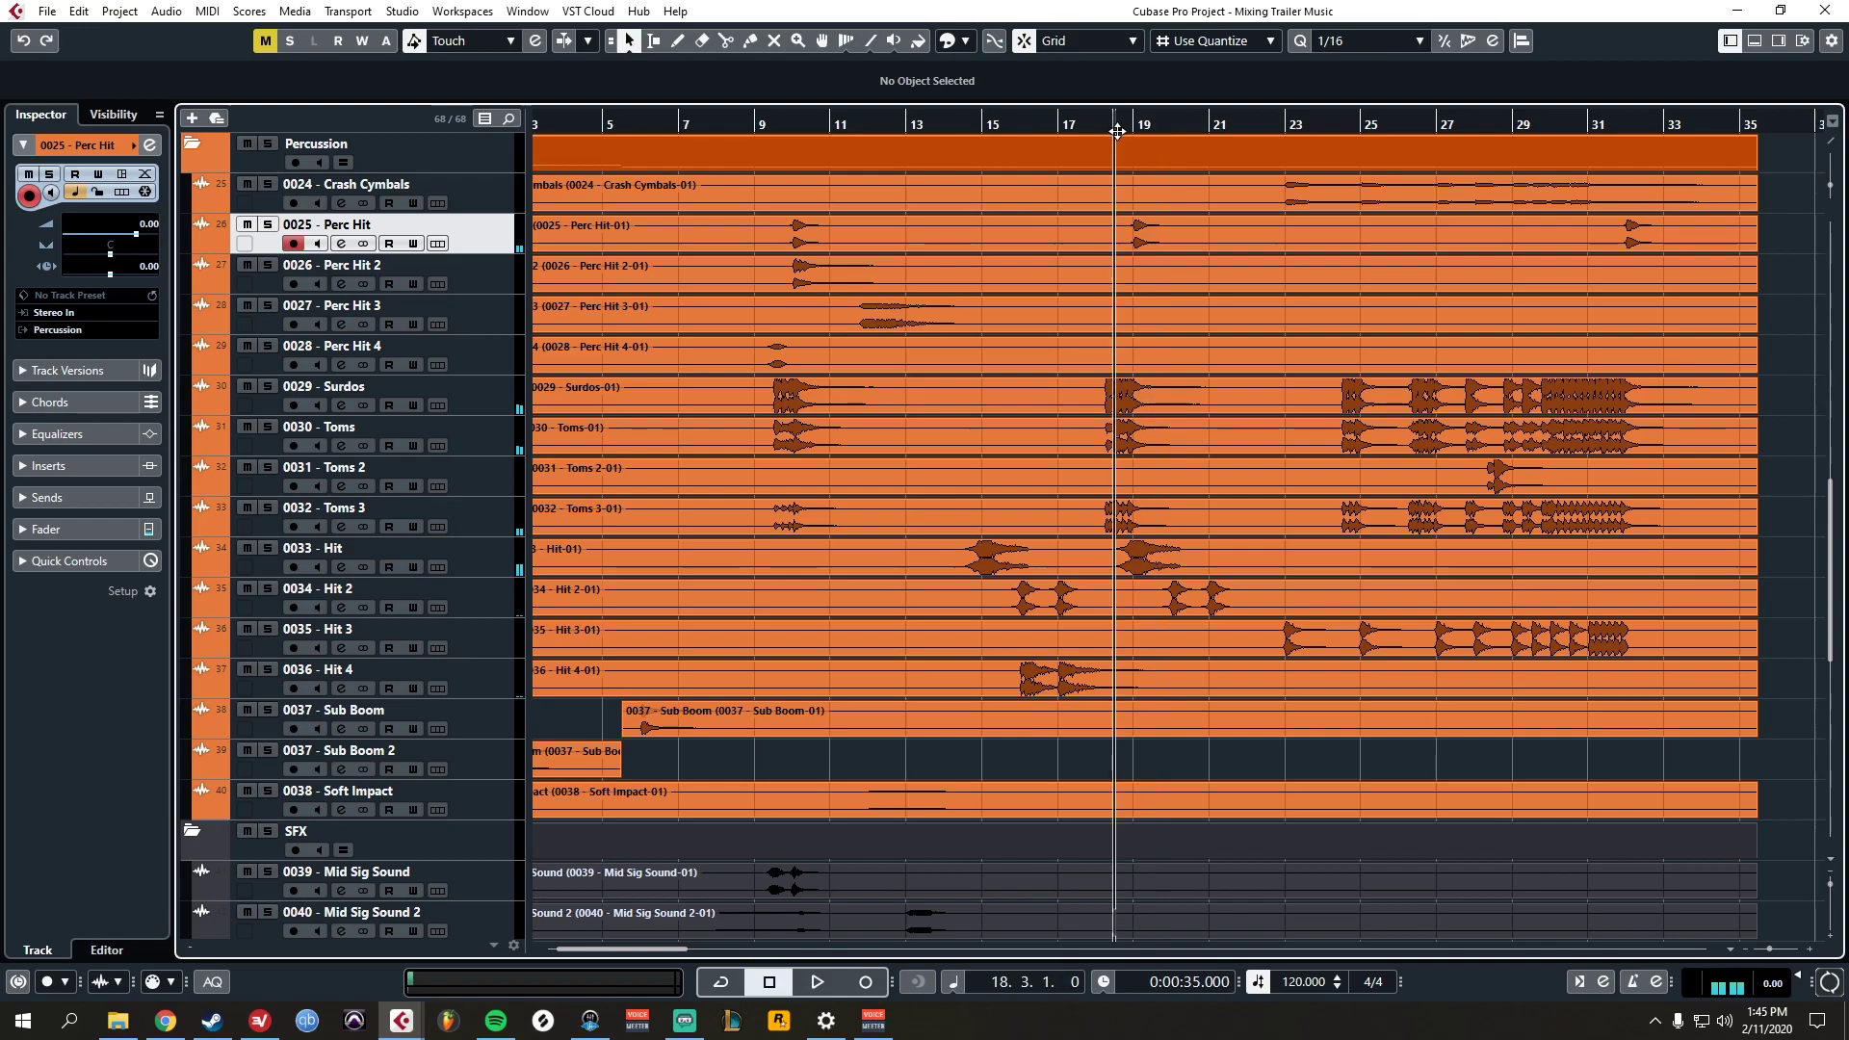
pyautogui.click(1592, 123)
pyautogui.press('space')
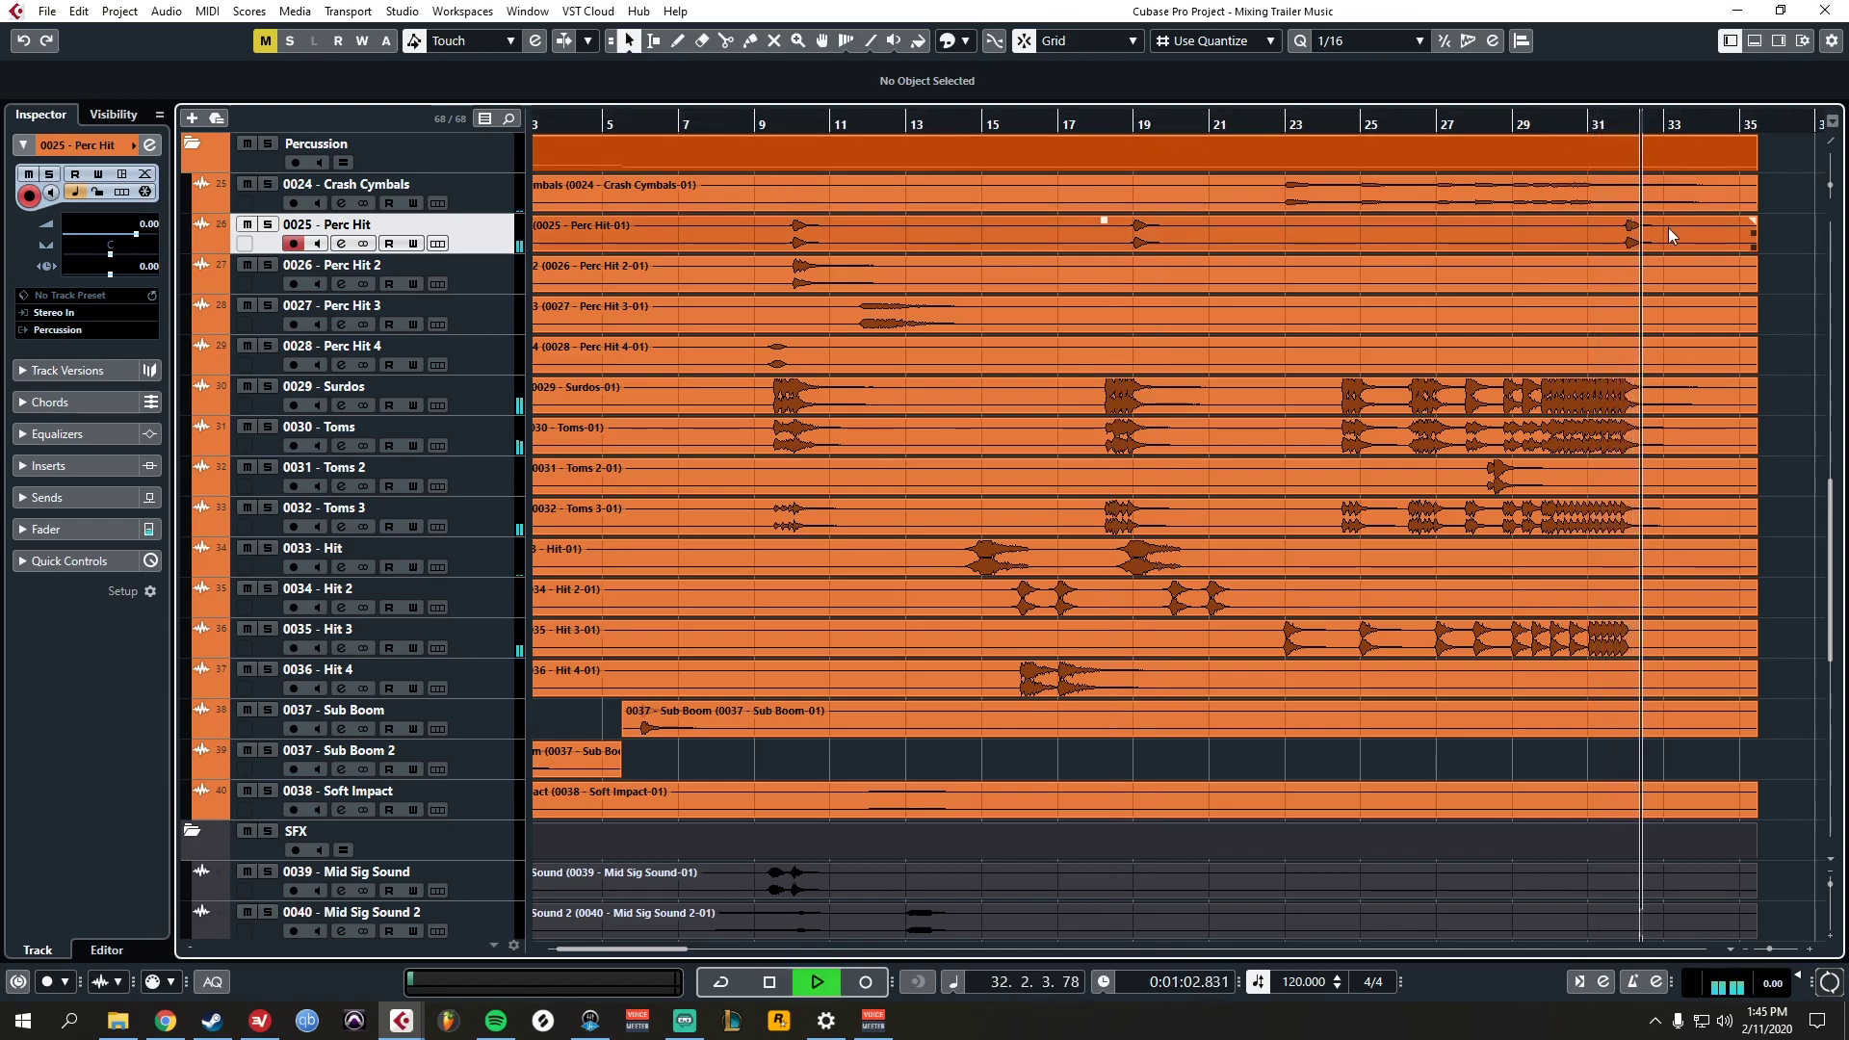
pyautogui.press('space')
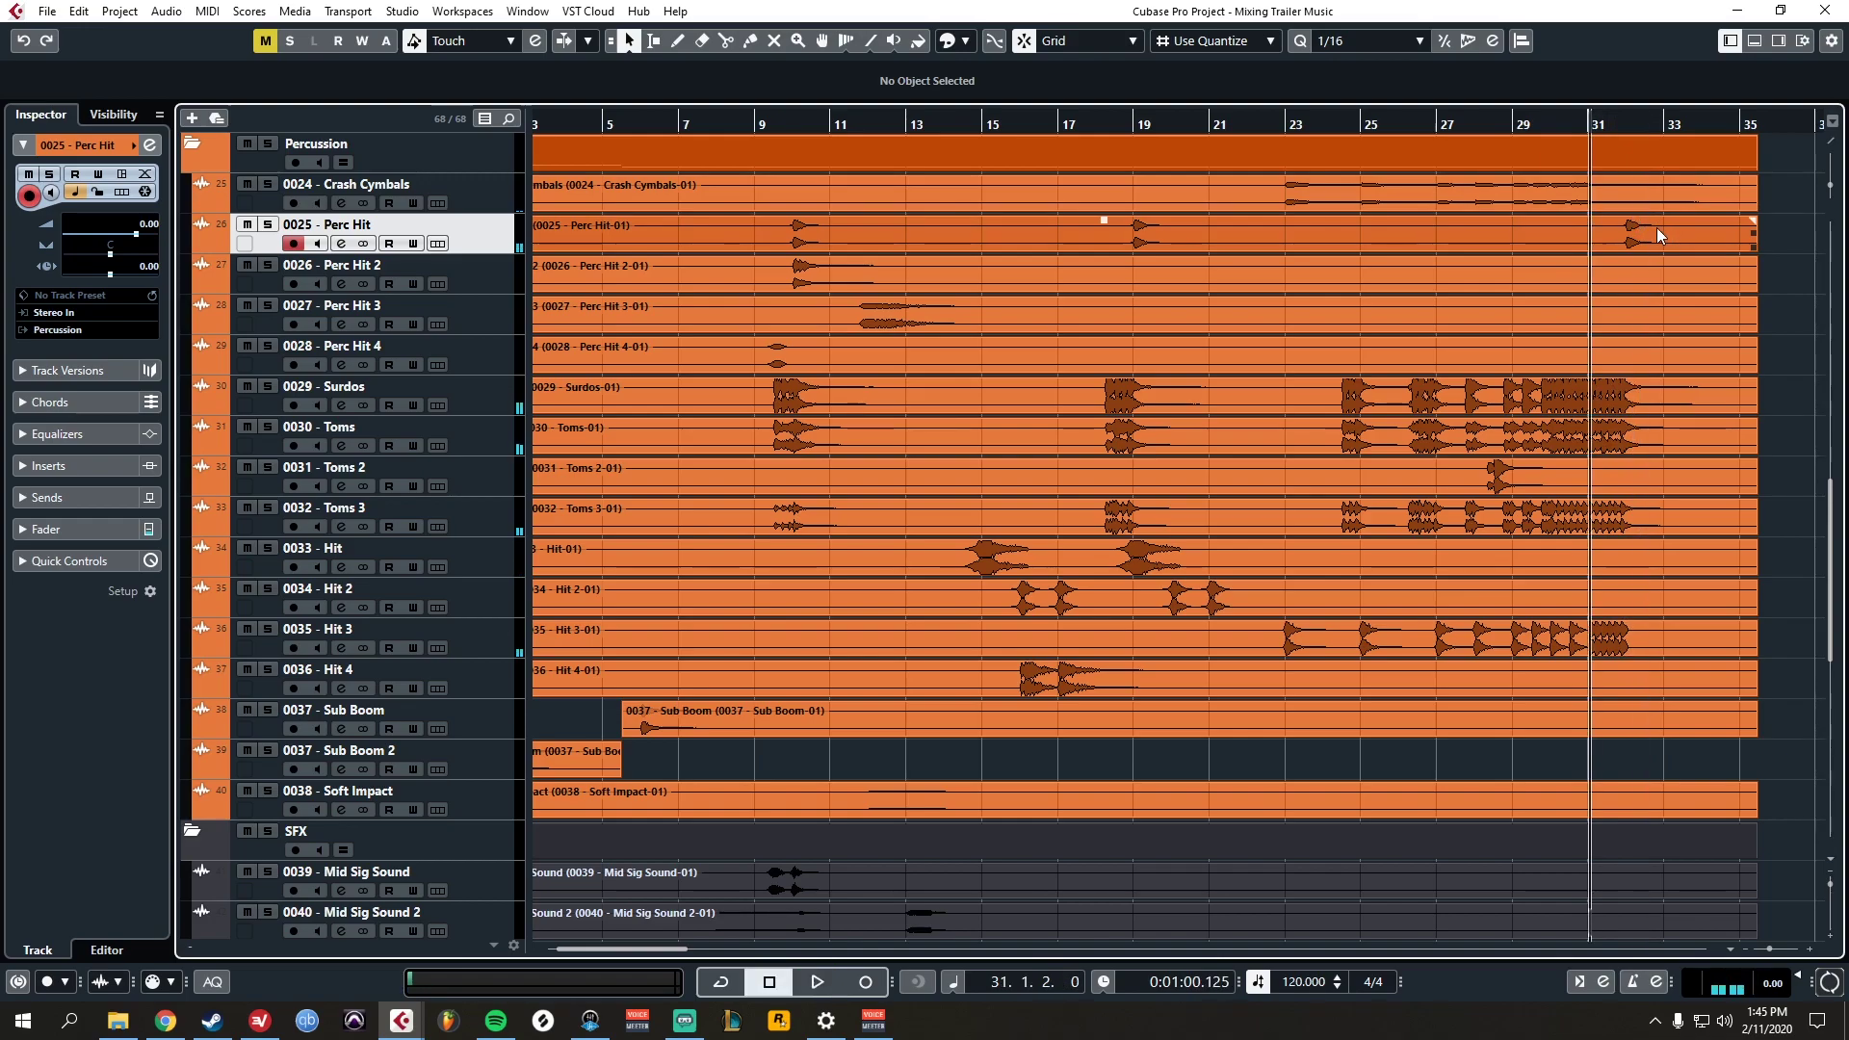
pyautogui.scroll(3, 748, 216)
pyautogui.scroll(2, 749, 216)
pyautogui.click(815, 121)
pyautogui.press('space')
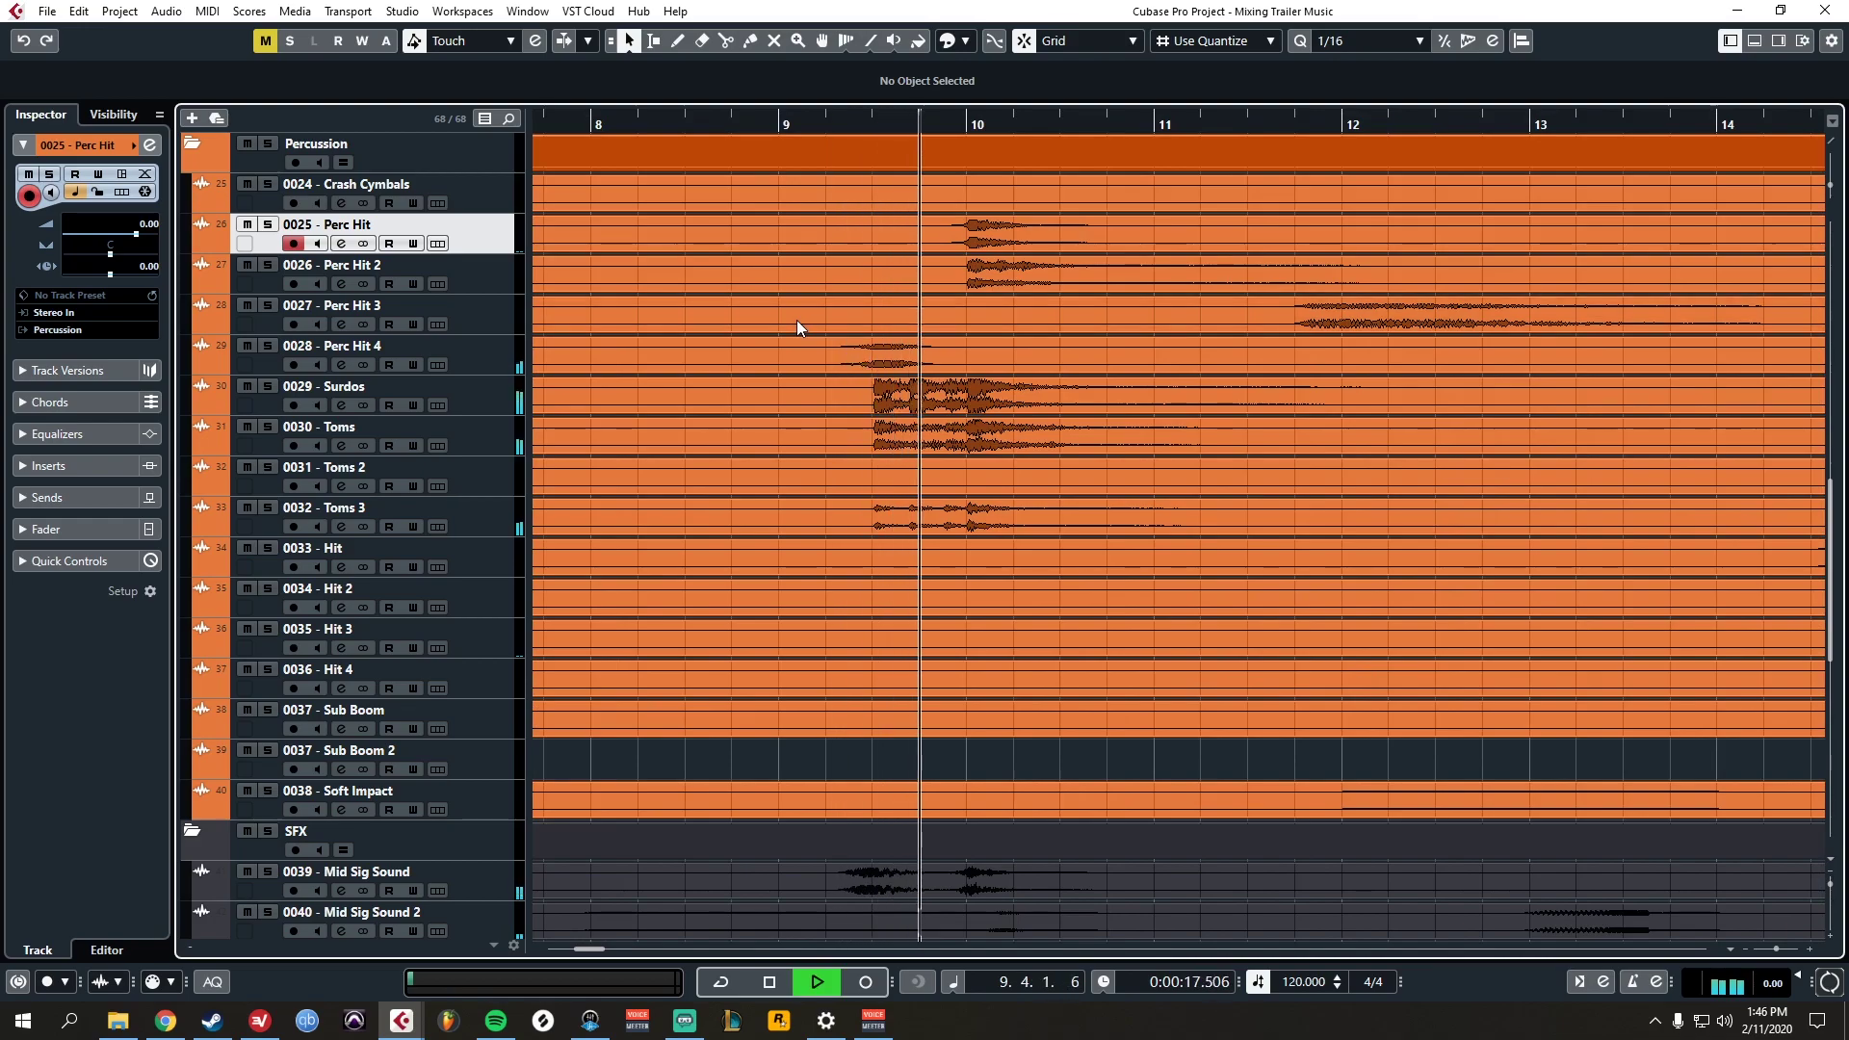
pyautogui.press('space')
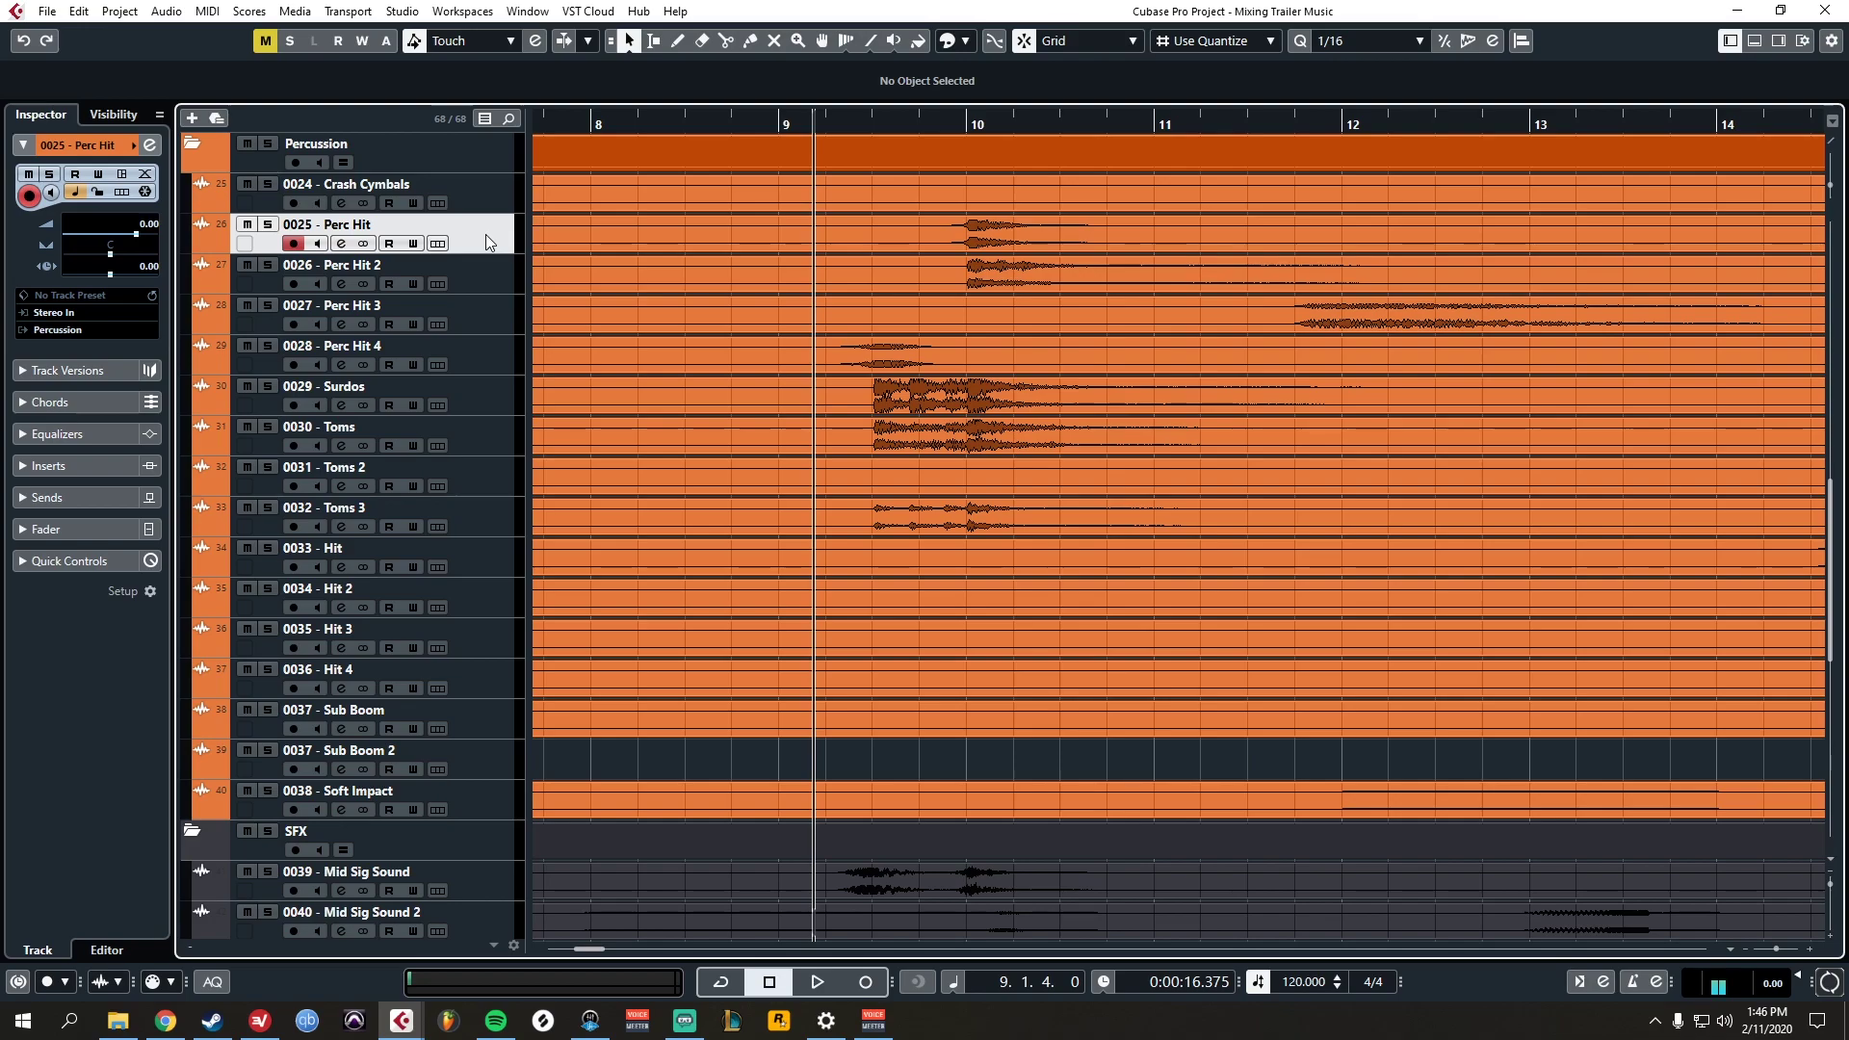
# - Load ValhallaRoom_x64 into the first insert slot of the Perc Hit channel
pyautogui.press('e')
pyautogui.click(592, 276)
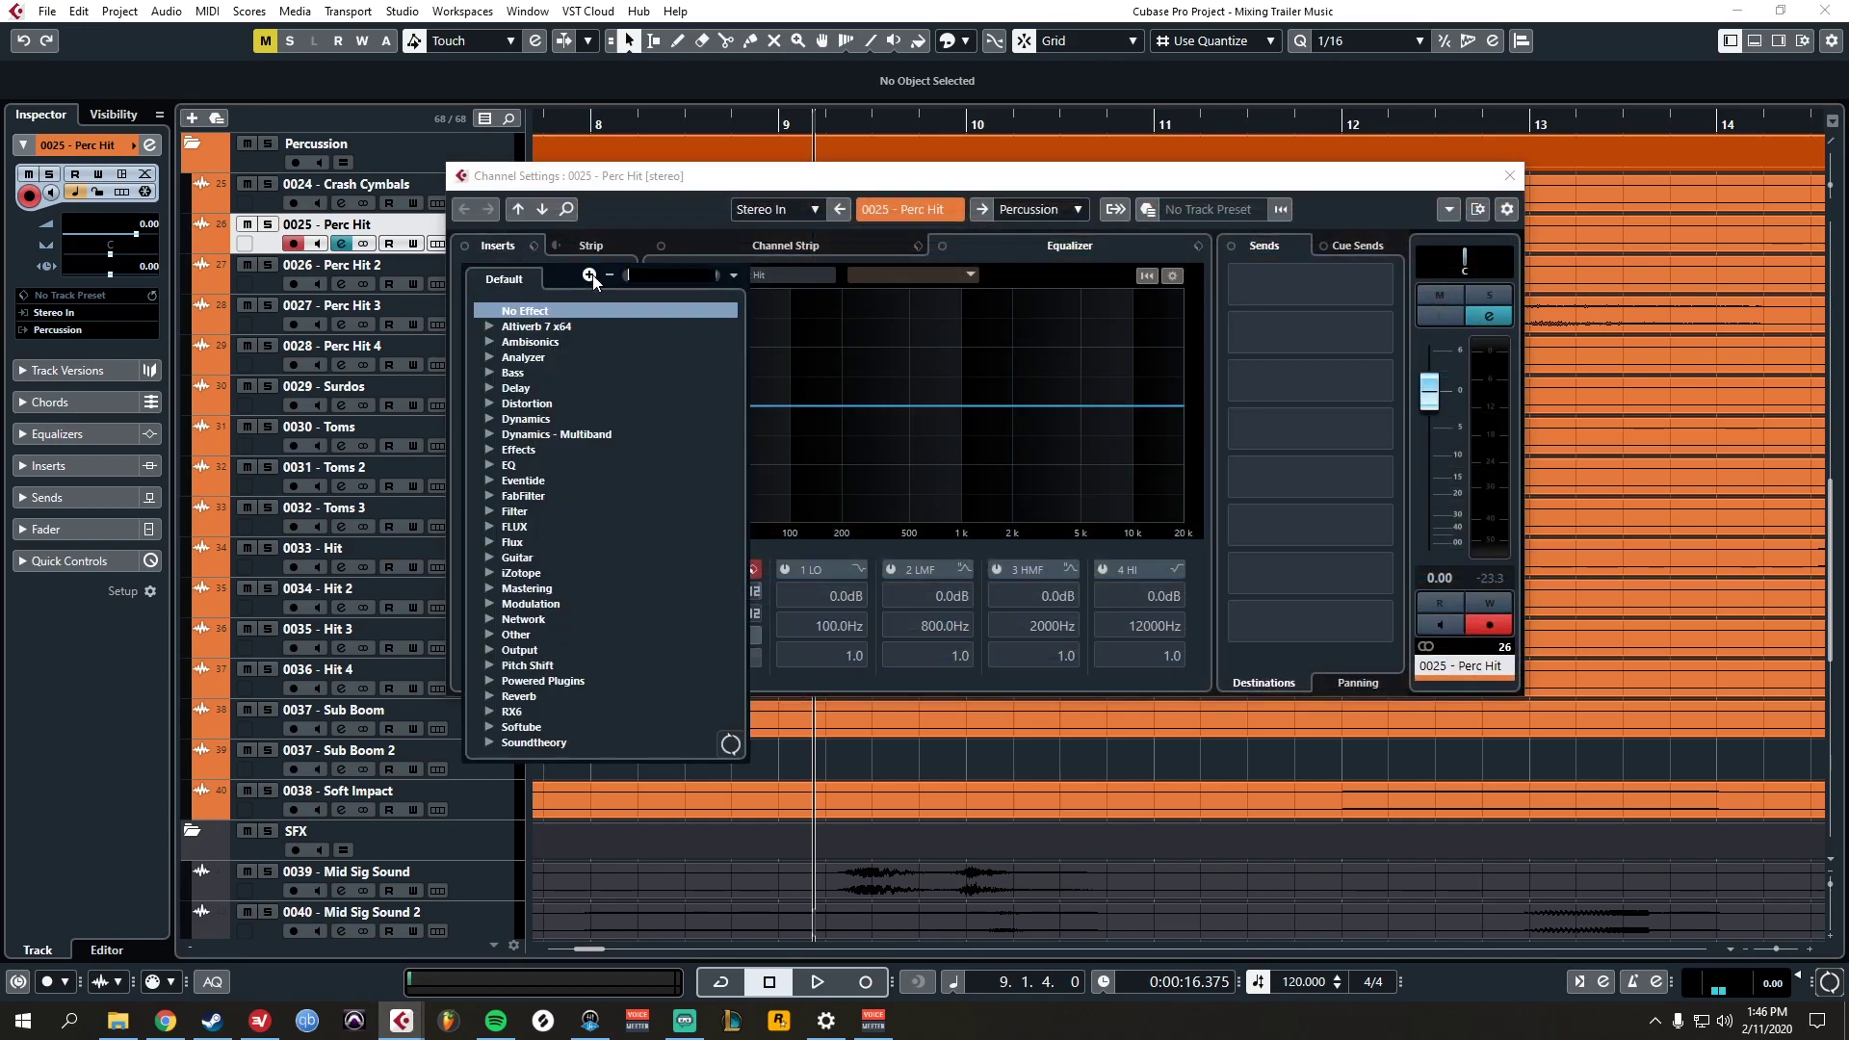
pyautogui.write('valh')
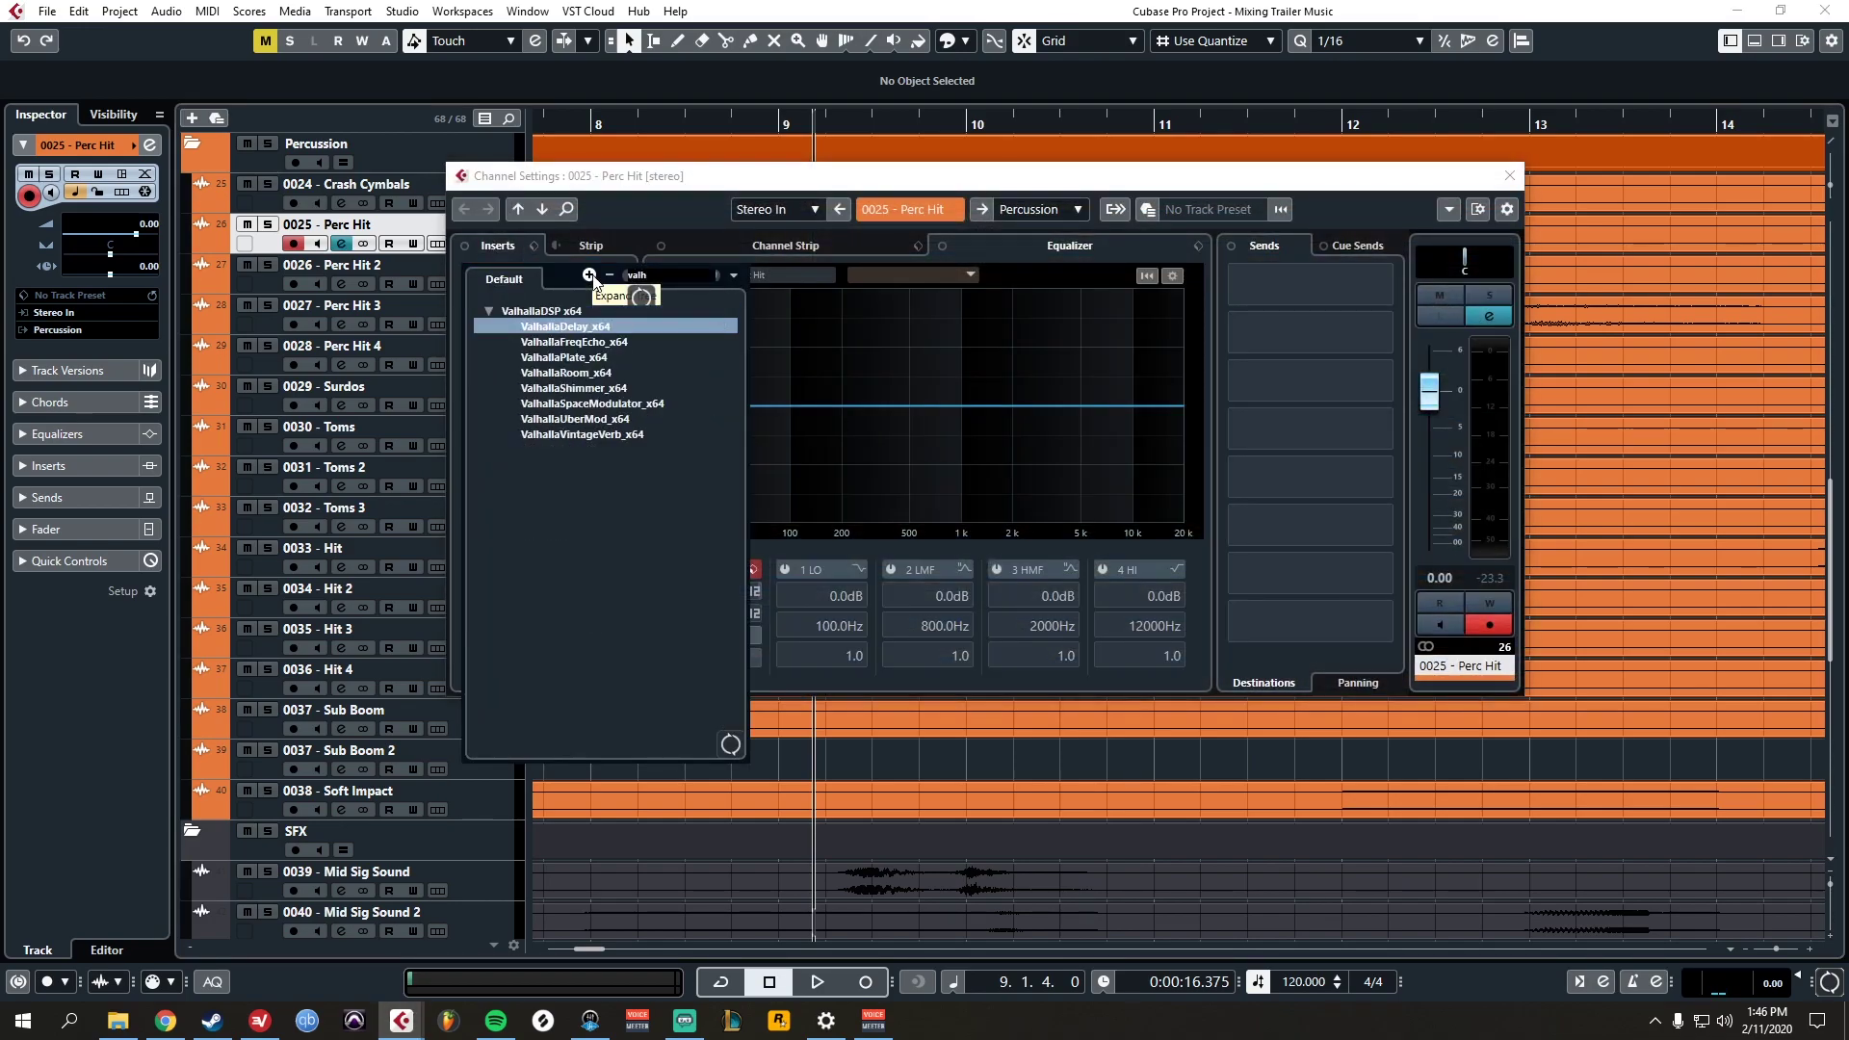
pyautogui.click(553, 373)
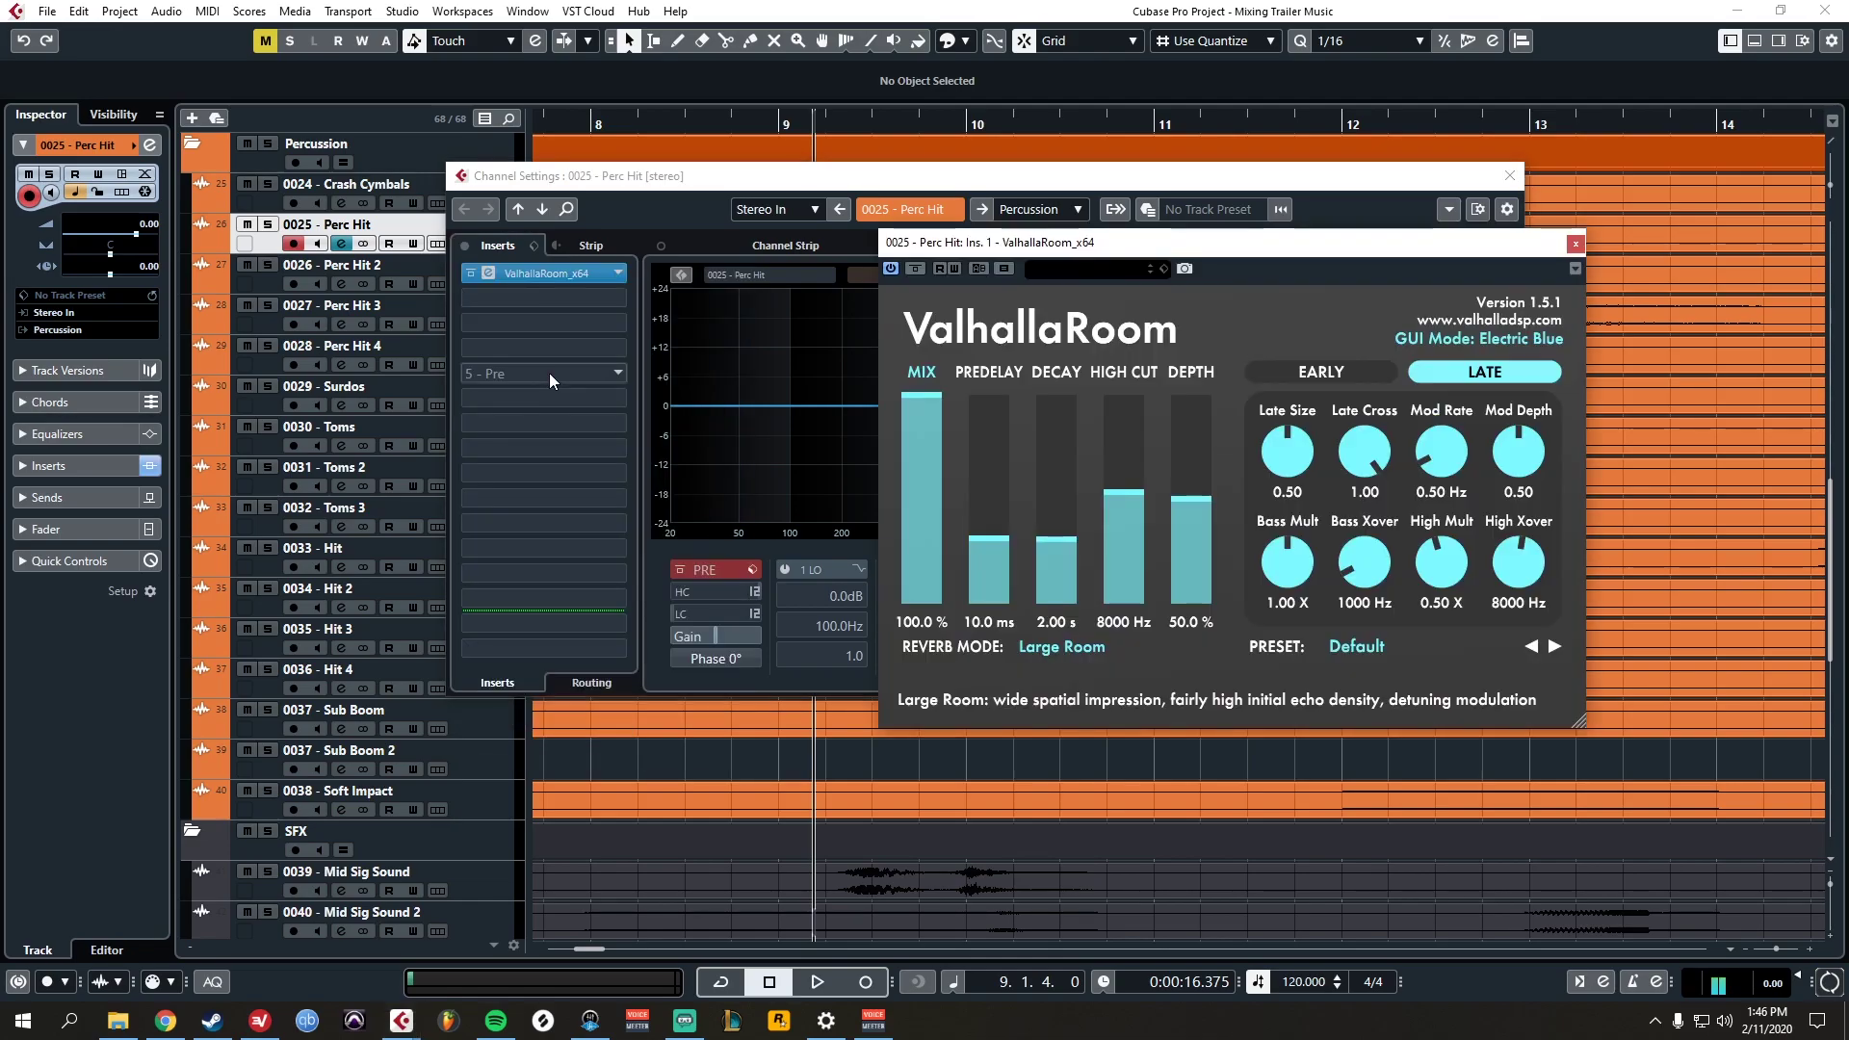
# - Solo Perc Hit and compare its hit at bar 10 with ValhallaRoom active and bypassed
pyautogui.click(268, 225)
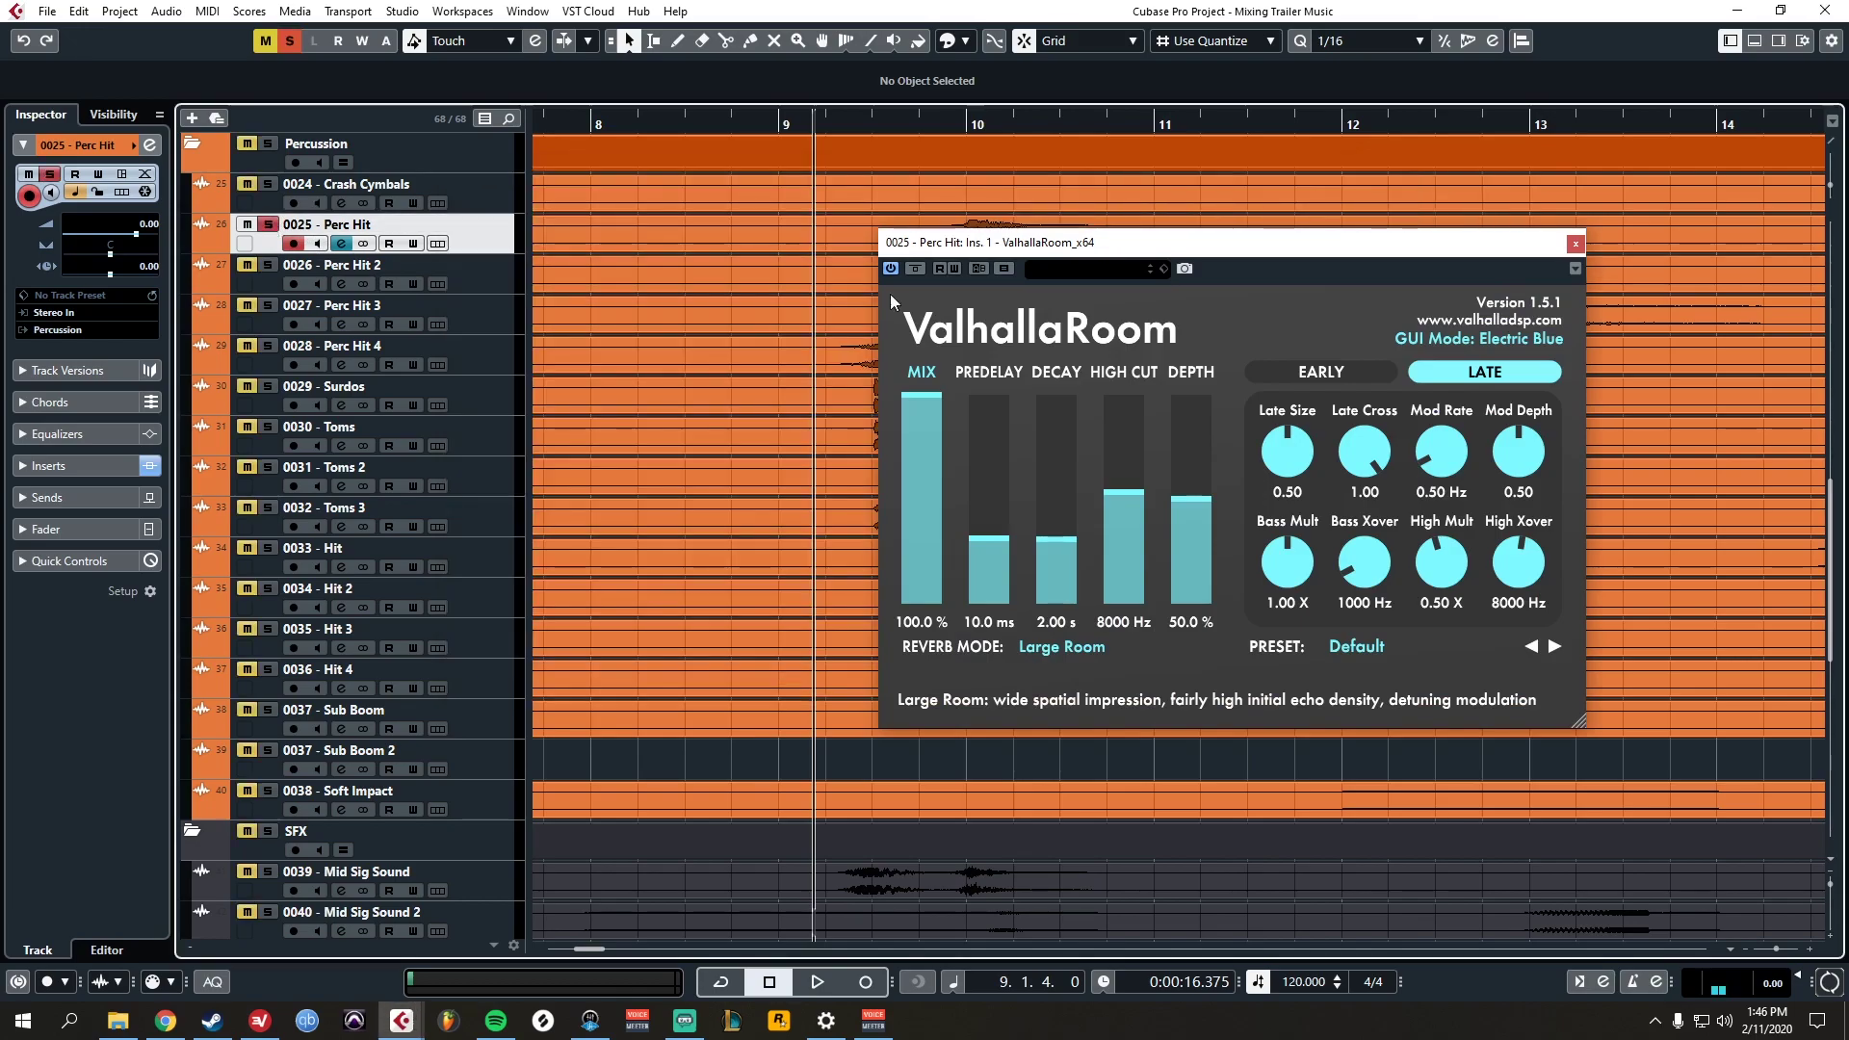
pyautogui.moveTo(1066, 250); pyautogui.dragTo(987, 278)
pyautogui.press('space')
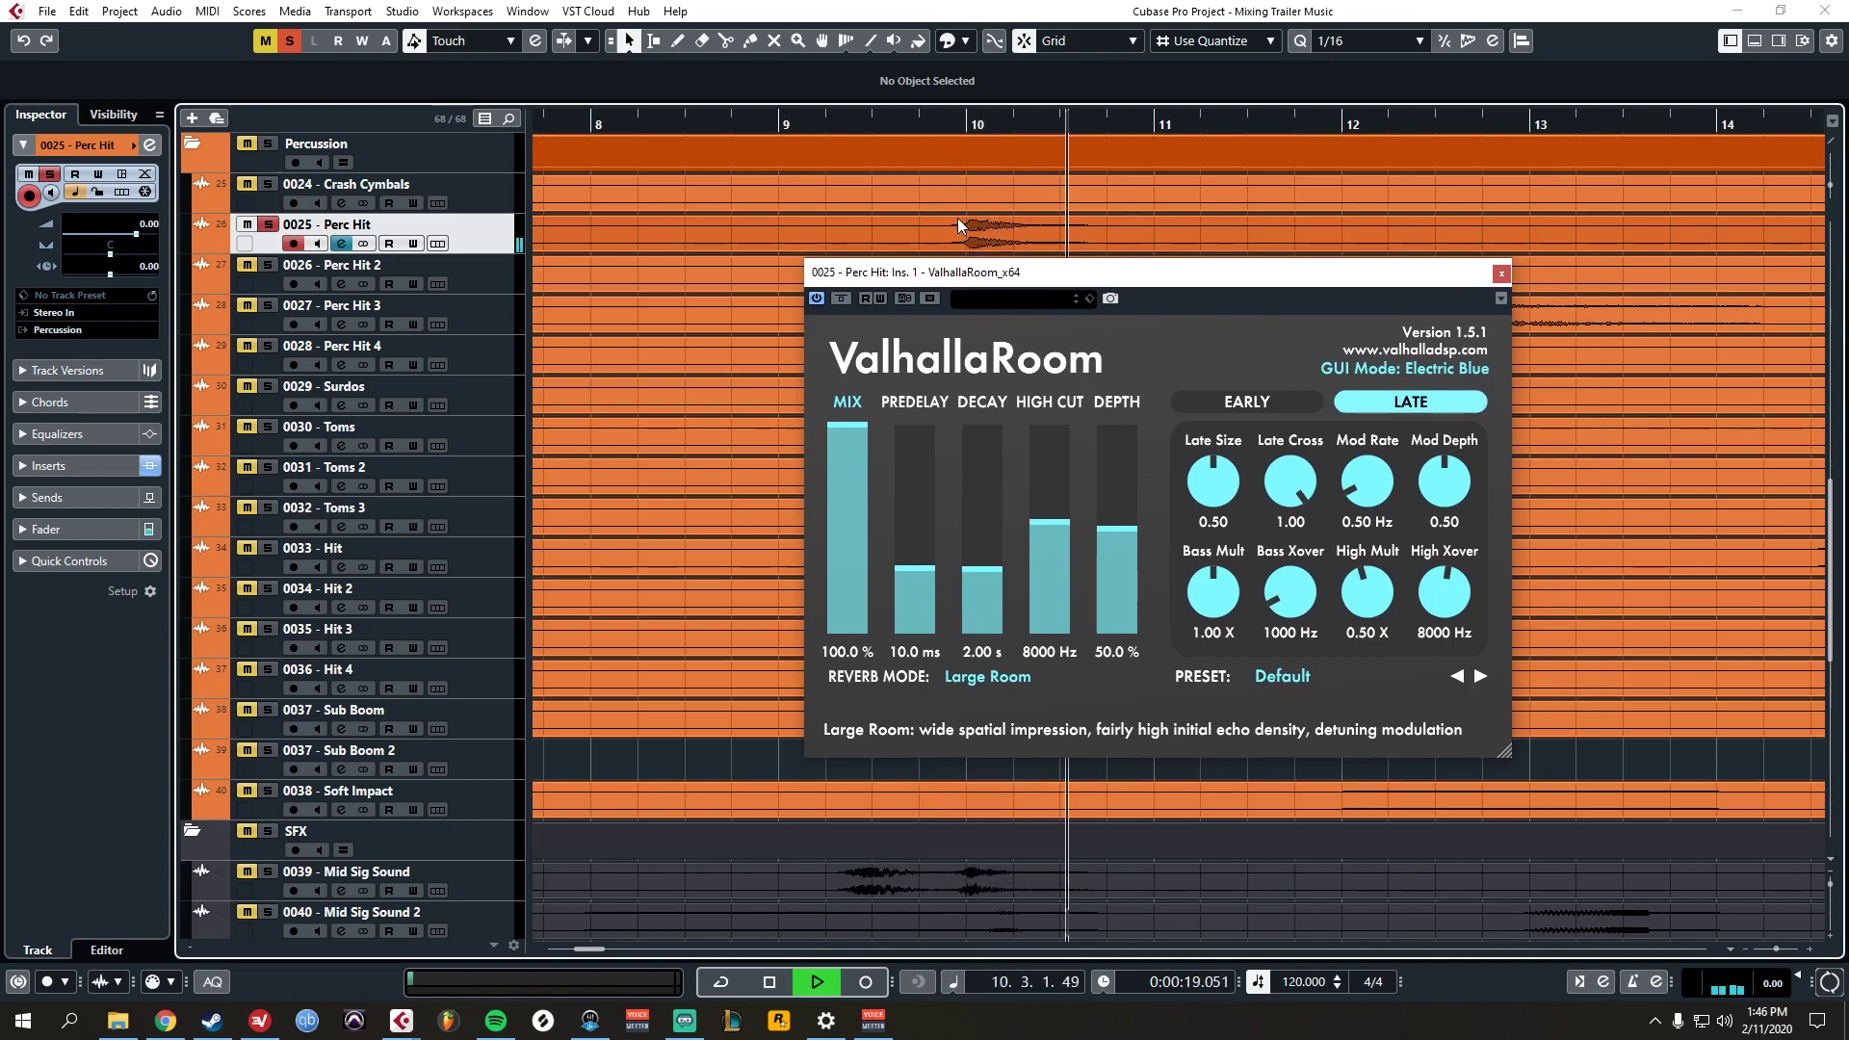
pyautogui.press('space')
pyautogui.click(842, 298)
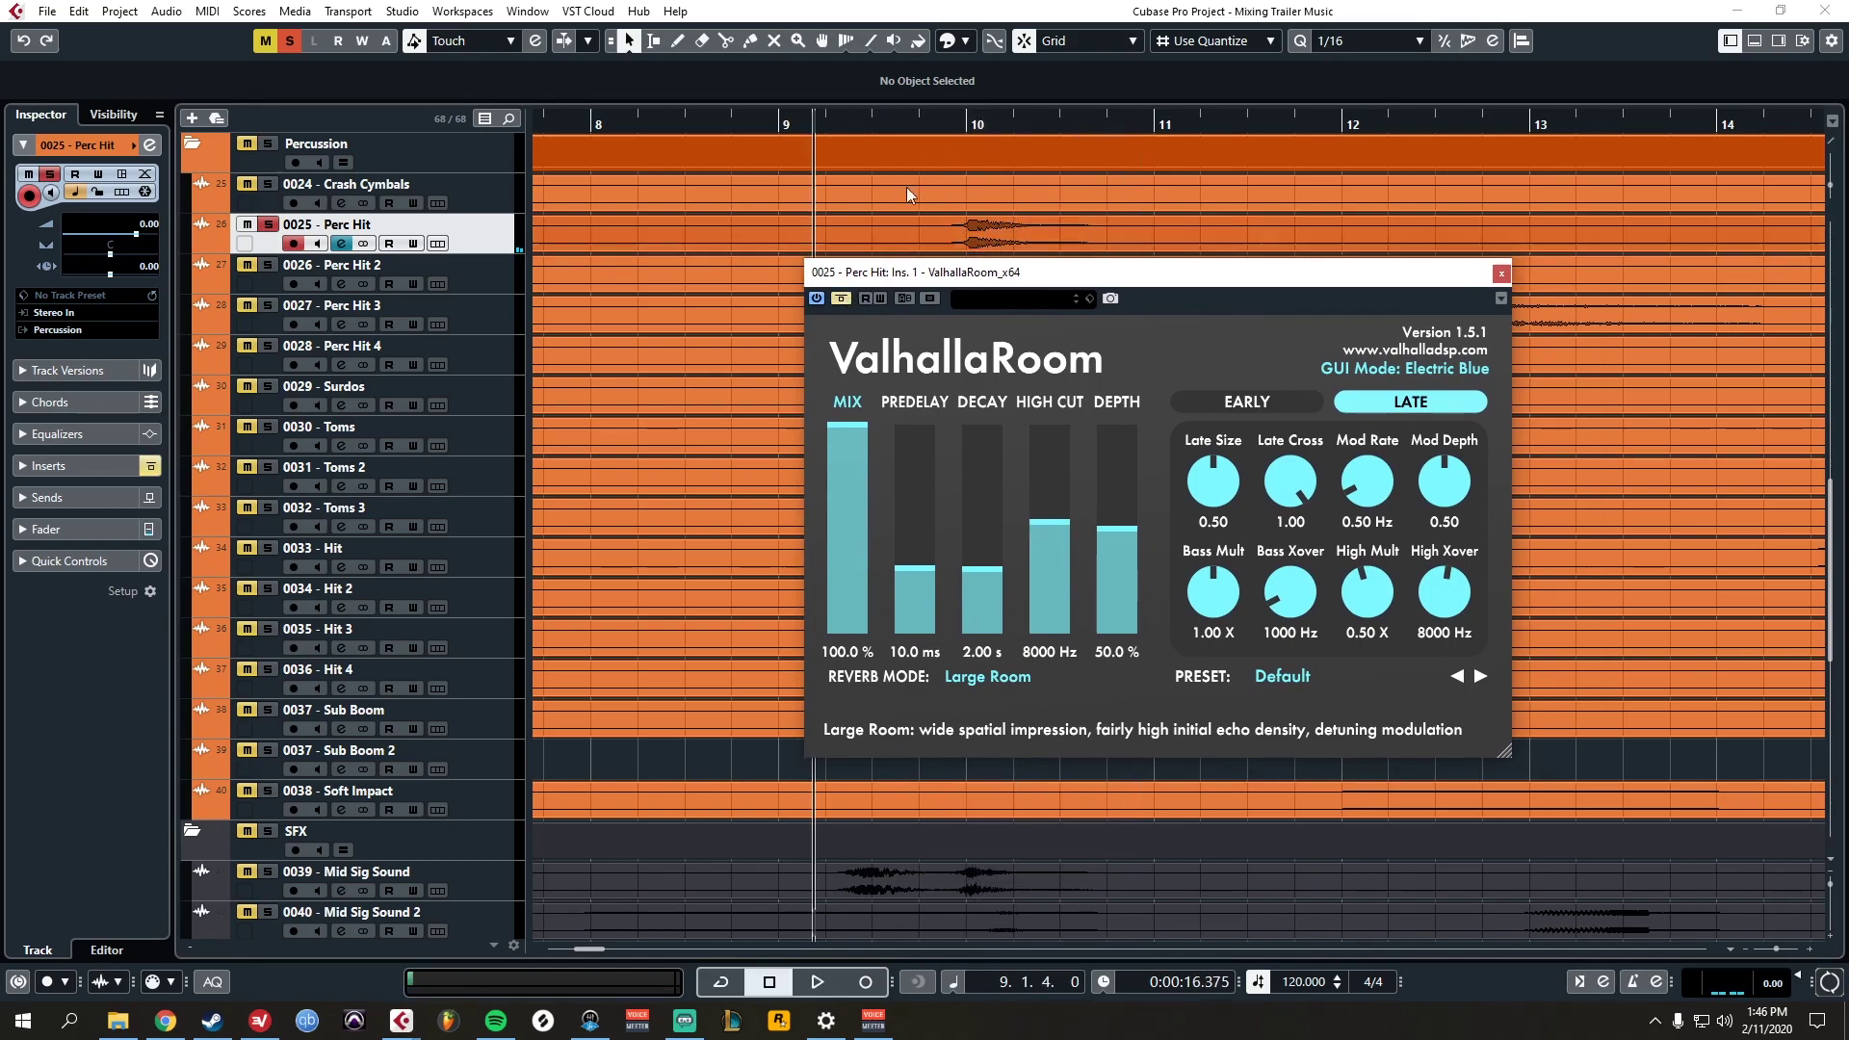
pyautogui.click(920, 125)
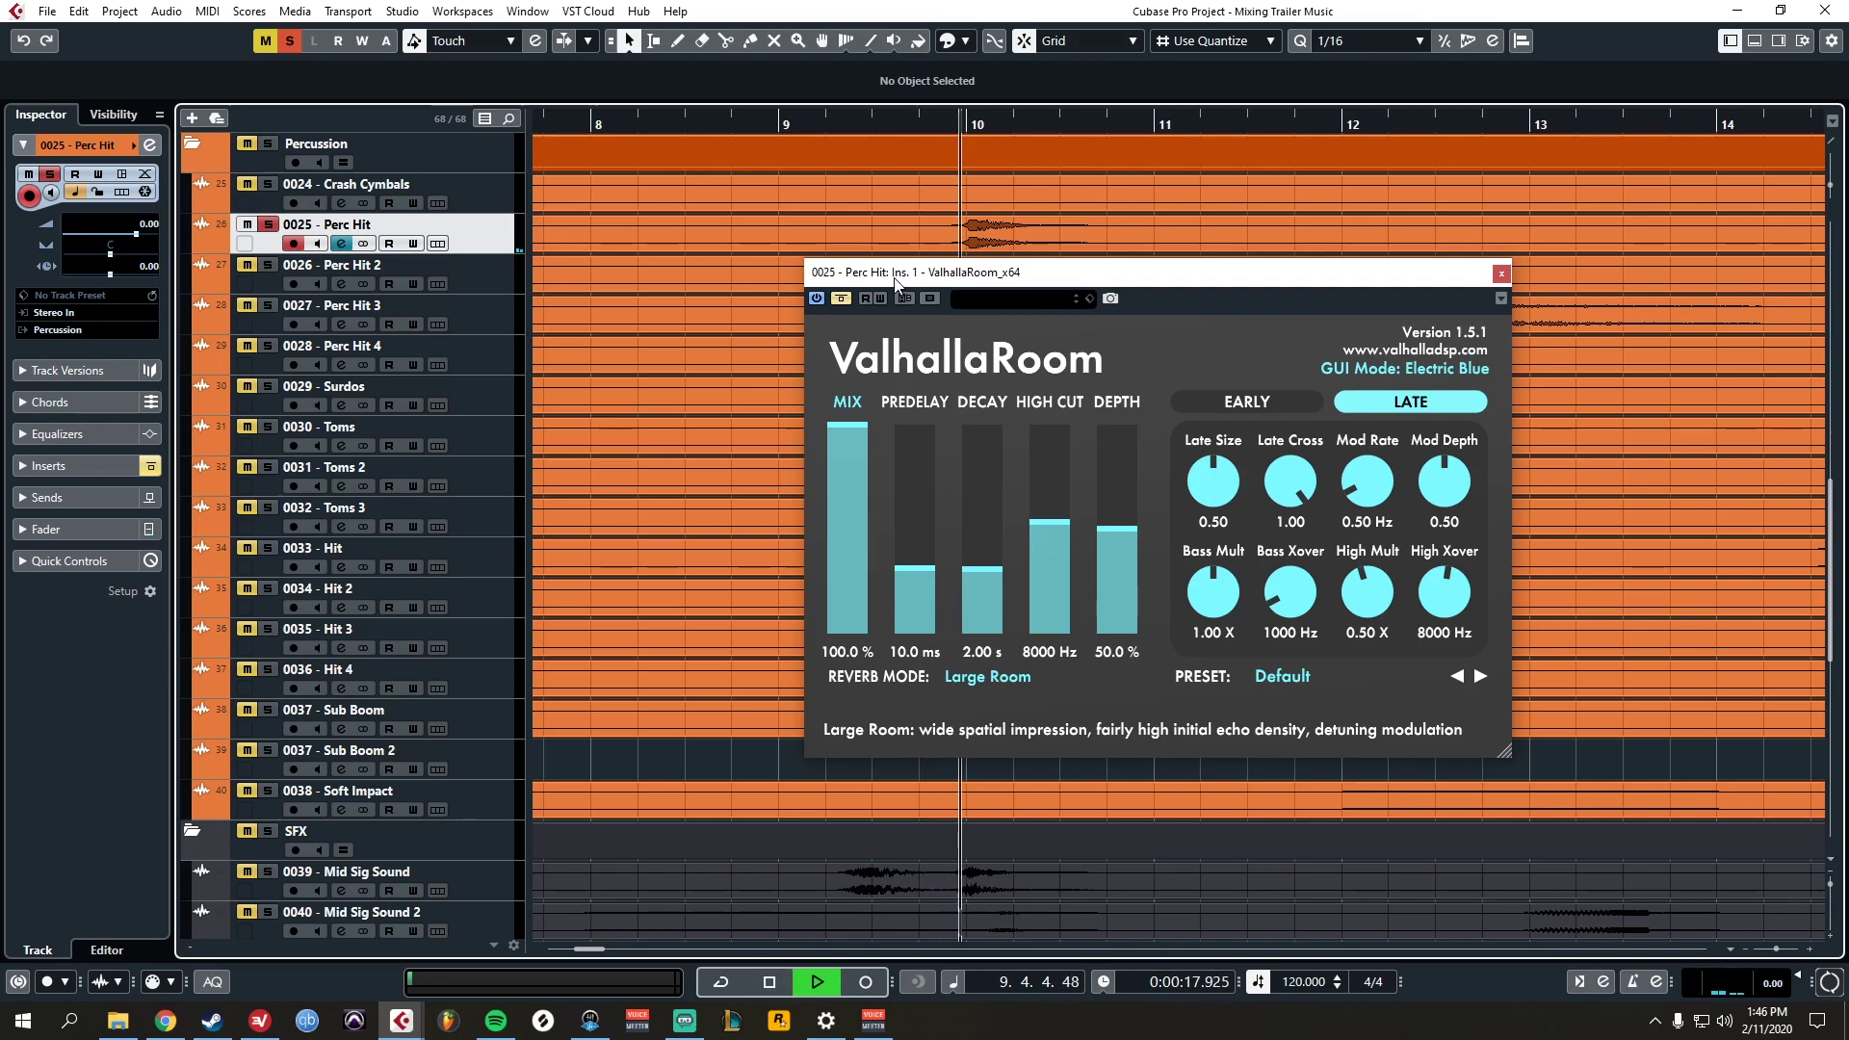
pyautogui.press('space')
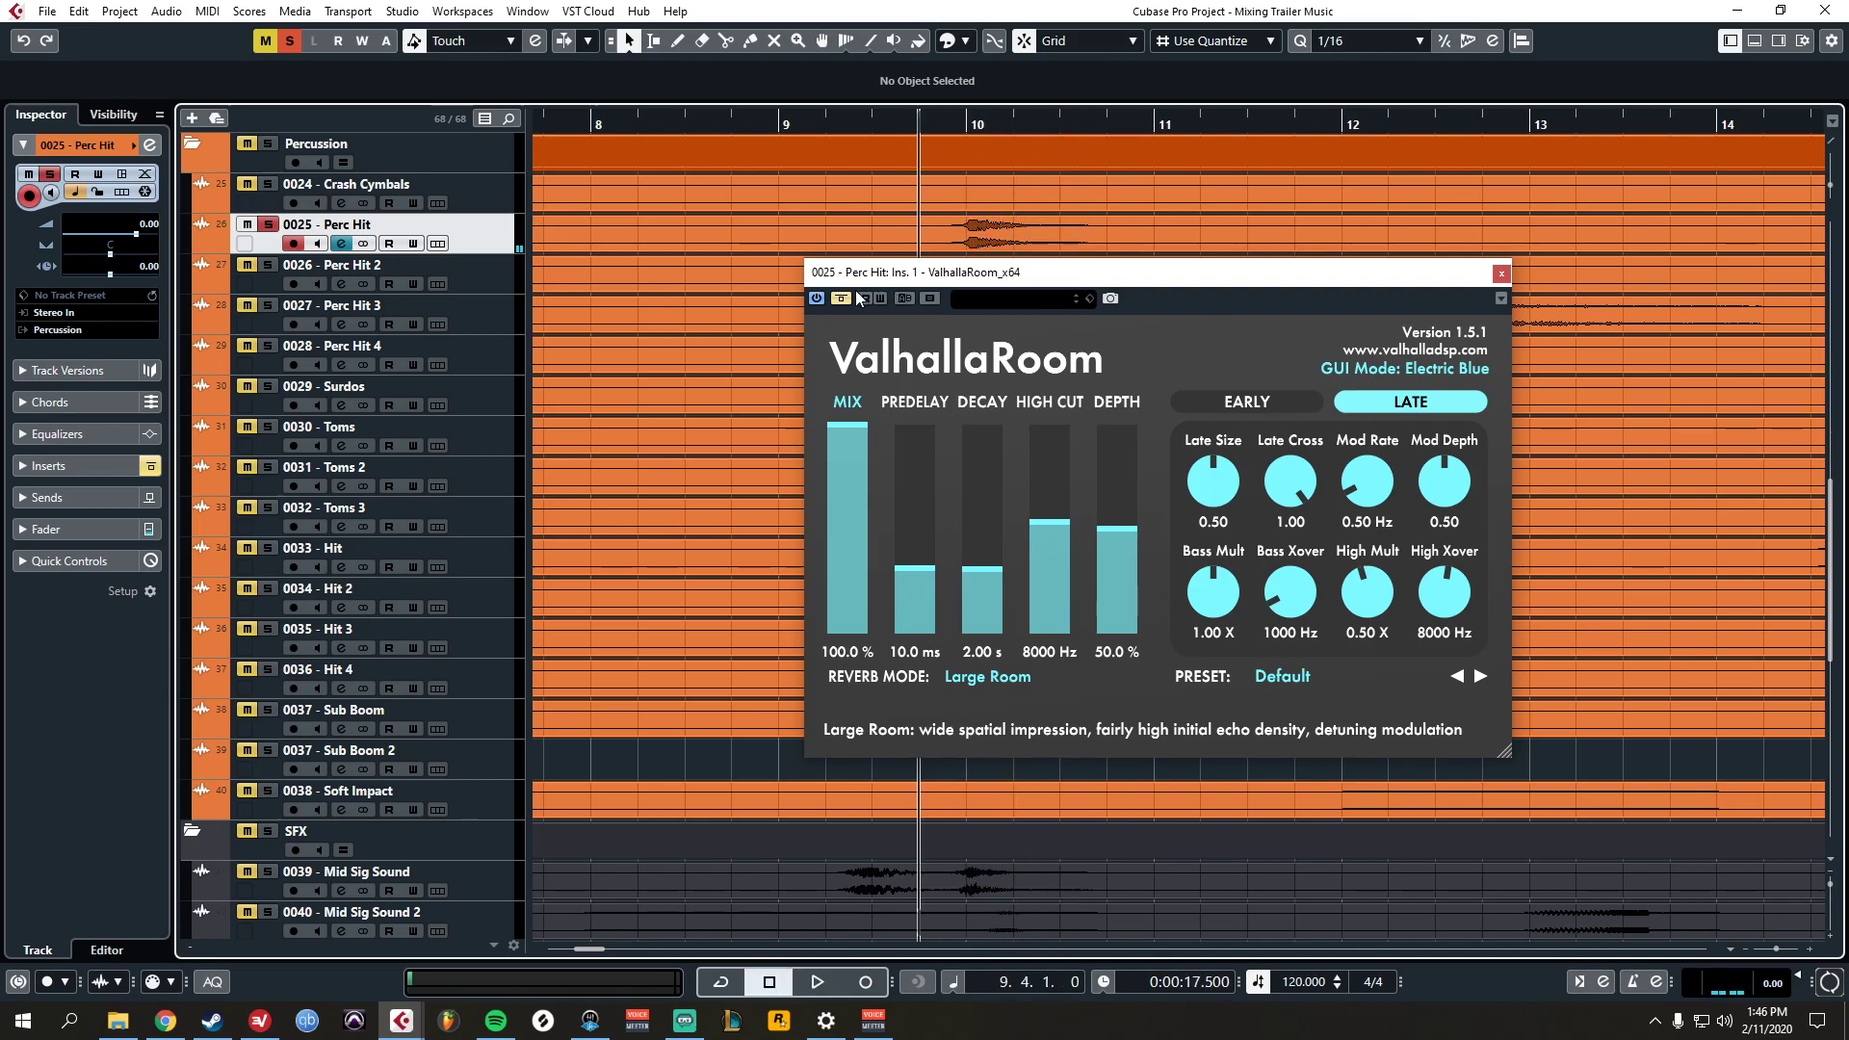
pyautogui.moveTo(857, 299); pyautogui.dragTo(792, 588)
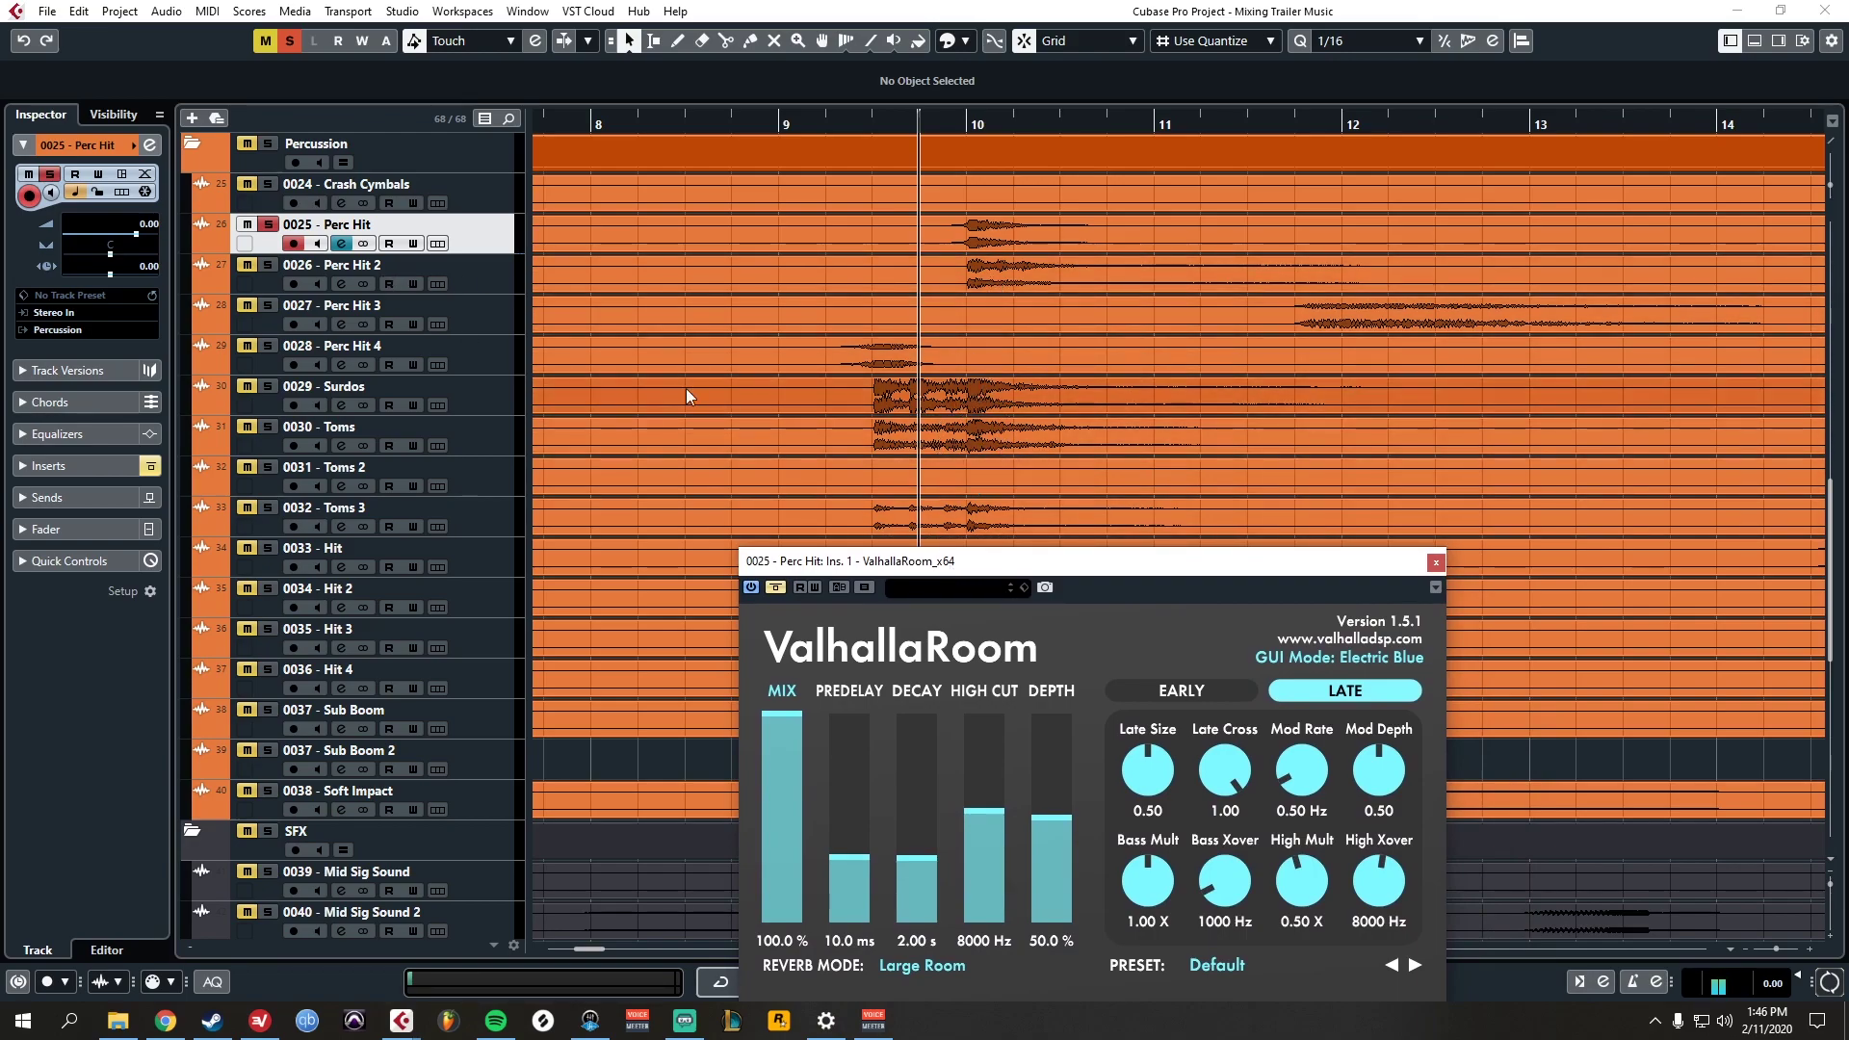
pyautogui.moveTo(934, 563); pyautogui.dragTo(894, 343)
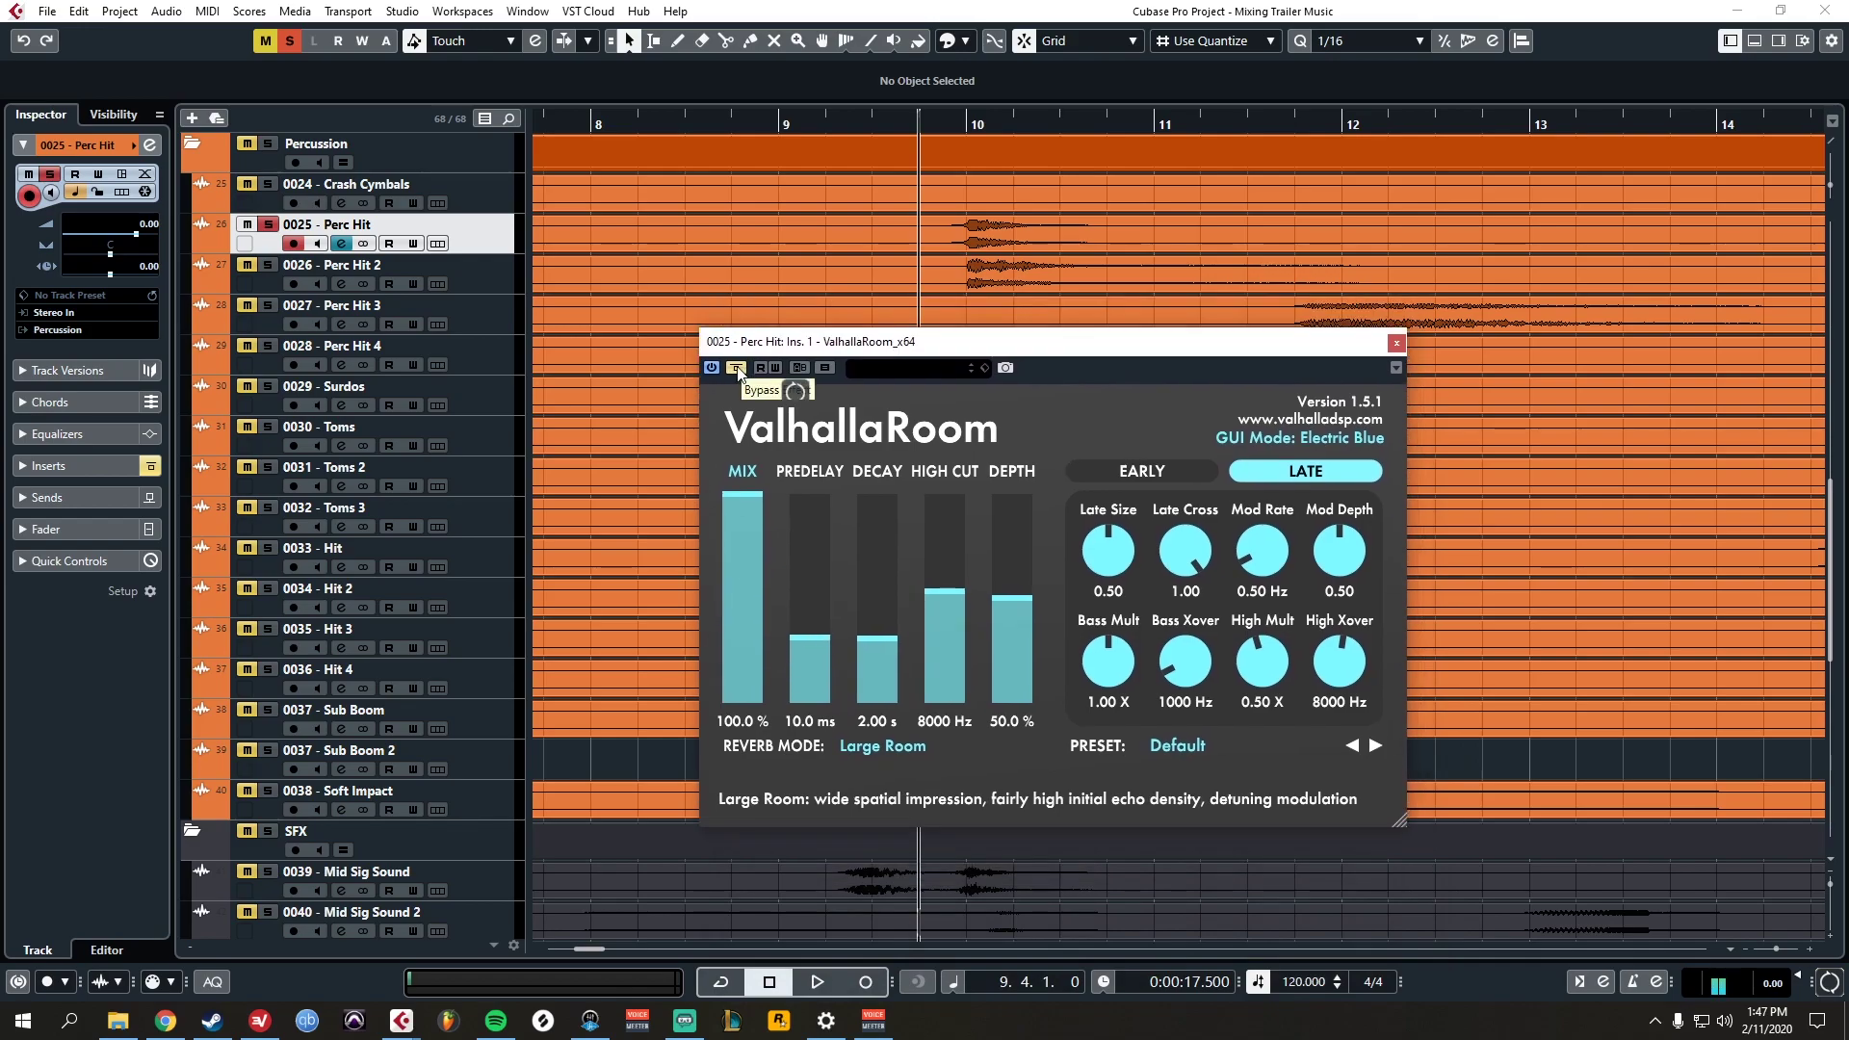
pyautogui.press('space')
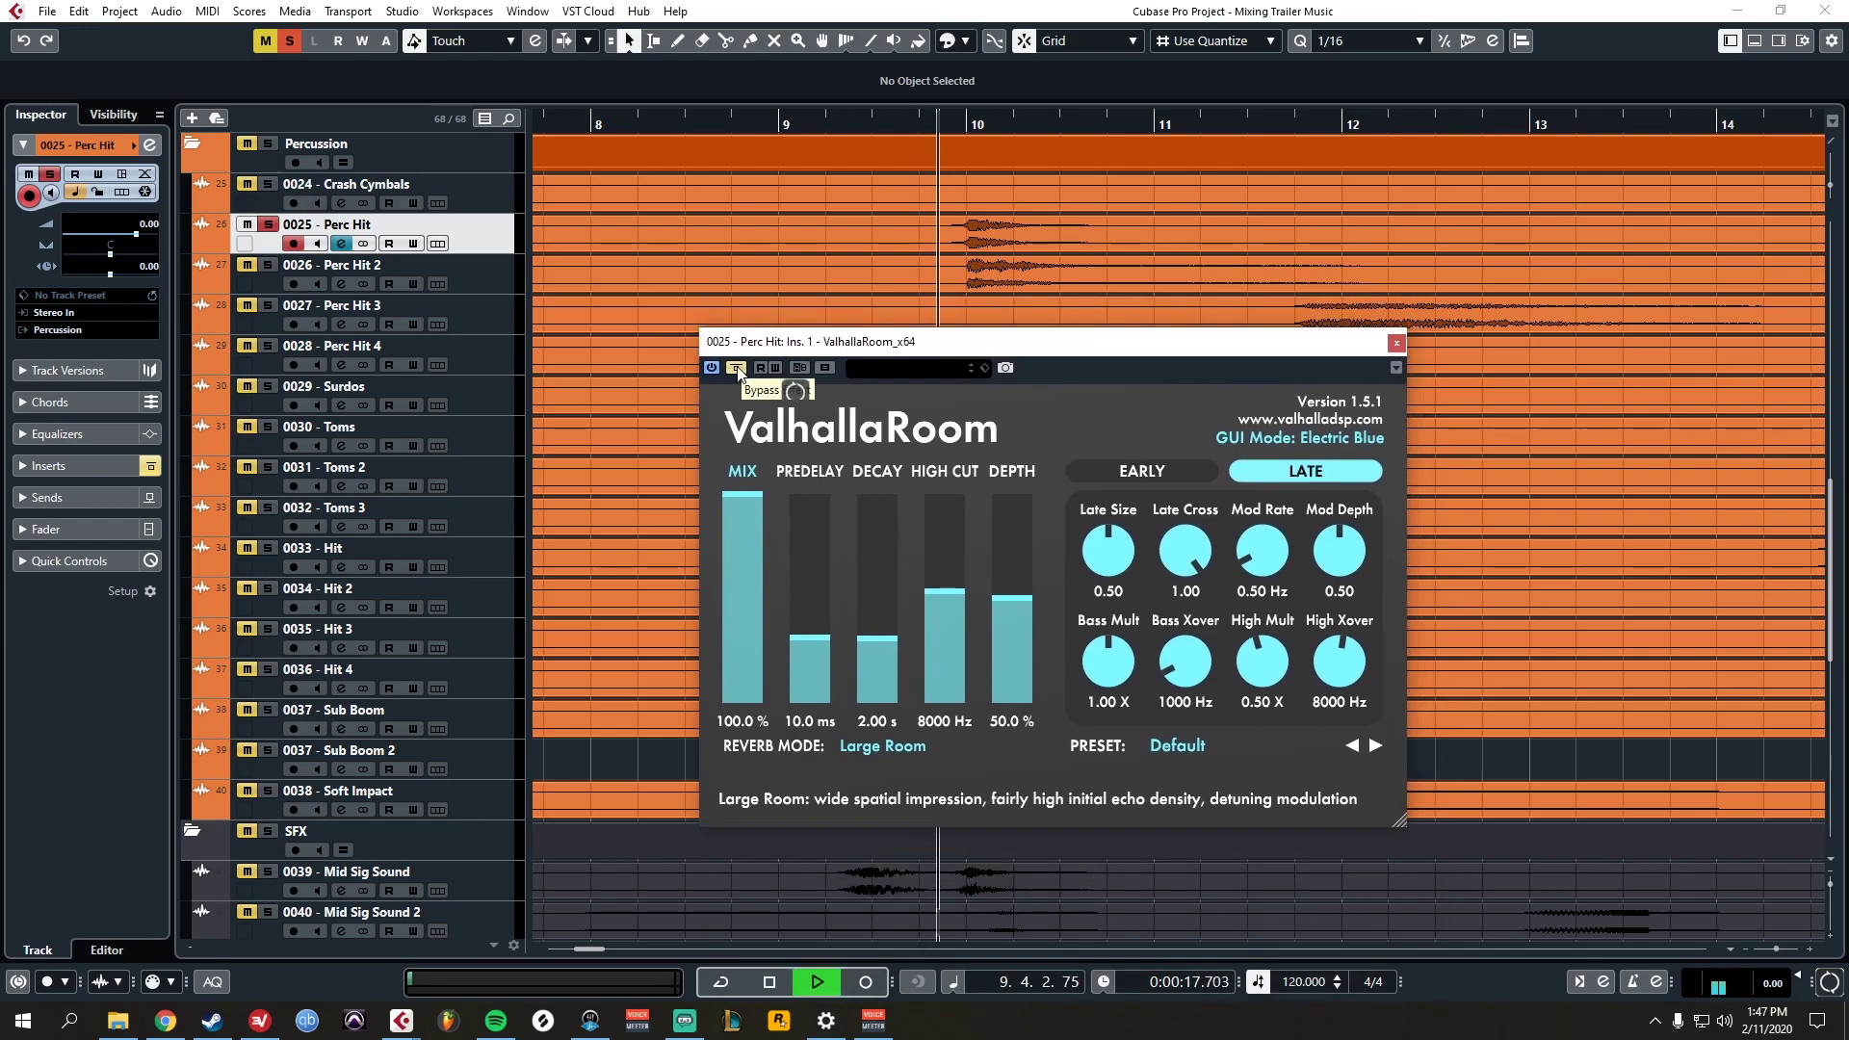
pyautogui.press('space')
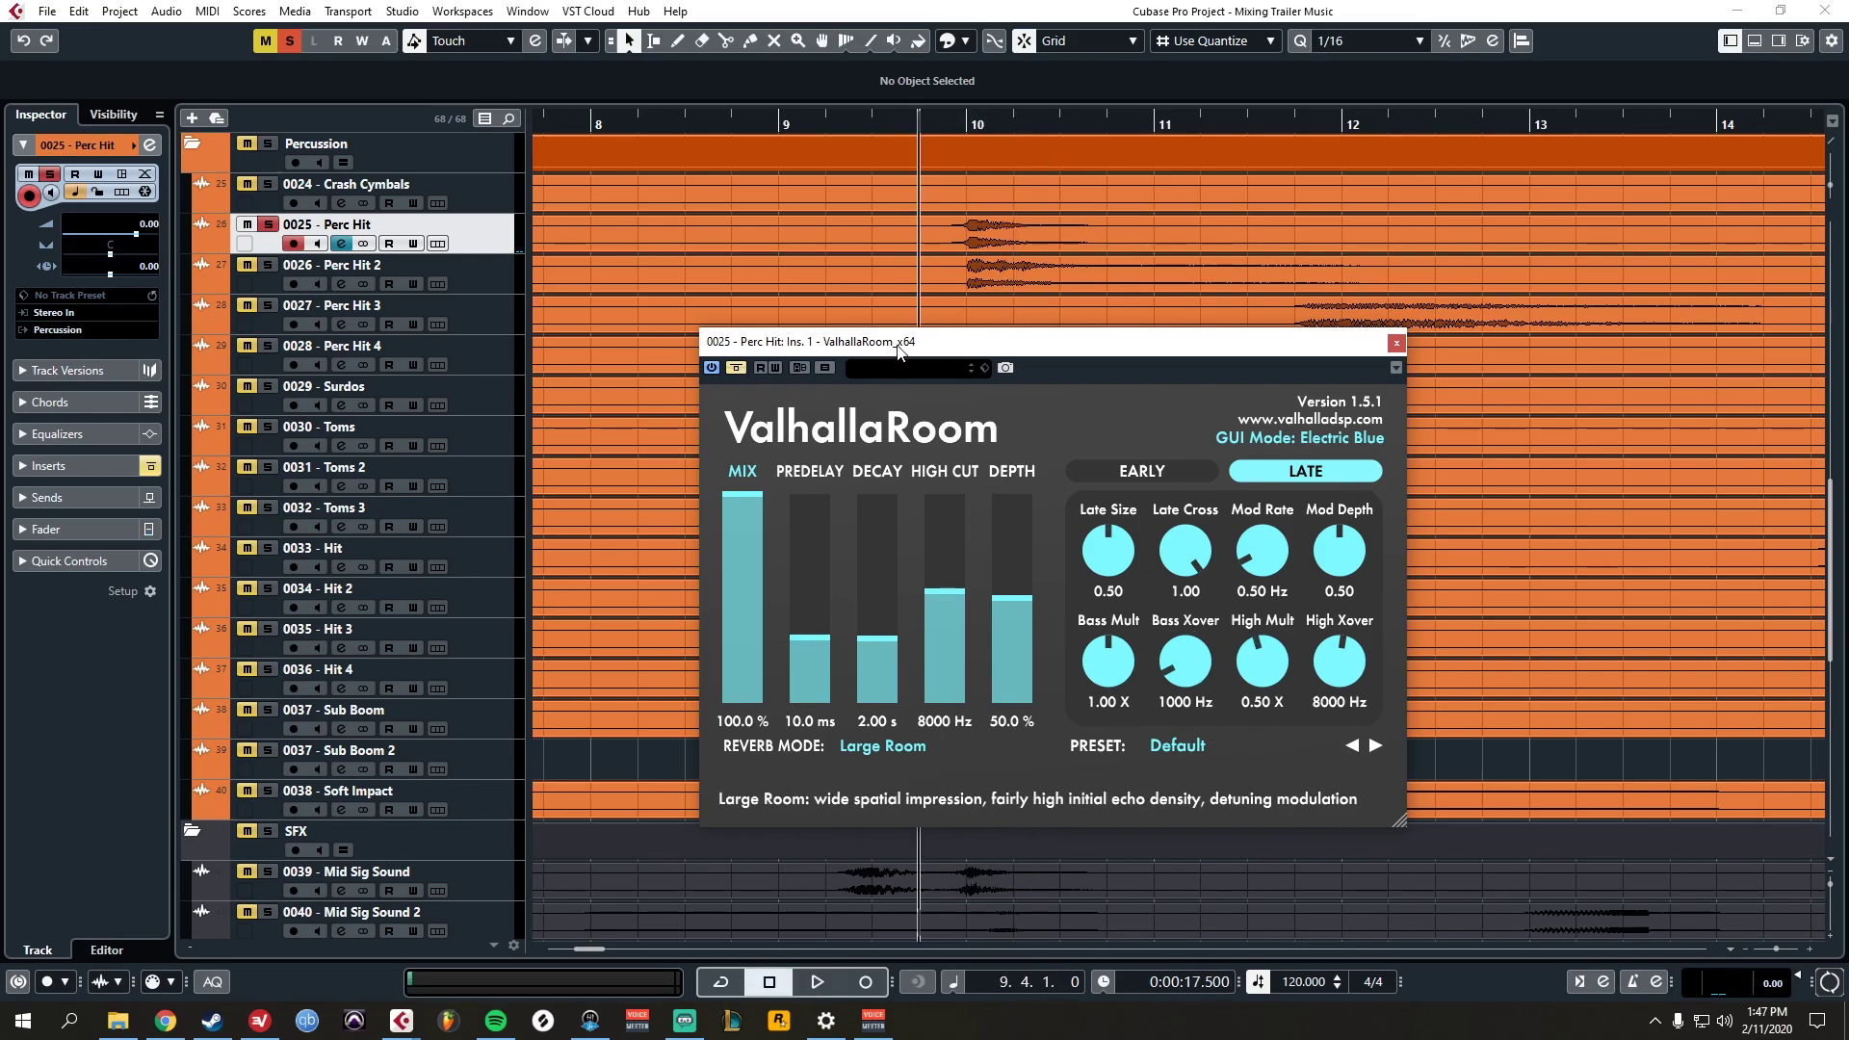
# - Cut Perc Hit's low end with channel EQ band 1 at 109.2 Hz and -15.7 dB, and close the channel settings
pyautogui.press('e')
pyautogui.press('e')
pyautogui.moveTo(869, 348); pyautogui.dragTo(898, 731)
pyautogui.moveTo(686, 412); pyautogui.dragTo(798, 487)
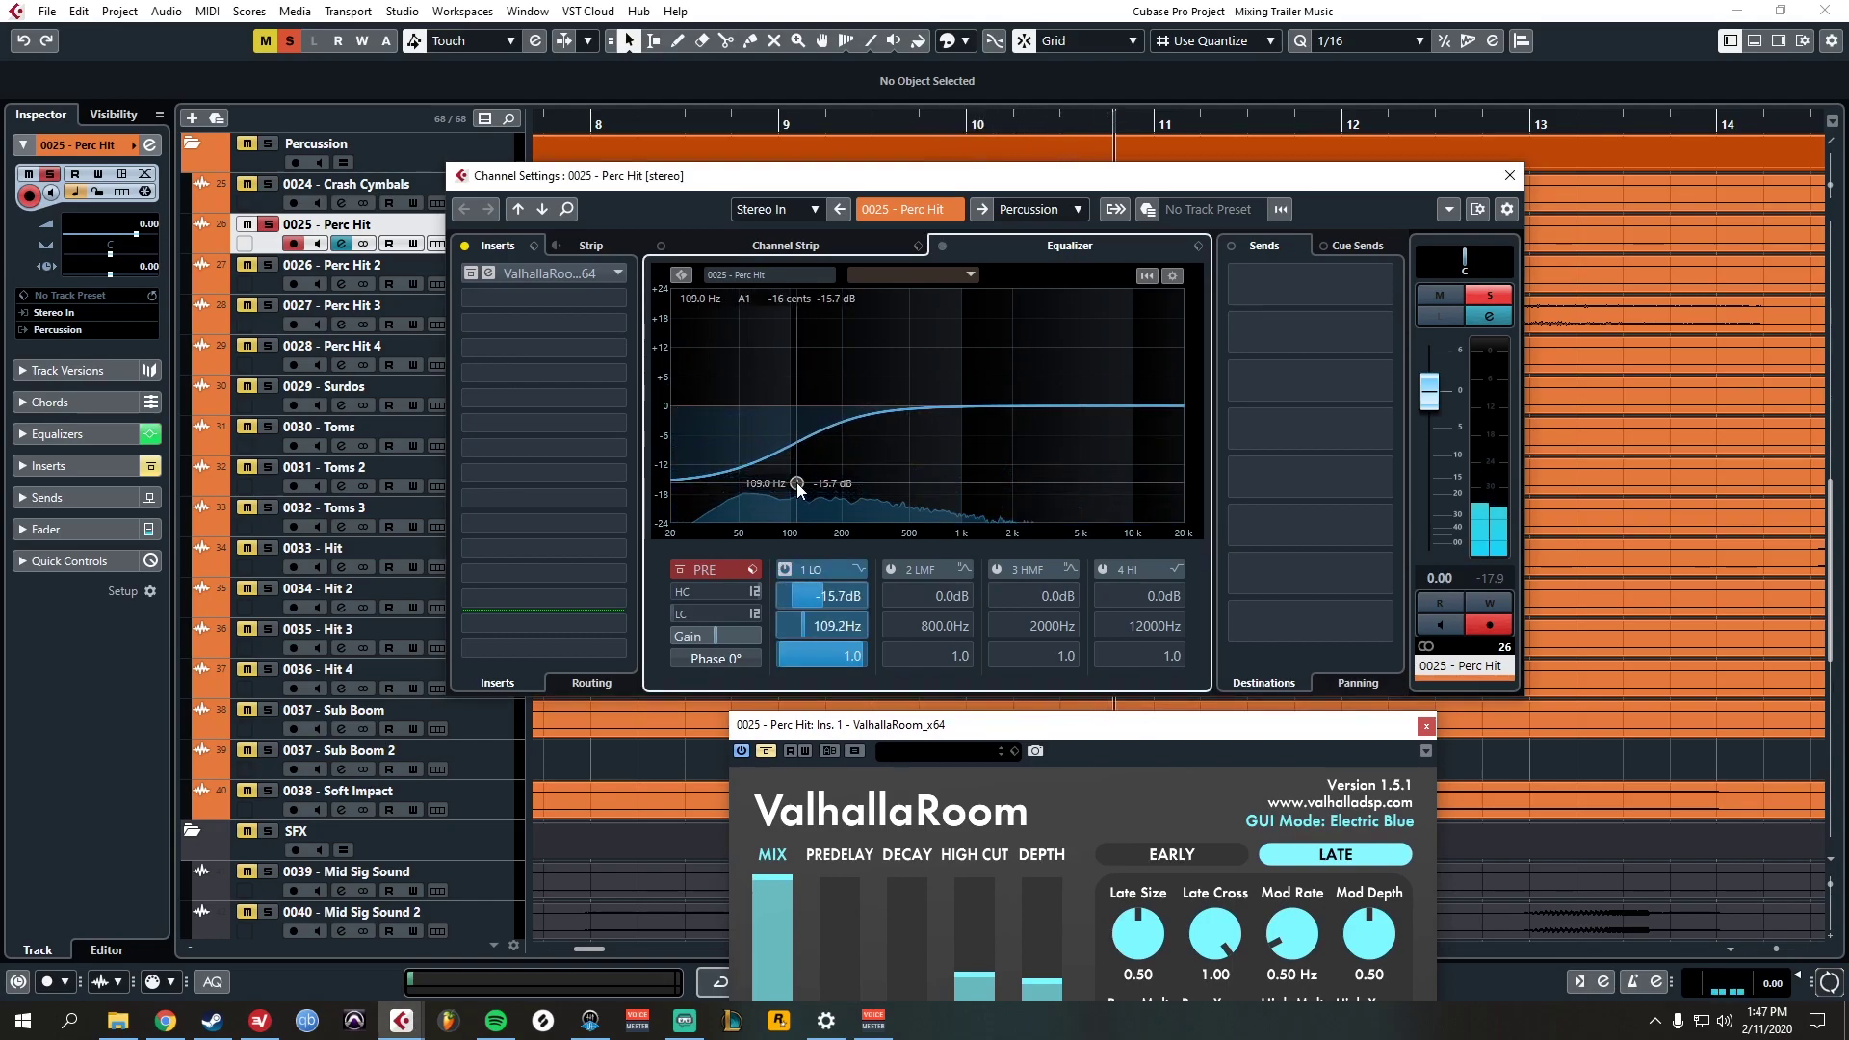
pyautogui.click(1510, 177)
# - Reactivate ValhallaRoom on Perc Hit, set its decay to 3.69 s and mix to 59.9 % during playback, and close its window
pyautogui.moveTo(1088, 730); pyautogui.dragTo(1049, 295)
pyautogui.press('space')
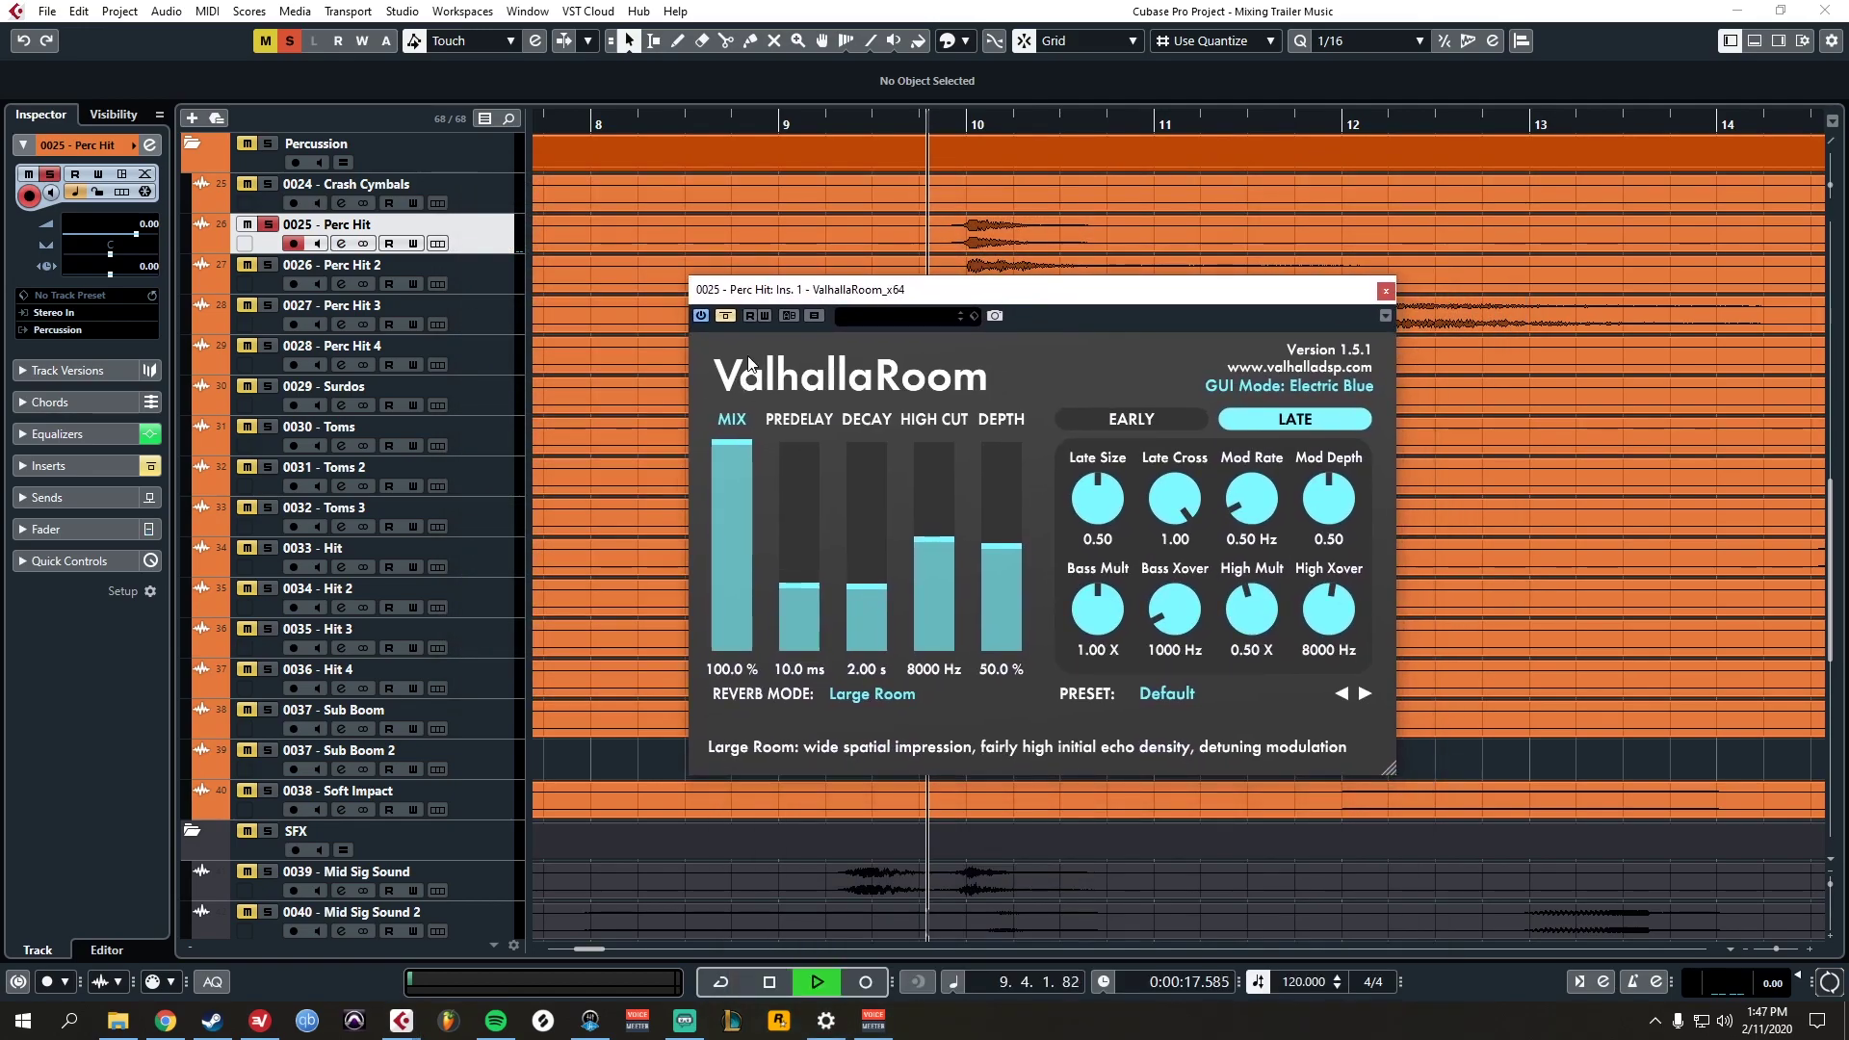
pyautogui.press('space')
pyautogui.press('space')
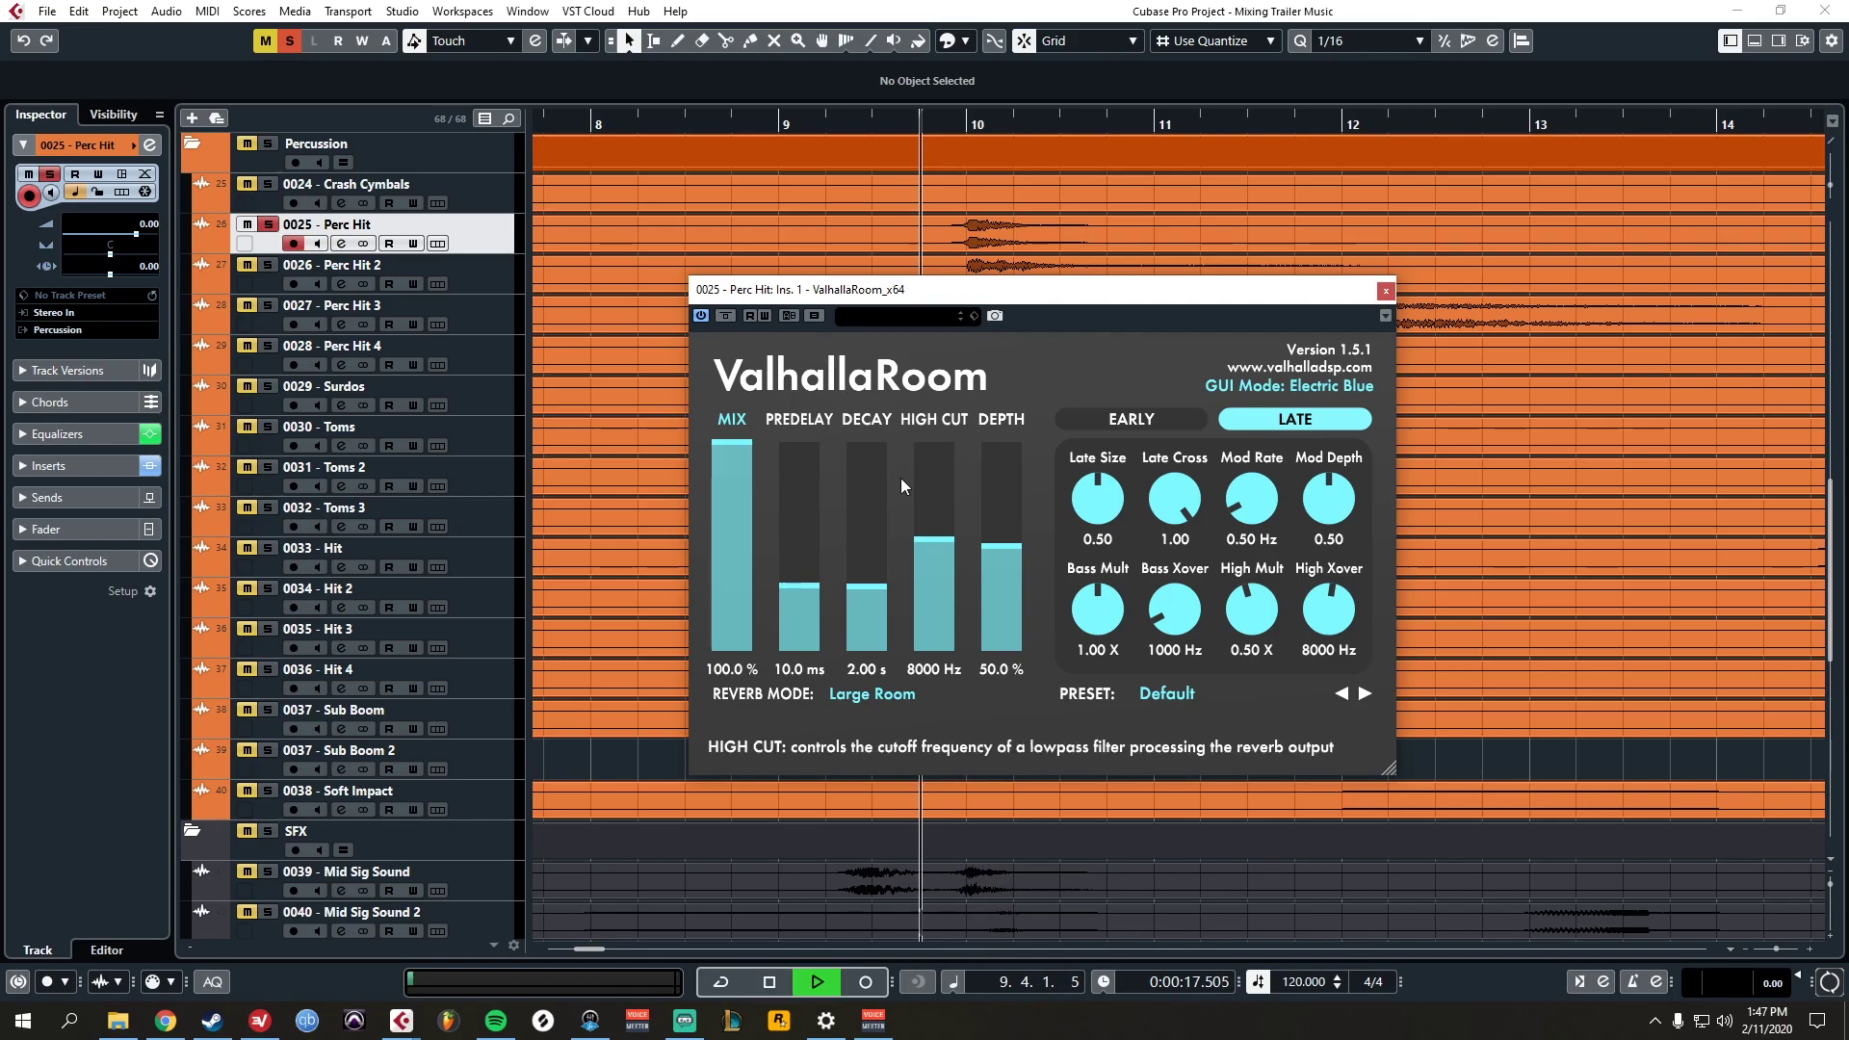
pyautogui.moveTo(877, 575)
pyautogui.mouseDown()
pyautogui.moveTo(864, 586)
pyautogui.moveTo(885, 574)
pyautogui.mouseUp()
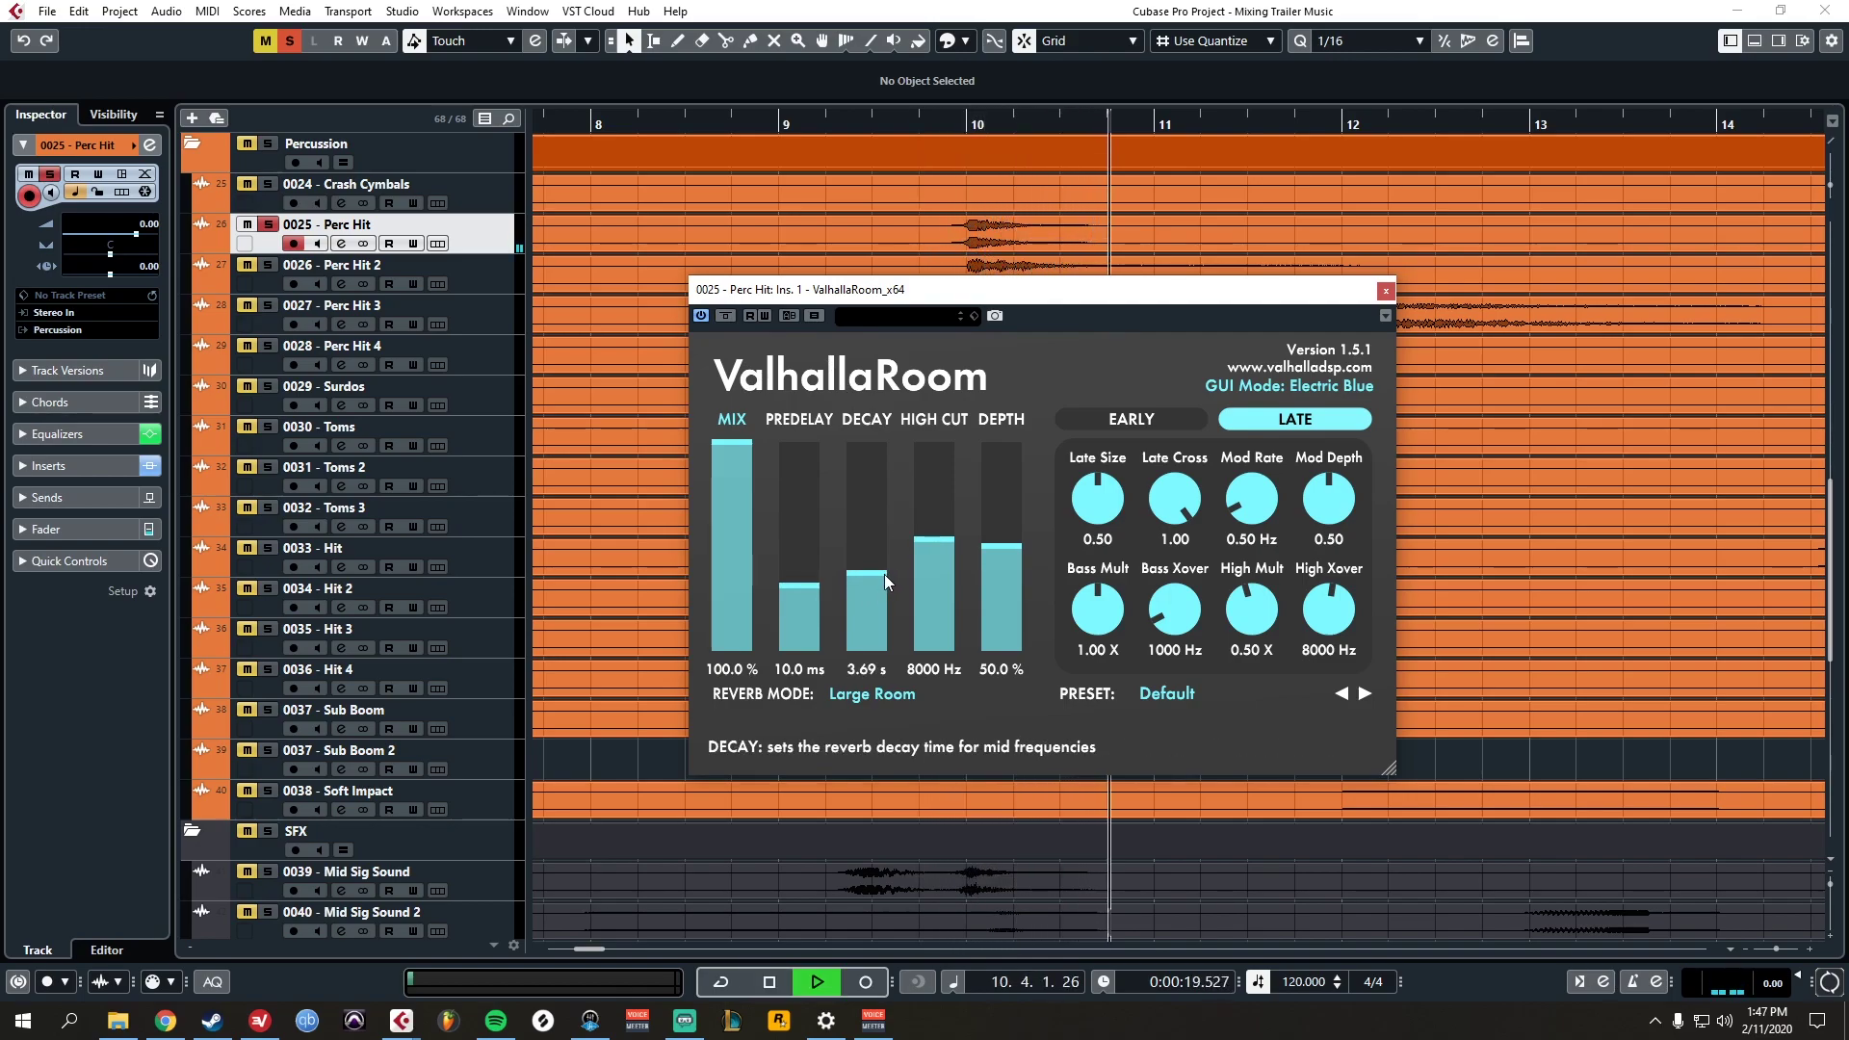
pyautogui.moveTo(749, 498); pyautogui.dragTo(744, 526)
pyautogui.press('space')
pyautogui.press('space')
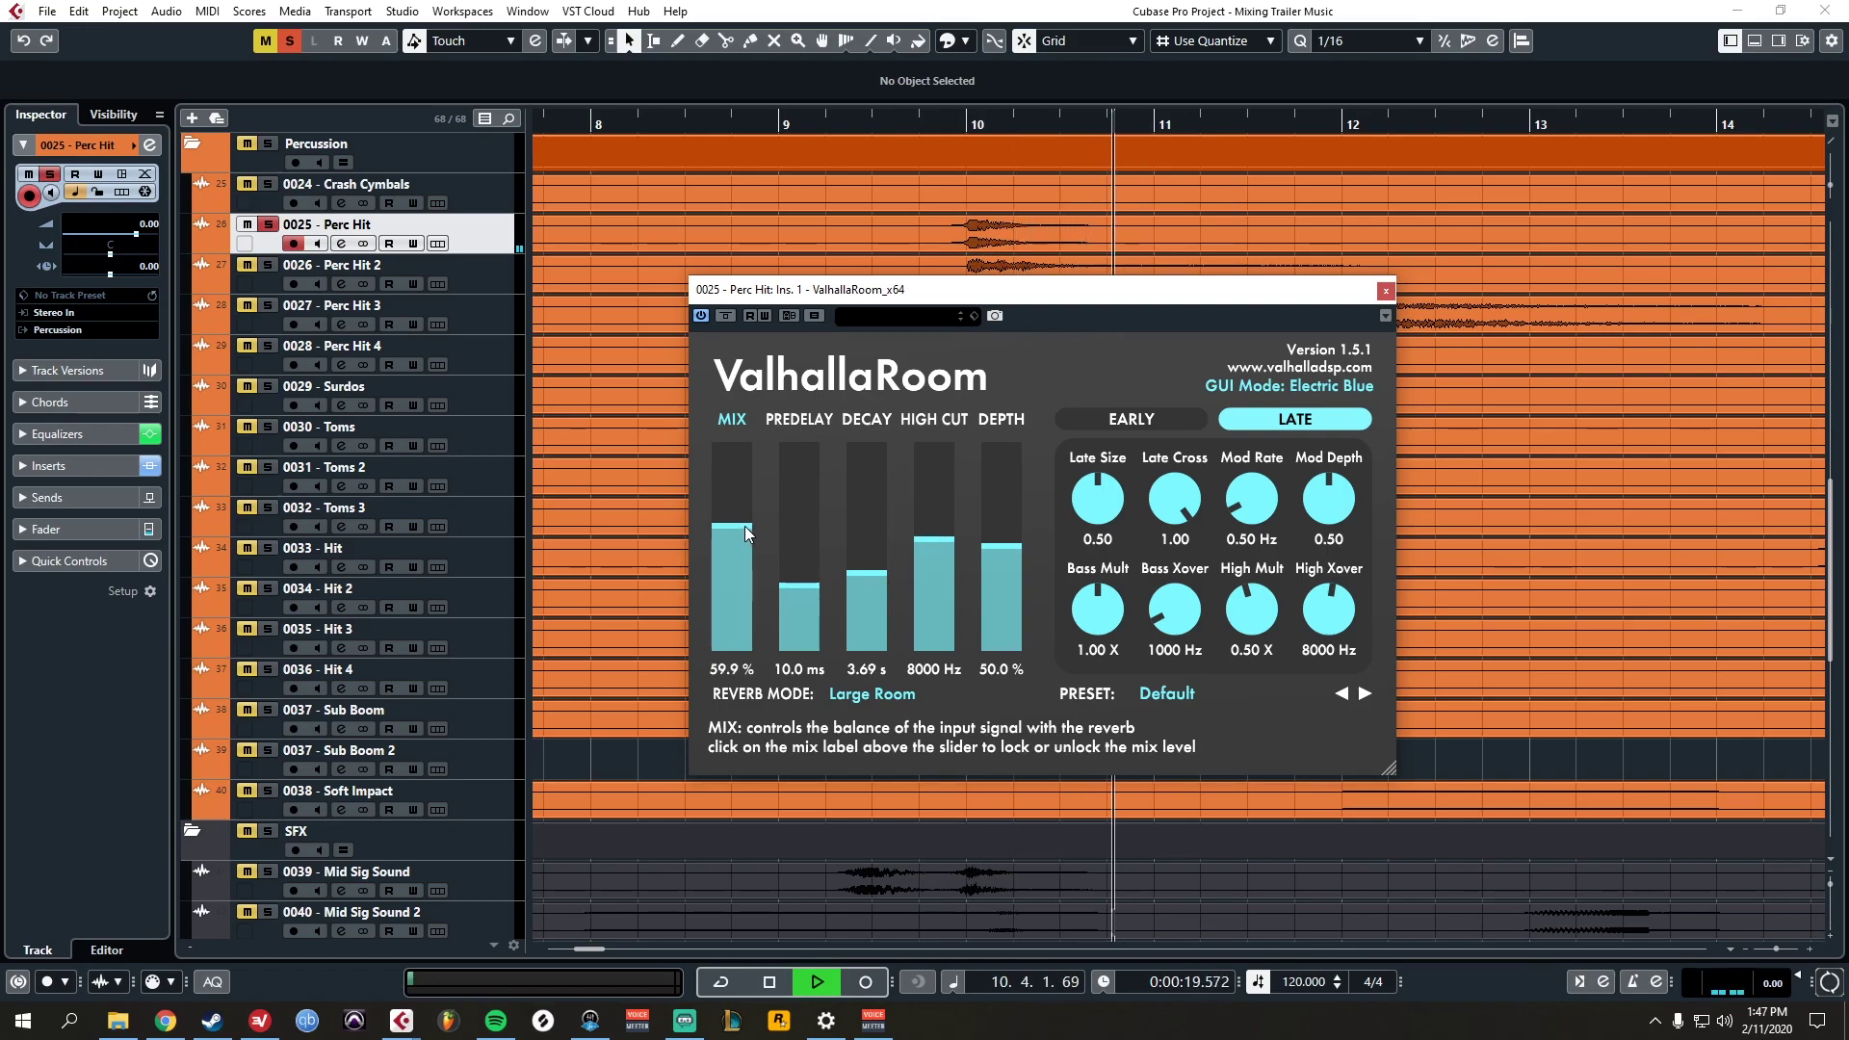
pyautogui.press('space')
pyautogui.click(1385, 290)
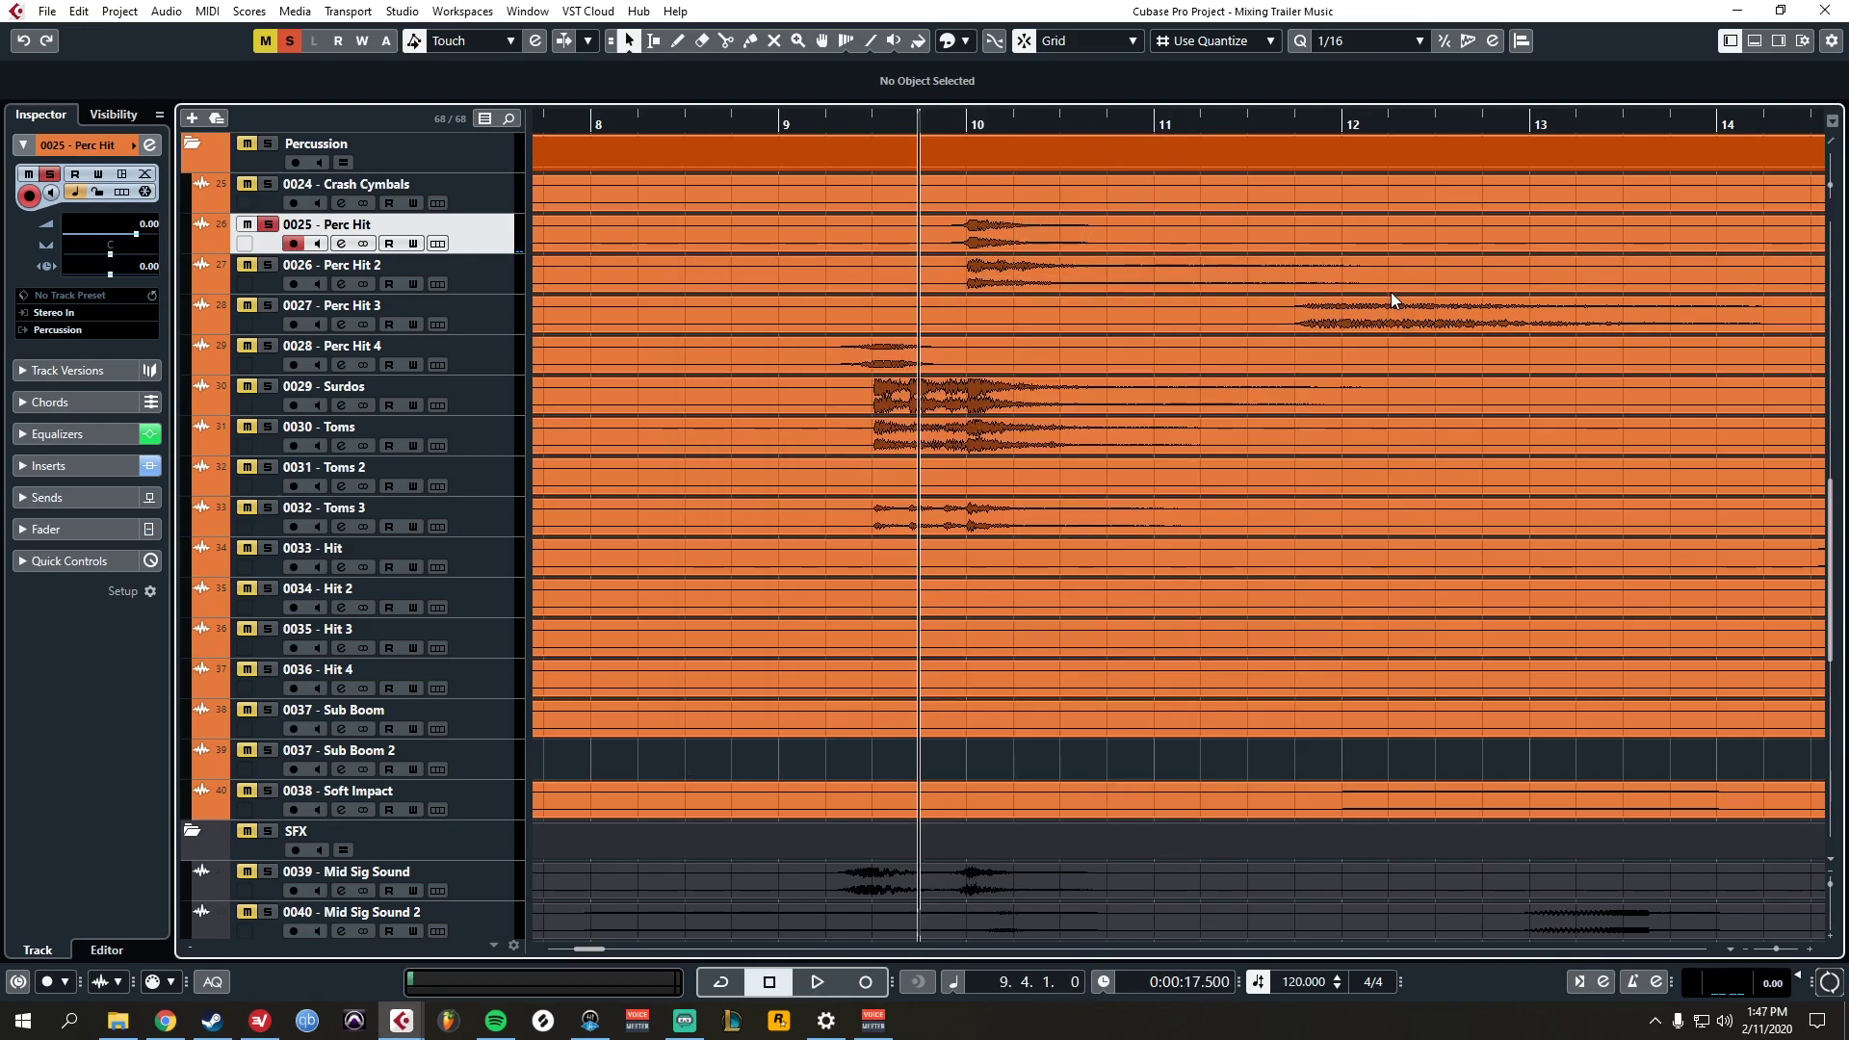
# - Load OTT_x64 into the second insert slot of the Perc Hit channel
pyautogui.doubleClick(496, 221)
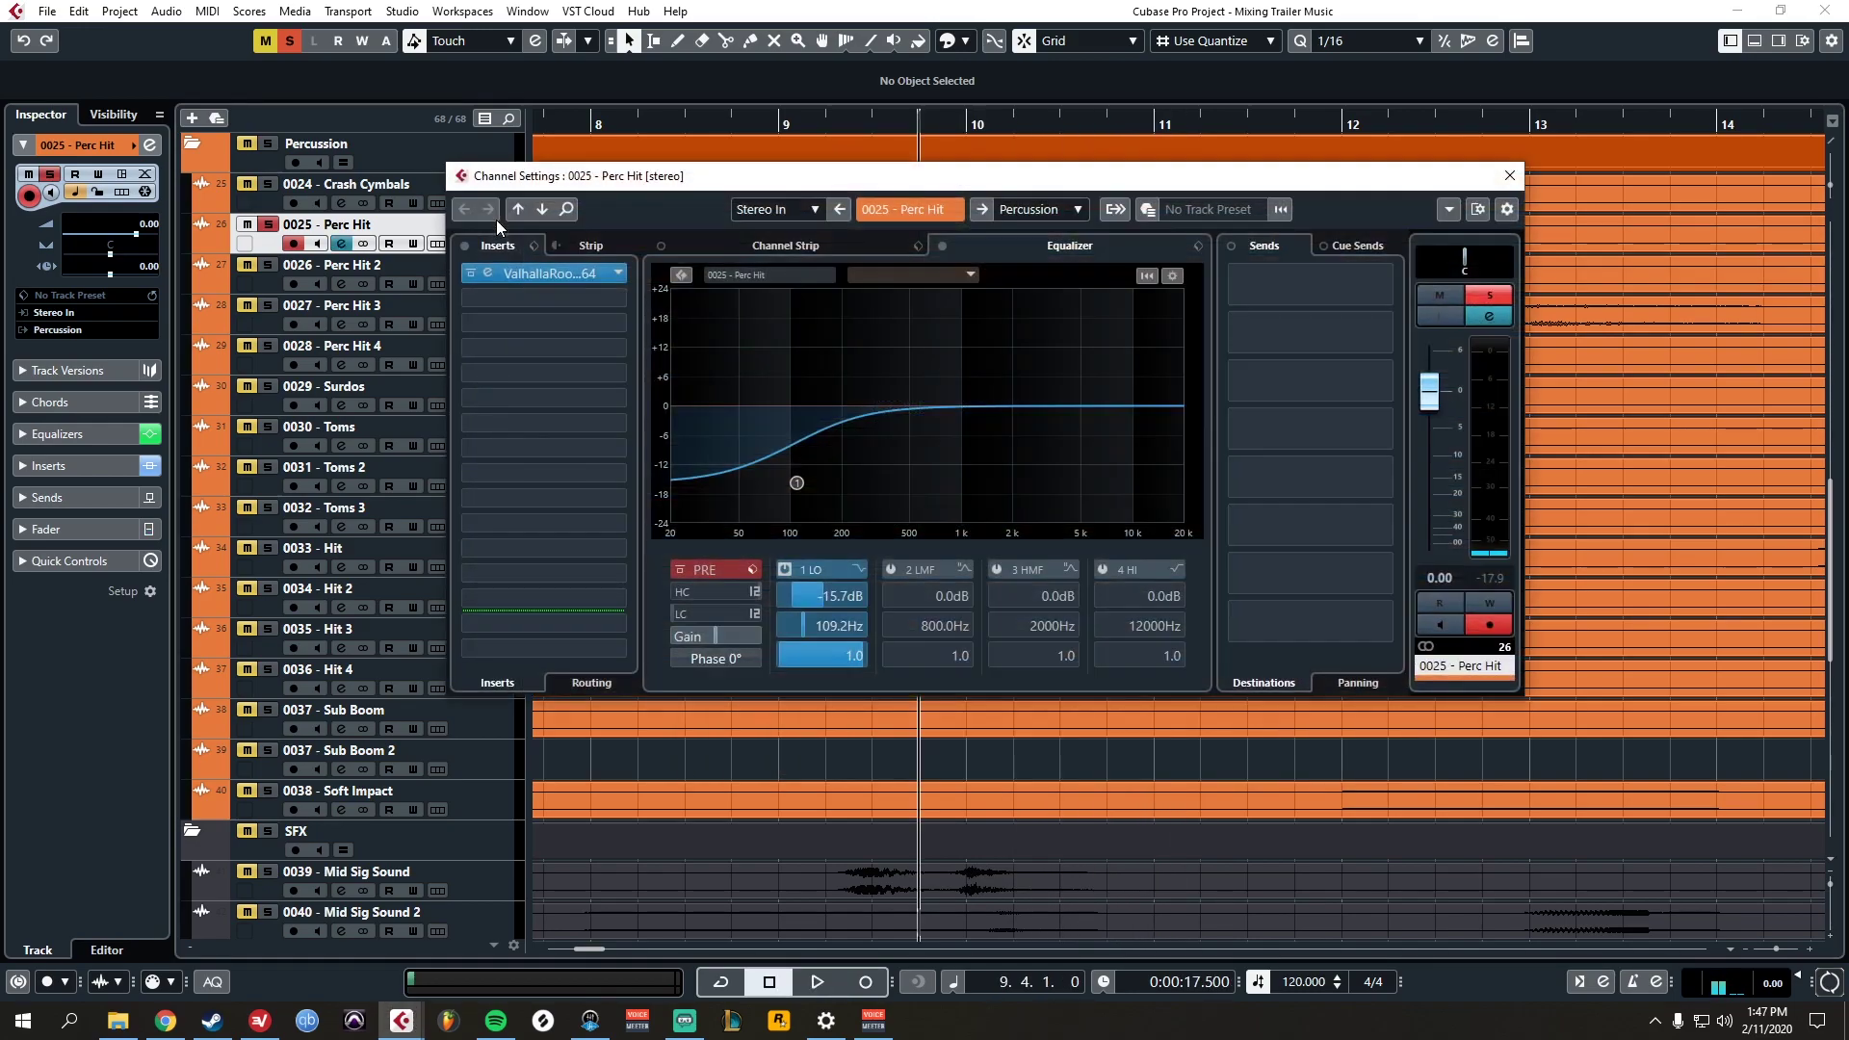
pyautogui.click(517, 302)
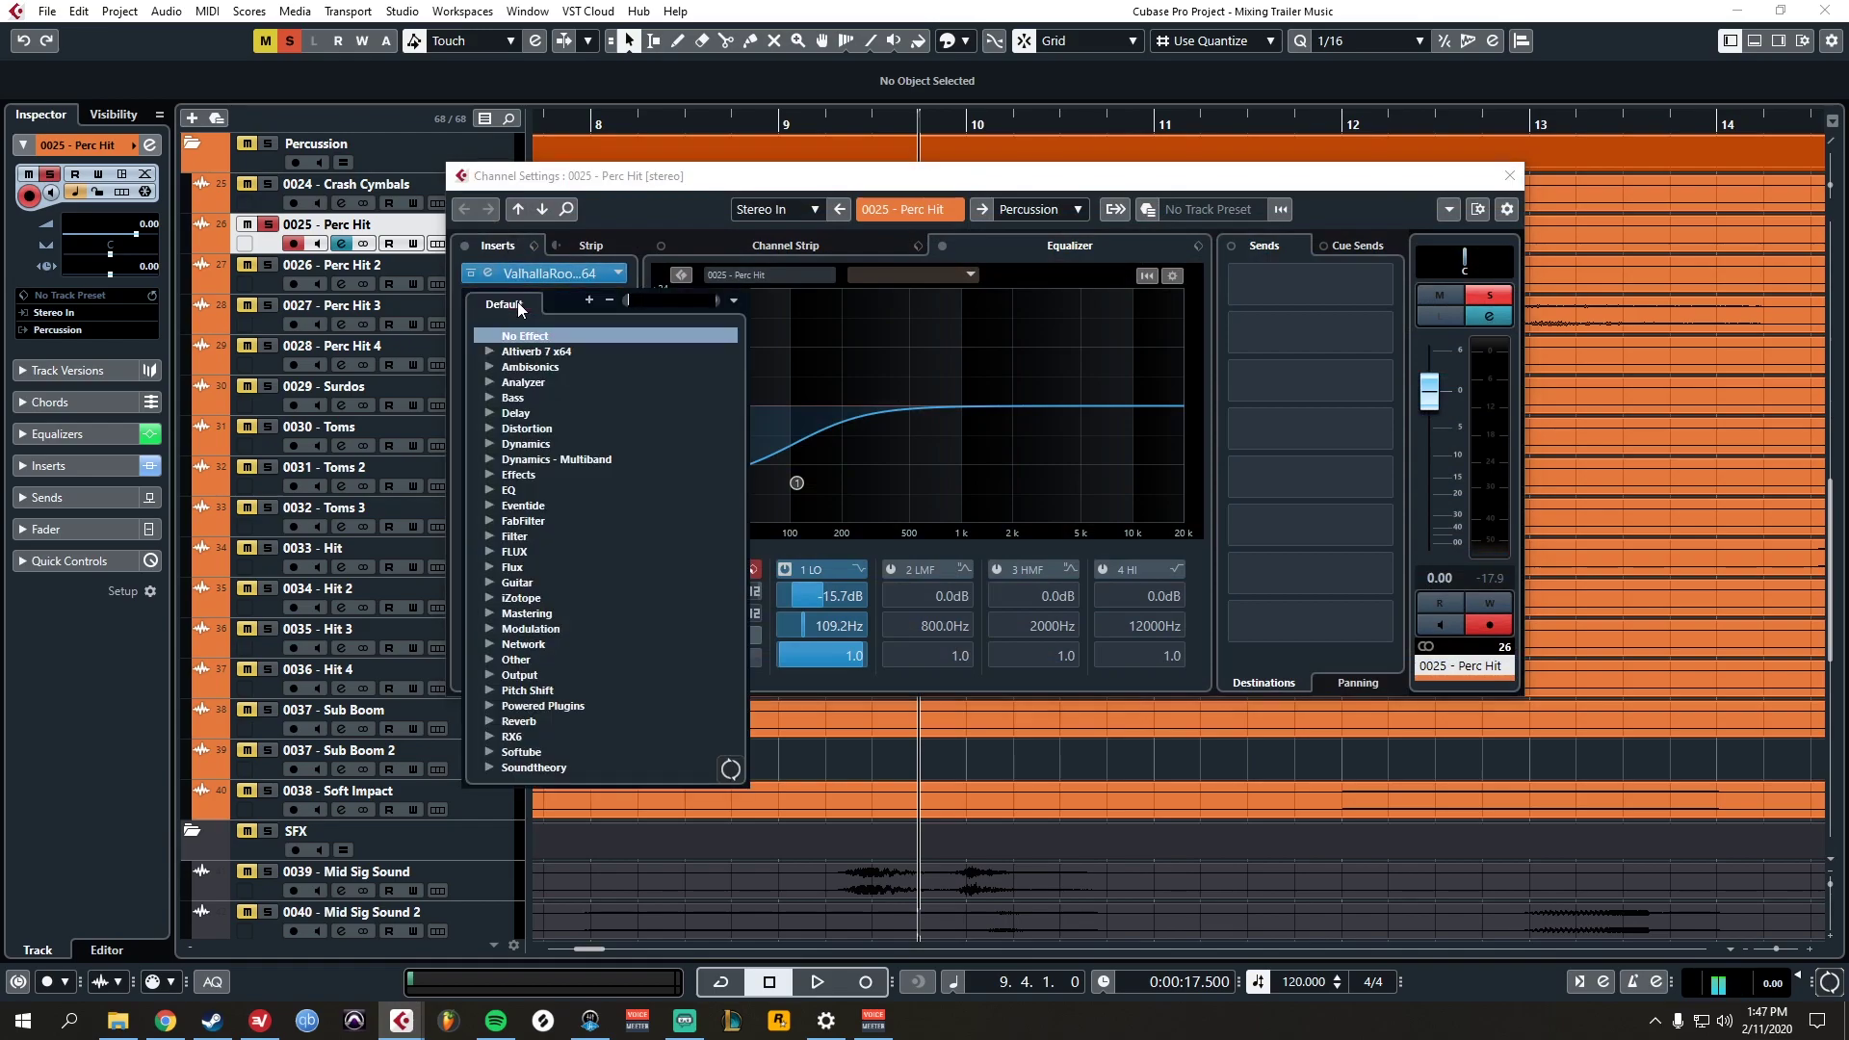
pyautogui.write('ott')
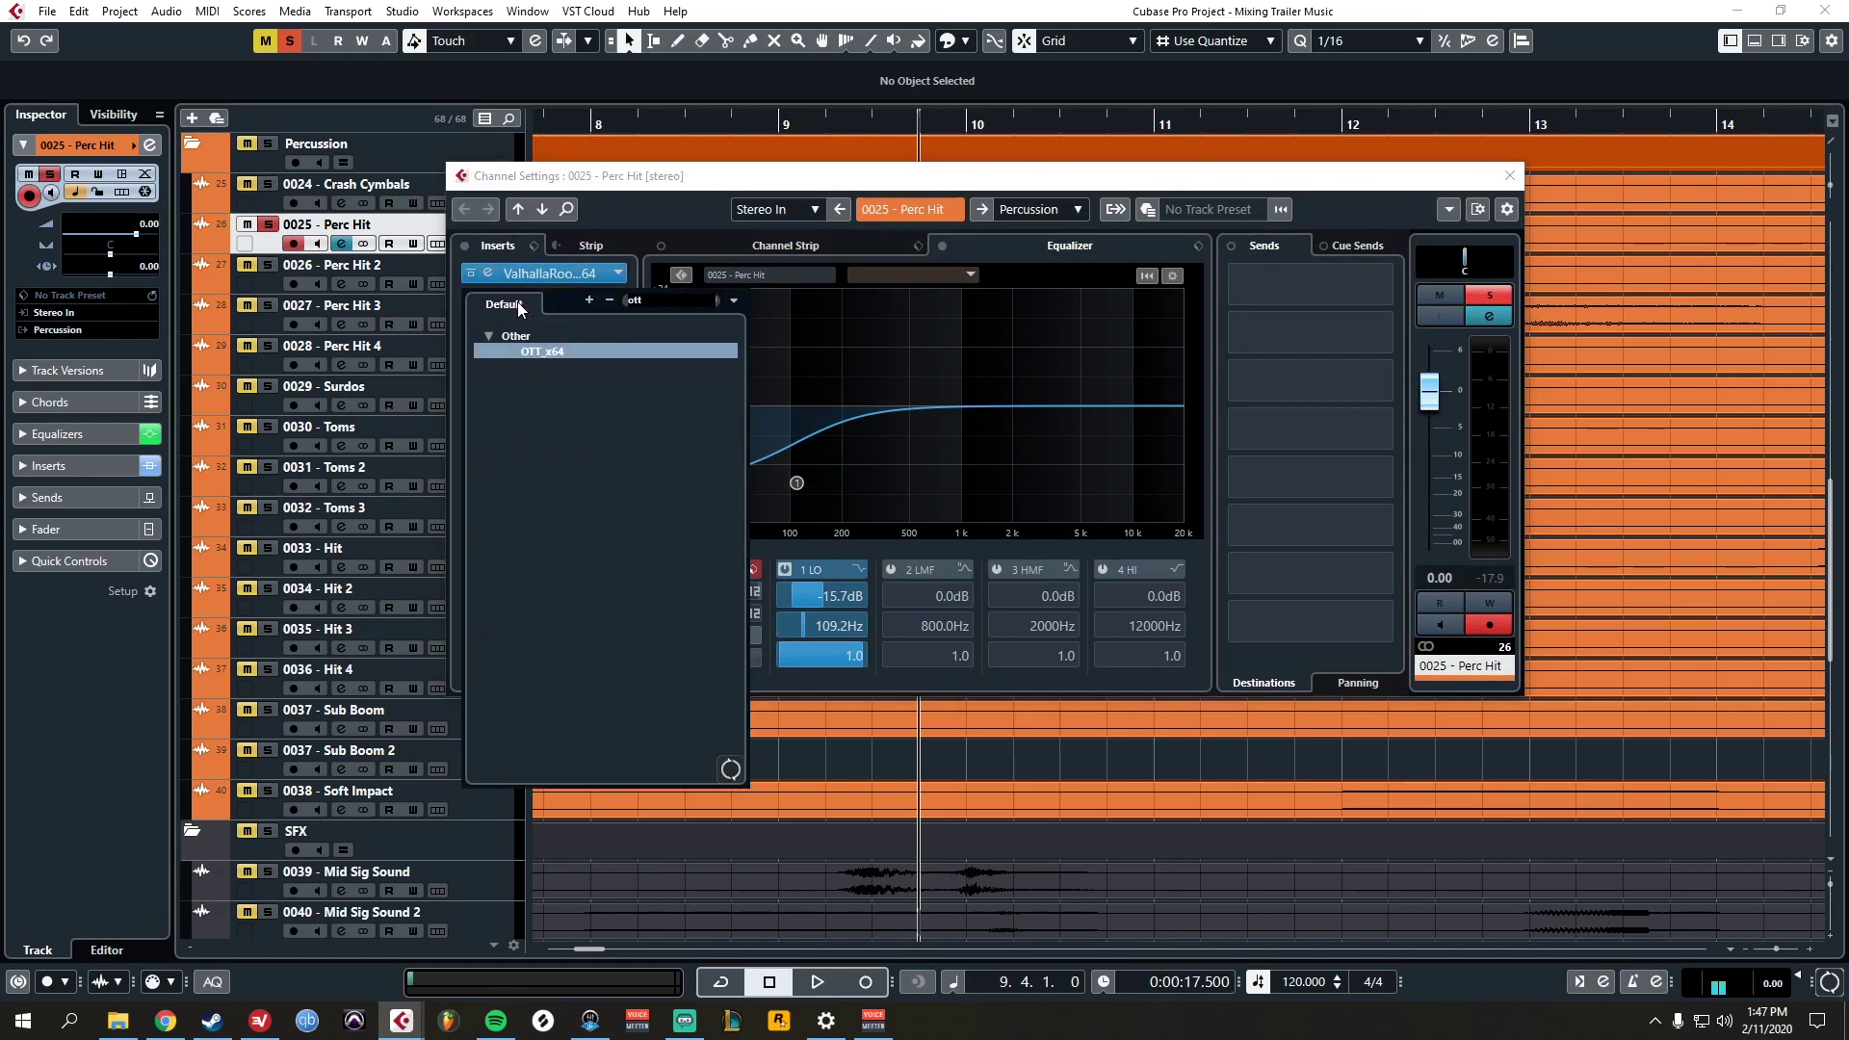
pyautogui.click(553, 353)
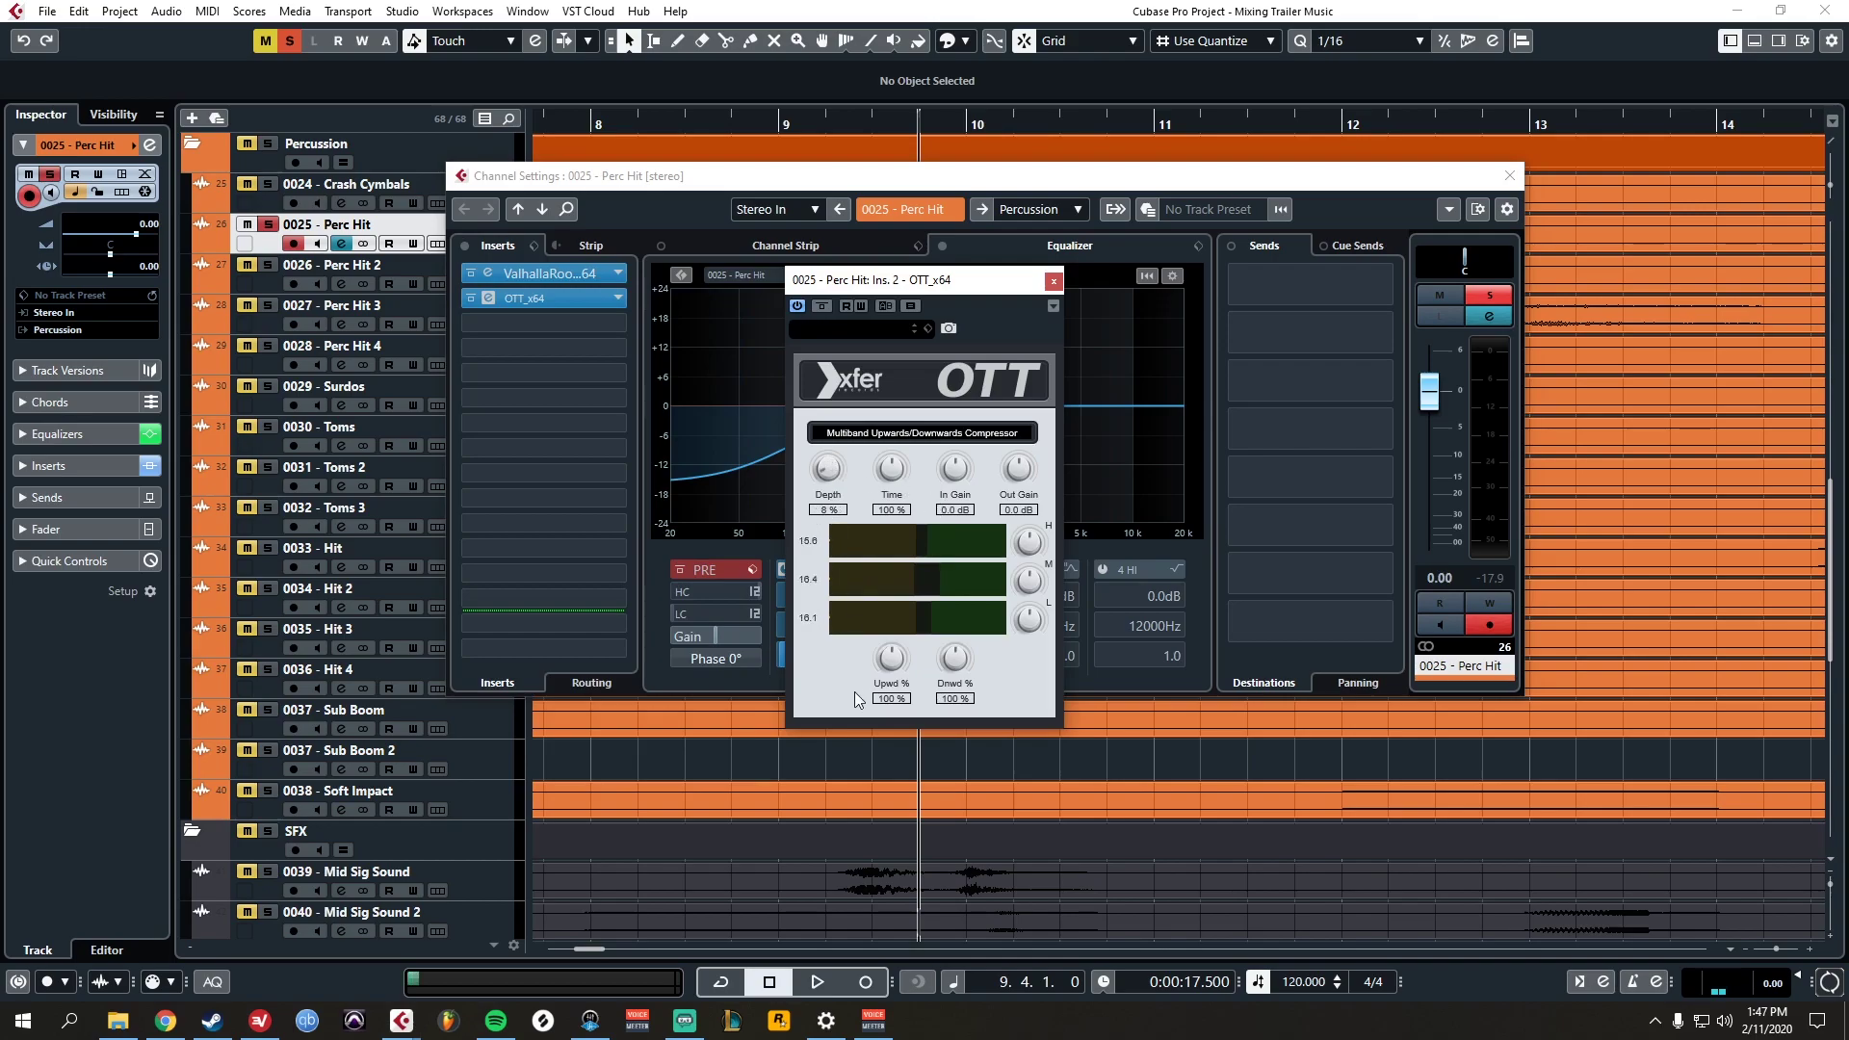
# - Set OTT's depth to 38 % on Perc Hit, audition the hit around bar 10, and close the plug-in window
pyautogui.moveTo(827, 468); pyautogui.dragTo(822, 412)
pyautogui.press('space')
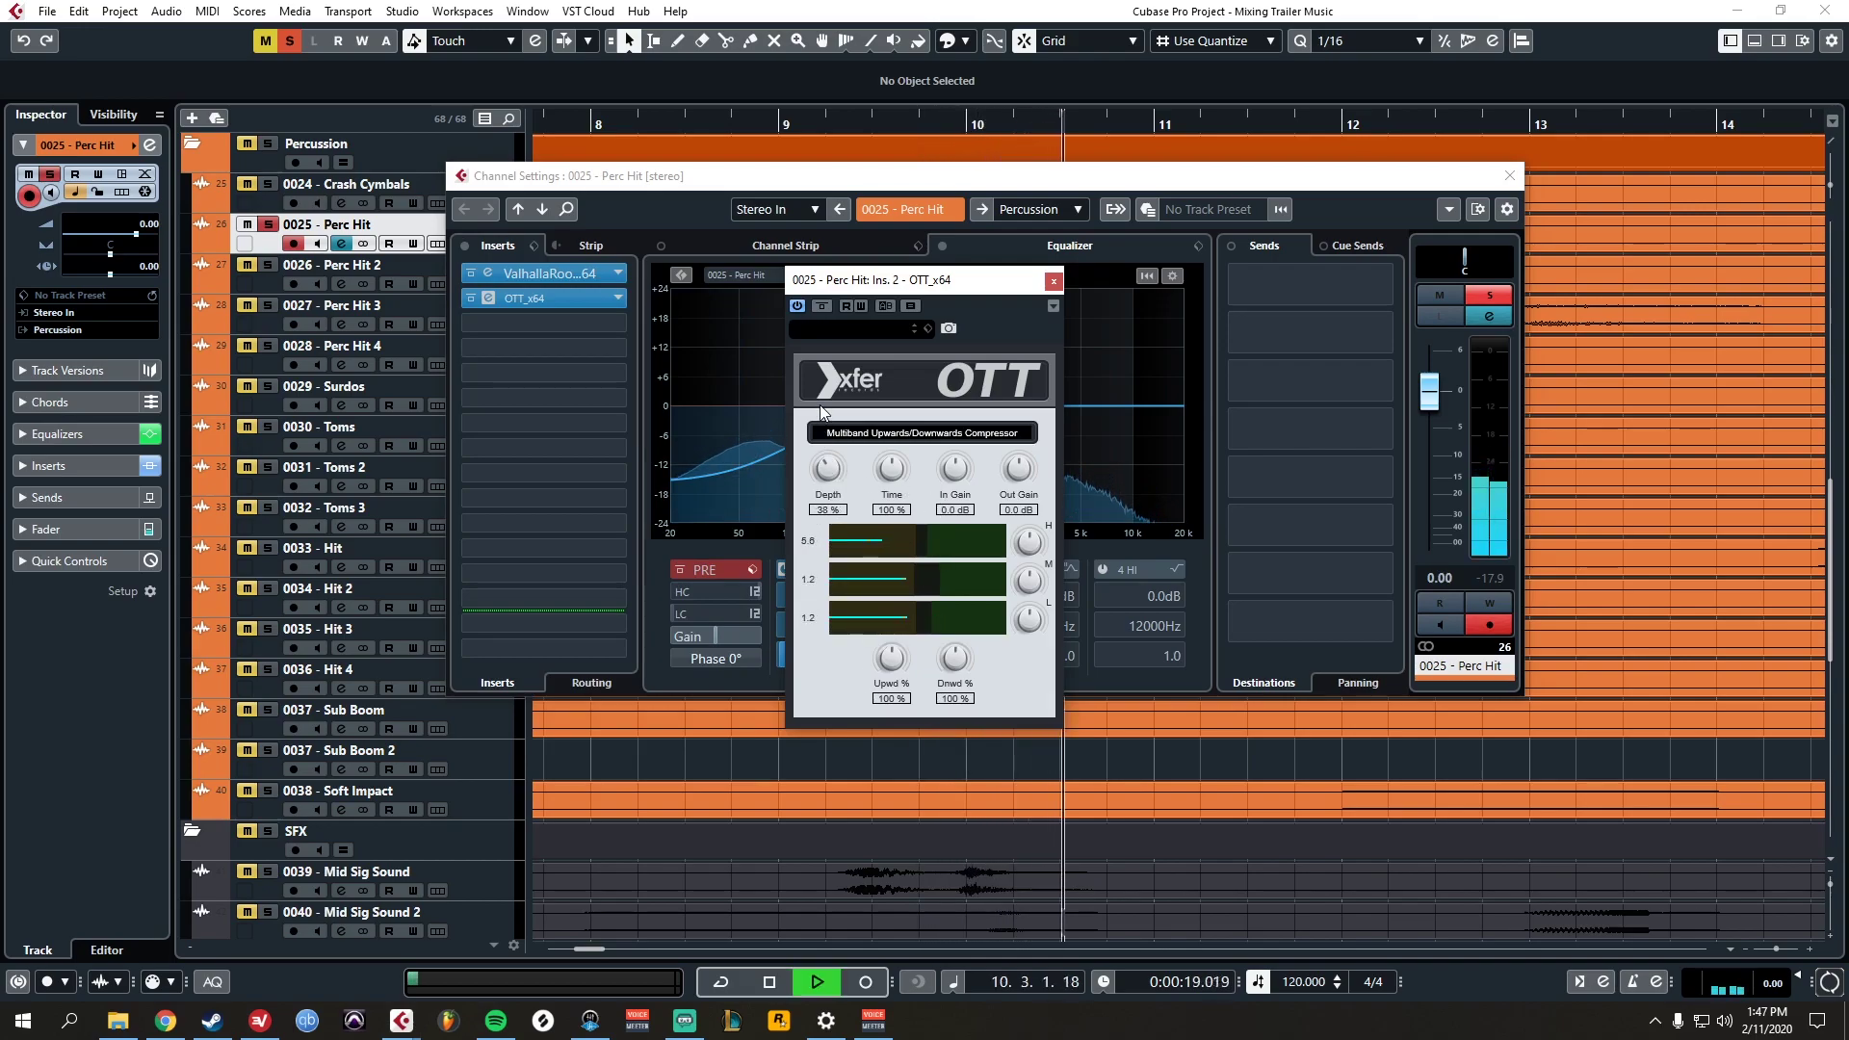
pyautogui.press('space')
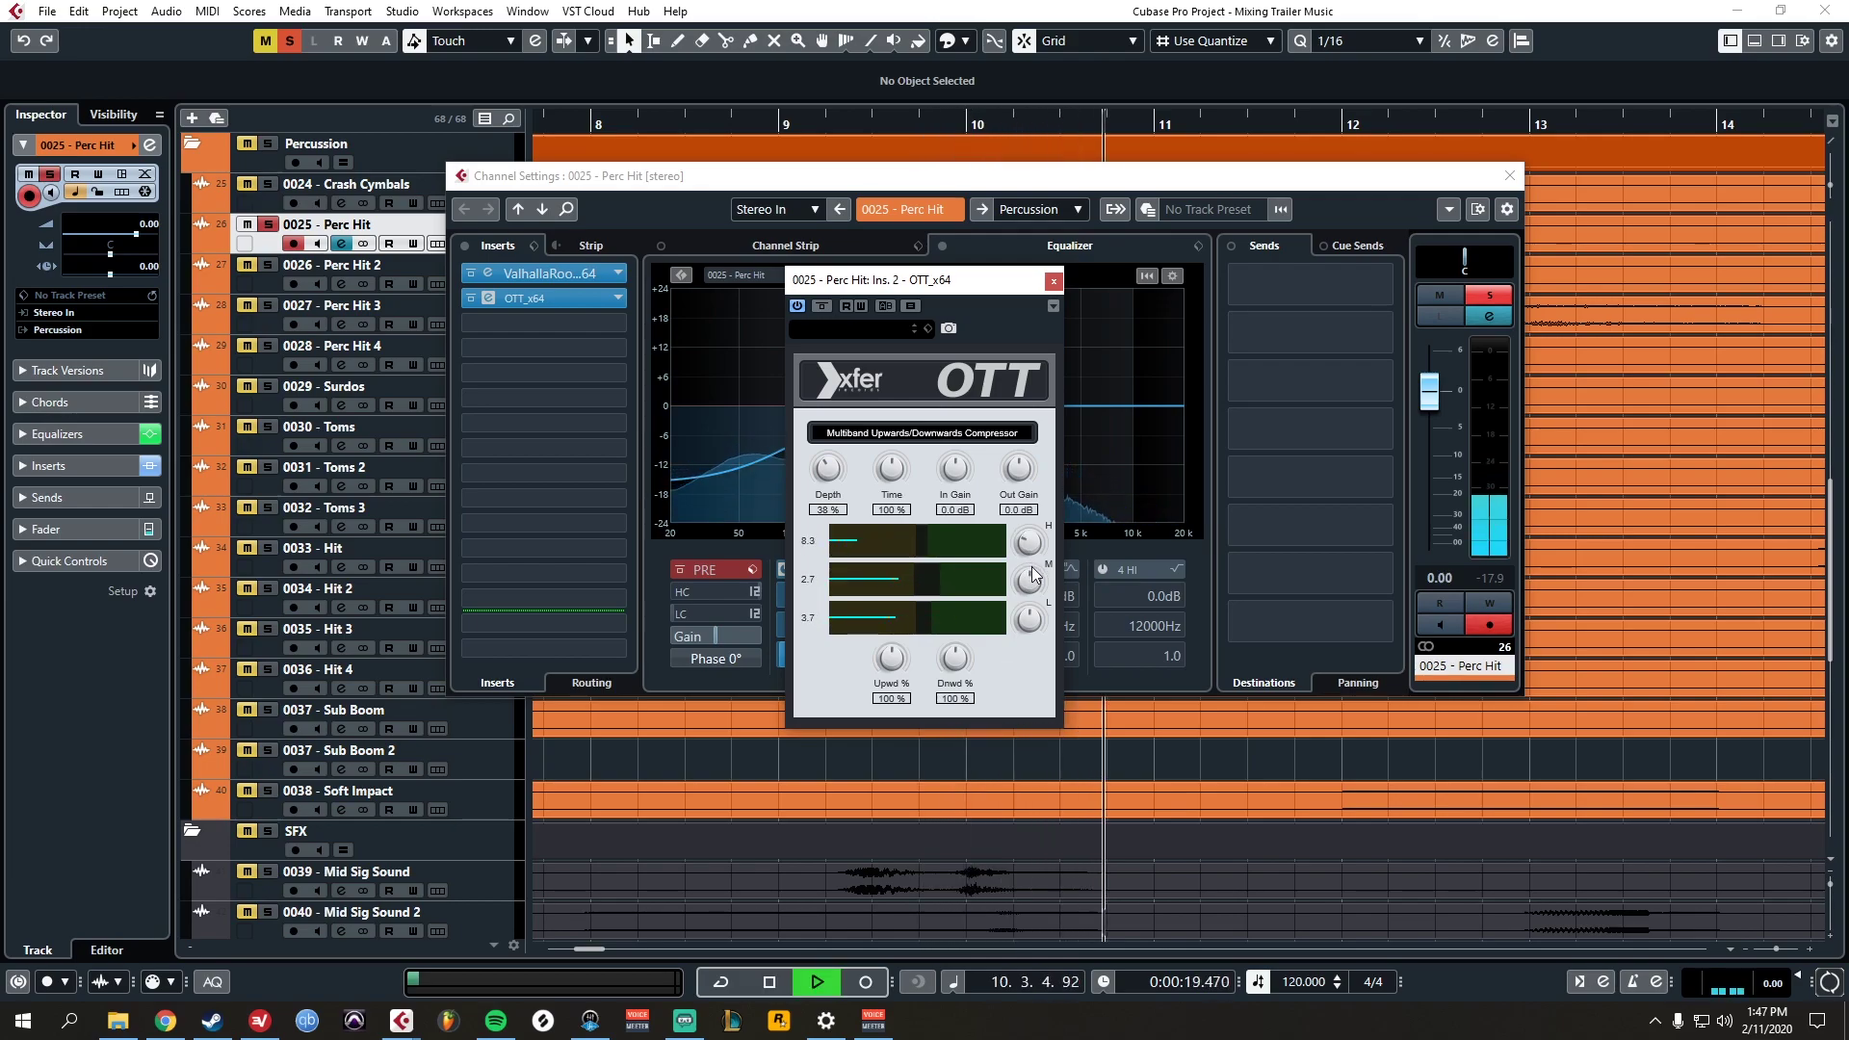
pyautogui.press('space')
pyautogui.press('space')
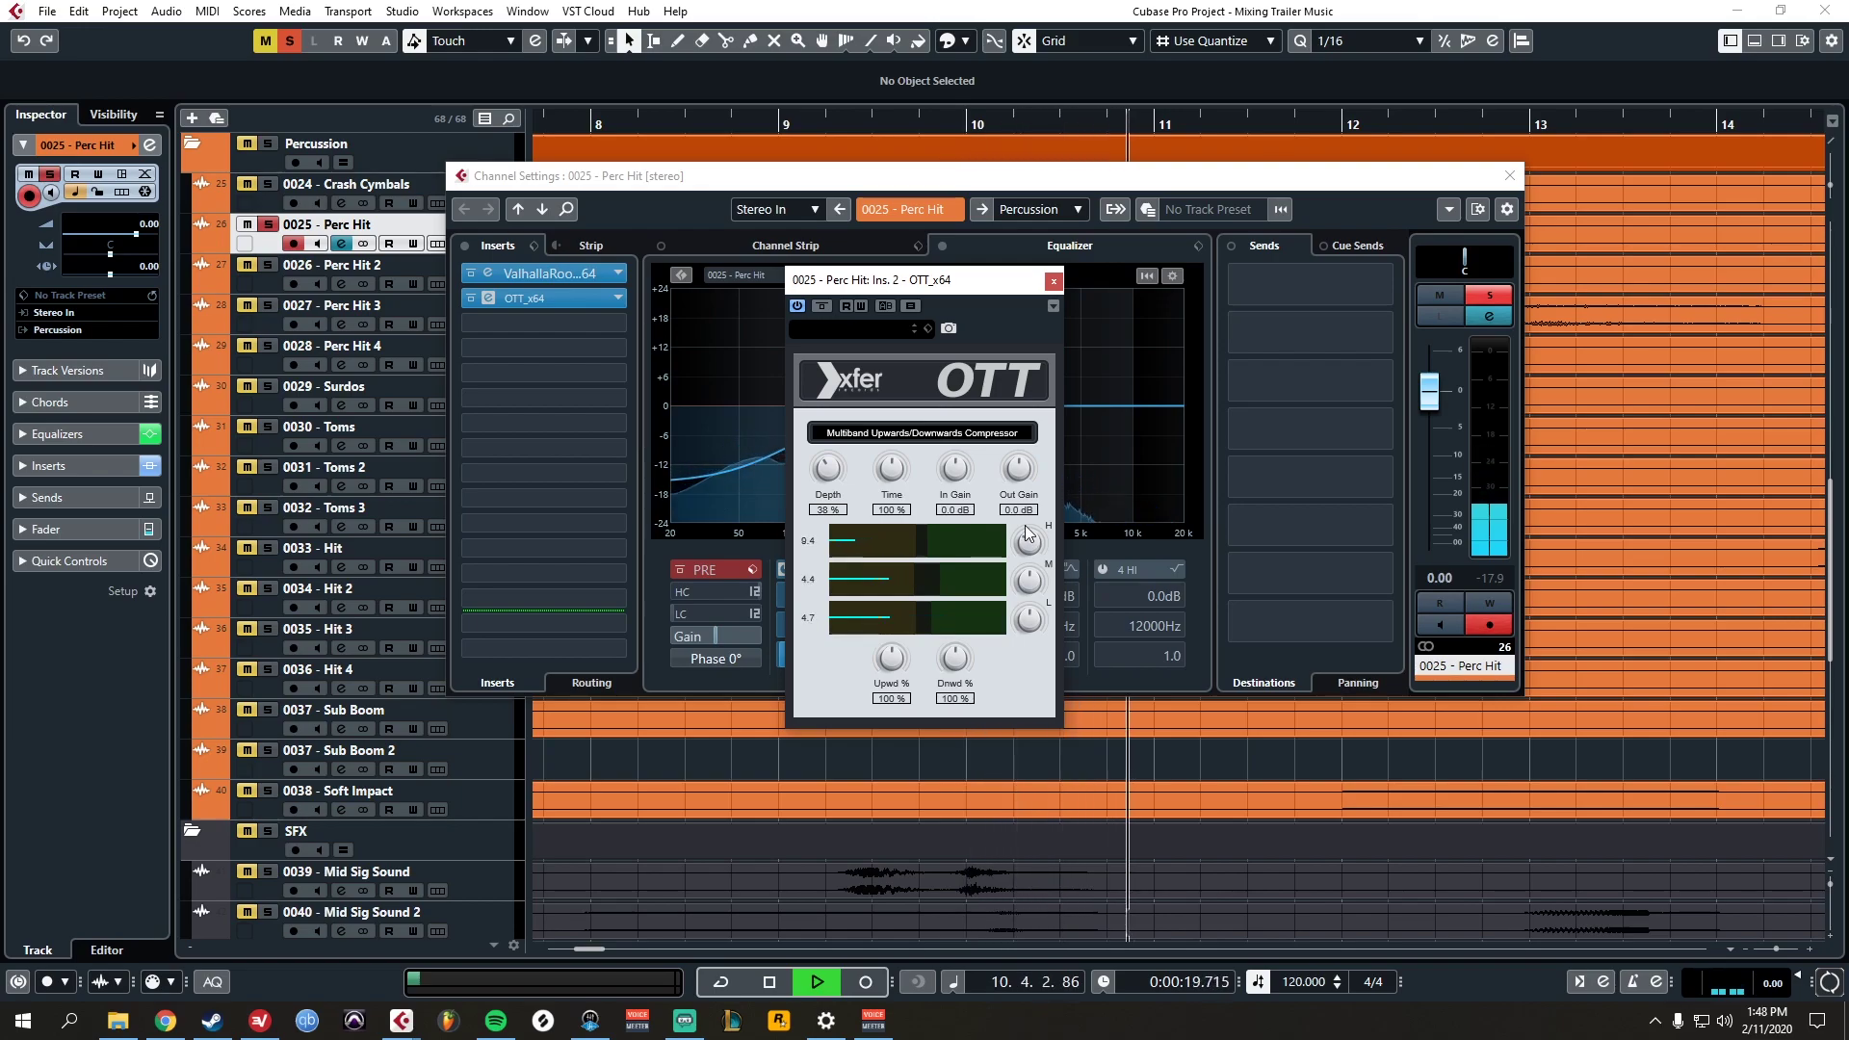
pyautogui.press('space')
pyautogui.click(488, 298)
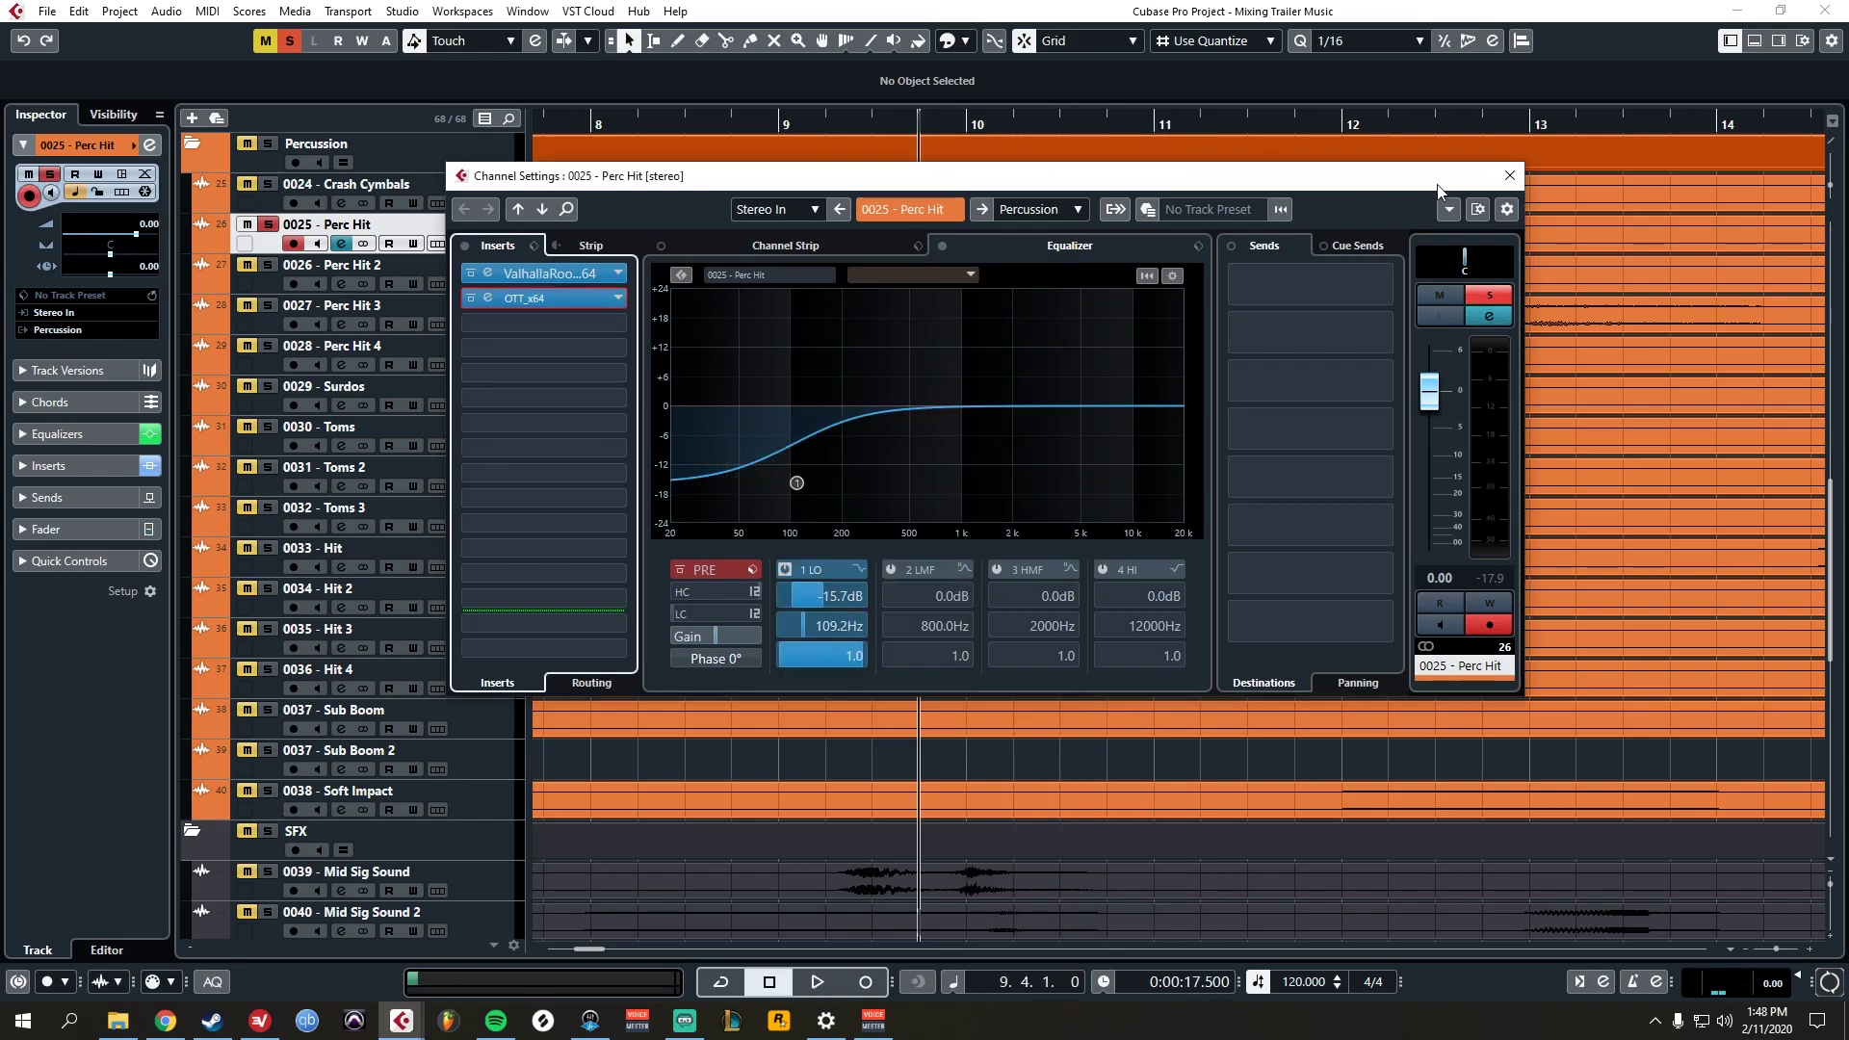
pyautogui.click(1510, 176)
pyautogui.click(267, 224)
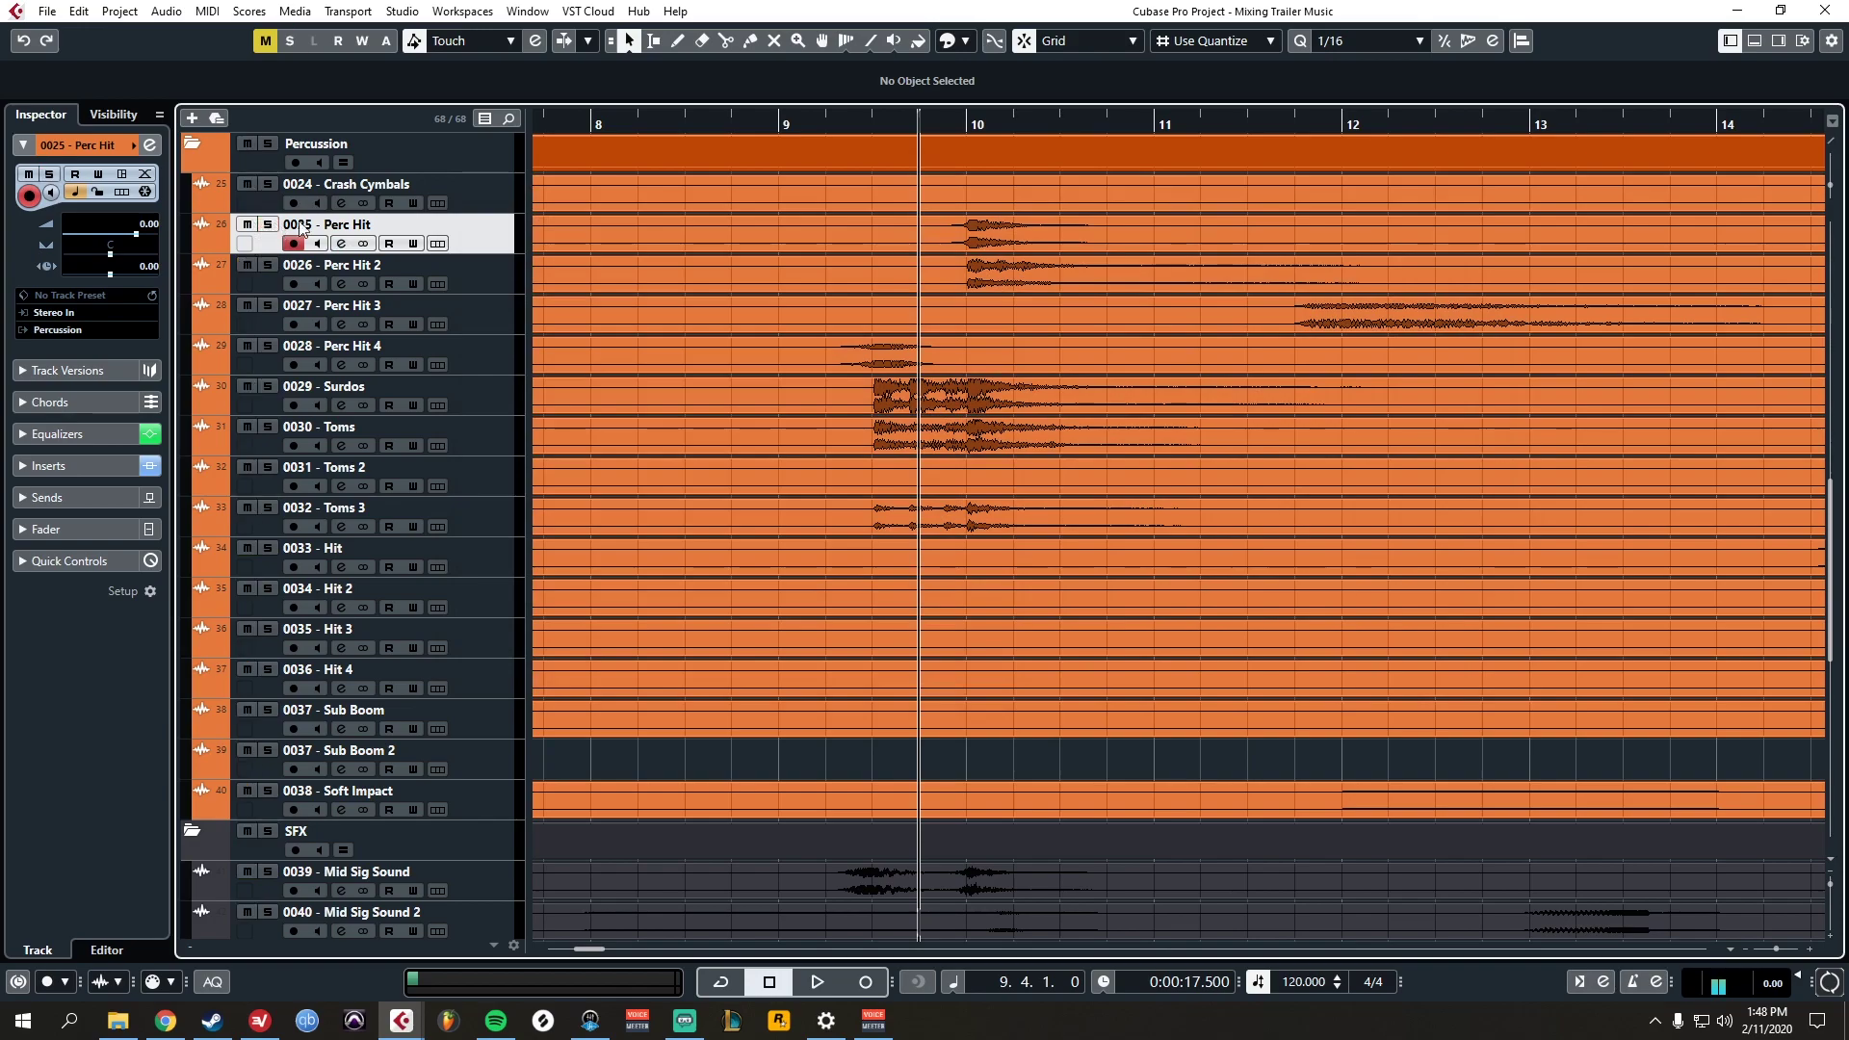
pyautogui.click(594, 122)
pyautogui.press('space')
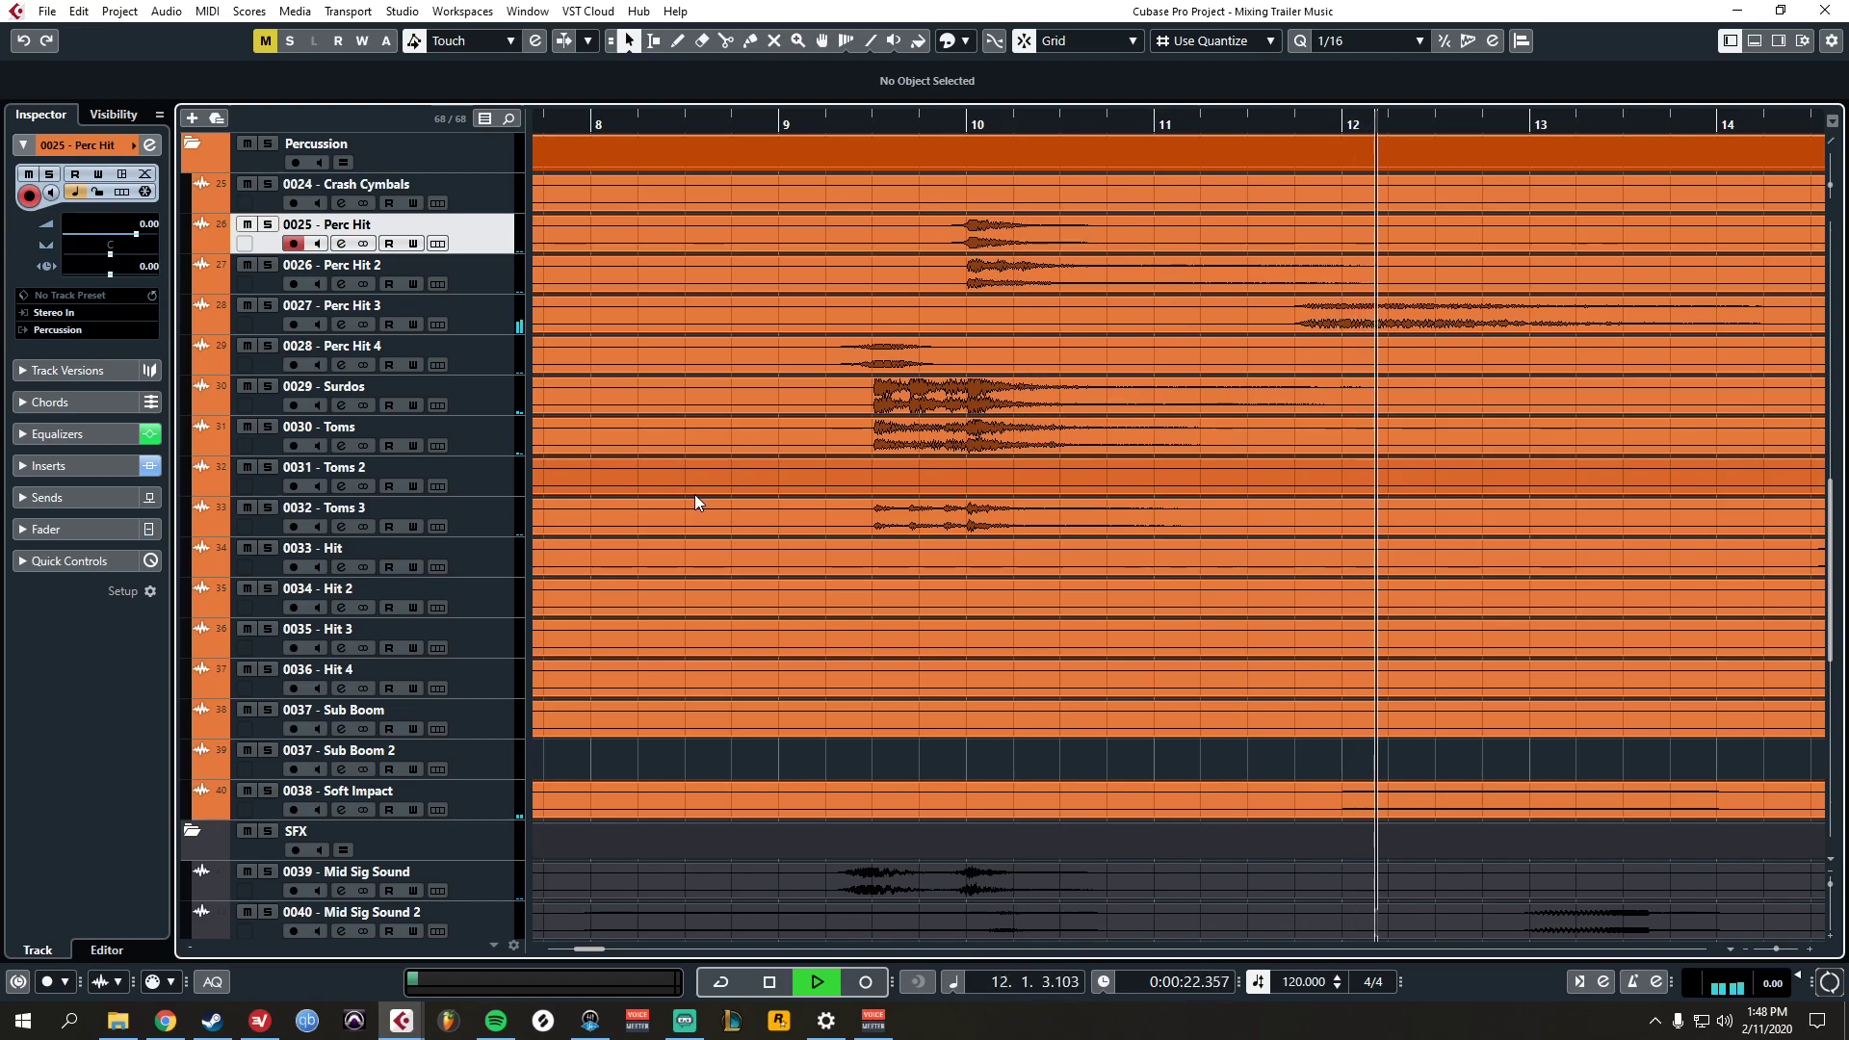
pyautogui.press('space')
# - Compare the full mix around bar 10 with Perc Hit's inserts bypassed and active, and close its channel settings
pyautogui.press('e')
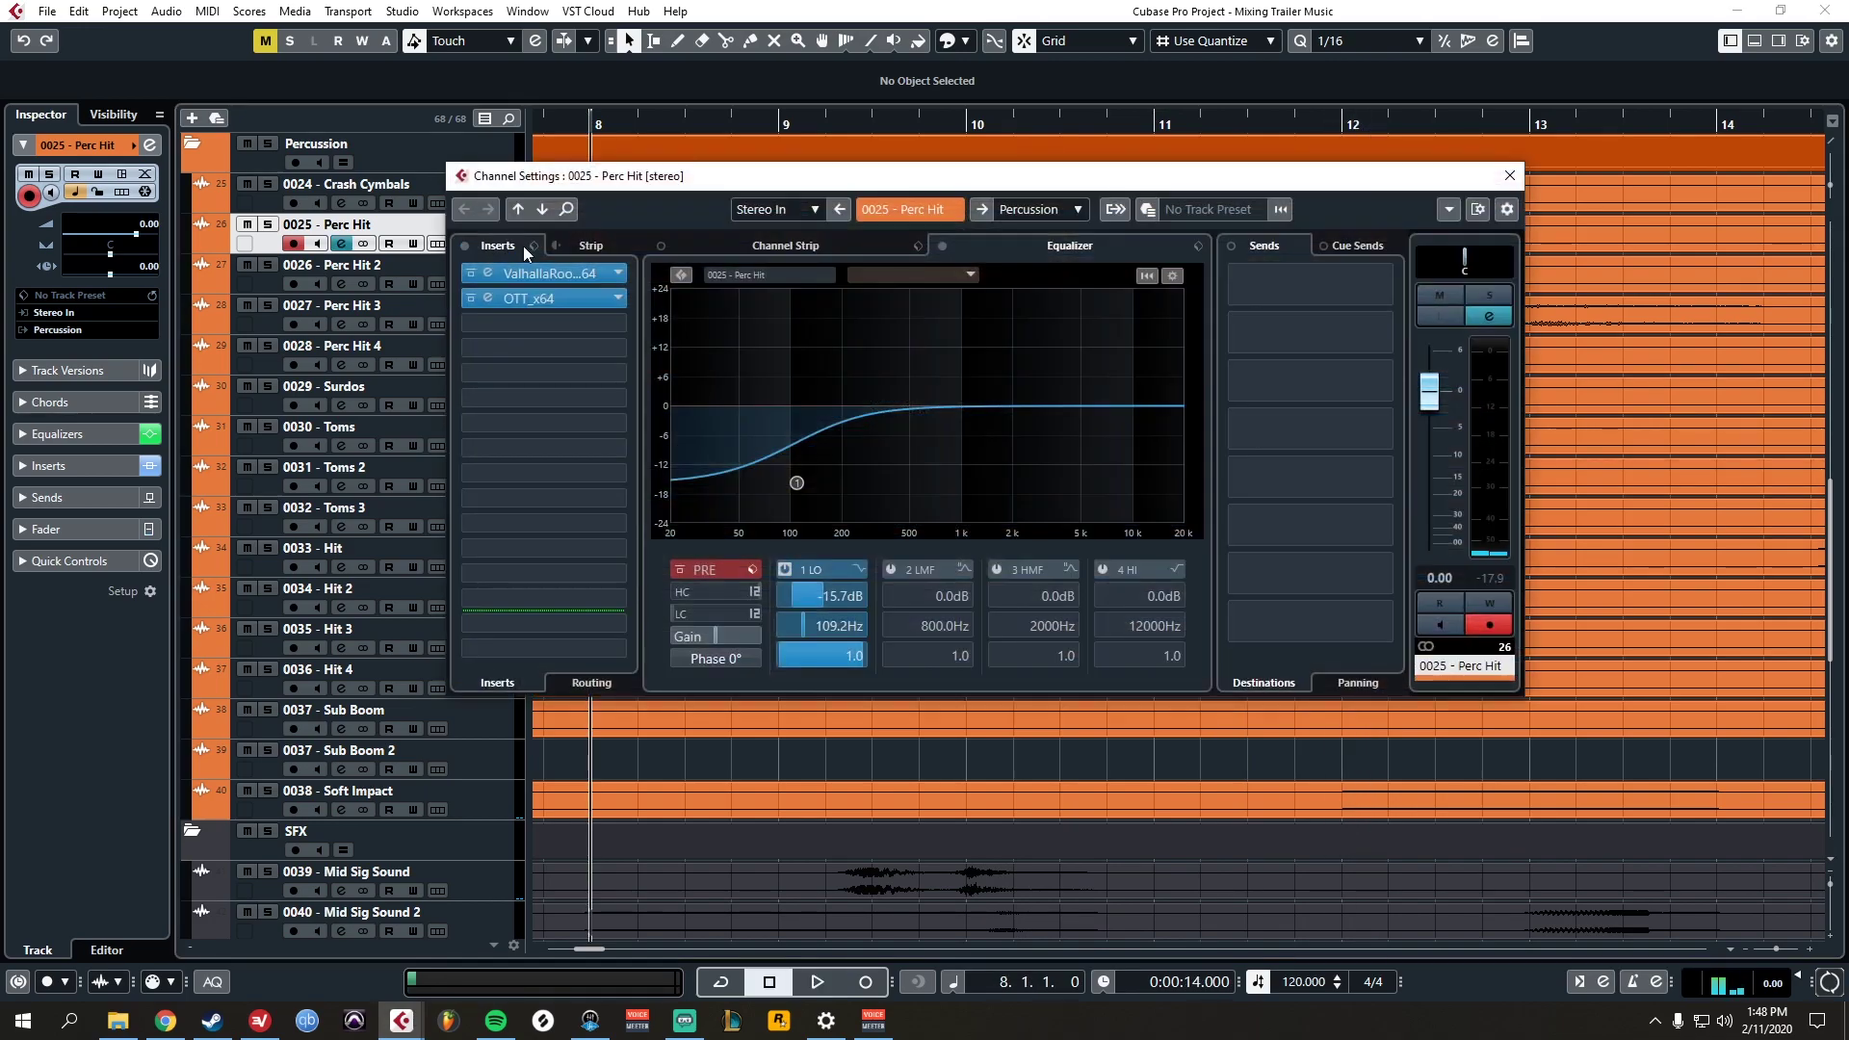
pyautogui.press('space')
pyautogui.press('e')
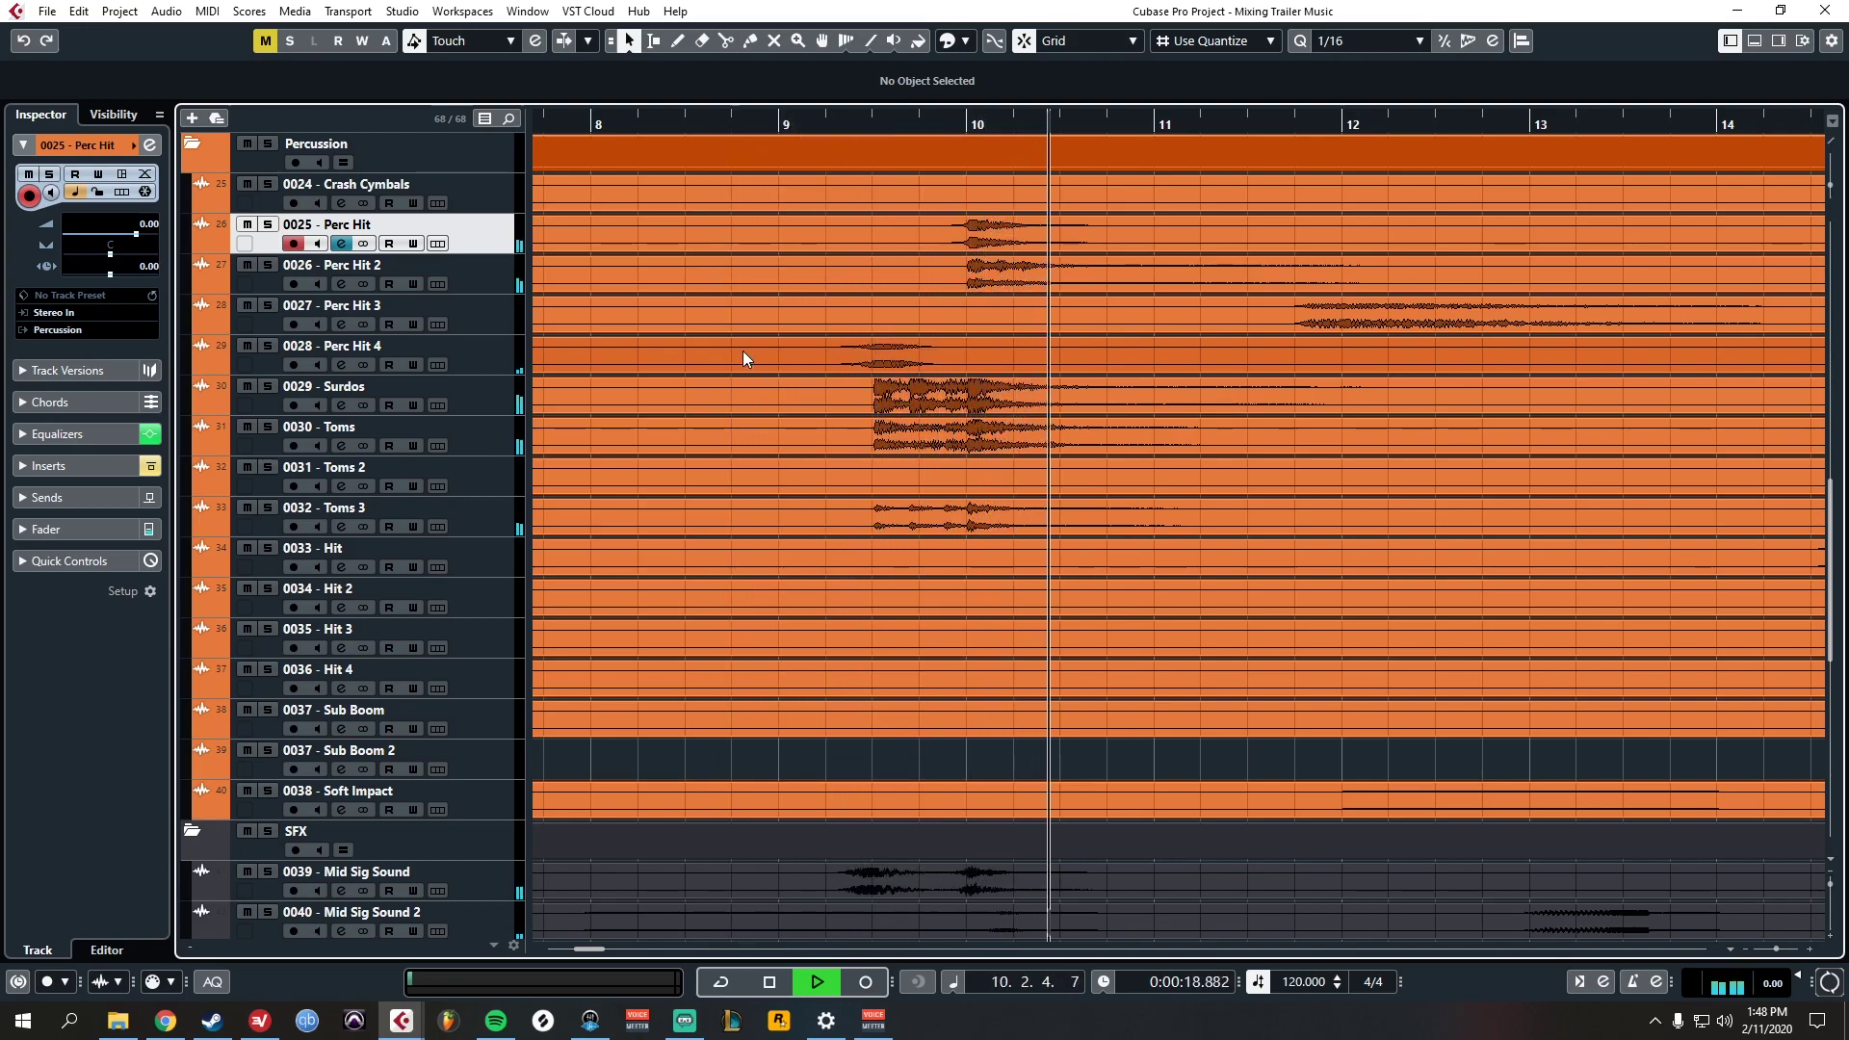
pyautogui.press('space')
pyautogui.press('e')
pyautogui.click(466, 652)
pyautogui.press('space')
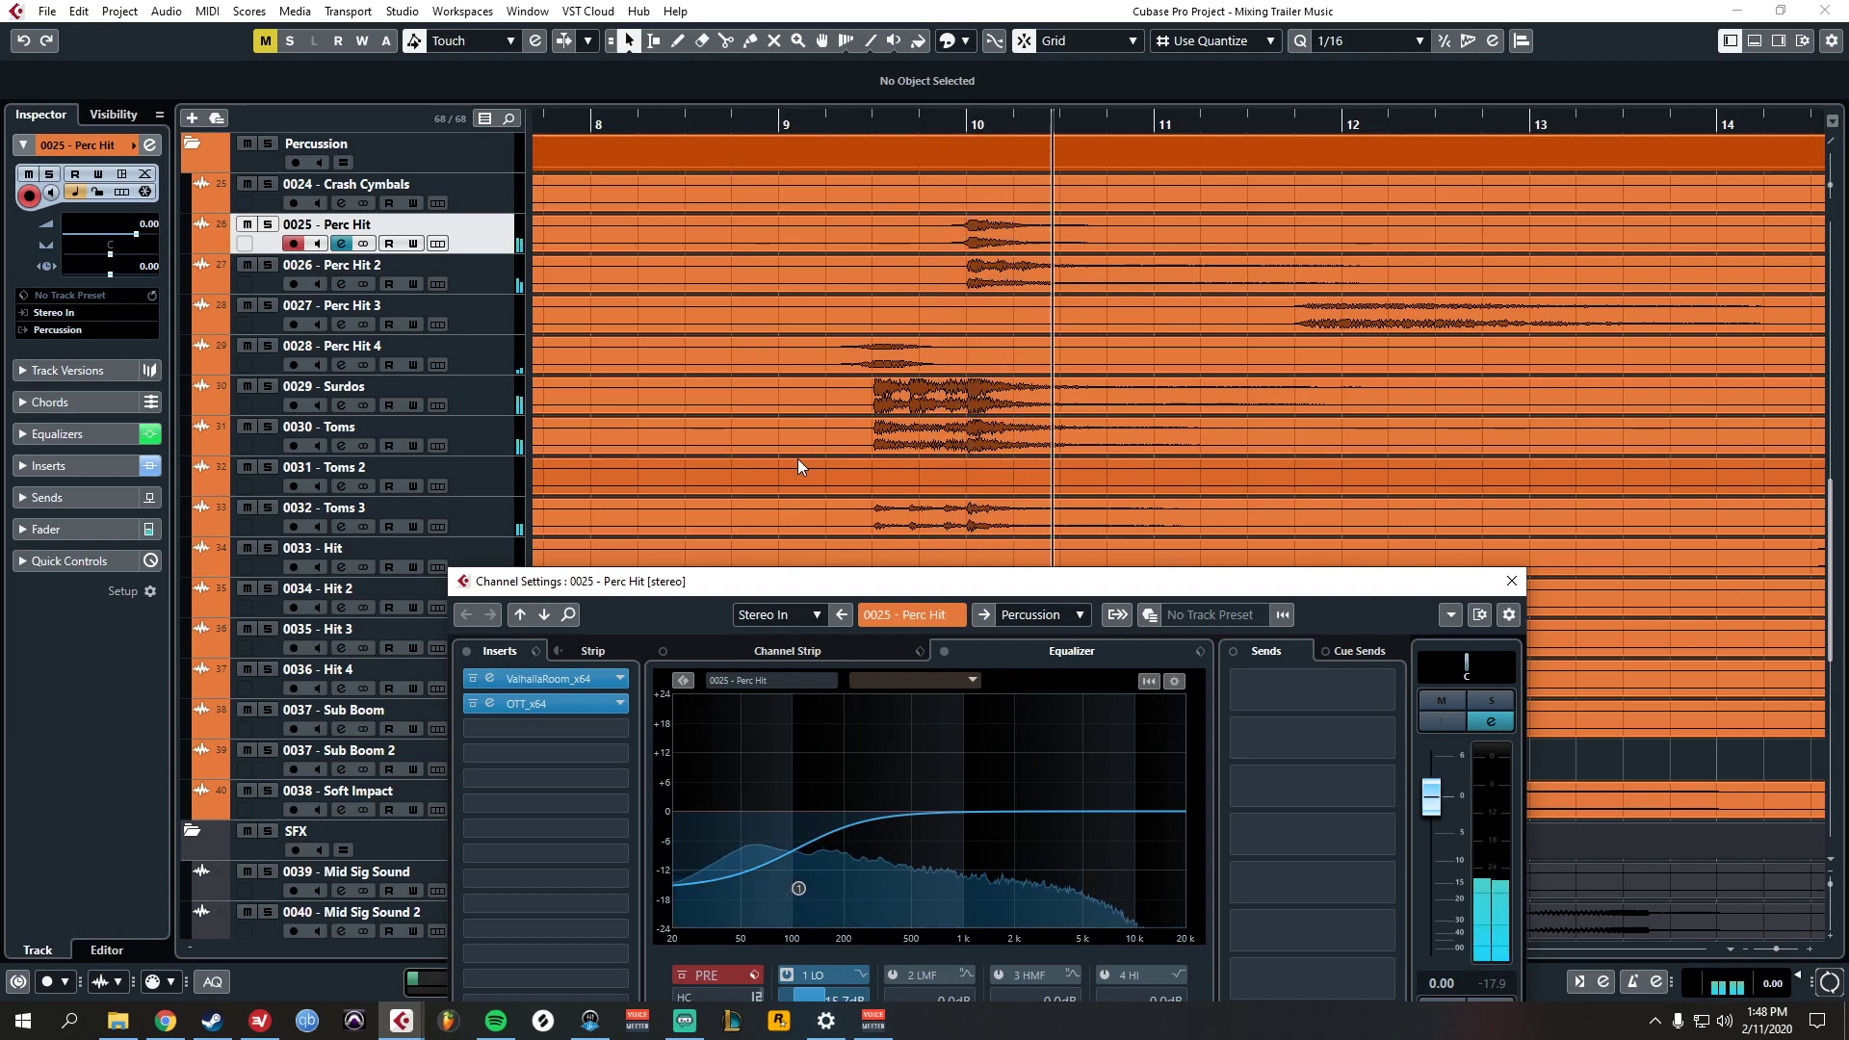
pyautogui.click(1512, 581)
pyautogui.press('space')
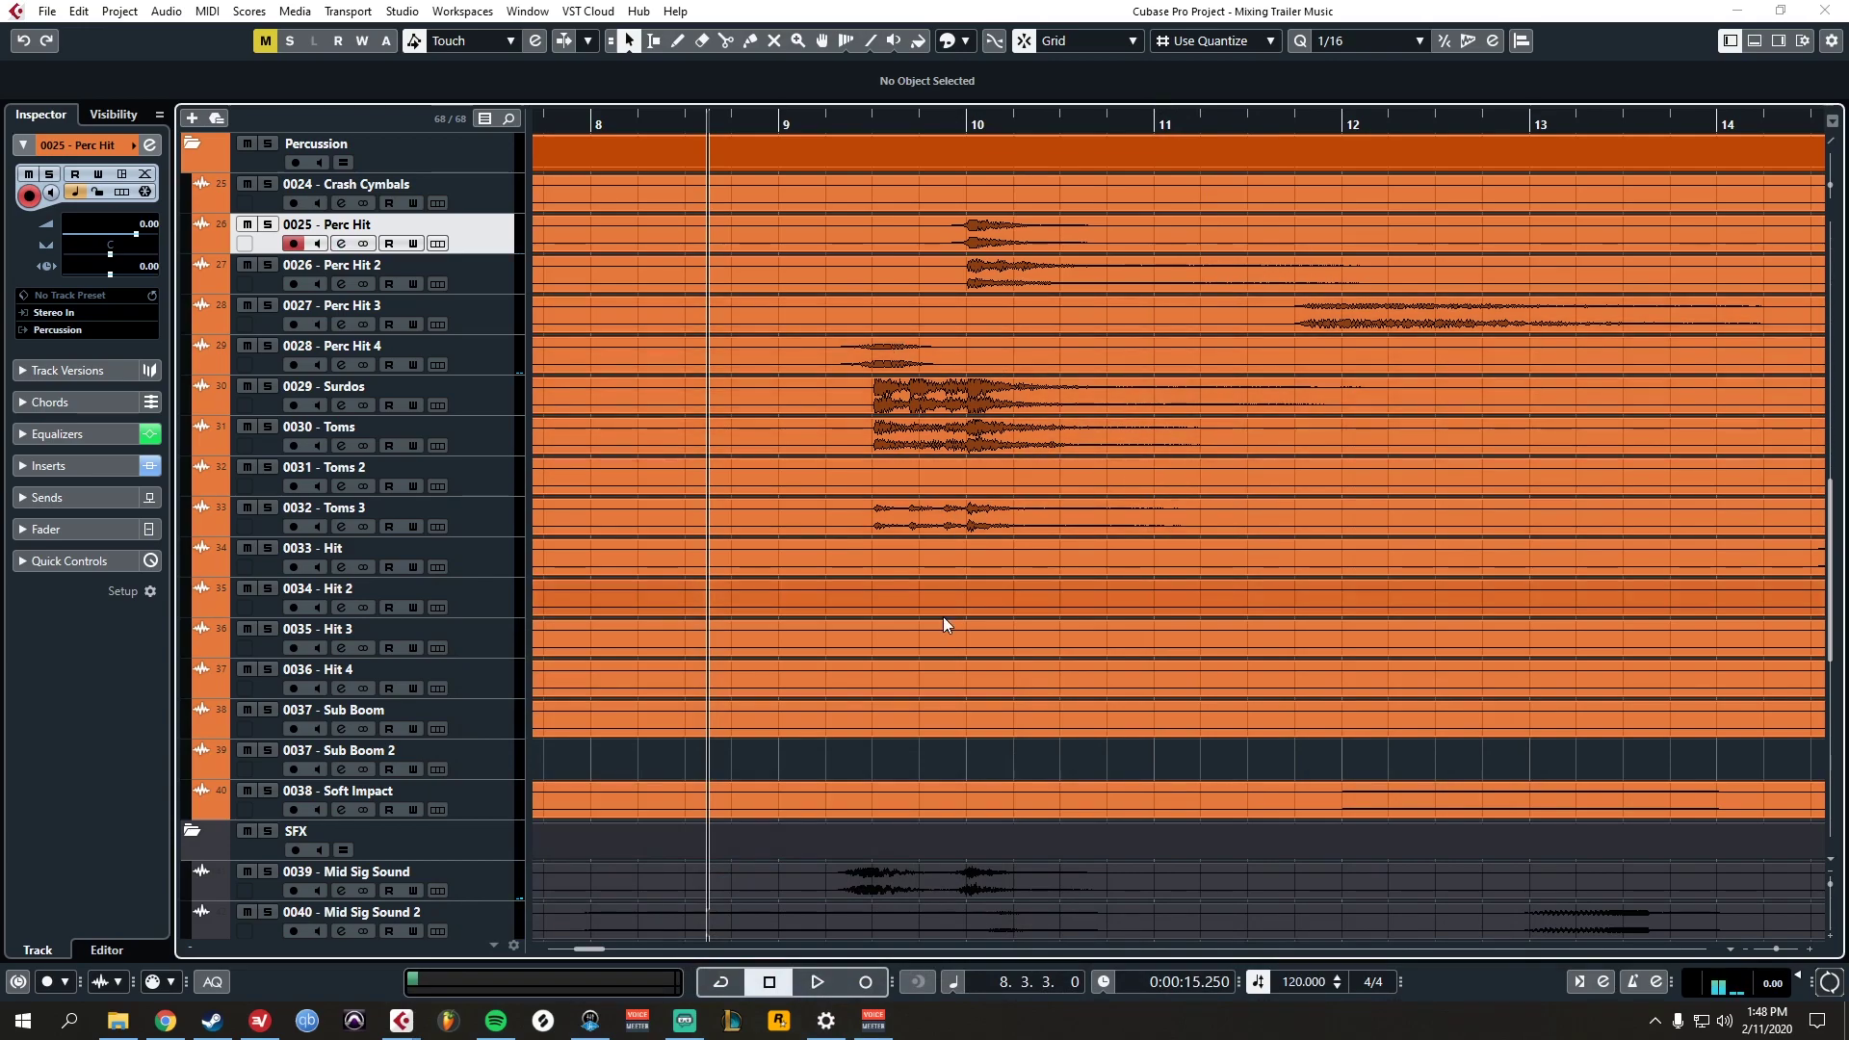
pyautogui.press('space')
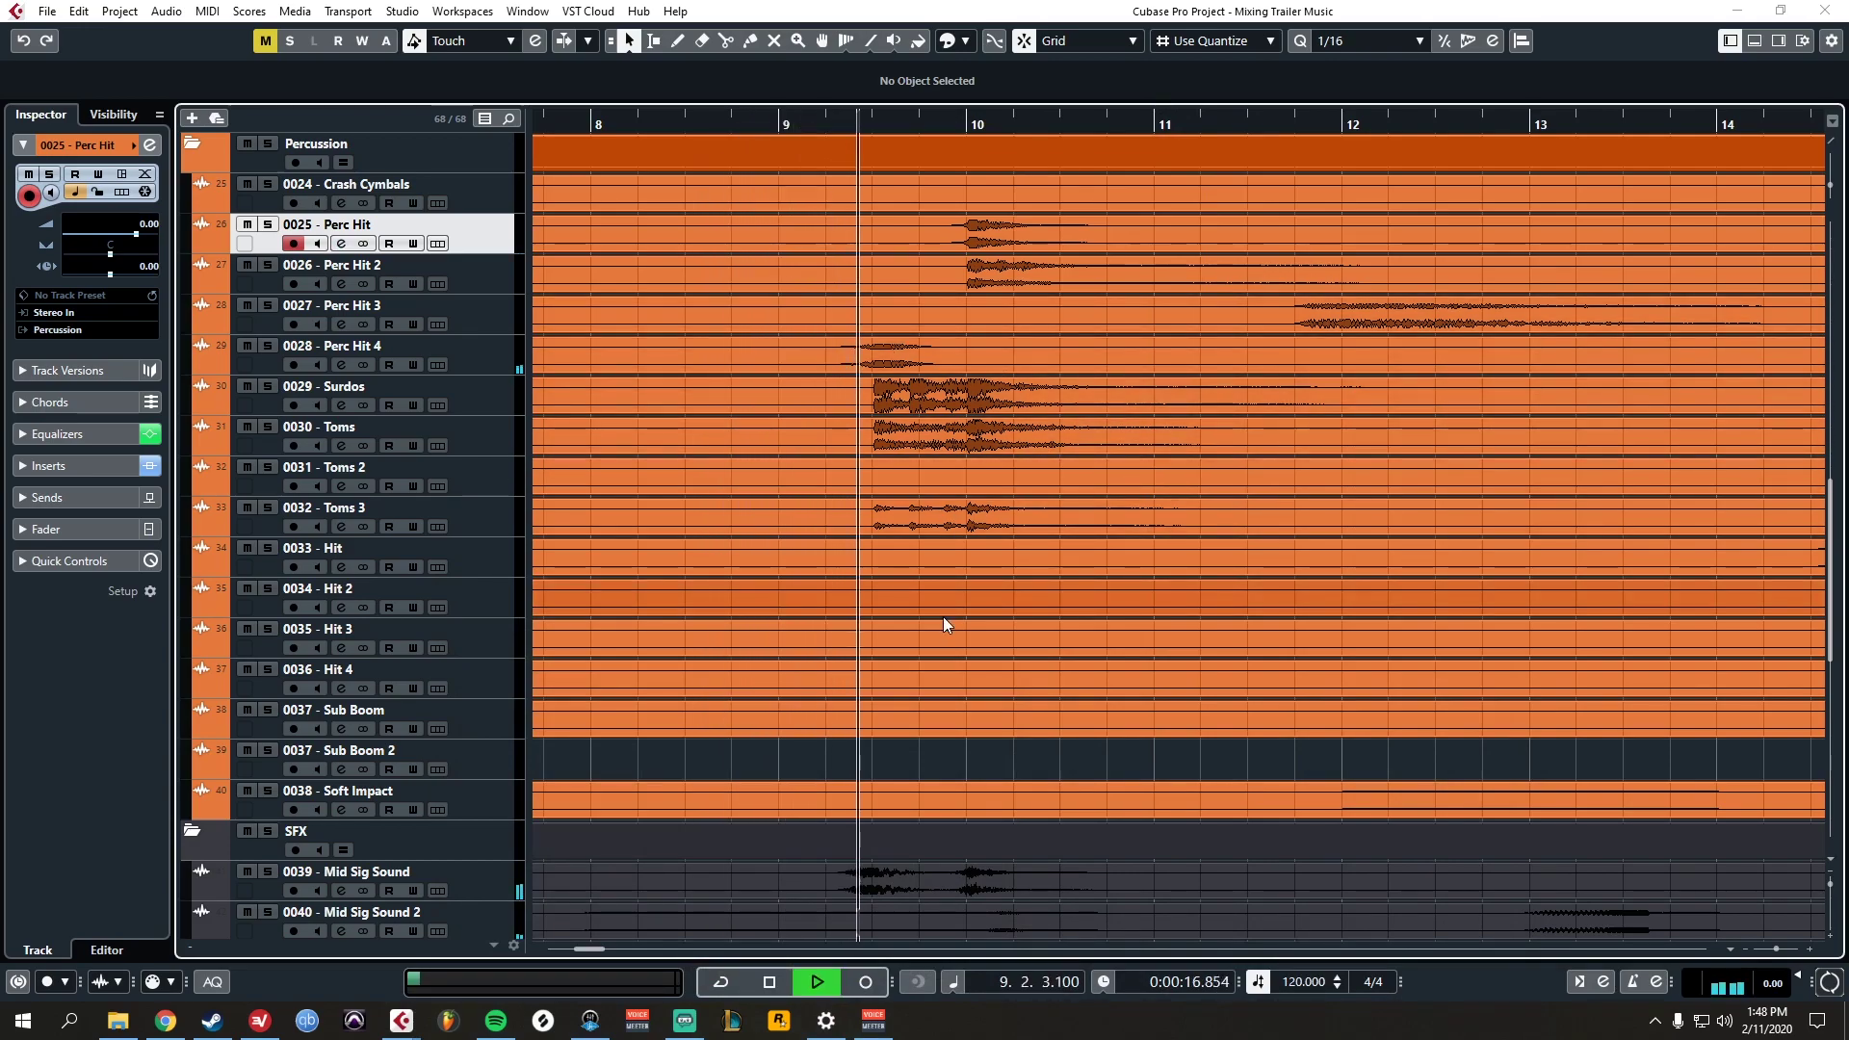
pyautogui.press('space')
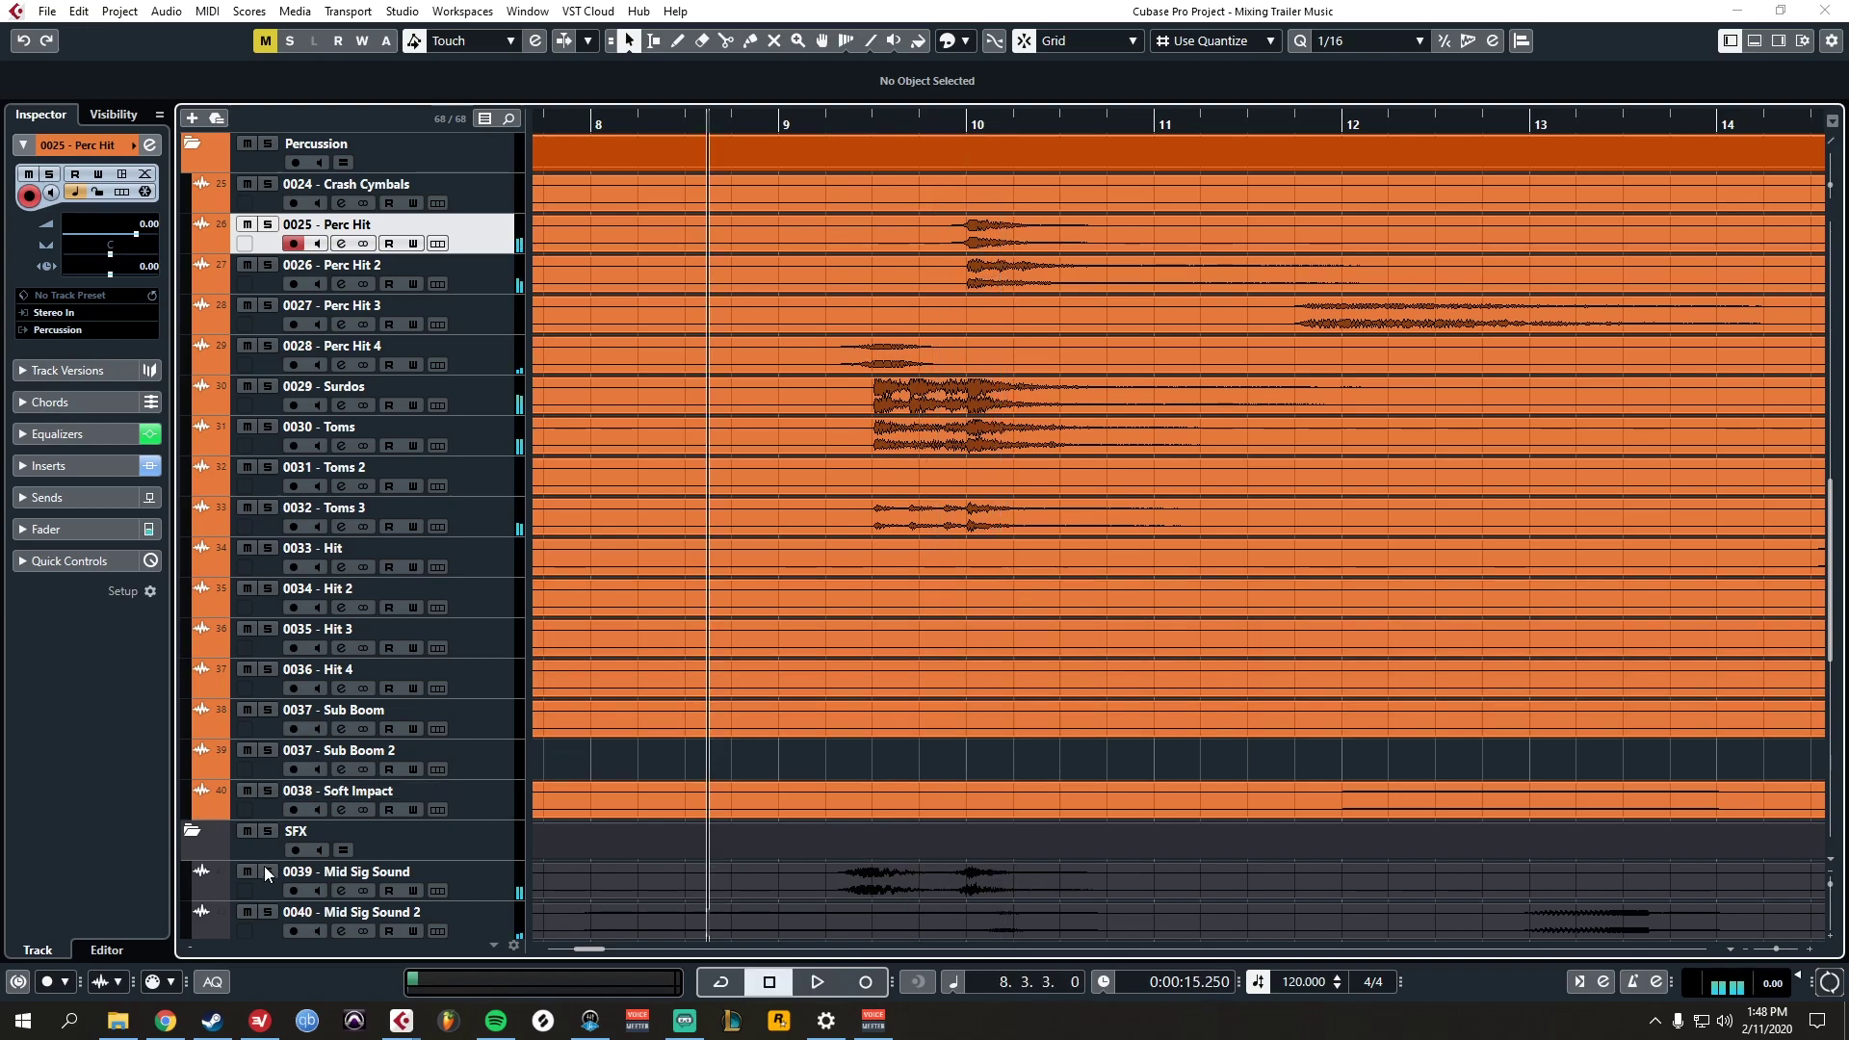
# - Solo Mid Sig Sound in the SFX group and listen to it from the start of bar 9
pyautogui.click(266, 872)
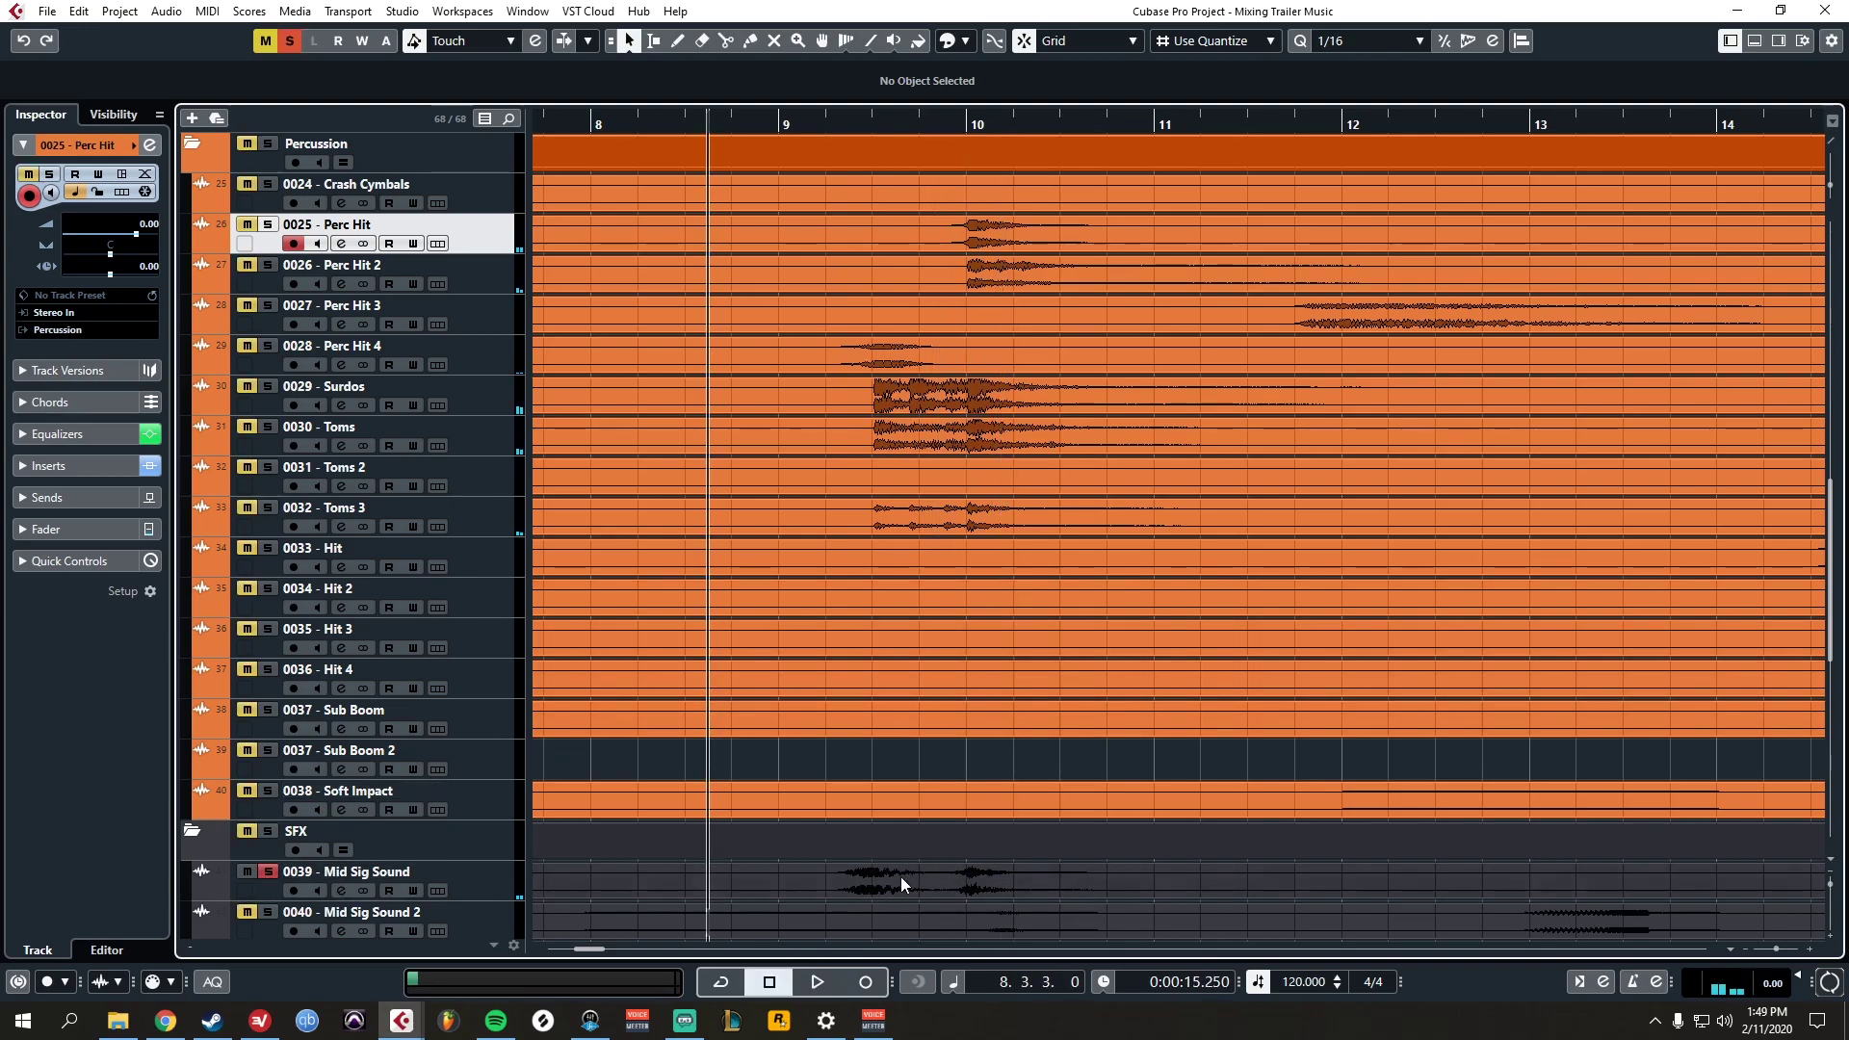
pyautogui.scroll(-4, 899, 870)
pyautogui.click(790, 124)
pyautogui.press('space')
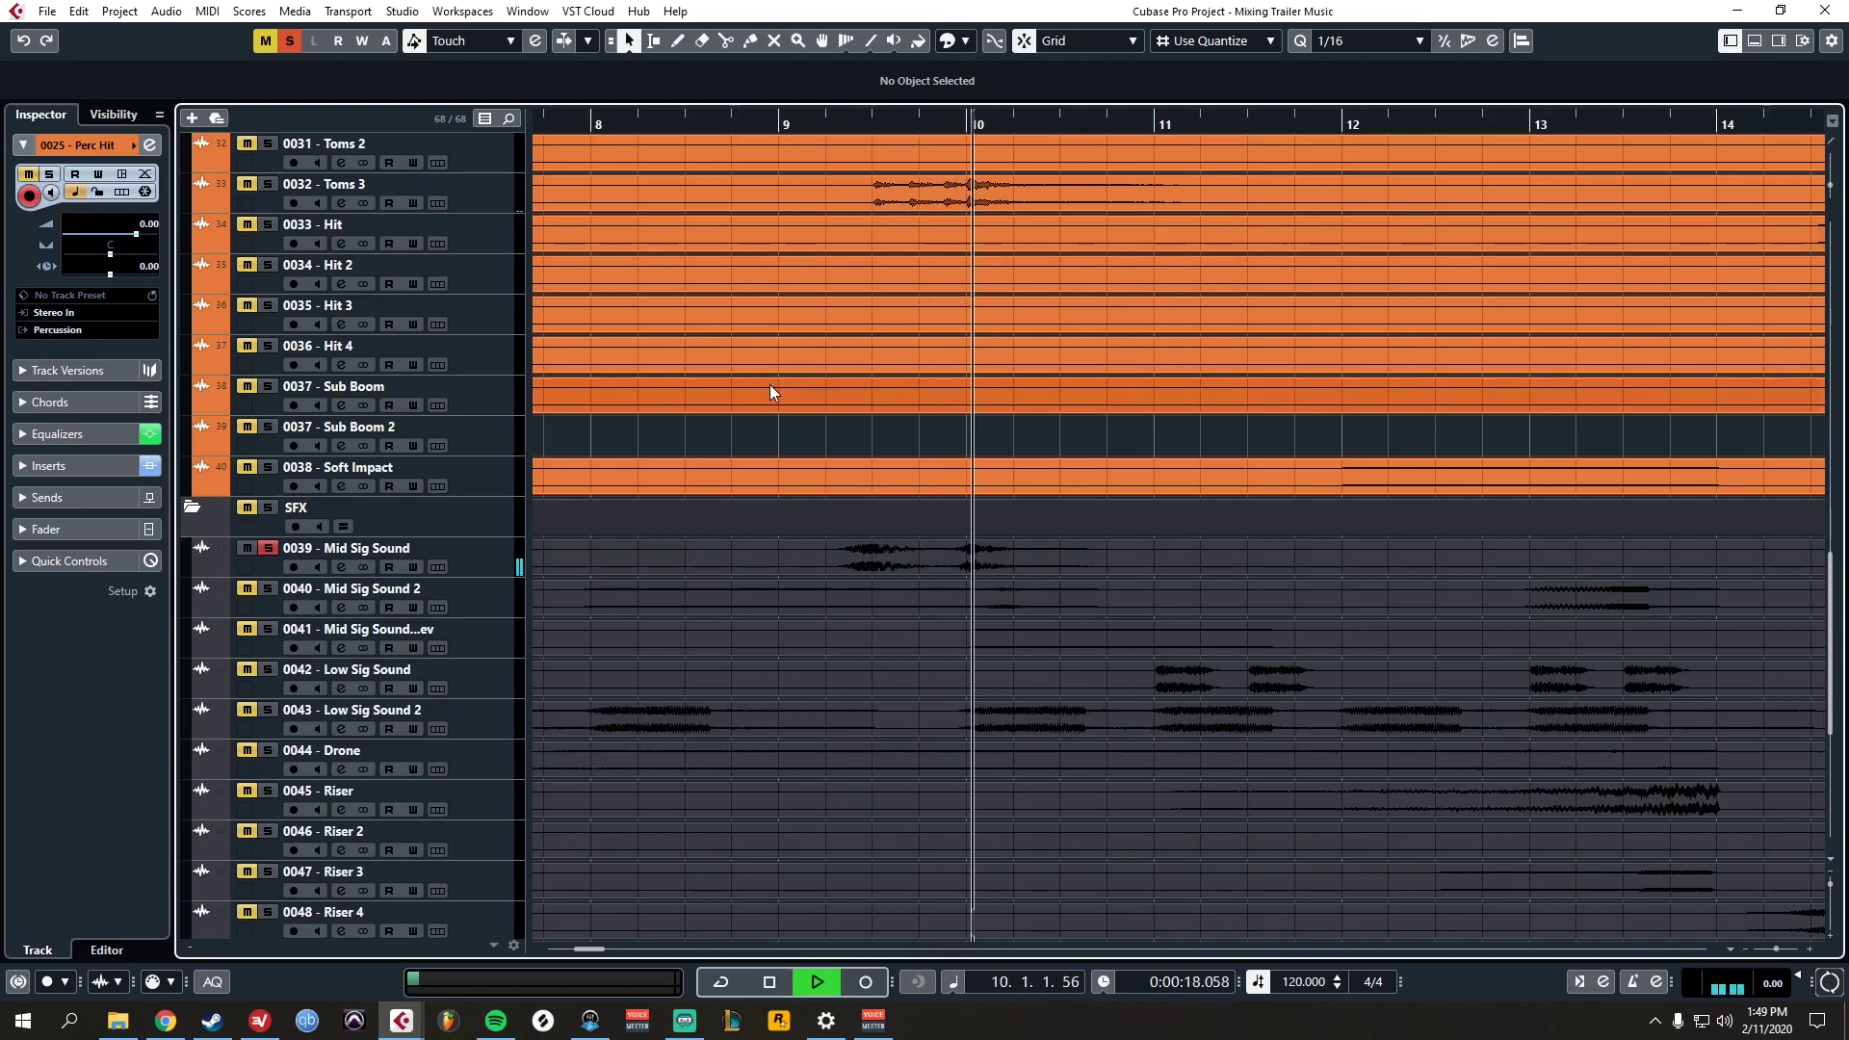
pyautogui.press('space')
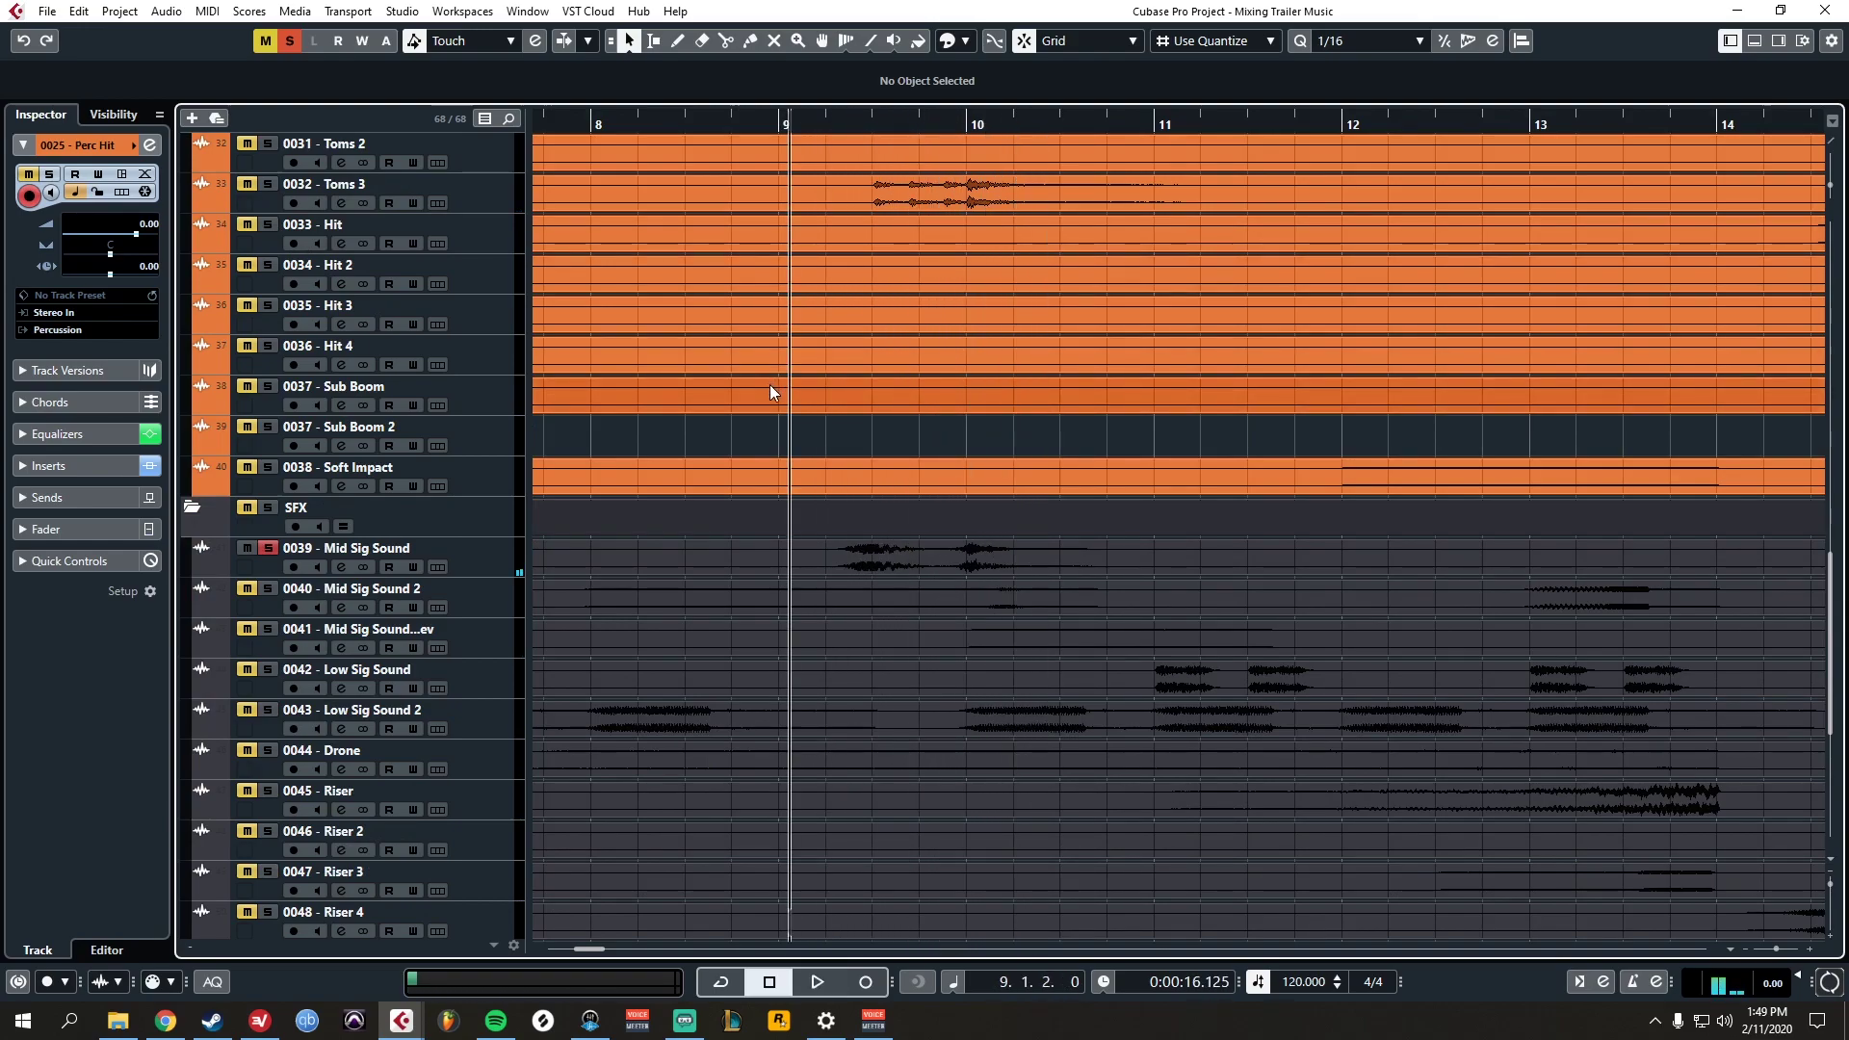
pyautogui.scroll(4, 770, 385)
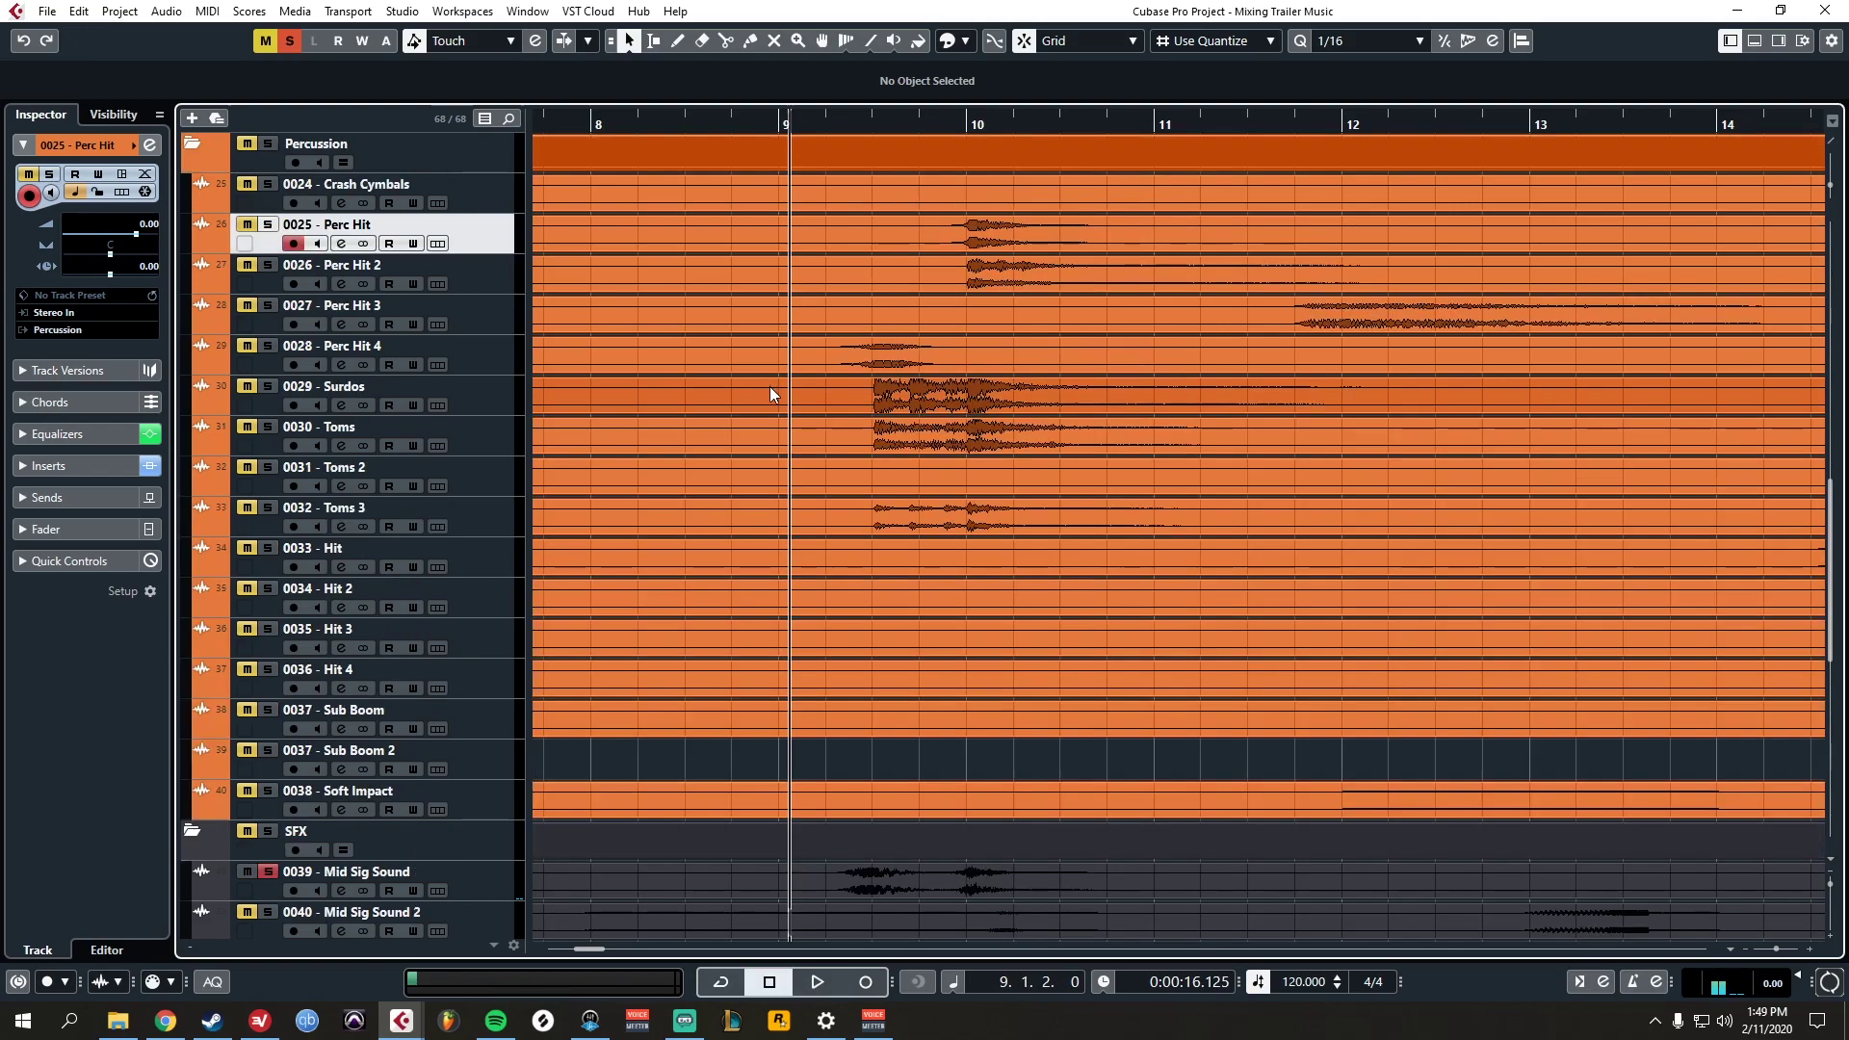
pyautogui.press('space')
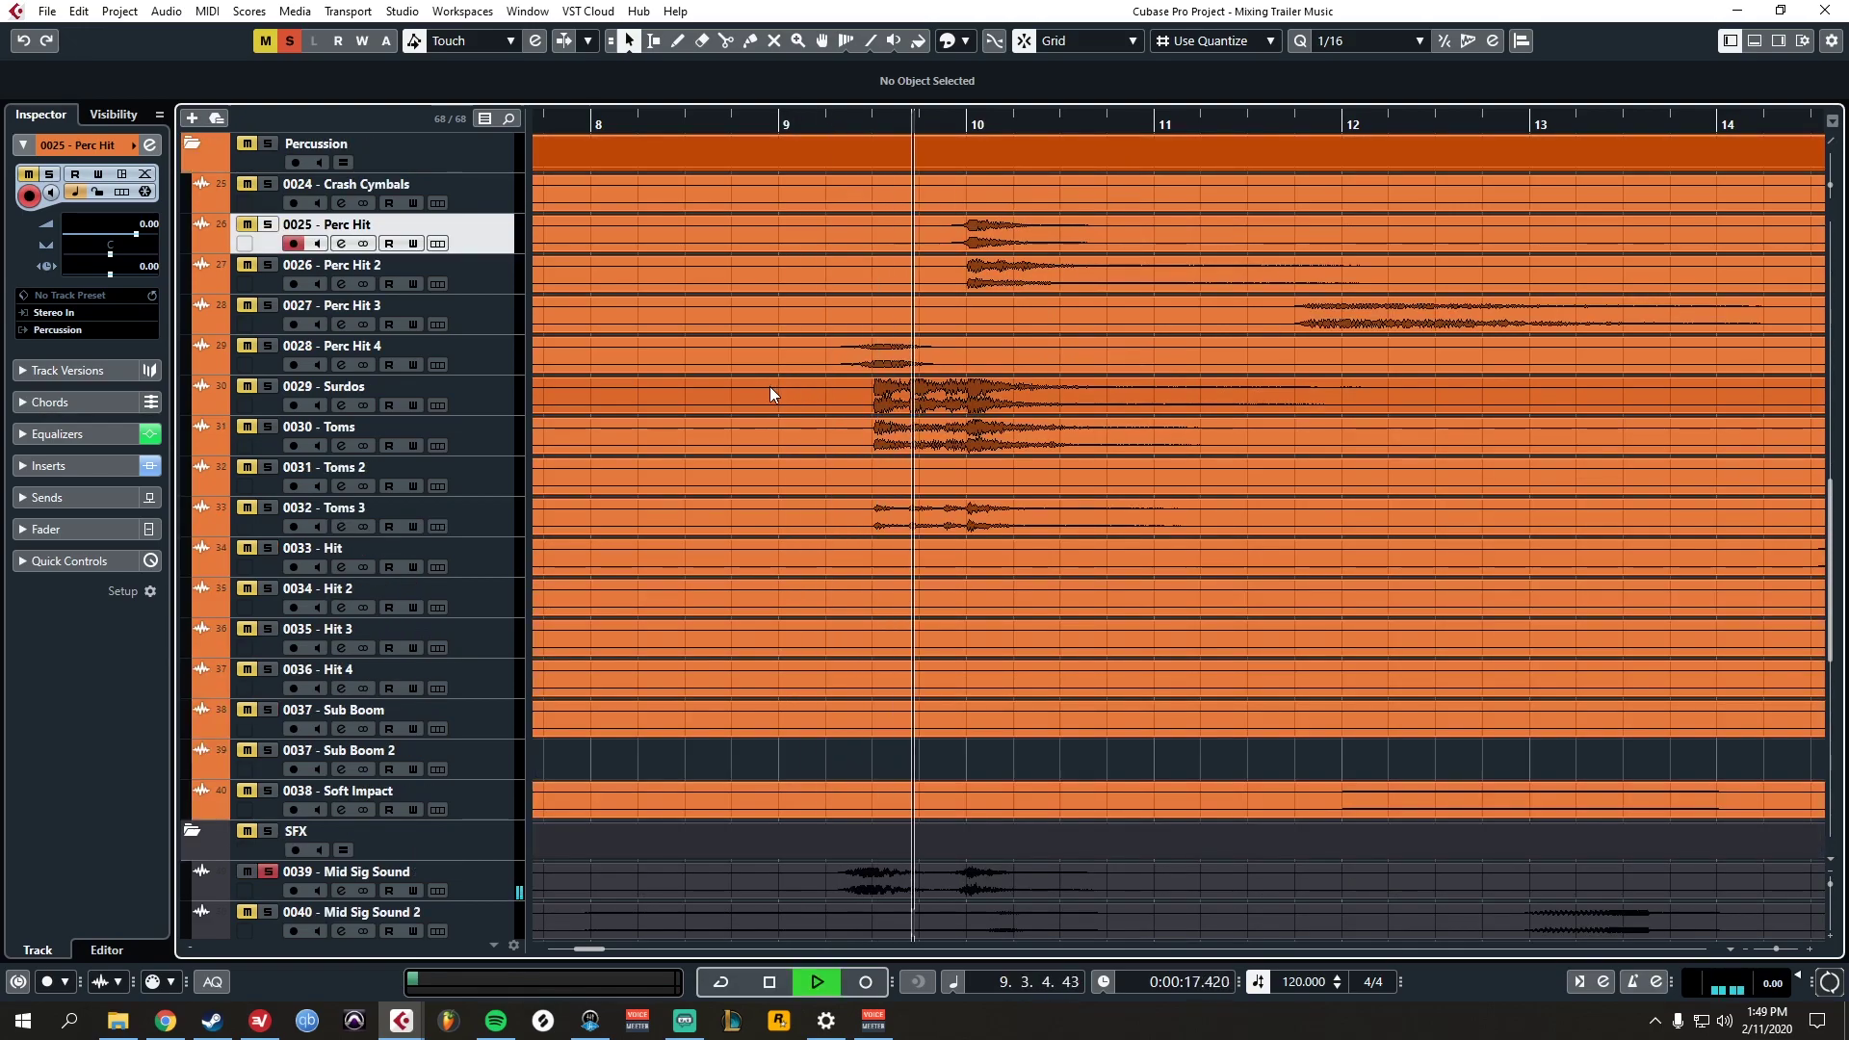
pyautogui.press('space')
# - Audition Mid Sig Sound with its channel settings open and load StudioEQ into the first insert slot
pyautogui.click(480, 881)
pyautogui.press('e')
pyautogui.moveTo(734, 576); pyautogui.dragTo(778, 282)
pyautogui.press('space')
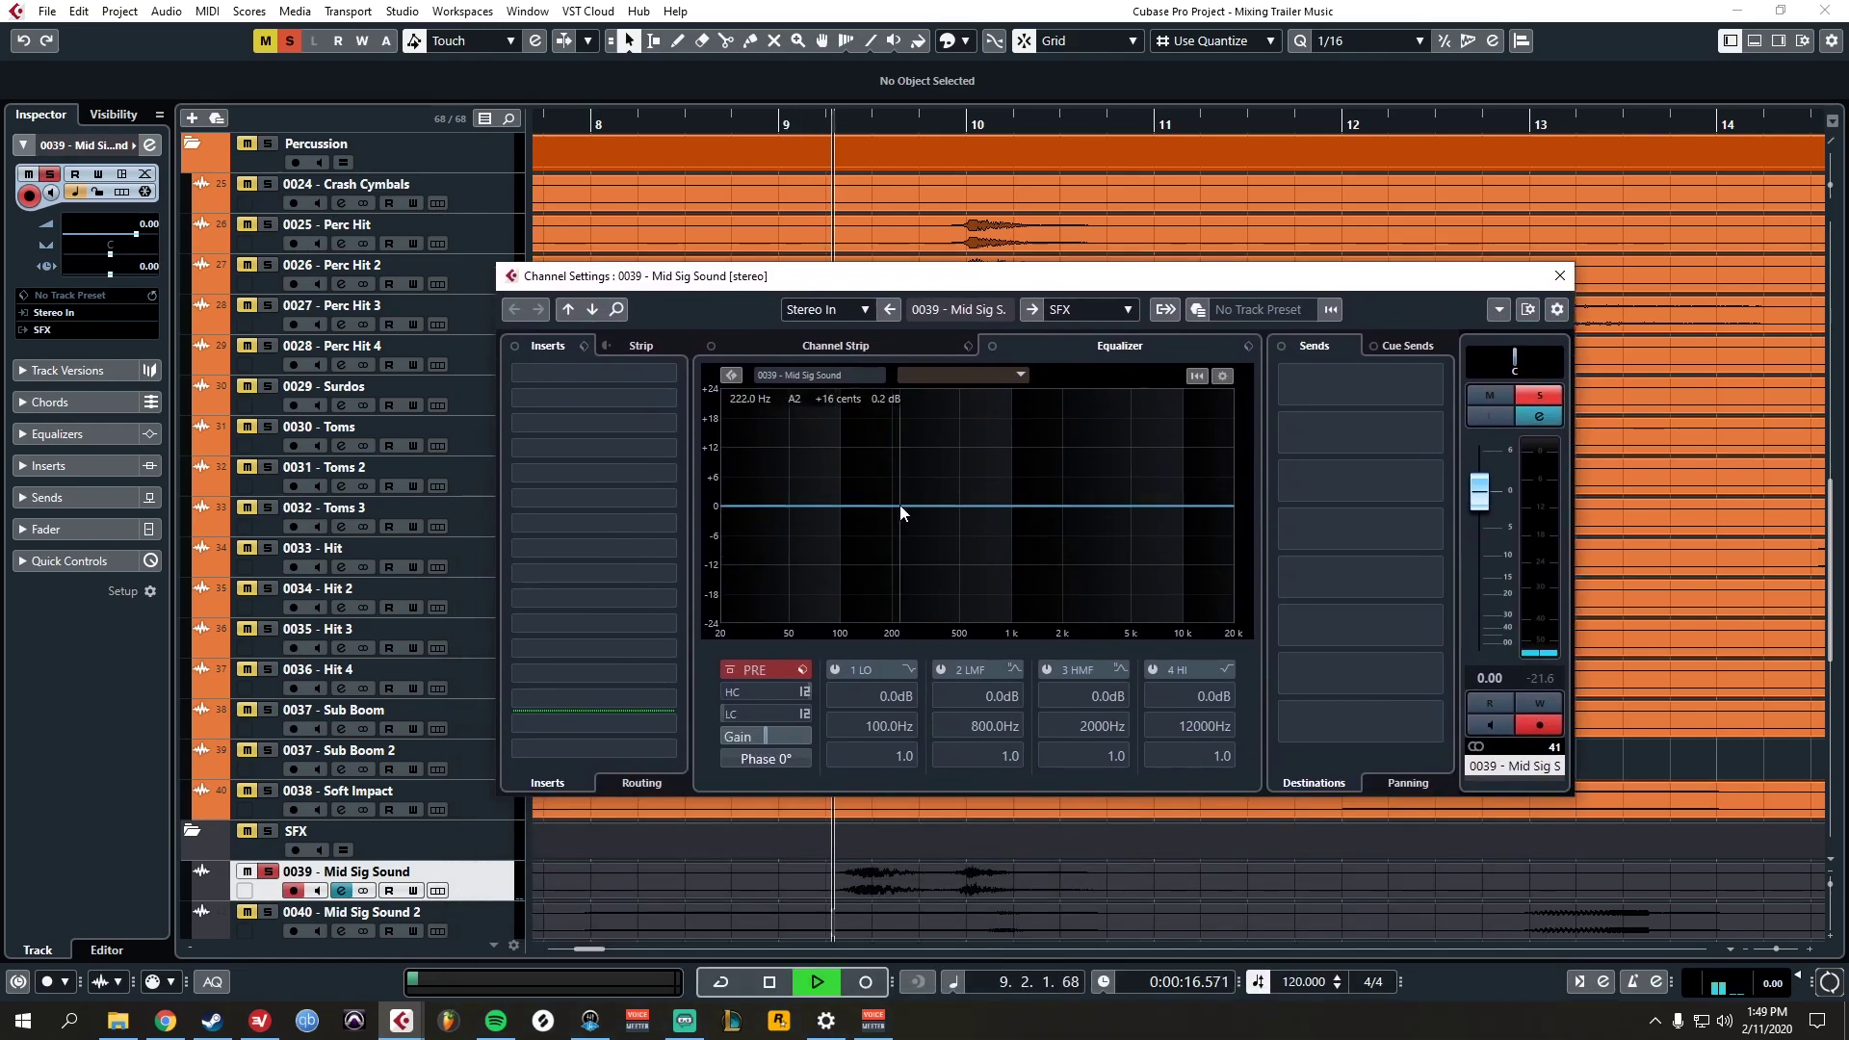
pyautogui.press('space')
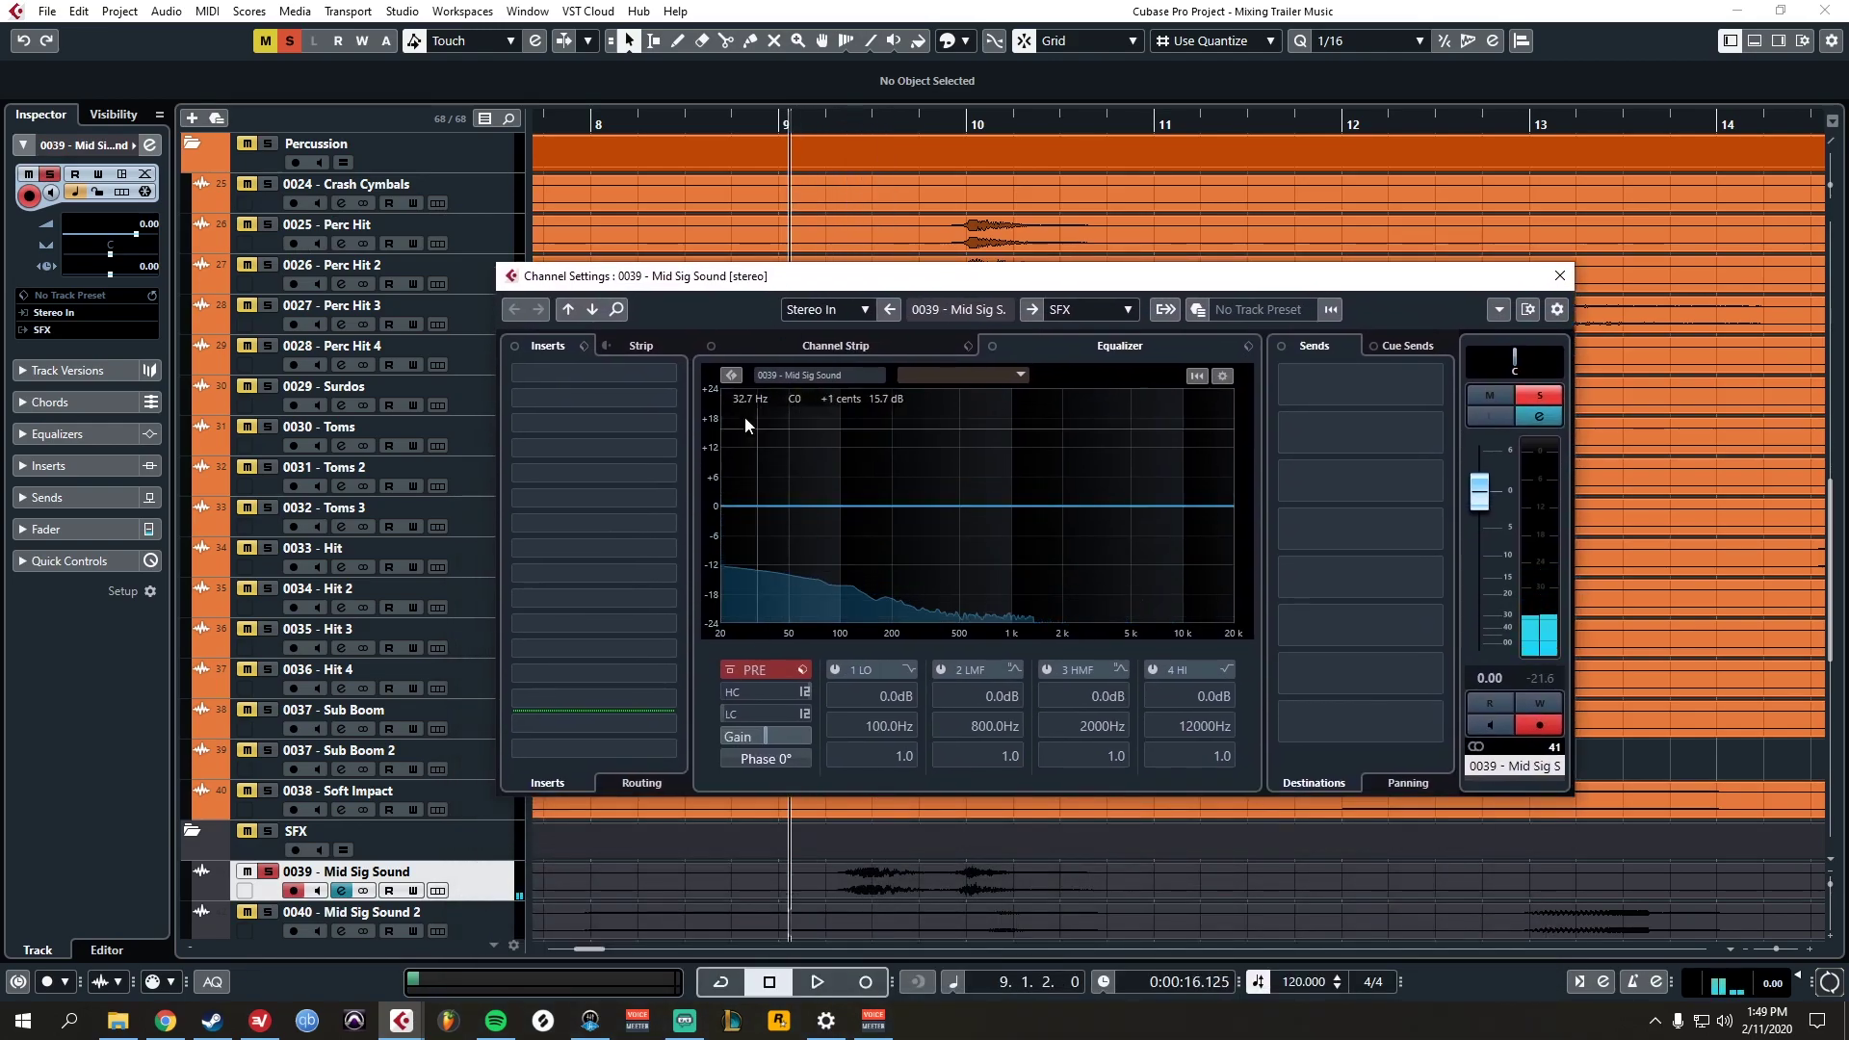
pyautogui.click(603, 374)
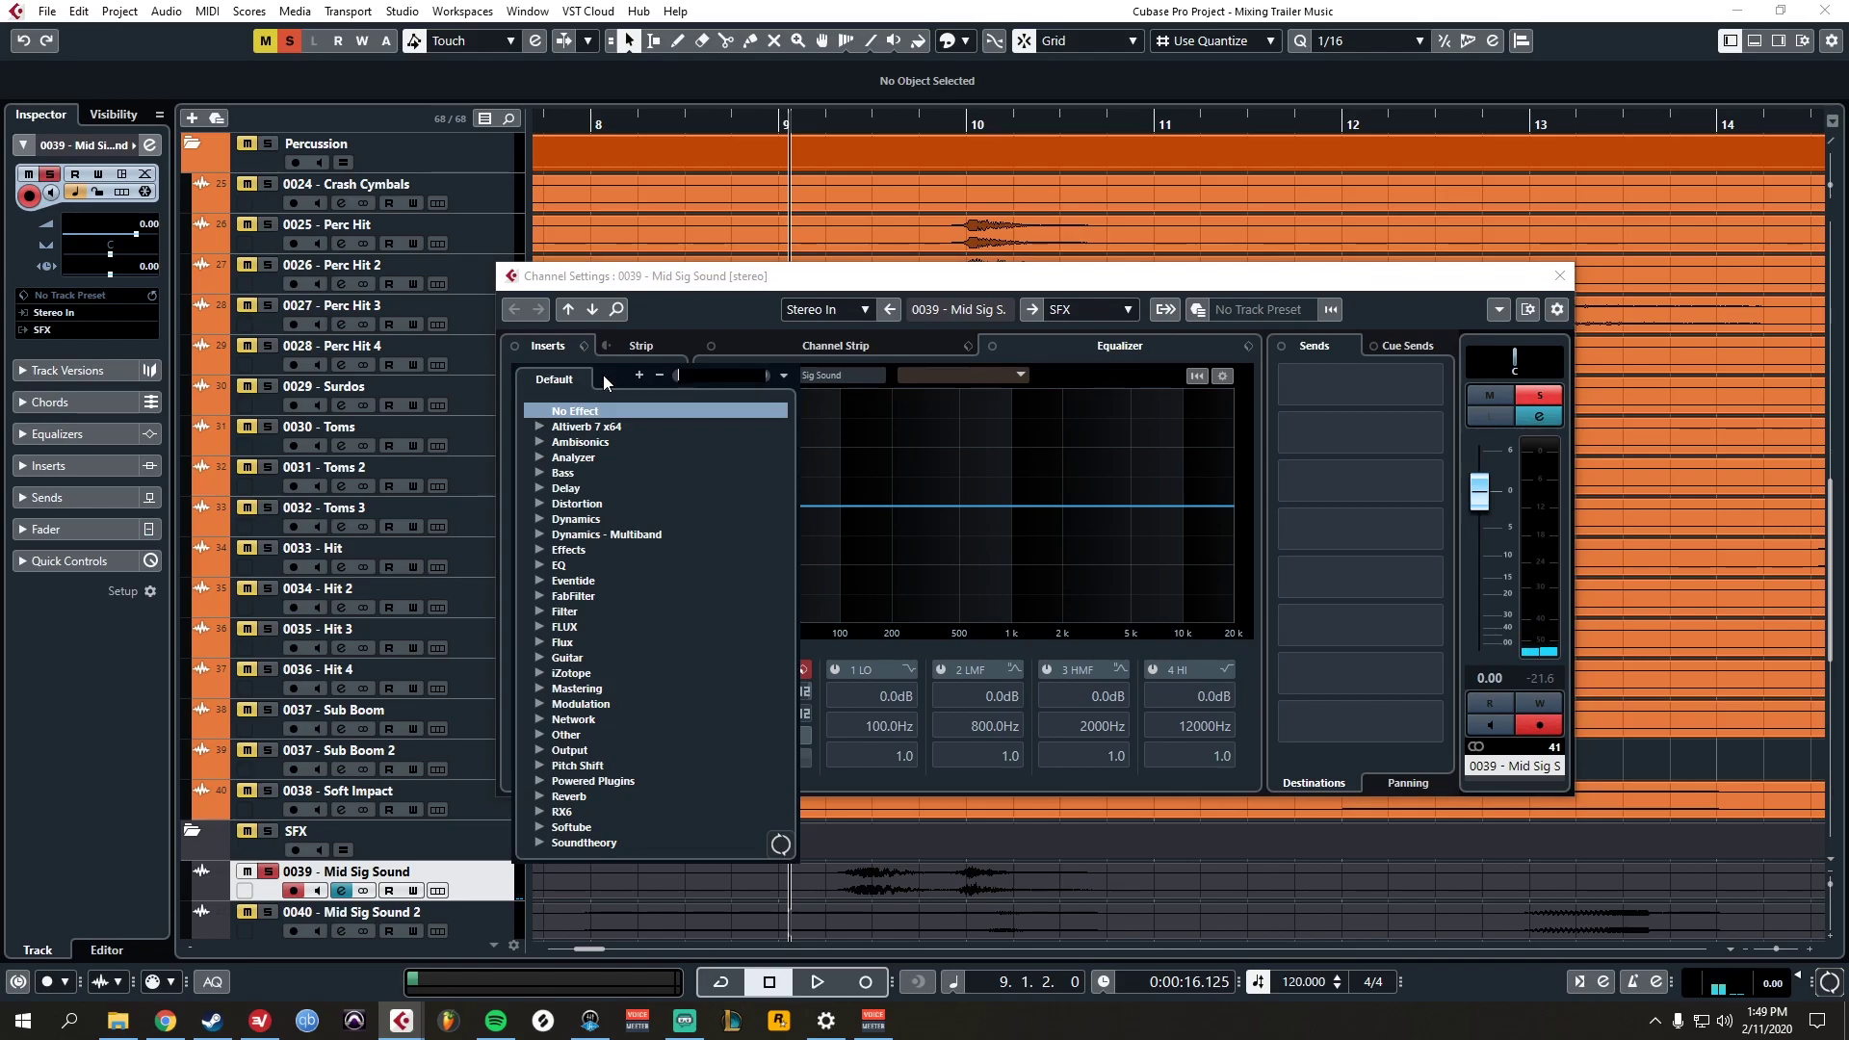
pyautogui.write('studio')
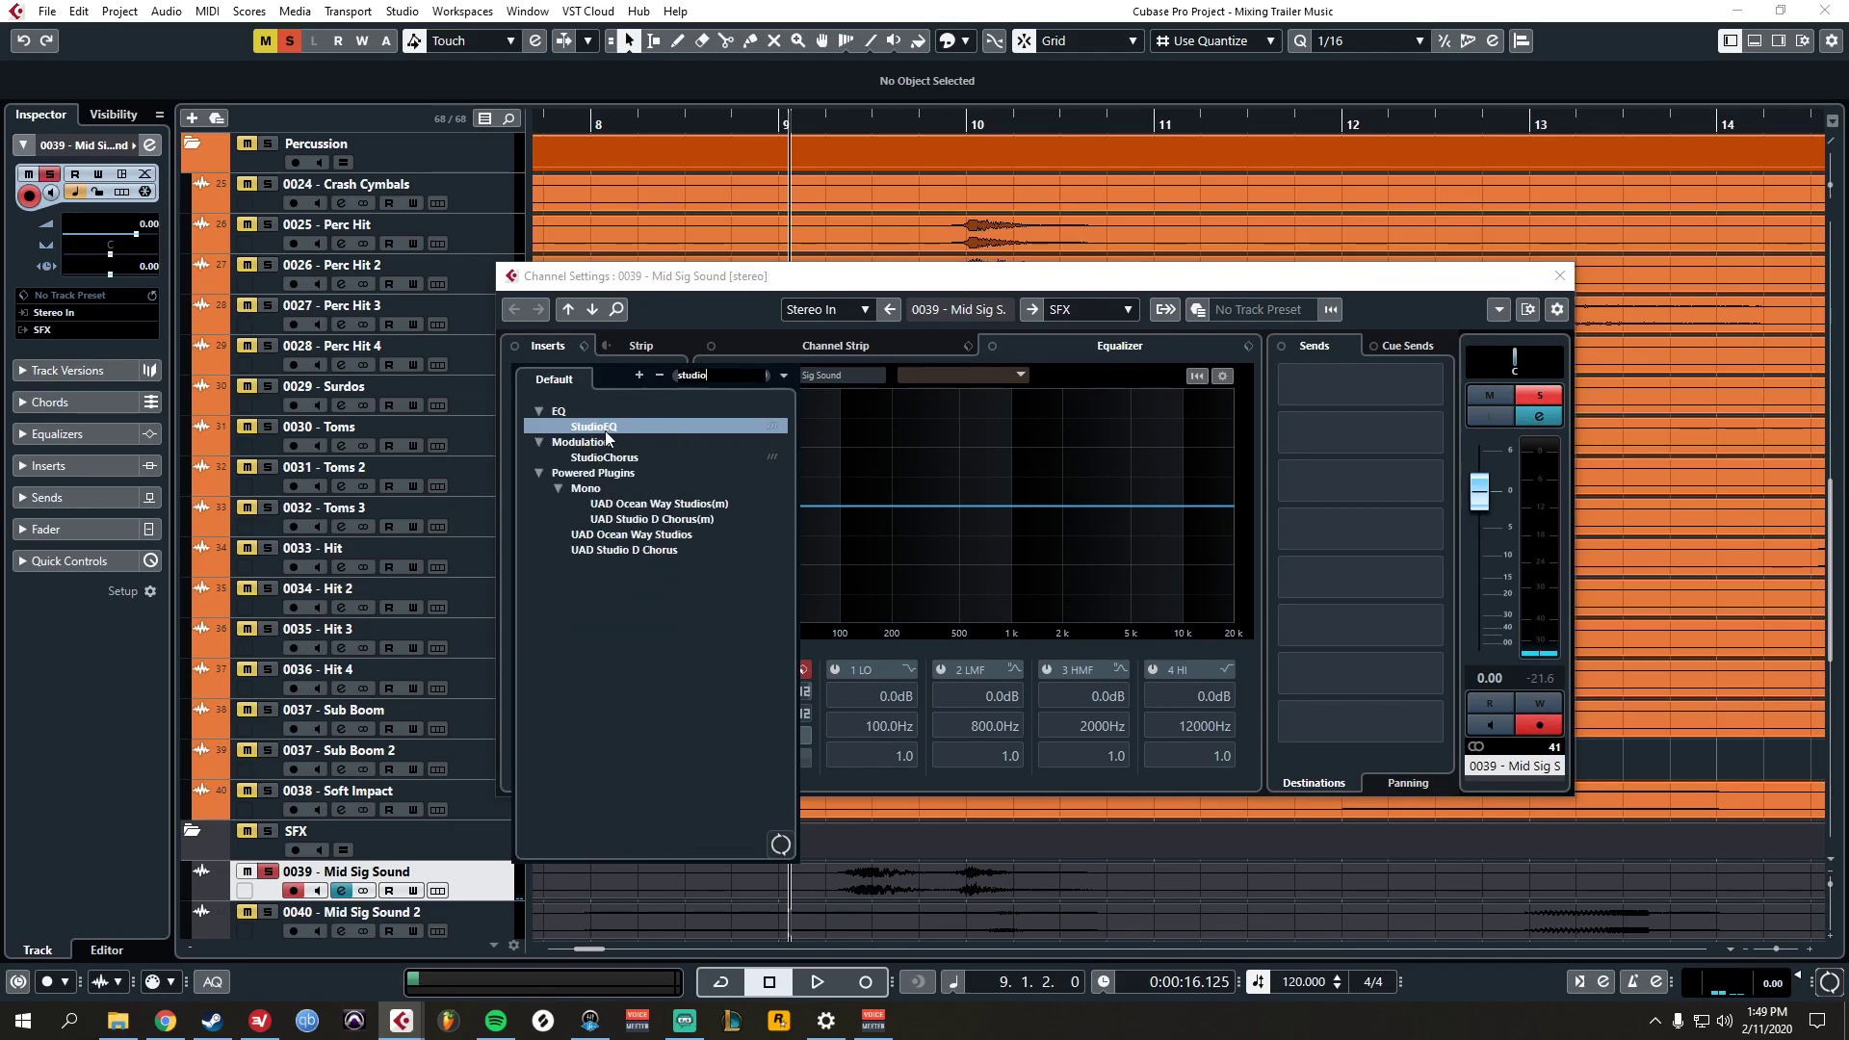
pyautogui.click(604, 430)
# - Set StudioEQ band 1 on Mid Sig Sound to a Cut filter at 308 Hz during playback, and close both windows
pyautogui.click(929, 625)
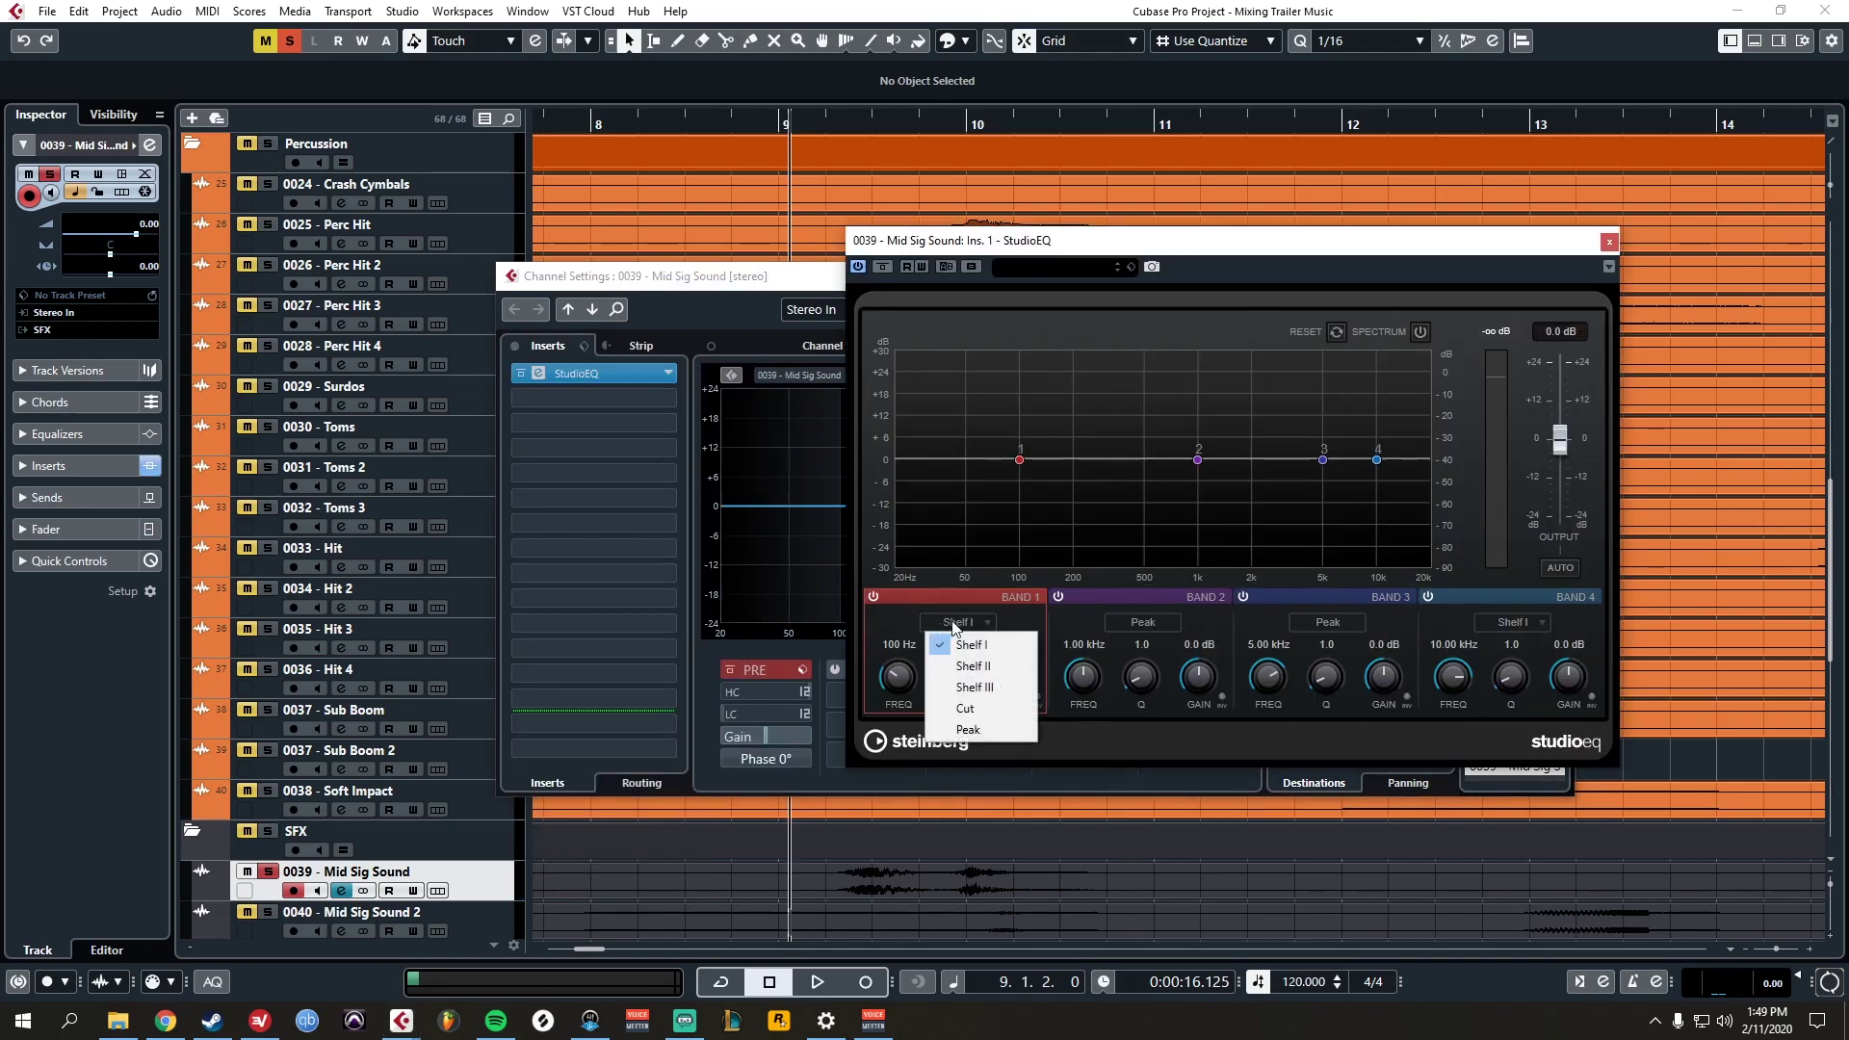
pyautogui.click(959, 706)
pyautogui.press('space')
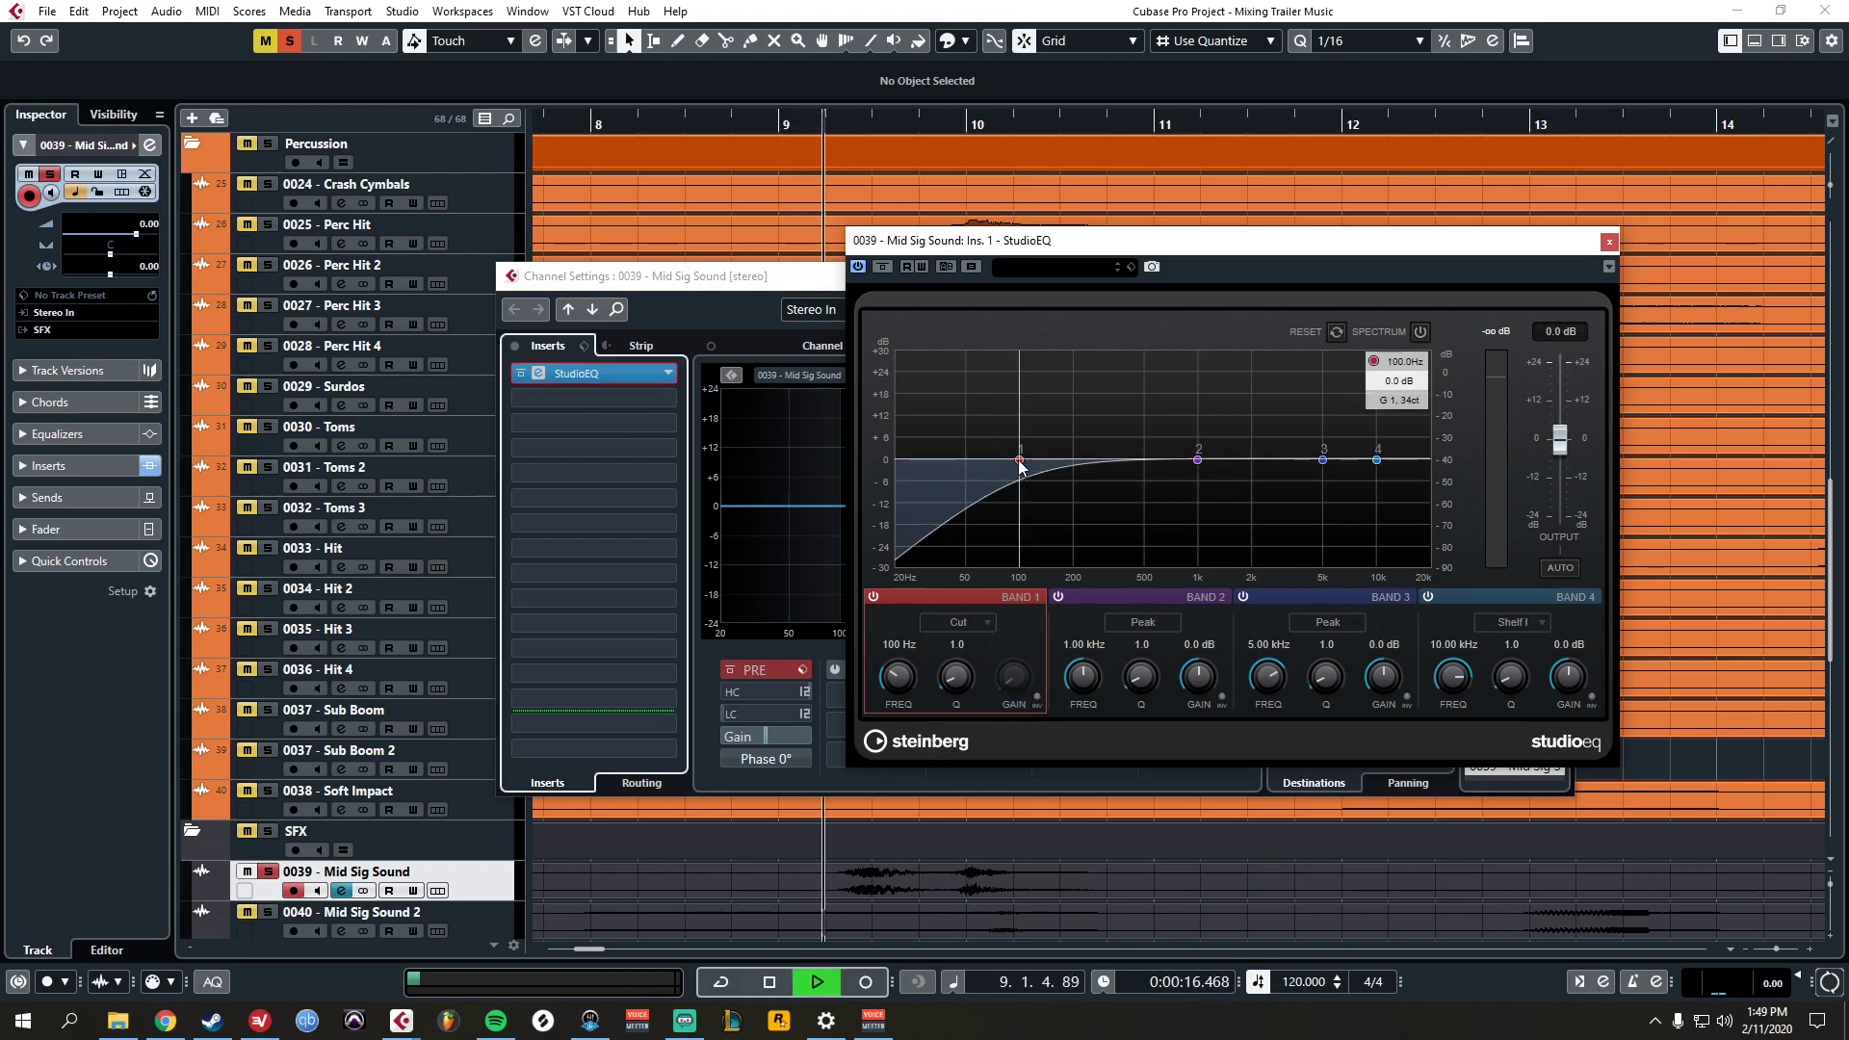
pyautogui.moveTo(1021, 466); pyautogui.dragTo(1112, 457)
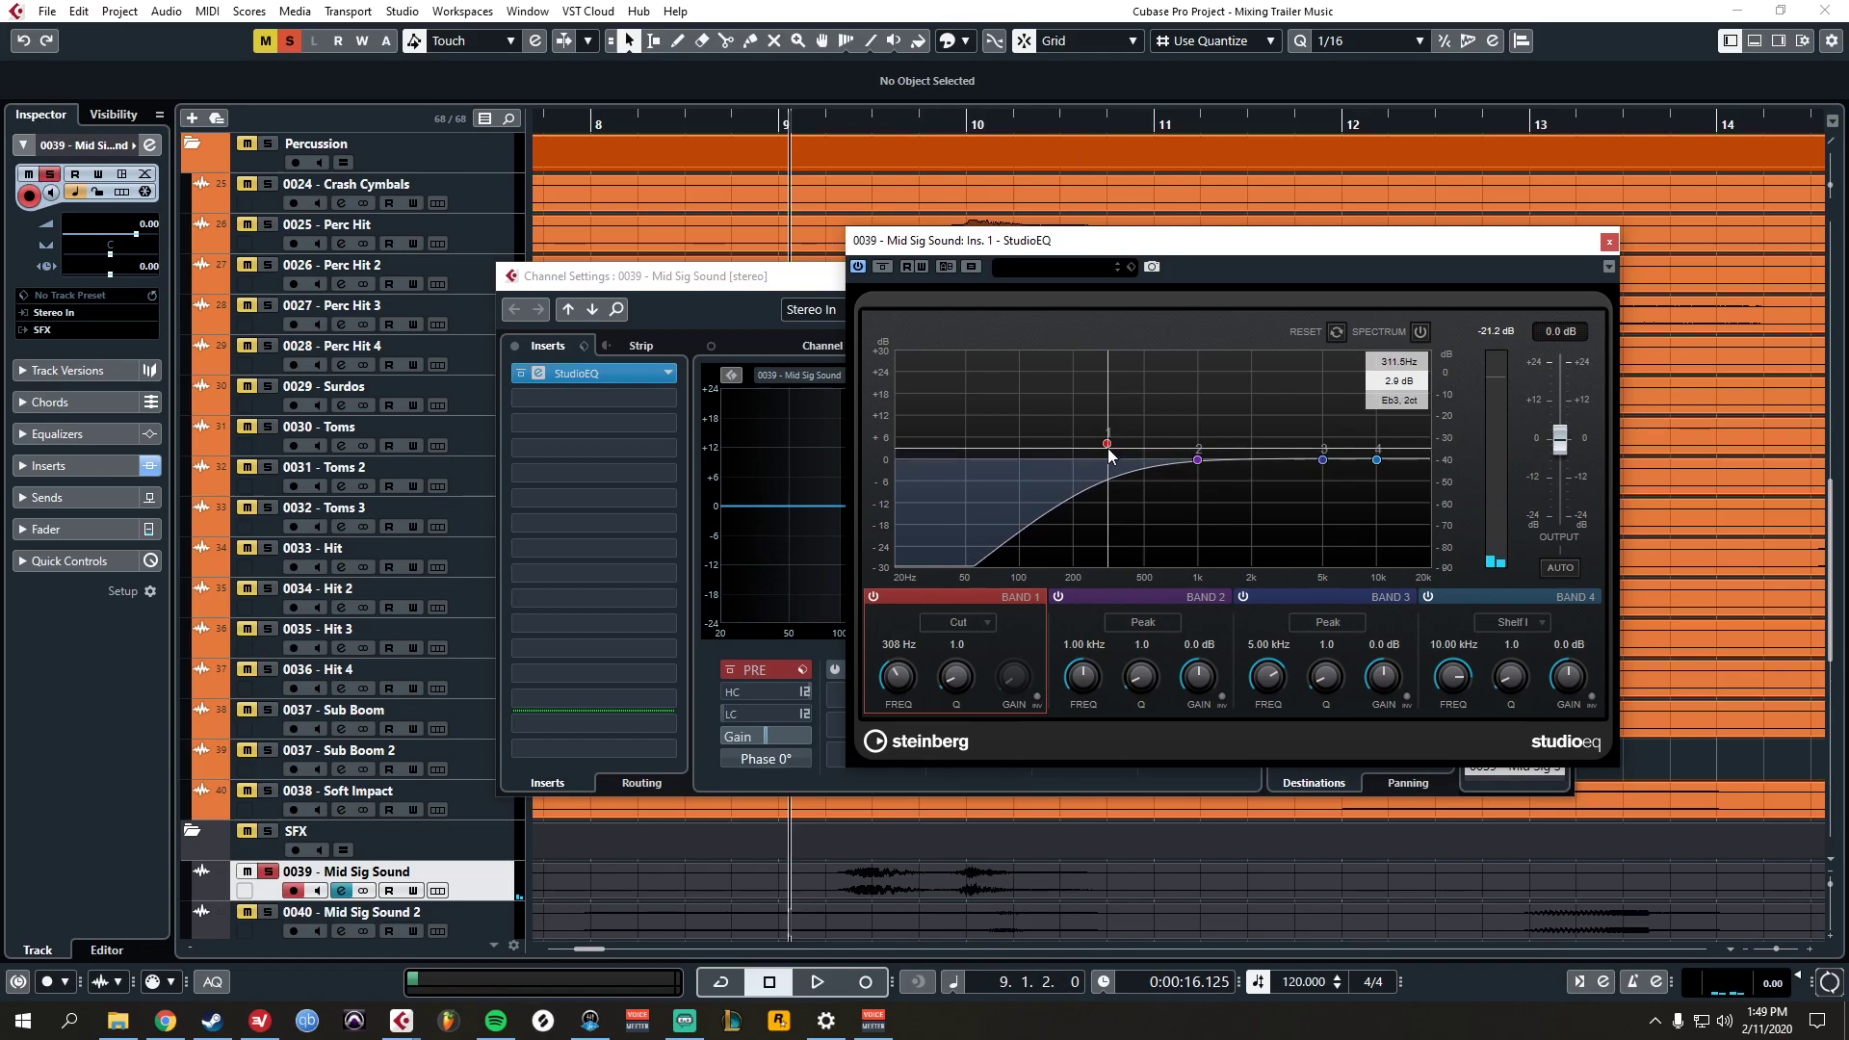
pyautogui.press('space')
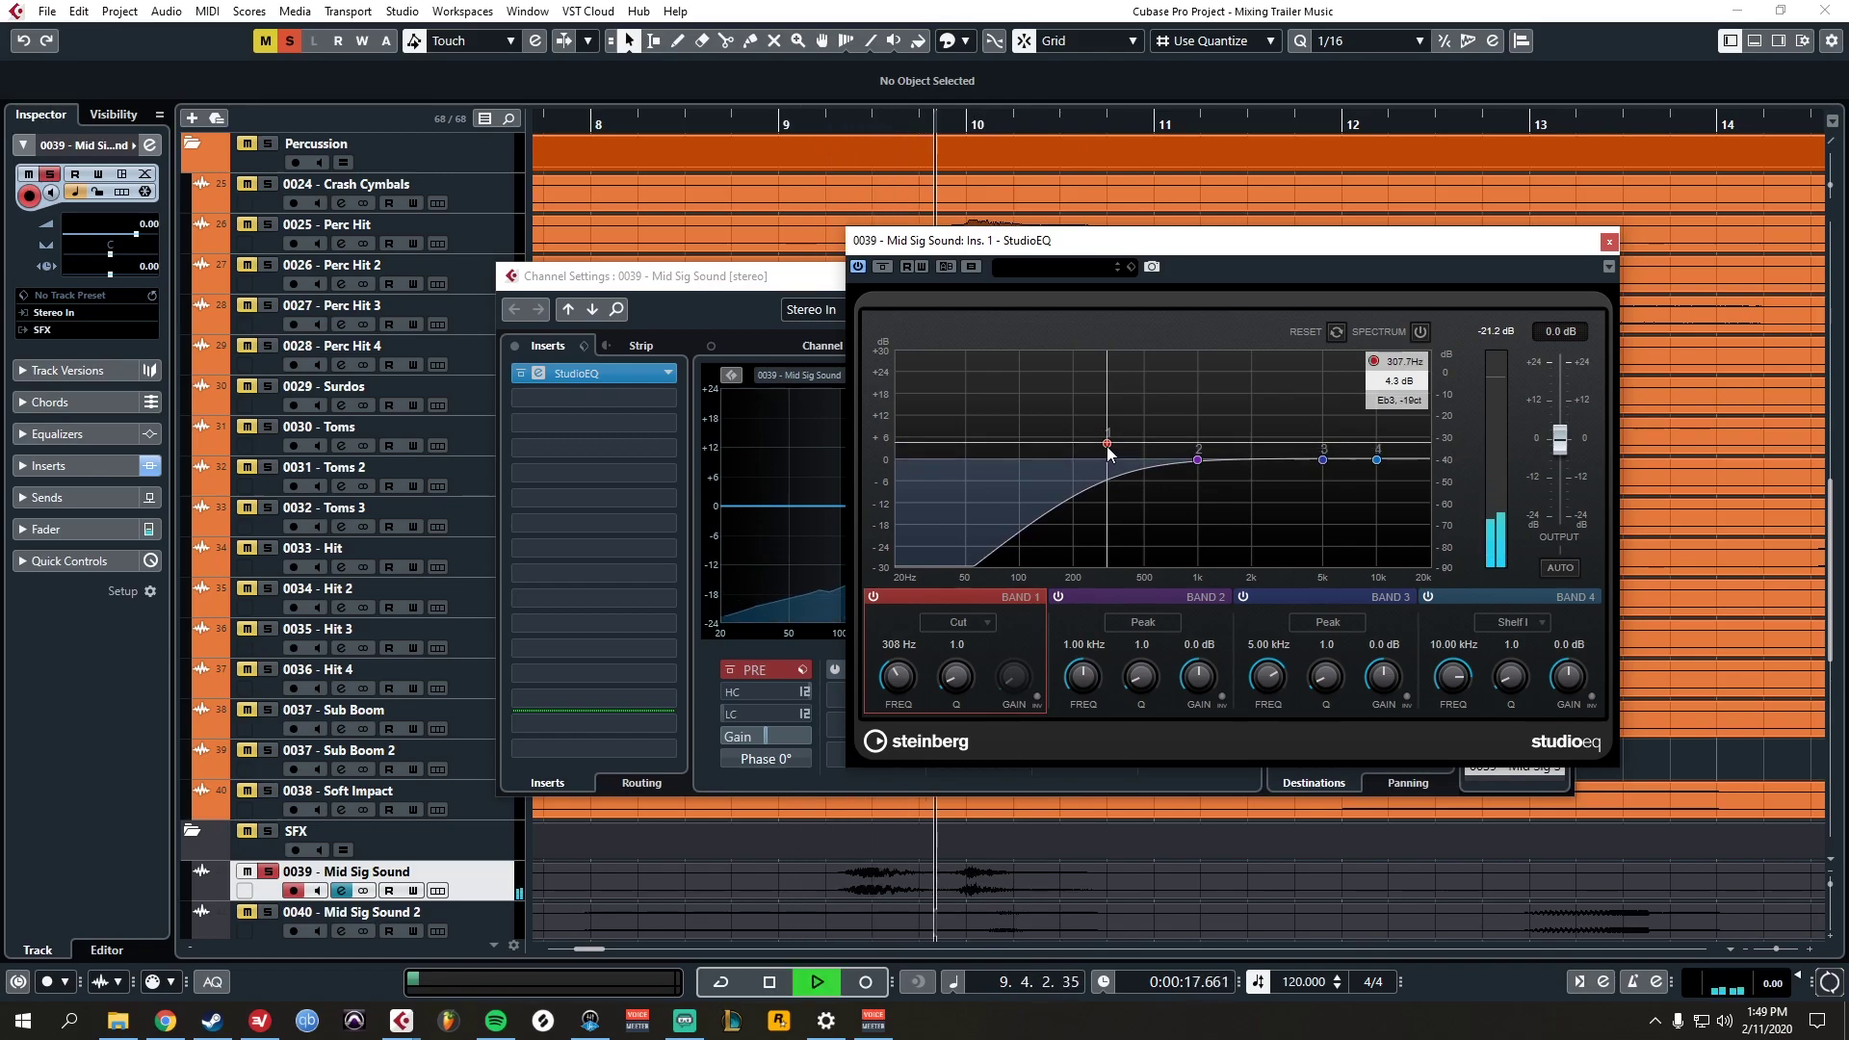
pyautogui.press('space')
pyautogui.click(1610, 243)
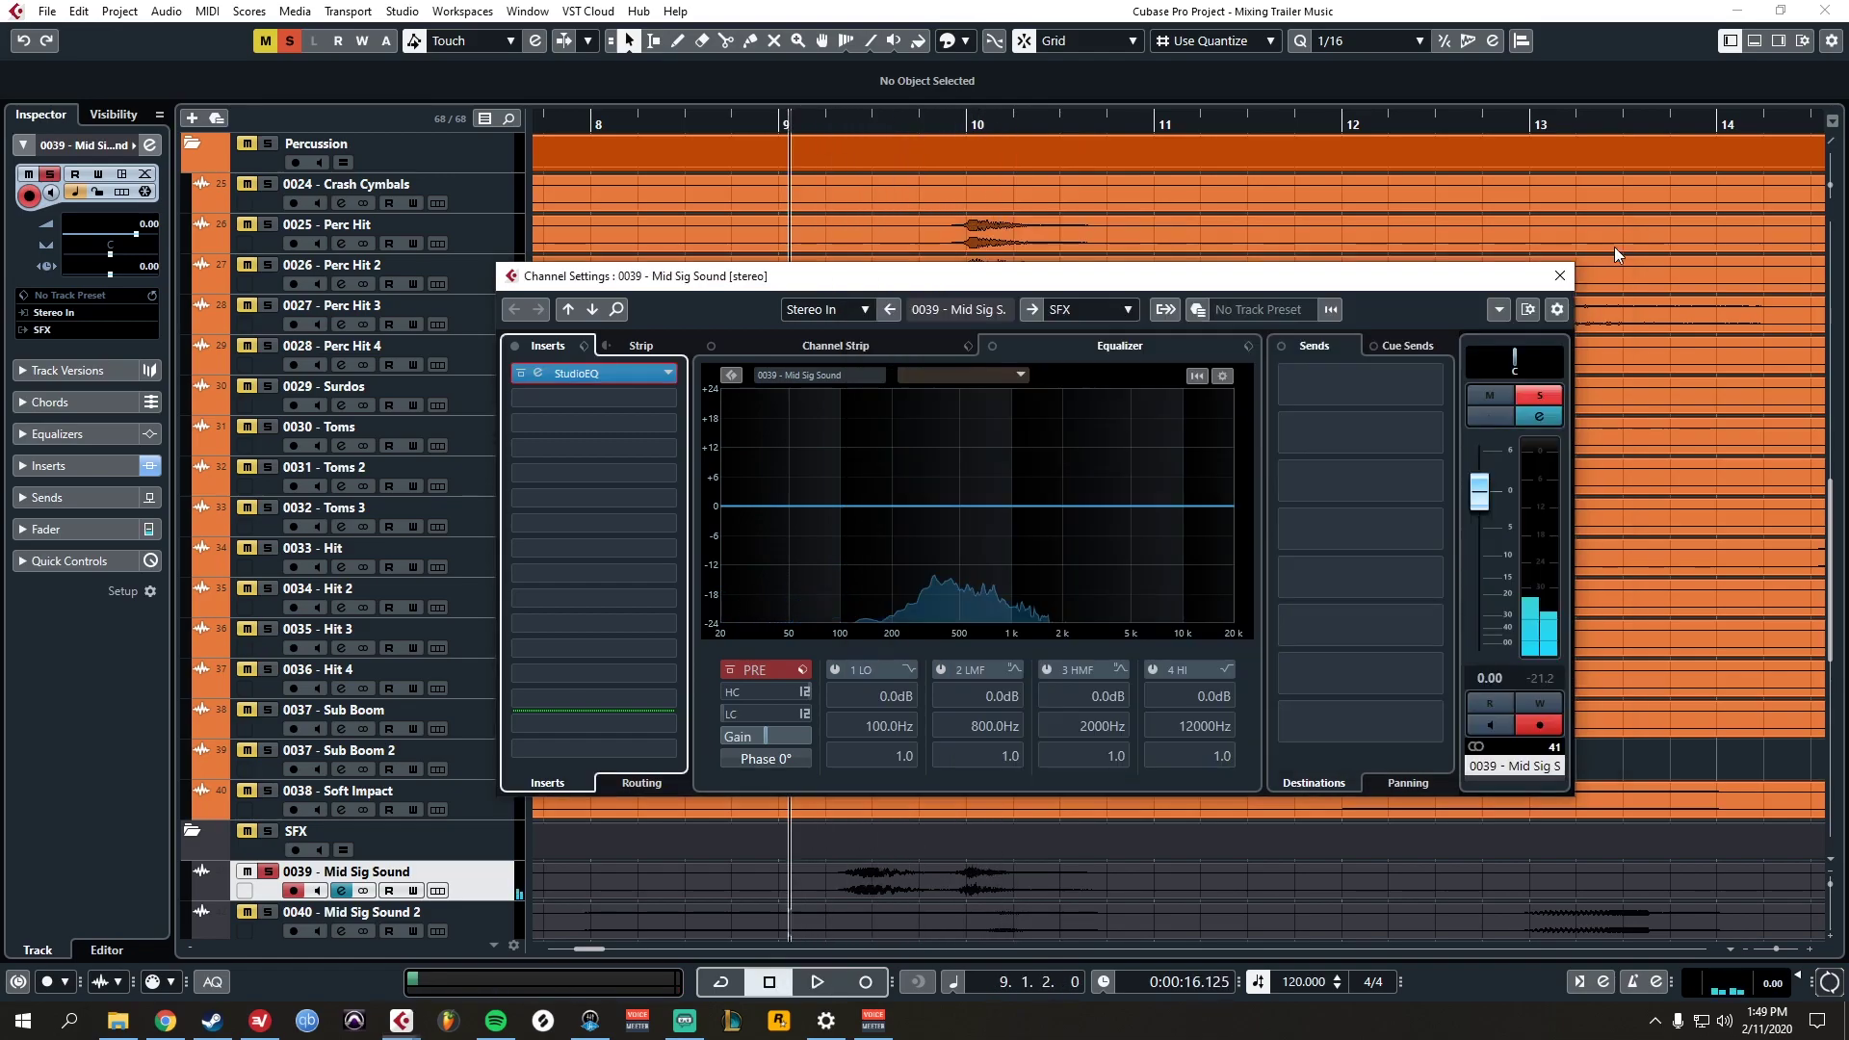
pyautogui.click(1563, 277)
# - Unsolo Mid Sig Sound and play the full mix from the middle of bar 8
pyautogui.click(848, 874)
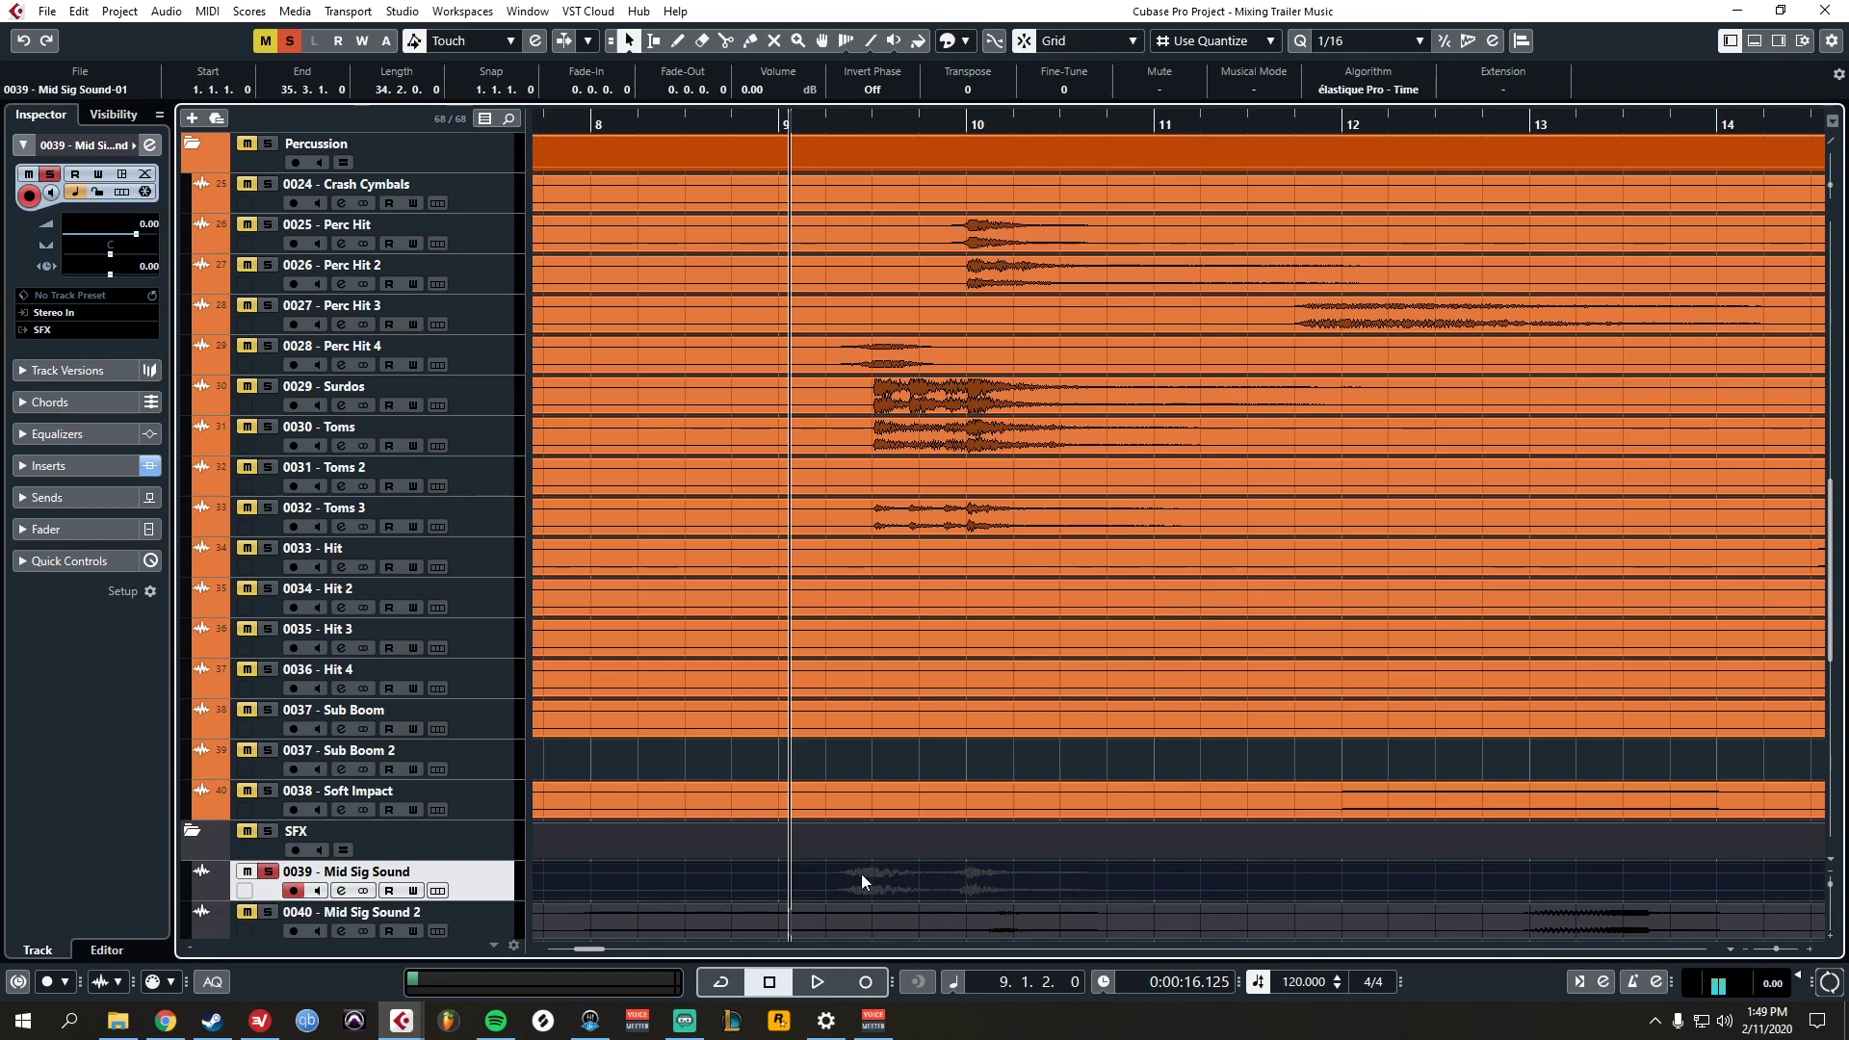
pyautogui.click(268, 871)
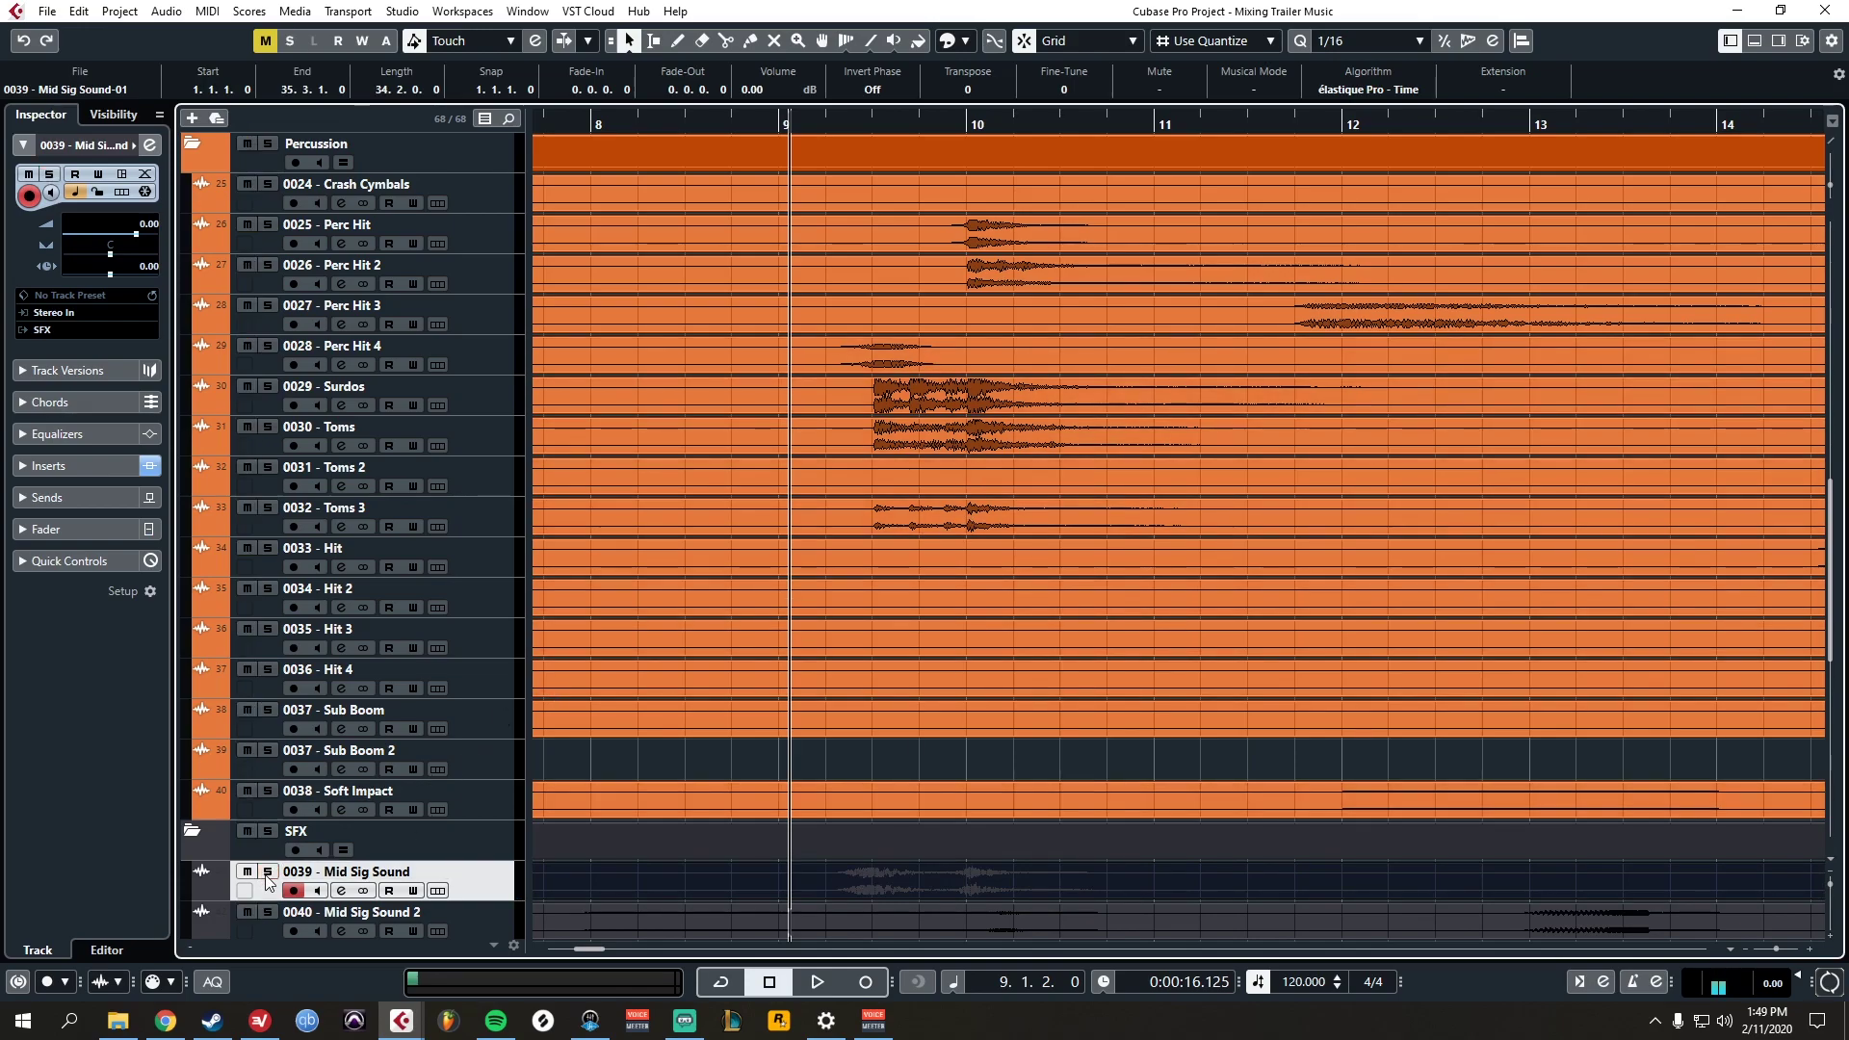
pyautogui.click(685, 124)
pyautogui.press('space')
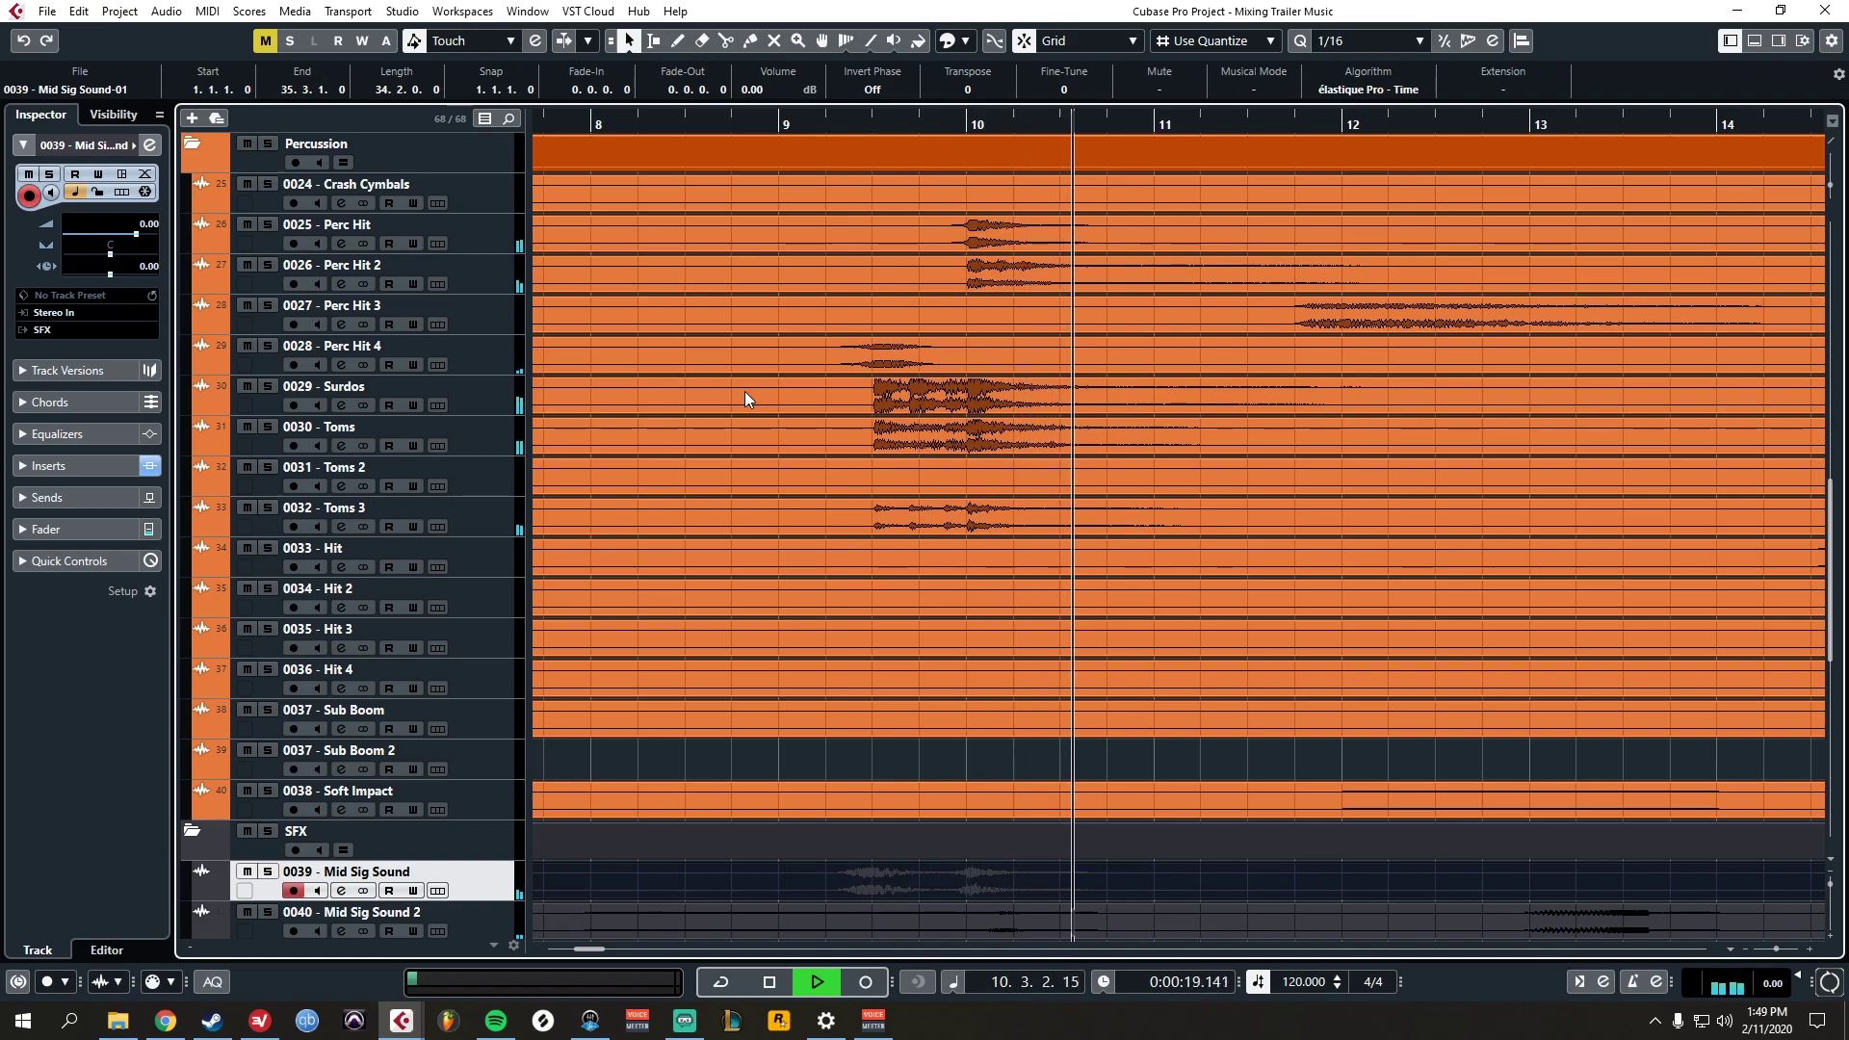
pyautogui.press('space')
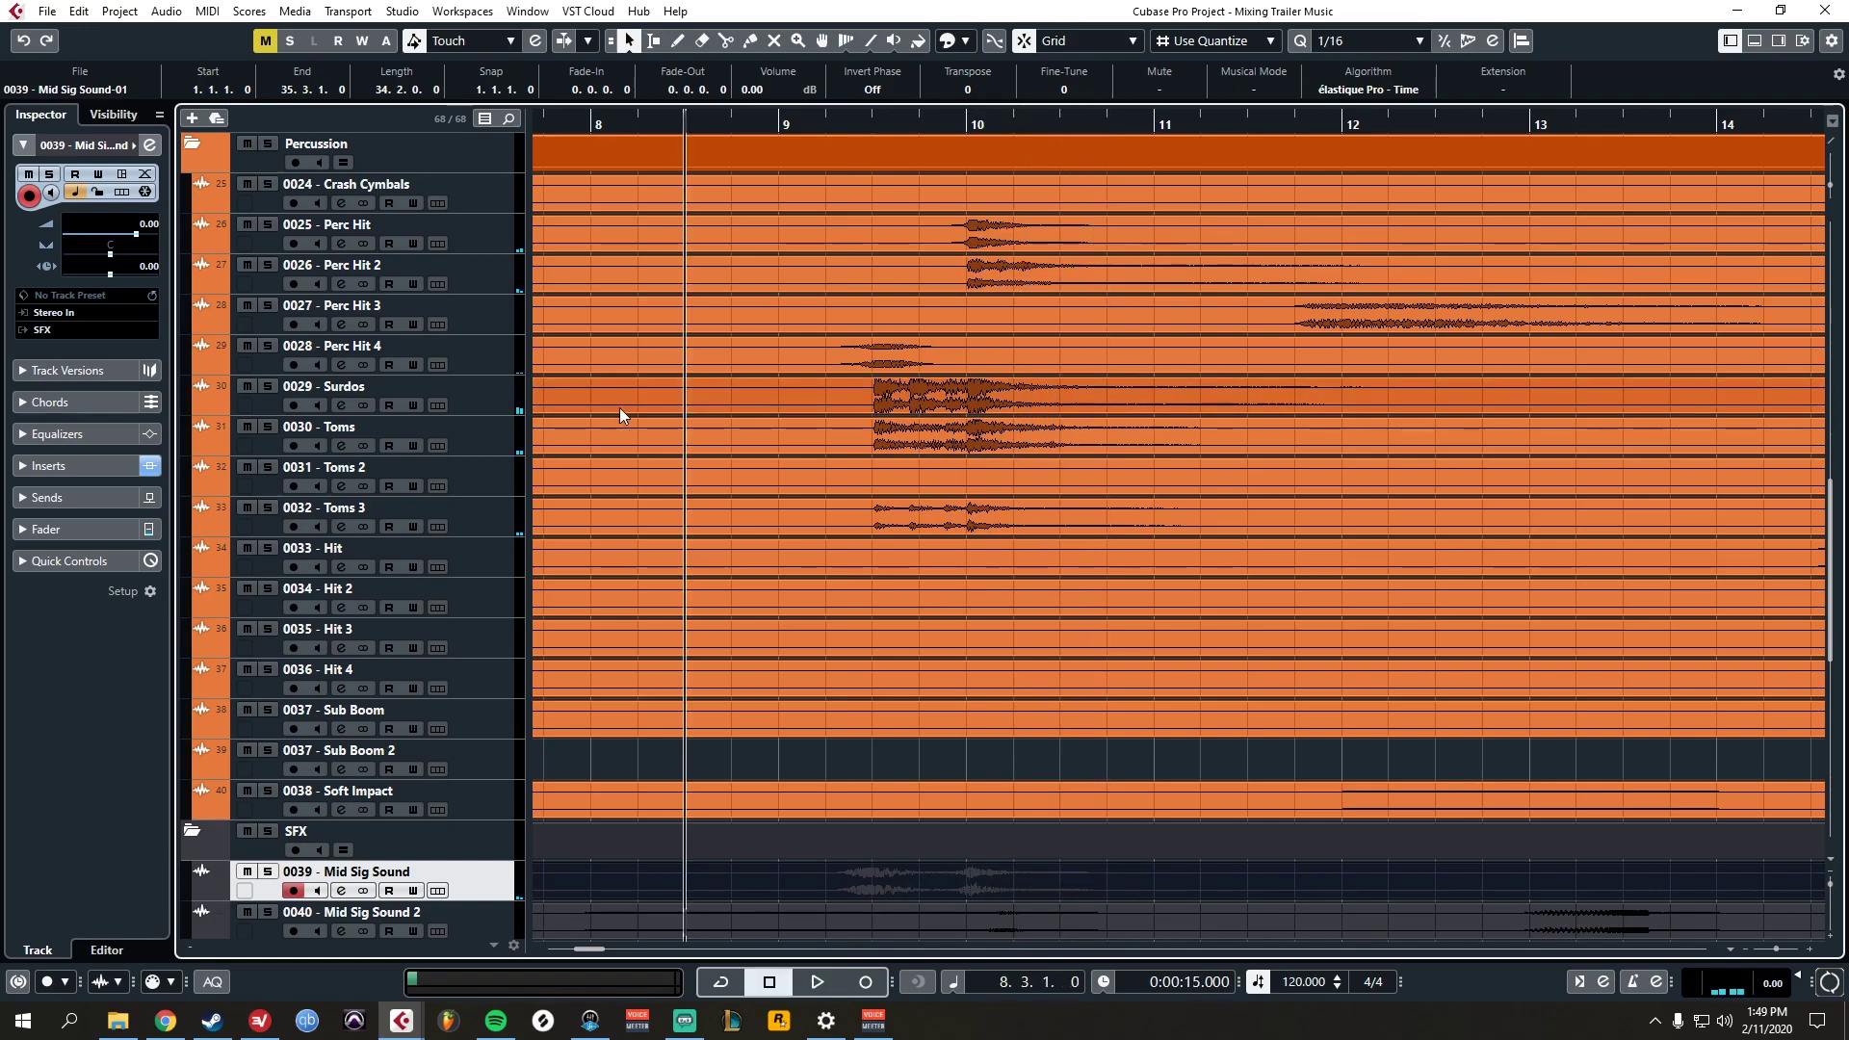
# - Solo the Surdos track and listen to it from the middle of bar 8 and again from bar 29
pyautogui.click(268, 386)
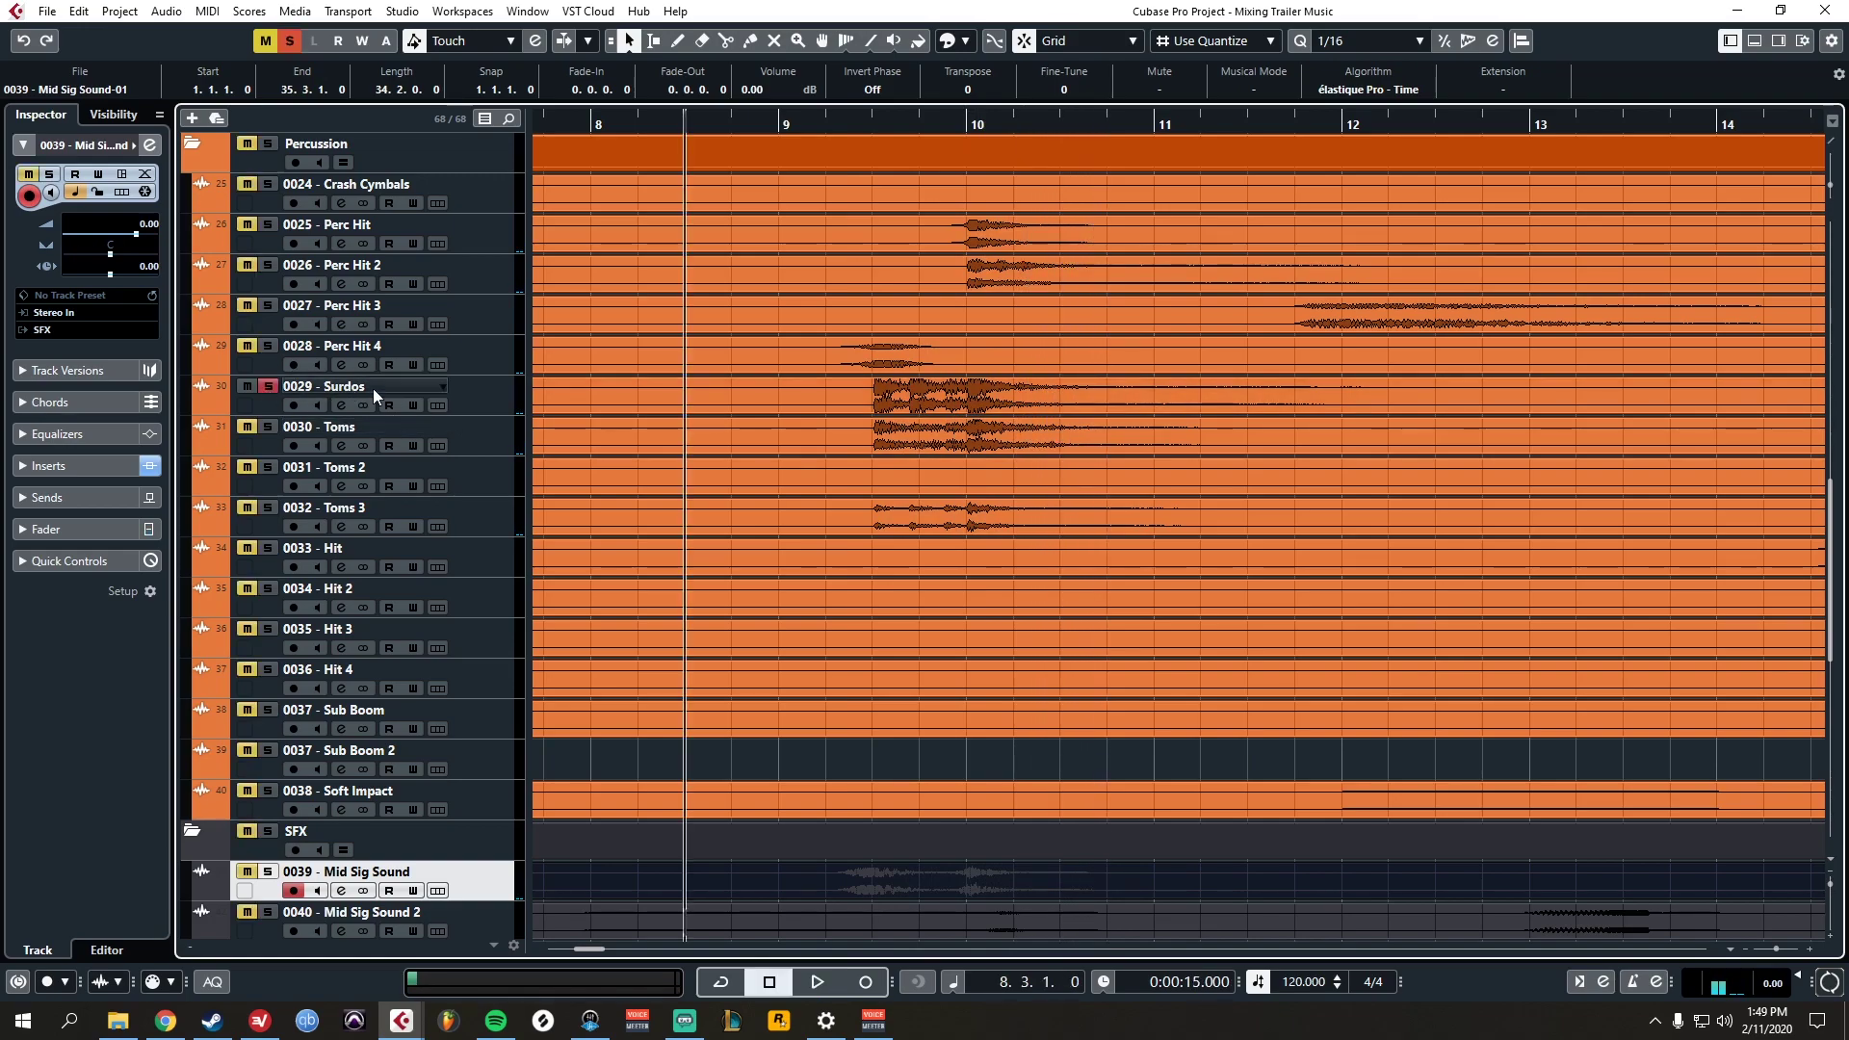
pyautogui.press('space')
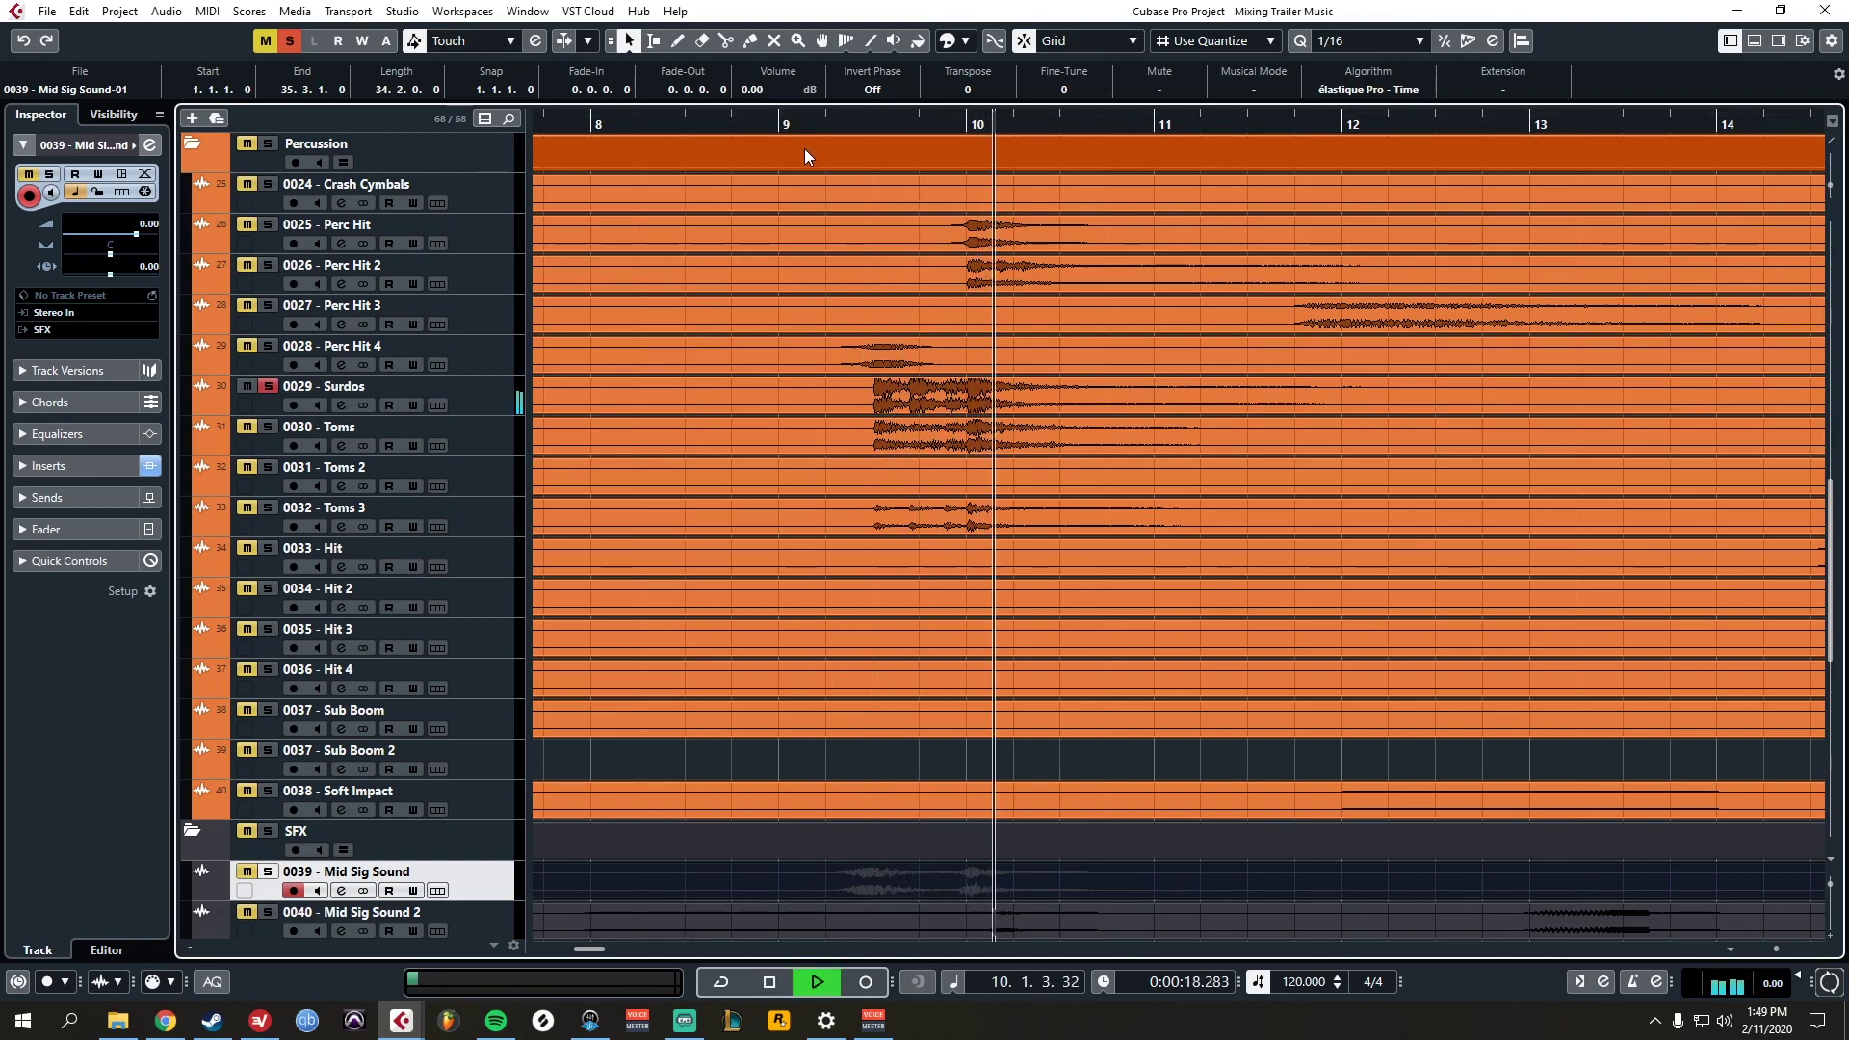
pyautogui.press('space')
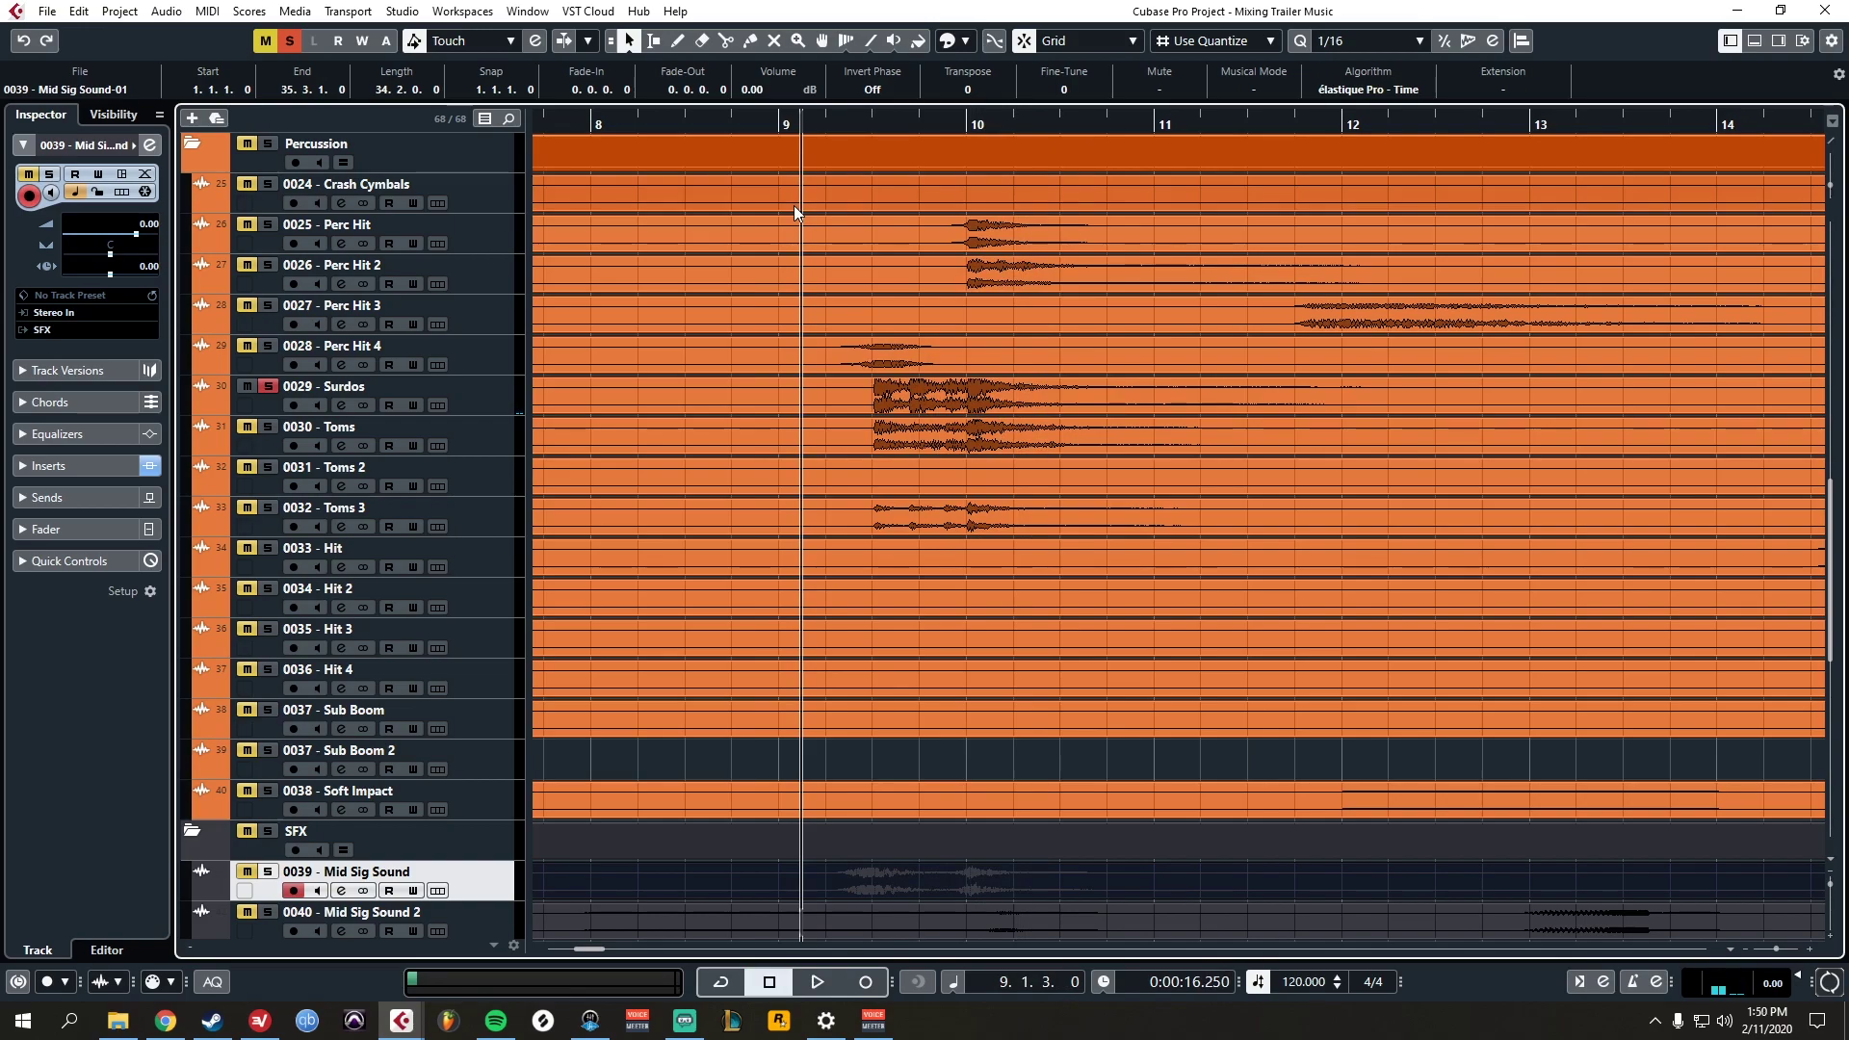
pyautogui.scroll(-6, 793, 205)
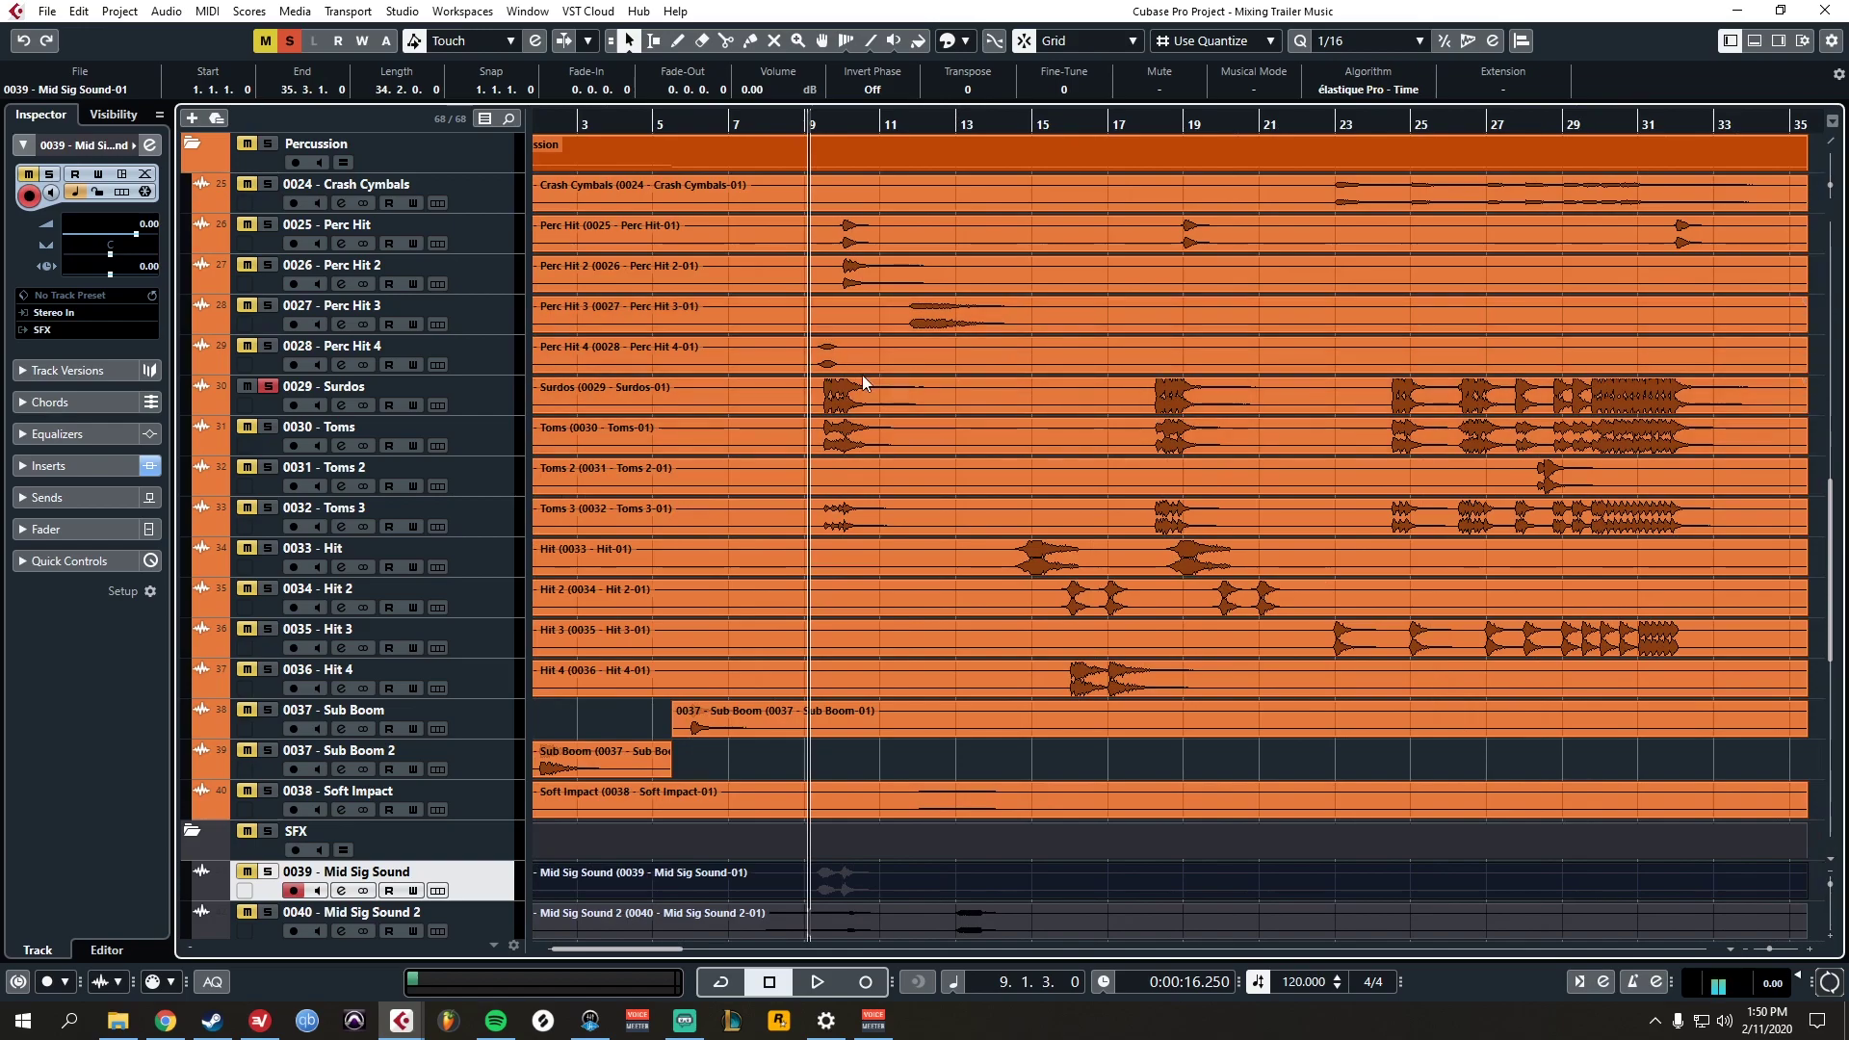
pyautogui.click(1580, 126)
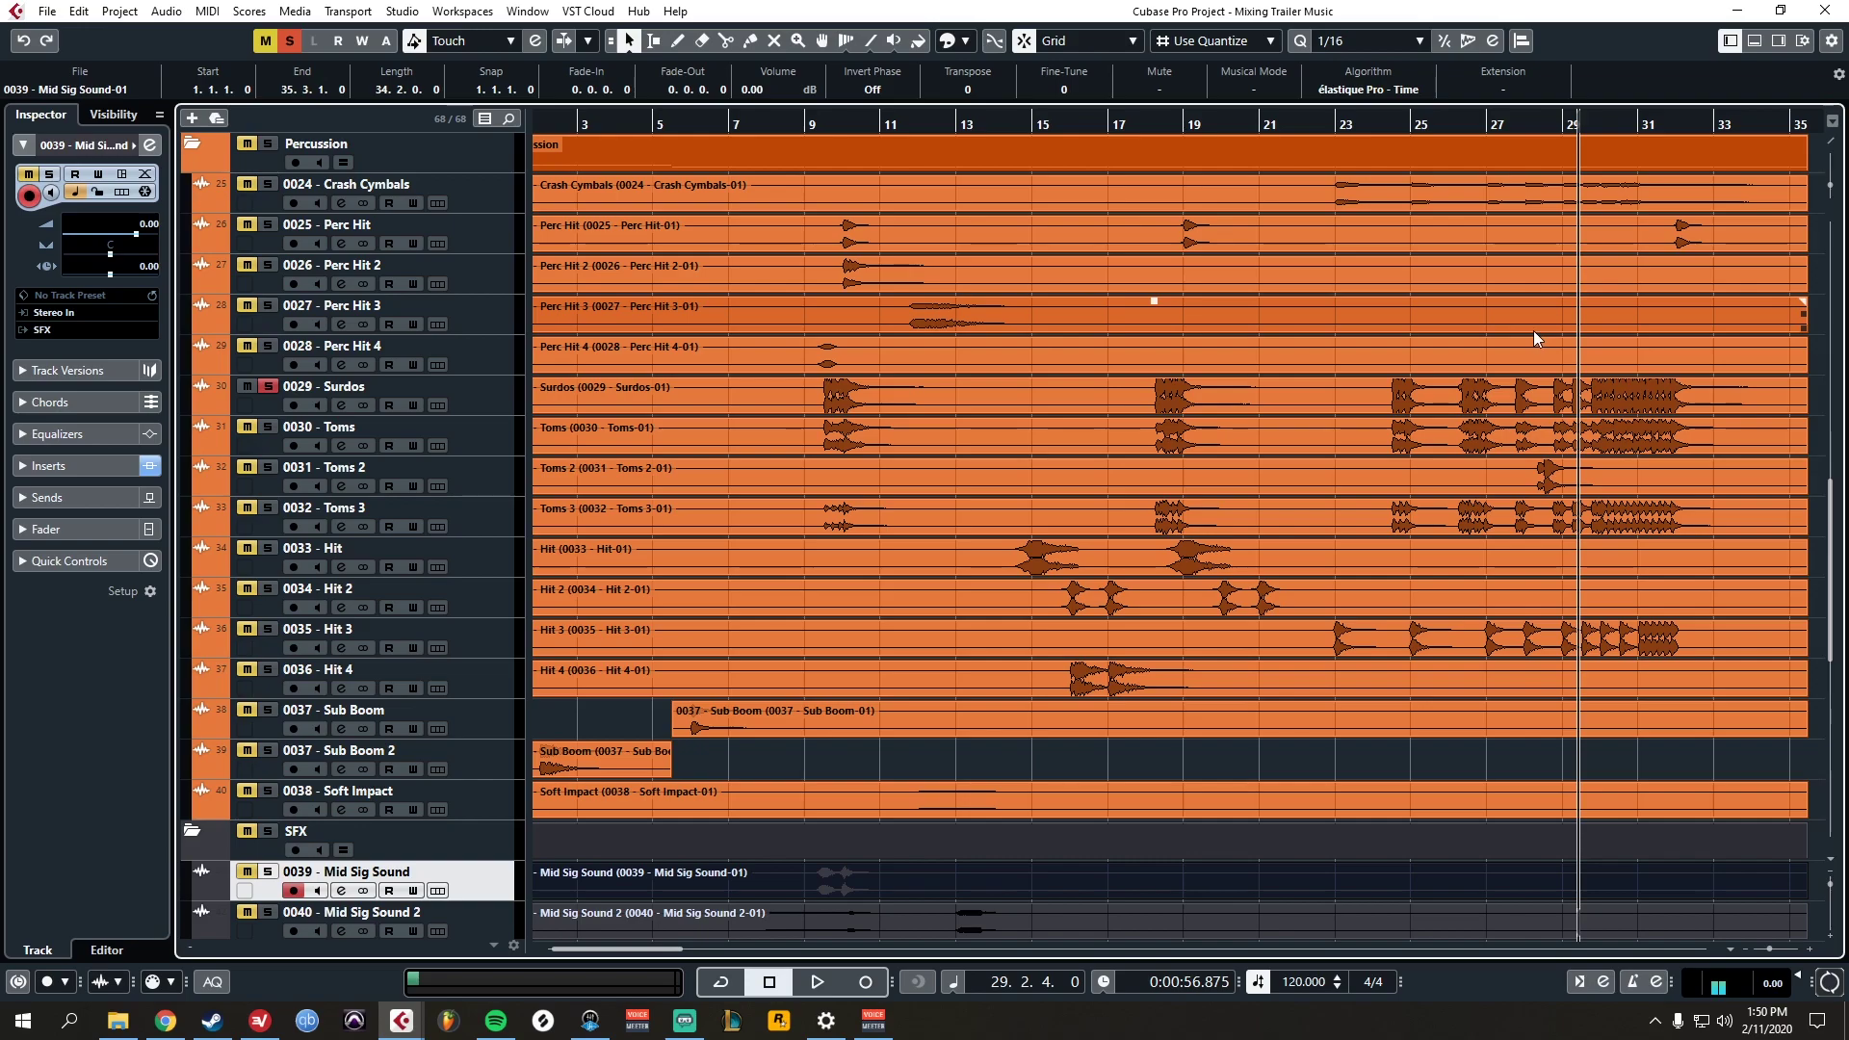
pyautogui.press('space')
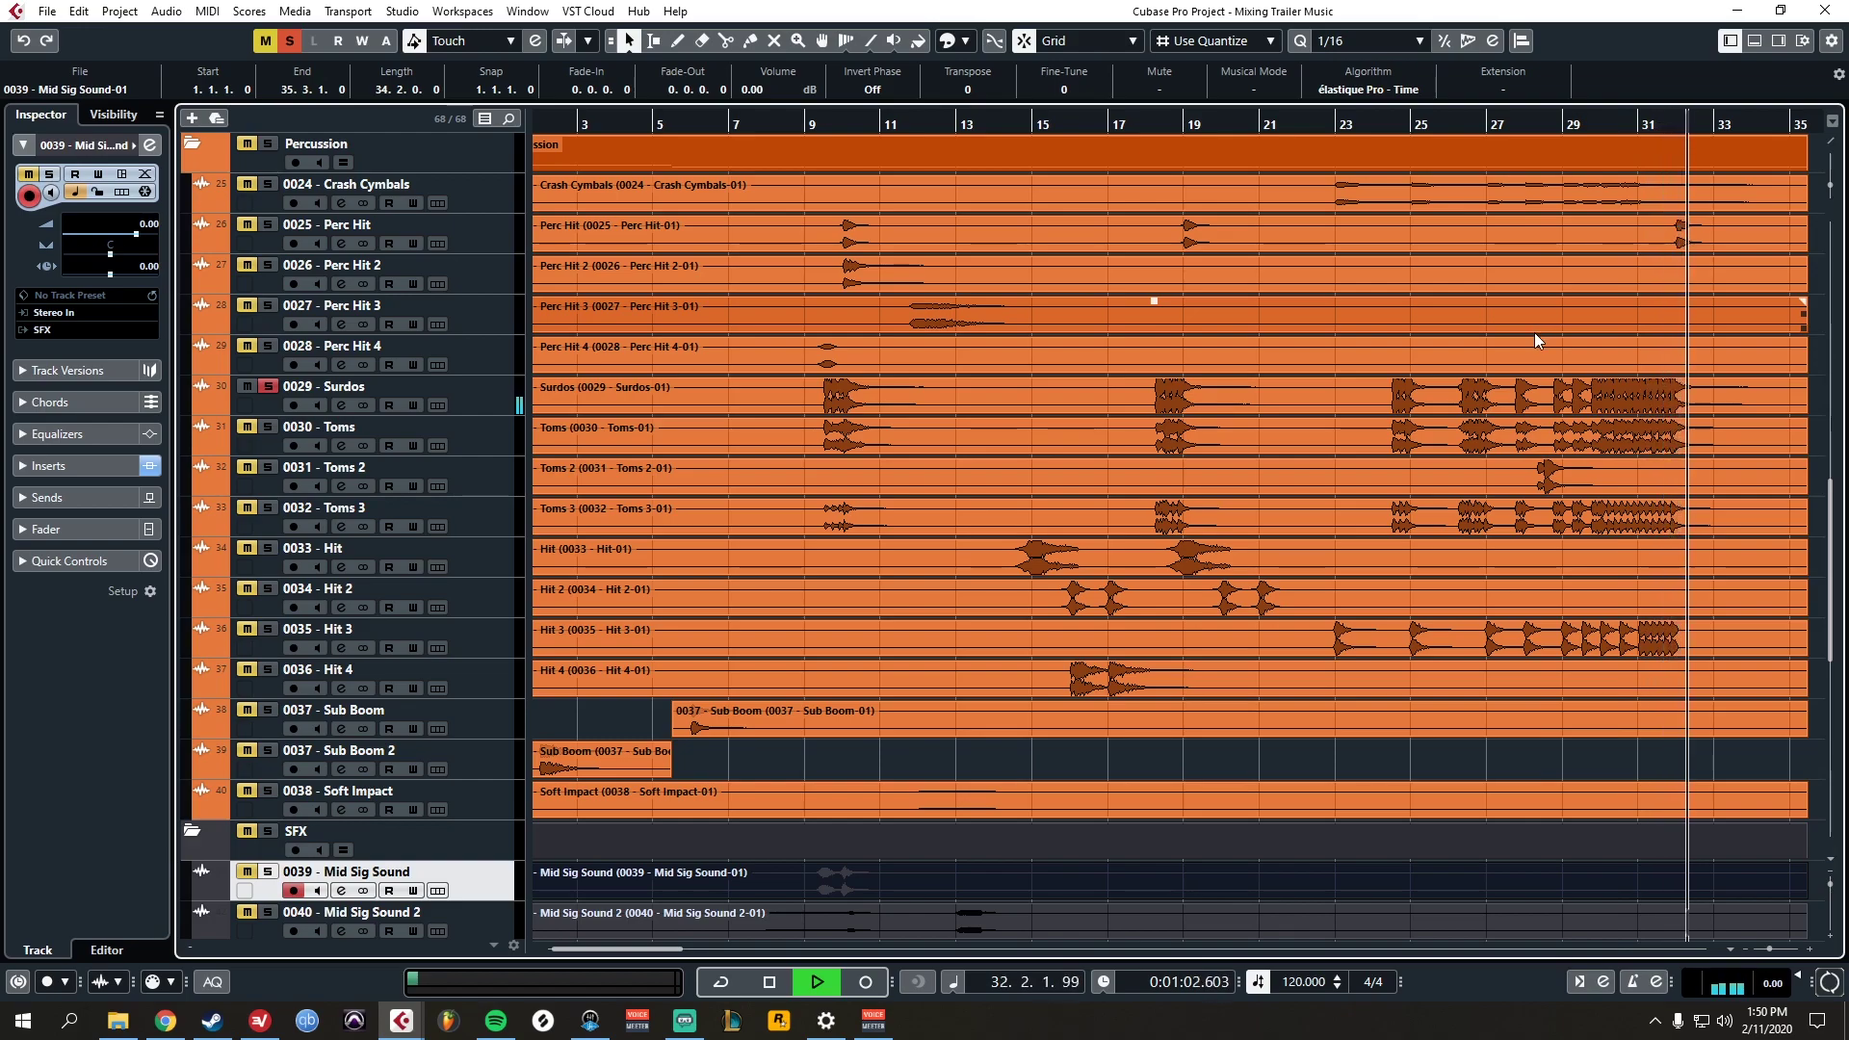
pyautogui.press('space')
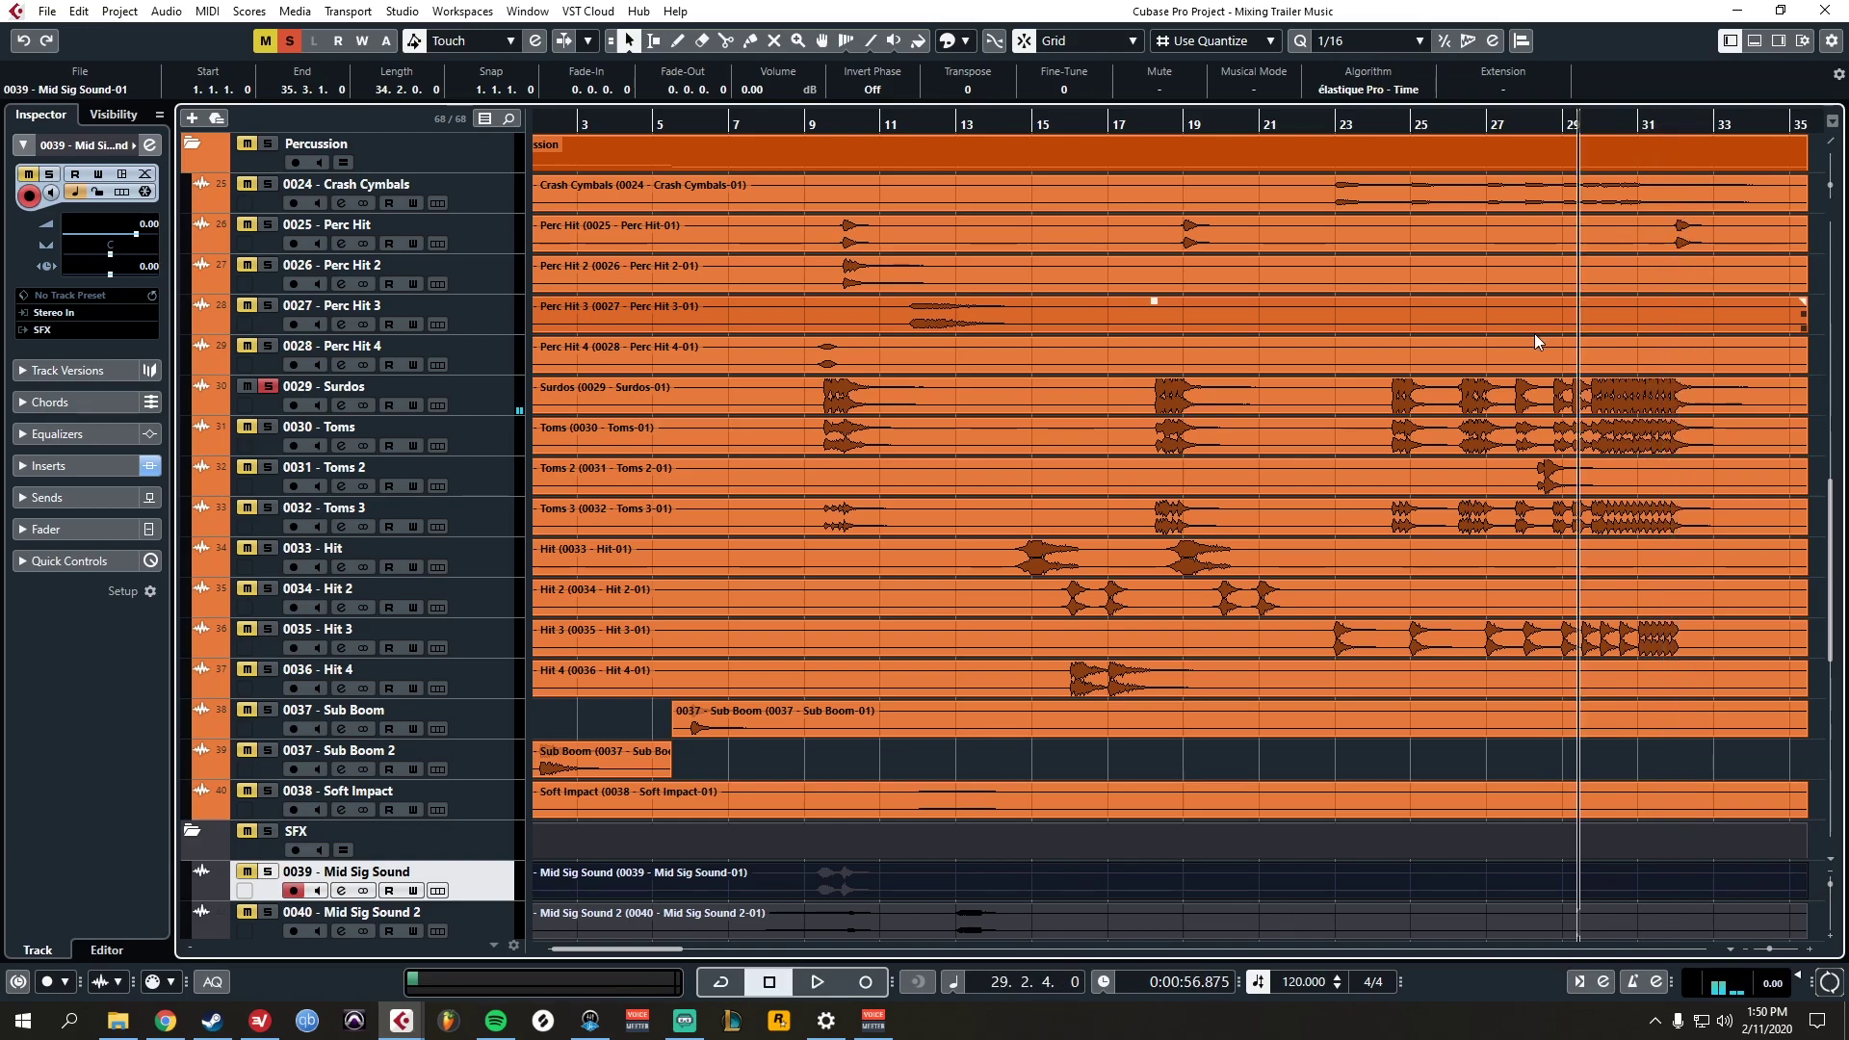
# - Open the Surdos channel settings and load StudioEQ into the first insert slot
pyautogui.click(482, 412)
pyautogui.press('e')
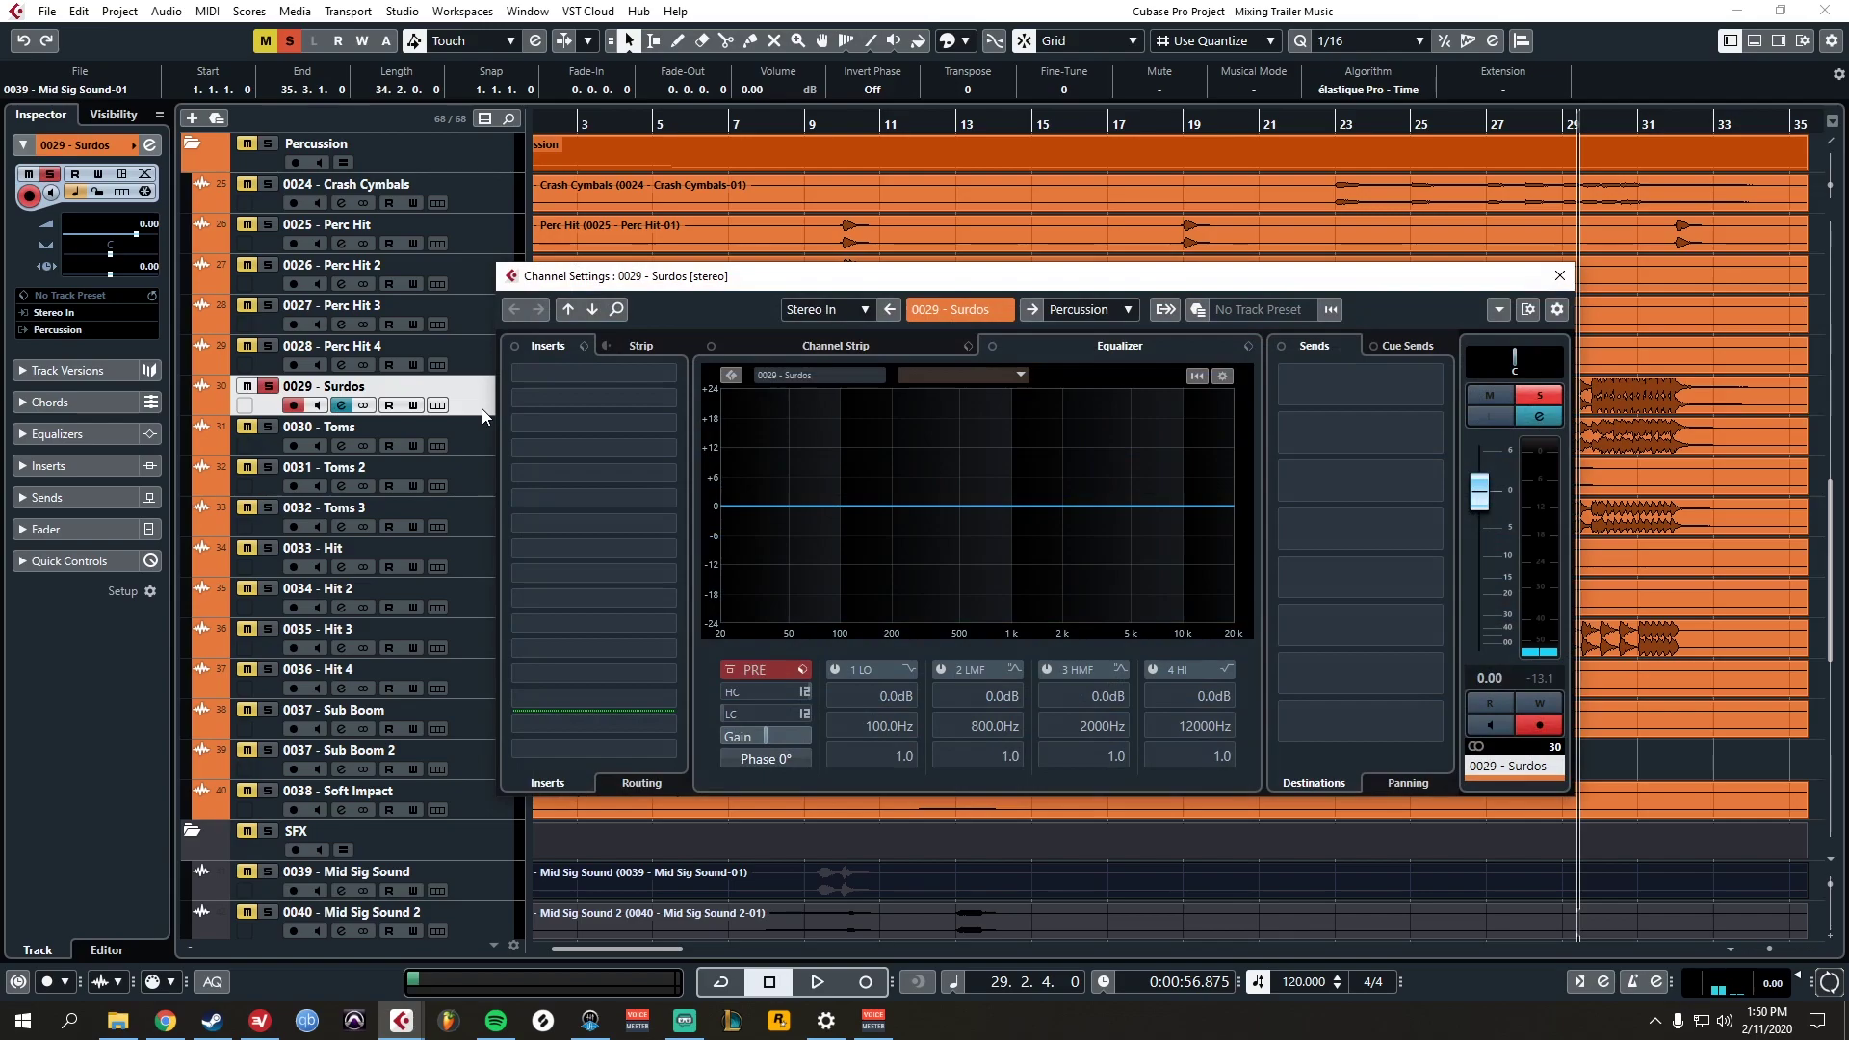
pyautogui.click(588, 379)
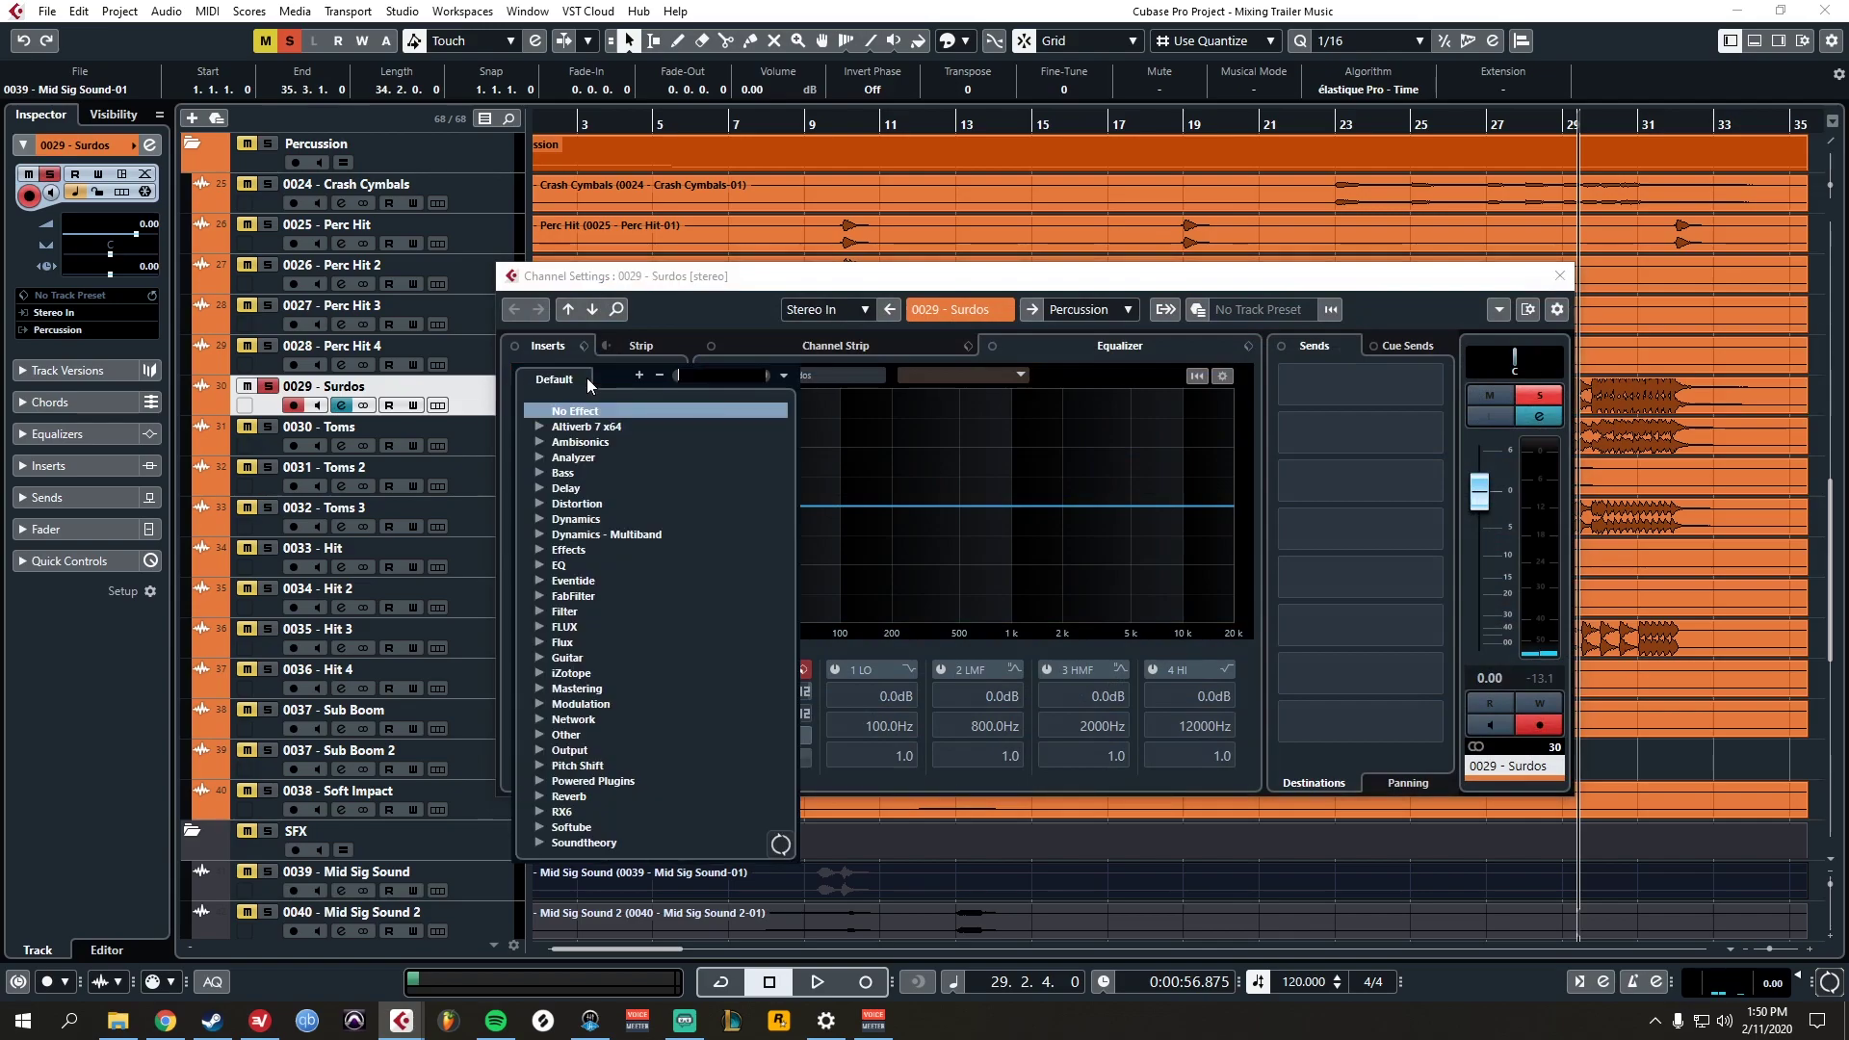
pyautogui.write('studio')
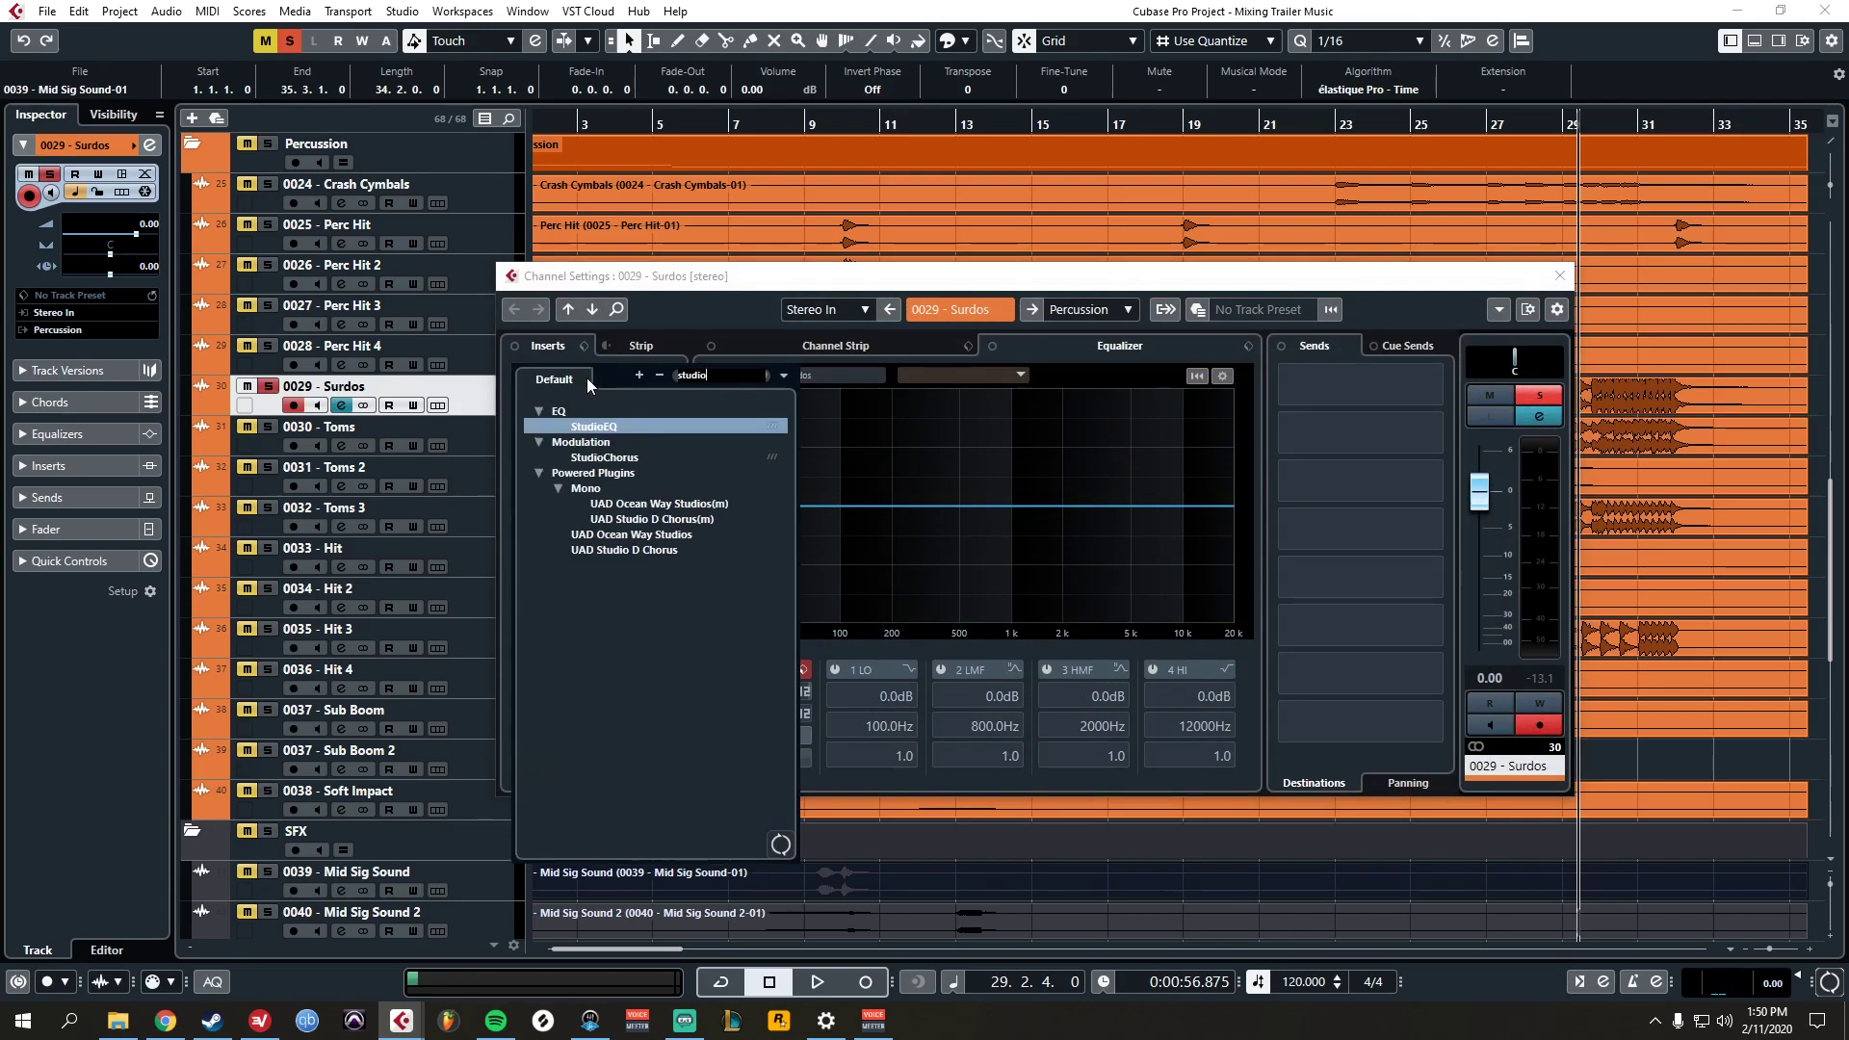
pyautogui.click(576, 430)
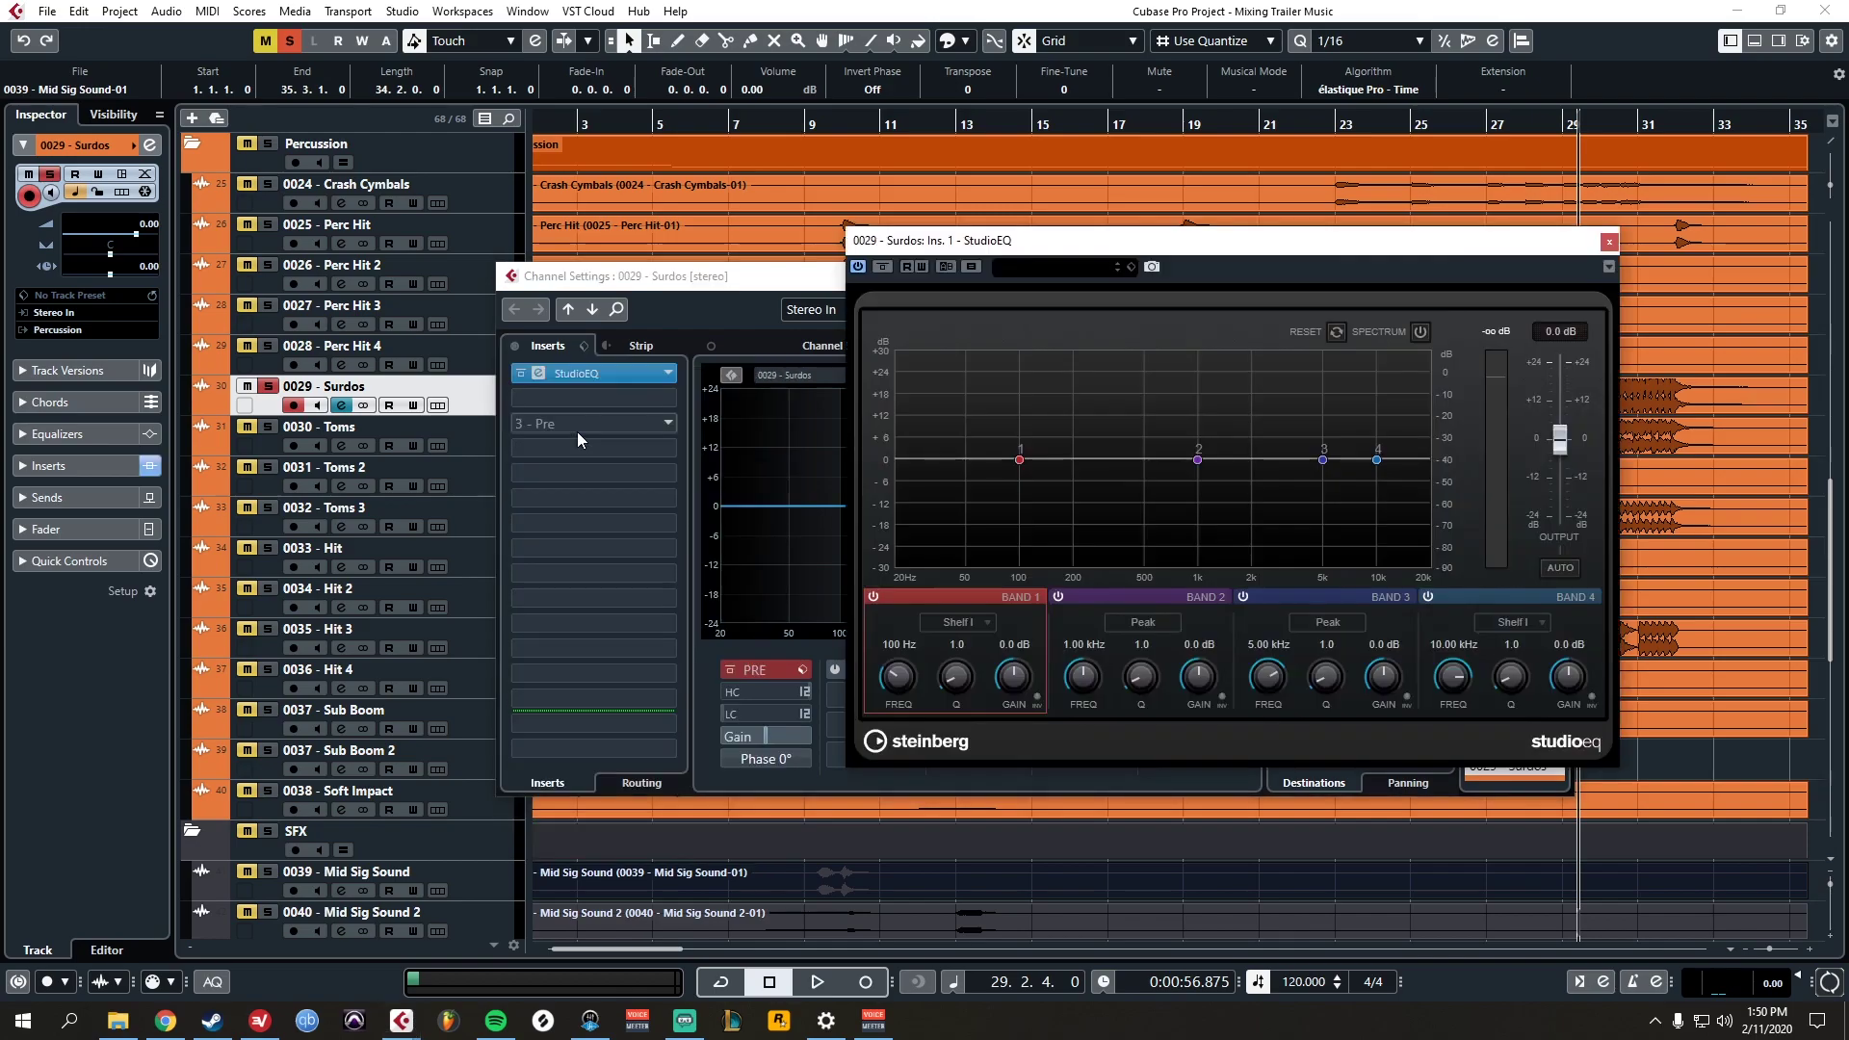
# - Set StudioEQ band 2 on Surdos to a -7.0 dB peak at 207 Hz during playback, audition the cut, and close the EQ window
pyautogui.moveTo(870, 291); pyautogui.dragTo(842, 277)
pyautogui.press('space')
pyautogui.moveTo(956, 497); pyautogui.dragTo(836, 528)
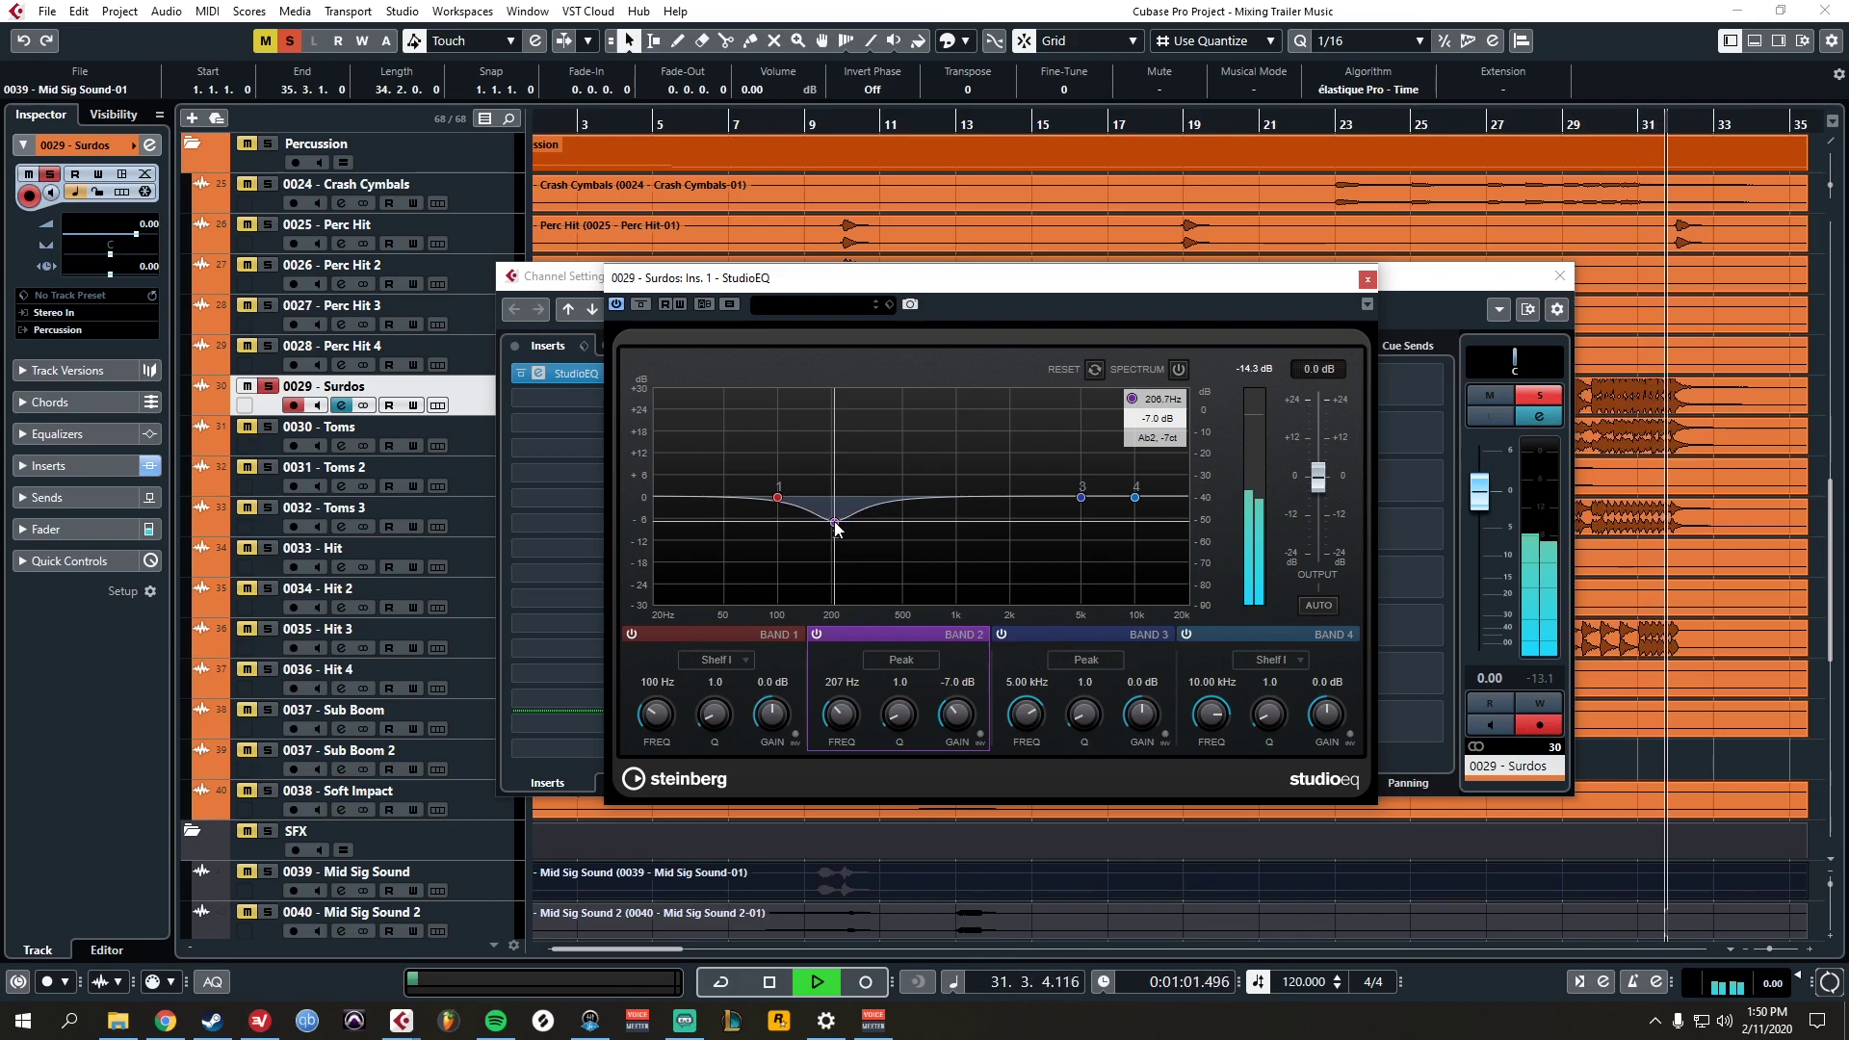
pyautogui.press('space')
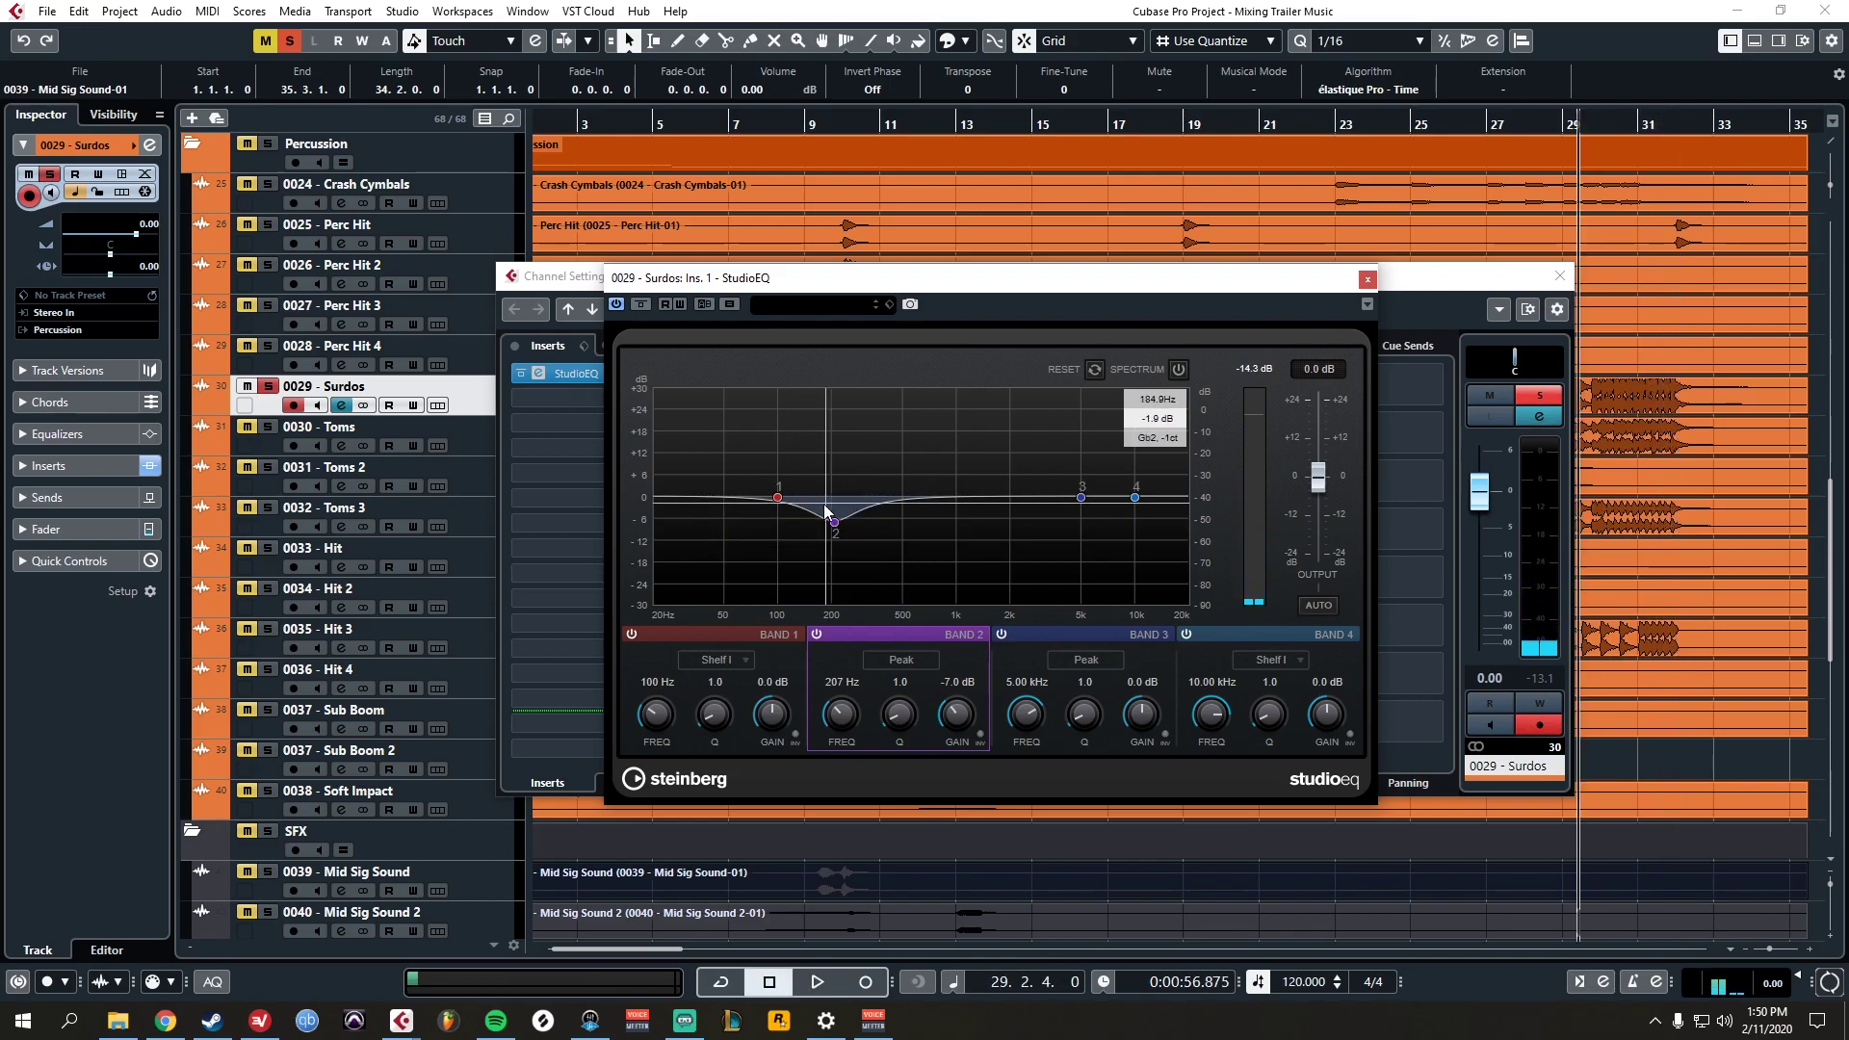
pyautogui.press('space')
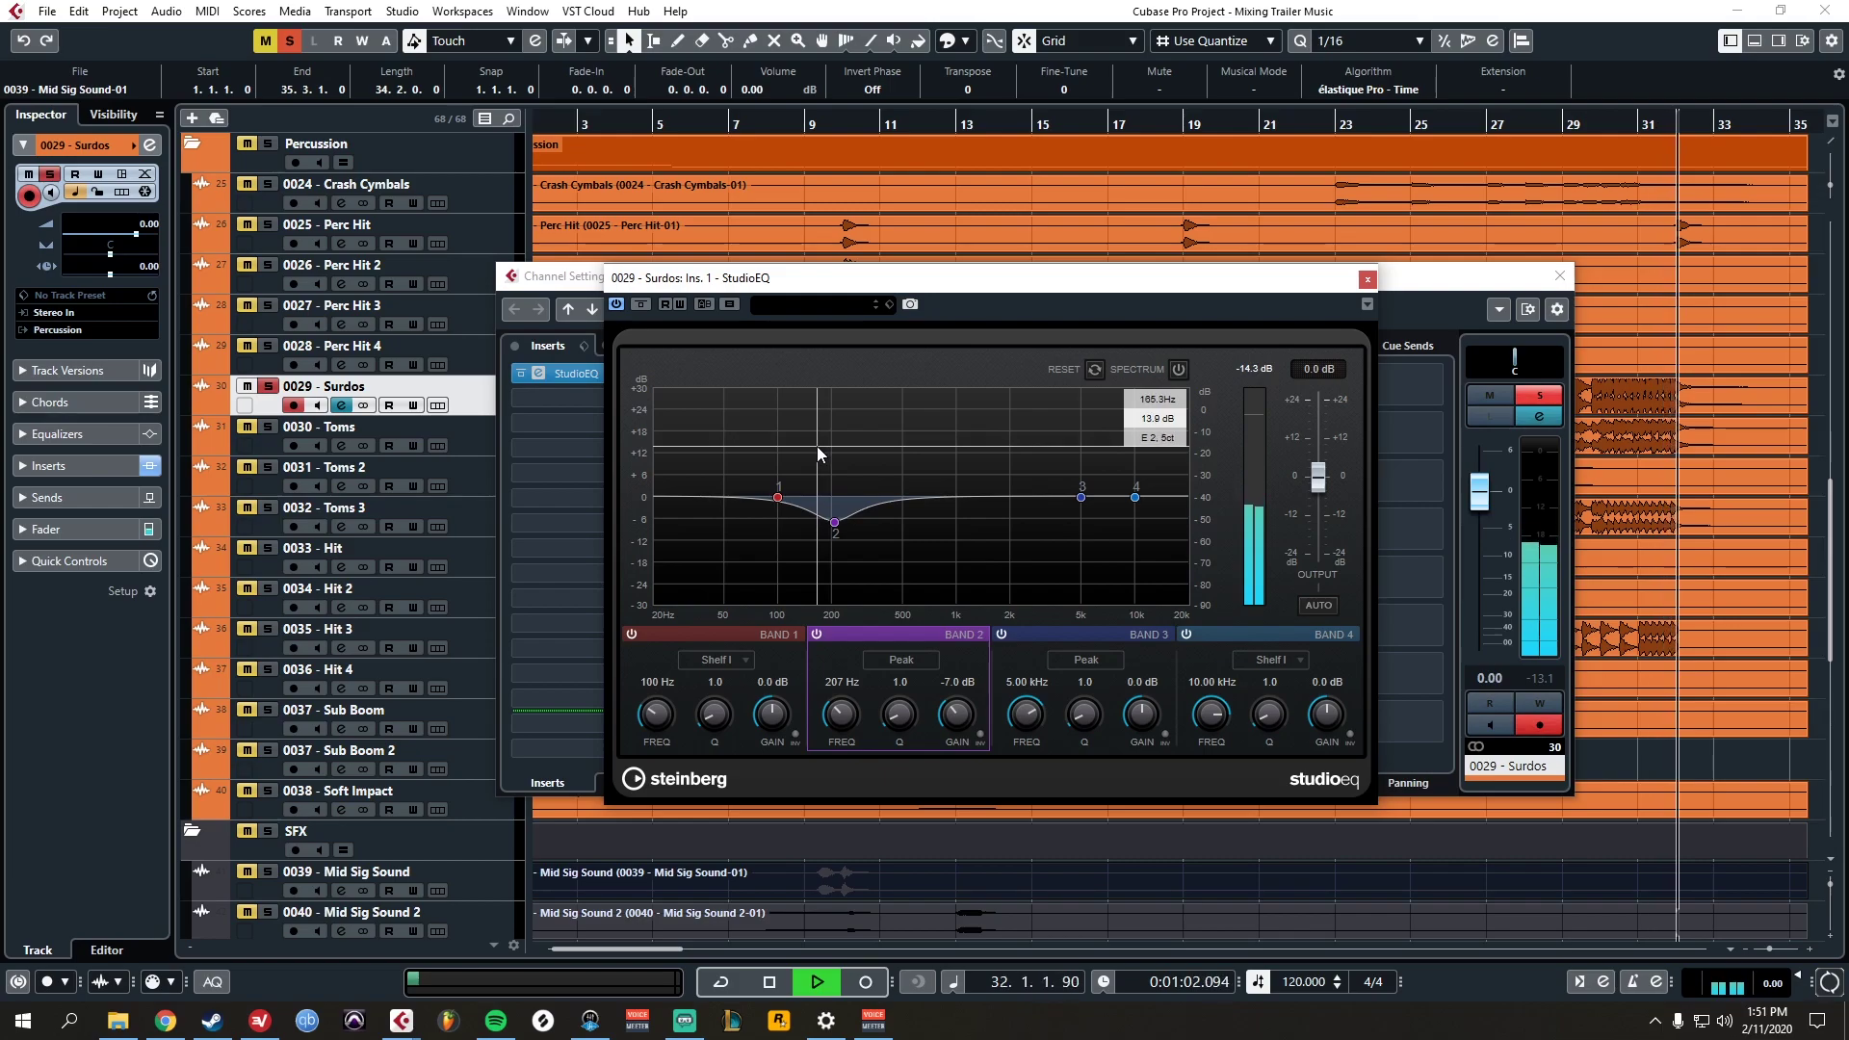
pyautogui.press('space')
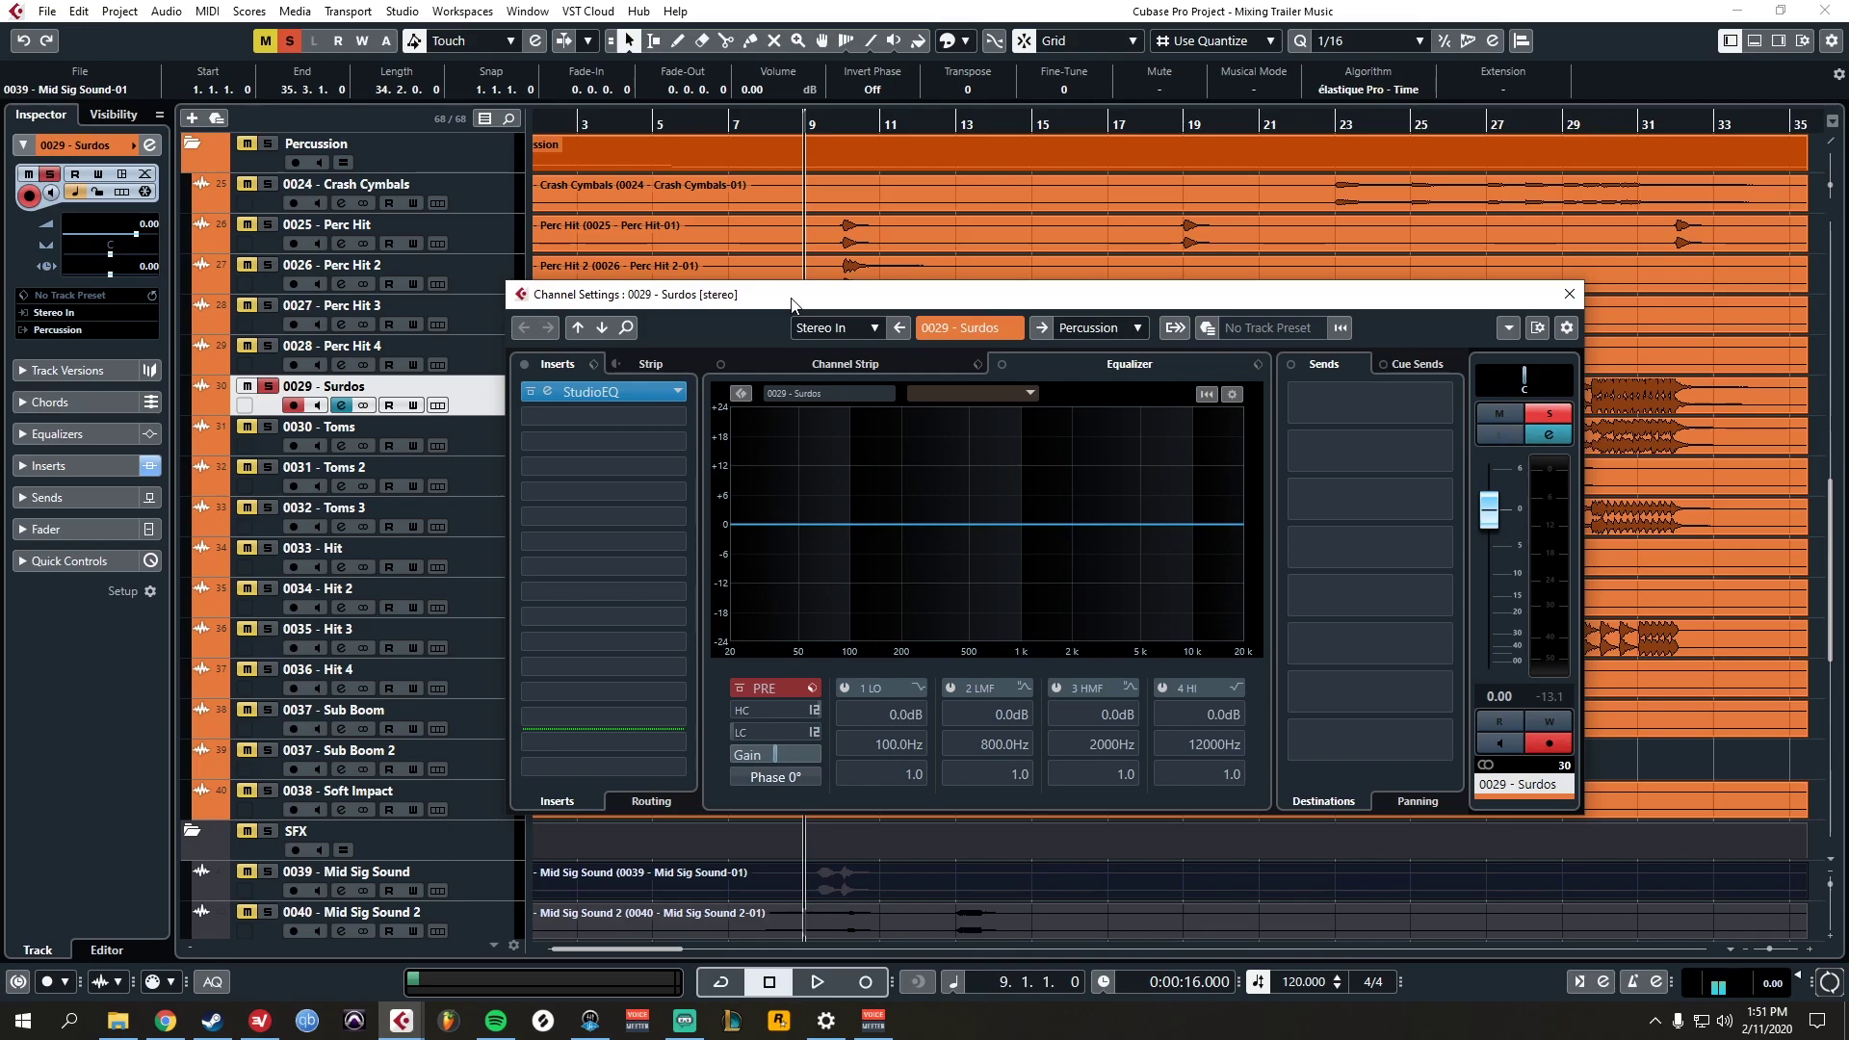
# - Load the Softube Saturation Knob into the second insert slot of Surdos
pyautogui.click(604, 418)
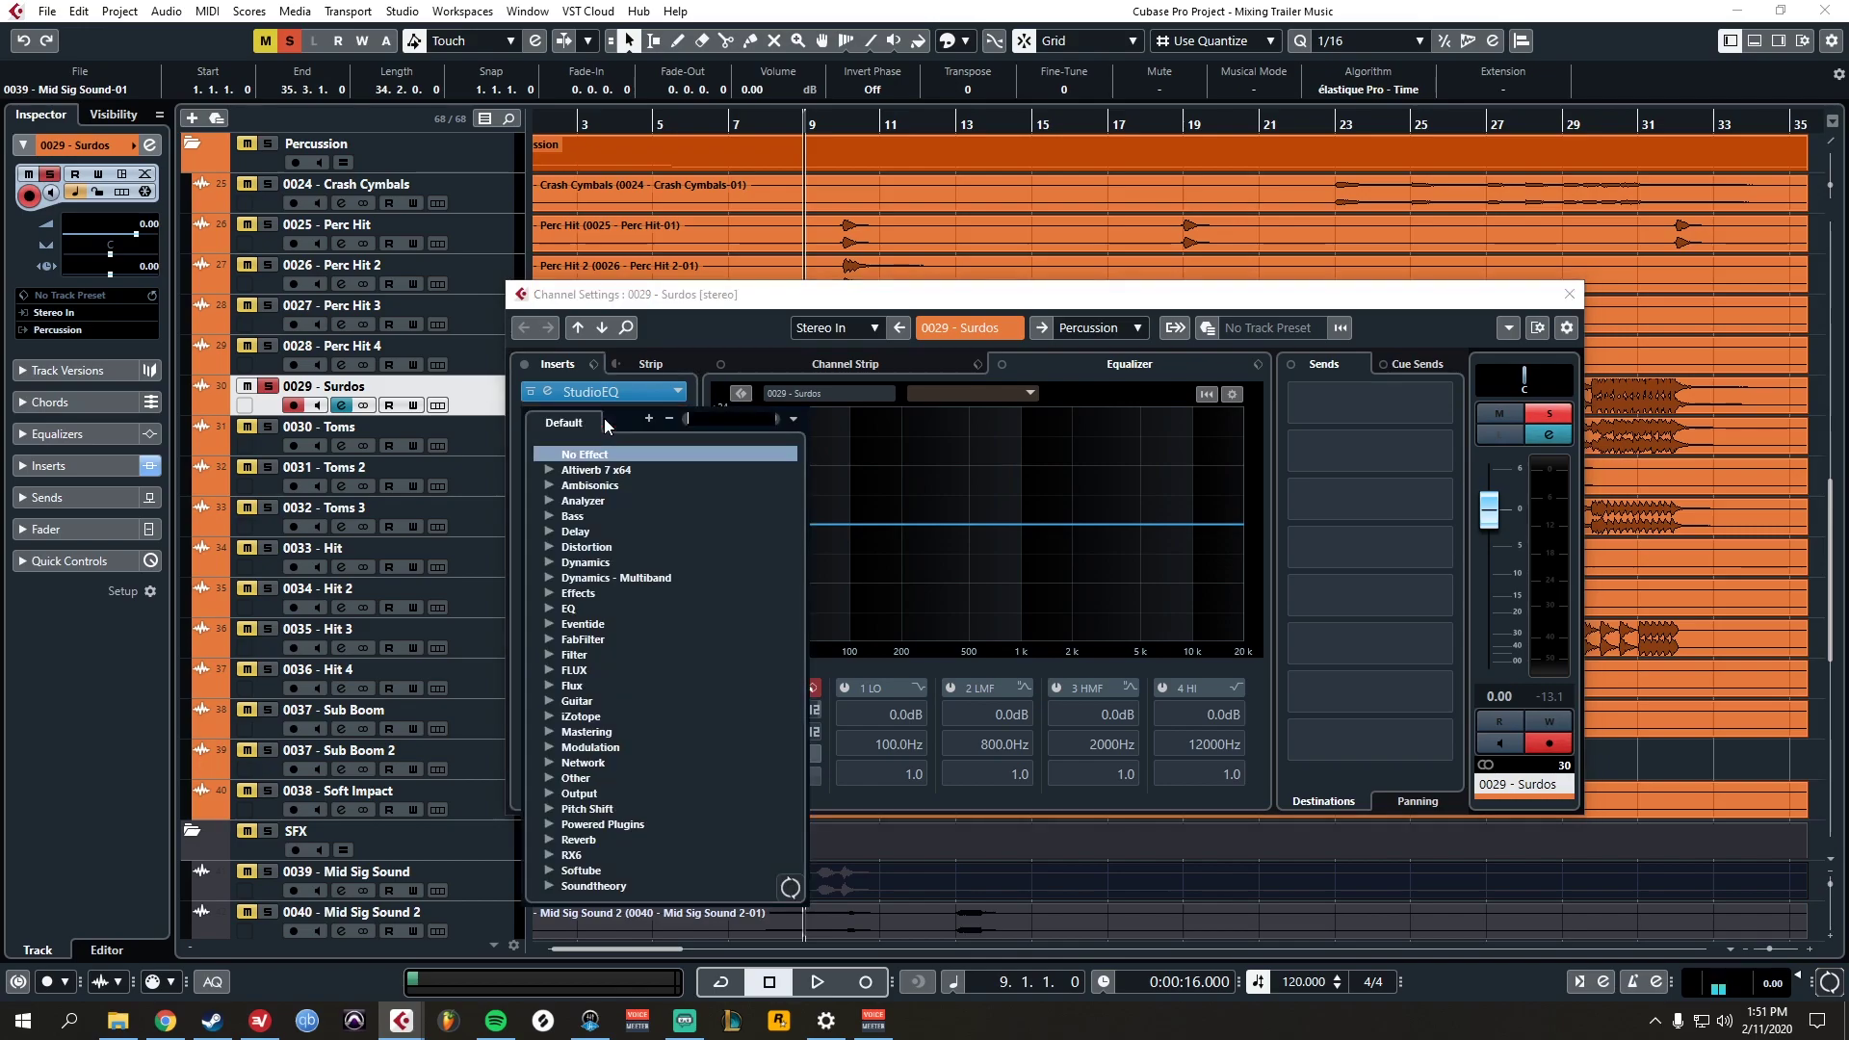
pyautogui.write('satur')
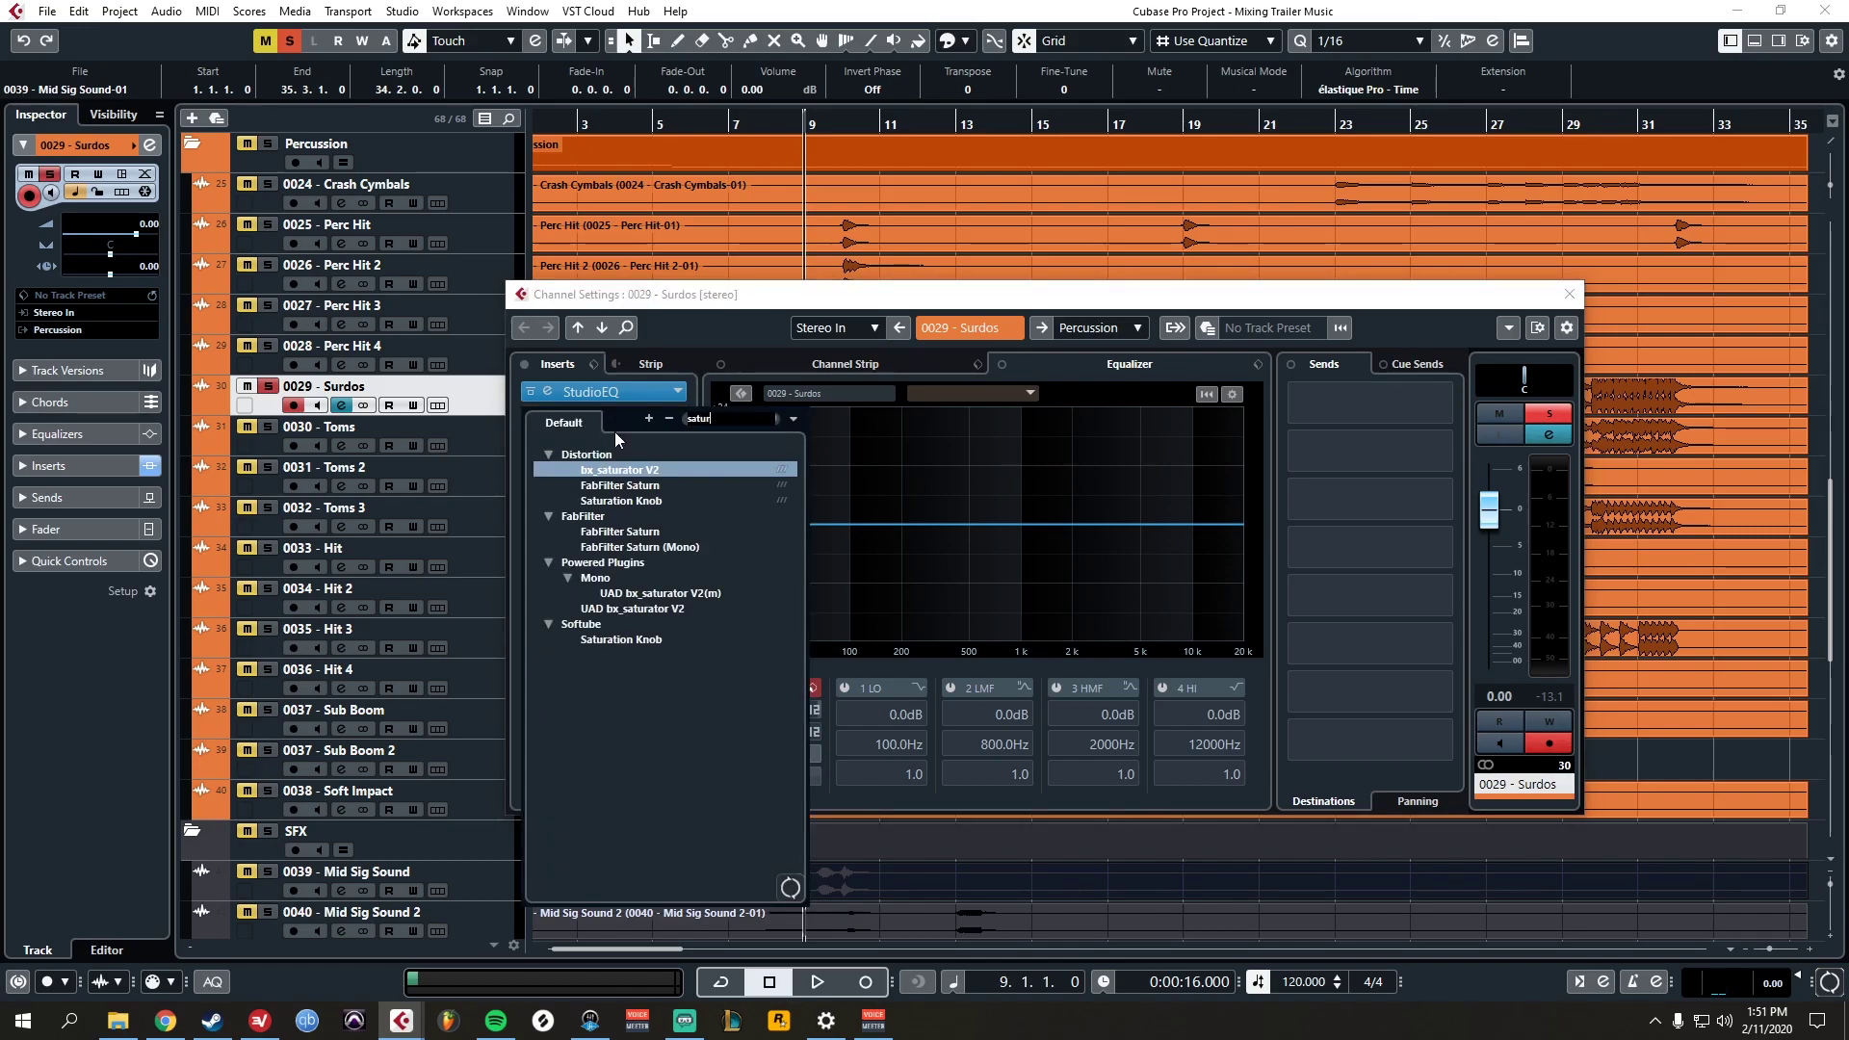
pyautogui.click(647, 501)
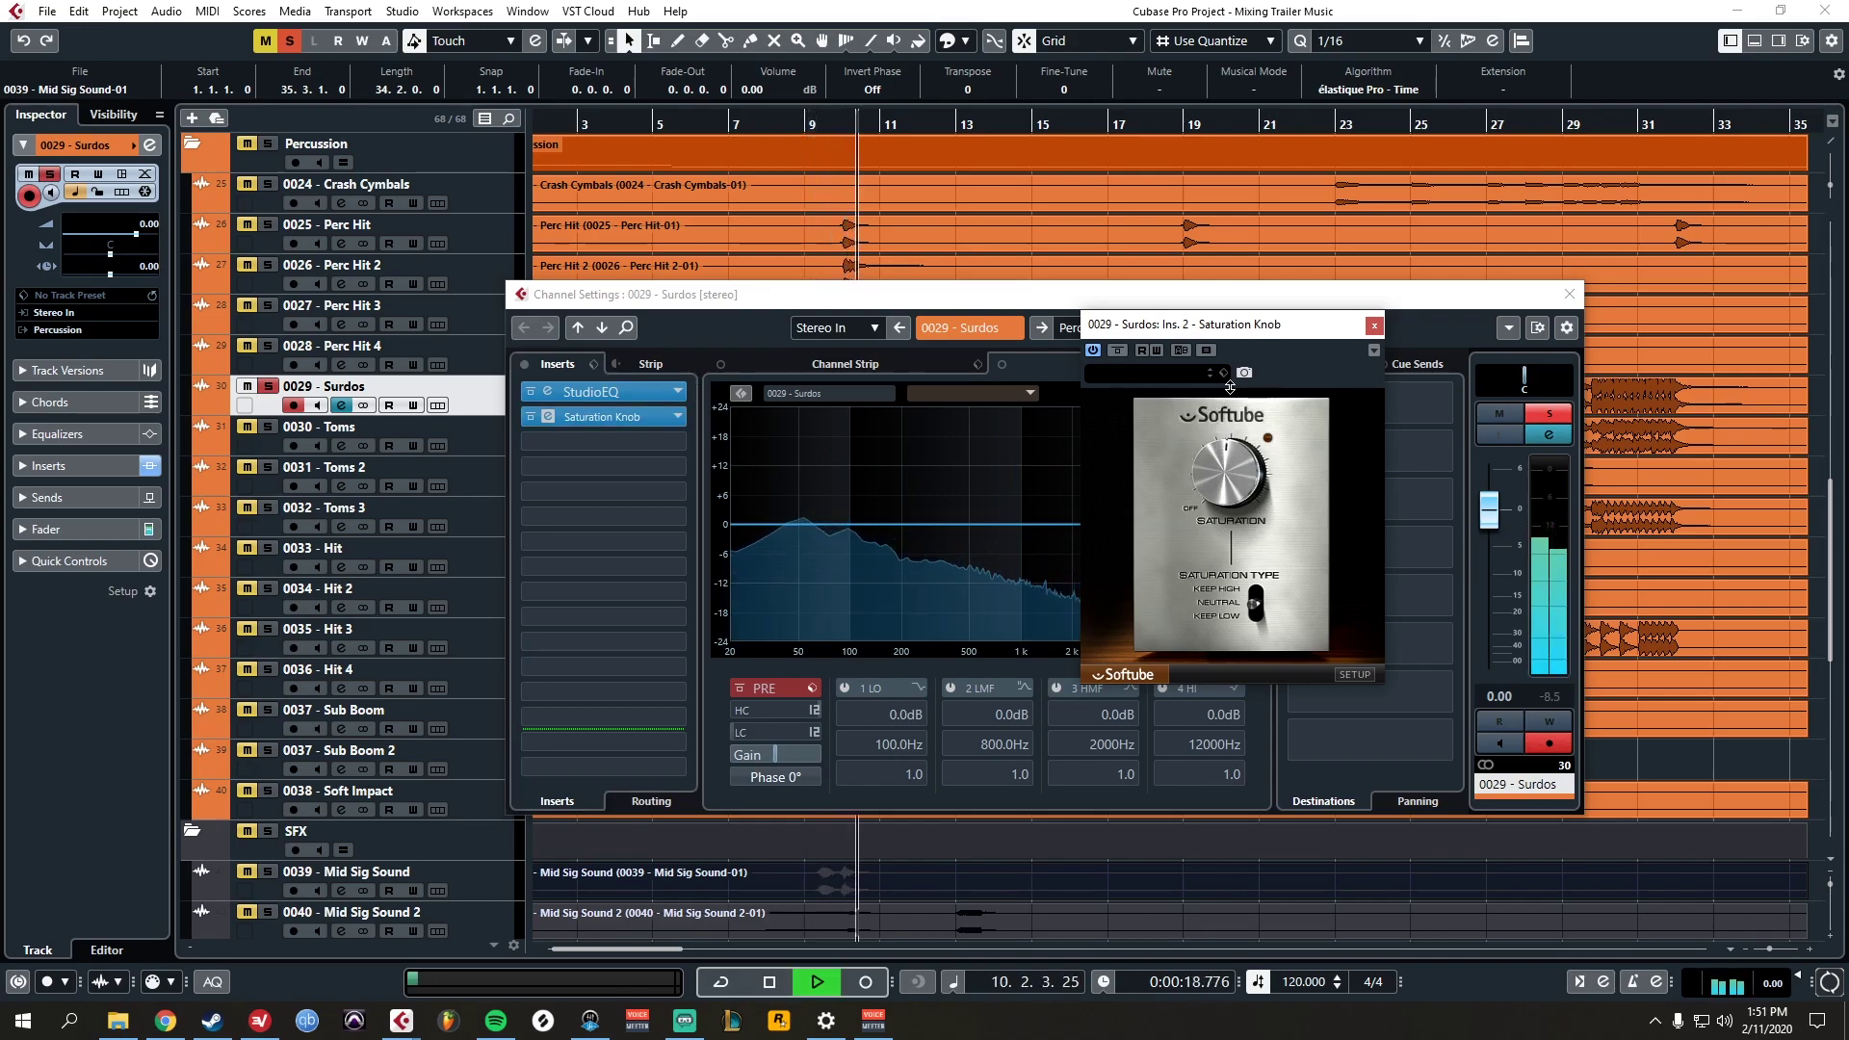
# - Lower the Surdos track volume to -10.6 dB during playback from bar 9, and close the Saturation Knob and channel settings windows
pyautogui.press('space')
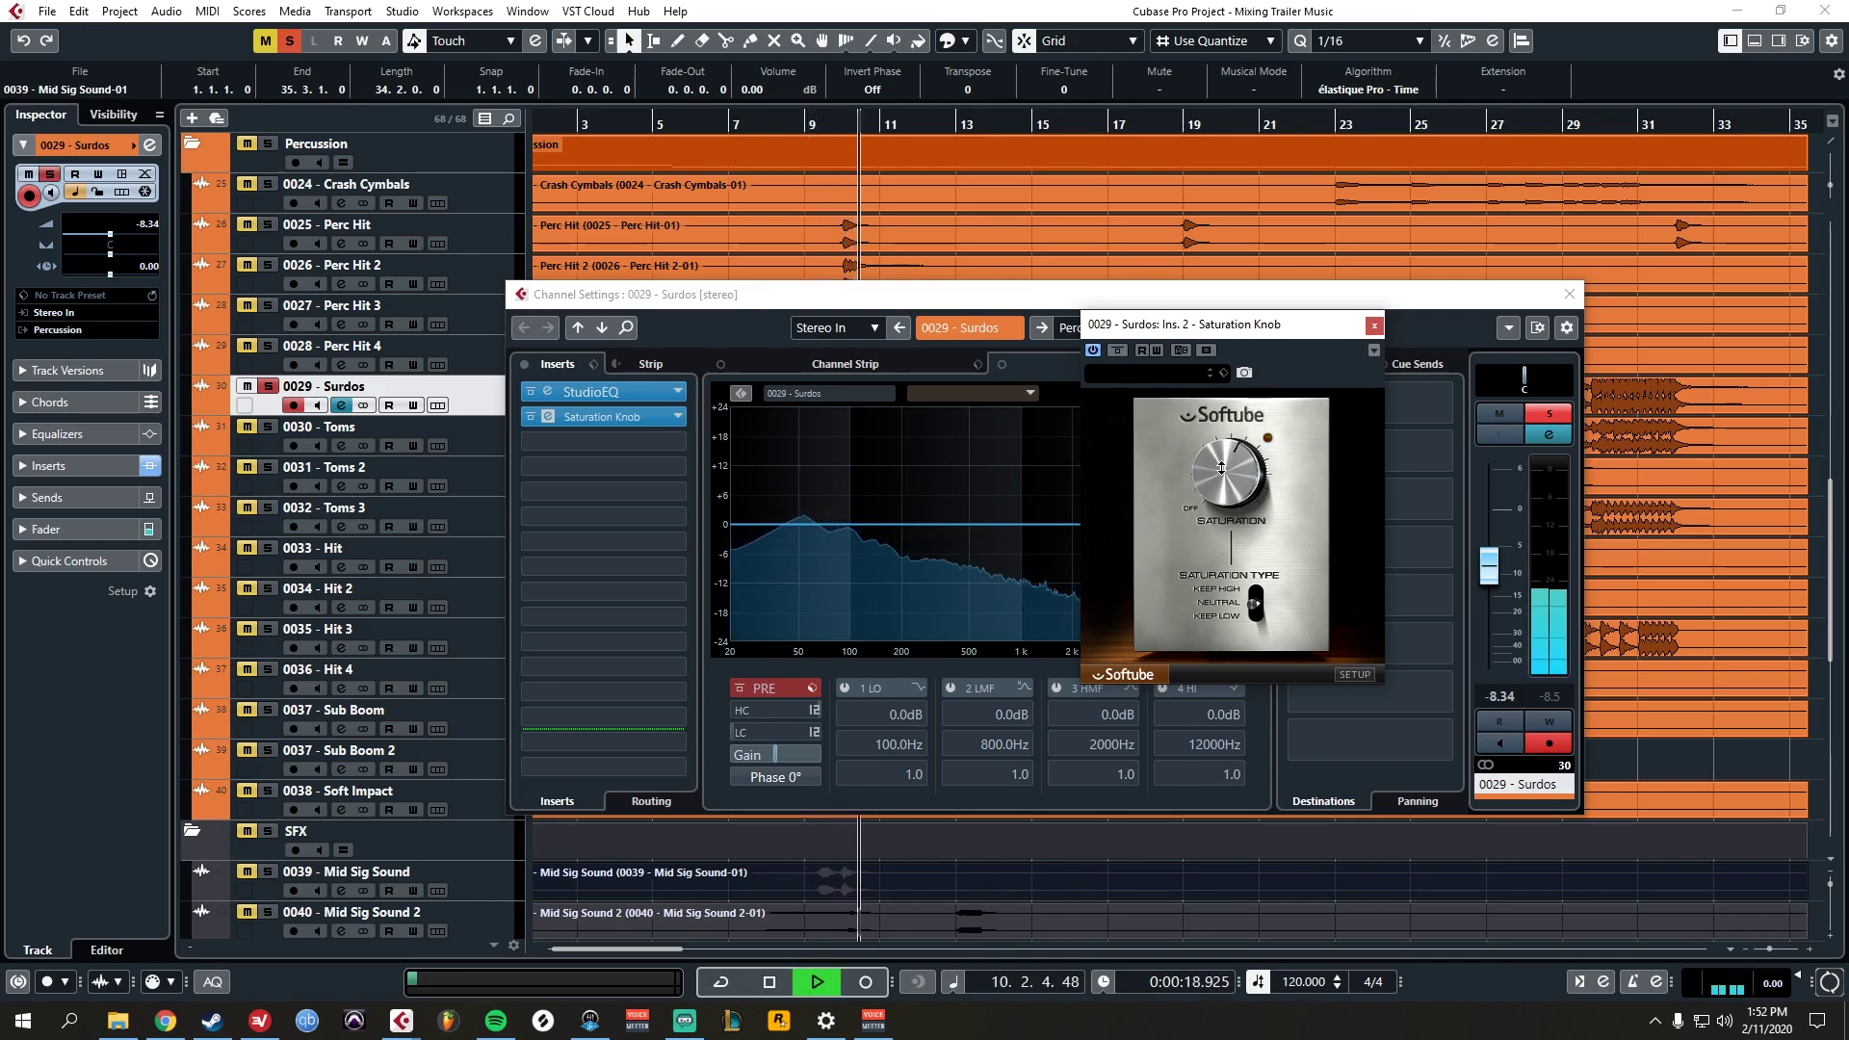
pyautogui.press('space')
pyautogui.press('space')
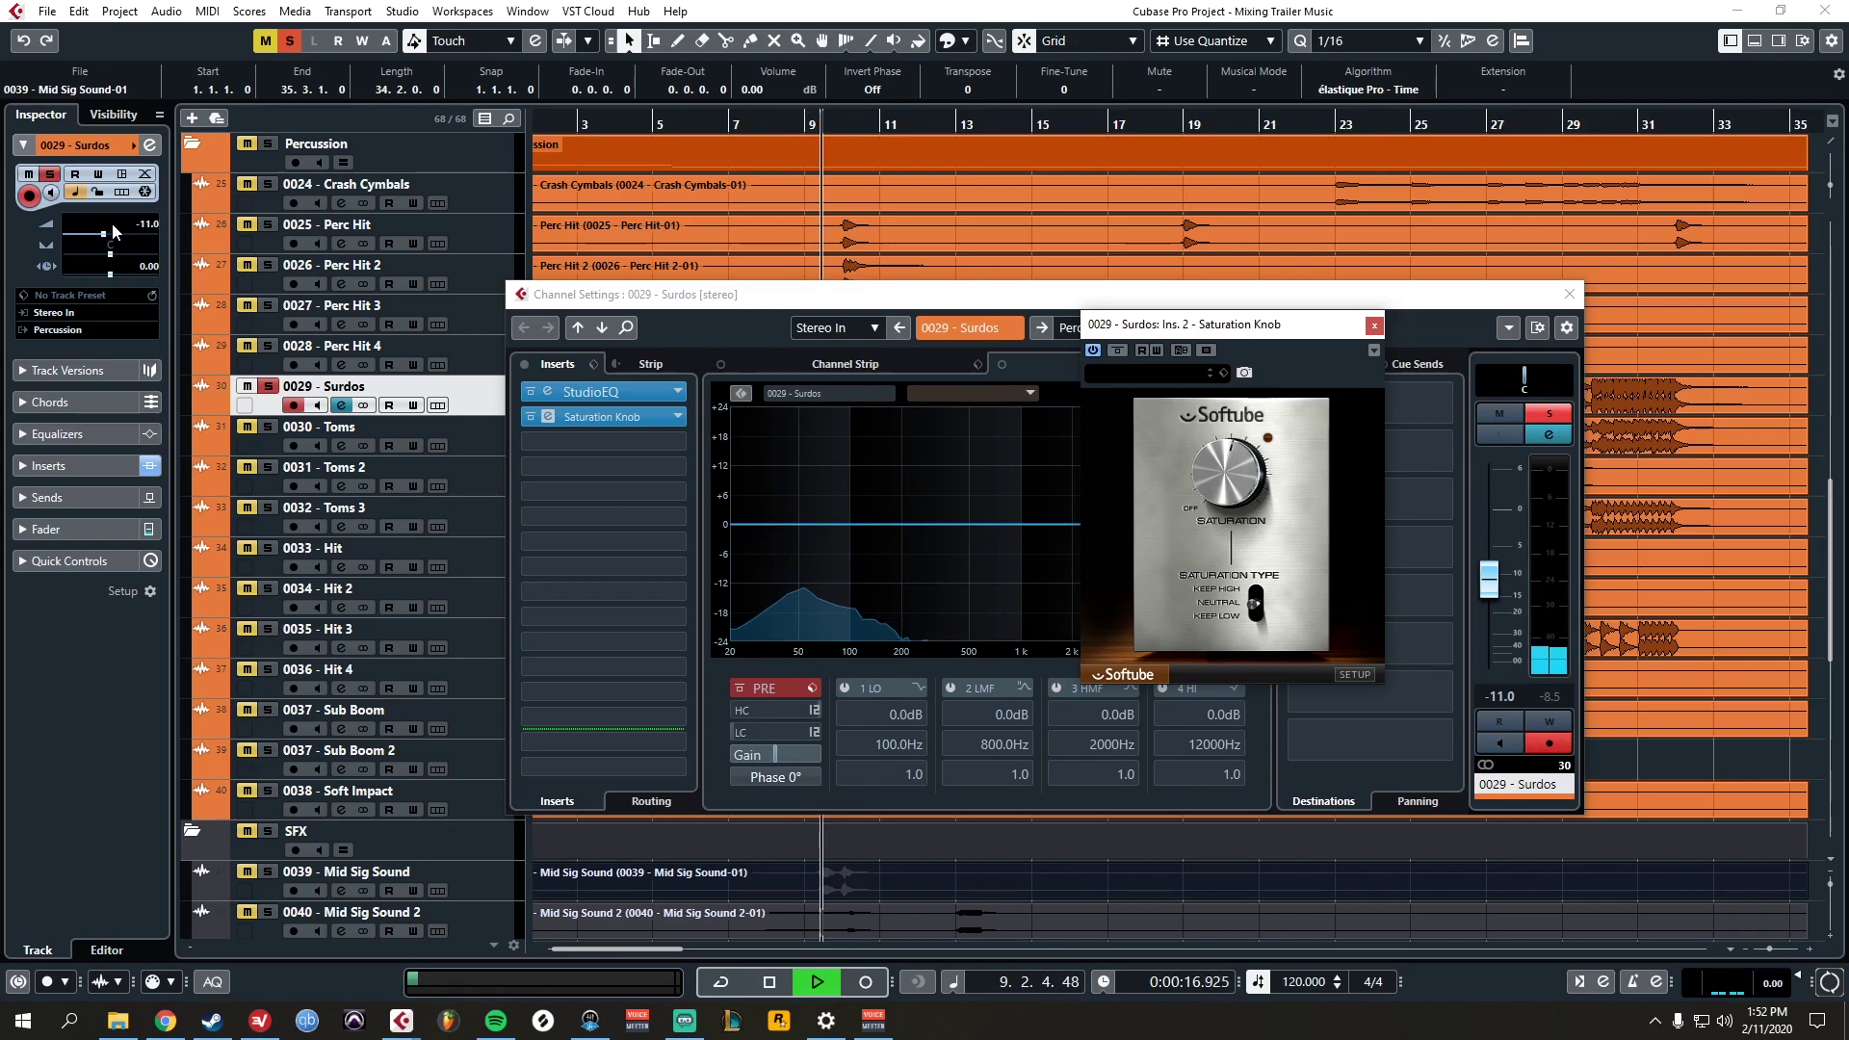
pyautogui.moveTo(119, 233); pyautogui.dragTo(113, 232)
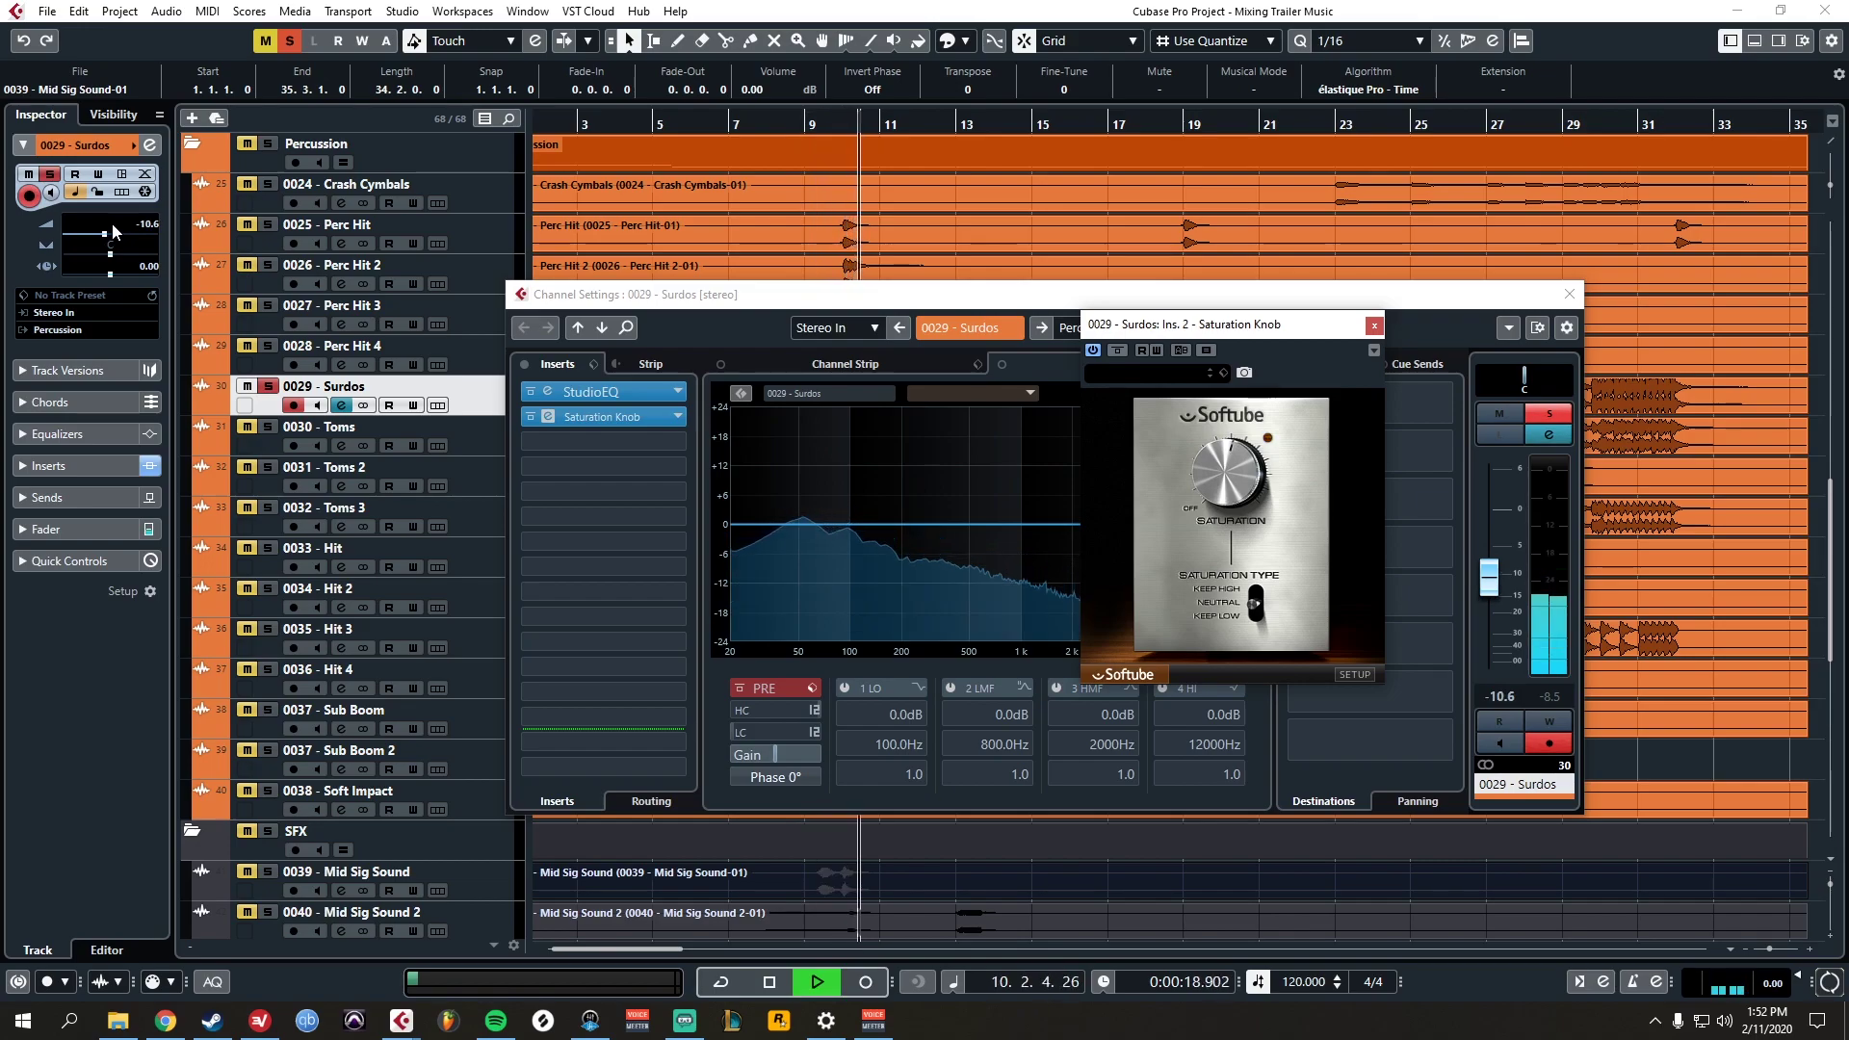
pyautogui.press('space')
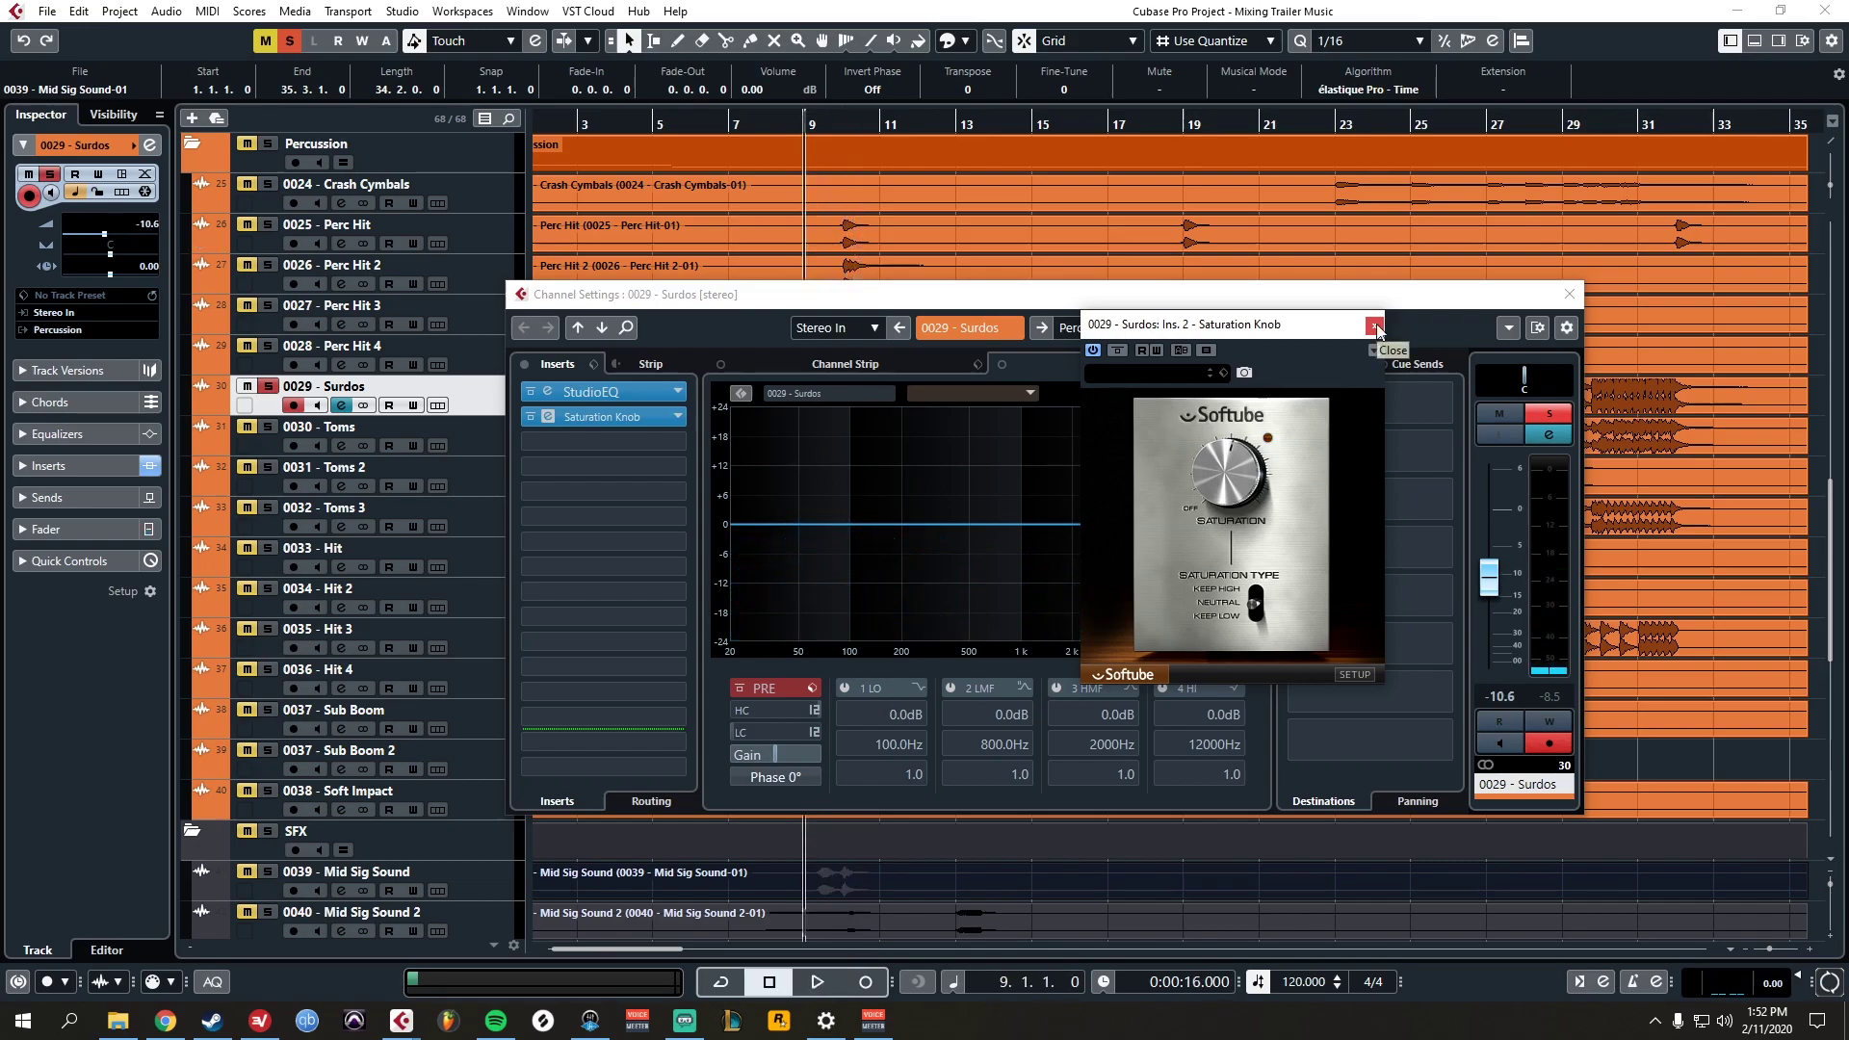
pyautogui.click(1375, 324)
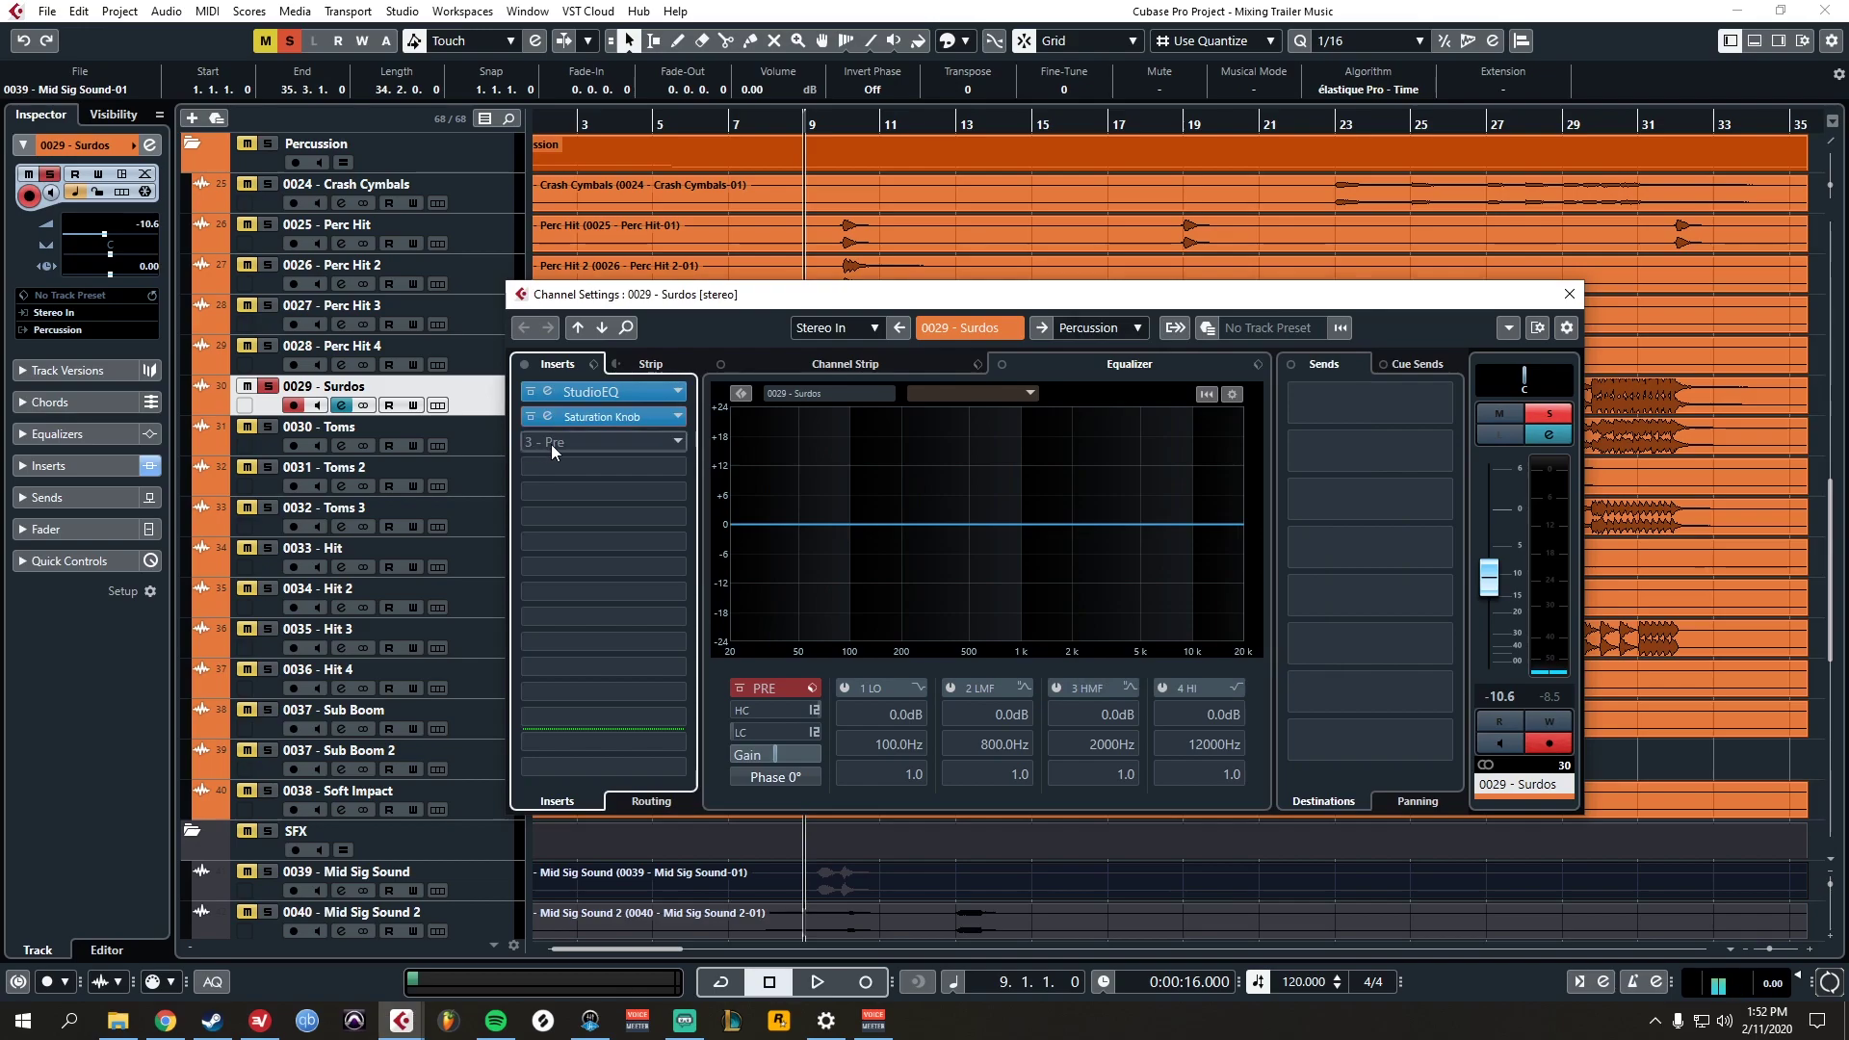
pyautogui.press('e')
# - Unsolo Surdos and play the full mix from bar 9 and again from bar 1
pyautogui.click(273, 390)
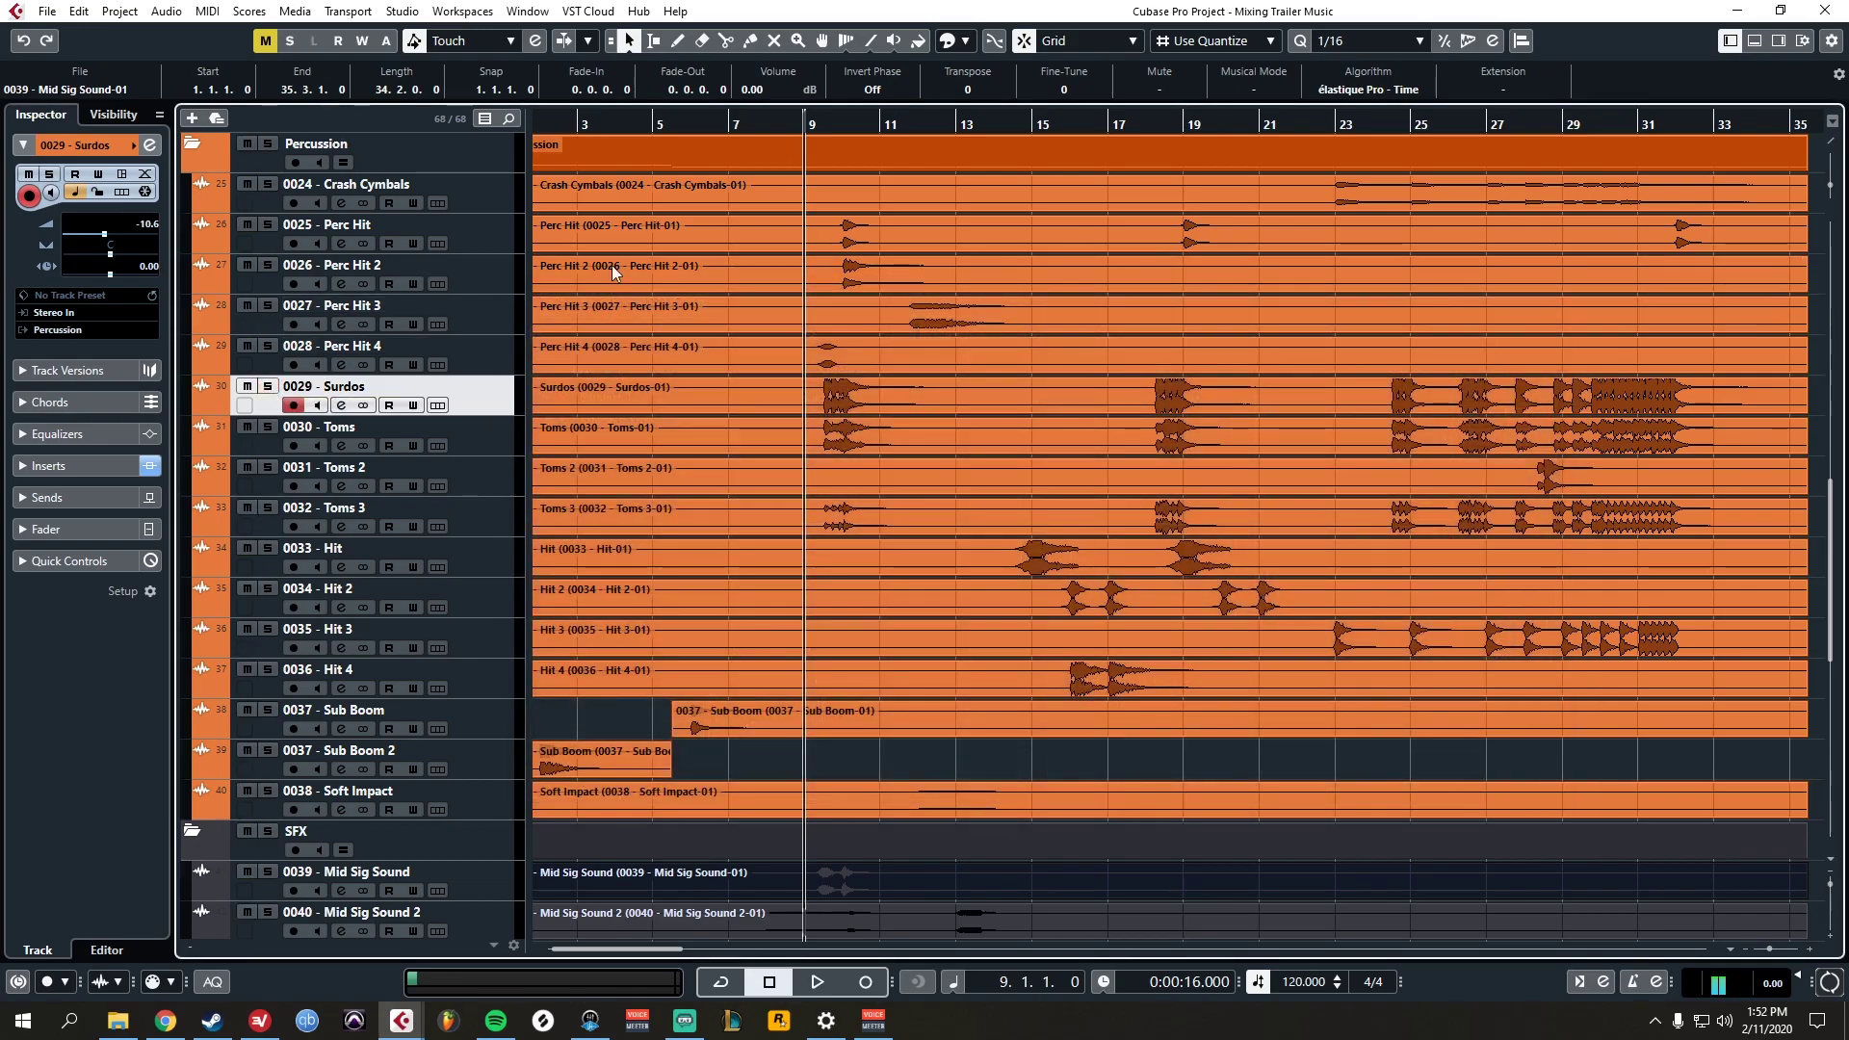
pyautogui.press('space')
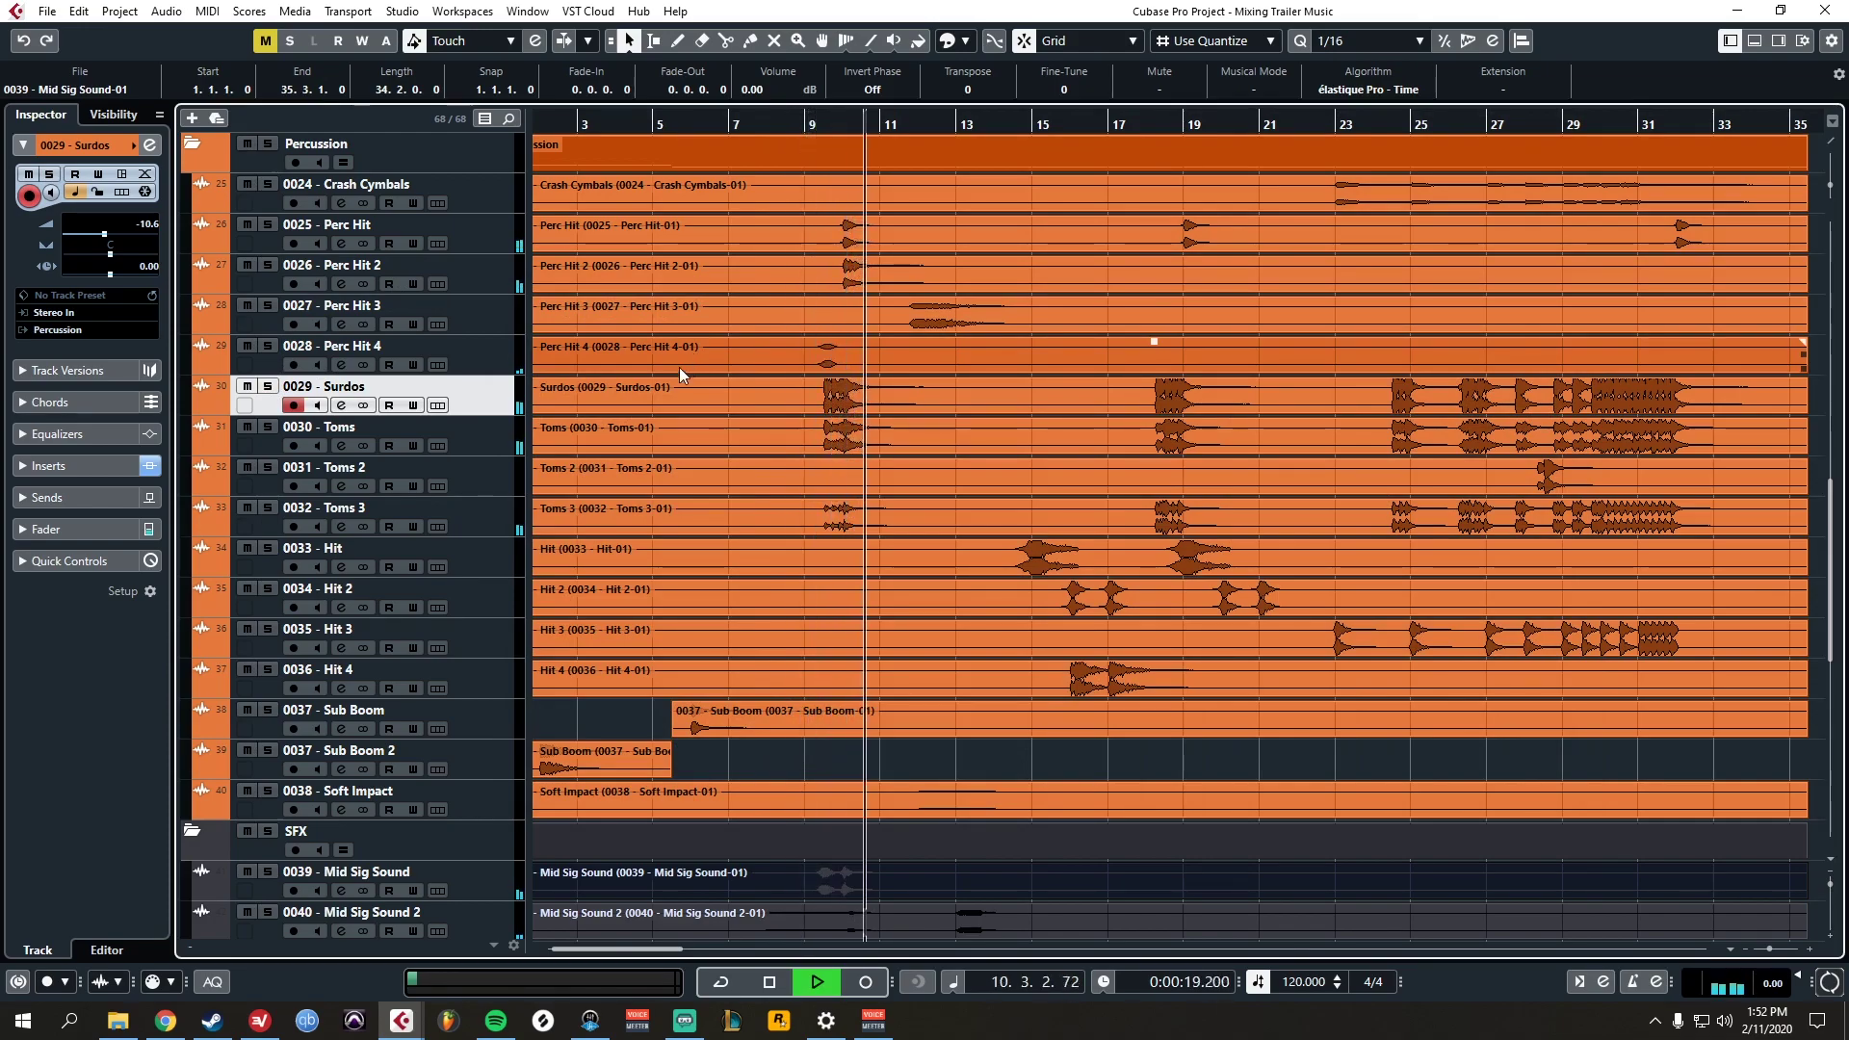
pyautogui.press('space')
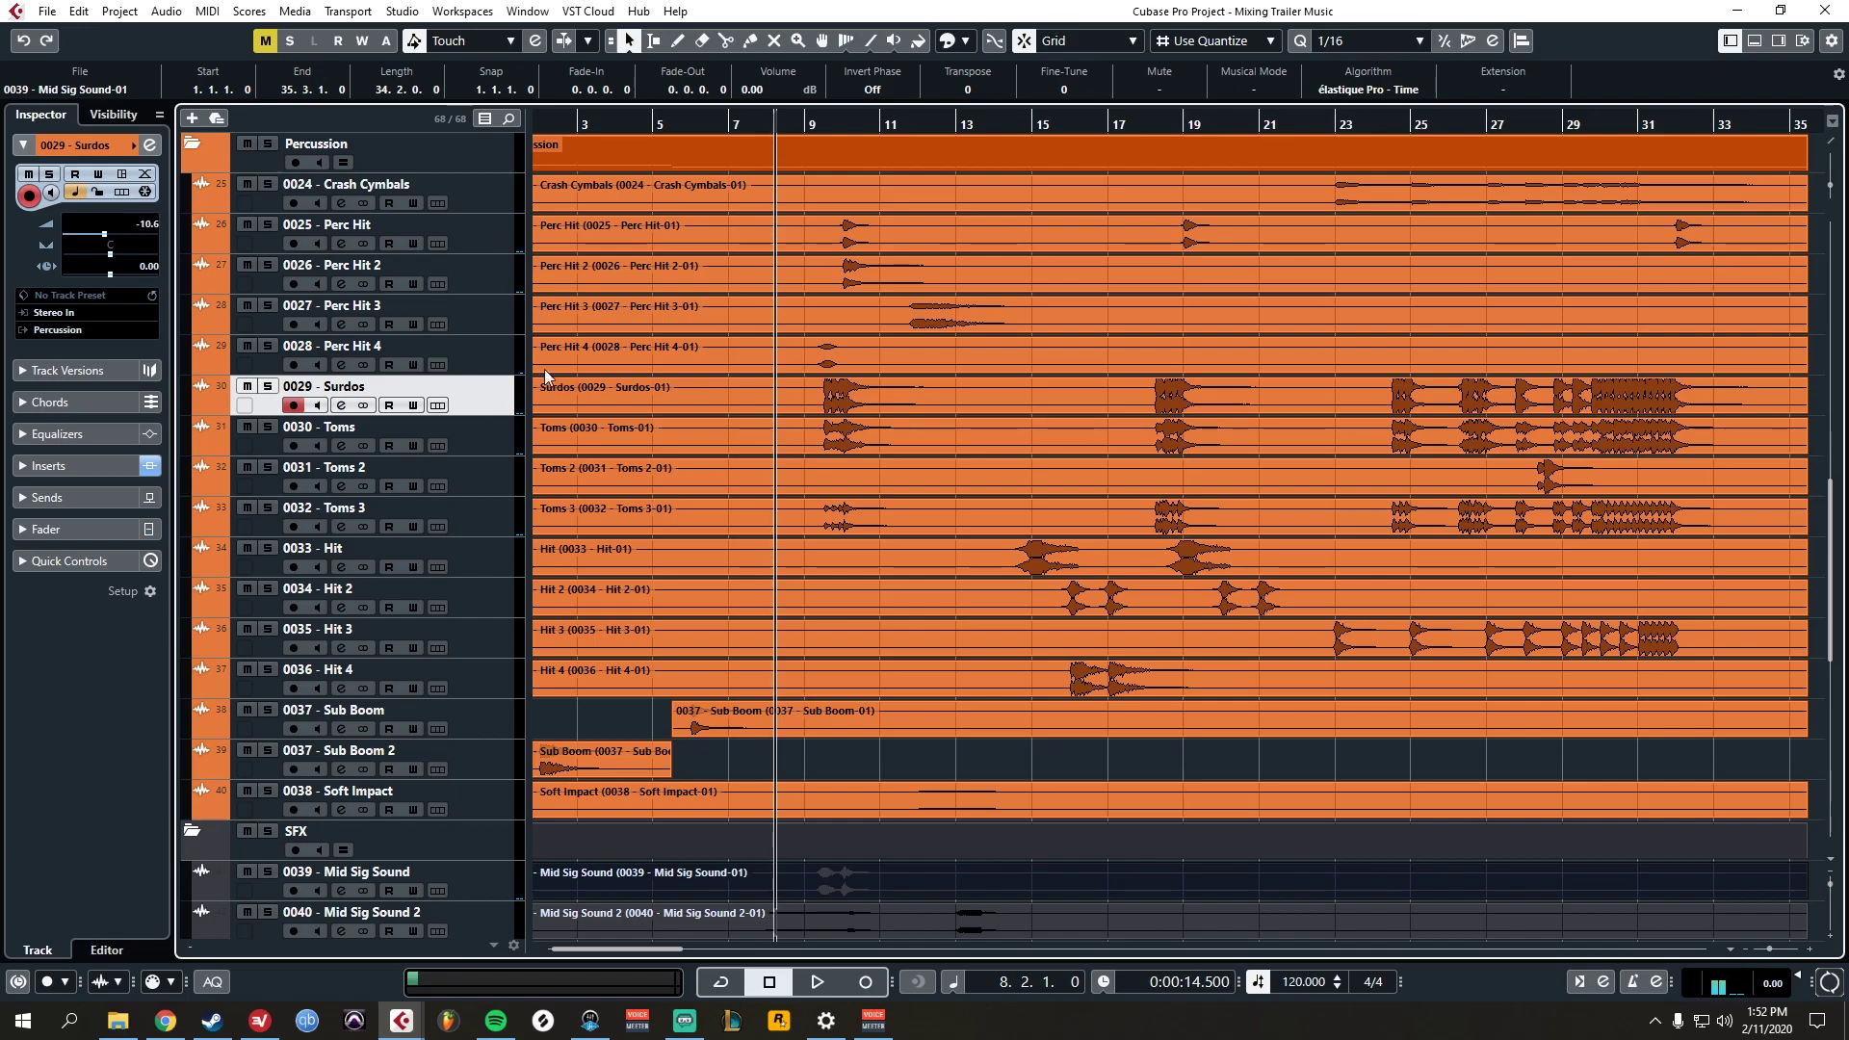
pyautogui.hscroll(-2, 814, 277)
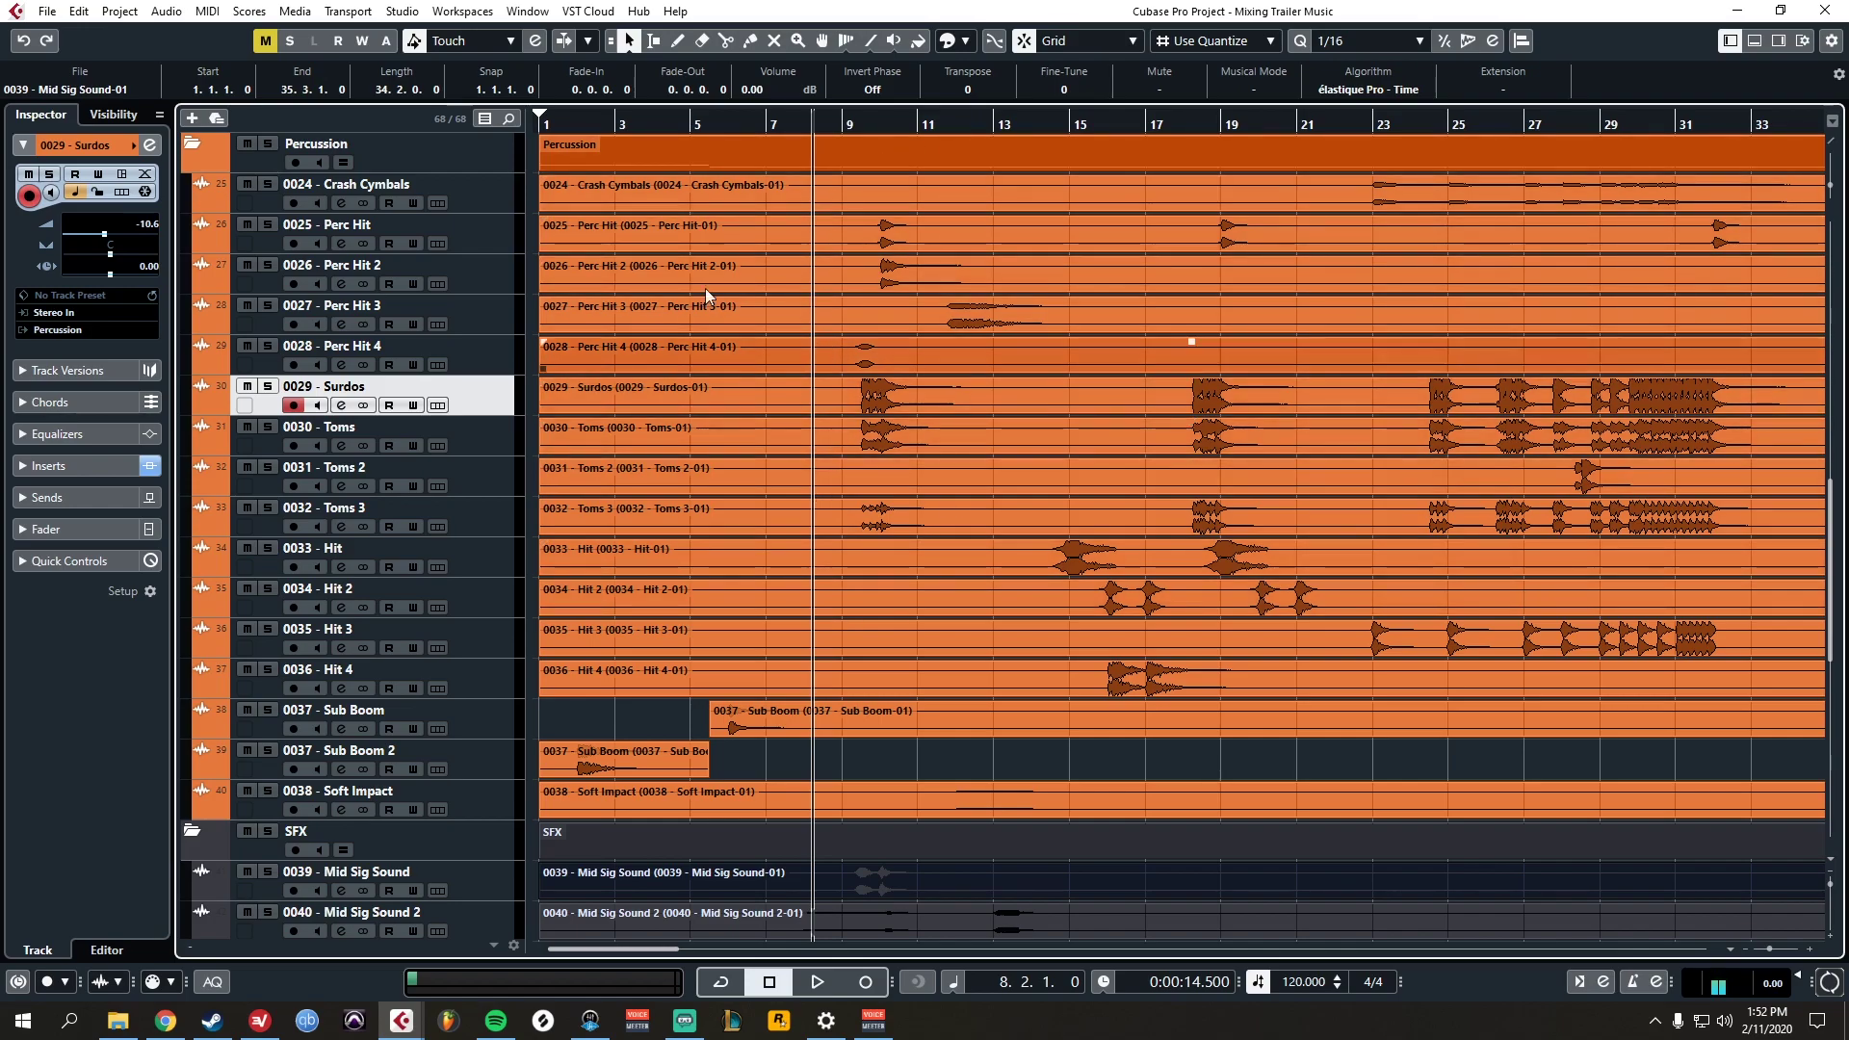
pyautogui.click(562, 119)
pyautogui.press('space')
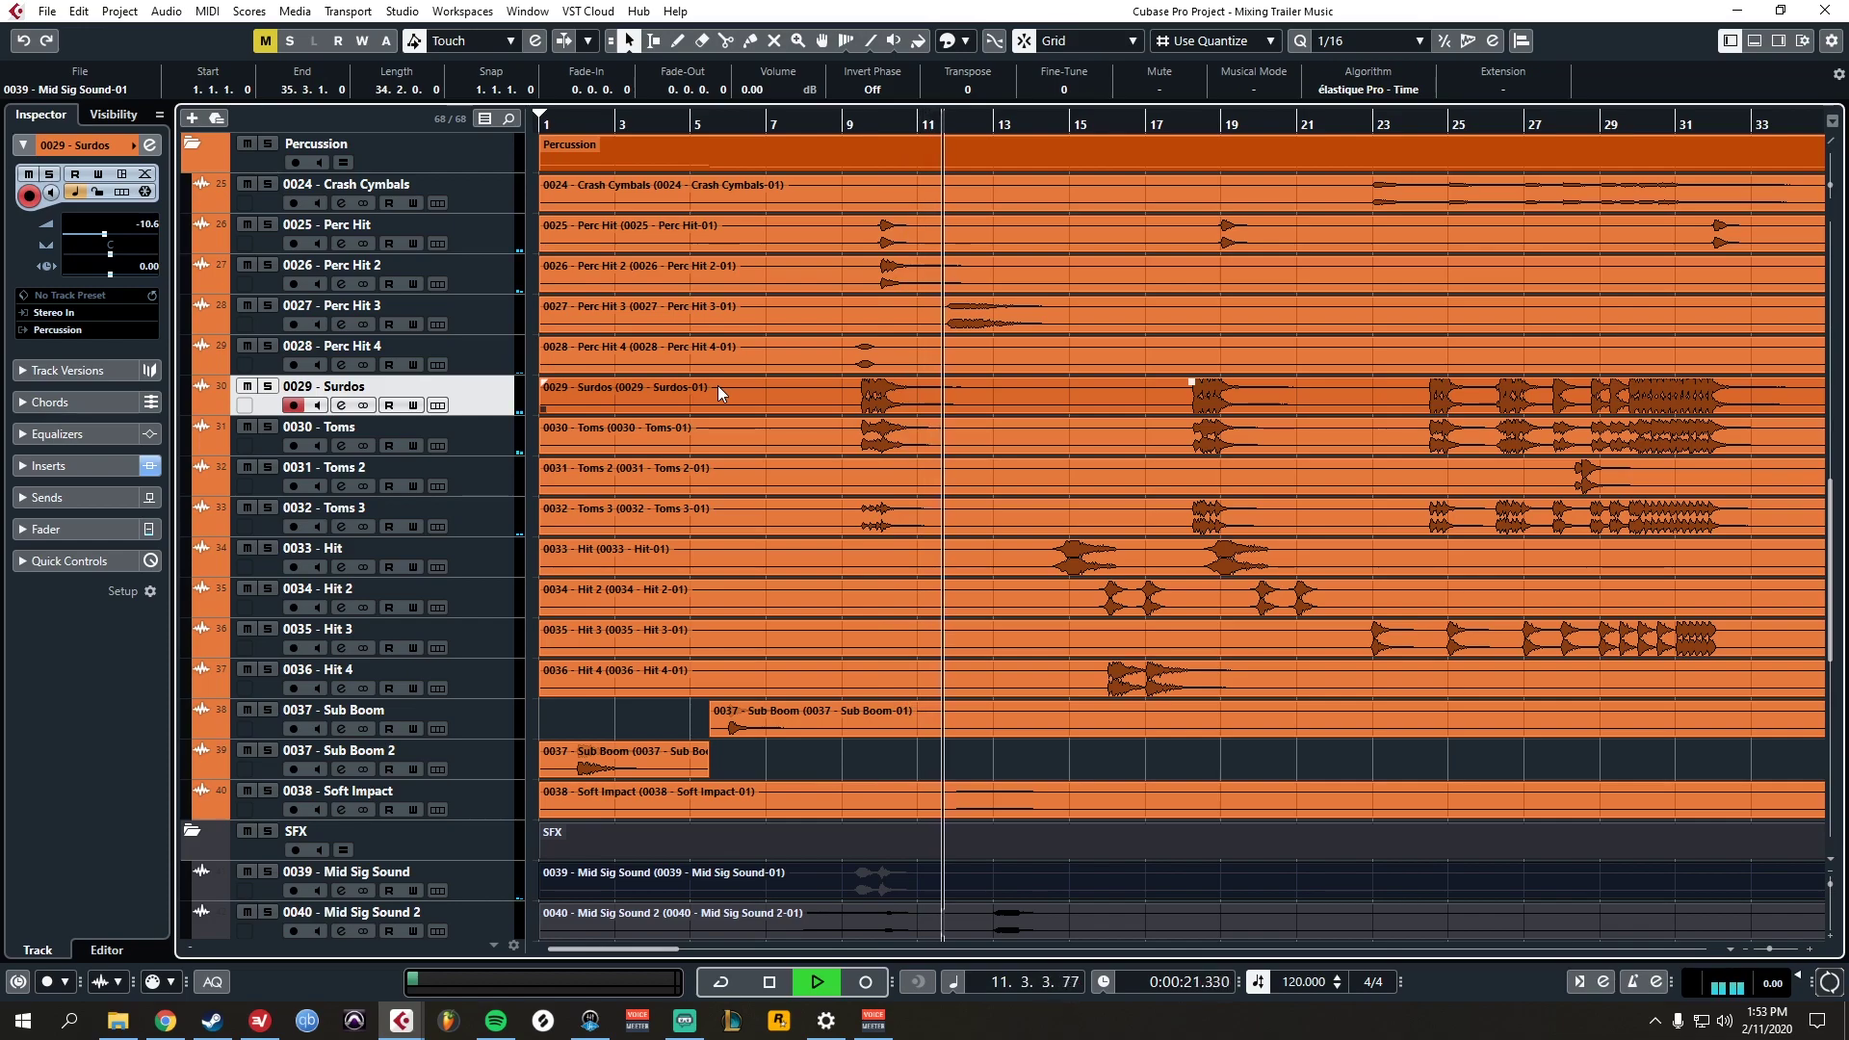
pyautogui.press('space')
# - Solo the Toms track in the Percussion group and listen to it from bar 9
pyautogui.scroll(3, 809, 434)
pyautogui.scroll(3, 847, 447)
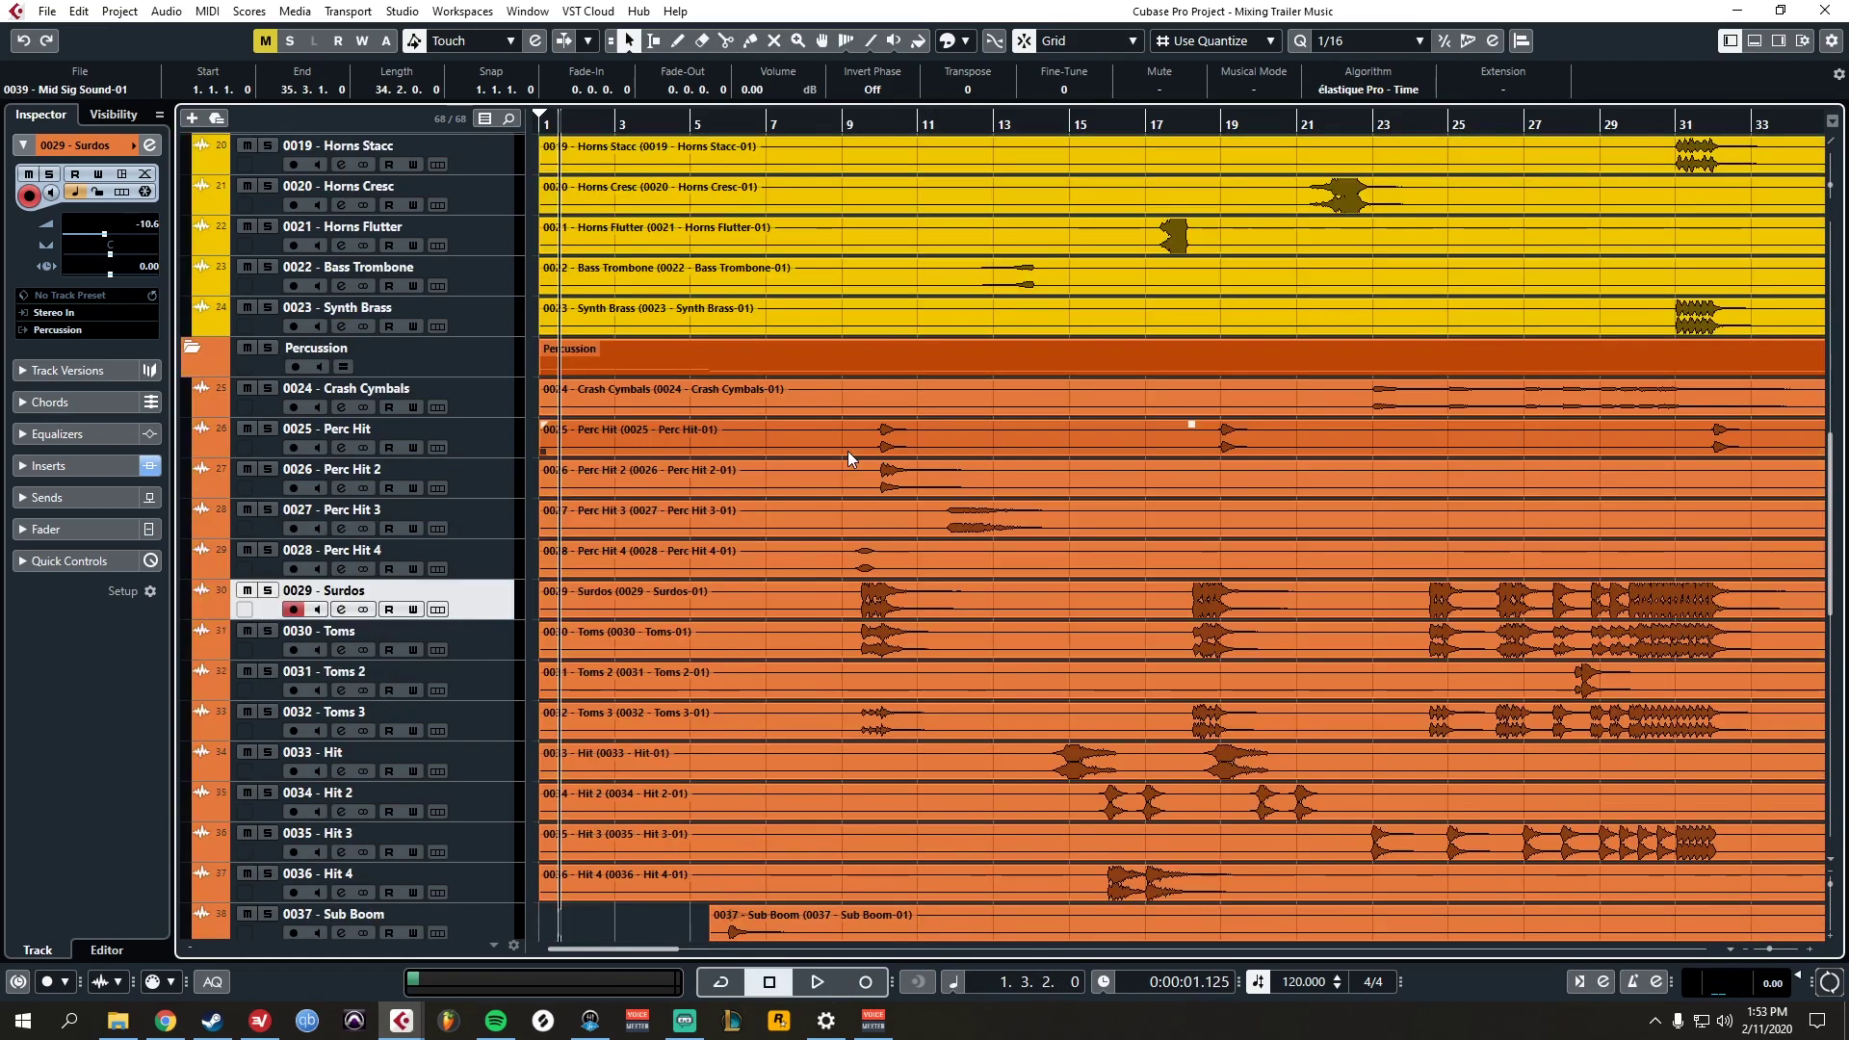
pyautogui.click(262, 630)
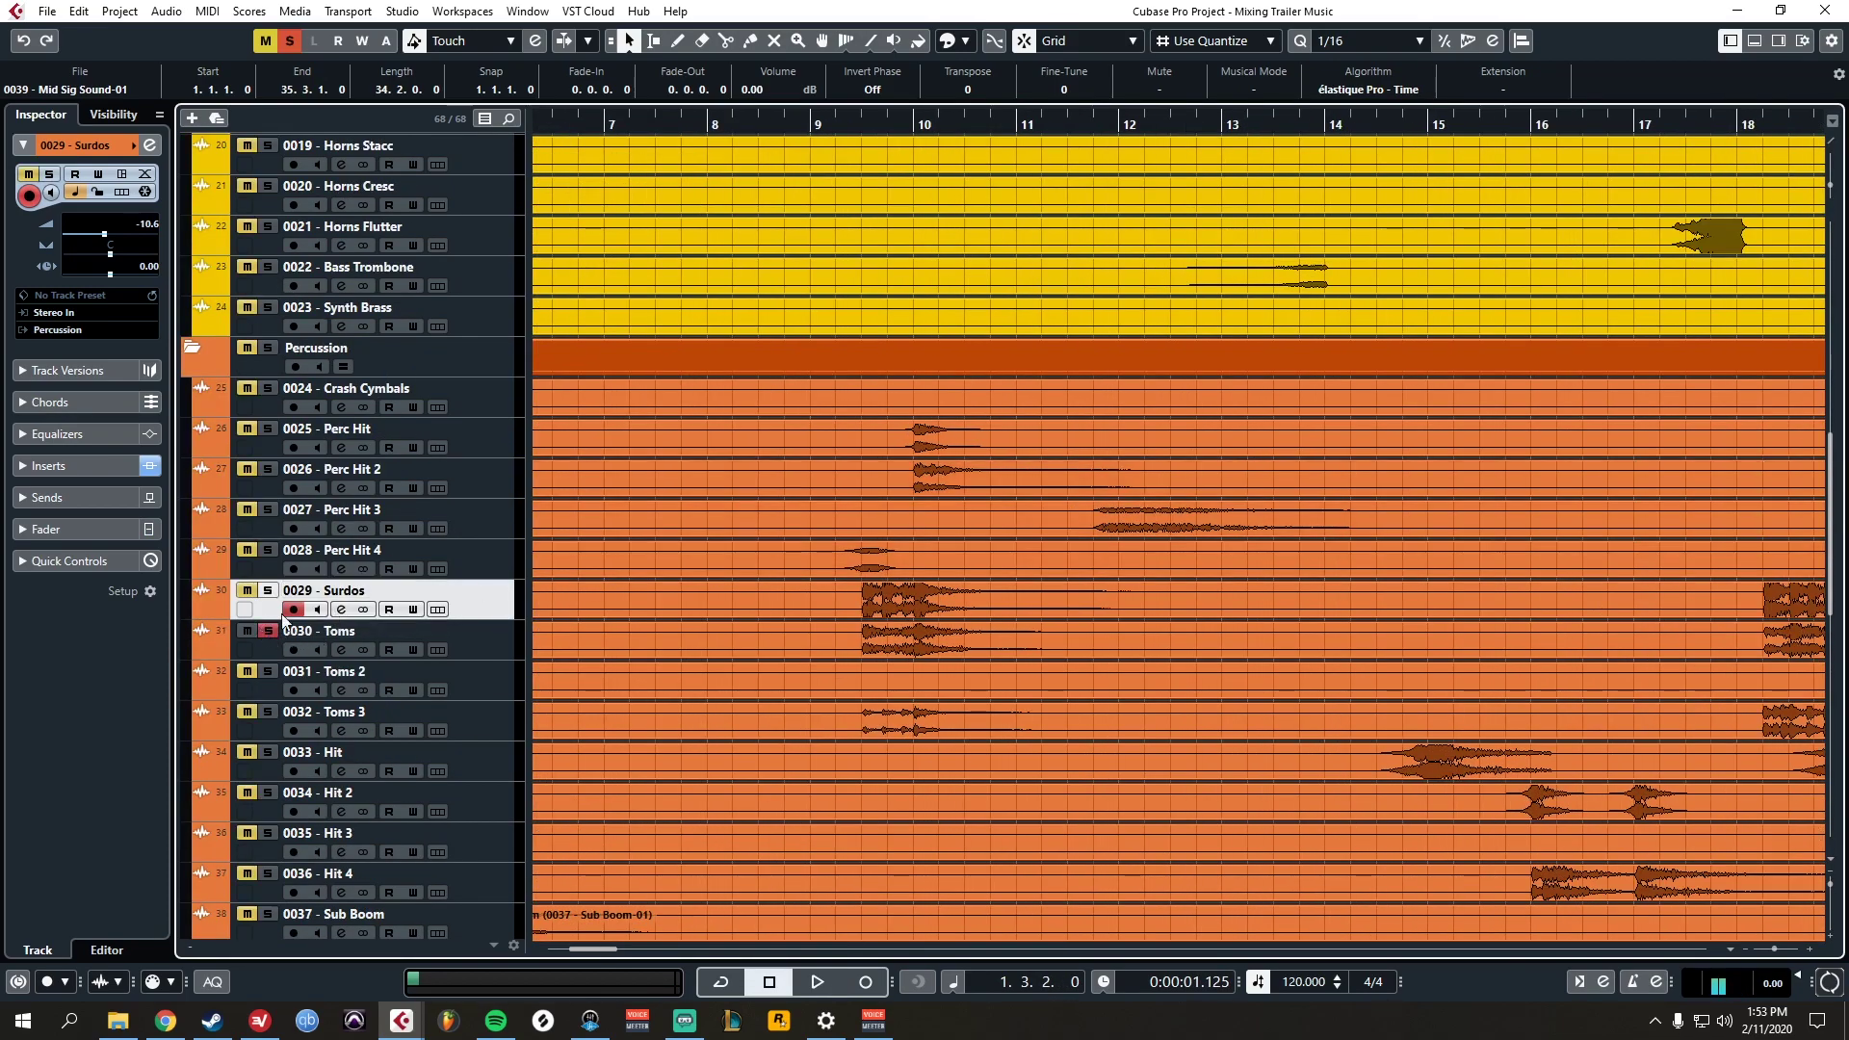
pyautogui.click(838, 124)
pyautogui.press('space')
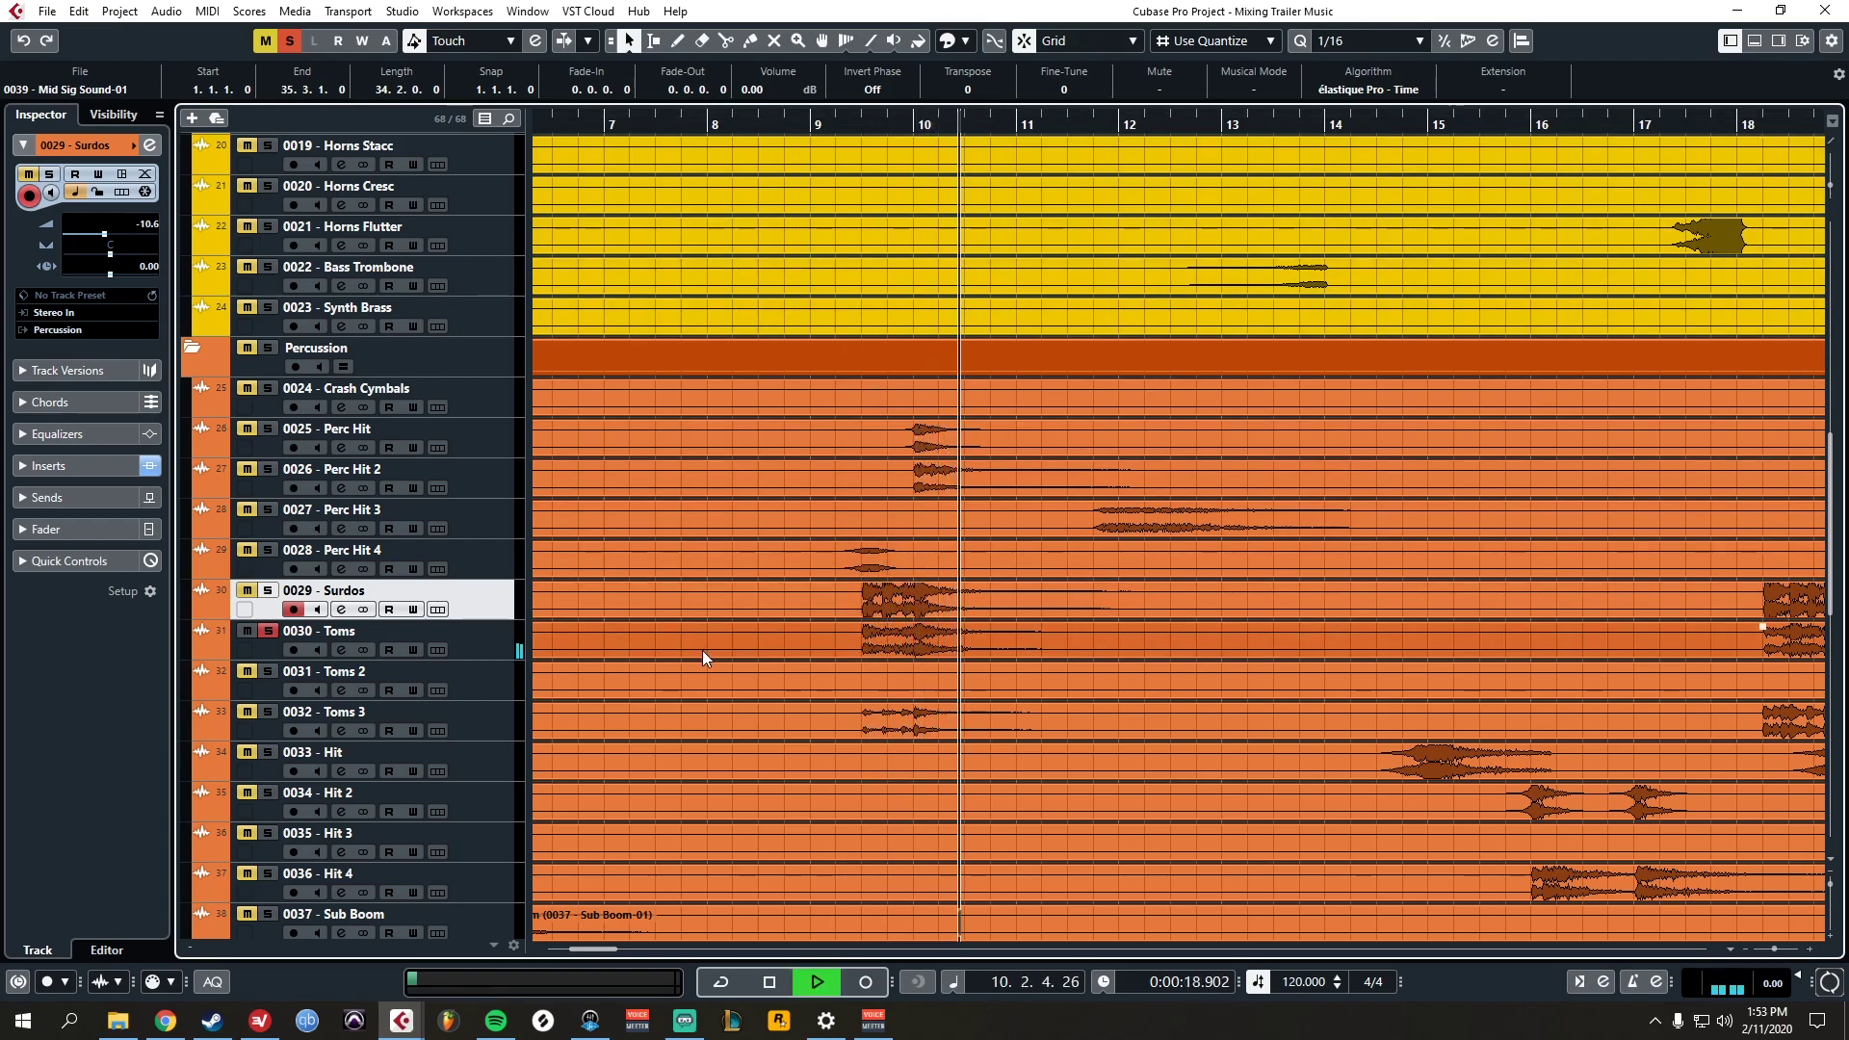
pyautogui.press('space')
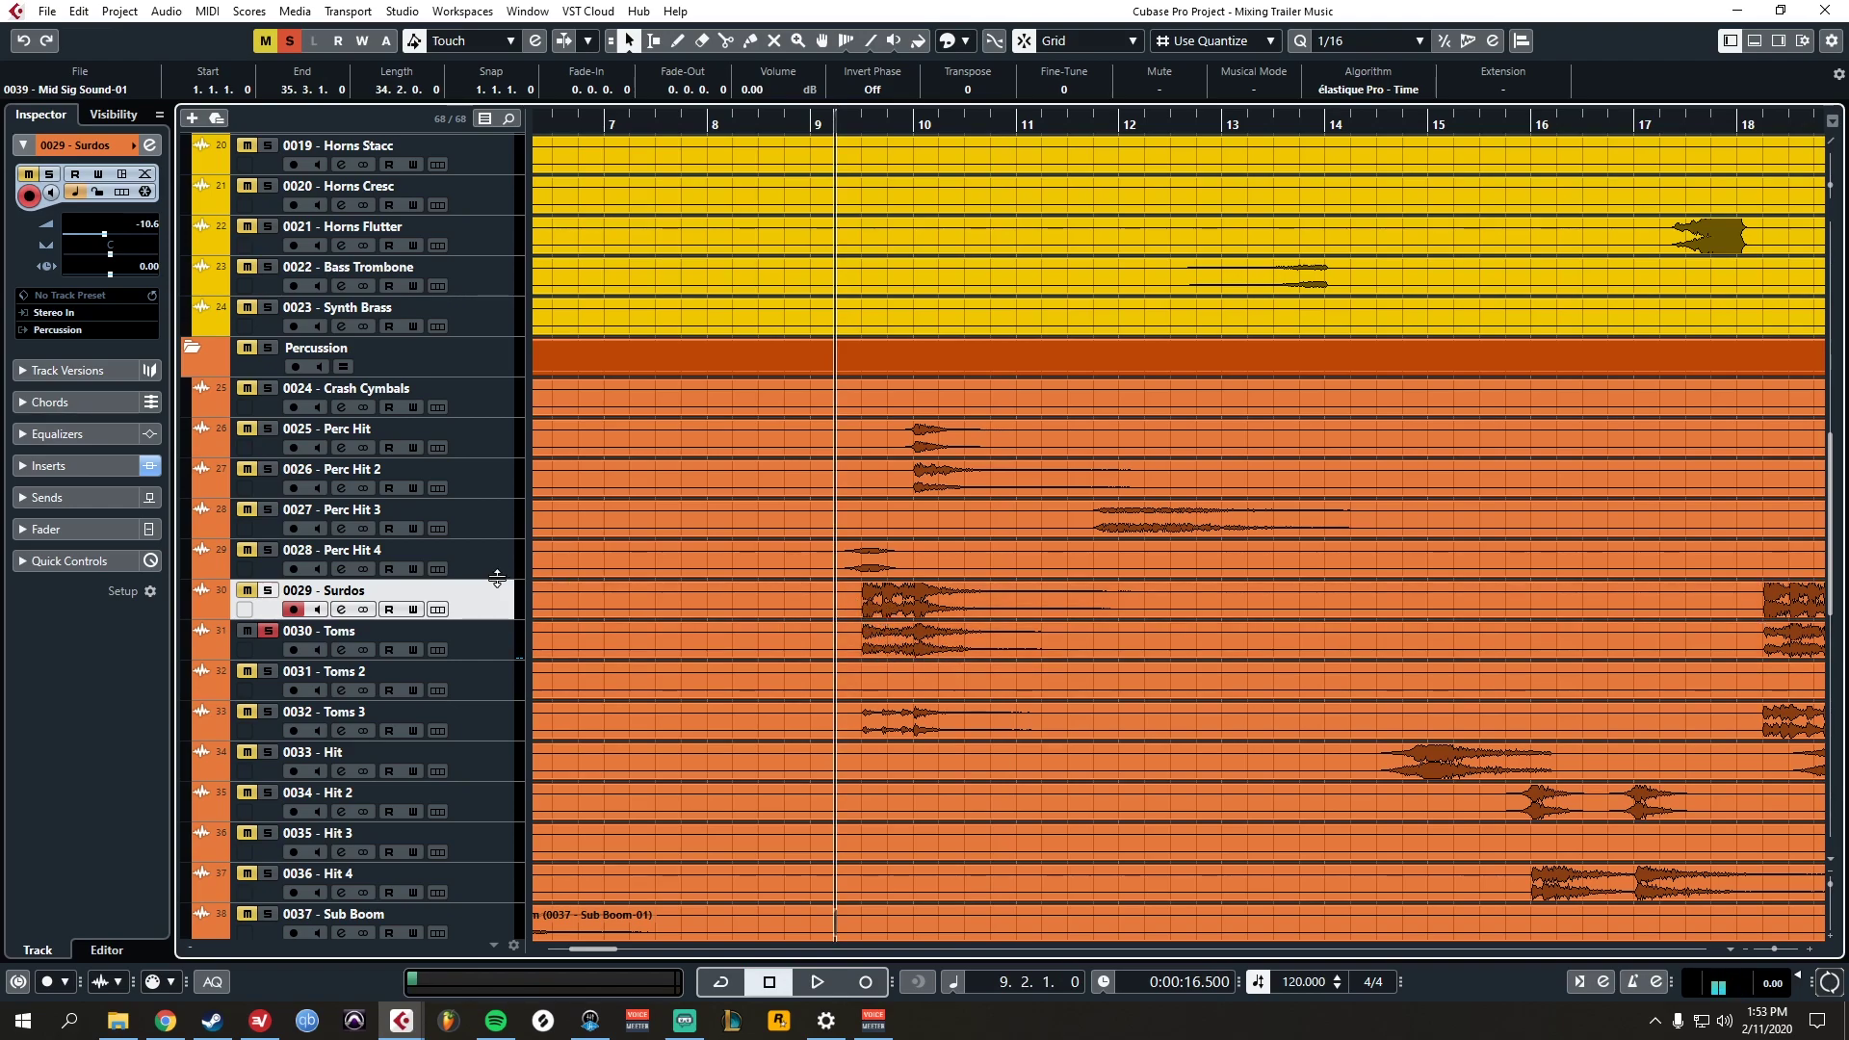
# - Solo Surdos alongside Toms, listen to both from bar 9, and select the Toms track
pyautogui.press('space')
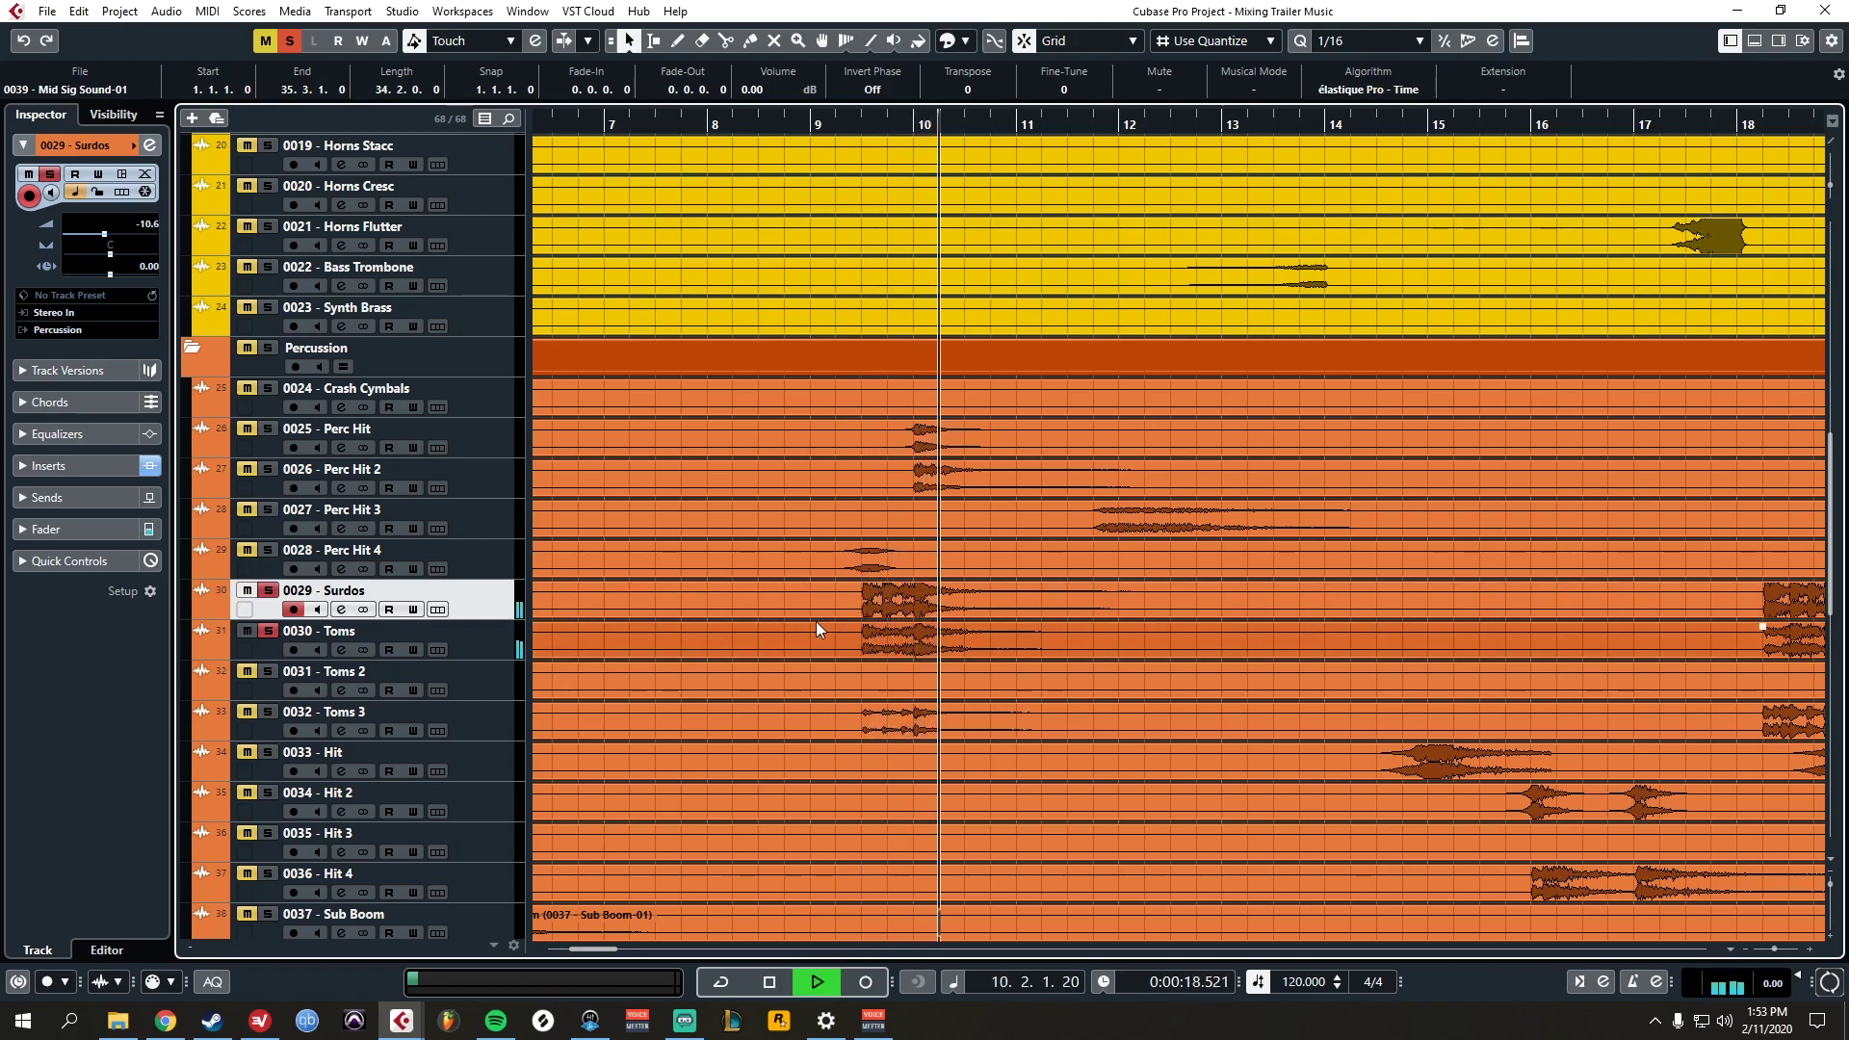
pyautogui.press('space')
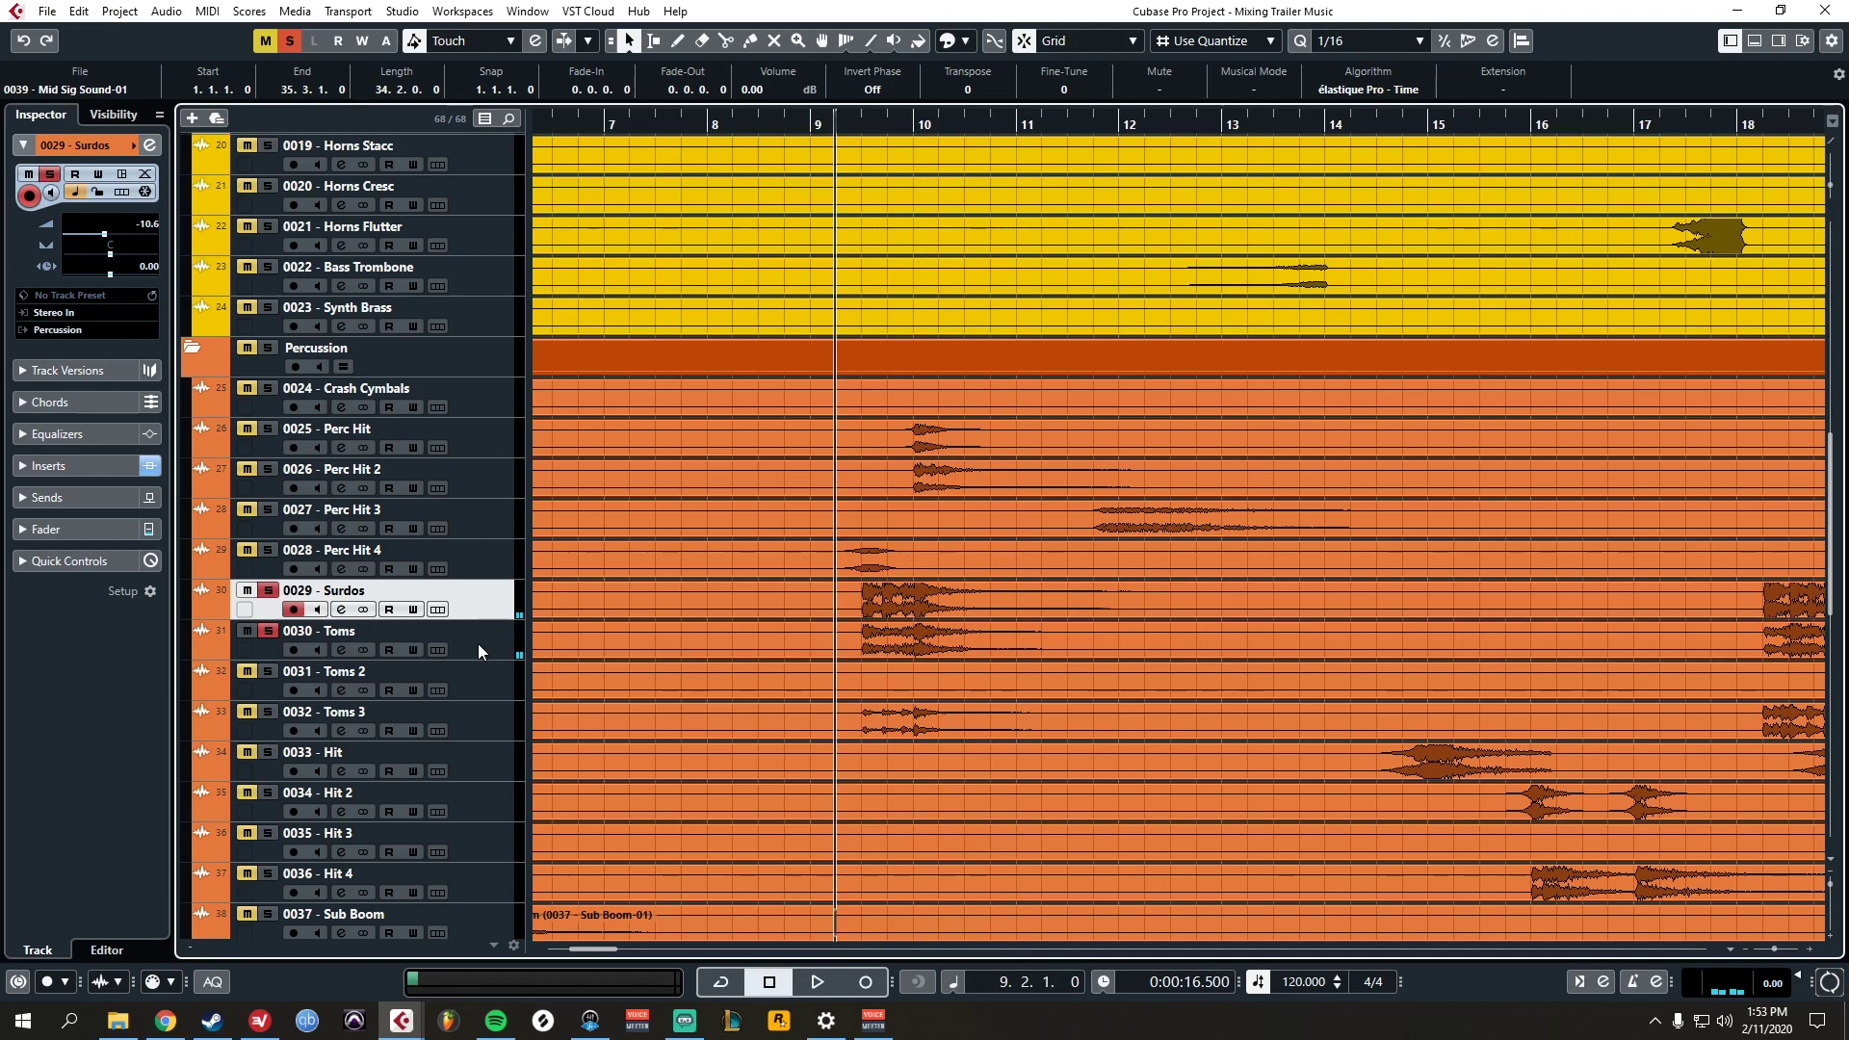
pyautogui.click(477, 644)
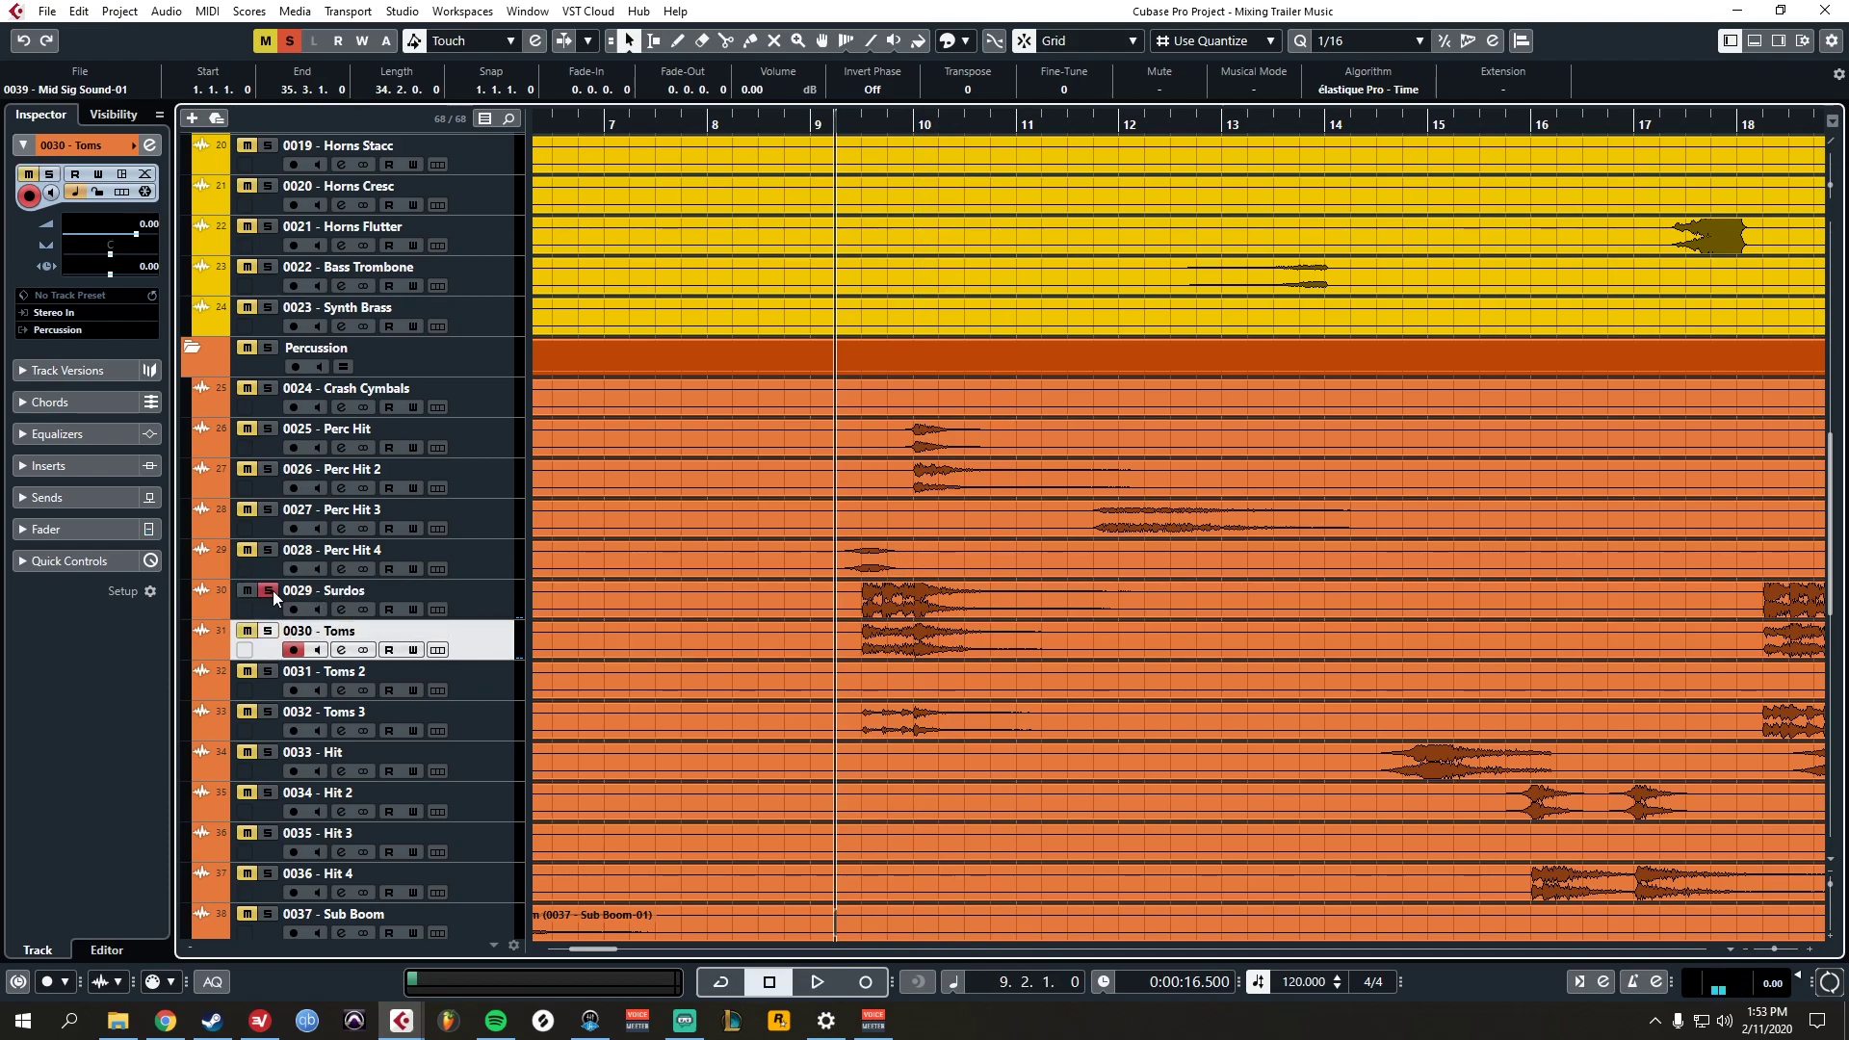
# - Listen to the Surdos and Toms tracks from bar 9, soloing each alone and then both together
pyautogui.press('space')
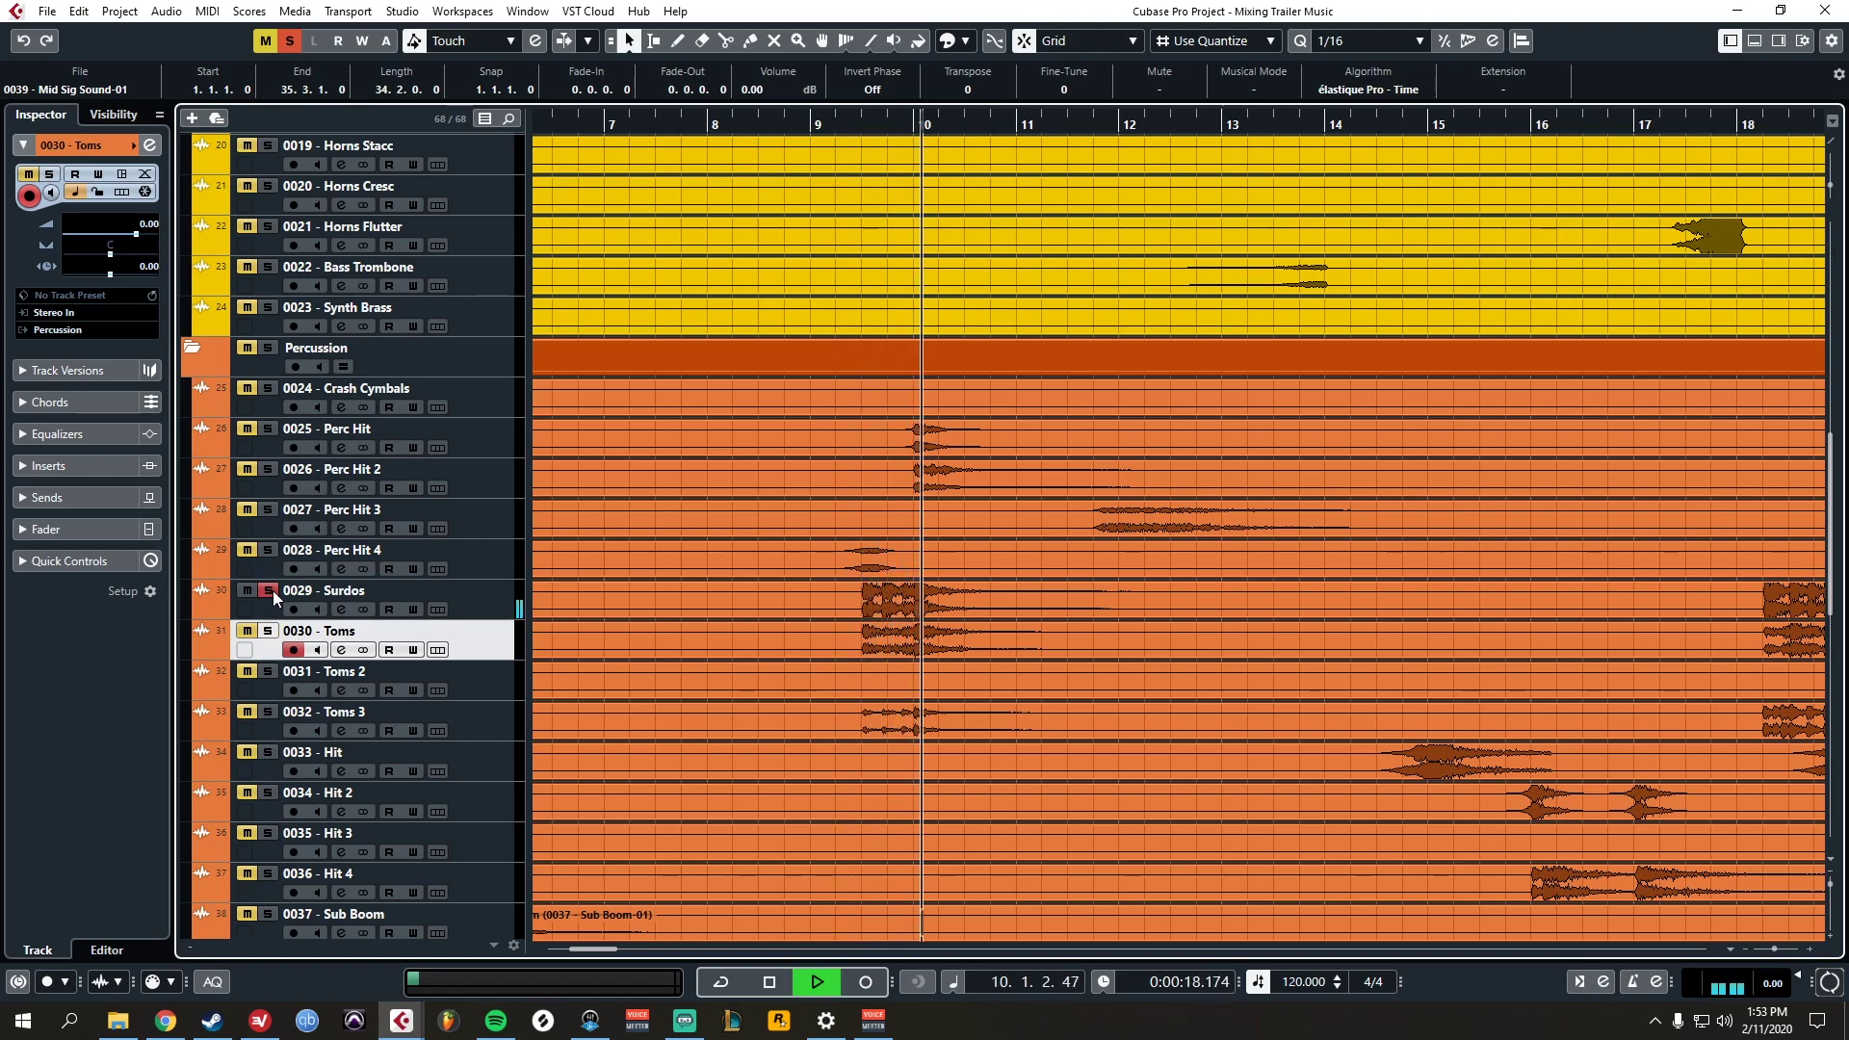
pyautogui.press('space')
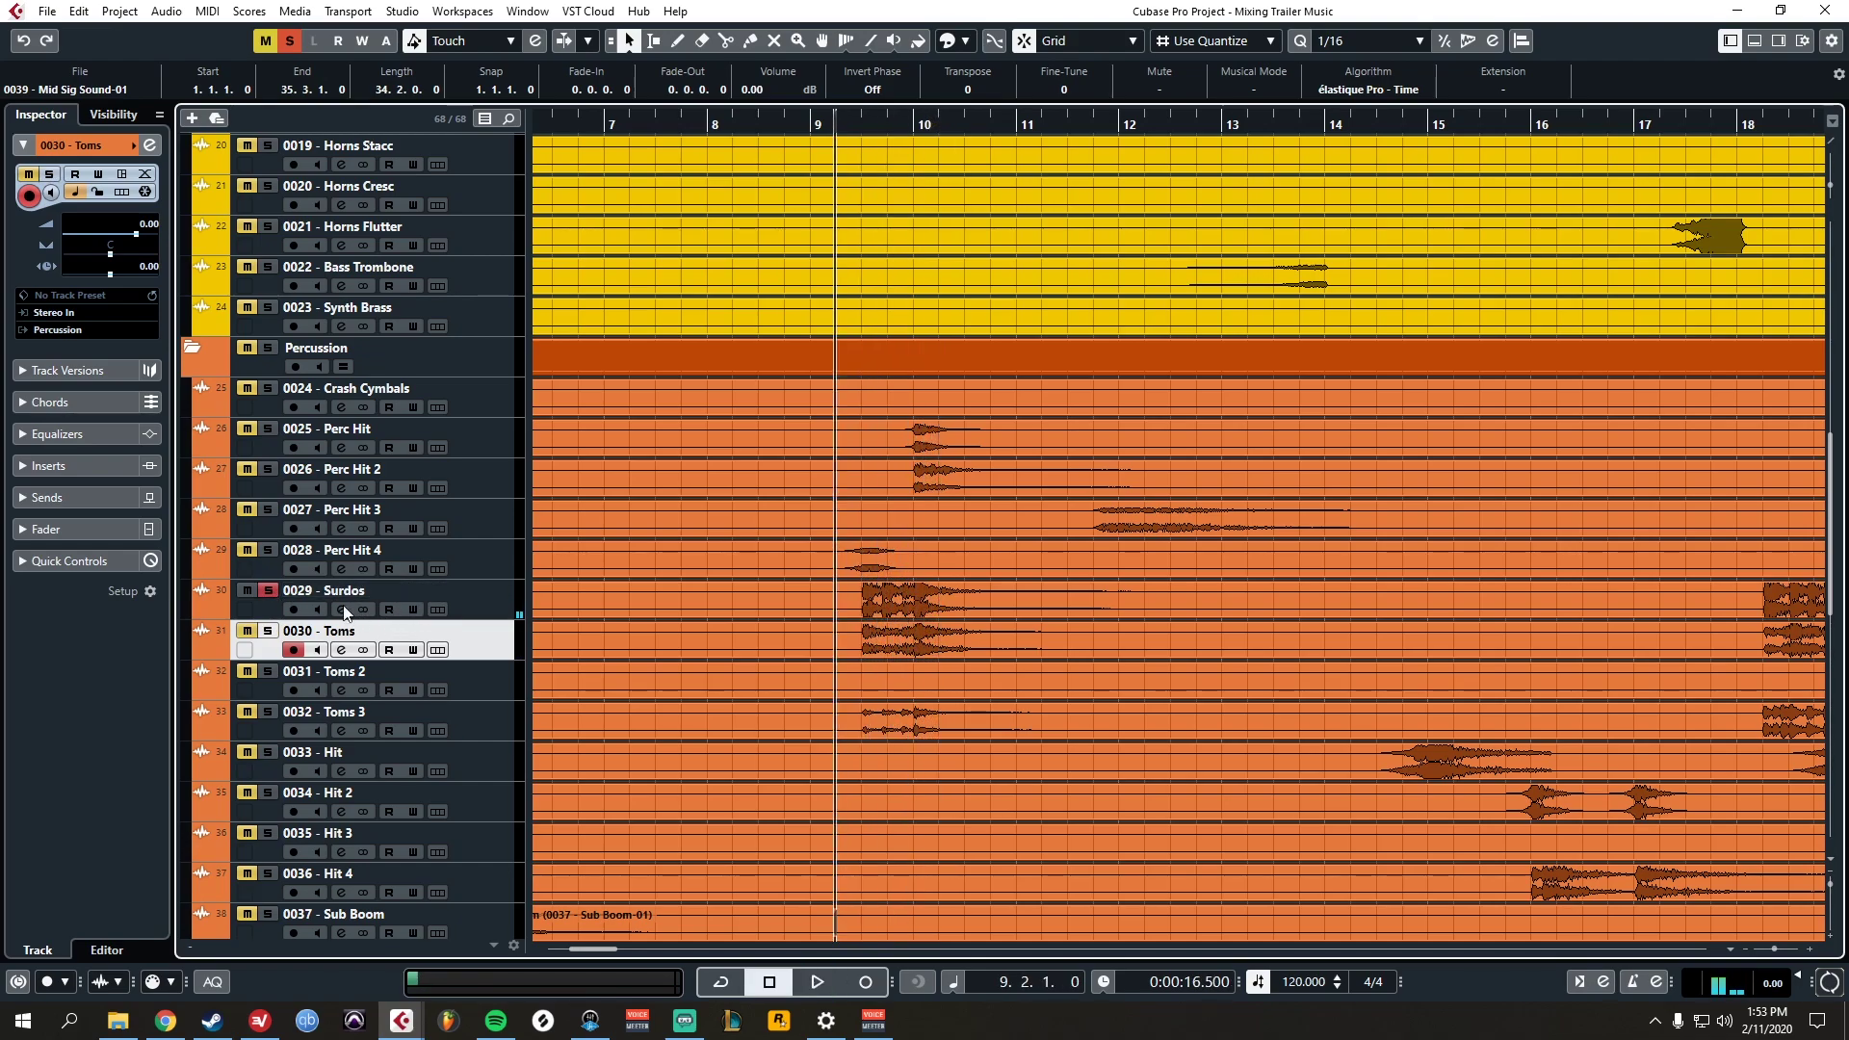
pyautogui.keyDown('ctrl'); pyautogui.click(269, 633); pyautogui.keyUp('ctrl')
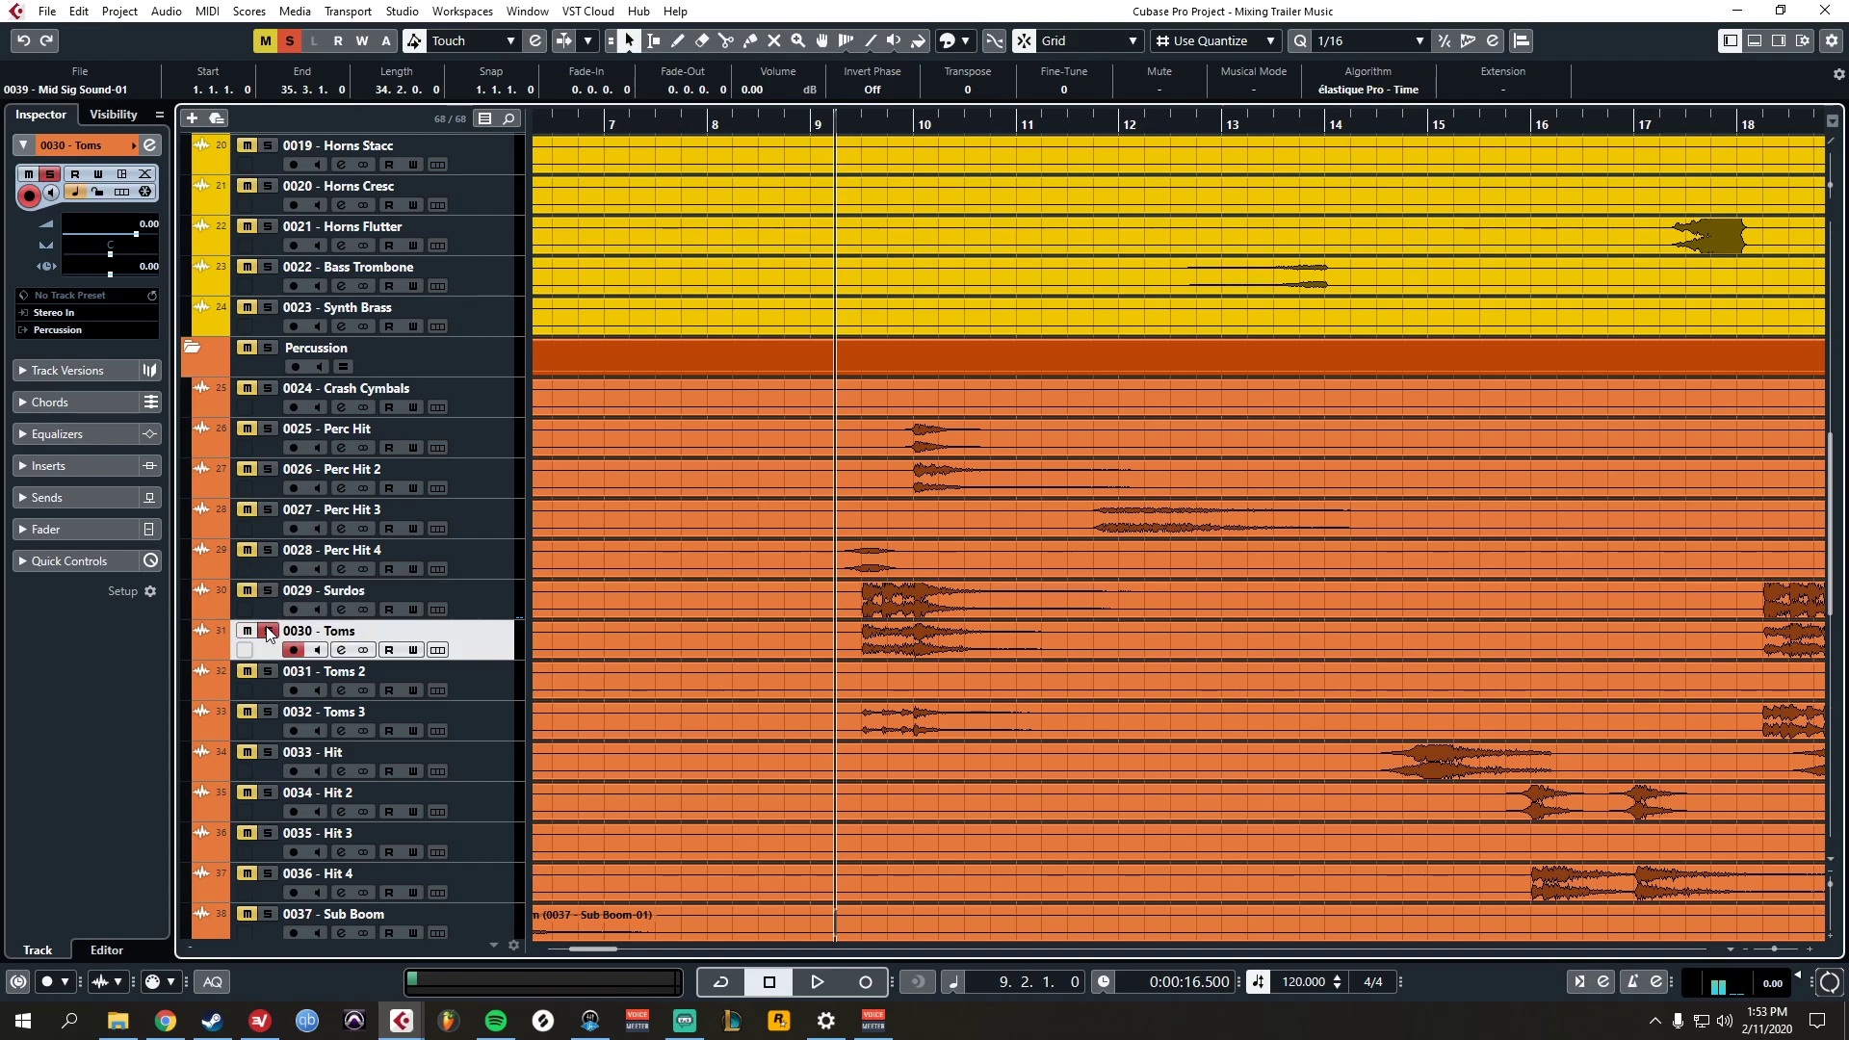
pyautogui.press('space')
pyautogui.click(268, 591)
pyautogui.press('space')
pyautogui.press('space')
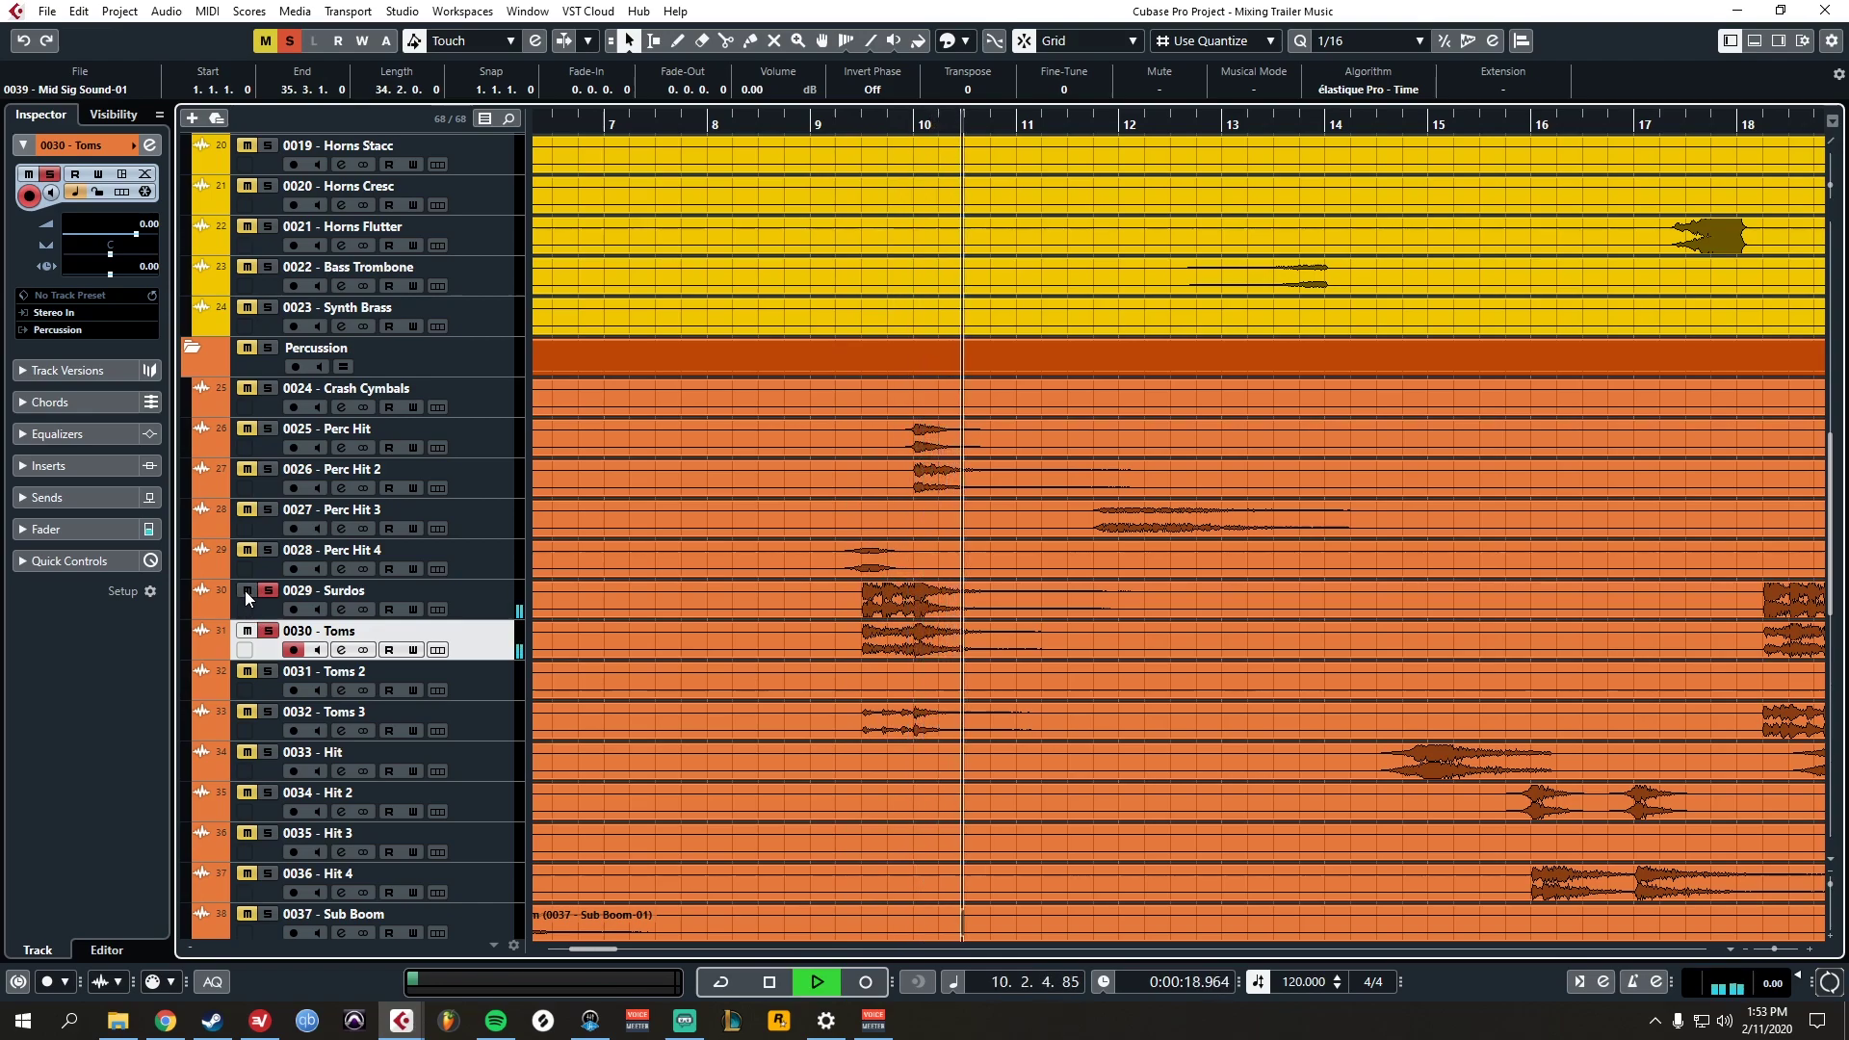
pyautogui.press('space')
# - Raise the Toms track volume to 1.85 dB and clear all solos
pyautogui.scroll(4, 98, 234)
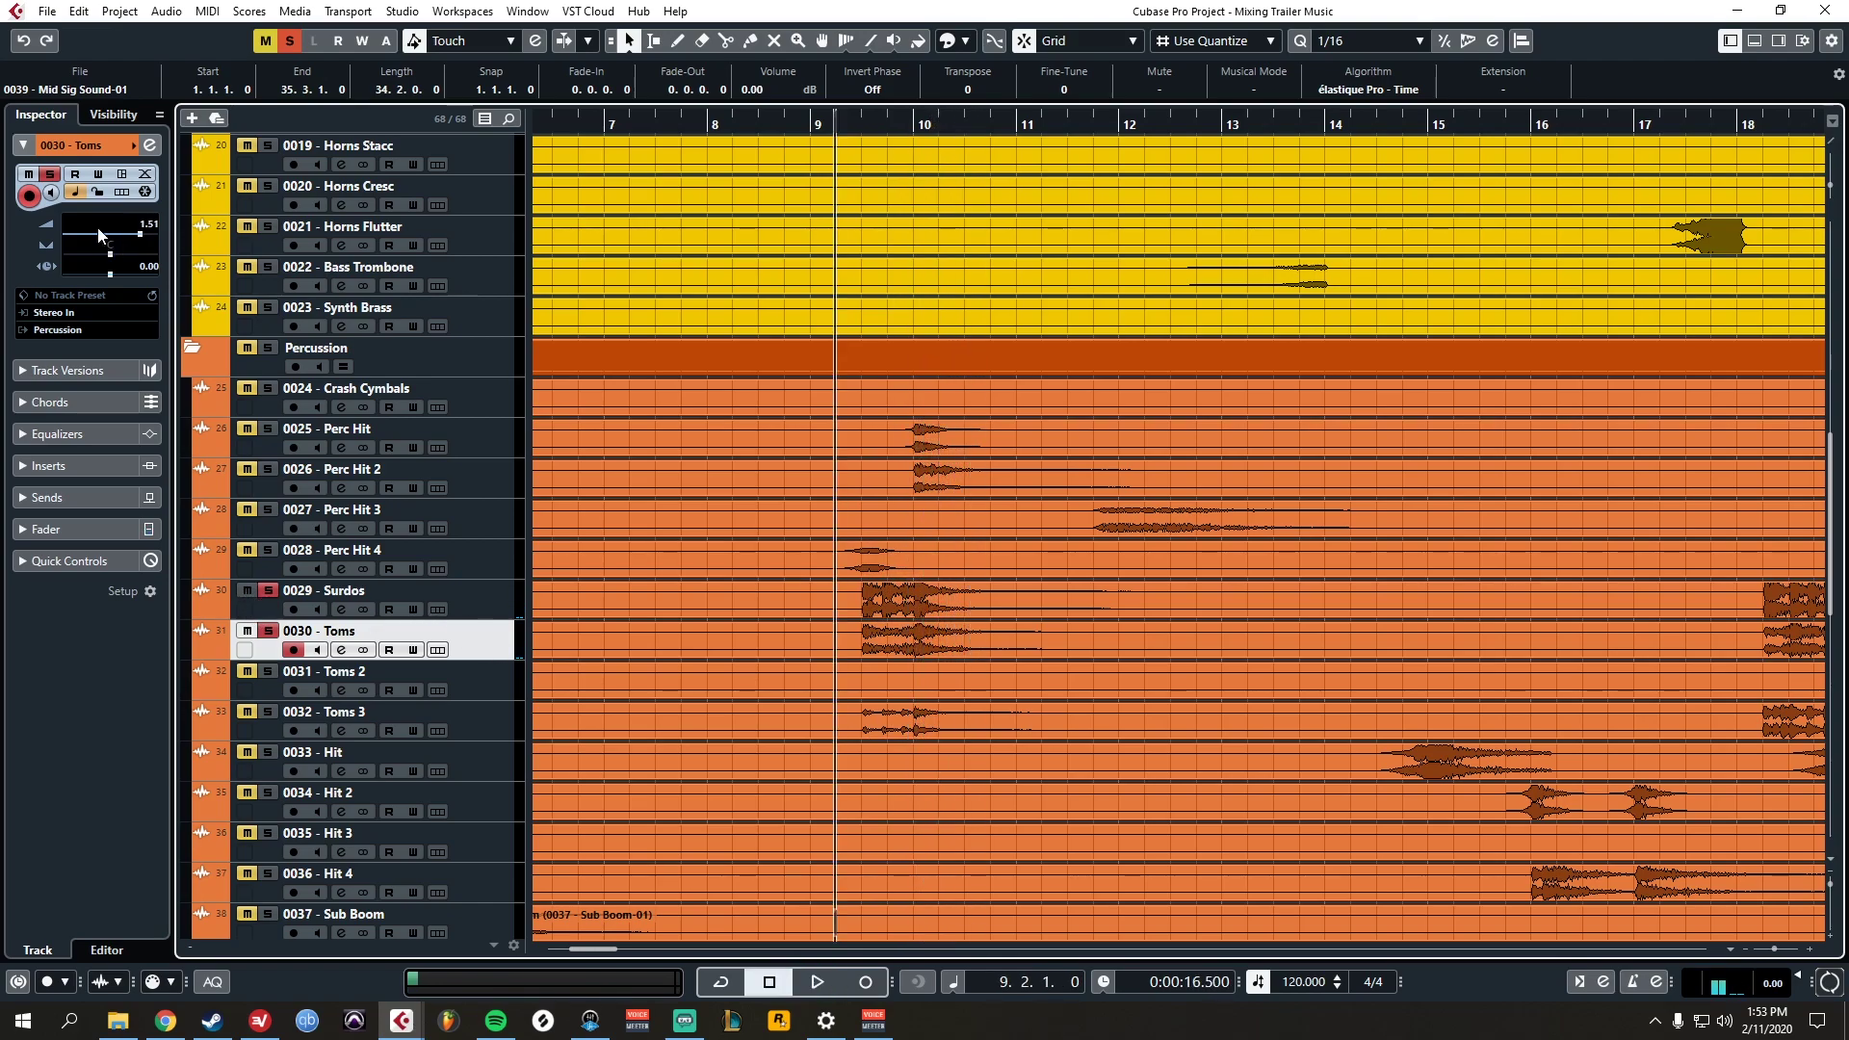
pyautogui.click(269, 632)
pyautogui.keyDown('ctrl'); pyautogui.click(273, 629); pyautogui.keyUp('ctrl')
pyautogui.keyDown('ctrl'); pyautogui.click(274, 629); pyautogui.keyUp('ctrl')
# - Play the full mix from just before bar 8 past the percussion hits at bar 10
pyautogui.scroll(-4, 821, 367)
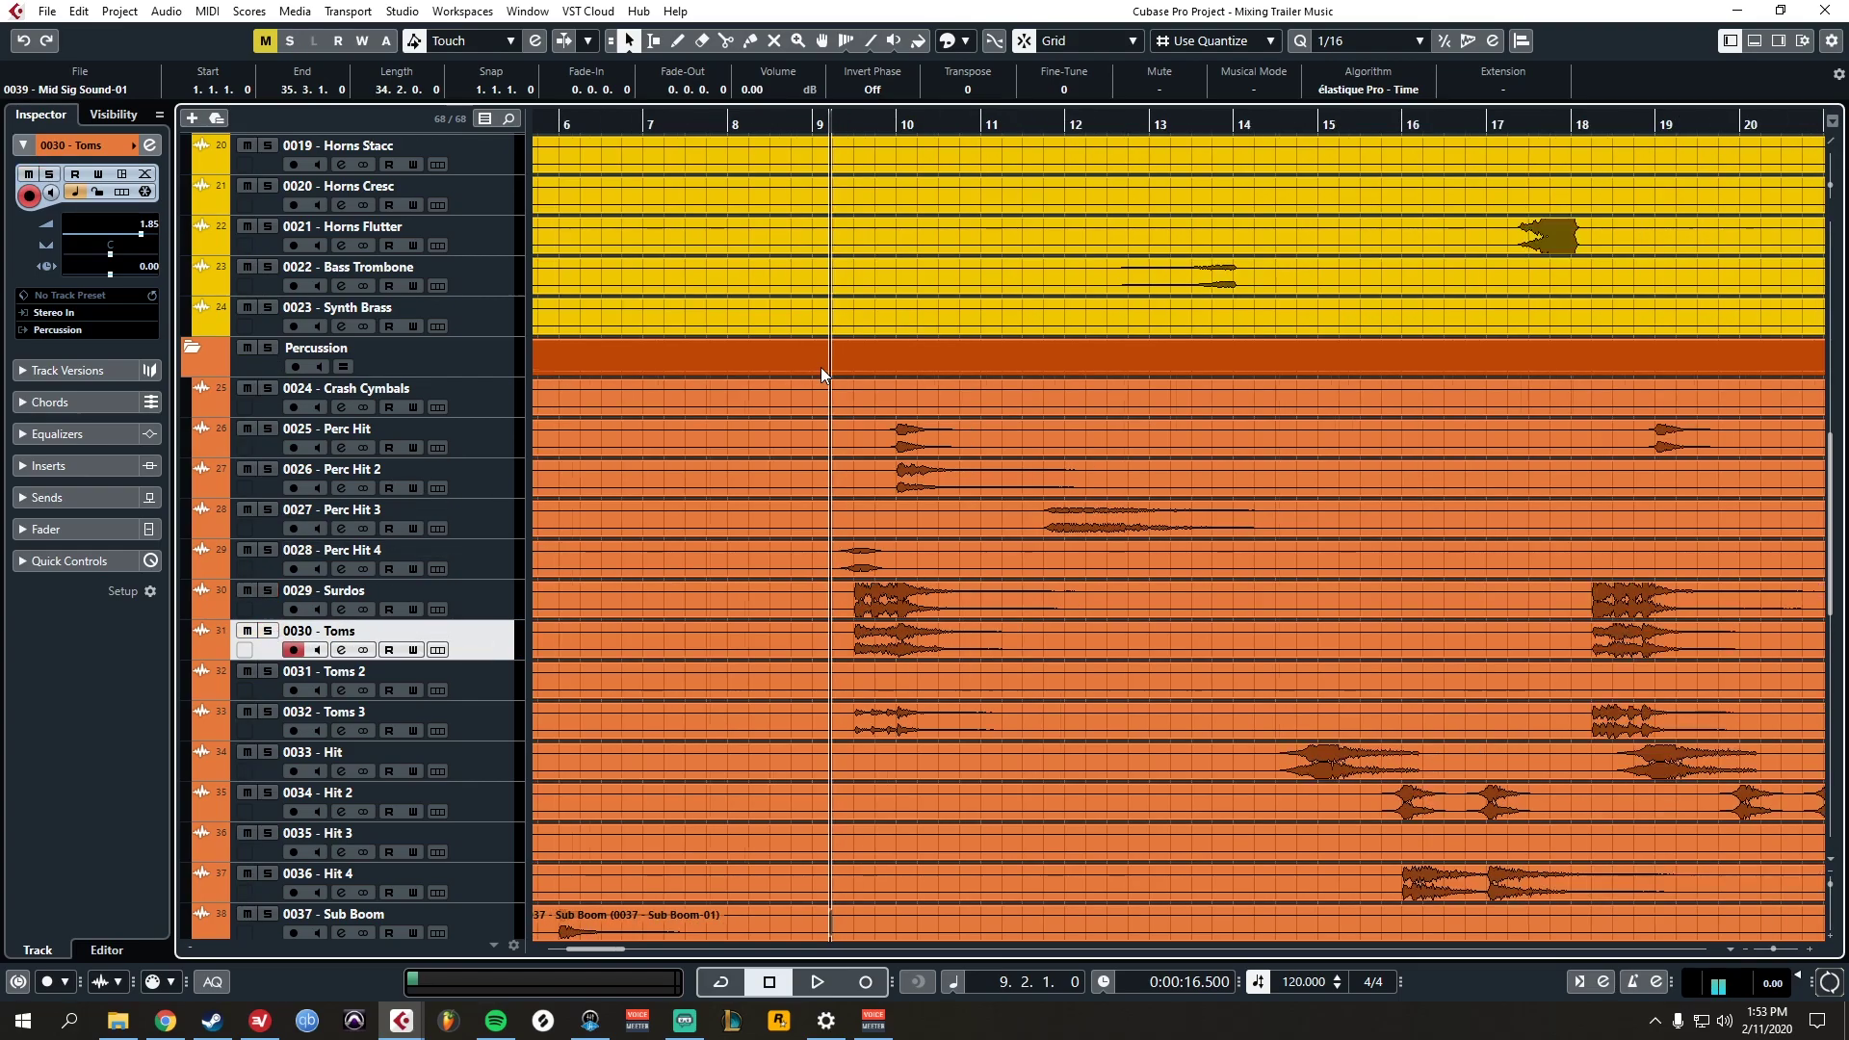
pyautogui.click(744, 124)
pyautogui.press('space')
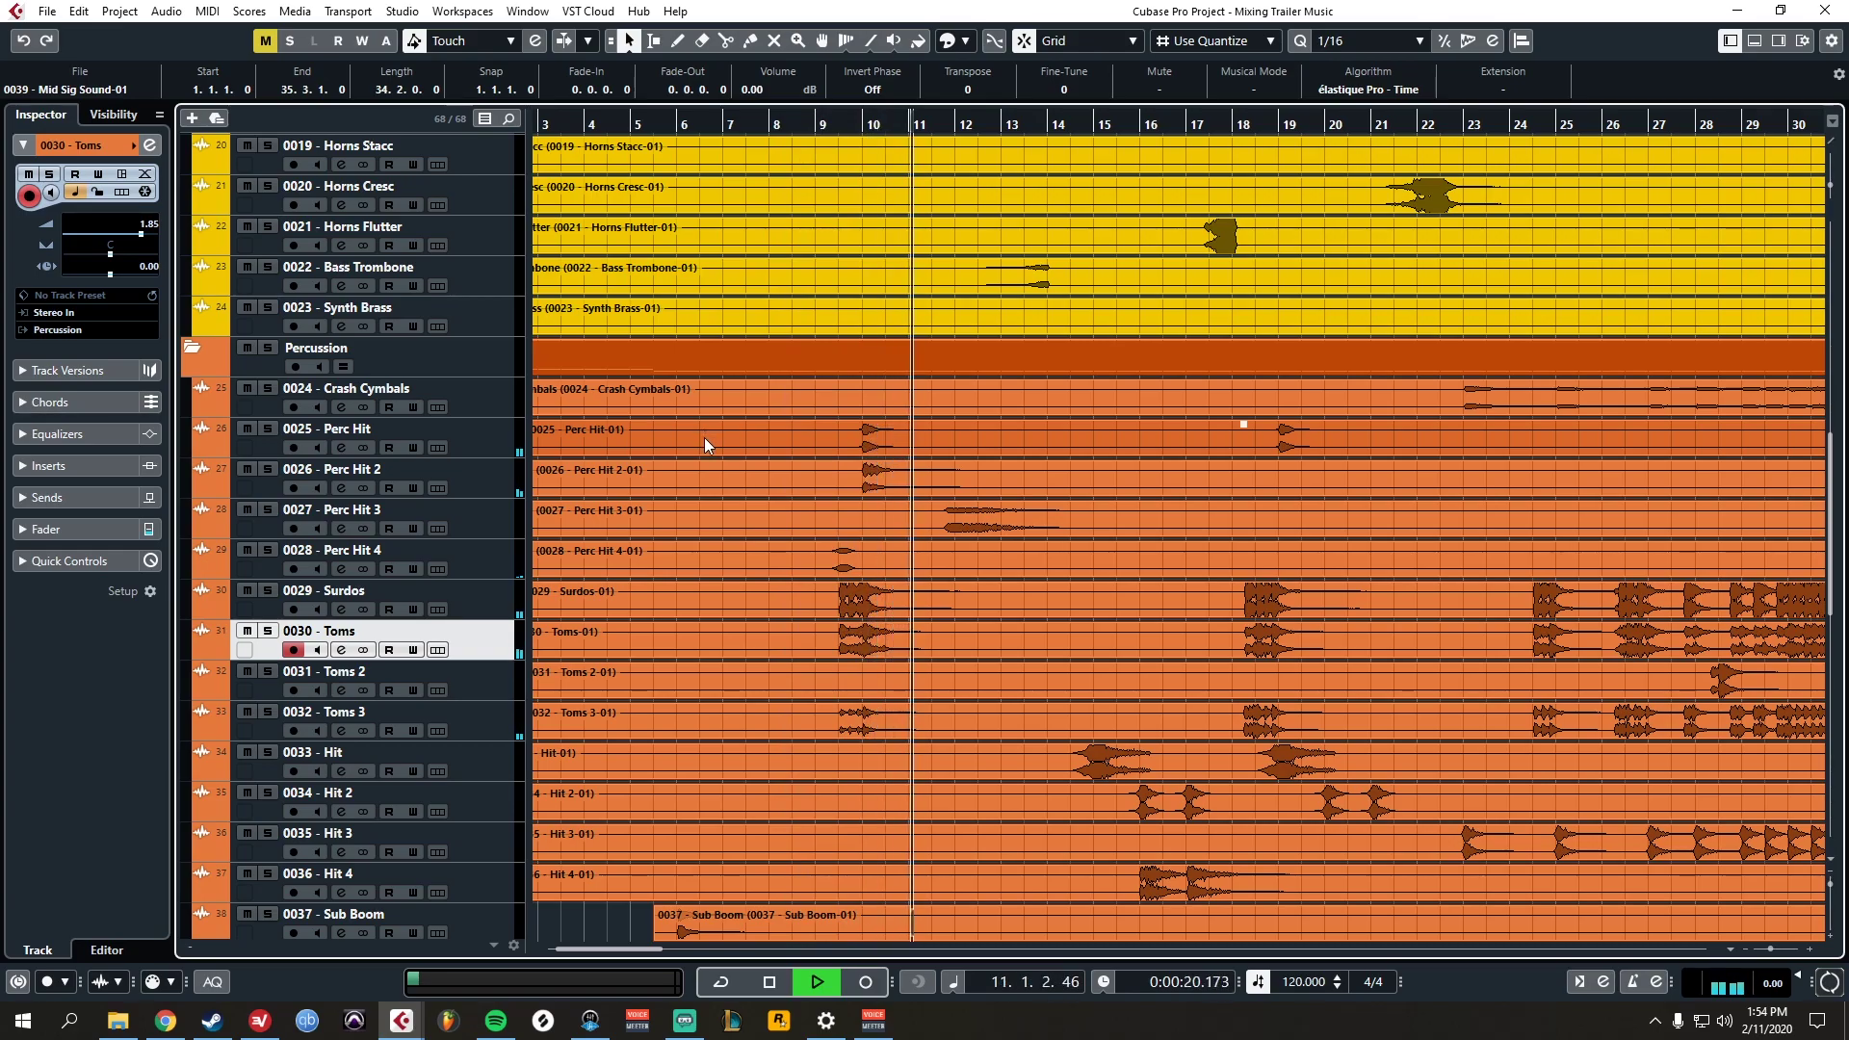
pyautogui.press('space')
# - Solo the Toms 3 track and listen to it from bar 9
pyautogui.keyDown('ctrl'); pyautogui.scroll(4, 832, 497); pyautogui.keyUp('ctrl')
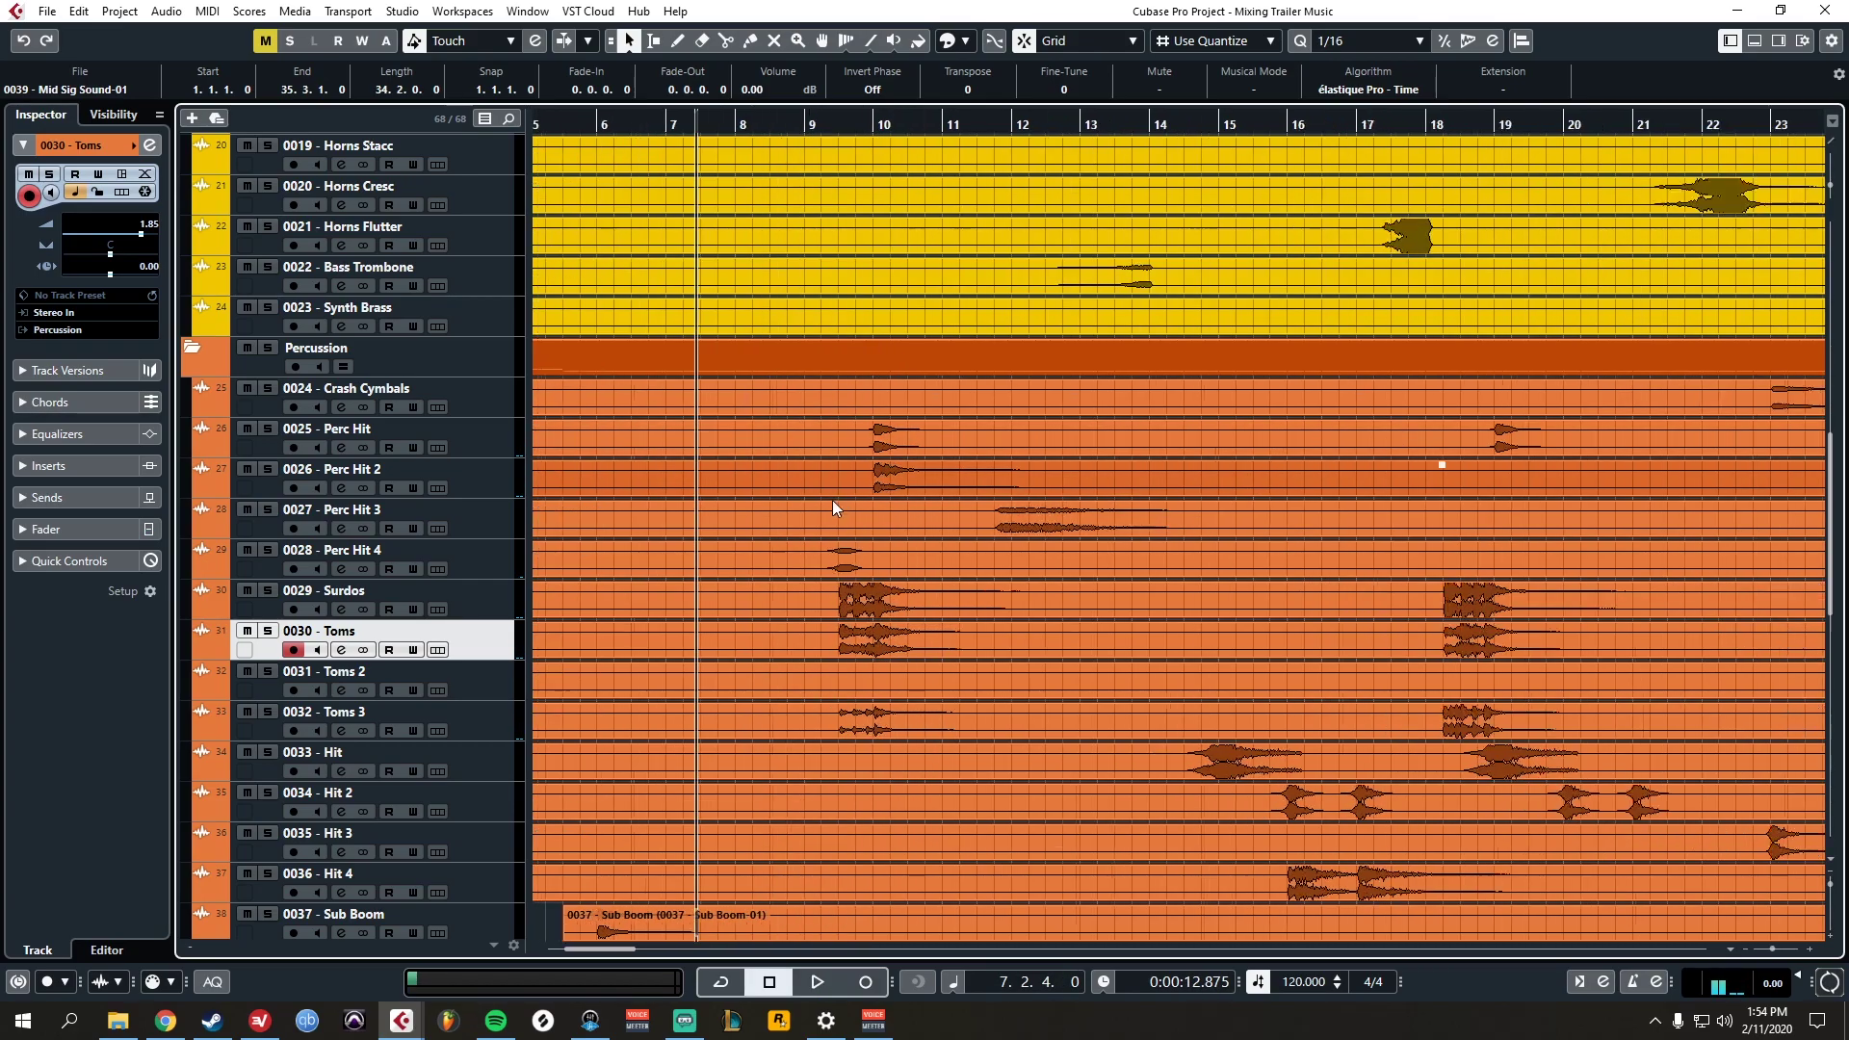
pyautogui.click(269, 712)
pyautogui.click(826, 135)
pyautogui.press('space')
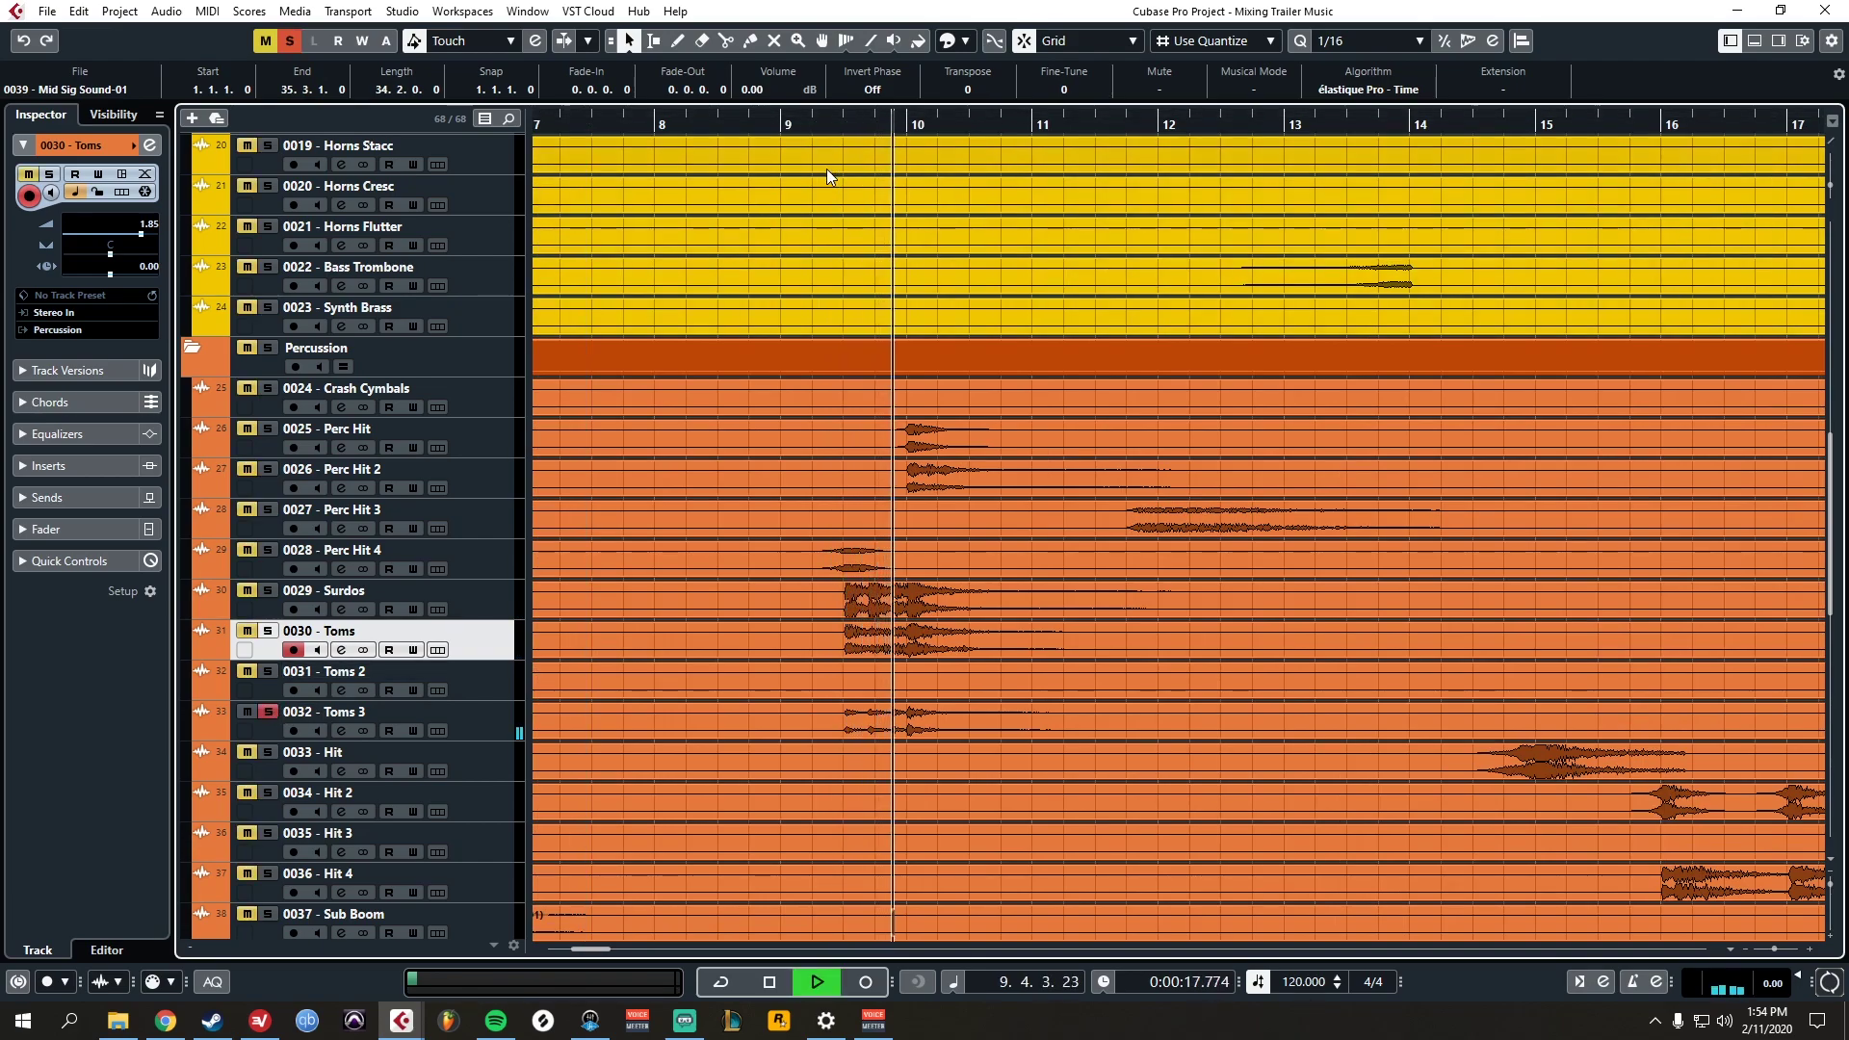
pyautogui.press('space')
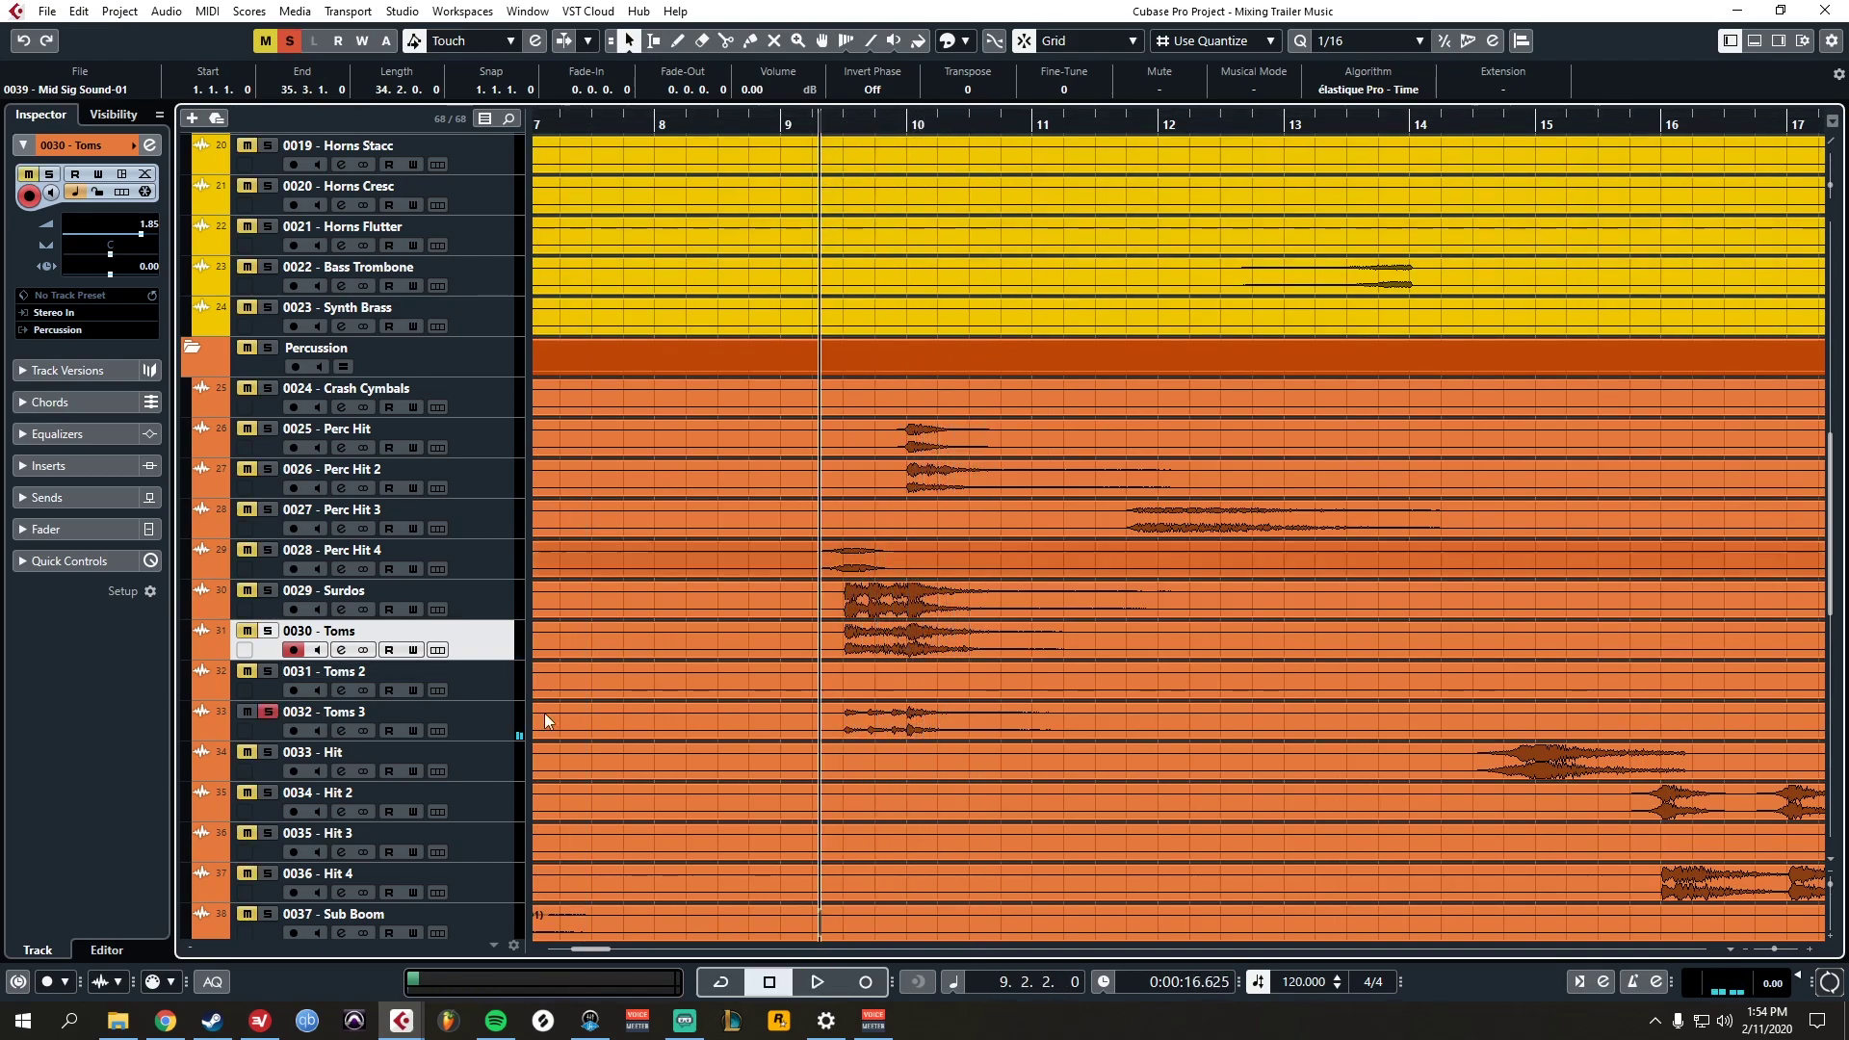
# - Select the Toms 3 track and split its clip at bar 15
pyautogui.click(500, 732)
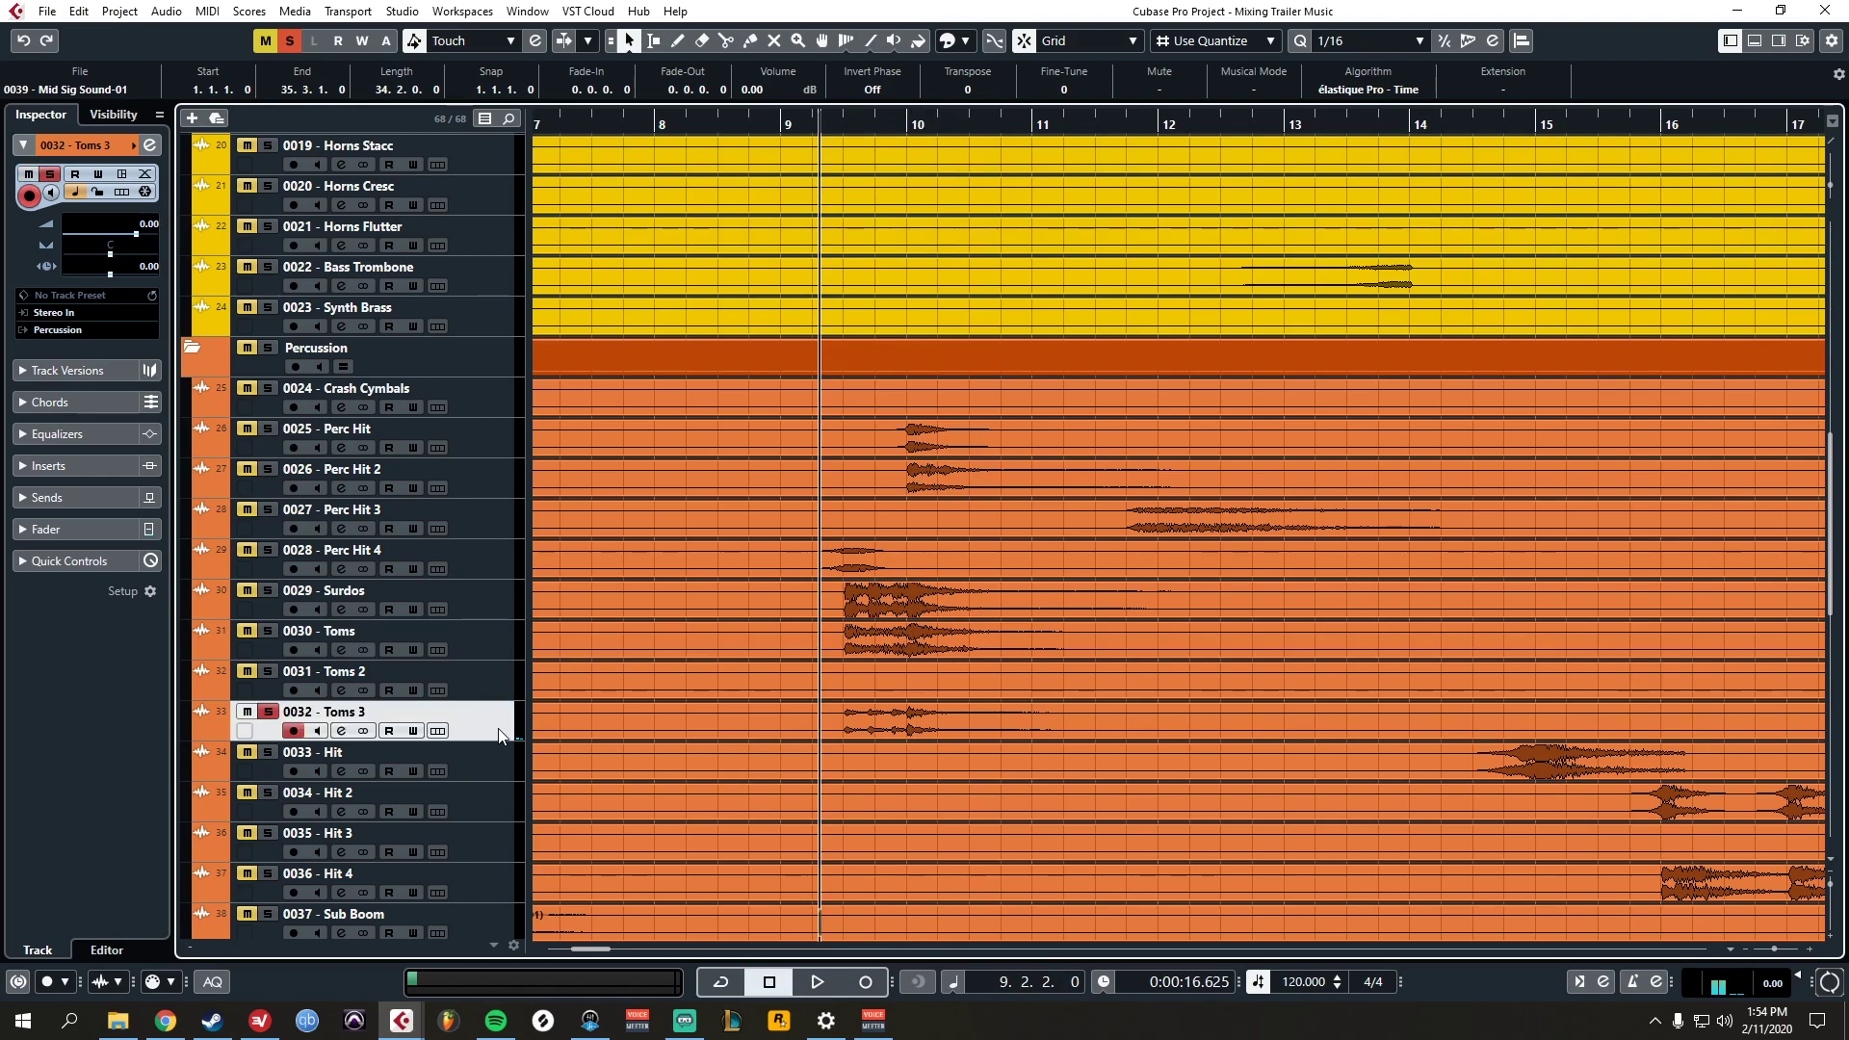
pyautogui.hotkey('shift', 'f')
pyautogui.click(799, 732)
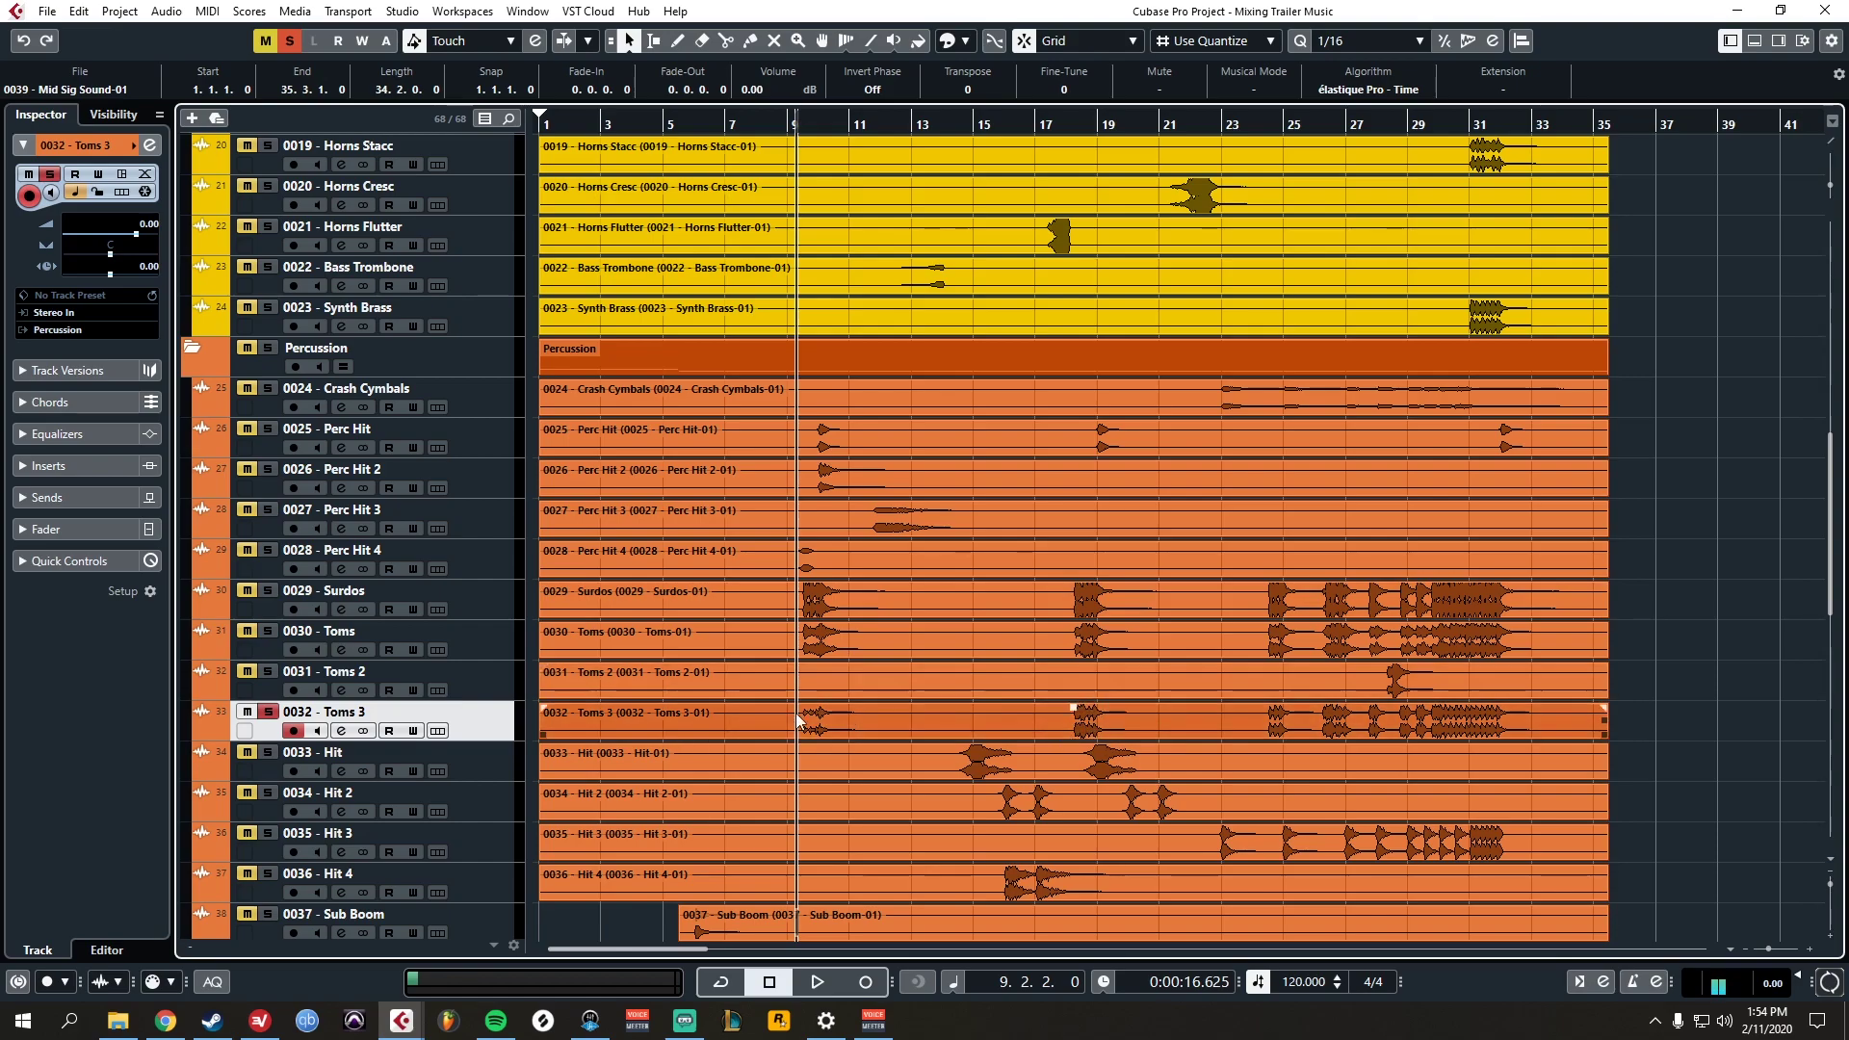
pyautogui.keyDown('alt'); pyautogui.click(968, 722); pyautogui.keyUp('alt')
# - Delete the Toms 3 section before bar 15 and split the remaining clip at 22.4.2
pyautogui.click(917, 720)
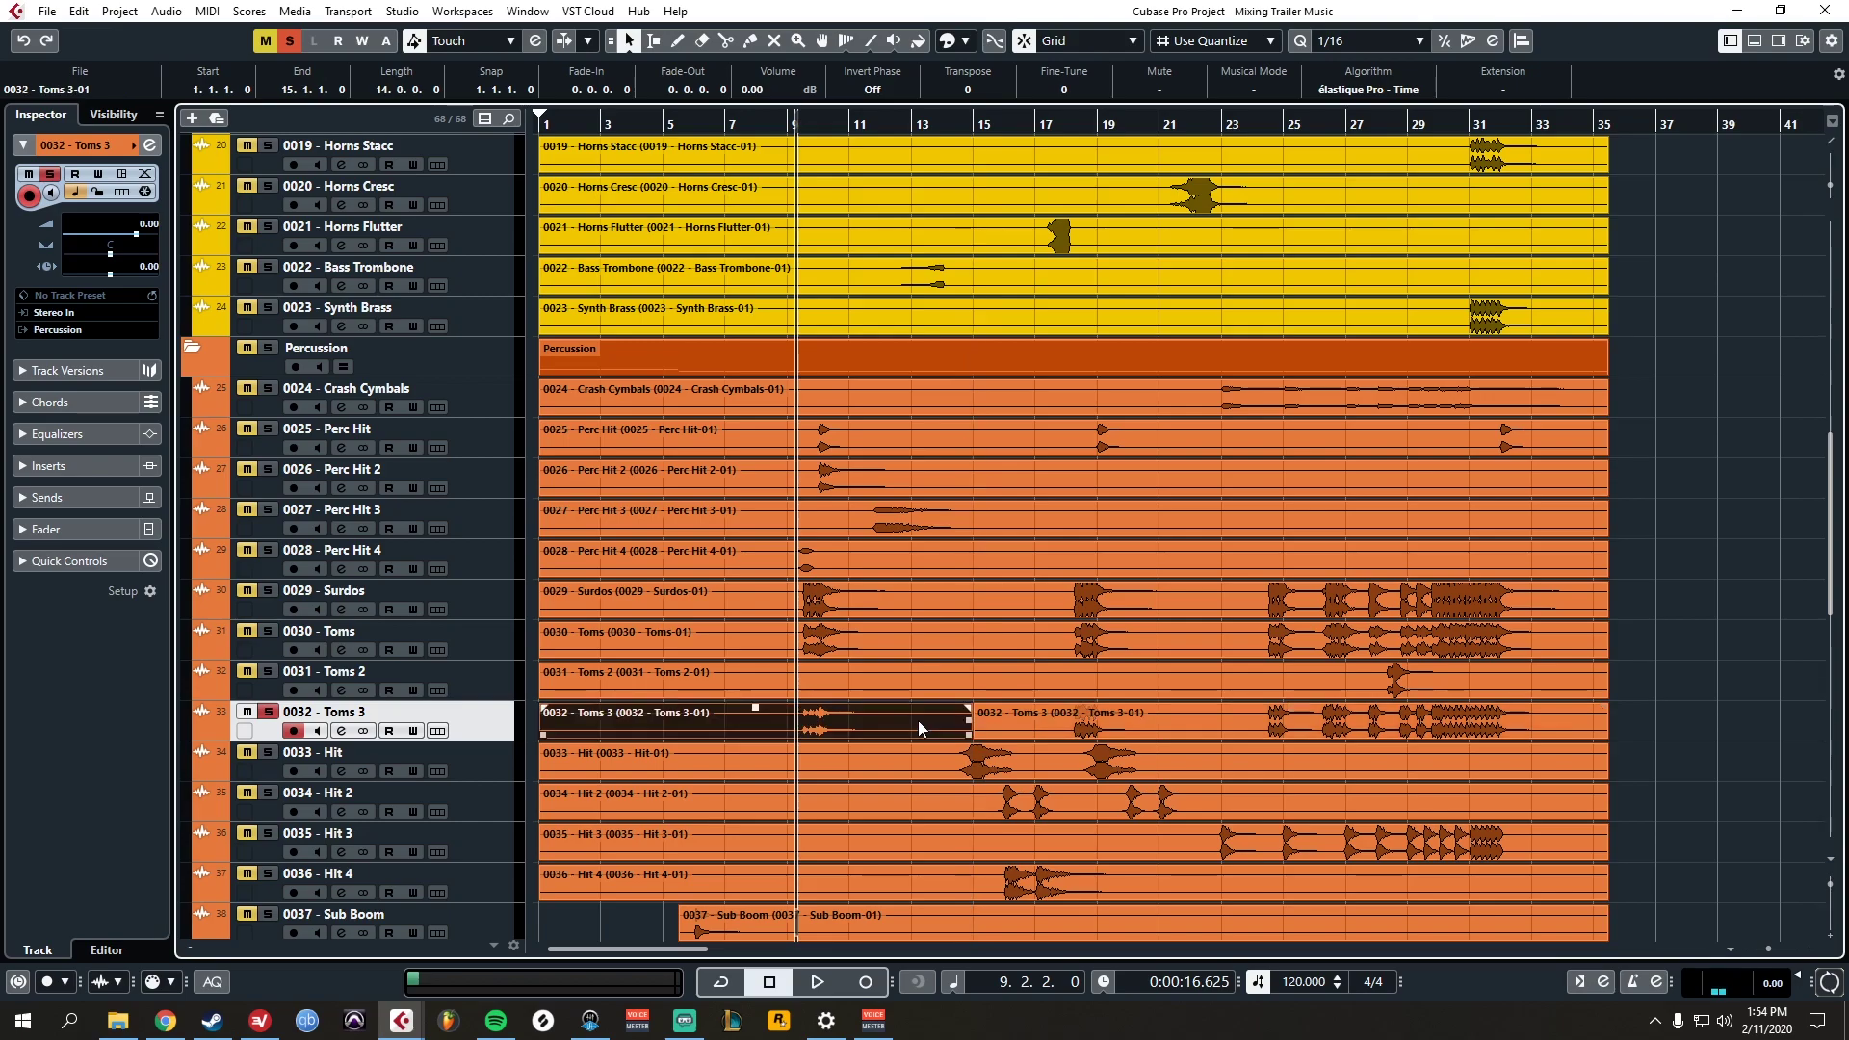
pyautogui.press('Delete')
pyautogui.click(974, 734)
pyautogui.keyDown('alt'); pyautogui.click(1216, 722); pyautogui.keyUp('alt')
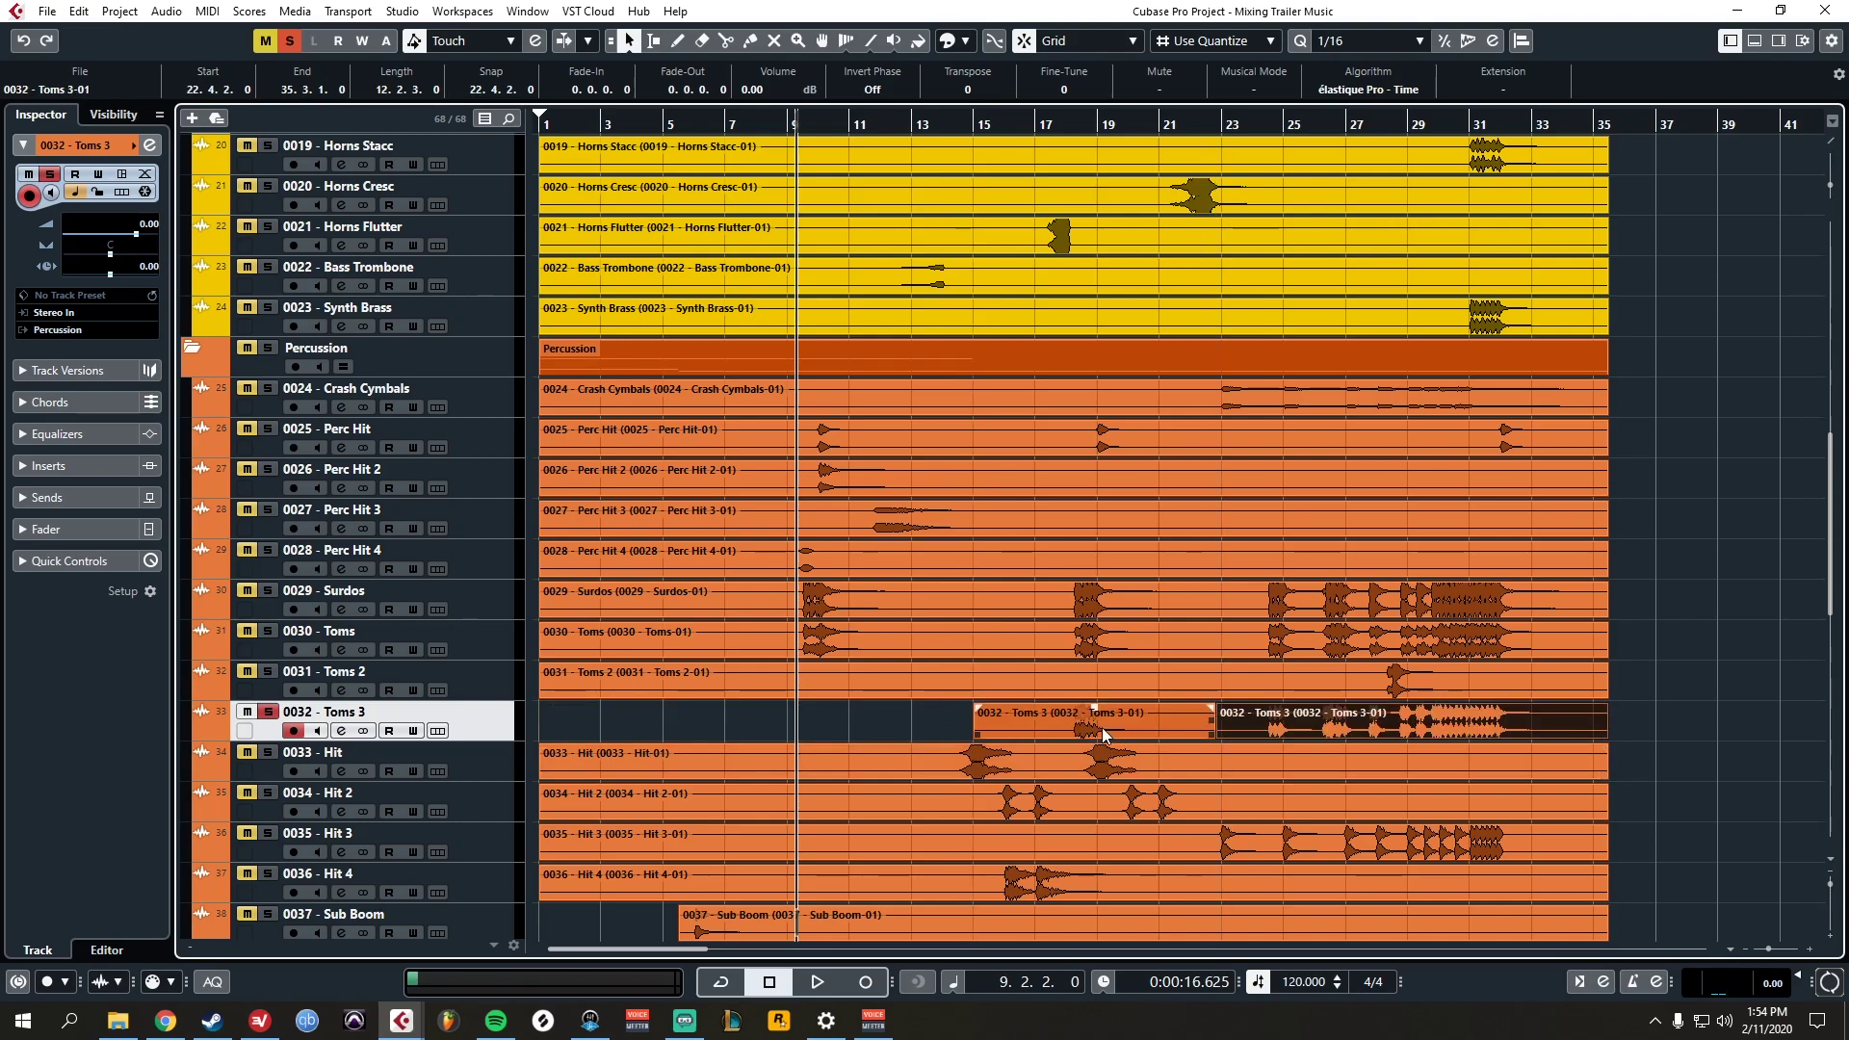
# - Move the middle Toms 3 section to start at 6.2.1, lining its hits up with the Surdos, and listen from bar 9
pyautogui.moveTo(1098, 727); pyautogui.dragTo(792, 731)
pyautogui.scroll(8, 792, 732)
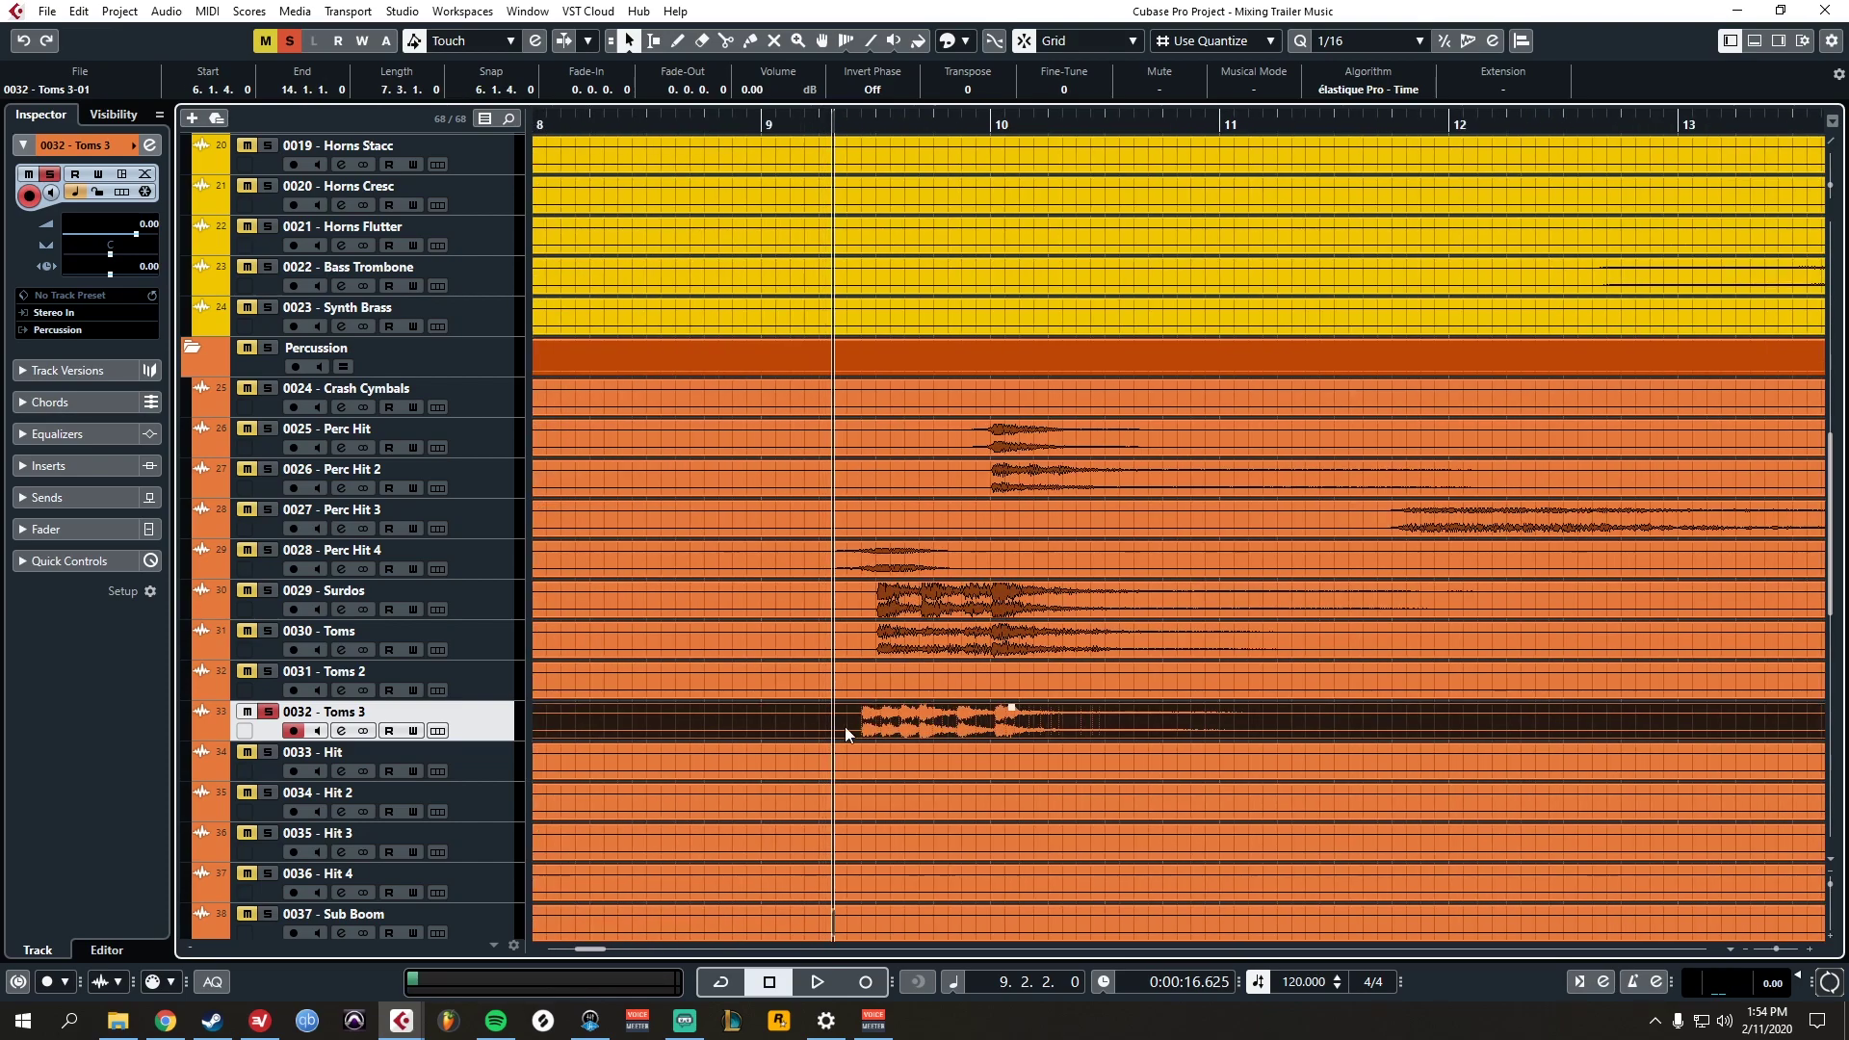
pyautogui.moveTo(922, 724); pyautogui.dragTo(962, 720)
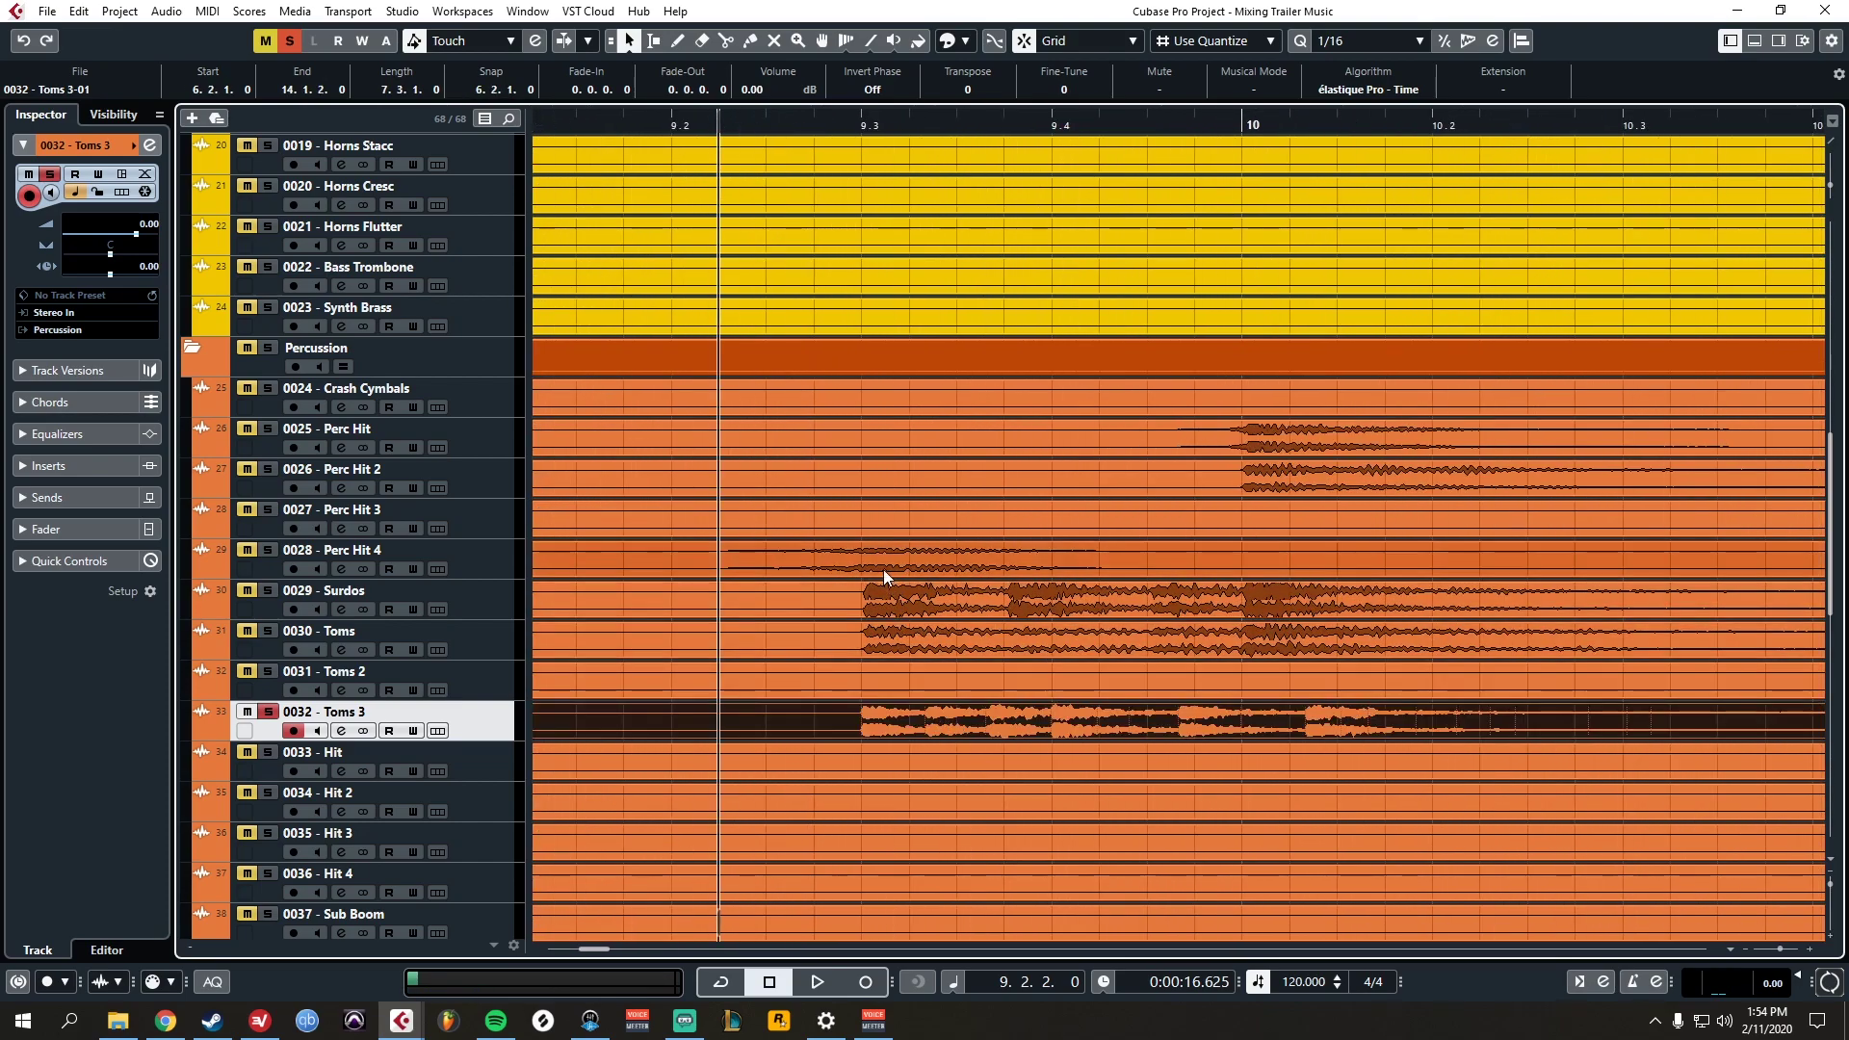
pyautogui.scroll(-5, 882, 574)
pyautogui.press('space')
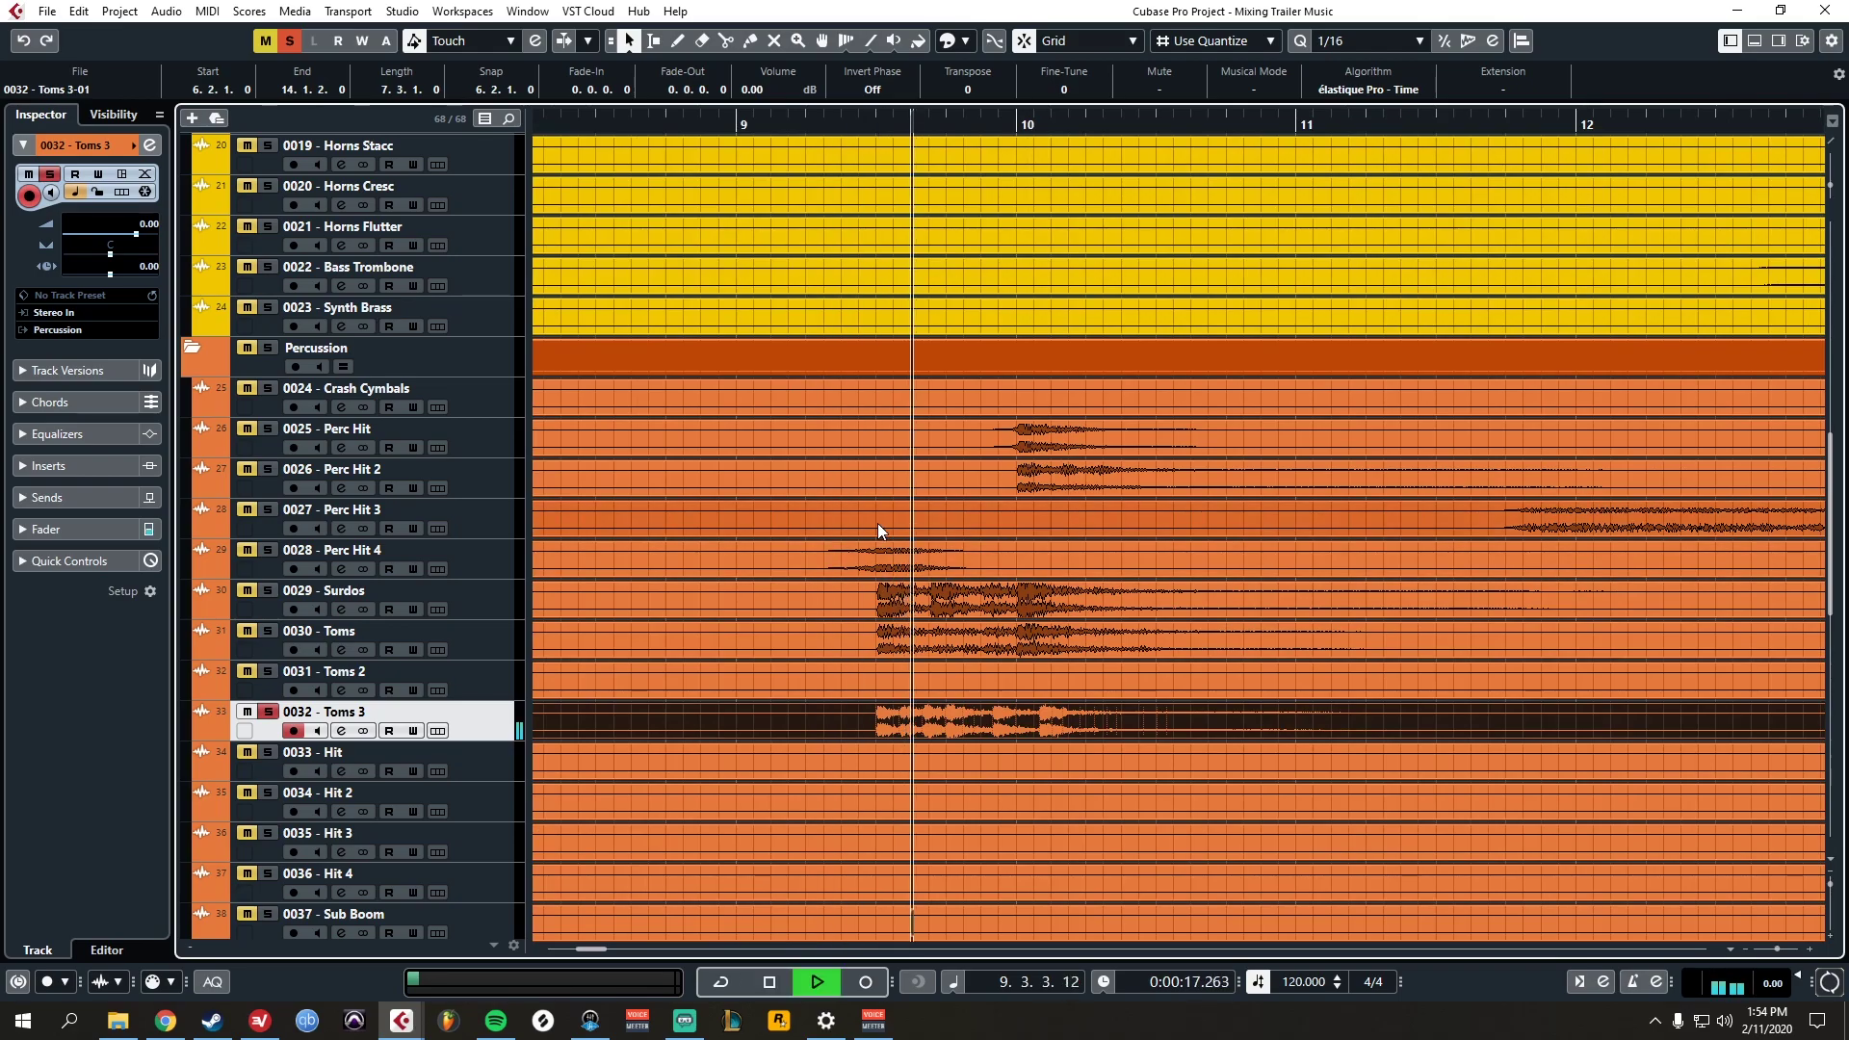
pyautogui.press('space')
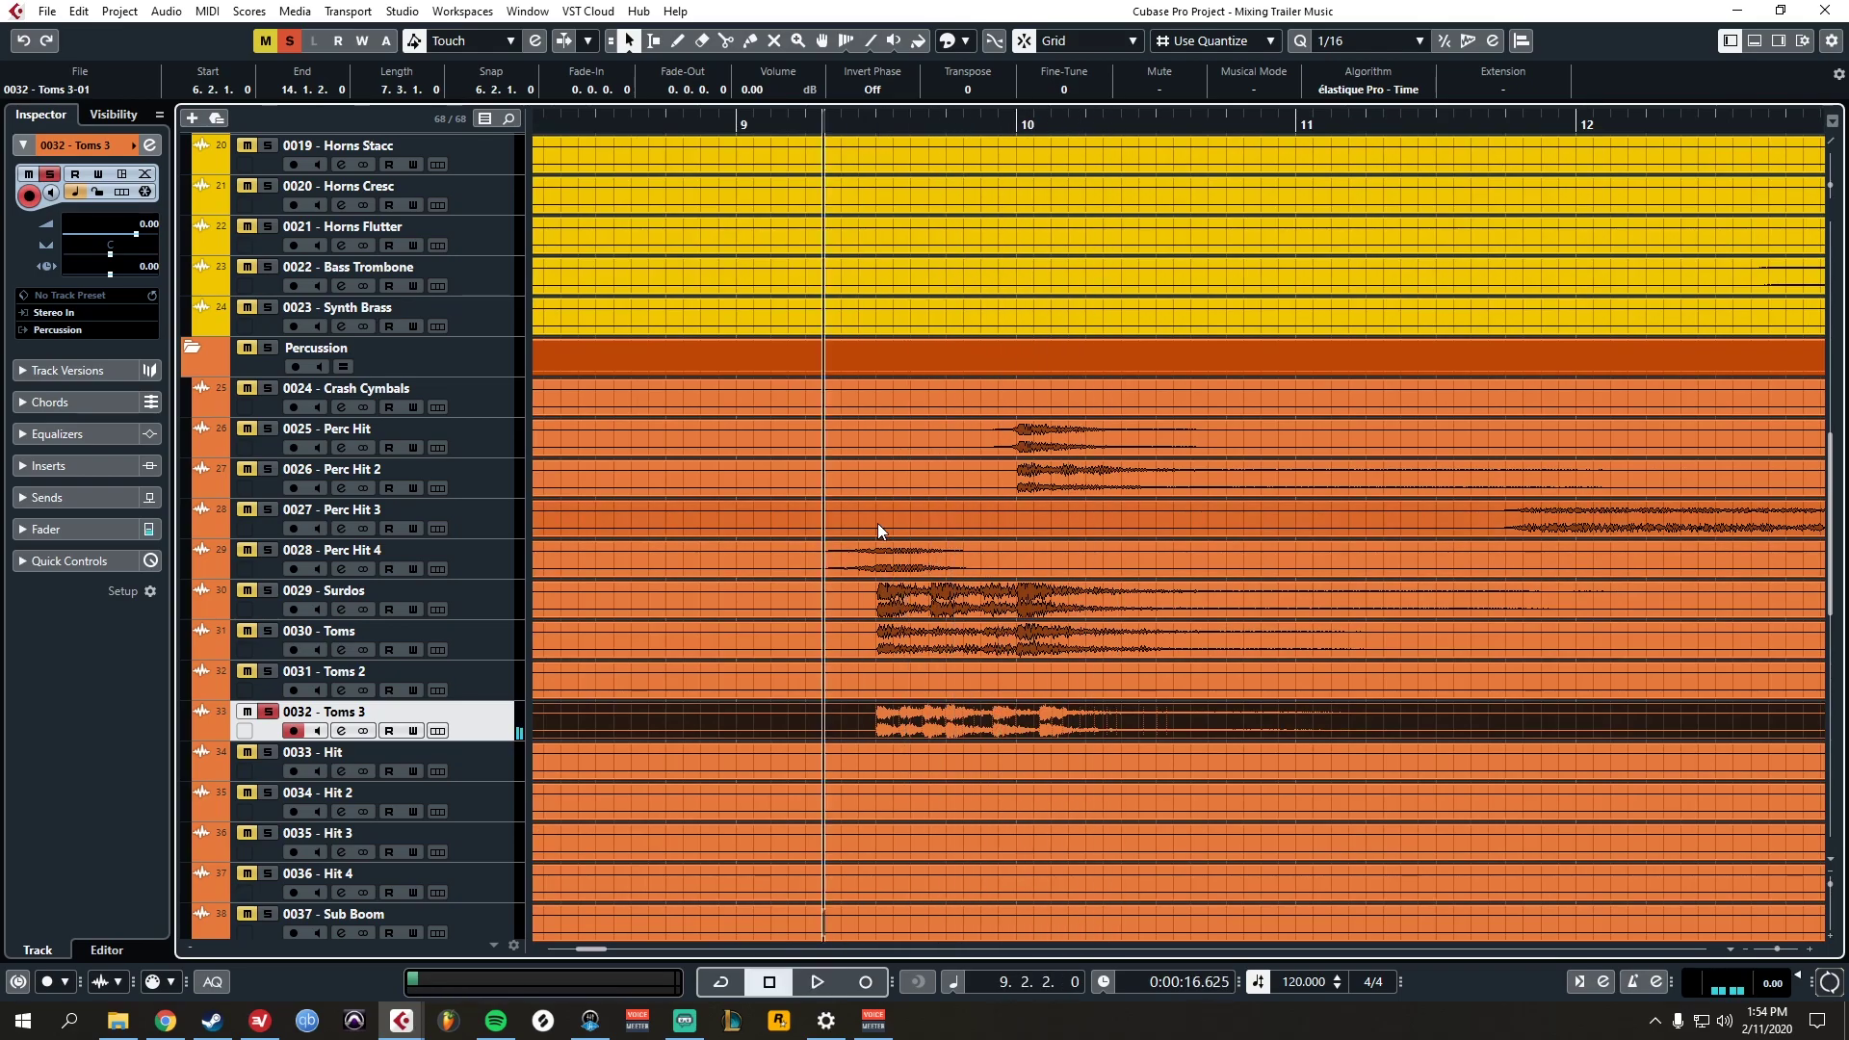
# - Undo the Toms 3 moves, the second split and the deletion, keeping the split at bar 15
pyautogui.scroll(-5, 877, 528)
pyautogui.hotkey('ctrl', 'z')
pyautogui.hotkey('ctrl', 'z')
pyautogui.hotkey('ctrl', 'z')
pyautogui.hotkey('ctrl', 'z')
pyautogui.hotkey('ctrl', 'z')
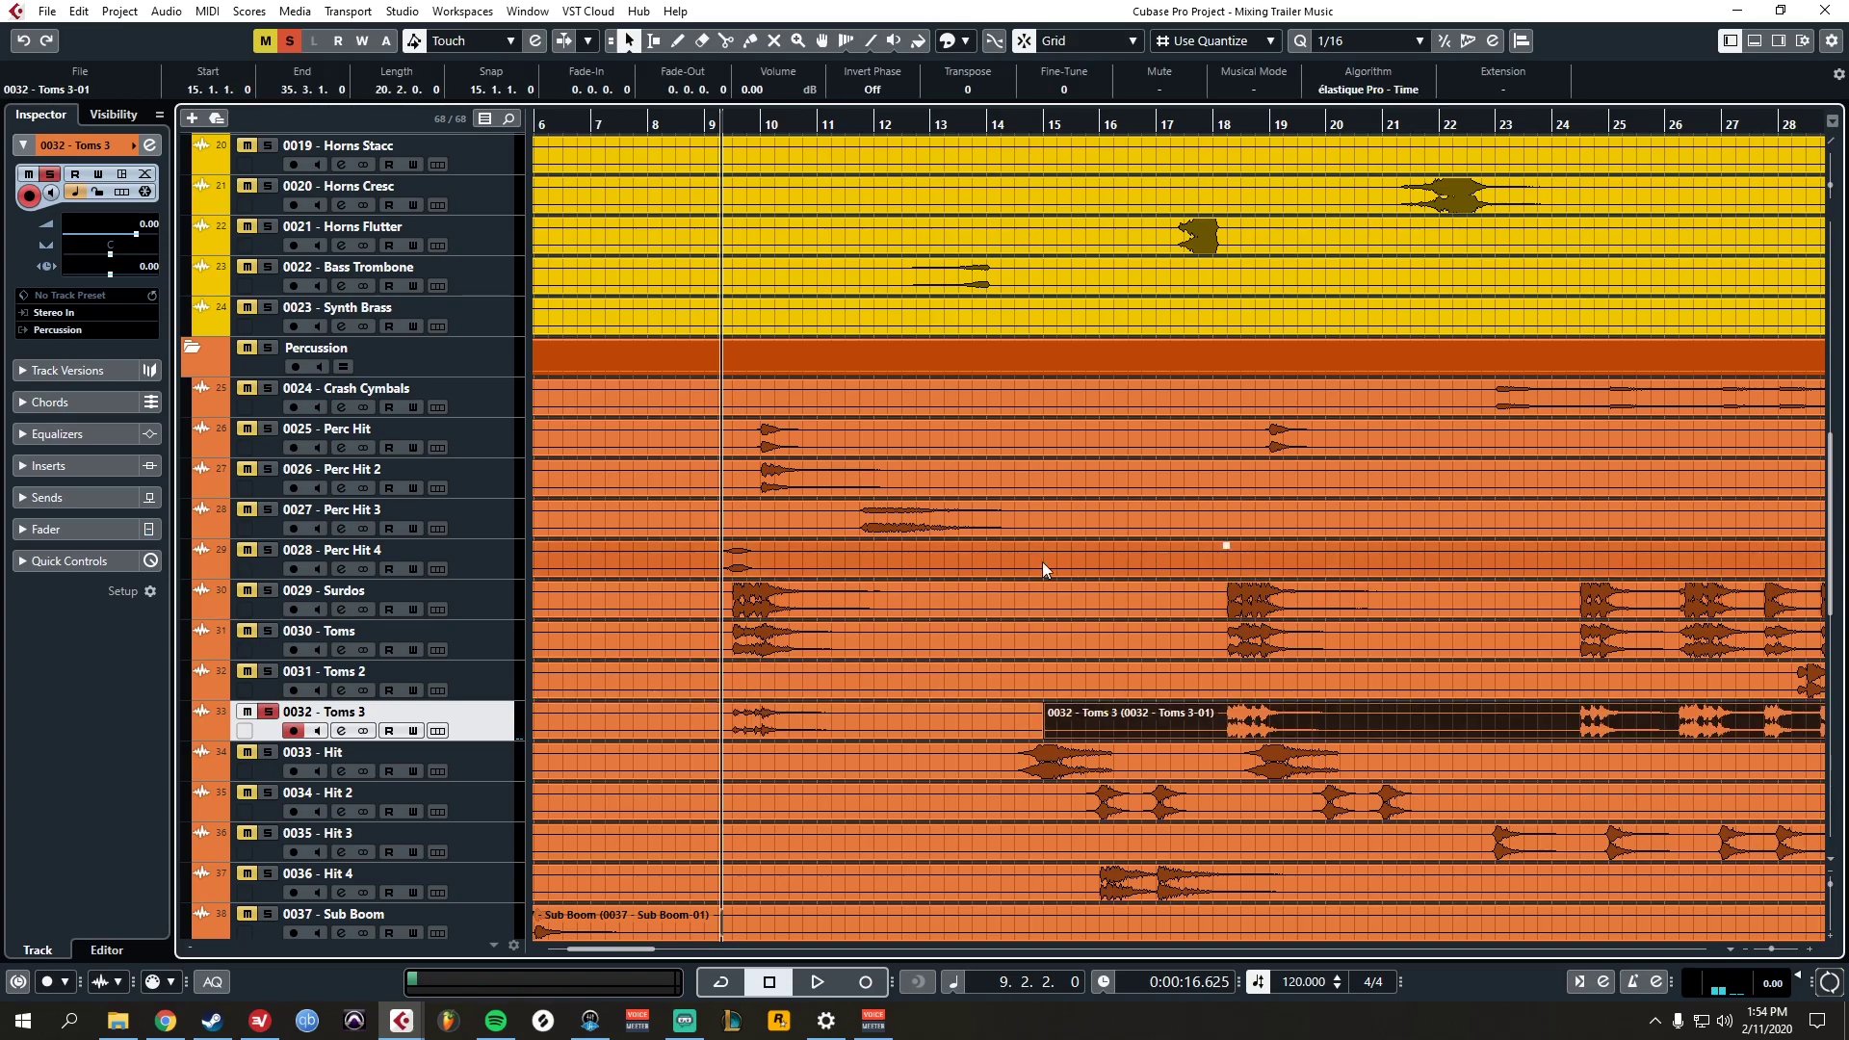
# - Raise the clip gain of the first Toms 3 section to about 6.9 dB
pyautogui.scroll(-2, 978, 565)
pyautogui.scroll(6, 785, 590)
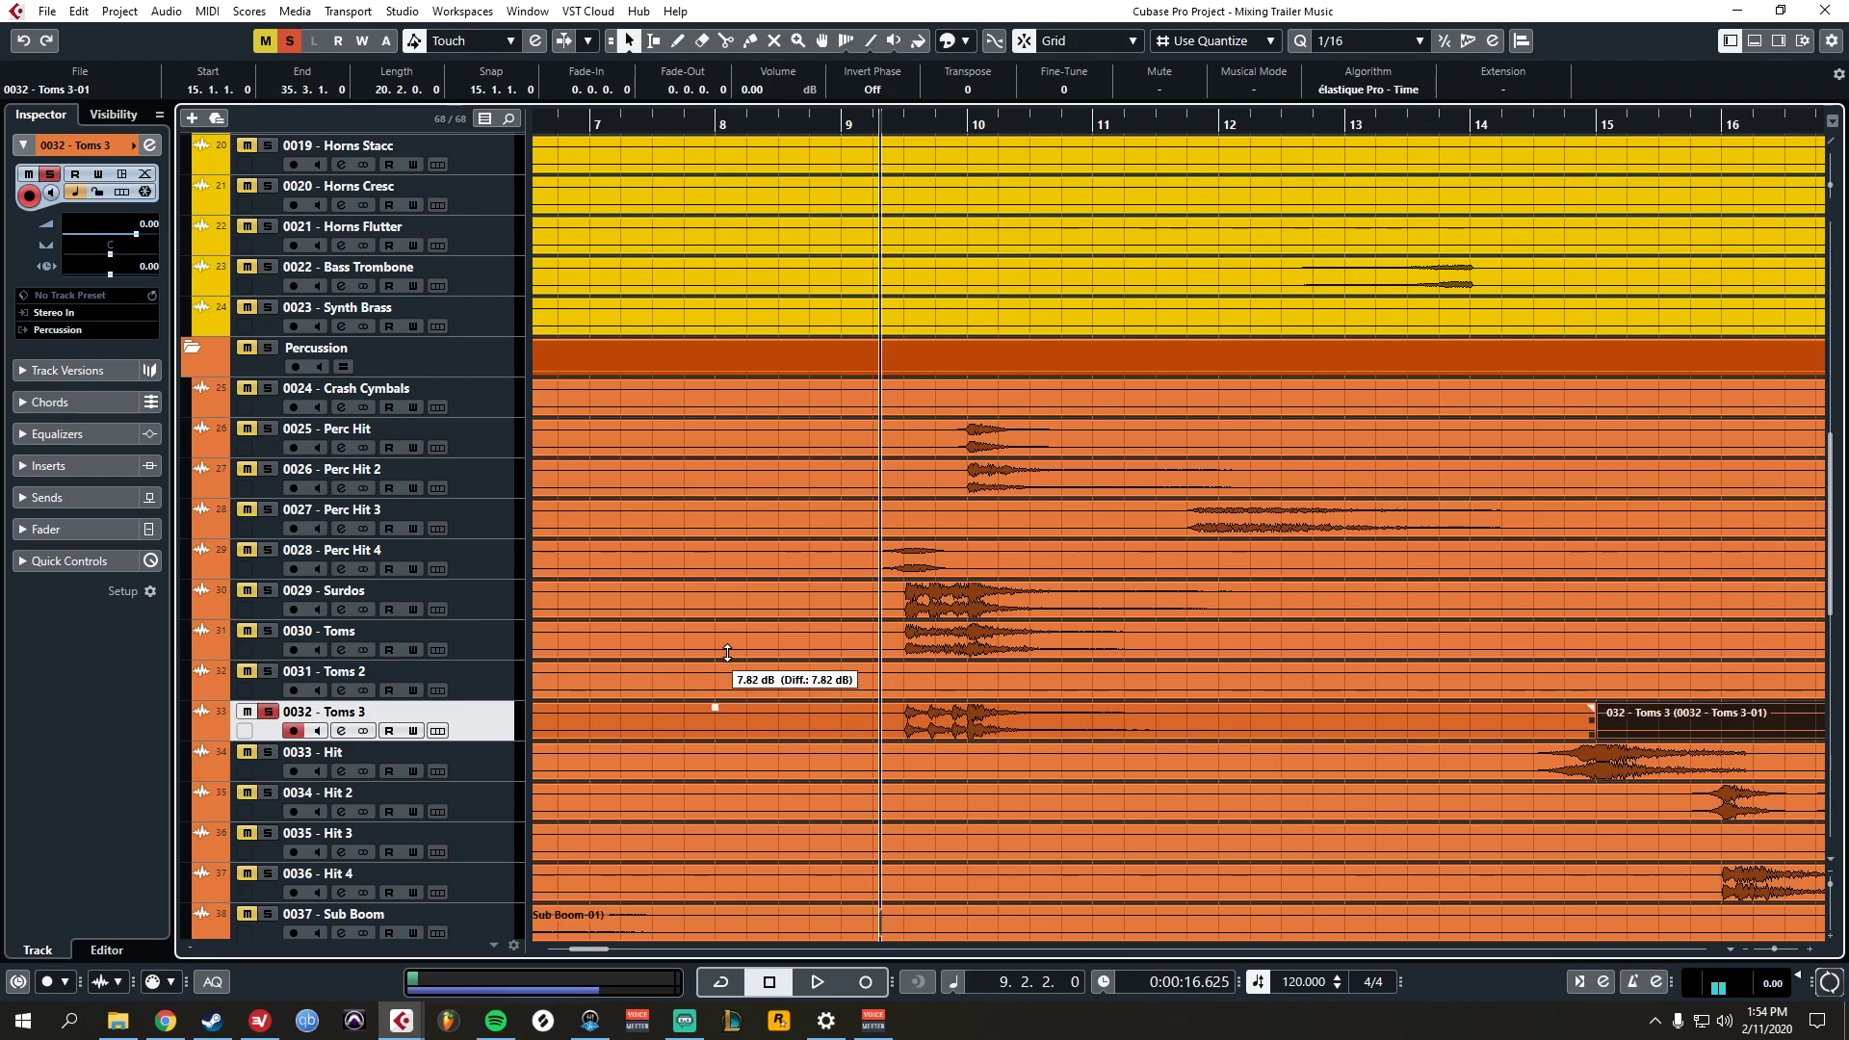
pyautogui.scroll(-4, 715, 708)
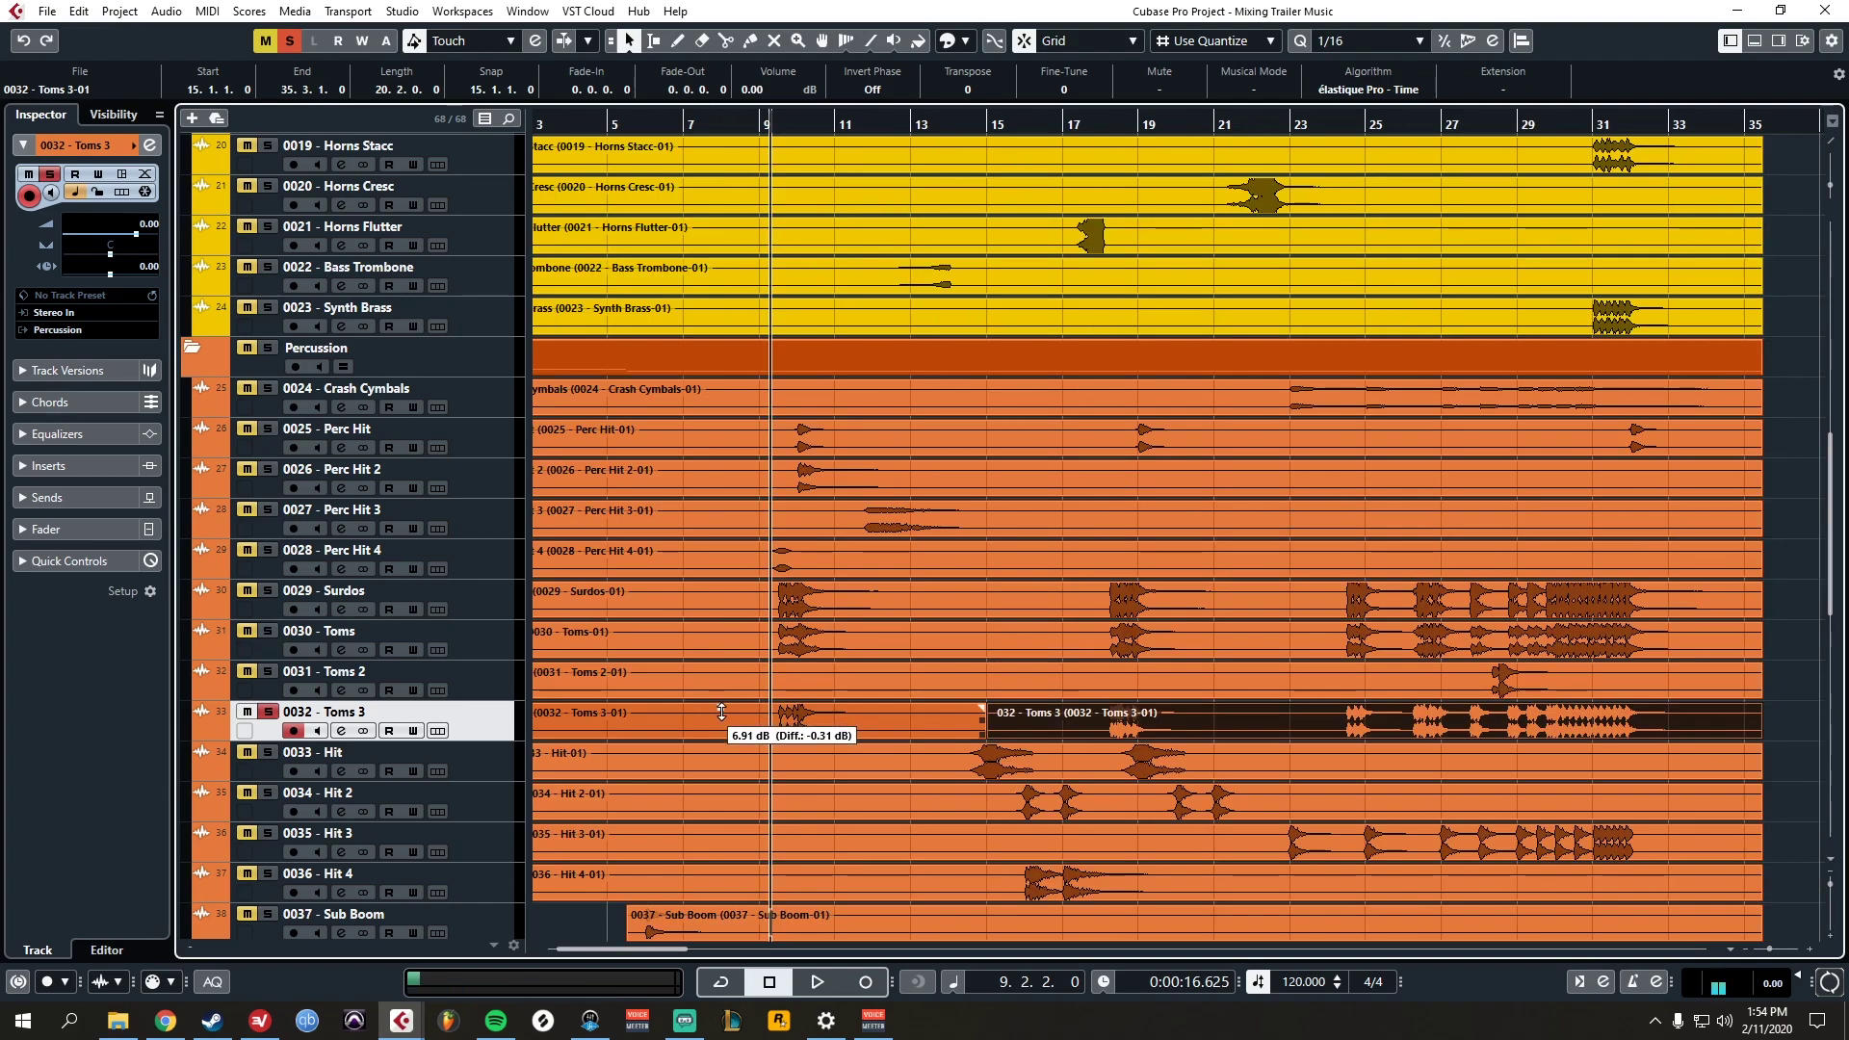
pyautogui.moveTo(720, 712); pyautogui.dragTo(720, 713)
# - Listen to Surdos, Toms and Toms 3 soloed together from bar 9, and to Surdos soloed alone
pyautogui.click(268, 590)
pyautogui.press('space')
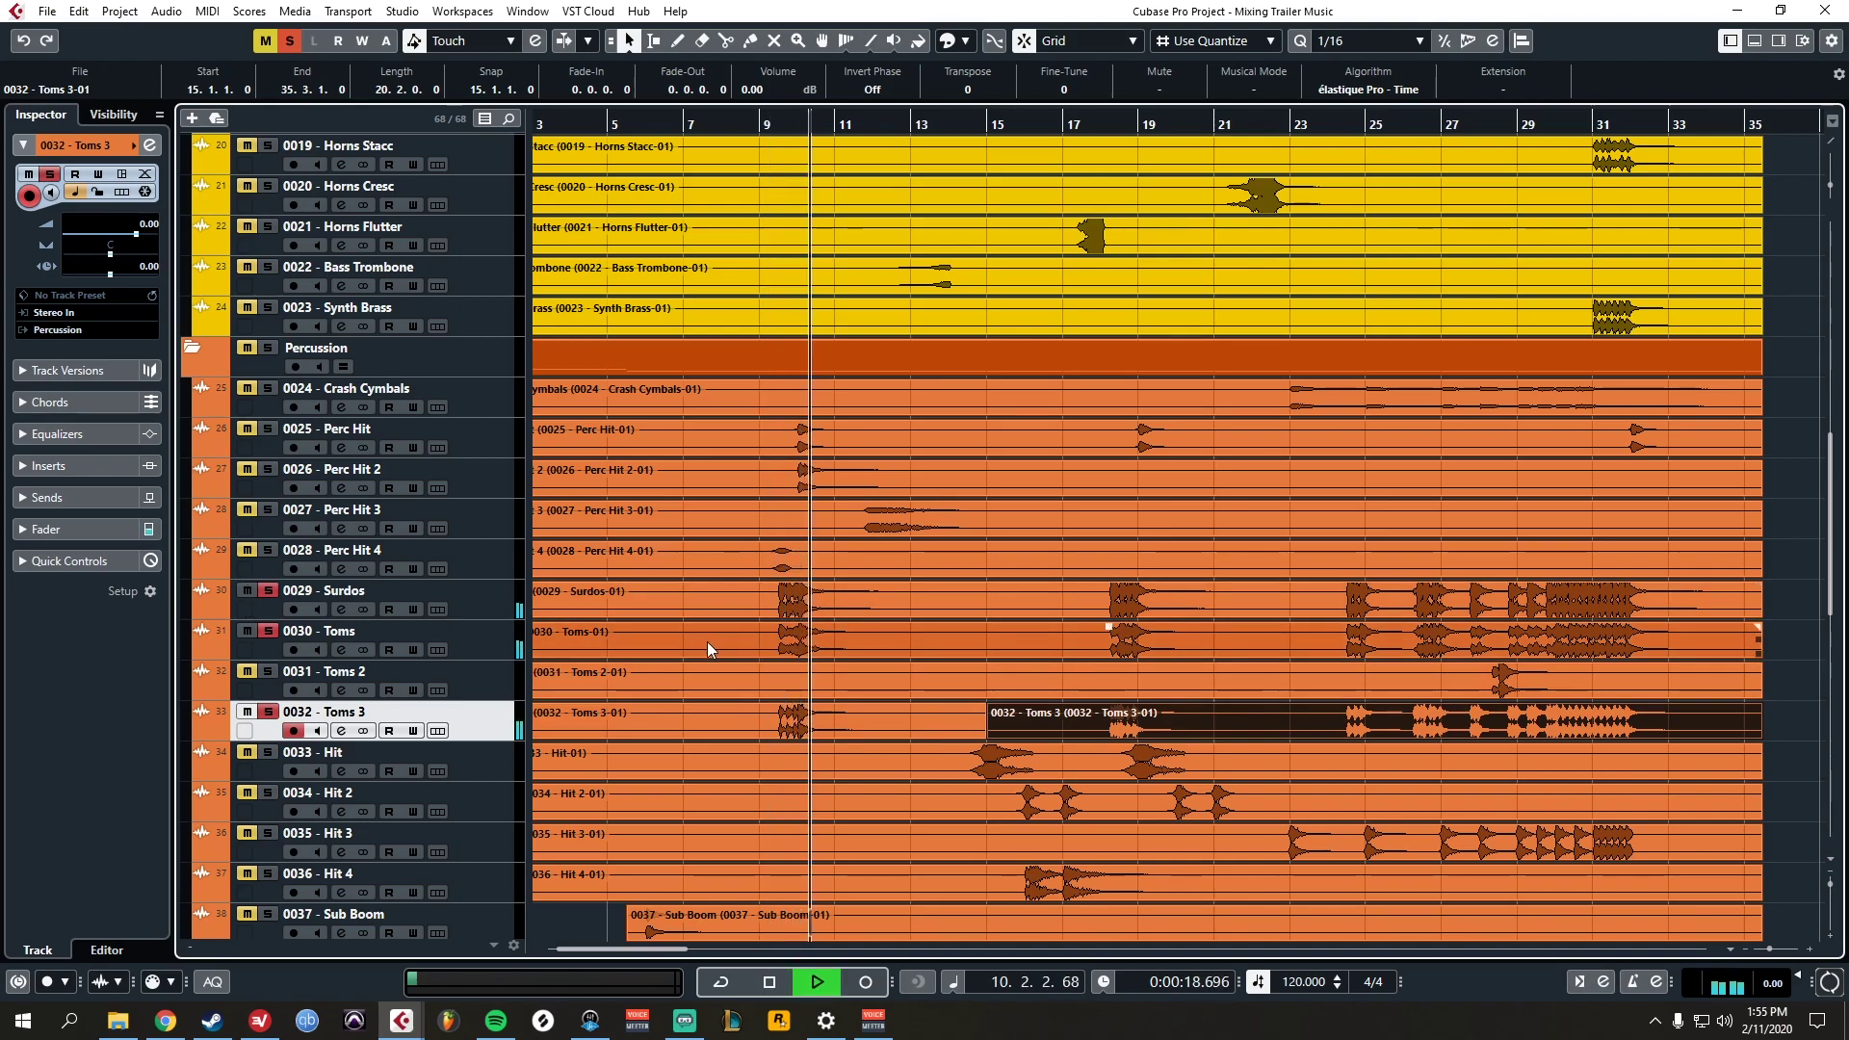
pyautogui.press('space')
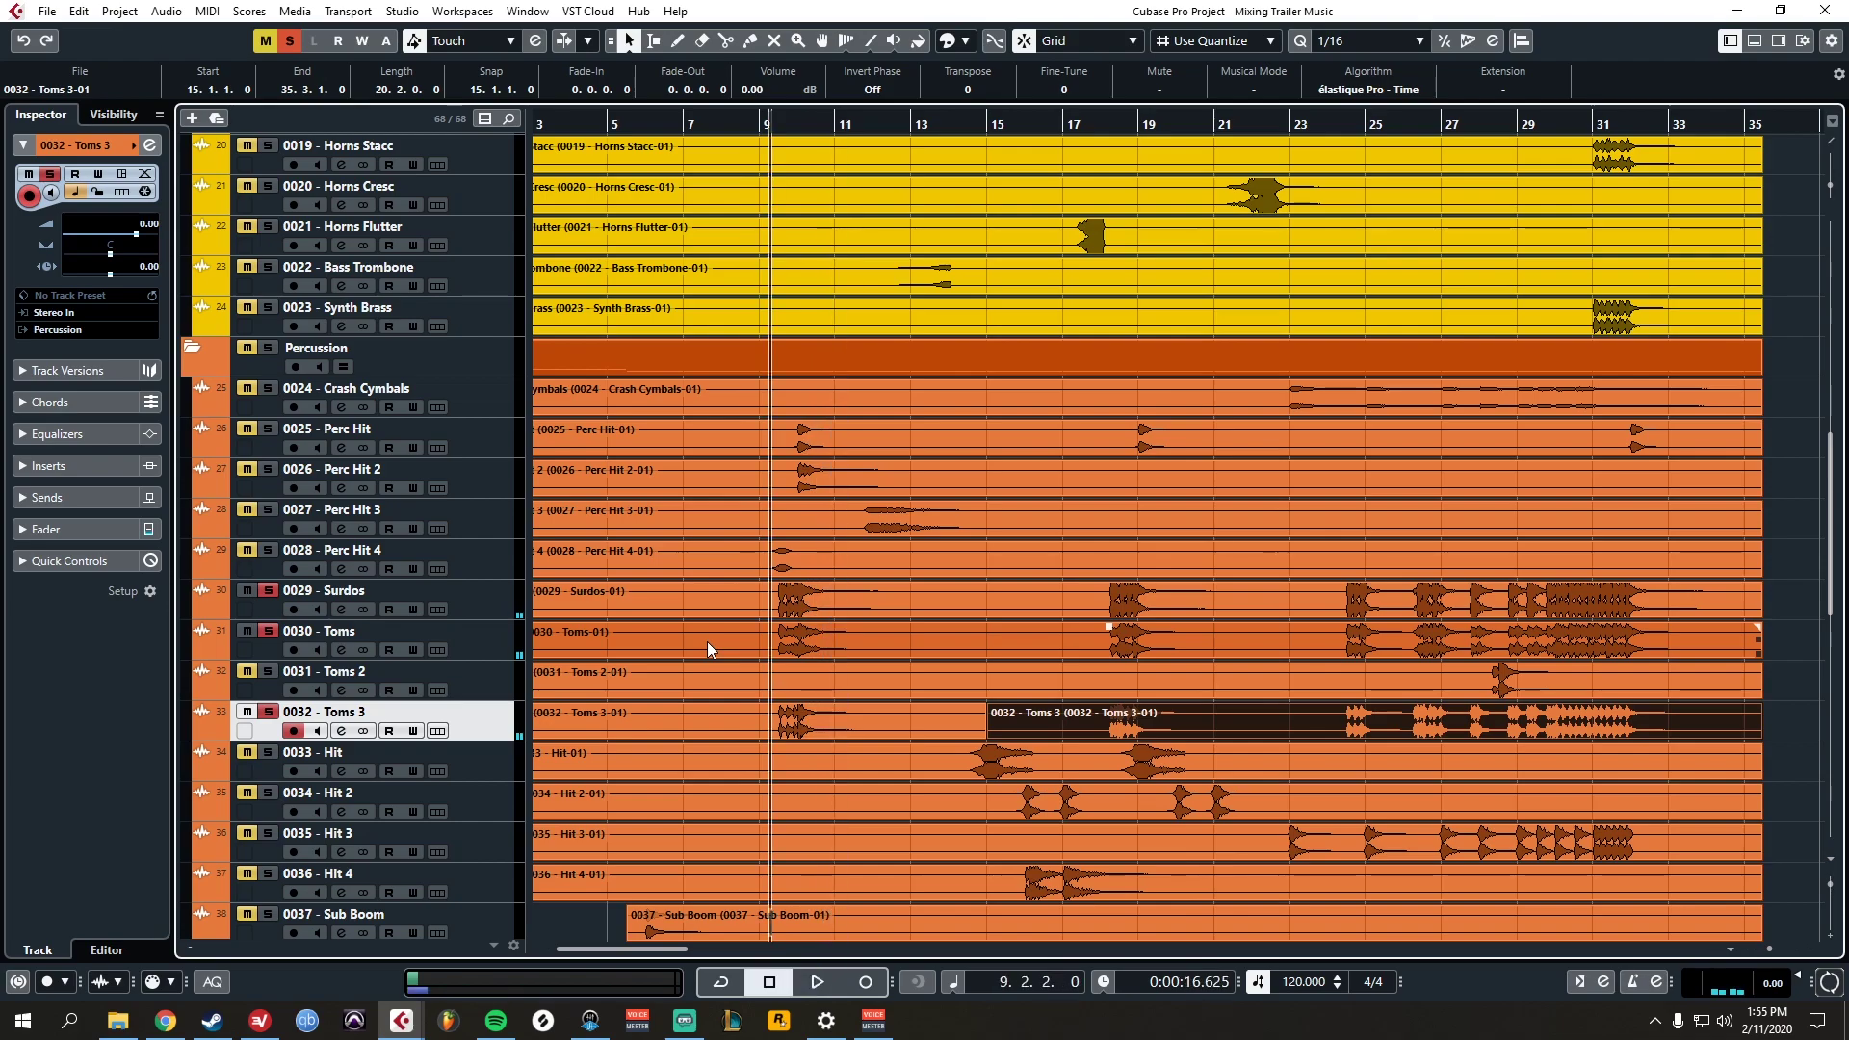
pyautogui.keyDown('ctrl'); pyautogui.click(270, 591); pyautogui.keyUp('ctrl')
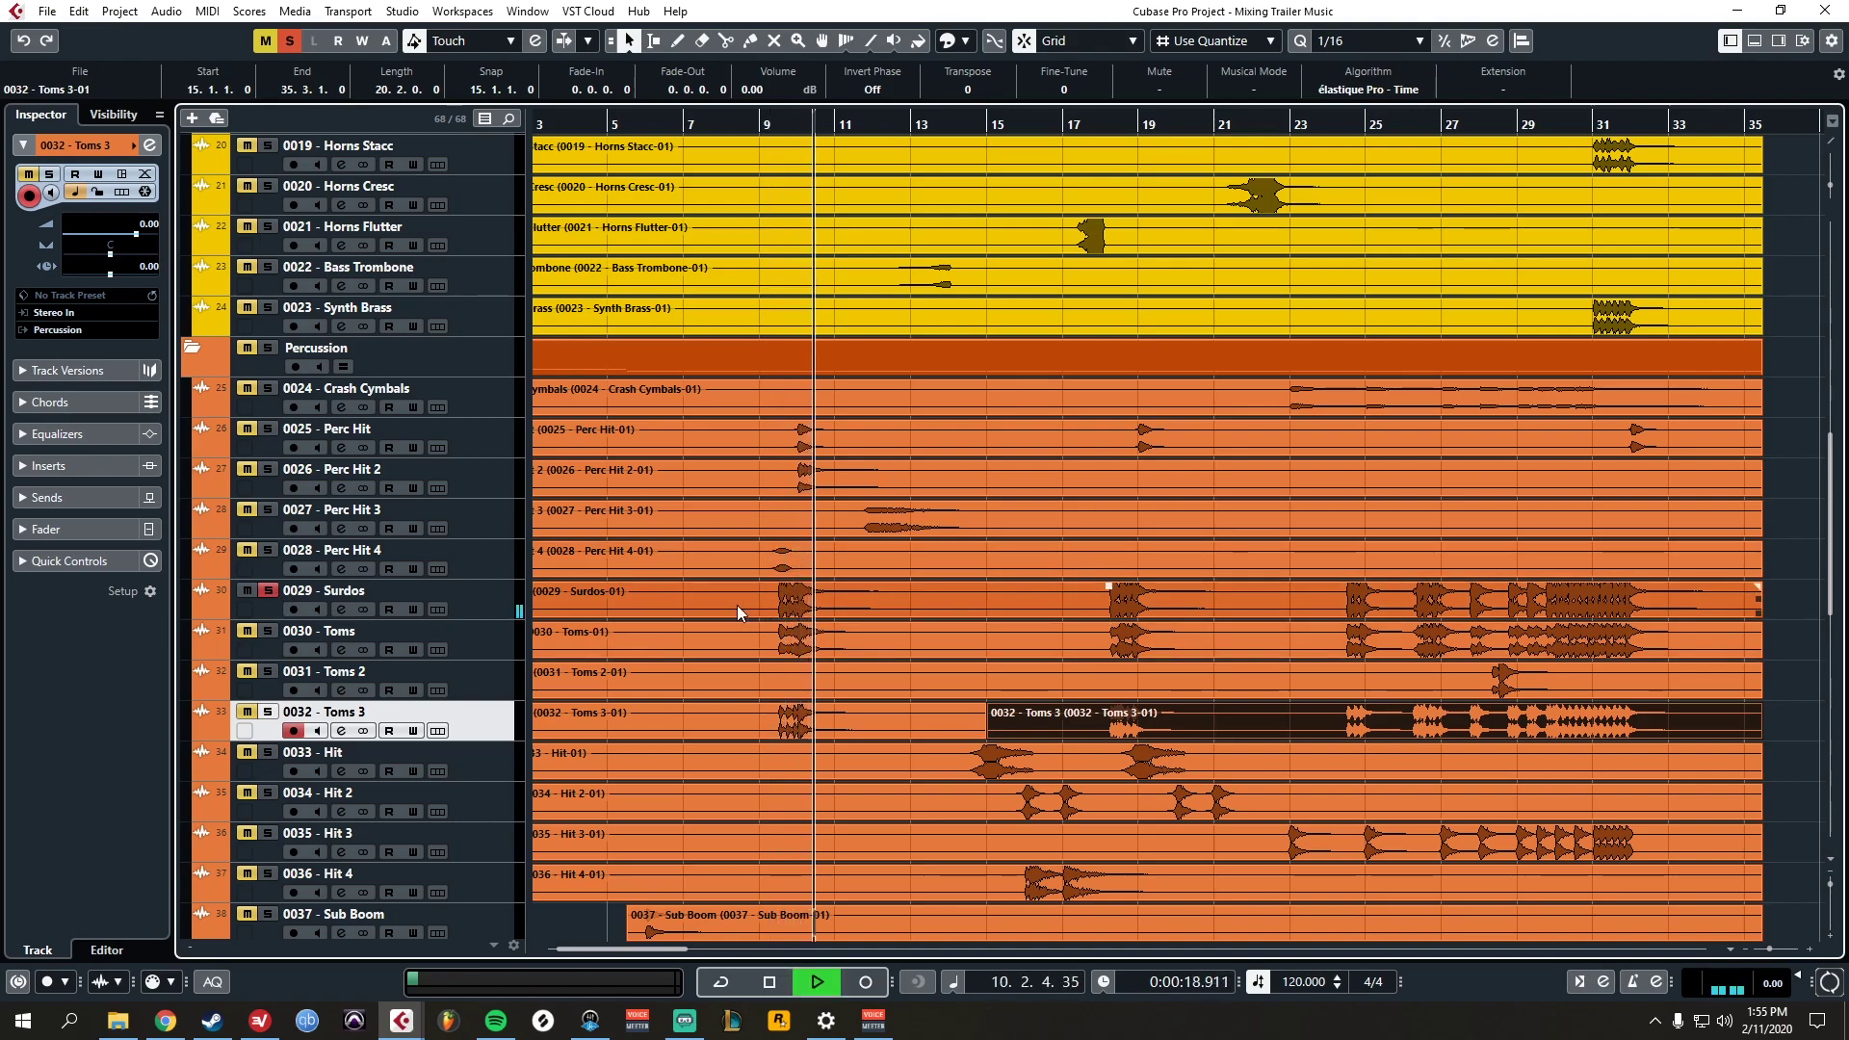
pyautogui.press('space')
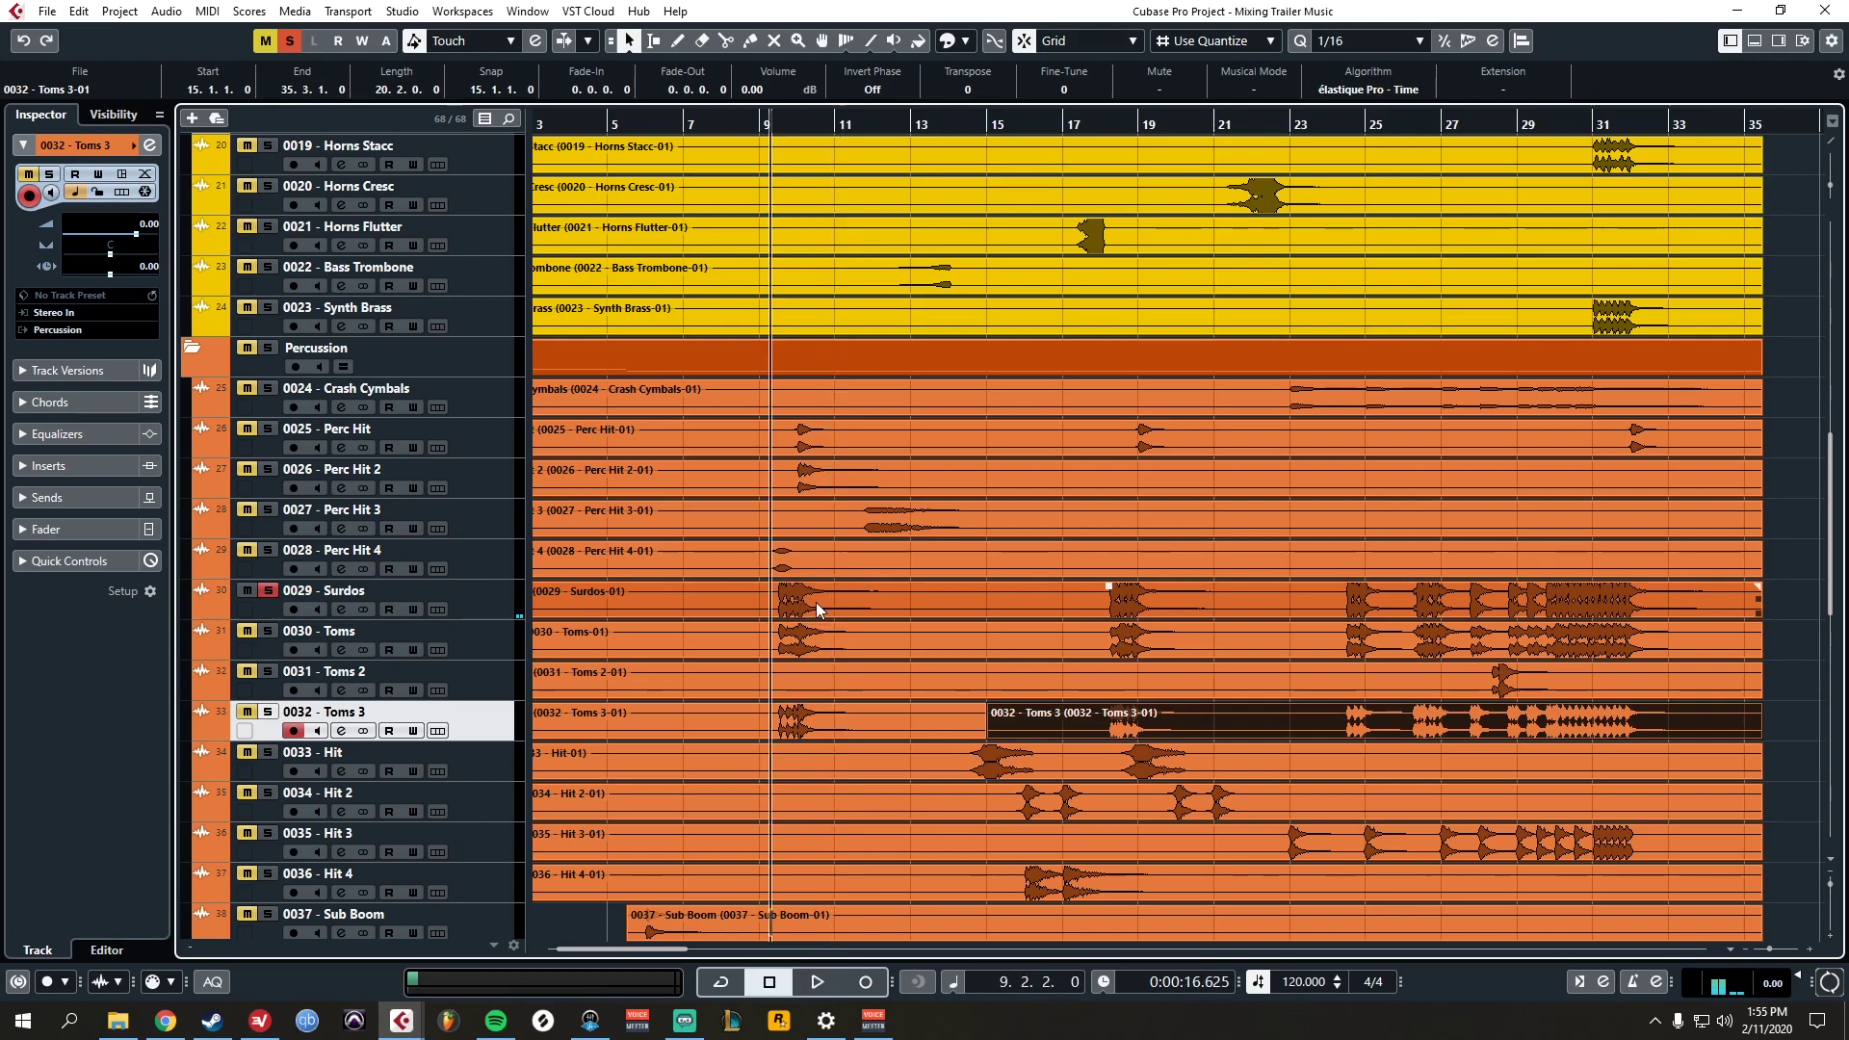
# - Split the Surdos clip in bar 12, end its first part at bar 11 with a fade-out of 0.3.0.53, and listen from bar 9
pyautogui.scroll(4, 817, 603)
pyautogui.click(402, 603)
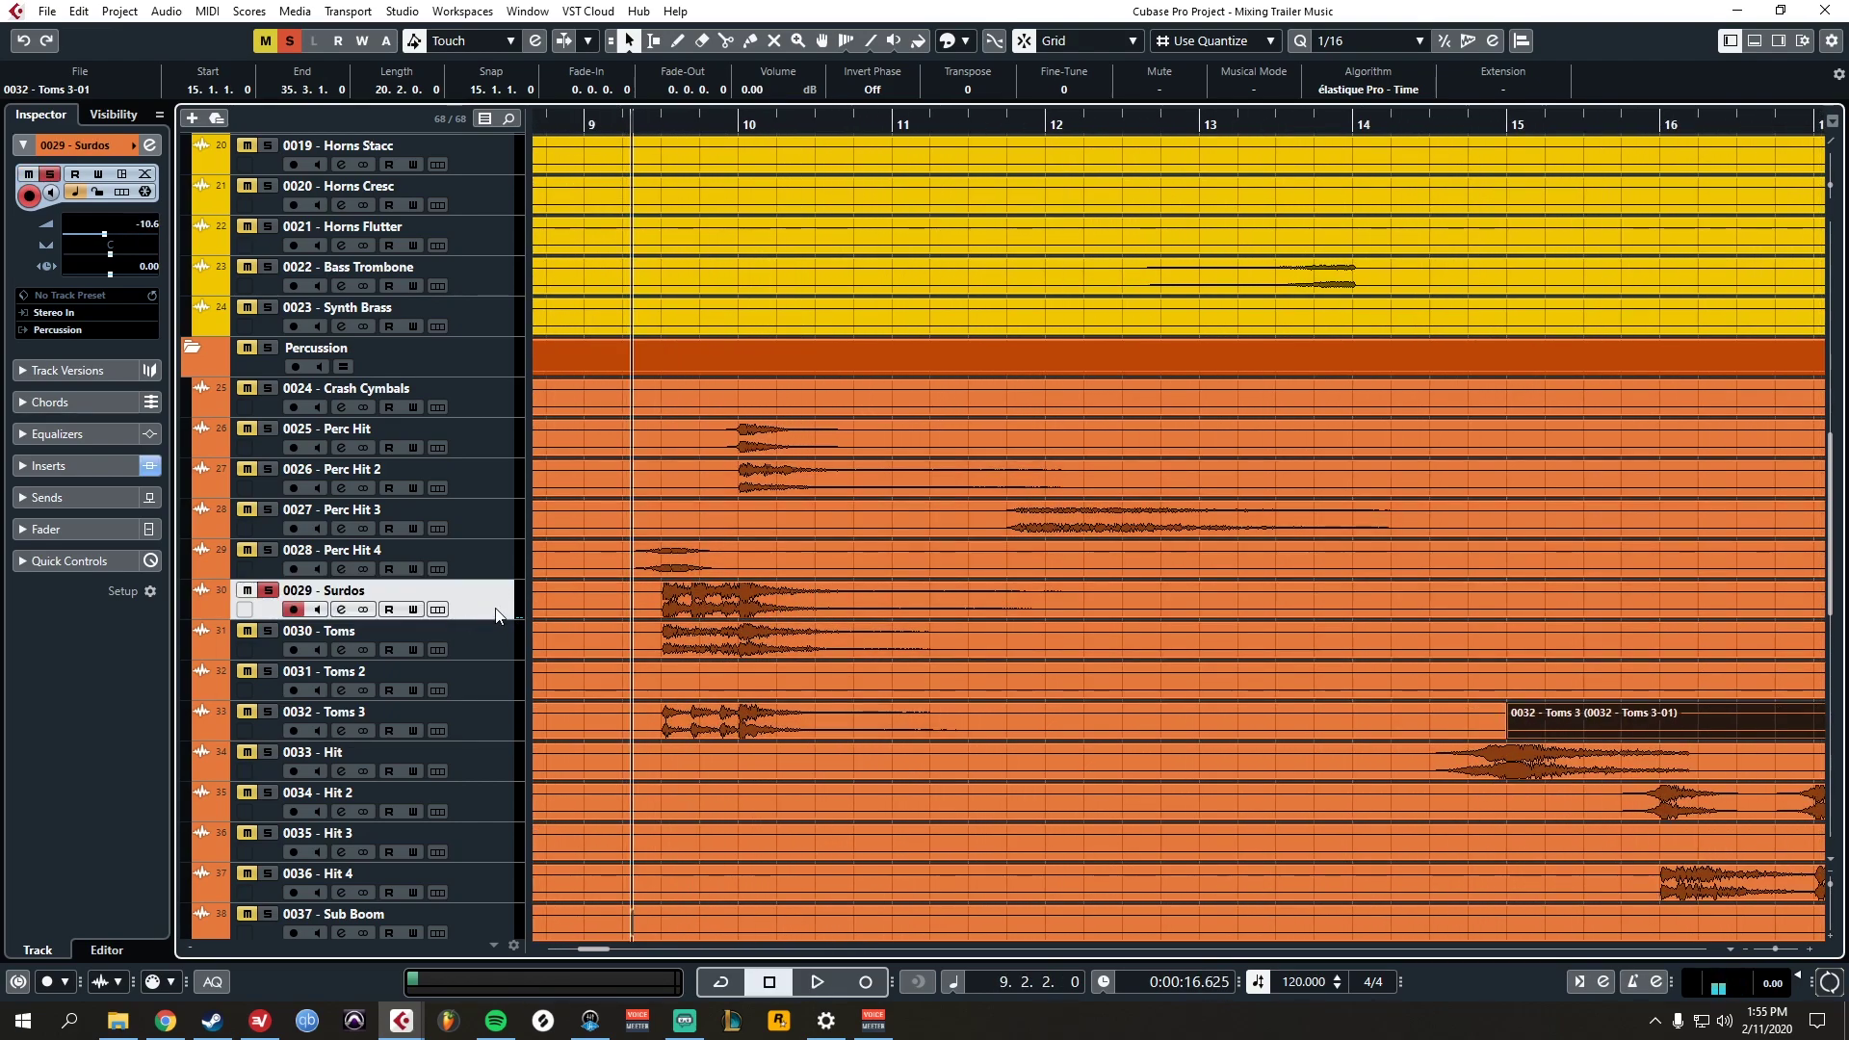
pyautogui.click(1094, 611)
pyautogui.moveTo(1139, 613); pyautogui.dragTo(766, 518)
pyautogui.press('space')
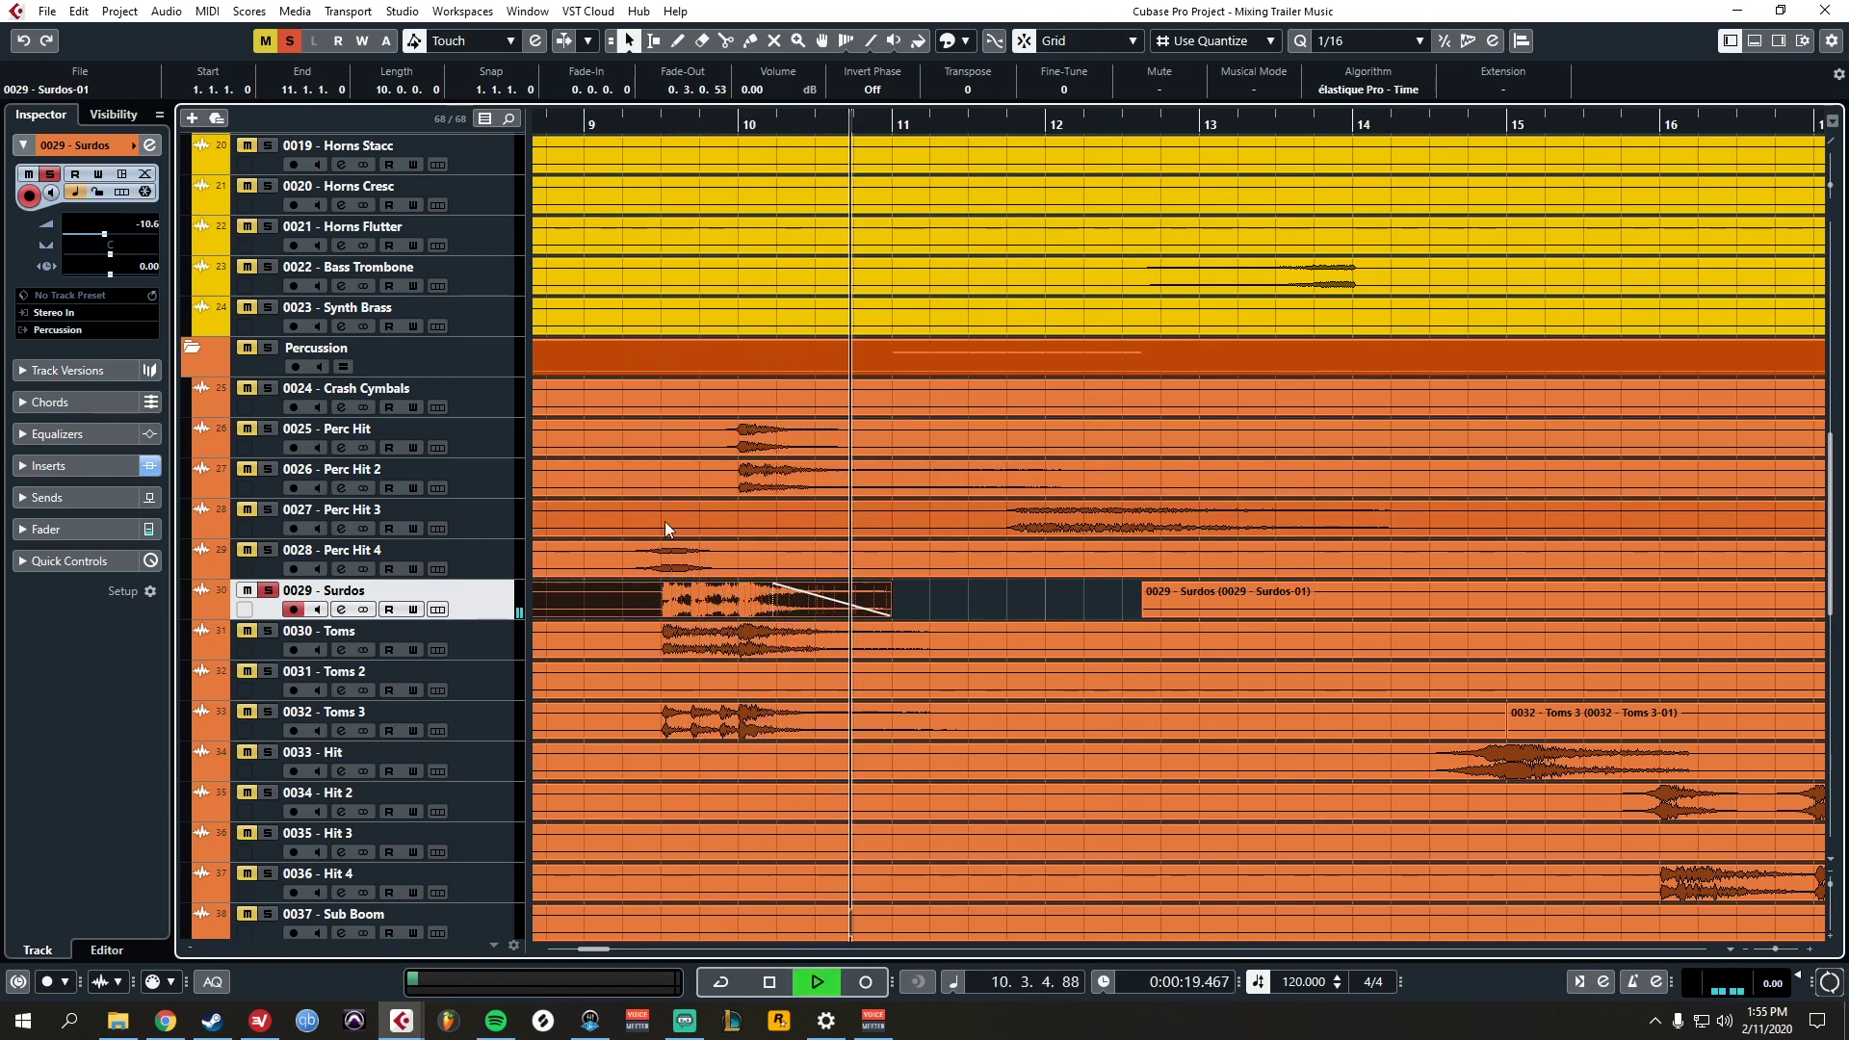
pyautogui.press('space')
# - Shorten the first Surdos section to end at 10.3.1 with a fade-out of 0.1.1.110, and play it from bar 9
pyautogui.moveTo(776, 583); pyautogui.dragTo(807, 605)
pyautogui.press('space')
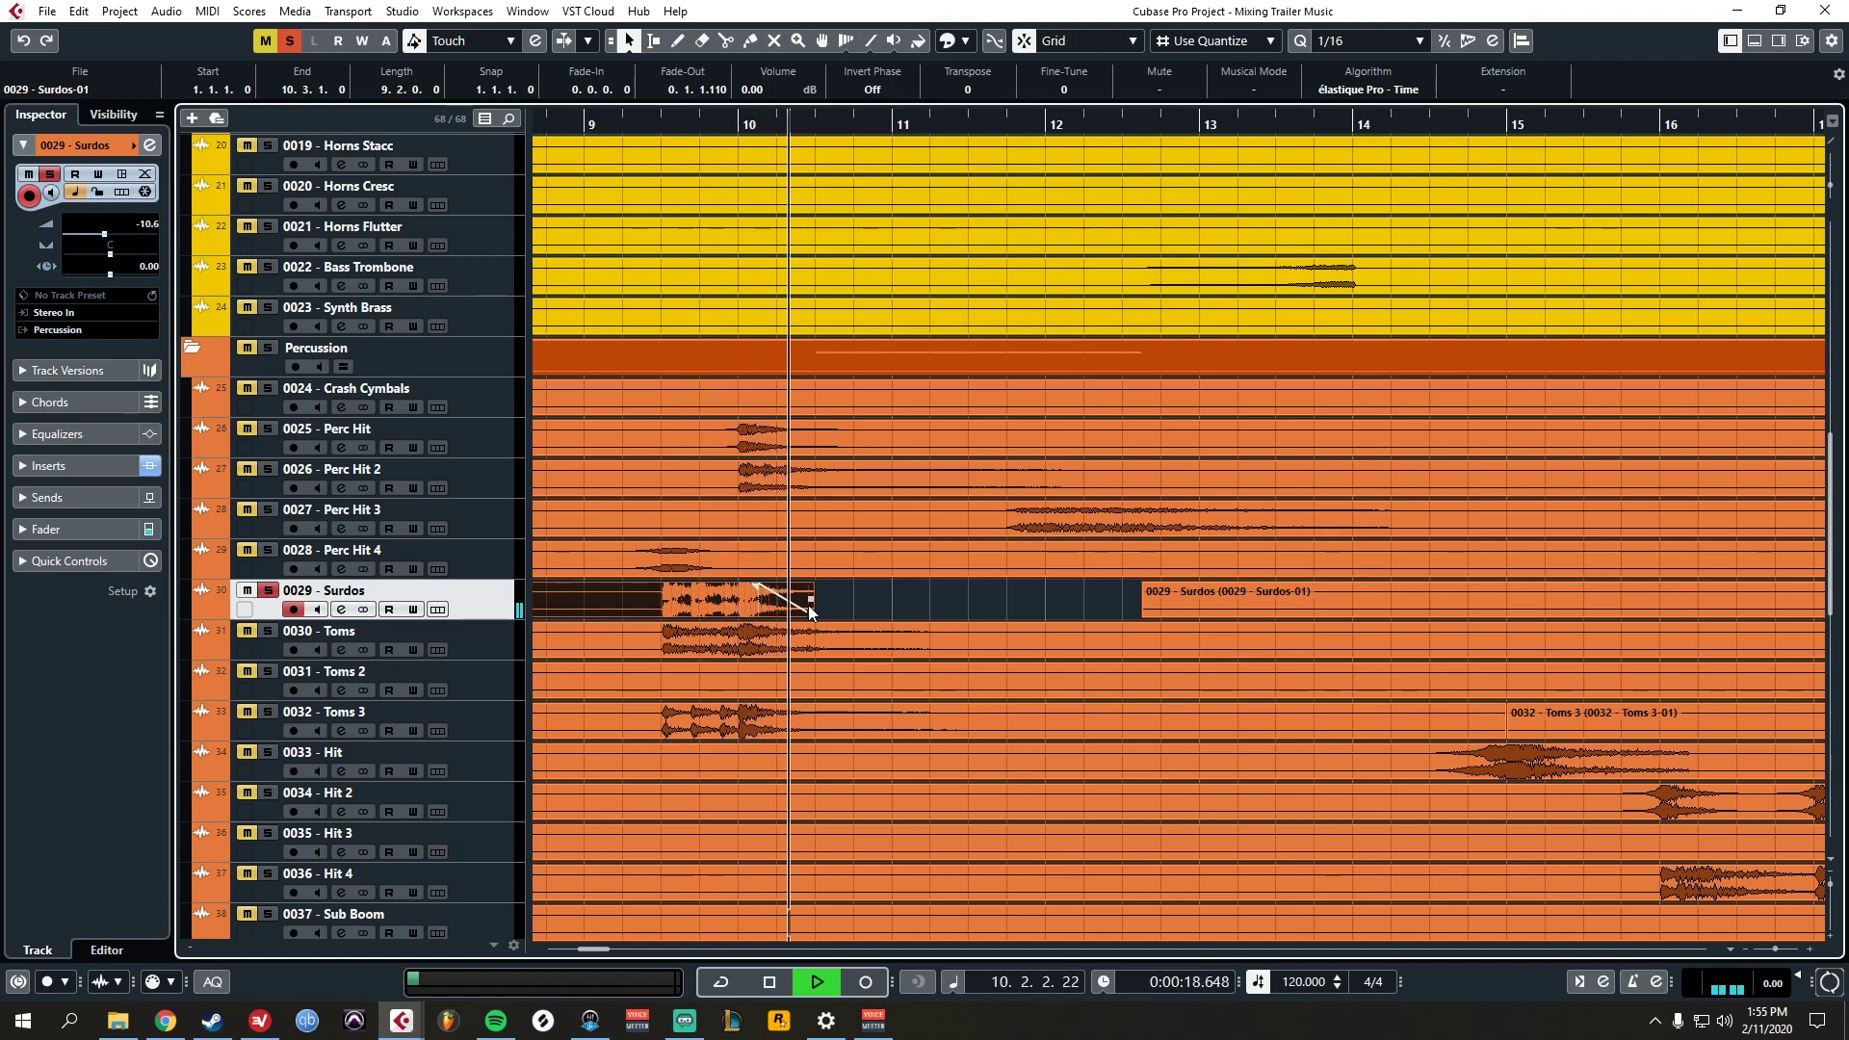
pyautogui.press('space')
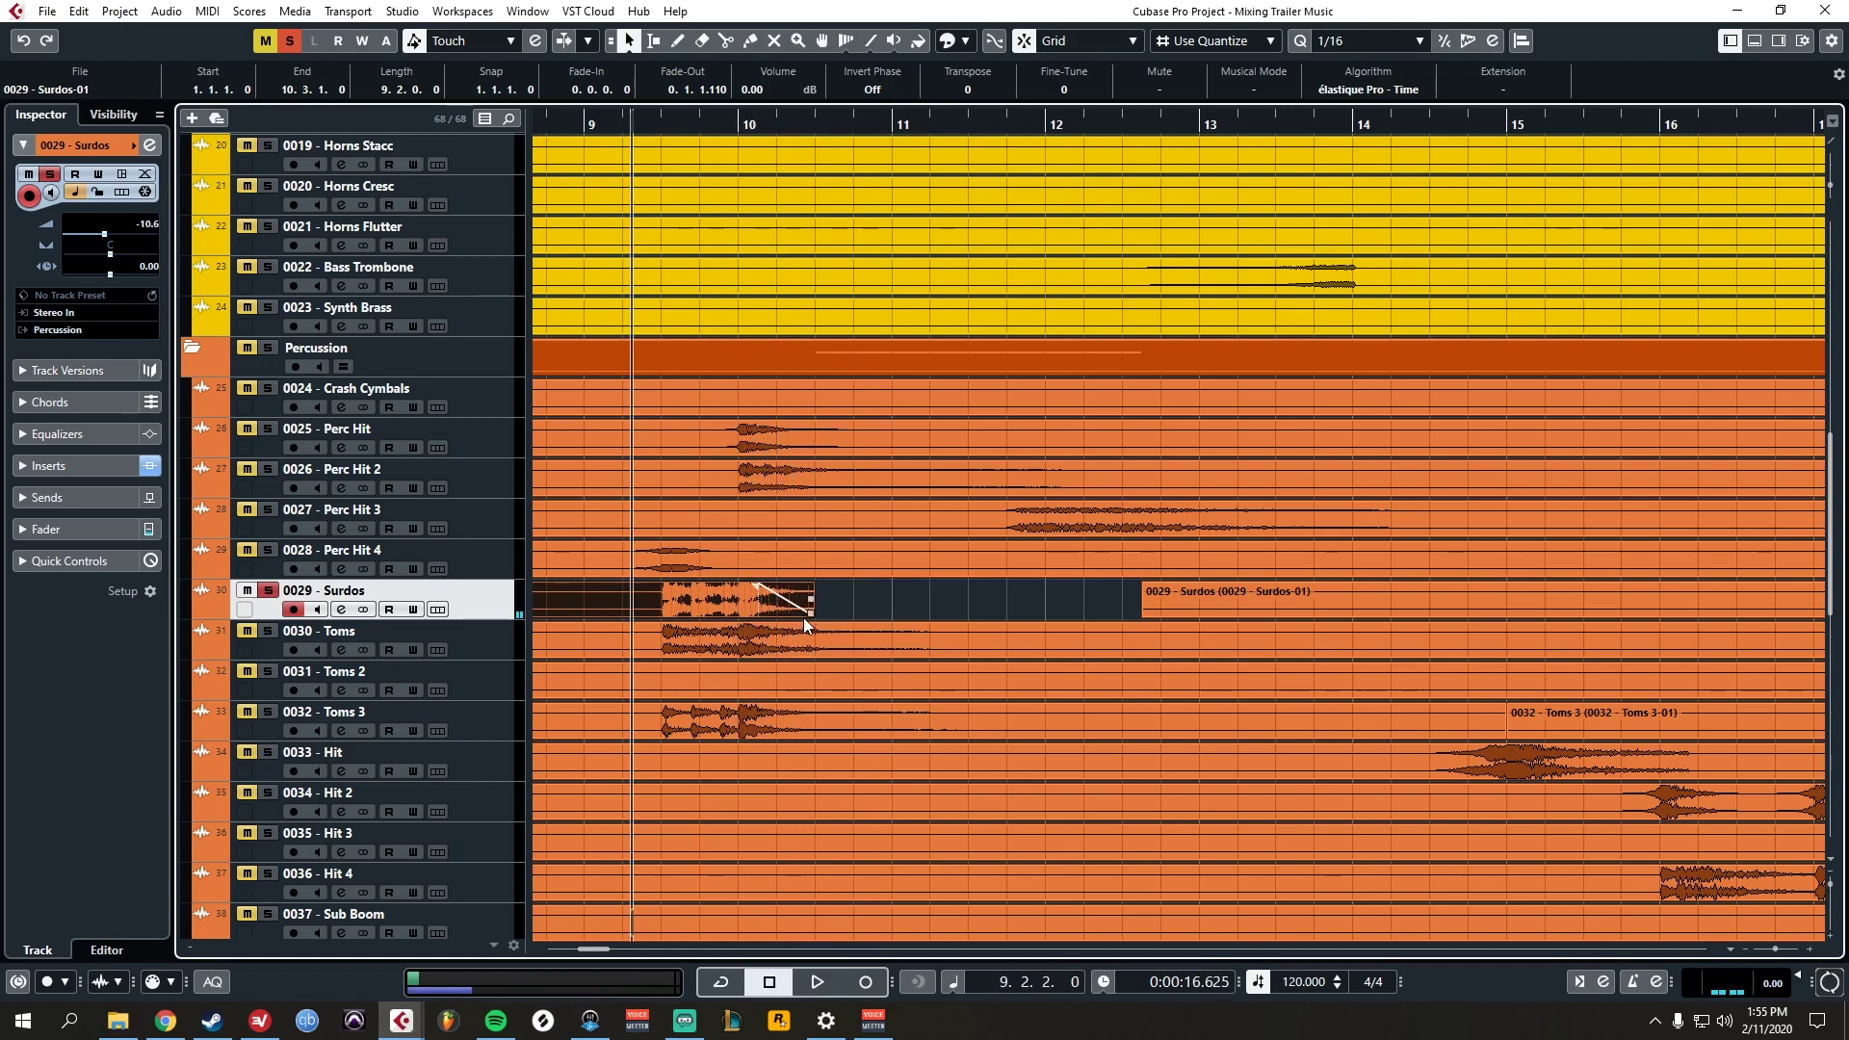
# - Unsolo Surdos and play the full mix from bar 8
pyautogui.click(269, 590)
pyautogui.press('g')
pyautogui.press('g')
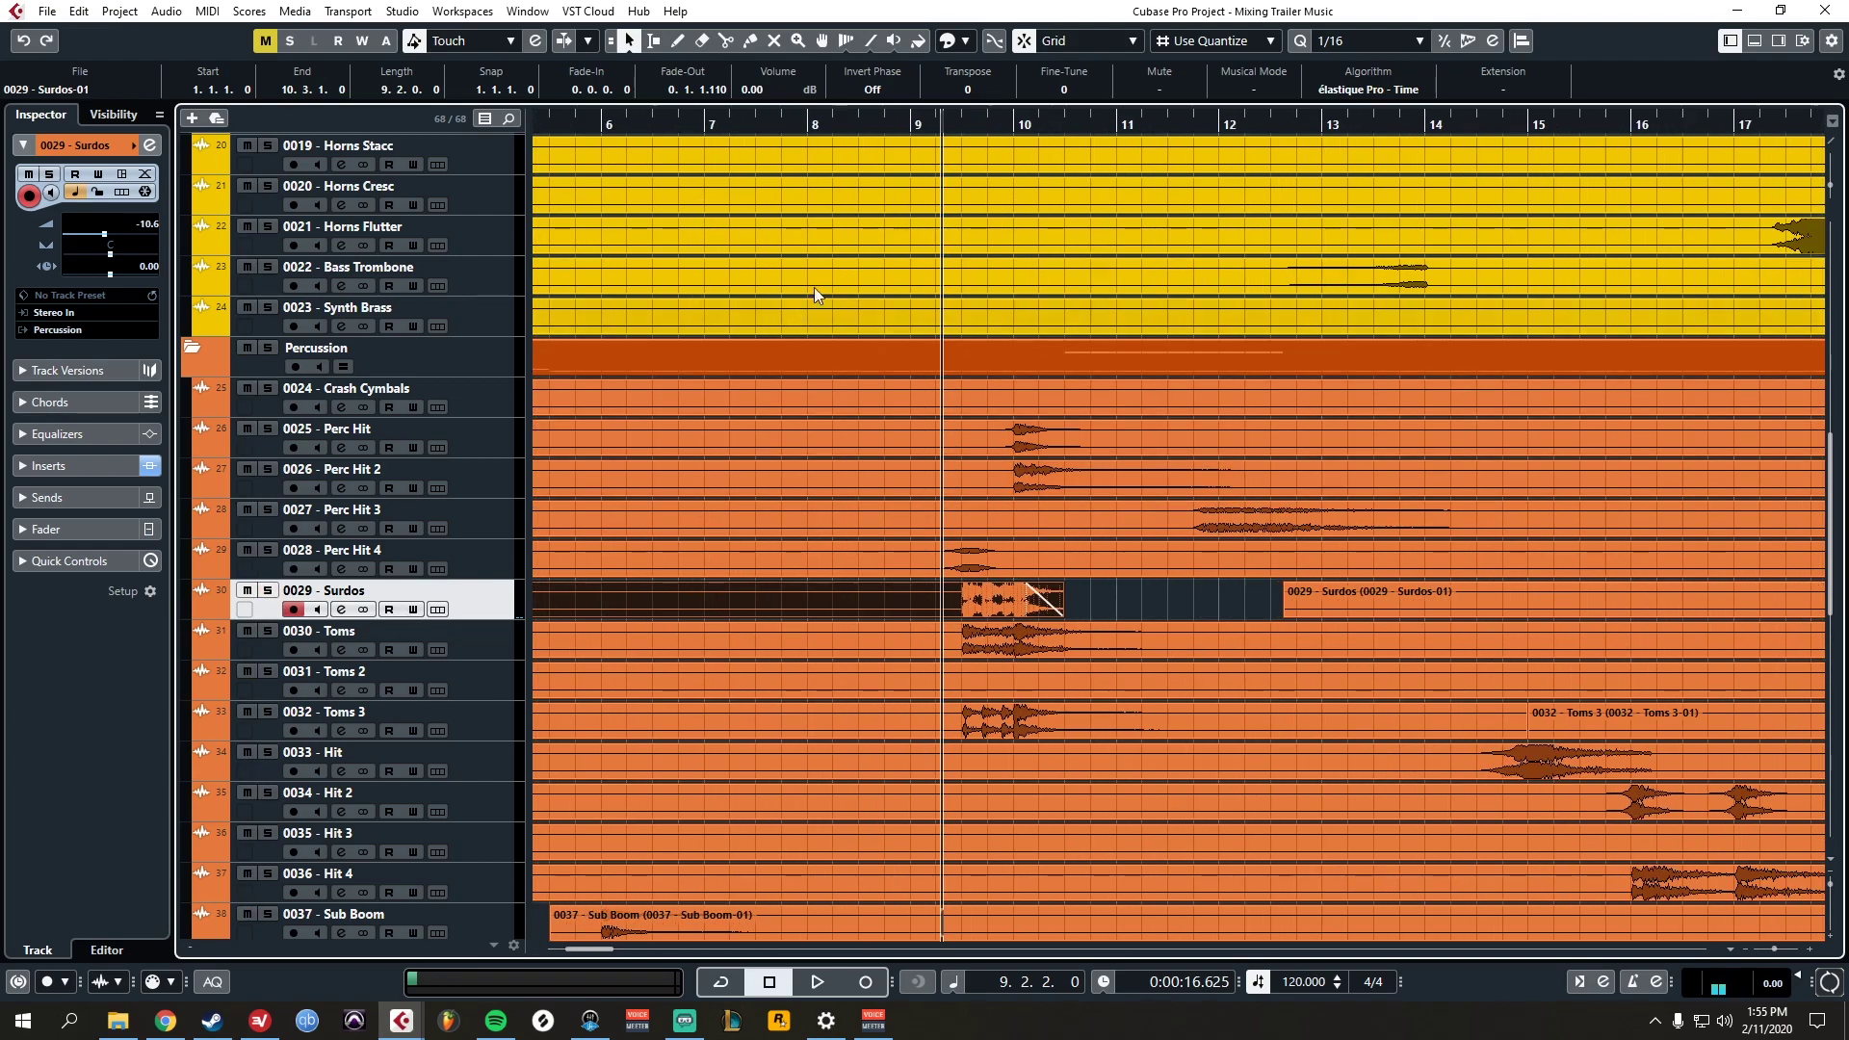
pyautogui.click(817, 123)
pyautogui.press('space')
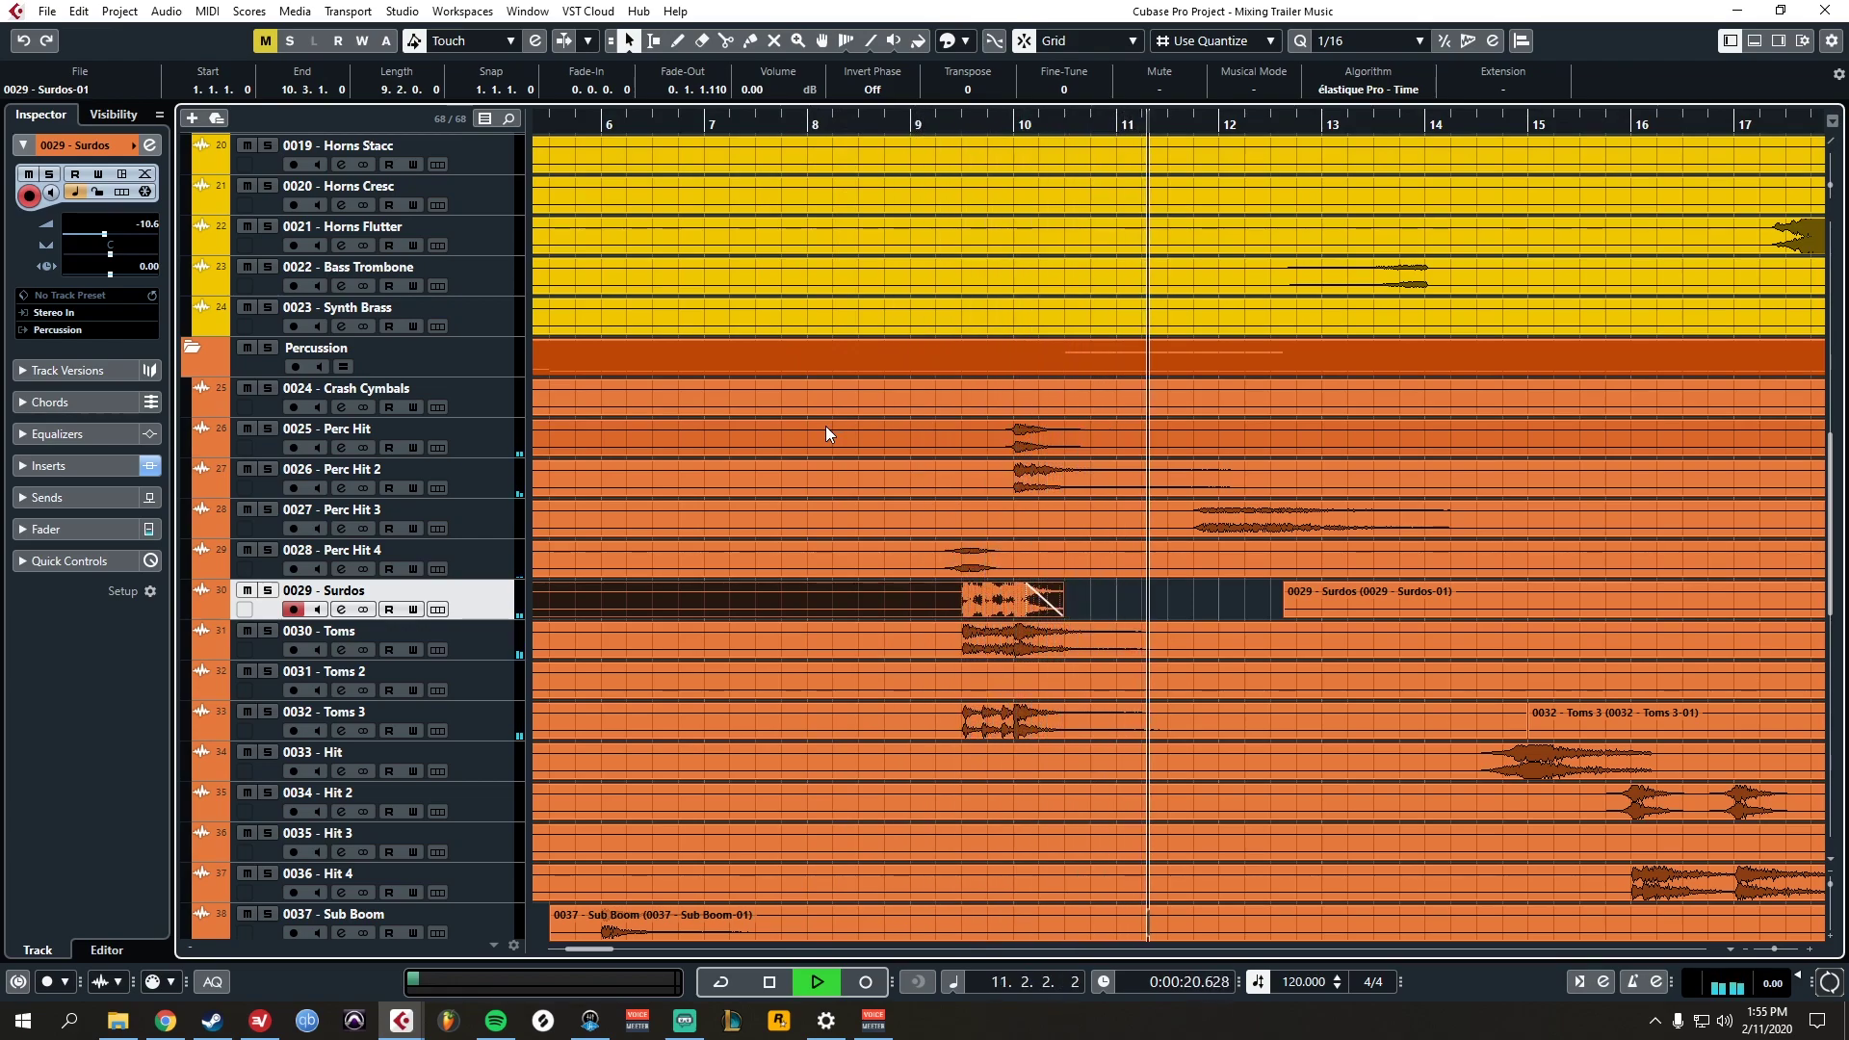
pyautogui.press('space')
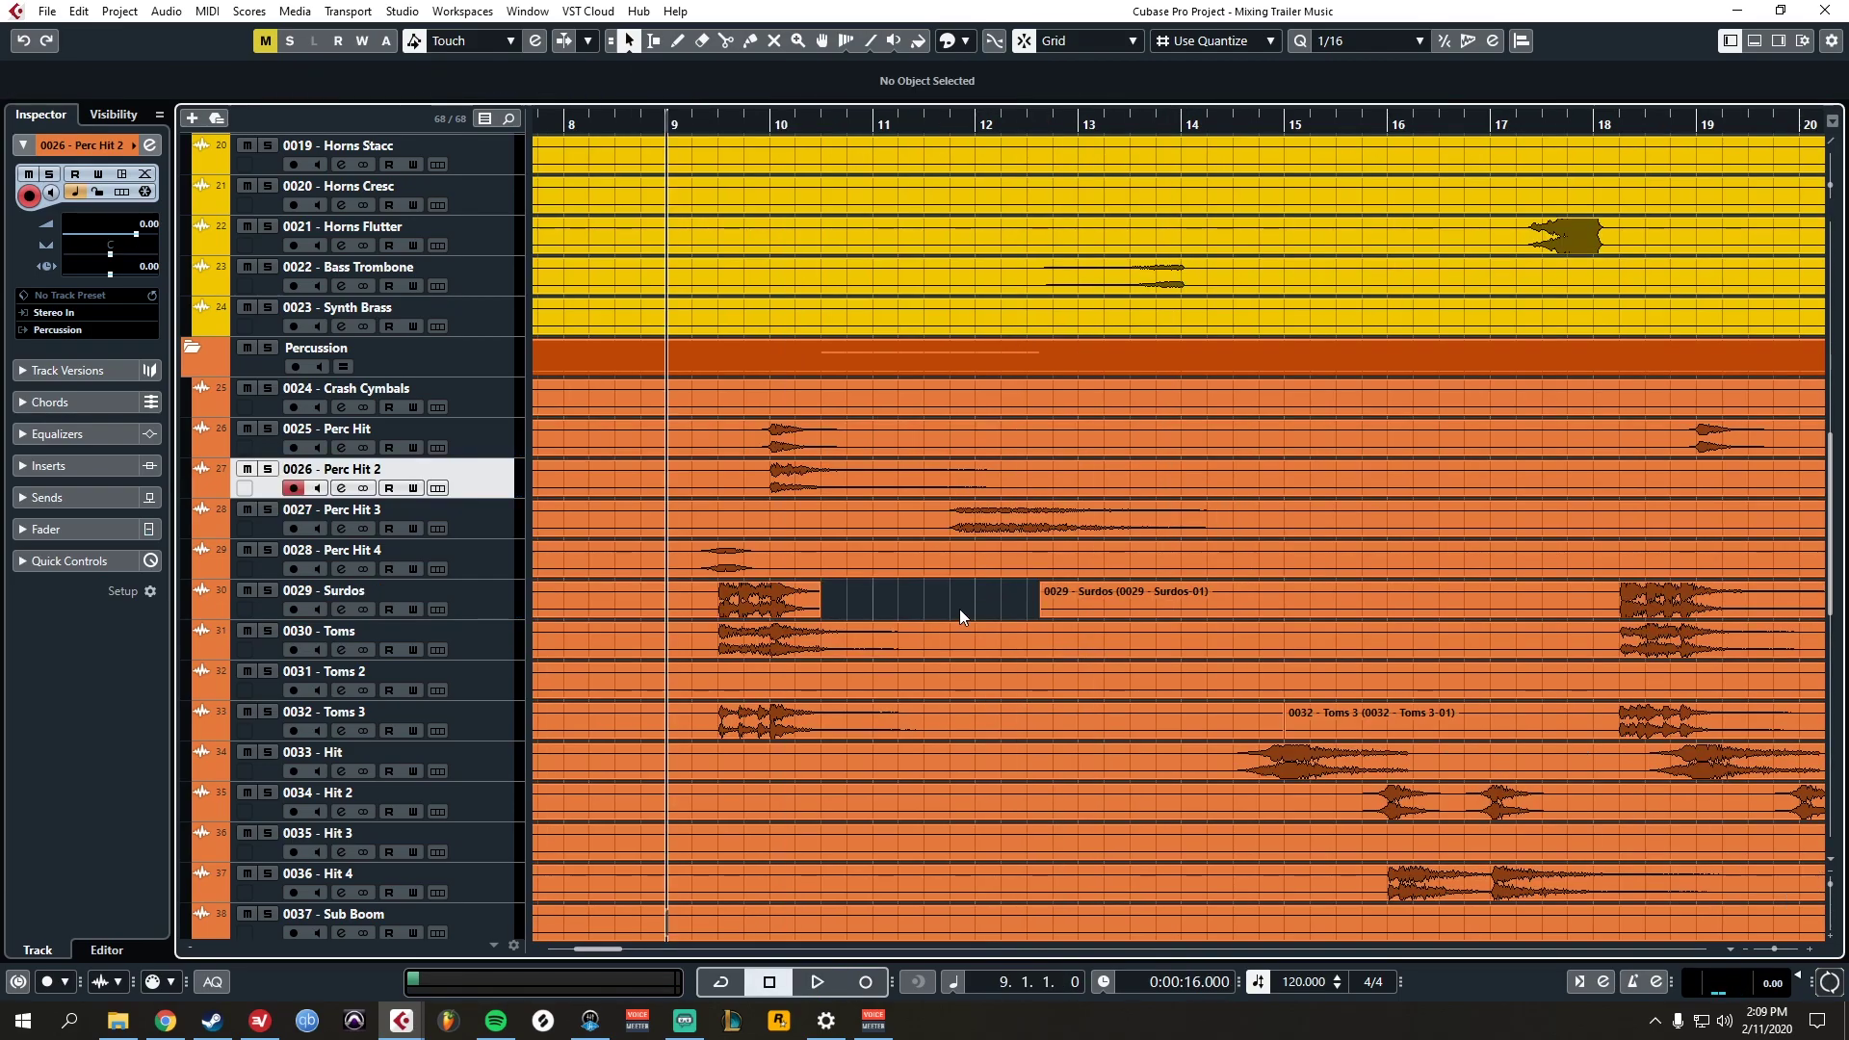
# - Solo the Low Sig Sound track in the SFX group, listen from just before bar 11, and open its channel settings
pyautogui.scroll(-10, 959, 609)
pyautogui.scroll(4, 950, 591)
pyautogui.scroll(2, 824, 350)
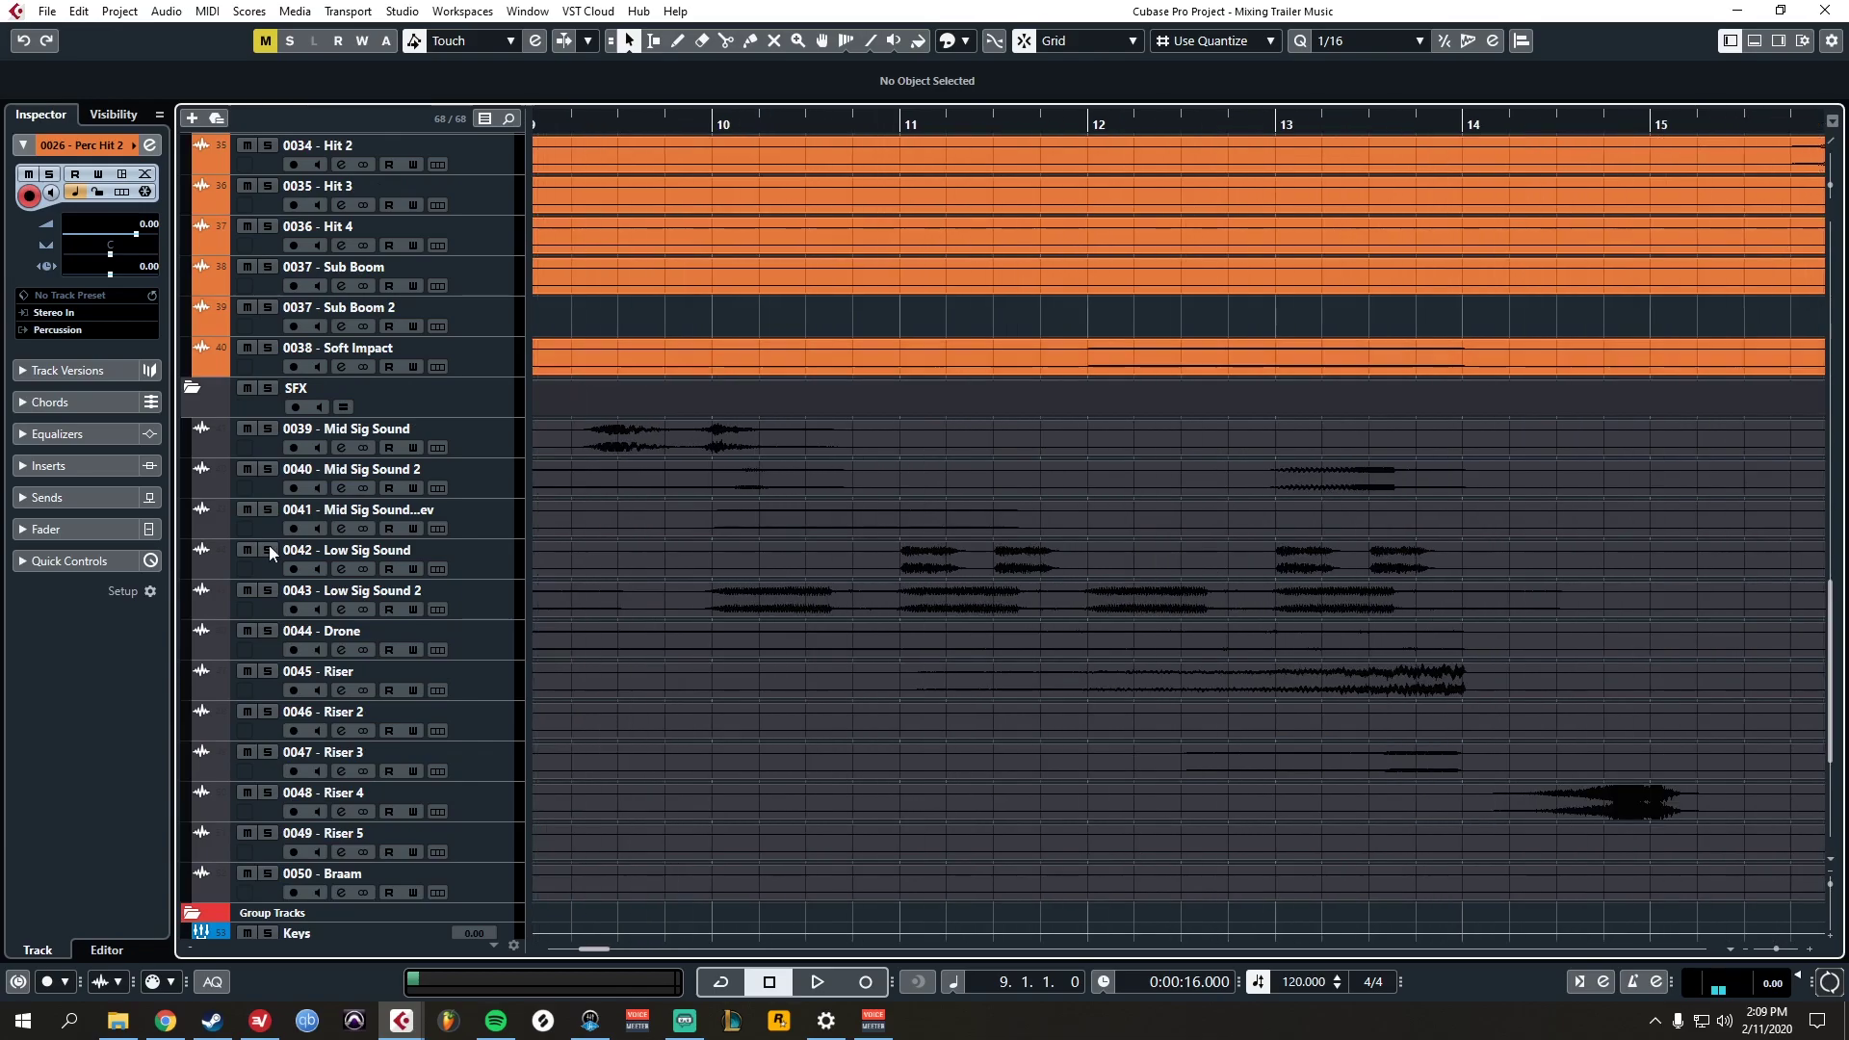
pyautogui.click(268, 550)
pyautogui.click(866, 124)
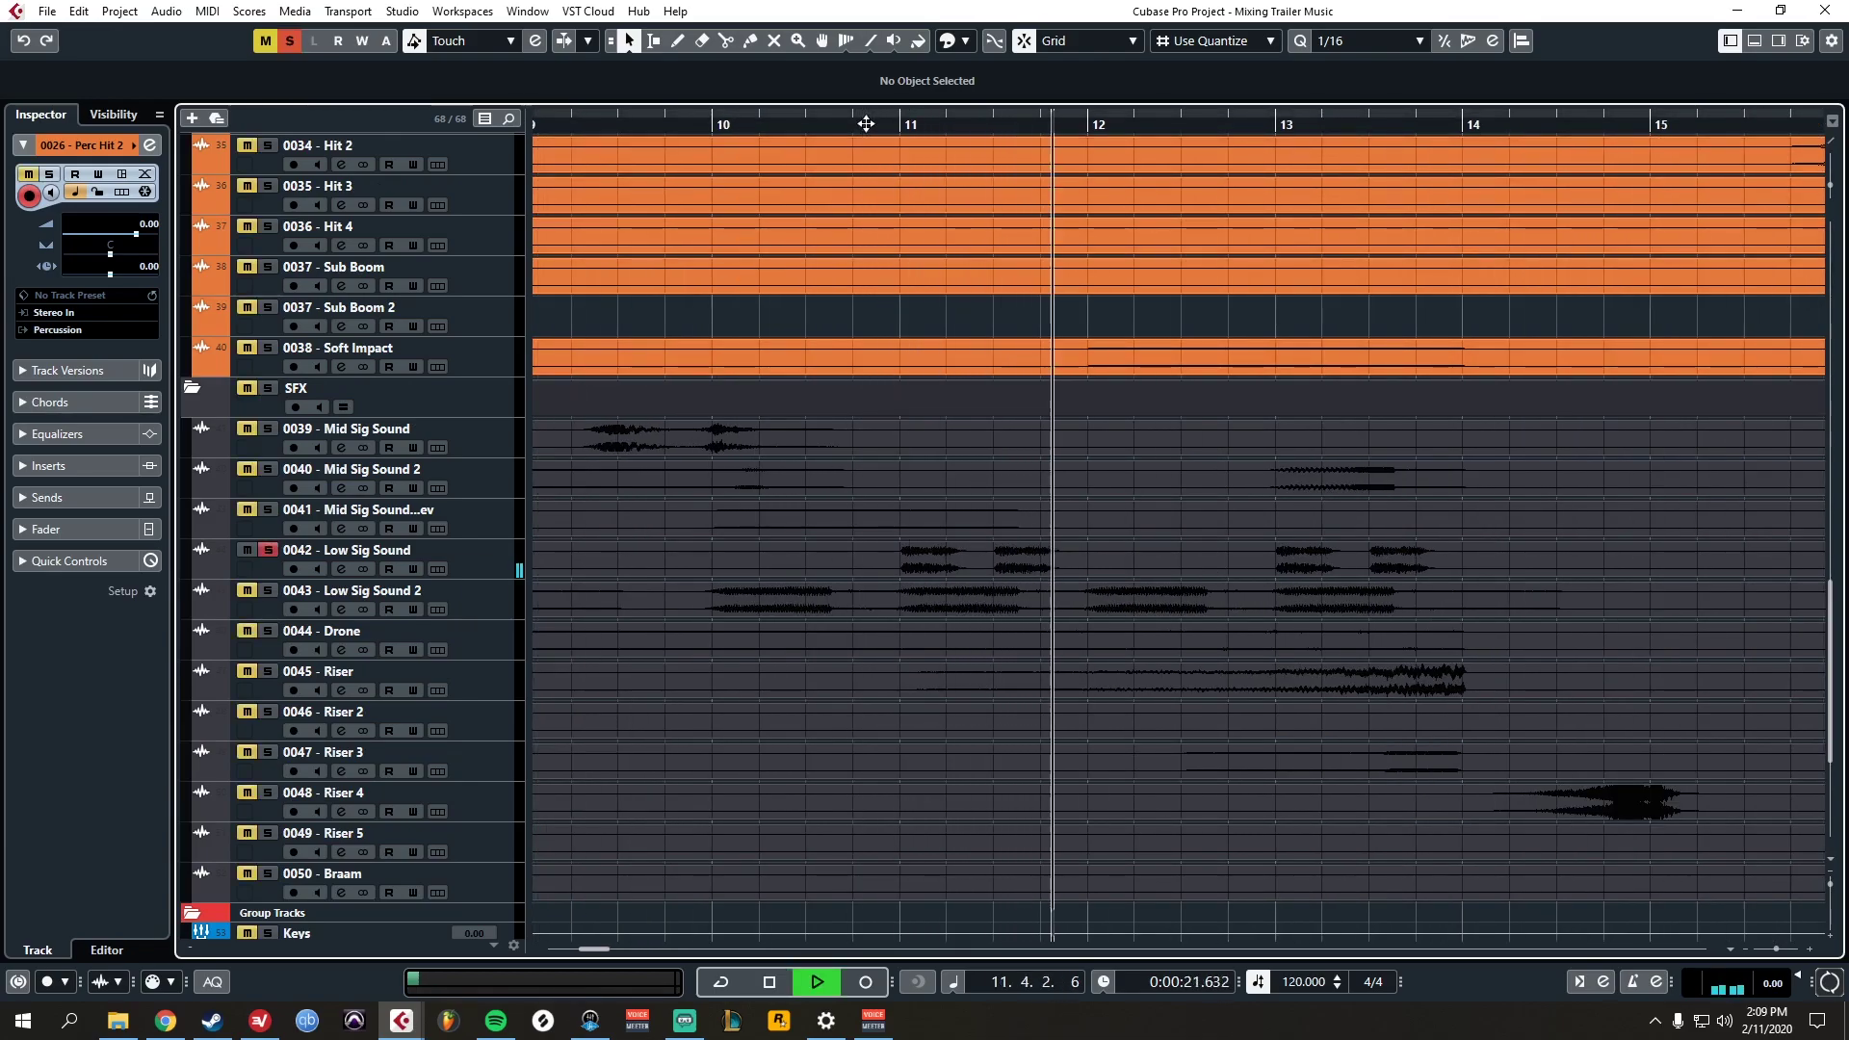
pyautogui.press('space')
pyautogui.click(484, 552)
pyautogui.press('e')
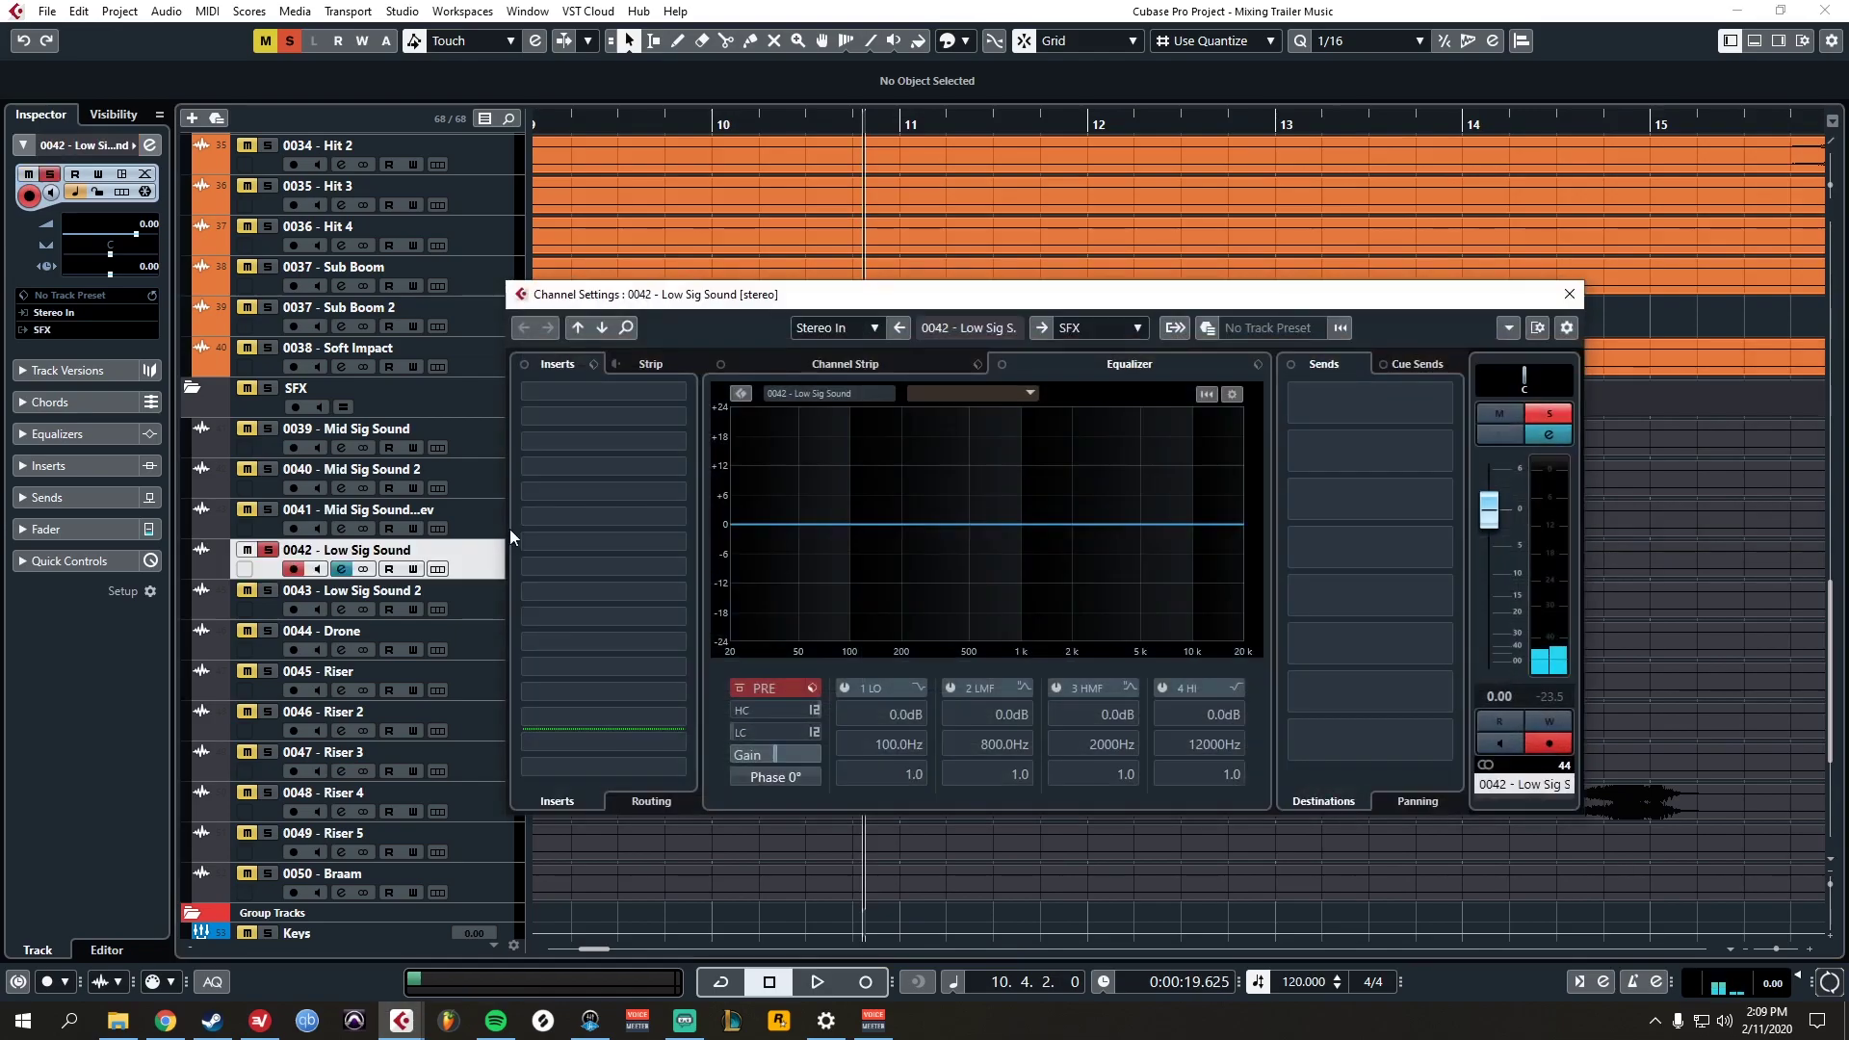
# - Insert StudioEQ on the Low Sig Sound track and cut its lows with the band 1 shelf around 169 Hz during playback
pyautogui.click(596, 391)
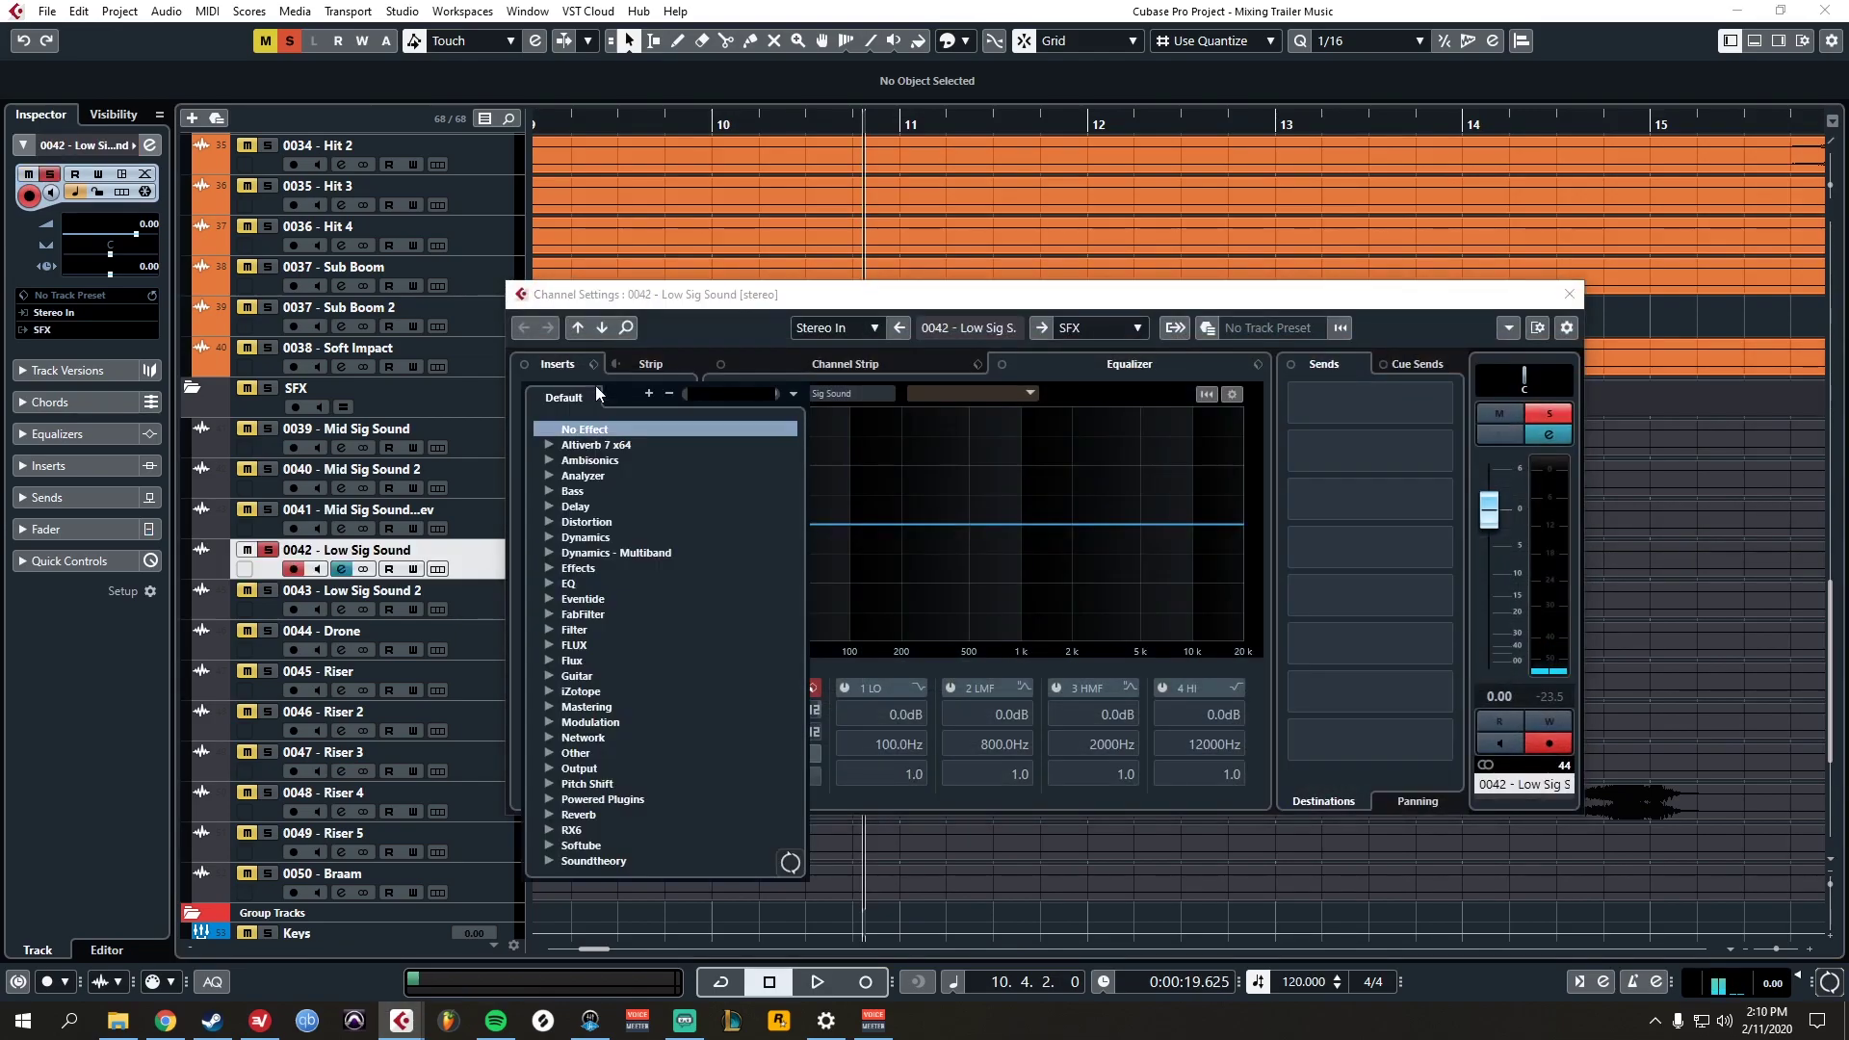
pyautogui.write('studio')
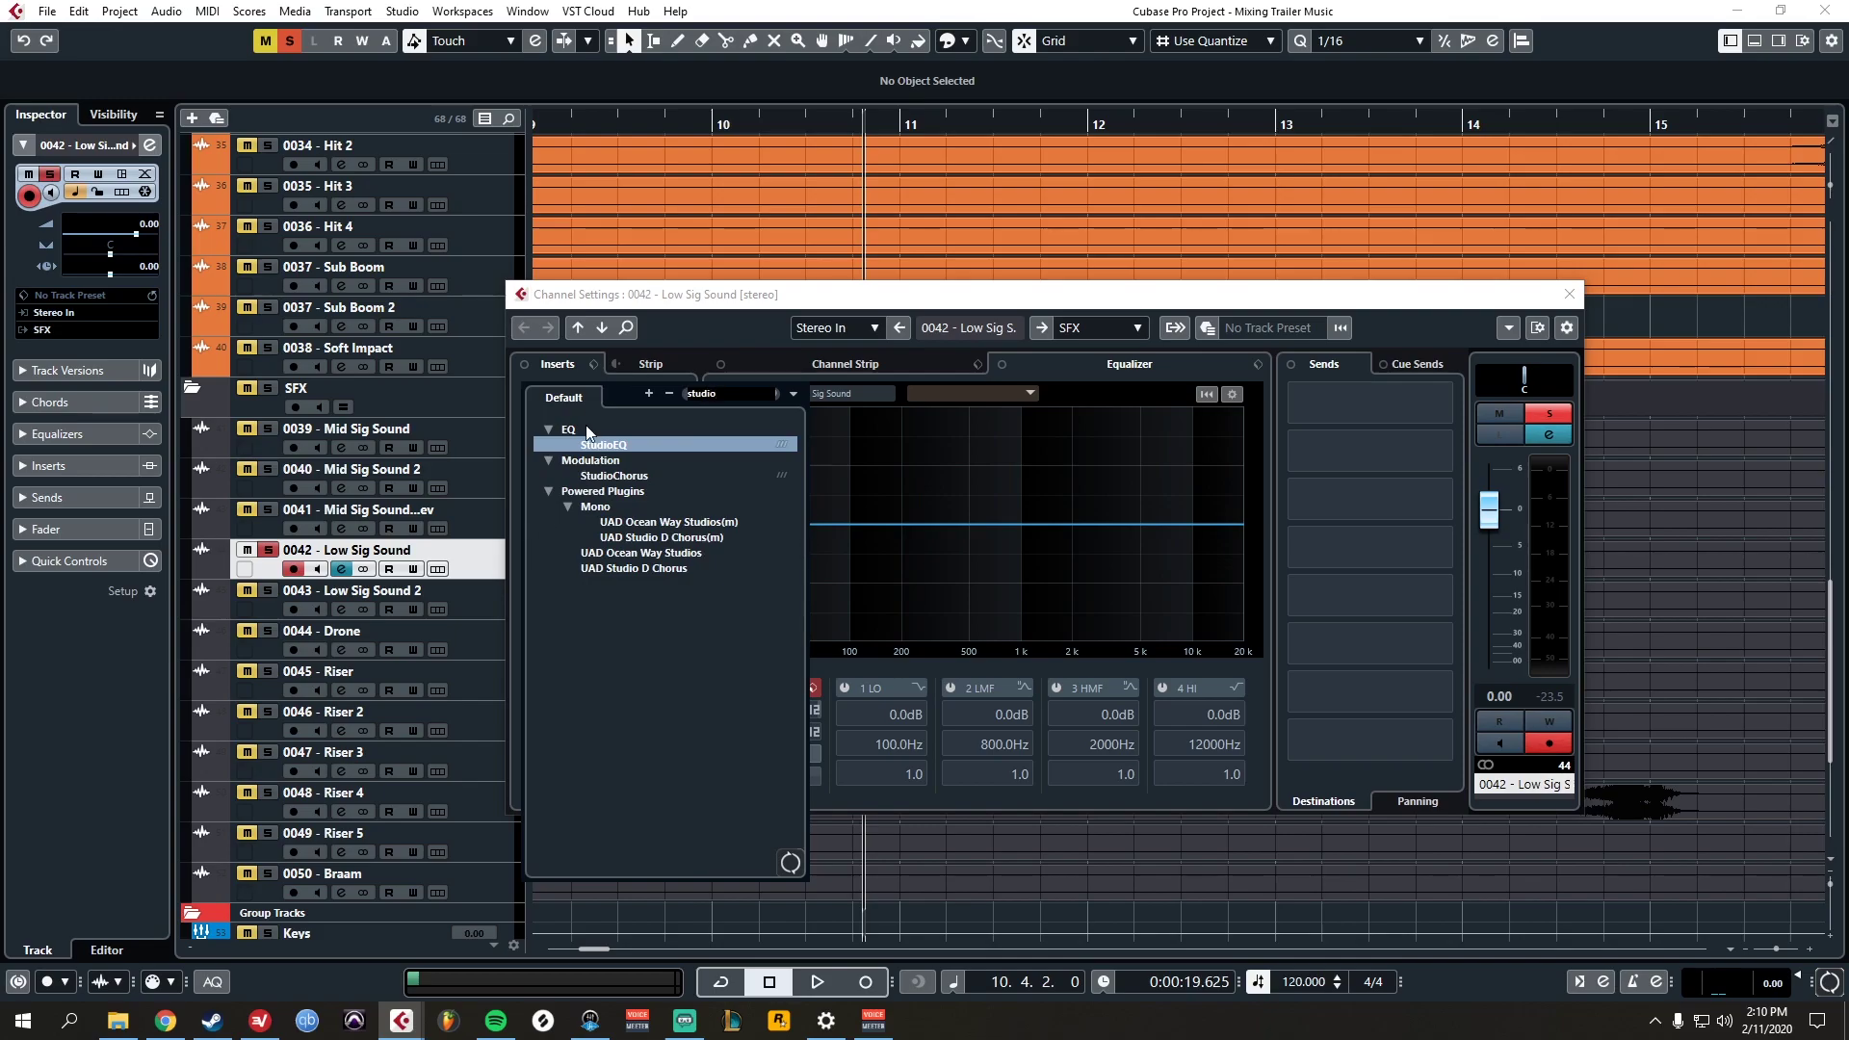
pyautogui.click(608, 449)
pyautogui.press('space')
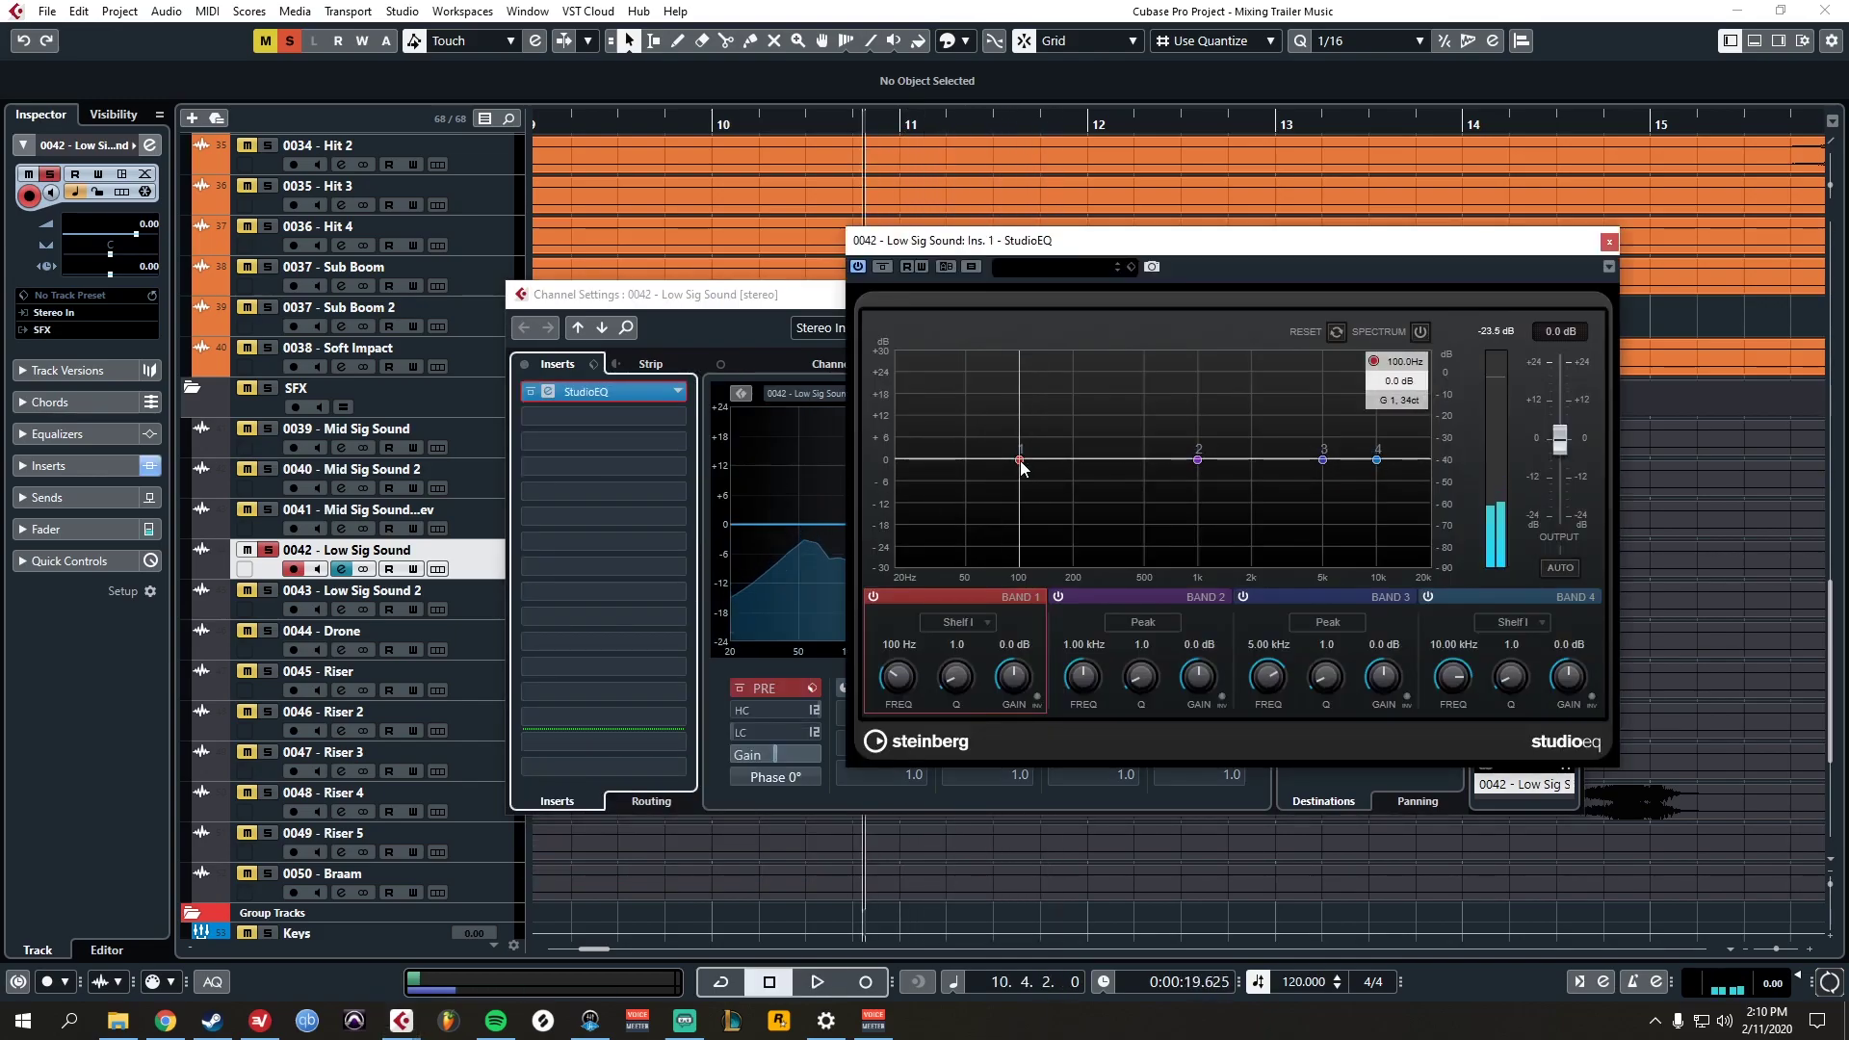
pyautogui.moveTo(1021, 460); pyautogui.dragTo(1061, 493)
pyautogui.press('space')
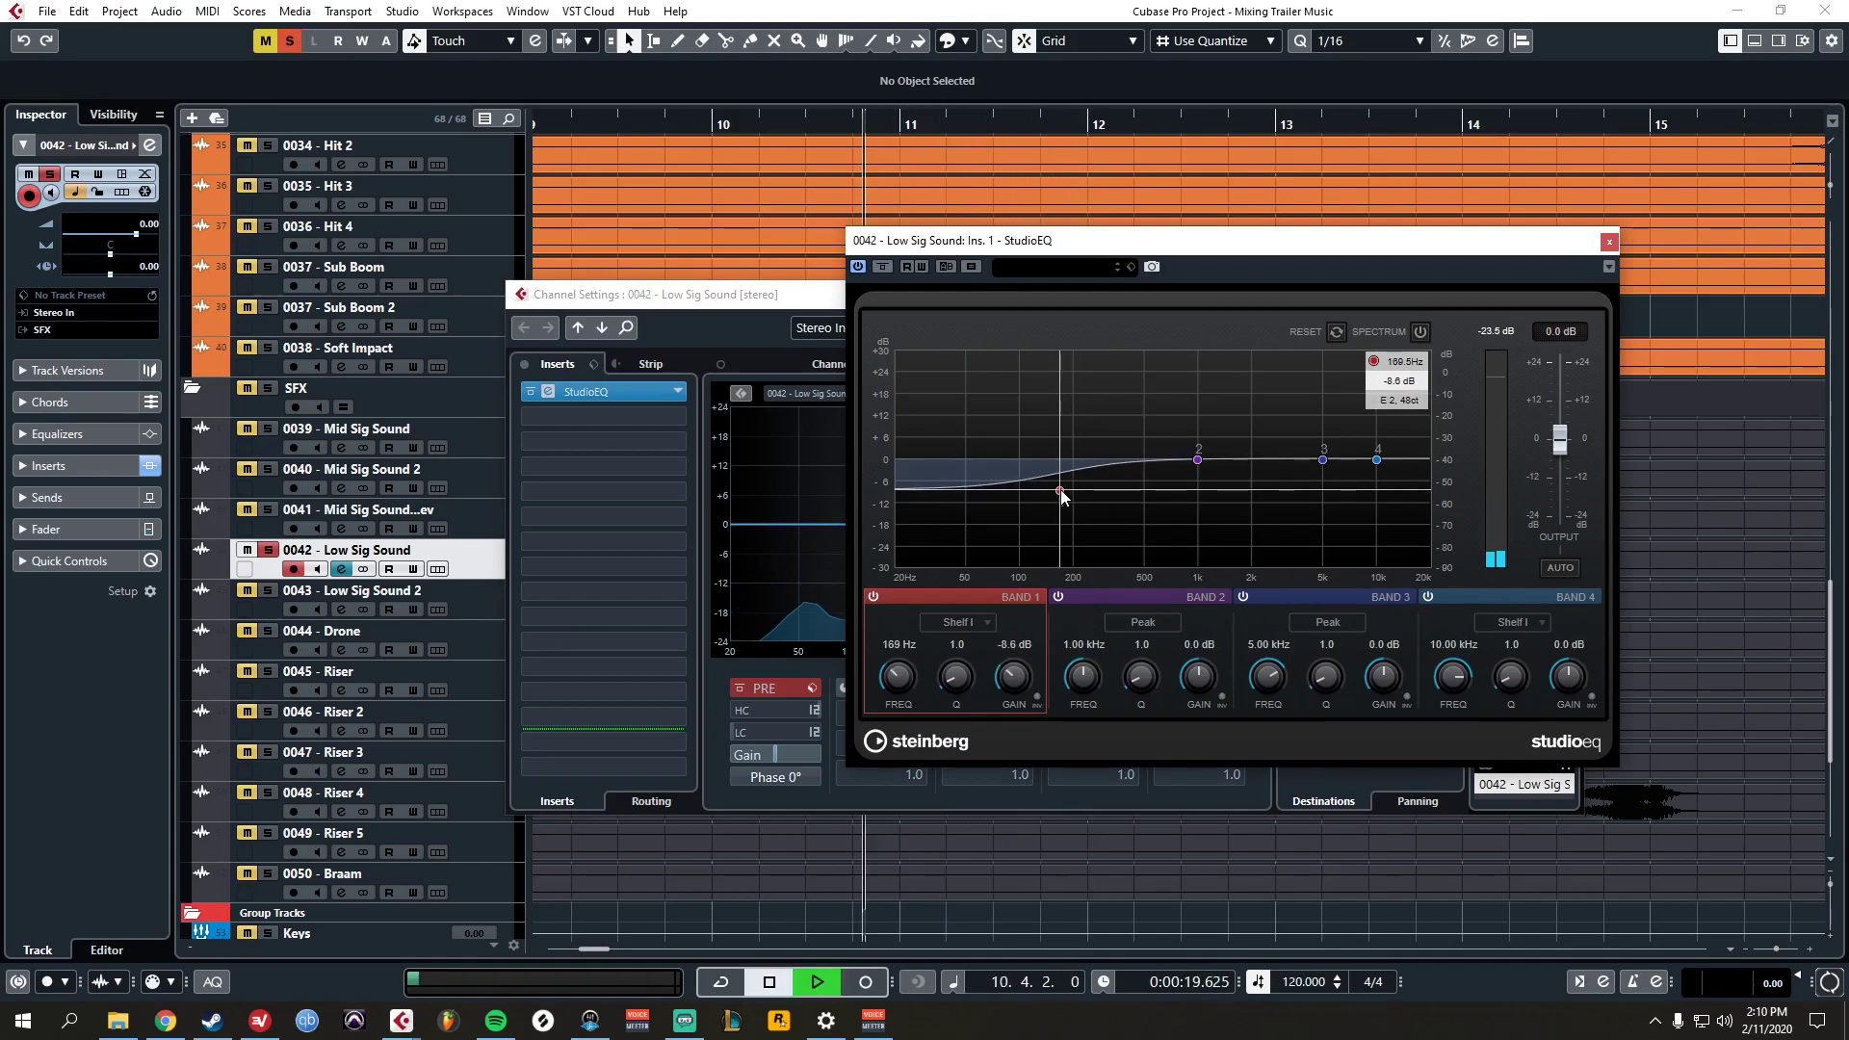
pyautogui.moveTo(1061, 493); pyautogui.dragTo(1060, 515)
pyautogui.press('space')
pyautogui.press('space')
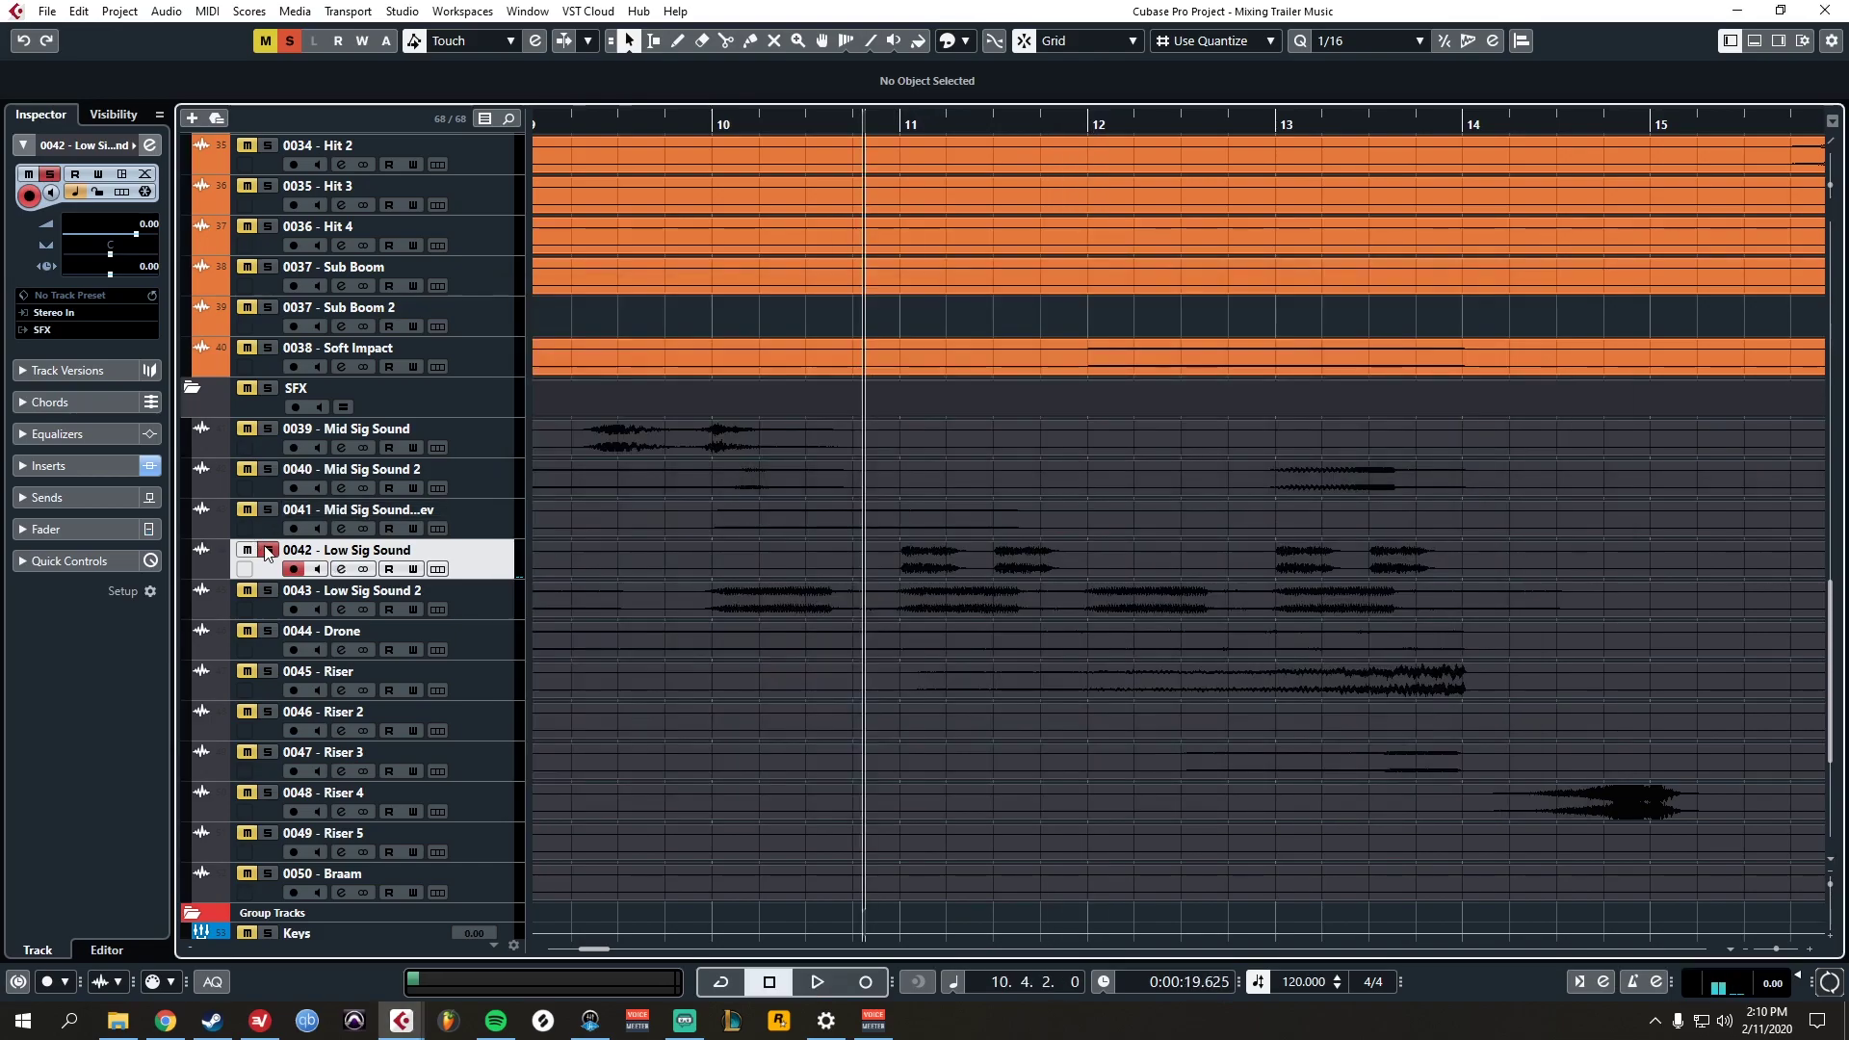
# - Unsolo Low Sig Sound and play the full mix from bar 10
pyautogui.click(269, 551)
pyautogui.moveTo(711, 120); pyautogui.dragTo(710, 125)
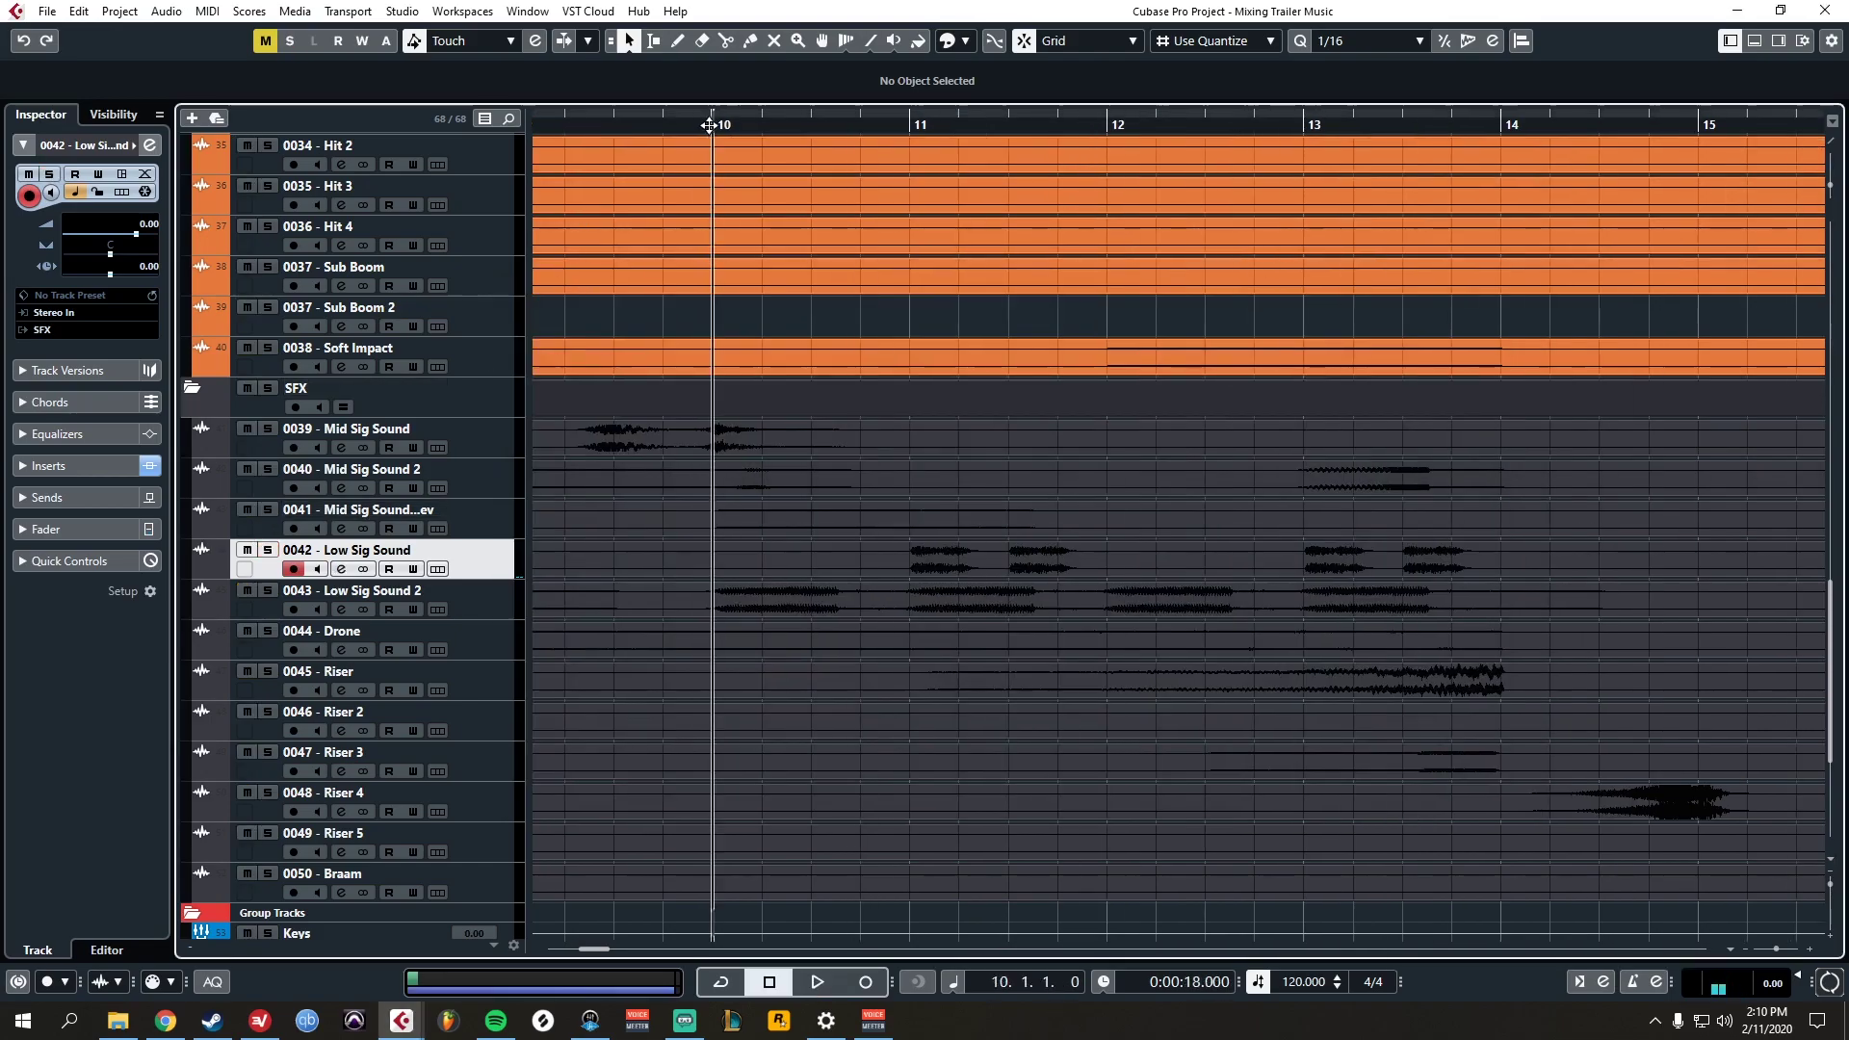
pyautogui.press('space')
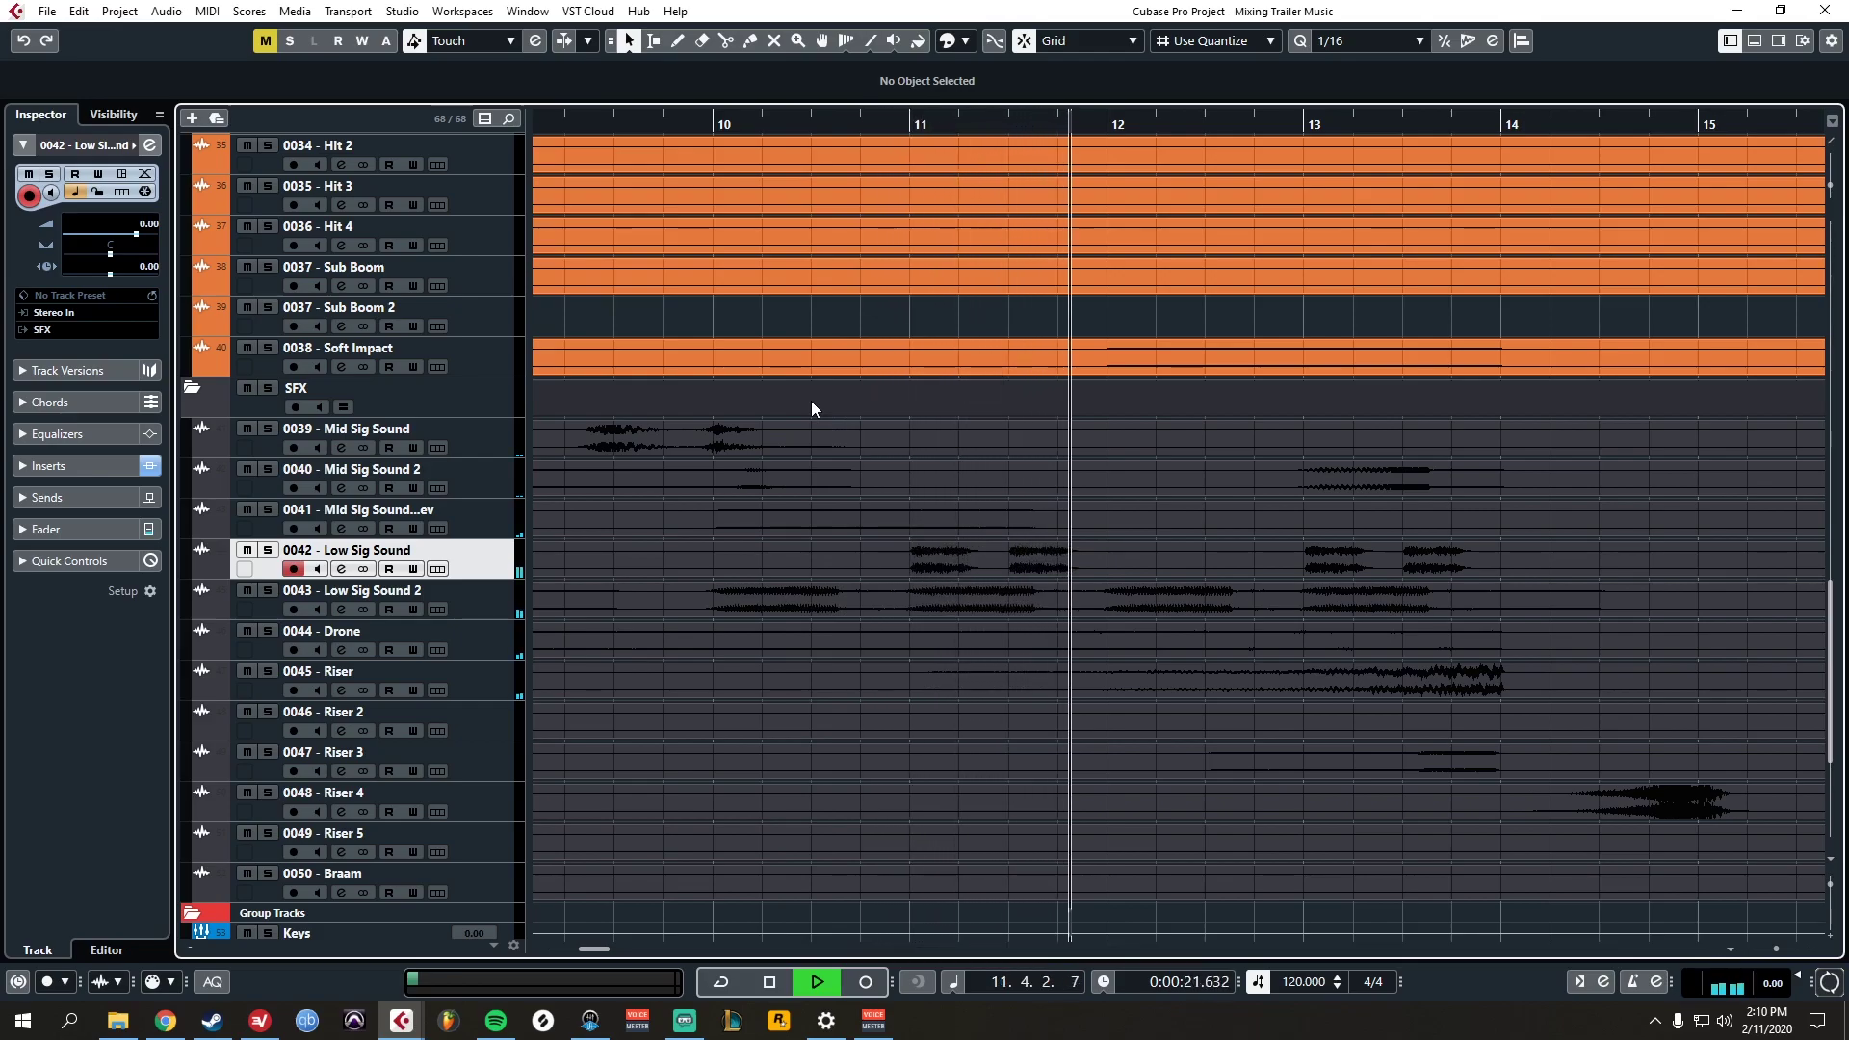
pyautogui.press('space')
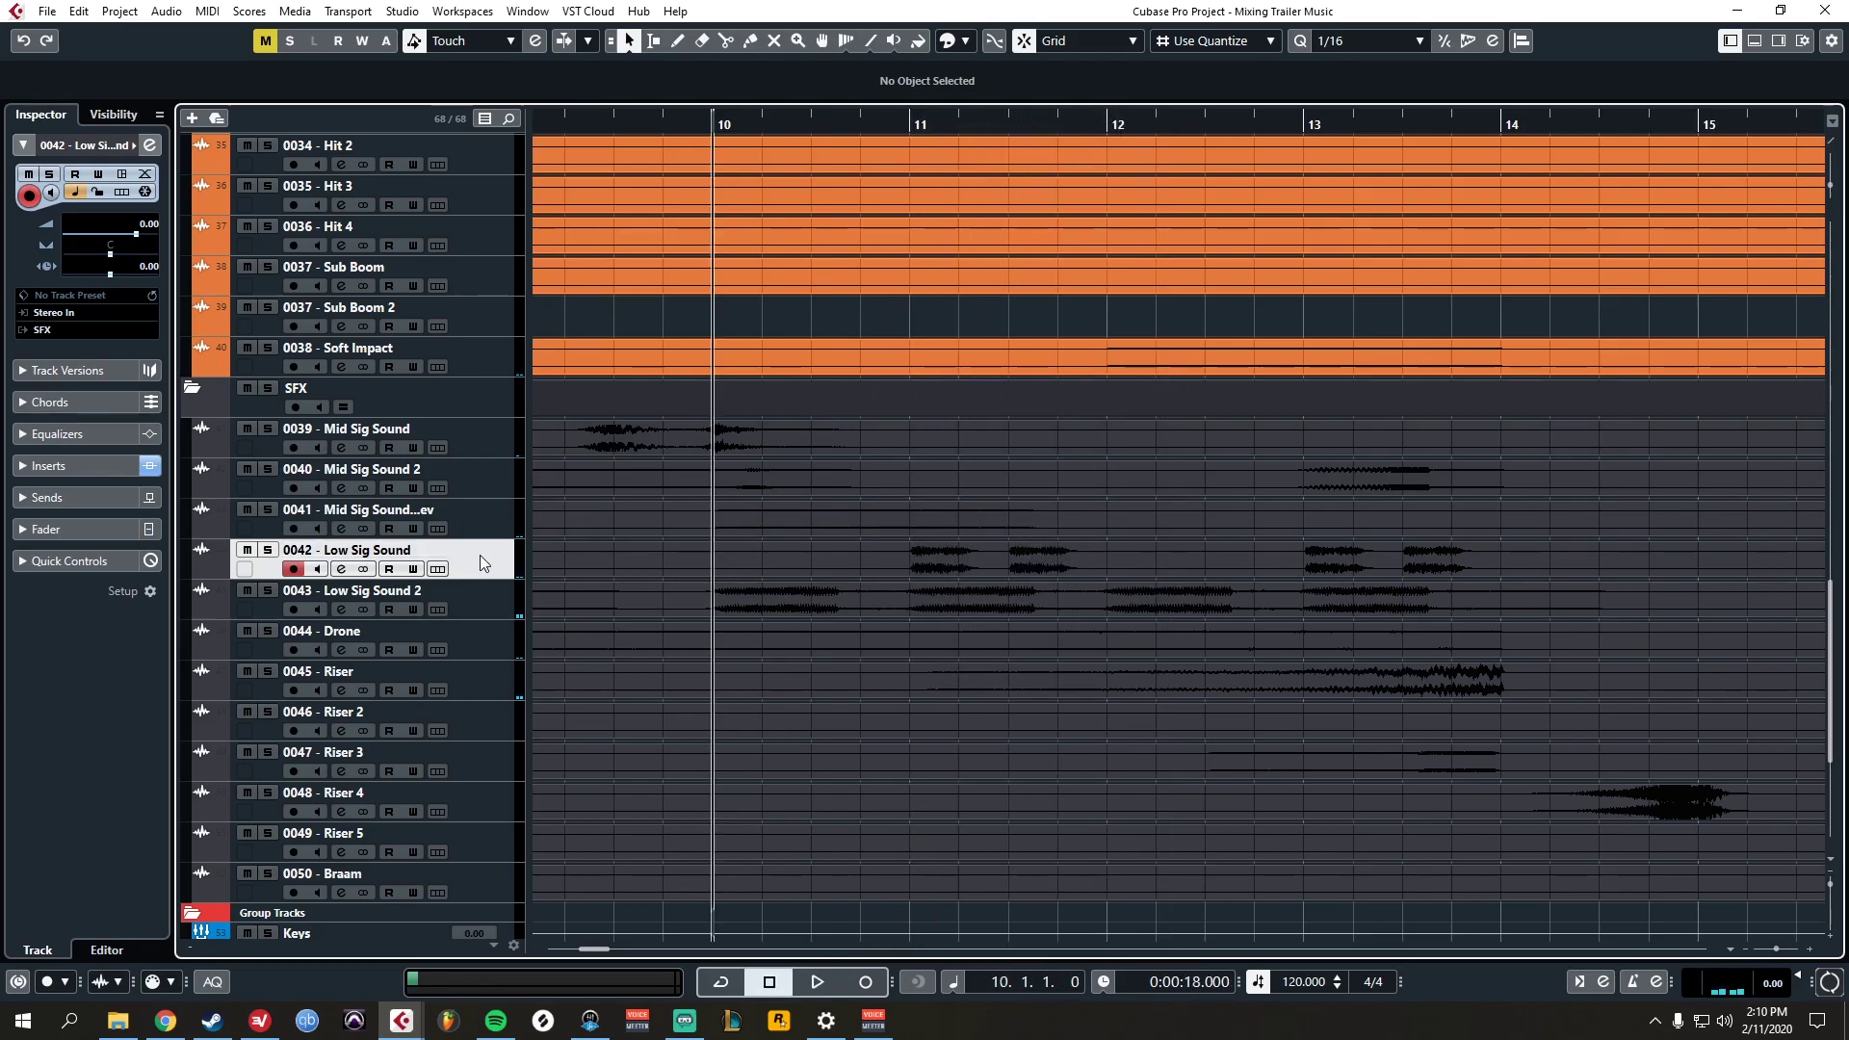
# - Solo Low Sig Sound 2 briefly, unsolo it, and play the full mix from the start of the project
pyautogui.click(270, 590)
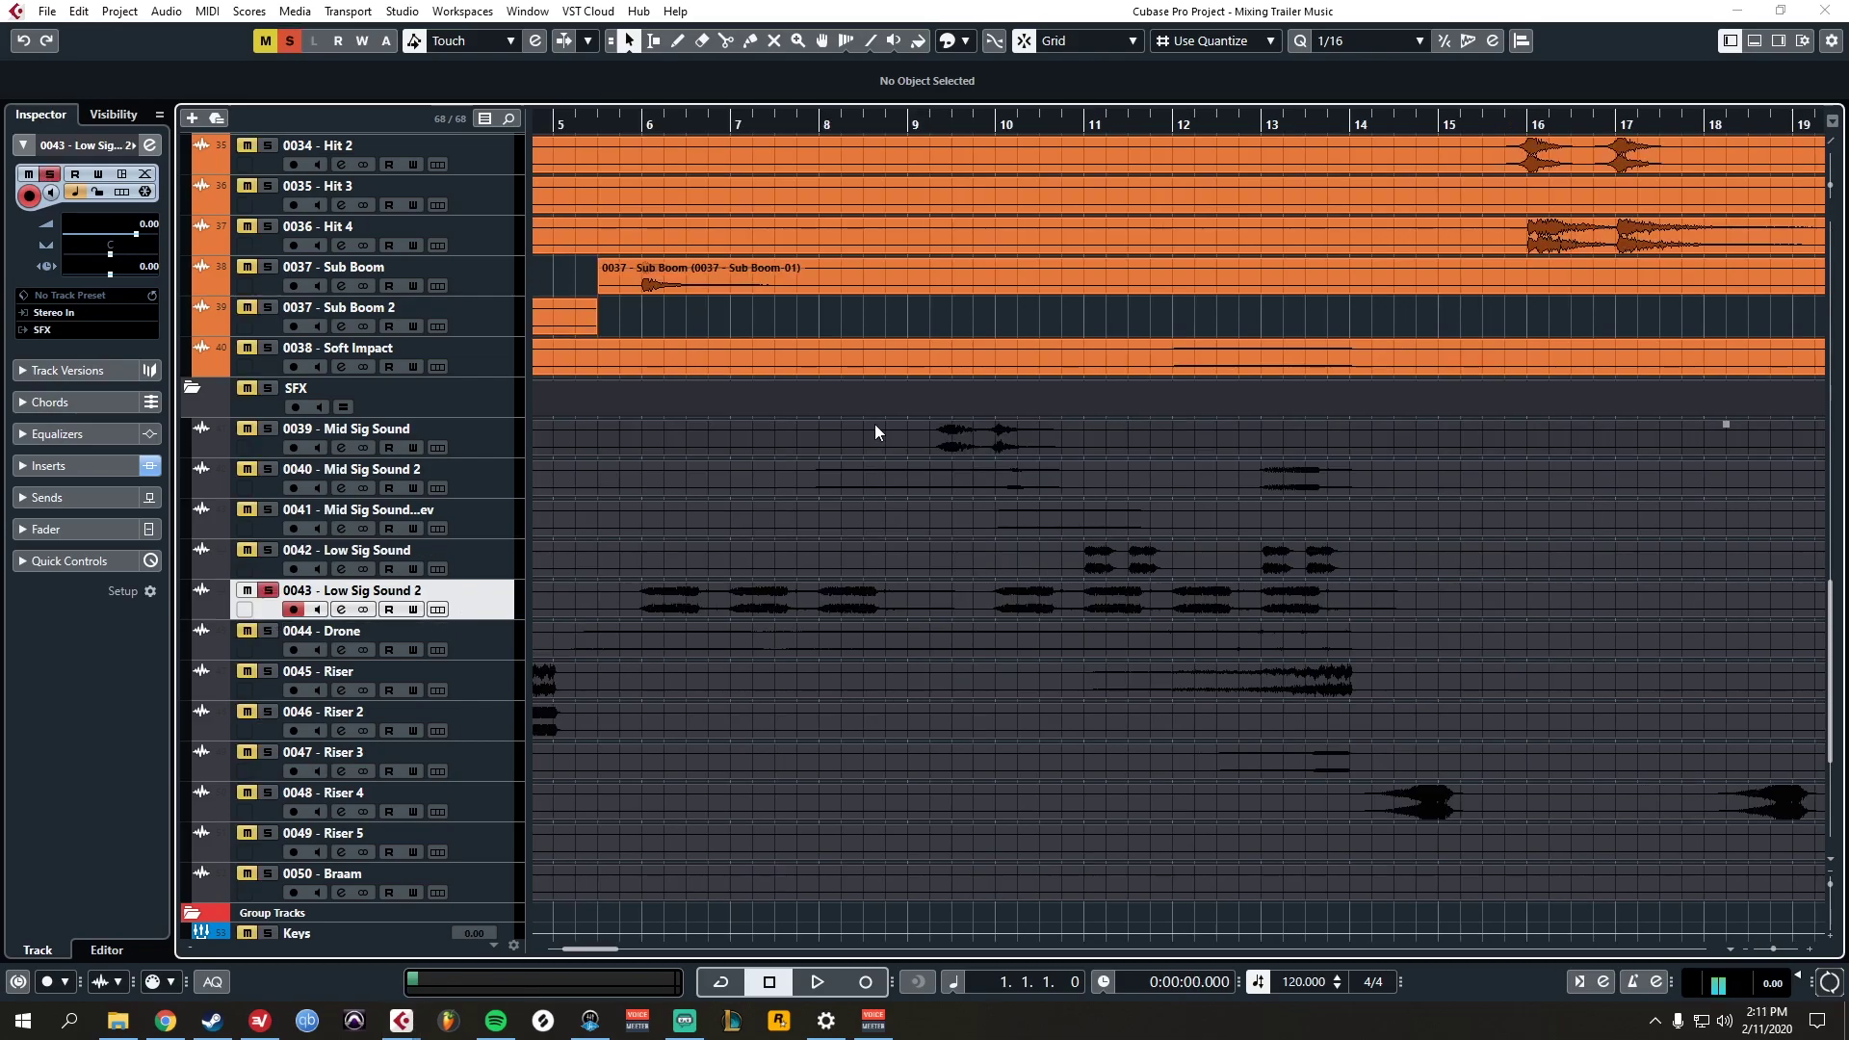
pyautogui.scroll(-5, 874, 424)
pyautogui.scroll(3, 717, 412)
pyautogui.hscroll(-2, 717, 413)
pyautogui.press('space')
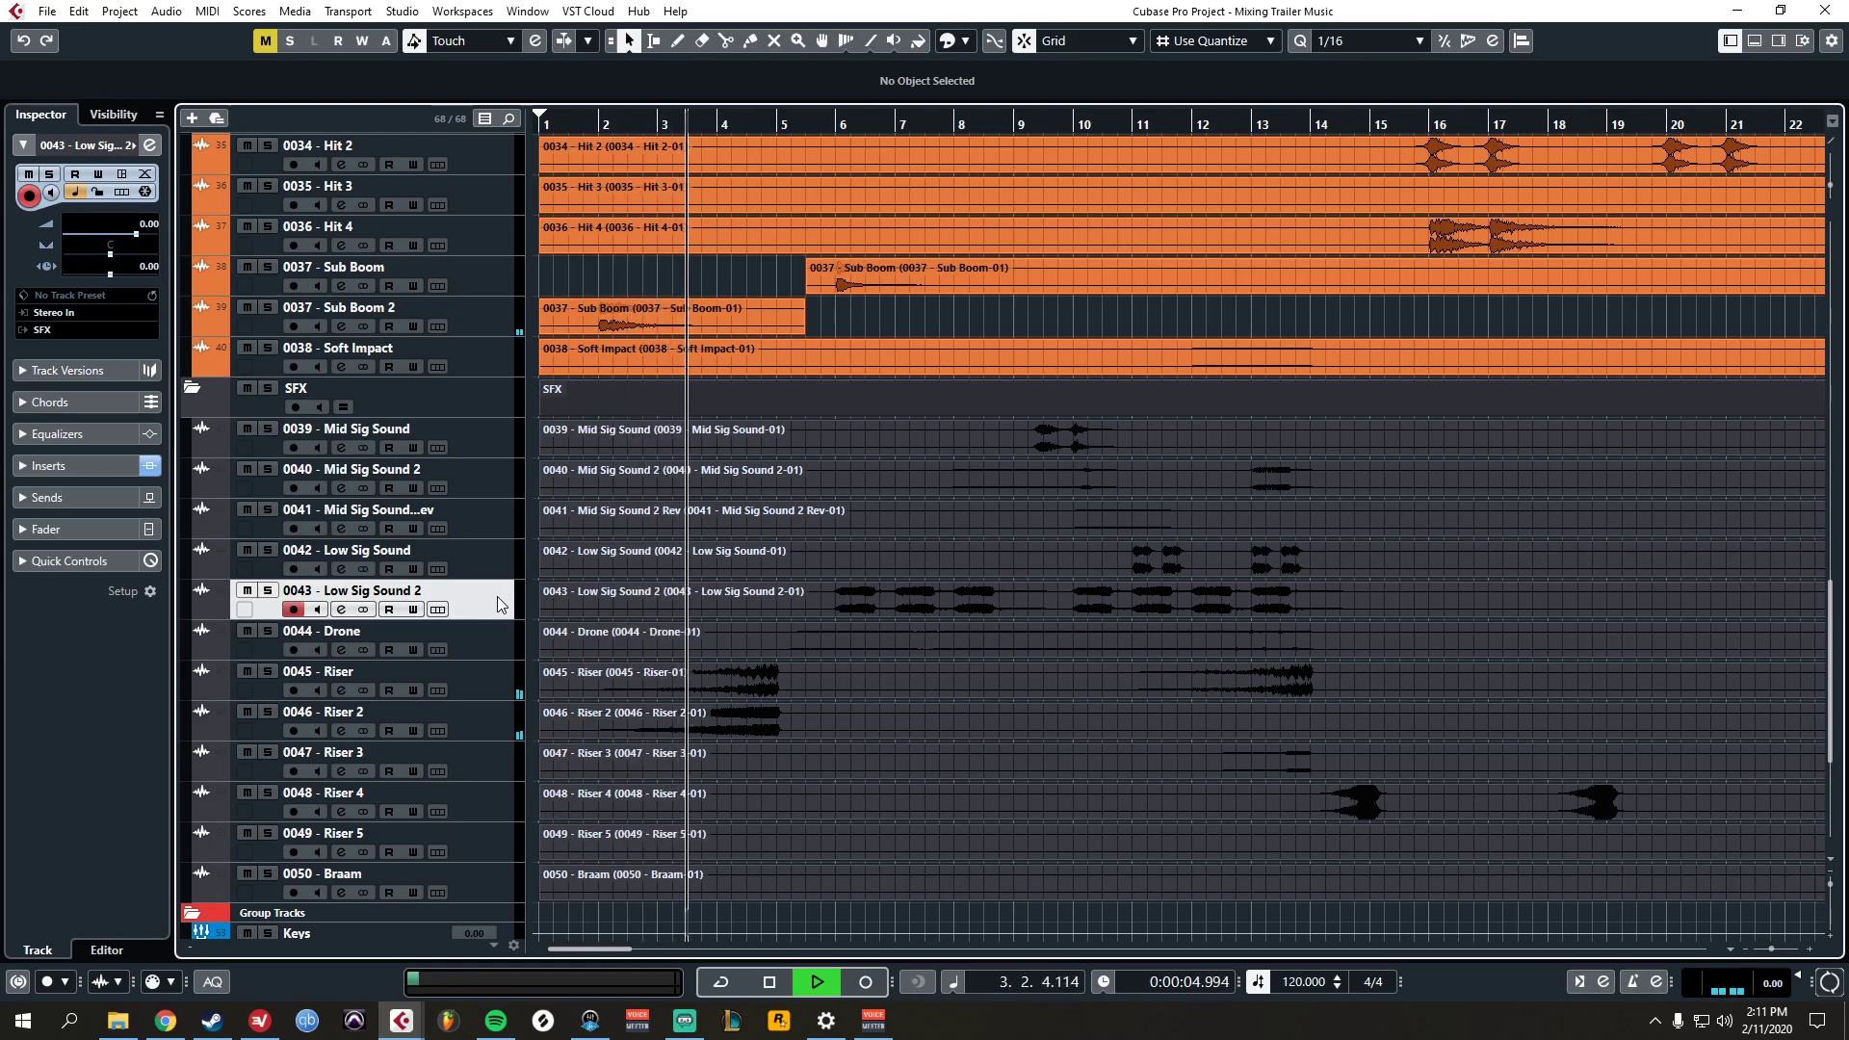
pyautogui.press('space')
# - Move OTT_x64 to the second insert slot of the Sub Boom 2 channel and load ValhallaVintageVerb_x64 in the first slot
pyautogui.click(477, 312)
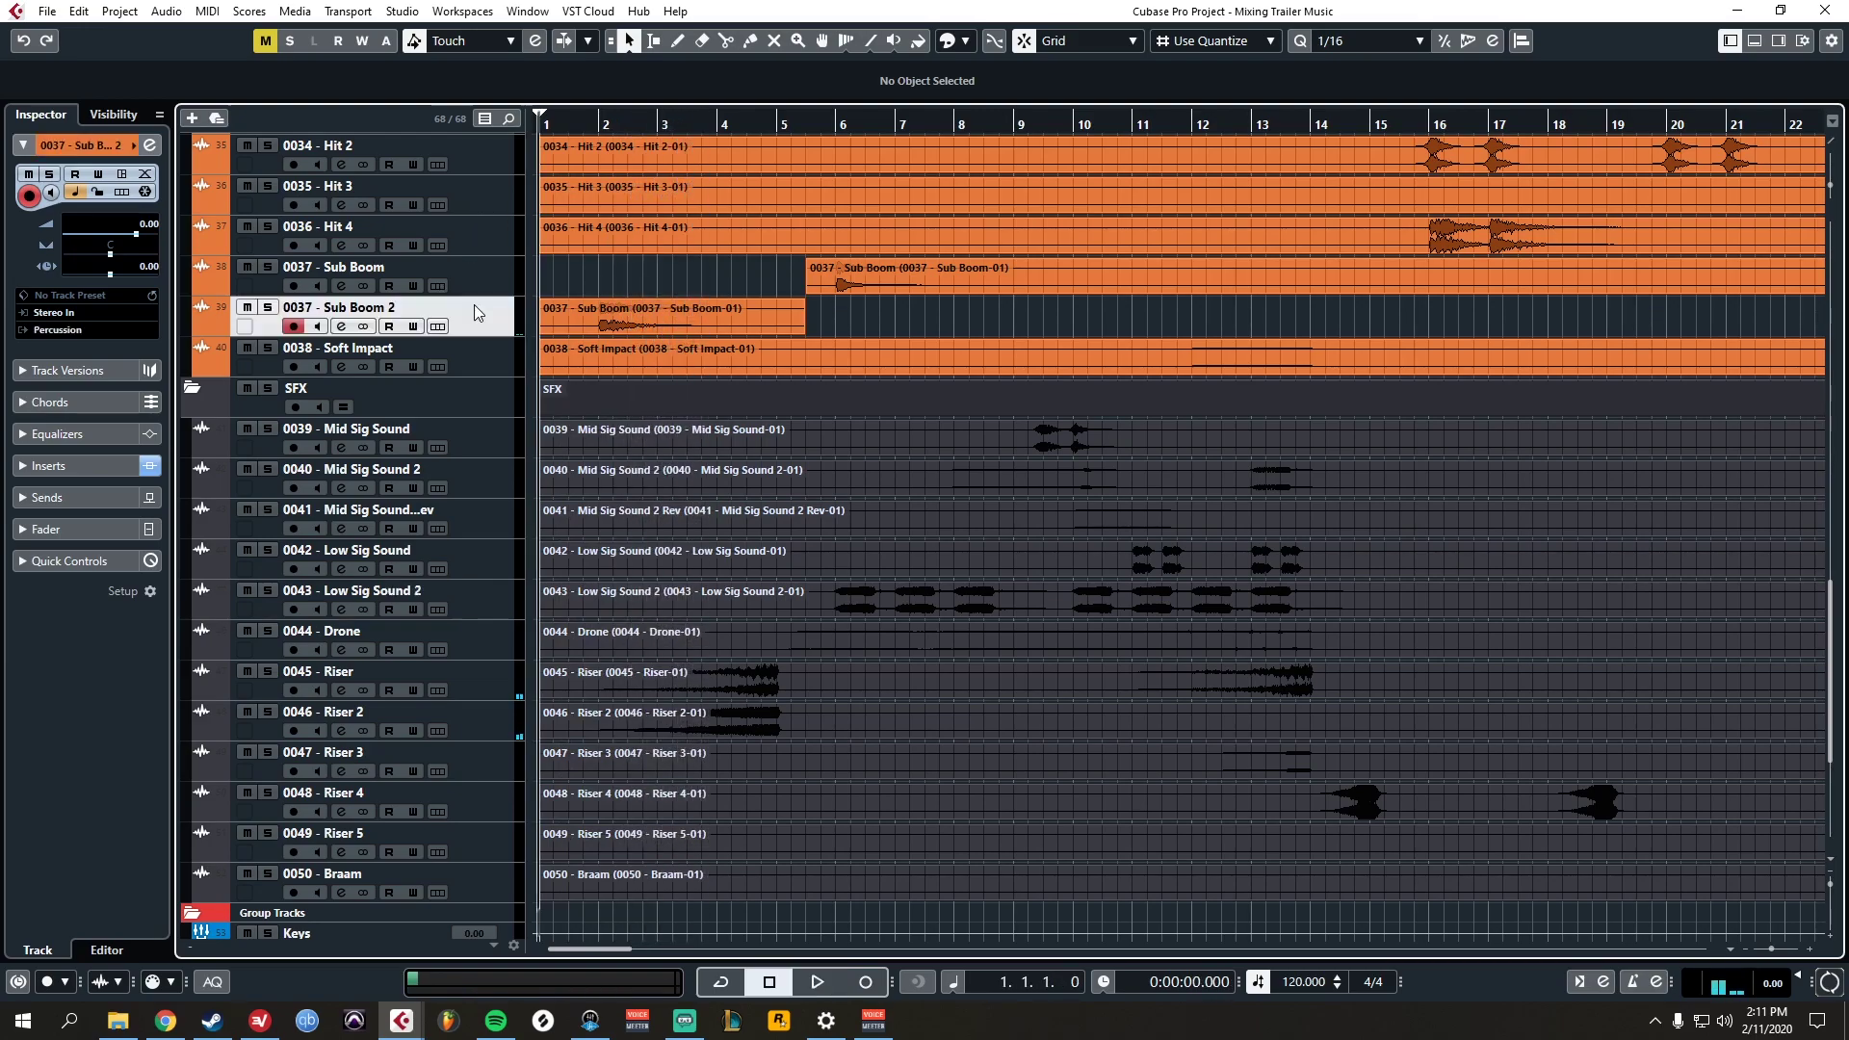
pyautogui.press('e')
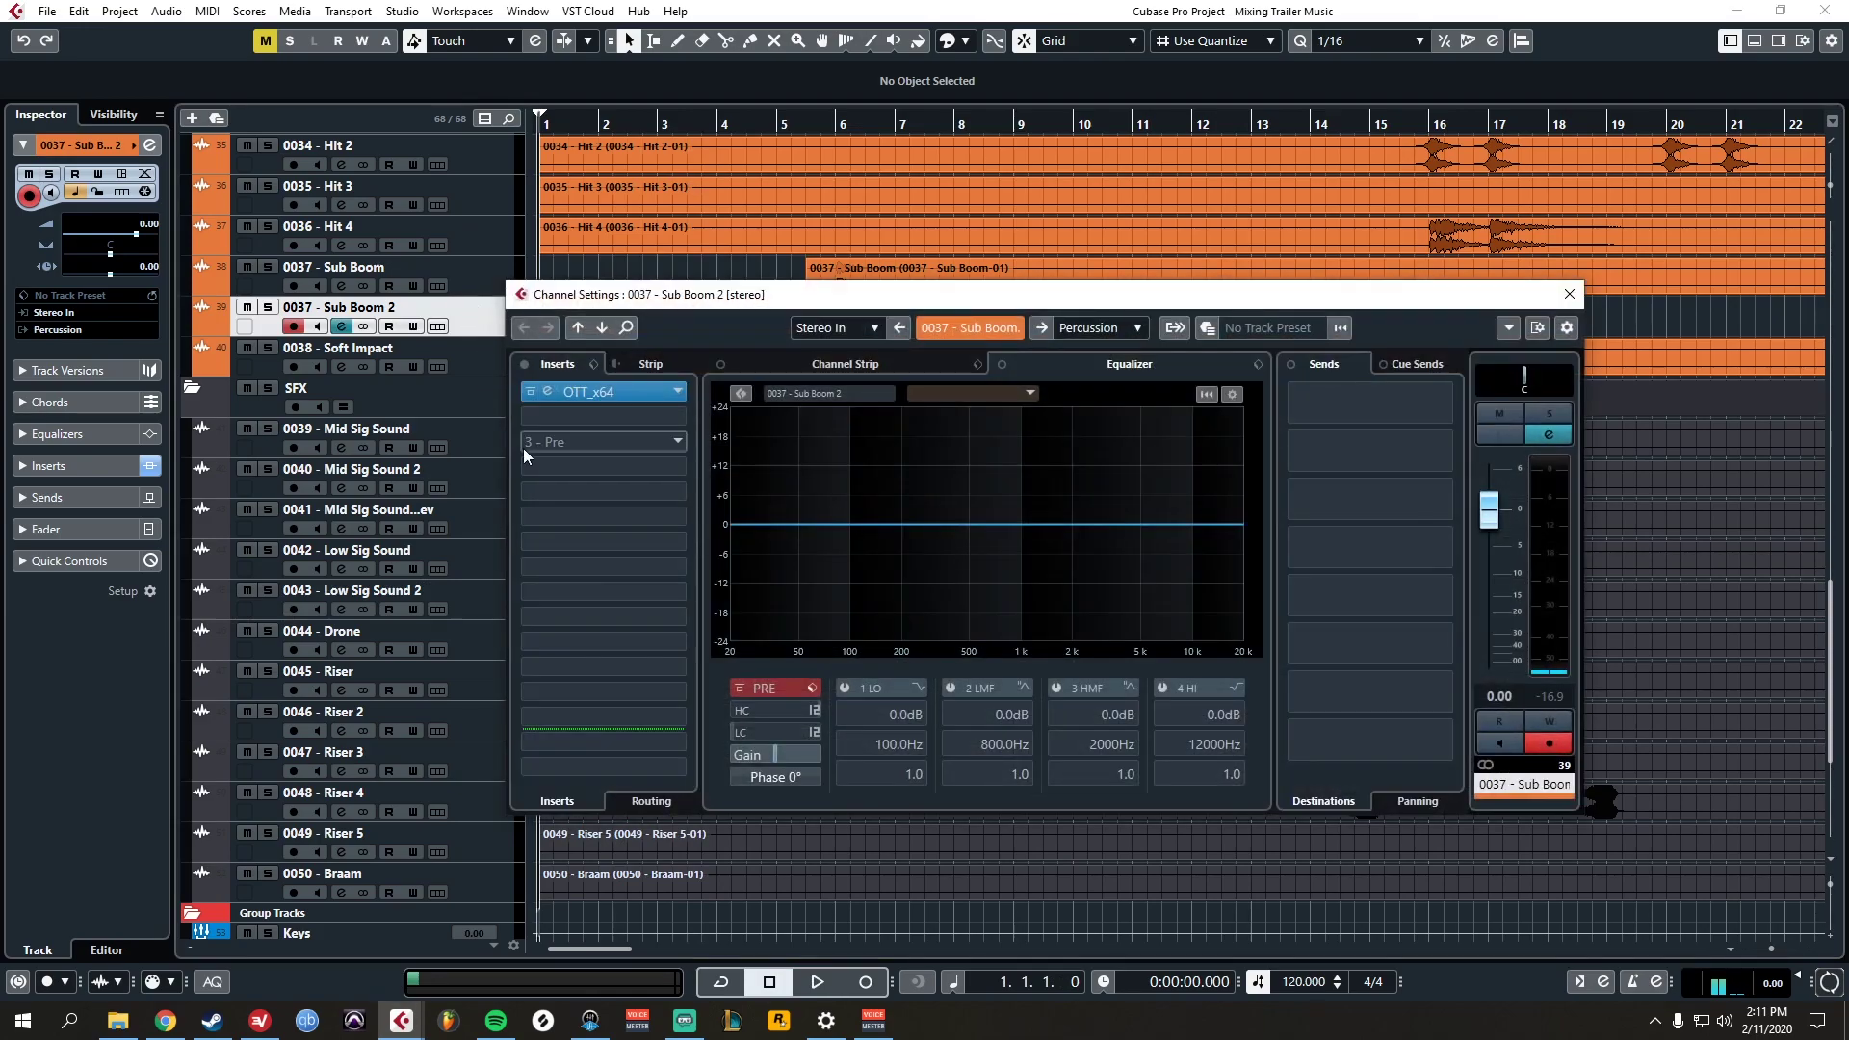
pyautogui.click(551, 418)
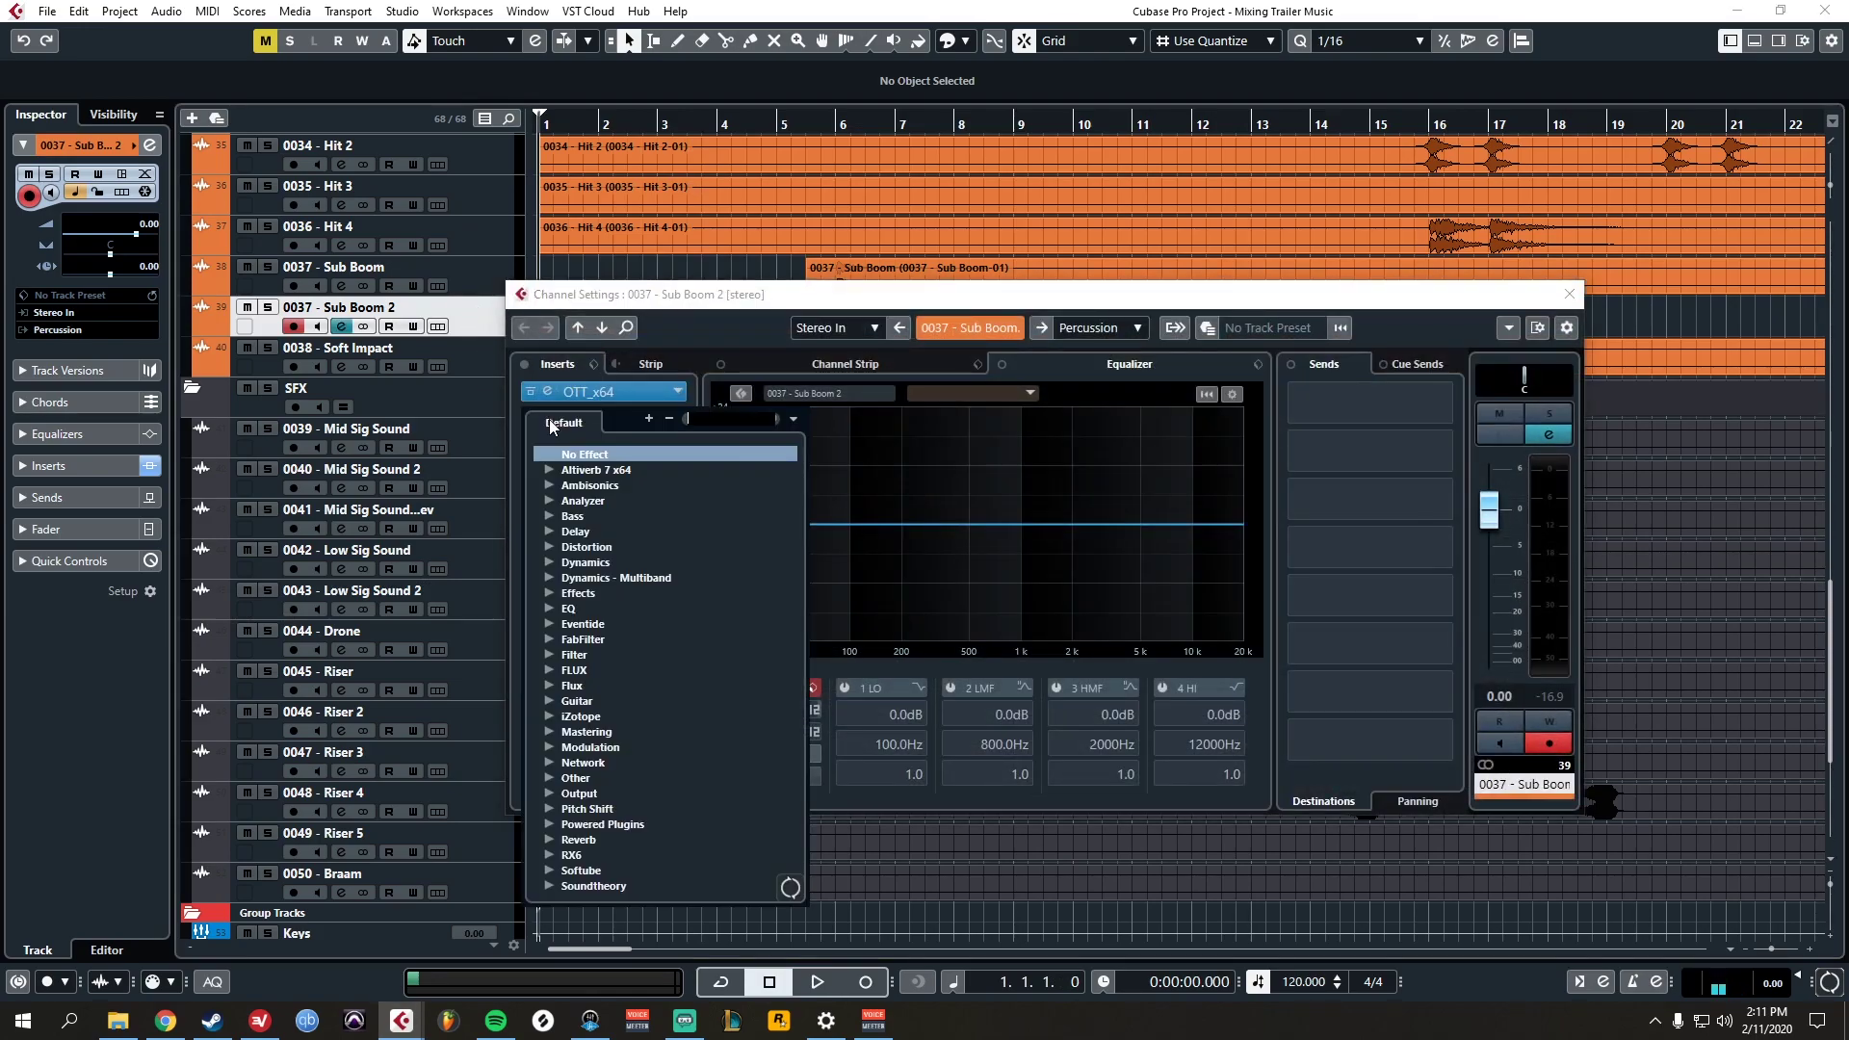
pyautogui.click(668, 296)
pyautogui.moveTo(547, 395); pyautogui.dragTo(558, 414)
pyautogui.click(560, 391)
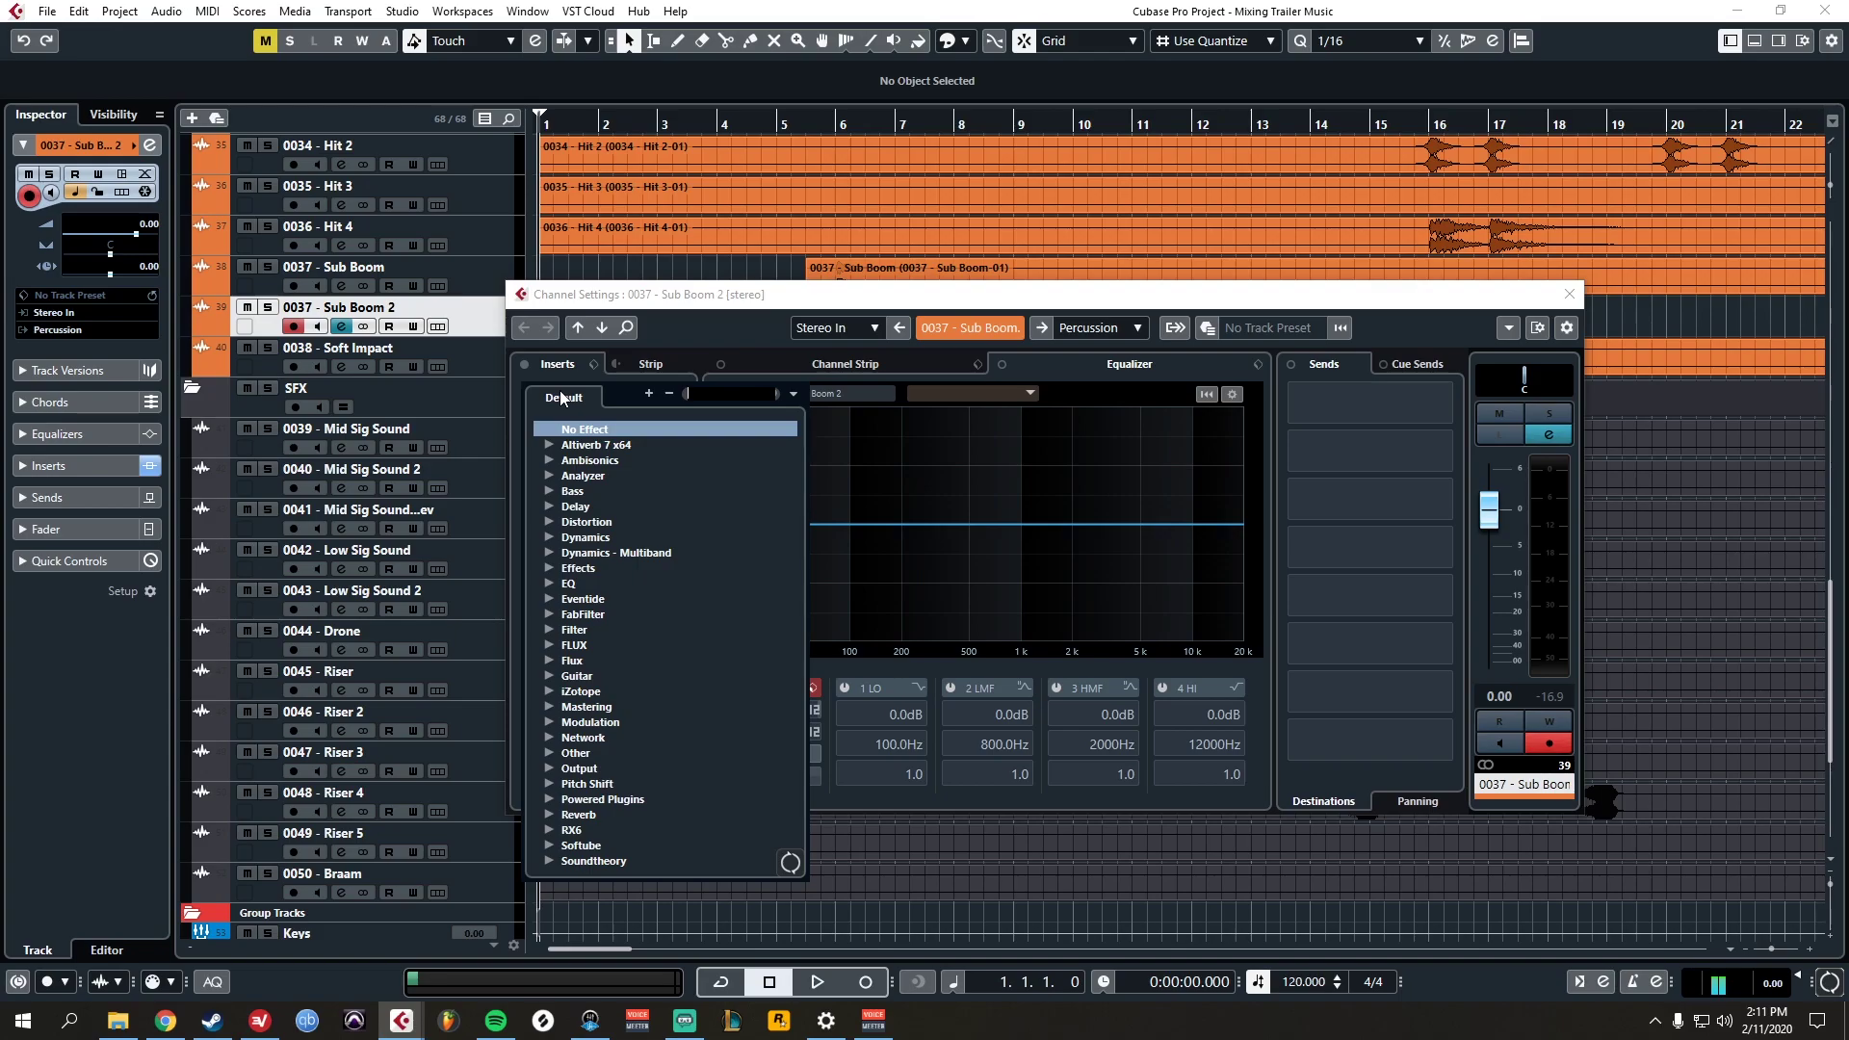
pyautogui.write('valh')
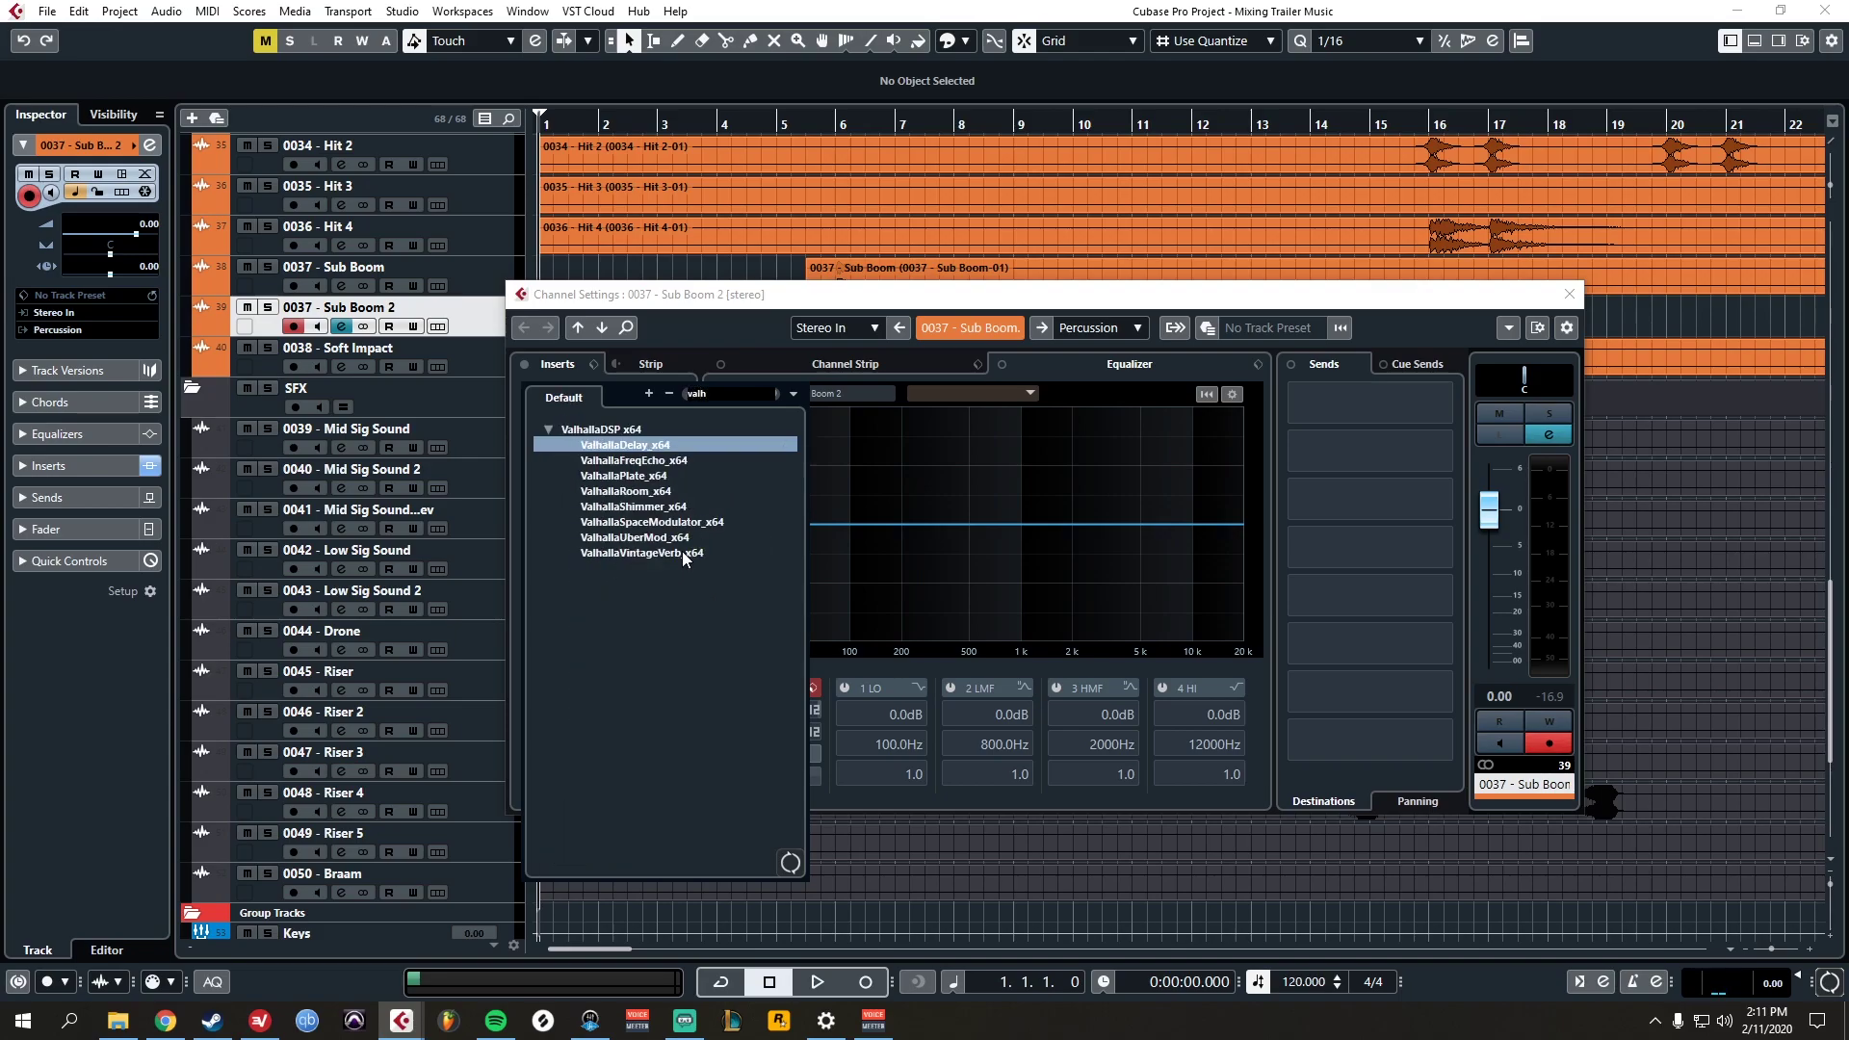
pyautogui.click(682, 553)
# - Set the Sub Boom 2 reverb's mix to 42.4 % and decay to 2.14 s, and listen to the full mix from the start
pyautogui.moveTo(767, 604); pyautogui.dragTo(783, 751)
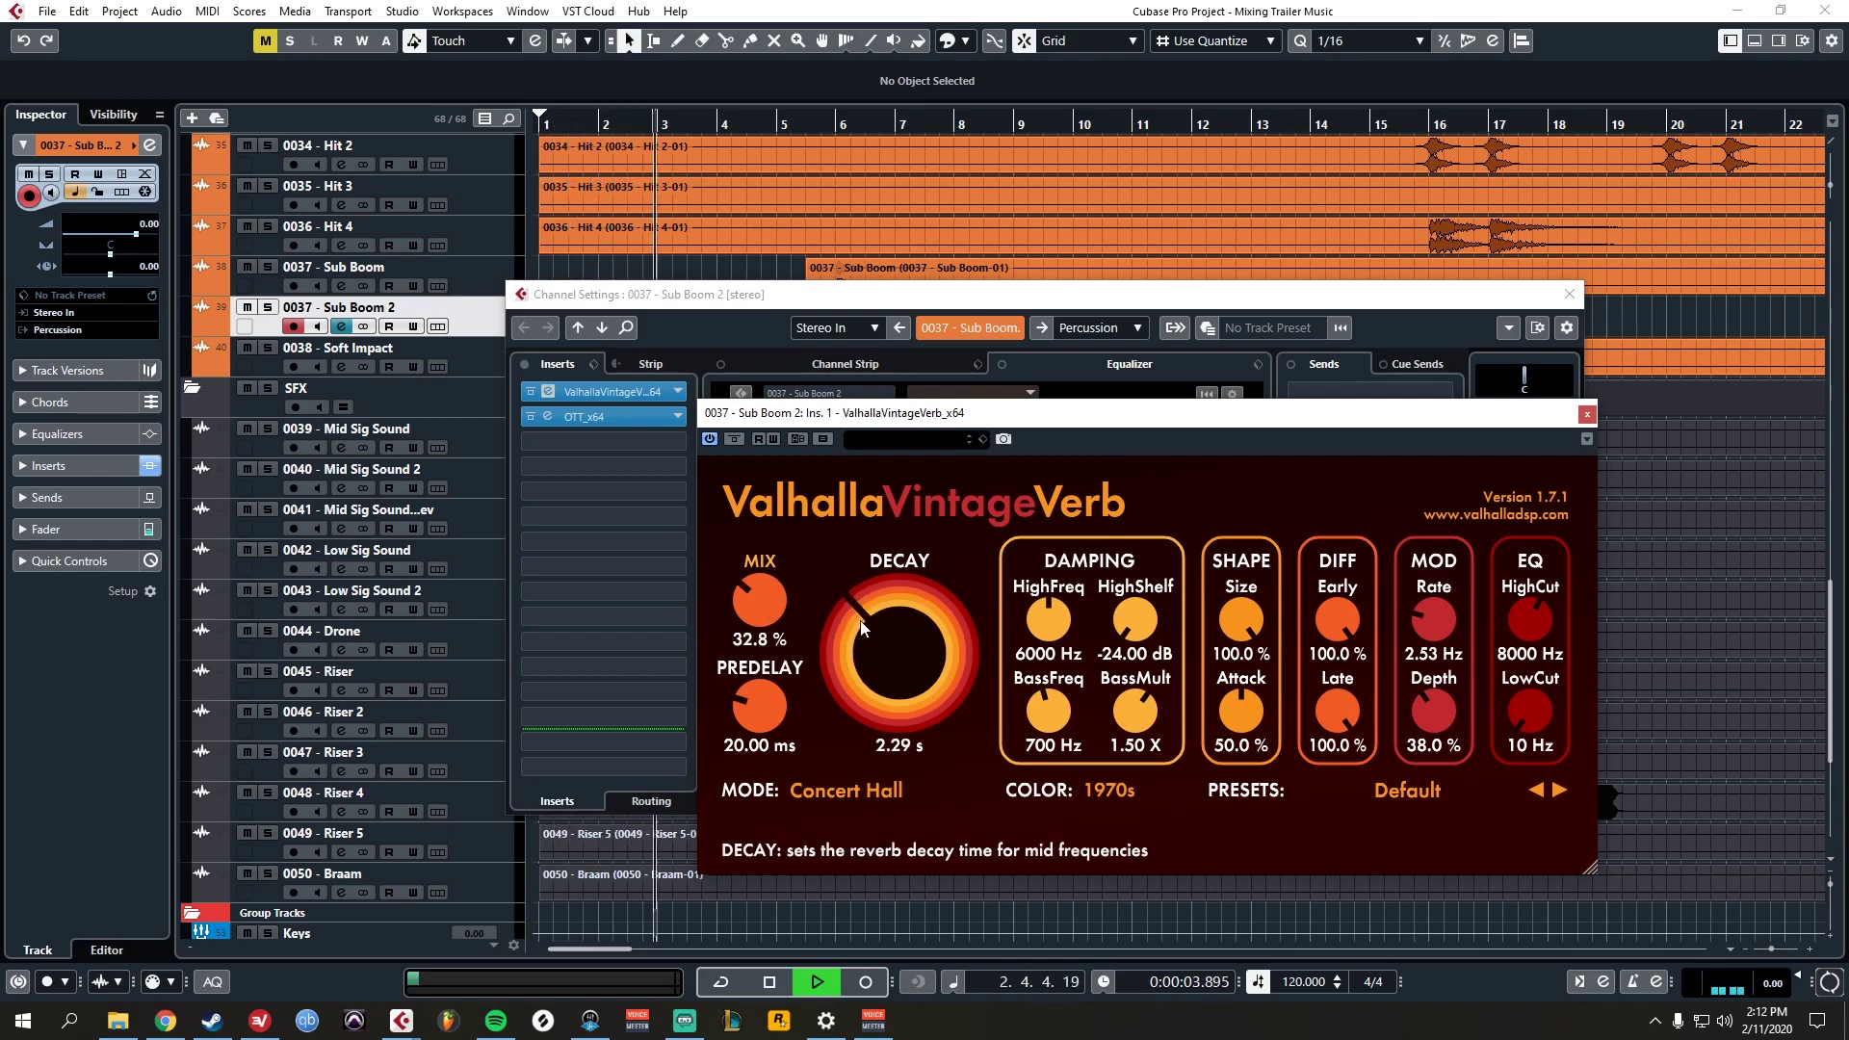
pyautogui.press('space')
pyautogui.press('space')
pyautogui.moveTo(754, 590)
pyautogui.mouseDown()
pyautogui.moveTo(753, 538)
pyautogui.moveTo(760, 612)
pyautogui.mouseUp()
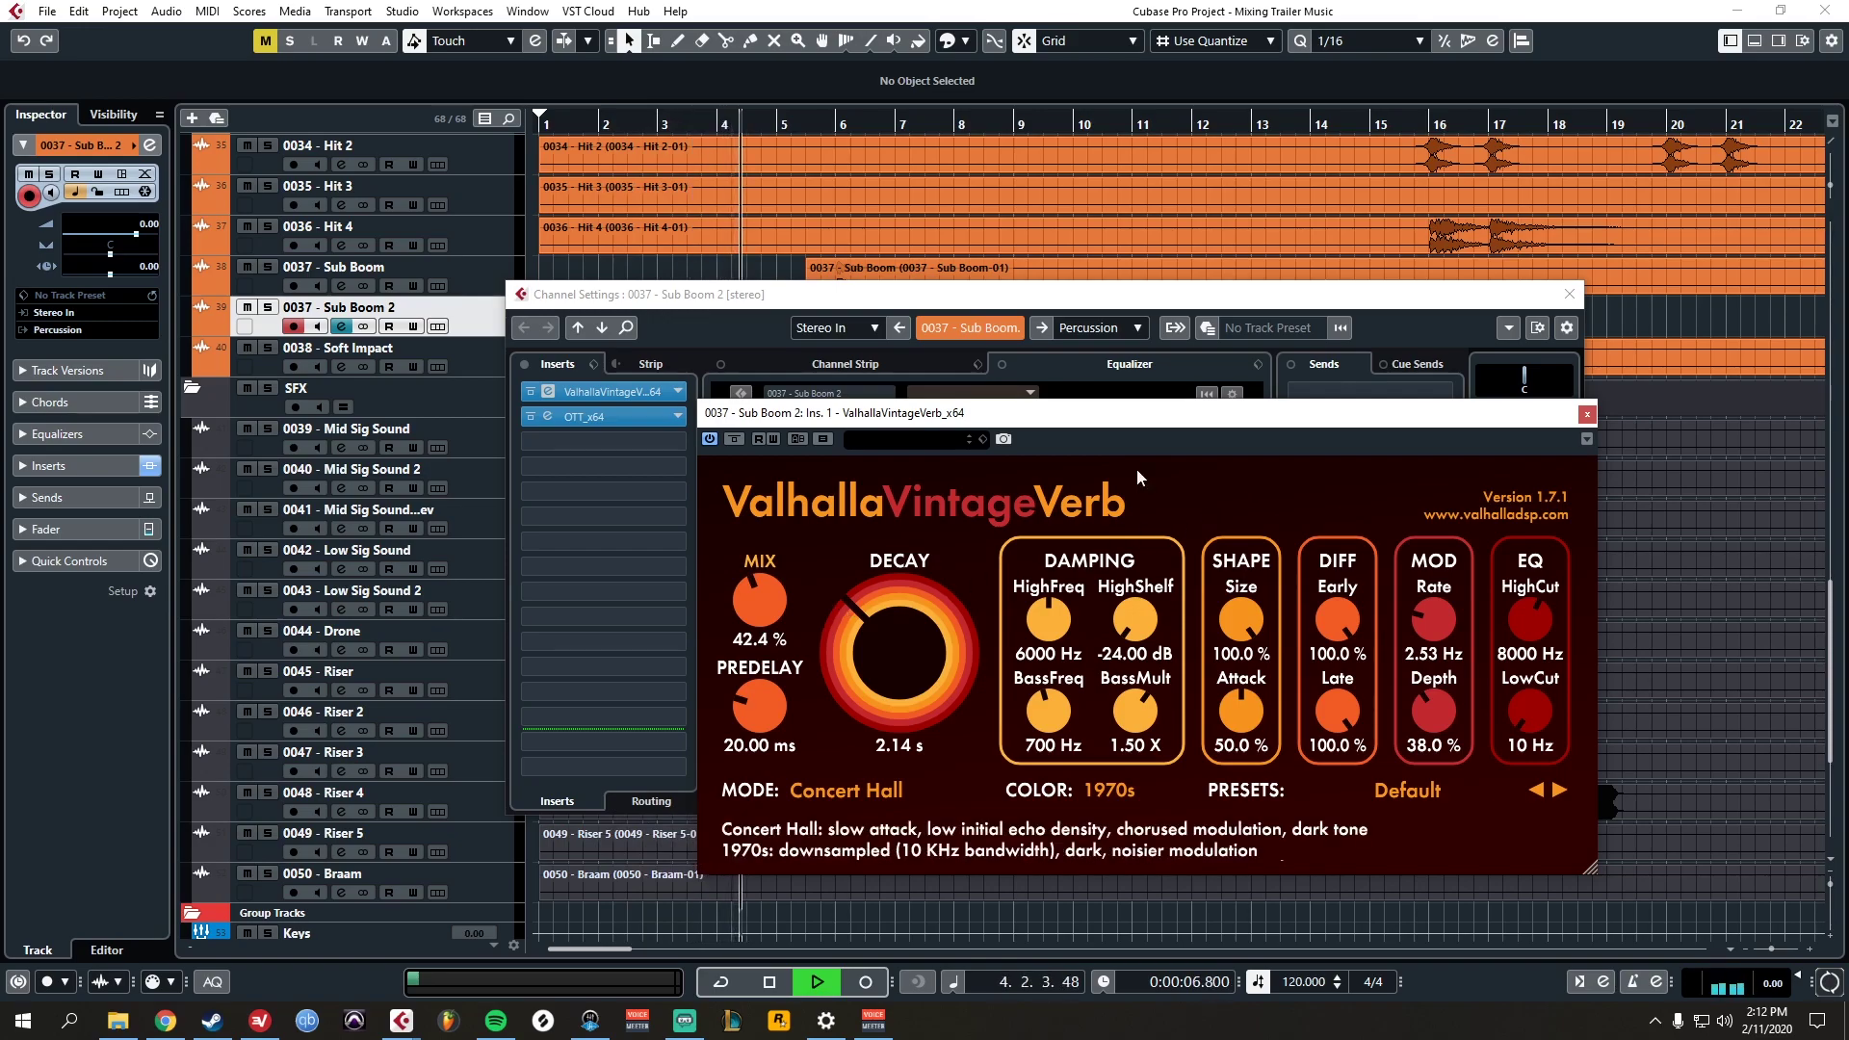
pyautogui.press('space')
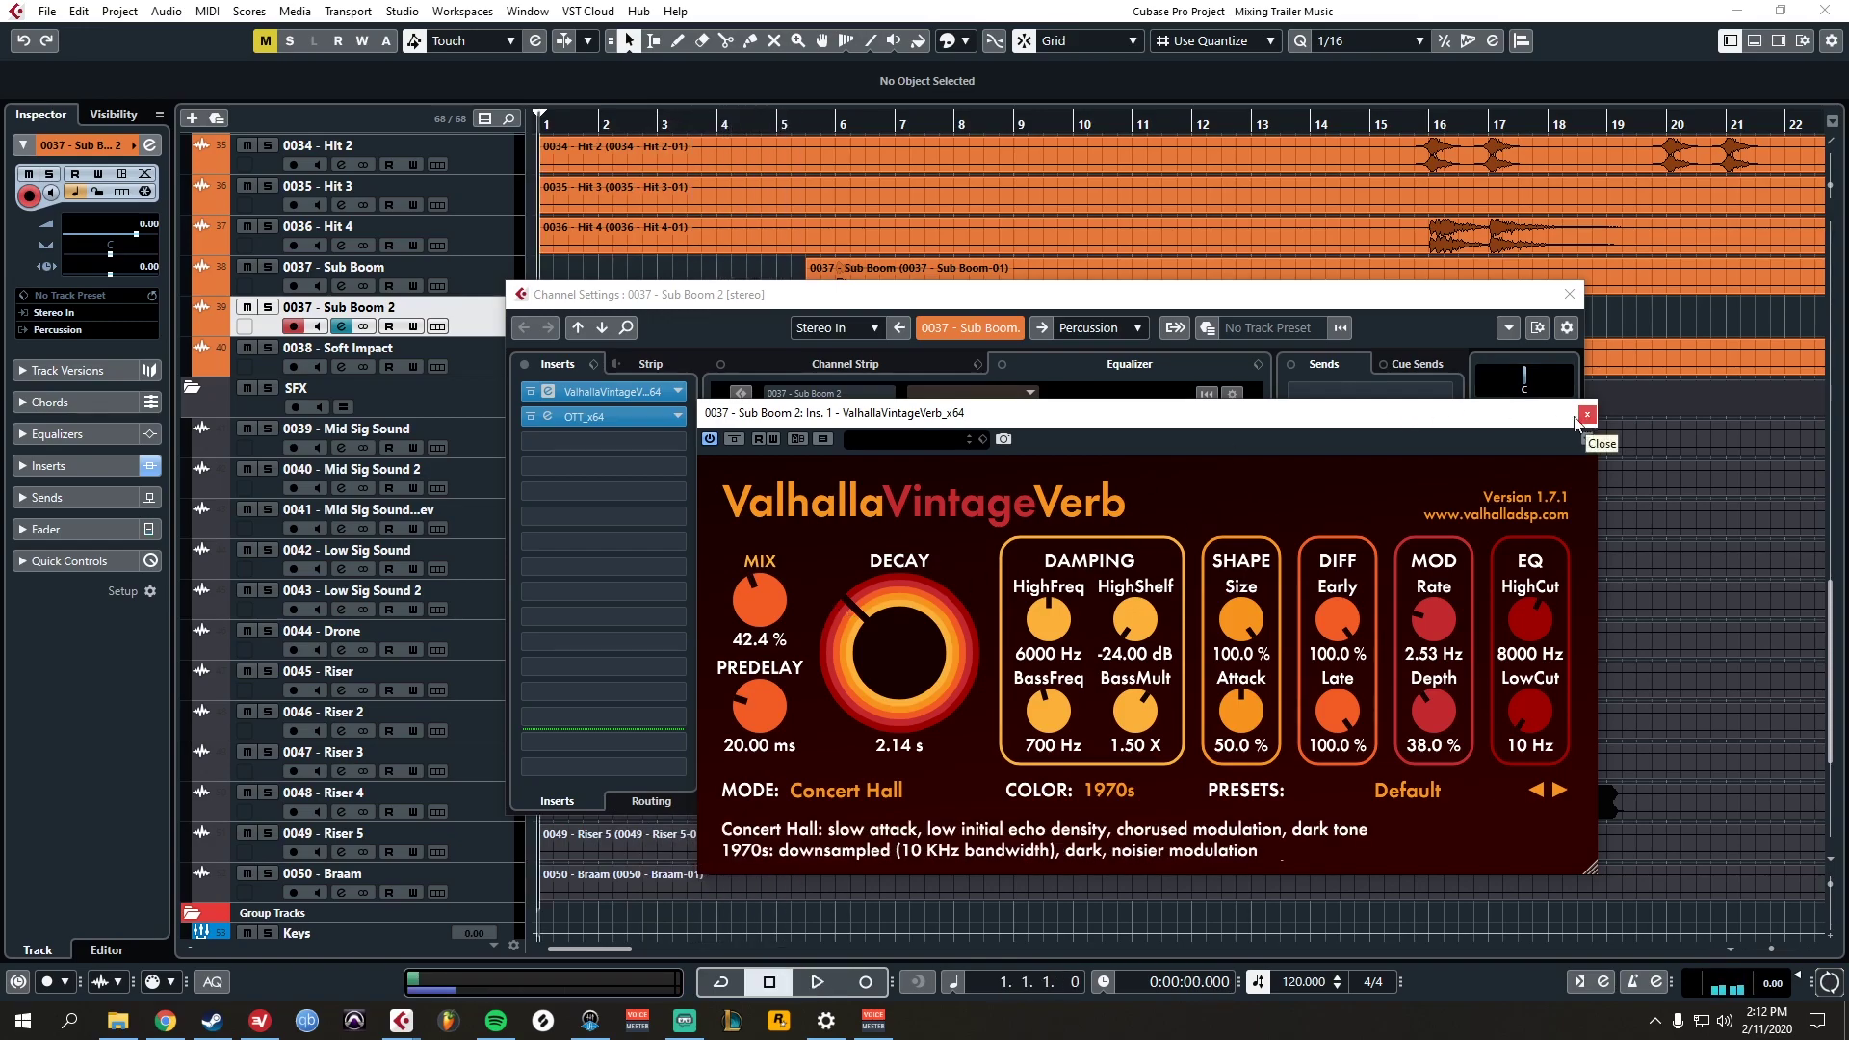
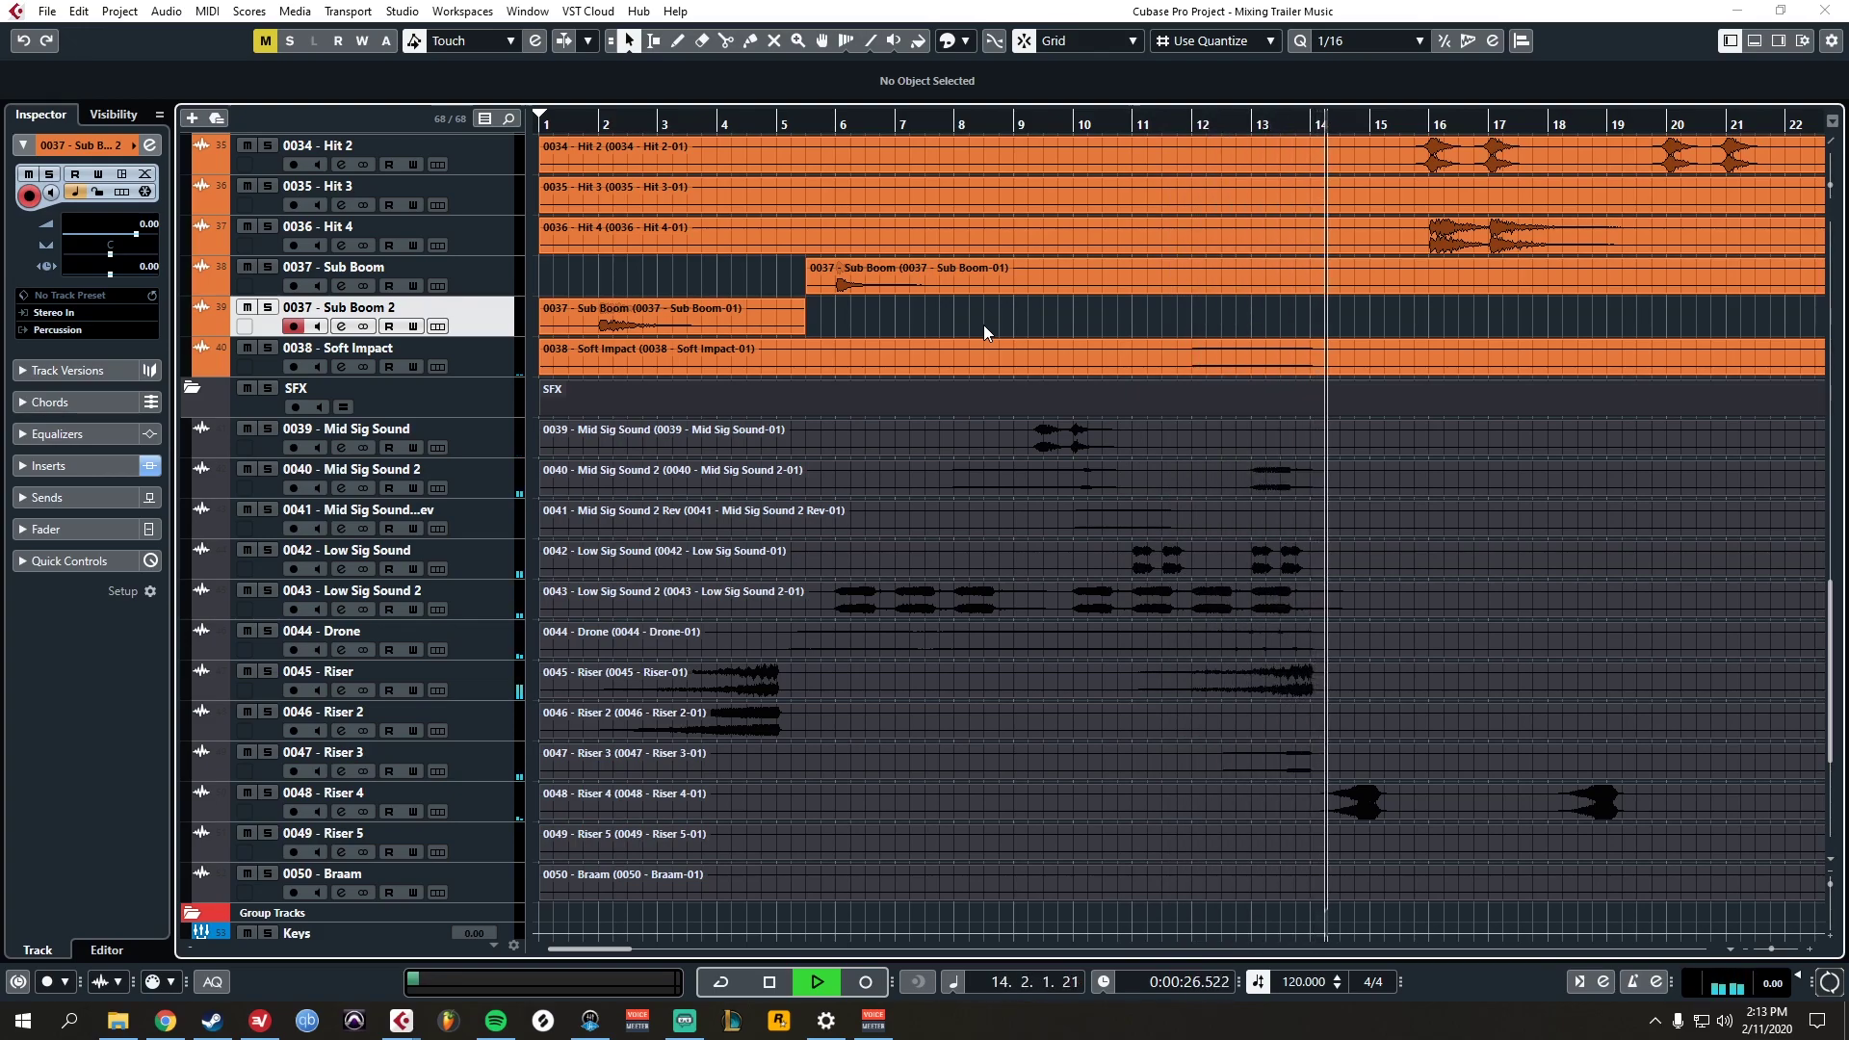
pyautogui.press('space')
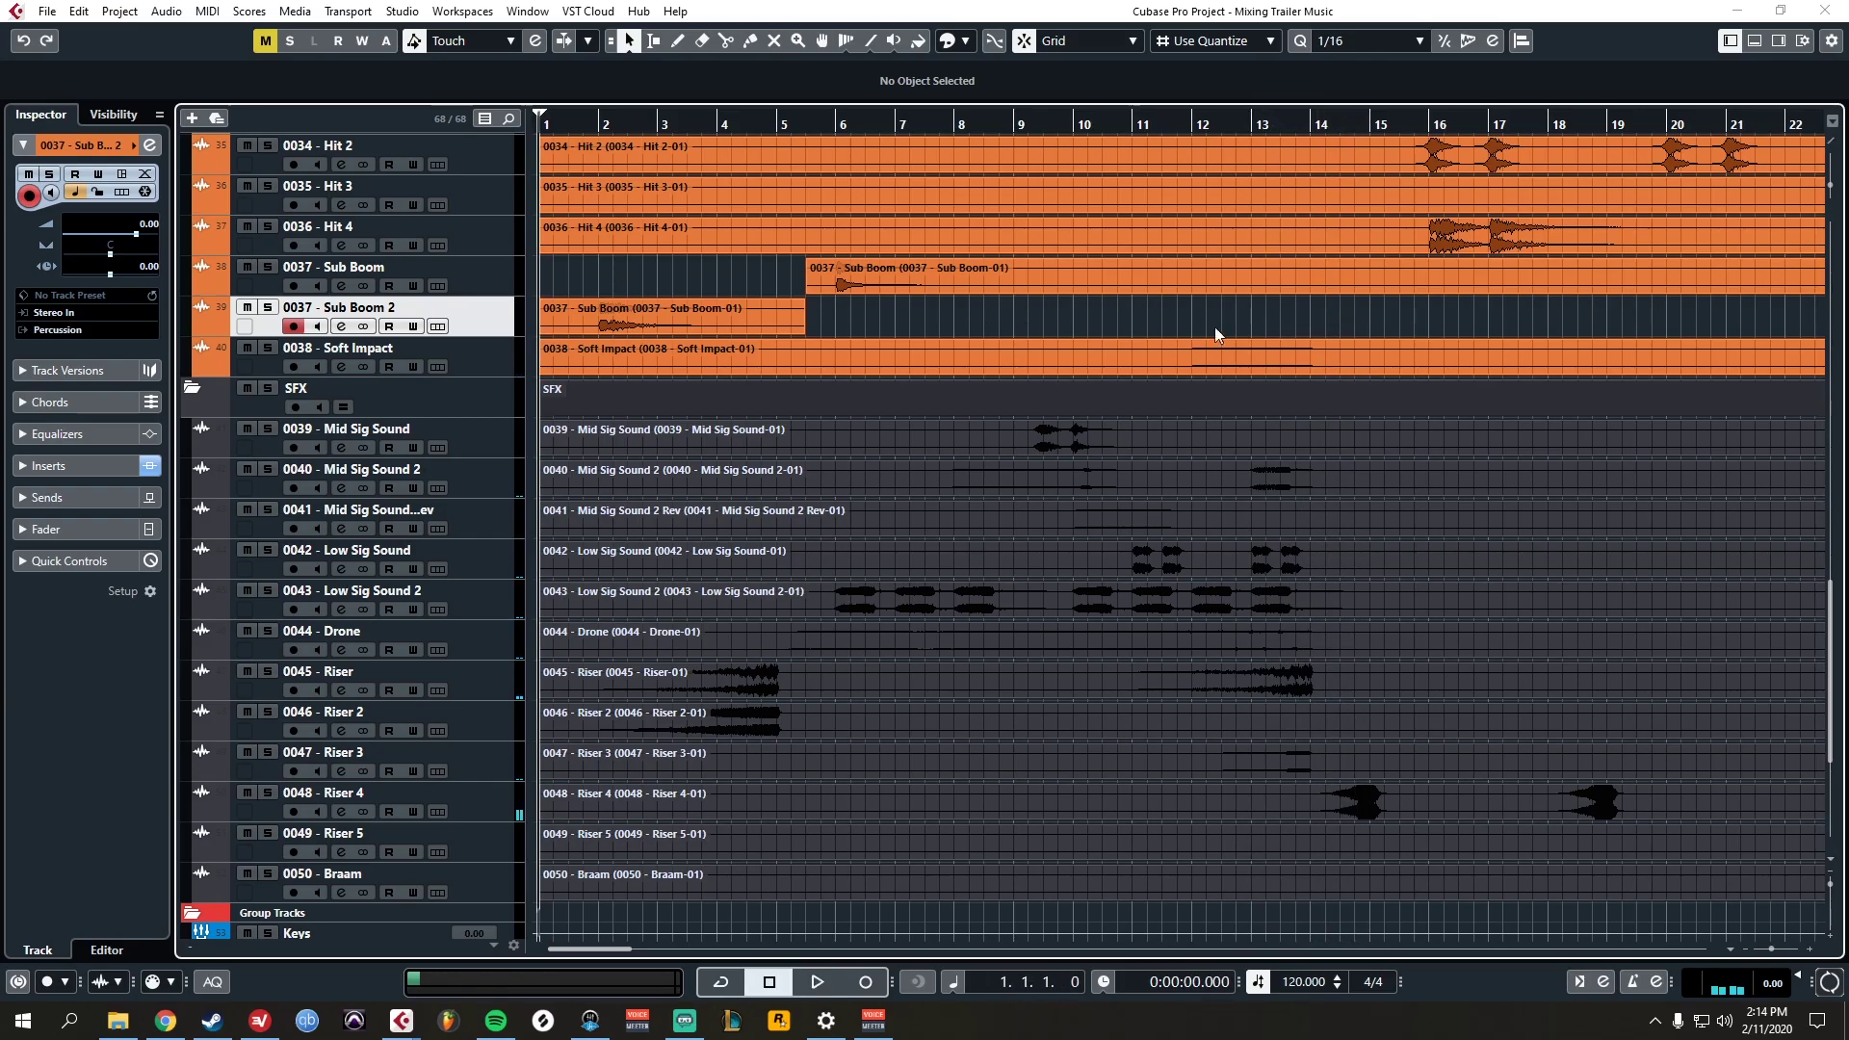
# - Solo the Low Pulse and Soft Pluck tracks in the Synth group and listen from 13.3.2 into bar 14
pyautogui.scroll(3, 1517, 476)
pyautogui.scroll(2, 1424, 496)
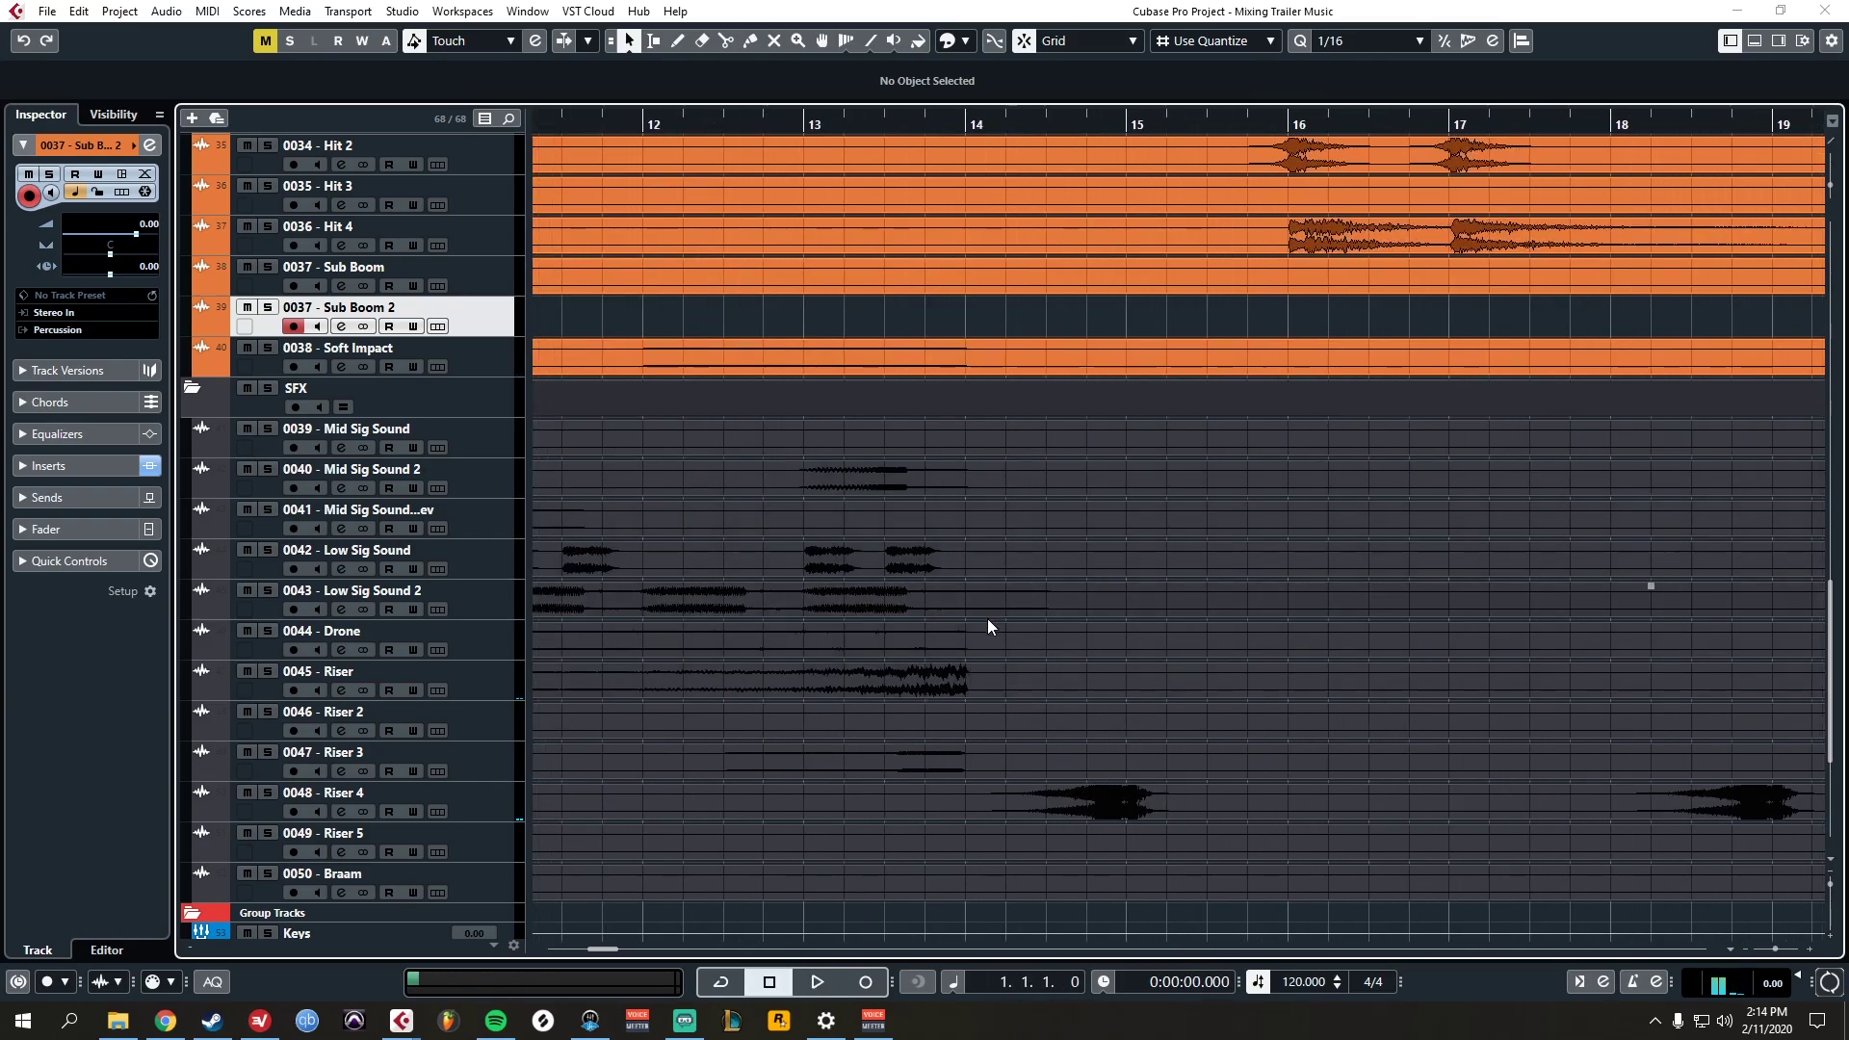
pyautogui.scroll(10, 990, 632)
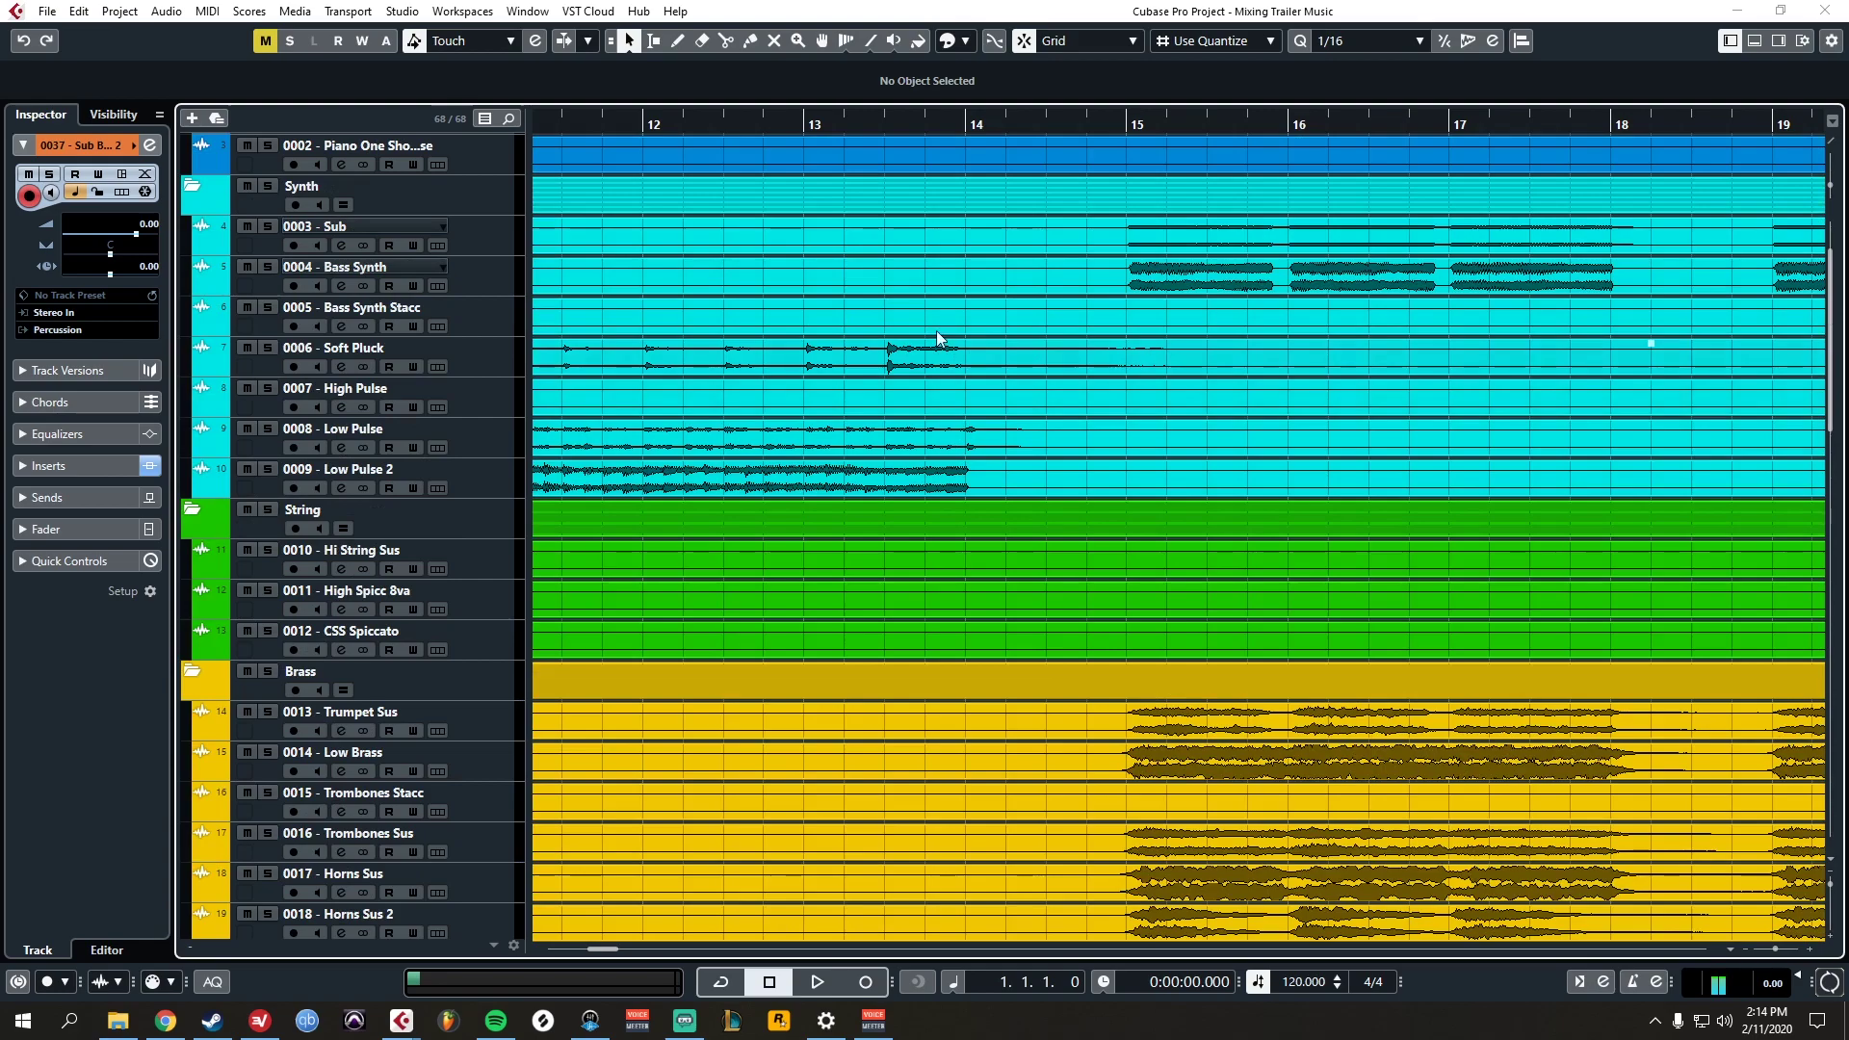
pyautogui.scroll(3, 834, 439)
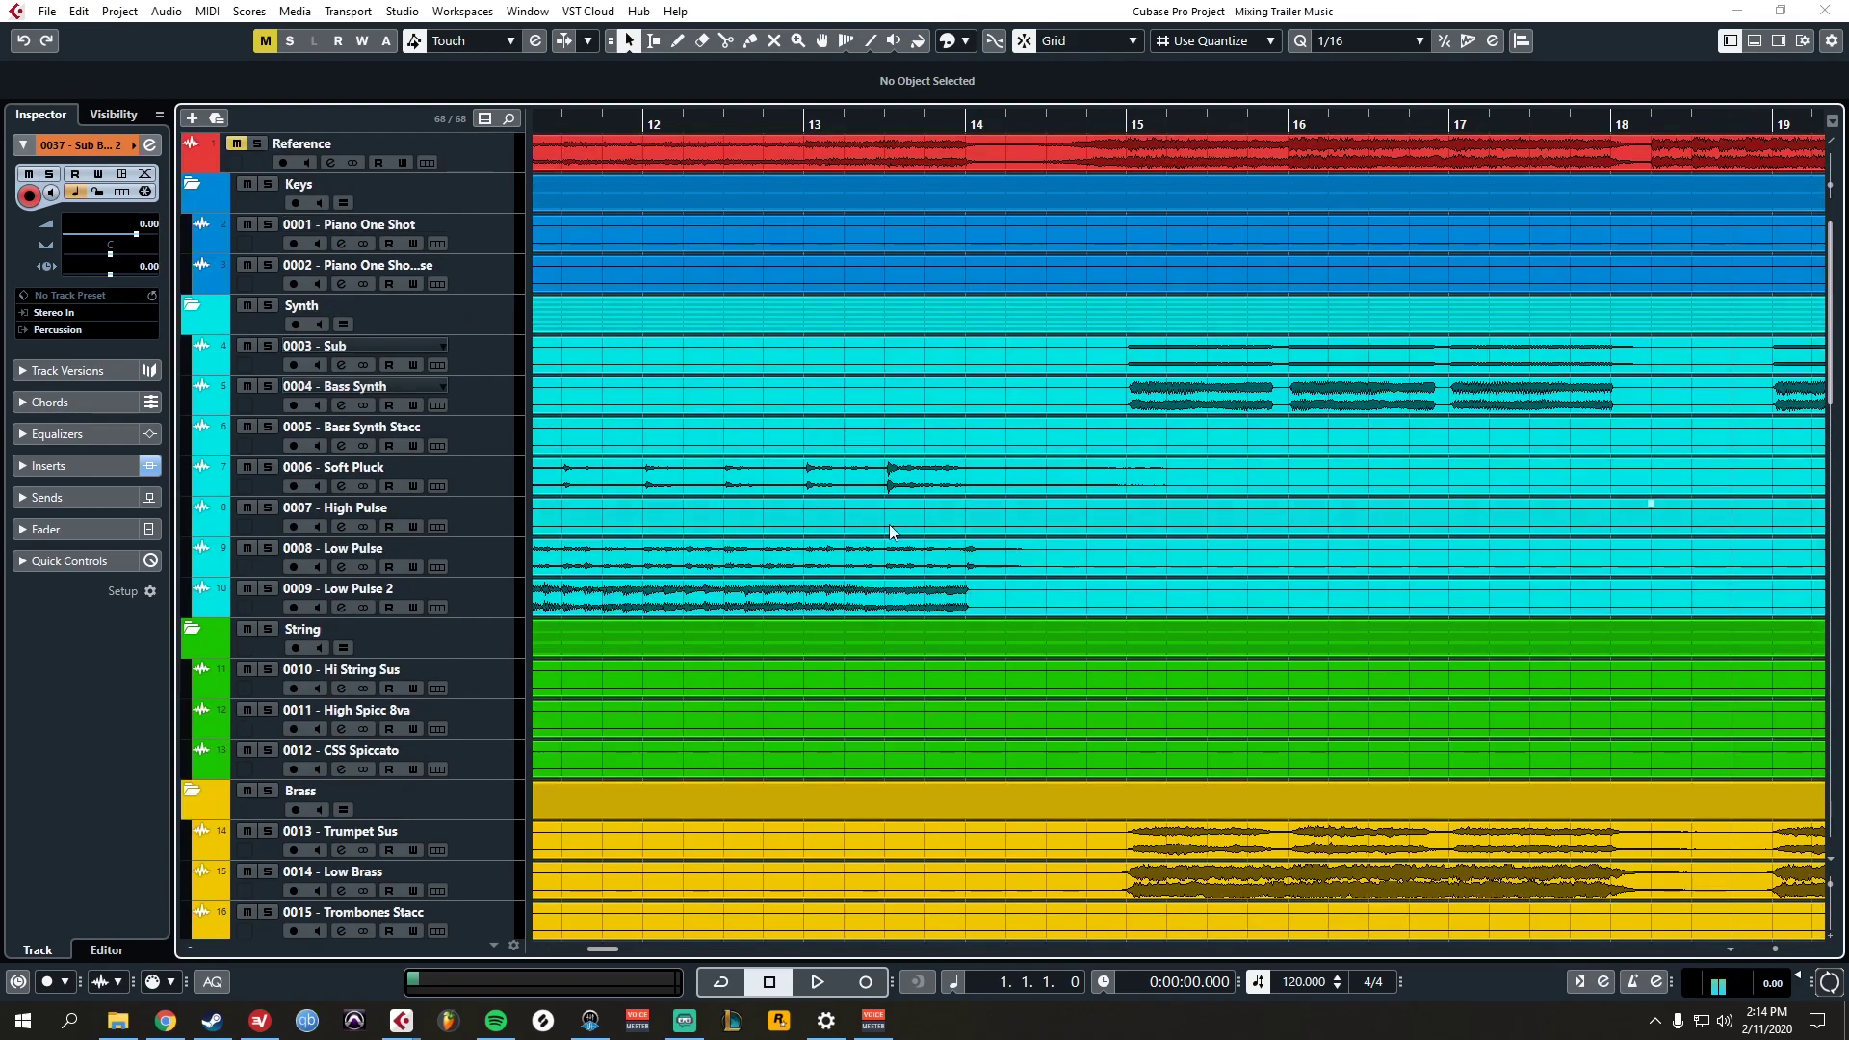
pyautogui.click(268, 548)
pyautogui.click(268, 467)
pyautogui.scroll(-3, 385, 481)
pyautogui.click(893, 121)
pyautogui.press('space')
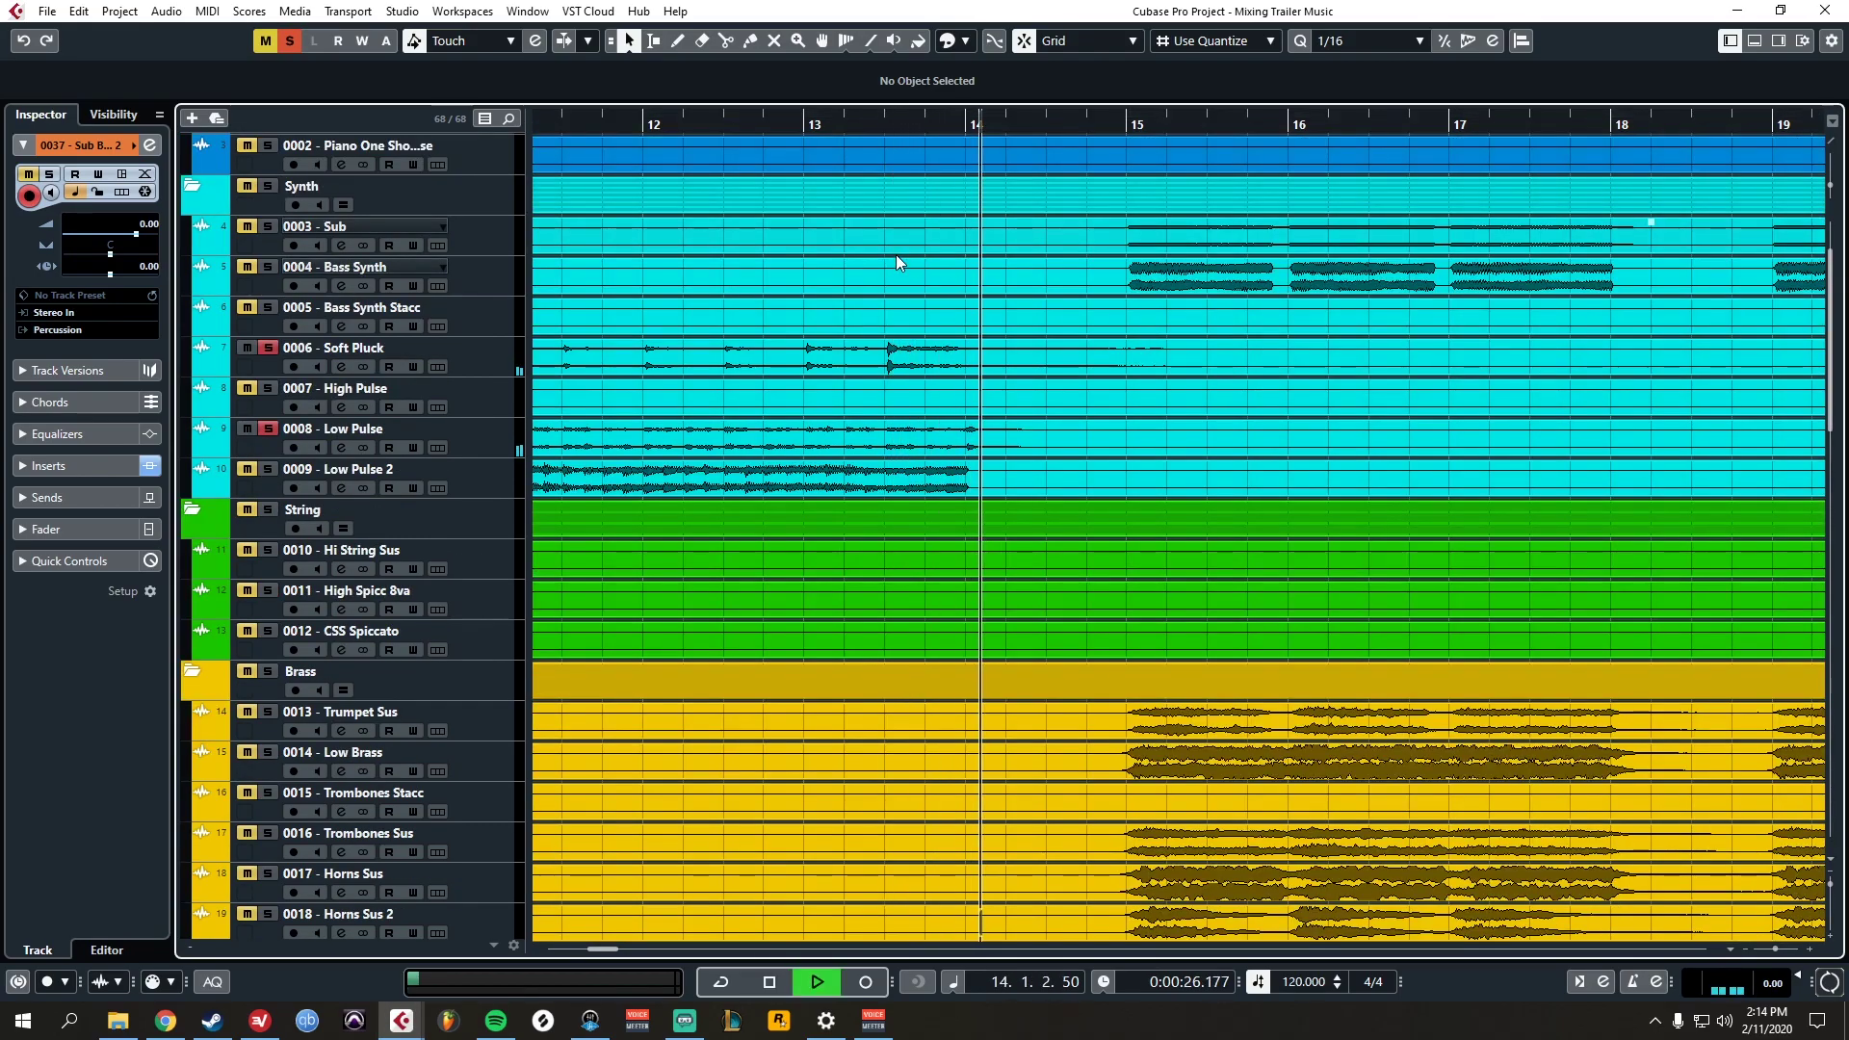
pyautogui.press('space')
# - Solo only Low Pulse and listen to its tail across bar 14
pyautogui.scroll(3, 1015, 413)
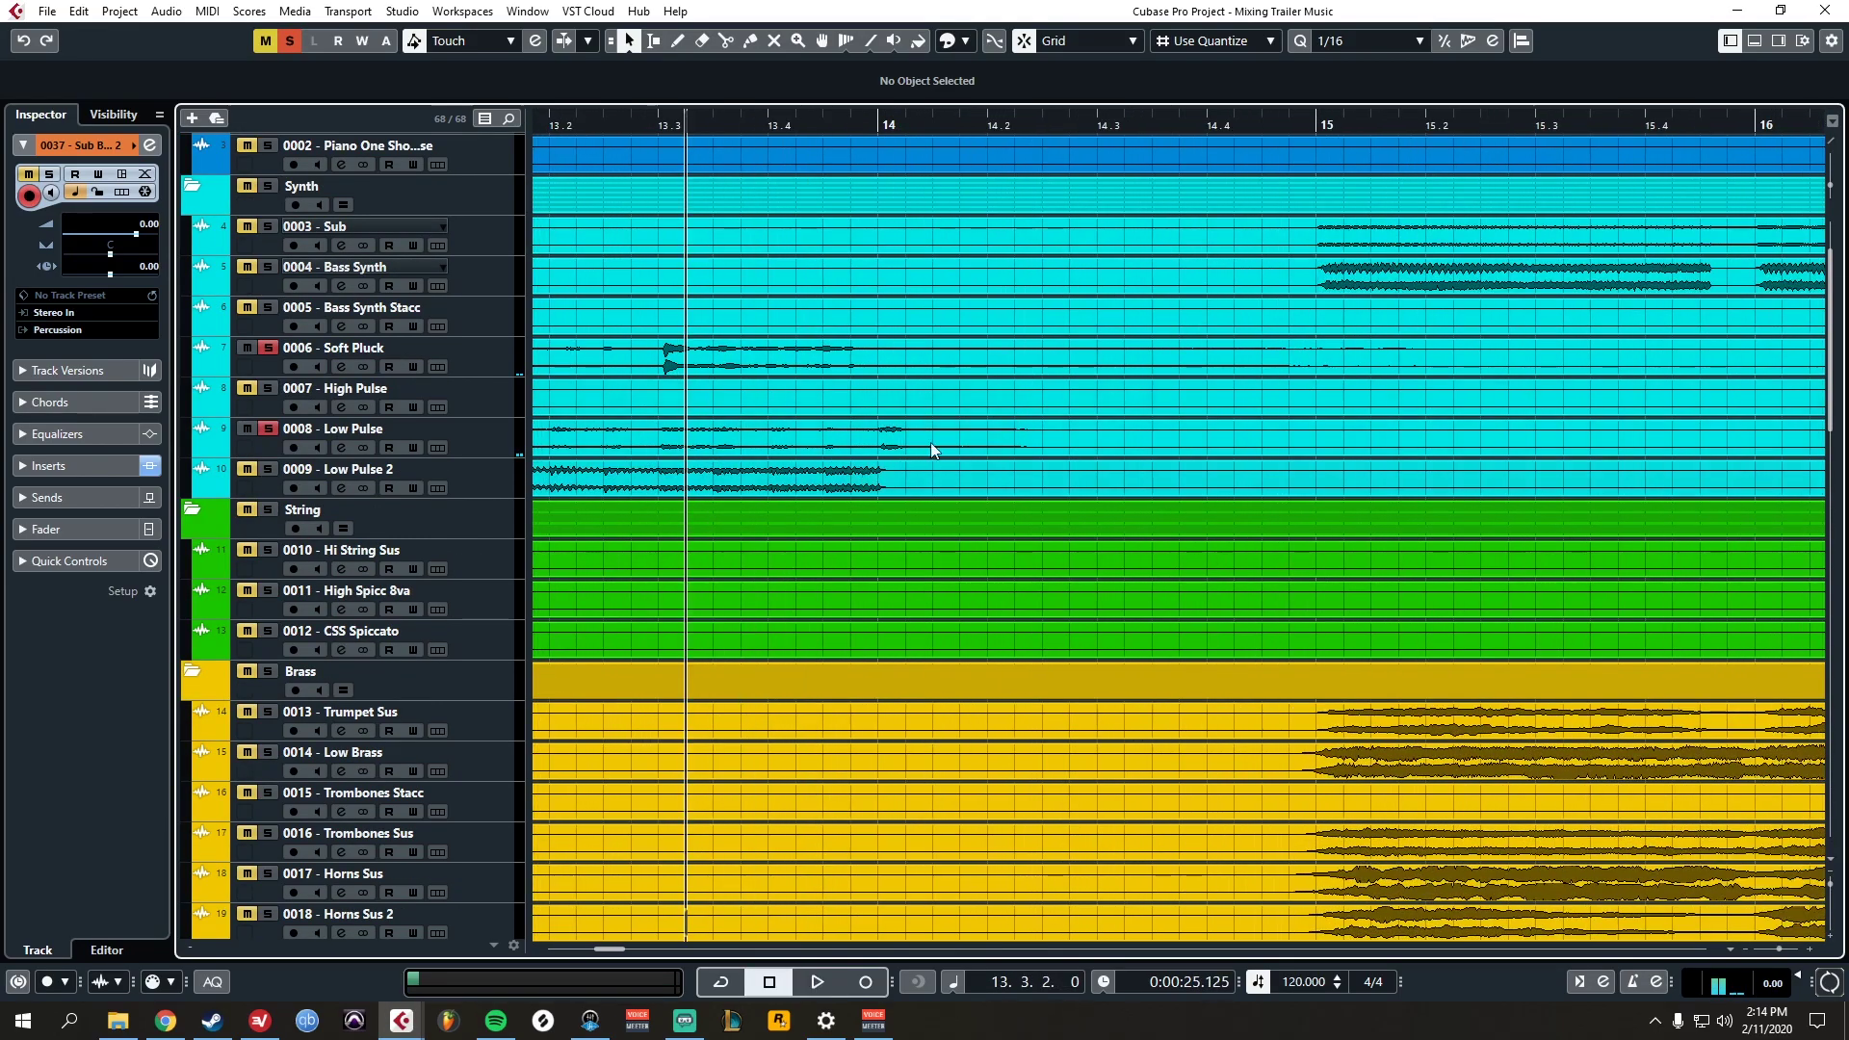
pyautogui.keyDown('ctrl'); pyautogui.click(271, 428); pyautogui.keyUp('ctrl')
pyautogui.press('space')
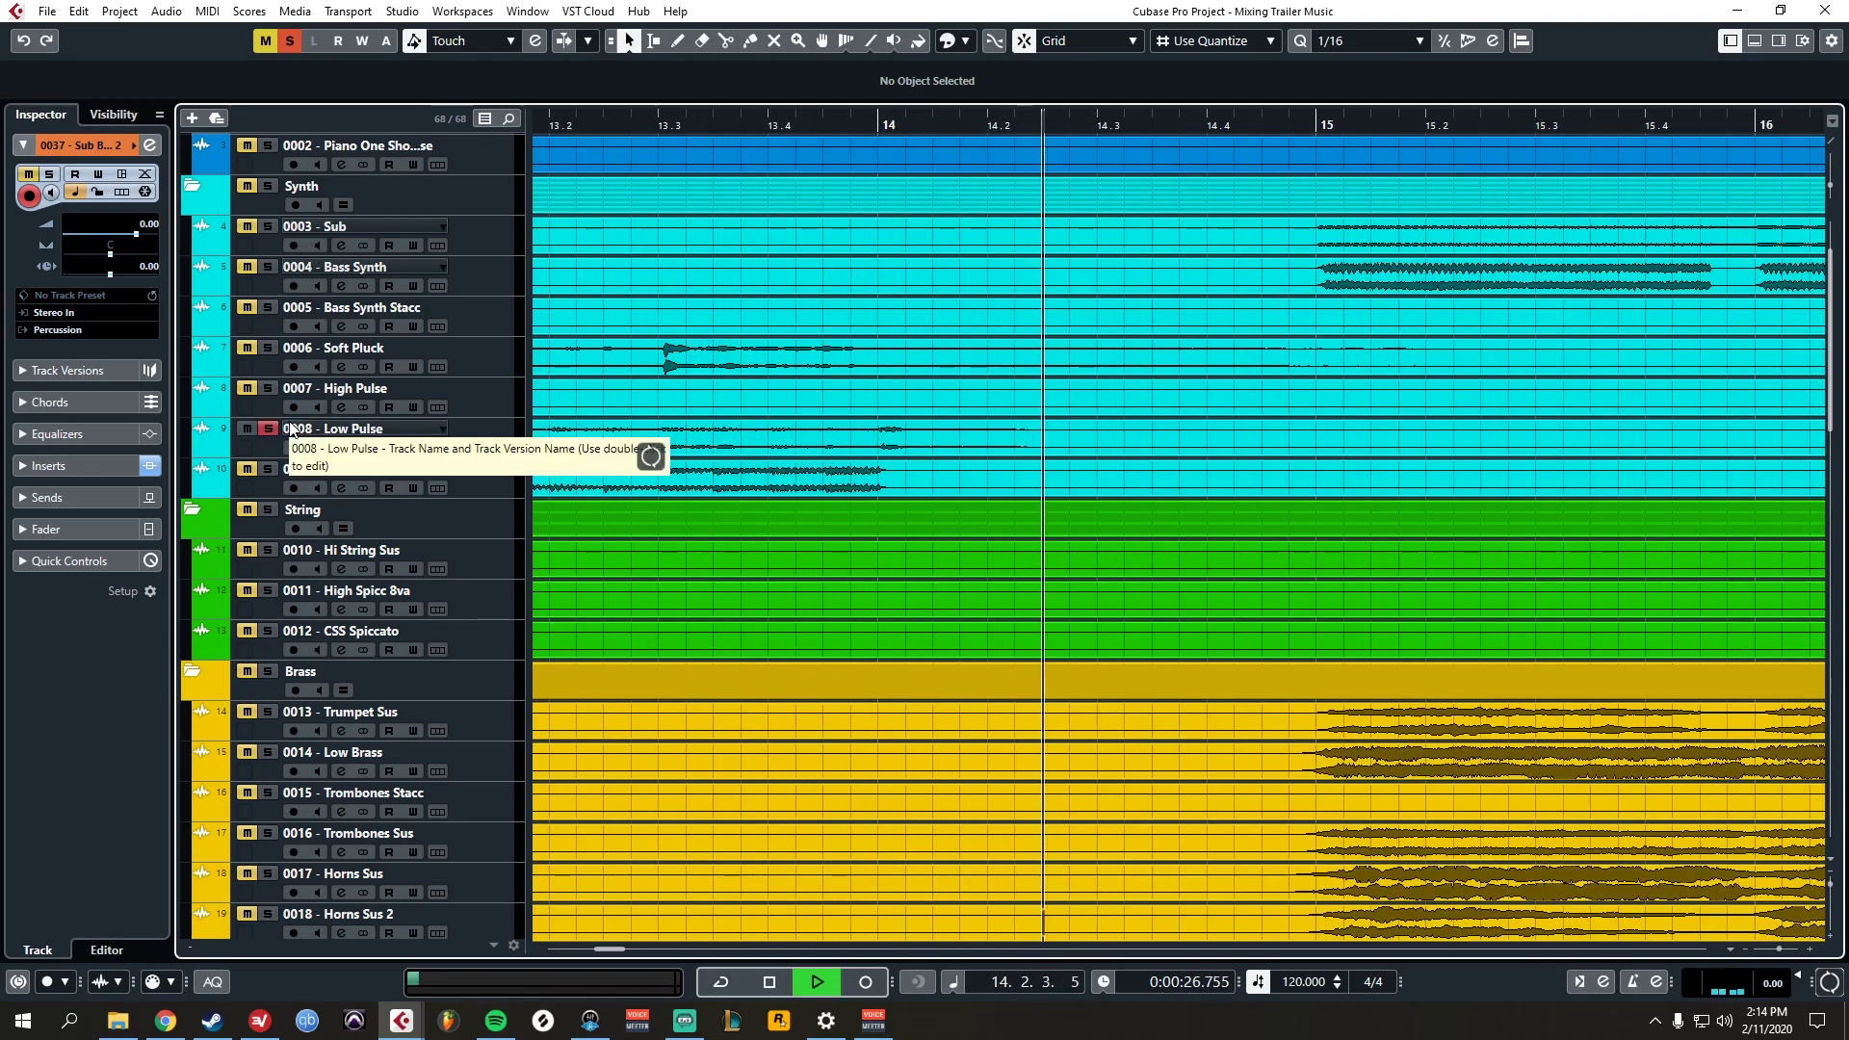
pyautogui.press('space')
# - Split the Low Pulse clip at bar 14, start its second part at 15.1.1, and end the first at 14.1.1.57 with a 0.0.0.65 fade-out
pyautogui.scroll(2, 869, 445)
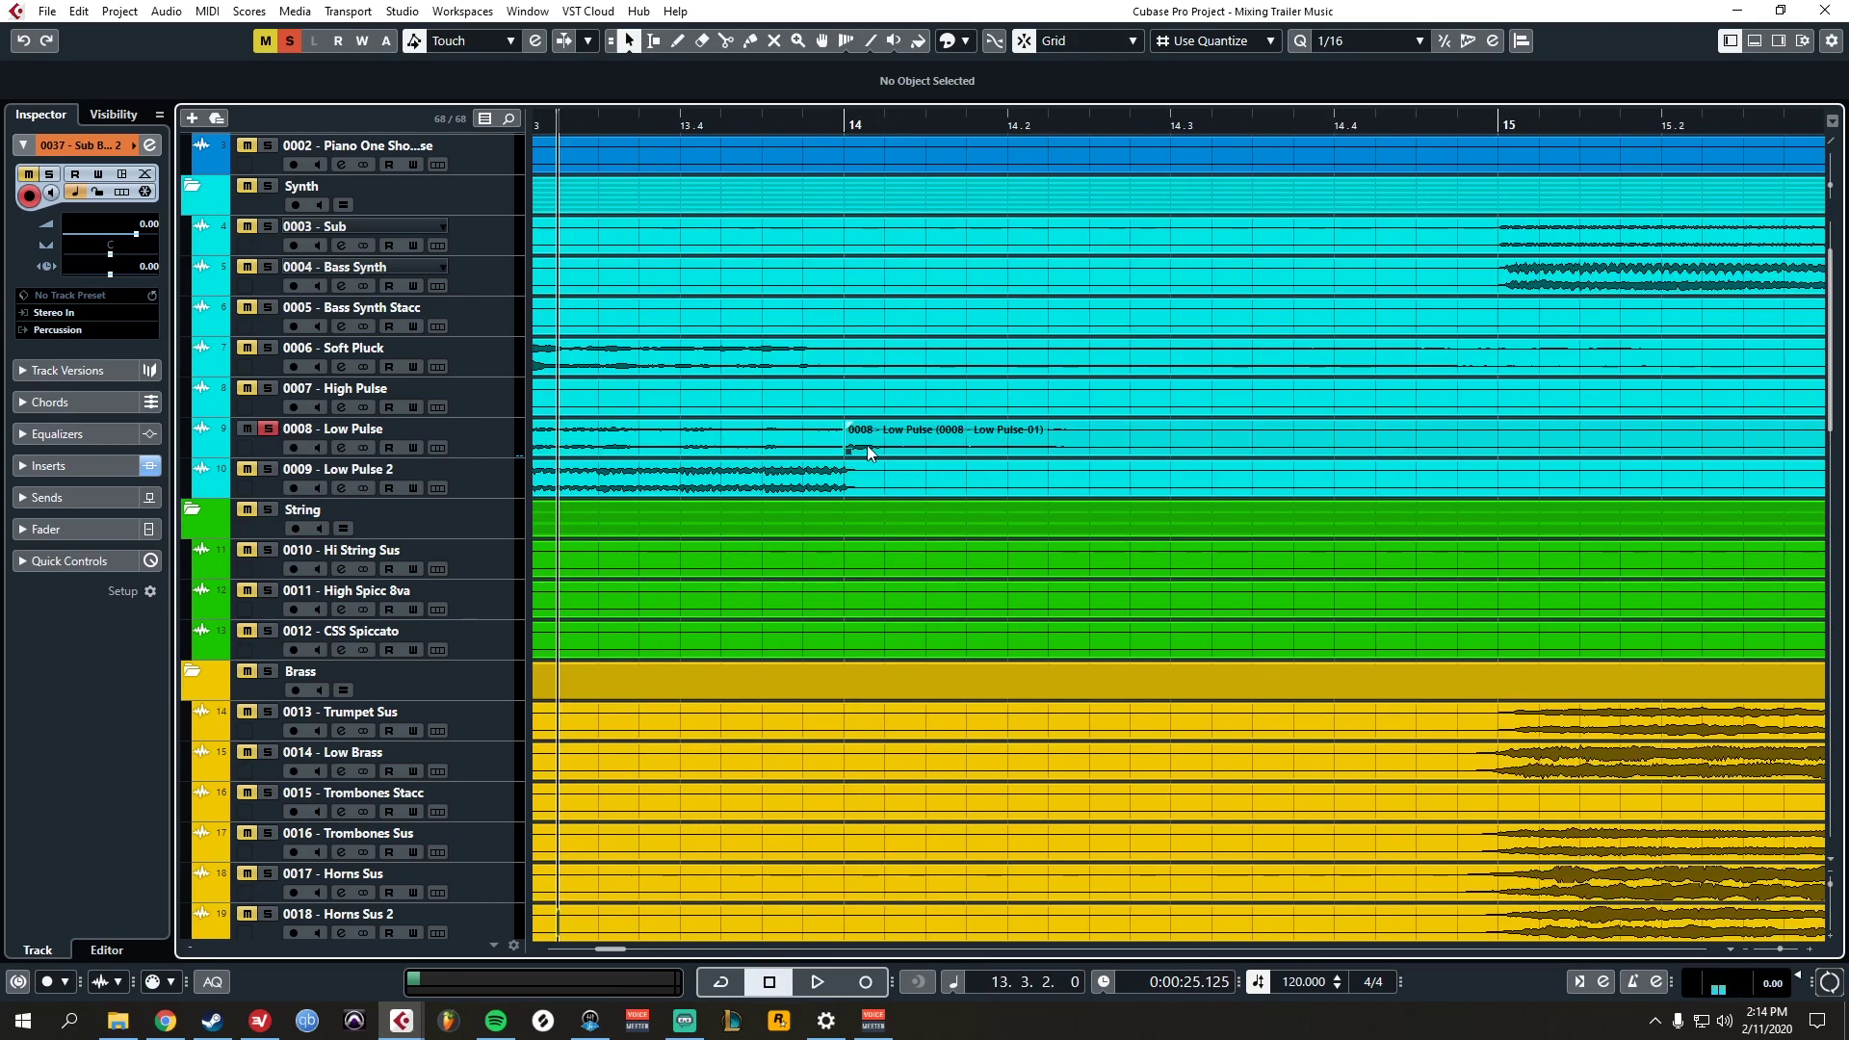
pyautogui.moveTo(854, 449); pyautogui.dragTo(1502, 436)
pyautogui.scroll(3, 842, 440)
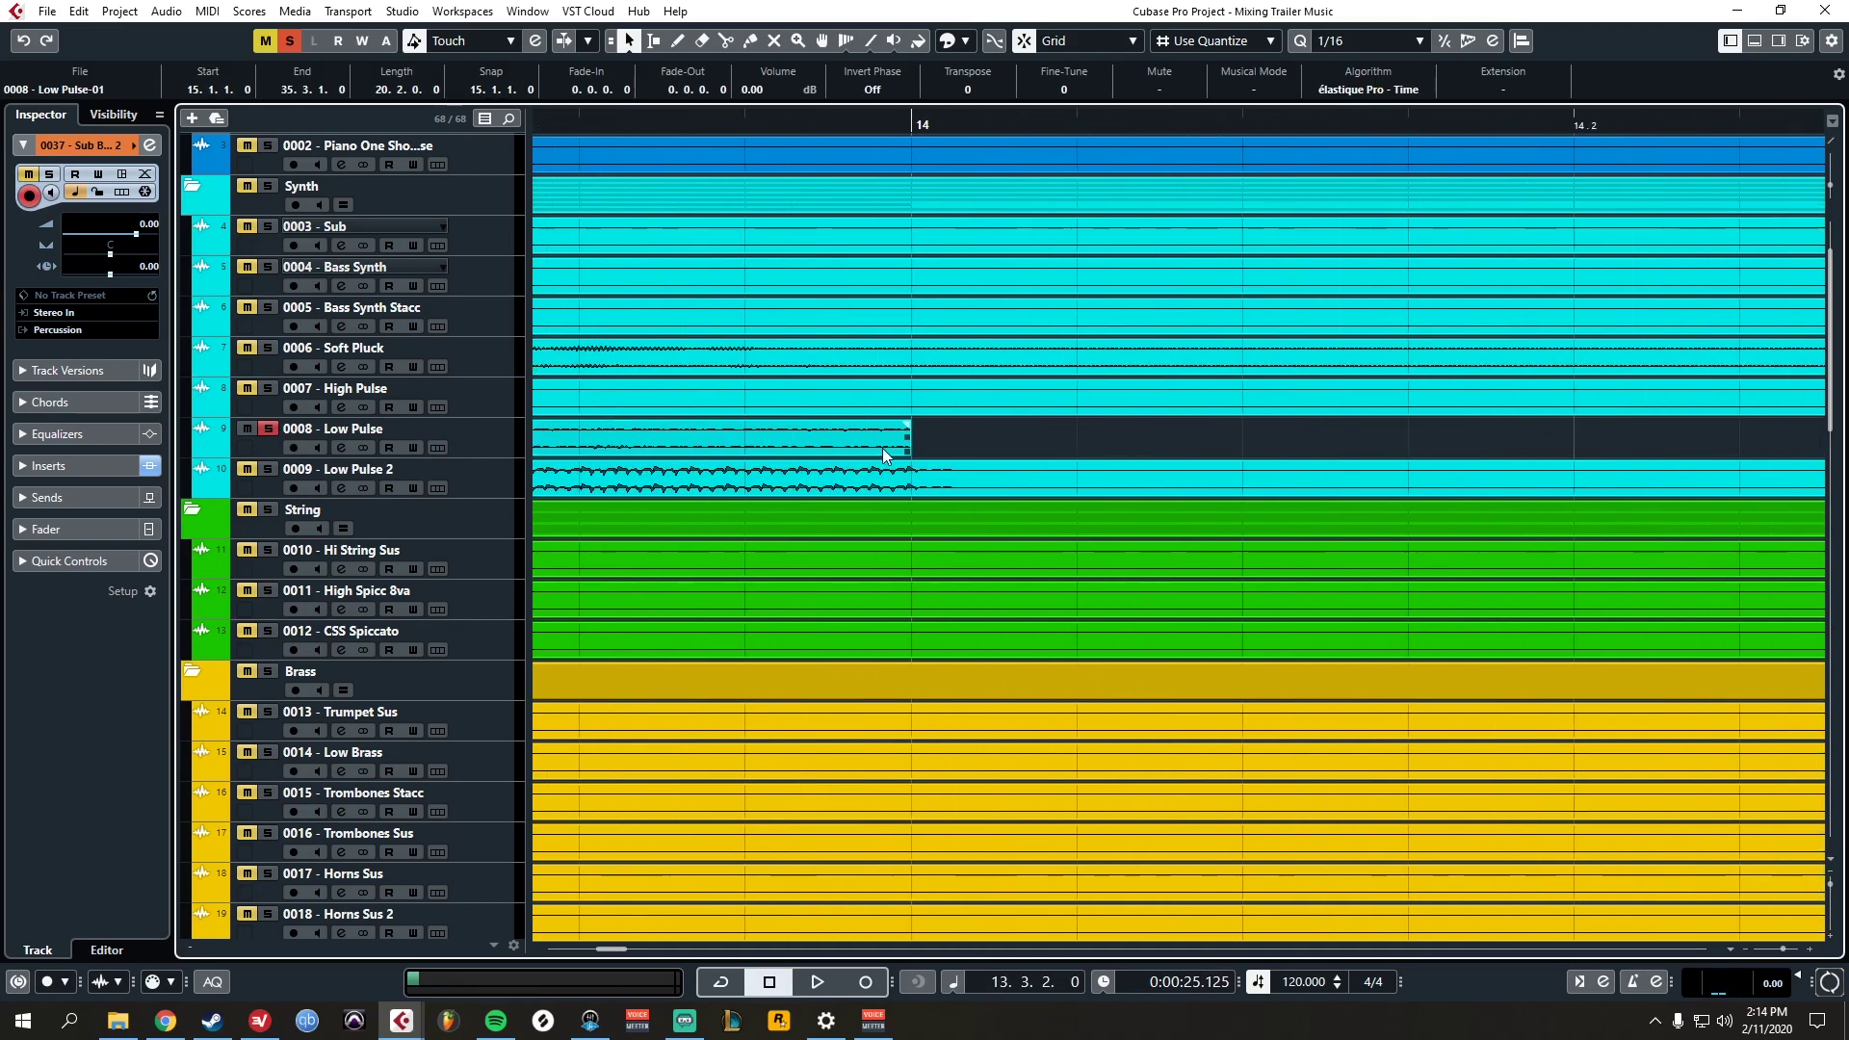
pyautogui.moveTo(906, 453); pyautogui.dragTo(899, 394)
# - Unsolo Low Pulse and play the full mix from 11.2.2, checking the synth, brass and percussion tracks
pyautogui.scroll(-8, 996, 423)
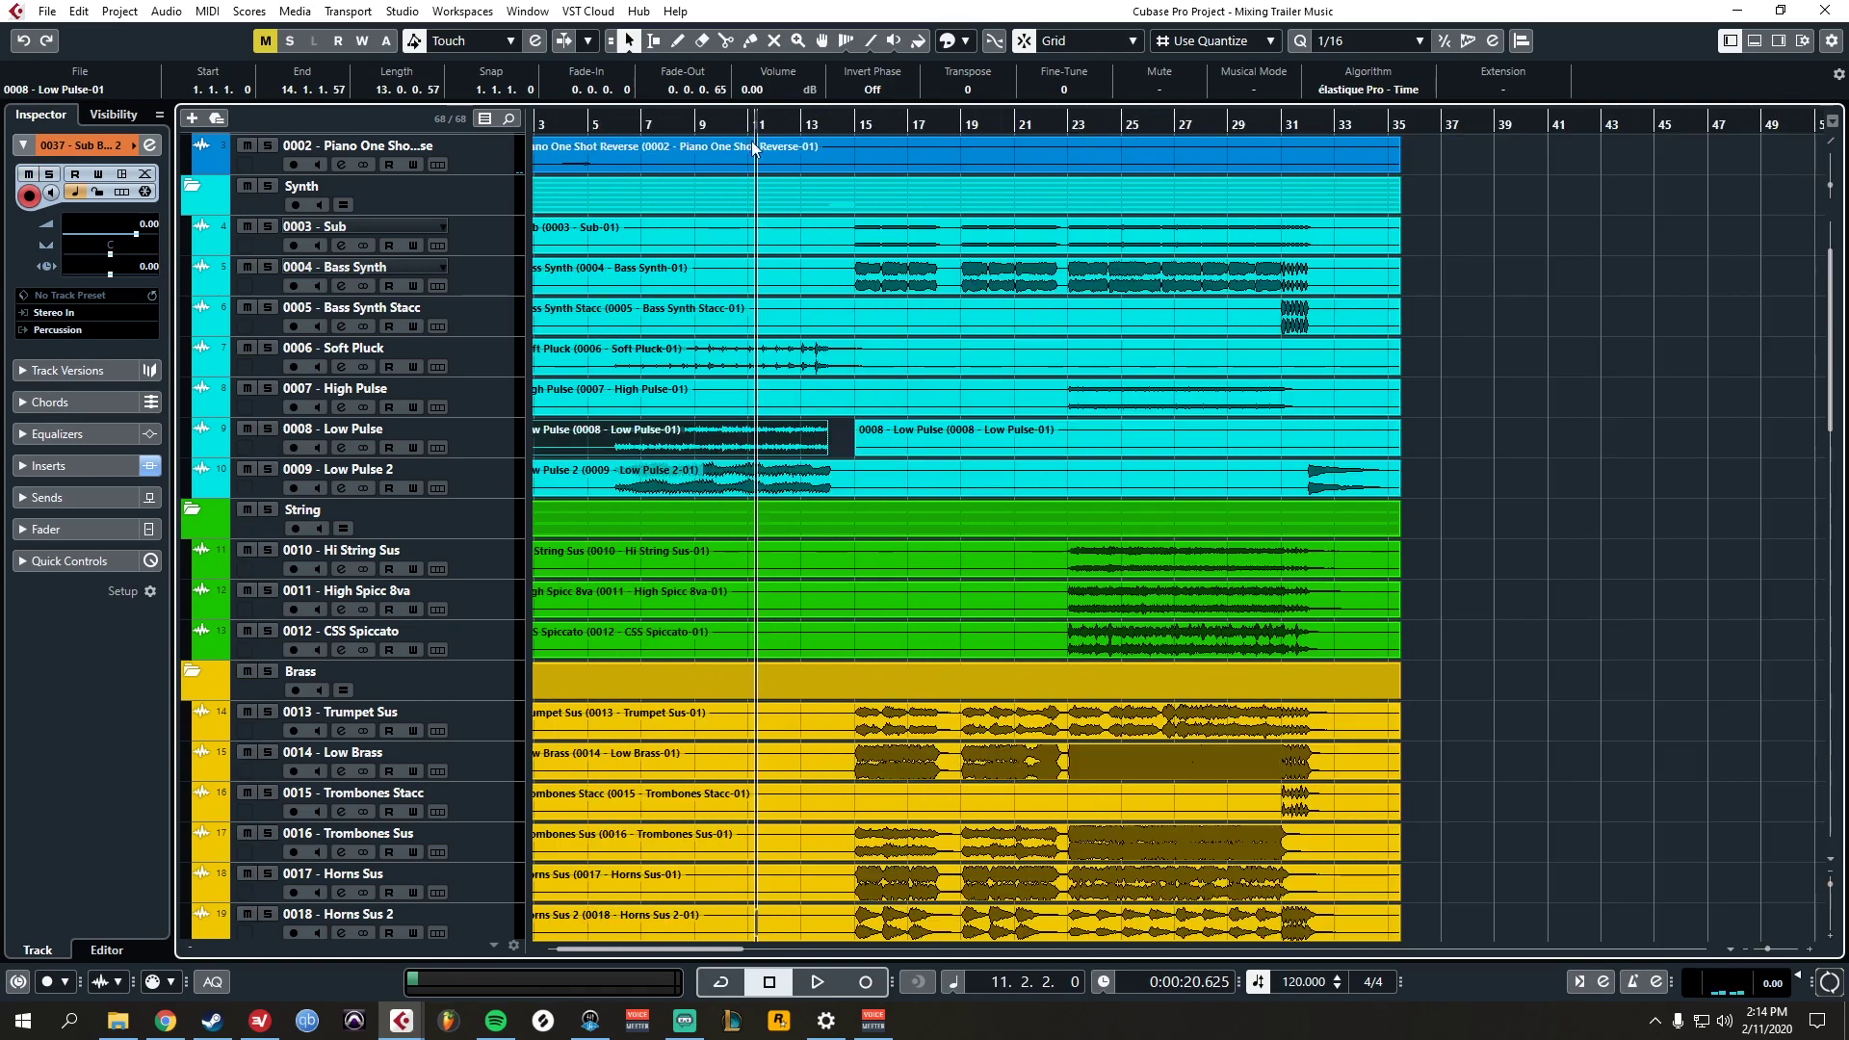
pyautogui.press('space')
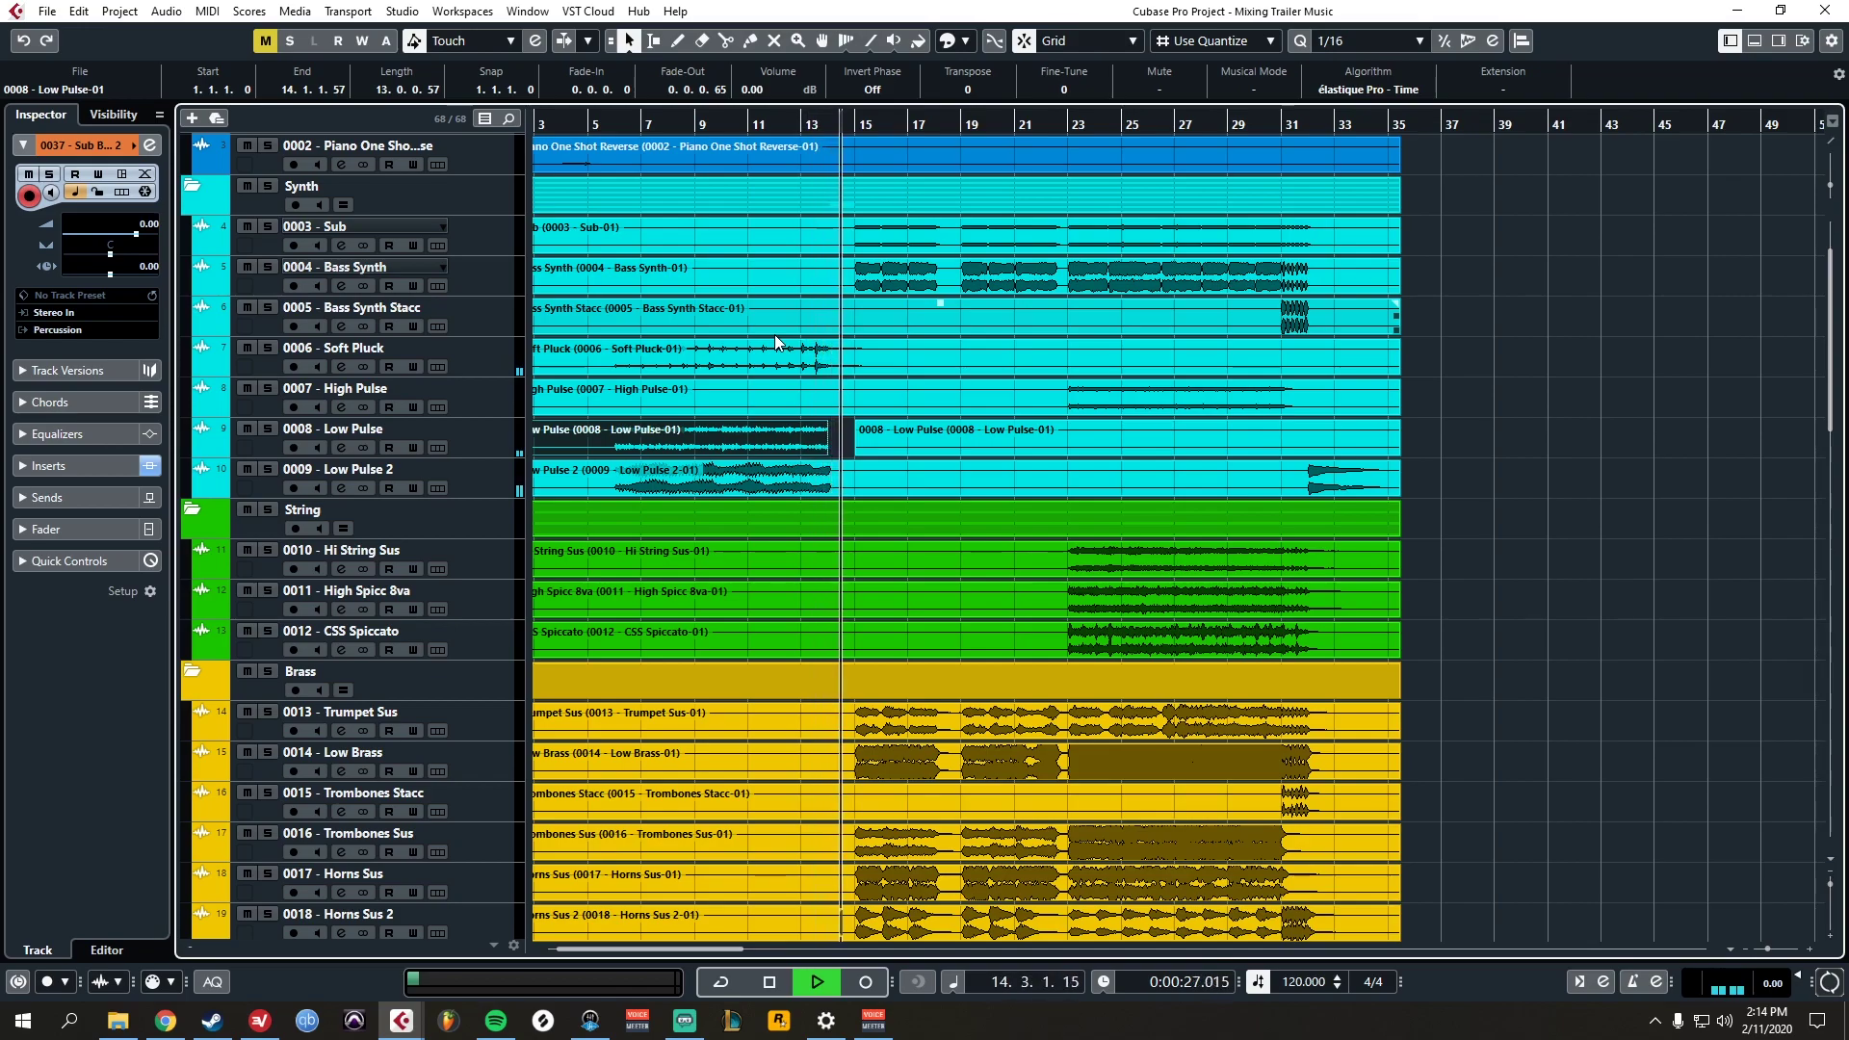
pyautogui.press('space')
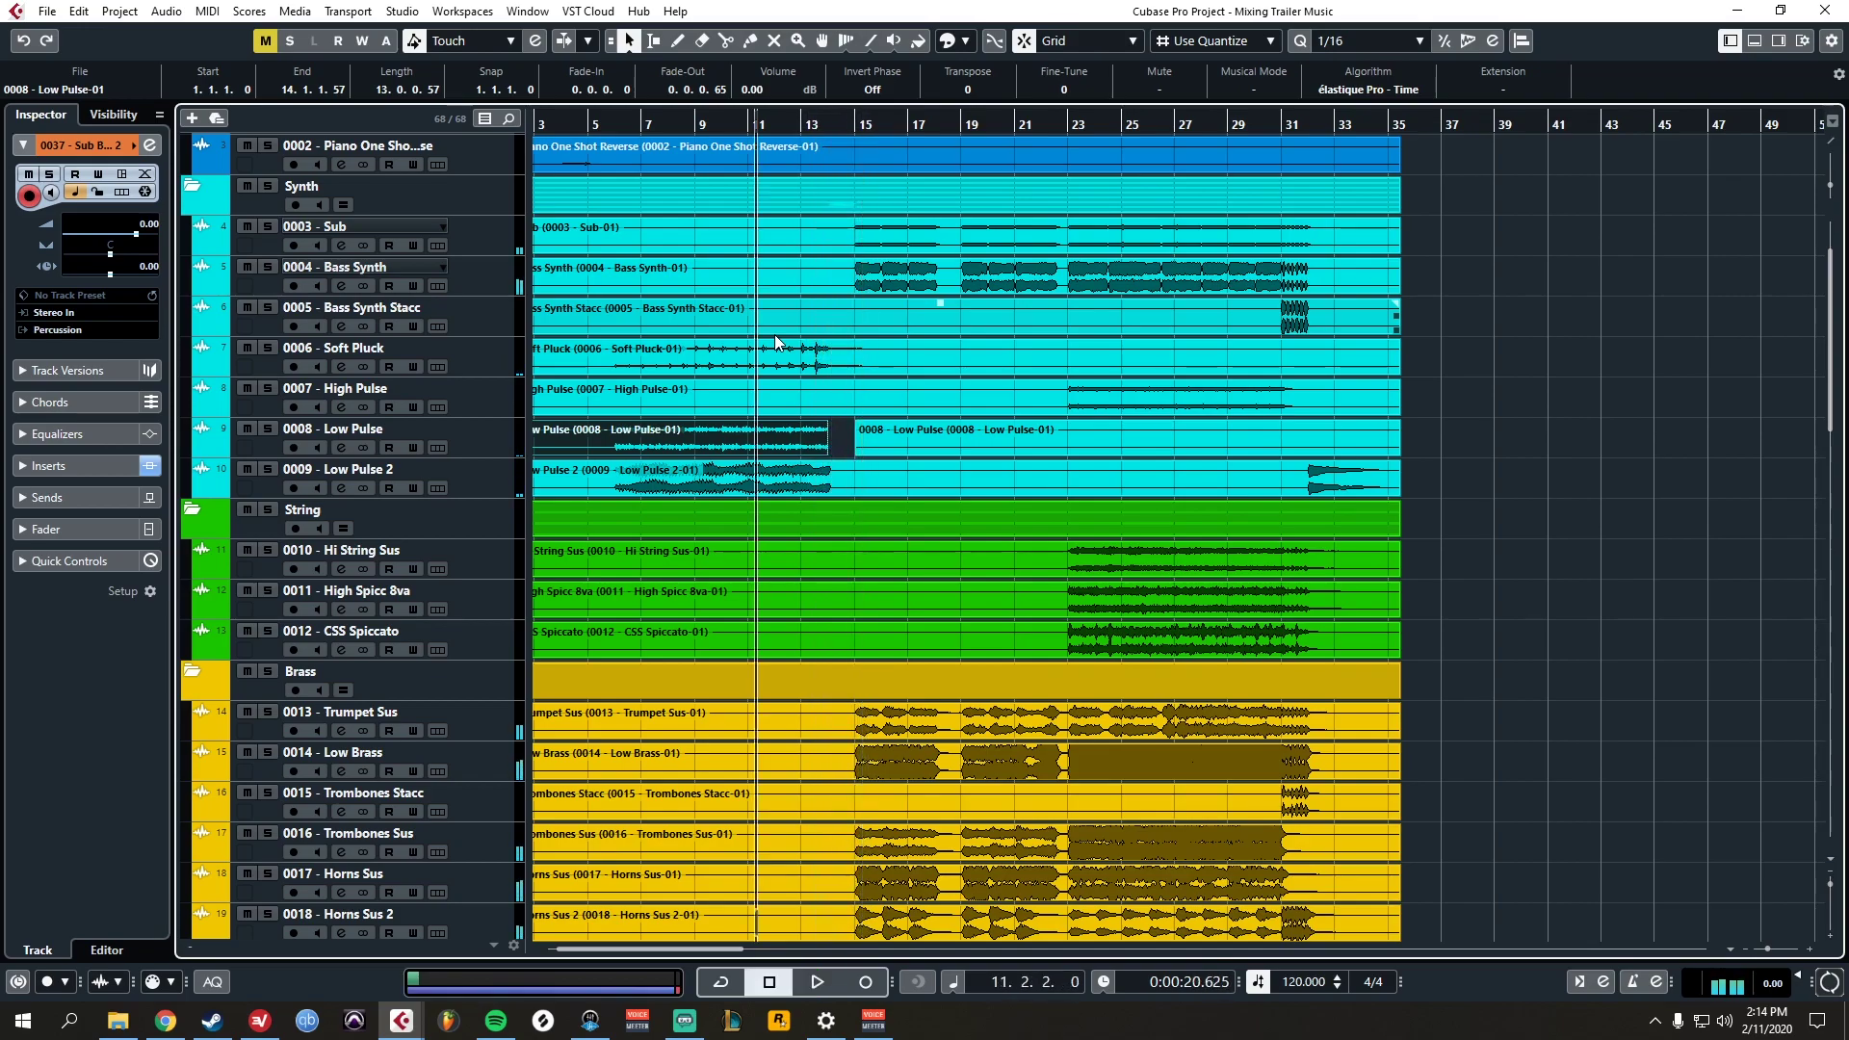
pyautogui.scroll(-10, 774, 333)
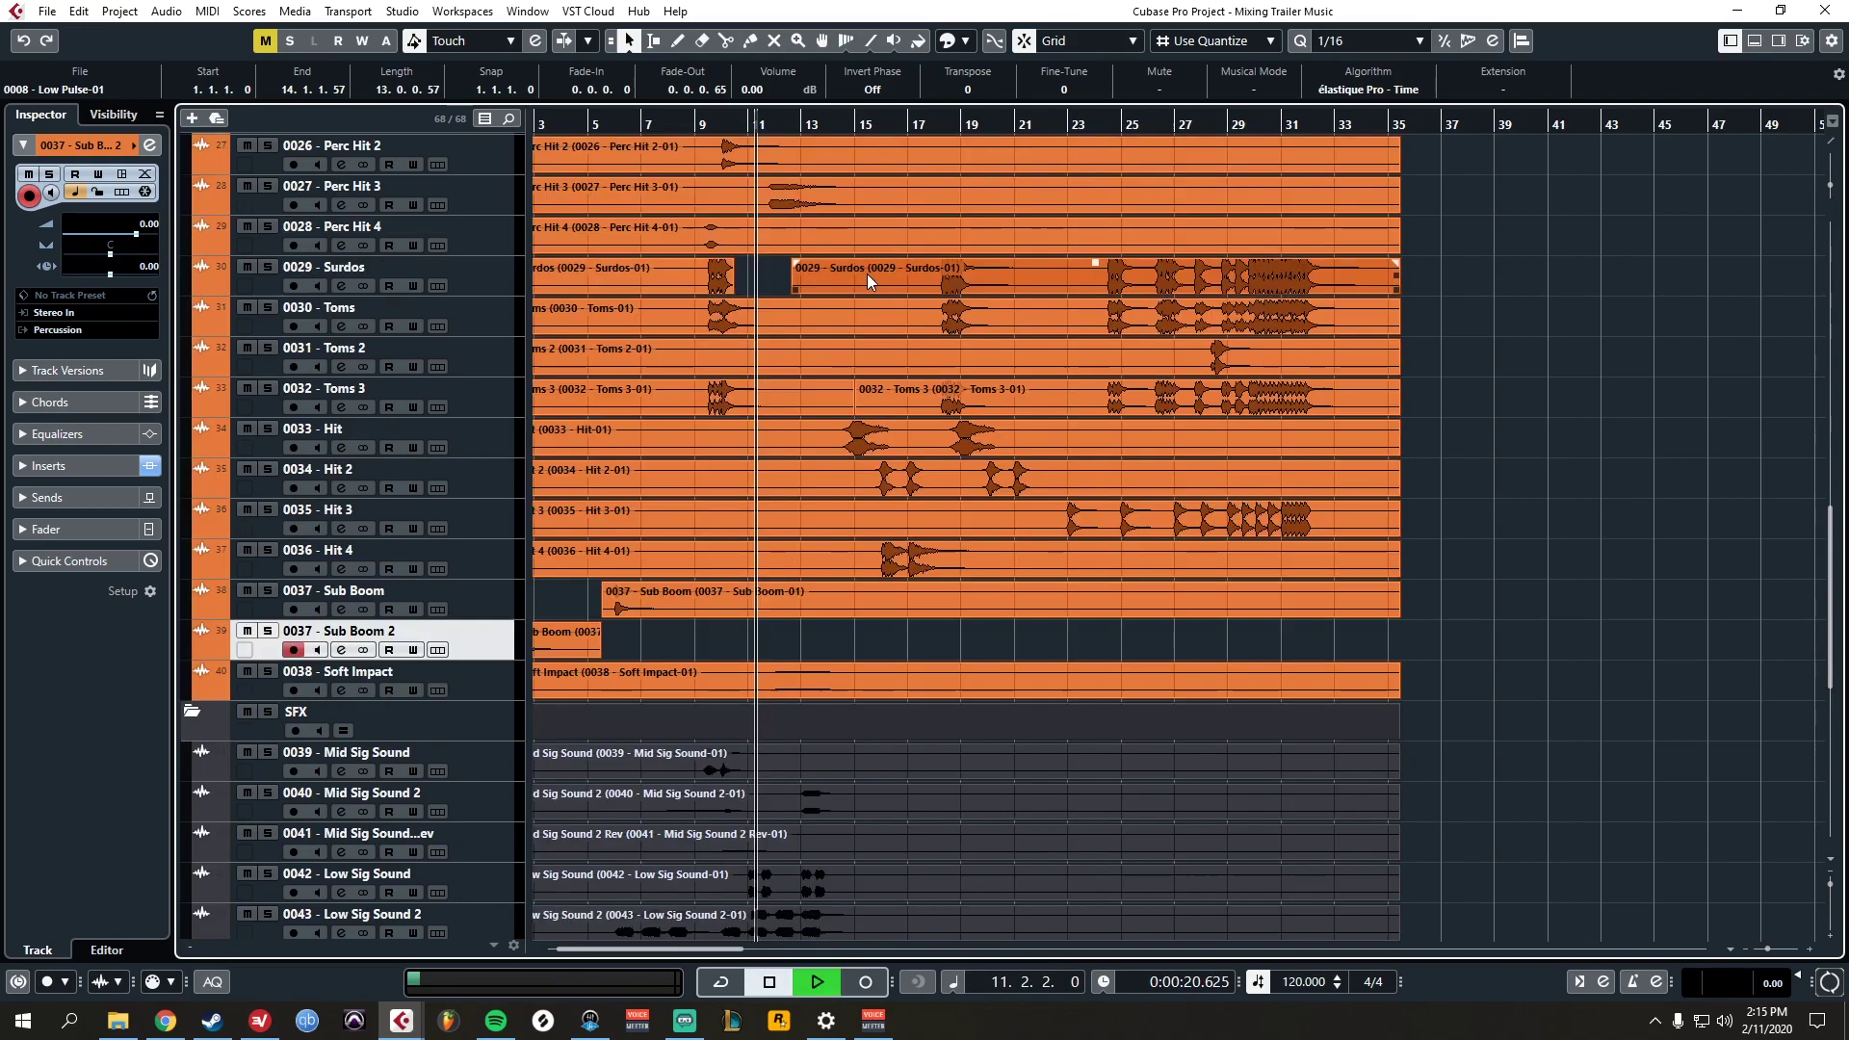
pyautogui.press('space')
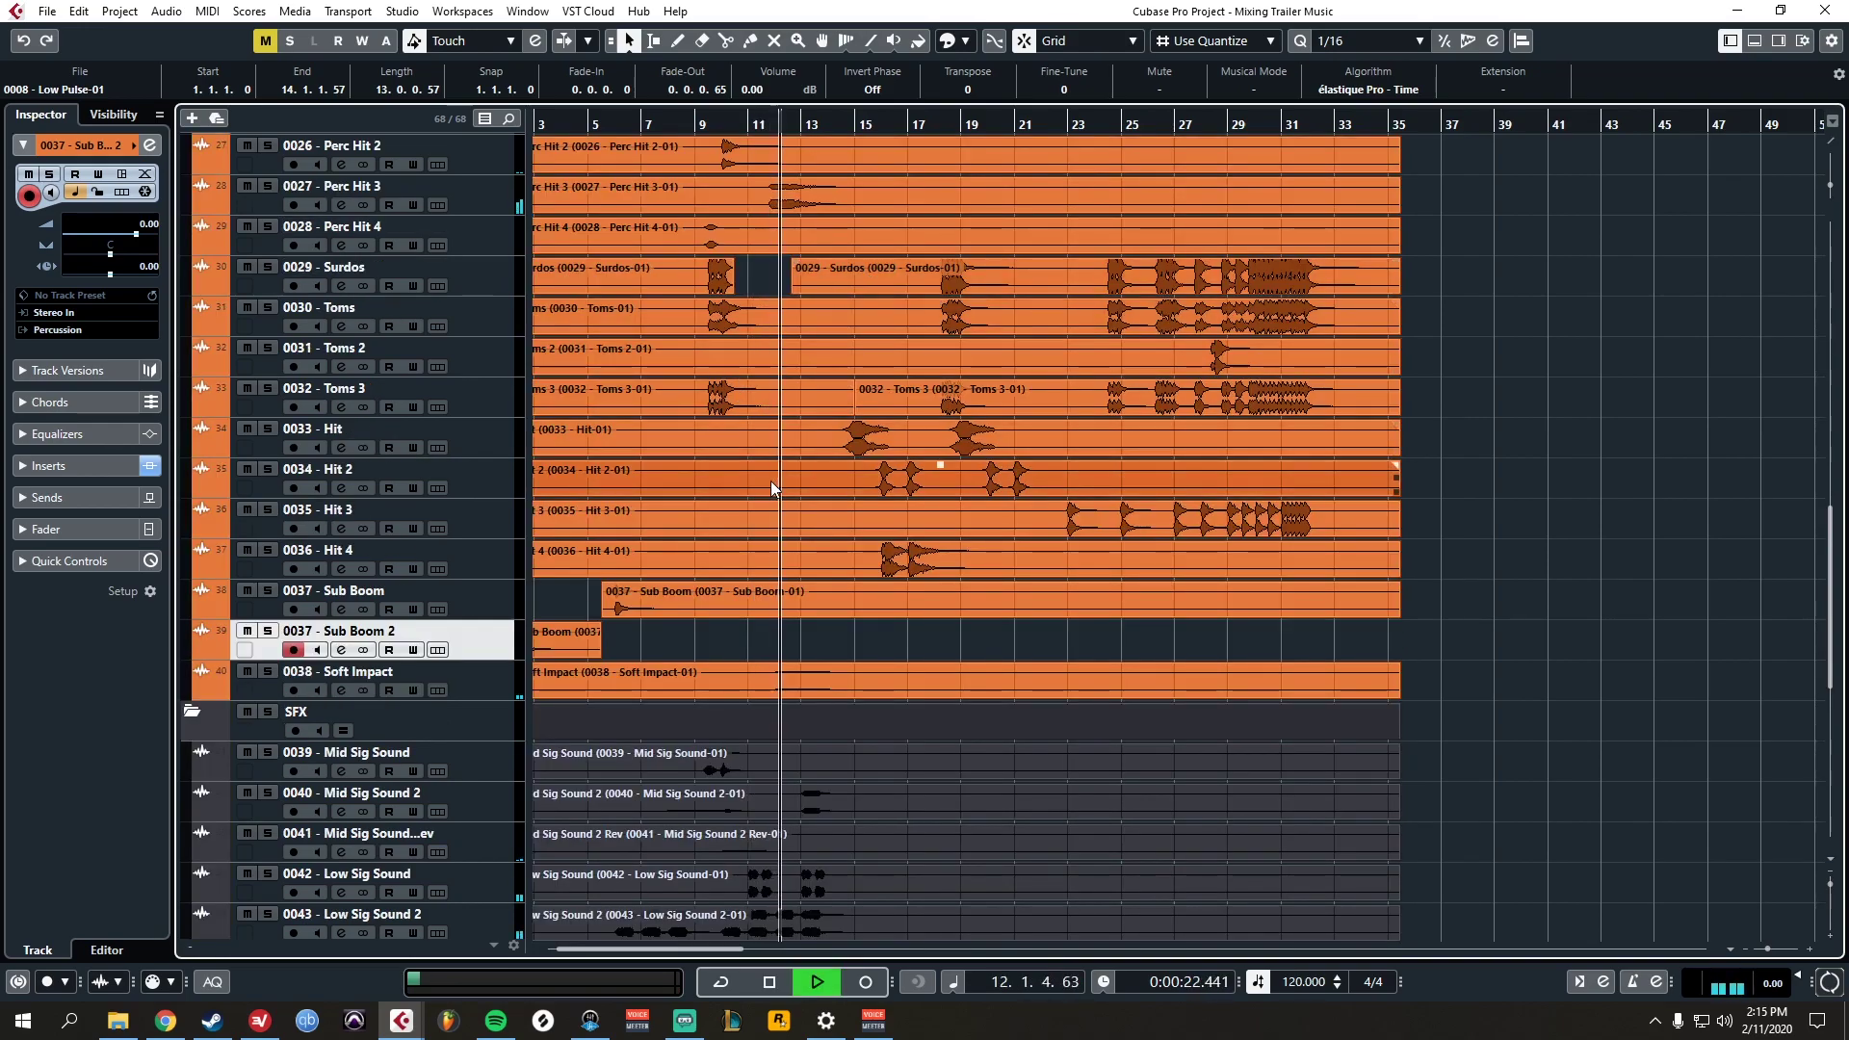
pyautogui.press('space')
# - Solo the Soft Impact track in the percussion group and play it from bar 11
pyautogui.click(268, 672)
pyautogui.scroll(3, 578, 611)
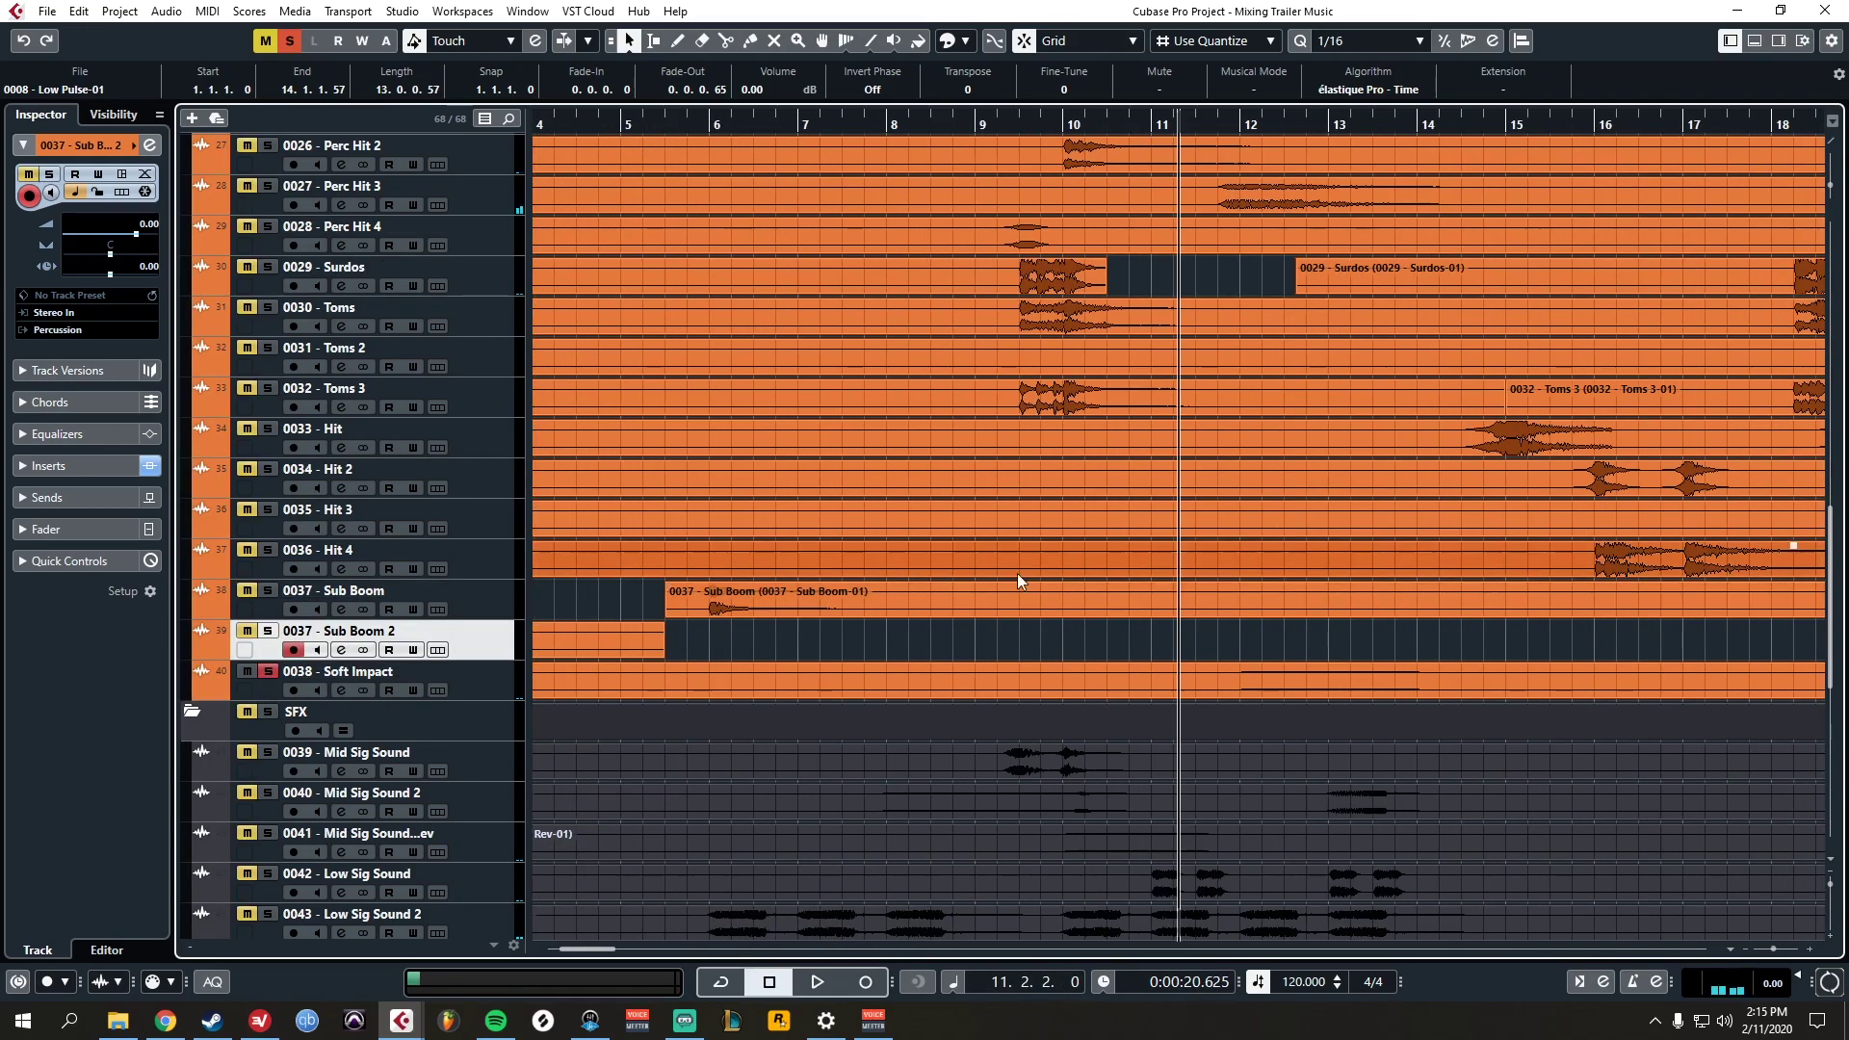
pyautogui.click(1181, 126)
pyautogui.press('space')
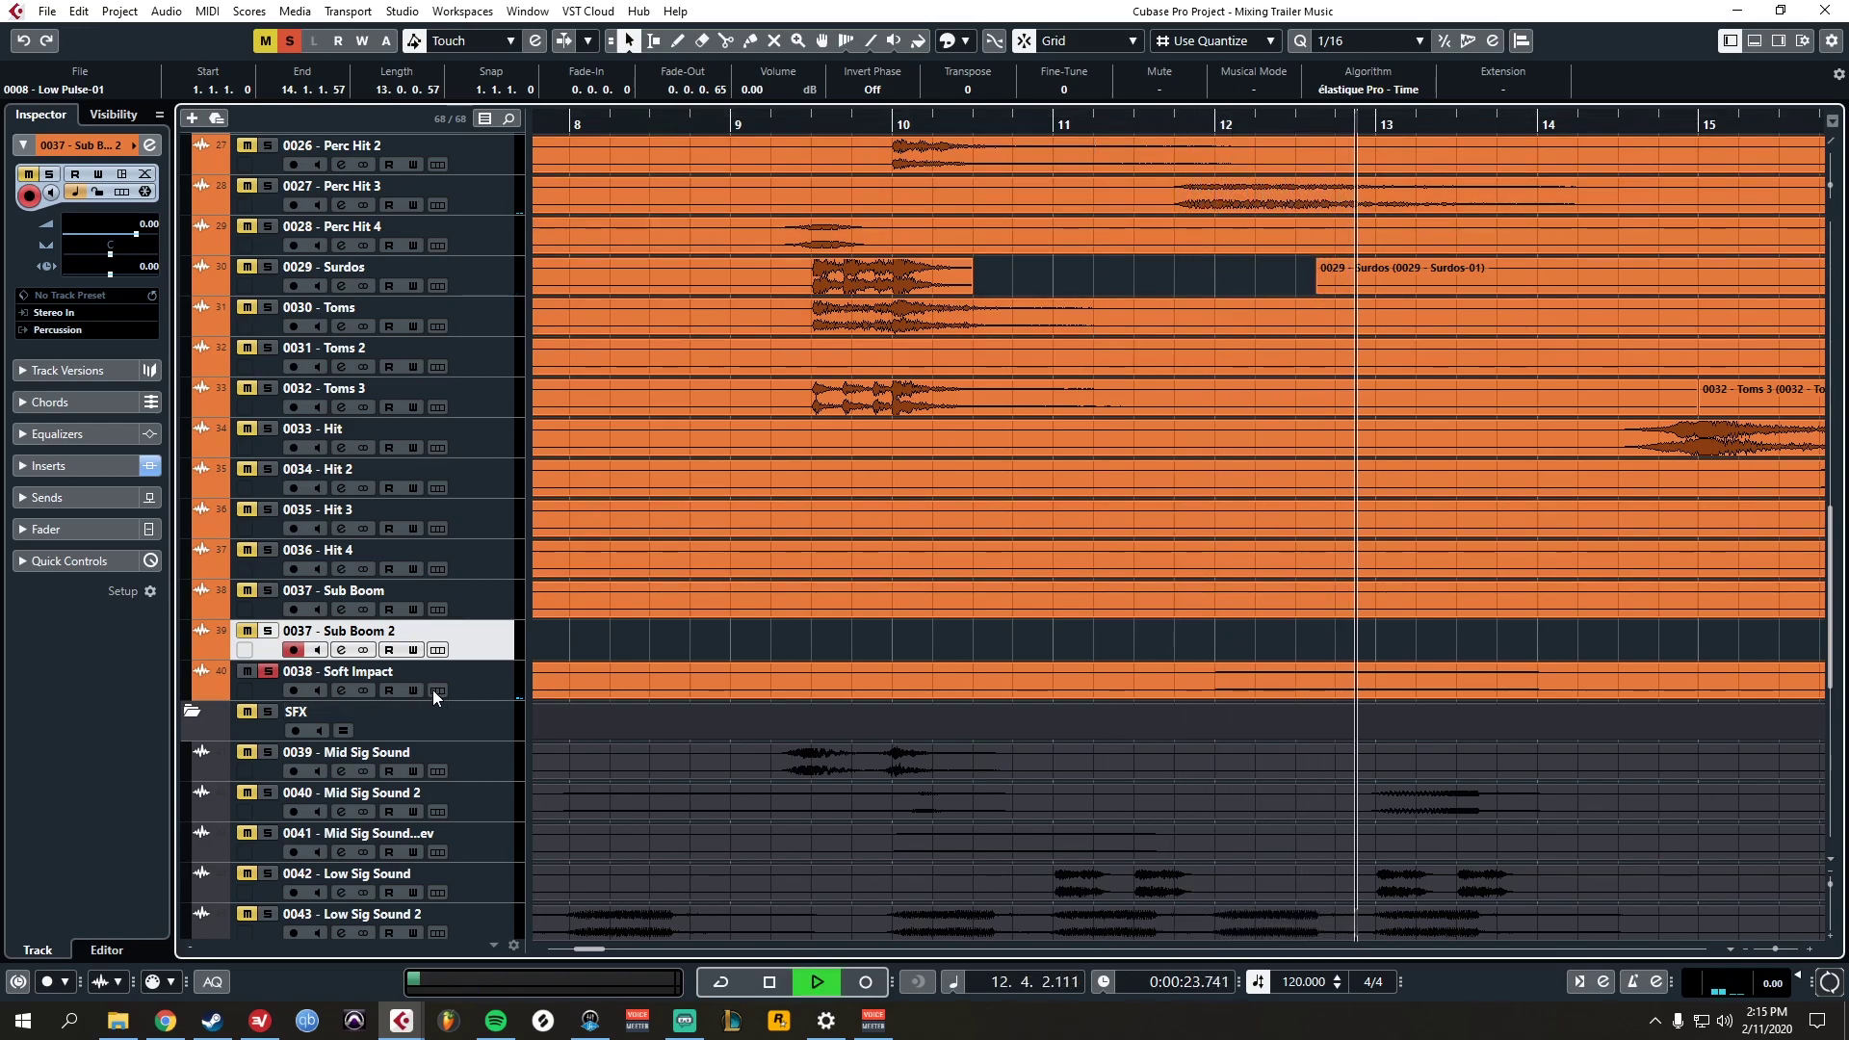
# - Add AutoPan as the first insert on the Soft Impact track and play the soloed track from 11.4.1 to check it
pyautogui.press('space')
pyautogui.click(476, 675)
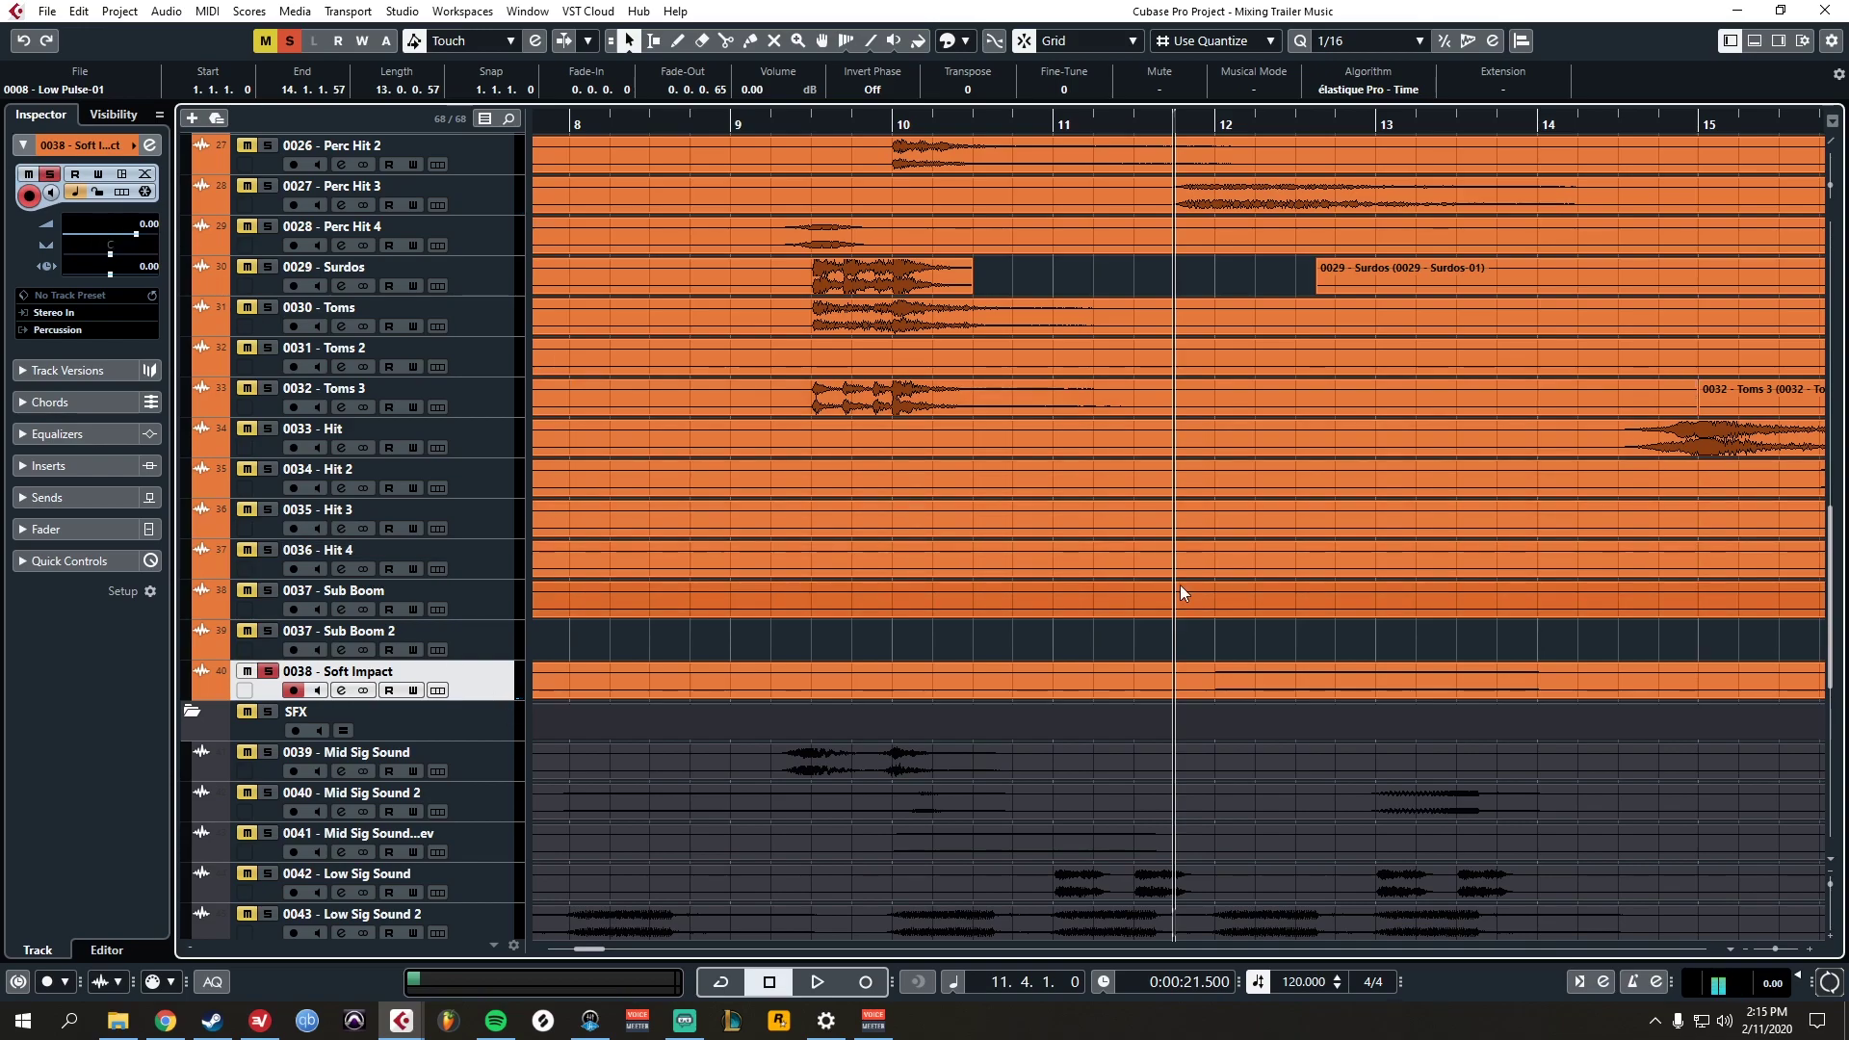
pyautogui.click(201, 691)
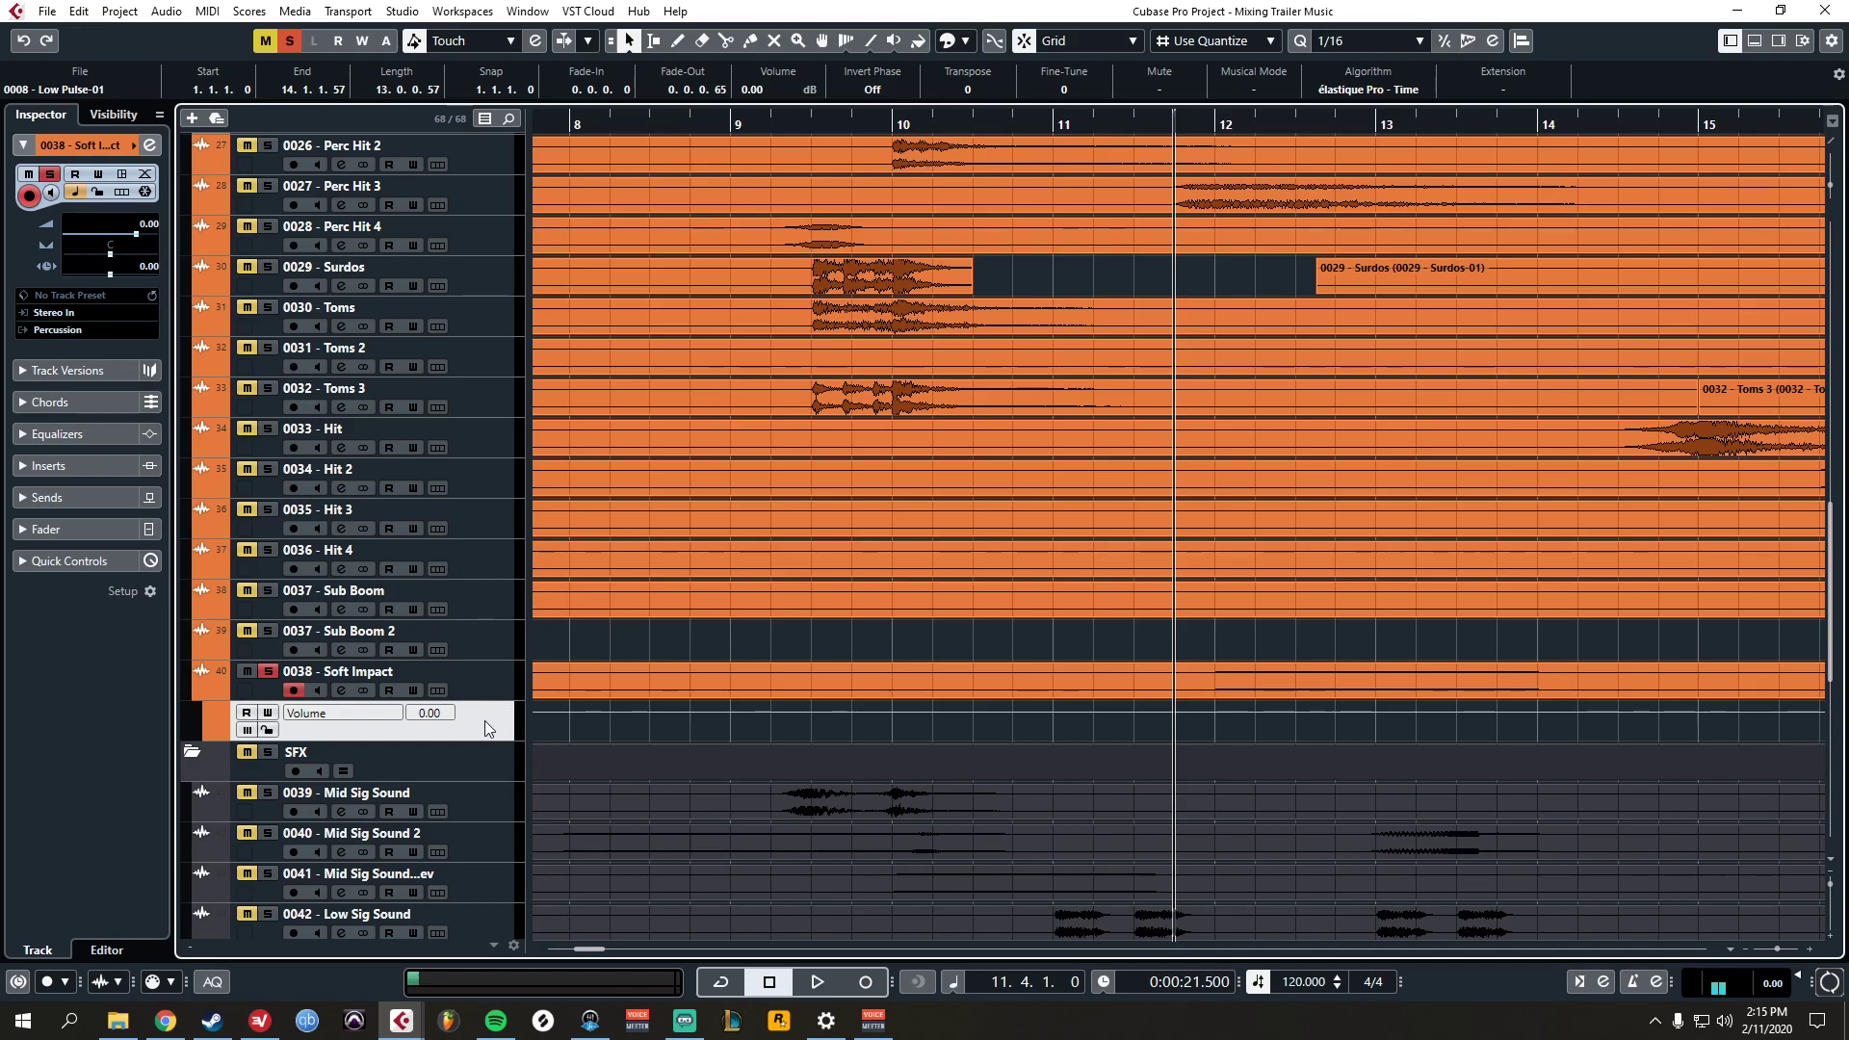
pyautogui.hotkey('shift', 'Delete')
pyautogui.press('e')
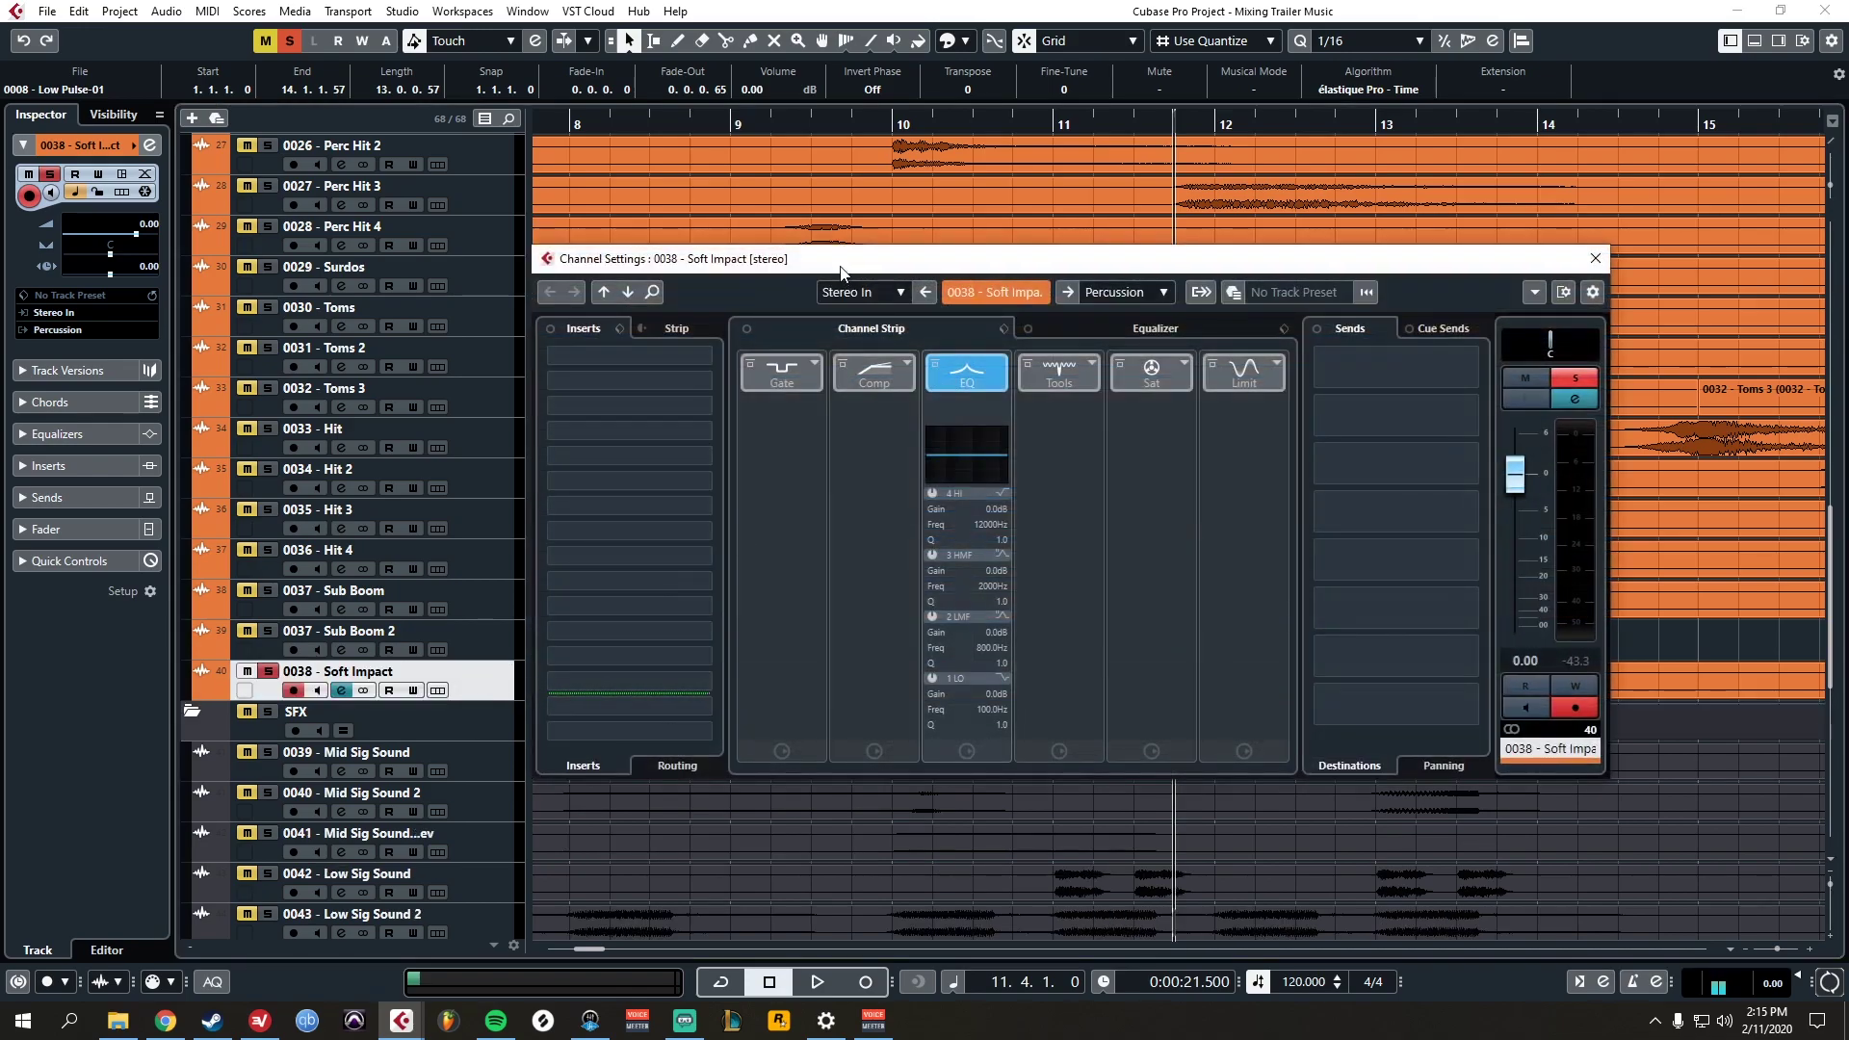
pyautogui.click(1131, 336)
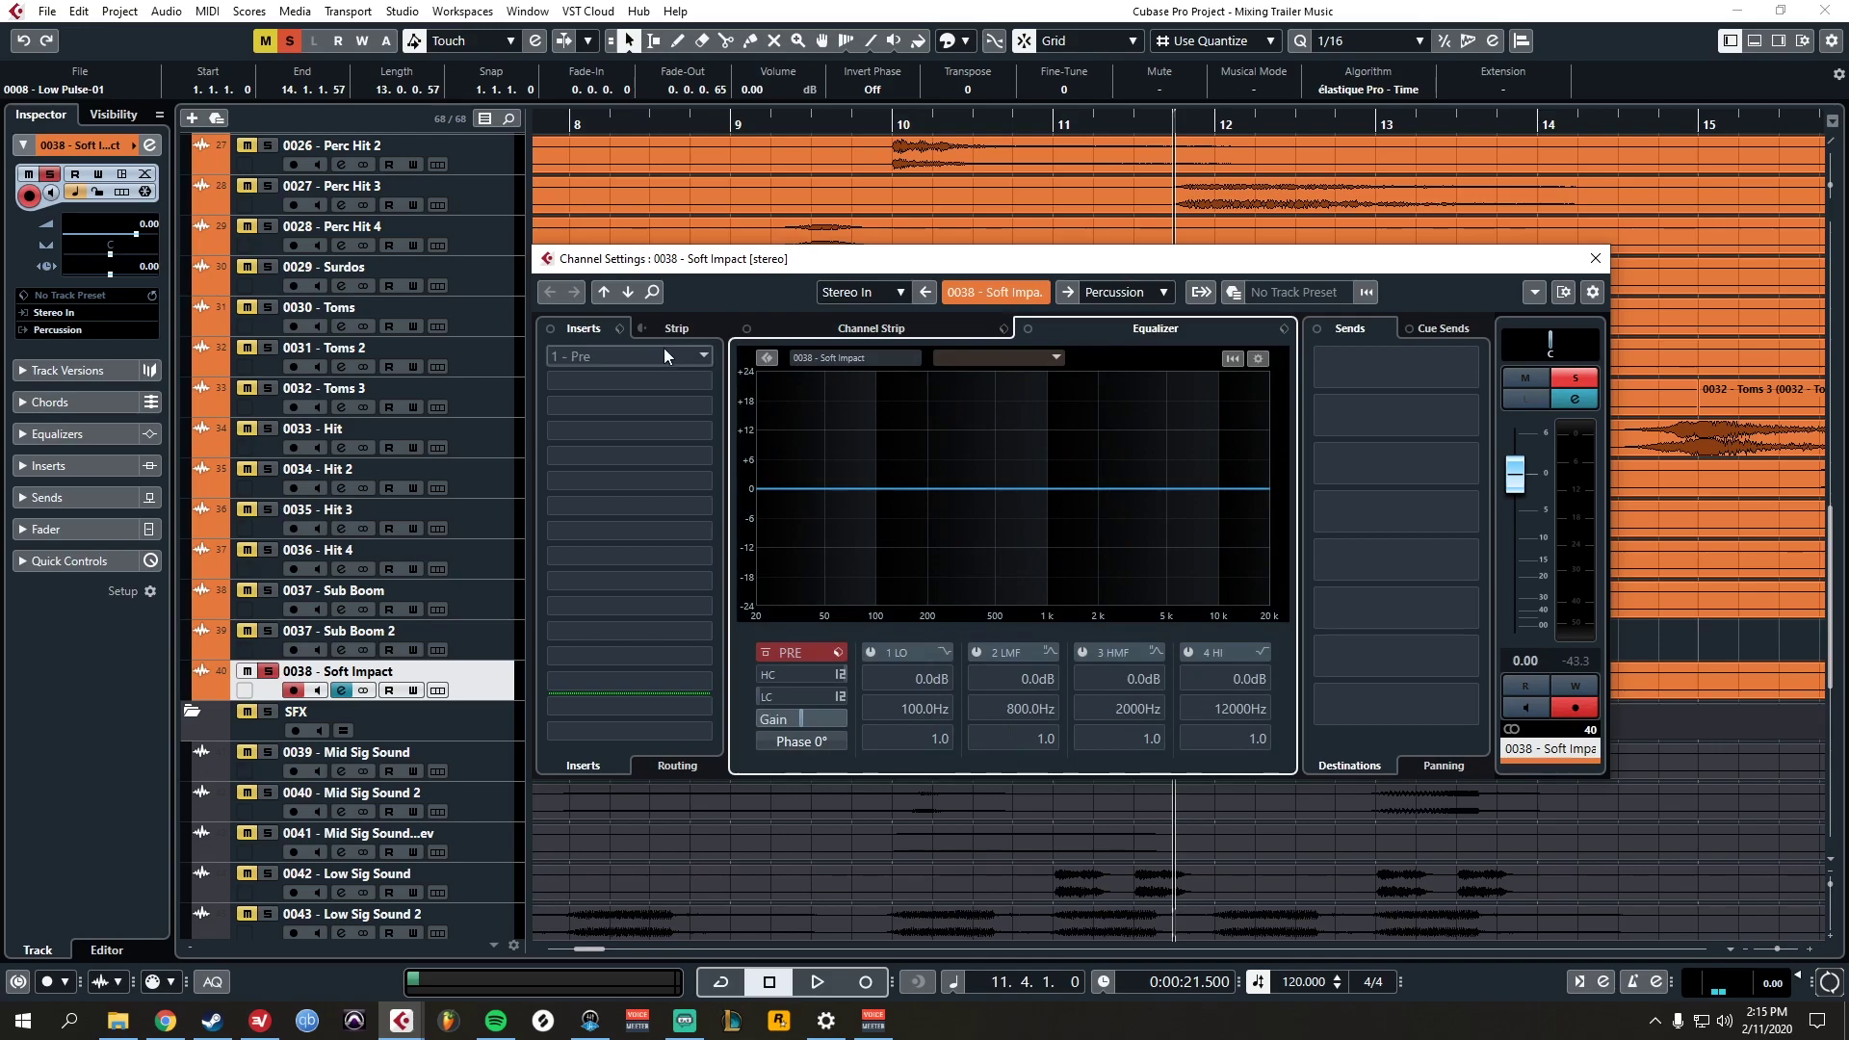
pyautogui.click(665, 352)
pyautogui.write('auto')
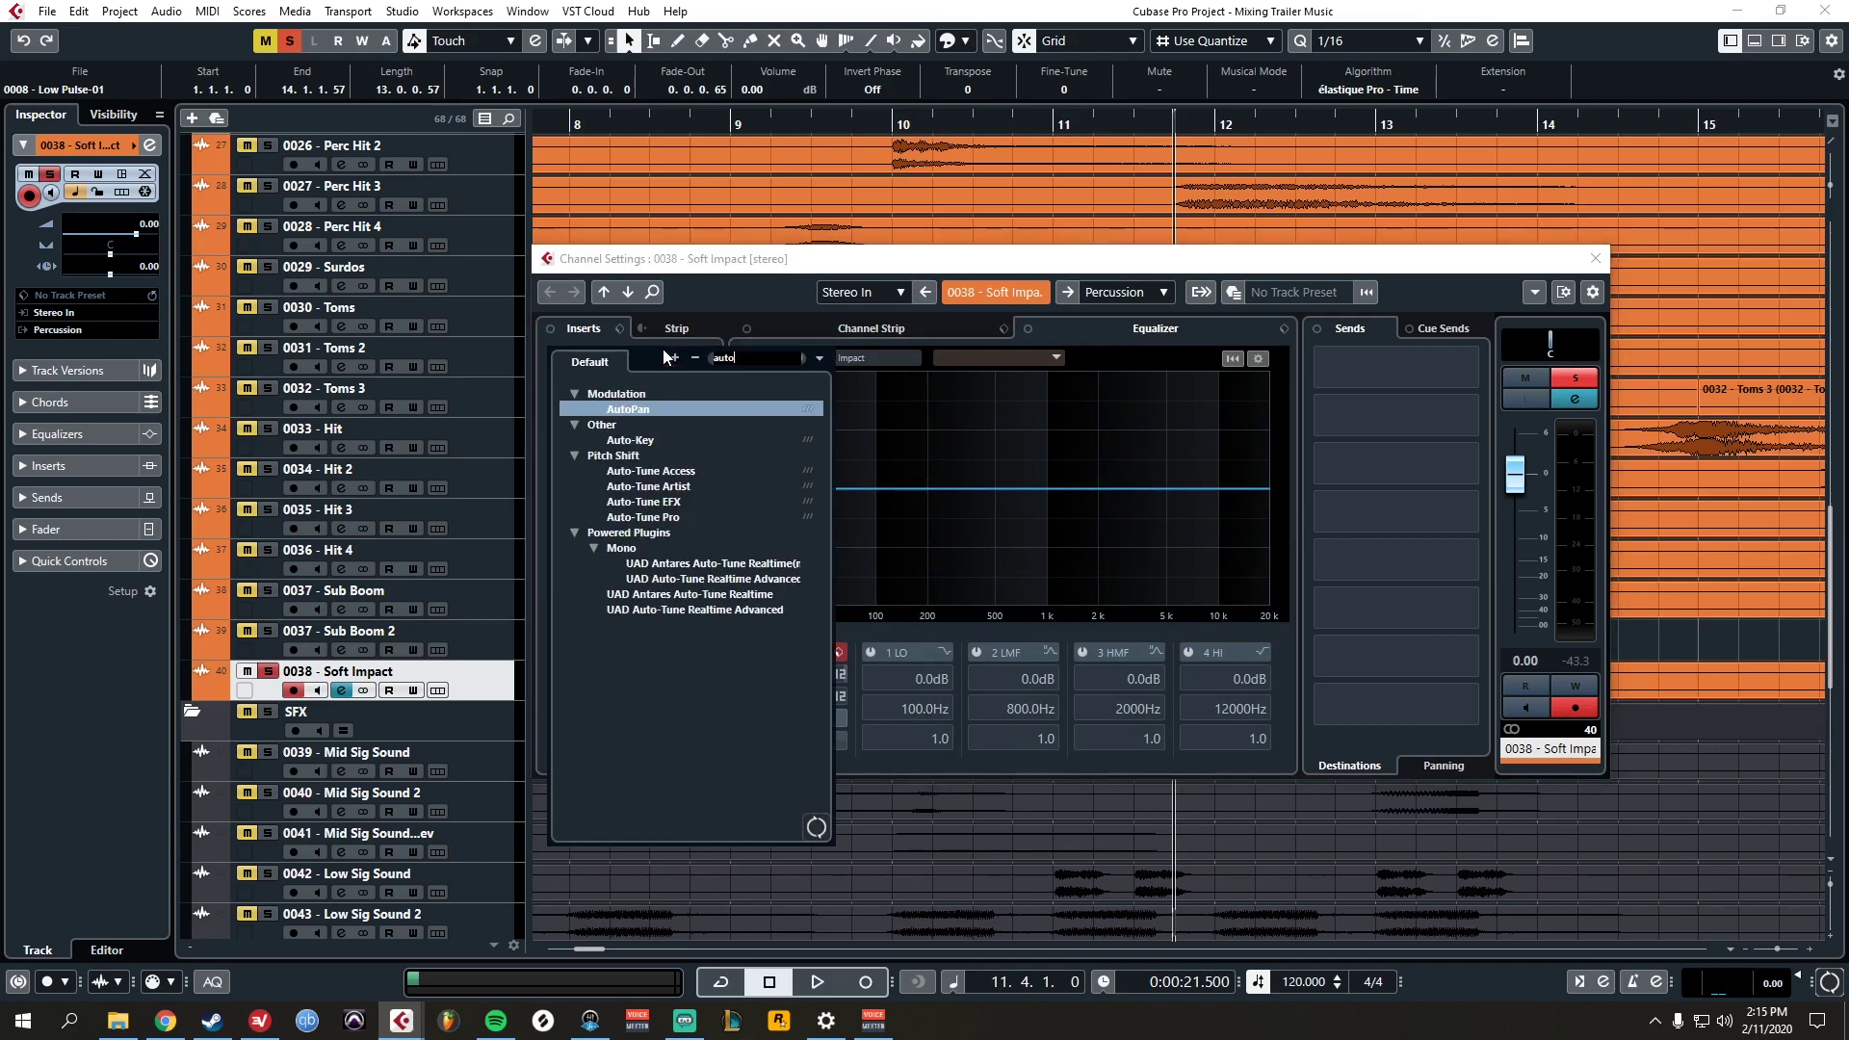
pyautogui.doubleClick(630, 409)
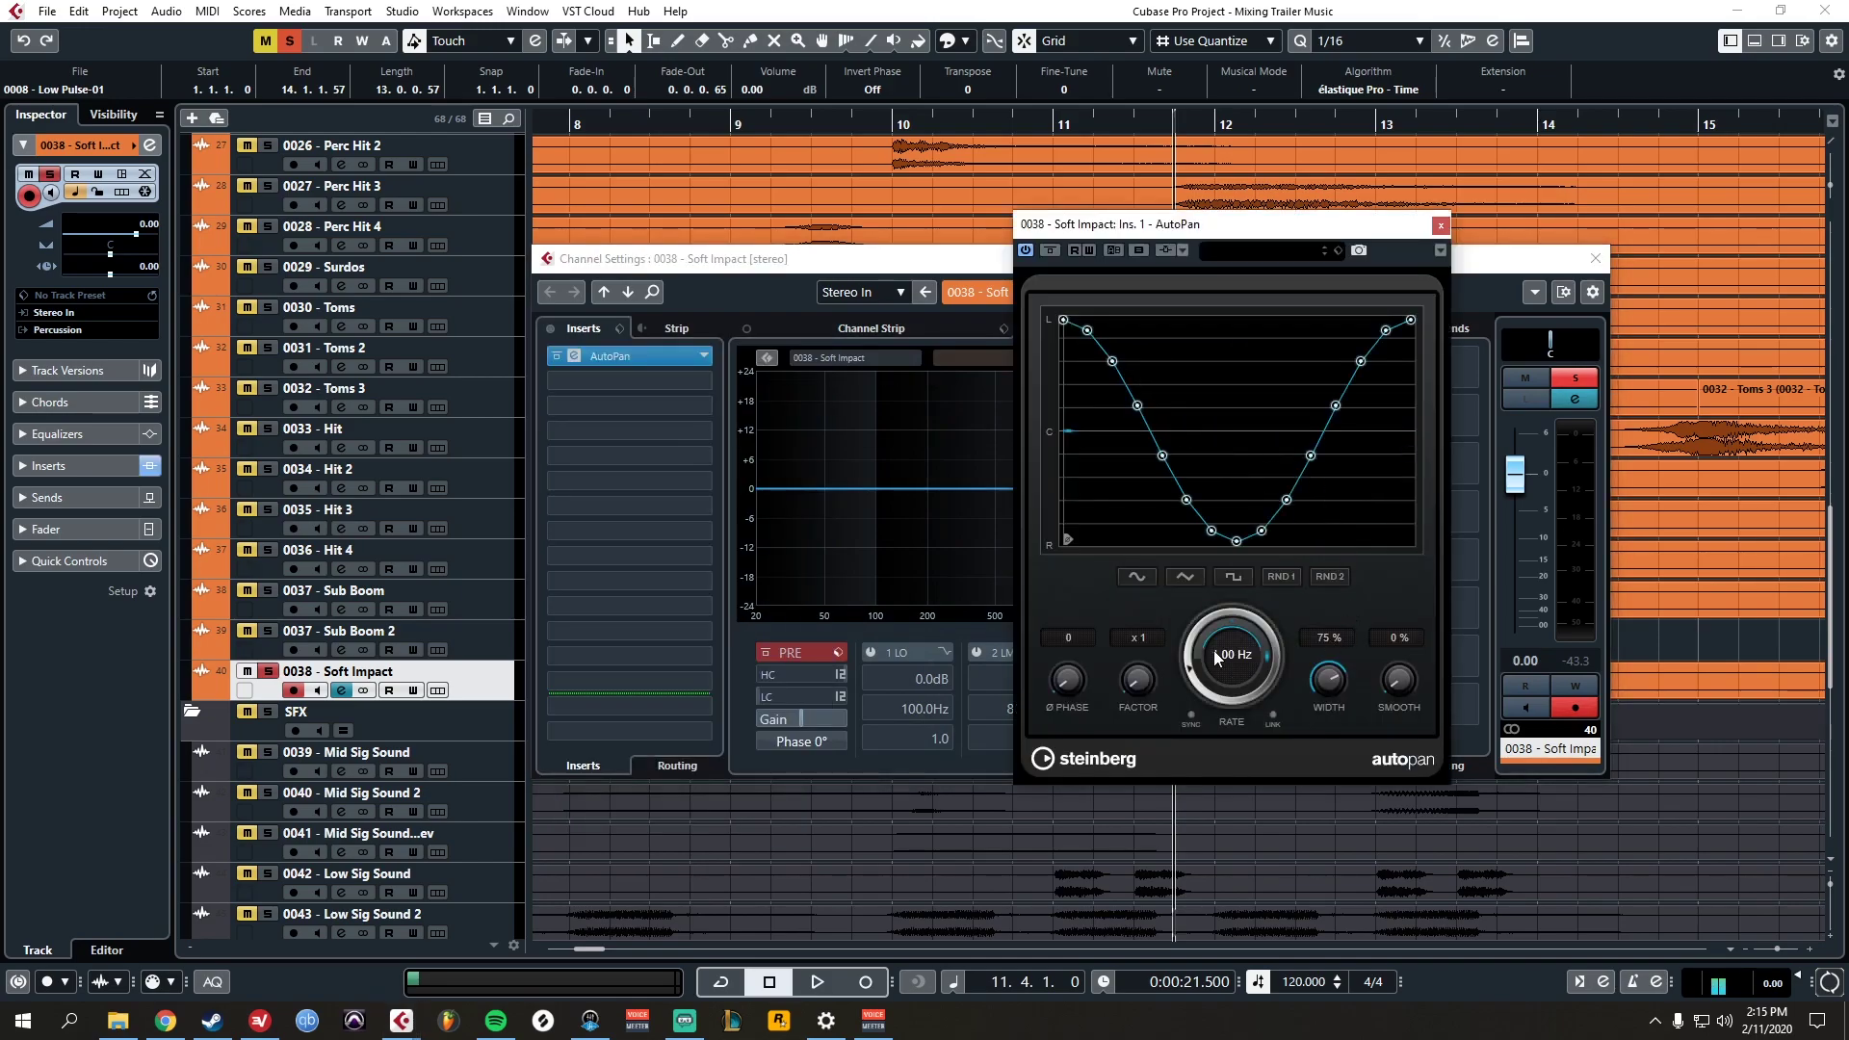
pyautogui.press('space')
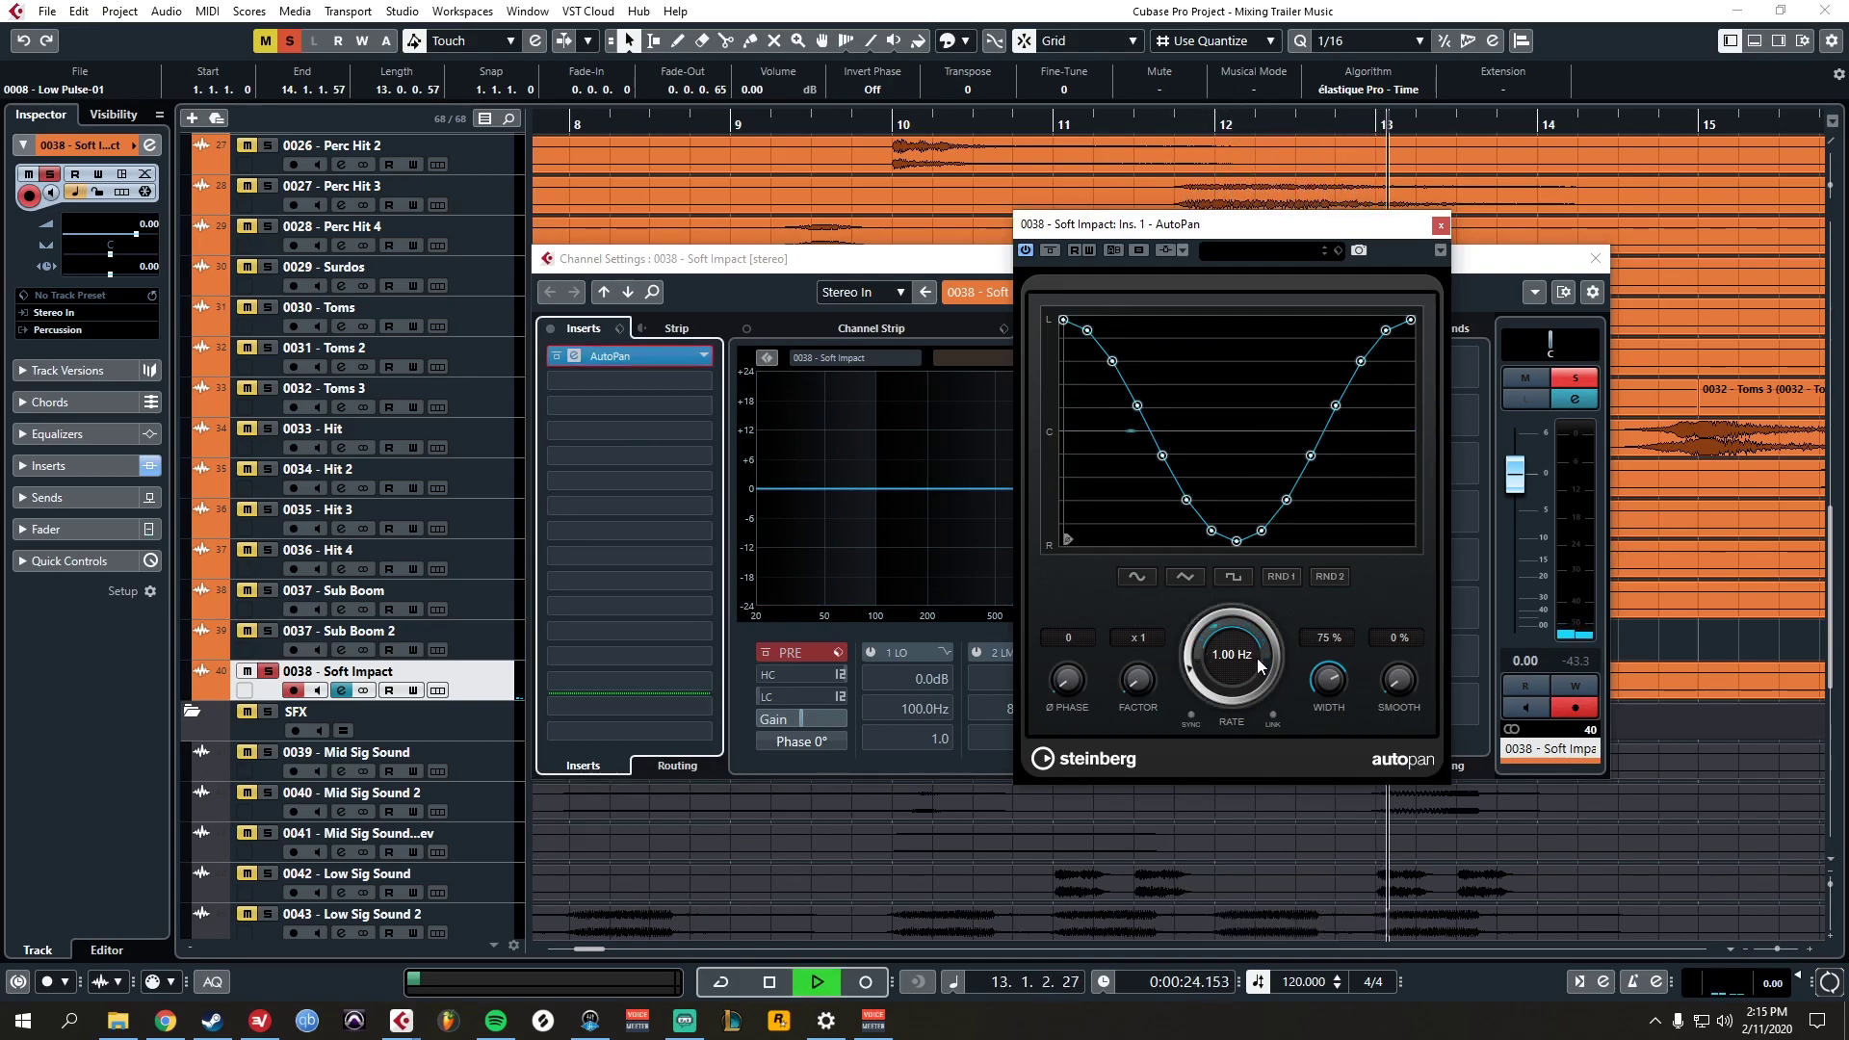
pyautogui.press('space')
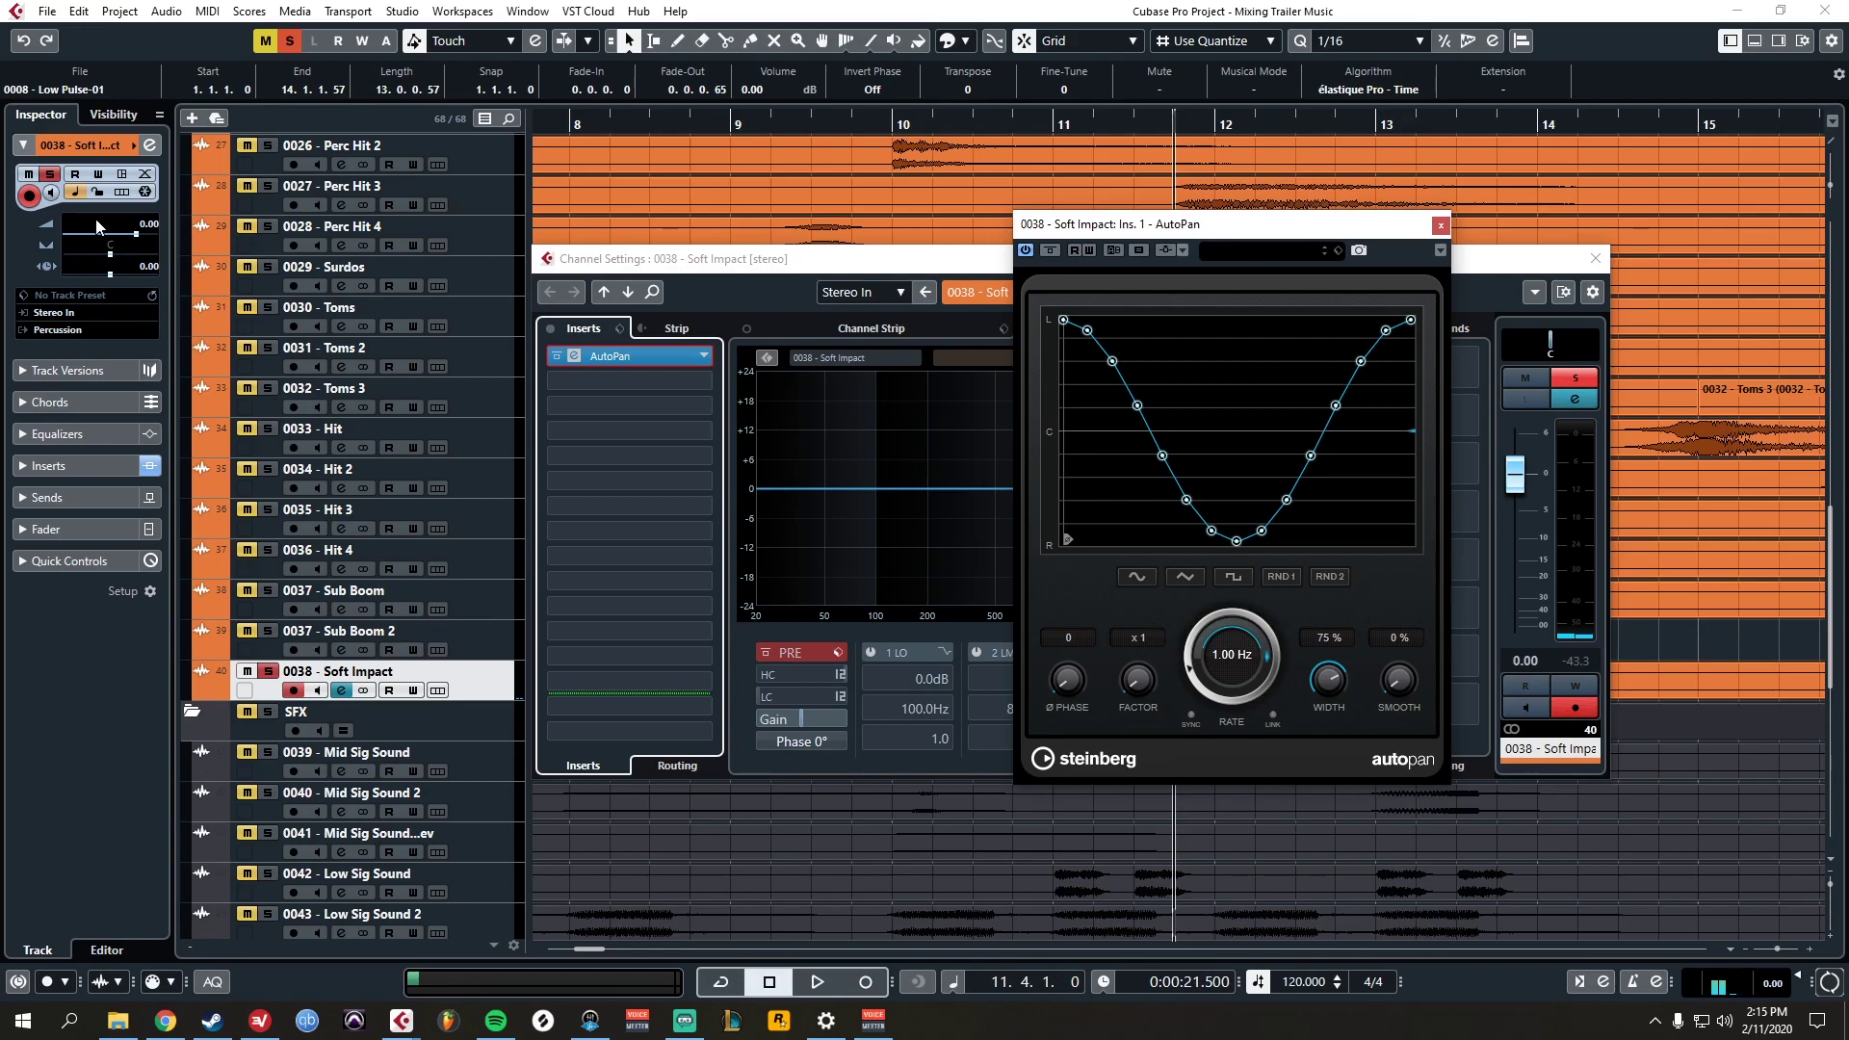
# - Set the Soft Impact track's volume to 2.79 dB and close its AutoPan and channel settings windows
pyautogui.scroll(-3, 95, 220)
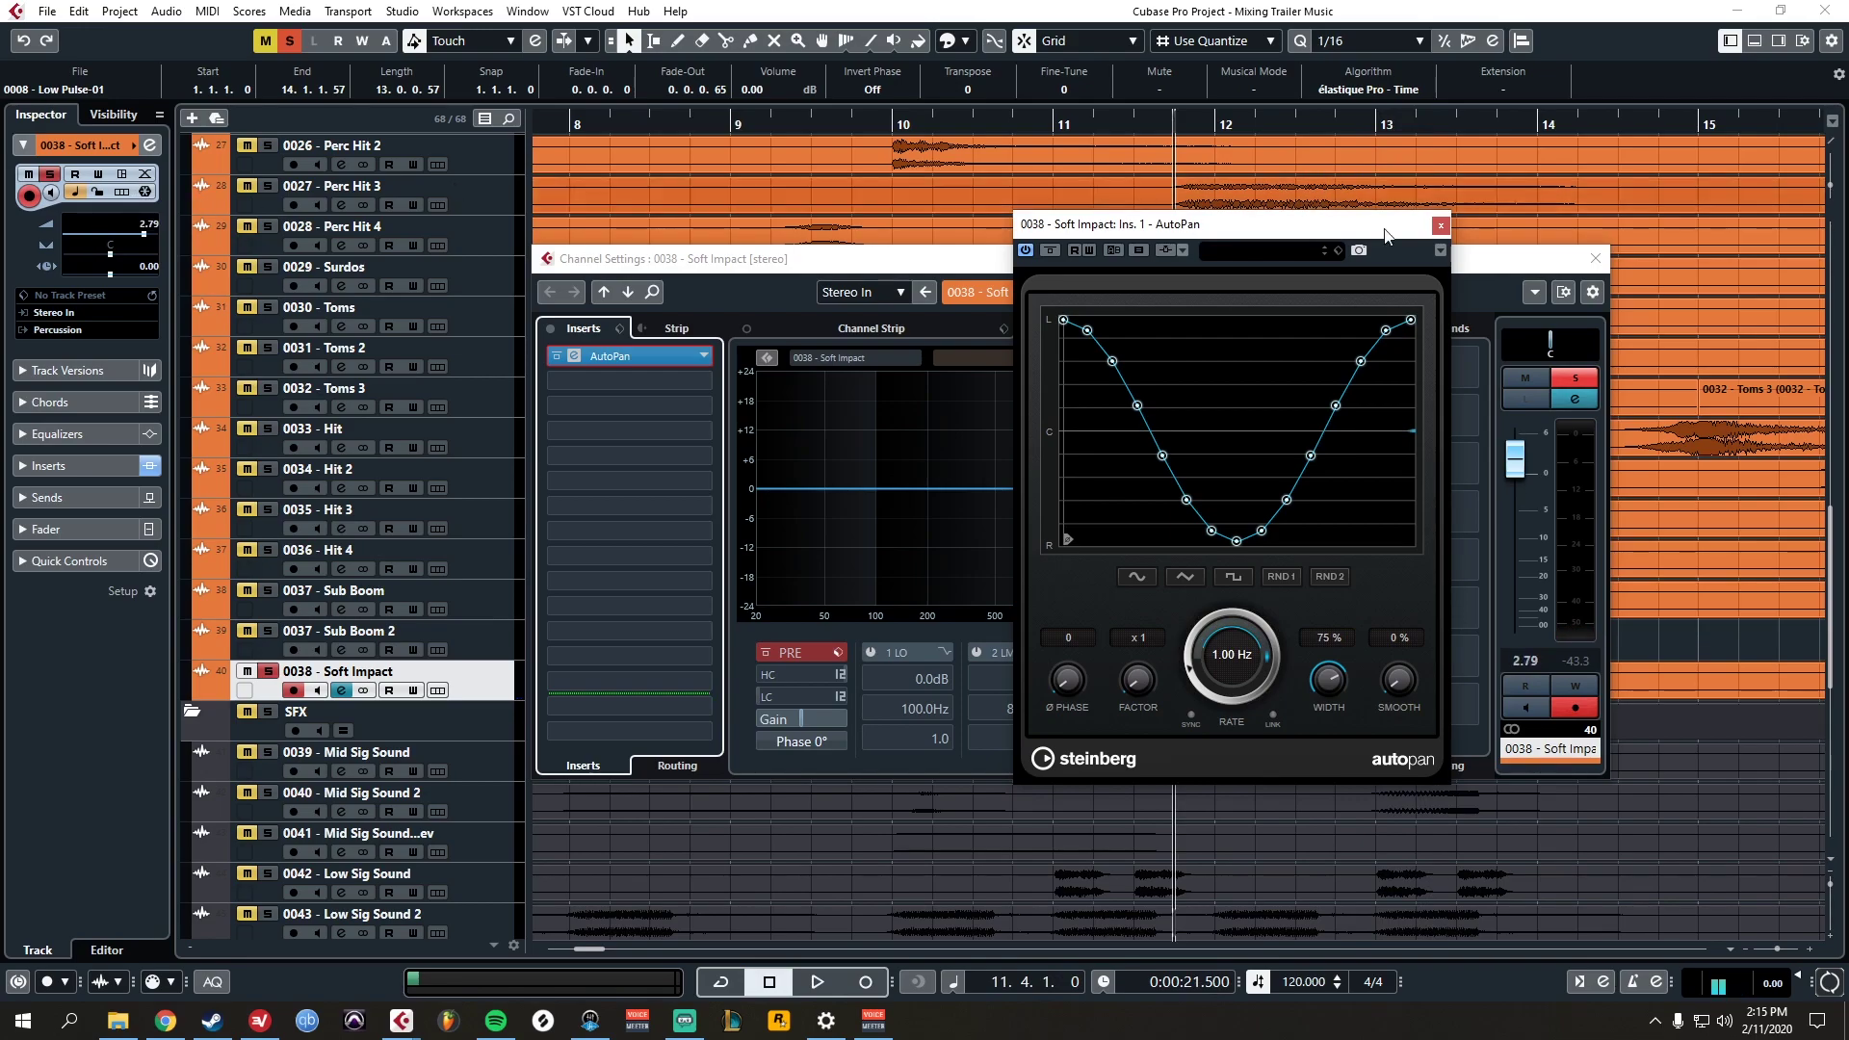
pyautogui.click(1441, 224)
pyautogui.click(1597, 260)
# - Unsolo Soft Impact and play the full mix from bar 9
pyautogui.scroll(-2, 982, 260)
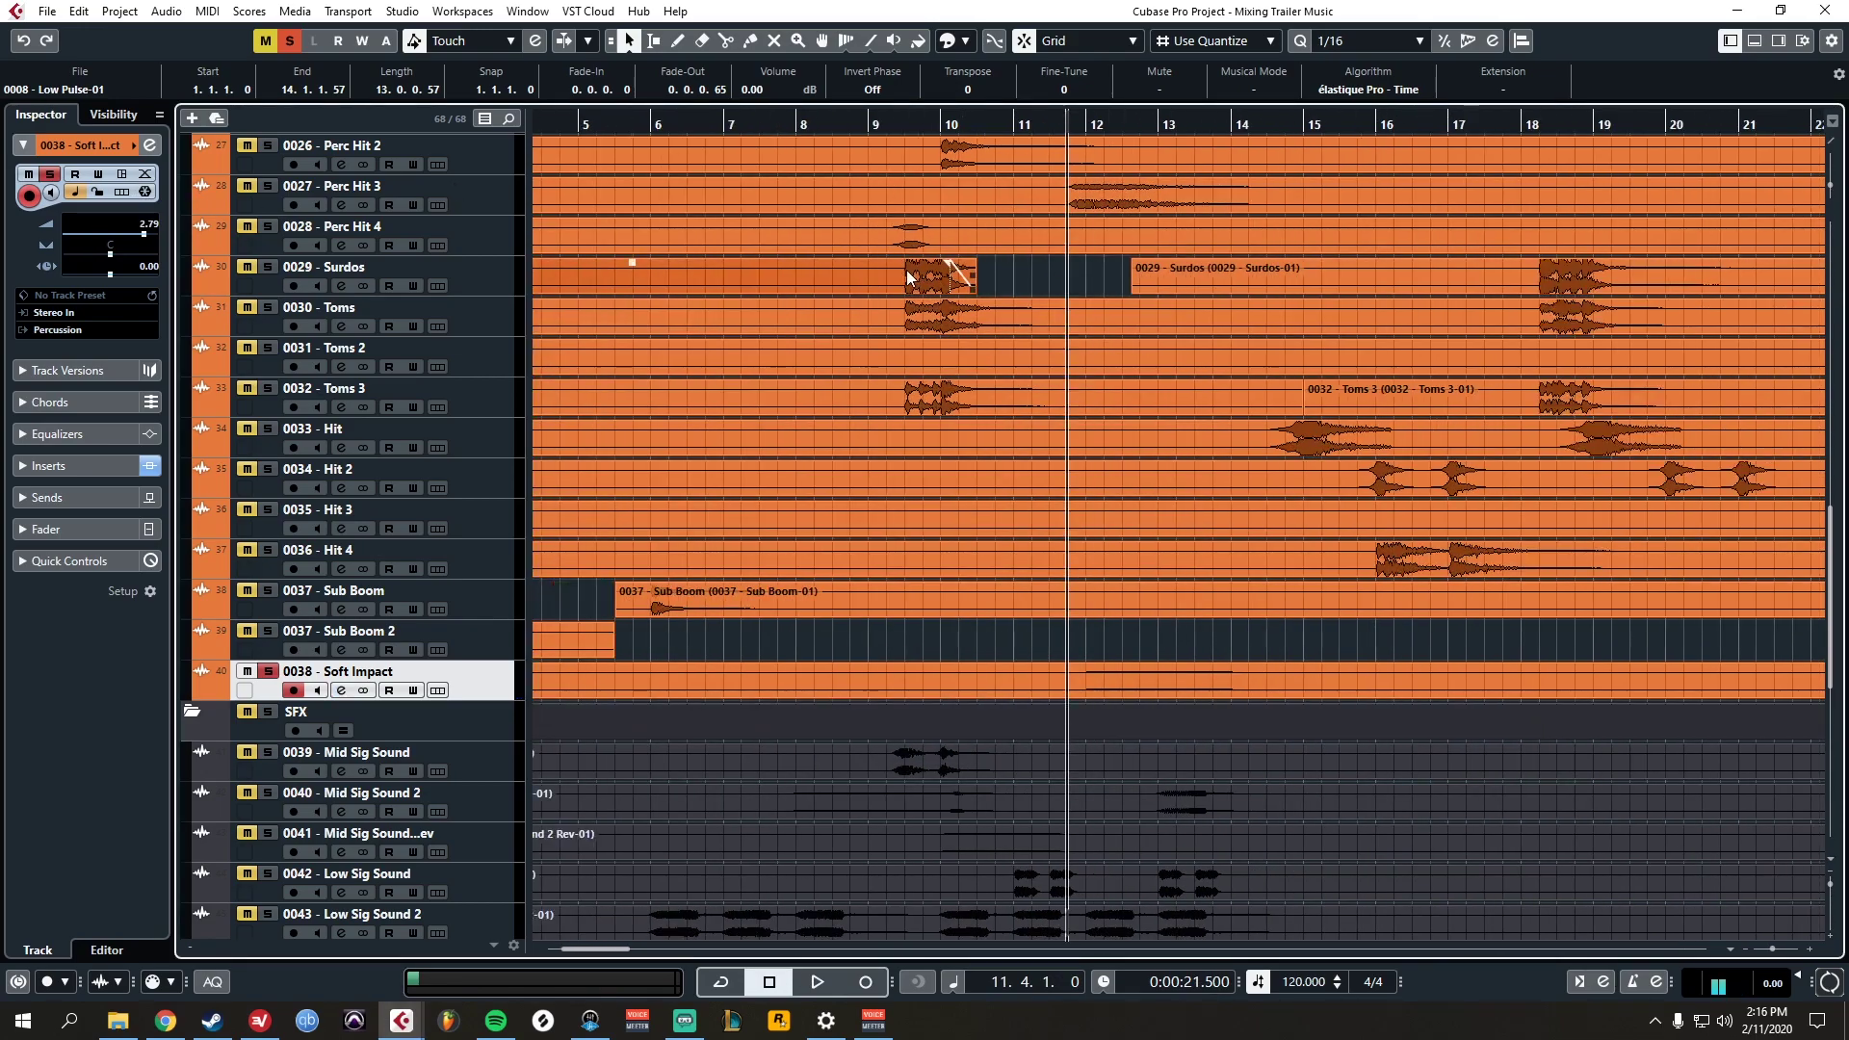
pyautogui.scroll(1, 1349, 259)
pyautogui.click(268, 673)
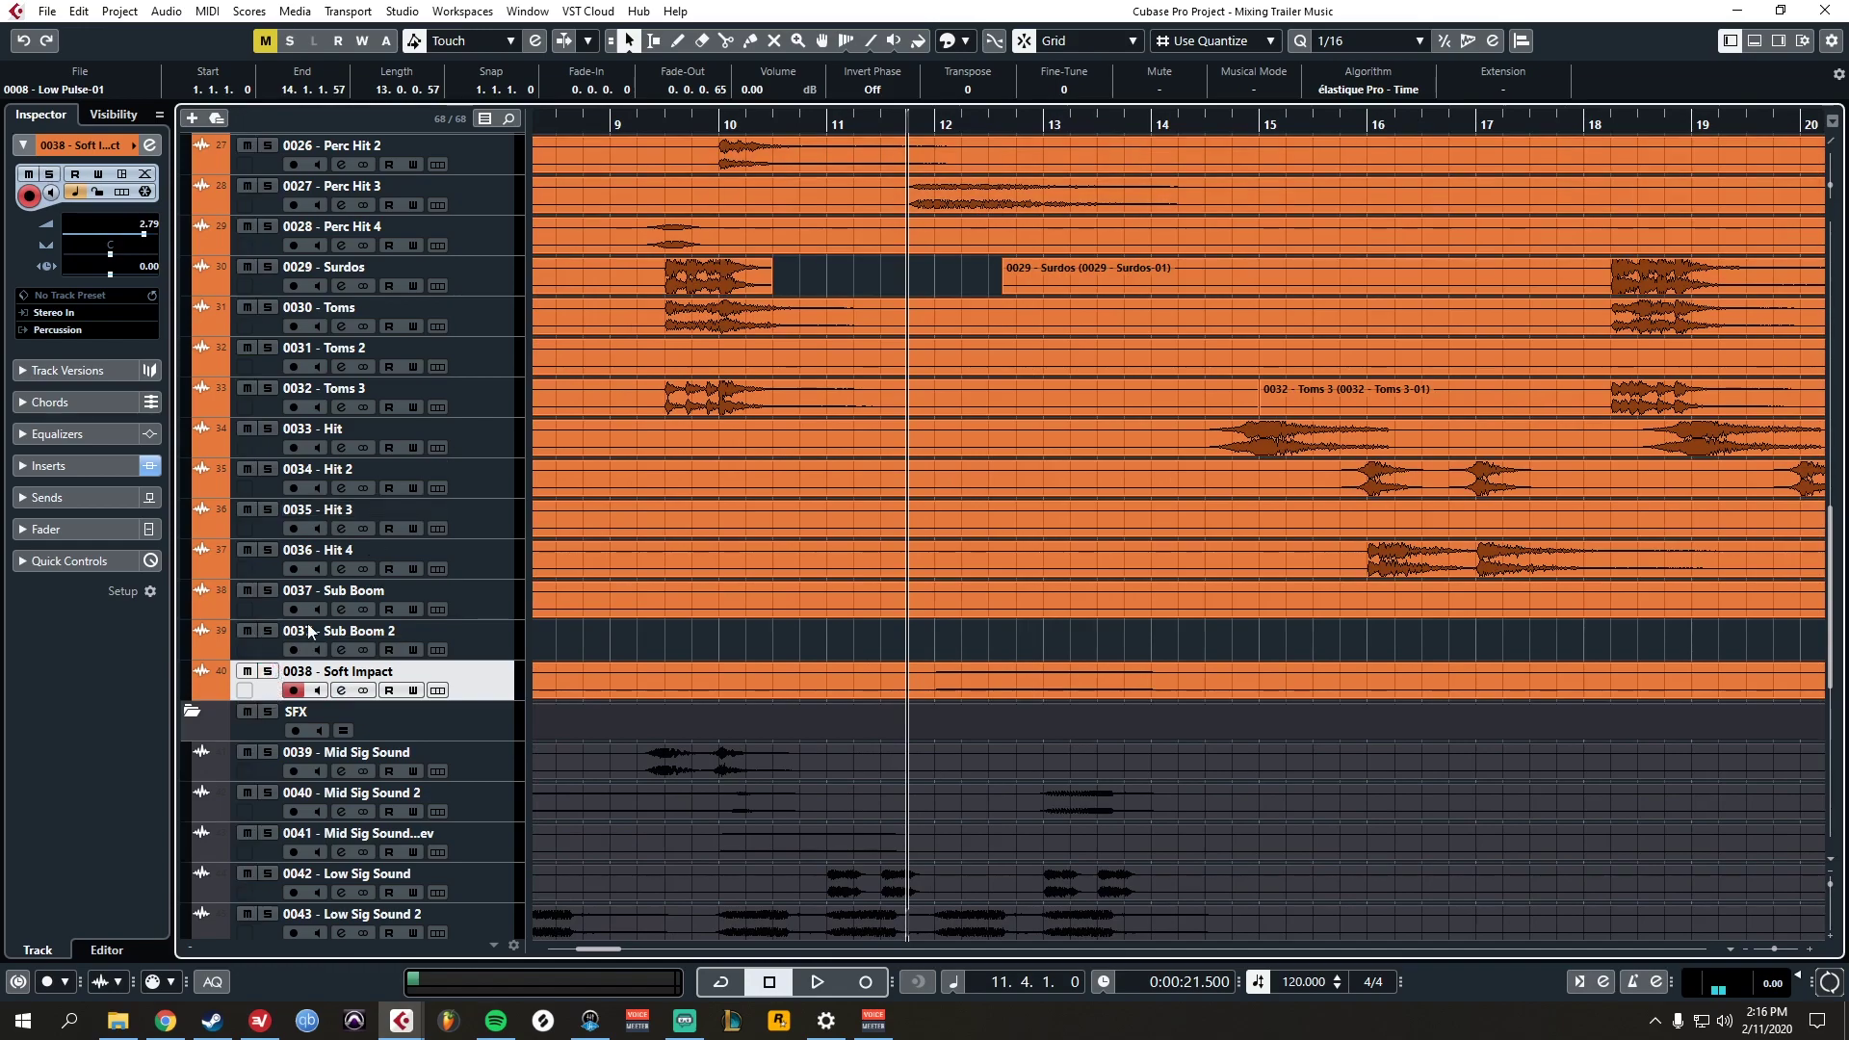
pyautogui.click(613, 125)
pyautogui.press('space')
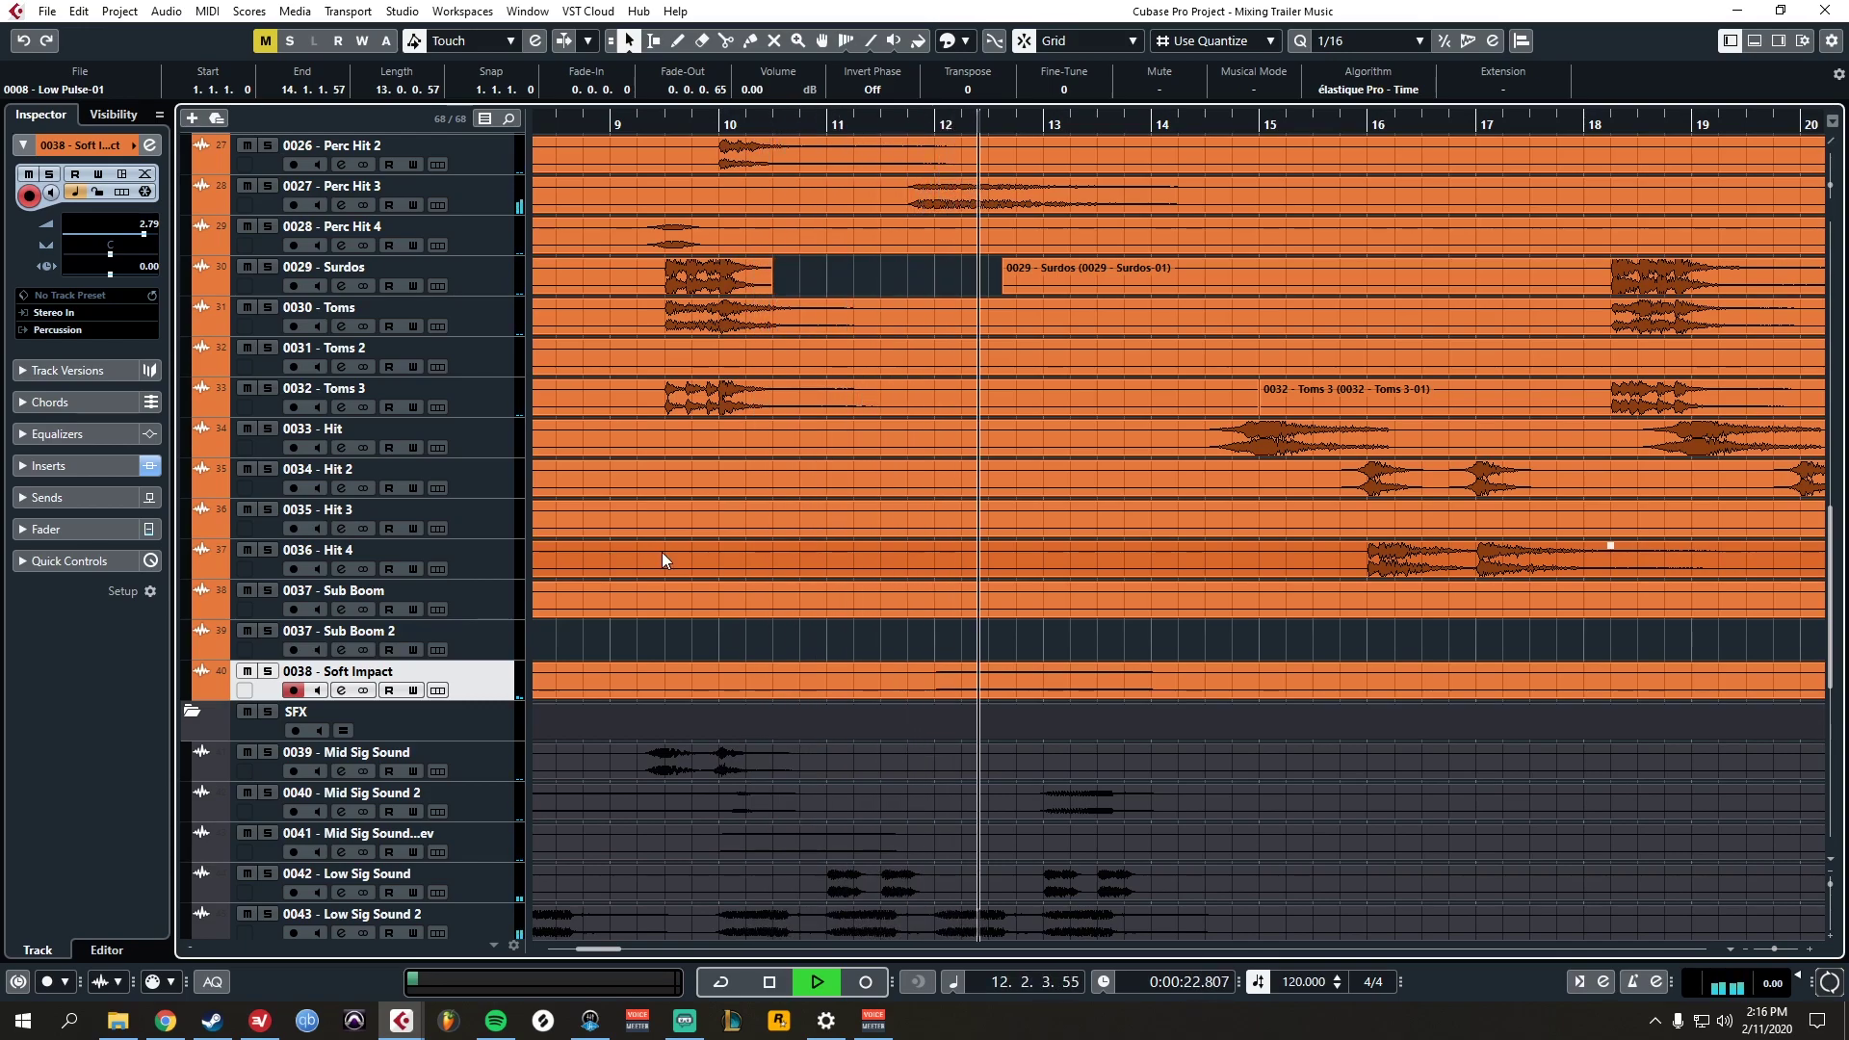
pyautogui.press('space')
# - Set the Soft Impact channel's pre-gain to 7.7 dB and play the full mix from bar 9 to check it
pyautogui.press('e')
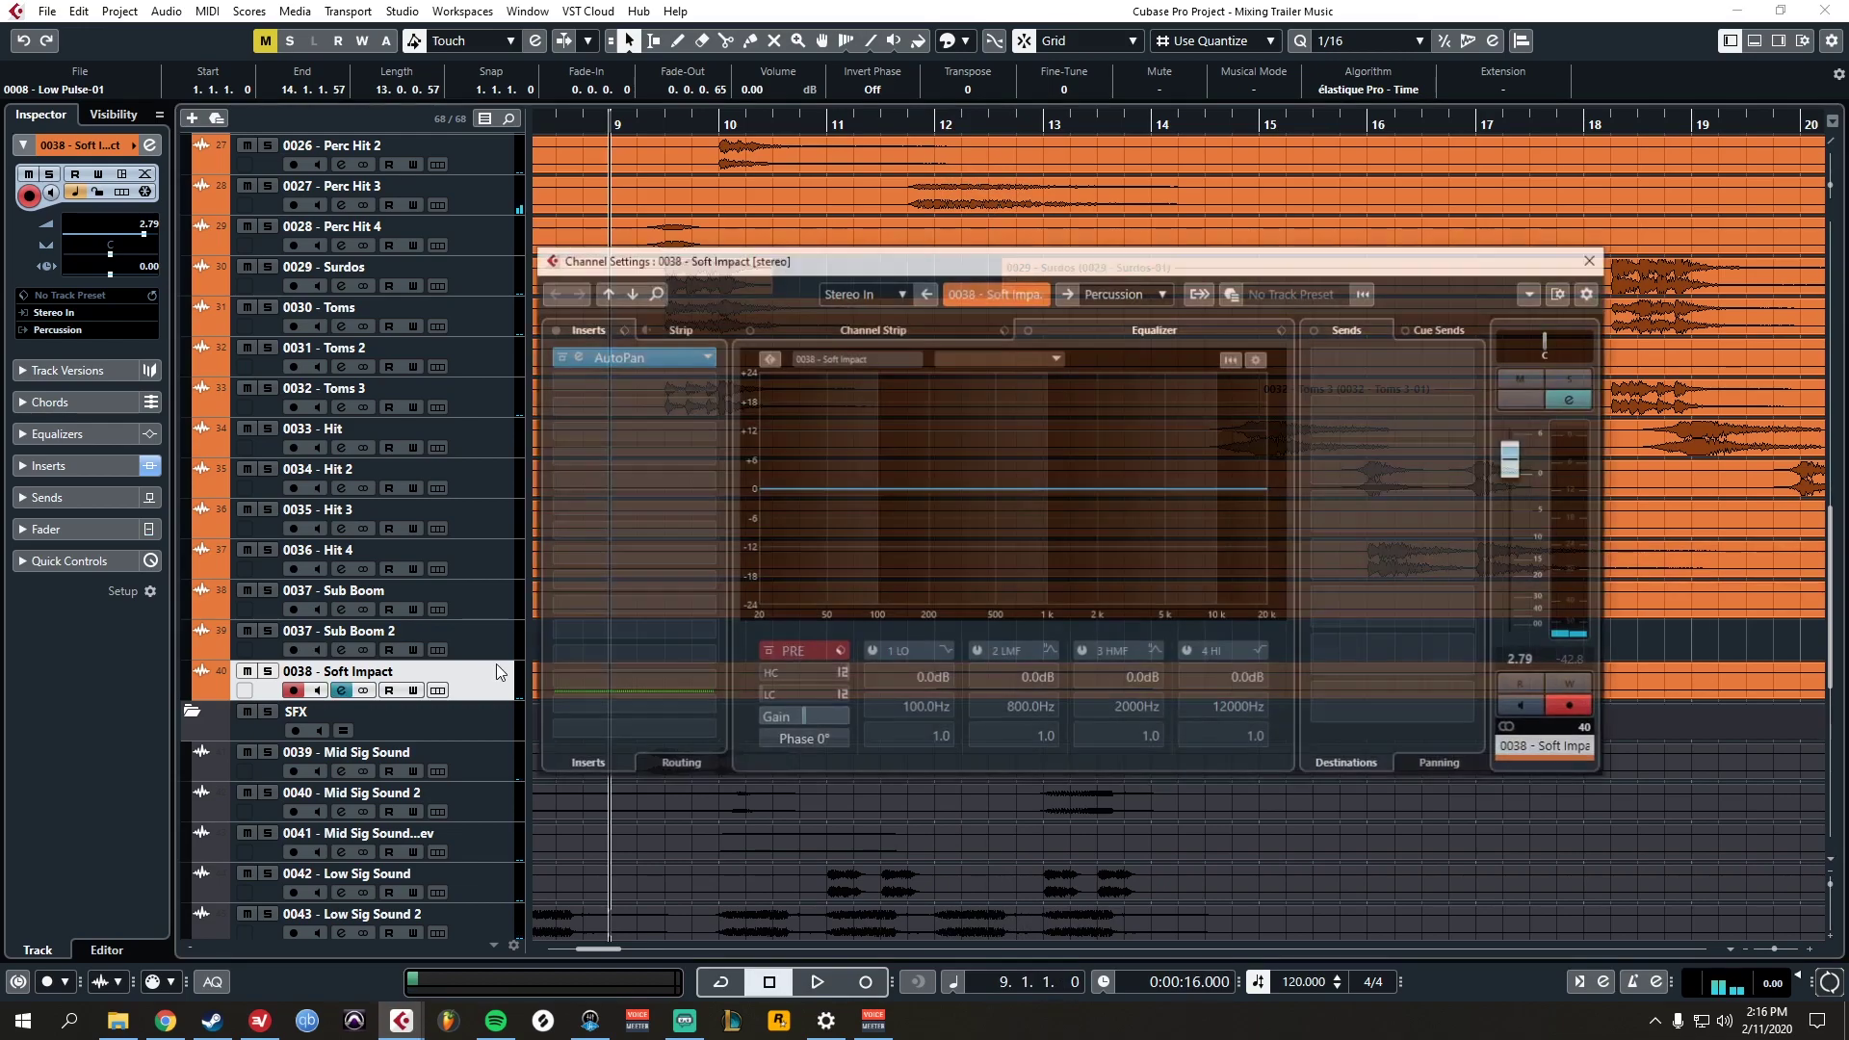
pyautogui.click(573, 354)
pyautogui.press('Escape')
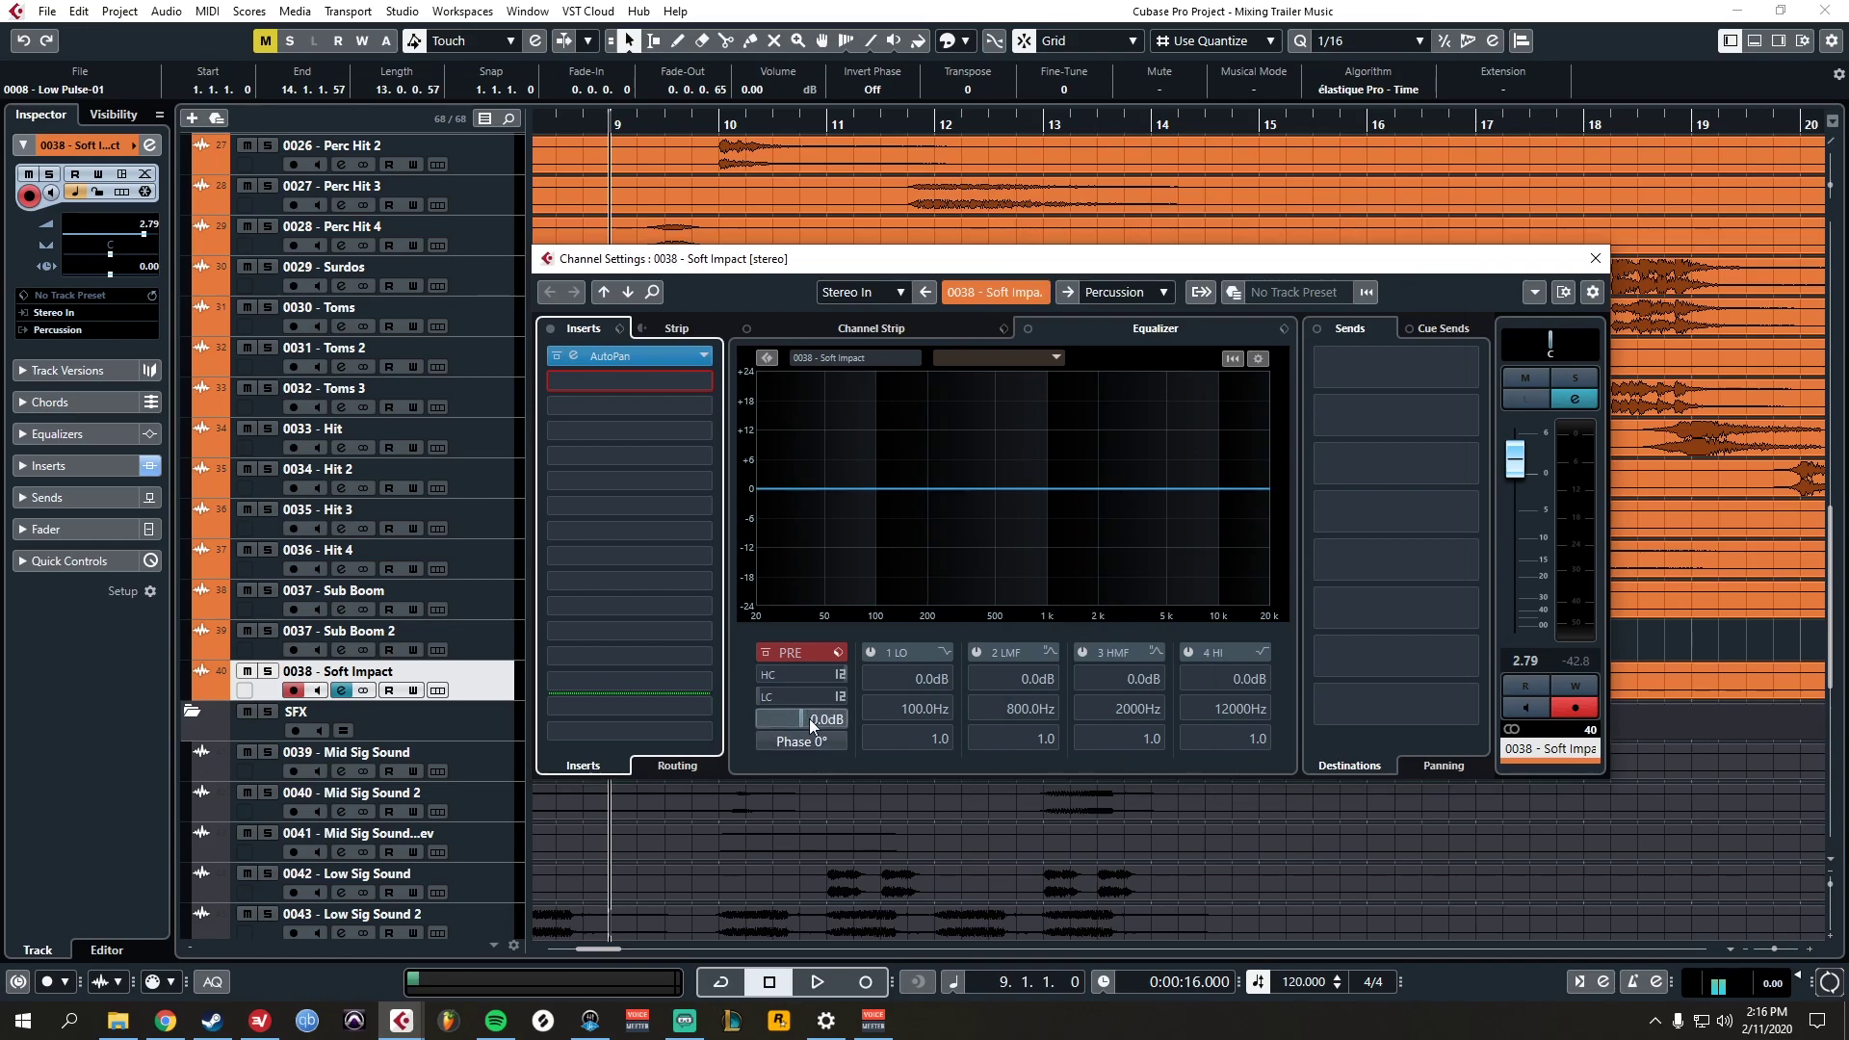
pyautogui.click(811, 716)
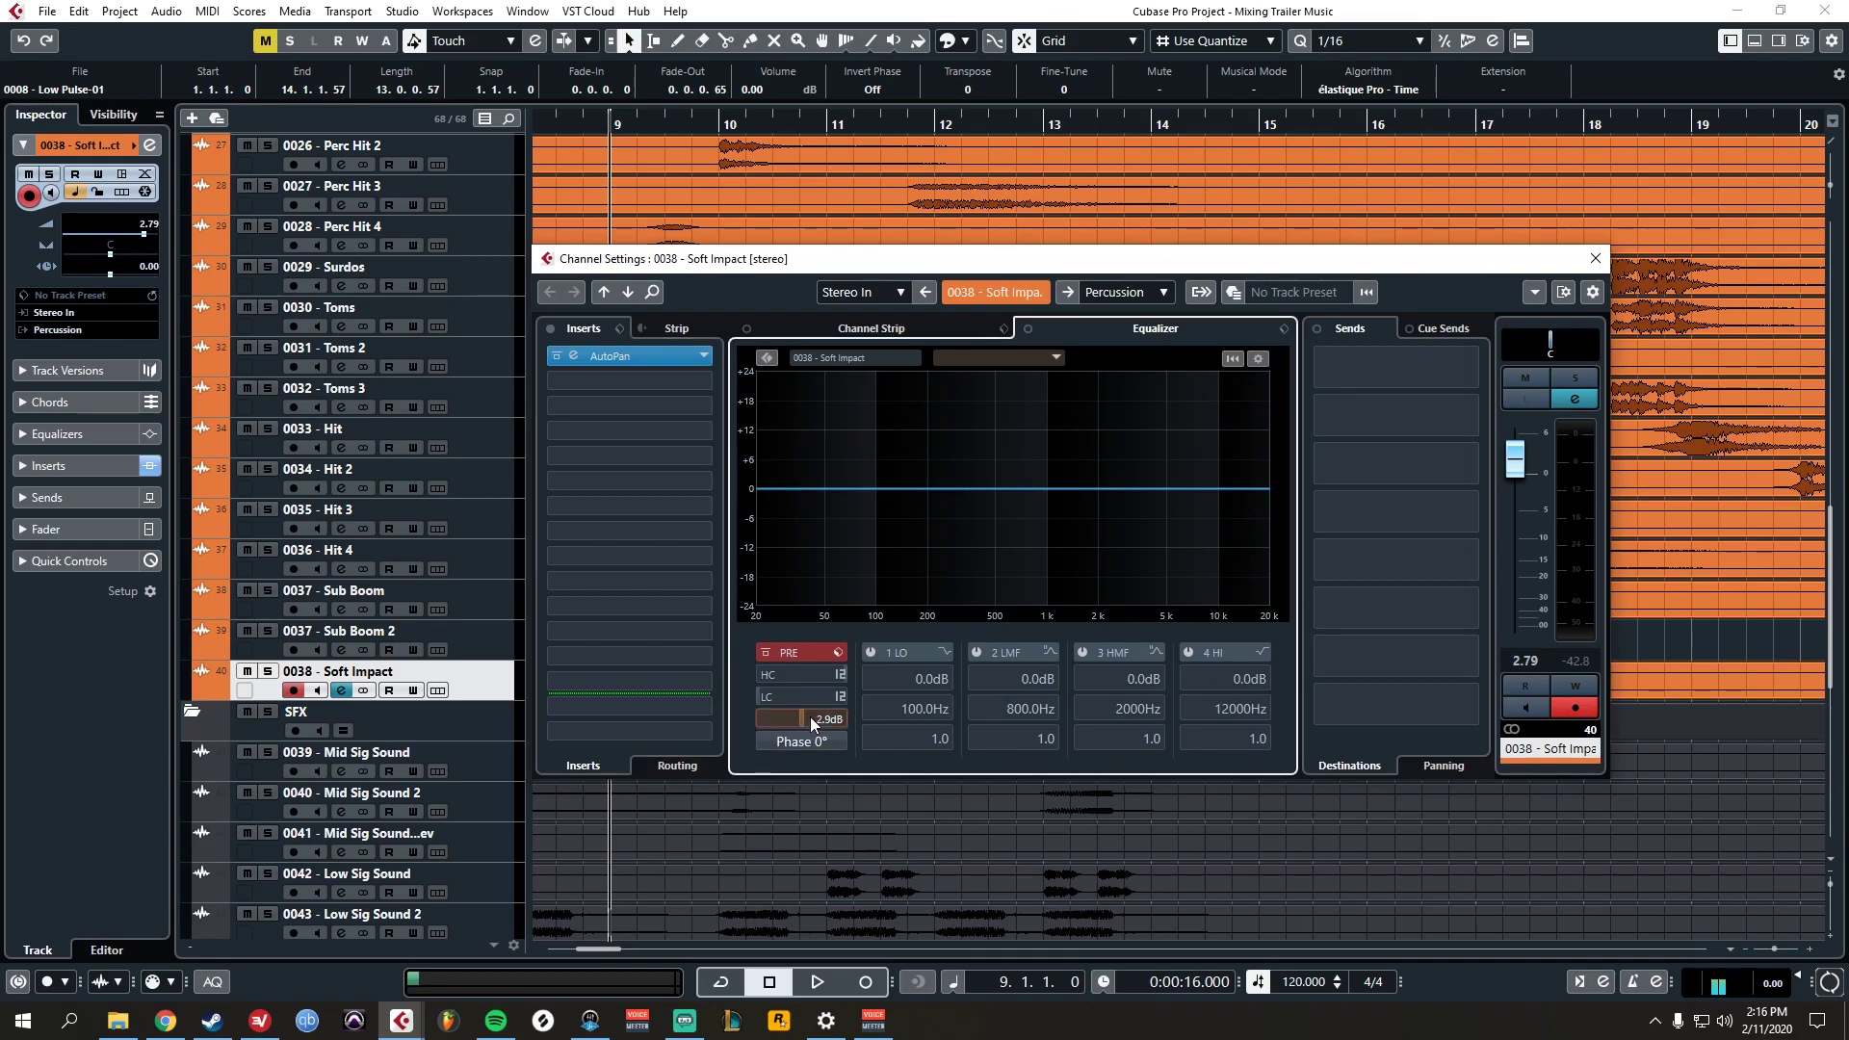
pyautogui.press('space')
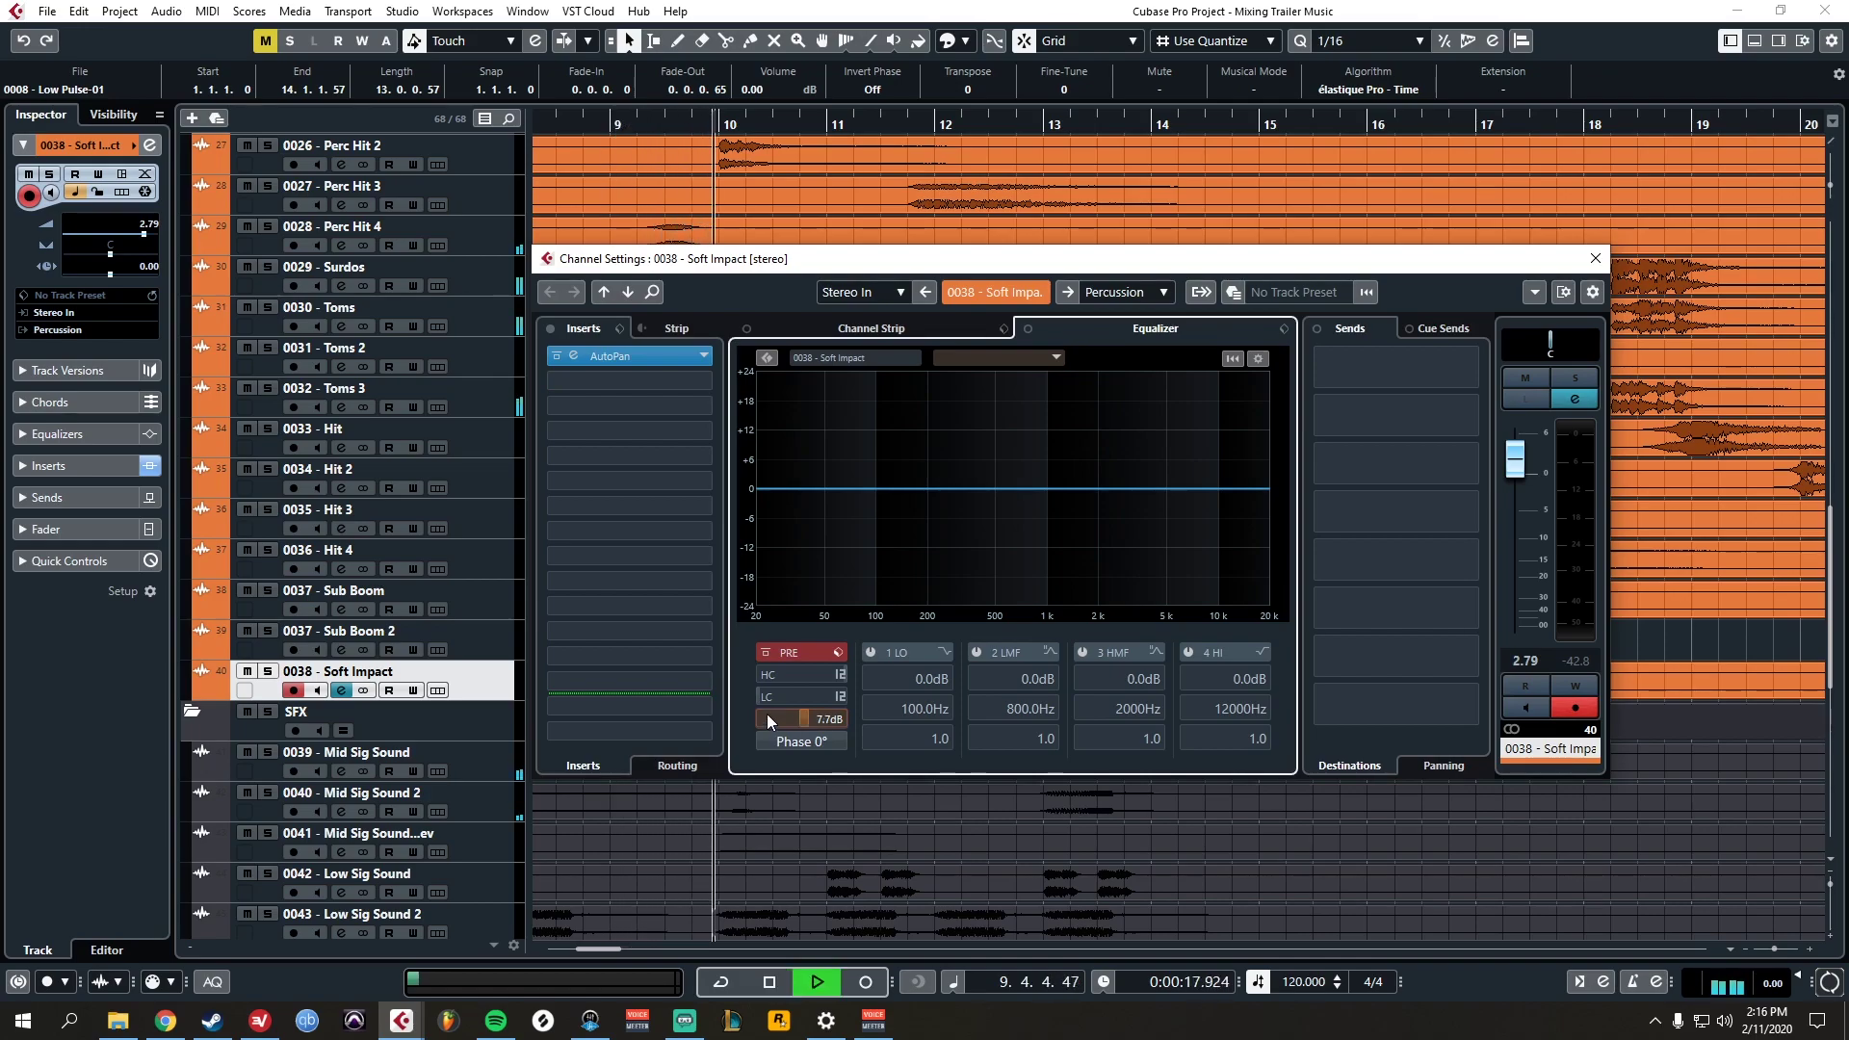
pyautogui.moveTo(1467, 266); pyautogui.dragTo(1443, 739)
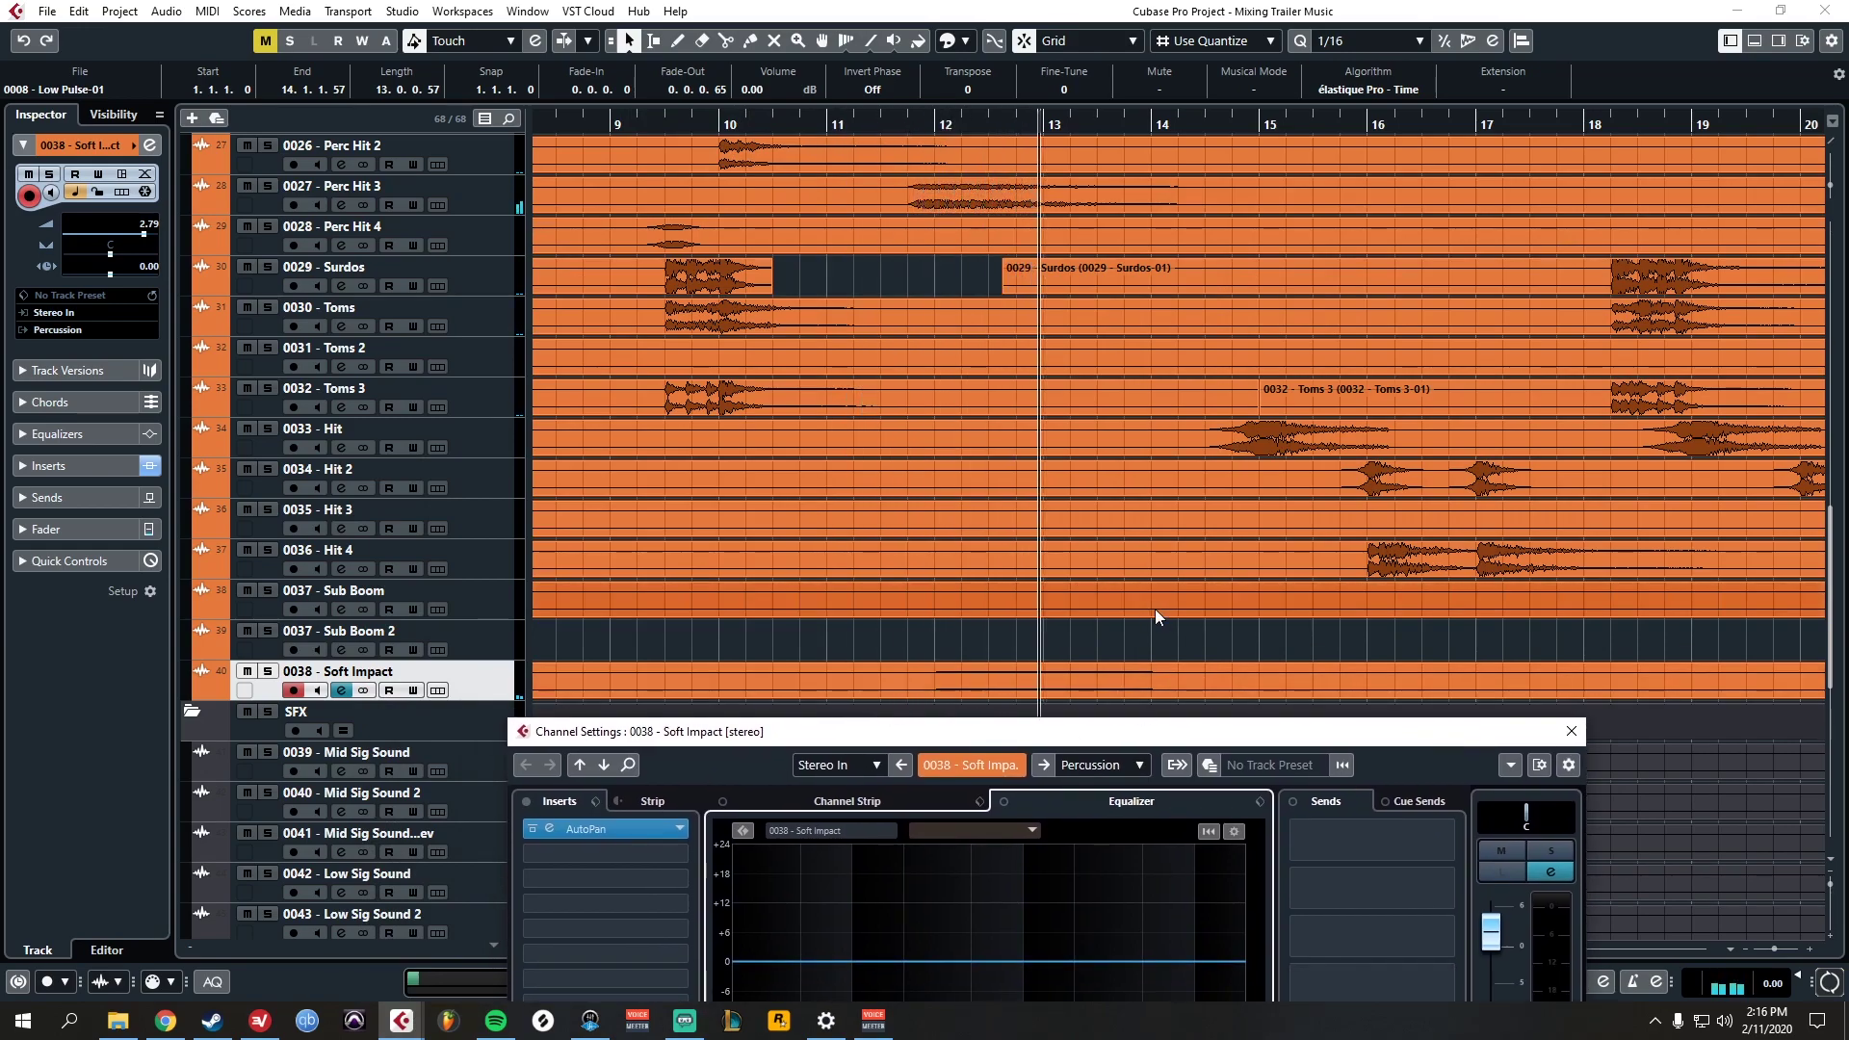
pyautogui.moveTo(1251, 739); pyautogui.dragTo(1111, 183)
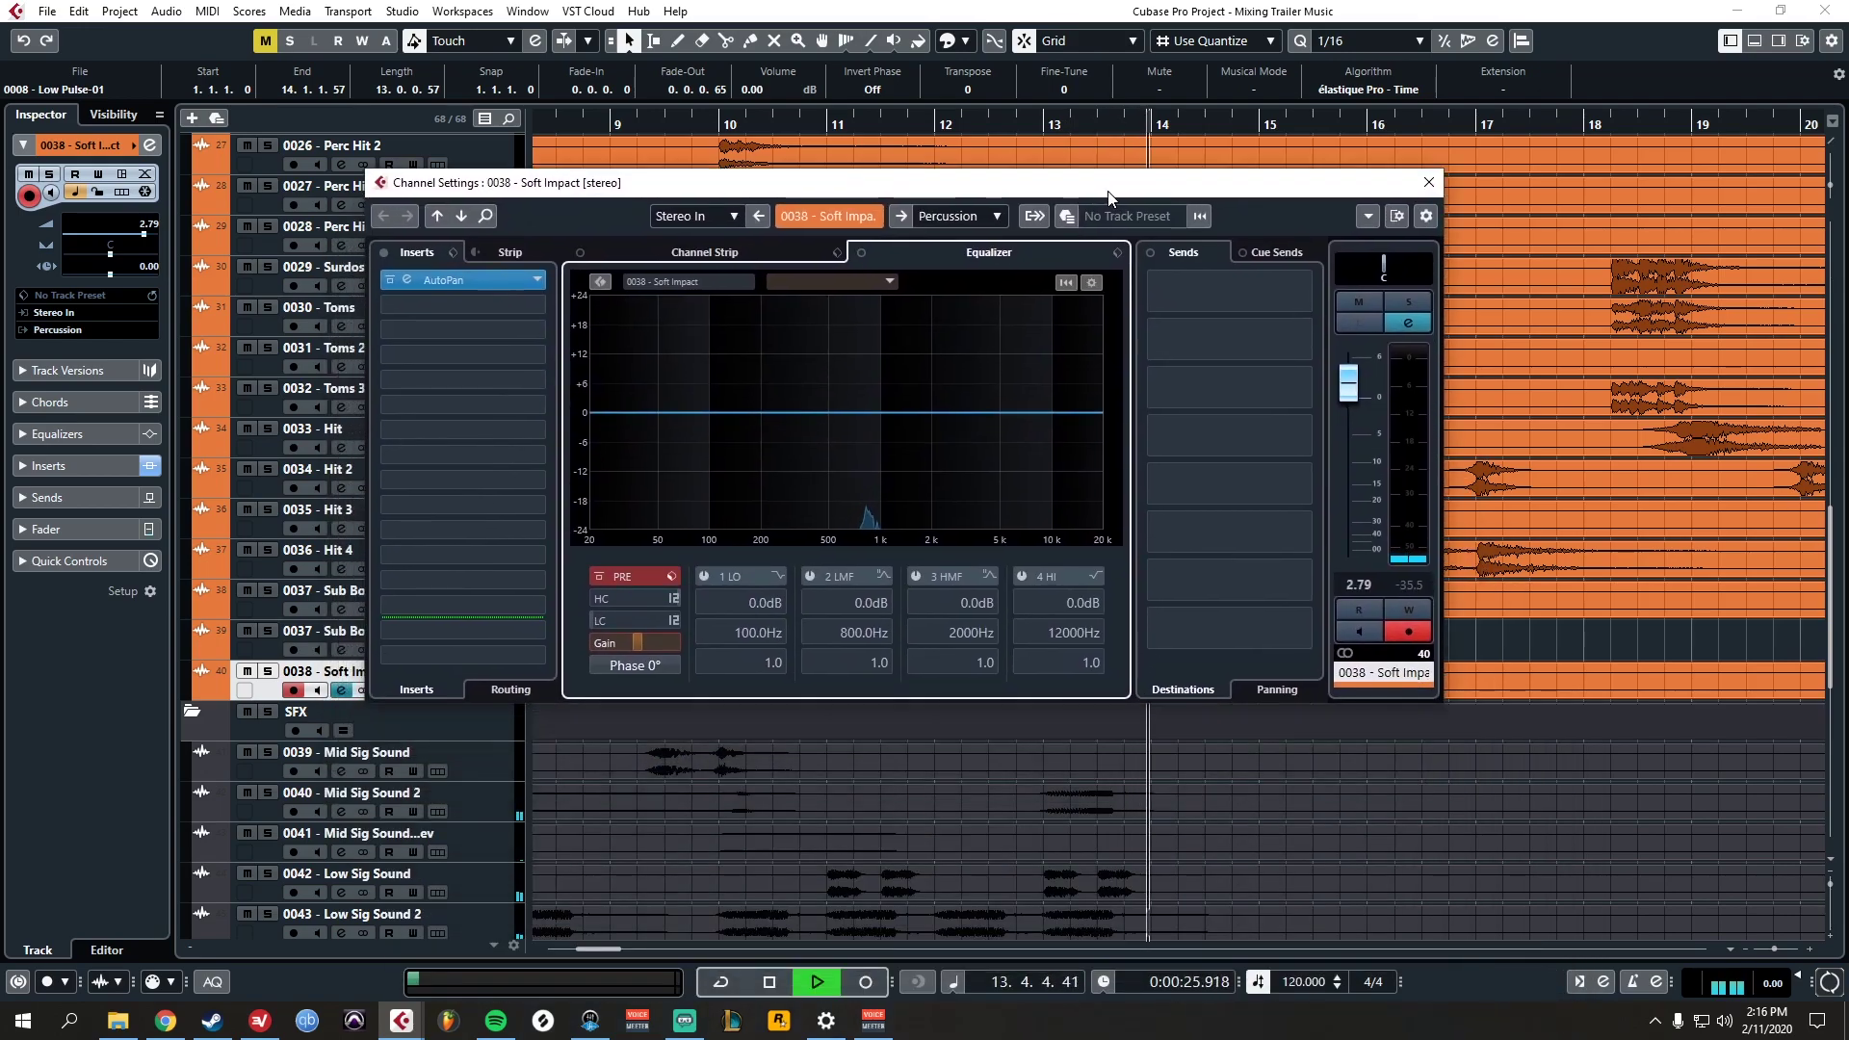
pyautogui.press('space')
pyautogui.click(1432, 183)
# - Play the full mix from 13.3.3 into bar 15 to check the transition after the Soft Impact
pyautogui.scroll(-4, 1089, 520)
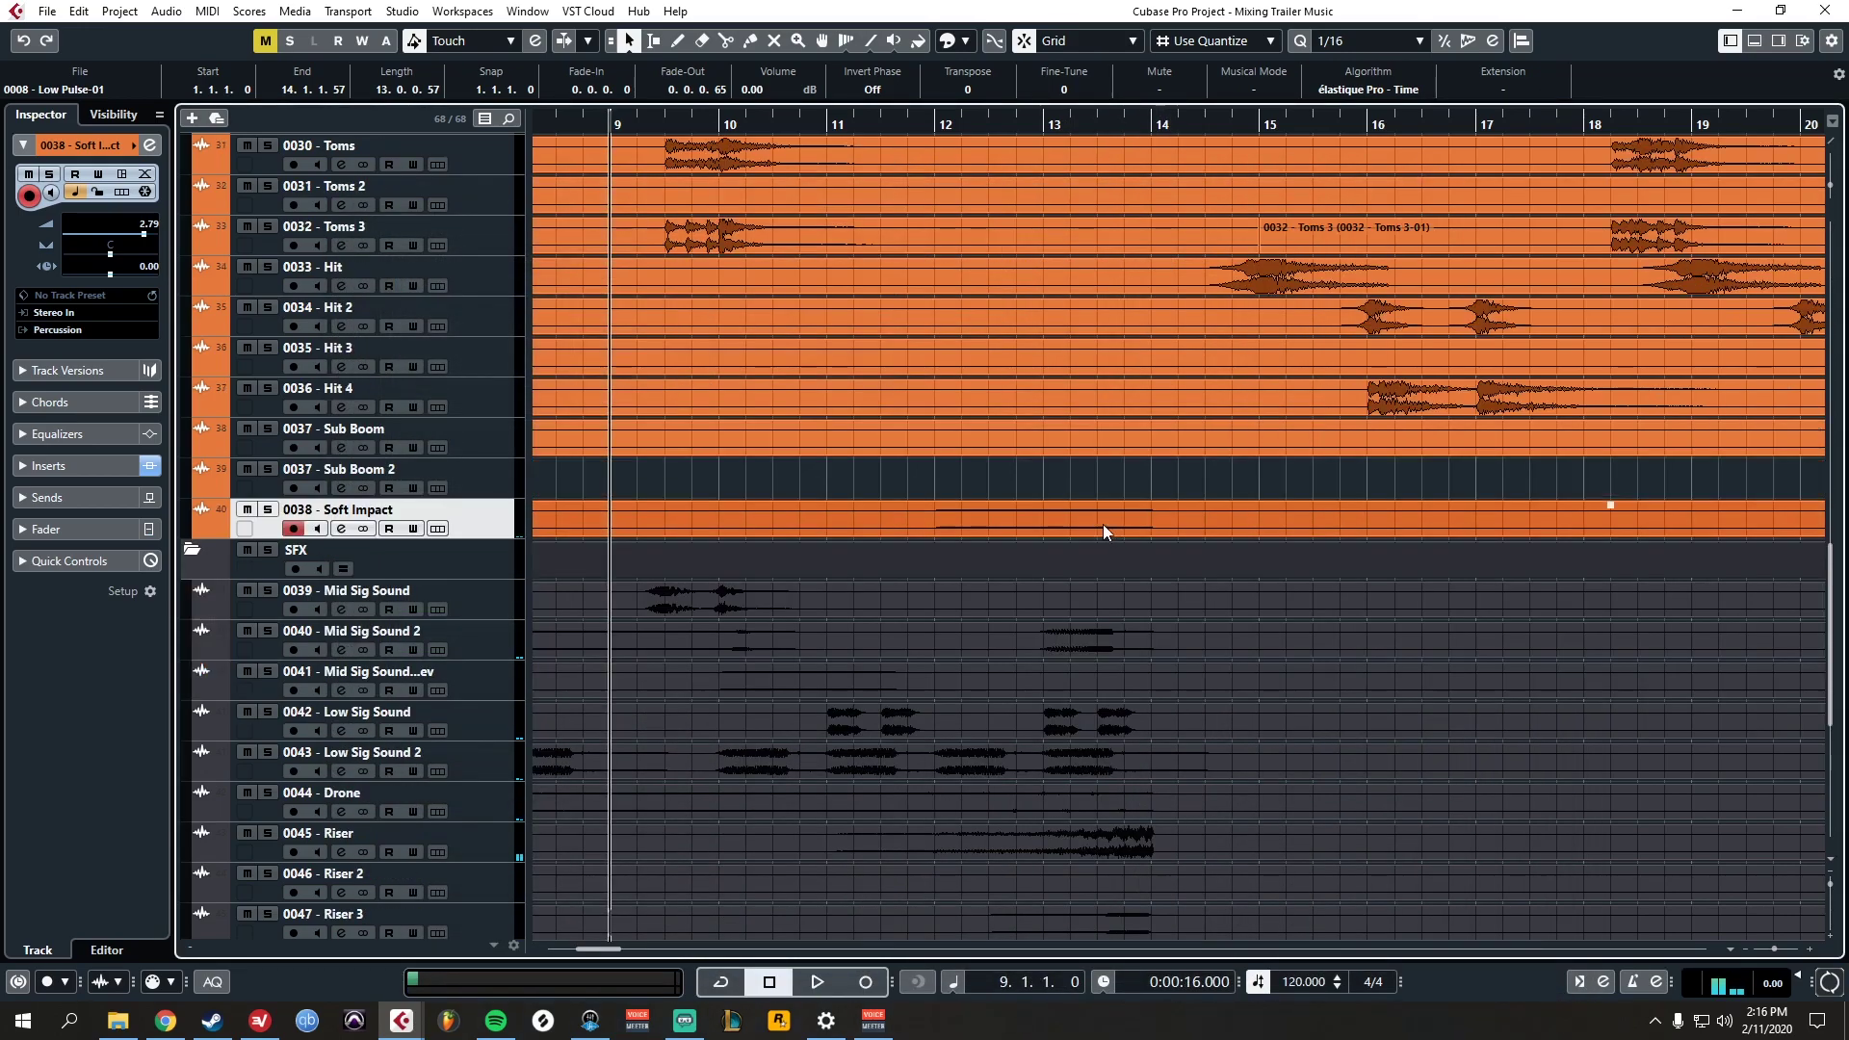
pyautogui.scroll(5, 1298, 553)
pyautogui.scroll(-1, 634, 578)
pyautogui.hscroll(2, 651, 631)
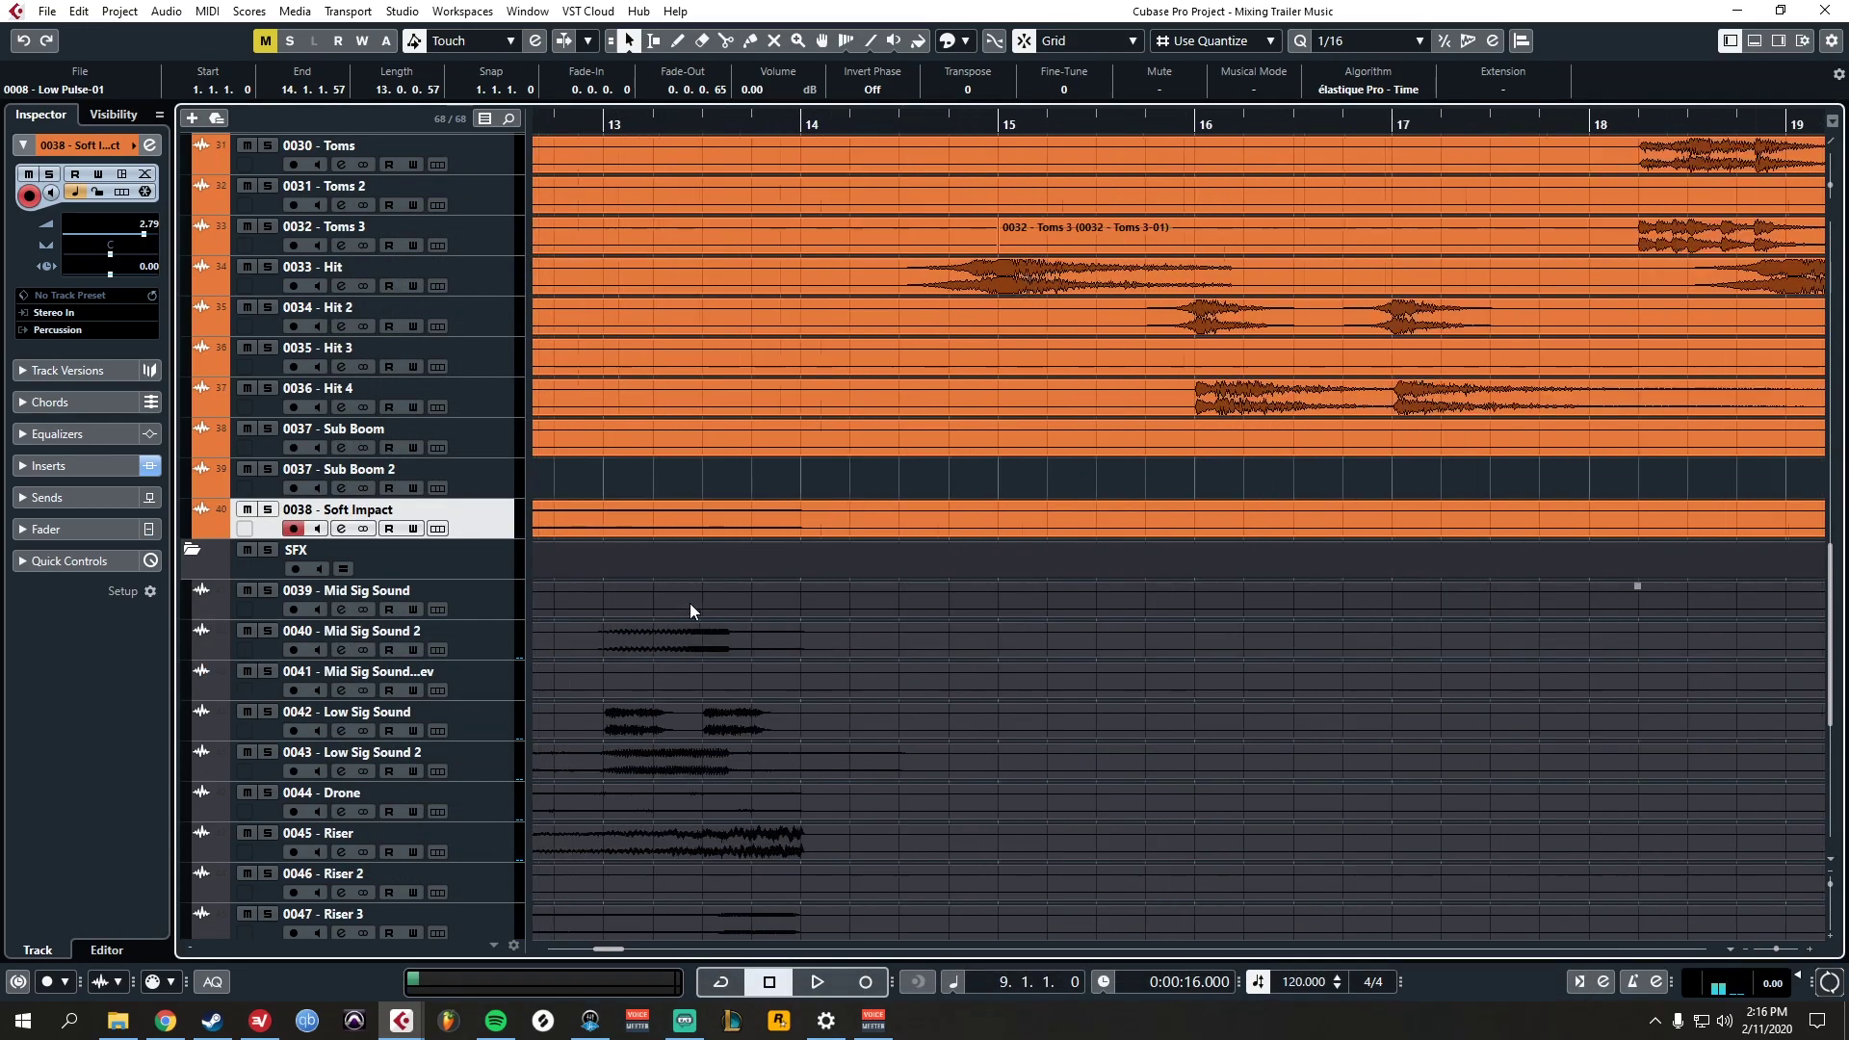
pyautogui.click(735, 124)
pyautogui.press('space')
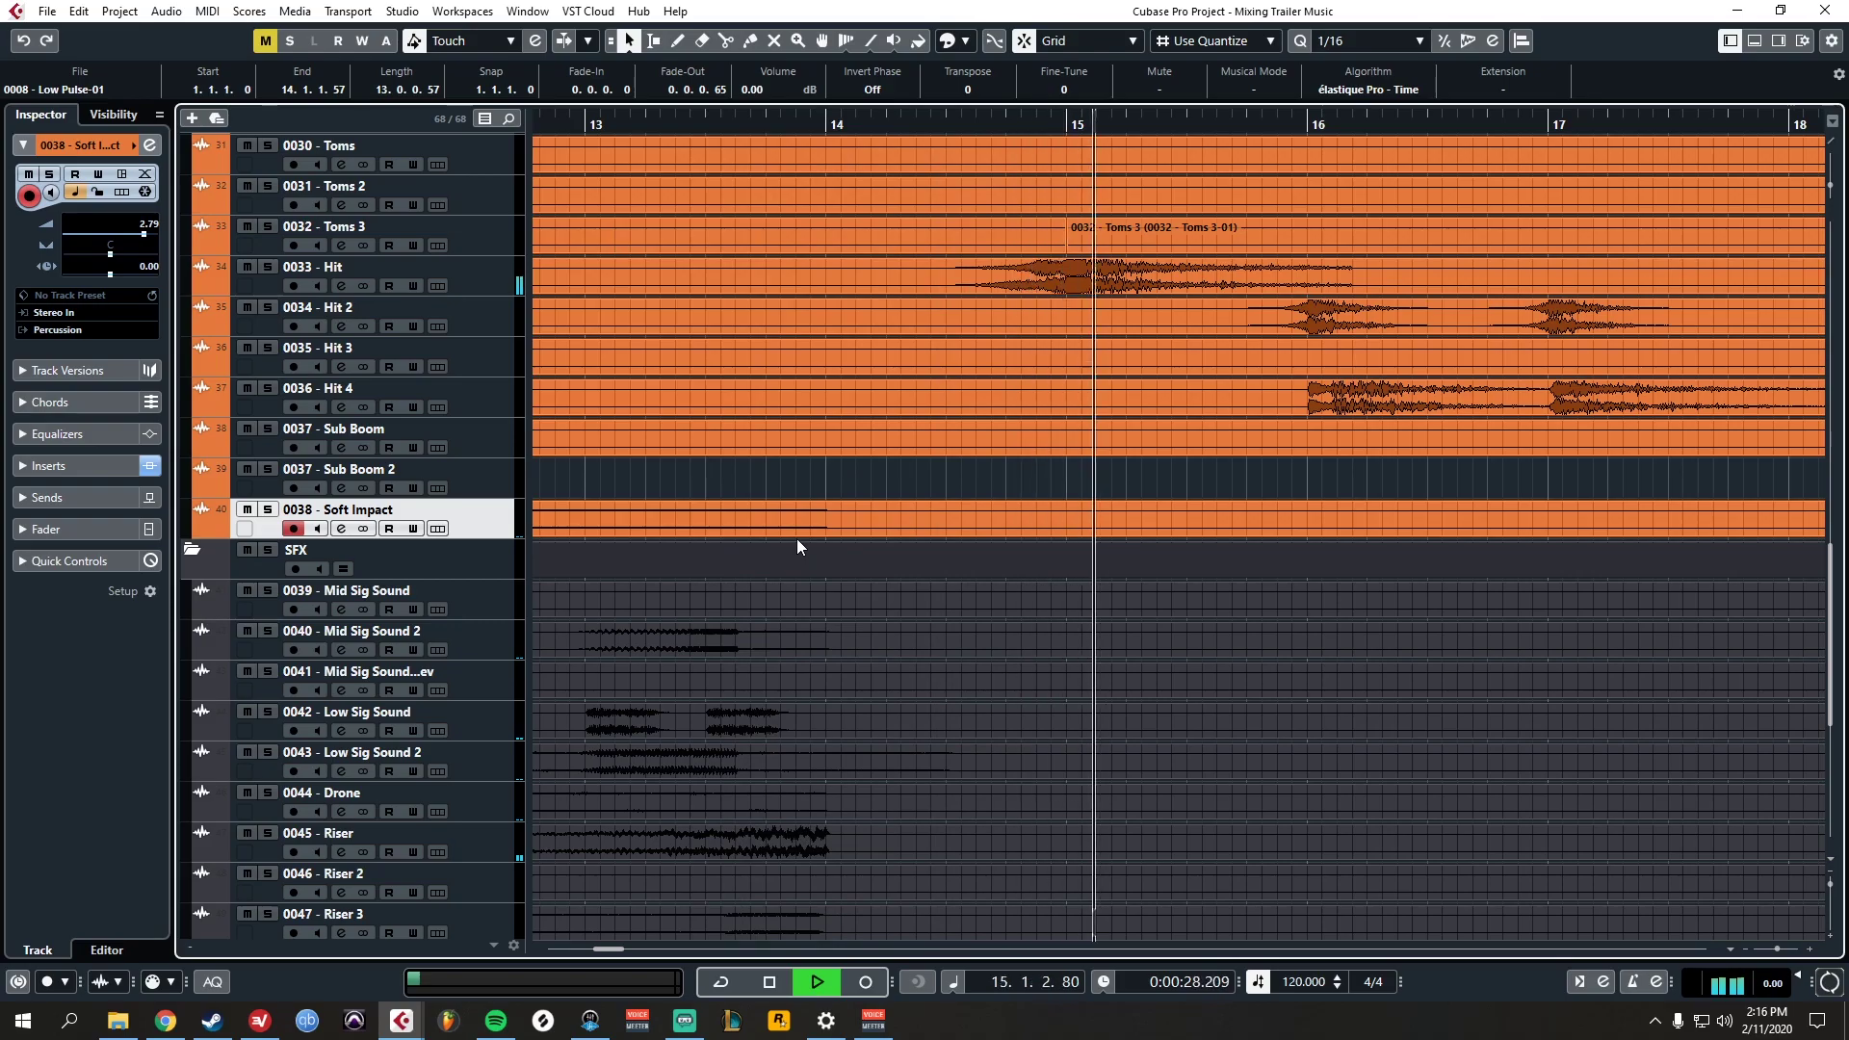
pyautogui.press('space')
pyautogui.press('g')
pyautogui.press('g')
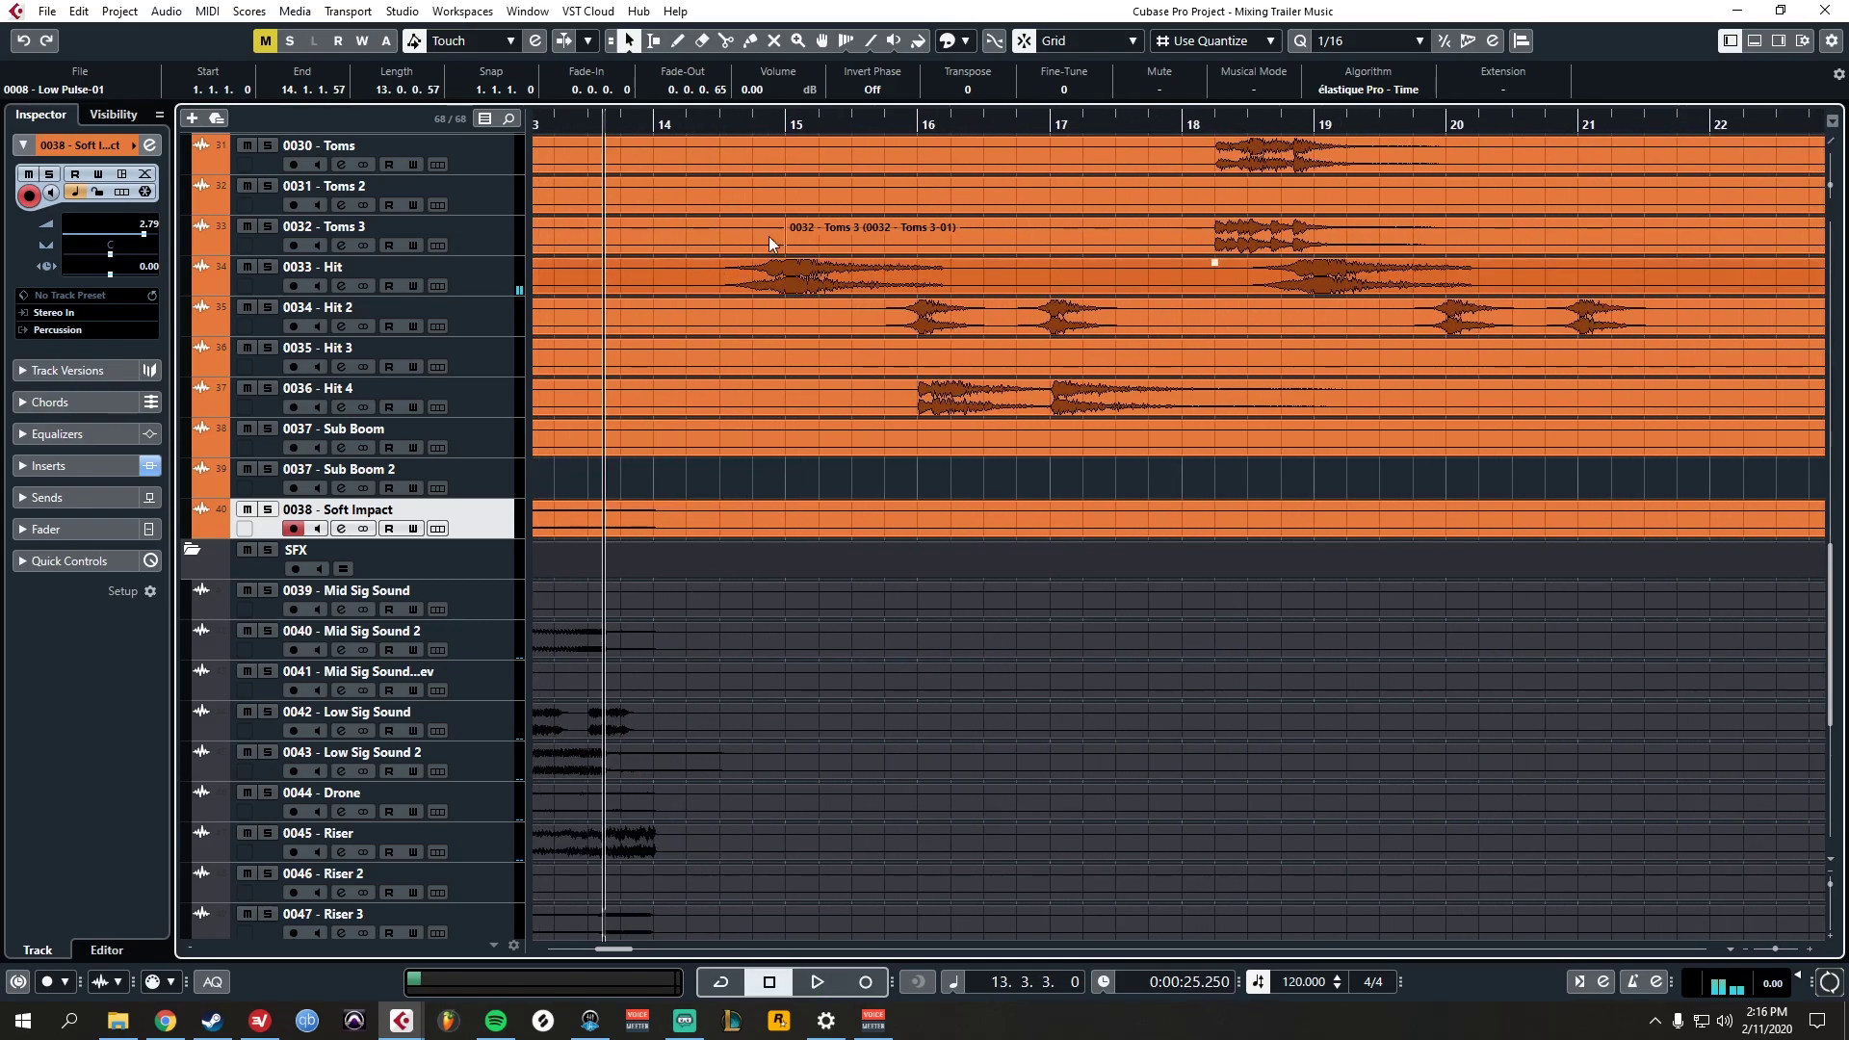
# - Solo the 0033 Hit percussion track and play it from 14.2.2
pyautogui.scroll(10, 755, 297)
pyautogui.scroll(-5, 741, 482)
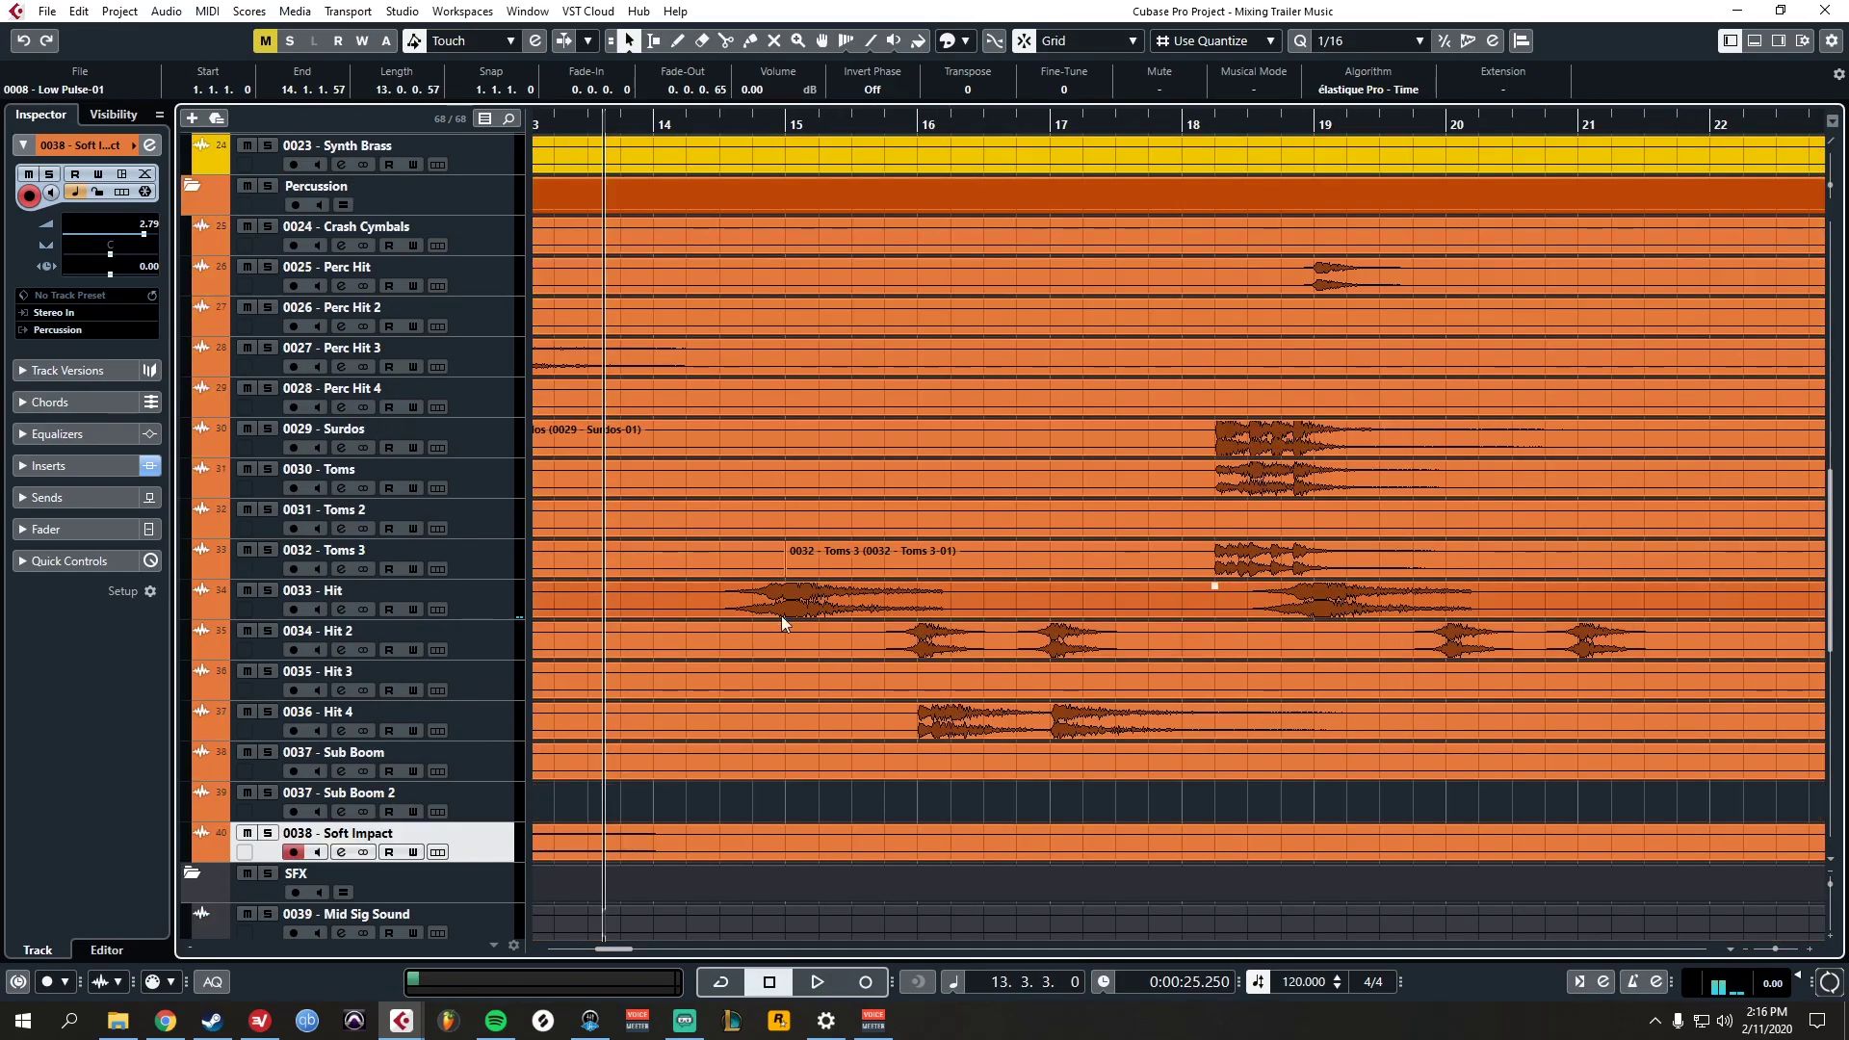
pyautogui.scroll(15, 749, 598)
pyautogui.scroll(-15, 725, 585)
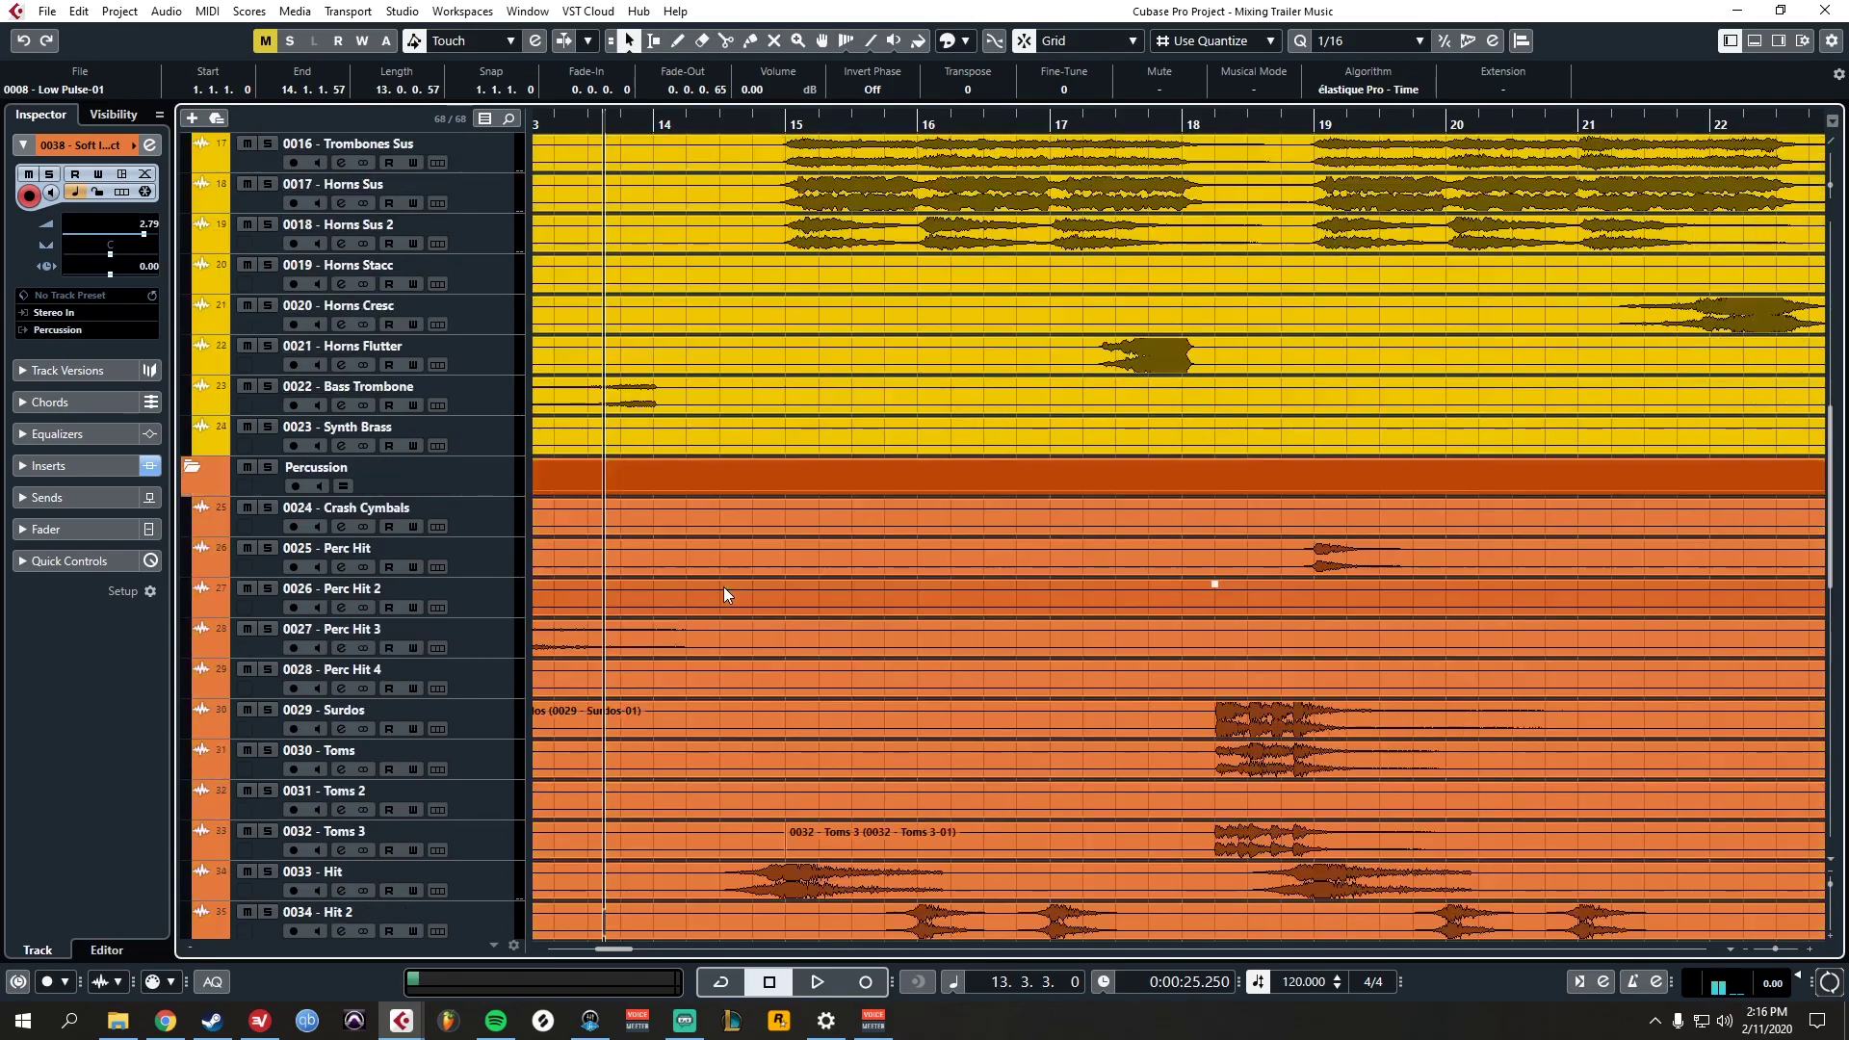
pyautogui.click(268, 548)
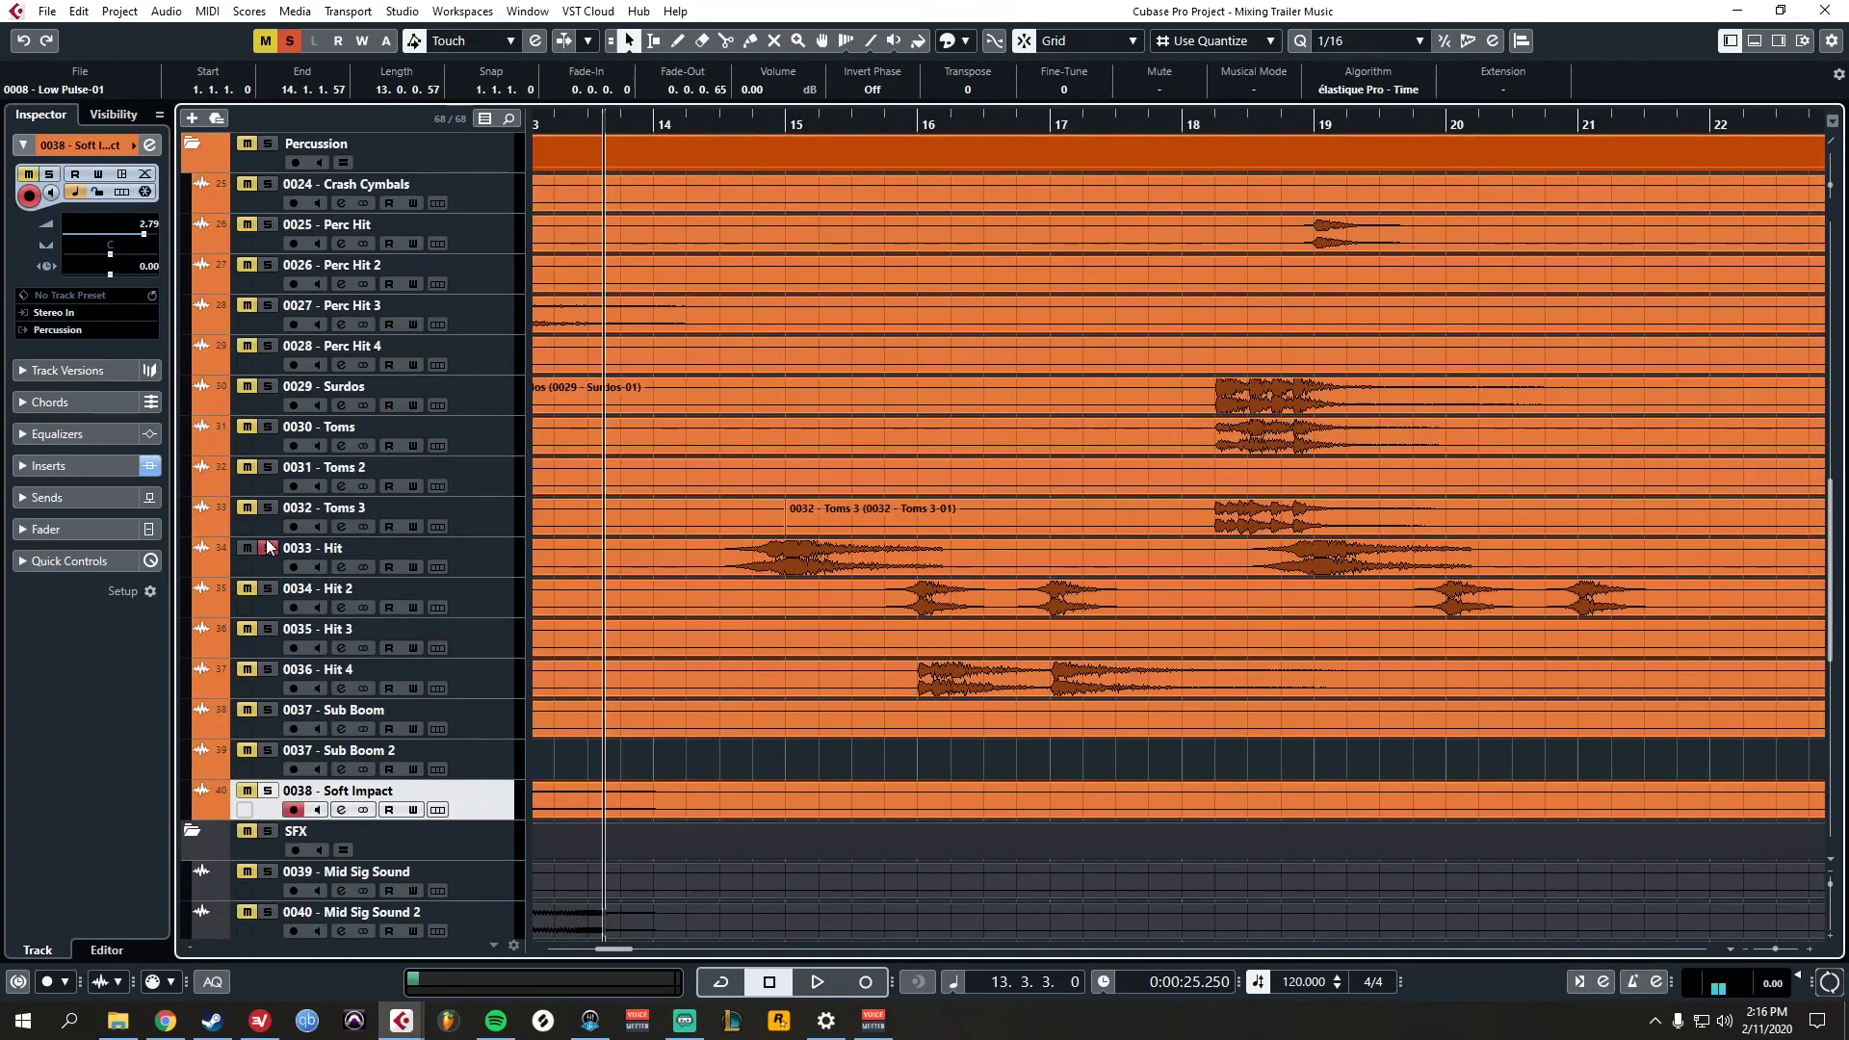
pyautogui.press('space')
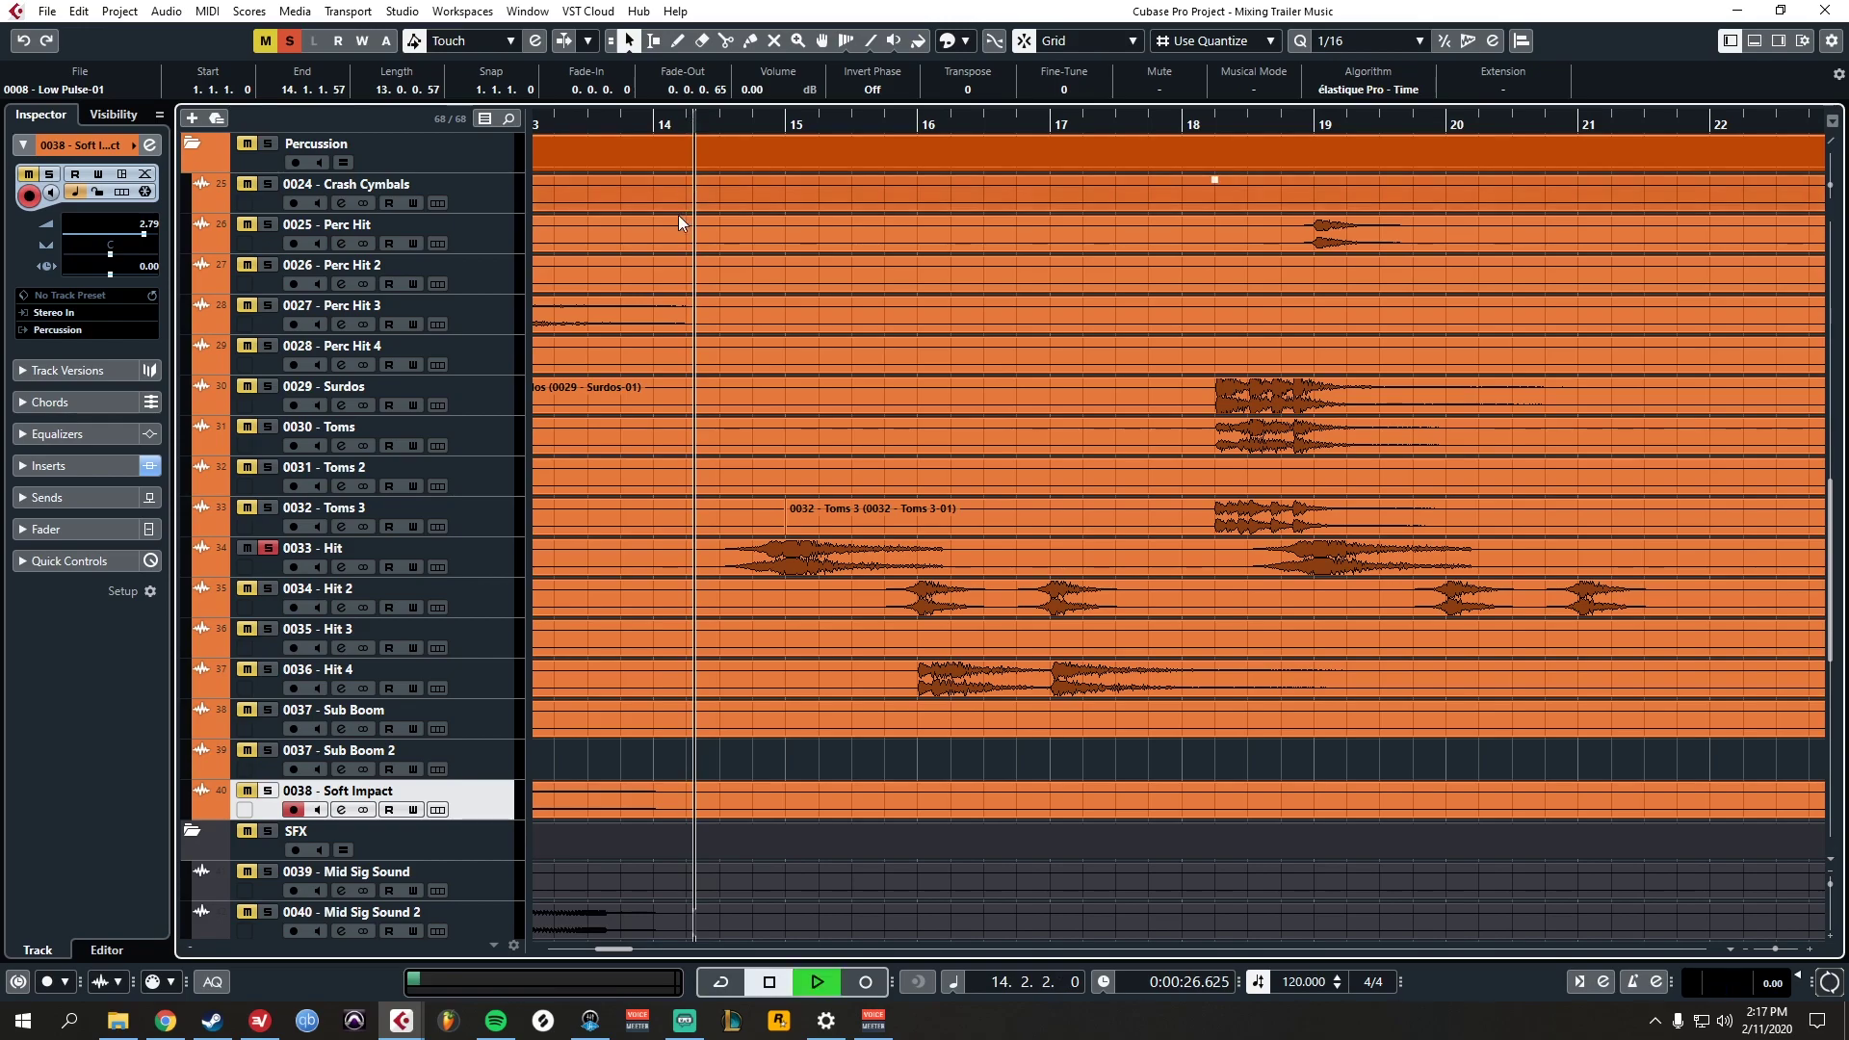
pyautogui.press('space')
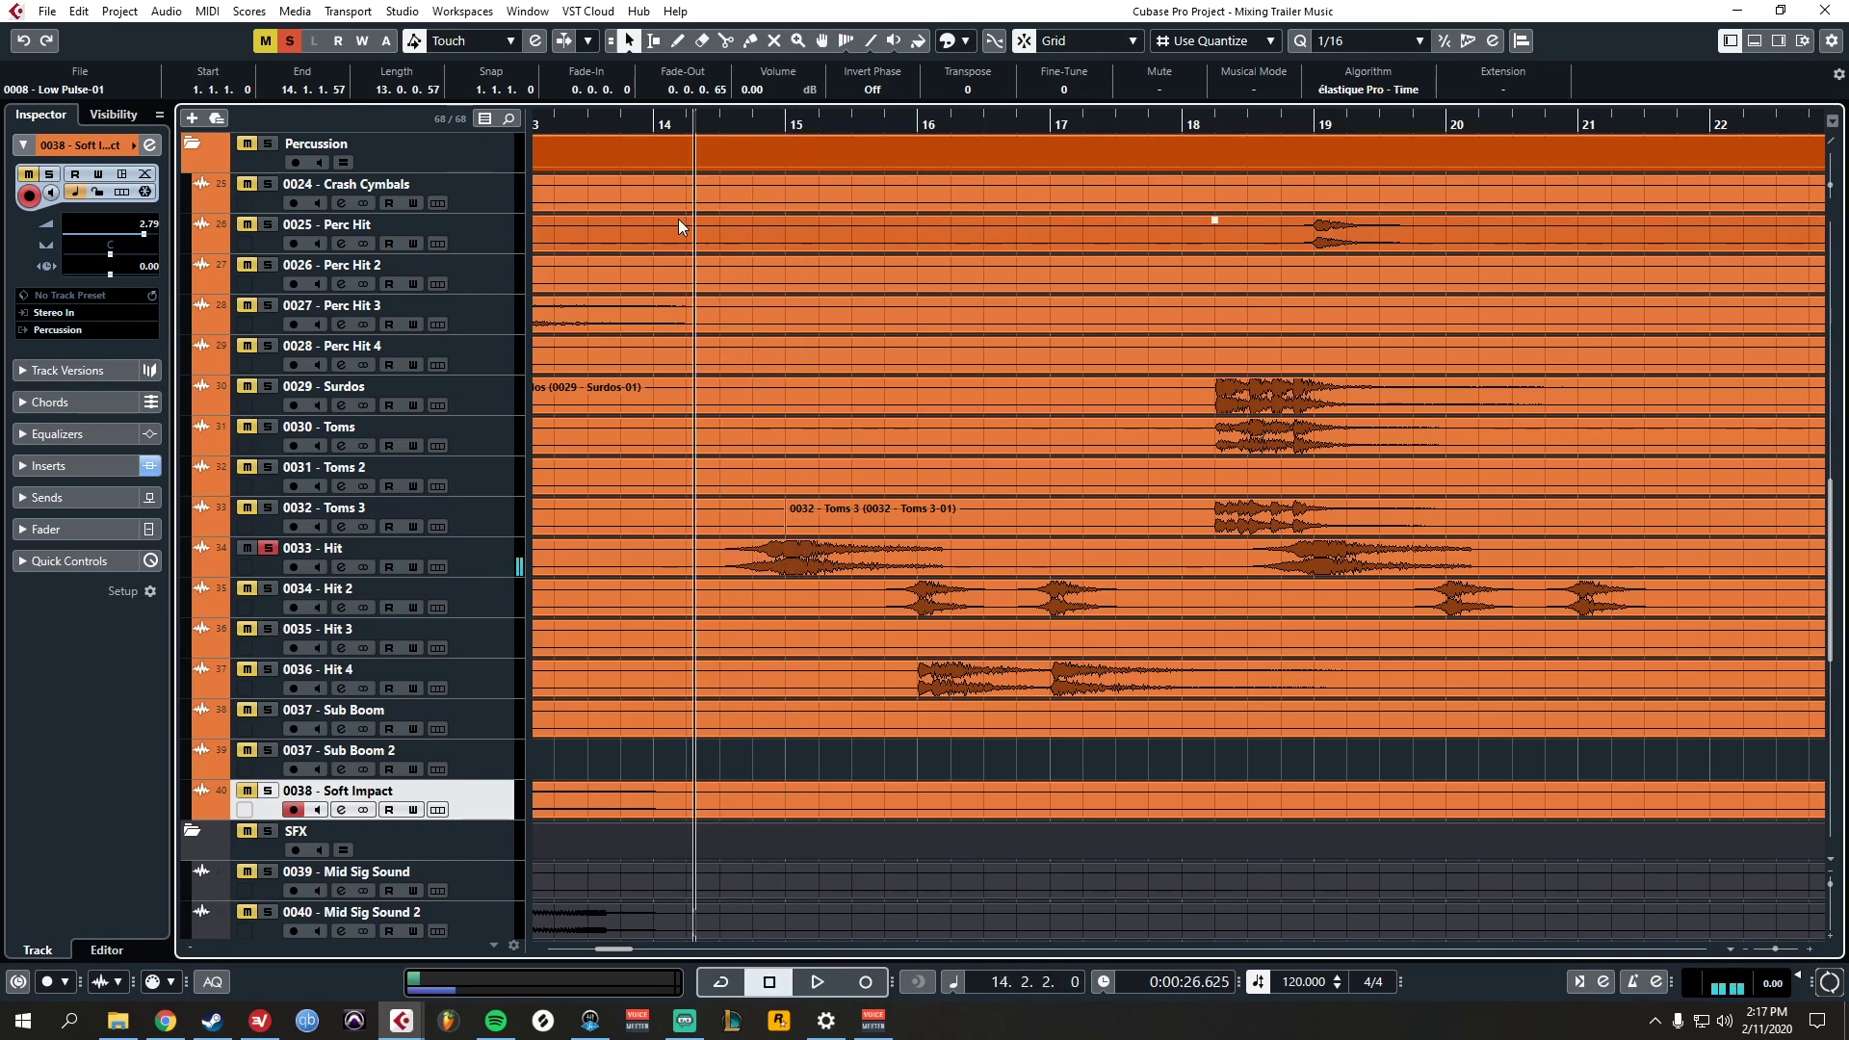
# - Solo the Riser 4 track in the SFX group and play it from 14.2.2
pyautogui.scroll(-6, 766, 389)
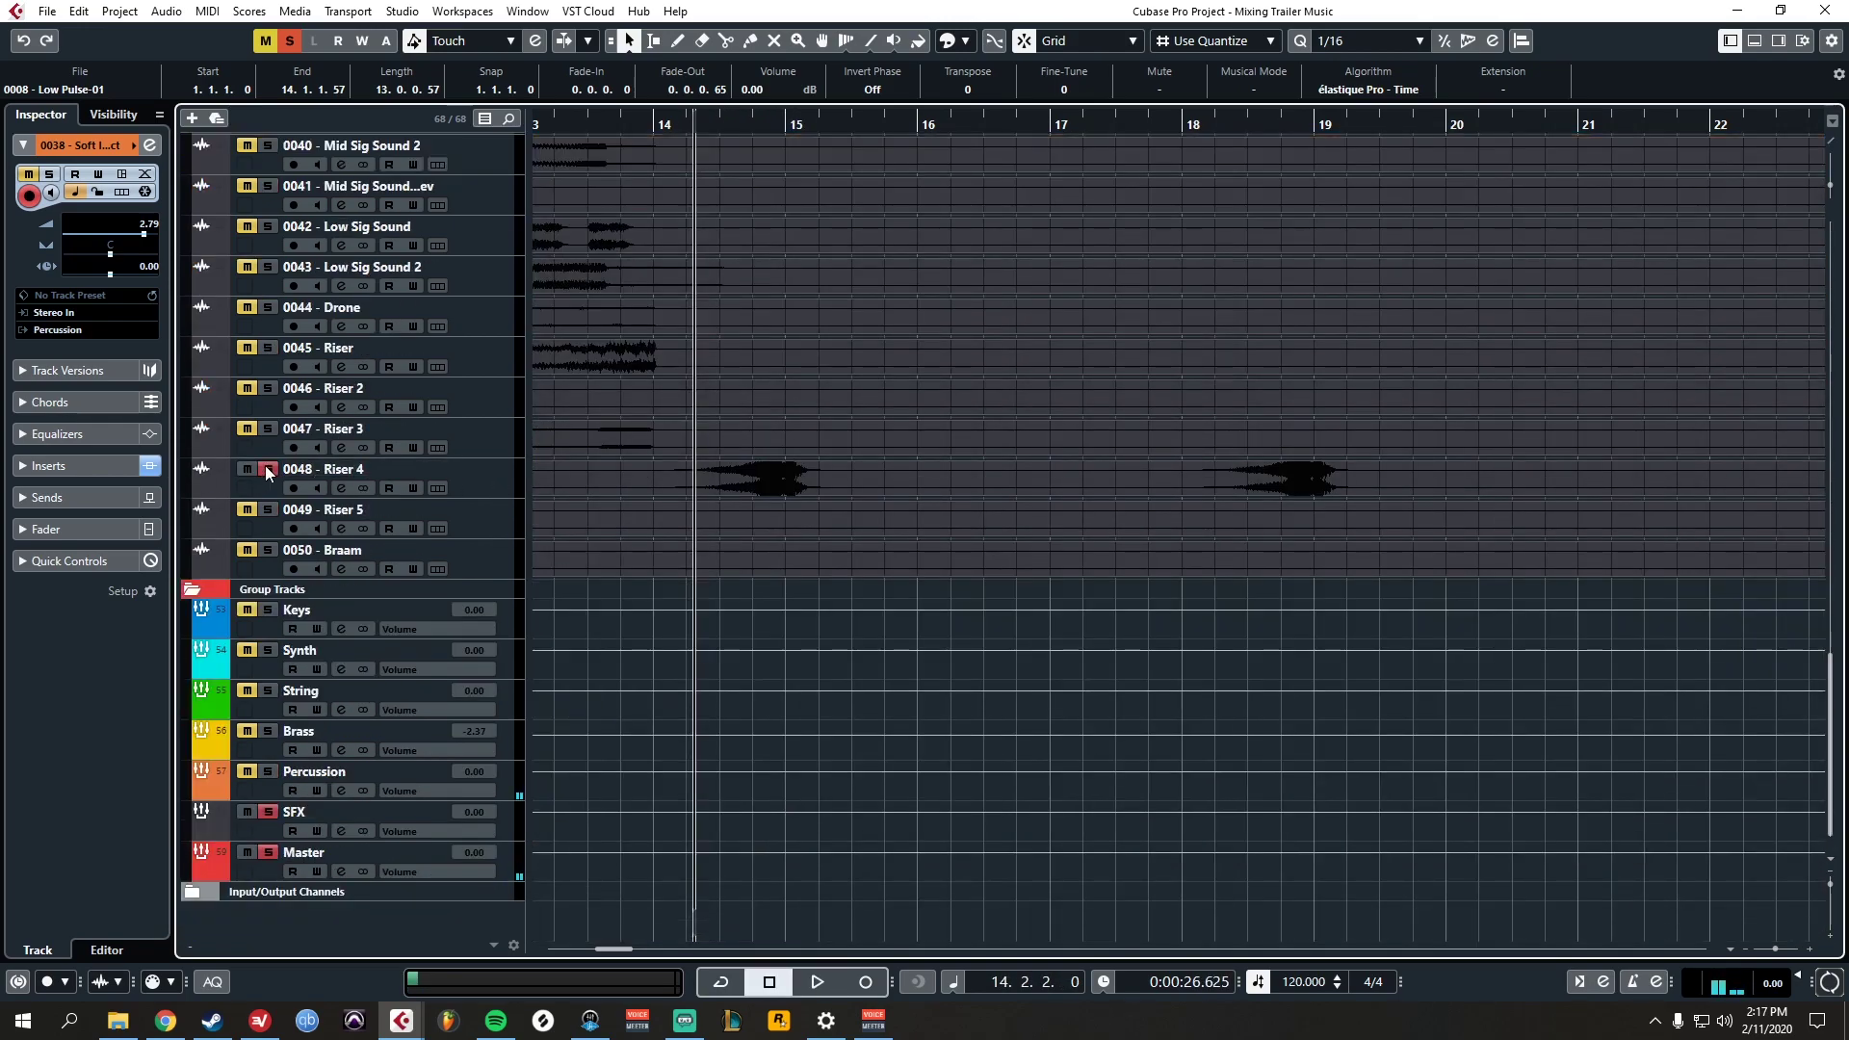
pyautogui.press('space')
pyautogui.press('space')
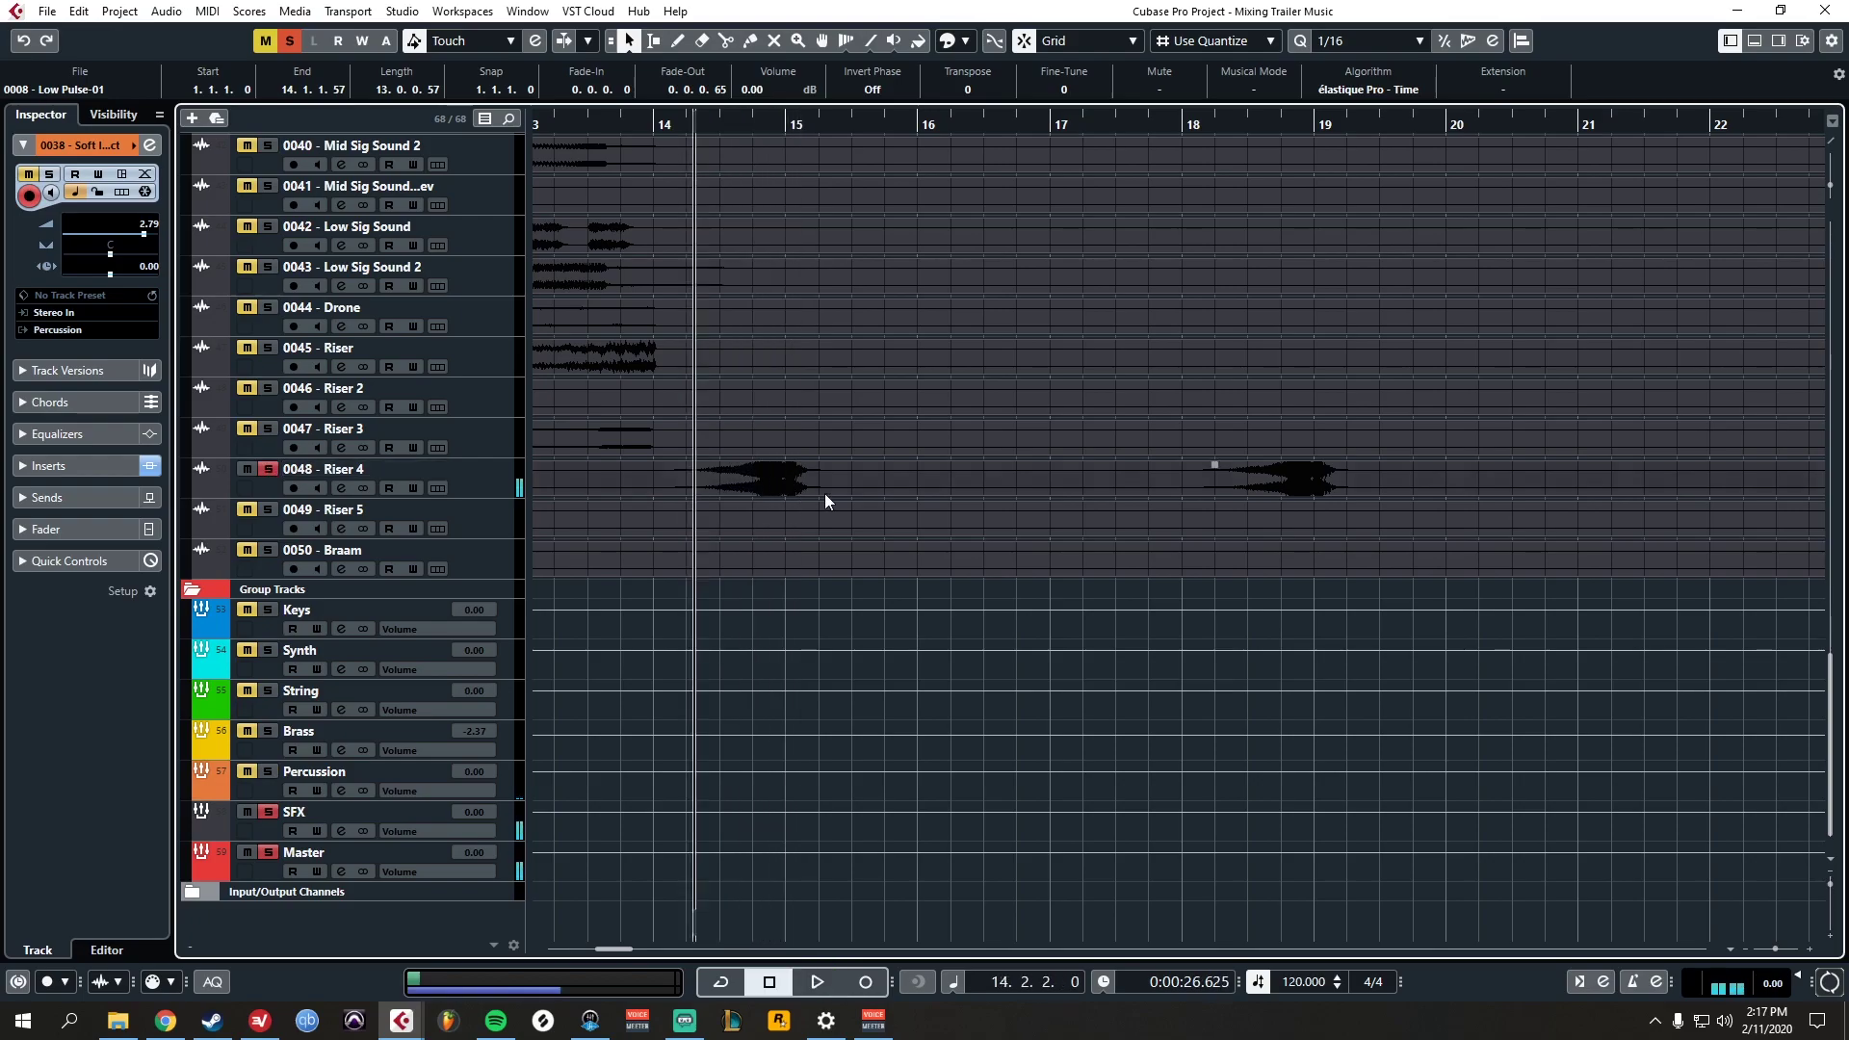
# - Insert StudioEQ in the first insert slot of the Riser 4 channel
pyautogui.click(695, 466)
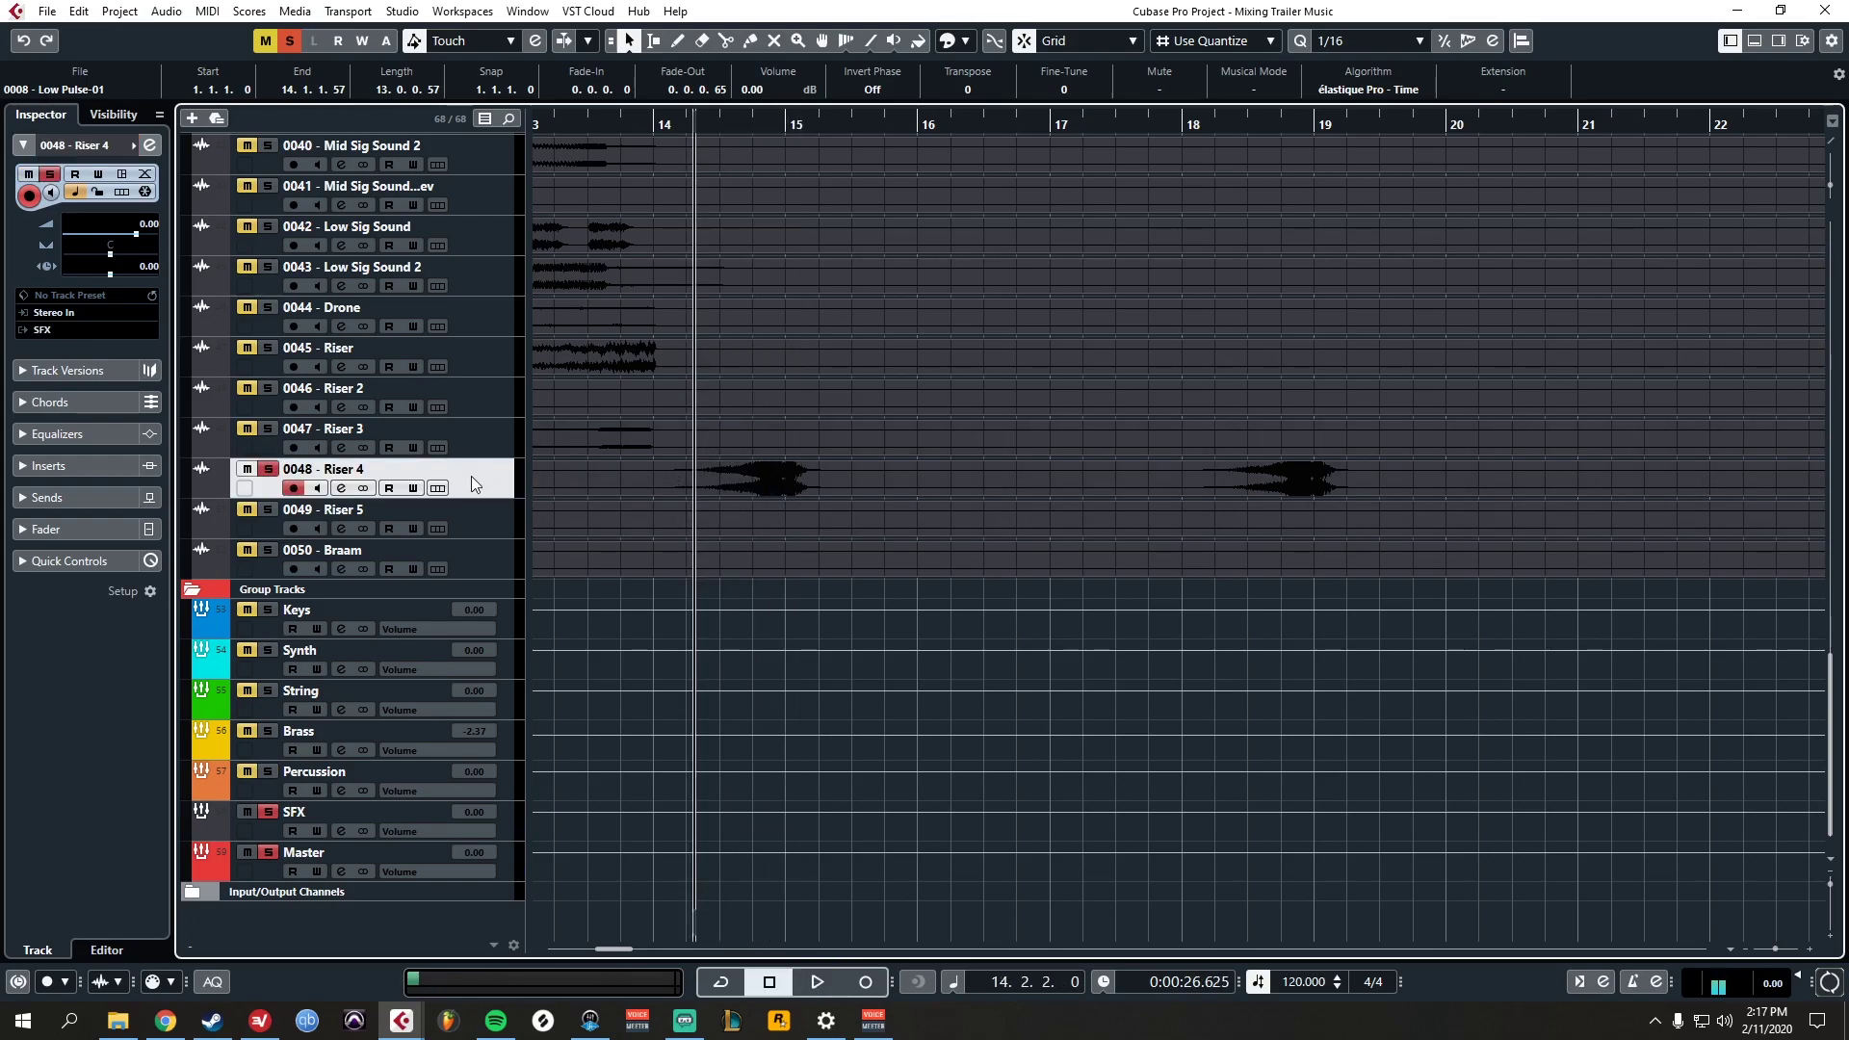
pyautogui.press('e')
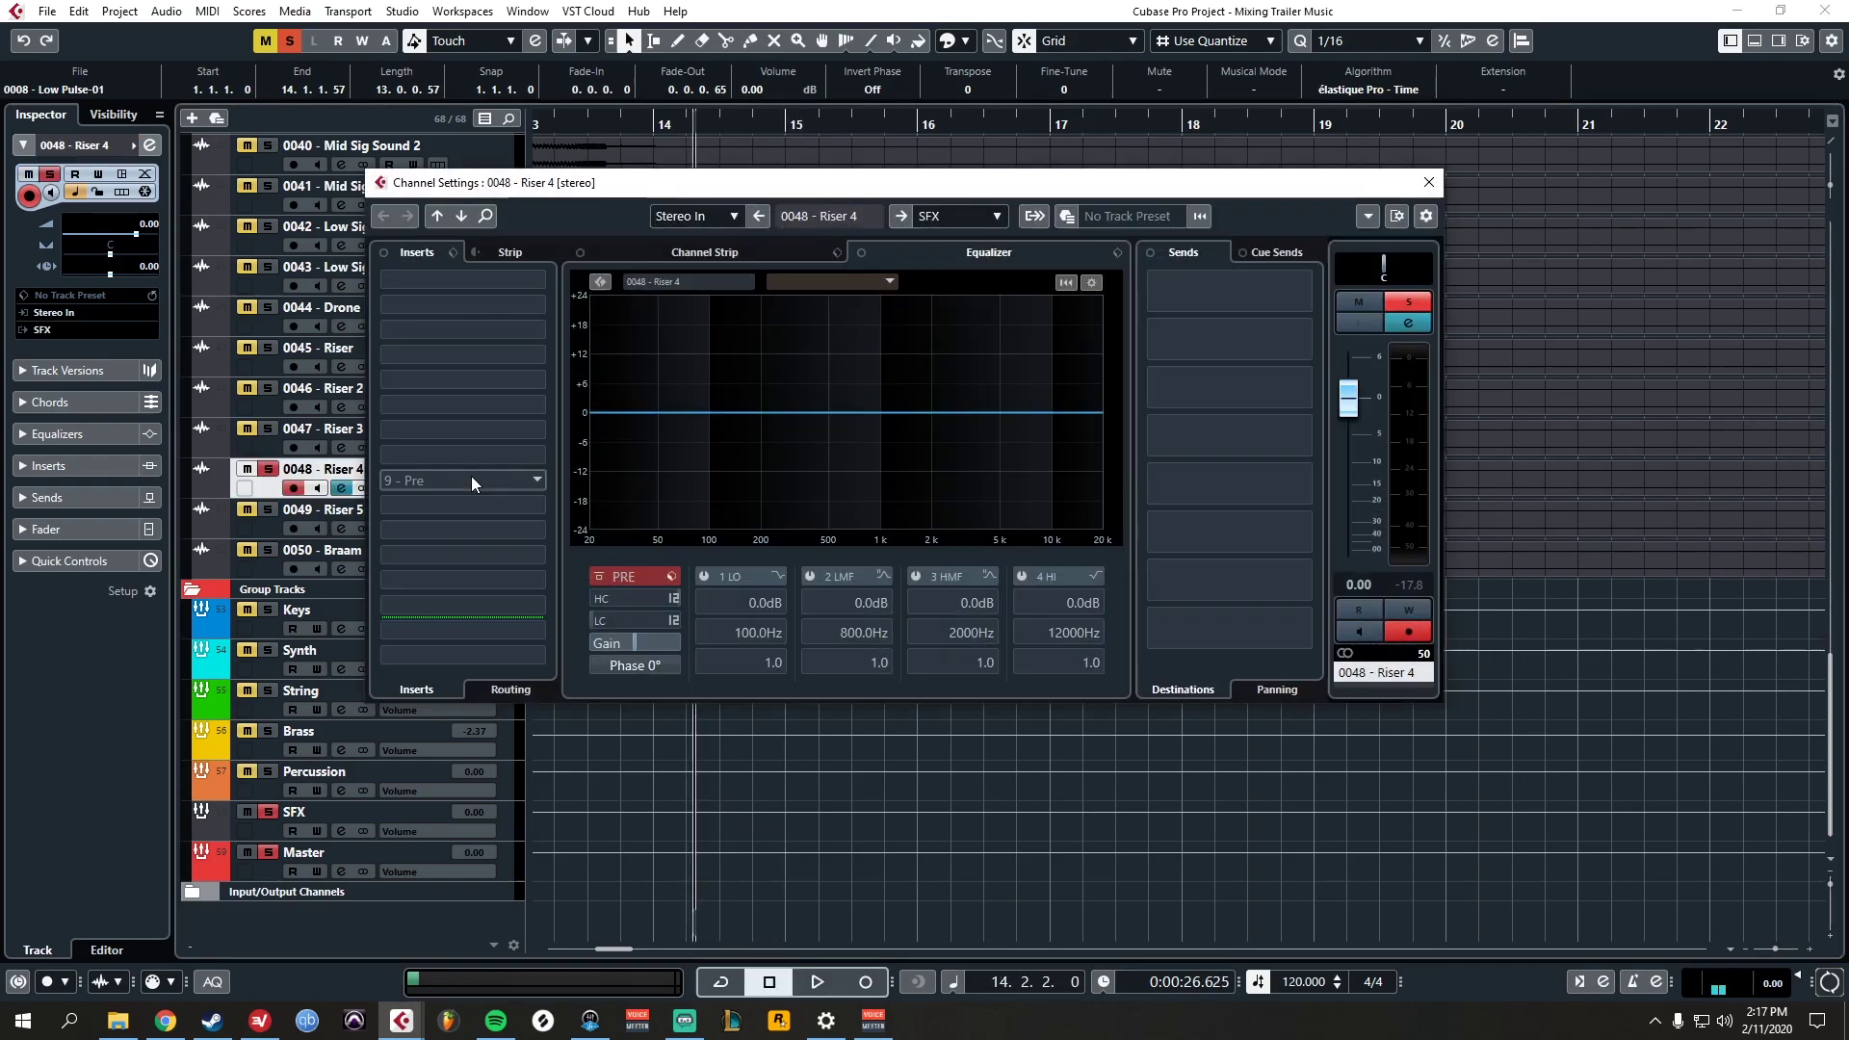
pyautogui.click(479, 285)
pyautogui.write('studio')
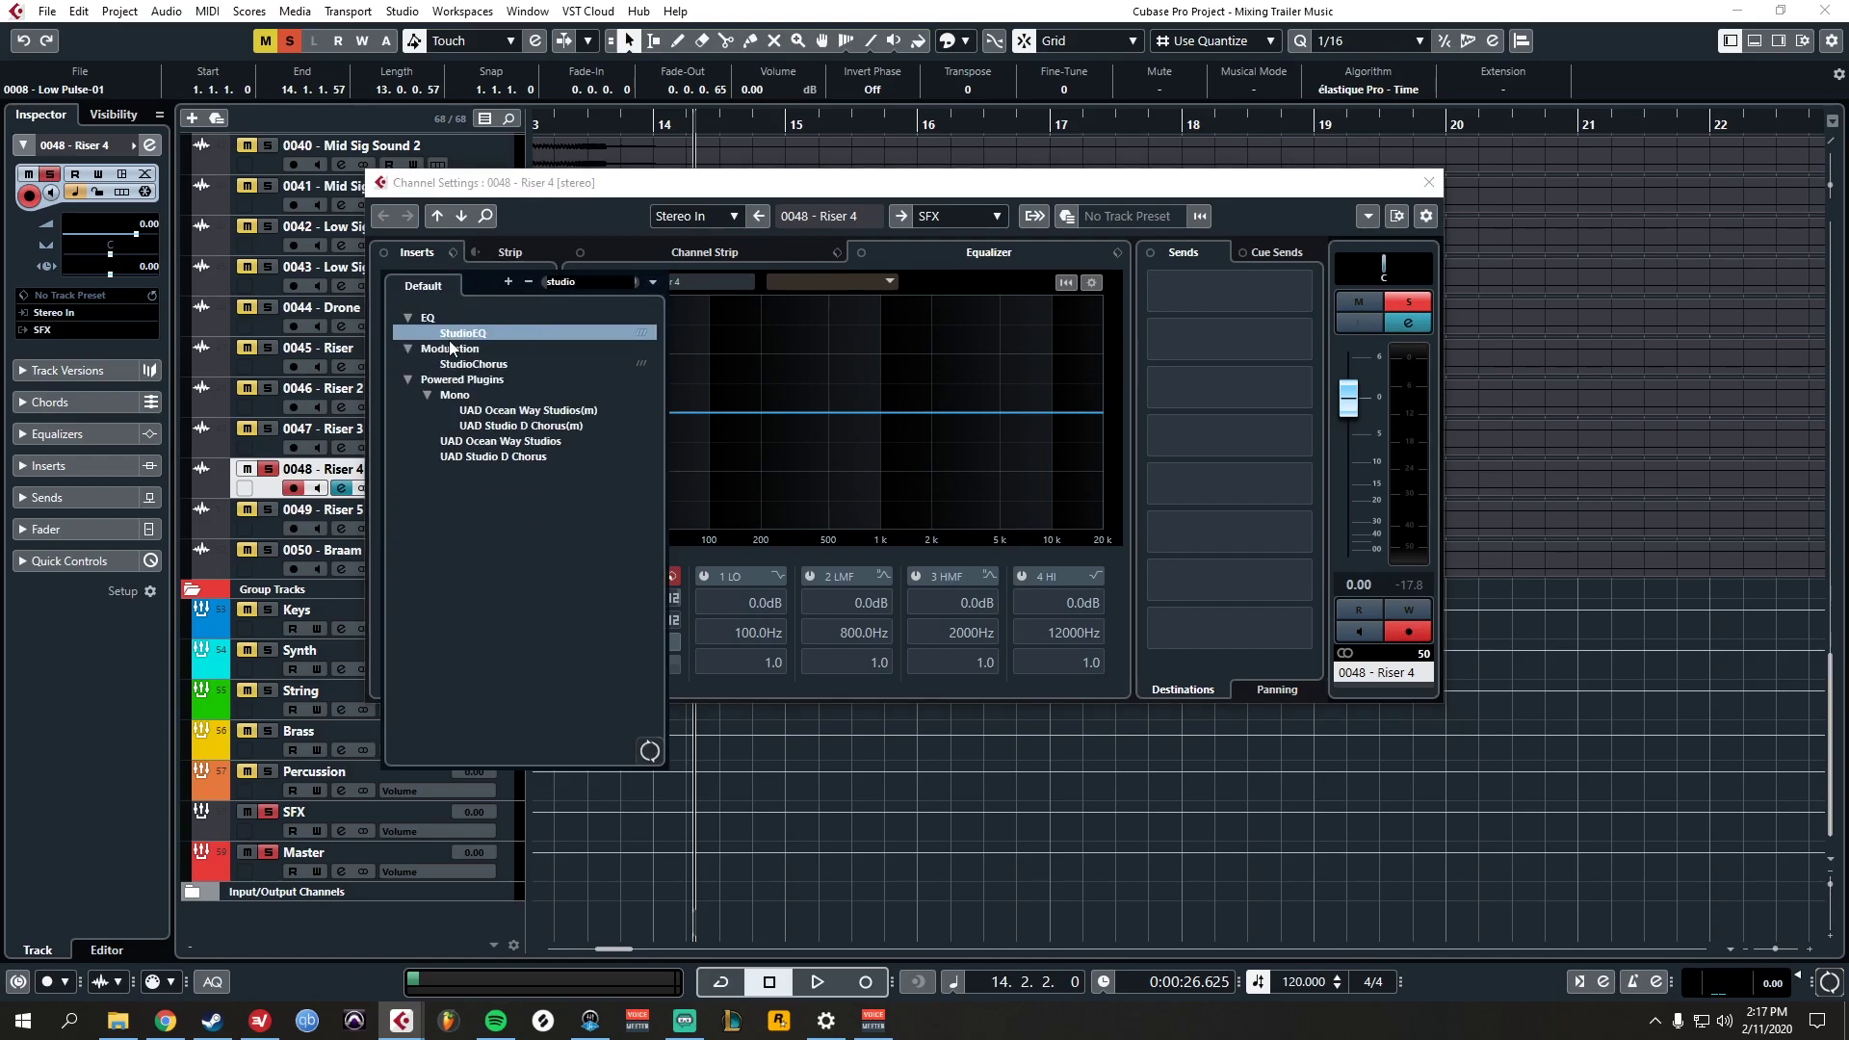
pyautogui.click(446, 333)
pyautogui.moveTo(1541, 187); pyautogui.dragTo(720, 199)
# - Cut StudioEQ band 3 on Riser 4 by about 7.5 dB around 3.51 kHz during playback
pyautogui.press('space')
pyautogui.moveTo(950, 419); pyautogui.dragTo(922, 446)
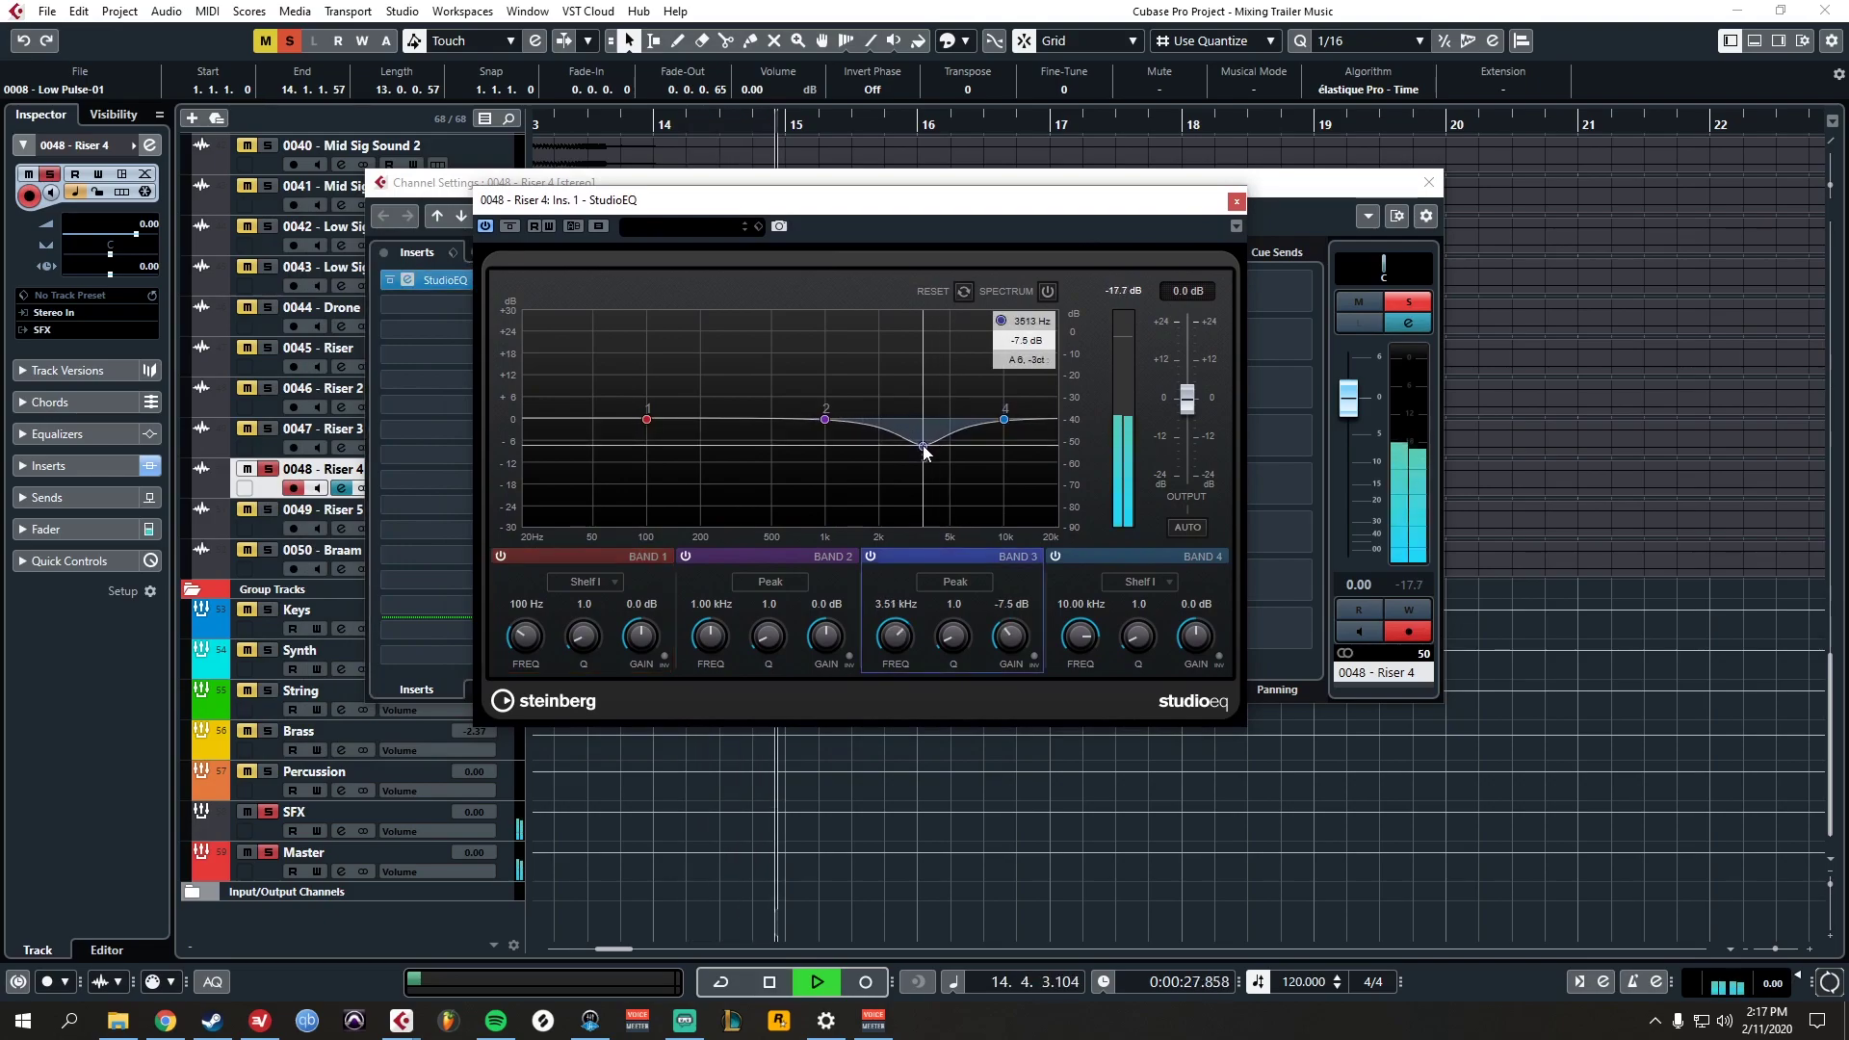
pyautogui.press('space')
pyautogui.press('space')
# - Compare the Riser 4 sound with StudioEQ bypassed and active during playback
pyautogui.click(510, 226)
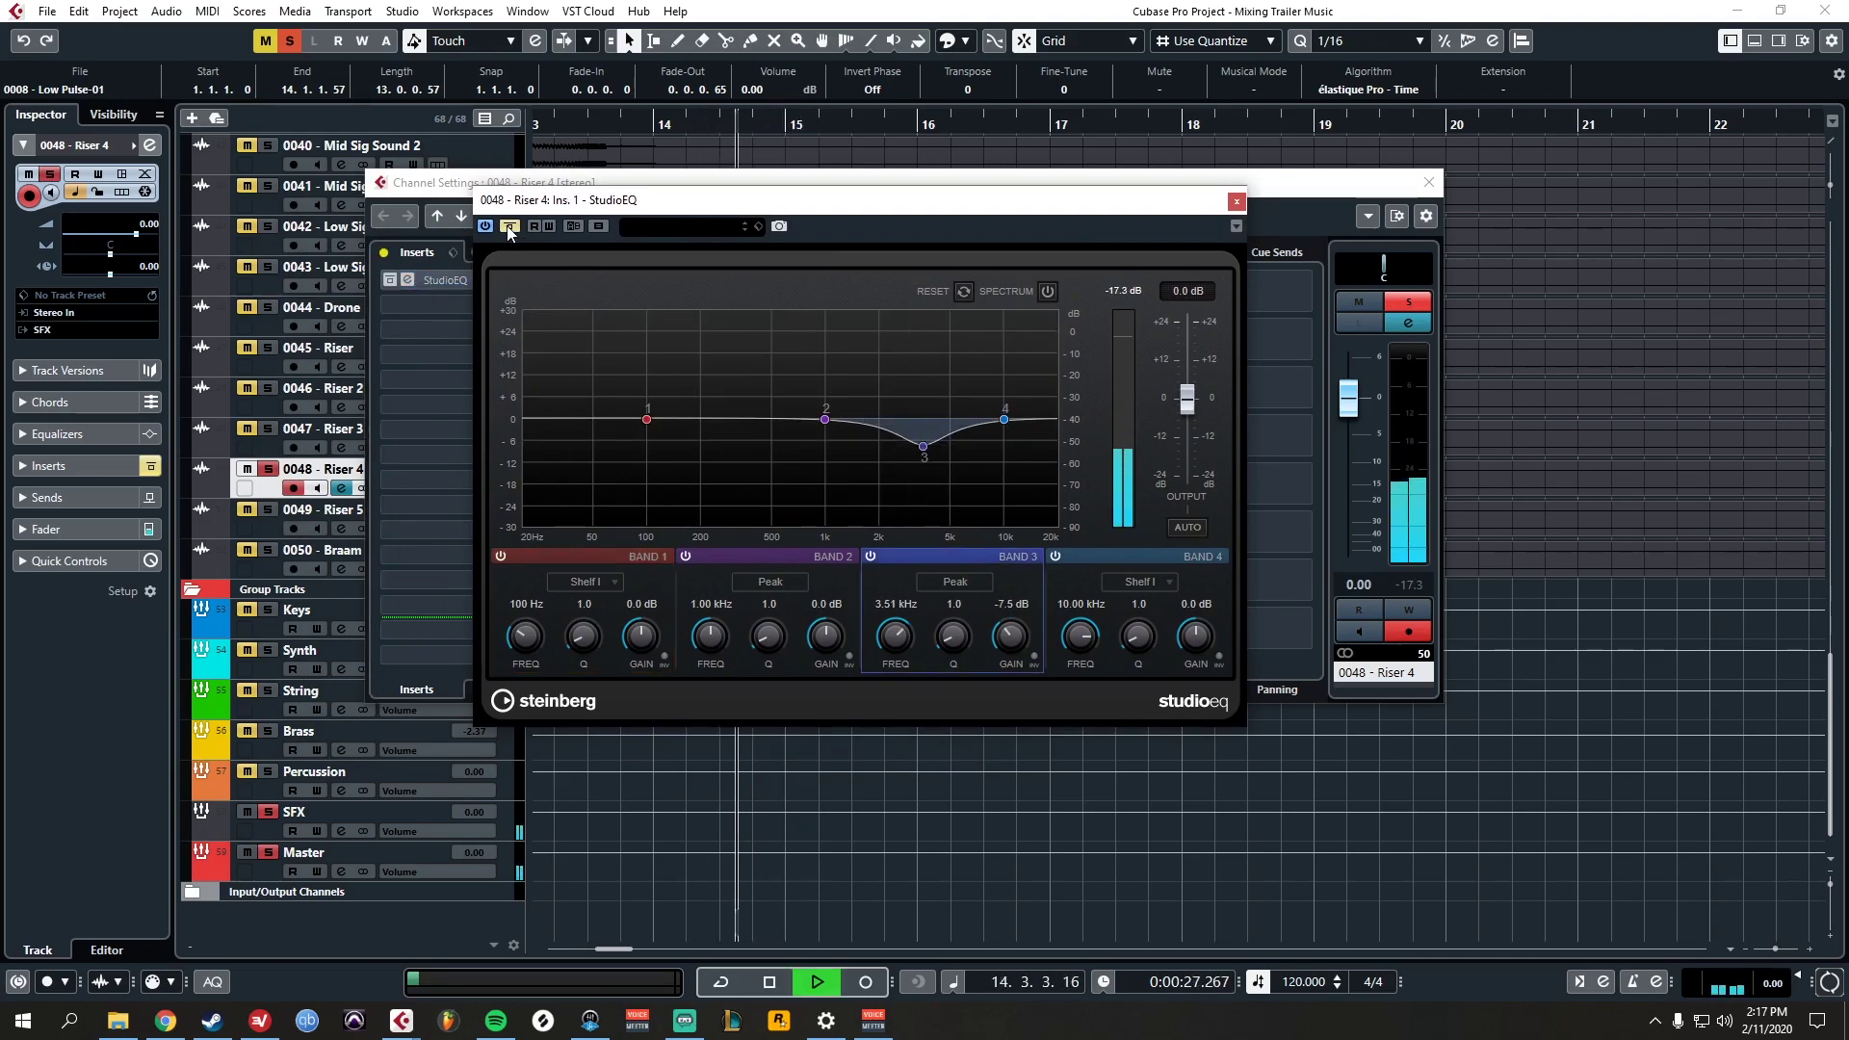
pyautogui.press('space')
pyautogui.click(507, 228)
pyautogui.press('space')
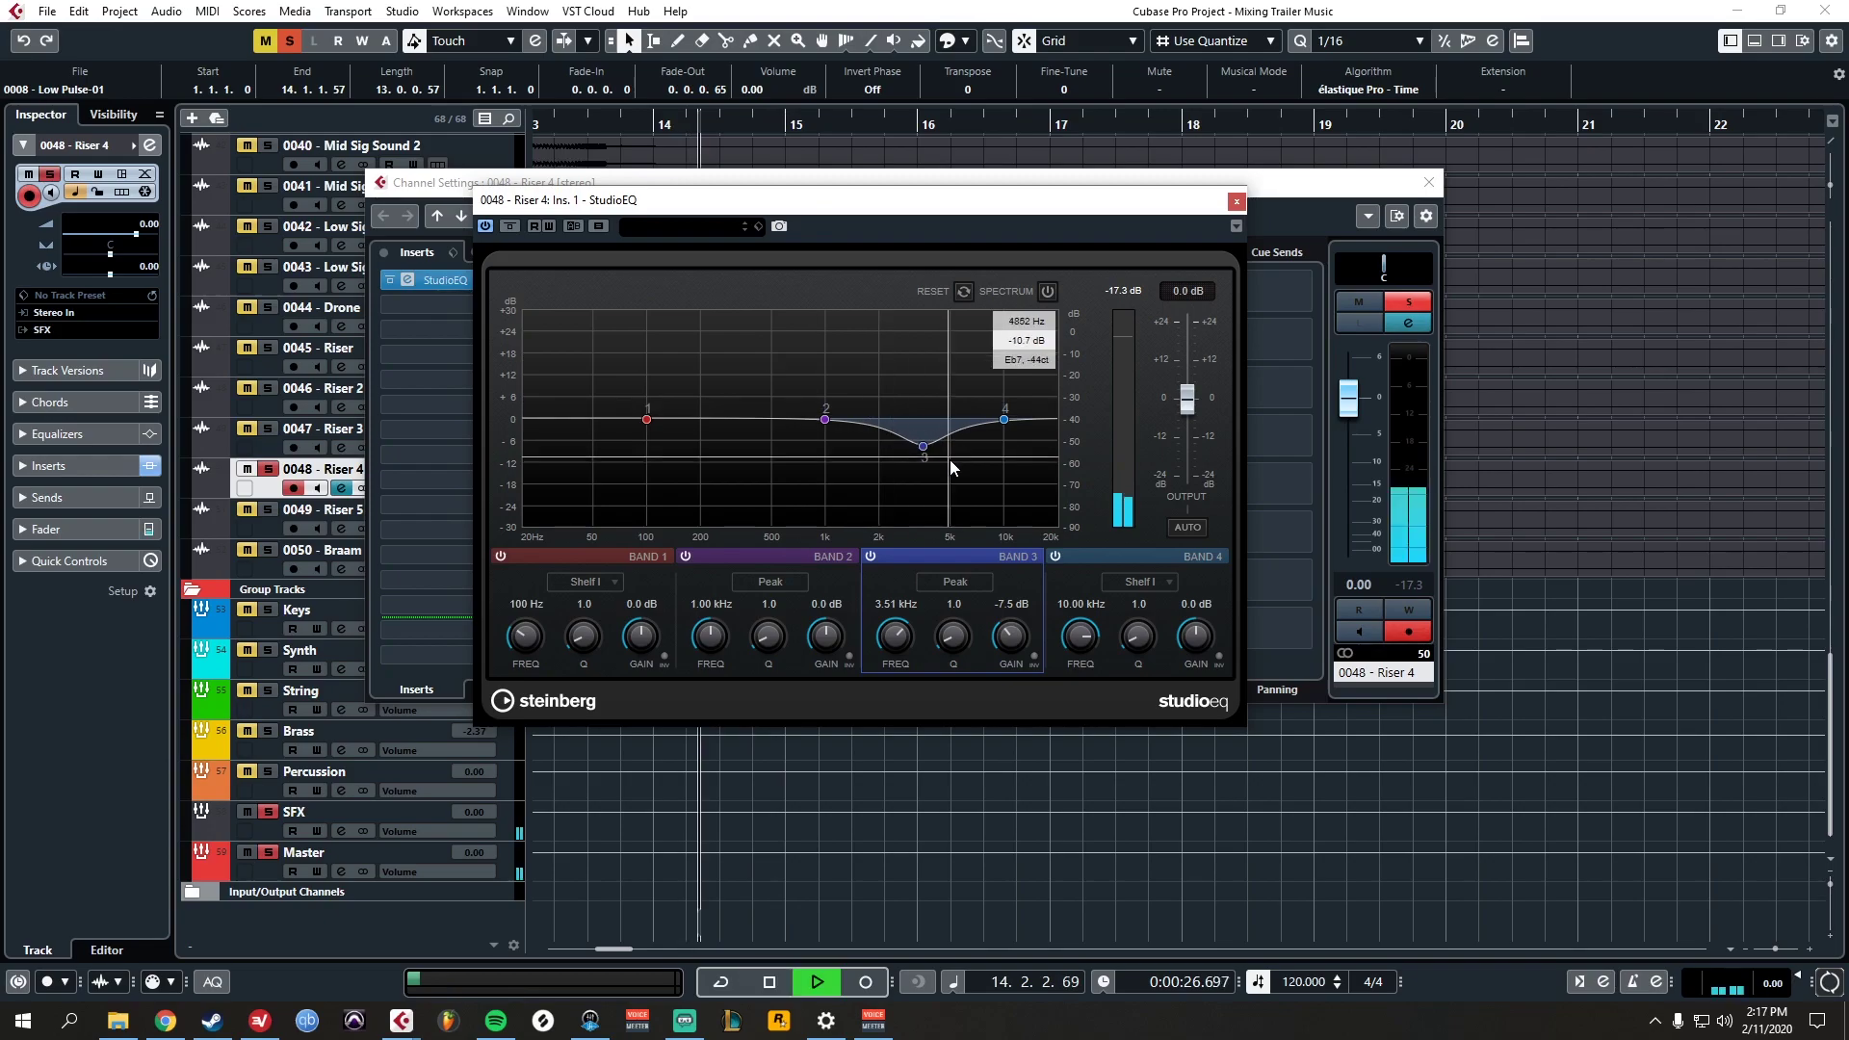
# - Broaden StudioEQ band 3 on Riser 4 to Q 0.5 at about 3.93 kHz and -6.4 dB, then close the plug-in and channel settings
pyautogui.scroll(-5, 925, 447)
pyautogui.moveTo(924, 448)
pyautogui.mouseDown()
pyautogui.moveTo(941, 449)
pyautogui.moveTo(896, 453)
pyautogui.moveTo(933, 448)
pyautogui.mouseUp()
pyautogui.press('space')
pyautogui.press('space')
pyautogui.press('space')
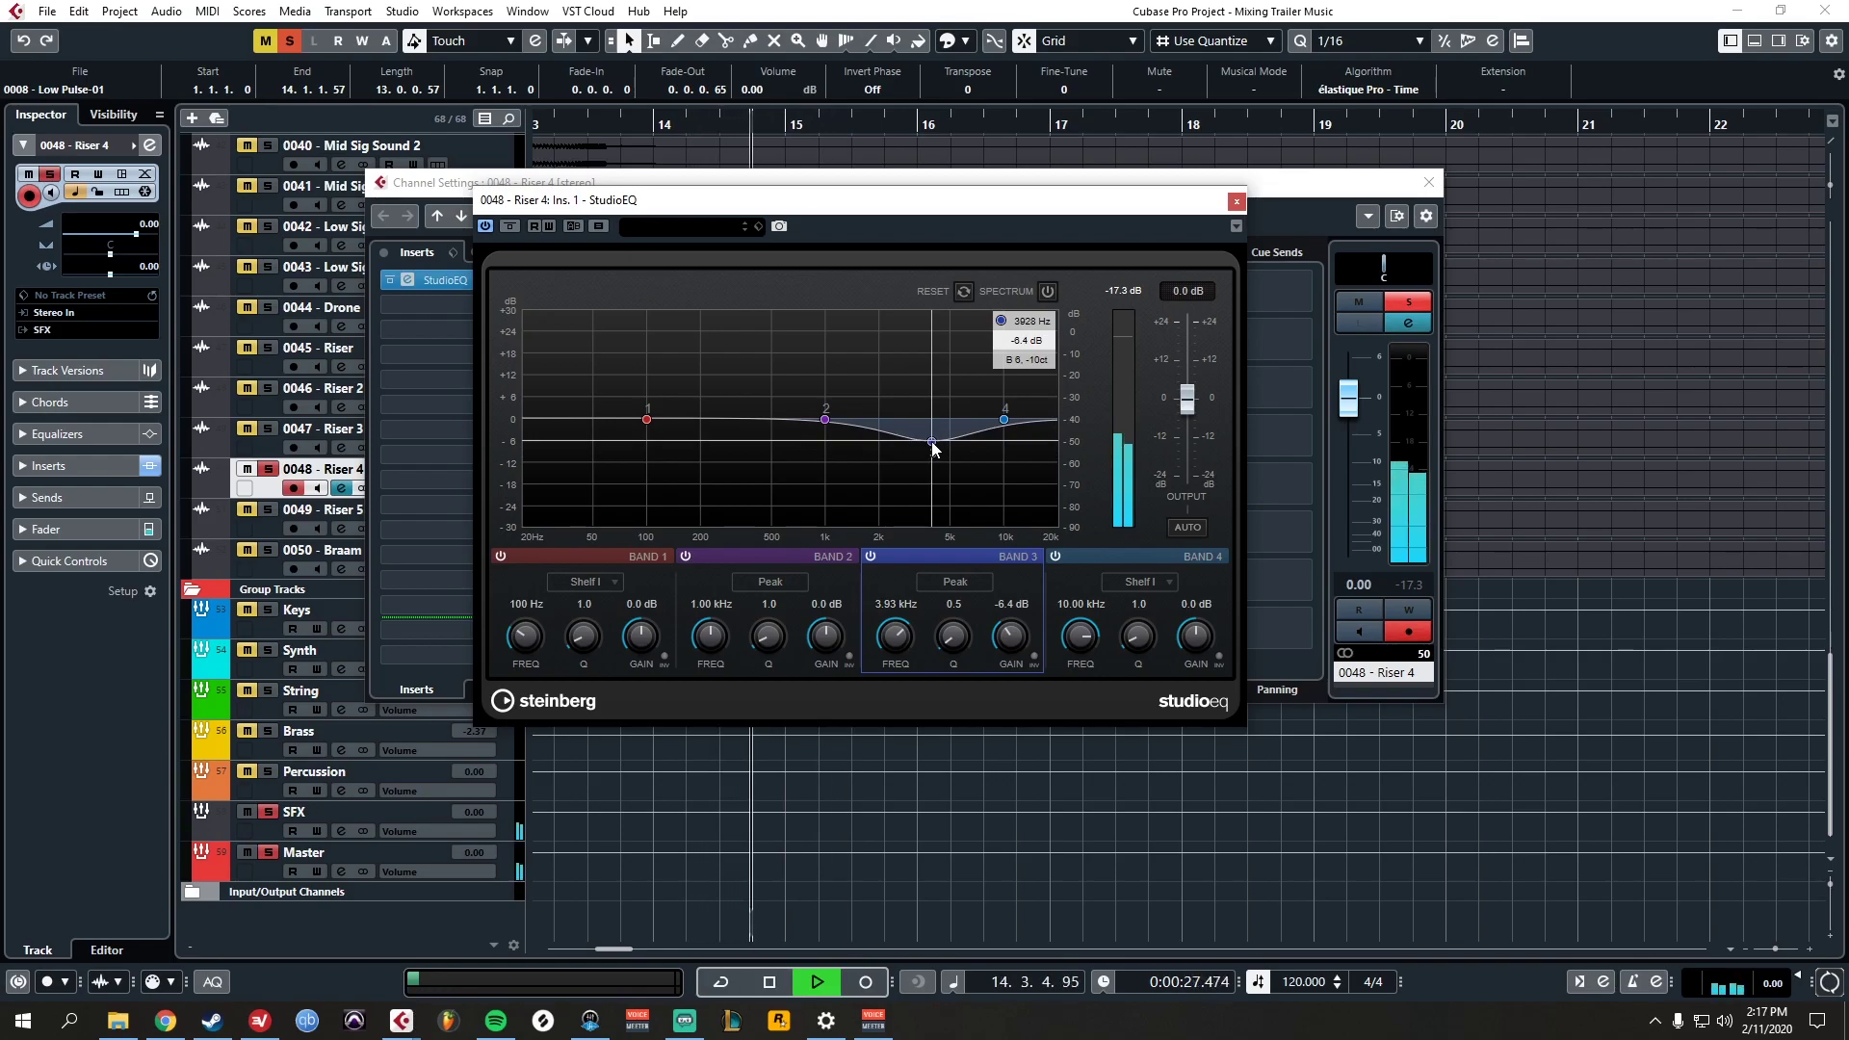
pyautogui.press('space')
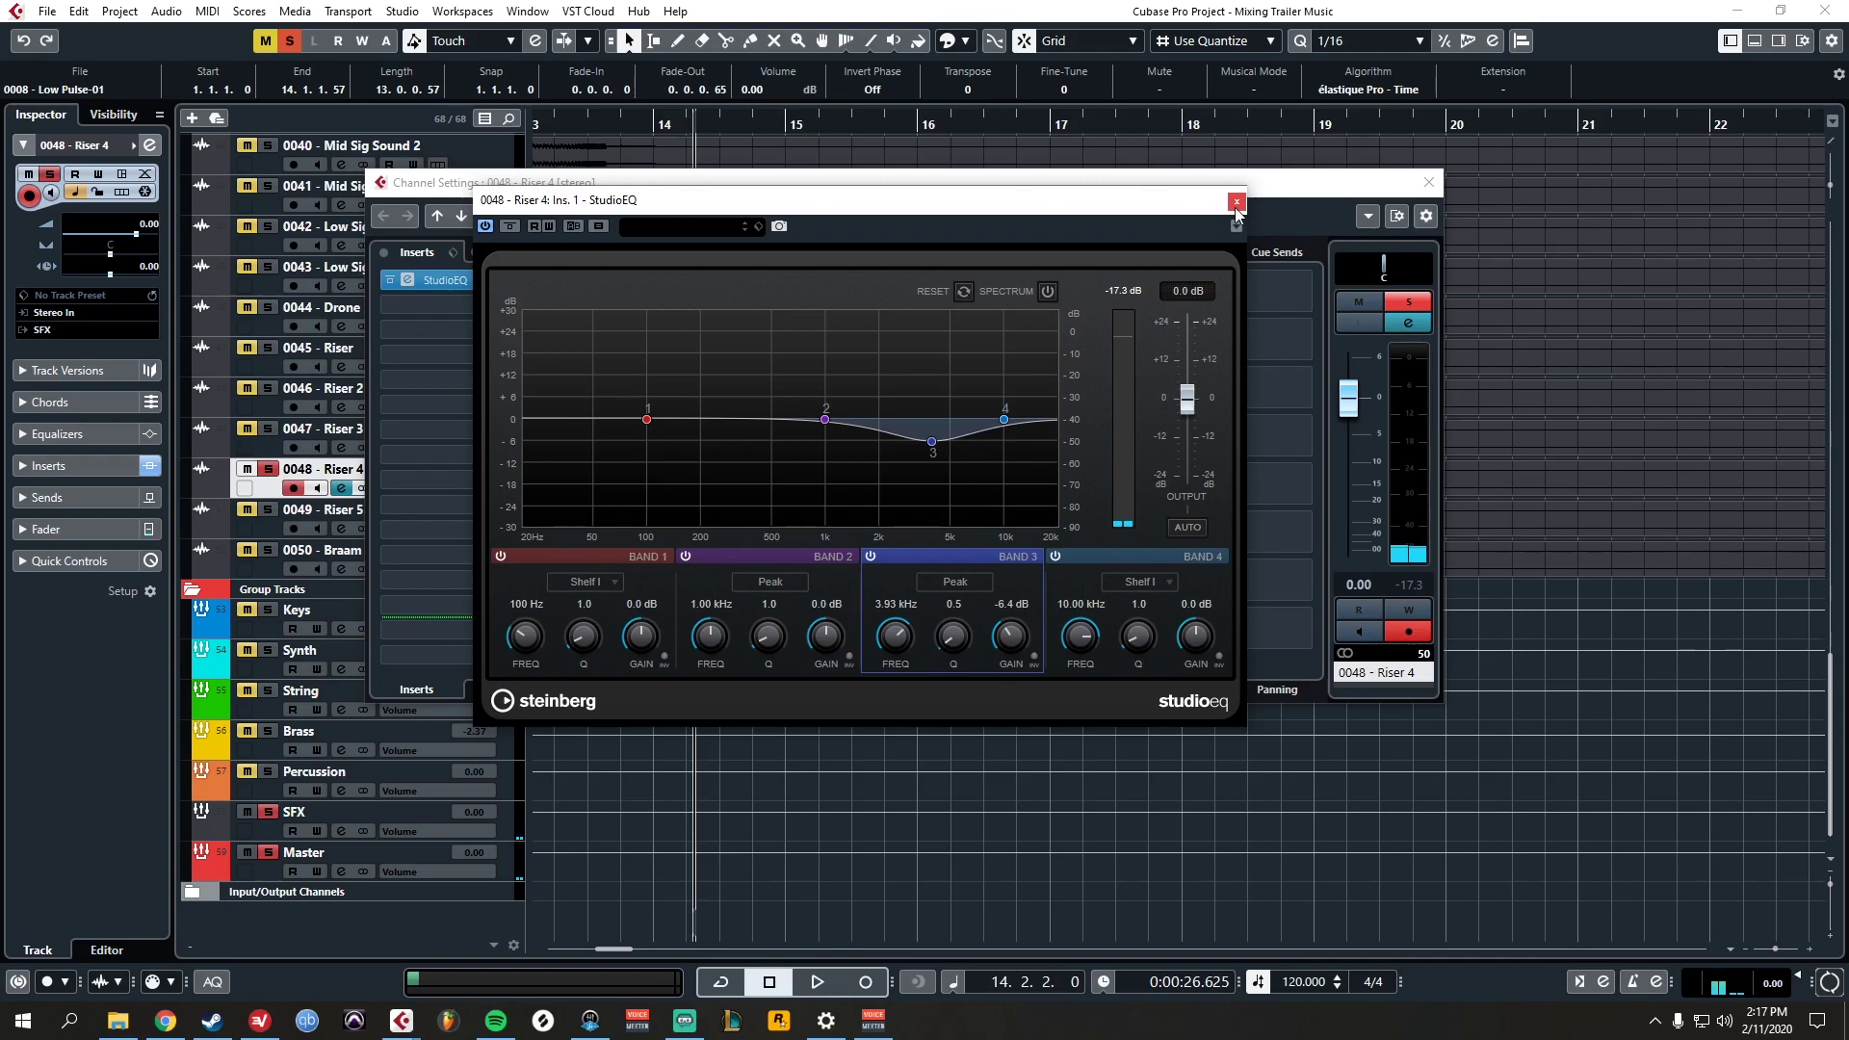
pyautogui.click(1235, 202)
pyautogui.click(1428, 182)
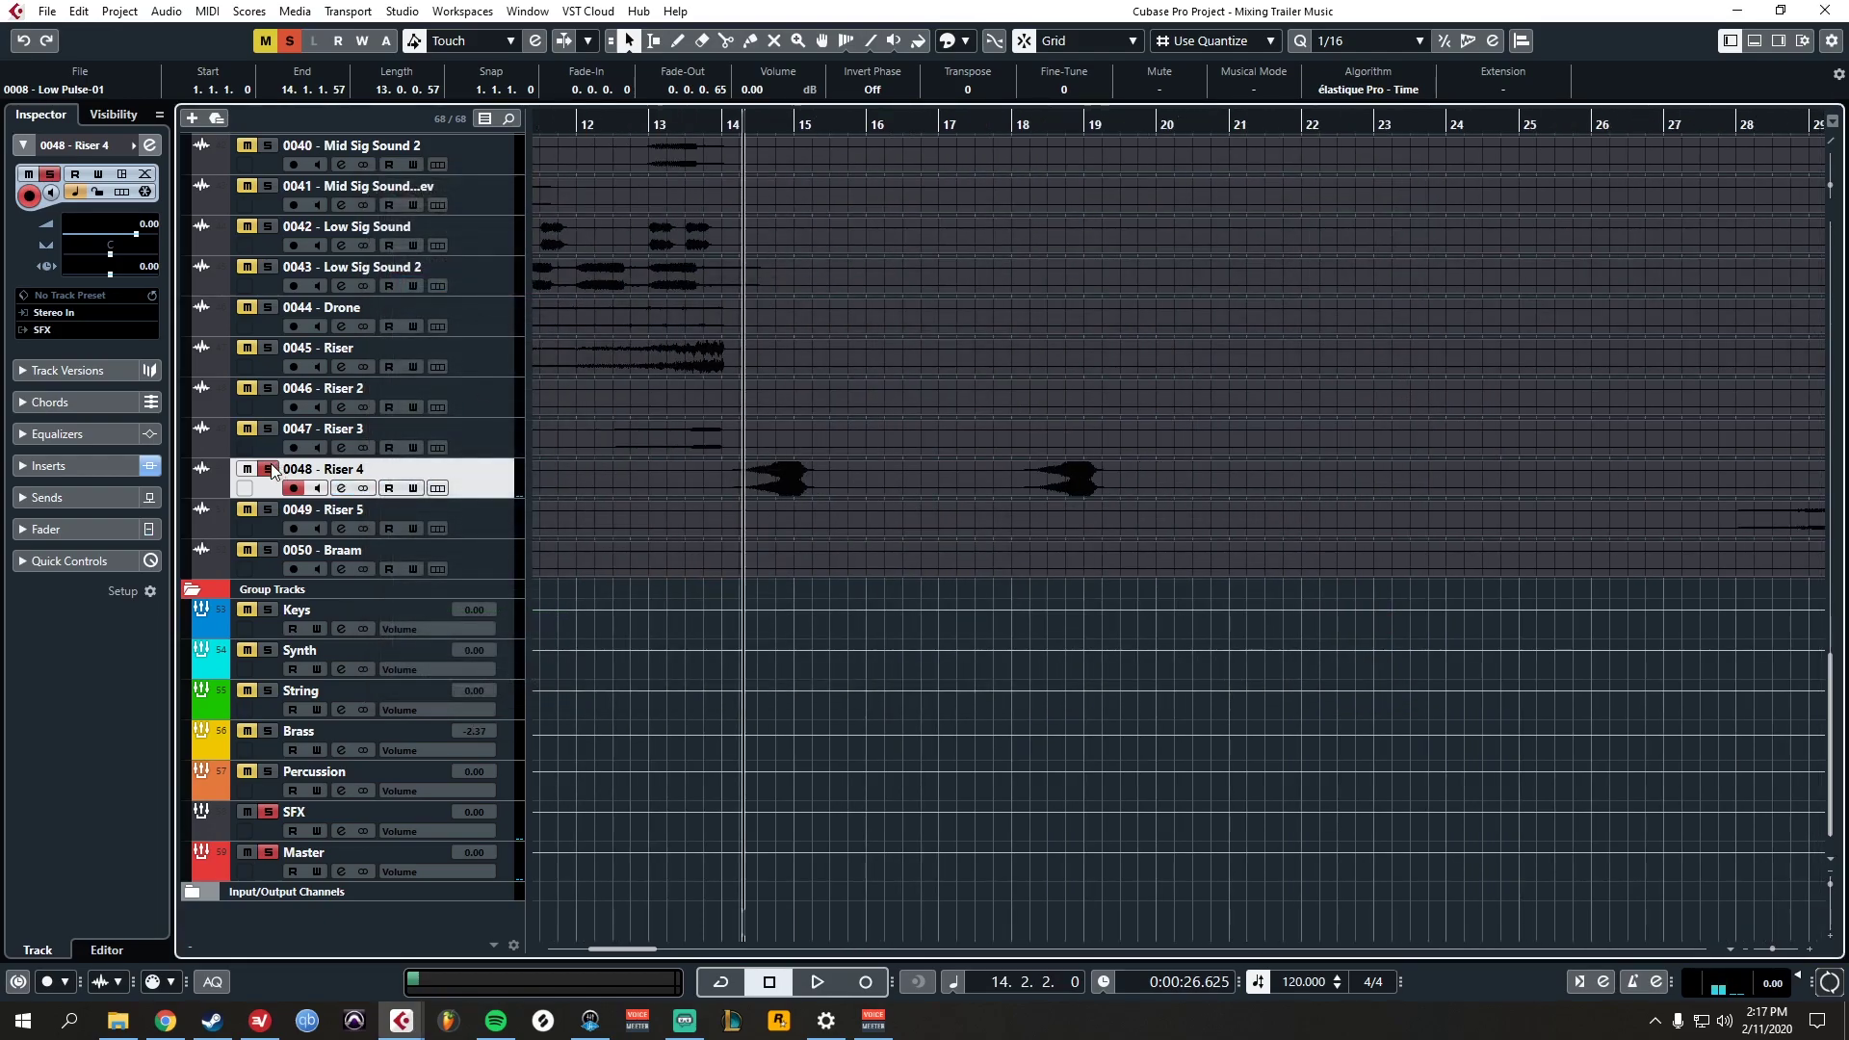
# - Turn off the solo on Riser 4 and play the full mix from bar 14
pyautogui.click(271, 466)
pyautogui.scroll(4, 643, 312)
pyautogui.click(900, 126)
pyautogui.press('space')
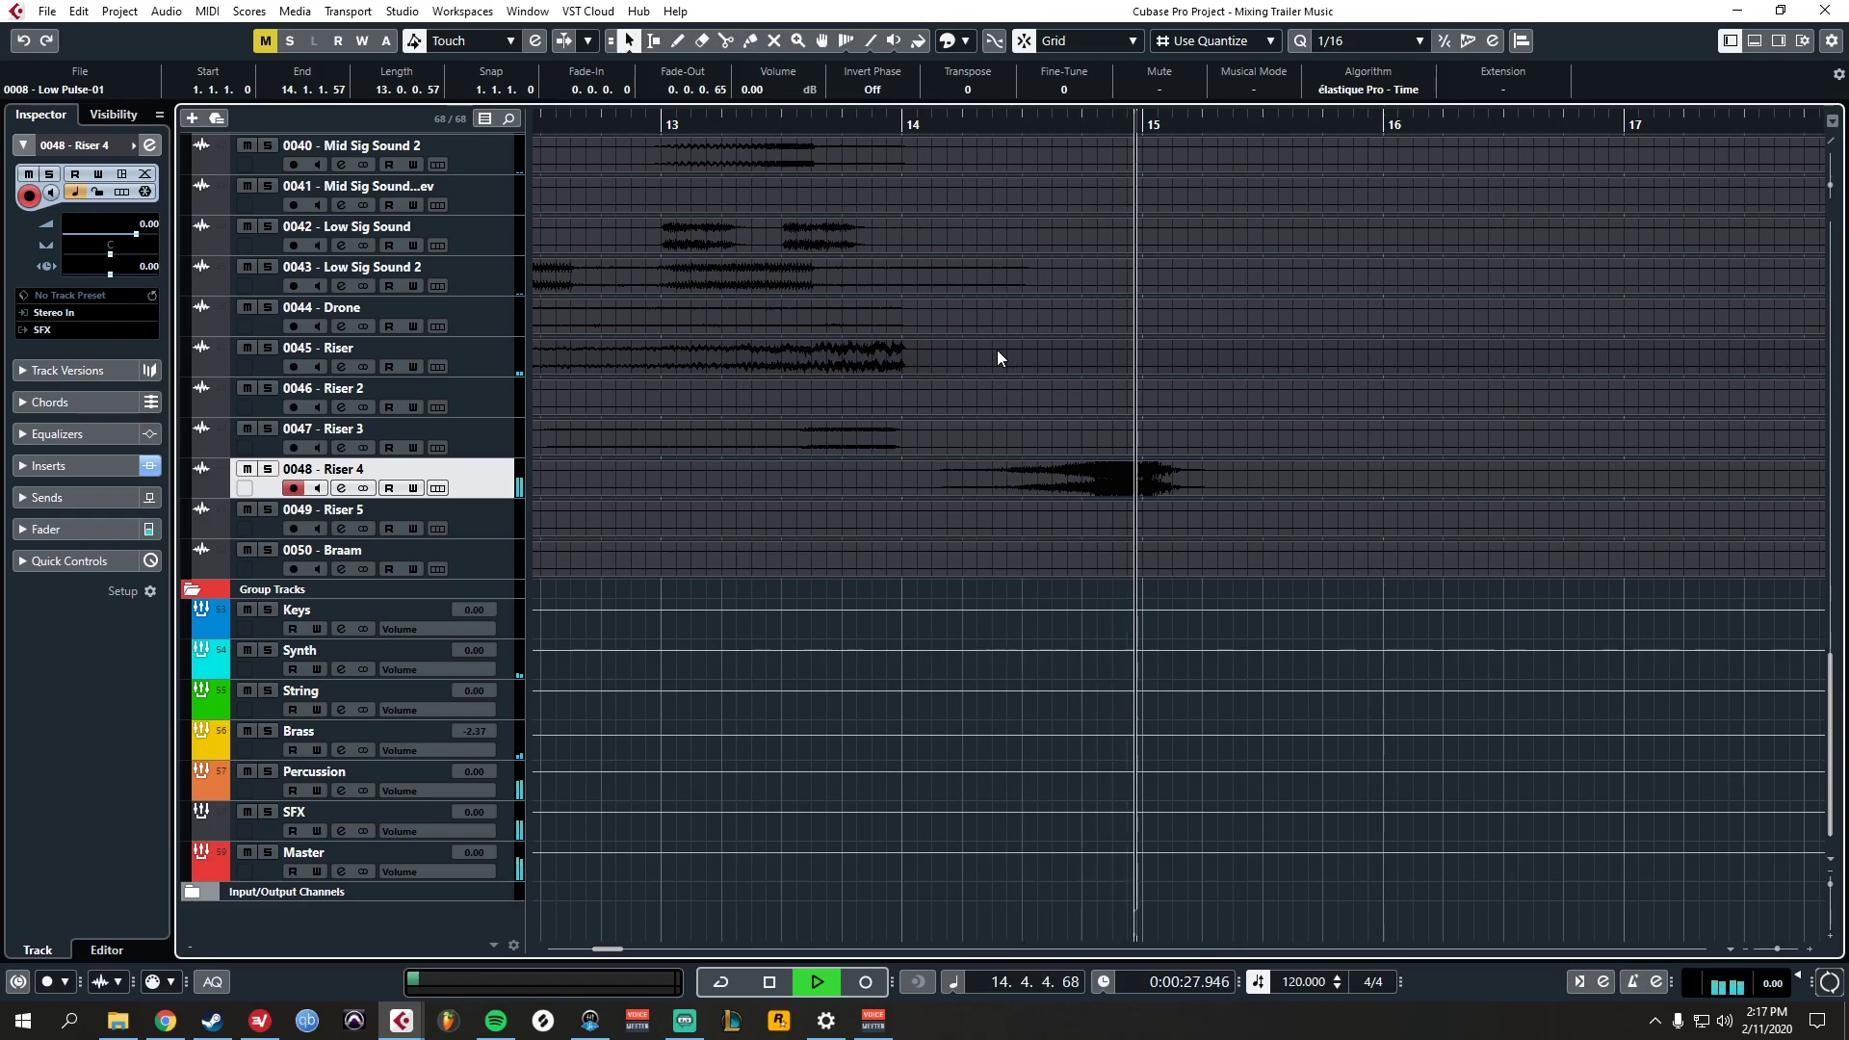
pyautogui.press('space')
# - Lower the Brass group fader in the MixConsole to about -4.83 dB while the mix plays
pyautogui.scroll(5, 940, 387)
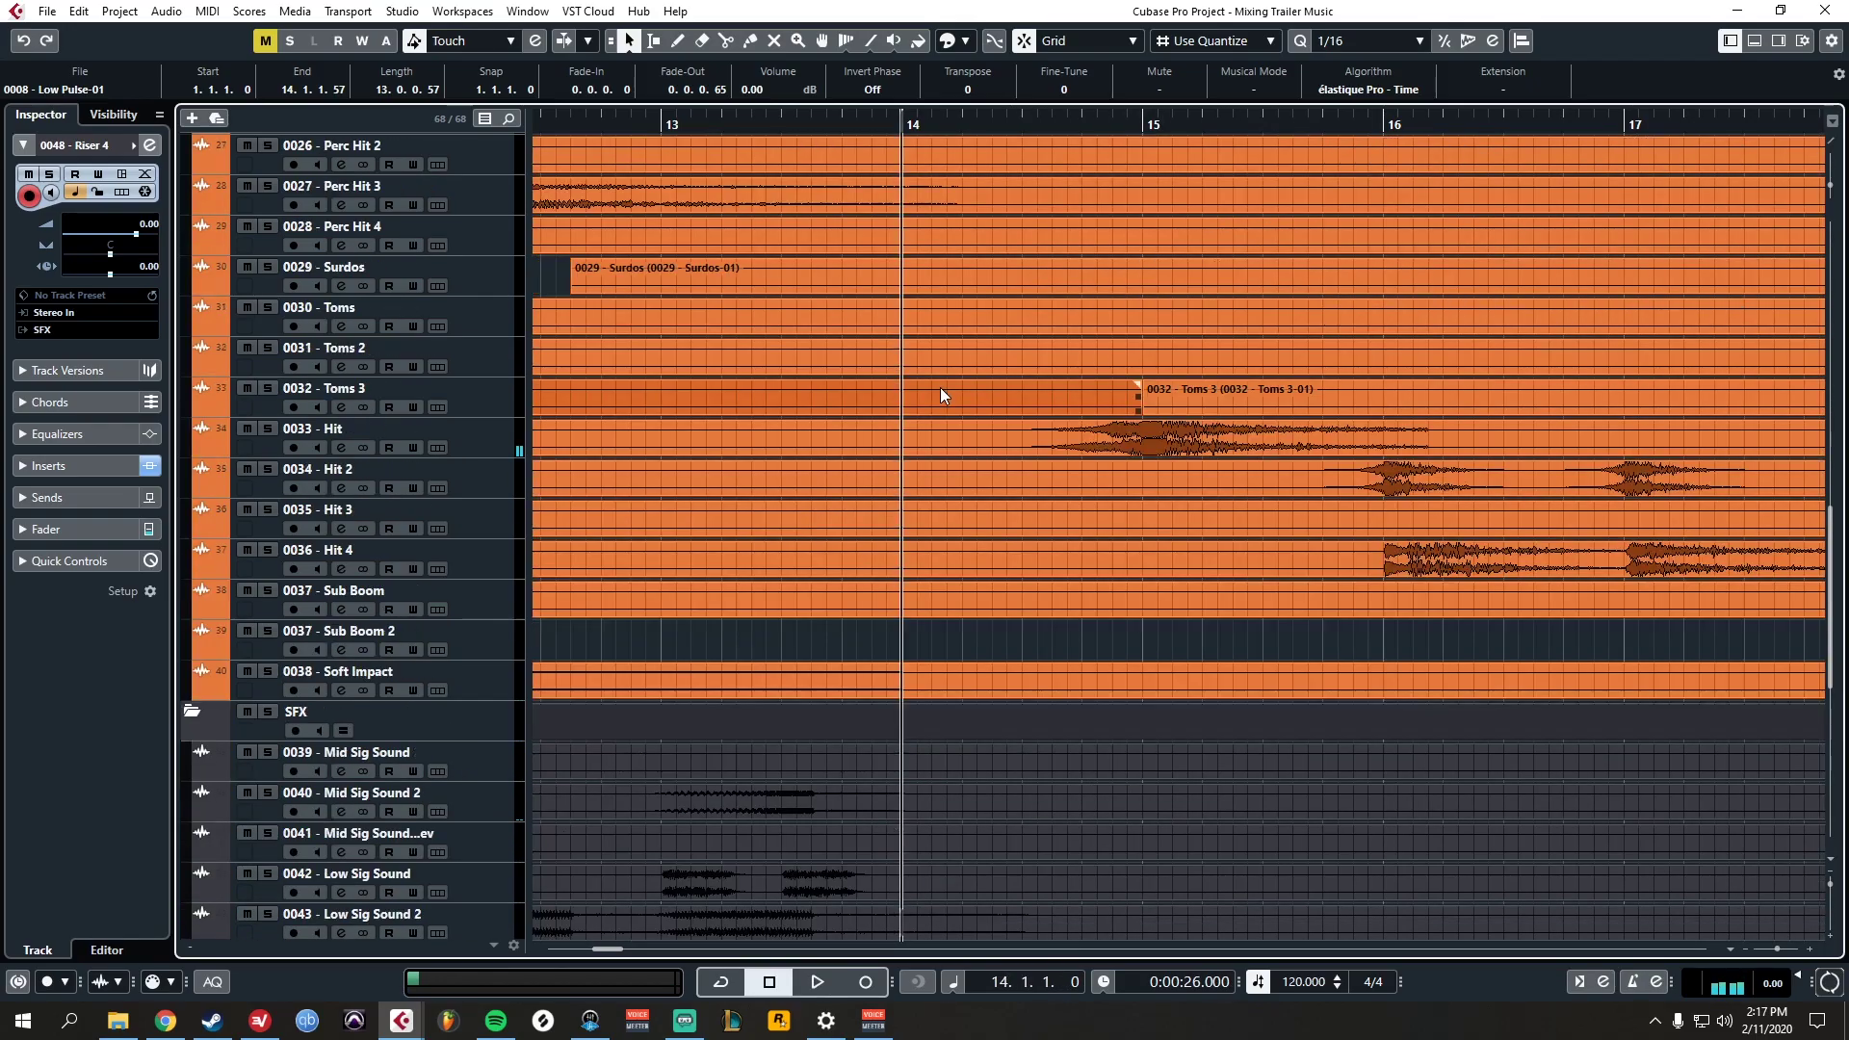
pyautogui.scroll(6, 940, 387)
pyautogui.scroll(1, 939, 389)
pyautogui.scroll(-3, 939, 389)
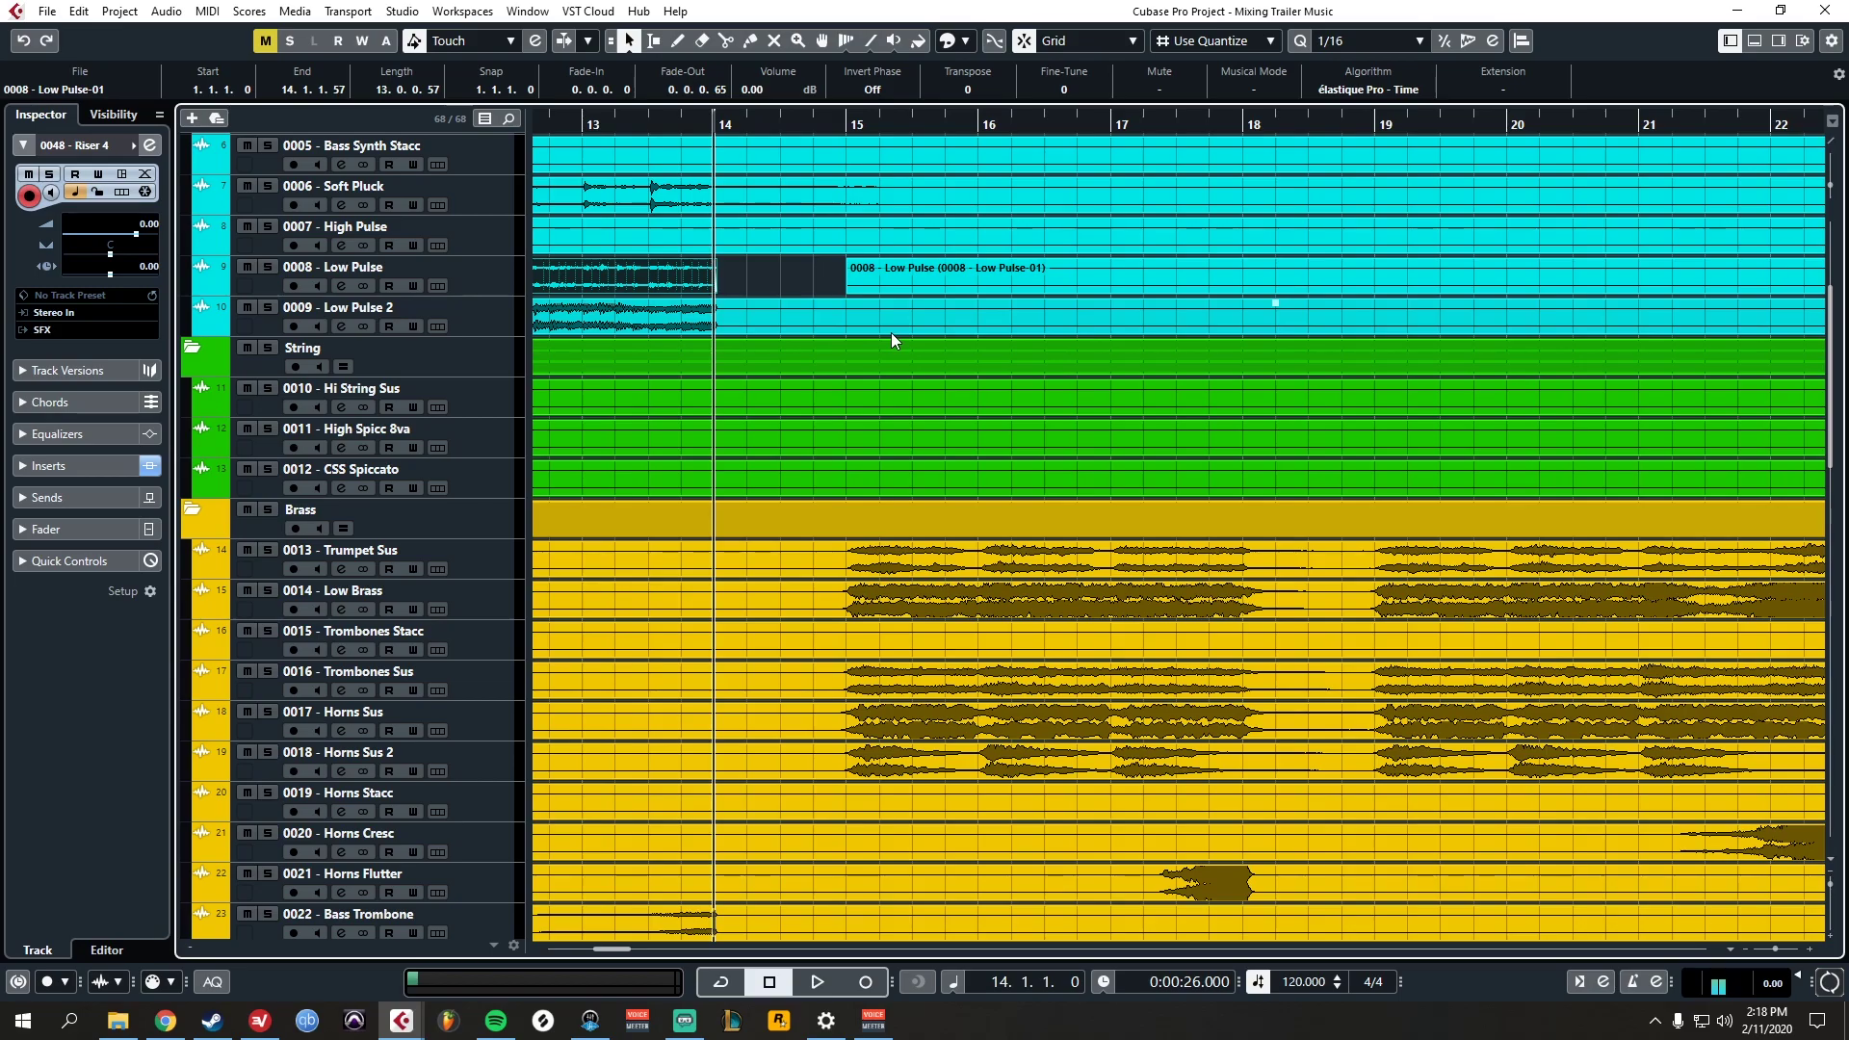
pyautogui.press('F3')
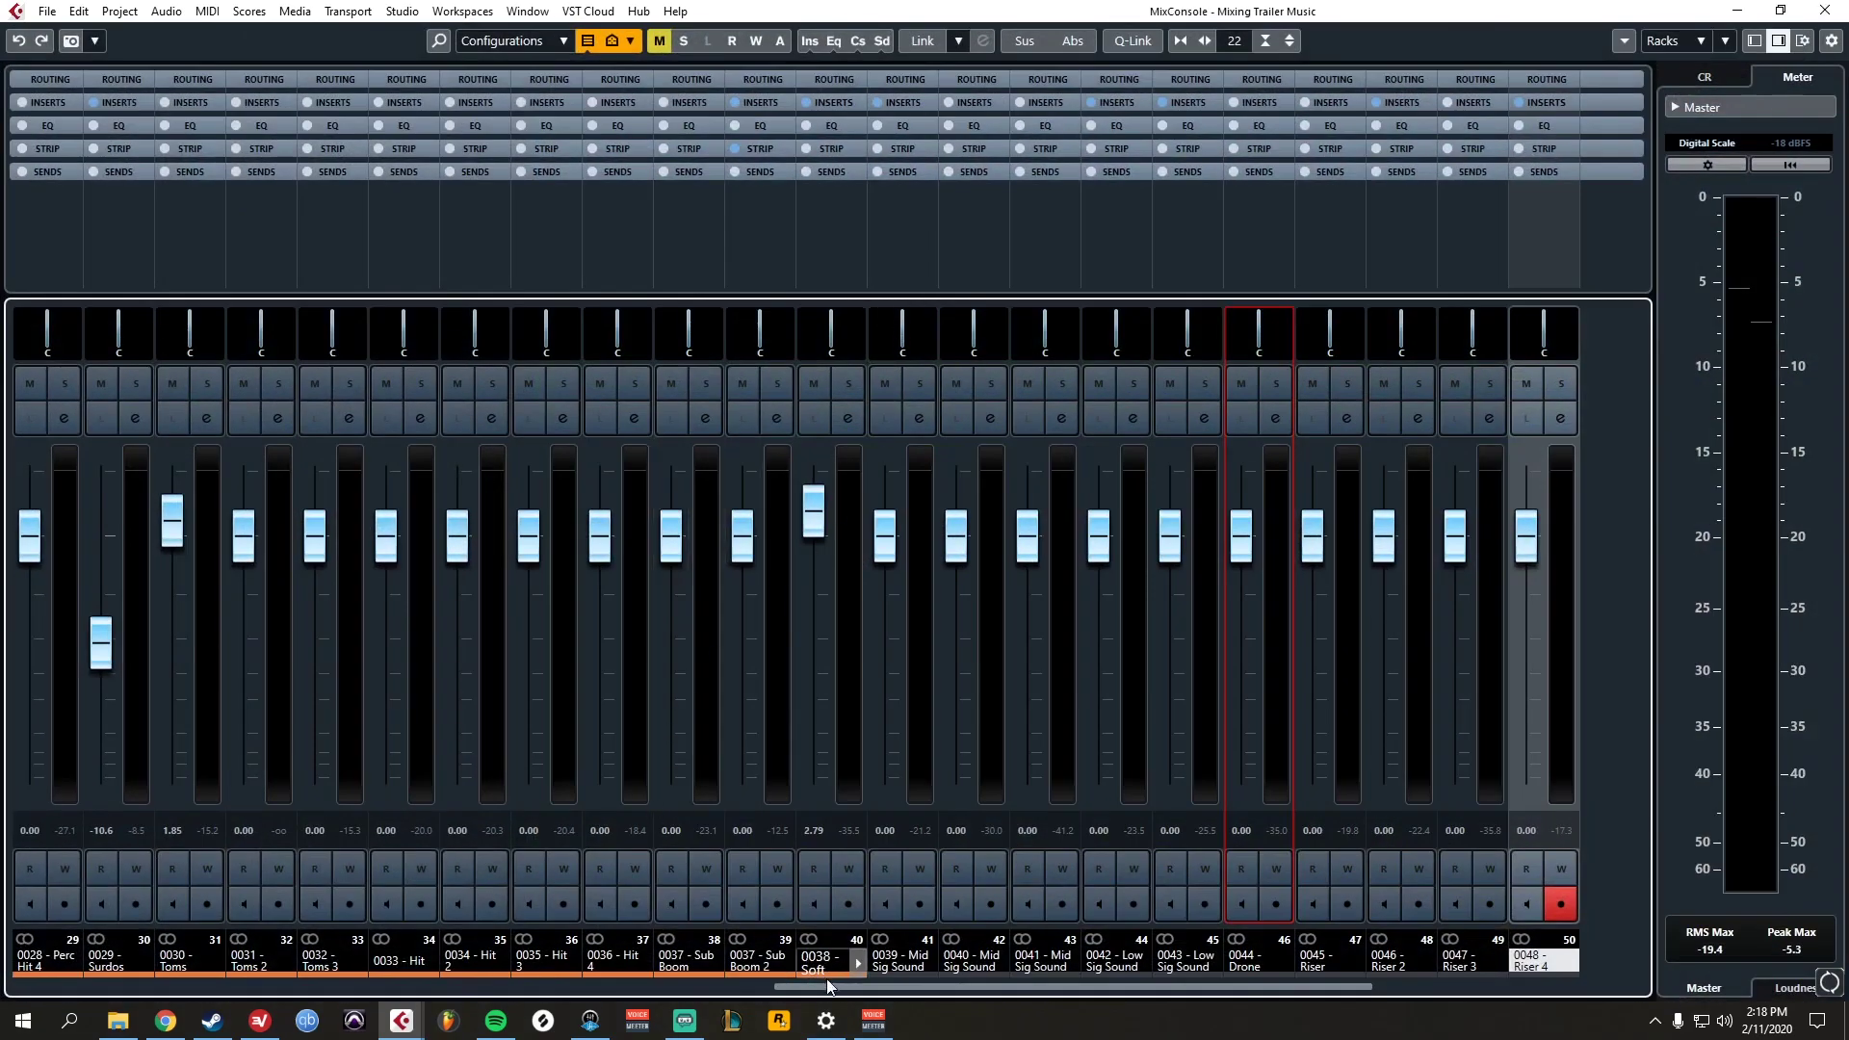
pyautogui.moveTo(817, 988); pyautogui.dragTo(1132, 983)
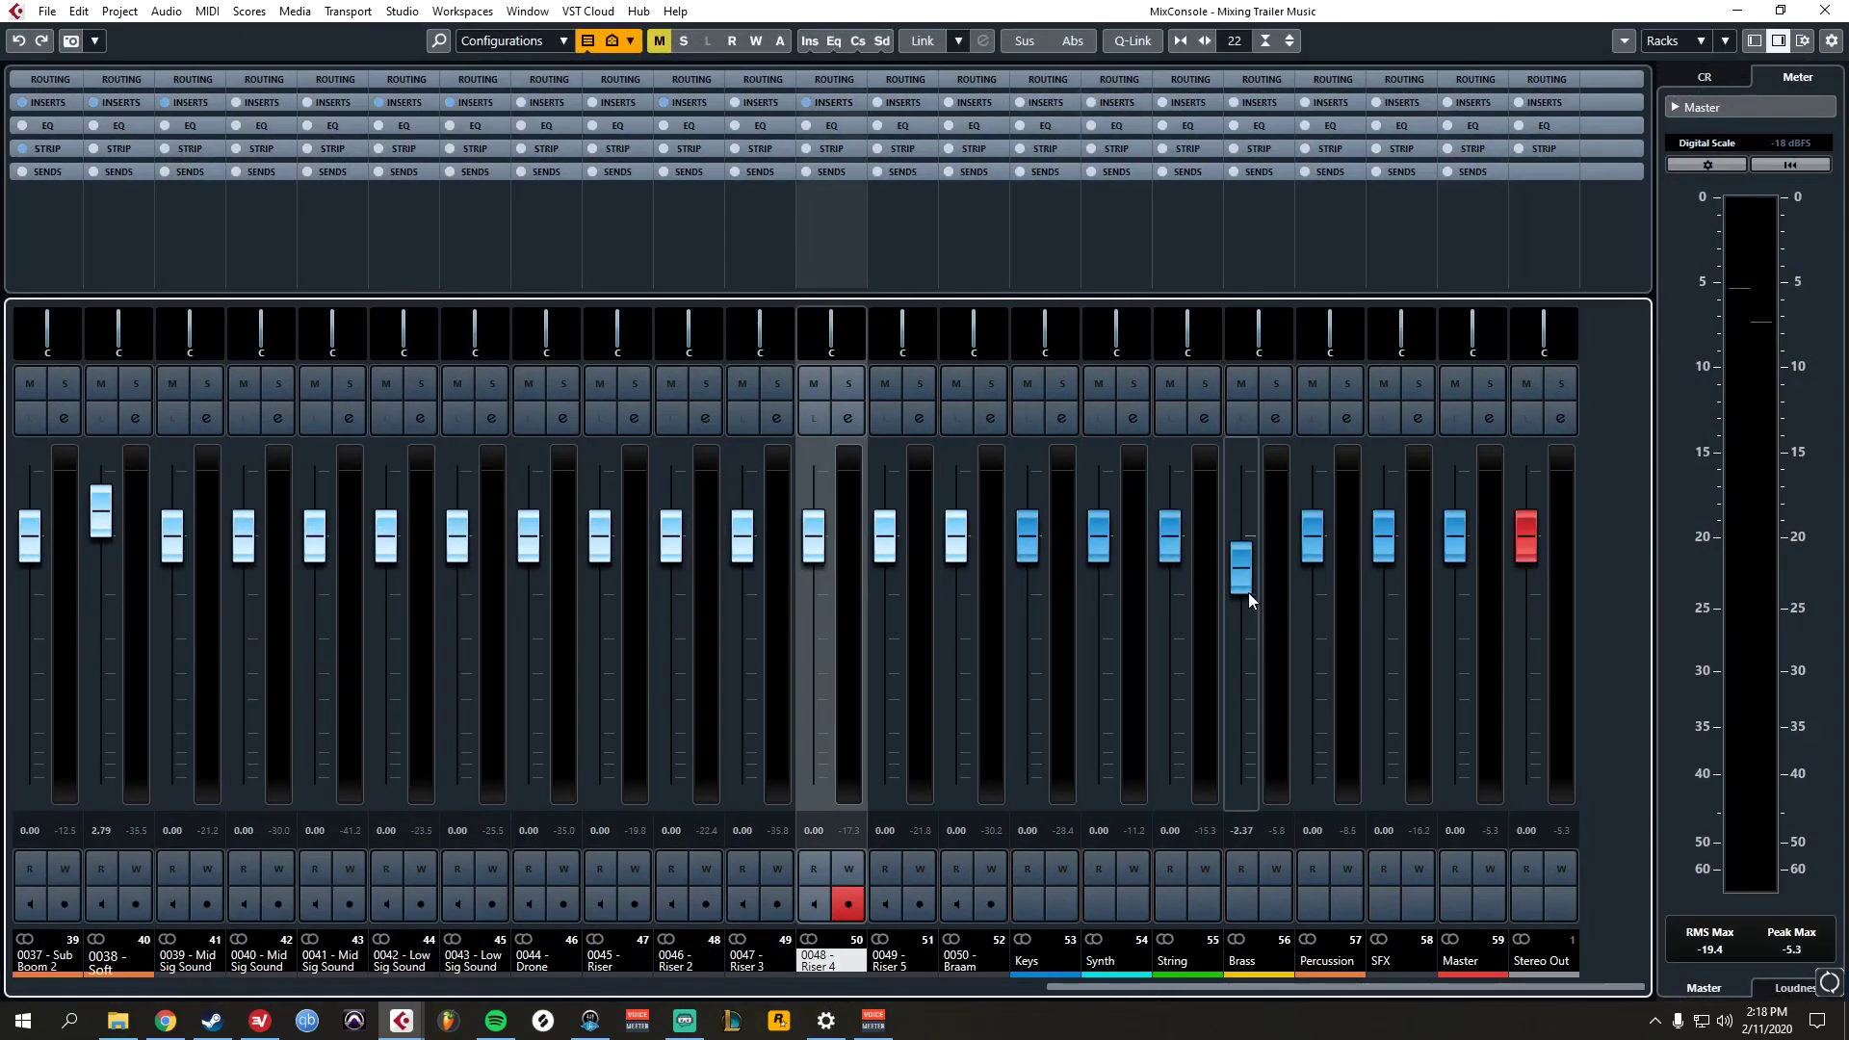
pyautogui.press('space')
pyautogui.moveTo(1243, 587)
pyautogui.mouseDown()
pyautogui.moveTo(1246, 659)
pyautogui.moveTo(1243, 609)
pyautogui.mouseUp()
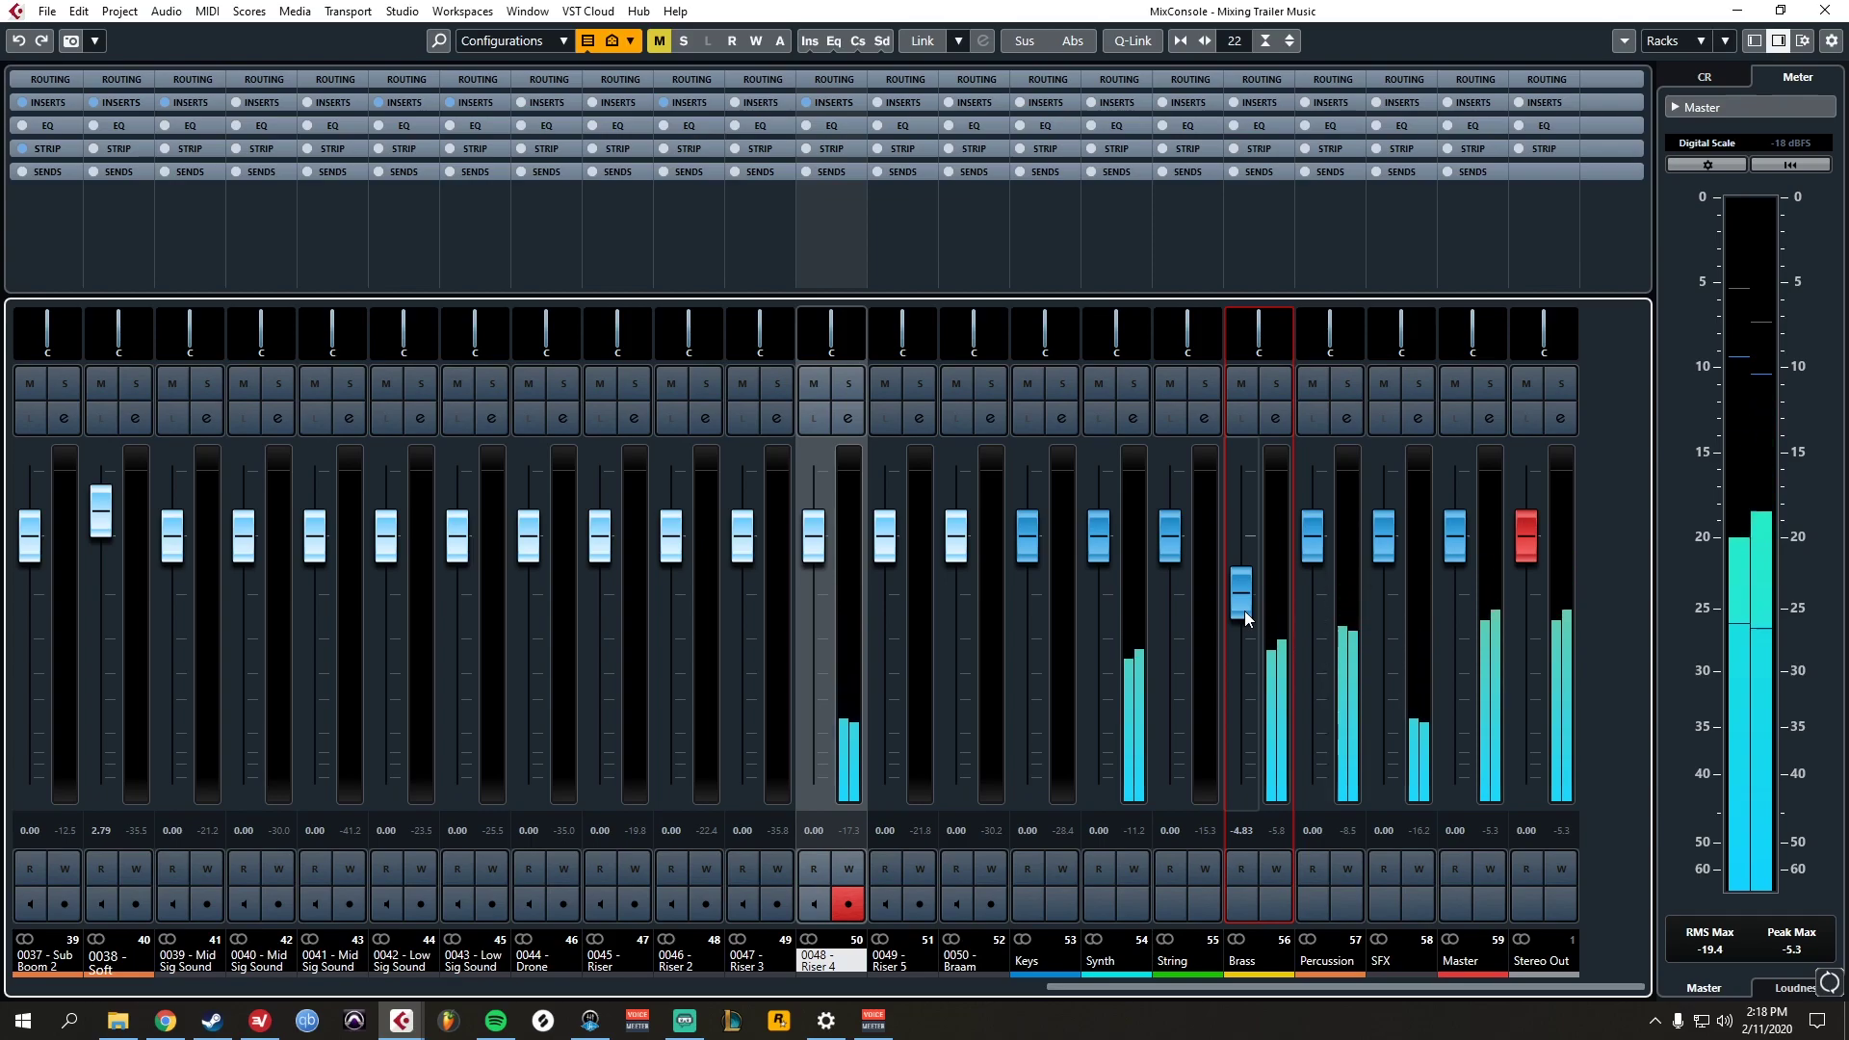
# - Deepen StudioEQ band 3 on Riser 4 to about -8.0 dB at 4.03 kHz, then close the plug-in and the MixConsole
pyautogui.click(841, 571)
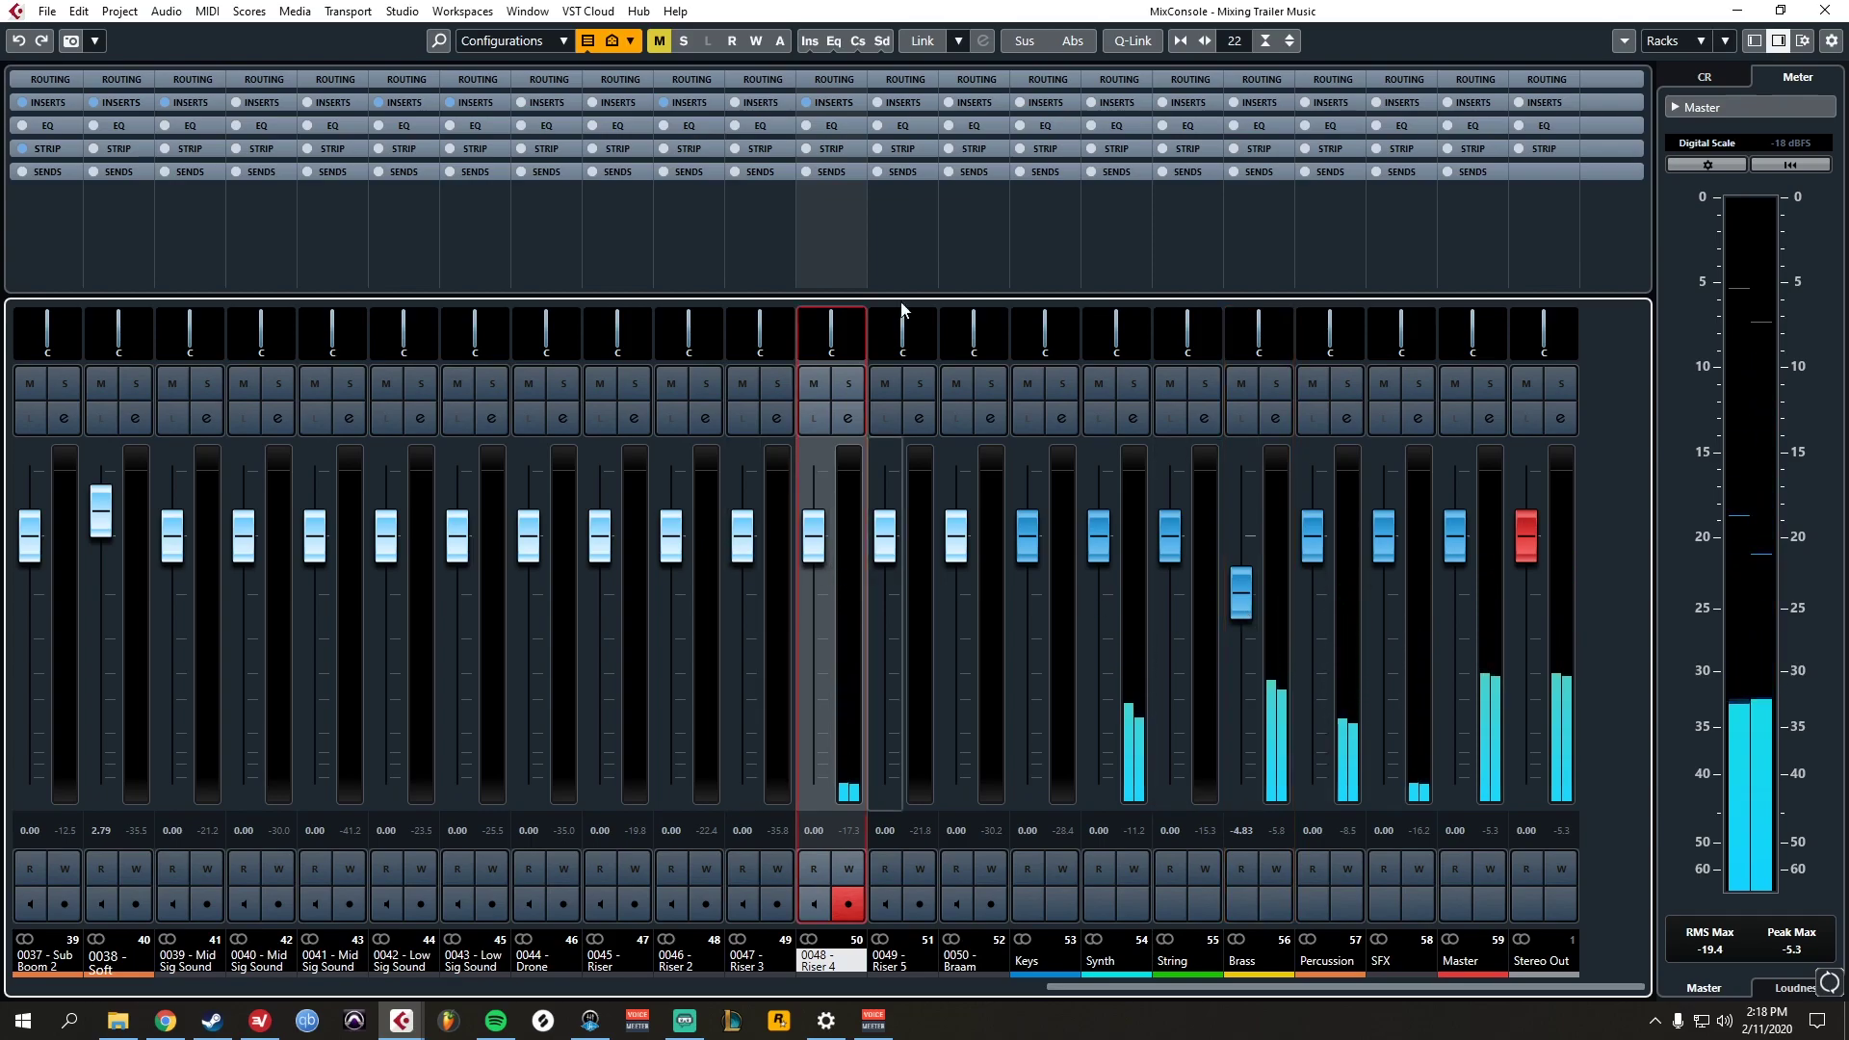
pyautogui.click(834, 104)
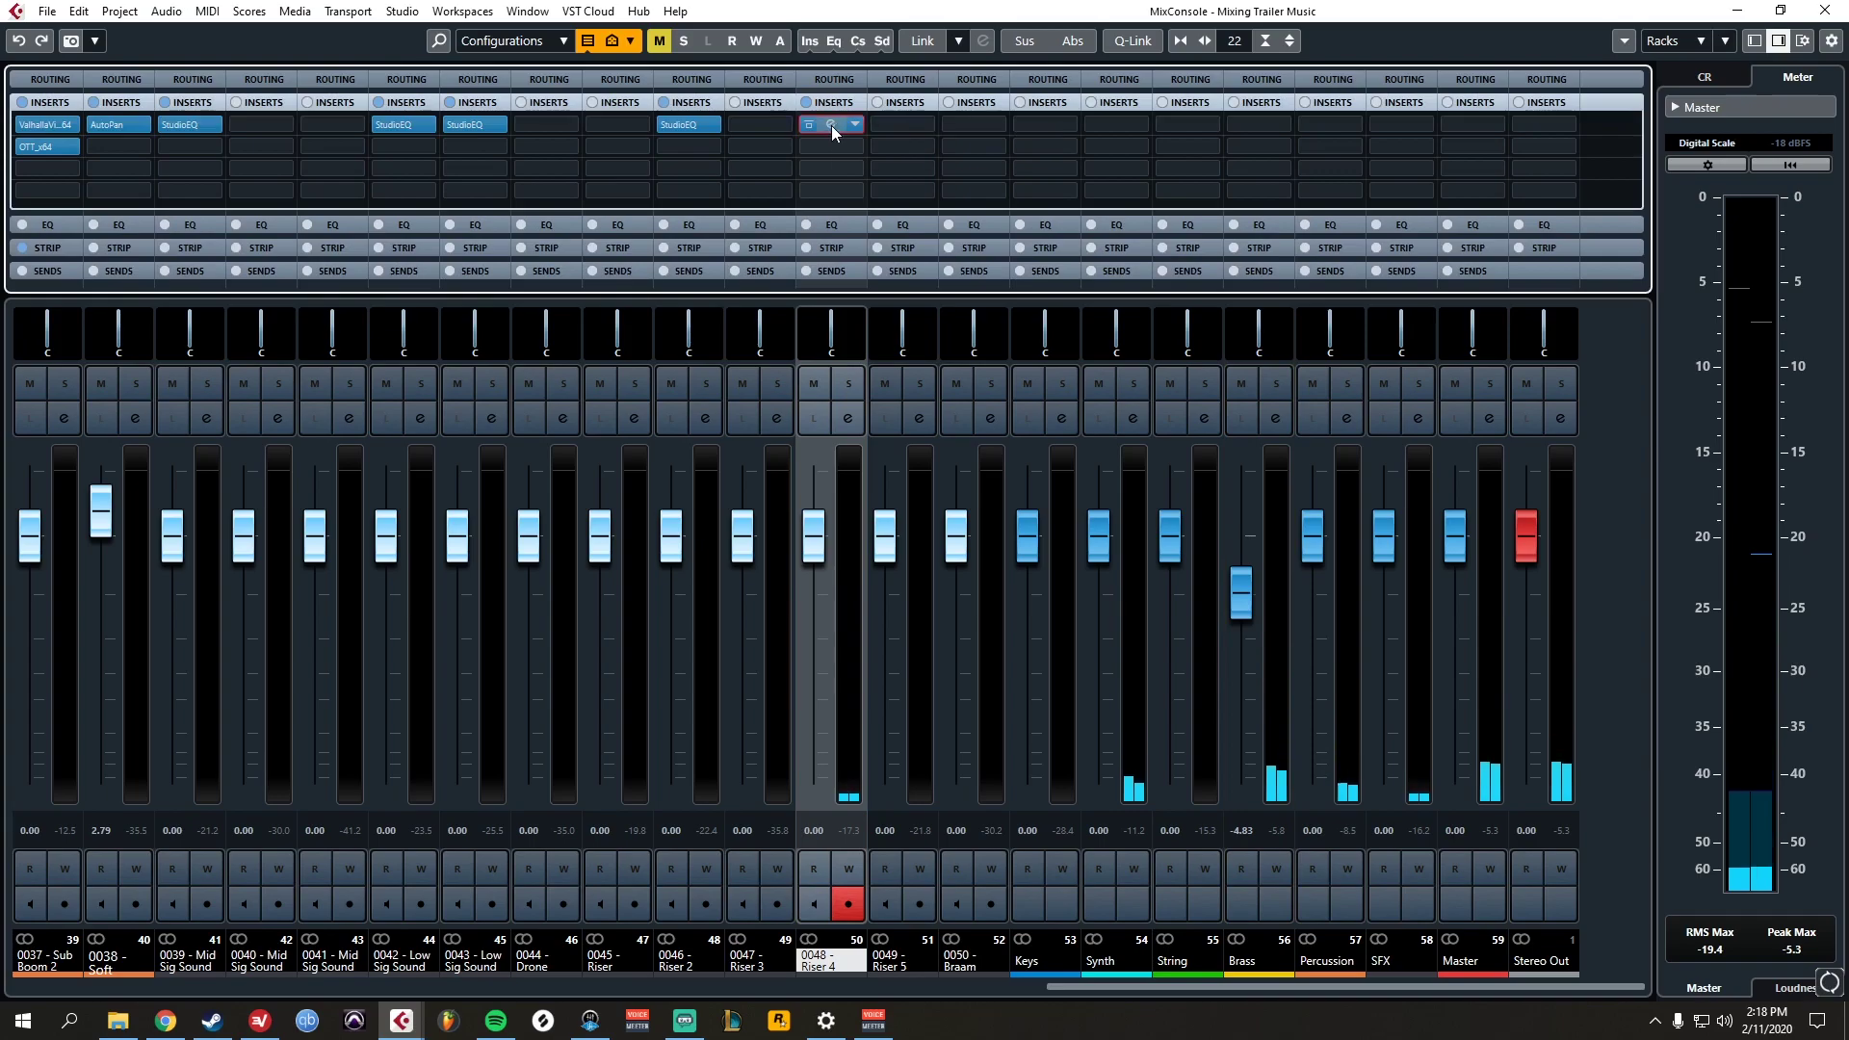
pyautogui.click(831, 125)
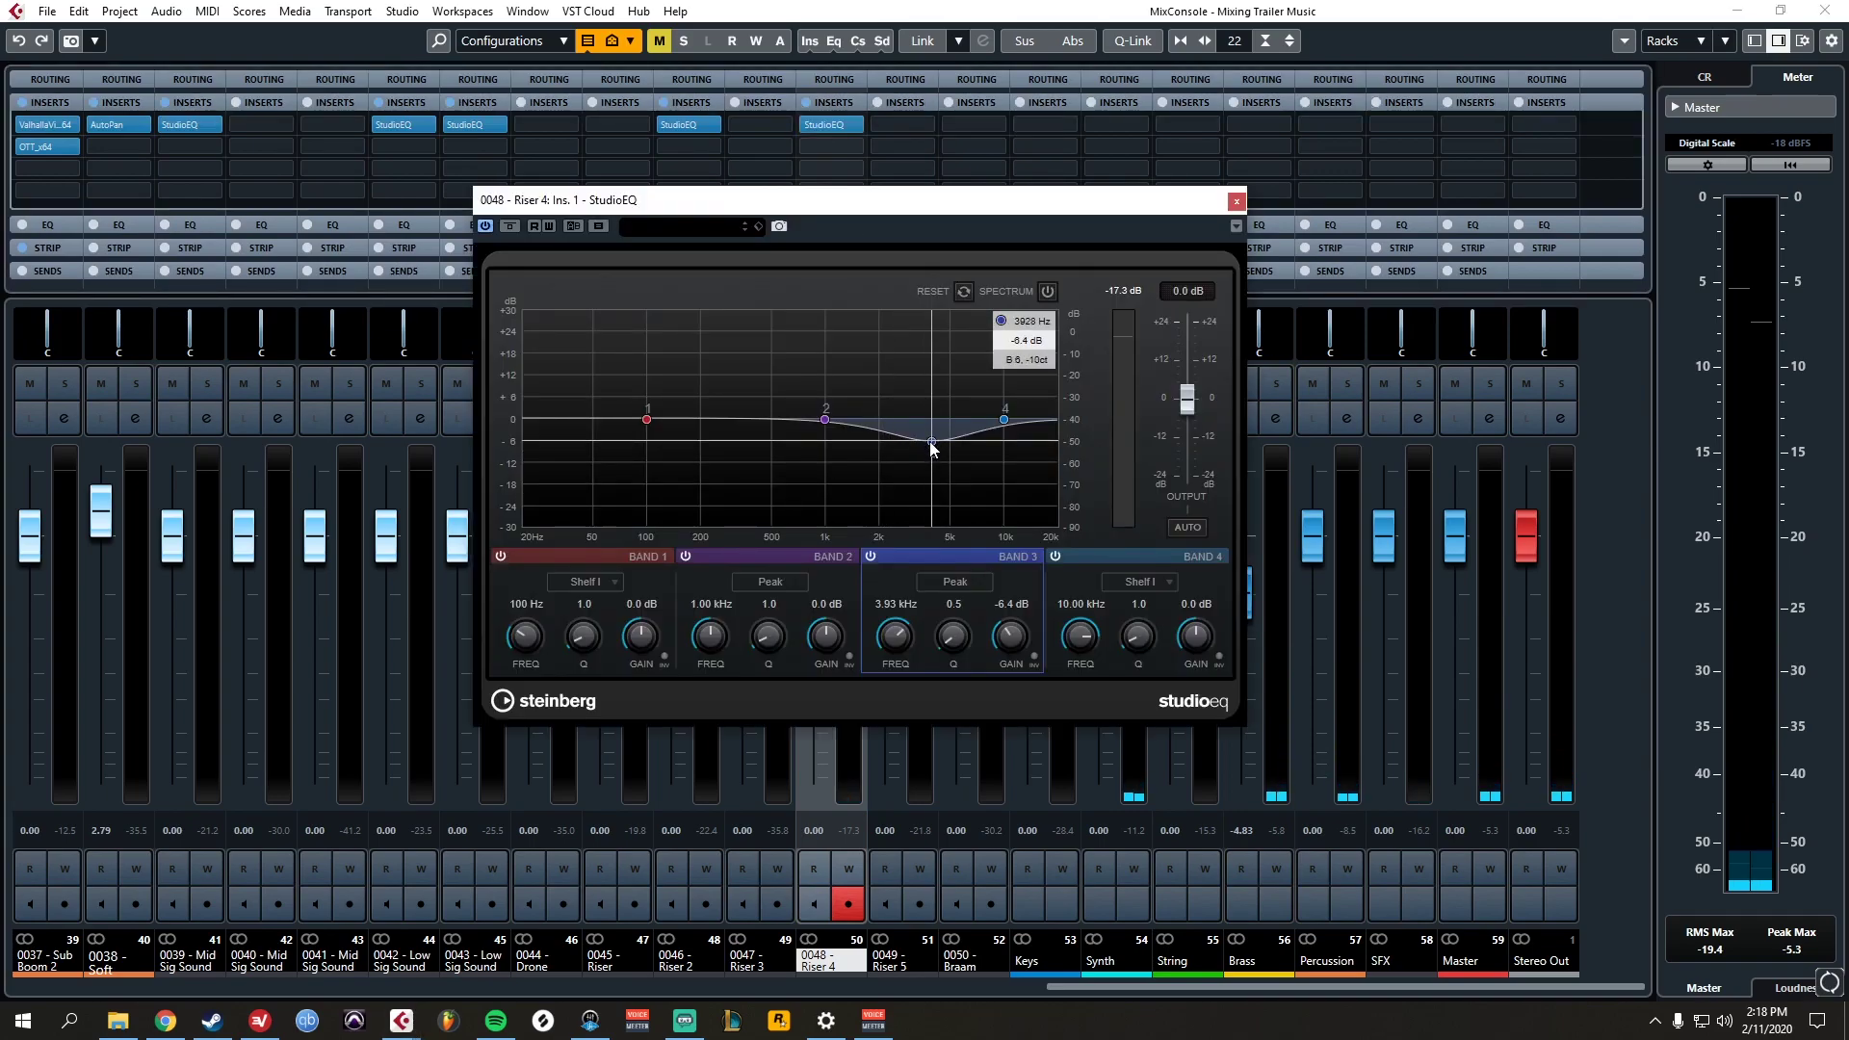
pyautogui.moveTo(931, 444); pyautogui.dragTo(935, 455)
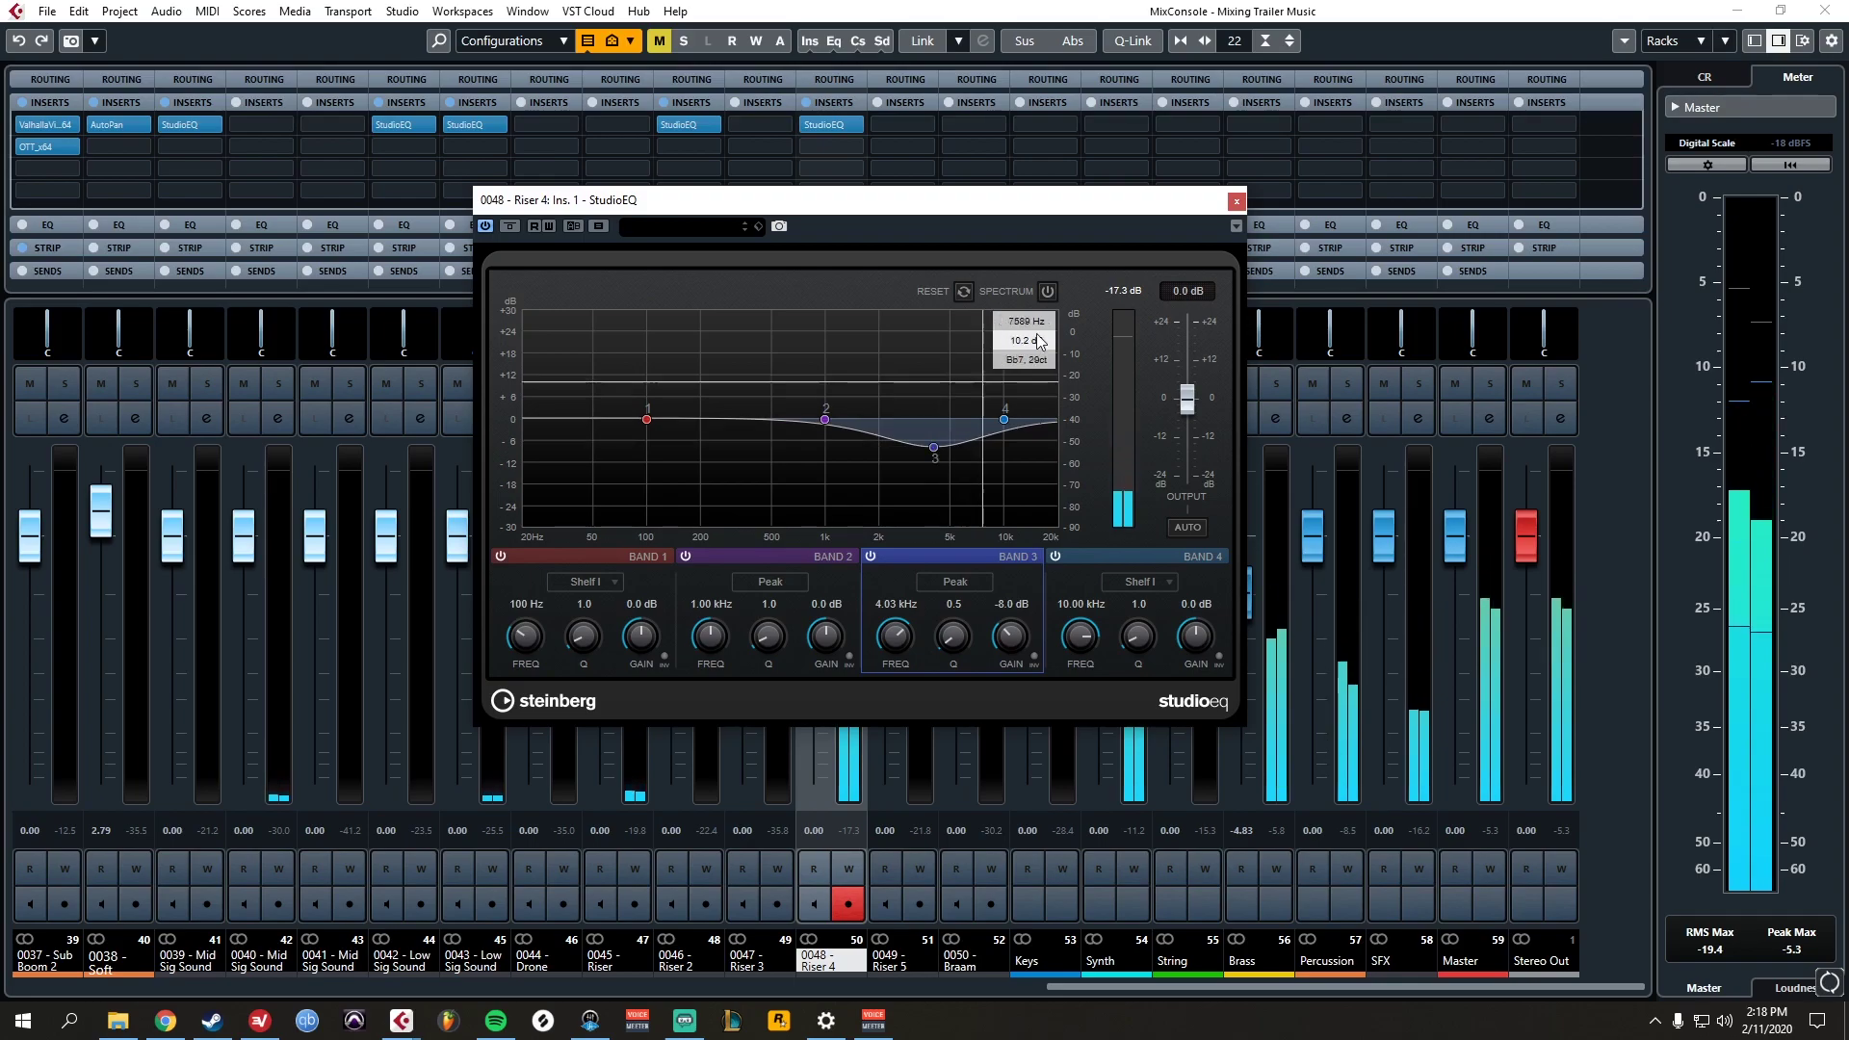
pyautogui.click(1237, 202)
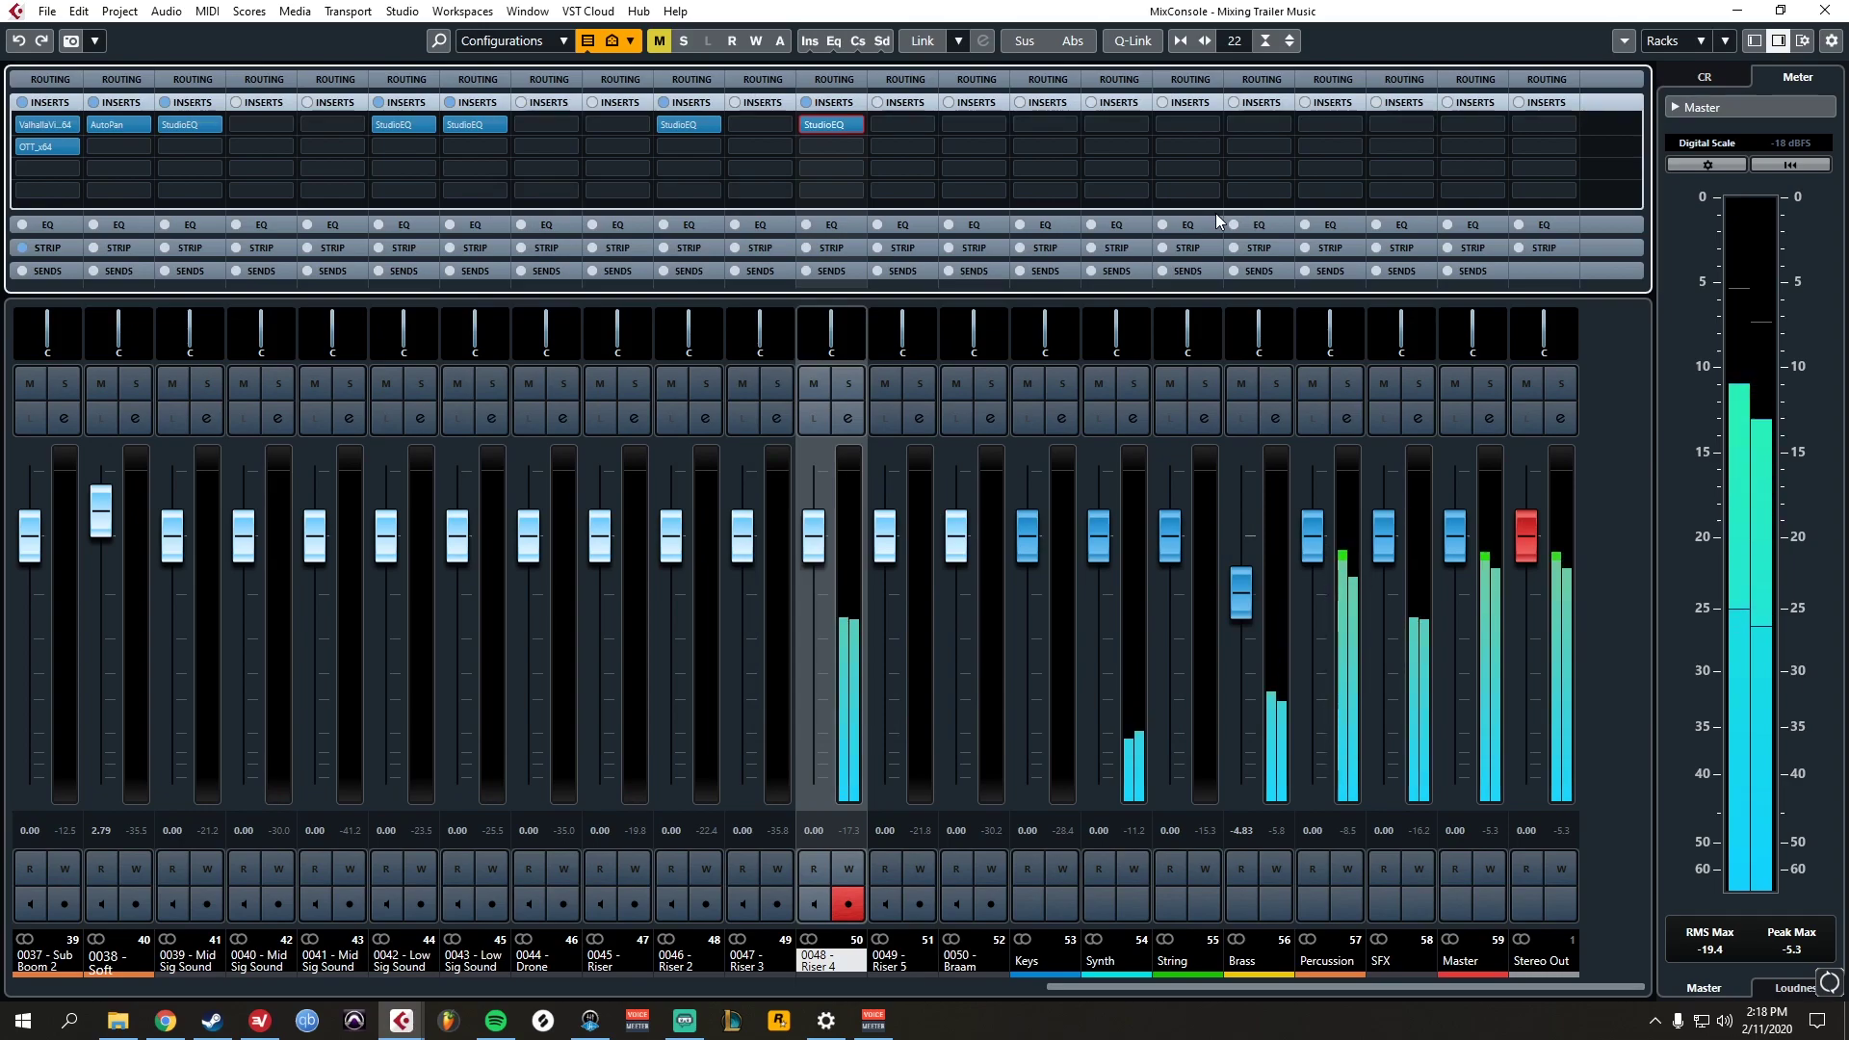
pyautogui.click(1827, 12)
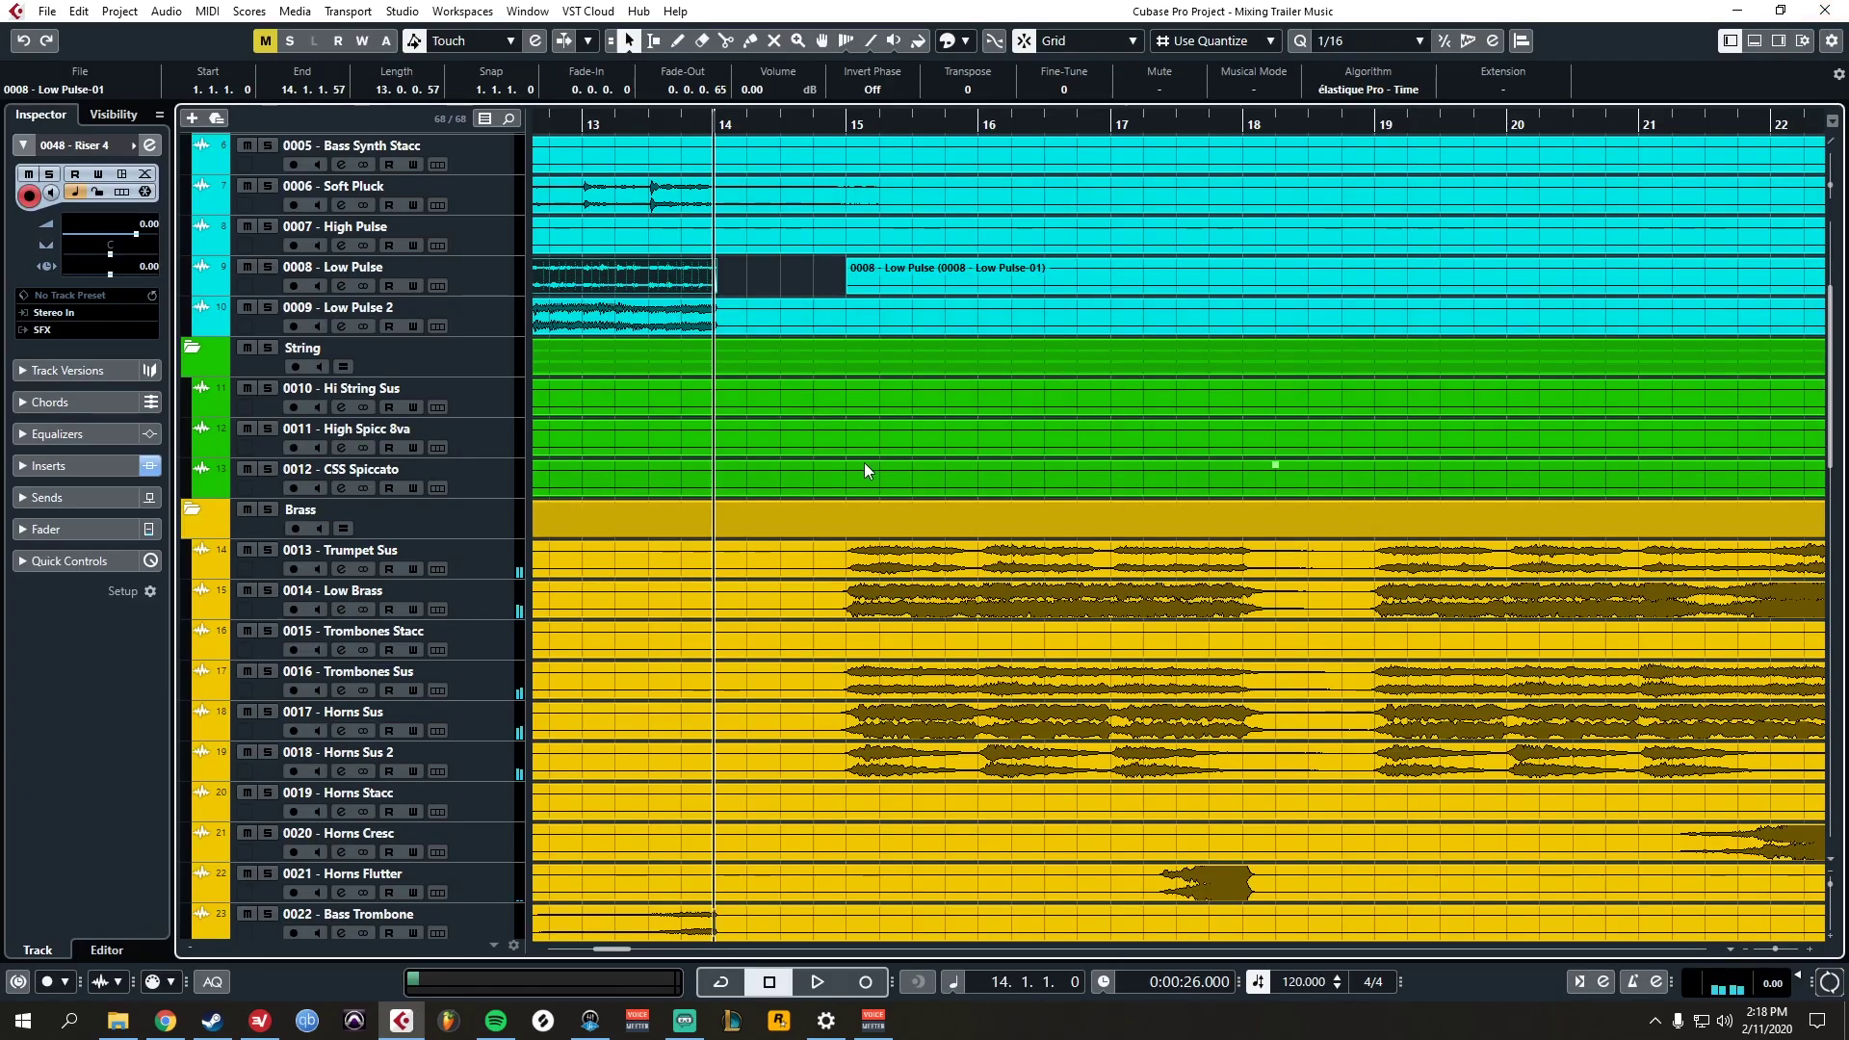
# - Solo the Bass Synth track and play it from just before bar 15
pyautogui.scroll(5, 863, 464)
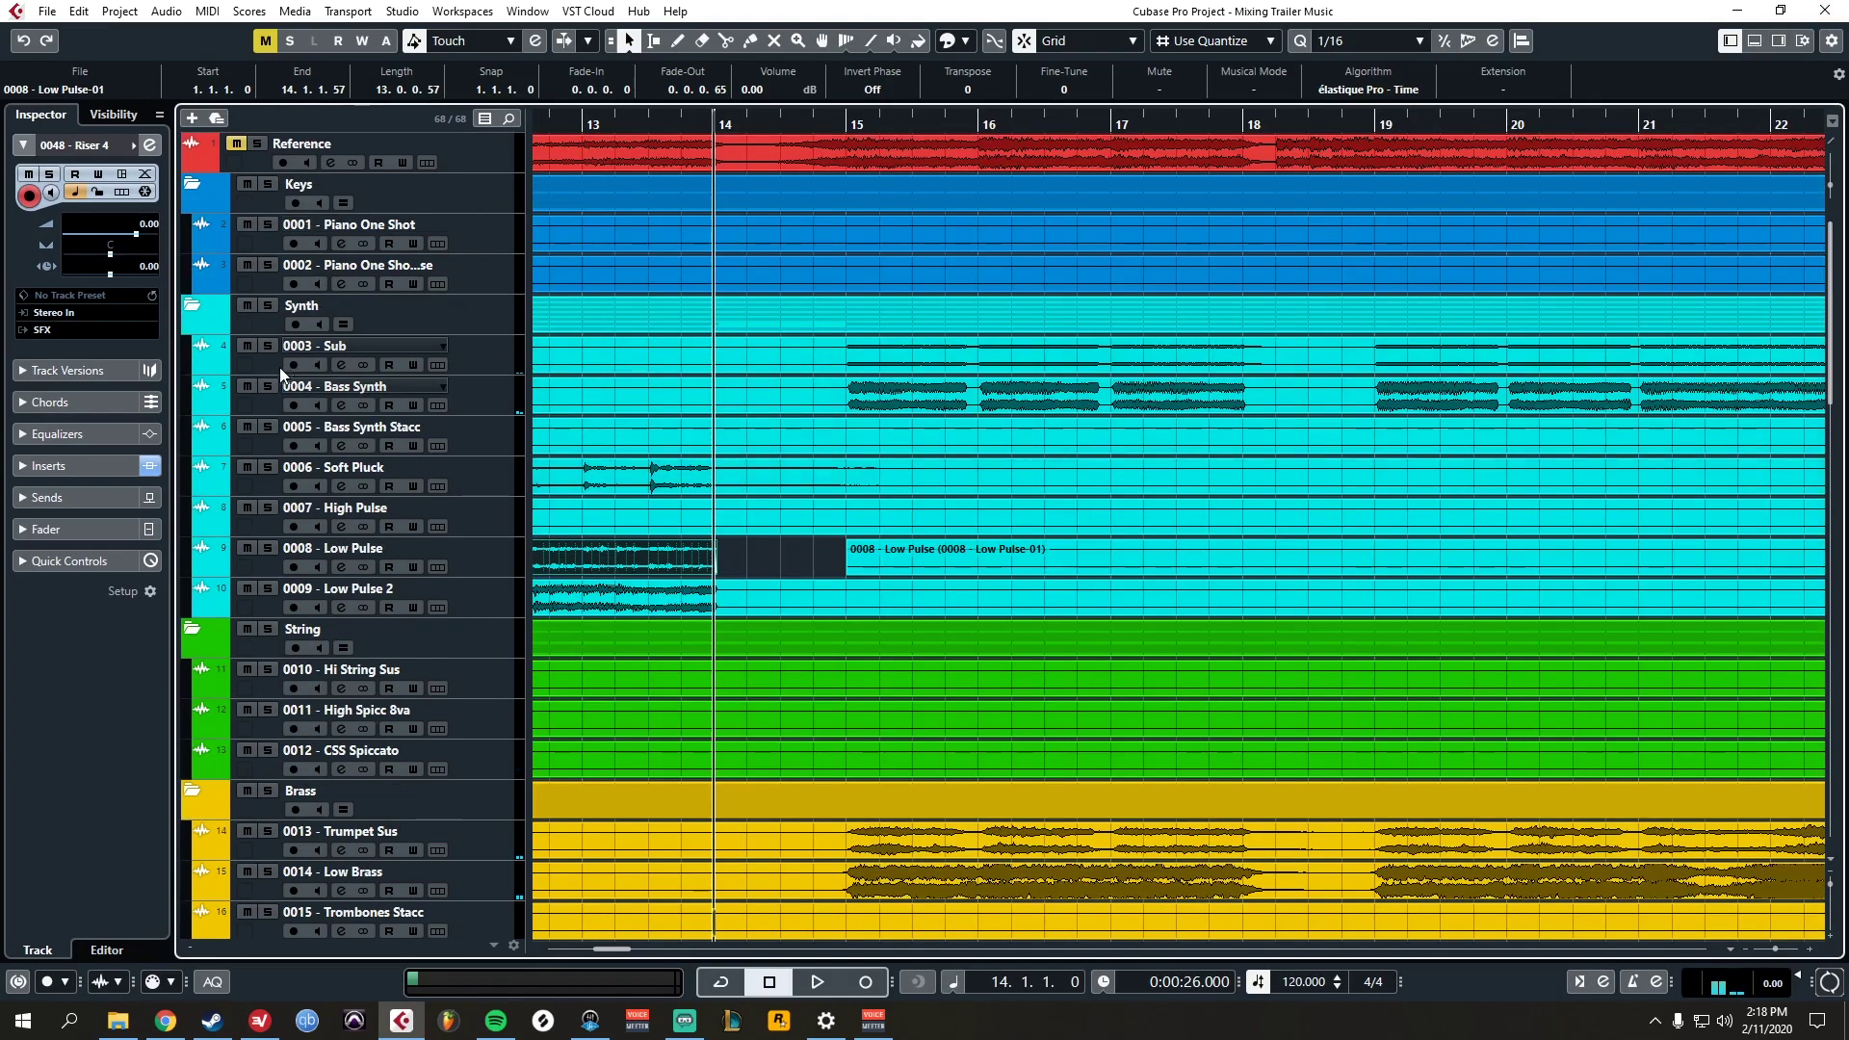
pyautogui.click(271, 388)
pyautogui.keyDown('ctrl'); pyautogui.scroll(3, 896, 327); pyautogui.keyUp('ctrl')
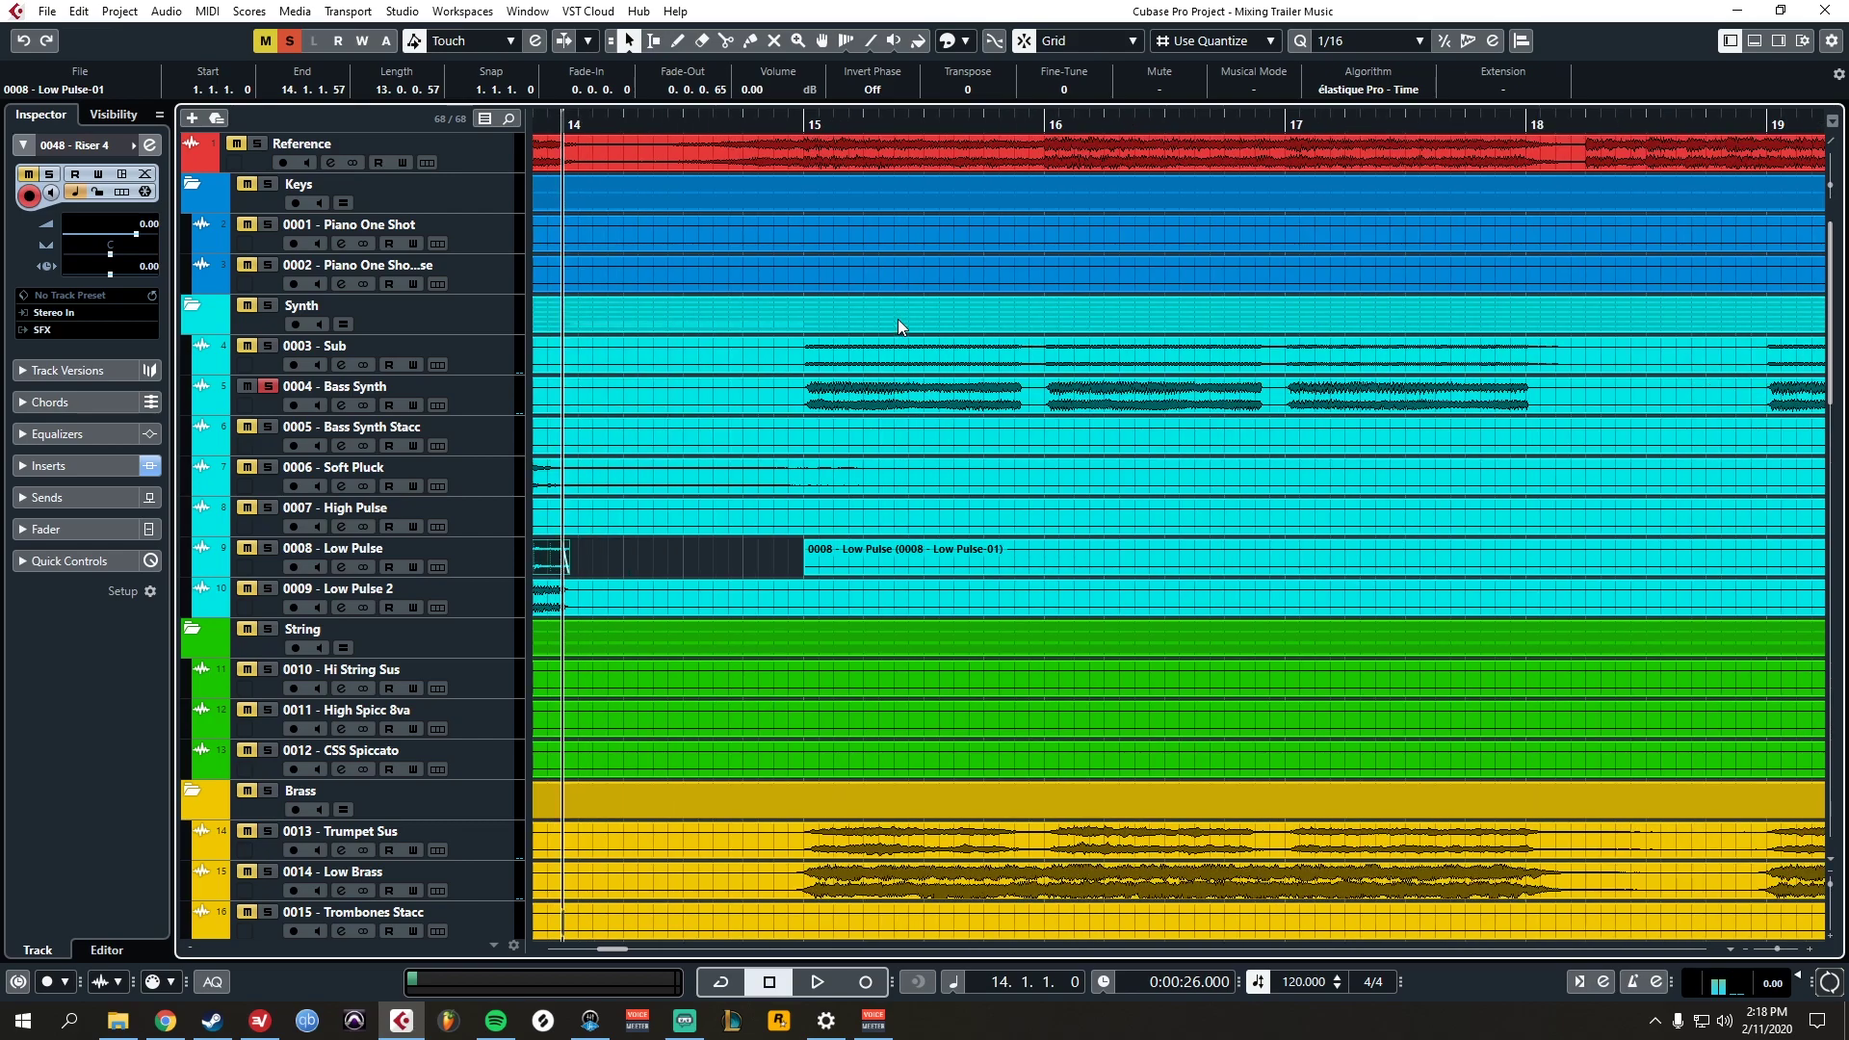
pyautogui.click(788, 129)
pyautogui.press('space')
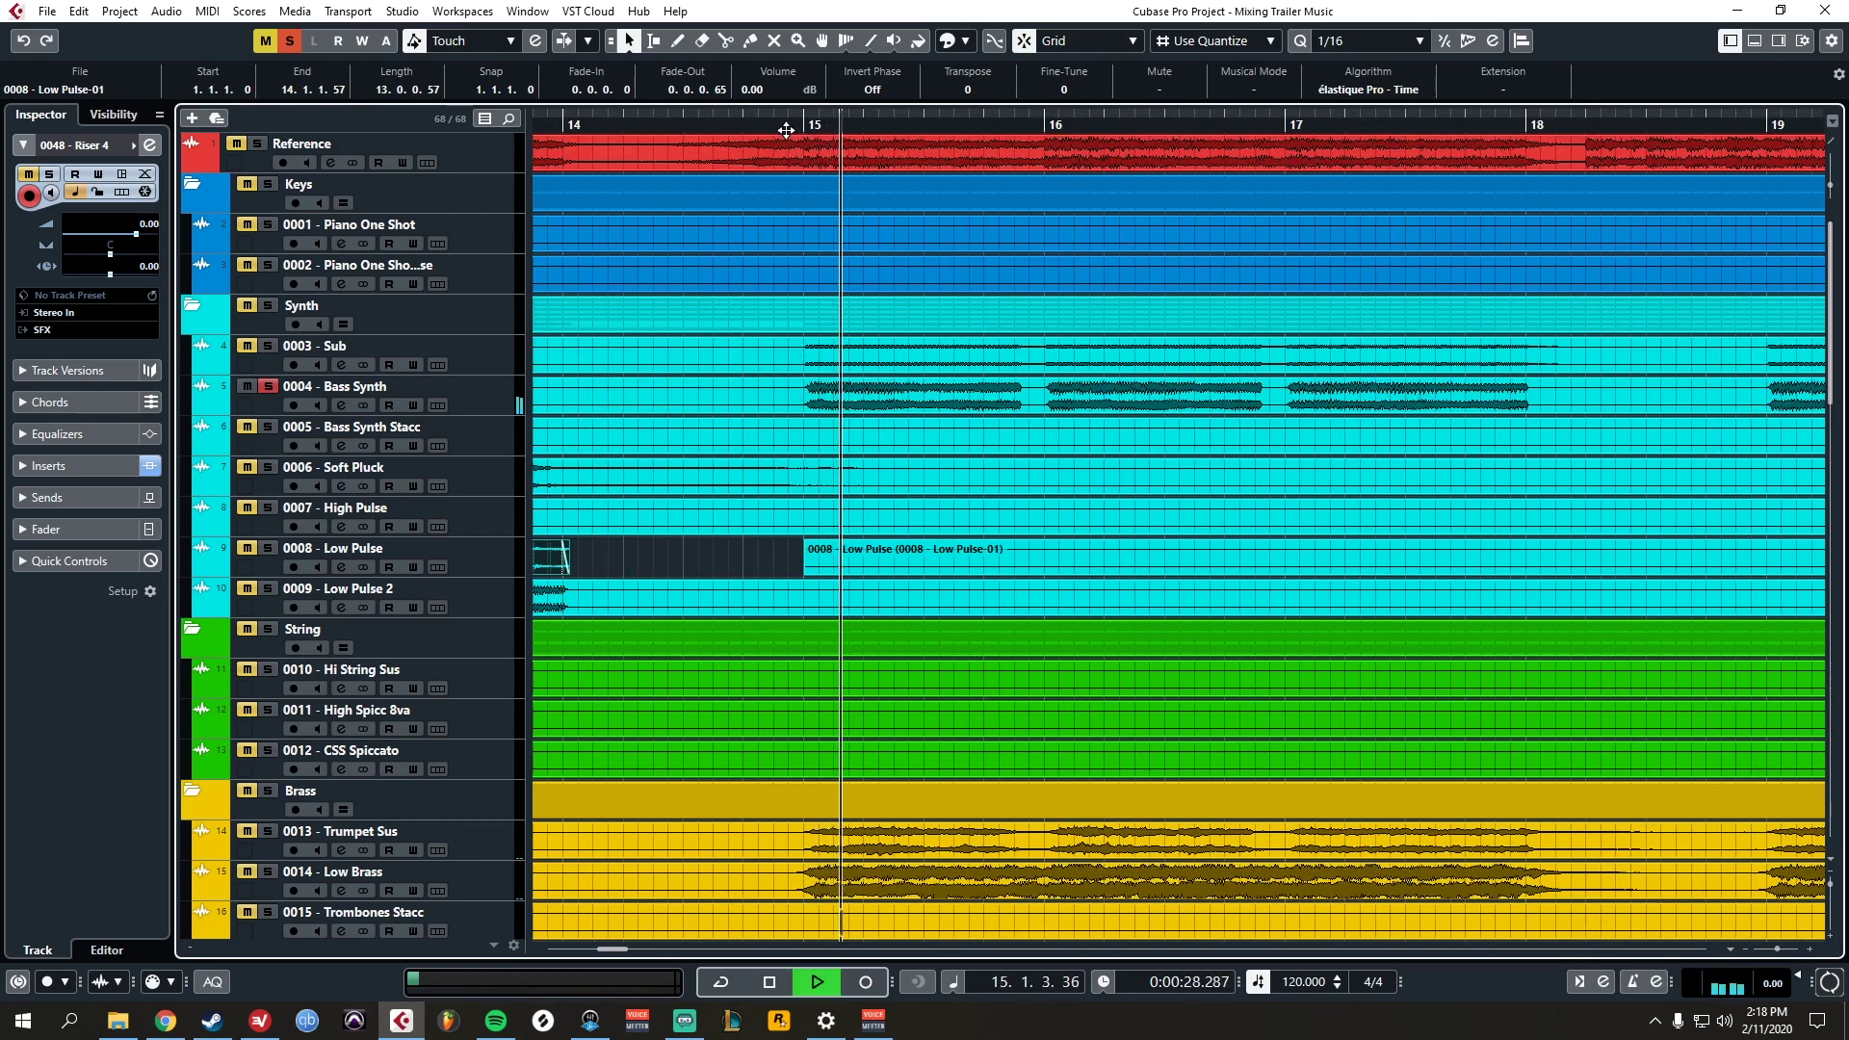
pyautogui.press('space')
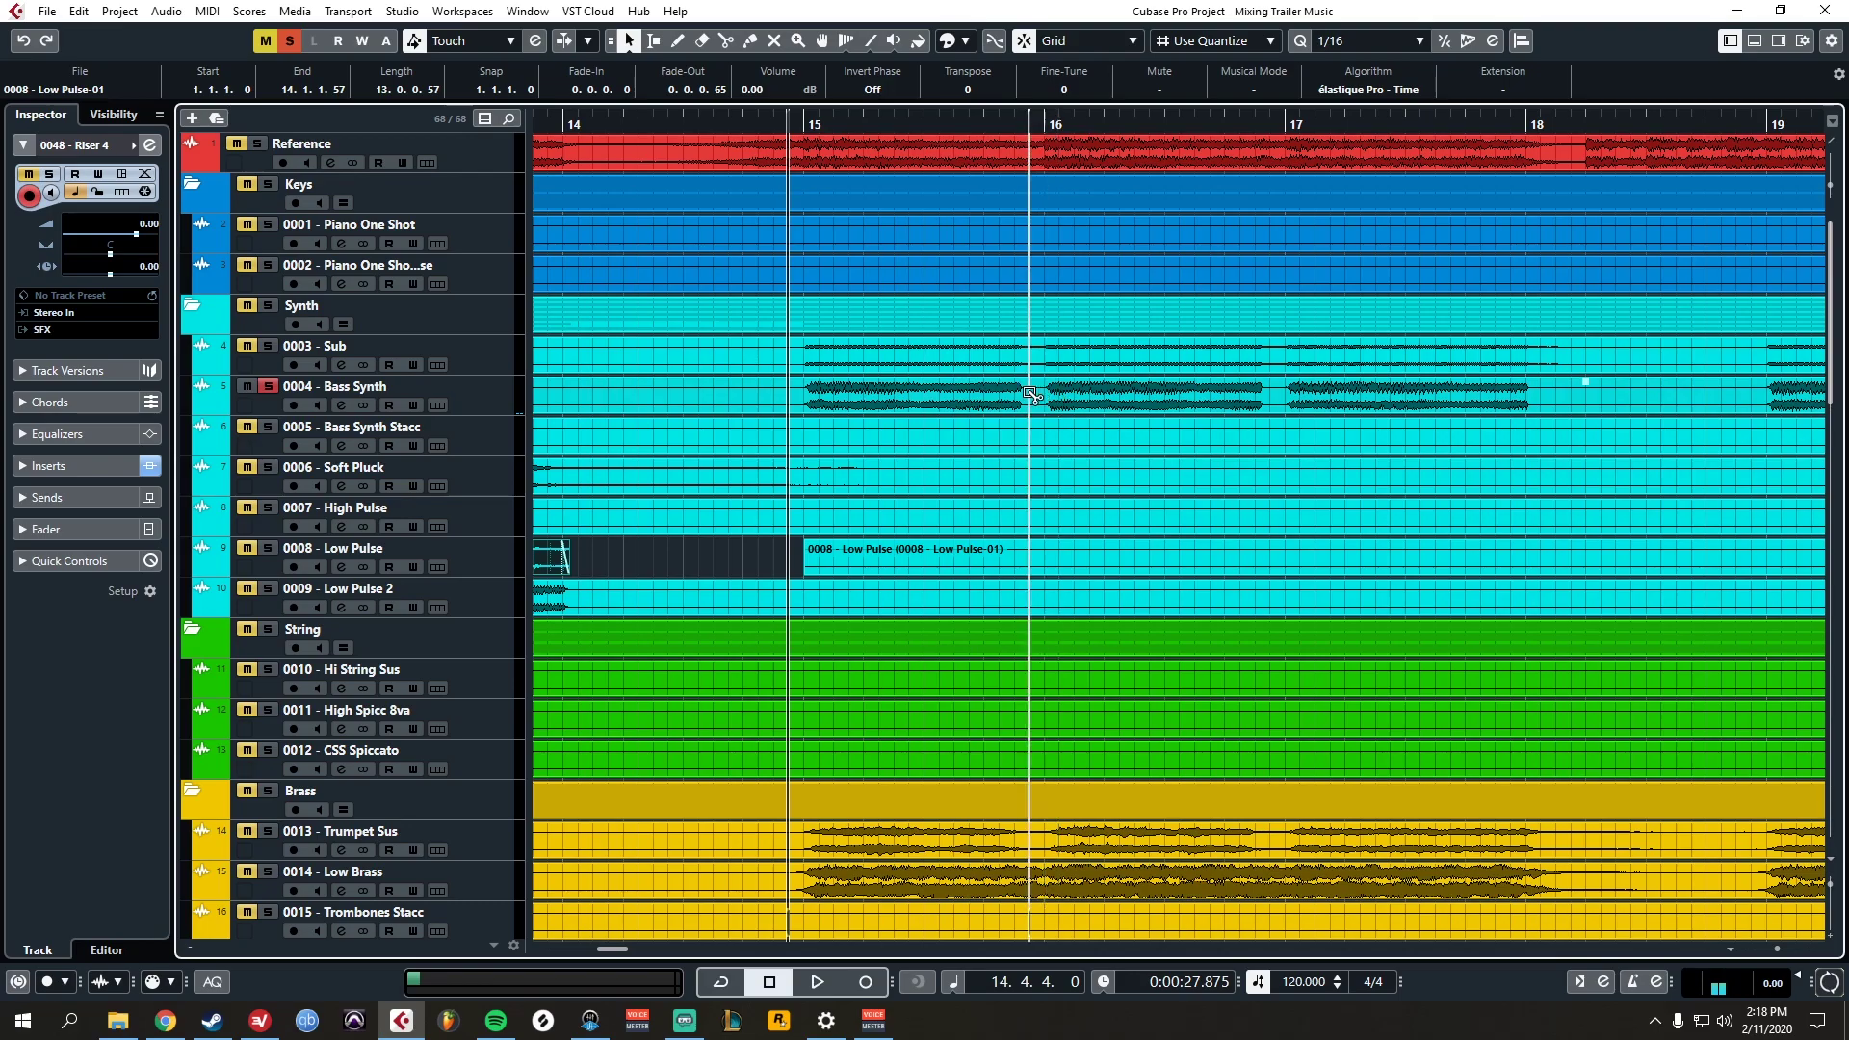
# - Split the Bass Synth event in the gaps just before bars 16 and 17 and just after bar 18
pyautogui.click(1273, 396)
pyautogui.click(1538, 398)
pyautogui.scroll(-8, 1237, 366)
pyautogui.scroll(6, 1446, 351)
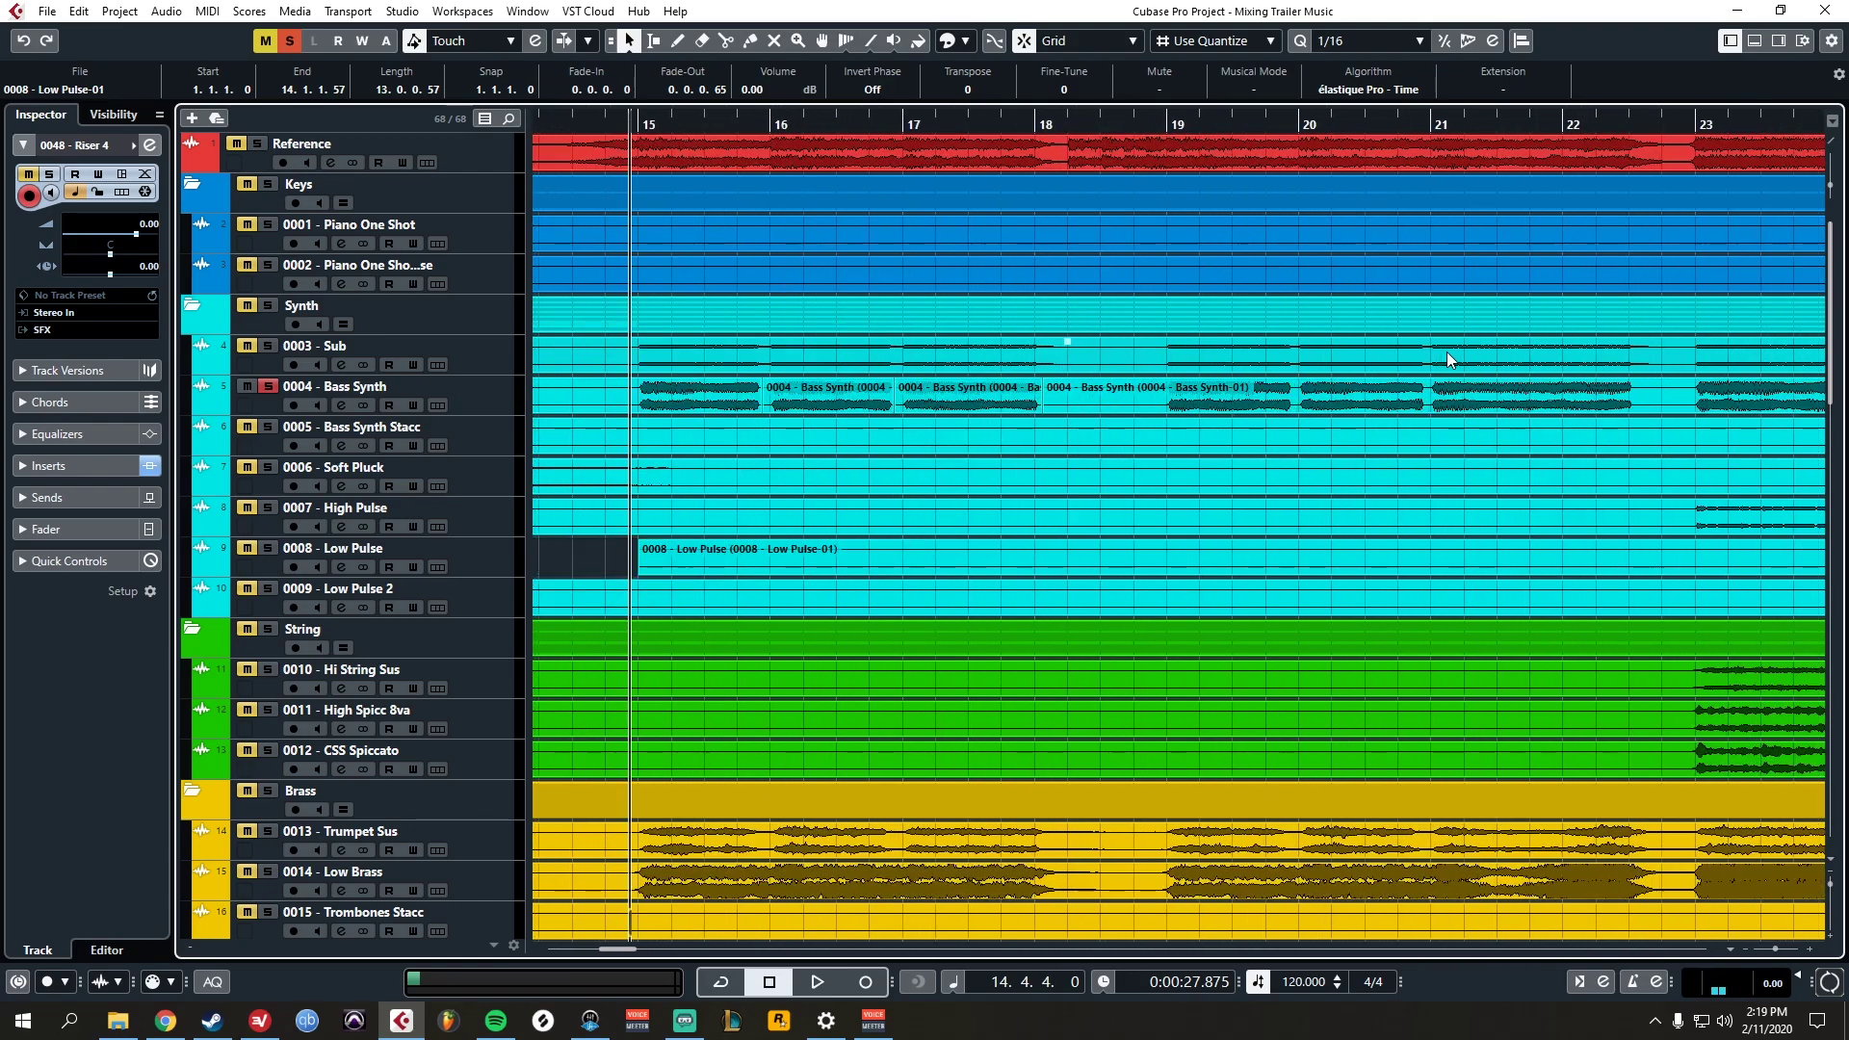
pyautogui.scroll(-1, 1312, 357)
pyautogui.scroll(6, 703, 390)
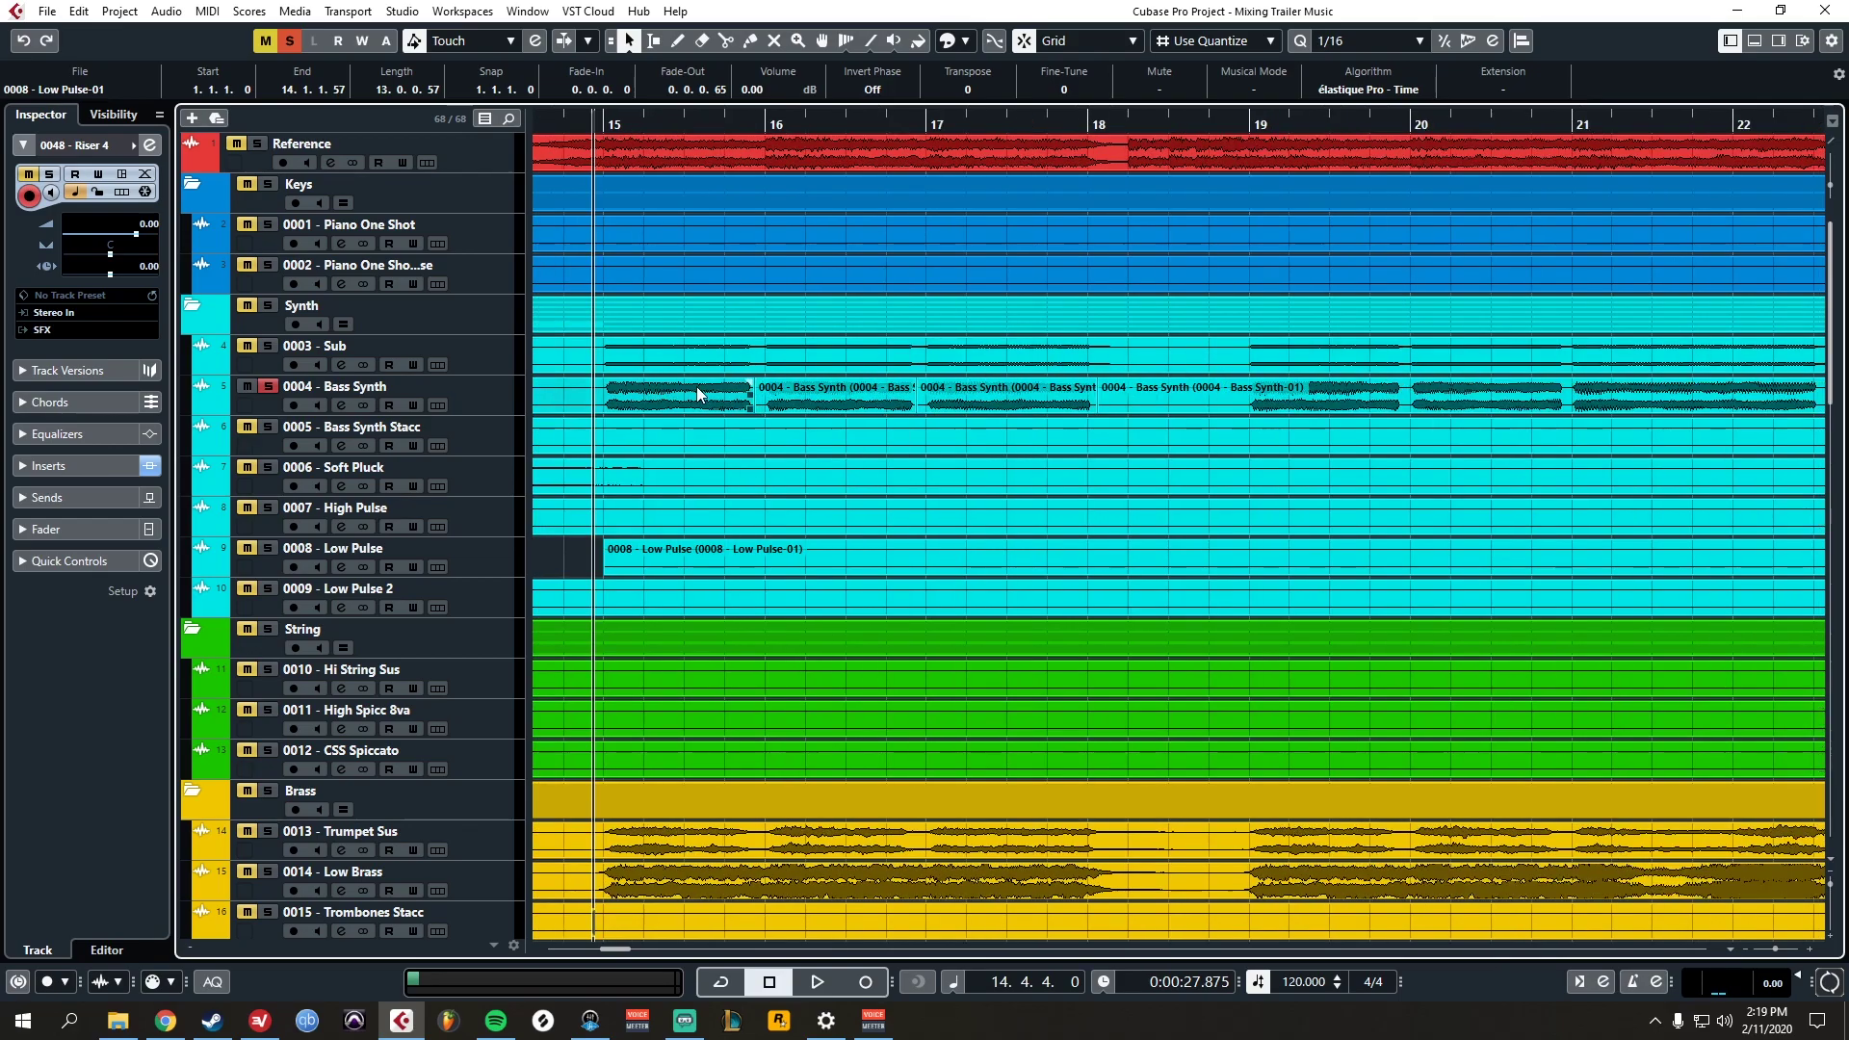
# - Give the first three Bass Synth events fade-outs of about 0.1.0.11 and audition them soloed
pyautogui.click(831, 387)
pyautogui.keyDown('shift'); pyautogui.click(975, 389); pyautogui.keyUp('shift')
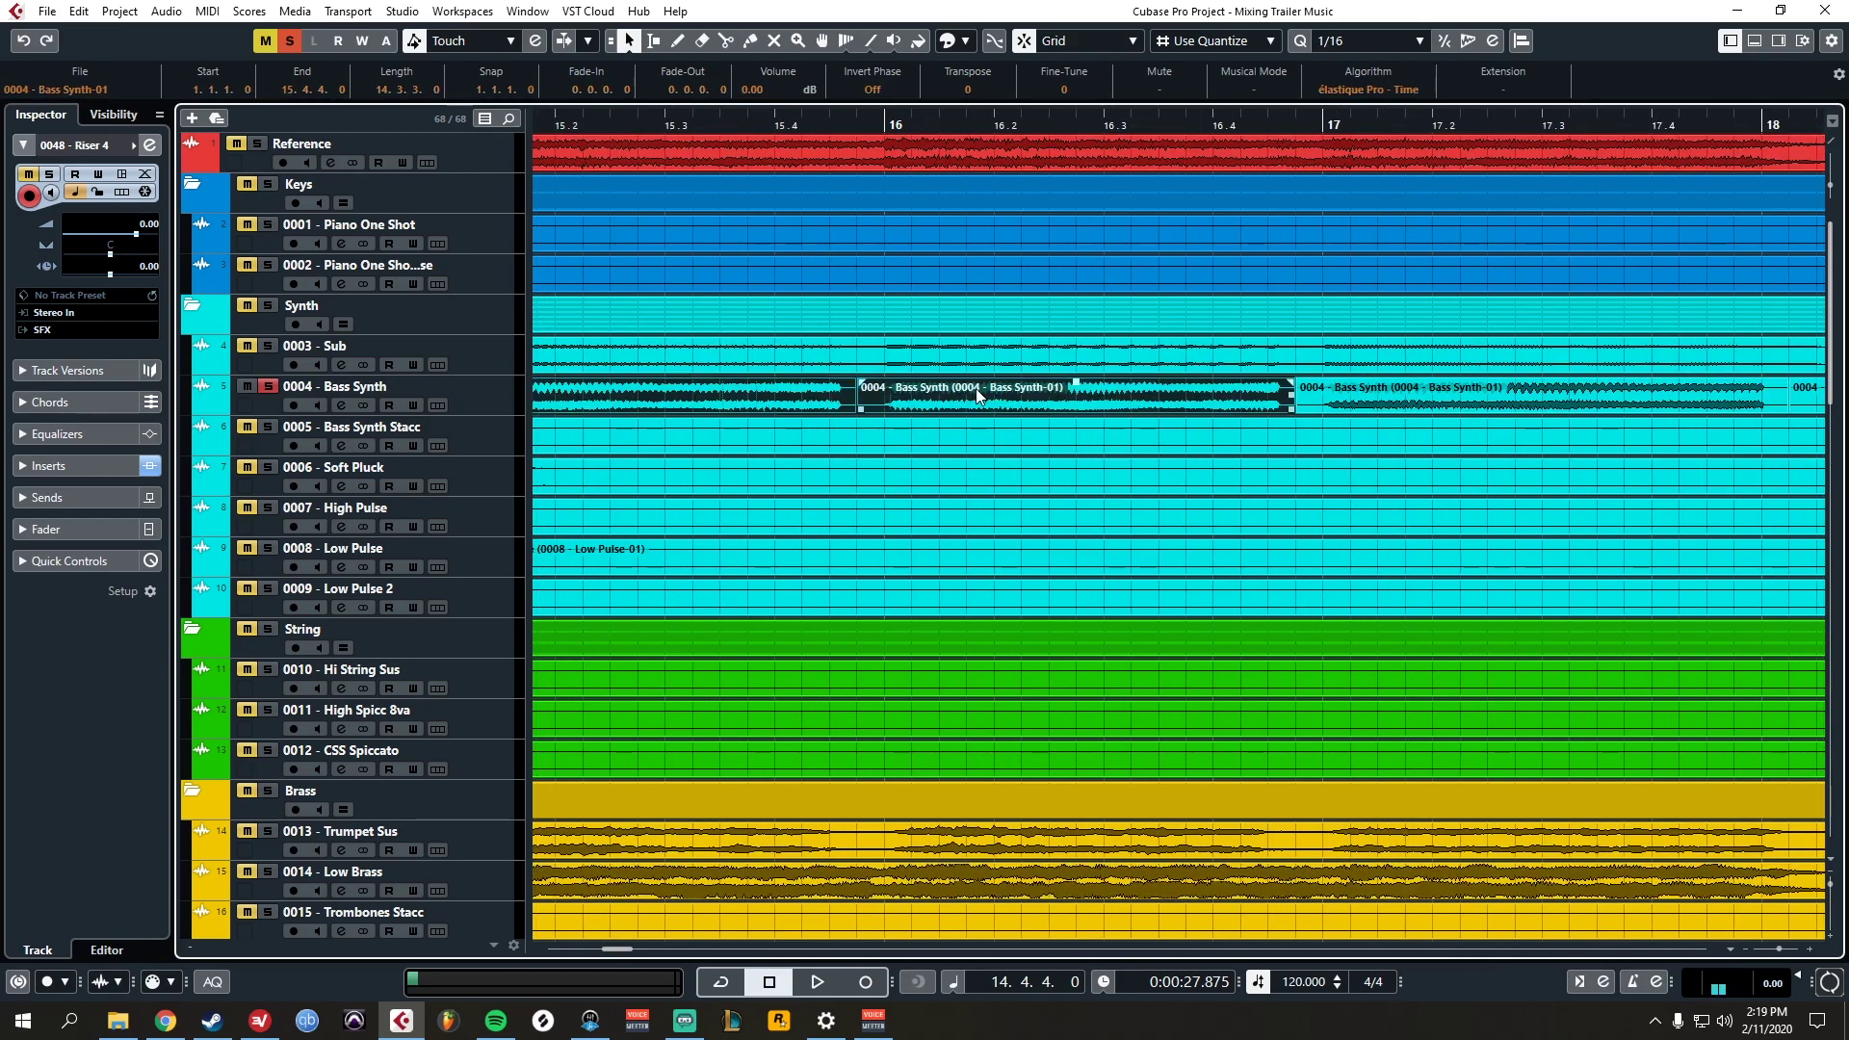
pyautogui.scroll(-2, 977, 389)
pyautogui.keyDown('shift'); pyautogui.click(1462, 388); pyautogui.keyUp('shift')
pyautogui.moveTo(1514, 385); pyautogui.dragTo(1437, 329)
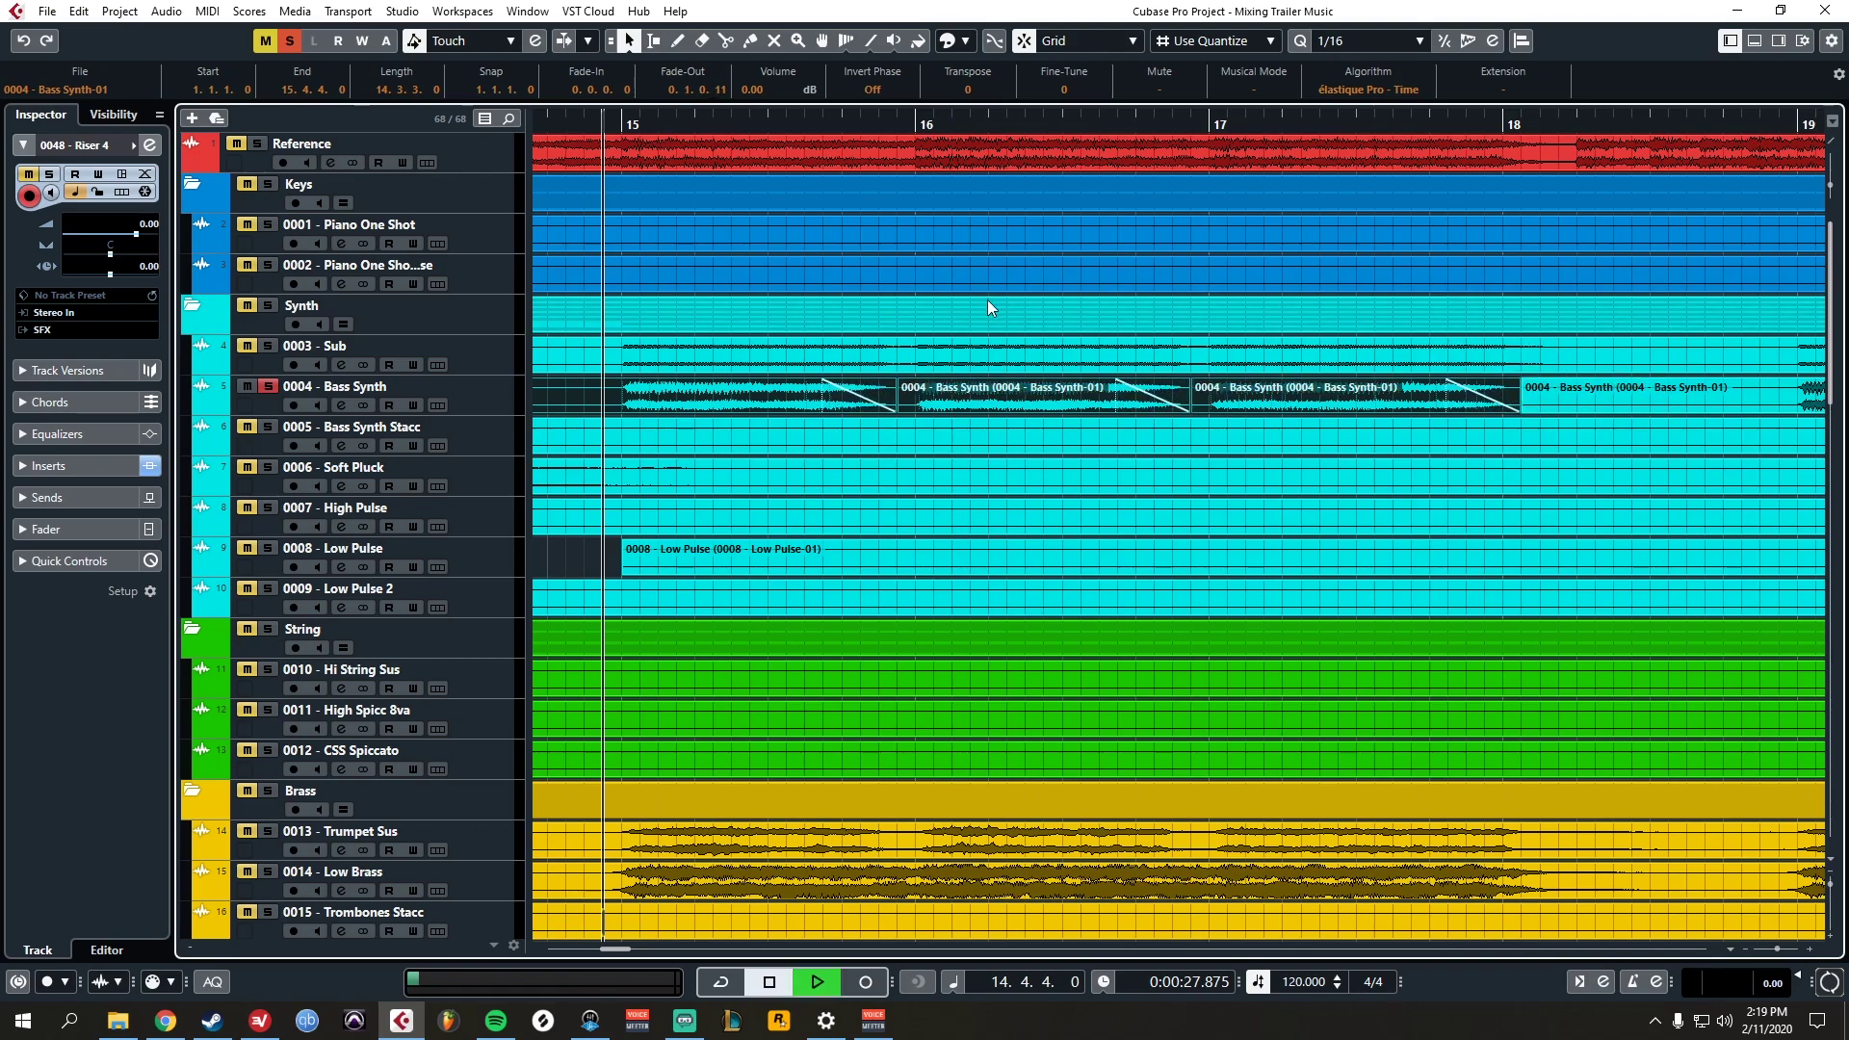
pyautogui.press('space')
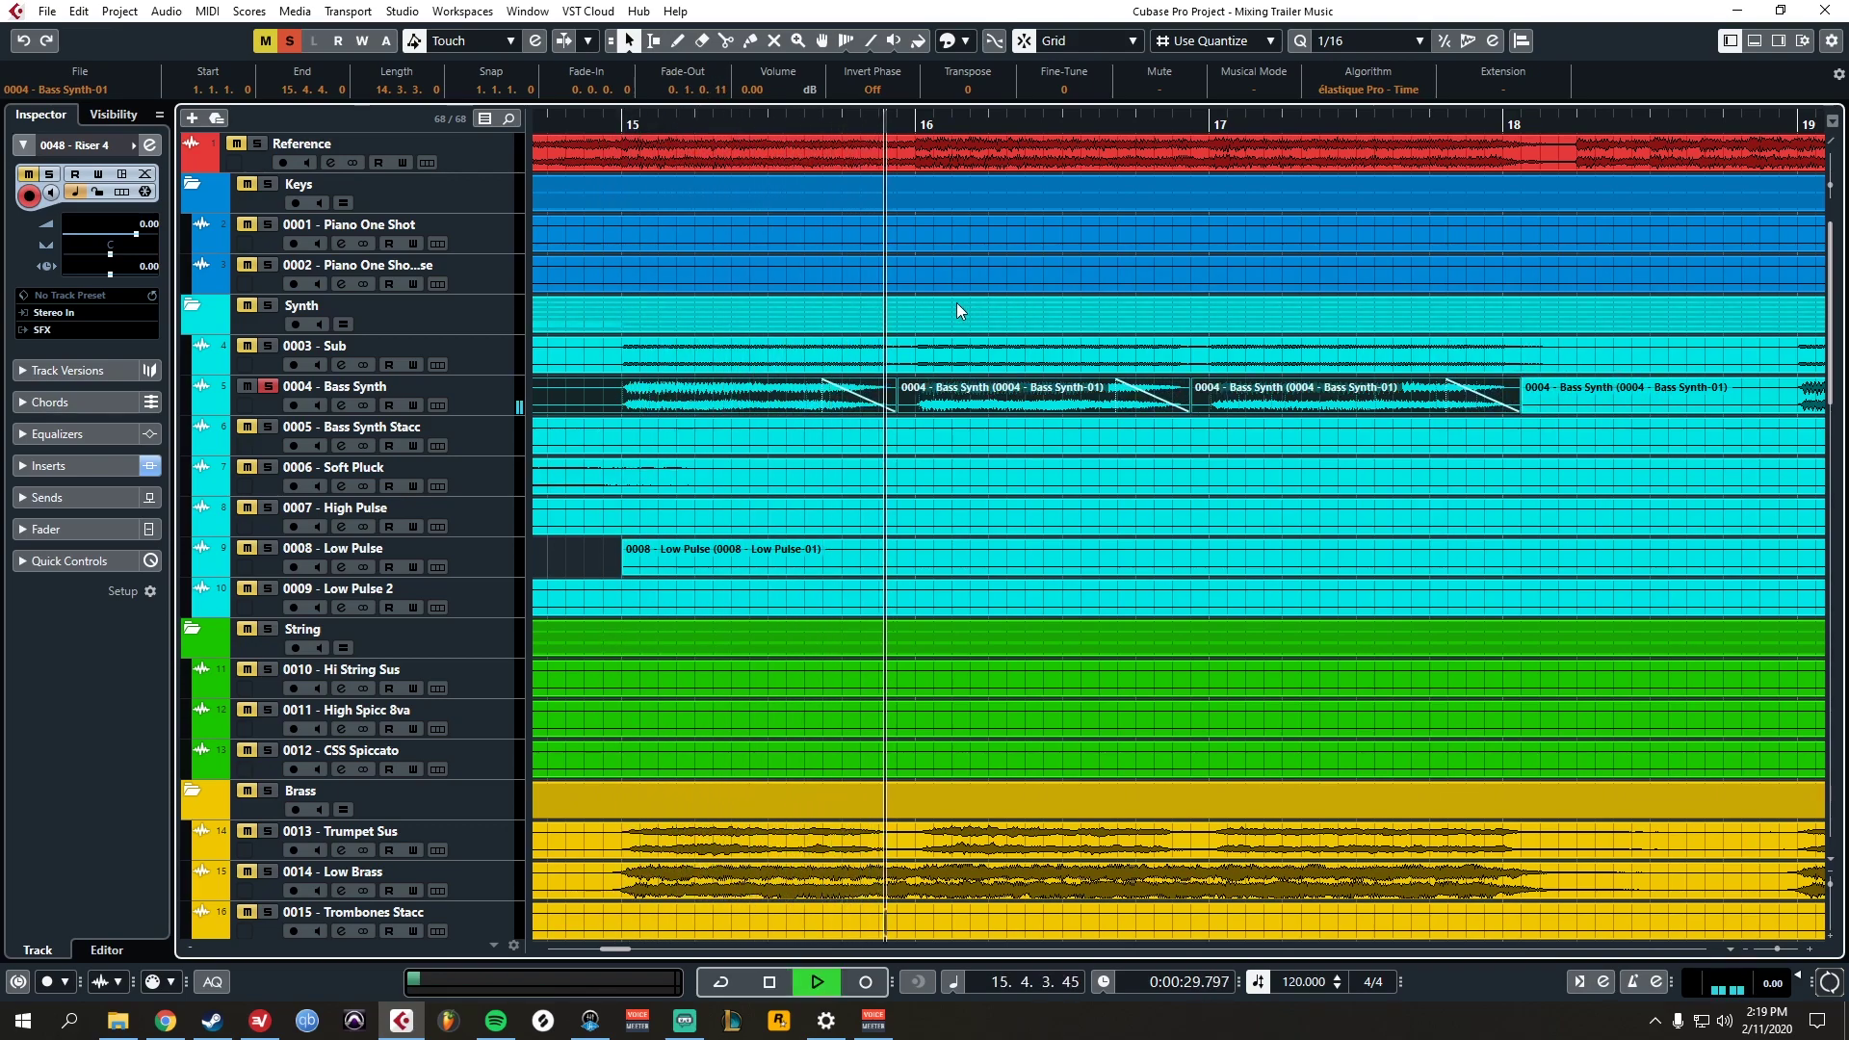
pyautogui.press('space')
# - Turn off the solo on Bass Synth and play the full mix from 14.3.2
pyautogui.click(267, 386)
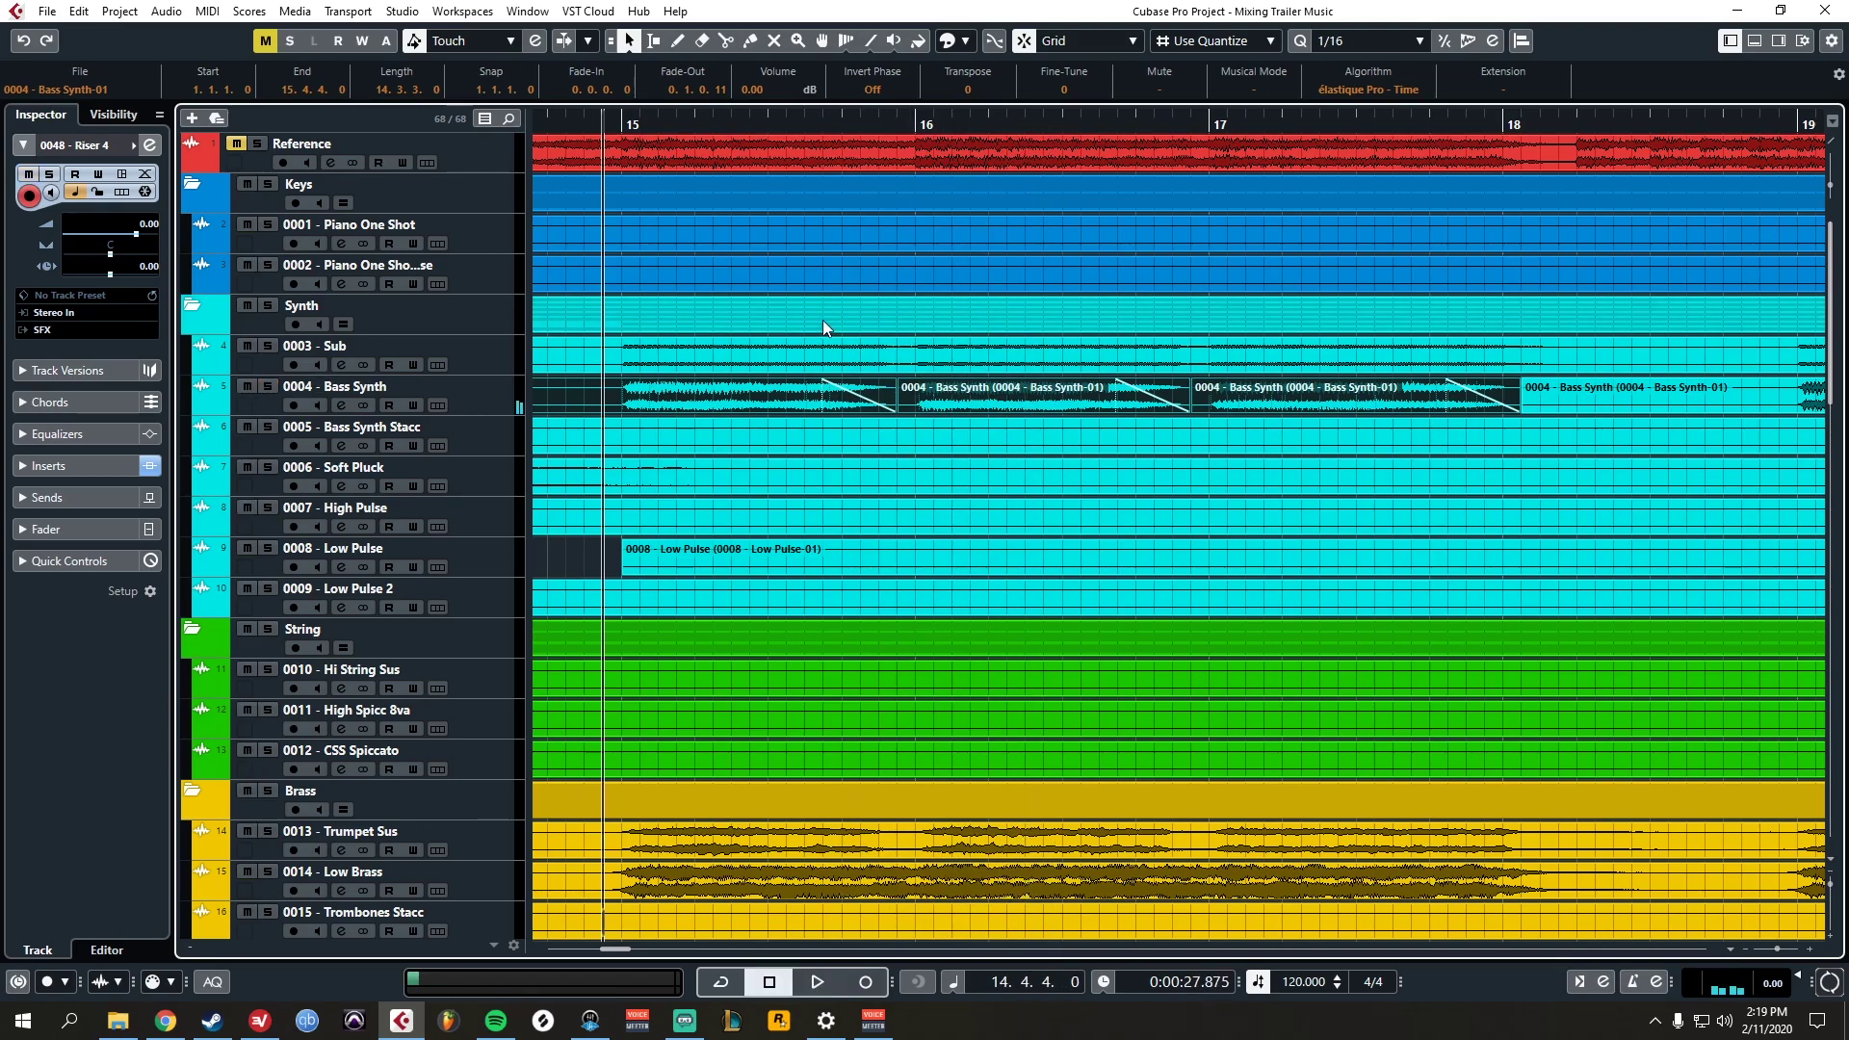
pyautogui.hscroll(-5, 605, 292)
pyautogui.click(658, 122)
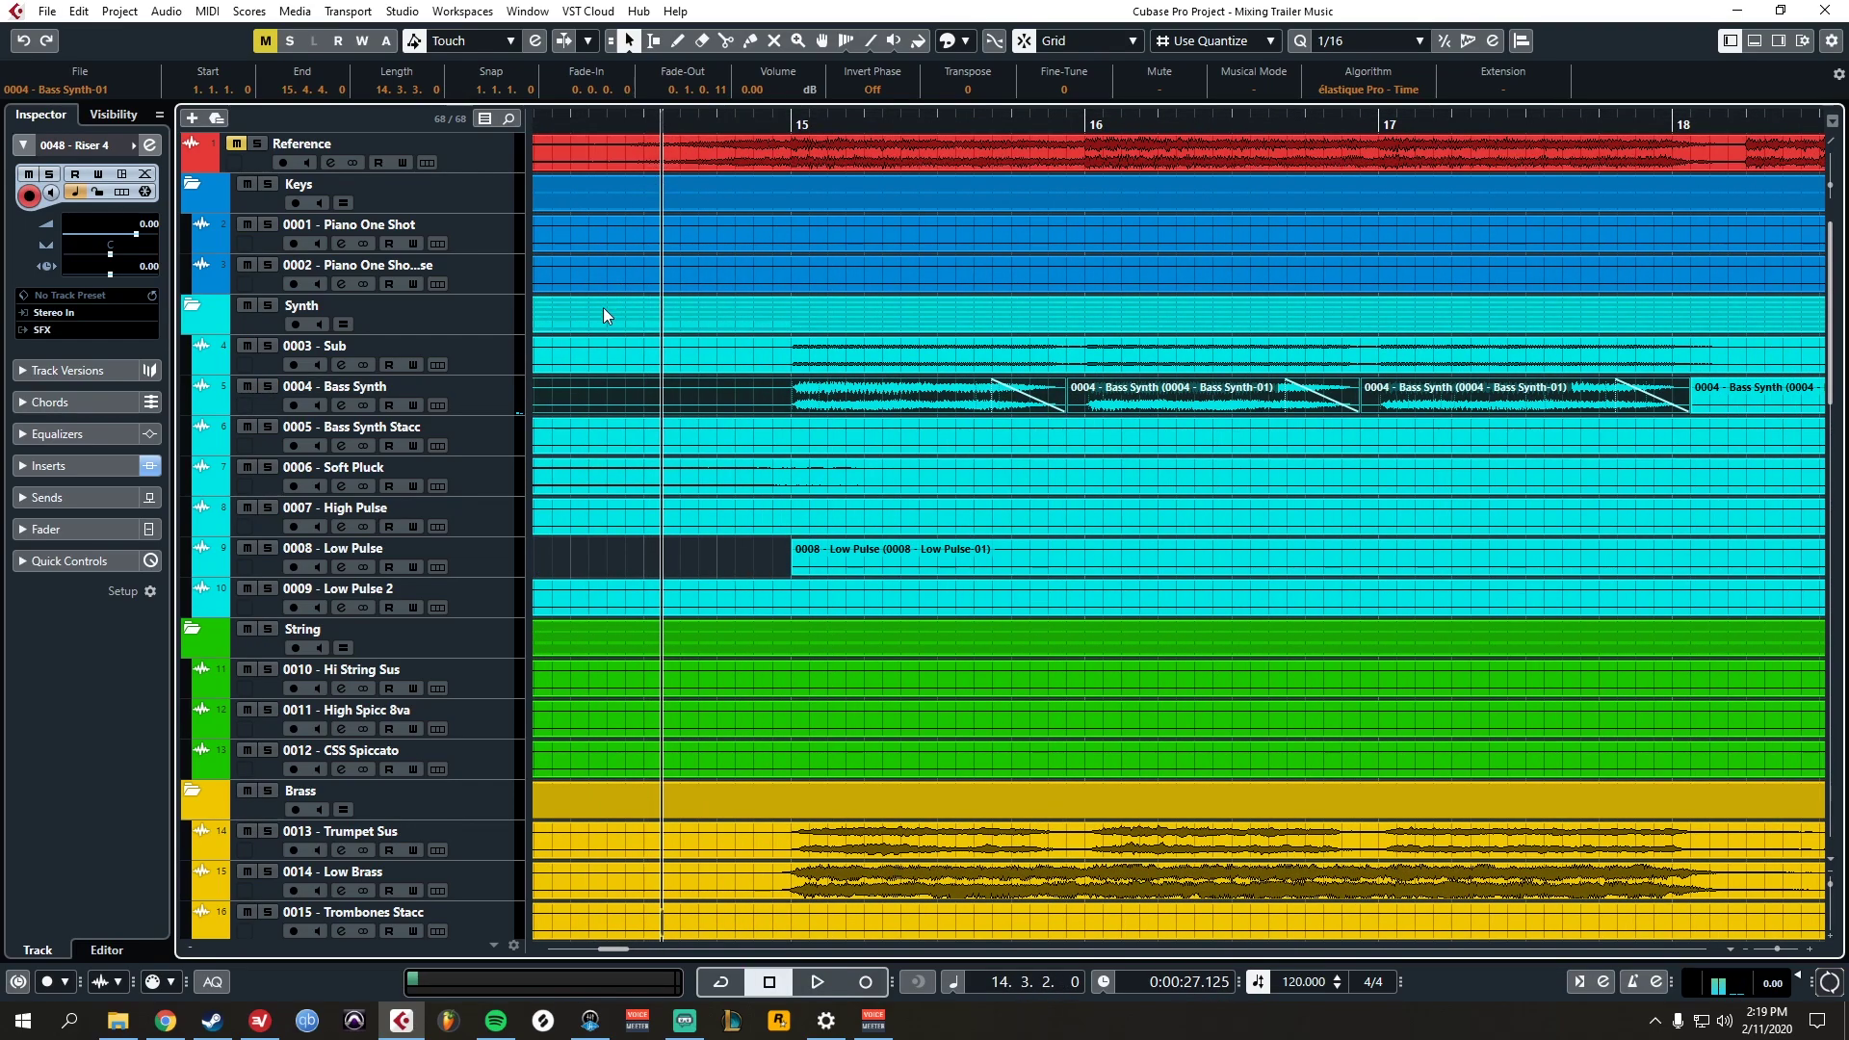
pyautogui.press('space')
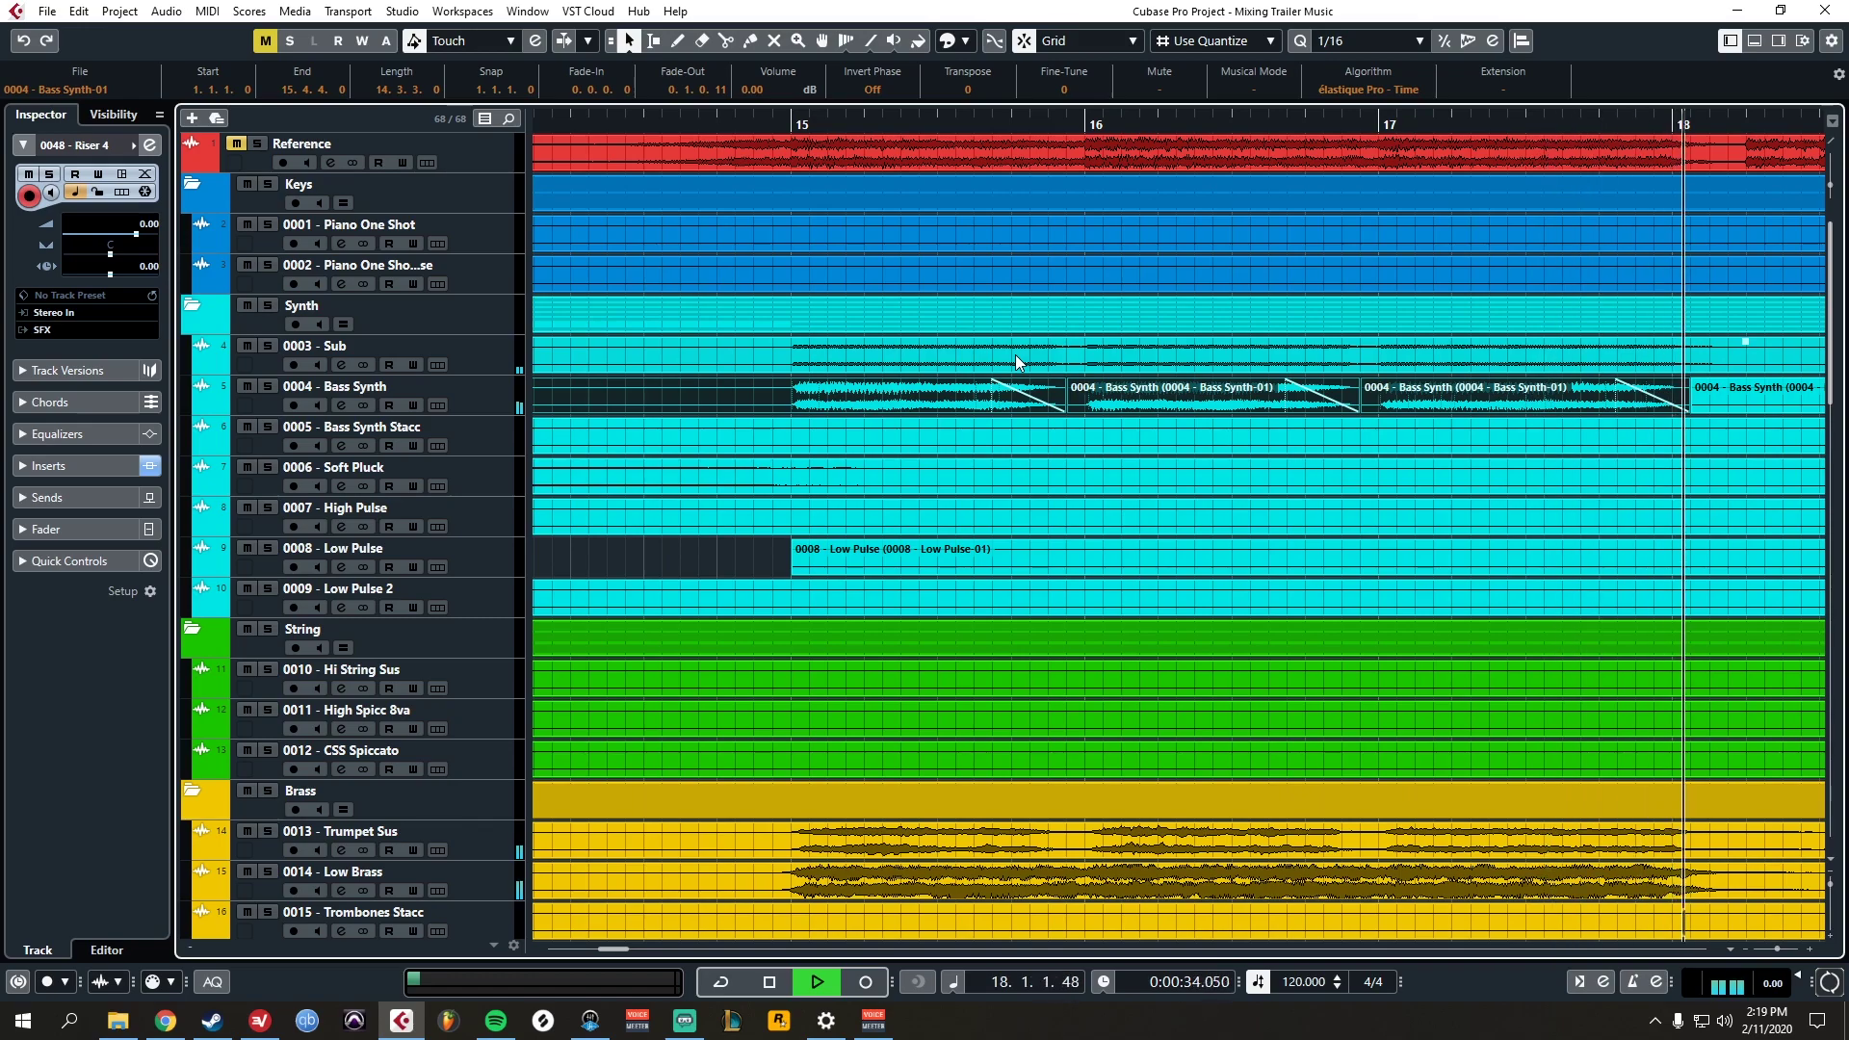
pyautogui.press('space')
# - Shorten the fade-out of the Bass Synth event ending just after bar 18 to about 0.0.1.63
pyautogui.click(1619, 393)
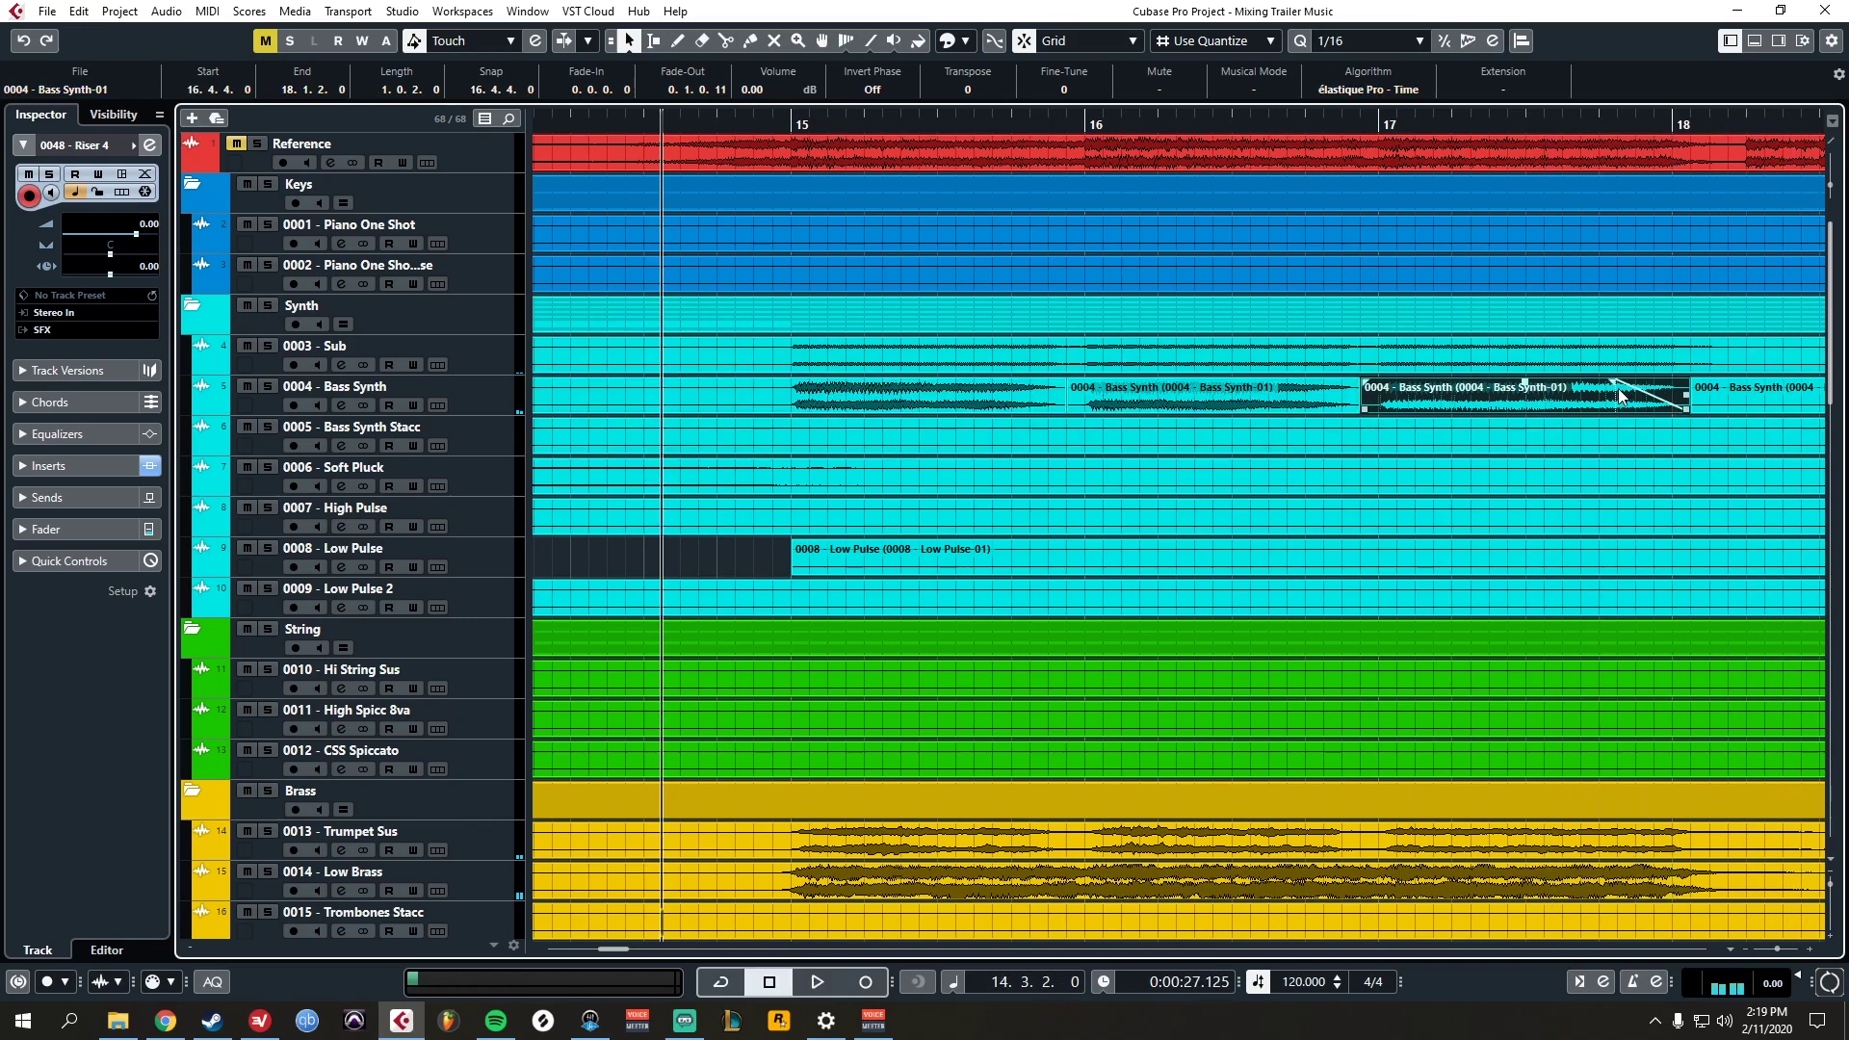
pyautogui.moveTo(1609, 384); pyautogui.dragTo(1658, 364)
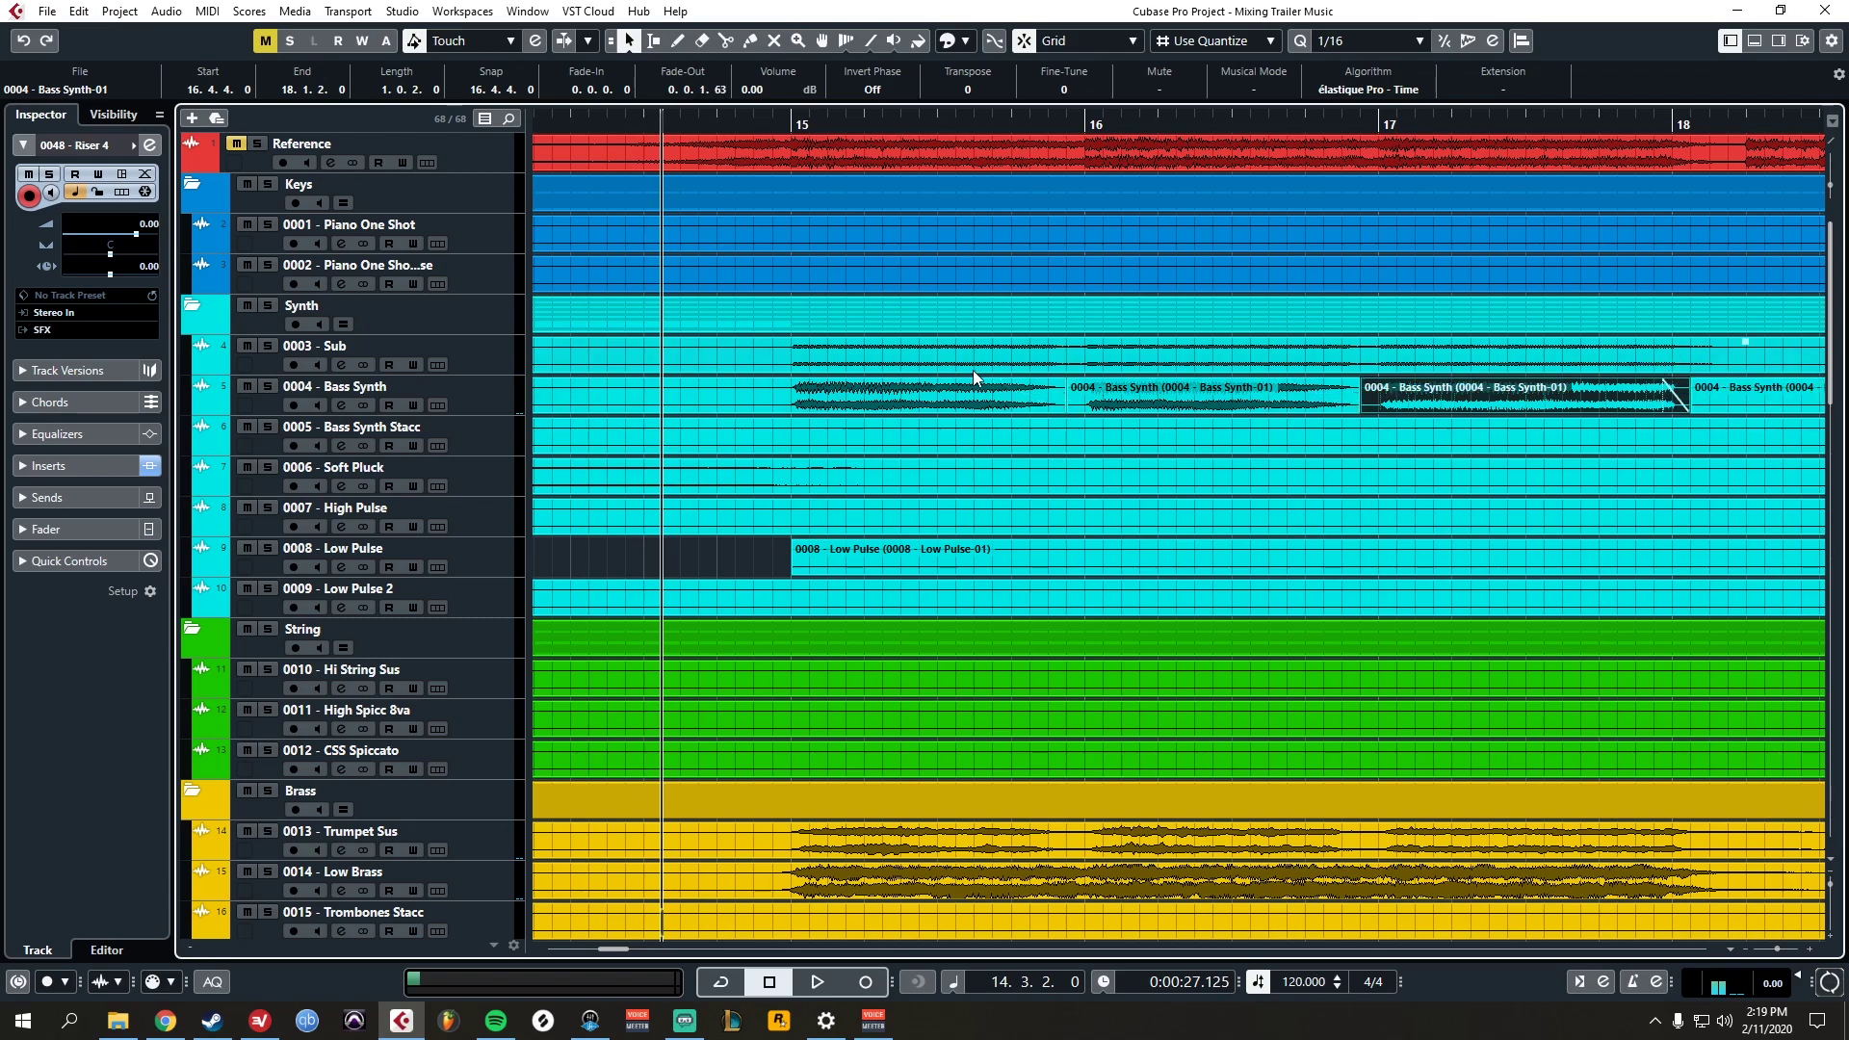
# - Shorten the fade-outs of the first two Bass Synth events to about 0.0.2.119 and play the mix from 14.3.2
pyautogui.click(975, 406)
pyautogui.keyDown('shift'); pyautogui.click(1176, 406); pyautogui.keyUp('shift')
pyautogui.moveTo(1279, 381); pyautogui.dragTo(1307, 381)
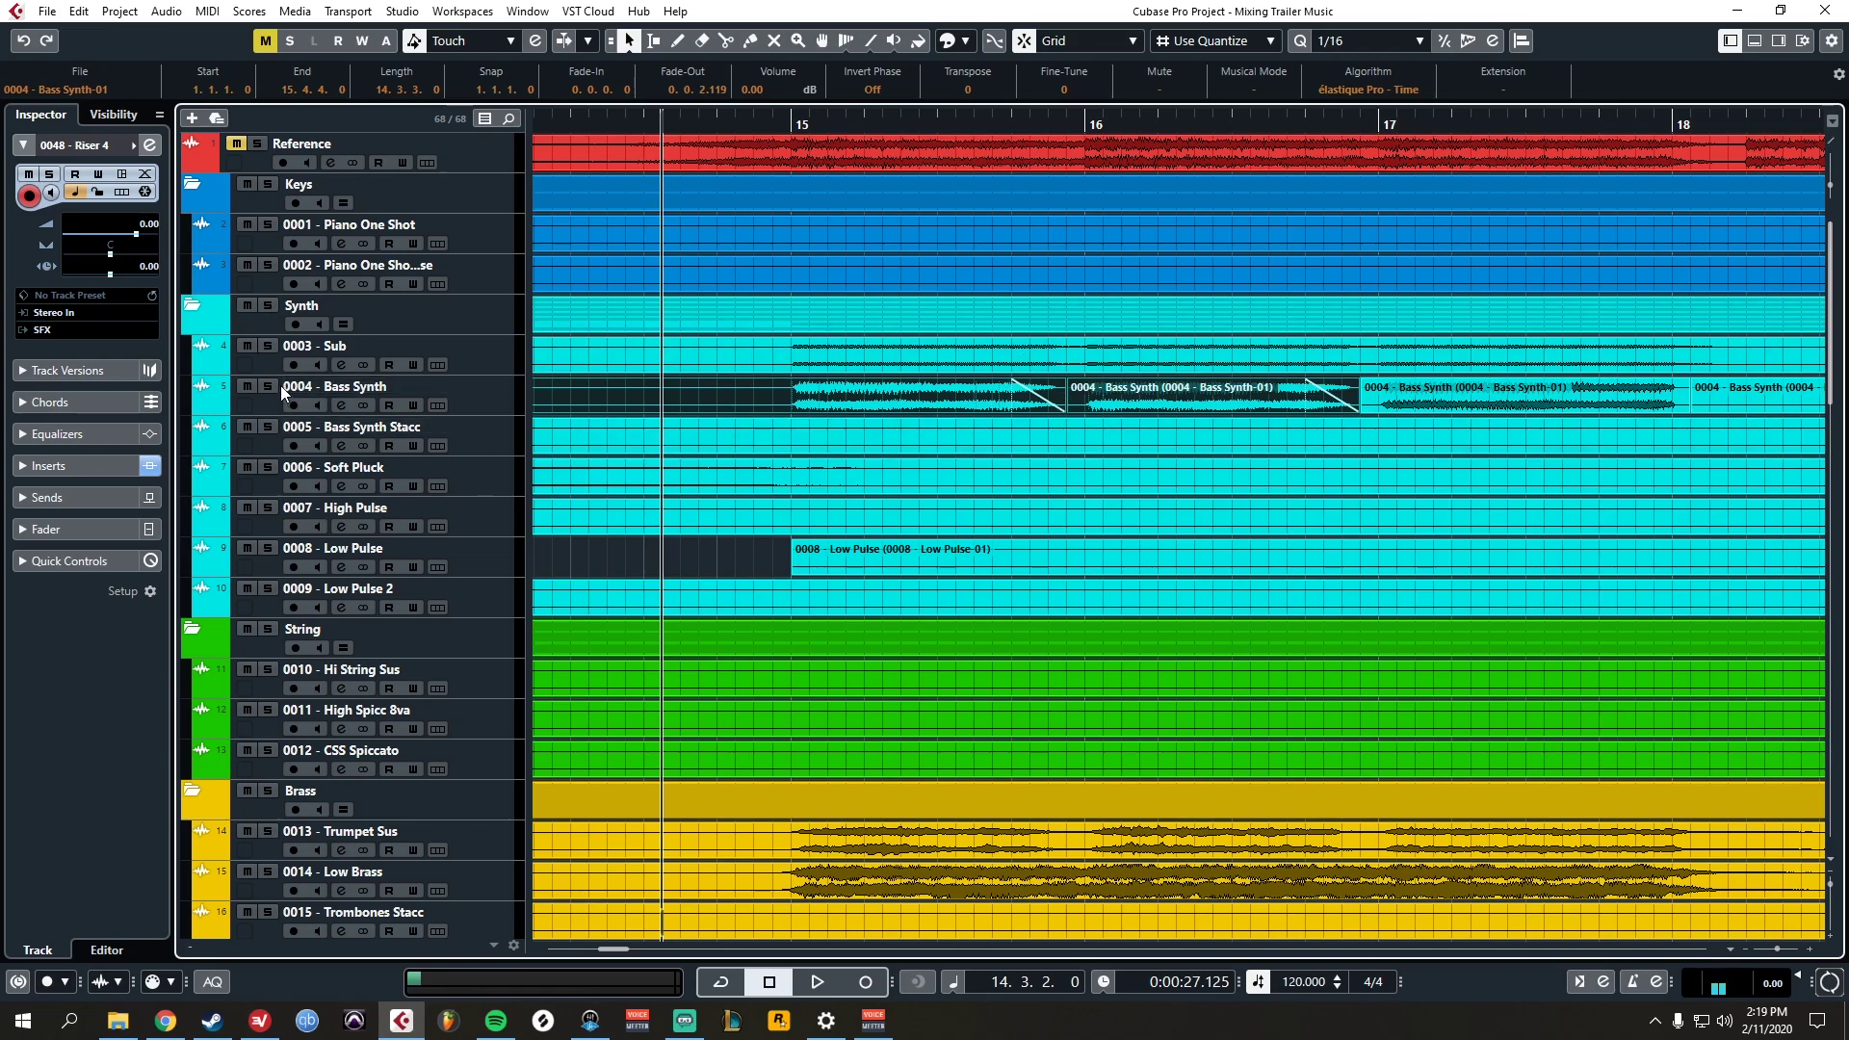
pyautogui.press('space')
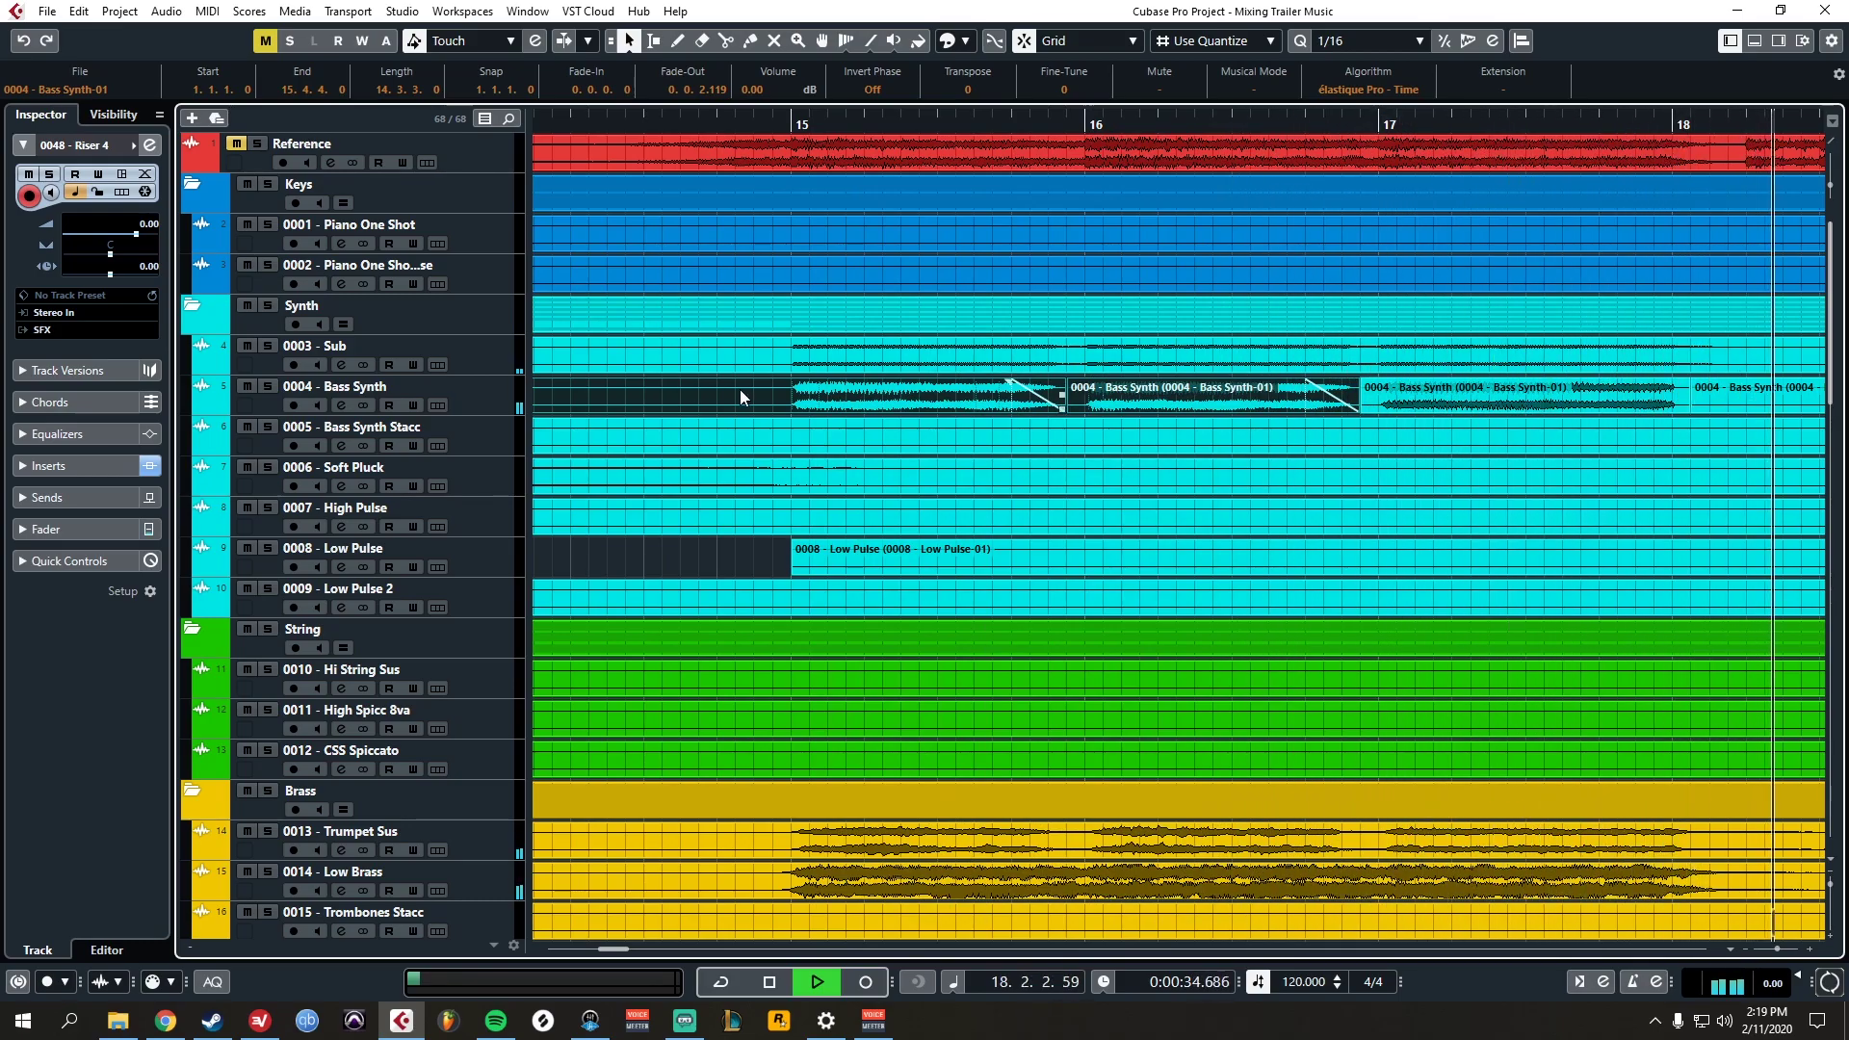
pyautogui.press('space')
# - Solo the Sub track and audition it on its own from just before bar 15
pyautogui.scroll(-4, 738, 392)
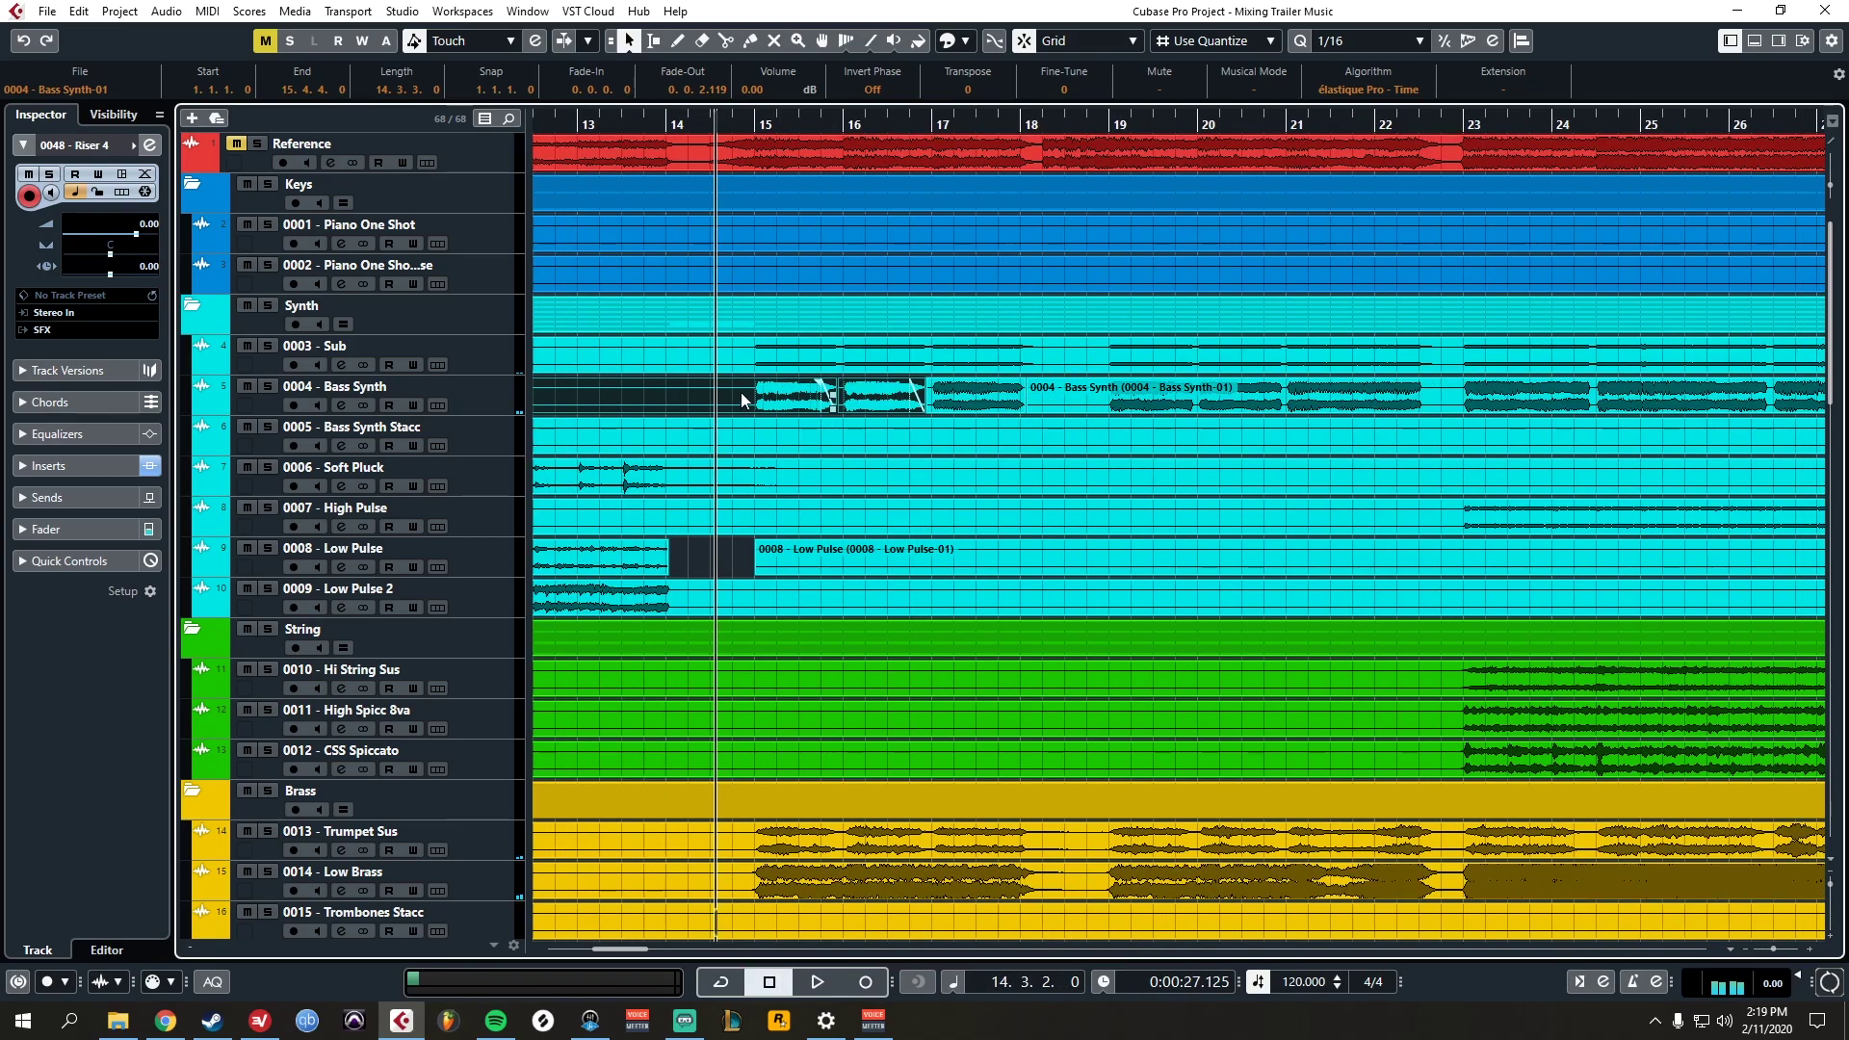
pyautogui.scroll(3, 911, 376)
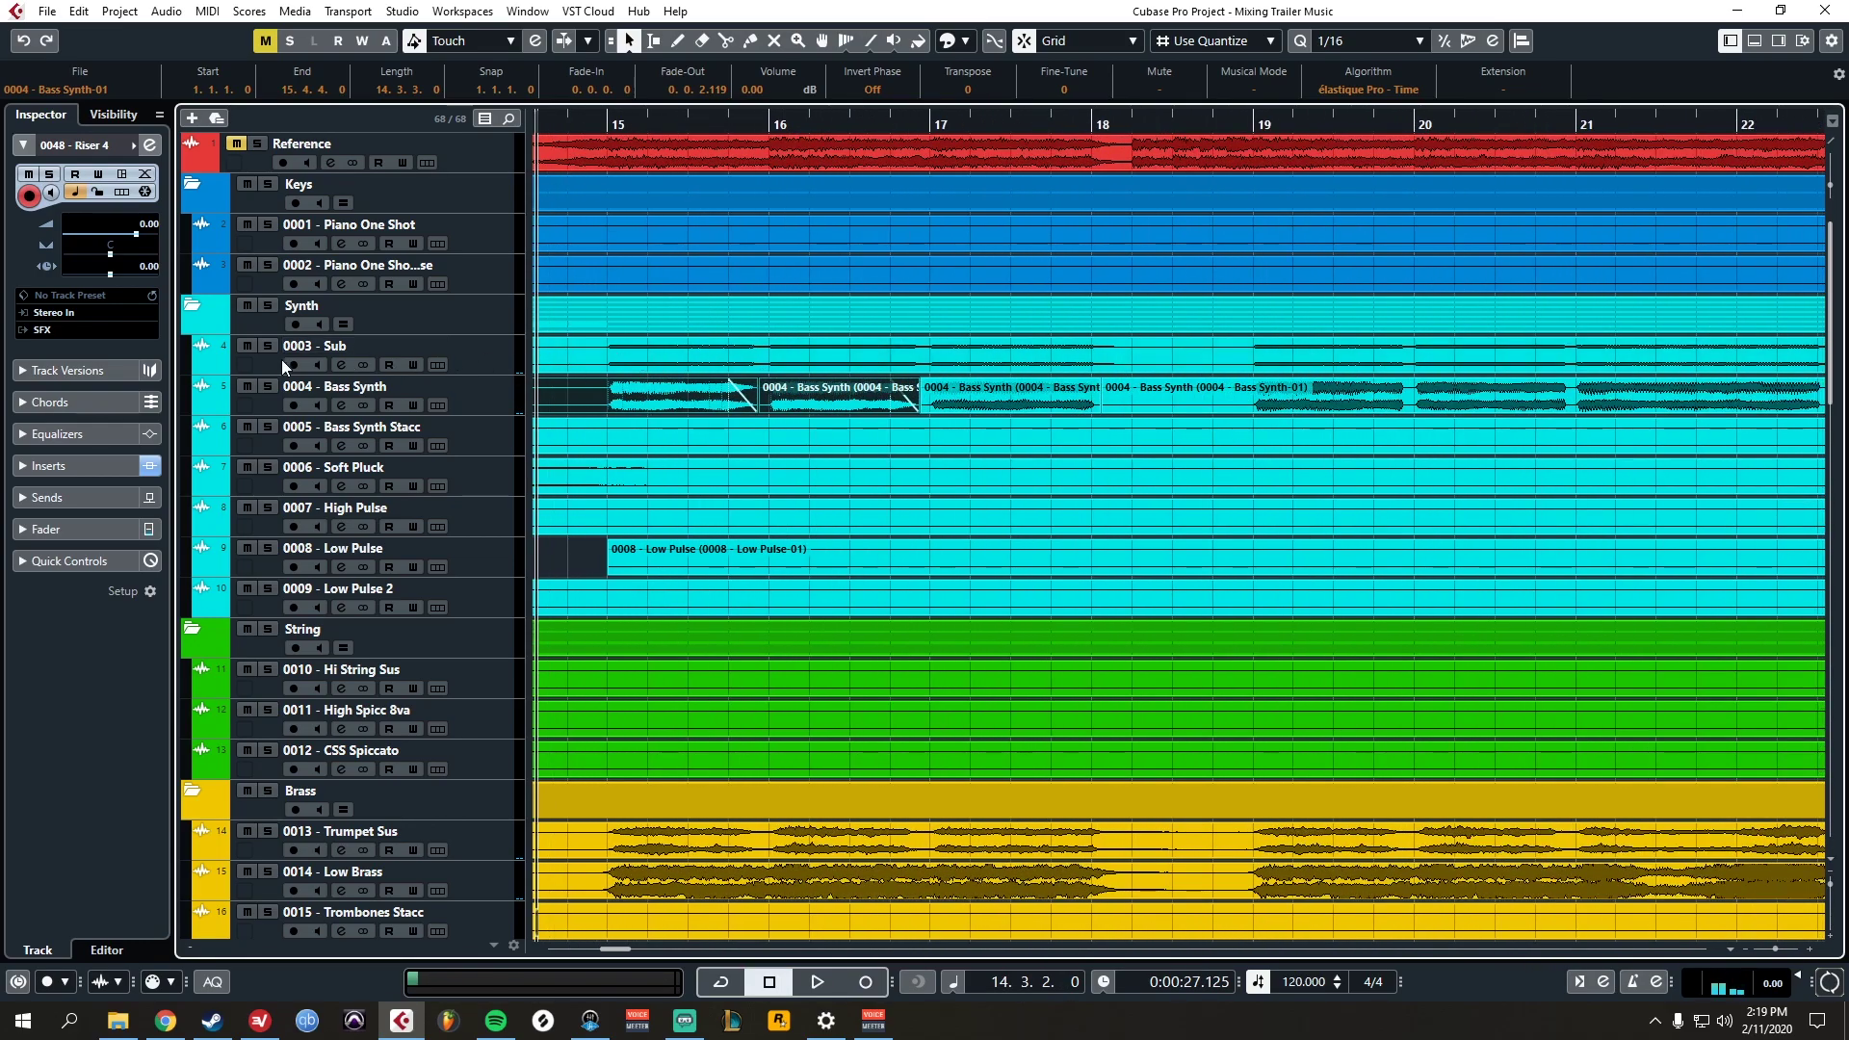
pyautogui.click(269, 348)
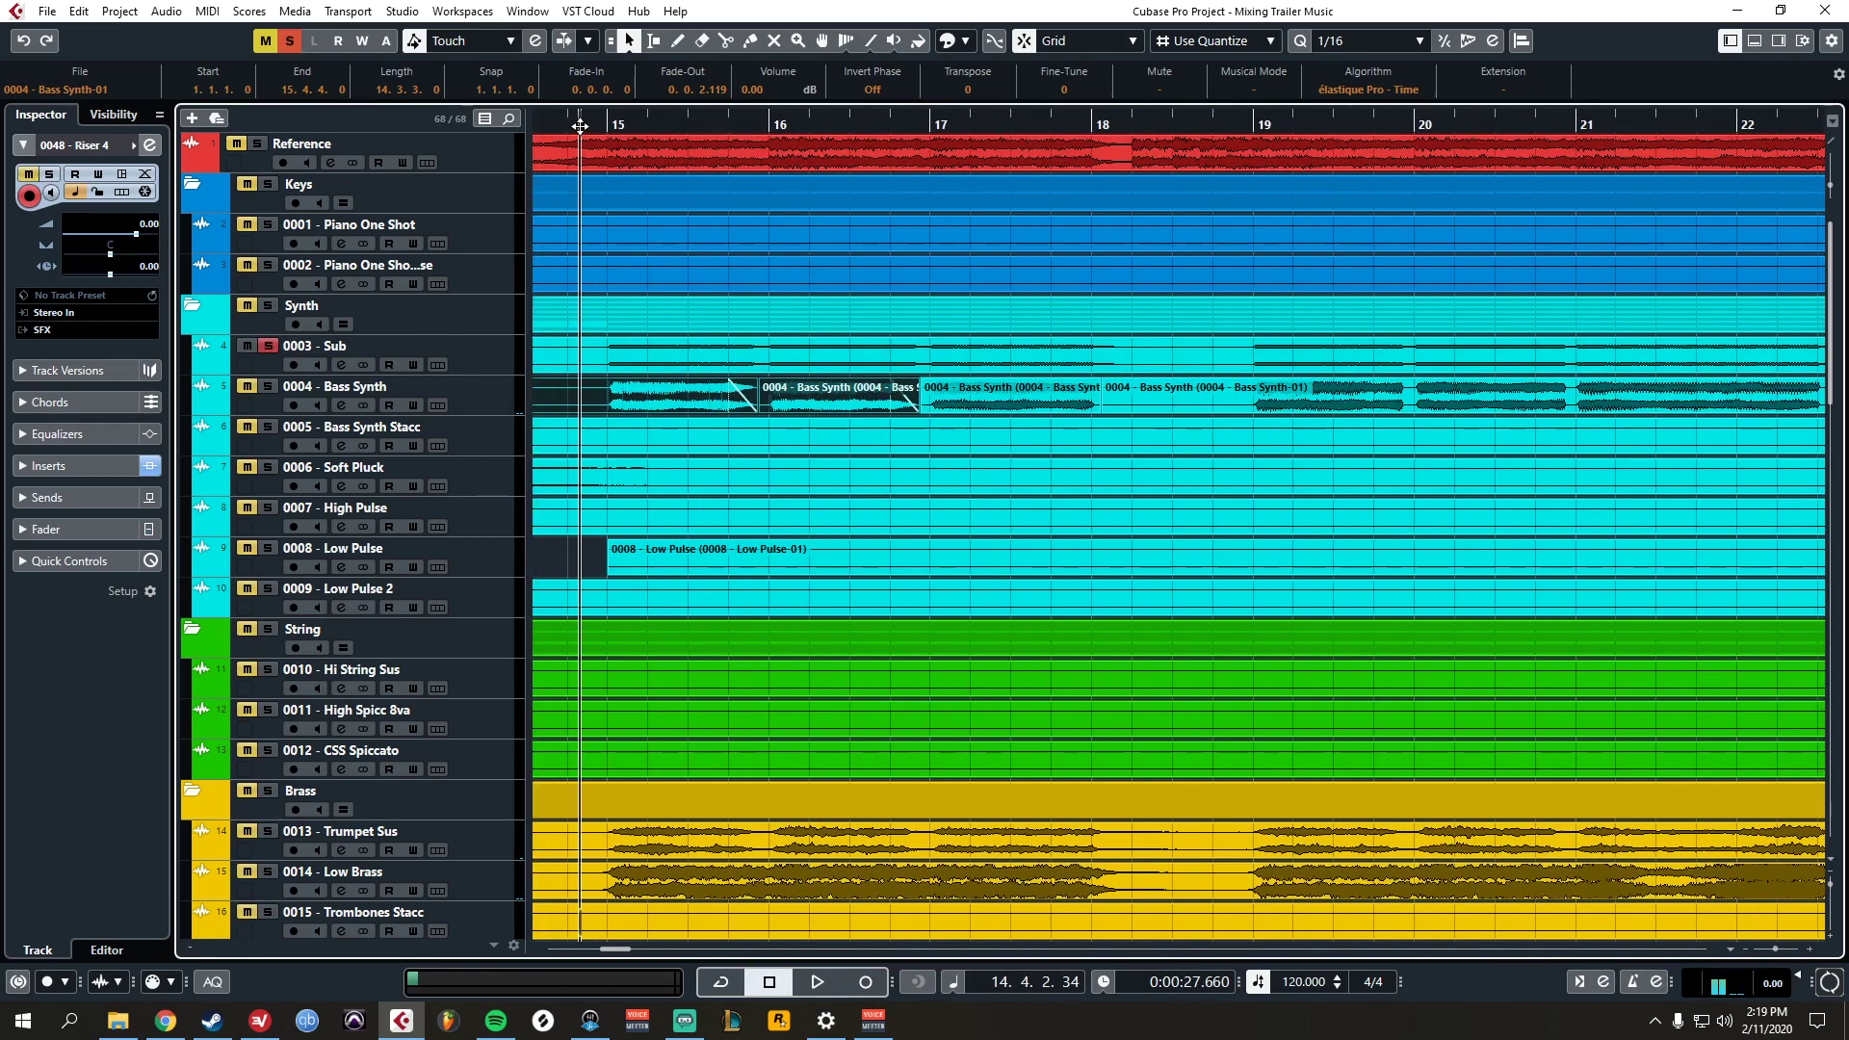
pyautogui.press('space')
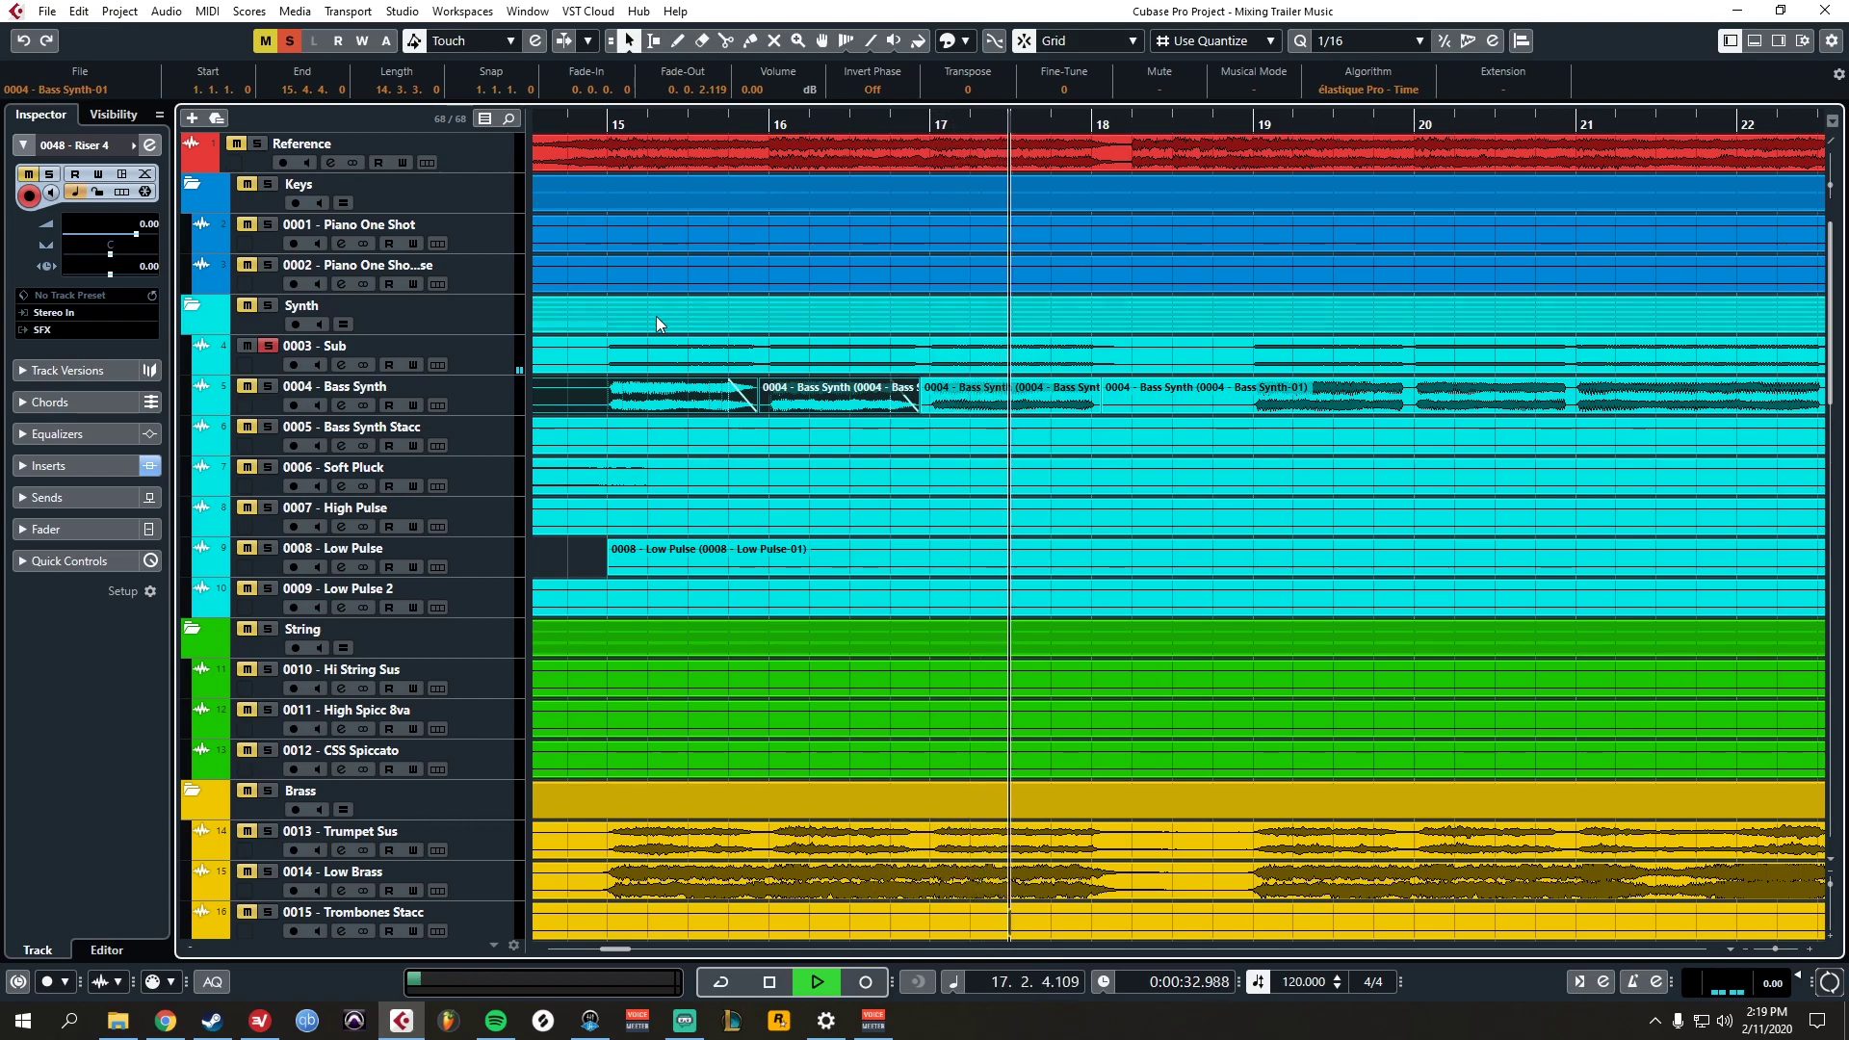
pyautogui.press('space')
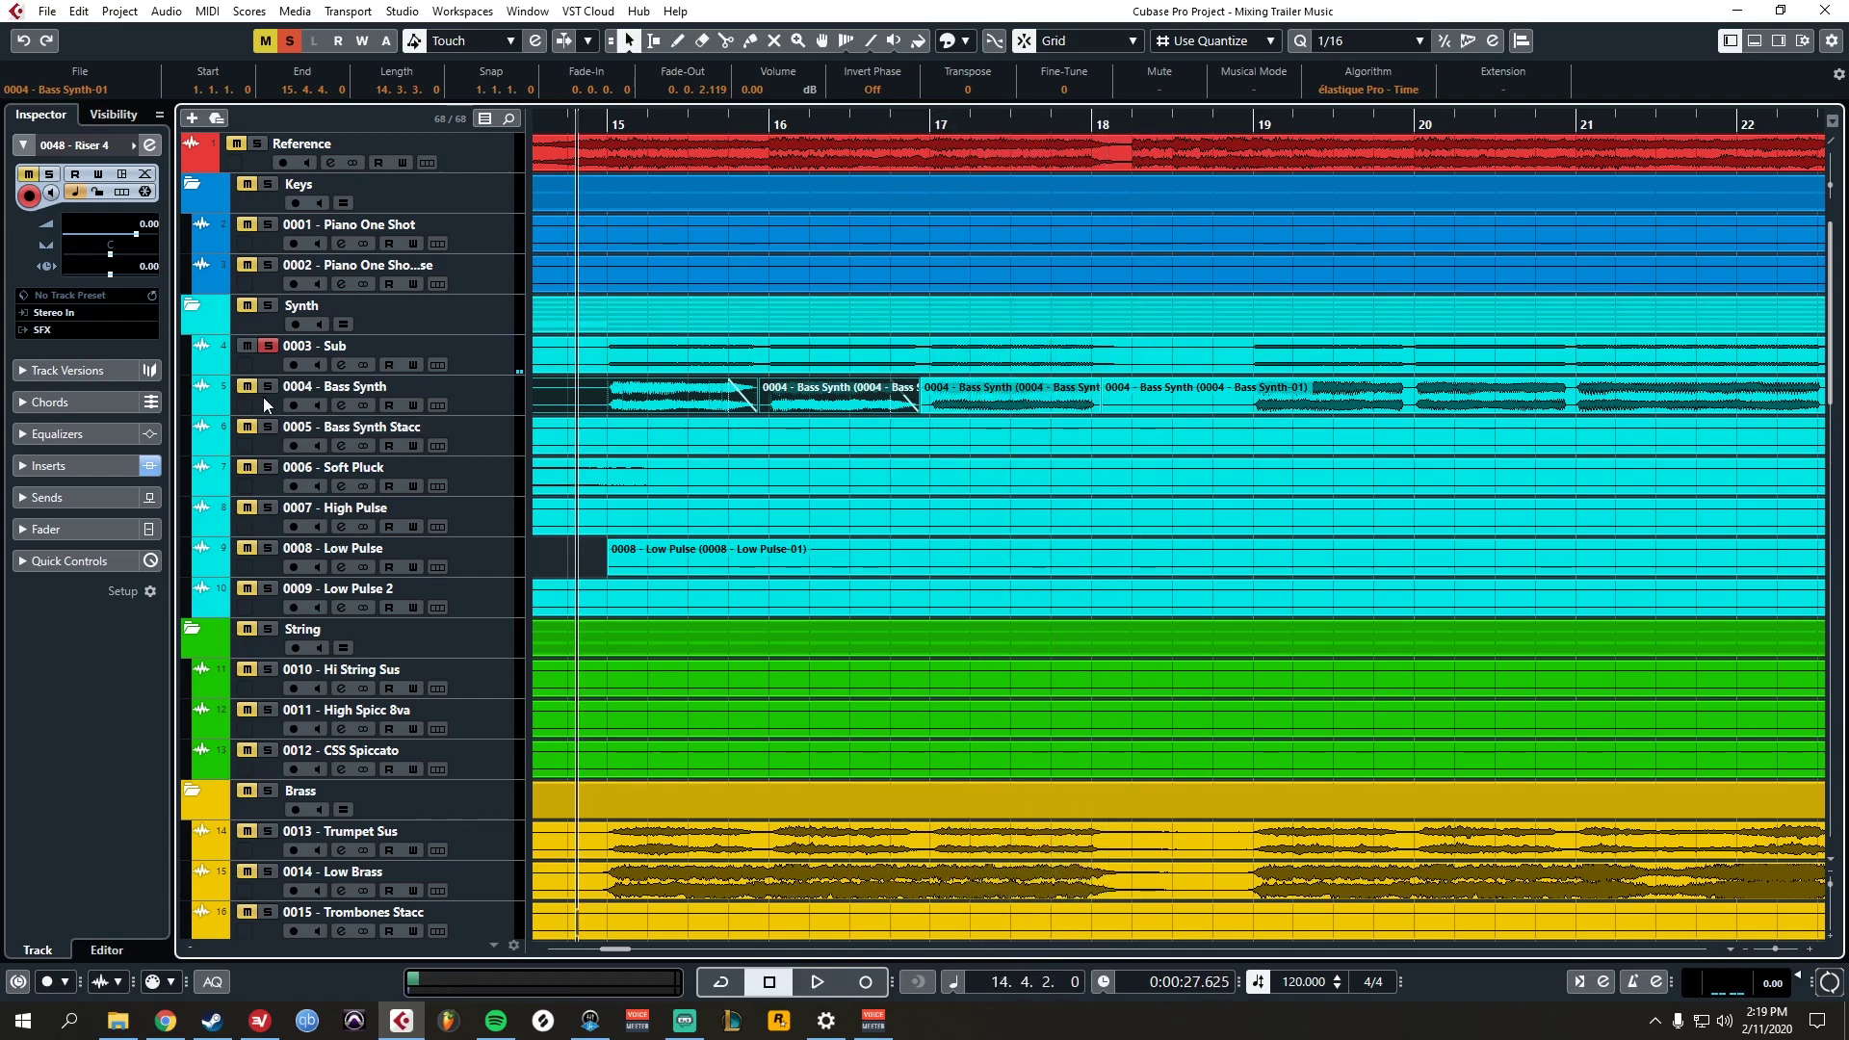
# - Audition Sub and Bass Synth soloed together from 14.4.2, then Bass Synth soloed alone
pyautogui.press('space')
pyautogui.click(244, 387)
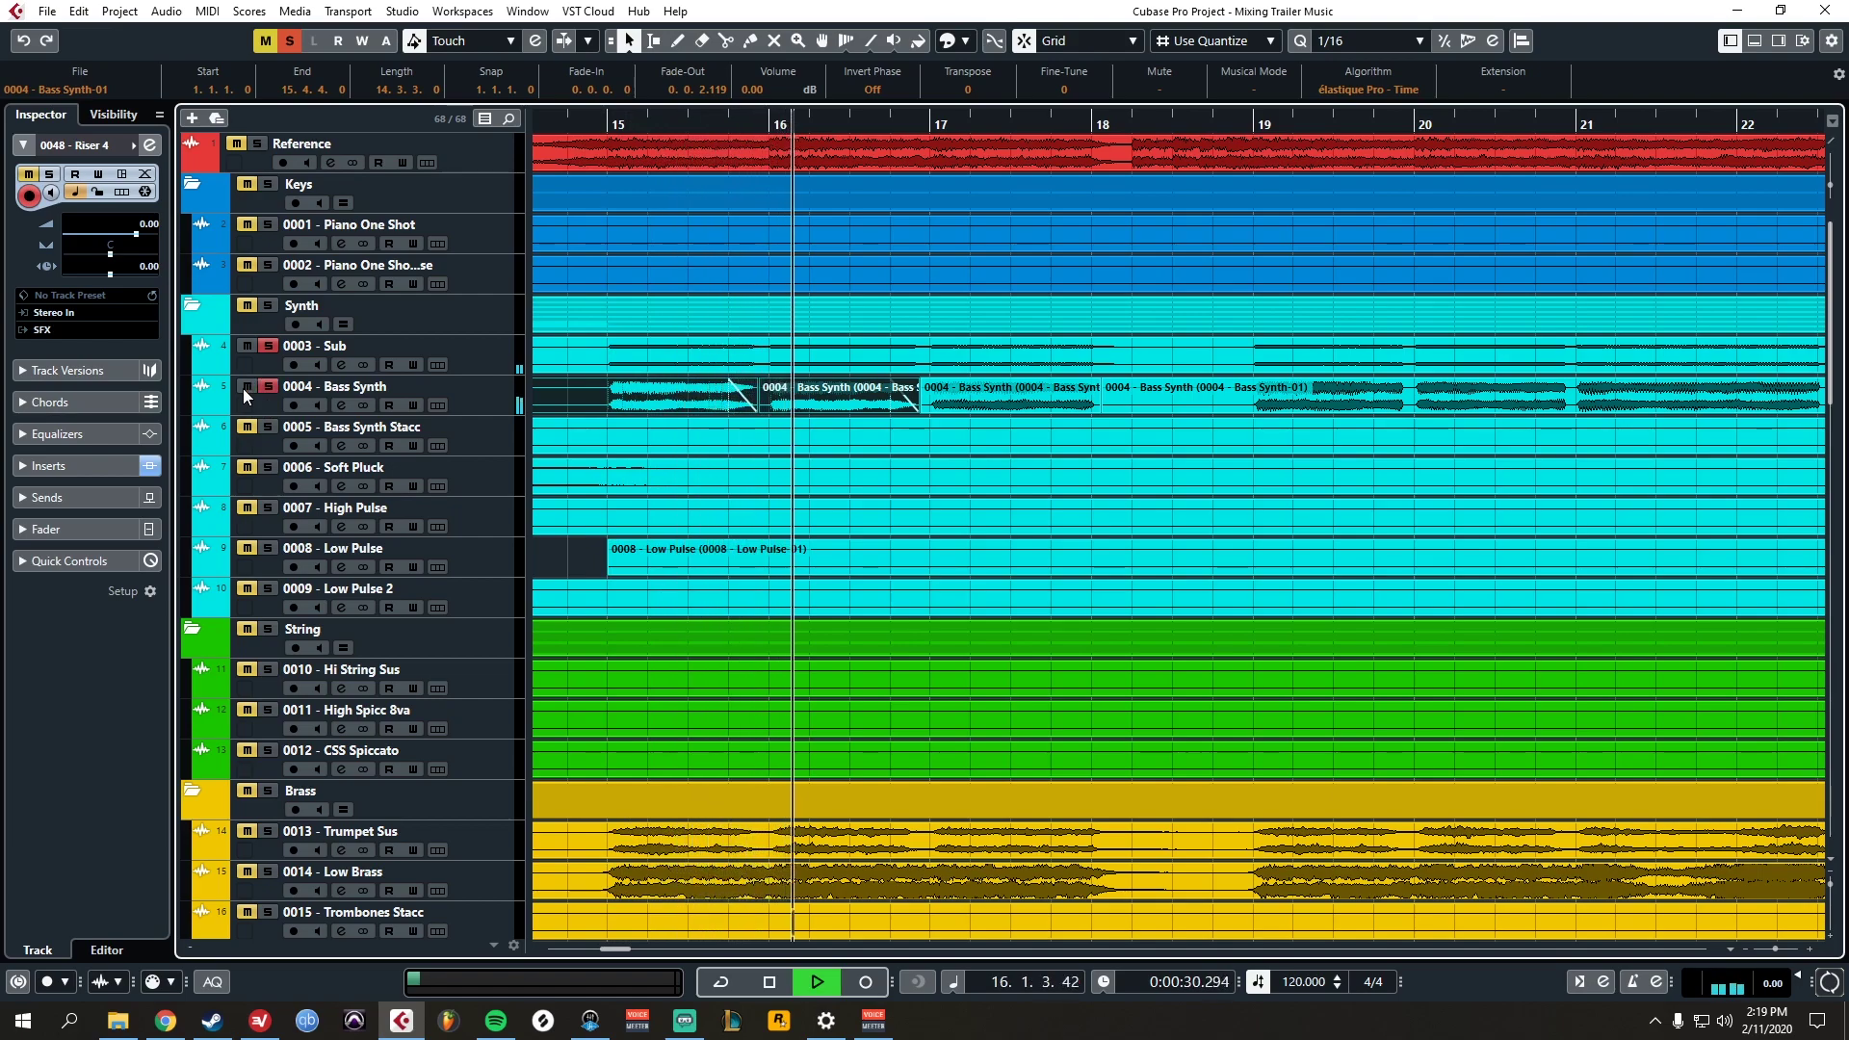
pyautogui.click(246, 387)
pyautogui.press('space')
pyautogui.keyDown('ctrl'); pyautogui.click(269, 387); pyautogui.keyUp('ctrl')
pyautogui.press('space')
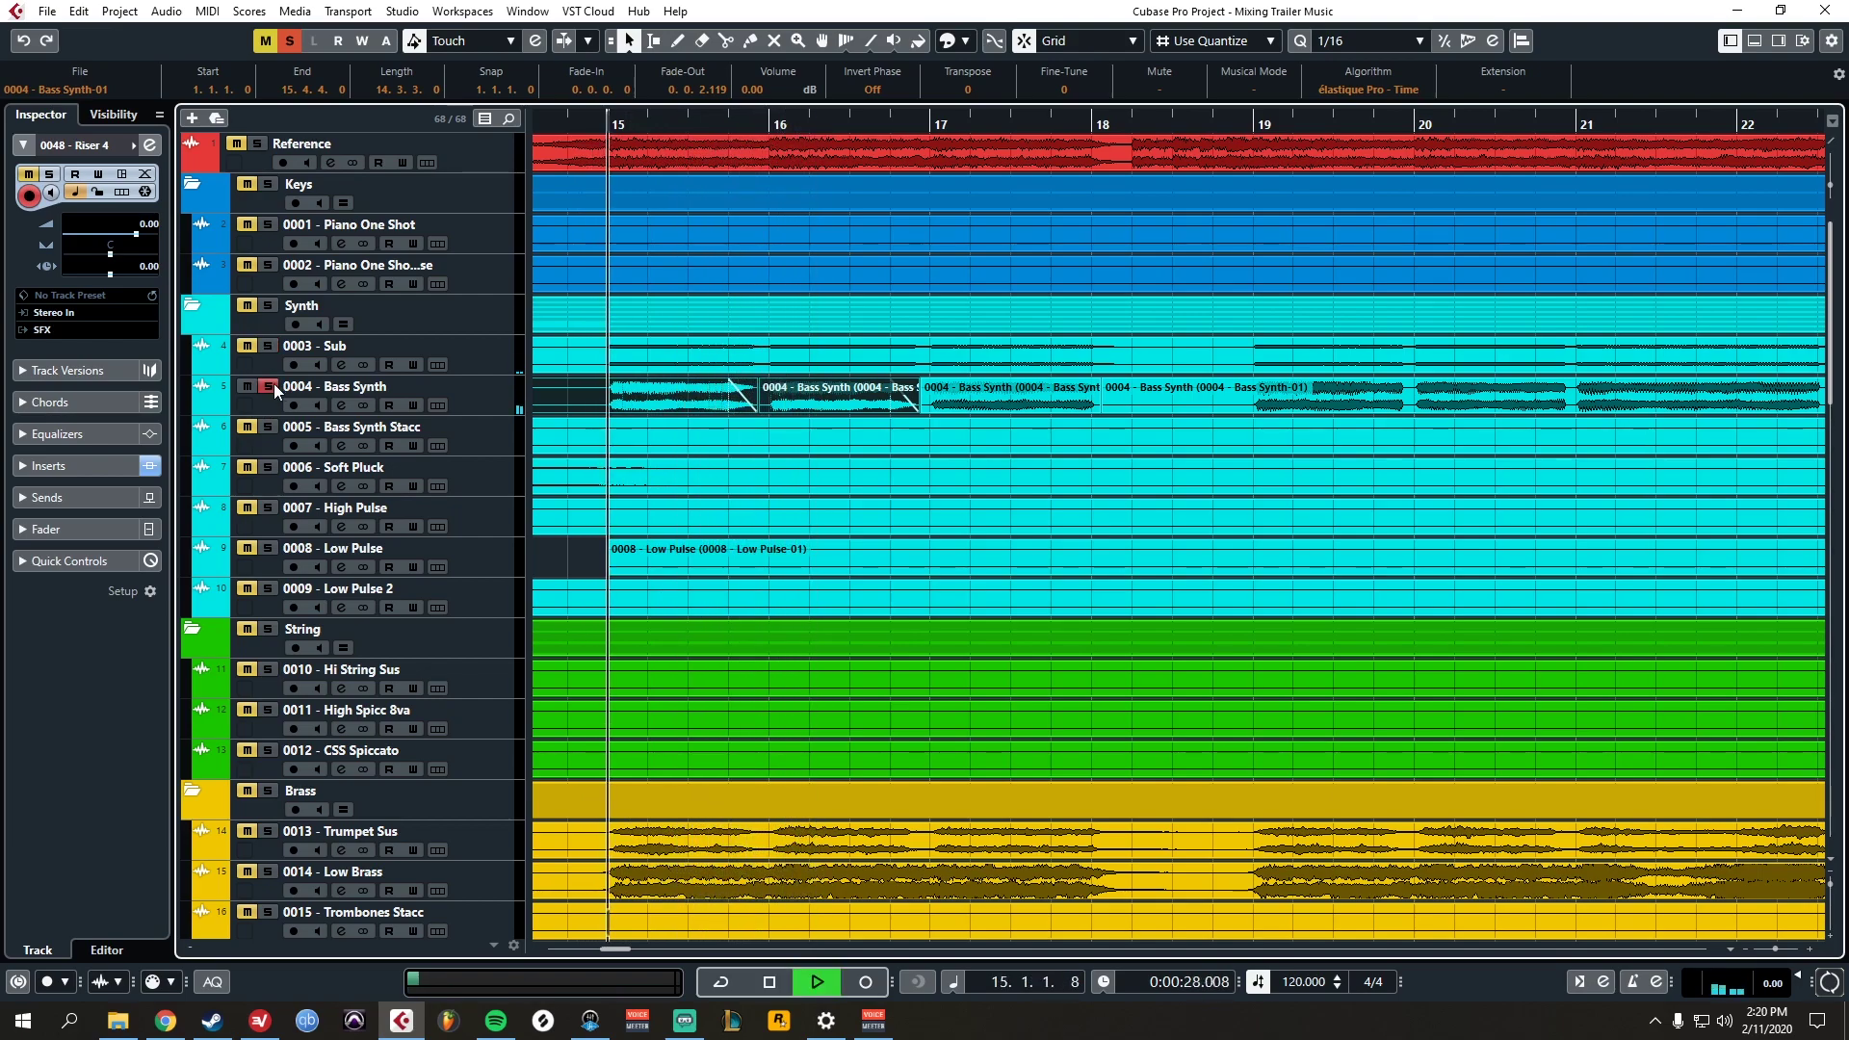
pyautogui.press('space')
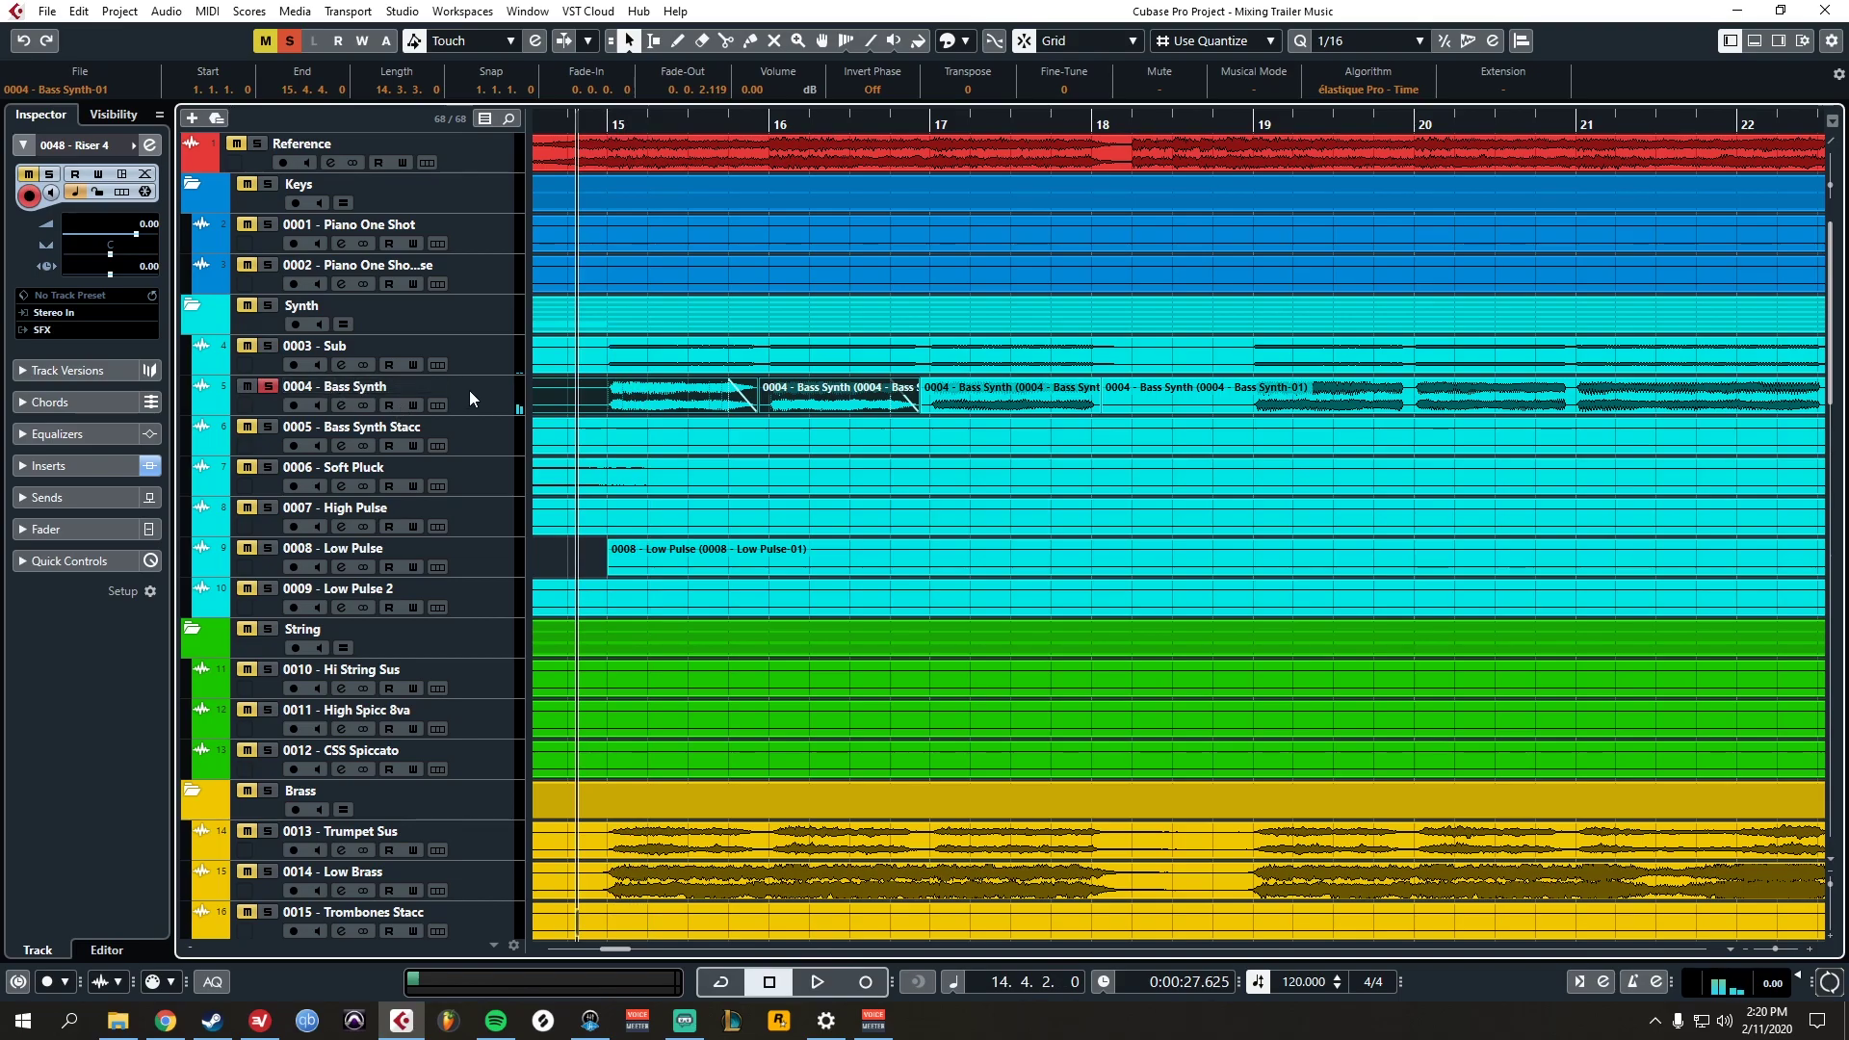
# - Insert StudioEQ in the first insert slot of the Bass Synth channel
pyautogui.click(427, 390)
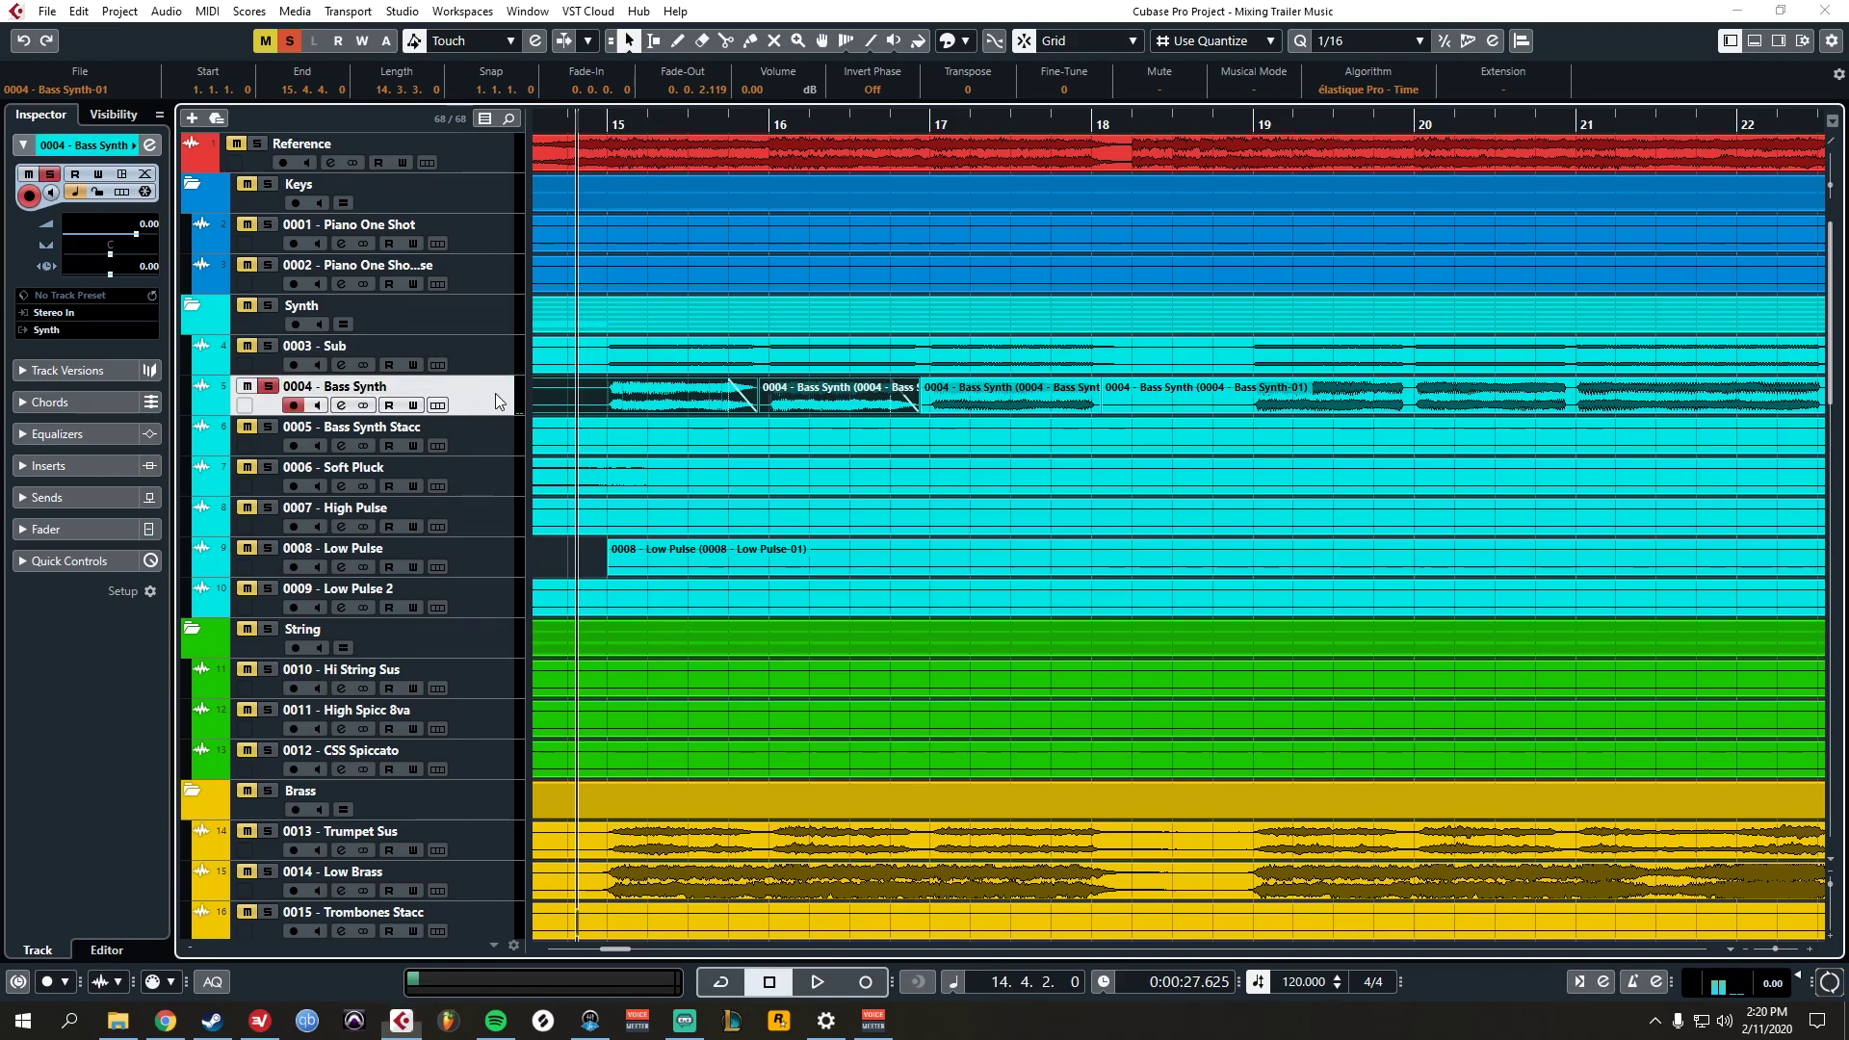
pyautogui.press('e')
pyautogui.click(504, 285)
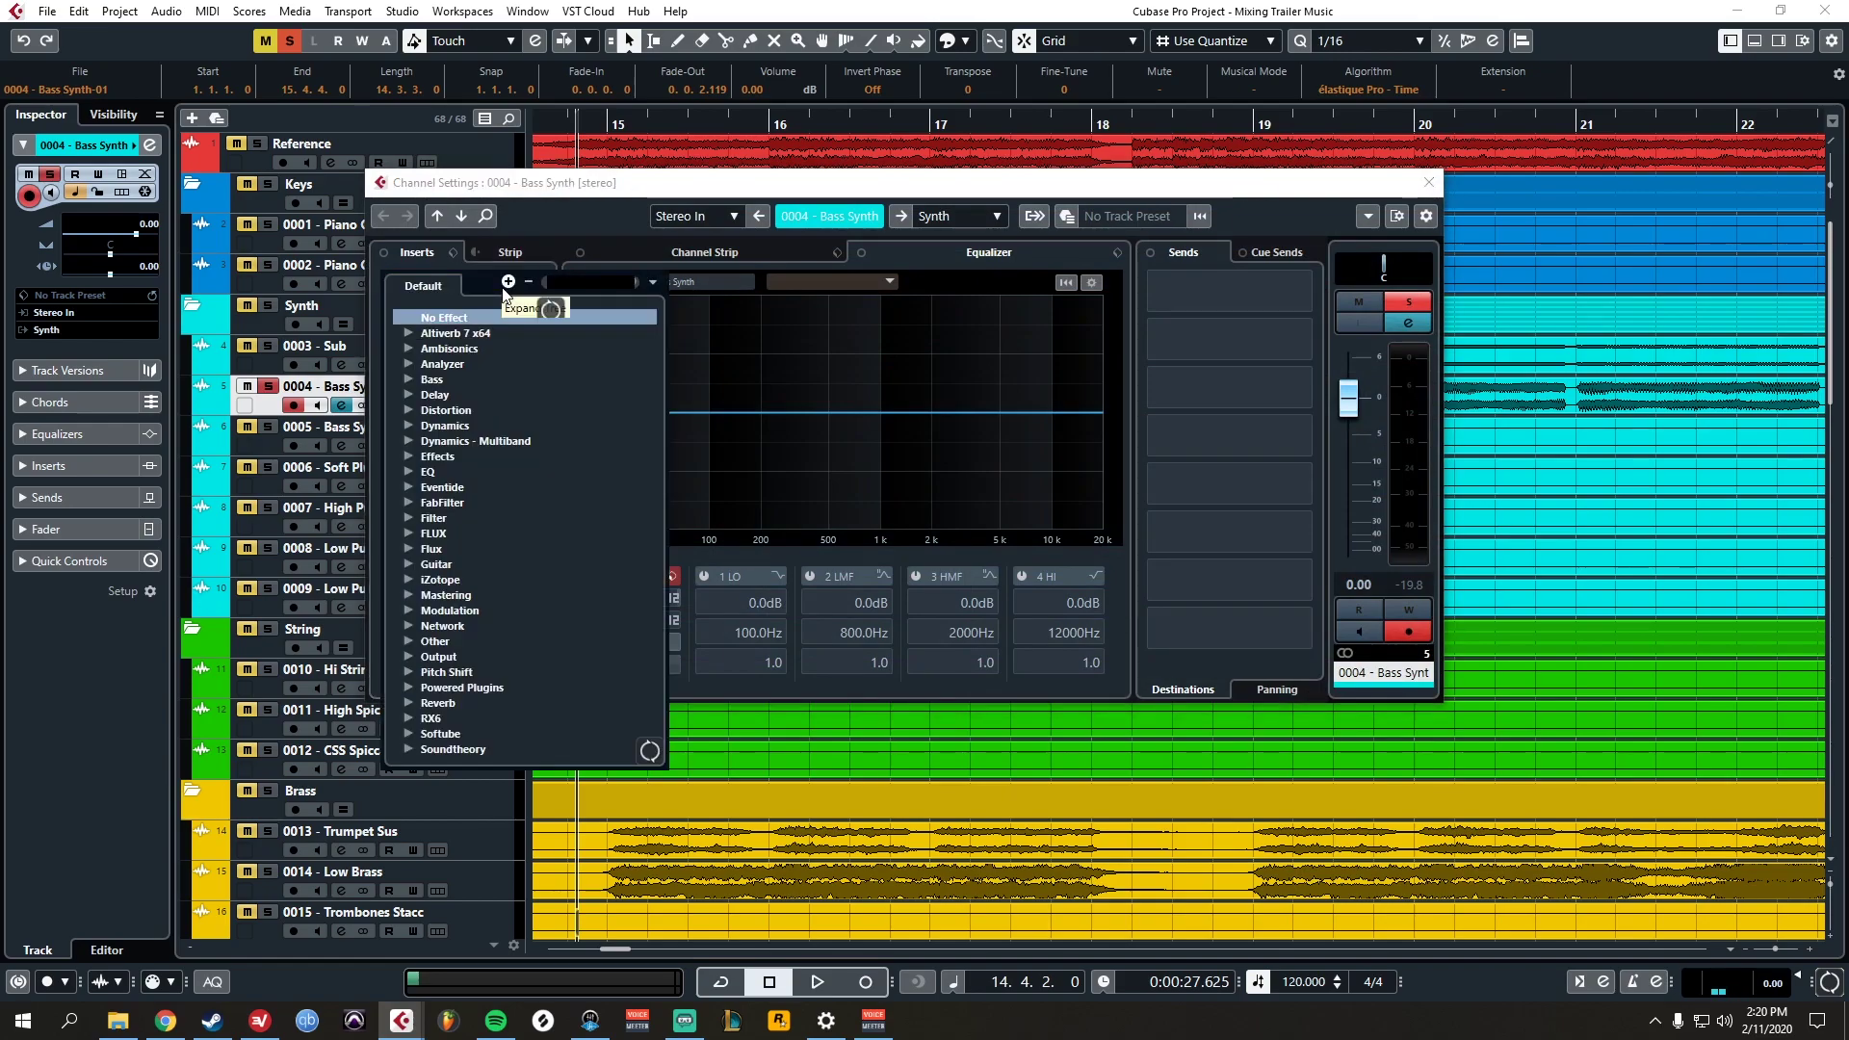
pyautogui.write('studio')
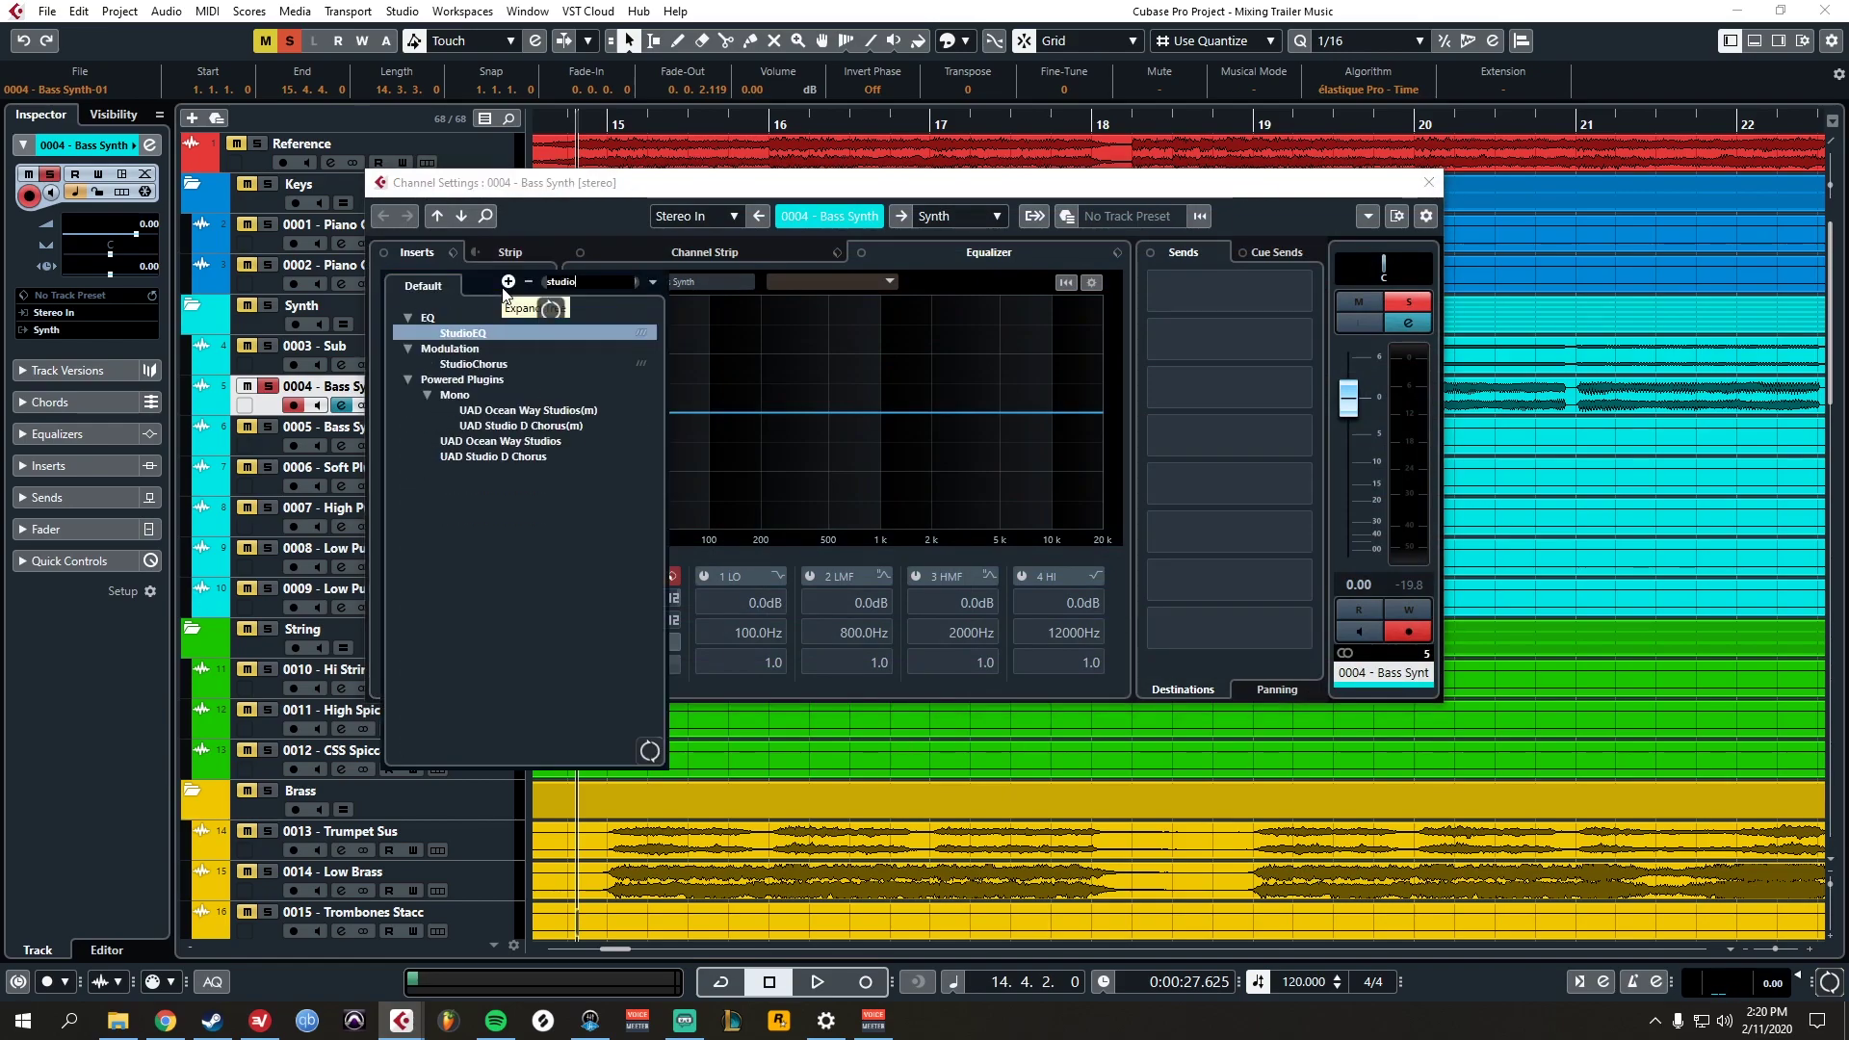
pyautogui.click(463, 334)
# - Cut the Bass Synth lows with StudioEQ's band 1 low shelf at about 148 Hz and -10.4 dB during playback
pyautogui.press('space')
pyautogui.moveTo(708, 460); pyautogui.dragTo(743, 502)
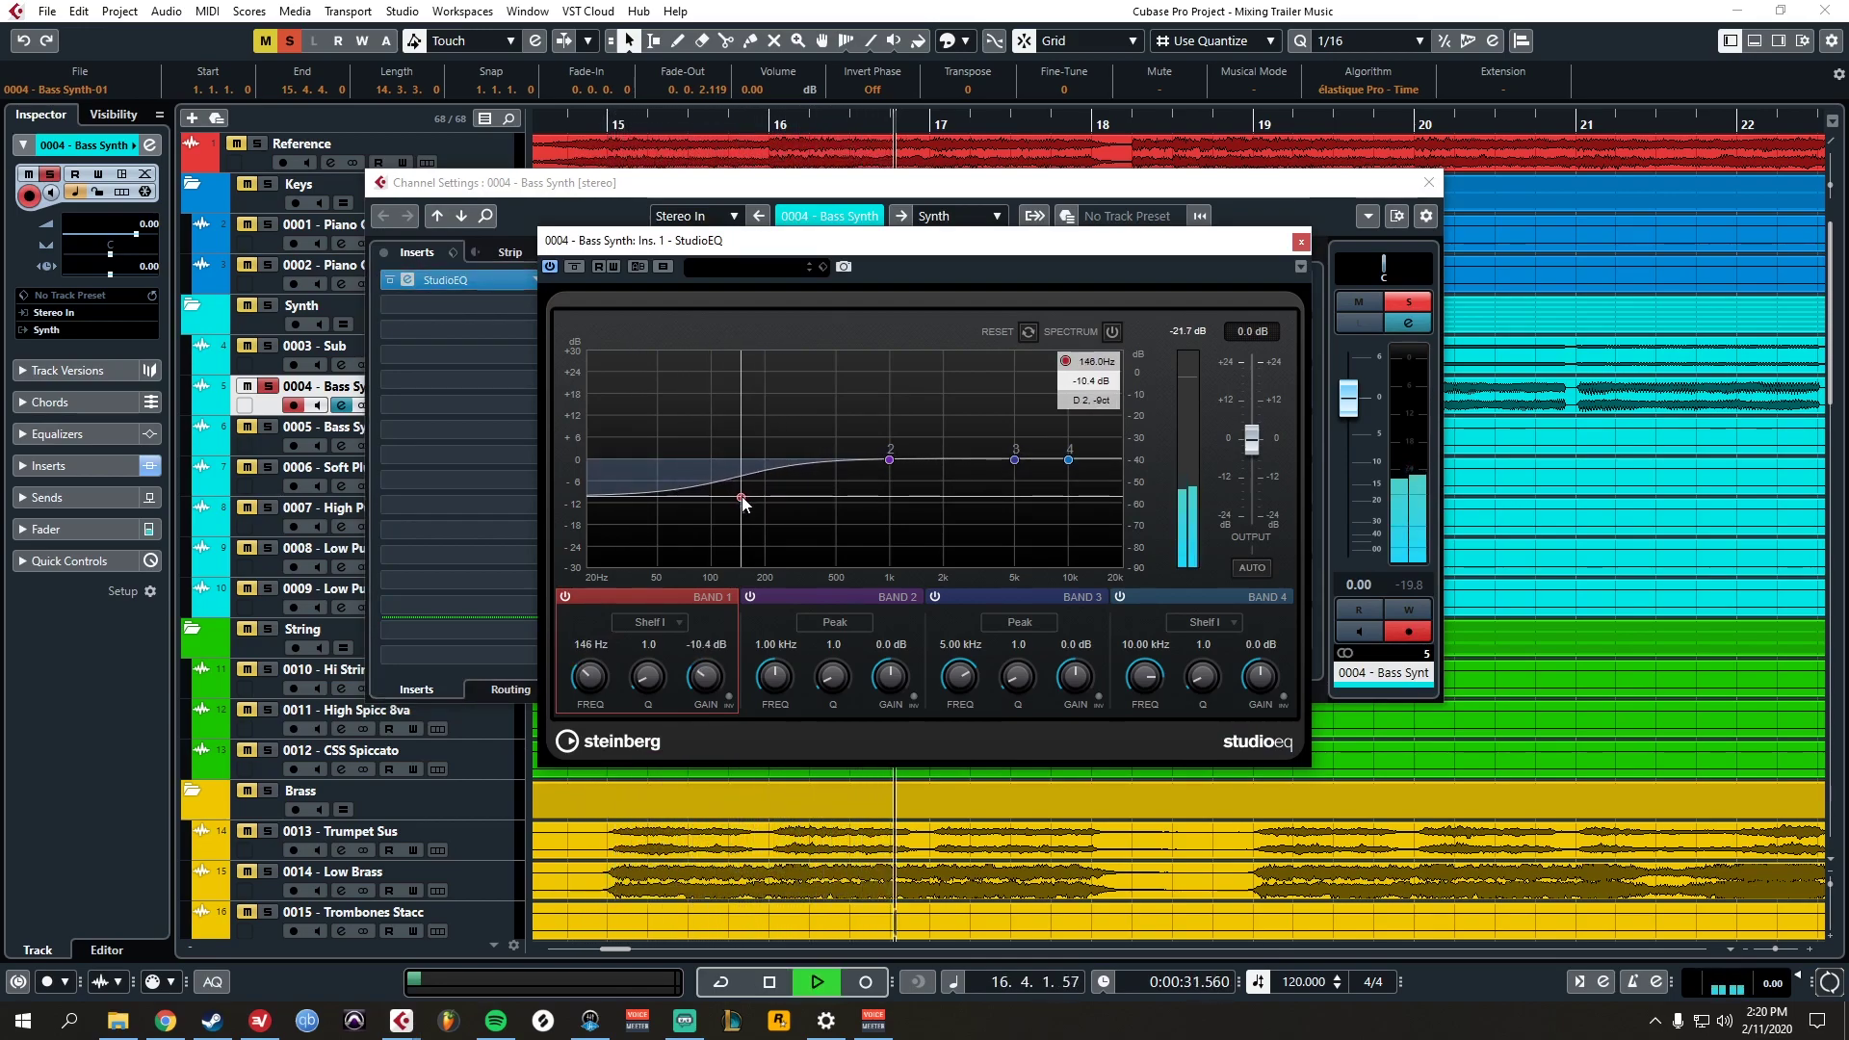
pyautogui.press('space')
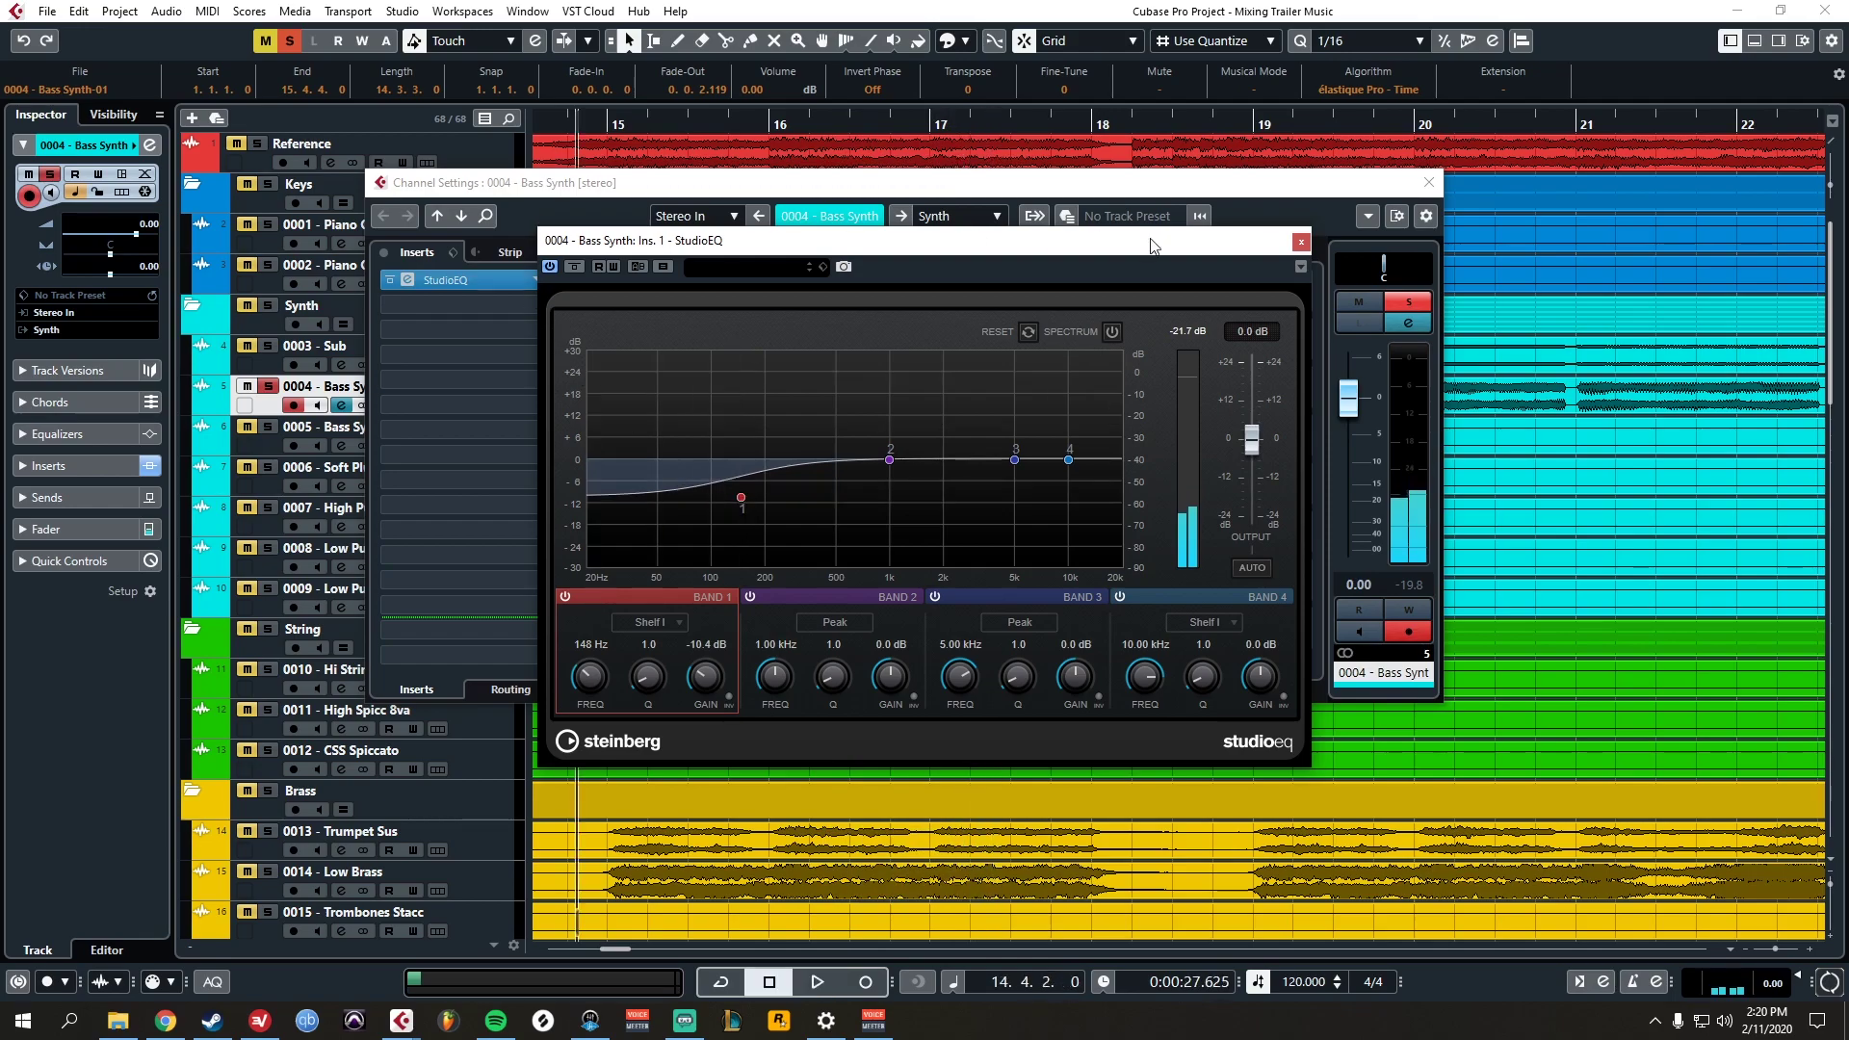
# - Close the channel settings, solo Sub alongside the equalized Bass Synth, and compare playback with Sub muted and unmuted
pyautogui.click(1429, 182)
pyautogui.moveTo(1079, 242); pyautogui.dragTo(1143, 452)
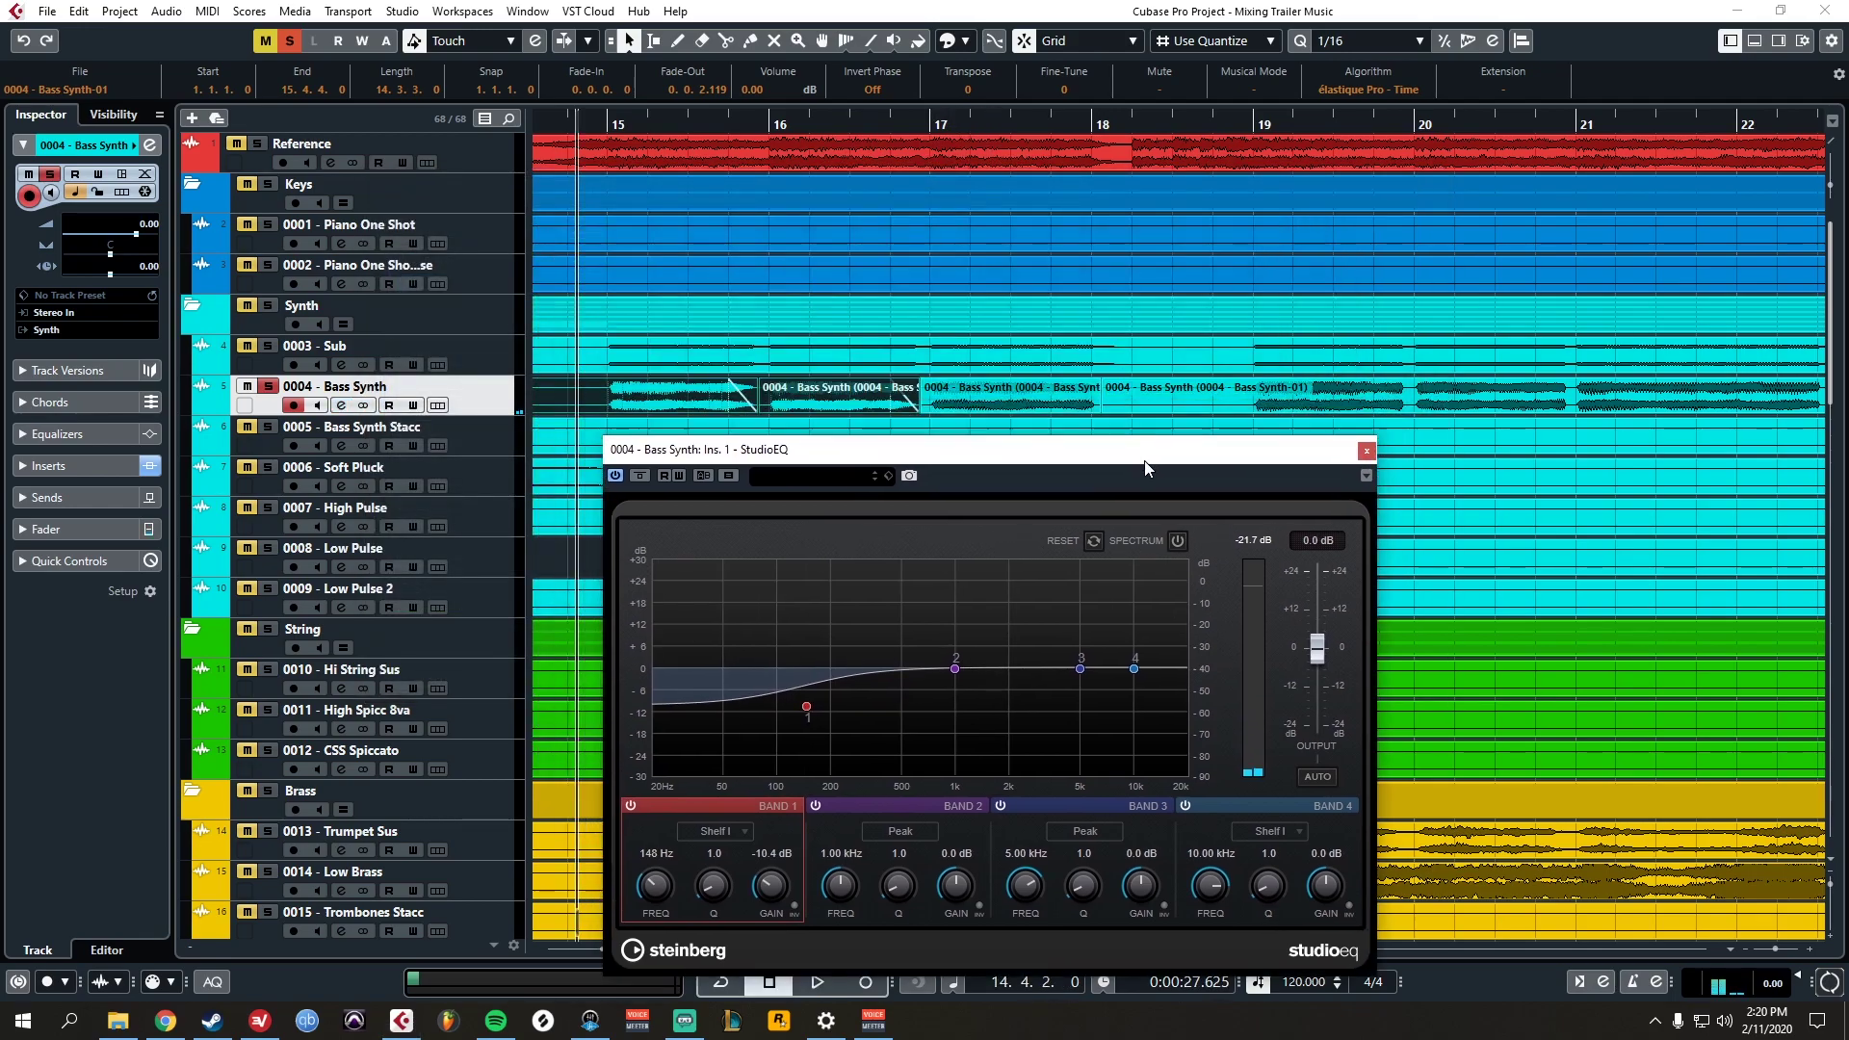
pyautogui.click(268, 346)
pyautogui.moveTo(822, 450); pyautogui.dragTo(1067, 314)
pyautogui.press('space')
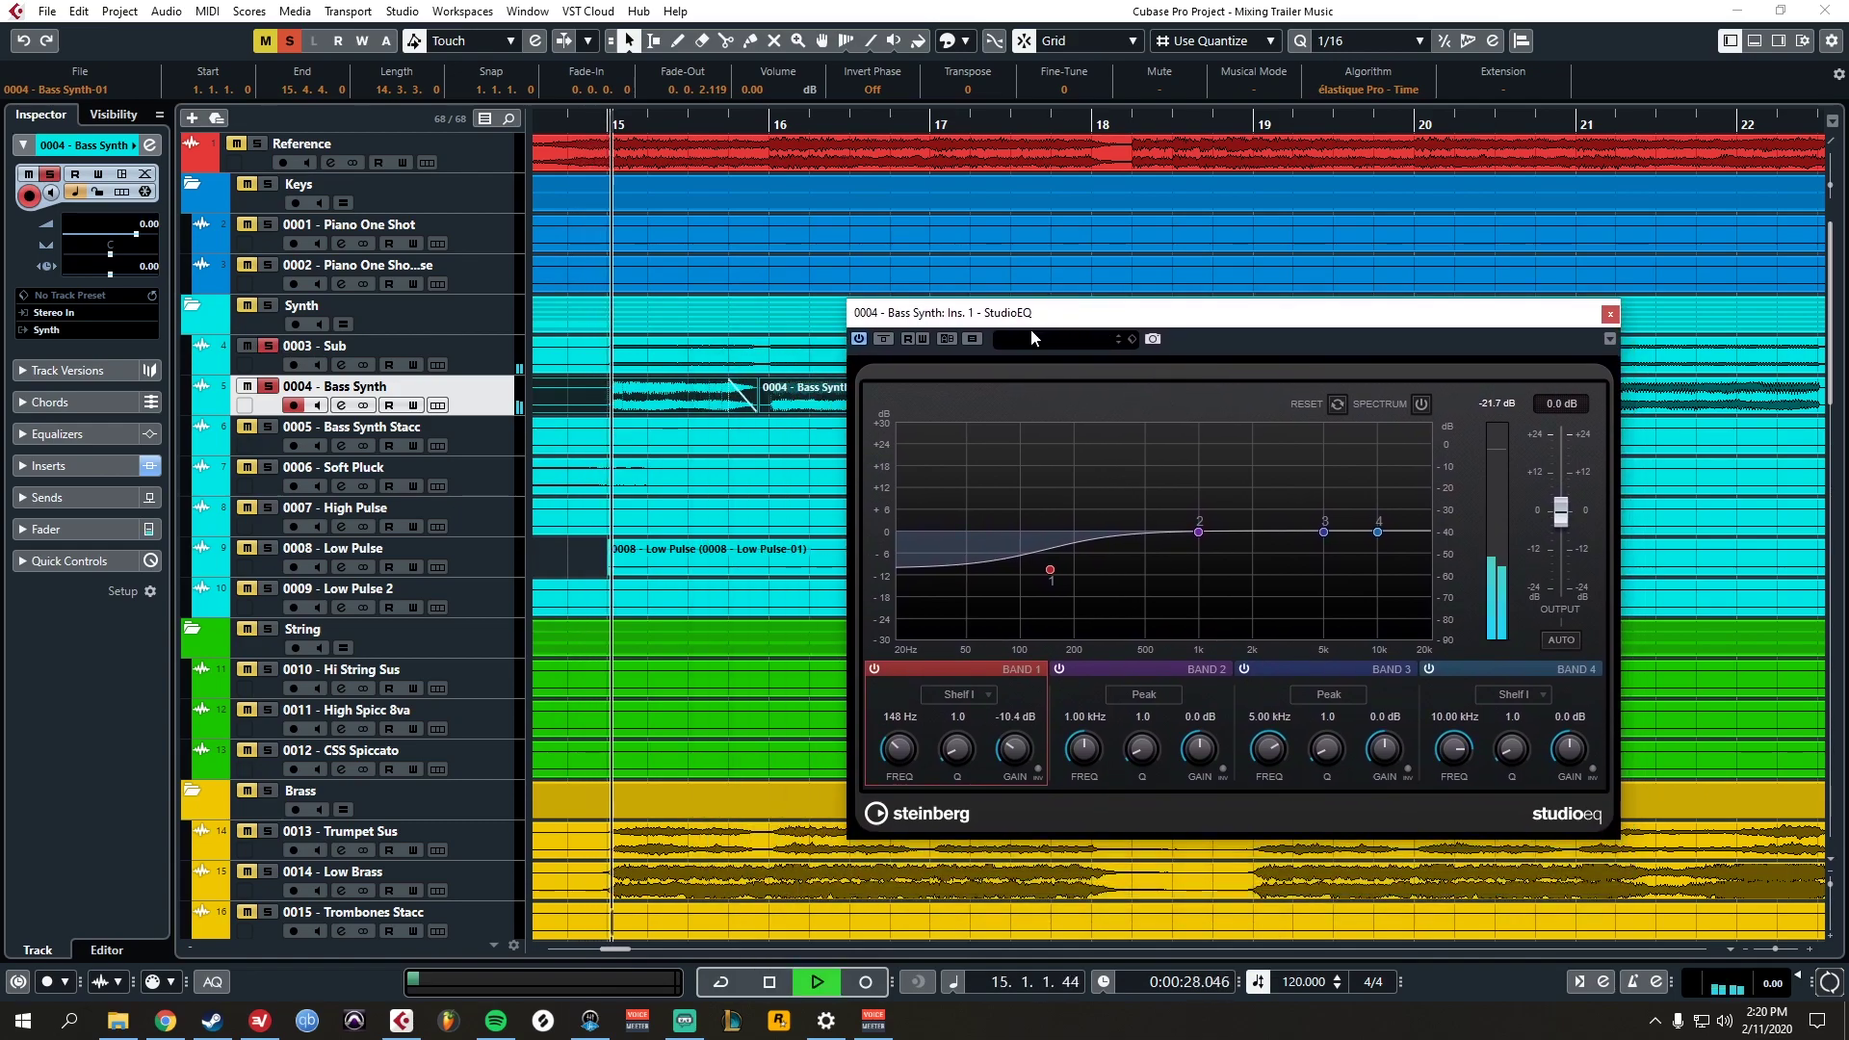
pyautogui.click(247, 345)
pyautogui.click(247, 345)
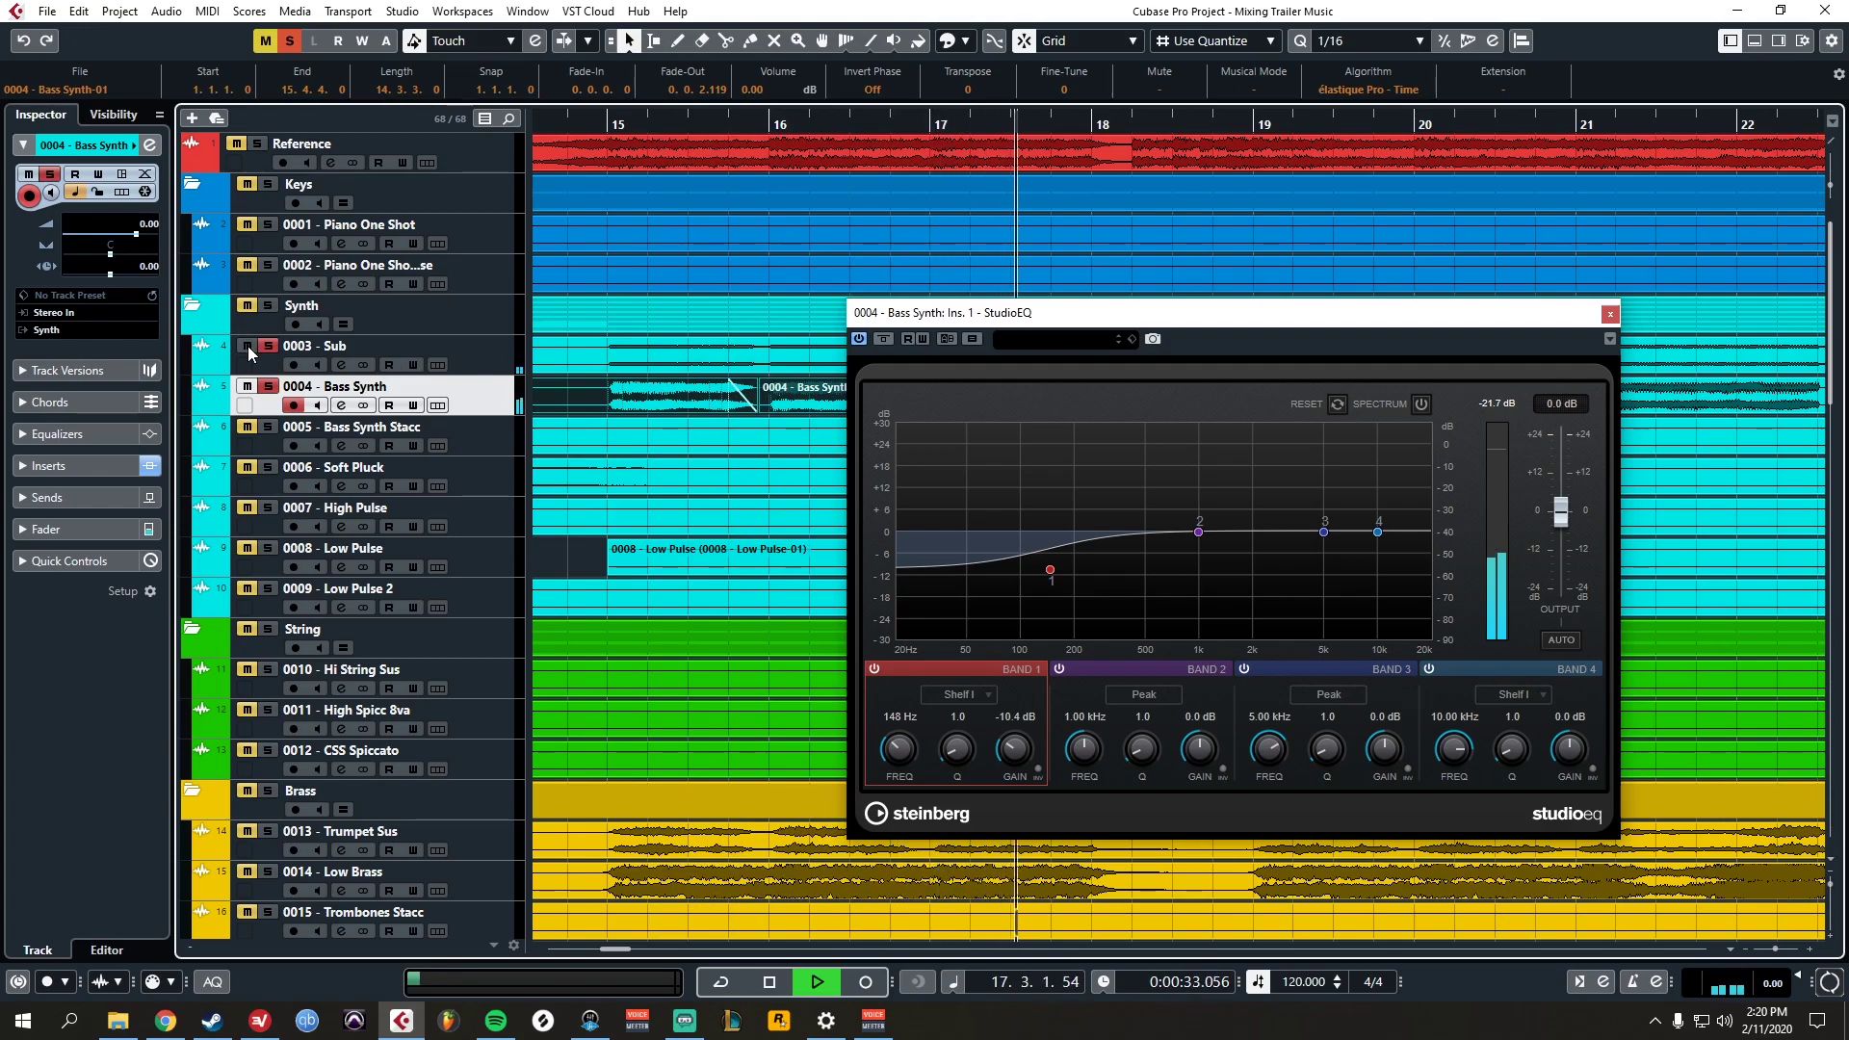
pyautogui.press('space')
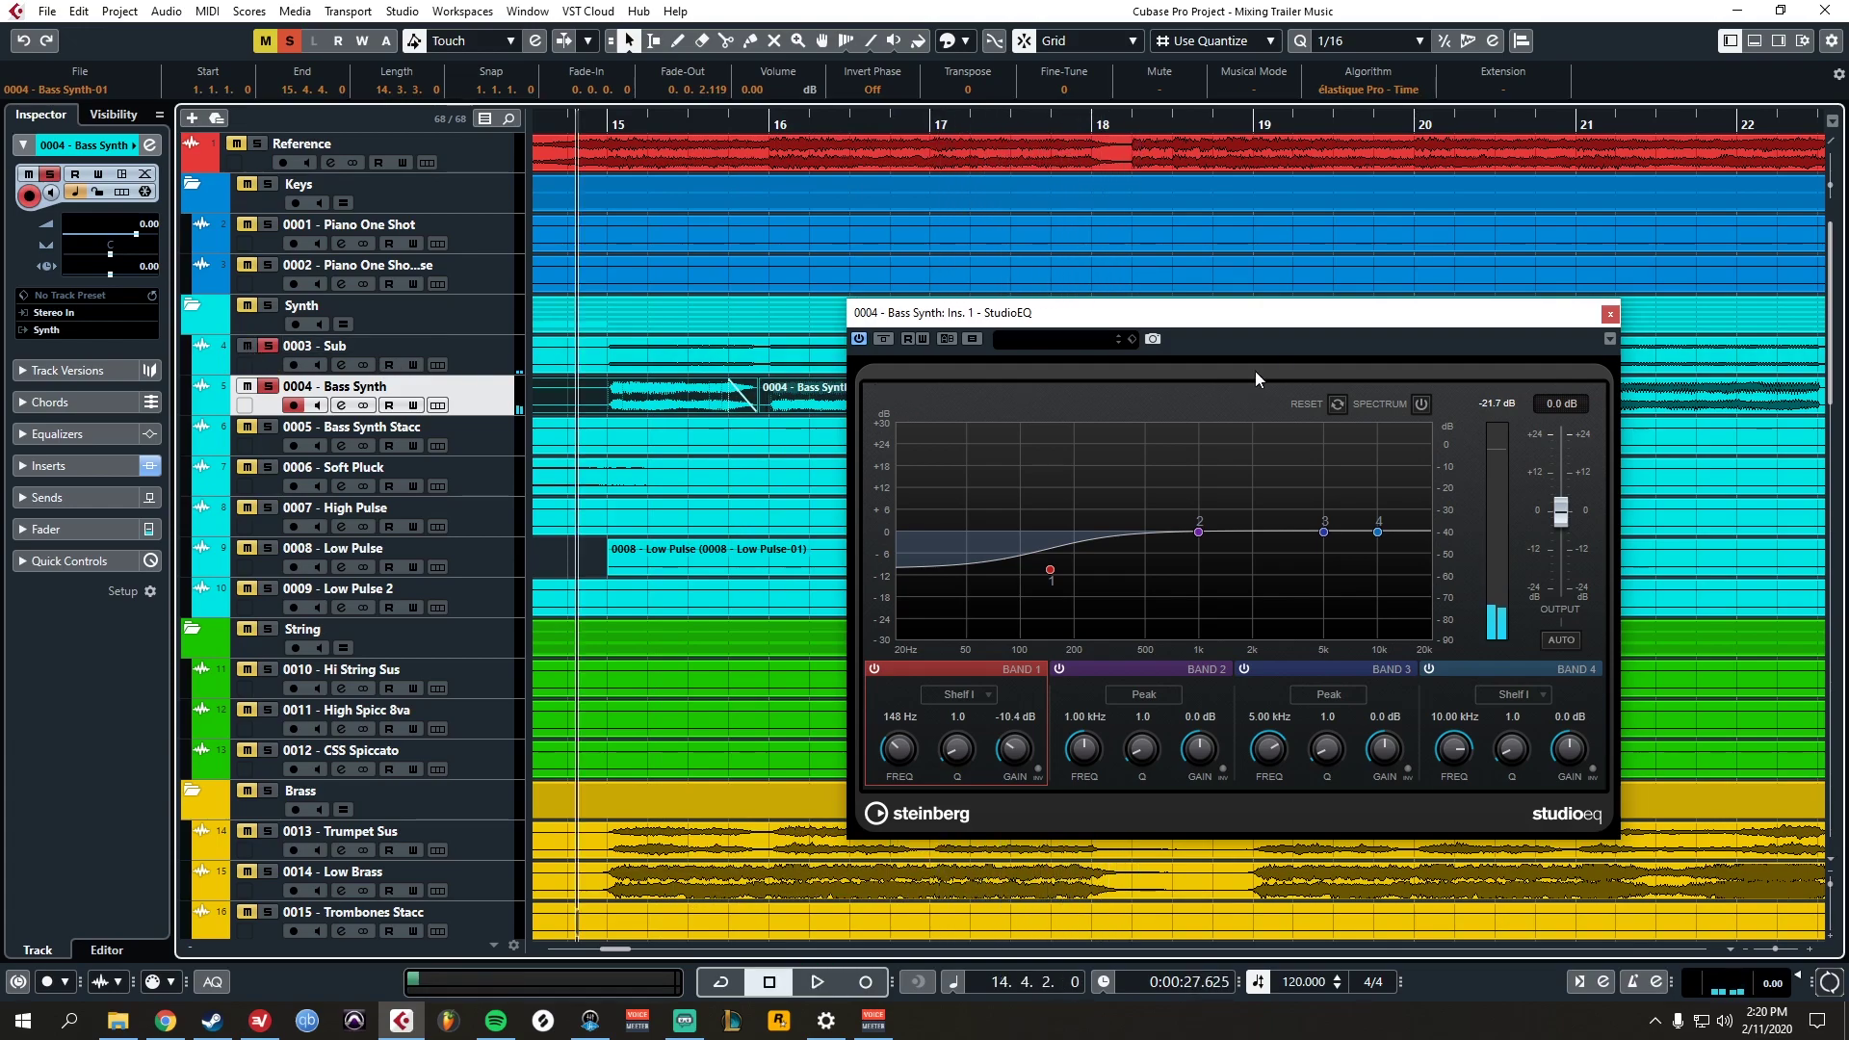
# - Close the StudioEQ window, clear the Sub and Bass Synth solos, and play the full mix from bar 14
pyautogui.moveTo(1288, 317); pyautogui.dragTo(1132, 276)
pyautogui.click(1292, 274)
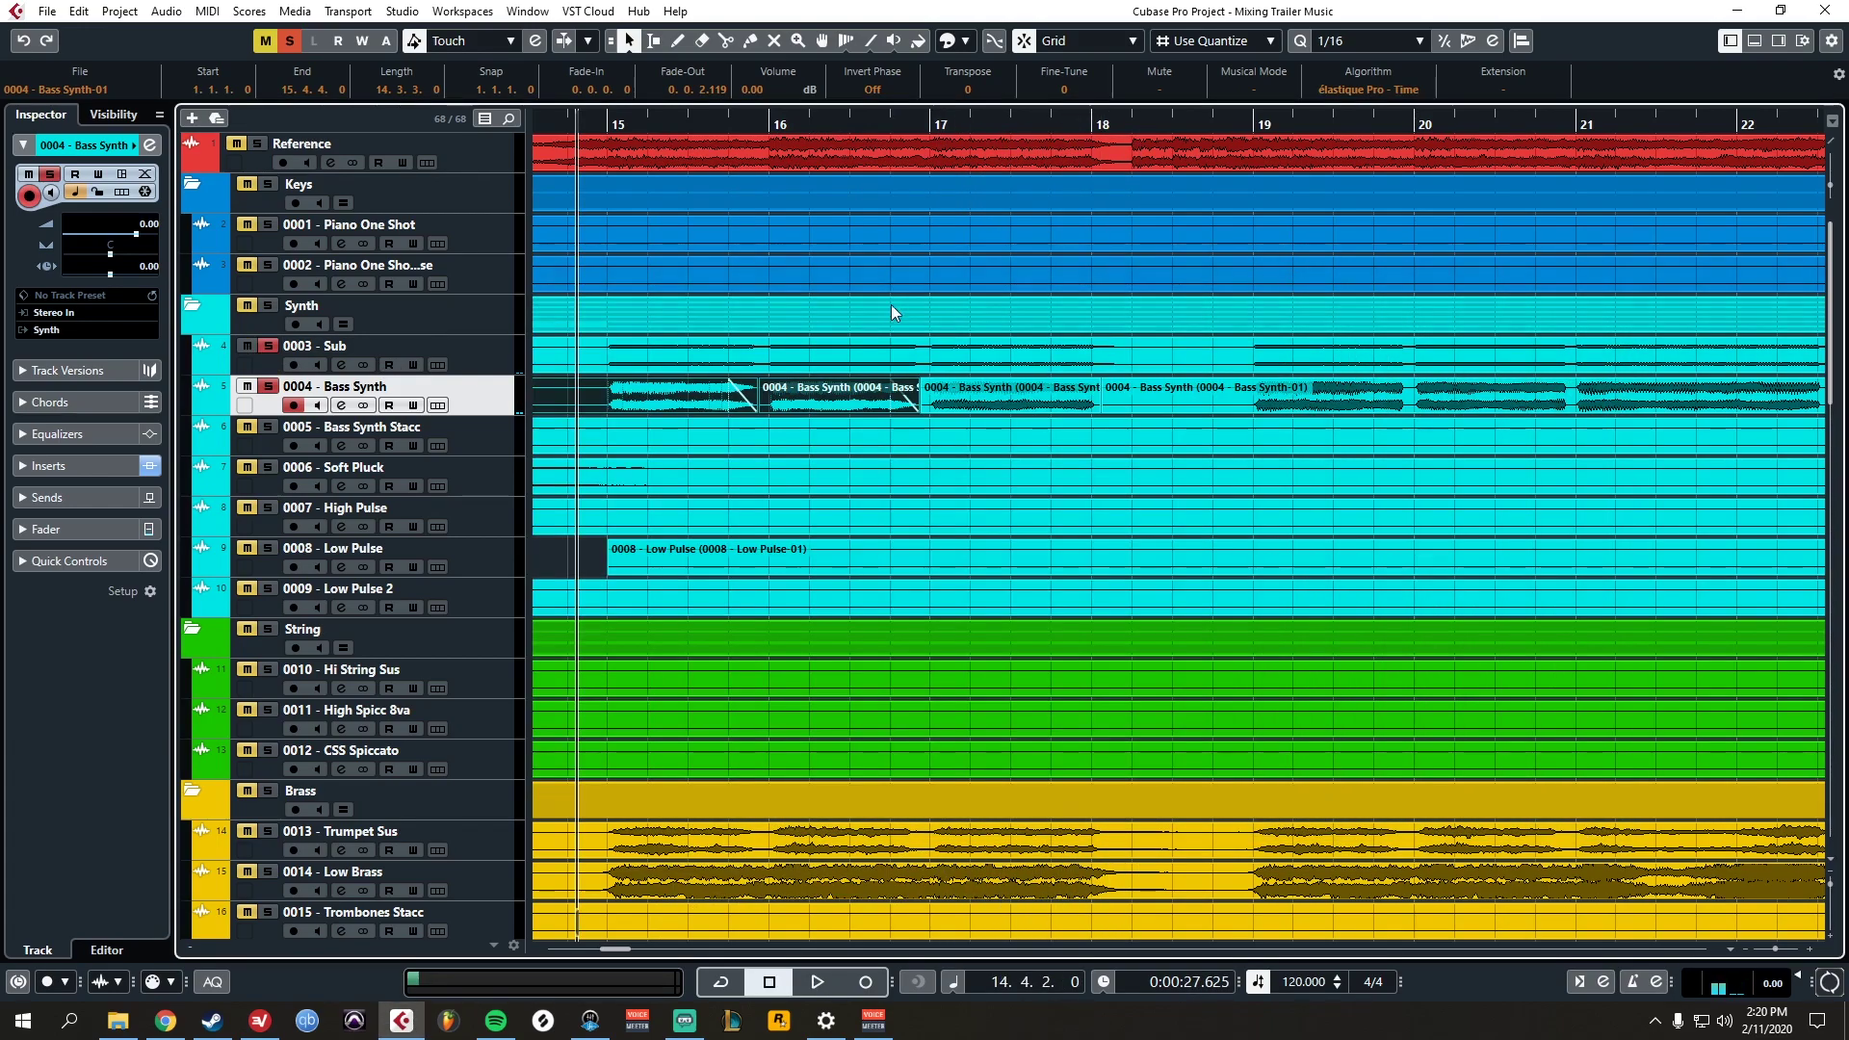
pyautogui.click(268, 388)
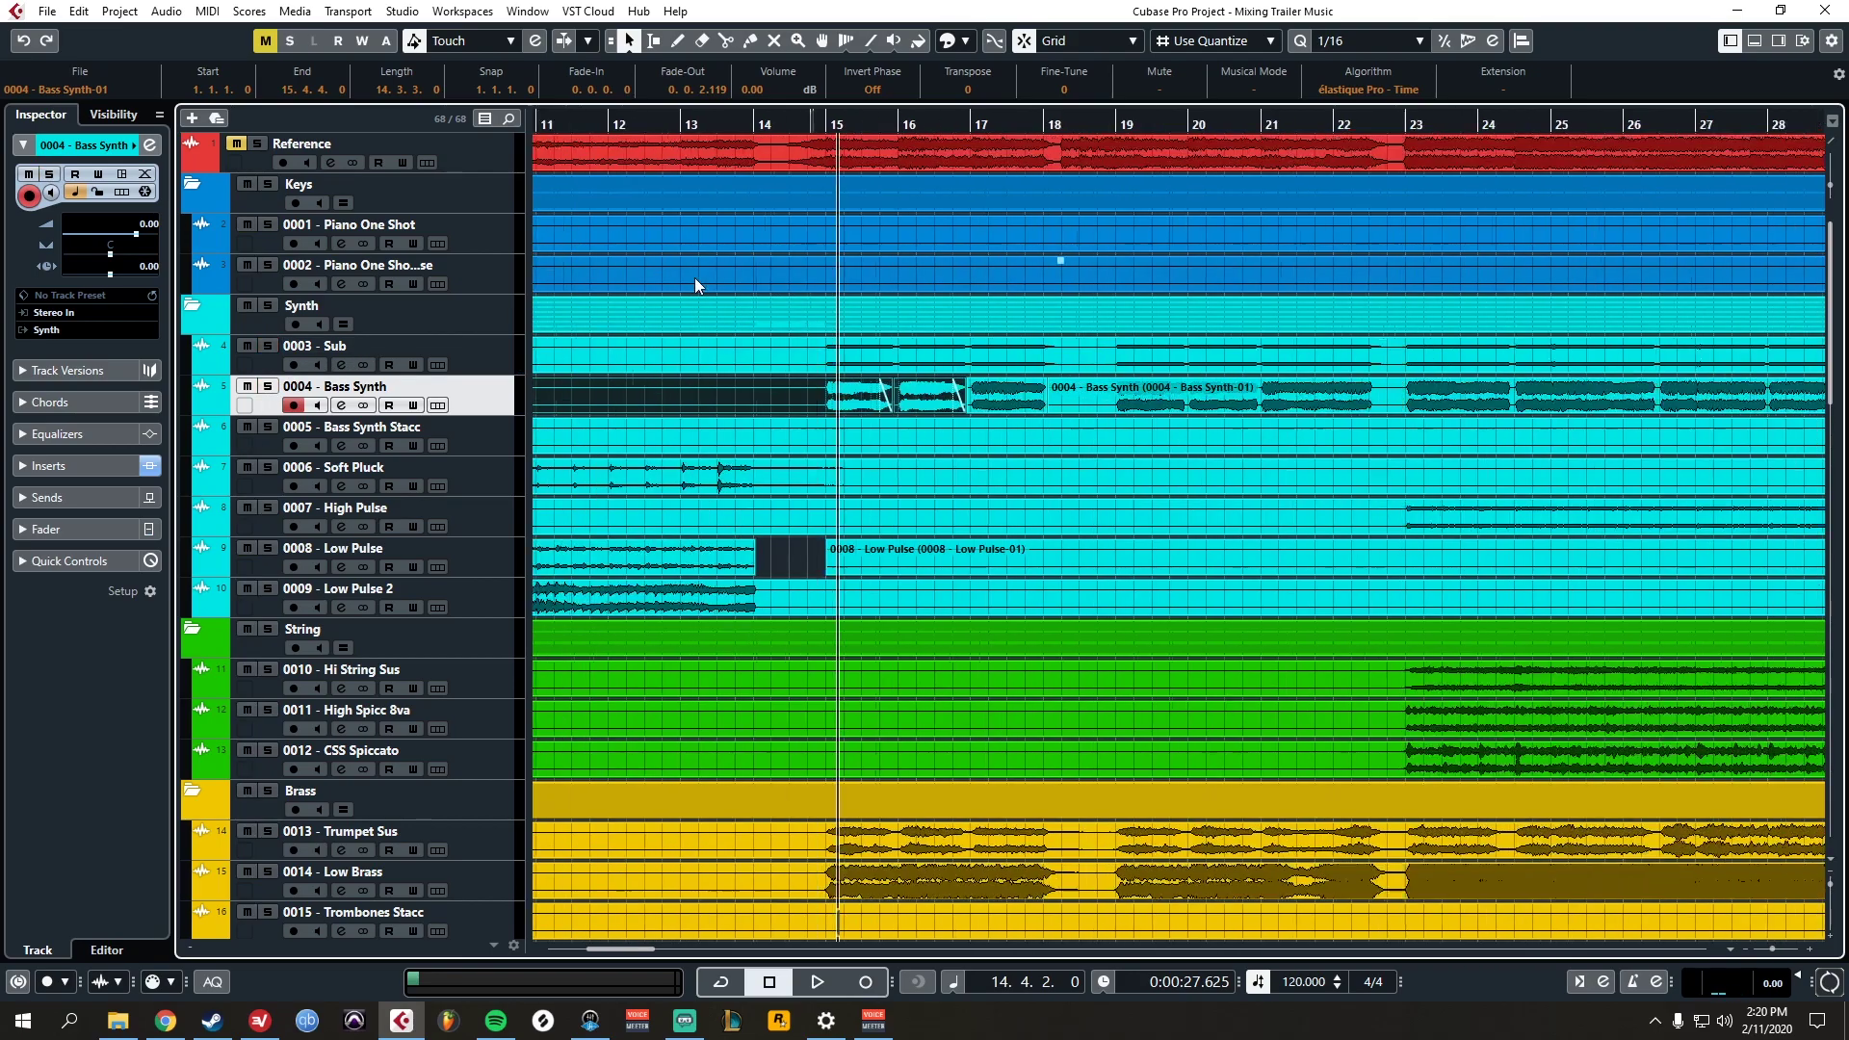
pyautogui.scroll(1, 695, 279)
pyautogui.click(785, 125)
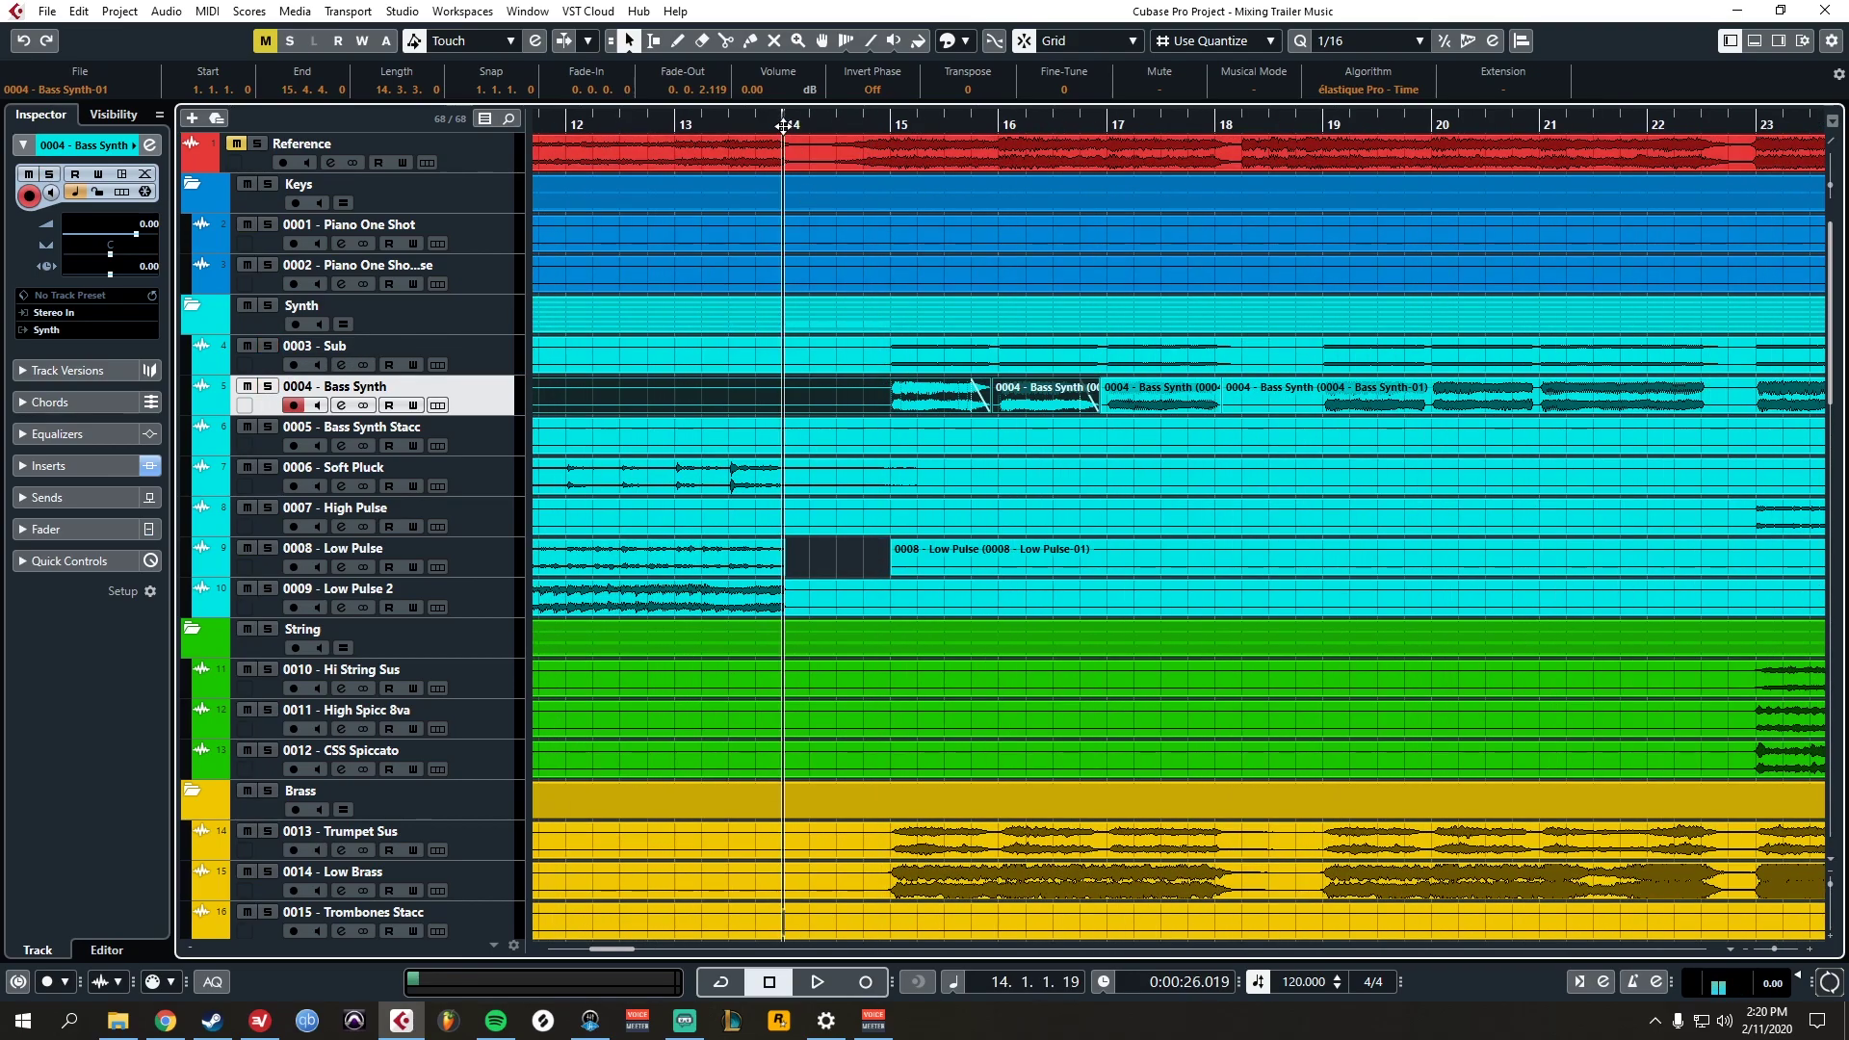
pyautogui.press('space')
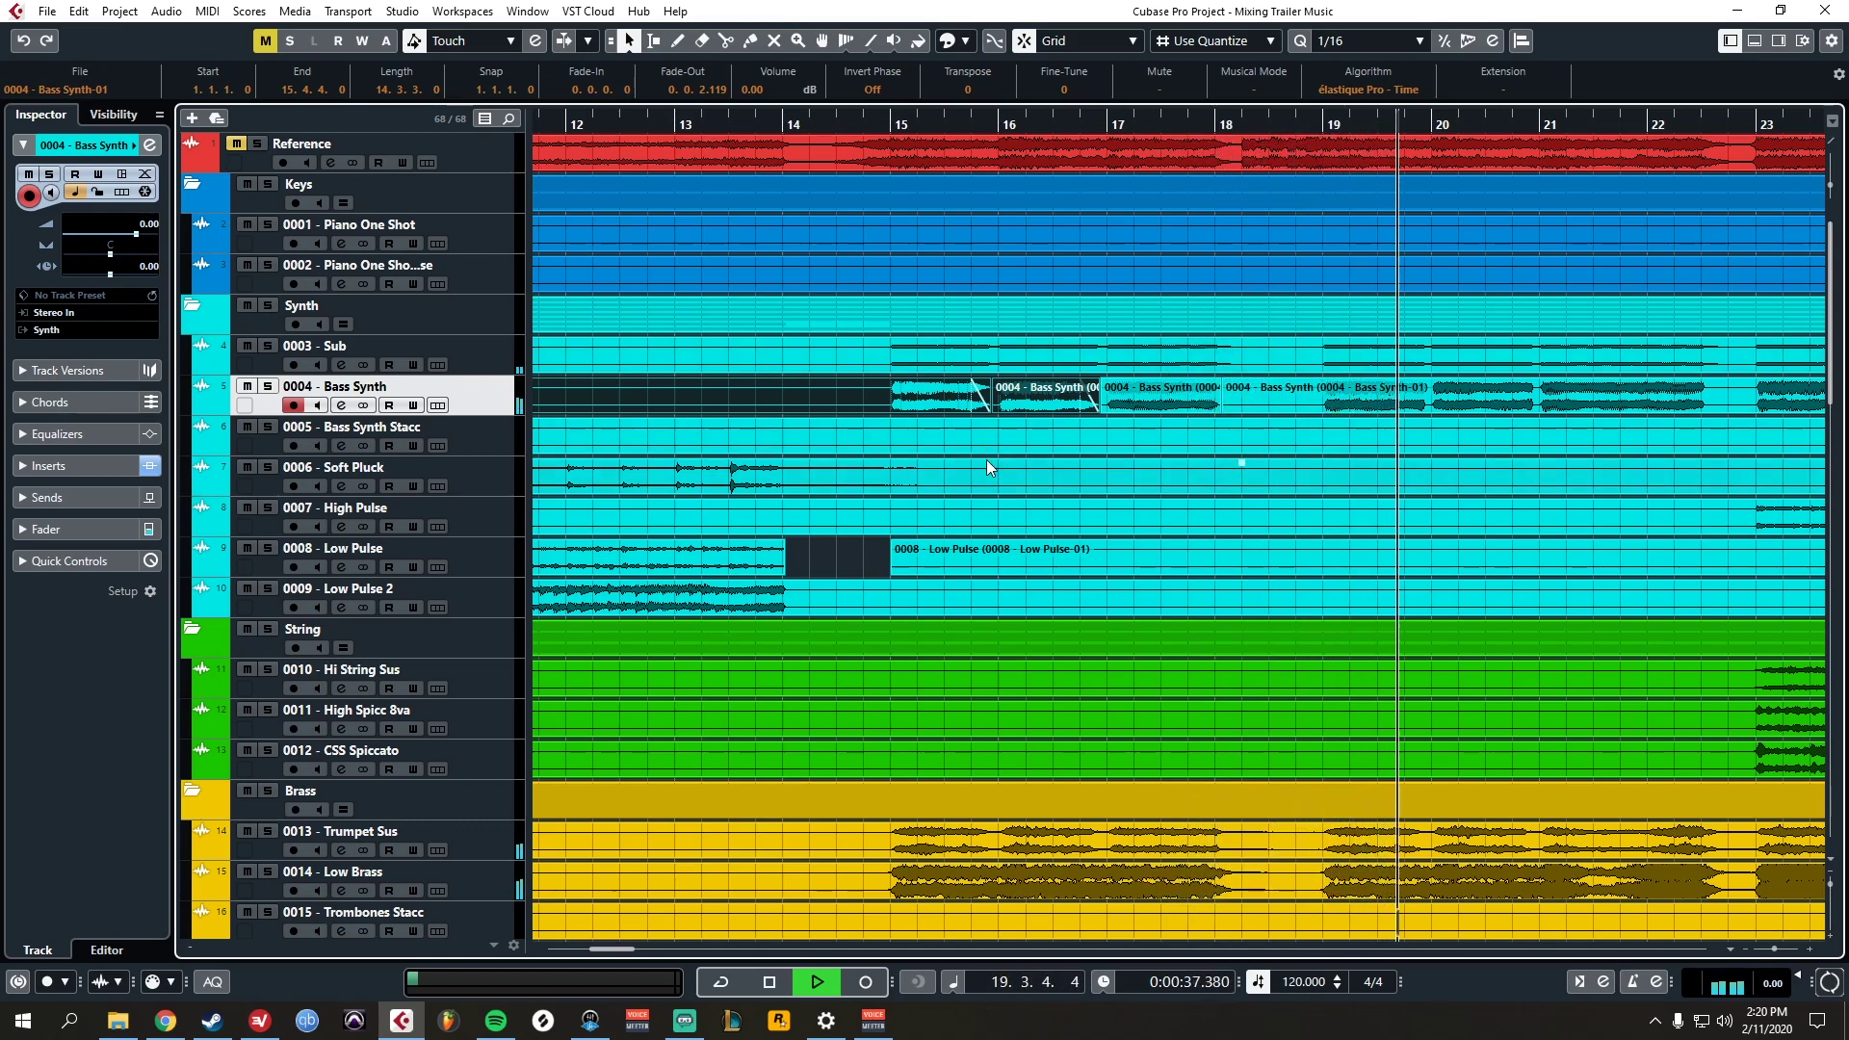
pyautogui.press('space')
# - Solo the Brass folder and audition it from 14.4.2
pyautogui.scroll(-10, 984, 477)
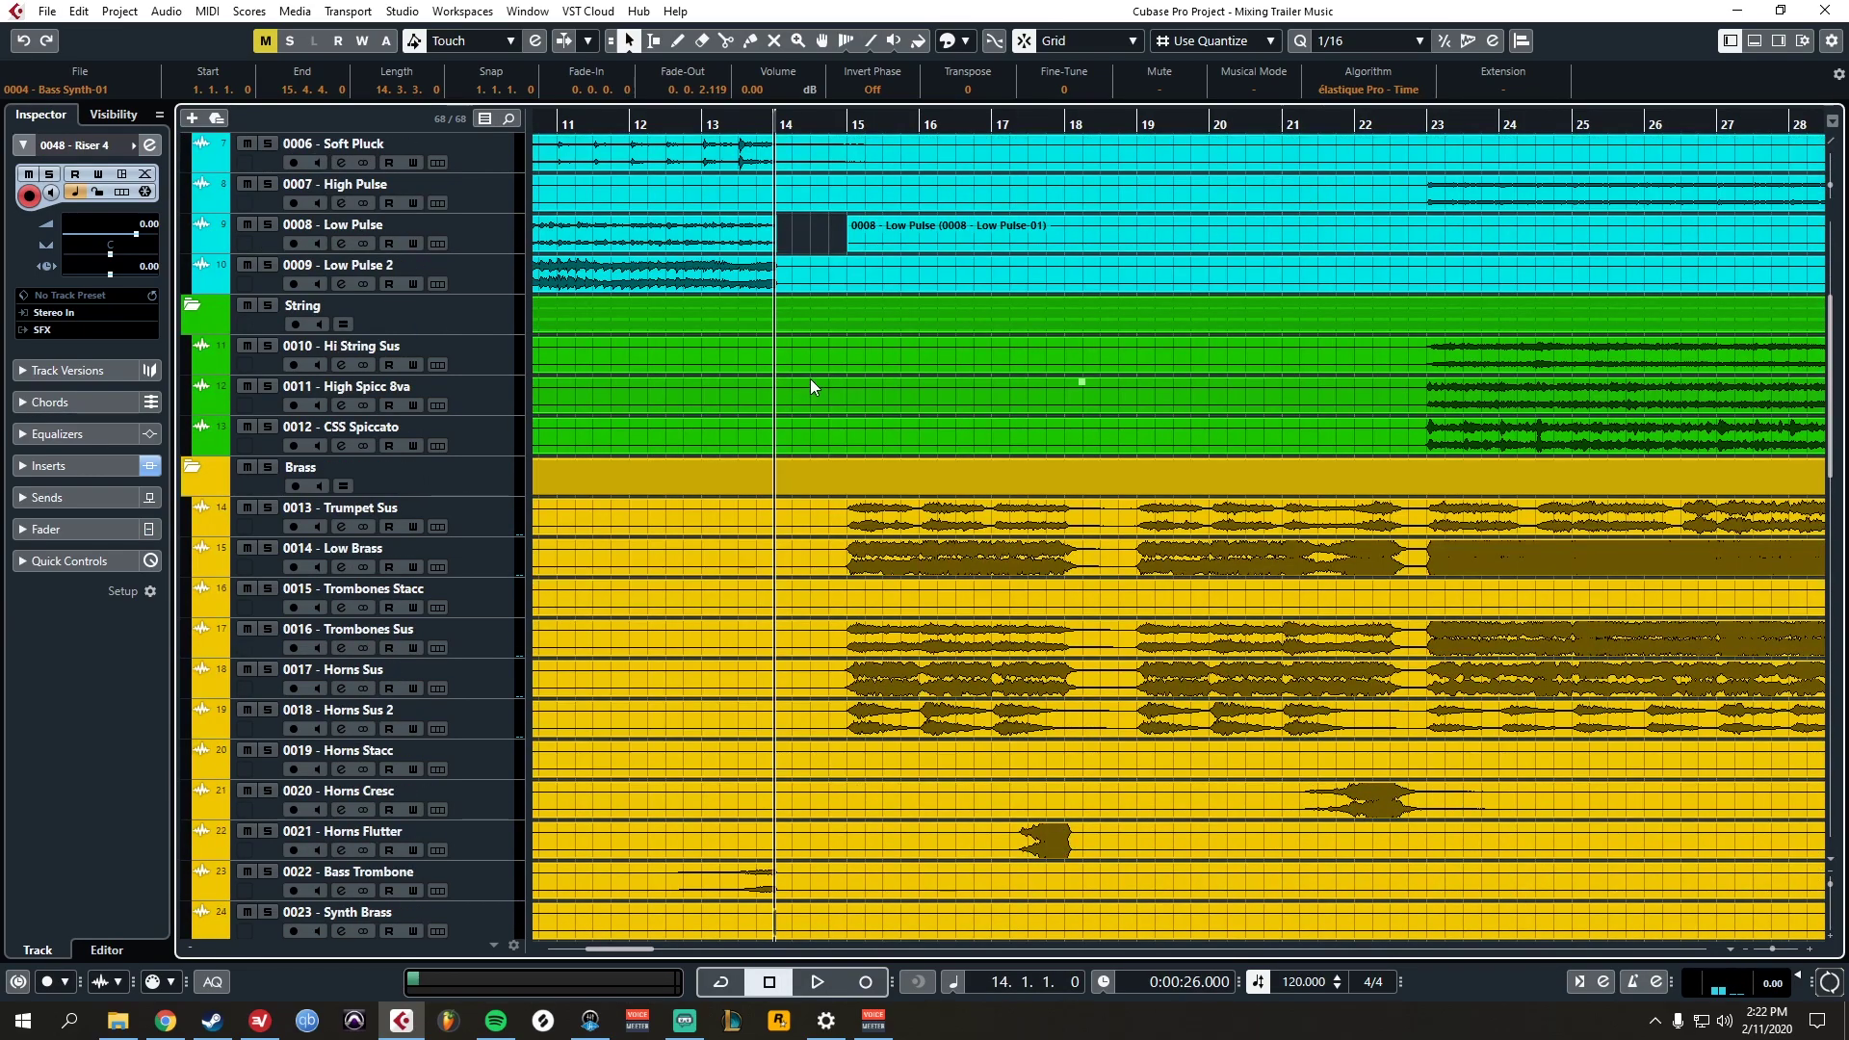
pyautogui.hscroll(2, 811, 379)
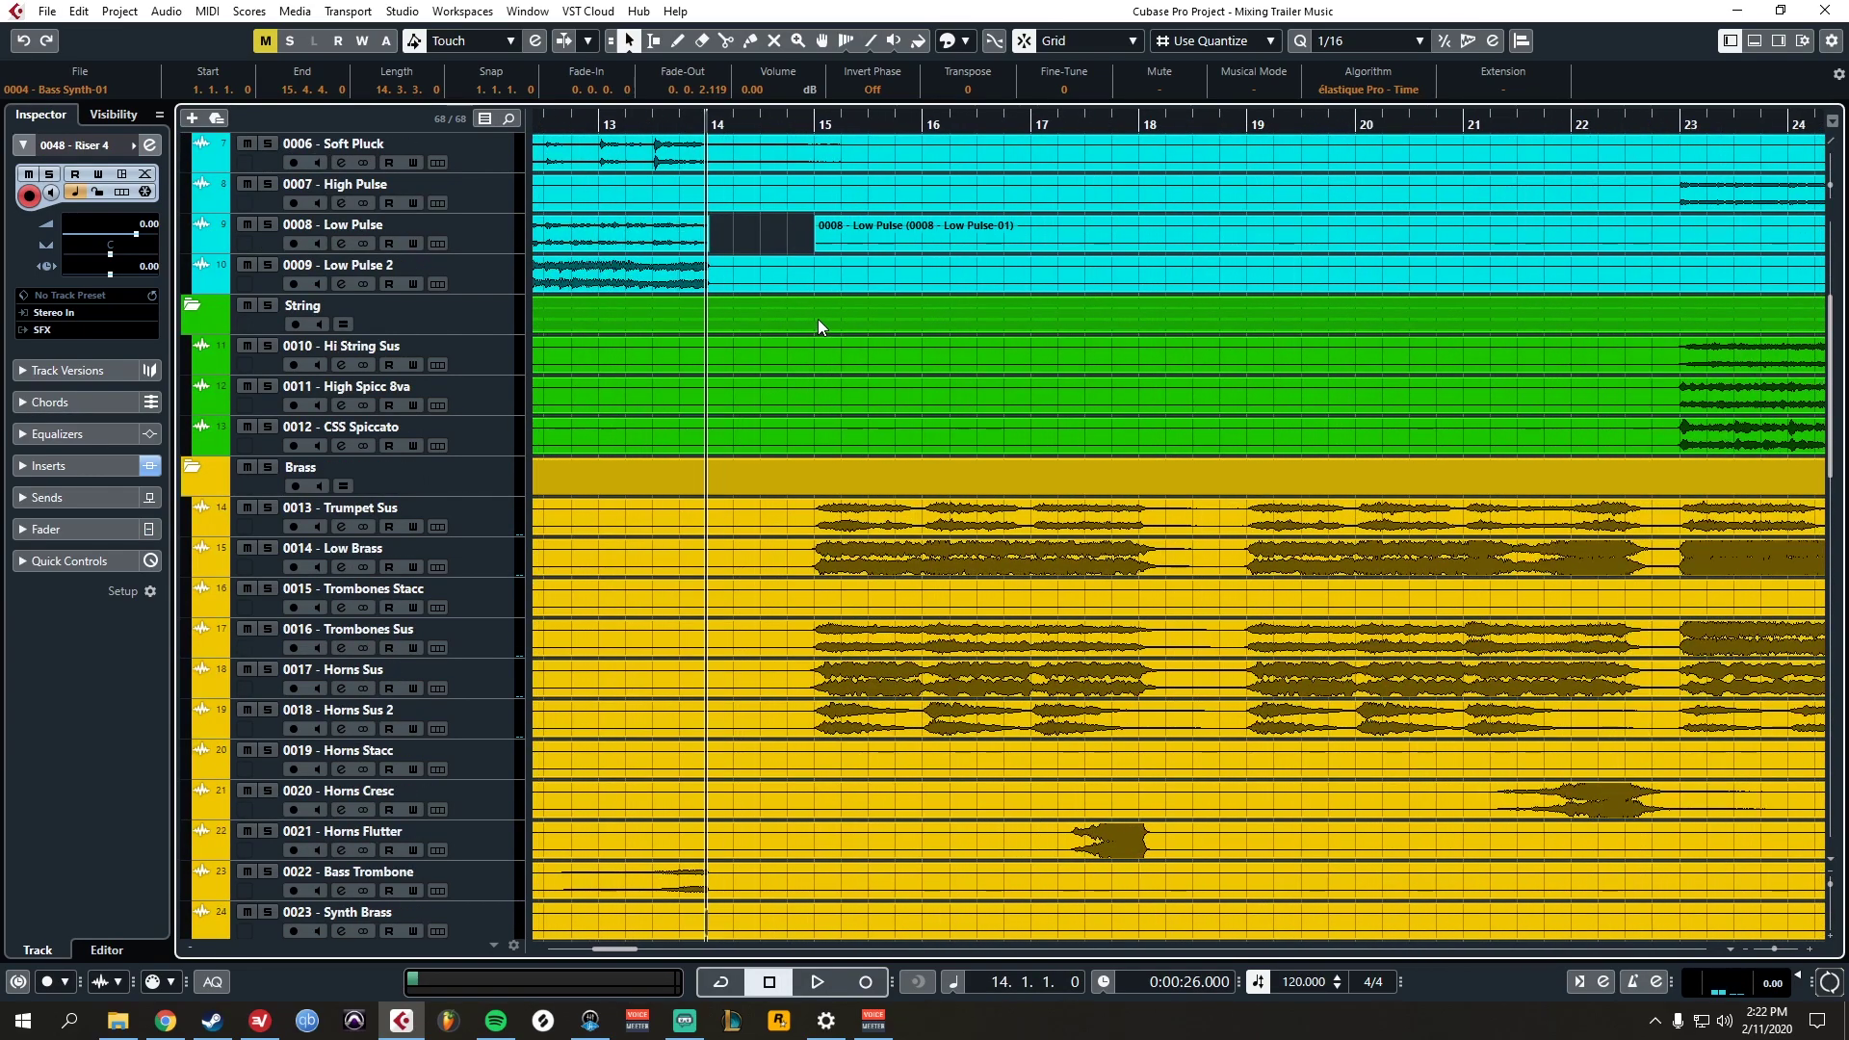
pyautogui.click(268, 468)
pyautogui.click(793, 121)
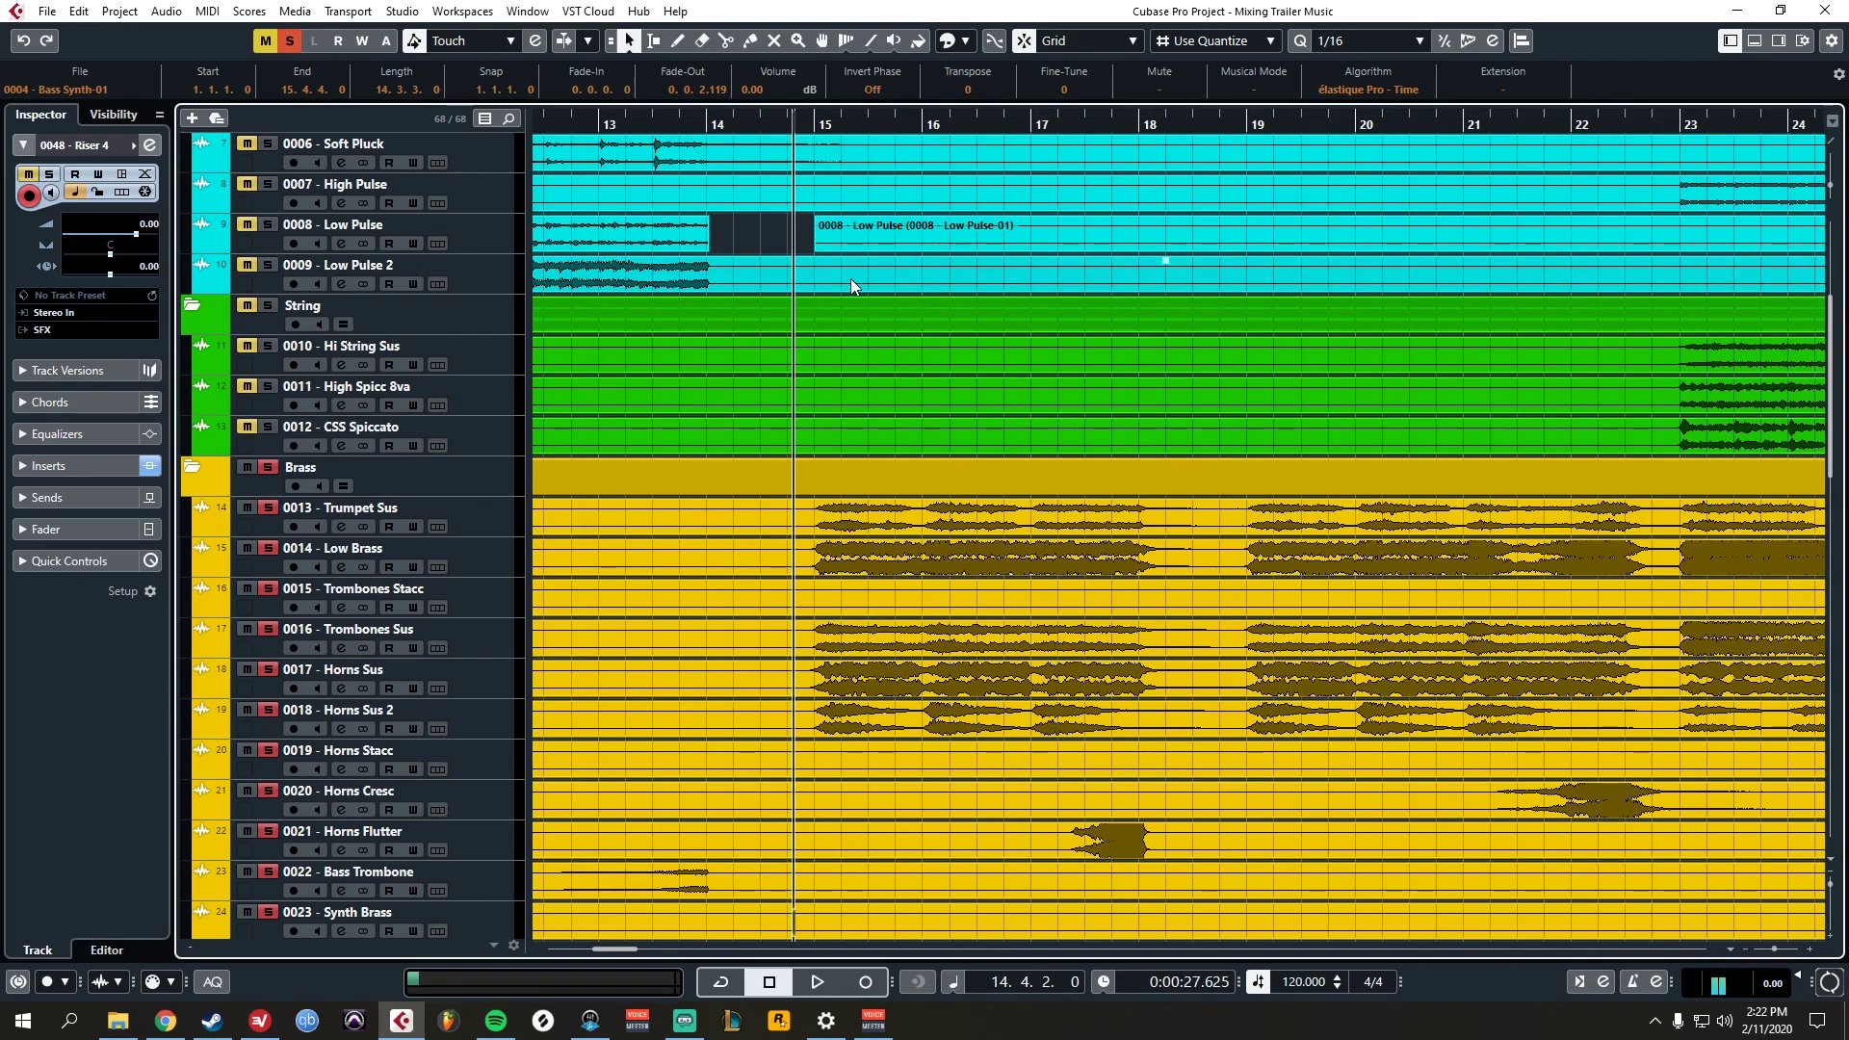
pyautogui.press('space')
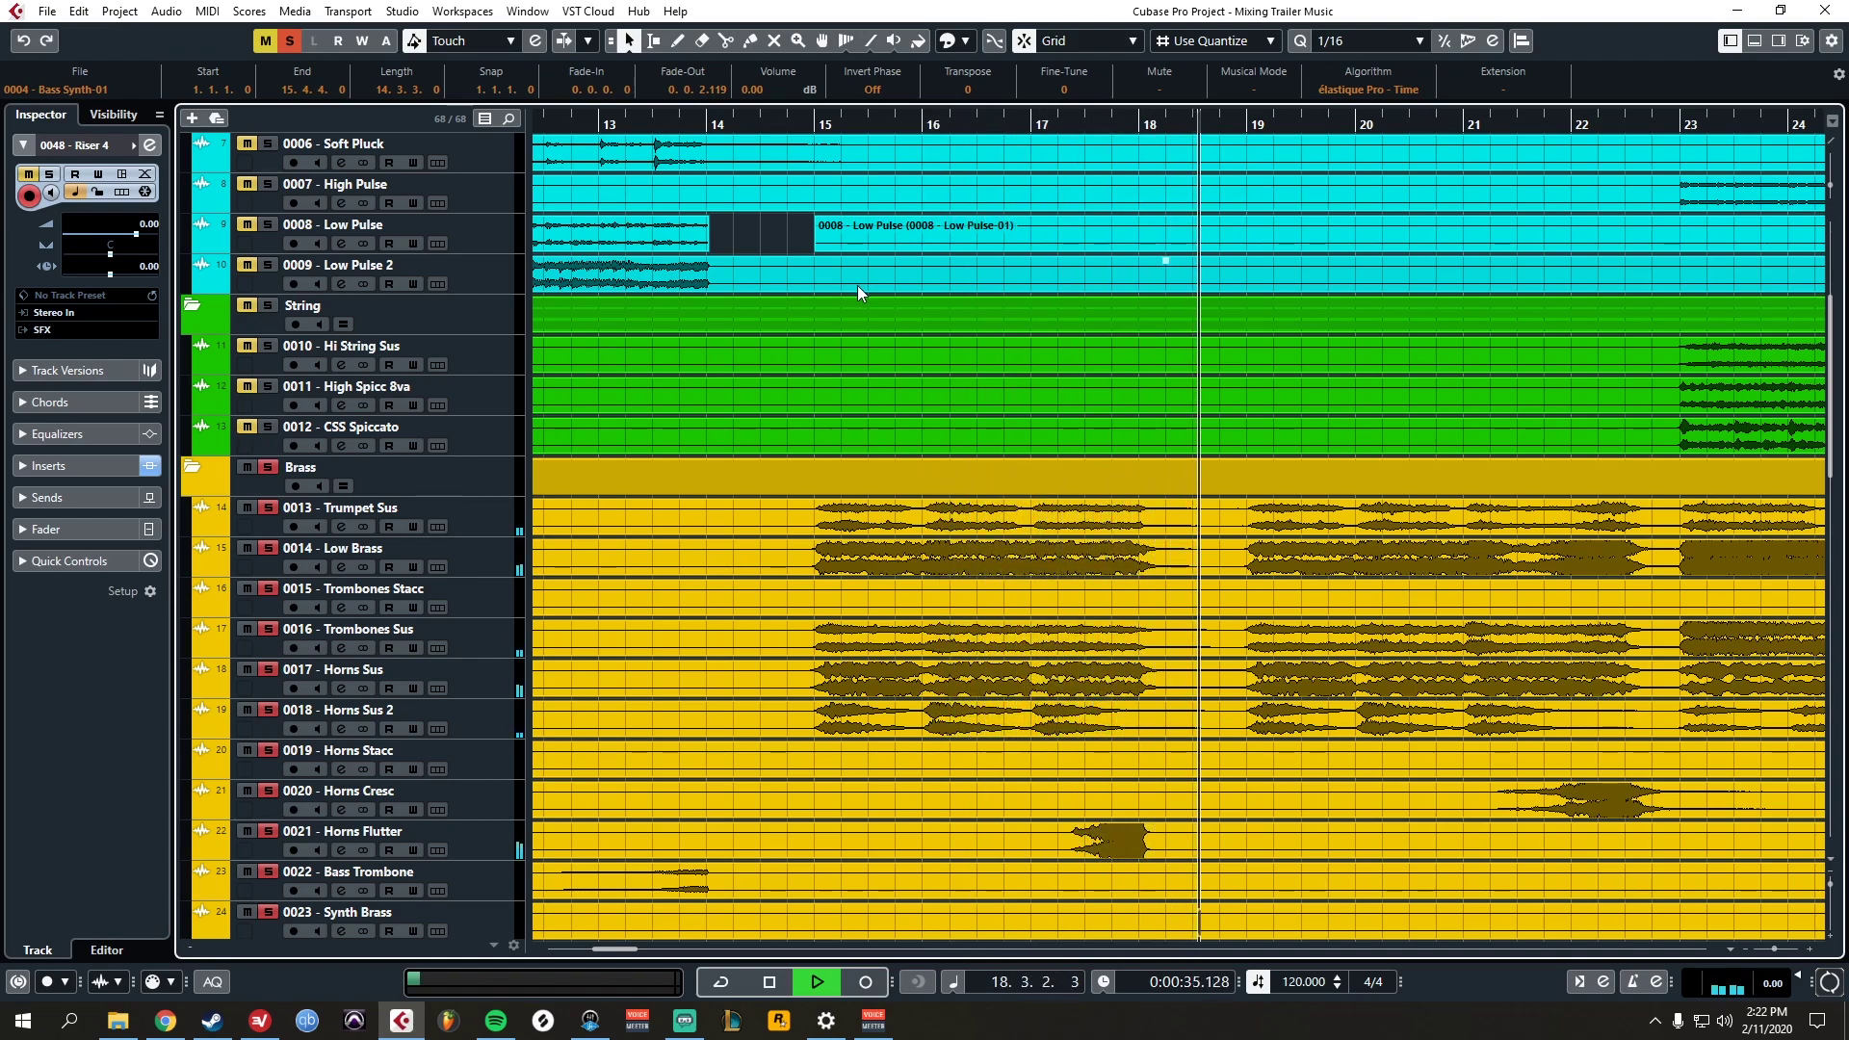
pyautogui.press('space')
# - Solo Sub and Bass Synth together with the Brass folder and audition the combination from 14.4.2
pyautogui.scroll(-4, 956, 378)
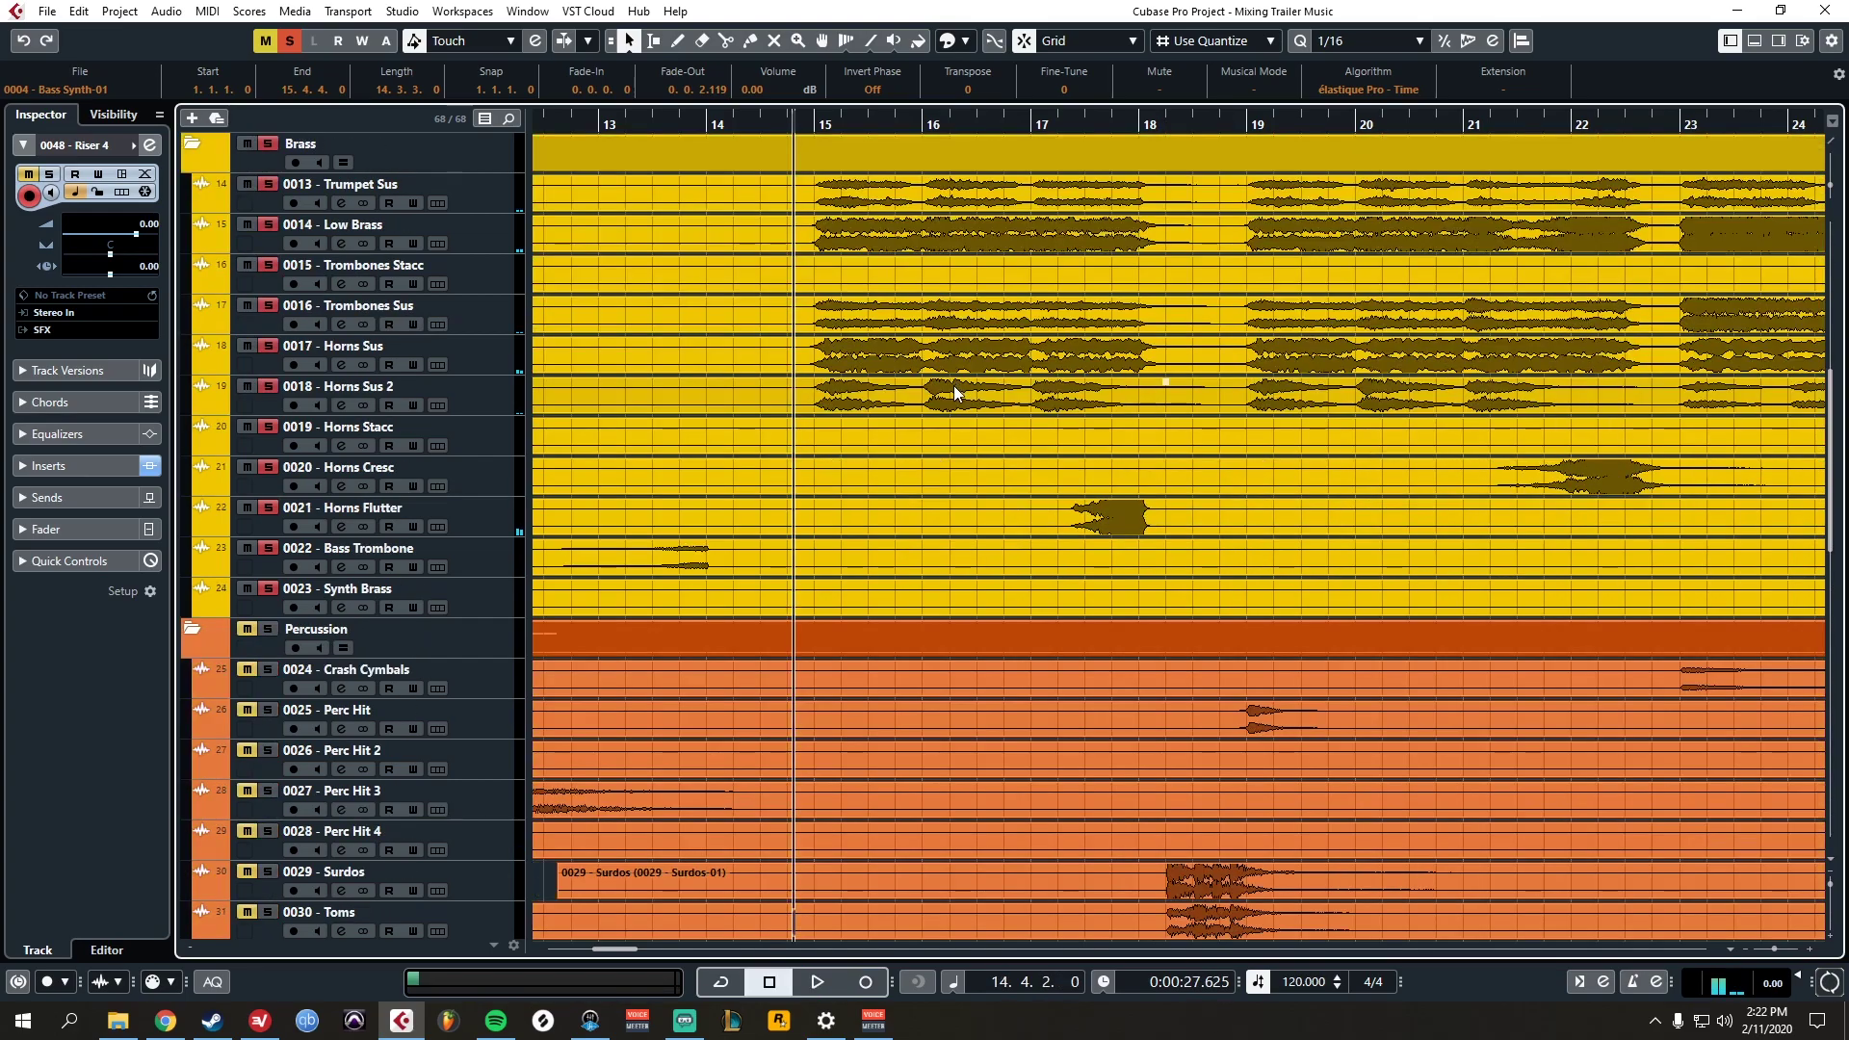
pyautogui.scroll(8, 954, 386)
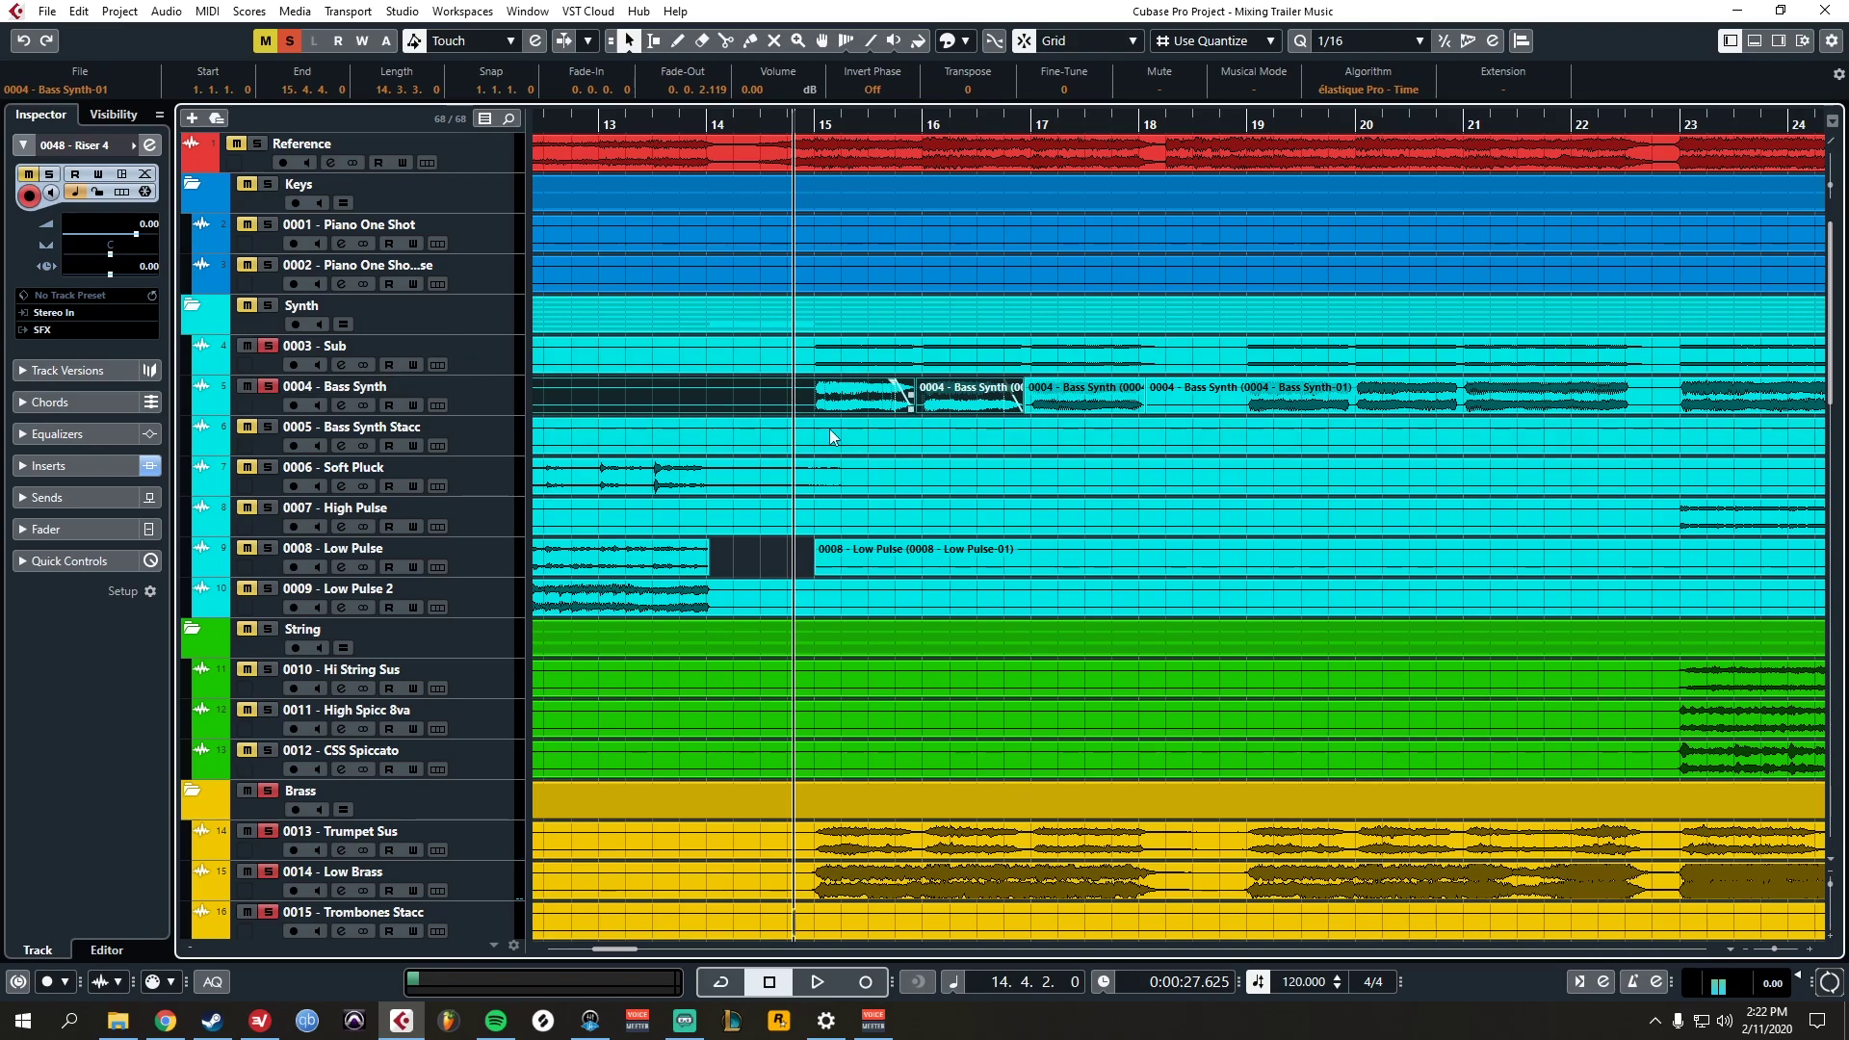
pyautogui.scroll(-6, 994, 367)
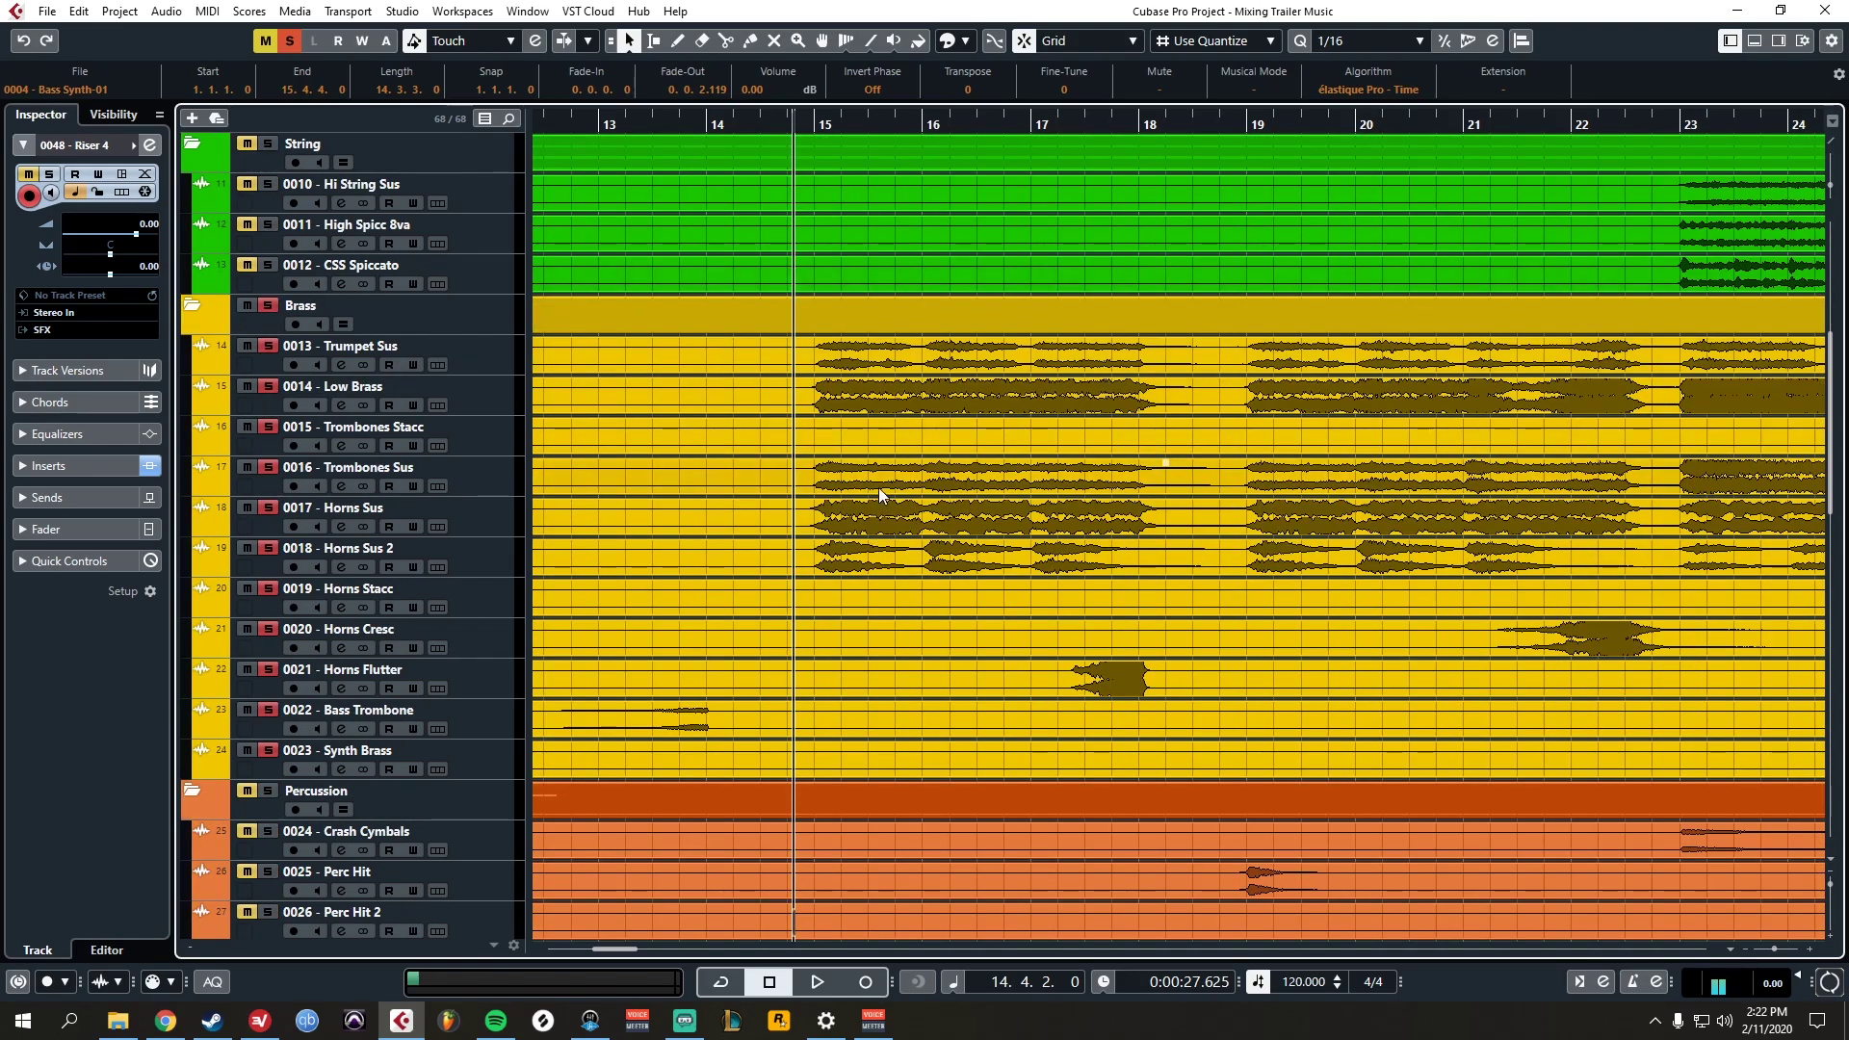
pyautogui.scroll(6, 927, 464)
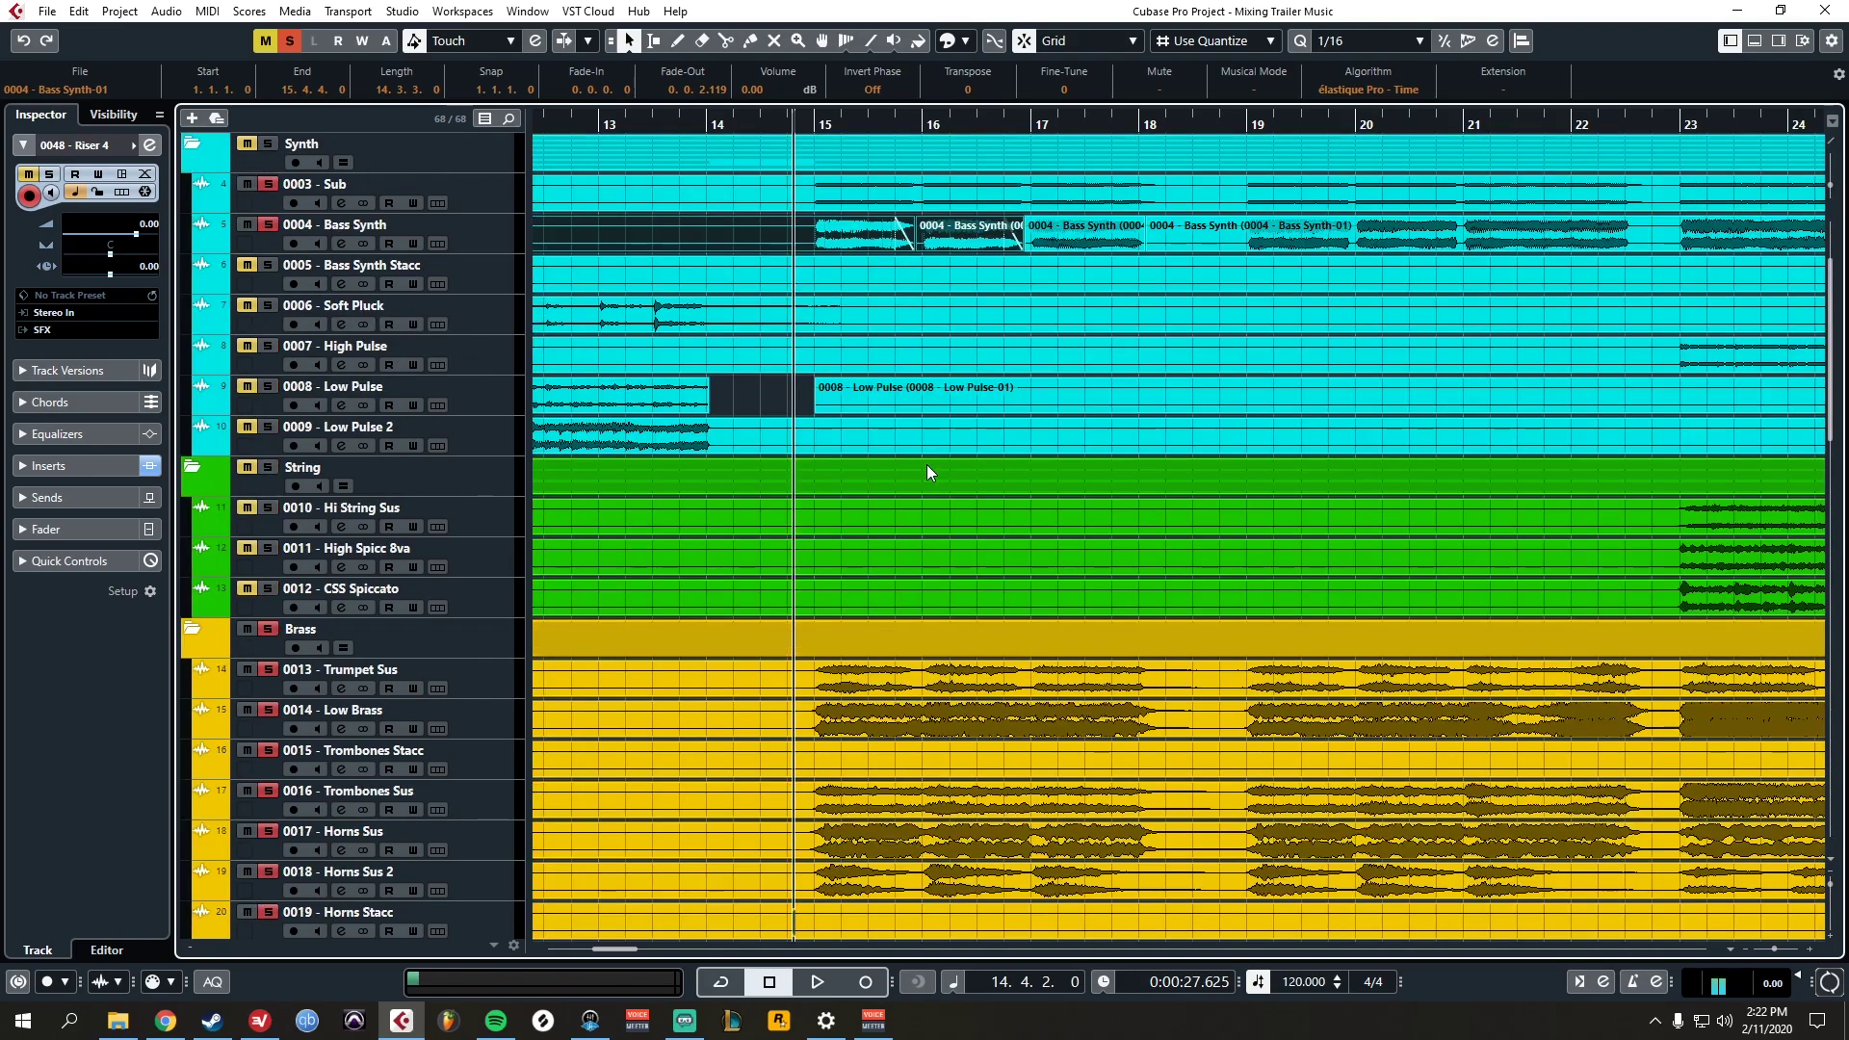
pyautogui.press('space')
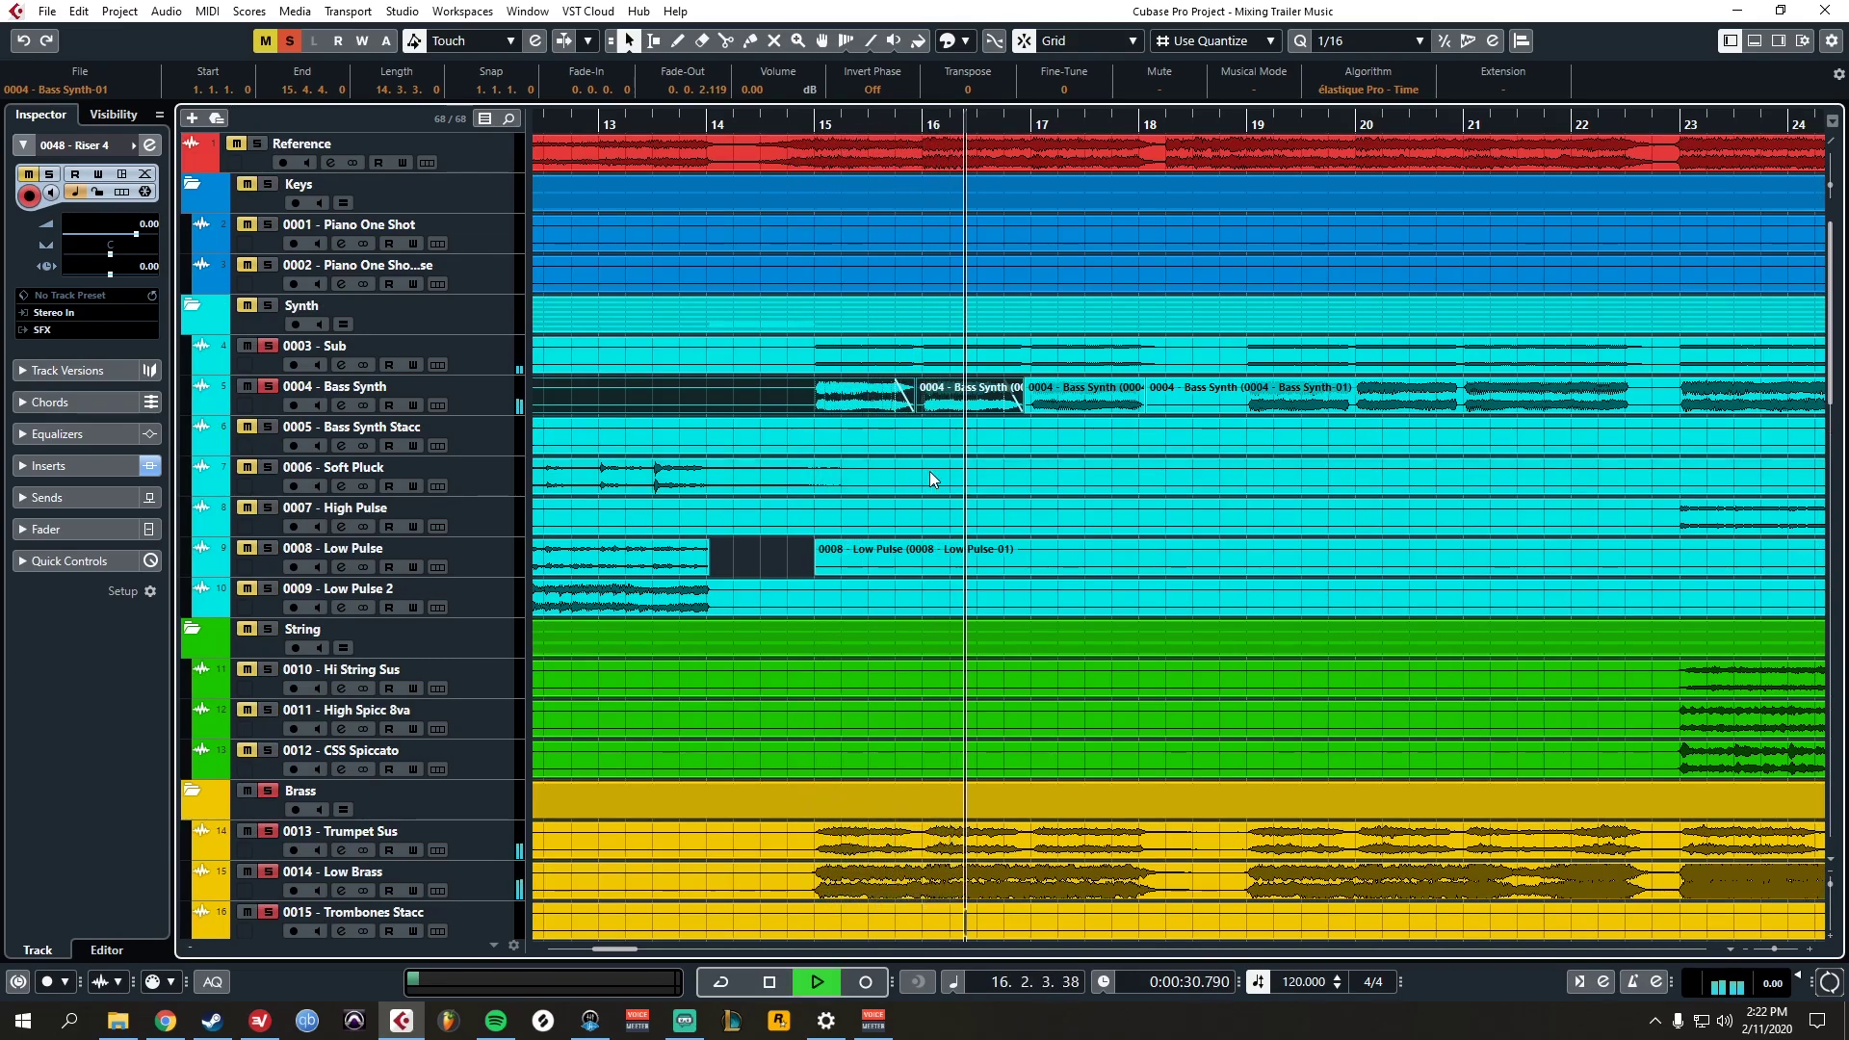
pyautogui.press('space')
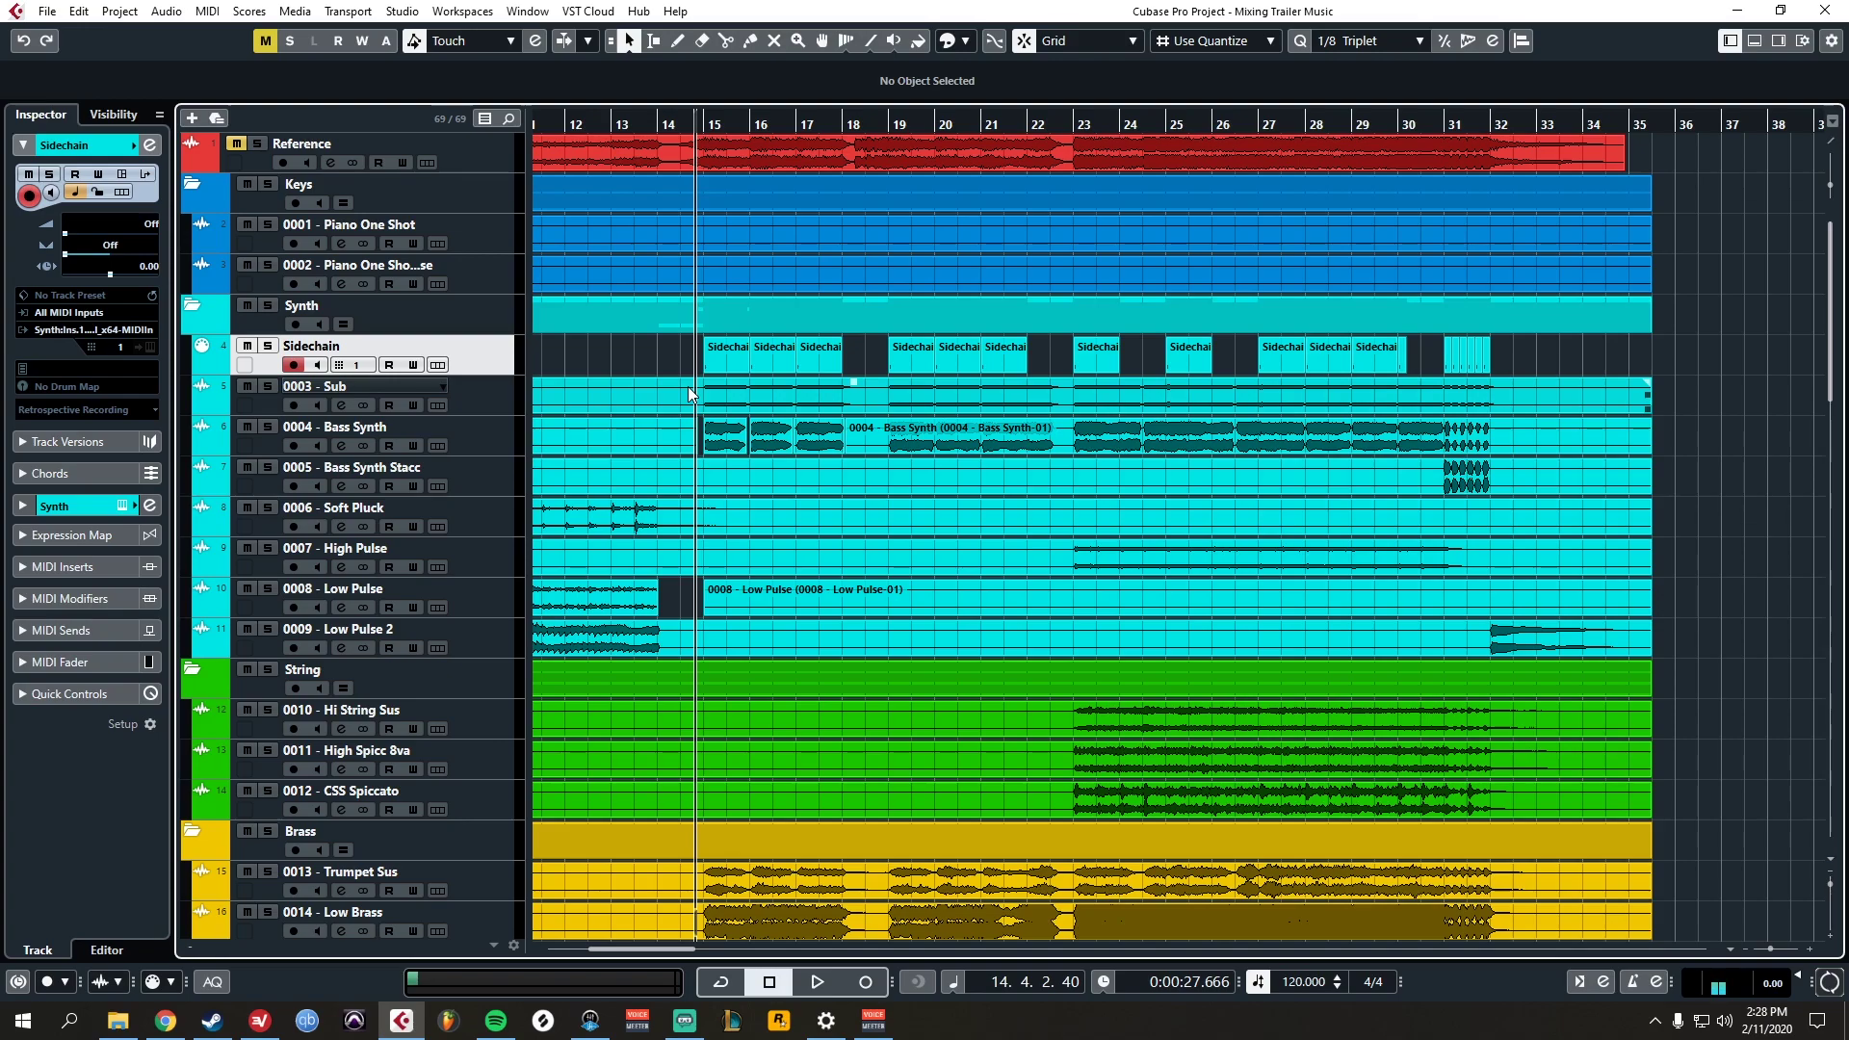
pyautogui.scroll(4, 699, 366)
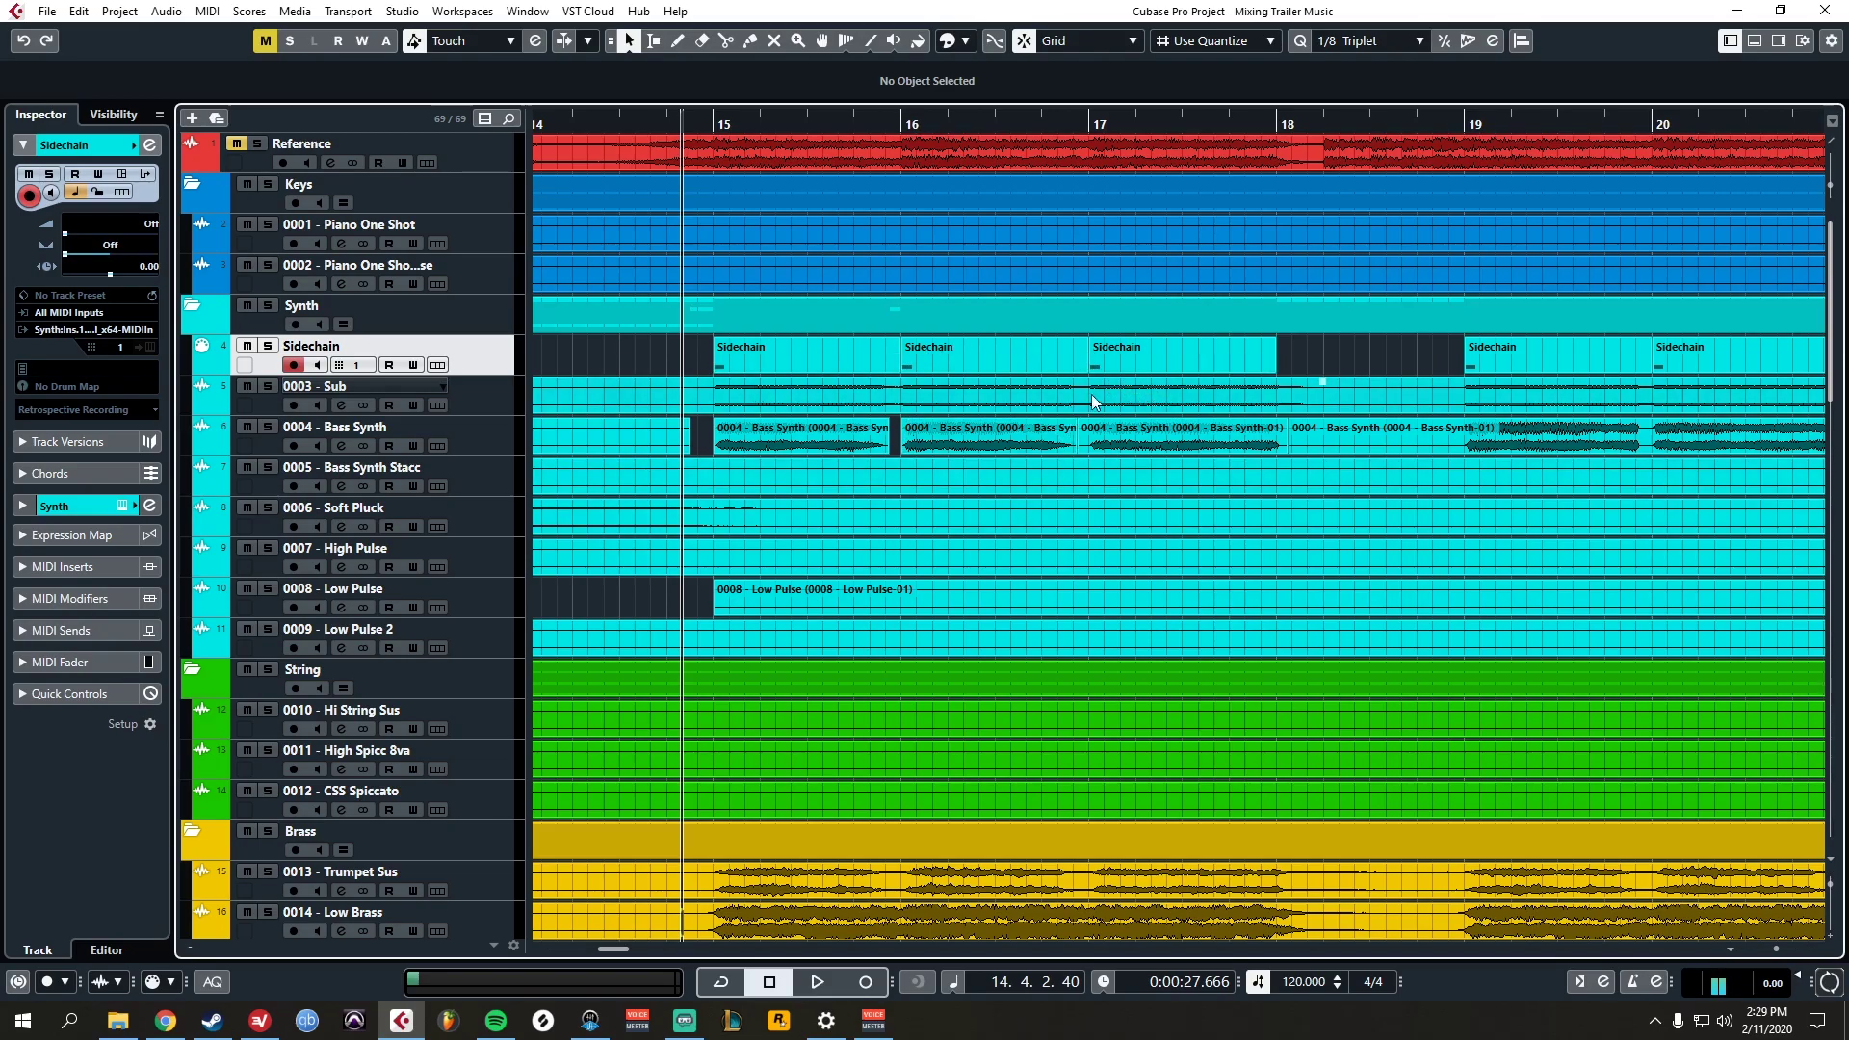
pyautogui.scroll(-6, 763, 389)
pyautogui.scroll(5, 1428, 409)
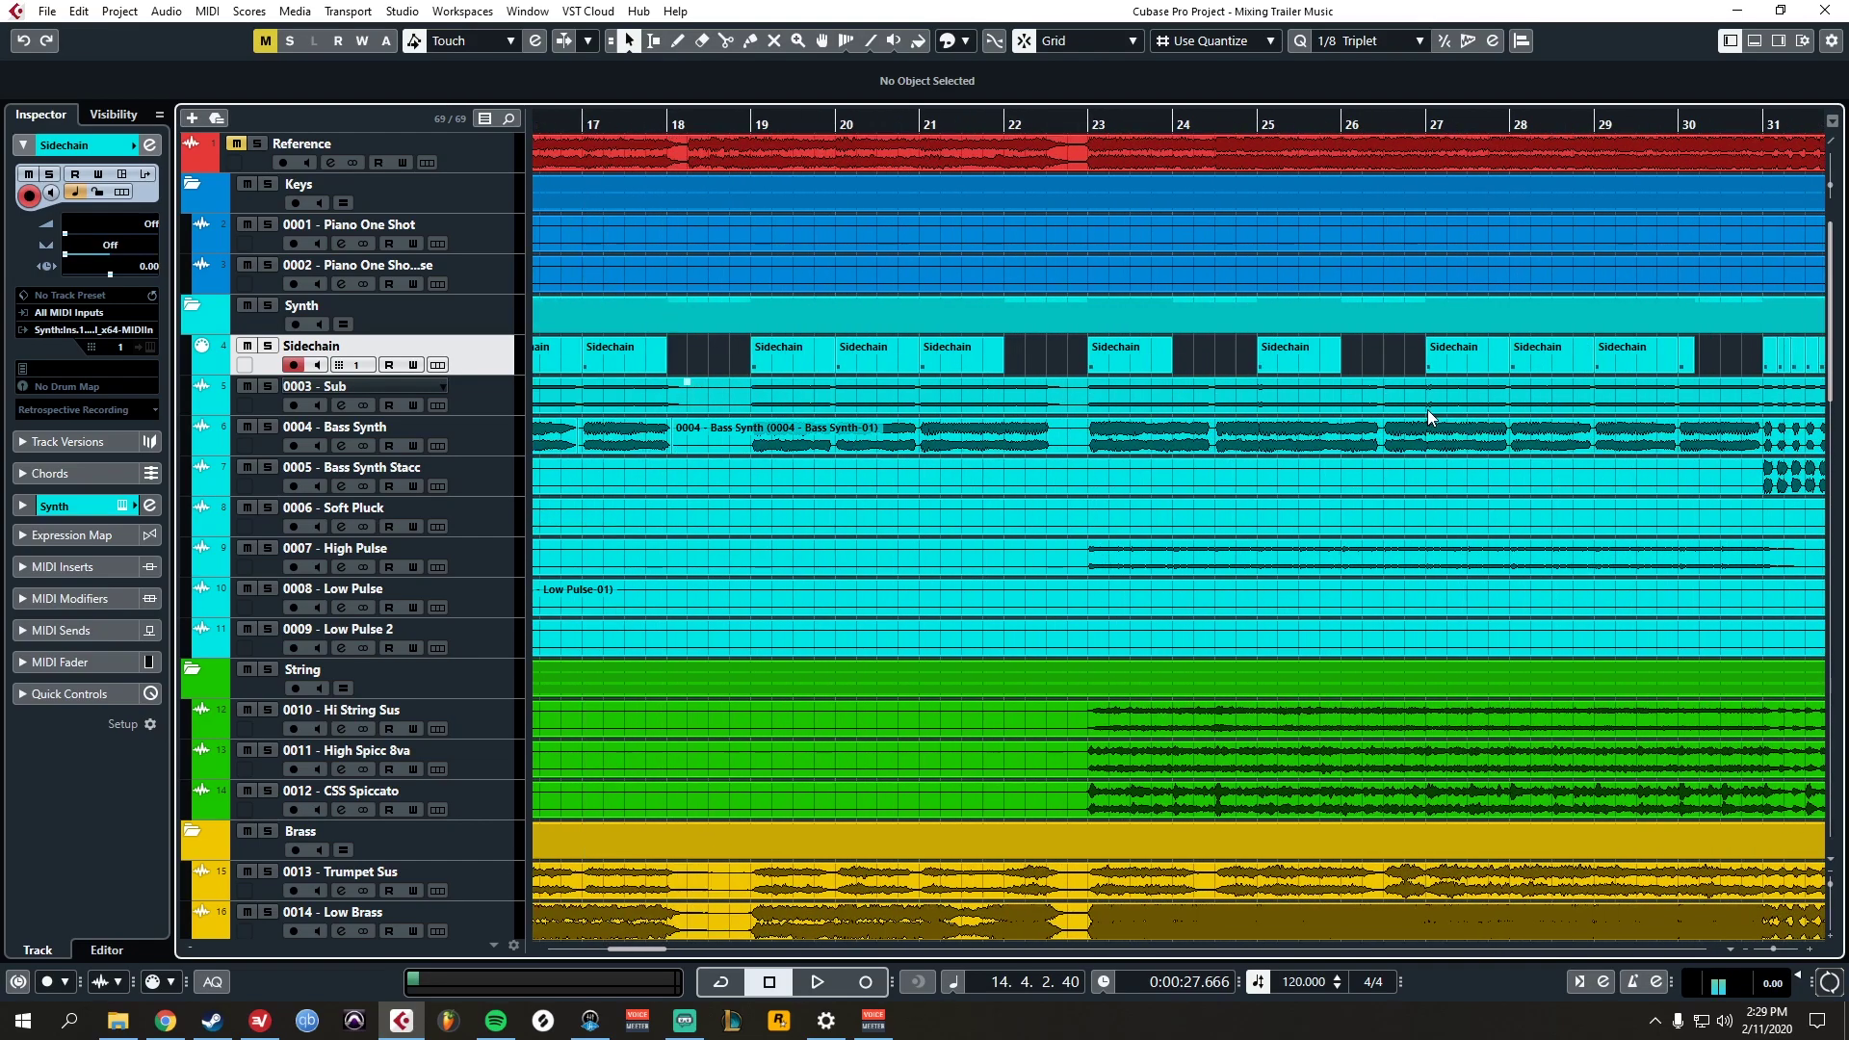
# - Open the LFOTool insert on the Synth group channel in the MixConsole
pyautogui.scroll(-3, 959, 412)
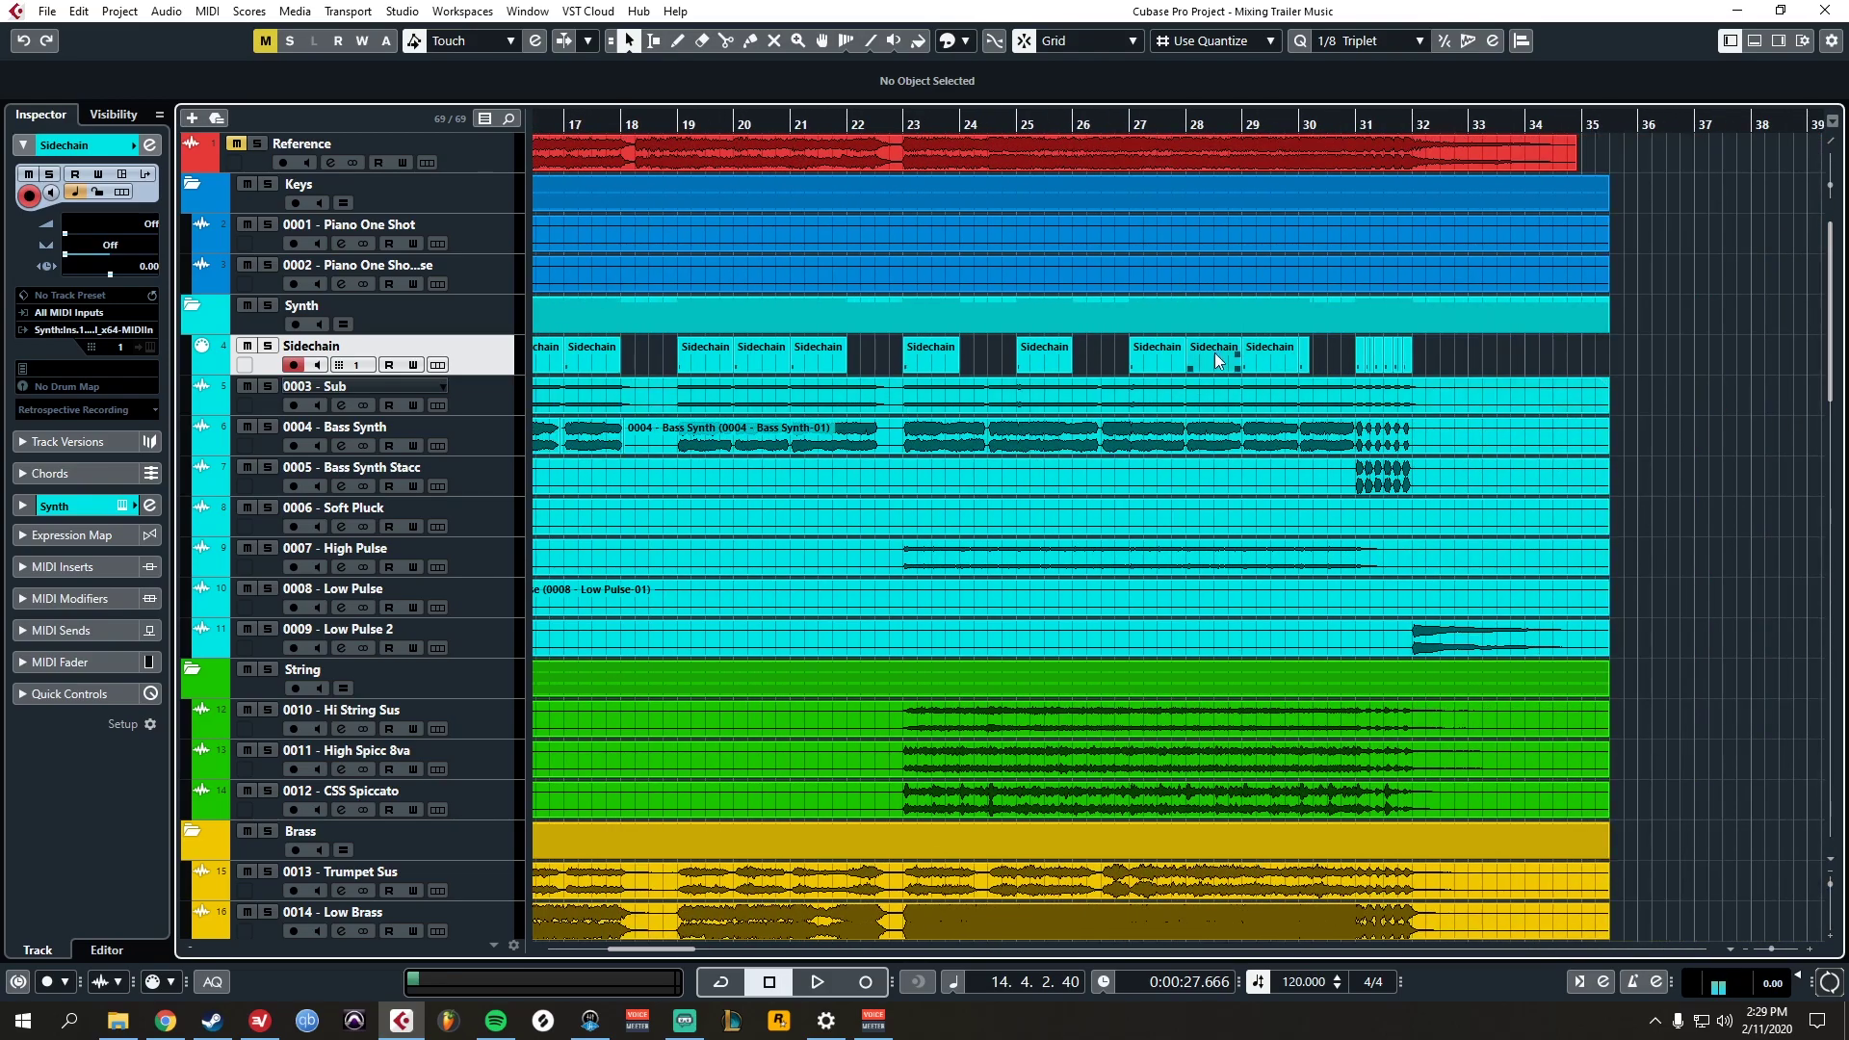
pyautogui.scroll(4, 1385, 379)
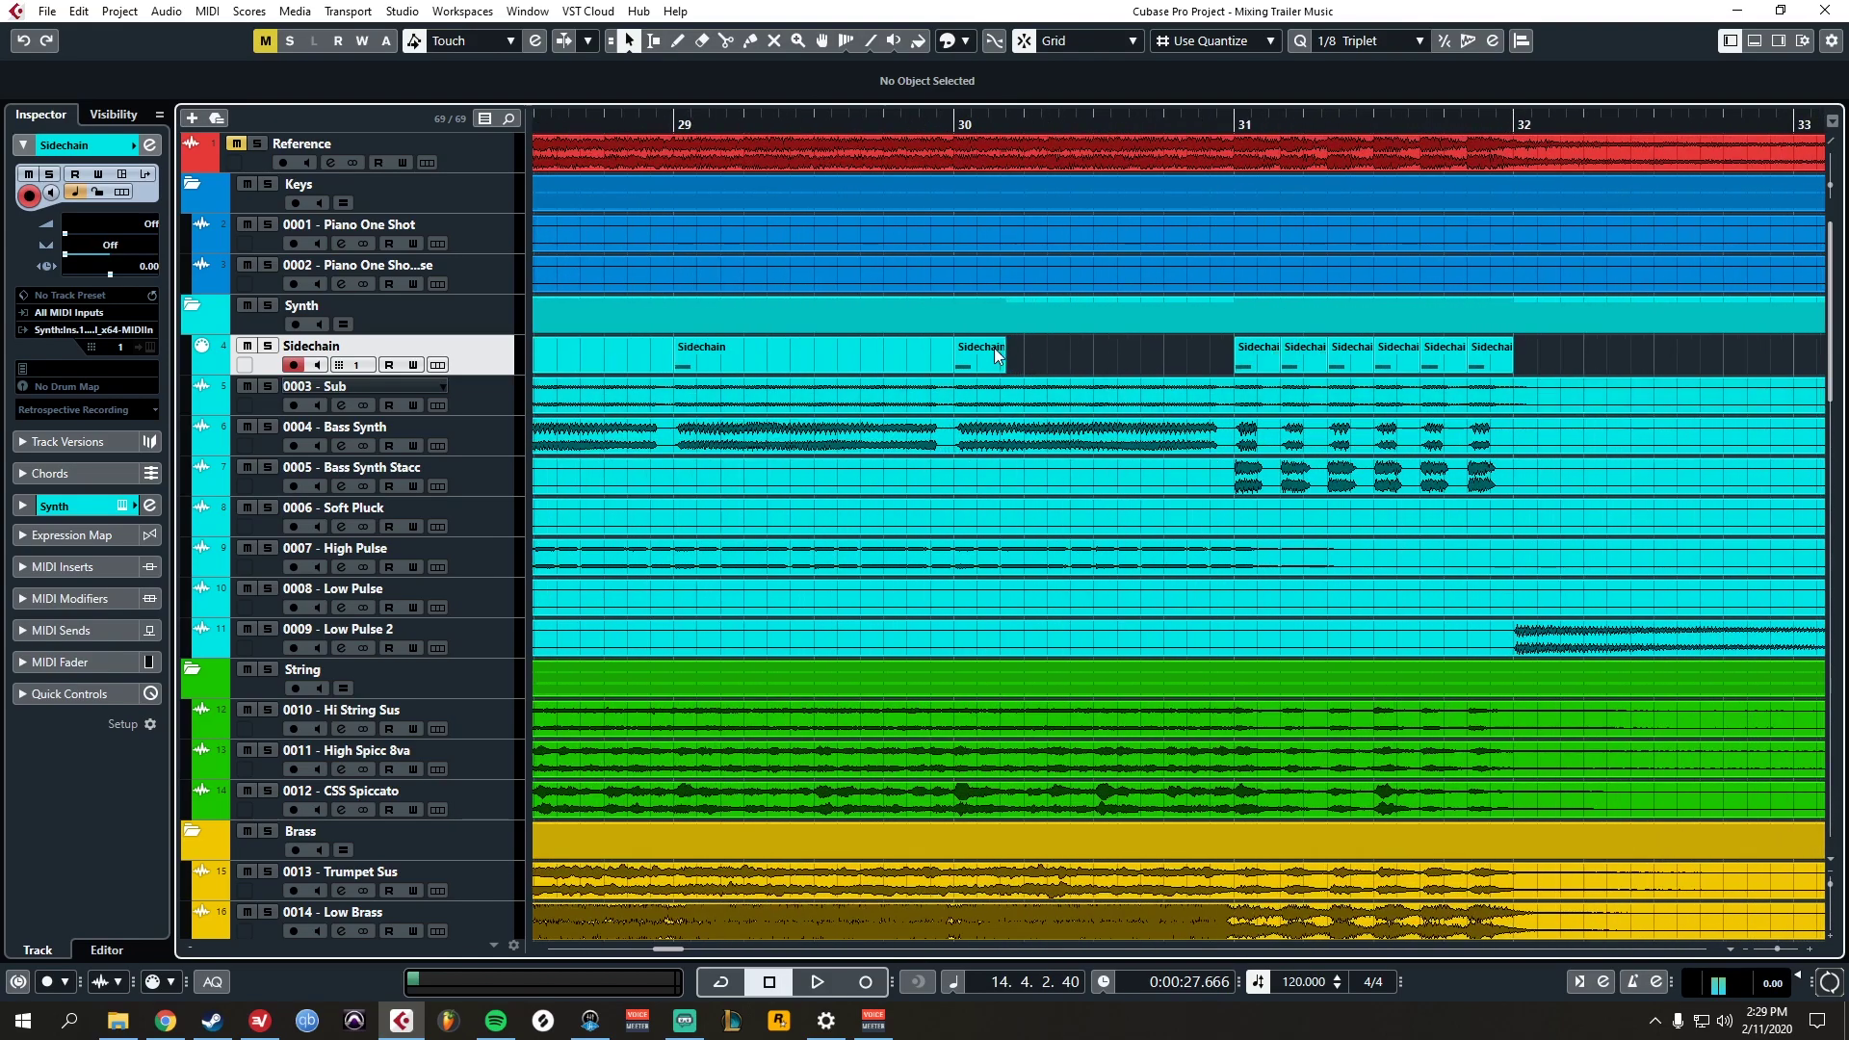
pyautogui.scroll(-6, 1044, 353)
pyautogui.scroll(4, 806, 360)
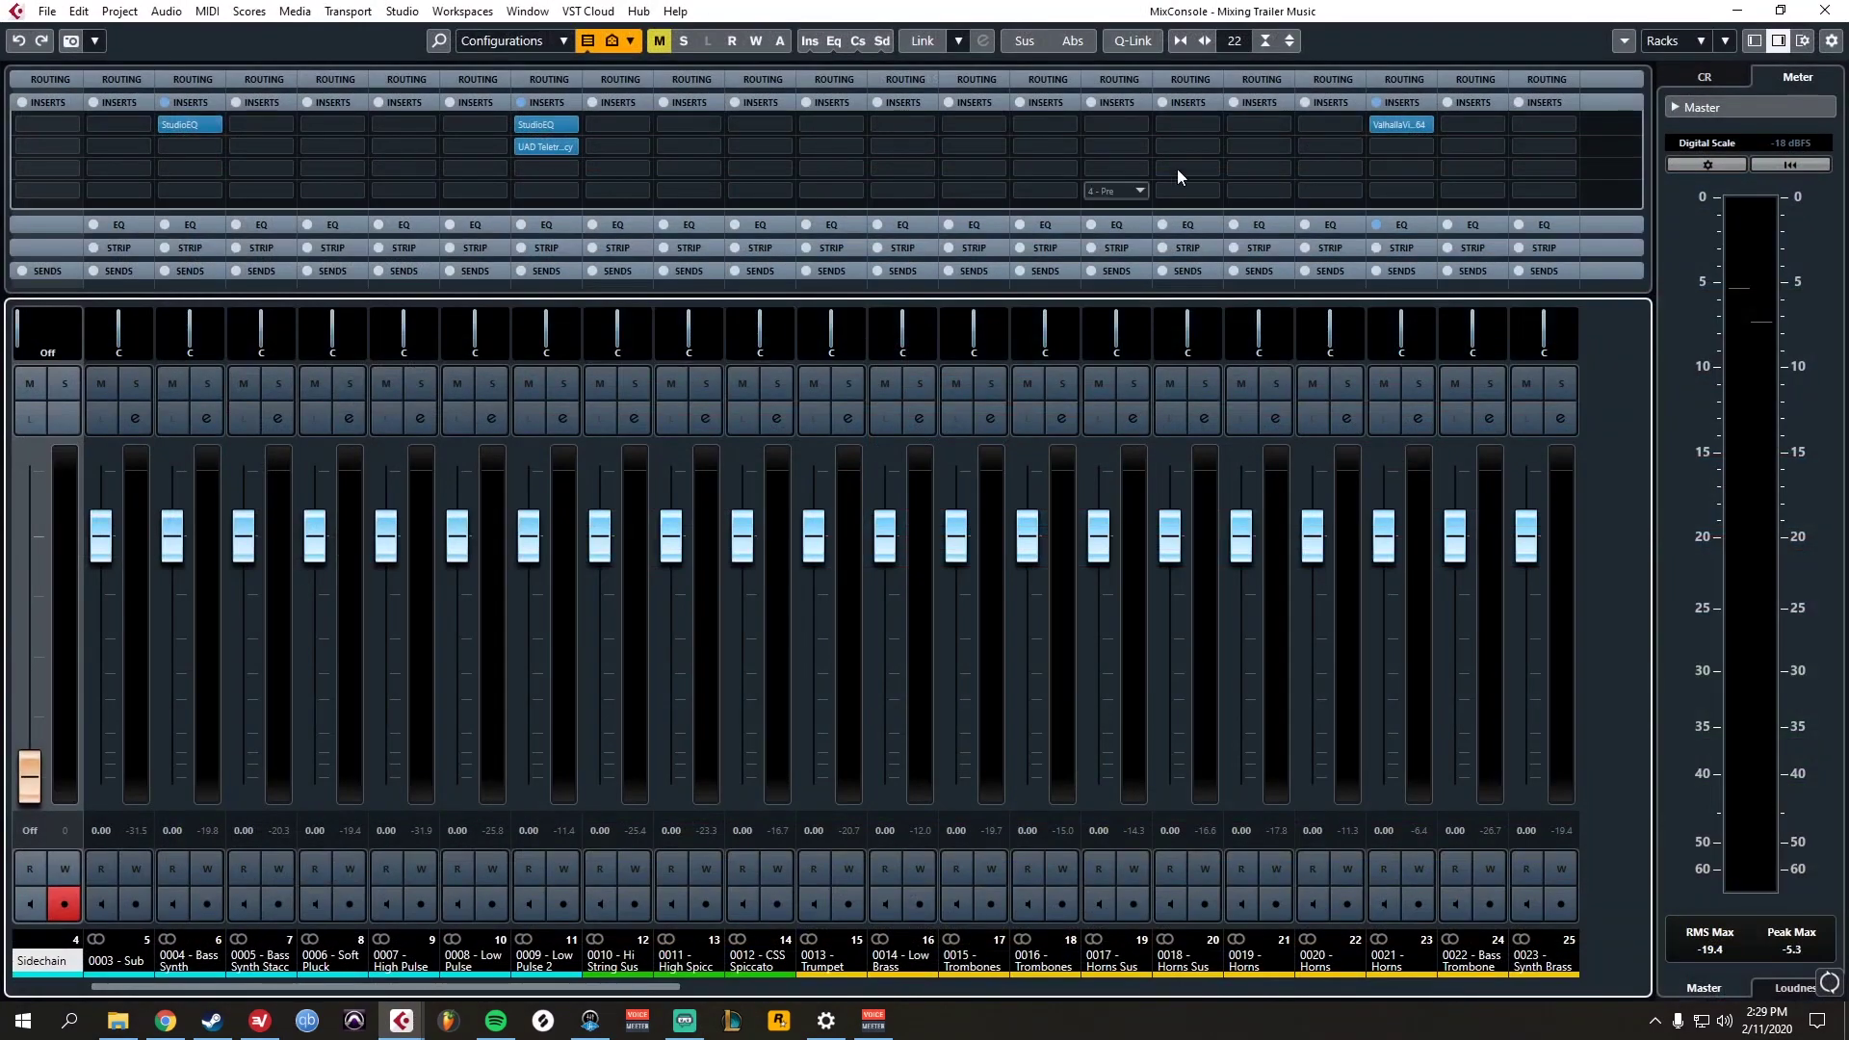
pyautogui.moveTo(624, 987); pyautogui.dragTo(1594, 977)
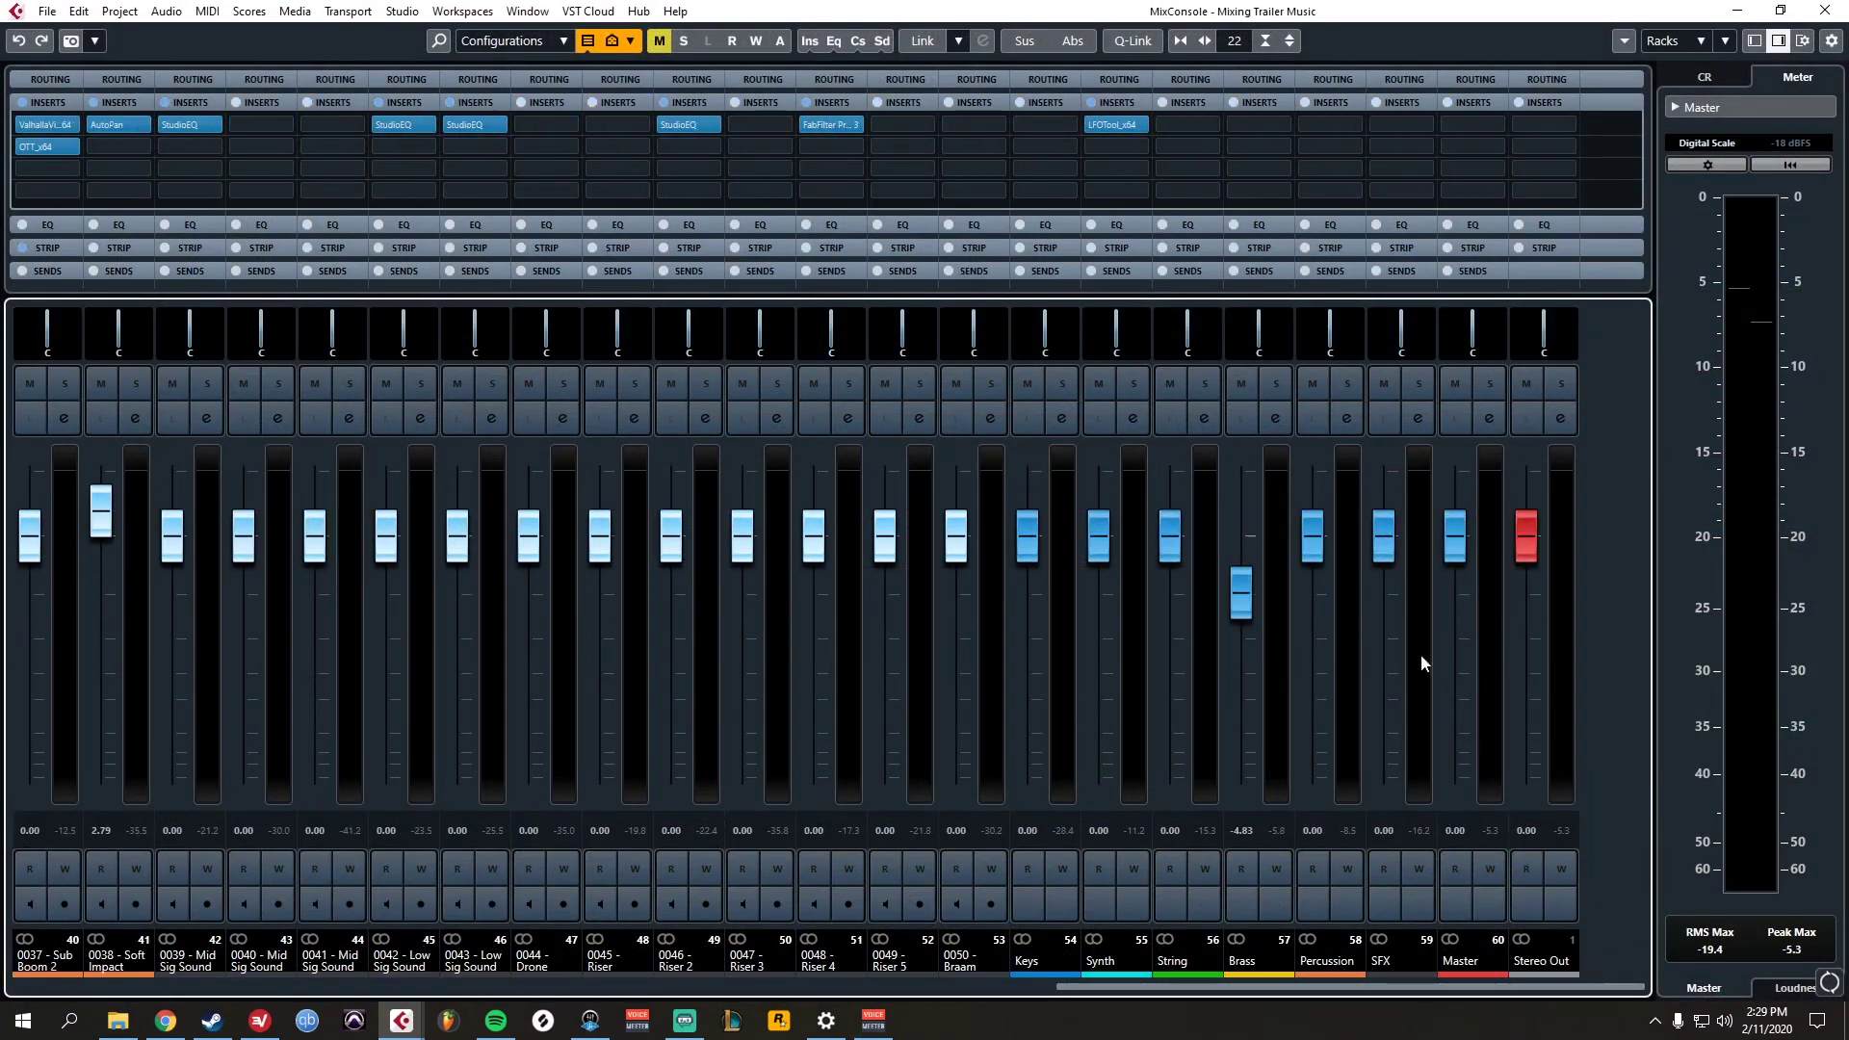
pyautogui.click(1110, 124)
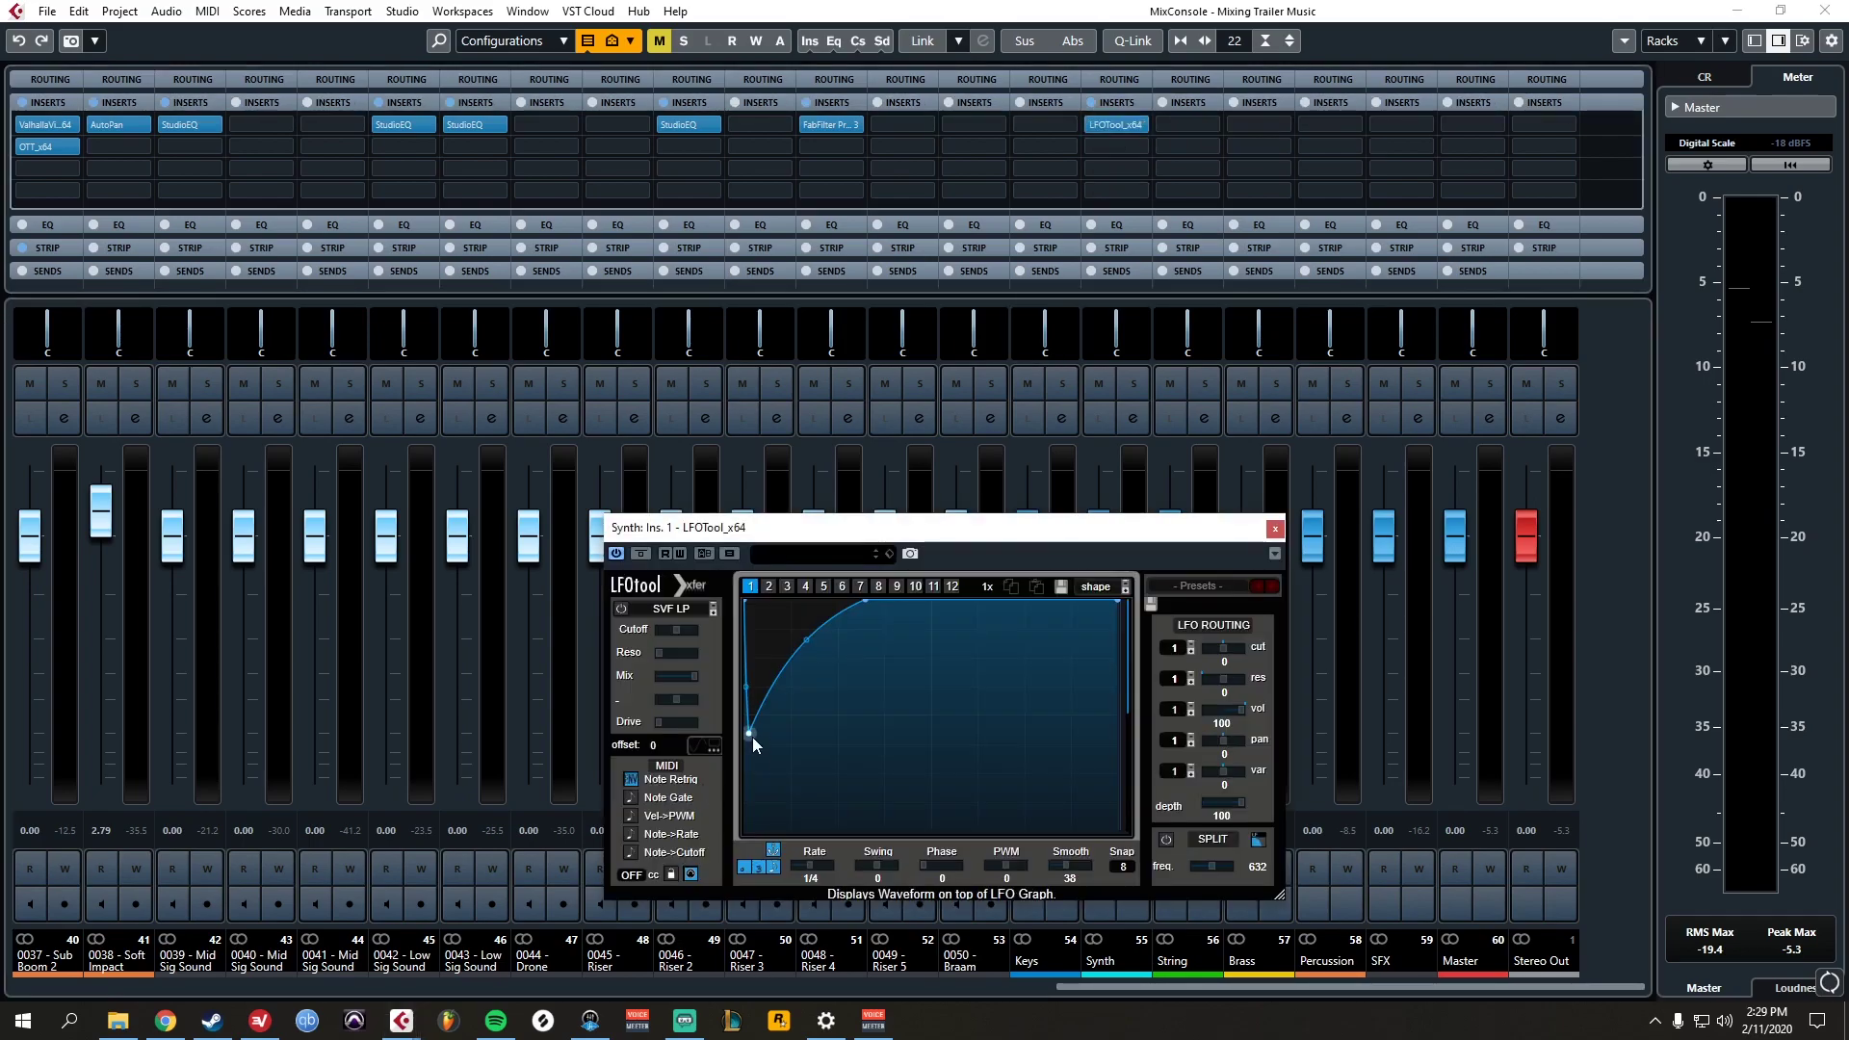
# - Return to the project window with LFOTool open and play the mix from 14.4.2
pyautogui.click(1740, 12)
pyautogui.moveTo(974, 538)
pyautogui.mouseDown()
pyautogui.moveTo(990, 453)
pyautogui.moveTo(977, 502)
pyautogui.mouseUp()
pyautogui.press('space')
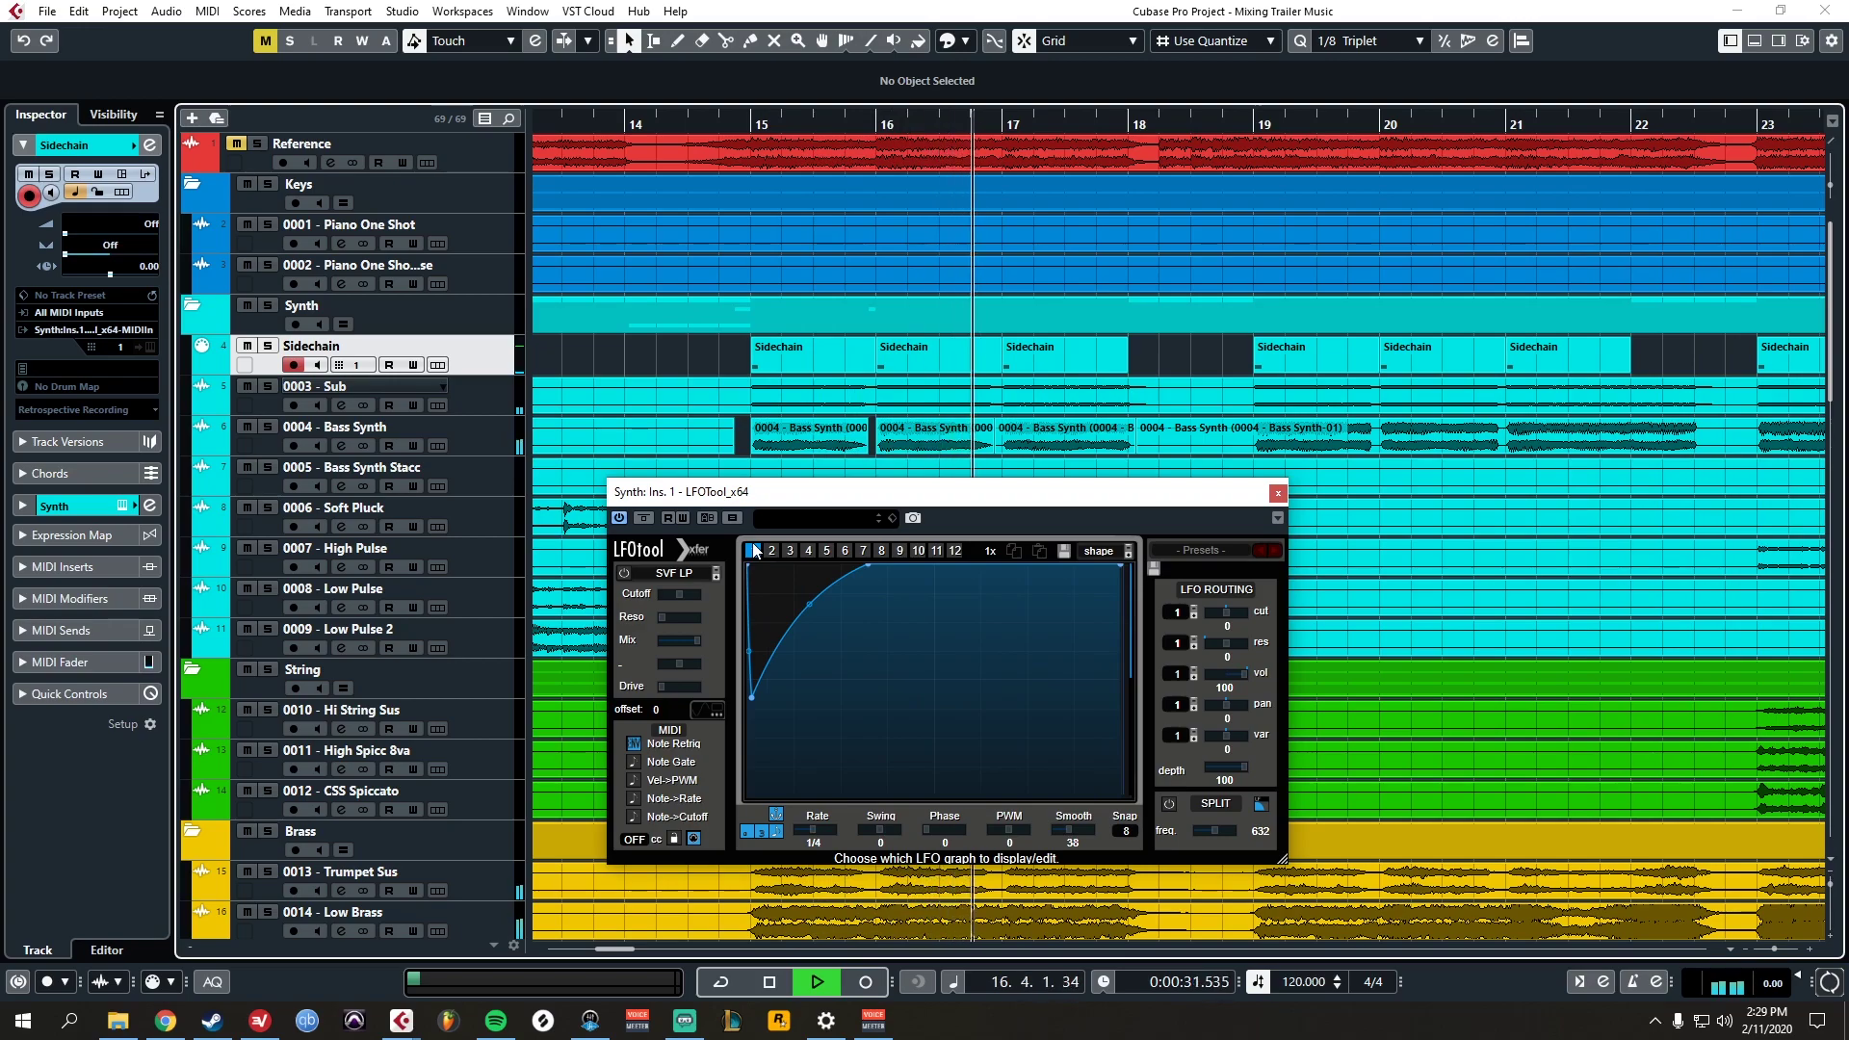
pyautogui.press('space')
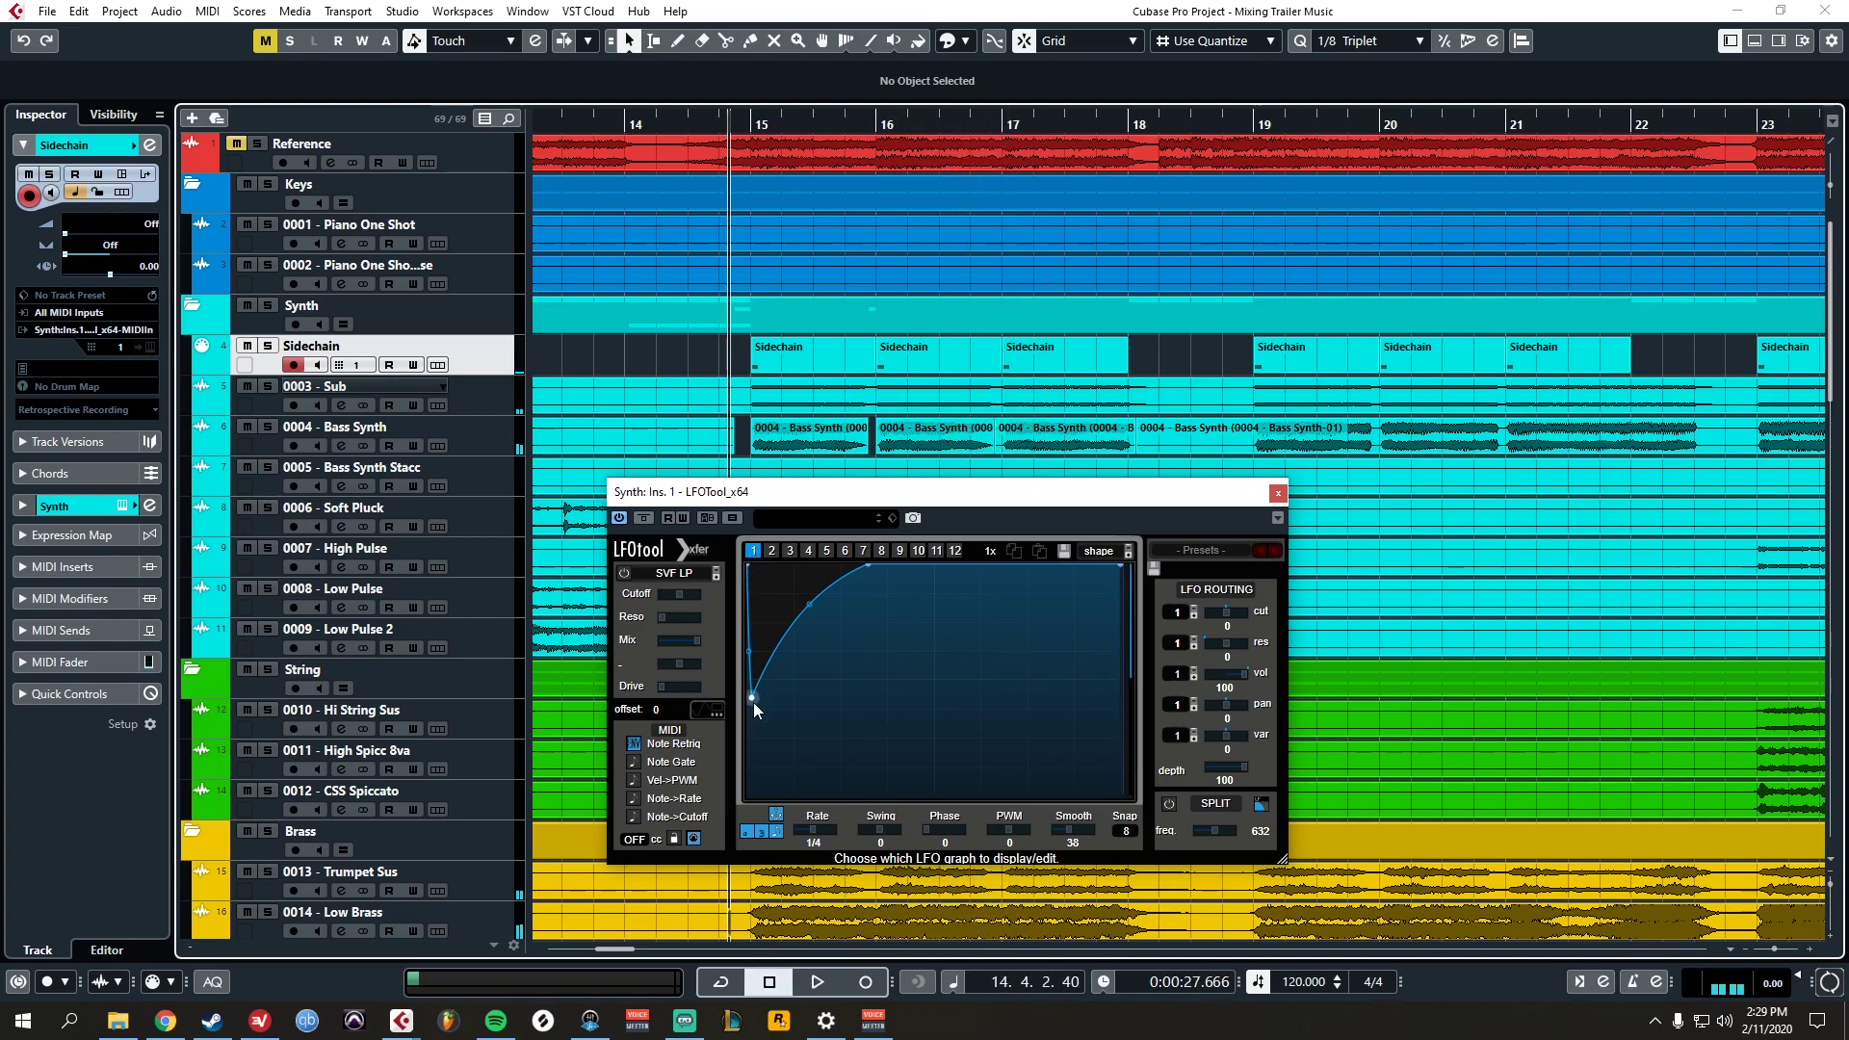
# - Deepen the LFOTool curve's dip to the base of the graph, lengthen its recovery, and play the mix from 14.4.2
pyautogui.moveTo(753, 702); pyautogui.dragTo(754, 769)
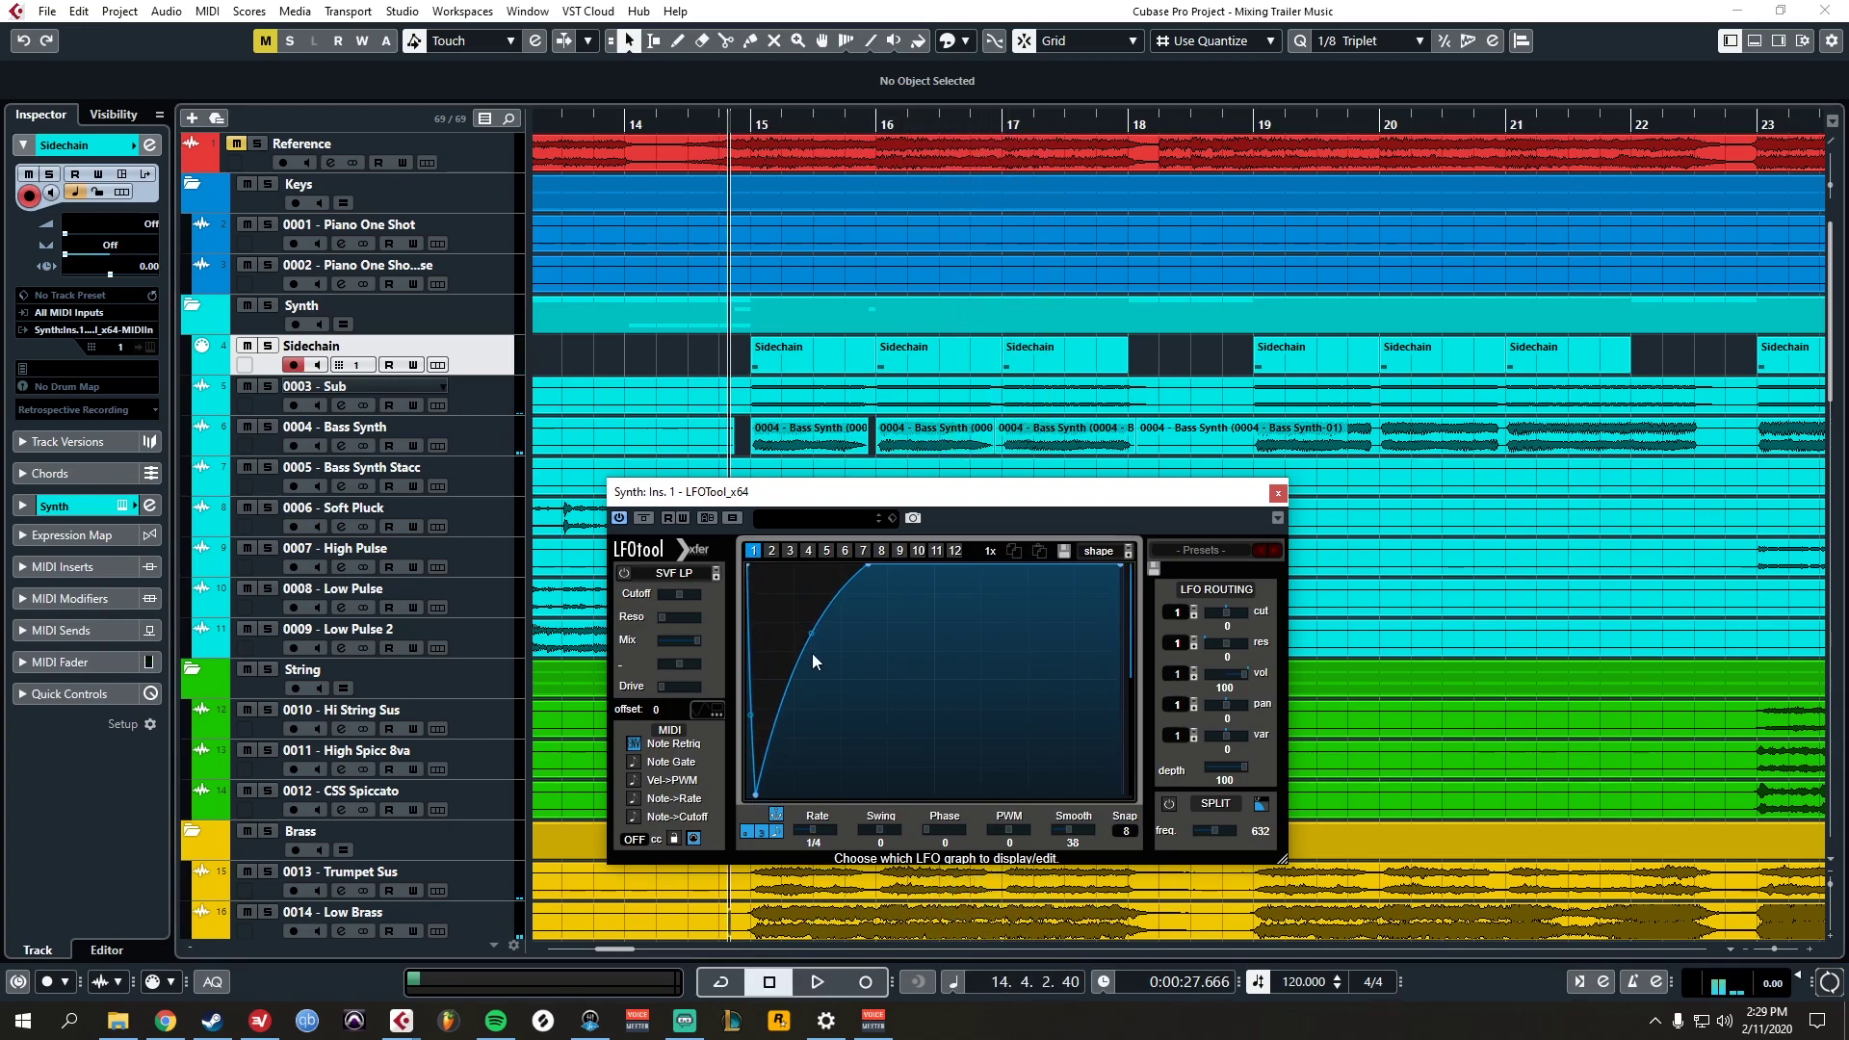
pyautogui.moveTo(869, 566); pyautogui.dragTo(941, 542)
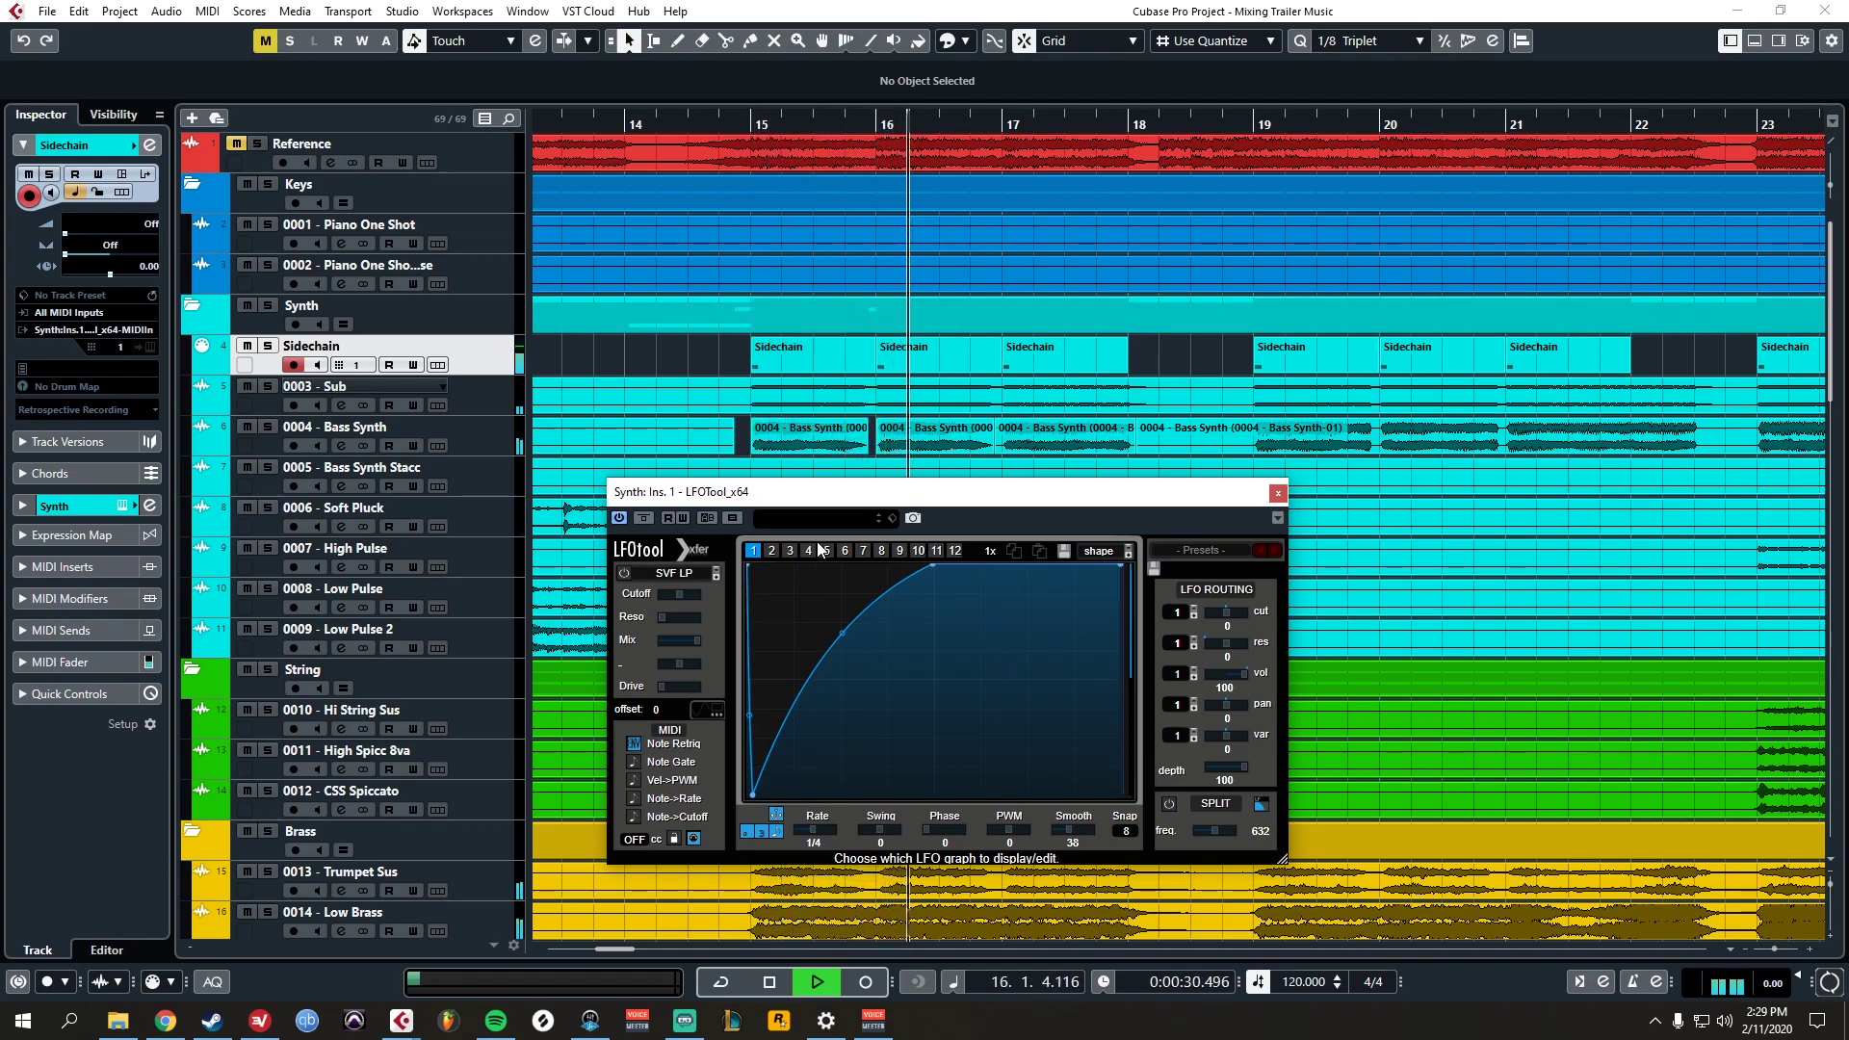
pyautogui.press('space')
# - Solo the Synth folder, straighten the LFOTool curve's recovery into a linear ramp, and audition it from 14.4.2
pyautogui.click(274, 303)
pyautogui.press('space')
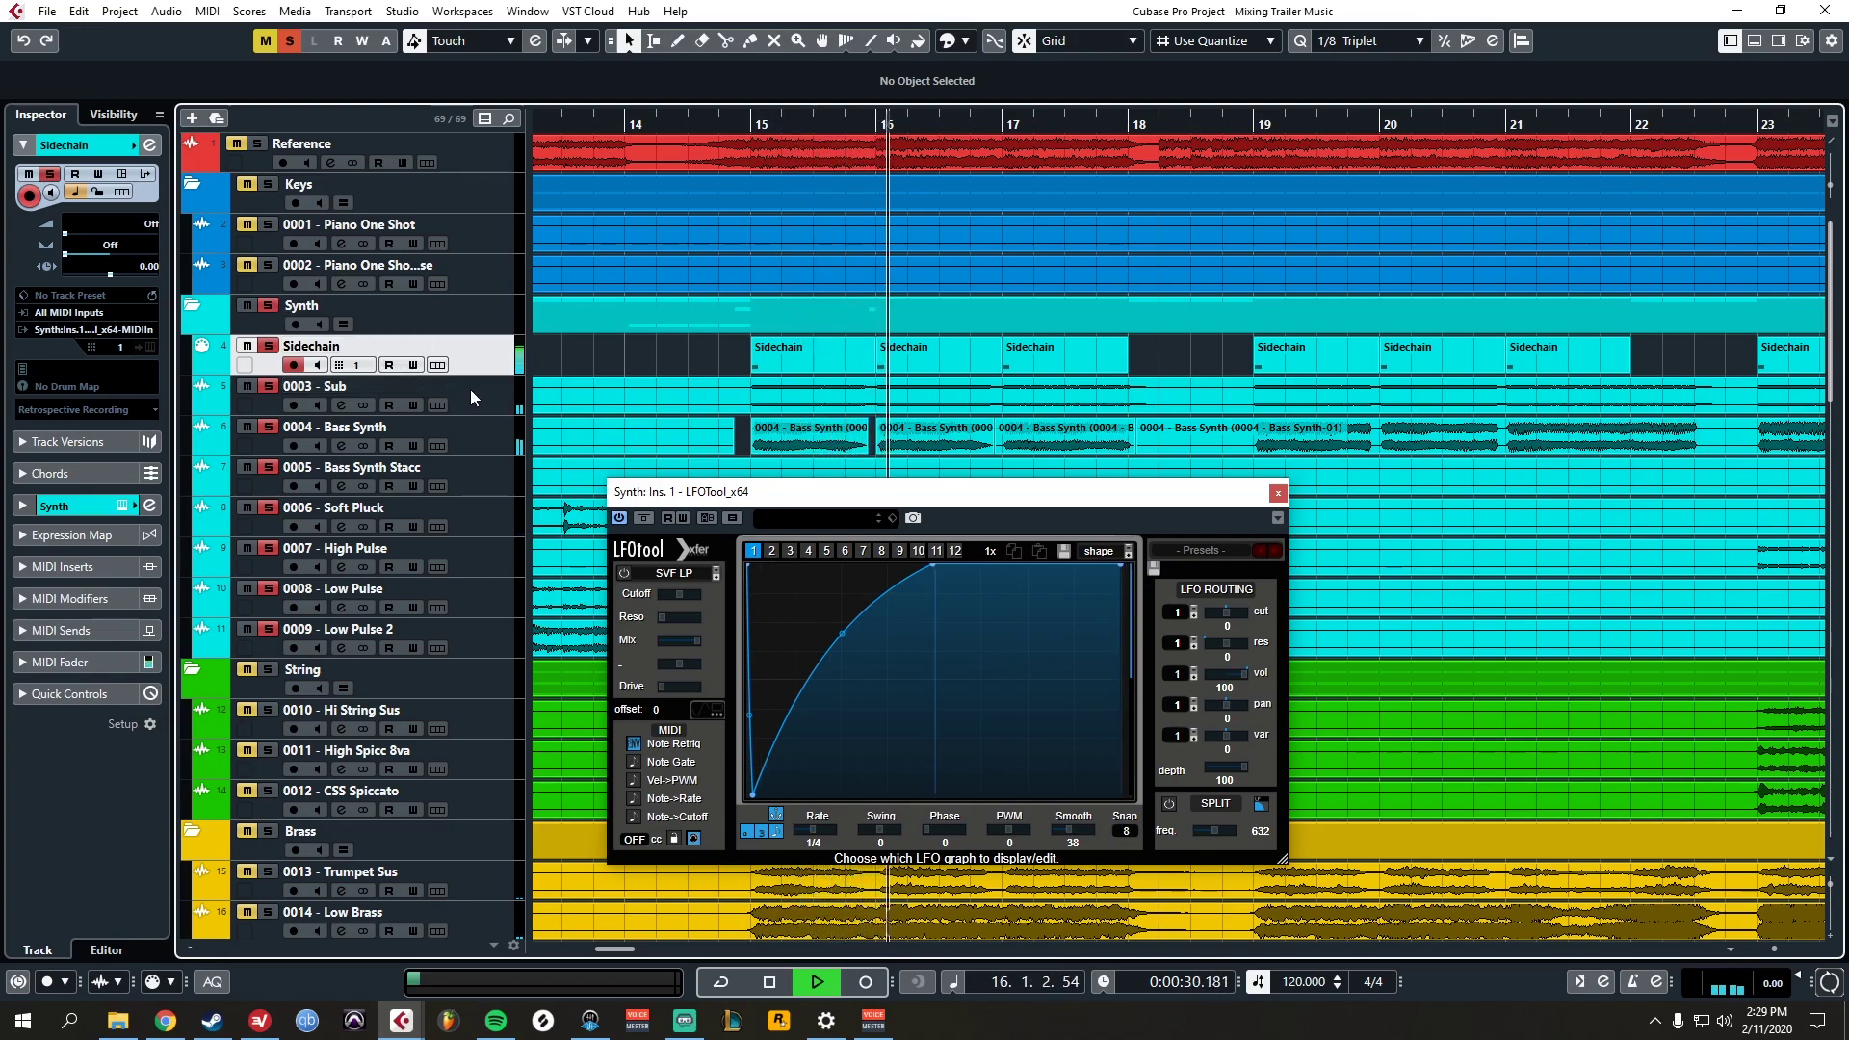
pyautogui.moveTo(840, 639); pyautogui.dragTo(841, 708)
pyautogui.press('space')
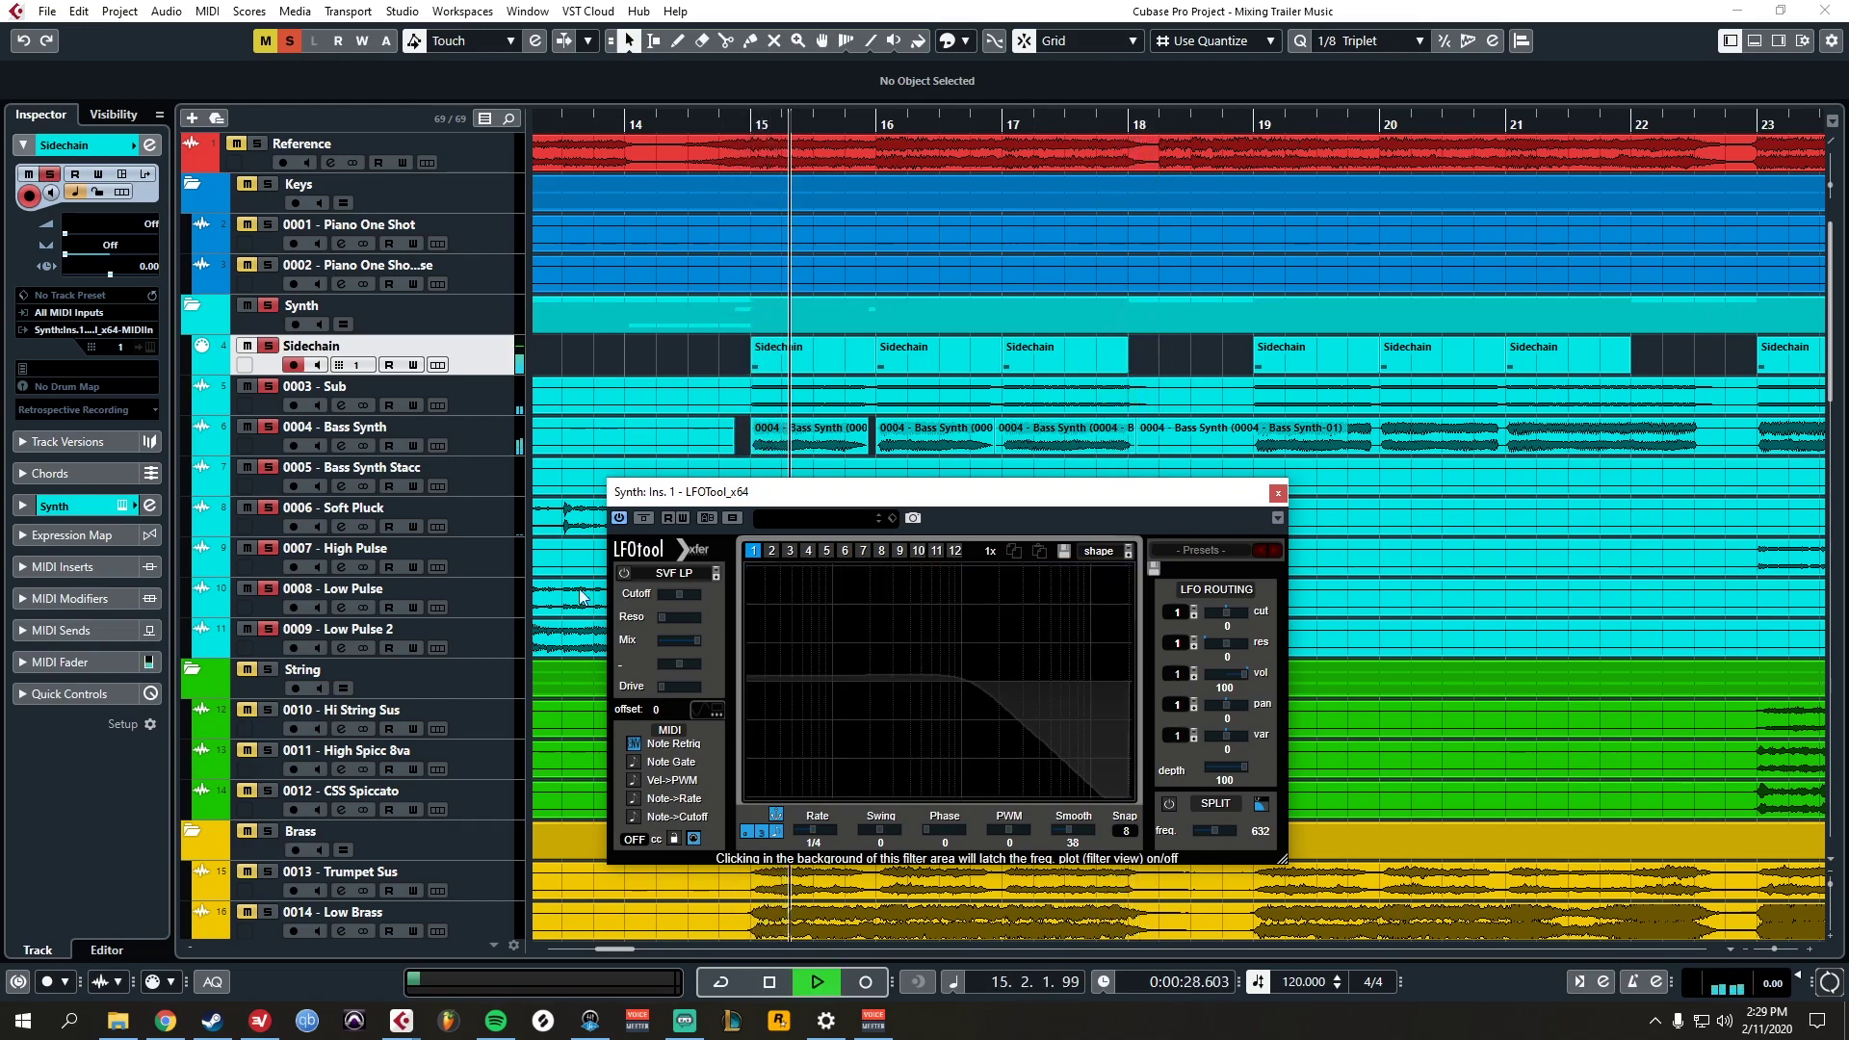
pyautogui.press('space')
# - Clear the Synth solo and play the full mix from bar 14
pyautogui.click(272, 348)
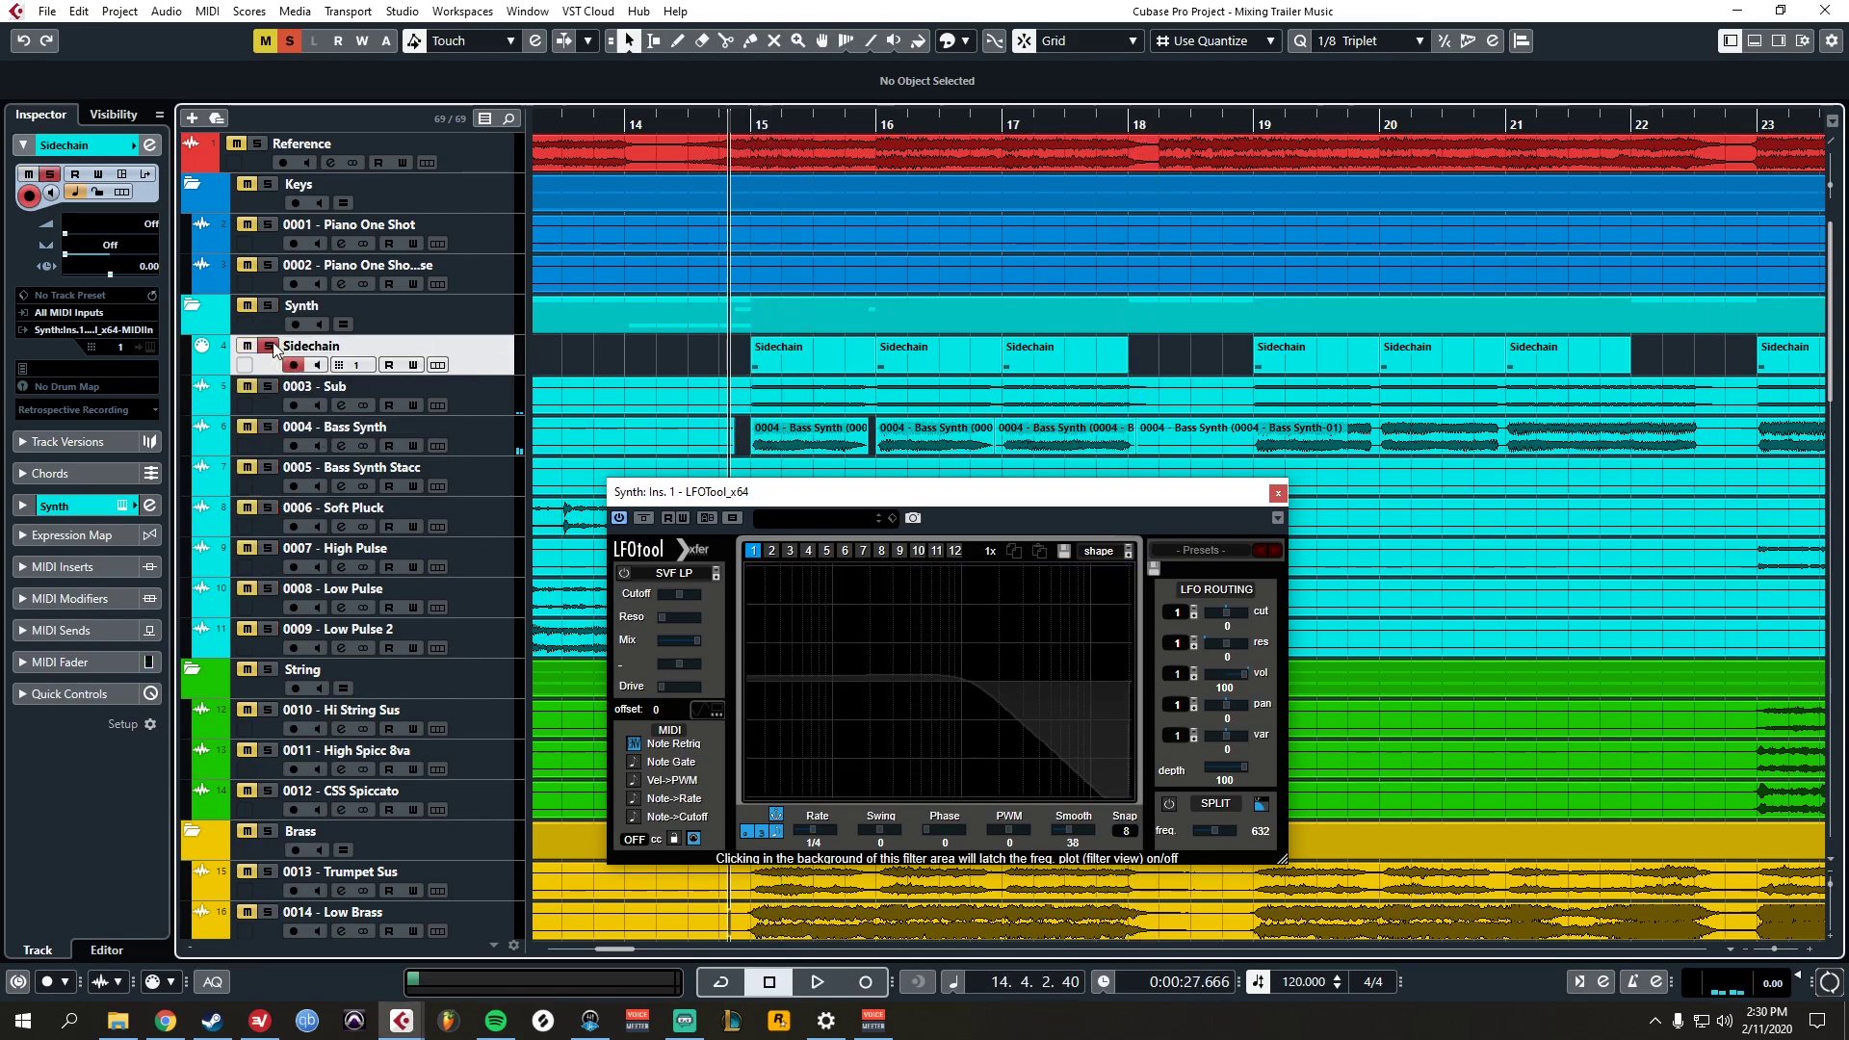
pyautogui.click(627, 121)
pyautogui.press('space')
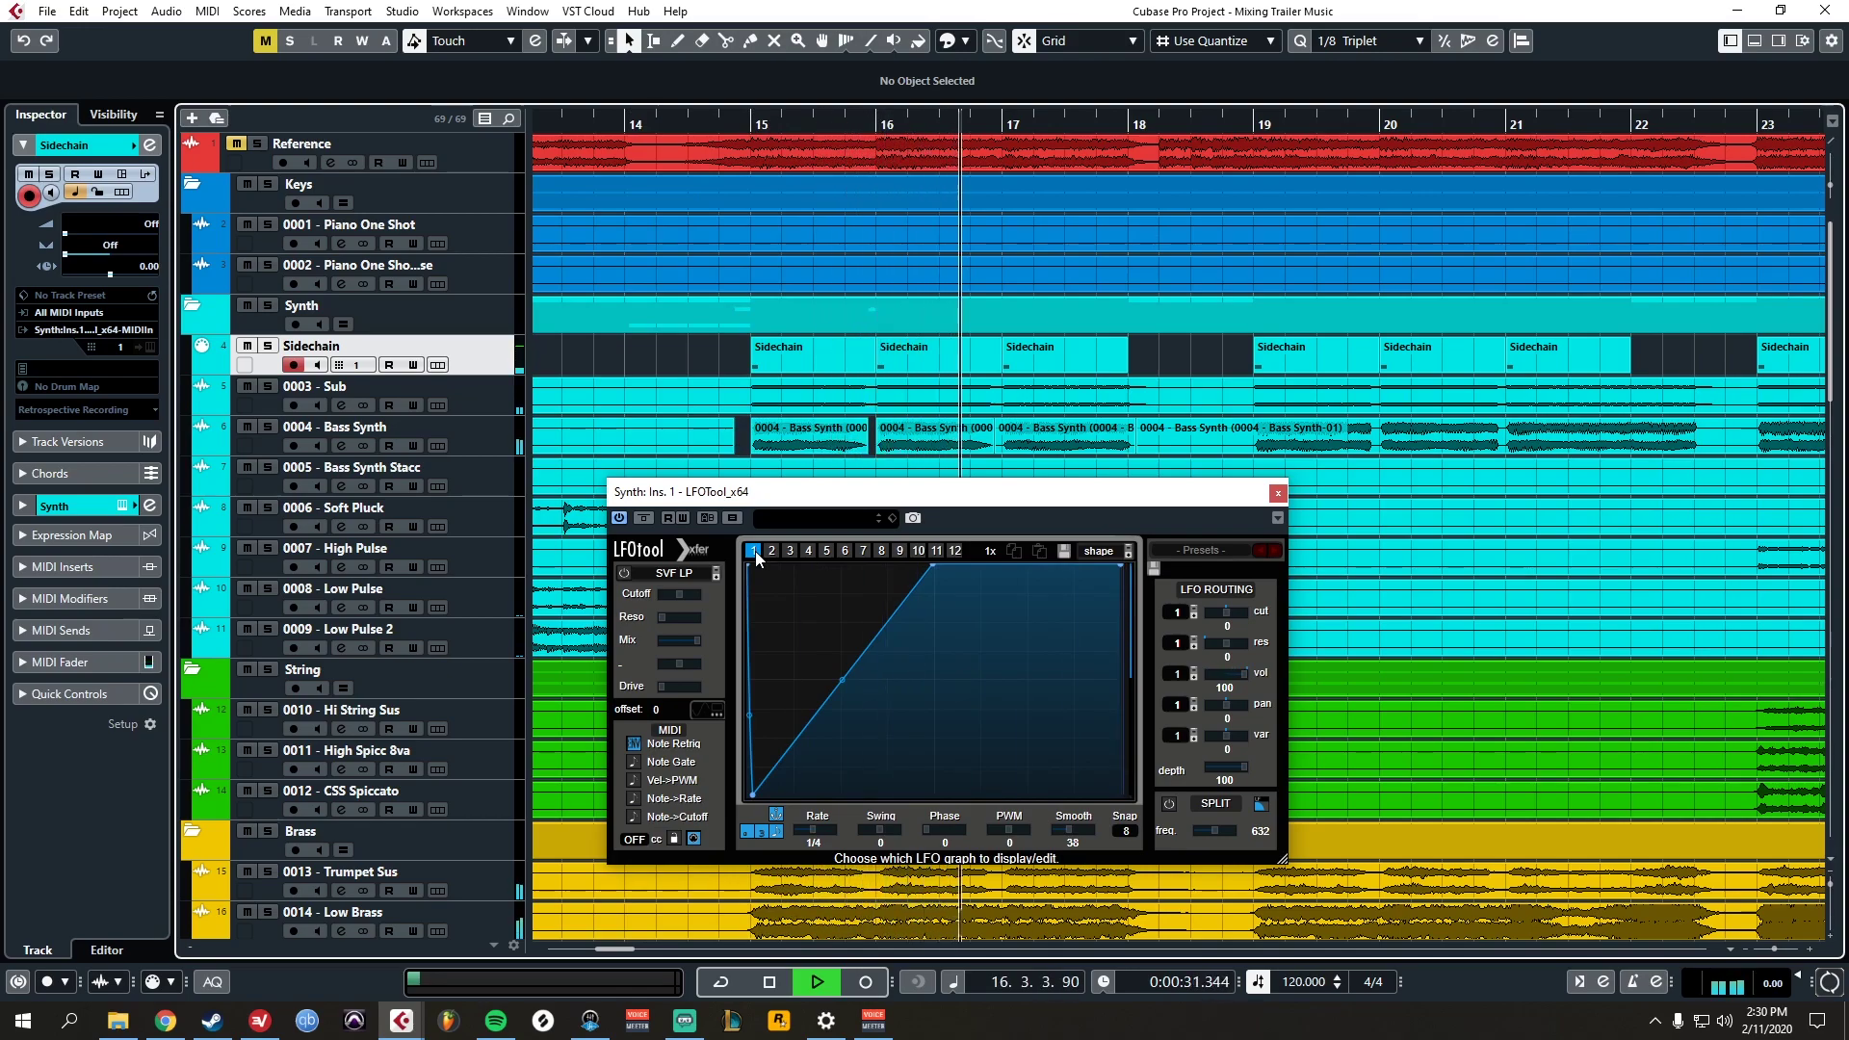
pyautogui.press('space')
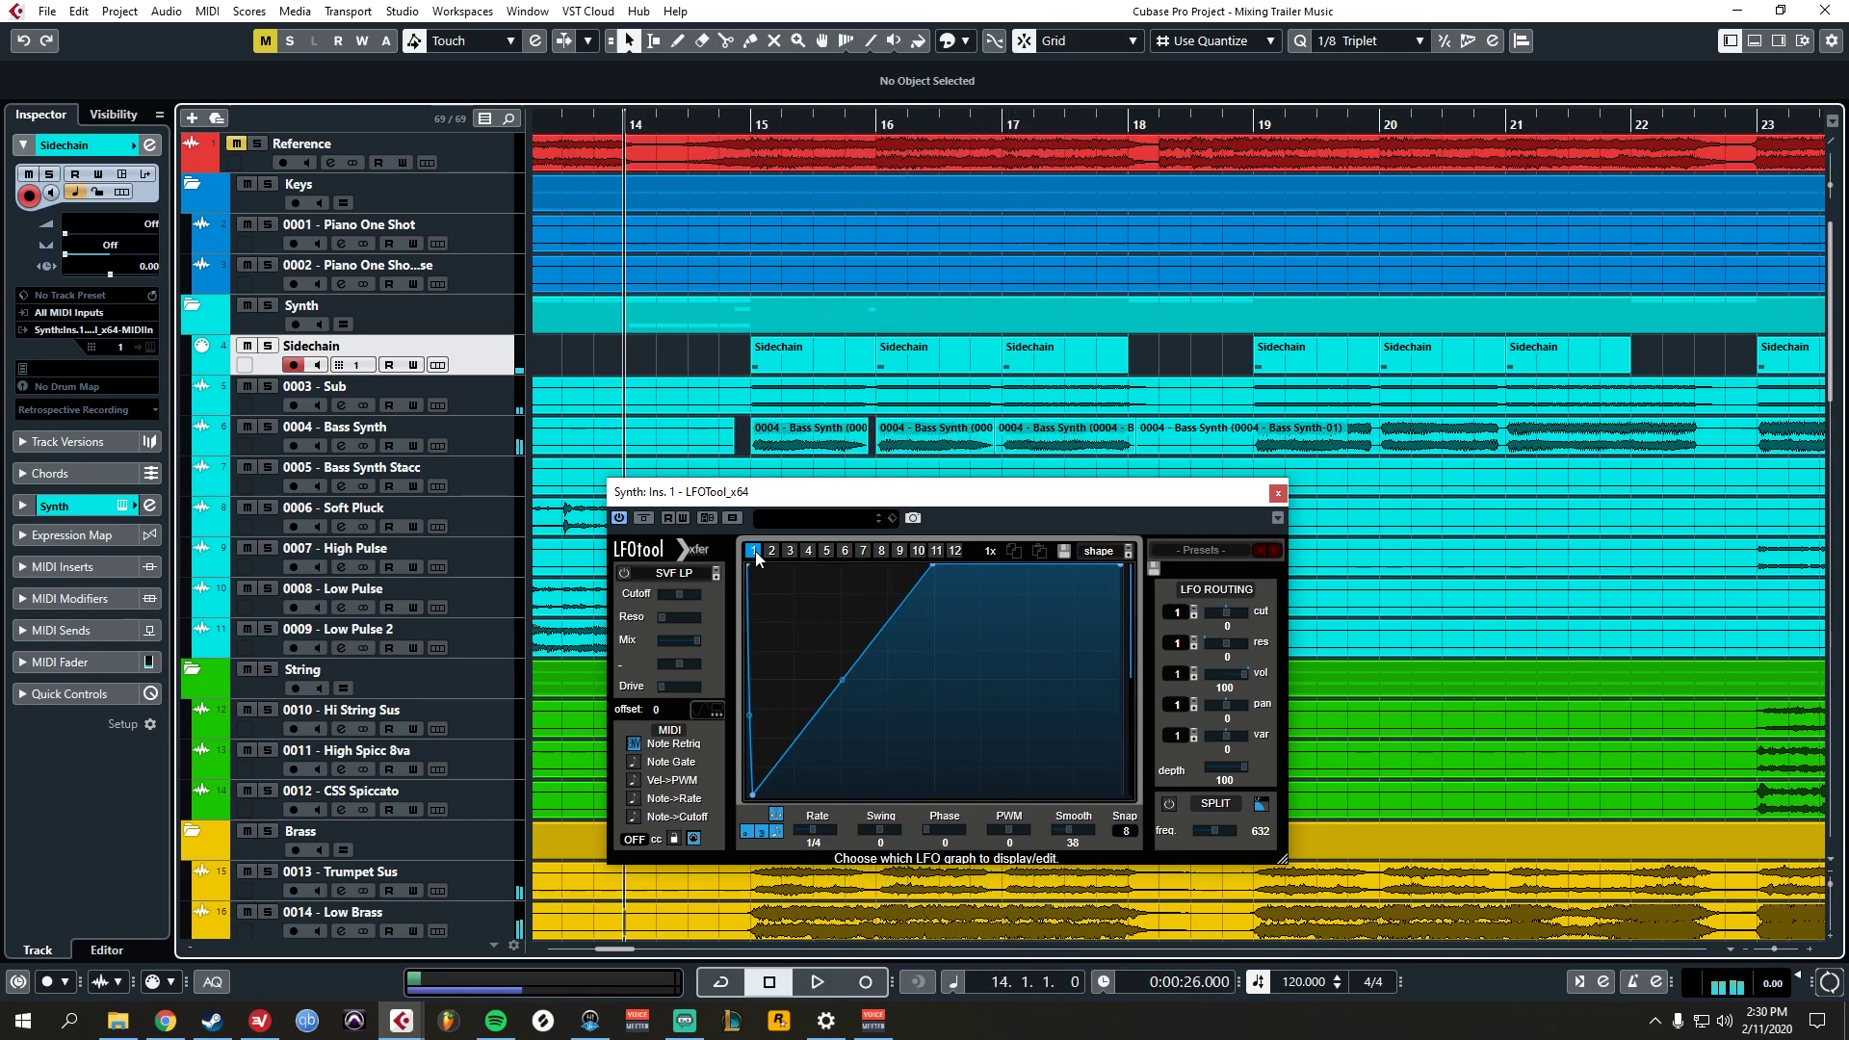
# - Compare playback from bar 14 with LFOTool bypassed and with it active again
pyautogui.click(642, 519)
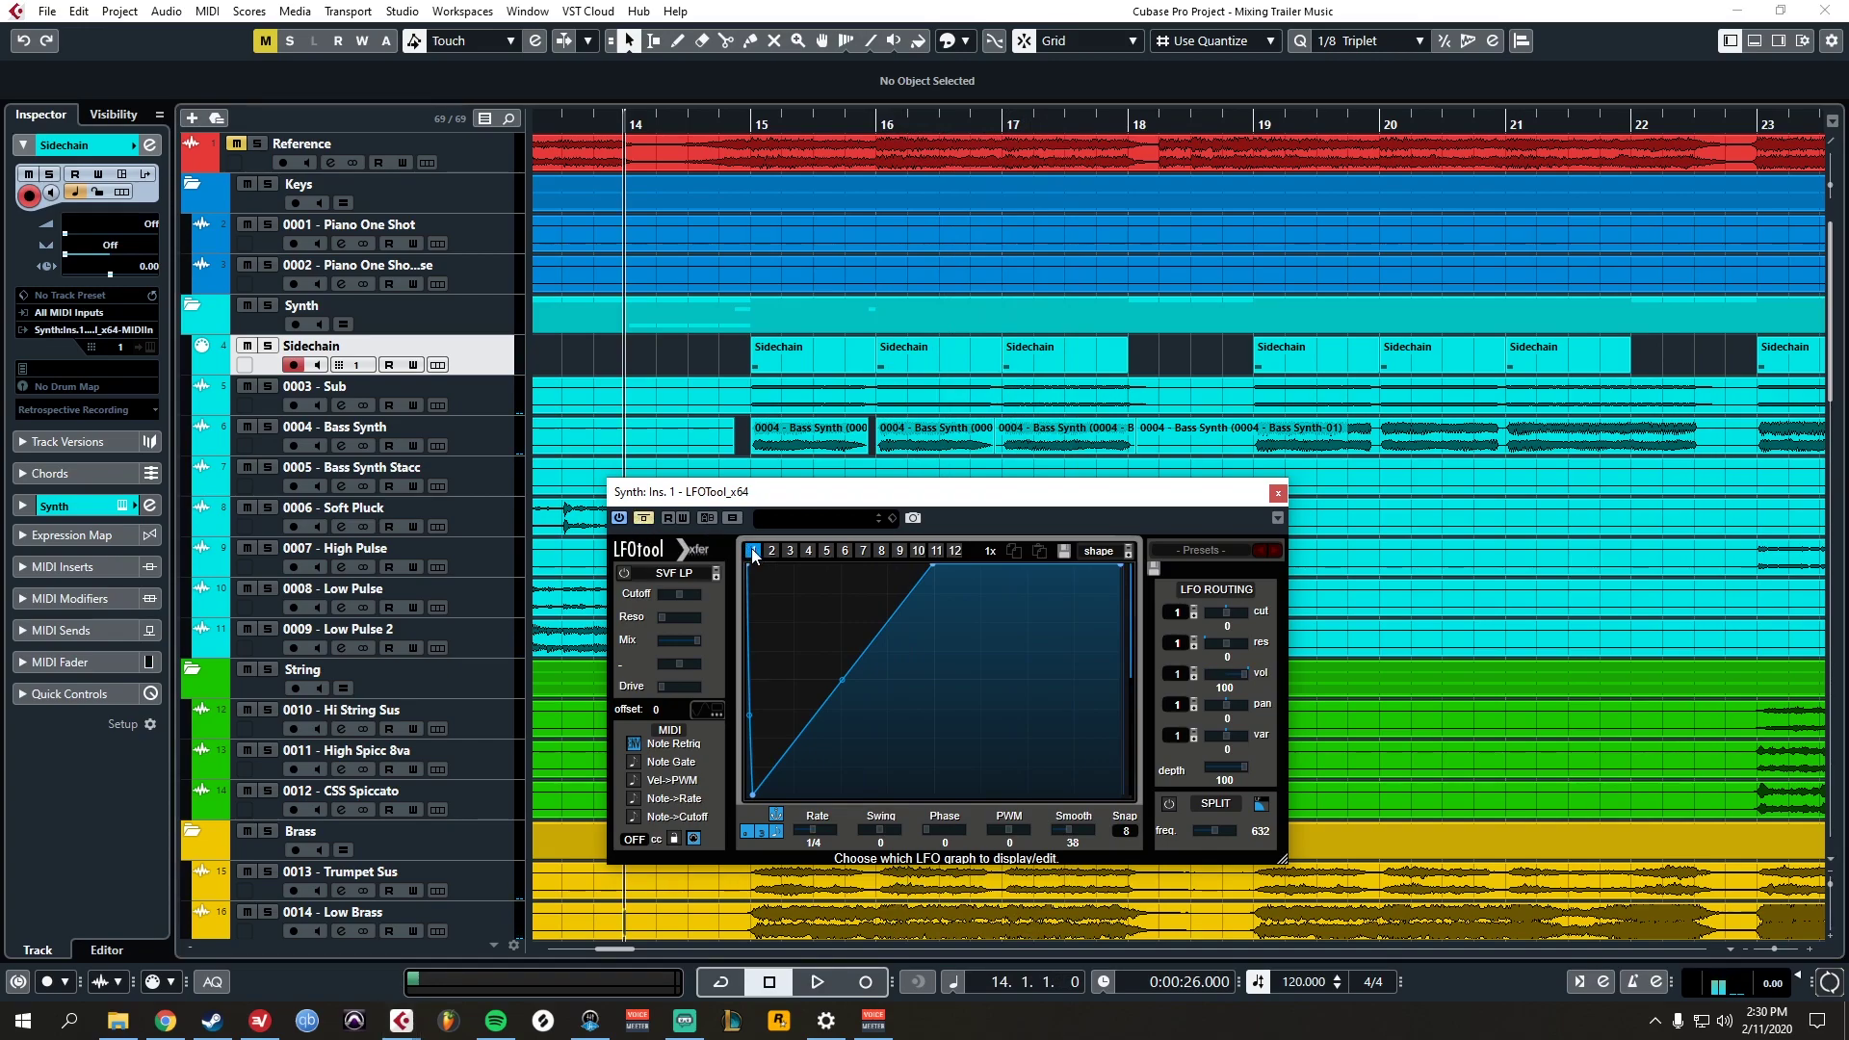
pyautogui.press('space')
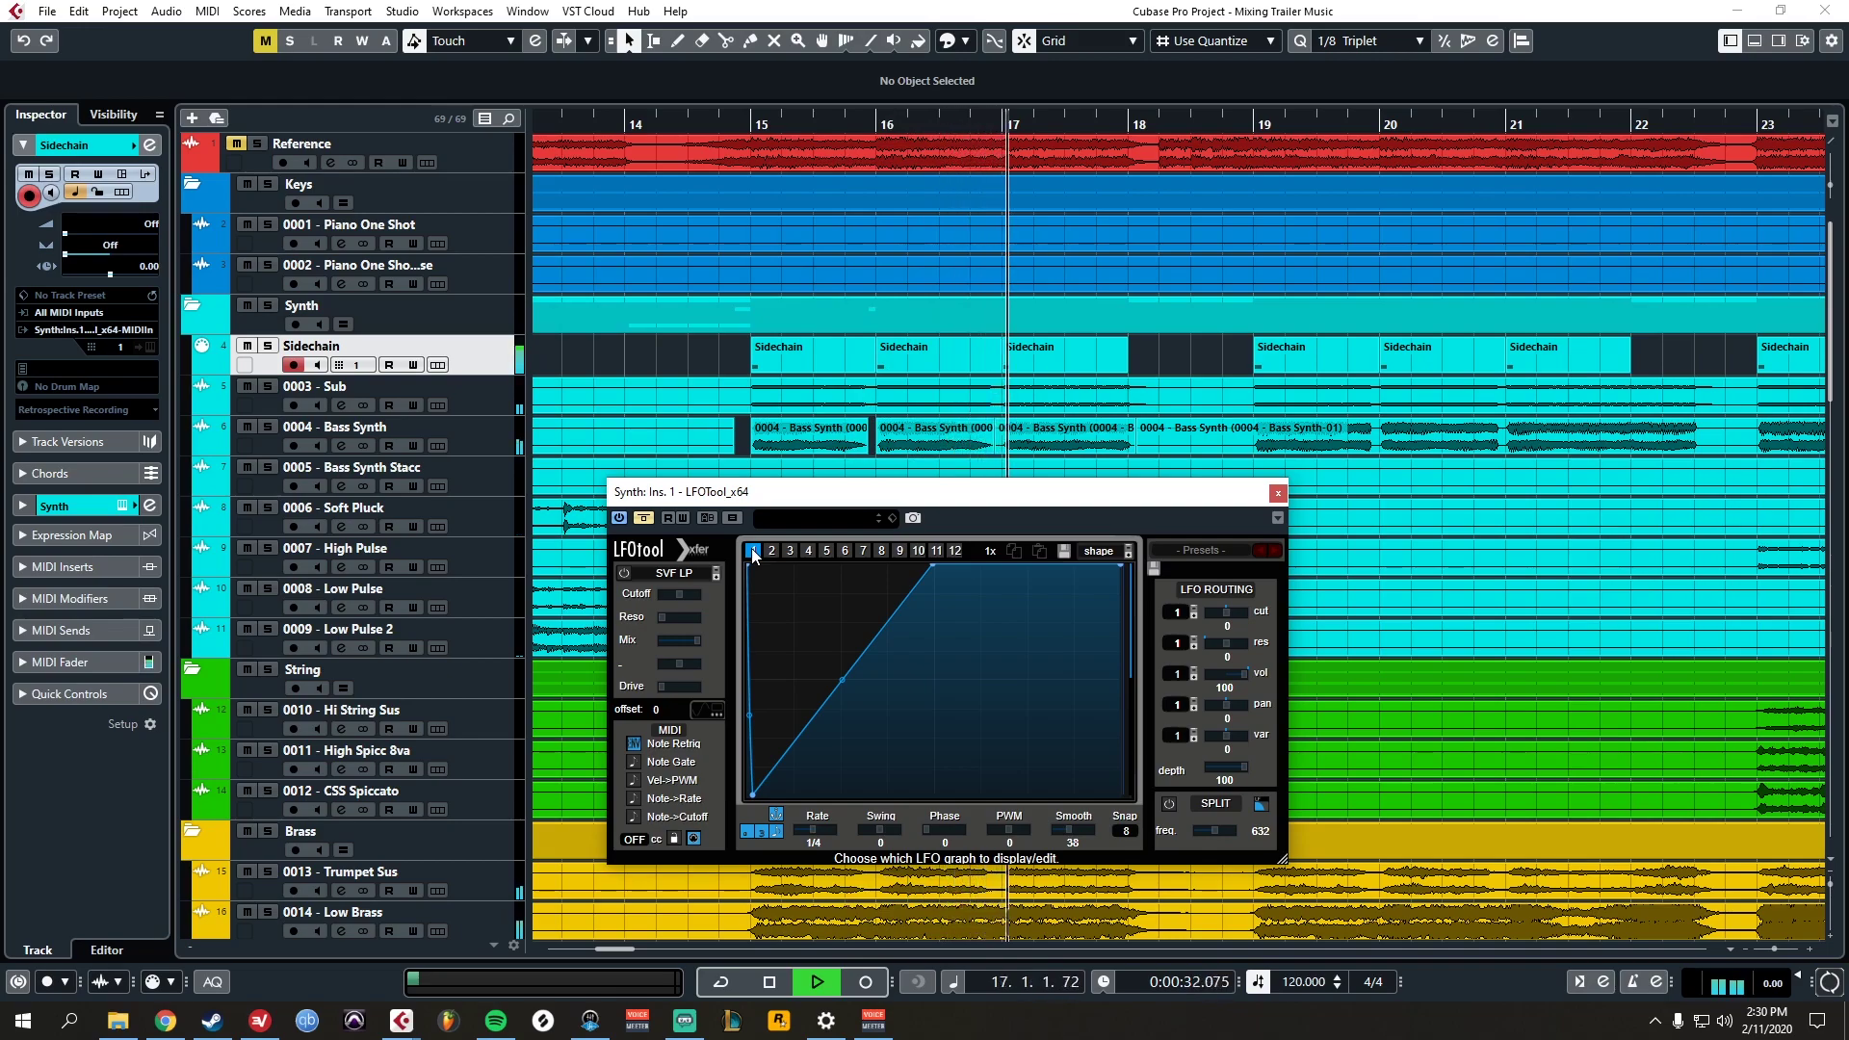
pyautogui.press('space')
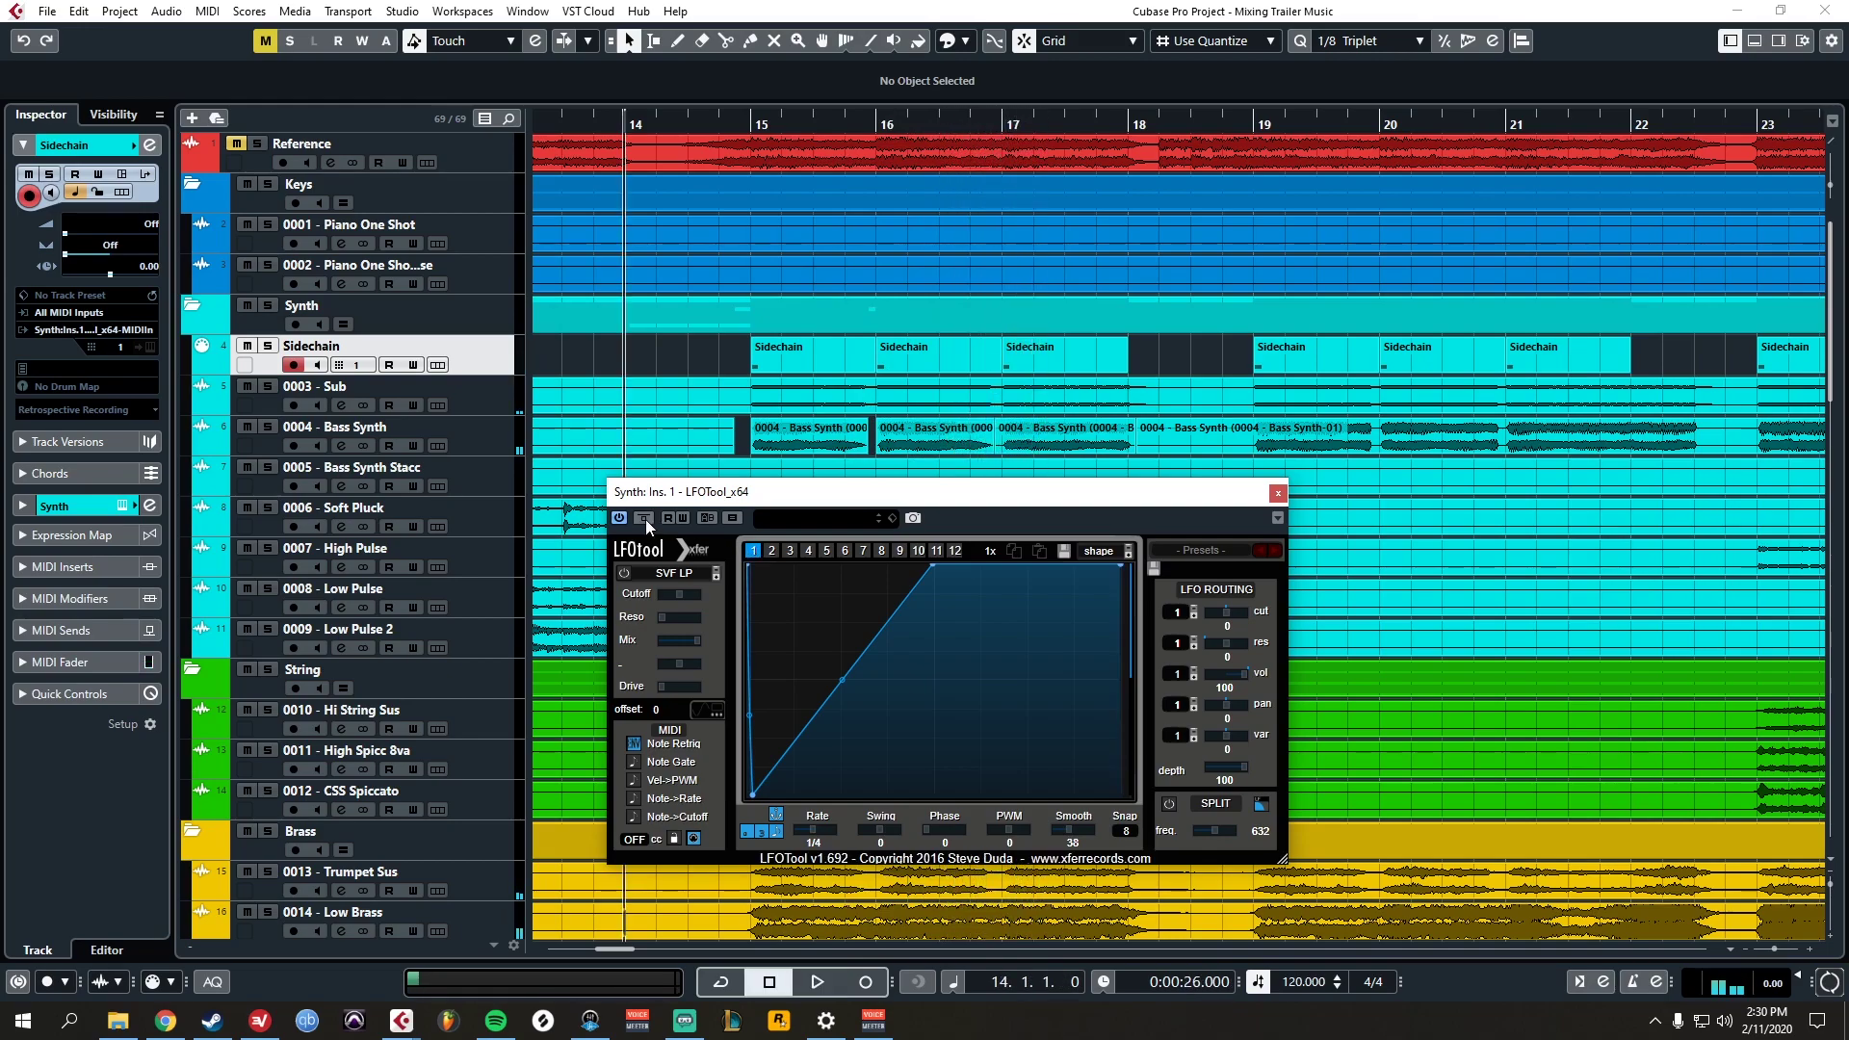
pyautogui.press('space')
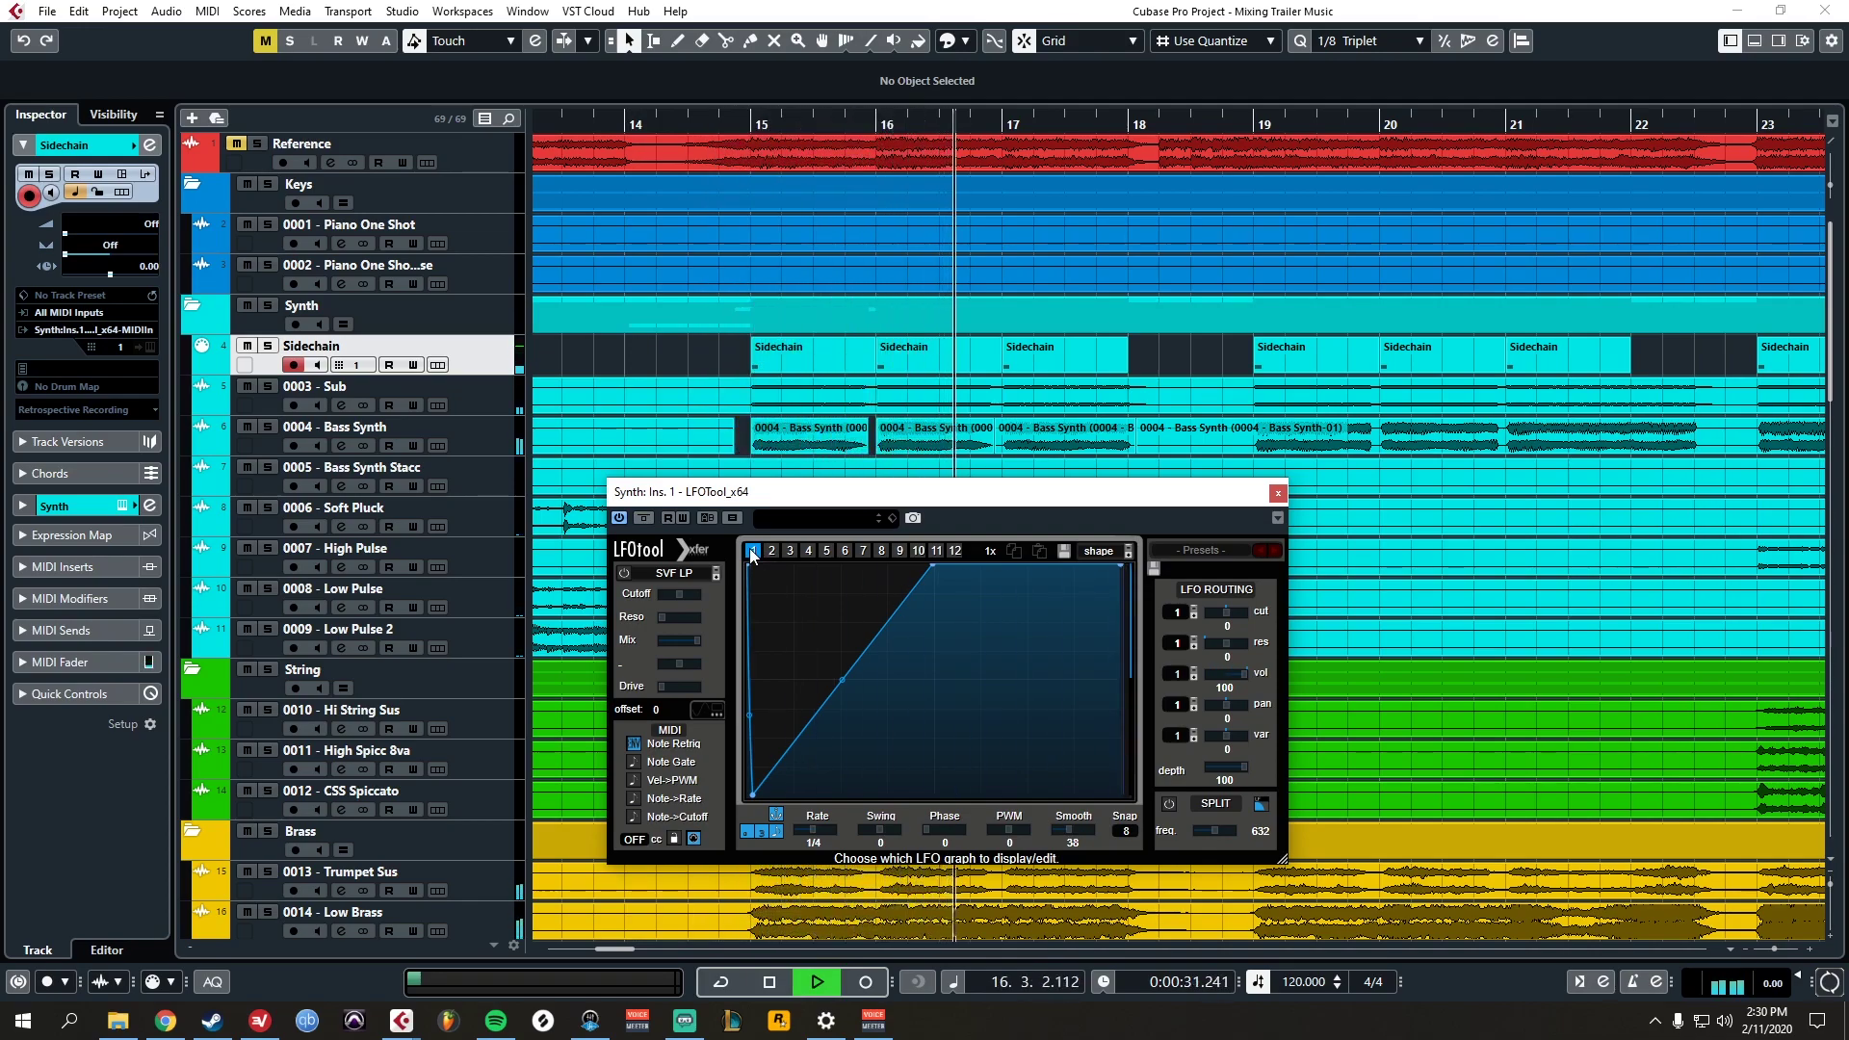
pyautogui.press('space')
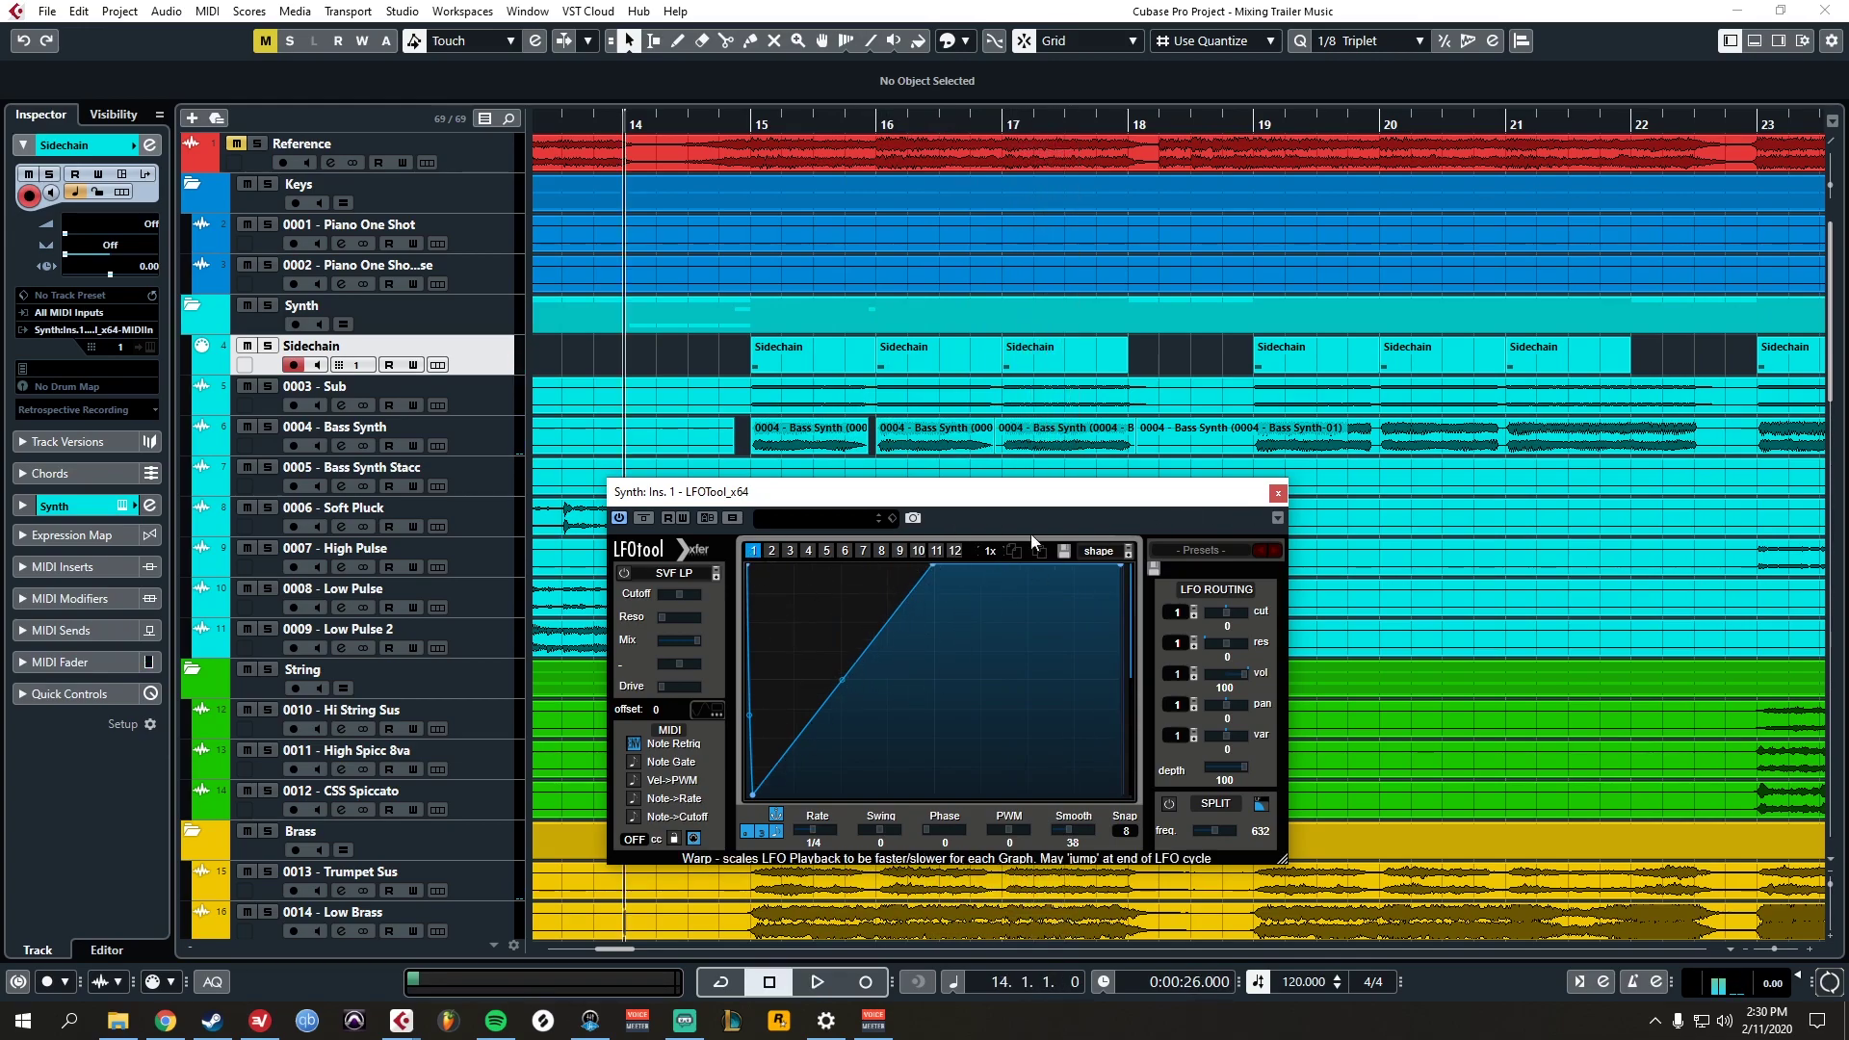
# - Close the LFOTool window and play the full mix from bar 14 past bar 23
pyautogui.click(1278, 496)
pyautogui.scroll(-5, 1012, 162)
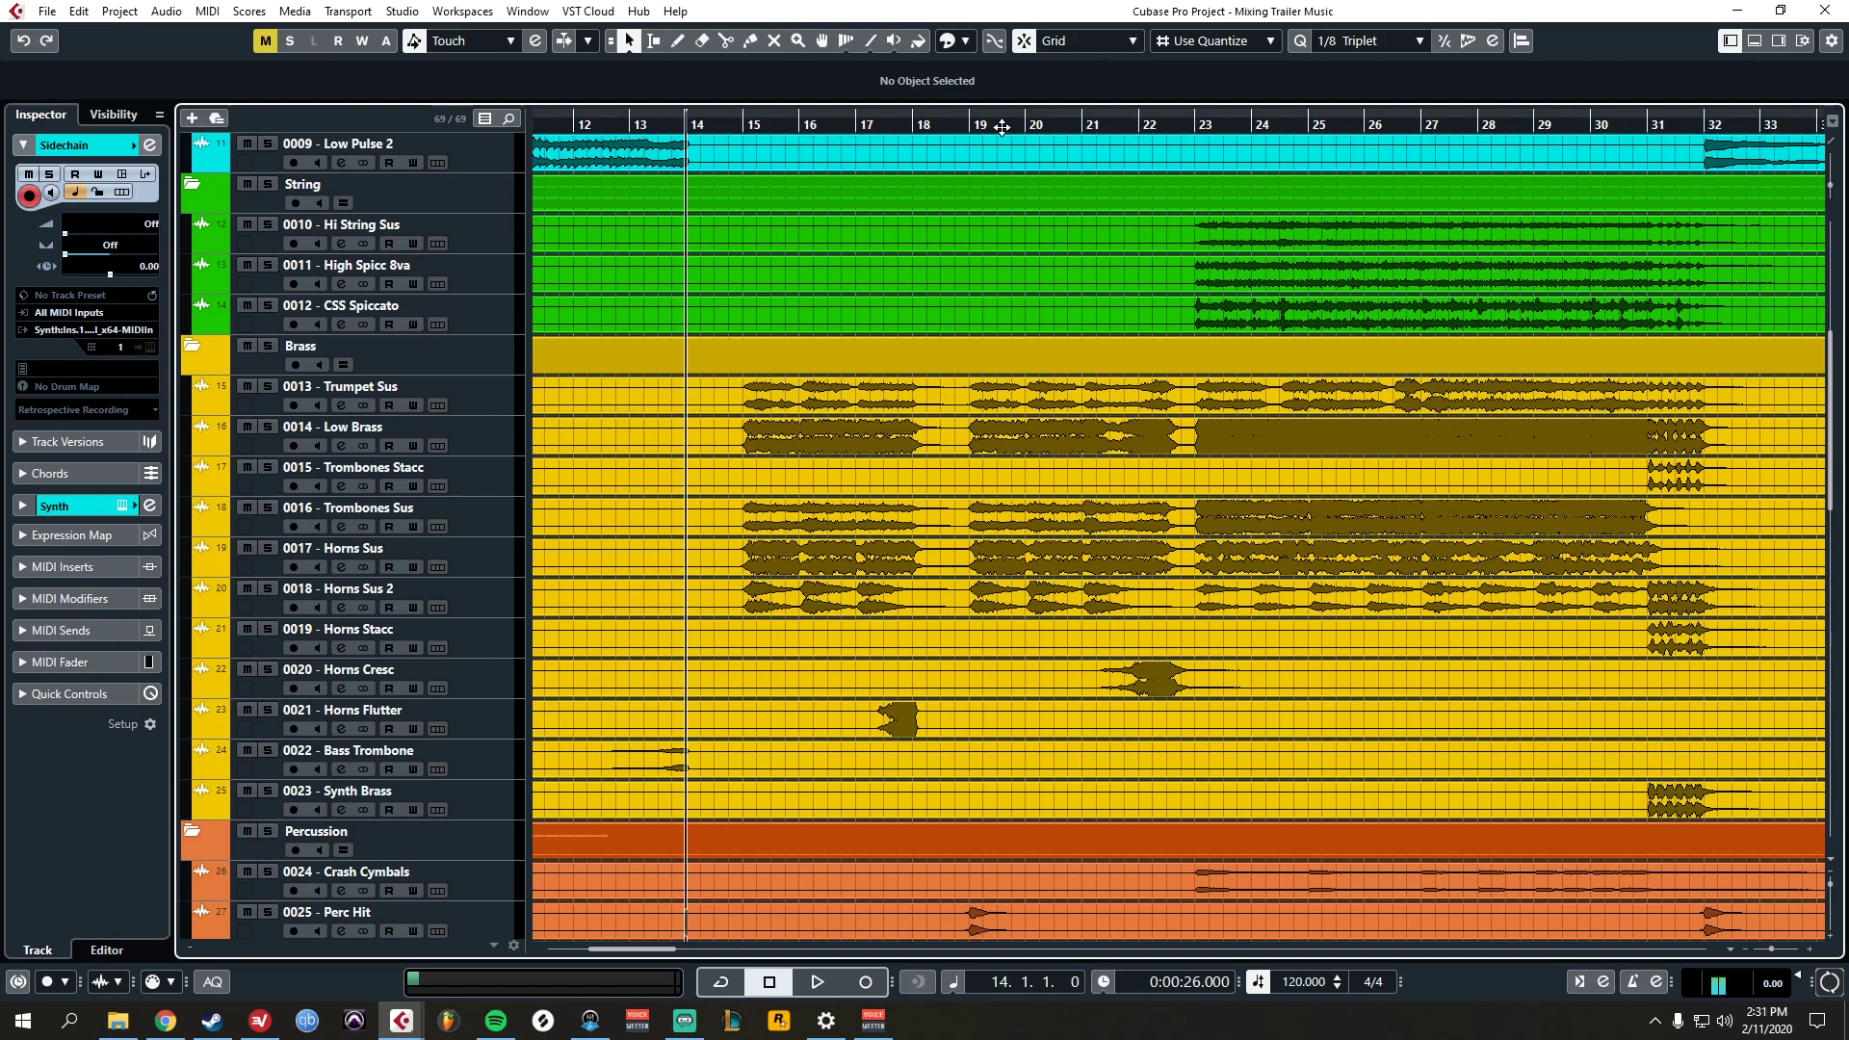
pyautogui.press('space')
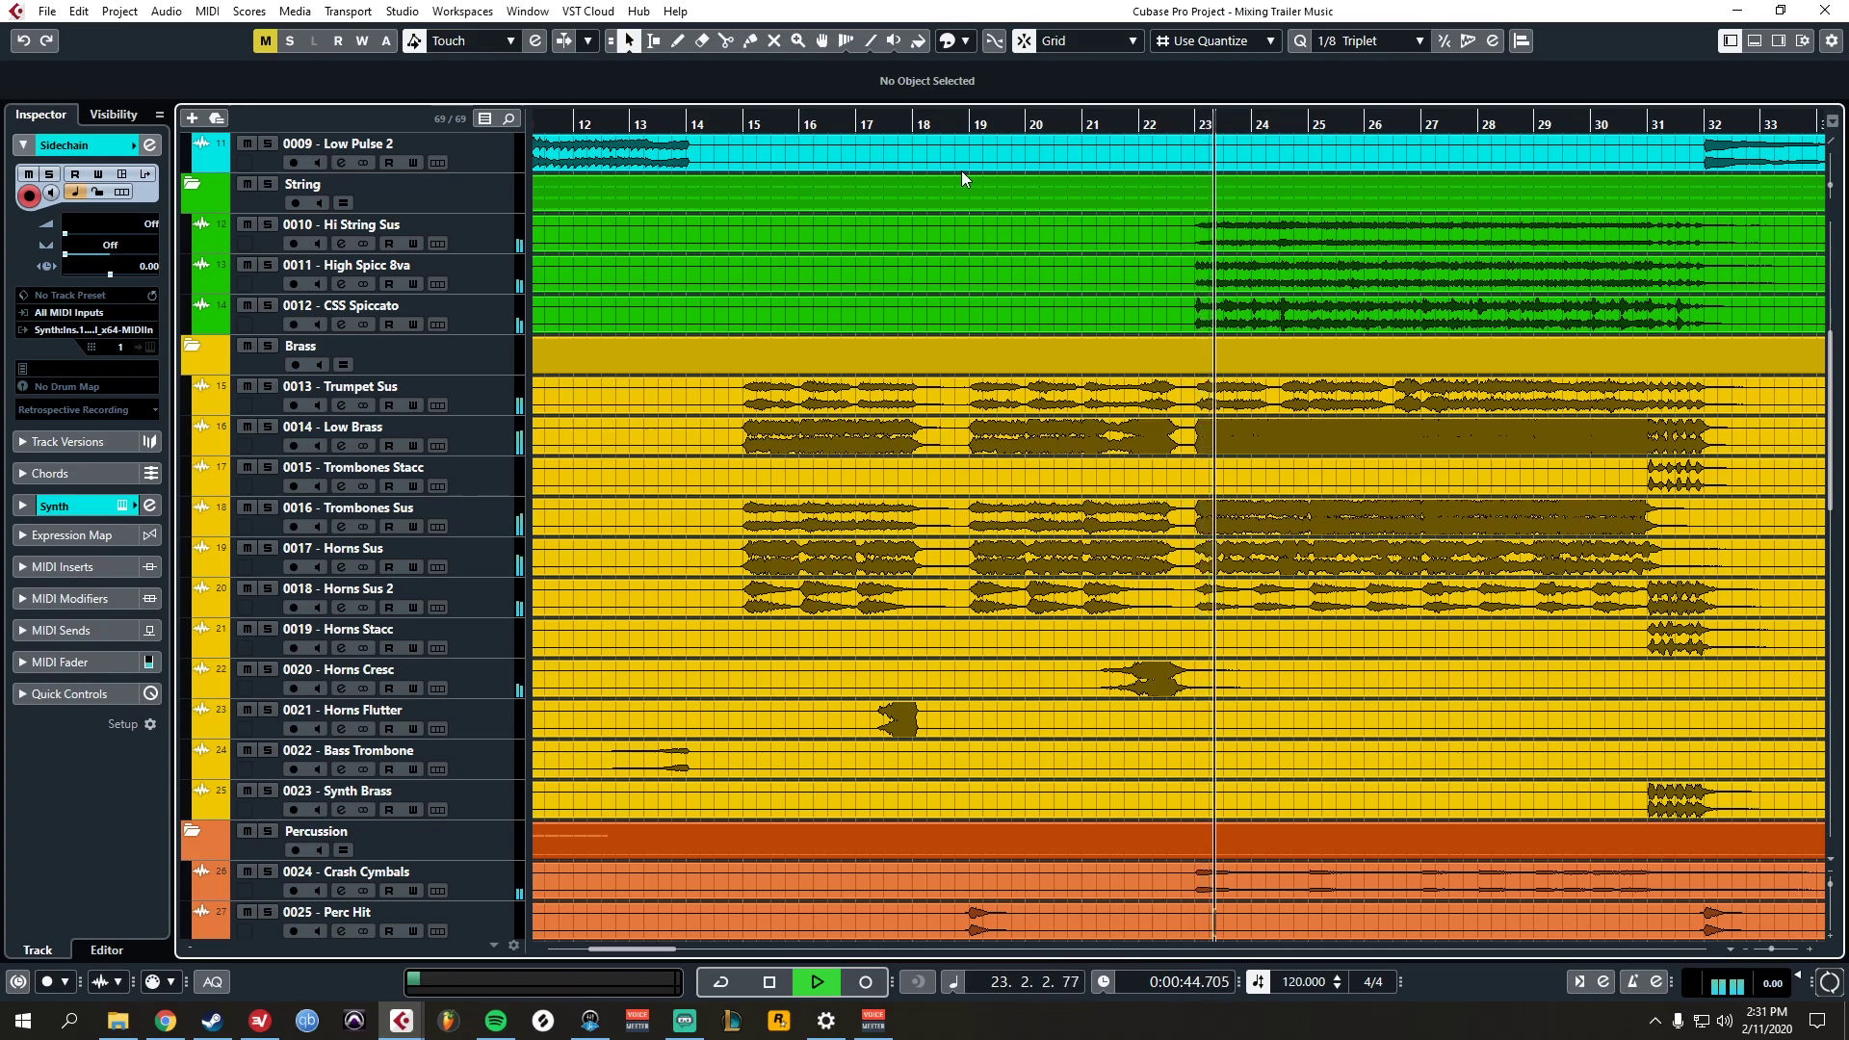
pyautogui.press('space')
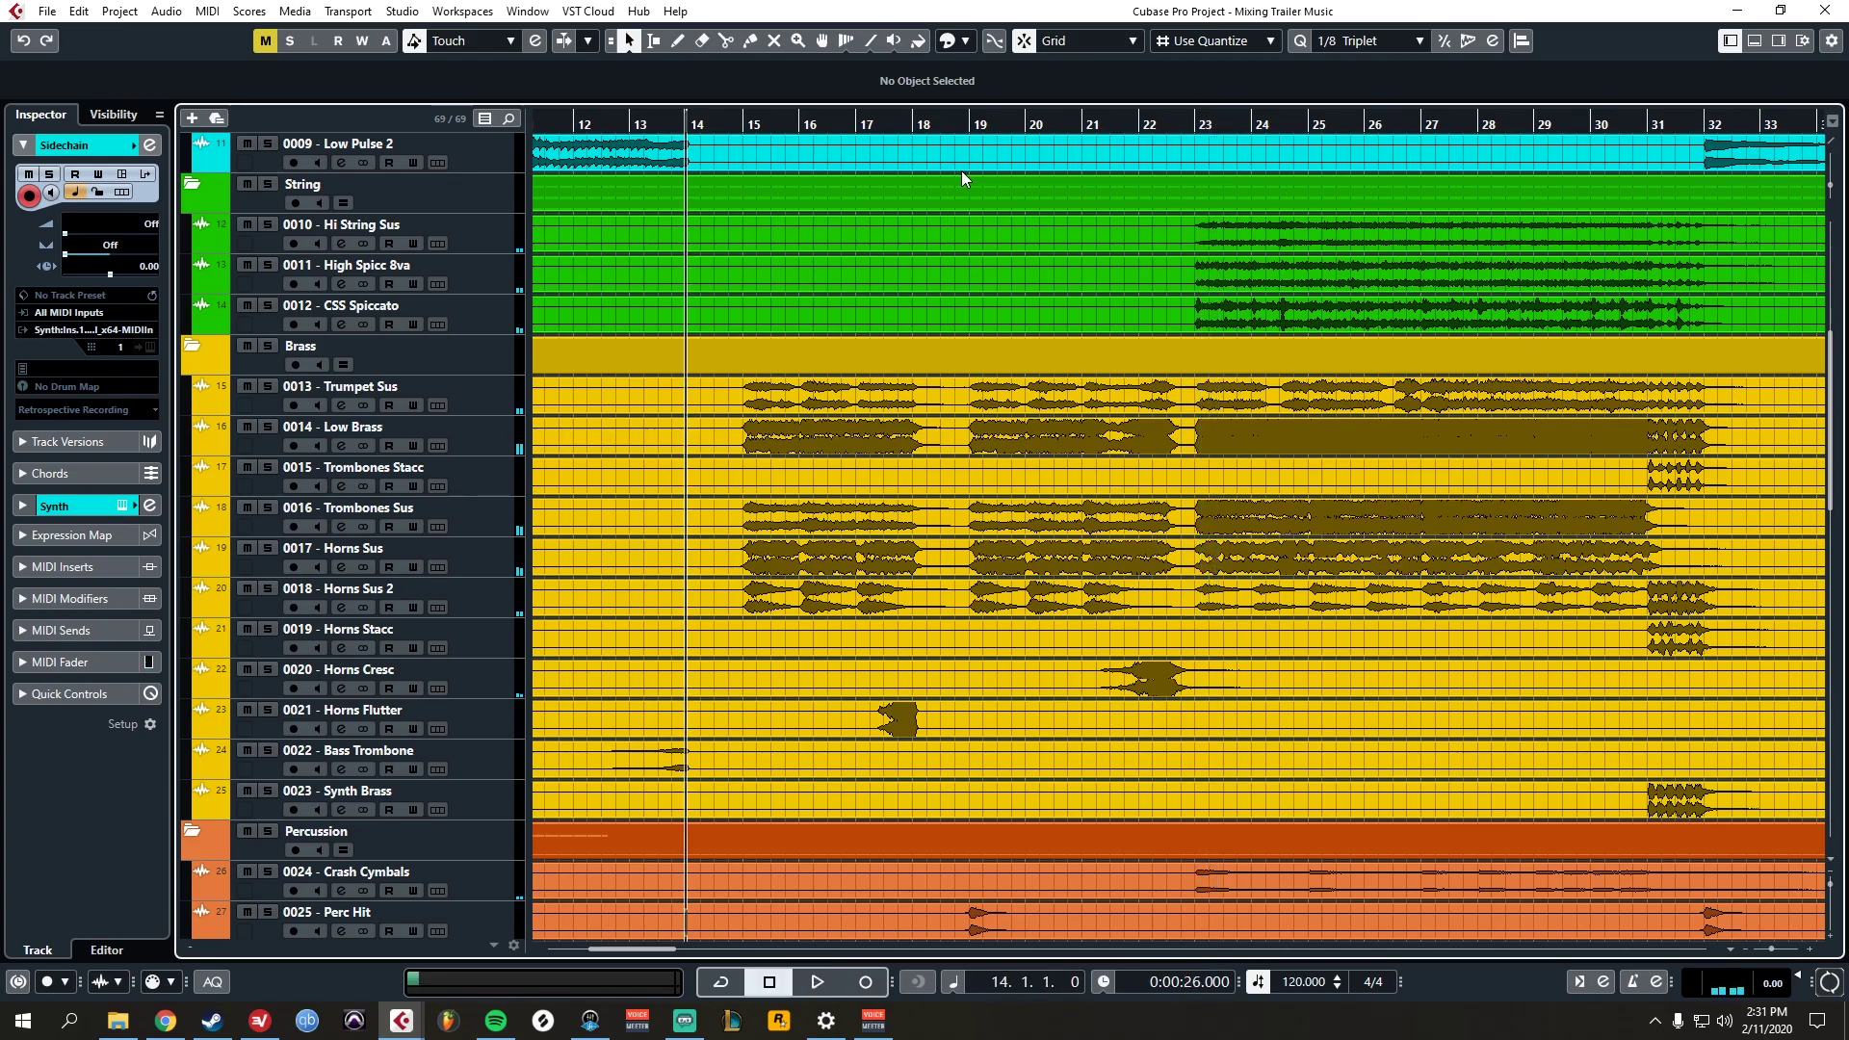
# - Enlarge the Bass Synth track around bar 22 and show the volume automation lanes of Bass Synth and Sub
pyautogui.scroll(3, 1240, 530)
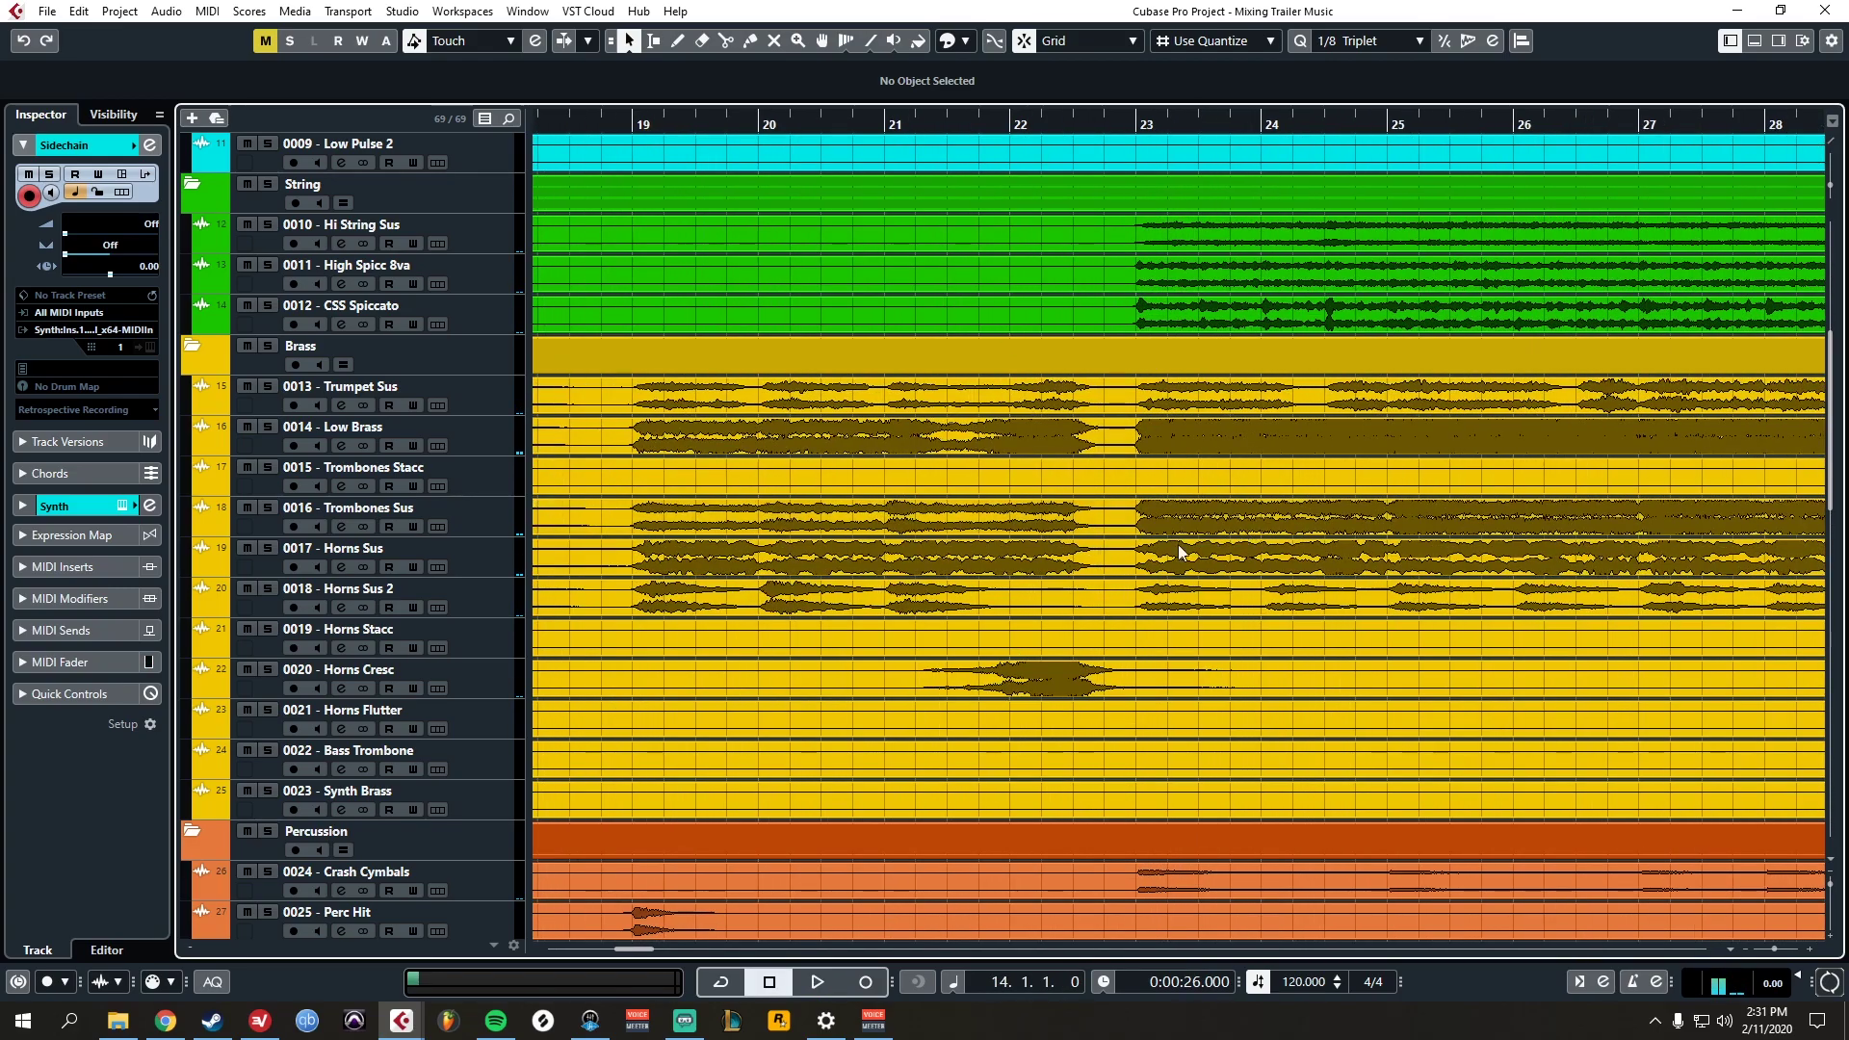
pyautogui.click(500, 675)
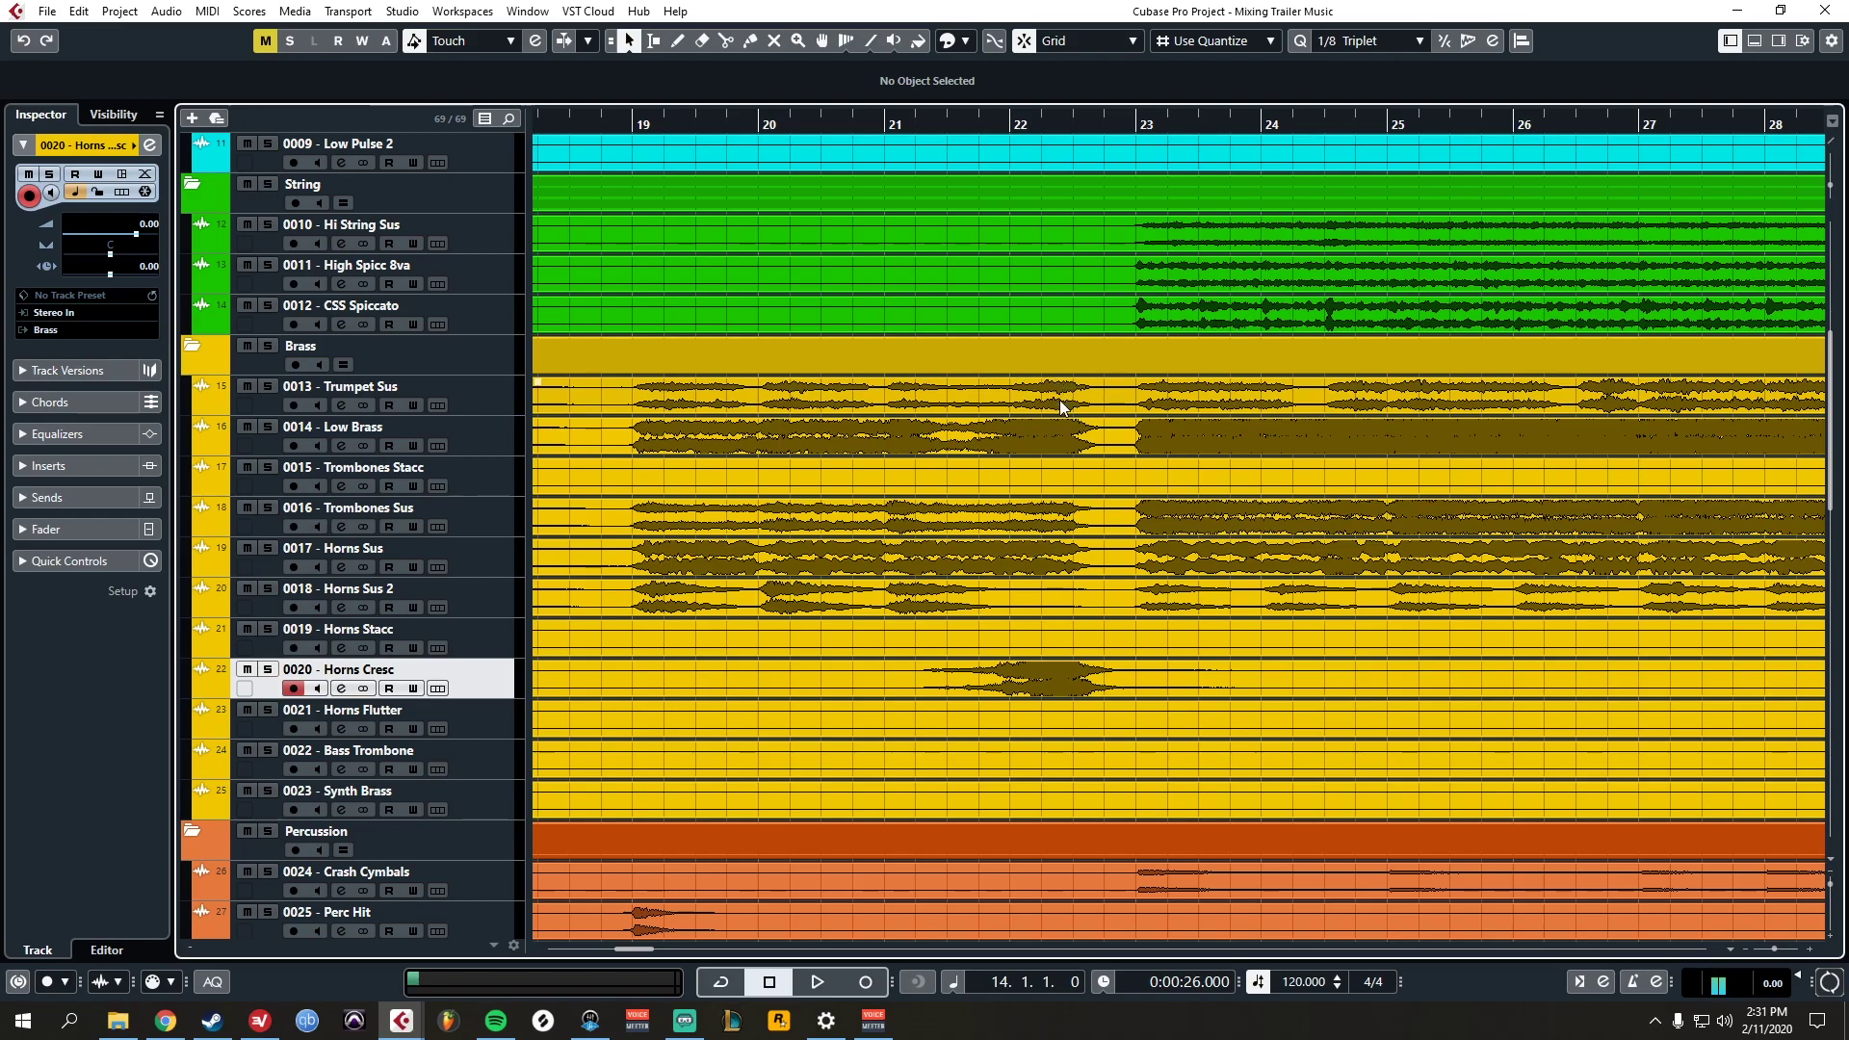
pyautogui.scroll(6, 1054, 429)
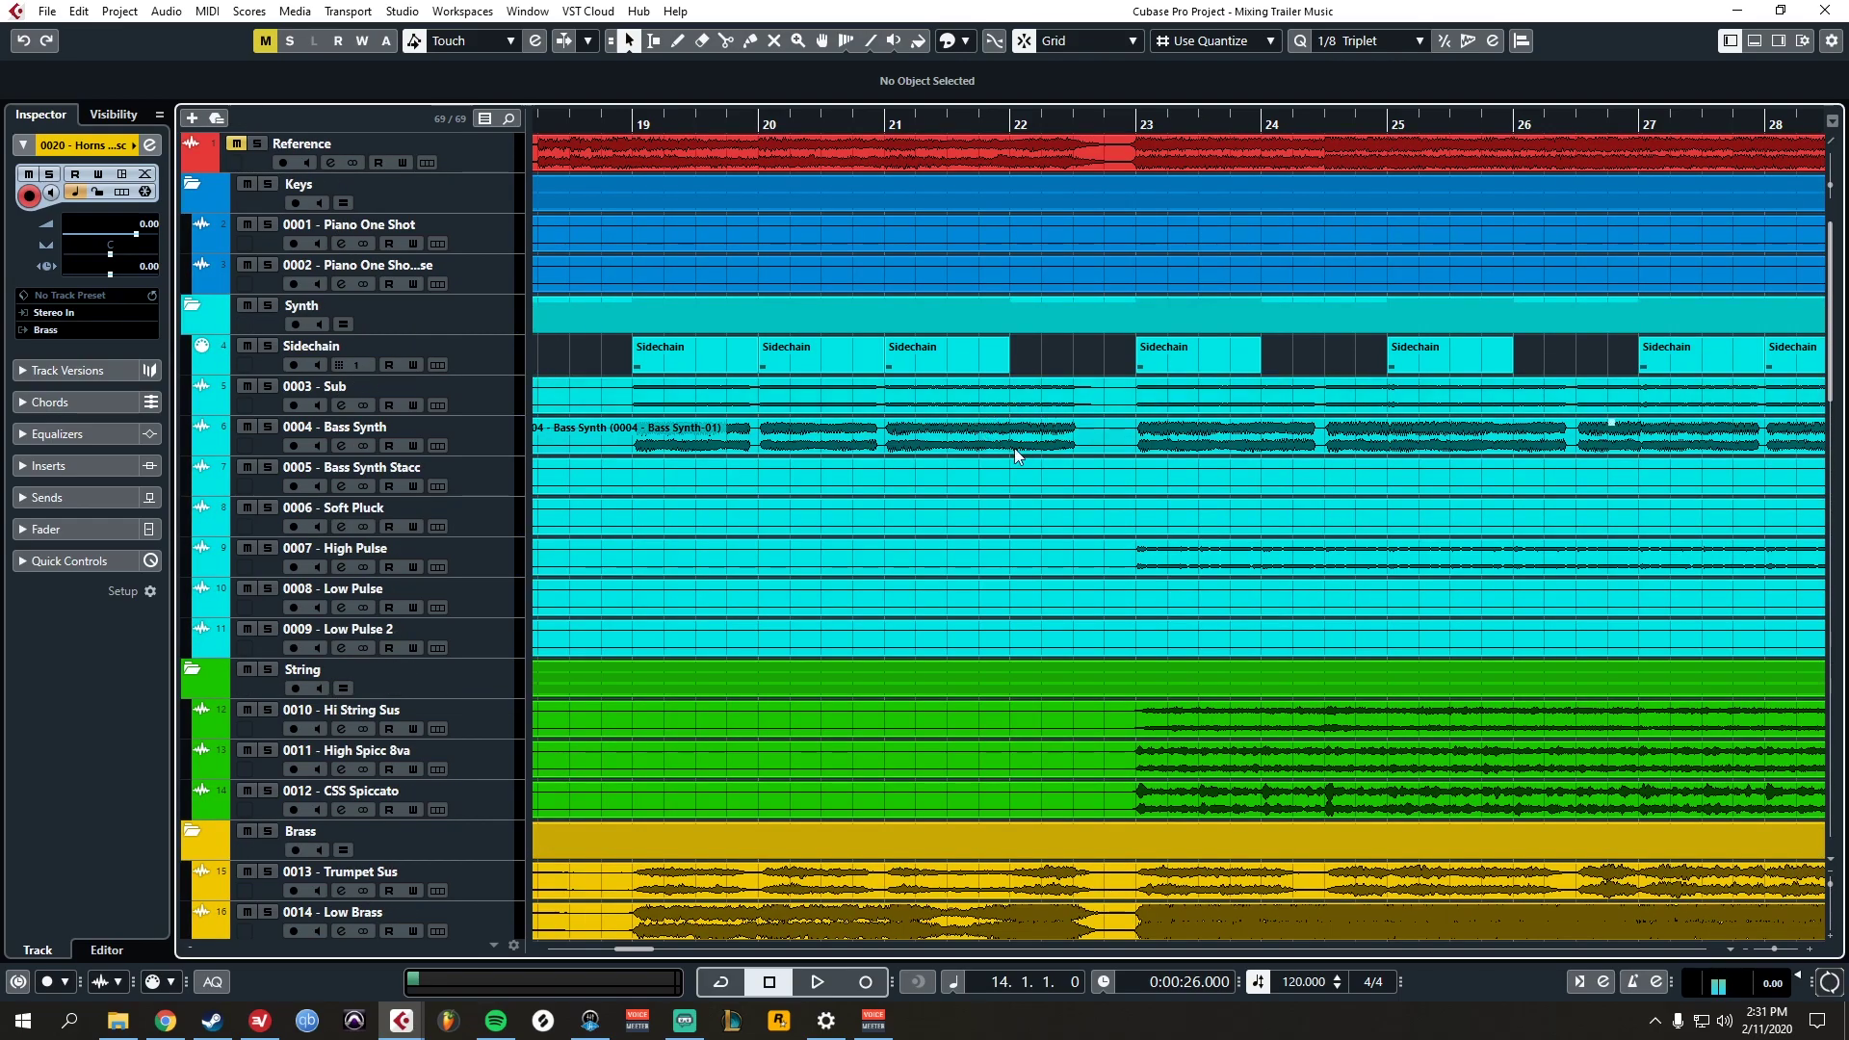
pyautogui.scroll(-2, 1010, 472)
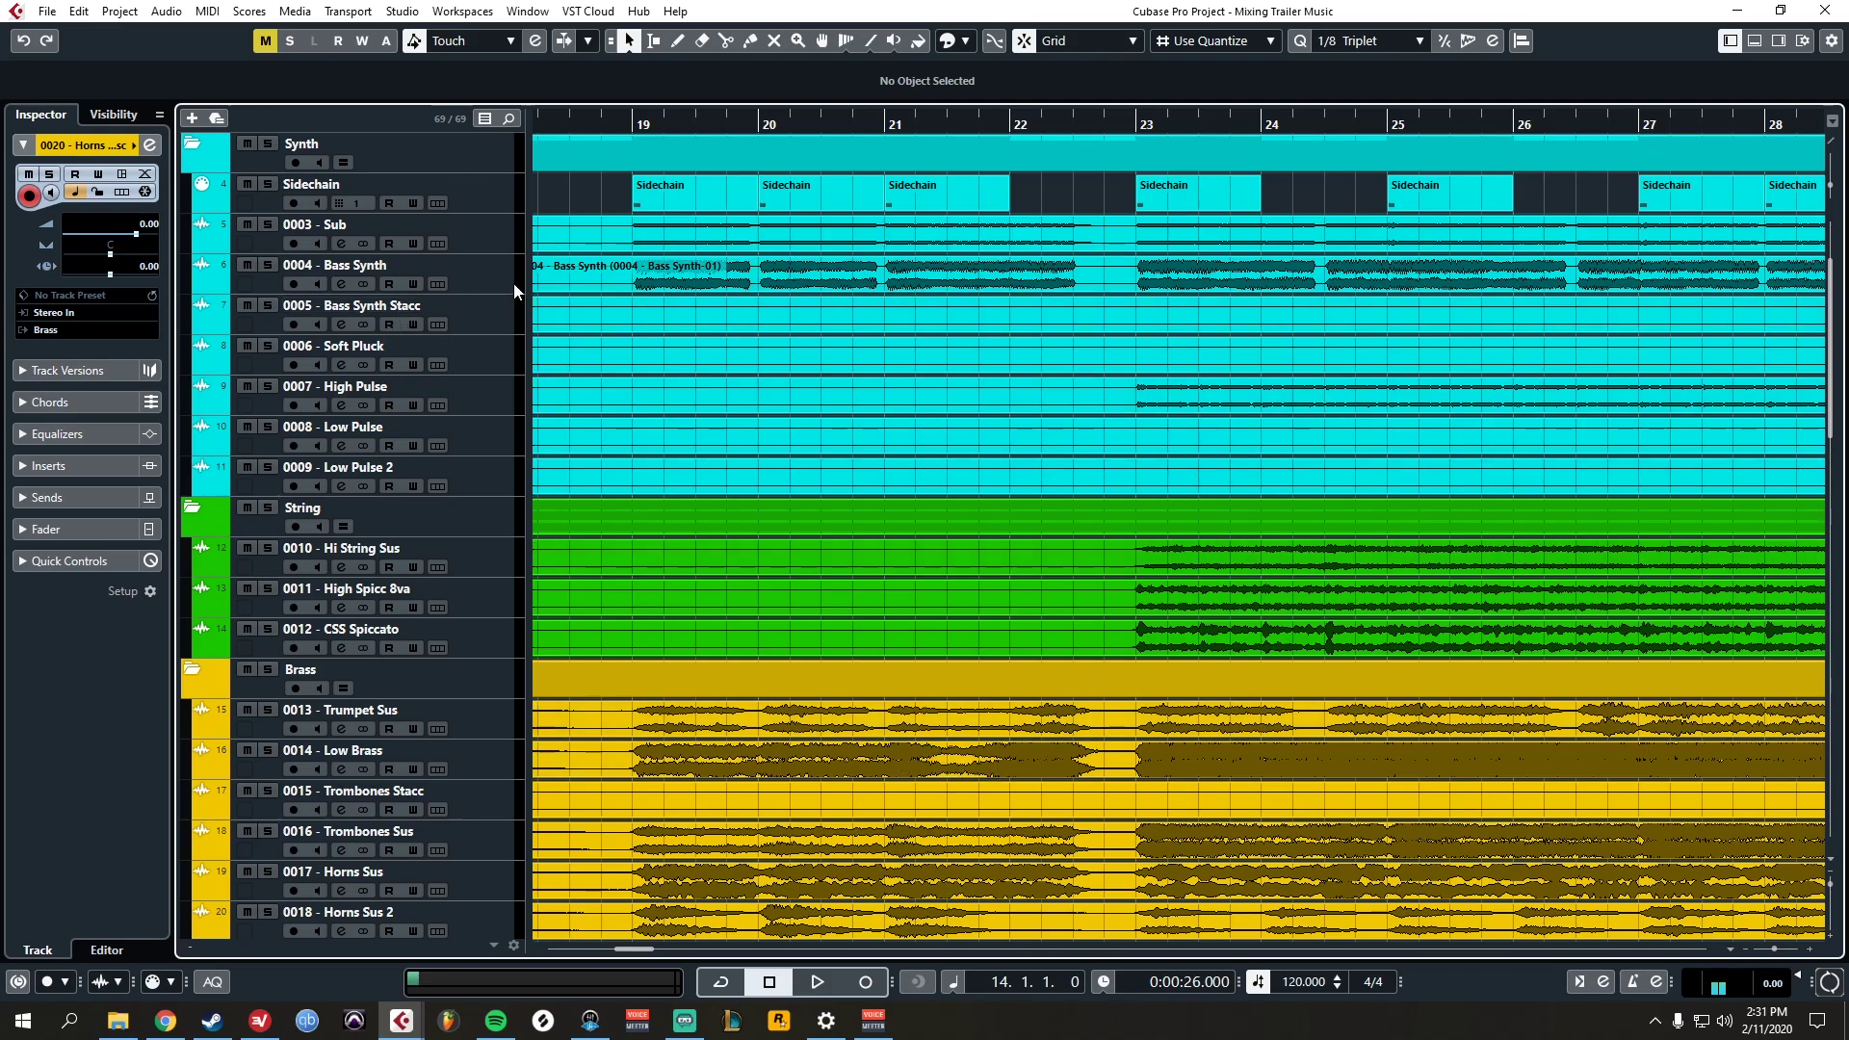
pyautogui.moveTo(273, 295); pyautogui.dragTo(272, 503)
pyautogui.press('h')
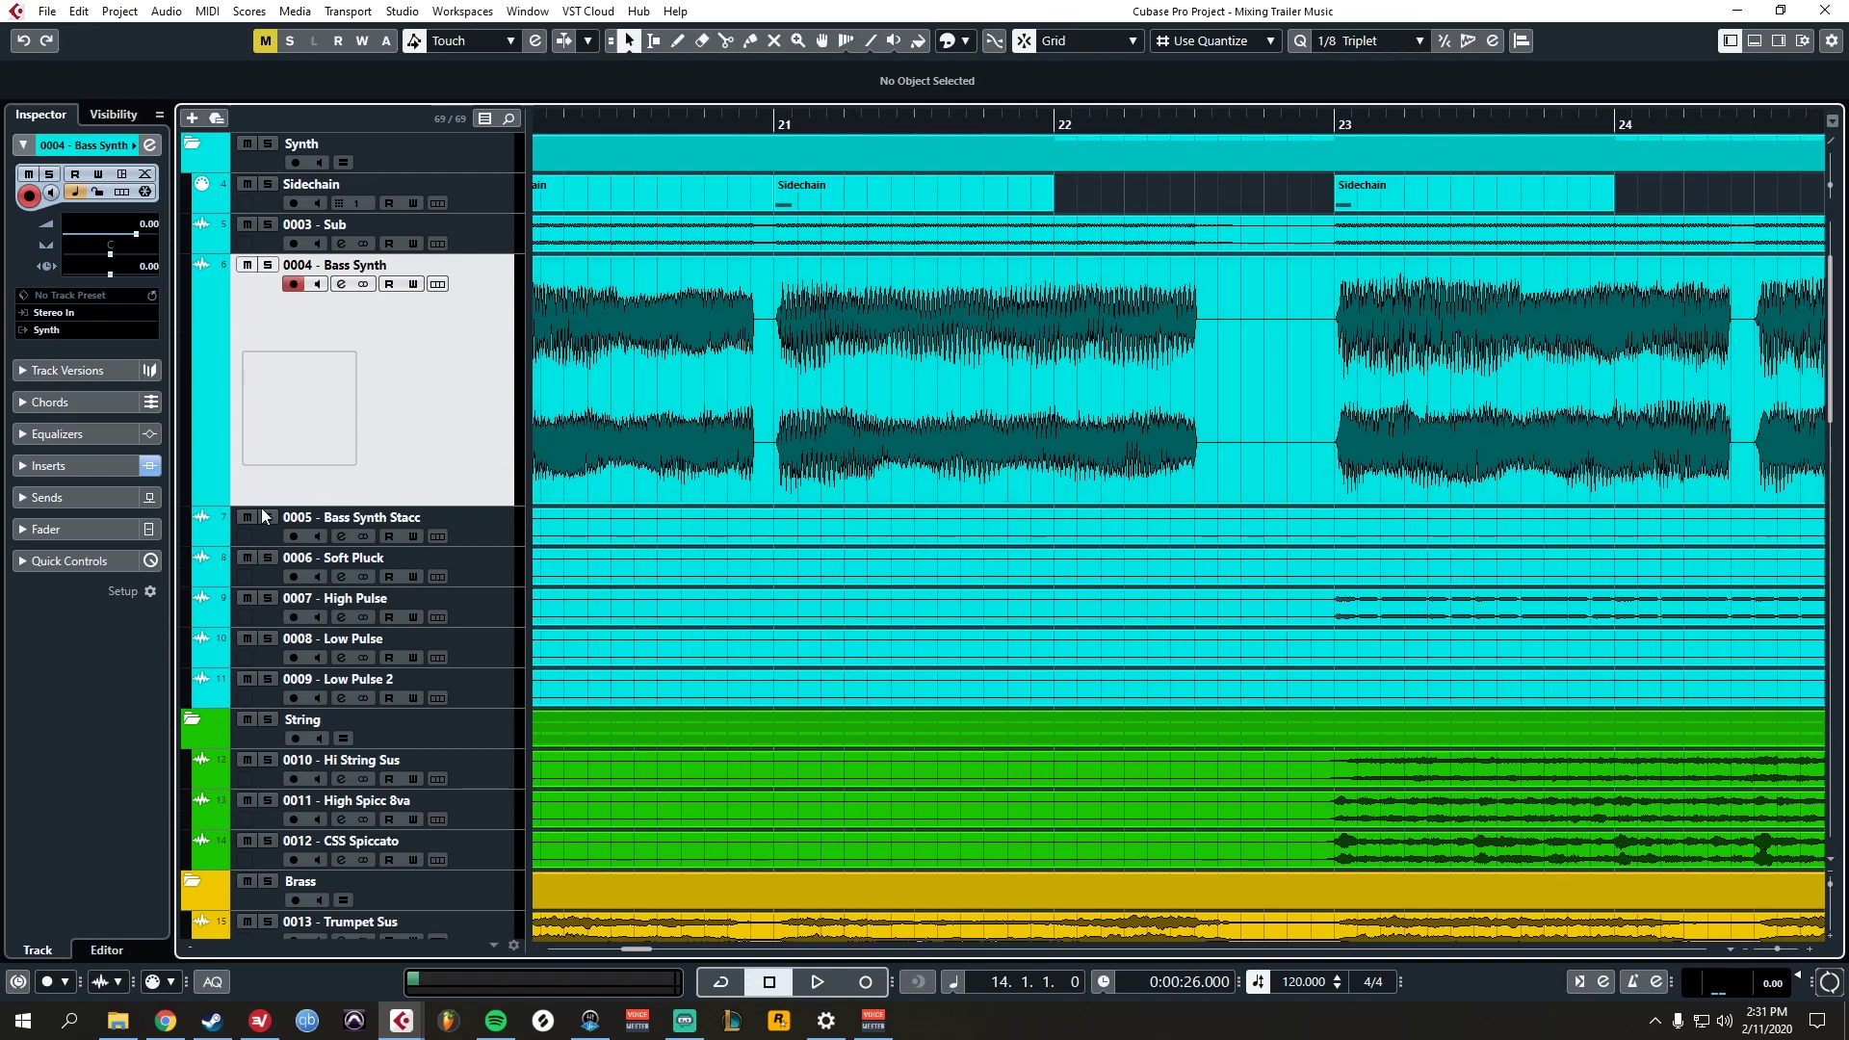
pyautogui.click(200, 499)
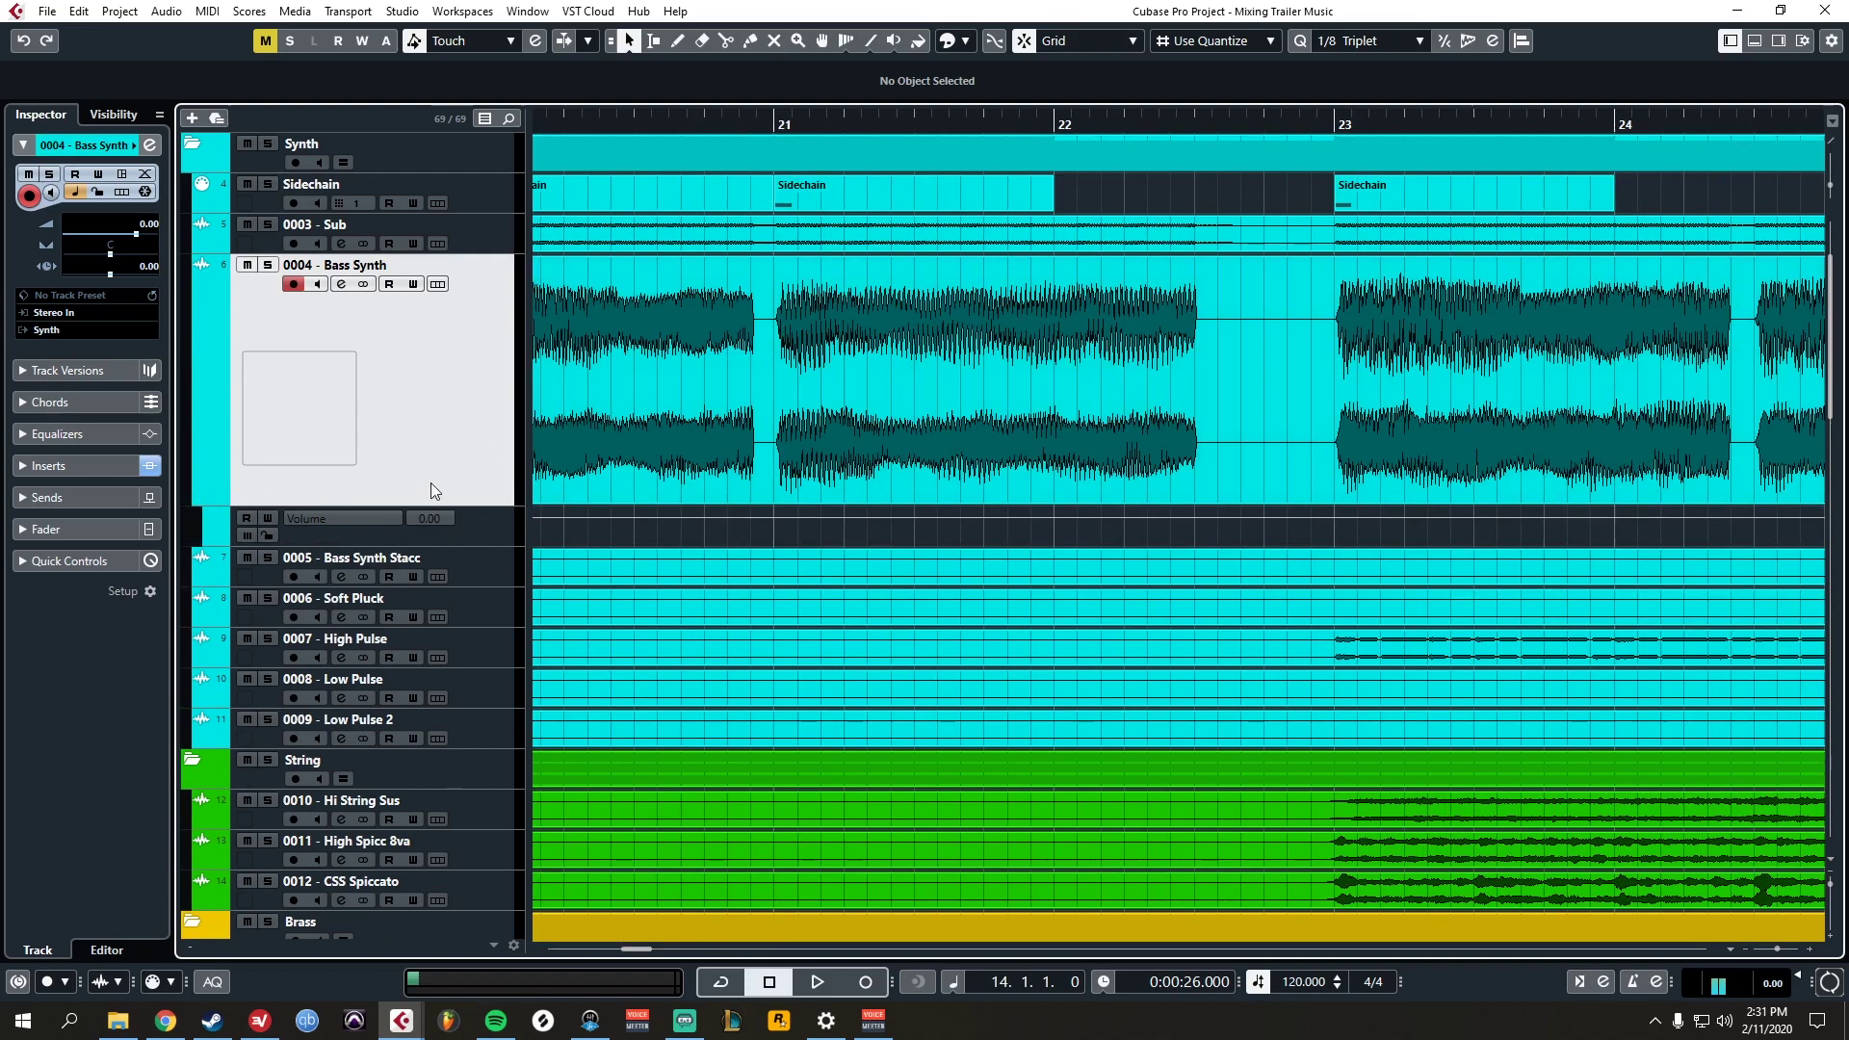
pyautogui.click(200, 243)
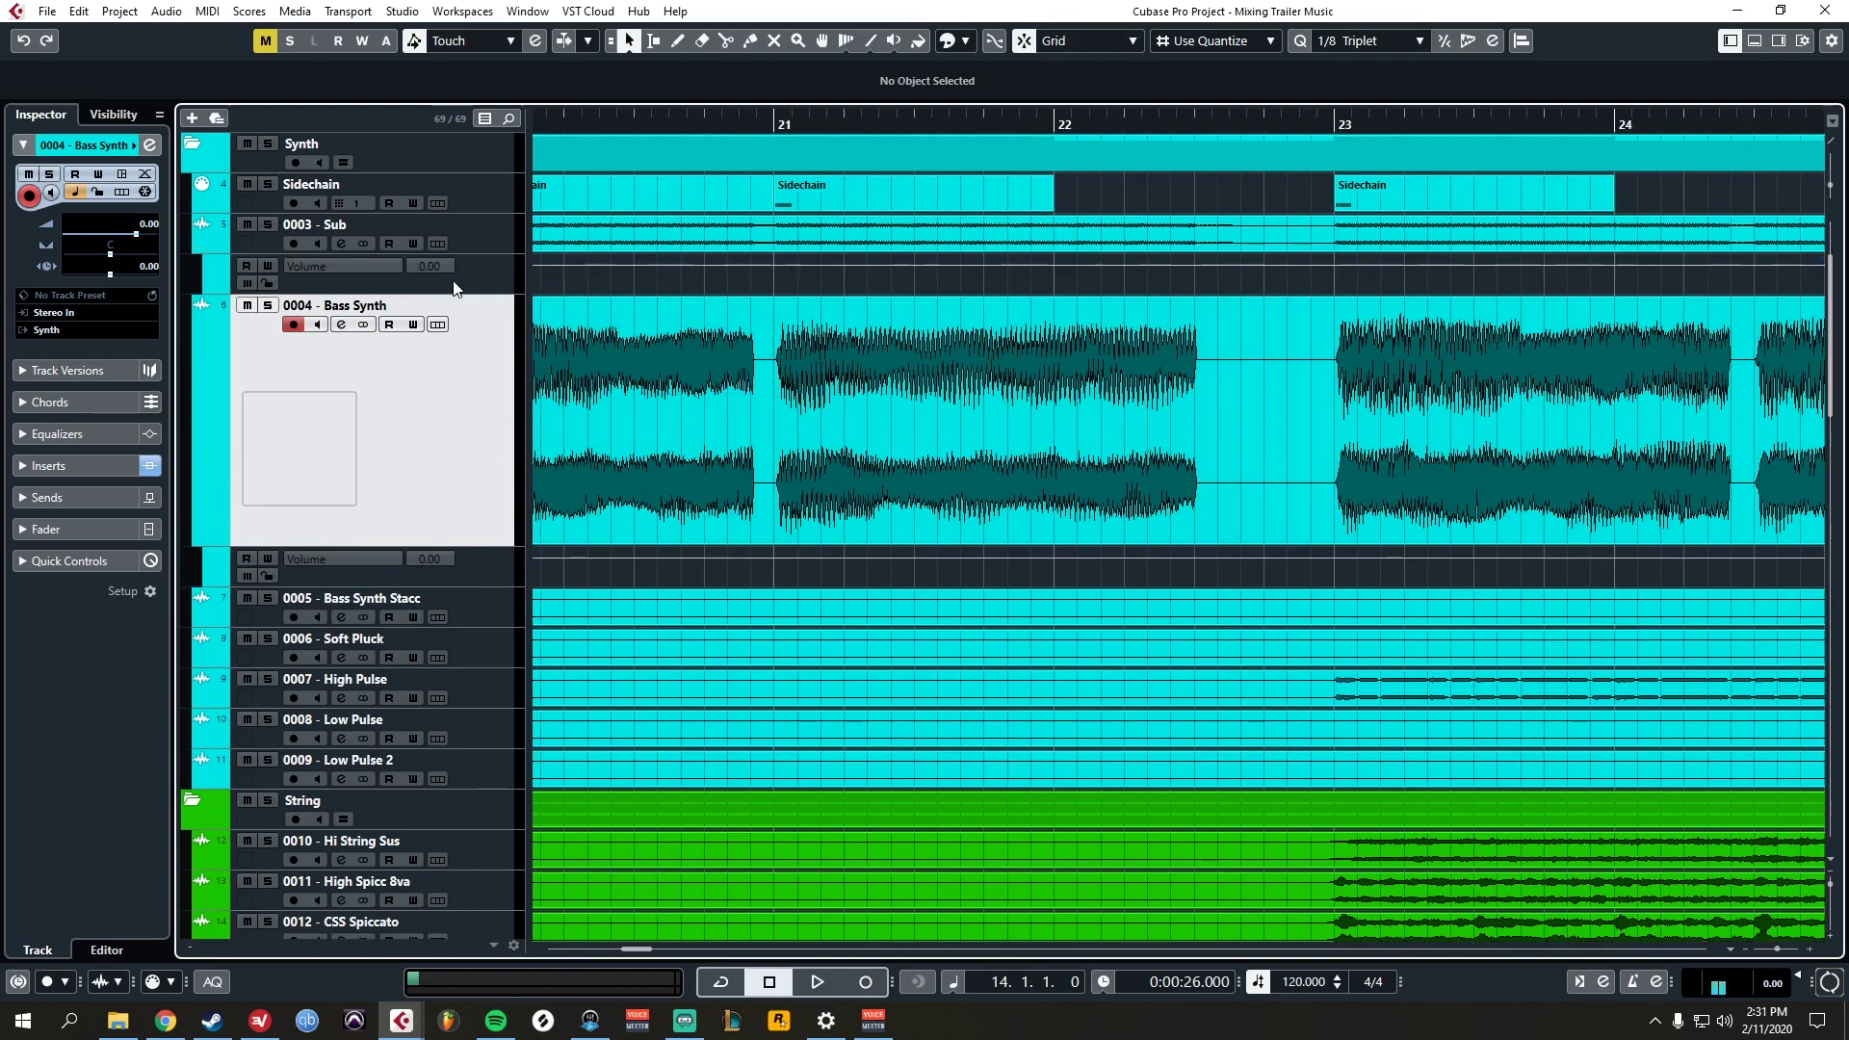
# - Enlarge the Bass Synth volume lane and draw a V-shaped dip from bar 21 to 22.3, lowest at 21.4
pyautogui.moveTo(488, 586); pyautogui.dragTo(486, 741)
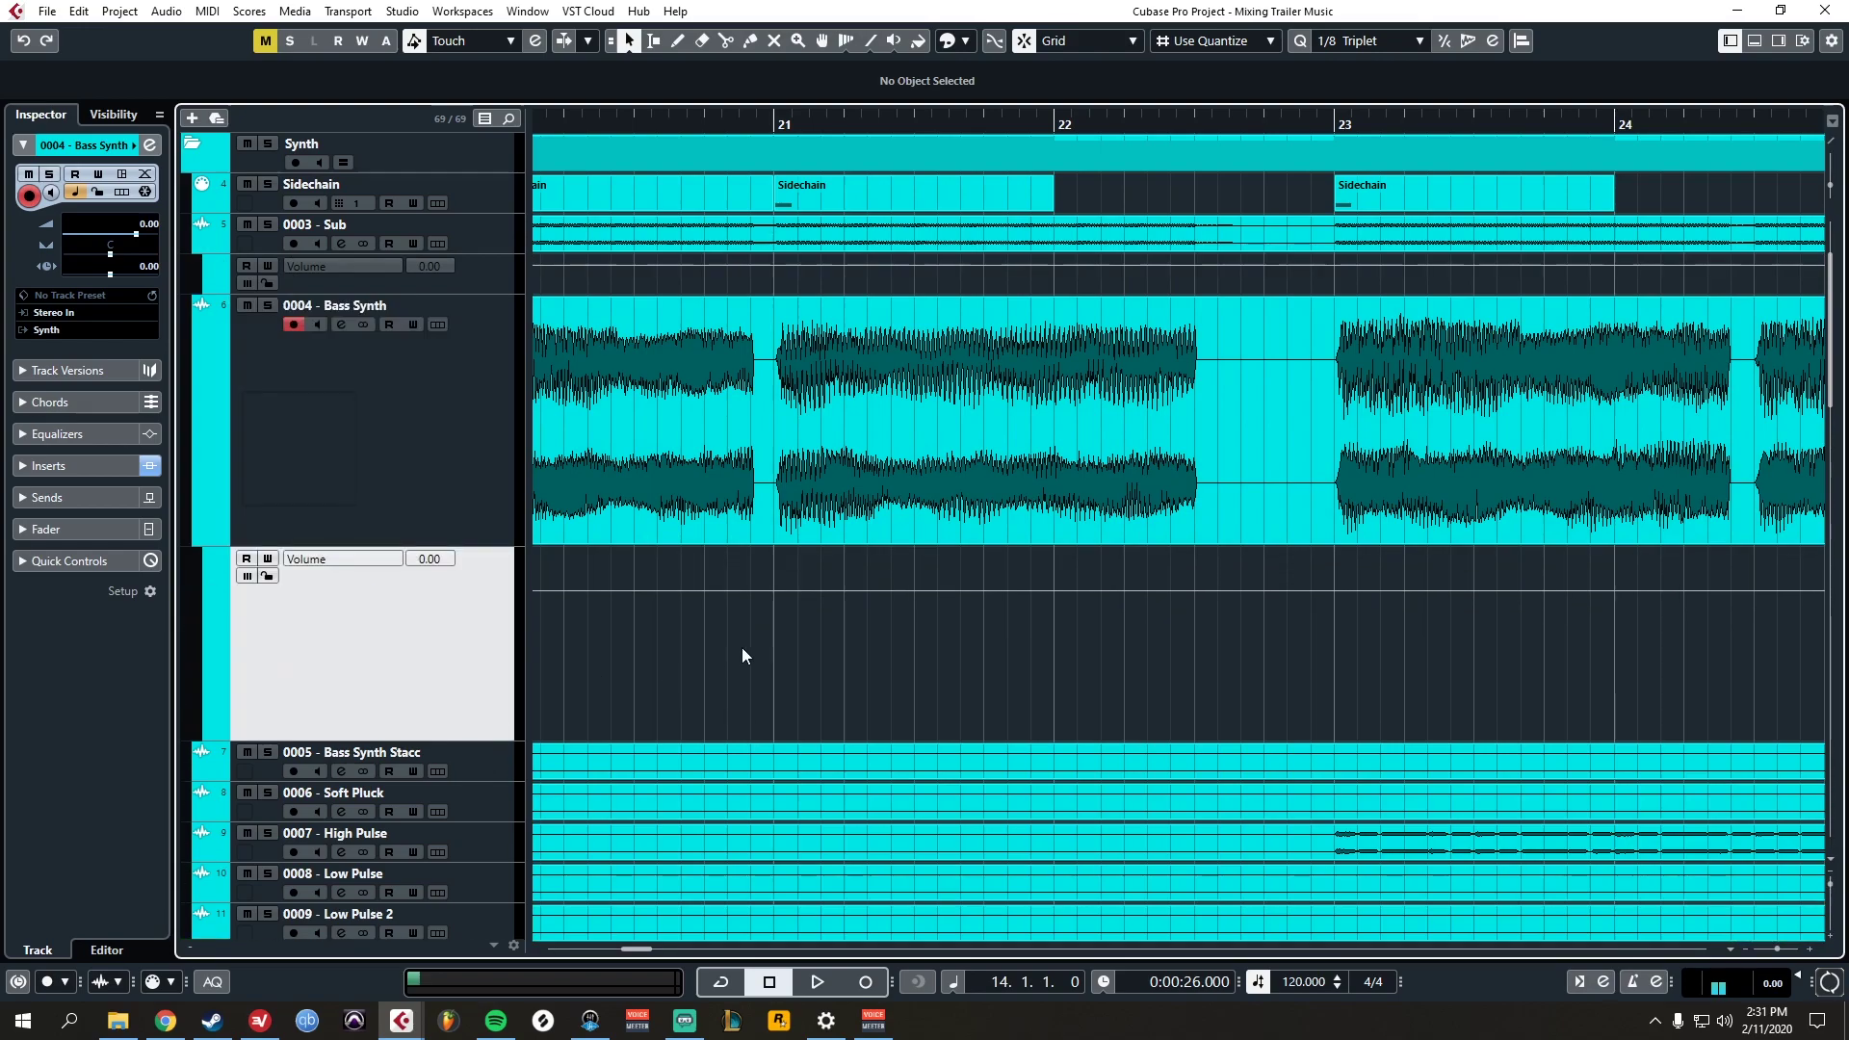
pyautogui.click(776, 589)
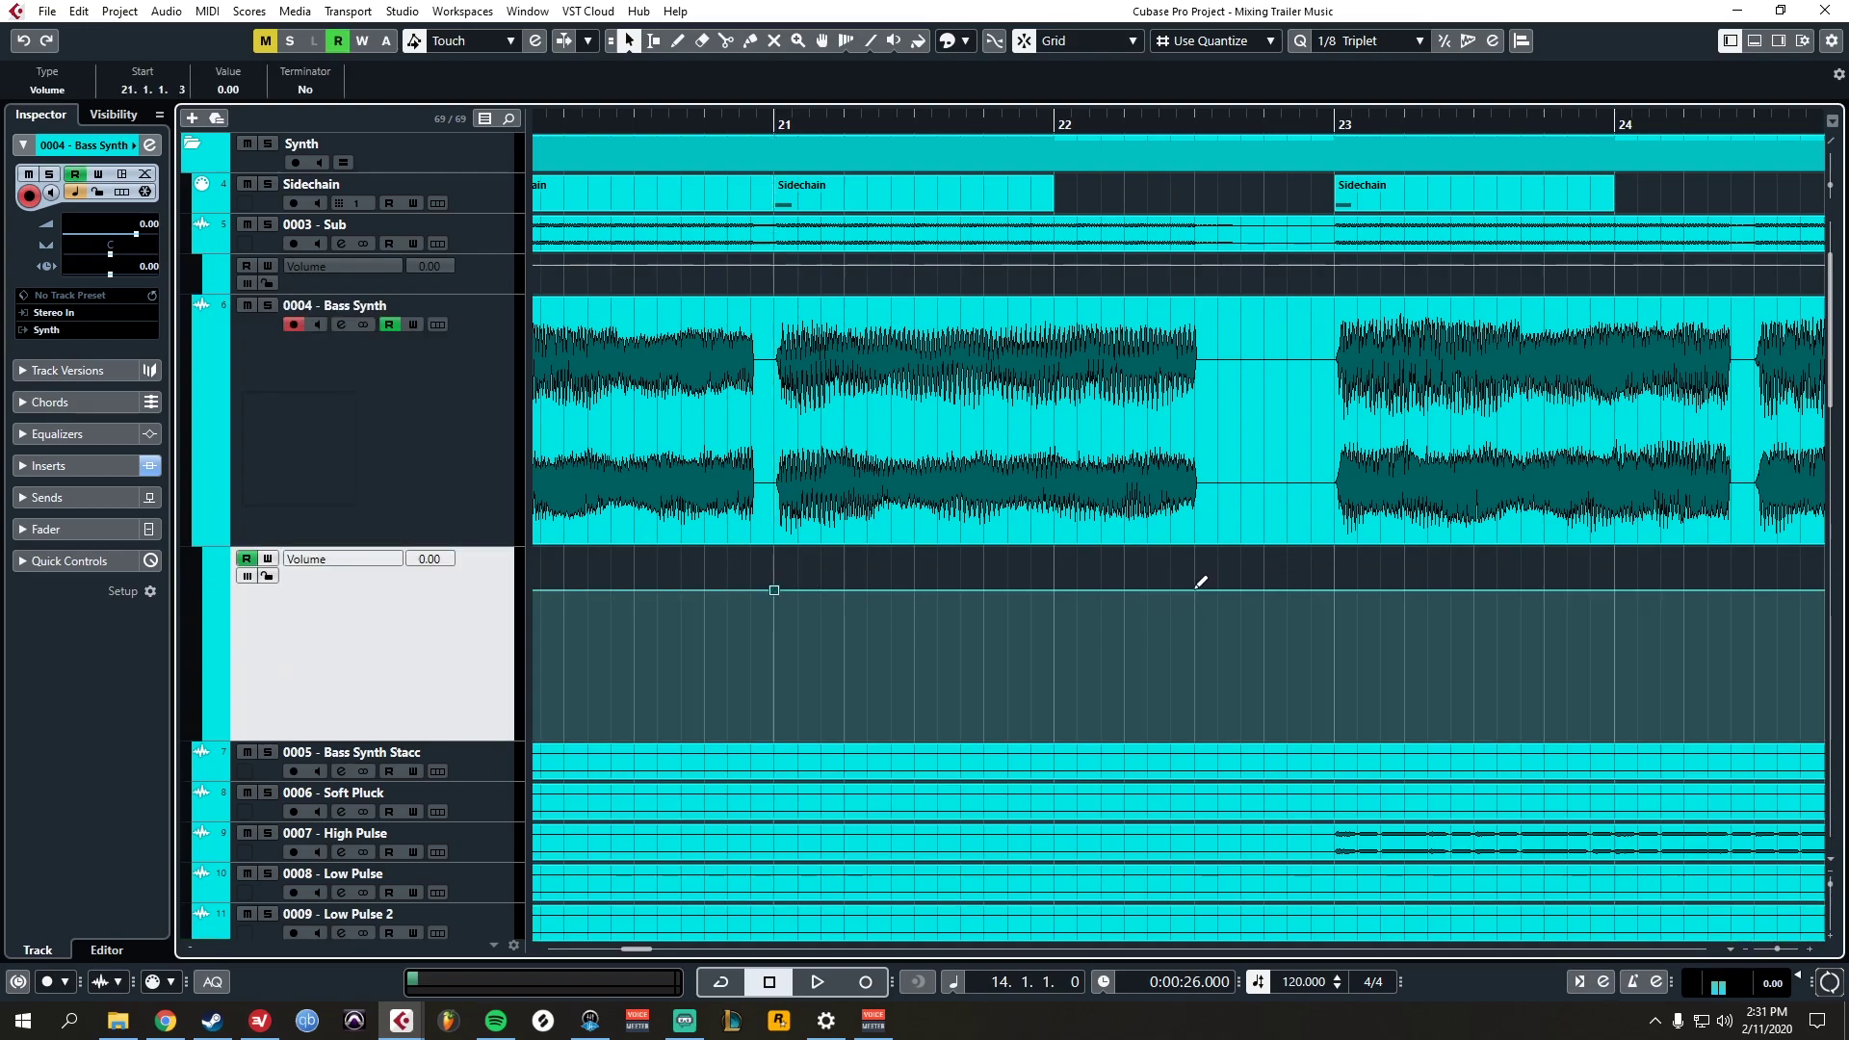
pyautogui.moveTo(986, 590); pyautogui.dragTo(983, 642)
# - Enlarge the Sub volume lane and draw a V-shaped dip from bar 21 to 22.3, reaching -9.16 at 21.4
pyautogui.moveTo(485, 293); pyautogui.dragTo(485, 582)
pyautogui.click(776, 327)
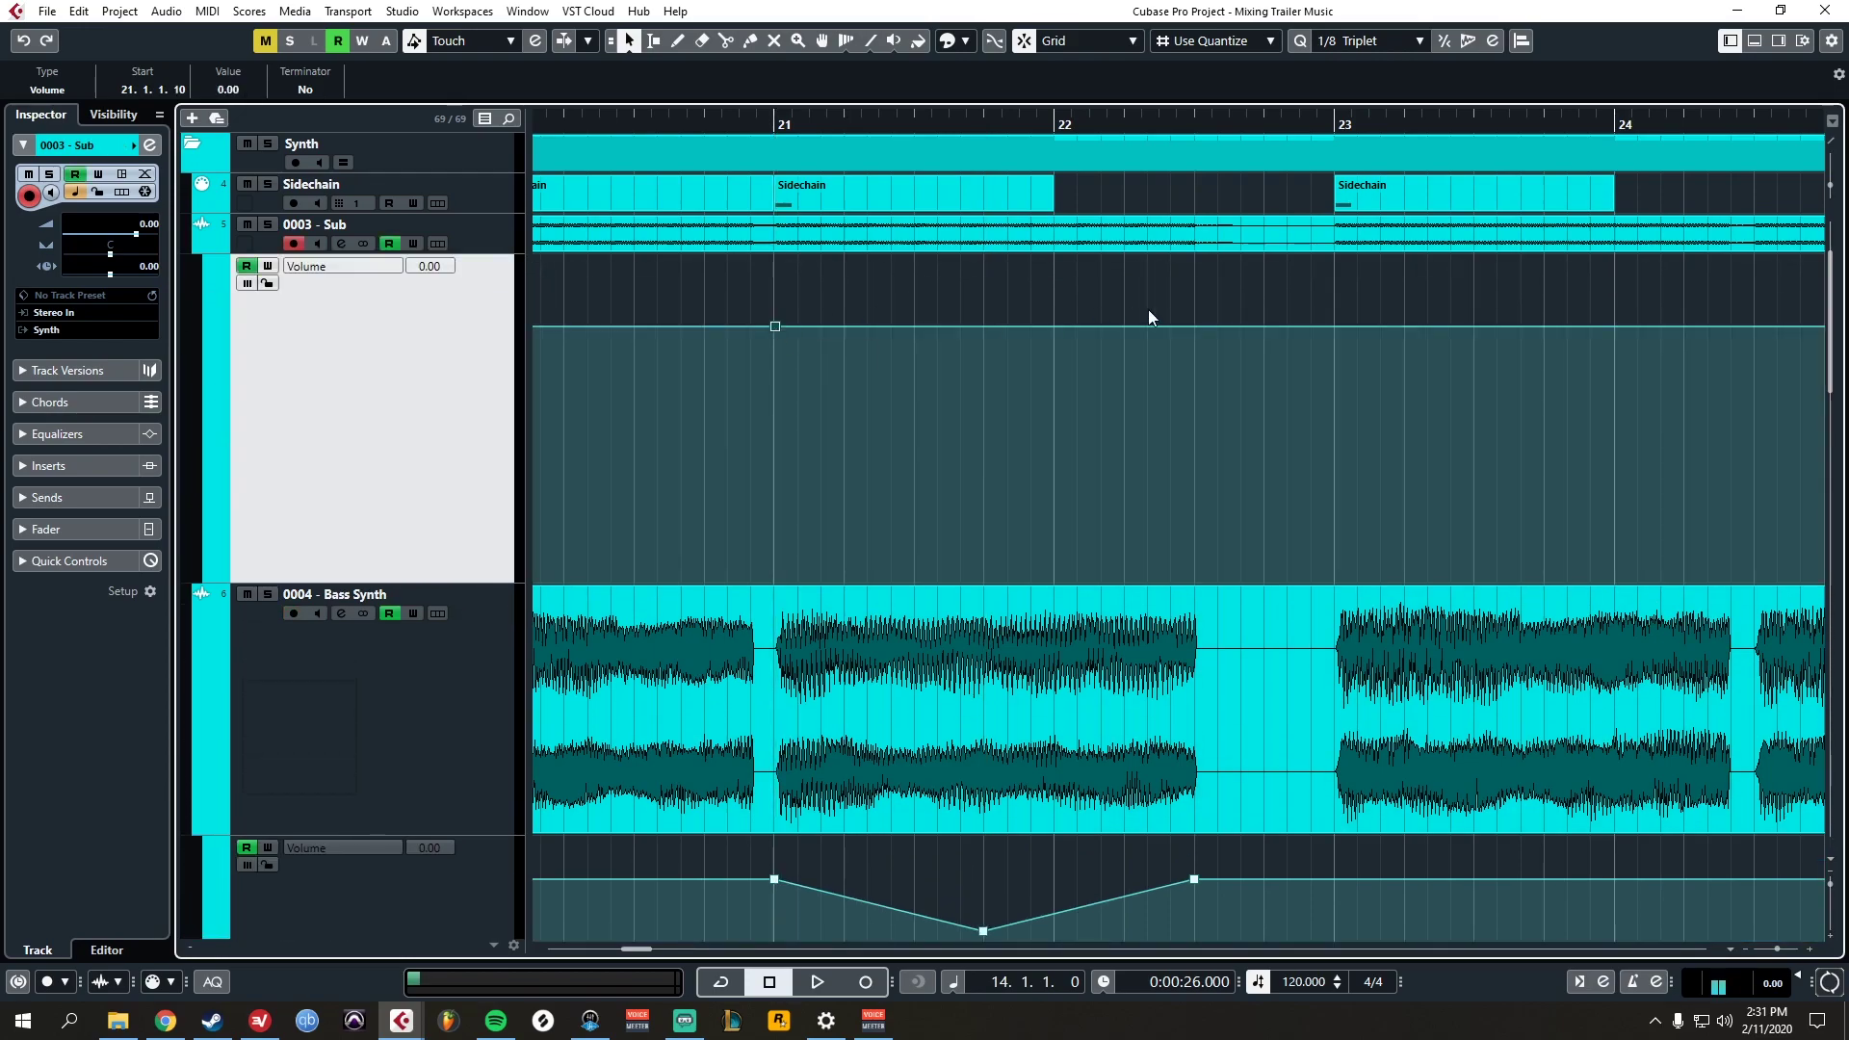
pyautogui.click(1197, 326)
pyautogui.moveTo(984, 327); pyautogui.dragTo(984, 426)
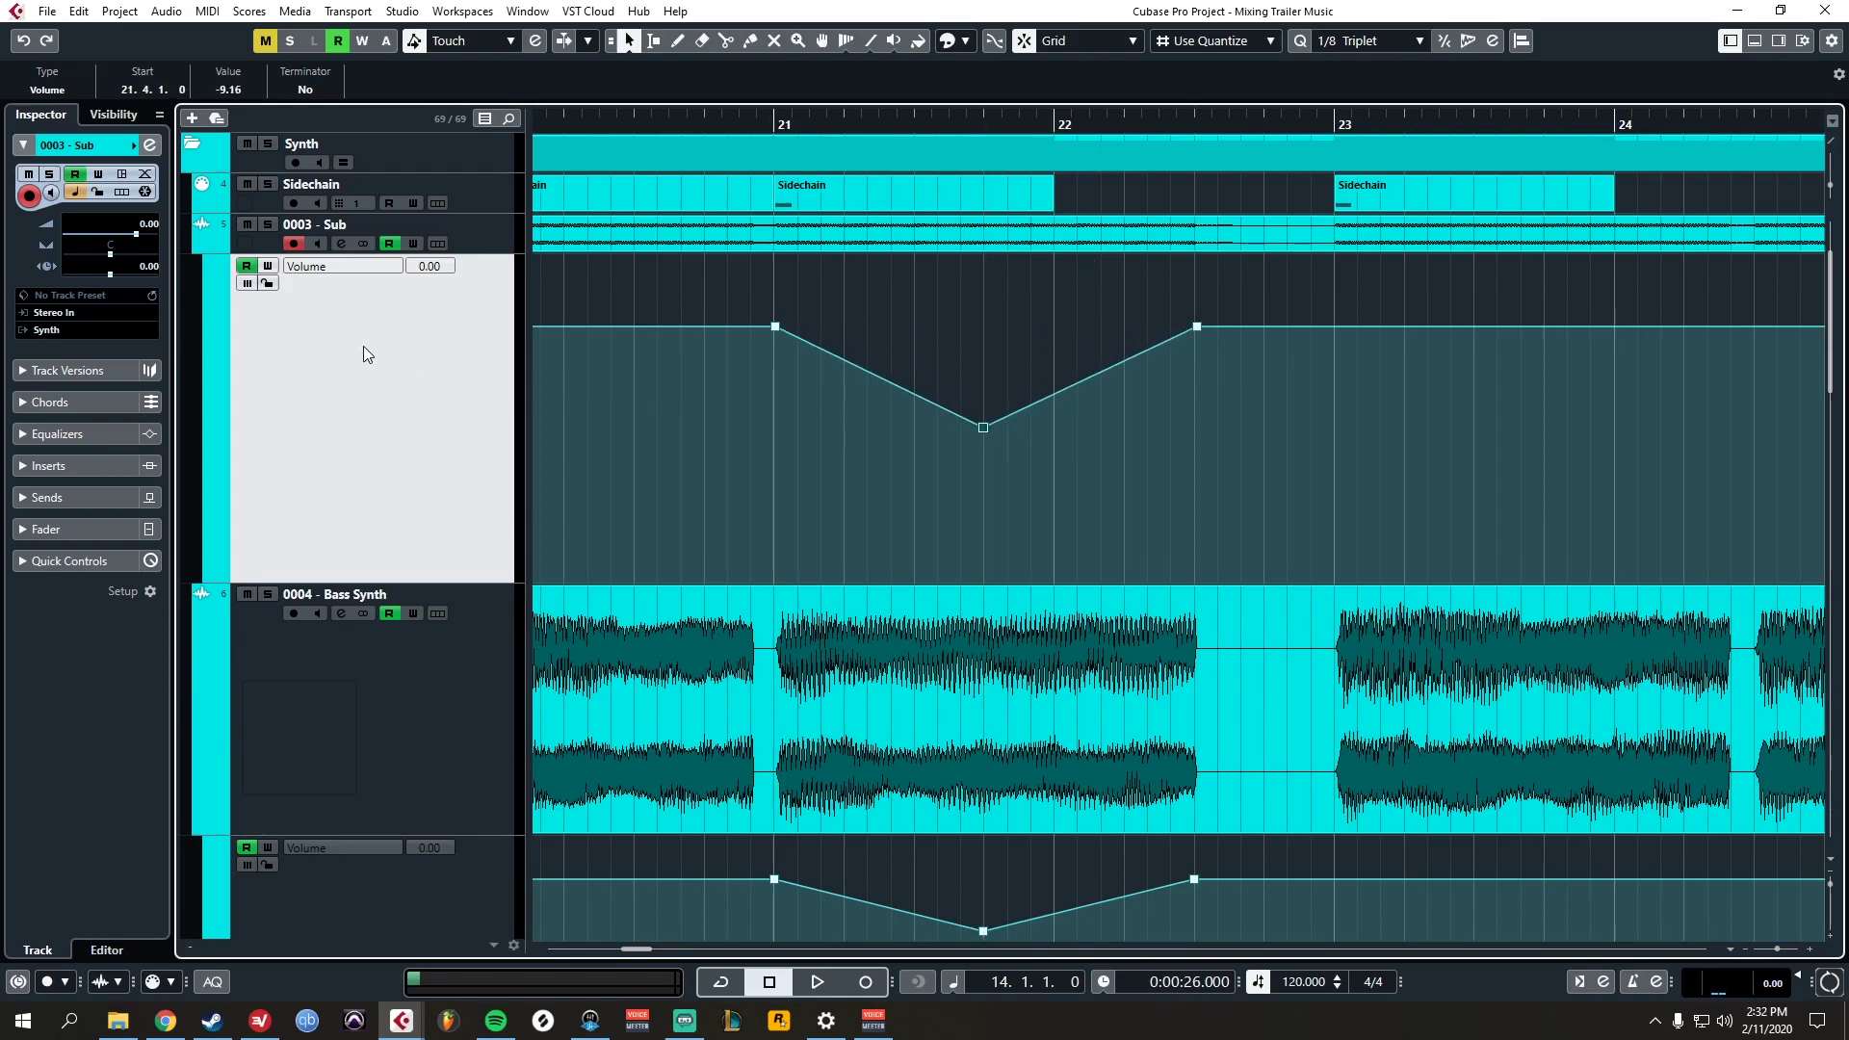
# - Select the Bass Synth track with both volume automation lanes and reduce their height together
pyautogui.click(432, 888)
pyautogui.click(500, 825)
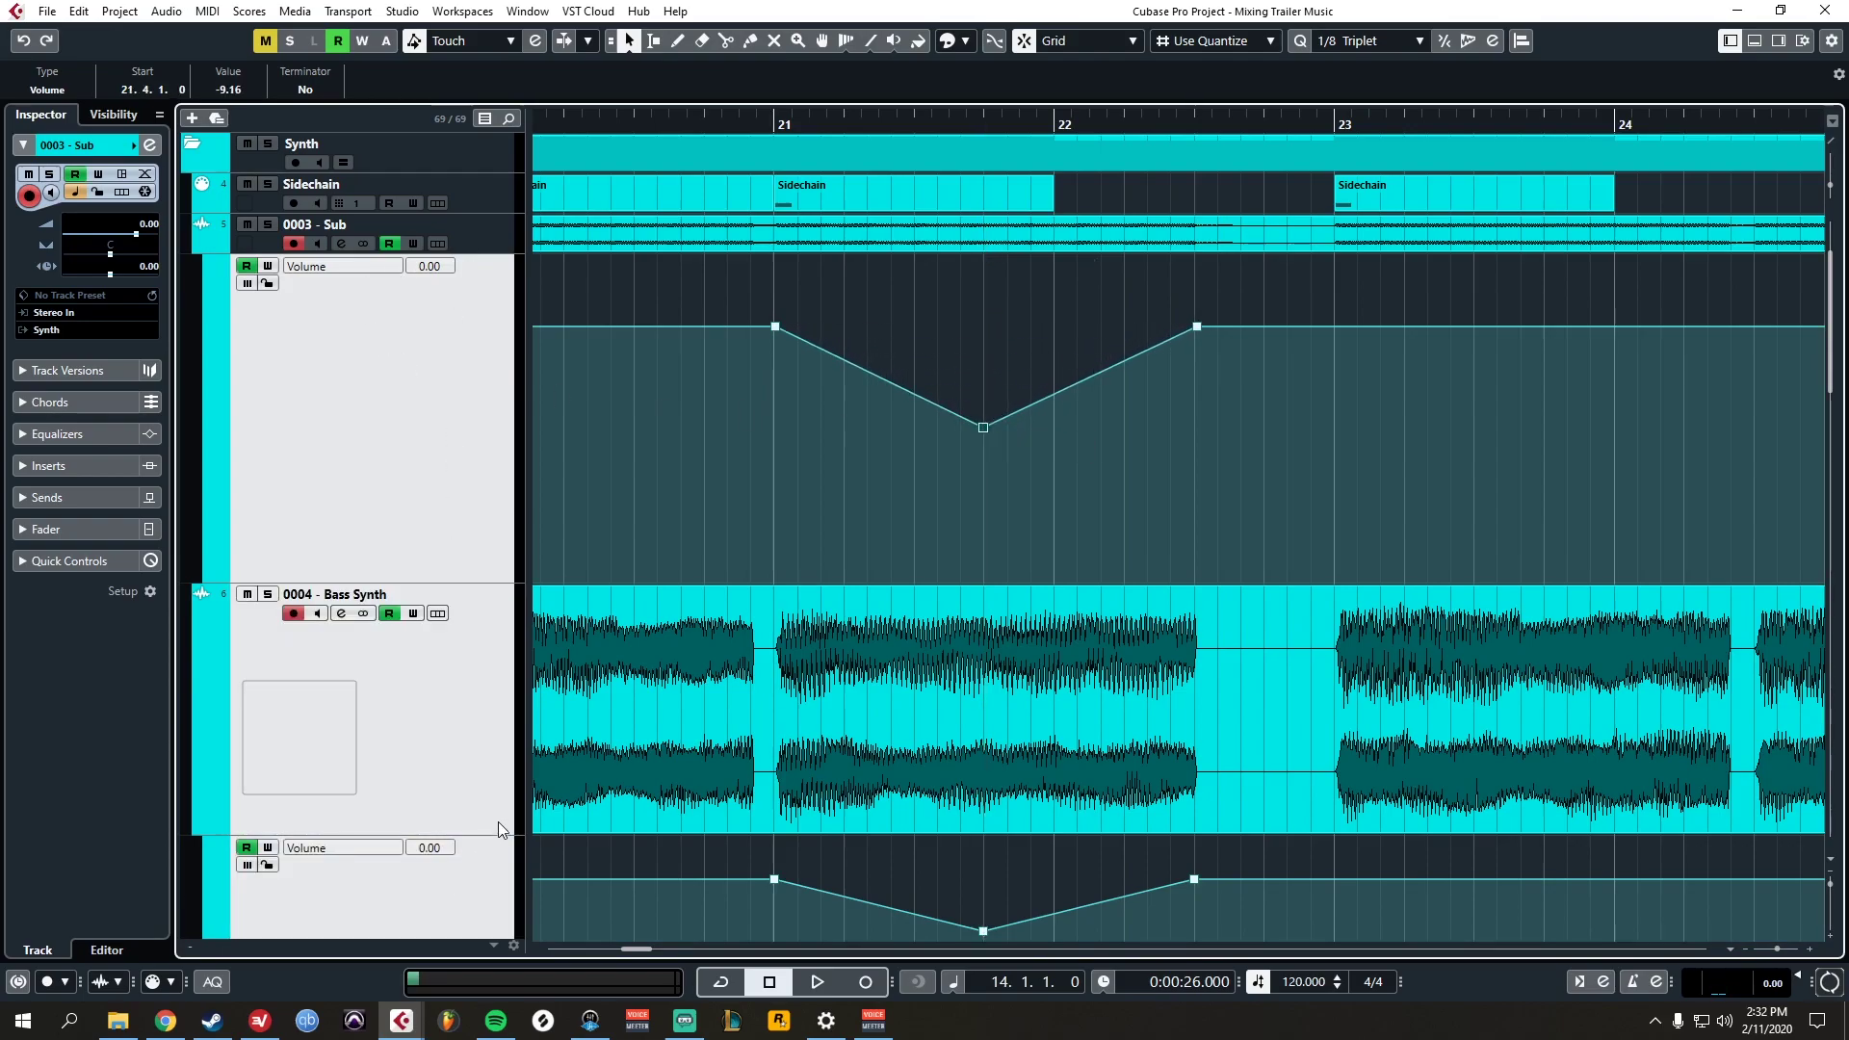
pyautogui.moveTo(489, 834); pyautogui.dragTo(470, 646)
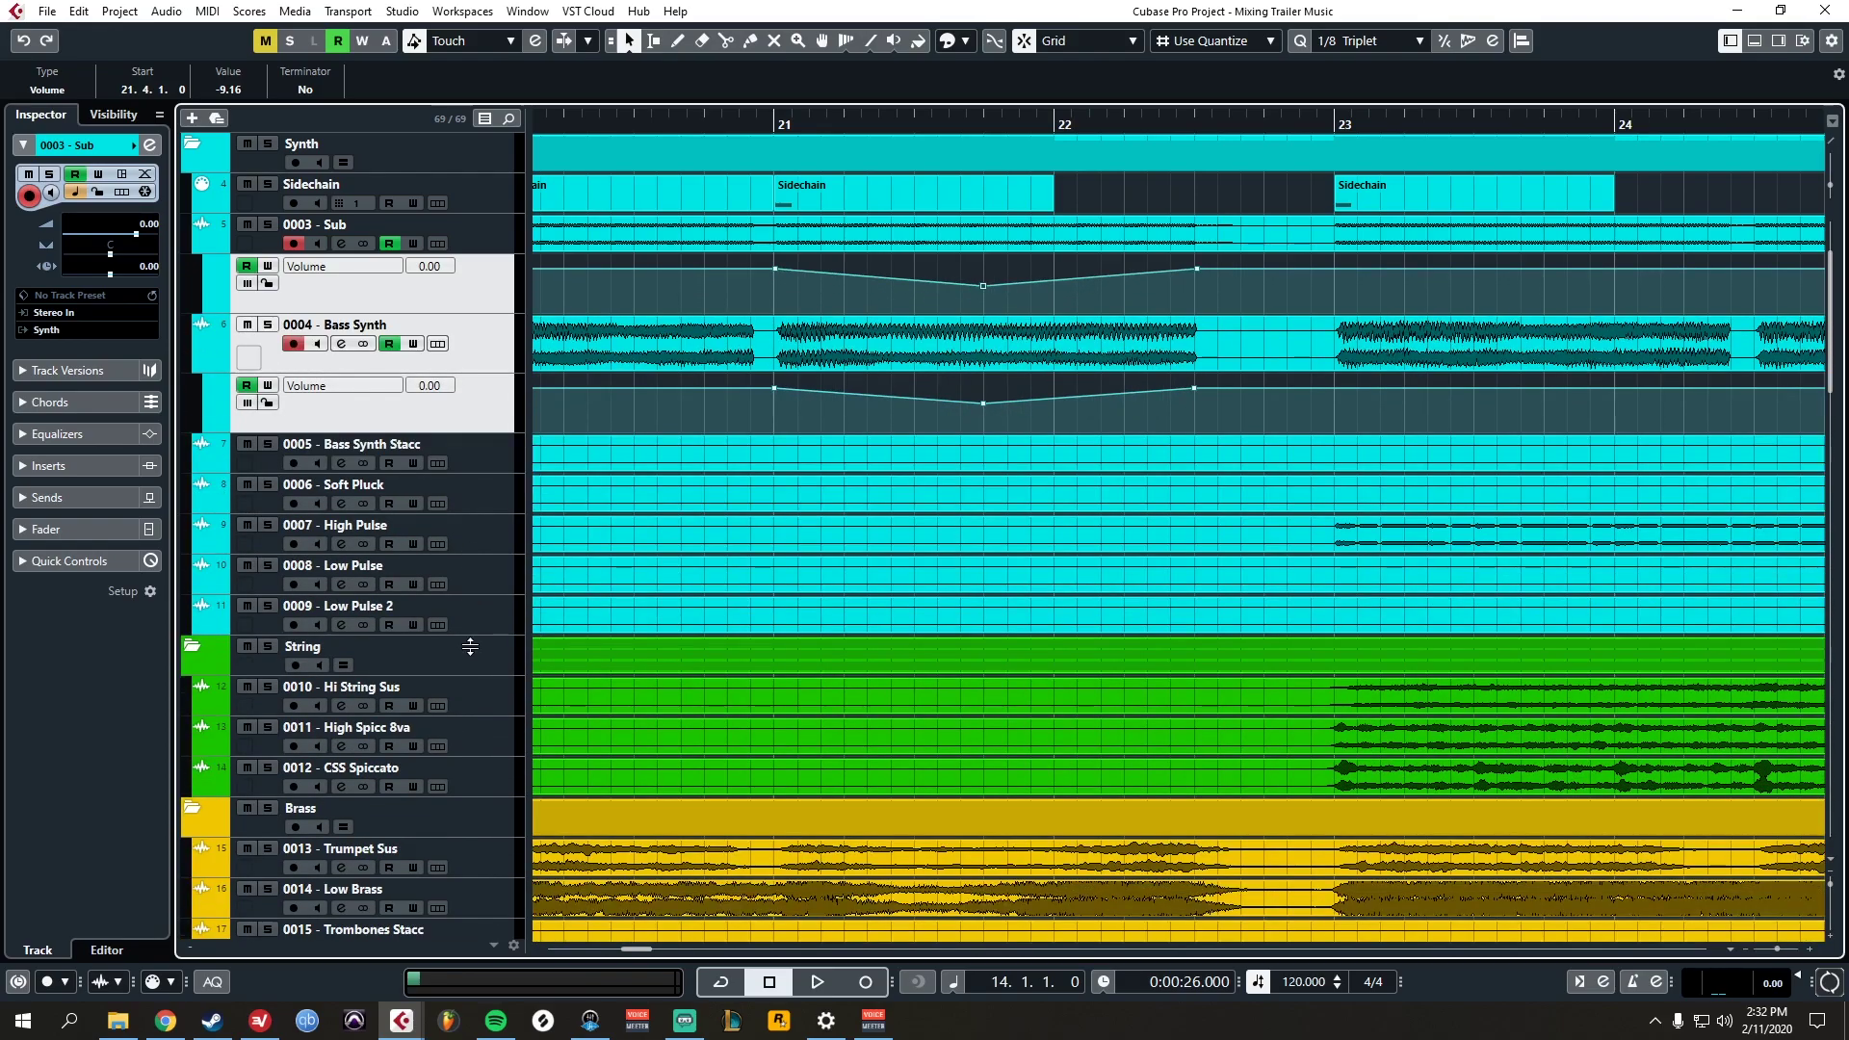
# - Play the mix from bar 19 to nearly bar 23 to hear the Sub and Bass Synth volume dips
pyautogui.scroll(-5, 806, 454)
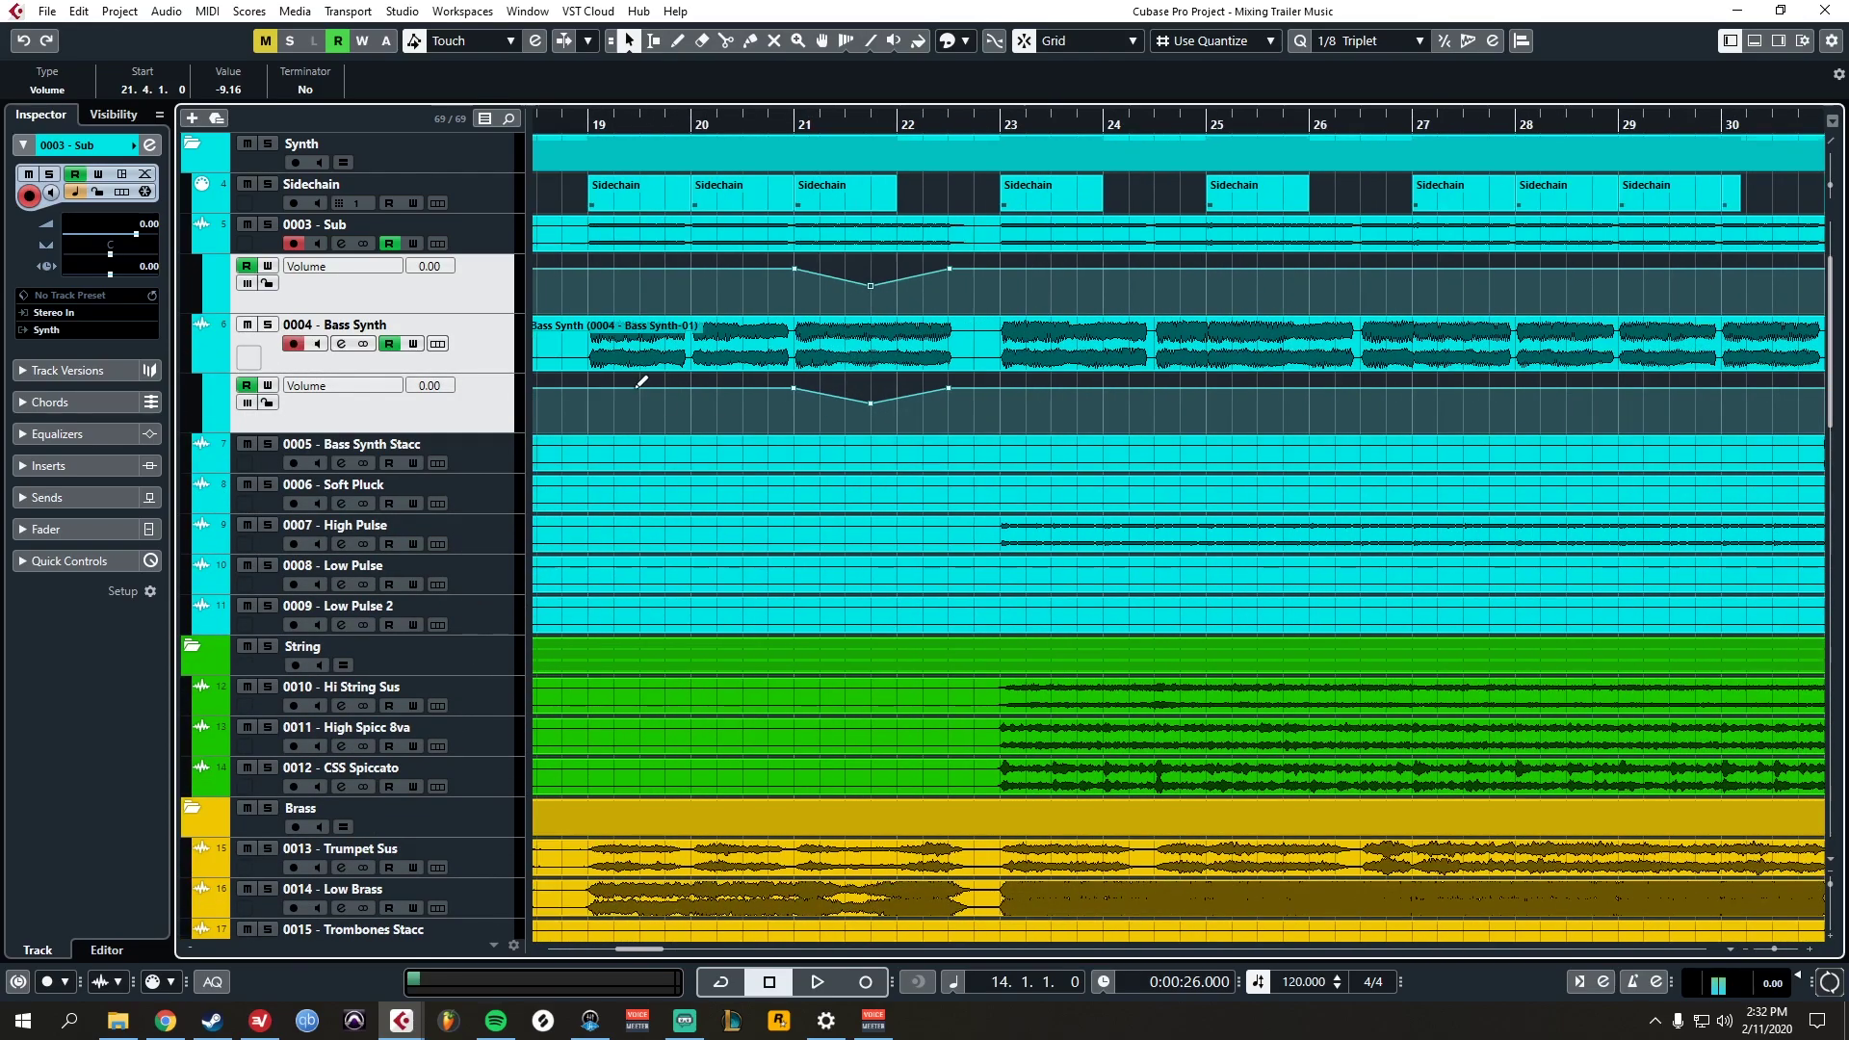
pyautogui.scroll(1, 634, 393)
pyautogui.click(577, 121)
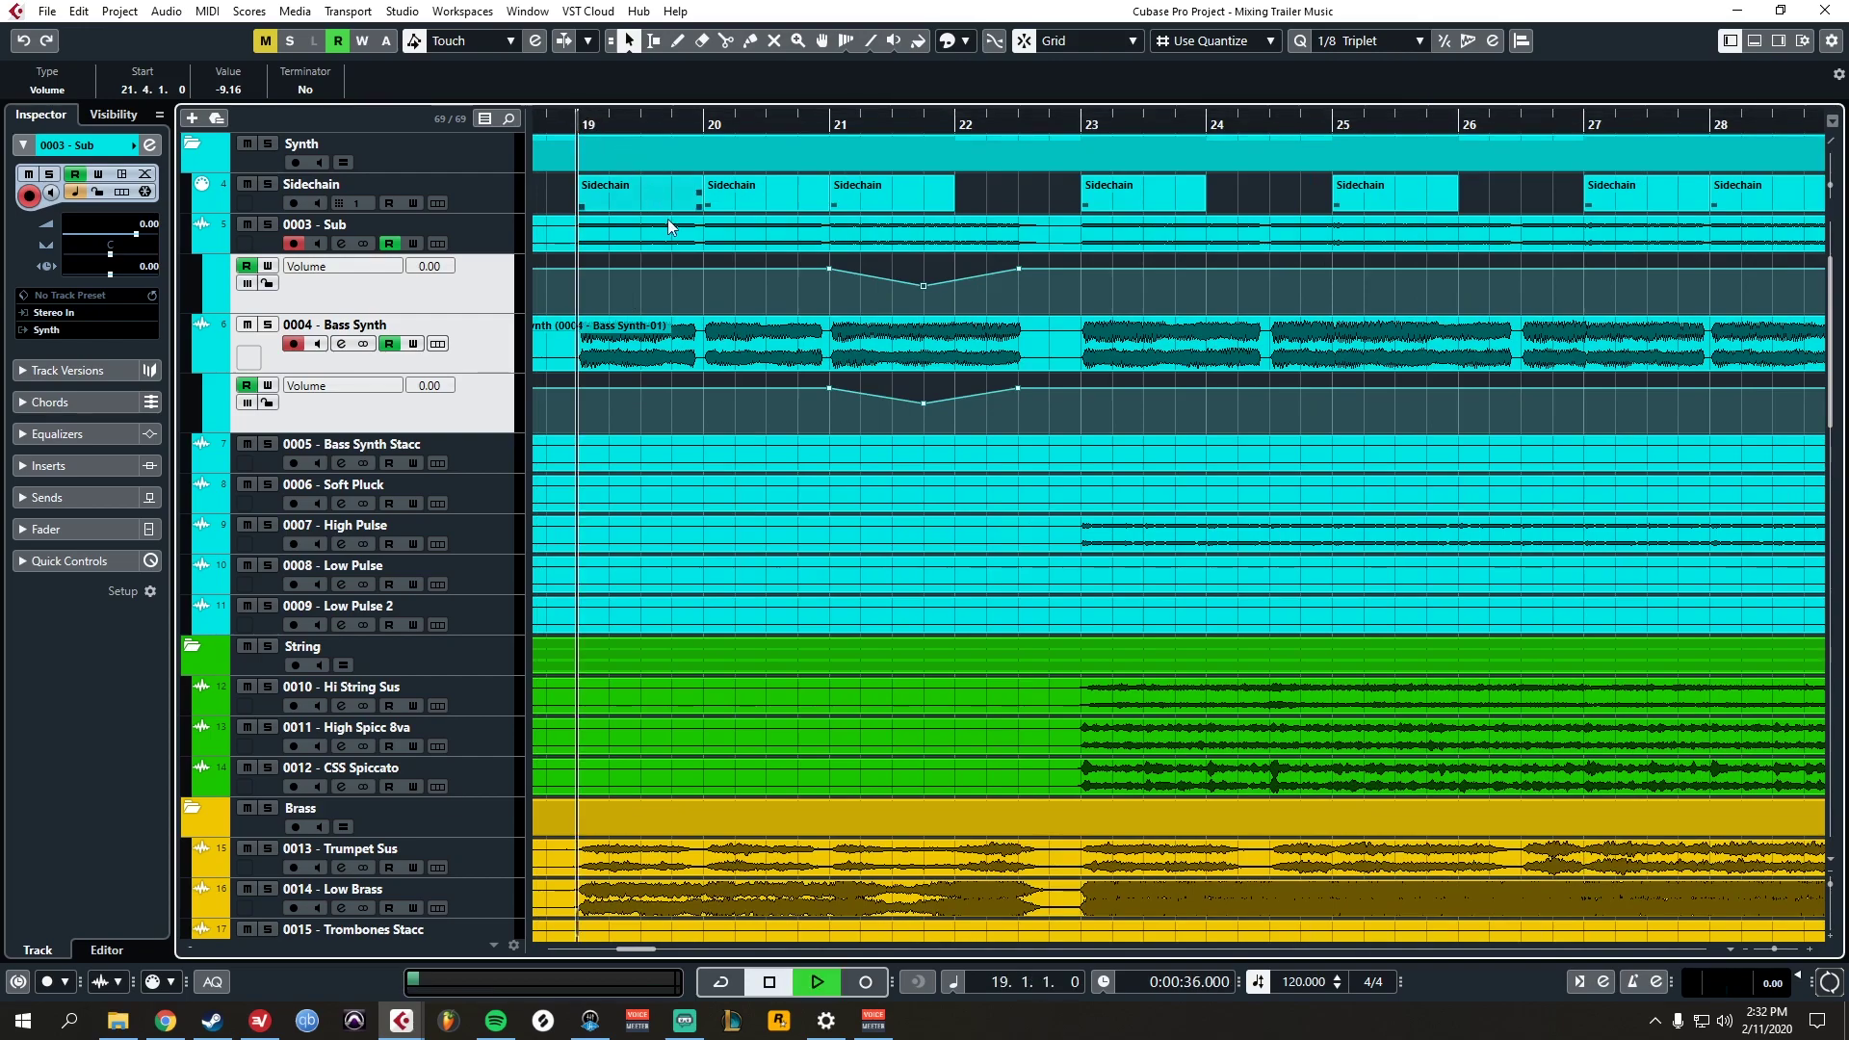
pyautogui.press('space')
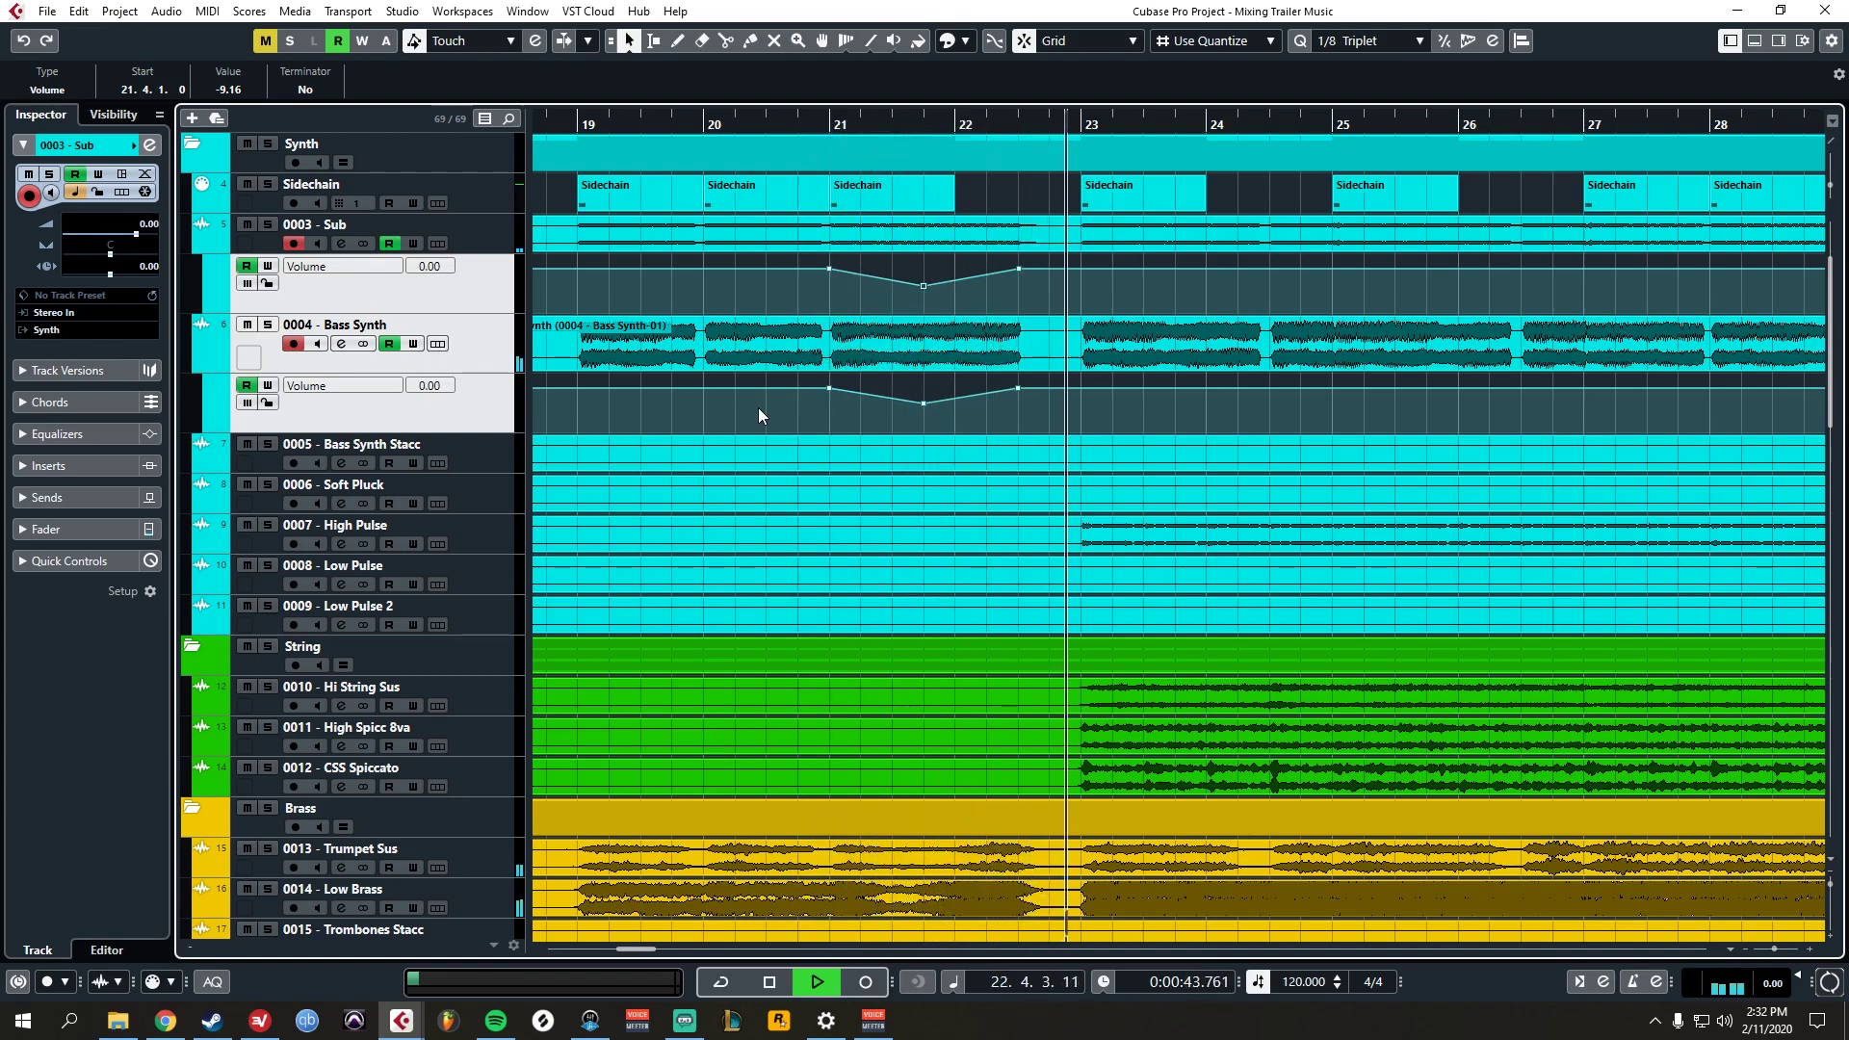
pyautogui.press('space')
pyautogui.click(876, 396)
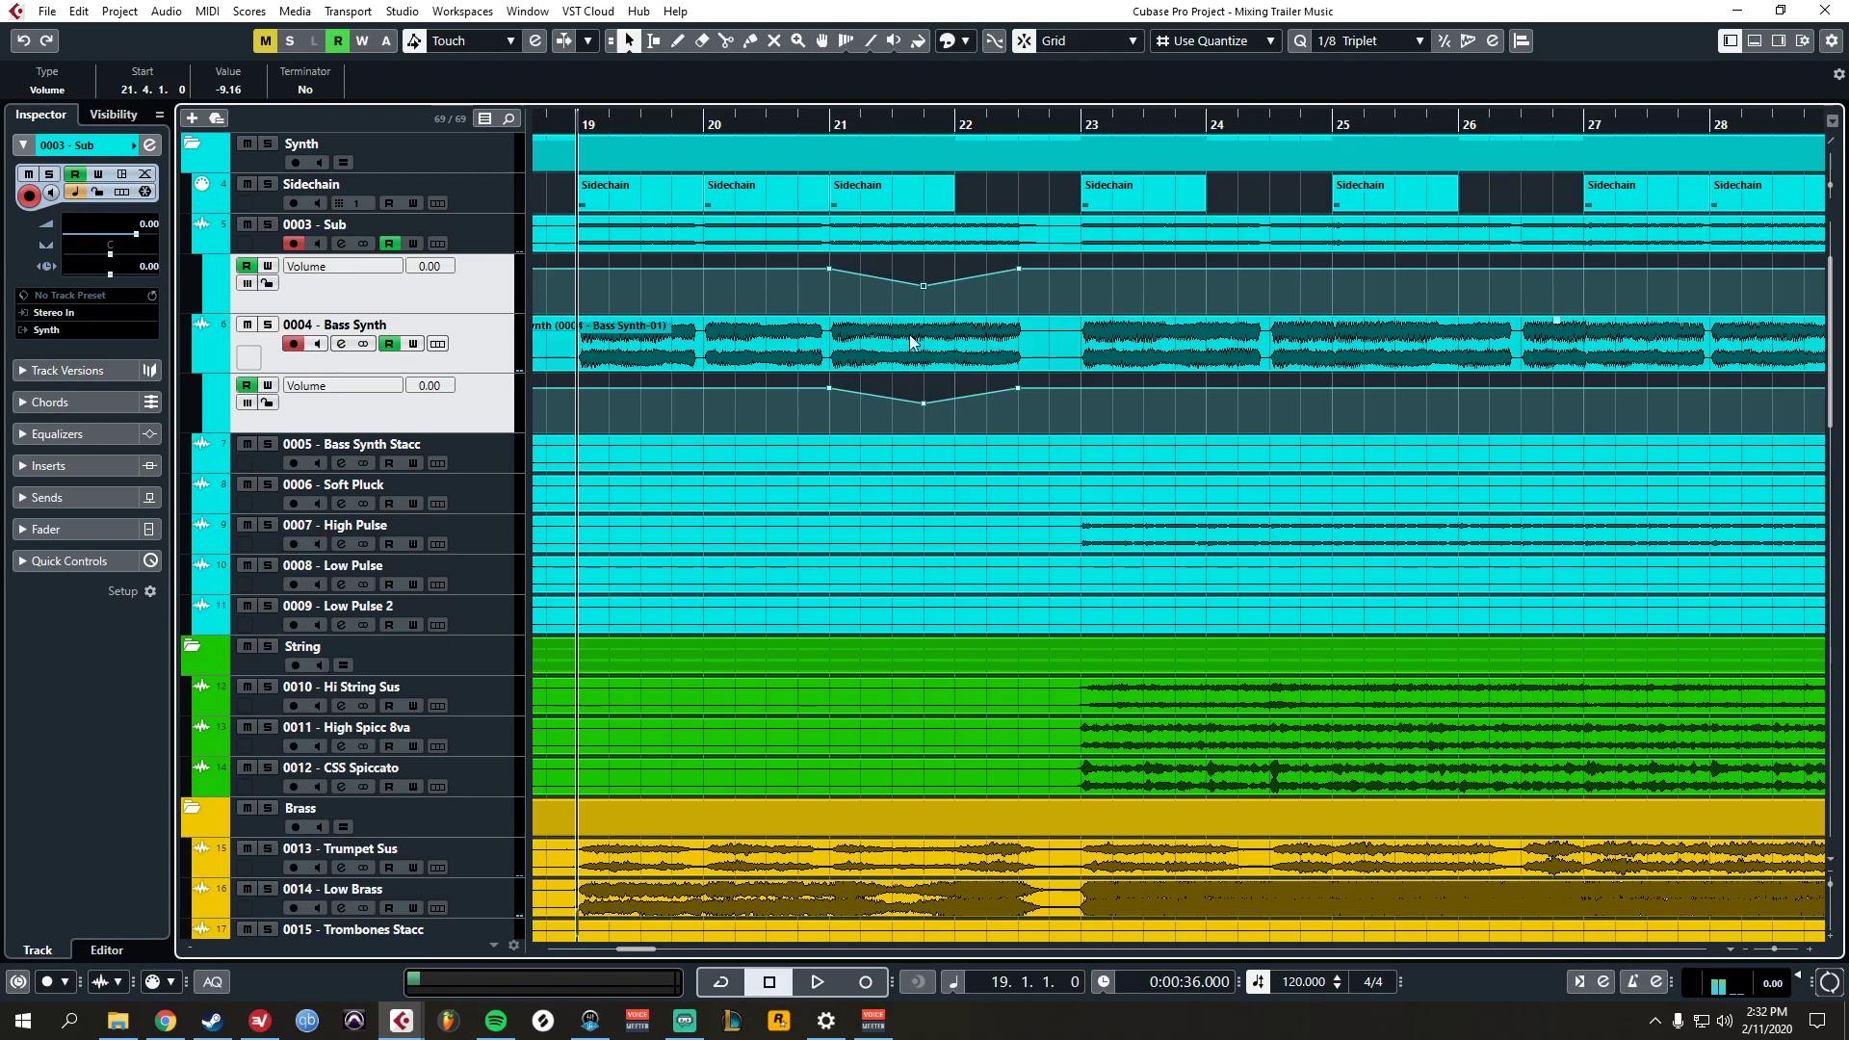
# - Look over the brass and percussion tracks around bars 19 to 23 and place the playhead at 22.4
pyautogui.scroll(-7, 990, 445)
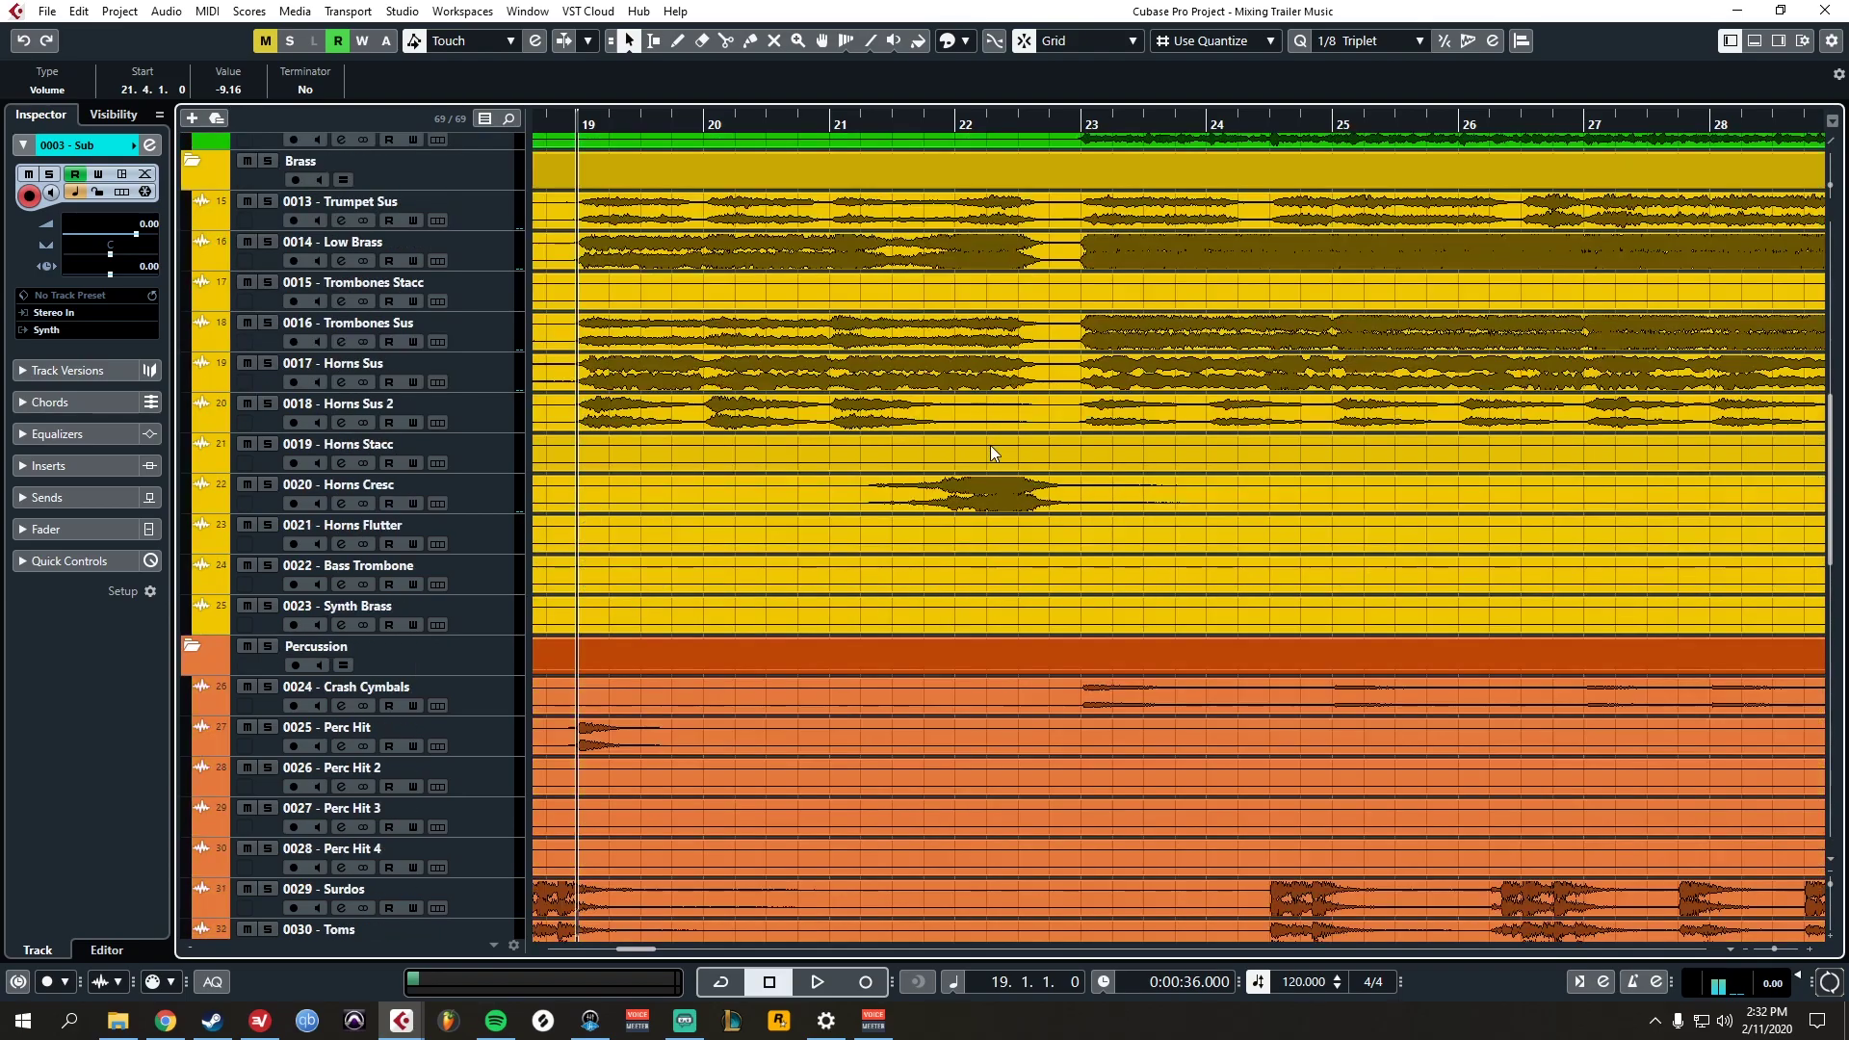
pyautogui.press('g')
pyautogui.press('g')
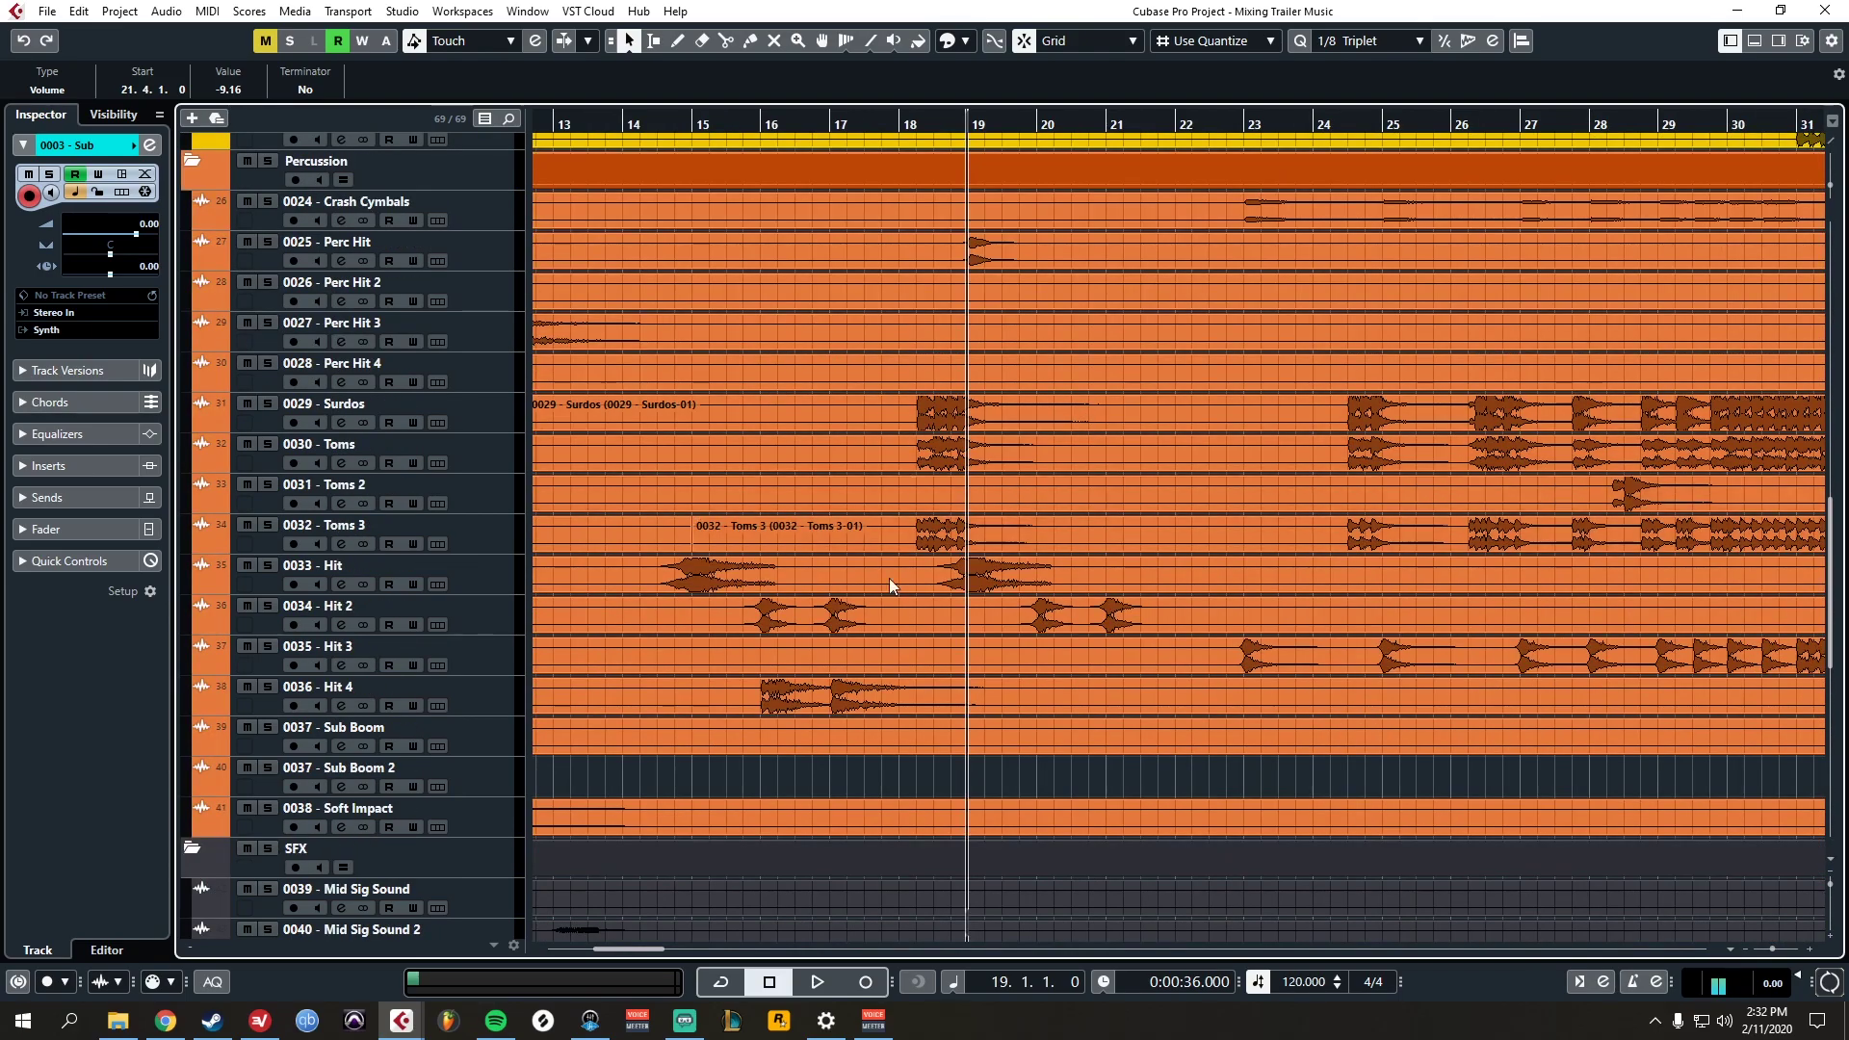
pyautogui.scroll(7, 1165, 430)
pyautogui.scroll(2, 1170, 398)
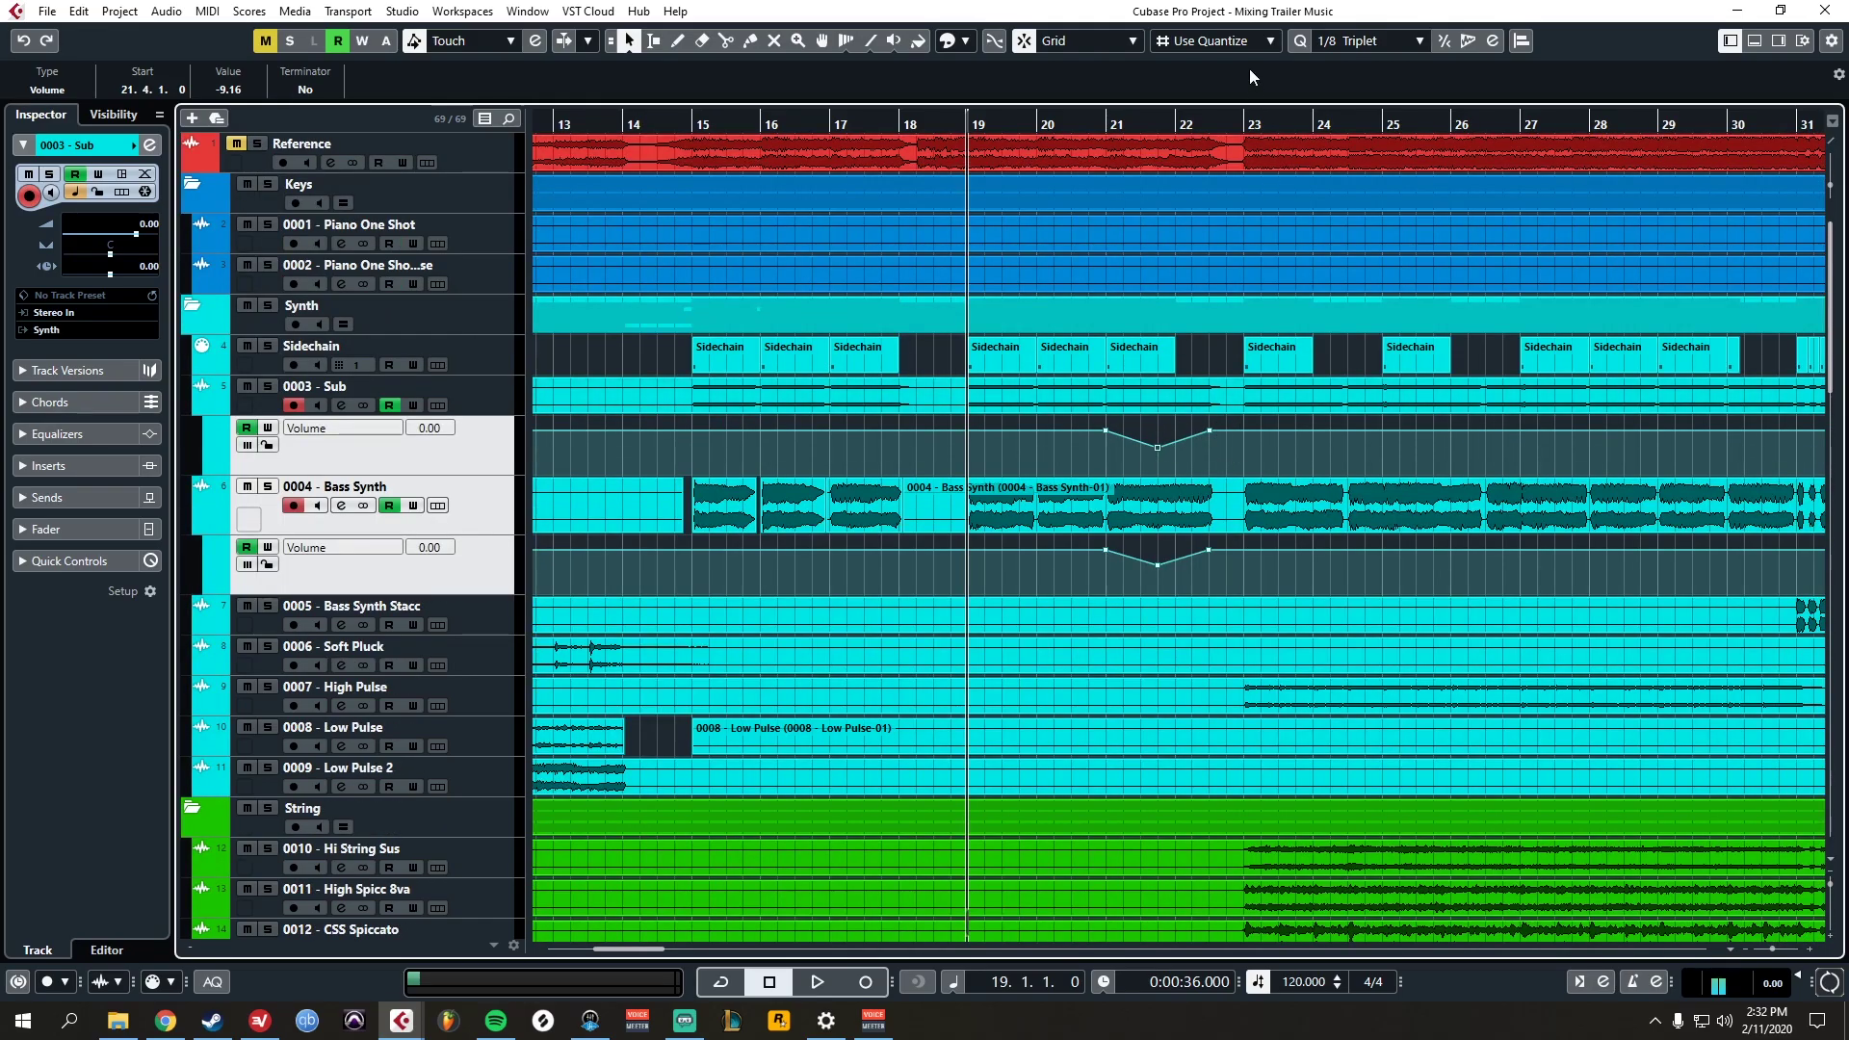
pyautogui.click(1226, 121)
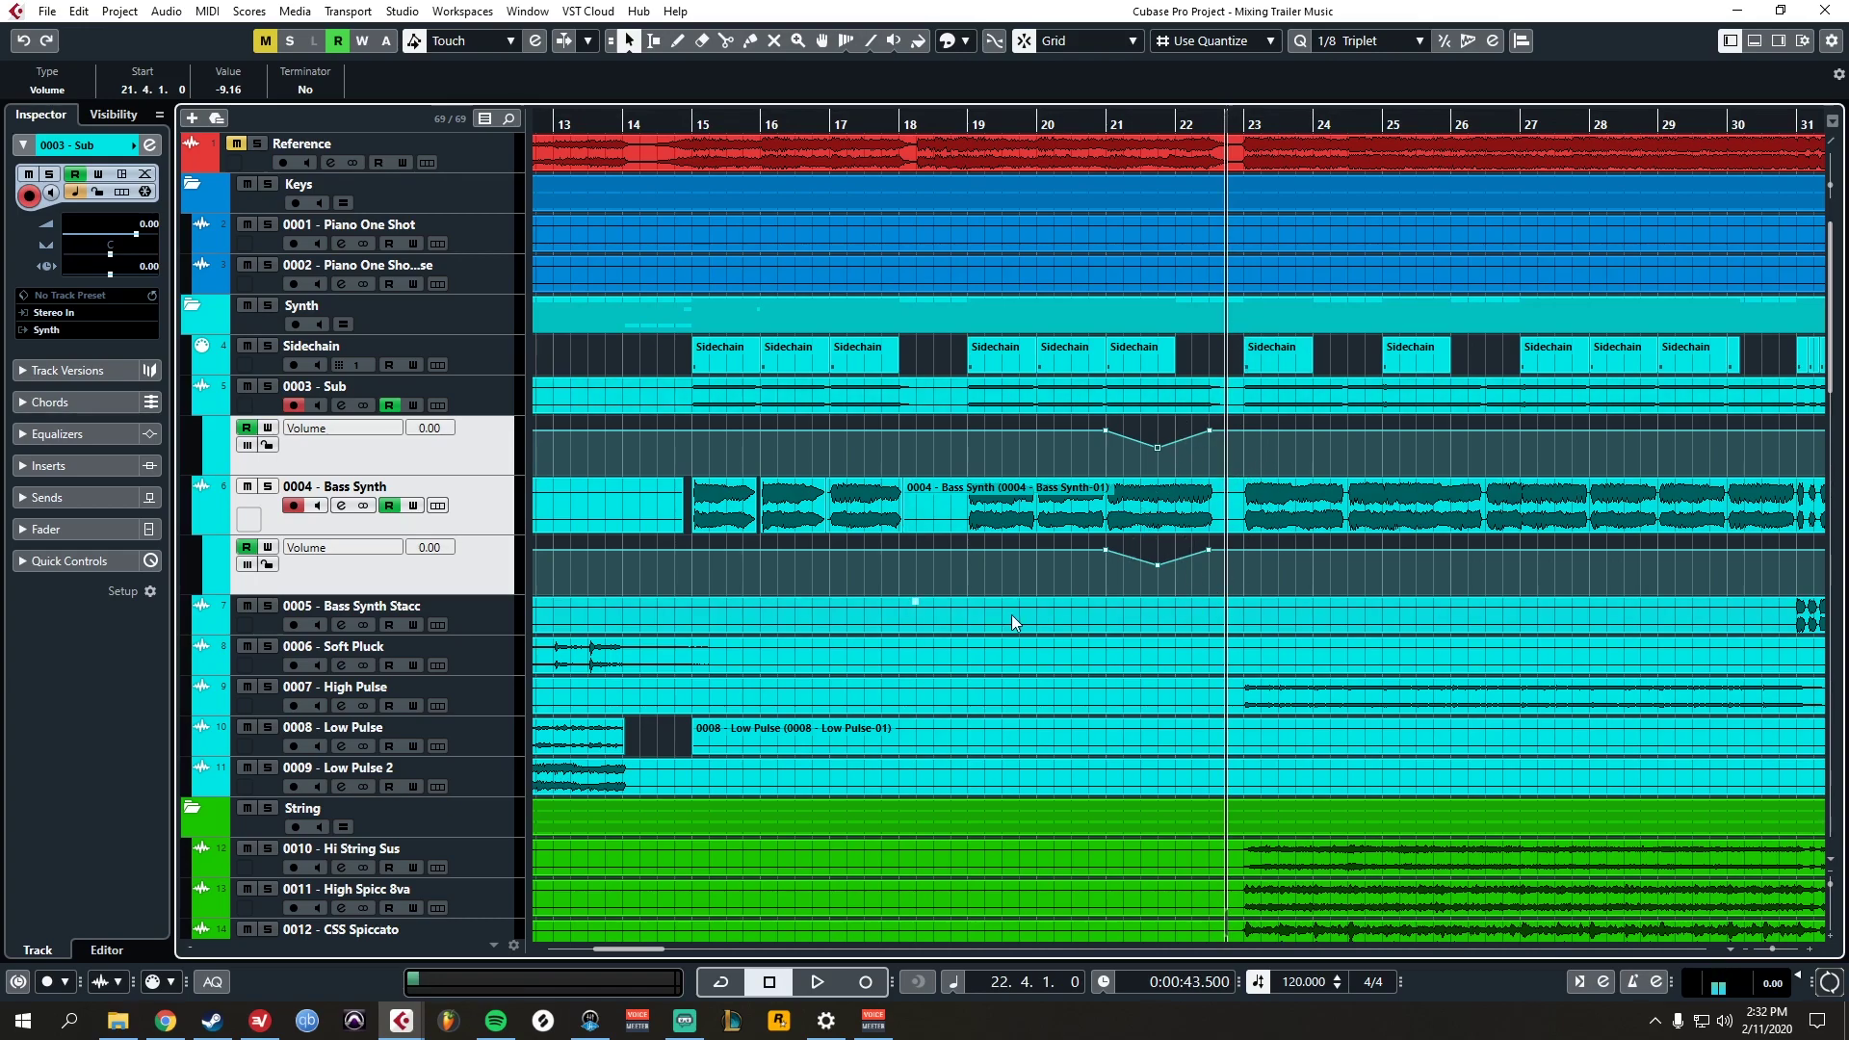
# - Solo the Riser track in the SFX folder and listen to its swell from 12.3
pyautogui.scroll(-15, 1011, 615)
pyautogui.scroll(-3, 1002, 597)
pyautogui.scroll(2, 736, 436)
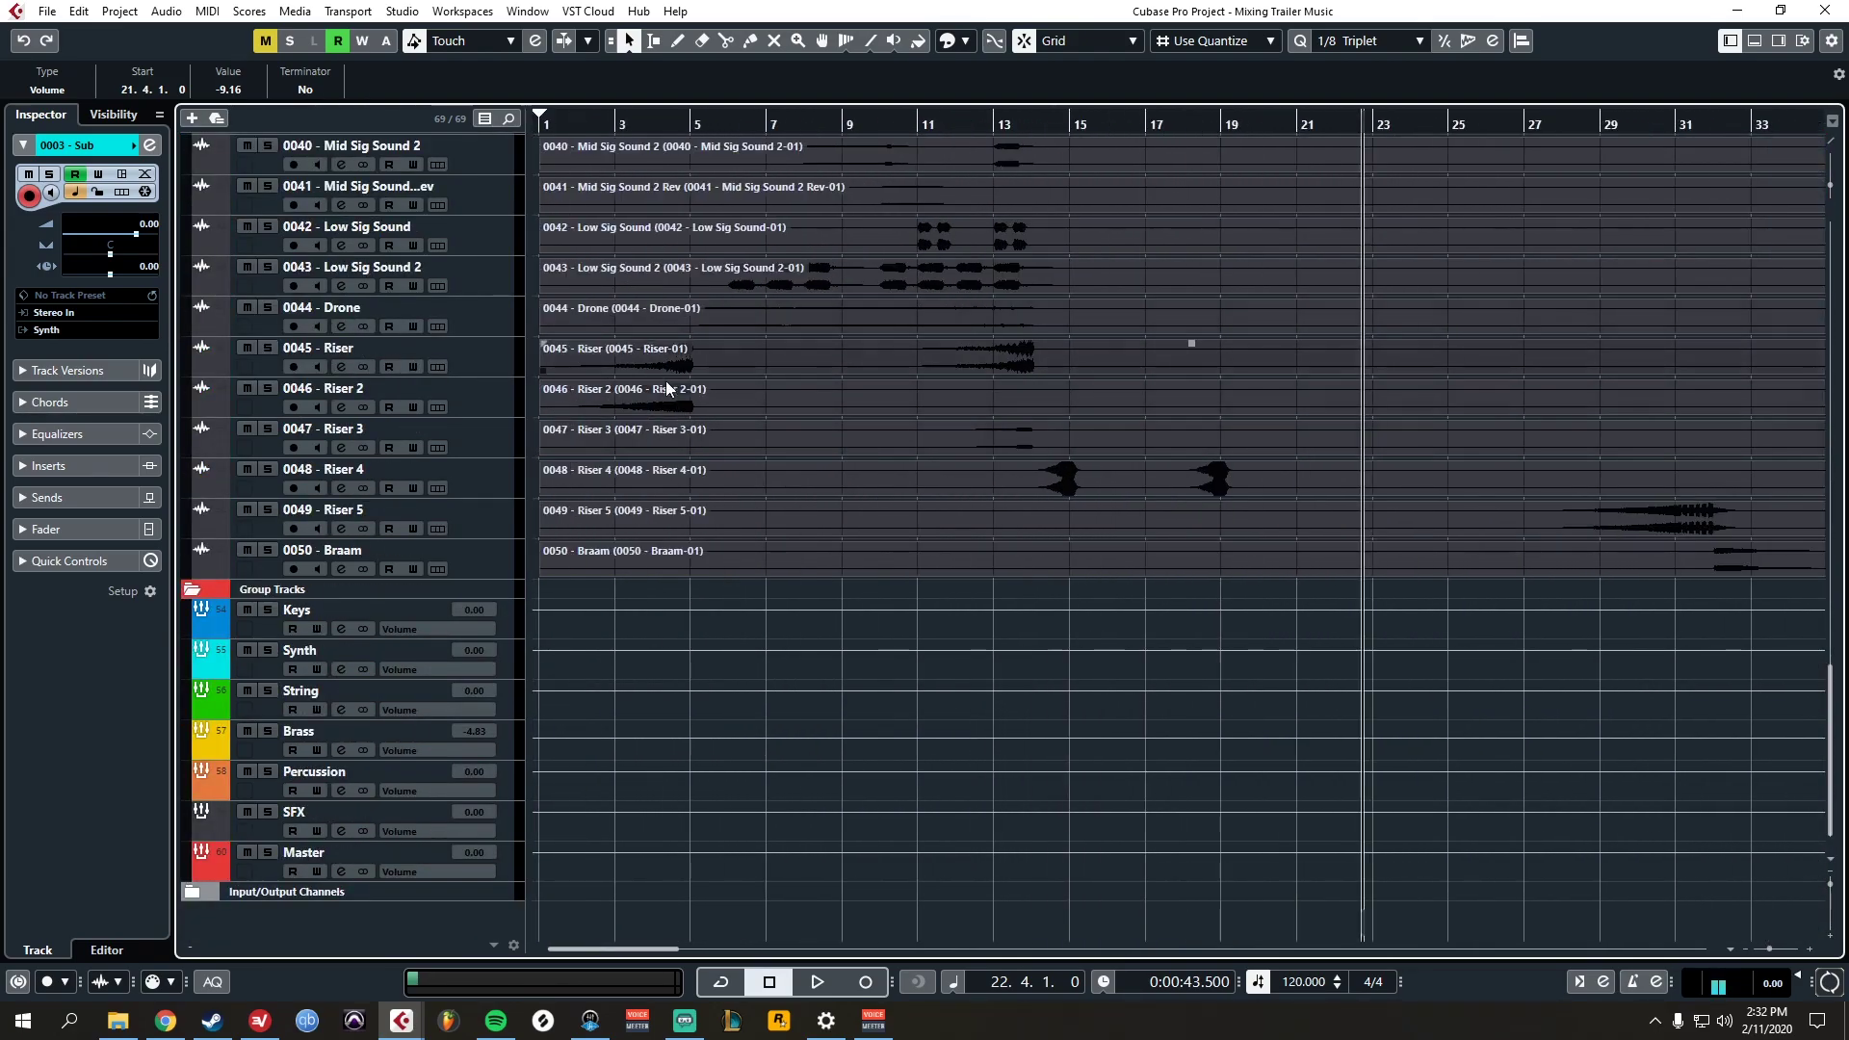
pyautogui.click(268, 347)
pyautogui.click(982, 128)
pyautogui.press('space')
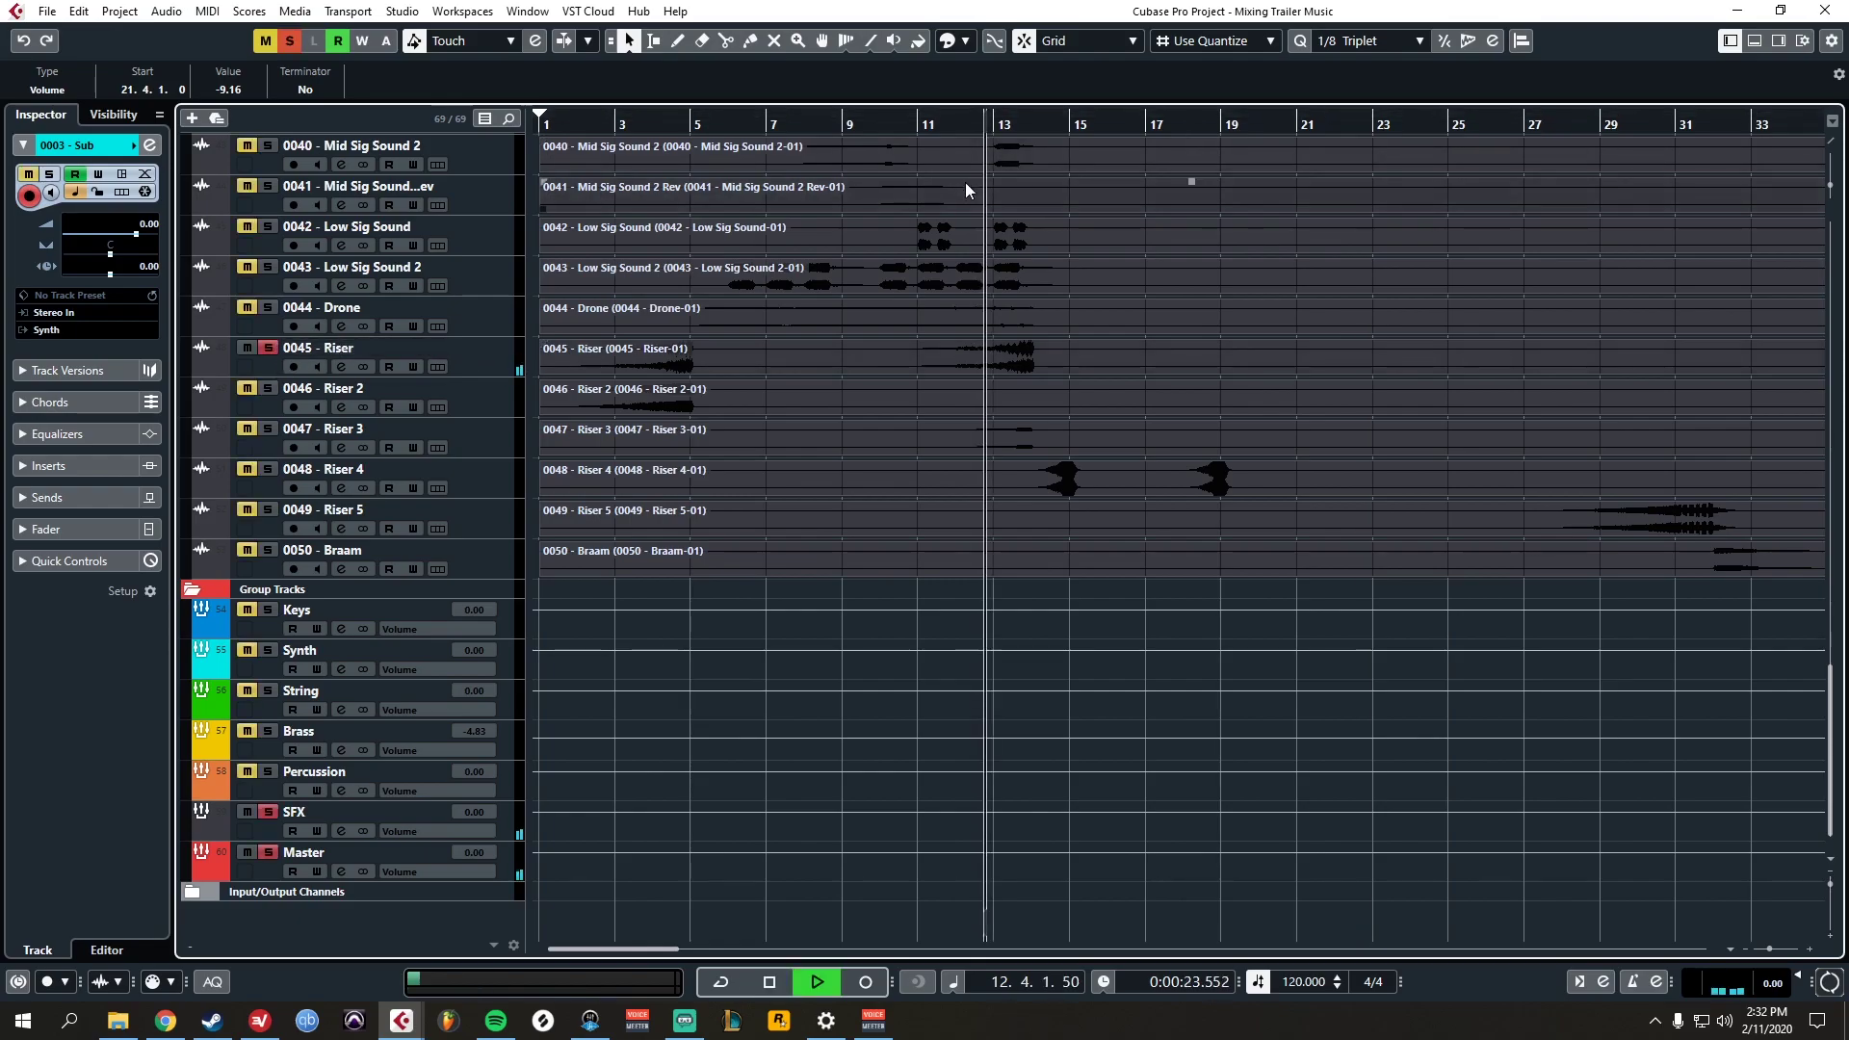
pyautogui.press('space')
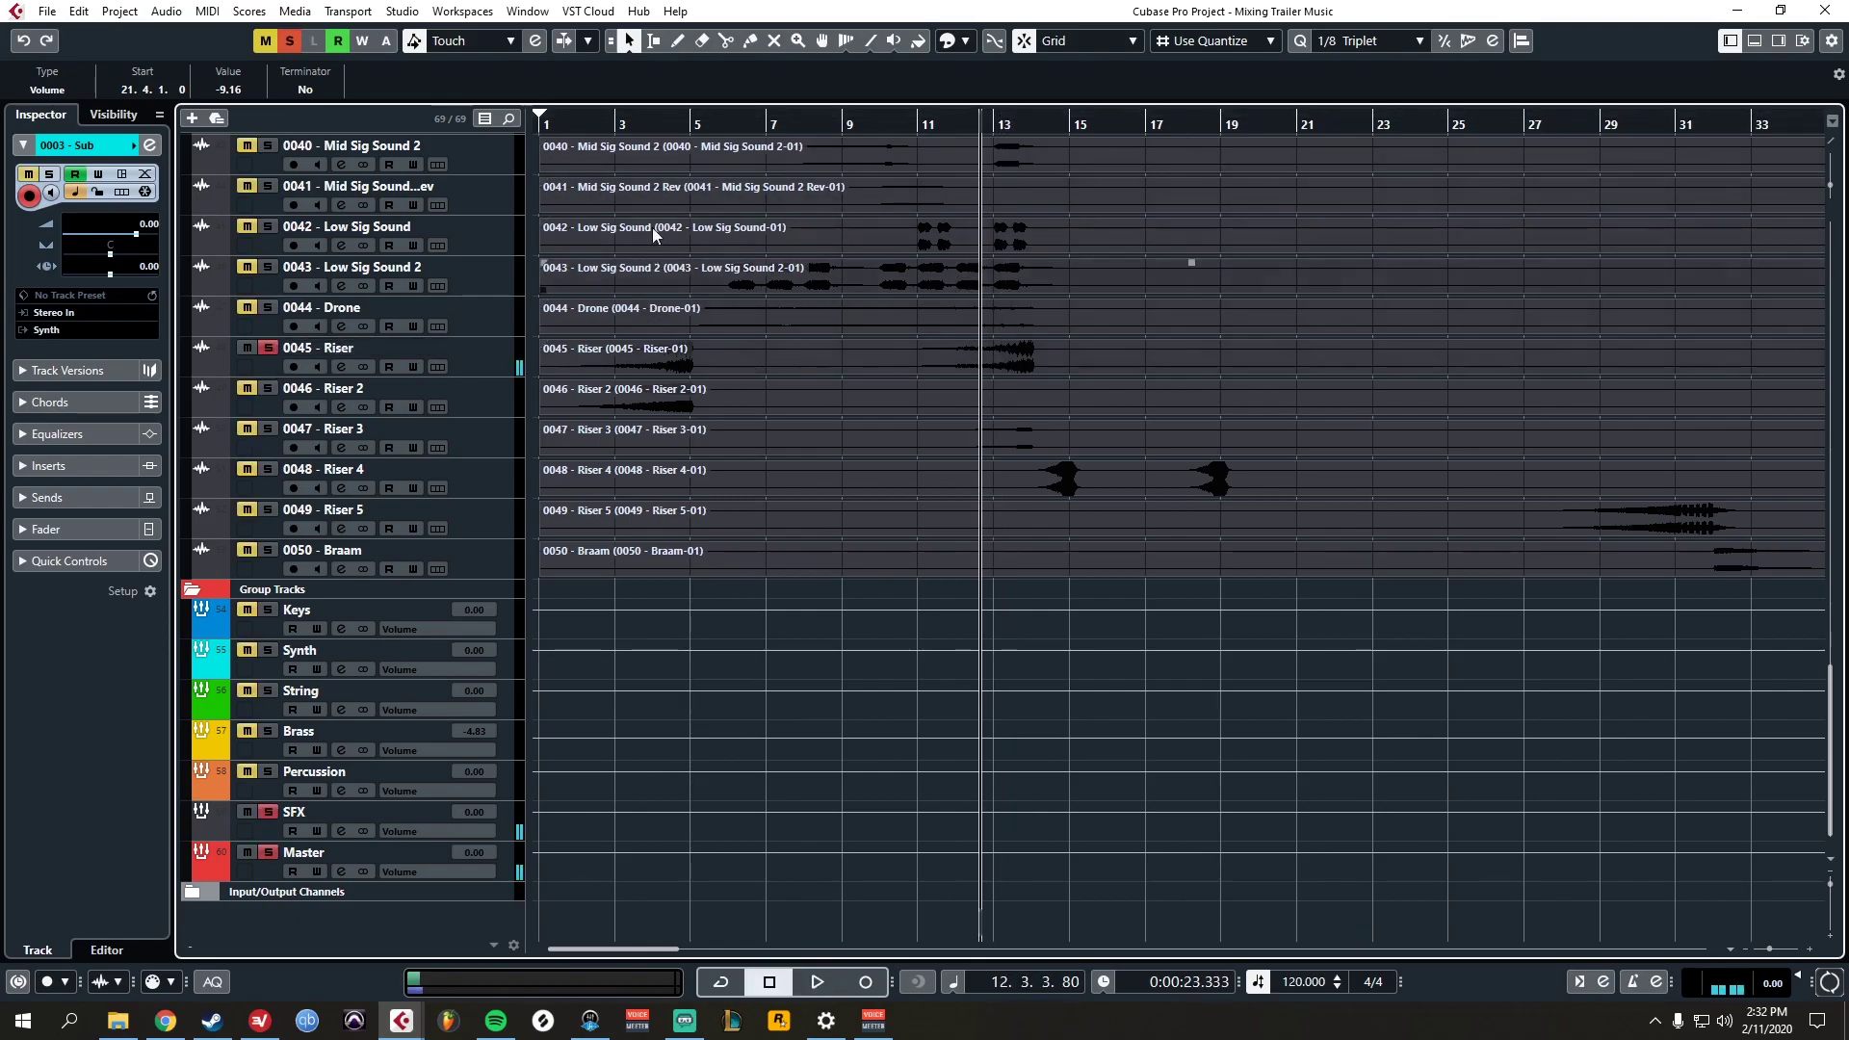
# - Solo Riser 2 instead of Riser and listen to its swell from bar 4
pyautogui.click(658, 127)
pyautogui.press('space')
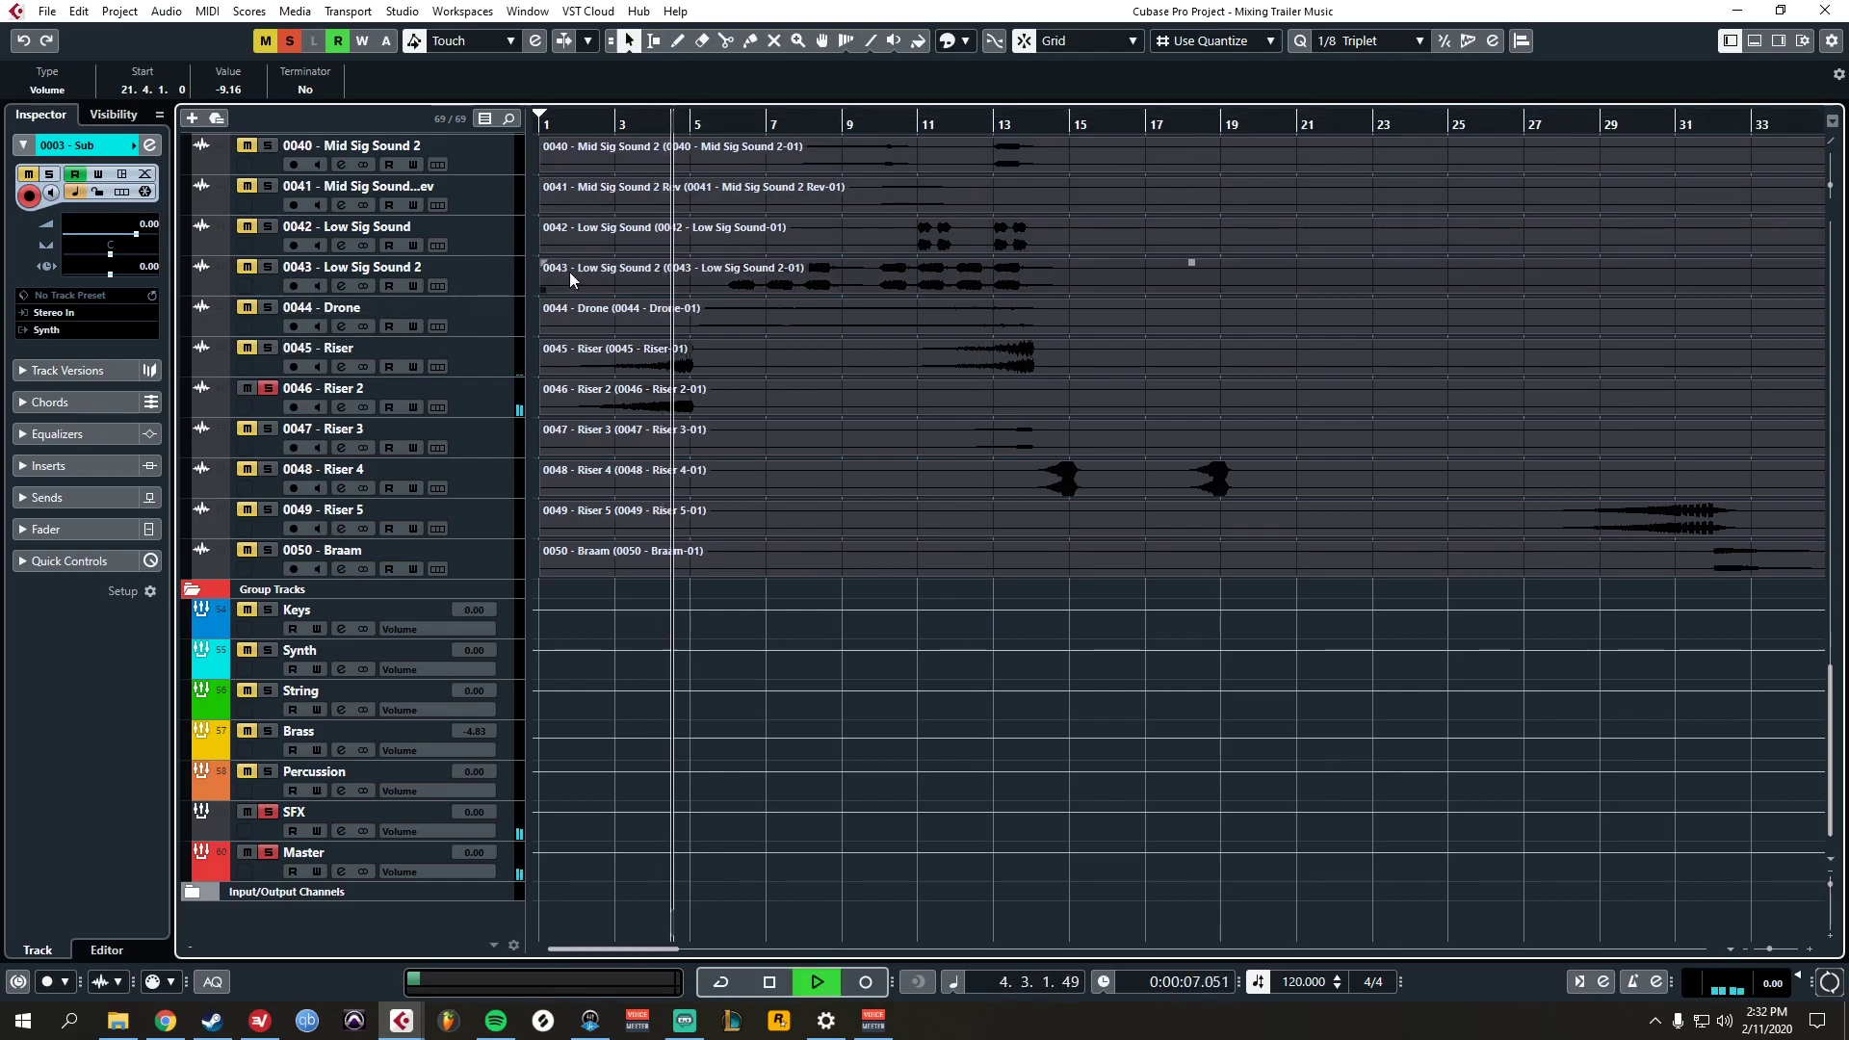
pyautogui.press('space')
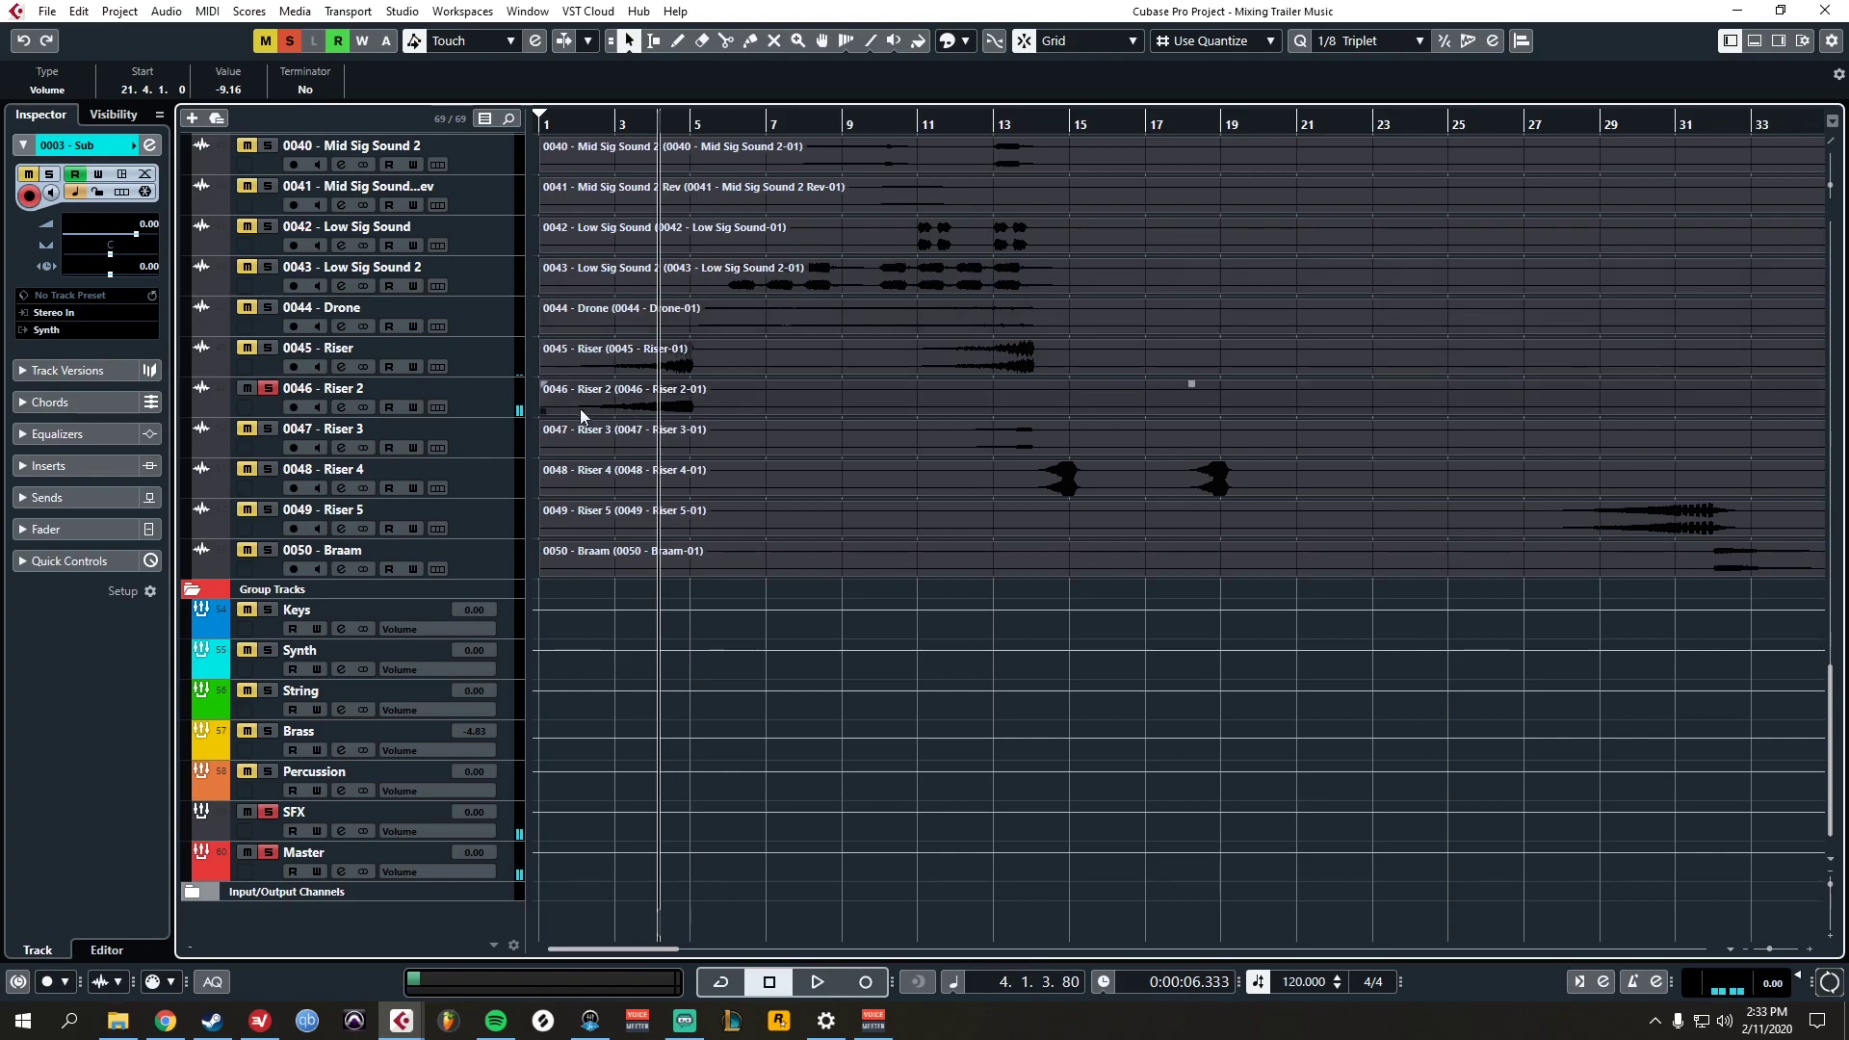
# - Split the Riser 2 clip just after its swell past bar 5 and delete the empty remainder
pyautogui.keyDown('alt'); pyautogui.click(719, 406); pyautogui.keyUp('alt')
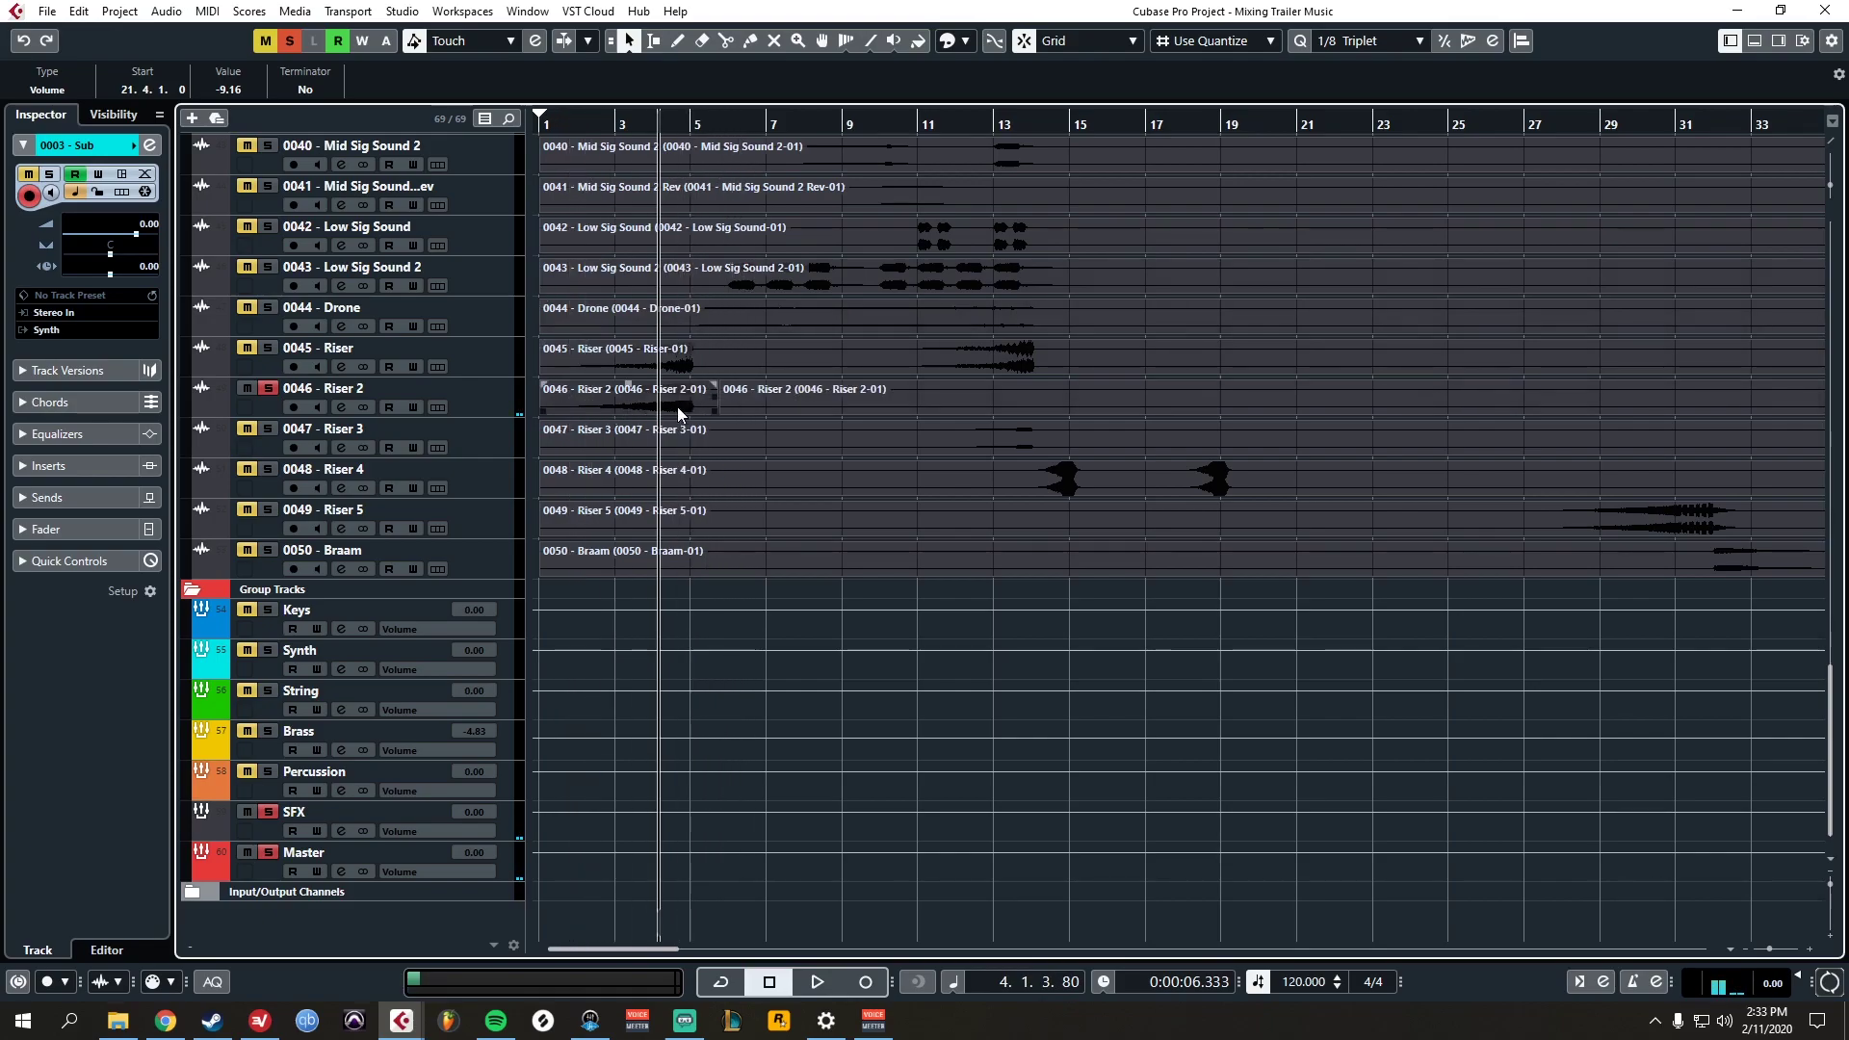
pyautogui.moveTo(725, 411); pyautogui.dragTo(1325, 411)
pyautogui.scroll(-8, 562, 358)
pyautogui.scroll(4, 562, 358)
pyautogui.press('Delete')
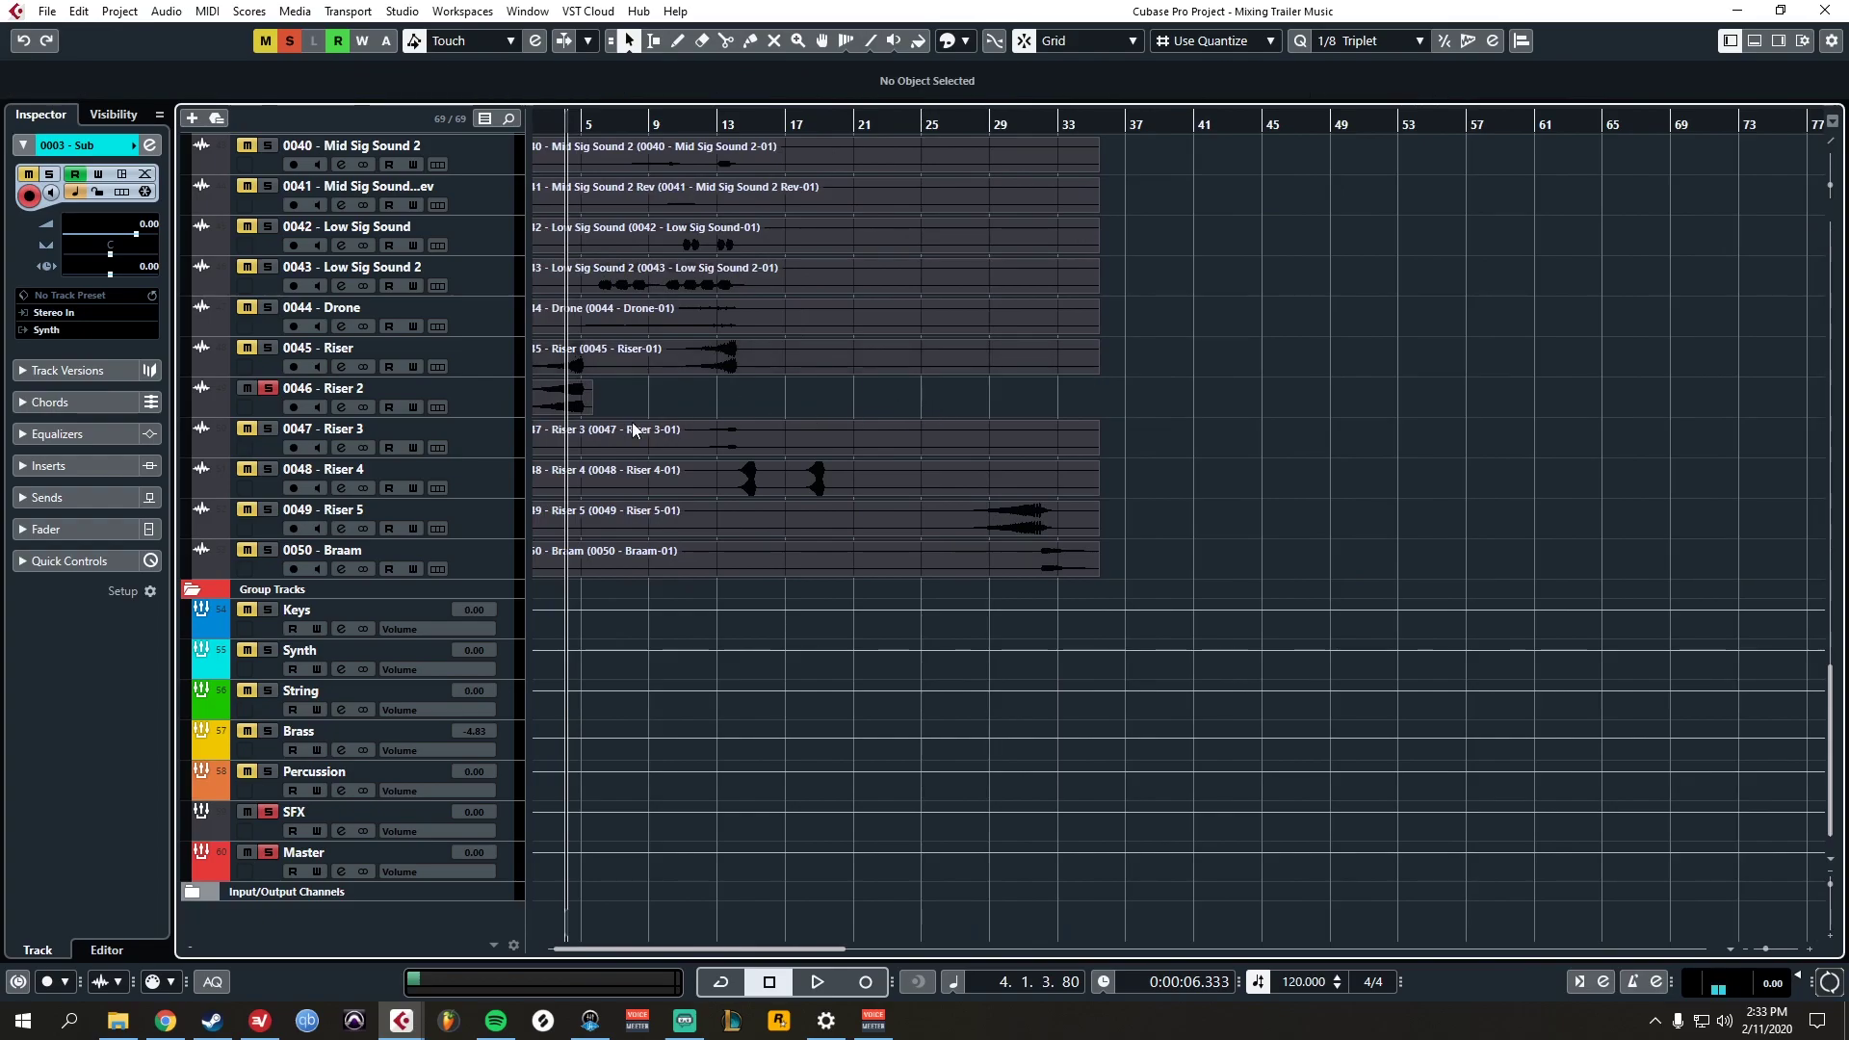
# - Copy the short Riser 2 clip to 14.2.2.40 and place the playhead at 22.3, where the Bass Synth stops
pyautogui.moveTo(556, 395); pyautogui.dragTo(784, 403)
pyautogui.scroll(15, 780, 406)
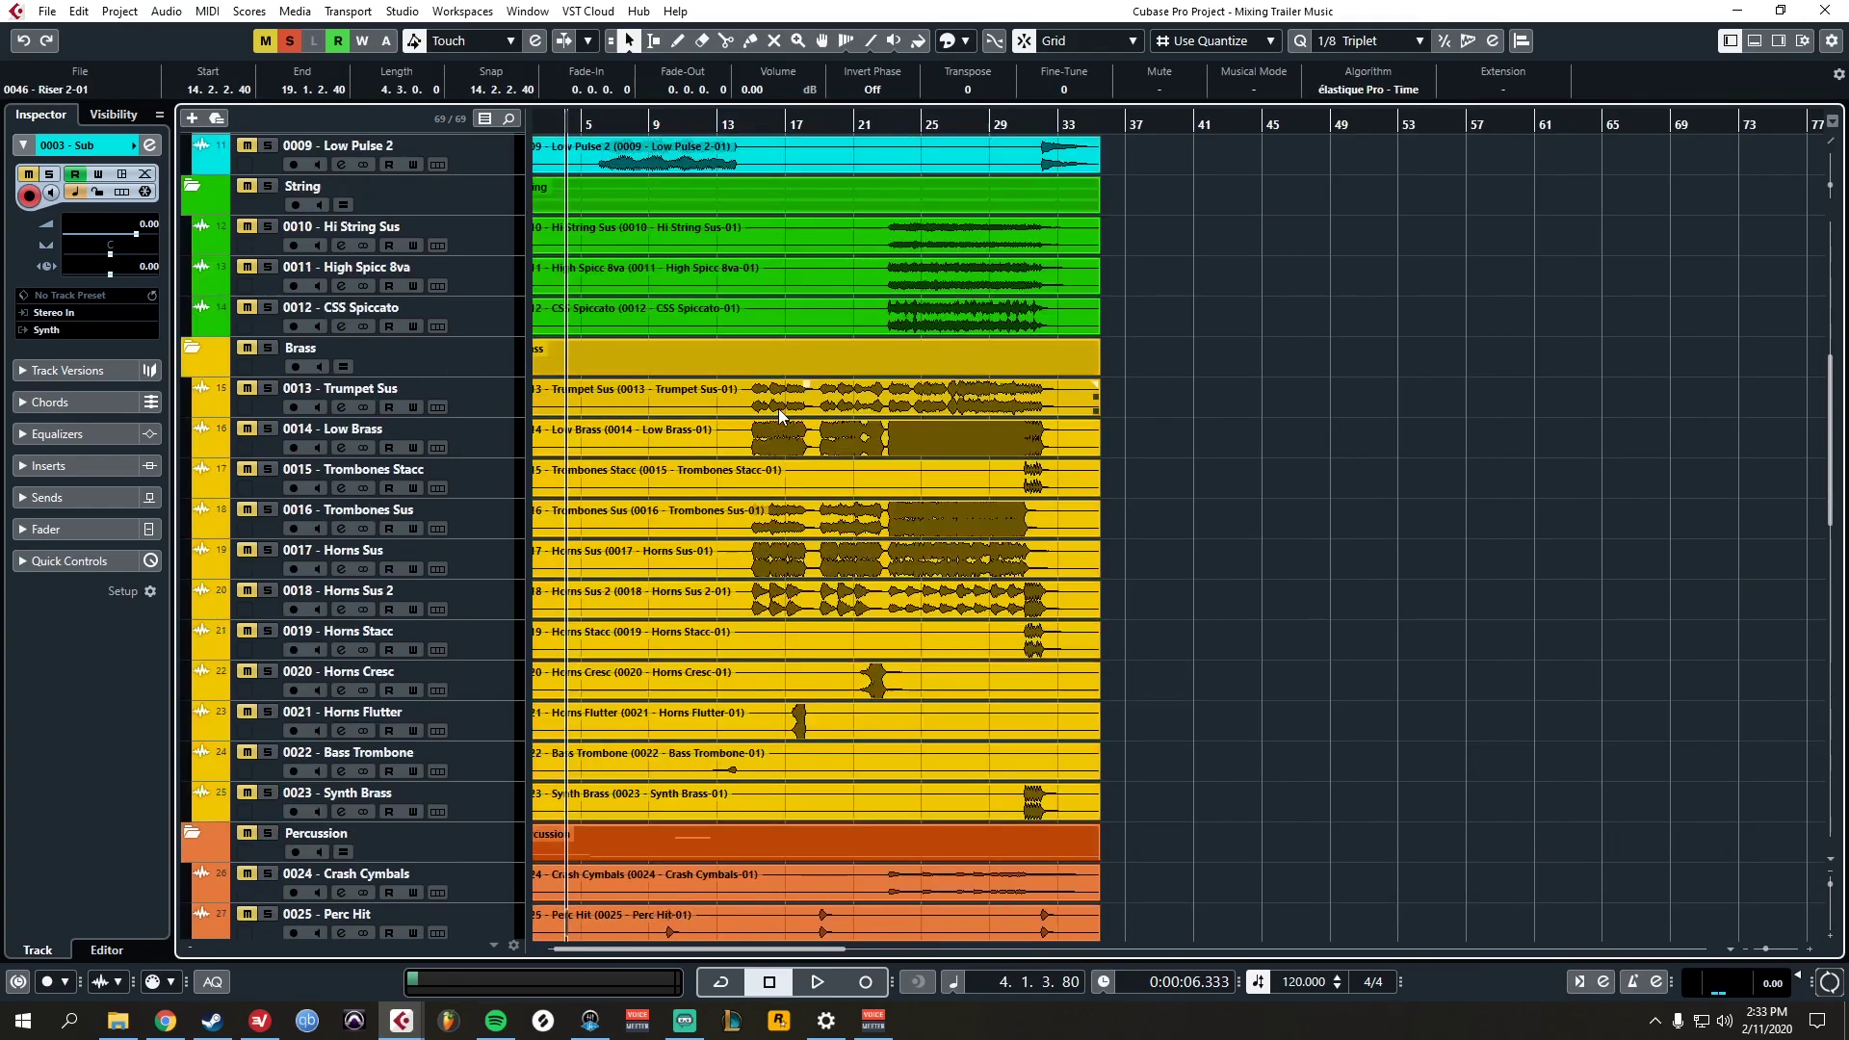
pyautogui.scroll(5, 761, 410)
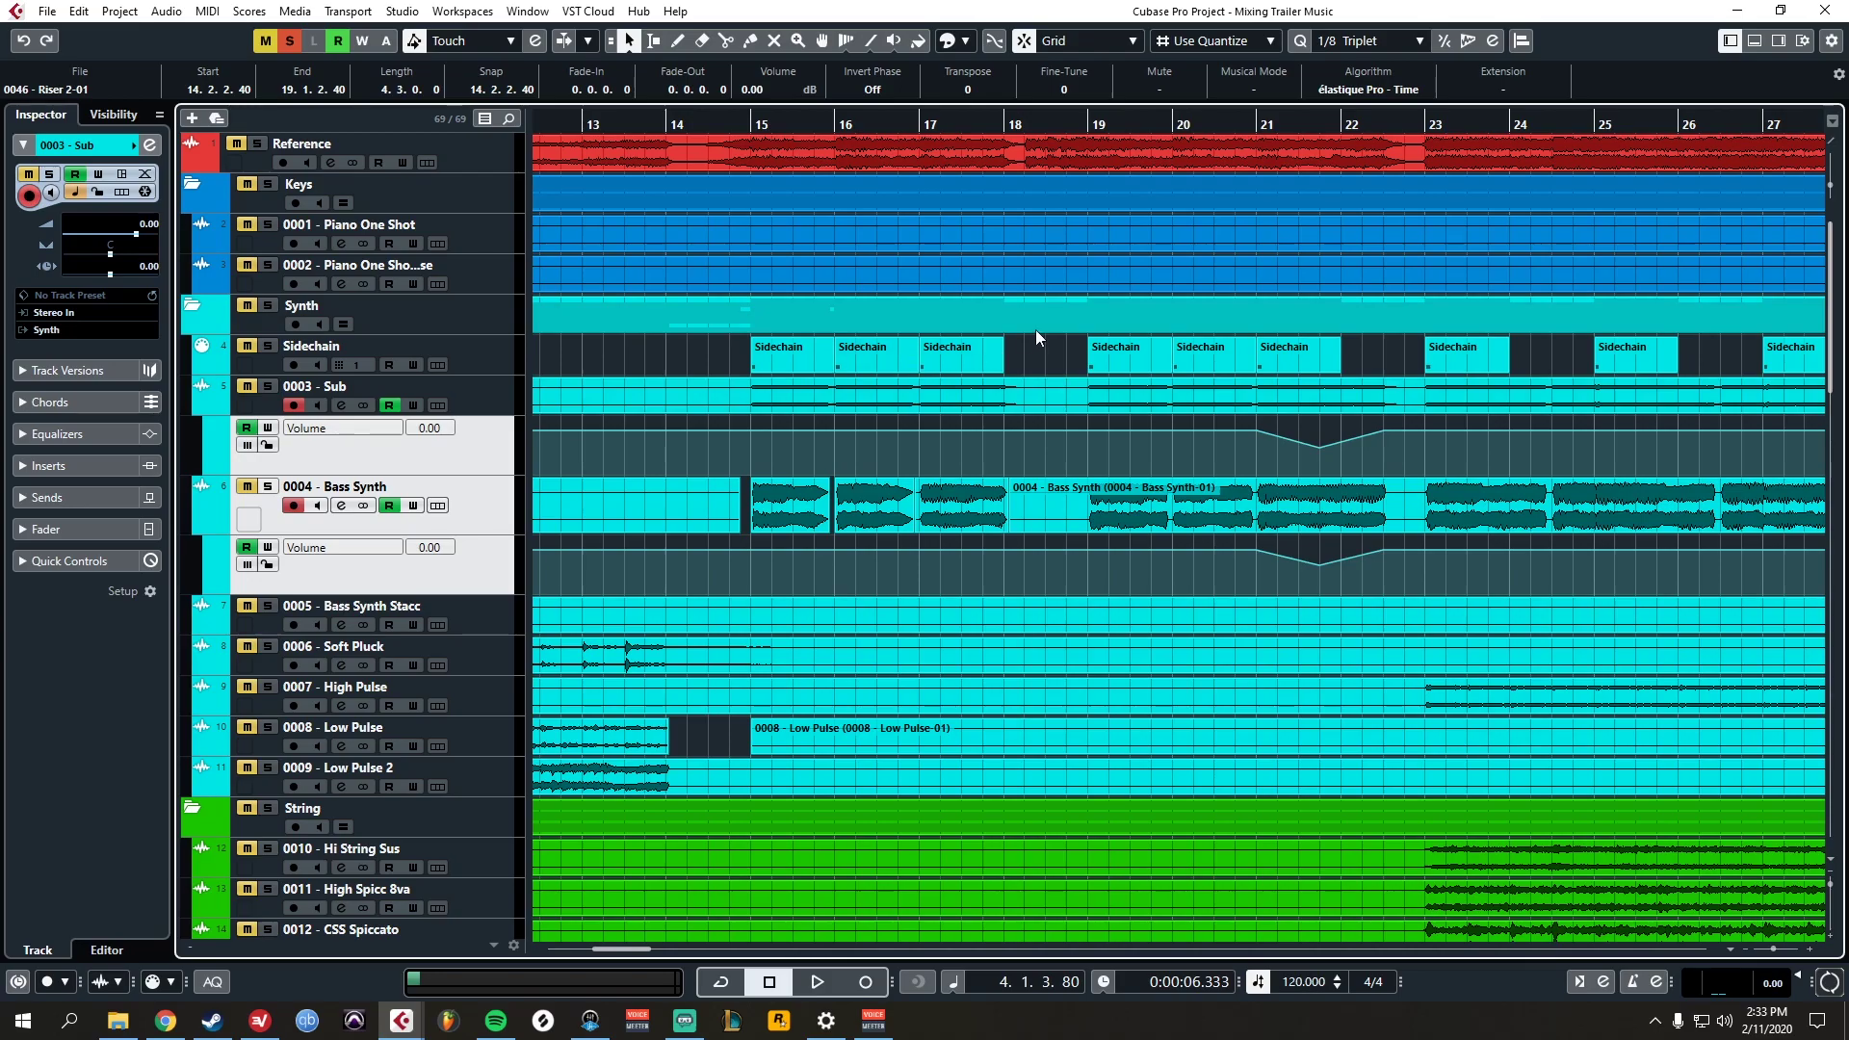
pyautogui.scroll(-5, 956, 344)
pyautogui.scroll(5, 1006, 366)
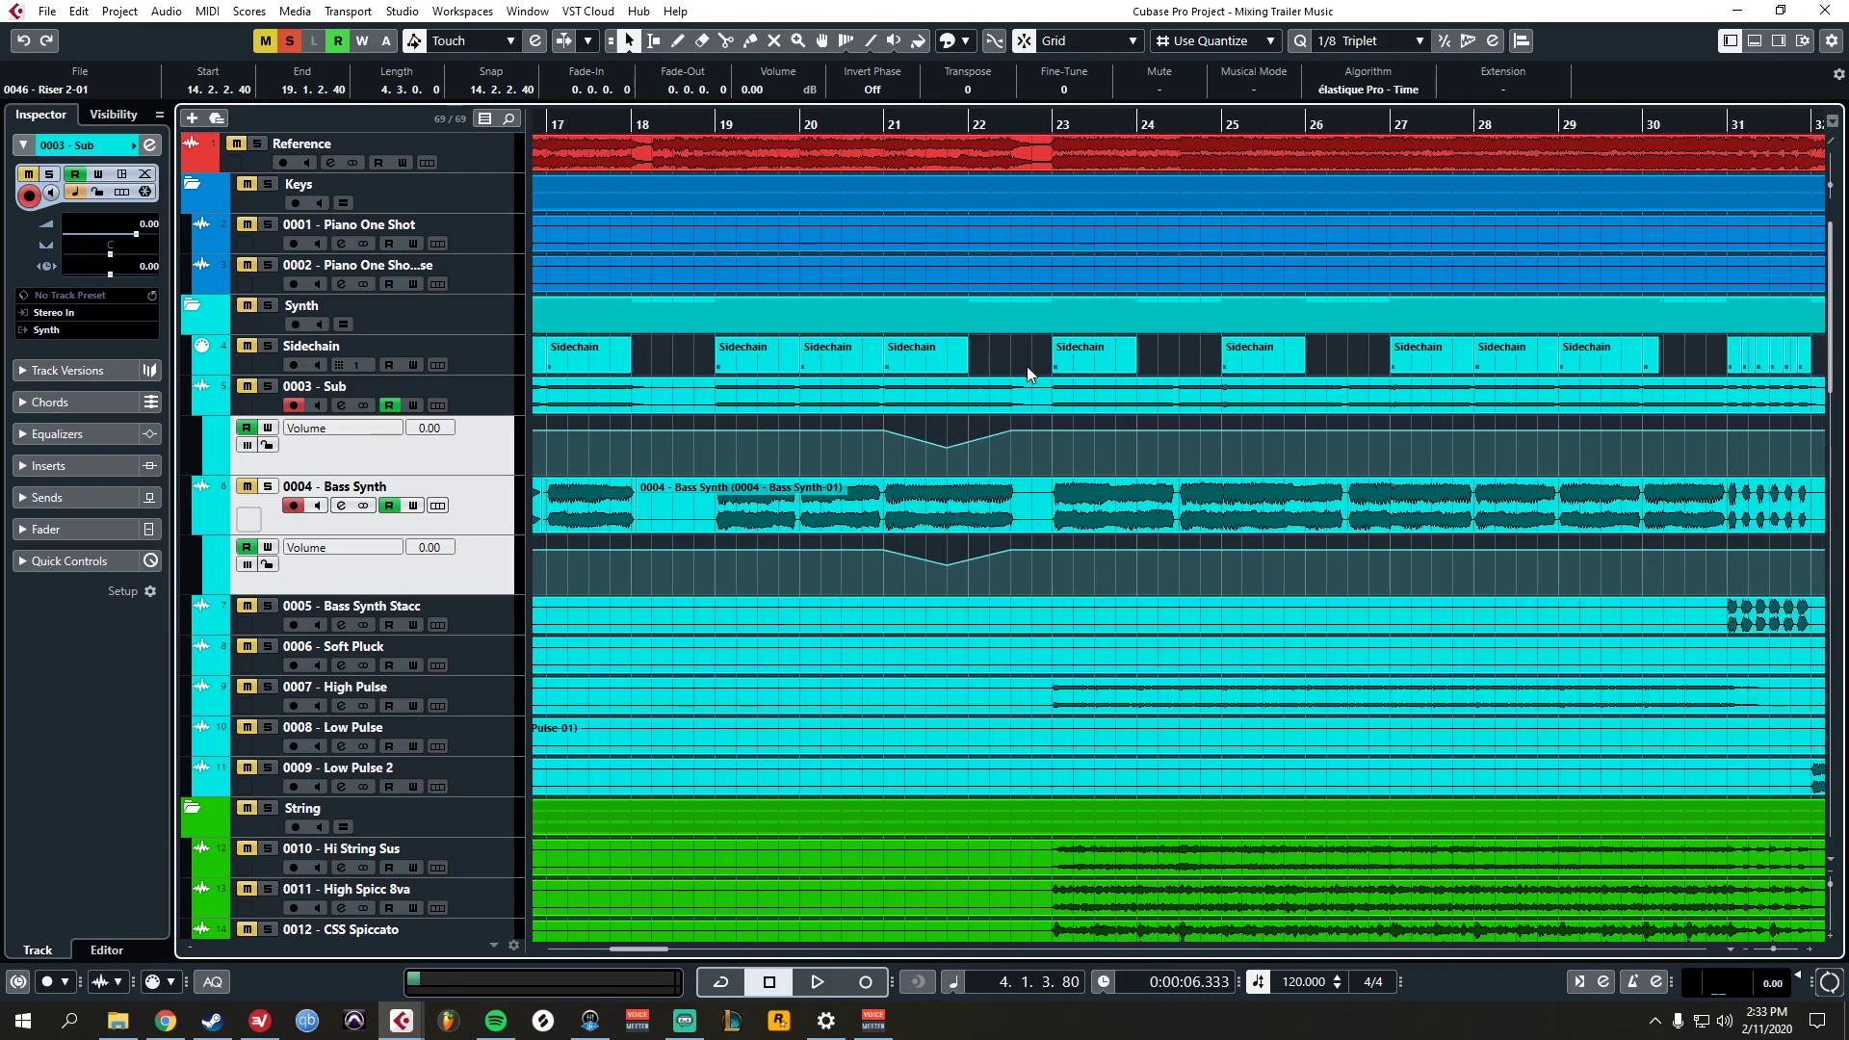
pyautogui.scroll(4, 1026, 366)
pyautogui.click(986, 122)
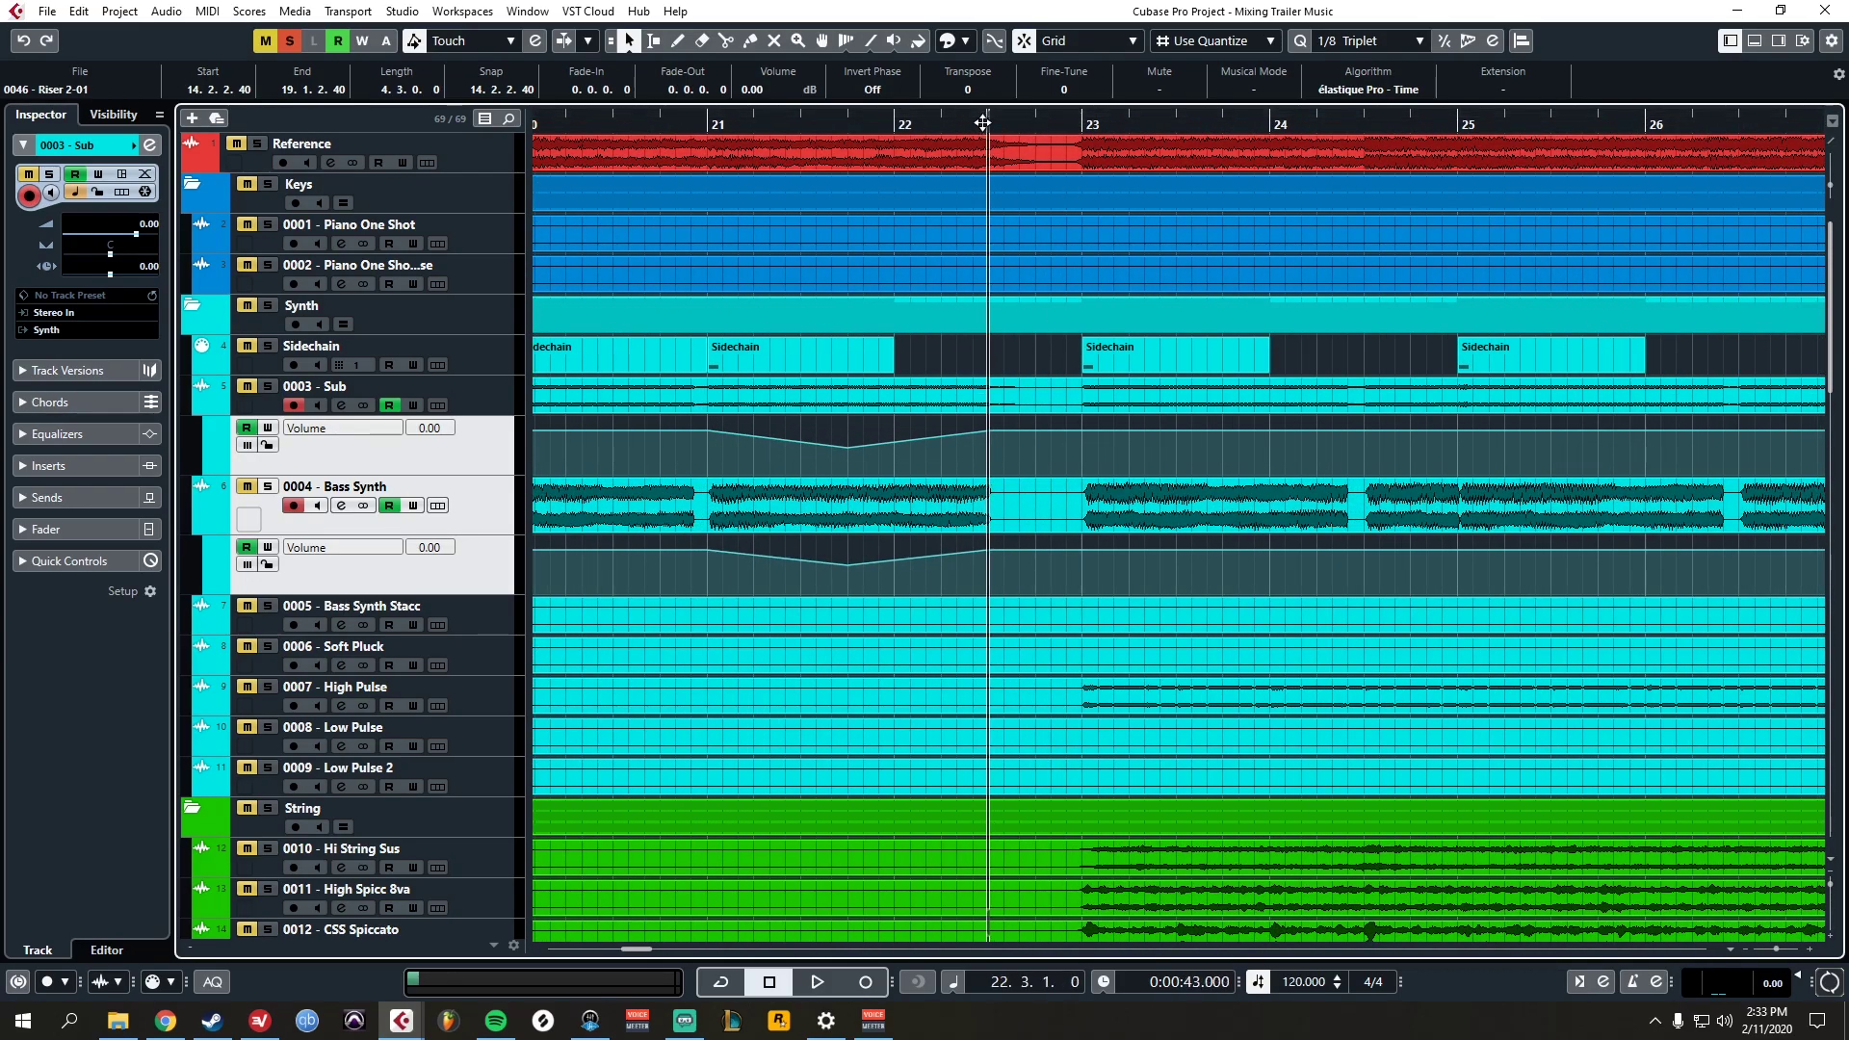
# - Move the copied Riser 2 clip to start at 18.3.1 so its swell peaks at the playhead
pyautogui.scroll(-15, 977, 621)
pyautogui.scroll(-5, 948, 472)
pyautogui.scroll(2, 833, 419)
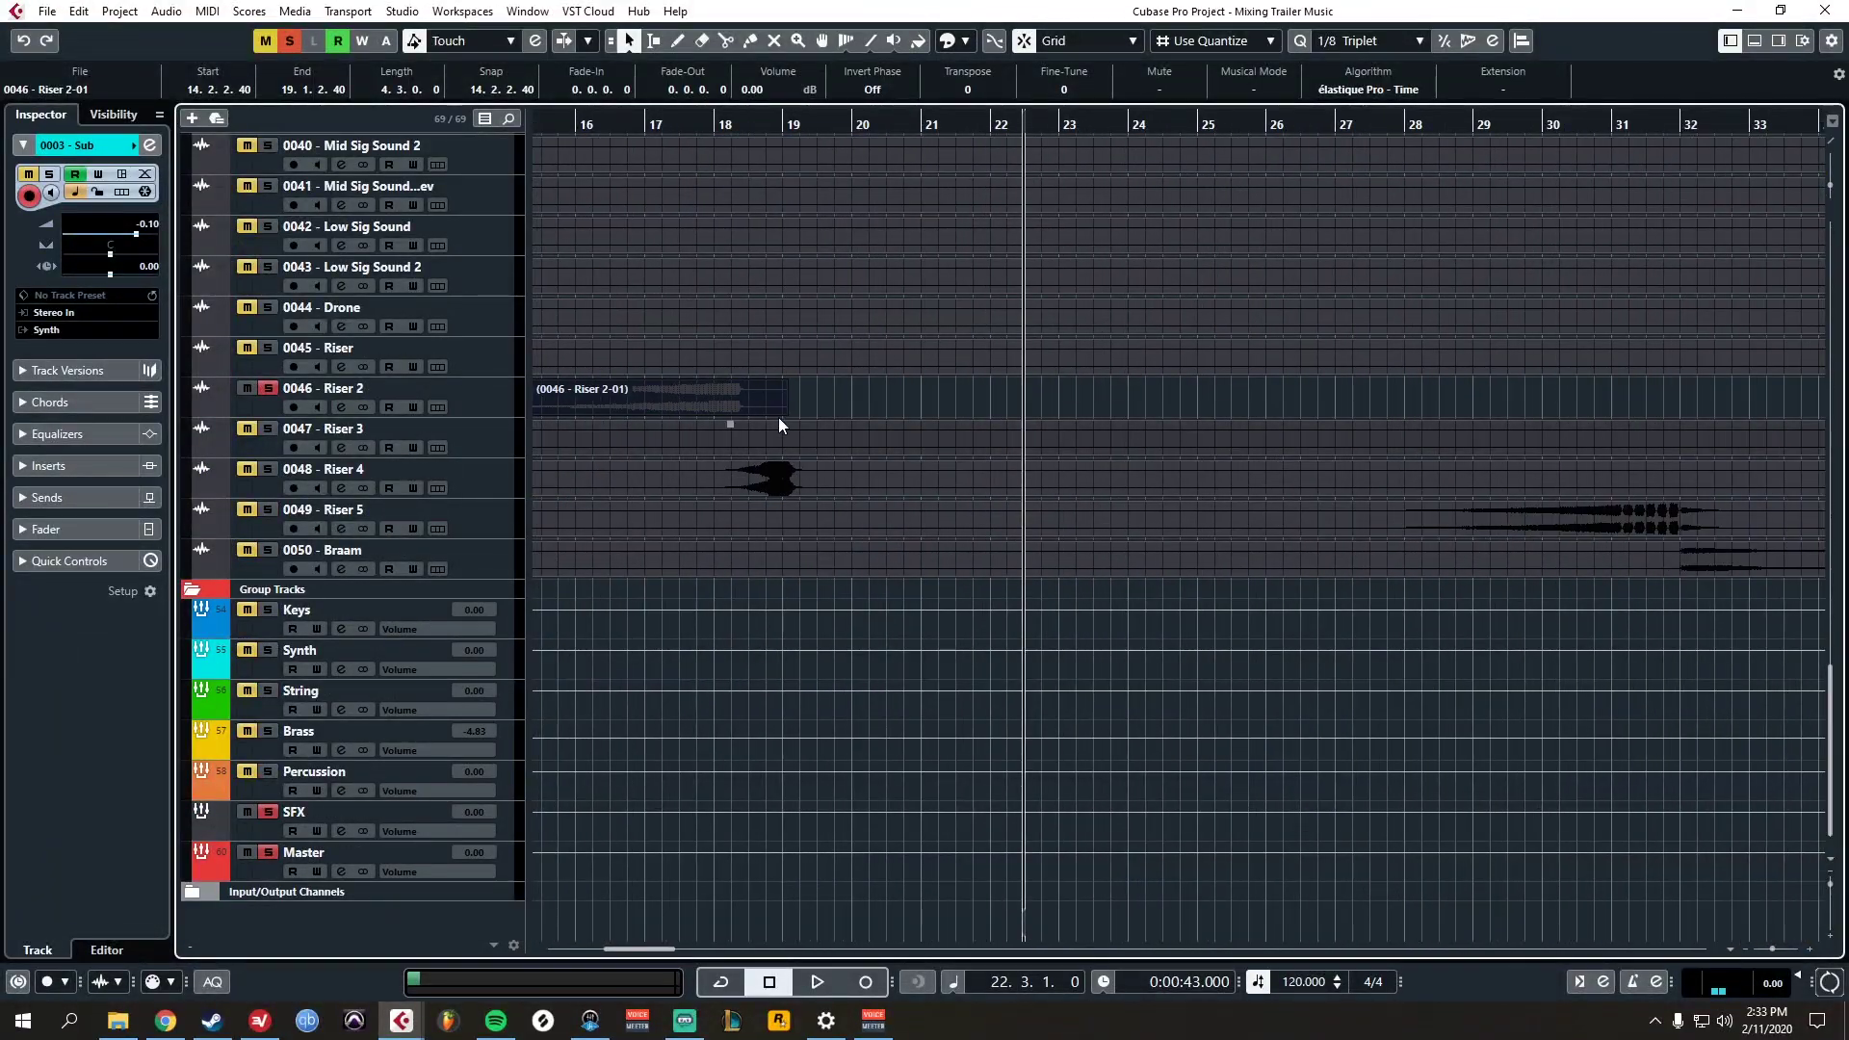
pyautogui.moveTo(795, 397); pyautogui.dragTo(1012, 398)
pyautogui.scroll(5, 1027, 403)
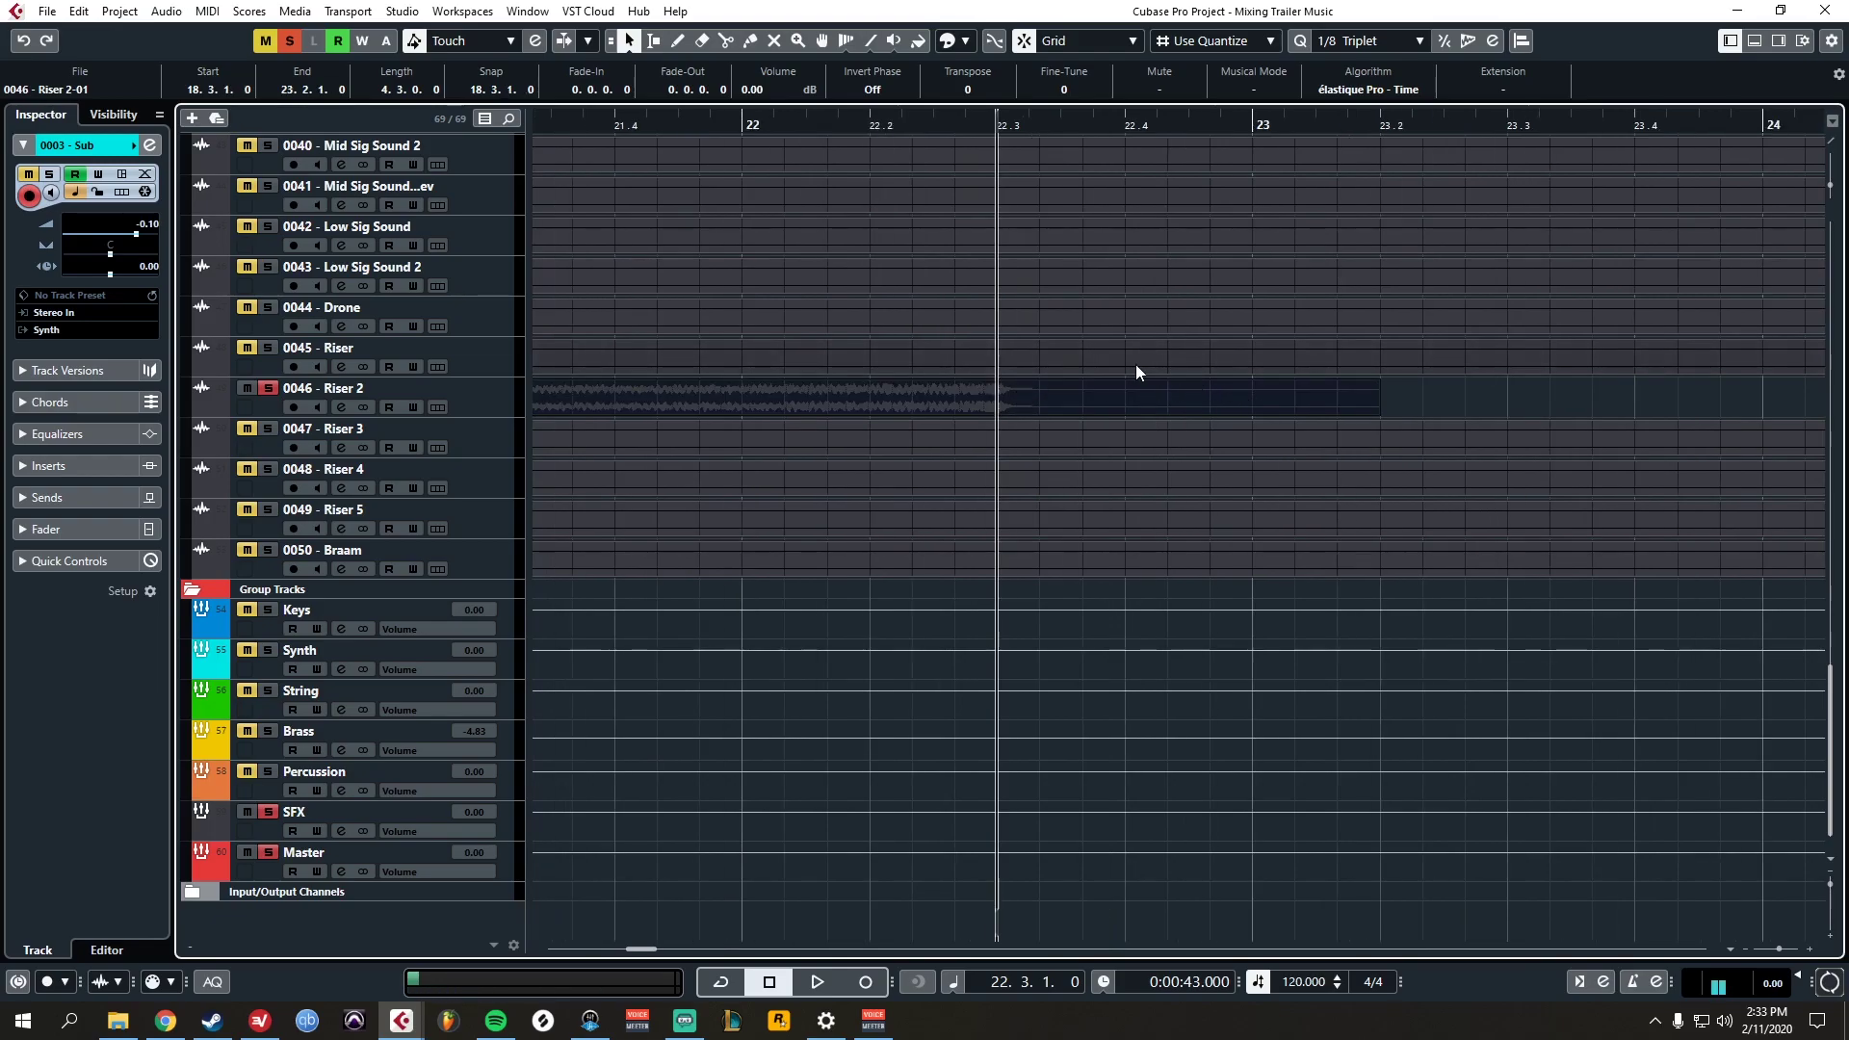
# - Trim the start of the copied Riser 2 clip to bar 21, matching the start of the bass volume dip
pyautogui.scroll(-5, 1138, 365)
pyautogui.scroll(3, 761, 384)
pyautogui.moveTo(702, 412); pyautogui.dragTo(1267, 405)
pyautogui.scroll(10, 1432, 403)
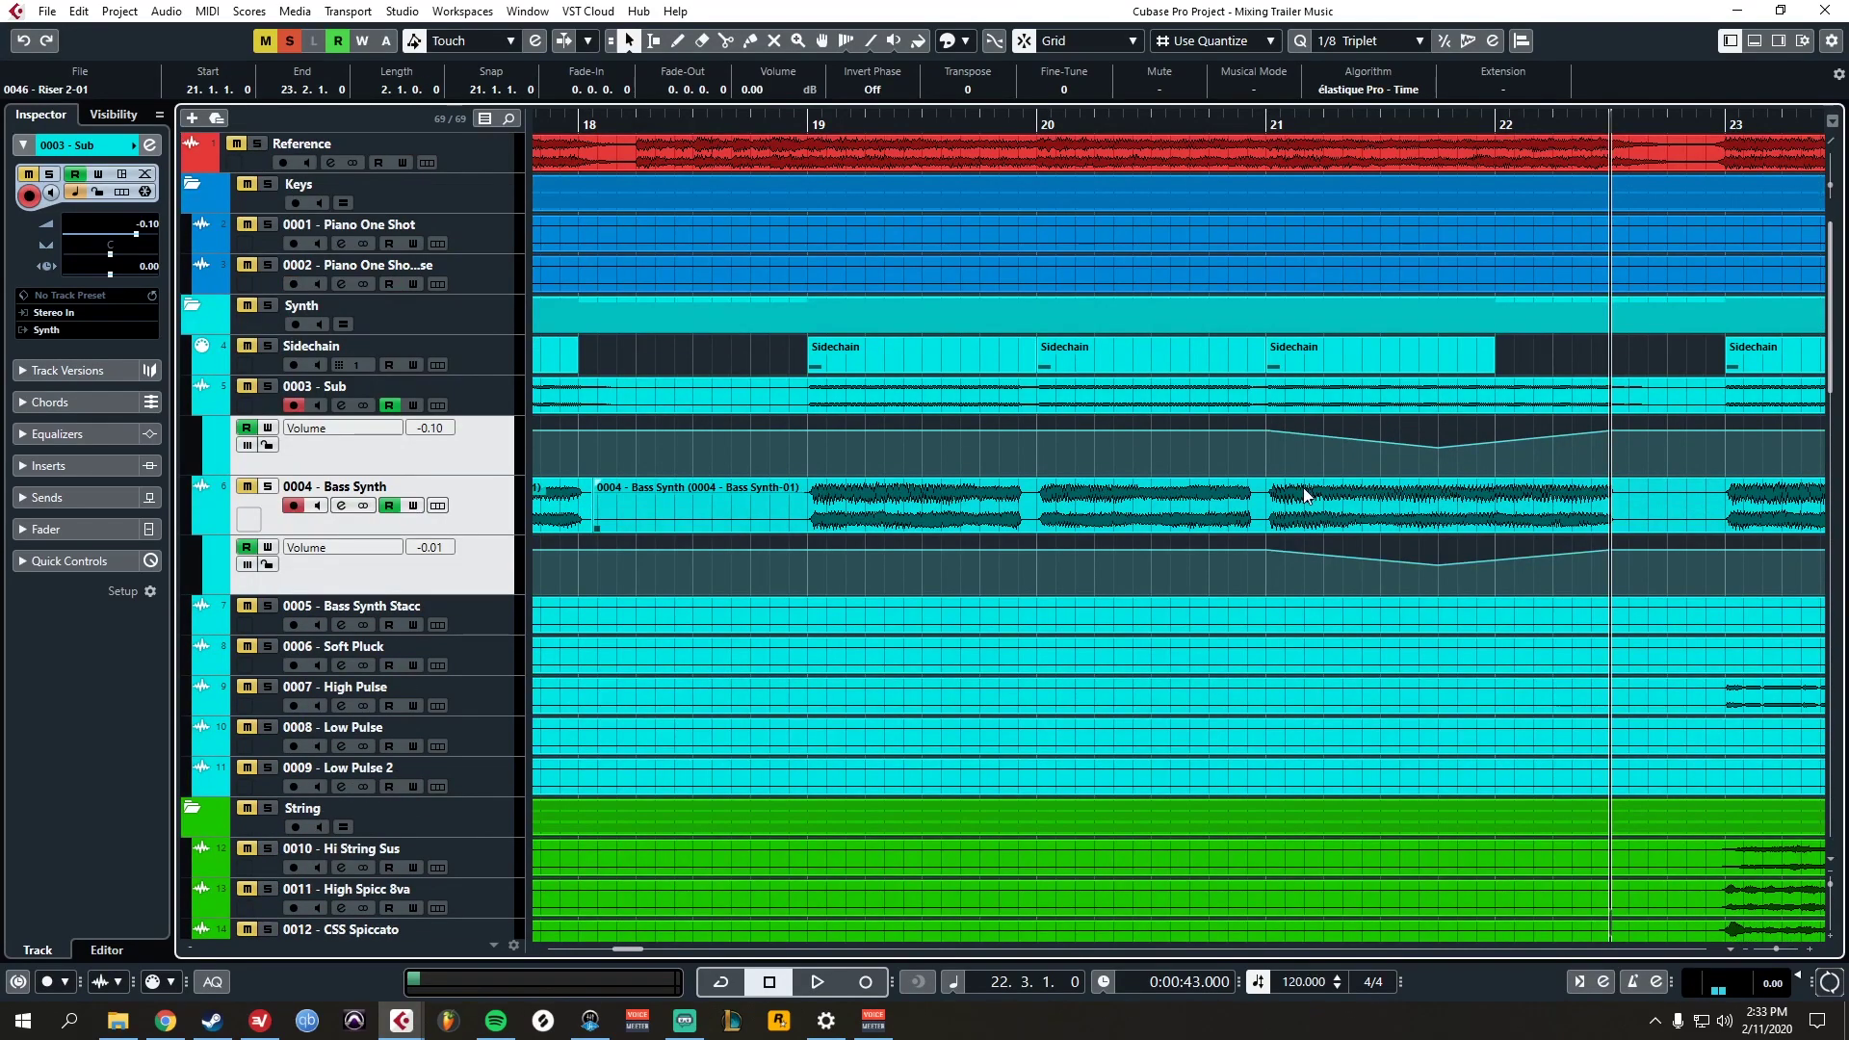
# - Enlarge the Riser 2 track and give the copied clip a fade-in of 1.1.3.71, ending near its peak
pyautogui.scroll(-15, 1279, 538)
pyautogui.scroll(2, 1286, 511)
pyautogui.hscroll(5, 1180, 484)
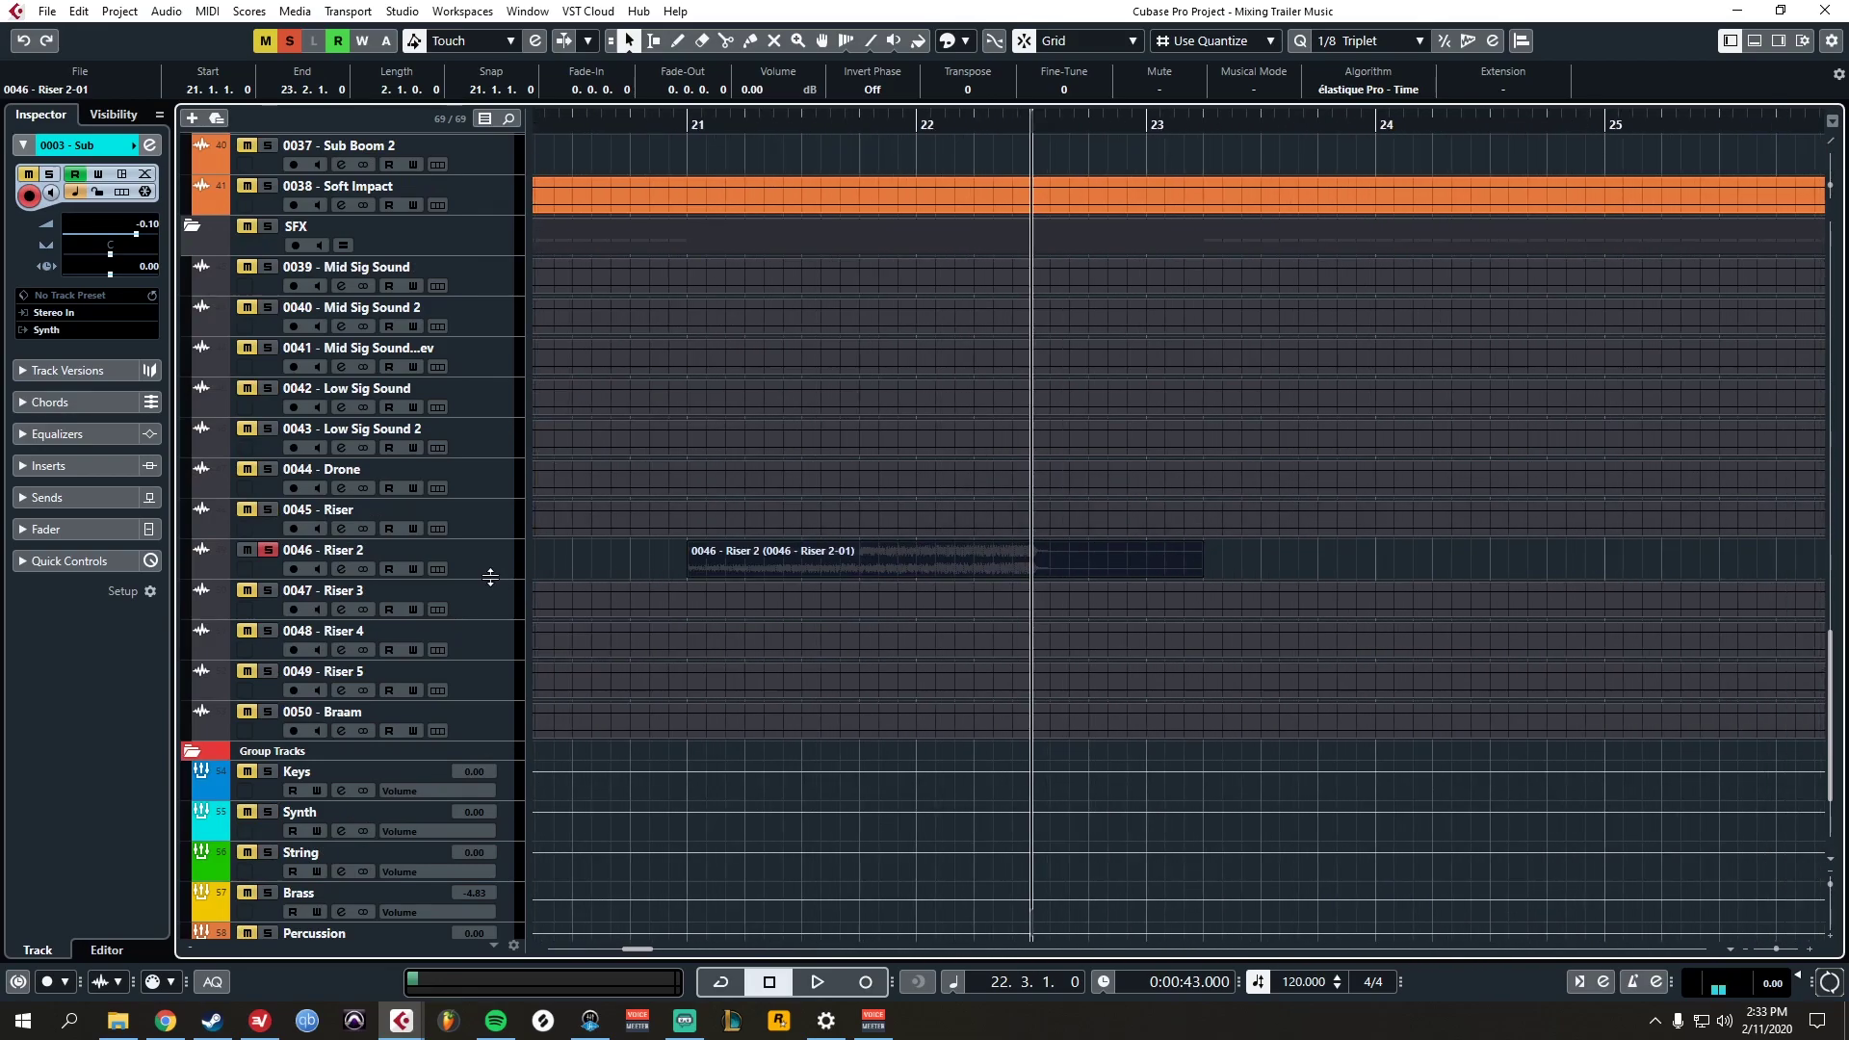
pyautogui.moveTo(491, 578); pyautogui.dragTo(518, 827)
pyautogui.moveTo(691, 546); pyautogui.dragTo(1030, 434)
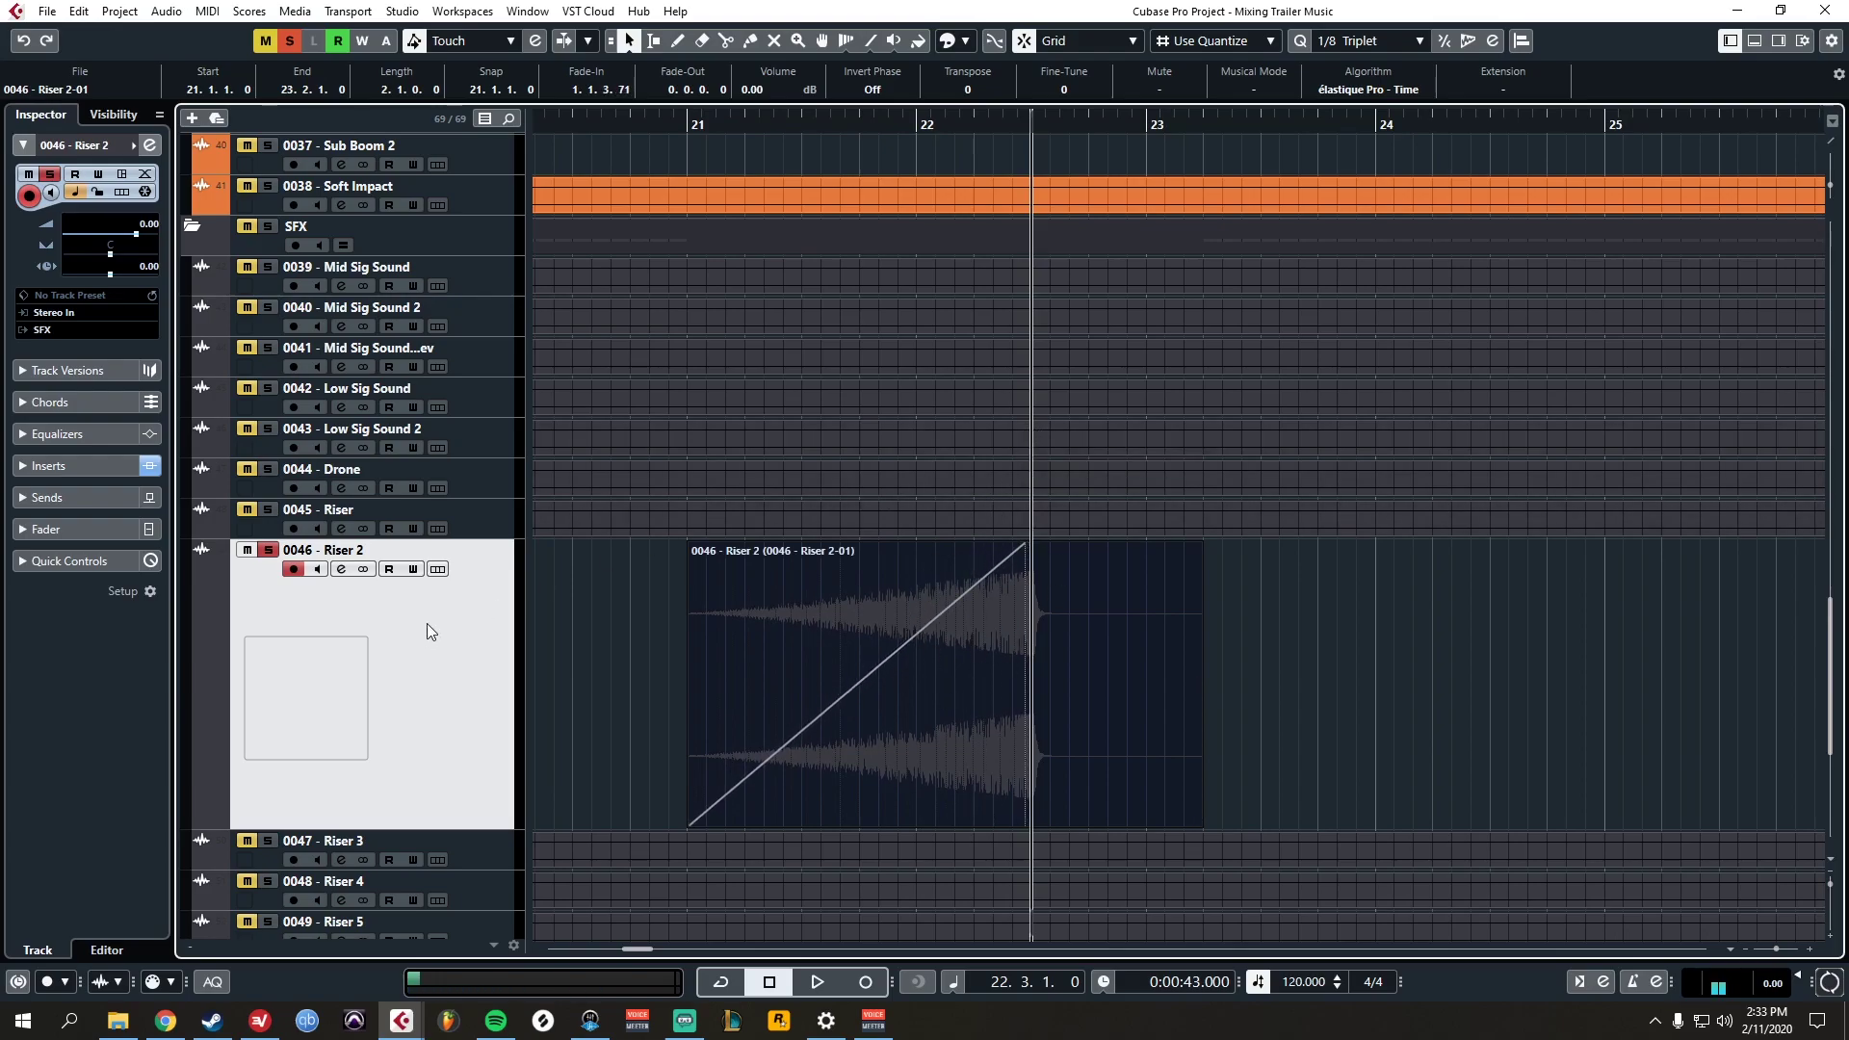
# - Reduce the Riser 2 track to normal height and turn off its solo
pyautogui.scroll(-8, 872, 531)
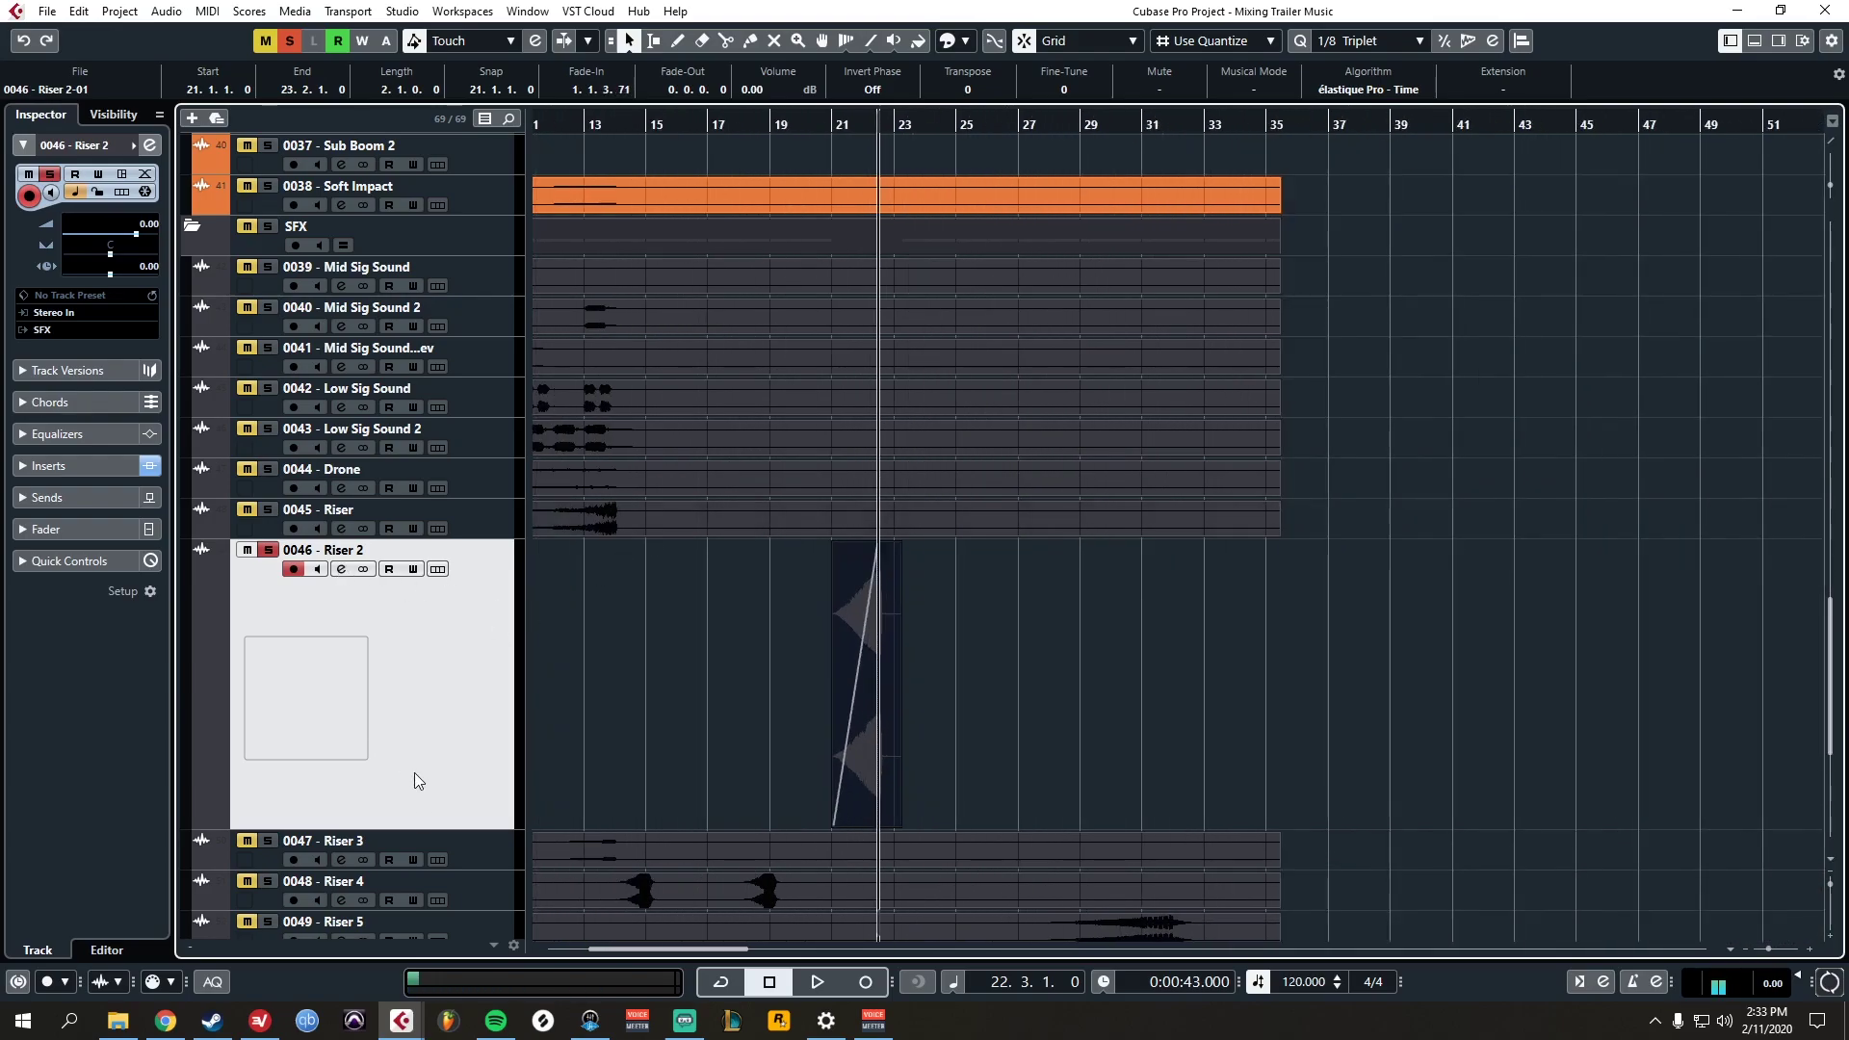
pyautogui.scroll(-4, 761, 638)
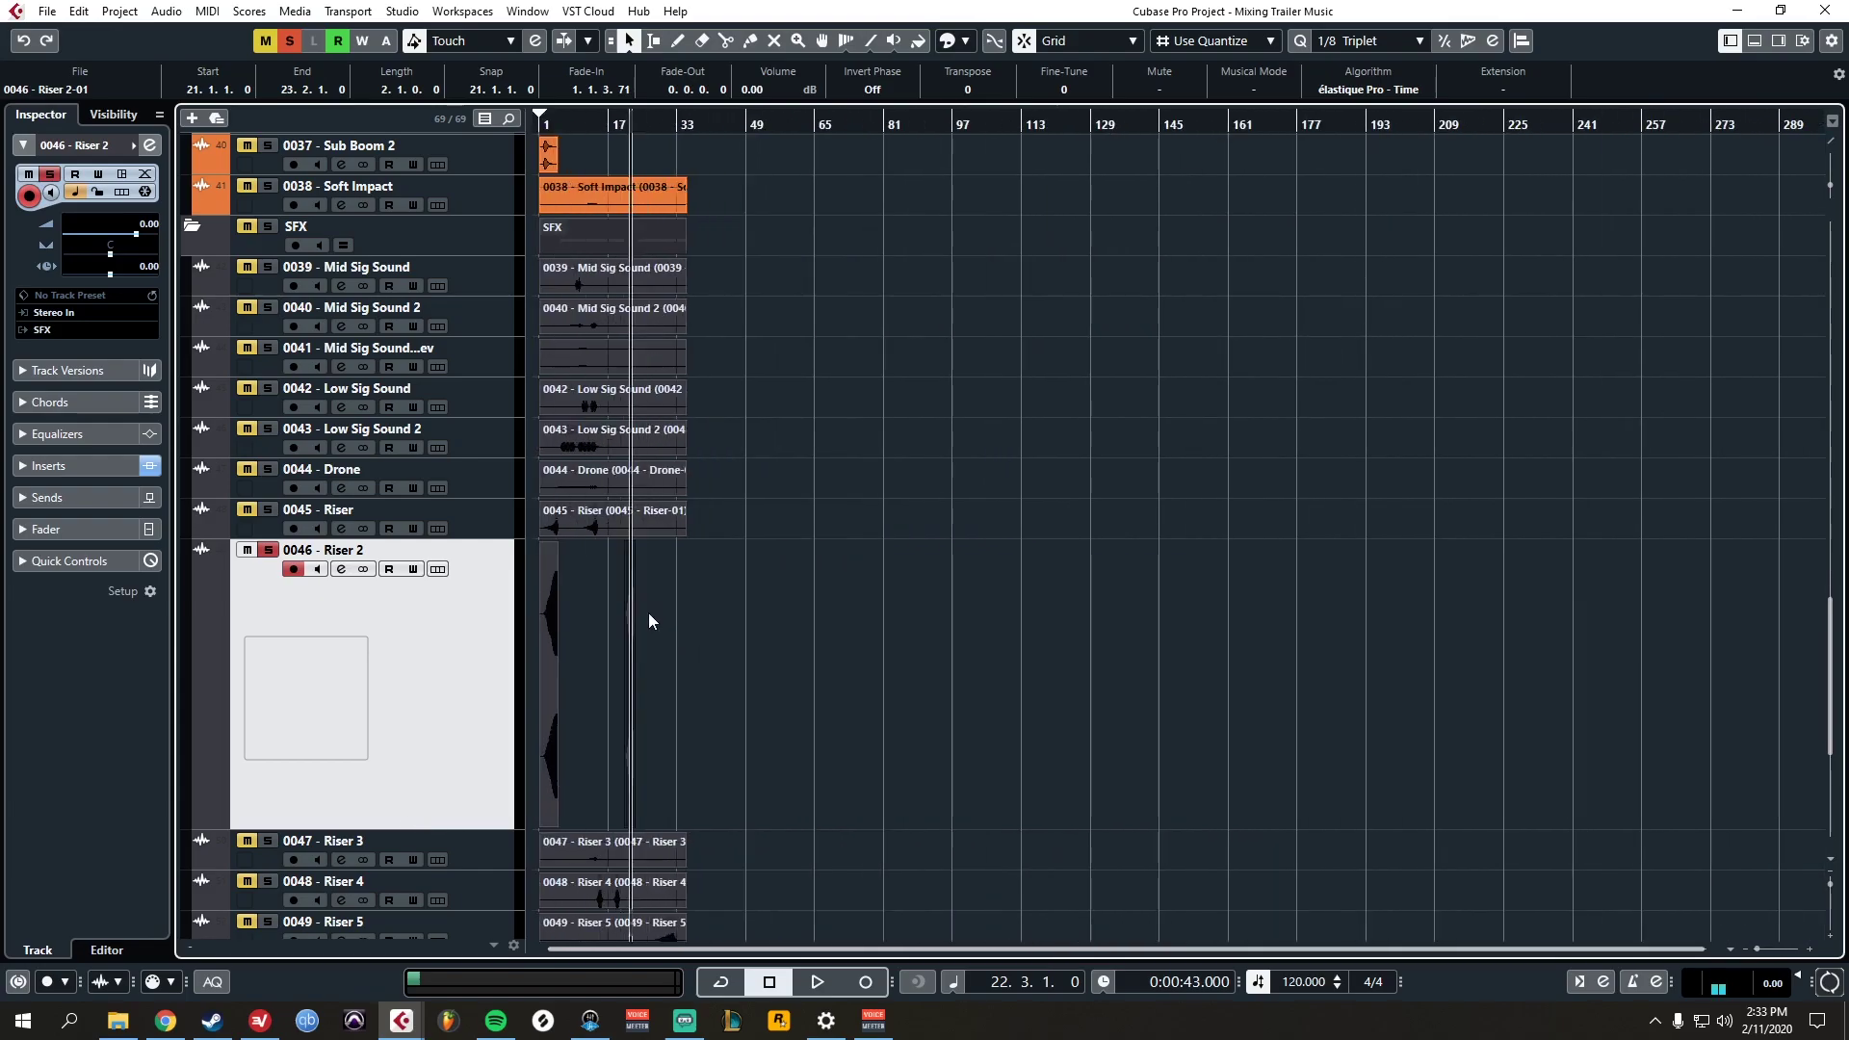
pyautogui.moveTo(405, 829); pyautogui.dragTo(390, 578)
pyautogui.click(268, 550)
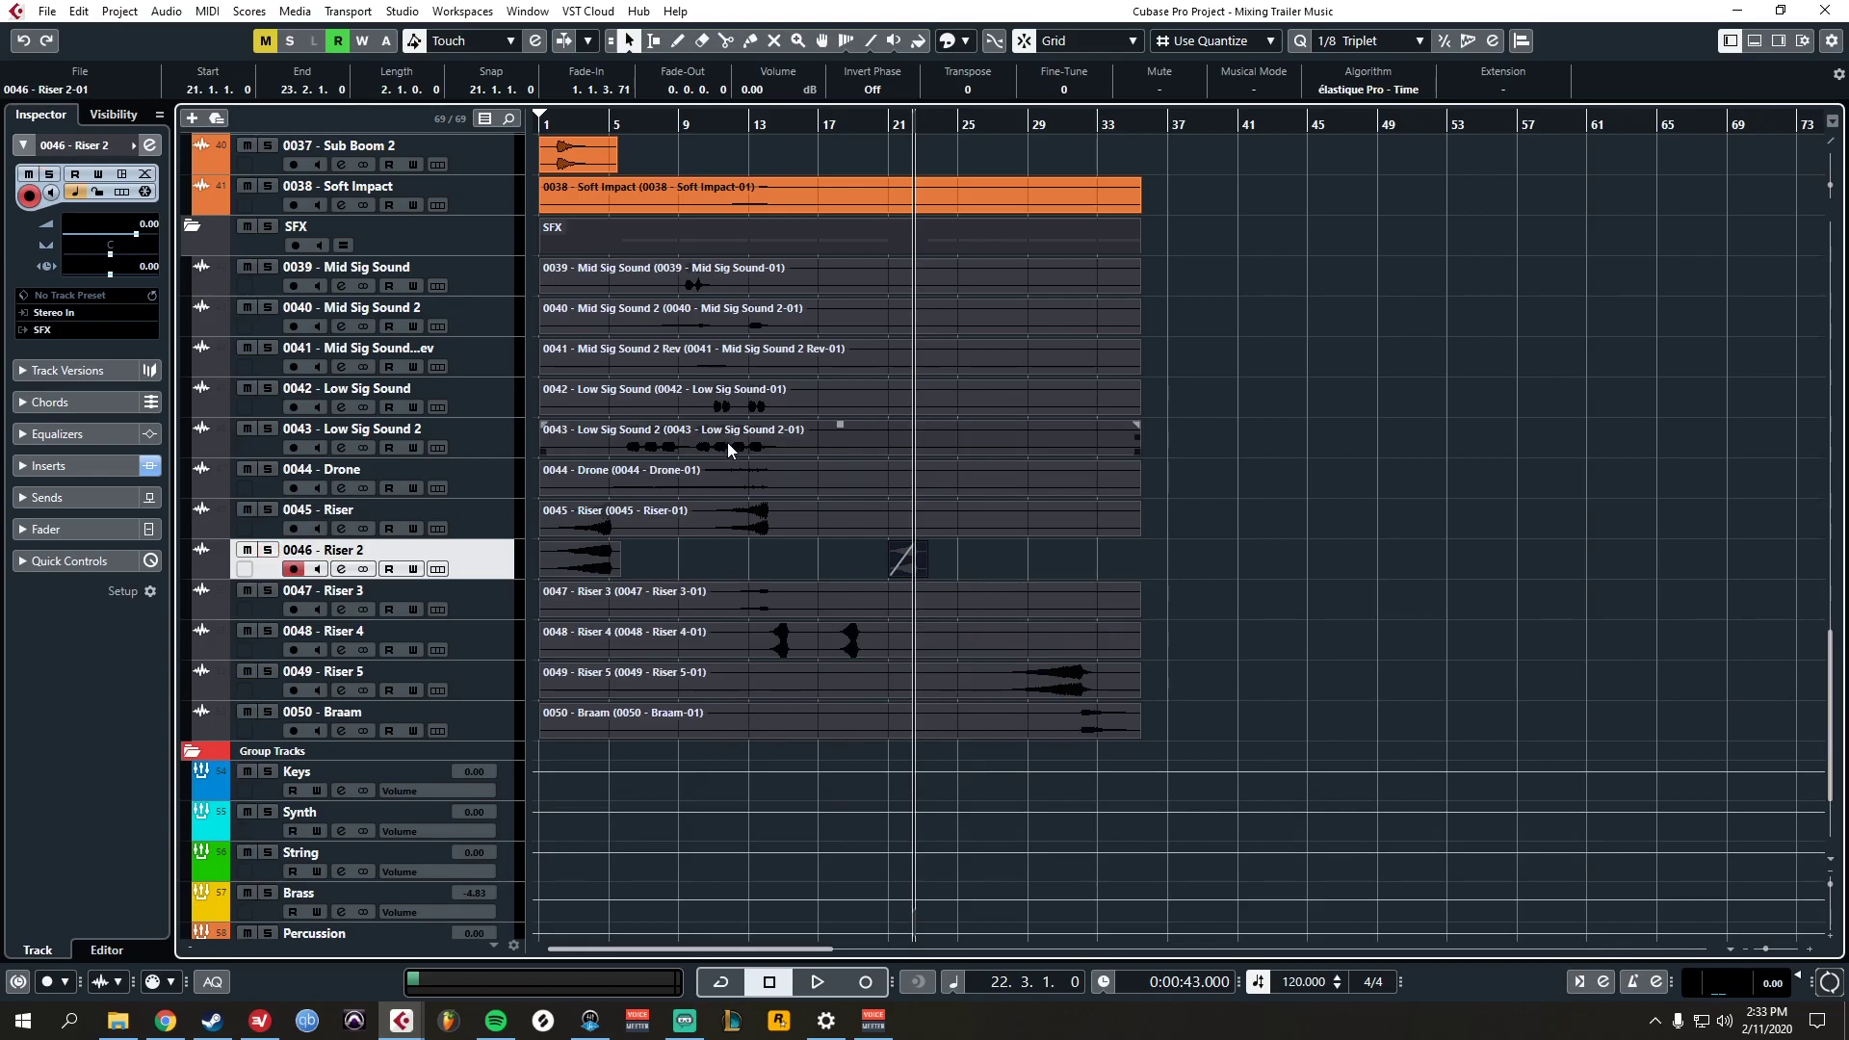
# - Play the full mix from 17.4.3 past bar 22 to hear the new riser in context
pyautogui.click(857, 126)
pyautogui.scroll(6, 836, 221)
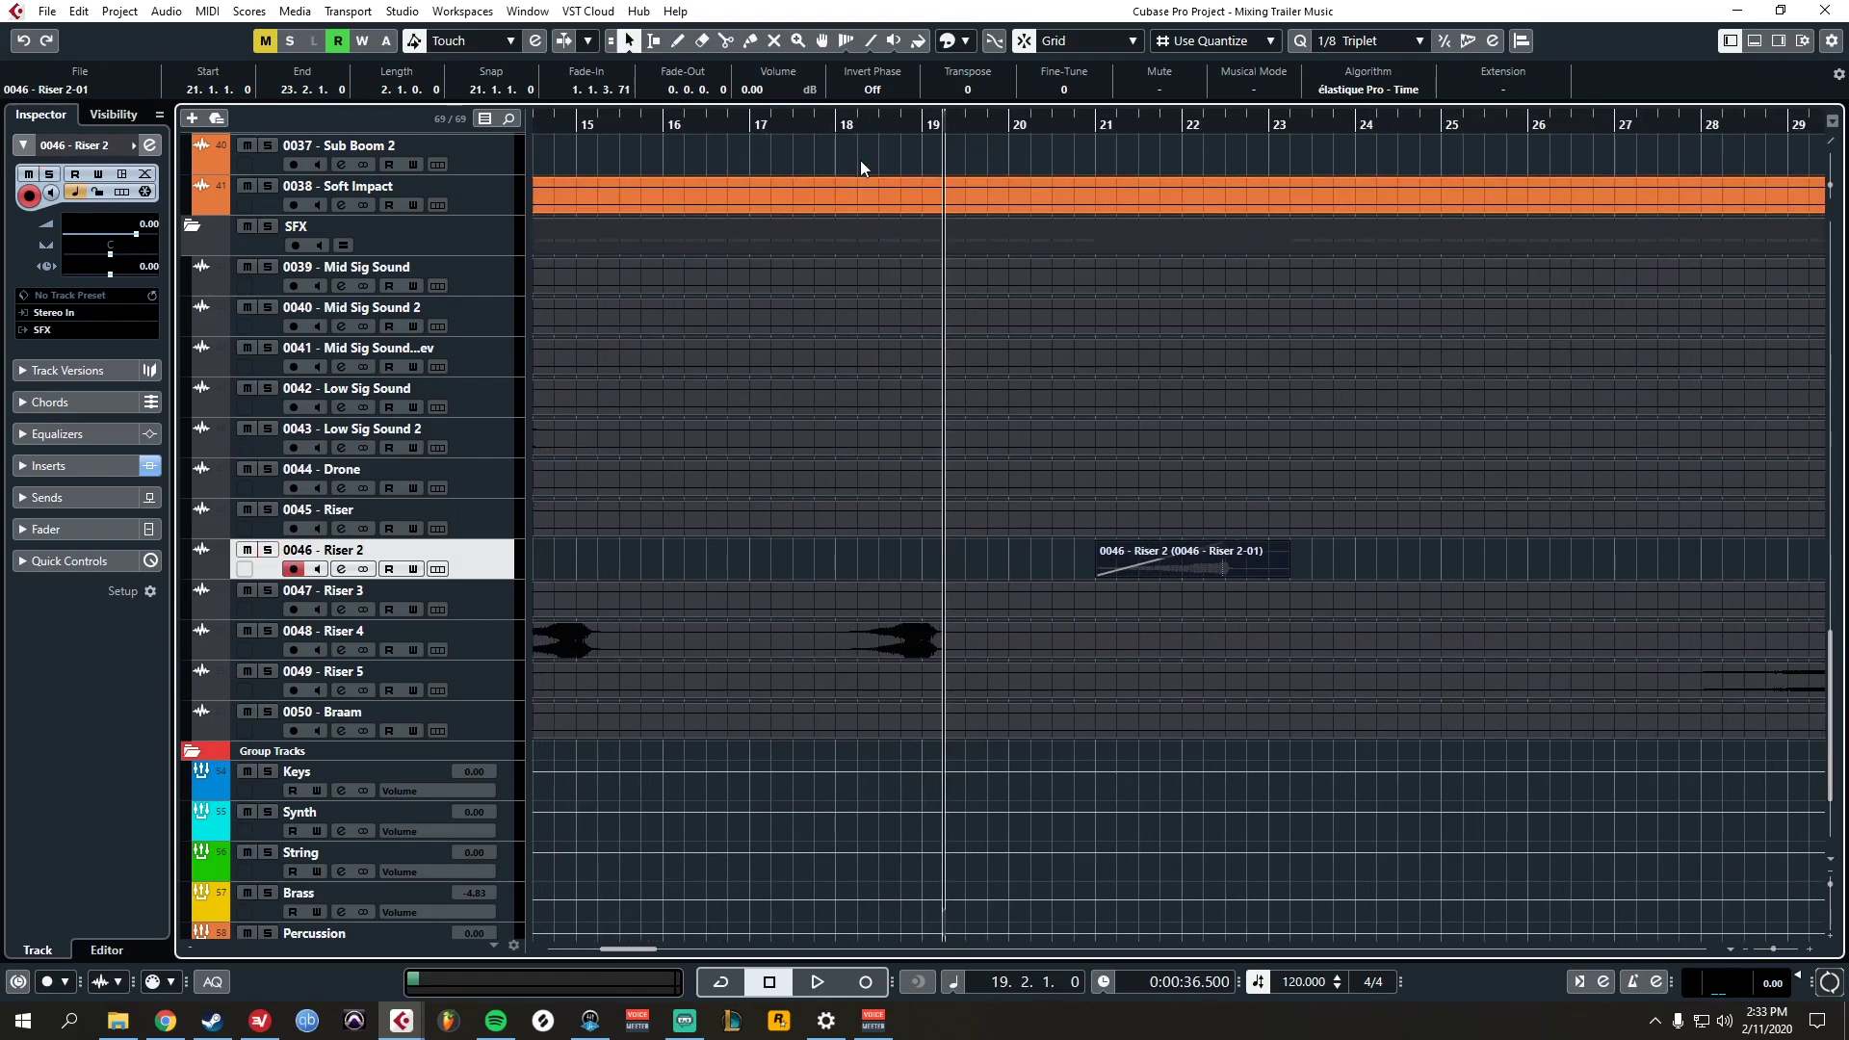
pyautogui.click(831, 127)
pyautogui.press('space')
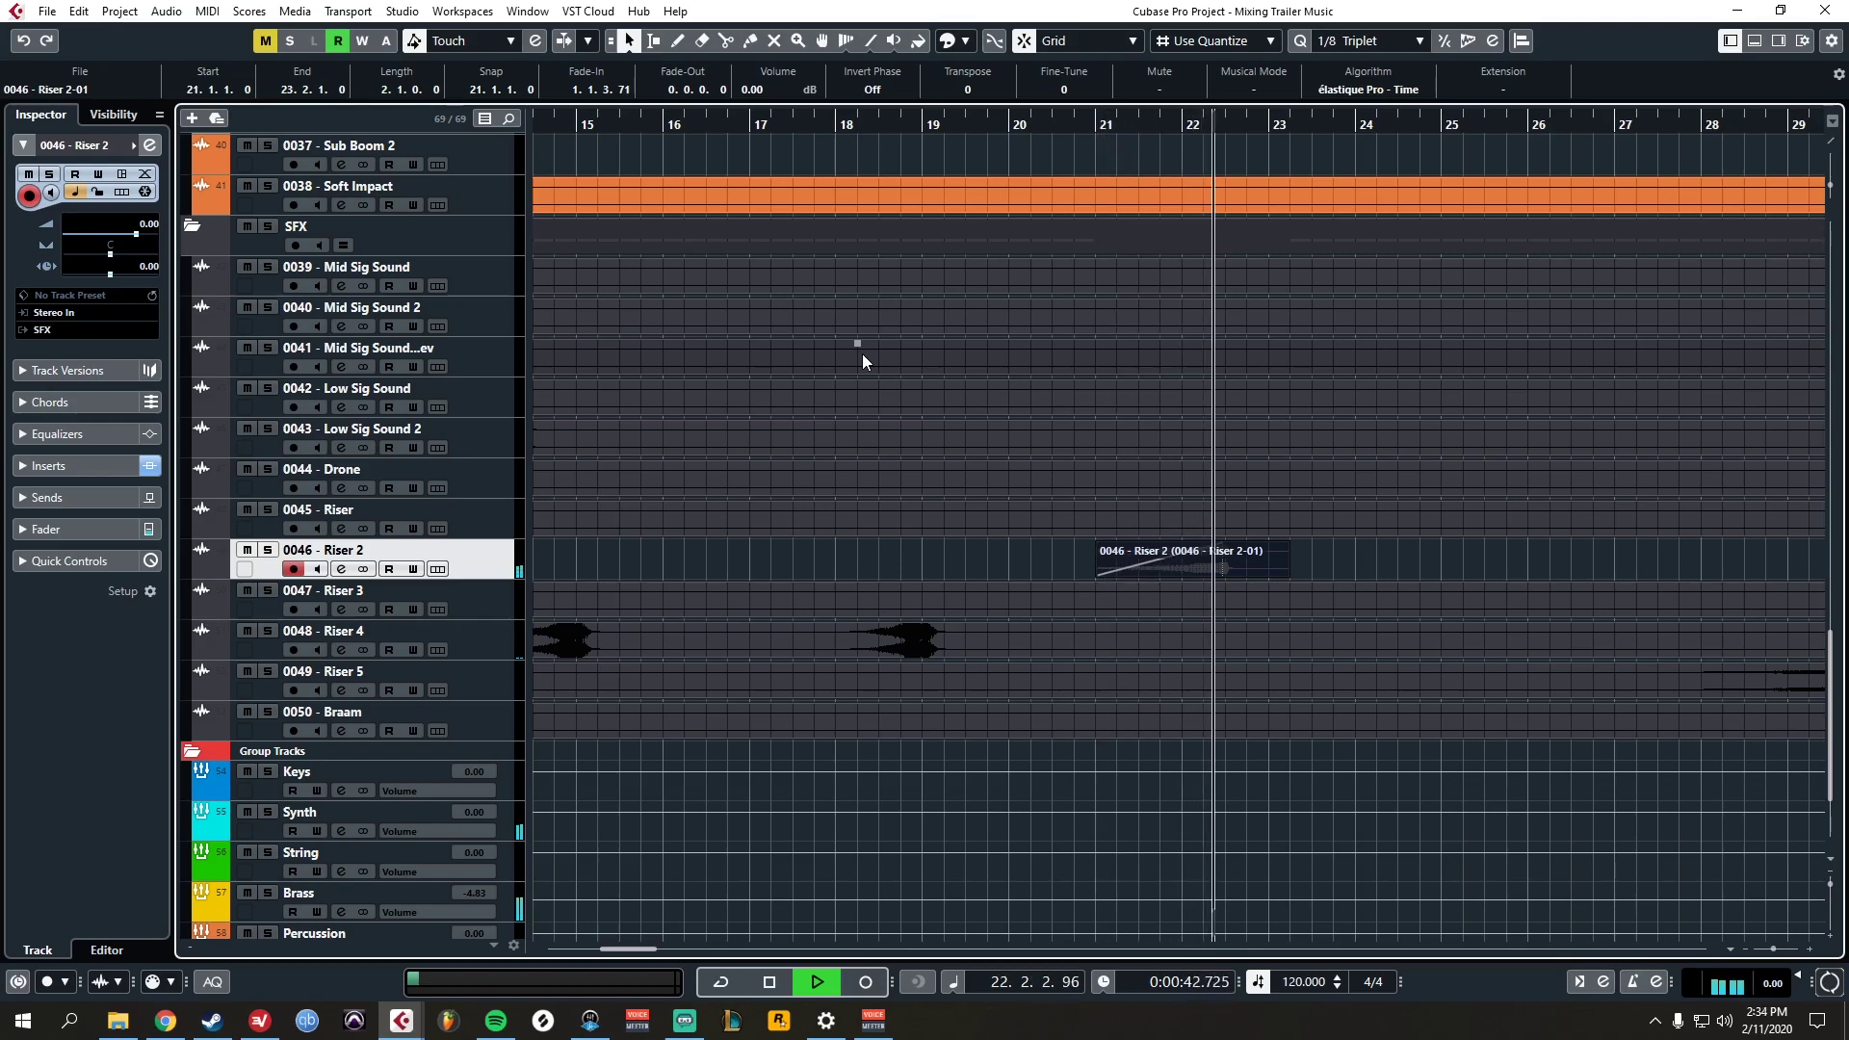
pyautogui.press('space')
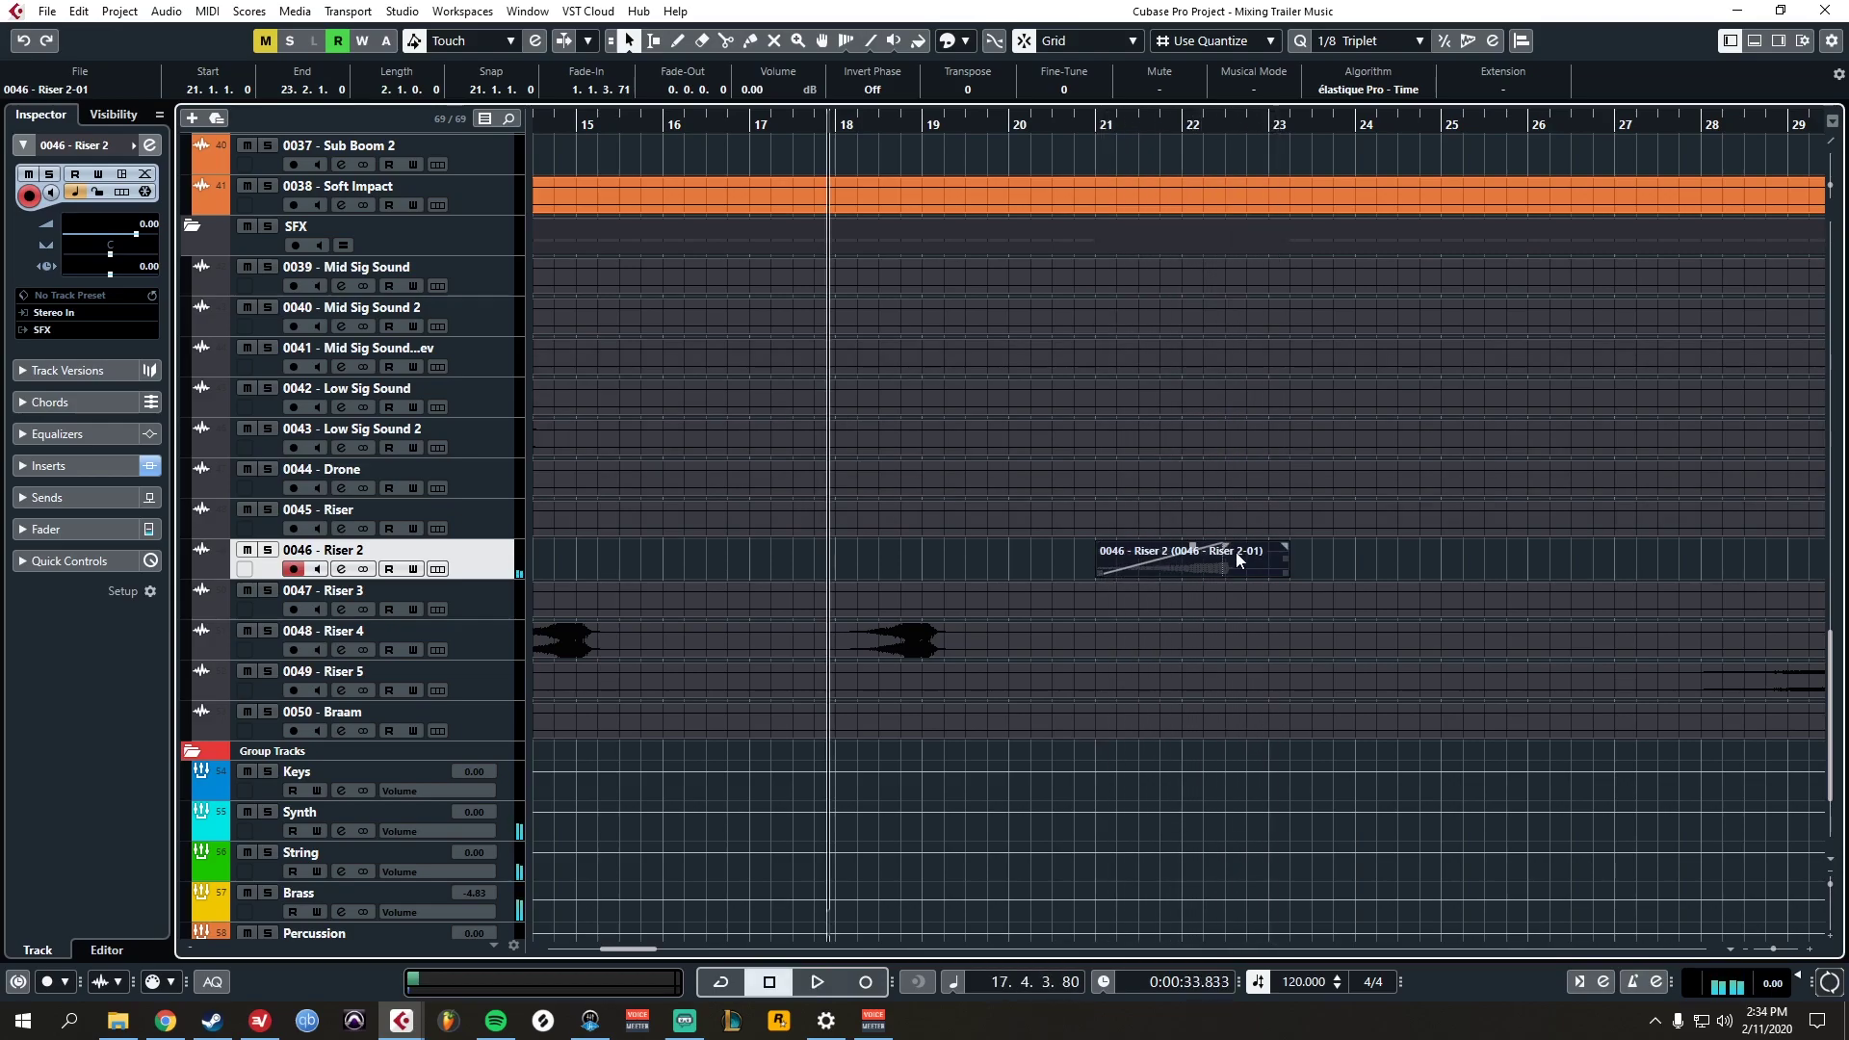
# - Solo Riser 2 and listen to the end of the copied clip from 21.4.3
pyautogui.scroll(5, 1233, 554)
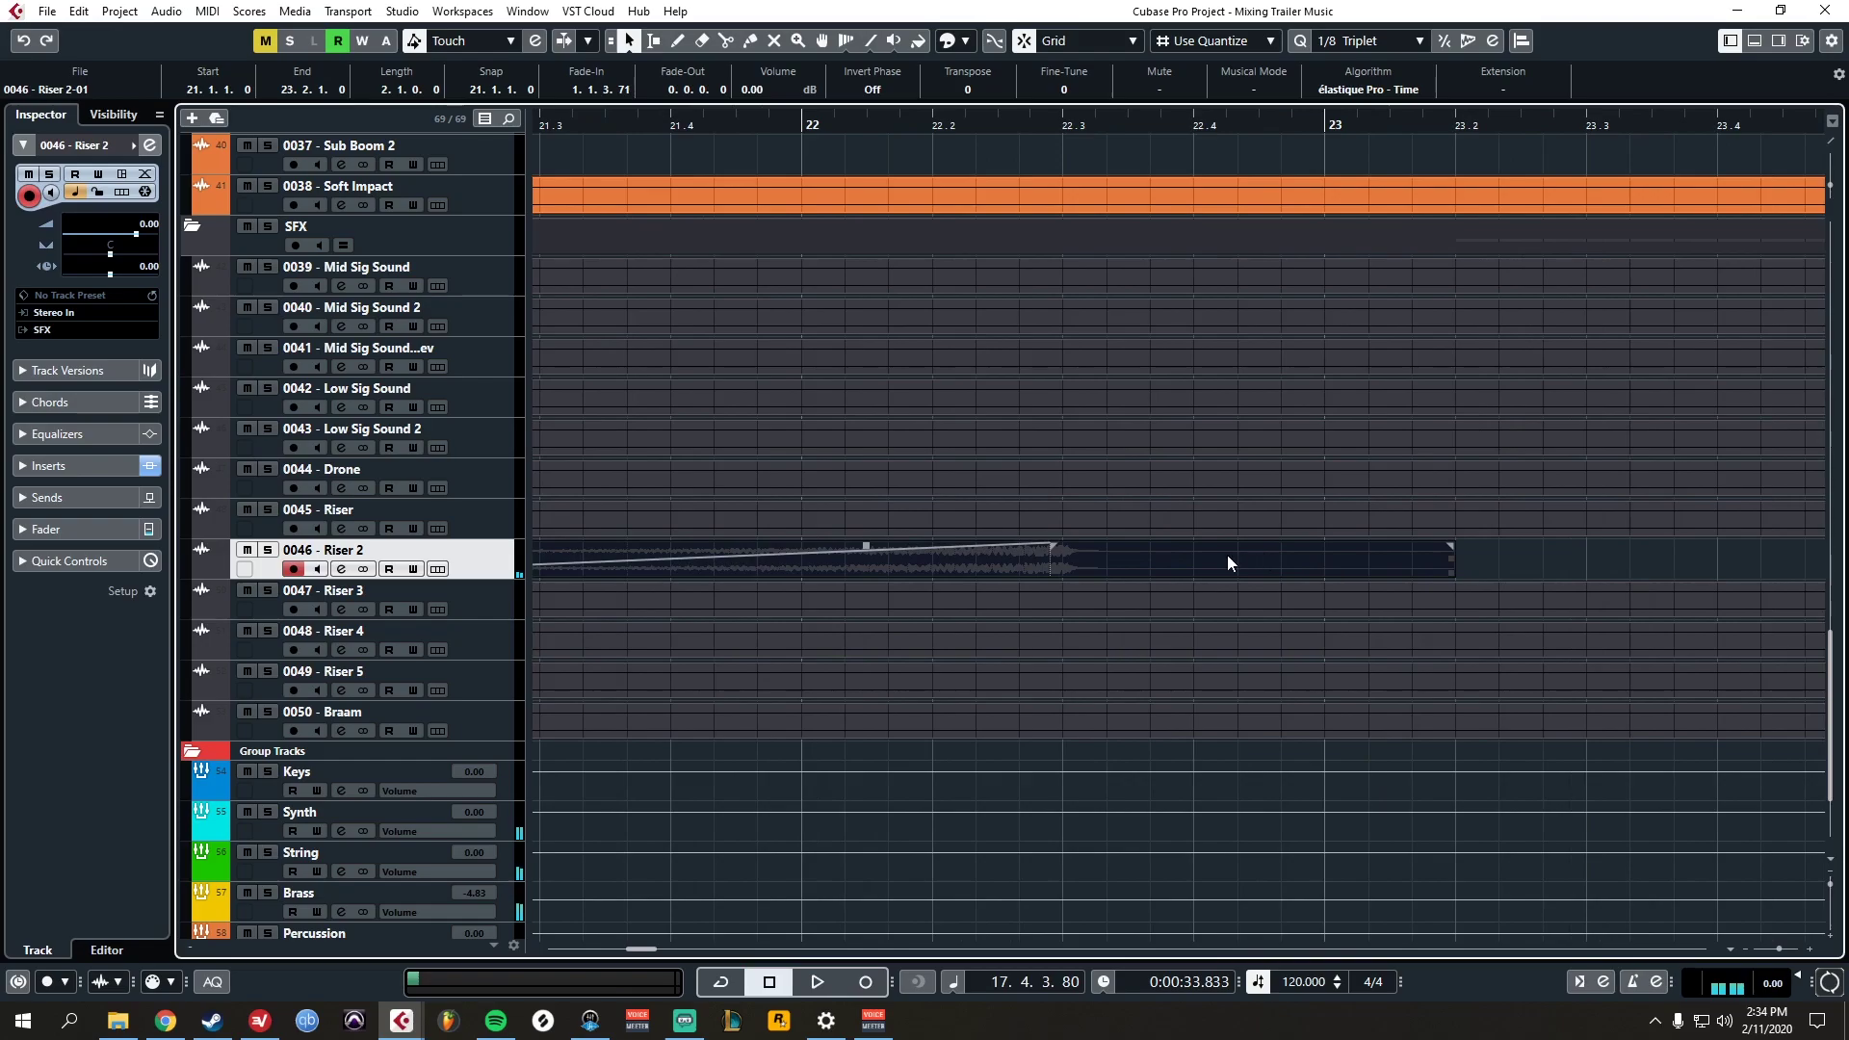
pyautogui.click(267, 550)
pyautogui.click(748, 116)
pyautogui.press('space')
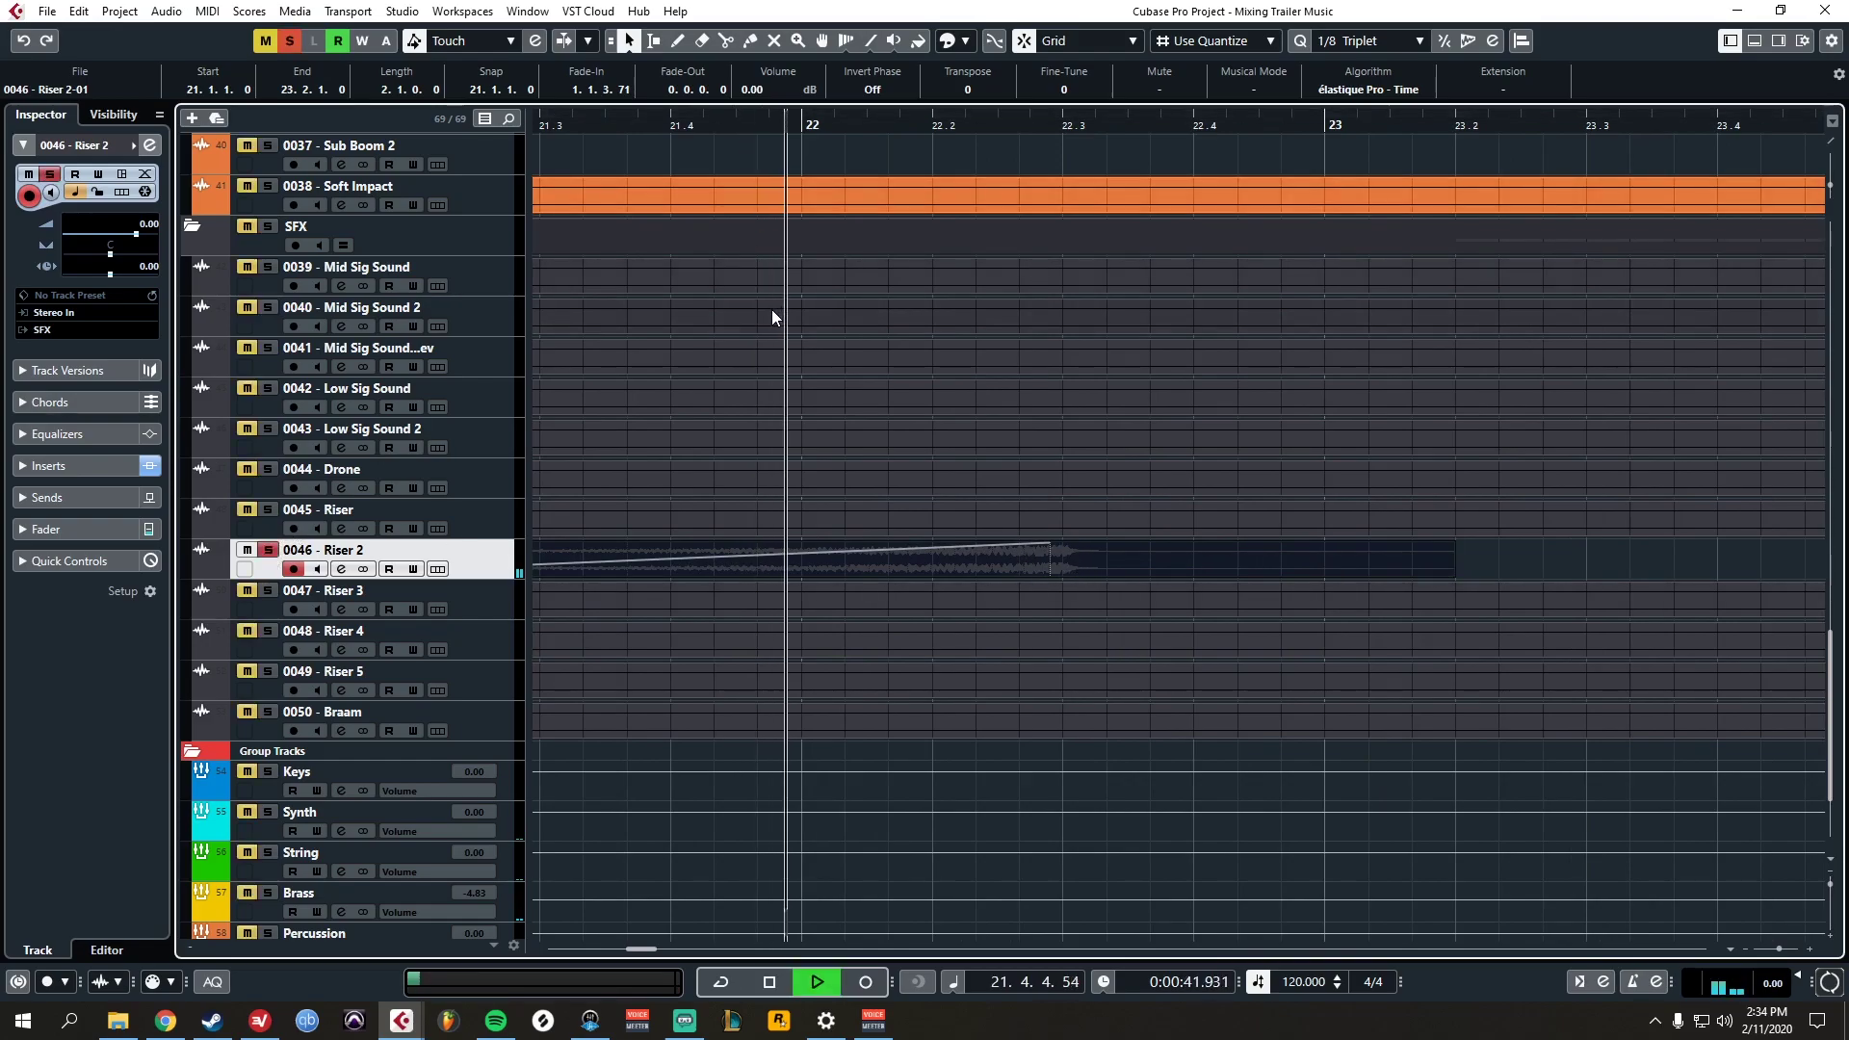
pyautogui.press('space')
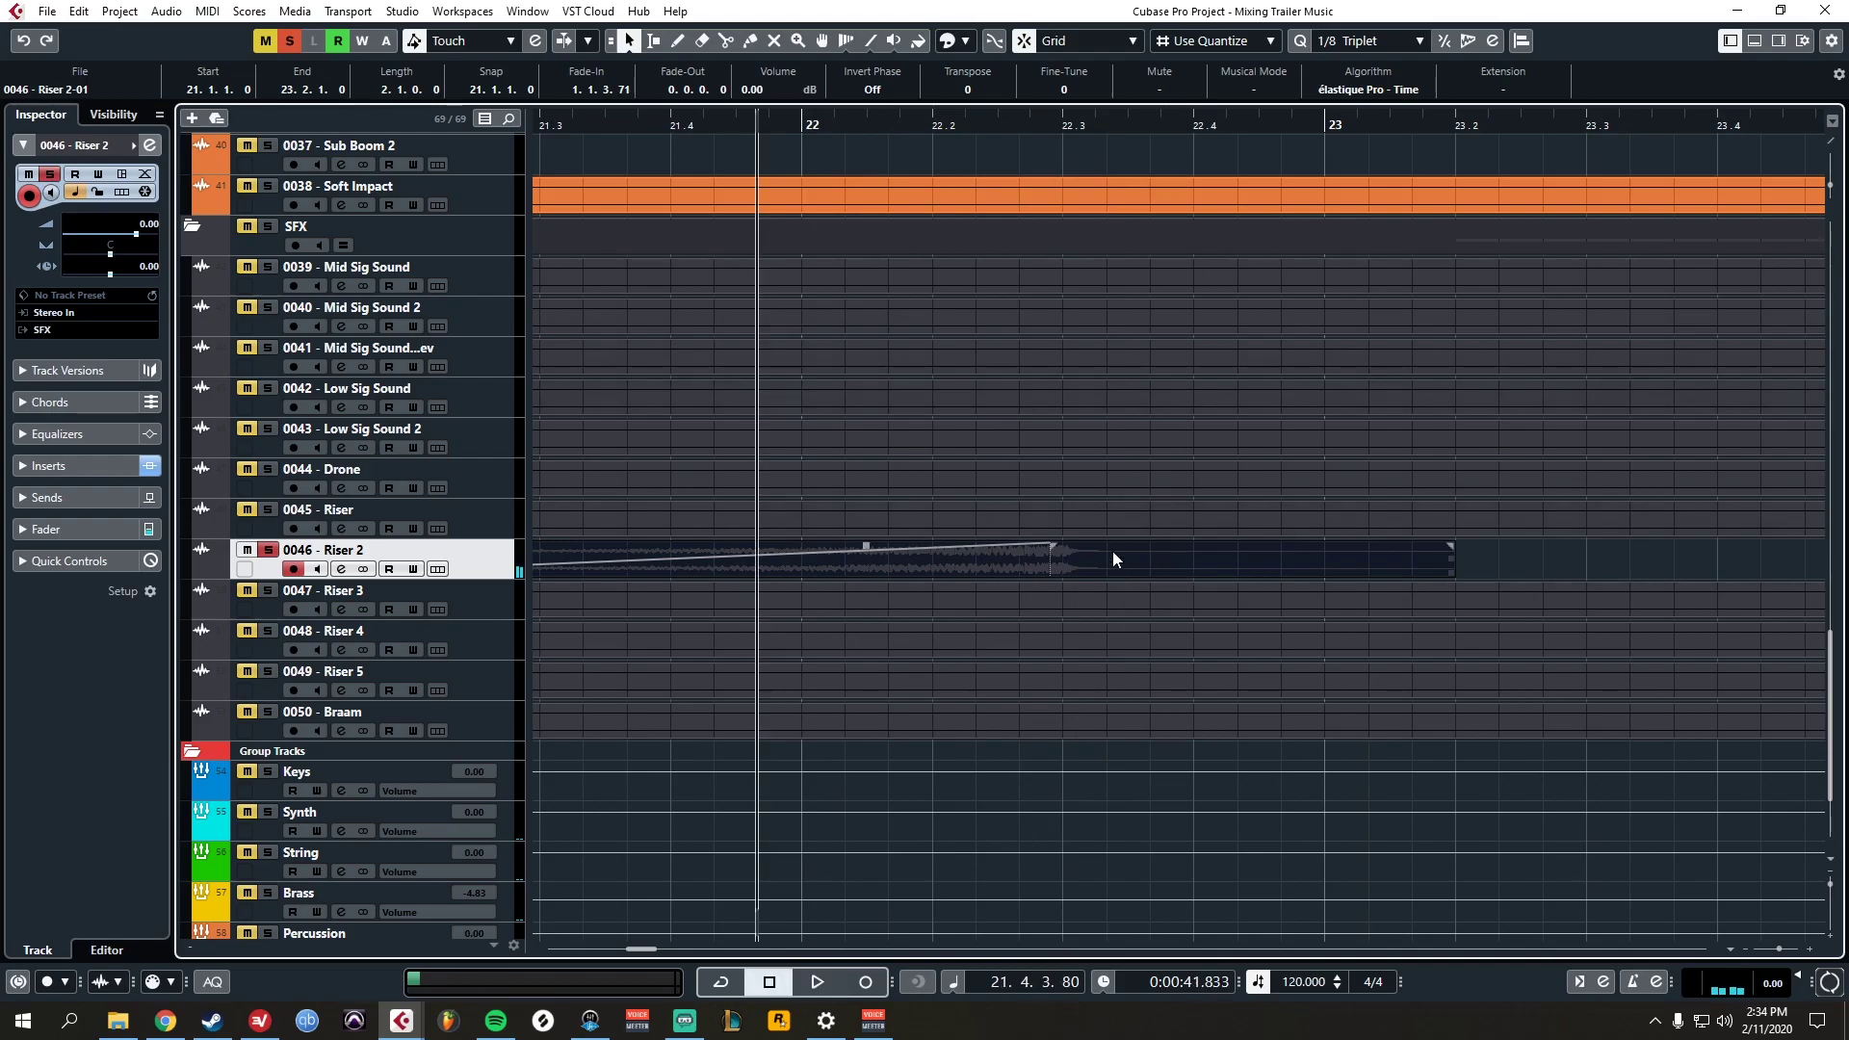
# - Trim the copied Riser 2 clip's end to 22.3.1 with a 0.0.0.42 fade-out and shift its start to 21.1.1.34
pyautogui.moveTo(1457, 581); pyautogui.dragTo(1031, 545)
pyautogui.scroll(3, 1067, 561)
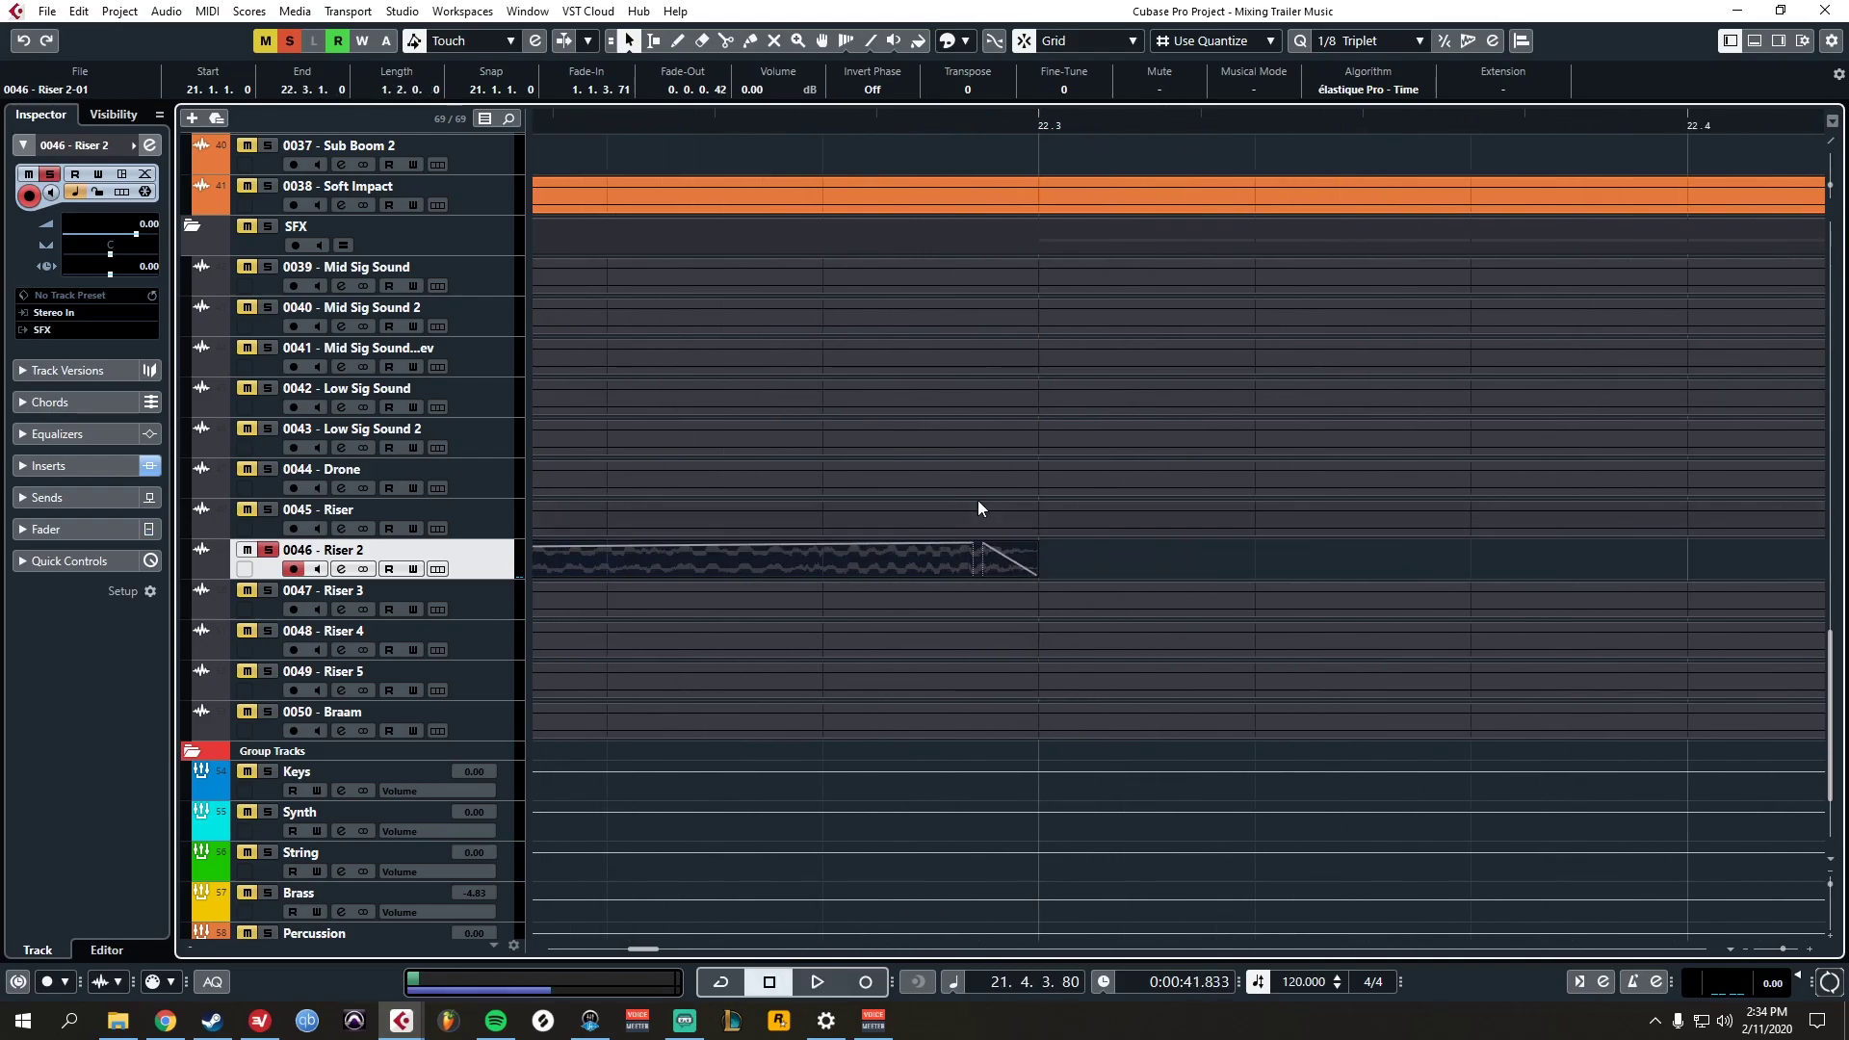
pyautogui.moveTo(914, 560); pyautogui.dragTo(968, 559)
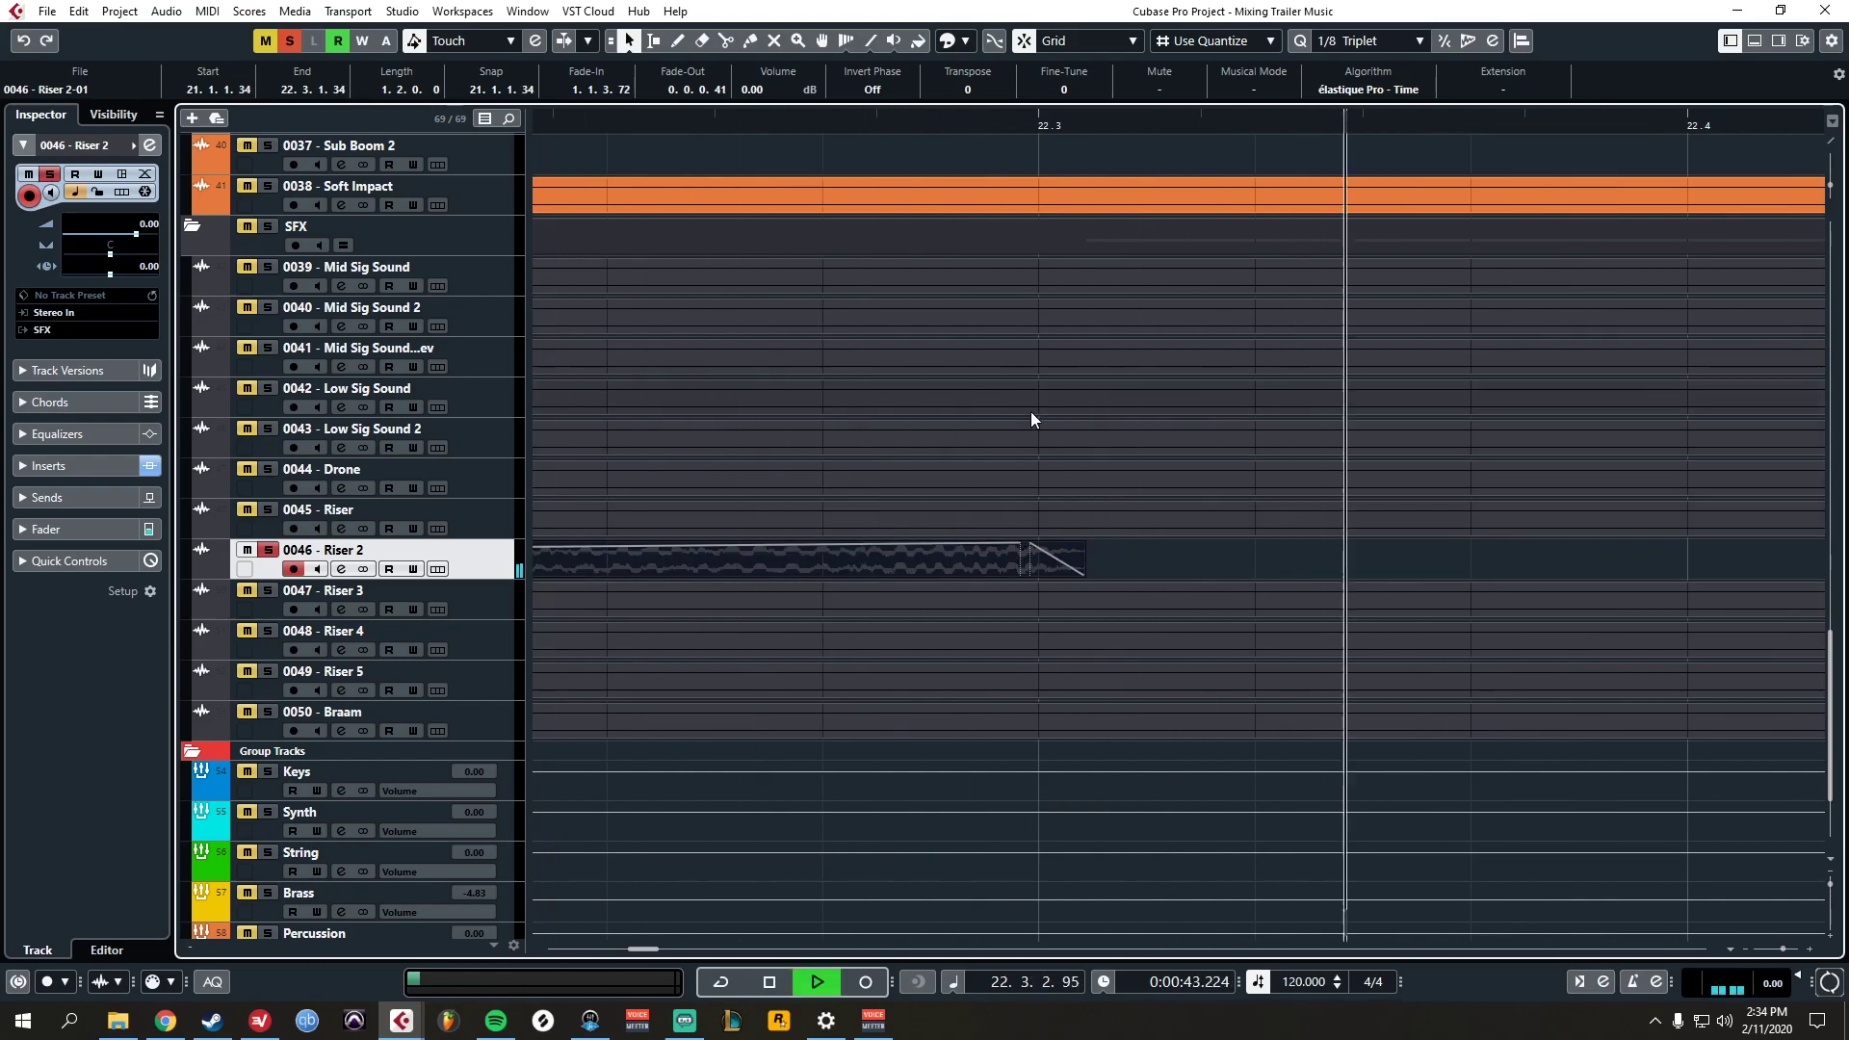
# - Lengthen the copied Riser 2 clip's fade-out to 0.0.0.74 and stop playback
pyautogui.press('space')
pyautogui.moveTo(1019, 543); pyautogui.dragTo(997, 552)
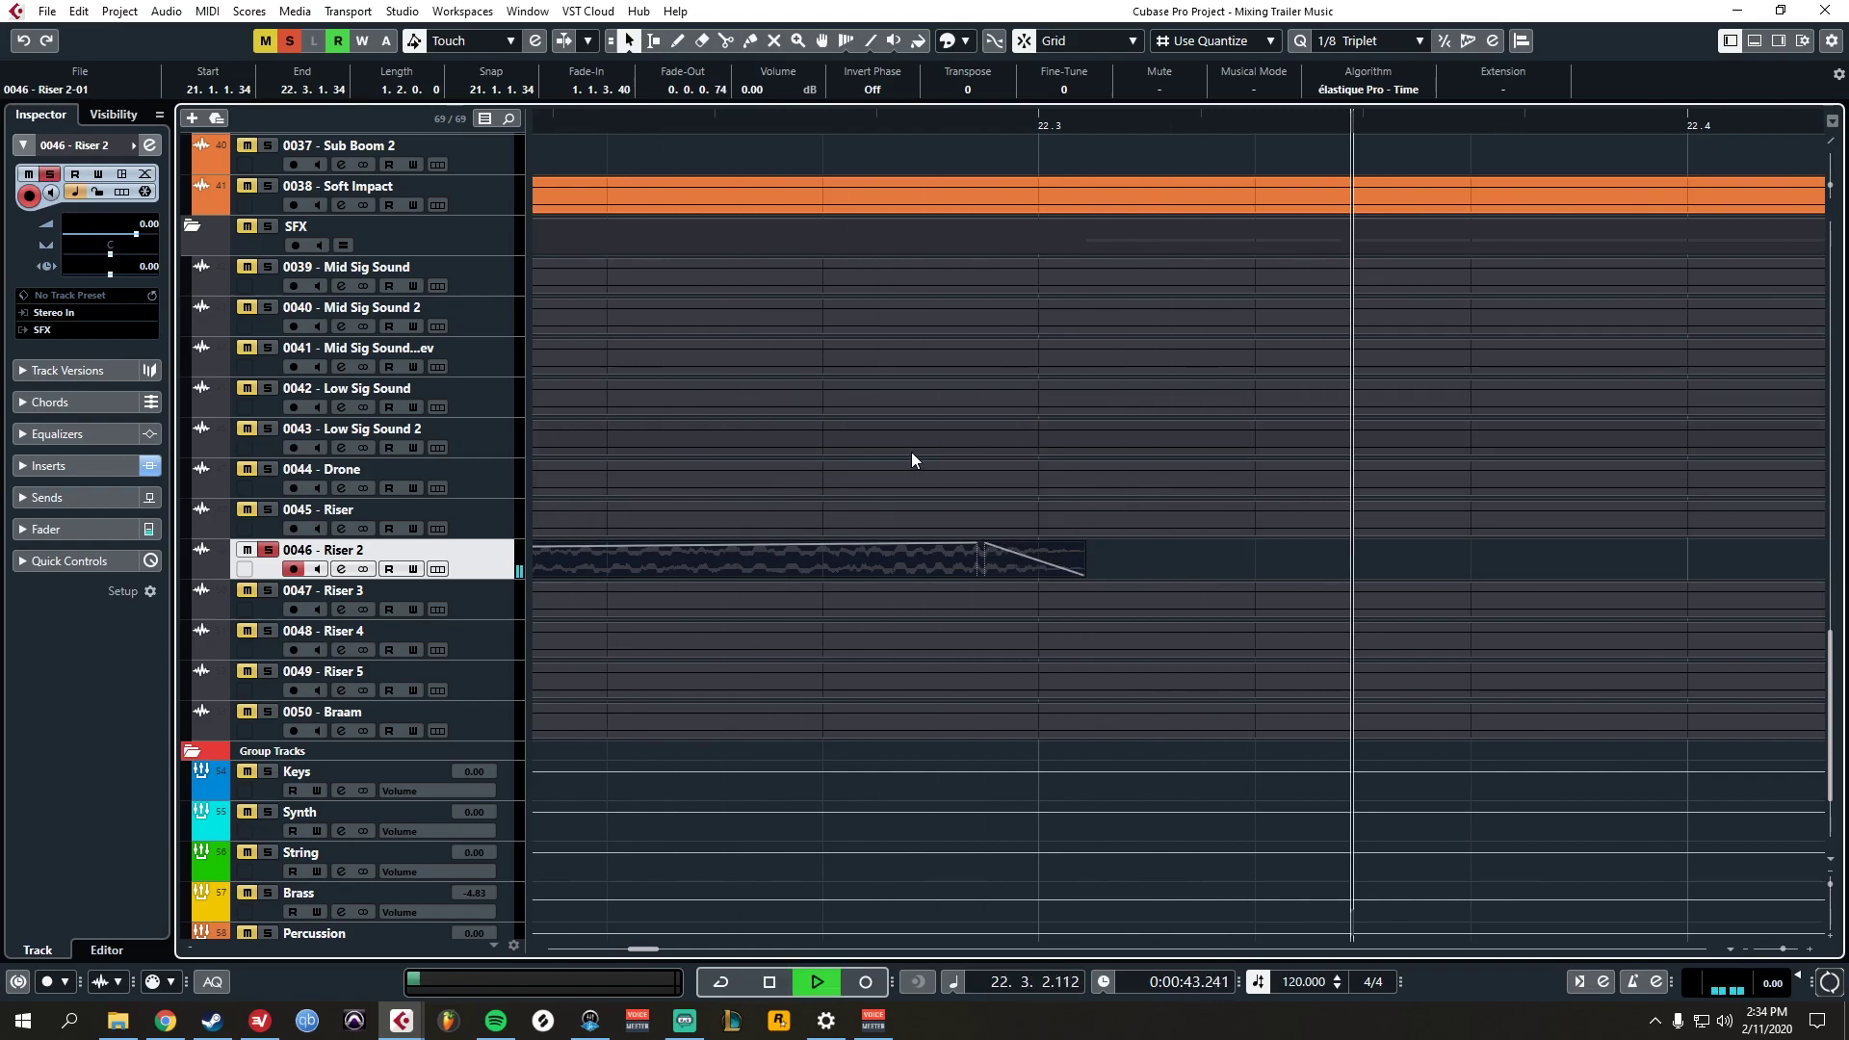
pyautogui.press('space')
pyautogui.scroll(-6, 953, 443)
pyautogui.hscroll(-3, 954, 450)
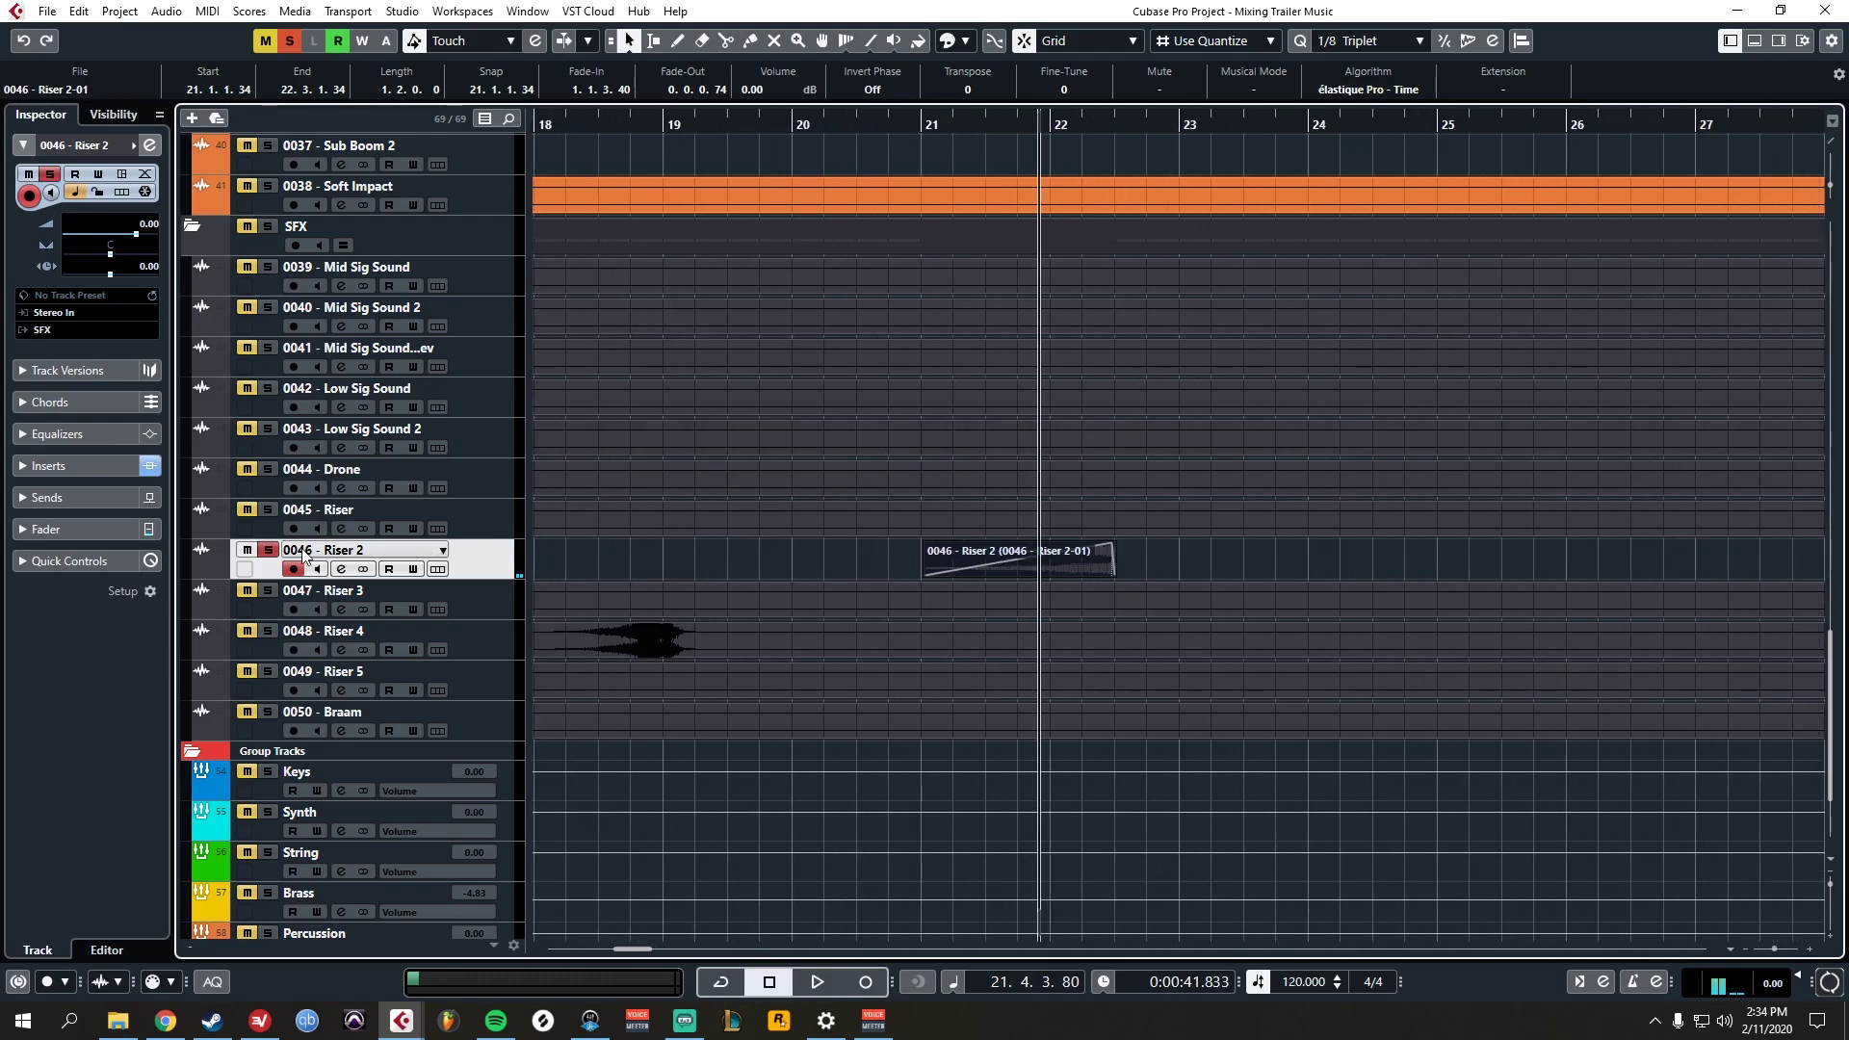
# - Turn off the Riser 2 solo and play the full mix from 18.1.1 past bar 23
pyautogui.click(268, 551)
pyautogui.scroll(3, 899, 252)
pyautogui.scroll(-6, 900, 250)
pyautogui.scroll(3, 822, 266)
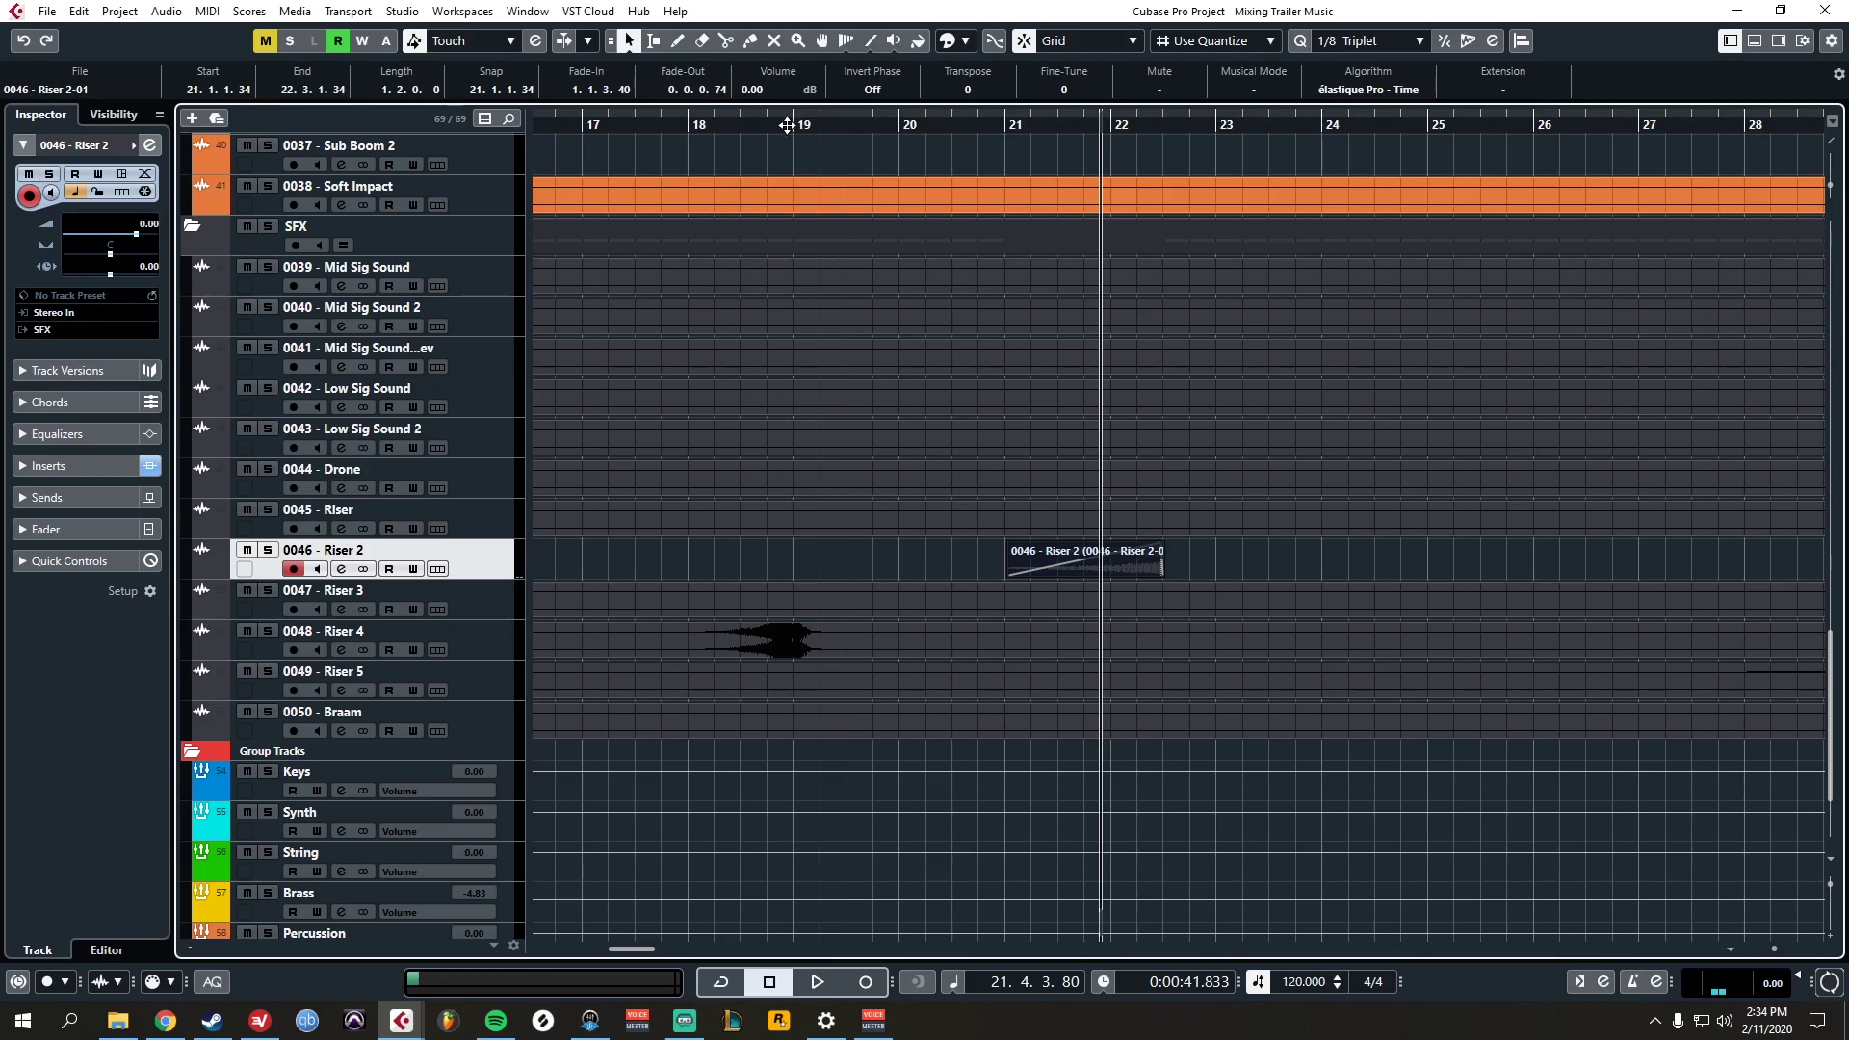
pyautogui.click(688, 125)
pyautogui.press('space')
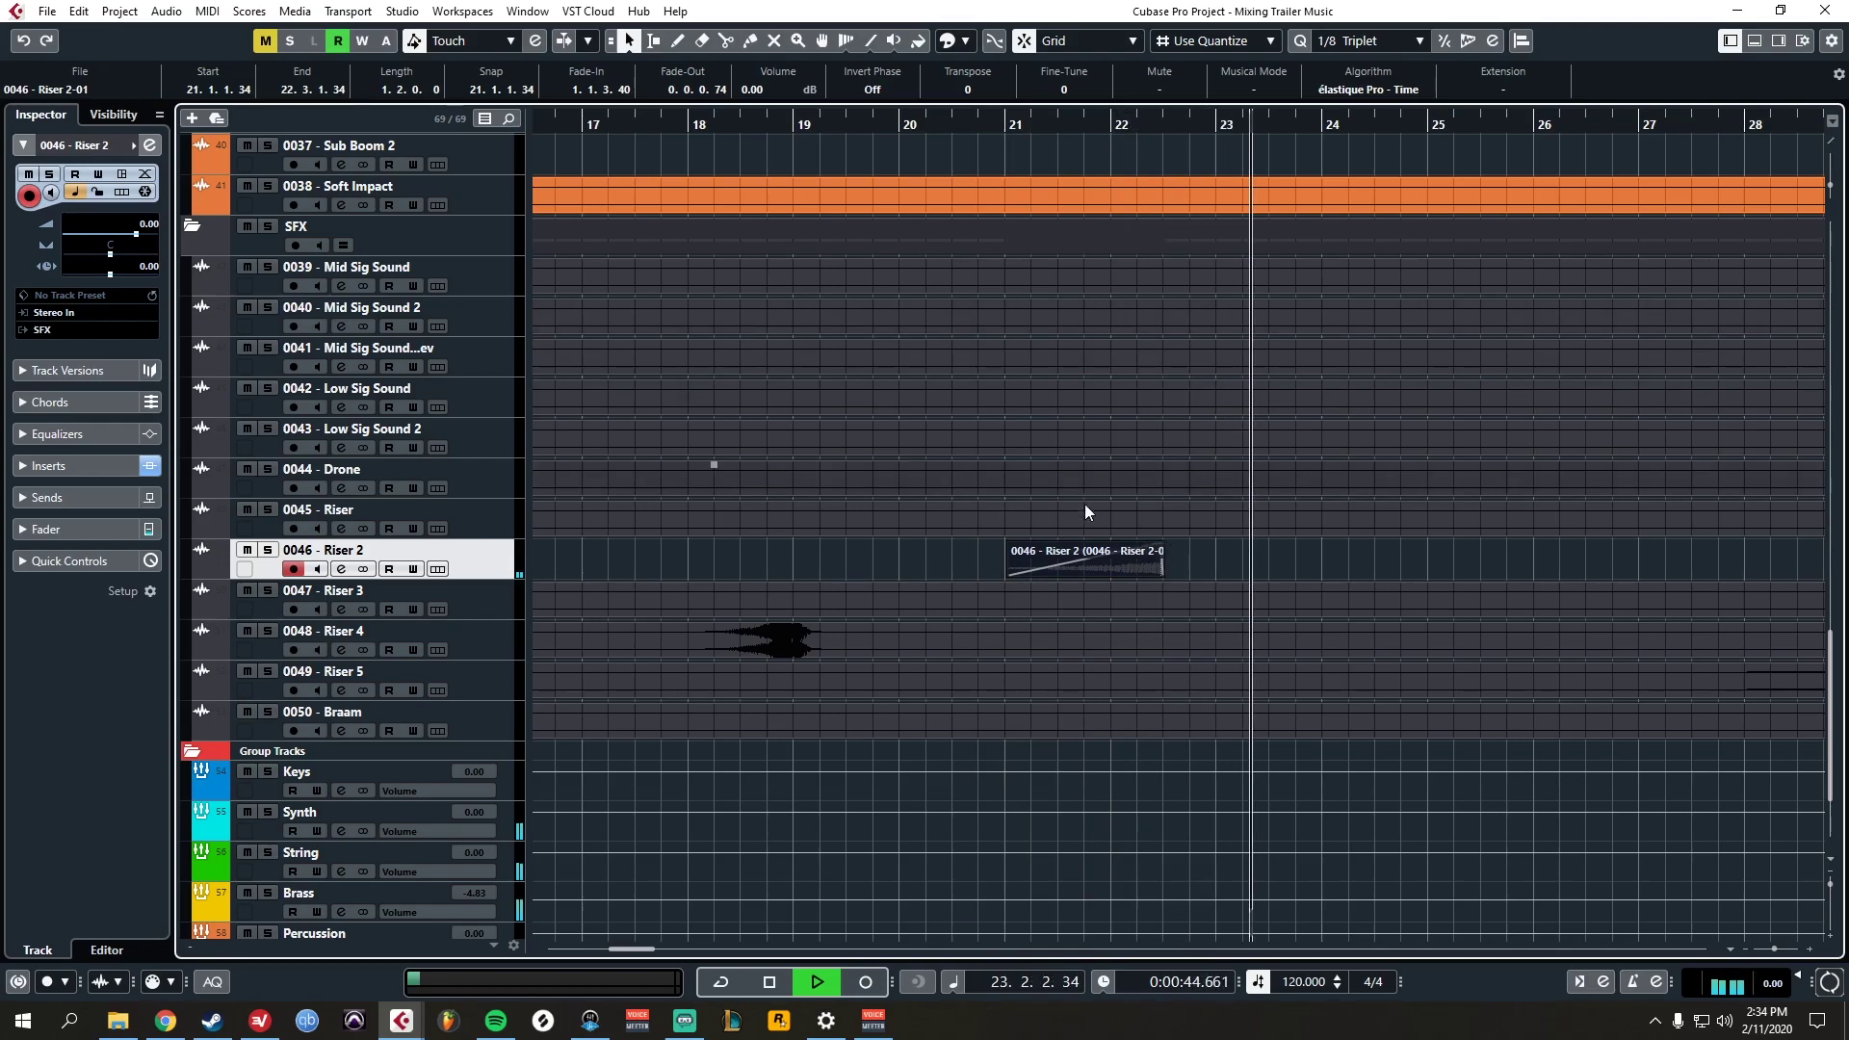
pyautogui.press('space')
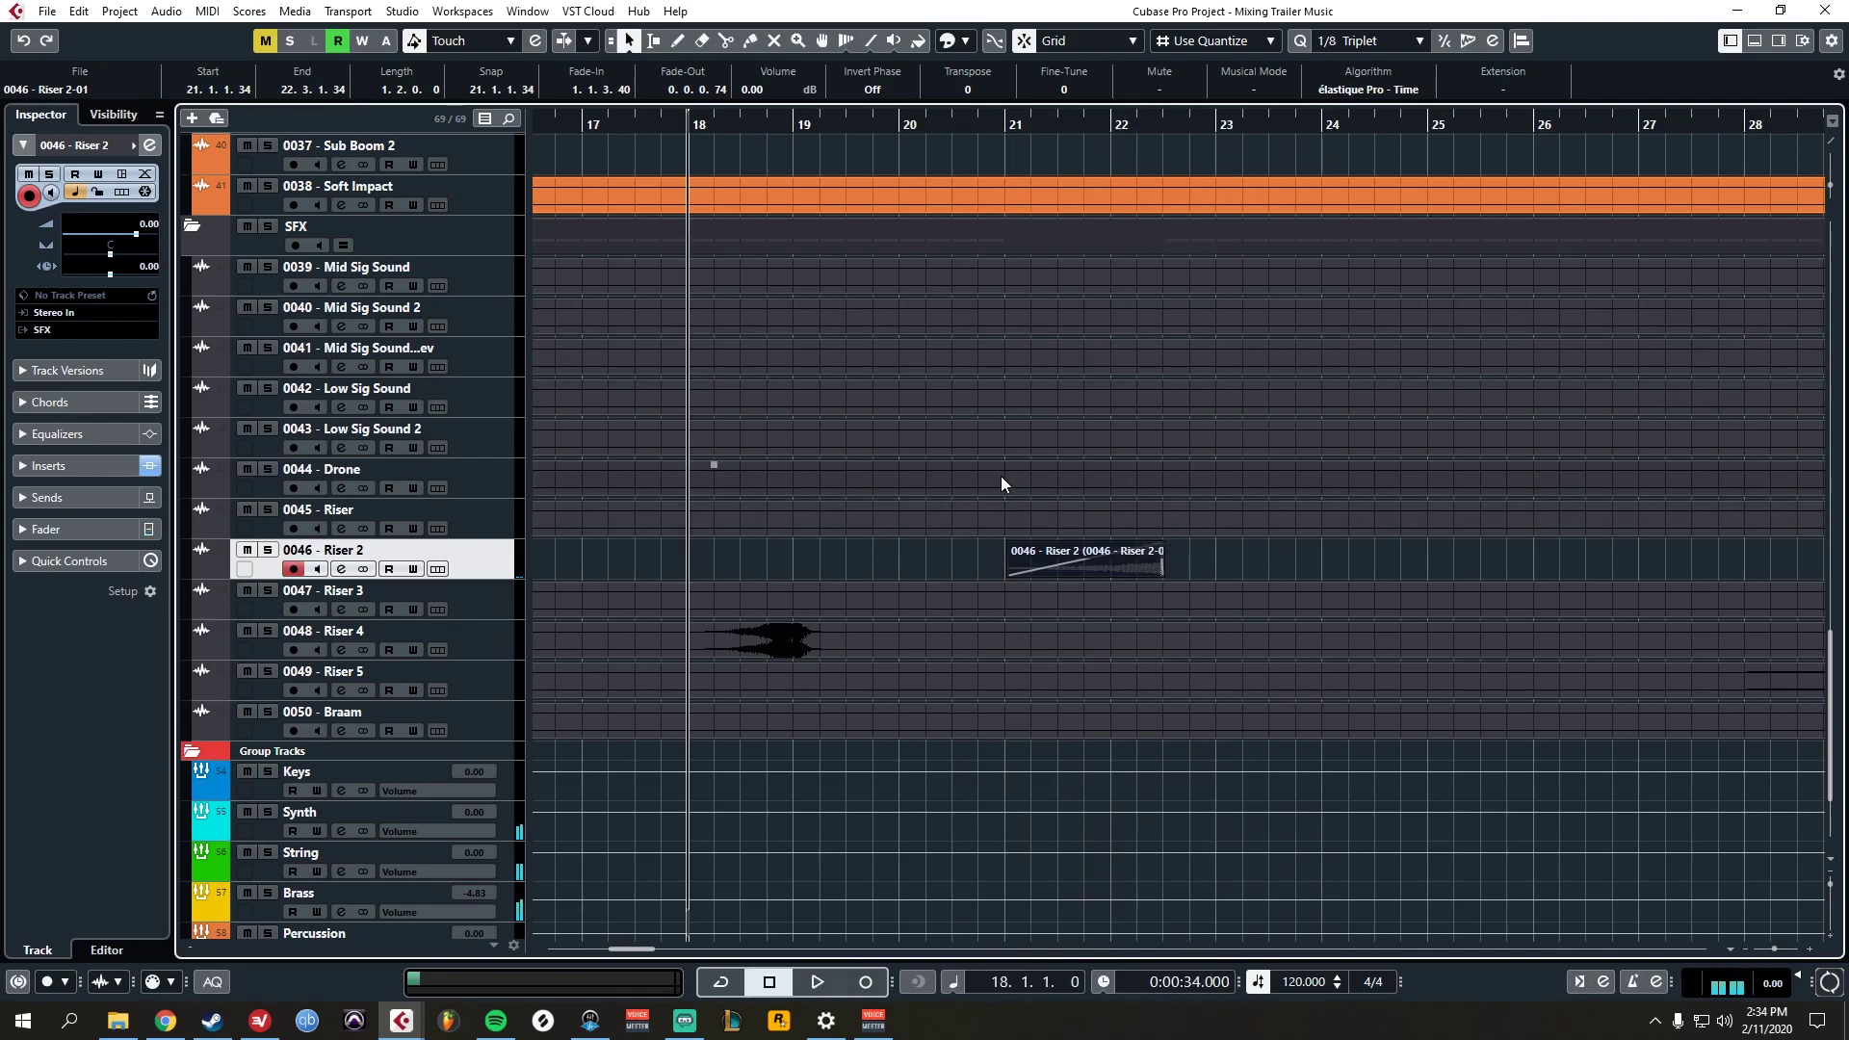
# - Play the full mix from the middle of bar 22 into bar 24 to check the Bass Synth around 24.3
pyautogui.scroll(10, 1002, 478)
pyautogui.scroll(-3, 1001, 487)
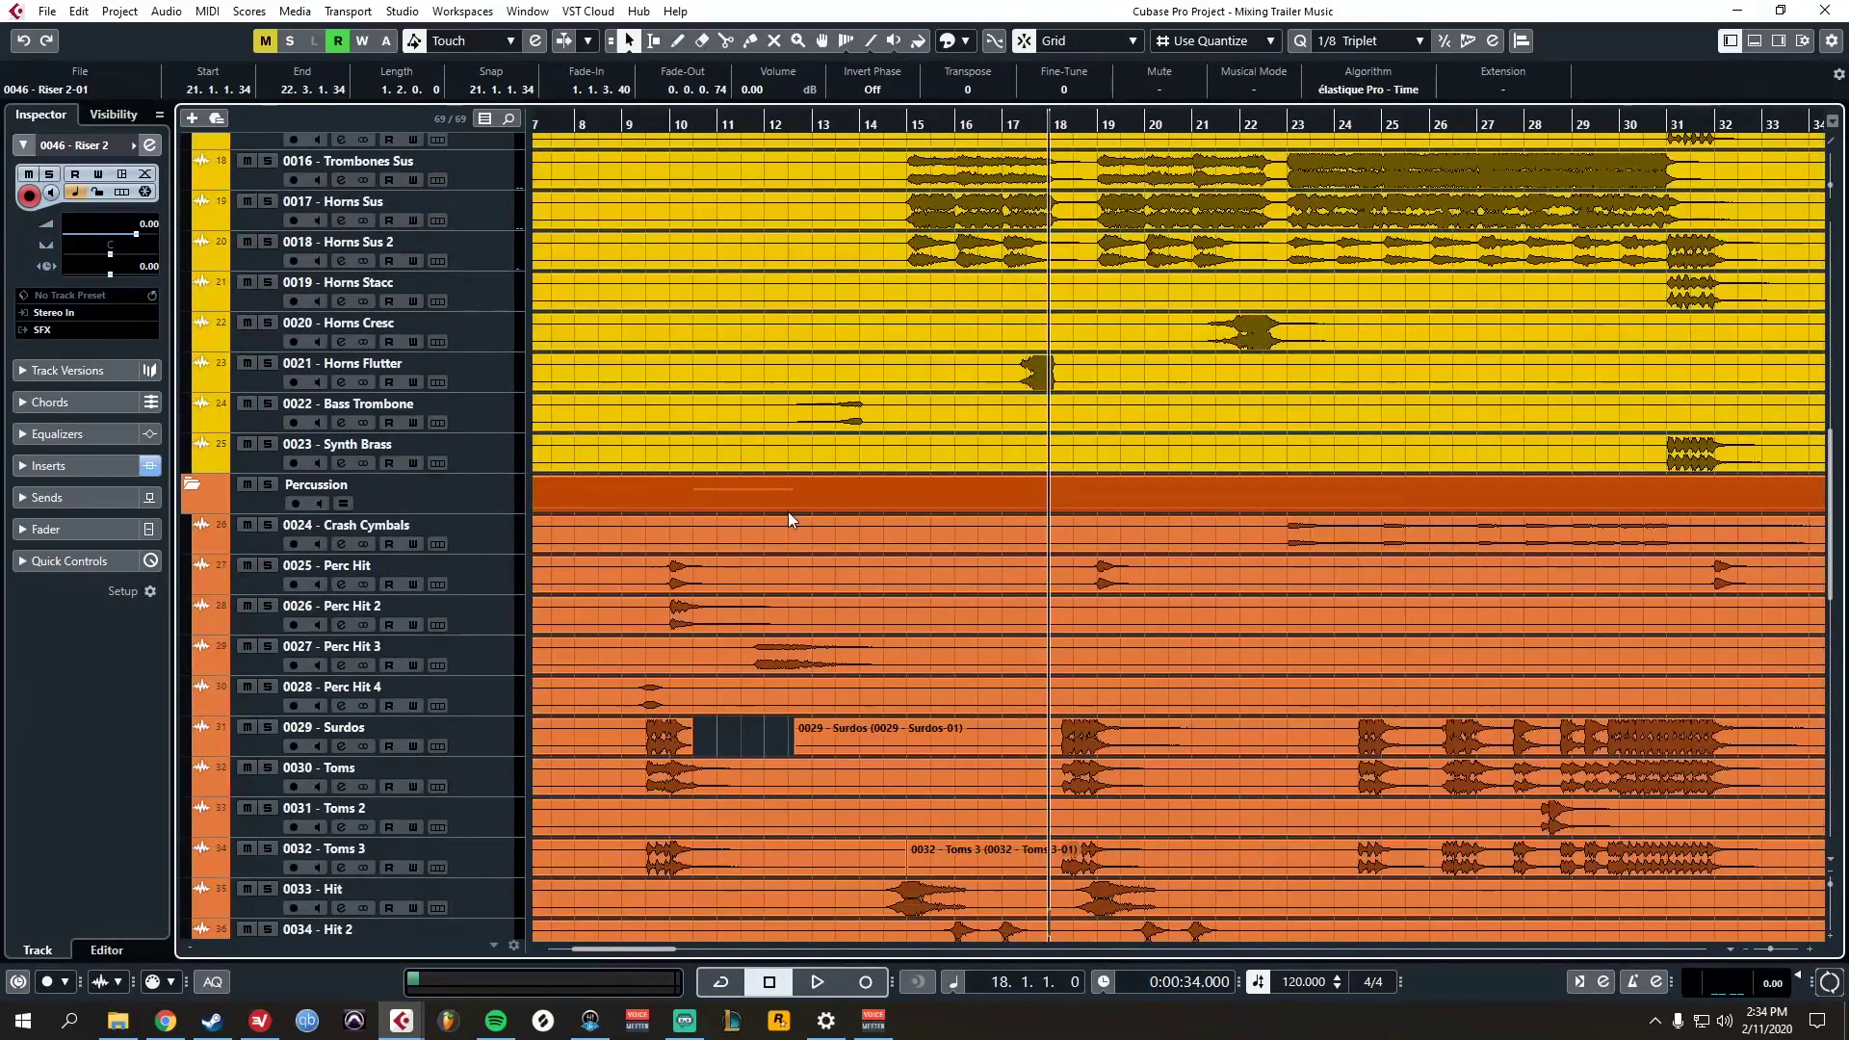
pyautogui.scroll(-4, 788, 515)
pyautogui.scroll(20, 1019, 447)
pyautogui.press('space')
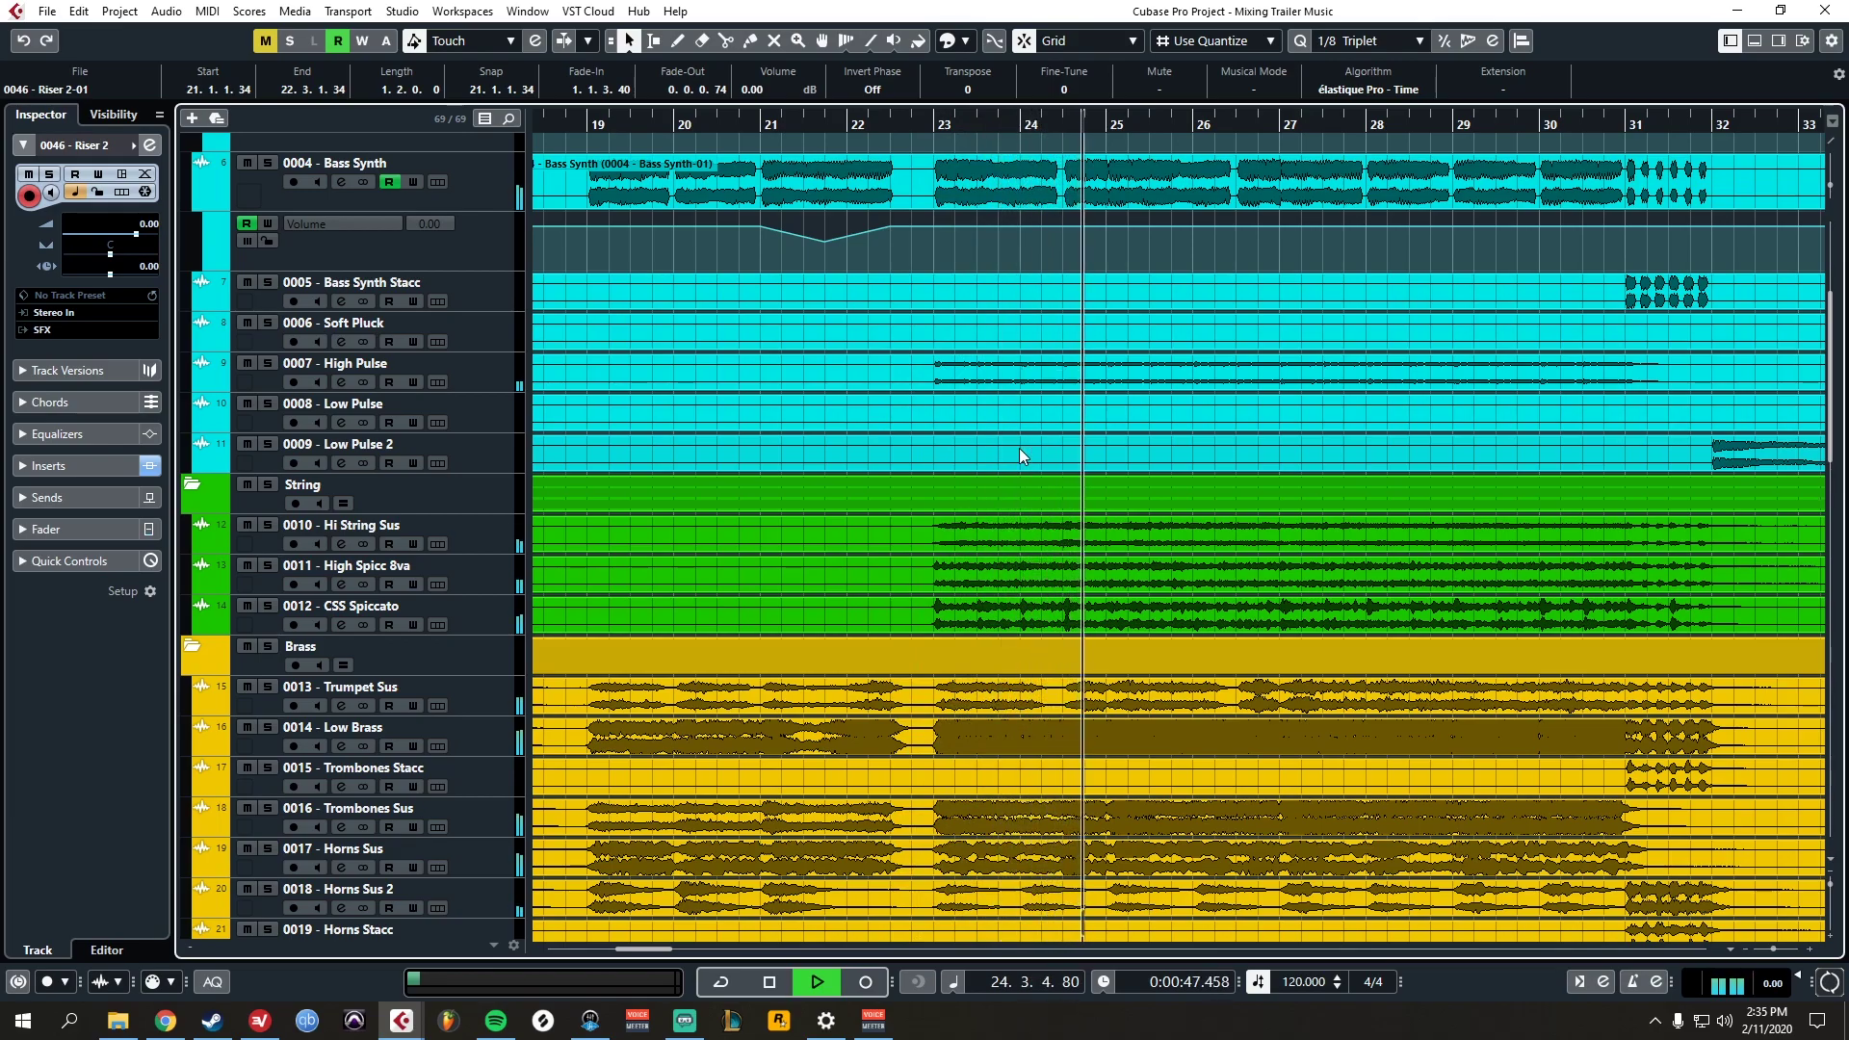
pyautogui.press('space')
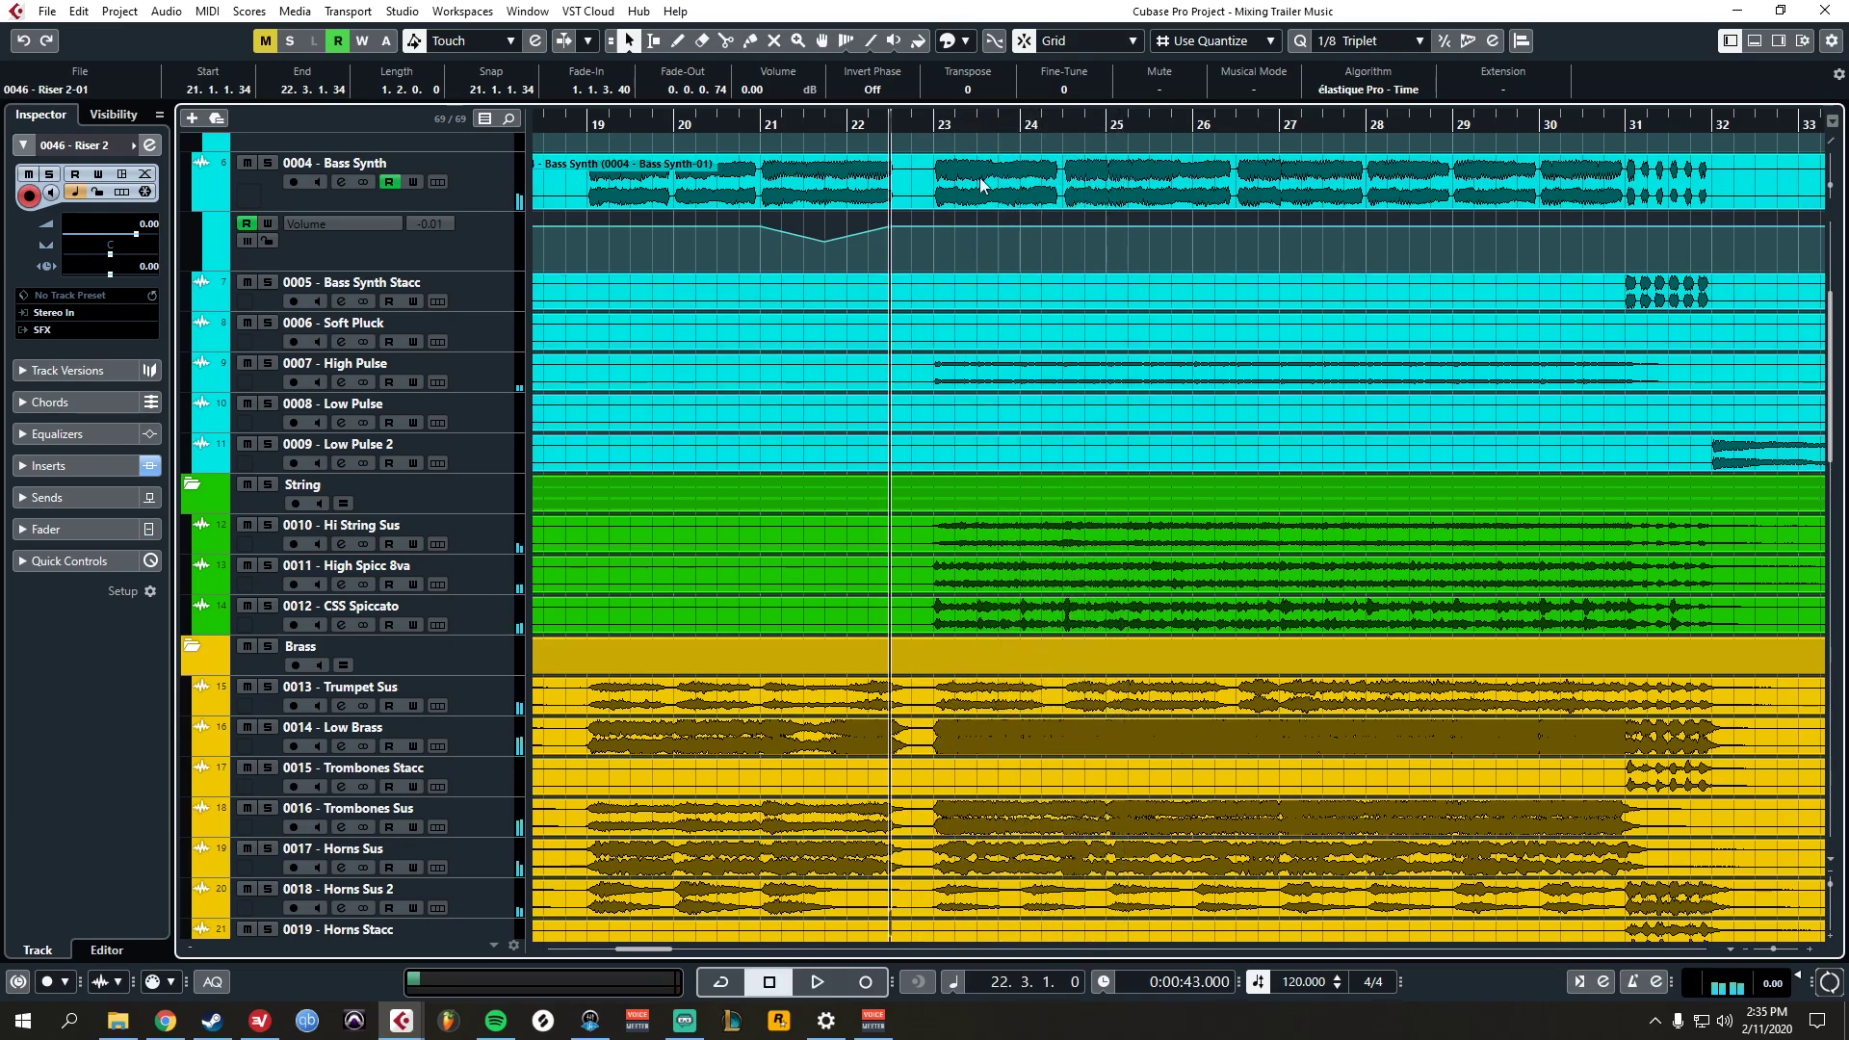
pyautogui.scroll(3, 1008, 221)
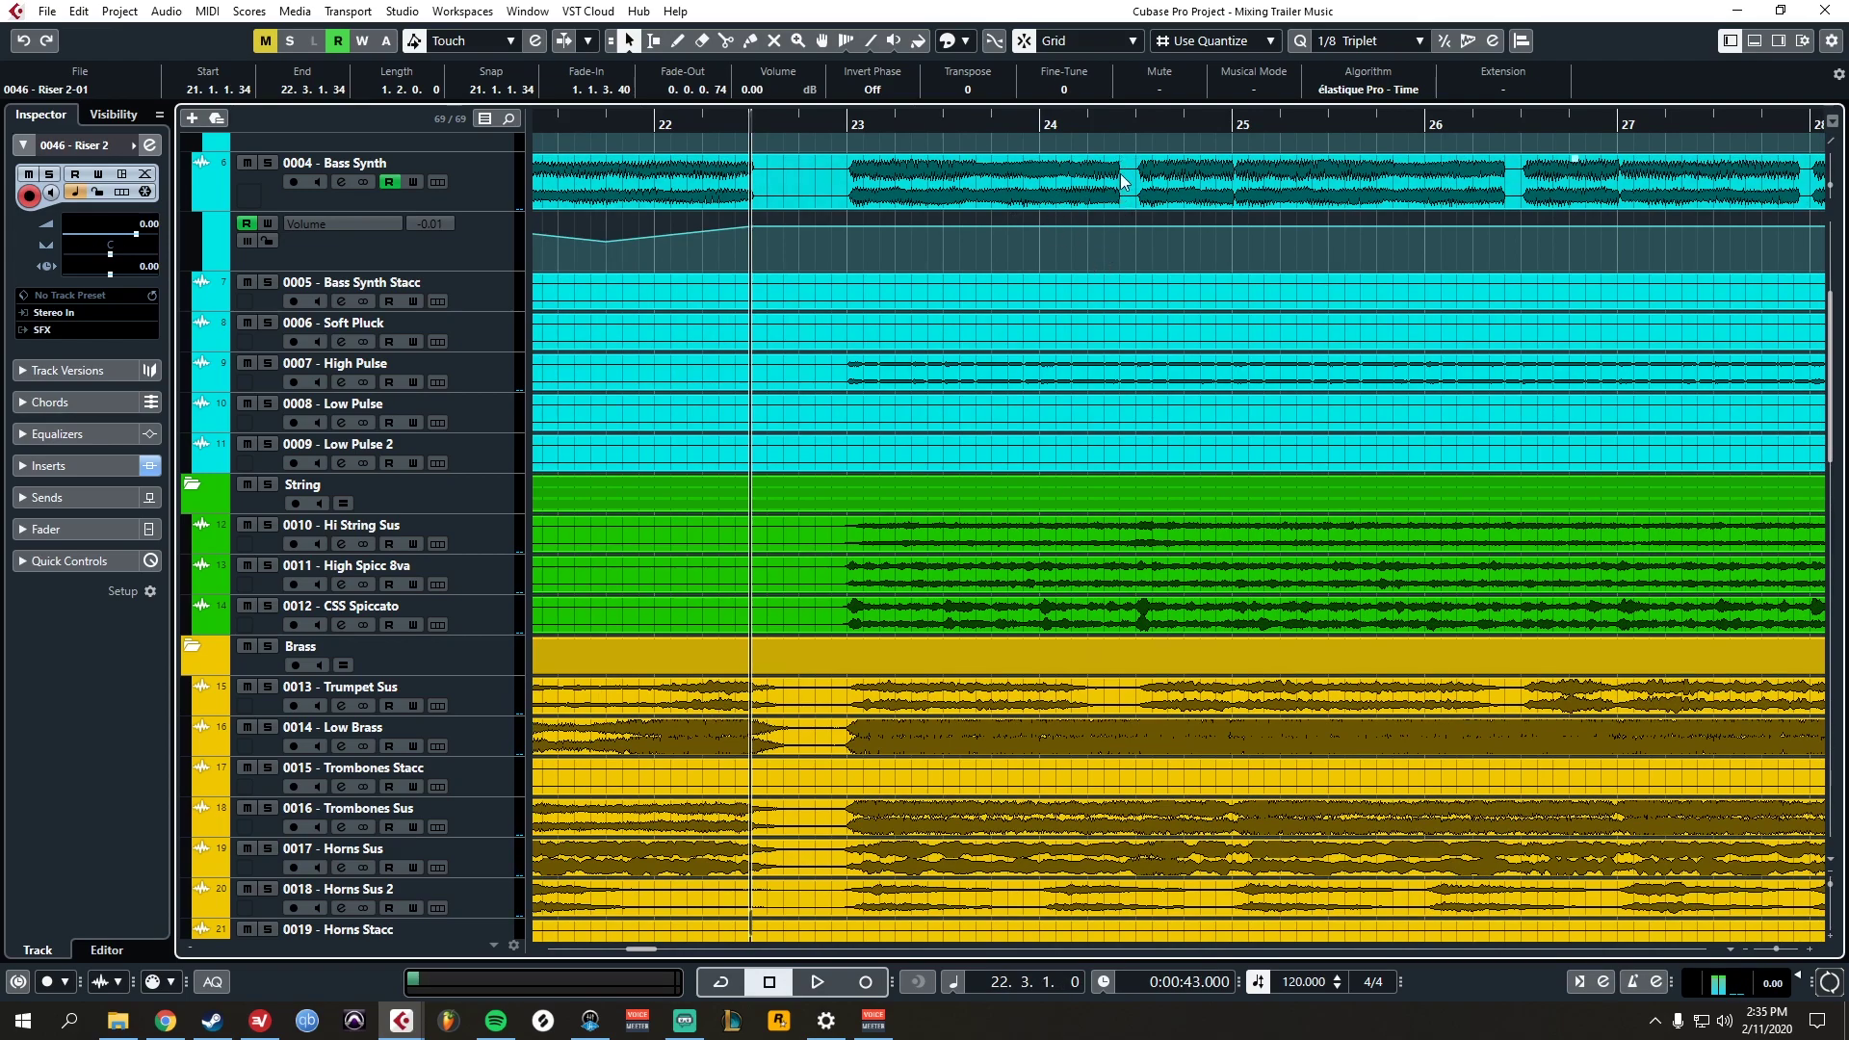
pyautogui.press('space')
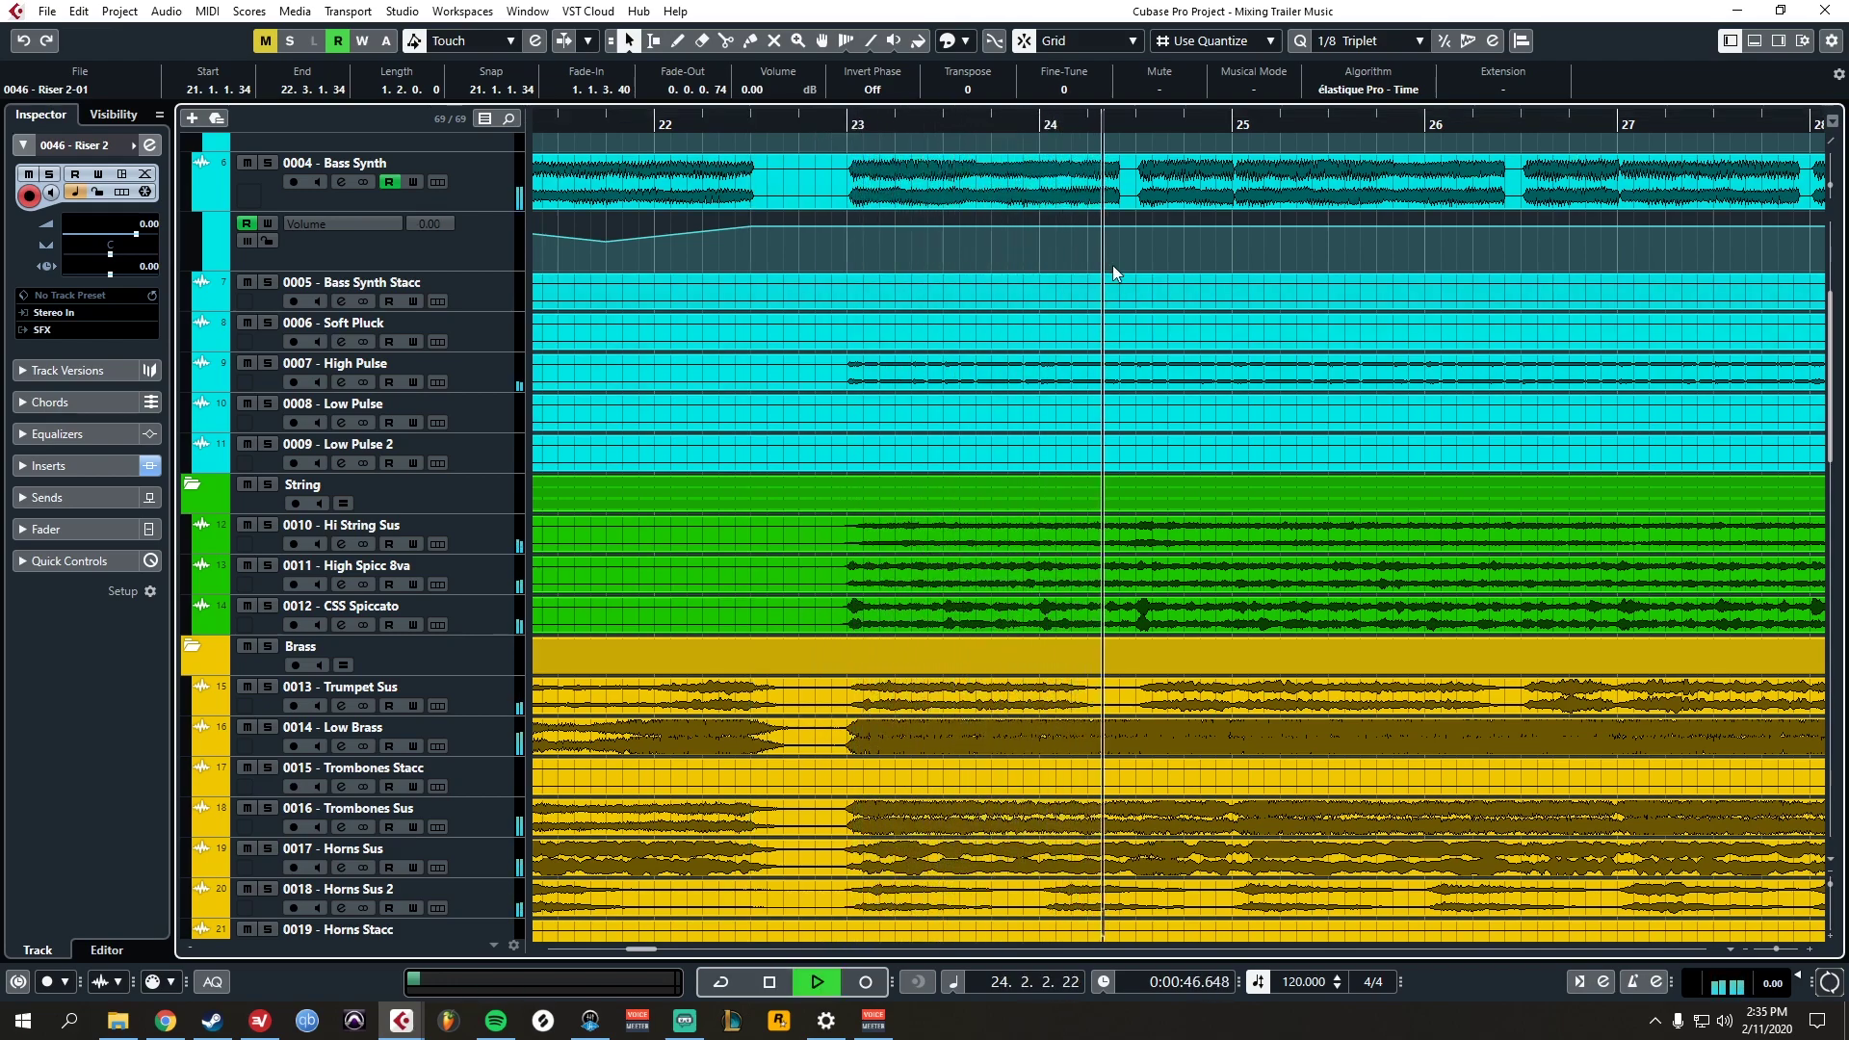
pyautogui.press('space')
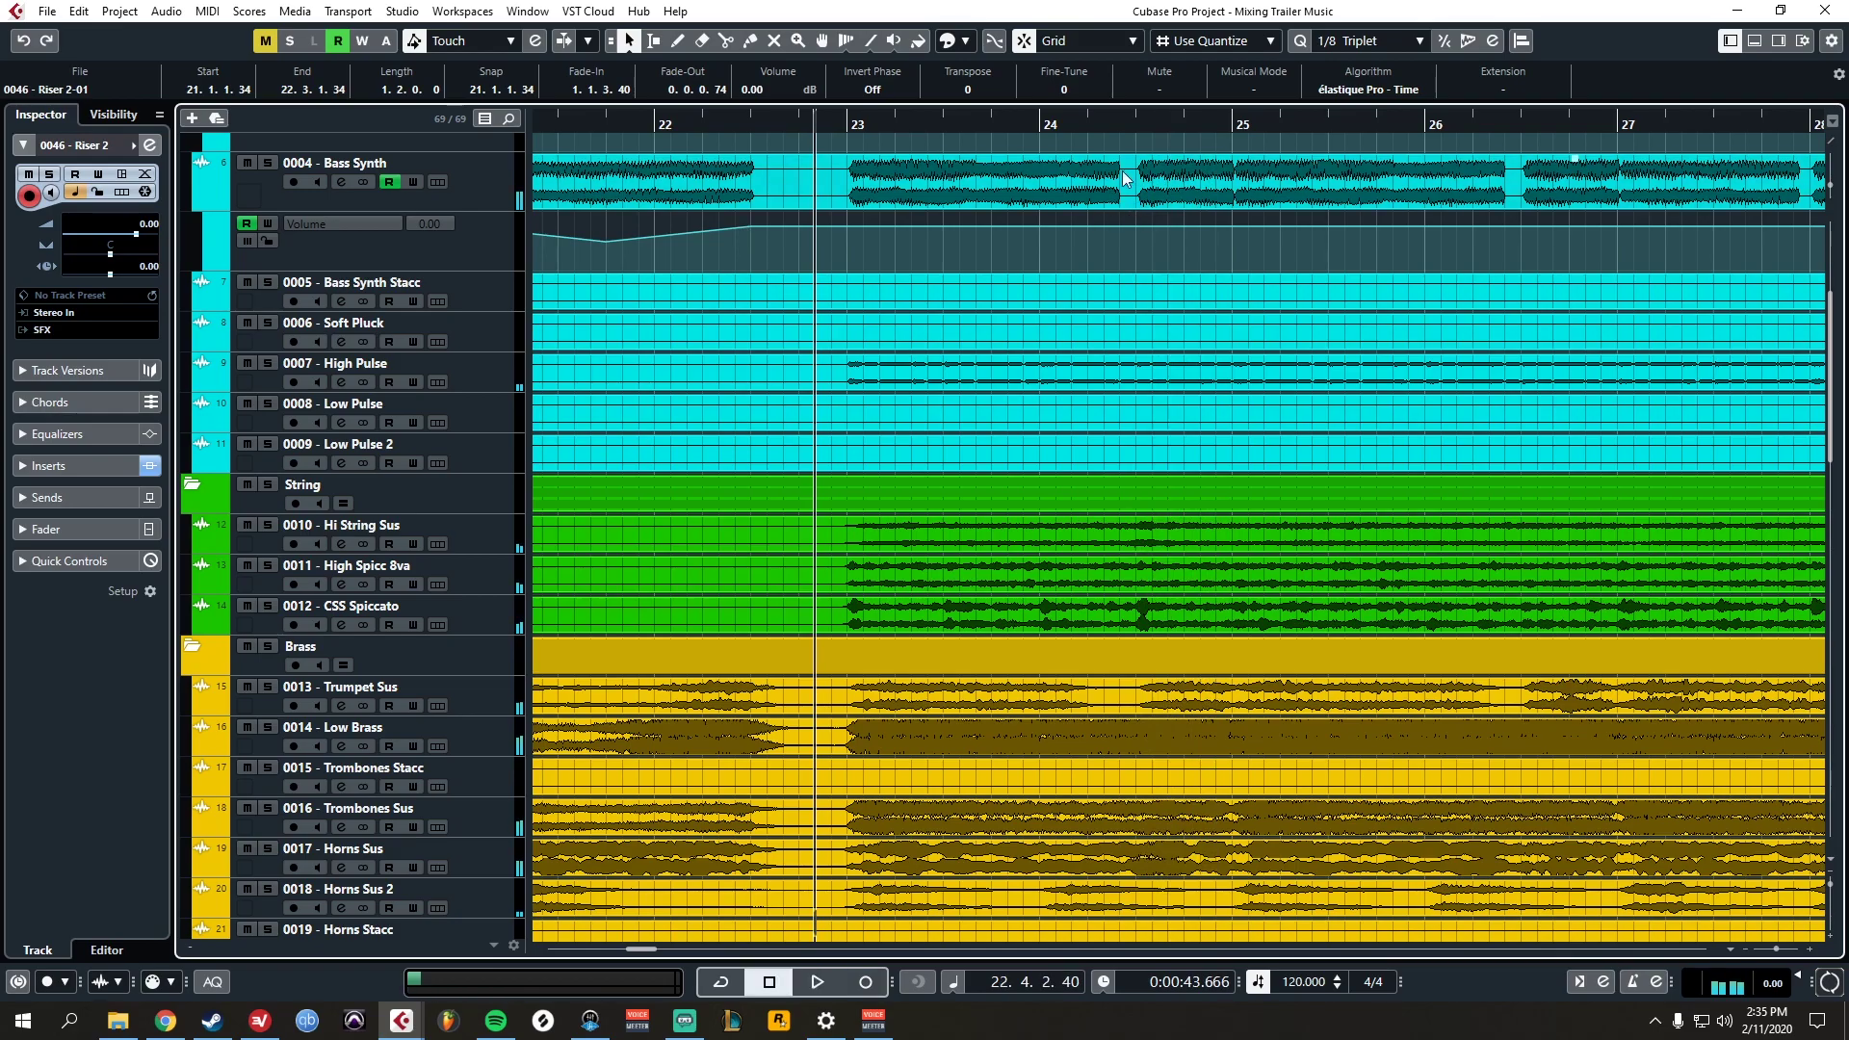
# - Hide the Bass Synth volume automation, split its clip at 24.2.3.80 and fade out the part before the cut over 0.0.3.54
pyautogui.scroll(3, 1127, 208)
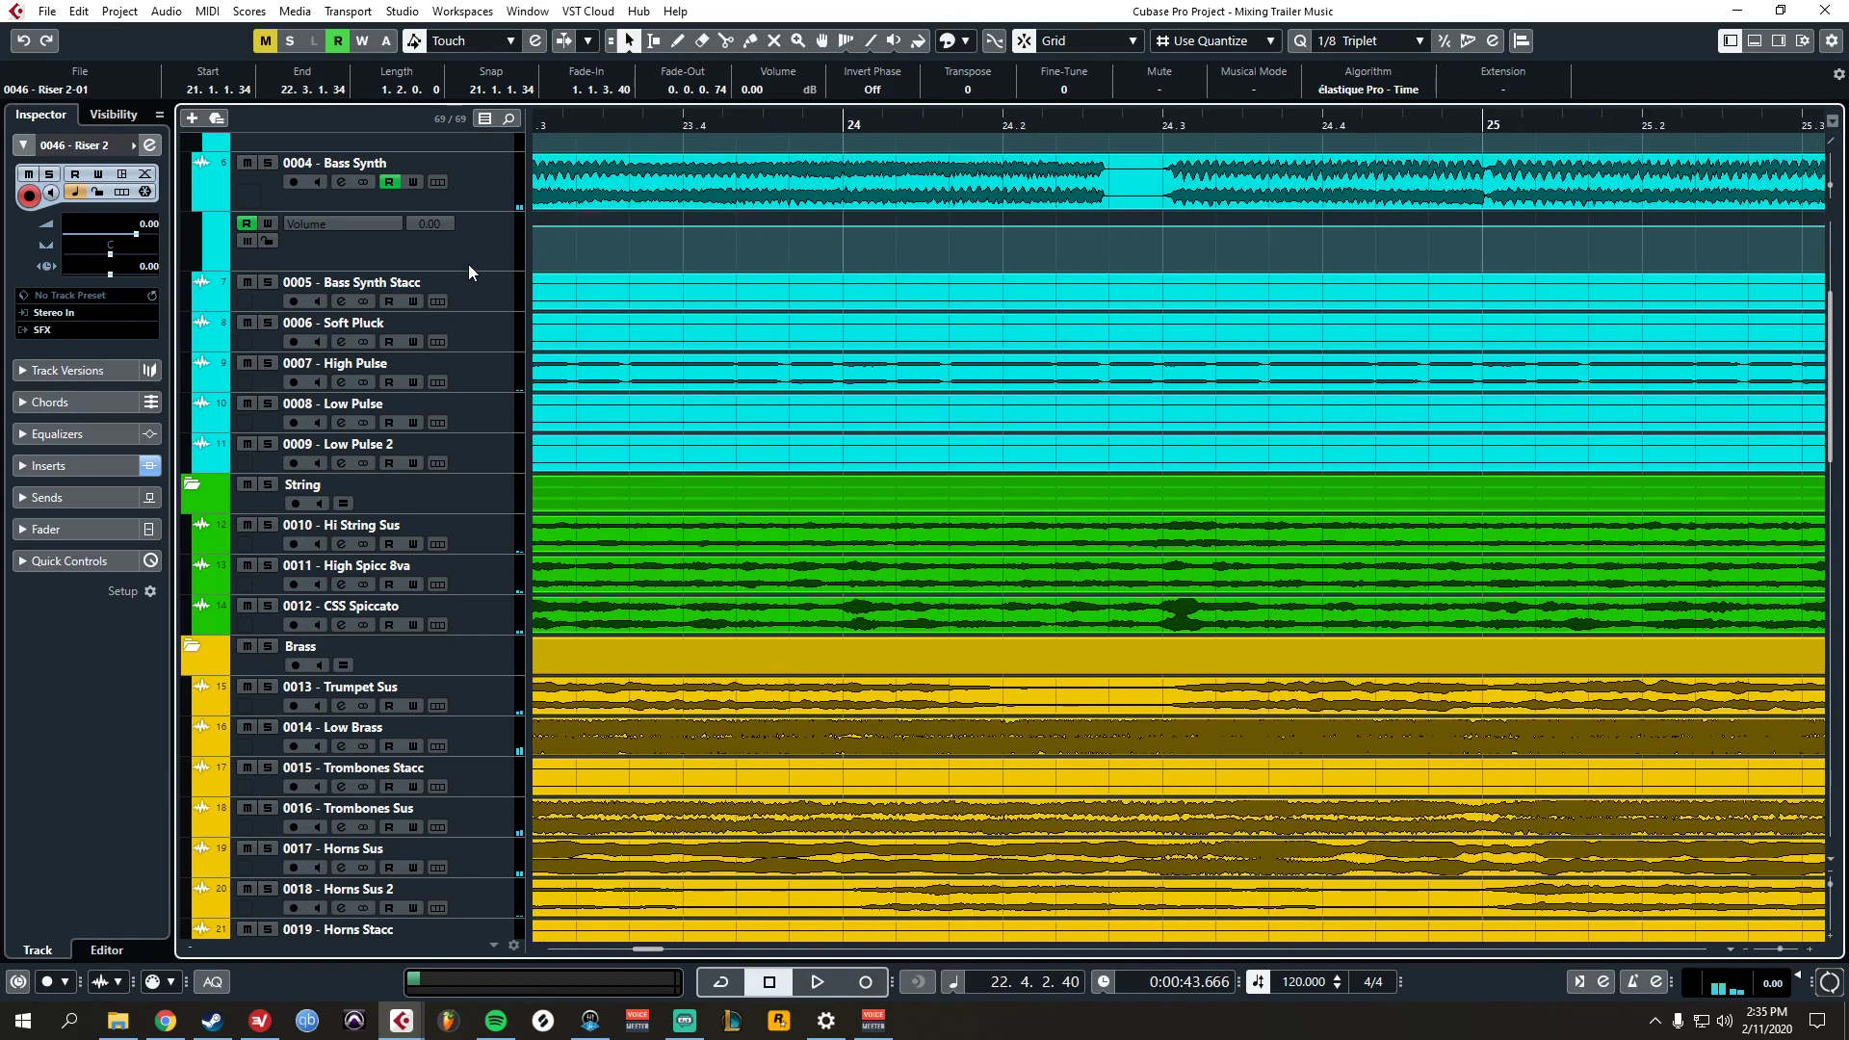
pyautogui.click(208, 216)
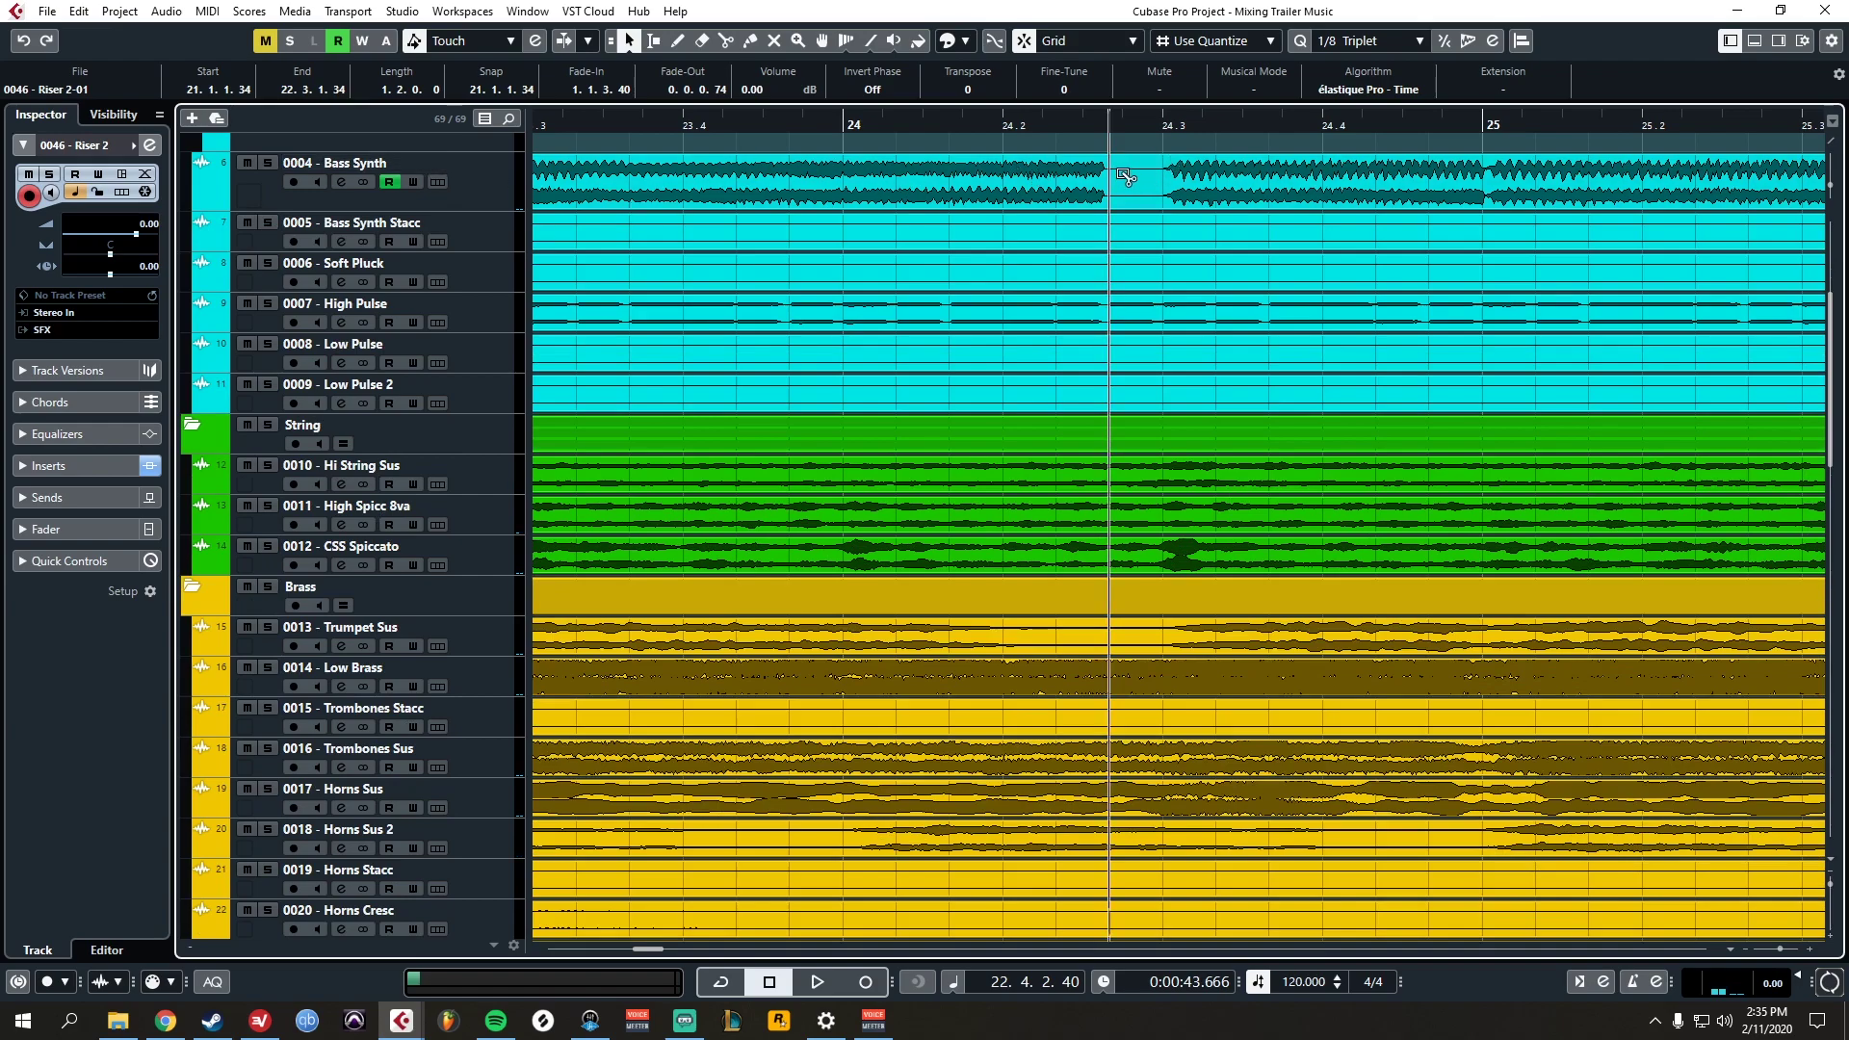
pyautogui.moveTo(1108, 161); pyautogui.dragTo(942, 121)
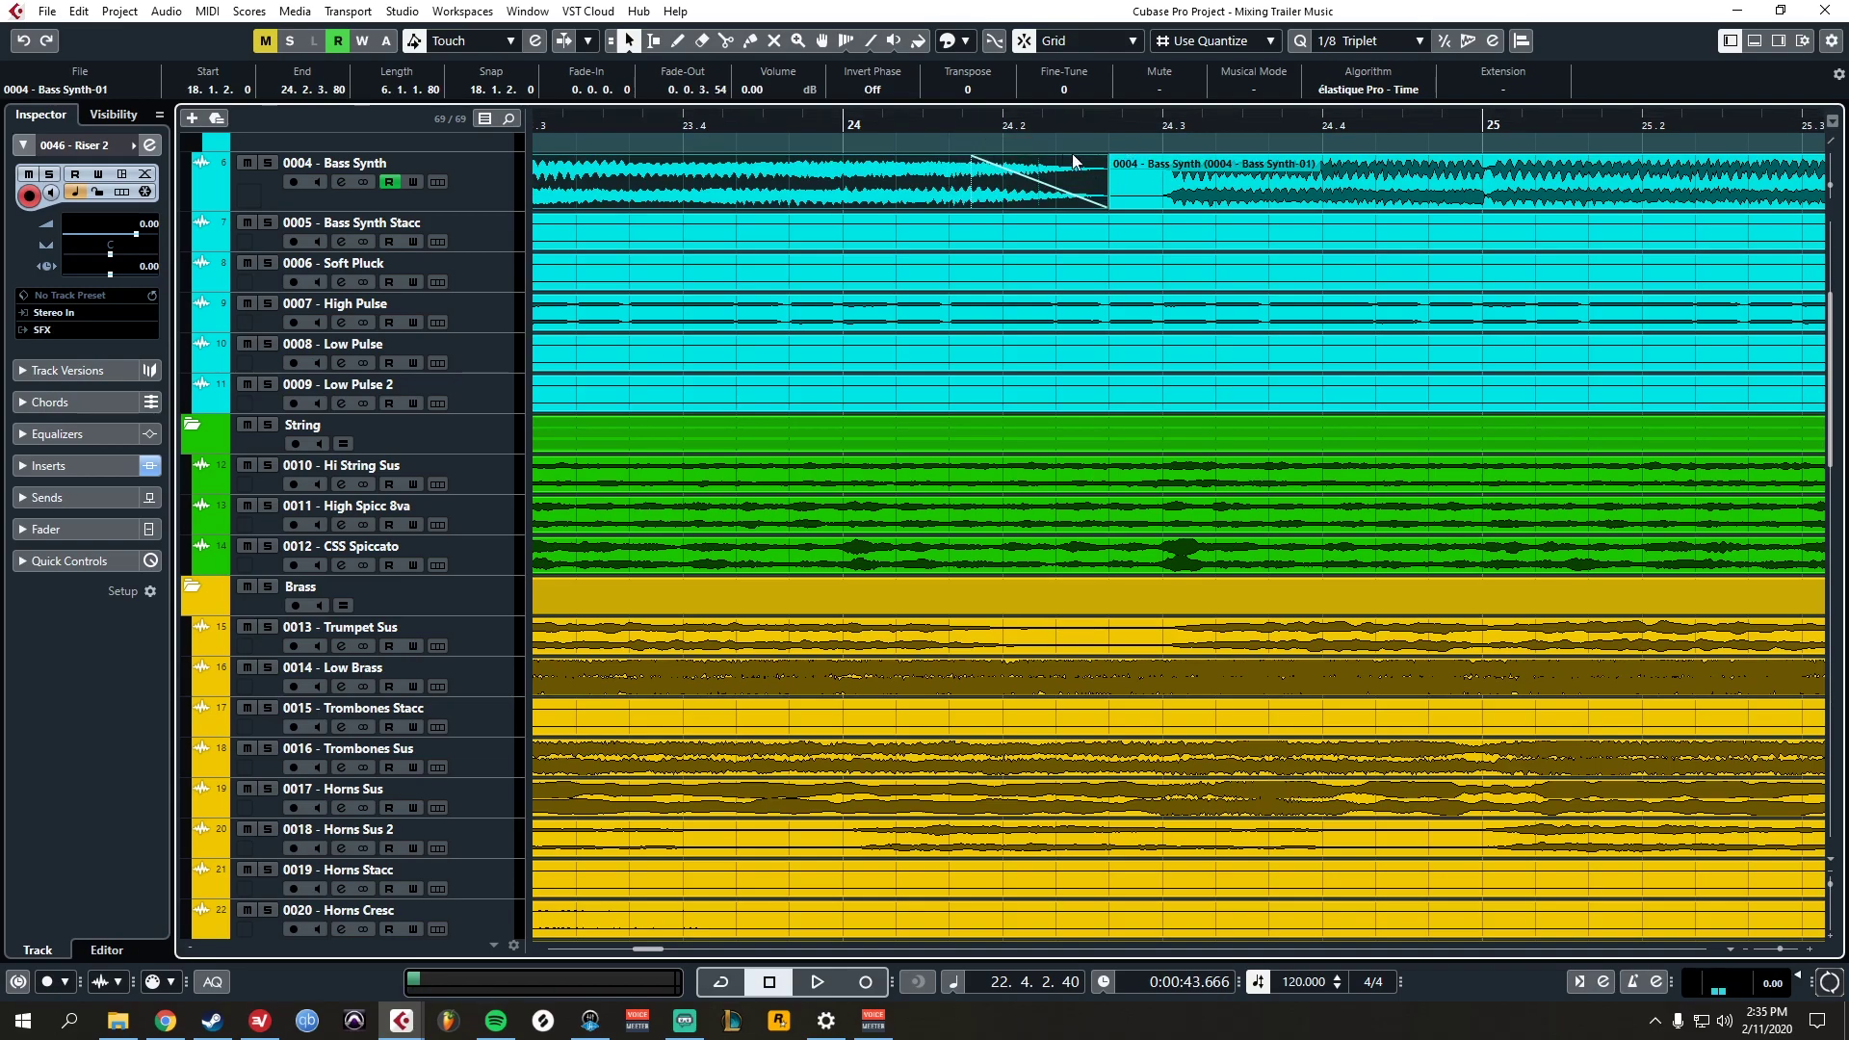
# - Play back the Bass Synth fade before 24.3 and remove the clip's fade-out
pyautogui.scroll(-3, 1115, 212)
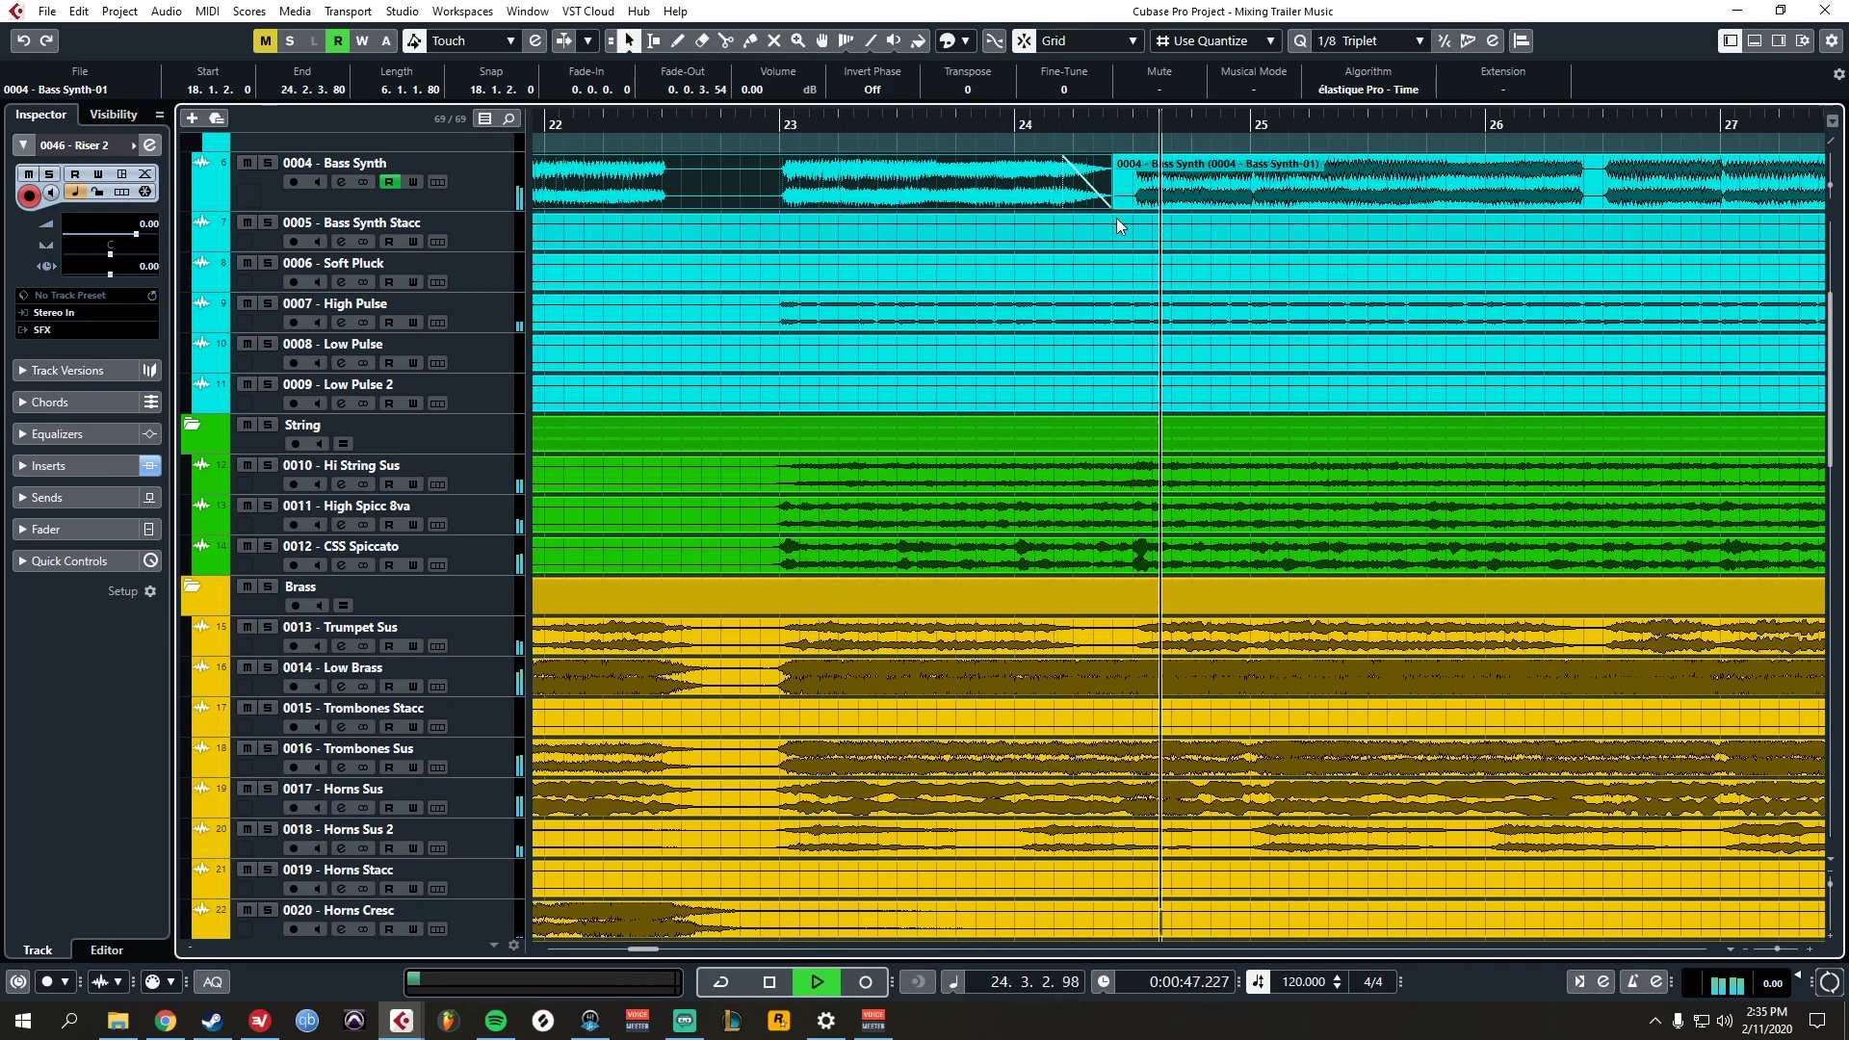
pyautogui.press('space')
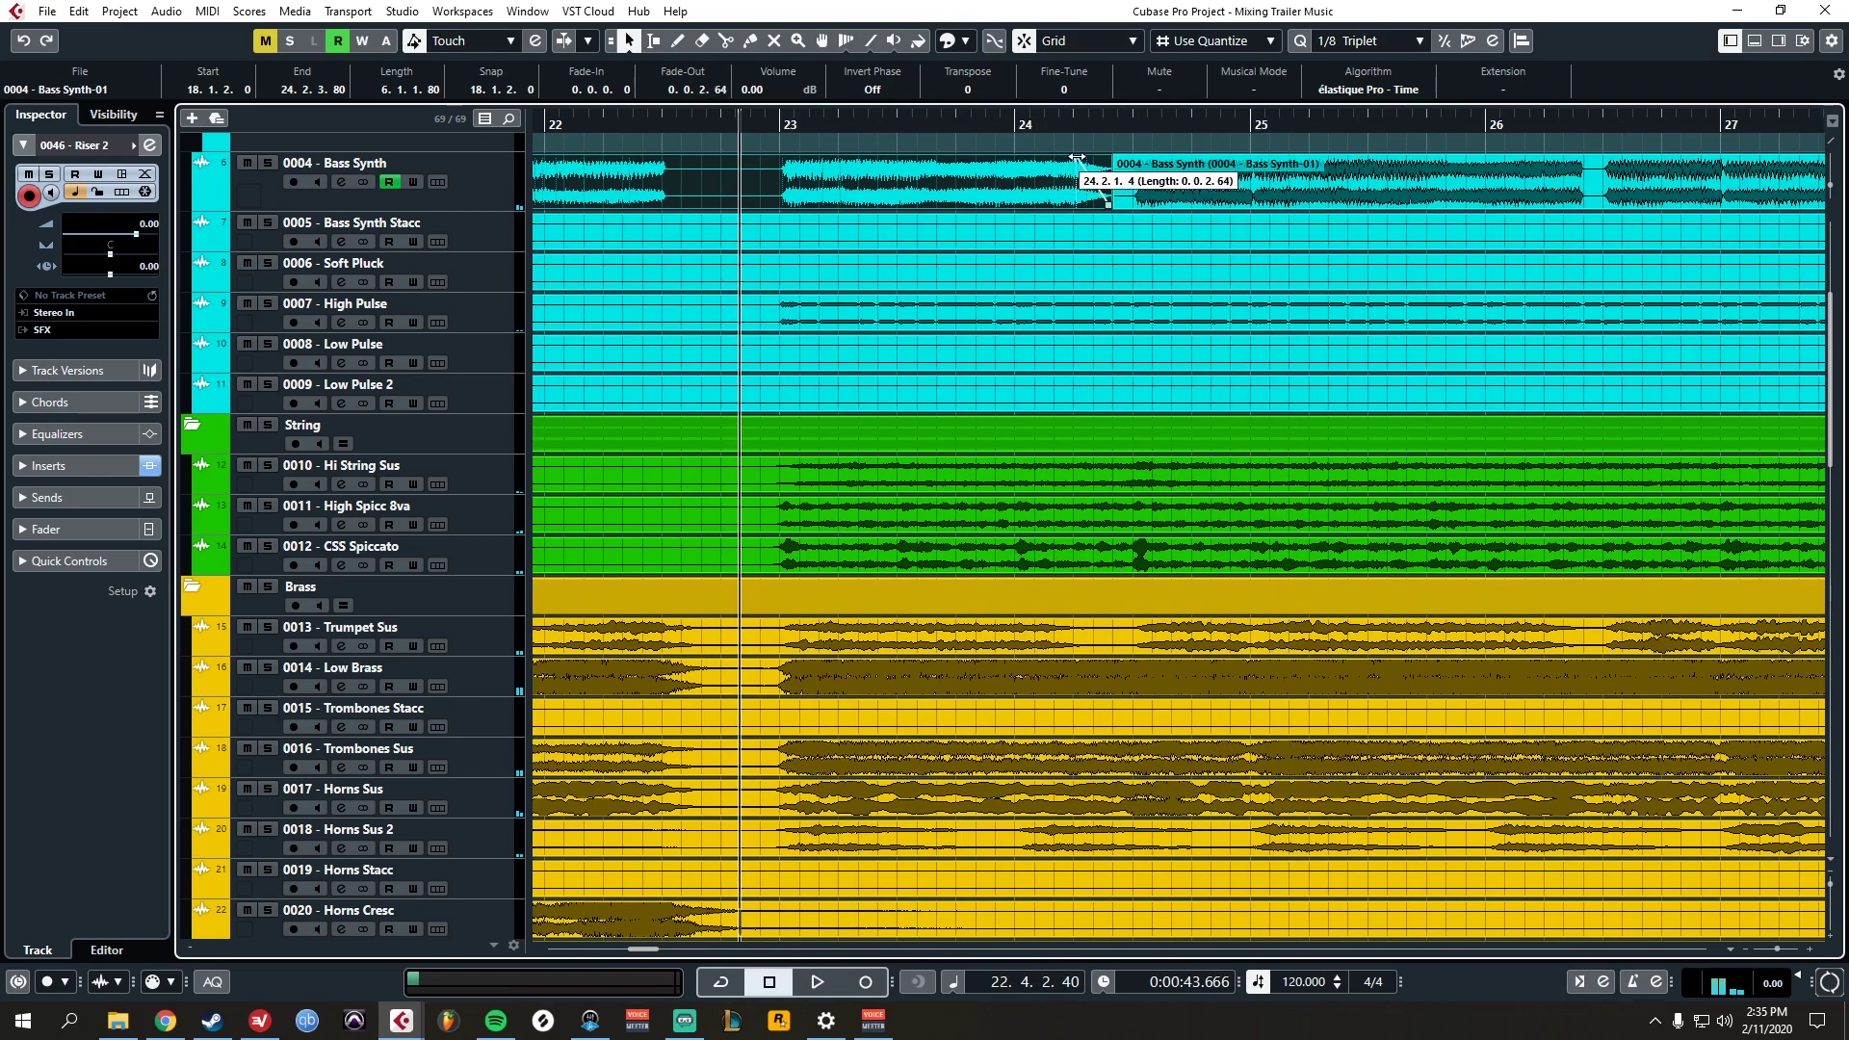
pyautogui.scroll(3, 1103, 169)
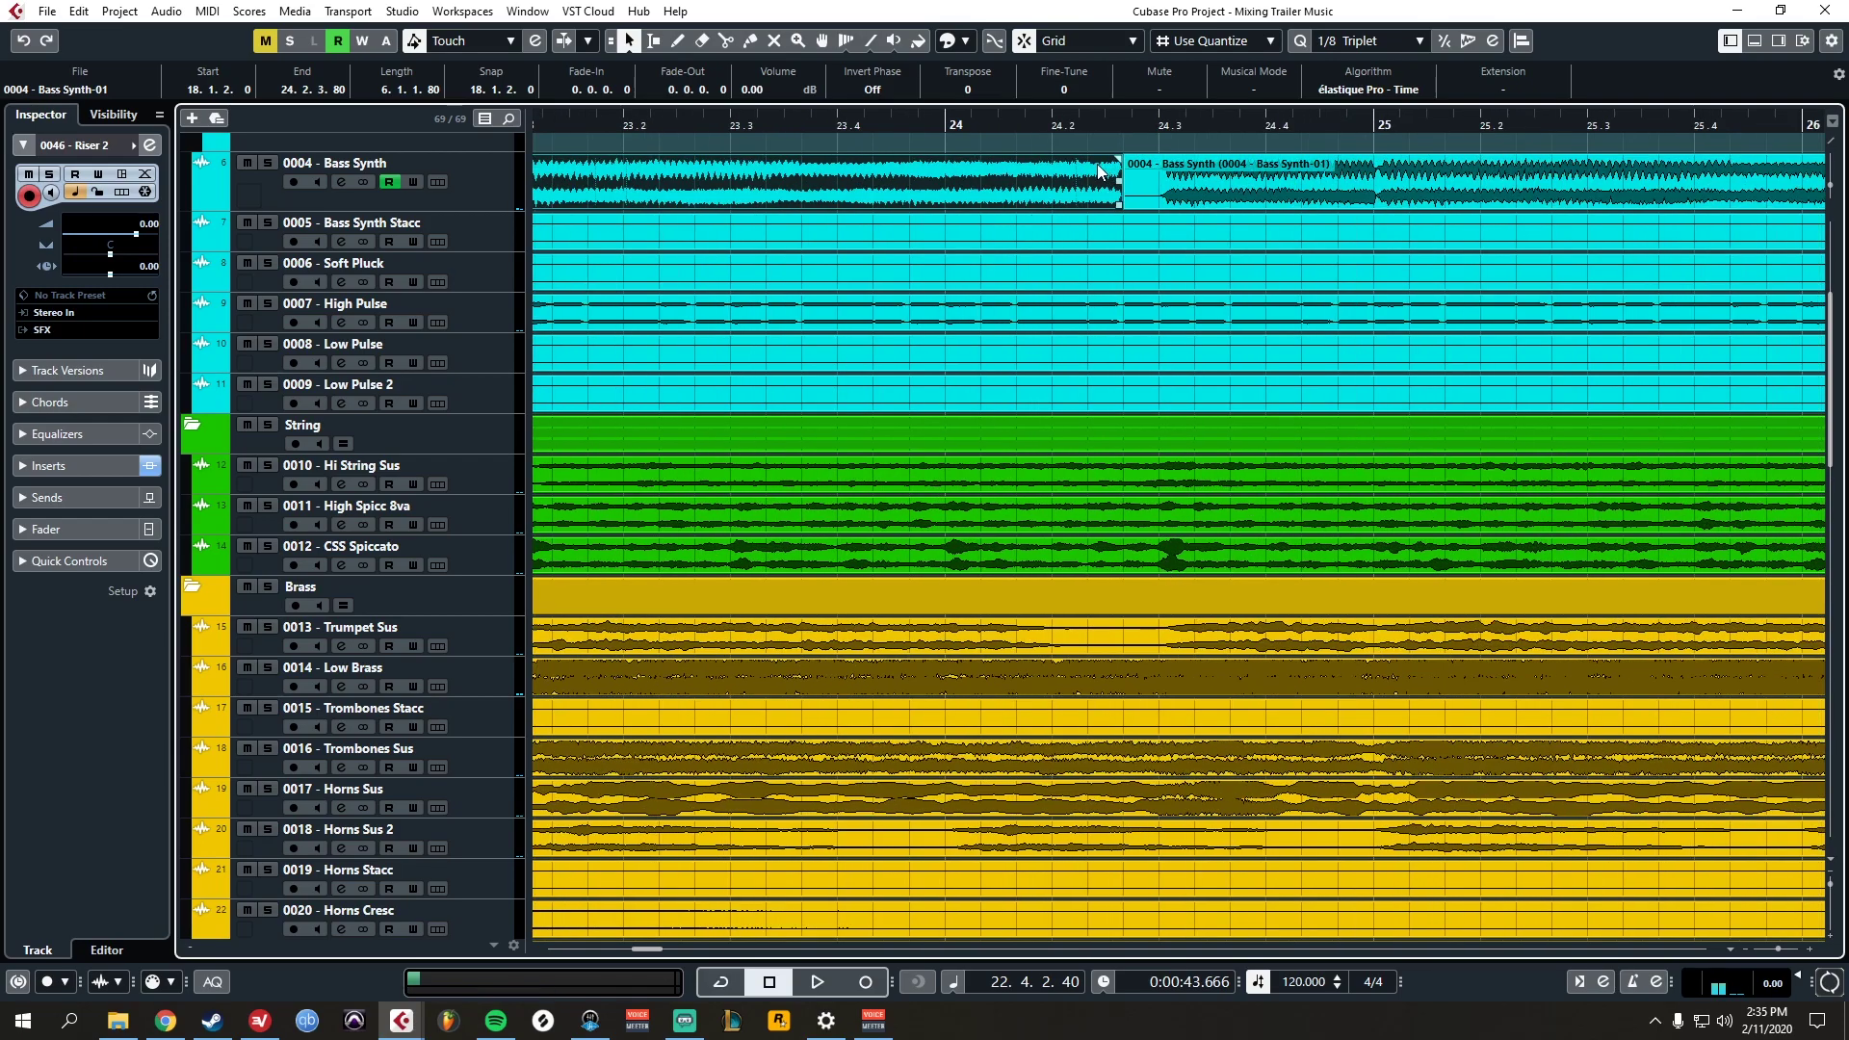
pyautogui.scroll(-1, 691, 193)
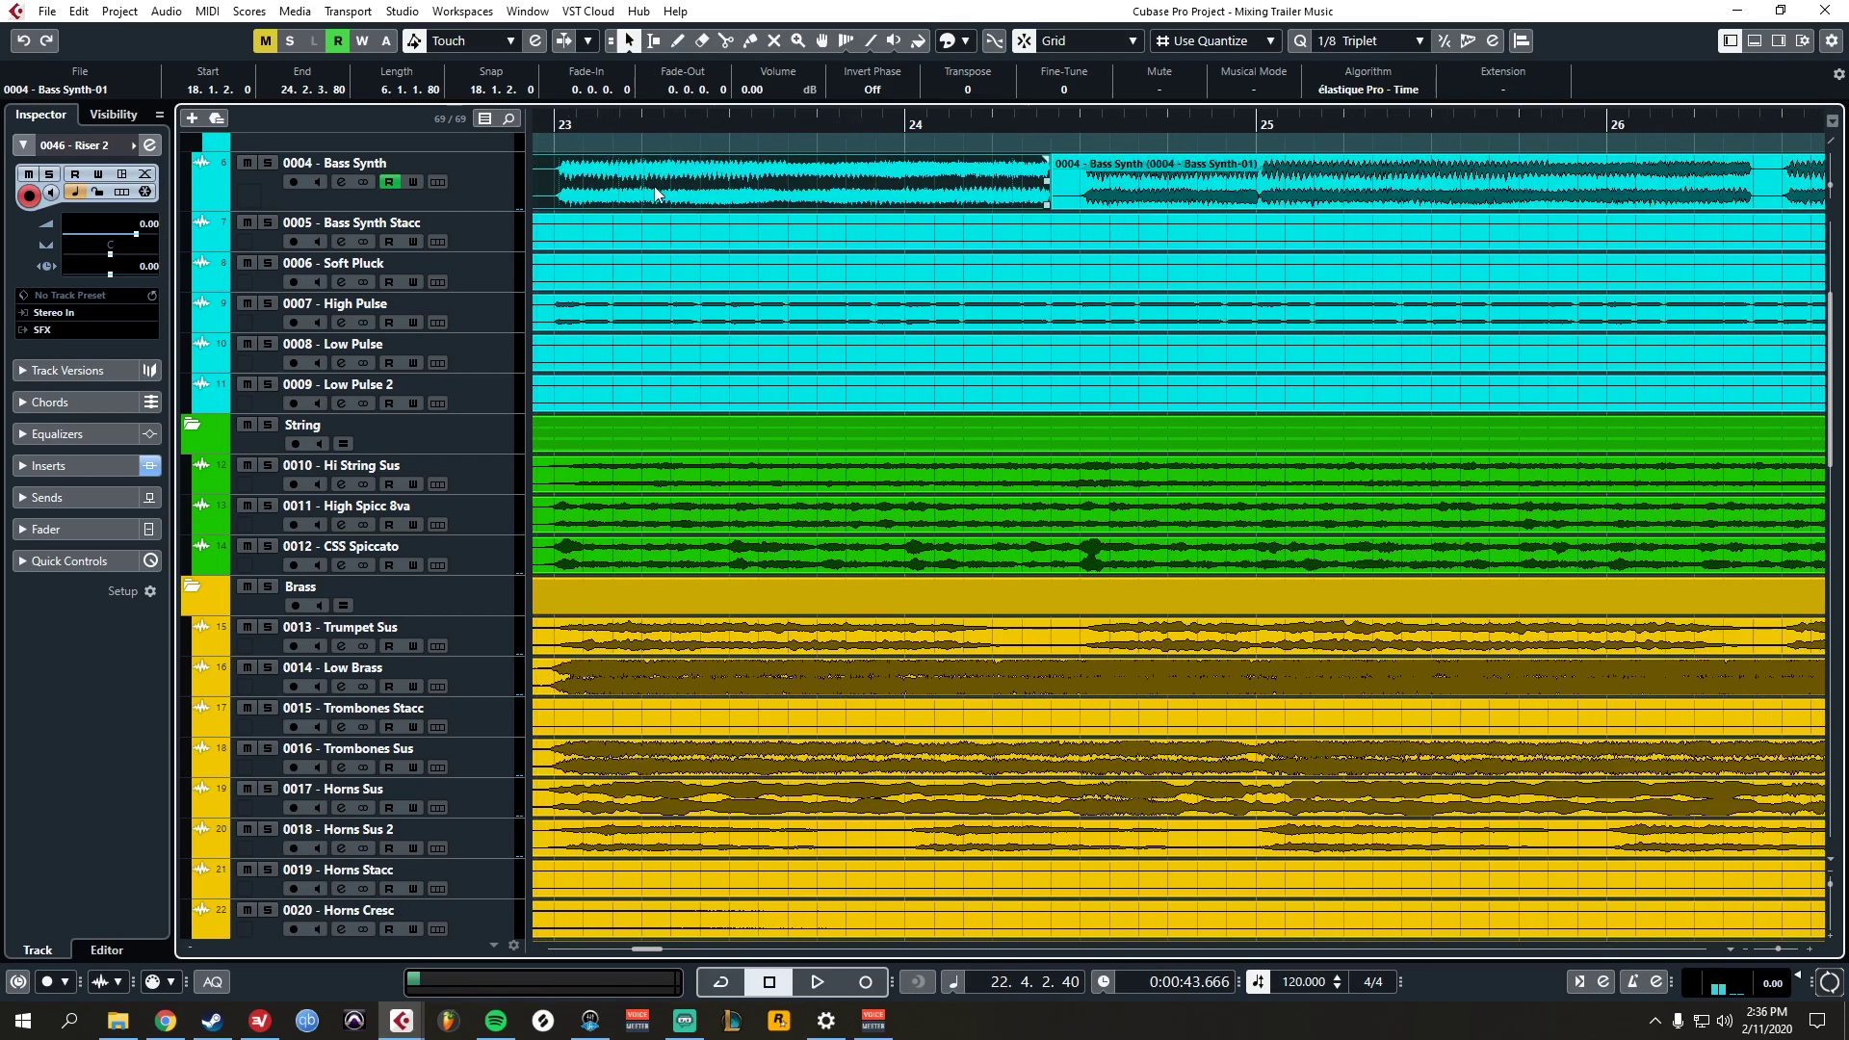
# - Split the Bass Synth clip at 23.3.3.80, trim that piece's end to 24.1.1.0 and copy bar 23's opening piece to 24.1.1.0
pyautogui.keyDown('alt'); pyautogui.click(792, 178); pyautogui.keyUp('alt')
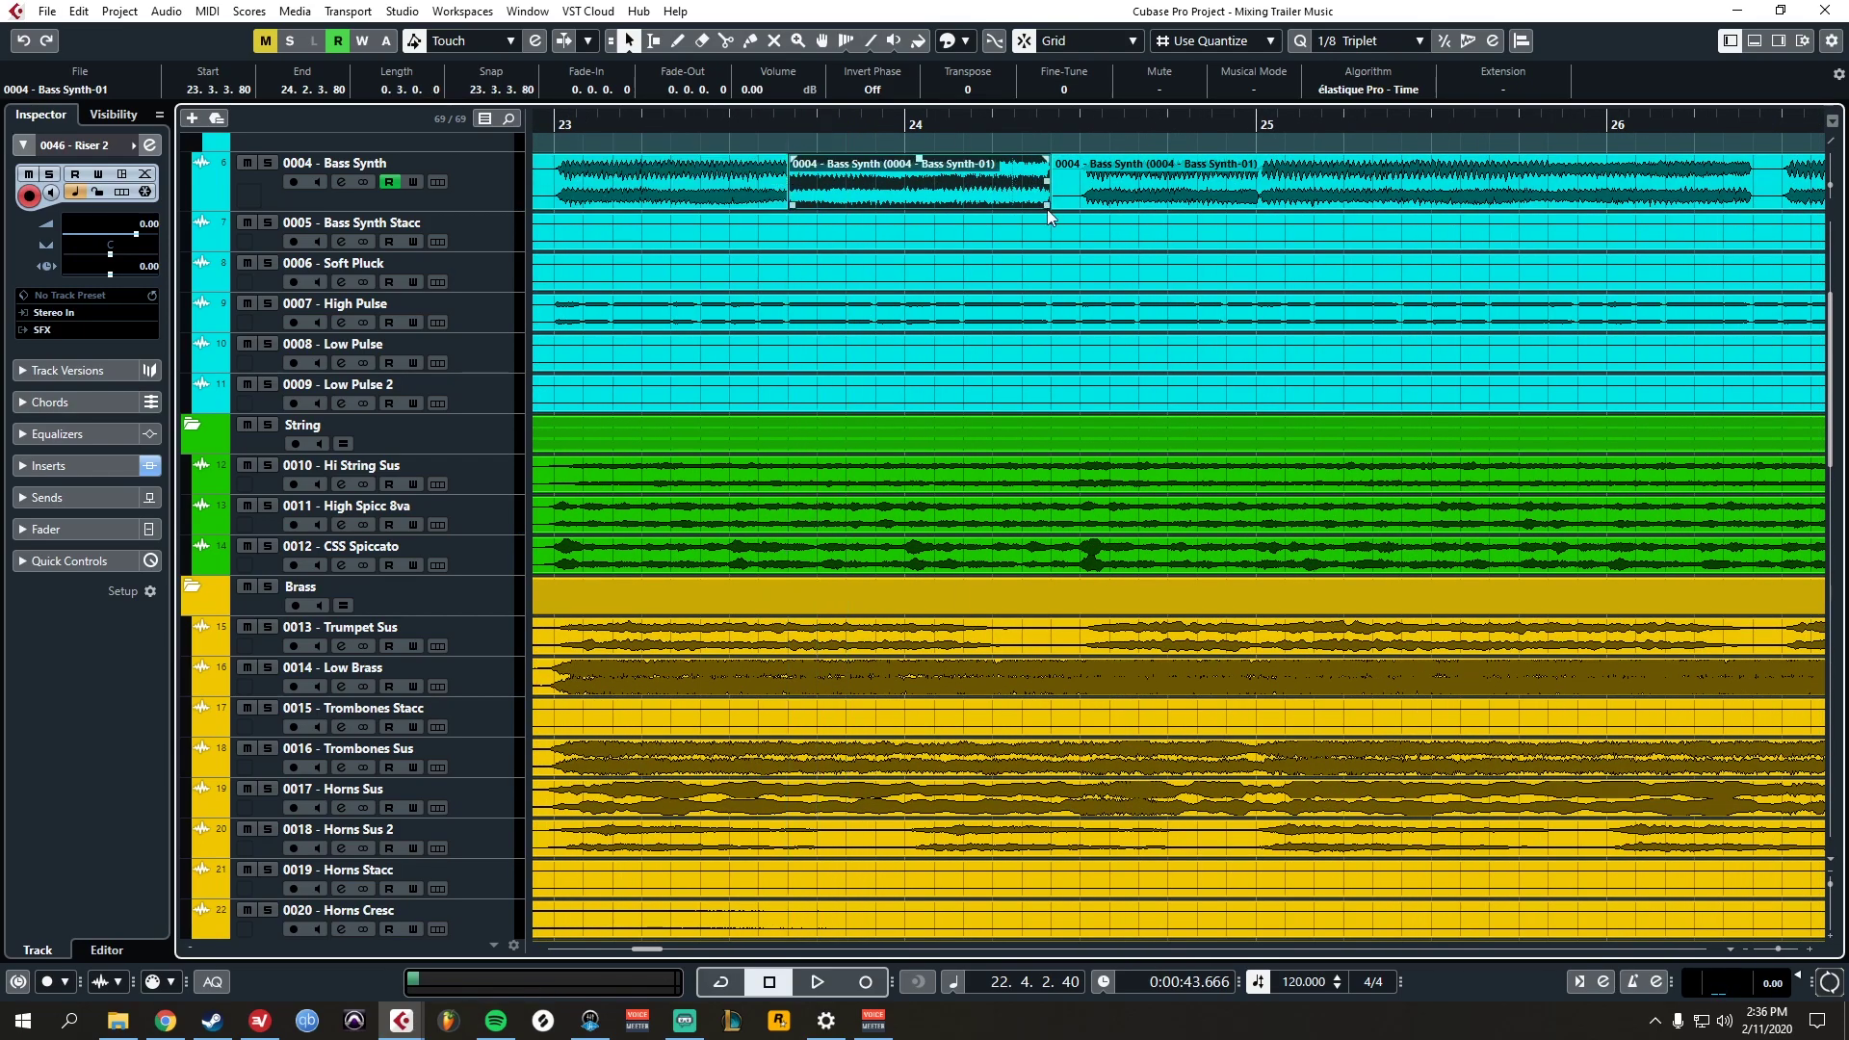
pyautogui.moveTo(1049, 213); pyautogui.dragTo(903, 213)
pyautogui.moveTo(595, 190); pyautogui.dragTo(950, 185)
pyautogui.moveTo(1133, 203); pyautogui.dragTo(950, 157)
# - Give the Bass Synth piece ending at 24.1.1.0 a 0.0.0.15 fade-out and play the edit back
pyautogui.scroll(5, 940, 187)
pyautogui.scroll(-5, 940, 166)
pyautogui.scroll(4, 855, 166)
pyautogui.moveTo(764, 156); pyautogui.dragTo(756, 156)
pyautogui.scroll(-5, 738, 166)
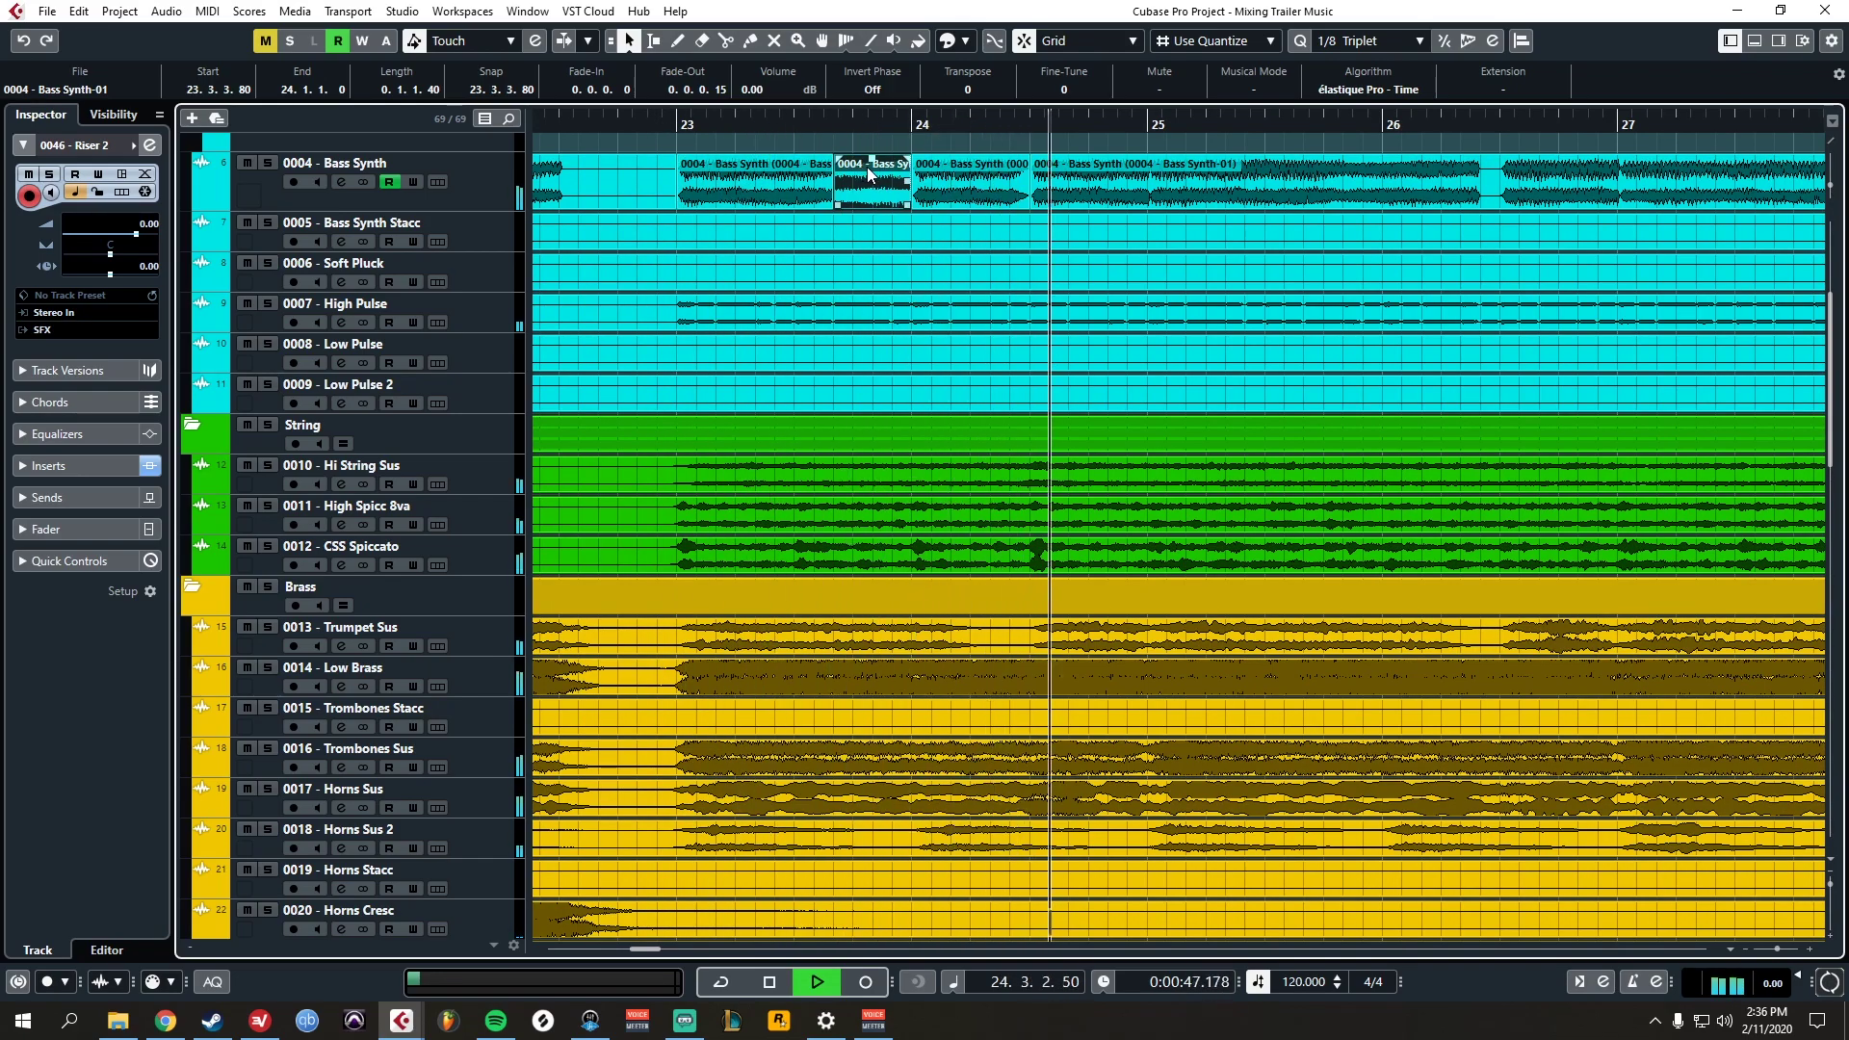
pyautogui.press('space')
# - Extend the copied Bass Synth piece to 24.3.1.0 with a 0.0.0.11 fade-in and 0.0.0.67 fade-out, and play it back
pyautogui.scroll(5, 932, 190)
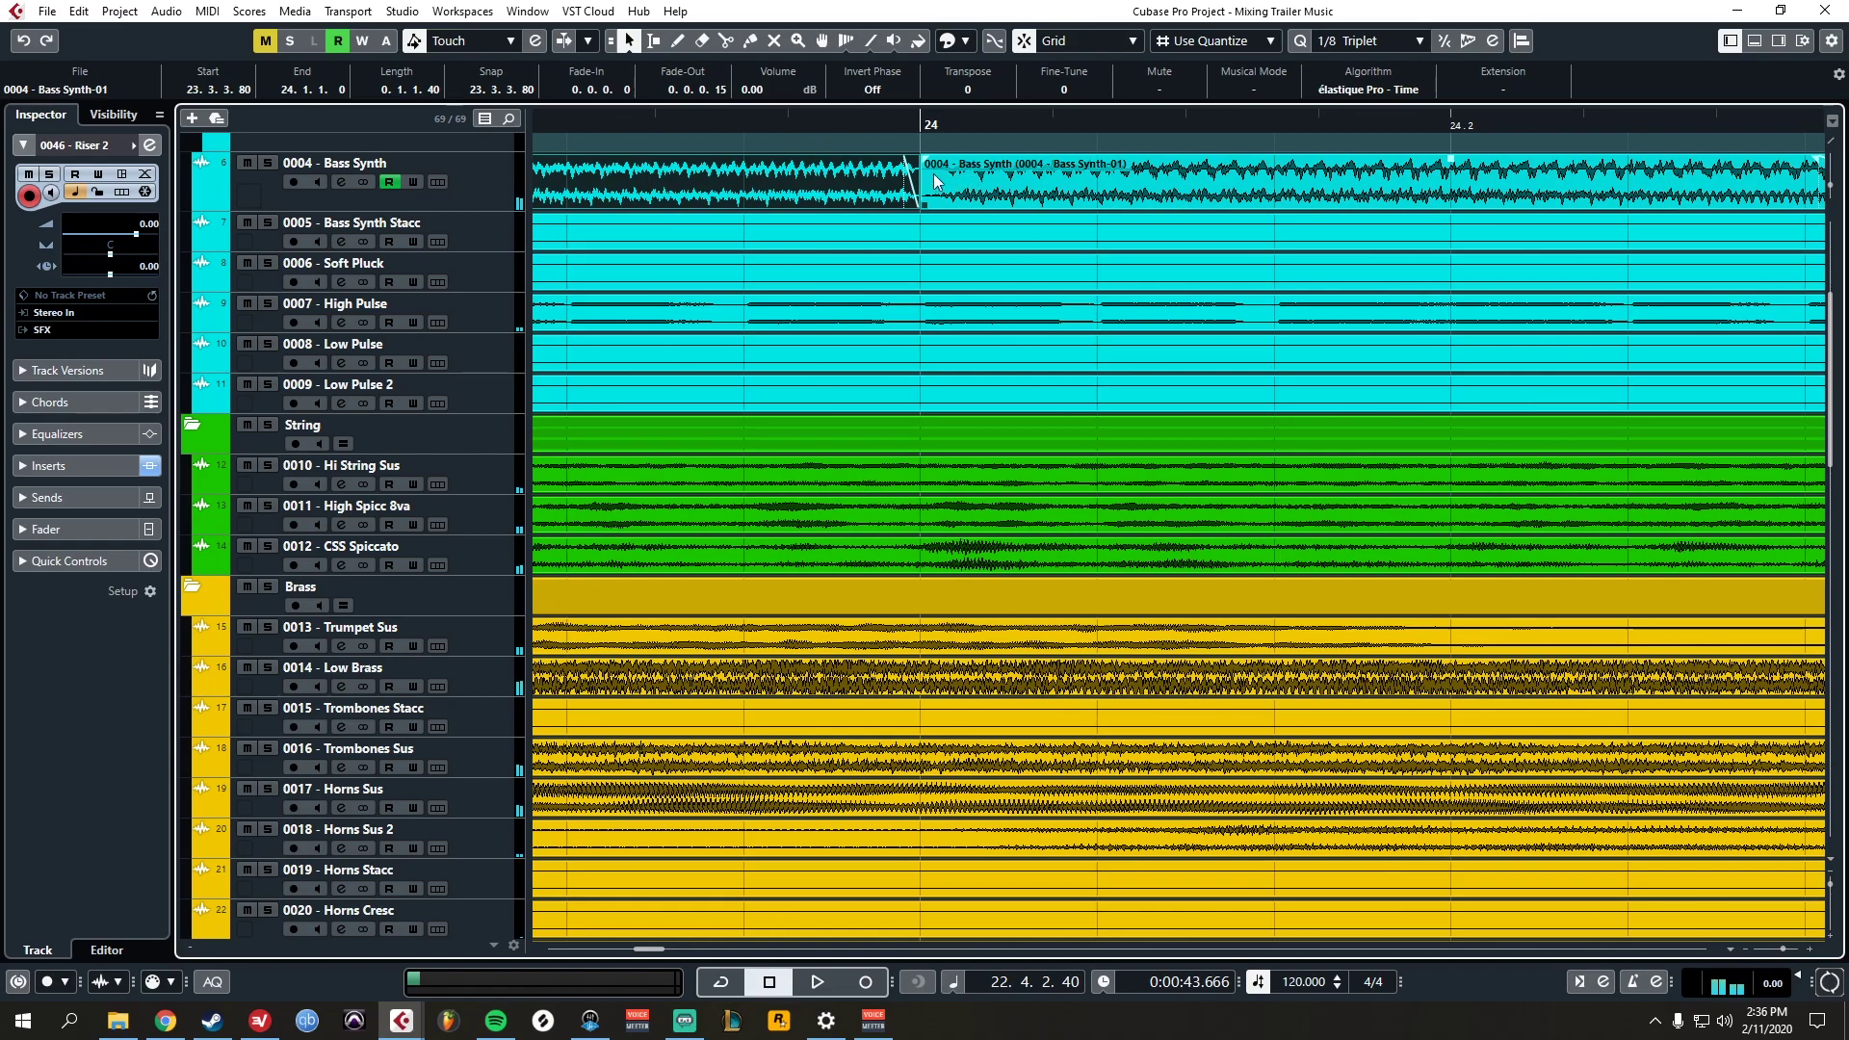
pyautogui.moveTo(925, 204); pyautogui.dragTo(986, 181)
pyautogui.scroll(-4, 986, 181)
pyautogui.scroll(2, 1225, 202)
pyautogui.moveTo(1226, 204); pyautogui.dragTo(1325, 205)
pyautogui.moveTo(1236, 157); pyautogui.dragTo(1285, 145)
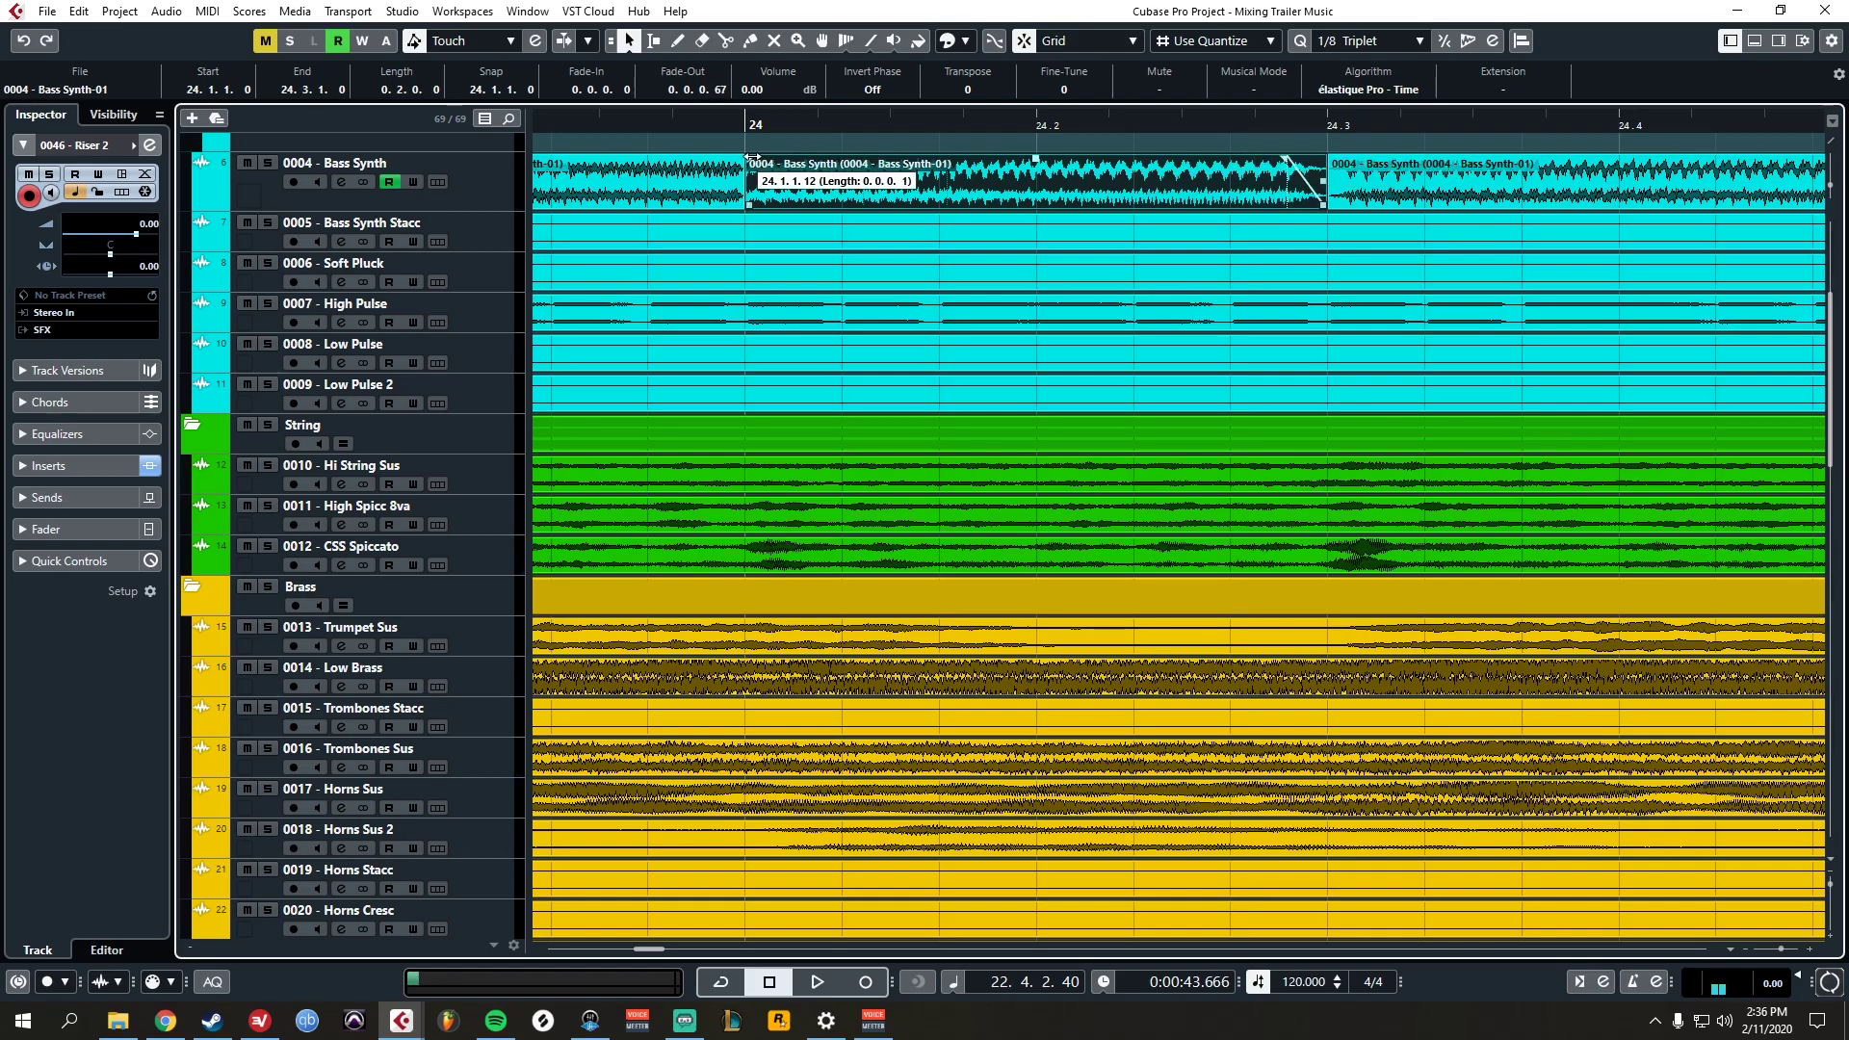
pyautogui.press('space')
pyautogui.scroll(-6, 823, 181)
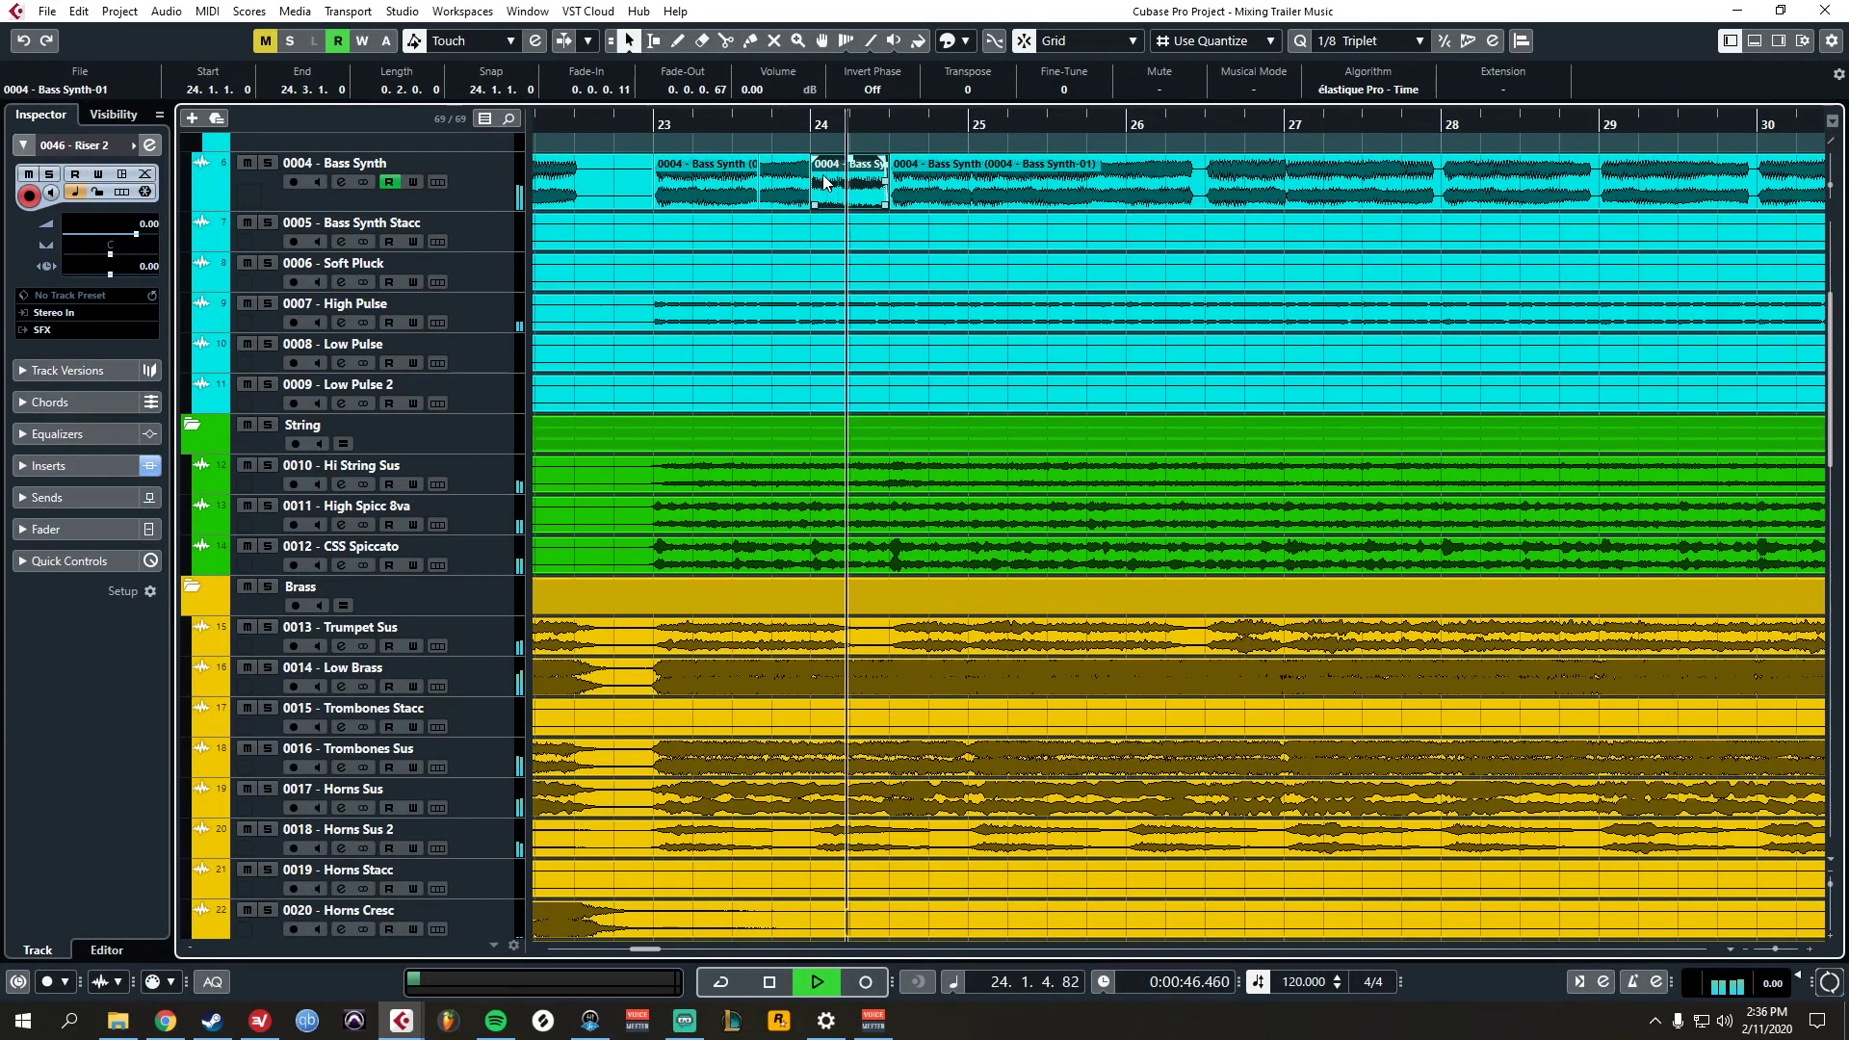
pyautogui.press('space')
# - Extend the preceding Bass Synth piece's end to 24.1.2.40 and crossfade it with the copied piece at bar 24
pyautogui.scroll(8, 810, 183)
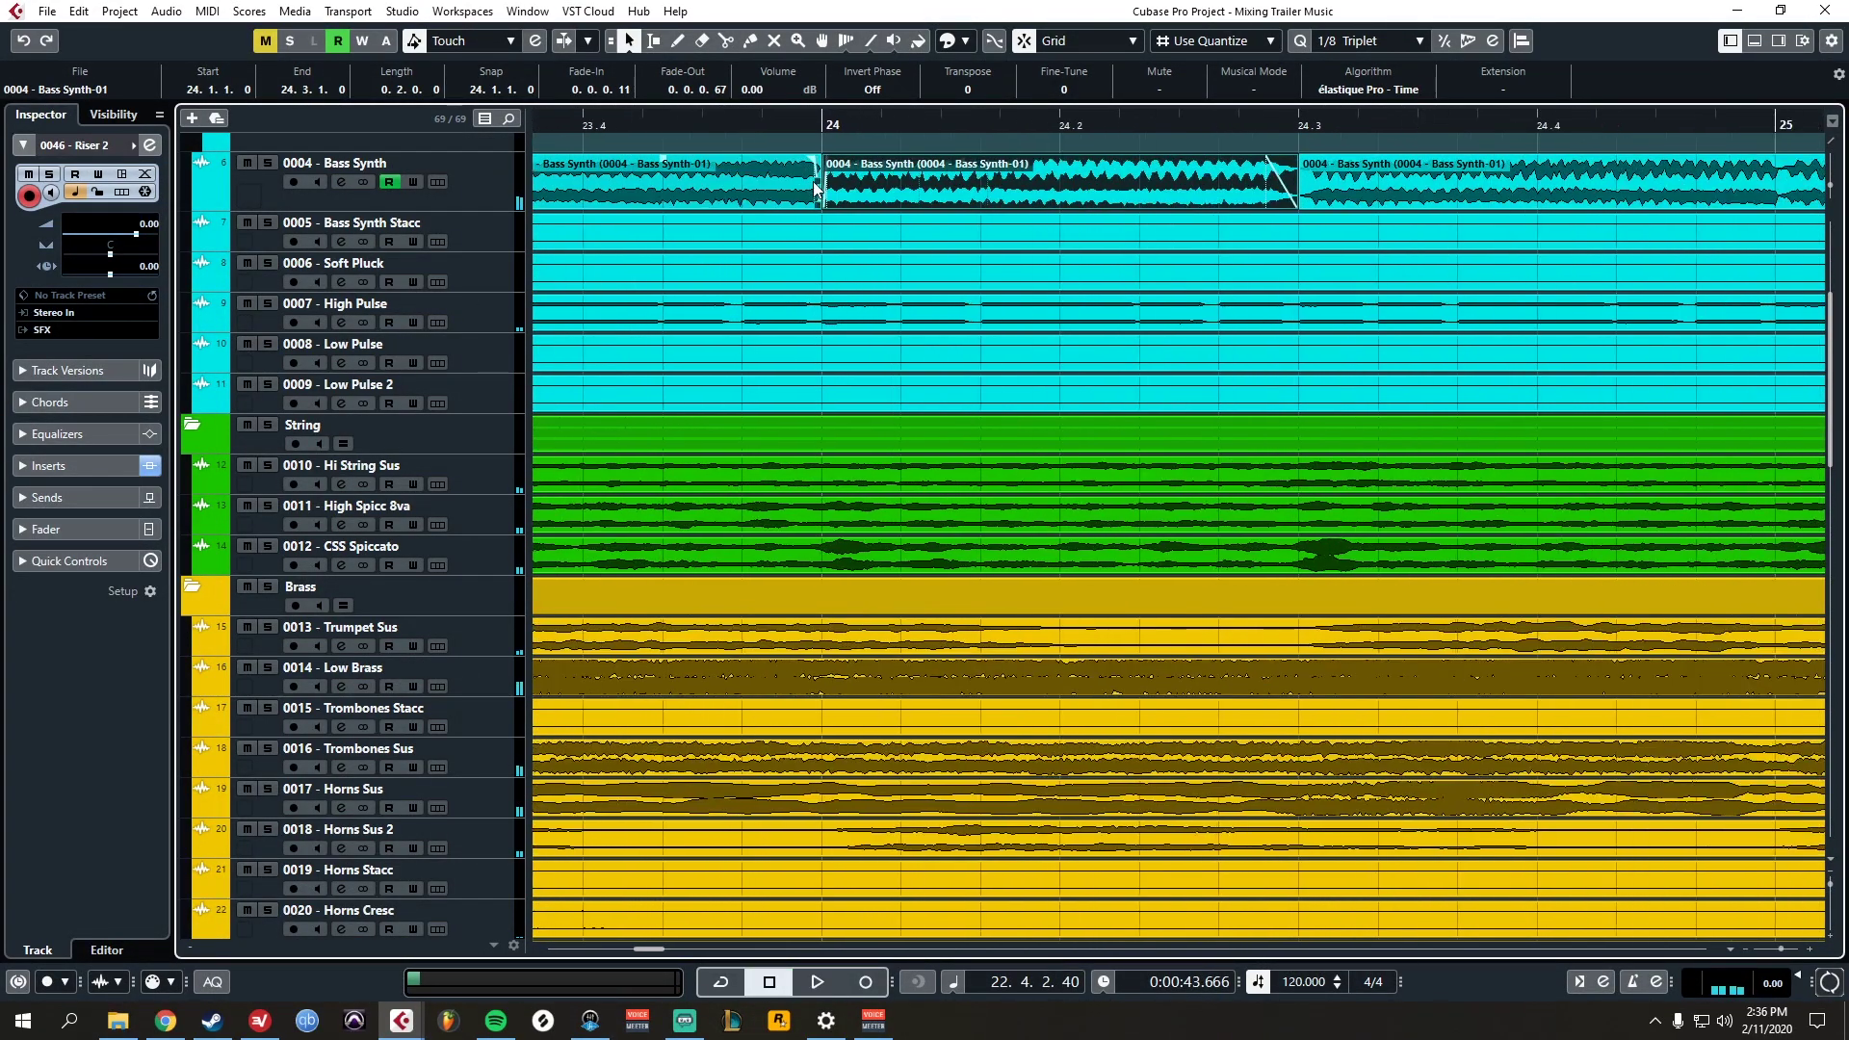
pyautogui.moveTo(823, 205); pyautogui.dragTo(947, 204)
pyautogui.keyDown('shift'); pyautogui.click(760, 187); pyautogui.keyUp('shift')
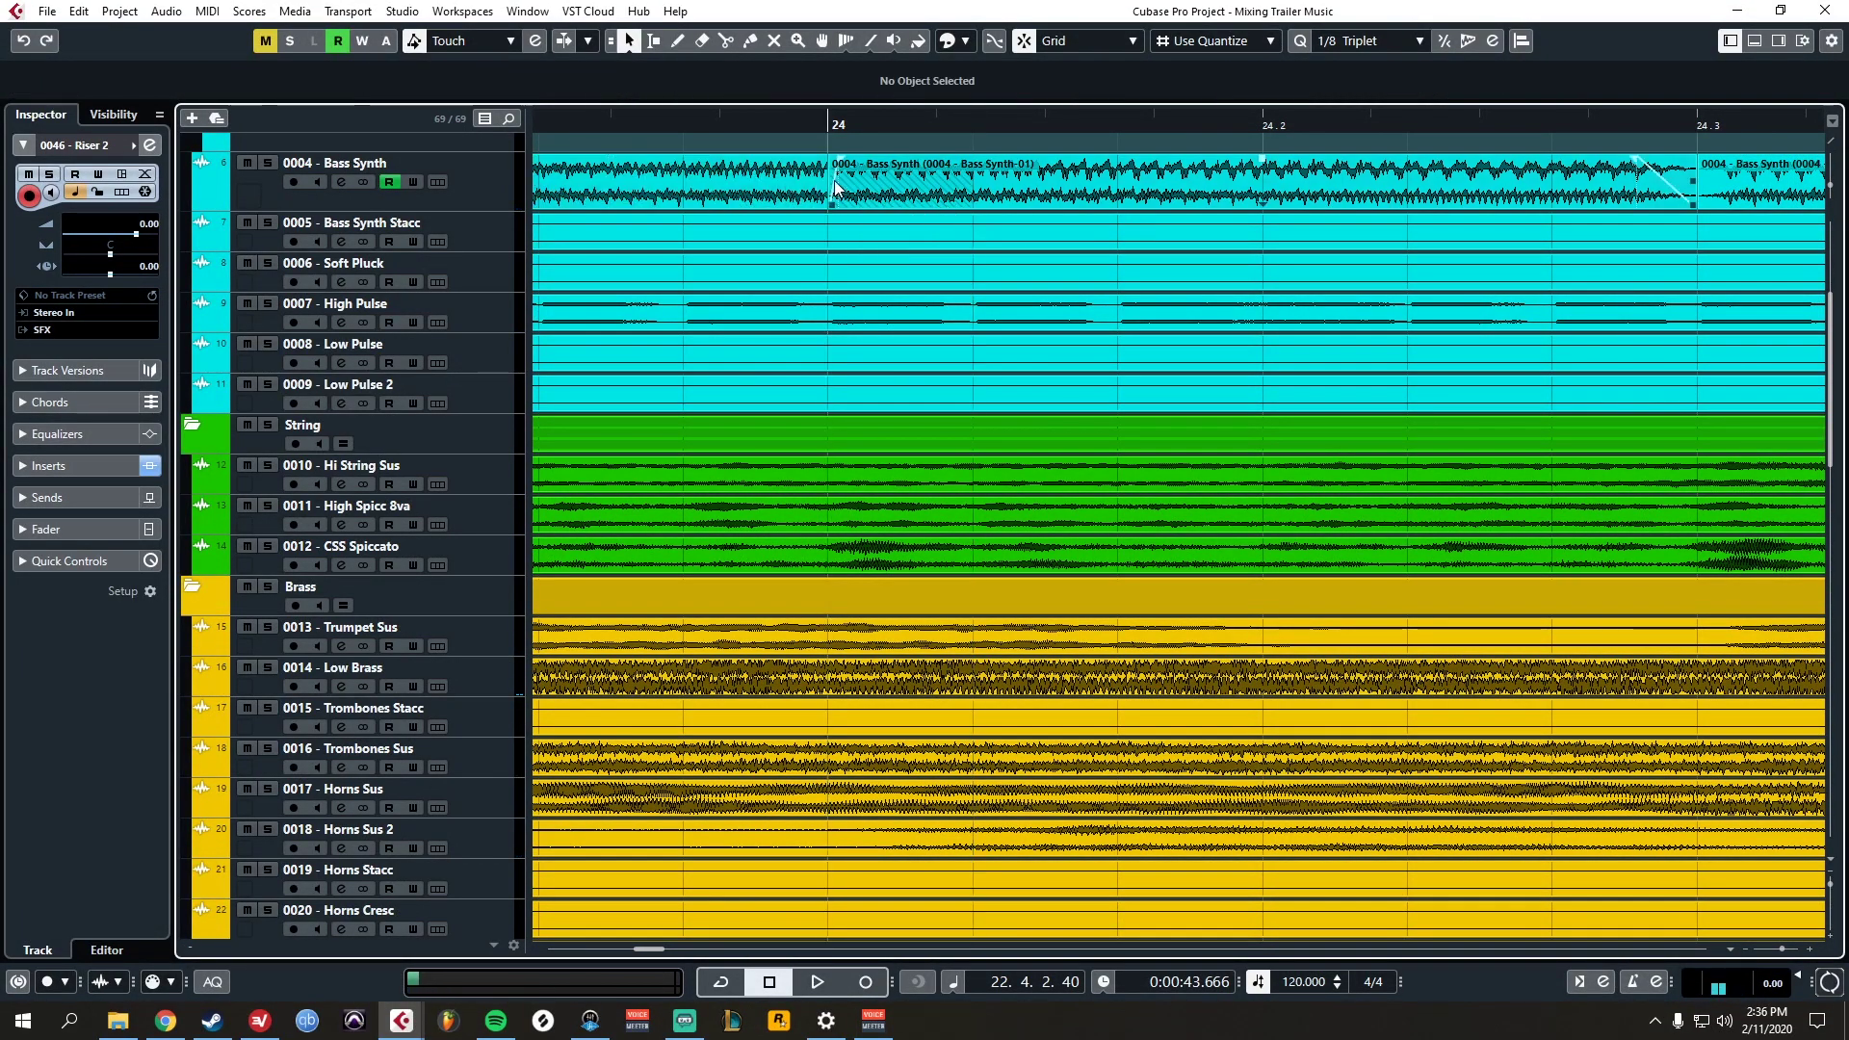
pyautogui.click(779, 181)
pyautogui.press('x')
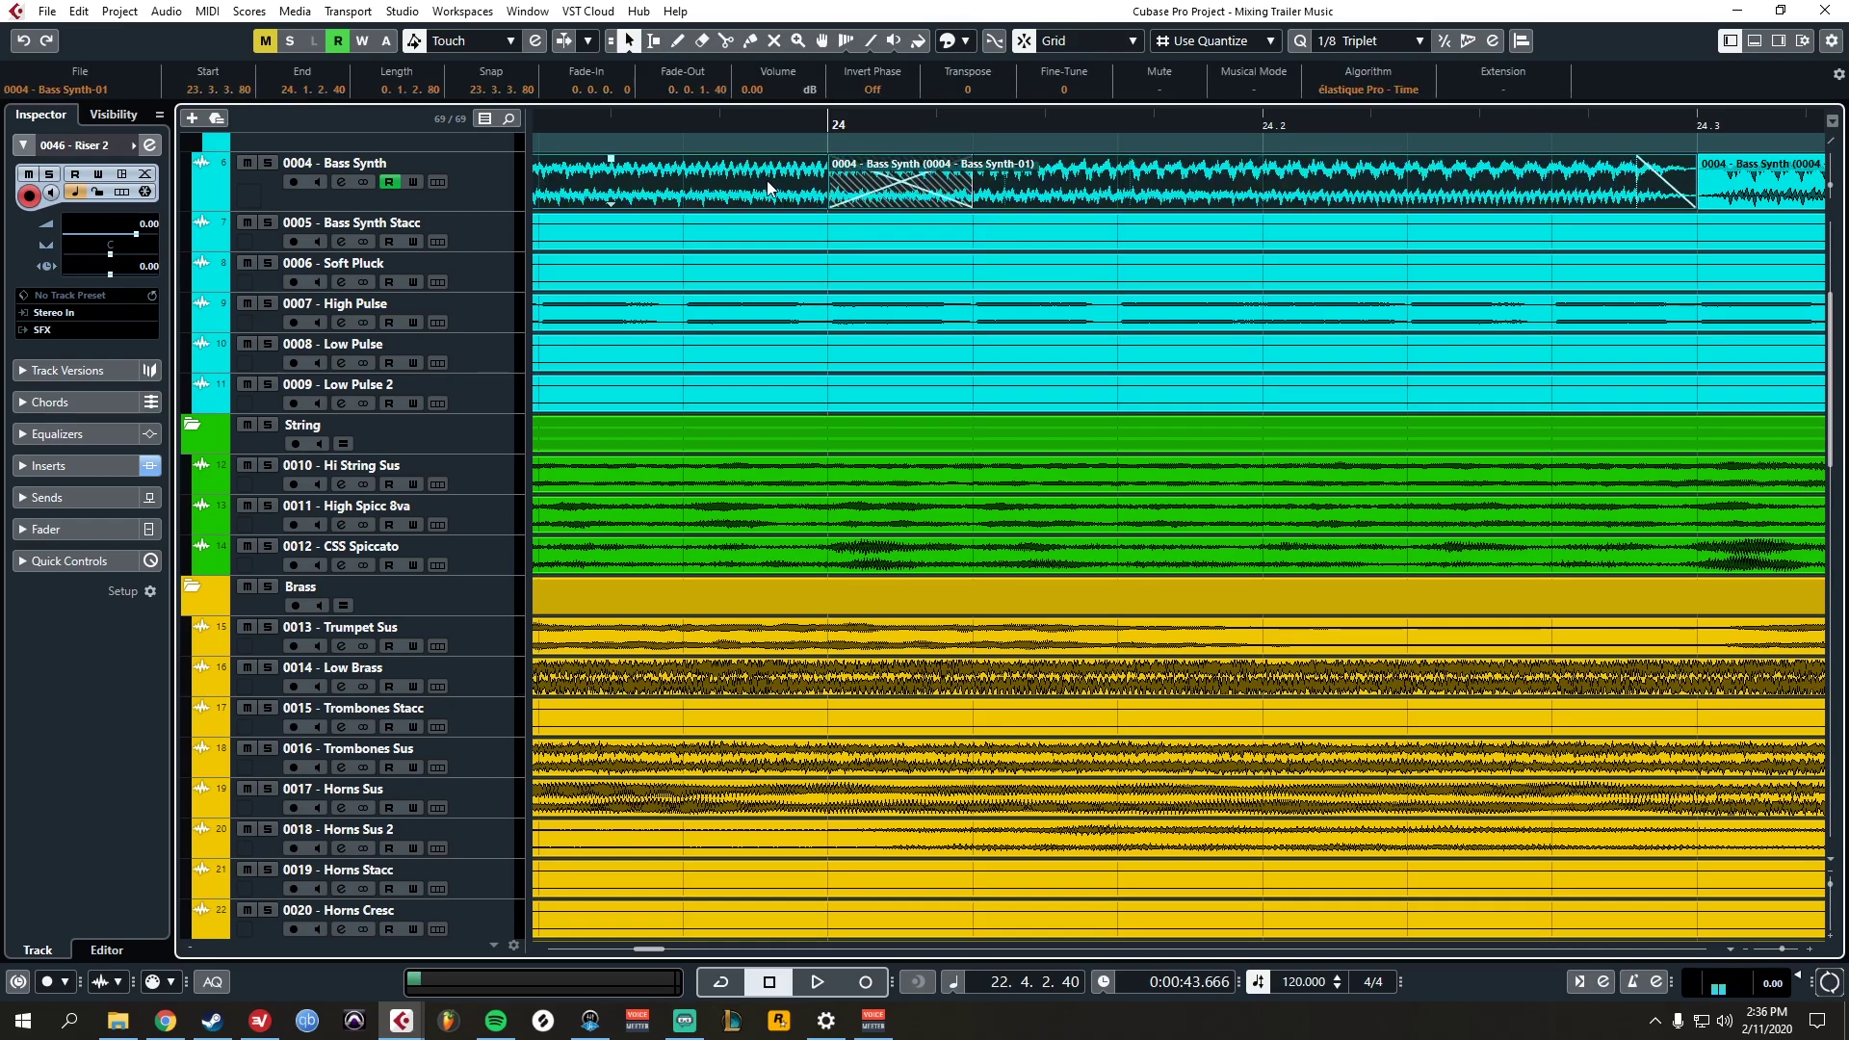
# - Play the full mix from 22.4.2.40 to hear the crossfaded Bass Synth edit, and select the Bass Synth track
pyautogui.press('space')
pyautogui.scroll(-8, 862, 183)
pyautogui.scroll(4, 823, 191)
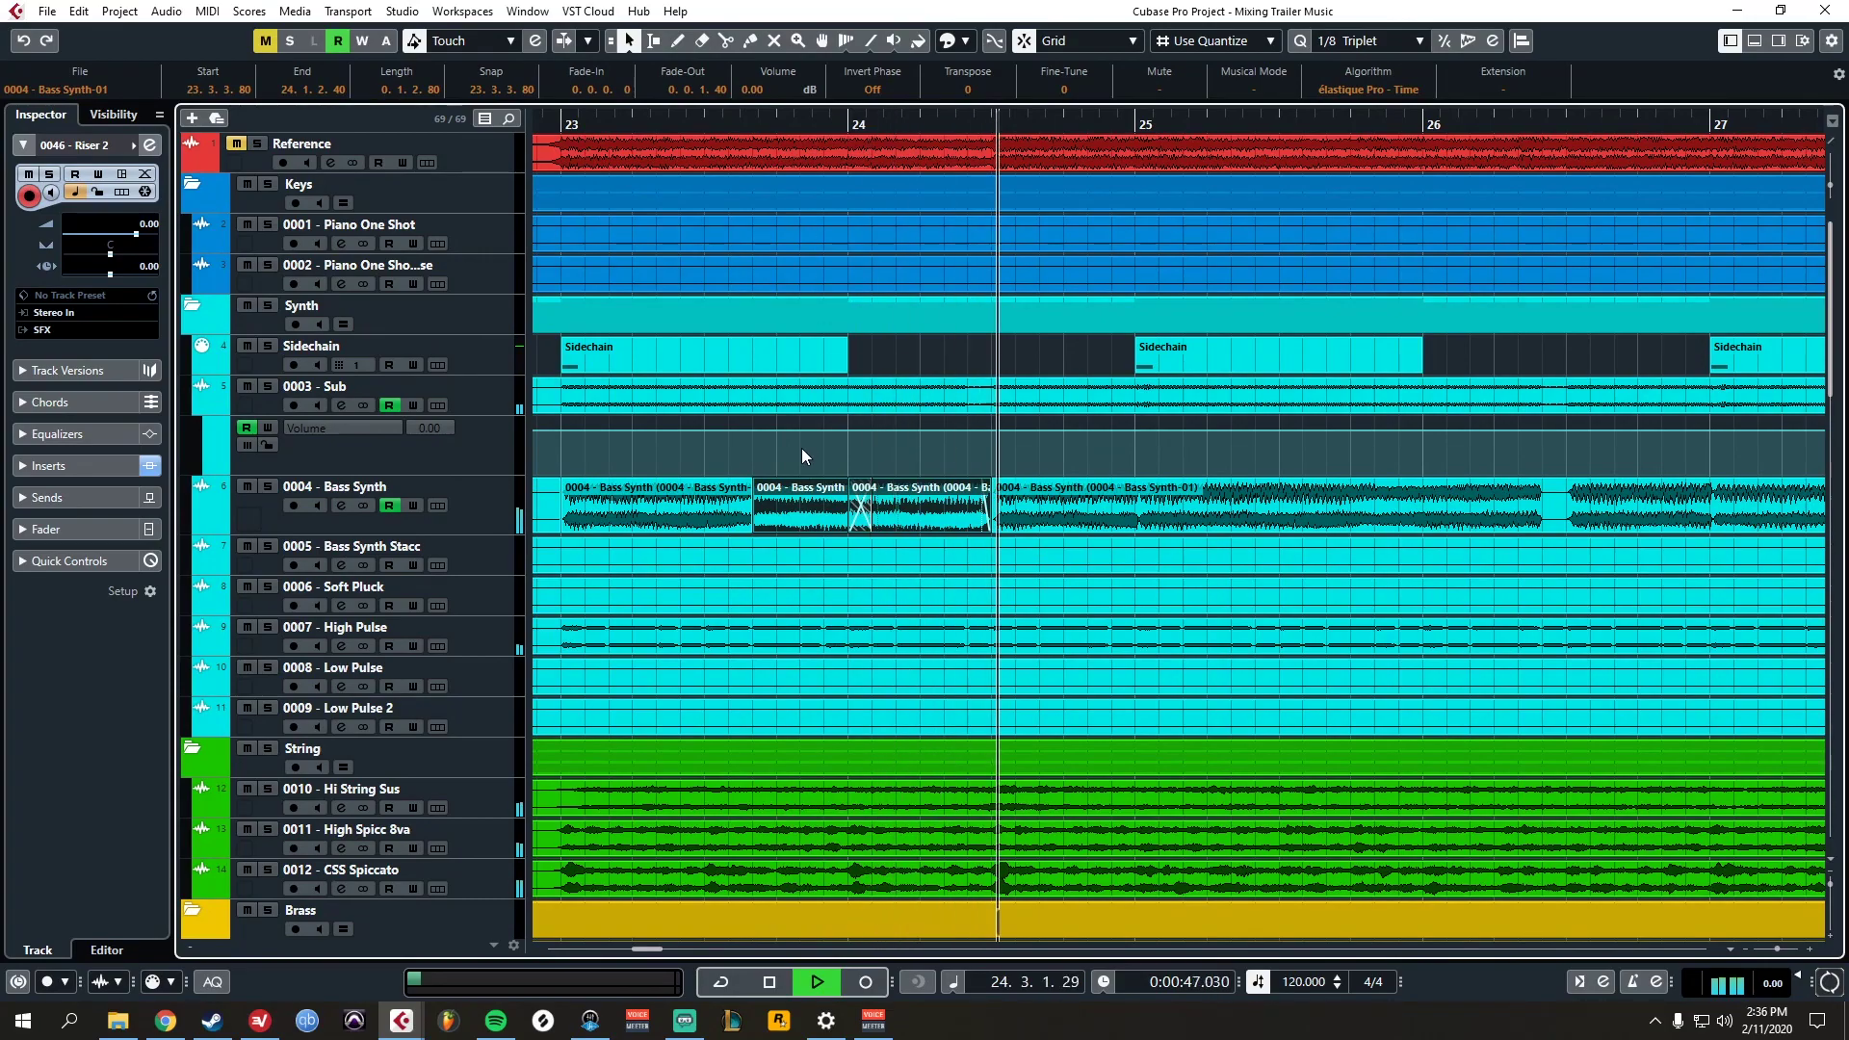
pyautogui.press('space')
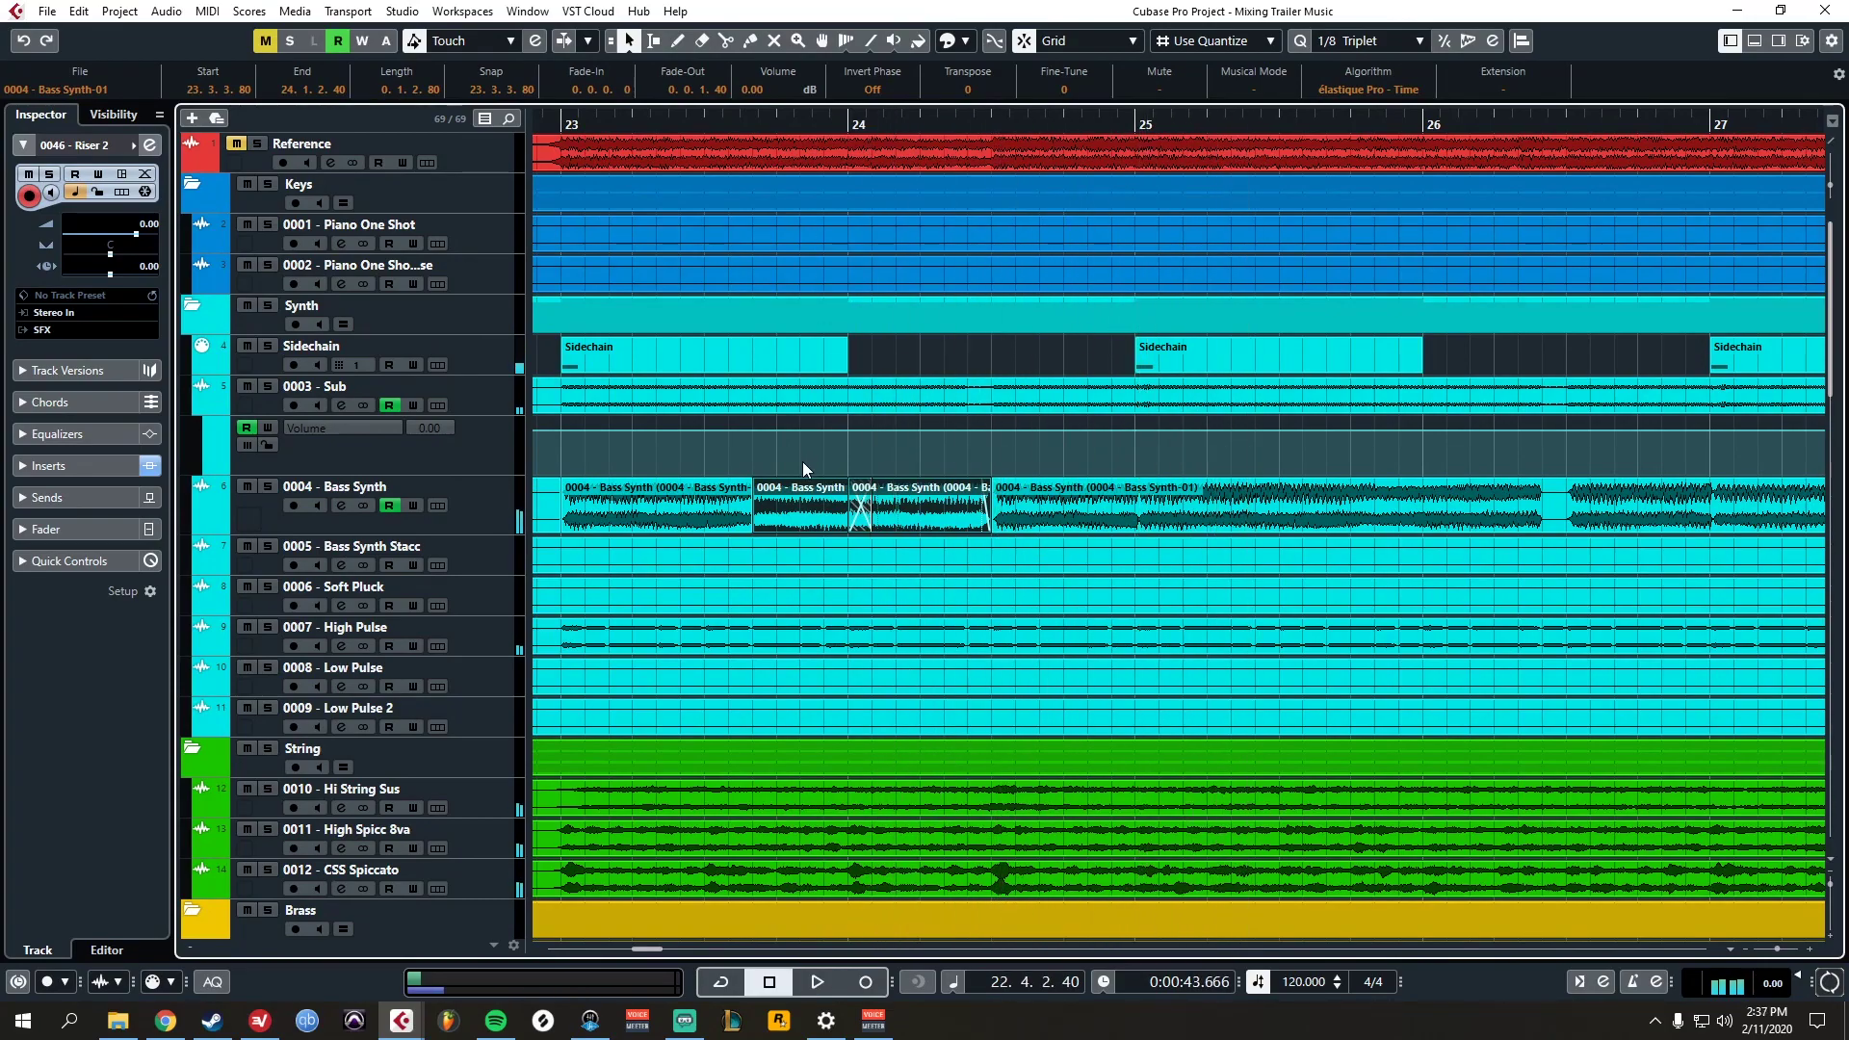
pyautogui.click(361, 495)
pyautogui.scroll(-5, 984, 445)
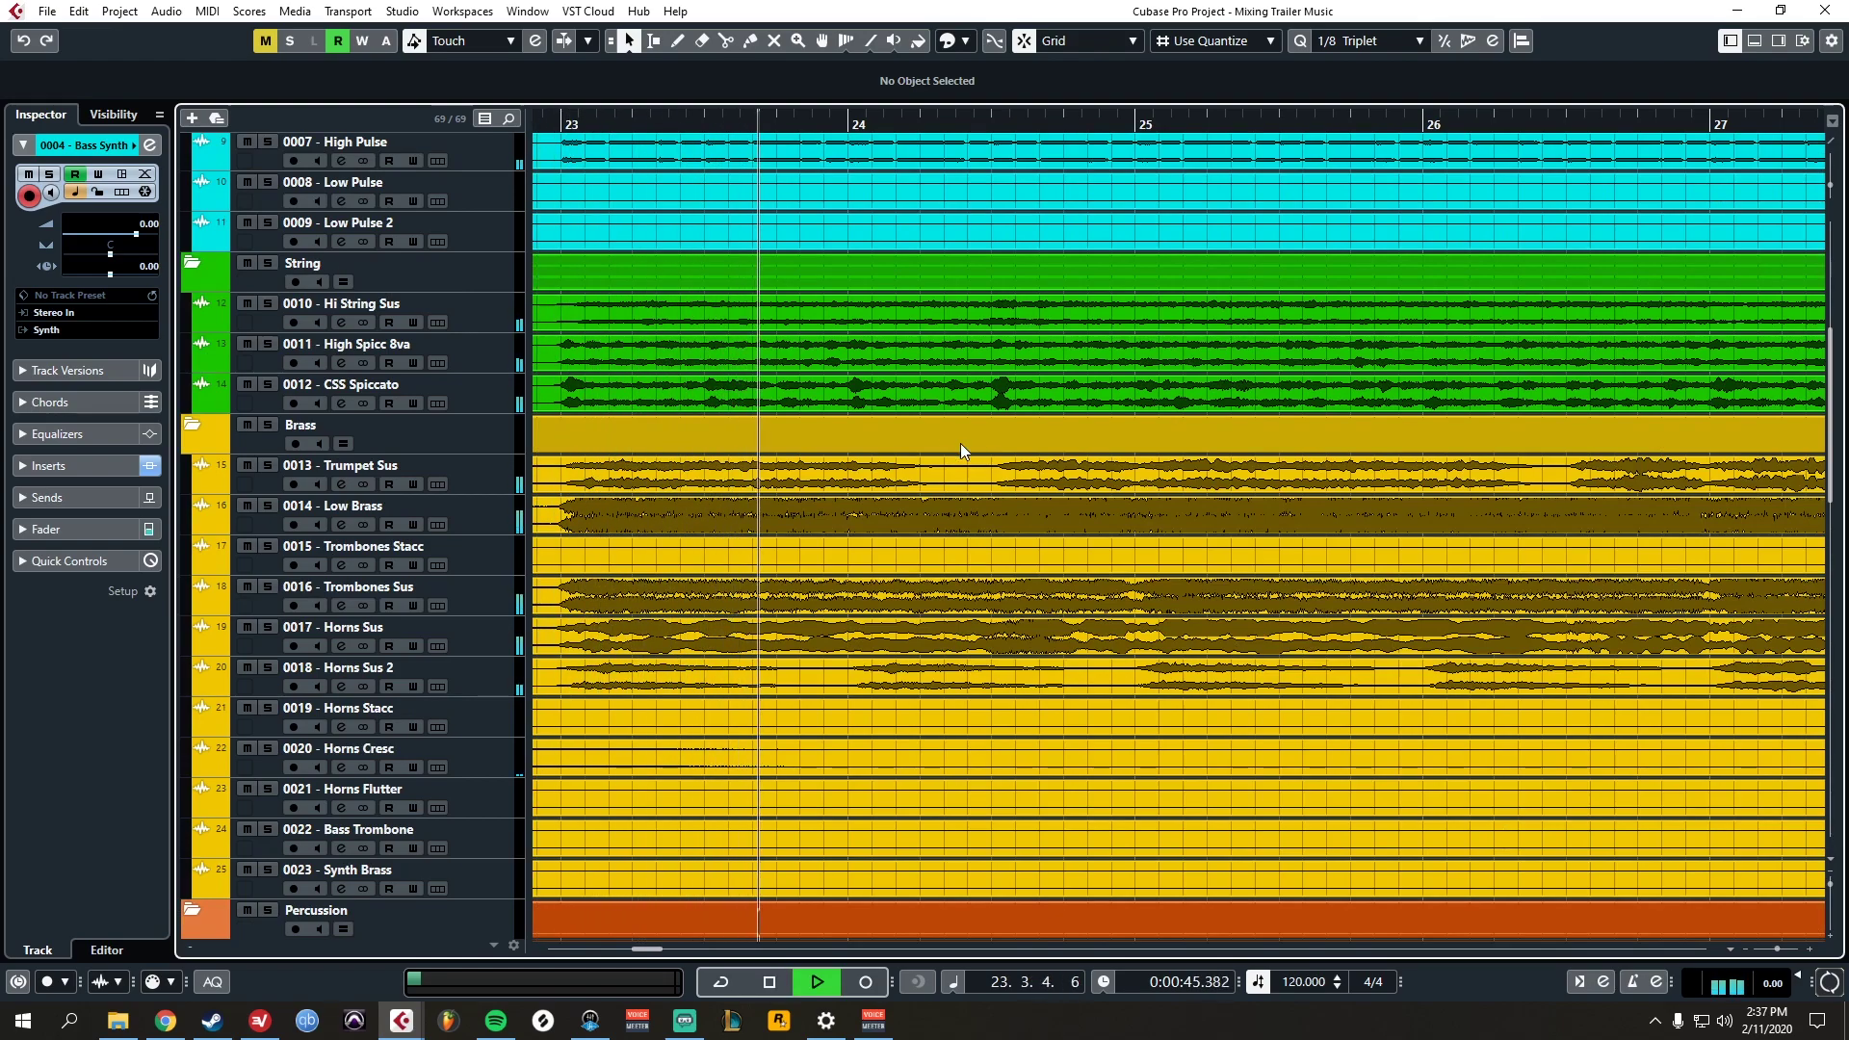
pyautogui.press('space')
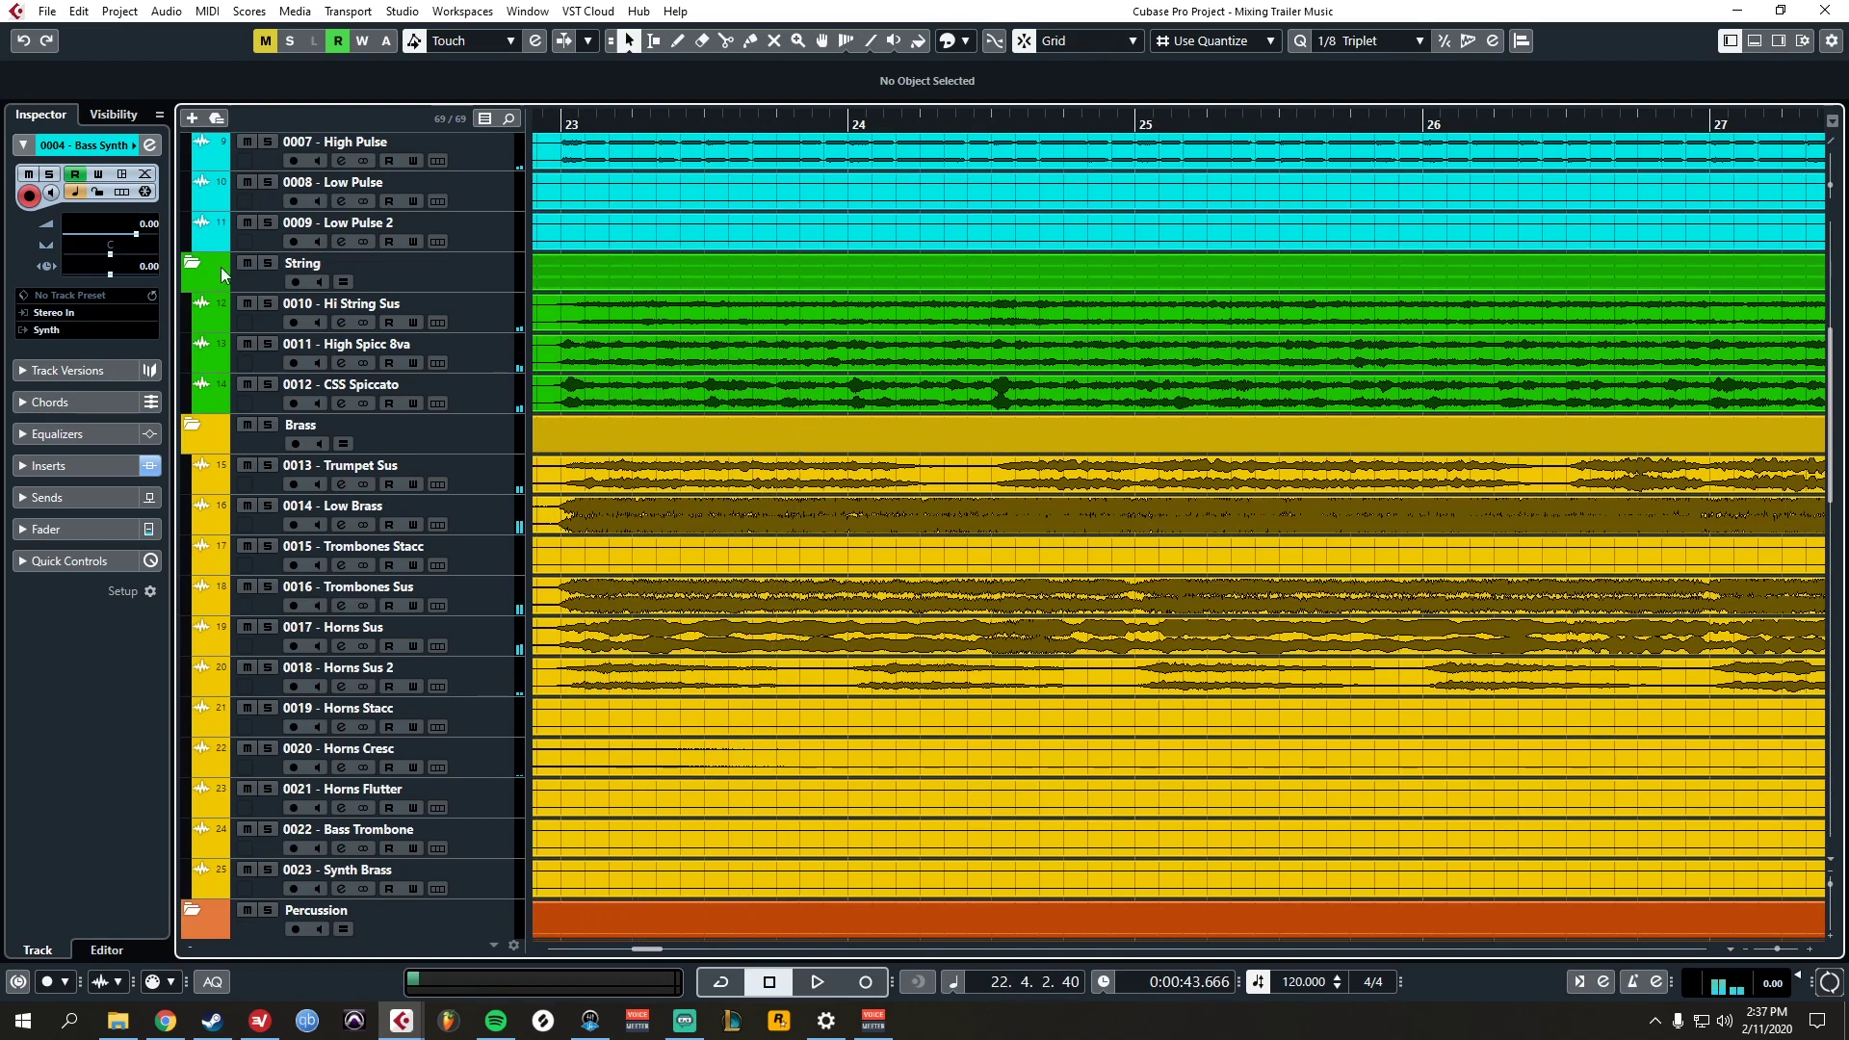
# - Solo the String folder during playback, and narrow the solo to the Hi String Sus track
pyautogui.click(267, 262)
pyautogui.press('space')
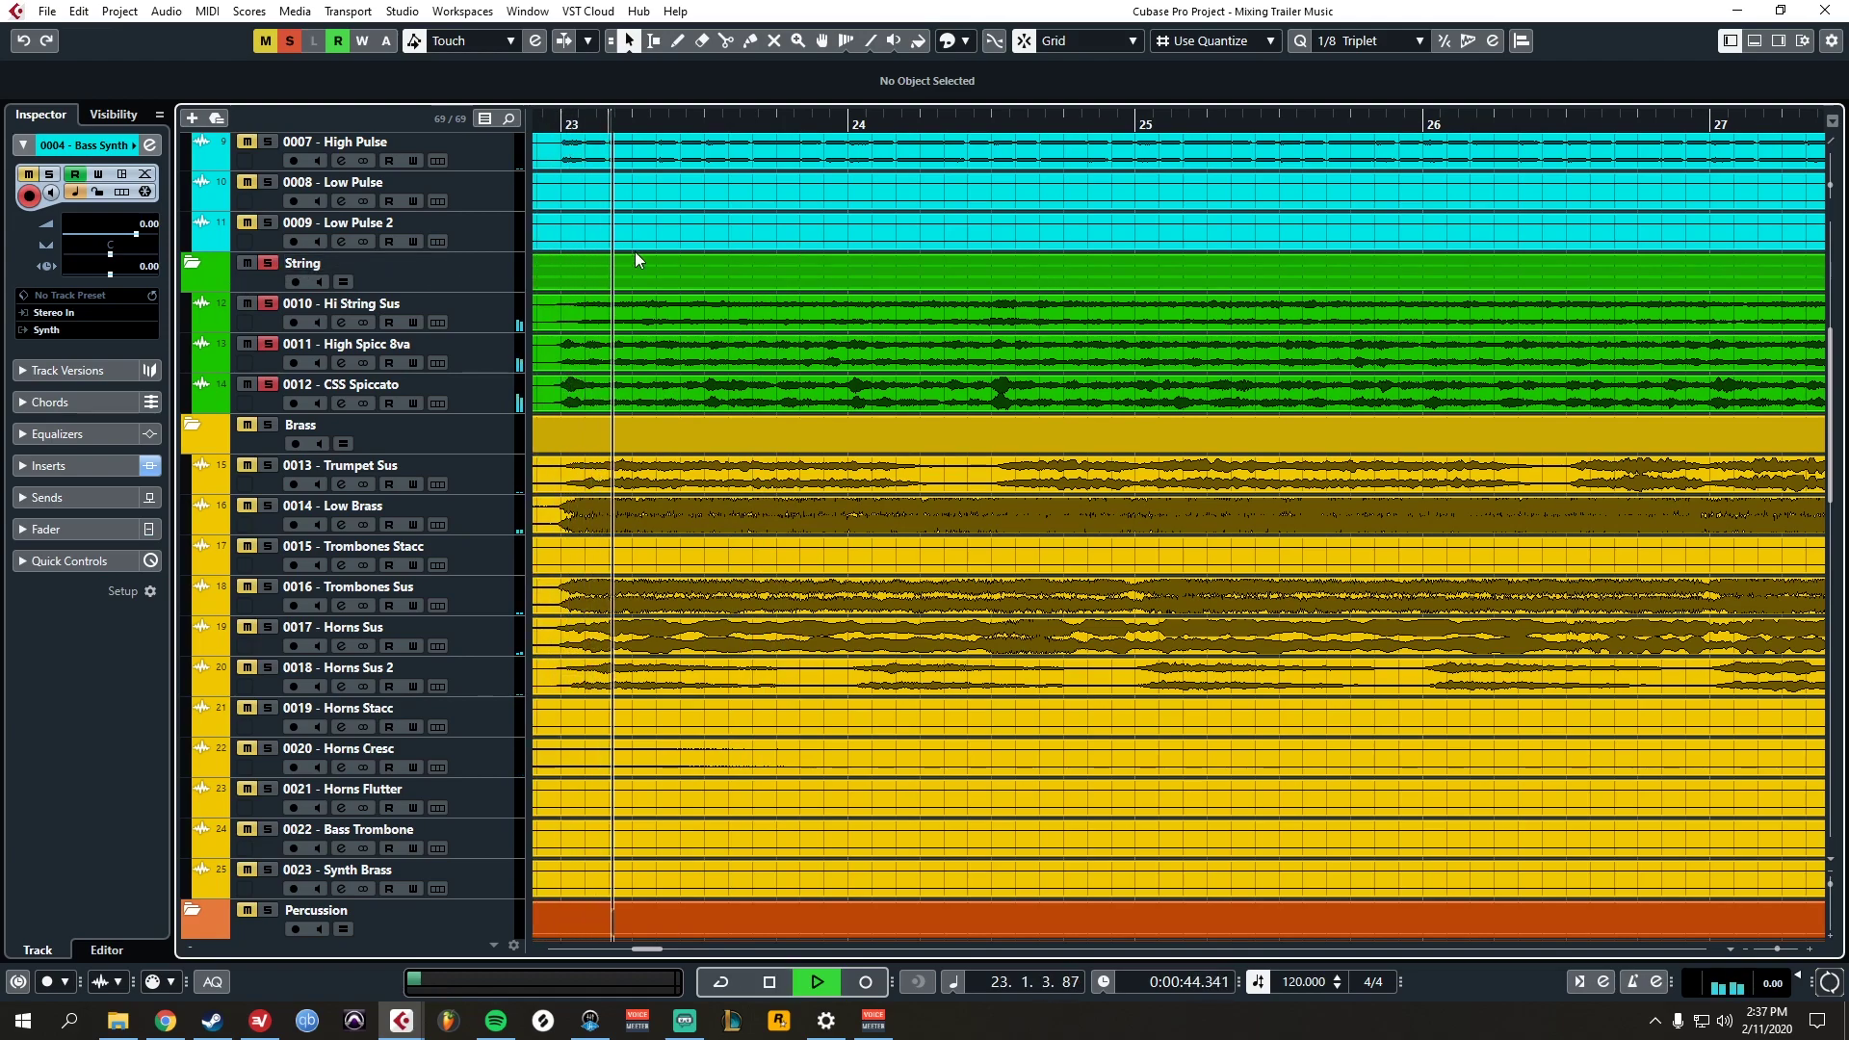
pyautogui.keyDown('ctrl'); pyautogui.click(266, 382); pyautogui.keyUp('ctrl')
pyautogui.keyDown('ctrl'); pyautogui.click(275, 313); pyautogui.keyUp('ctrl')
pyautogui.keyDown('ctrl'); pyautogui.click(274, 303); pyautogui.keyUp('ctrl')
# - Play the soloed Hi String Sus from 22.4.2.40 to listen to its level alone
pyautogui.press('space')
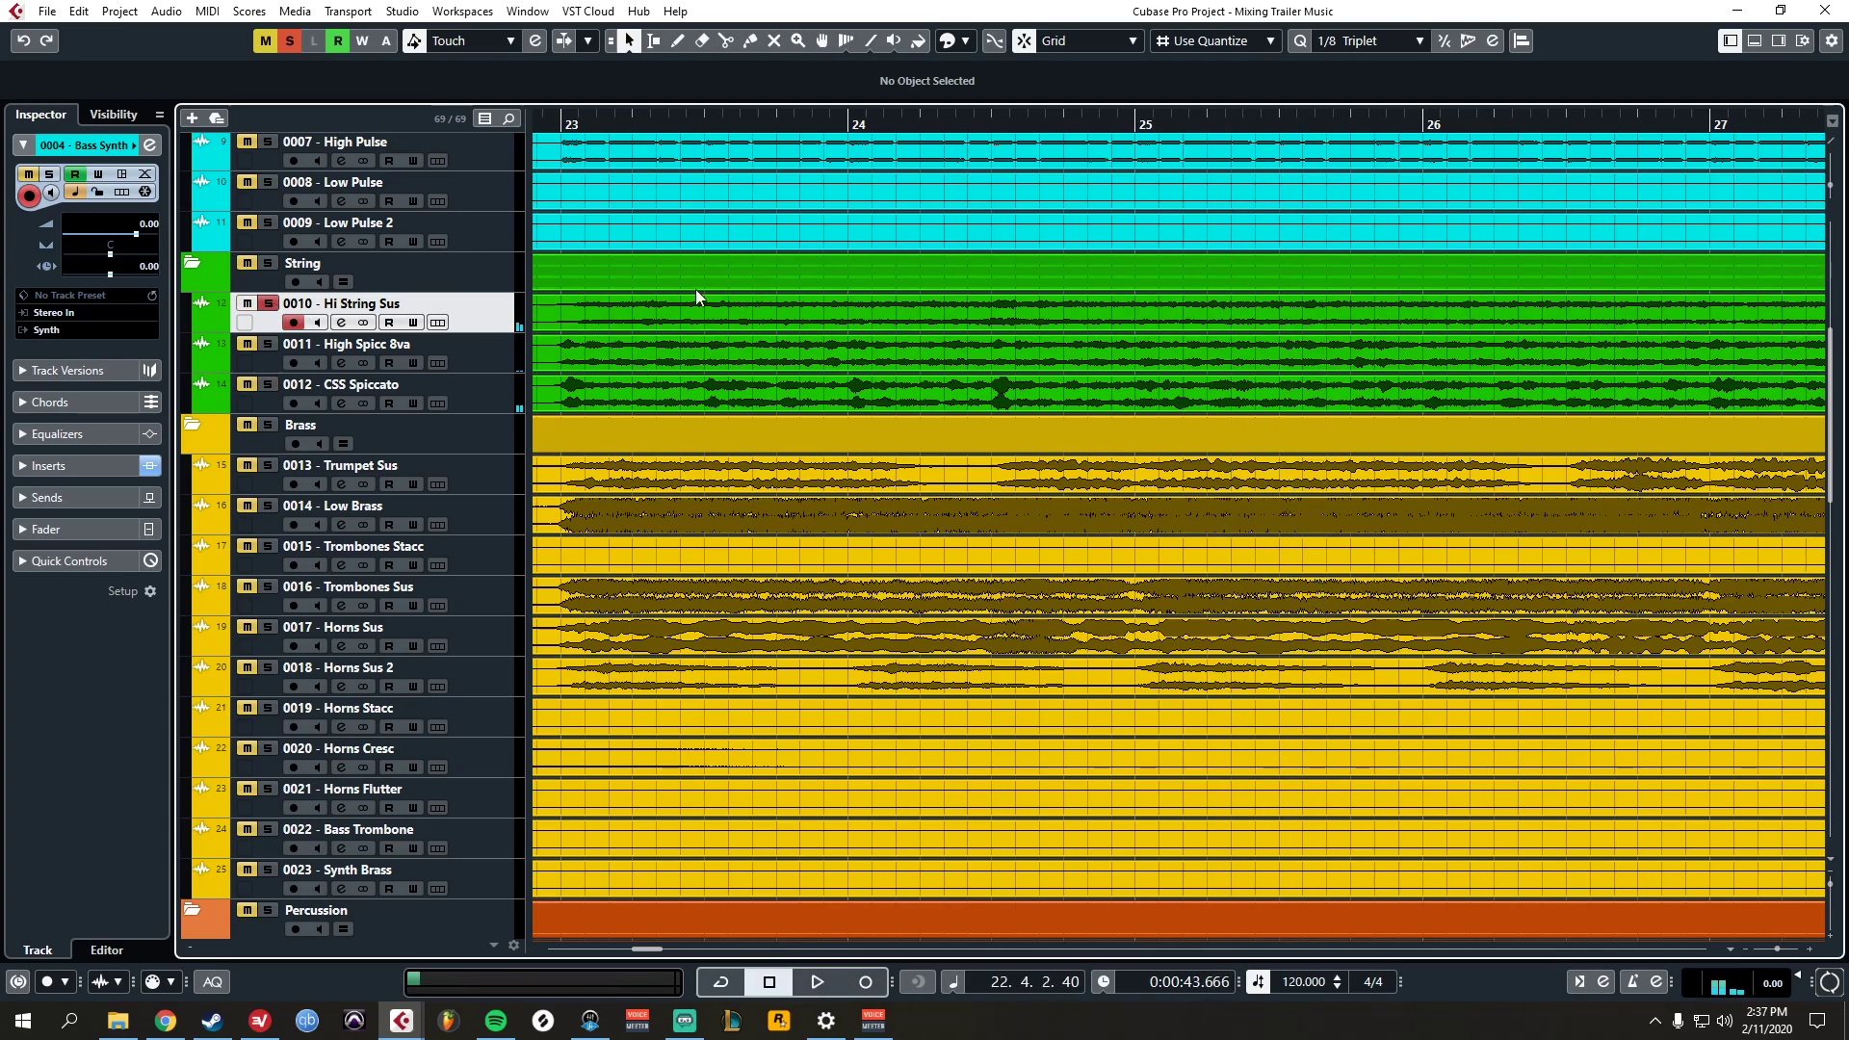
pyautogui.scroll(-7, 634, 301)
pyautogui.scroll(3, 604, 293)
pyautogui.press('space')
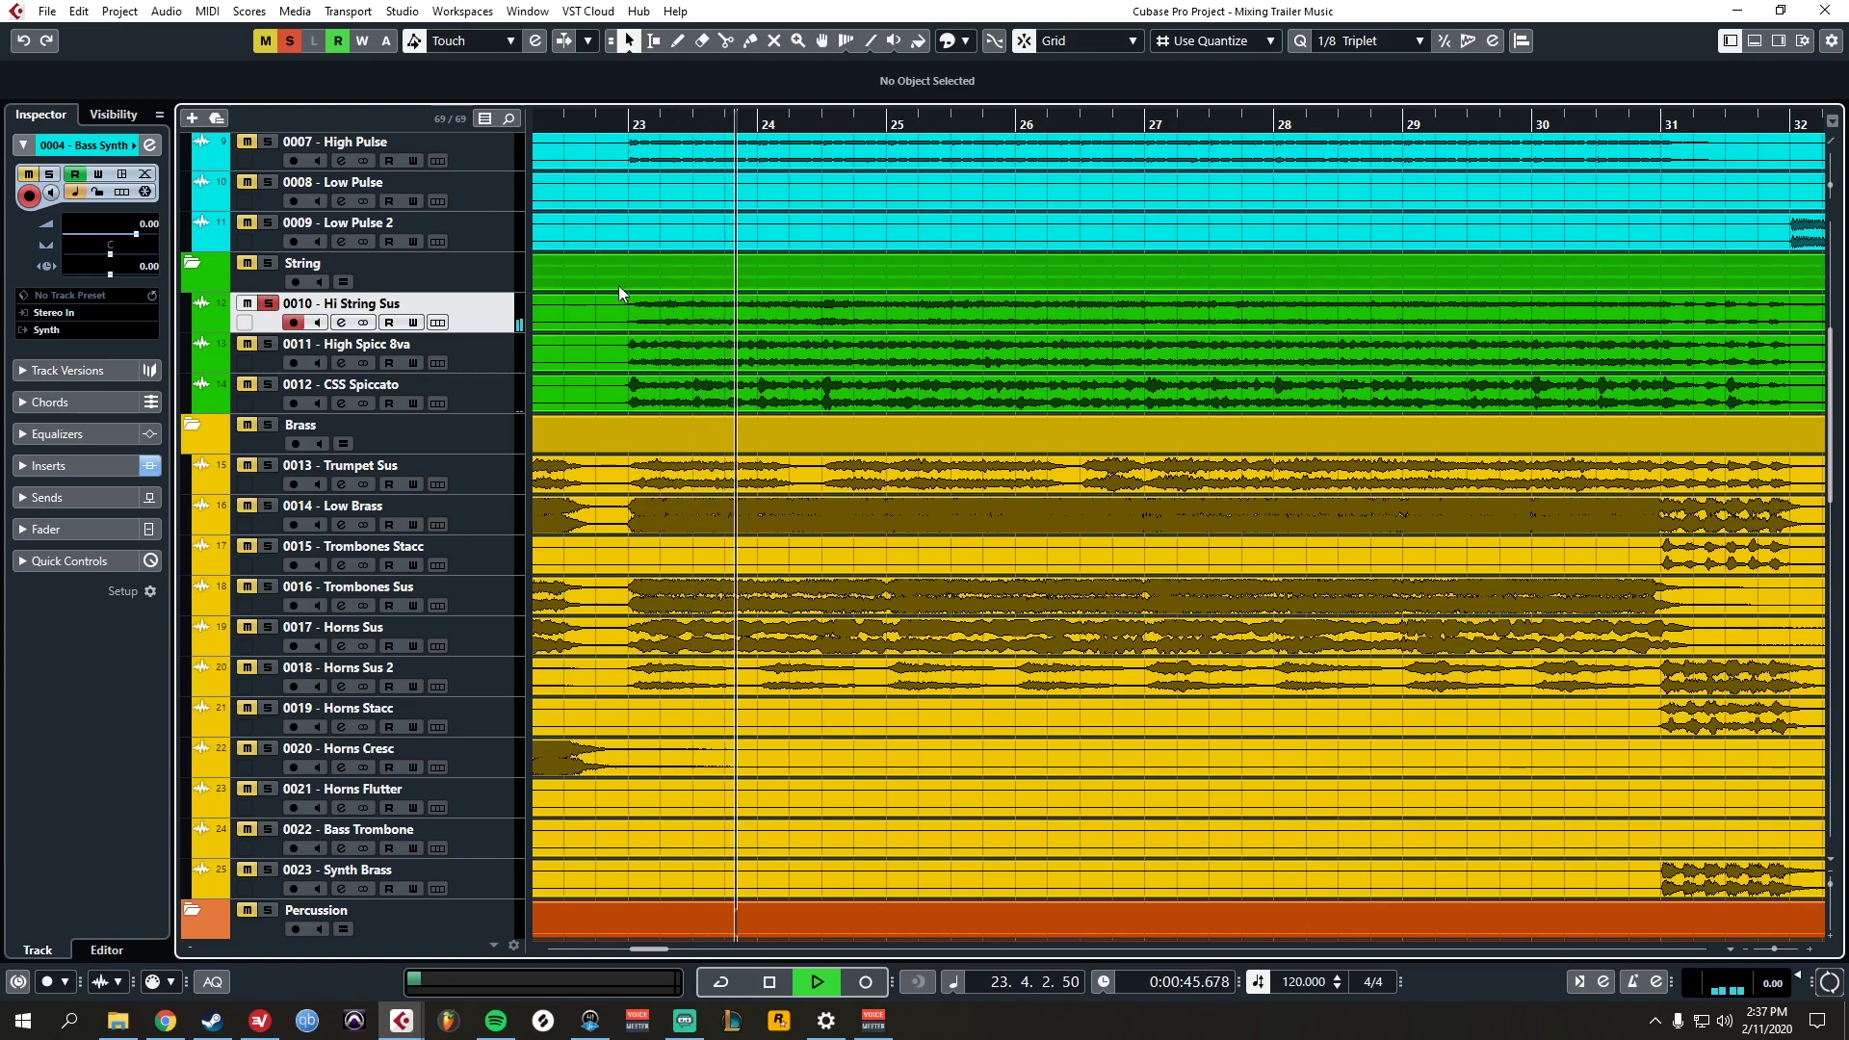
pyautogui.press('space')
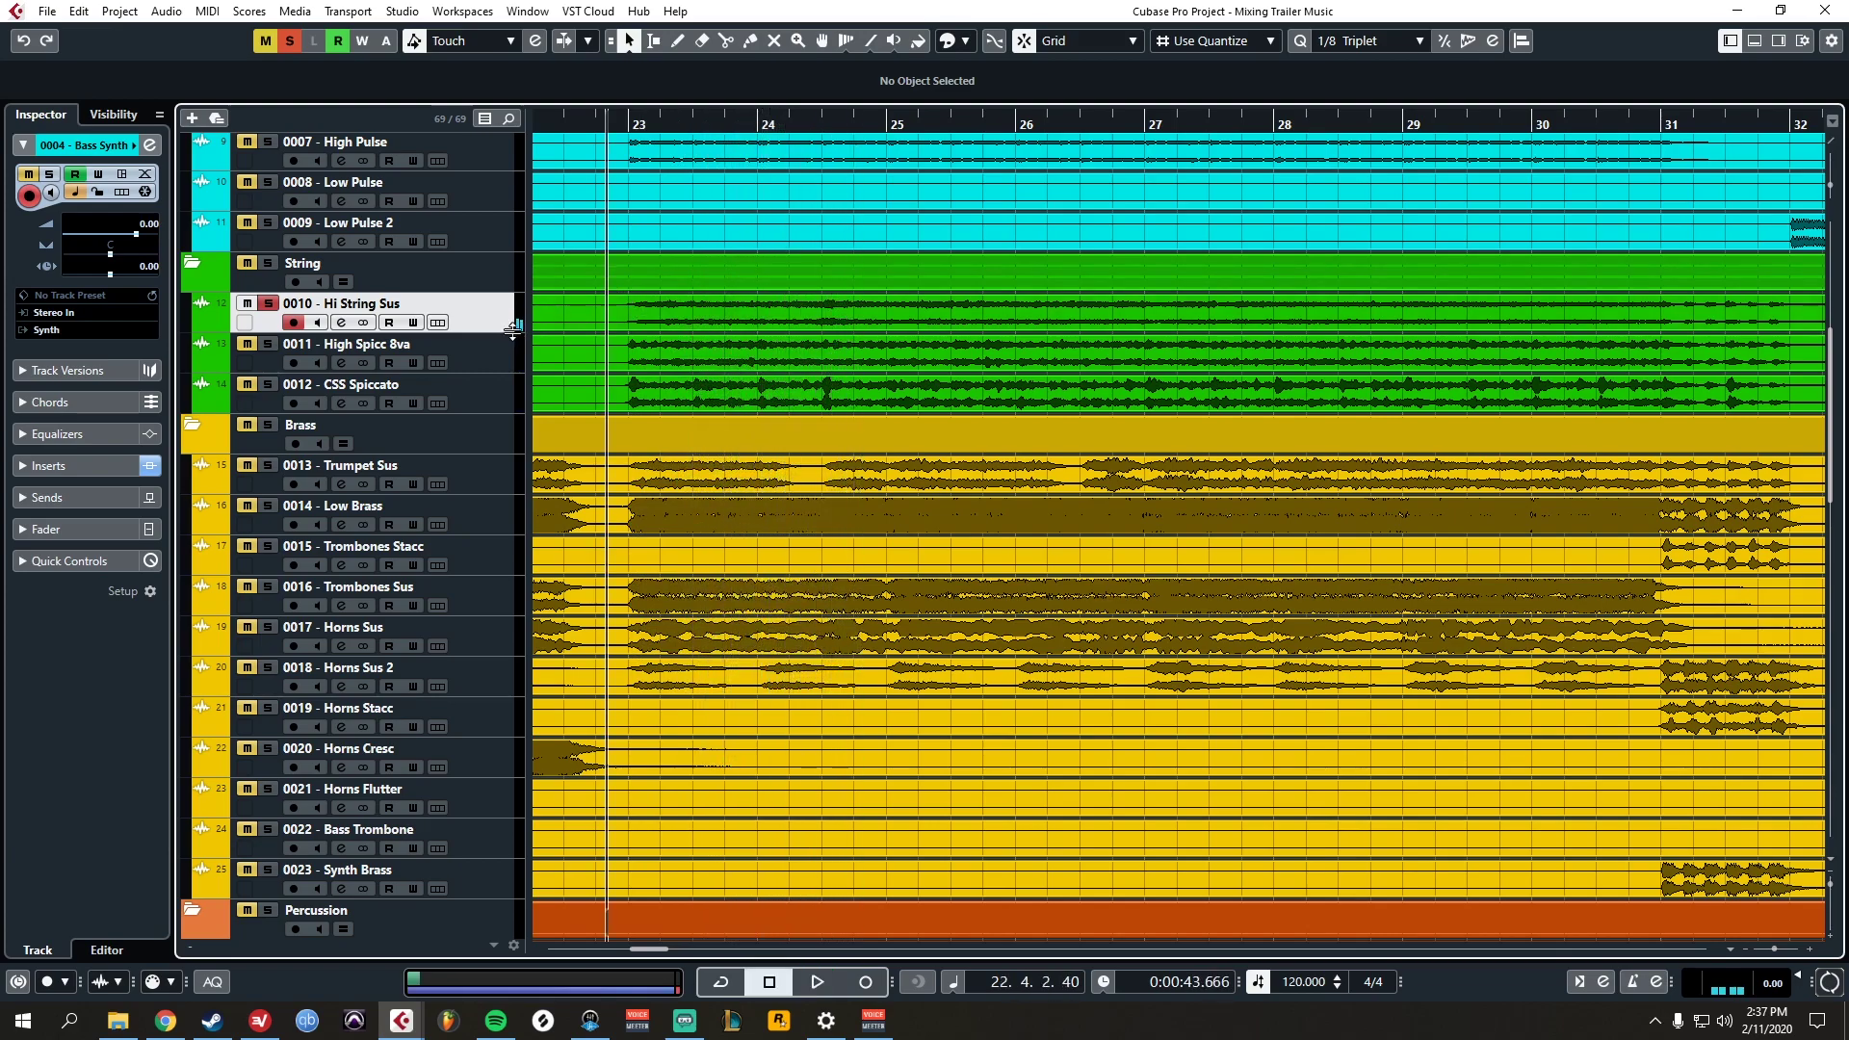
# - Solo the Brass folder together with Hi String Sus and play them from 22.4.2.40
pyautogui.click(267, 424)
pyautogui.press('space')
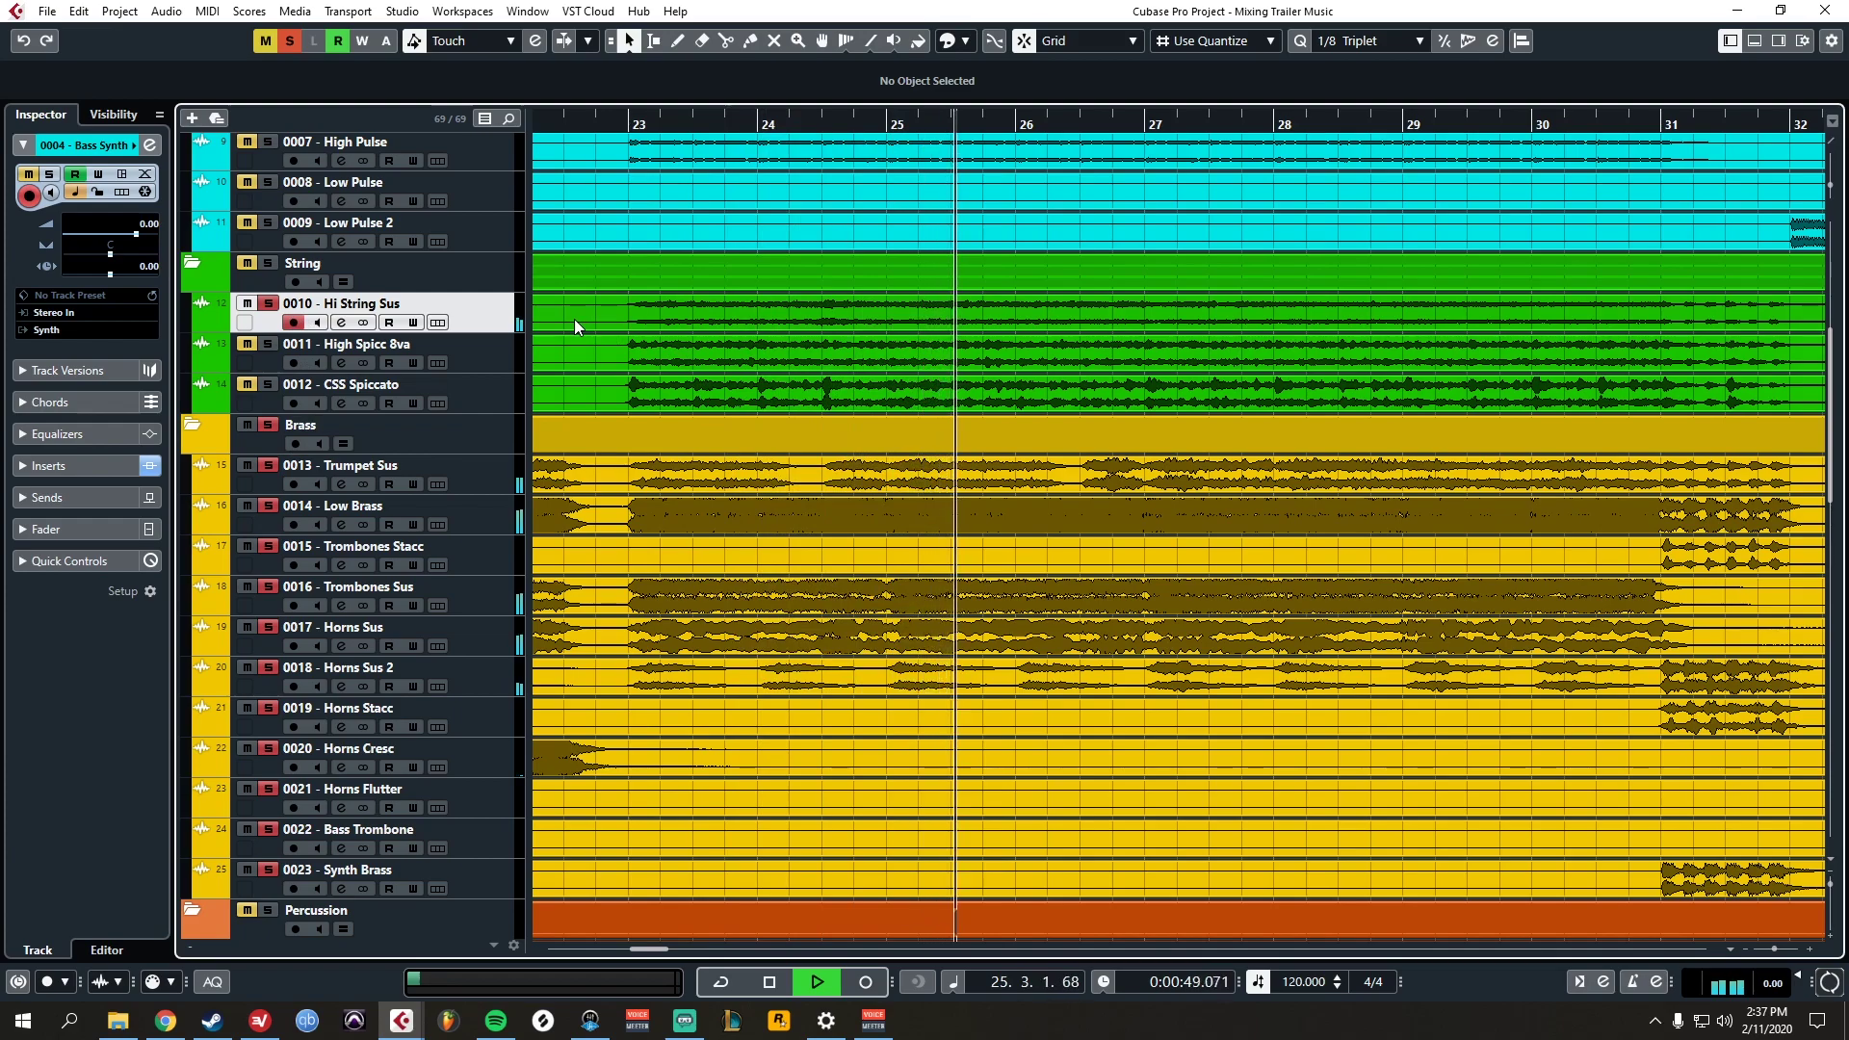
# - Replay the soloed Brass folder and Hi String Sus from 22.4.2.40 to judge how they balance
pyautogui.press('space')
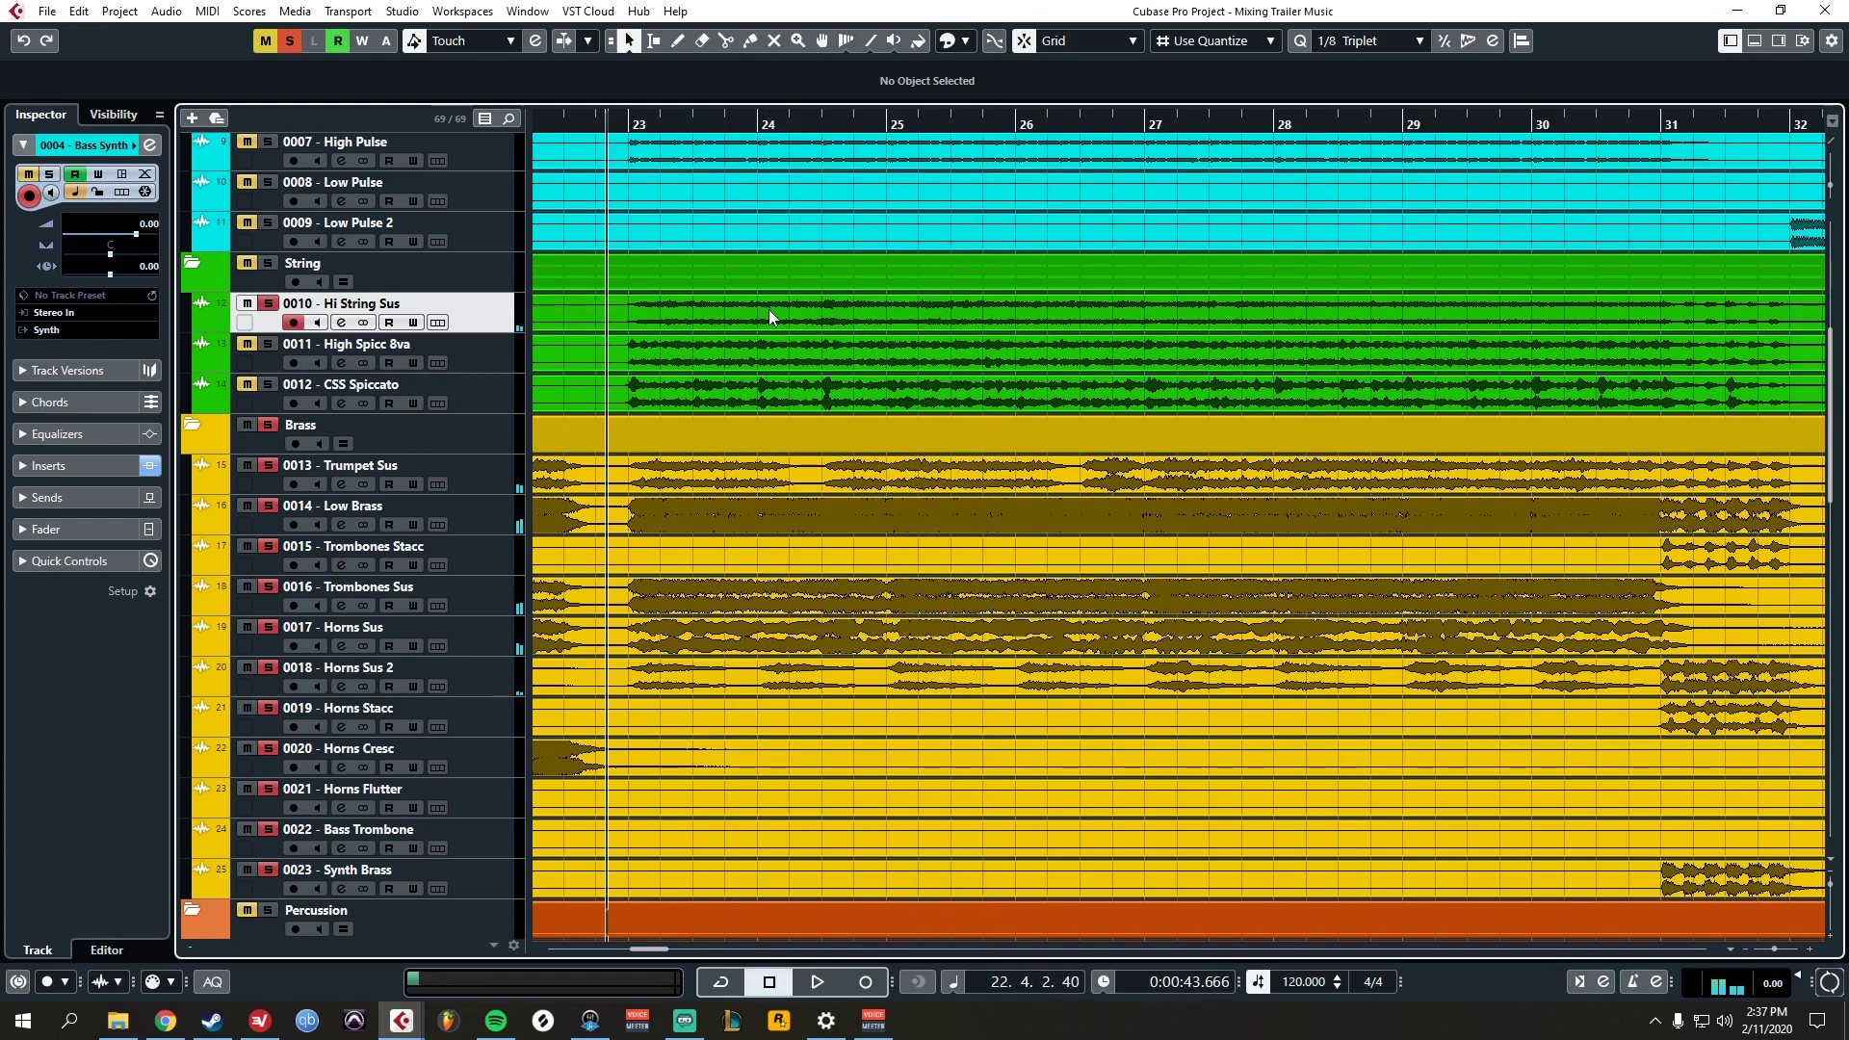
pyautogui.press('space')
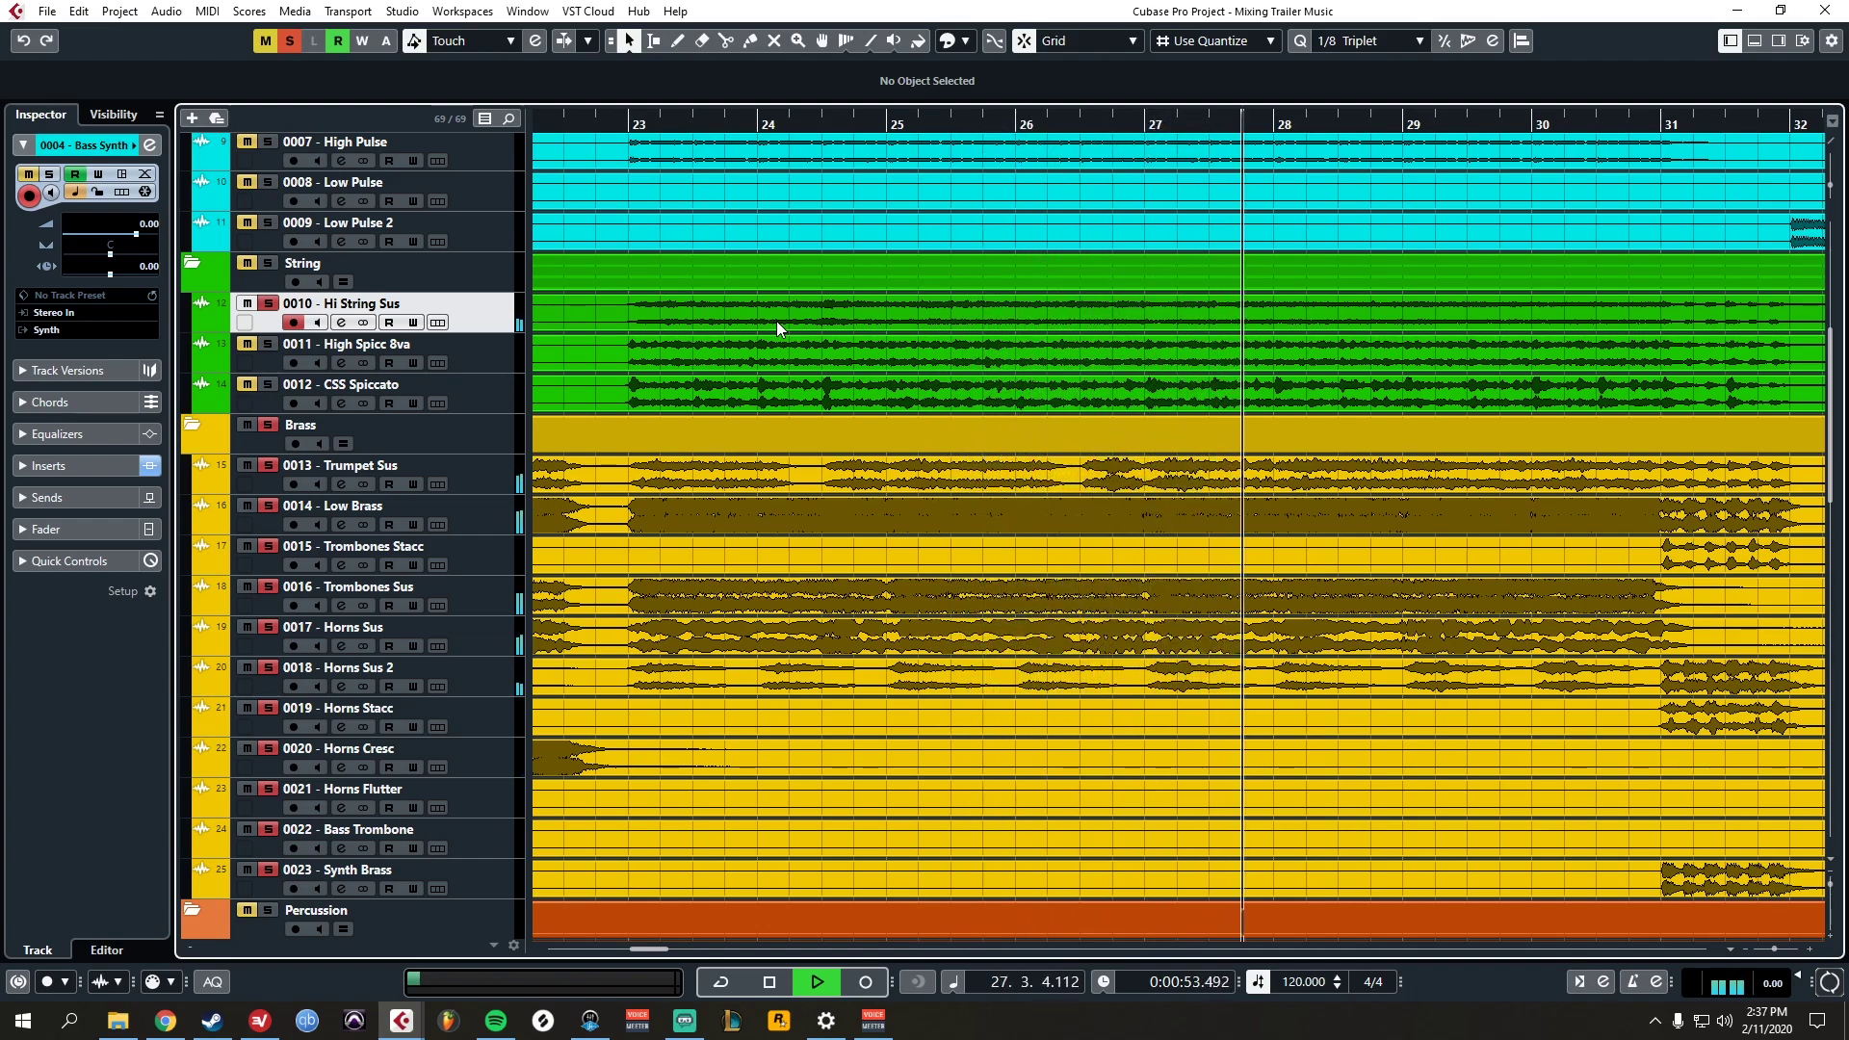
pyautogui.press('space')
# - Take Hi String Sus out of the solo and play the brass alone from 22.4.2.40 for comparison
pyautogui.click(477, 314)
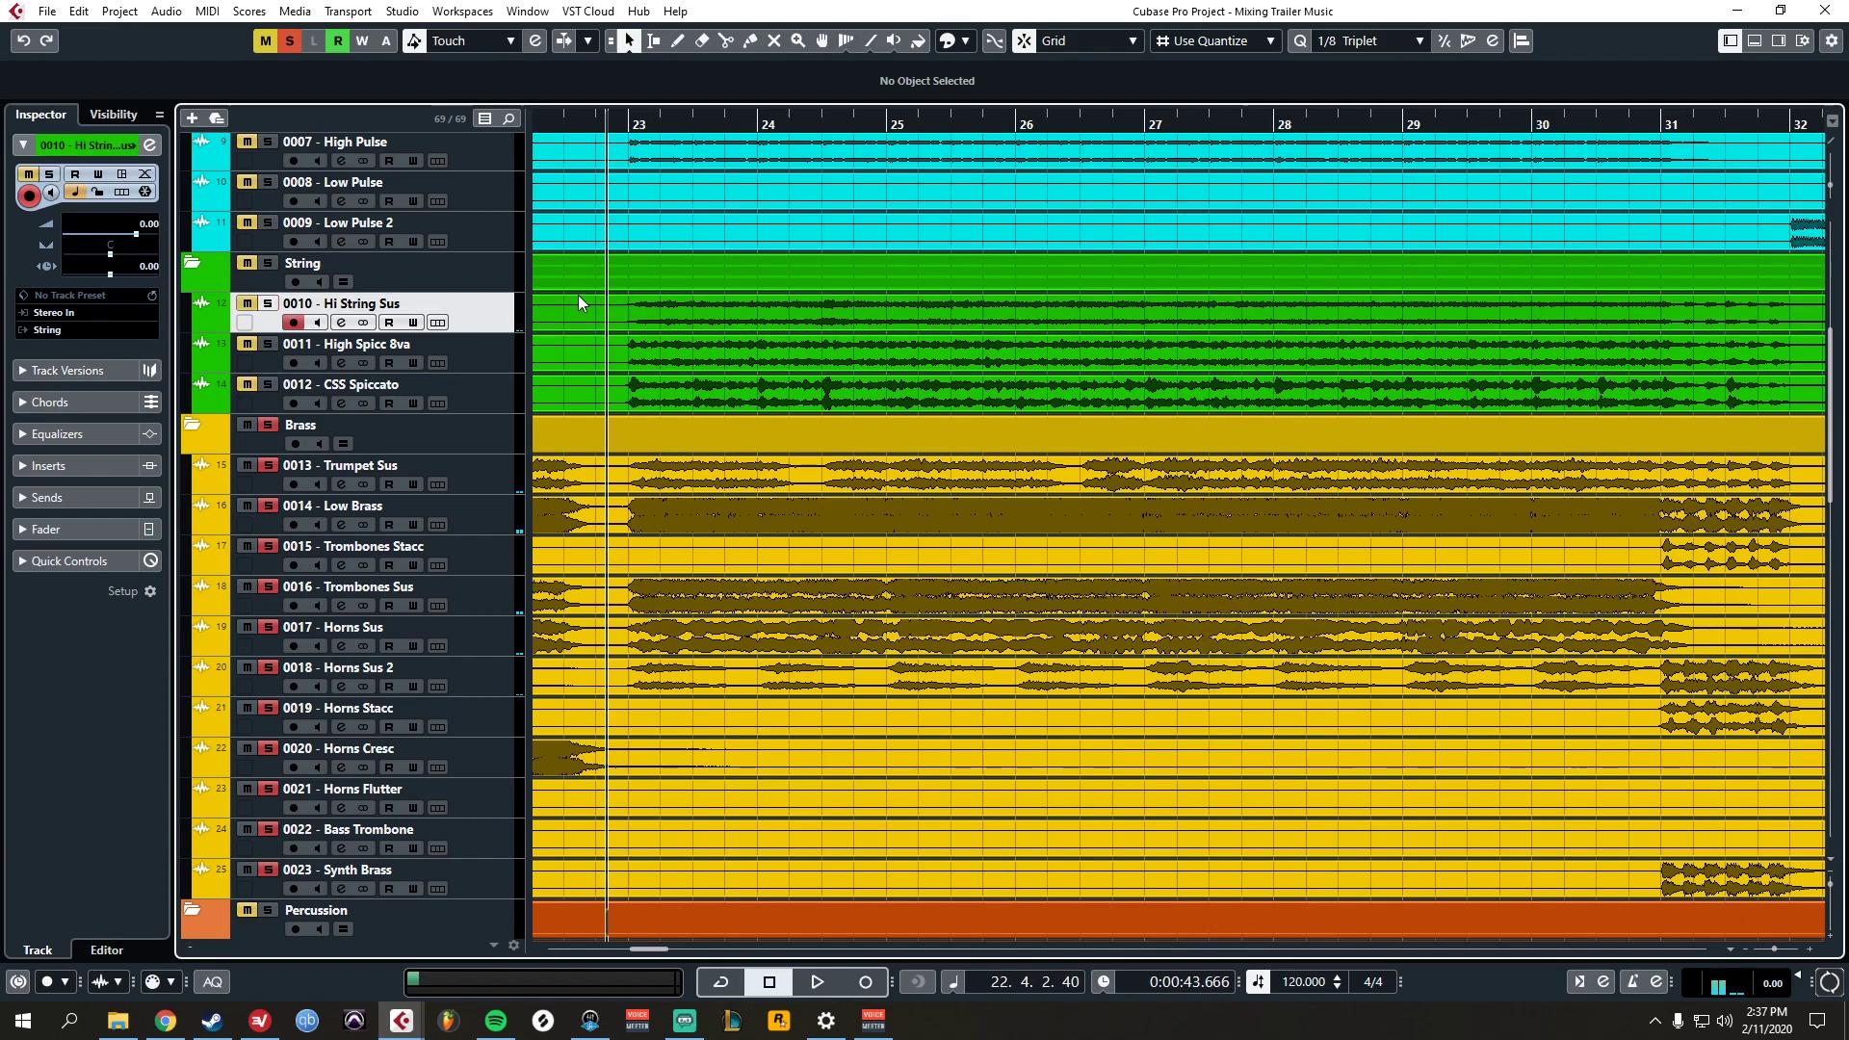
pyautogui.press('space')
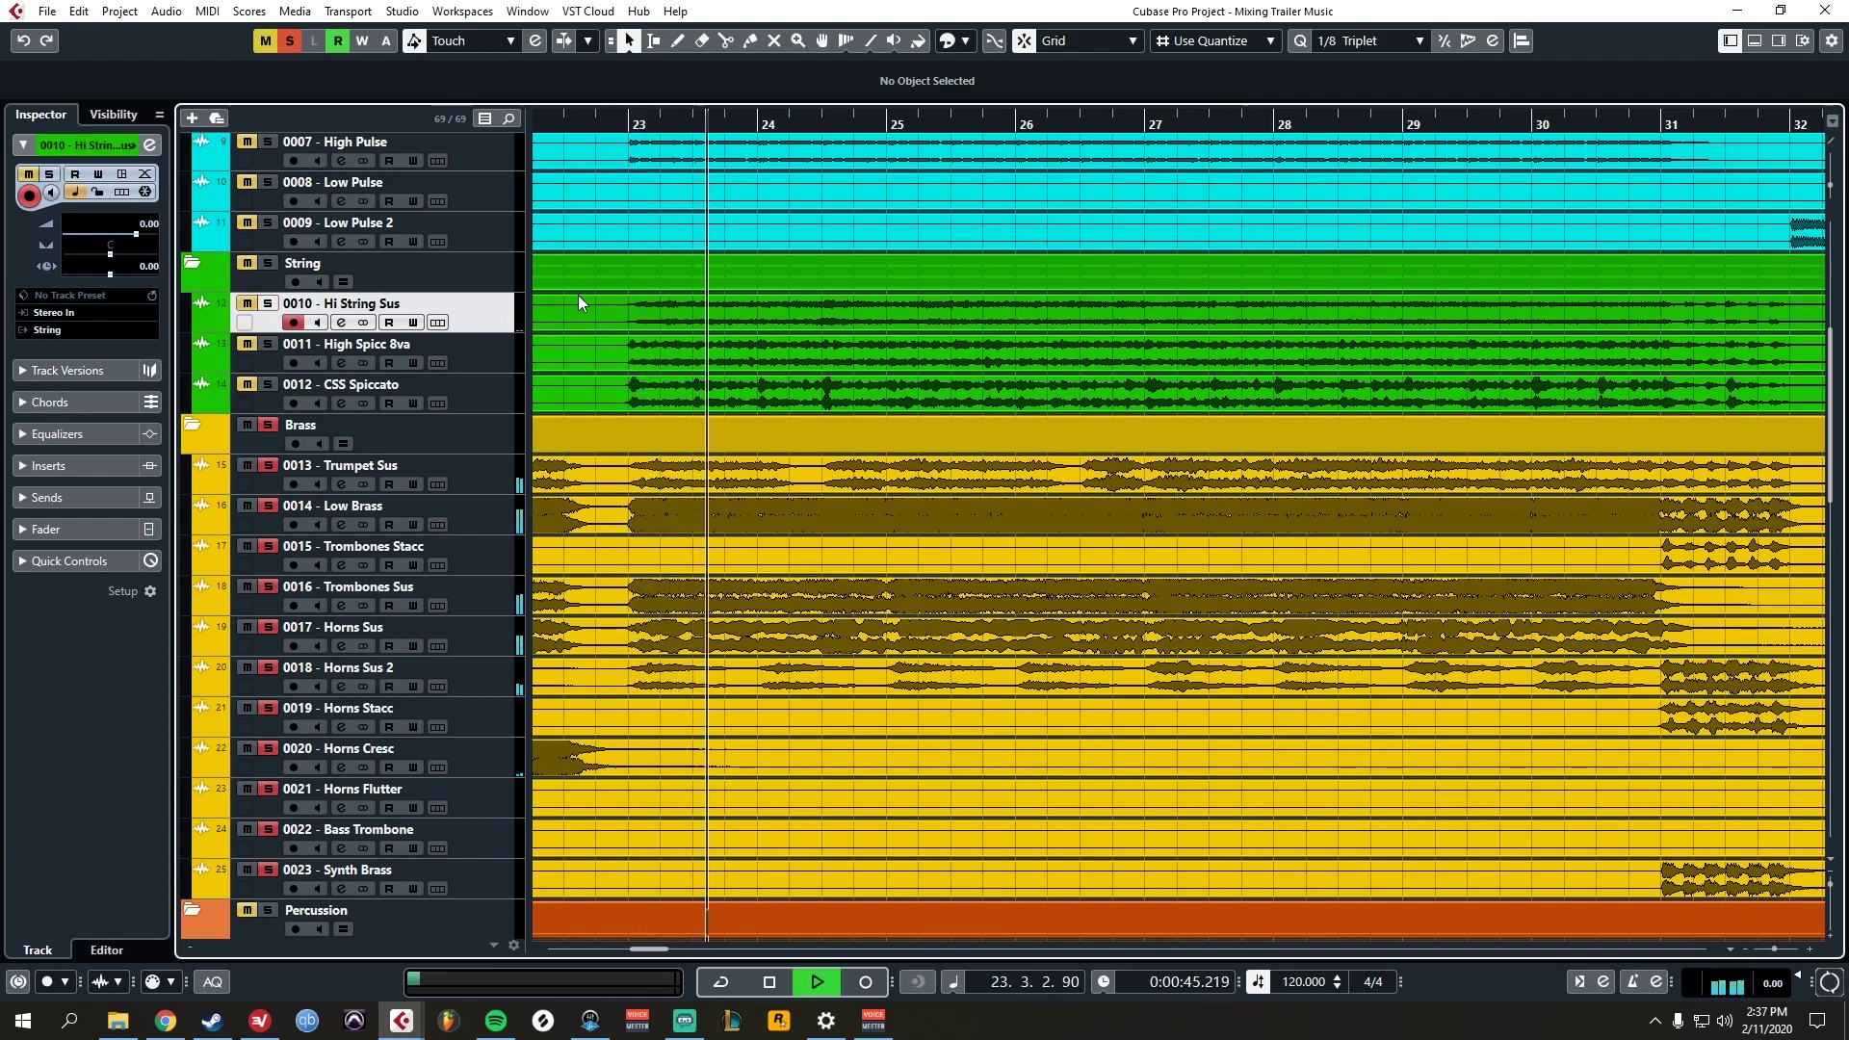
pyautogui.press('space')
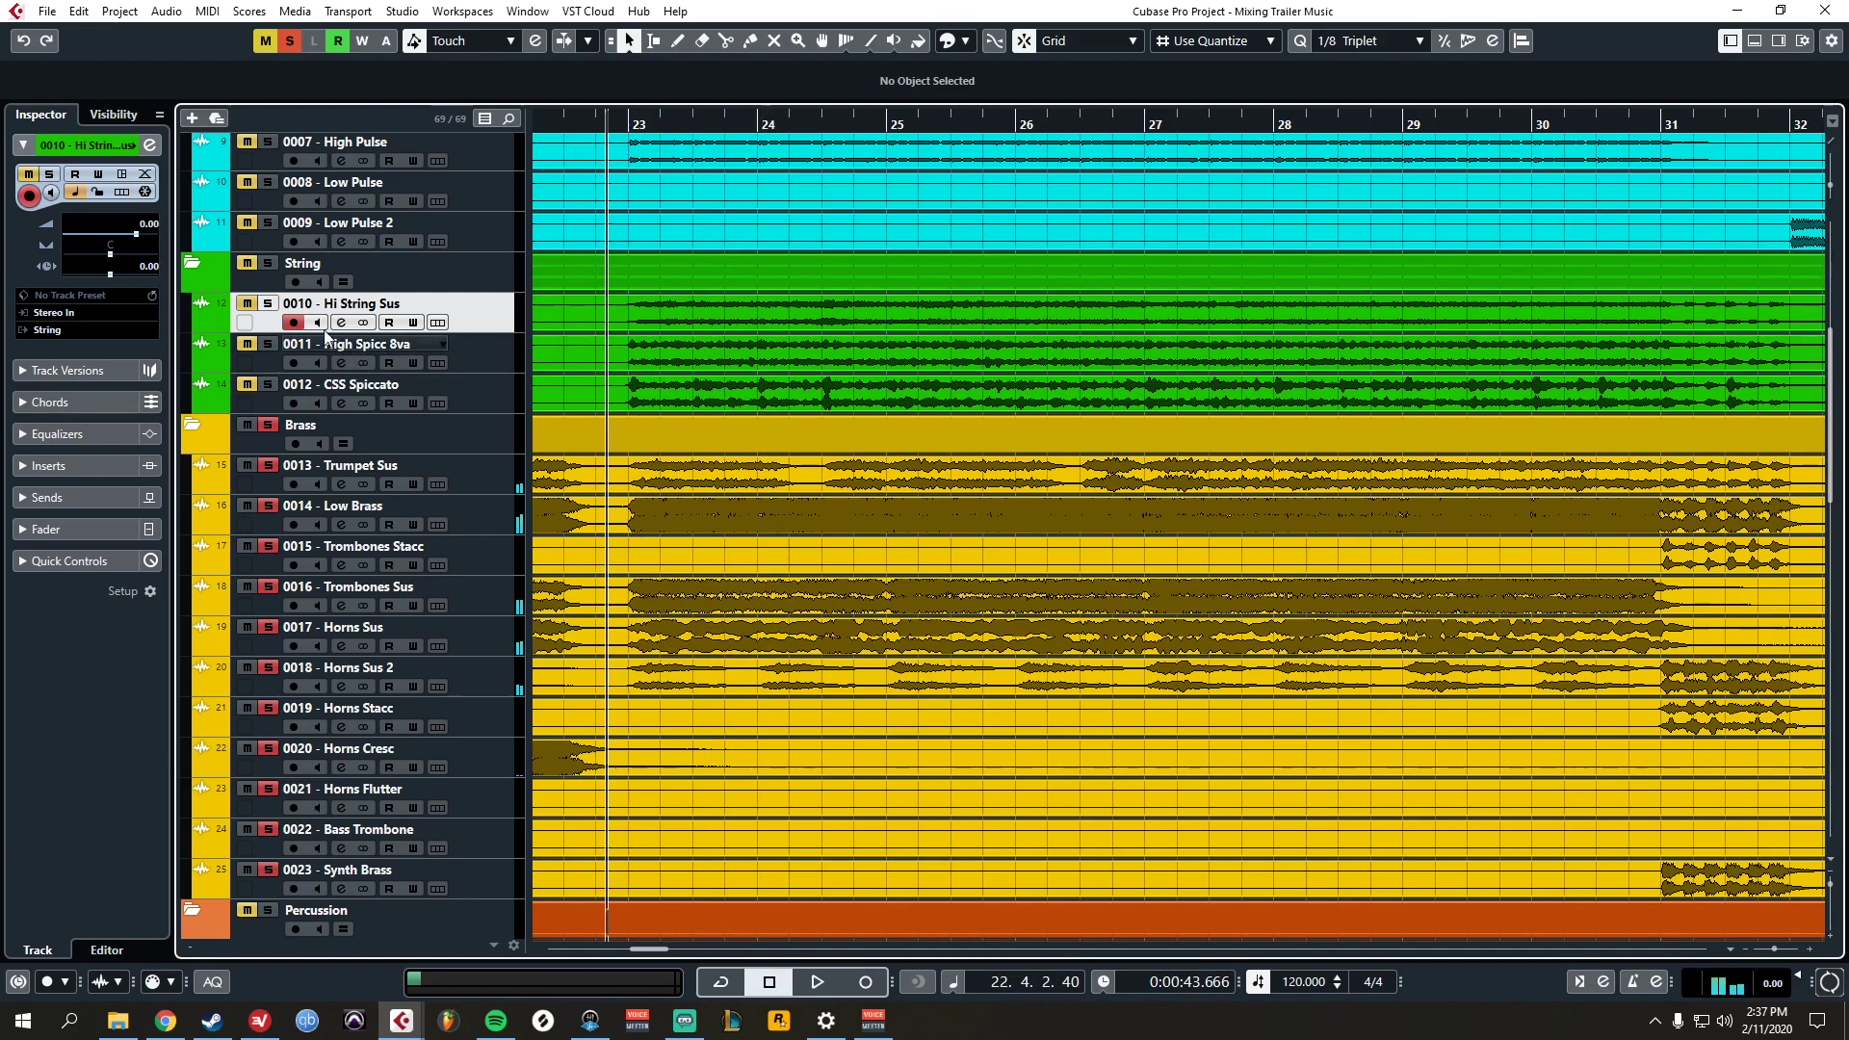
# - Select the Hi String Sus clip, solo only High Spicc 8va and CSS Spiccato, and play them from 22.4.2.40
pyautogui.click(697, 318)
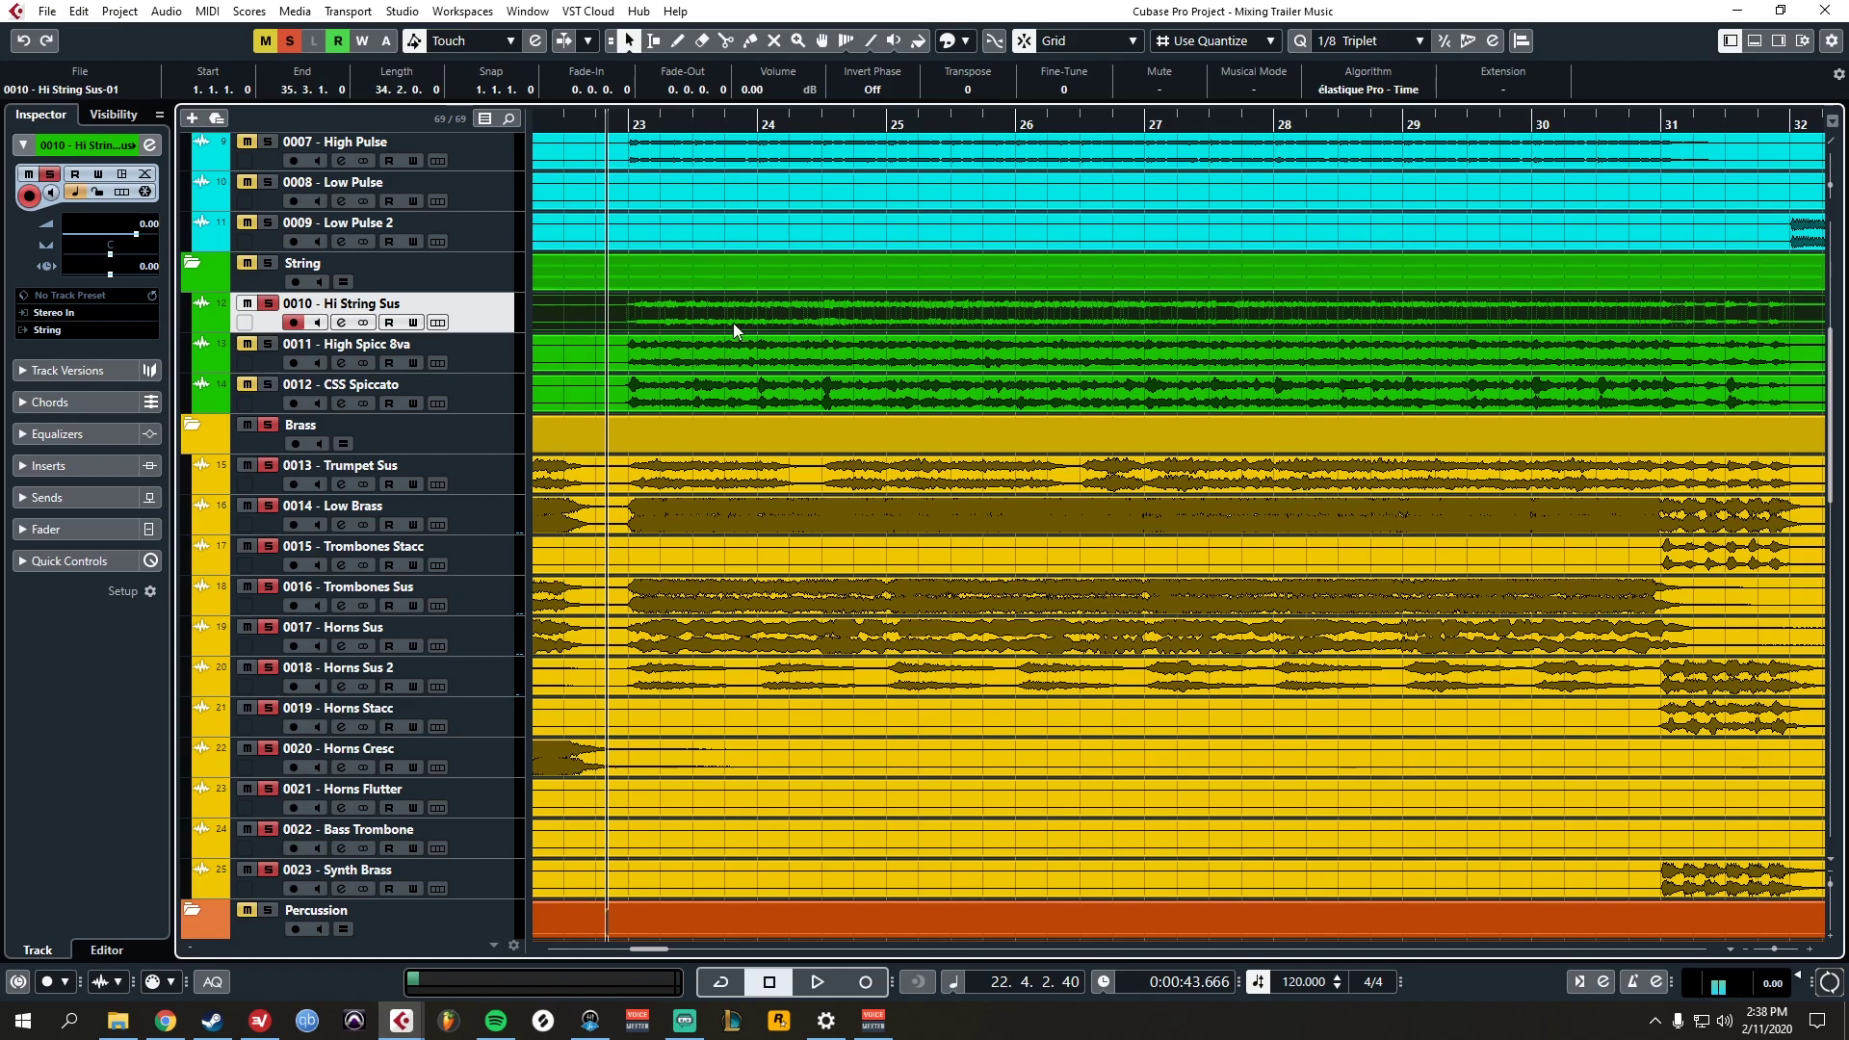
pyautogui.keyDown('ctrl'); pyautogui.click(268, 345); pyautogui.keyUp('ctrl')
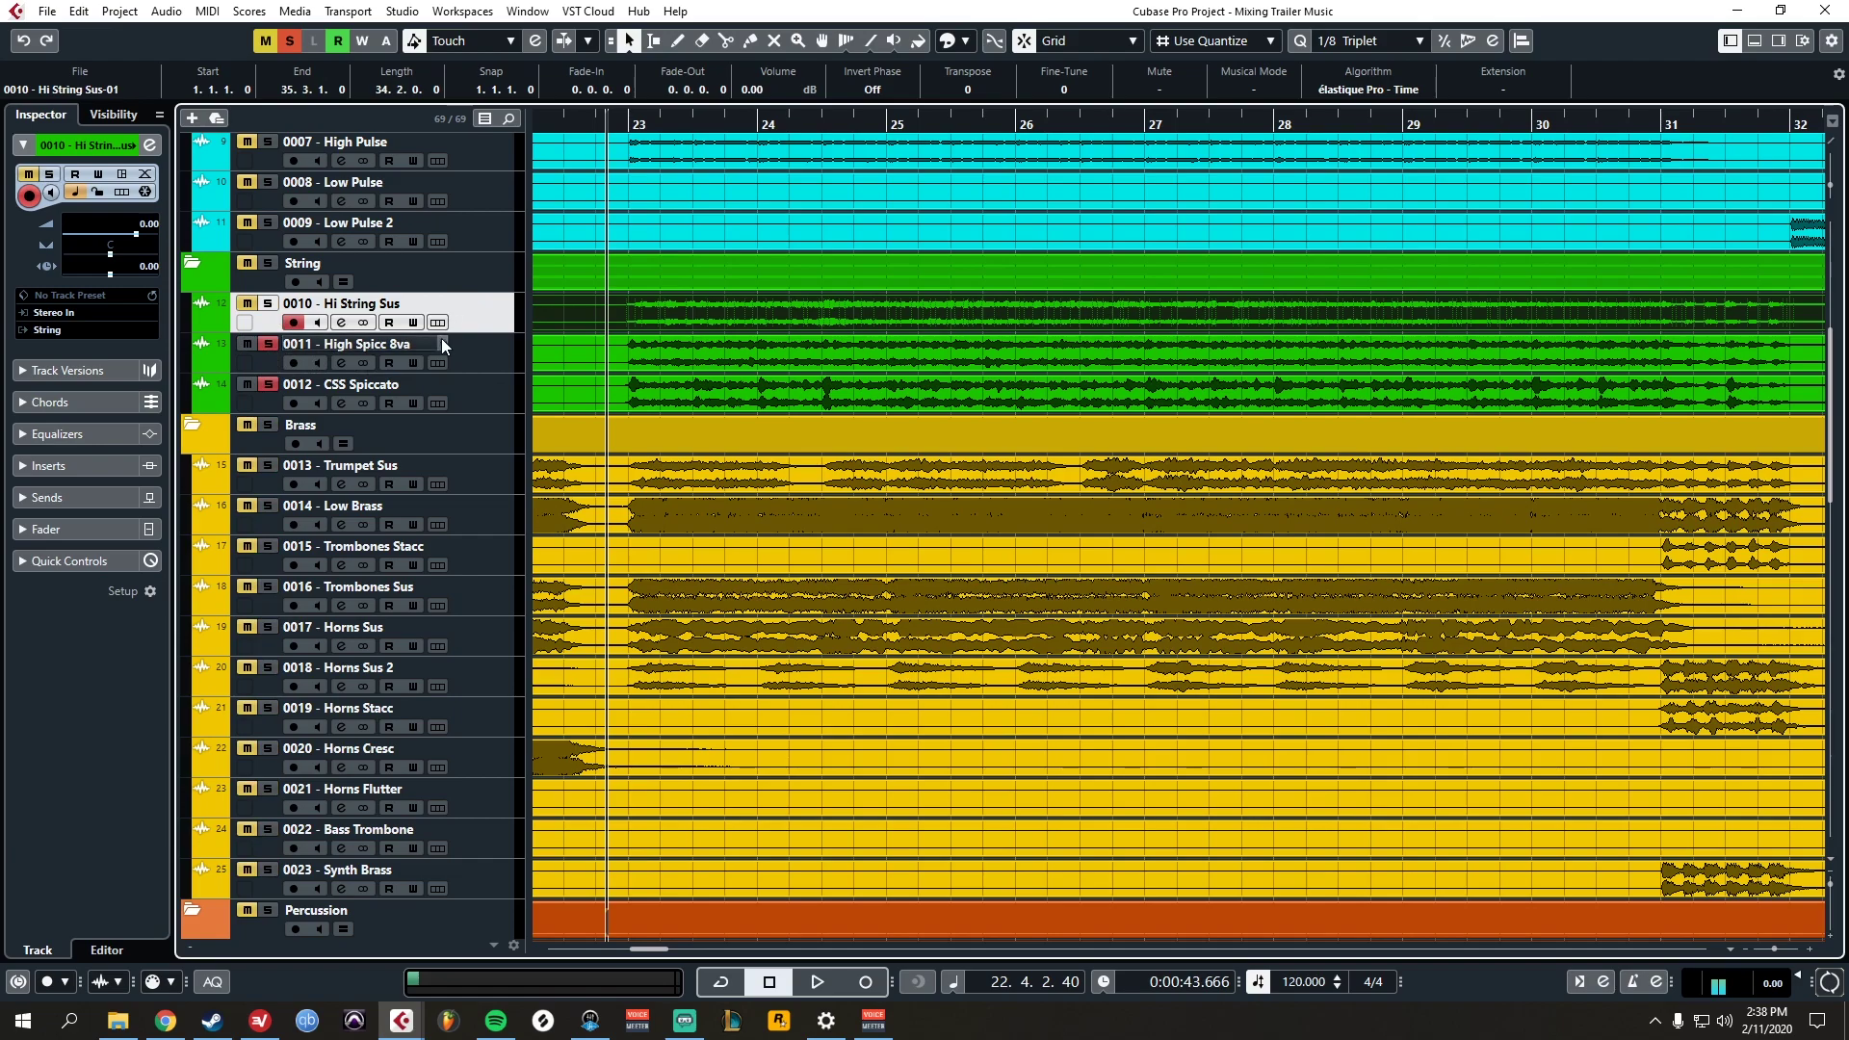
pyautogui.press('space')
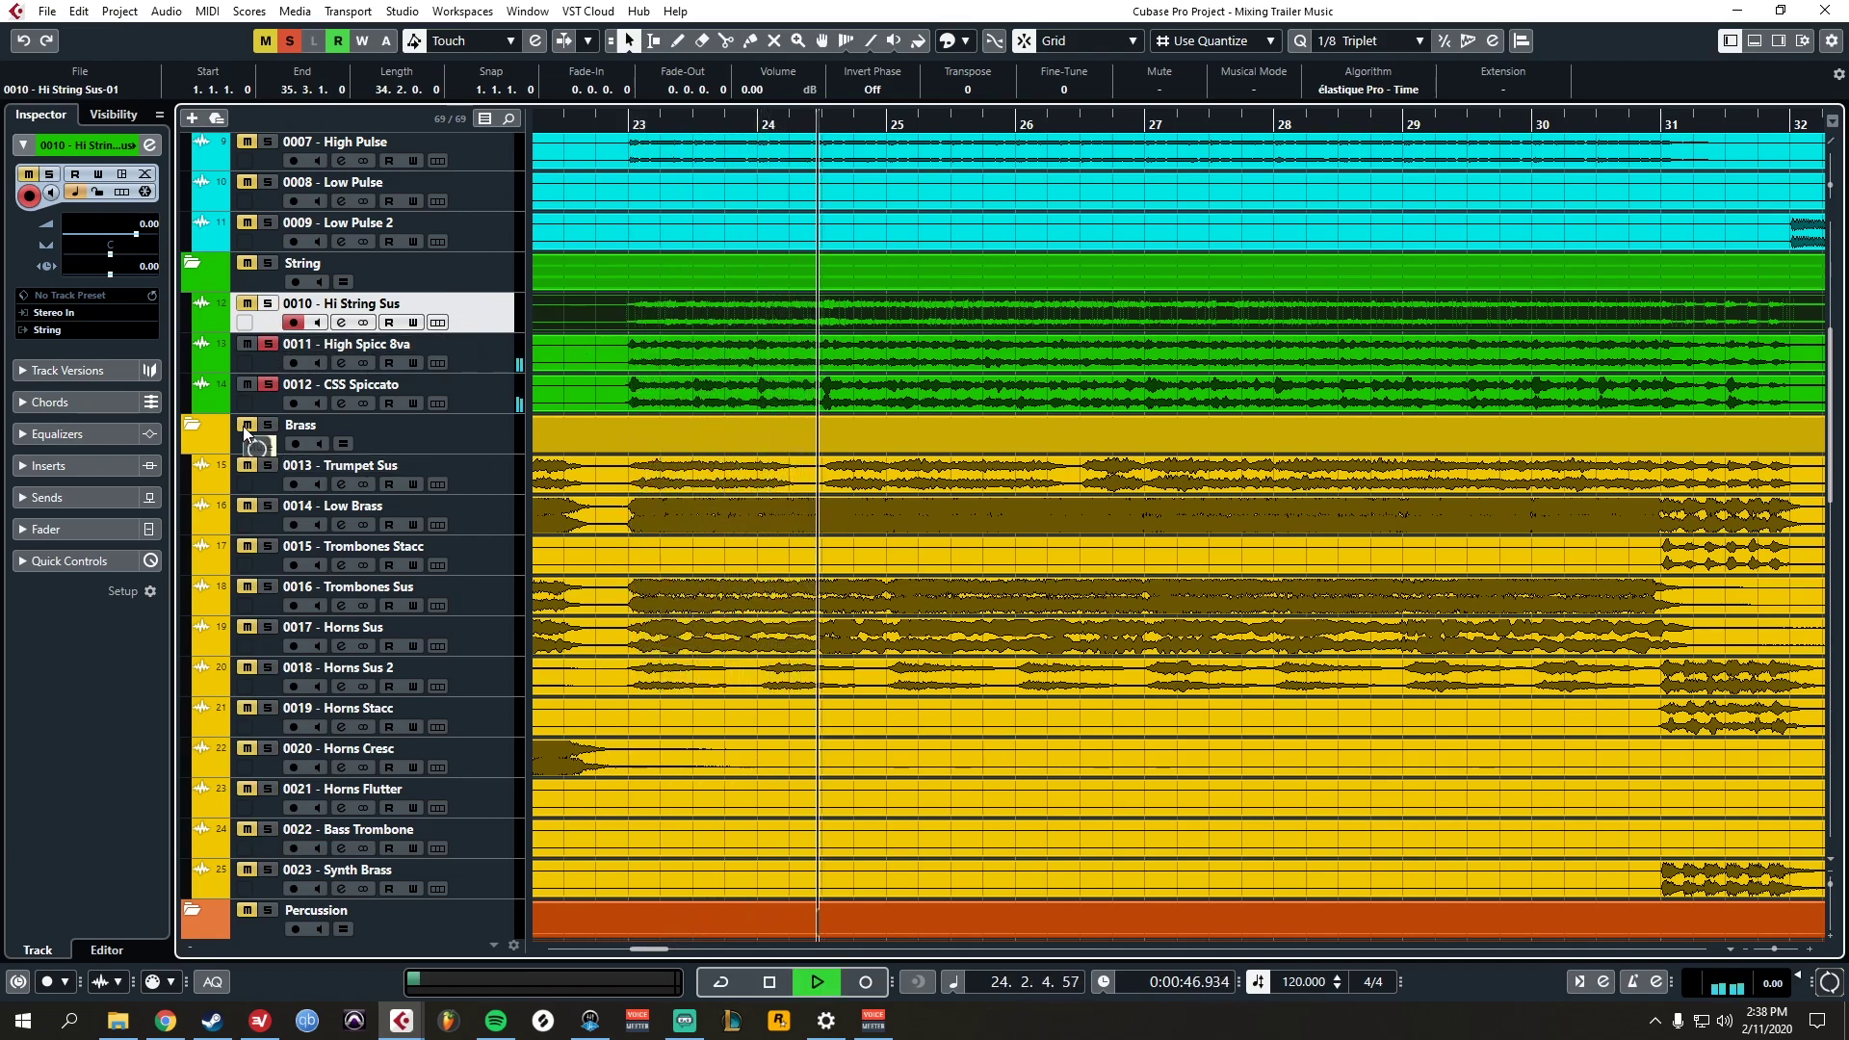
pyautogui.press('space')
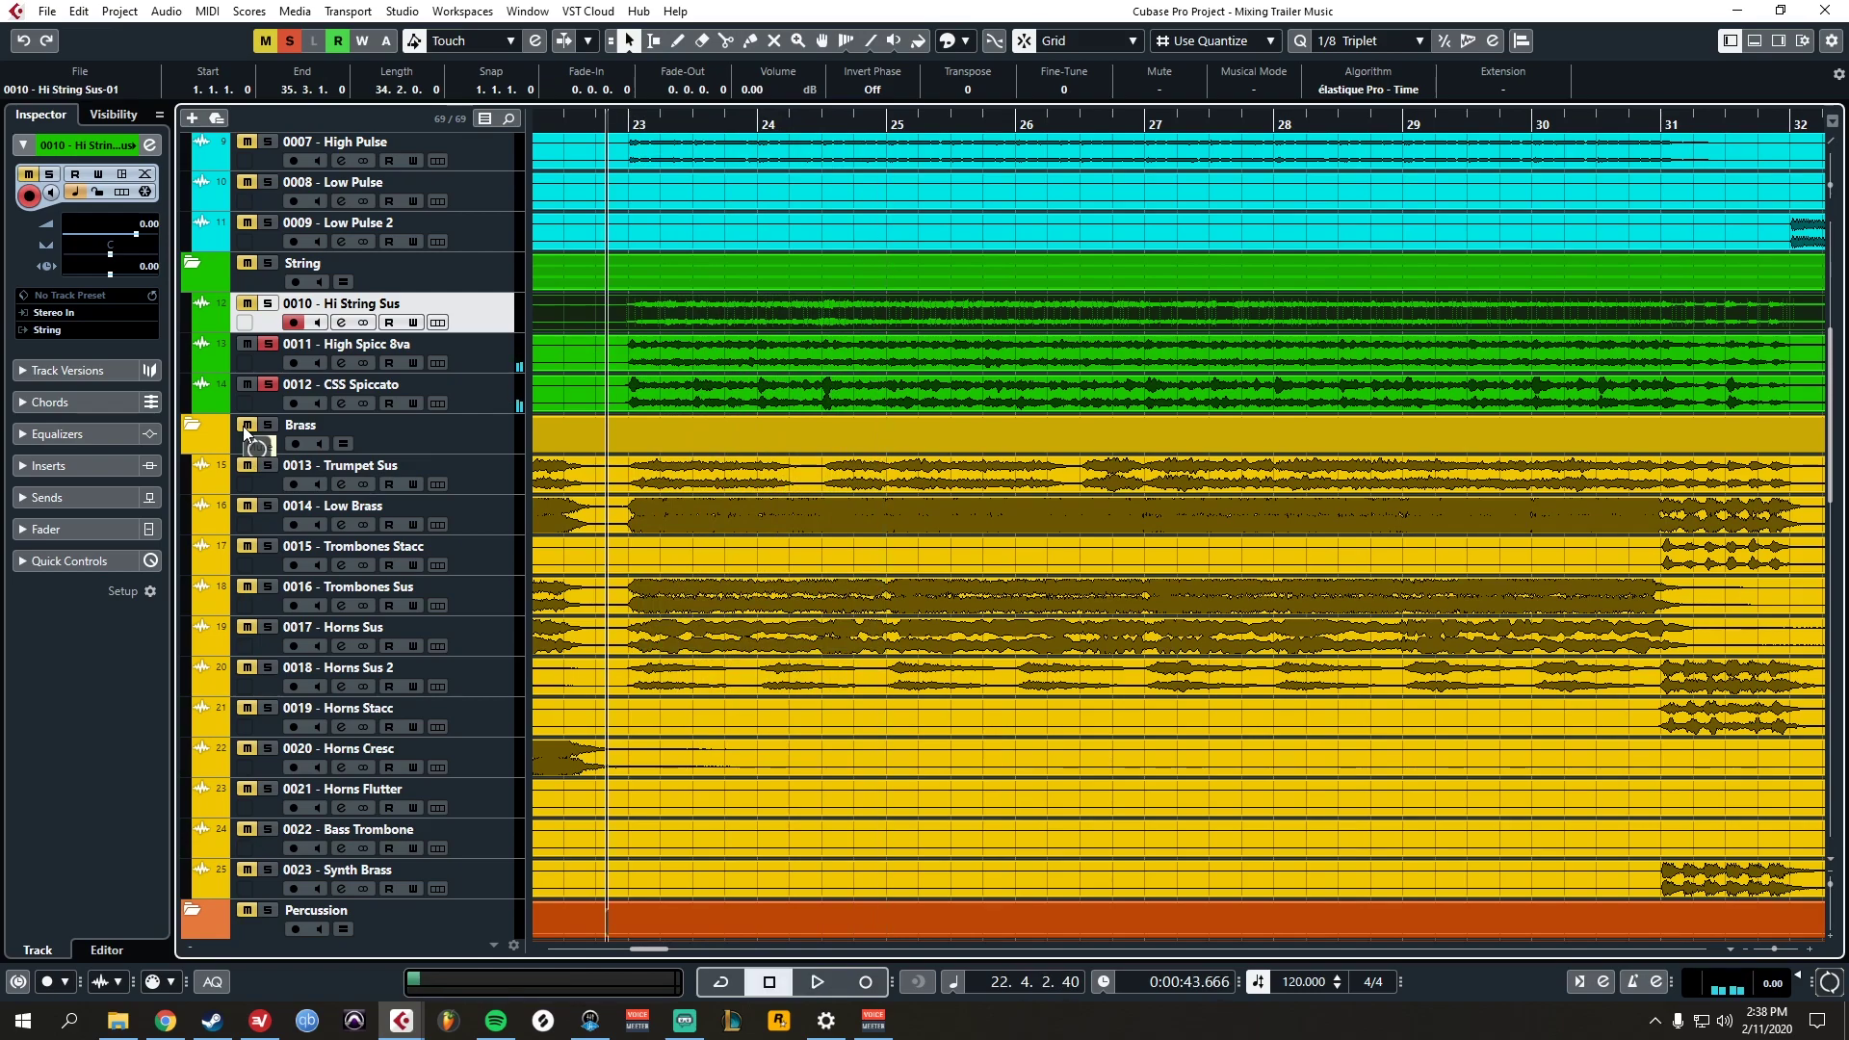
# - Add the Brass folder to the soloed spiccato tracks, play them together, and select the High Spicc 8va track
pyautogui.click(246, 426)
pyautogui.press('space')
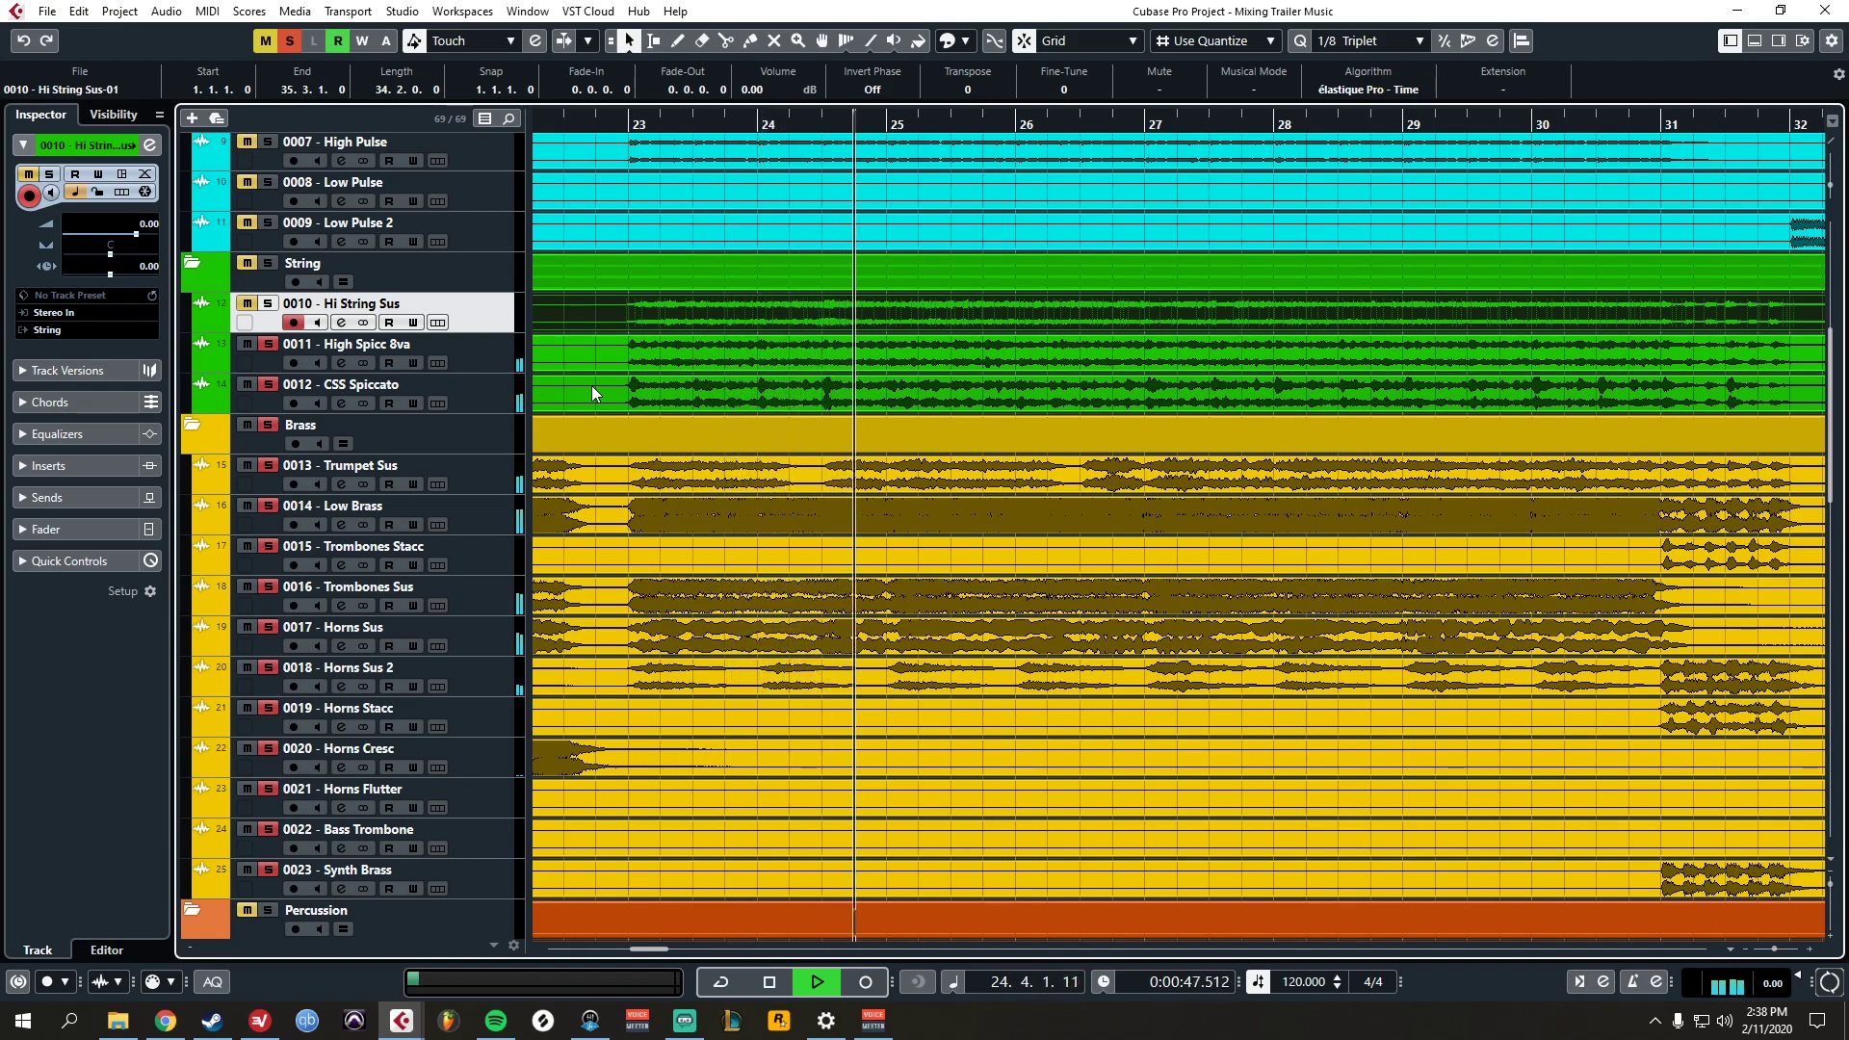
pyautogui.press('space')
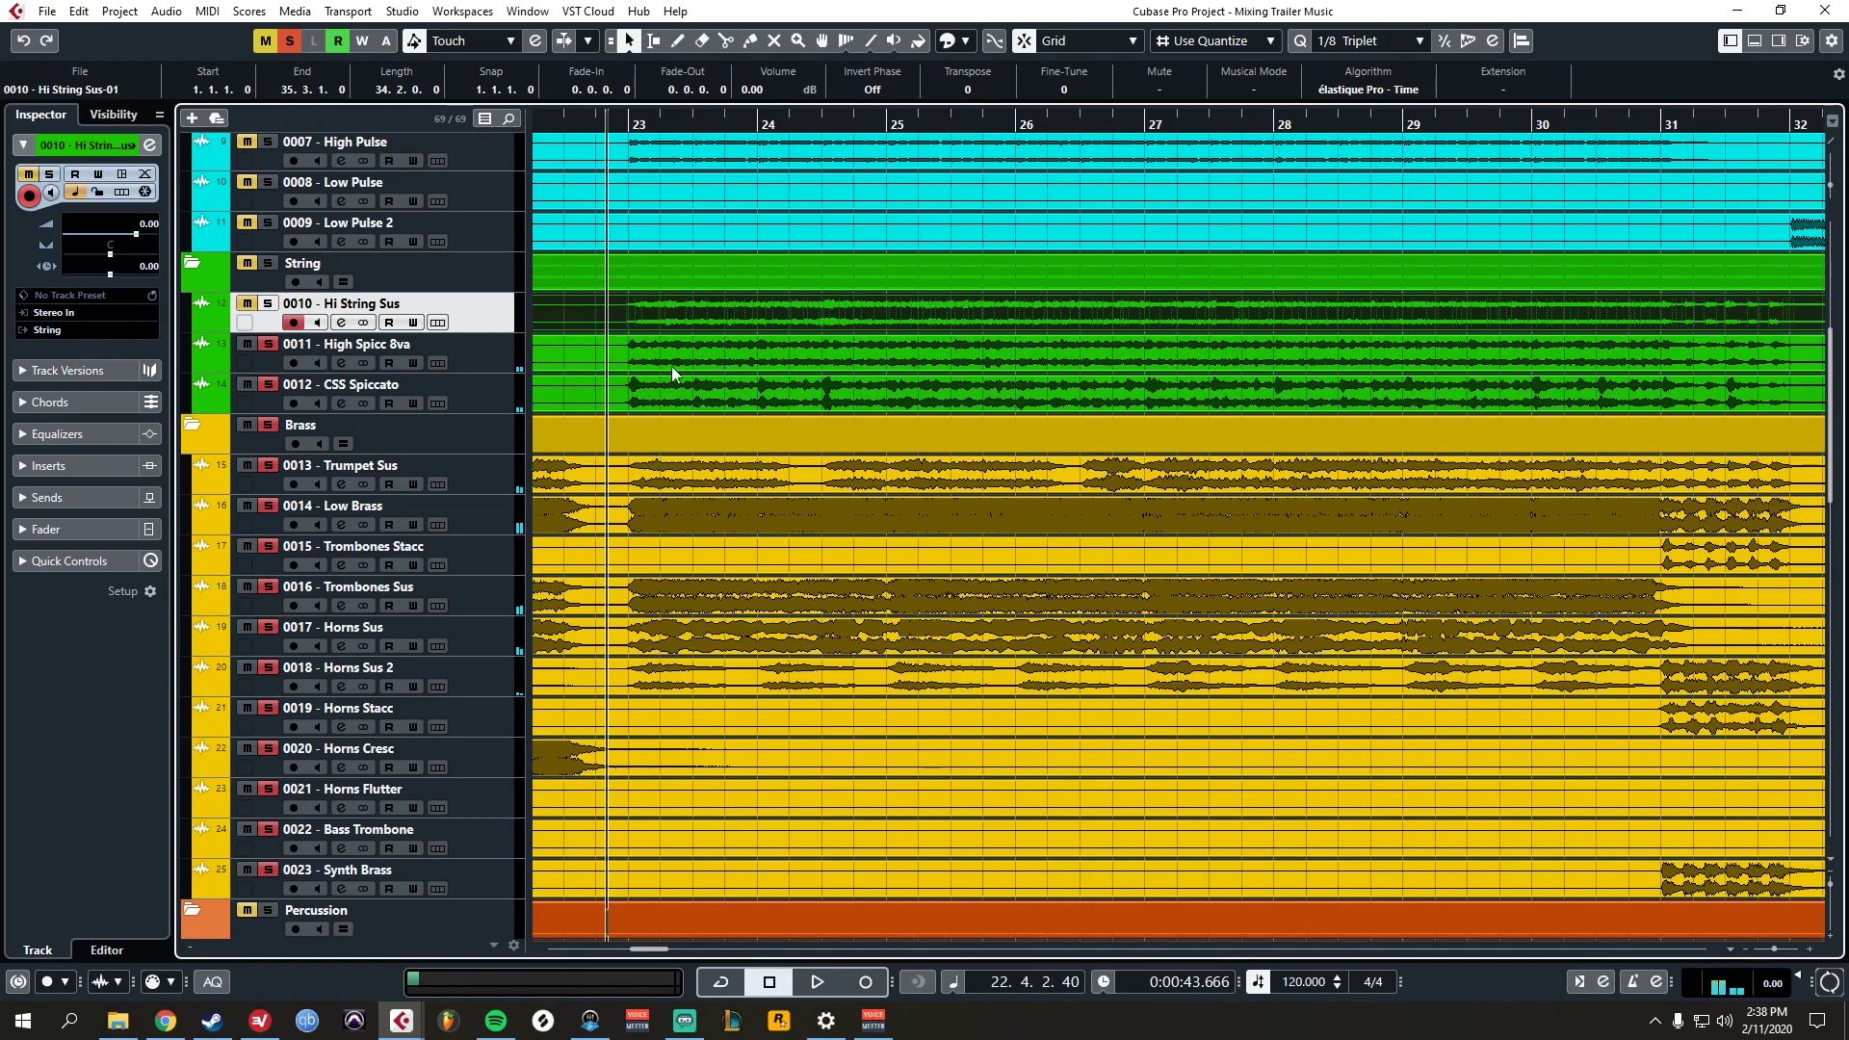
pyautogui.click(491, 371)
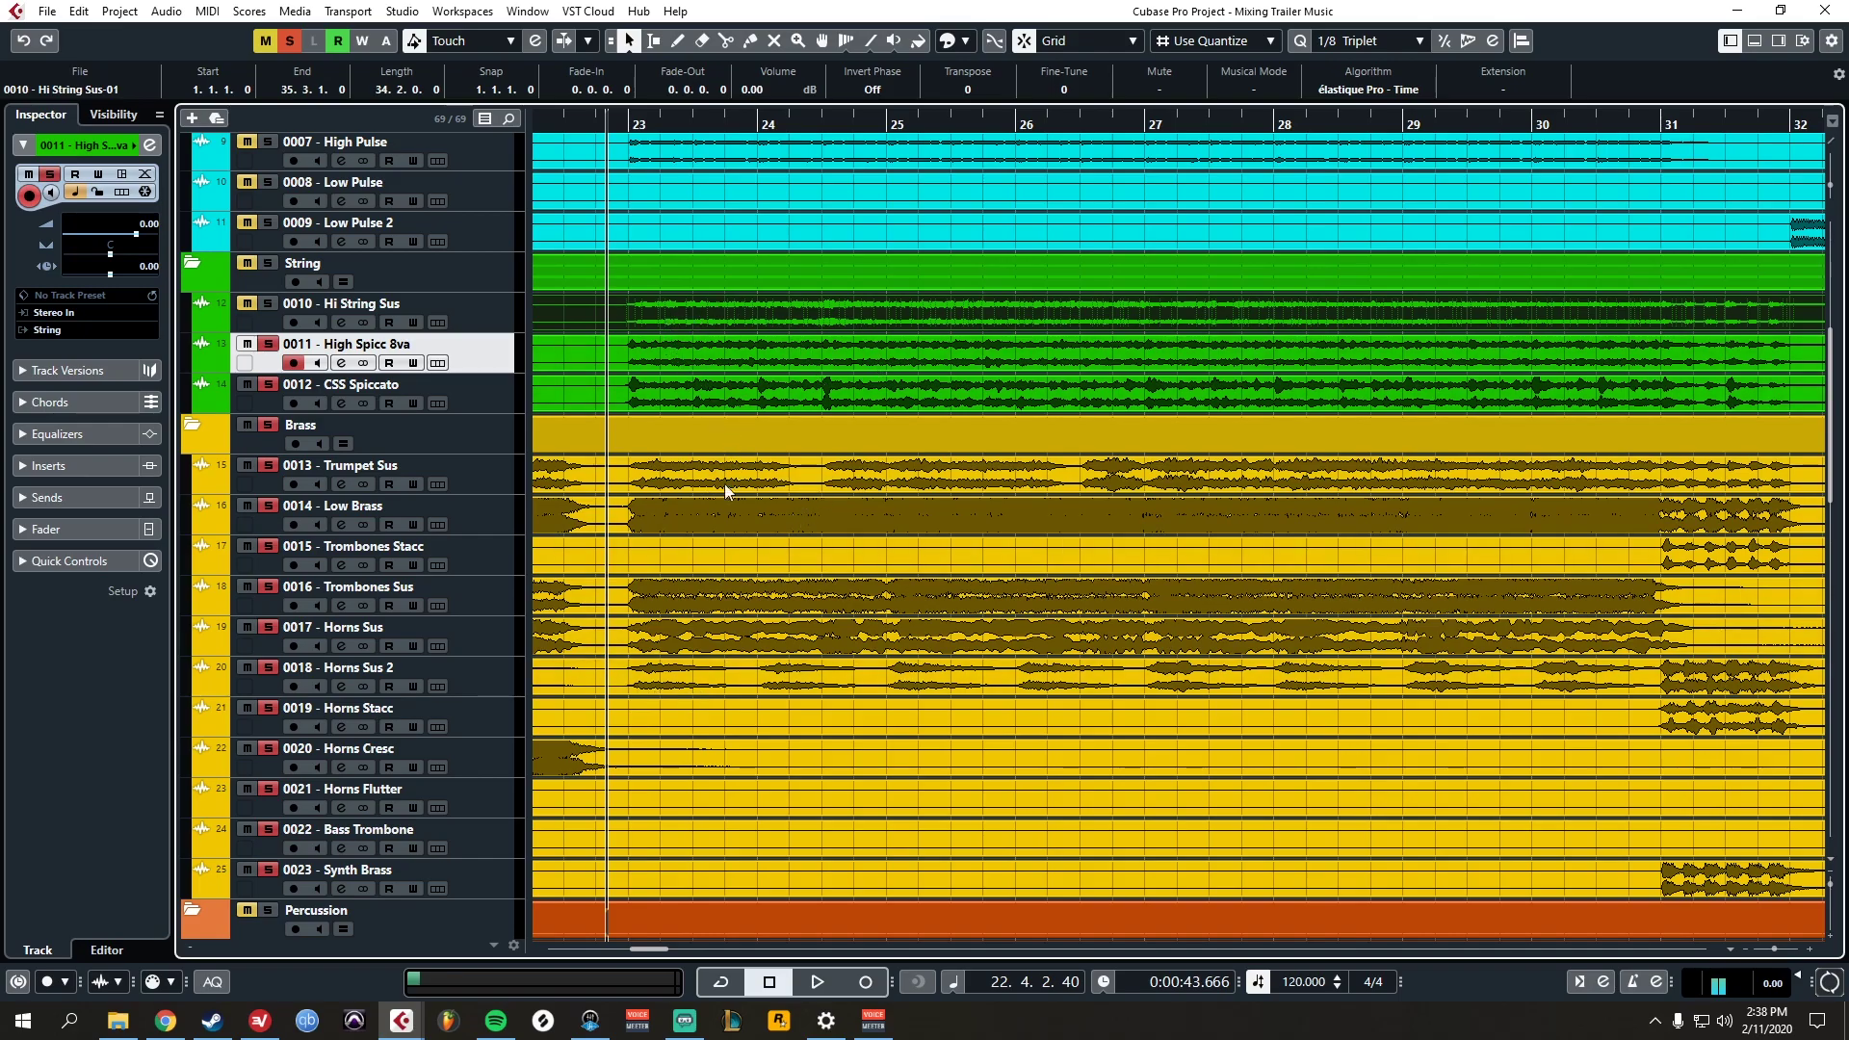
# - Open the String group's channel settings from the MixConsole and set the Brass group as its equalizer comparison channel
pyautogui.press('F3')
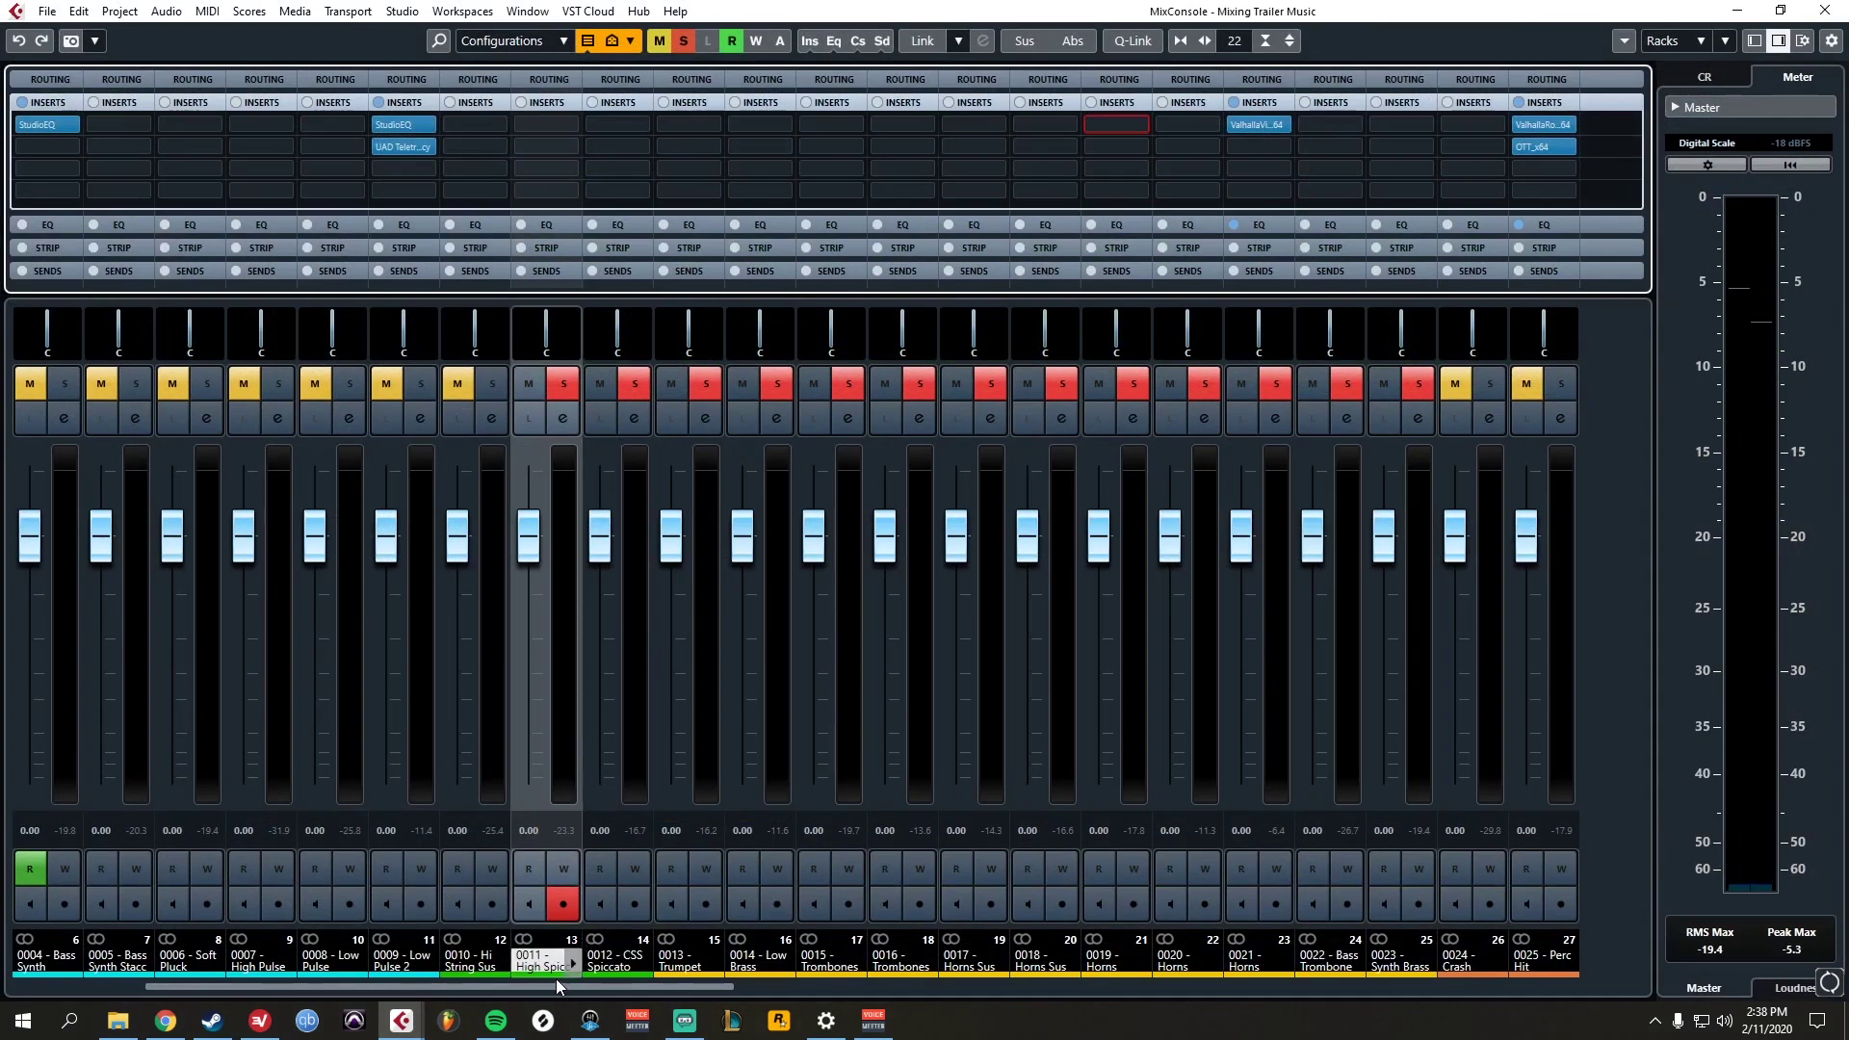
pyautogui.moveTo(551, 989); pyautogui.dragTo(1524, 953)
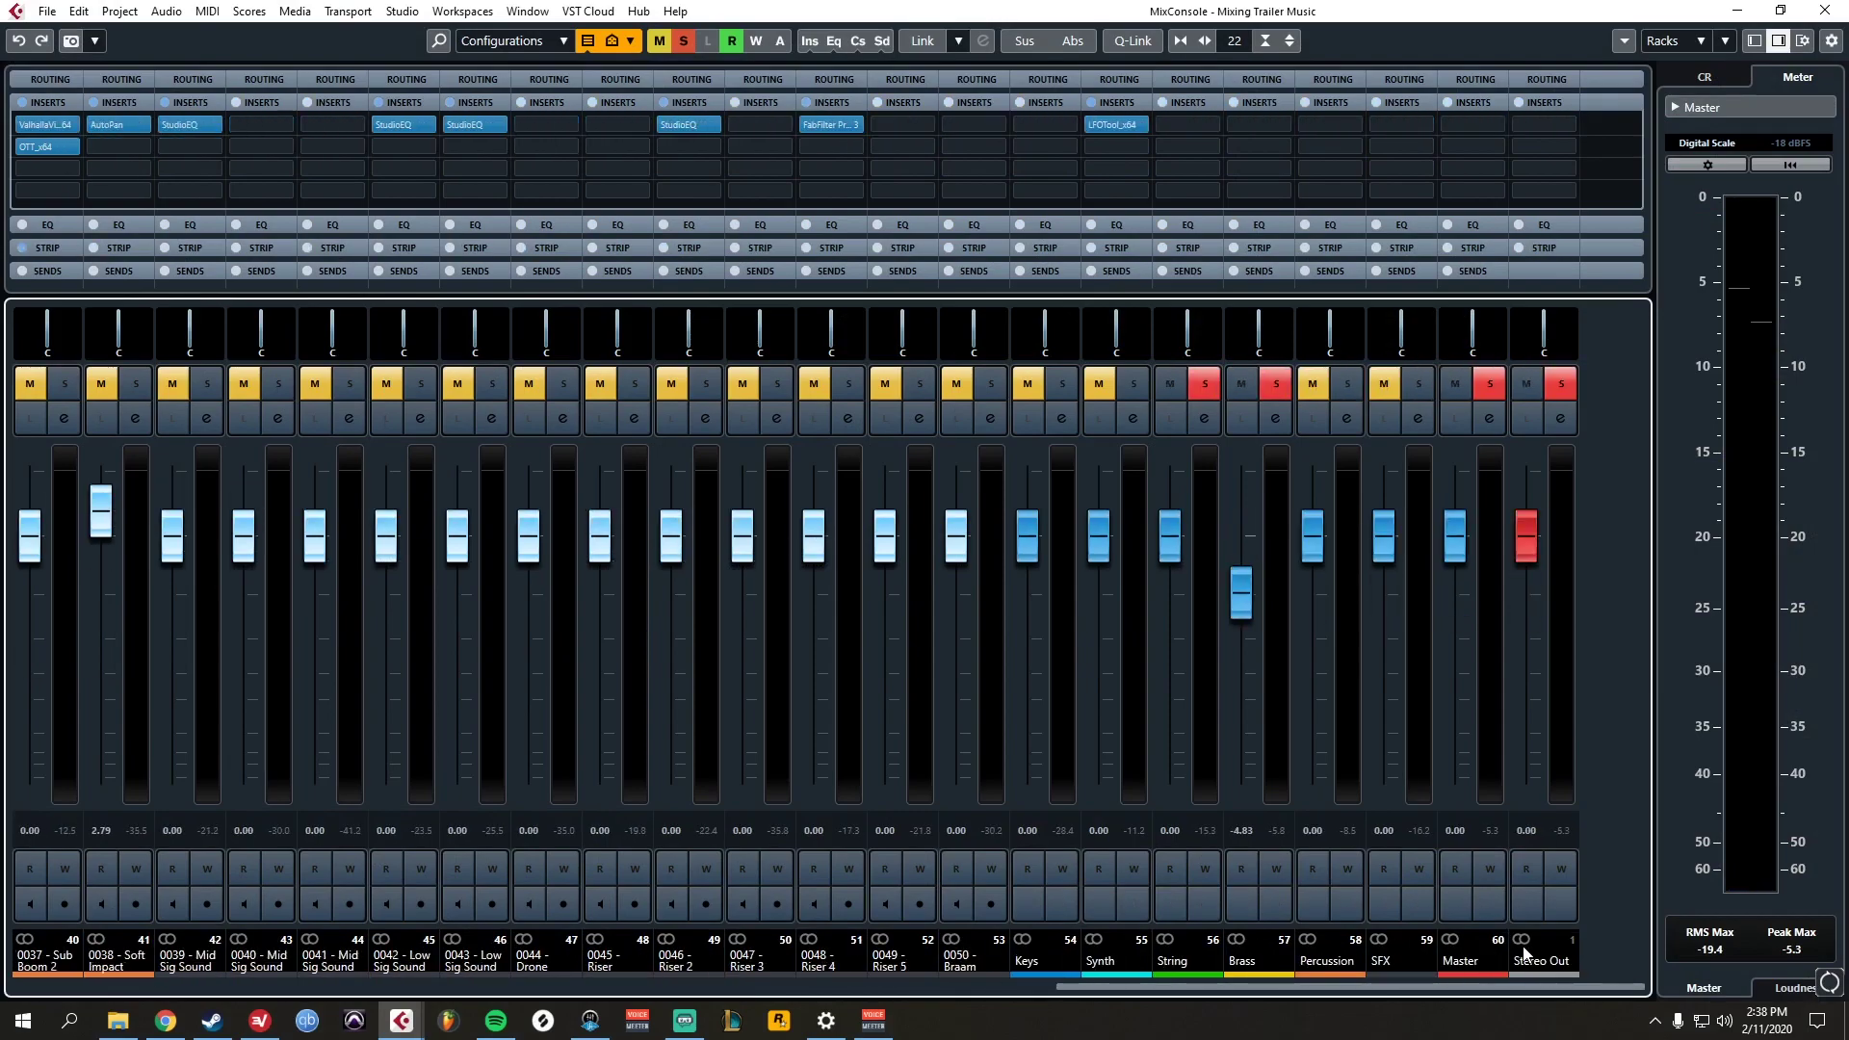
pyautogui.click(1211, 634)
pyautogui.press('e')
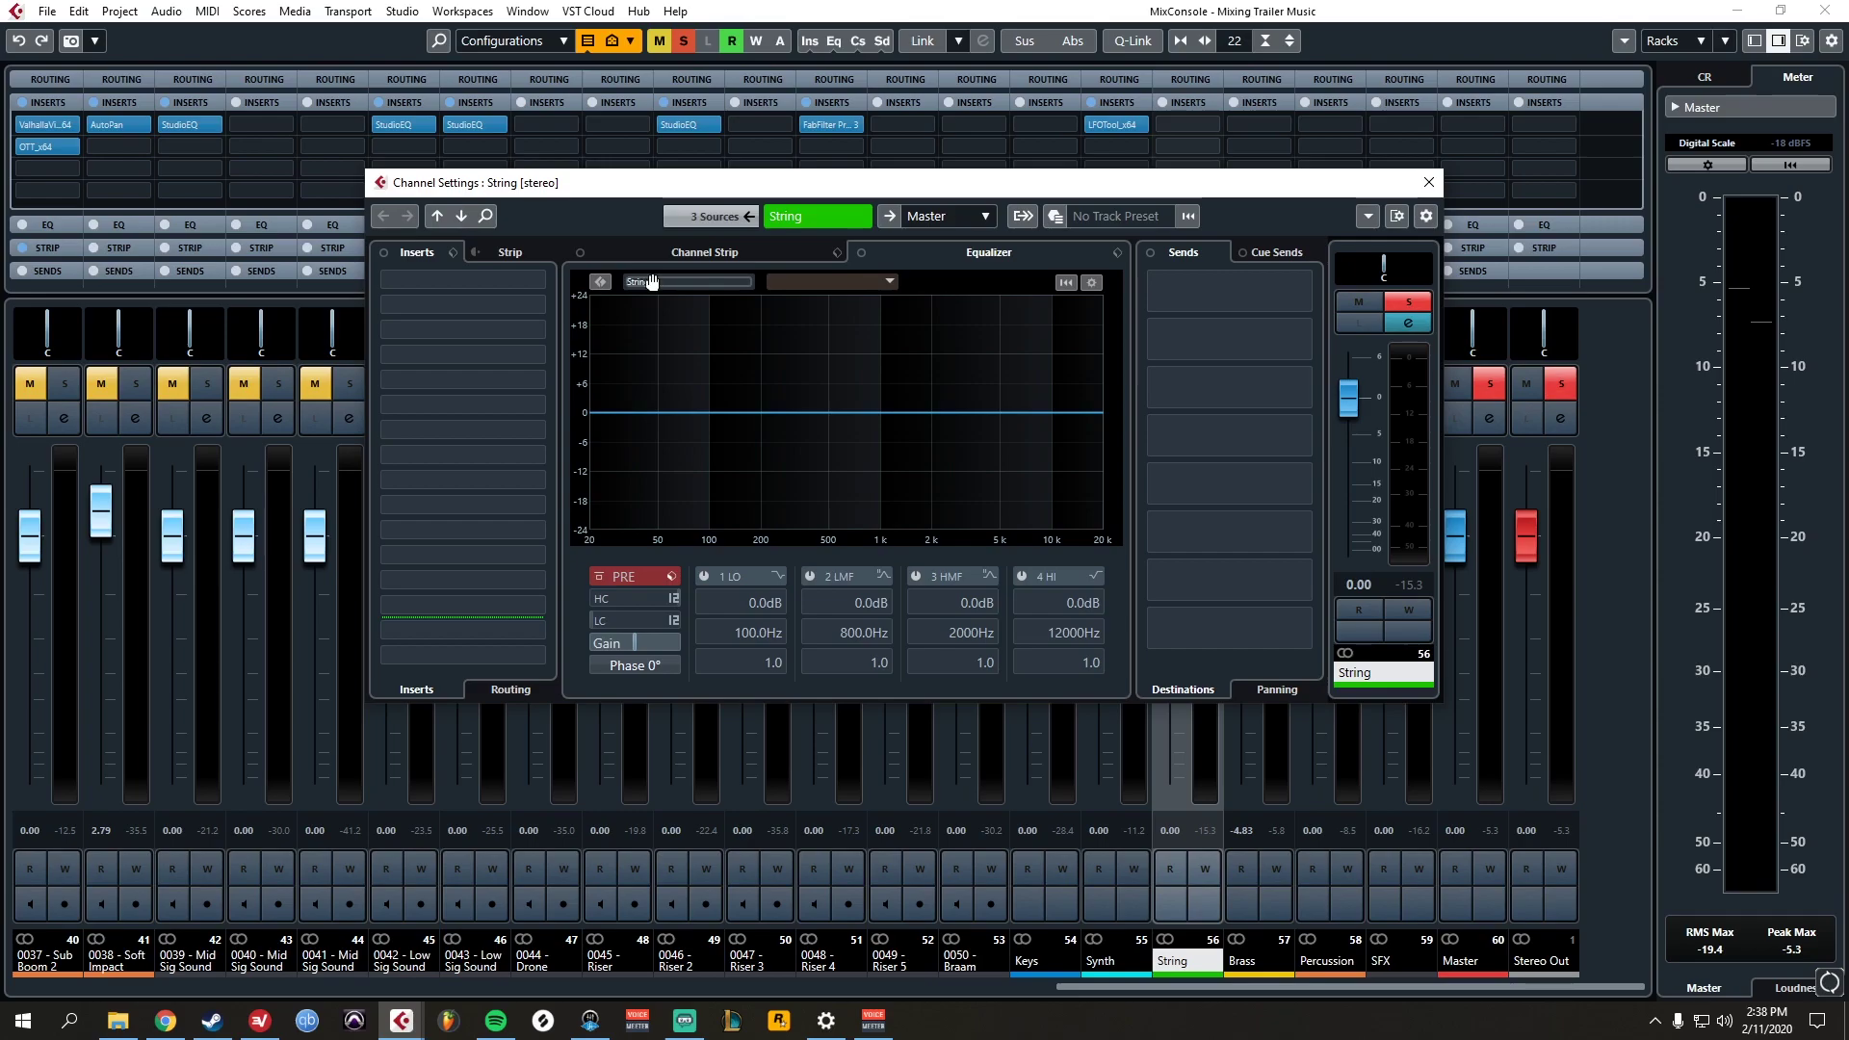
pyautogui.click(864, 282)
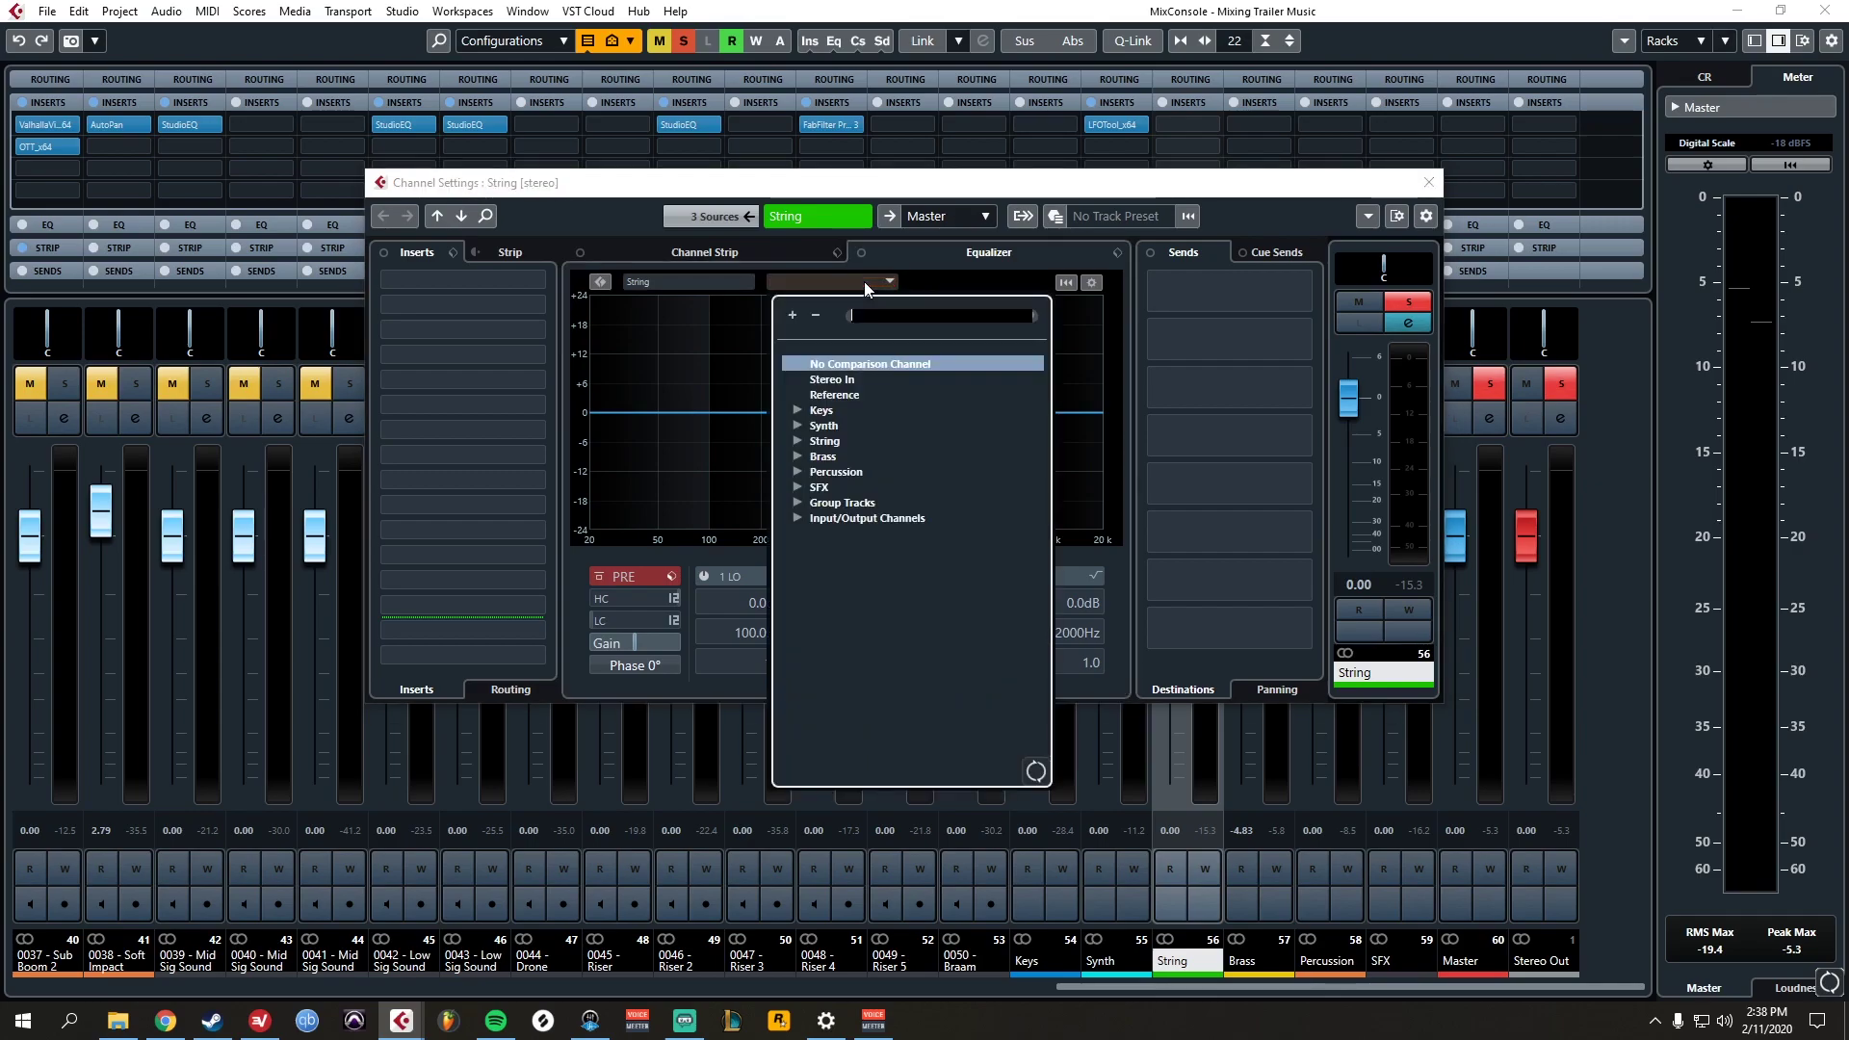
pyautogui.click(797, 501)
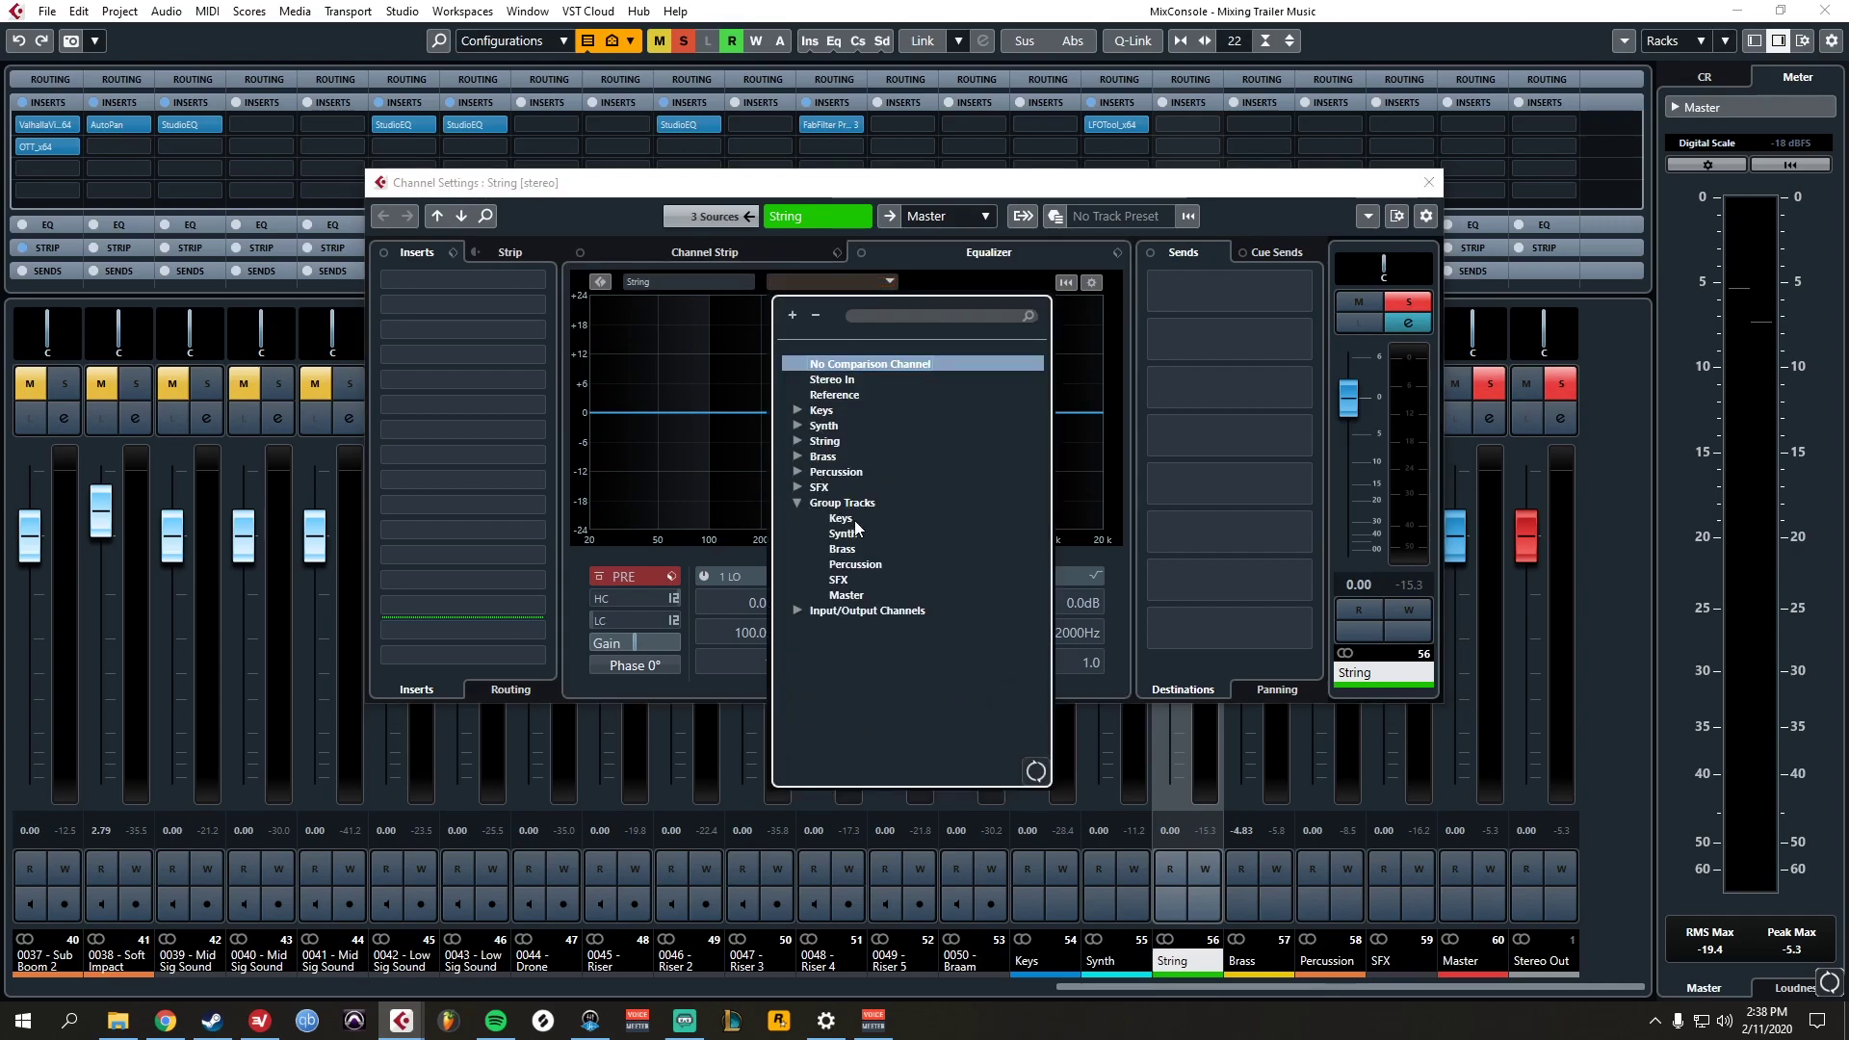
pyautogui.click(842, 549)
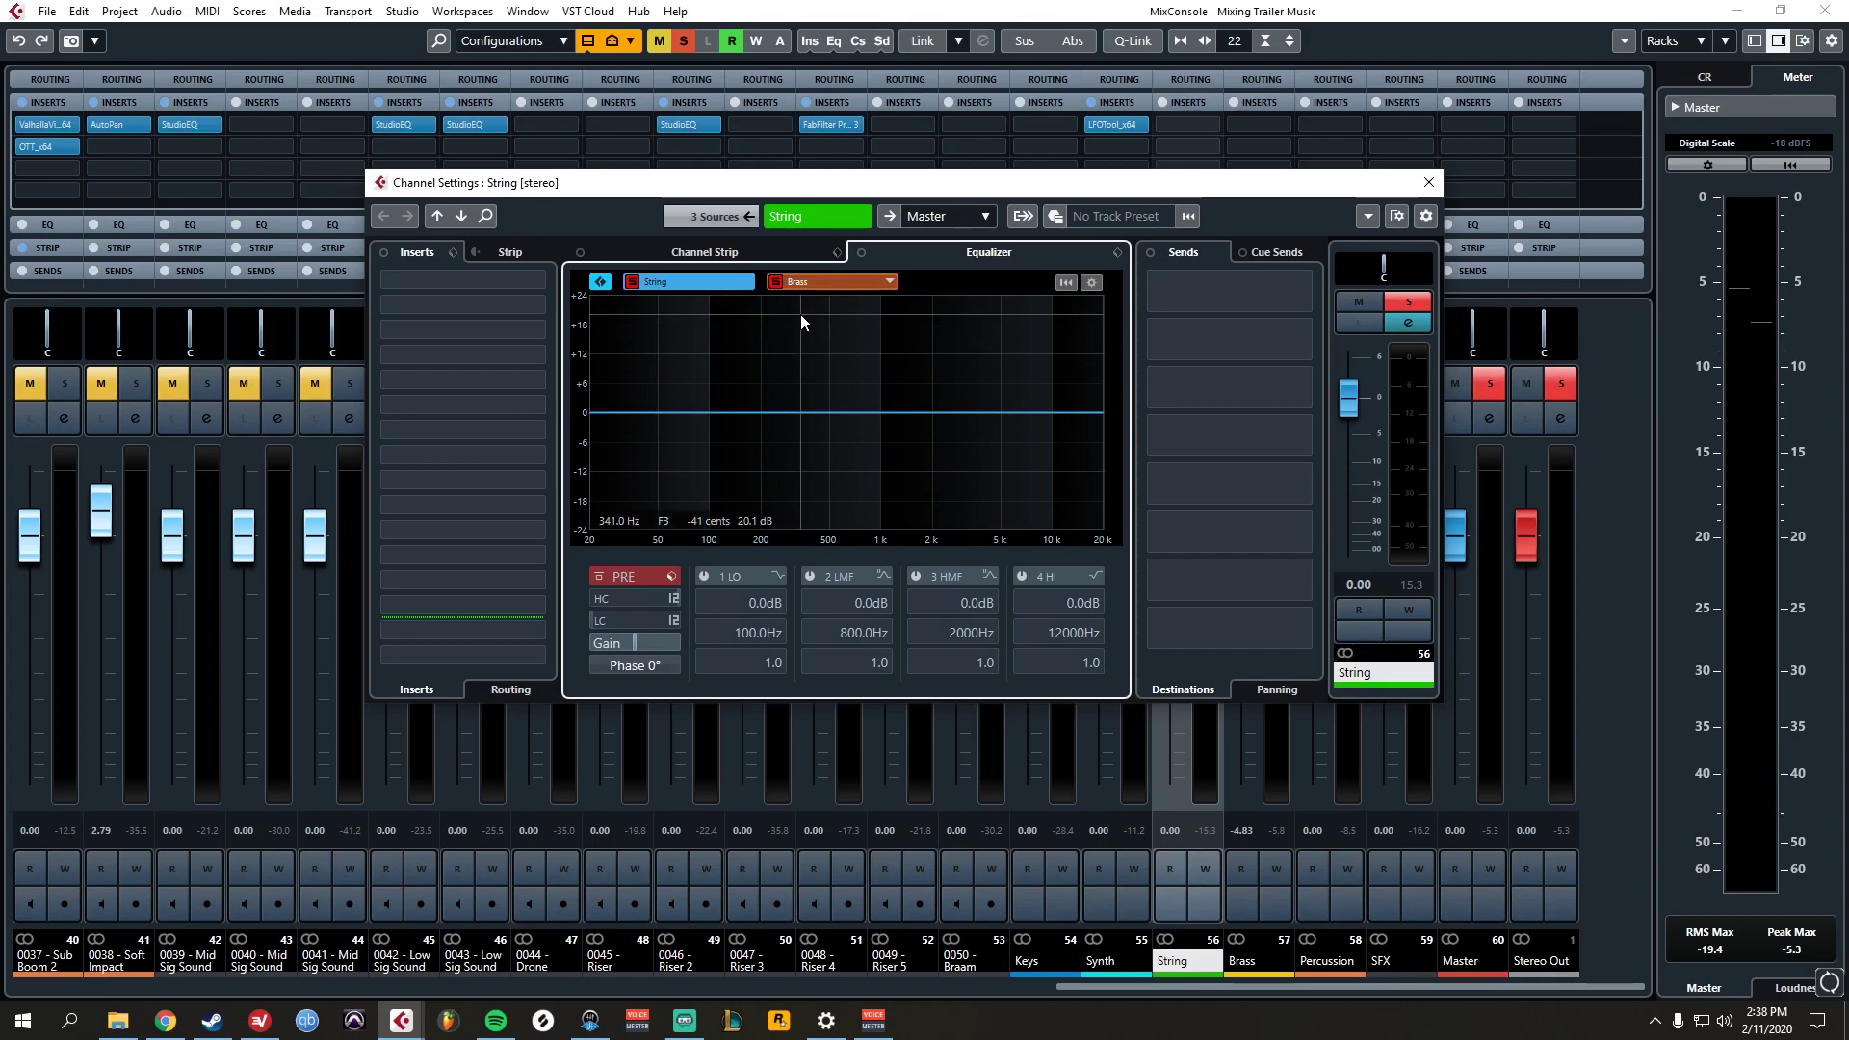
# - During playback, switch the equalizer to Brass and add a wide band 3 cut of about -2.6 dB at 1282 Hz, Q 0.3
pyautogui.press('space')
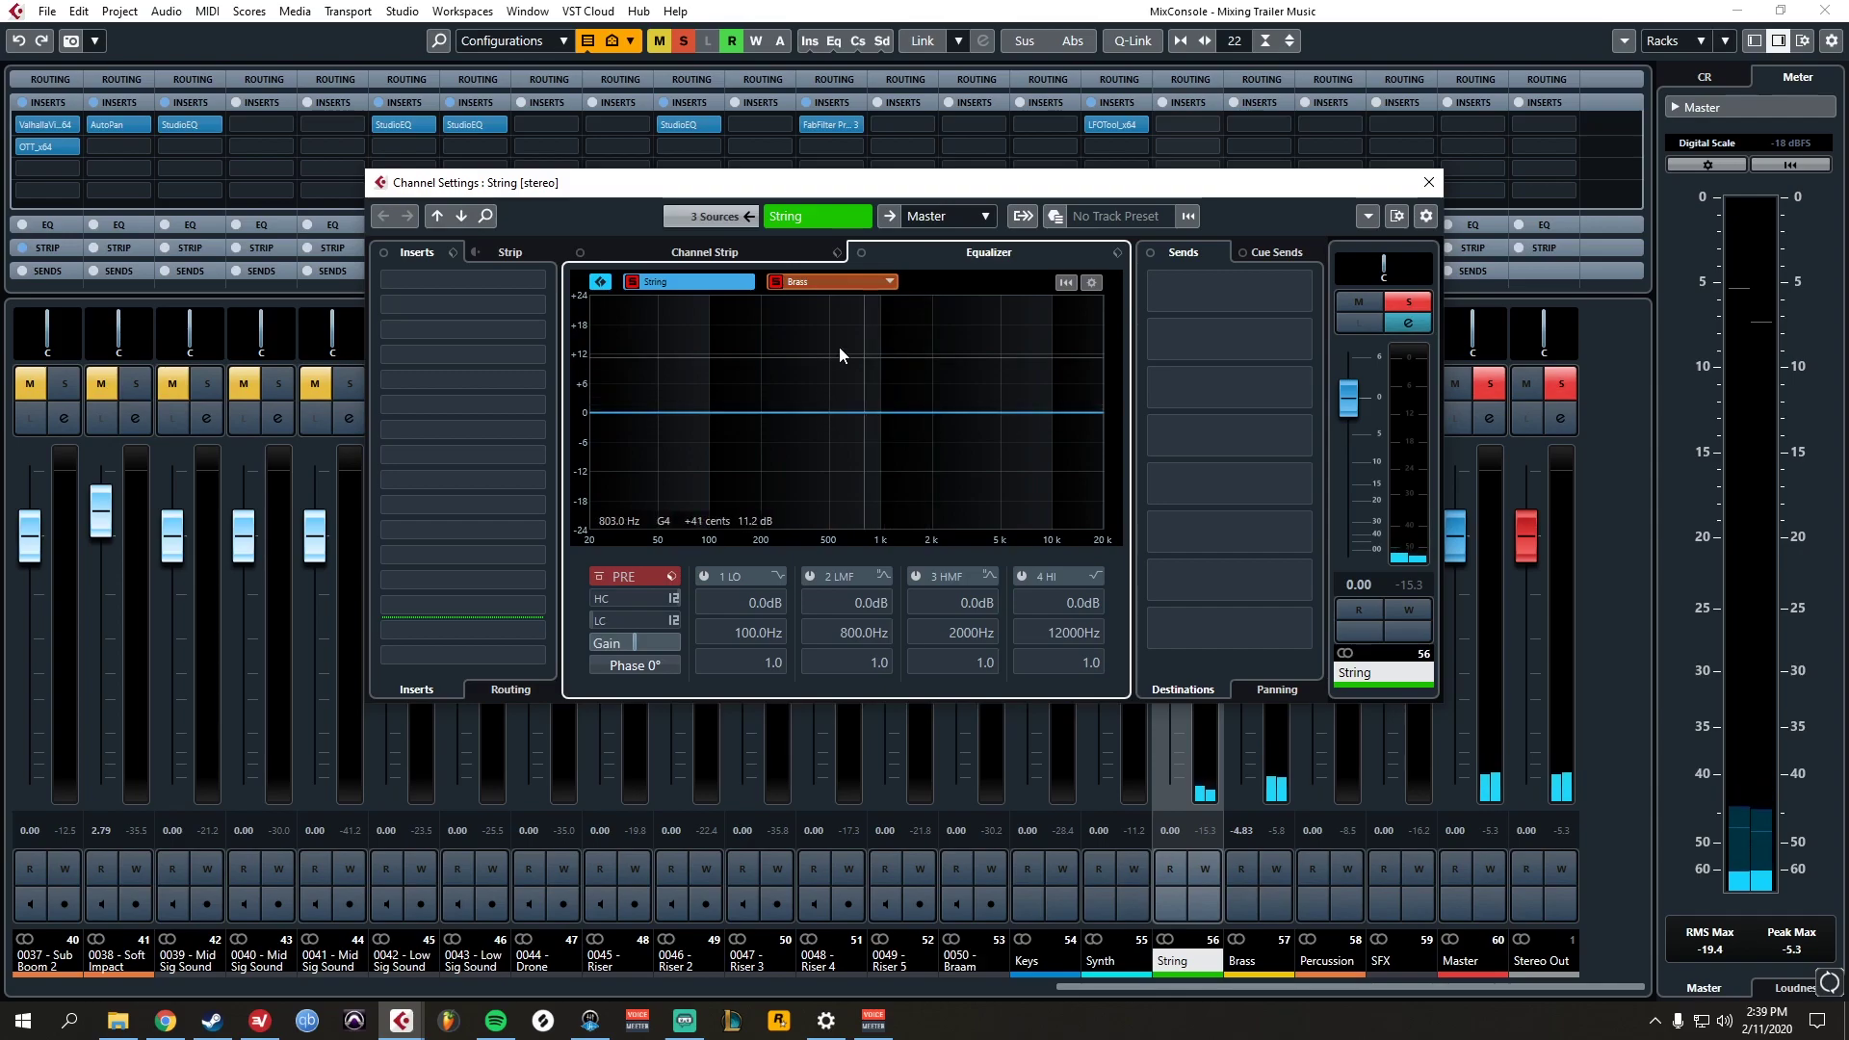
pyautogui.click(807, 281)
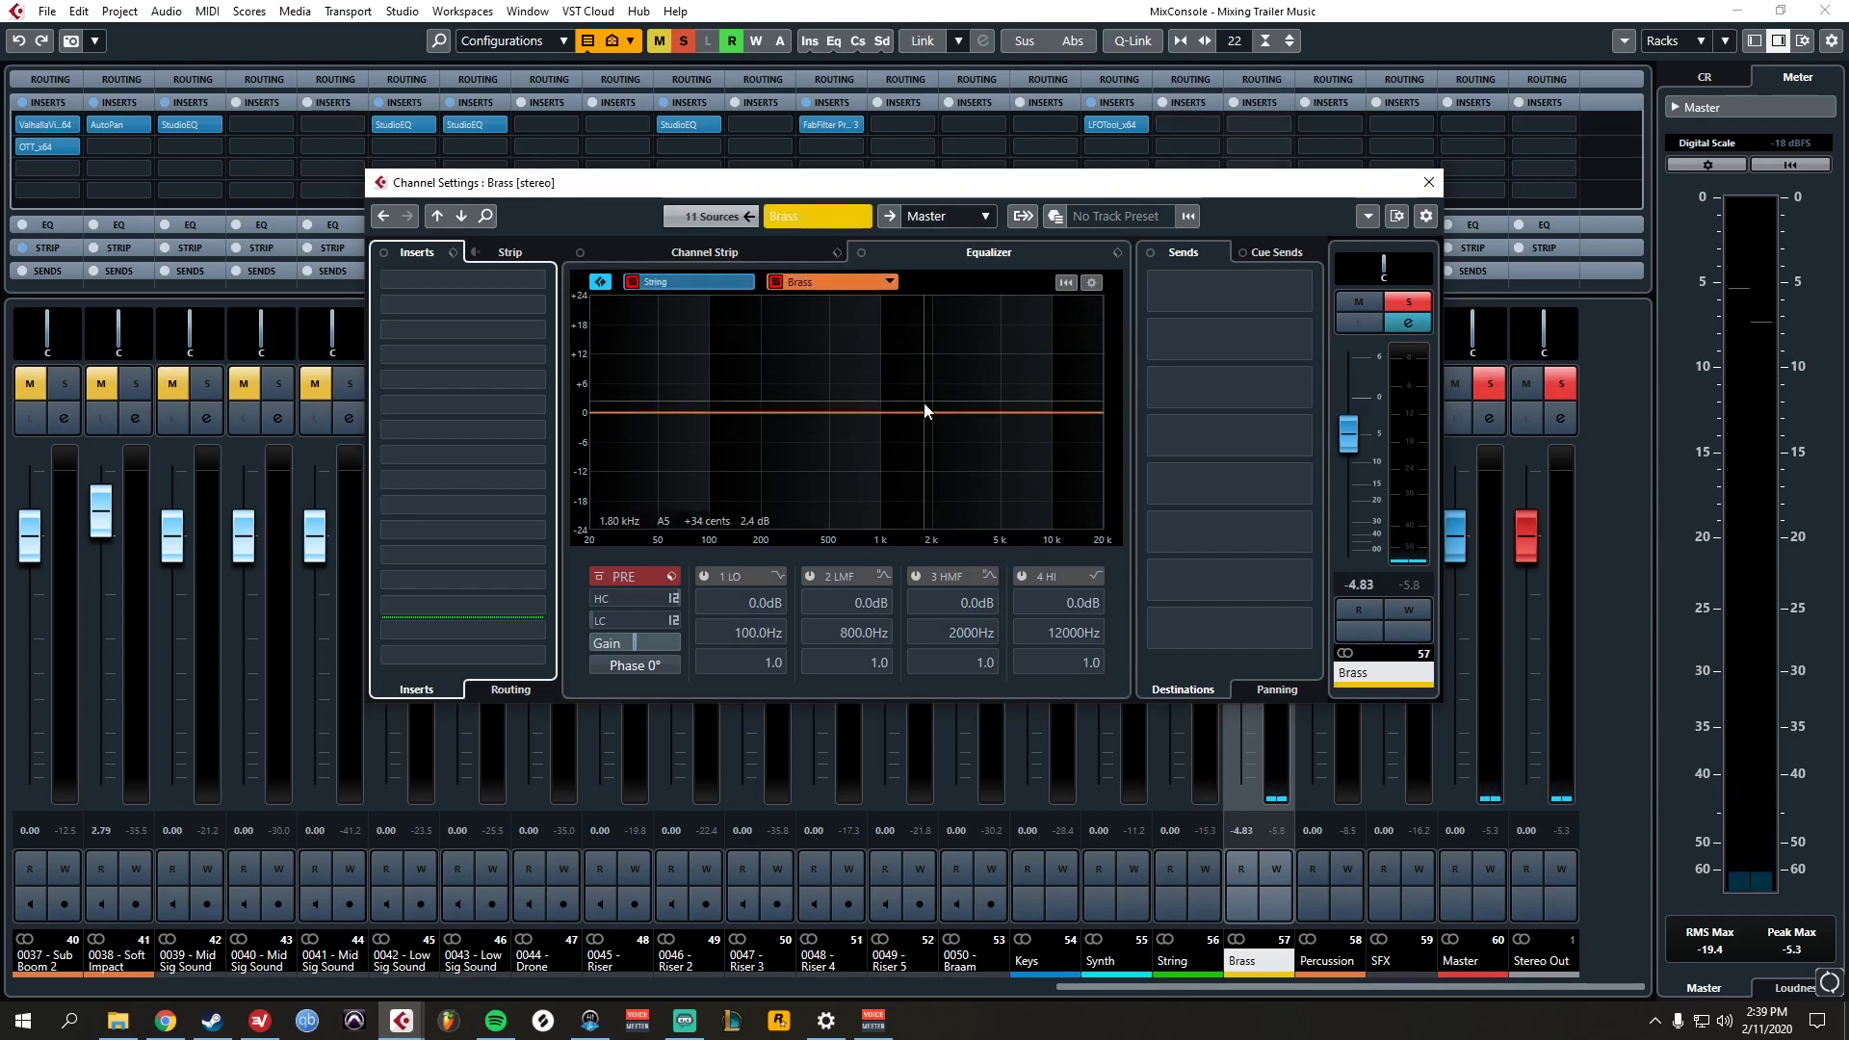
pyautogui.moveTo(932, 414)
pyautogui.mouseDown()
pyautogui.moveTo(938, 446)
pyautogui.moveTo(901, 432)
pyautogui.mouseUp()
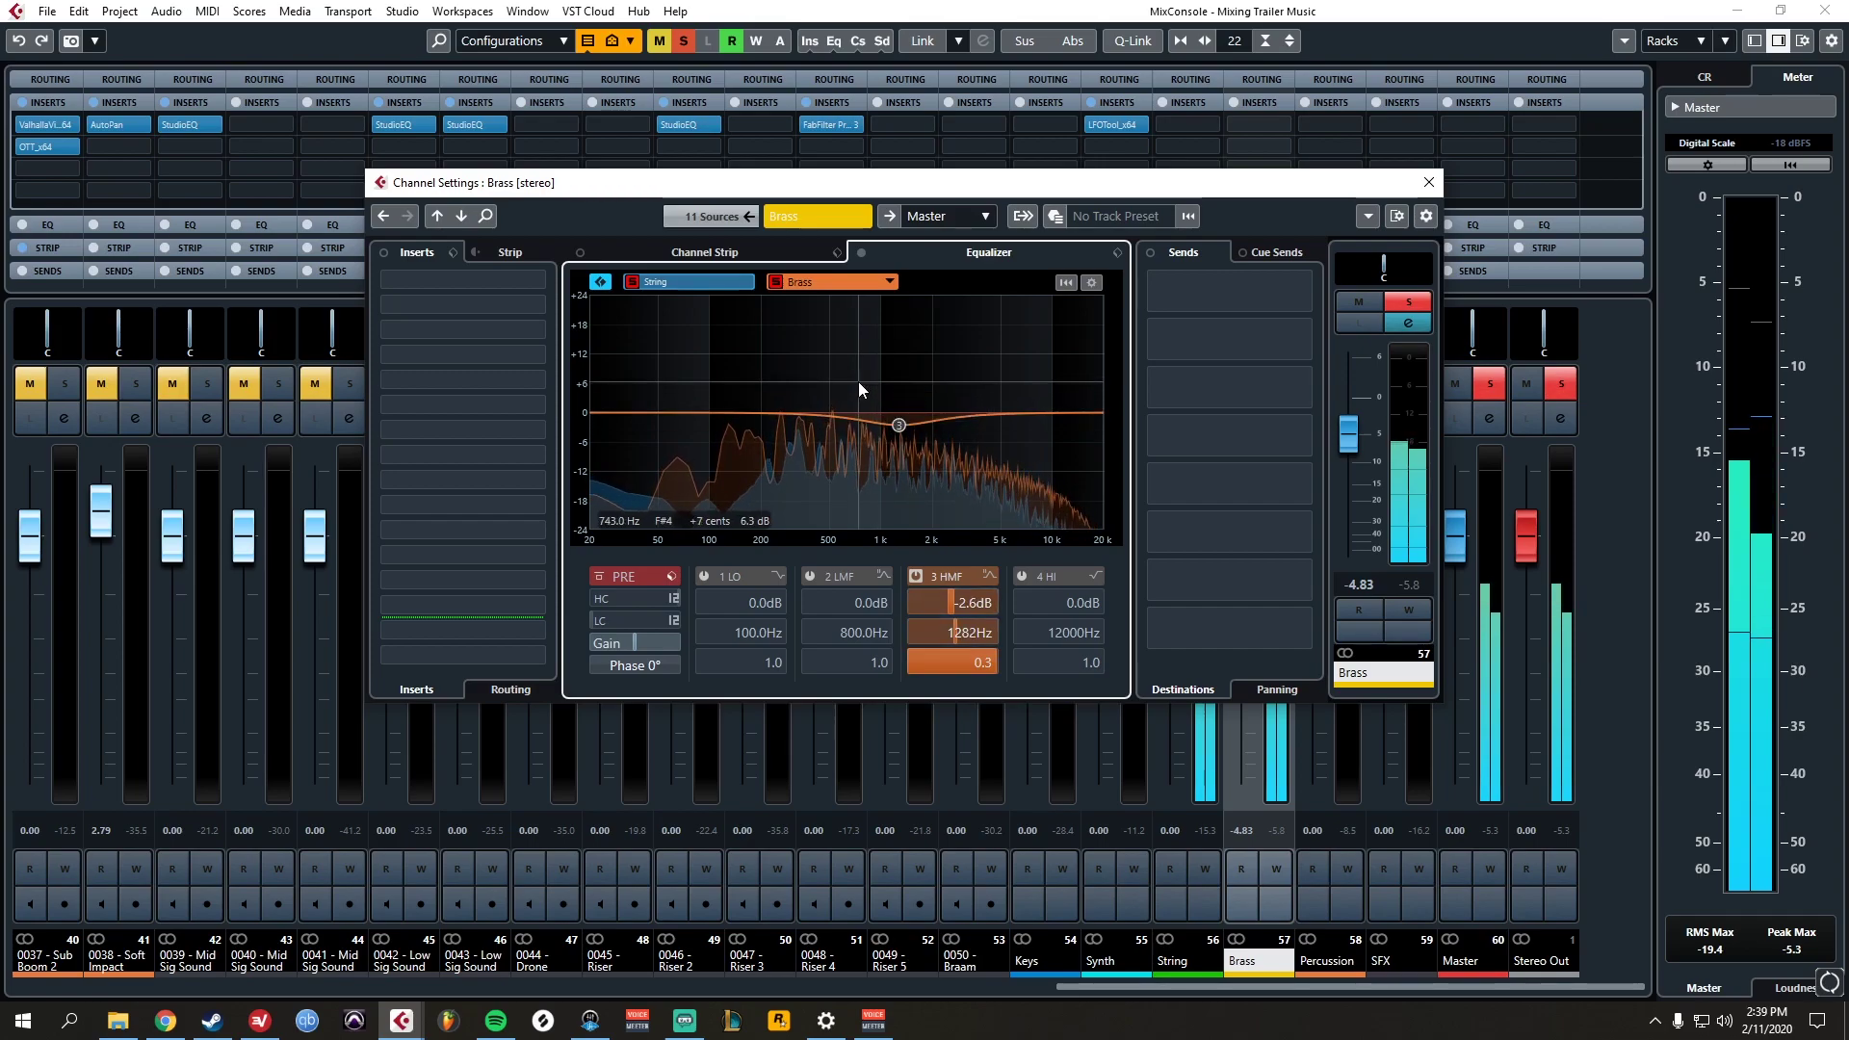
# - Restart playback and toggle Brass equalizer band 3 off and on to compare the sound with and without the cut
pyautogui.press('space')
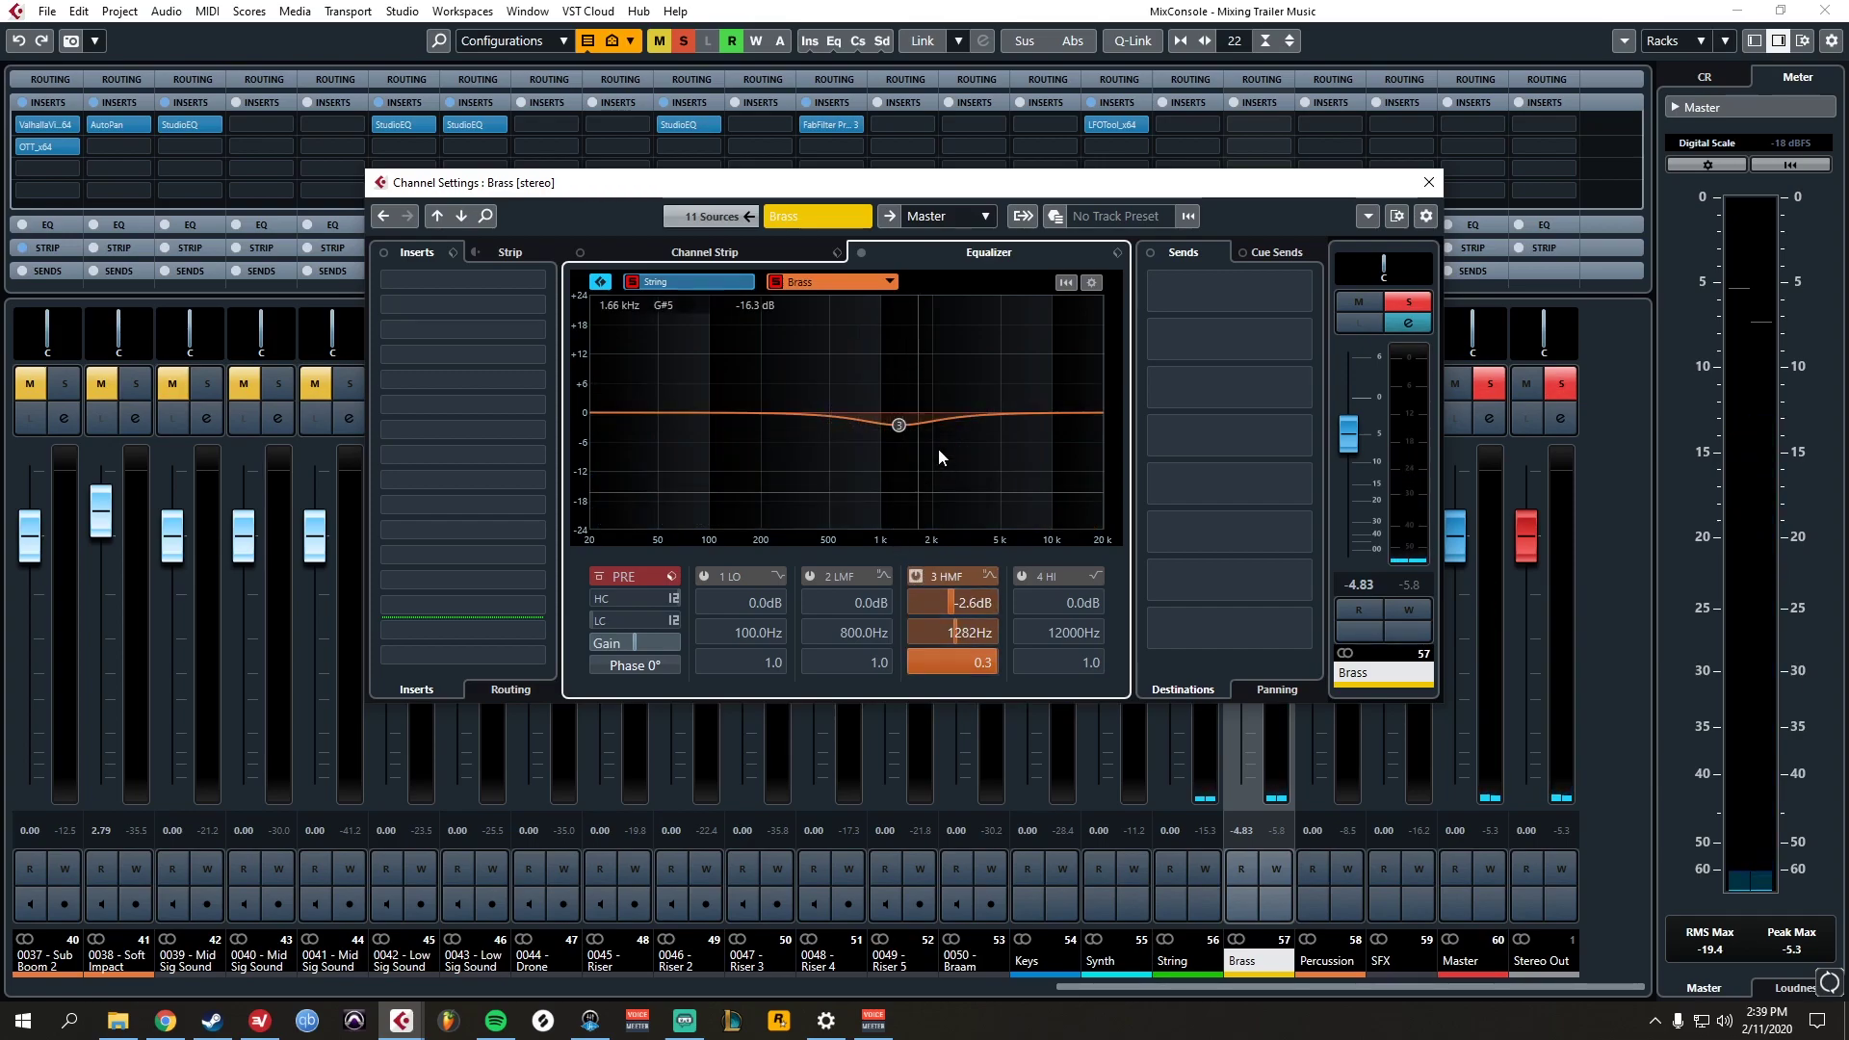
pyautogui.press('space')
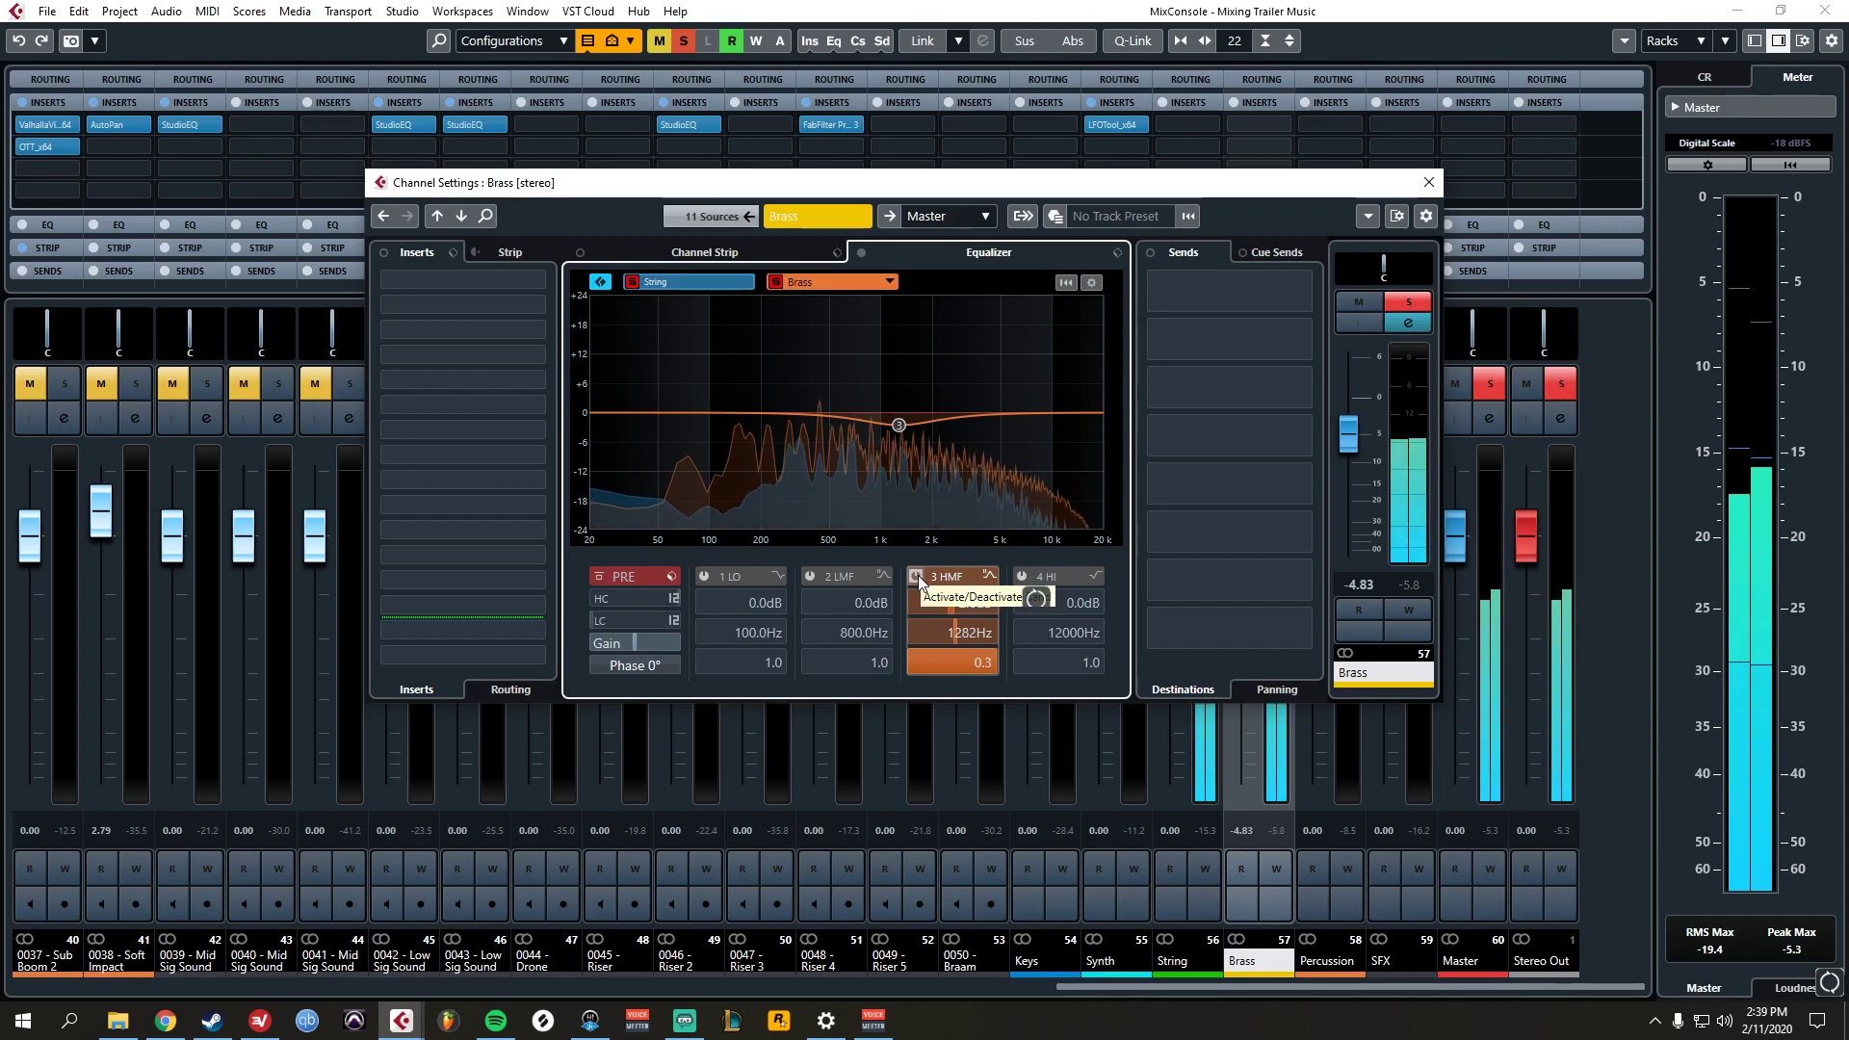
pyautogui.click(917, 575)
pyautogui.click(917, 575)
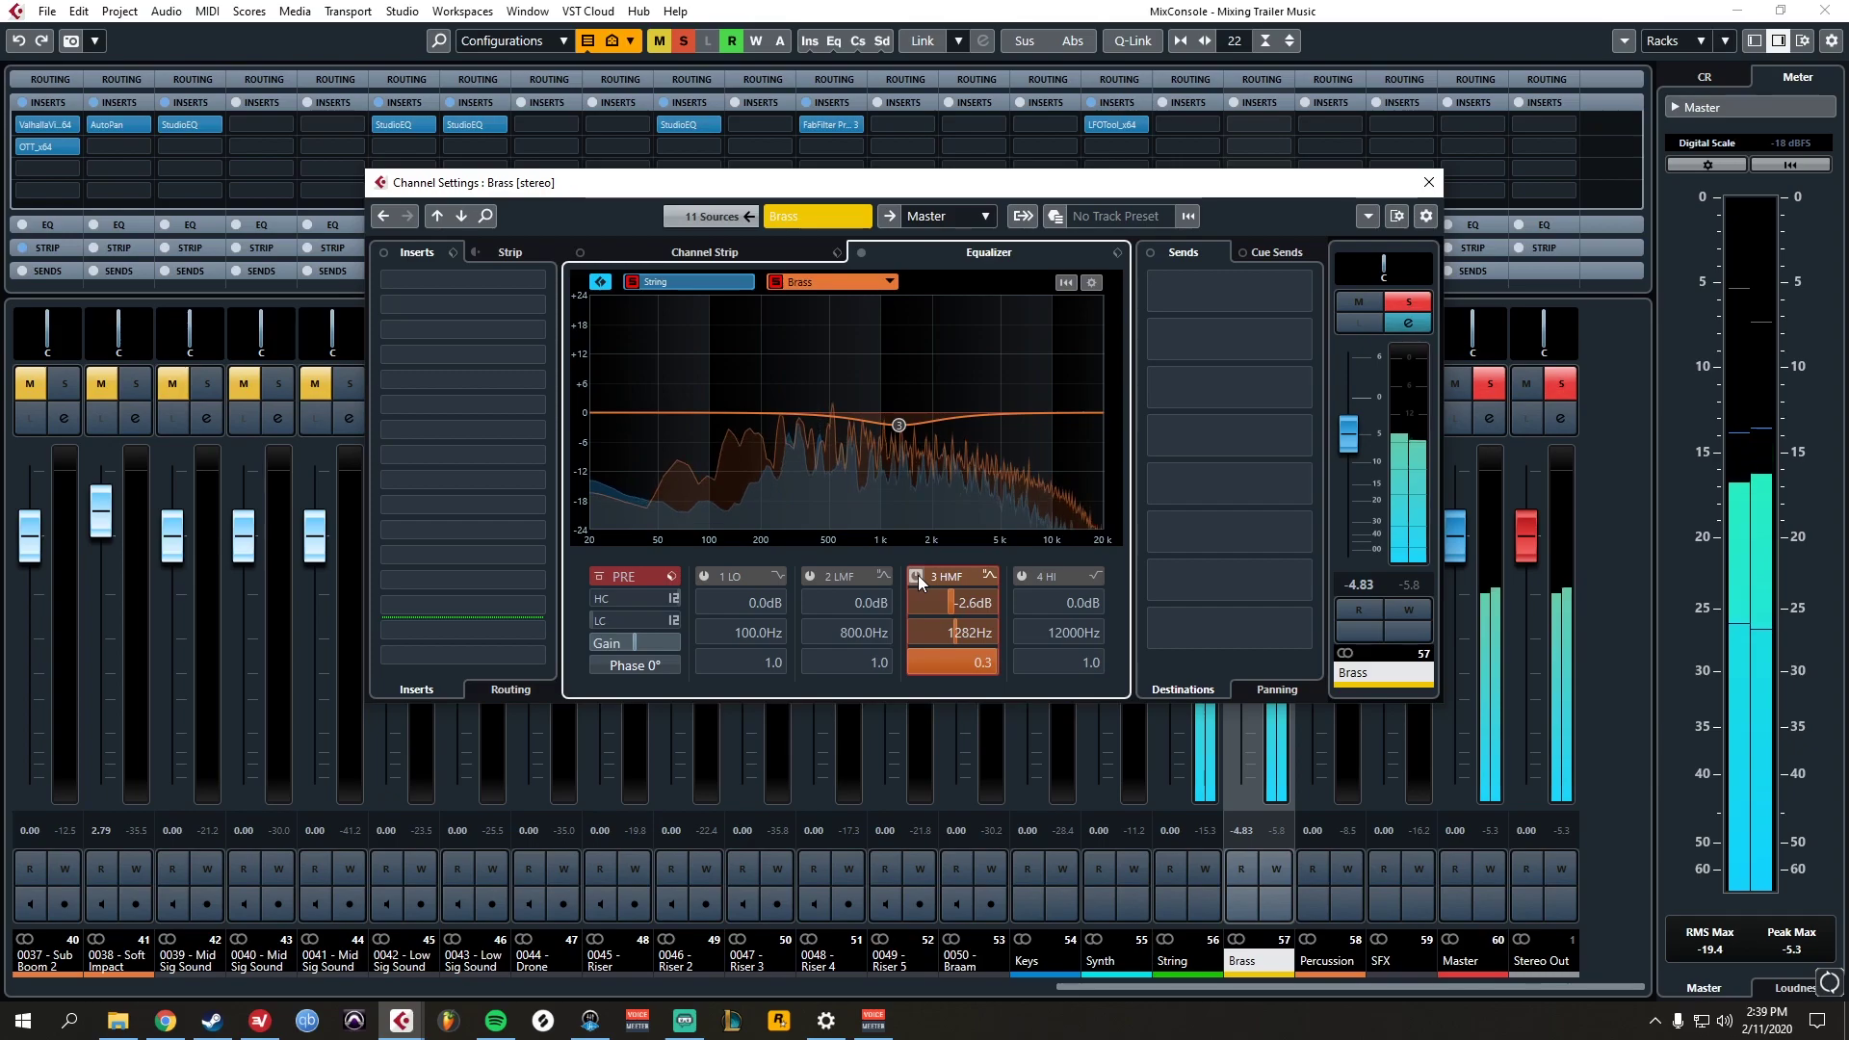
# - Move the Brass band 3 cut to about -3.3 dB at 1459 Hz and compare it bypassed and active
pyautogui.moveTo(899, 425); pyautogui.dragTo(912, 435)
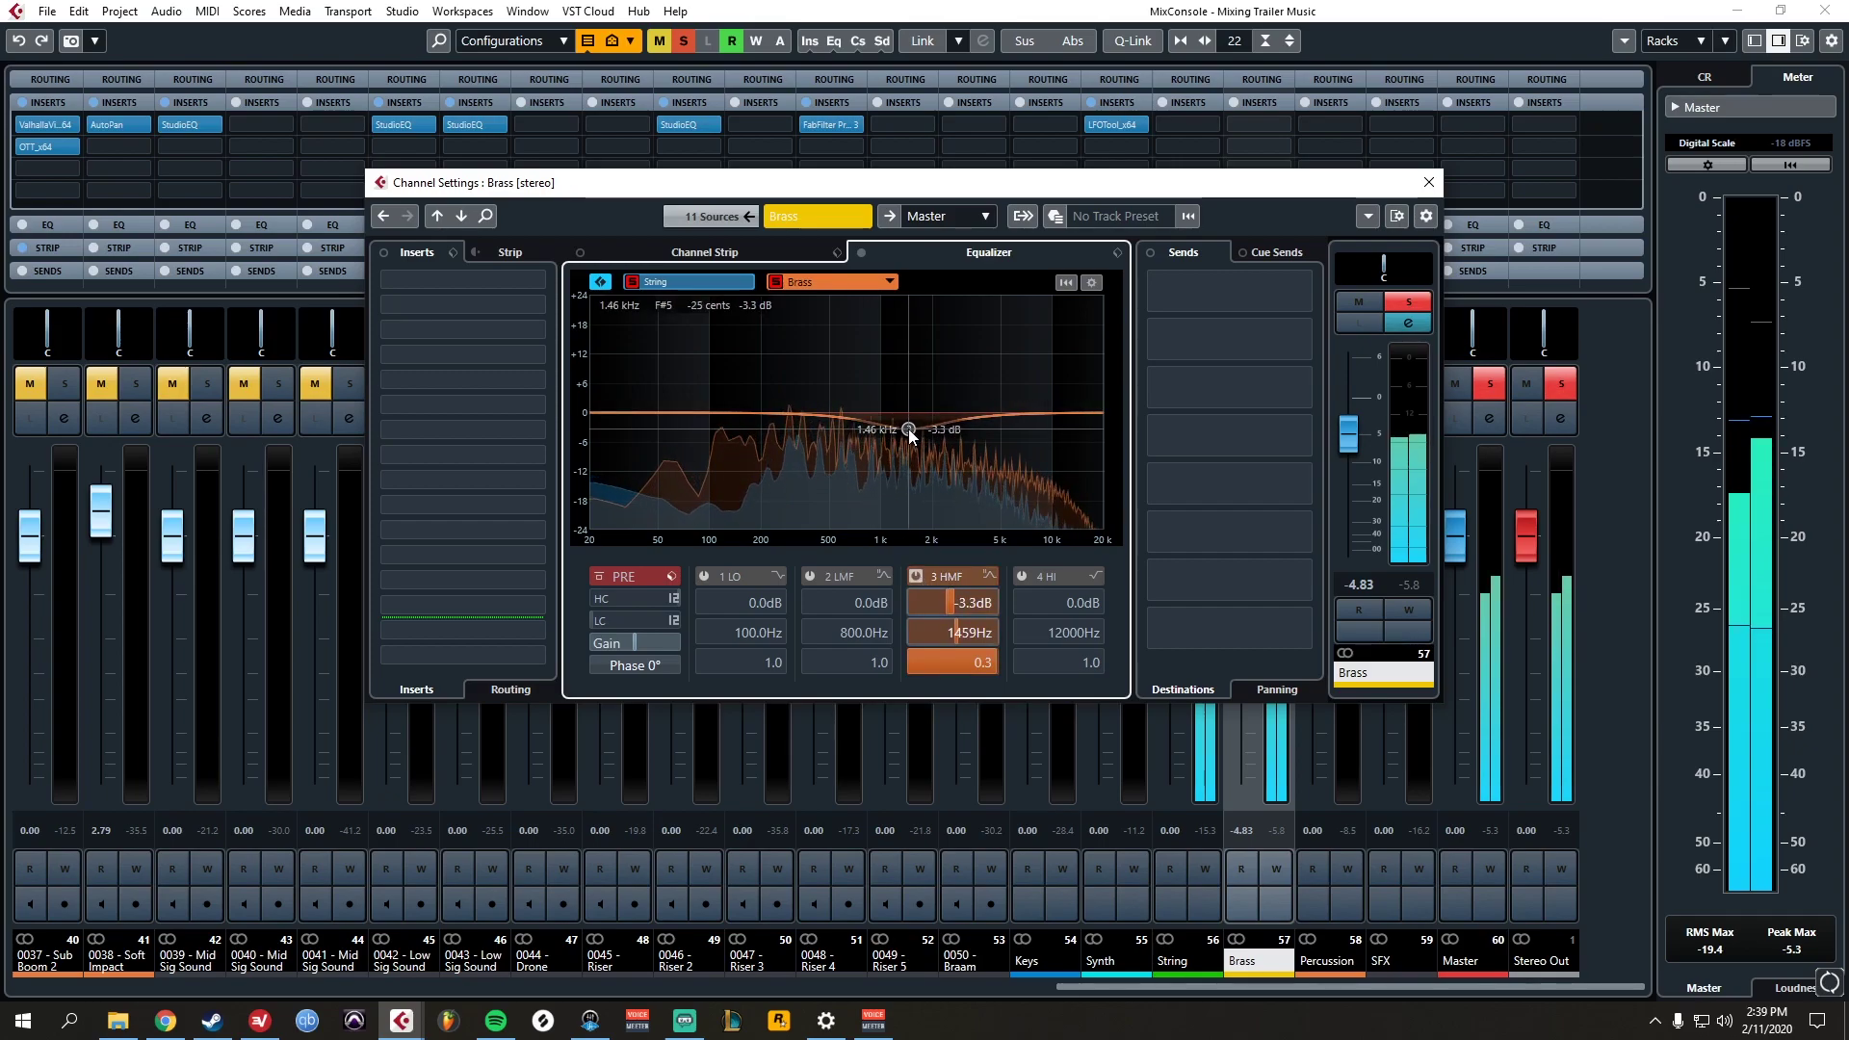
pyautogui.click(917, 578)
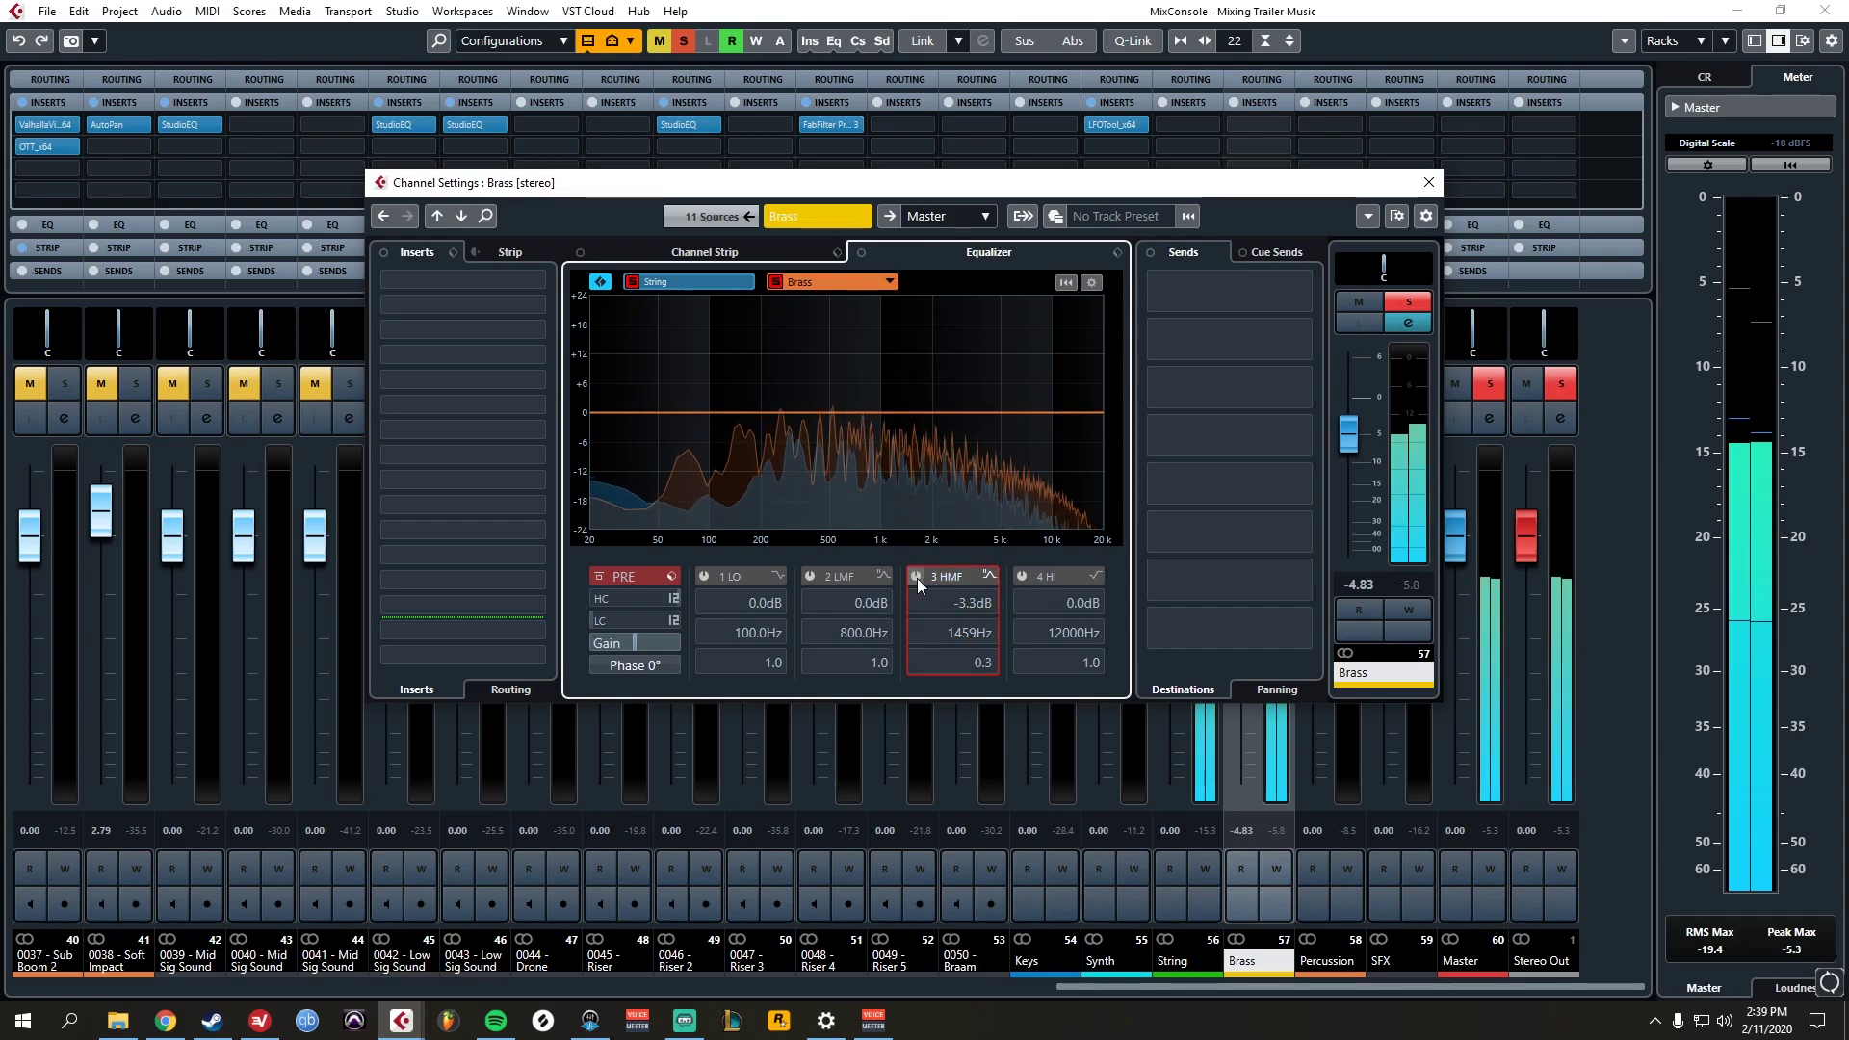
pyautogui.click(917, 577)
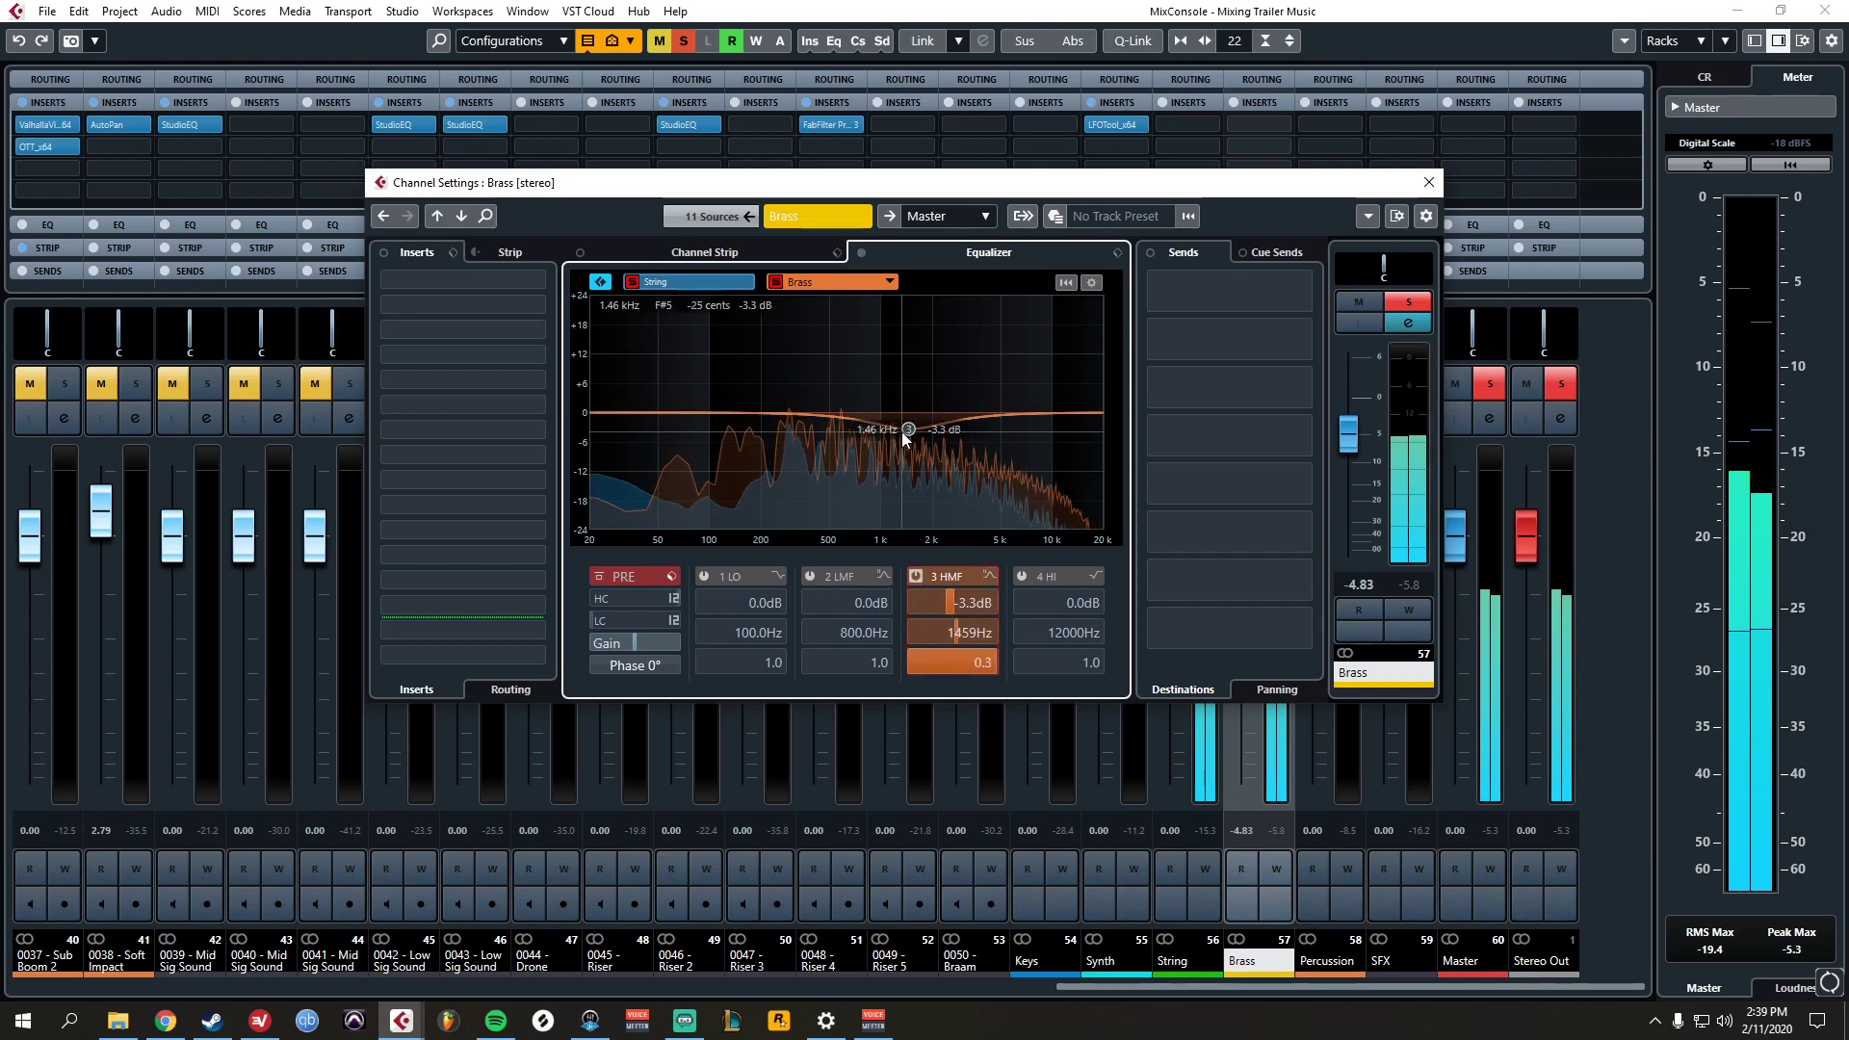
# - Reshape the Brass band 3 cut to about -2.2 dB at 2180 Hz and compare it bypassed and active
pyautogui.moveTo(909, 431)
pyautogui.mouseDown()
pyautogui.moveTo(974, 433)
pyautogui.moveTo(966, 482)
pyautogui.moveTo(970, 391)
pyautogui.moveTo(887, 392)
pyautogui.moveTo(991, 430)
pyautogui.moveTo(941, 430)
pyautogui.mouseUp()
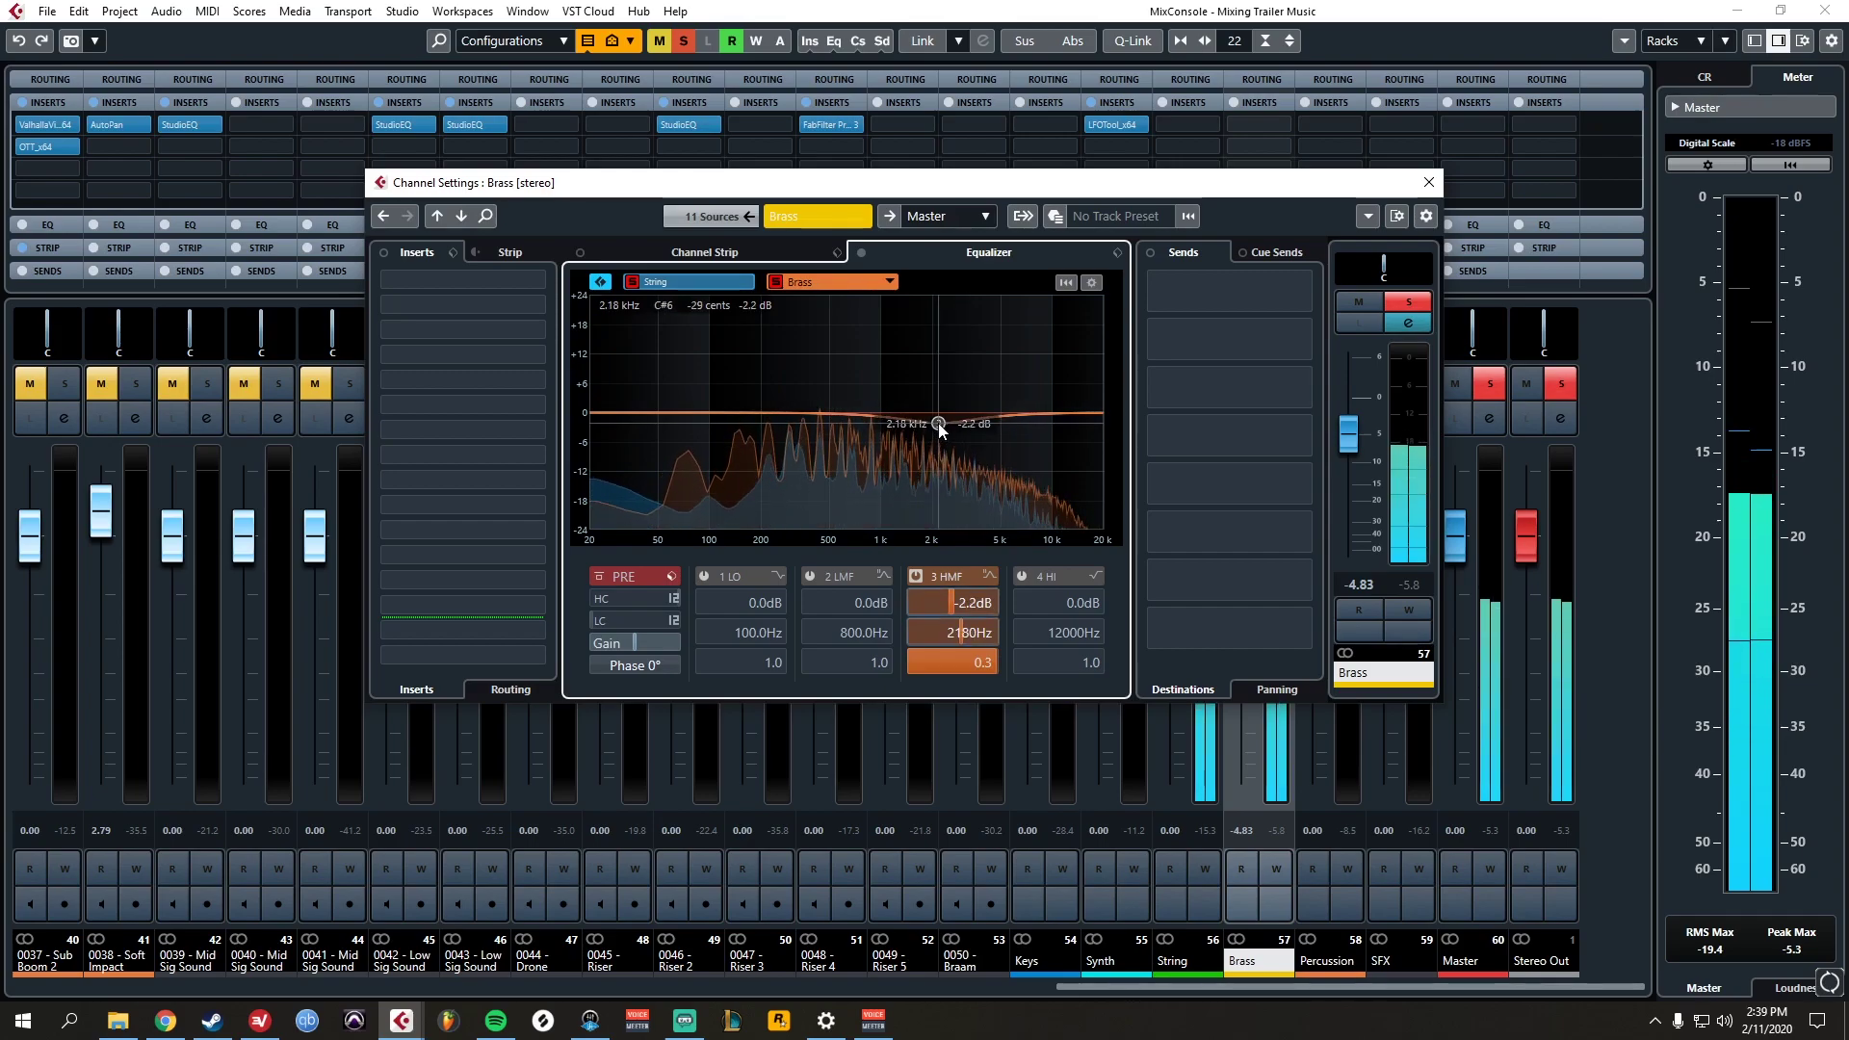
pyautogui.click(915, 576)
pyautogui.click(915, 576)
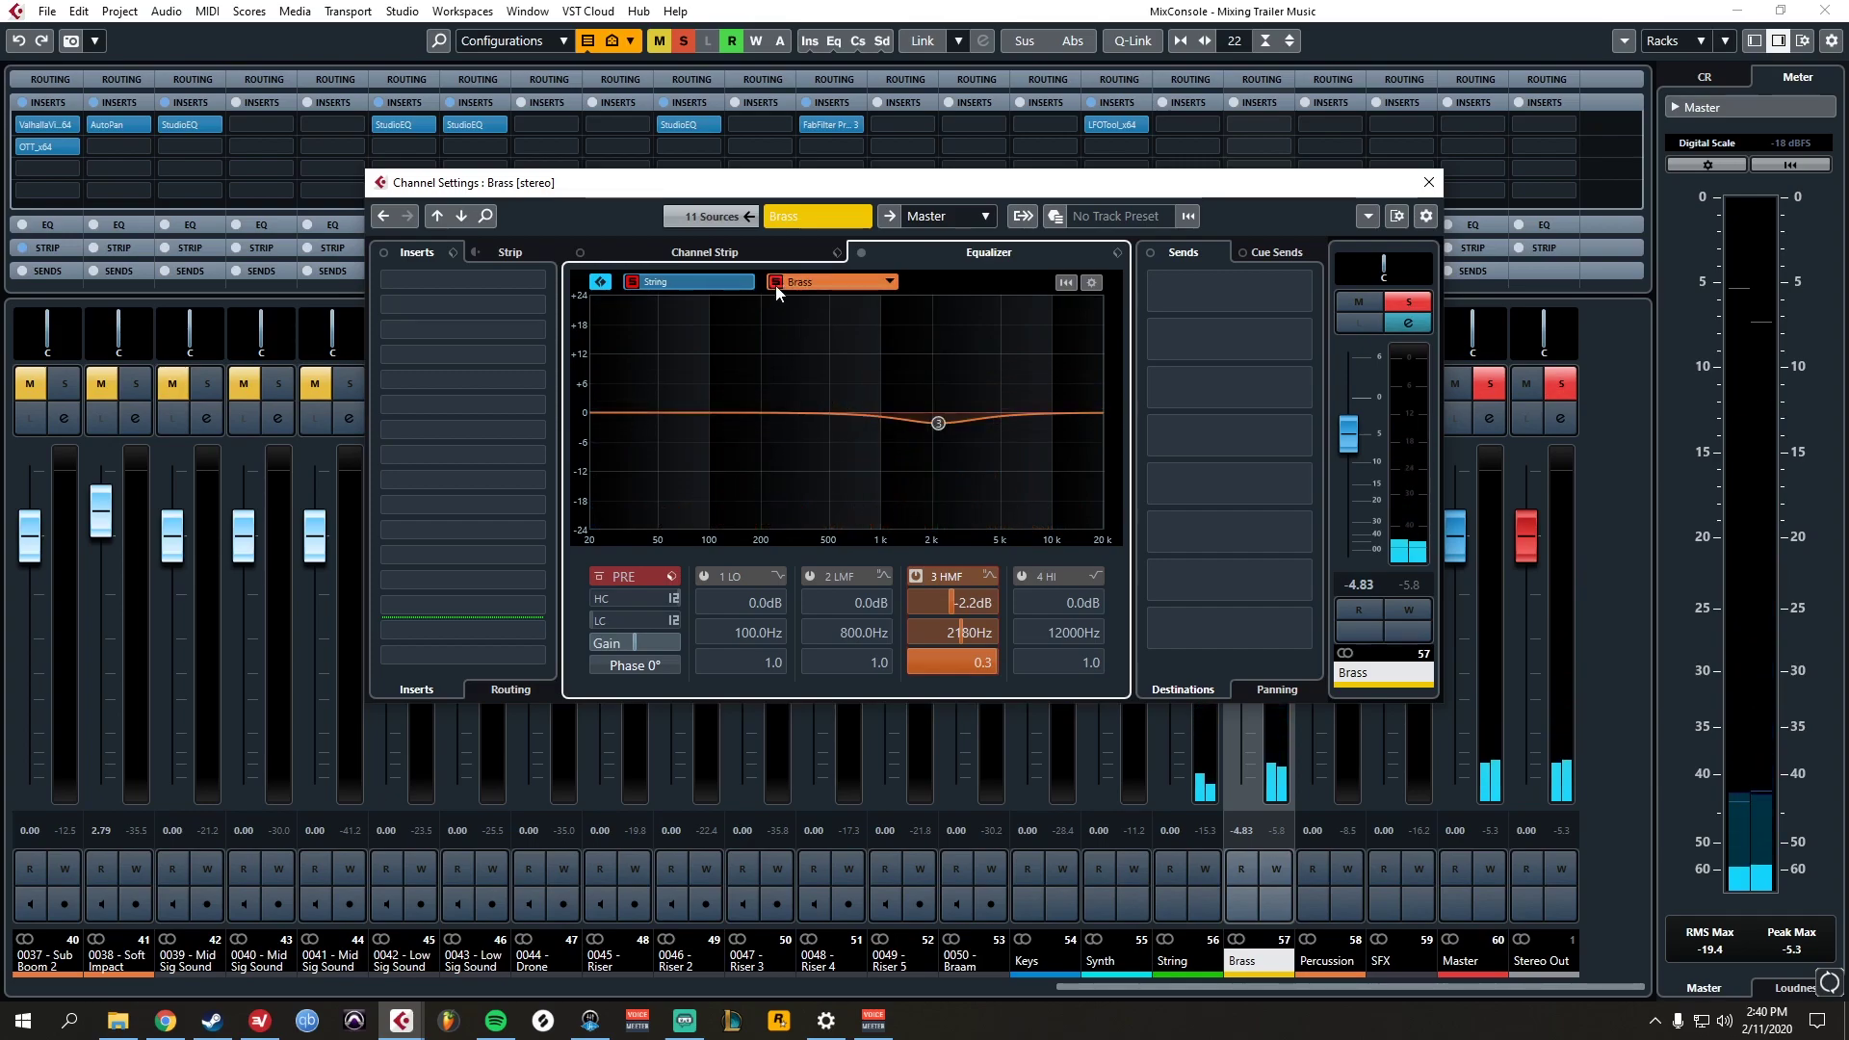
# - Close the Brass channel settings, clear all solos, and return from the MixConsole to the project window
pyautogui.click(1432, 183)
pyautogui.click(1203, 382)
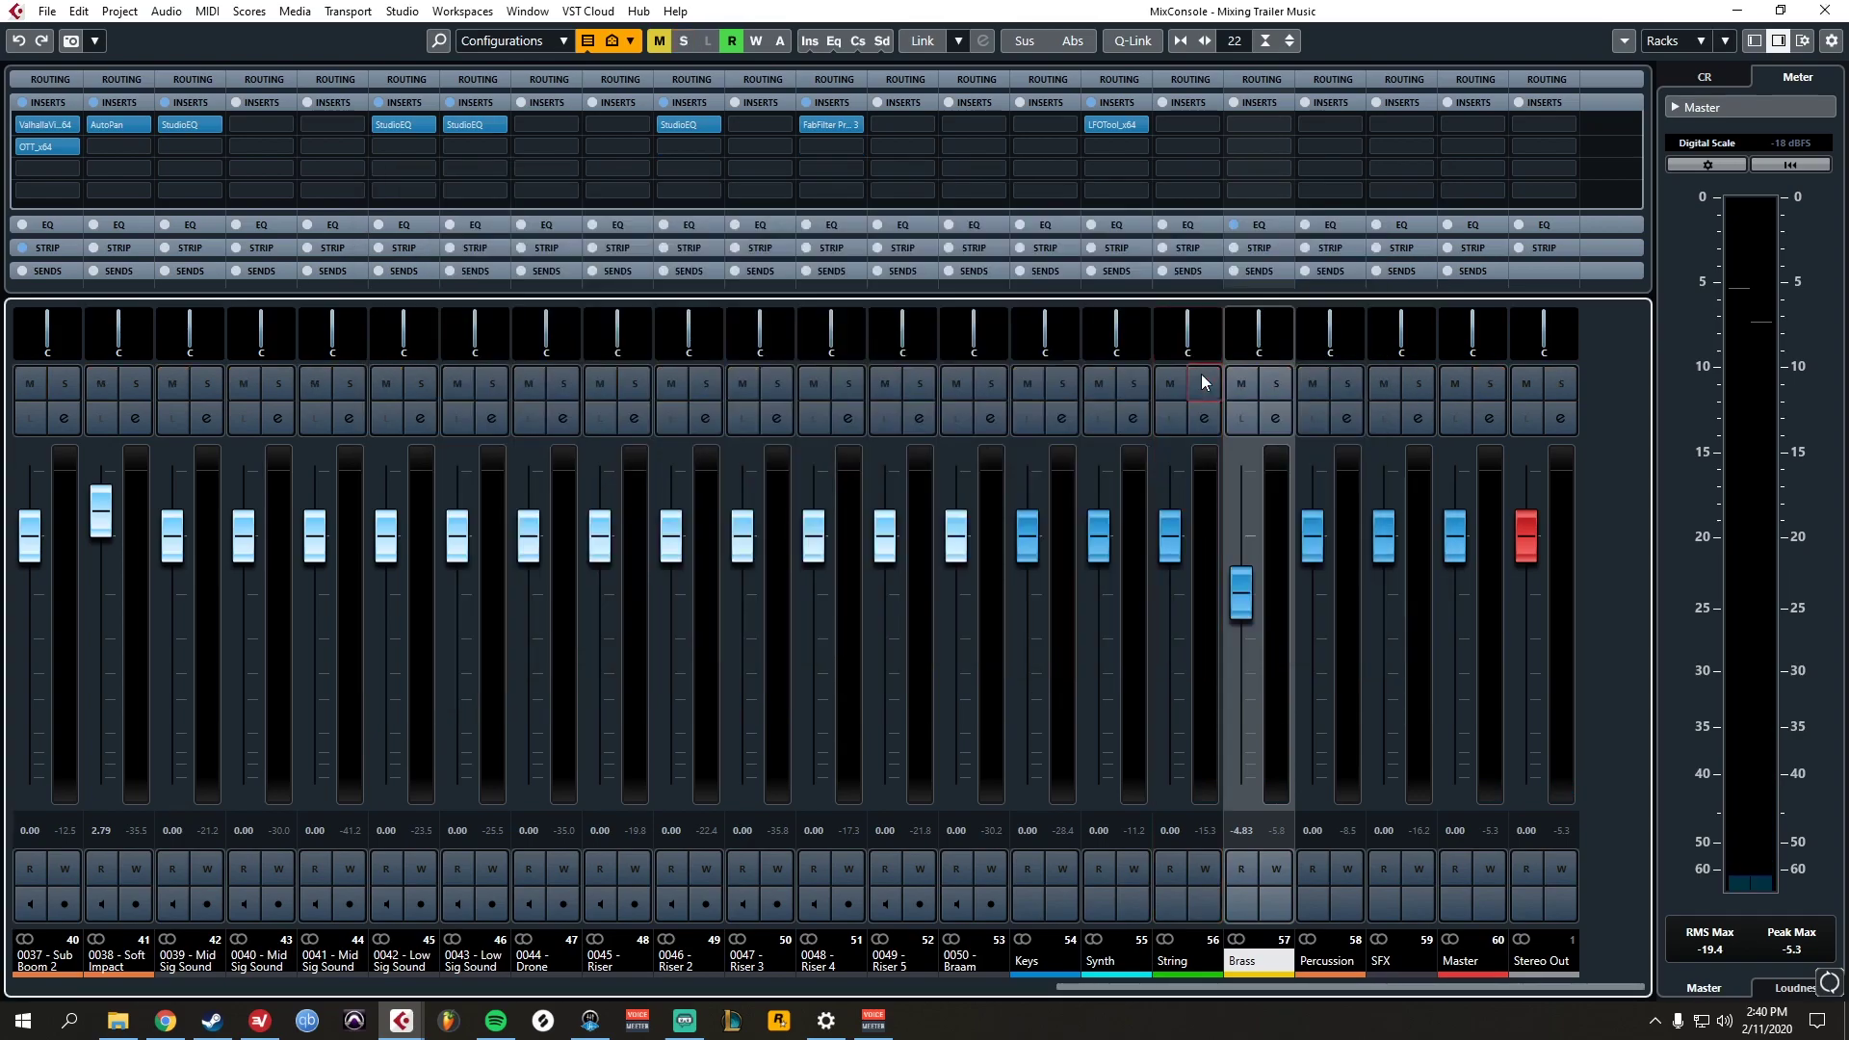
pyautogui.click(1826, 11)
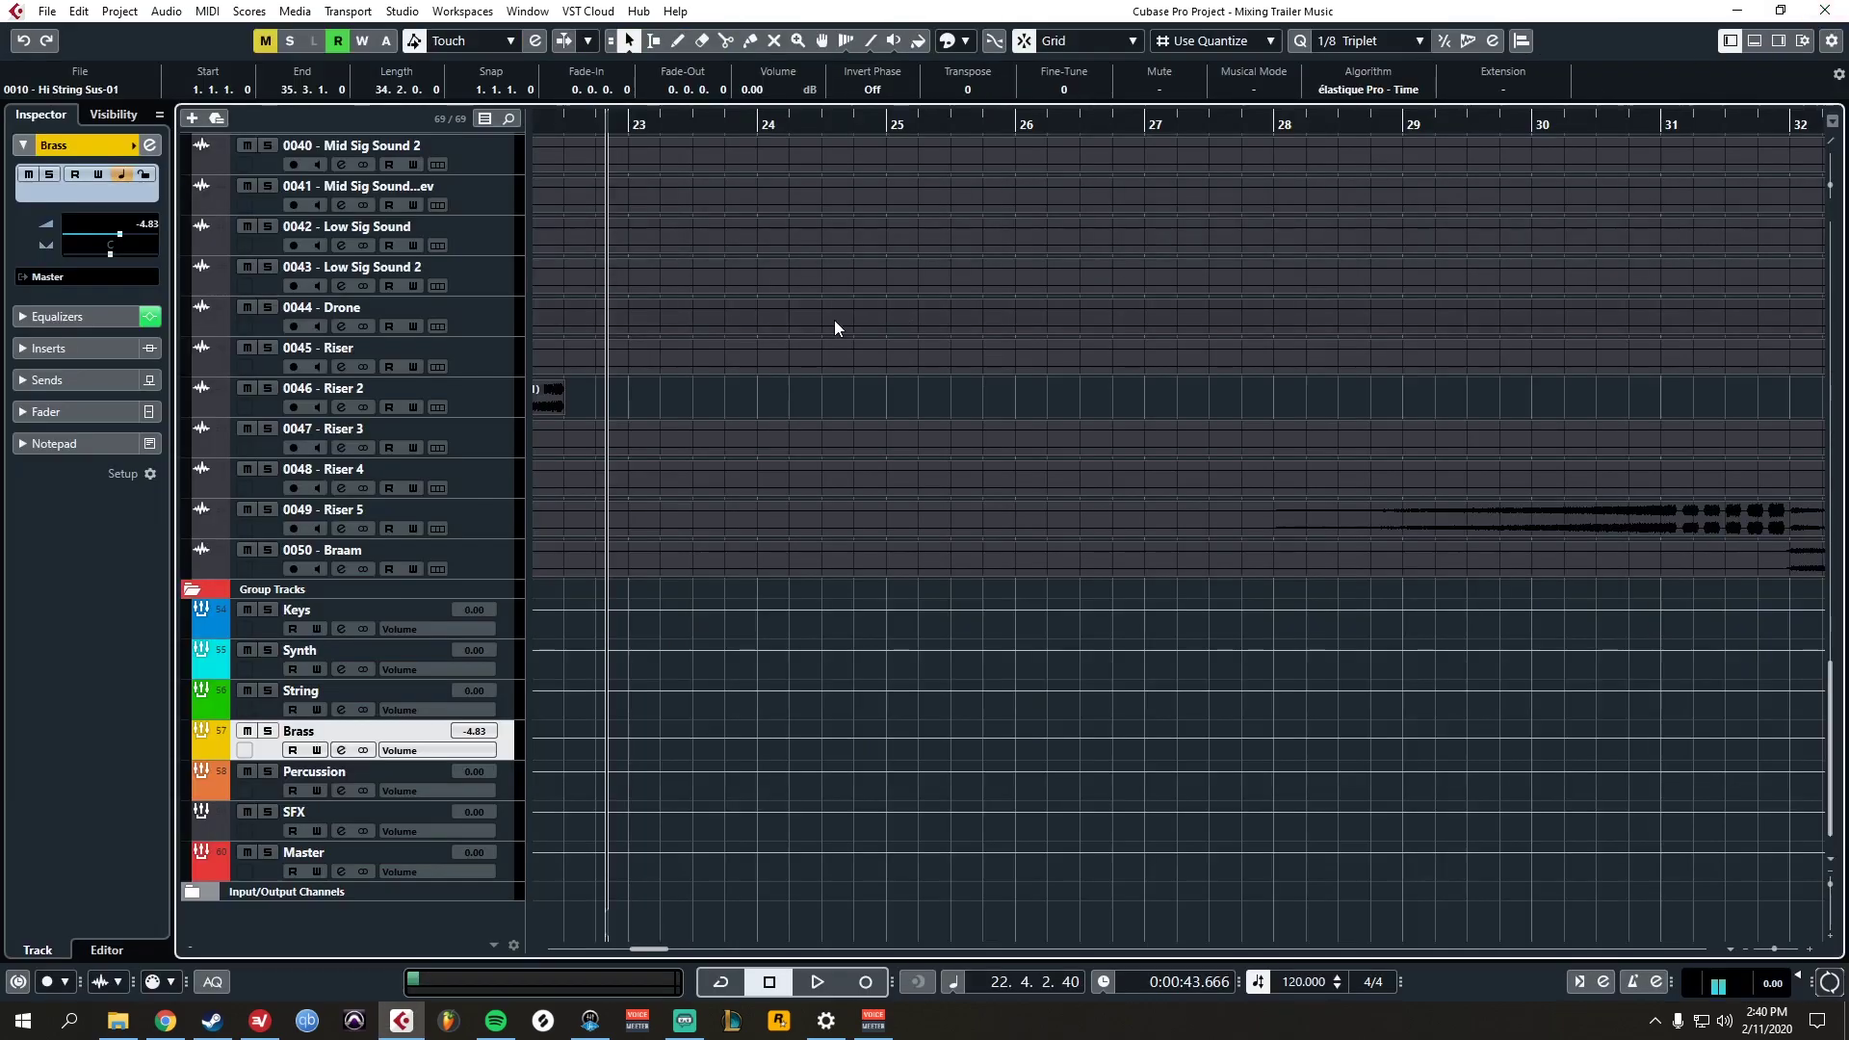
# - Play the full mix from 22.4.2.40 through bar 32 while viewing the synth, string and brass tracks
pyautogui.press('space')
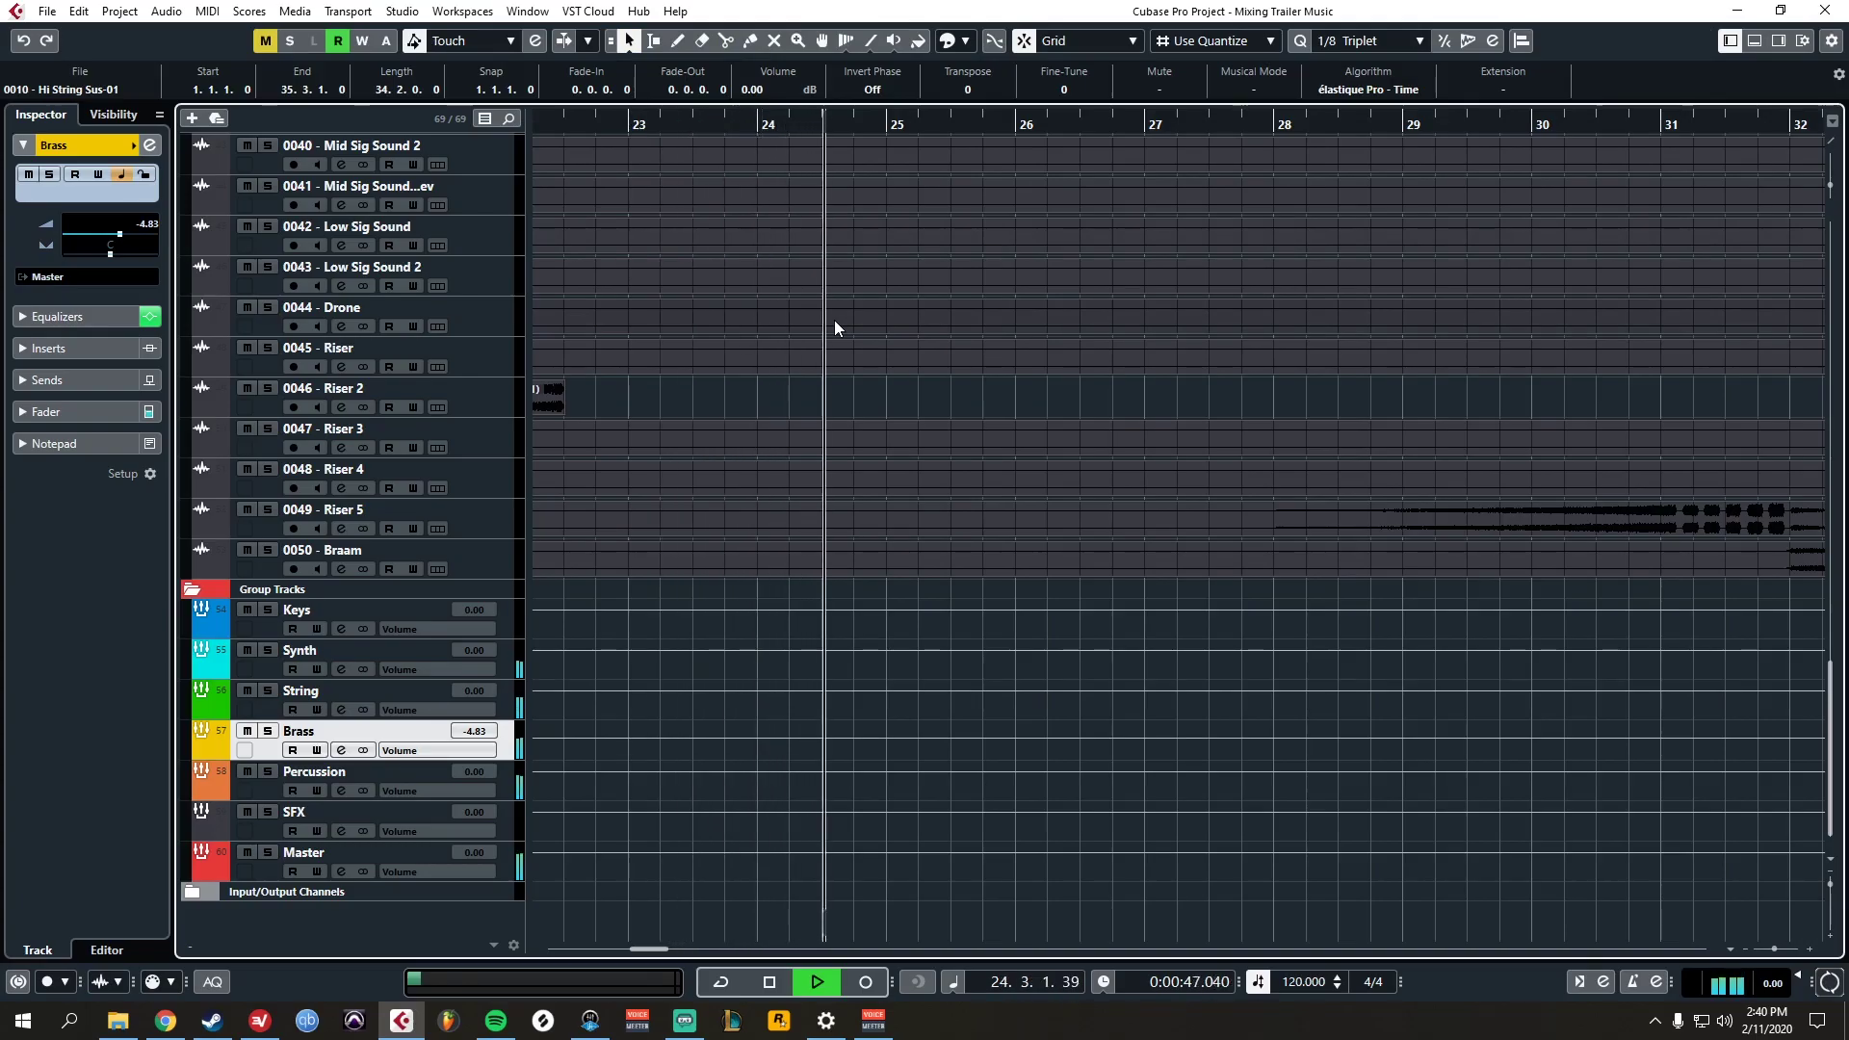
pyautogui.scroll(15, 834, 320)
pyautogui.scroll(-1, 834, 320)
pyautogui.scroll(1, 834, 320)
pyautogui.scroll(-1, 832, 320)
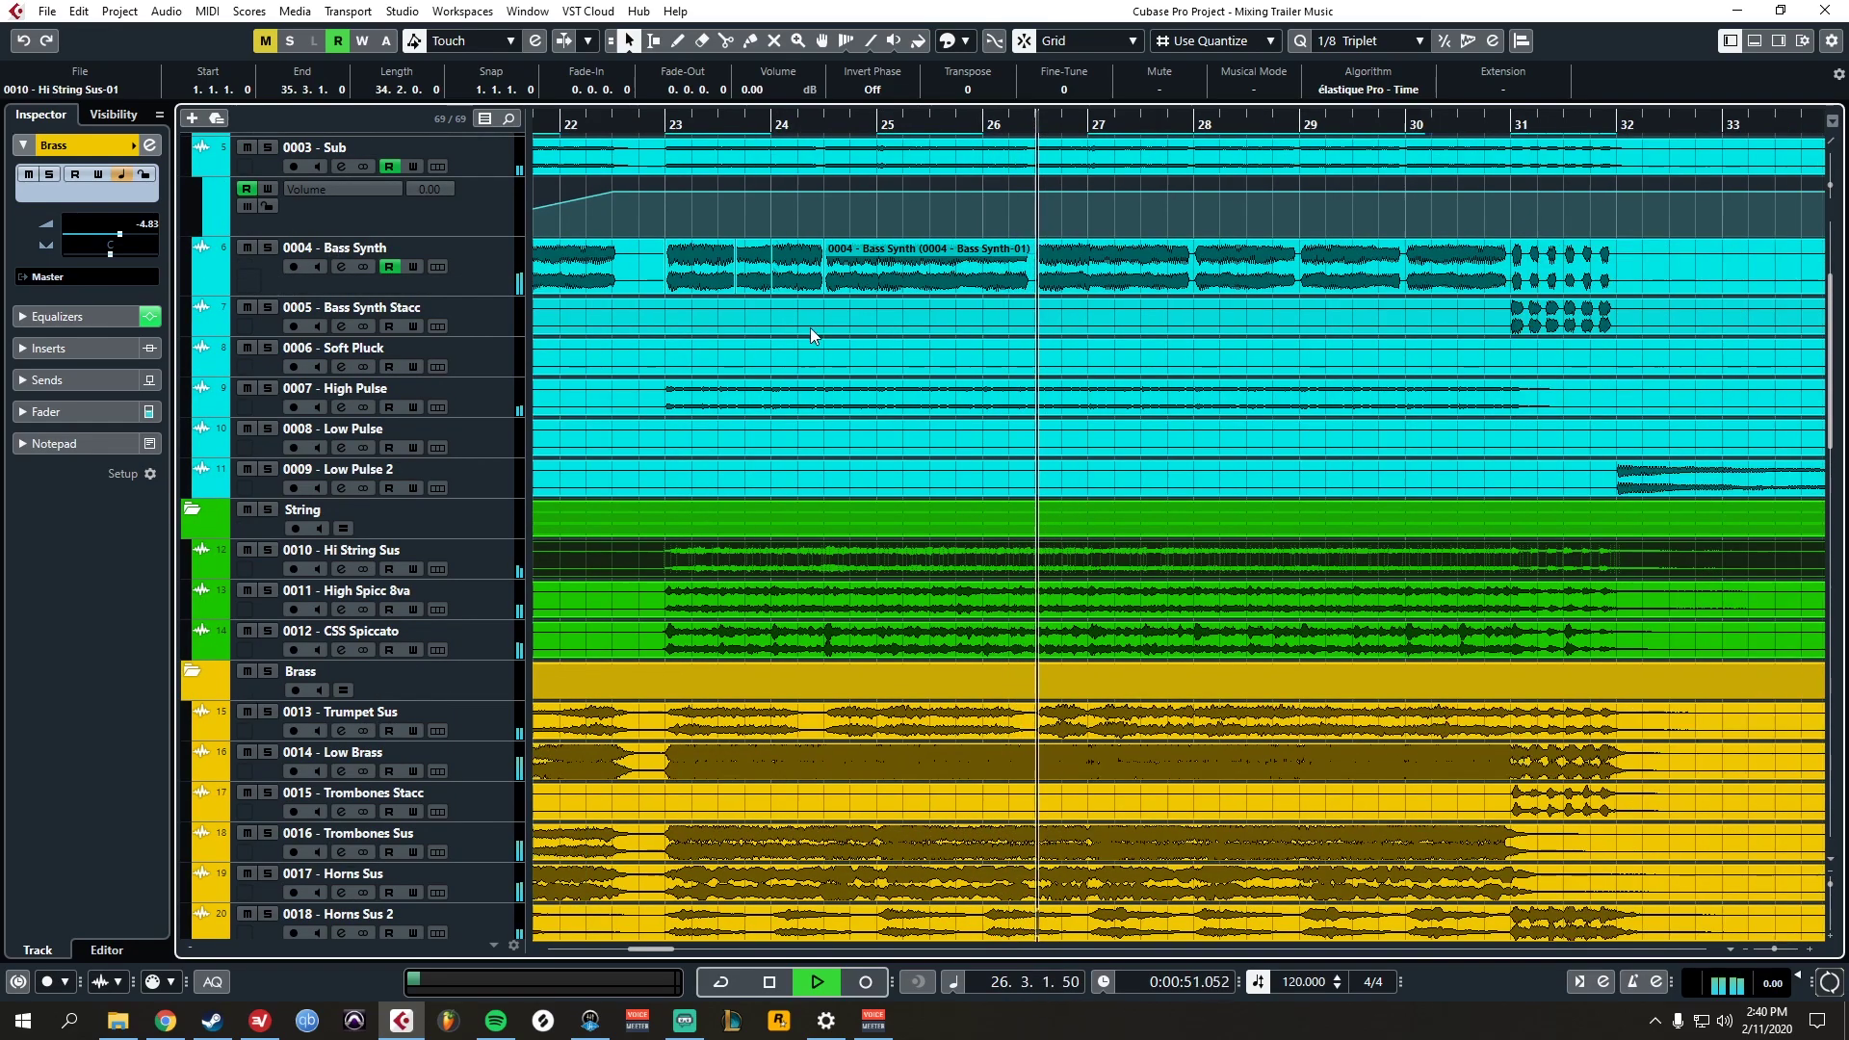
pyautogui.scroll(-2, 815, 323)
pyautogui.scroll(1, 819, 320)
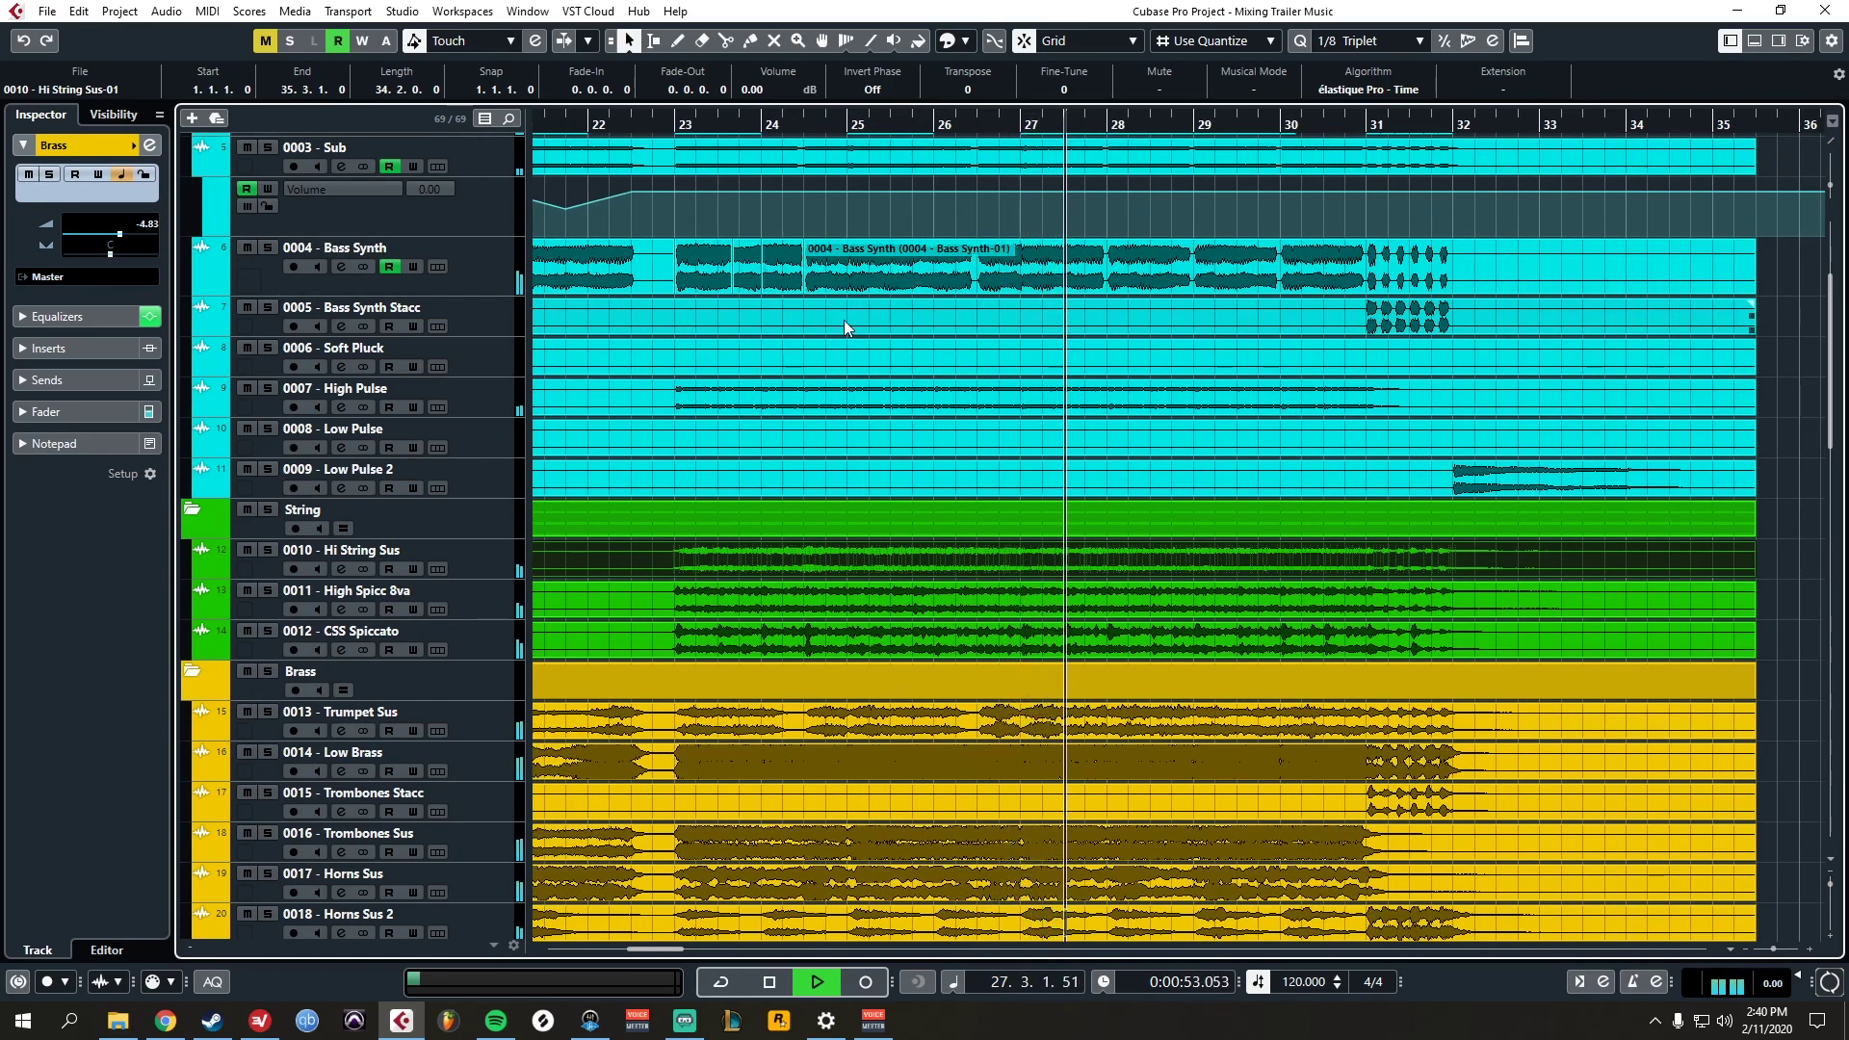
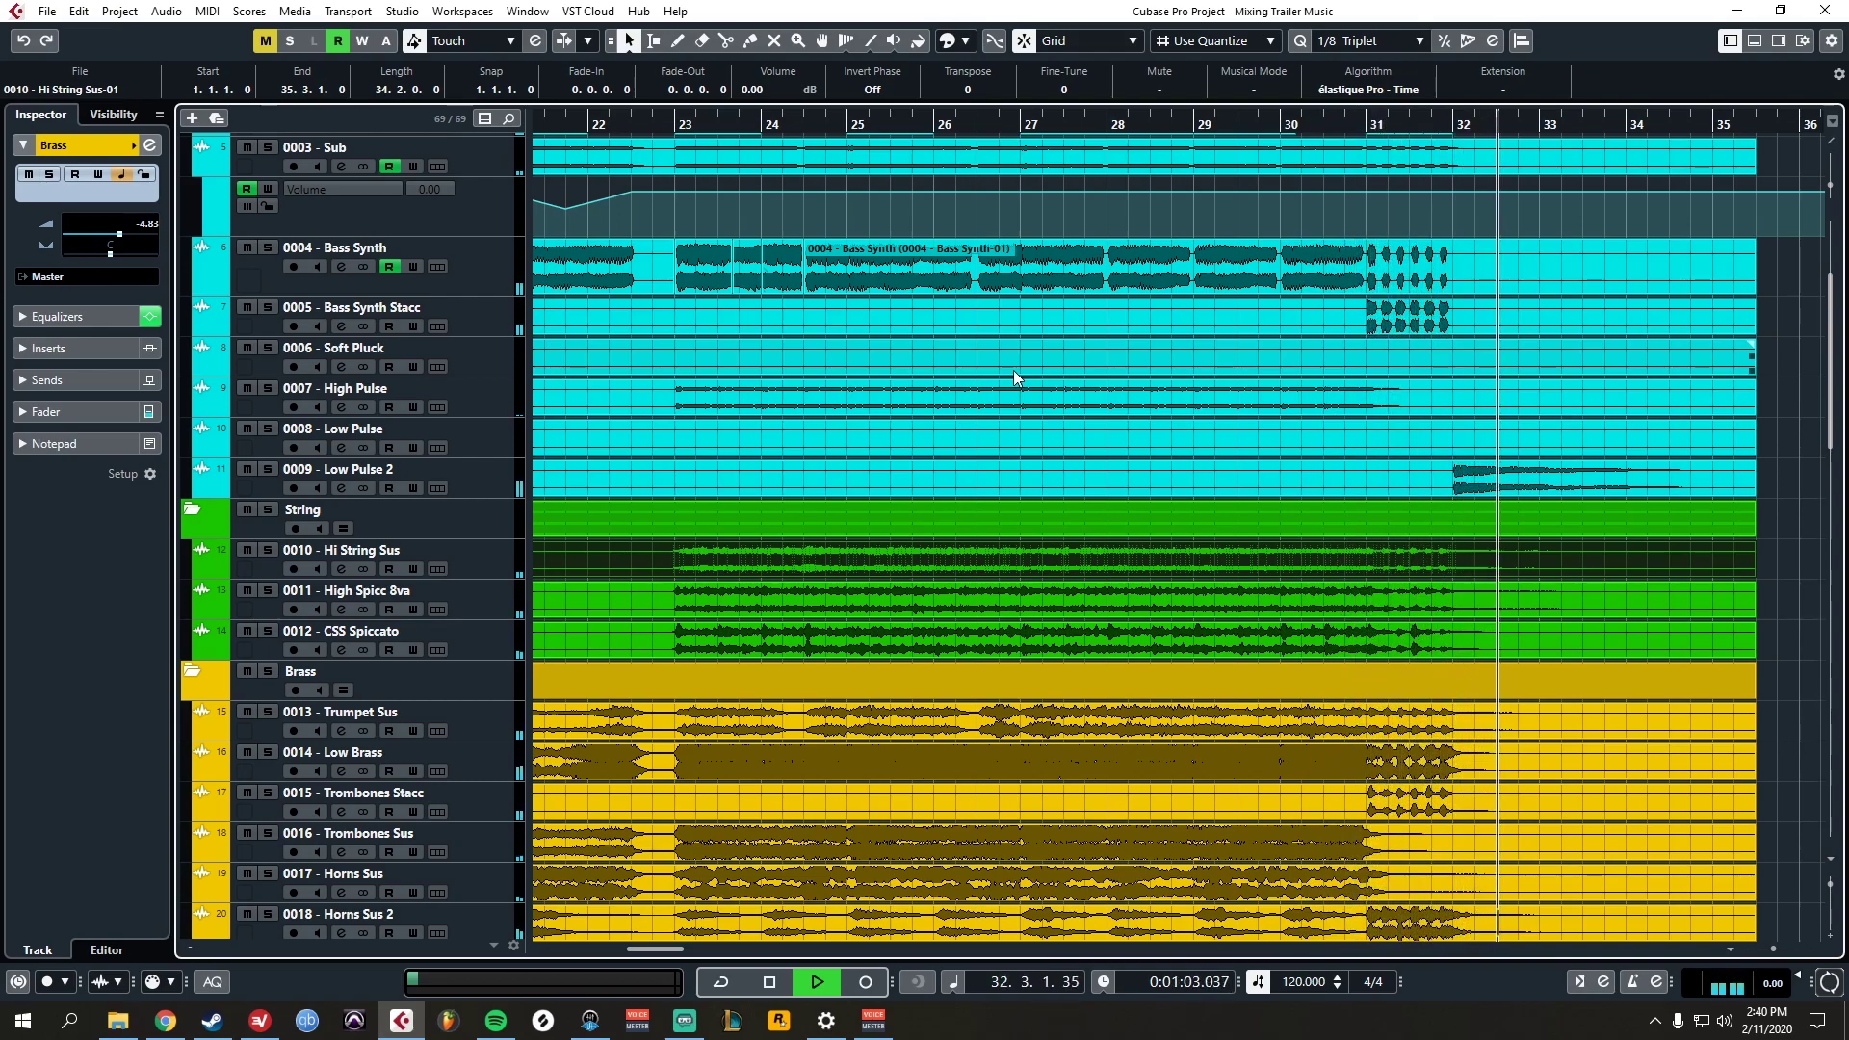
# - Stop playback, raise the Sub Boom 2 pre-gain to about -5.6 dB, and close its OTT and channel settings
pyautogui.press('space')
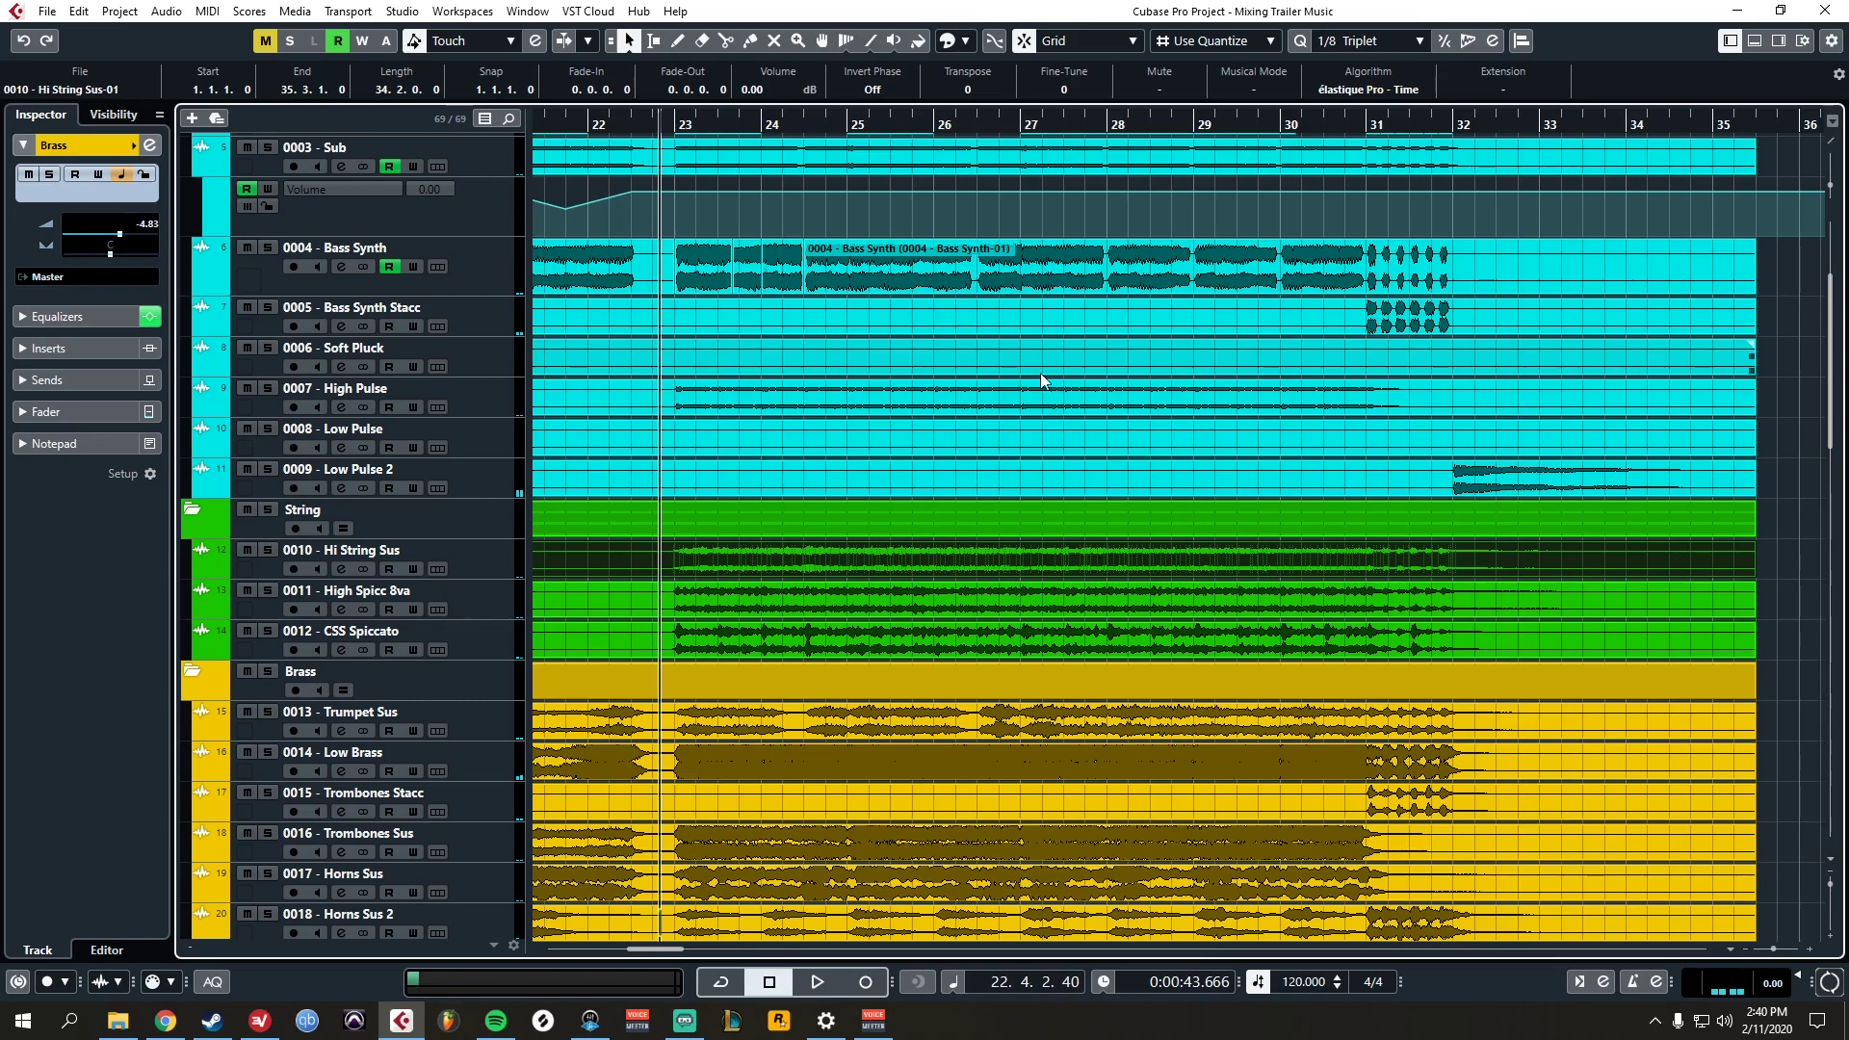
pyautogui.scroll(-5, 1038, 384)
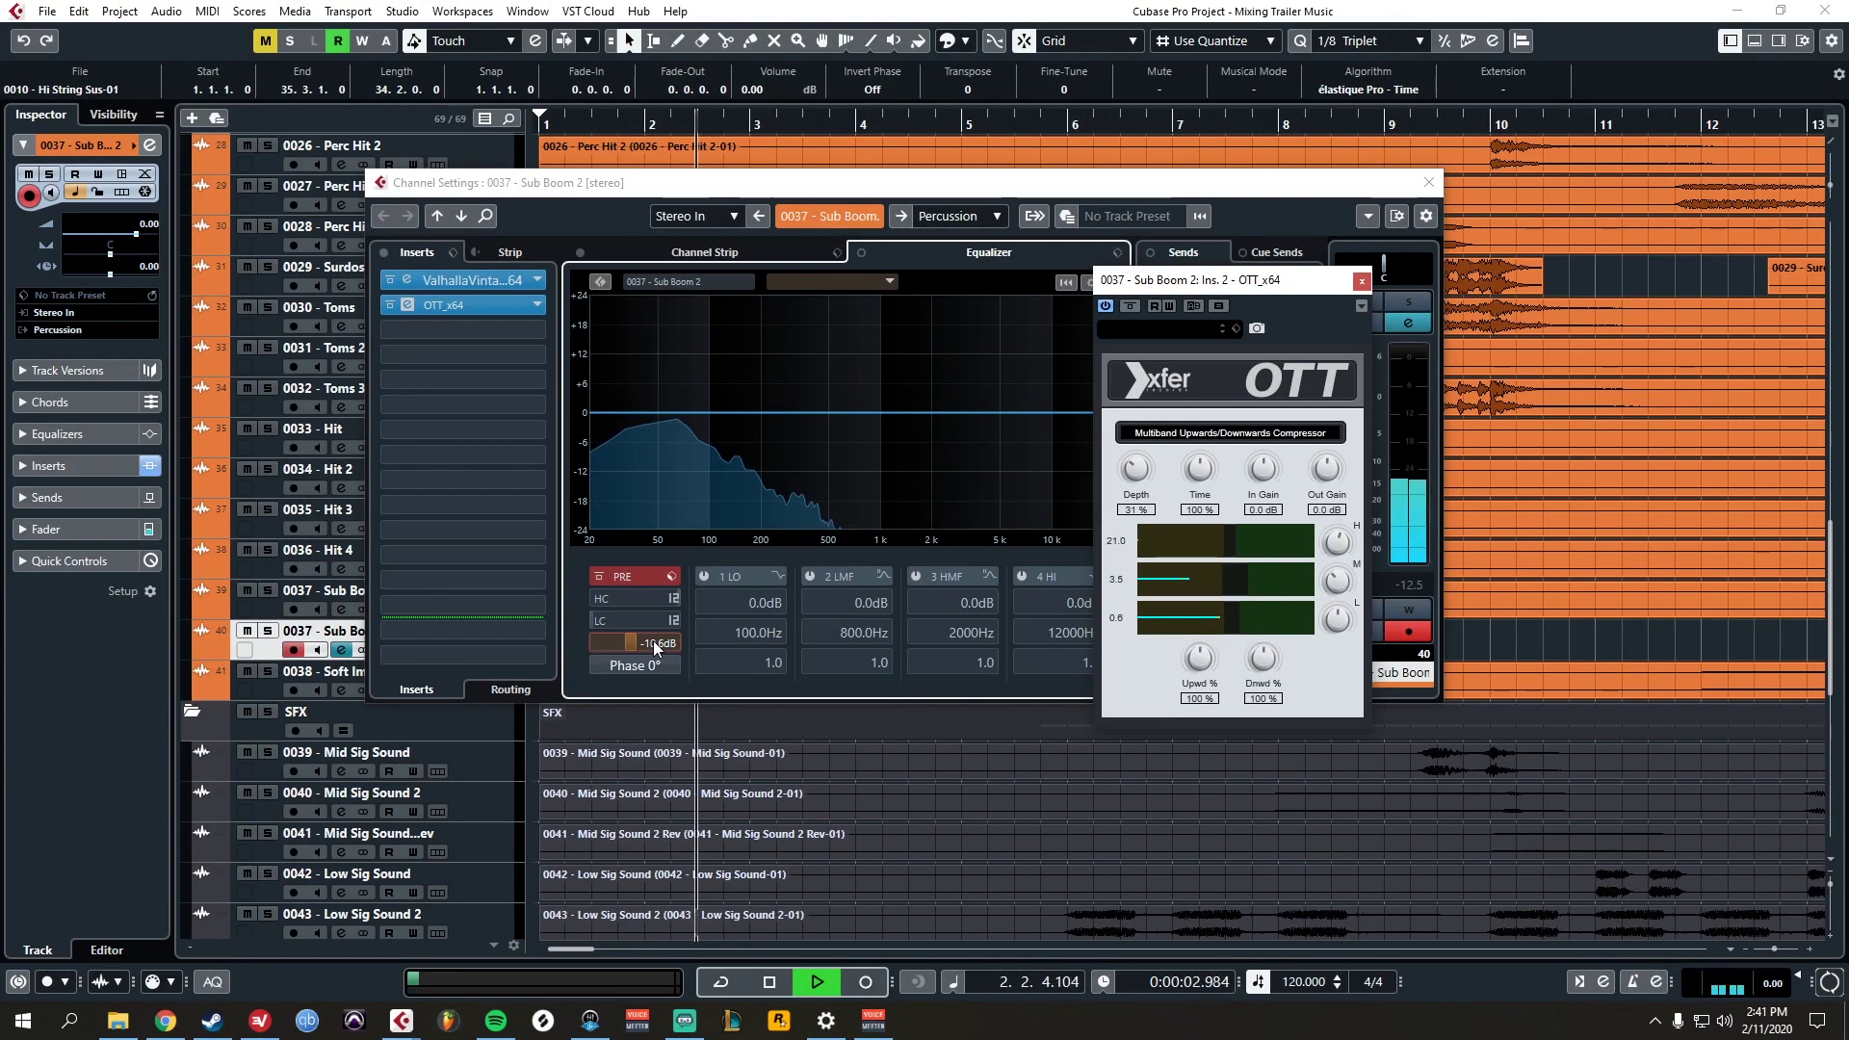
pyautogui.scroll(1, 653, 648)
pyautogui.scroll(1, 653, 639)
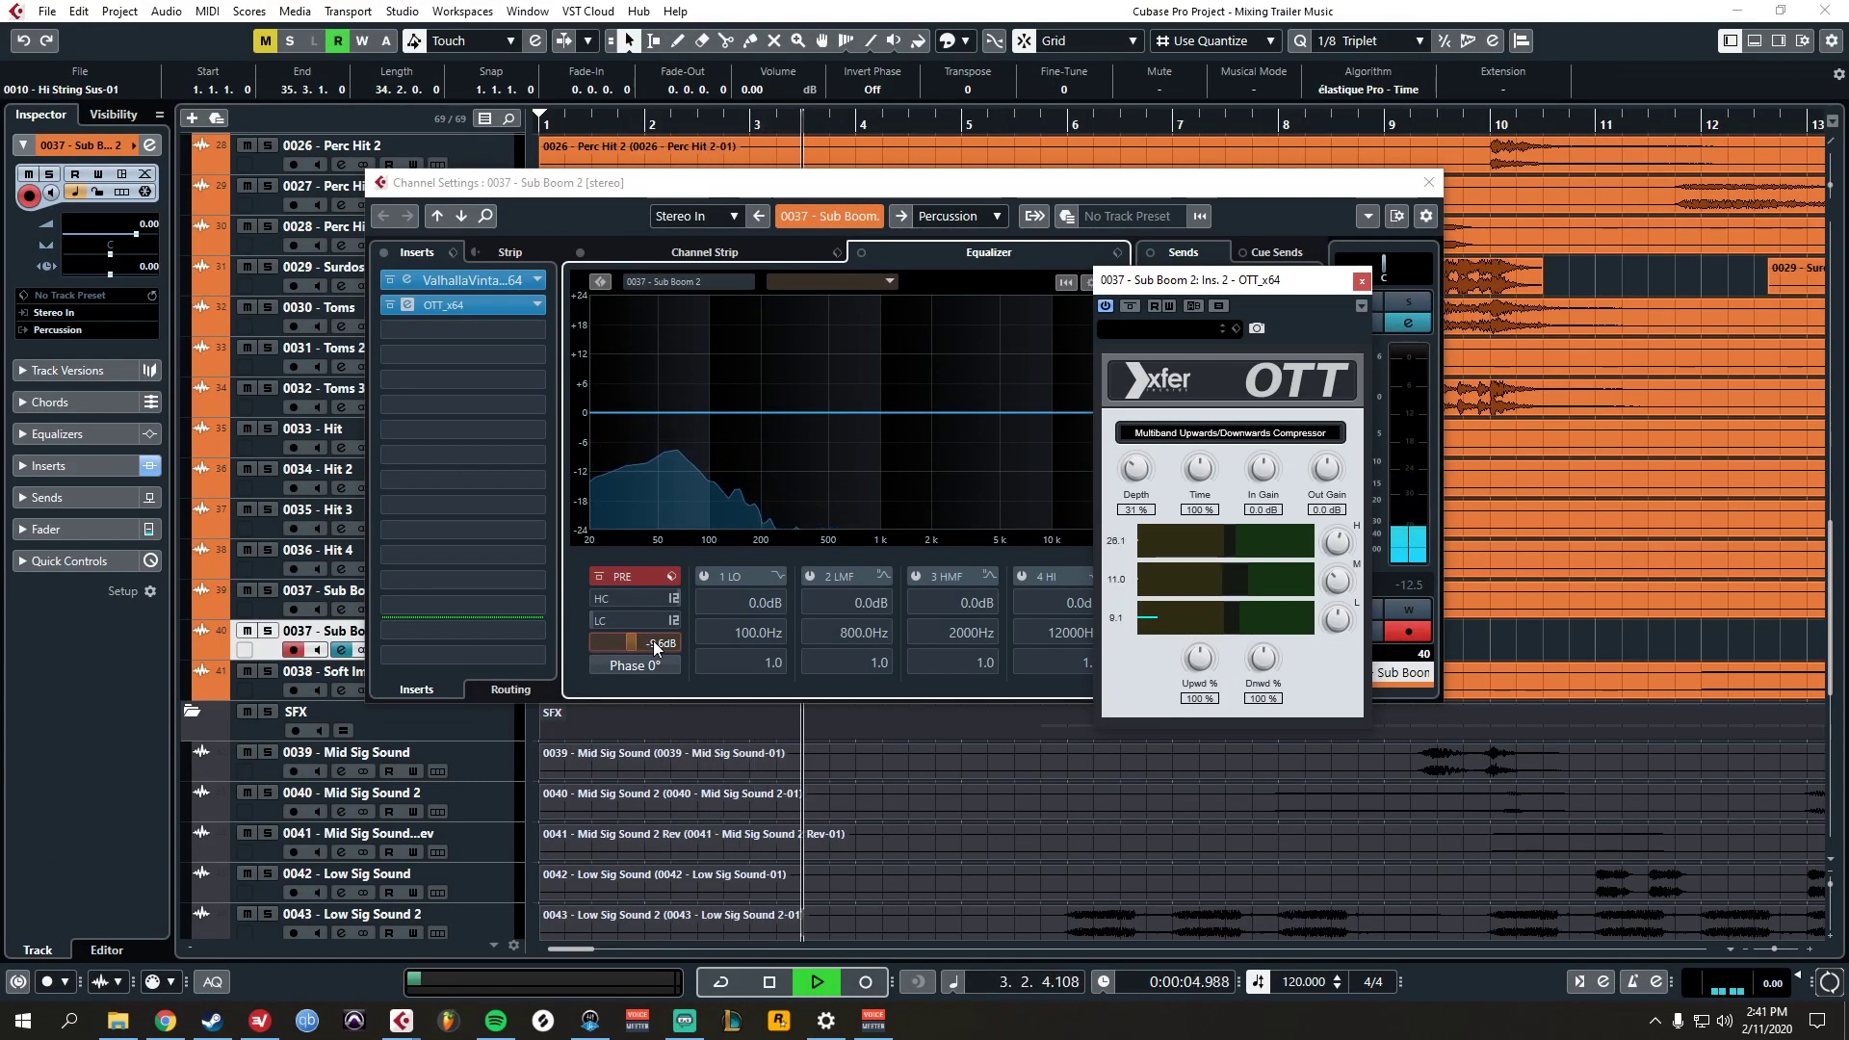
pyautogui.click(1362, 281)
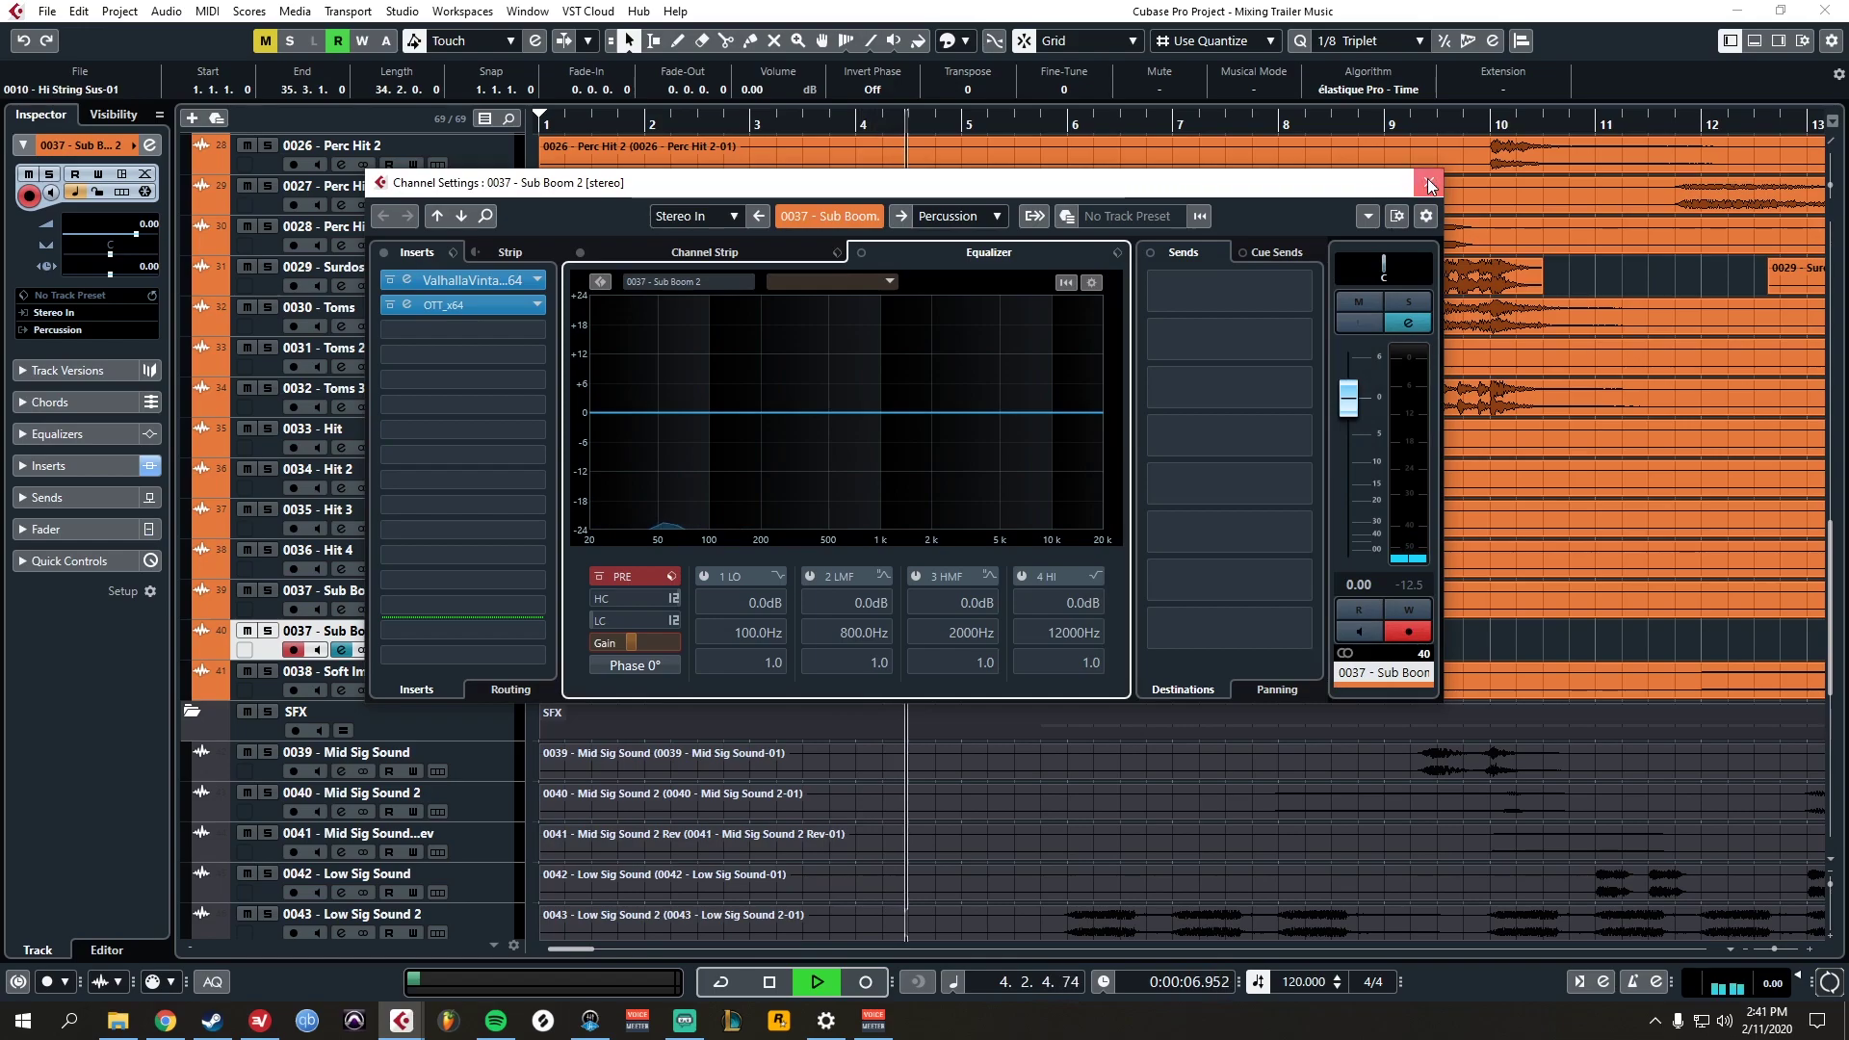
pyautogui.click(1429, 182)
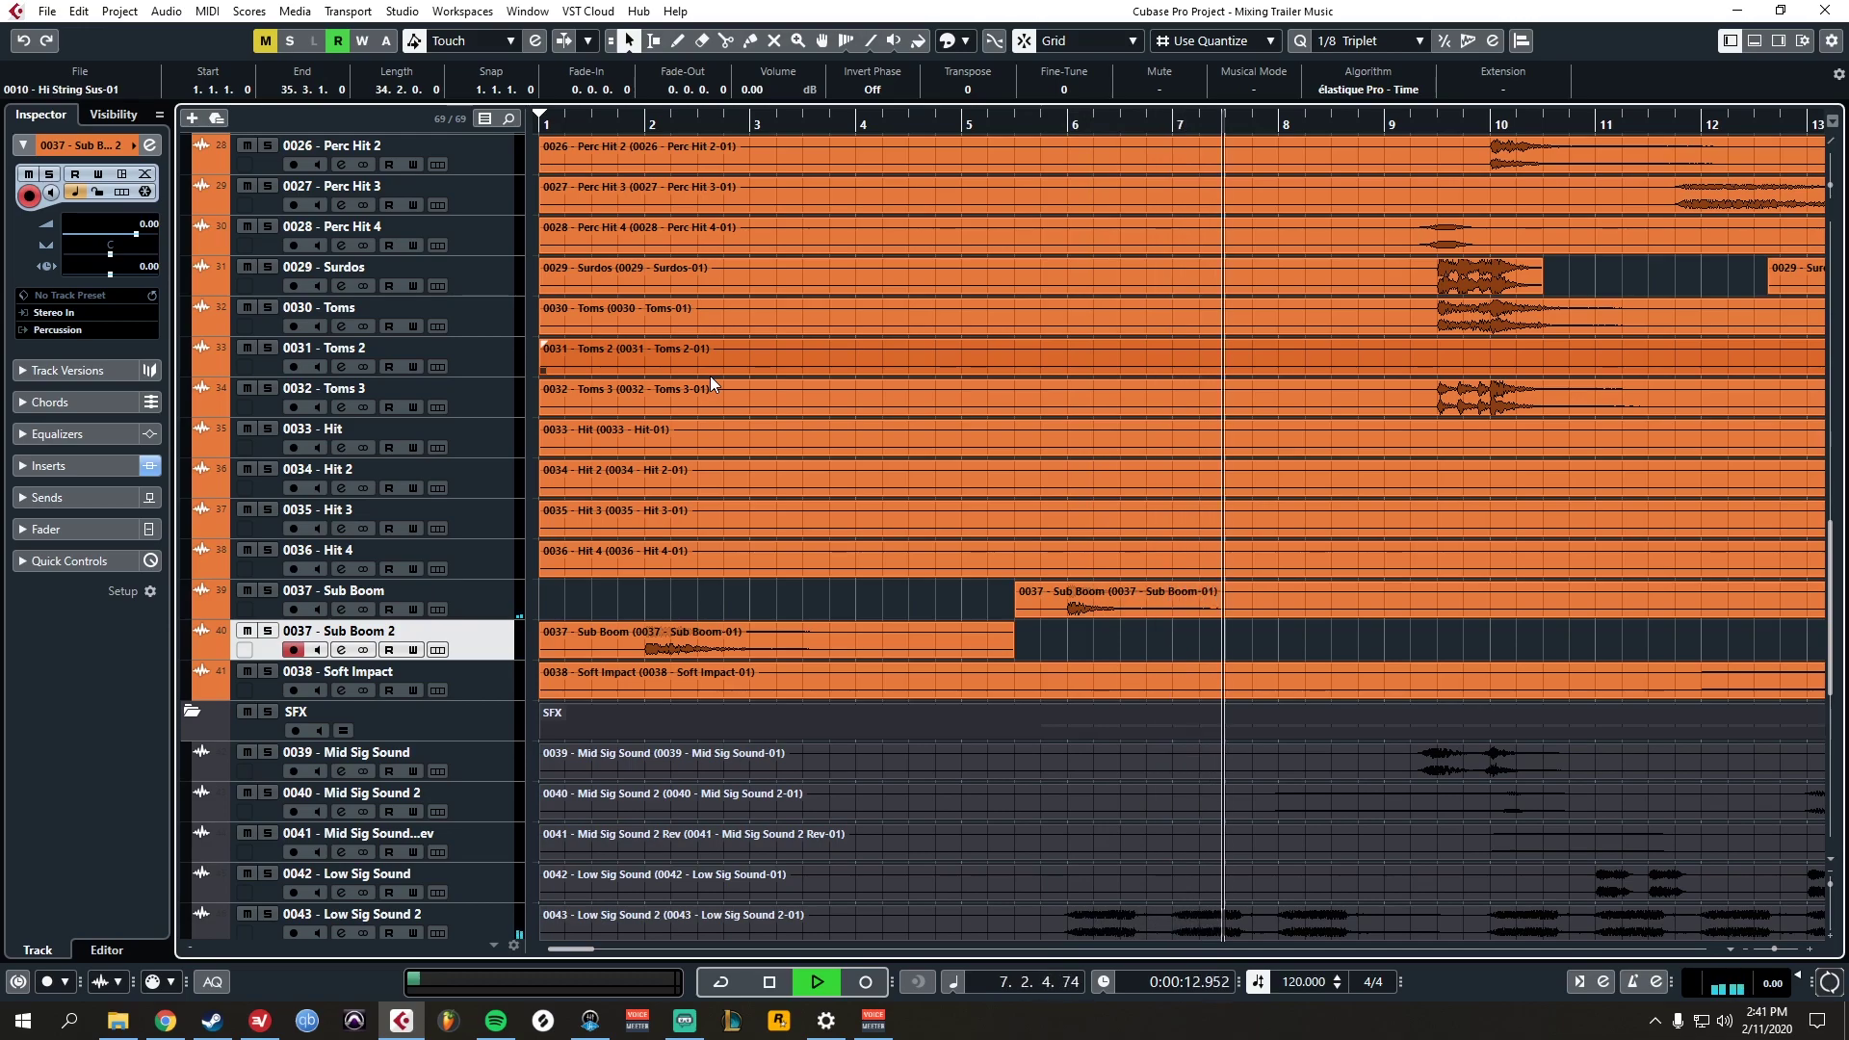
# - Solo the Mid Sig Sound 2 track in the SFX group and audition it from bar 8
pyautogui.scroll(-8, 711, 377)
pyautogui.click(659, 344)
pyautogui.scroll(3, 659, 345)
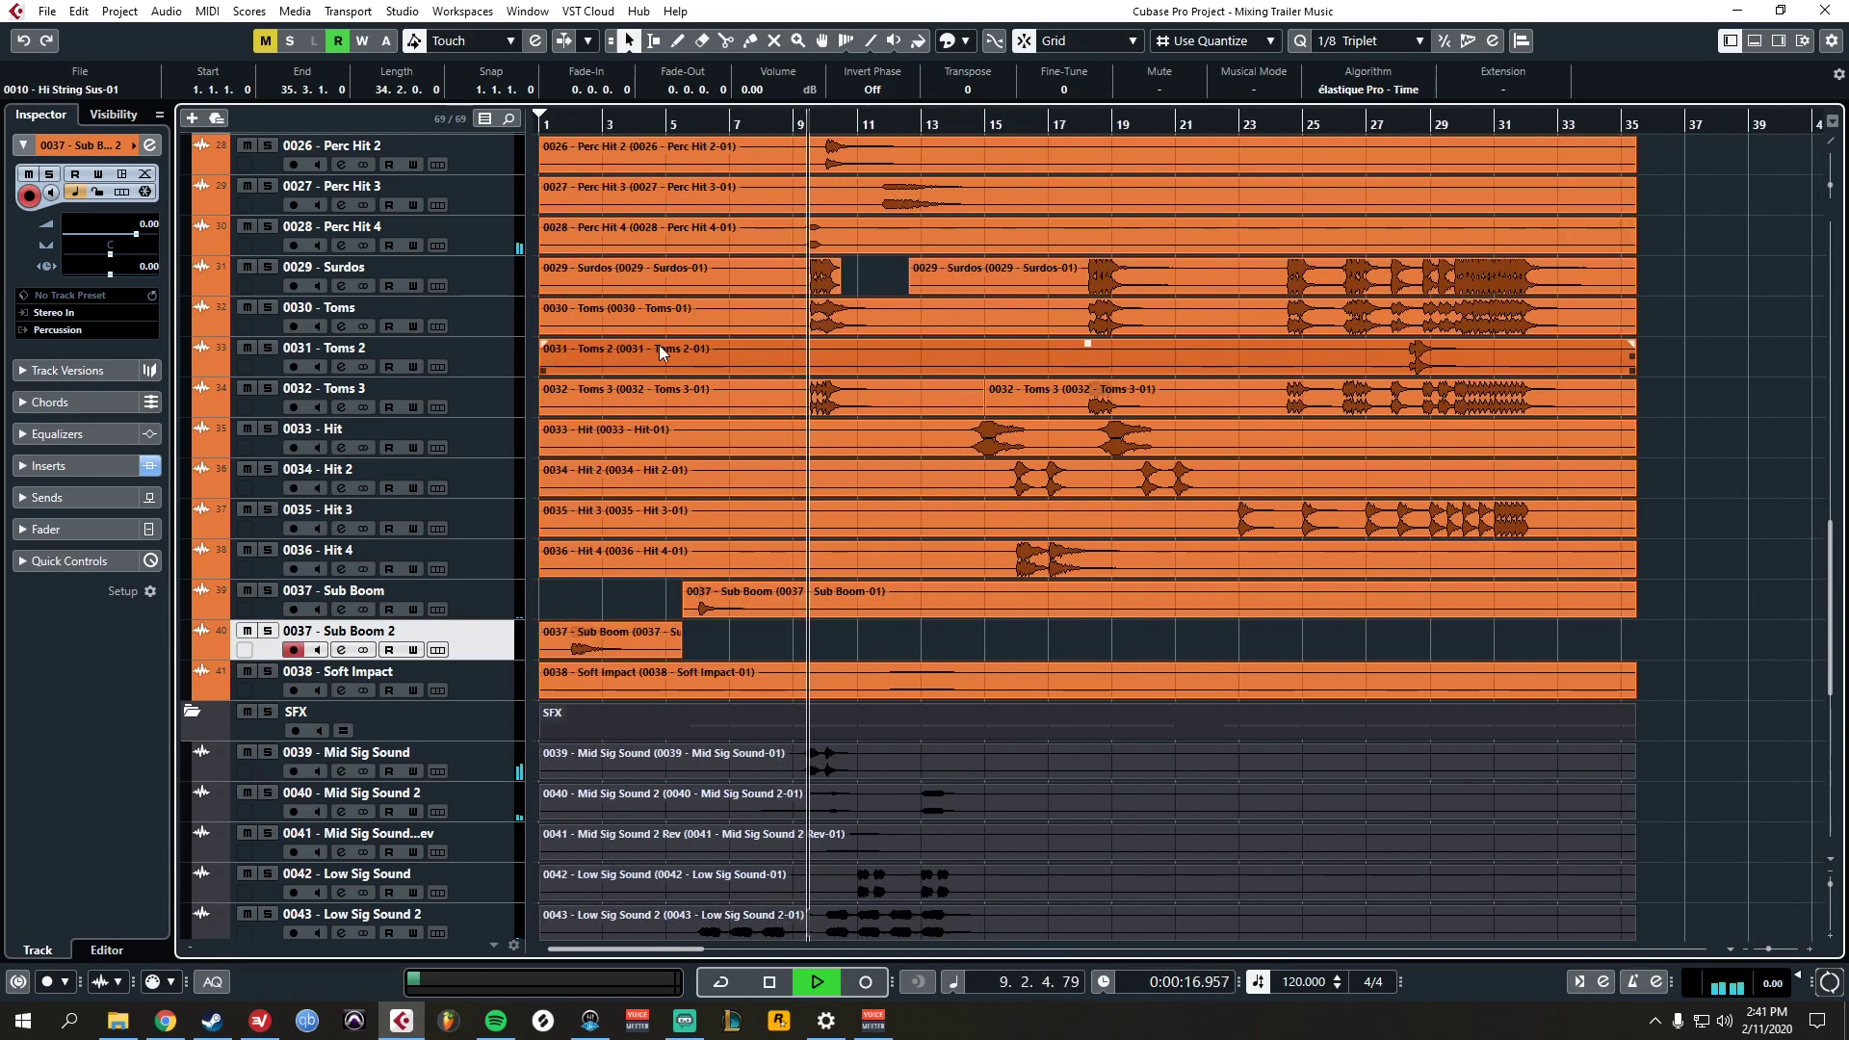
pyautogui.press('space')
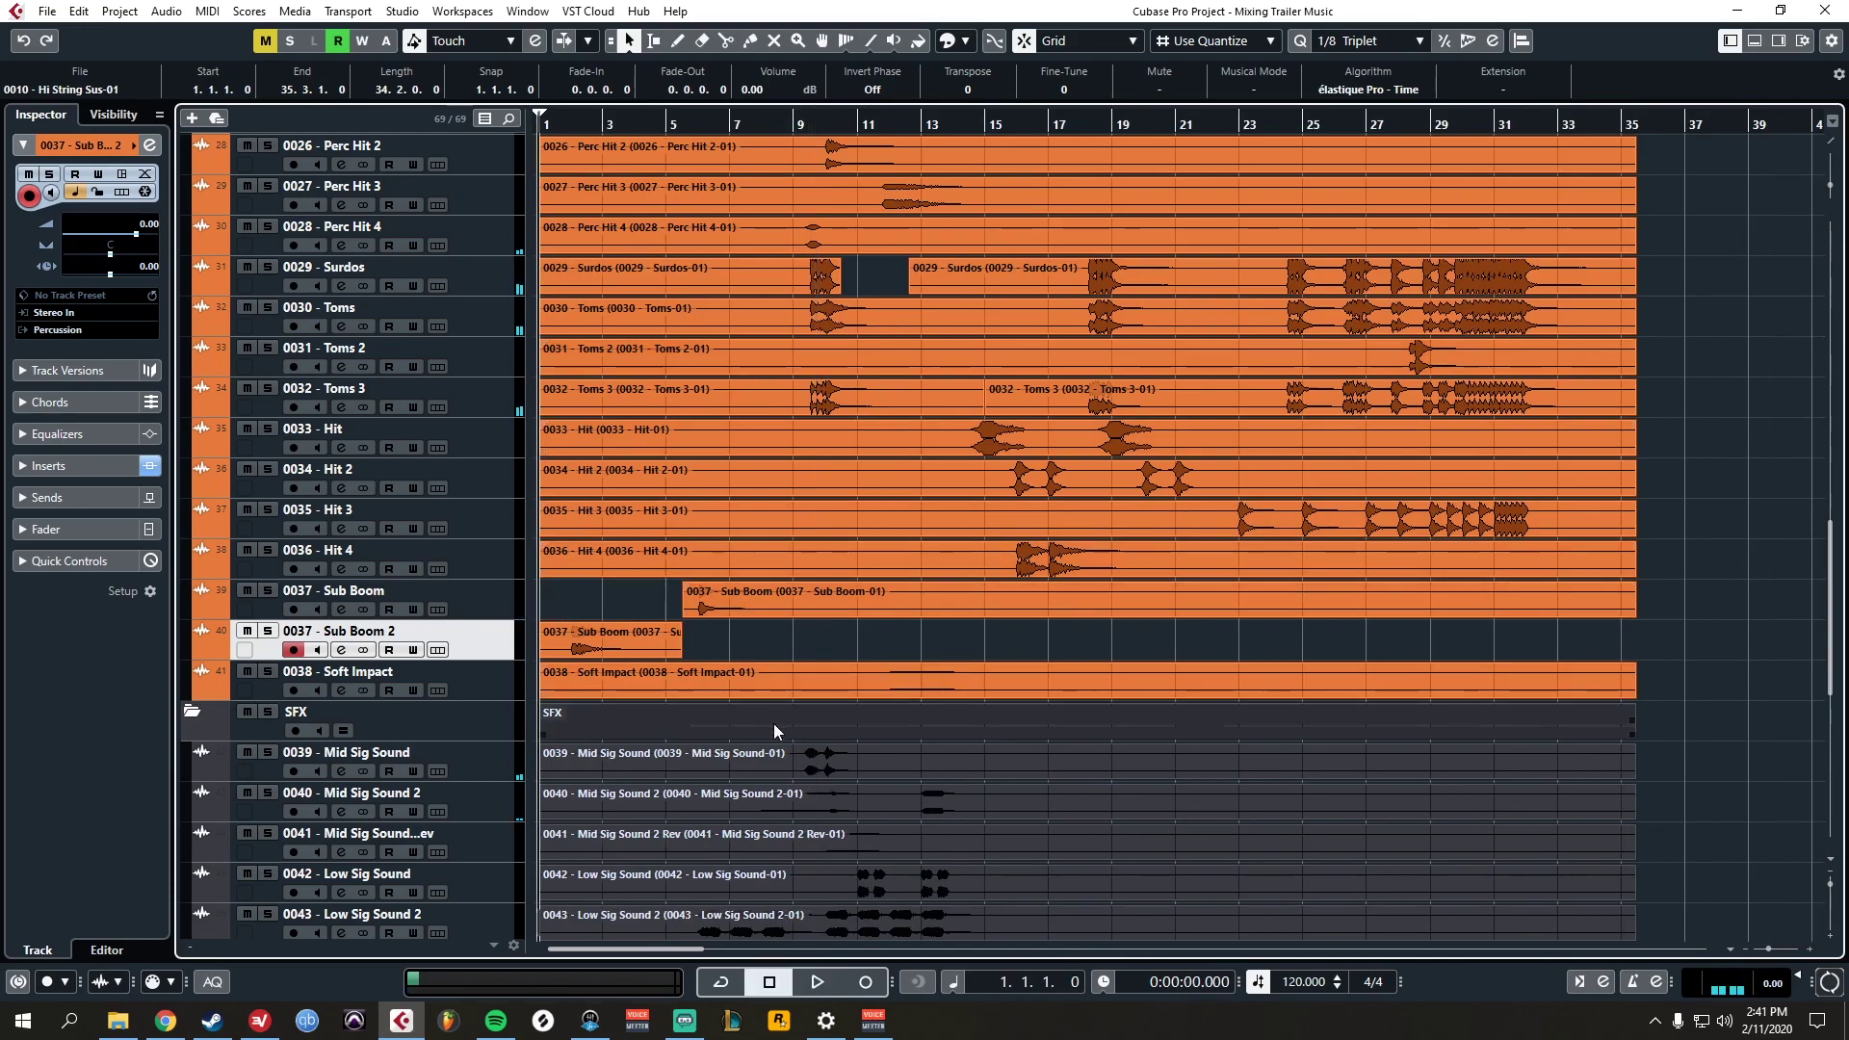
pyautogui.scroll(3, 773, 724)
pyautogui.scroll(-4, 772, 724)
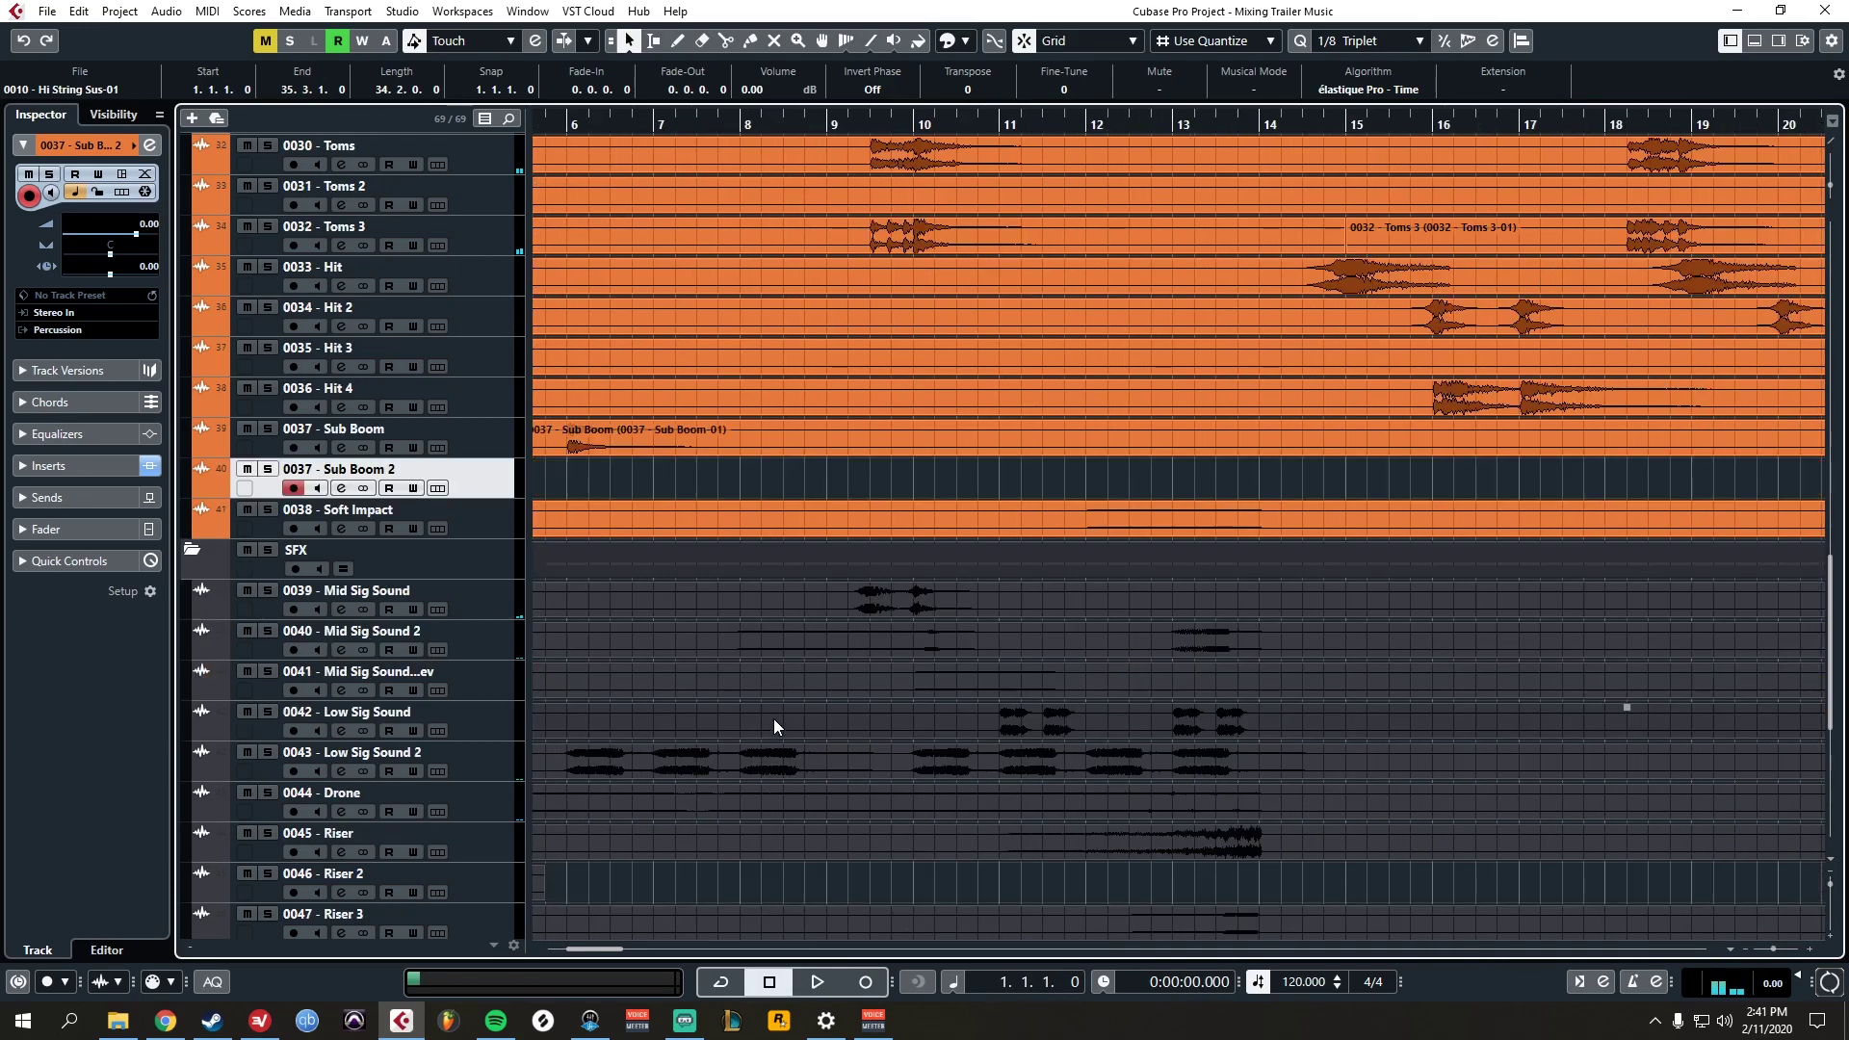
pyautogui.click(274, 630)
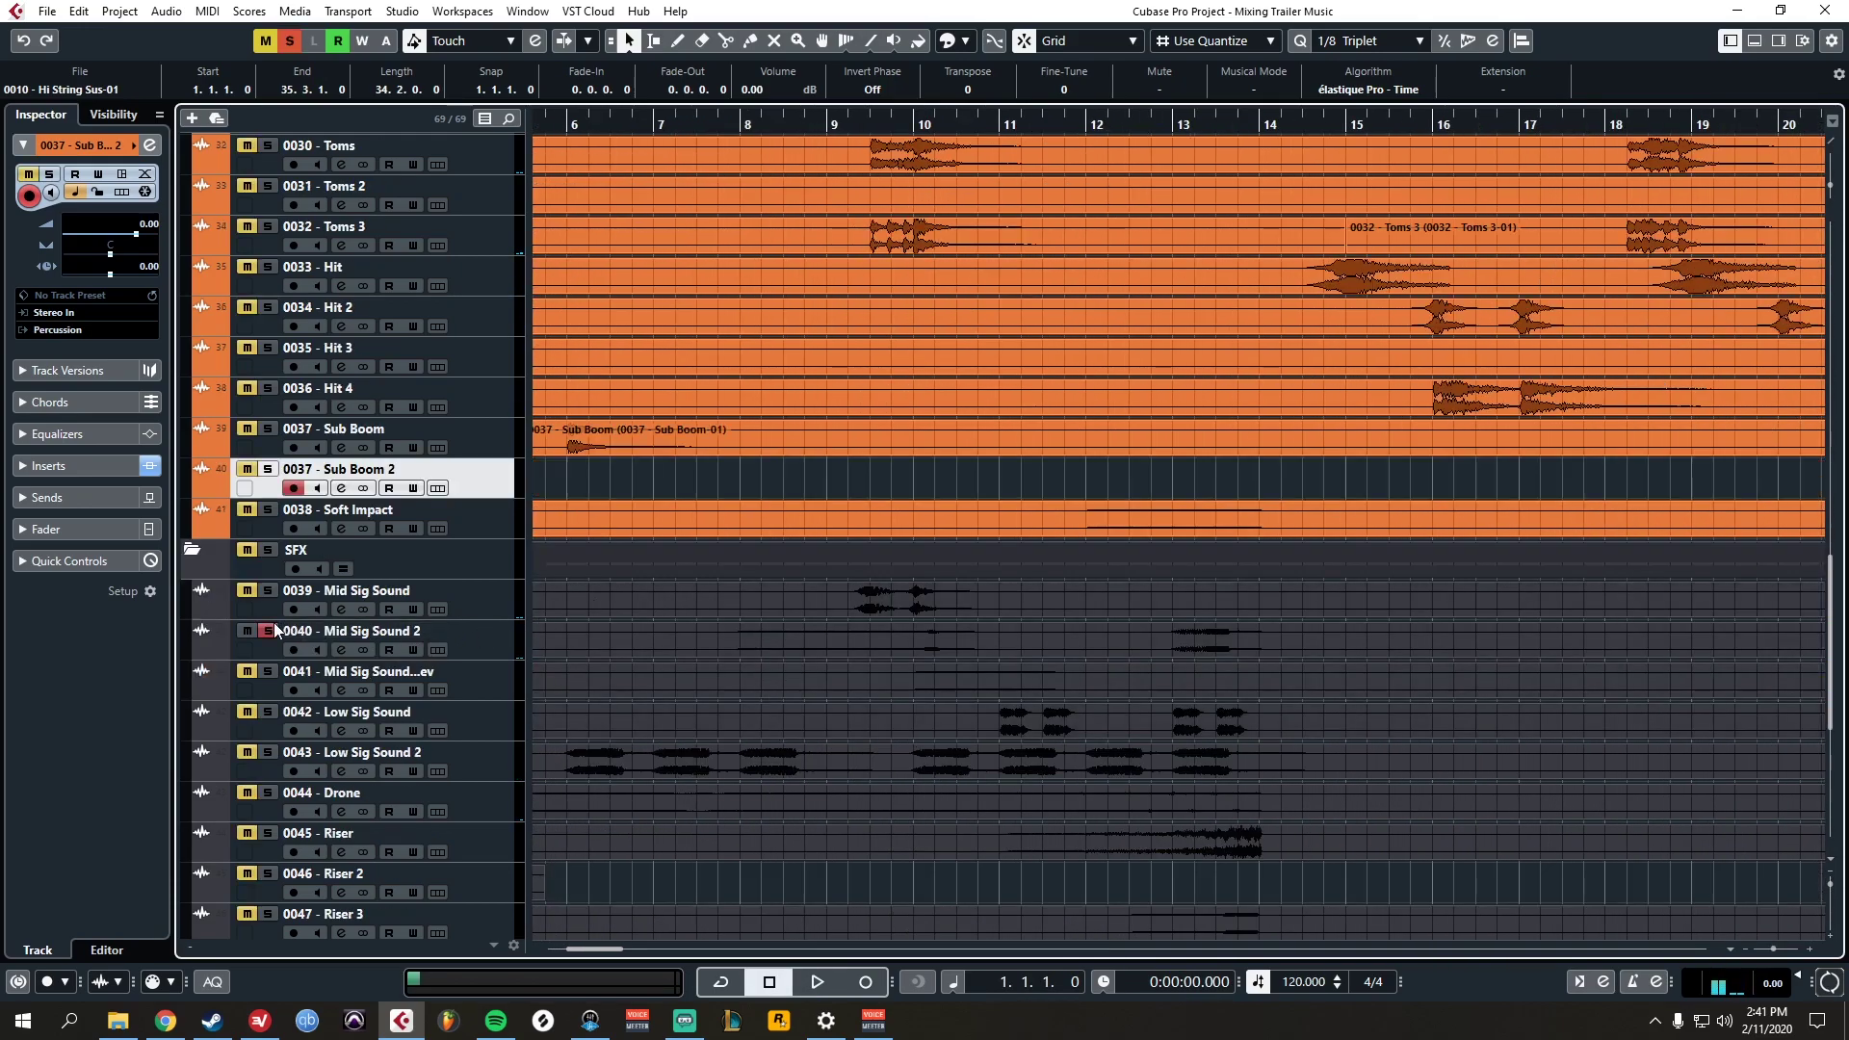
pyautogui.click(741, 123)
pyautogui.press('space')
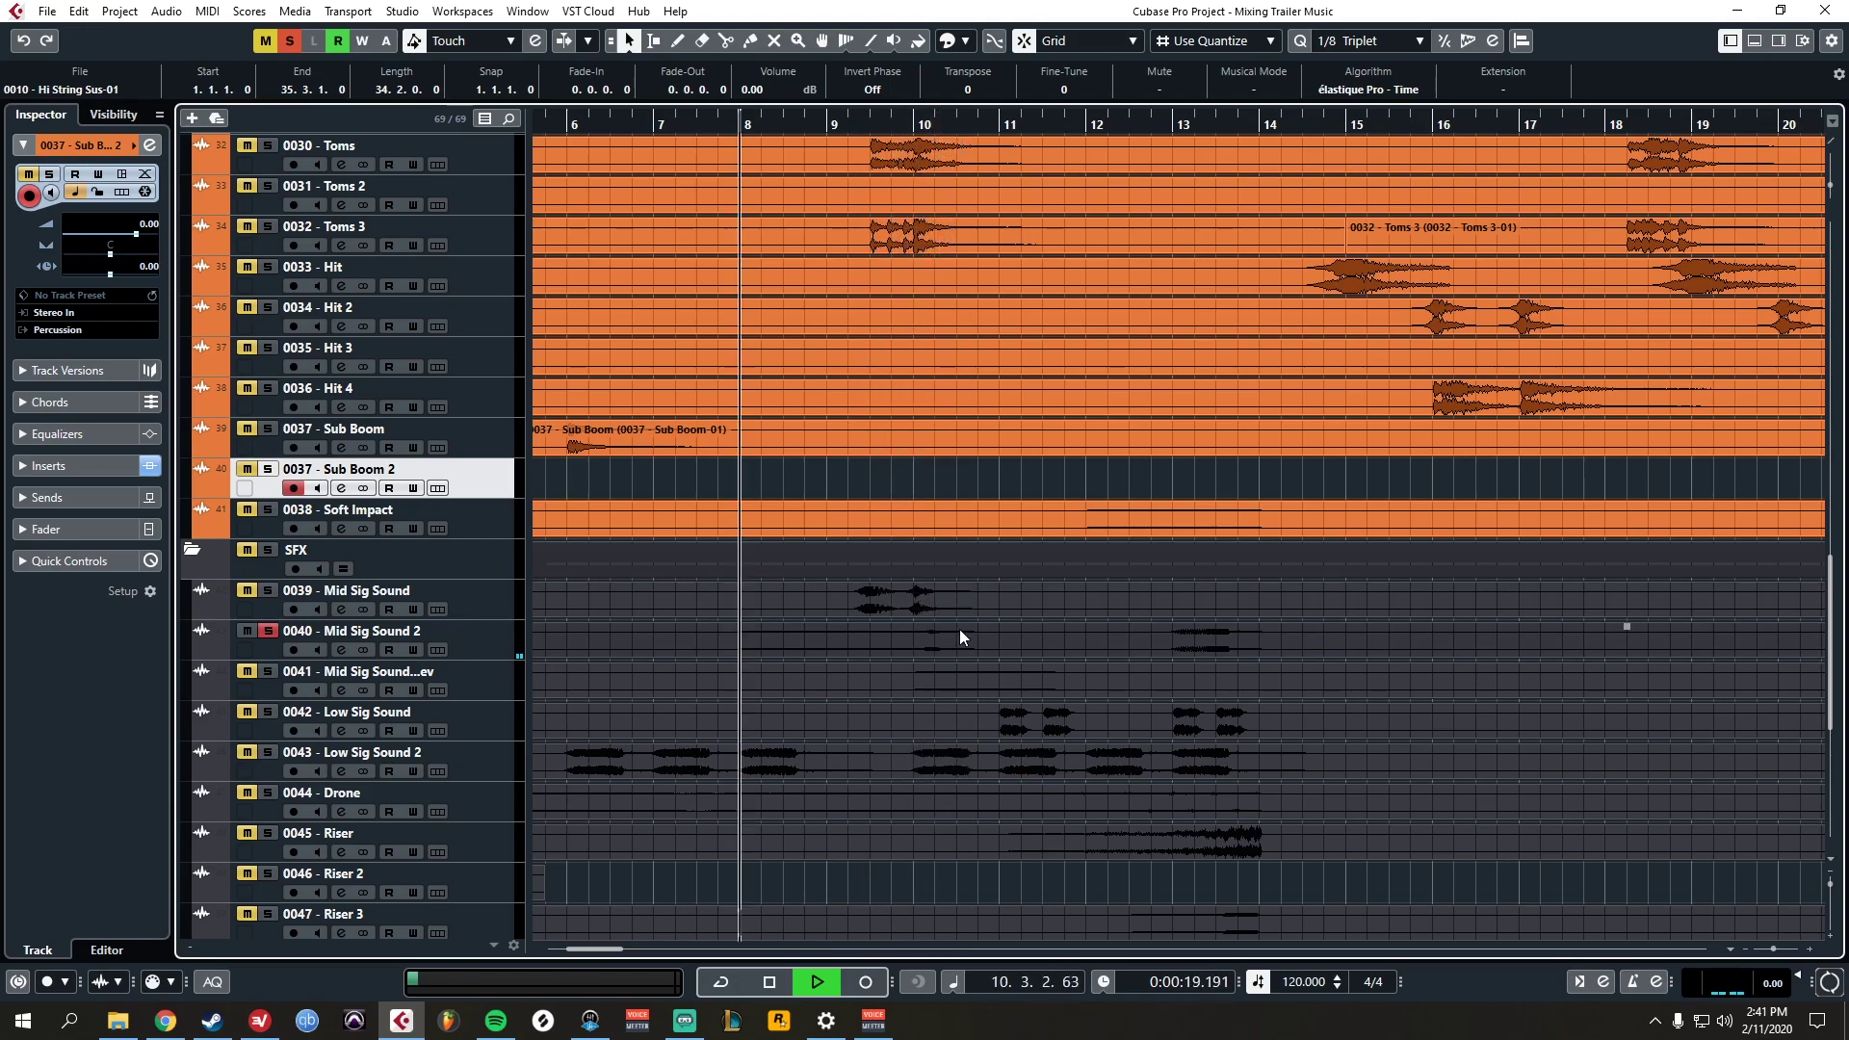
pyautogui.press('space')
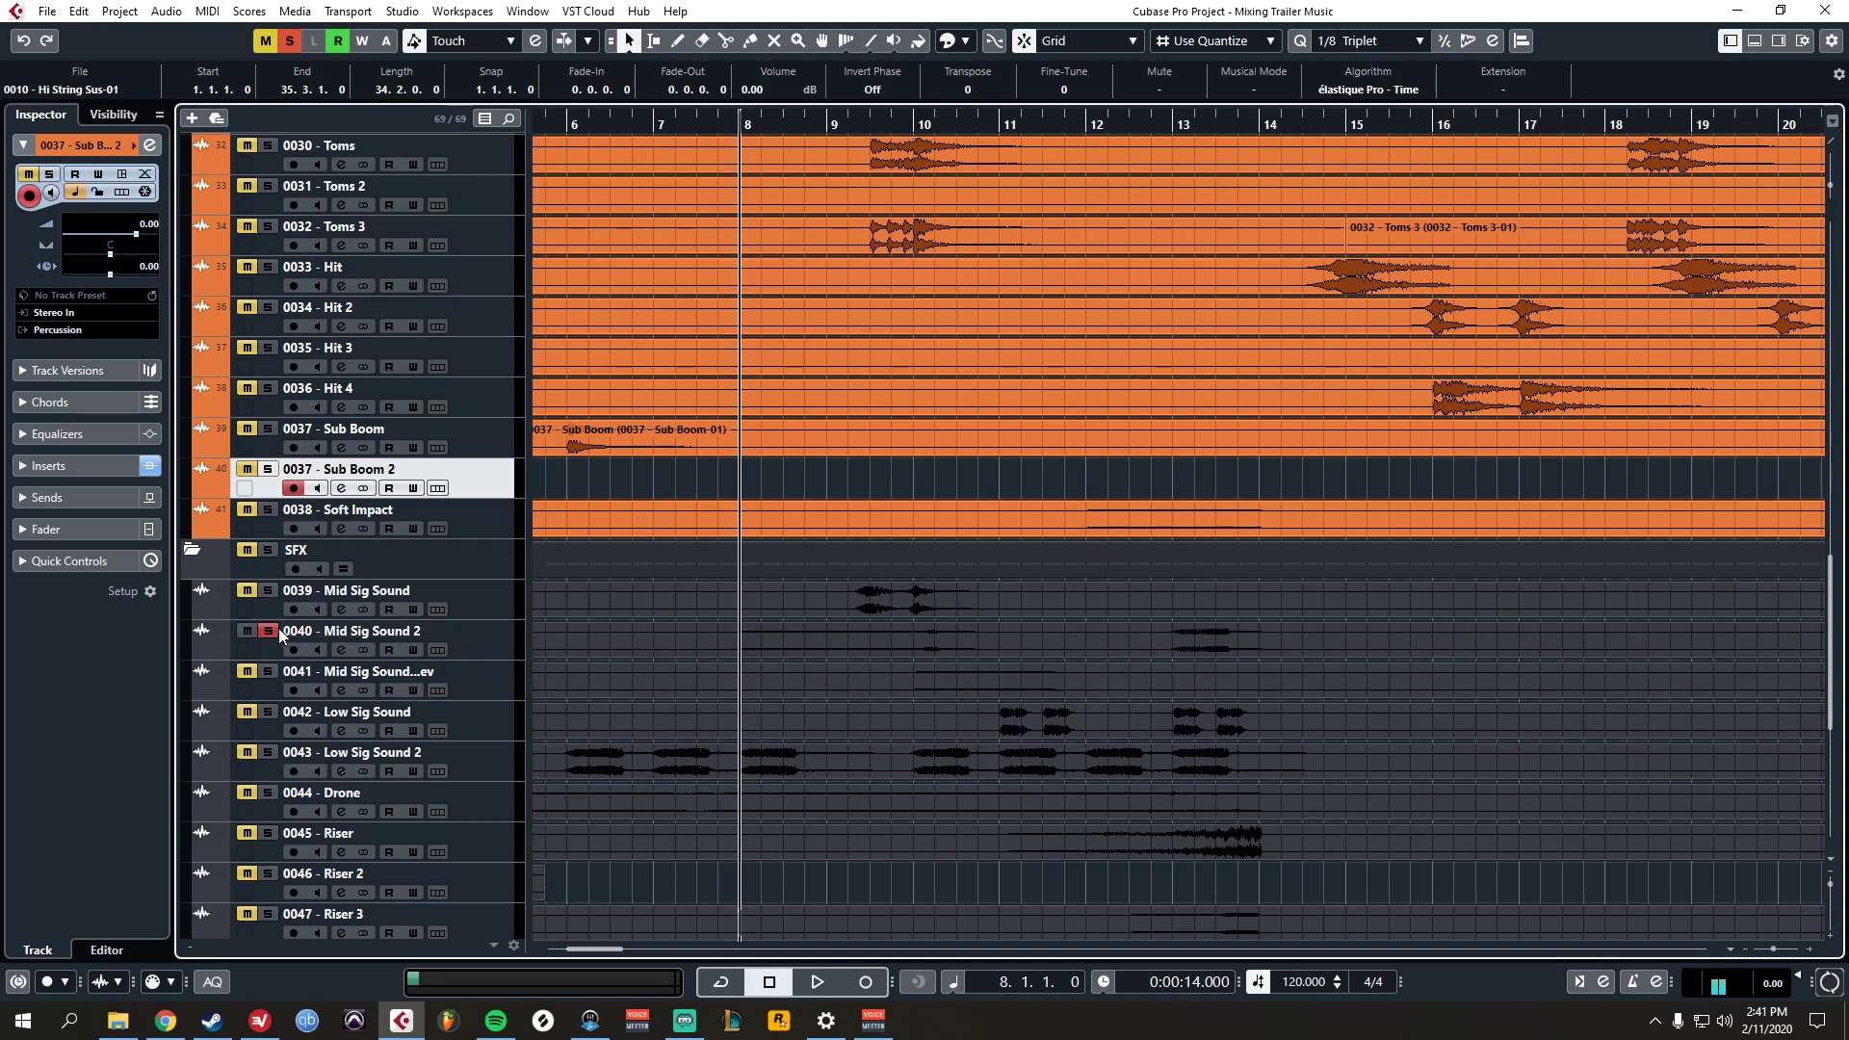
# - Unsolo Mid Sig Sound 2 and play the full mix from 7.4.1
pyautogui.click(712, 124)
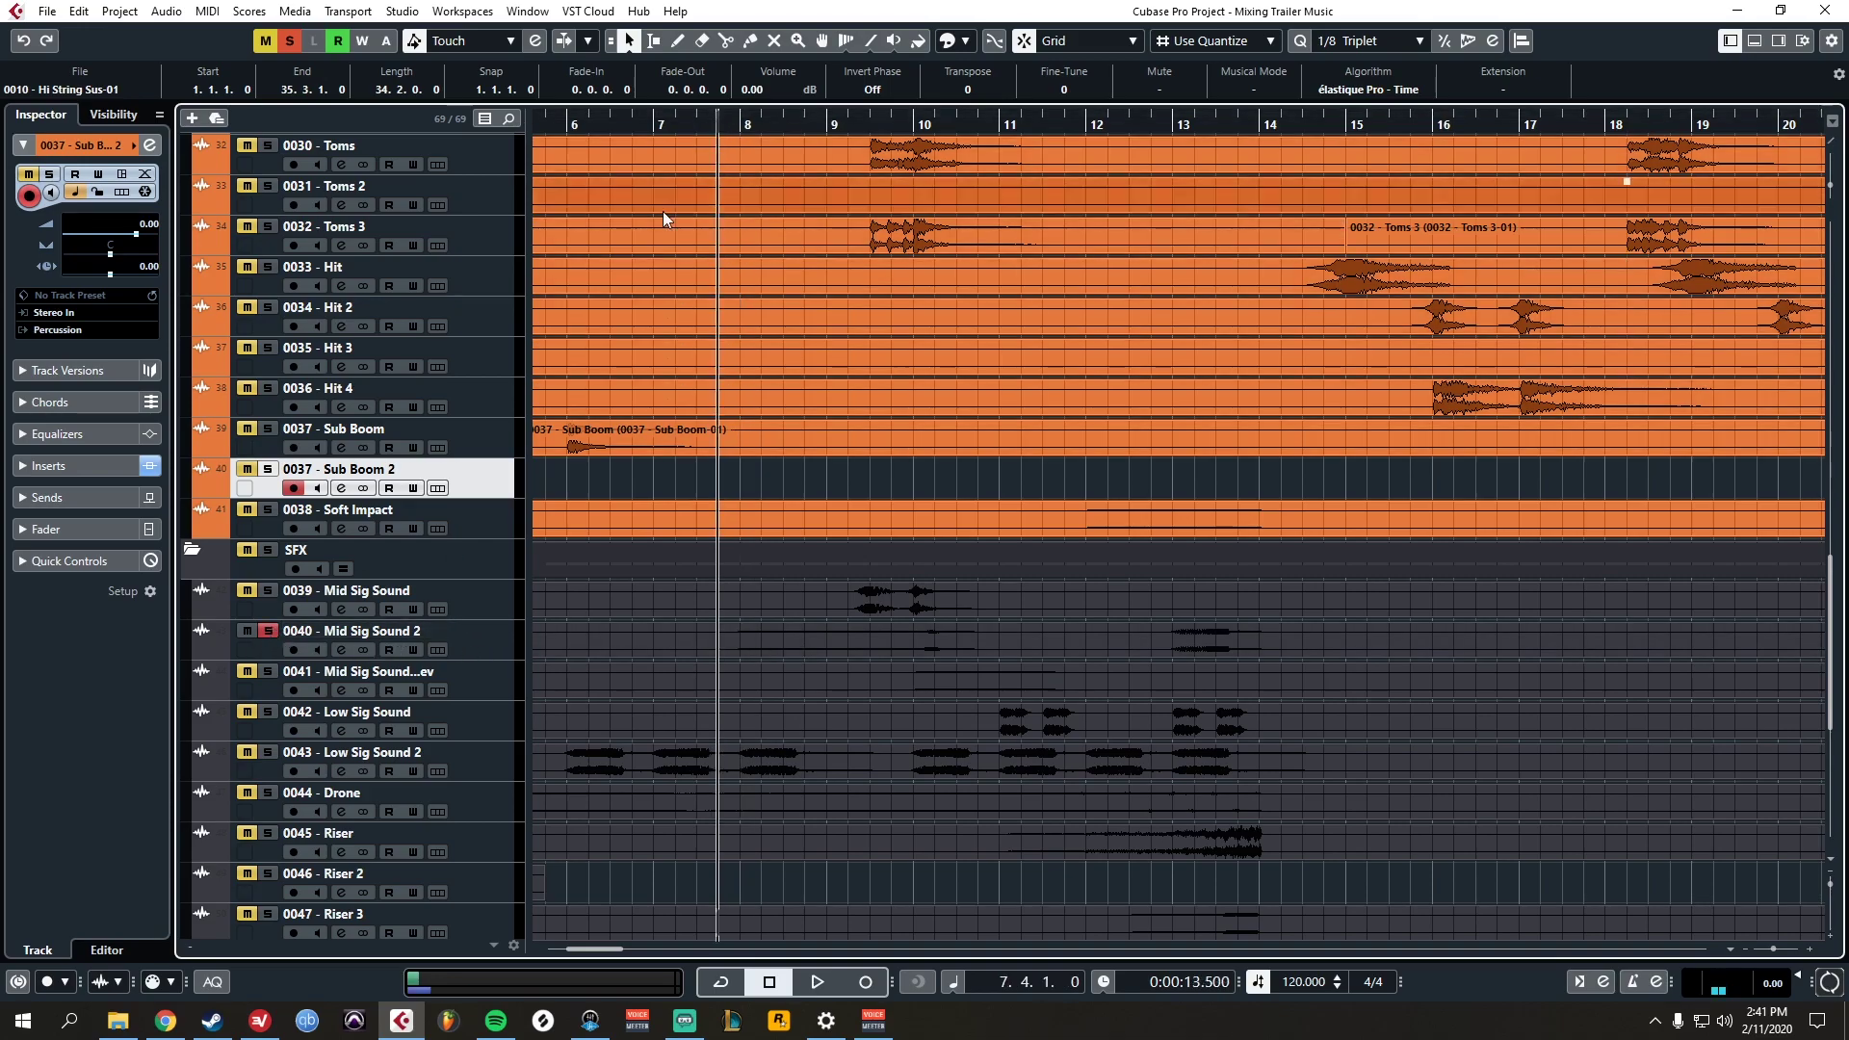
pyautogui.click(269, 632)
pyautogui.press('space')
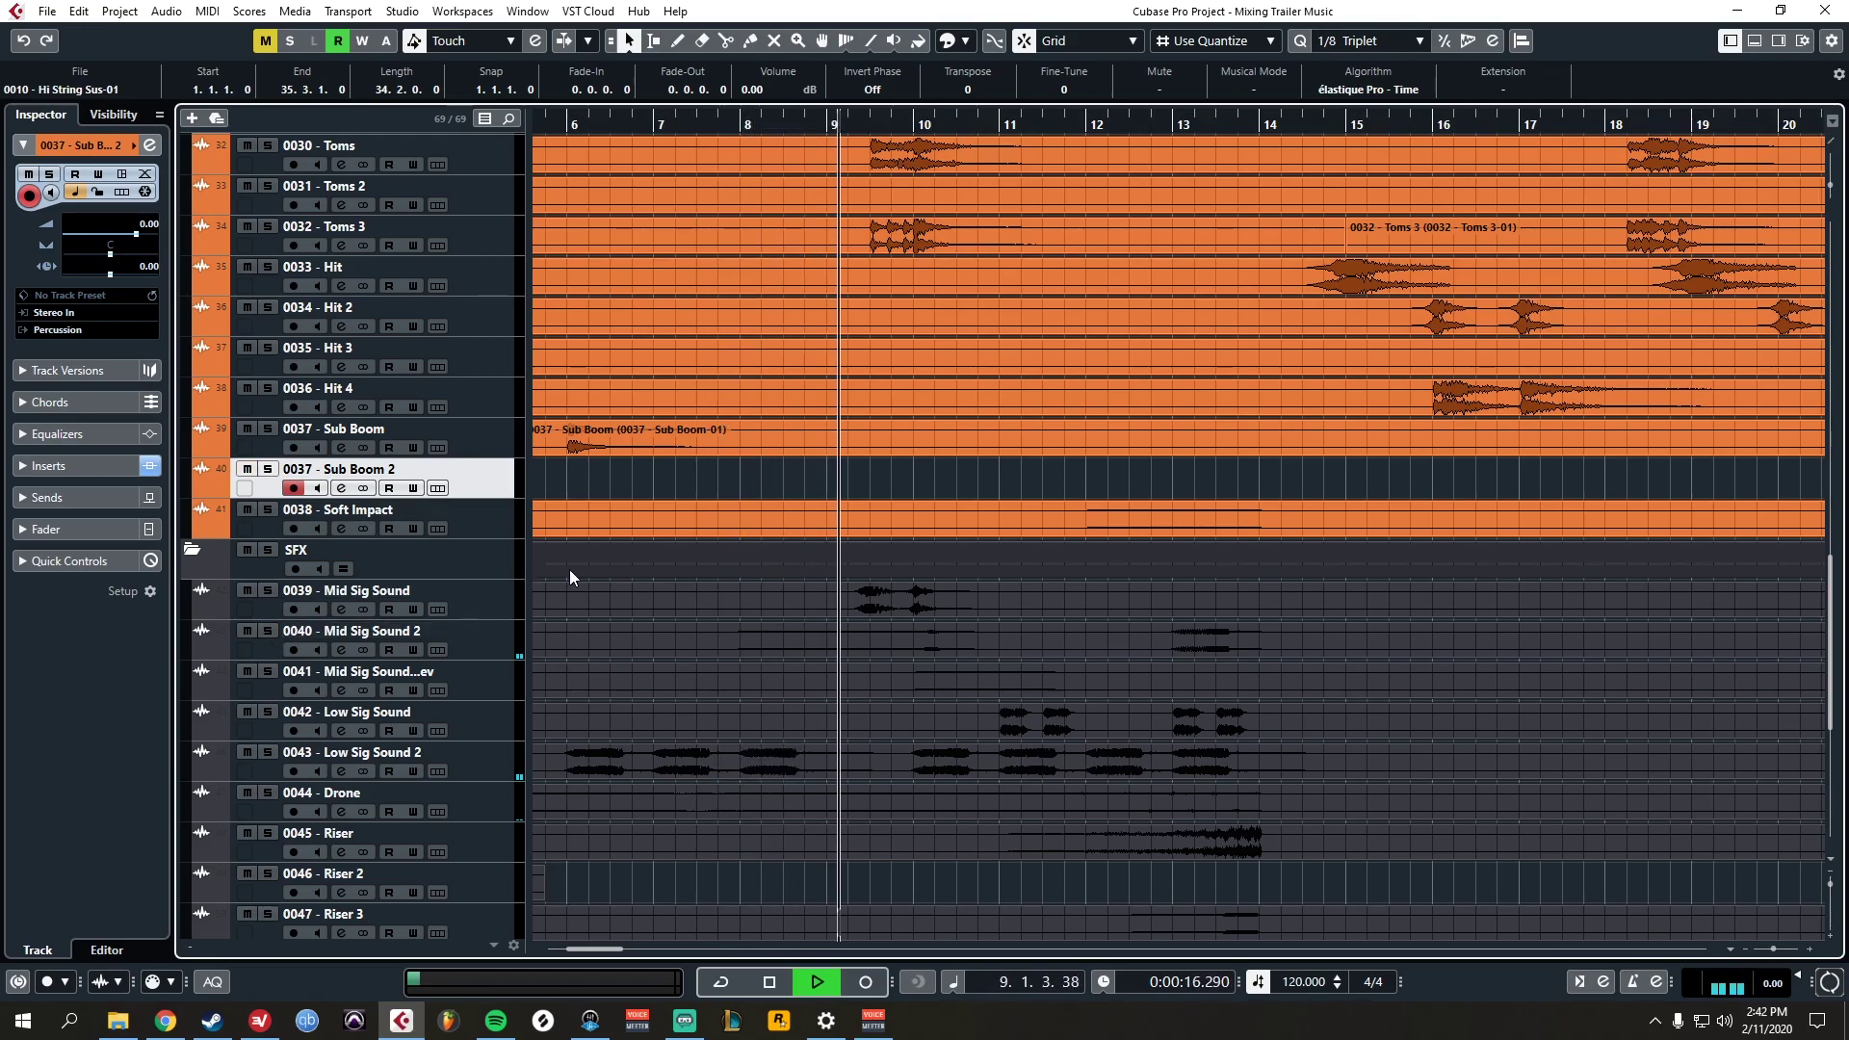
pyautogui.press('space')
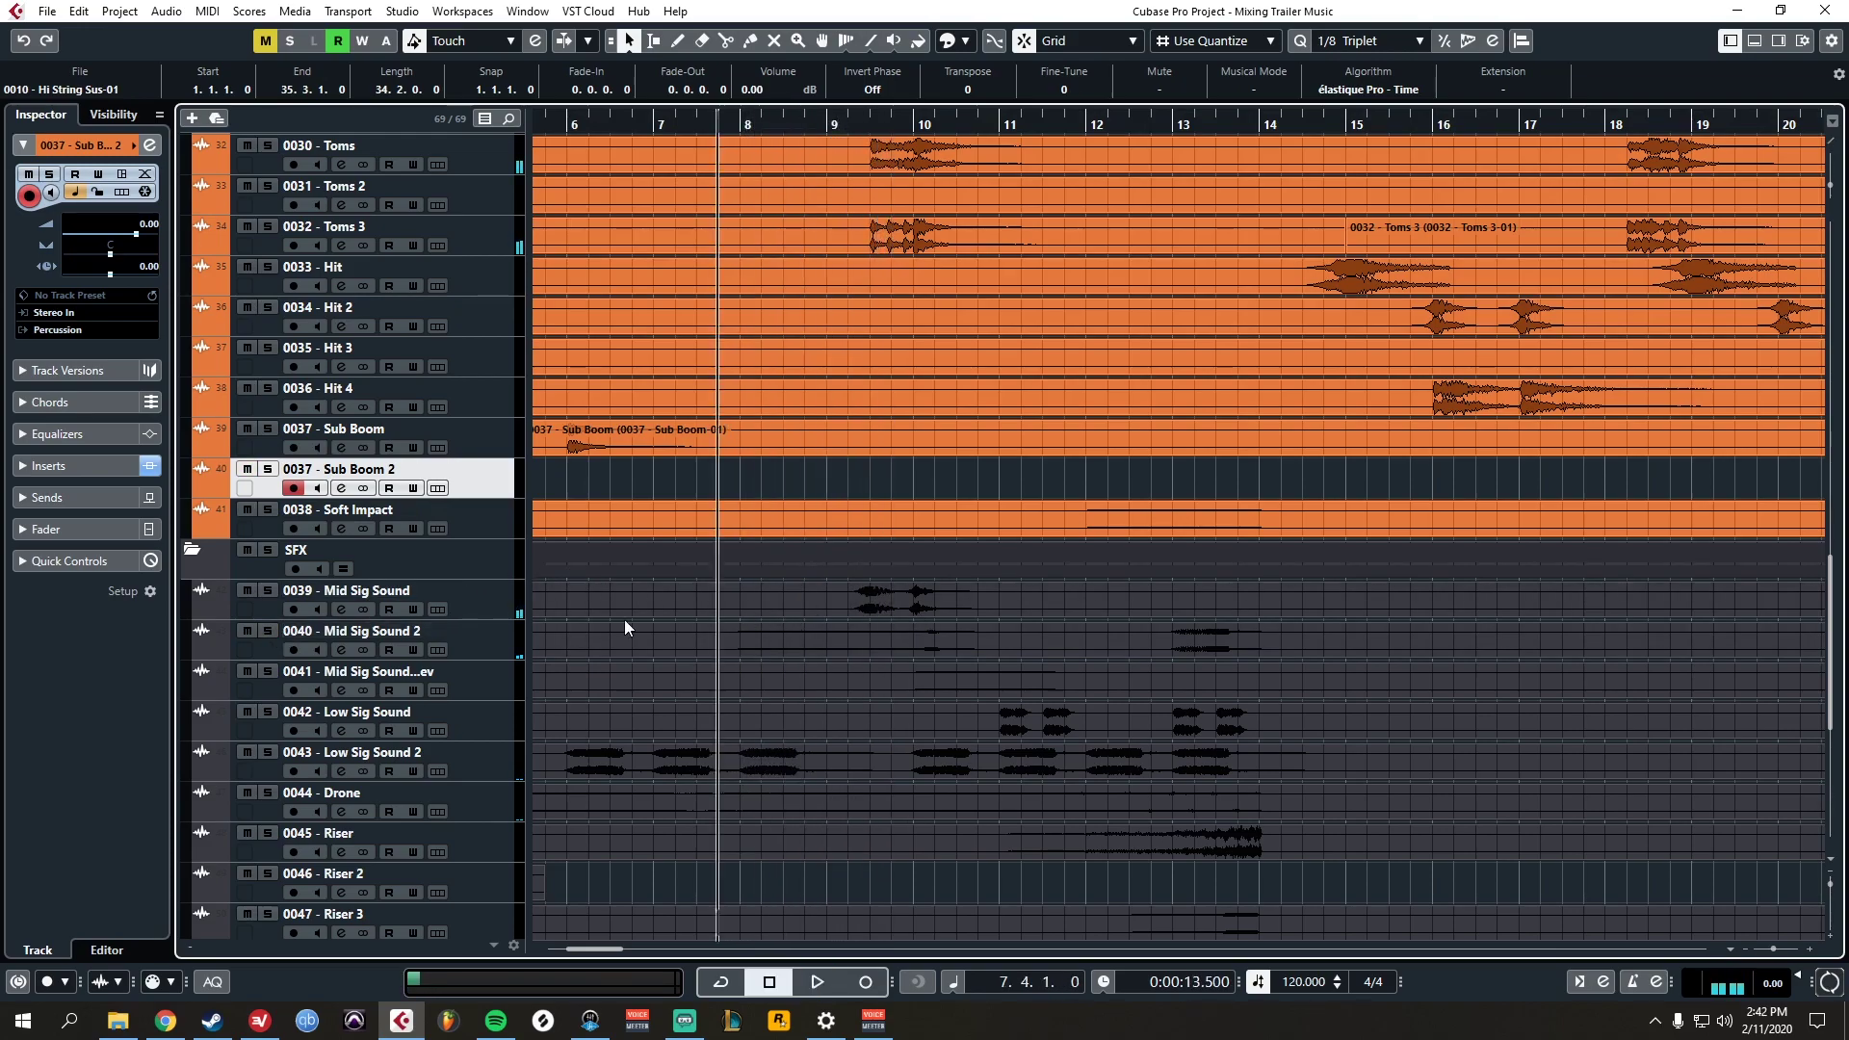
# - Raise the Mid Sig Sound 2 pre-gain to 4.8 dB and replay the mix from 7.4.1
pyautogui.doubleClick(488, 635)
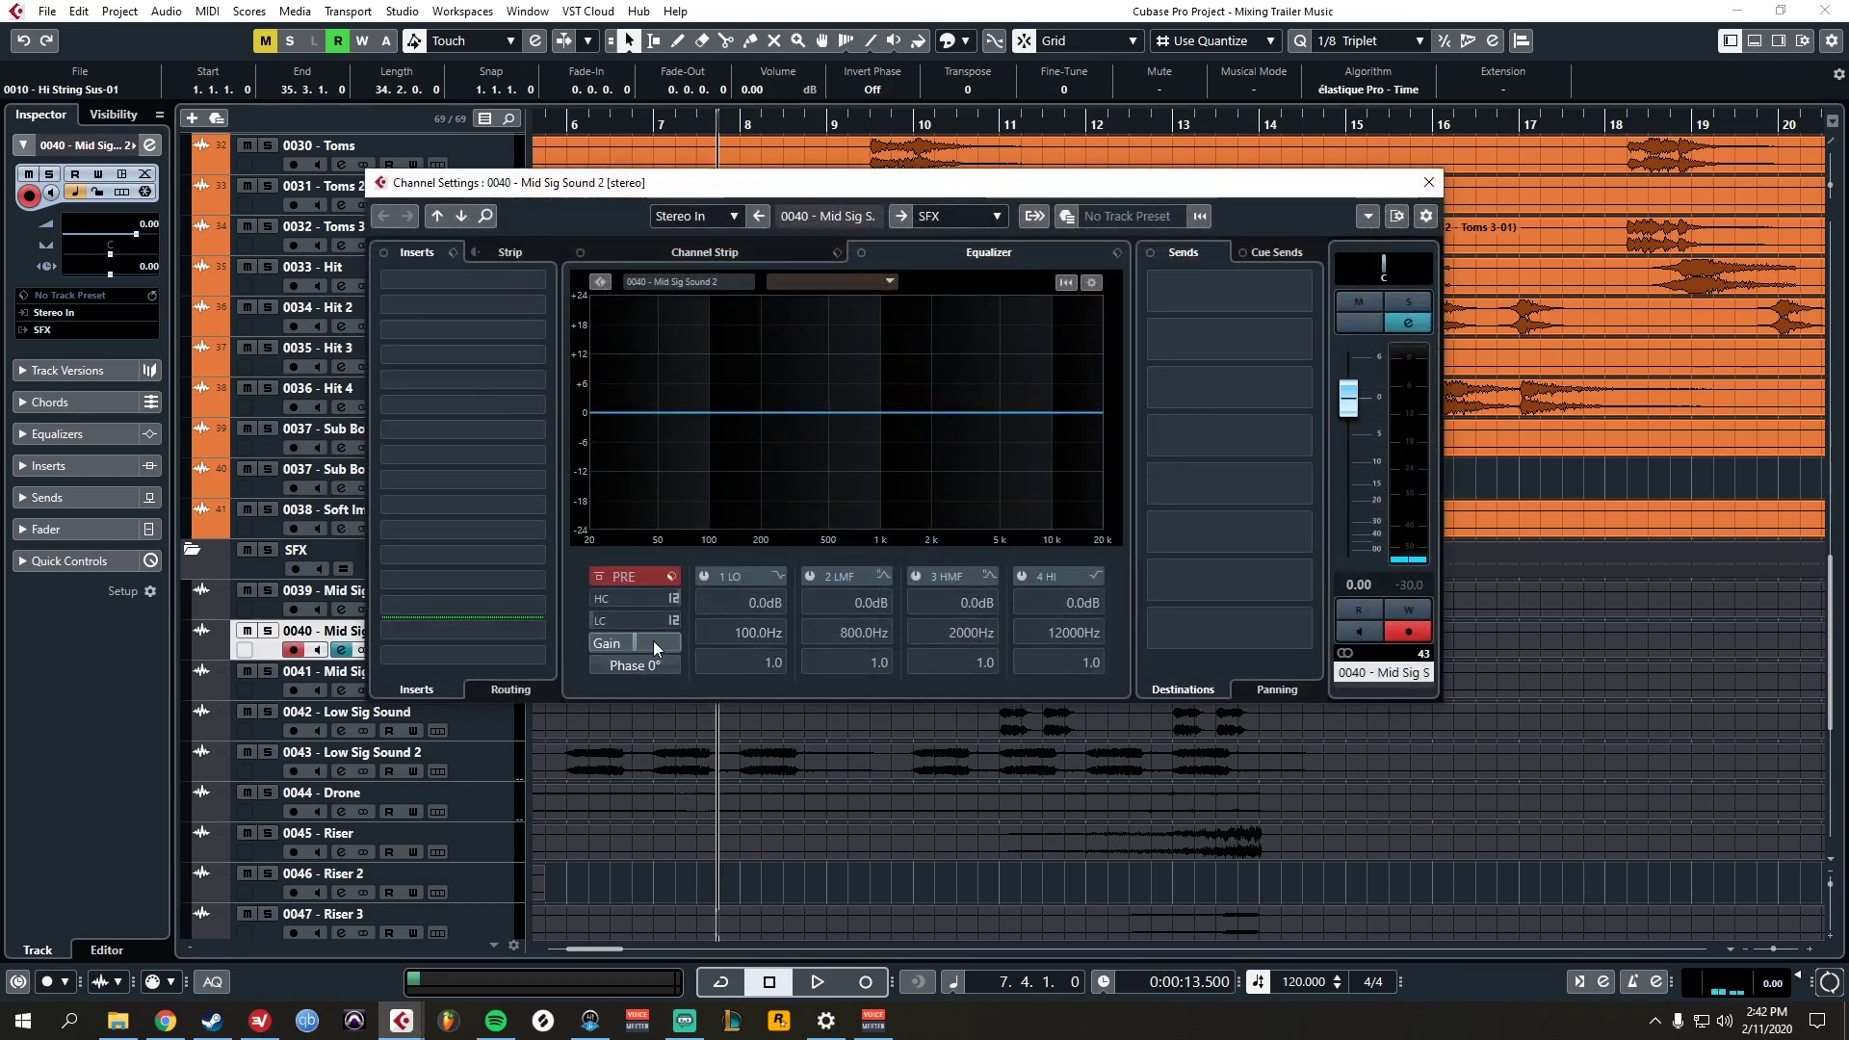
pyautogui.click(652, 643)
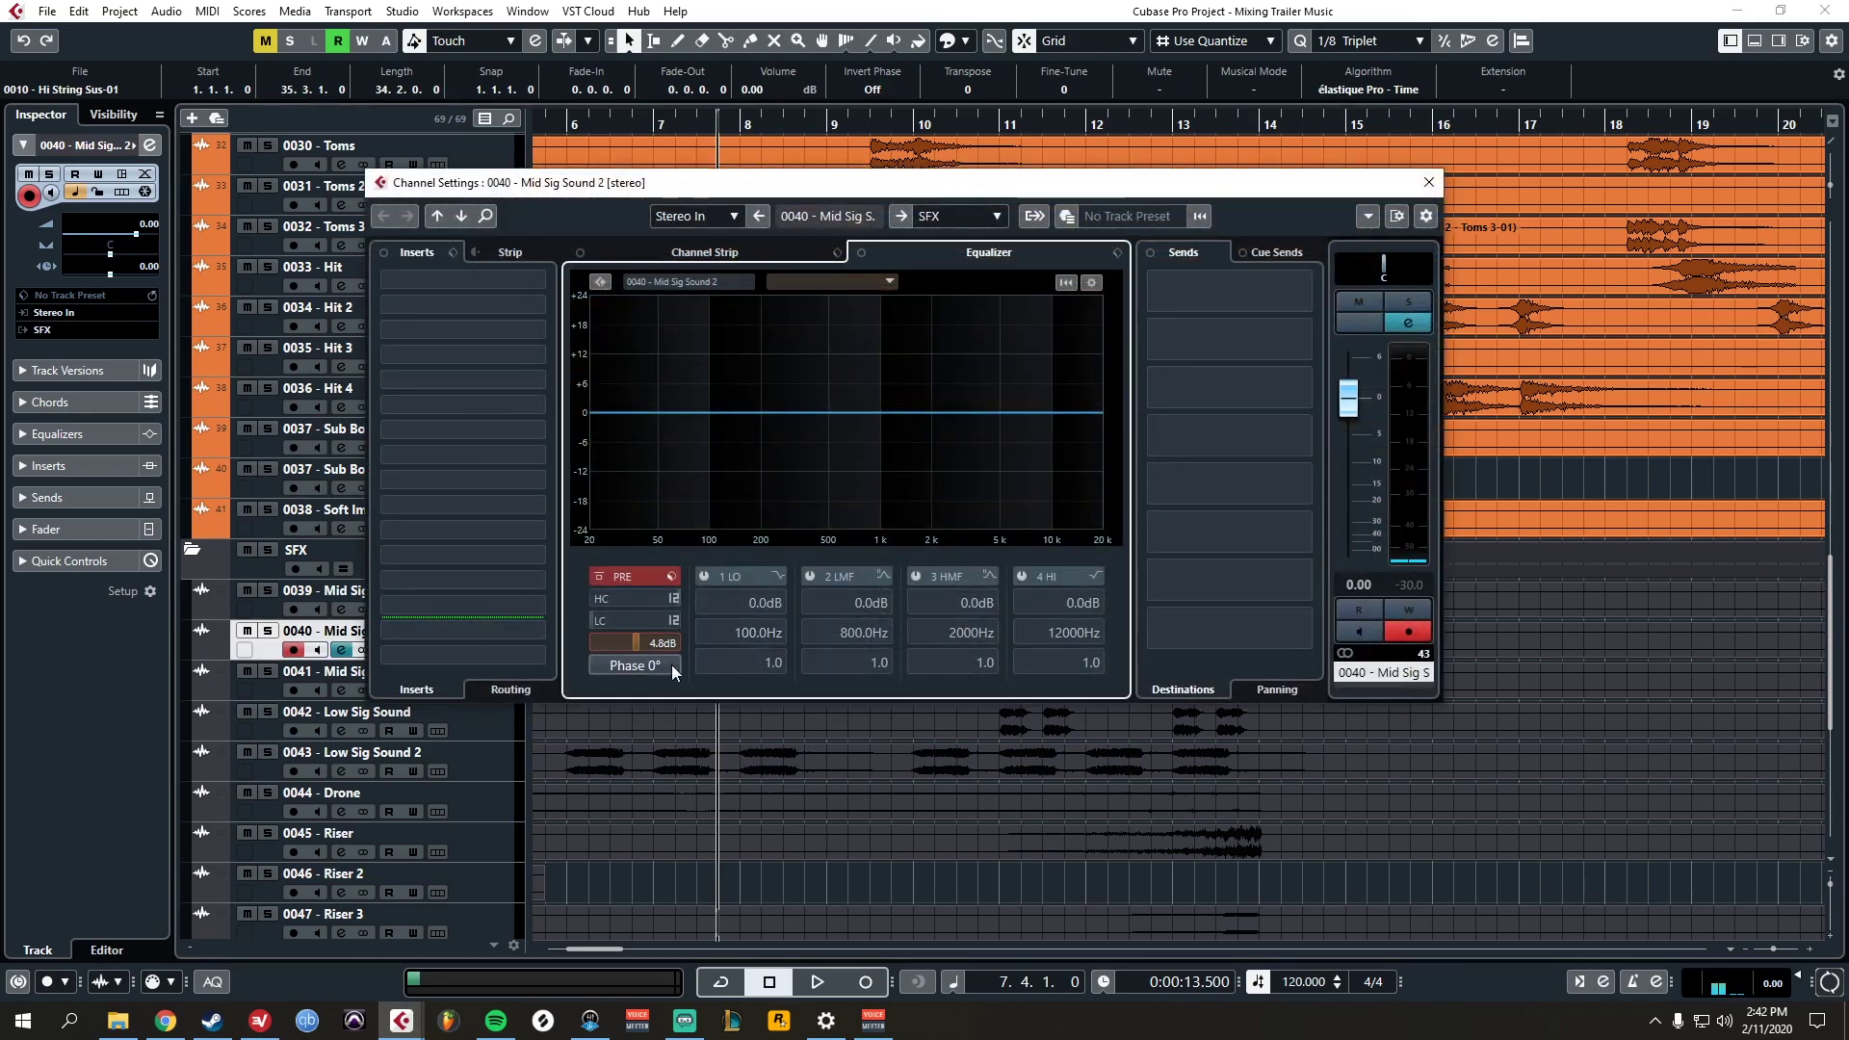
pyautogui.click(1428, 183)
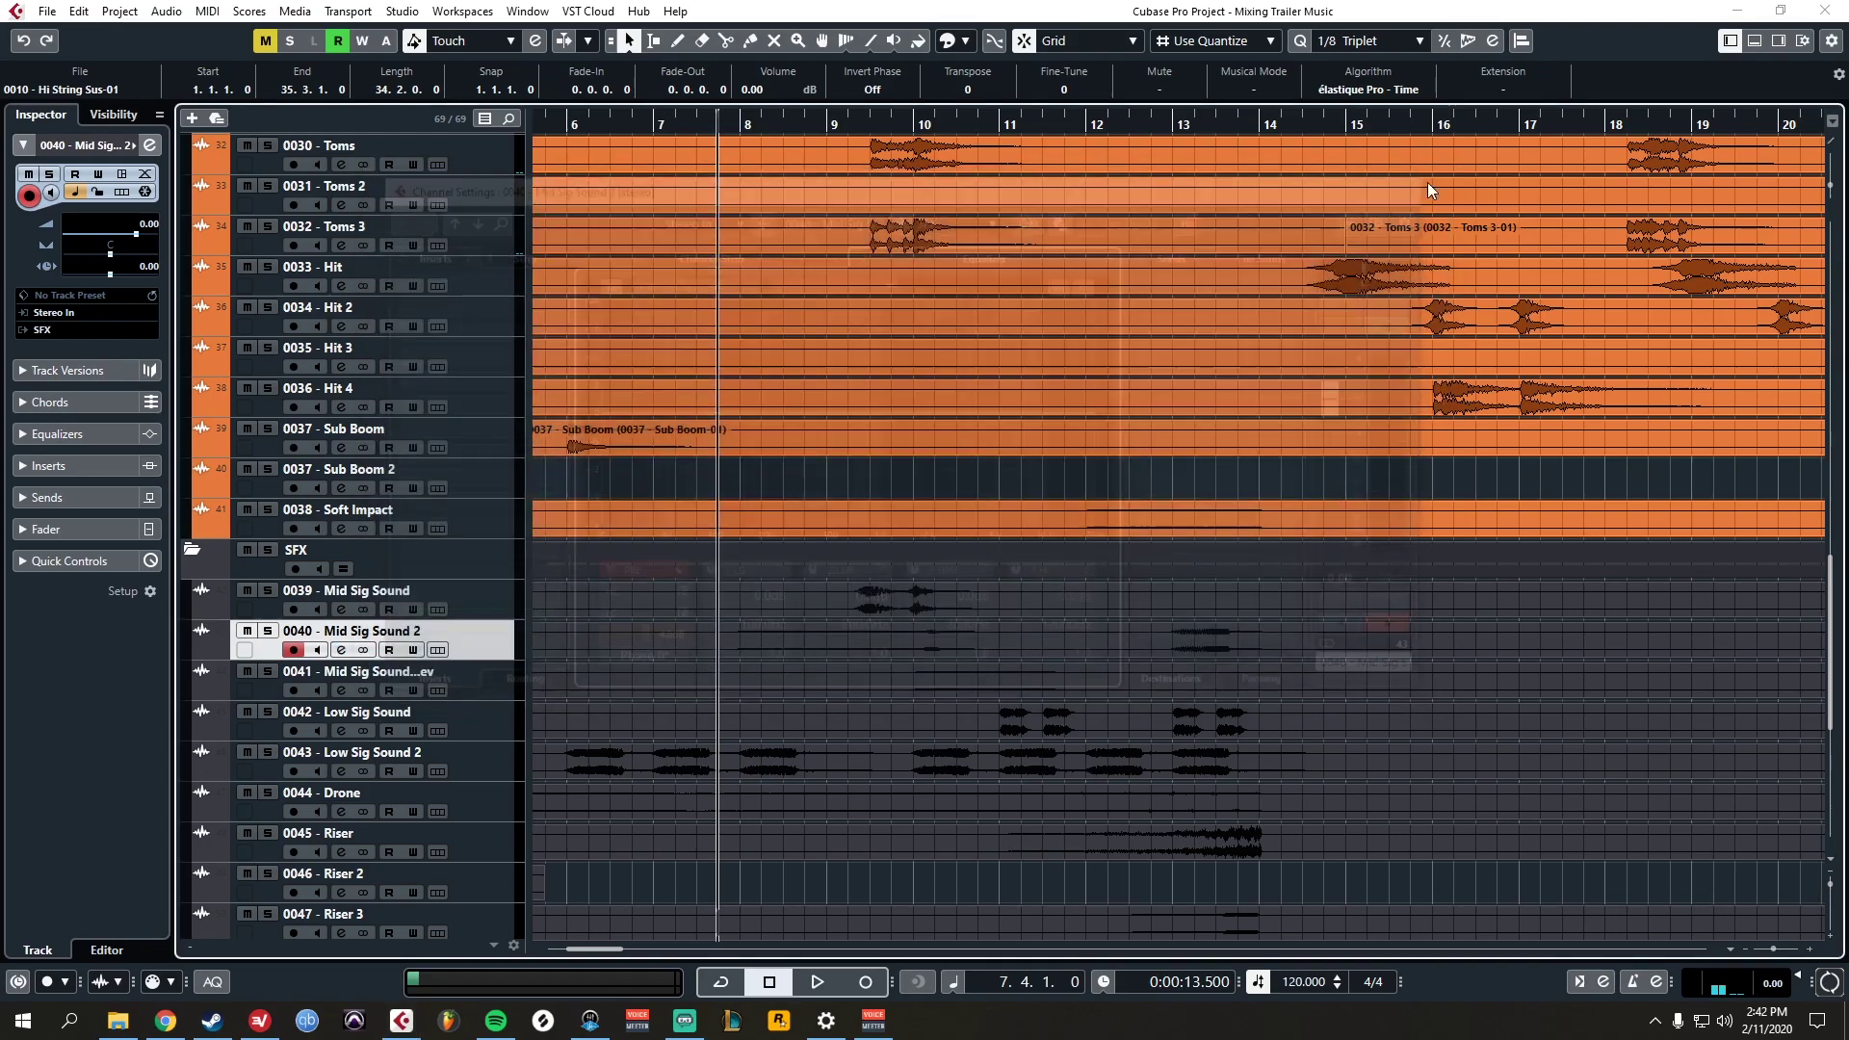
pyautogui.press('space')
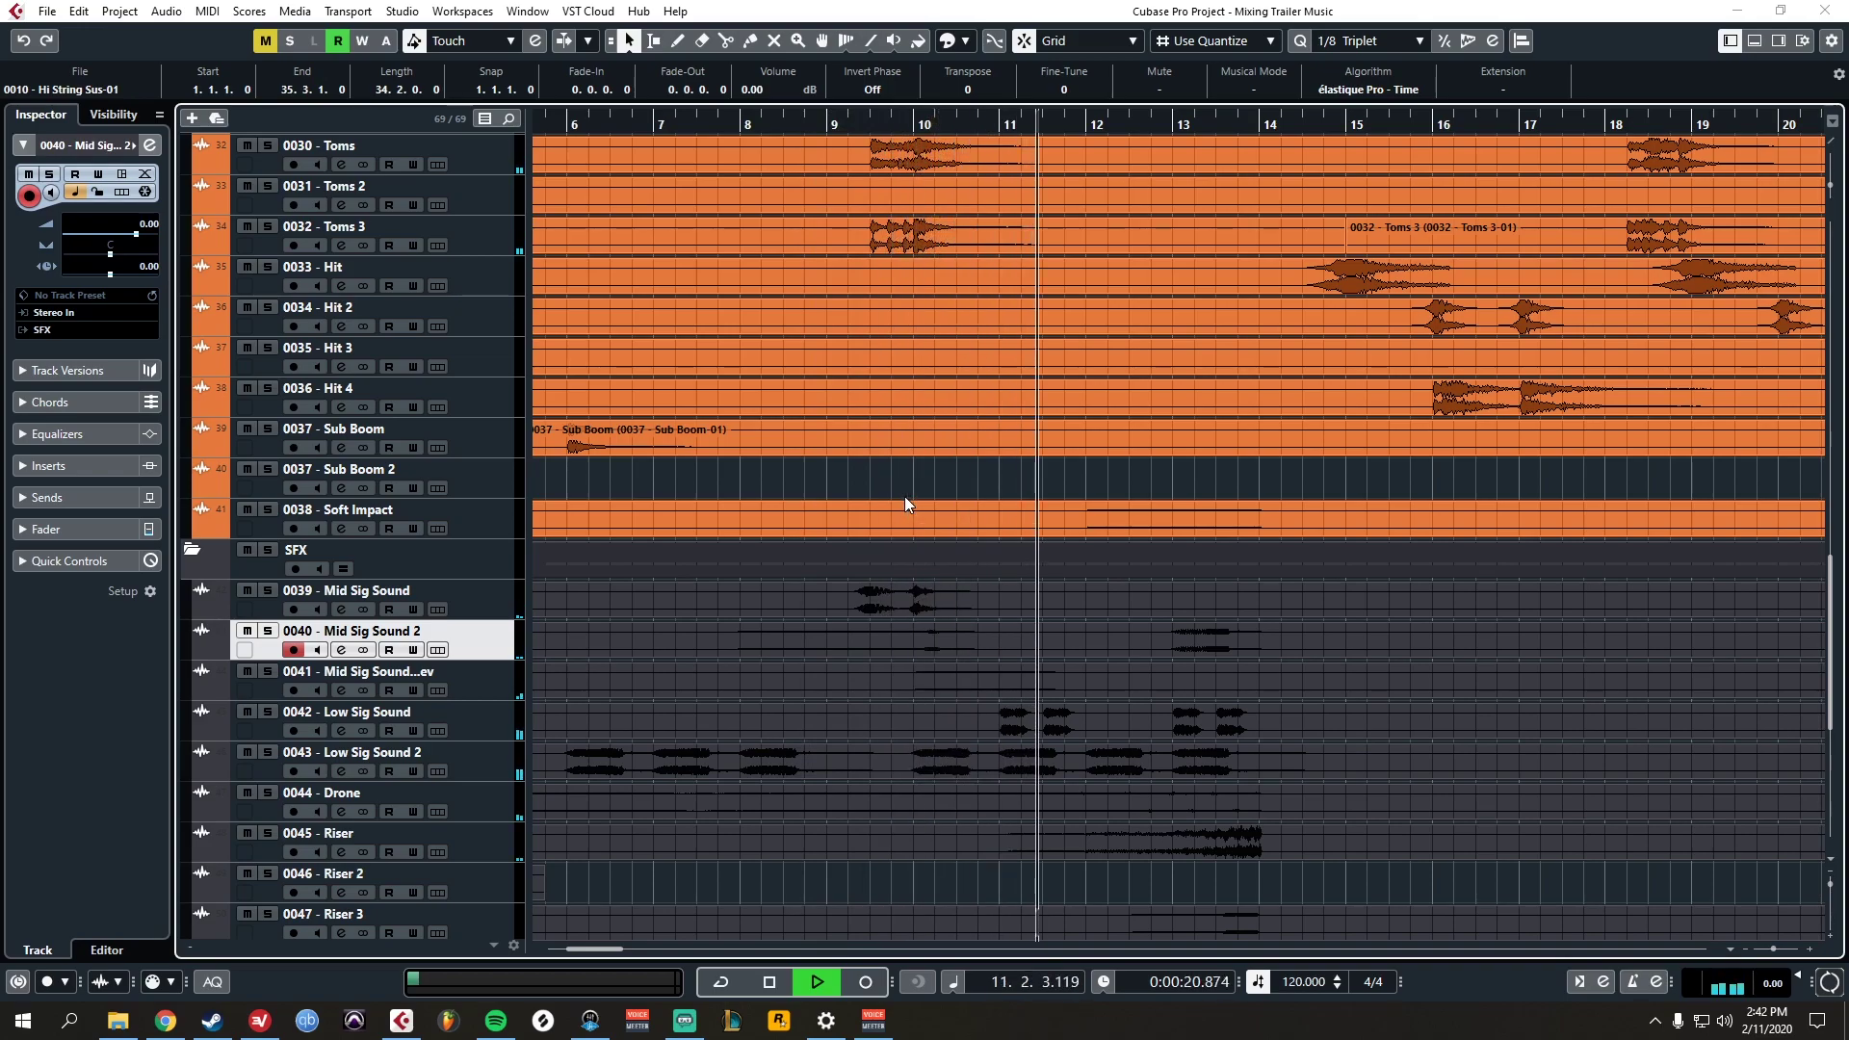
pyautogui.press('space')
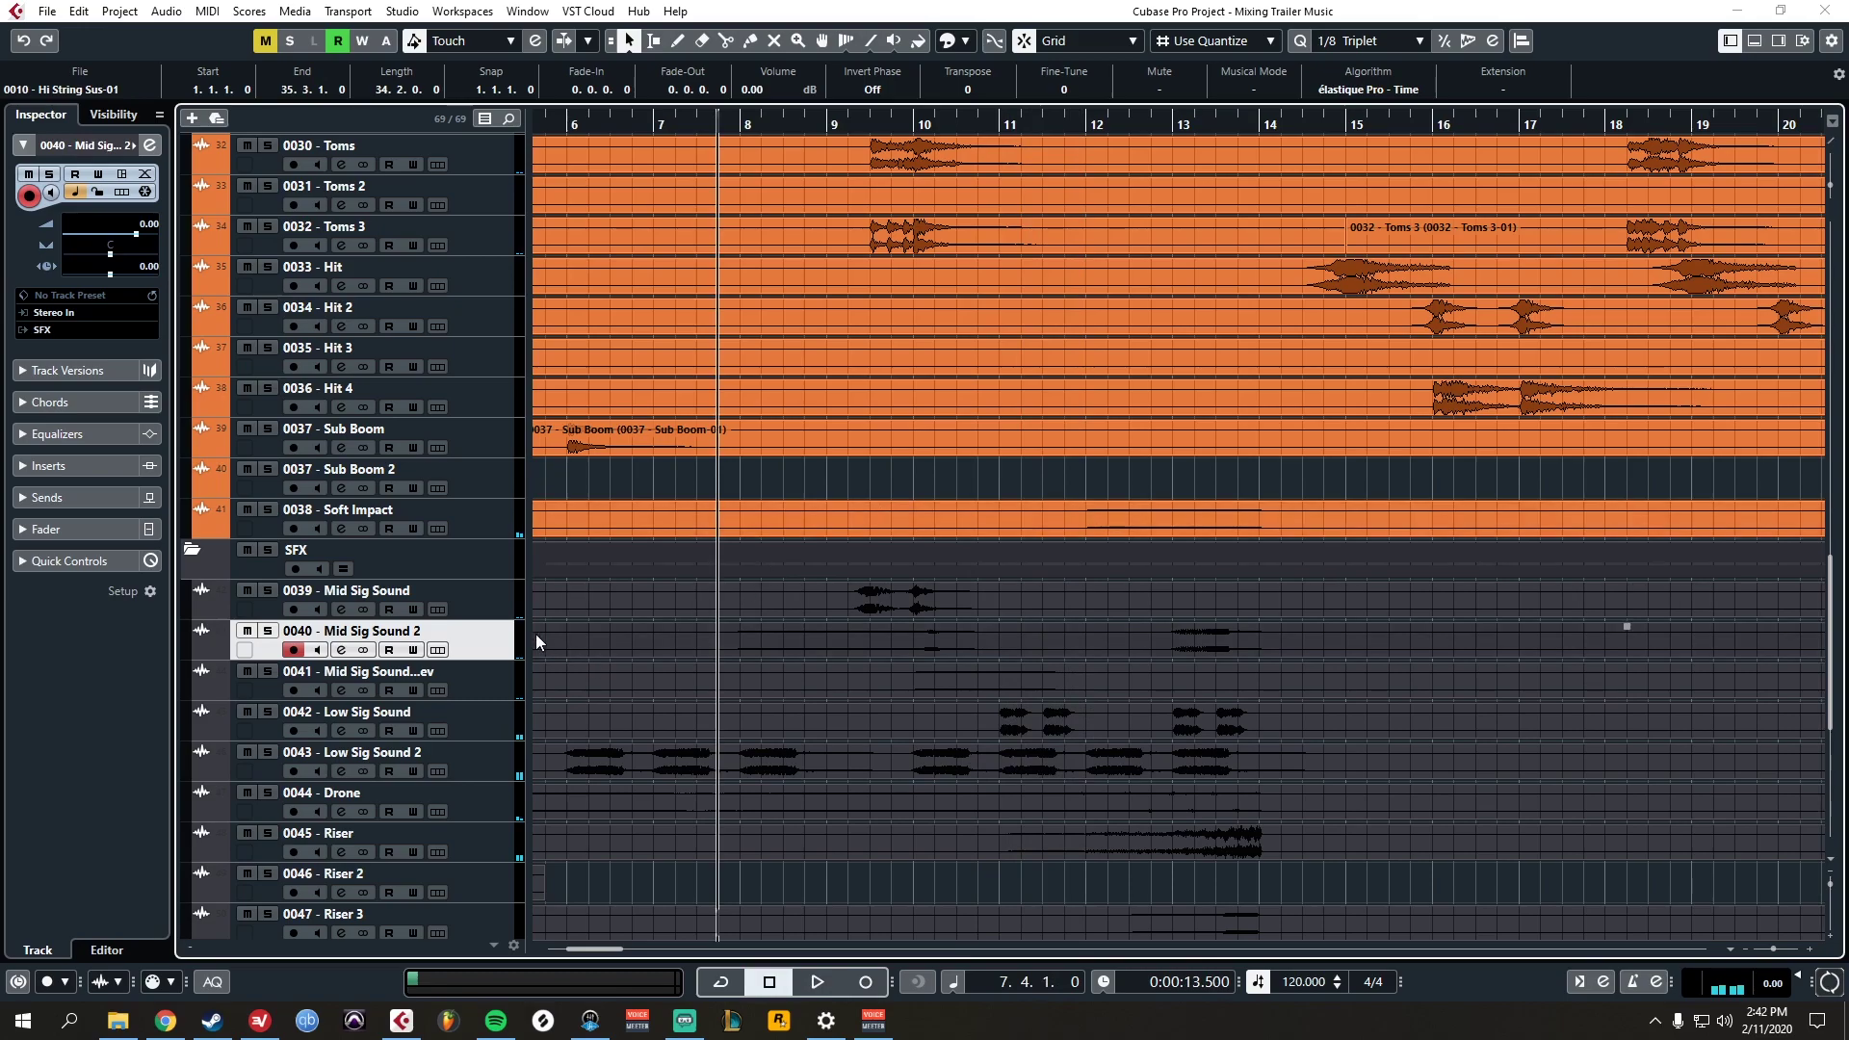
pyautogui.press('e')
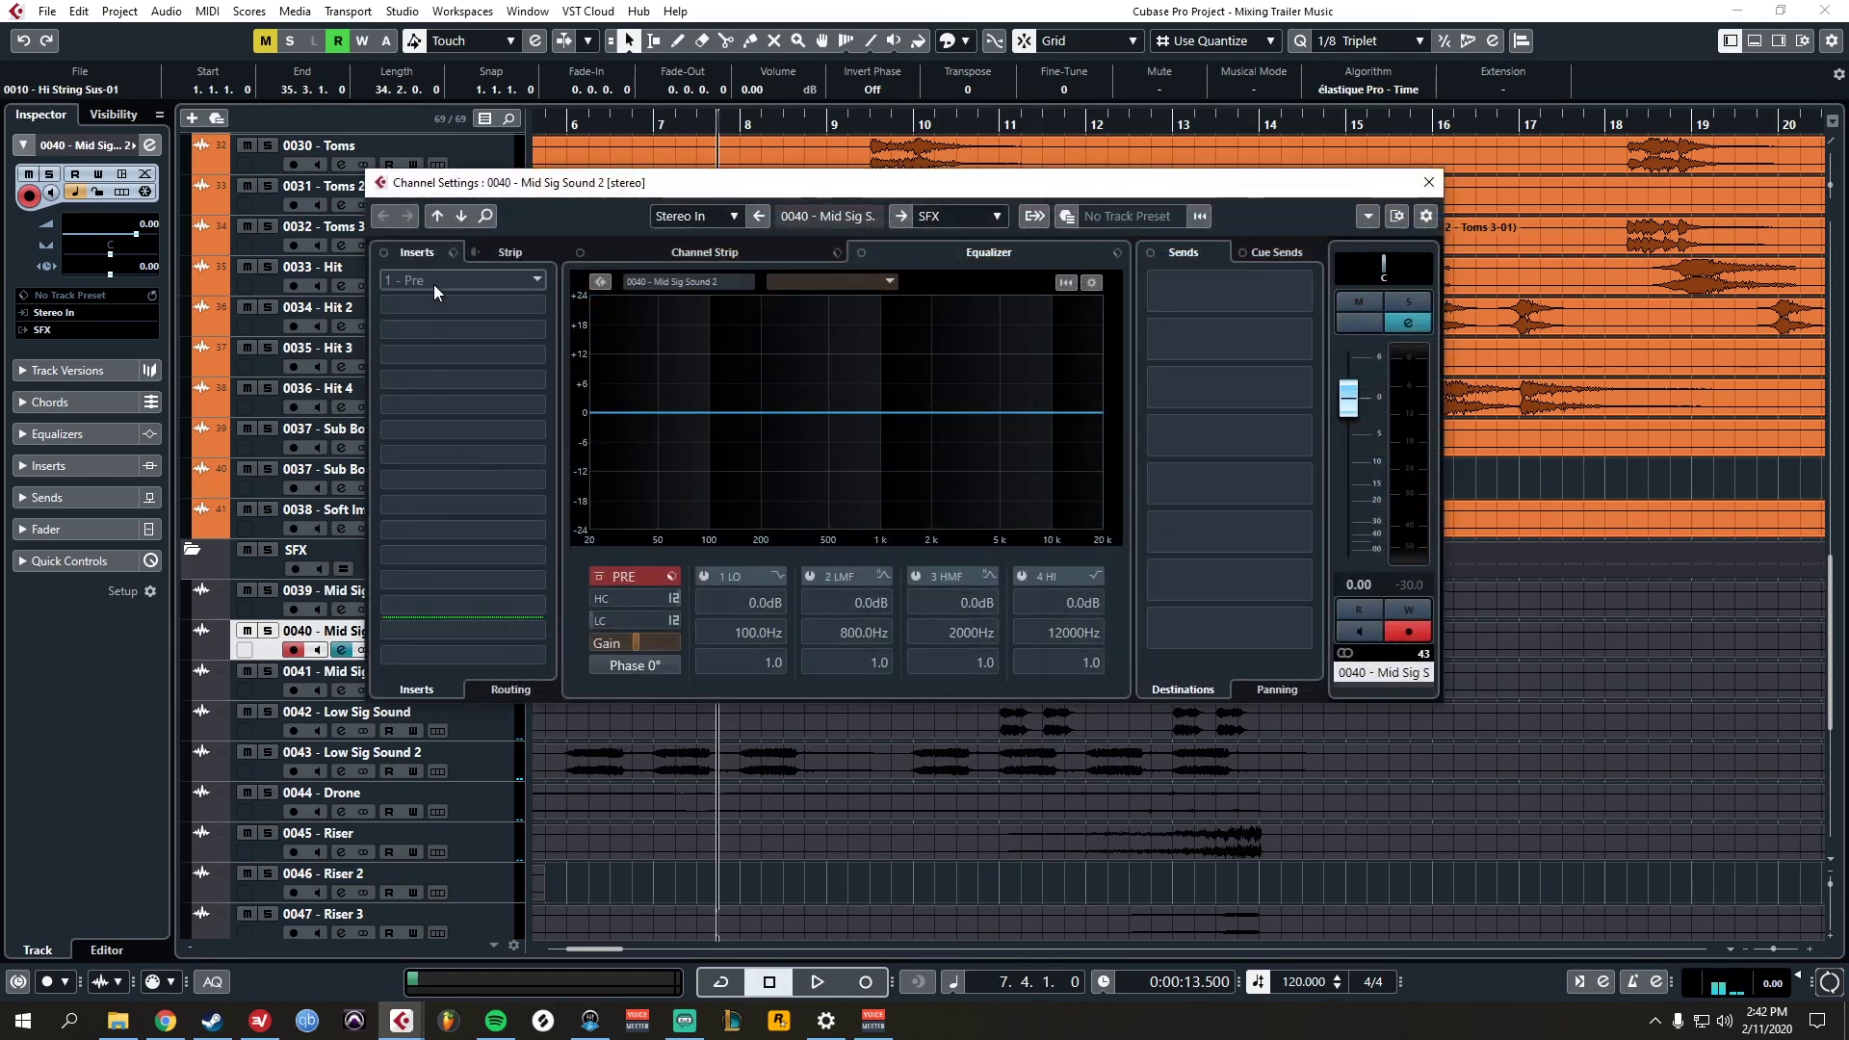
pyautogui.click(433, 281)
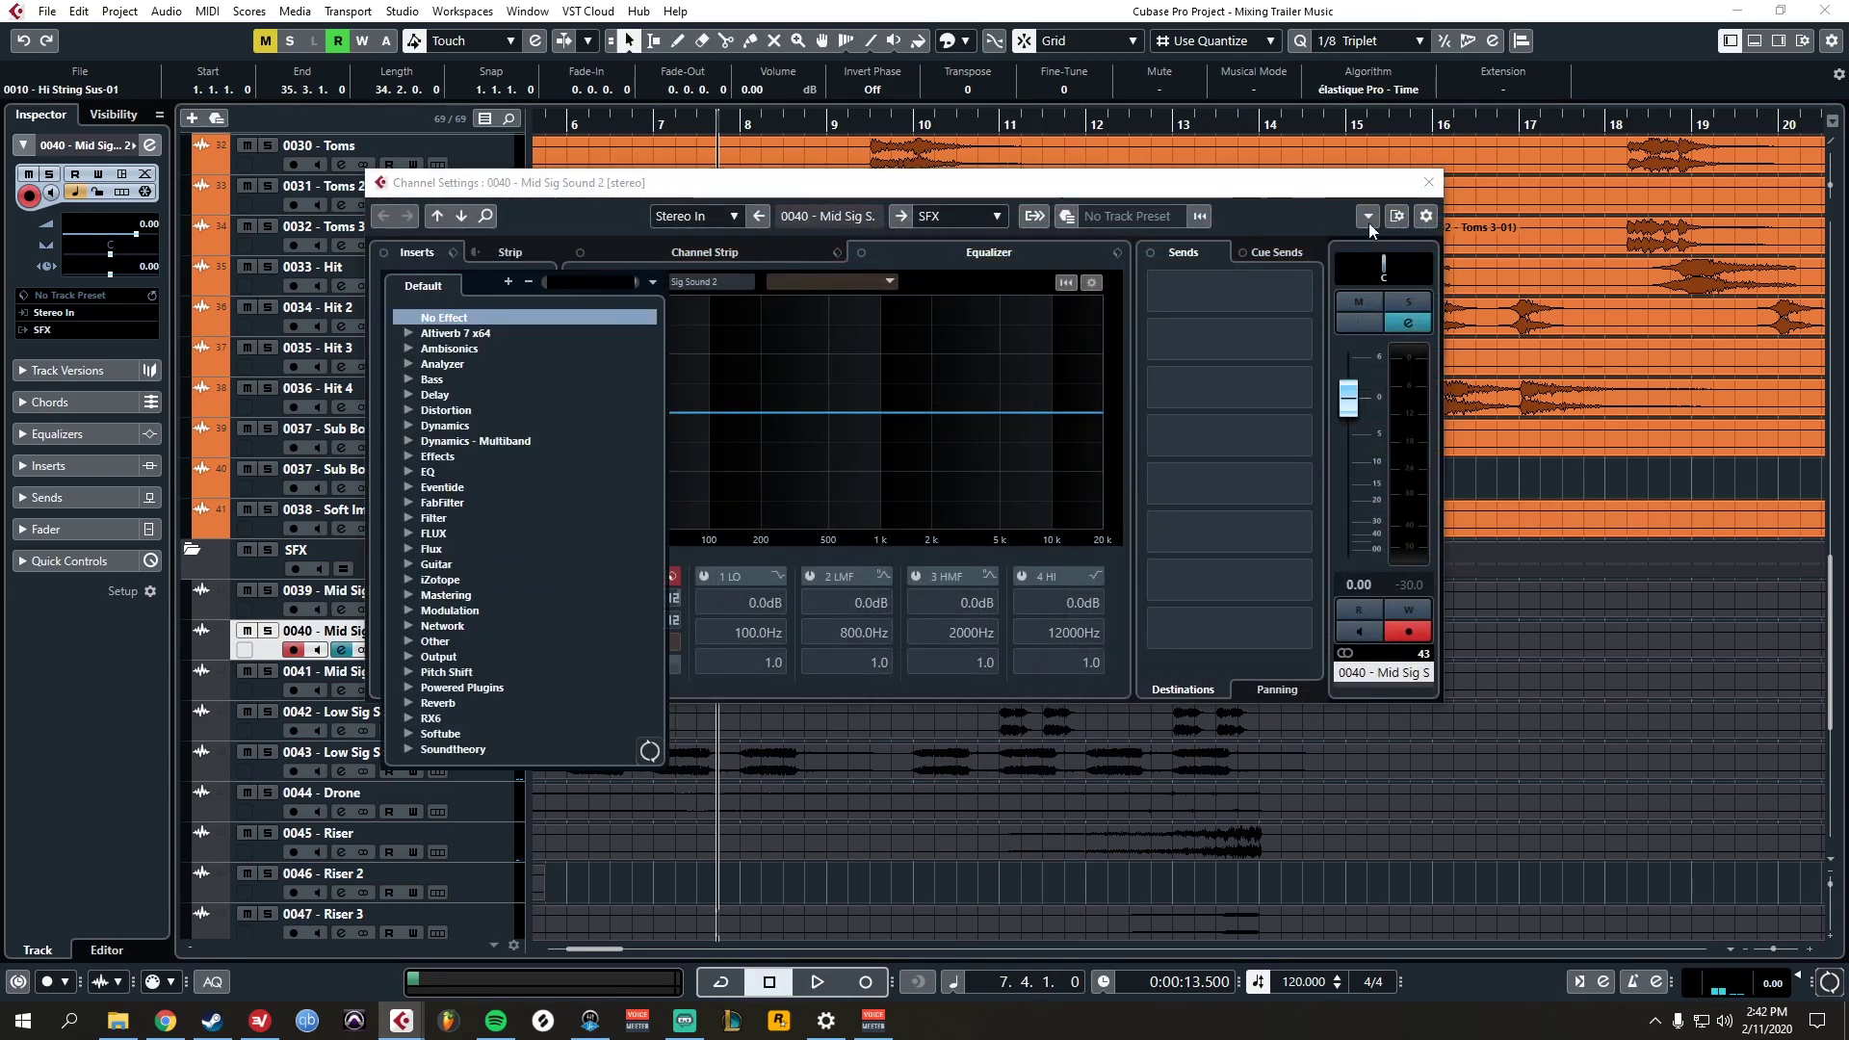
pyautogui.click(1429, 183)
pyautogui.click(1429, 183)
# - Show a Pan Left-Right automation lane for Mid Sig Sound 2 and draw a point panned L68 at 8.1.1
pyautogui.click(198, 653)
pyautogui.moveTo(500, 699); pyautogui.dragTo(503, 836)
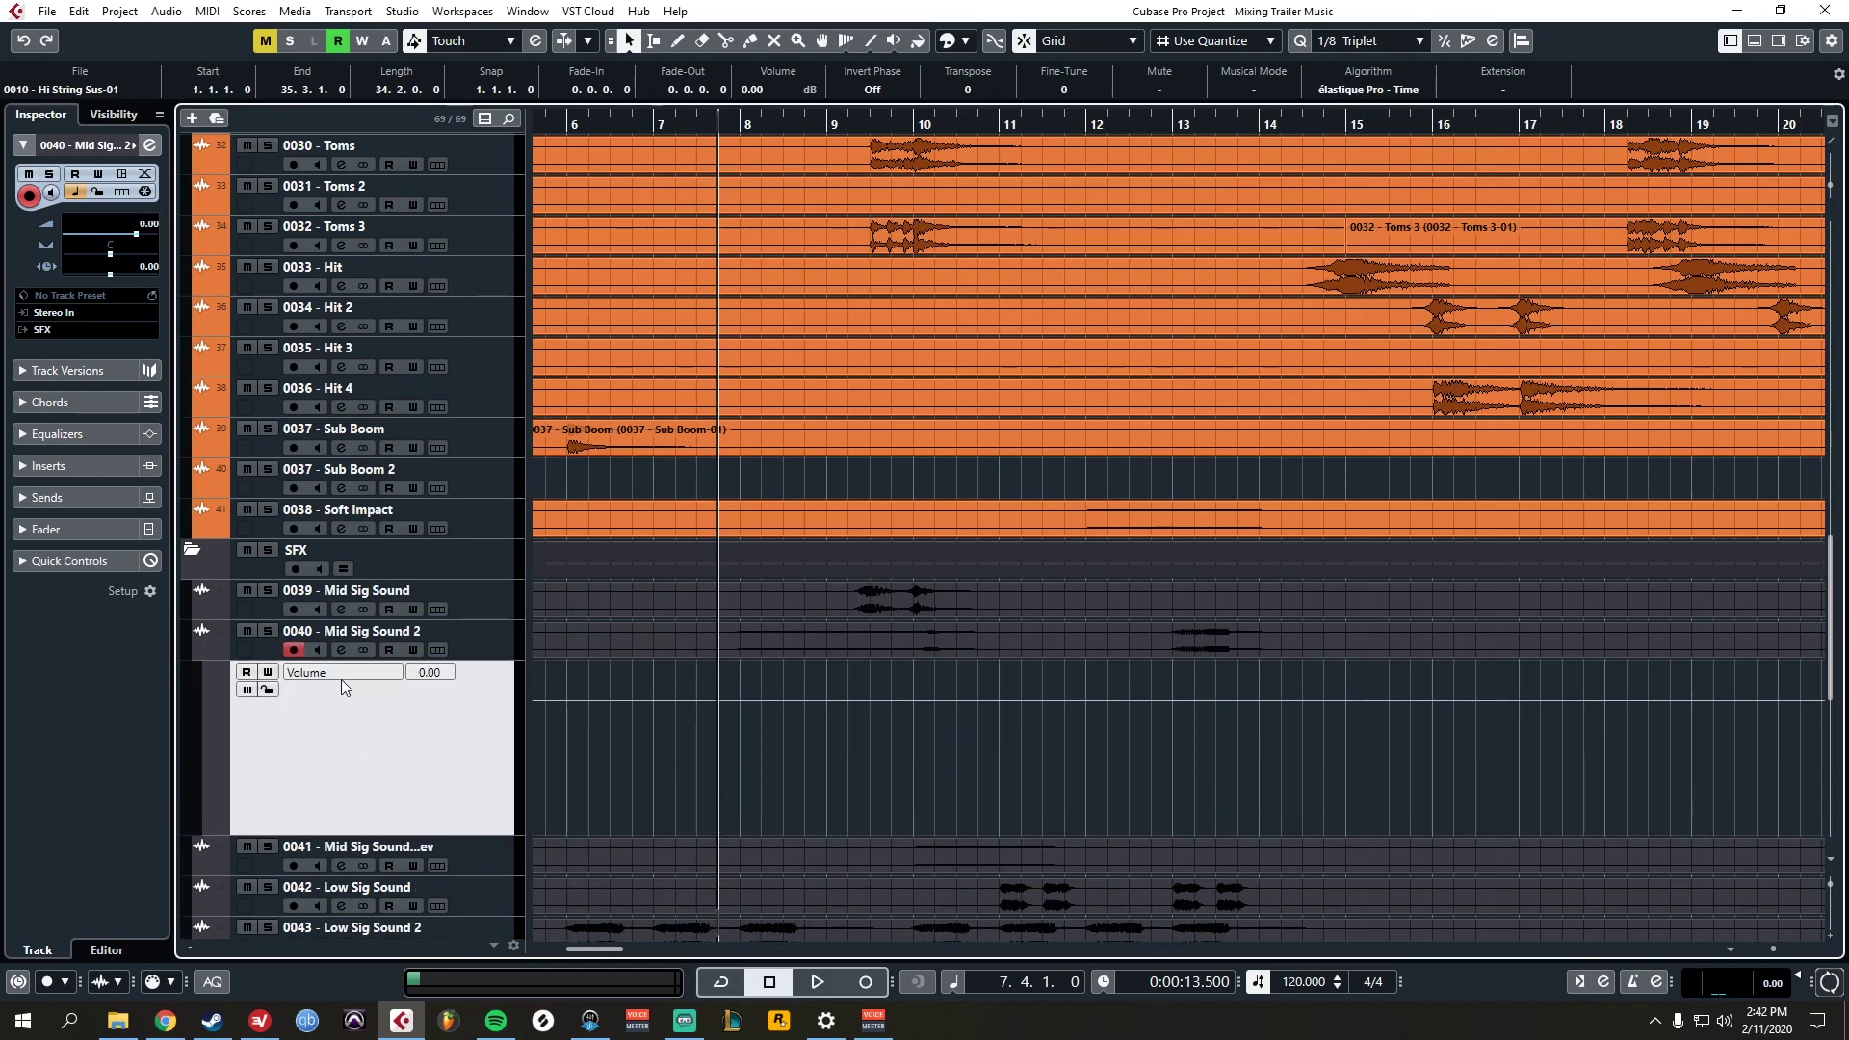
pyautogui.click(343, 676)
pyautogui.click(466, 446)
pyautogui.scroll(3, 867, 734)
pyautogui.scroll(-1, 867, 734)
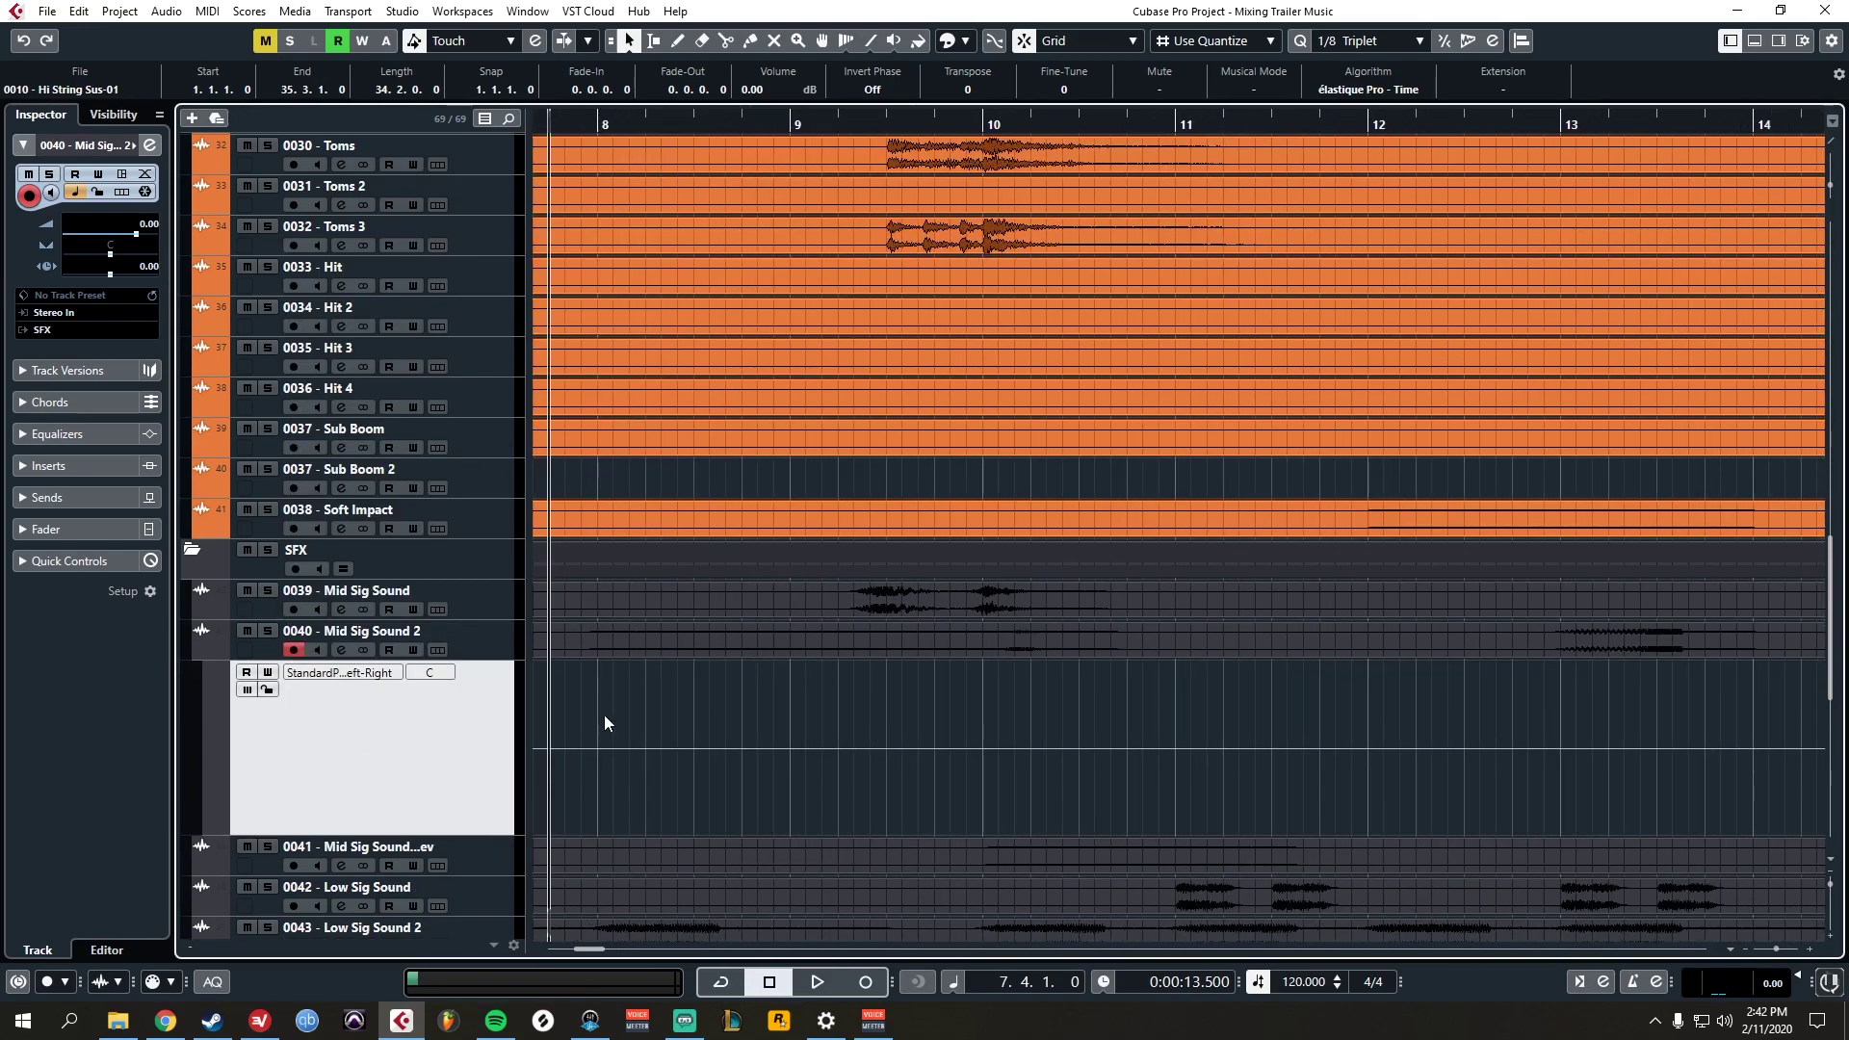
pyautogui.click(567, 748)
pyautogui.click(597, 692)
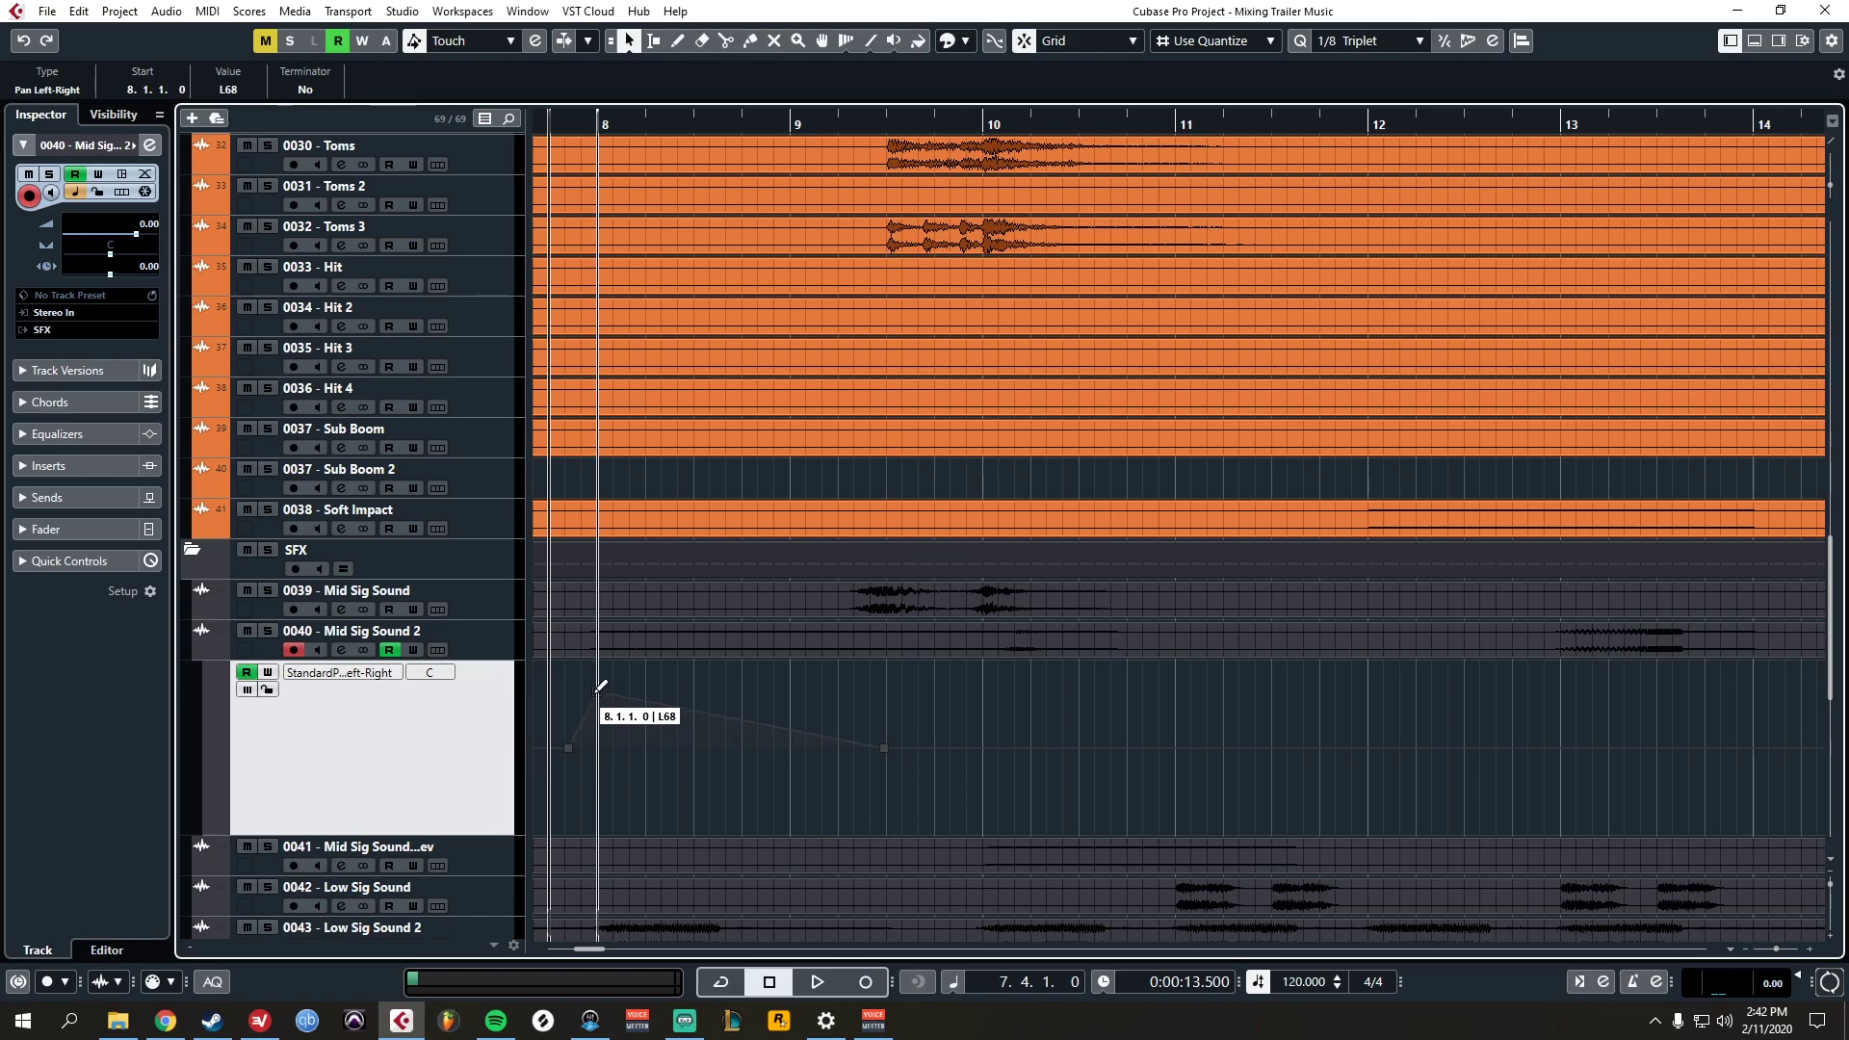
# - Move the Mid Sig Sound 2 pan point at 8.1.1 to L90 and audition the panning in the mix
pyautogui.press('space')
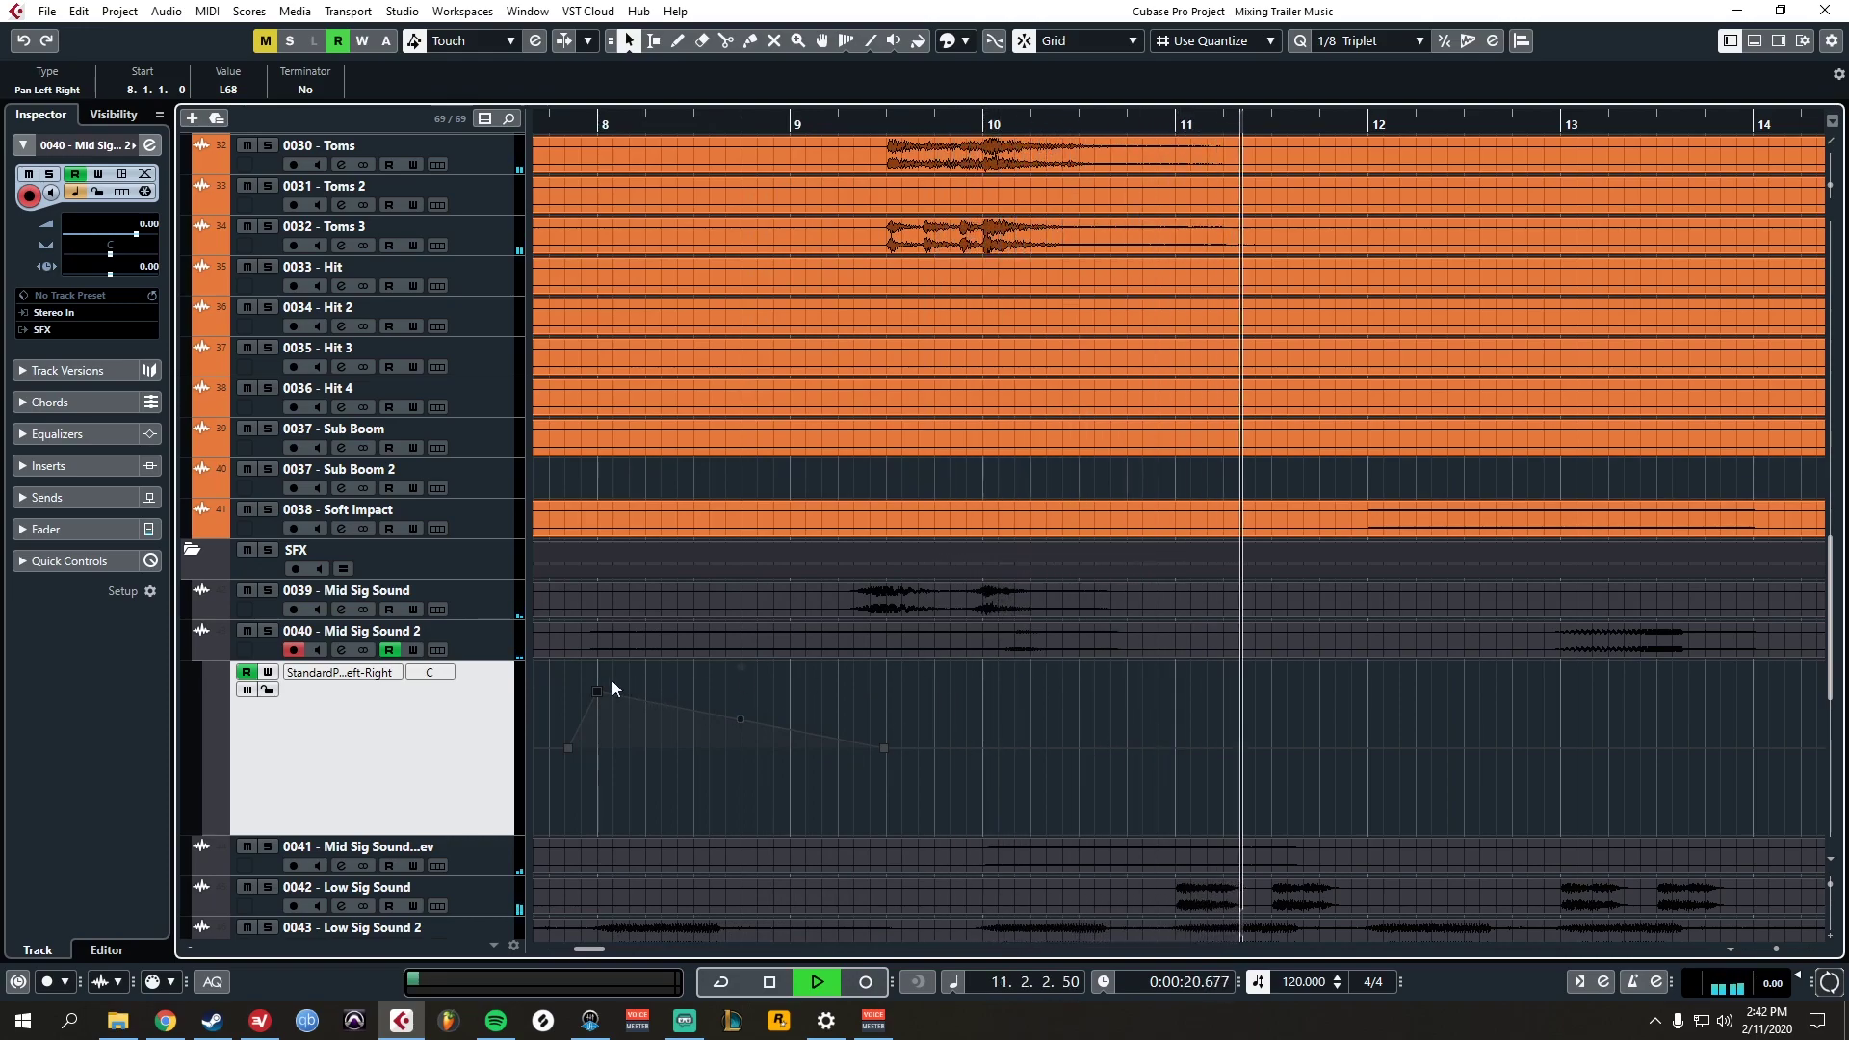
pyautogui.press('space')
pyautogui.press('space')
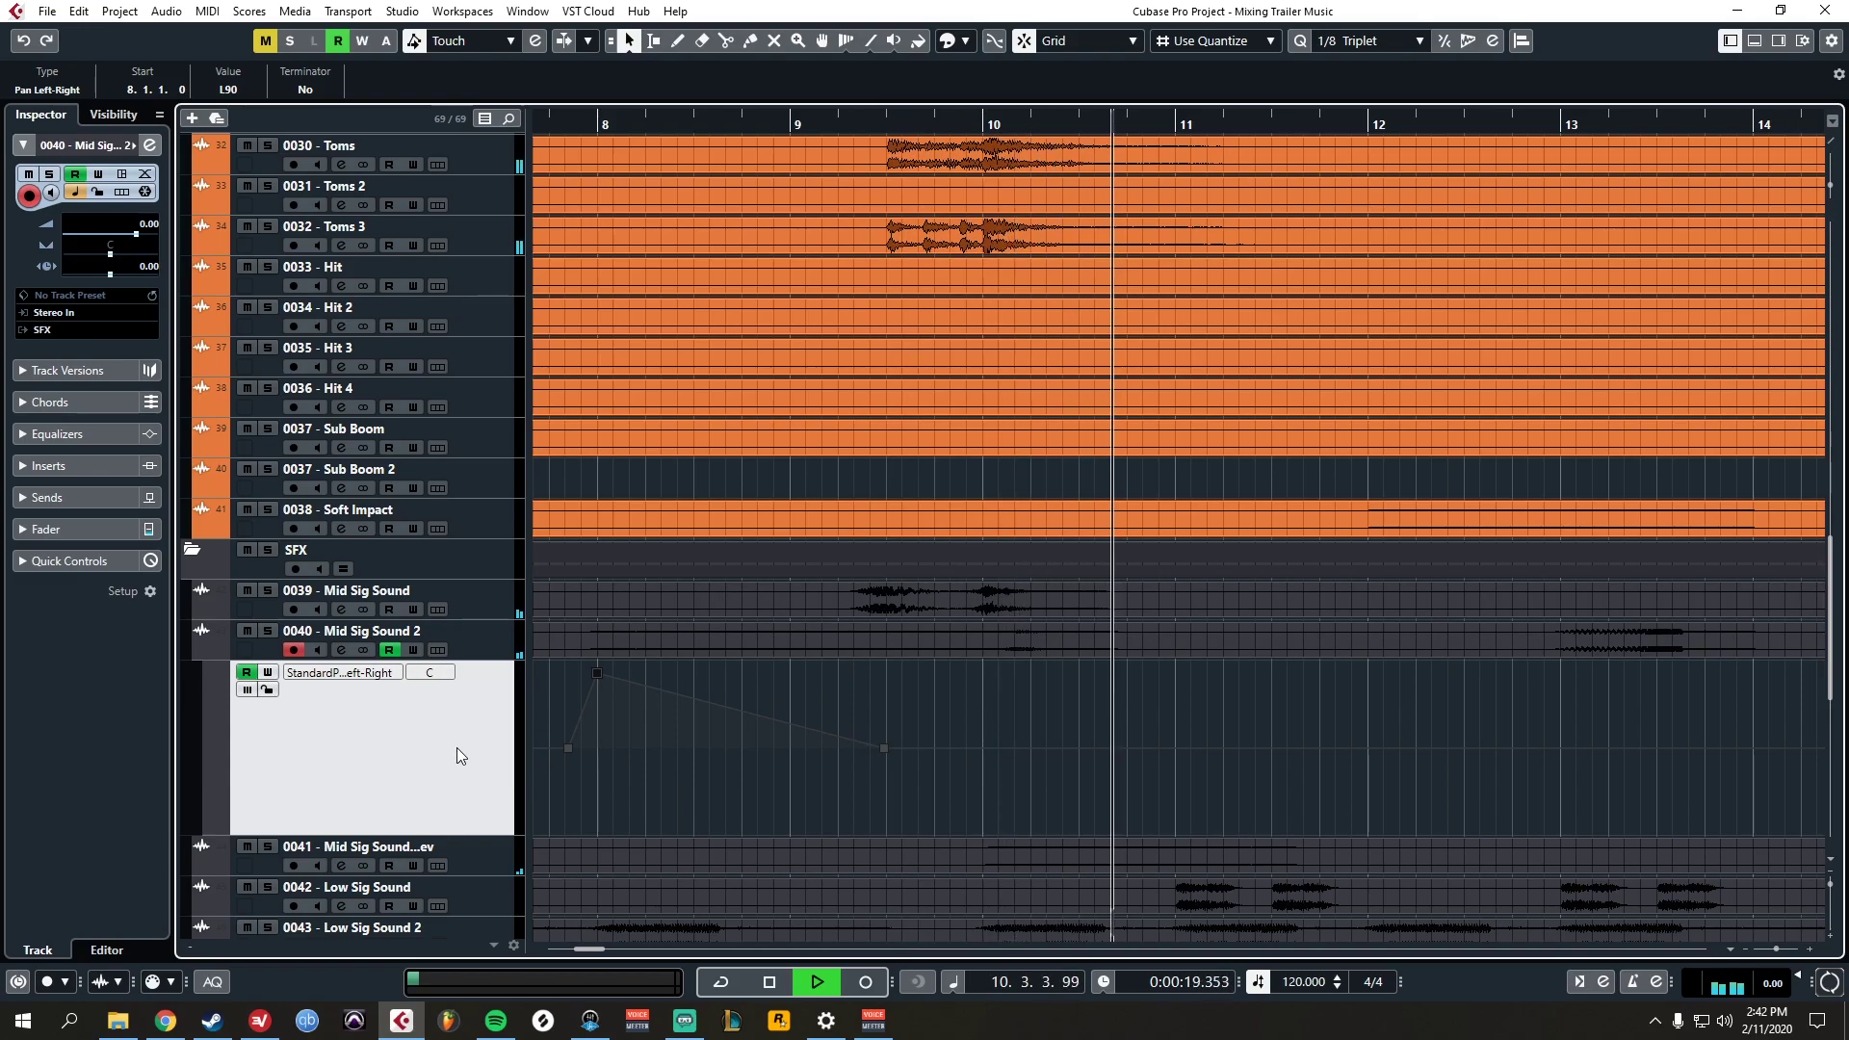
pyautogui.press('space')
# - Shrink and hide the Mid Sig Sound 2 pan automation lane, then lower the track's volume to -1.28 dB during playback
pyautogui.moveTo(437, 789); pyautogui.dragTo(448, 693)
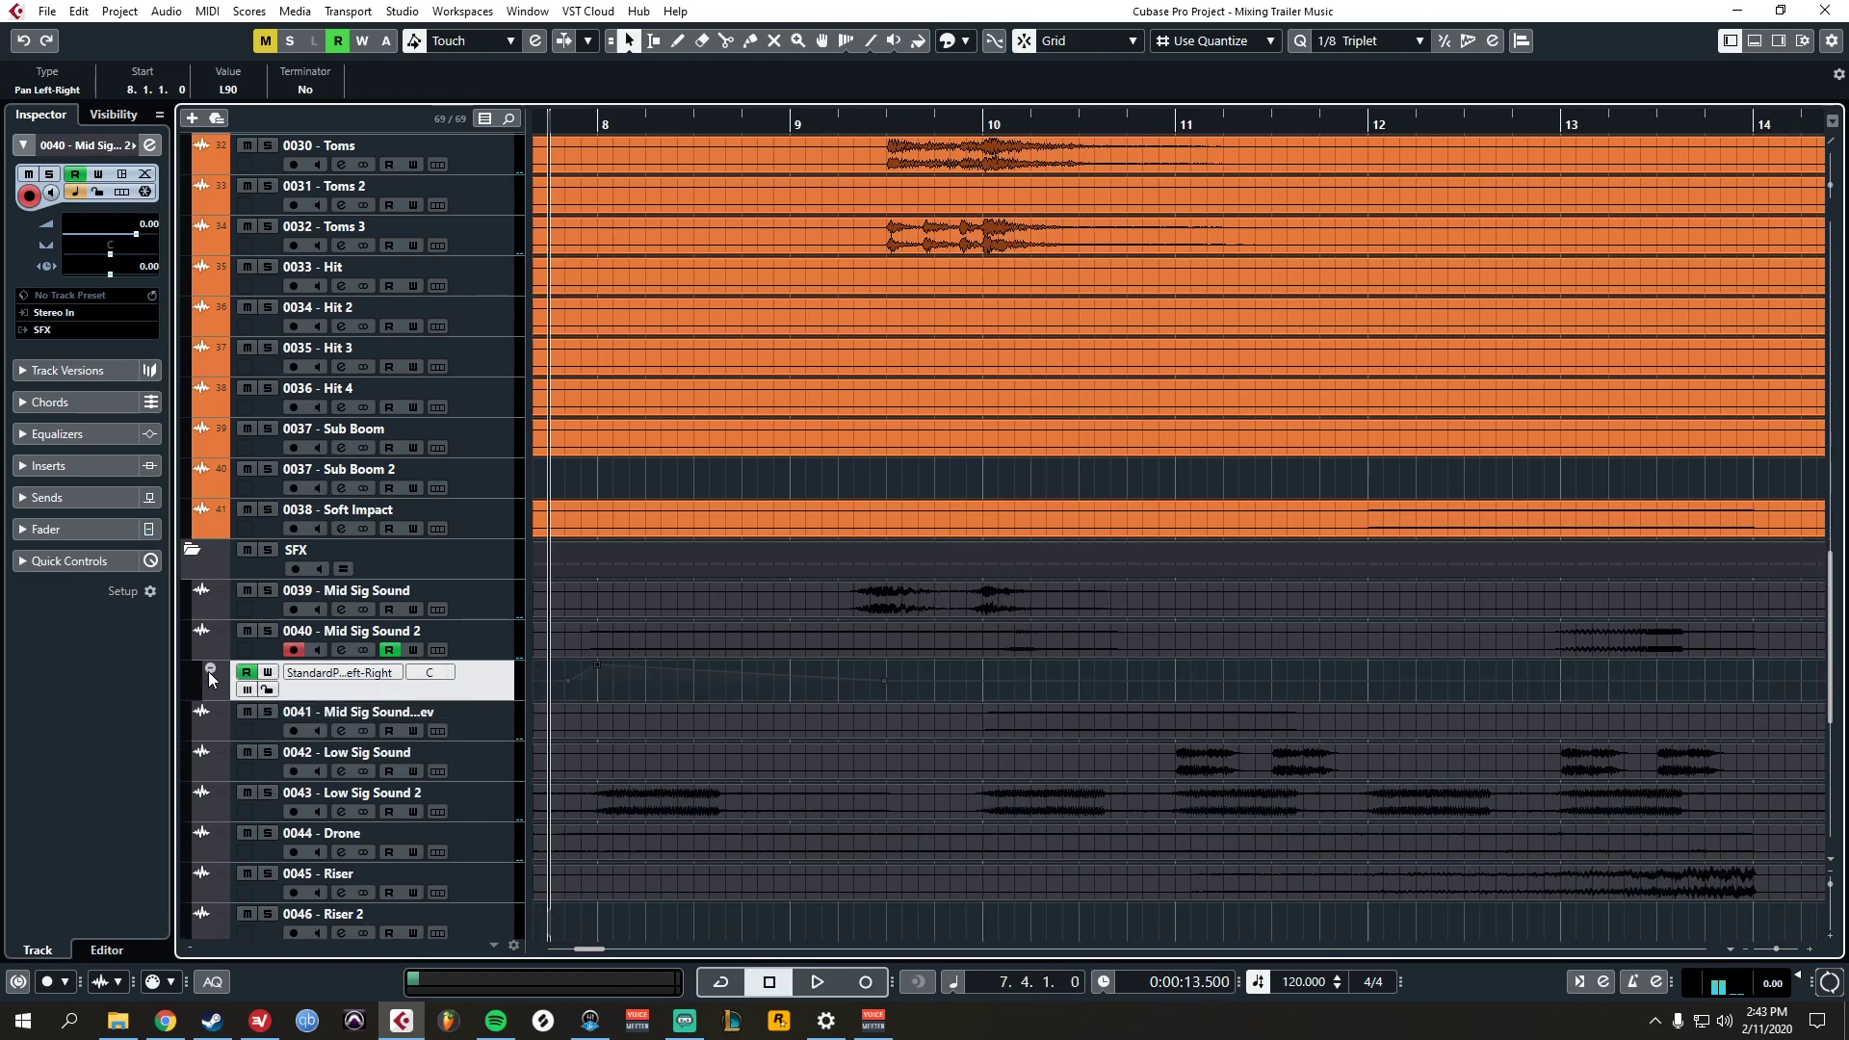
pyautogui.click(211, 666)
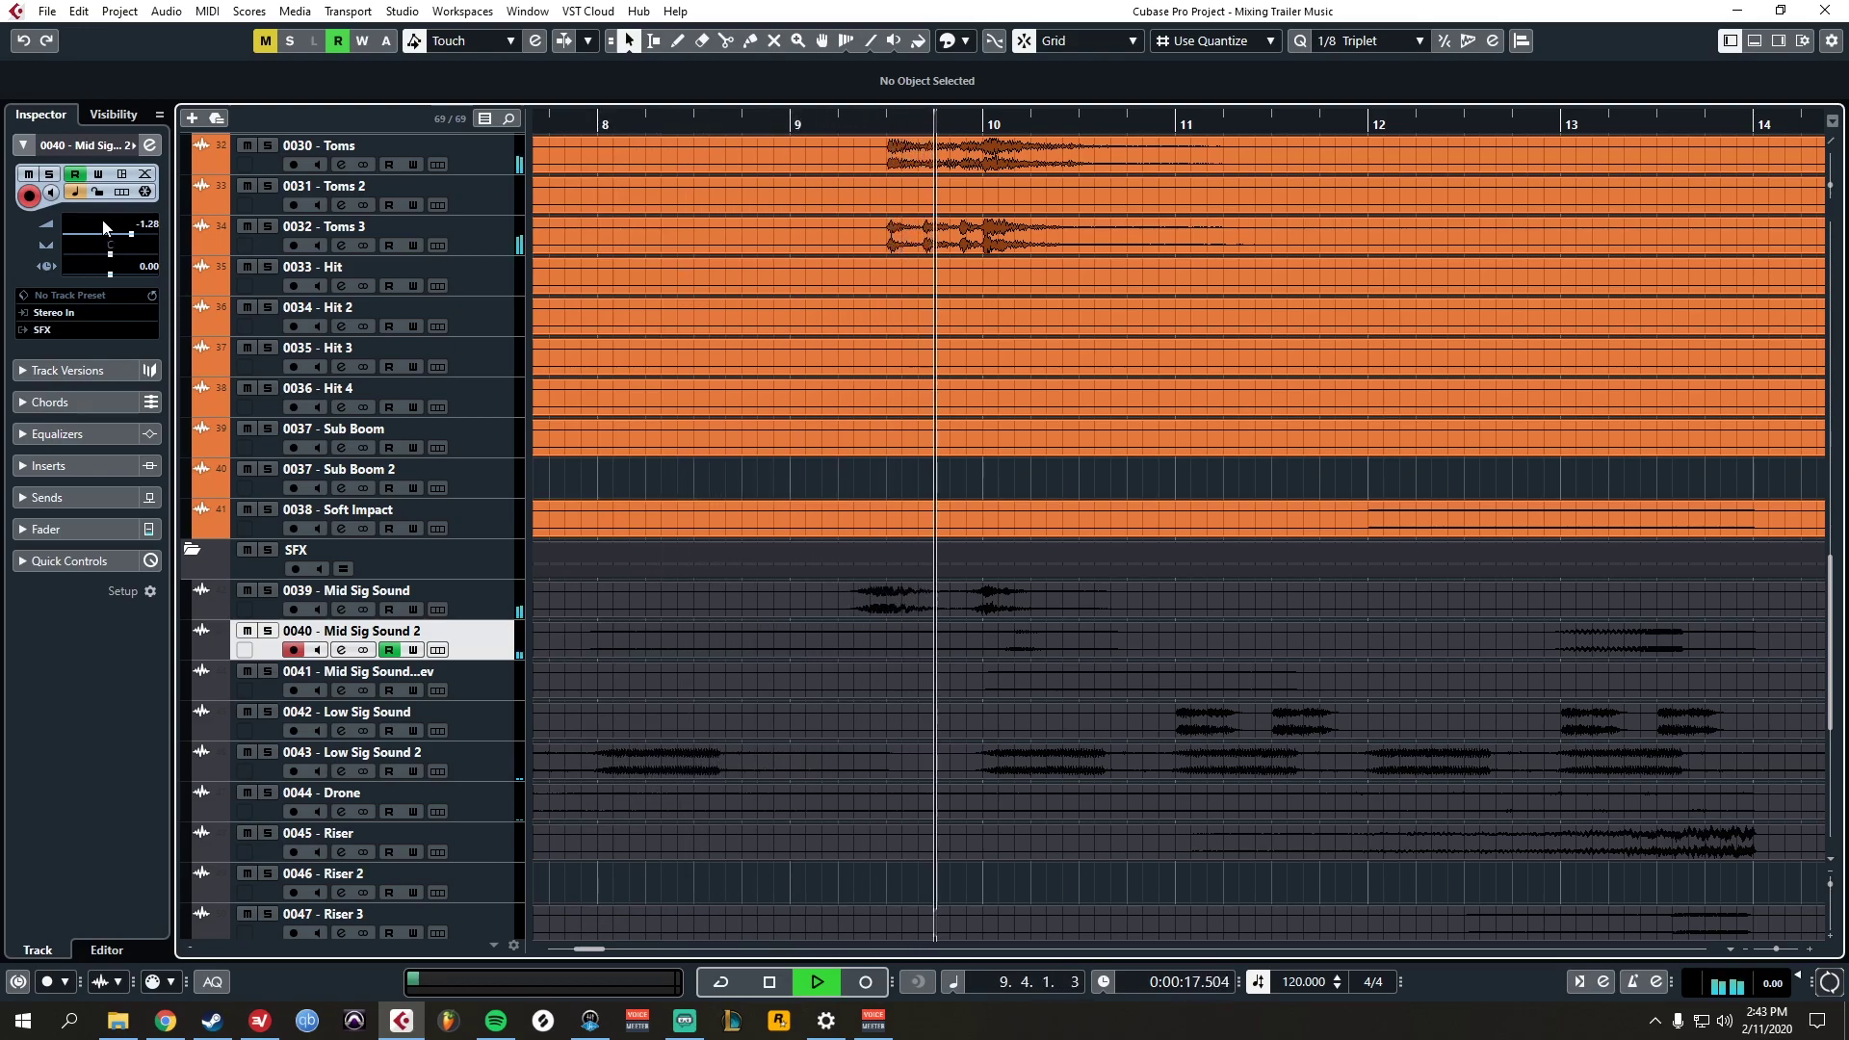
pyautogui.press('space')
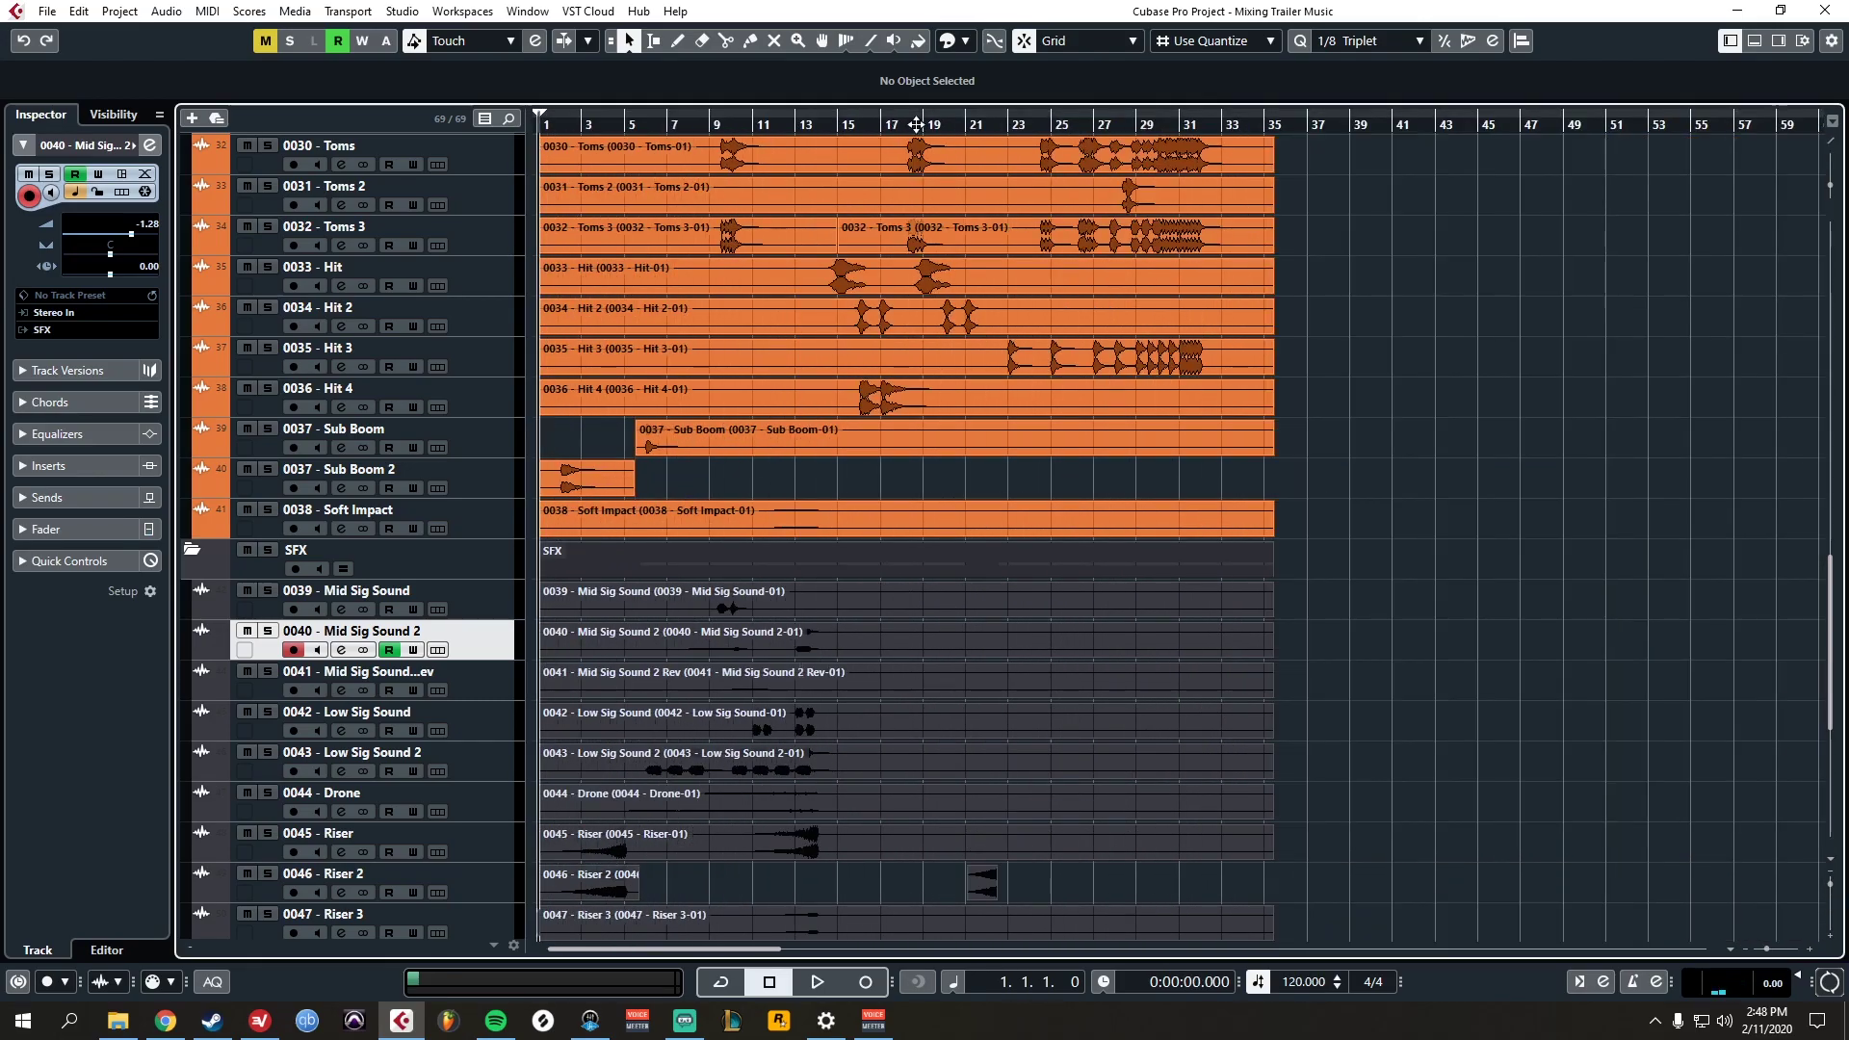
# - Play the full mix from bar 18 while looking through the brass, string and synth tracks
pyautogui.click(902, 120)
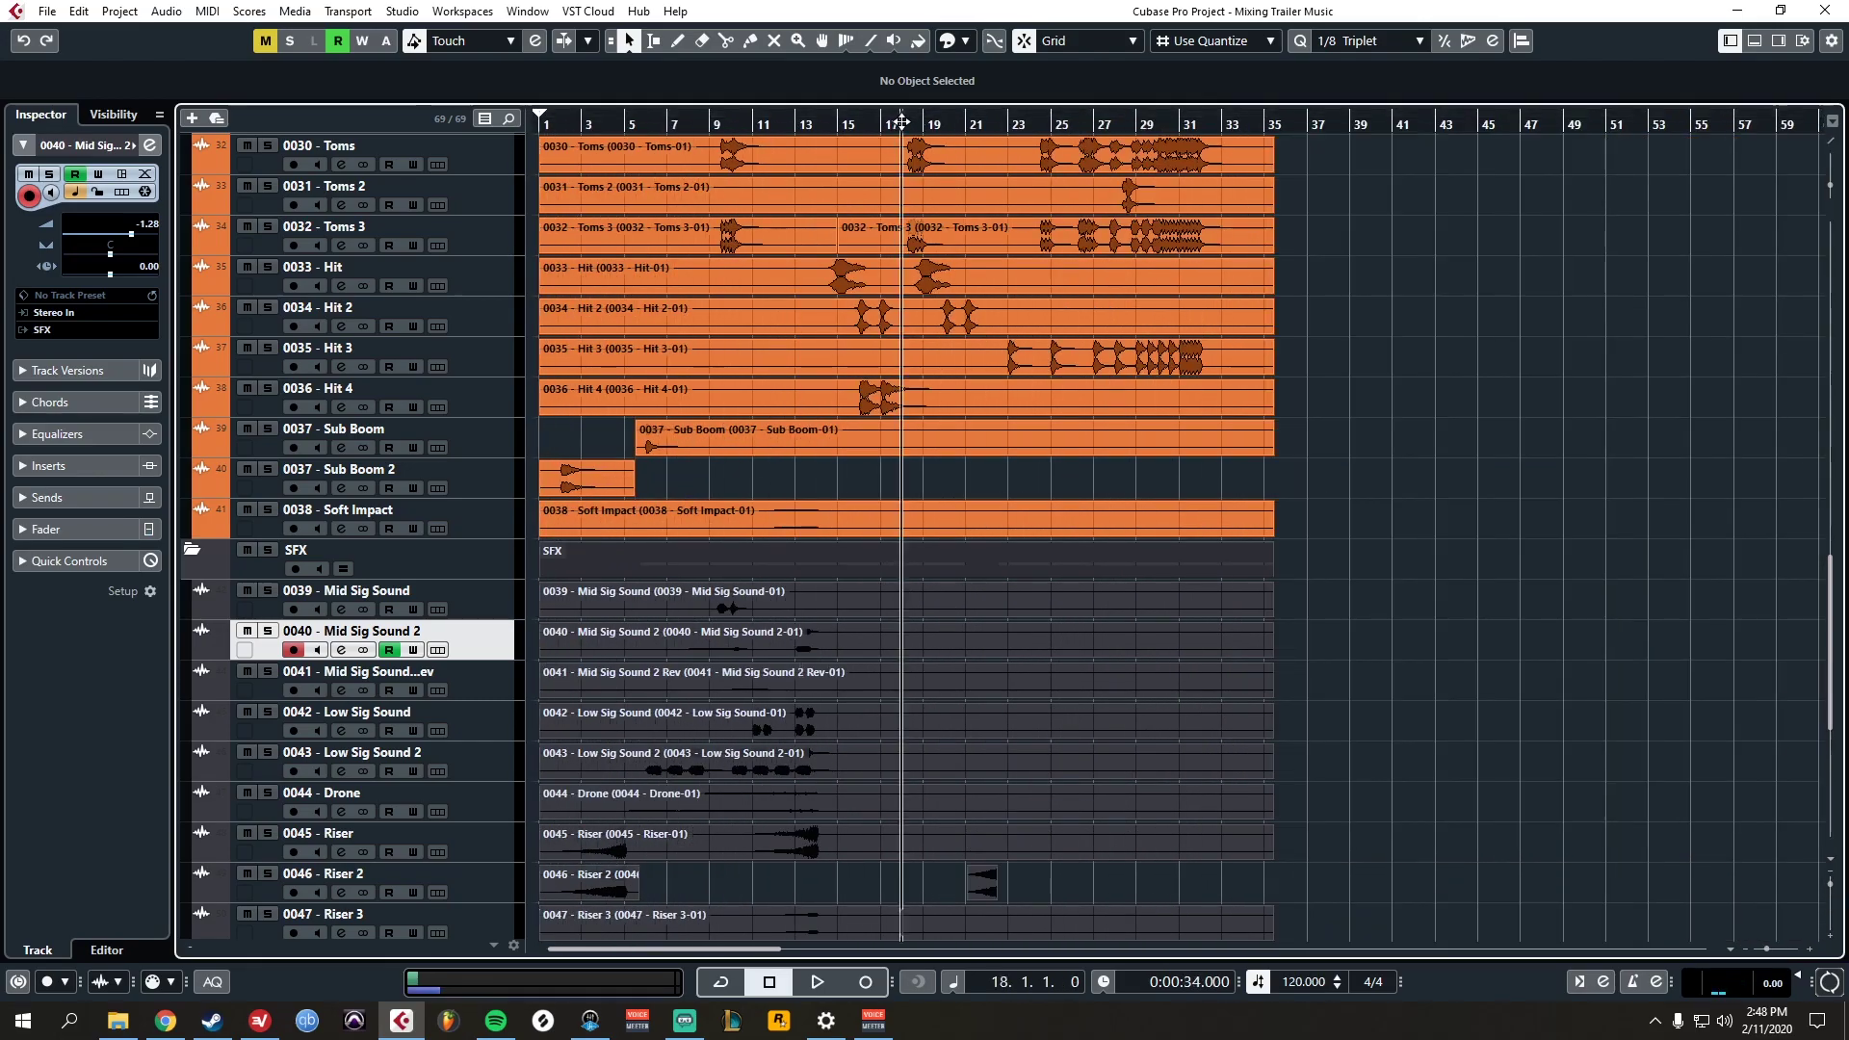
pyautogui.press('space')
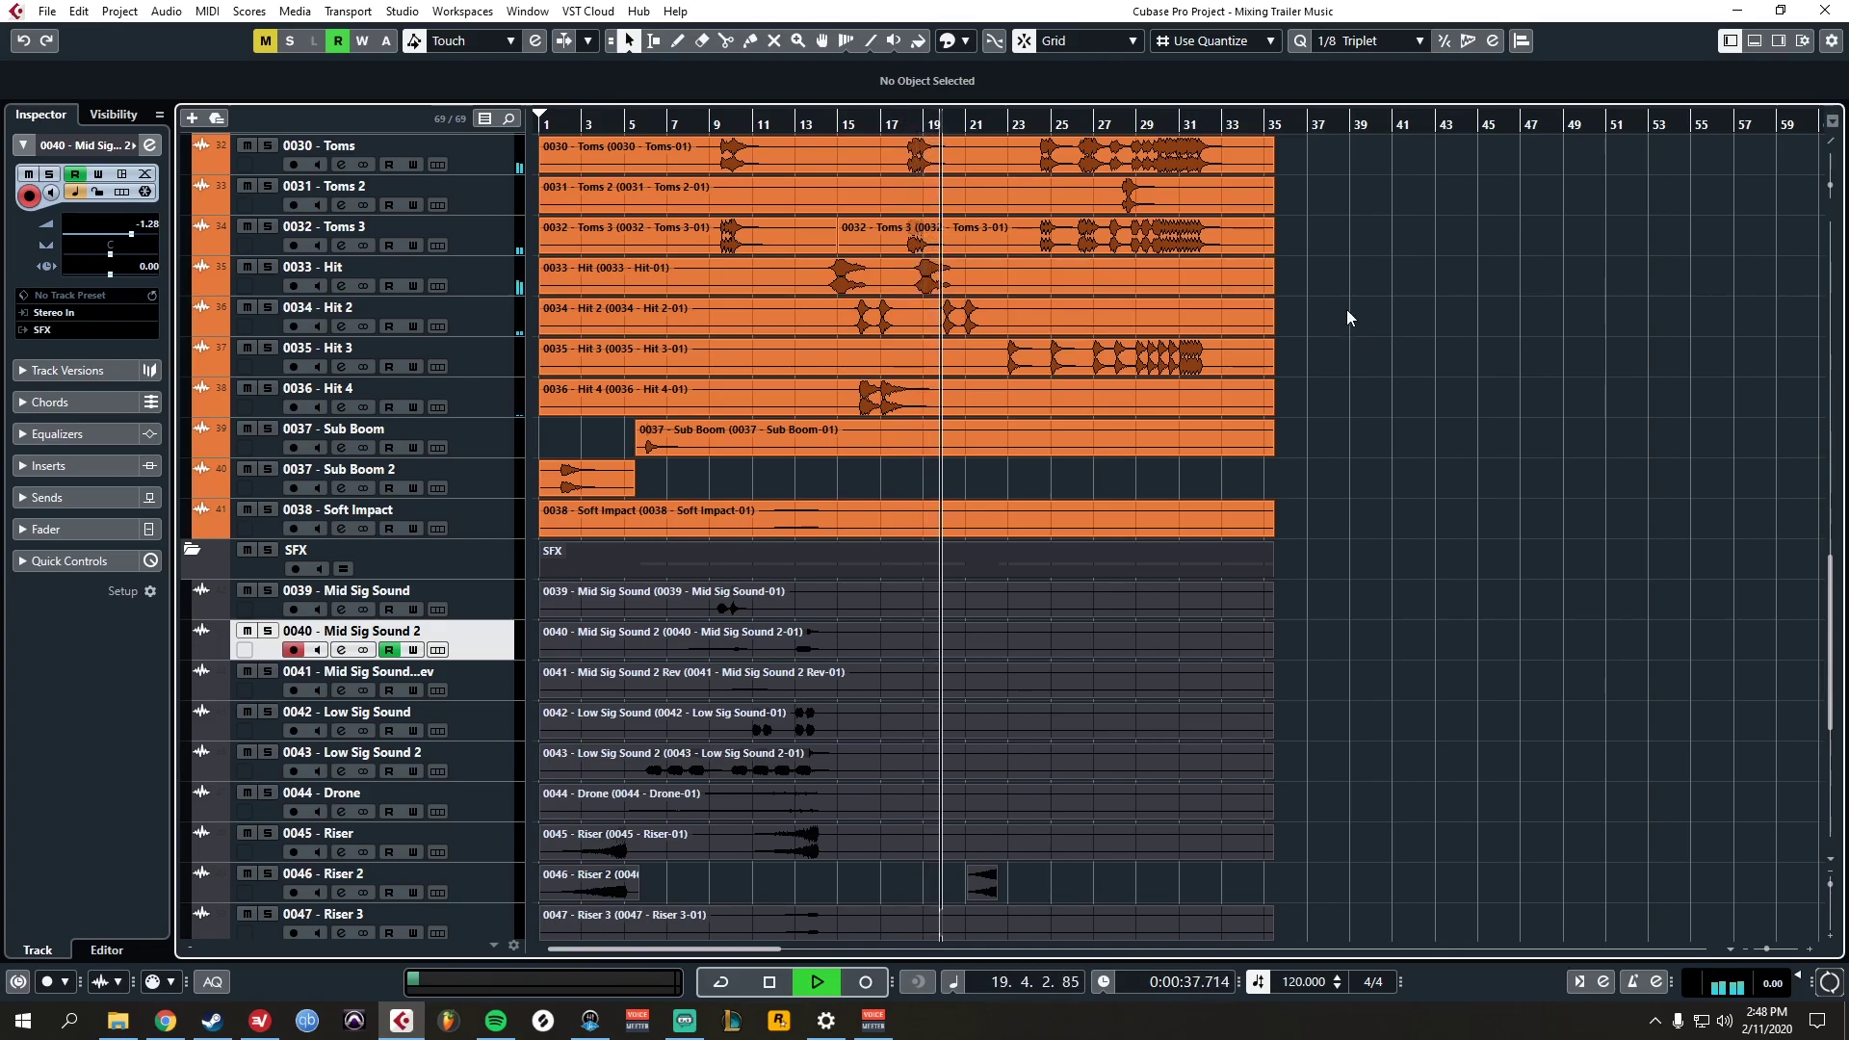
pyautogui.scroll(15, 1347, 309)
pyautogui.scroll(-15, 1346, 310)
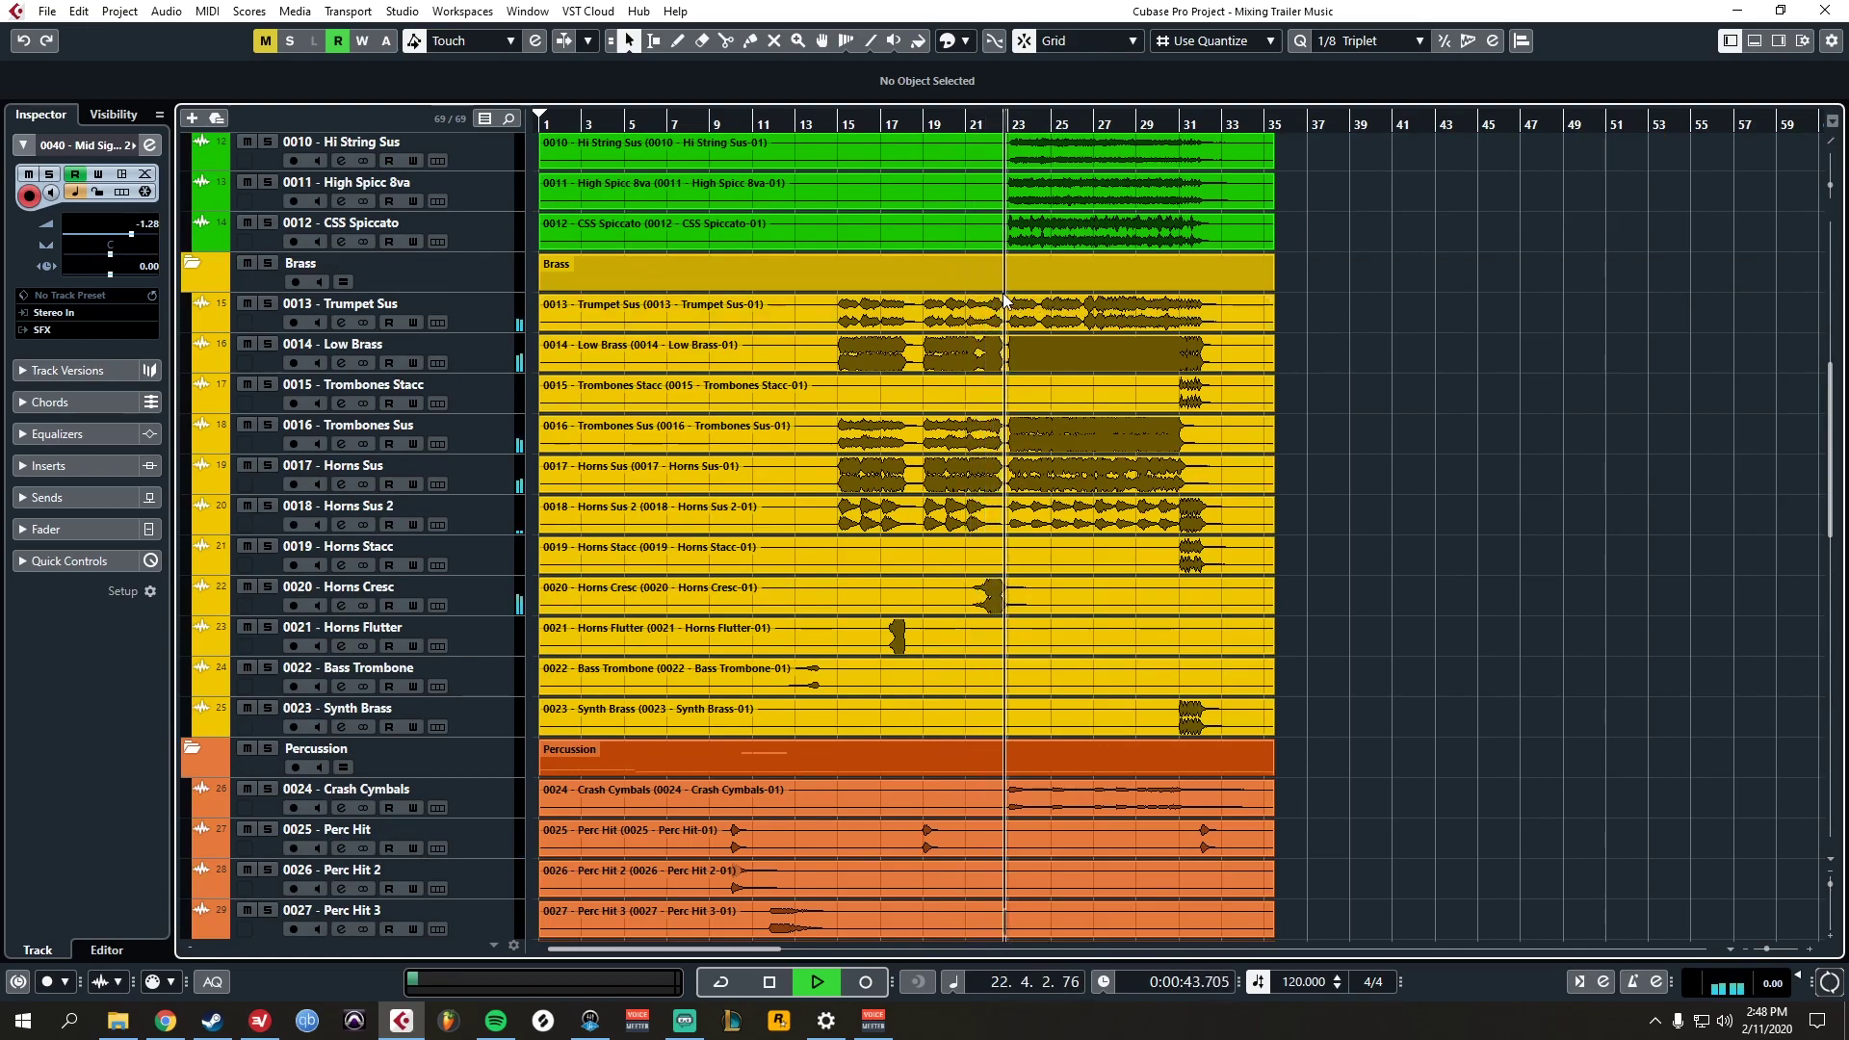
pyautogui.scroll(10, 1004, 299)
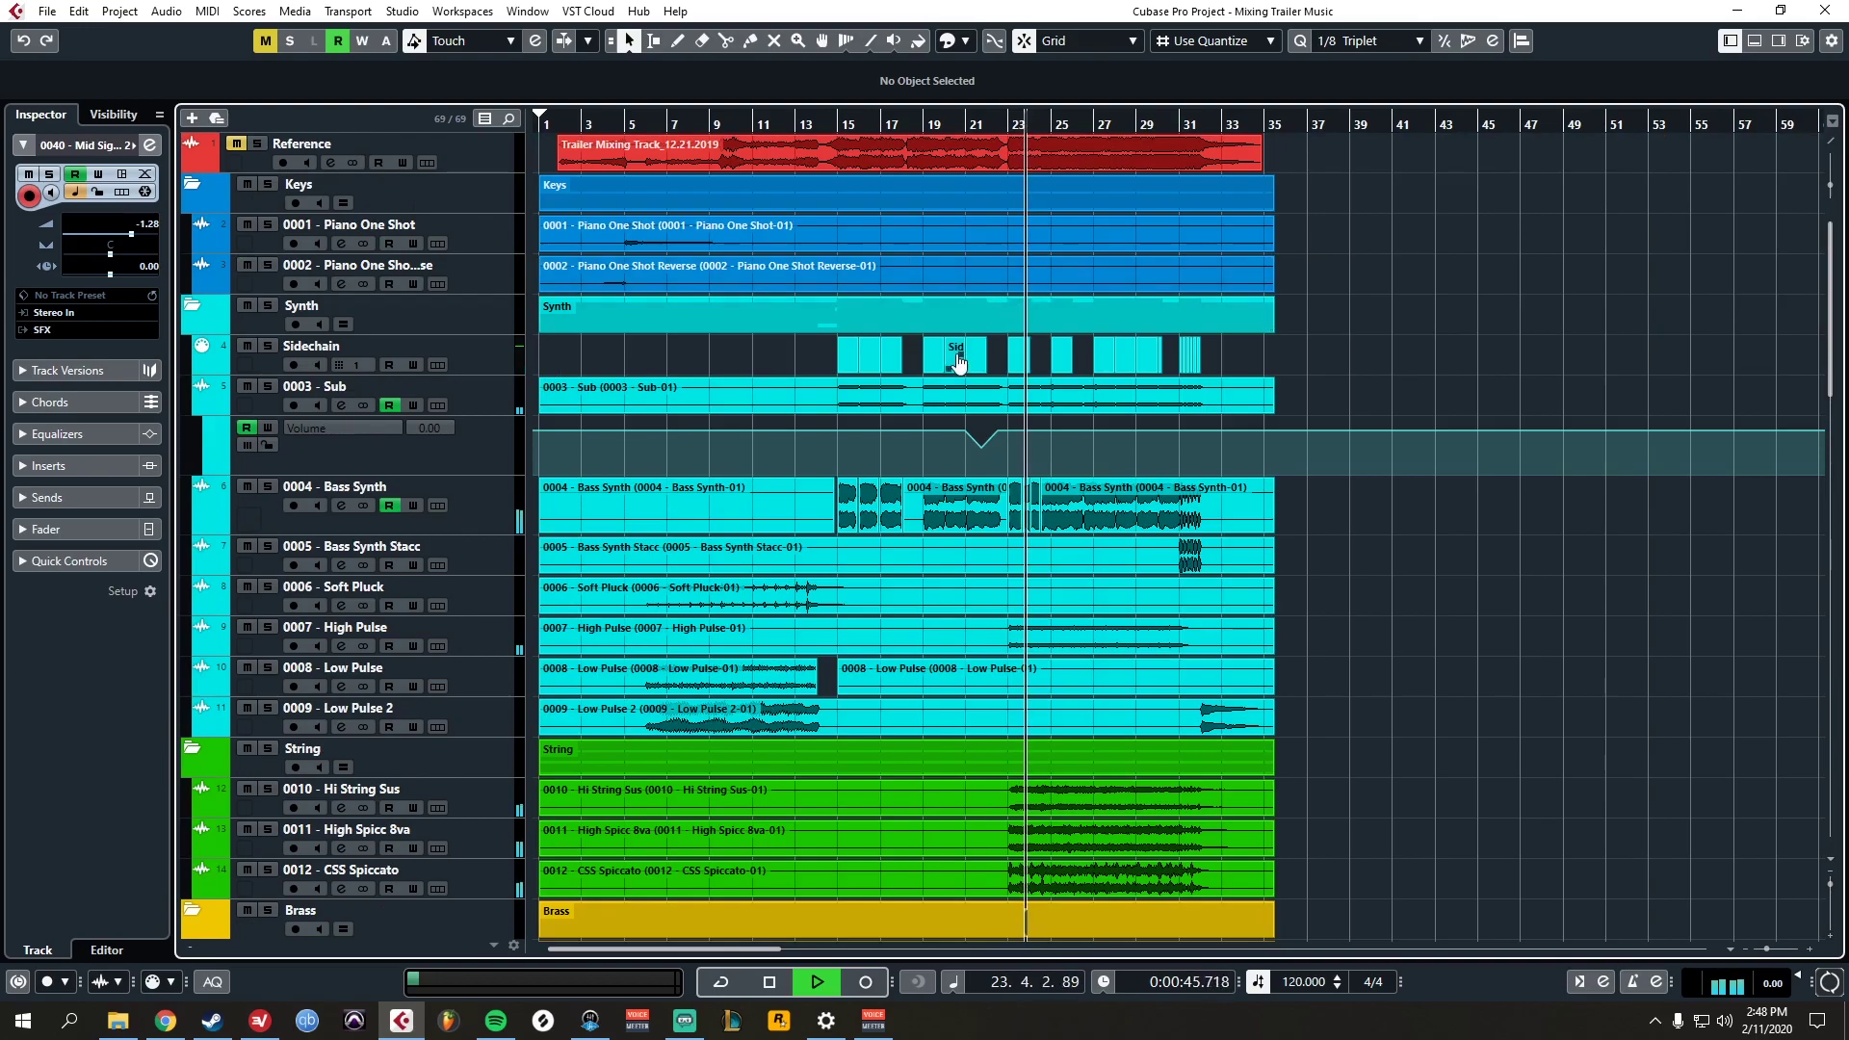
# - Raise the Sub track's volume automation dip at 21.4.1 to -3.53 dB and show the Bass Synth volume automation lane
pyautogui.keyDown('ctrl'); pyautogui.scroll(5, 1002, 293); pyautogui.keyUp('ctrl')
pyautogui.moveTo(1048, 459); pyautogui.dragTo(1049, 446)
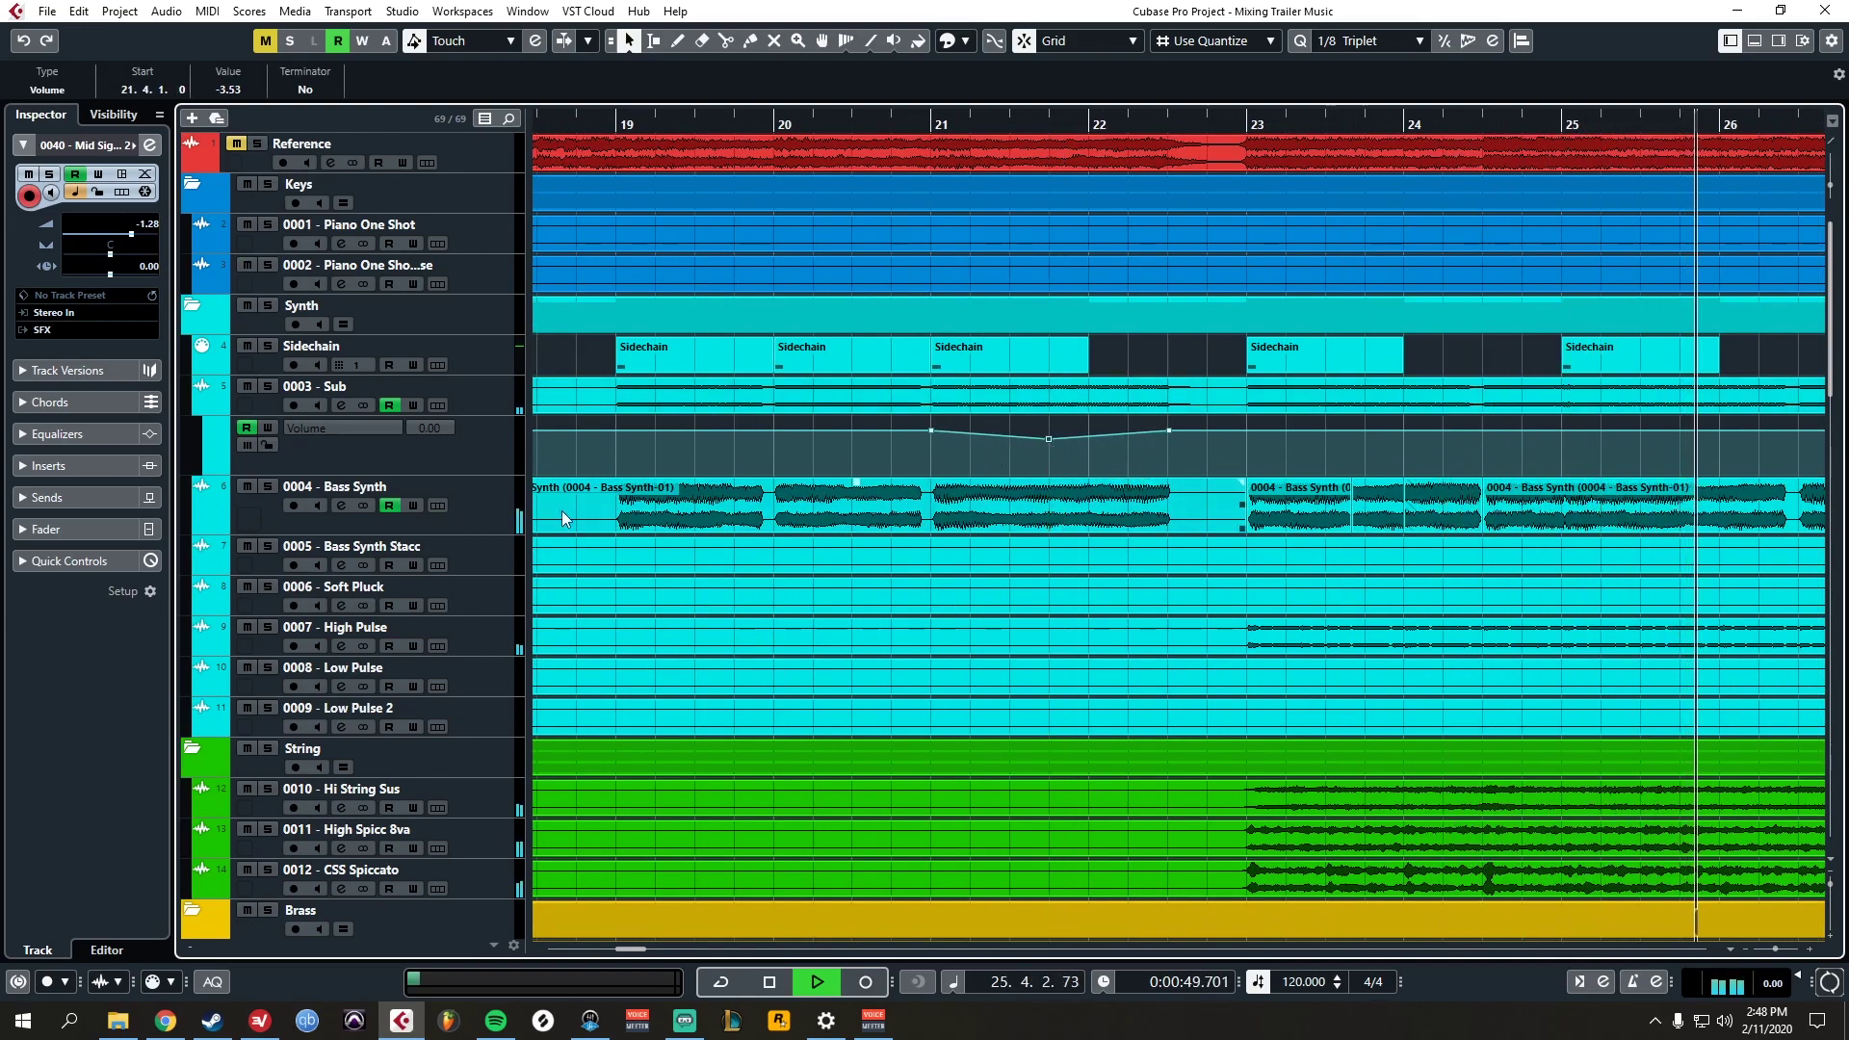
pyautogui.click(201, 524)
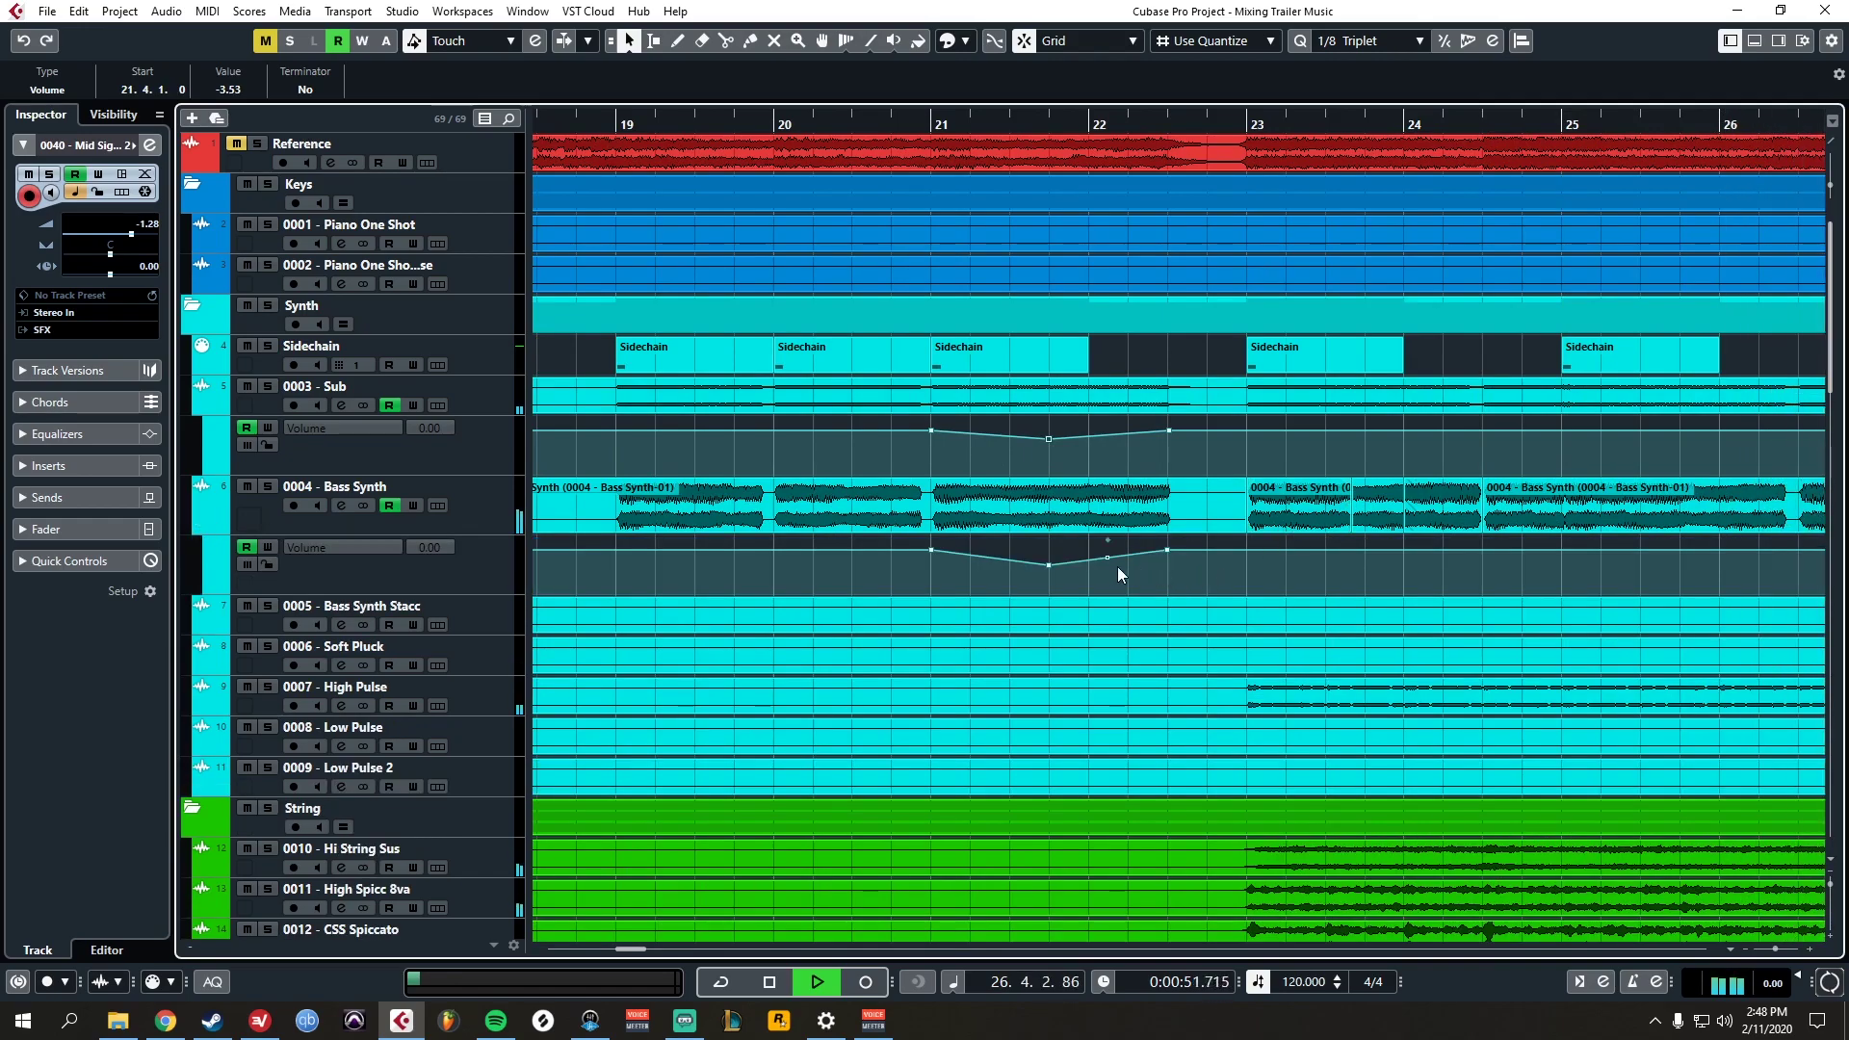
# - Raise the Bass Synth volume automation dip at 21.4.1 to -4.67 dB and hide the Sub and Bass Synth automation lanes
pyautogui.click(1050, 568)
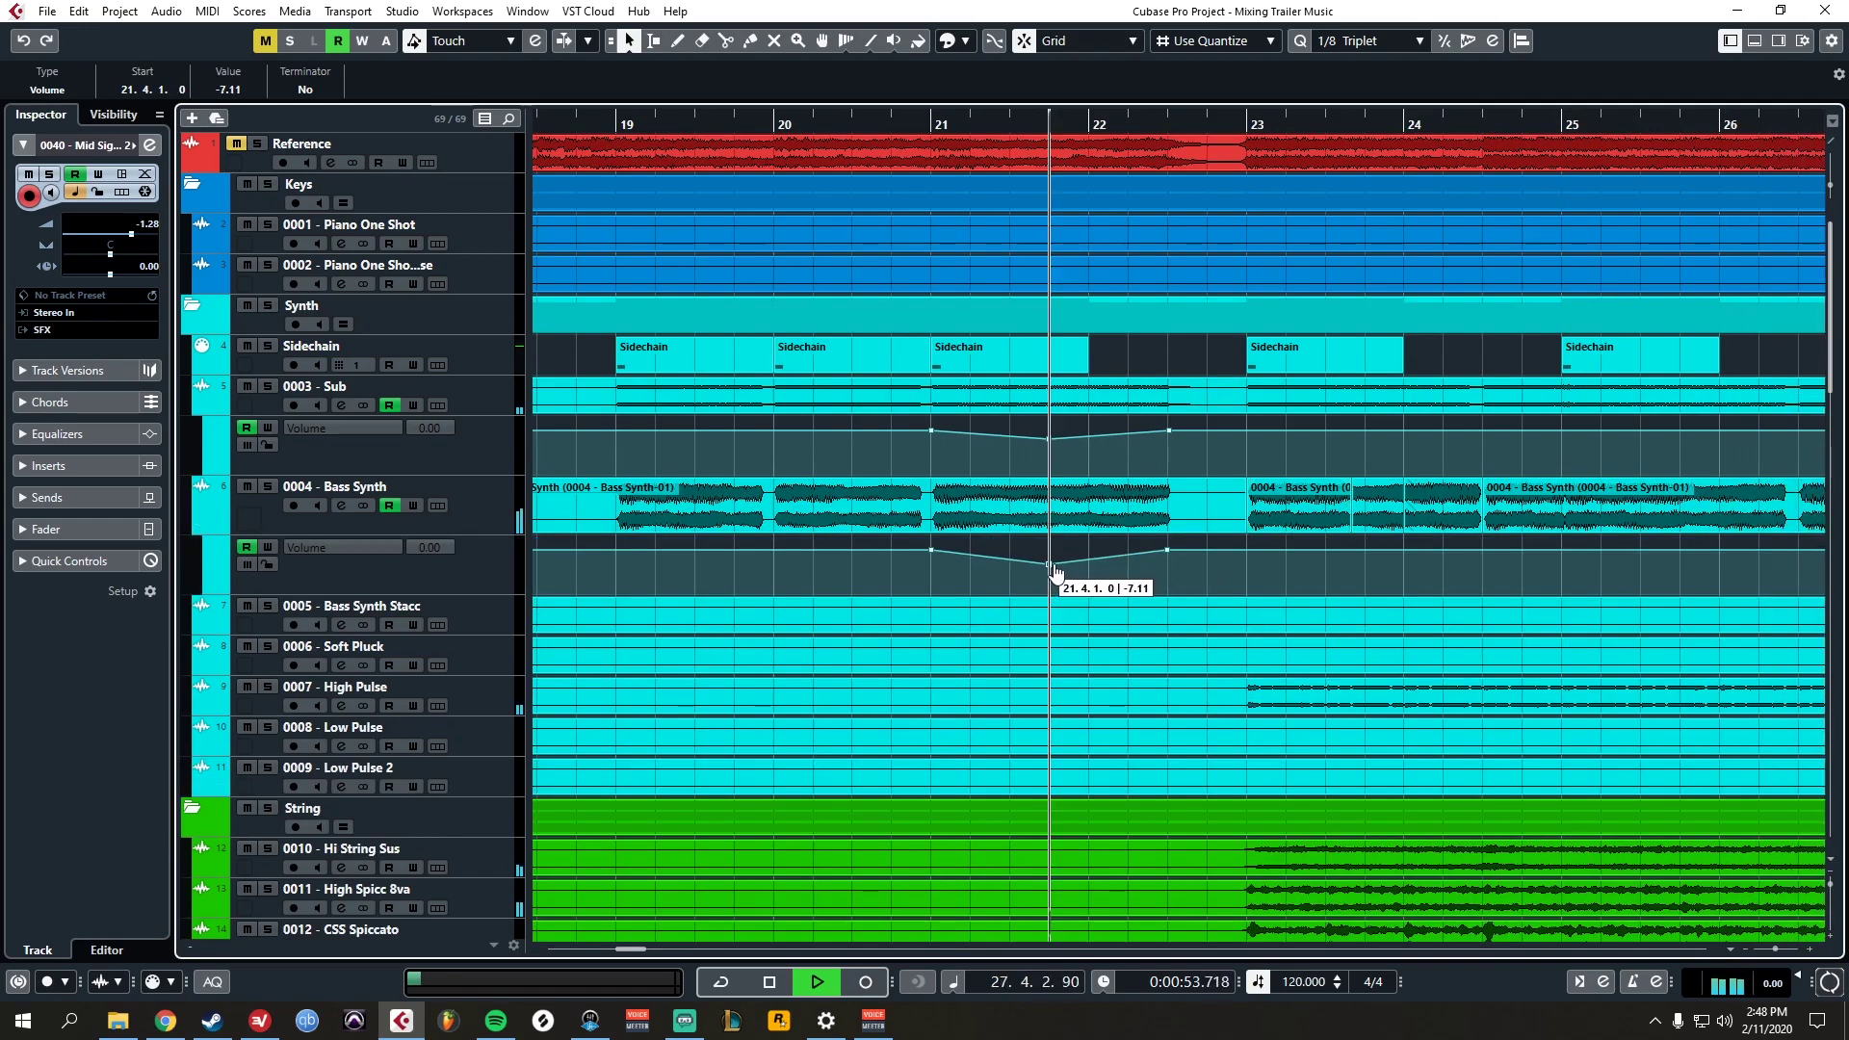
pyautogui.moveTo(1056, 572); pyautogui.dragTo(1052, 568)
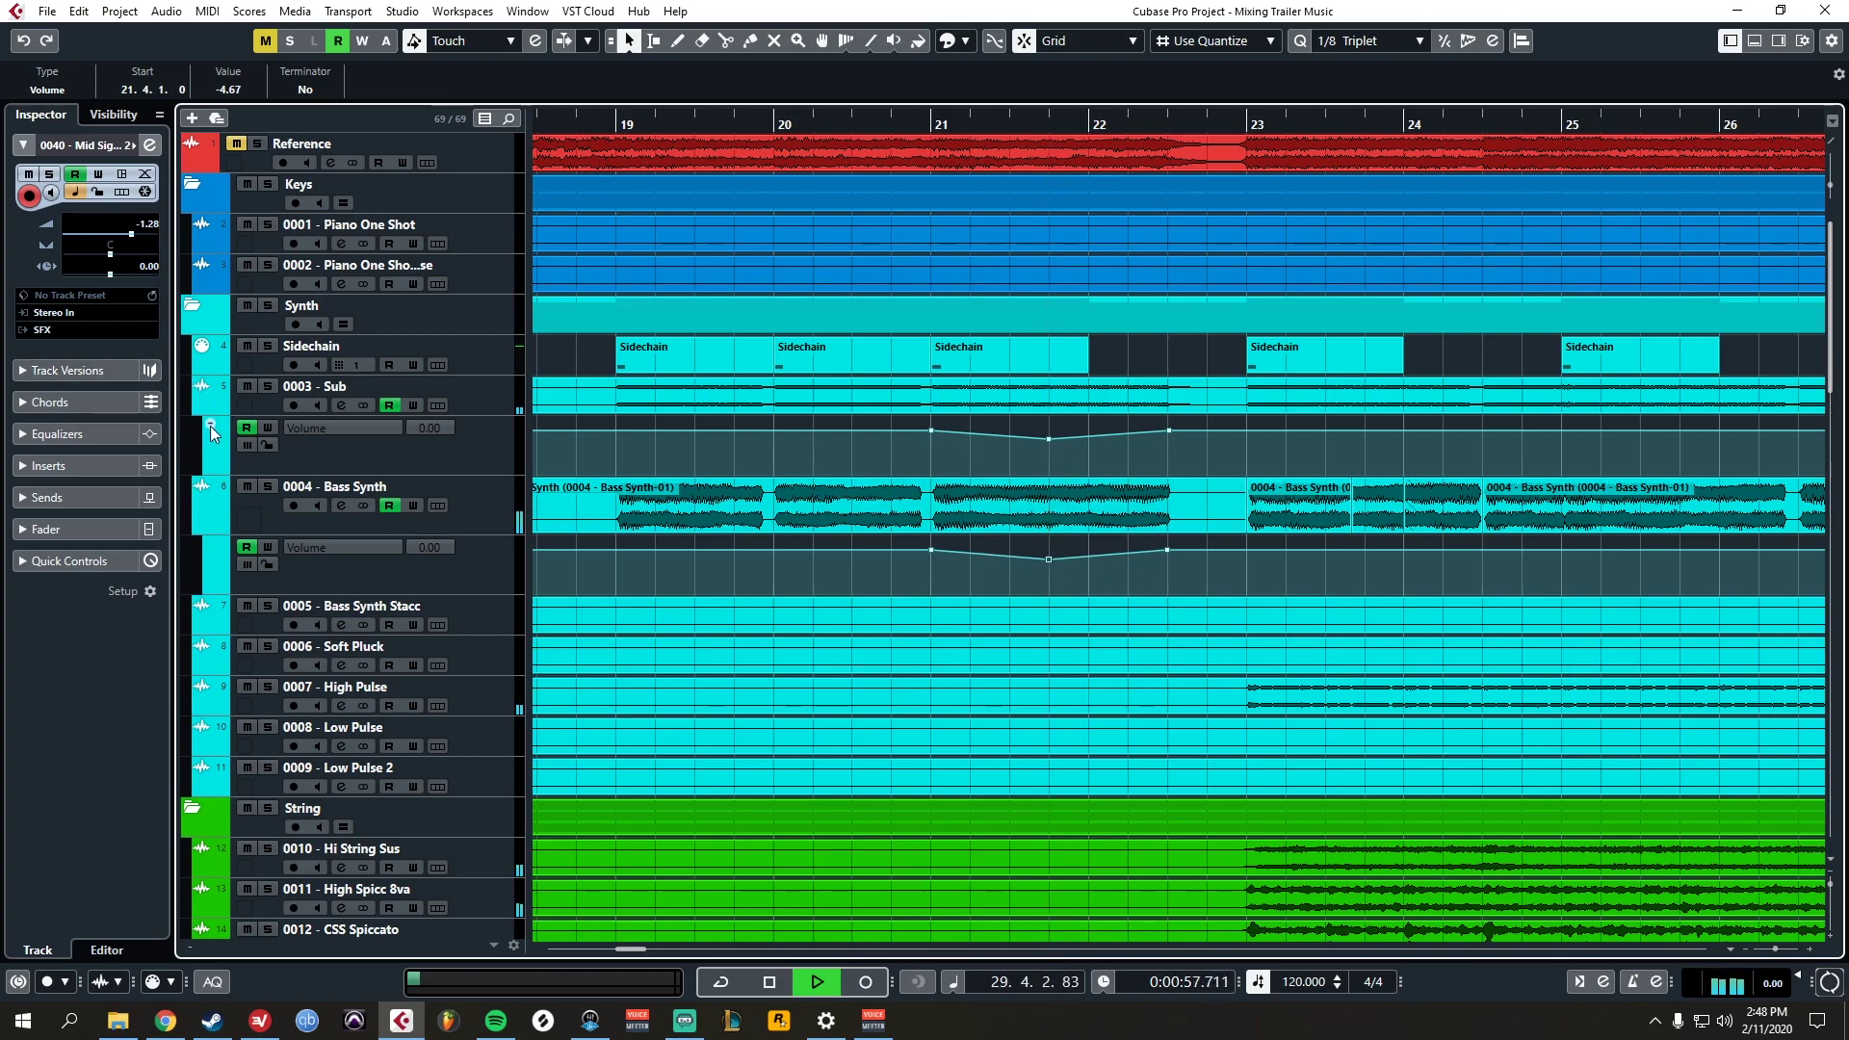
pyautogui.click(210, 425)
pyautogui.click(208, 485)
pyautogui.scroll(-3, 894, 371)
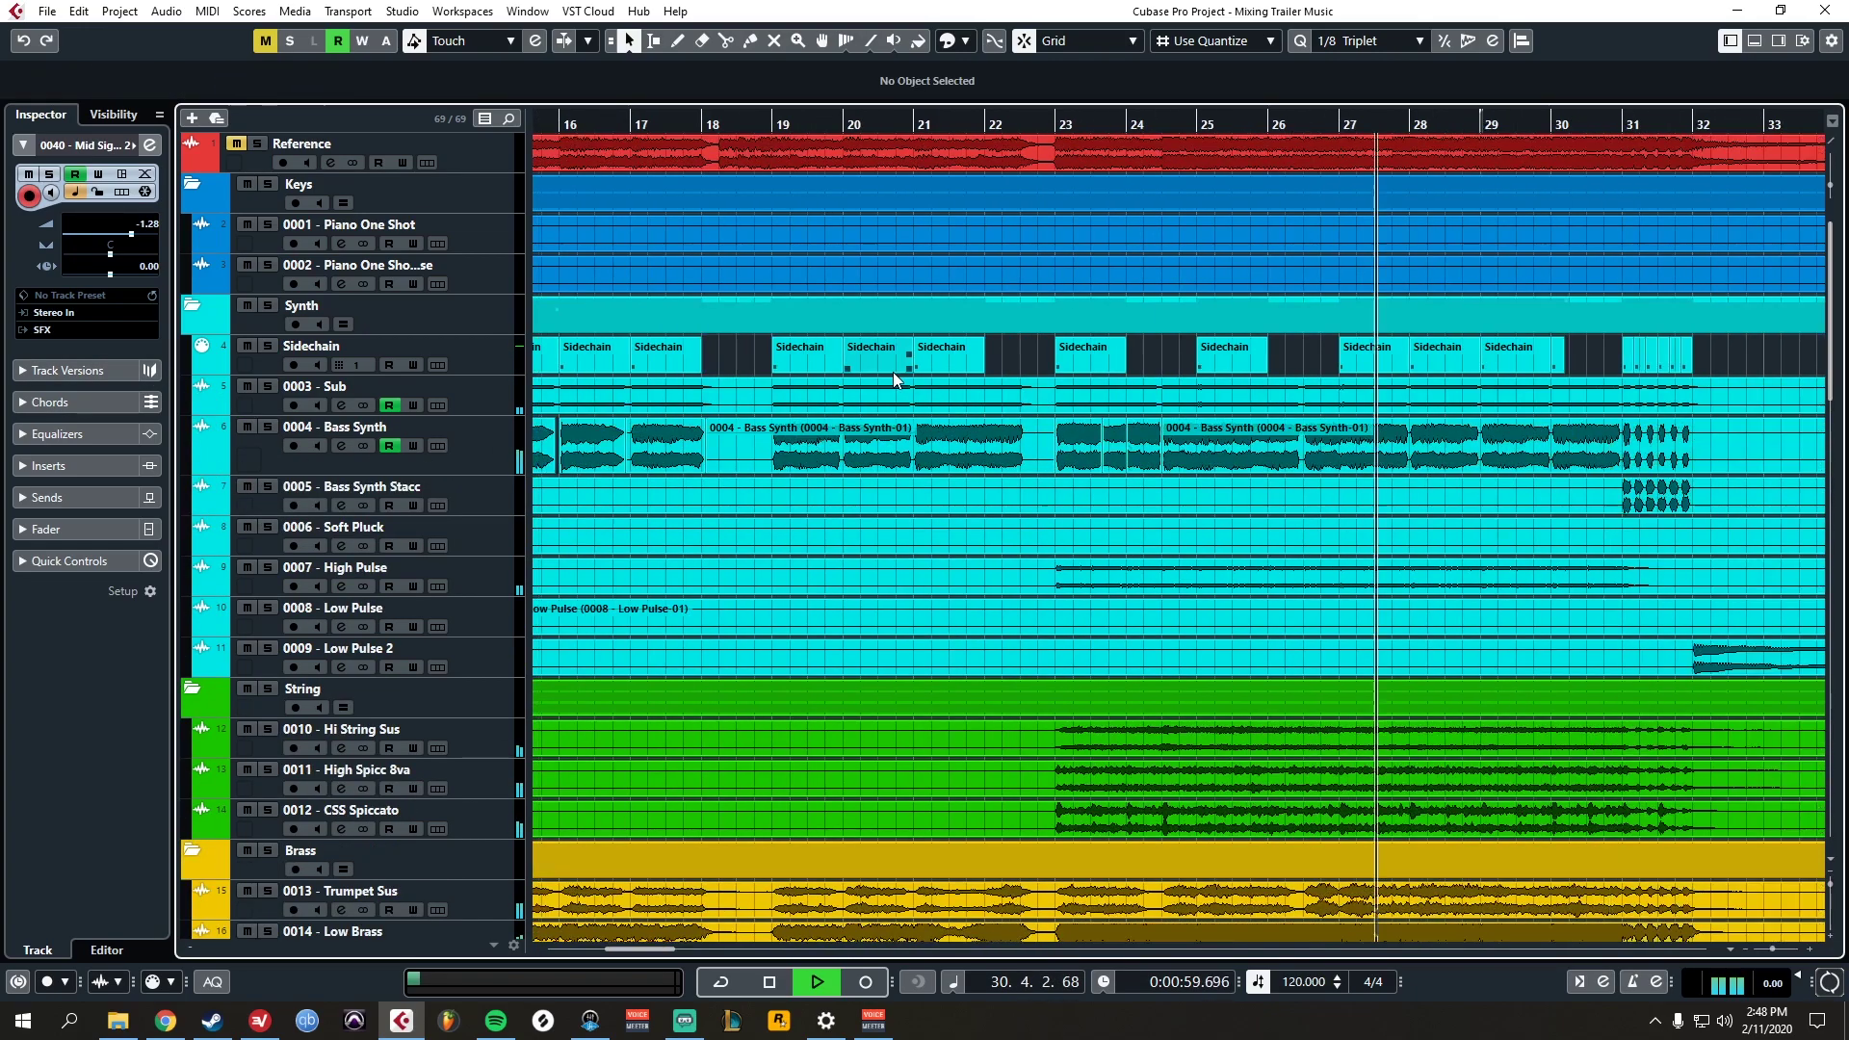
pyautogui.scroll(-3, 889, 374)
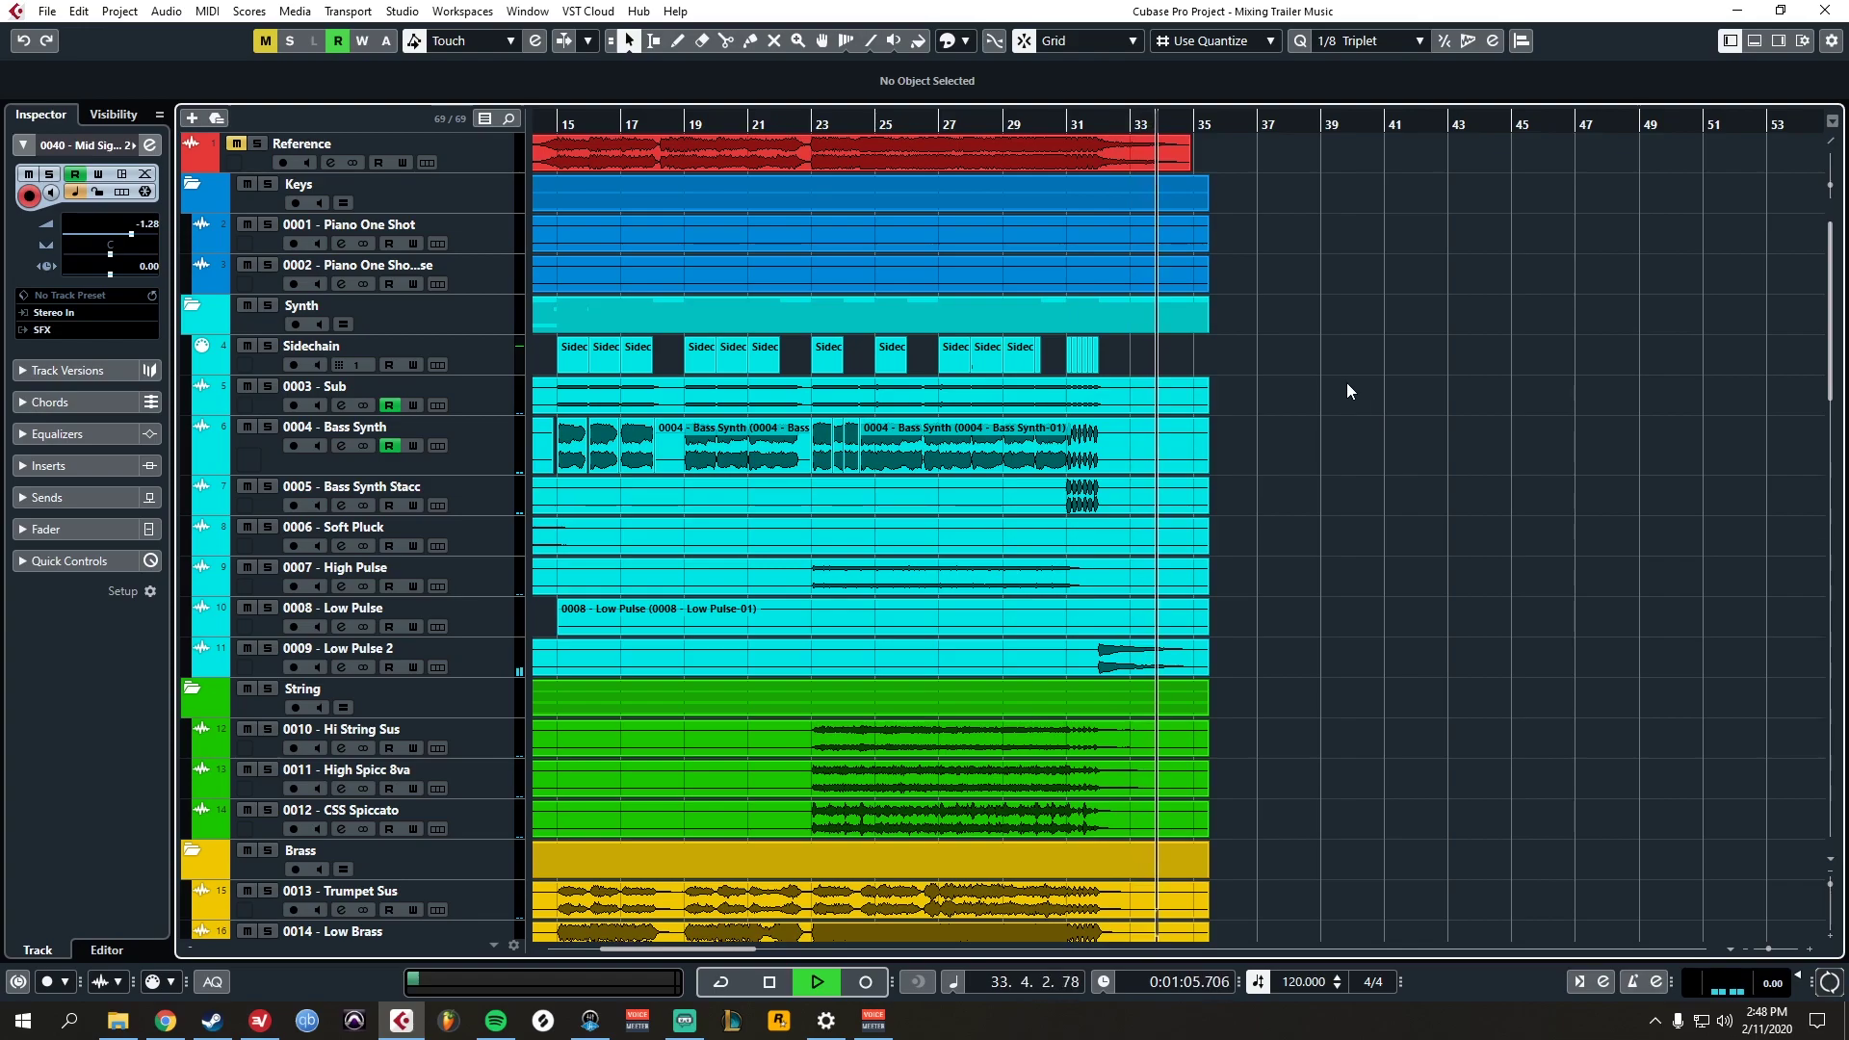
pyautogui.press('space')
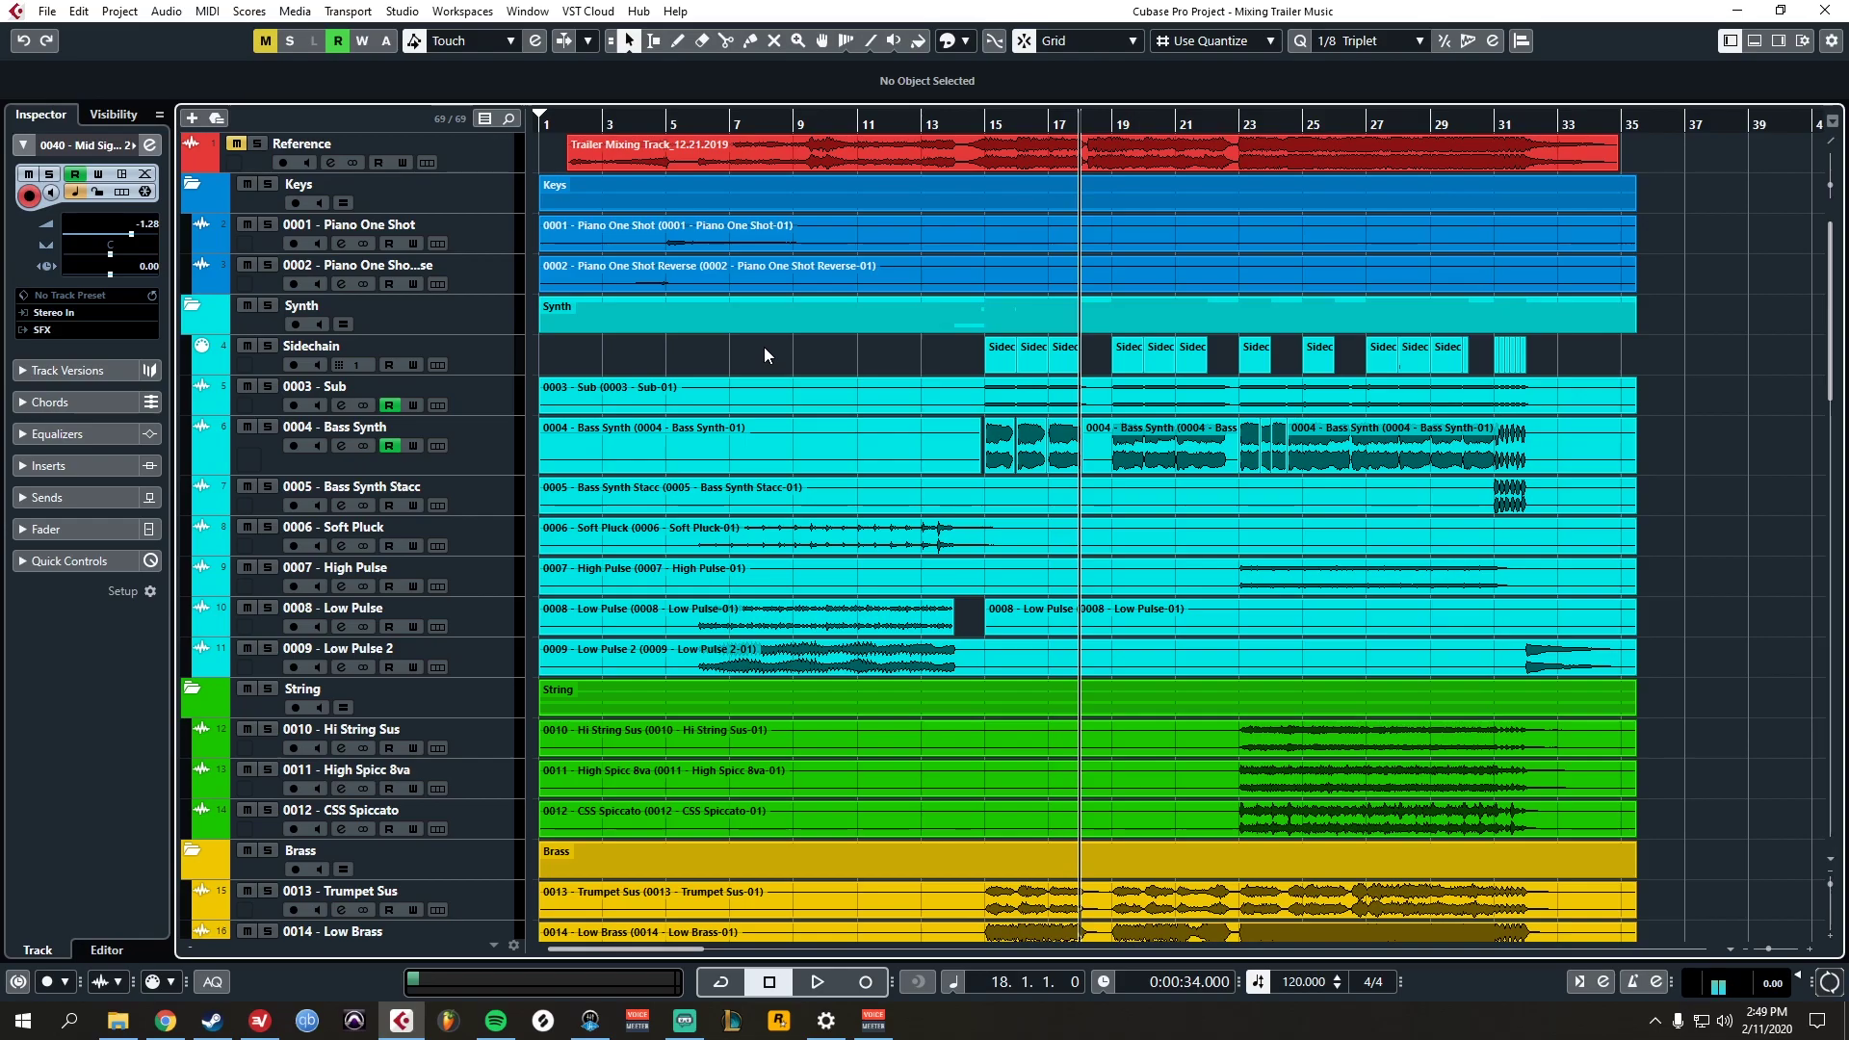
# - Insert the UAD Teletronix LA-2A Legacy compressor in the String group channel's first insert slot
pyautogui.press('F3')
pyautogui.moveTo(1085, 985); pyautogui.dragTo(1354, 998)
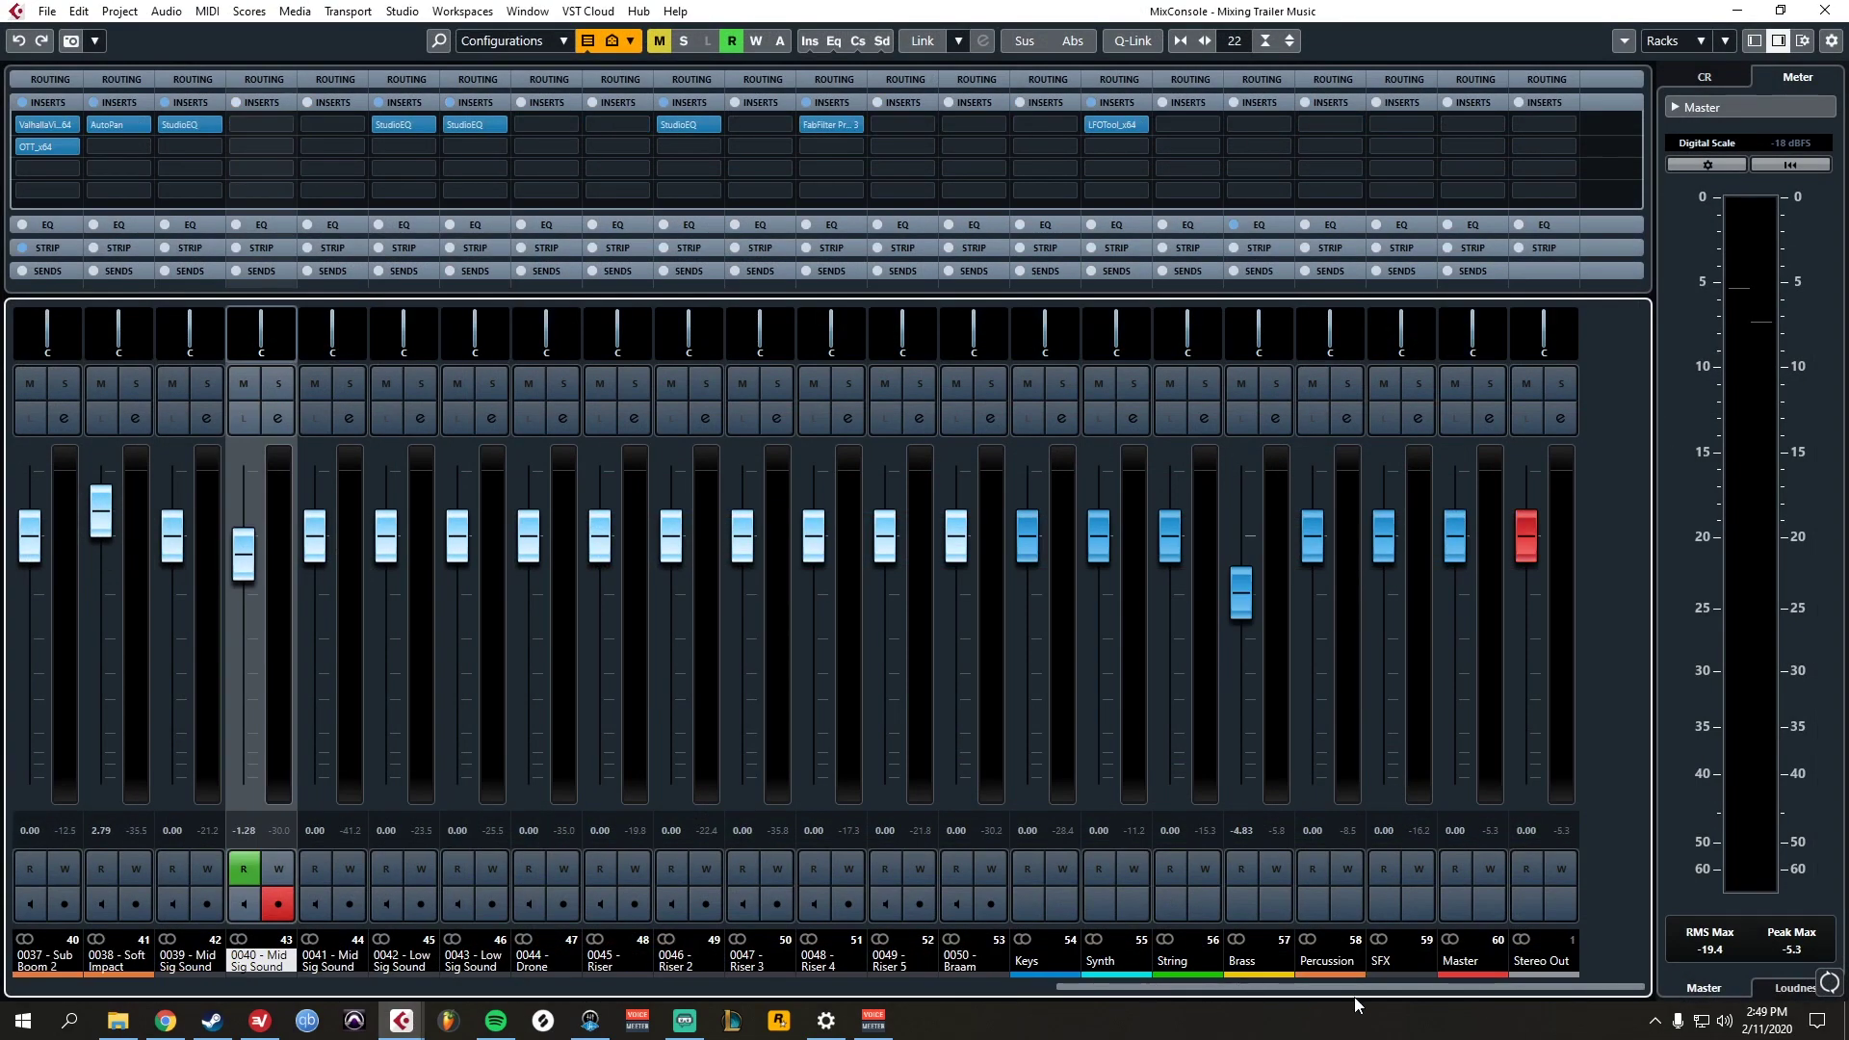
pyautogui.click(1202, 671)
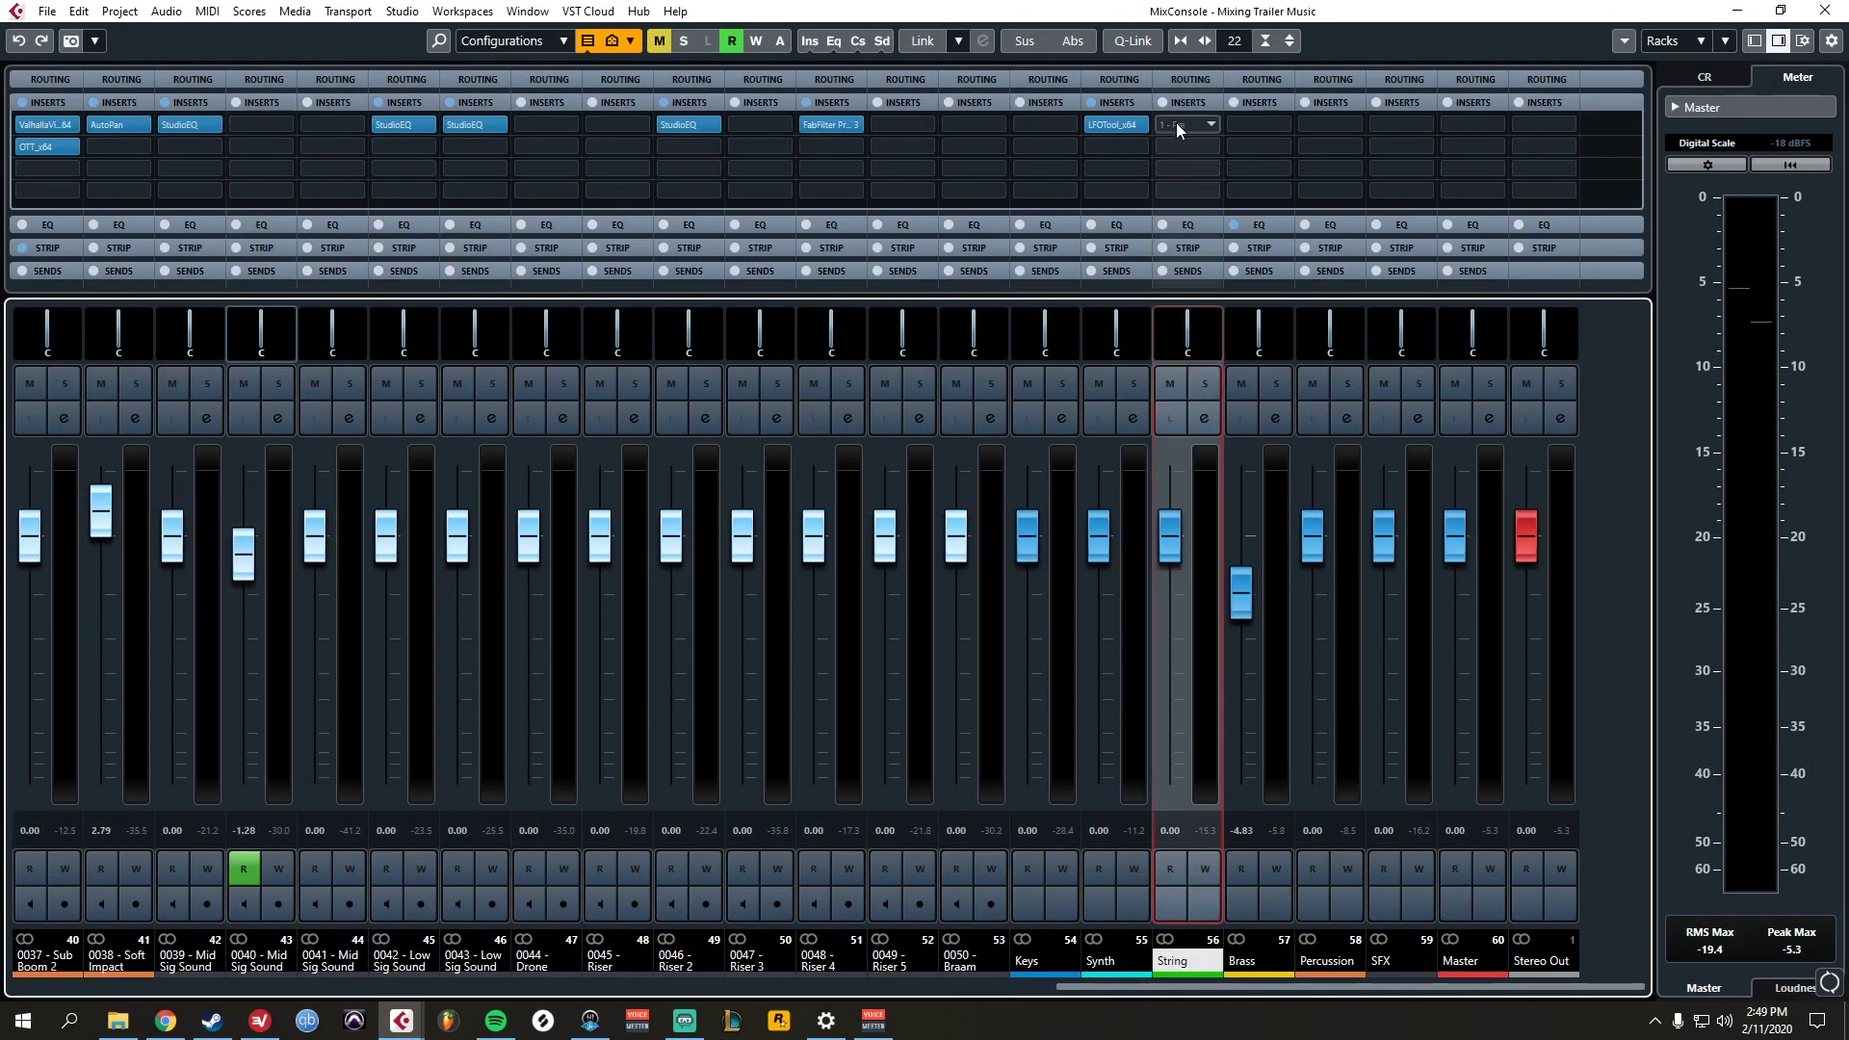
pyautogui.click(1176, 124)
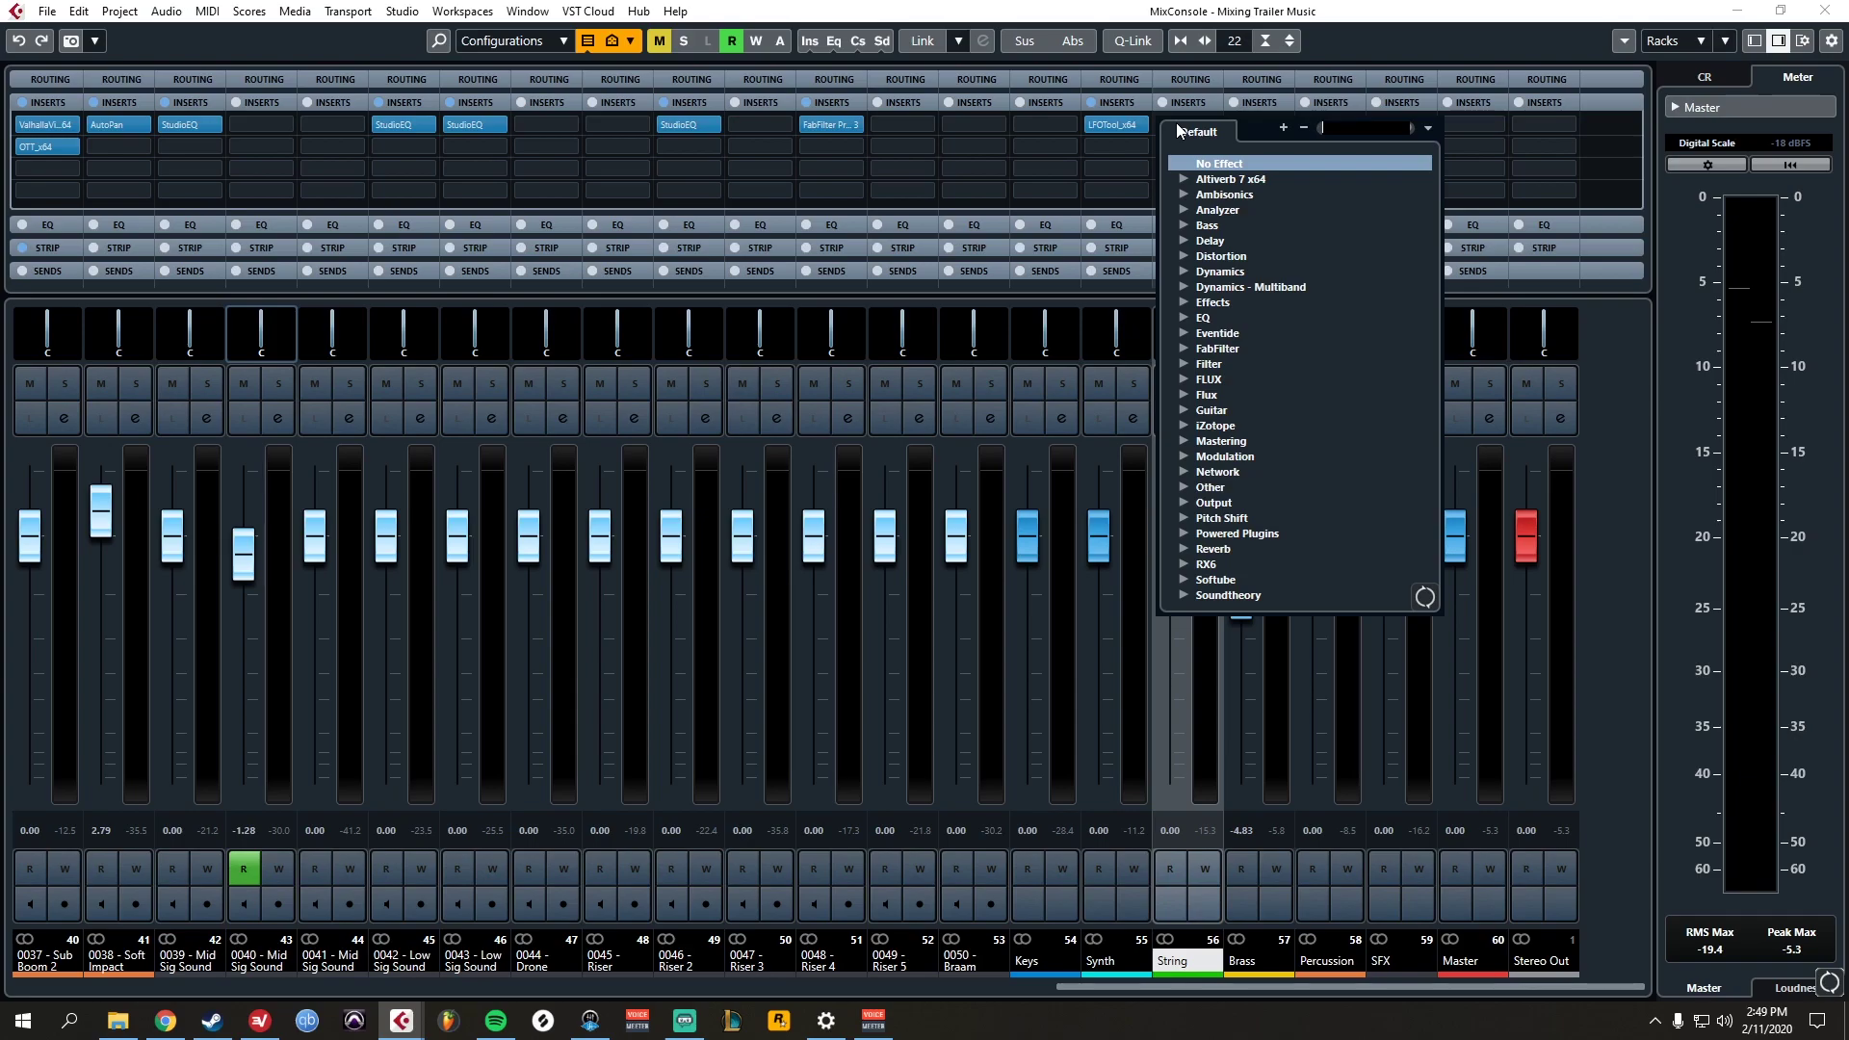
pyautogui.write('2a')
pyautogui.click(1288, 304)
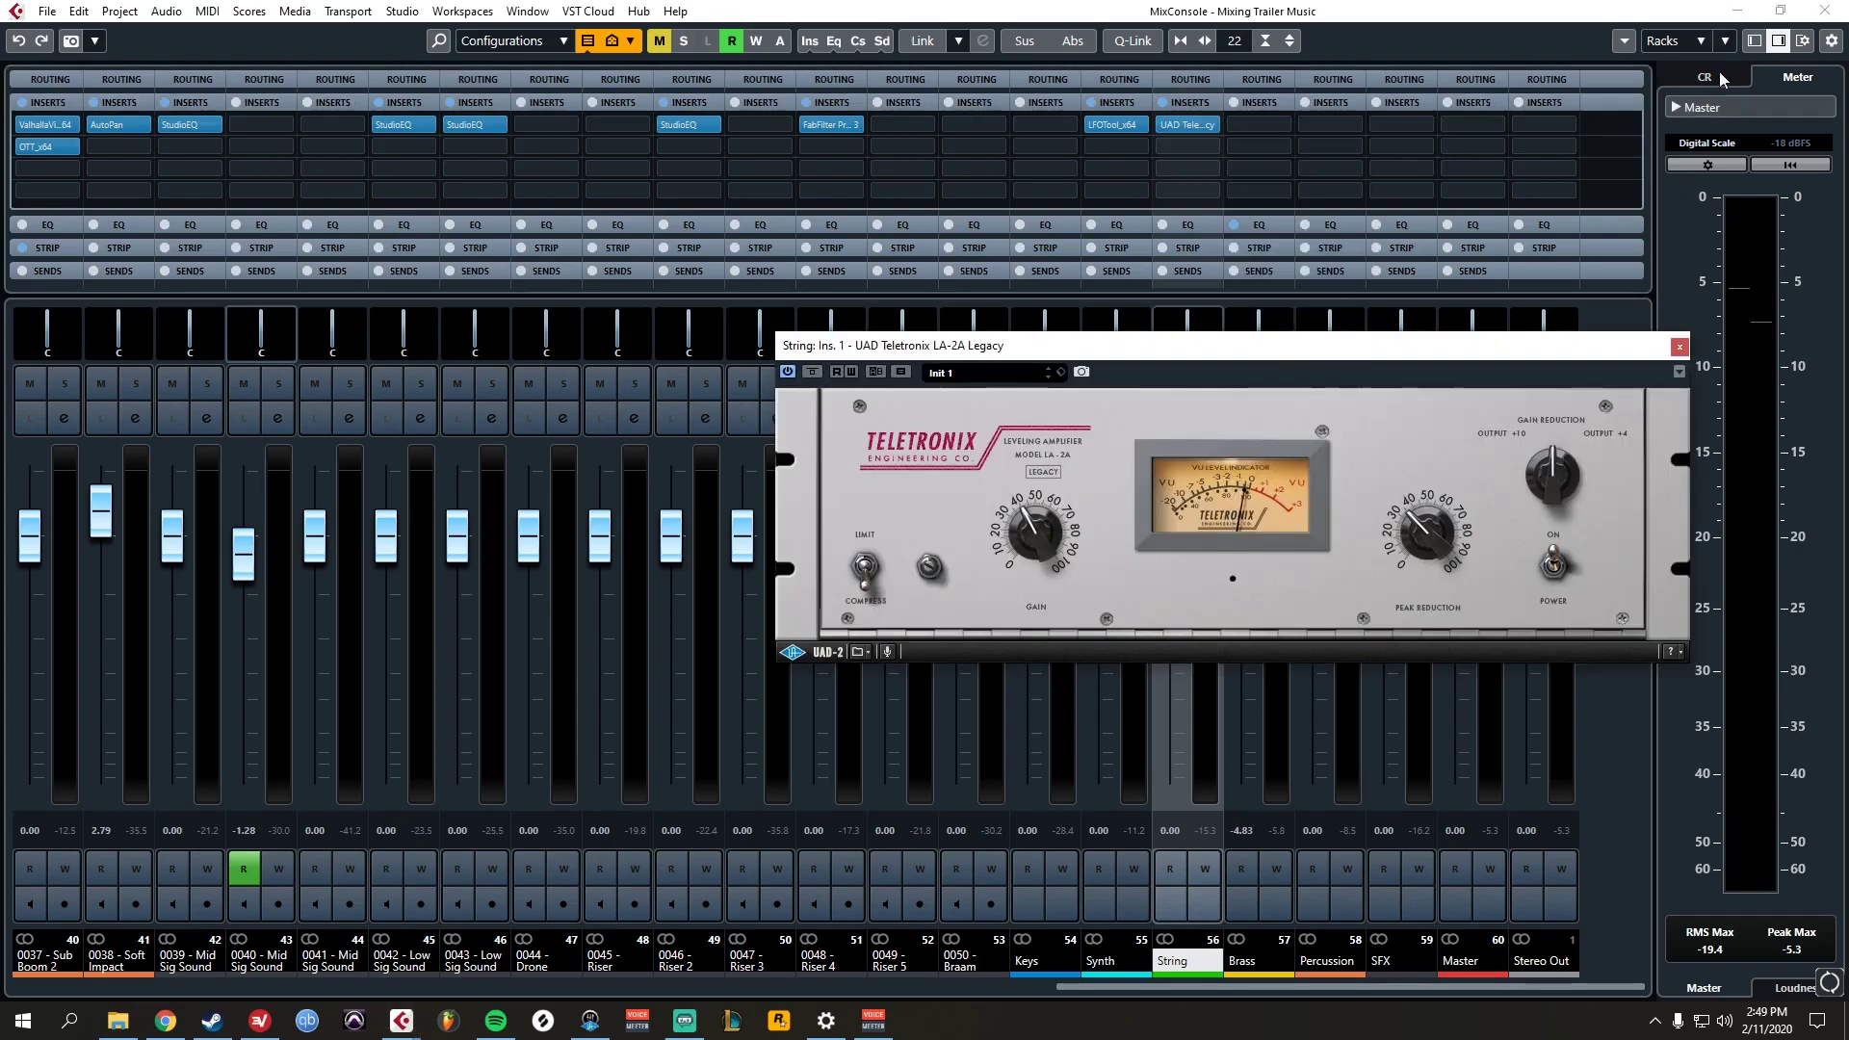
pyautogui.press('F3')
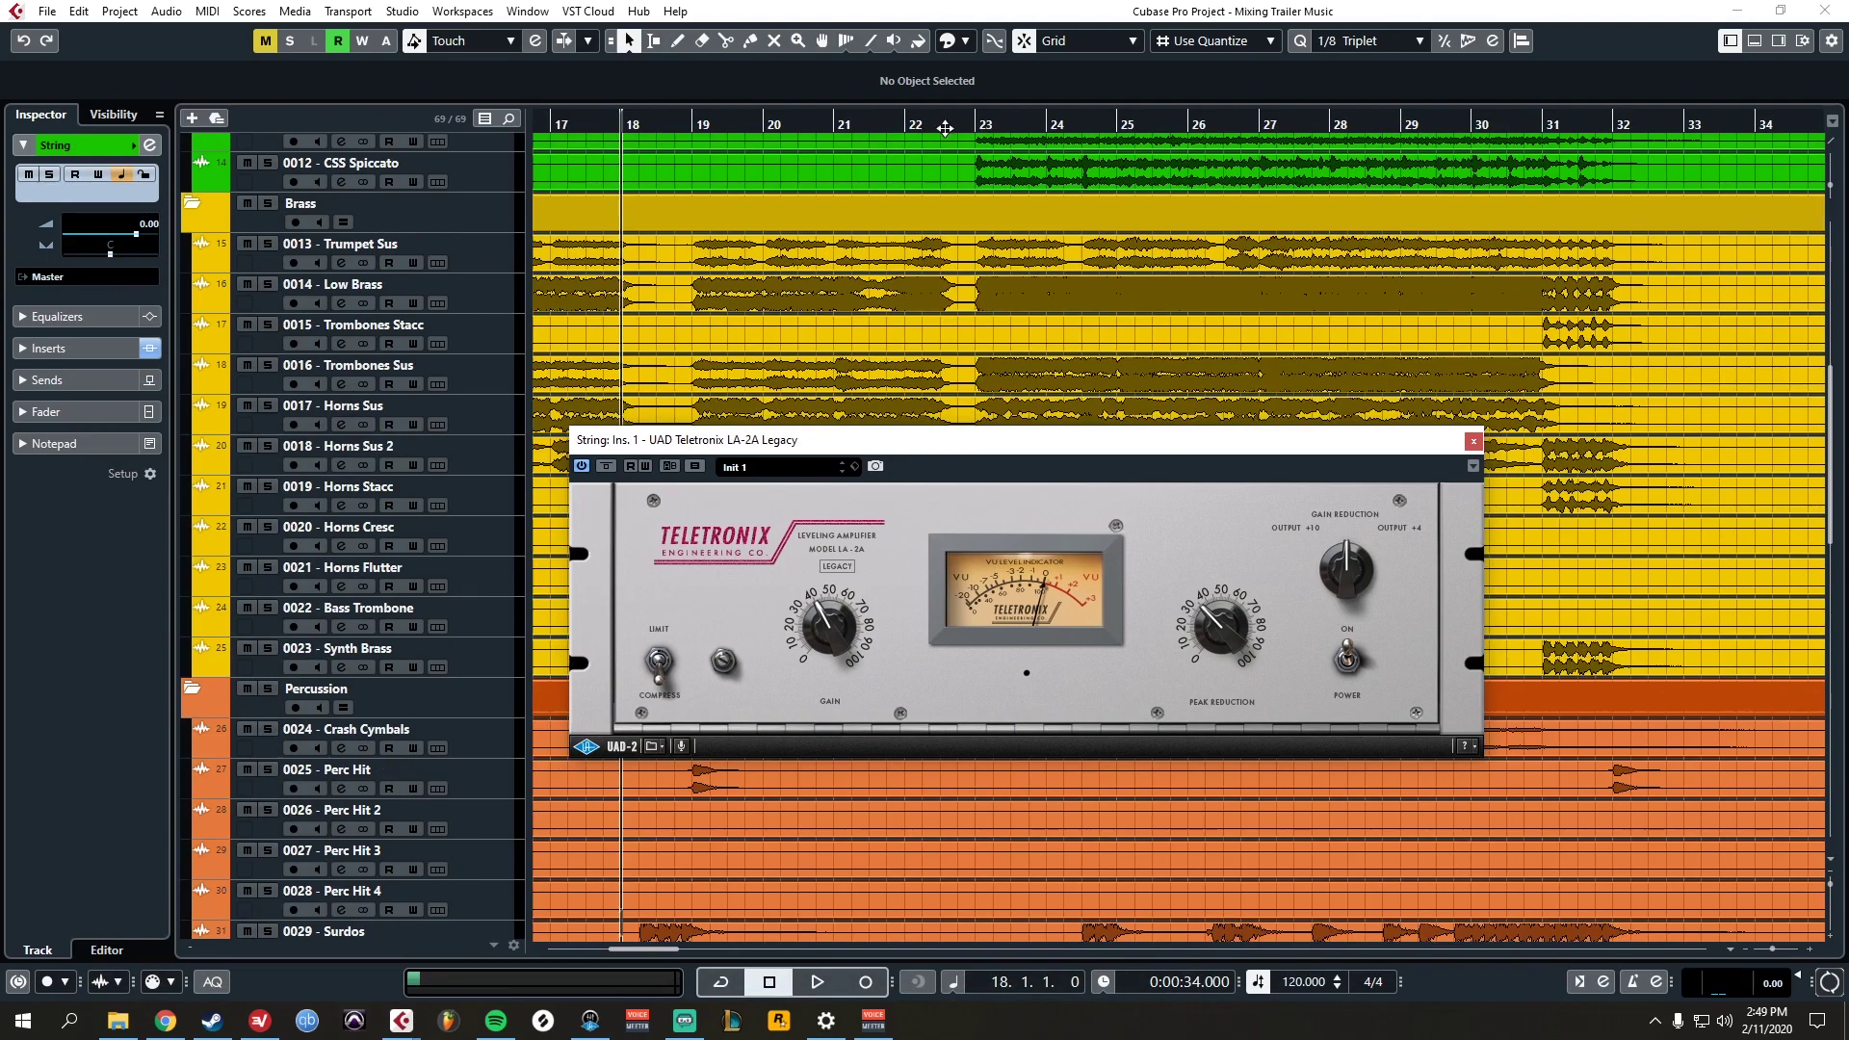
# - Increase the LA-2A's peak reduction on the String group while playing the mix from bar 22
pyautogui.click(963, 123)
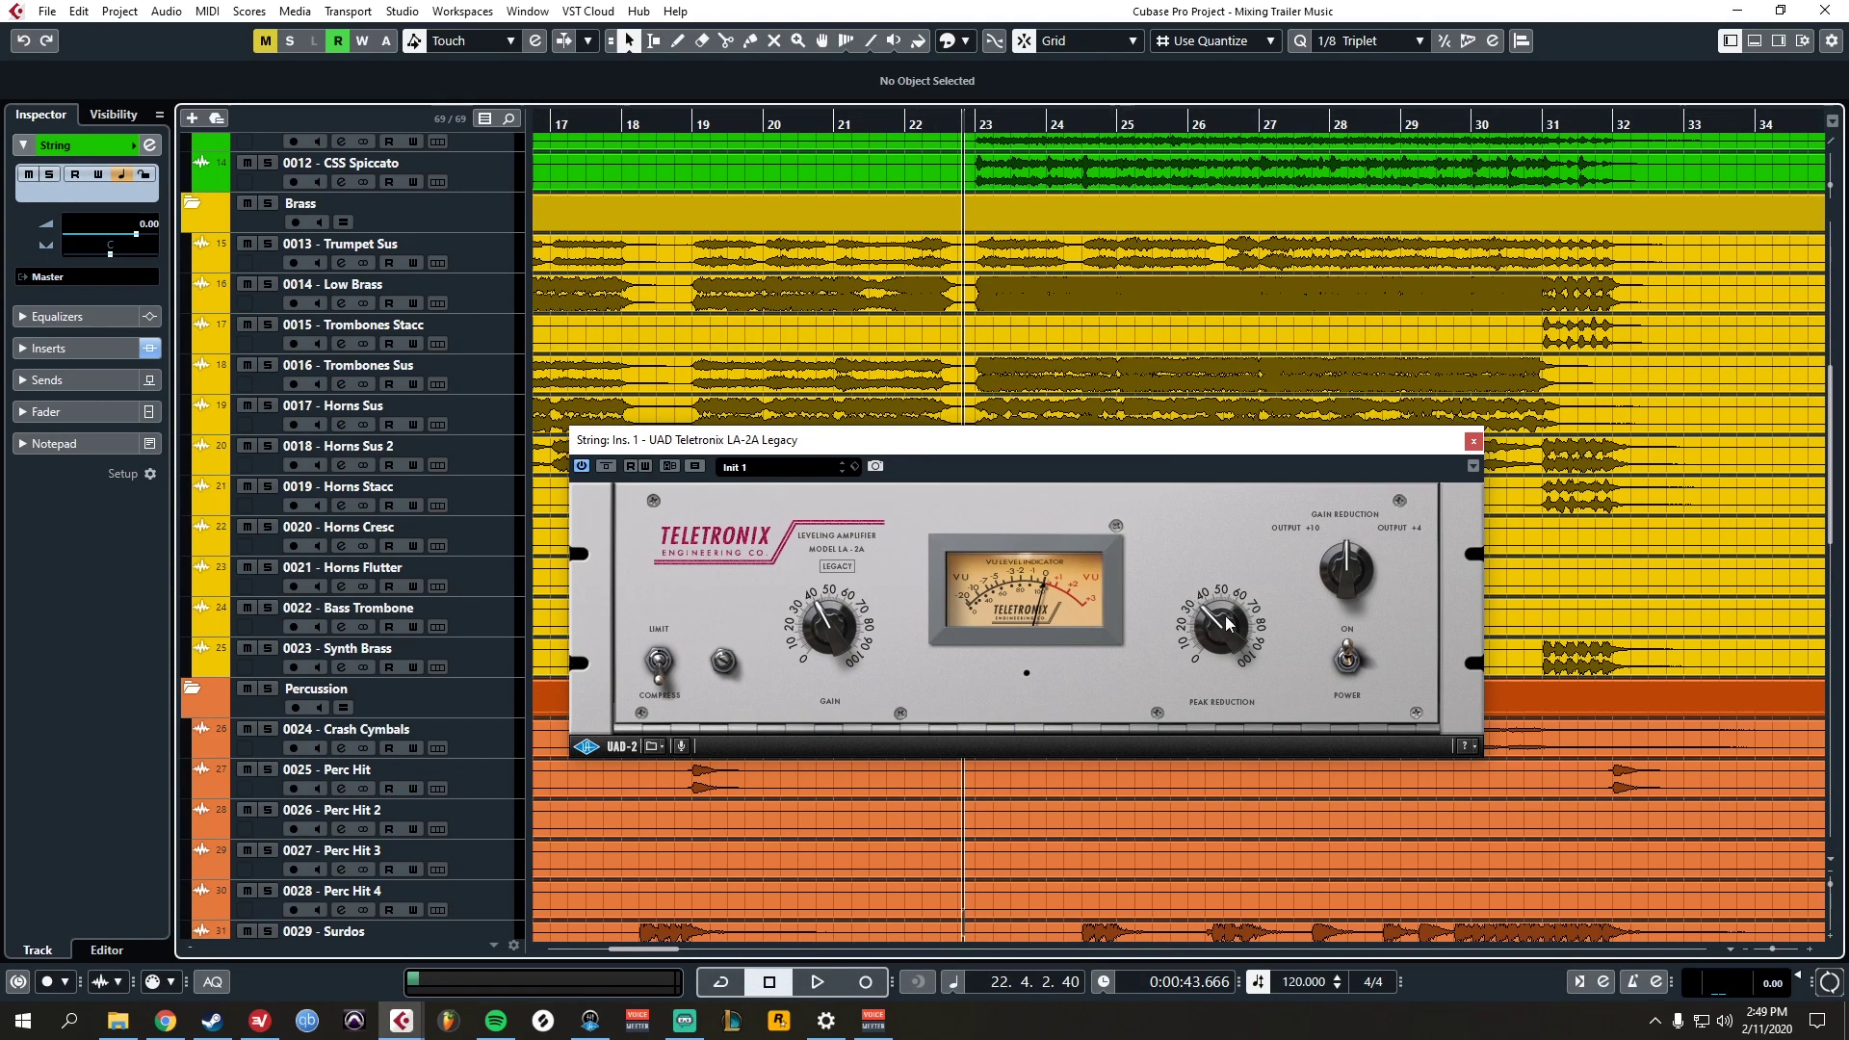
pyautogui.press('space')
pyautogui.moveTo(1221, 612); pyautogui.dragTo(1240, 585)
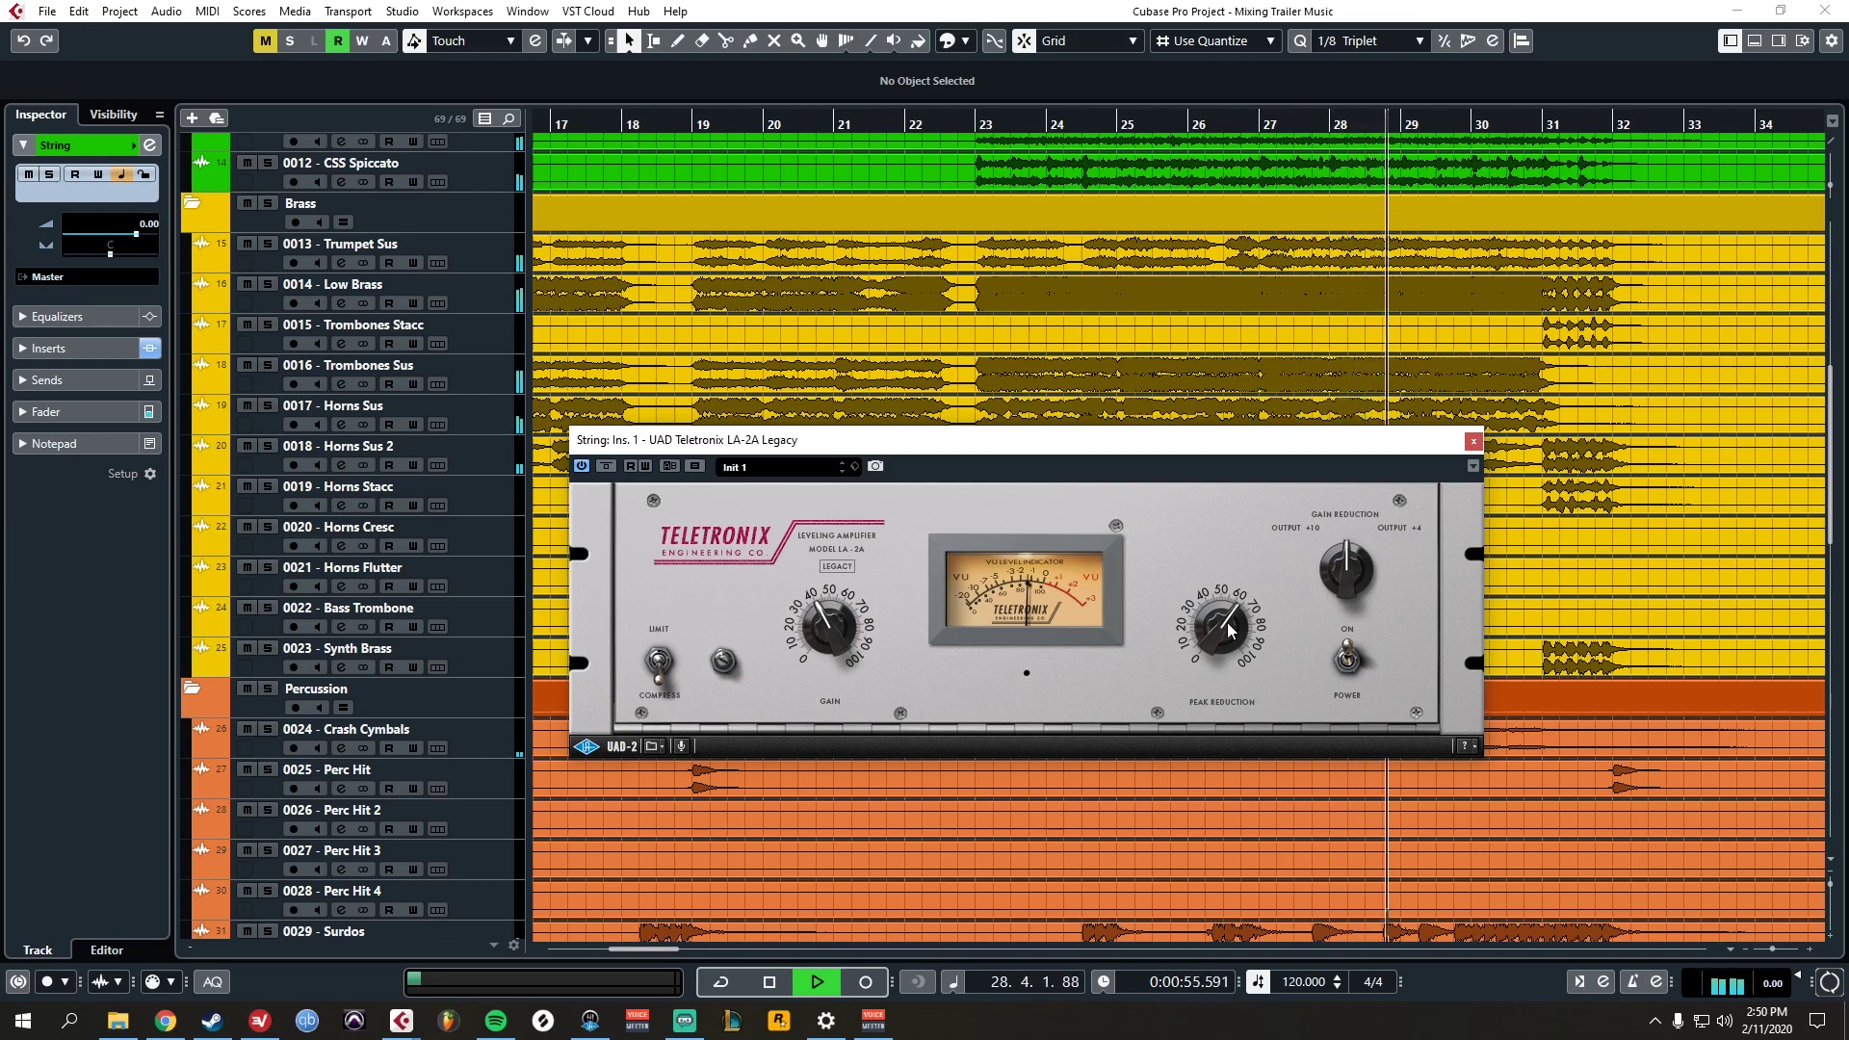
pyautogui.press('space')
# - Solo the strings and raise the LA-2A's gain slightly, comparing the compressed and bypassed sound
pyautogui.click(605, 468)
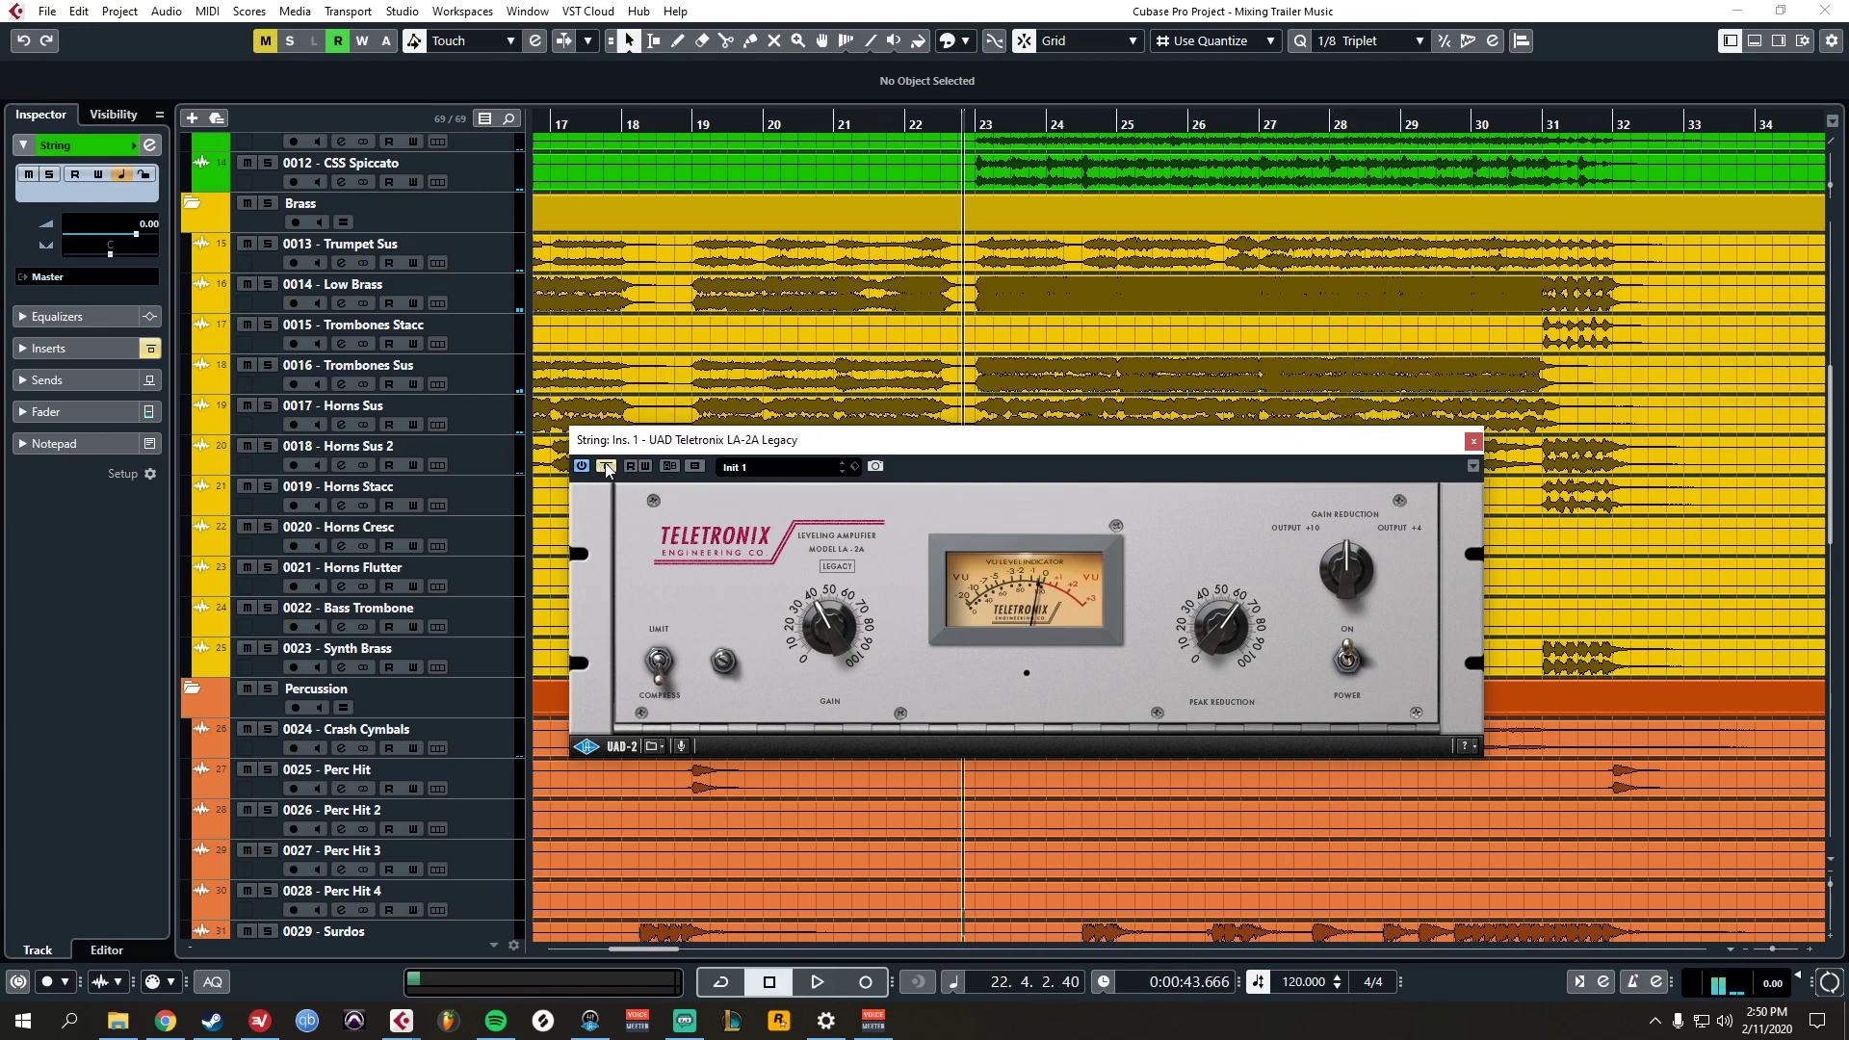
pyautogui.scroll(2, 718, 241)
pyautogui.click(698, 243)
pyautogui.press('s')
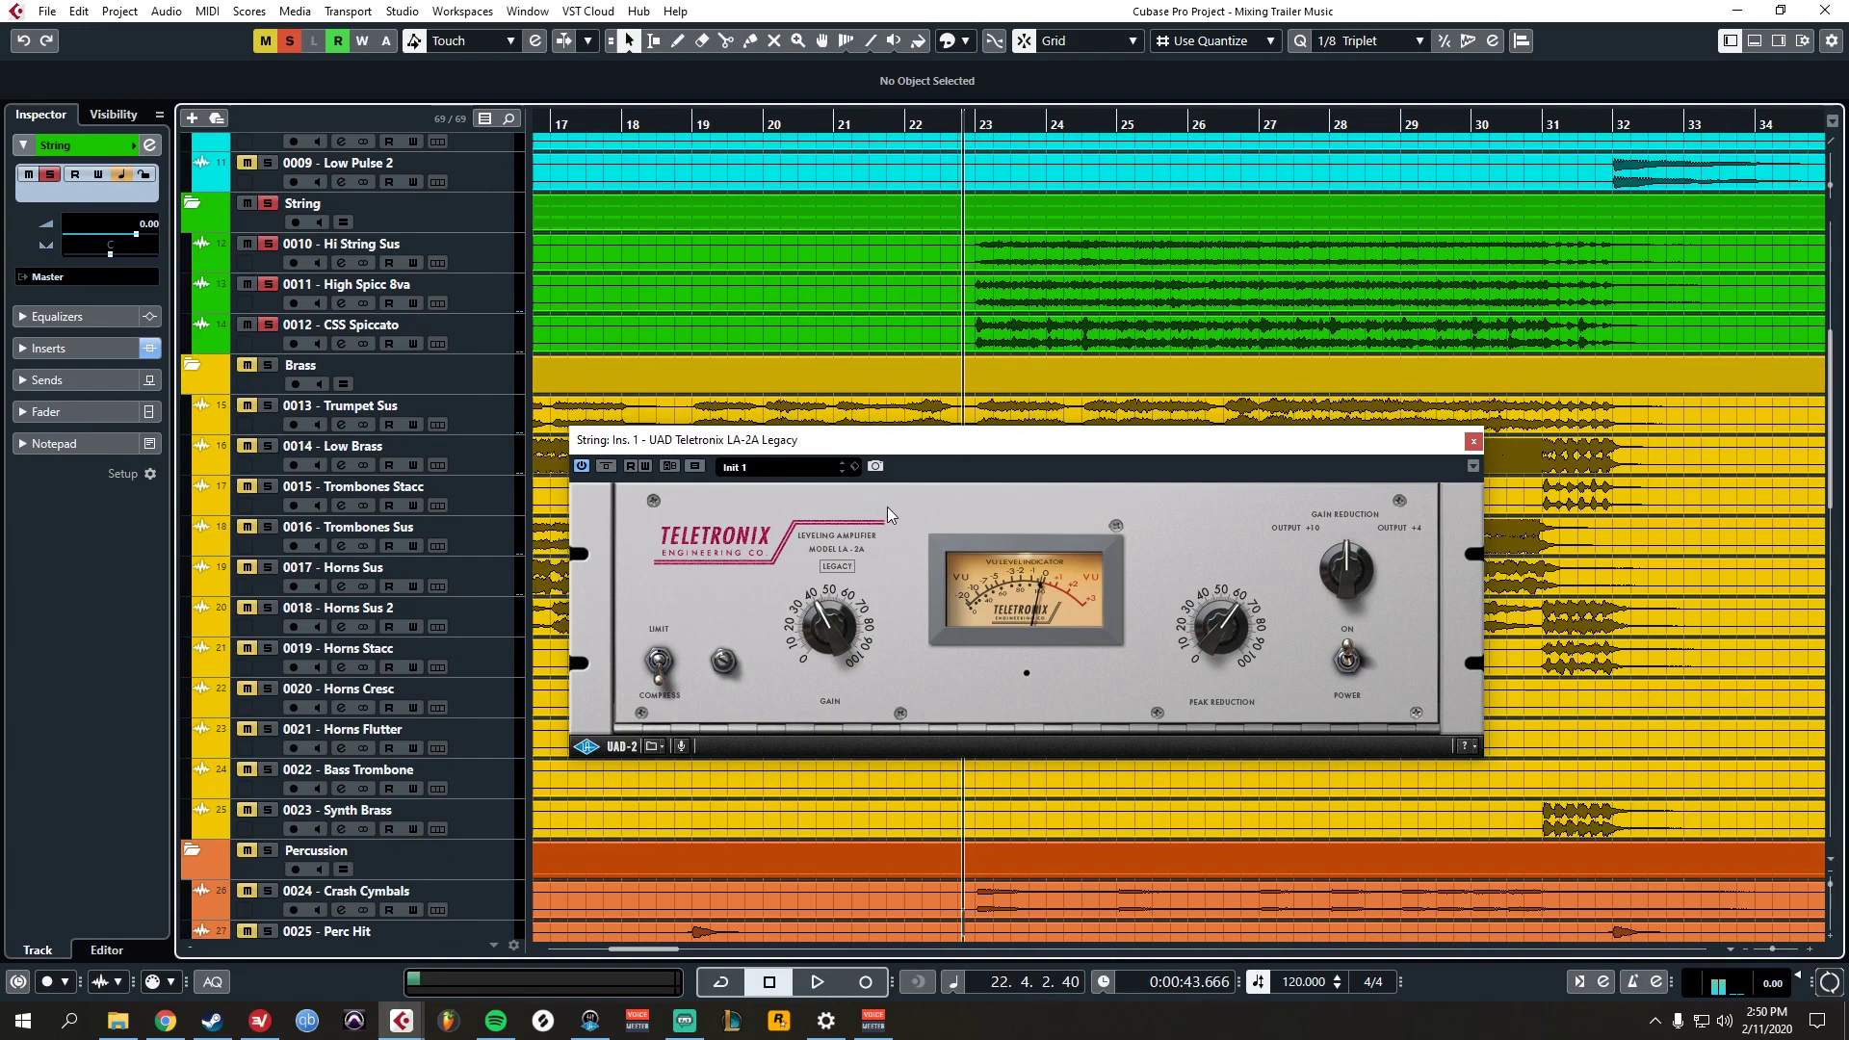
pyautogui.press('space')
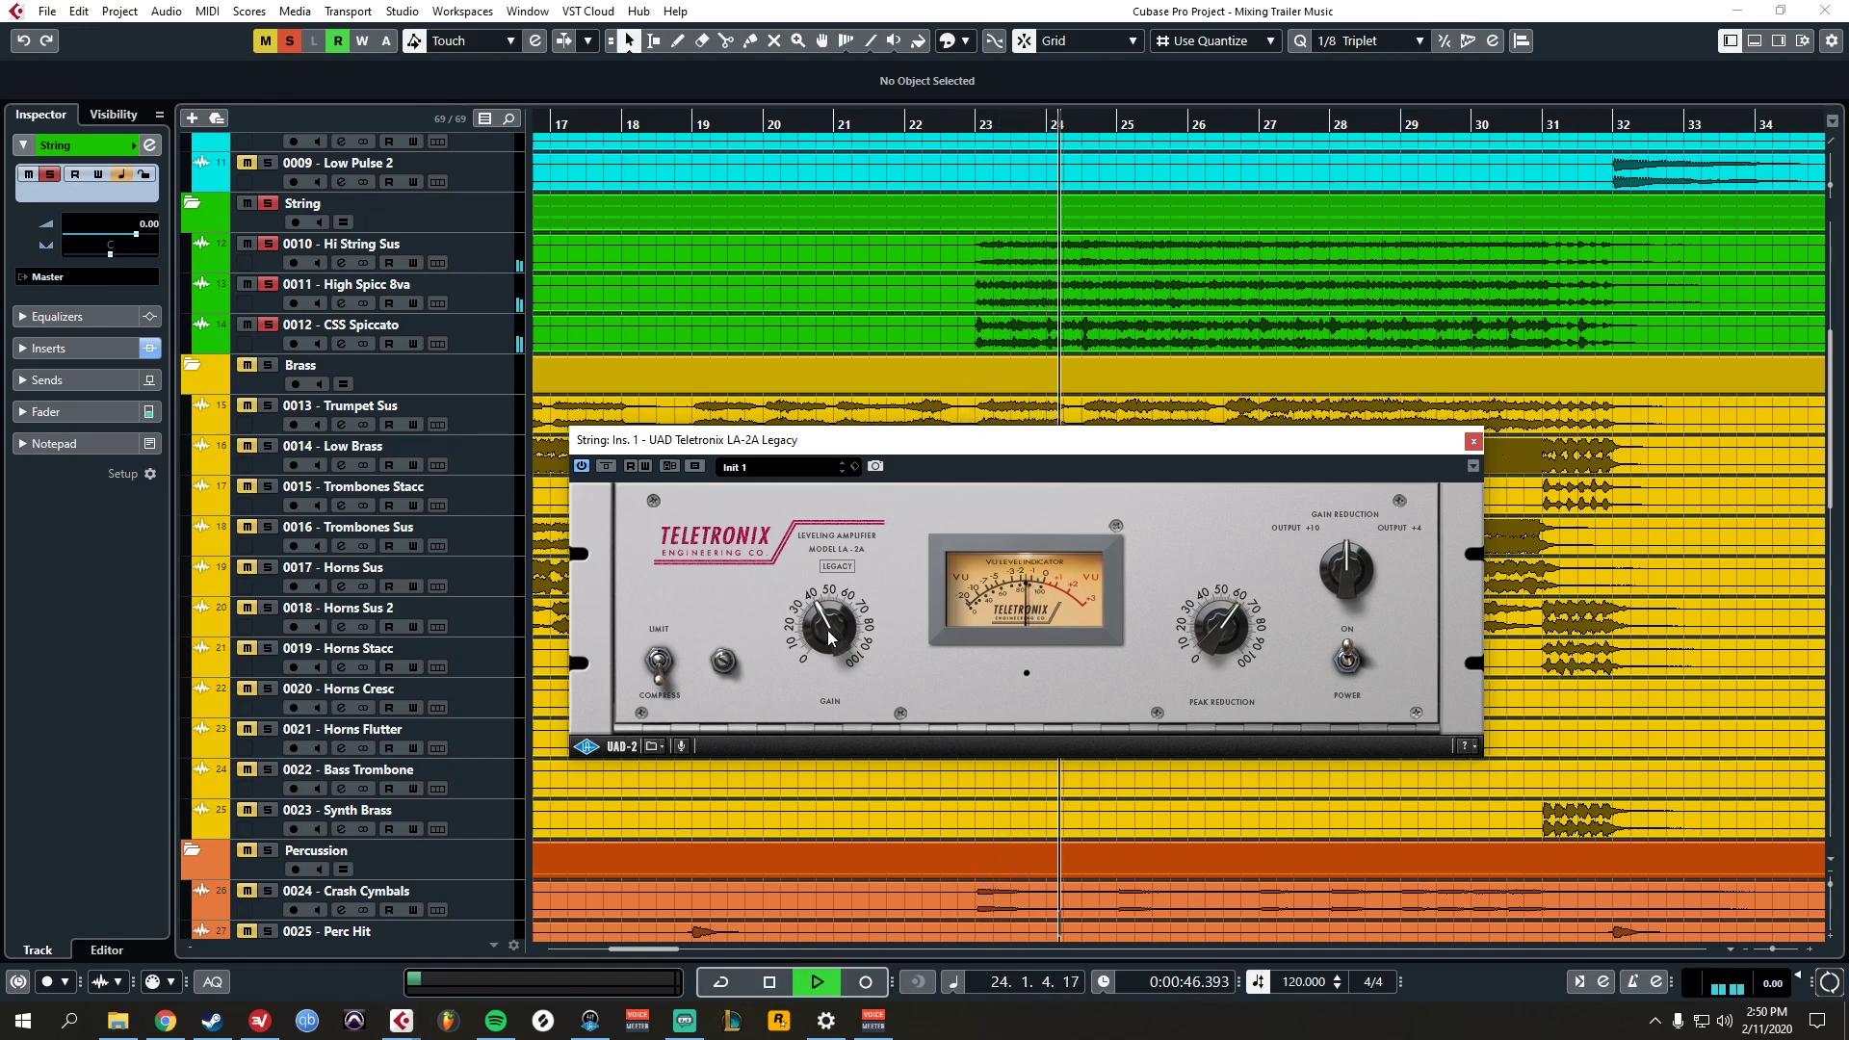
pyautogui.click(604, 467)
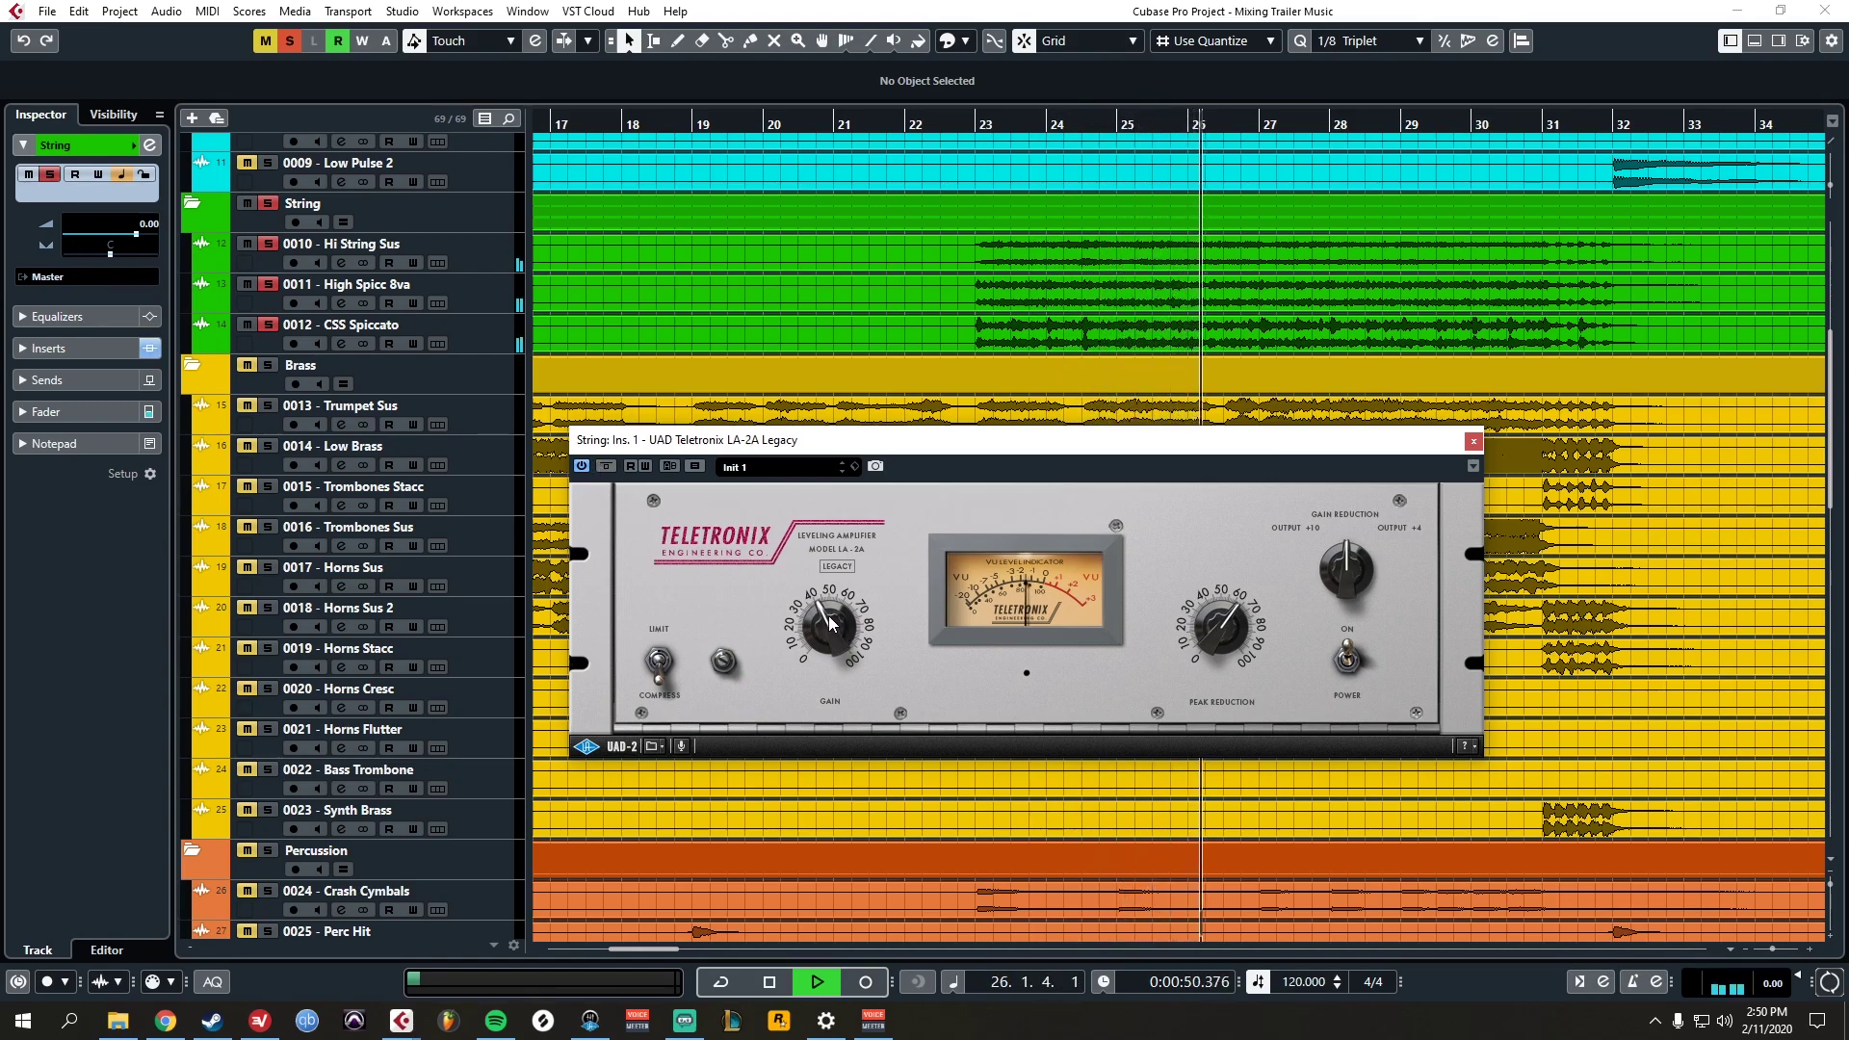
pyautogui.click(605, 468)
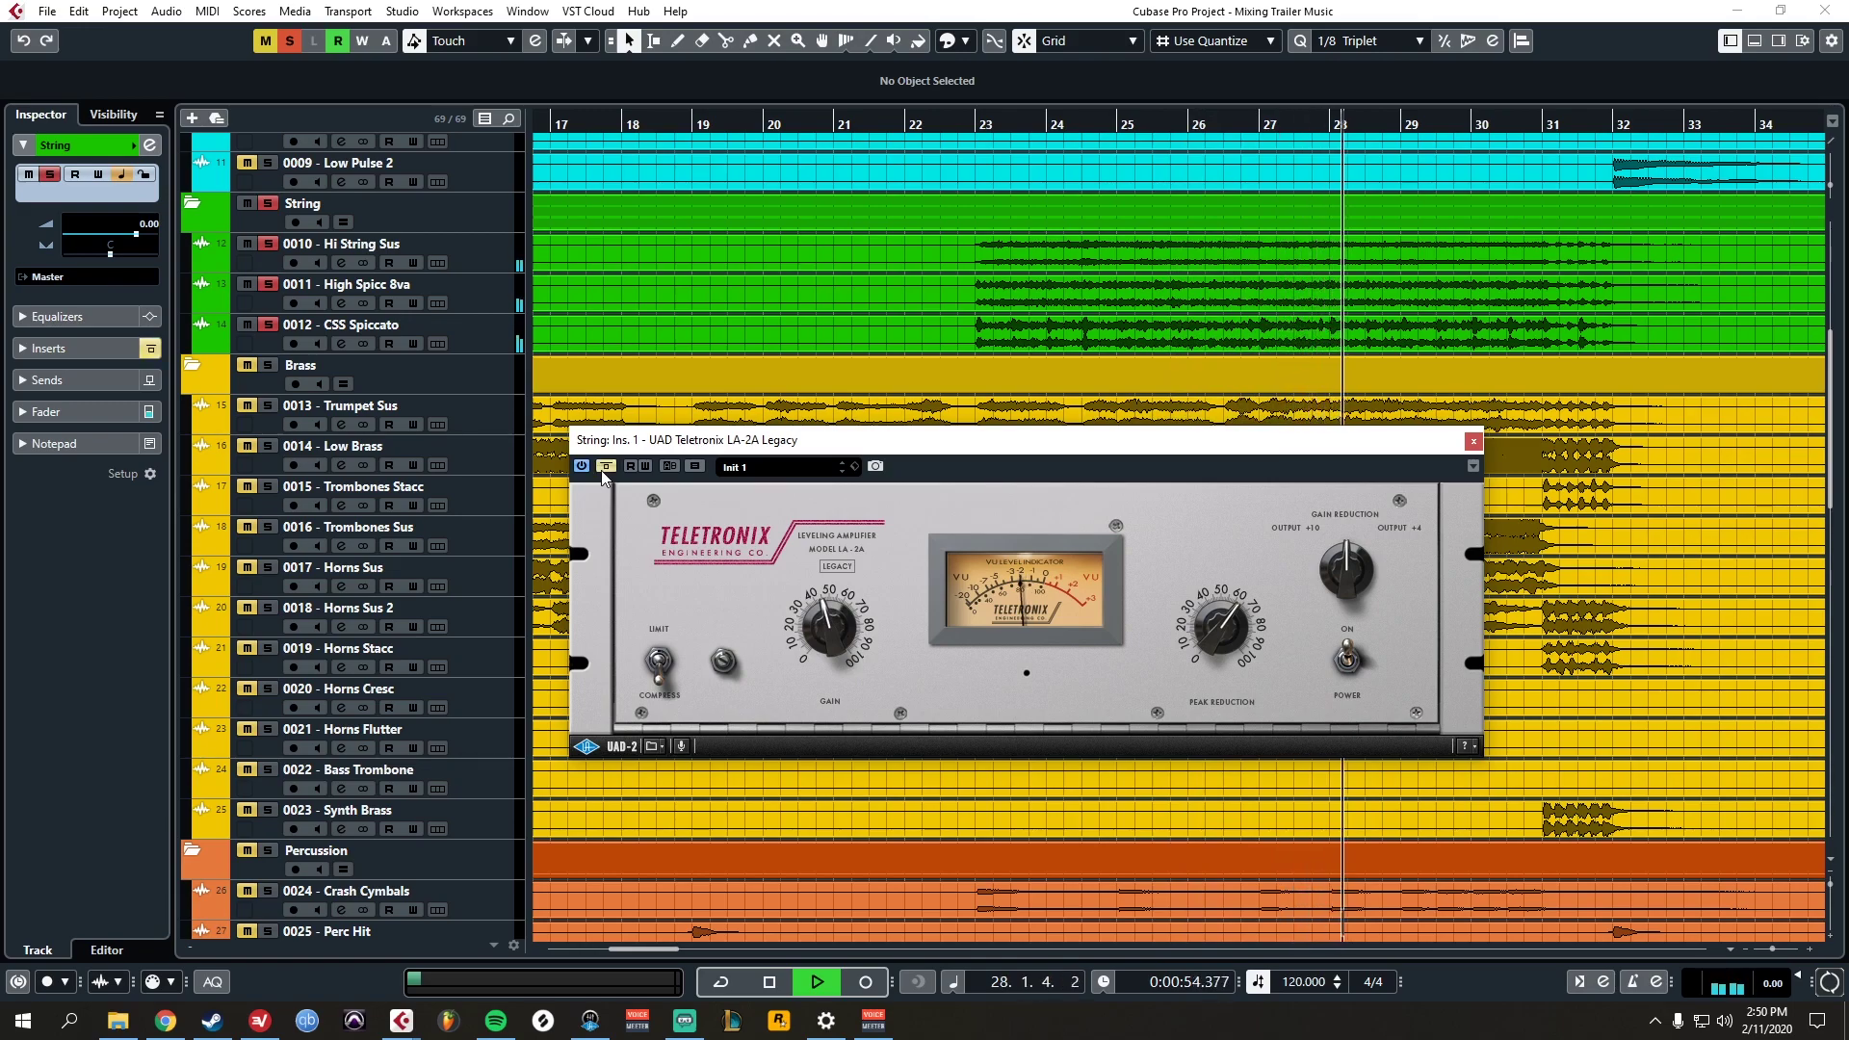
pyautogui.click(605, 467)
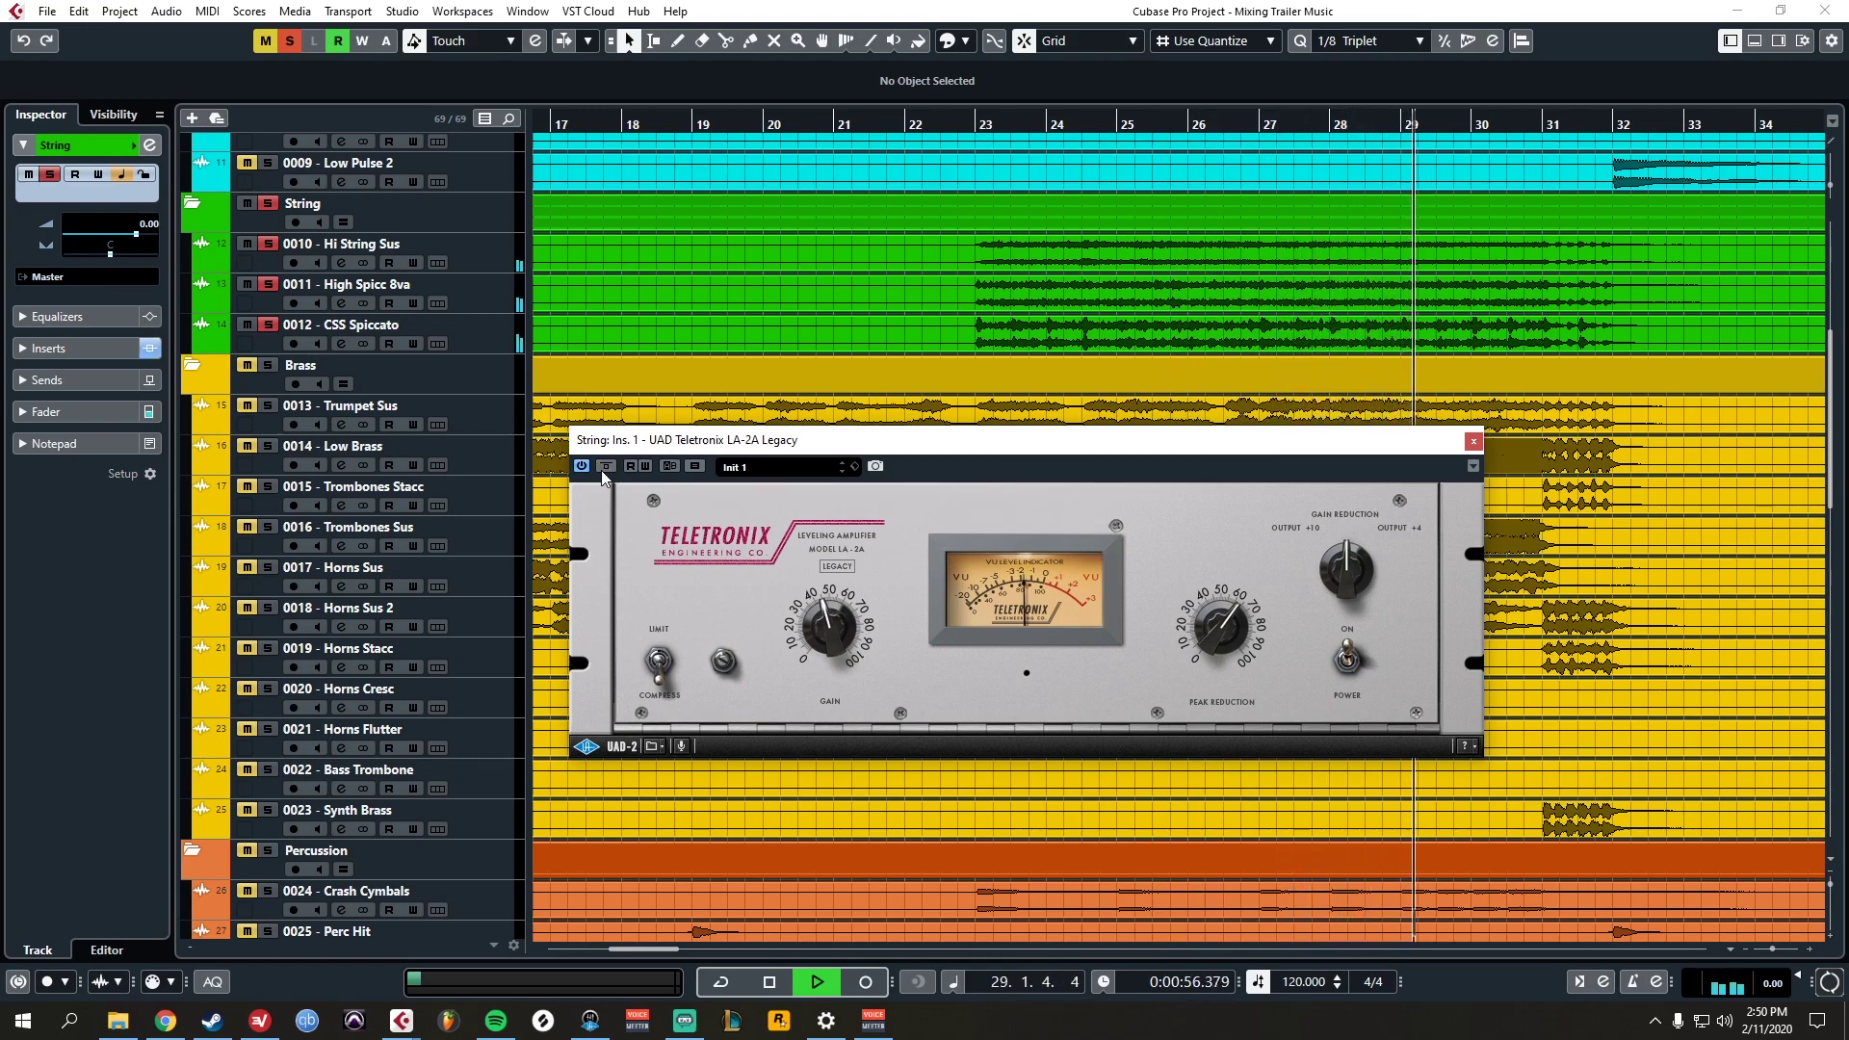
pyautogui.press('space')
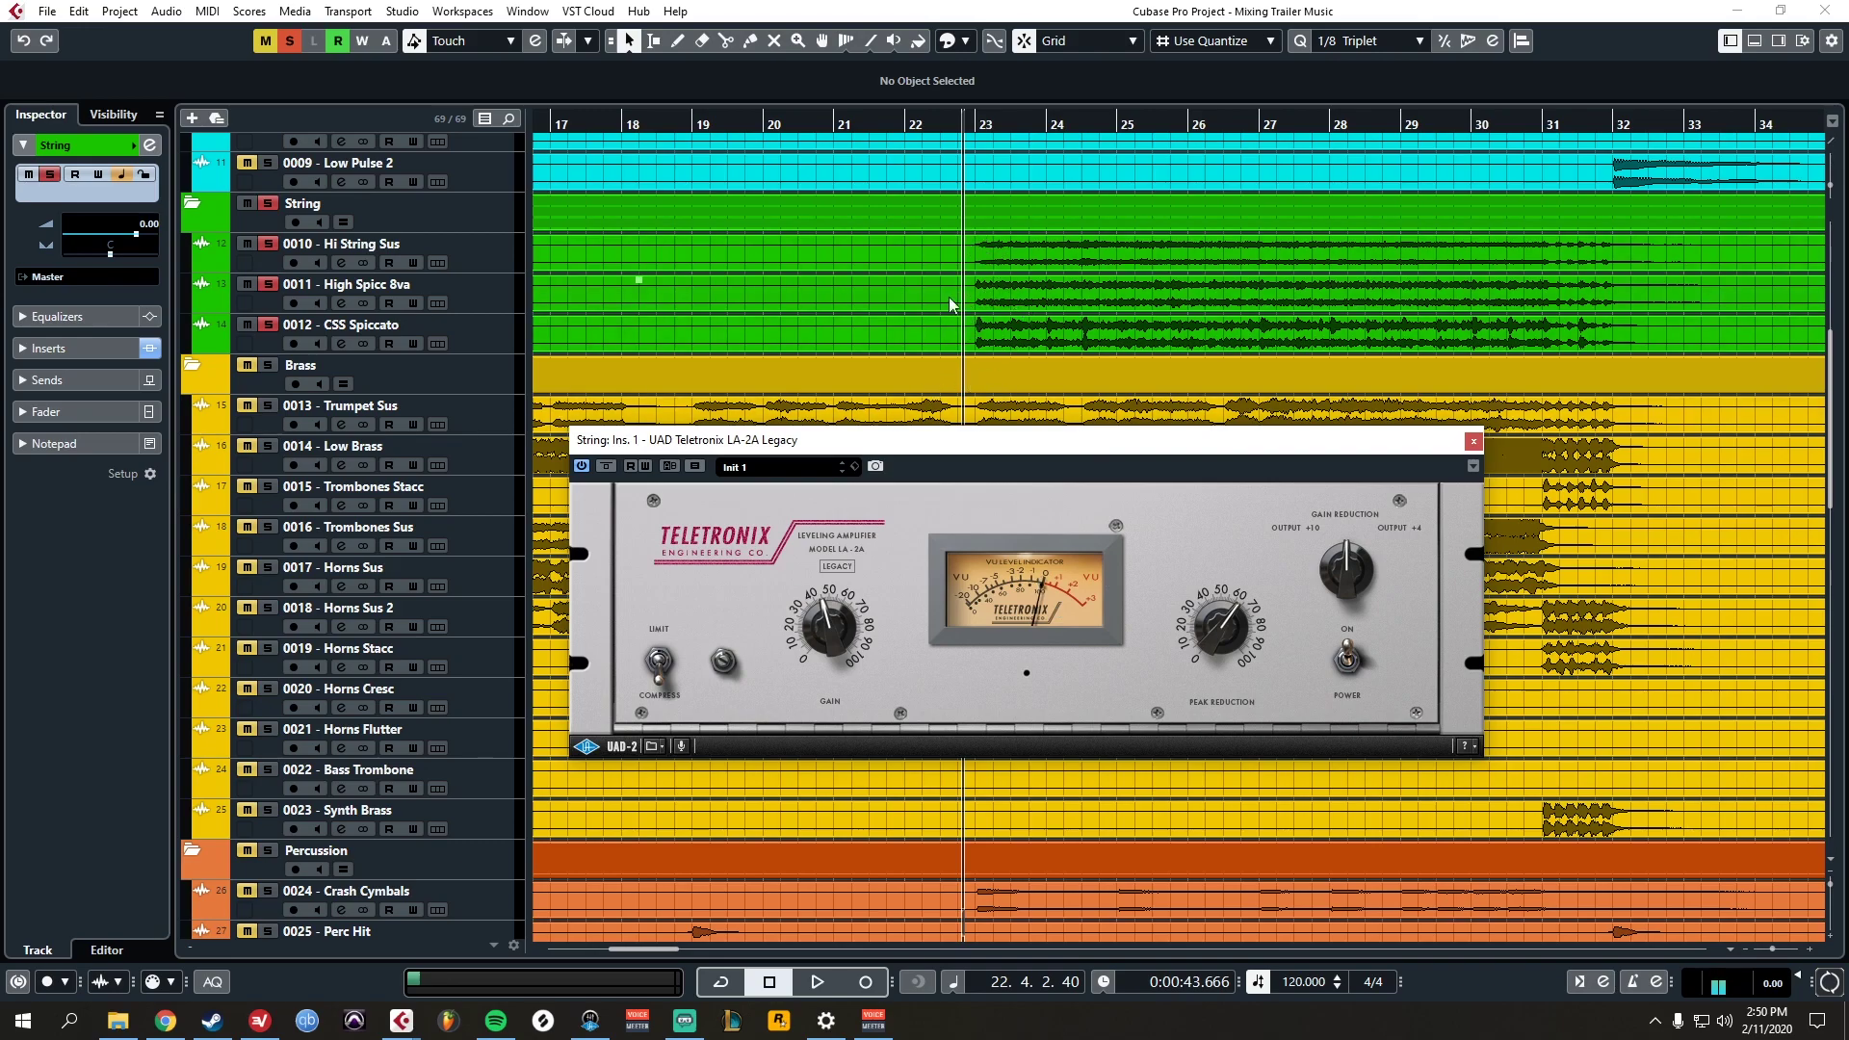
# - Close the LA-2A, unsolo the strings and audition the full mix from bar 21
pyautogui.hotkey('ctrl', 'w')
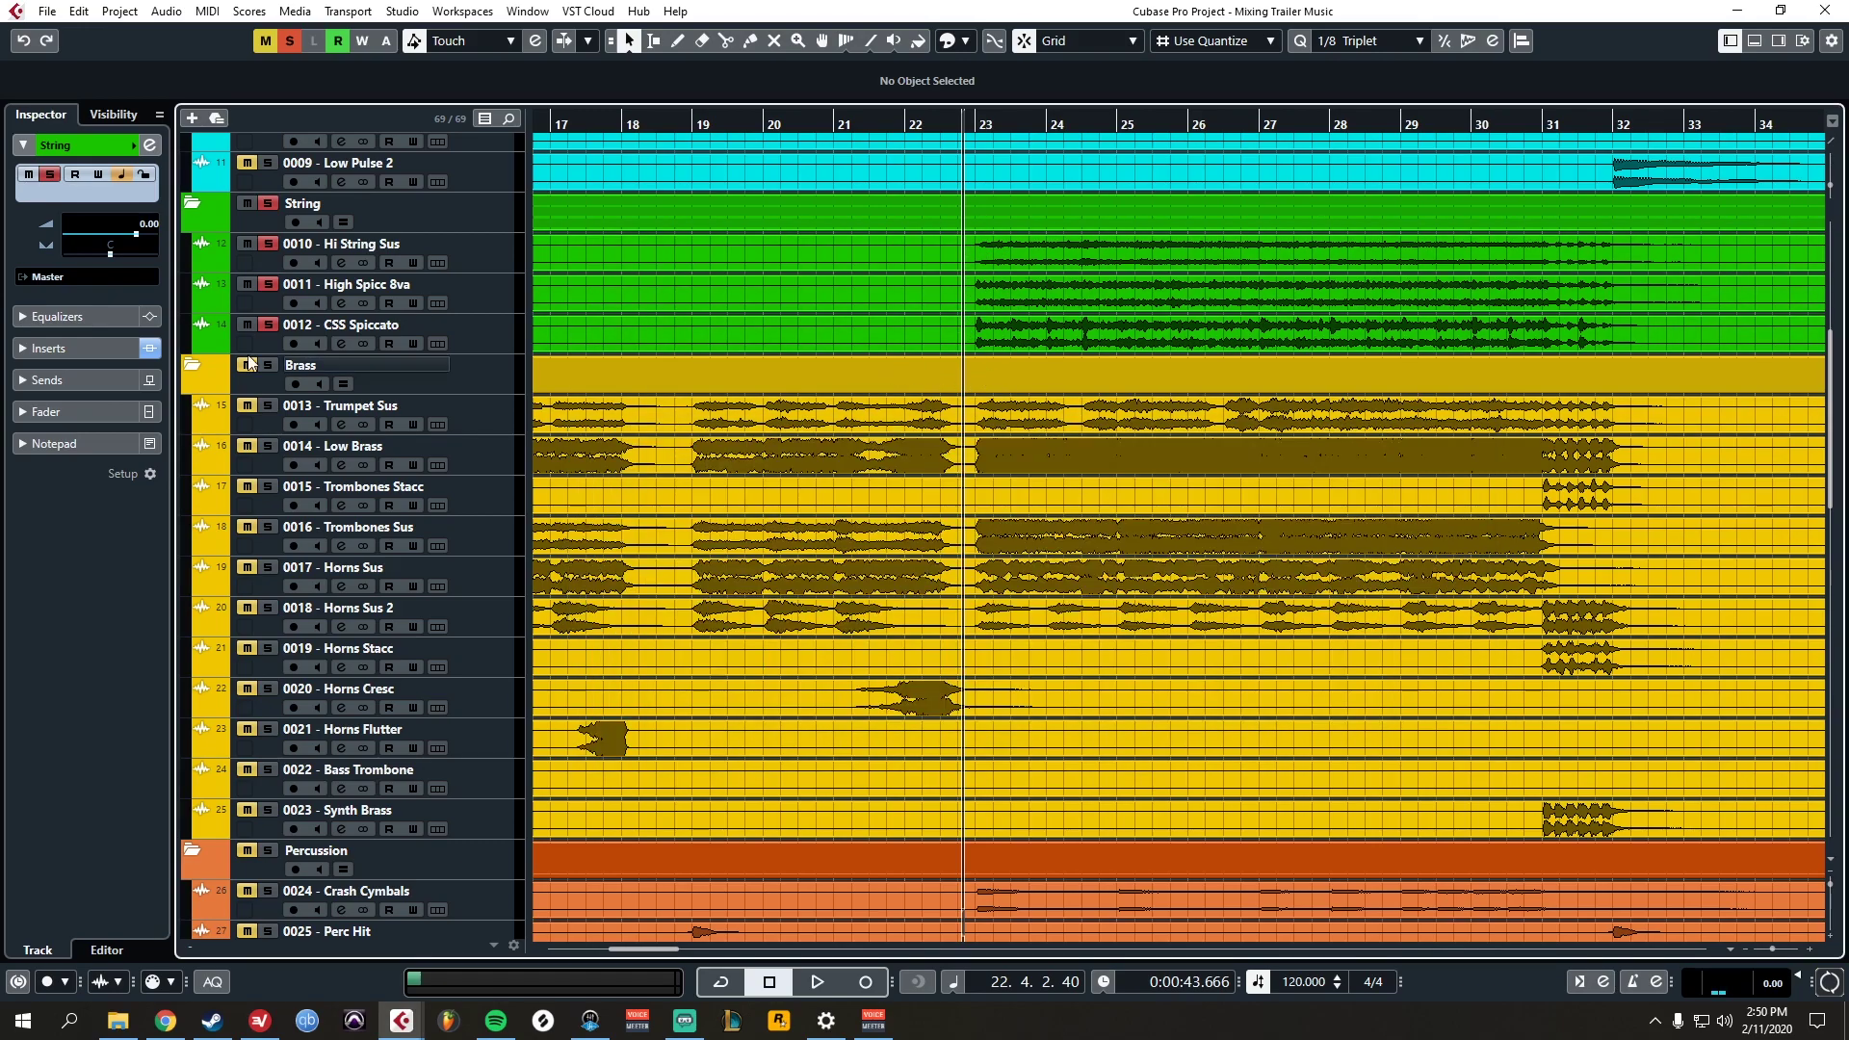
pyautogui.click(272, 248)
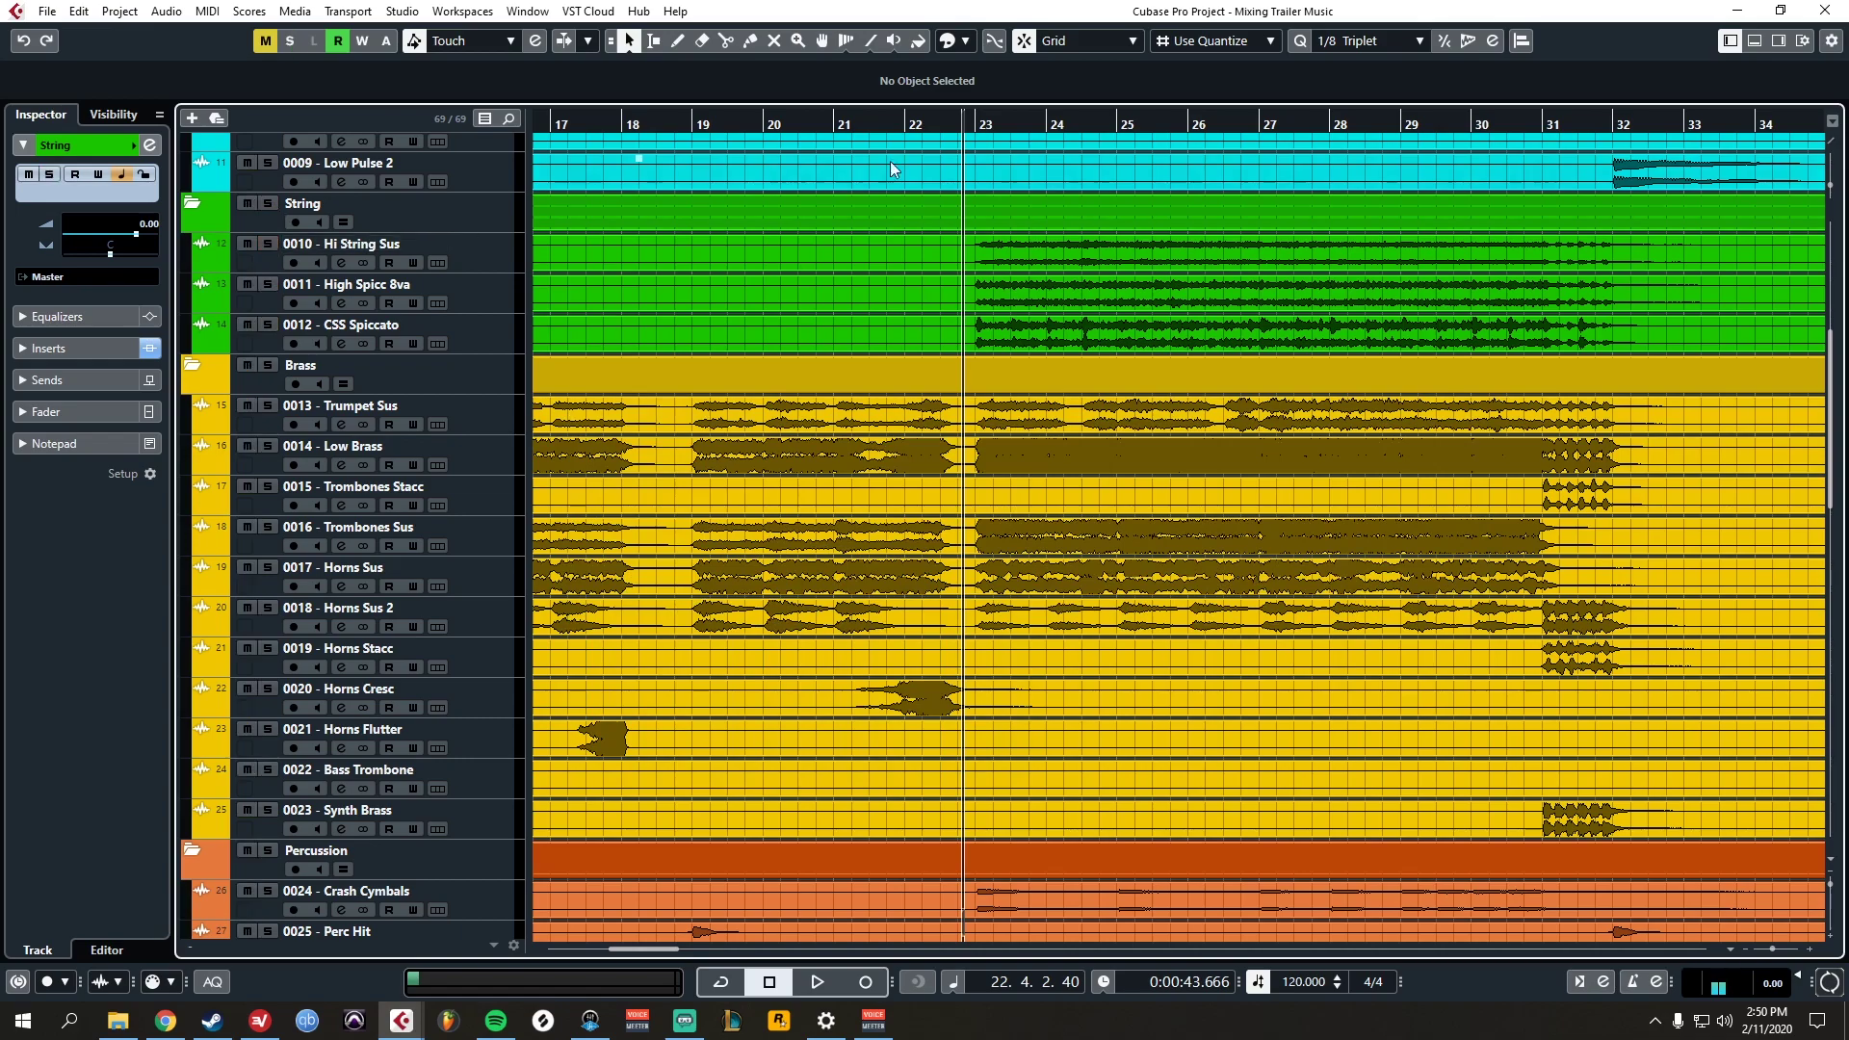
pyautogui.click(876, 197)
pyautogui.press('space')
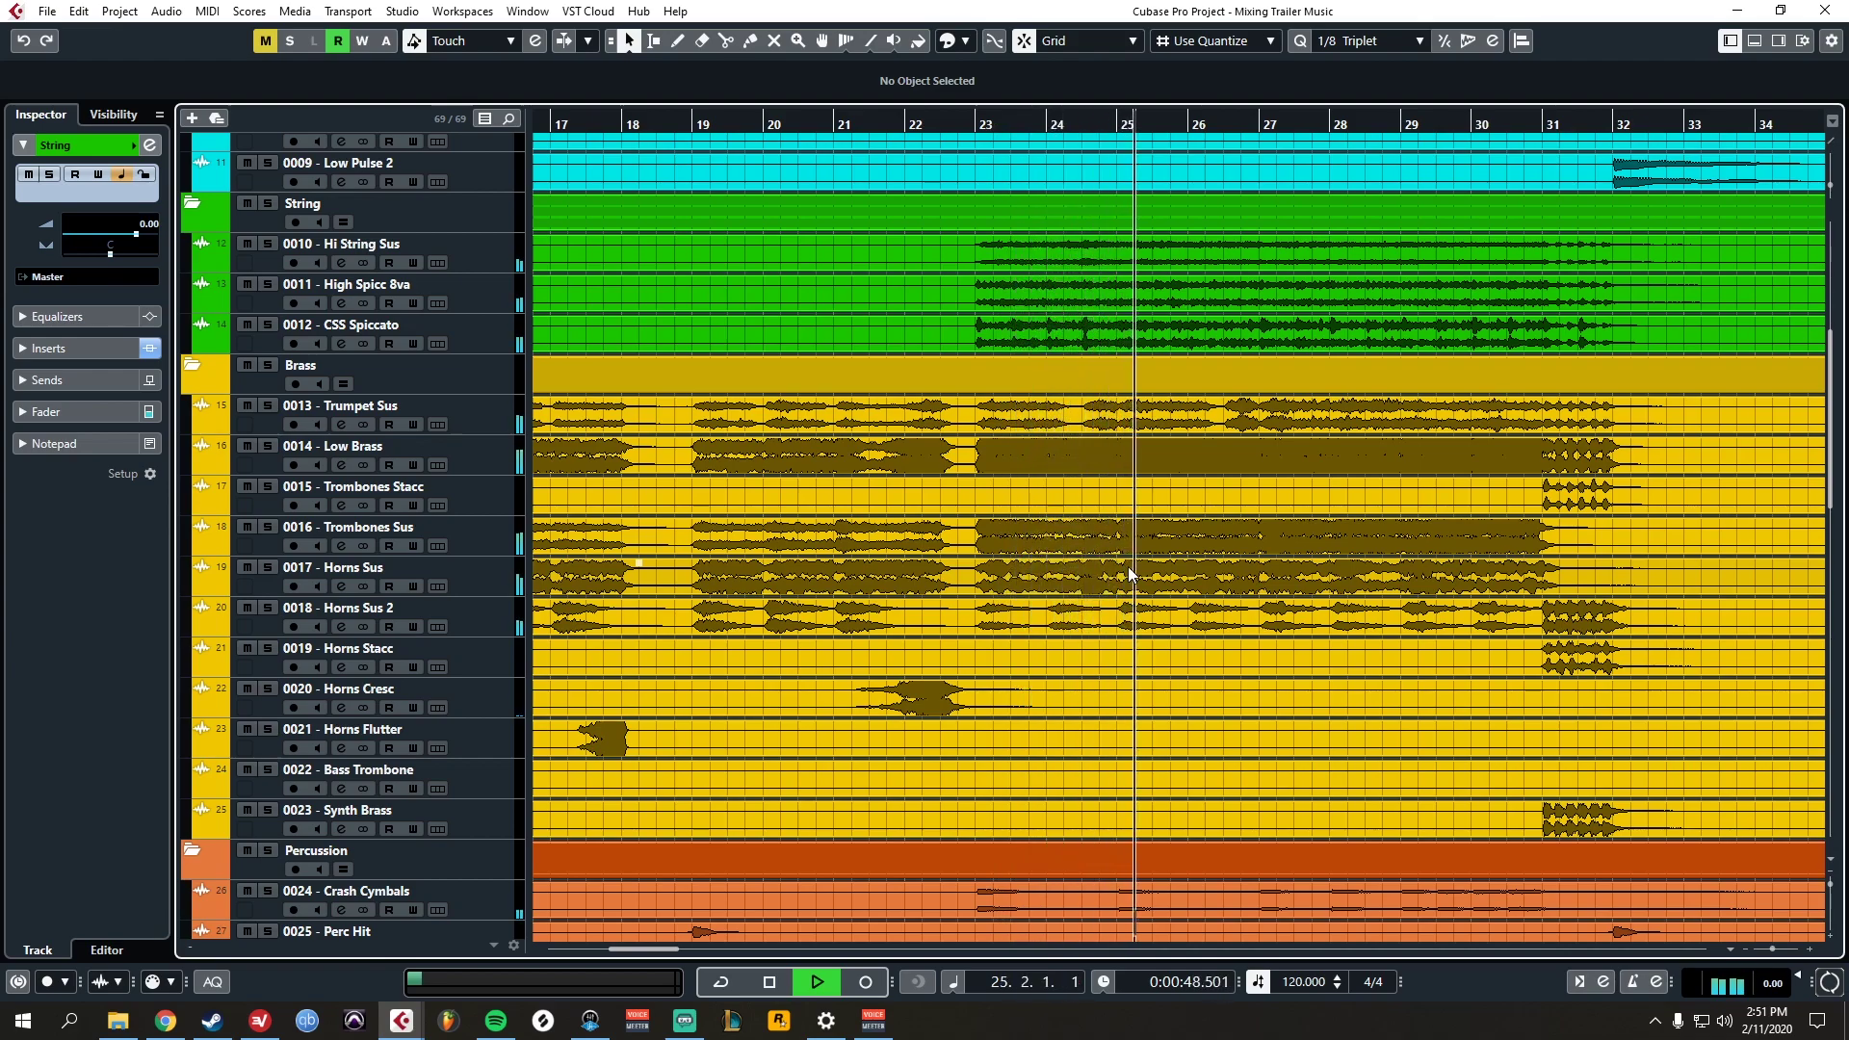
pyautogui.press('space')
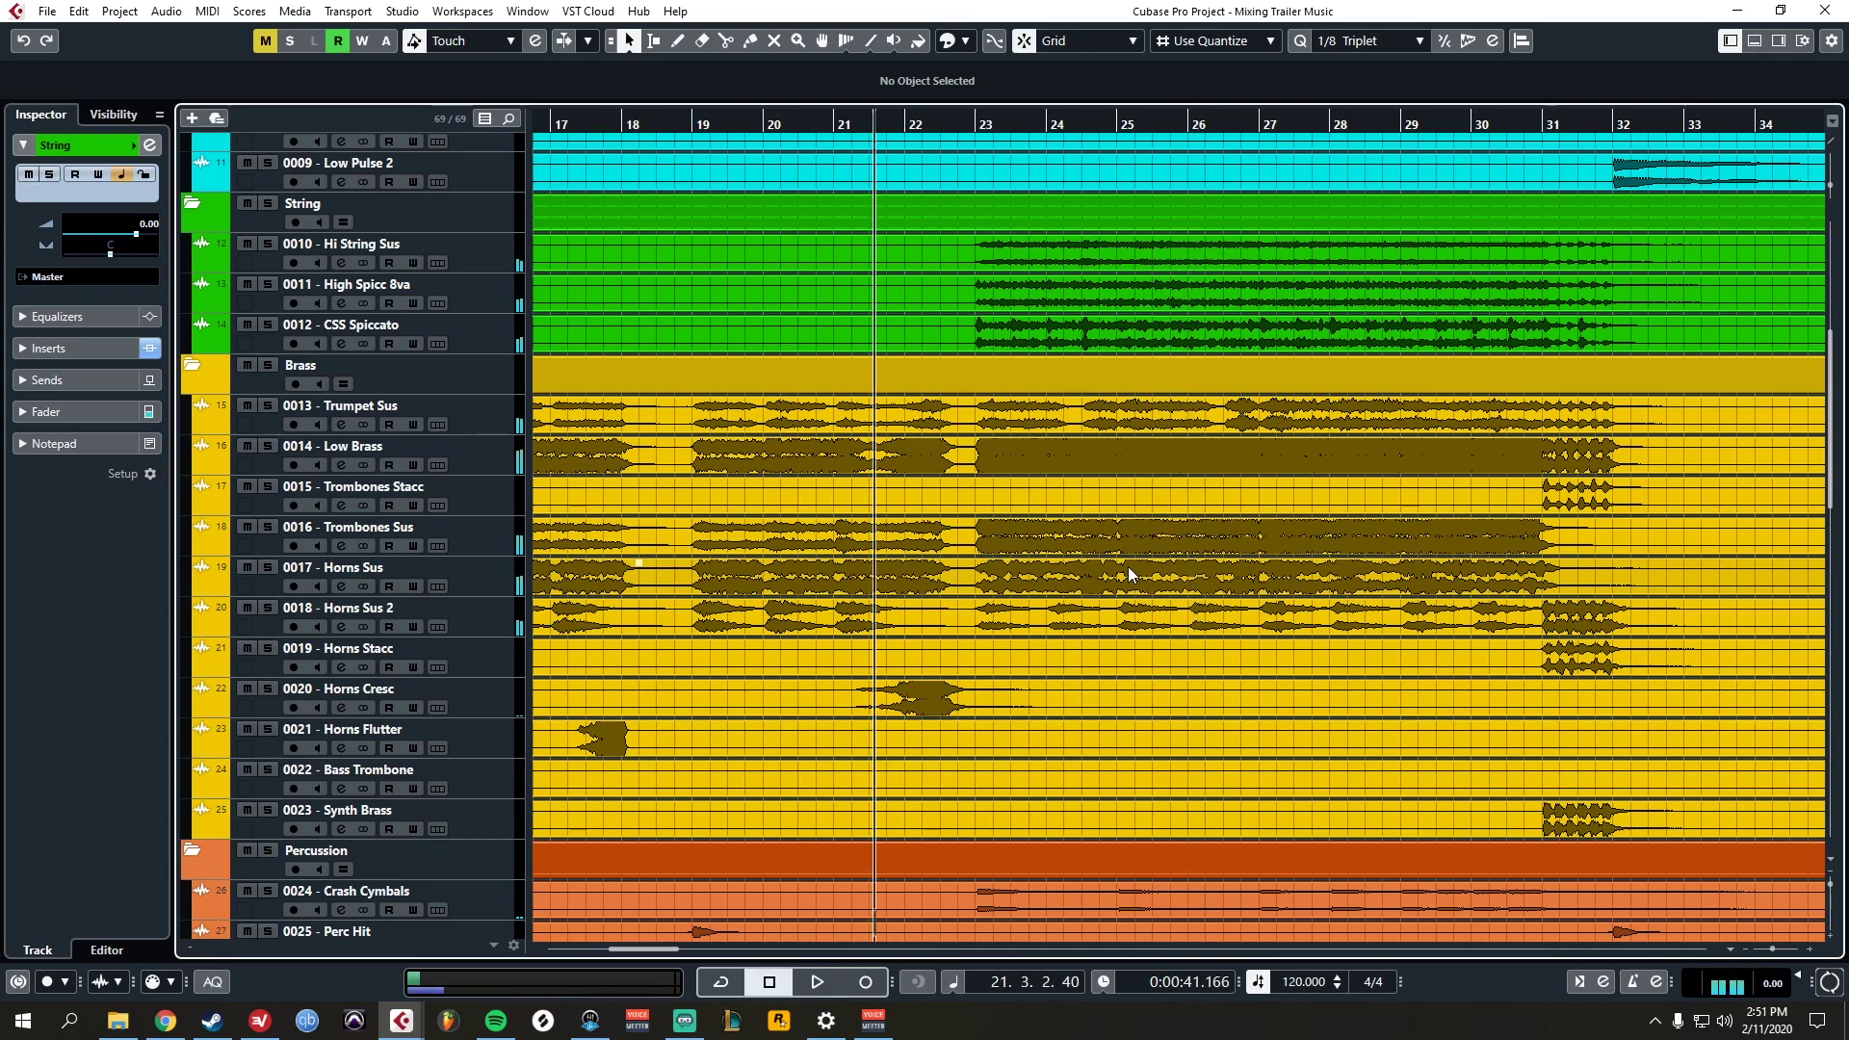
# - Lower the String group's fader to -1.15 dB during playback and close the mixer
pyautogui.press('F3')
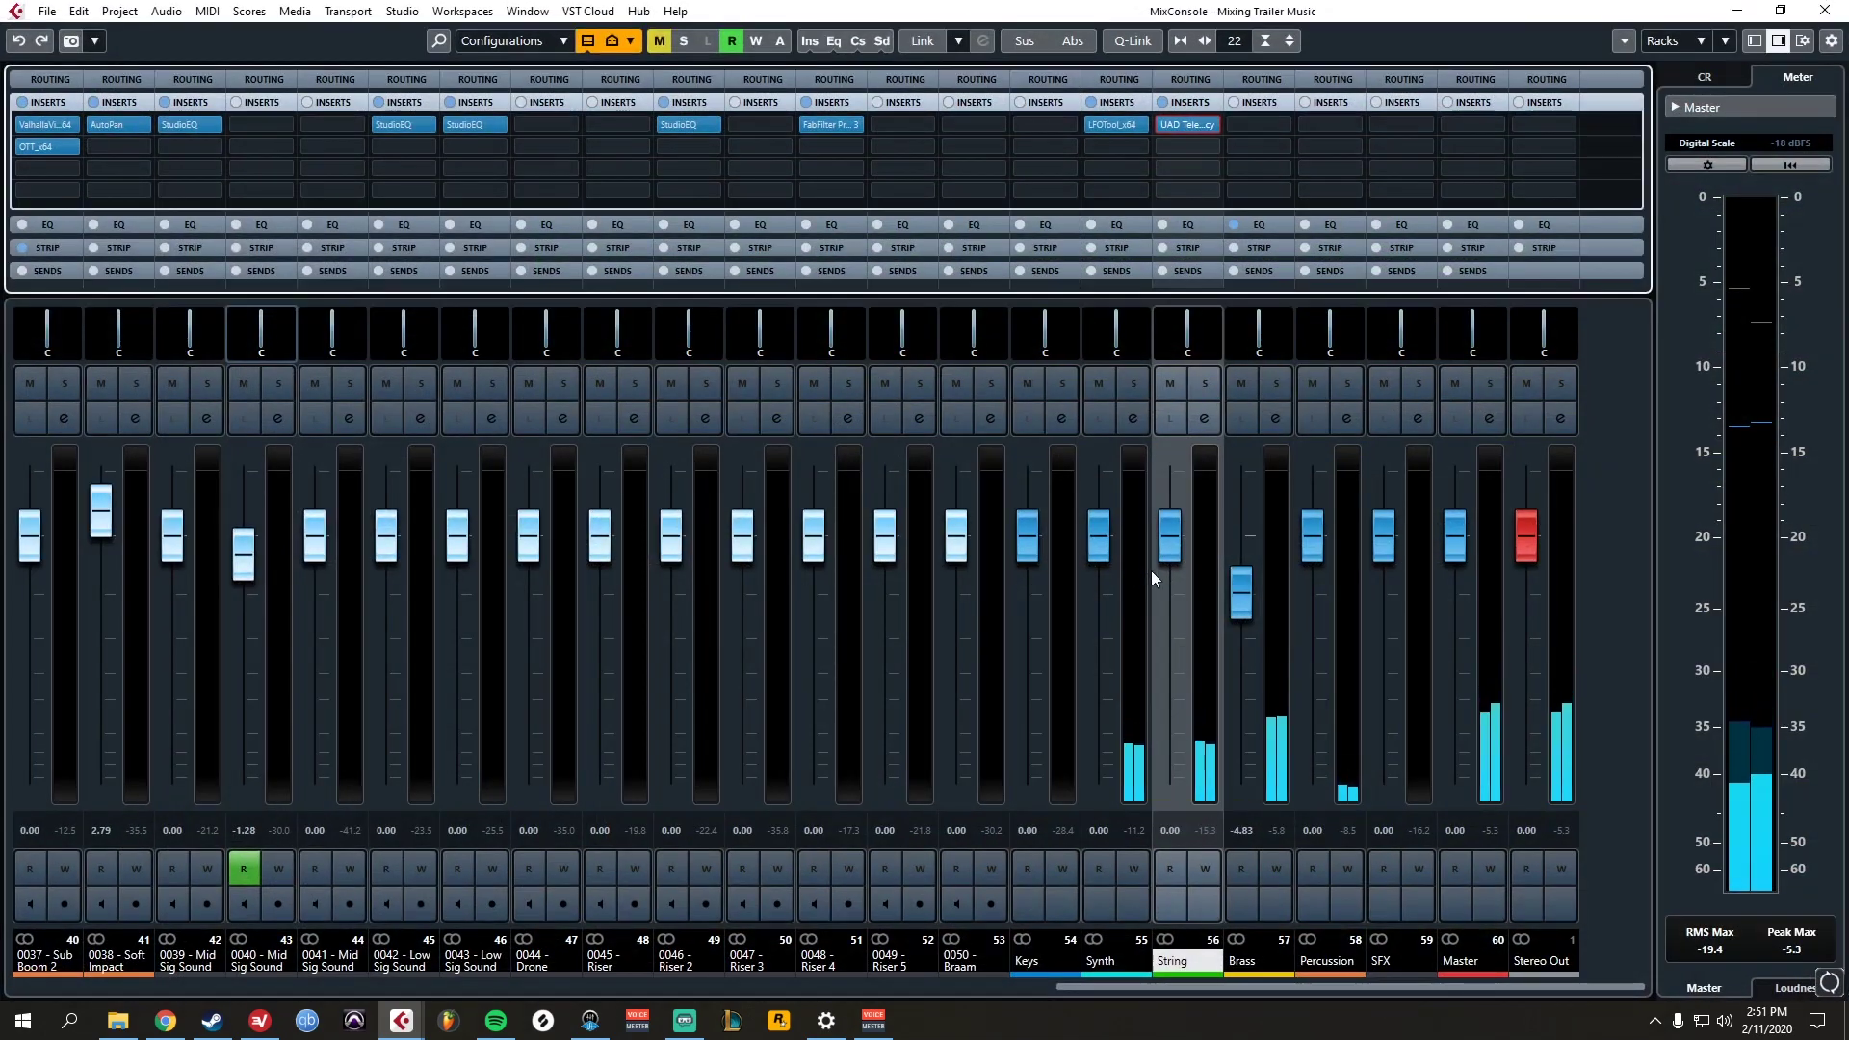
pyautogui.moveTo(1175, 546); pyautogui.dragTo(1169, 558)
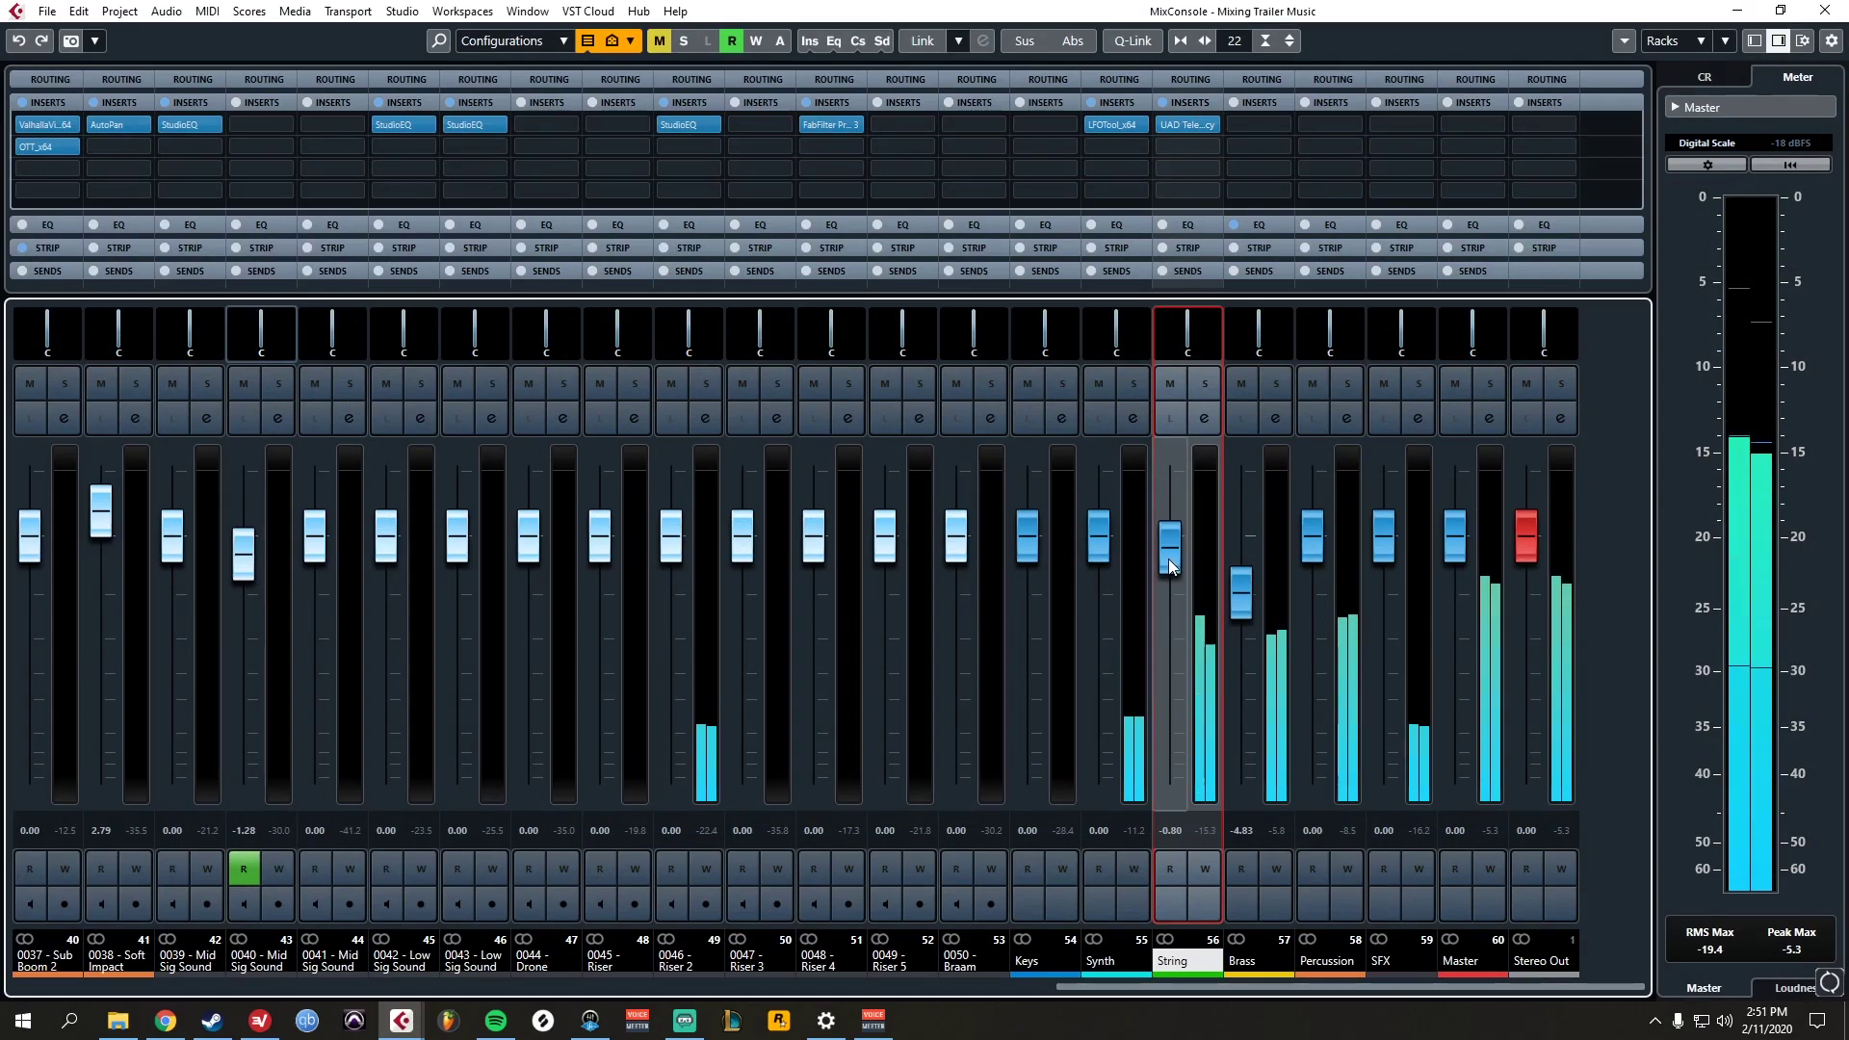
pyautogui.moveTo(1169, 558)
pyautogui.mouseDown()
pyautogui.moveTo(1173, 637)
pyautogui.moveTo(1164, 582)
pyautogui.moveTo(1201, 572)
pyautogui.mouseUp()
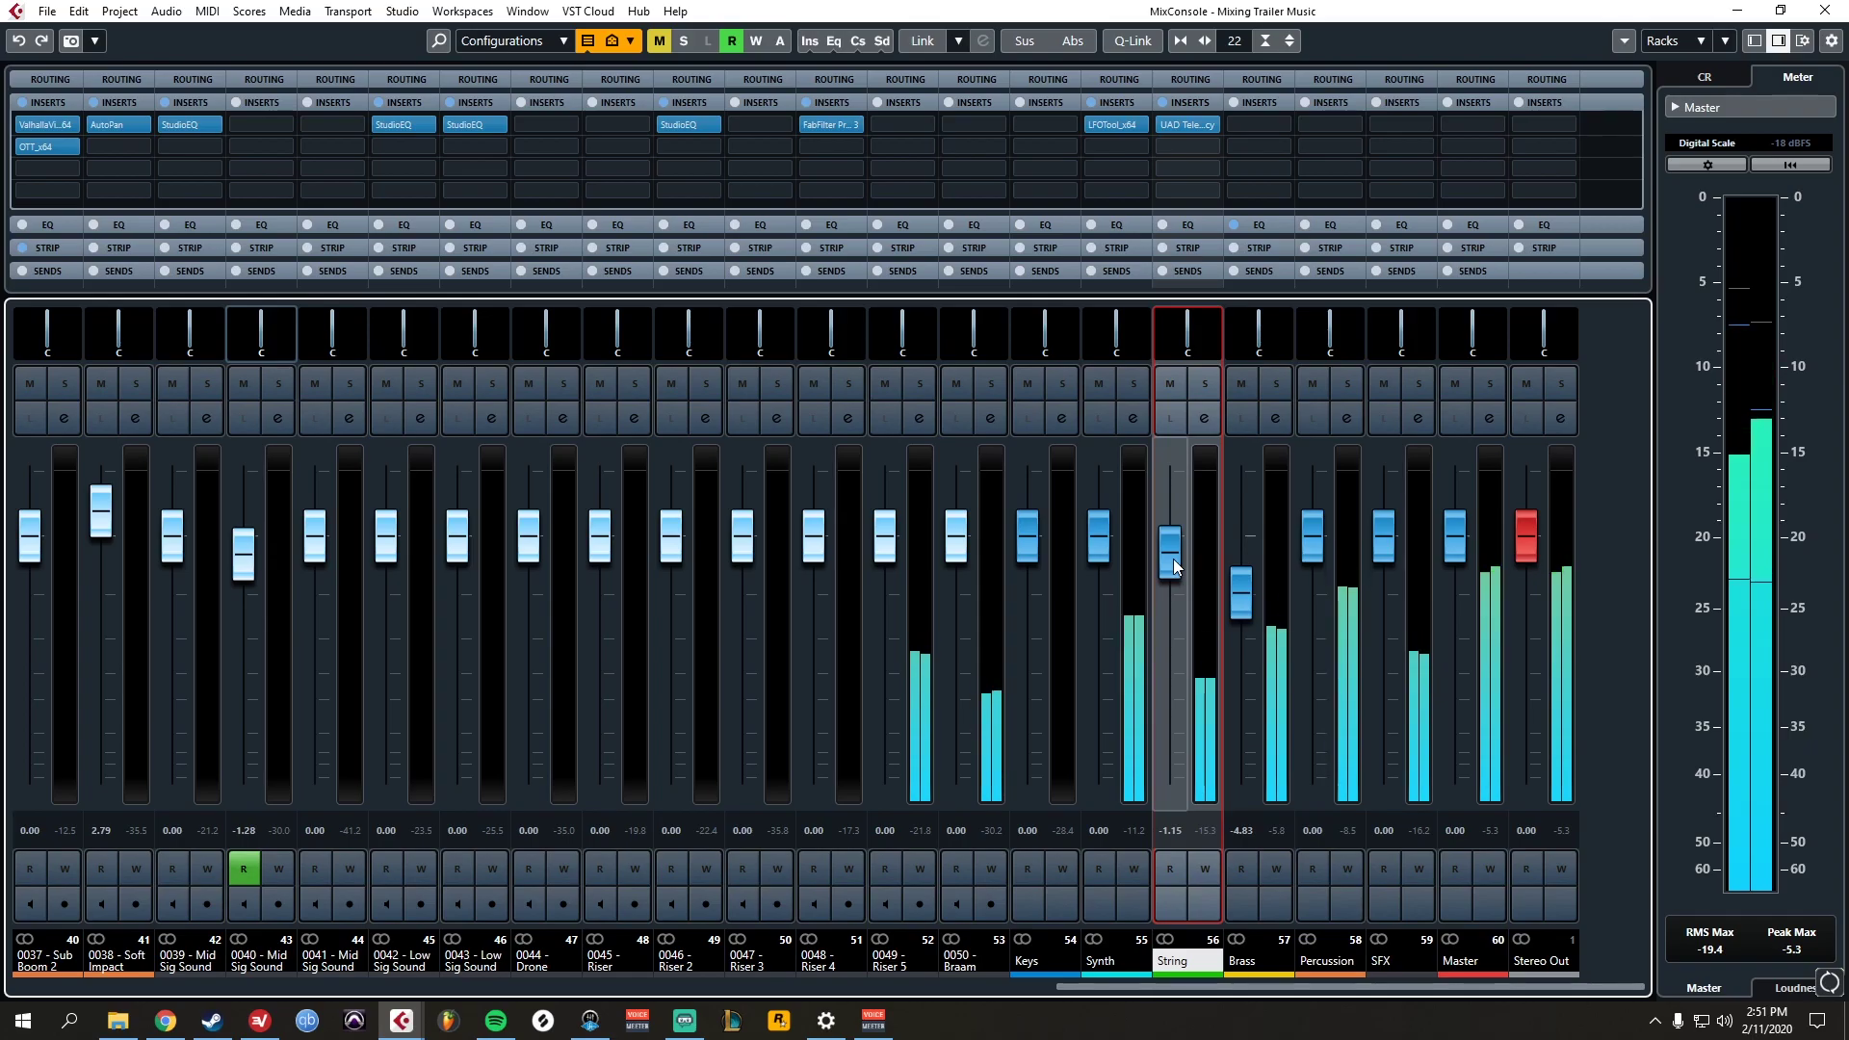
pyautogui.click(1737, 11)
# - Solo the strings and audition their closing hits from bar 31
pyautogui.scroll(8, 1036, 321)
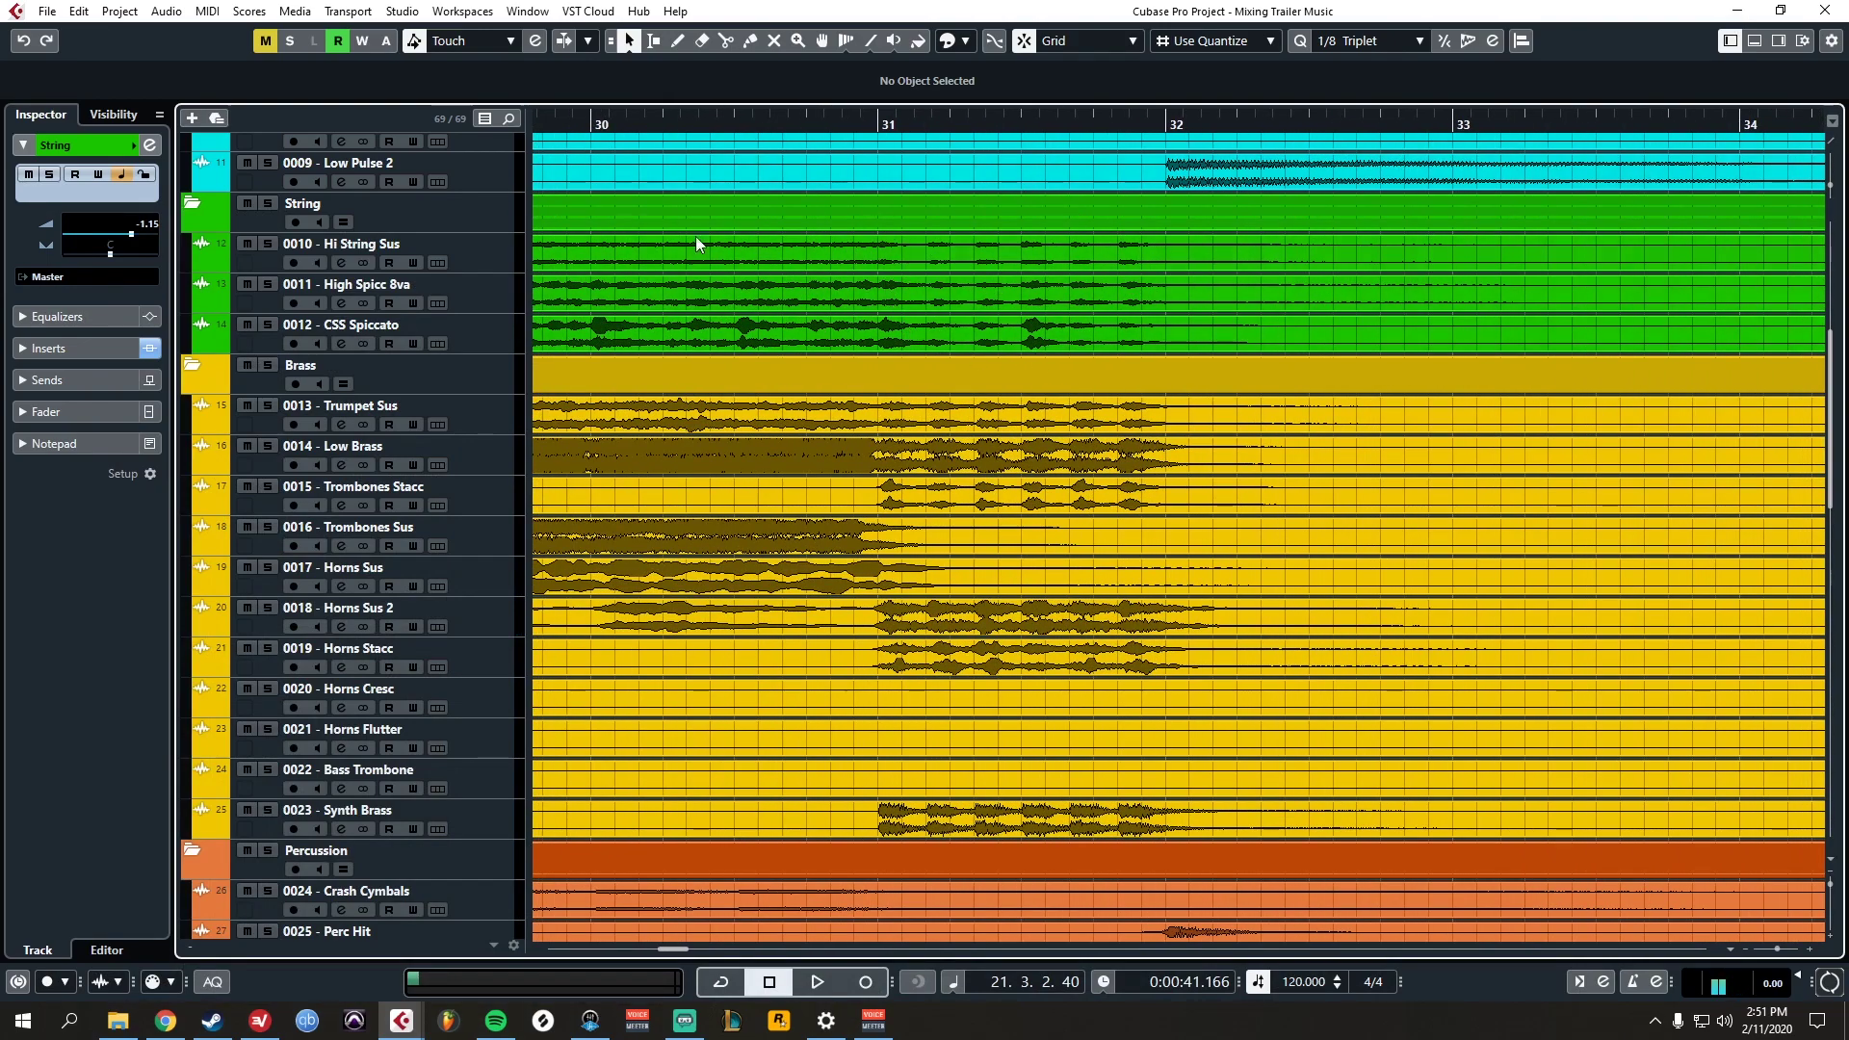
pyautogui.click(268, 204)
pyautogui.click(880, 118)
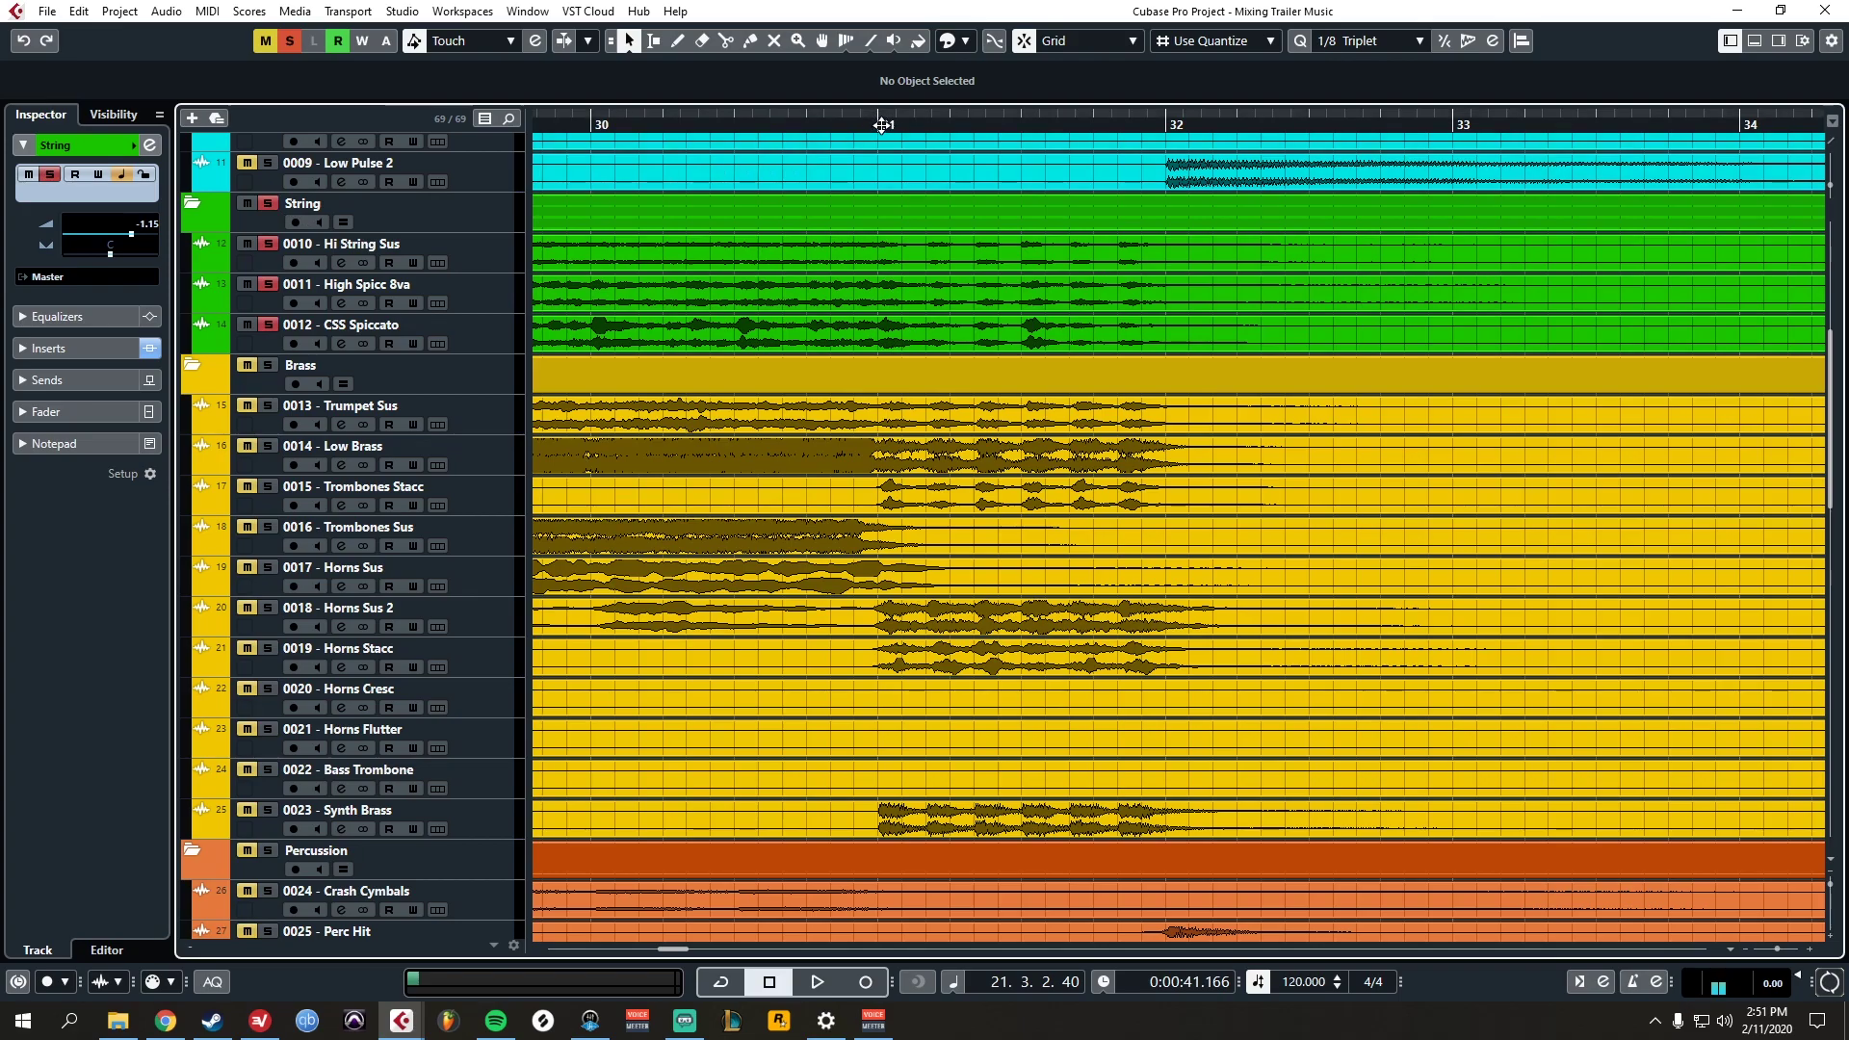
pyautogui.press('space')
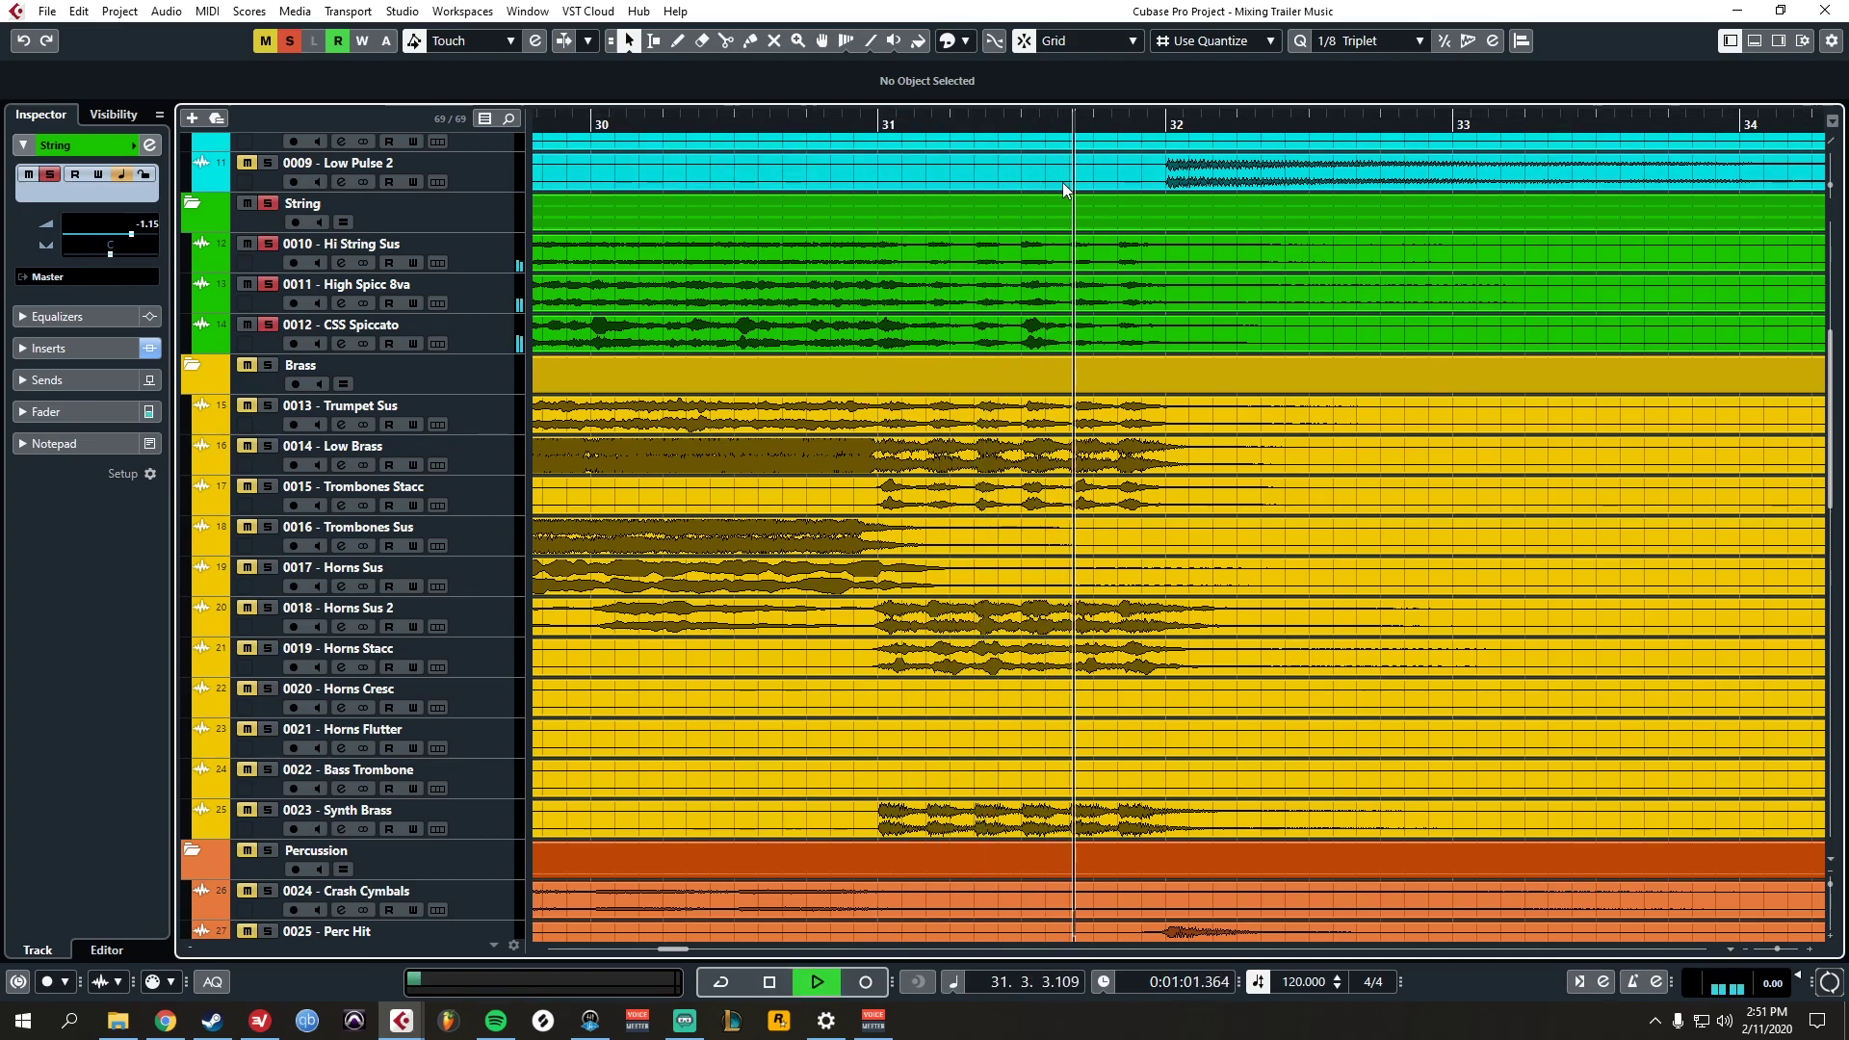
pyautogui.press('space')
# - Enlarge the String group's volume automation lane and add a level jump at 31.1.1 up to 0.40 dB
pyautogui.scroll(4, 846, 248)
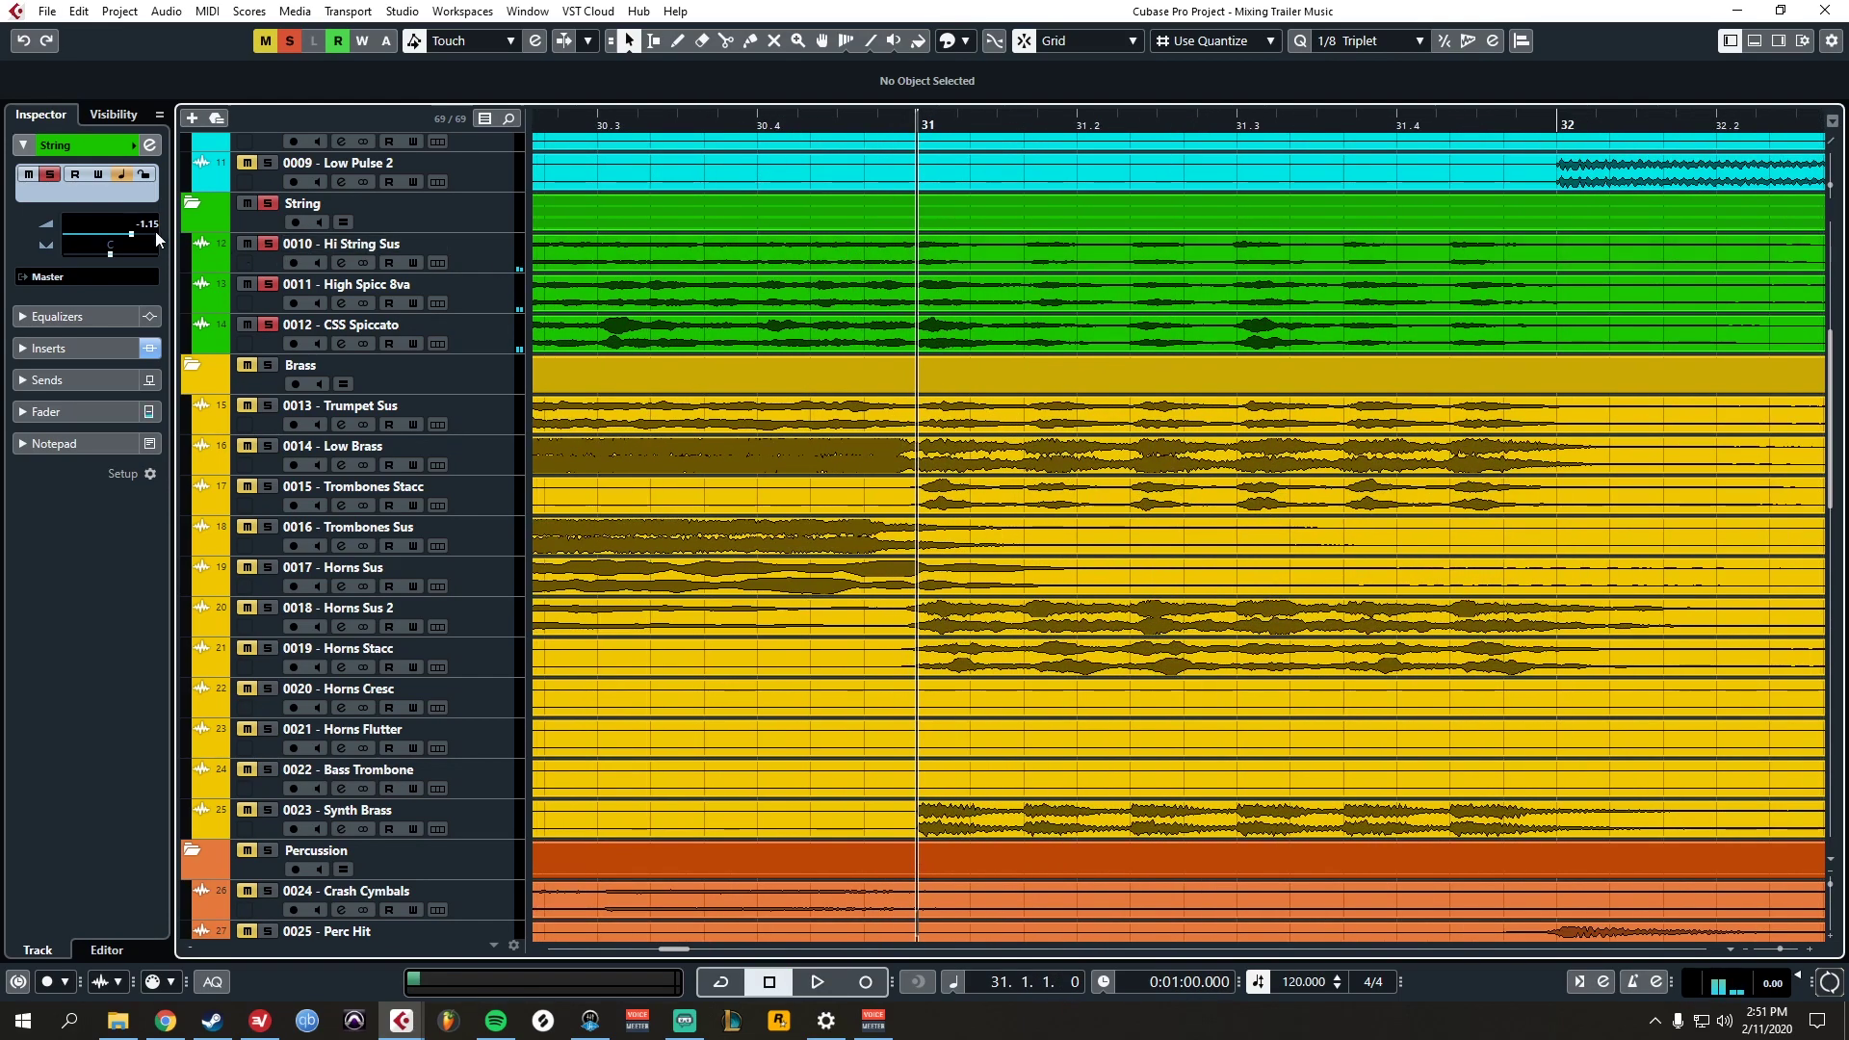
pyautogui.scroll(-10, 915, 576)
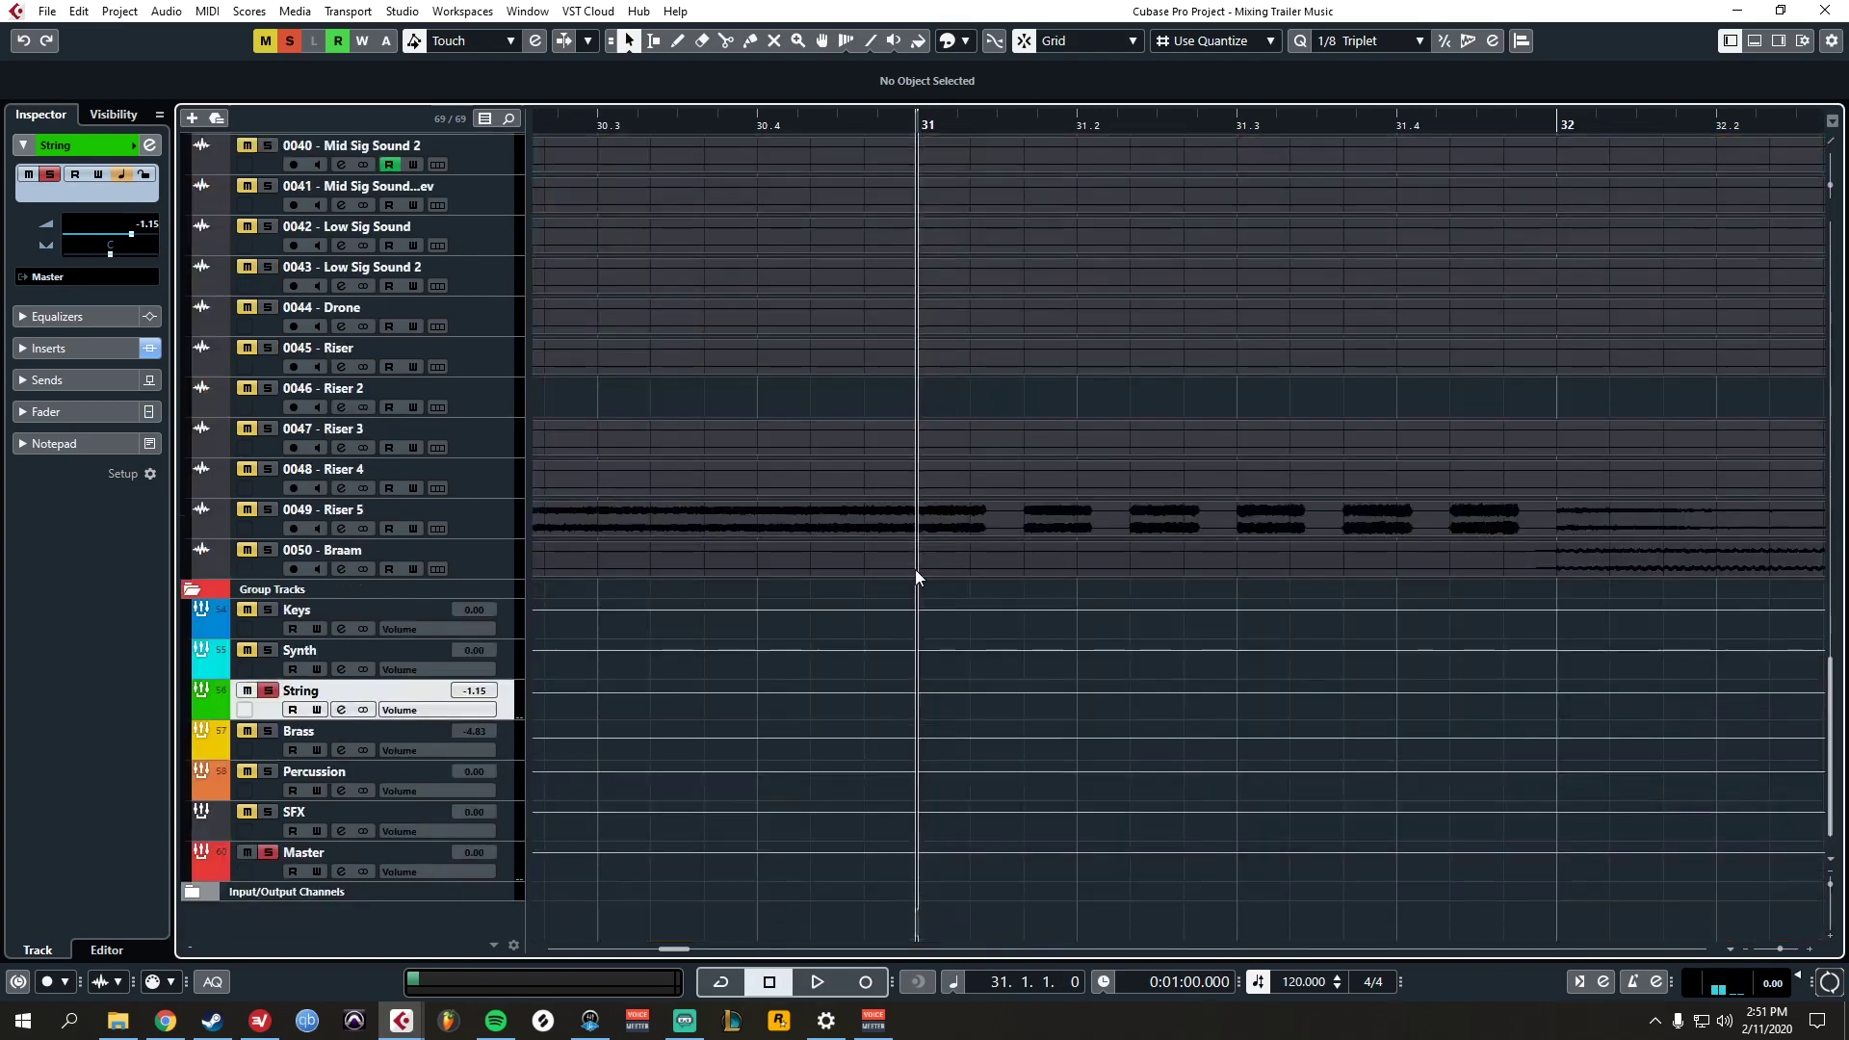
pyautogui.click(203, 710)
pyautogui.click(202, 711)
pyautogui.scroll(3, 925, 706)
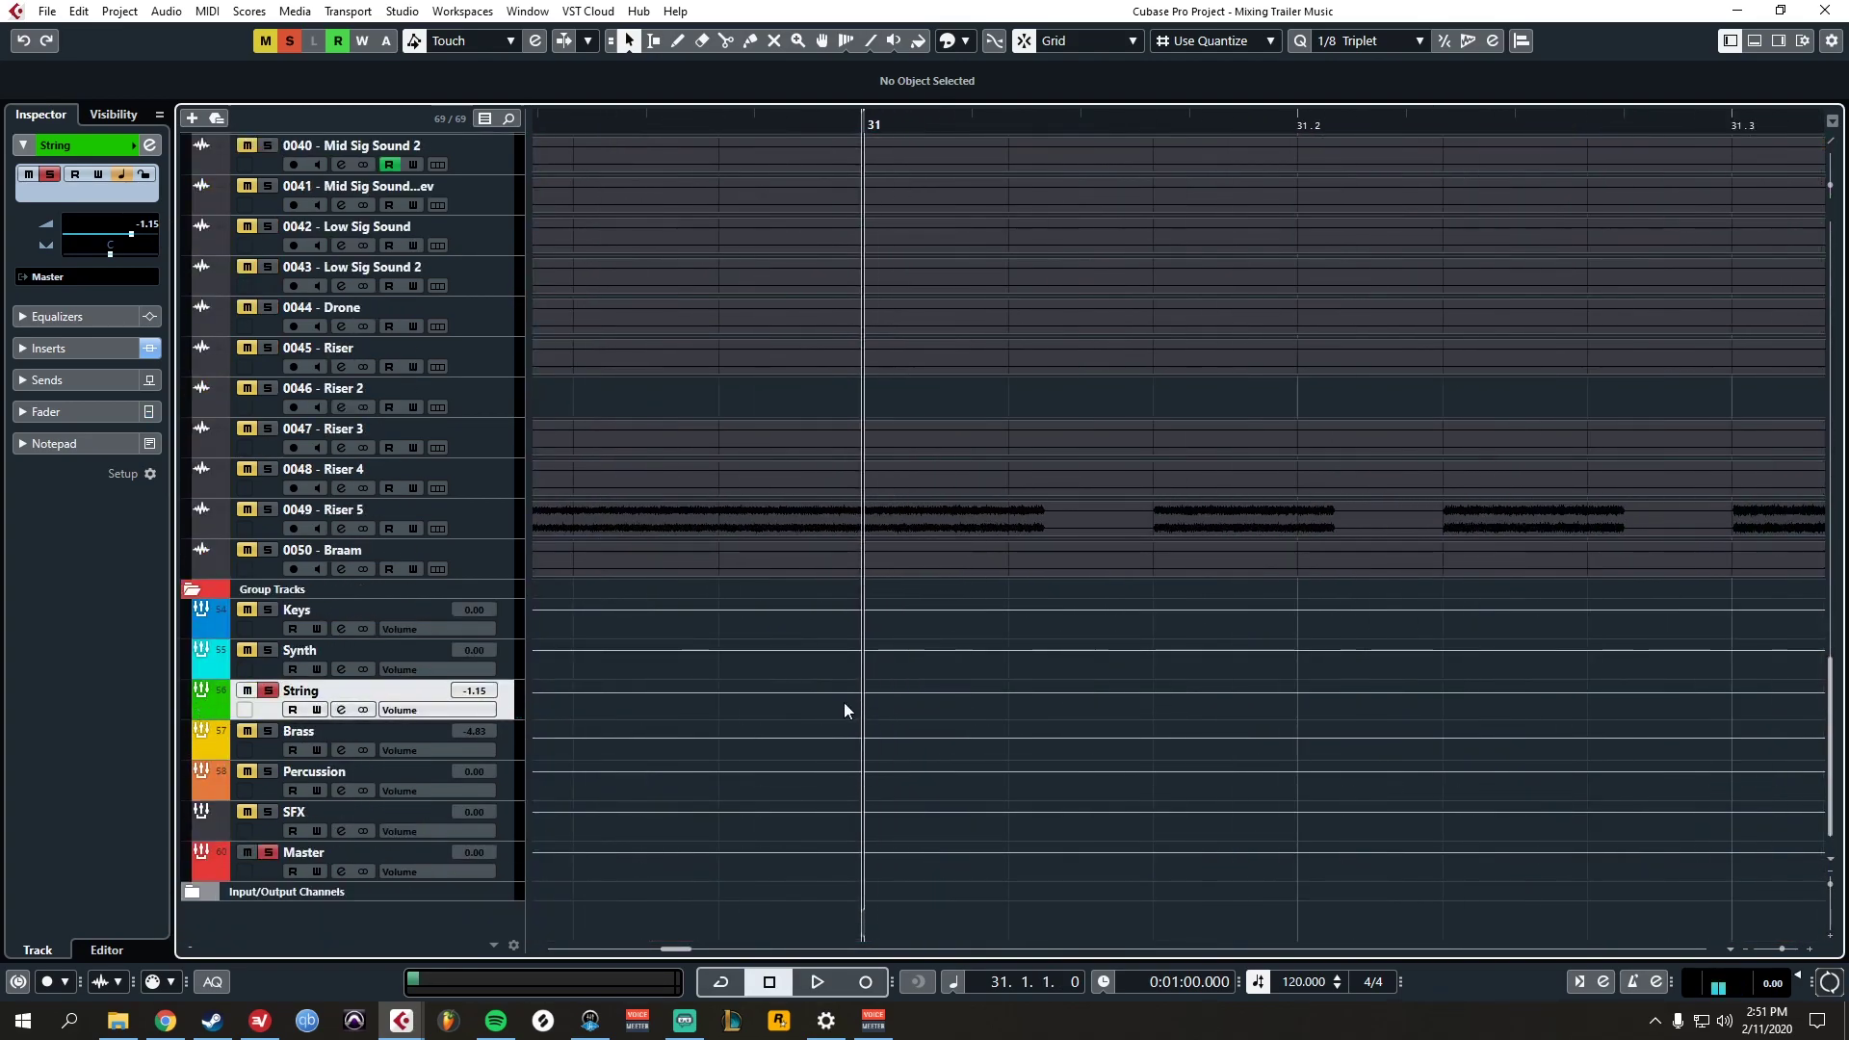
pyautogui.moveTo(497, 720); pyautogui.dragTo(497, 893)
pyautogui.moveTo(861, 737); pyautogui.dragTo(867, 726)
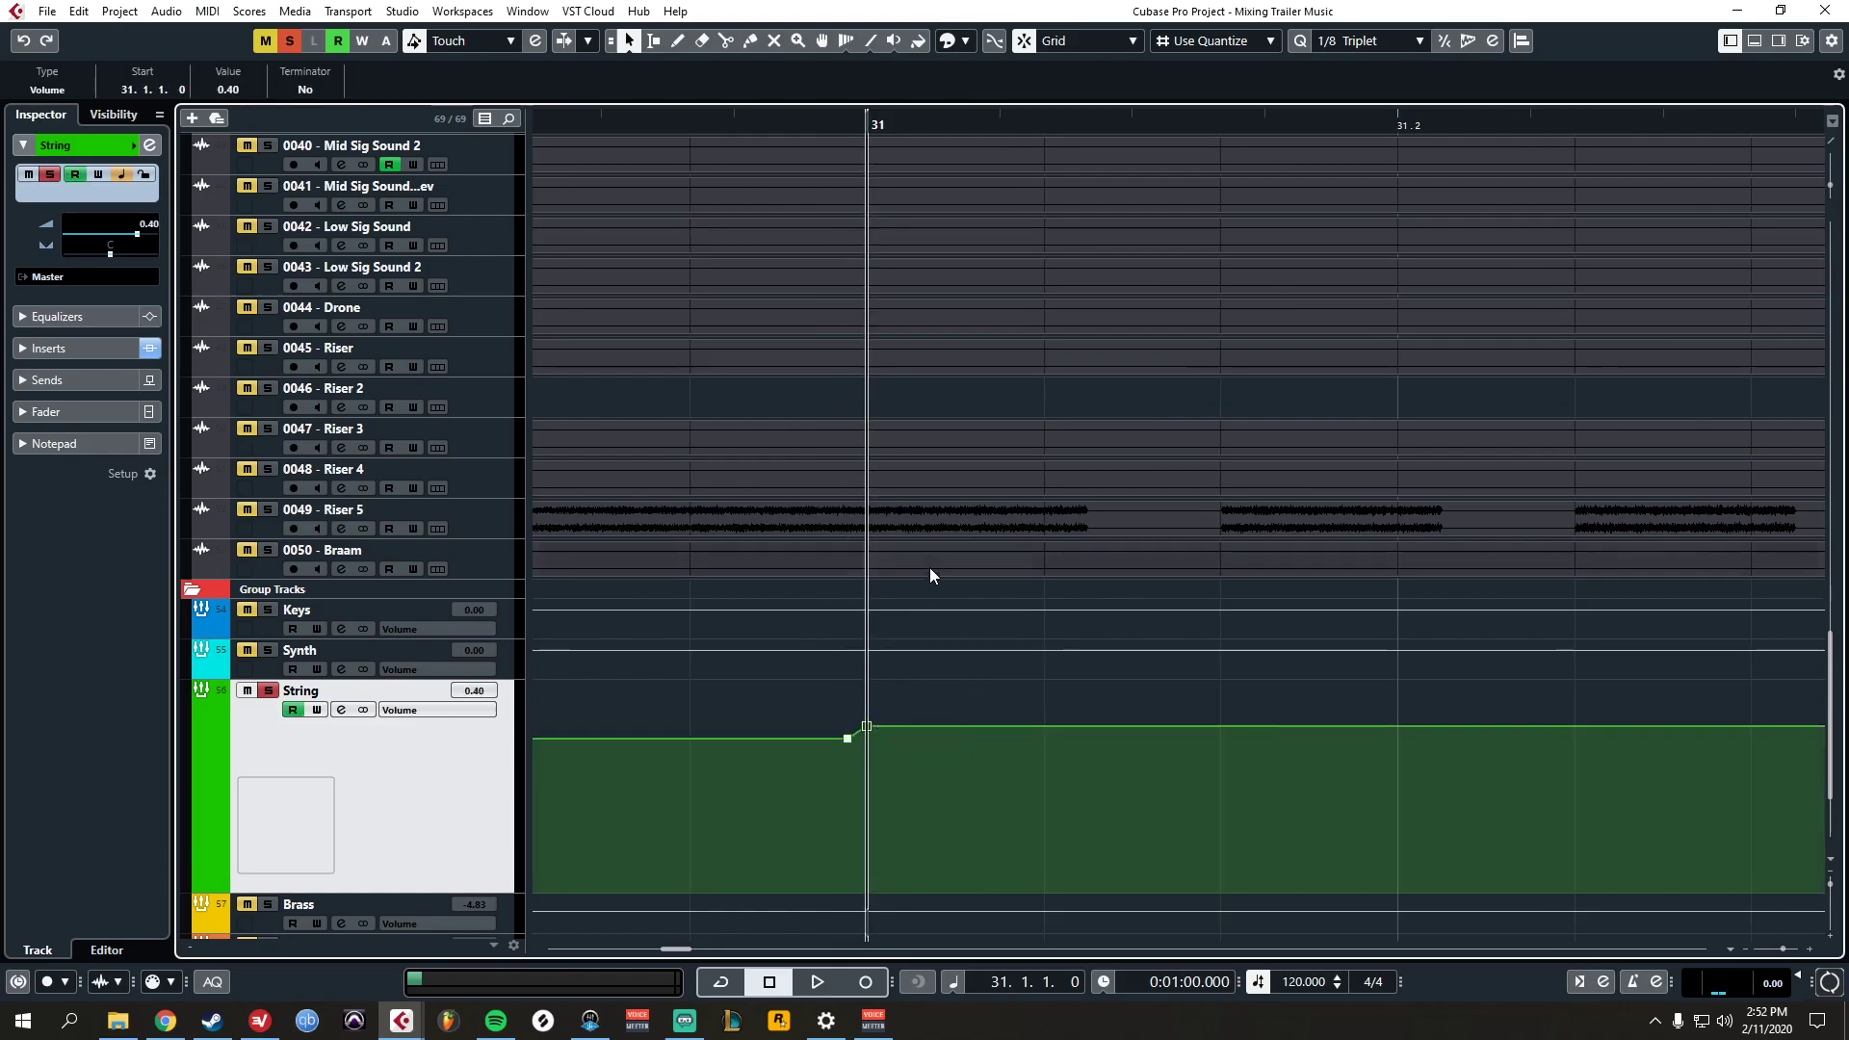
# - Raise the String group's volume automation point at 31.1.1 to 1.92 dB and audition the hits from bar 31
pyautogui.scroll(-3, 932, 584)
pyautogui.press('space')
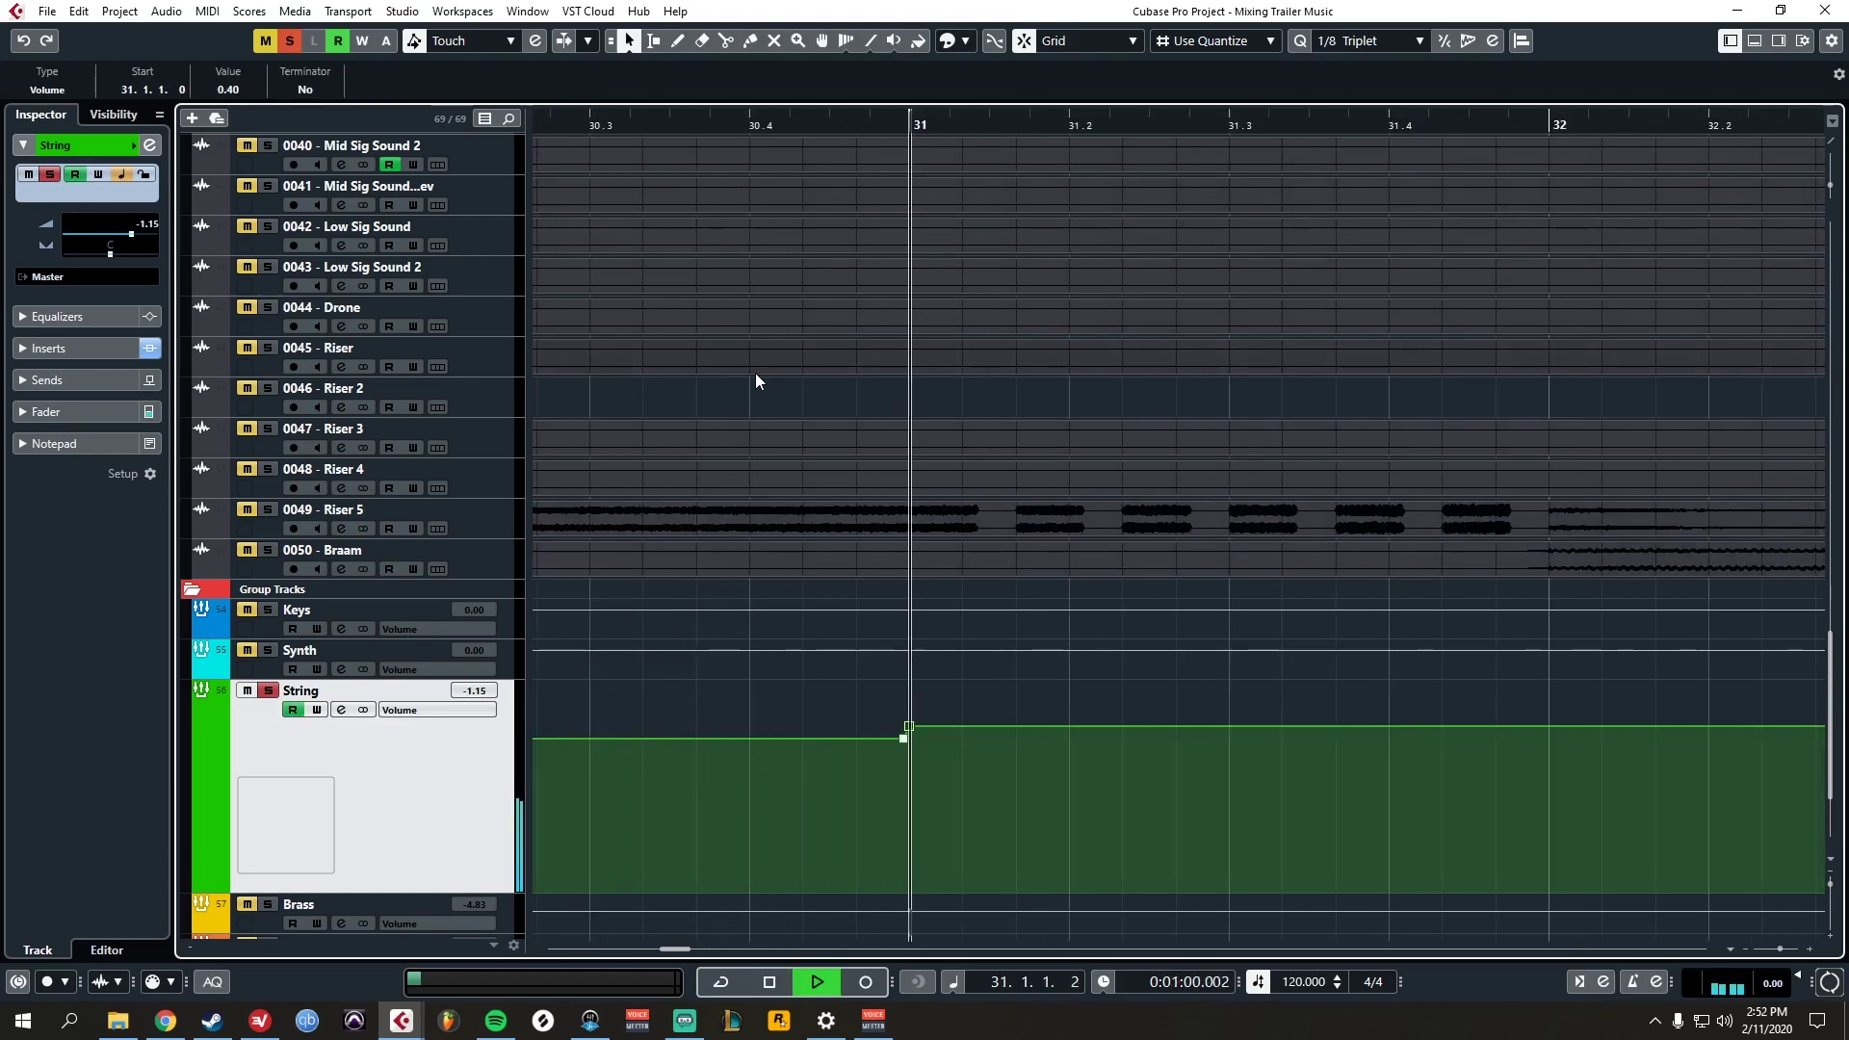
pyautogui.scroll(3, 910, 703)
pyautogui.press('space')
pyautogui.moveTo(899, 734); pyautogui.dragTo(903, 727)
pyautogui.scroll(-3, 962, 517)
pyautogui.press('space')
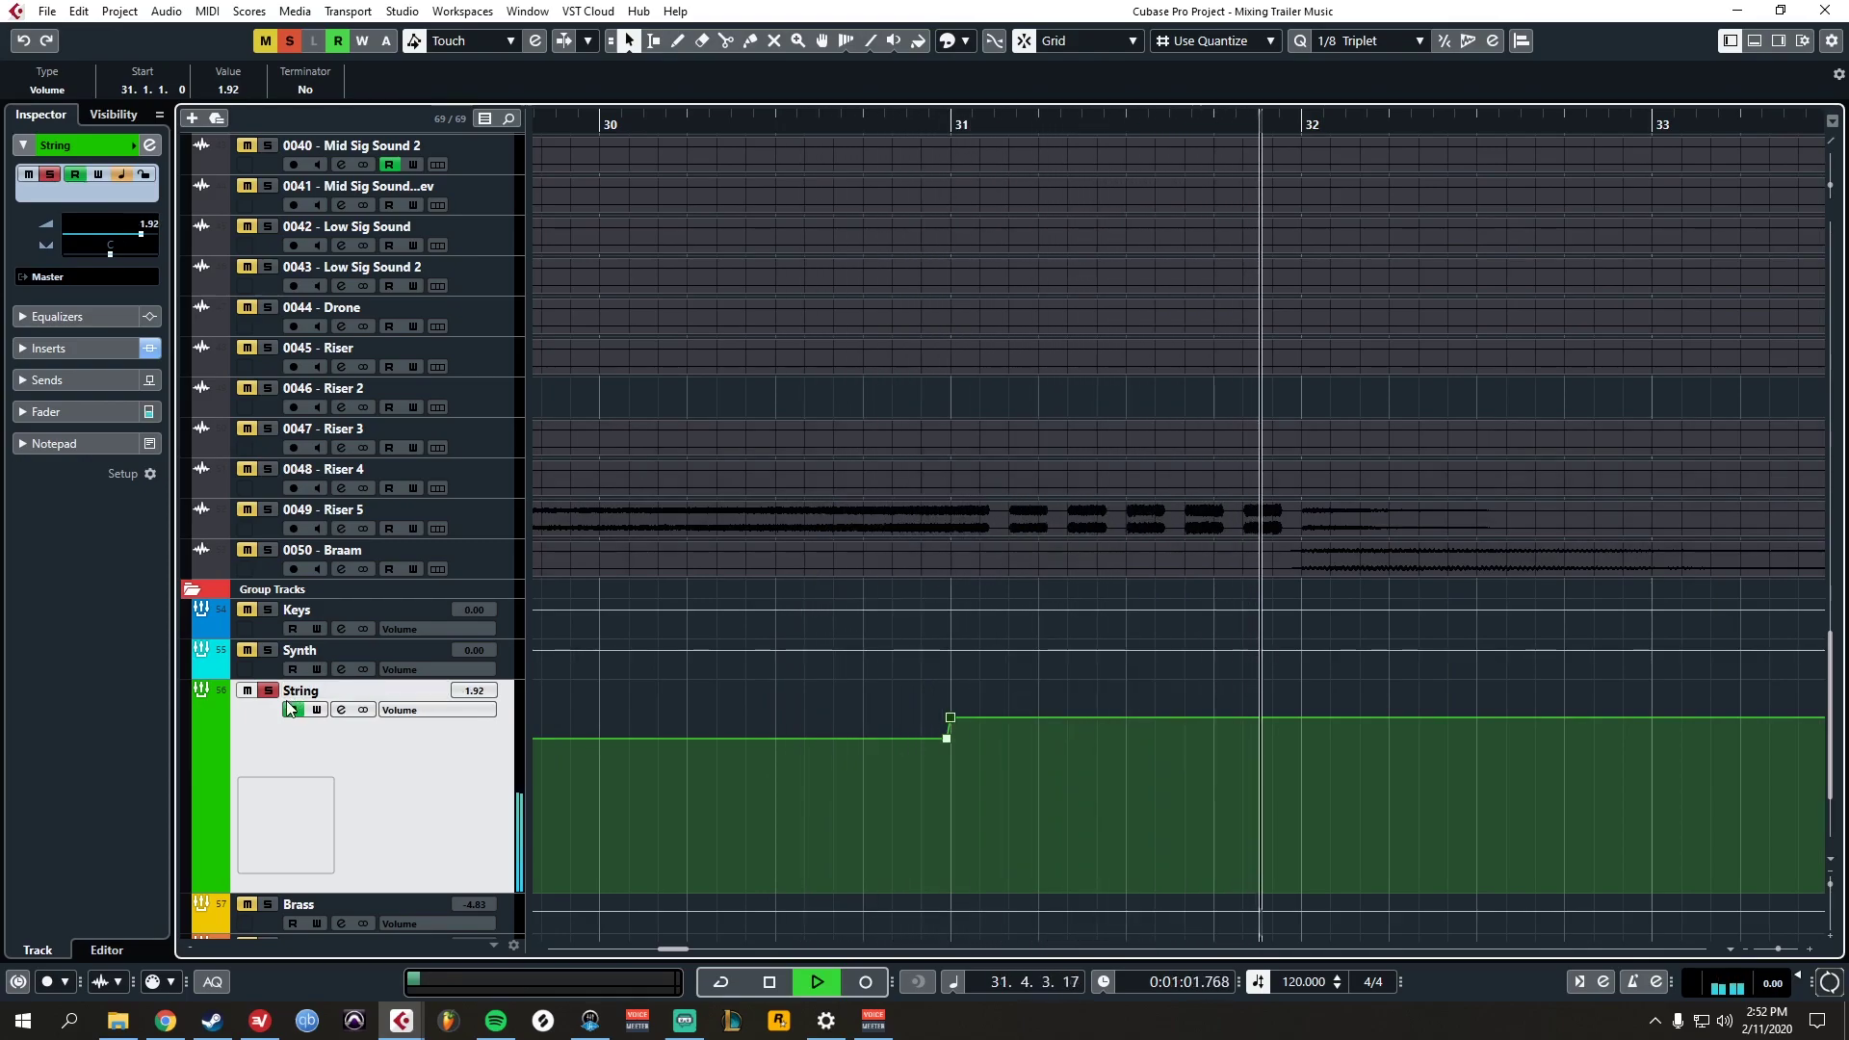
# - Unsolo the String group and audition the full mix from bar 28 through the closing hits
pyautogui.press('space')
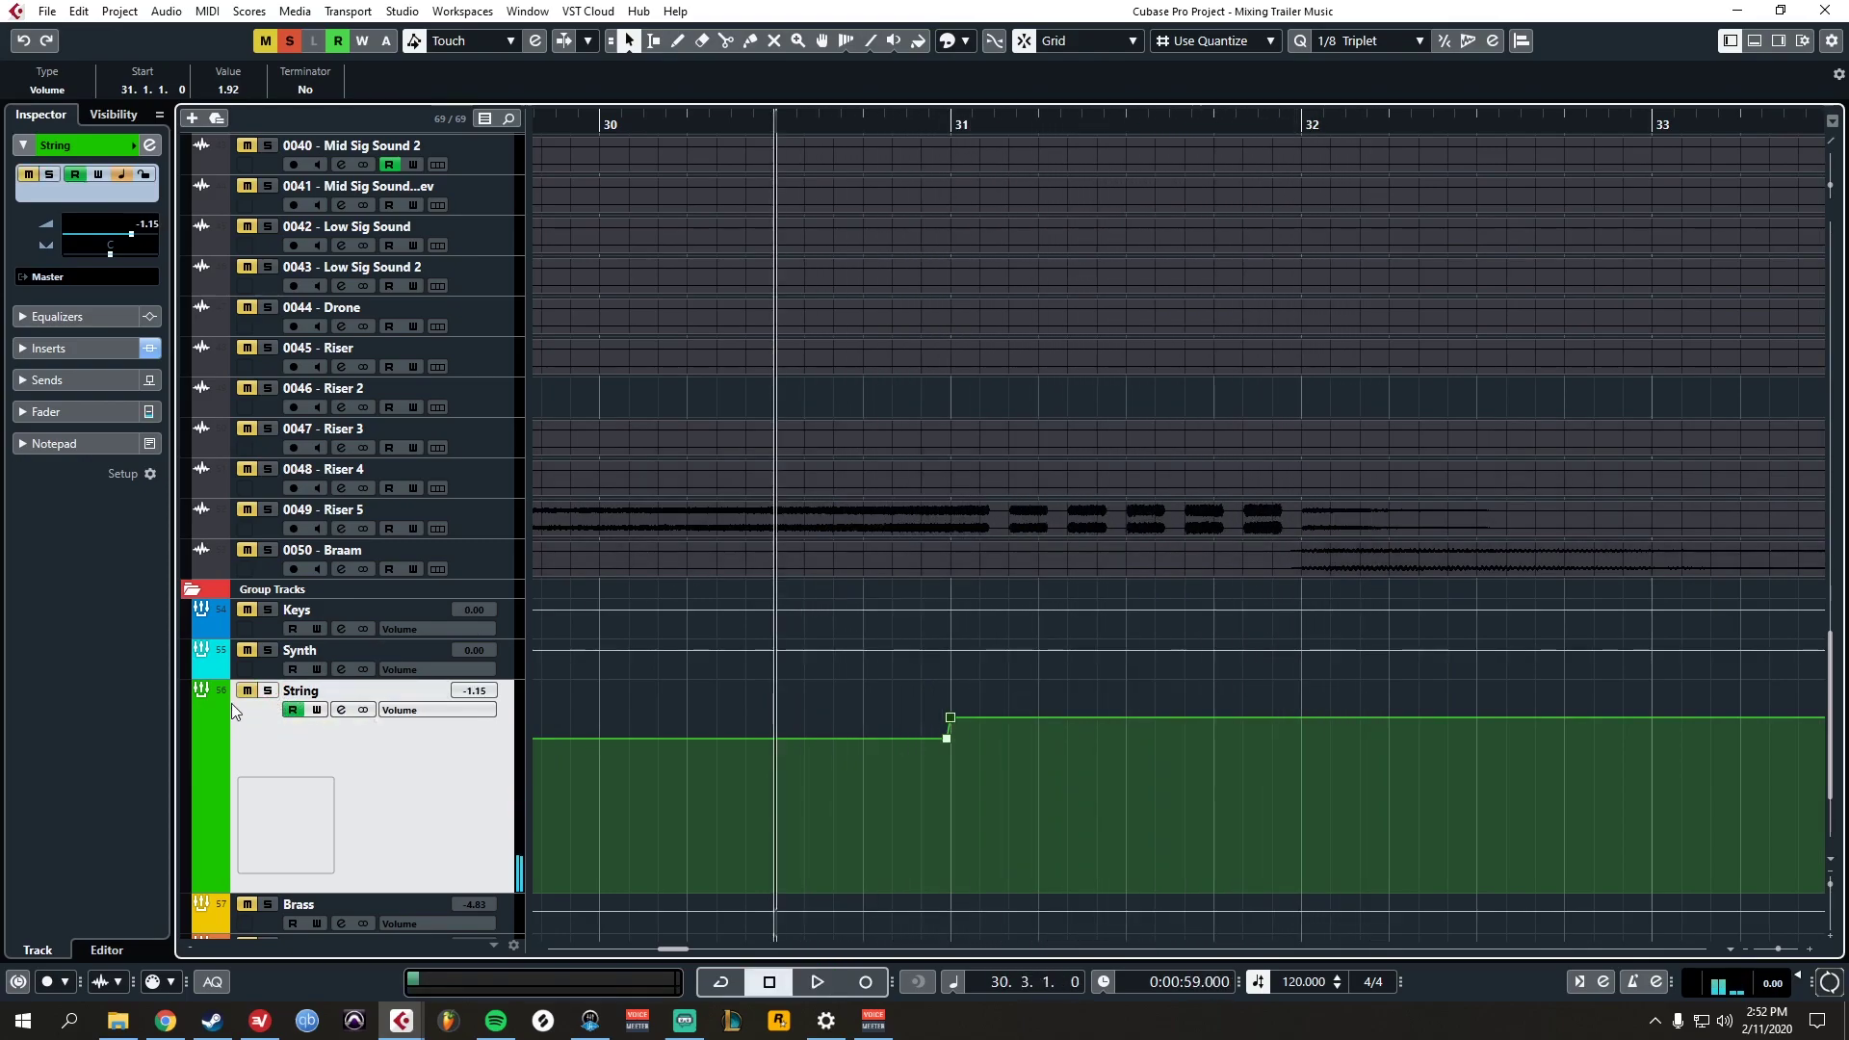
pyautogui.click(268, 693)
pyautogui.click(268, 693)
pyautogui.scroll(-4, 749, 337)
pyautogui.click(576, 123)
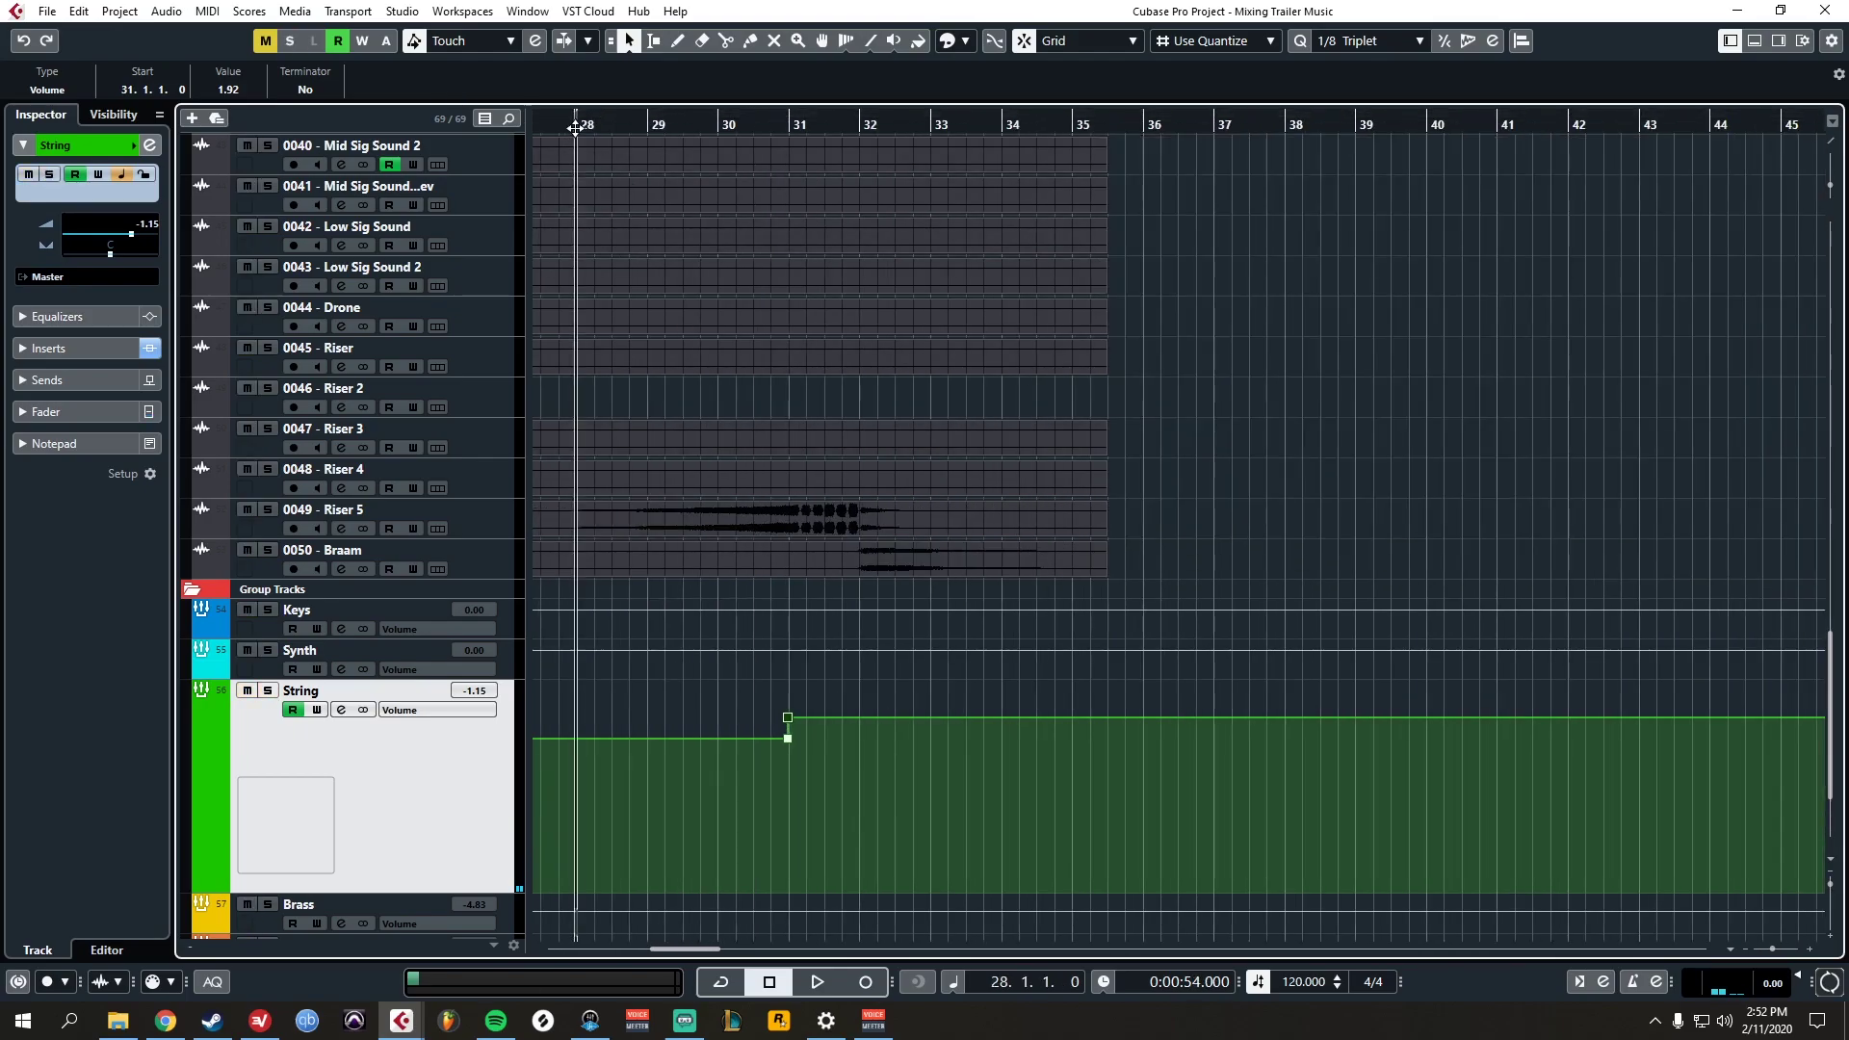
pyautogui.press('space')
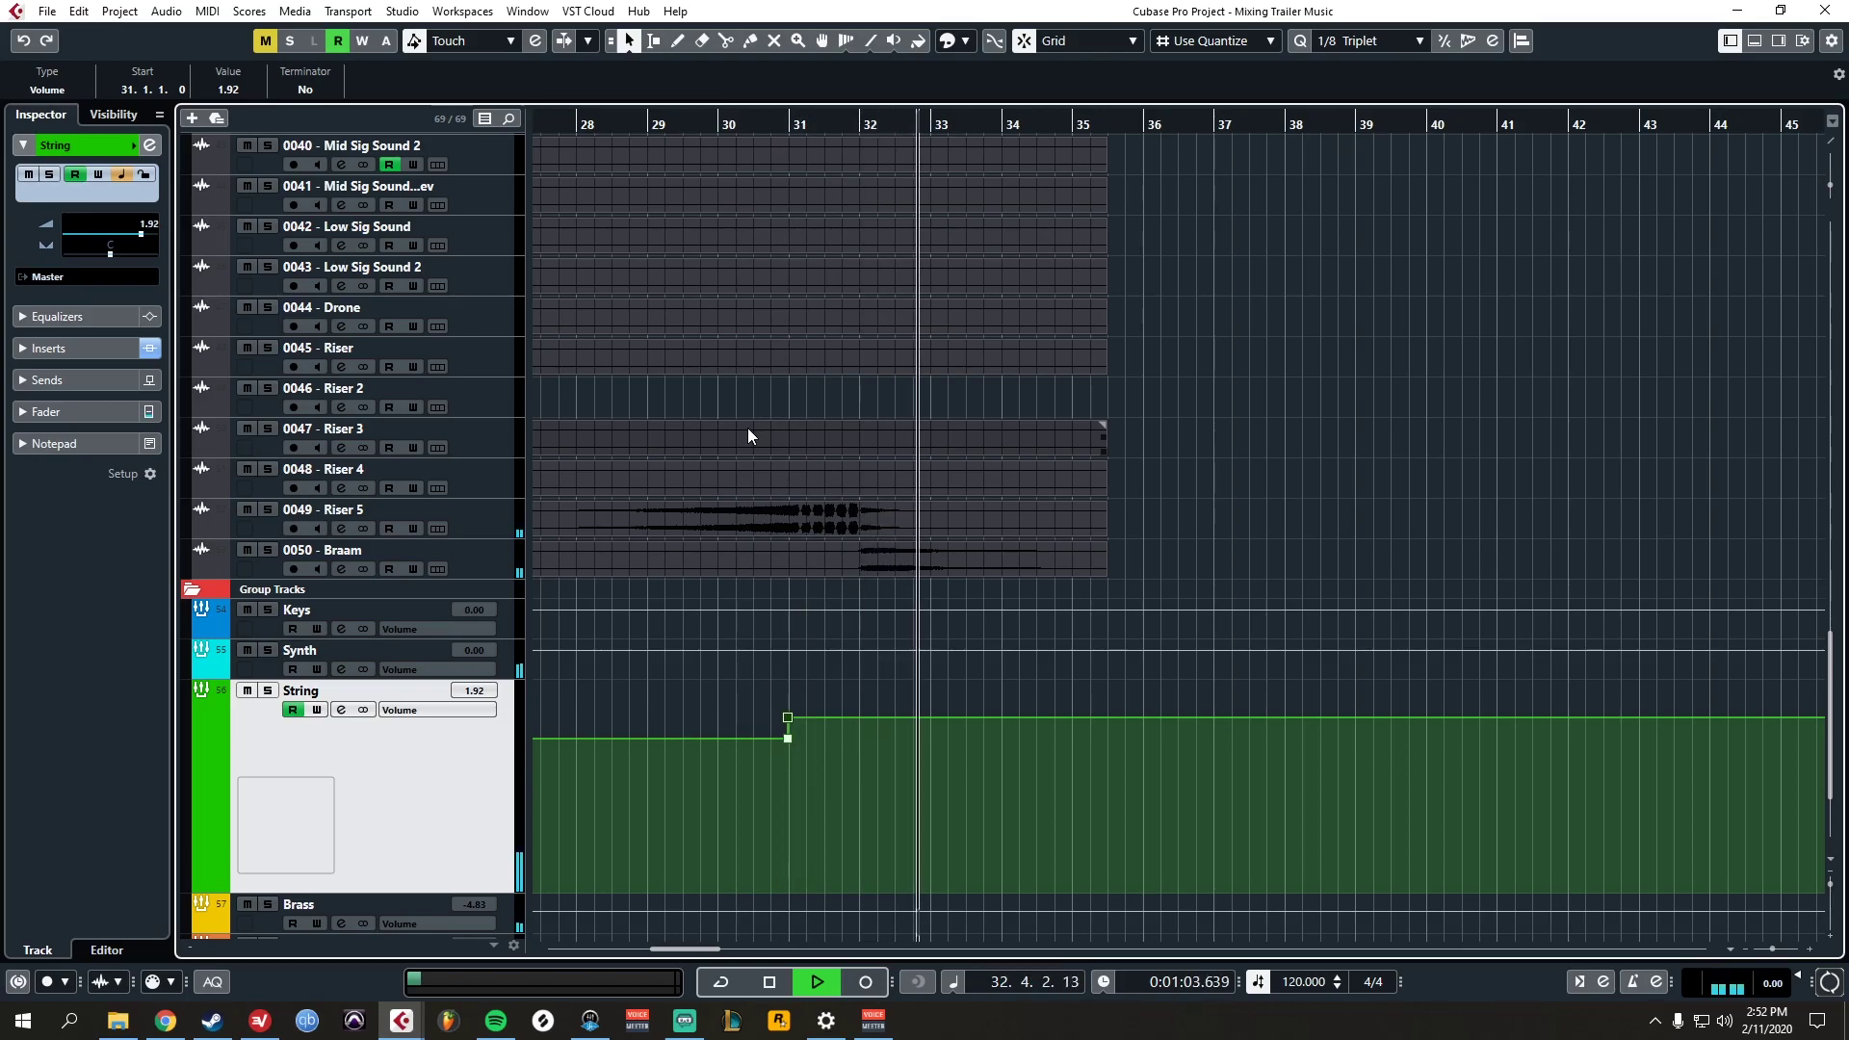
pyautogui.press('space')
# - Shrink the String group's automation lane and insert the API-2500 Stereo compressor on the Brass group
pyautogui.moveTo(435, 888); pyautogui.dragTo(404, 742)
pyautogui.scroll(12, 754, 483)
pyautogui.scroll(-2, 753, 484)
pyautogui.scroll(-4, 659, 489)
pyautogui.scroll(3, 649, 453)
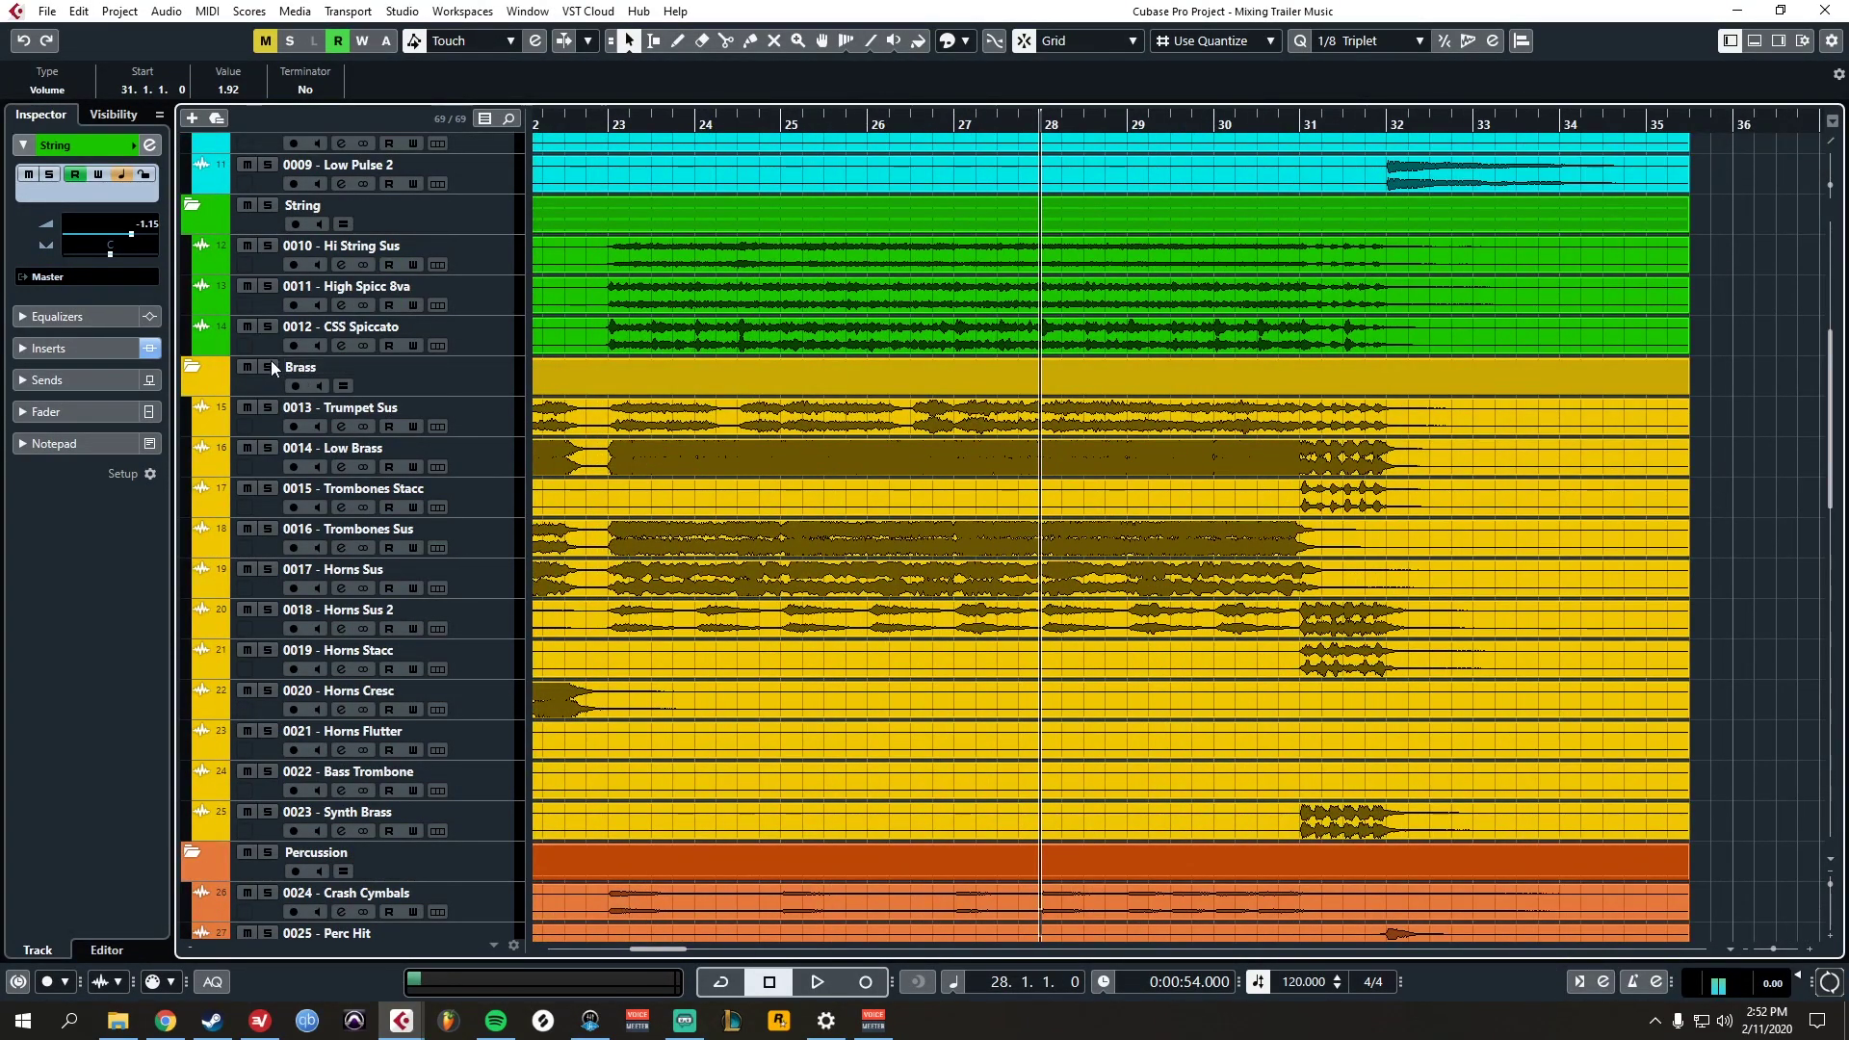
pyautogui.press('F3')
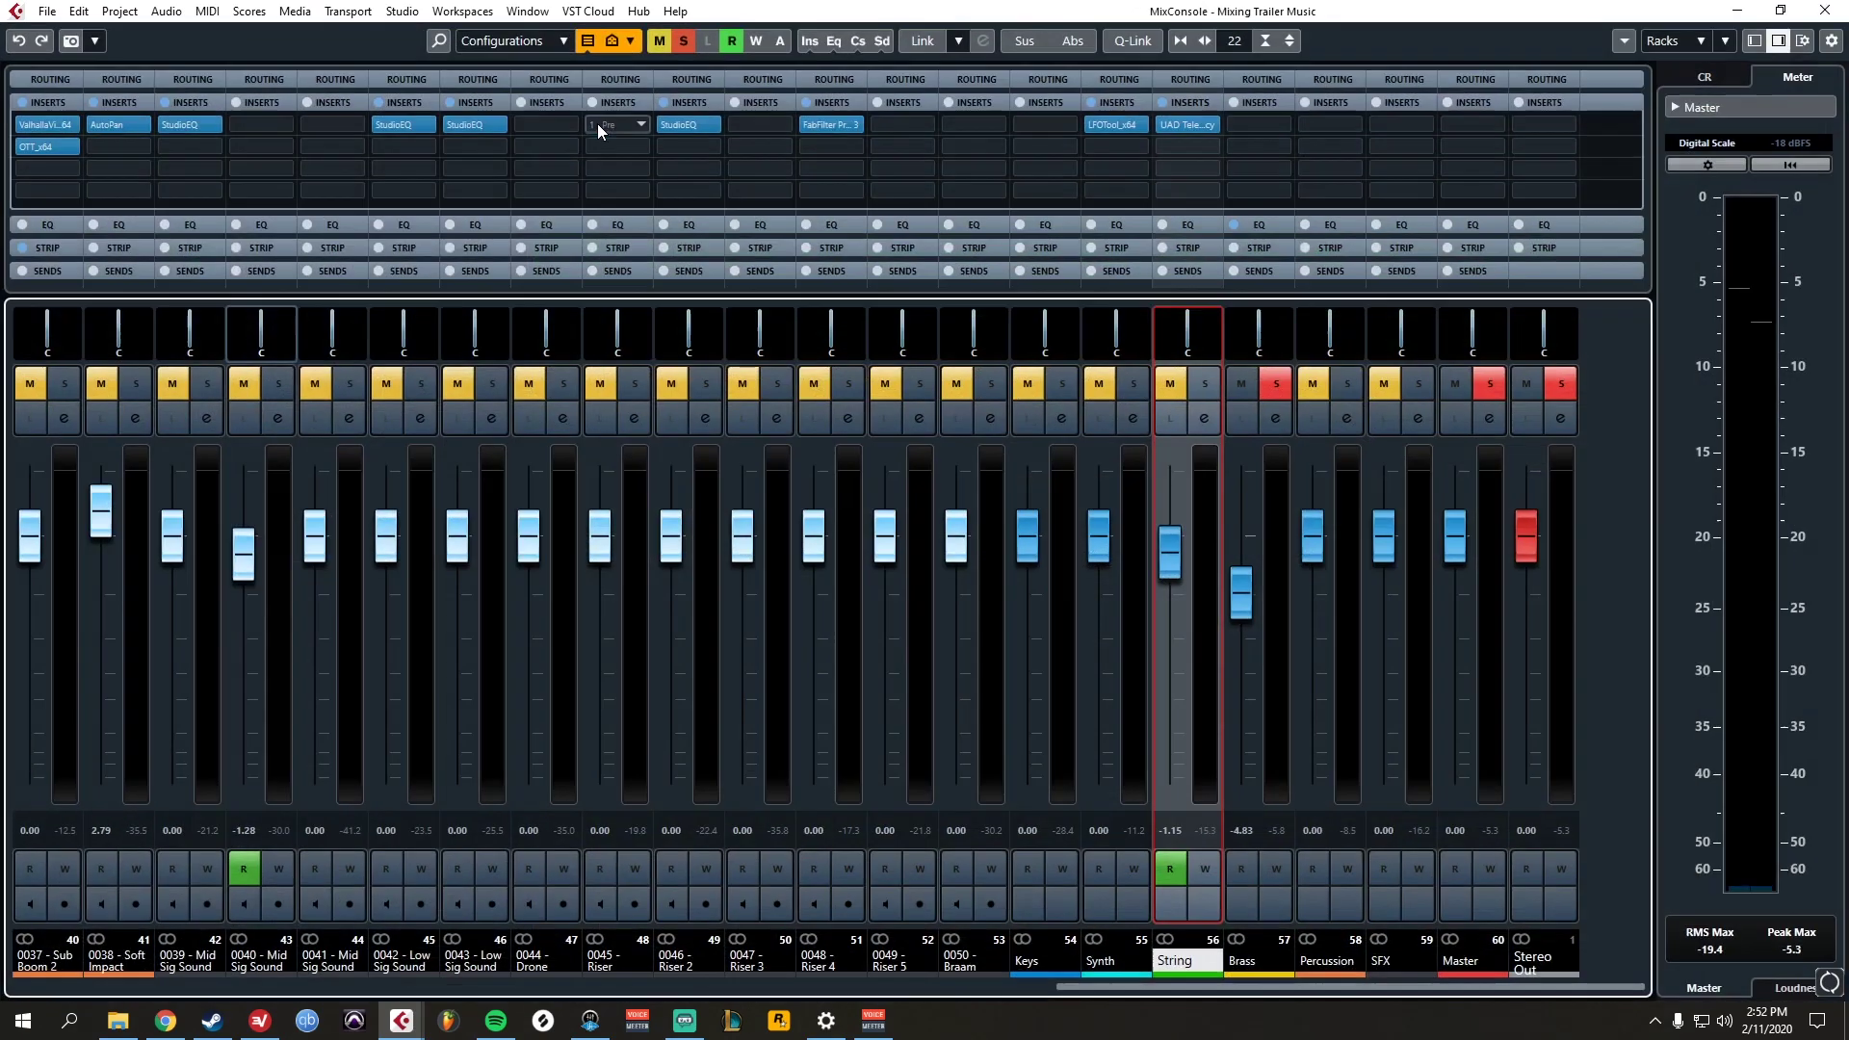
pyautogui.click(1285, 626)
pyautogui.click(1268, 125)
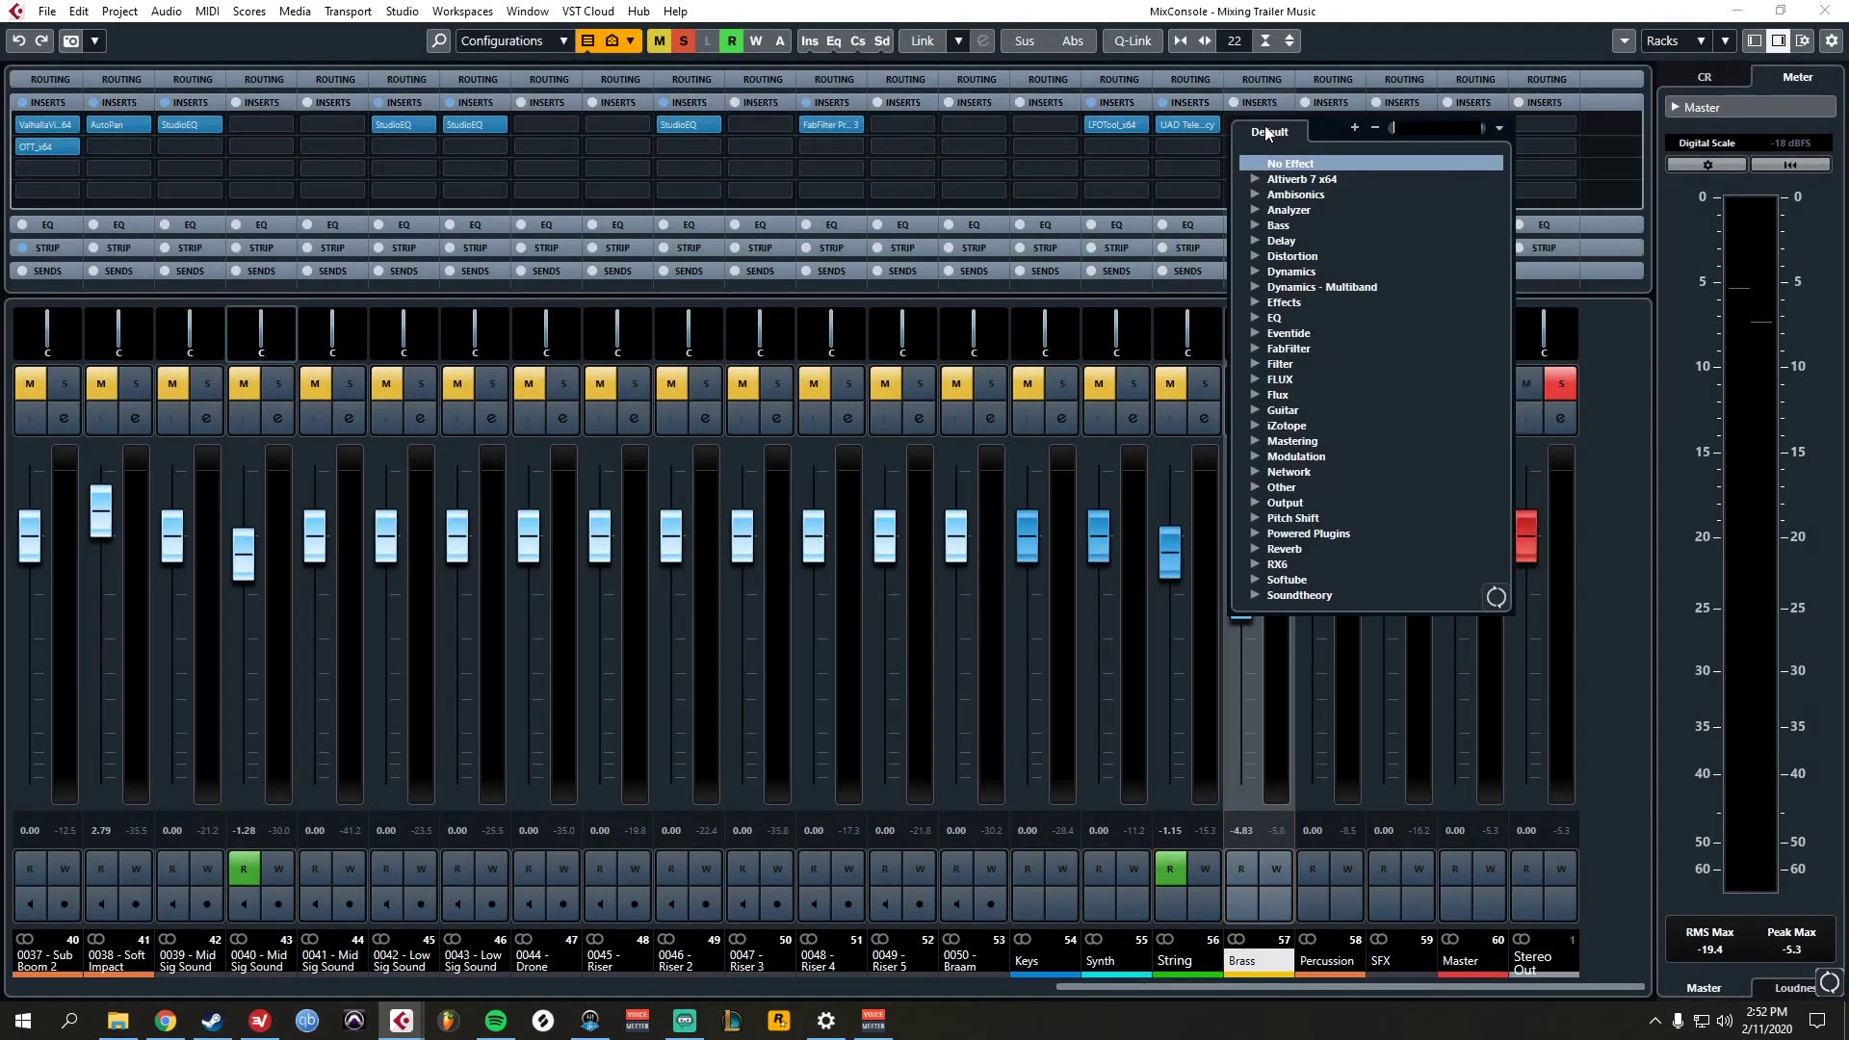
pyautogui.write('api')
pyautogui.click(1330, 205)
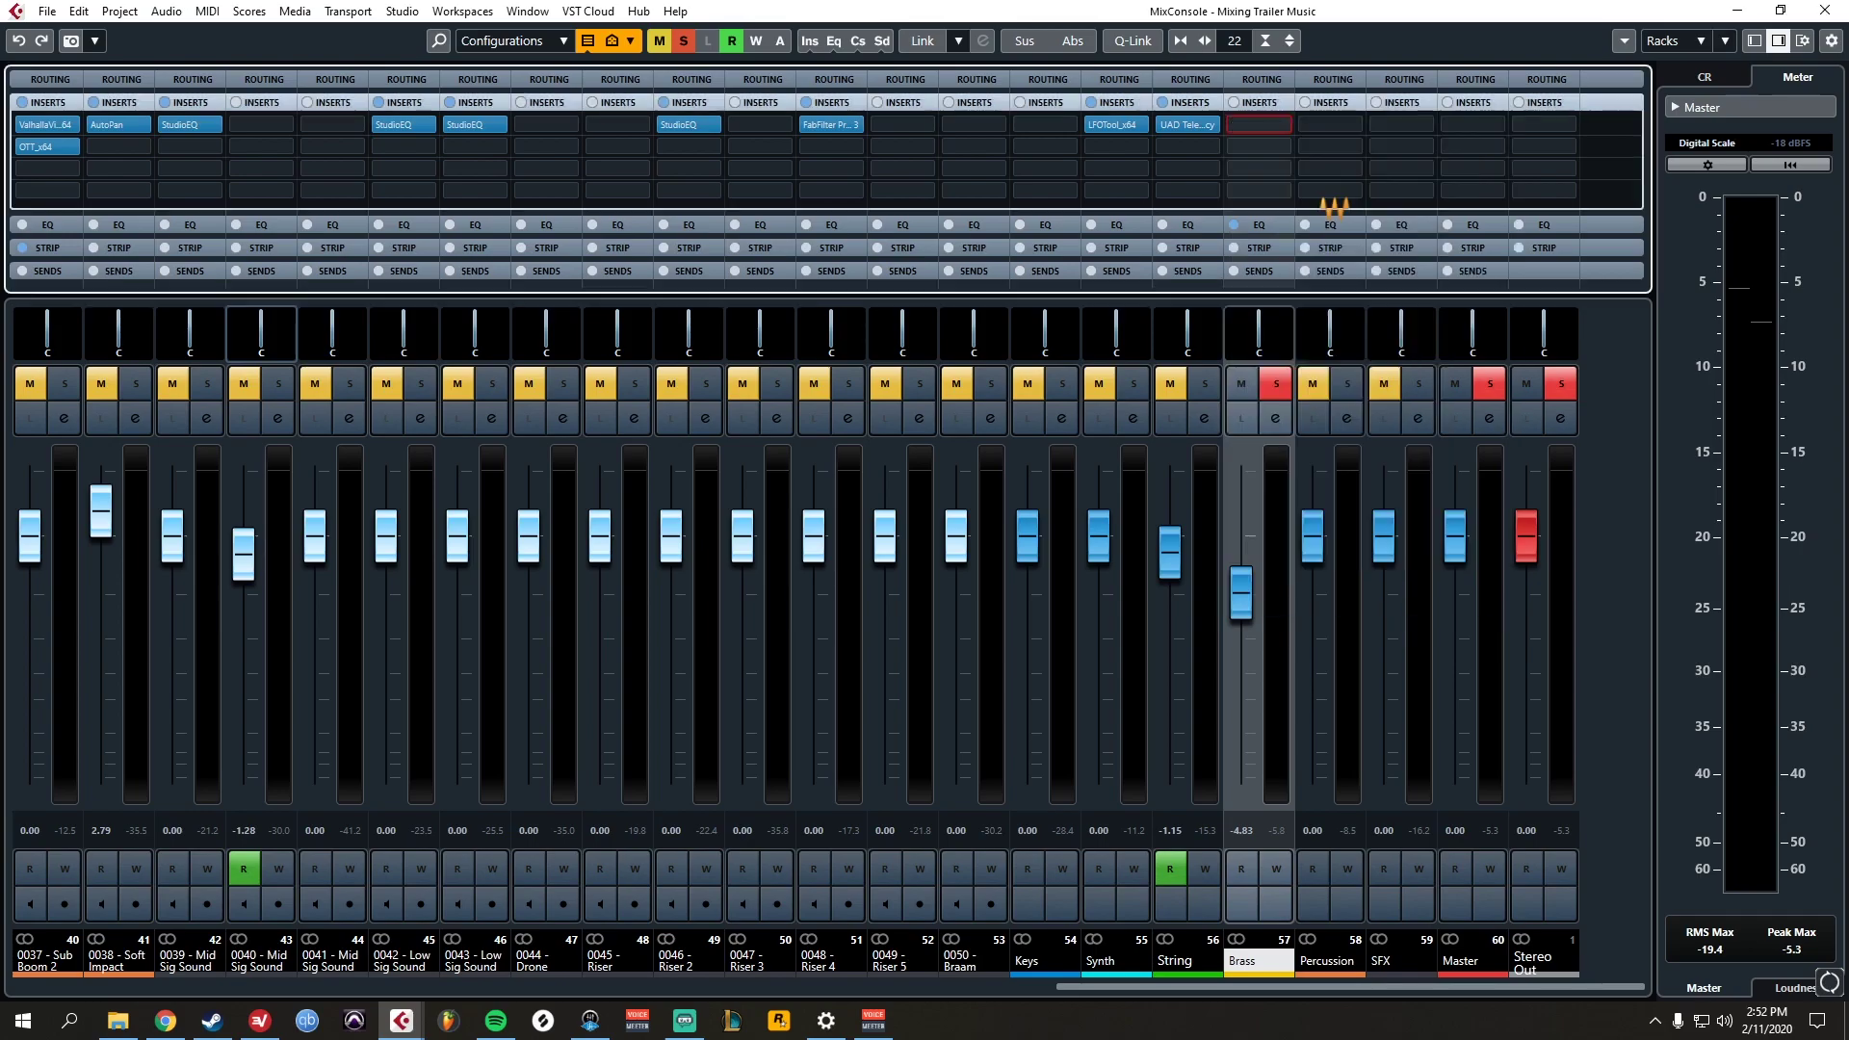
pyautogui.click(1751, 17)
pyautogui.moveTo(992, 293); pyautogui.dragTo(1093, 195)
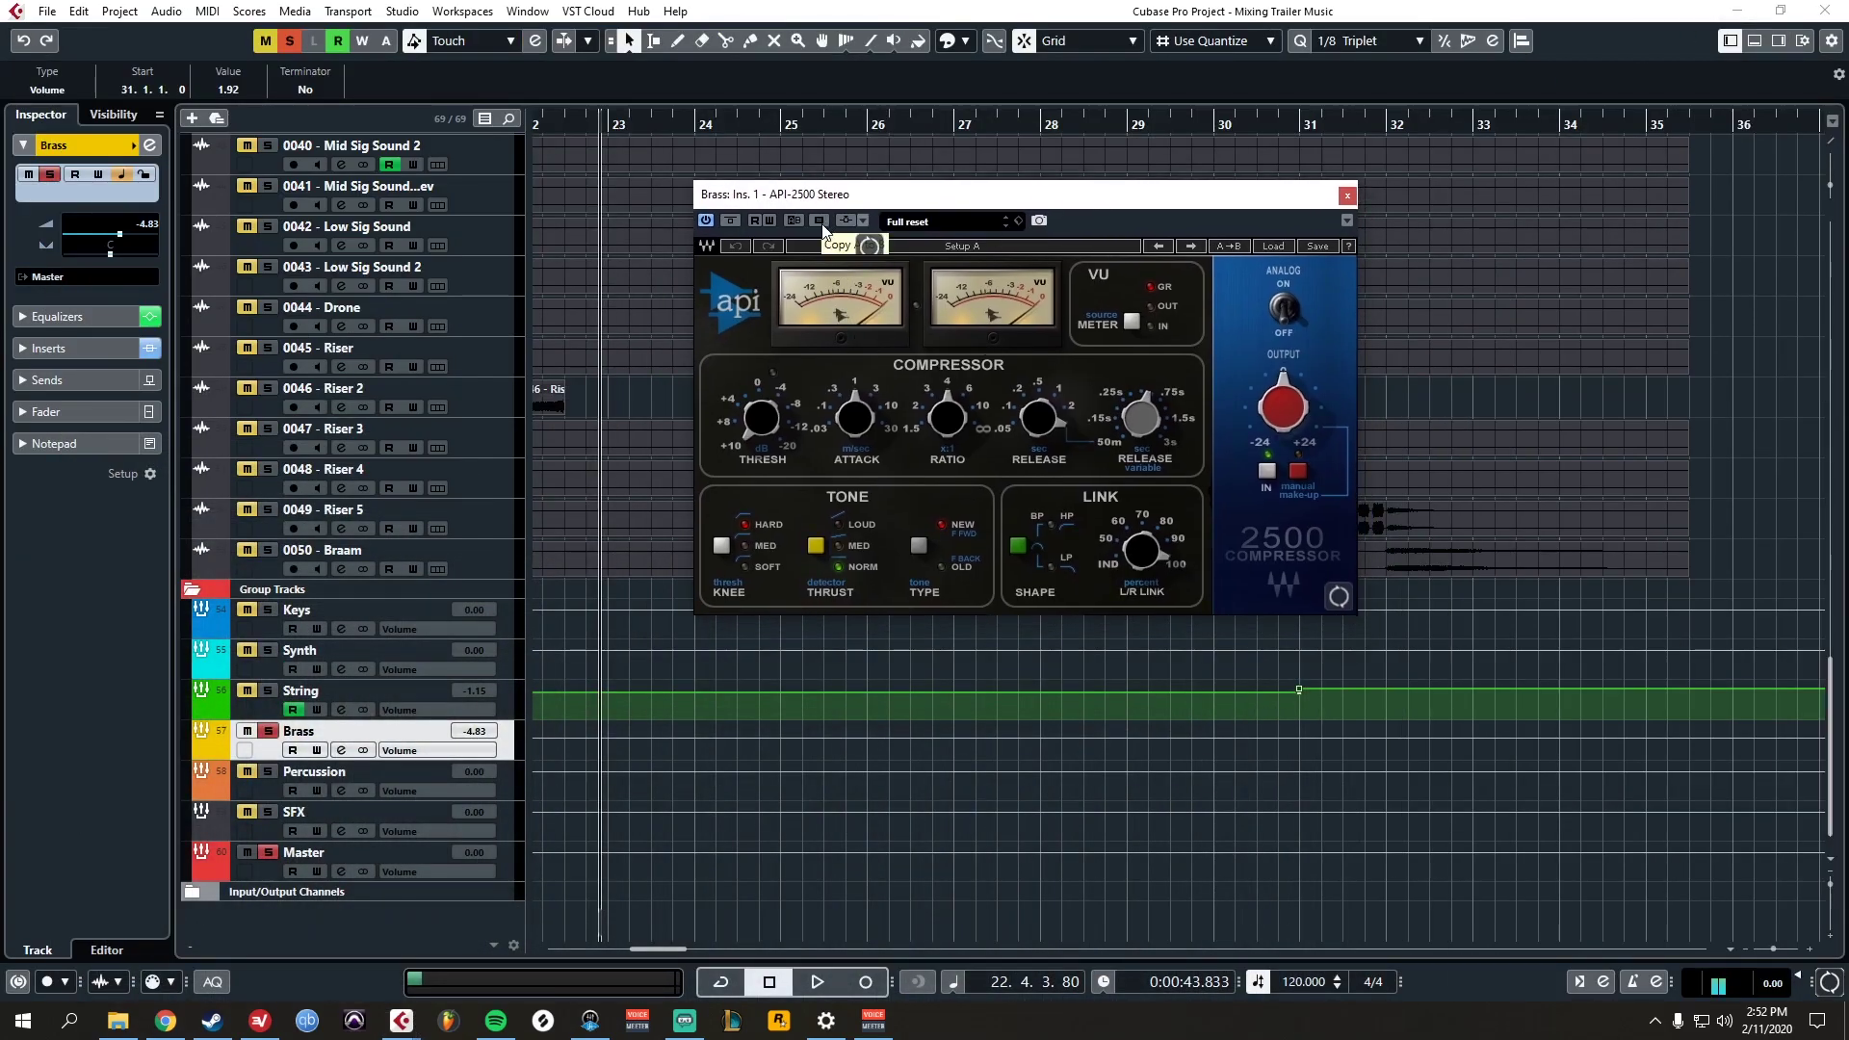
# - Solo the Brass folder's tracks and lower the API-2500 threshold during playback so the brass is compressed
pyautogui.click(281, 749)
pyautogui.click(269, 731)
pyautogui.scroll(9, 636, 750)
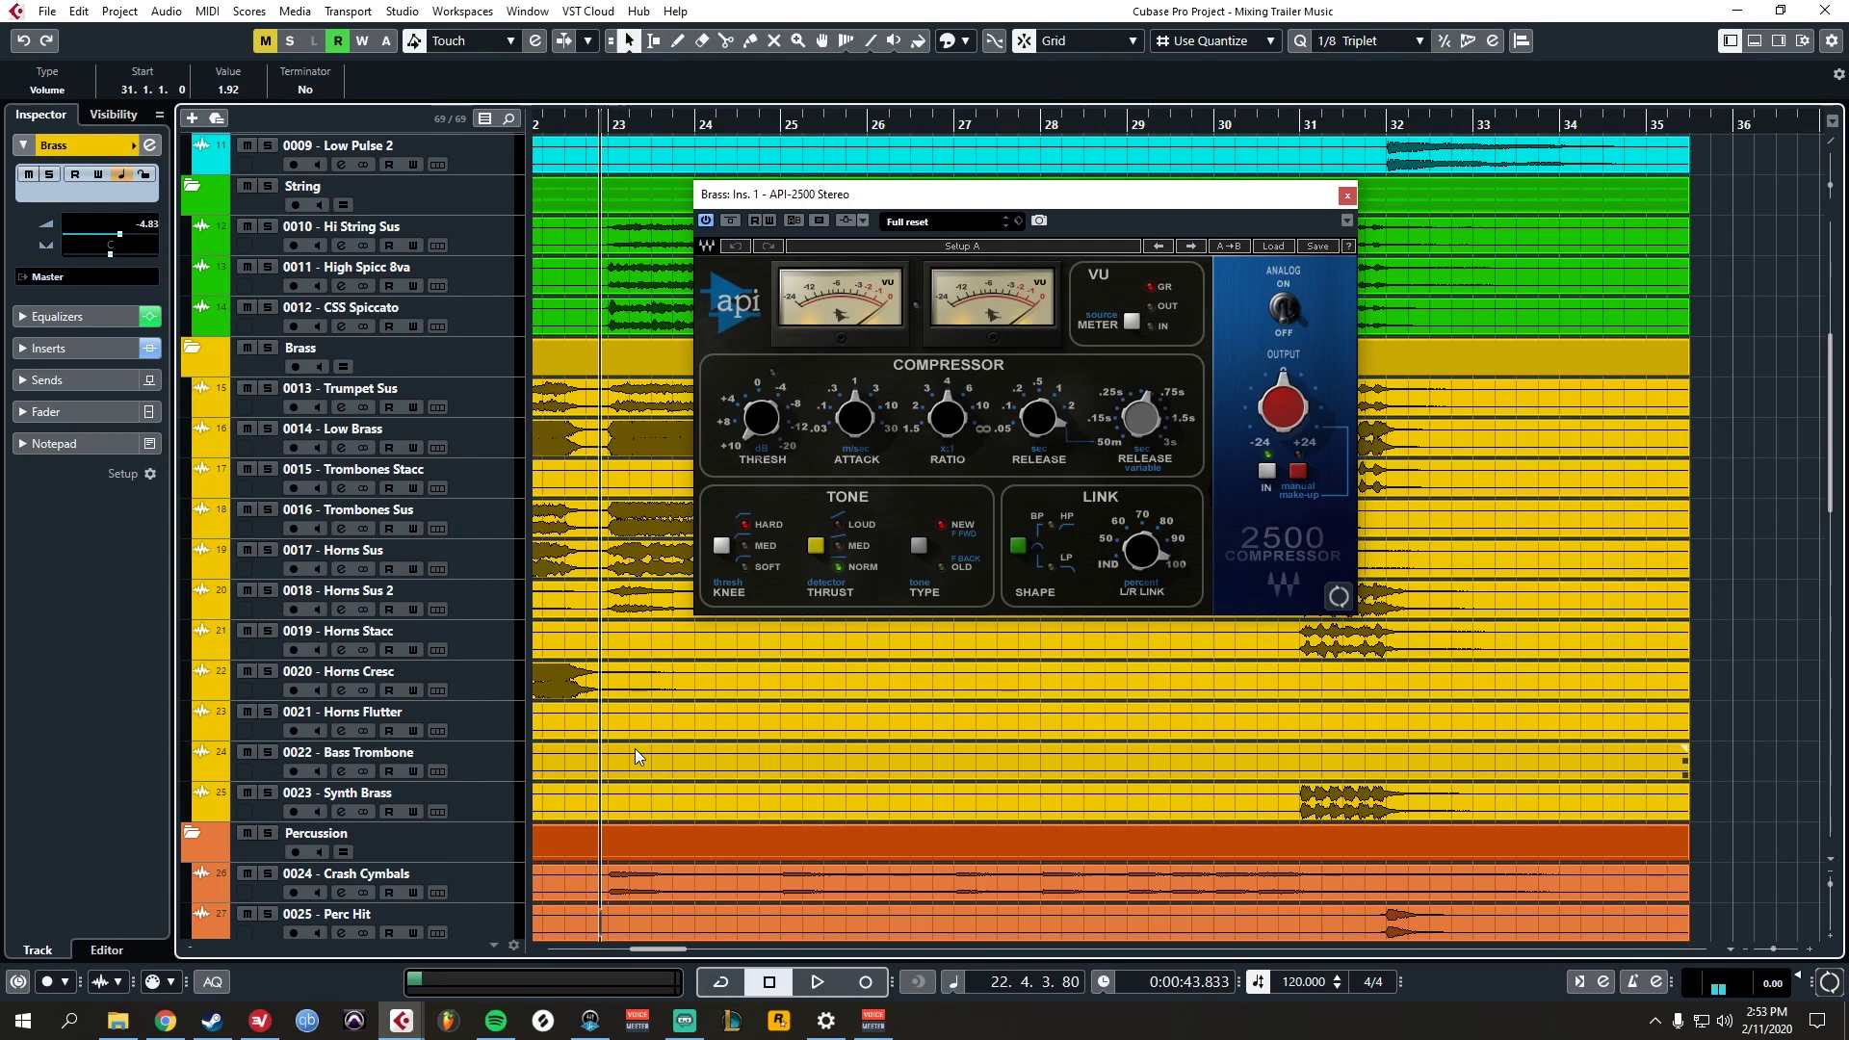
pyautogui.click(269, 347)
pyautogui.press('space')
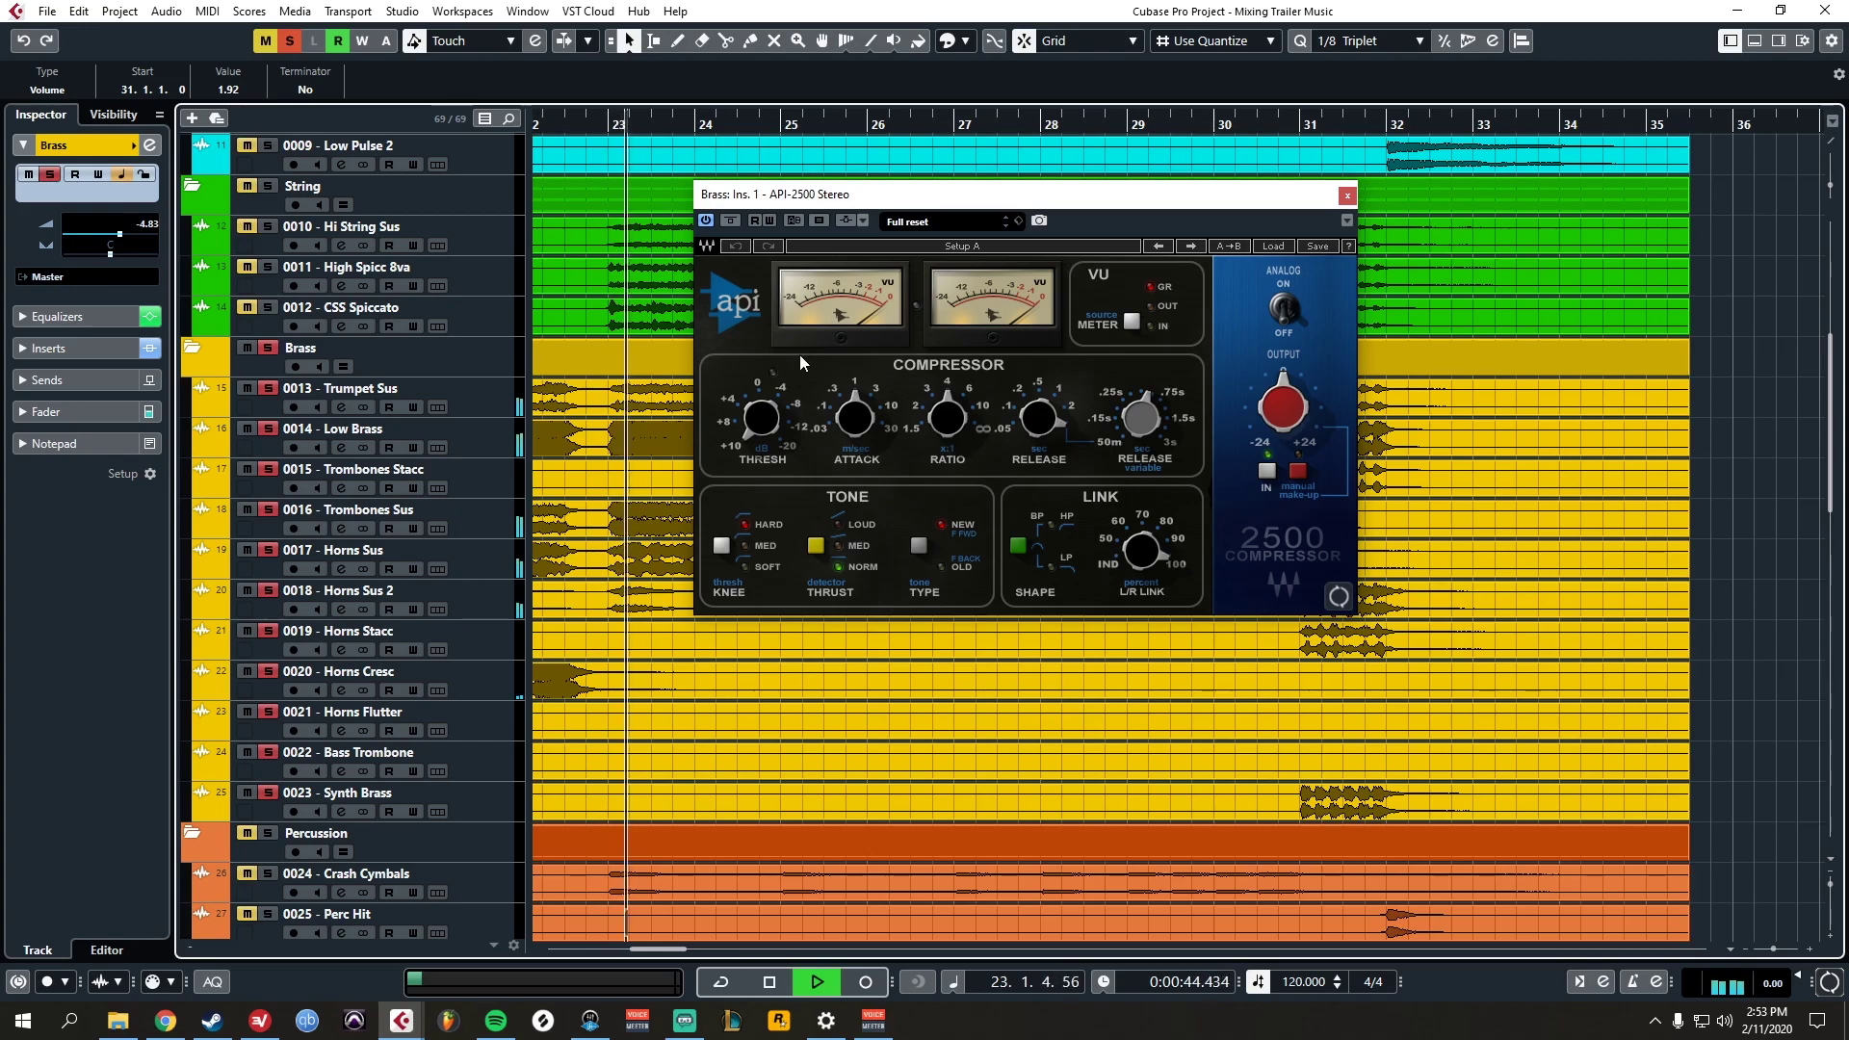
pyautogui.moveTo(761, 417); pyautogui.dragTo(761, 484)
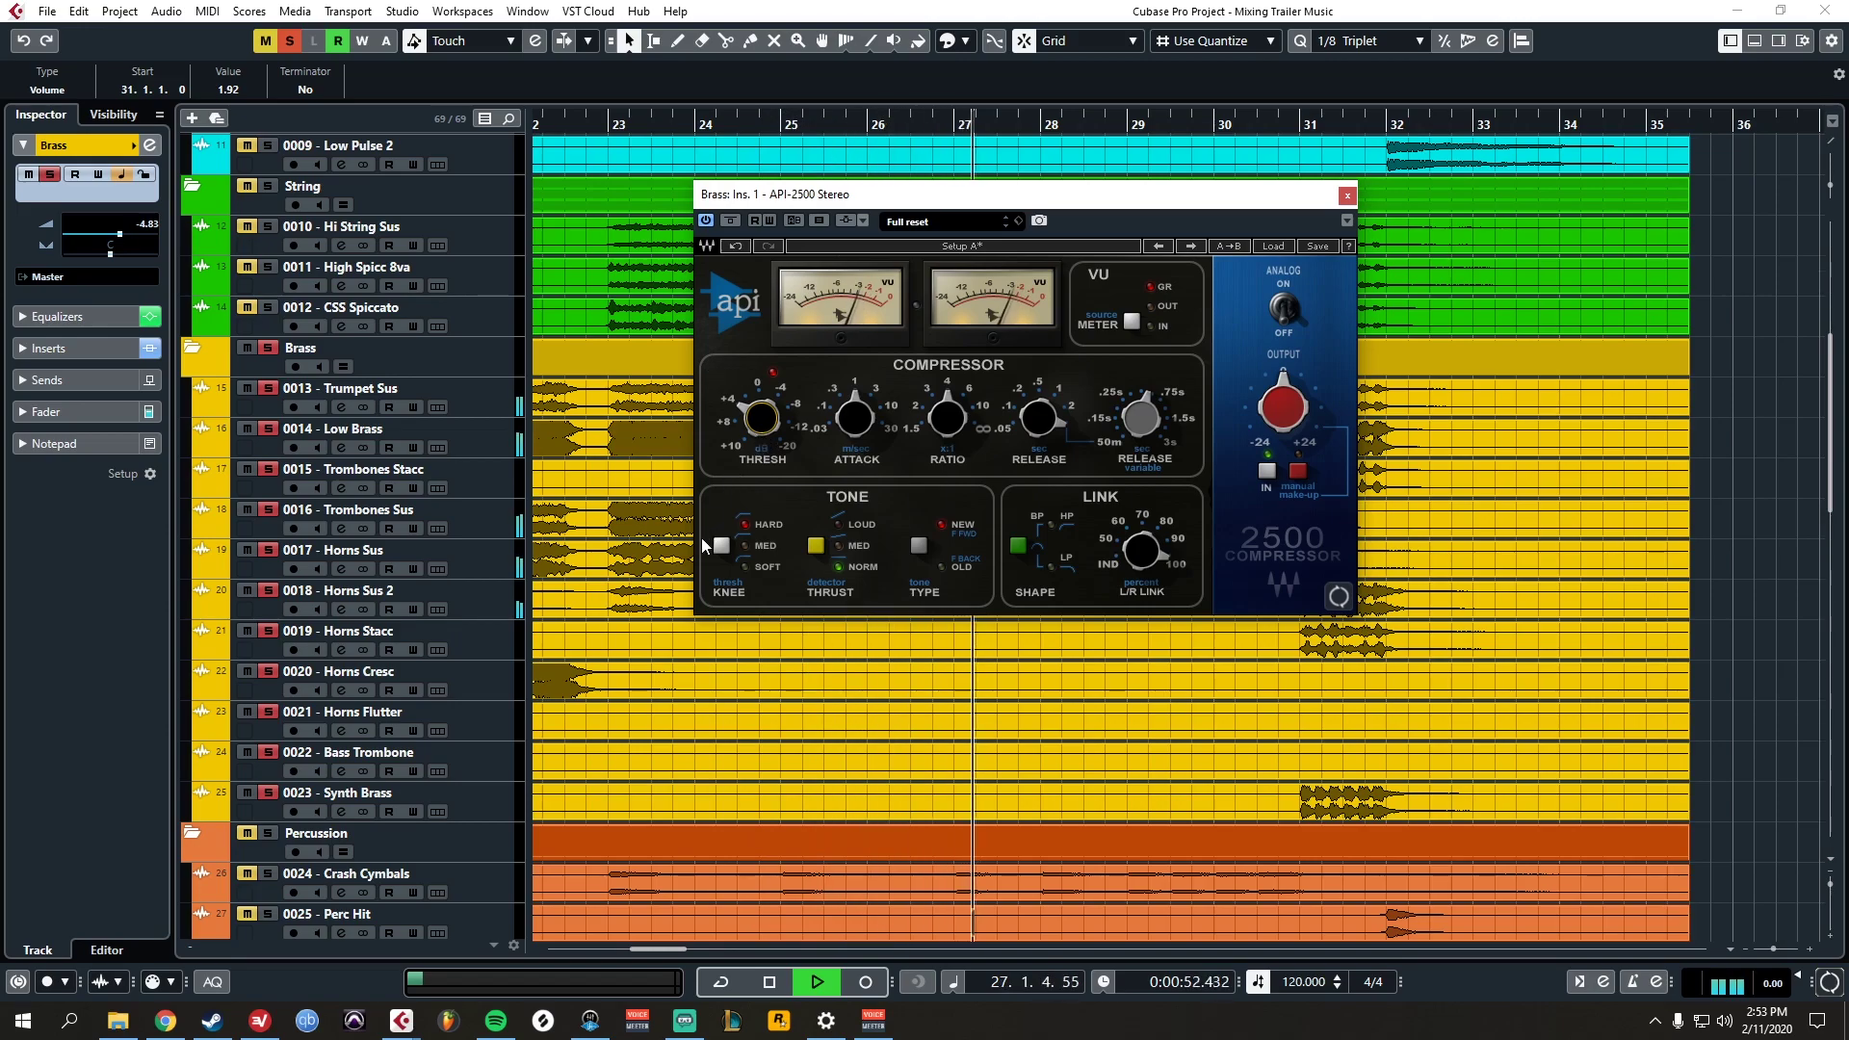
pyautogui.press('space')
# - Compare the brass with the API-2500 bypassed and active during playback, leave it active and close its window
pyautogui.press('space')
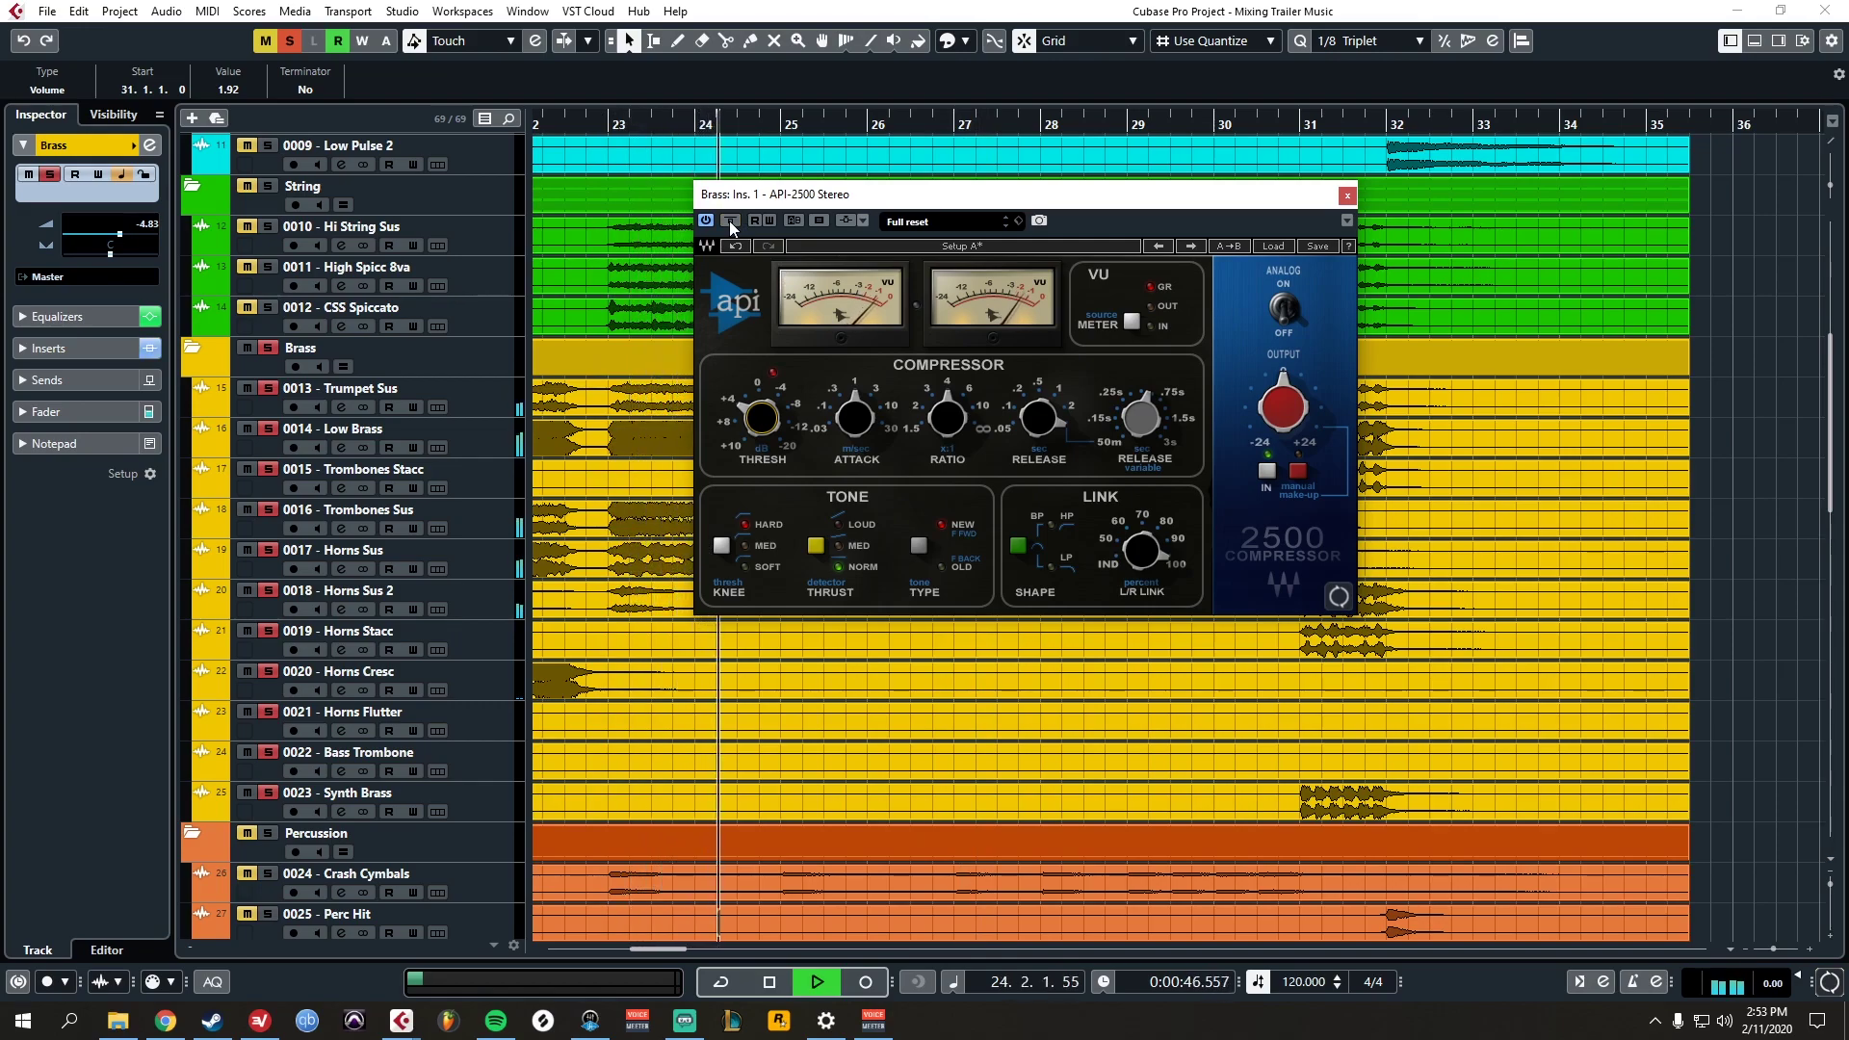
pyautogui.click(730, 221)
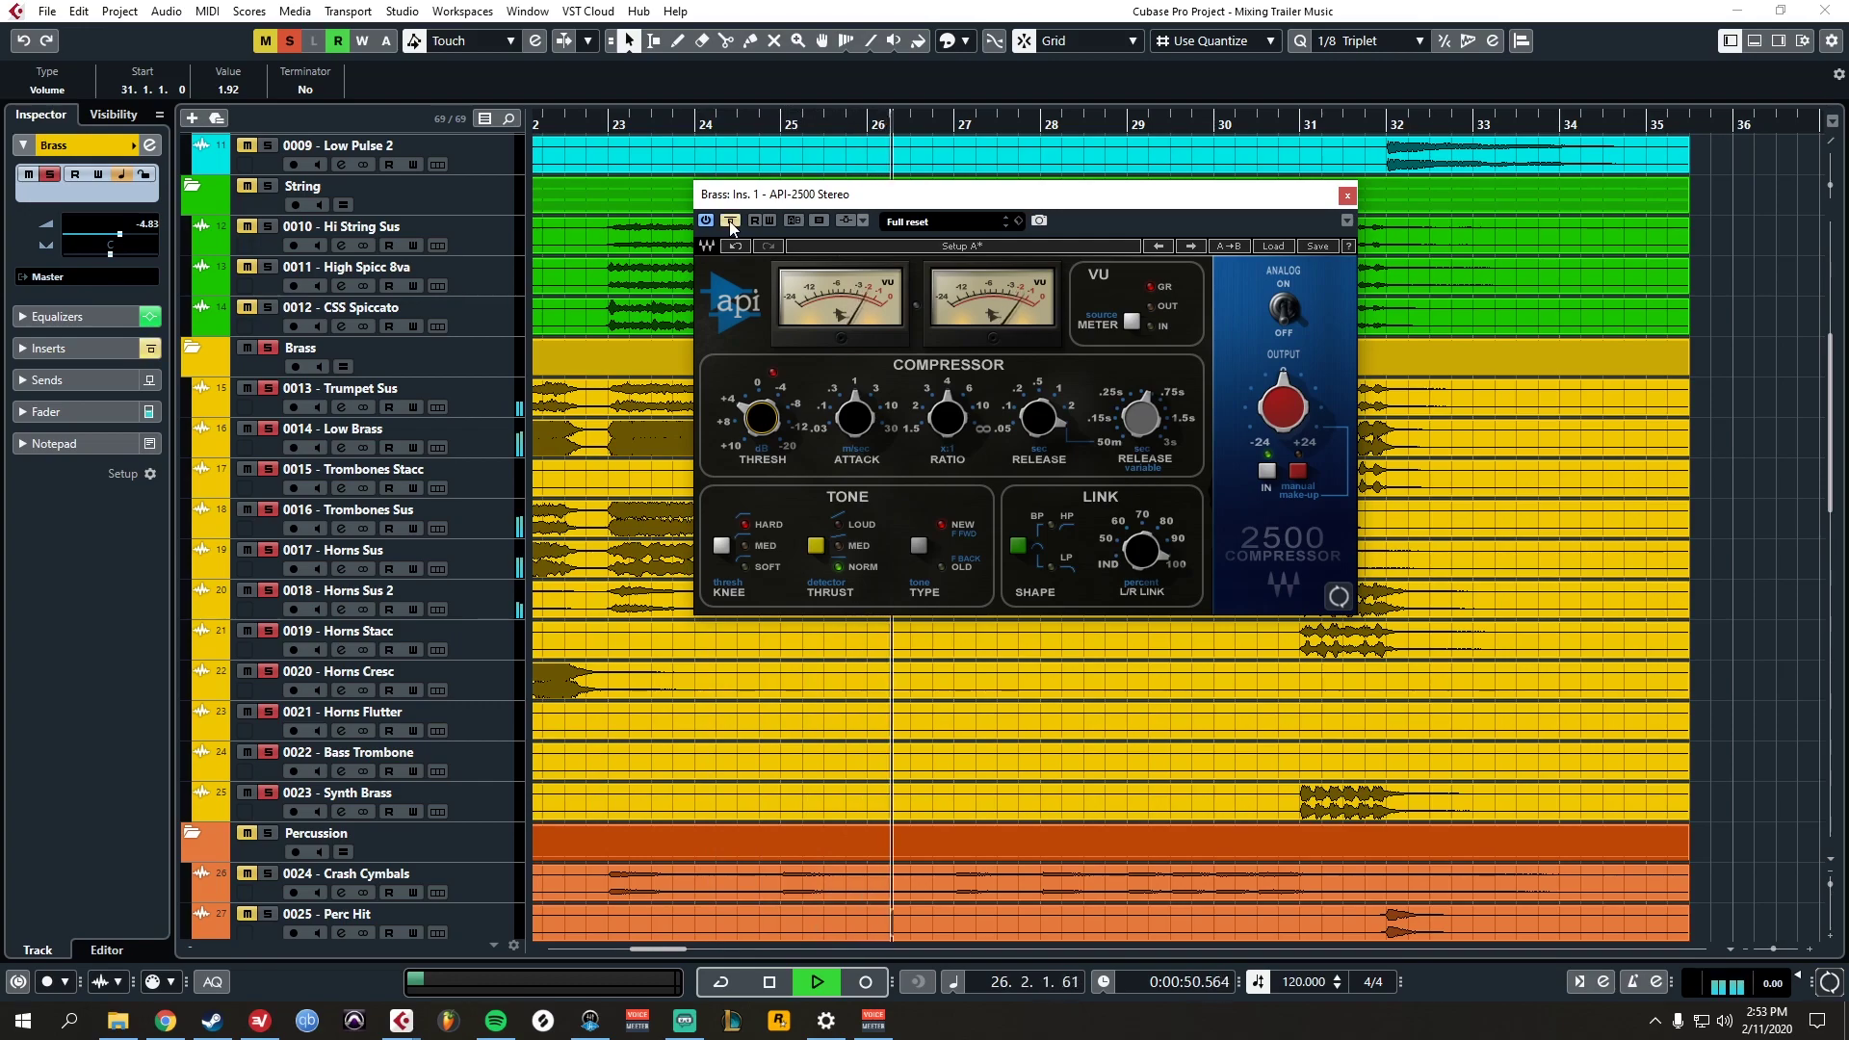
pyautogui.click(731, 222)
pyautogui.moveTo(745, 381)
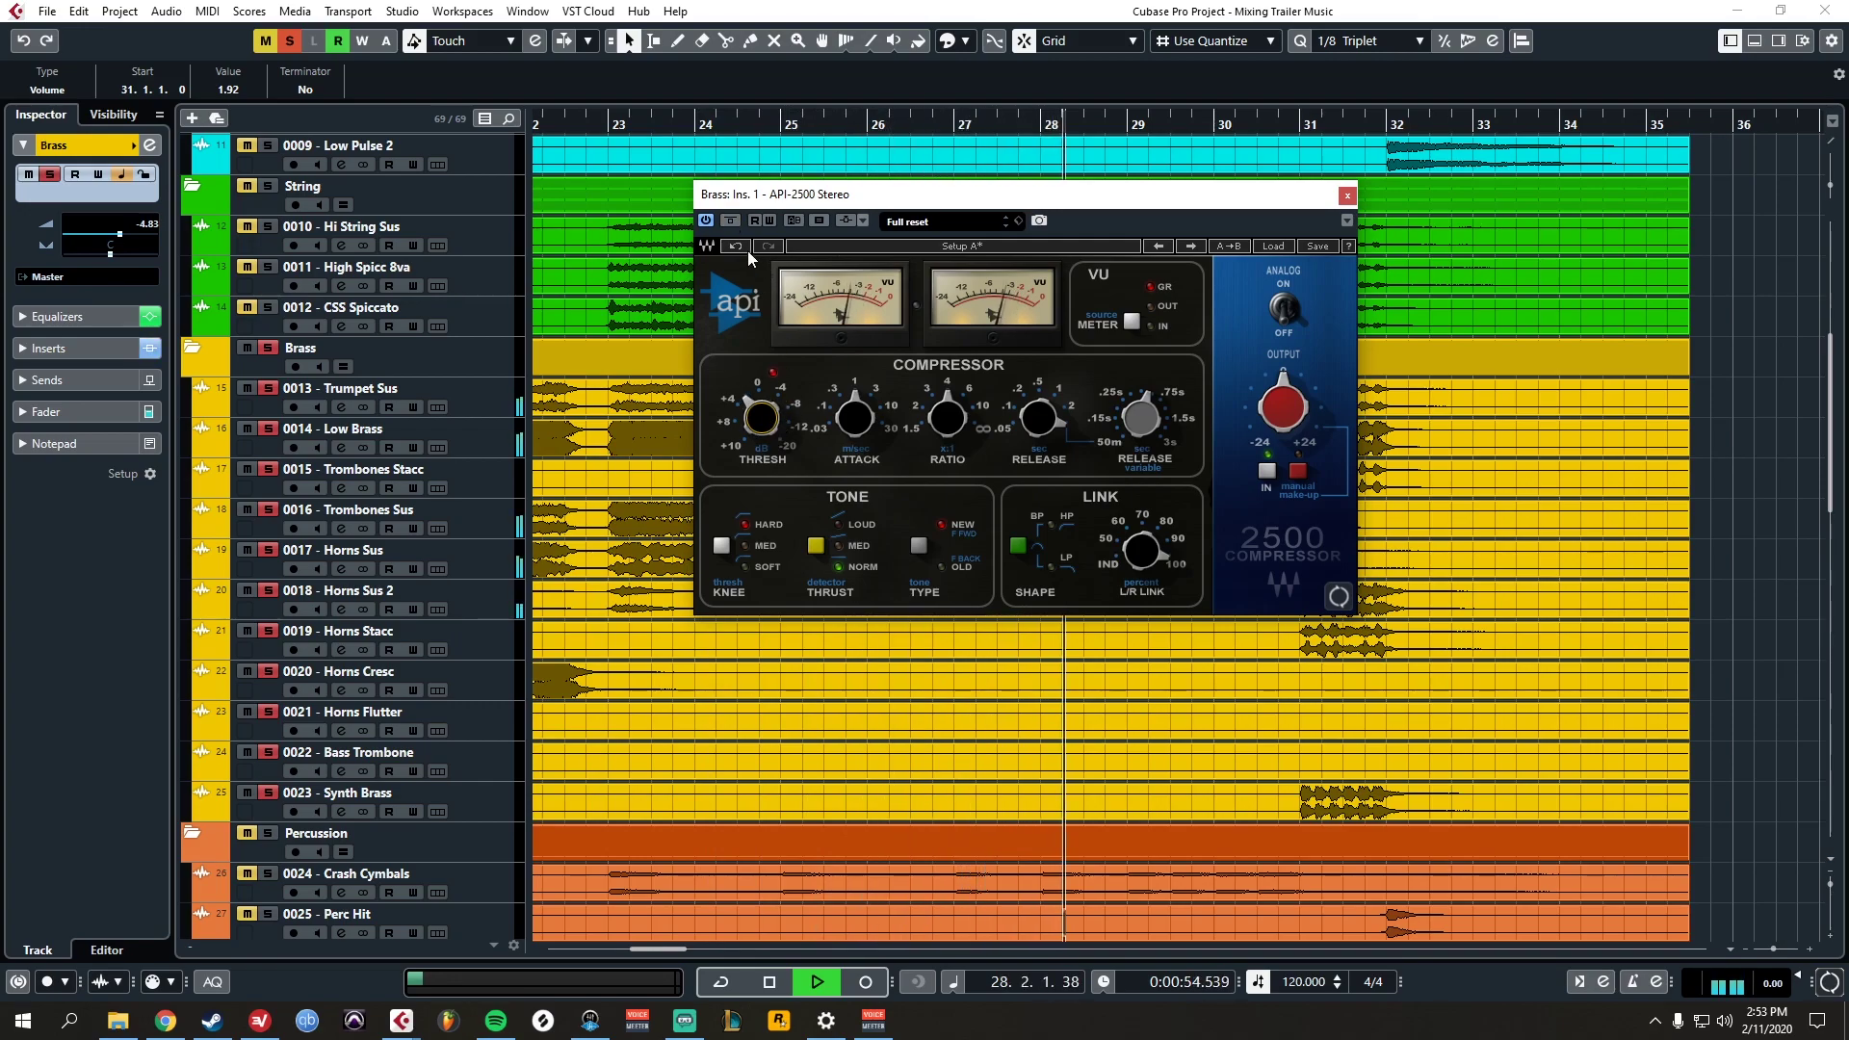
pyautogui.click(734, 222)
pyautogui.click(735, 222)
pyautogui.press('space')
pyautogui.press('space')
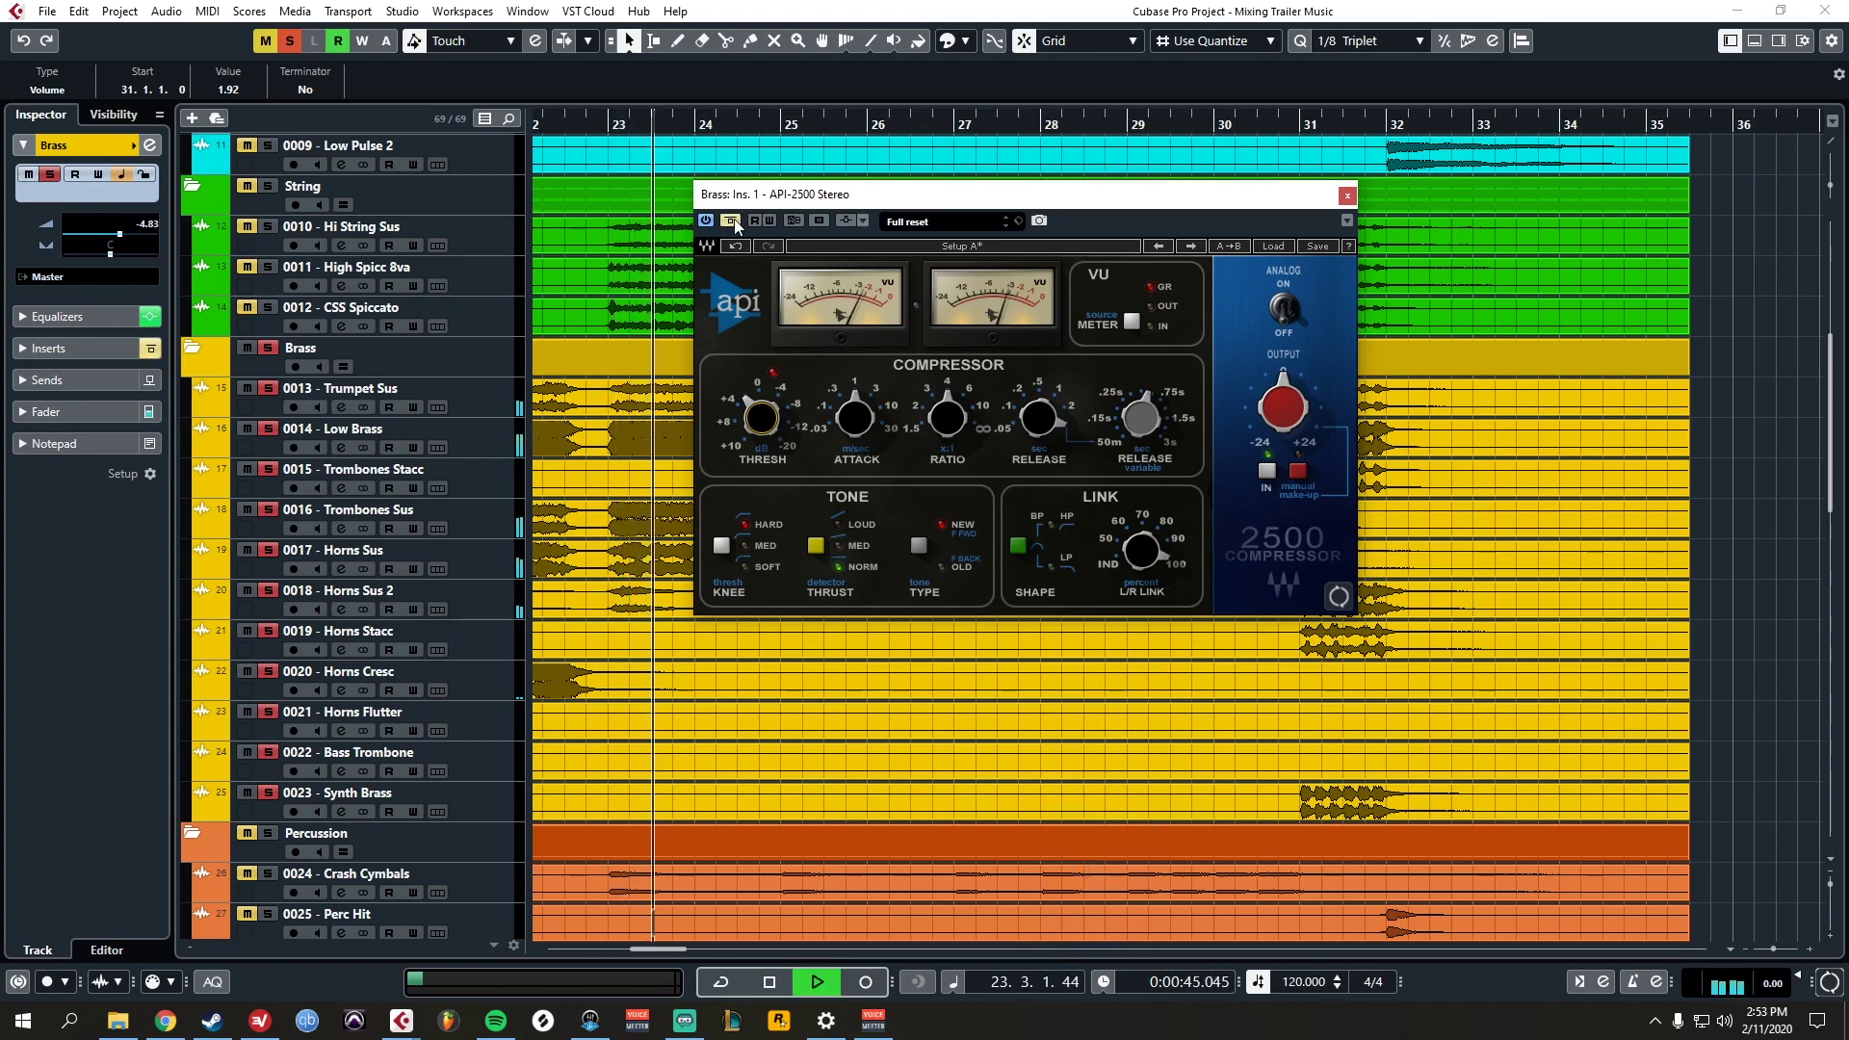
pyautogui.click(734, 222)
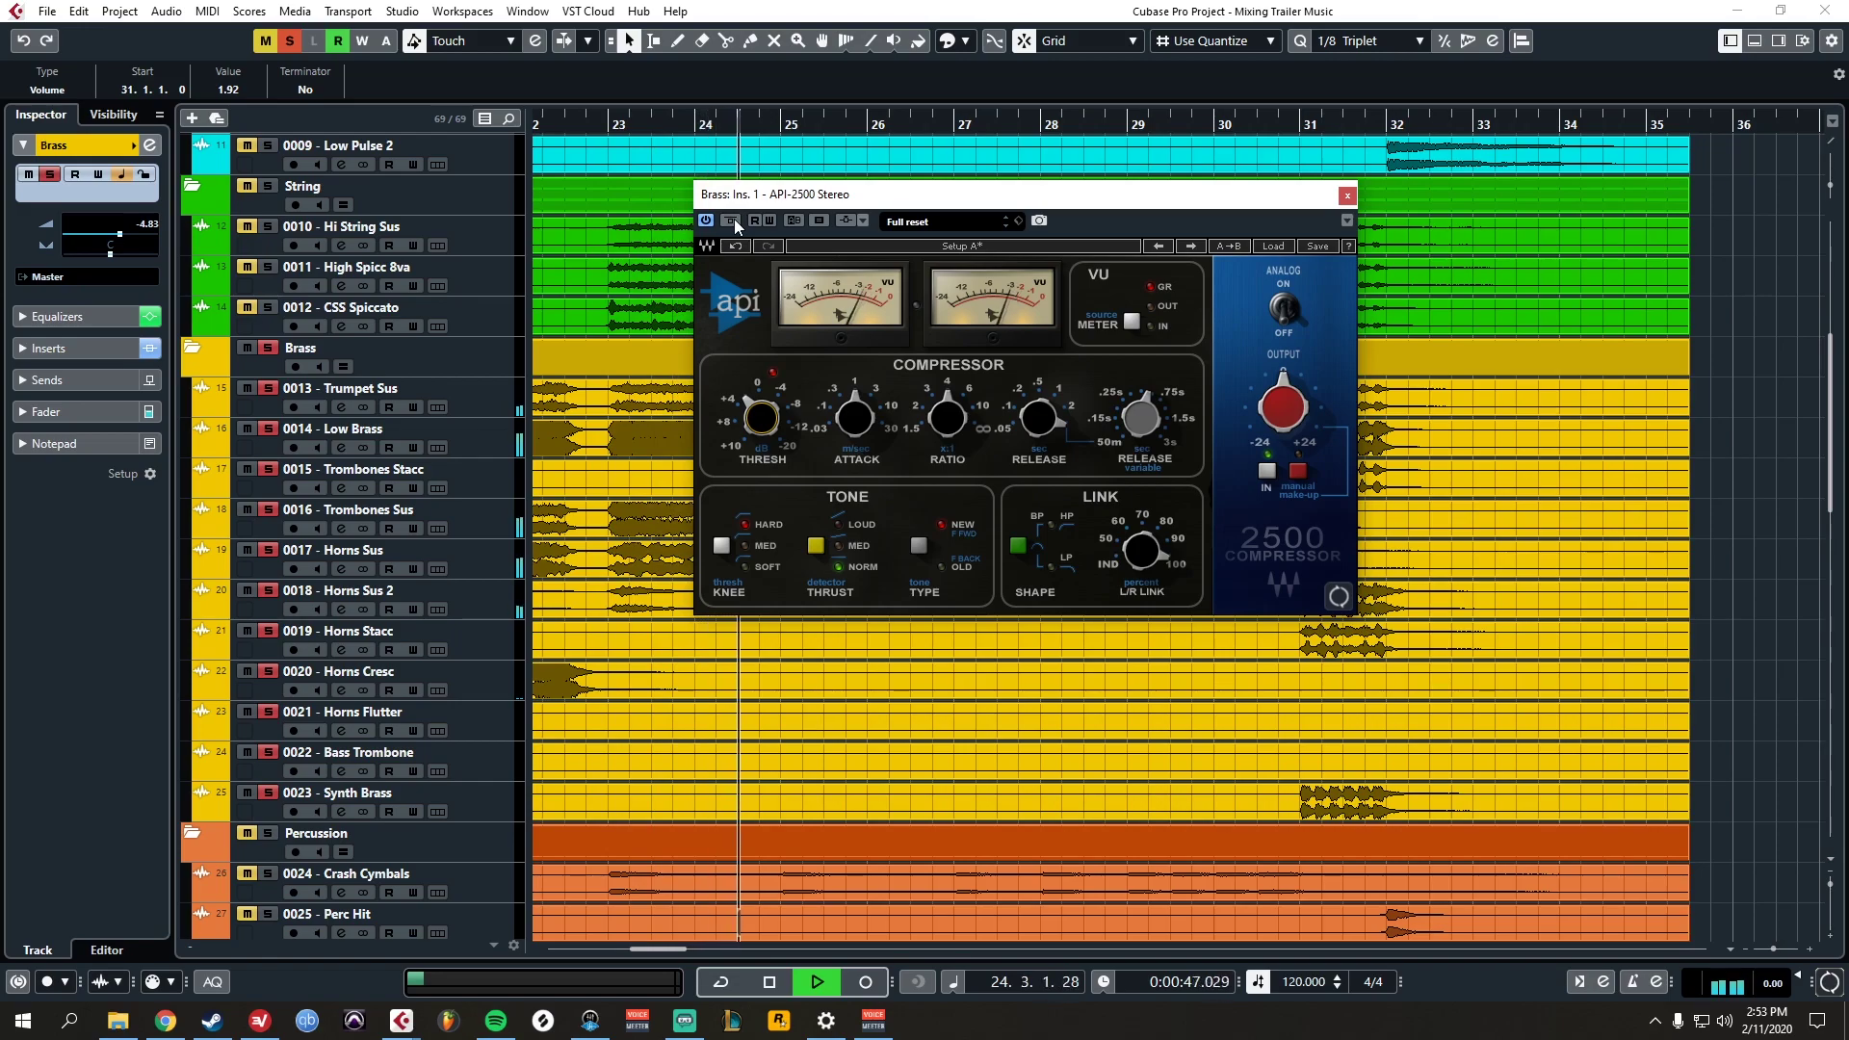
pyautogui.click(734, 222)
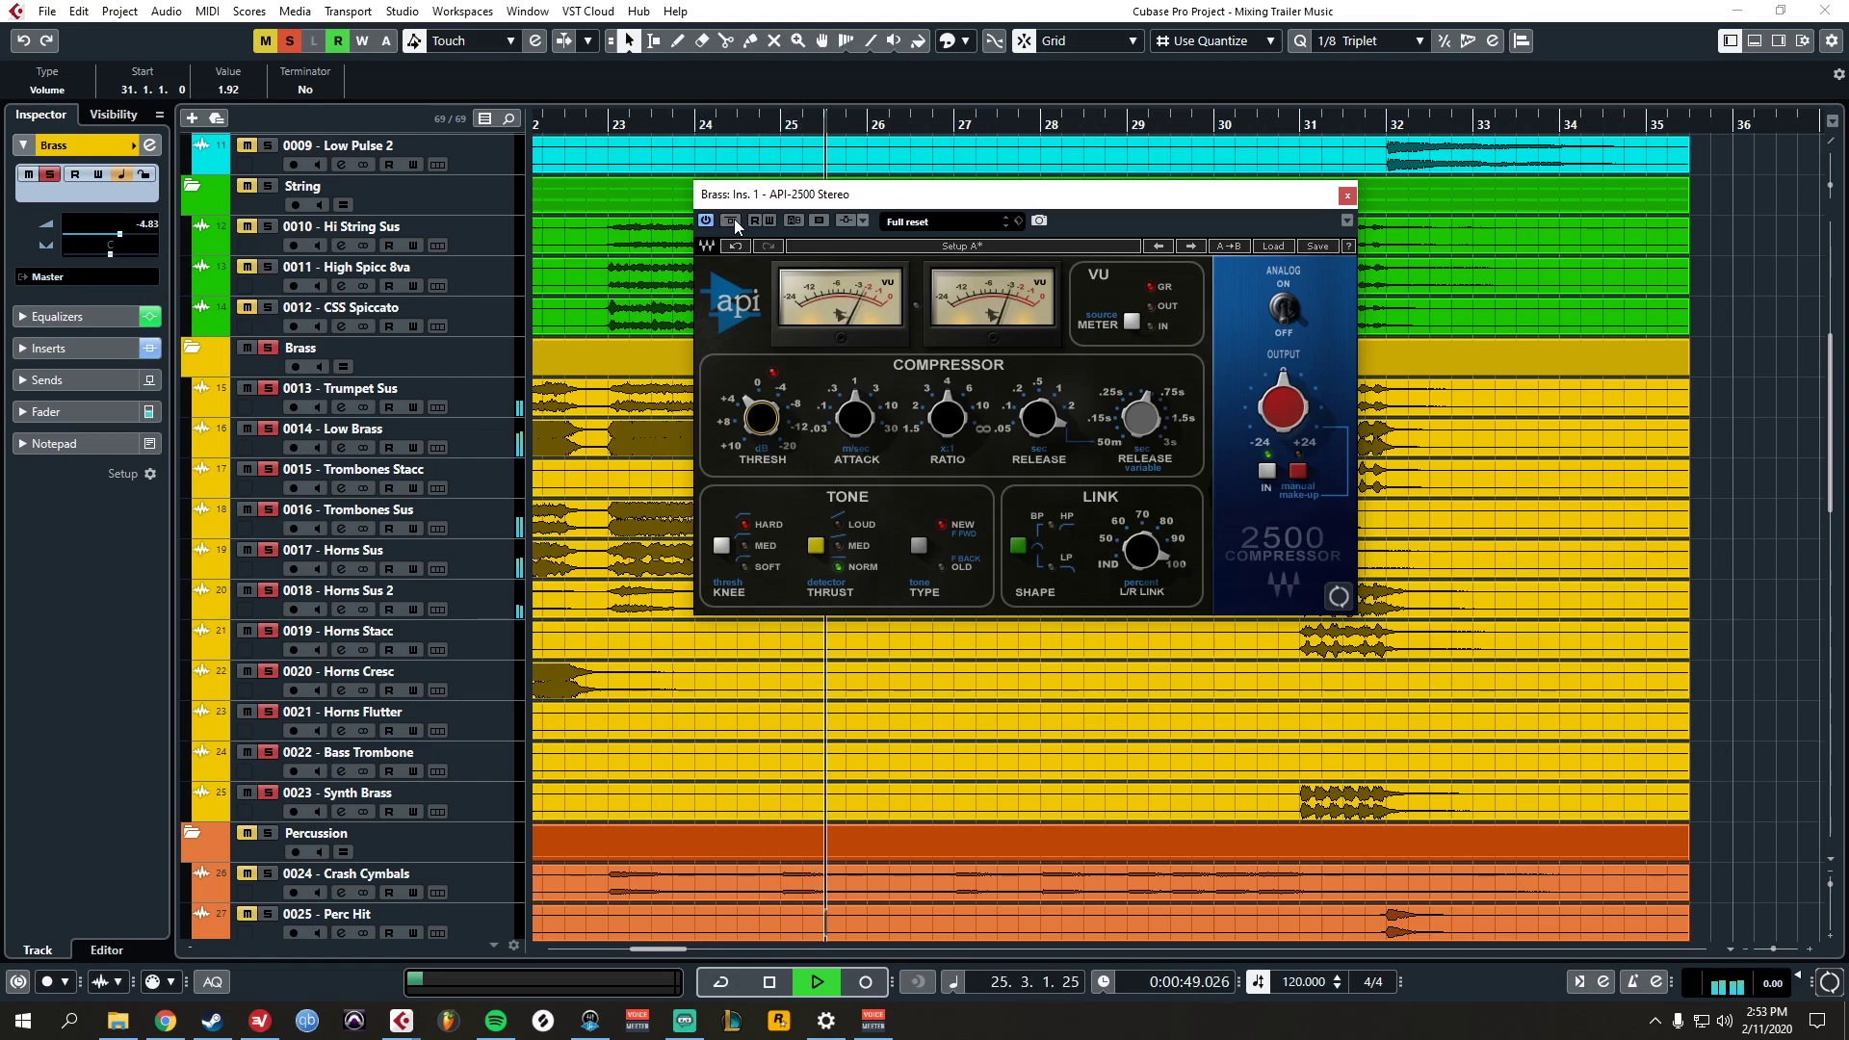
pyautogui.press('space')
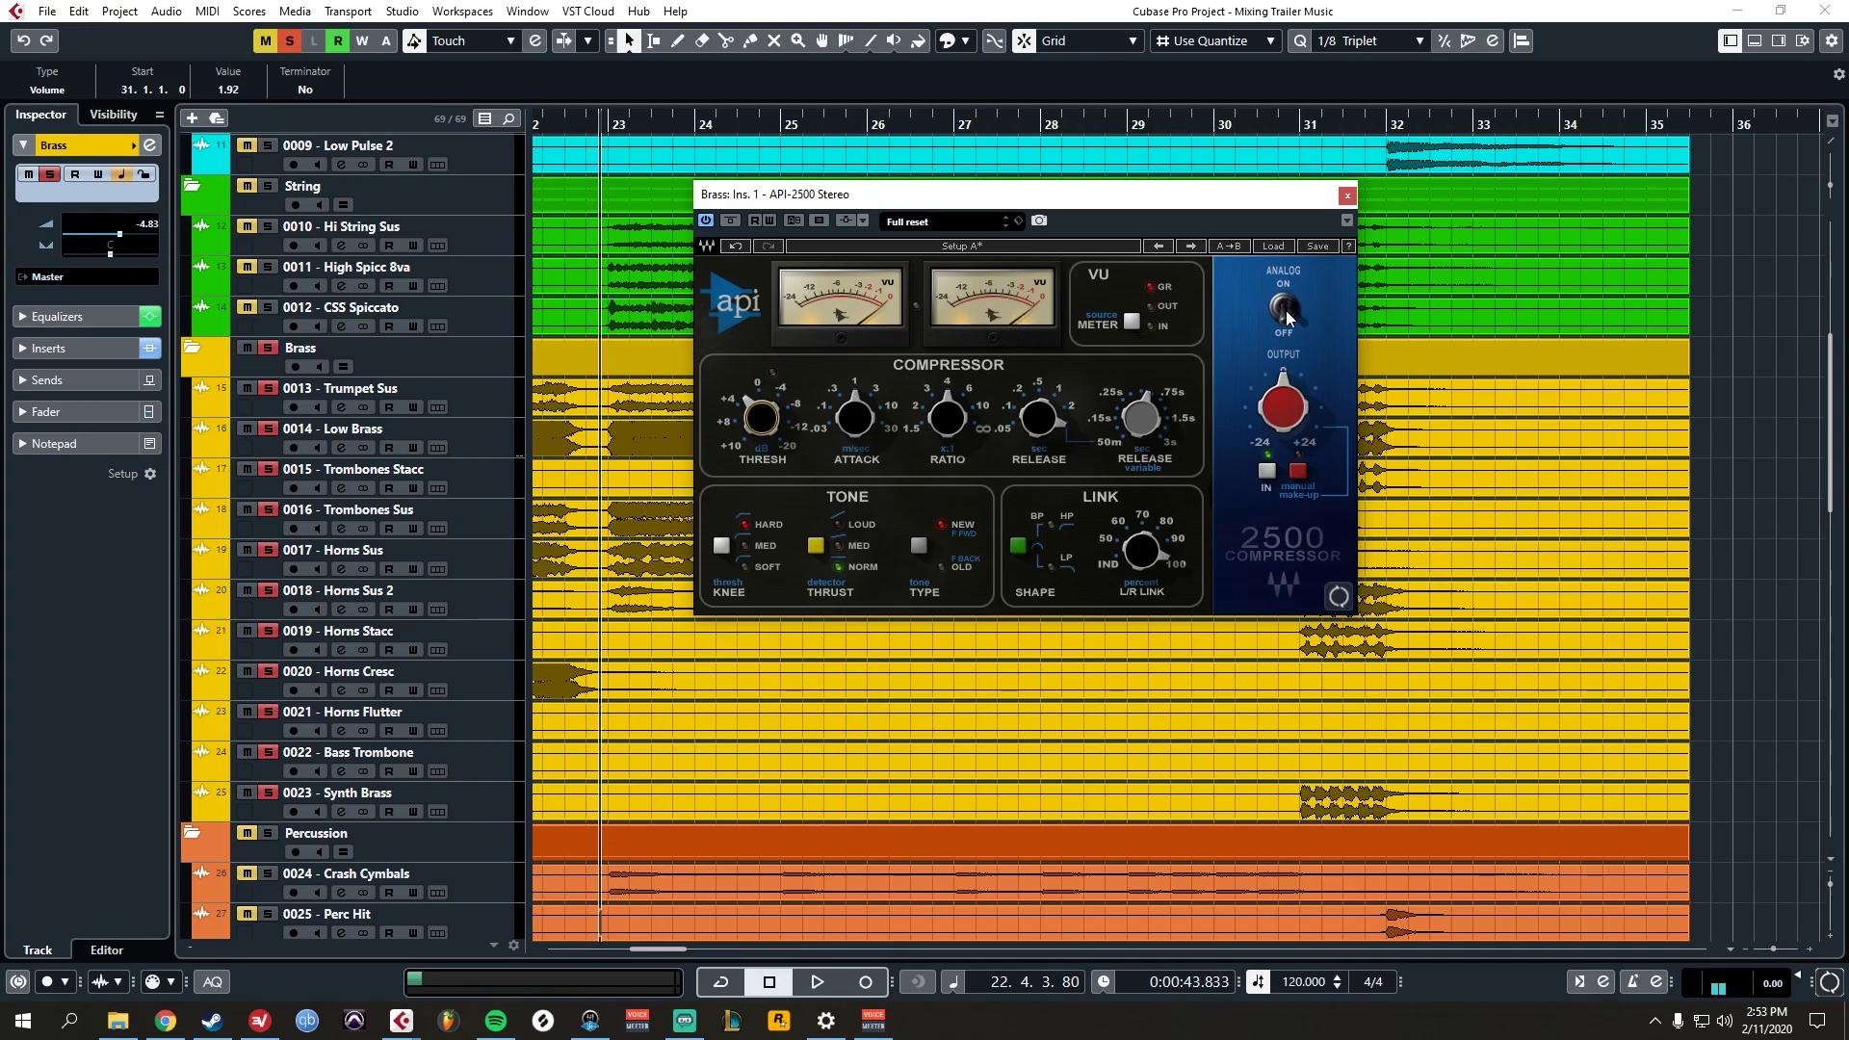
pyautogui.press('space')
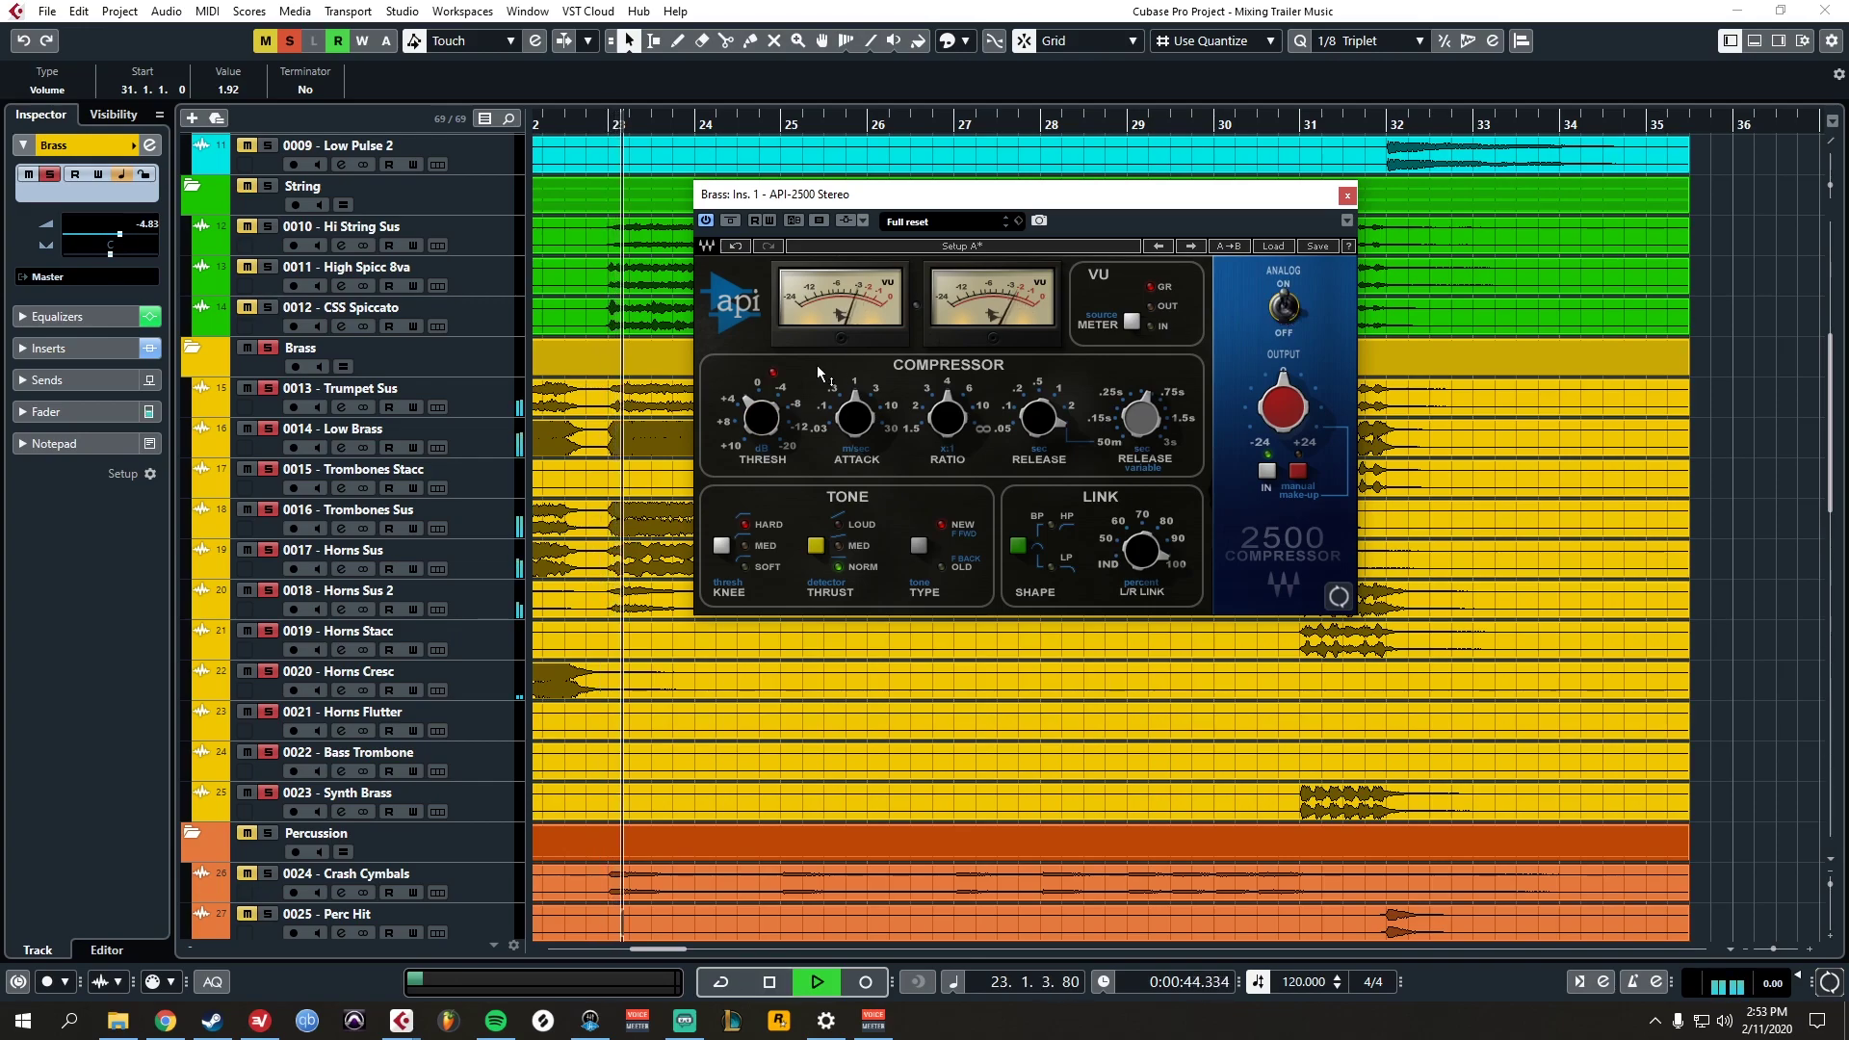
pyautogui.click(730, 221)
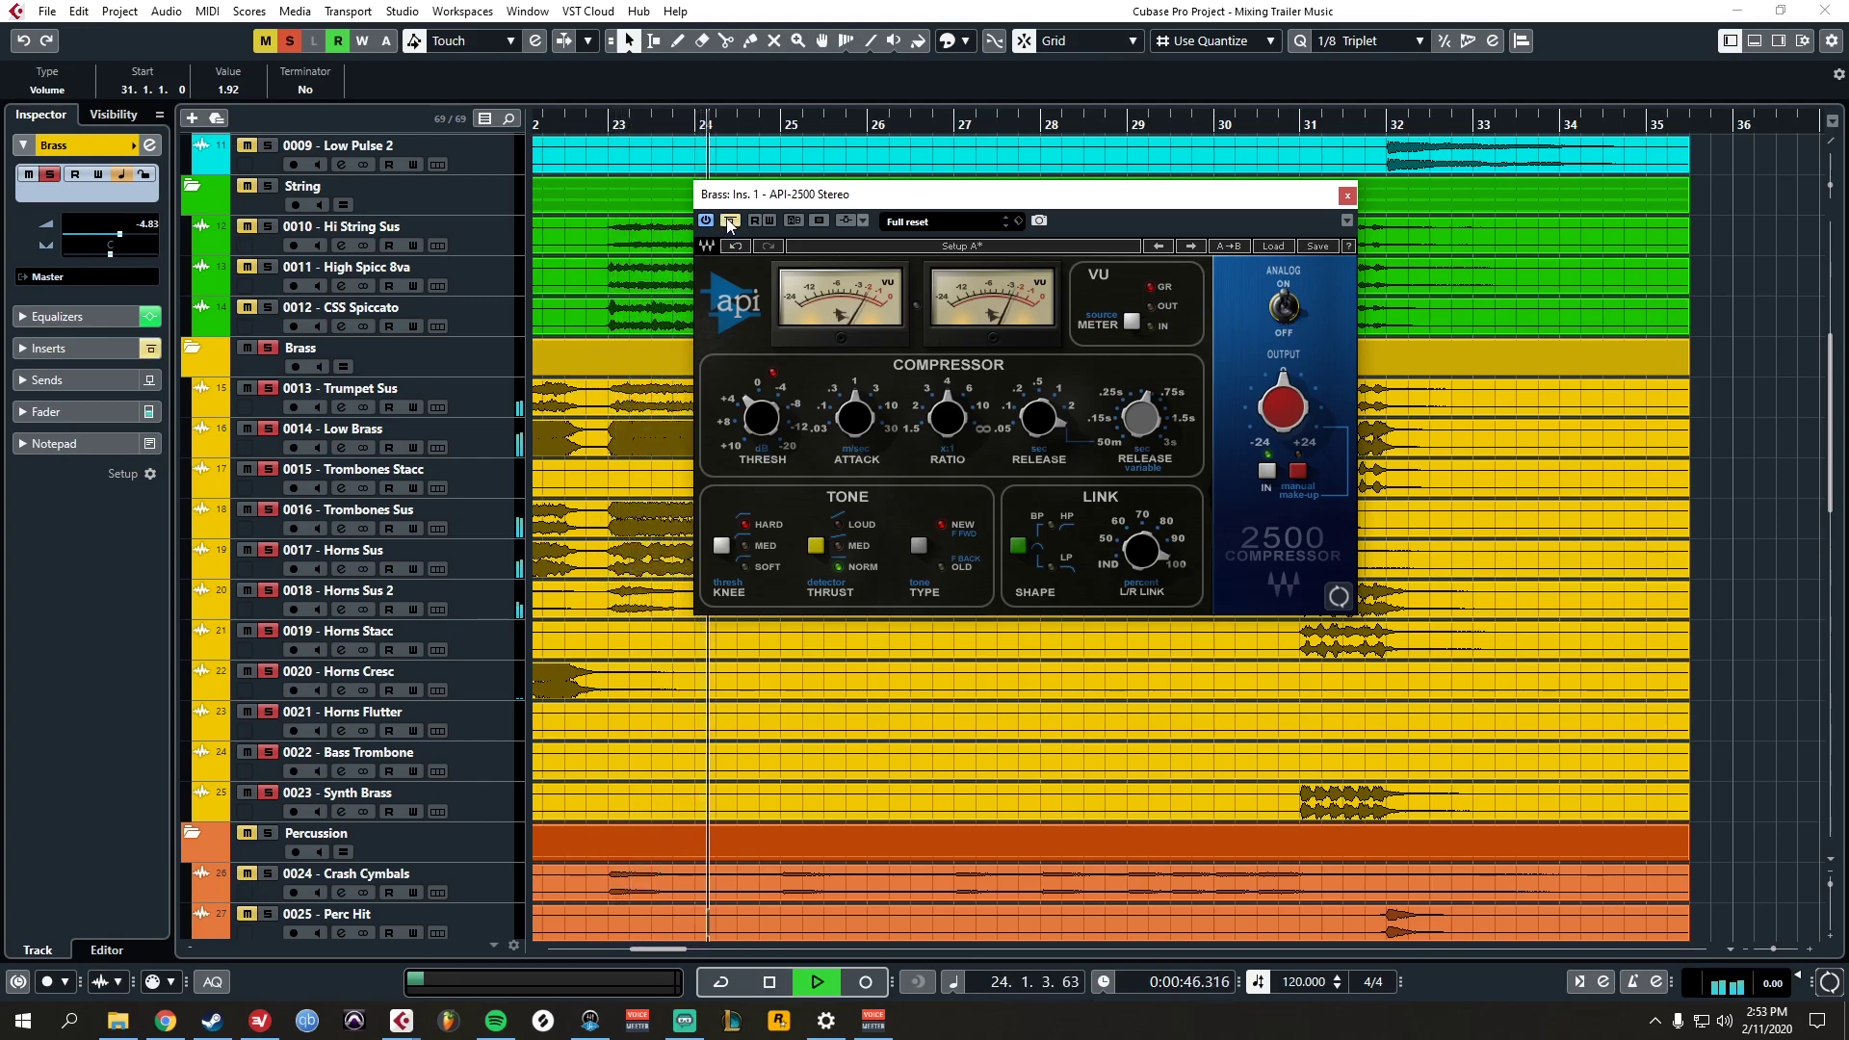
pyautogui.click(730, 221)
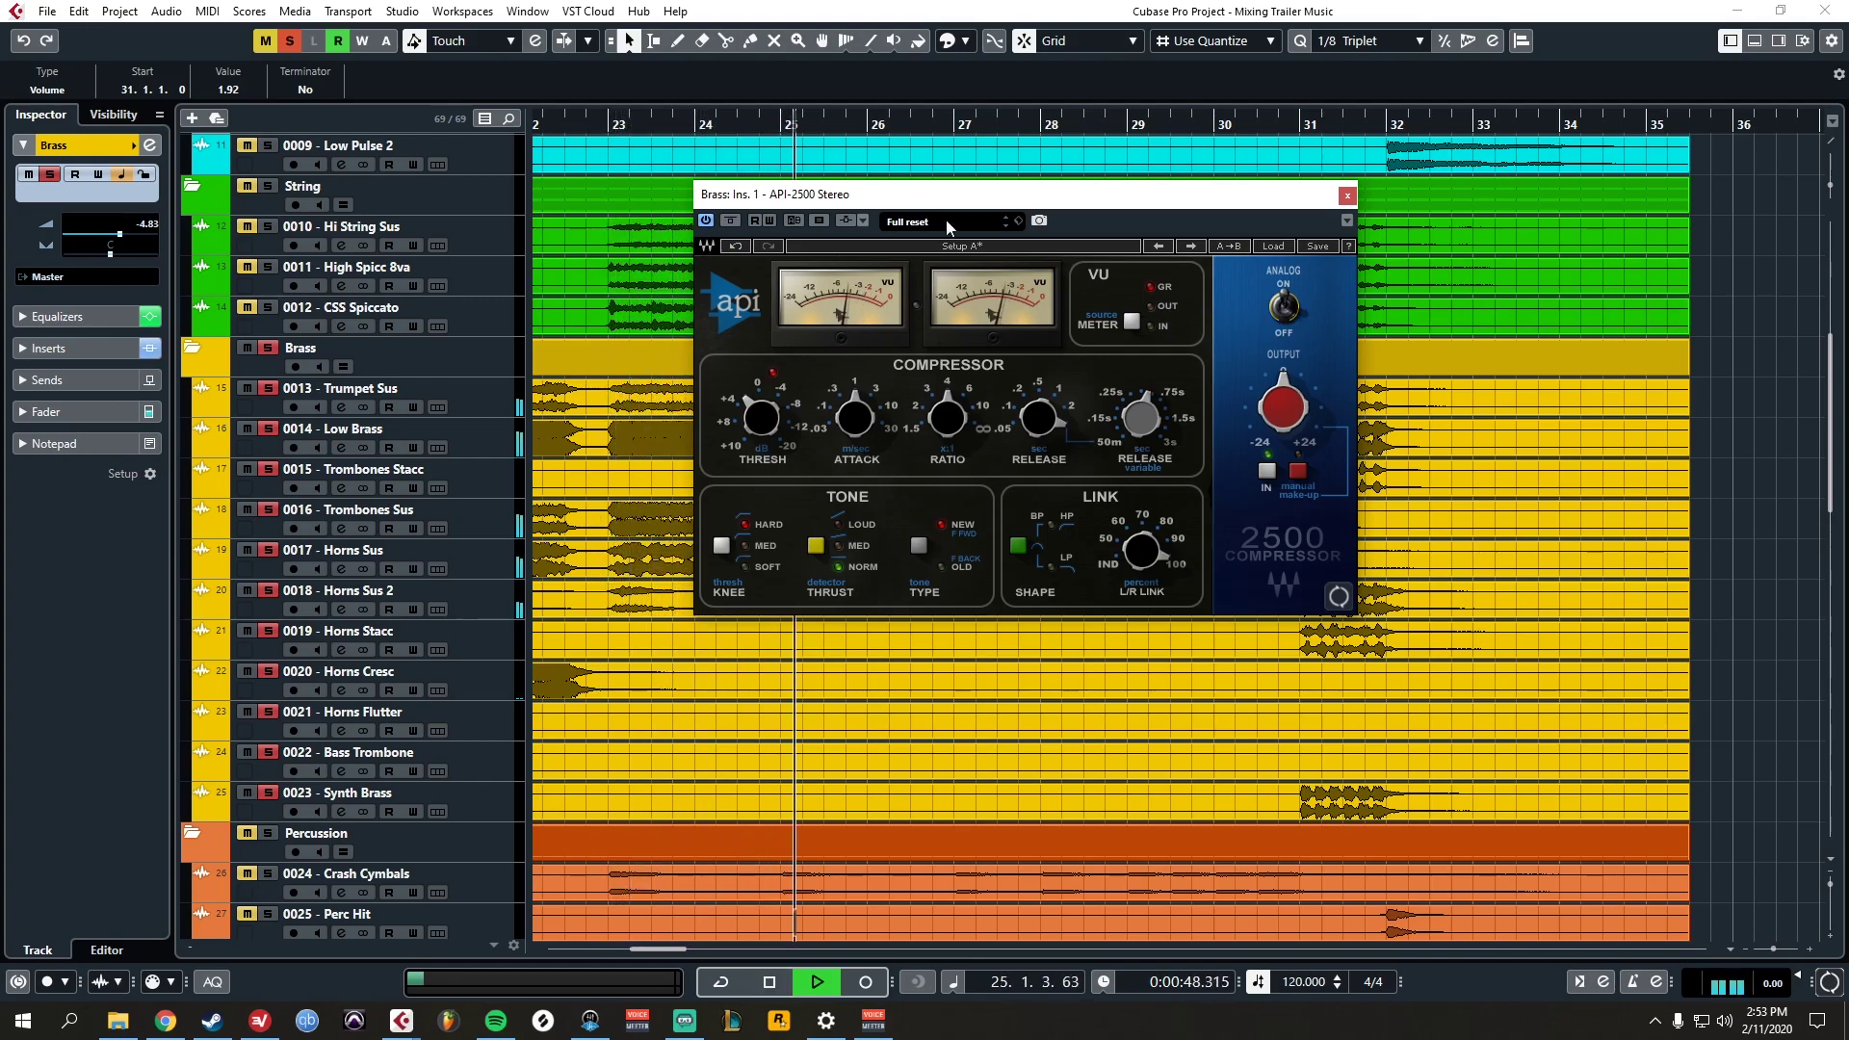
pyautogui.click(1347, 199)
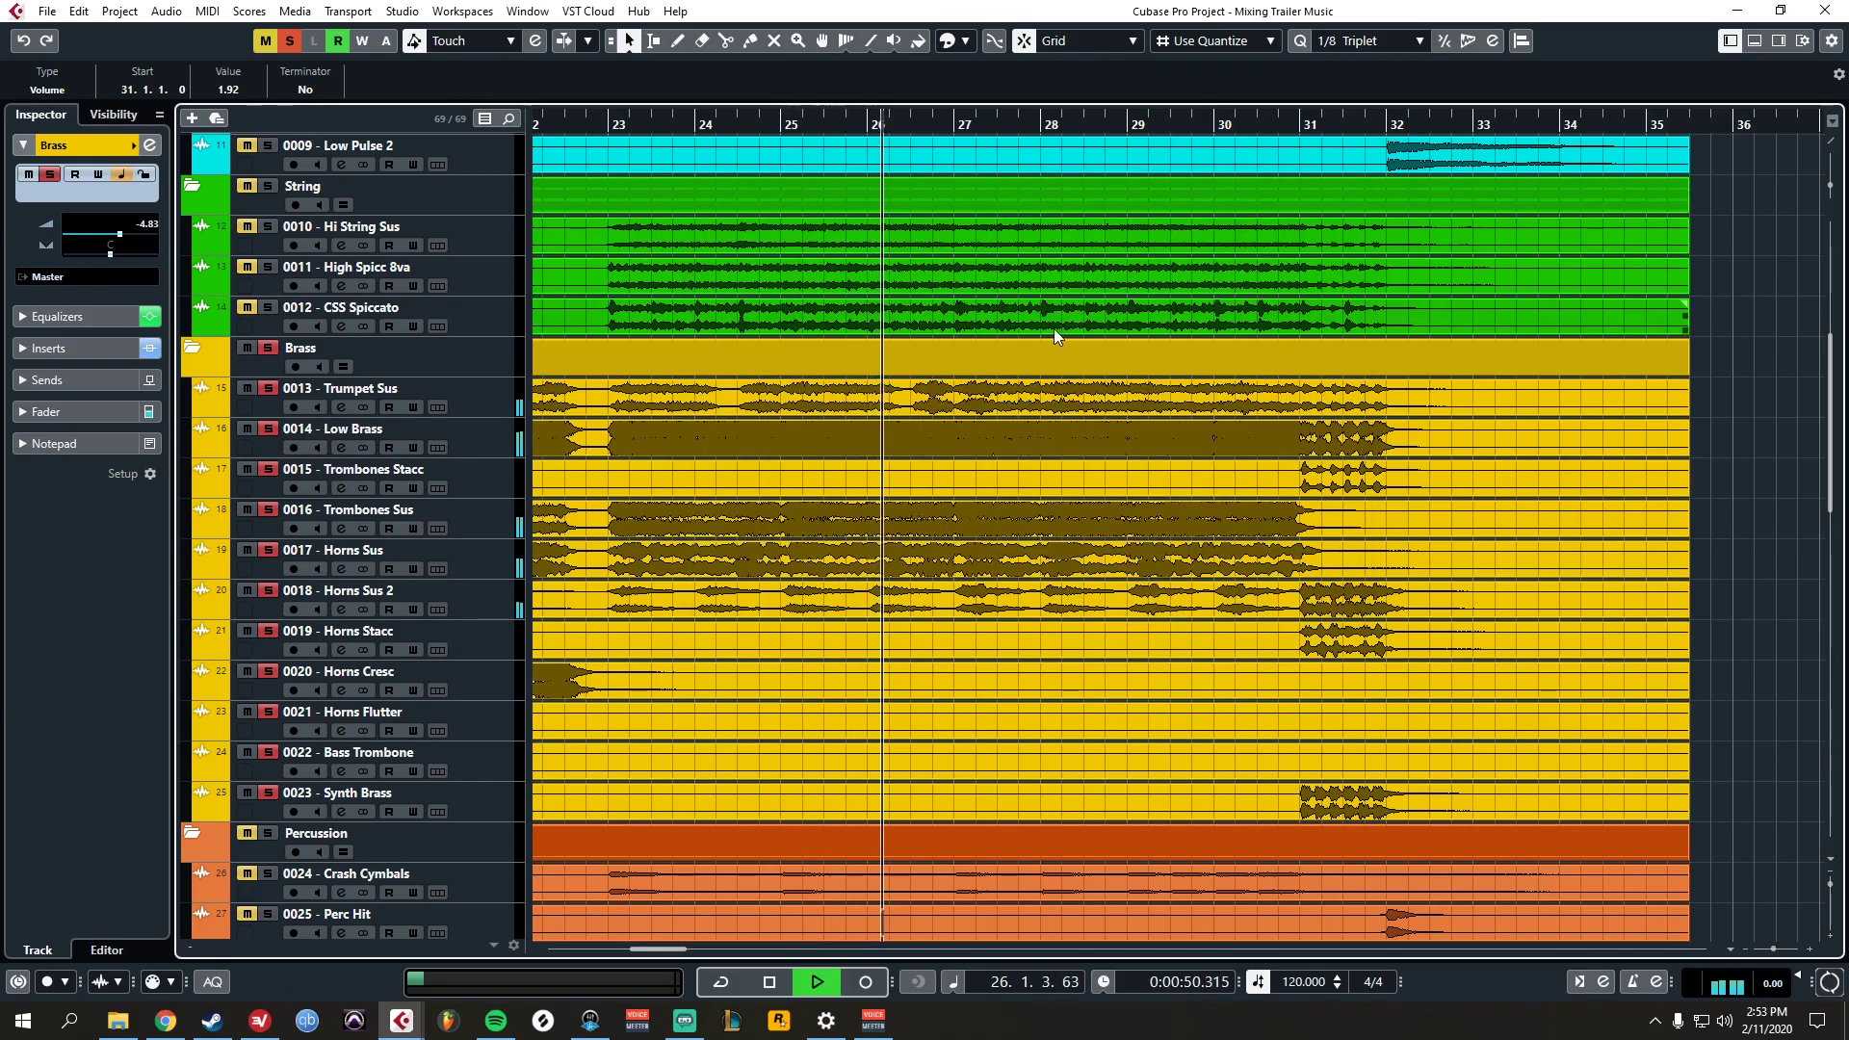
# - Solo only the Percussion group and audition its tracks from 24.2.1
pyautogui.press('F3')
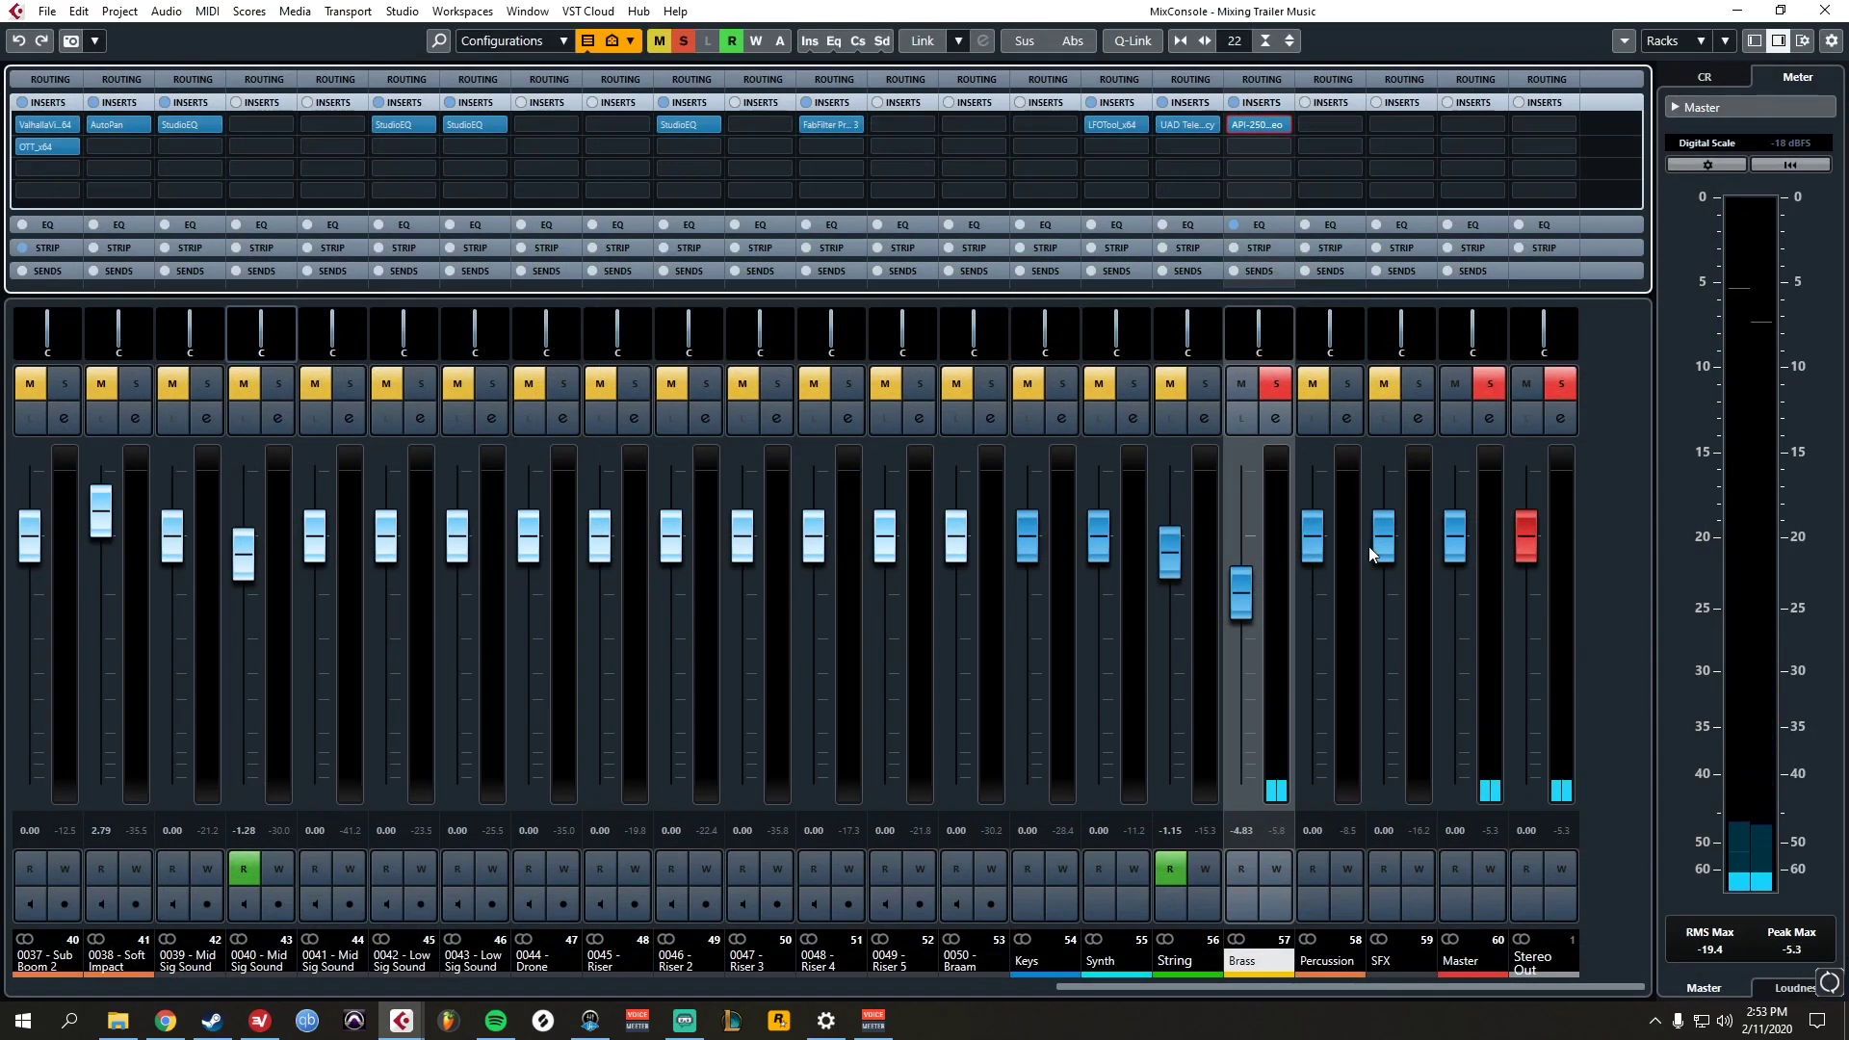
pyautogui.click(1358, 393)
pyautogui.keyDown('ctrl'); pyautogui.click(1348, 385); pyautogui.keyUp('ctrl')
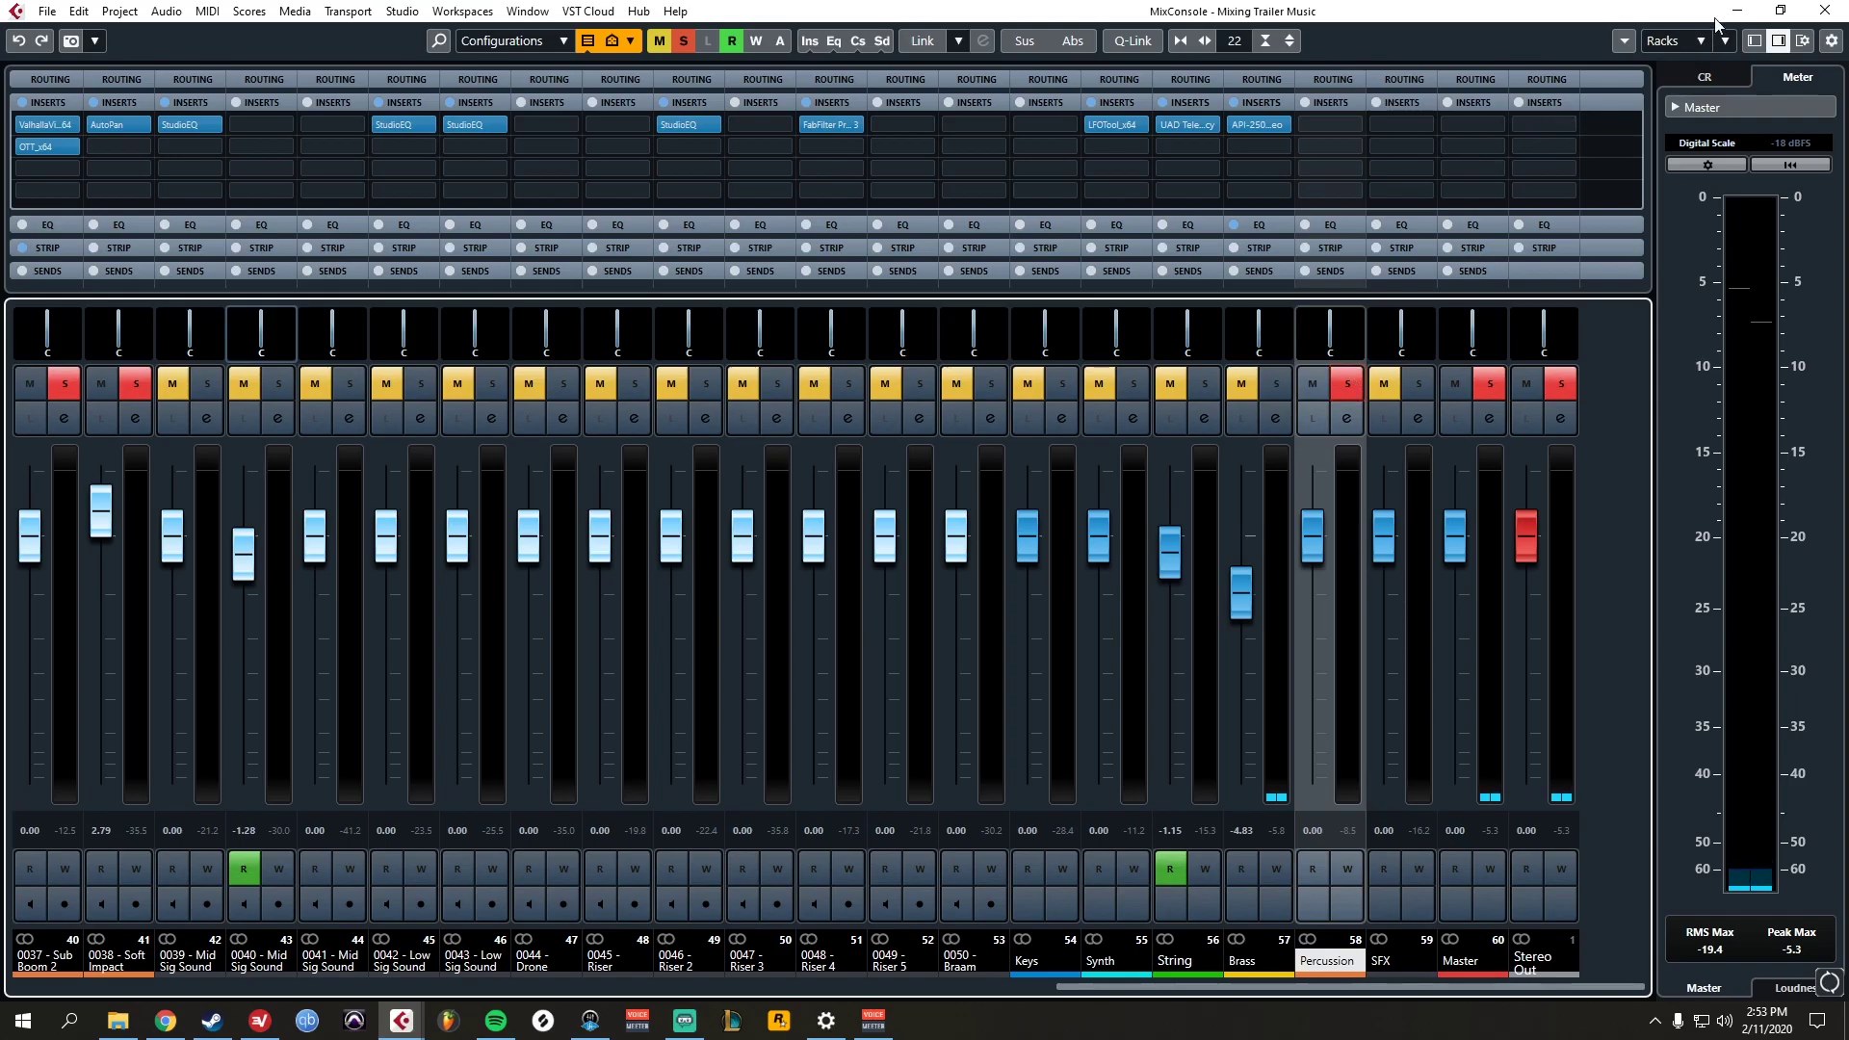
pyautogui.press('F3')
pyautogui.scroll(10, 761, 424)
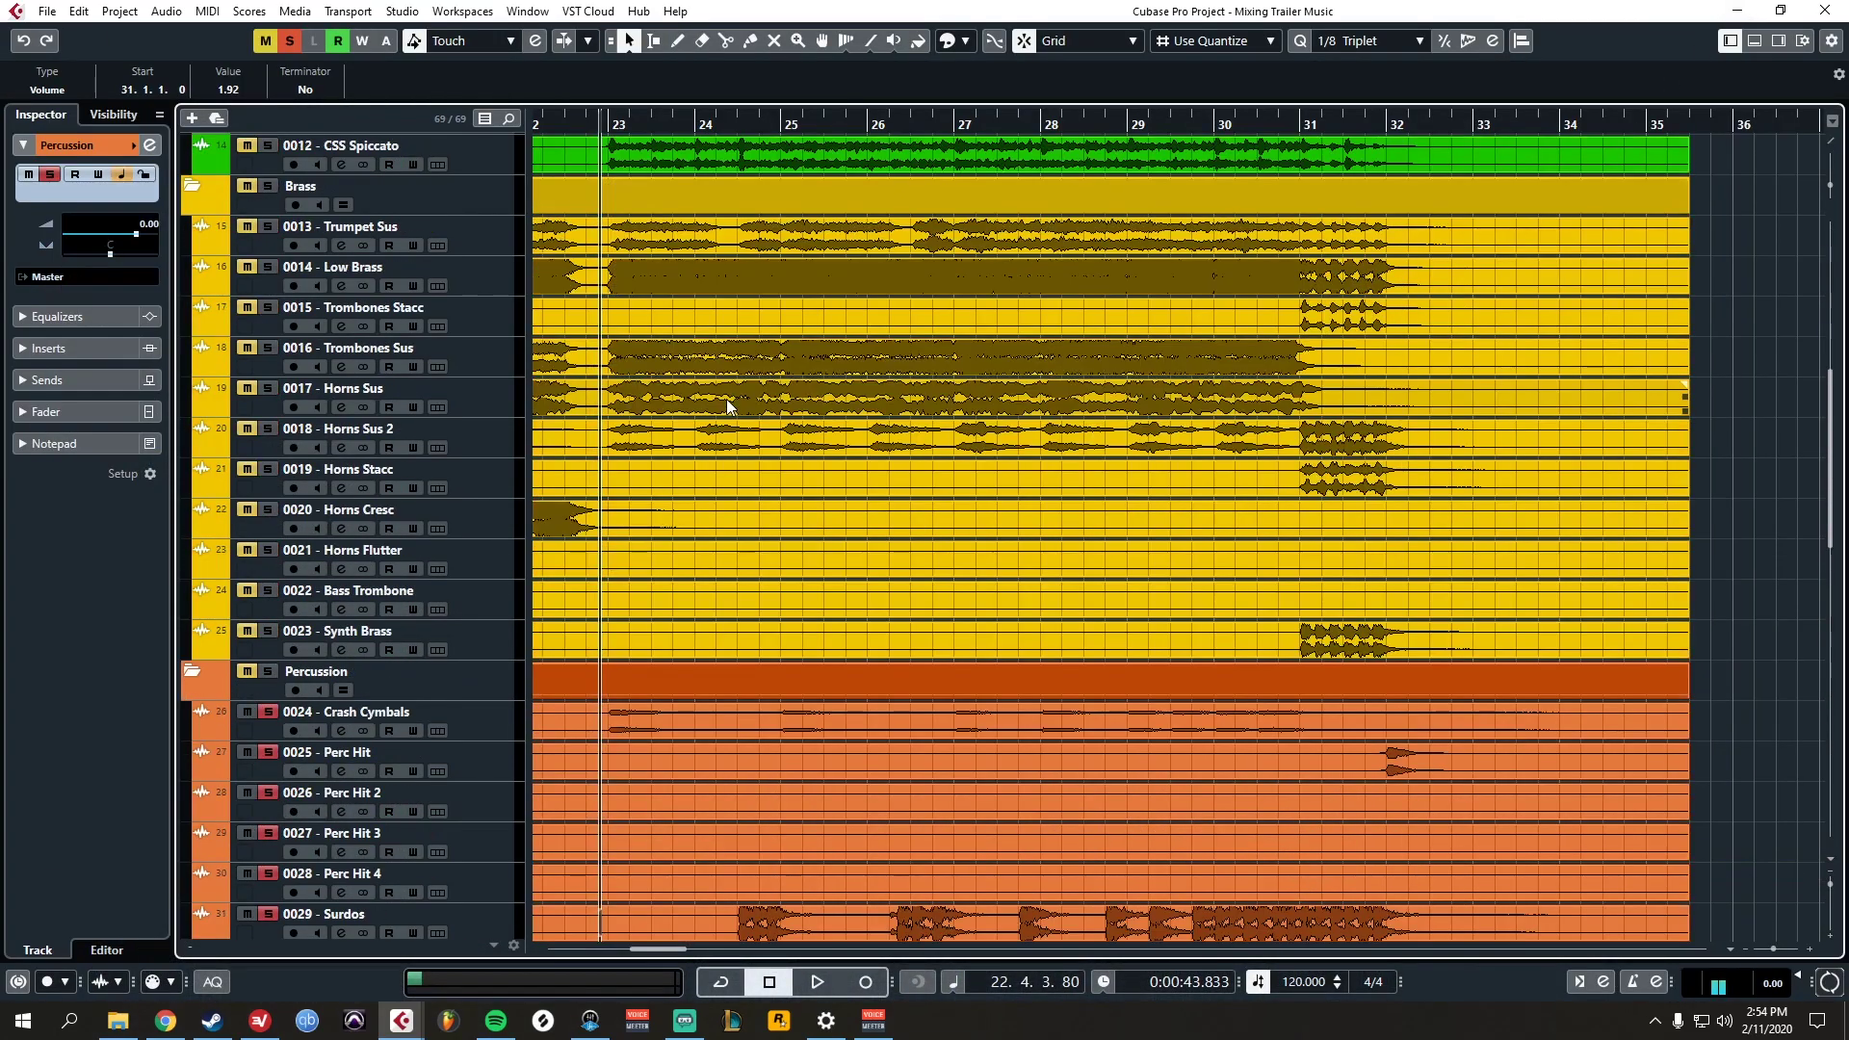
pyautogui.scroll(-3, 751, 405)
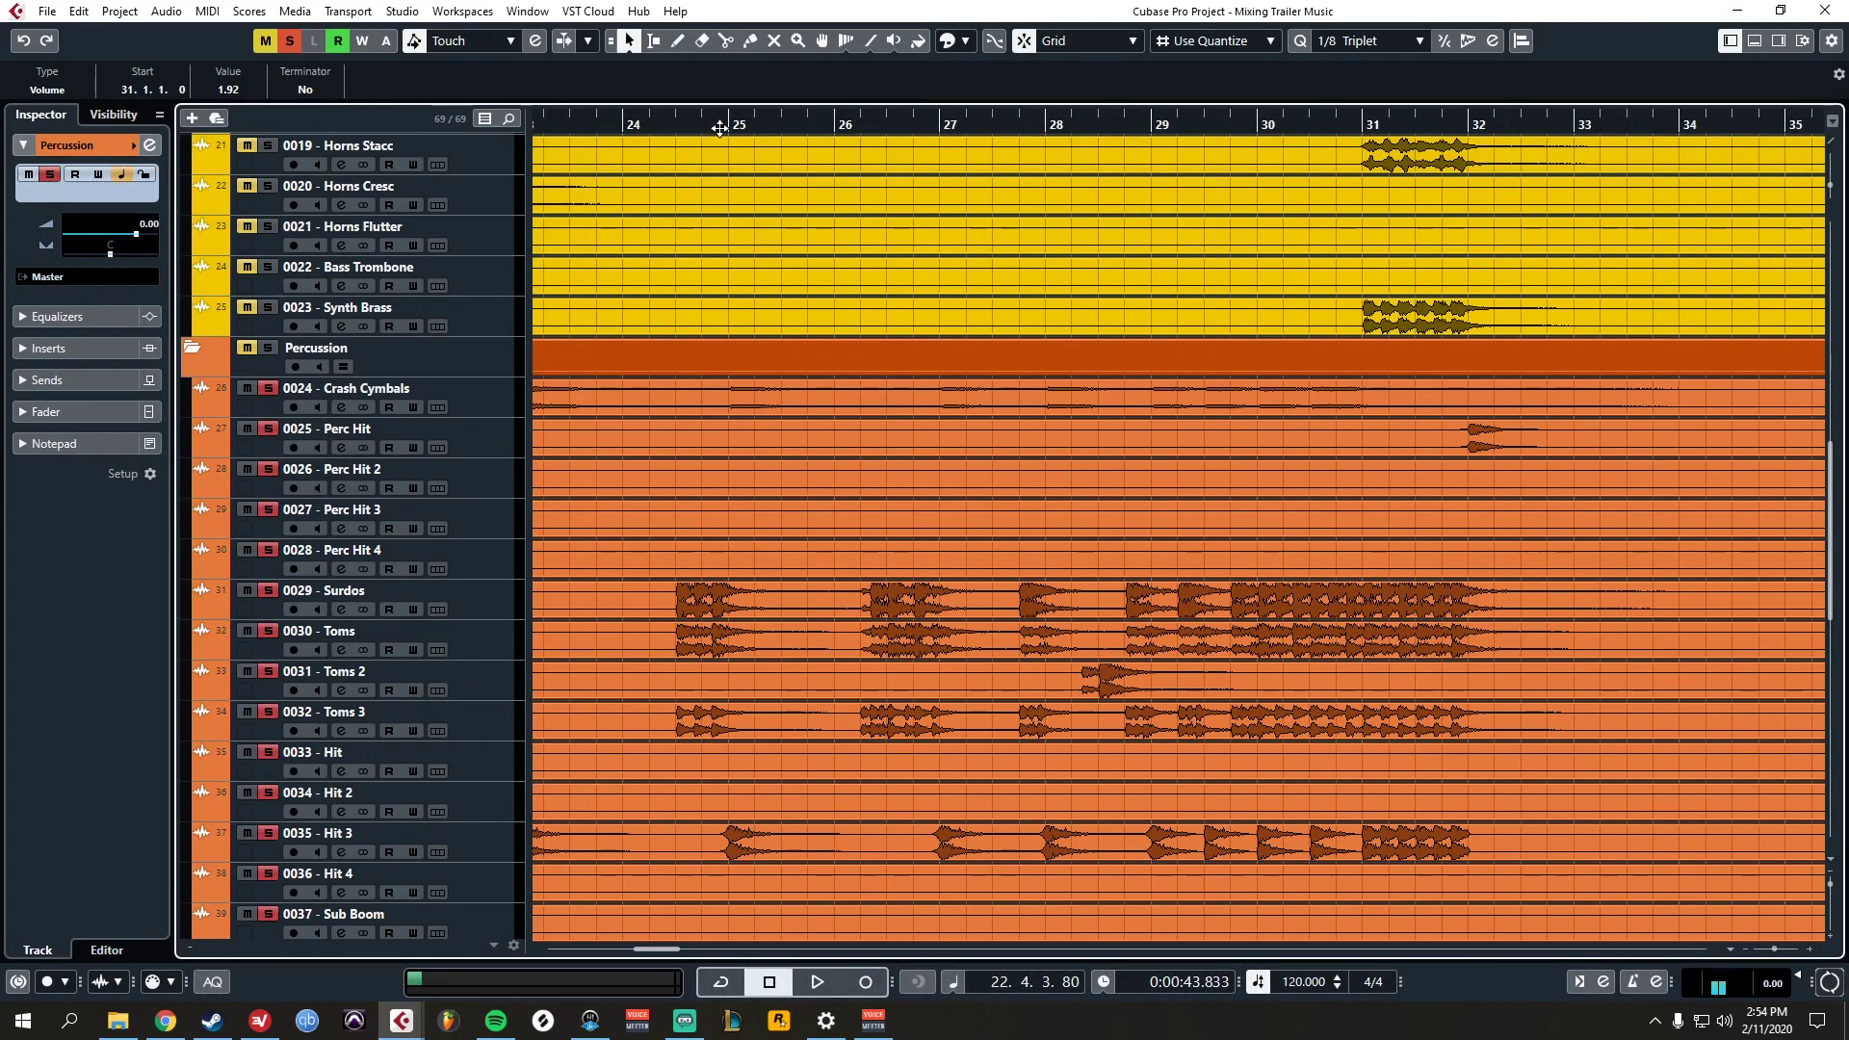
pyautogui.click(651, 121)
pyautogui.press('space')
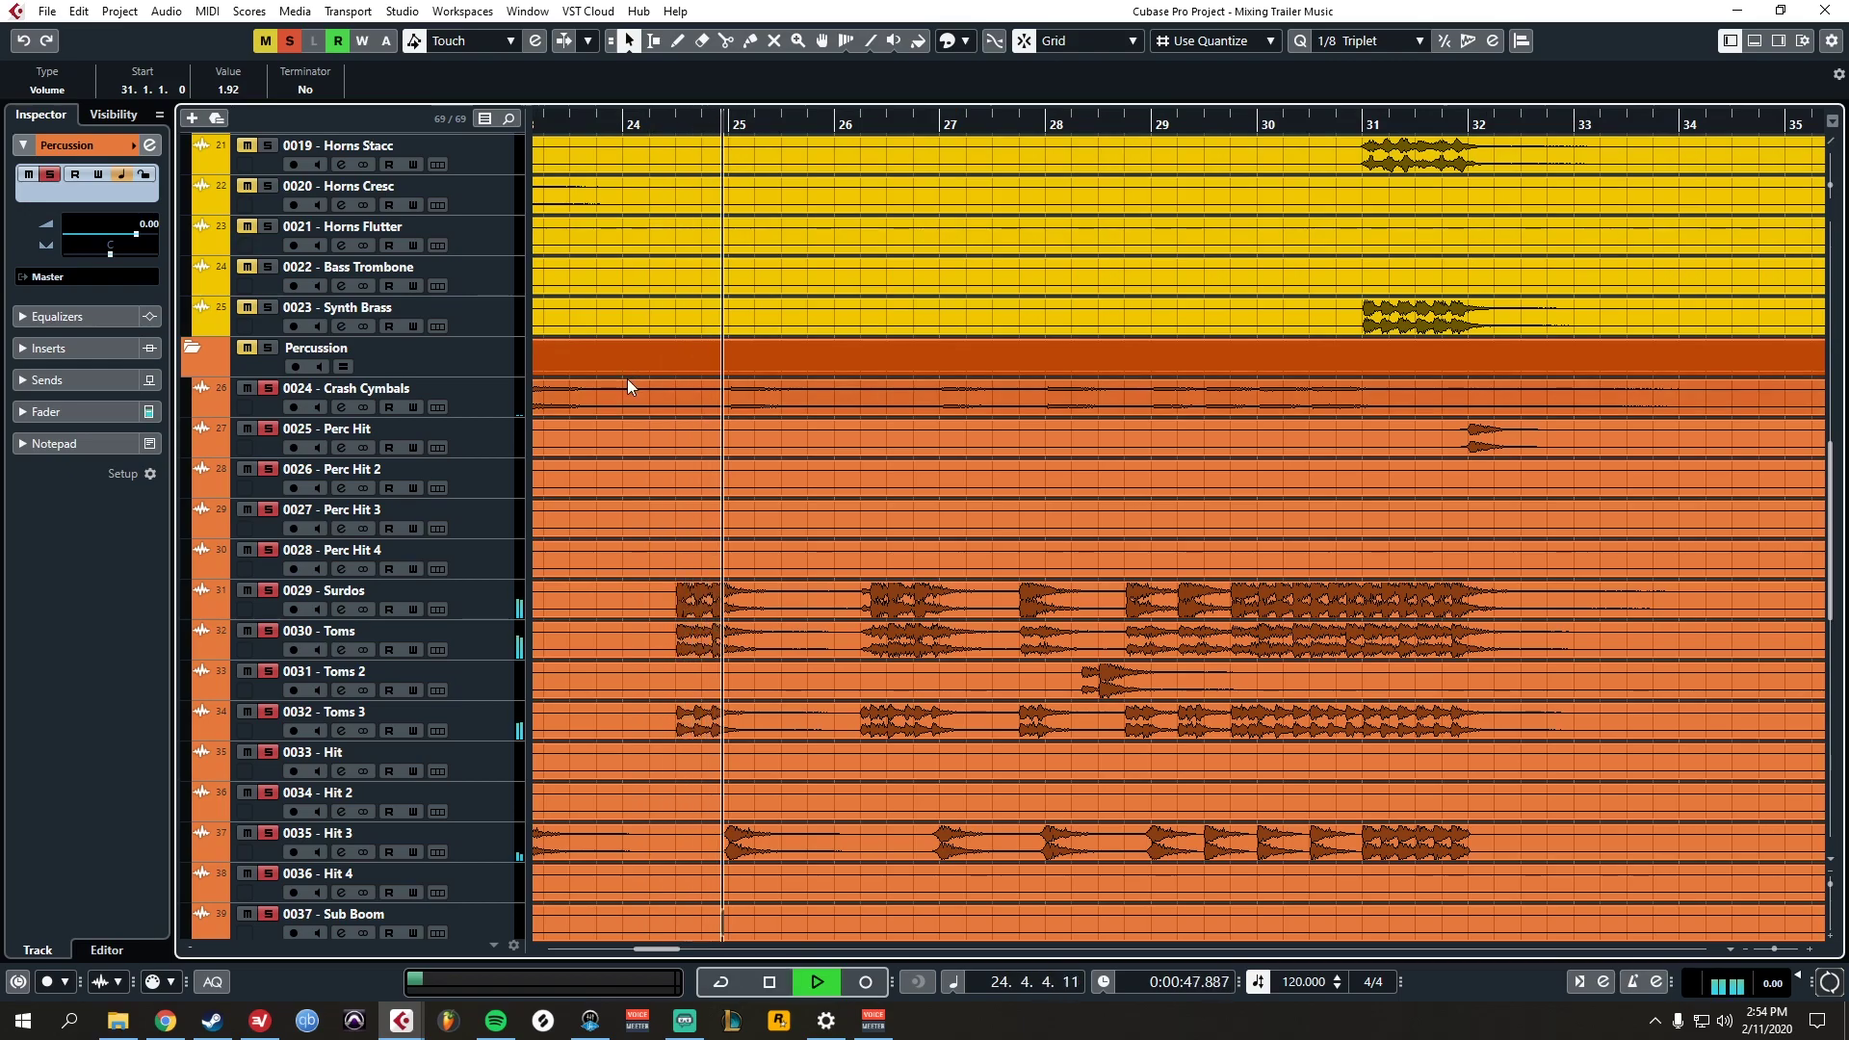
# - Insert StudioEQ on the Percussion group and return to the project with the EQ window open
pyautogui.press('F3')
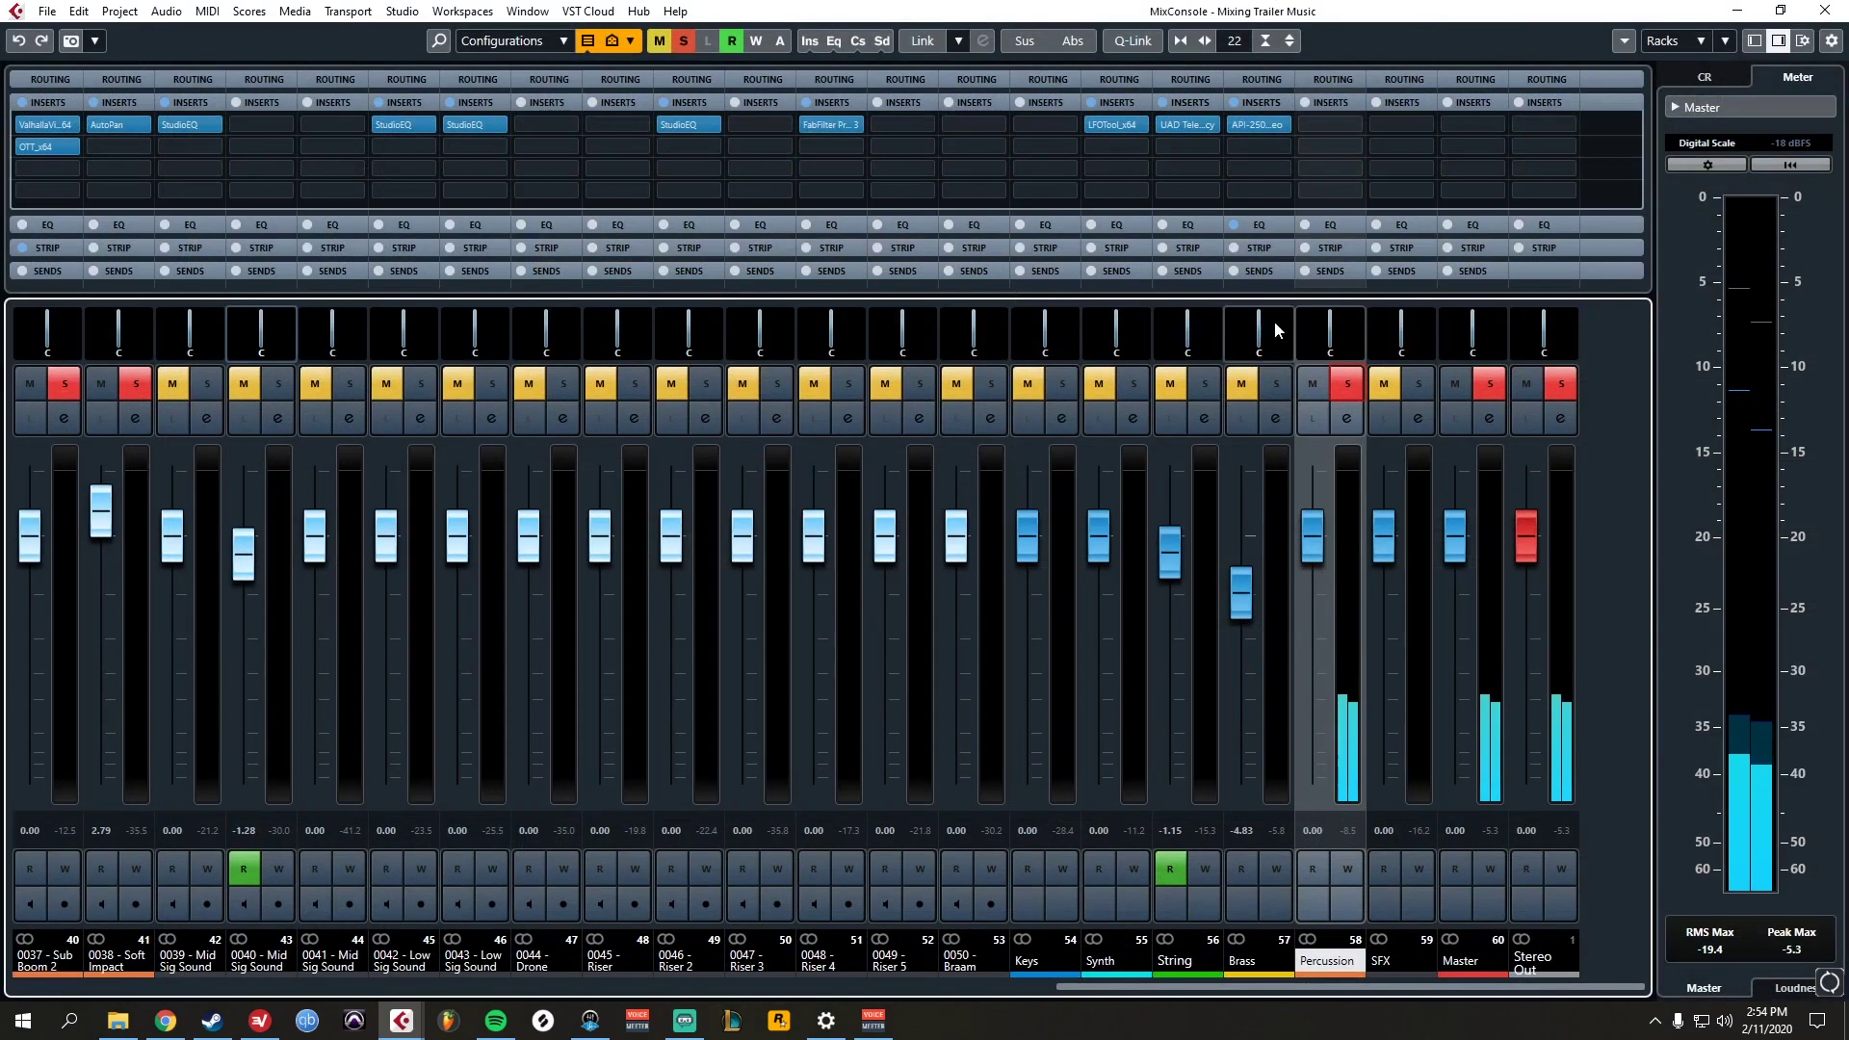
pyautogui.click(1327, 124)
pyautogui.write('studio')
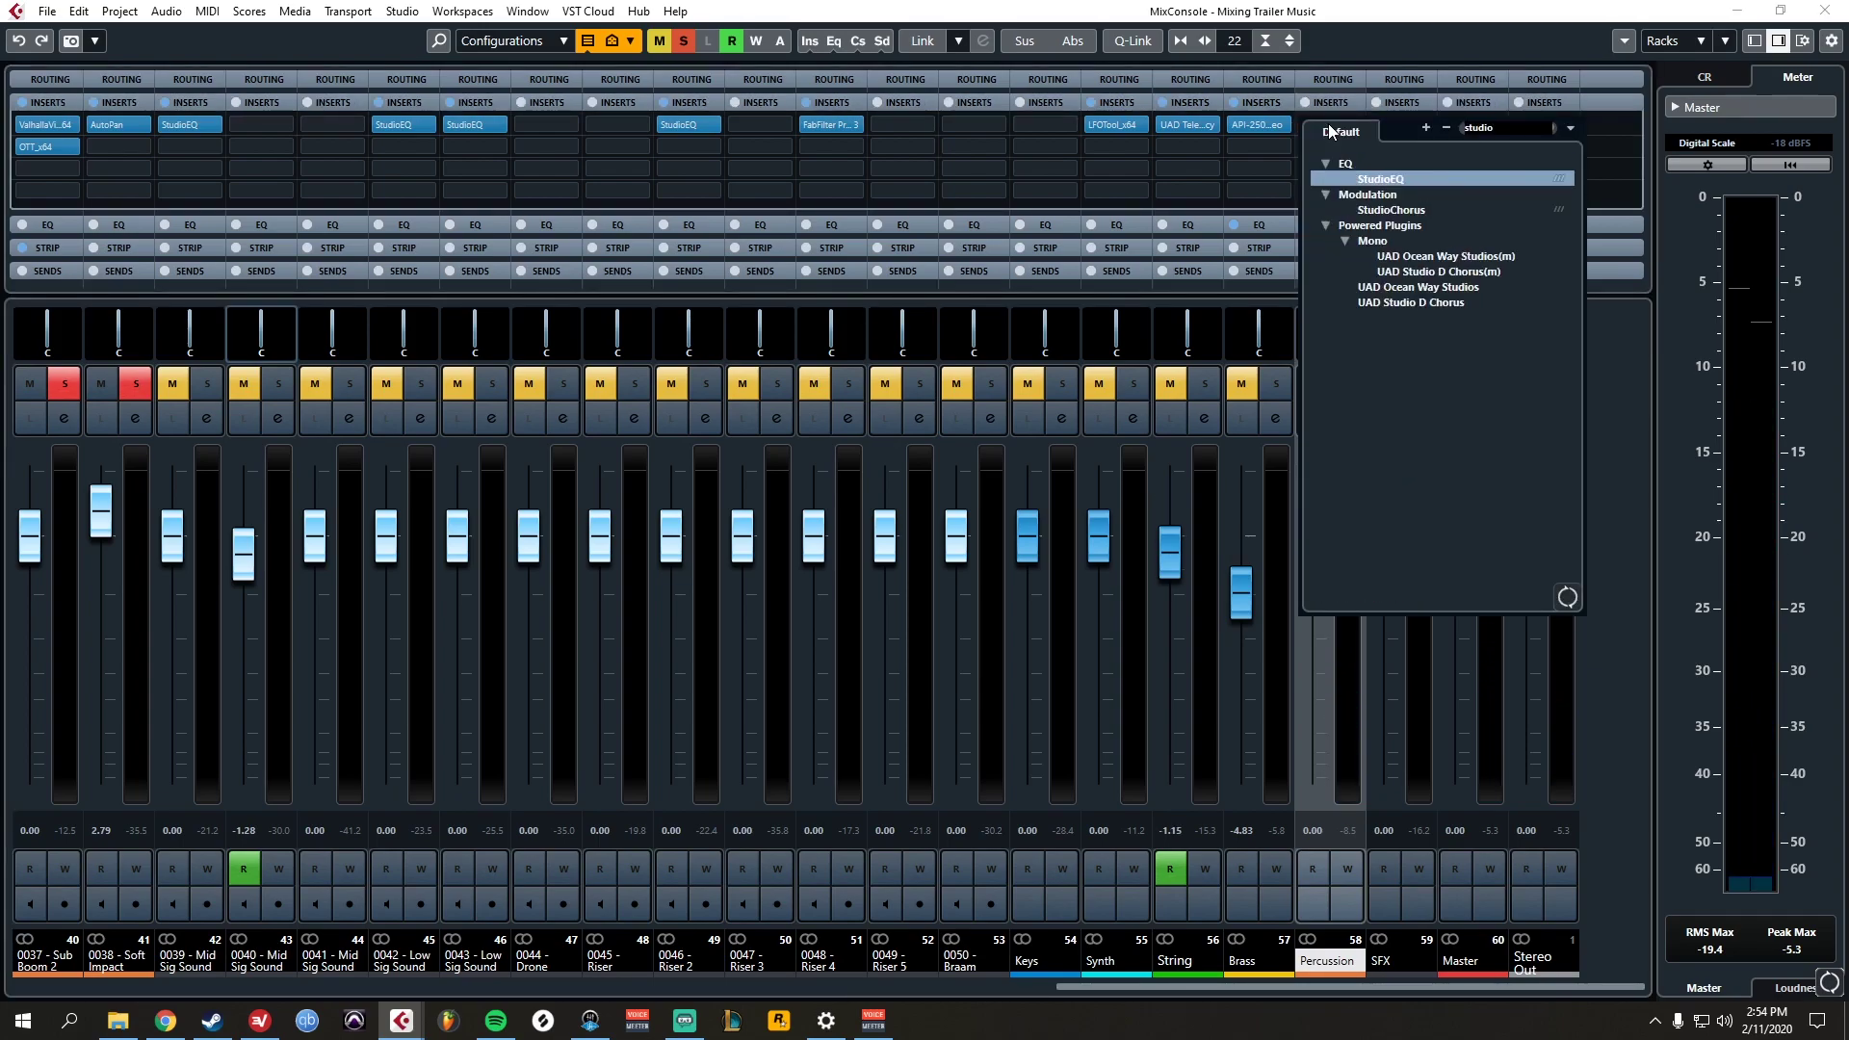
pyautogui.click(1389, 181)
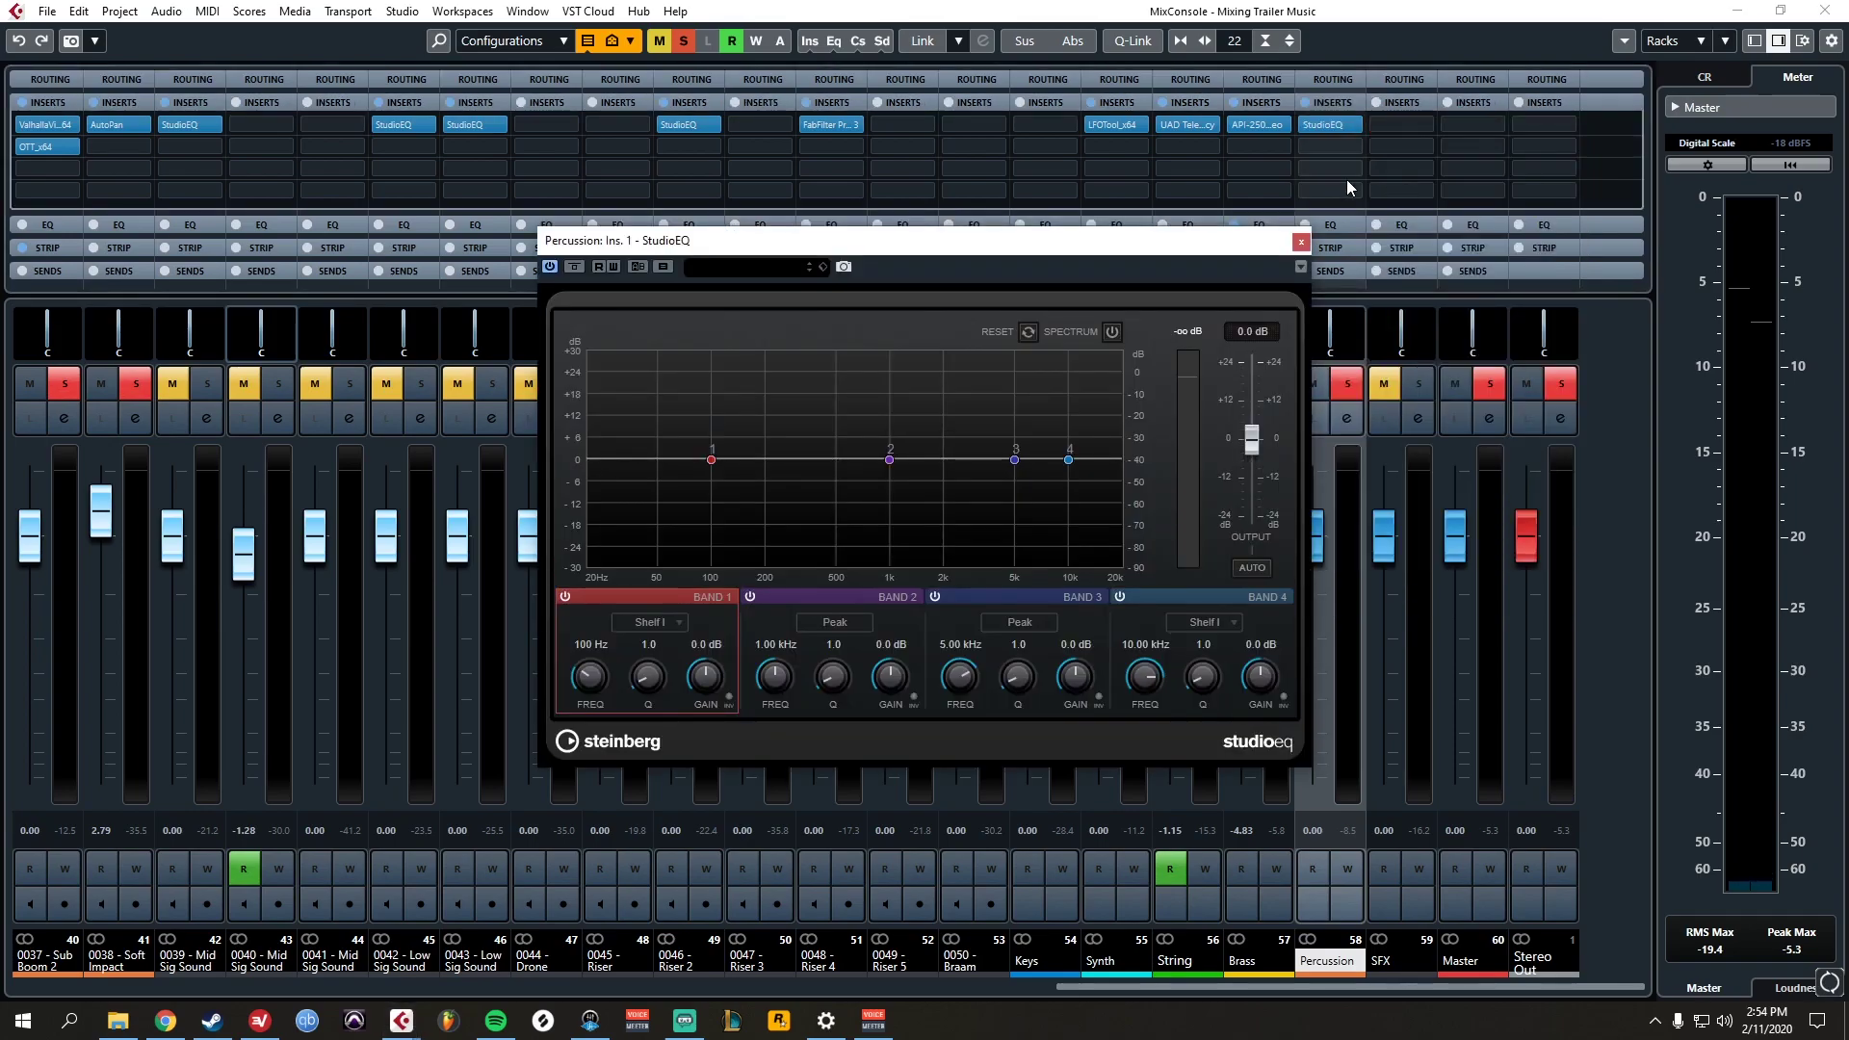
pyautogui.moveTo(1240, 243); pyautogui.dragTo(1390, 211)
pyautogui.press('F3')
# - Cut the Percussion EQ's band 2 to -2.4 dB at 7.88 kHz with Q 0.5, and band 3 to -3.8 dB at 296 Hz
pyautogui.press('space')
pyautogui.moveTo(1121, 425)
pyautogui.mouseDown()
pyautogui.moveTo(1052, 469)
pyautogui.moveTo(1086, 442)
pyautogui.moveTo(1066, 397)
pyautogui.moveTo(1036, 400)
pyautogui.moveTo(1080, 441)
pyautogui.moveTo(1241, 395)
pyautogui.moveTo(1203, 428)
pyautogui.moveTo(1148, 425)
pyautogui.mouseUp()
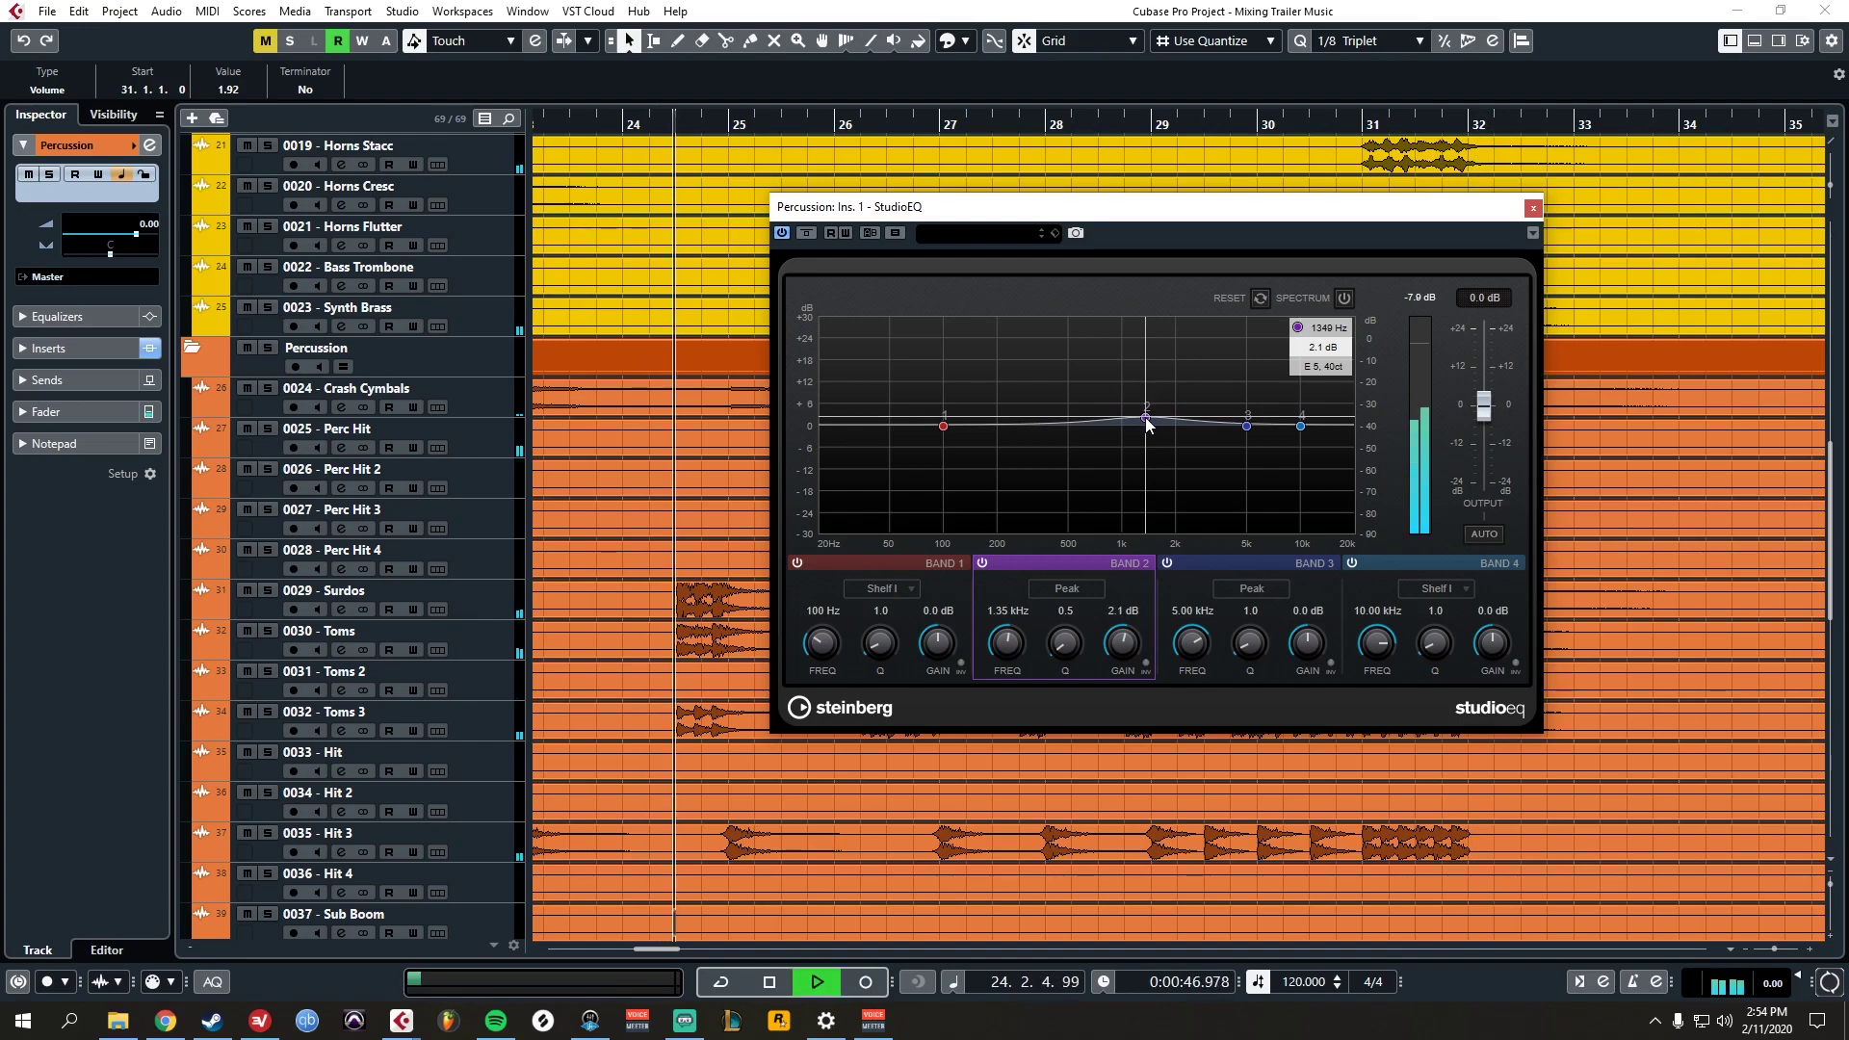
pyautogui.moveTo(1148, 420); pyautogui.dragTo(1152, 448)
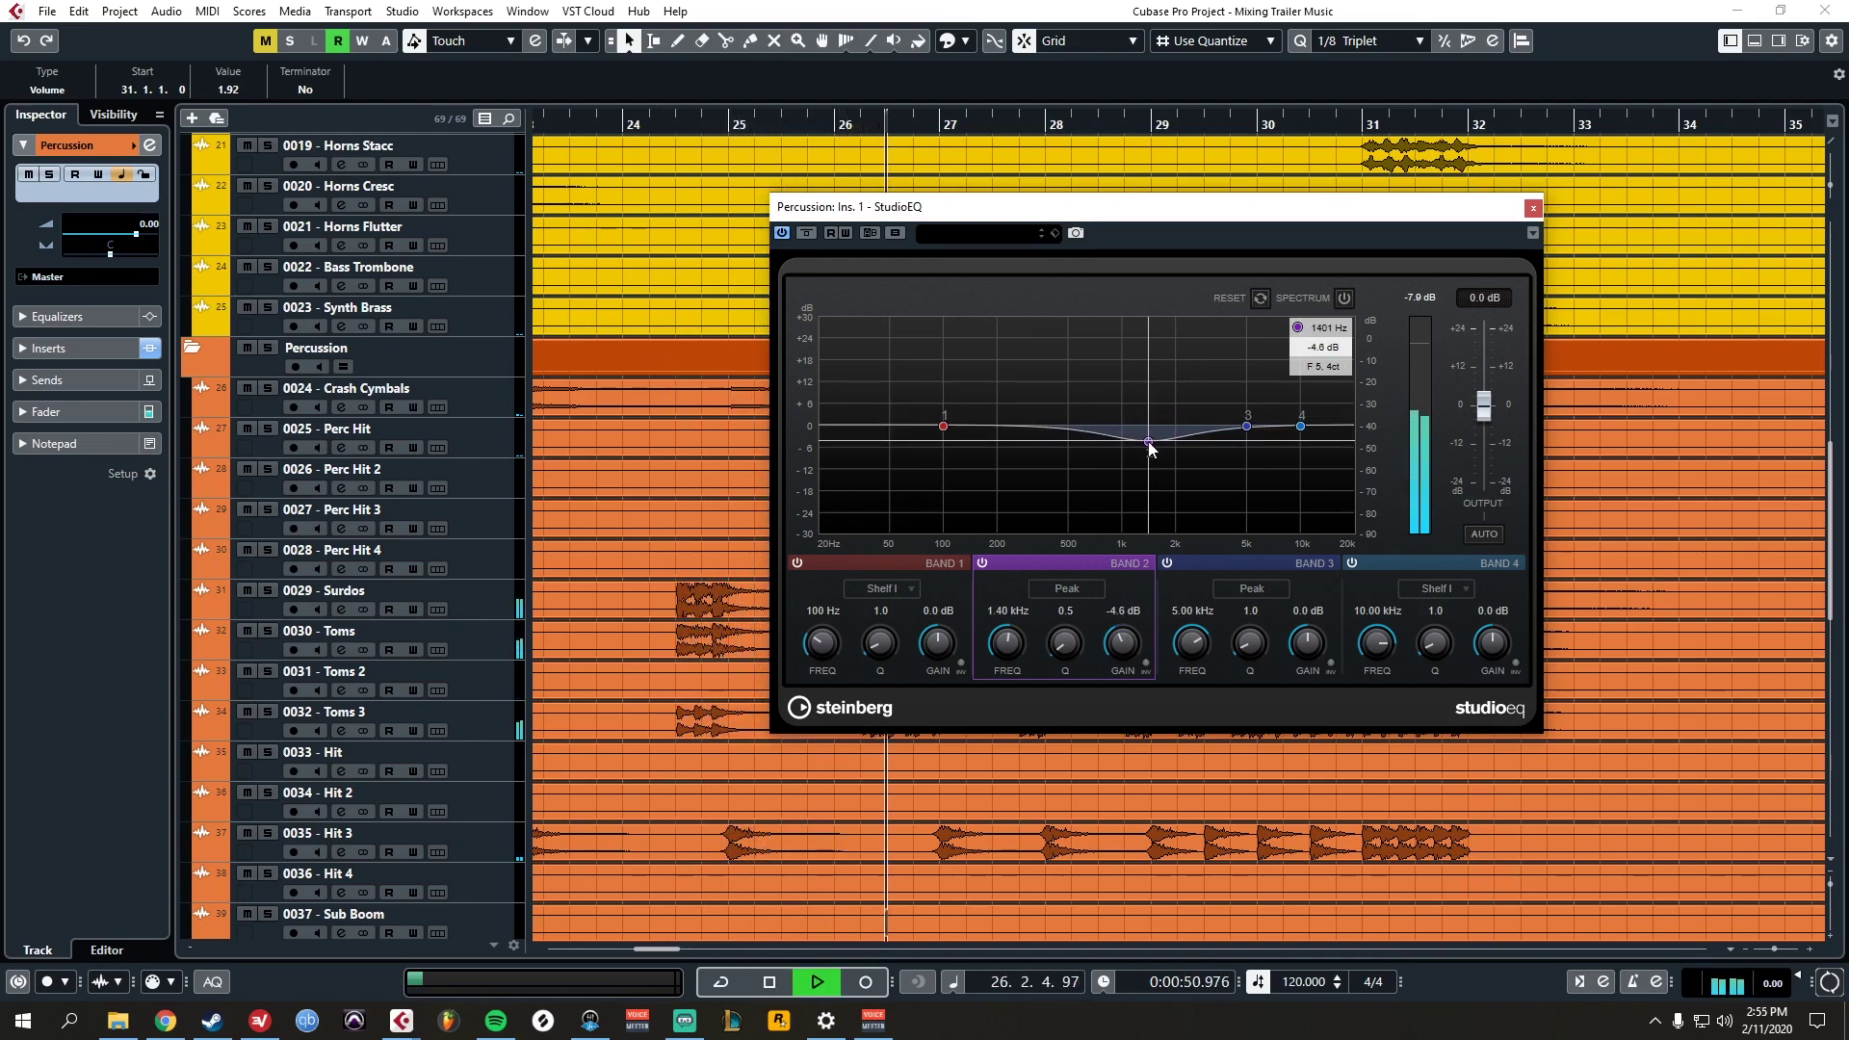
pyautogui.moveTo(1151, 448); pyautogui.dragTo(1286, 440)
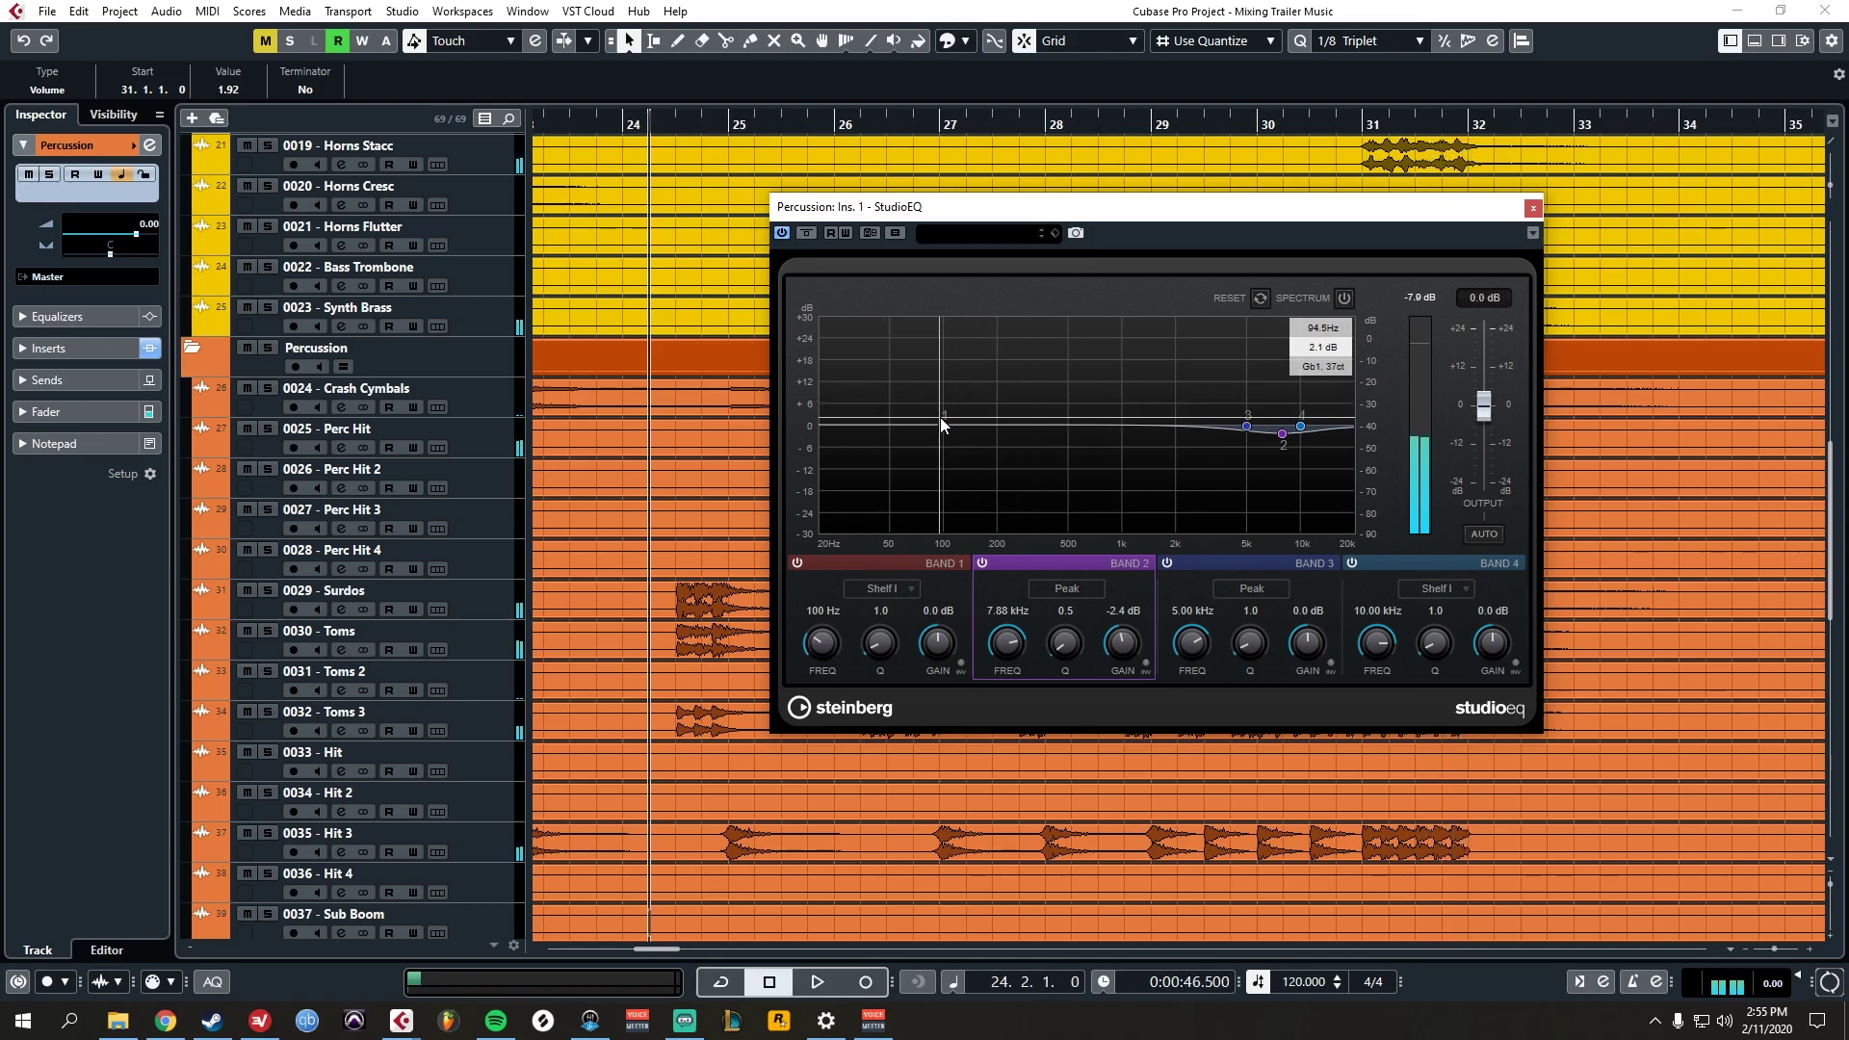
pyautogui.press('space')
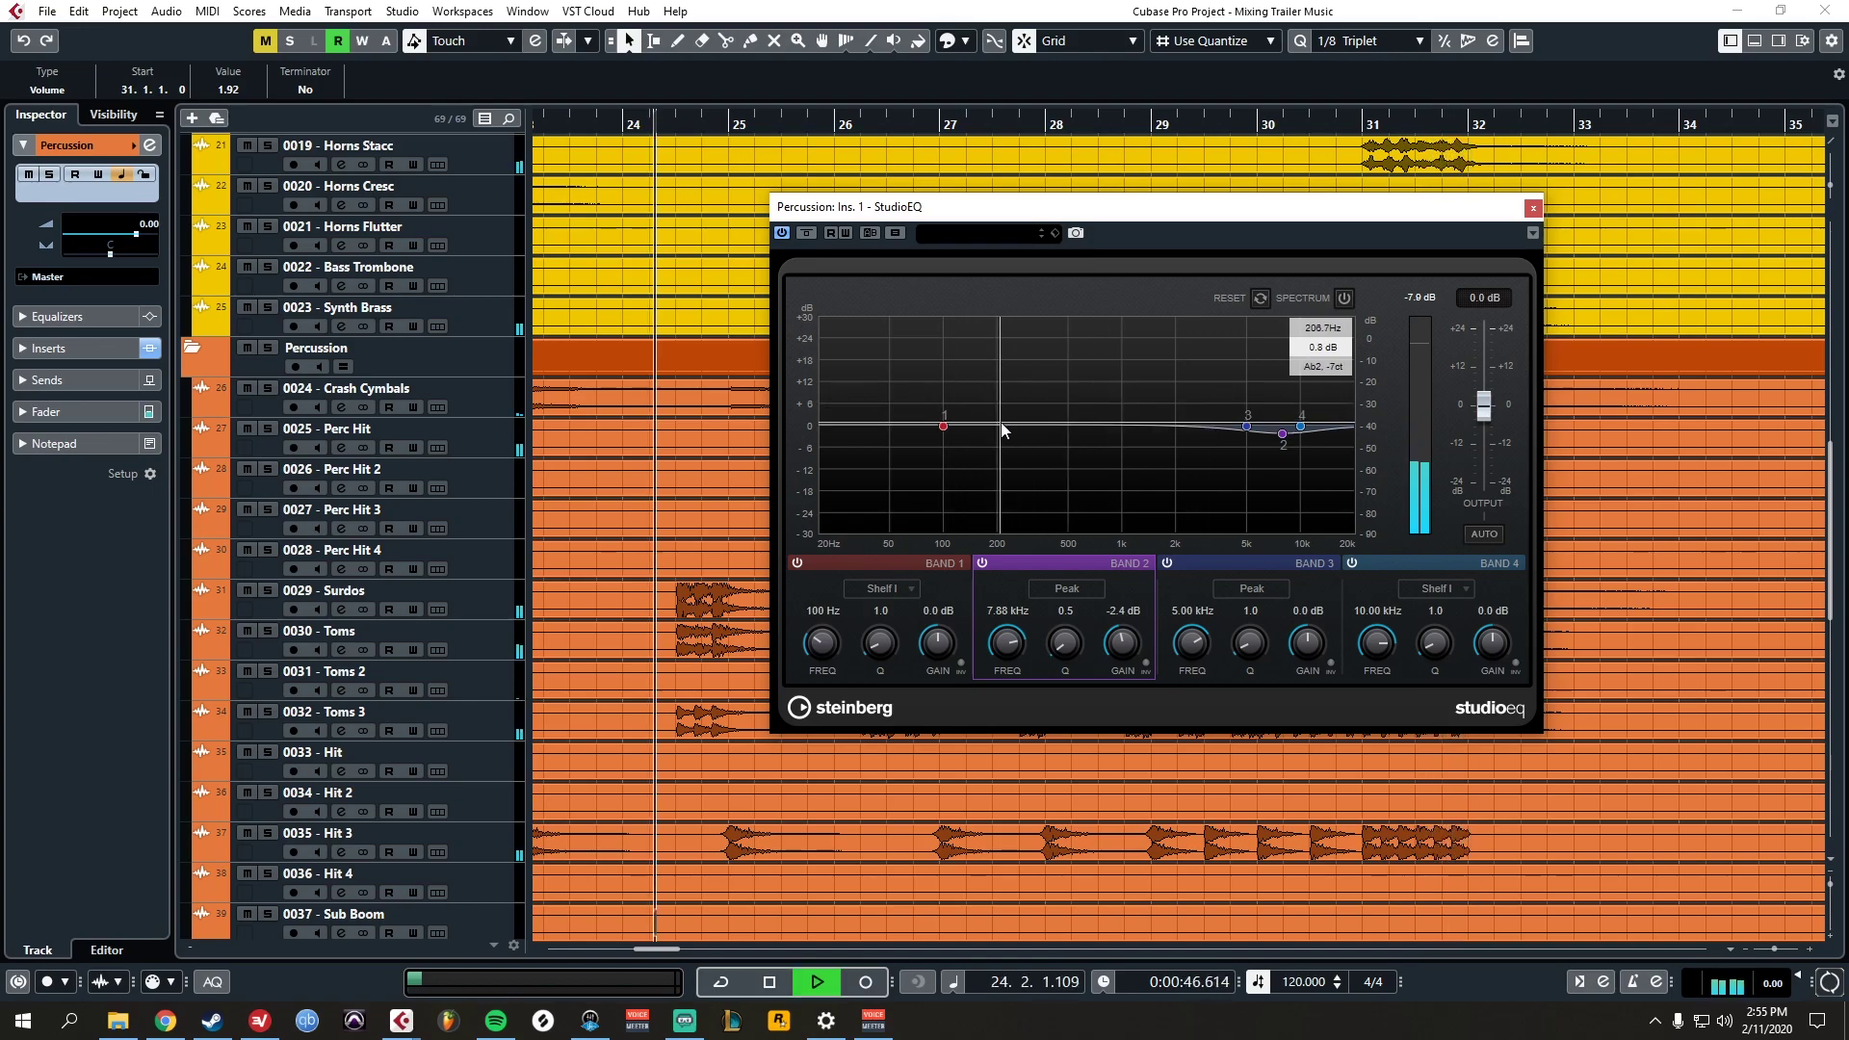
pyautogui.moveTo(1247, 427); pyautogui.dragTo(1028, 440)
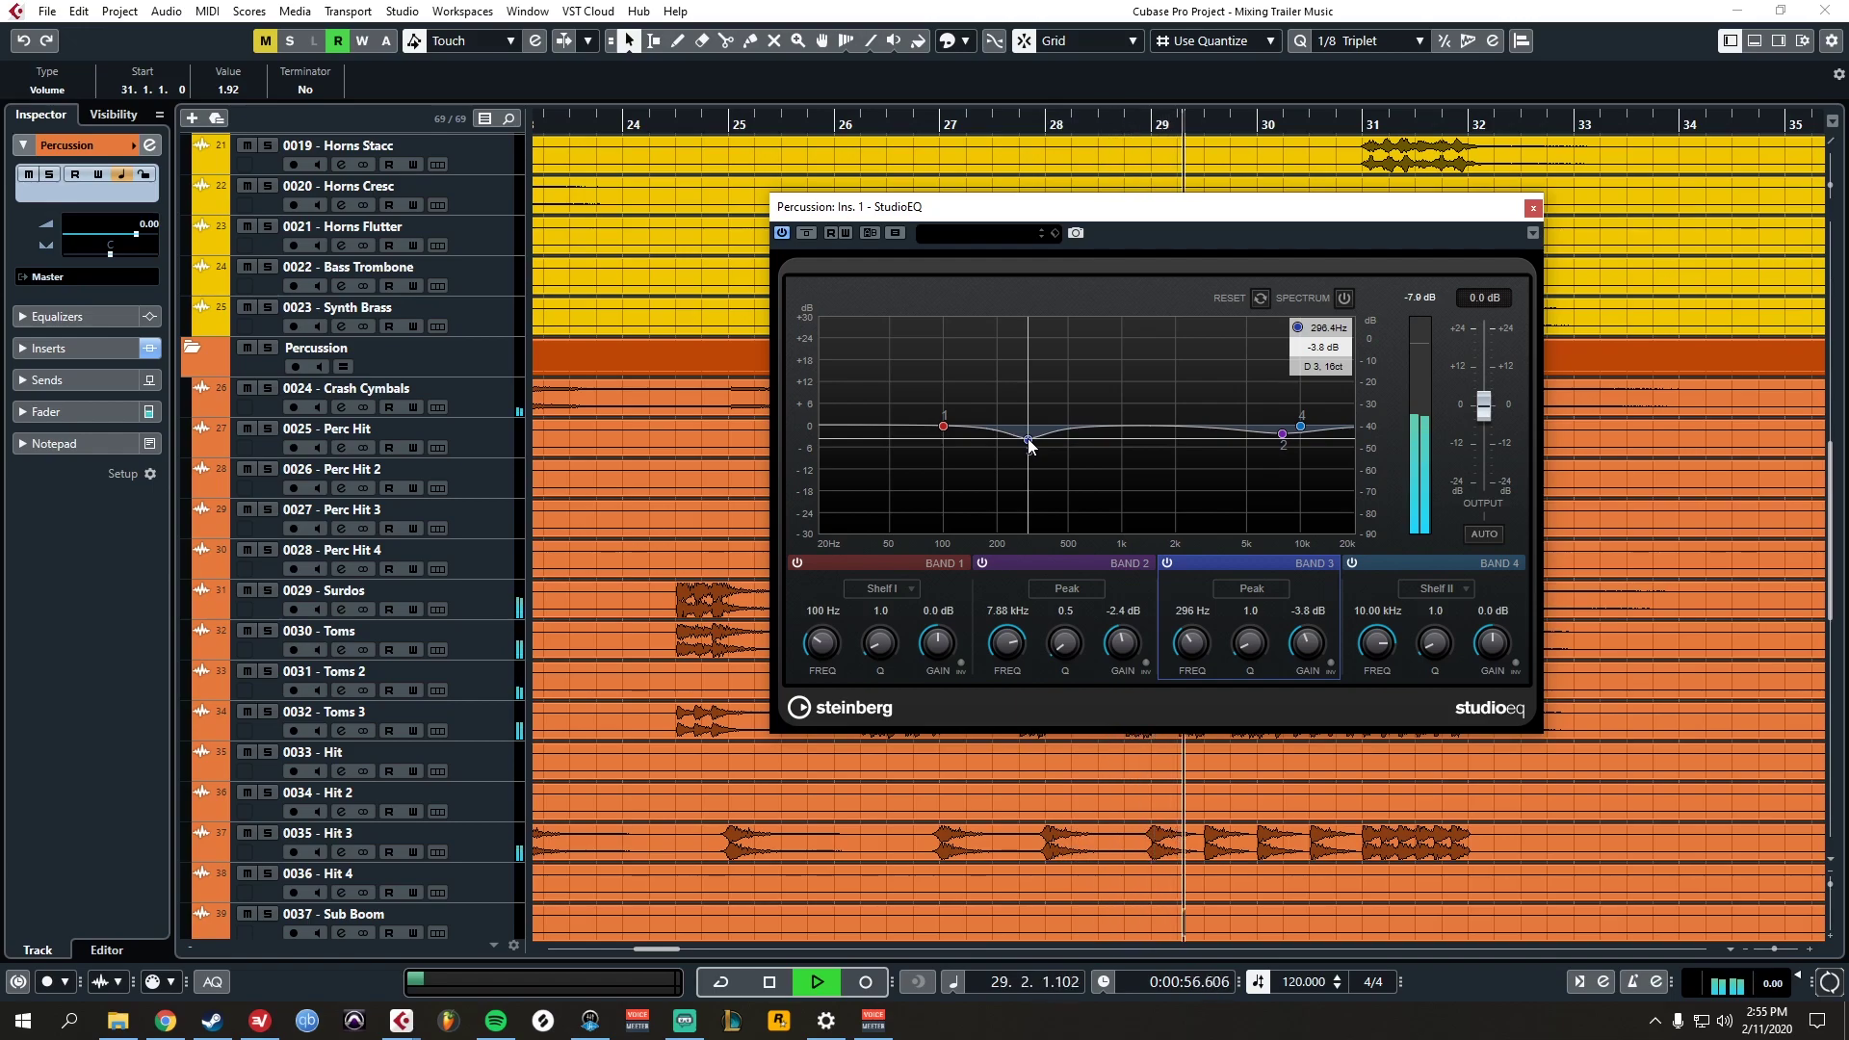
# - Close the Percussion EQ, insert OTT_x64 after it on the Percussion group and set its Depth to 13 %
pyautogui.press('space')
pyautogui.click(1532, 208)
pyautogui.press('F3')
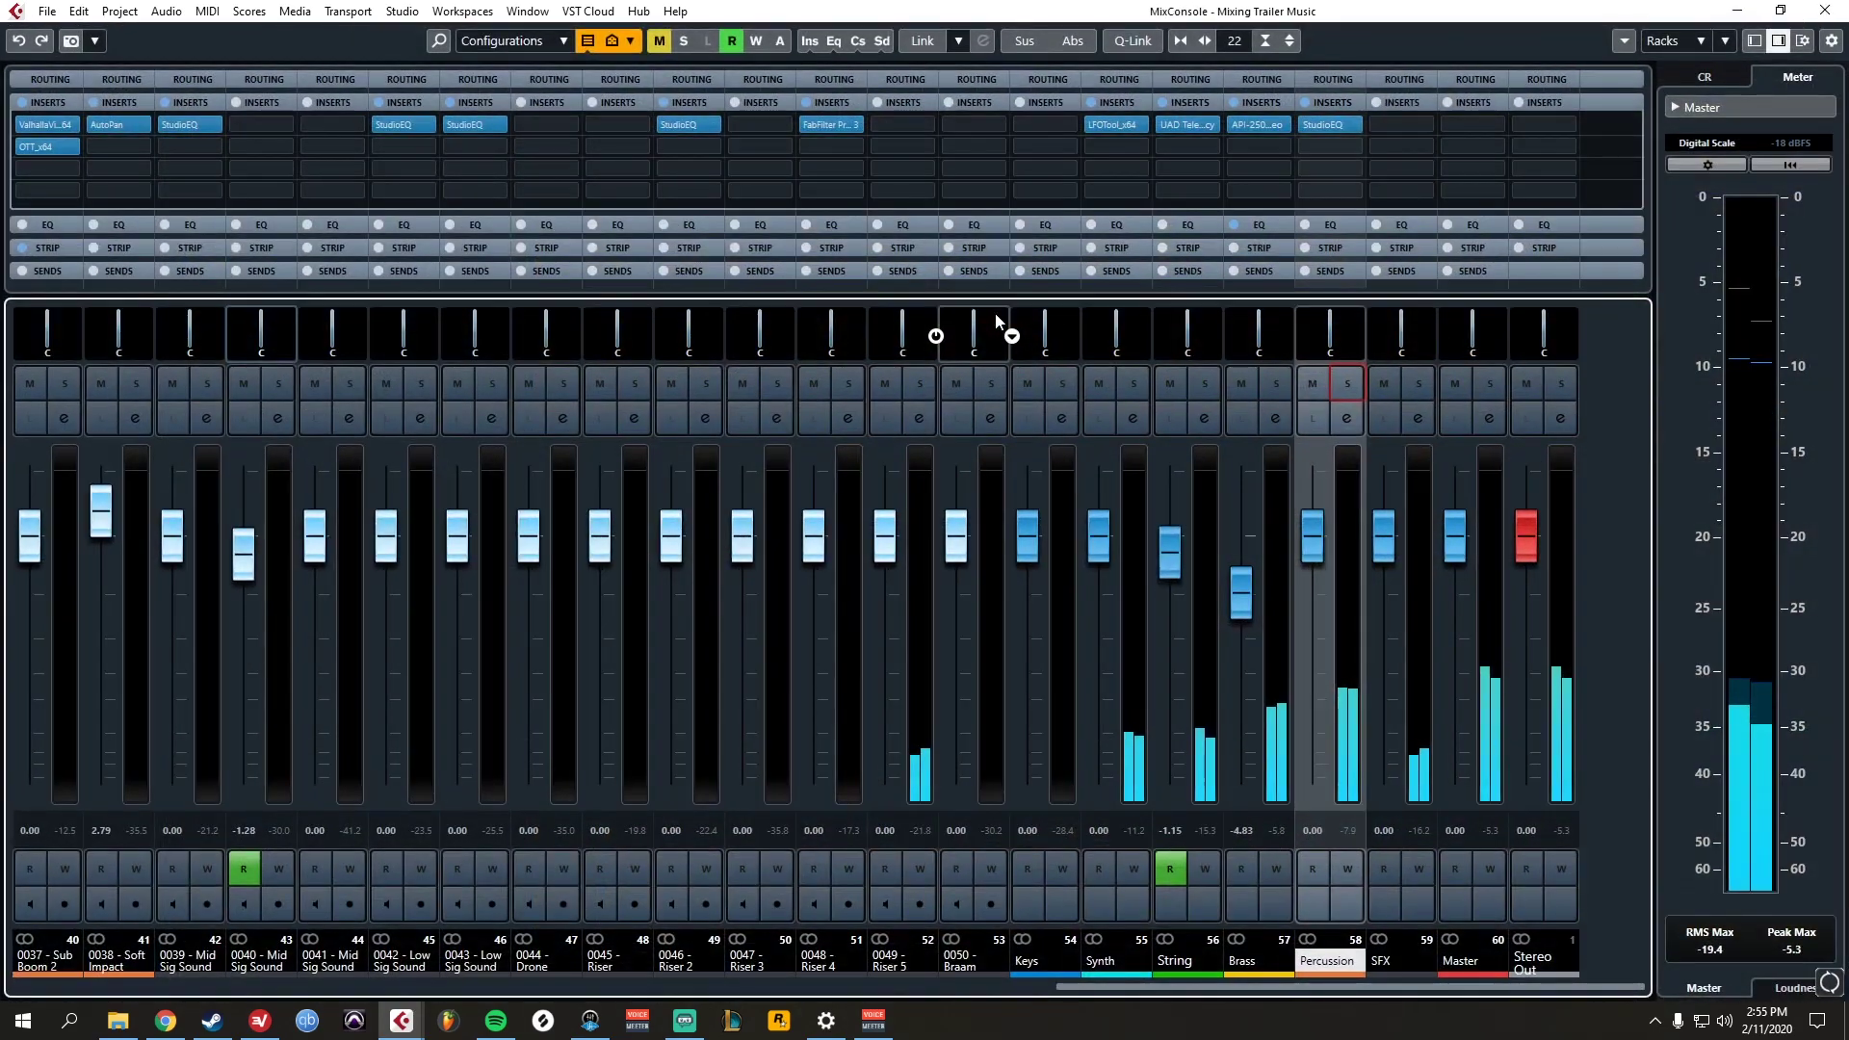
pyautogui.click(1327, 145)
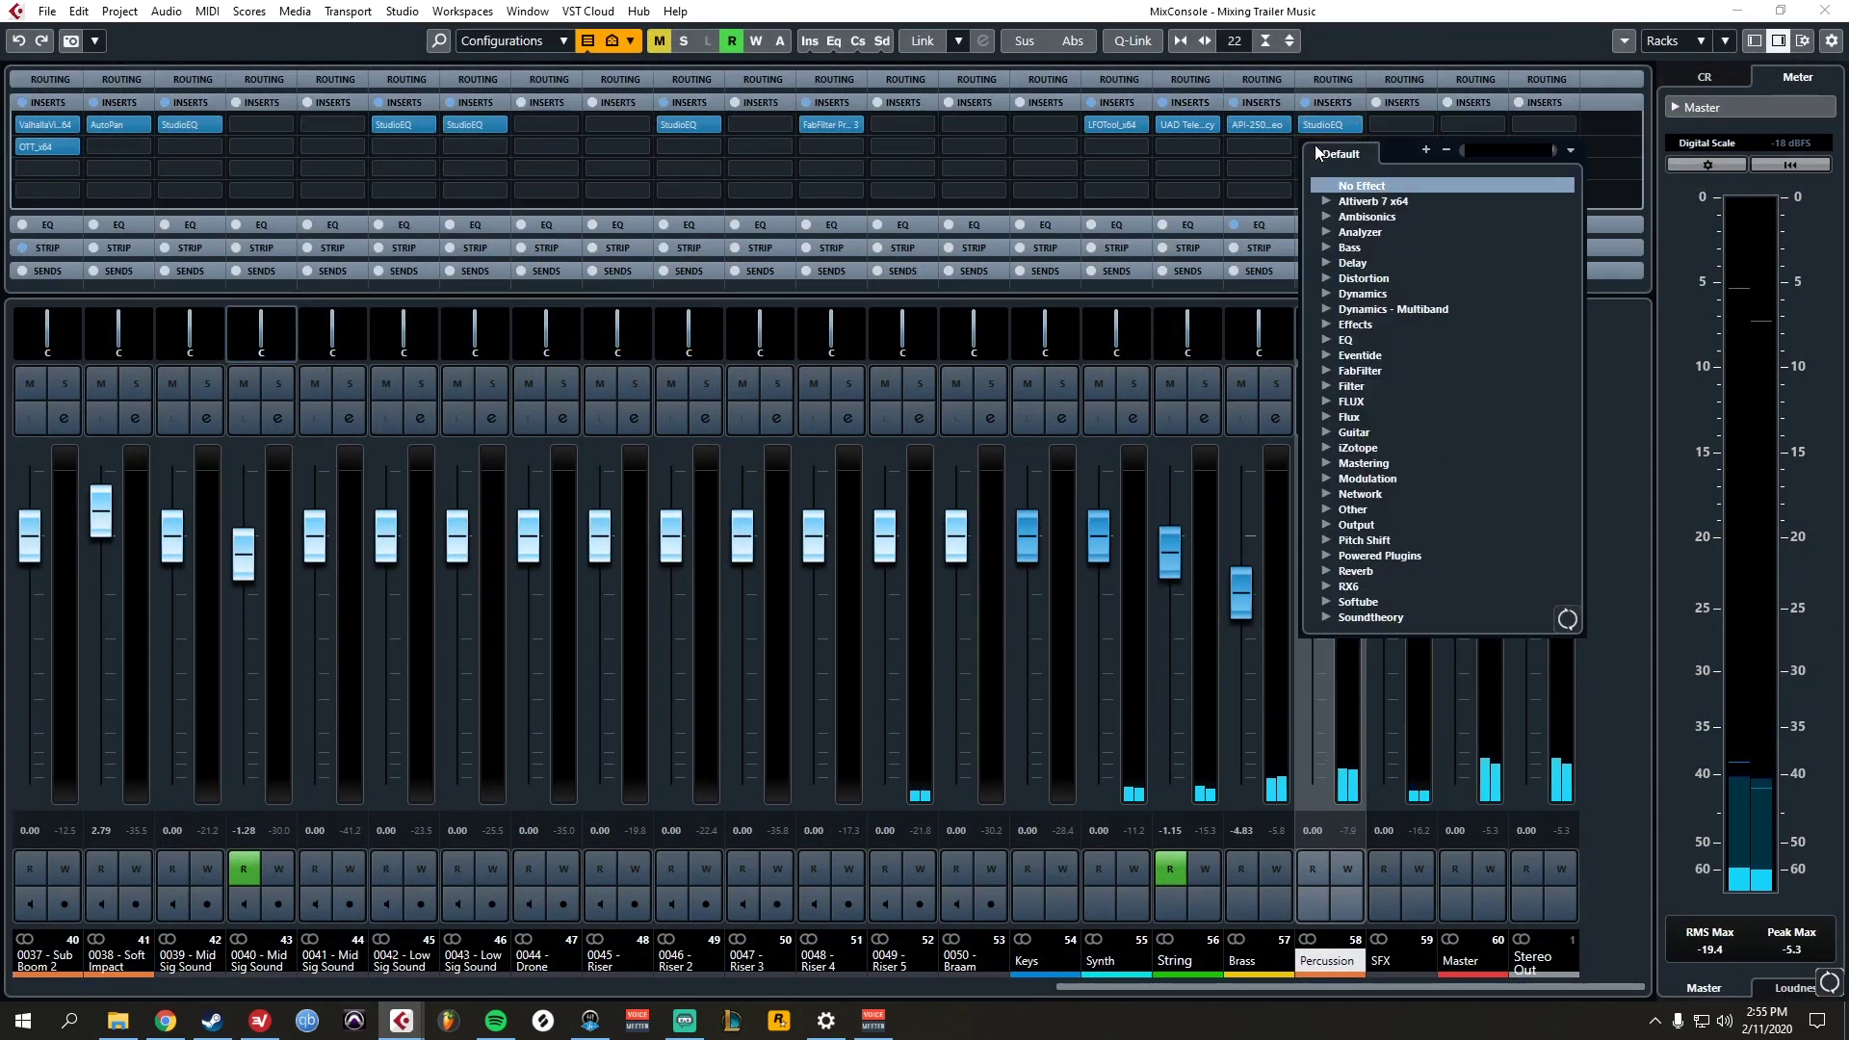
pyautogui.write('ott')
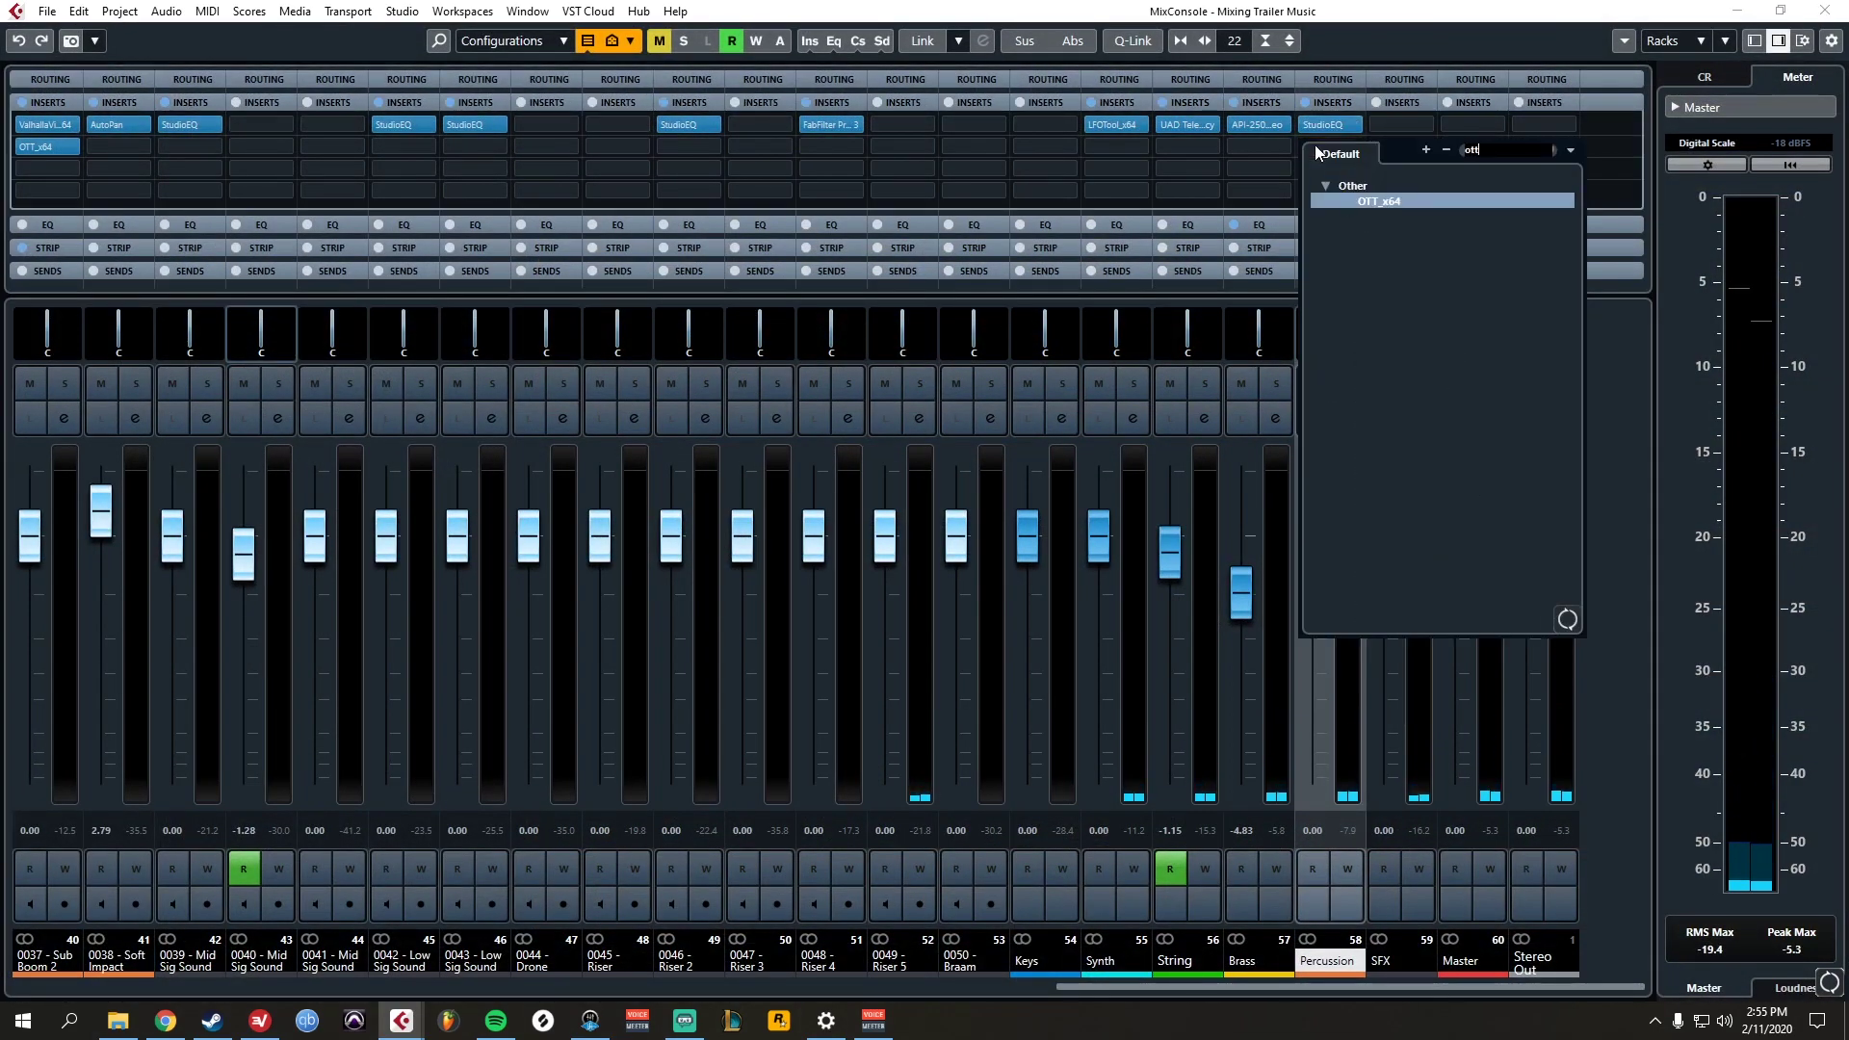
pyautogui.click(1375, 203)
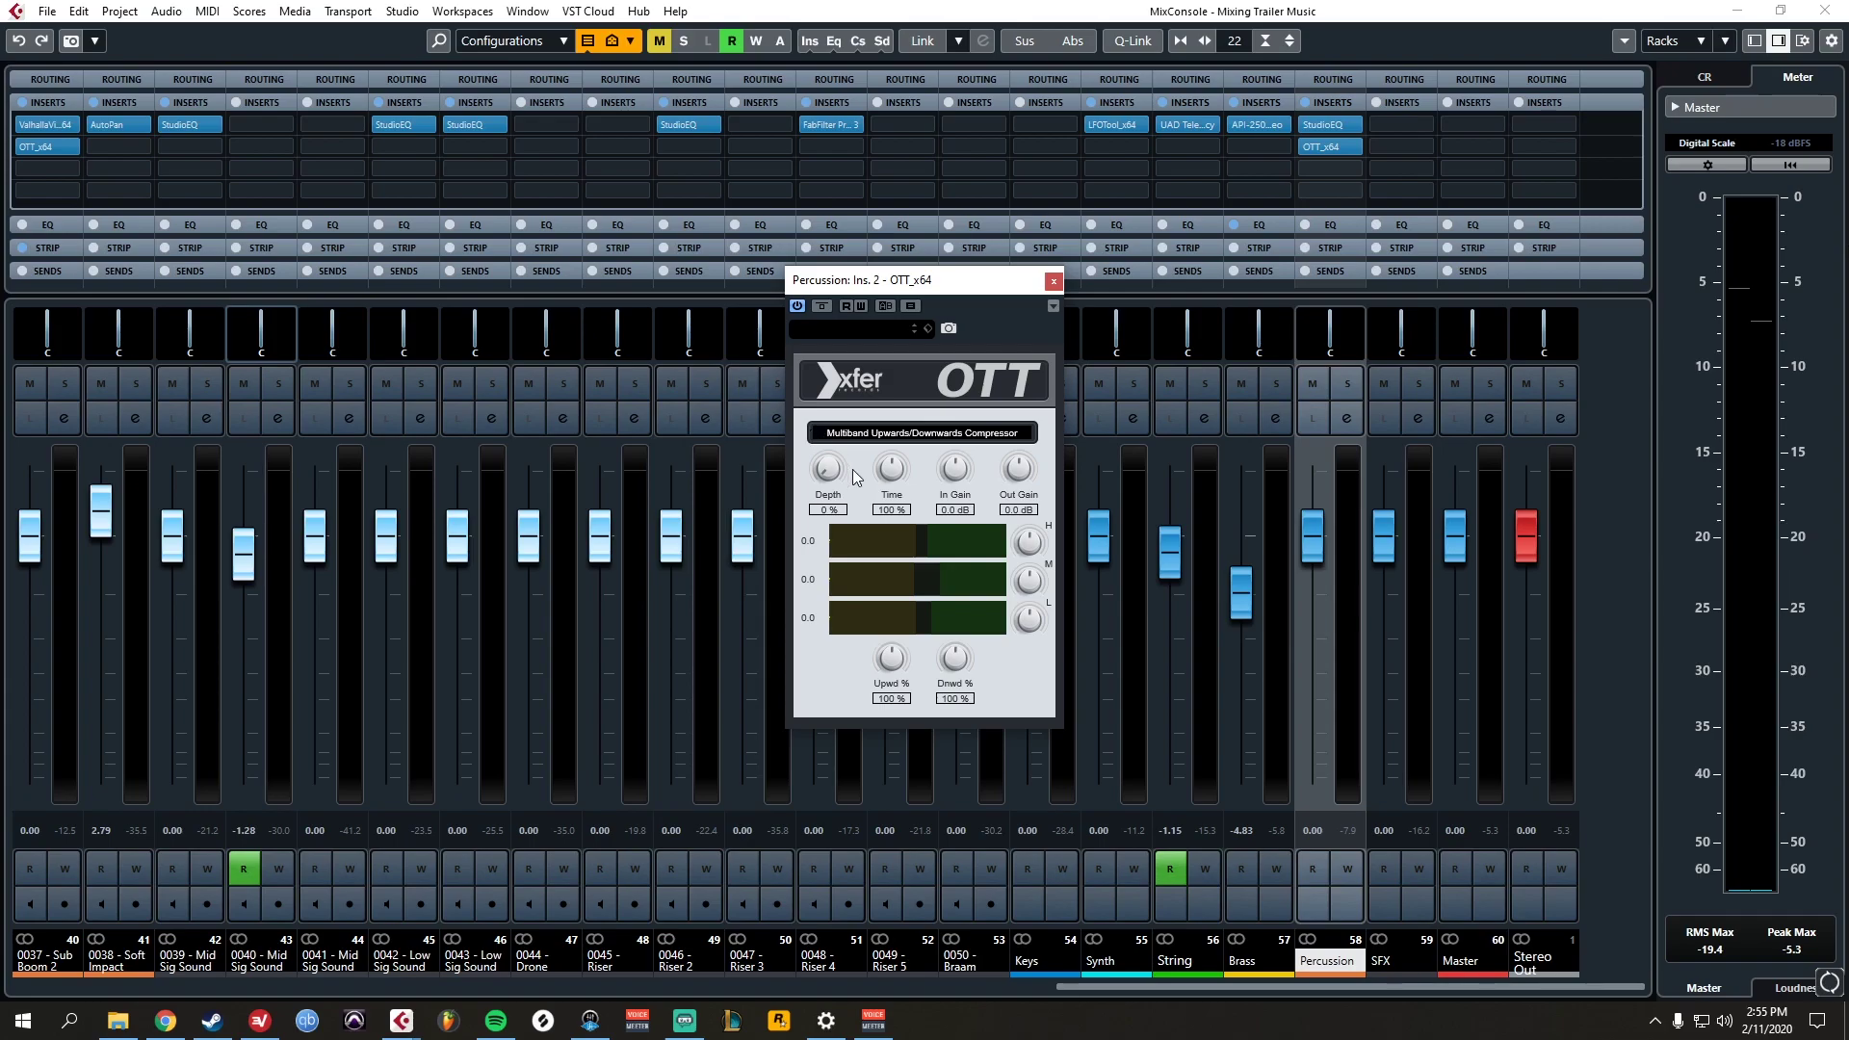
pyautogui.moveTo(834, 476); pyautogui.dragTo(821, 440)
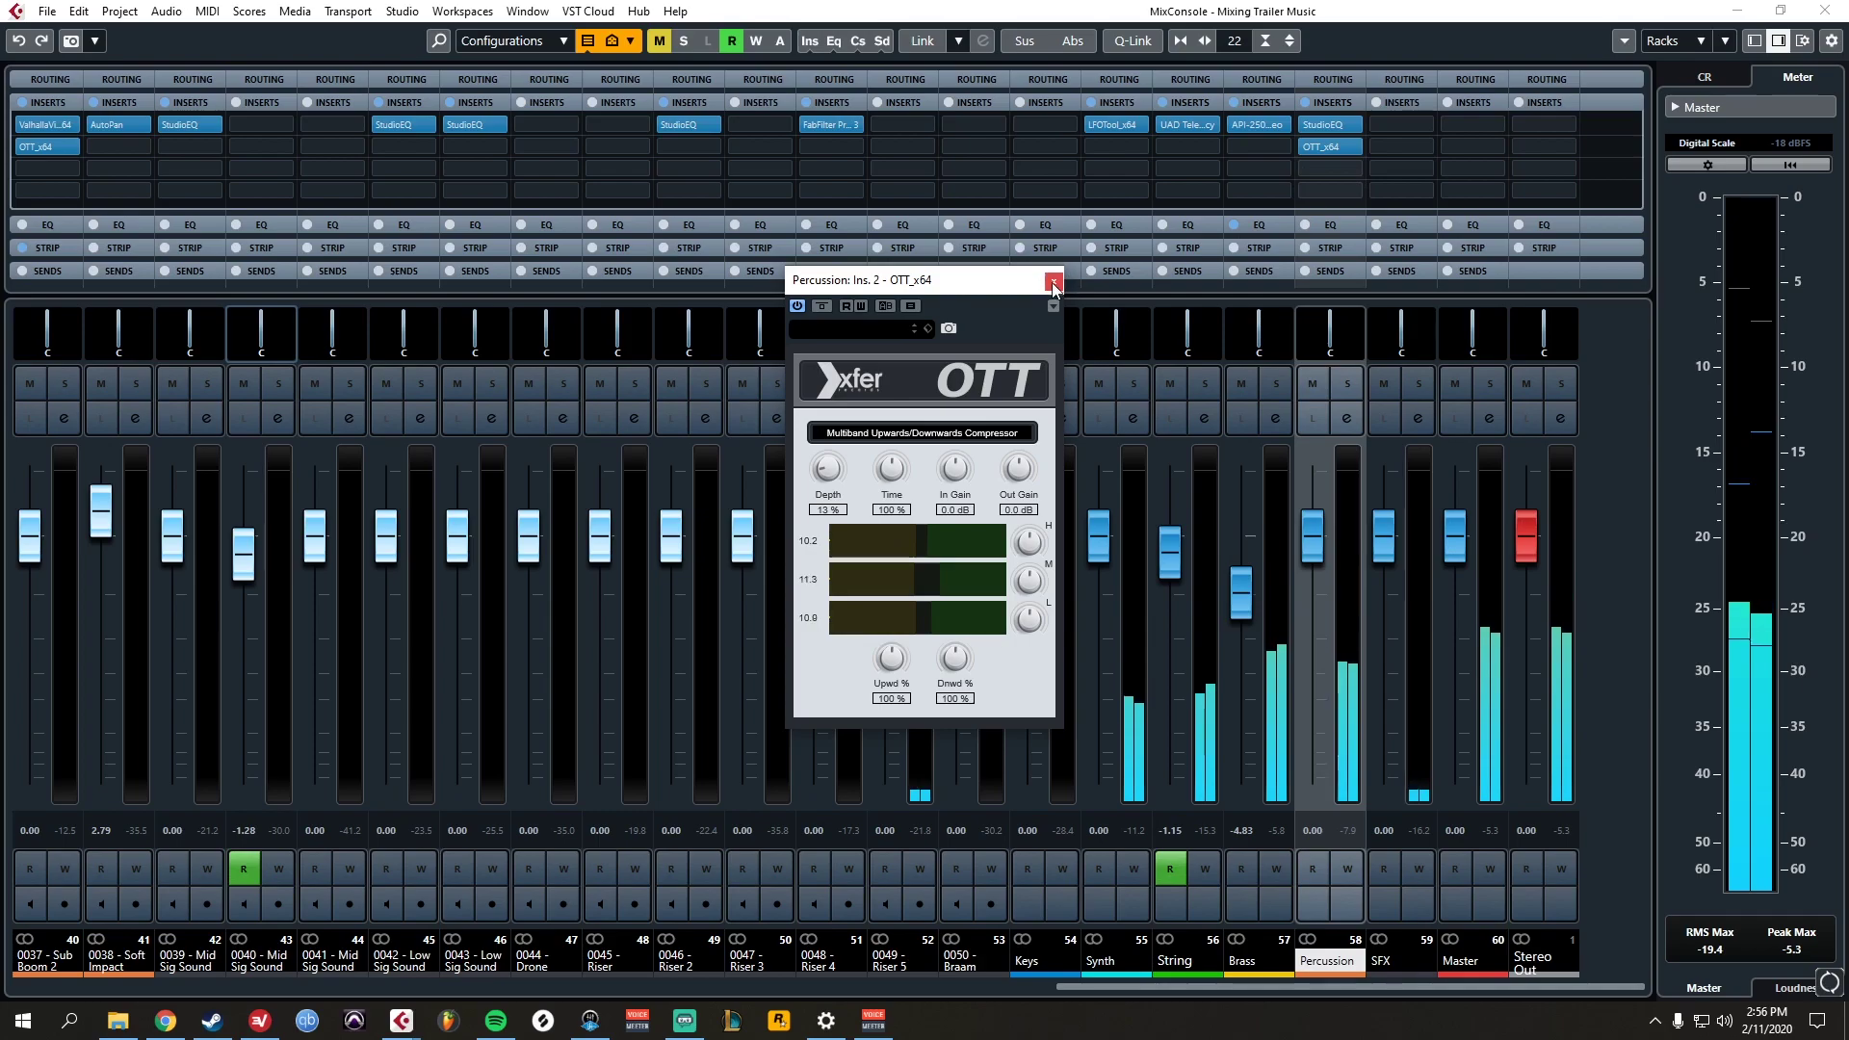
# - Solo the Percussion group, compare OTT bypassed and active during playback, leave it active, close its window and unsolo the group
pyautogui.click(1332, 155)
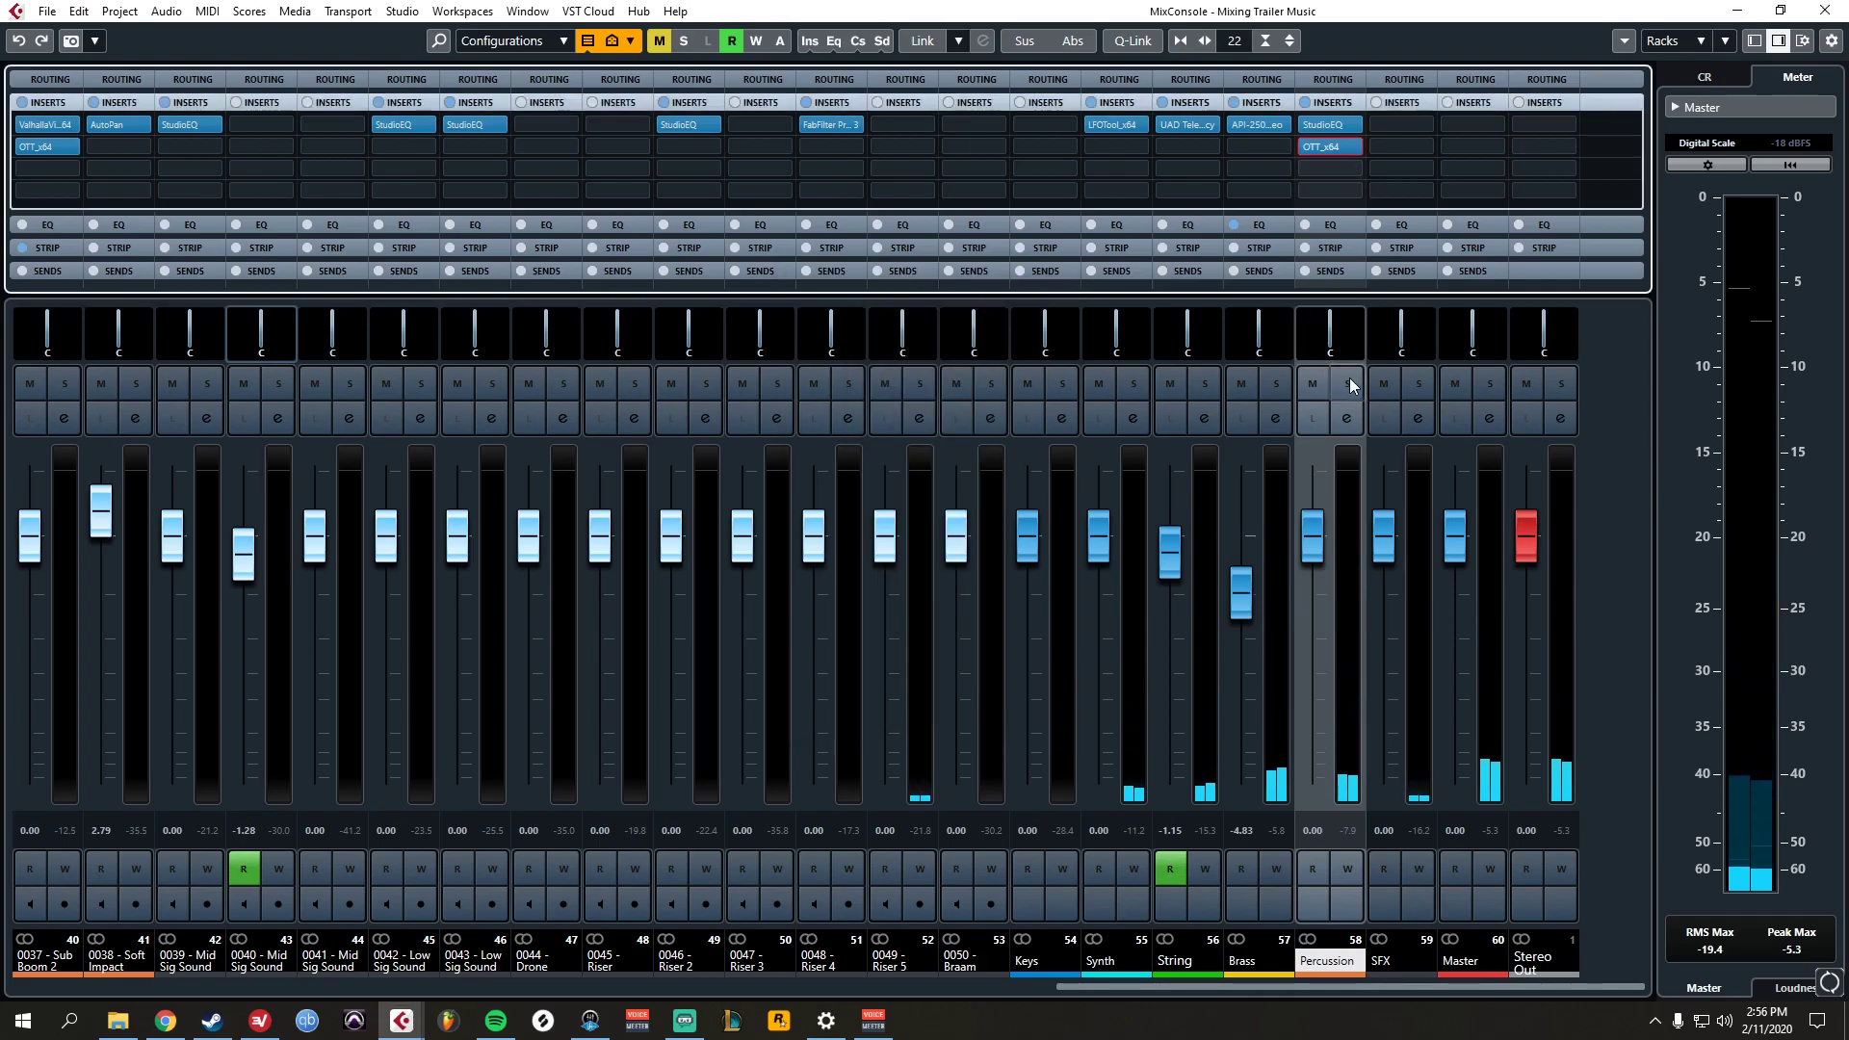
pyautogui.click(1348, 383)
pyautogui.click(1325, 147)
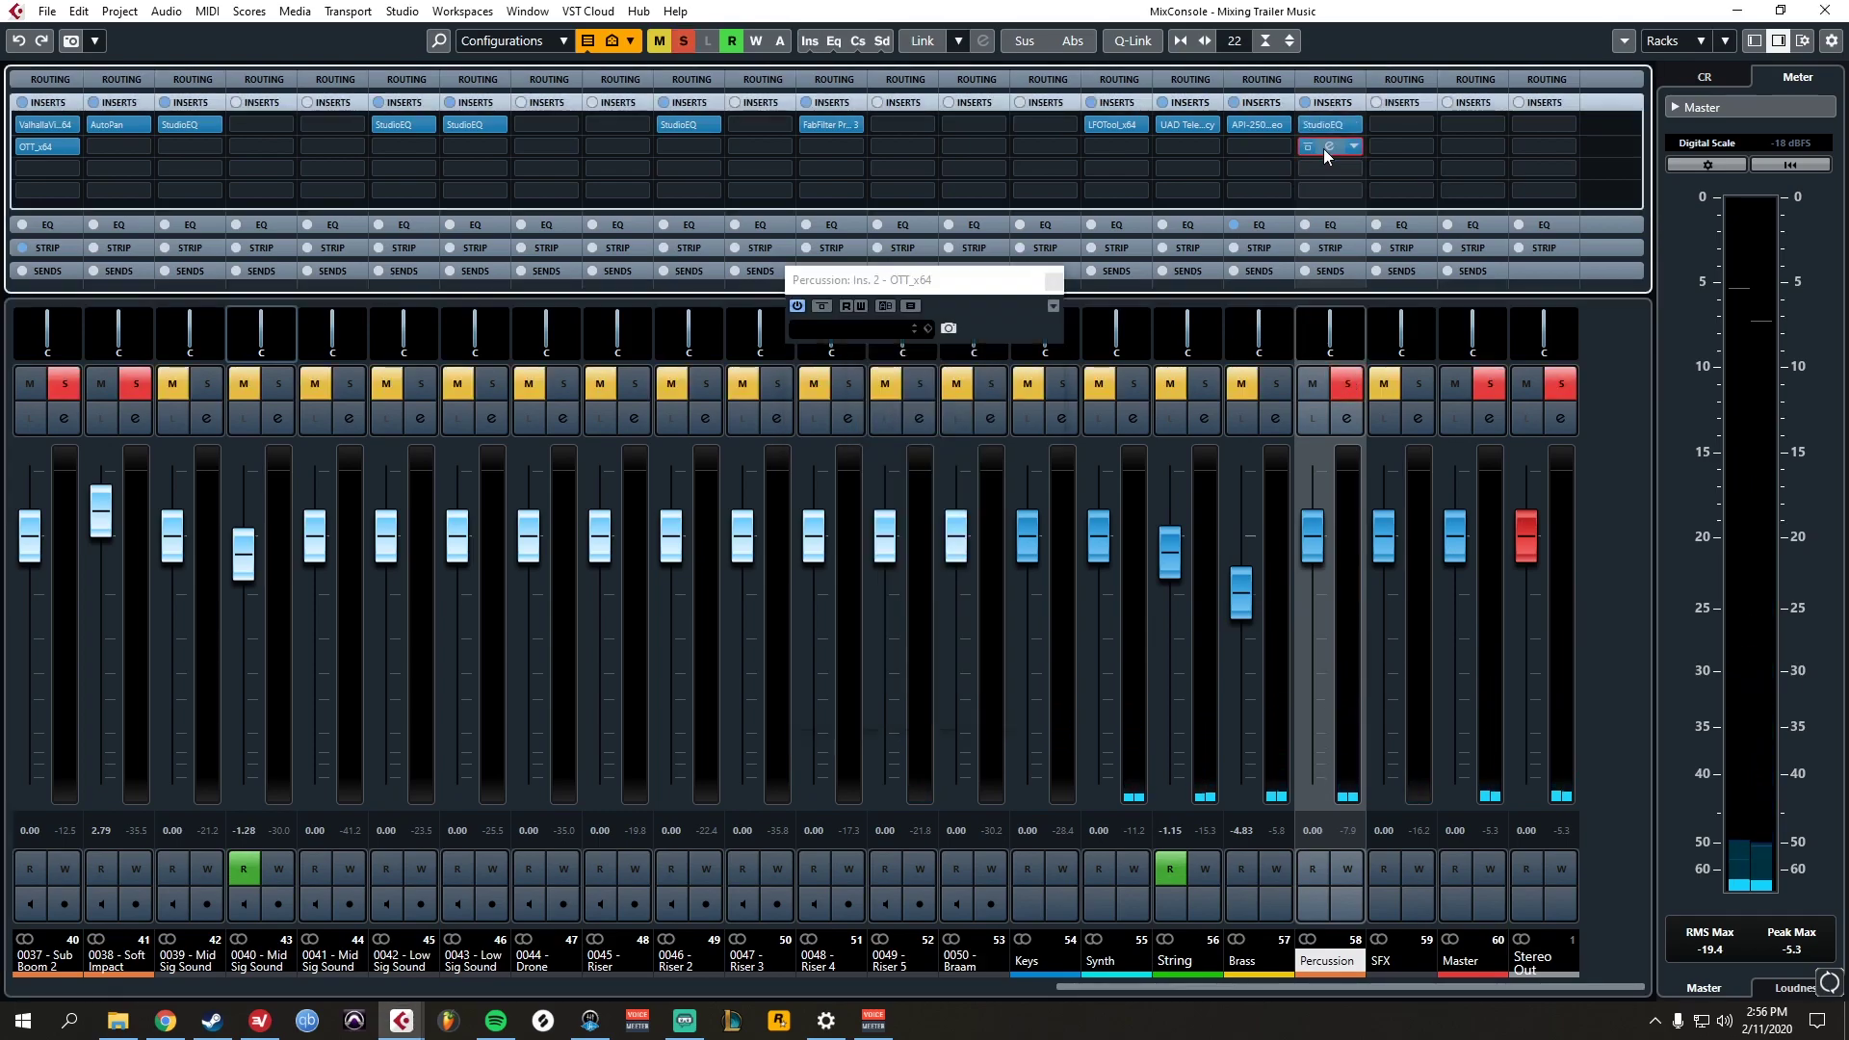
pyautogui.click(822, 306)
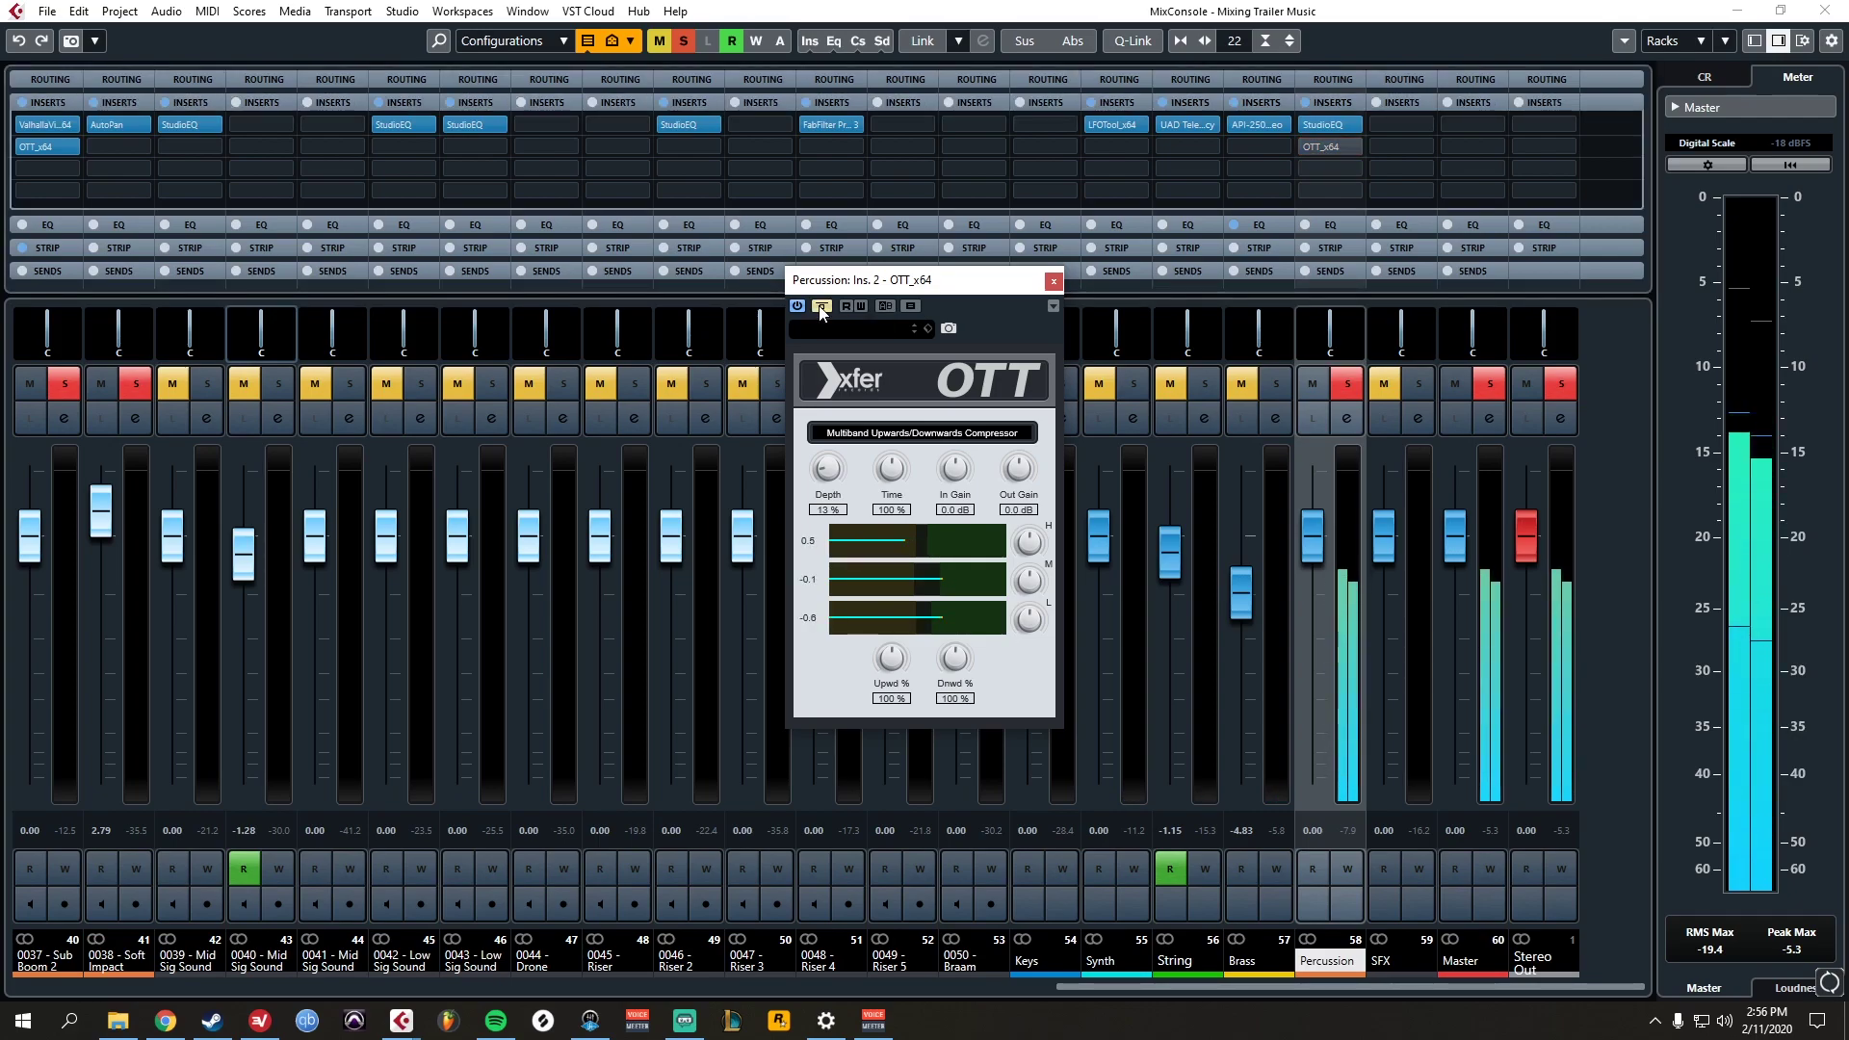
pyautogui.click(821, 306)
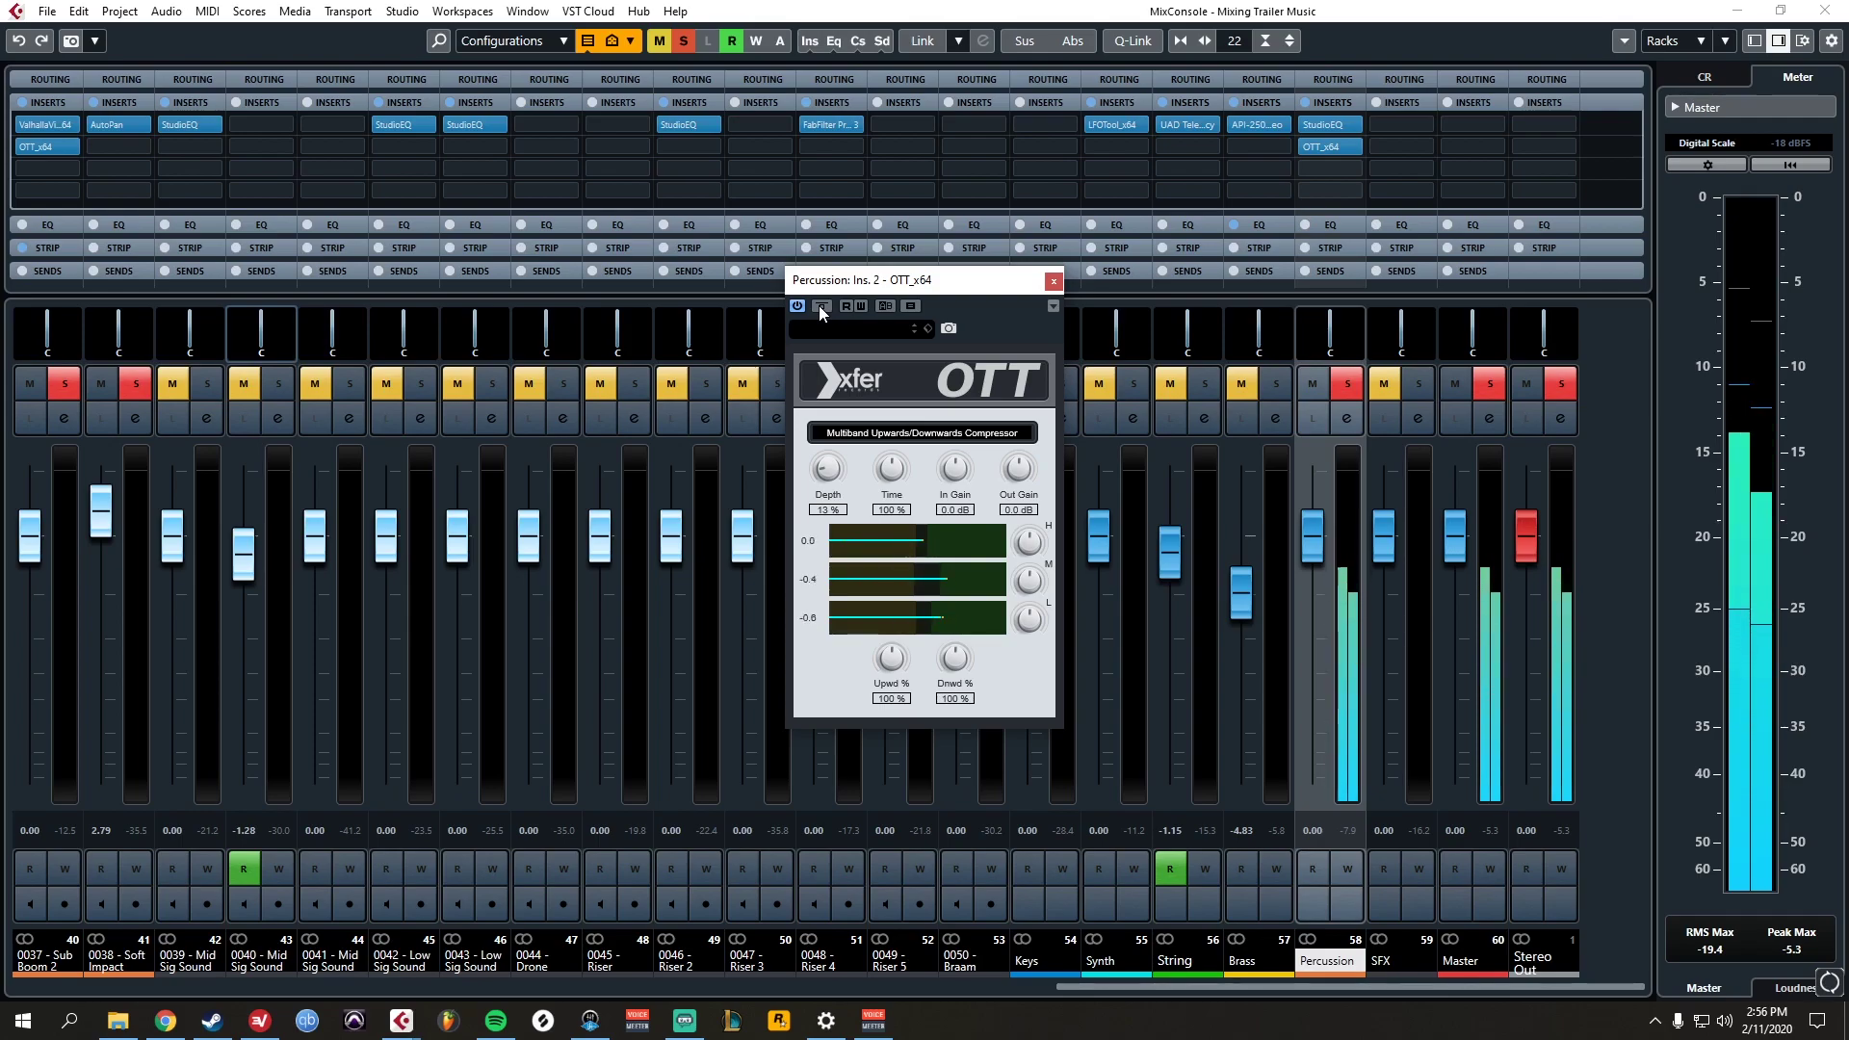
pyautogui.click(1053, 280)
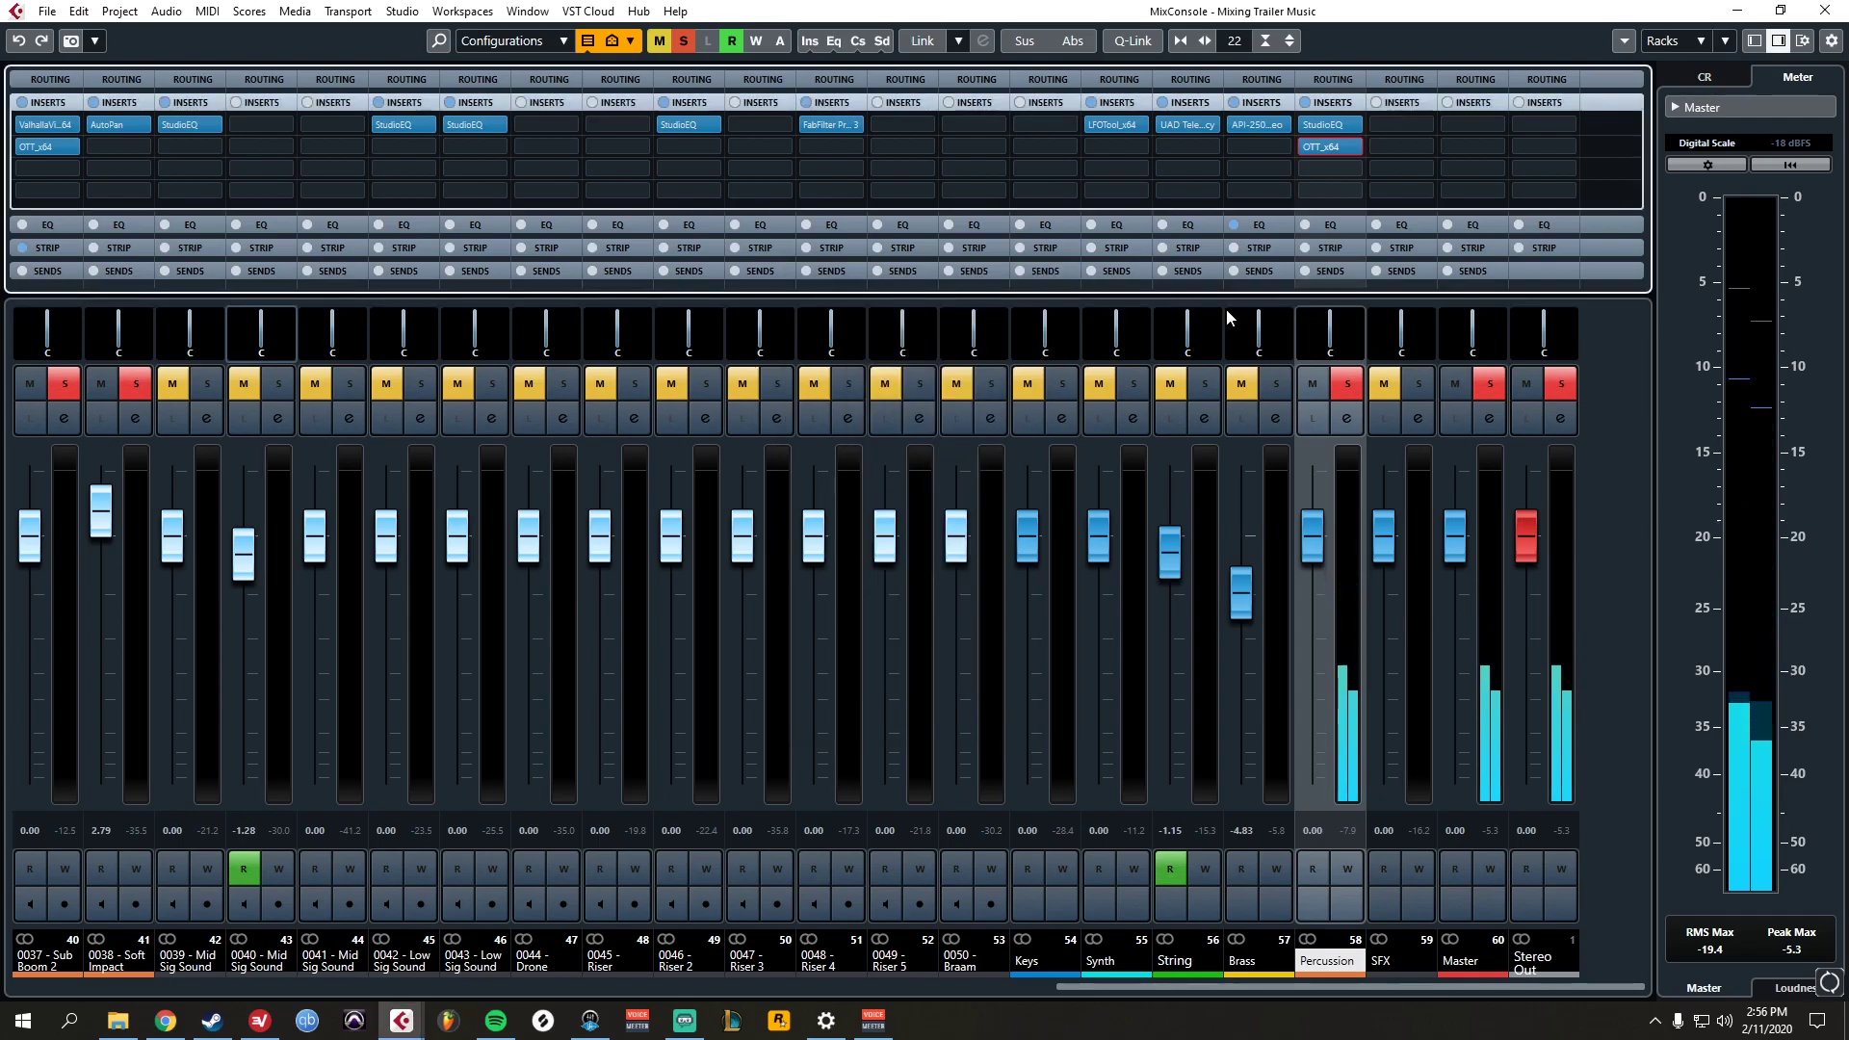
pyautogui.click(1347, 385)
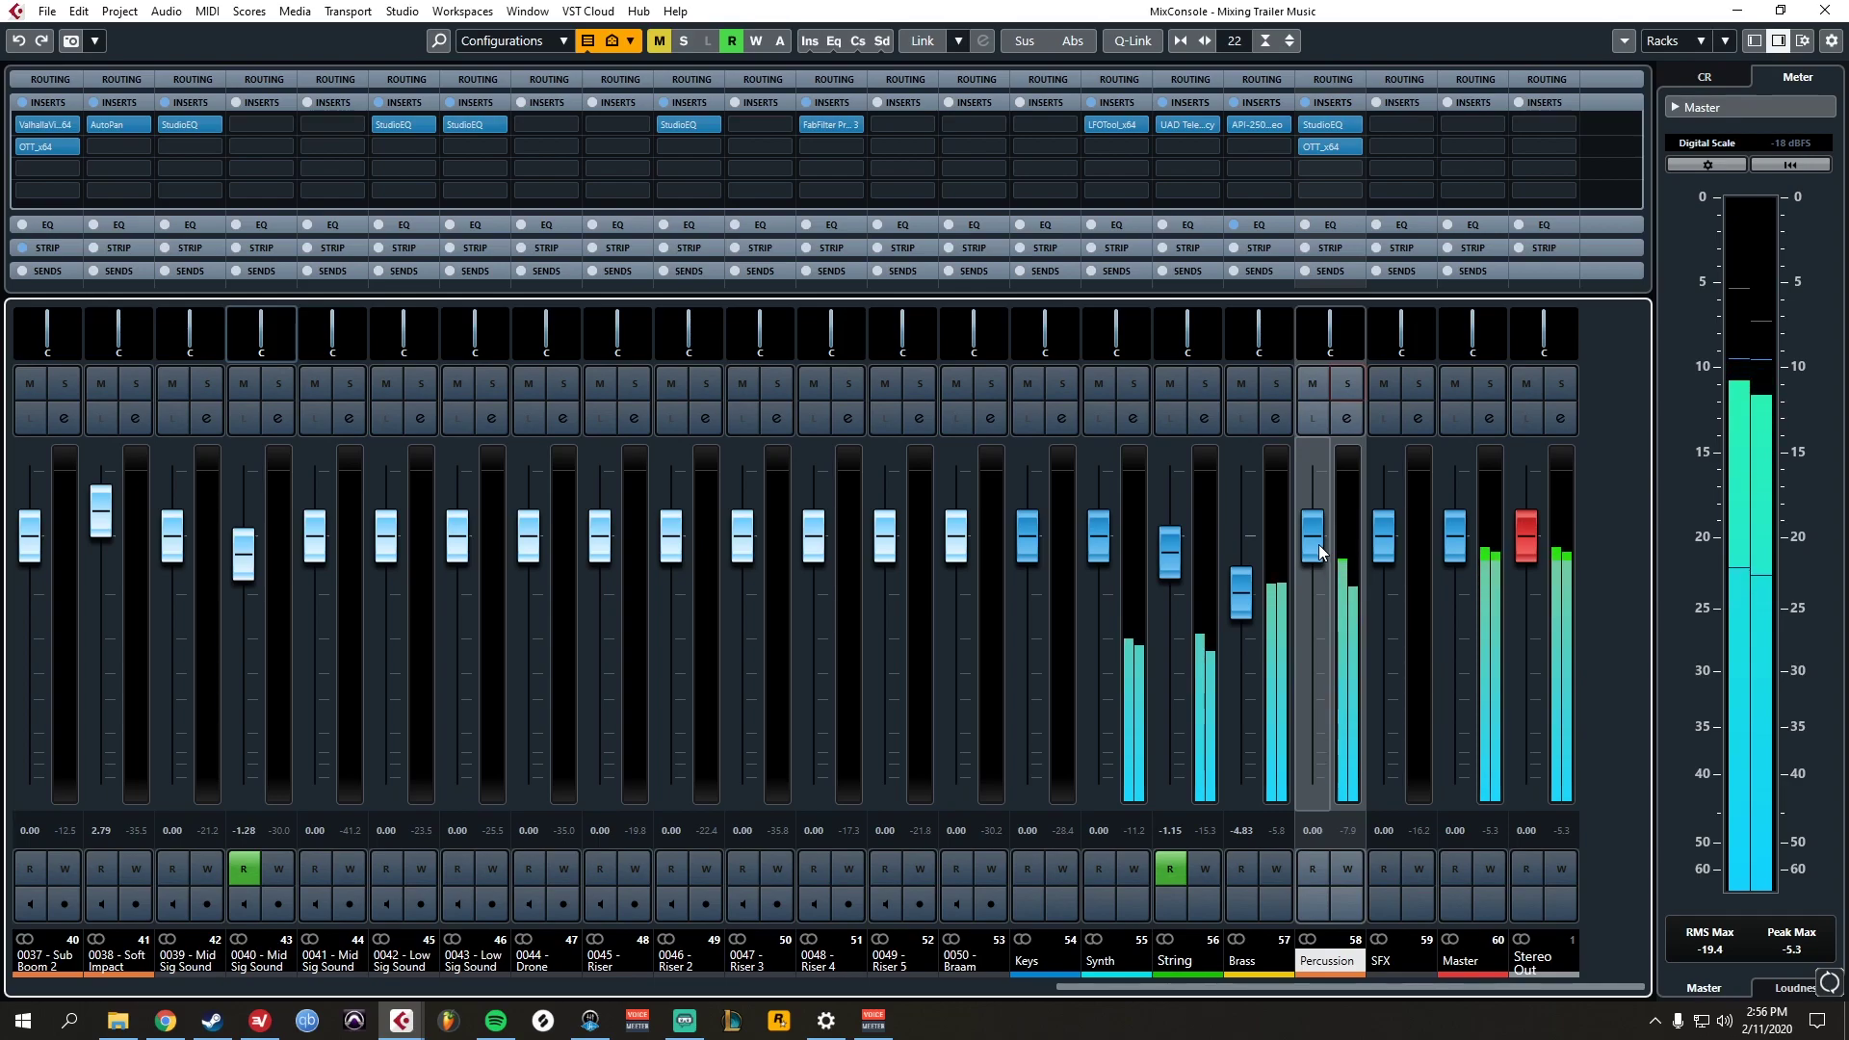
# - Play back the full mix with the group channels in view in the mixer, and return to the project
pyautogui.press('space')
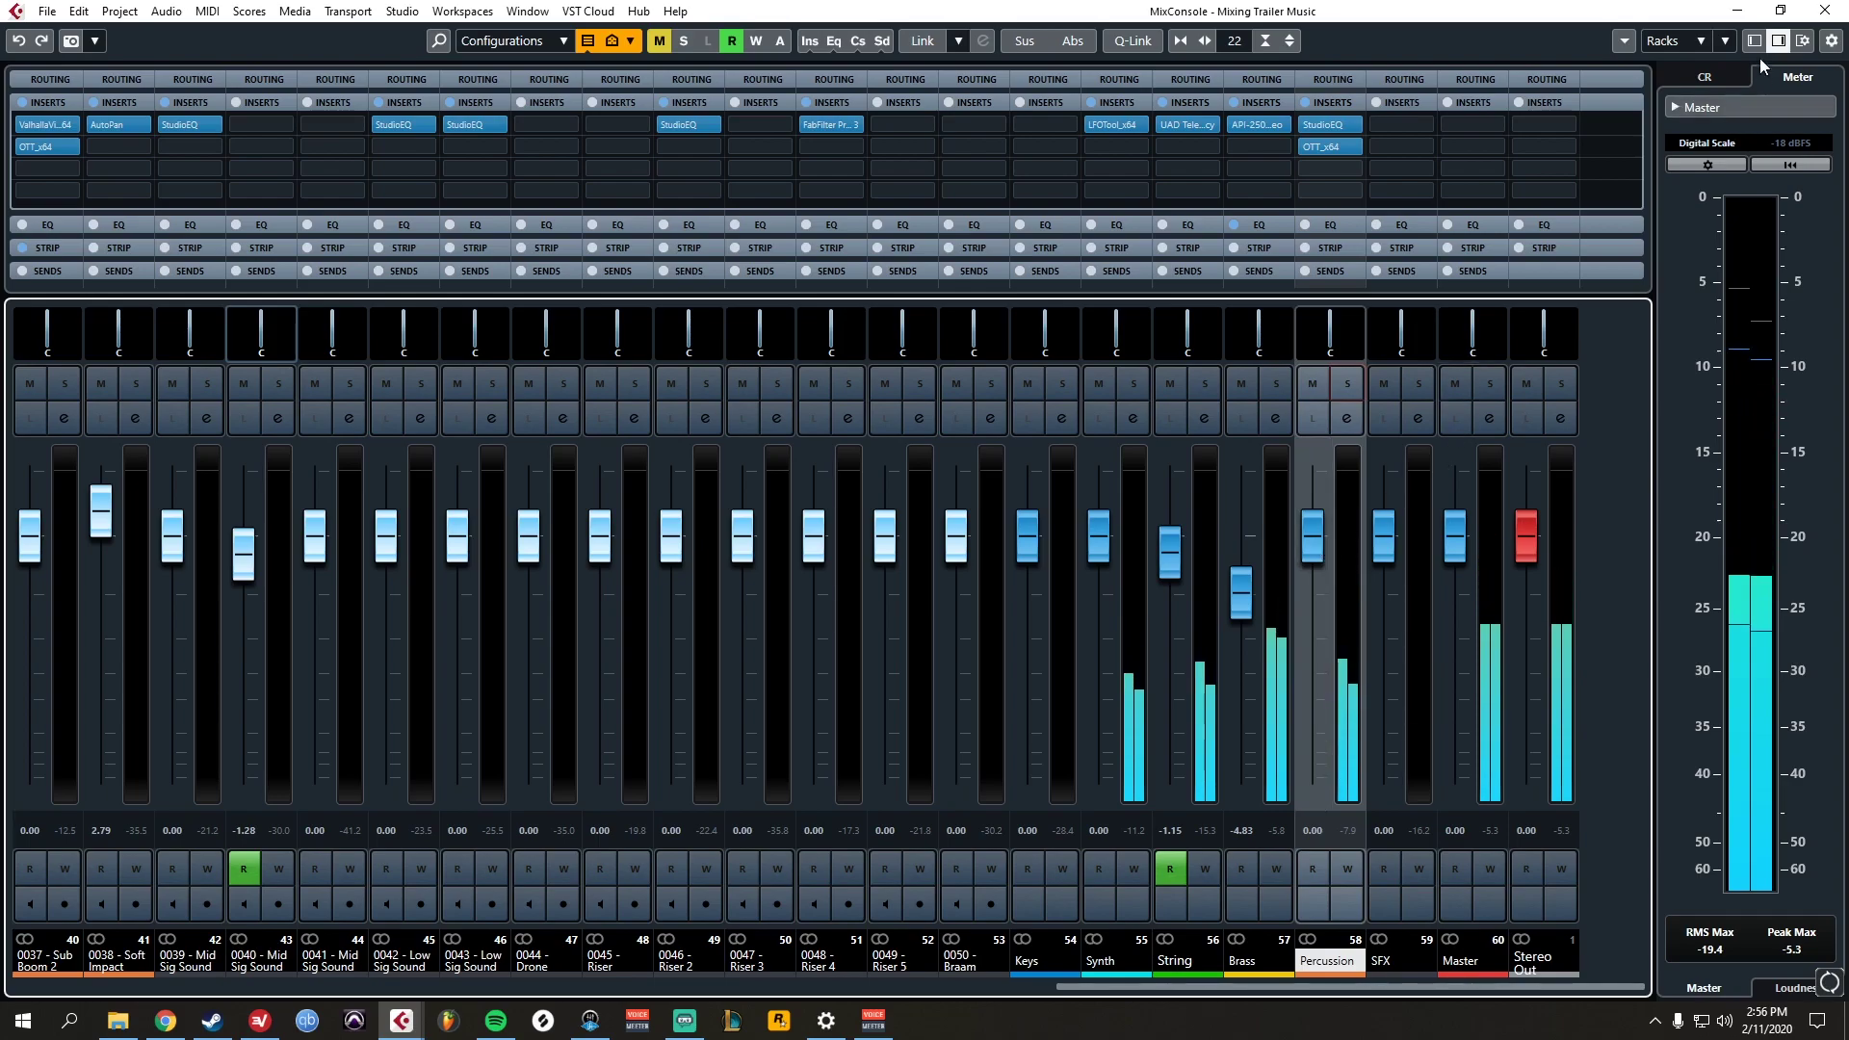
pyautogui.press('F3')
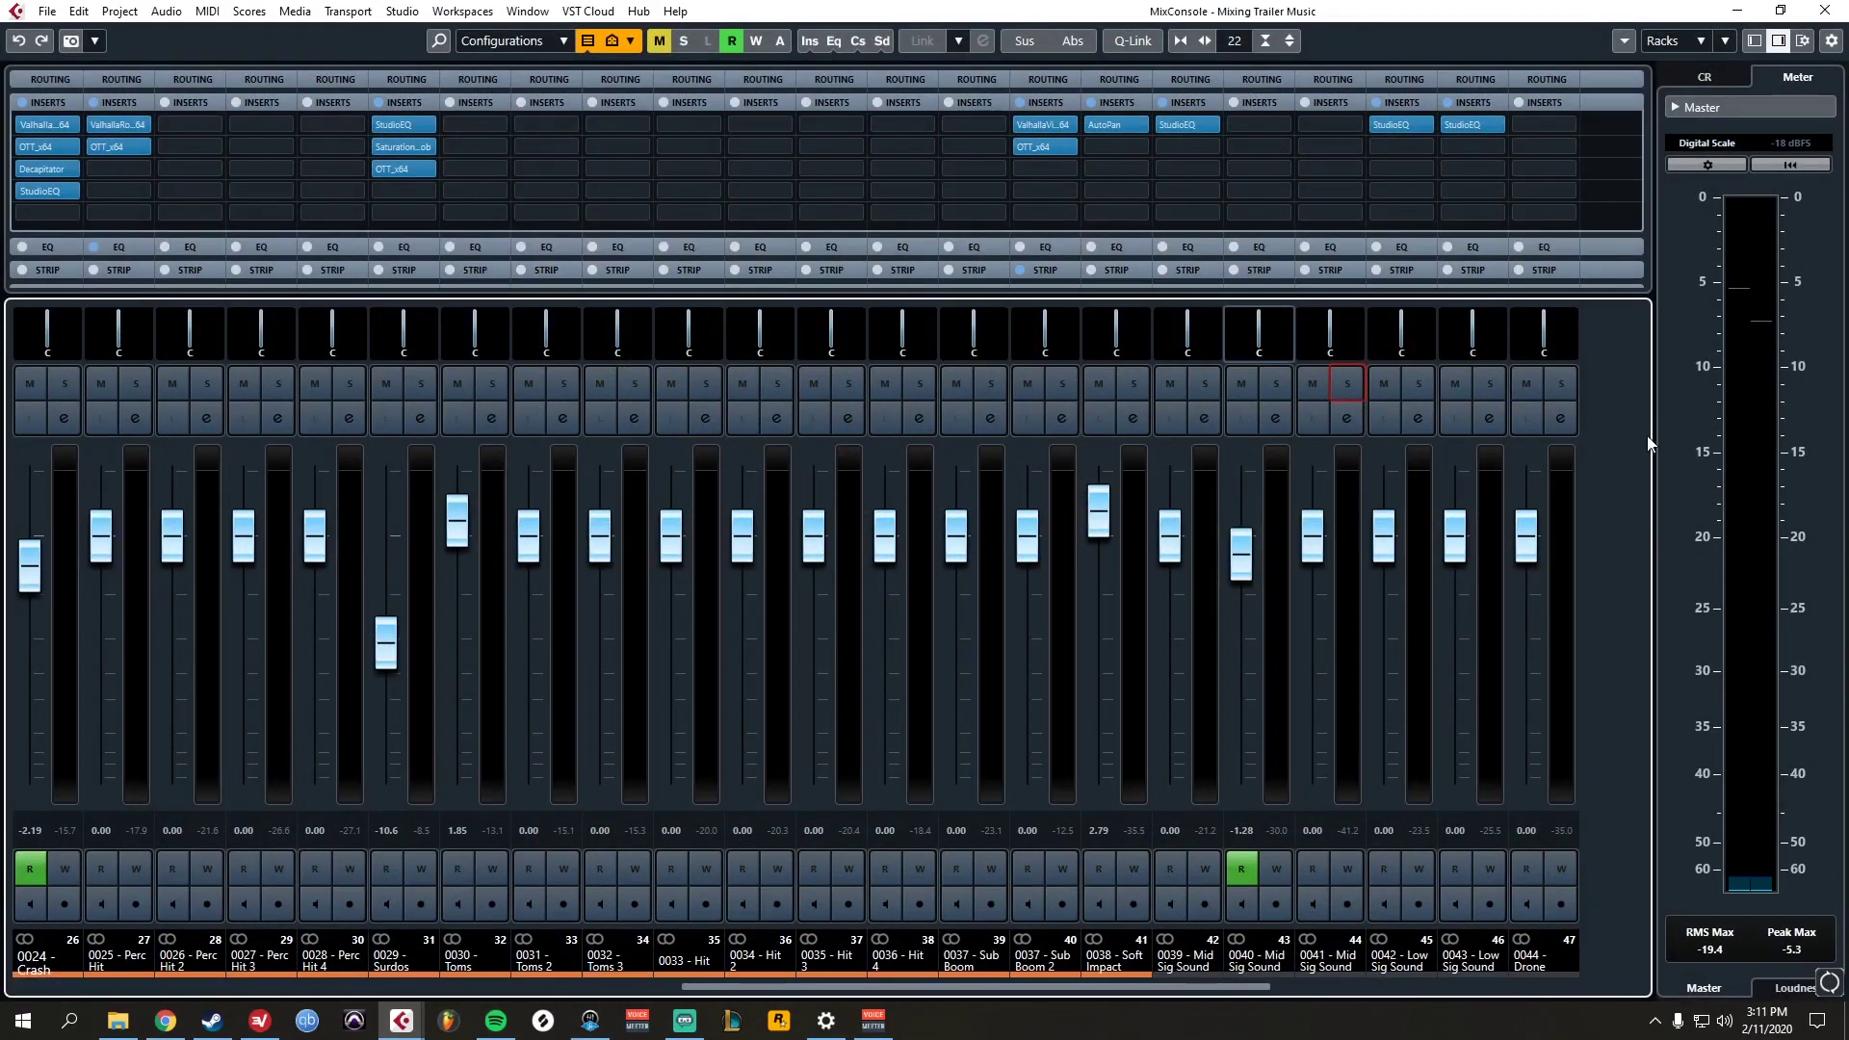
pyautogui.press('space')
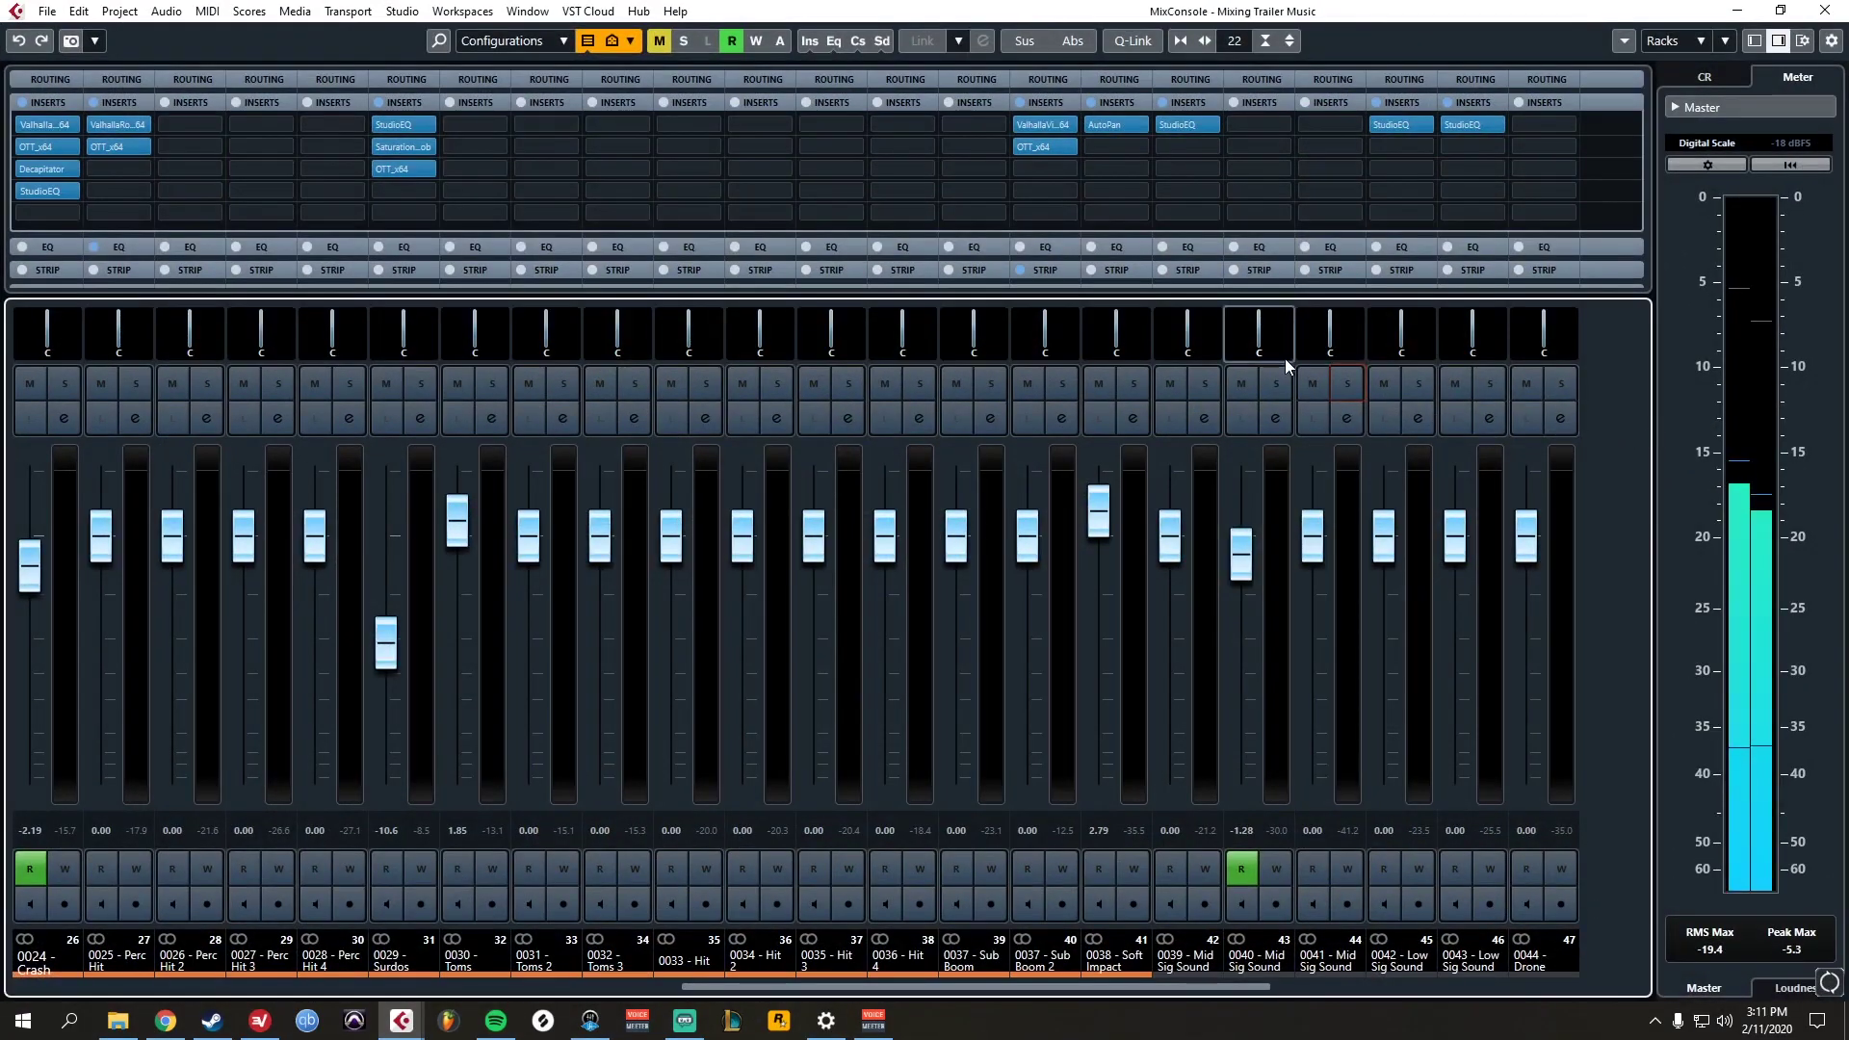
pyautogui.moveTo(887, 985); pyautogui.dragTo(1335, 966)
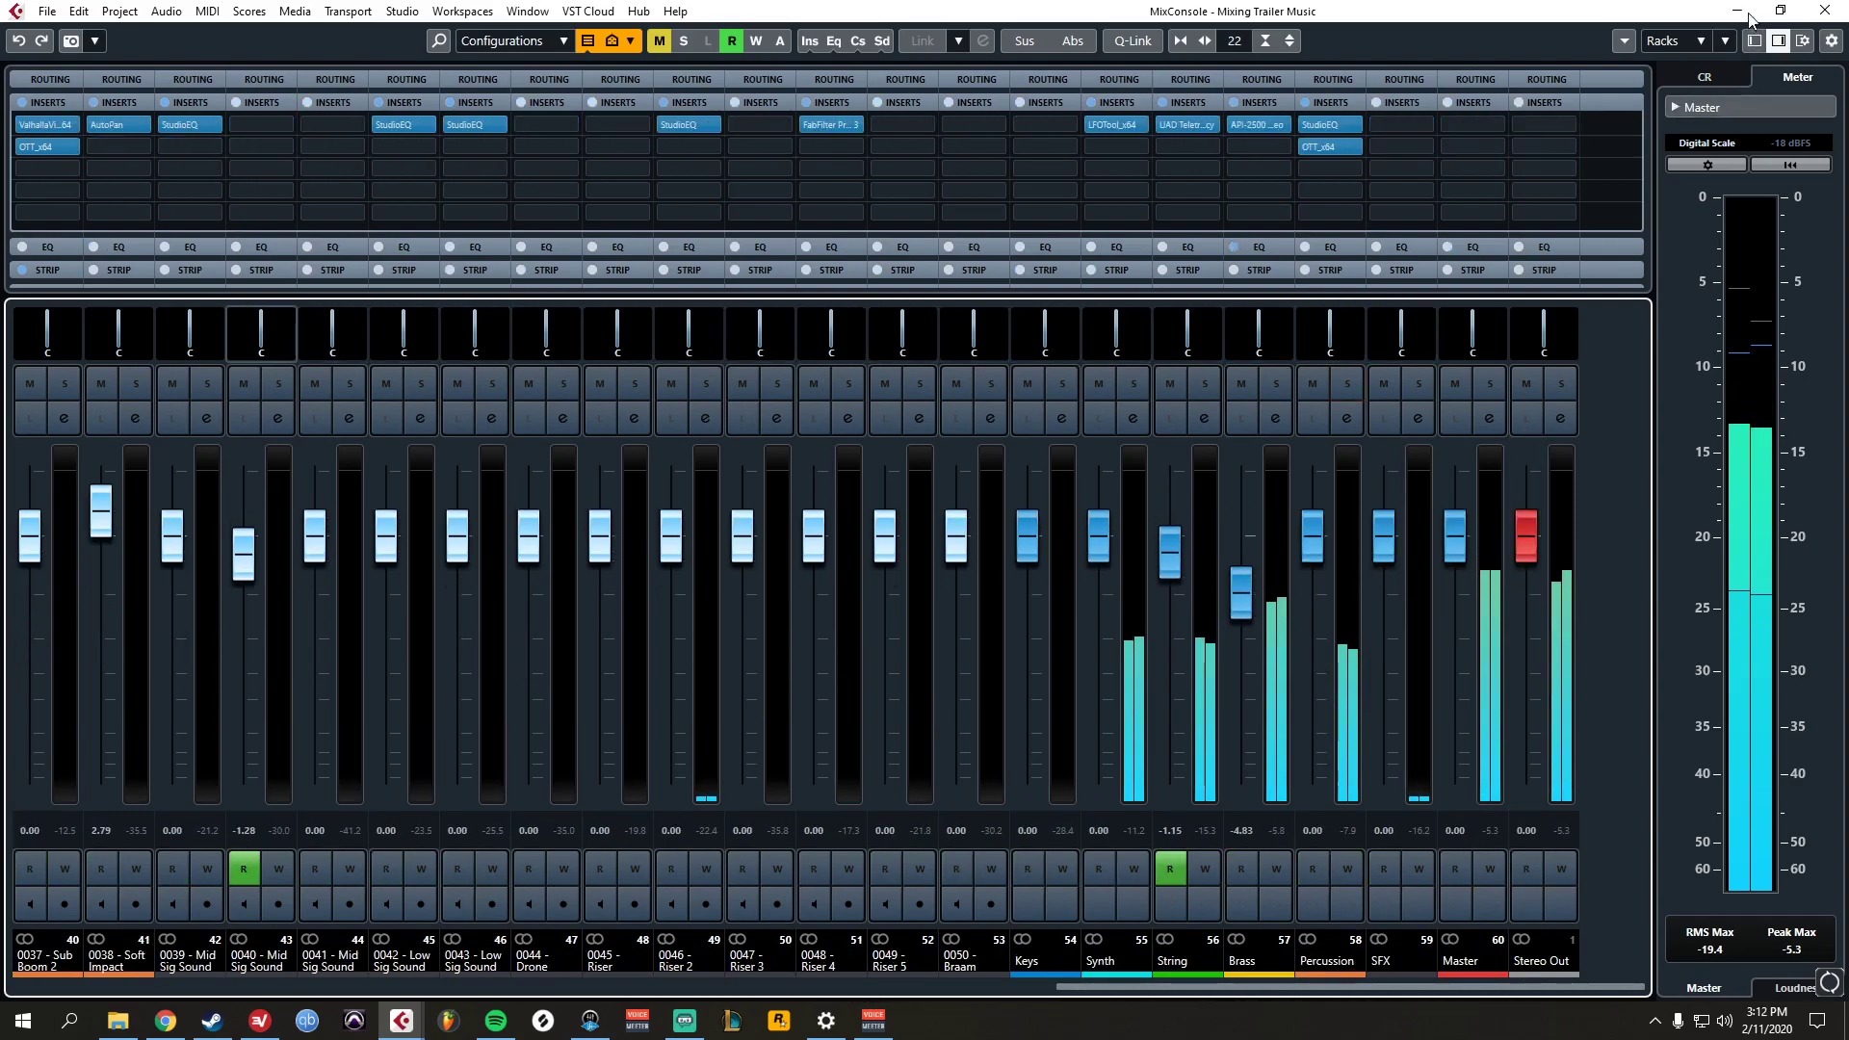
pyautogui.press('F3')
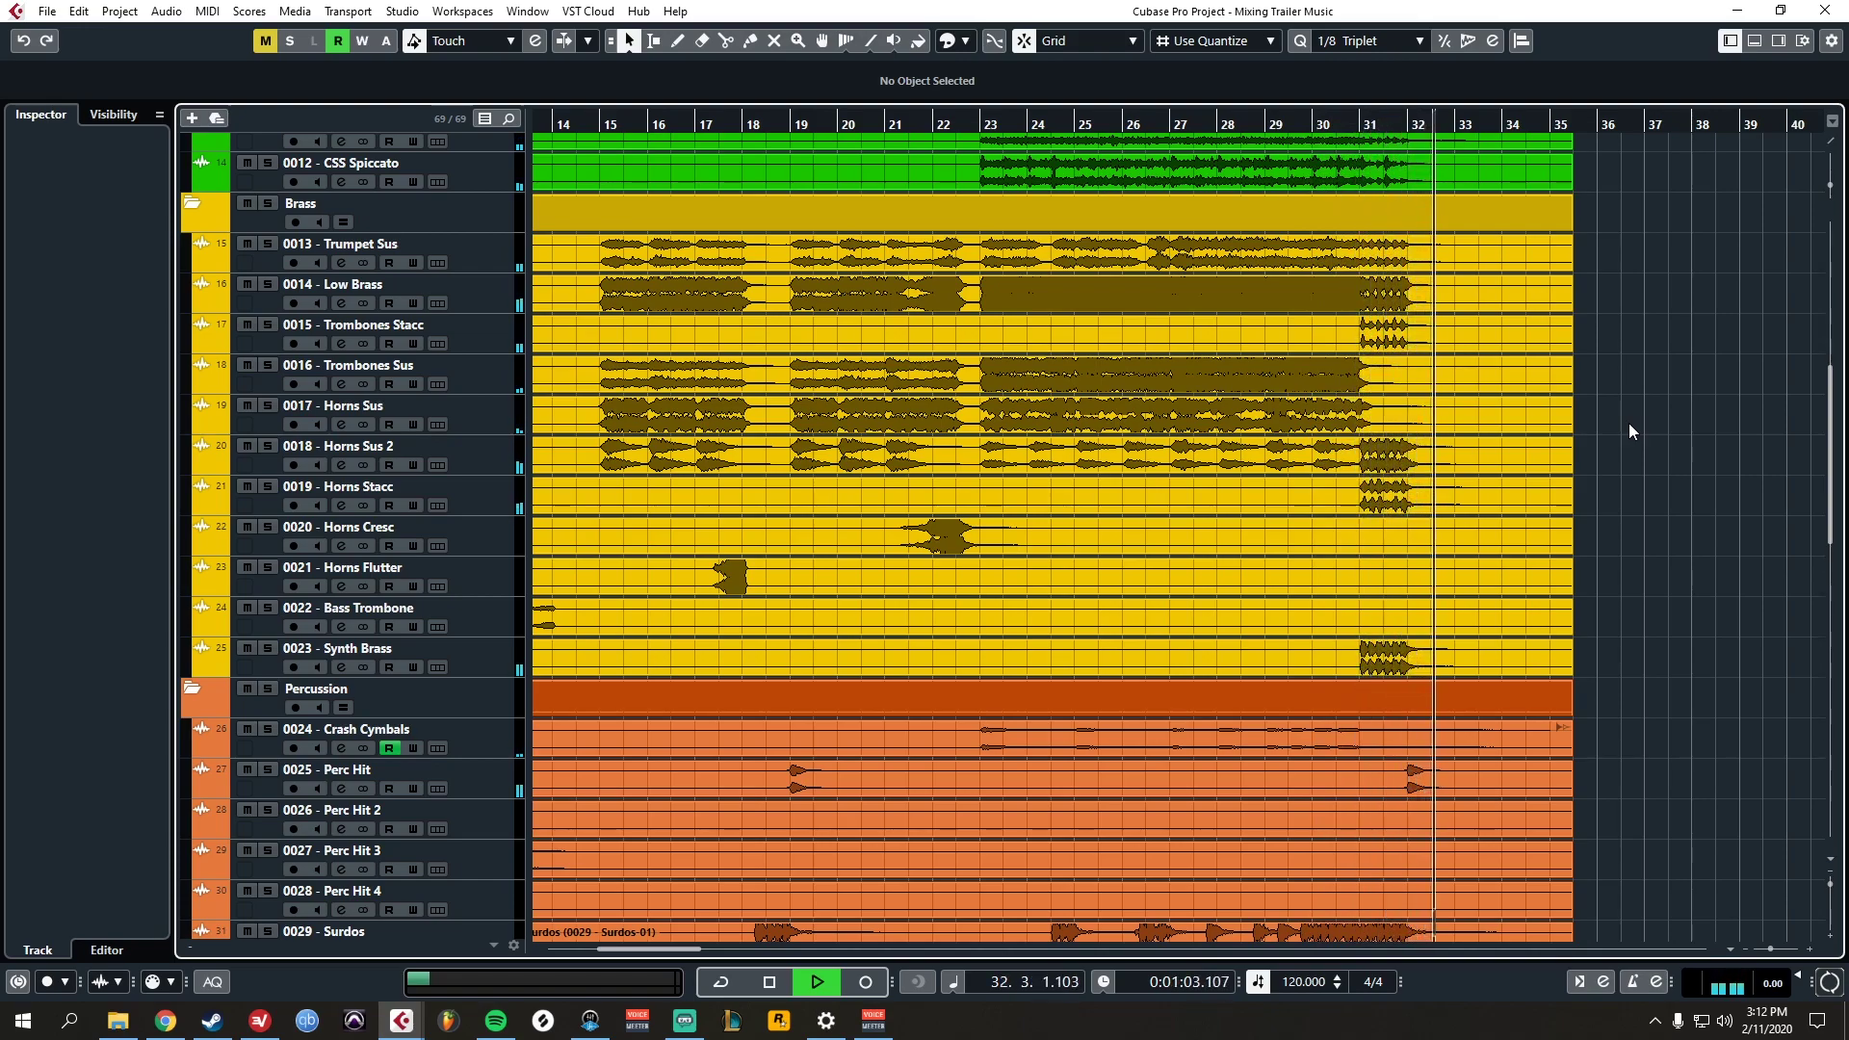
pyautogui.press('space')
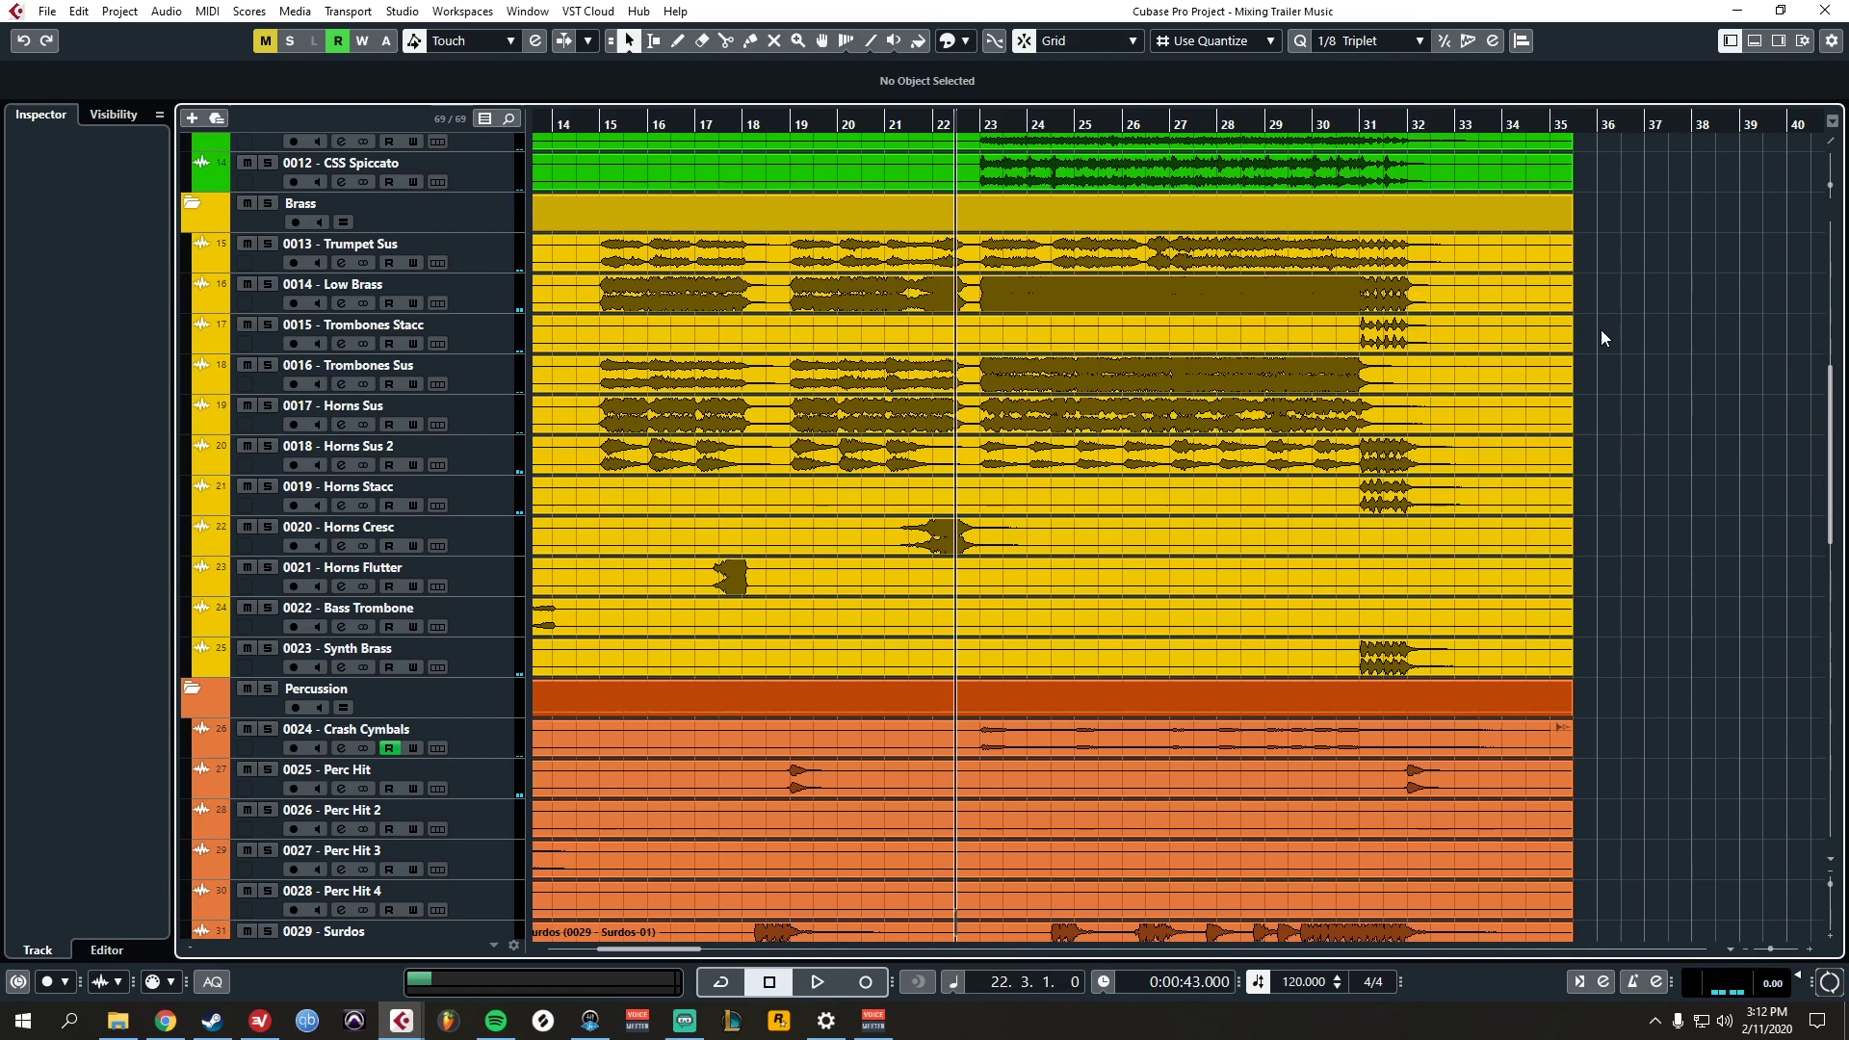
# - Split the Riser 5 event at 27.4.1 and set the second part's event volume to 1.89 dB
pyautogui.scroll(-10, 1442, 344)
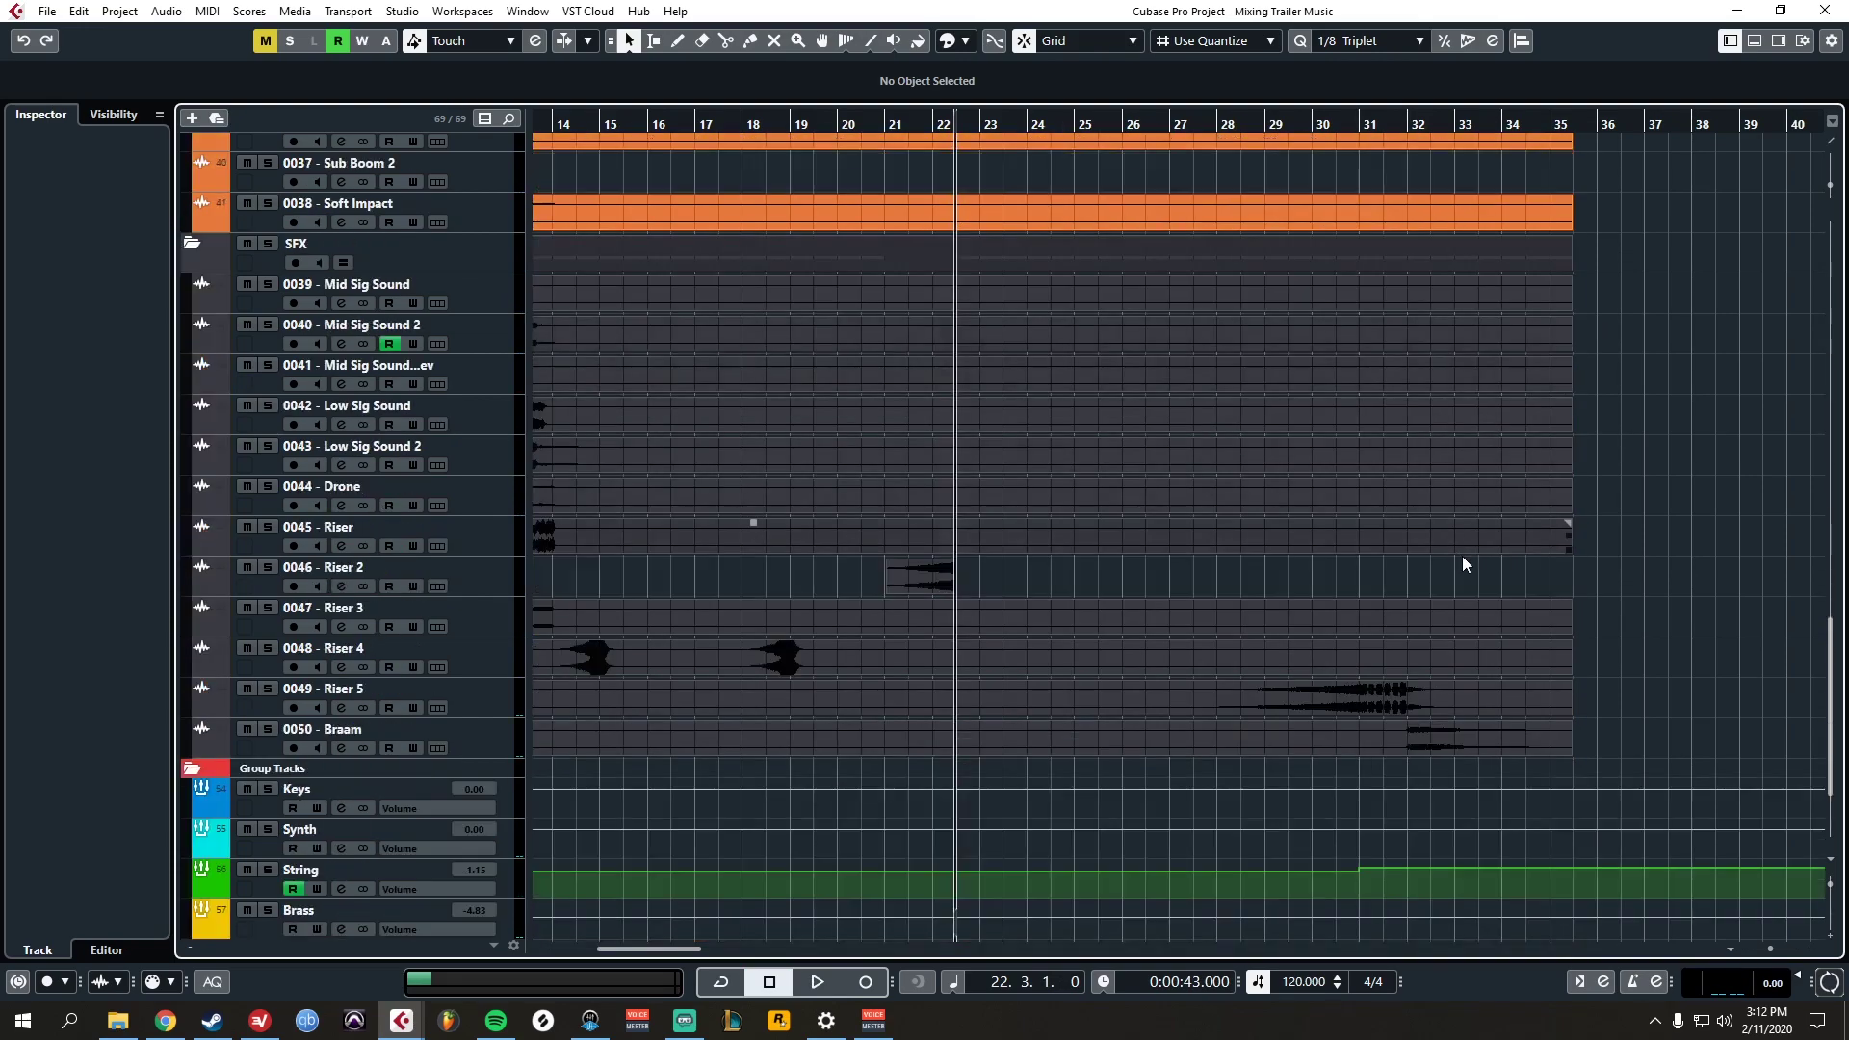
pyautogui.keyDown('ctrl'); pyautogui.scroll(3, 1457, 553); pyautogui.keyUp('ctrl')
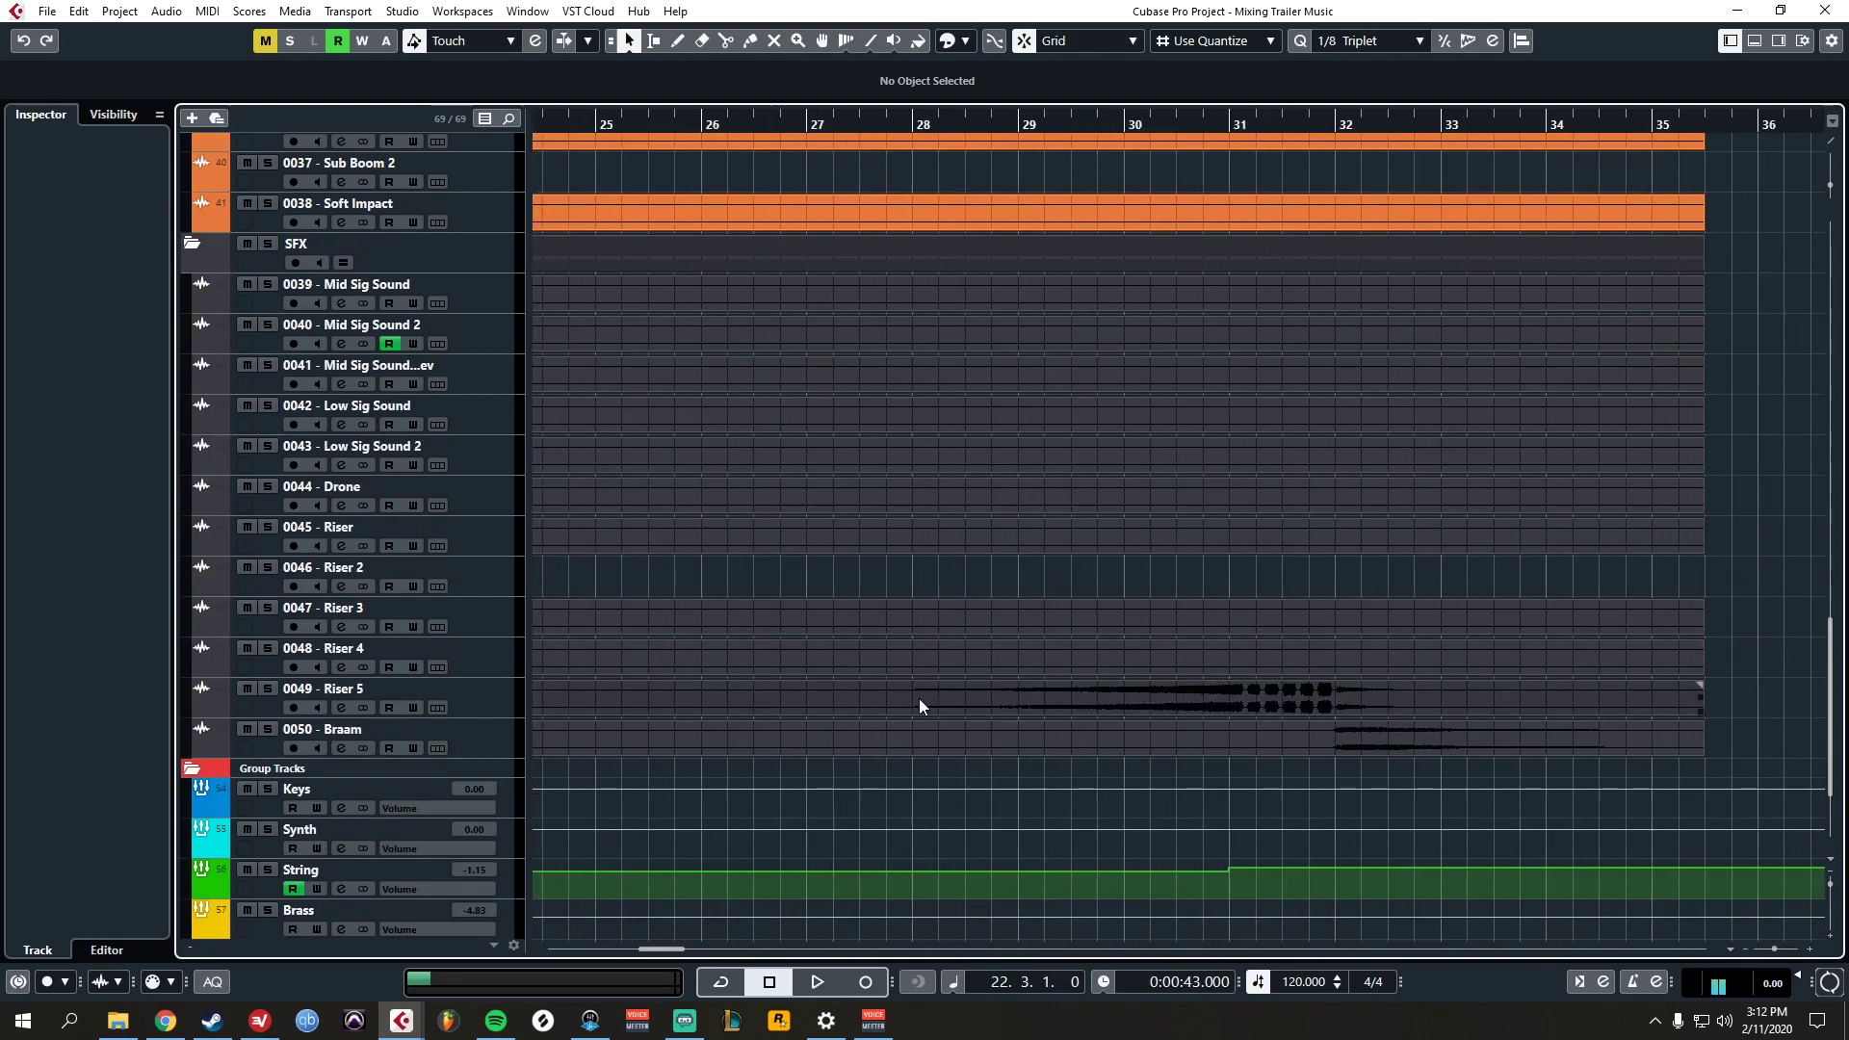
pyautogui.keyDown('ctrl'); pyautogui.scroll(5, 1314, 707); pyautogui.keyUp('ctrl')
pyautogui.keyDown('ctrl'); pyautogui.scroll(-5, 766, 707); pyautogui.keyUp('ctrl')
pyautogui.keyDown('ctrl'); pyautogui.scroll(1, 556, 700); pyautogui.keyUp('ctrl')
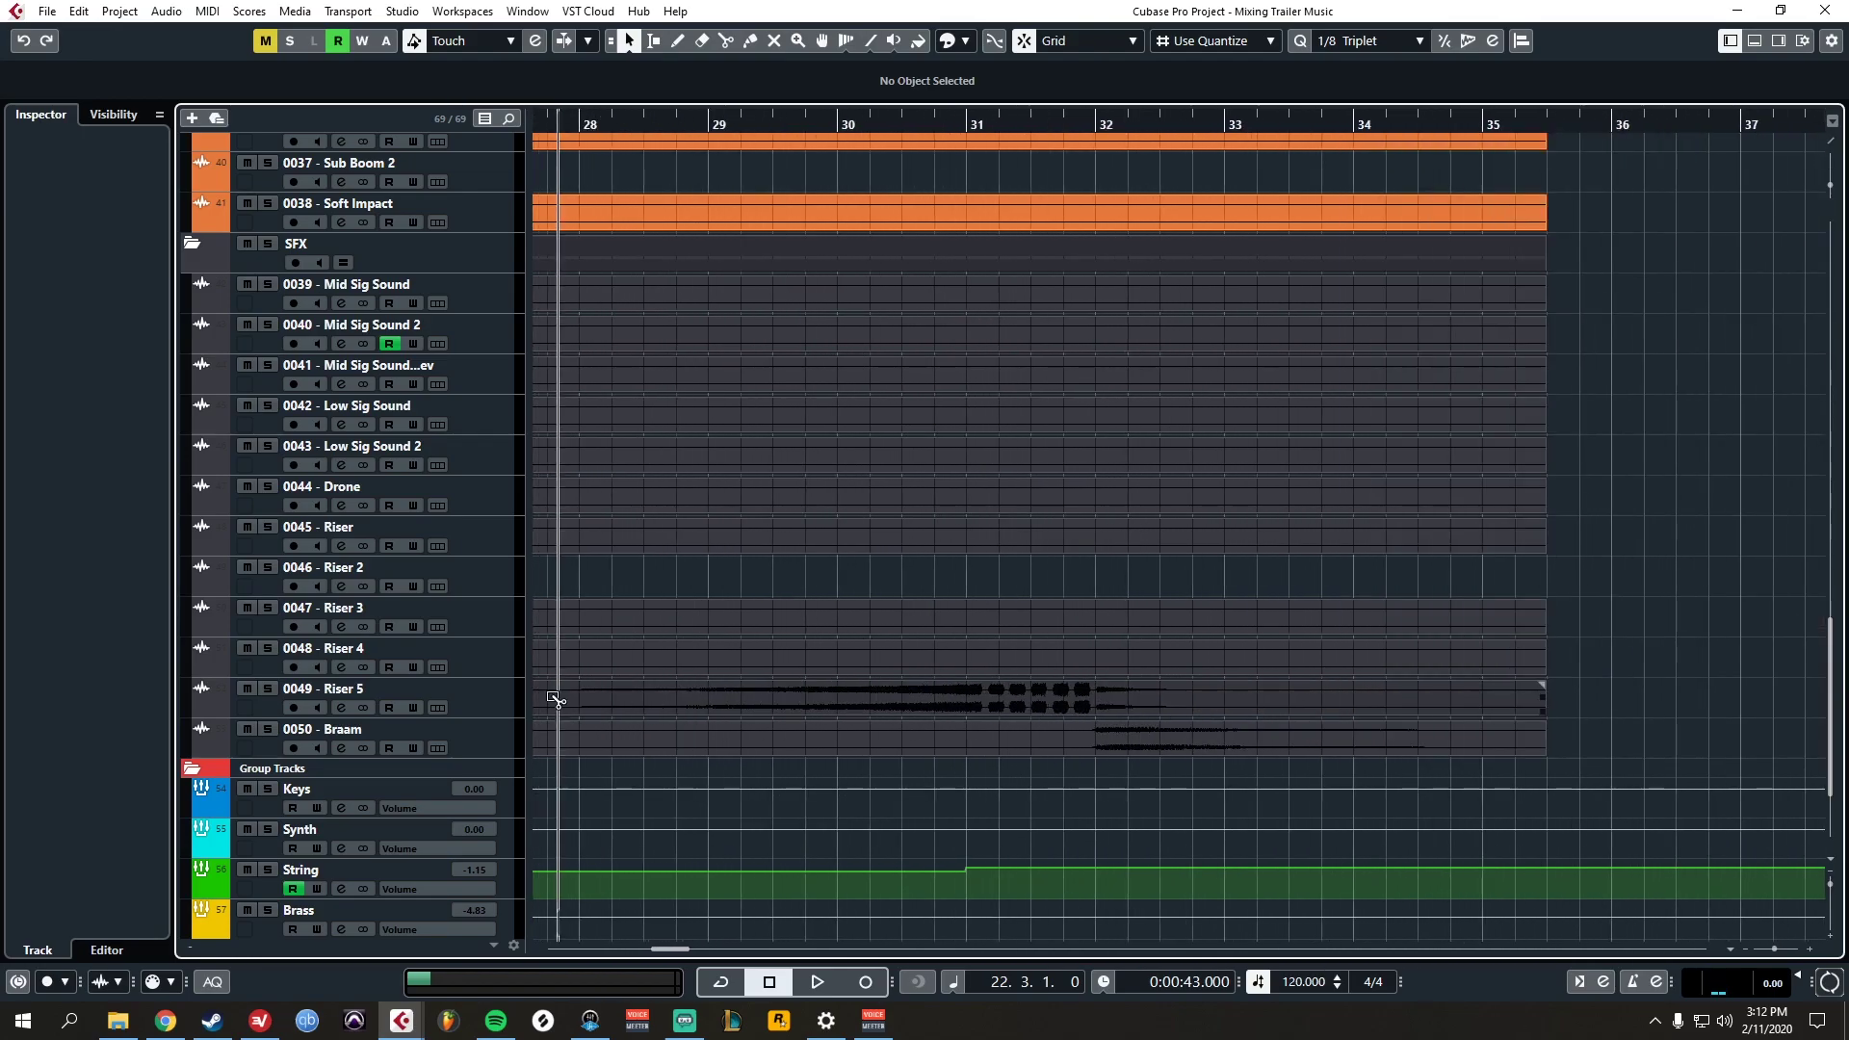
pyautogui.keyDown('alt'); pyautogui.click(558, 699); pyautogui.keyUp('alt')
pyautogui.moveTo(1047, 686); pyautogui.dragTo(1047, 678)
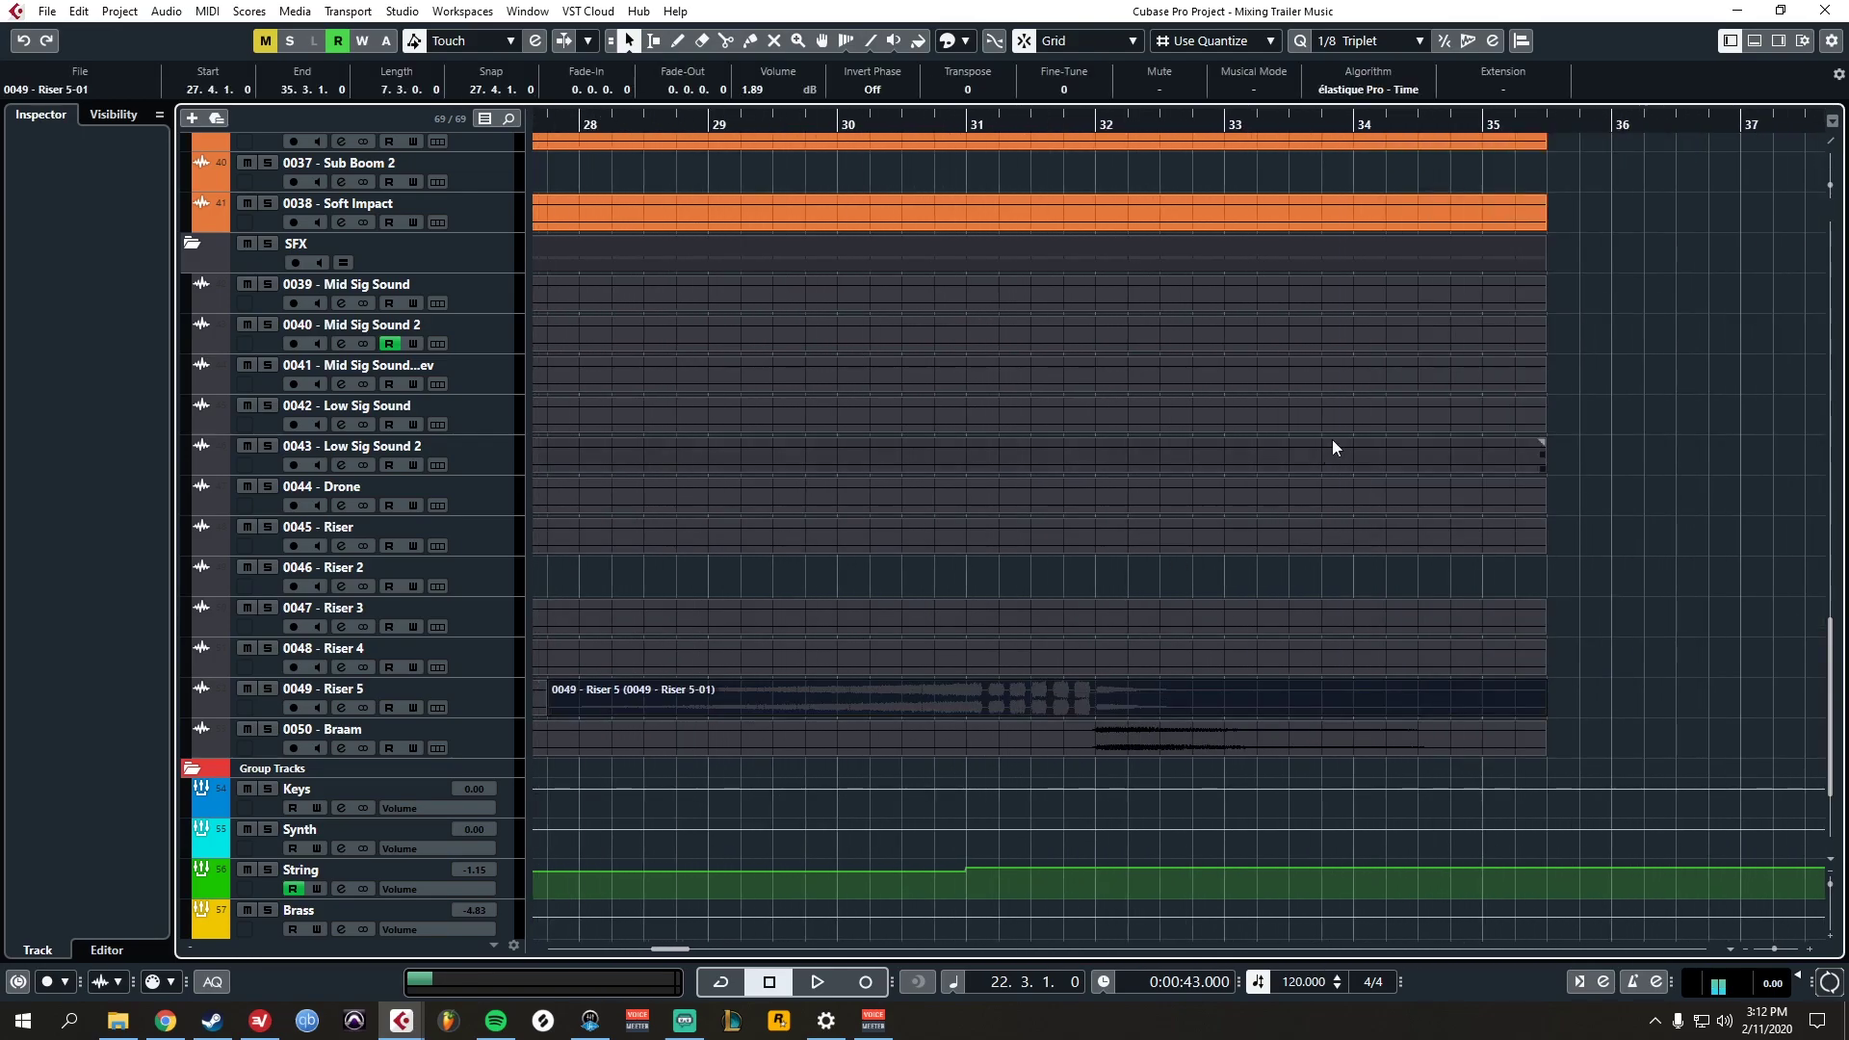
# - Audition the split Riser 5 part in the mix from bar 28 and set its event volume to 1.10 dB
pyautogui.keyDown('ctrl'); pyautogui.scroll(-4, 1311, 430); pyautogui.keyUp('ctrl')
pyautogui.click(1036, 120)
pyautogui.press('space')
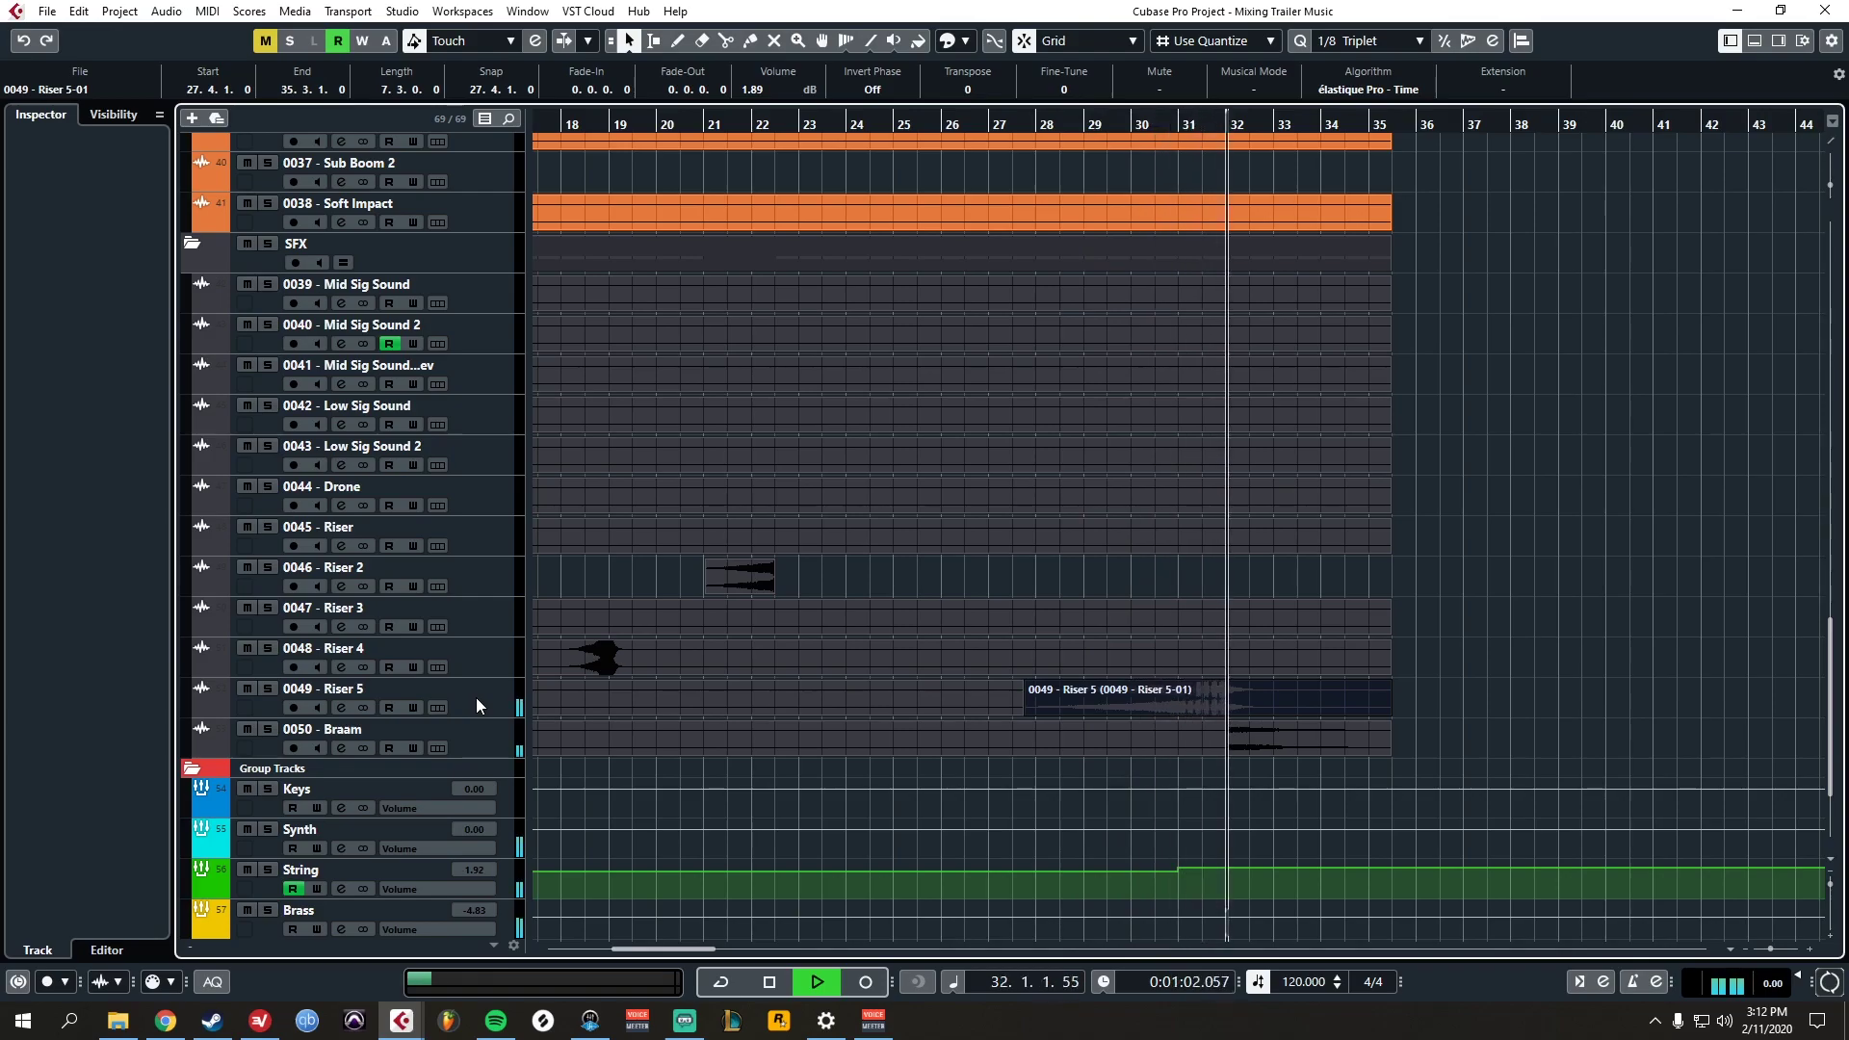
pyautogui.press('space')
pyautogui.scroll(3, 1211, 702)
pyautogui.scroll(2, 1211, 703)
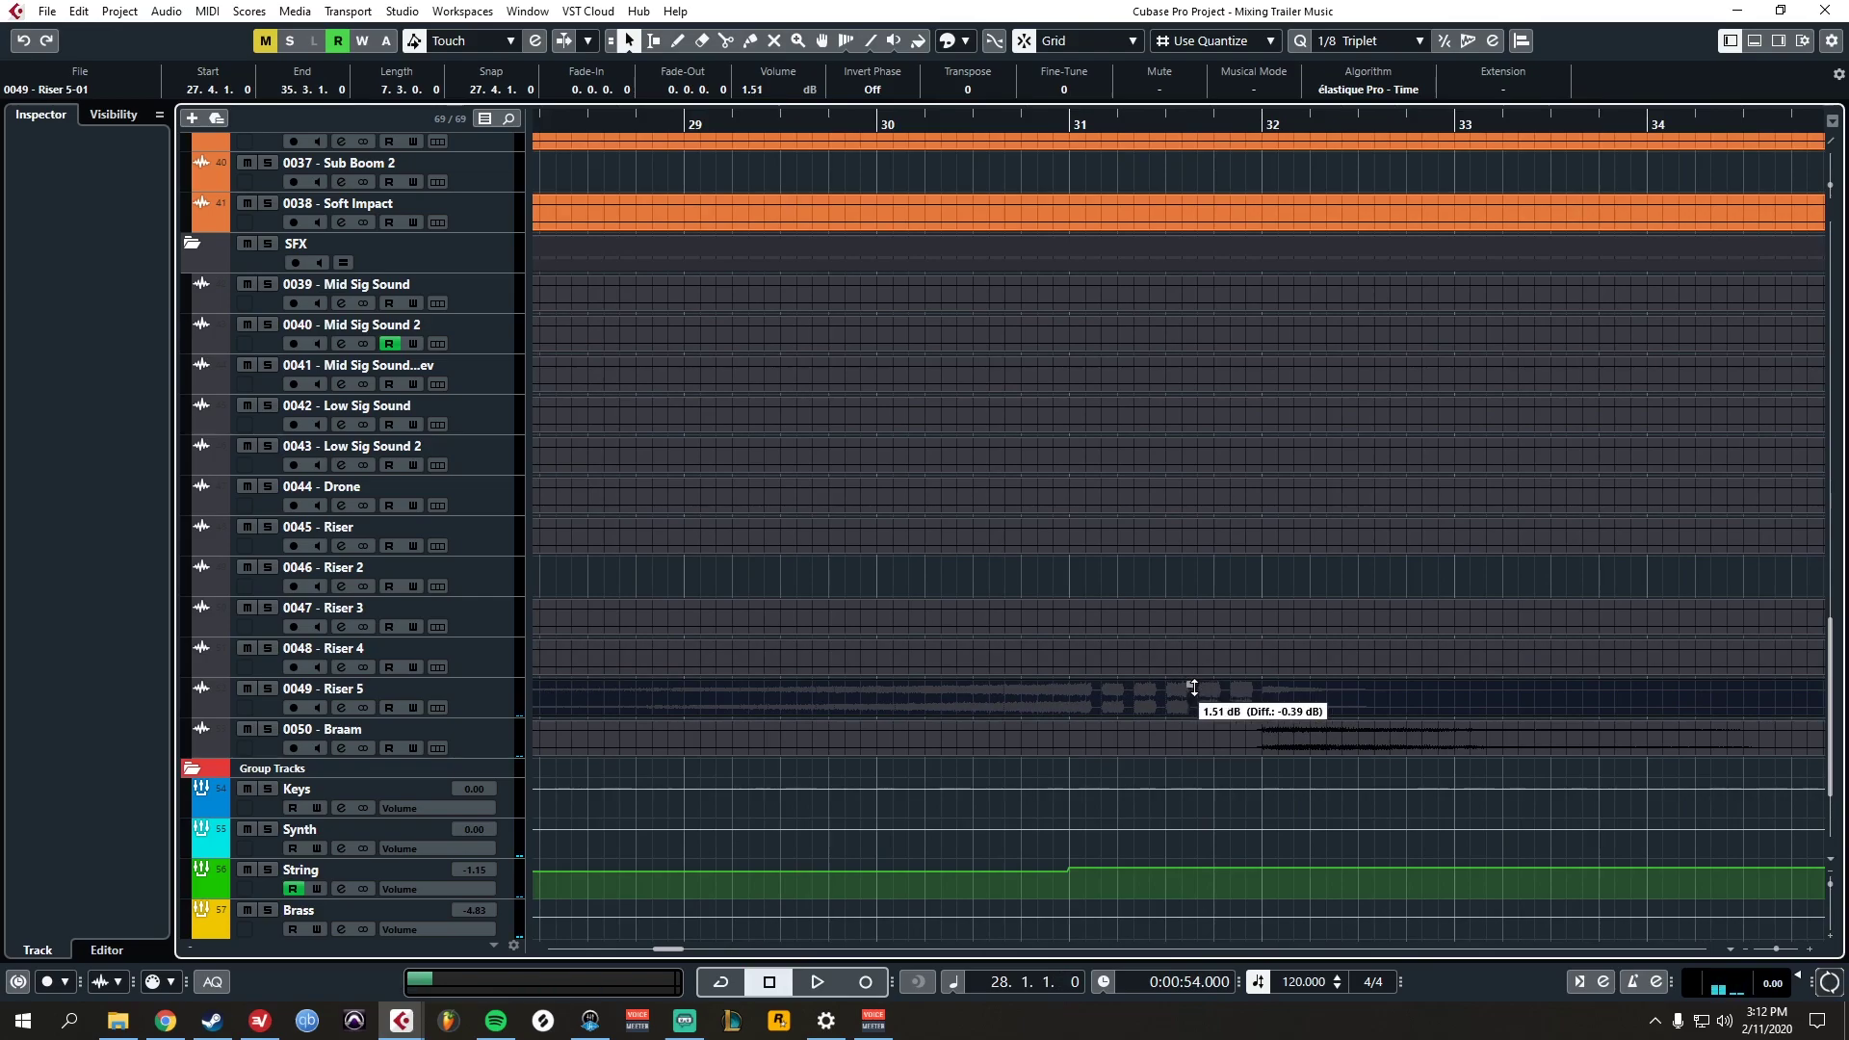
pyautogui.moveTo(1194, 687); pyautogui.dragTo(1176, 687)
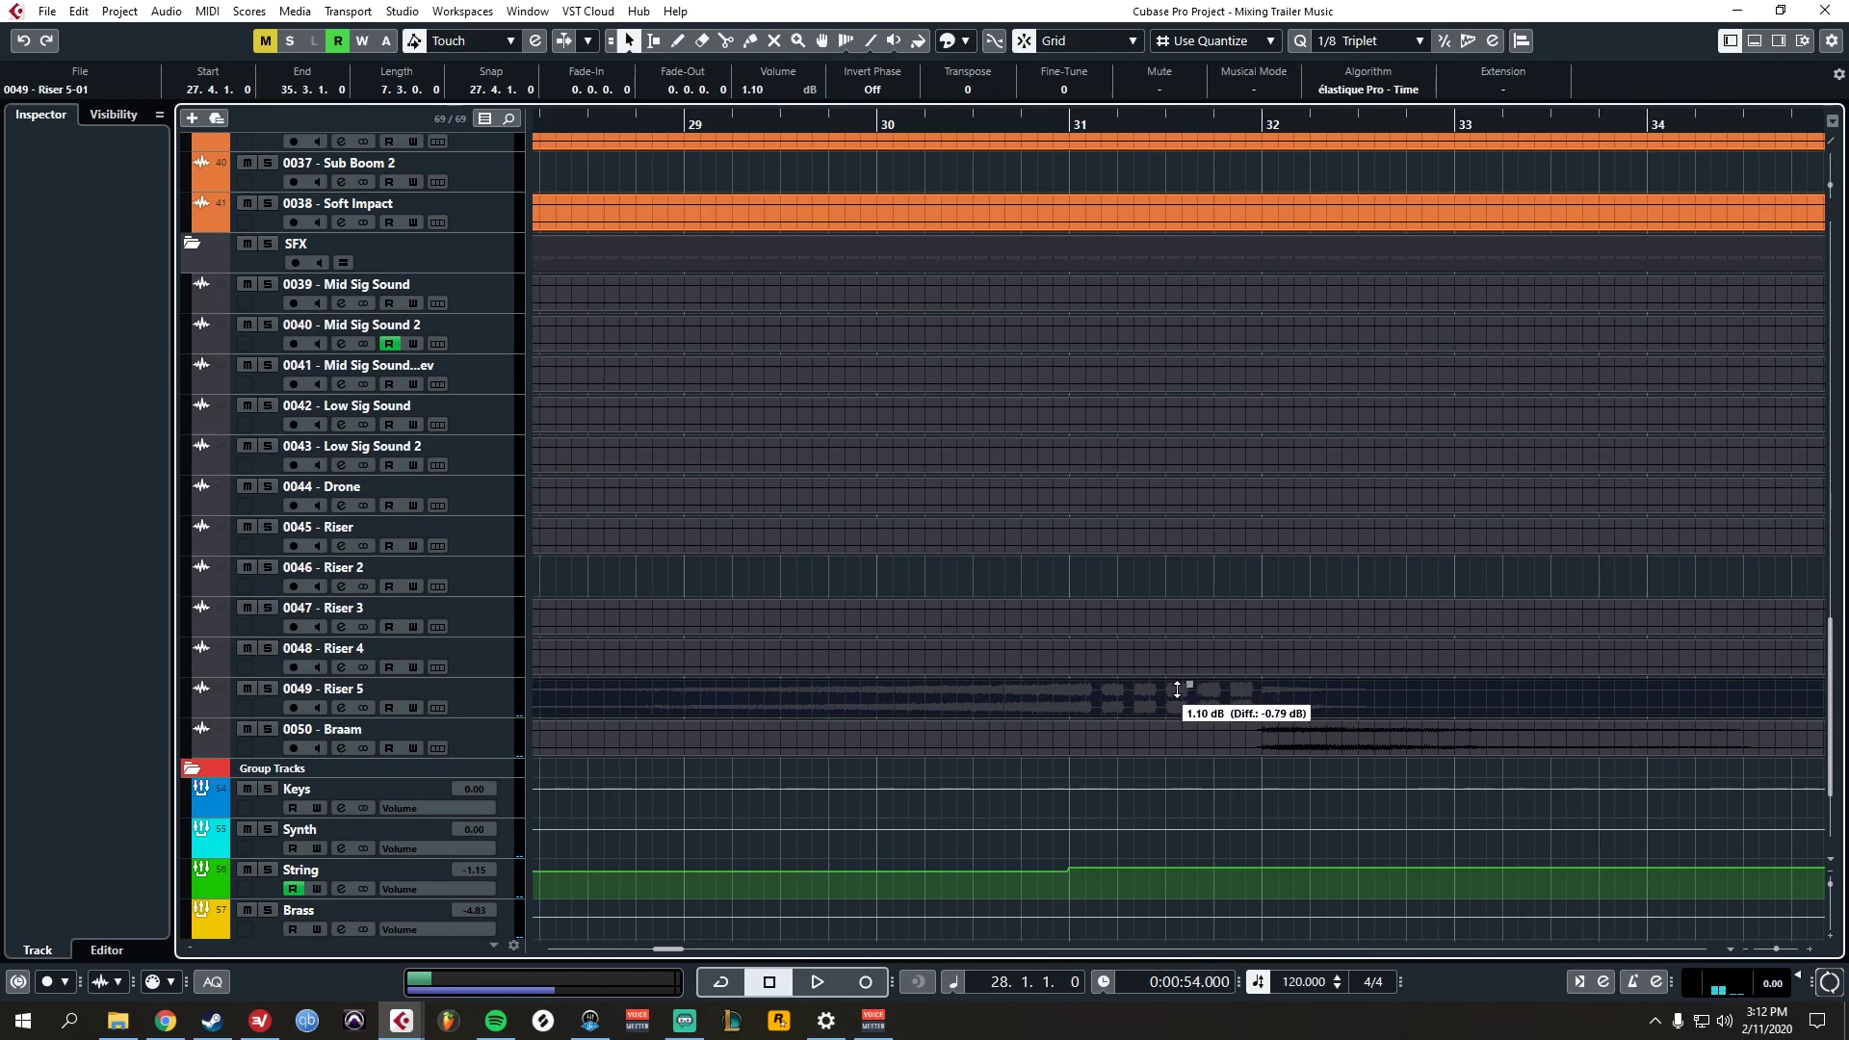
# - Play the mix from bar 28 to check the Riser 5 level, and return to the first tracks of the project
pyautogui.scroll(-5, 1142, 581)
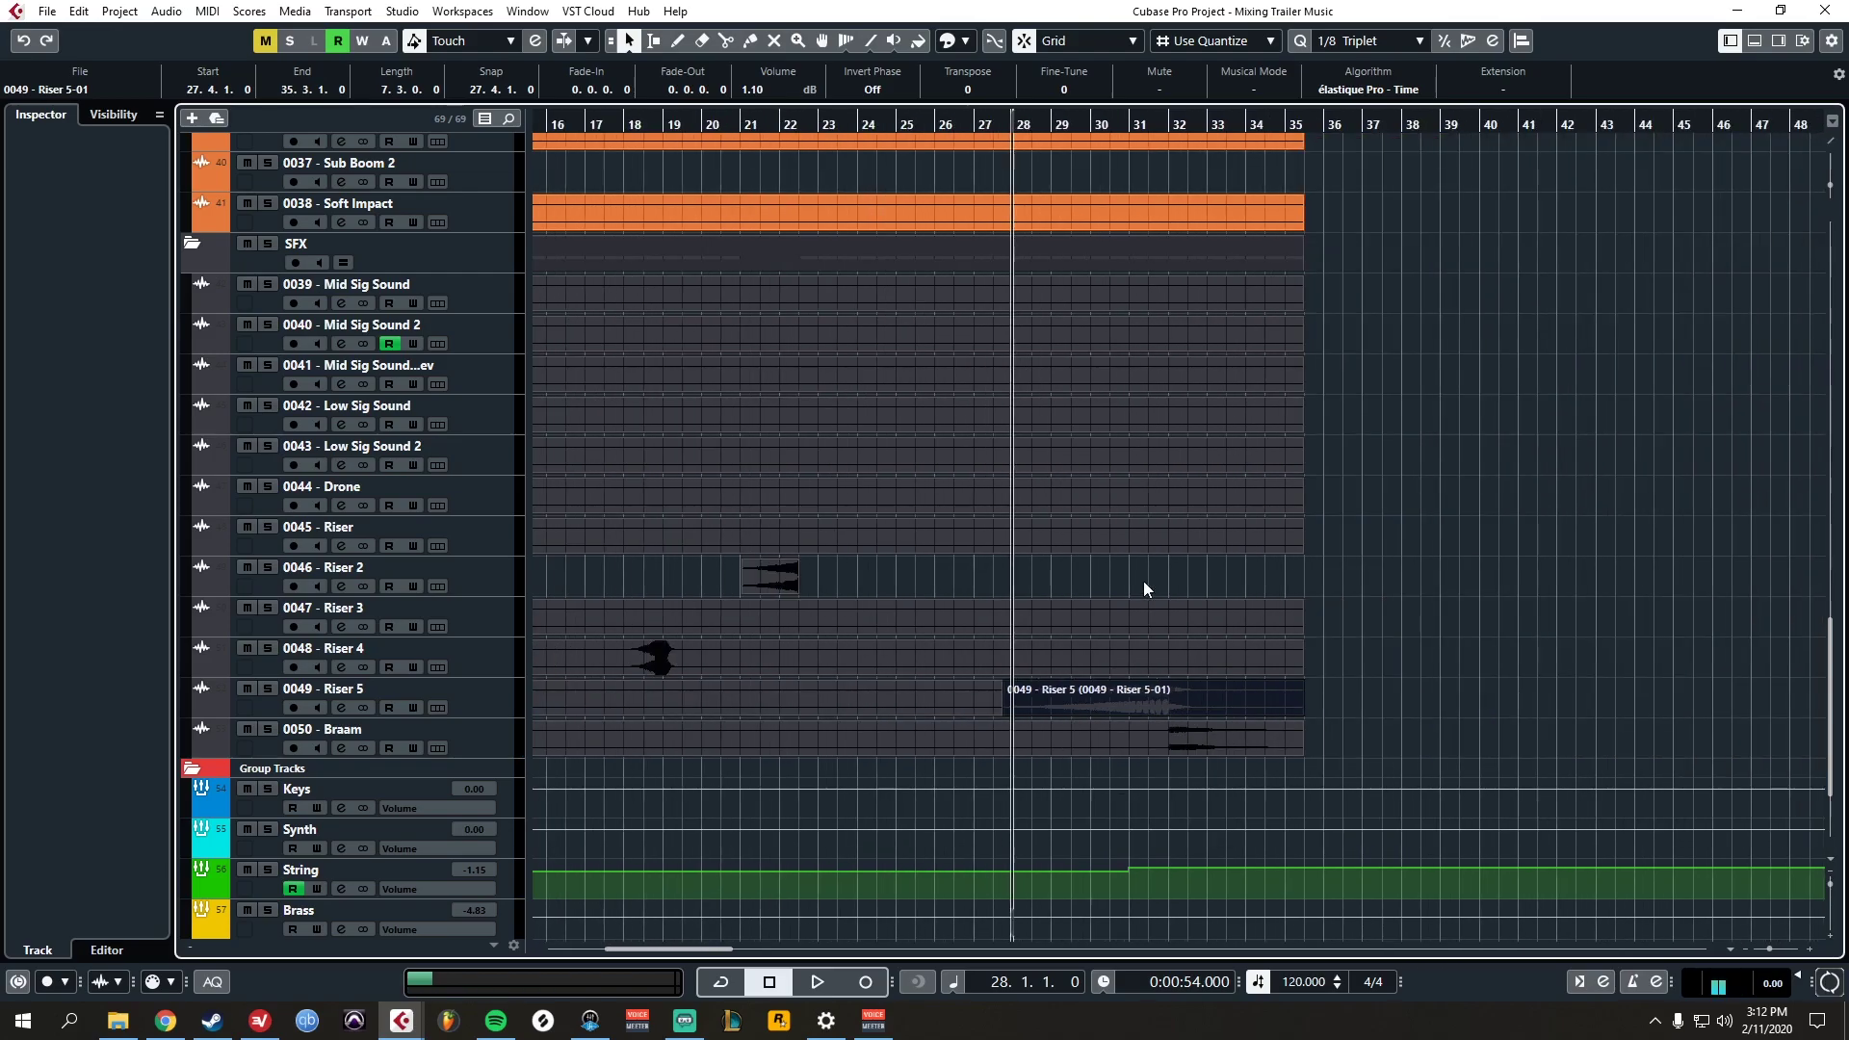
pyautogui.press('space')
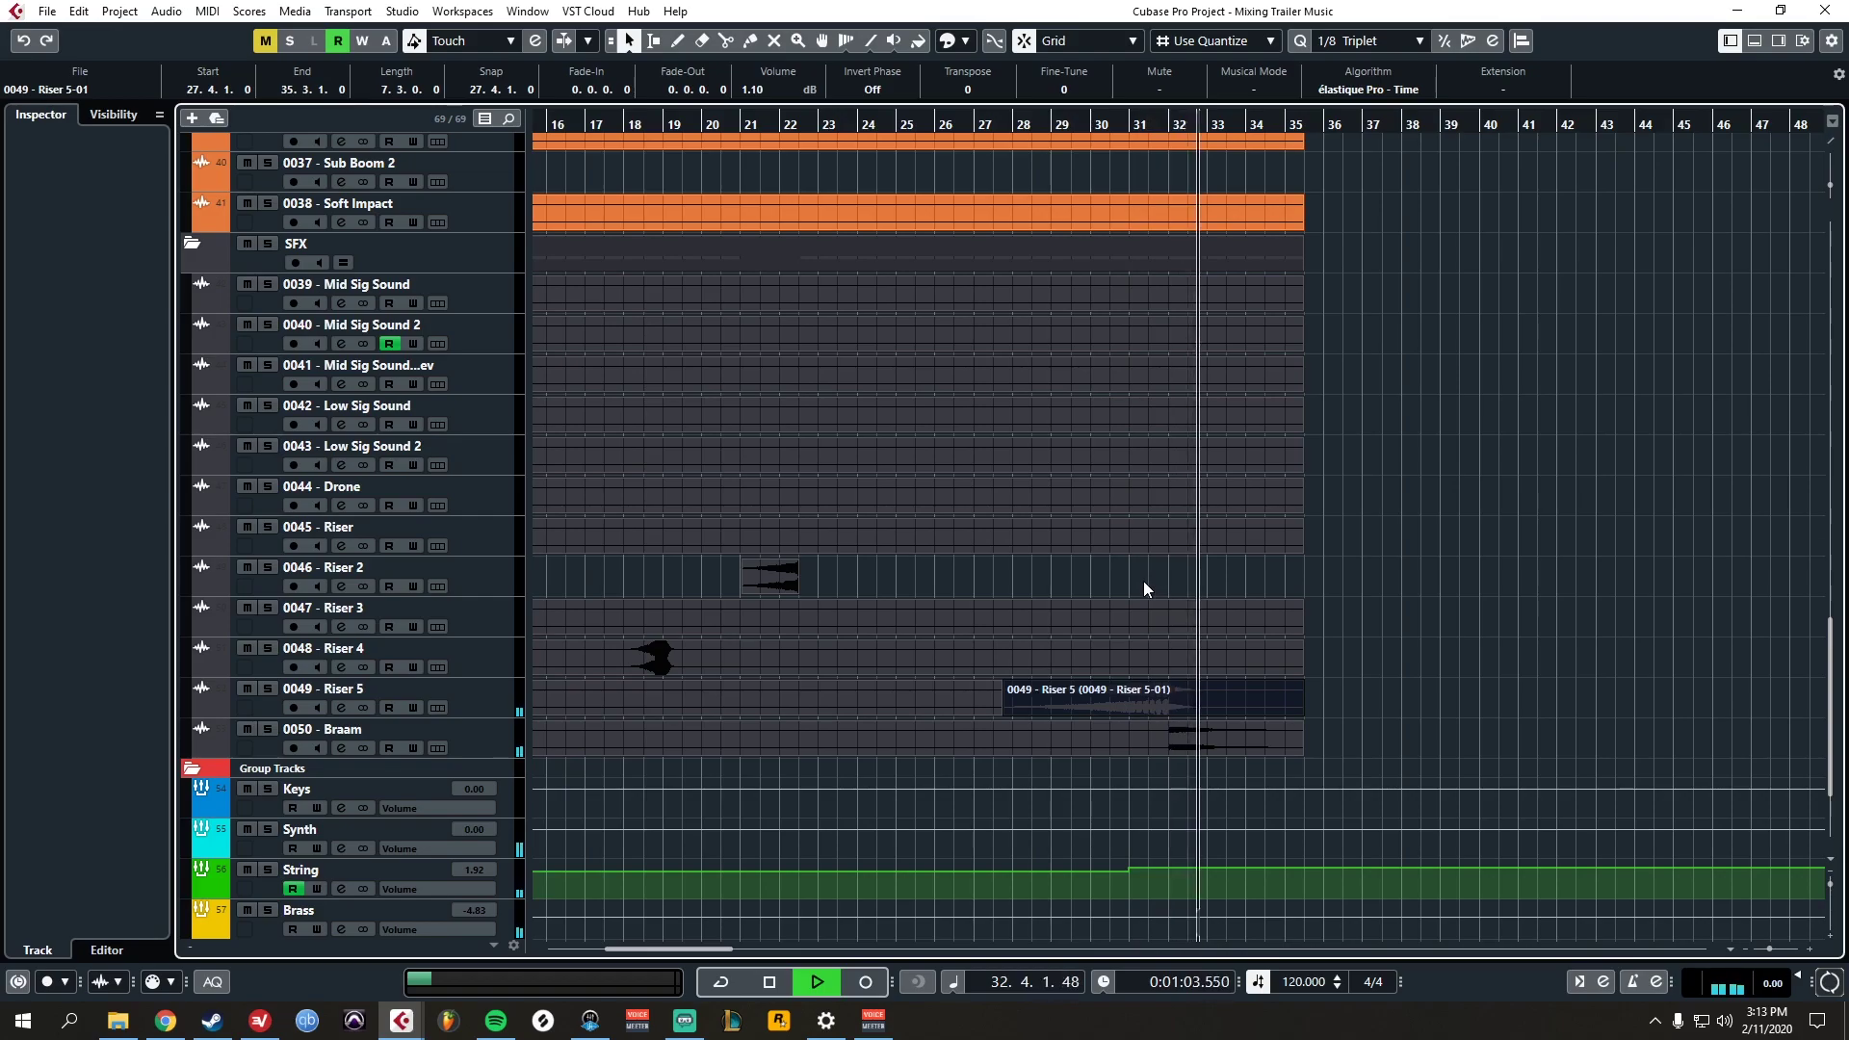
pyautogui.press('space')
pyautogui.scroll(-5, 960, 380)
pyautogui.scroll(4, 690, 335)
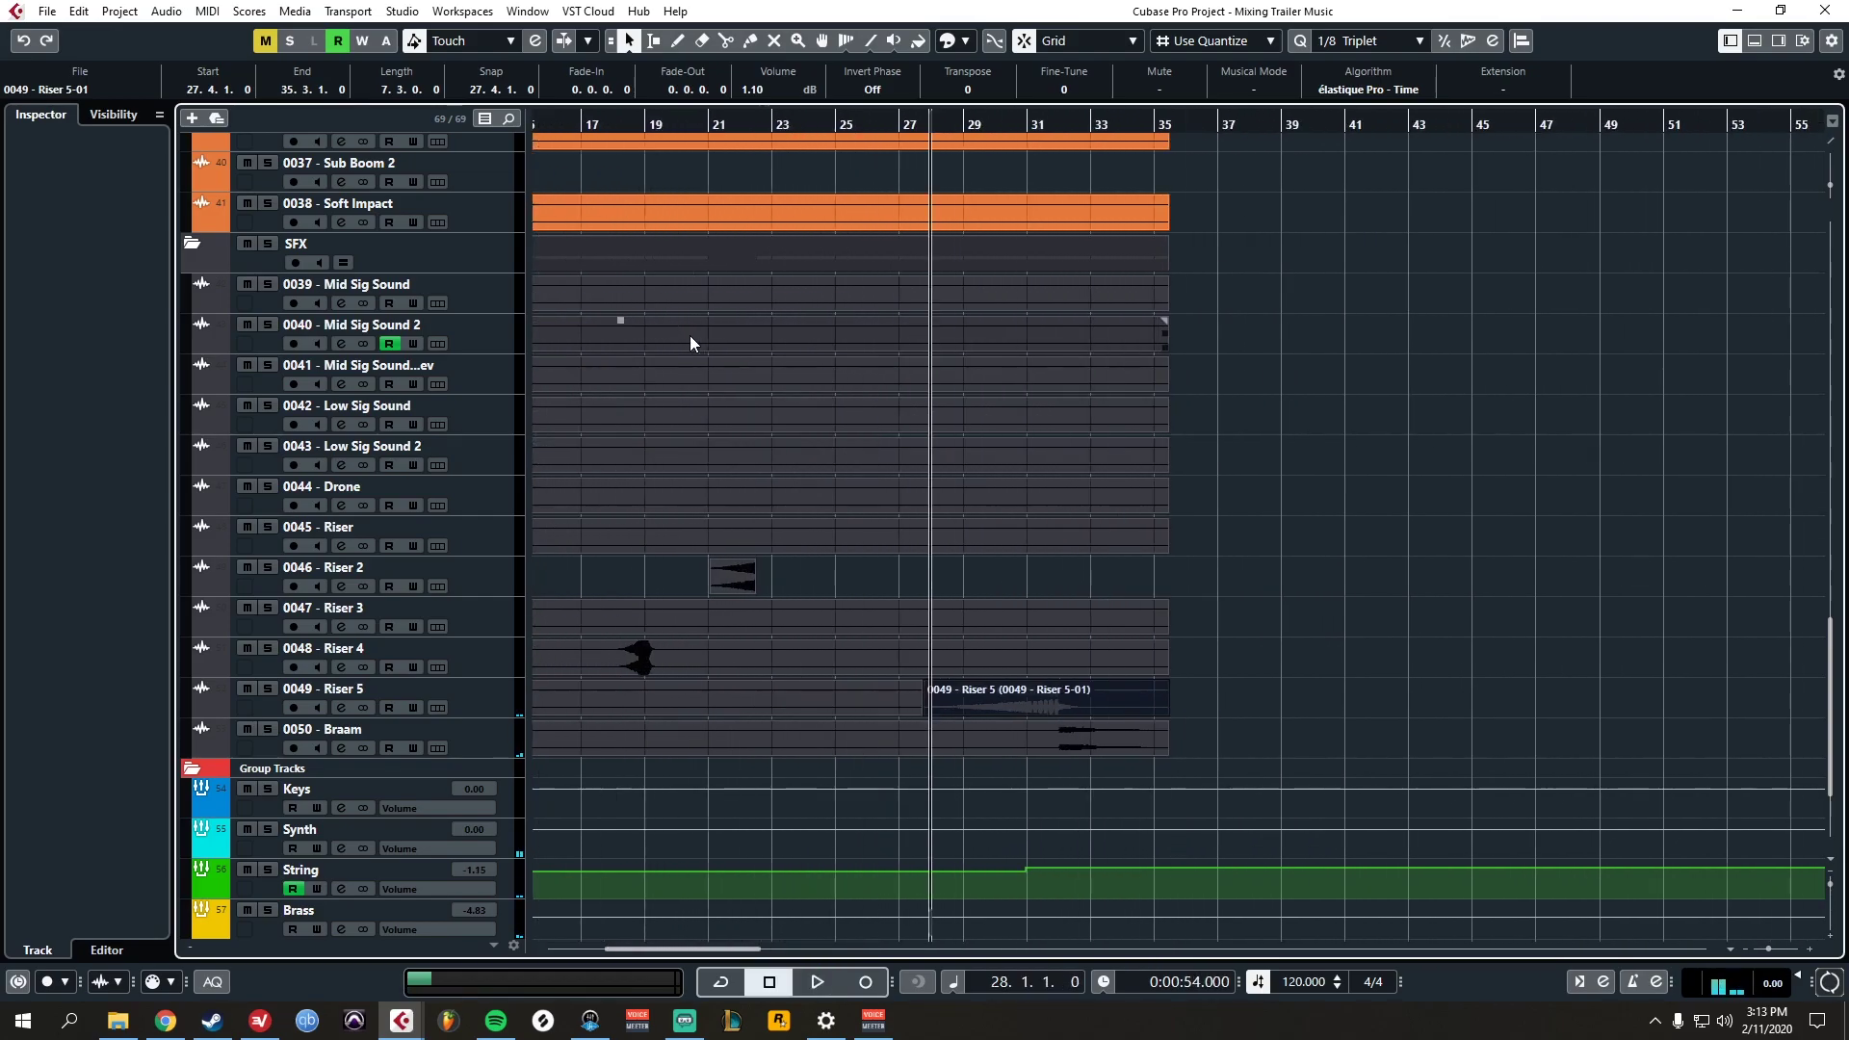
pyautogui.hscroll(-4, 690, 347)
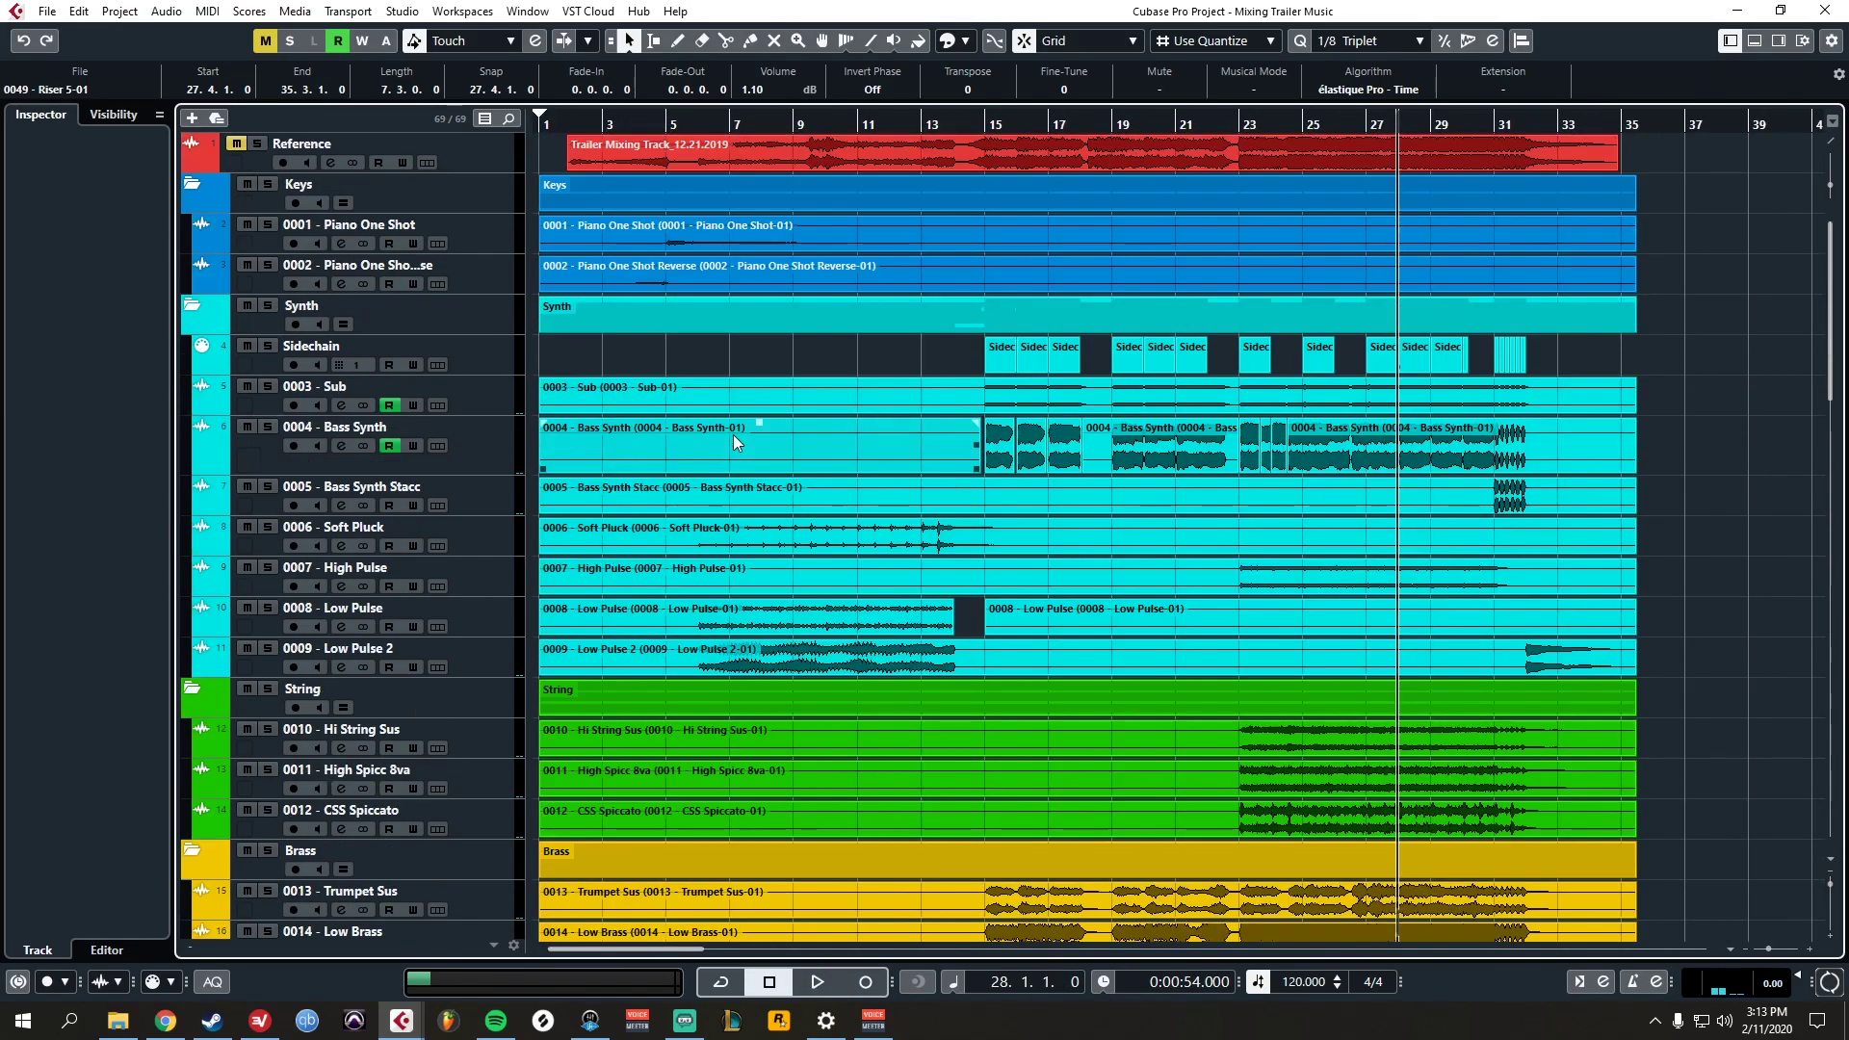